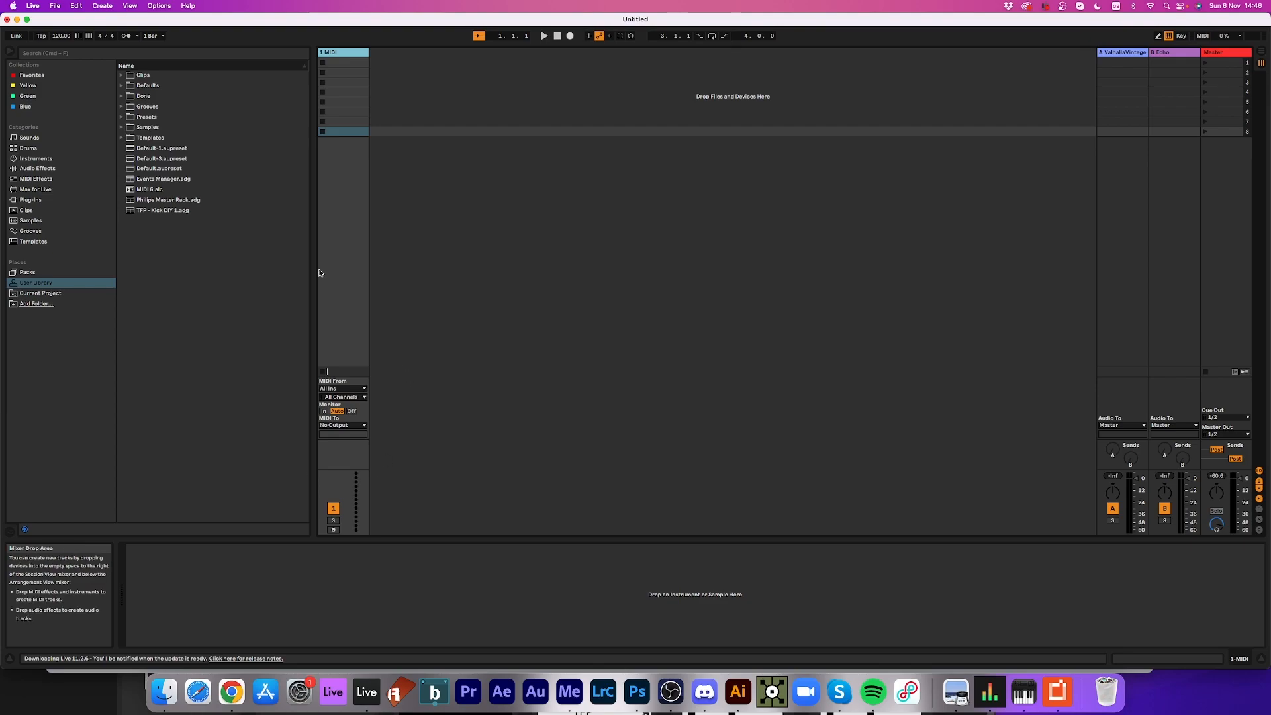
{"action": "left_click", "coordinate": [12, 6]}
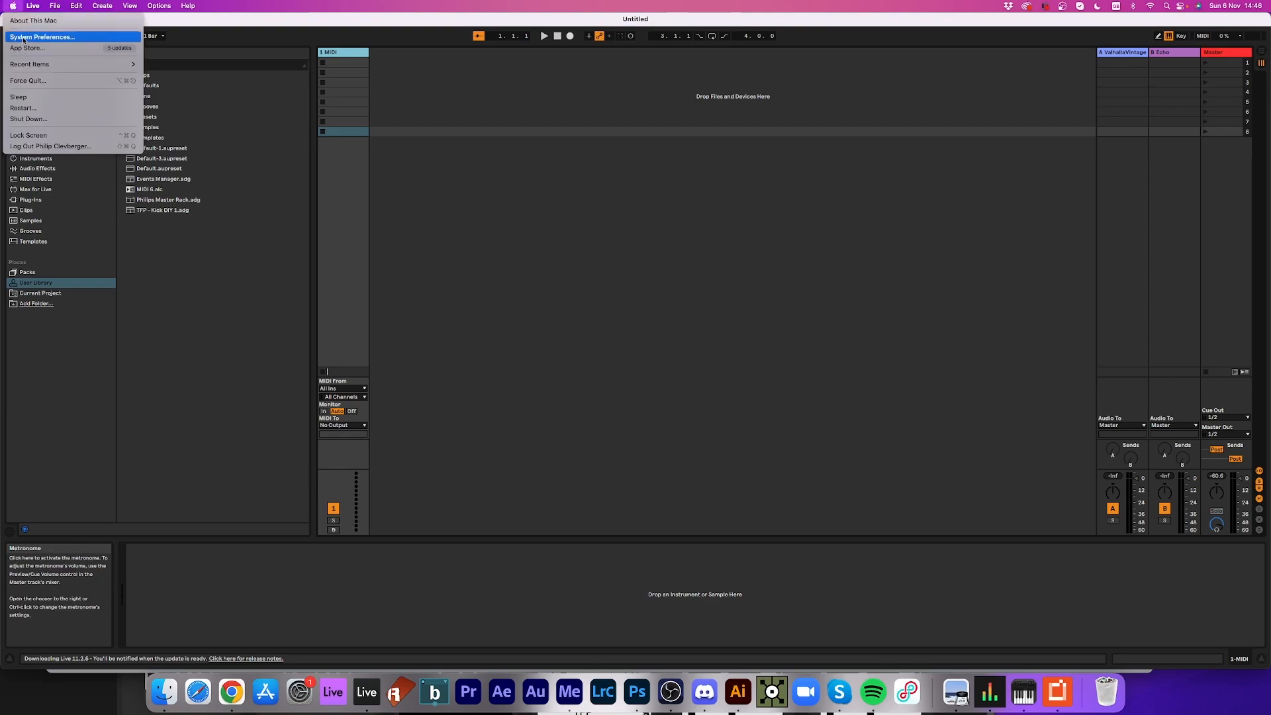
{"action": "left_click", "coordinate": [39, 37]}
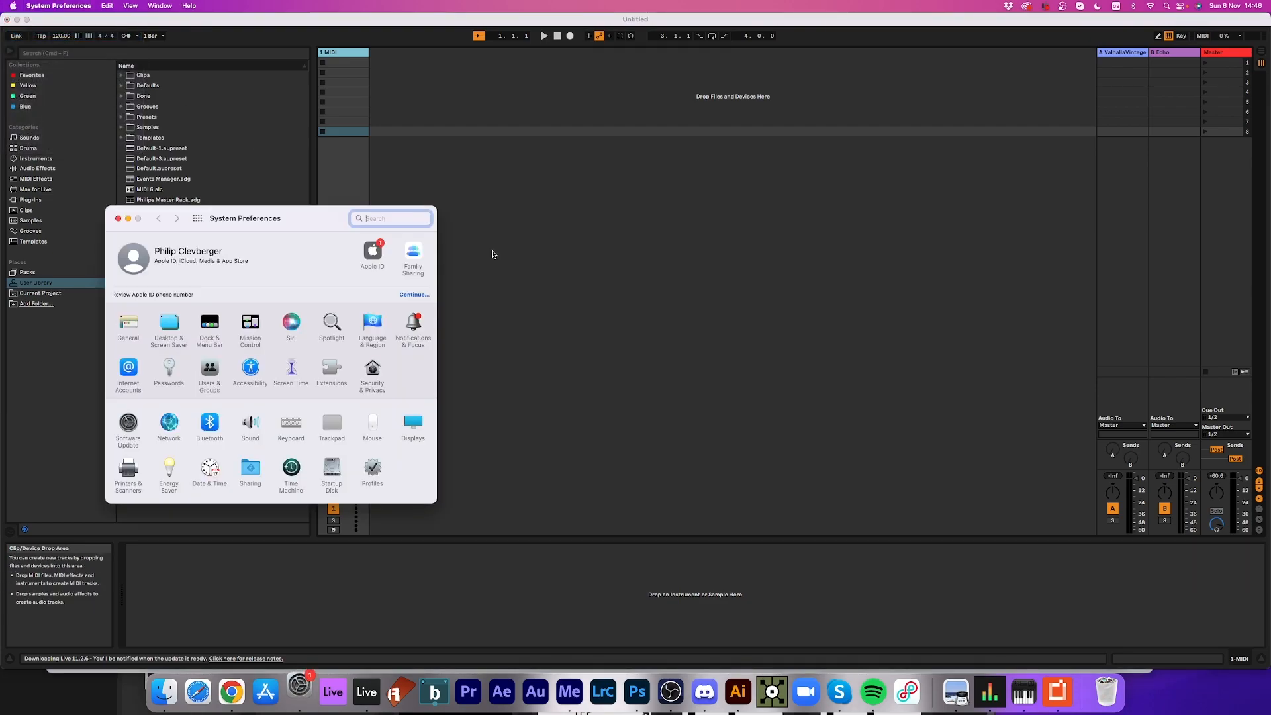
{"action": "left_click", "coordinate": [118, 218]}
- Check the Live edition and version in the About window, and close it
{"action": "left_click", "coordinate": [32, 5]}
{"action": "left_click", "coordinate": [36, 19]}
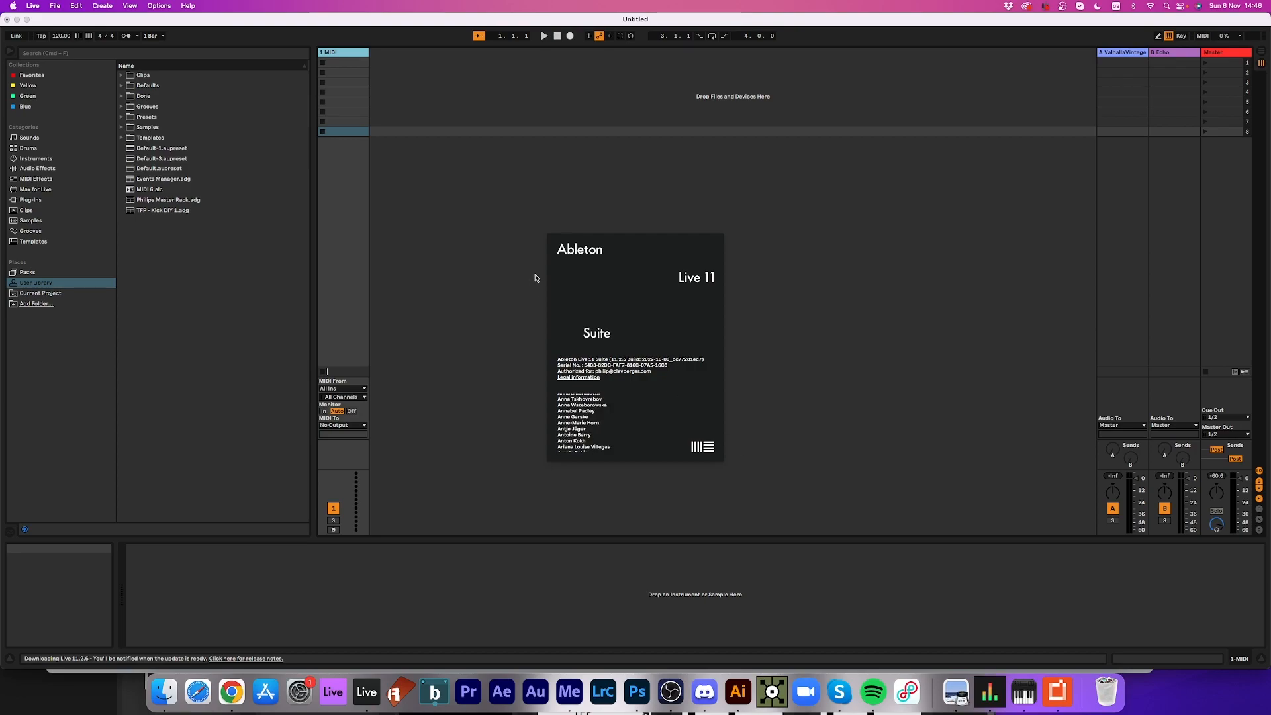
{"action": "left_click", "coordinate": [687, 301]}
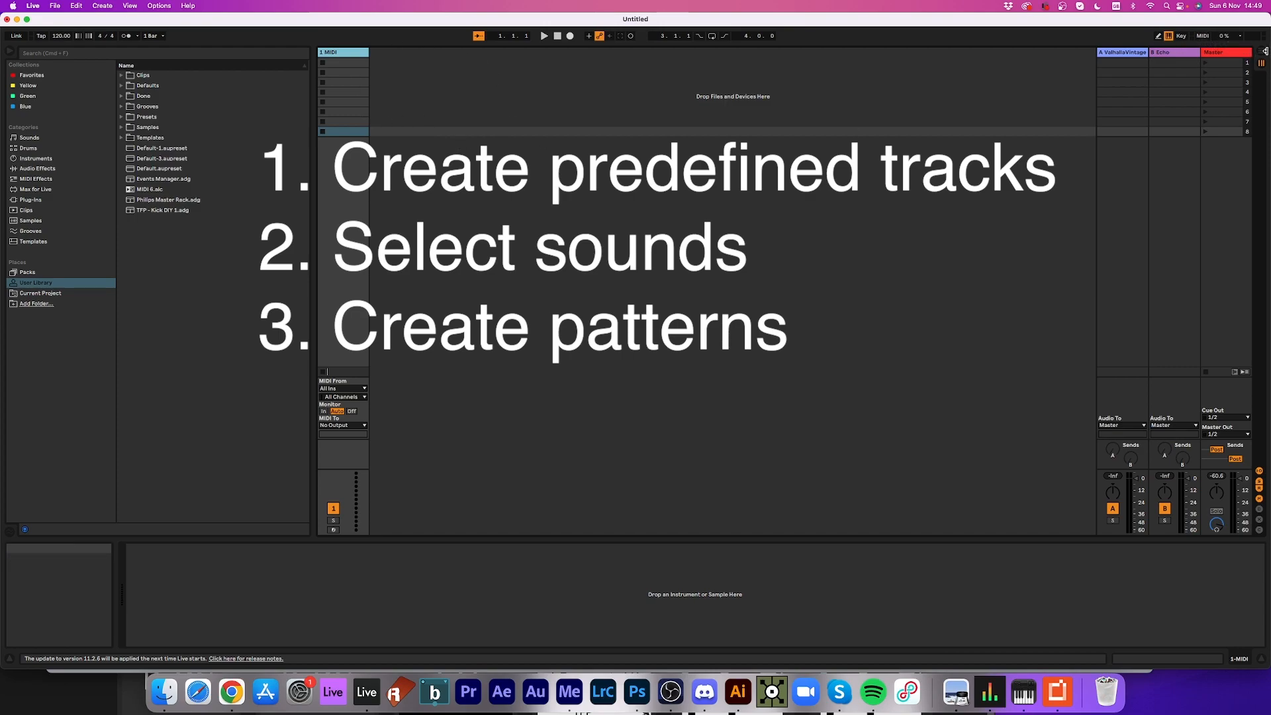
- Look at the Arrangement View and return to the Session View
{"action": "left_click", "coordinate": [1265, 51]}
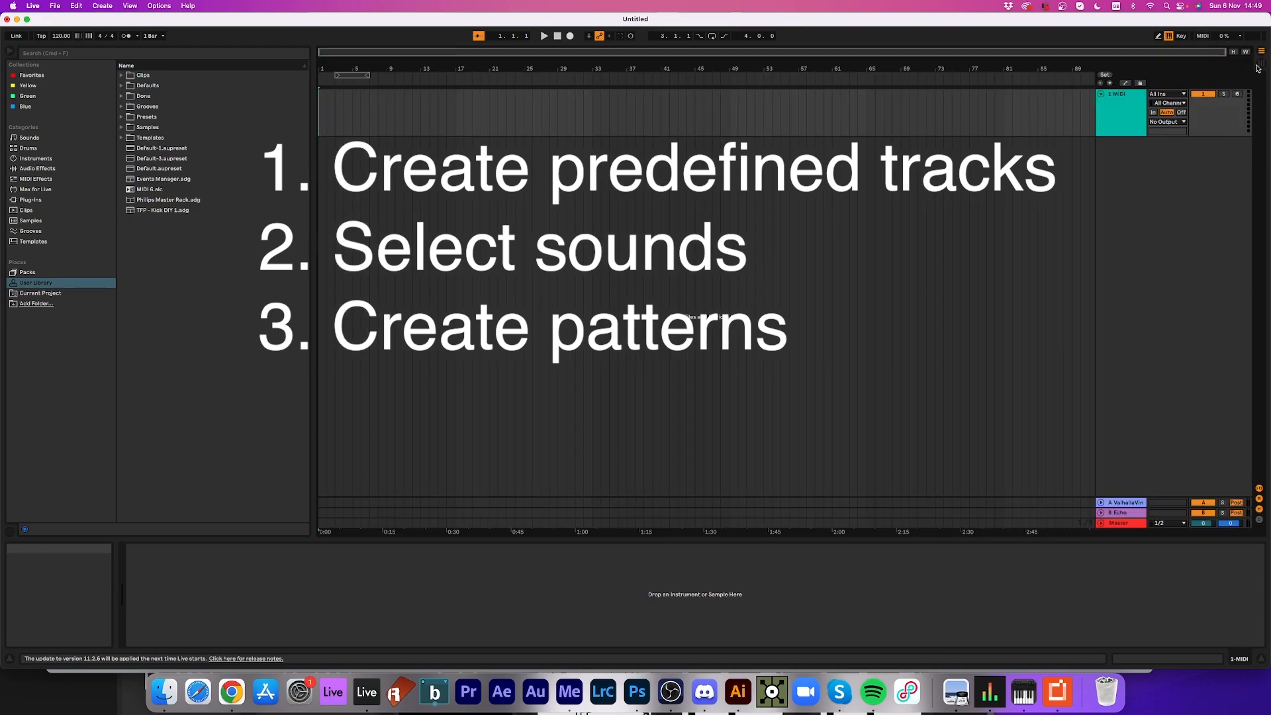
{"action": "left_click", "coordinate": [1261, 63]}
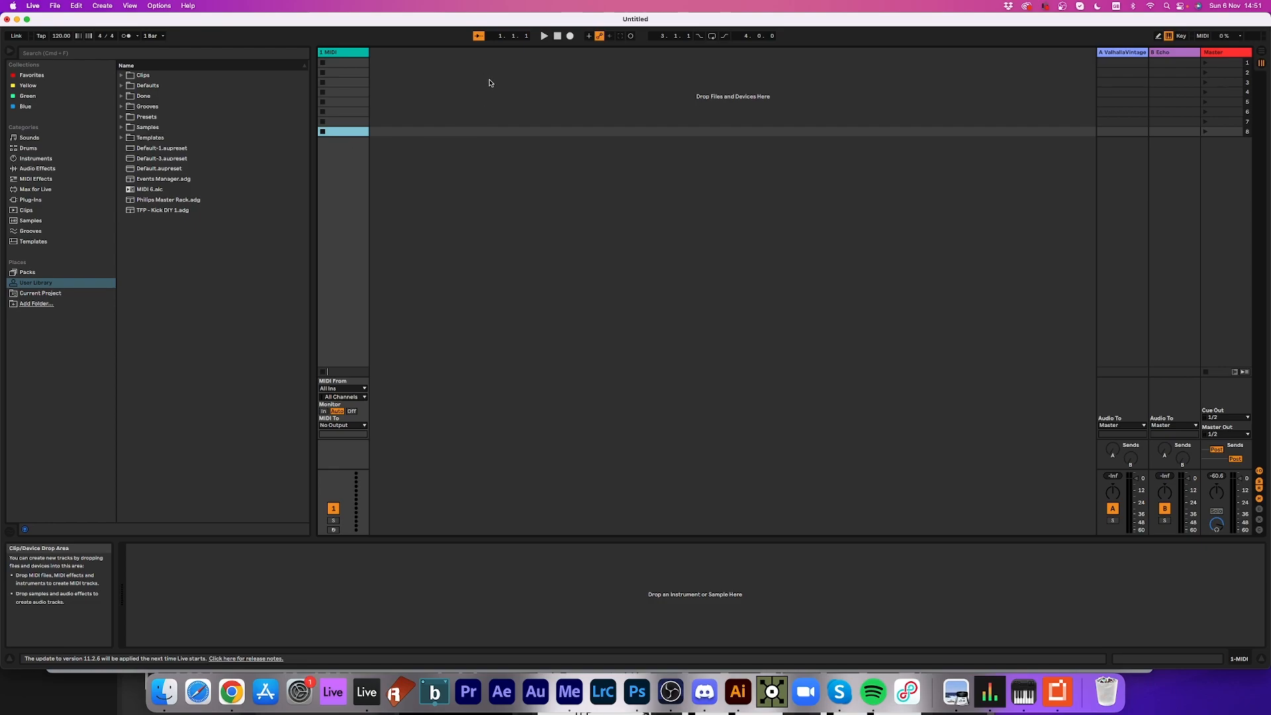
- Rename the first MIDI track as Kick
{"action": "left_click", "coordinate": [337, 54]}
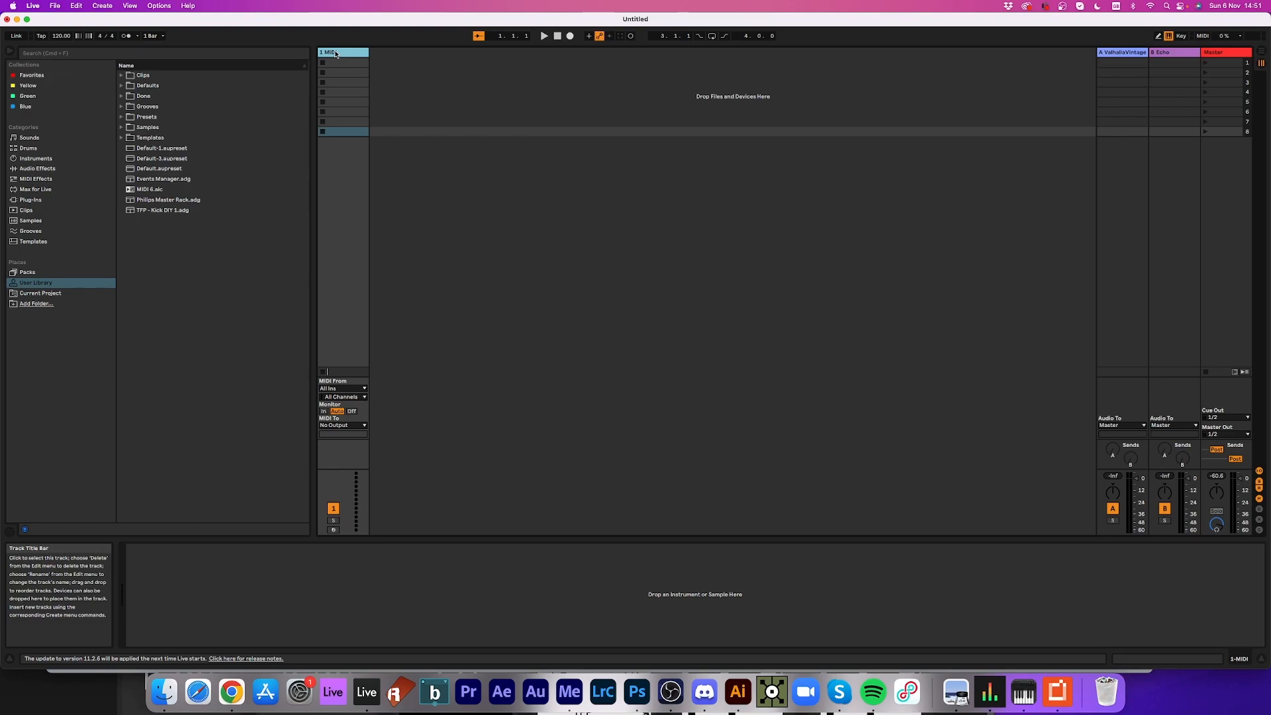
{"action": "right_click", "coordinate": [335, 53]}
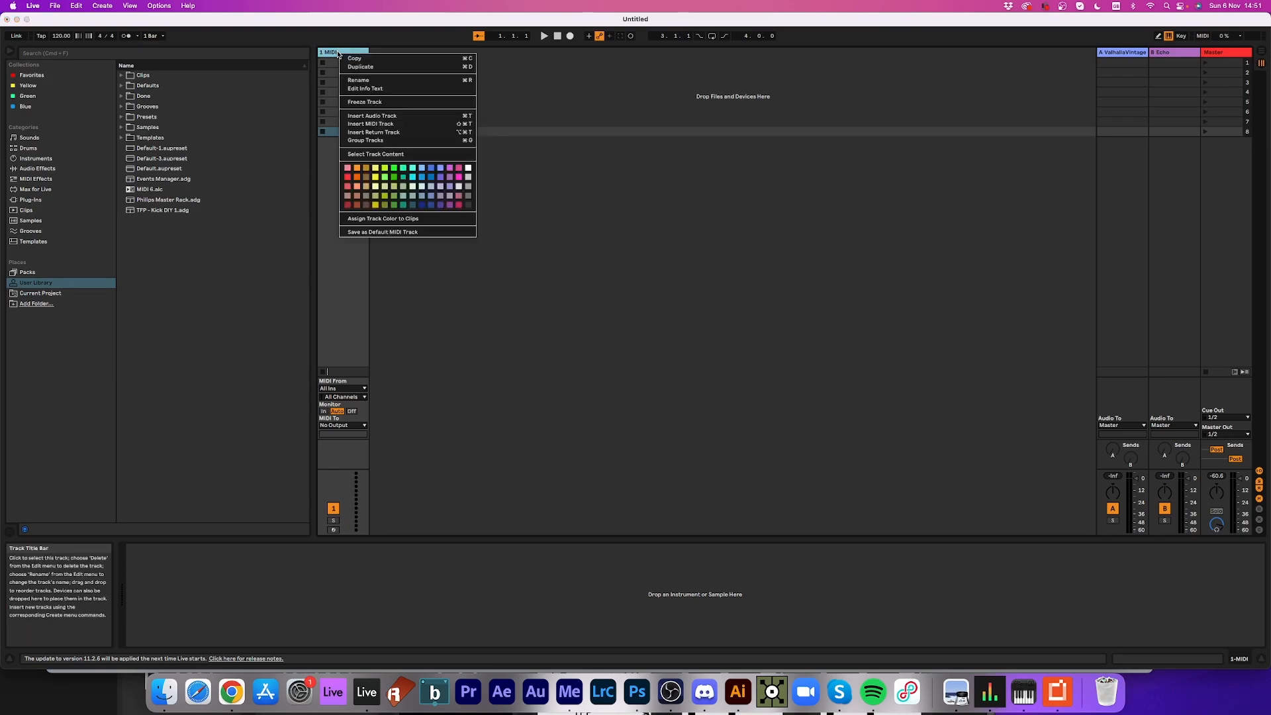
{"action": "left_click", "coordinate": [382, 81]}
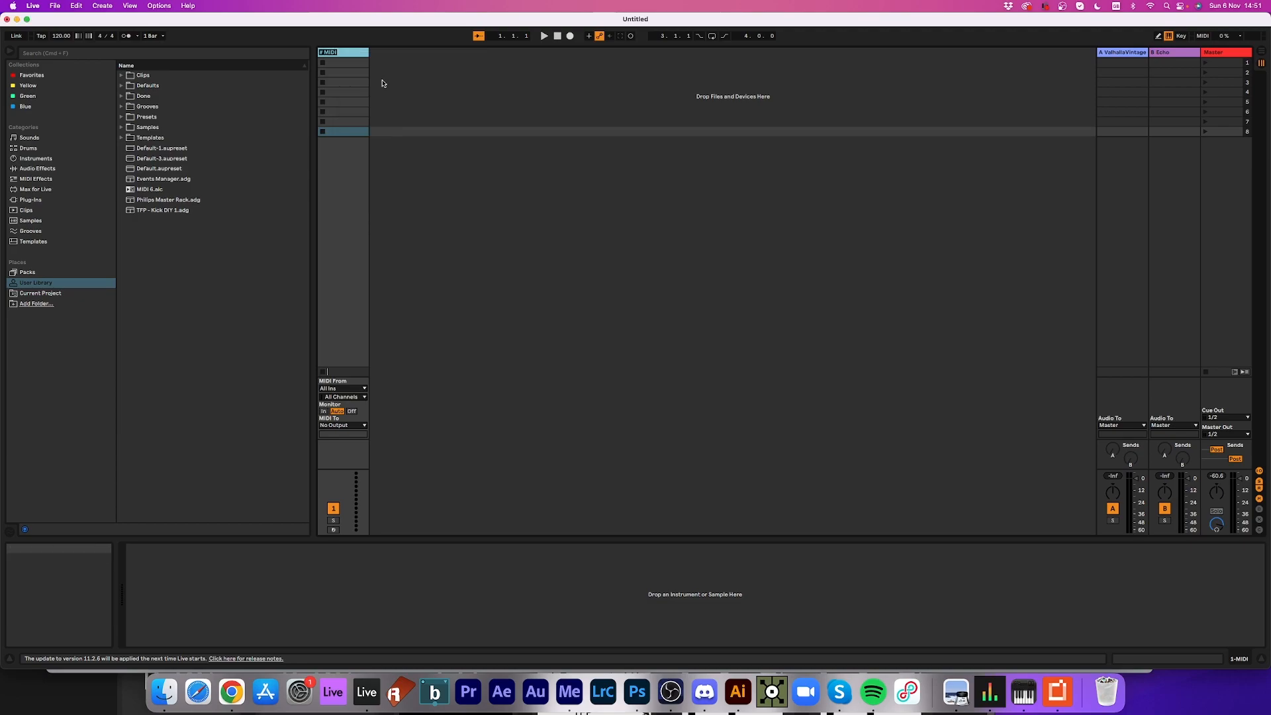
{"action": "type", "text": "Kick"}
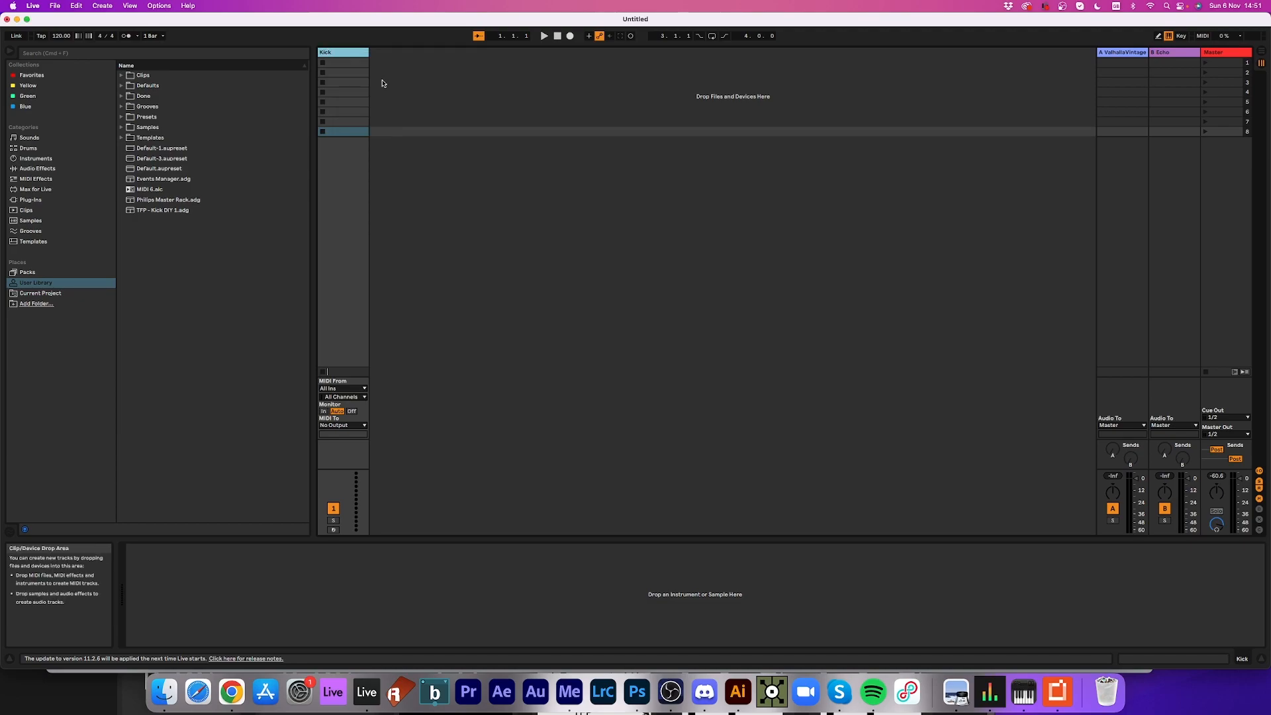
- Insert a MIDI track after Kick and name it Snare ISH
{"action": "right_click", "coordinate": [383, 80]}
{"action": "left_click", "coordinate": [400, 93]}
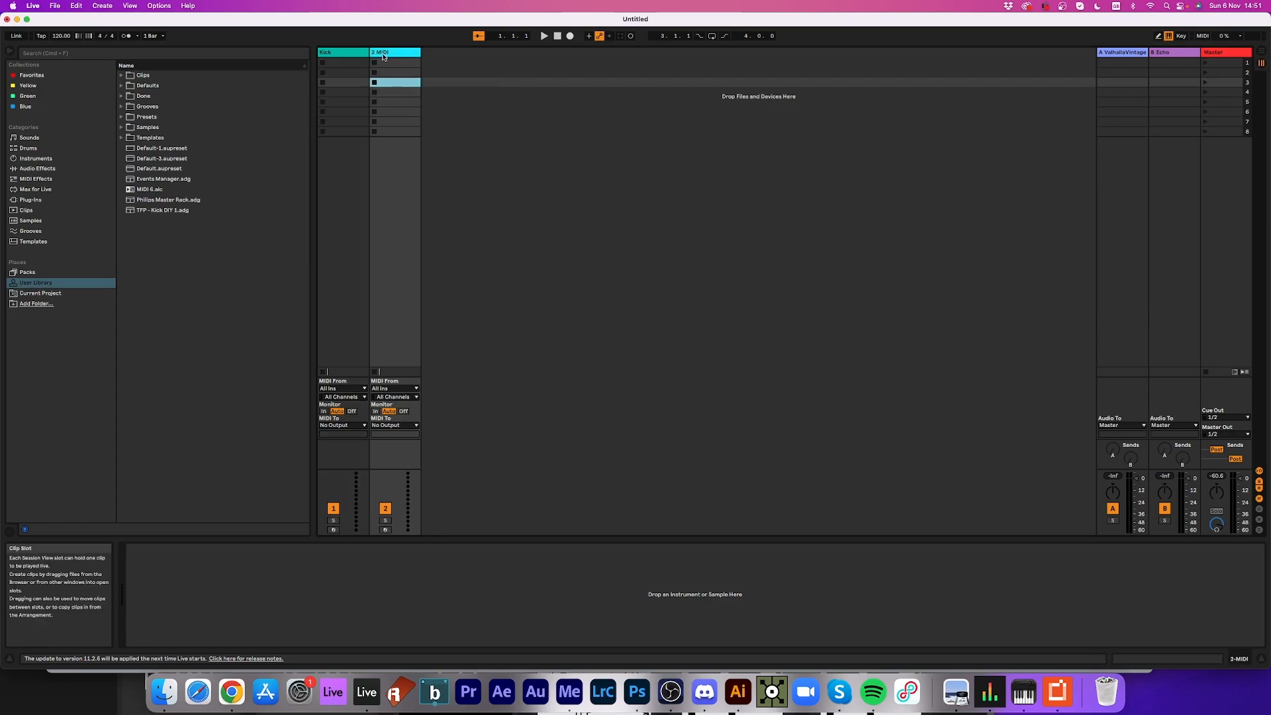
{"action": "right_click", "coordinate": [383, 51]}
{"action": "left_click", "coordinate": [404, 102]}
{"action": "type", "text": "Snare ISH"}
{"action": "key", "text": "Return"}
- Insert a MIDI track after Snare ISH and name it Hats
{"action": "right_click", "coordinate": [455, 102]}
{"action": "left_click", "coordinate": [480, 115]}
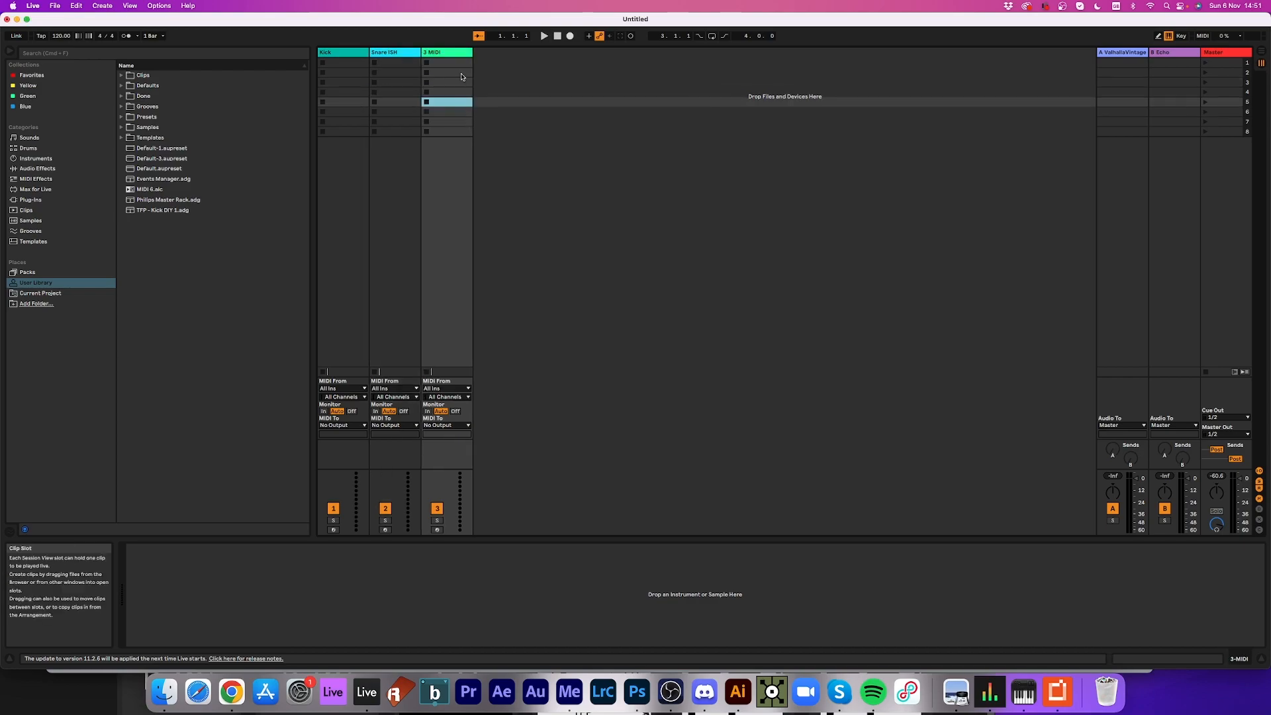
{"action": "right_click", "coordinate": [434, 52]}
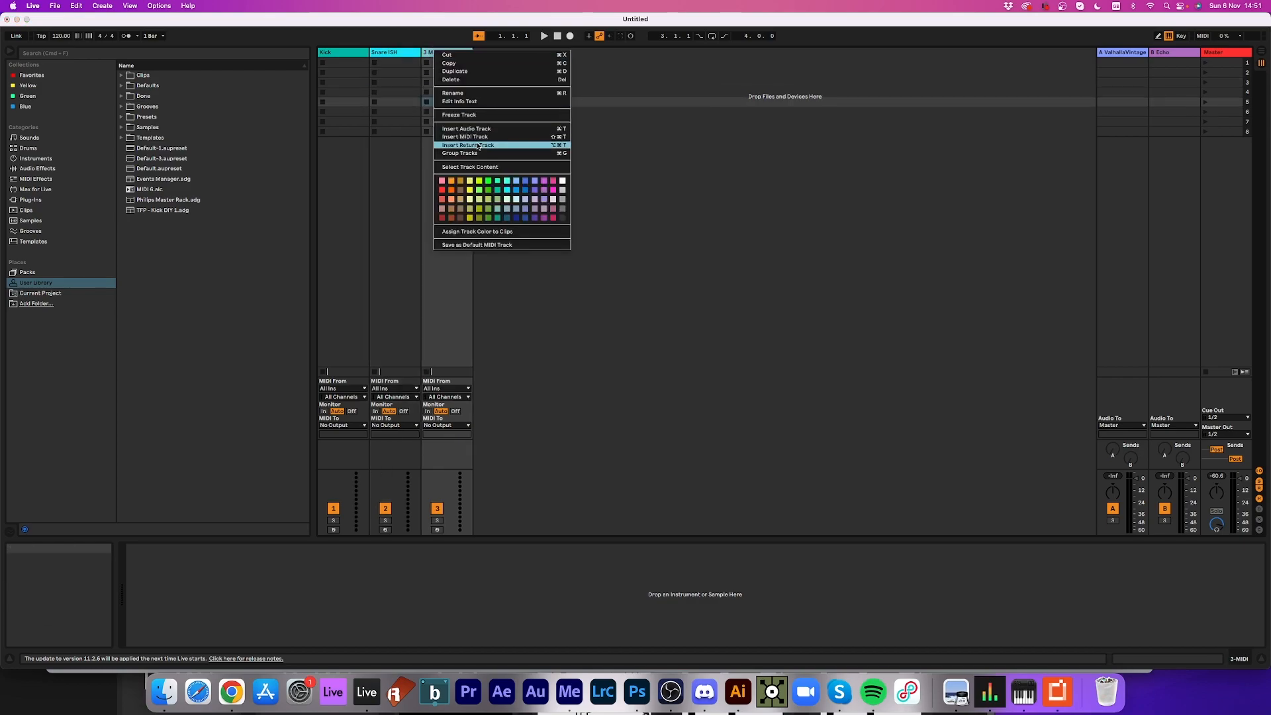
{"action": "left_click", "coordinate": [454, 92]}
{"action": "type", "text": "Hats"}
{"action": "key", "text": "Return"}
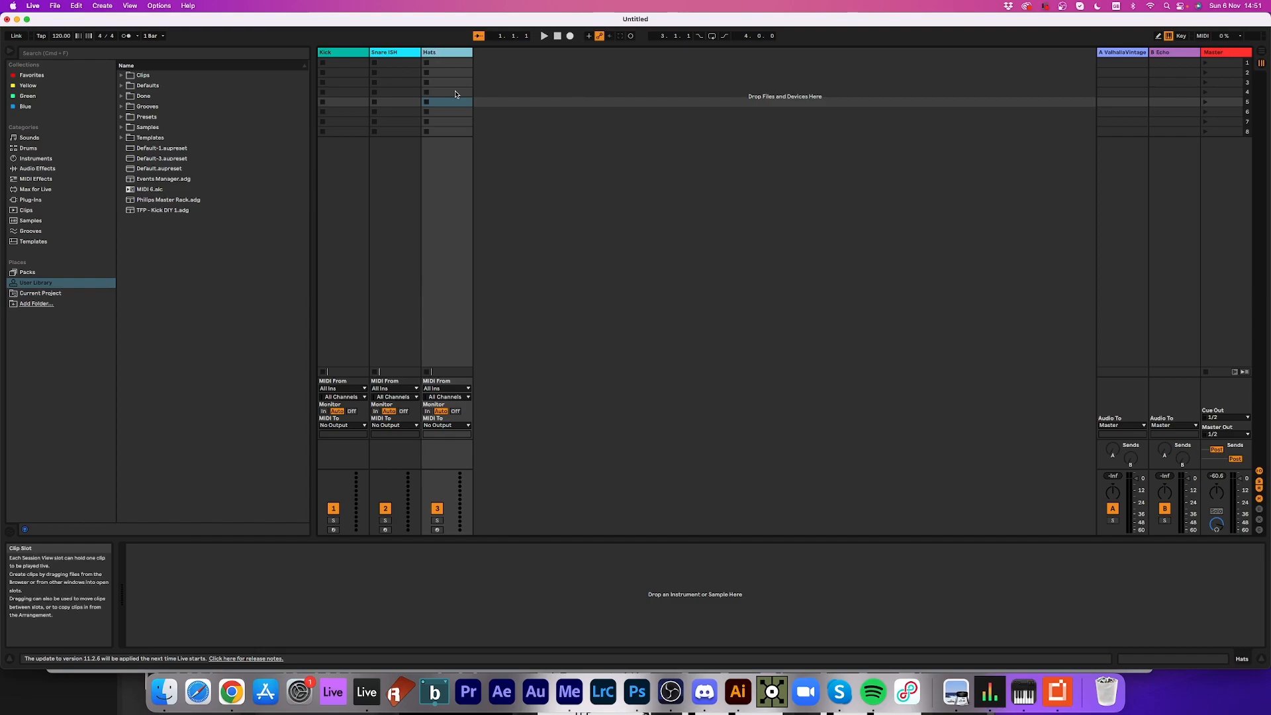
- Insert a MIDI track after Hats and name it Other Perc
{"action": "right_click", "coordinate": [508, 79]}
{"action": "left_click", "coordinate": [530, 94]}
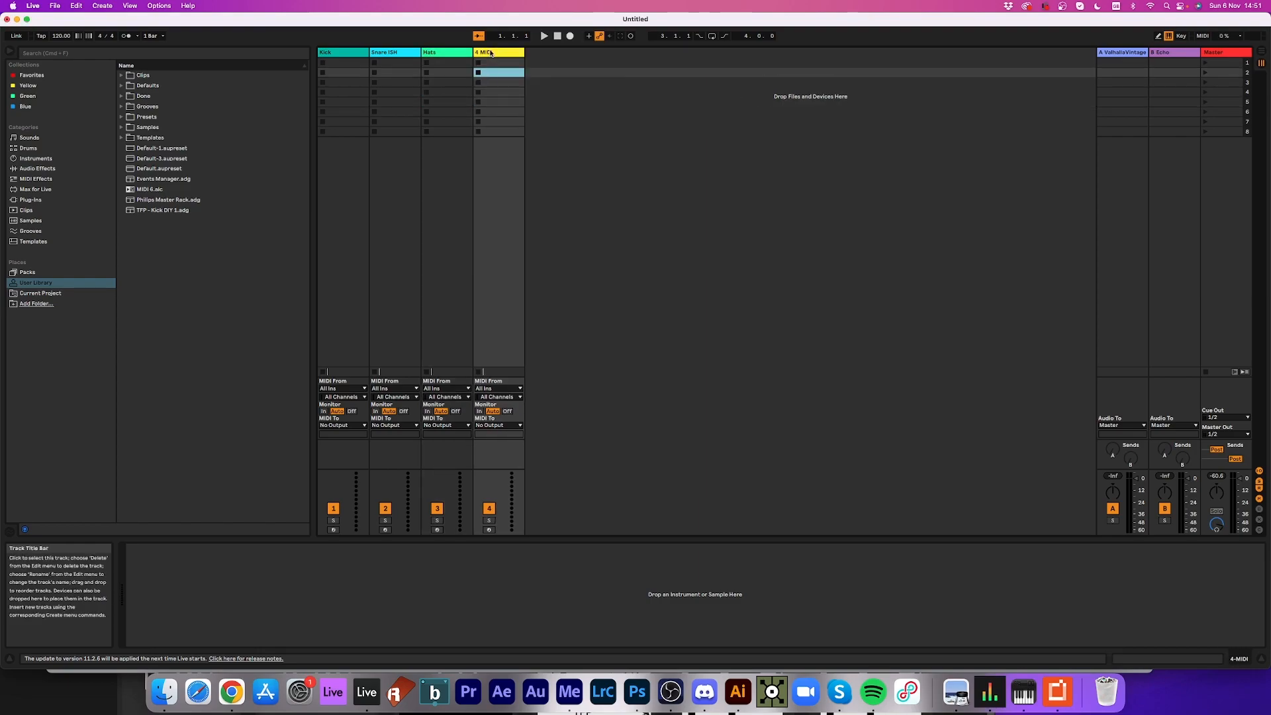
{"action": "right_click", "coordinate": [491, 53]}
{"action": "left_click", "coordinate": [523, 95]}
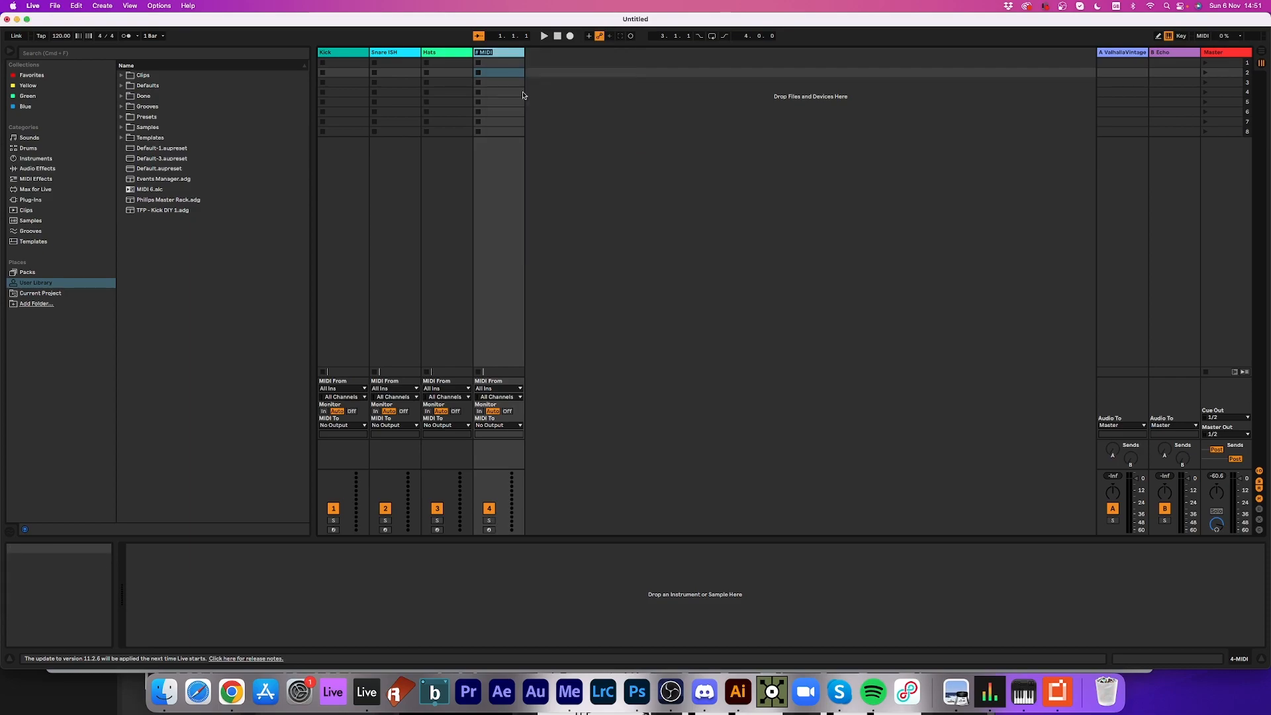
{"action": "type", "text": "F"}
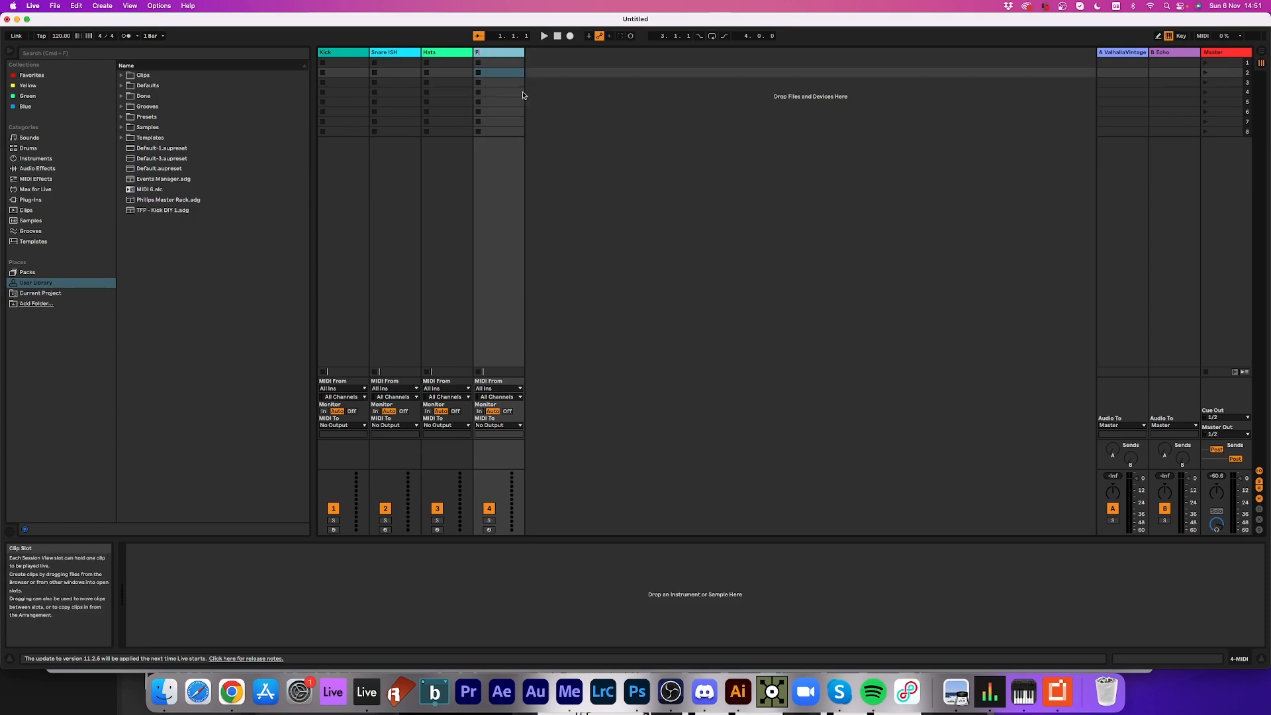
{"action": "type", "text": "ther Per"}
{"action": "key", "text": "Return"}
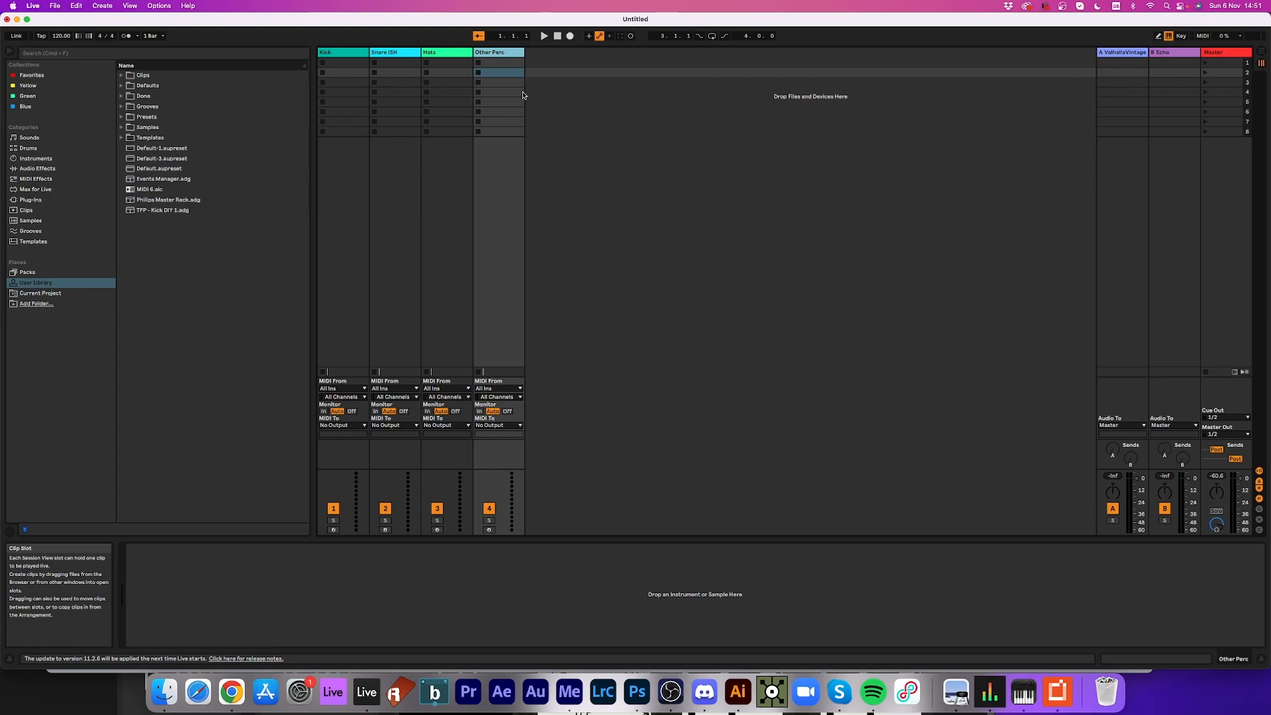
- Colour the four drum tracks, Kick through Other Perc, blue
{"action": "left_click", "coordinate": [339, 55], "text": "shift"}
{"action": "right_click", "coordinate": [361, 57]}
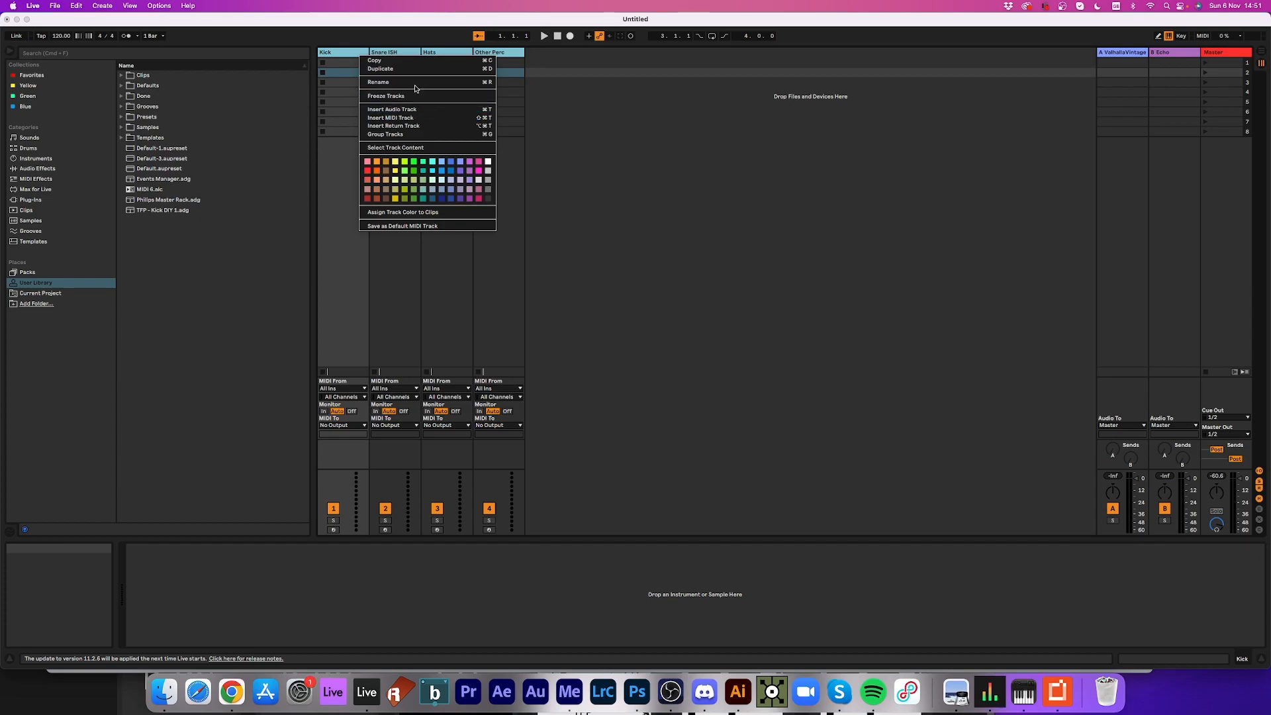
{"action": "left_click", "coordinate": [430, 170]}
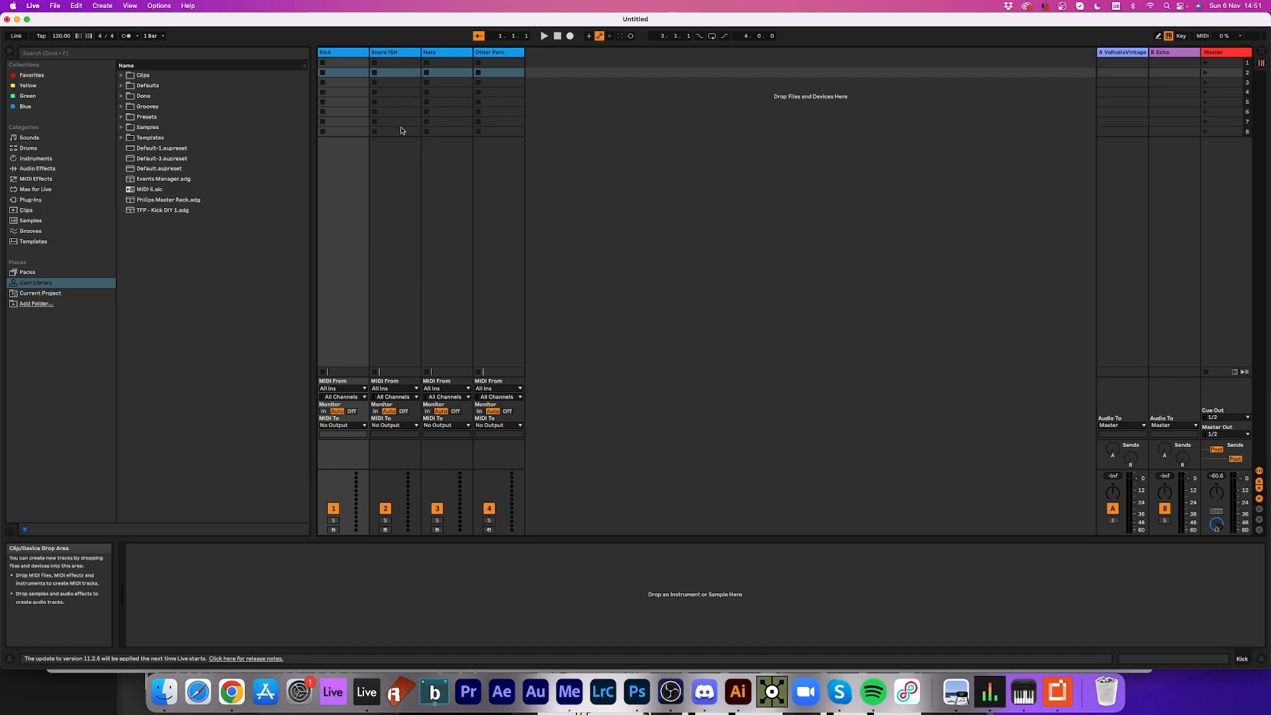
- Group the four tracks from Kick to Other Perc
{"action": "left_click", "coordinate": [337, 58]}
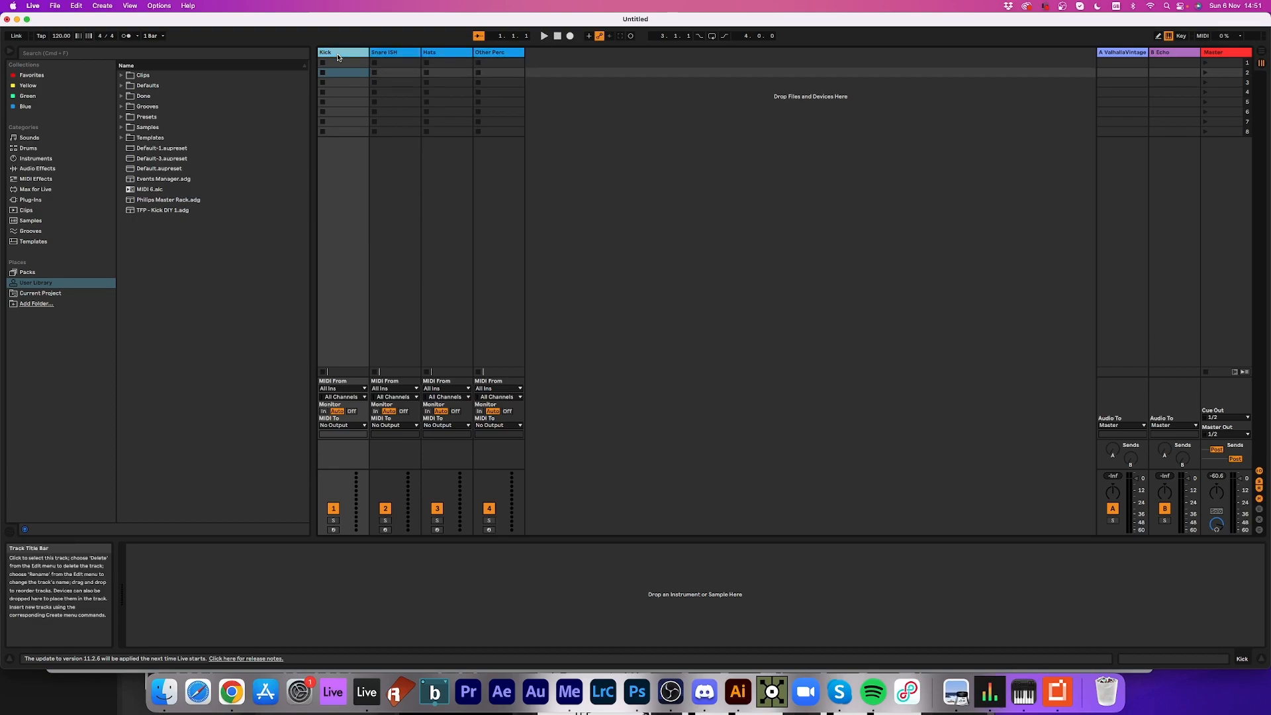
{"action": "left_click", "coordinate": [485, 53], "text": "shift"}
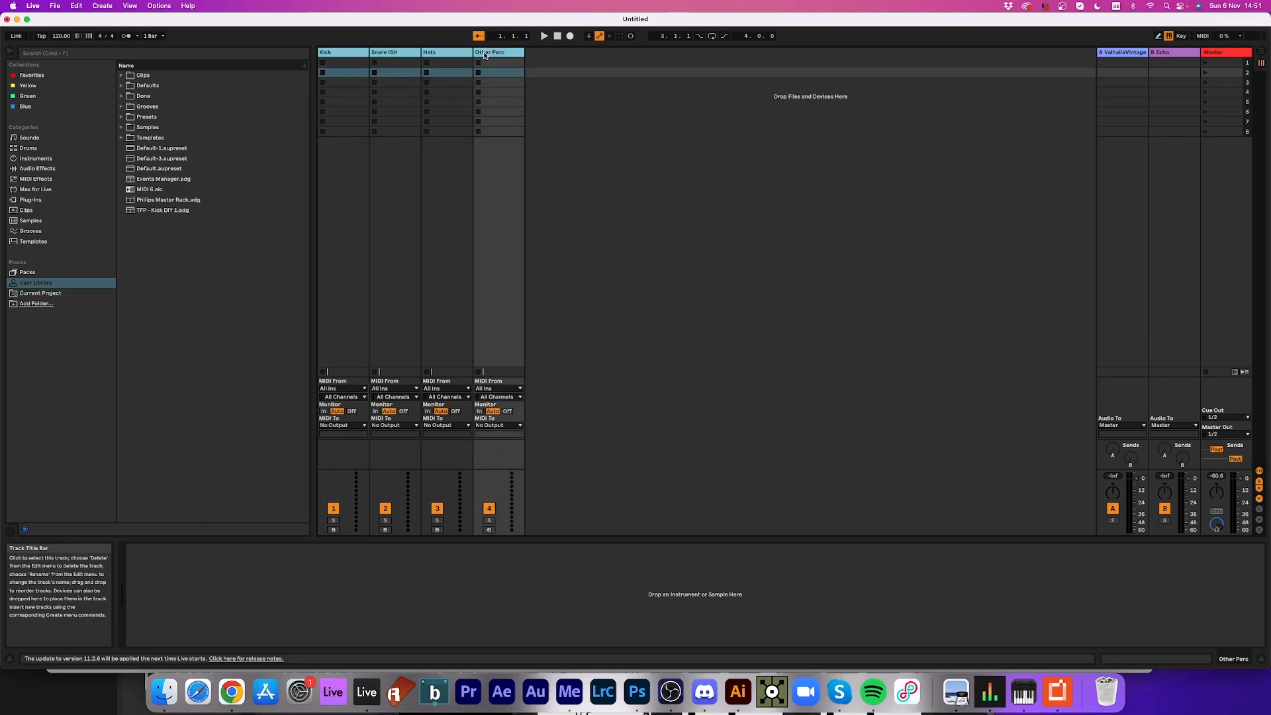
{"action": "key", "text": "super+g"}
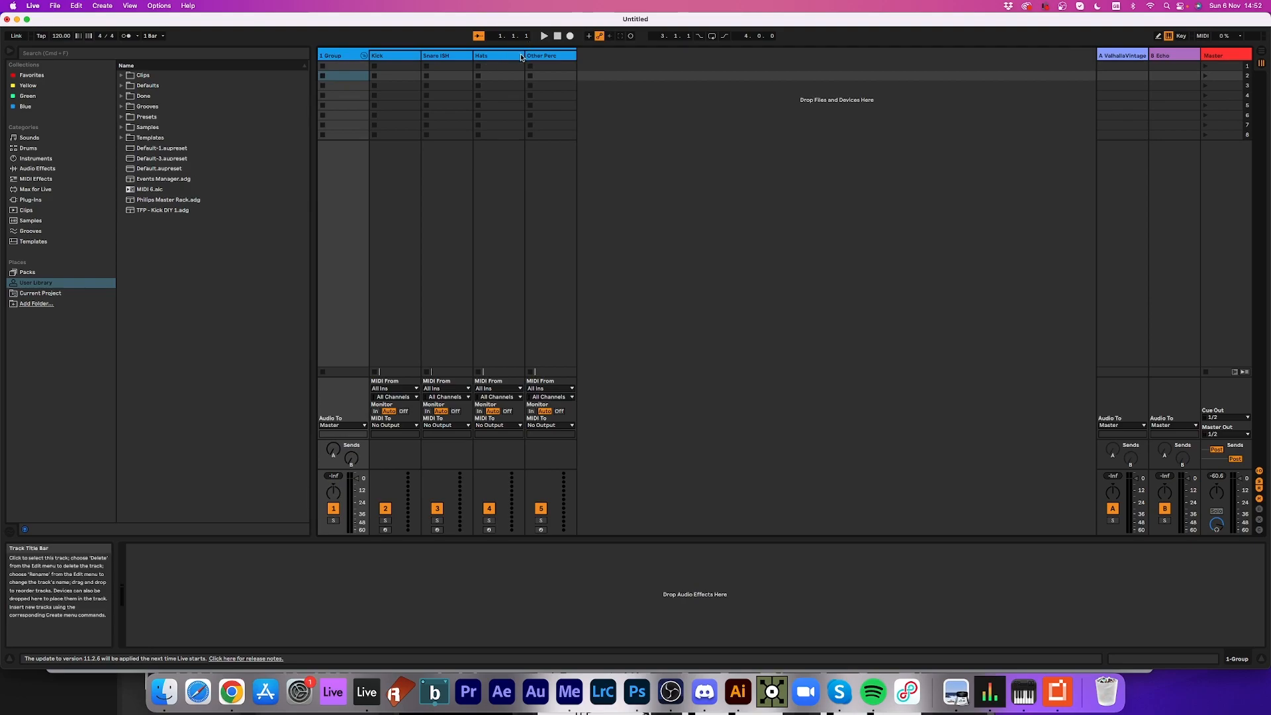
{"action": "left_click", "coordinate": [671, 139]}
{"action": "left_click", "coordinate": [603, 78]}
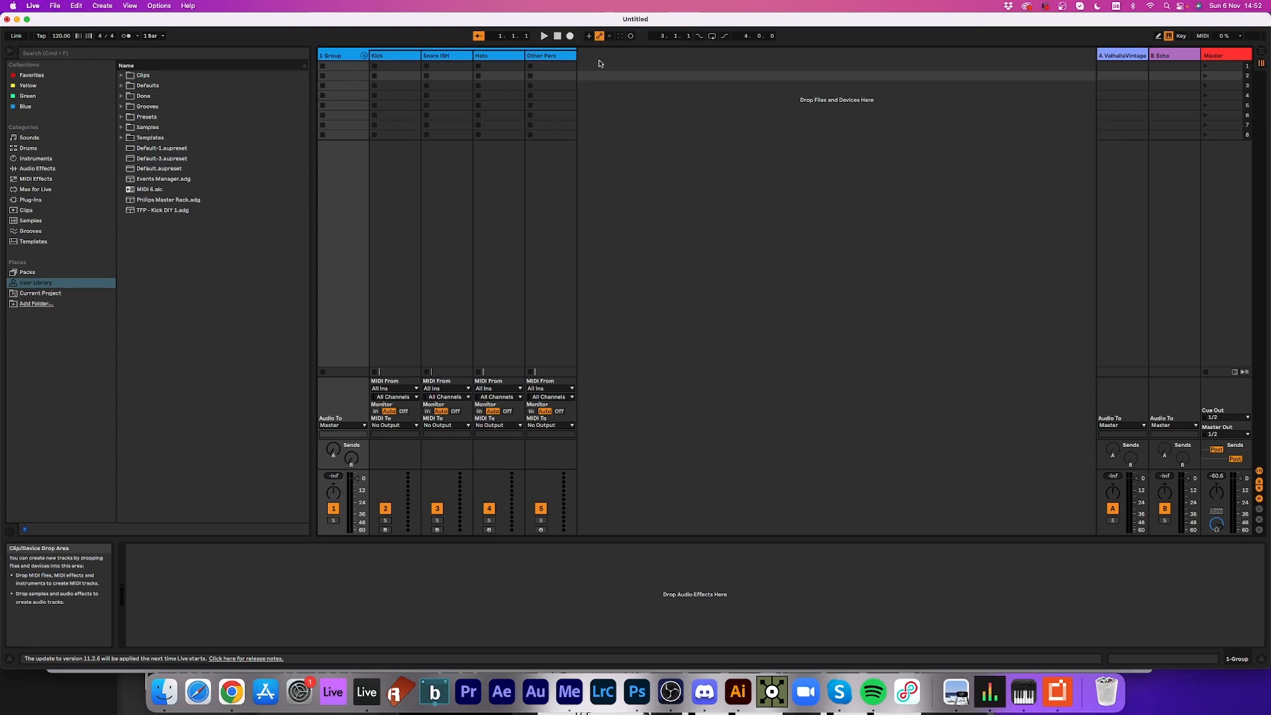
- Insert a MIDI track after the drum group and name it Bass
{"action": "right_click", "coordinate": [601, 106]}
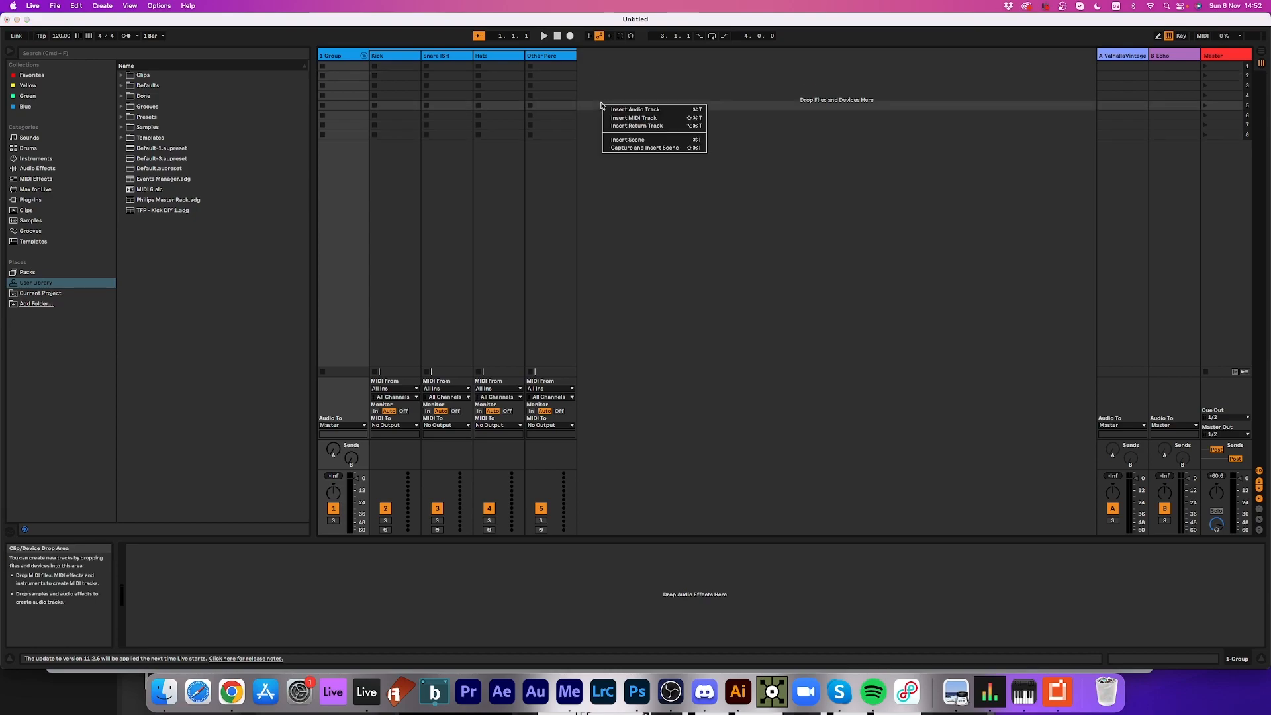
{"action": "left_click", "coordinate": [648, 118]}
{"action": "right_click", "coordinate": [607, 55]}
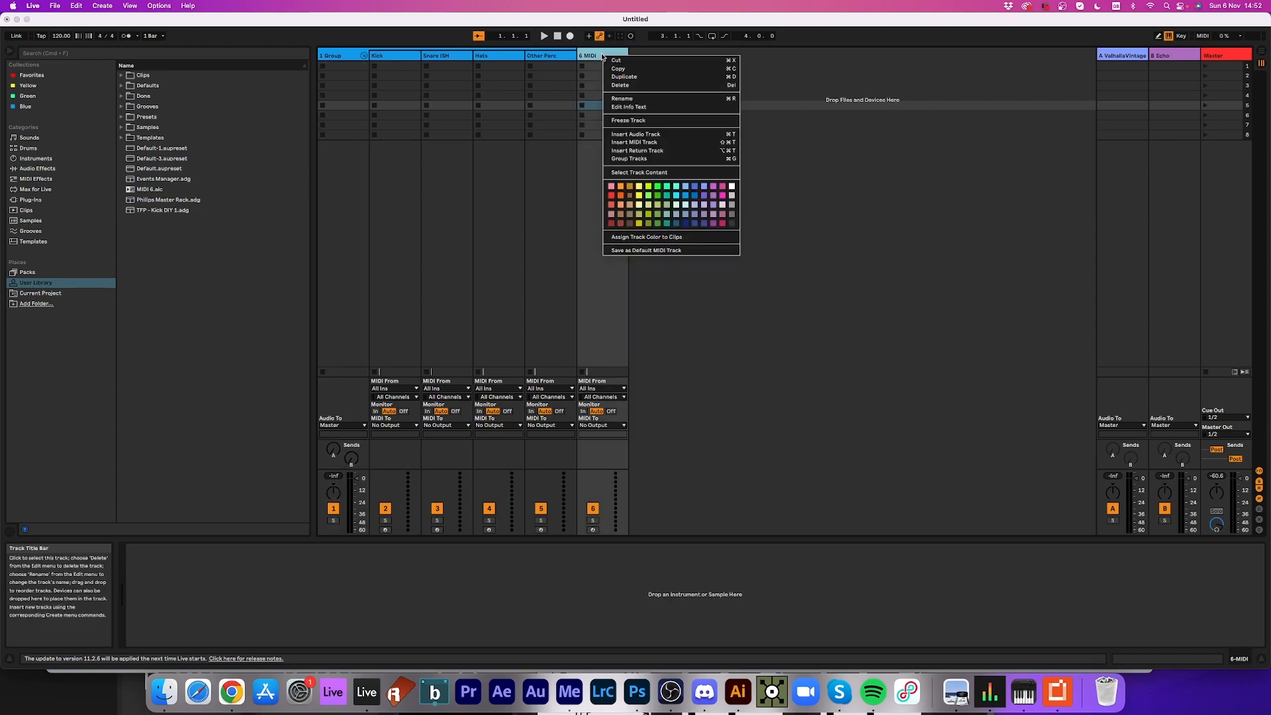
{"action": "left_click", "coordinate": [647, 101]}
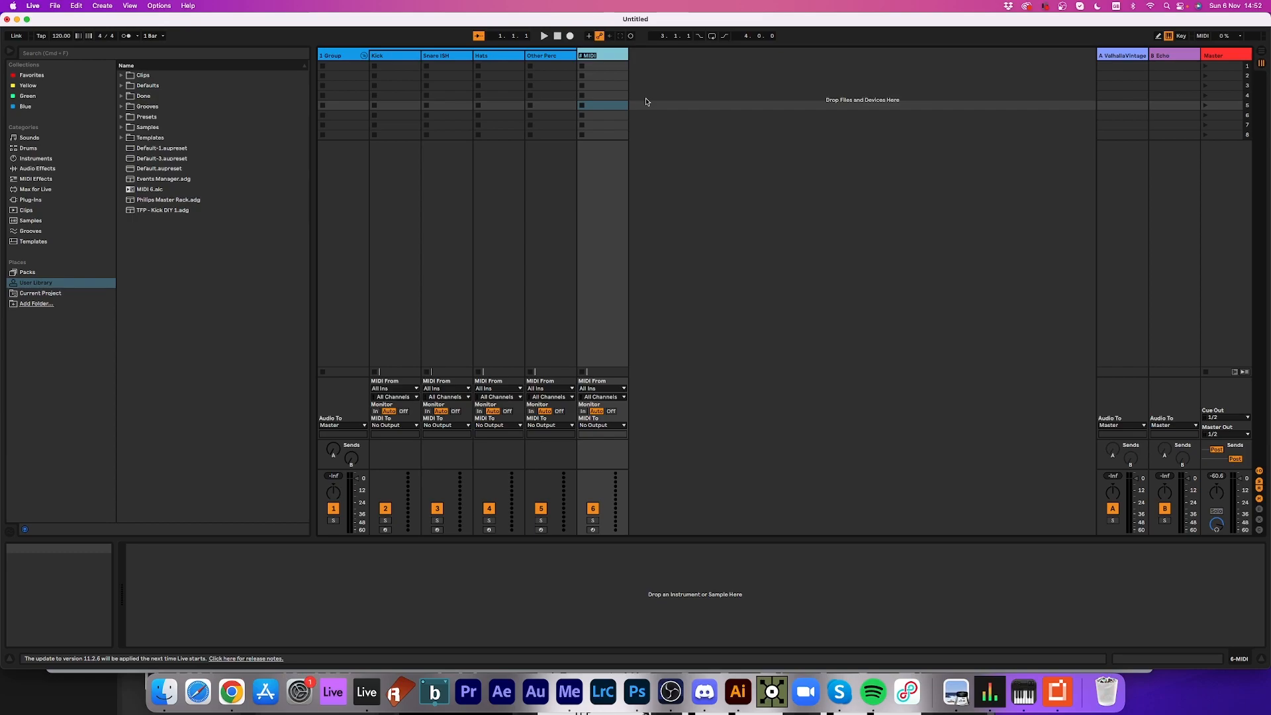
{"action": "type", "text": "Bass"}
{"action": "key", "text": "Return"}
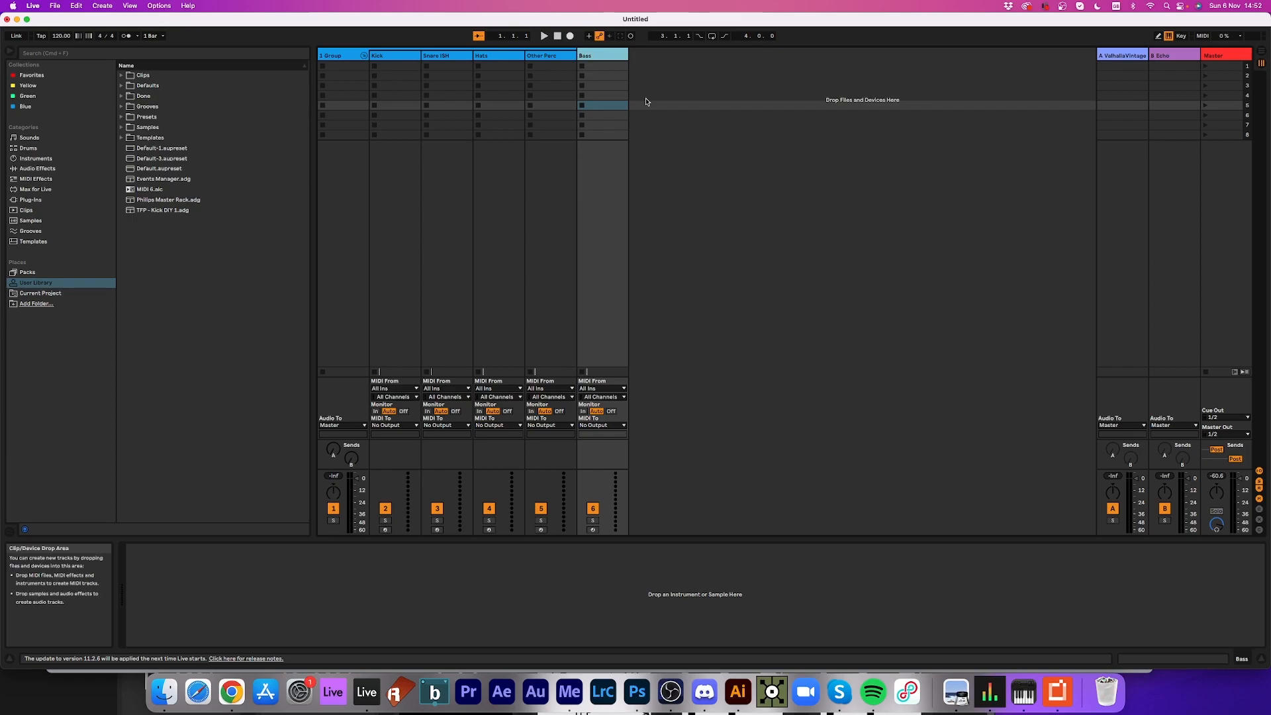
- Insert a MIDI track after Bass and name it Lead
{"action": "right_click", "coordinate": [646, 99]}
{"action": "left_click", "coordinate": [682, 91]}
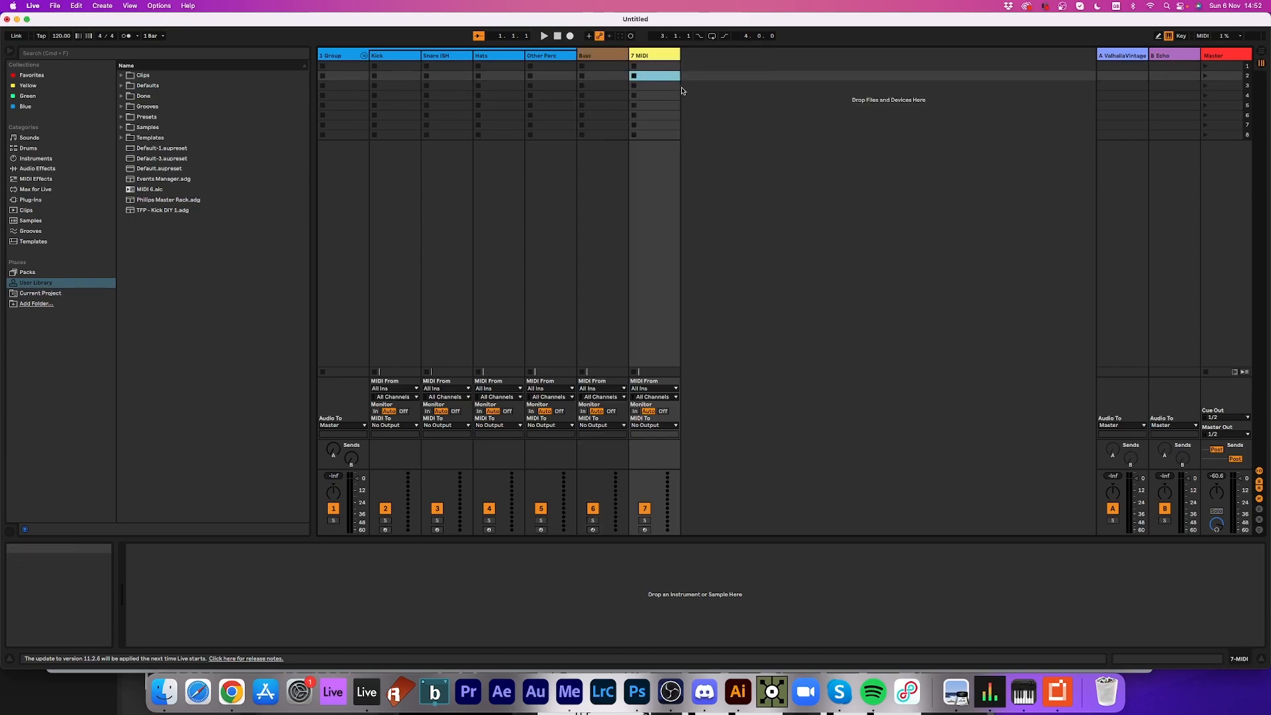
{"action": "right_click", "coordinate": [647, 56]}
{"action": "left_click", "coordinate": [677, 100]}
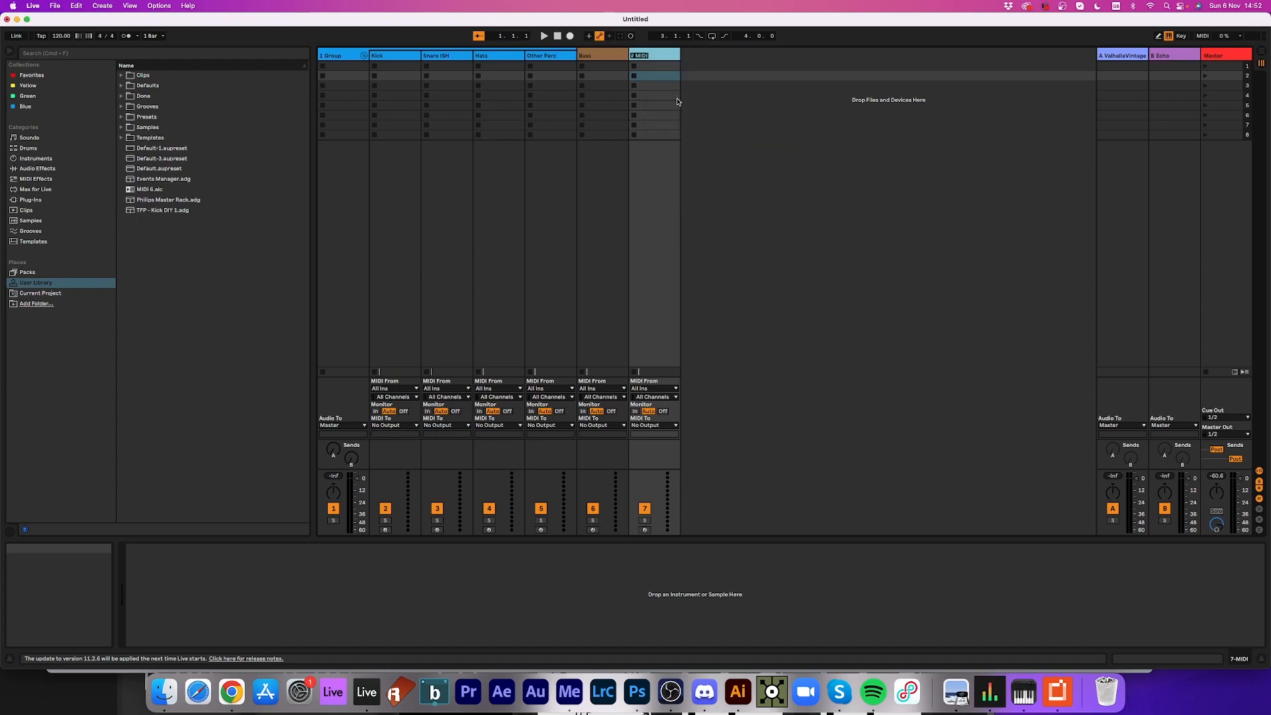
{"action": "type", "text": "Lead"}
{"action": "key", "text": "Return"}
- Rename the Lead track as Melodic
{"action": "right_click", "coordinate": [649, 58]}
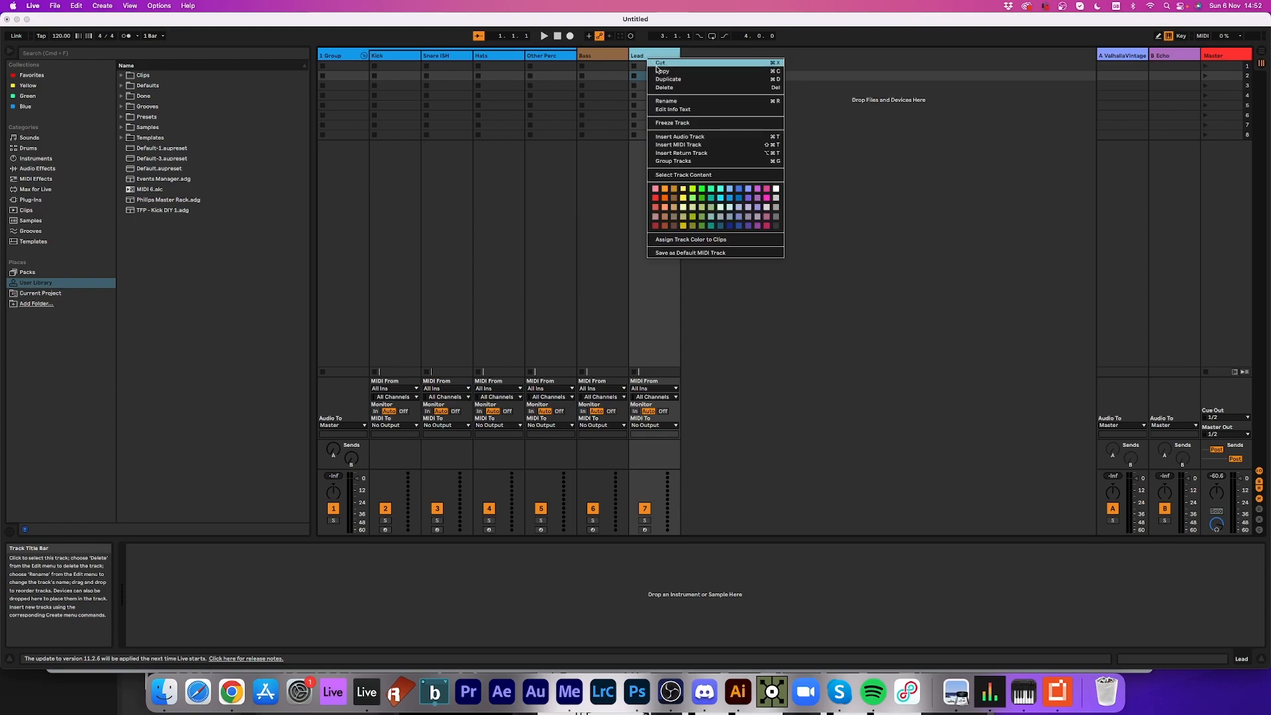
{"action": "left_click", "coordinate": [684, 101]}
{"action": "type", "text": "Melodic"}
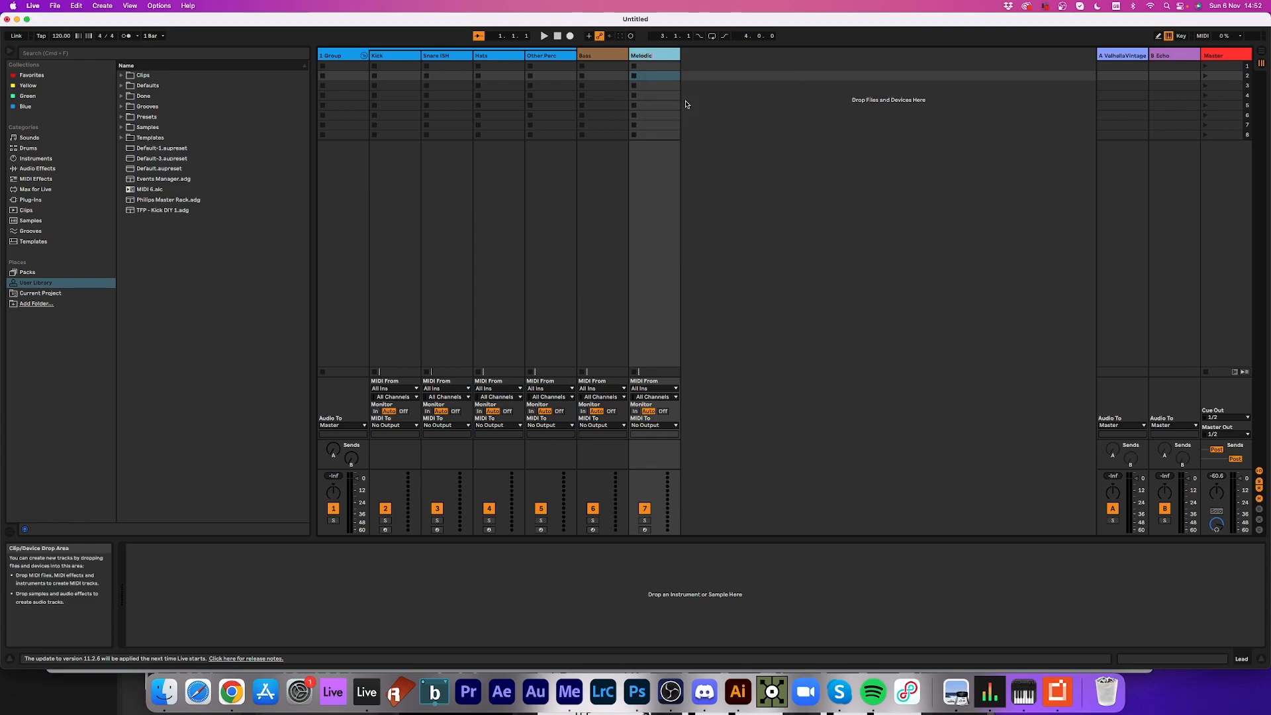
{"action": "key", "text": "Return"}
- Insert a MIDI track after Melodic and name it Pad
{"action": "right_click", "coordinate": [692, 103]}
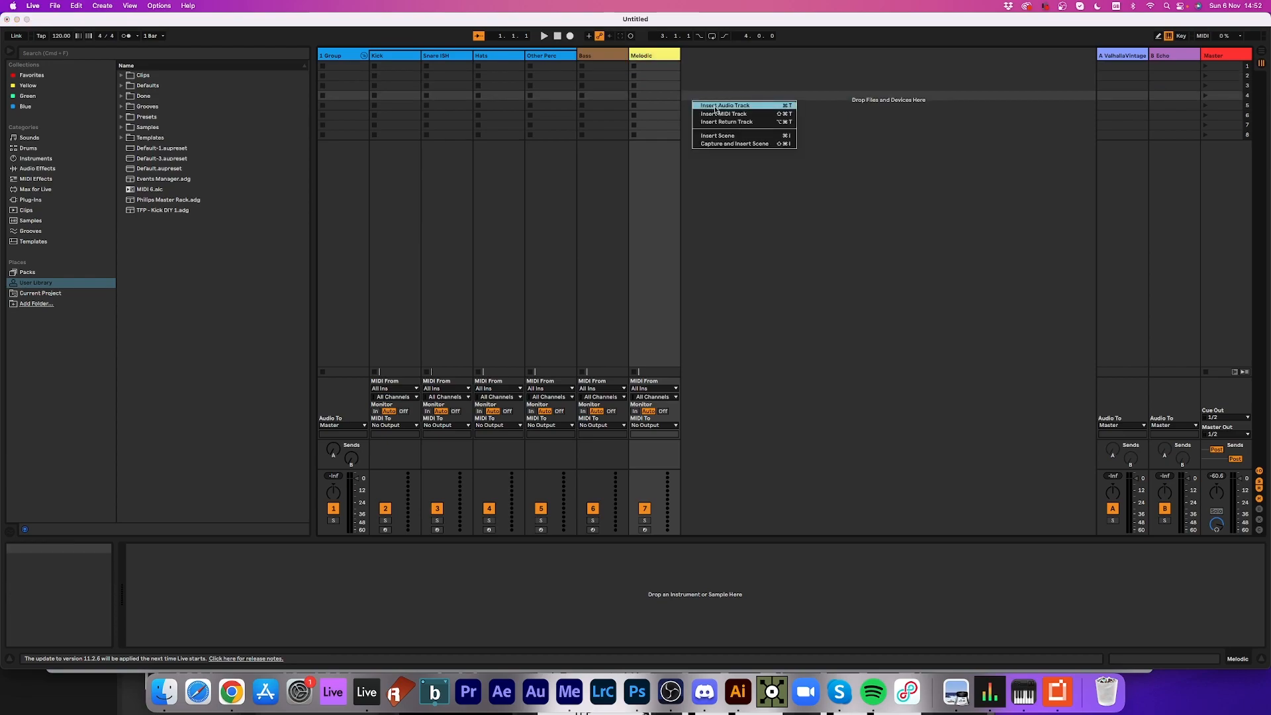
{"action": "left_click", "coordinate": [720, 114]}
{"action": "right_click", "coordinate": [699, 55]}
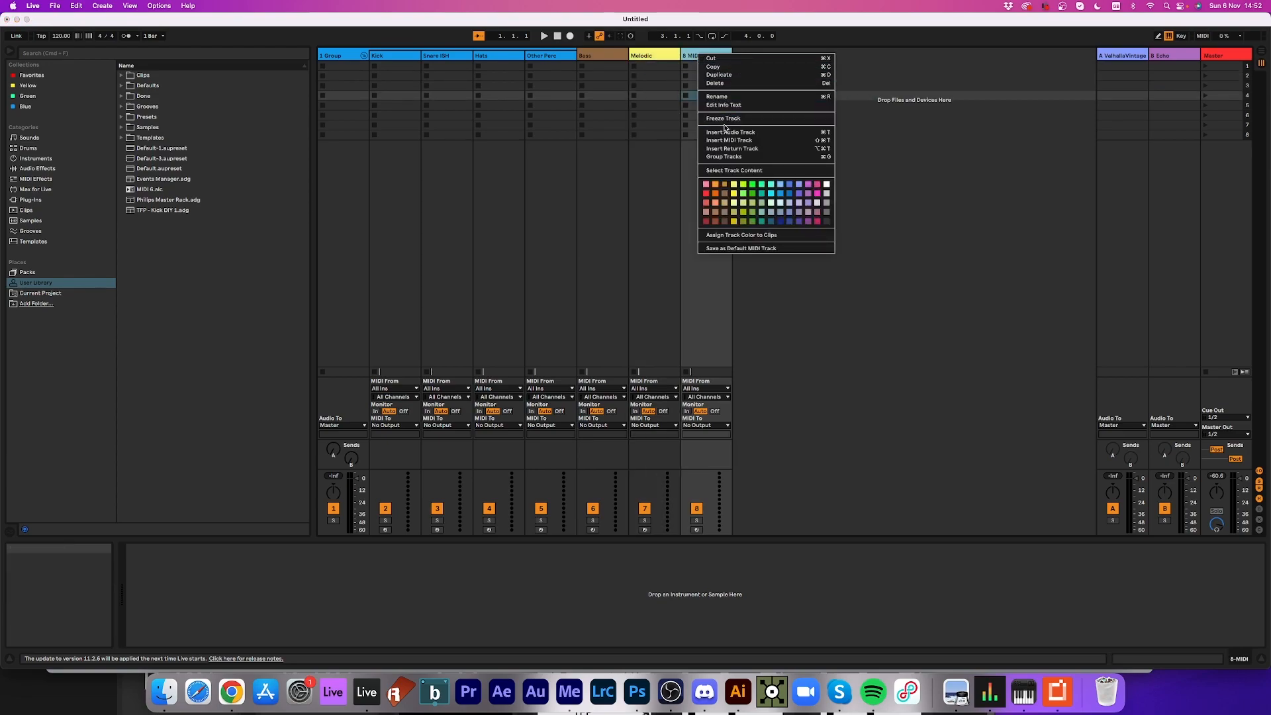
{"action": "left_click", "coordinate": [723, 96]}
{"action": "type", "text": "Pl"}
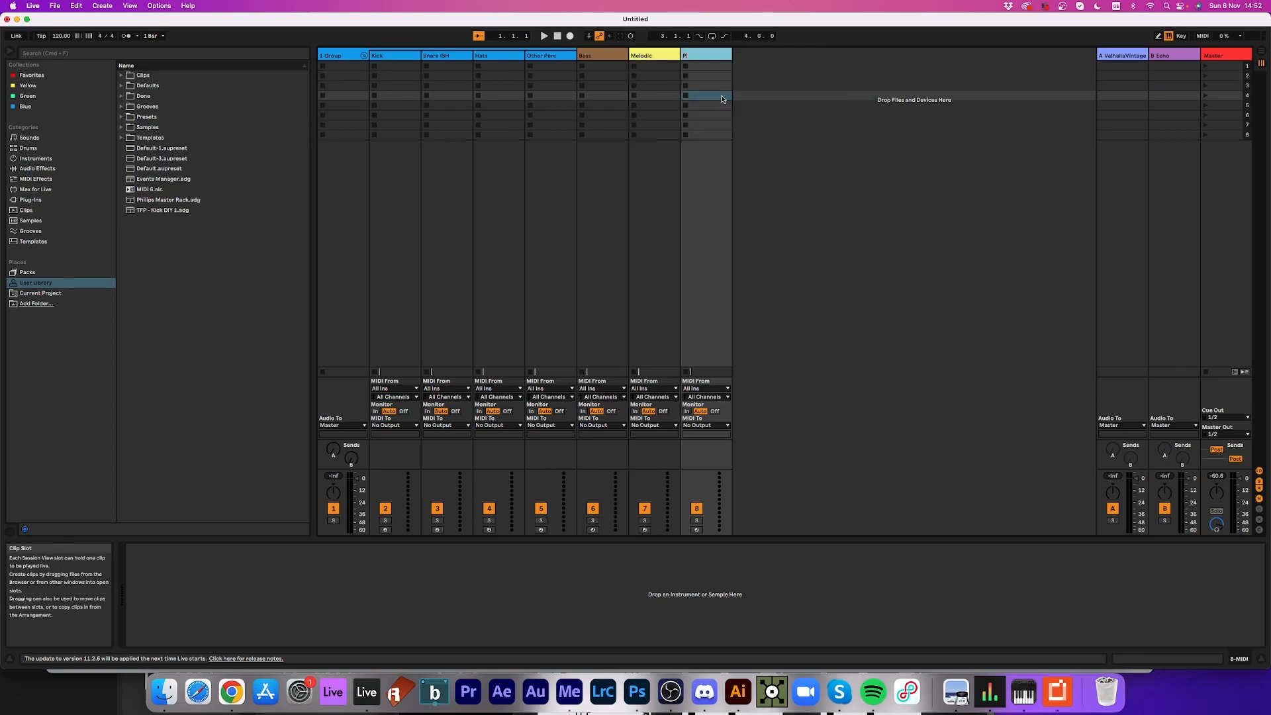
{"action": "key", "text": "Return"}
- Load an empty Sampler instrument onto the Kick track
{"action": "left_click", "coordinate": [398, 57]}
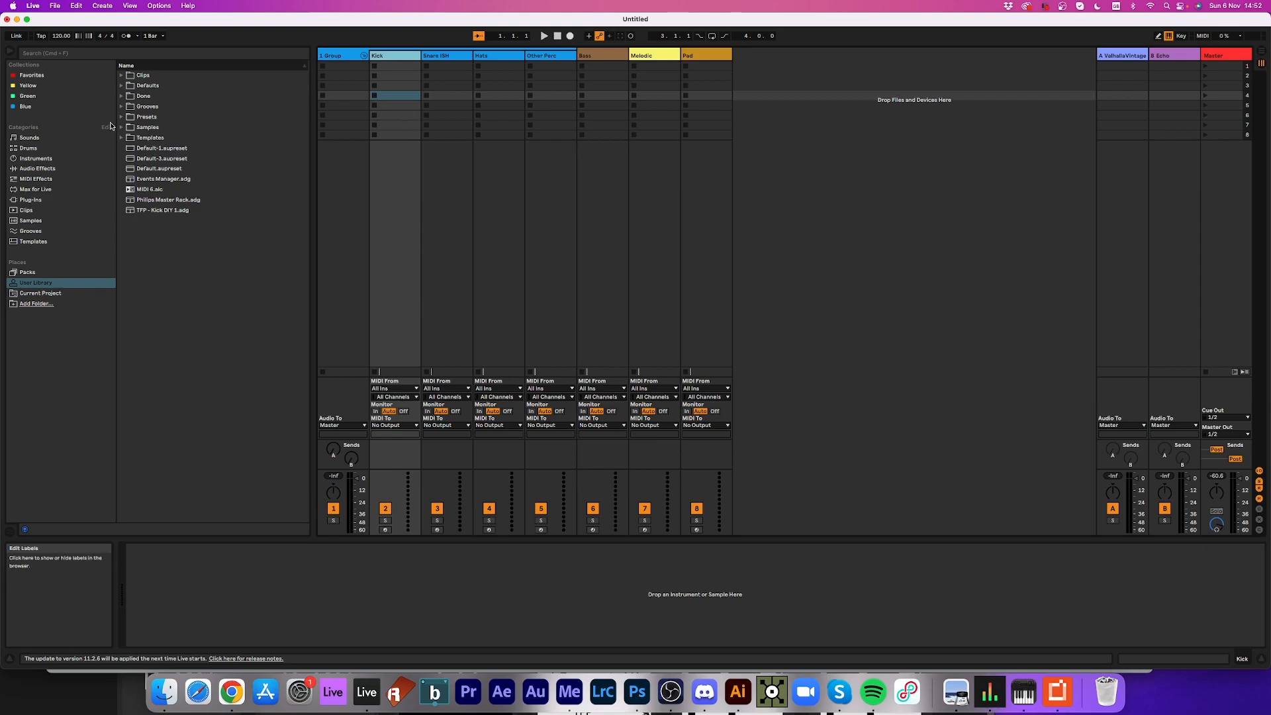
{"action": "left_click", "coordinate": [35, 158]}
{"action": "left_click_drag", "start_coordinate": [164, 196], "coordinate": [169, 567]}
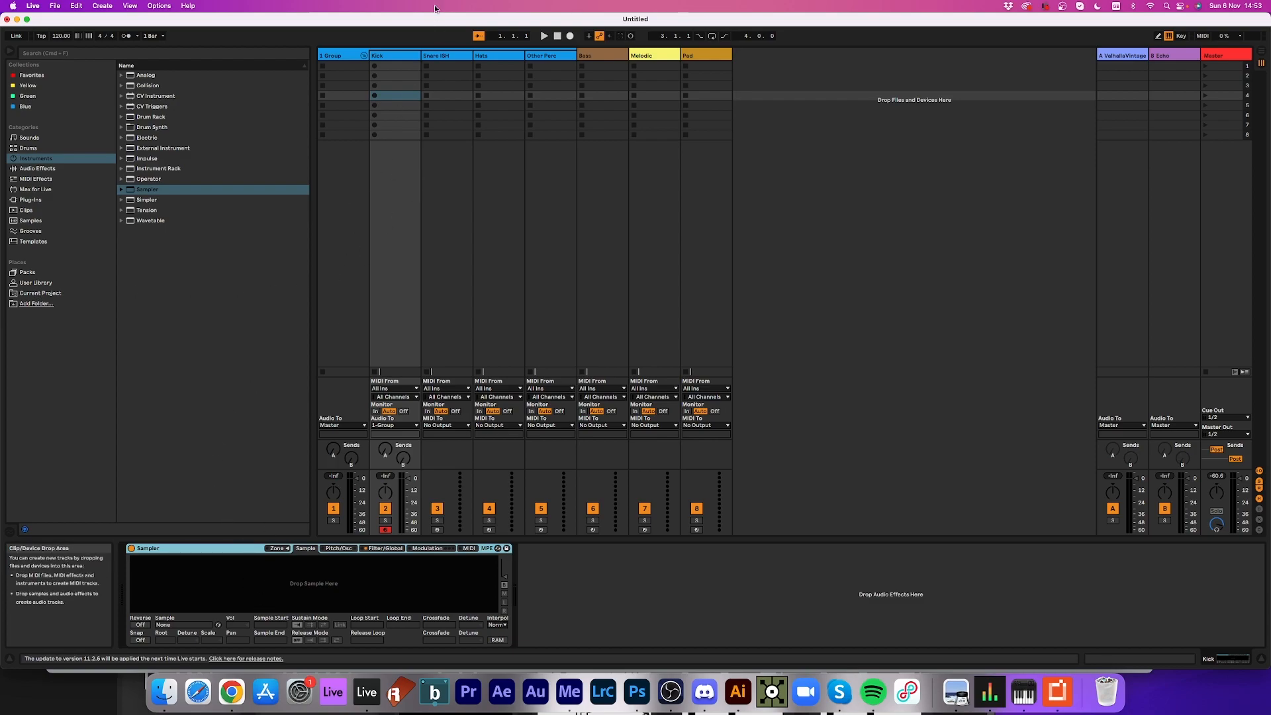
{"action": "left_click", "coordinate": [386, 57]}
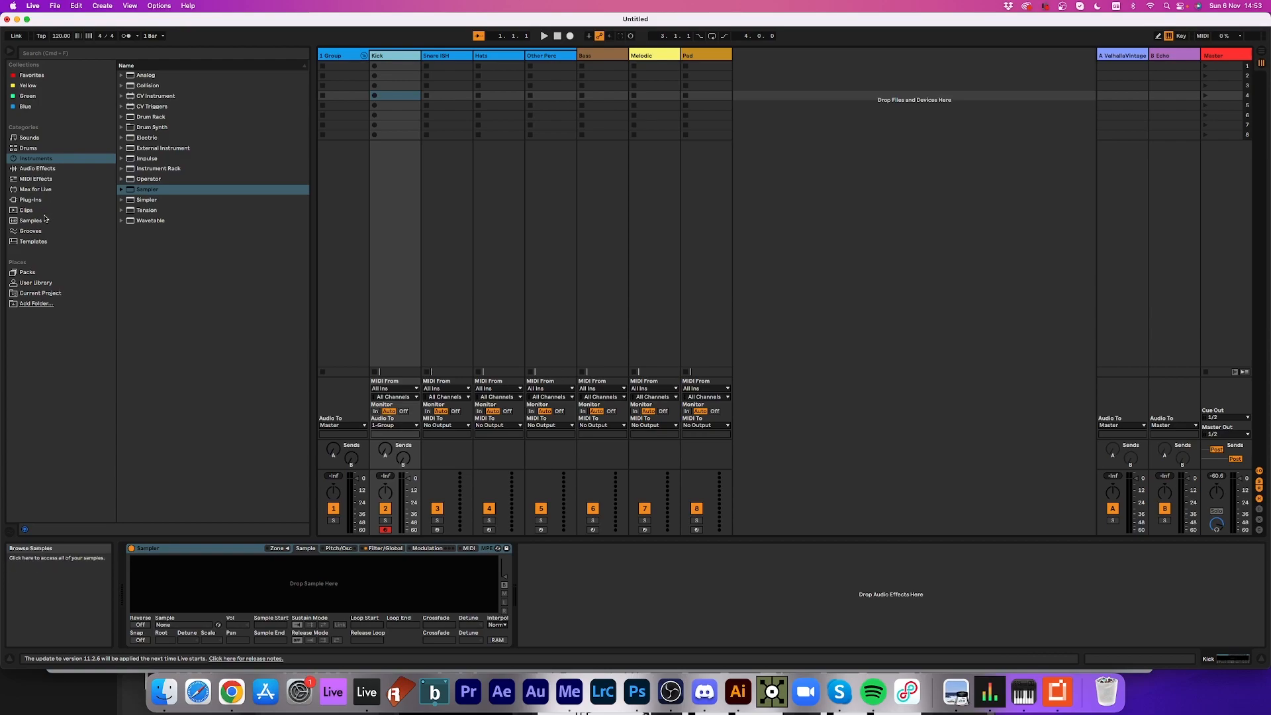
- Load Slice 1 through Slice 127 from the User Library's TFP - Kick Mackie sample folder into the Kick track's Sampler
{"action": "left_click", "coordinate": [36, 283]}
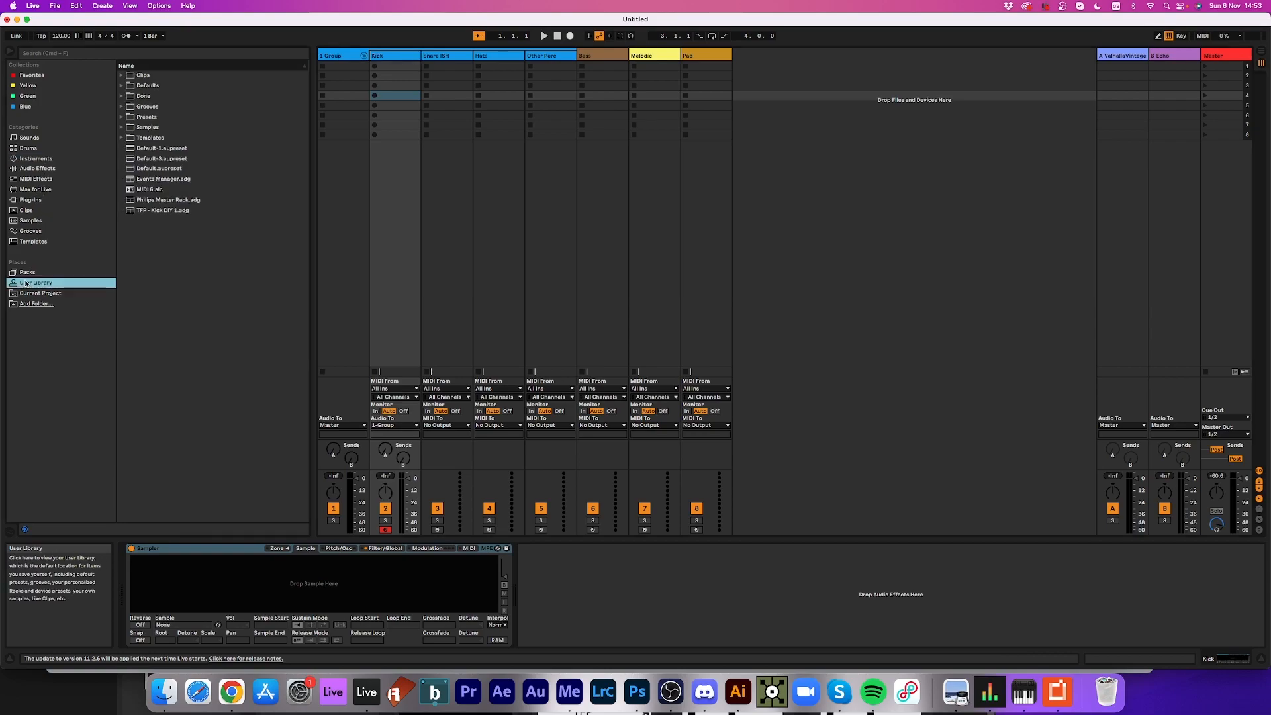
{"action": "left_click", "coordinate": [122, 127]}
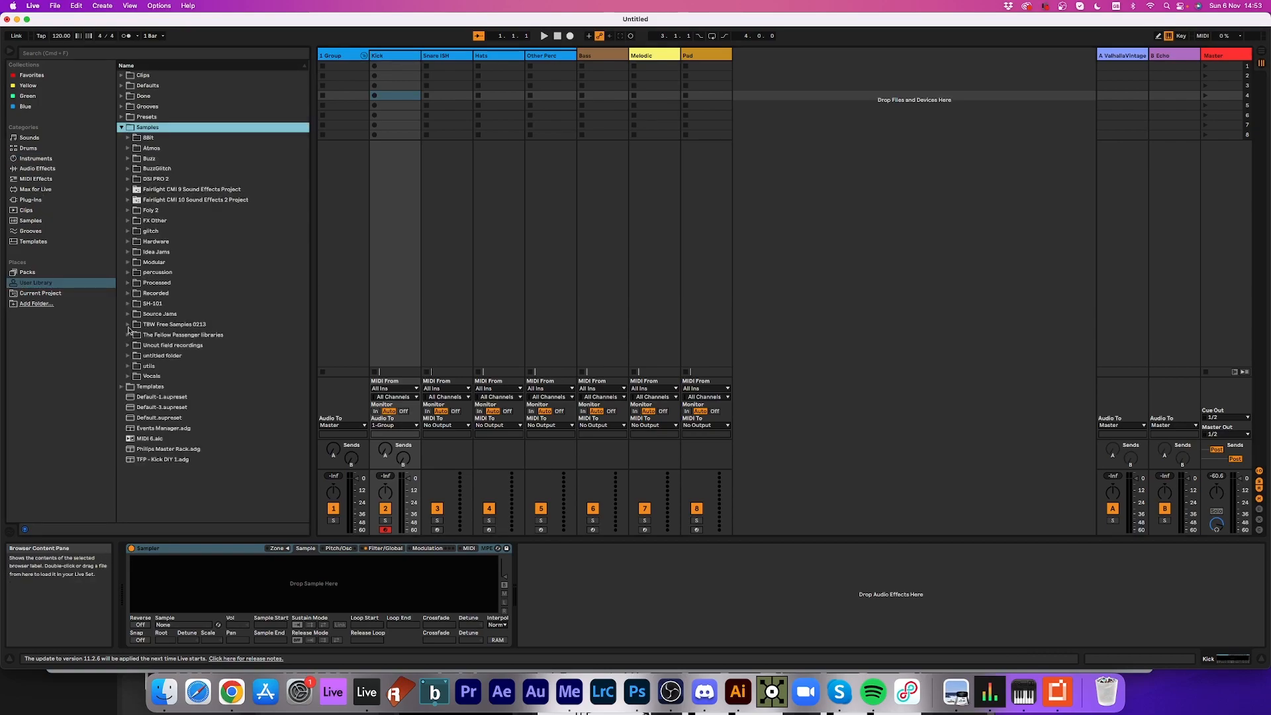
{"action": "left_click", "coordinate": [128, 335]}
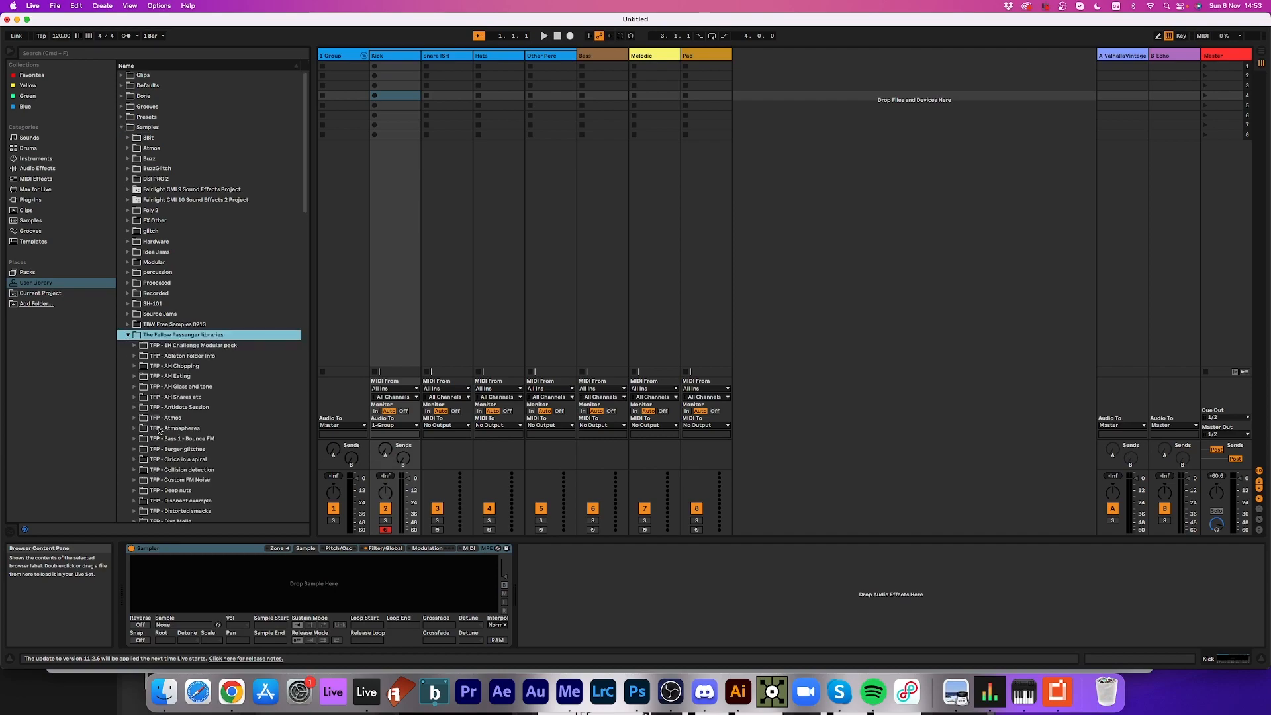
{"action": "scroll", "coordinate": [169, 484], "scroll_direction": "down", "scroll_amount": 10}
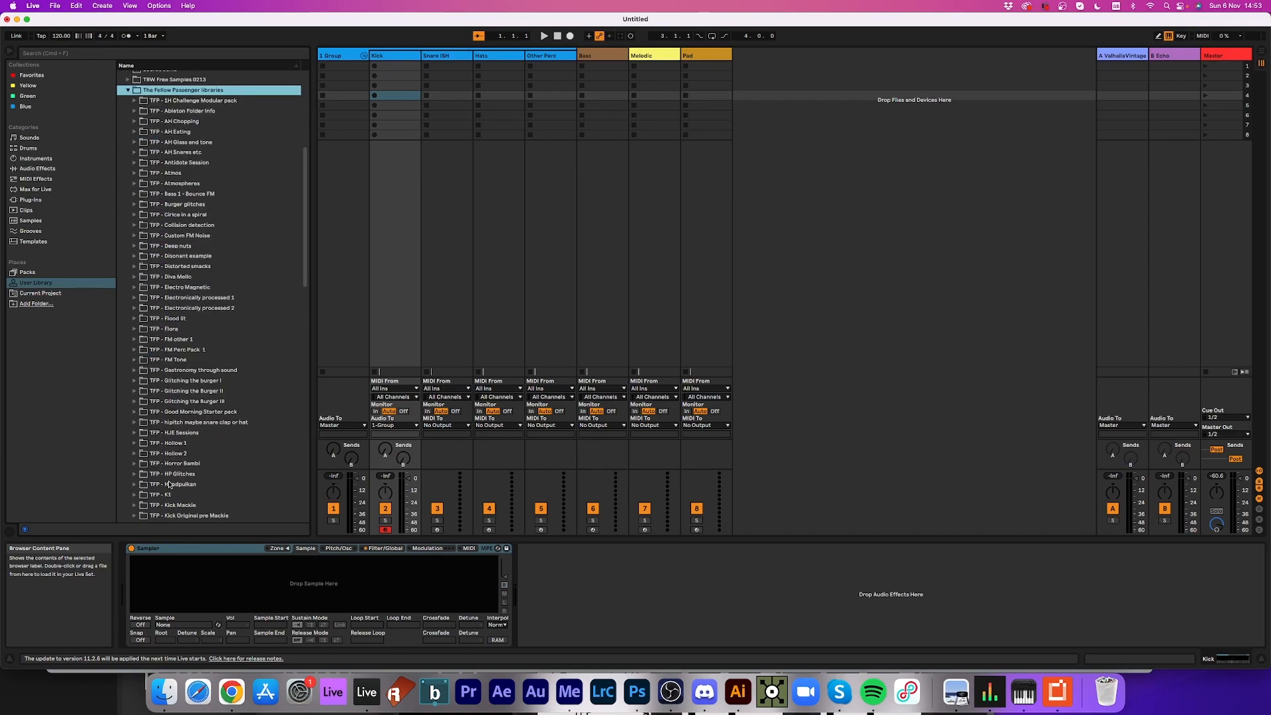
{"action": "scroll", "coordinate": [169, 484], "scroll_direction": "down", "scroll_amount": 4}
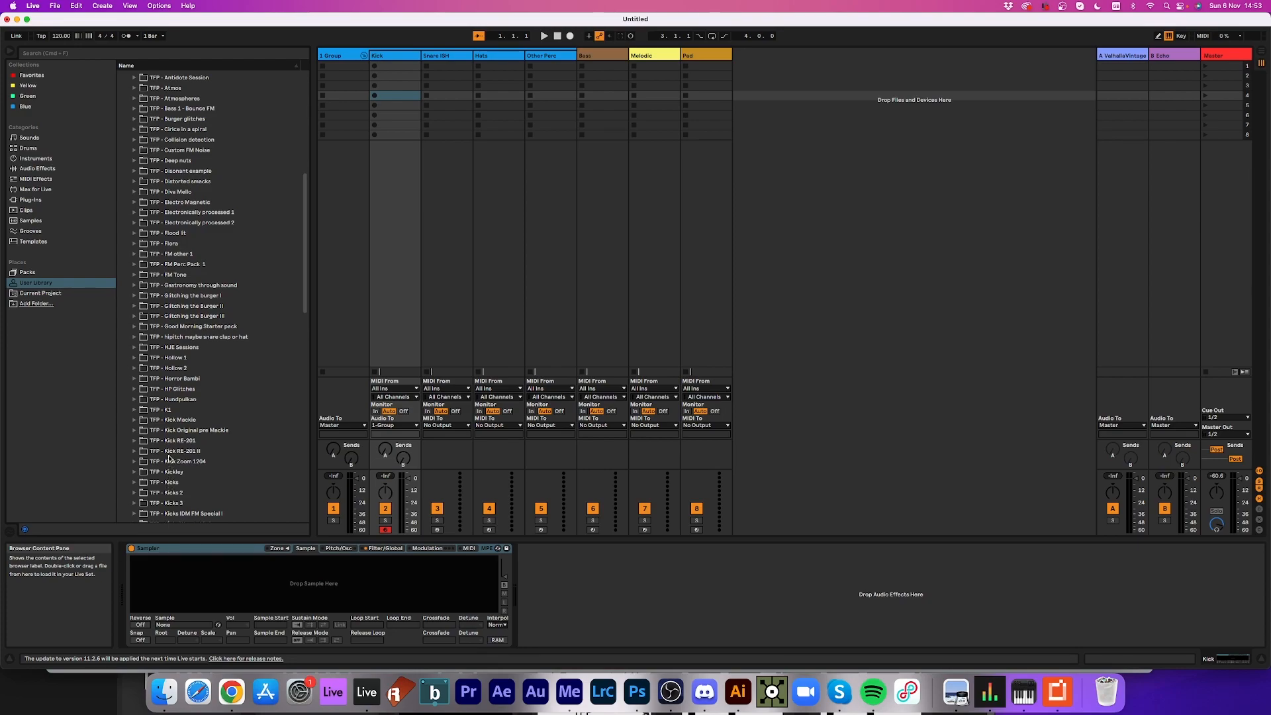
{"action": "left_click", "coordinate": [134, 421]}
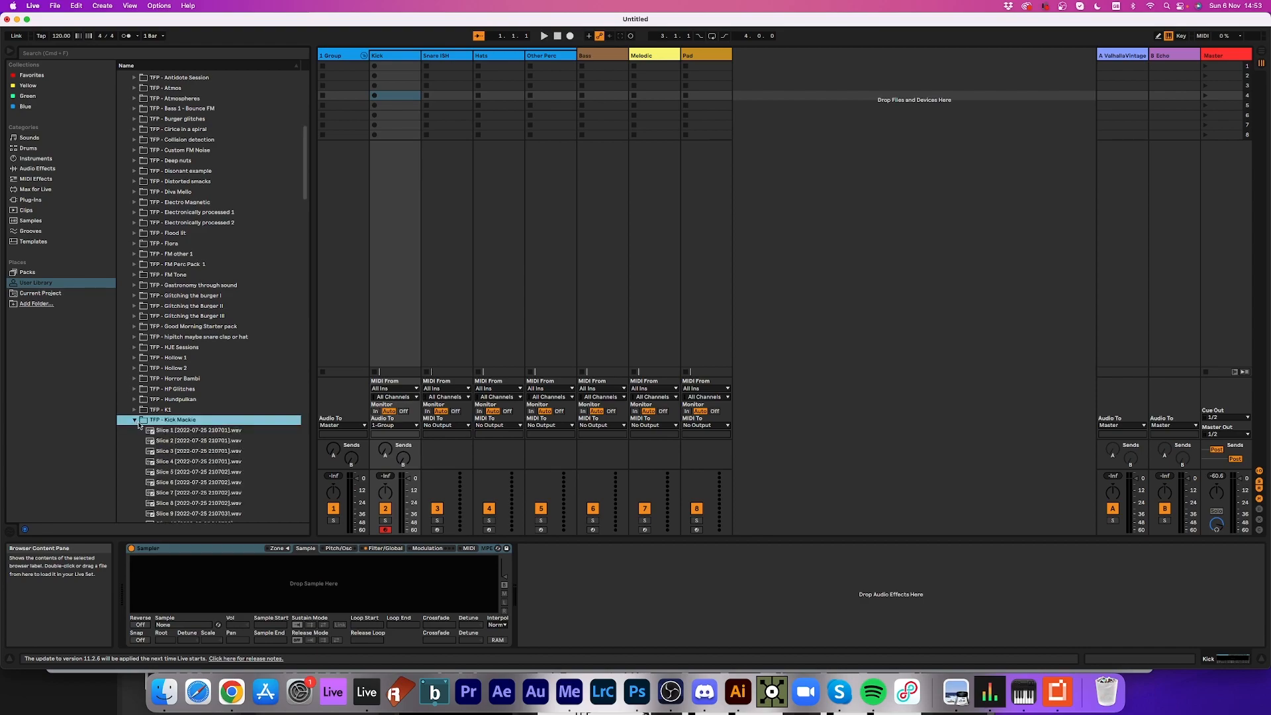
{"action": "left_click", "coordinate": [186, 431]}
{"action": "scroll", "coordinate": [189, 437], "scroll_direction": "down", "scroll_amount": 20}
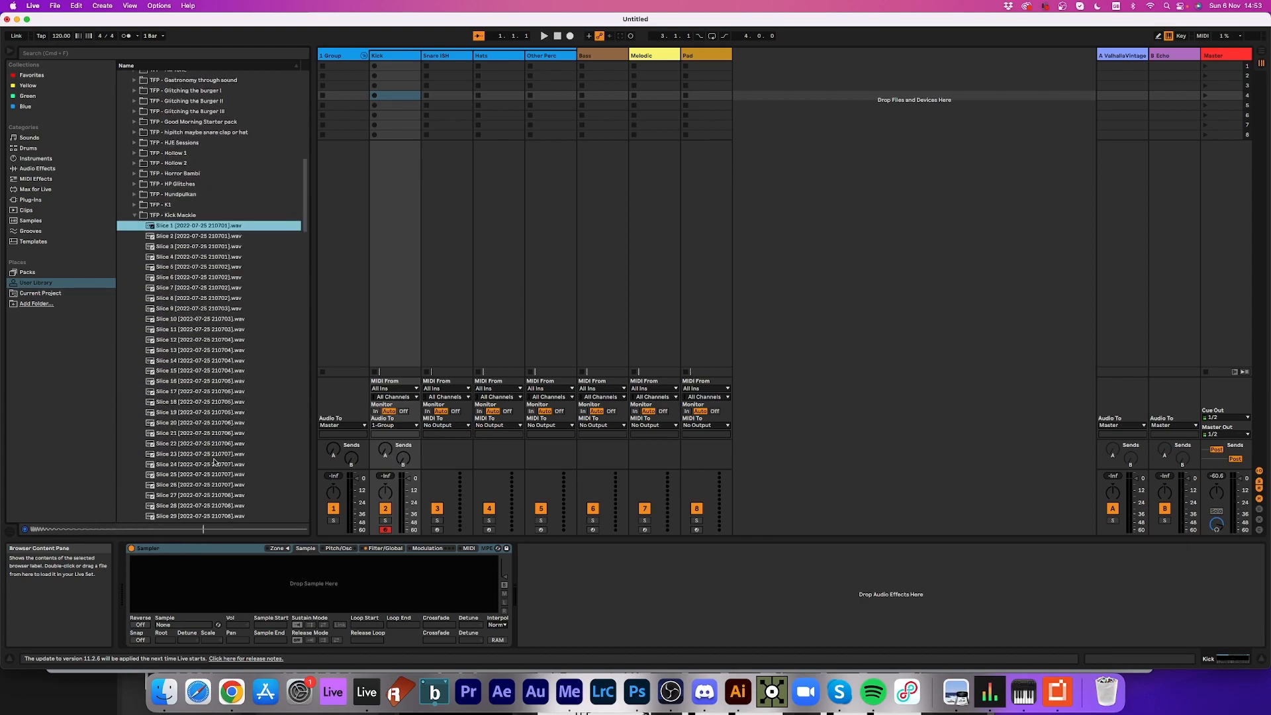
{"action": "scroll", "coordinate": [213, 463], "scroll_direction": "down", "scroll_amount": 20}
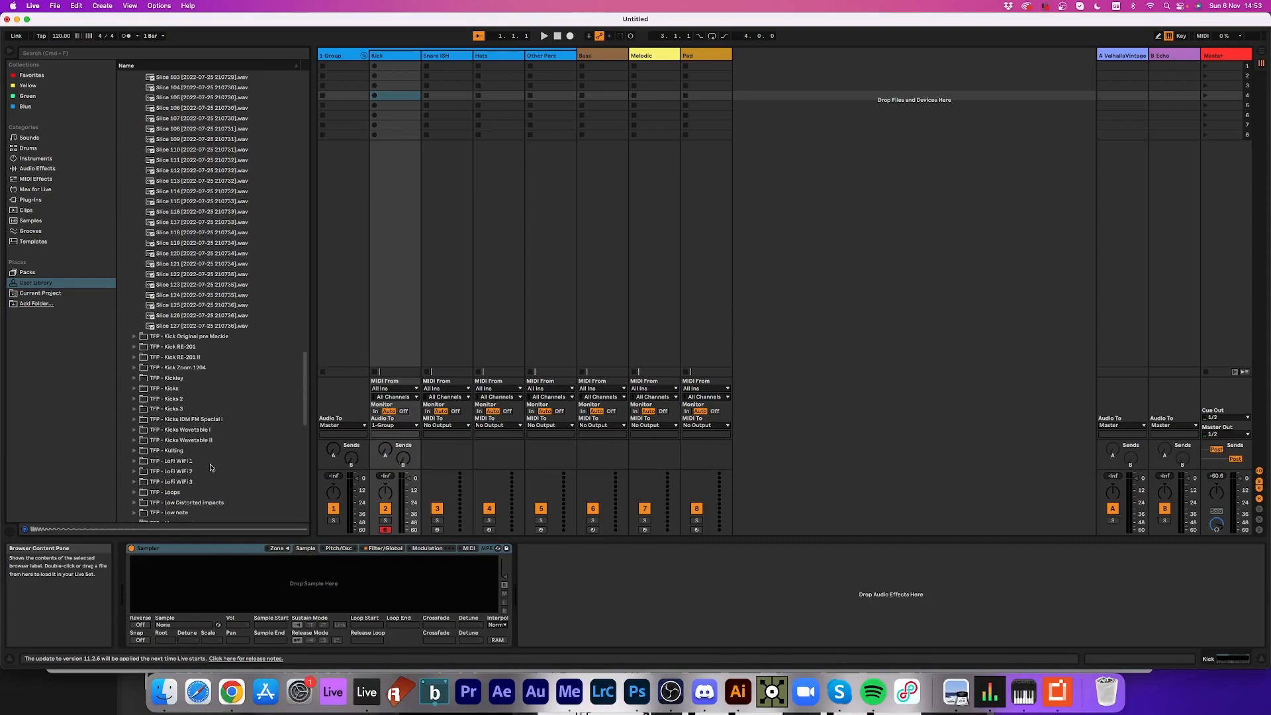
{"action": "left_click", "coordinate": [200, 326], "text": "shift"}
{"action": "left_click_drag", "start_coordinate": [190, 286], "coordinate": [231, 586]}
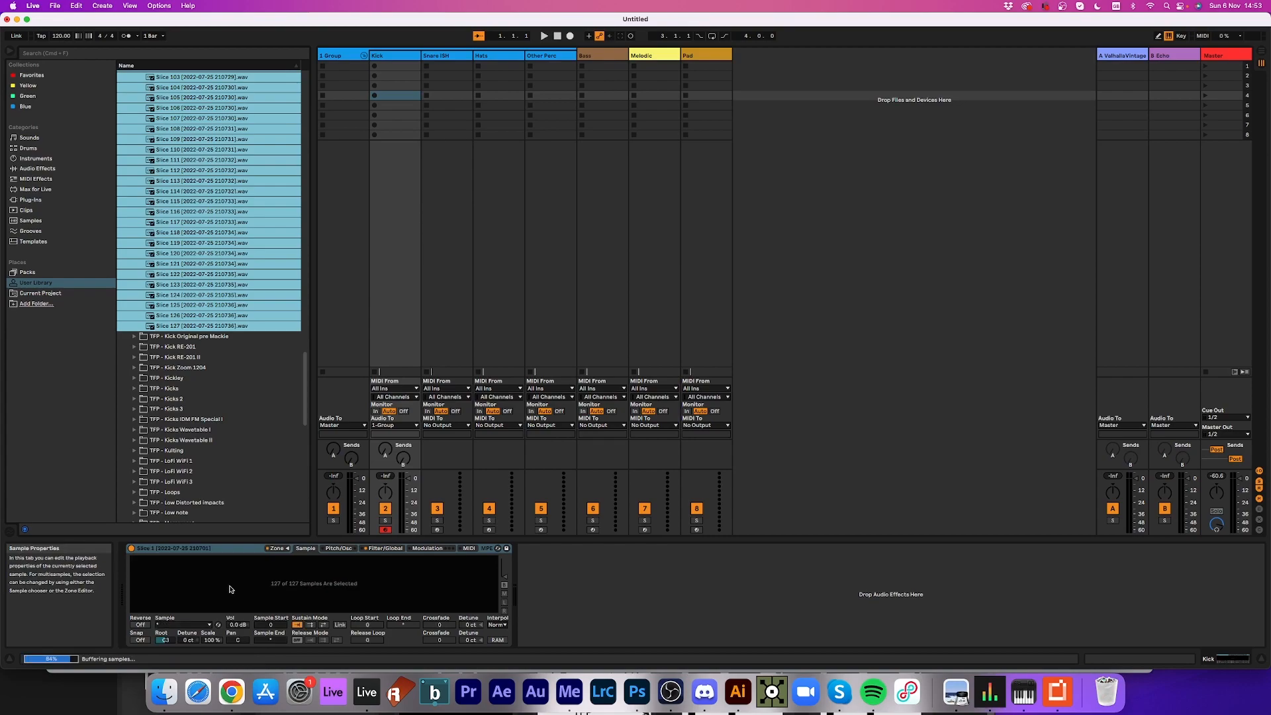
- Distribute the sample select ranges of all loaded slices equally in Sampler's zone editor
{"action": "left_click", "coordinate": [286, 549]}
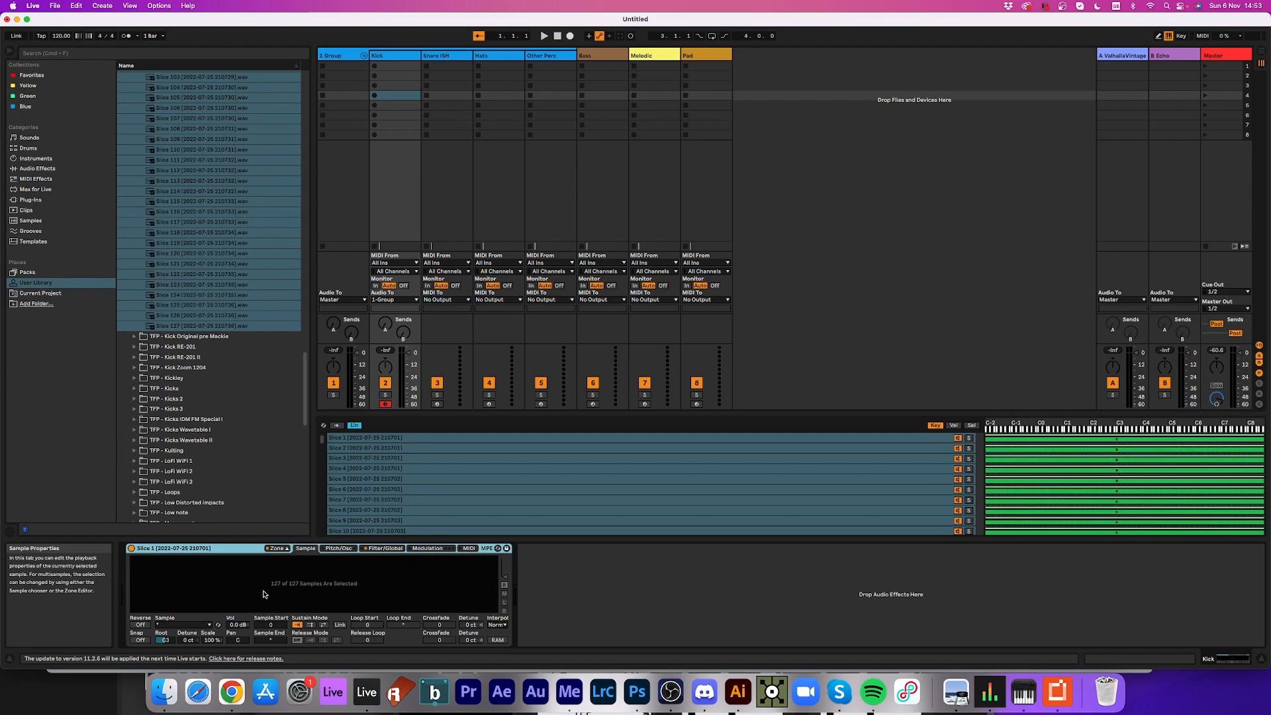
{"action": "left_click", "coordinate": [416, 482]}
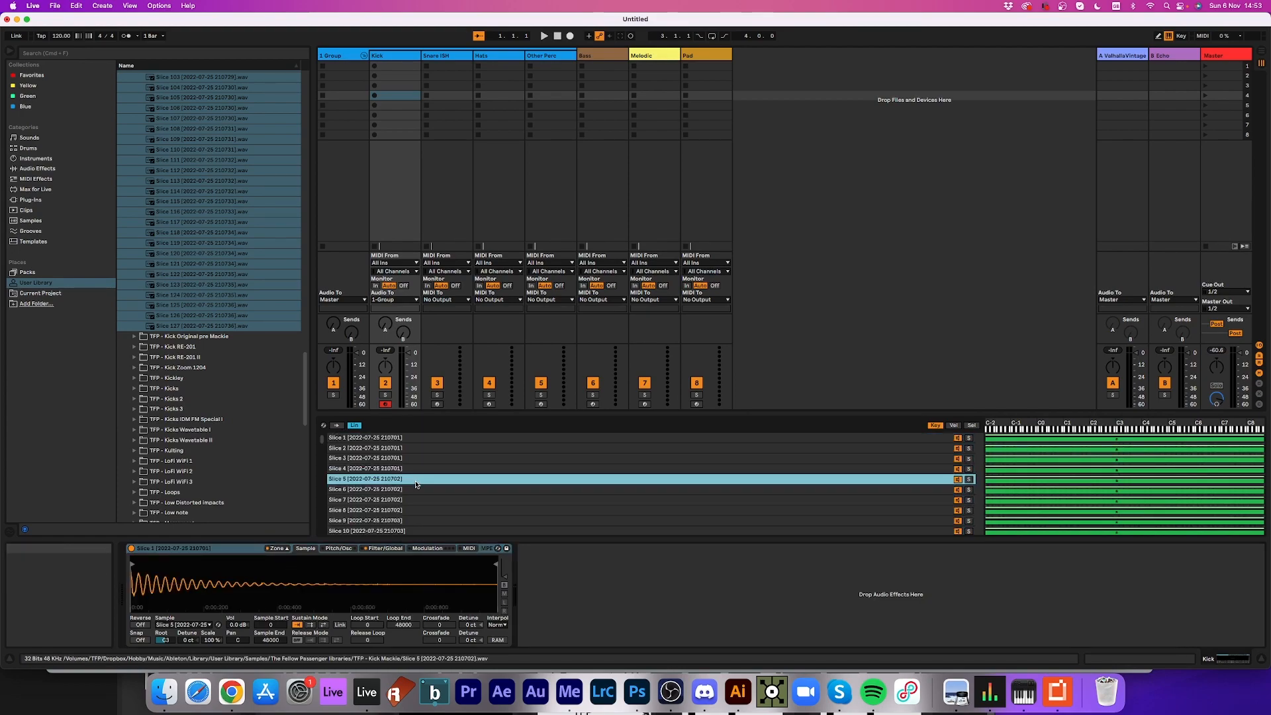
{"action": "key", "text": "super+a"}
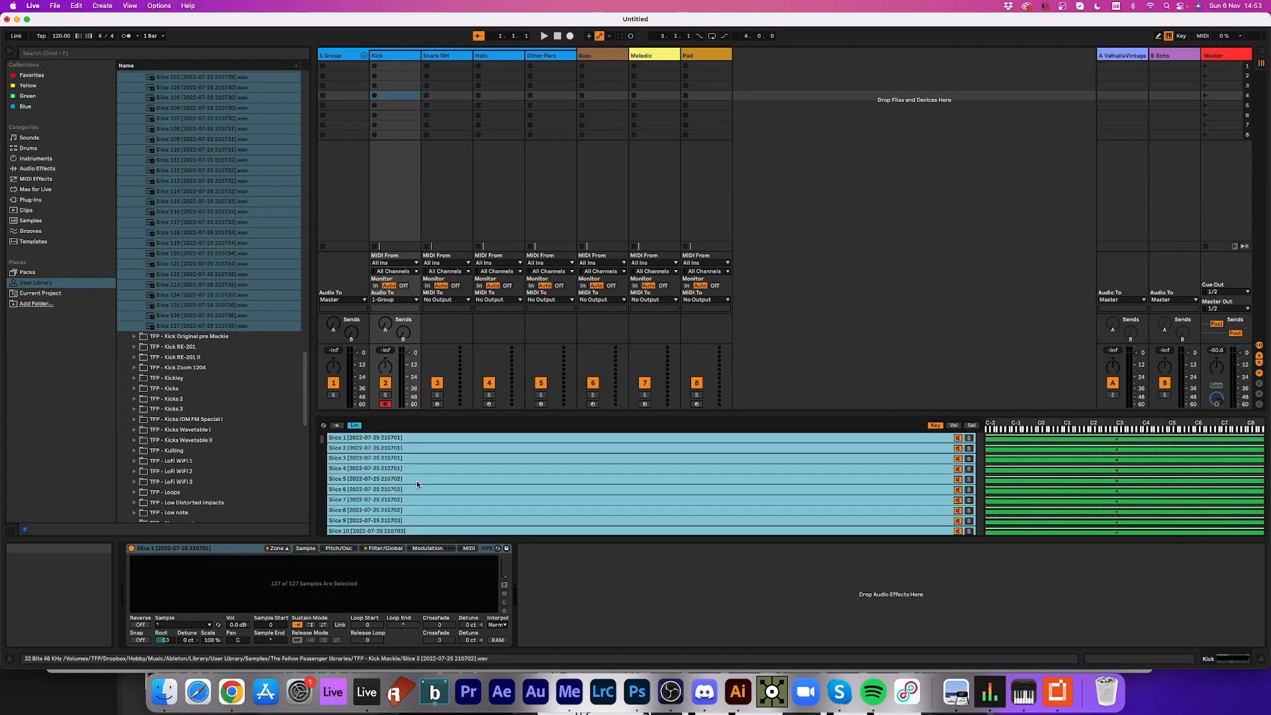
{"action": "right_click", "coordinate": [415, 470]}
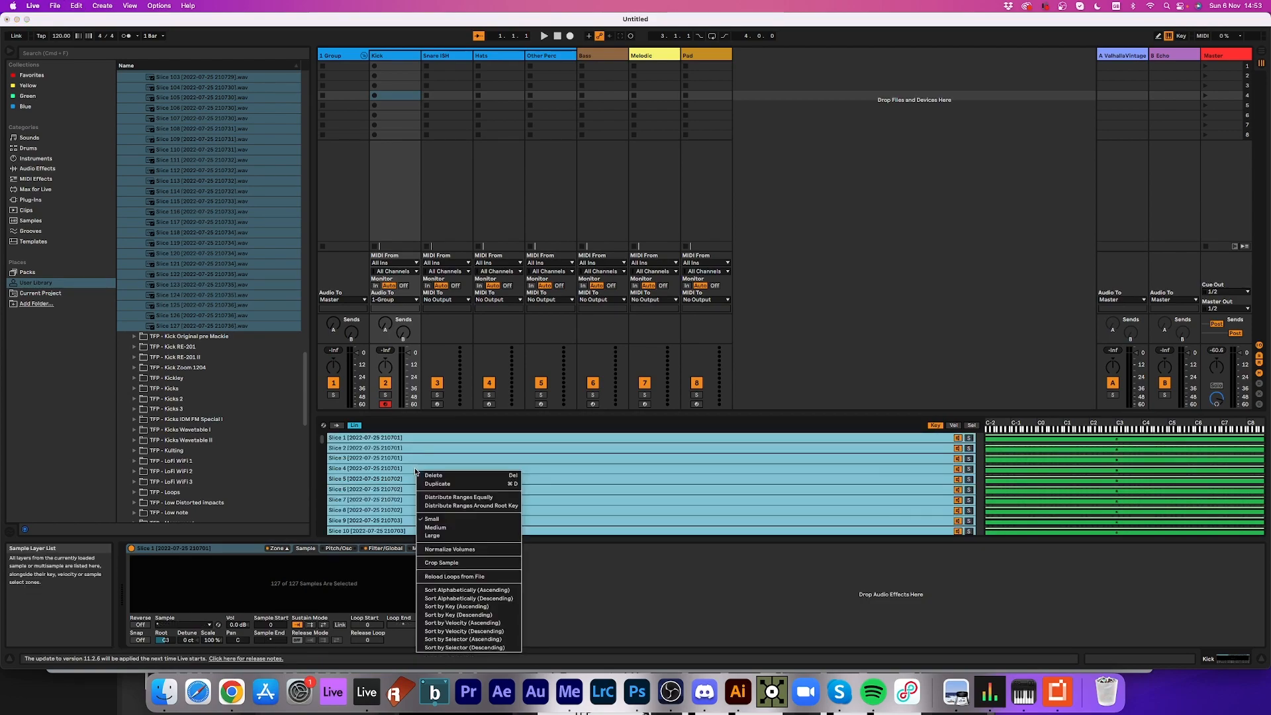
{"action": "left_click", "coordinate": [887, 472]}
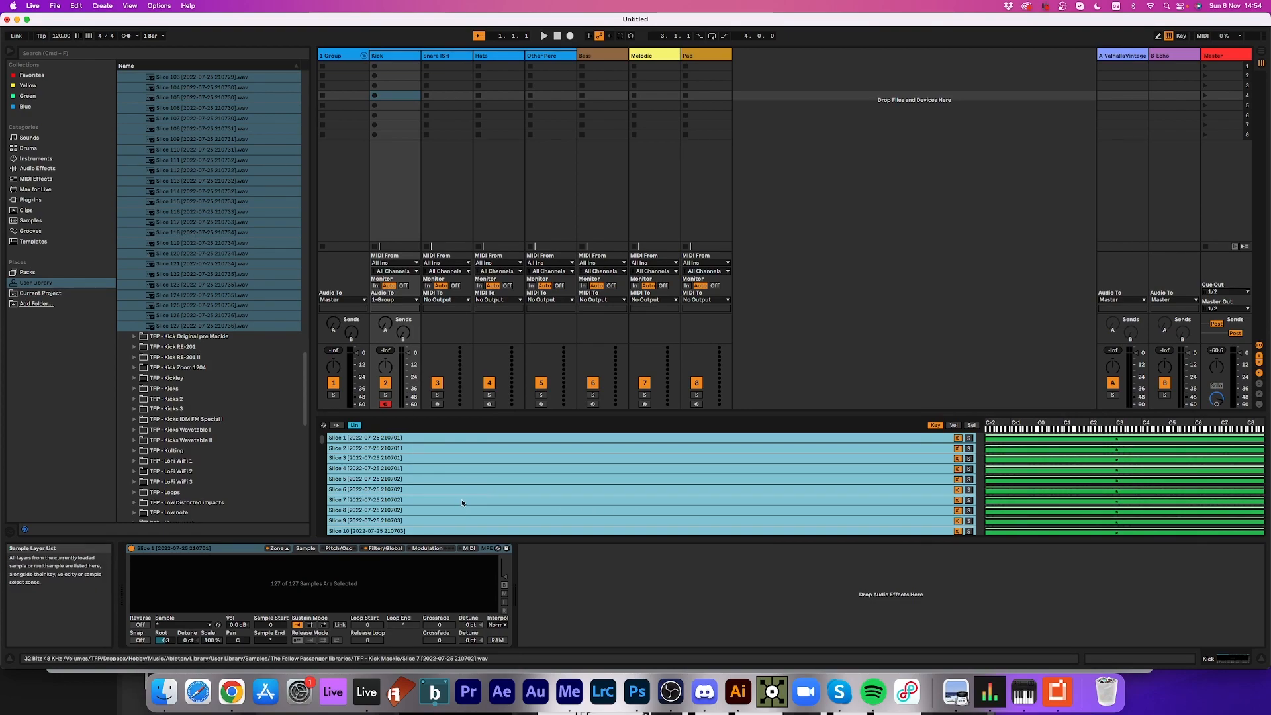
{"action": "left_click", "coordinate": [969, 426]}
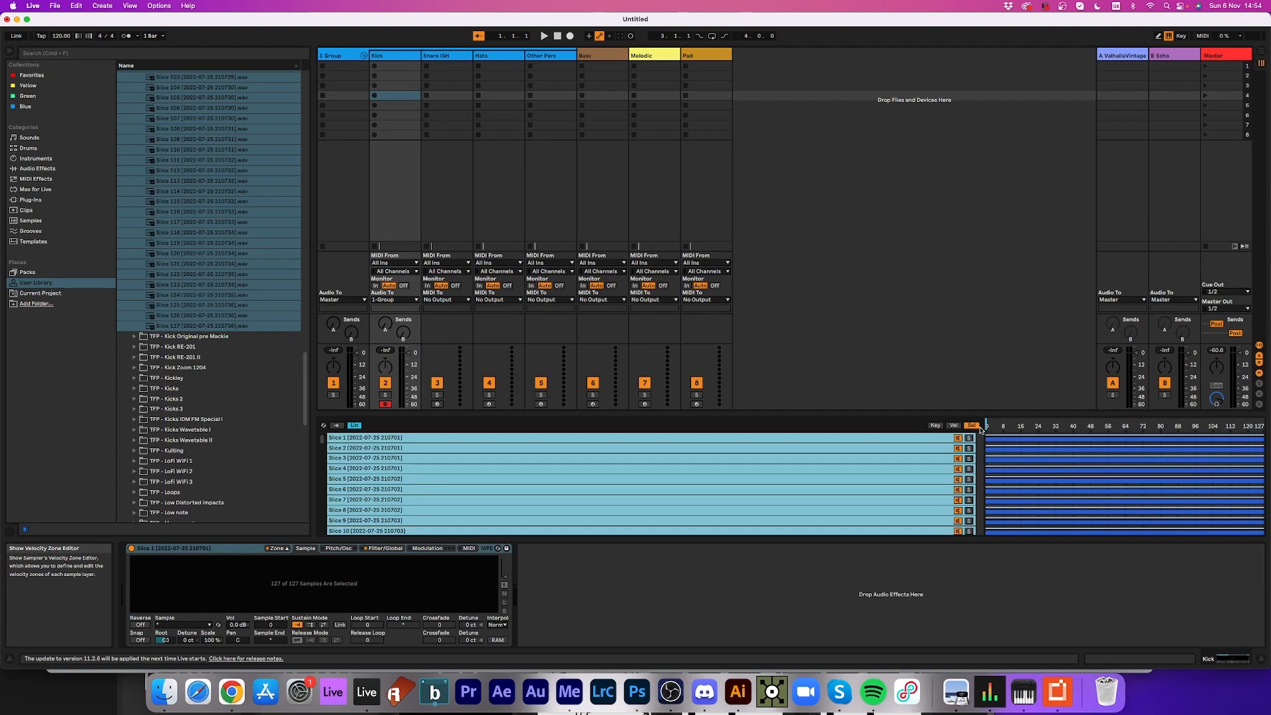
{"action": "right_click", "coordinate": [641, 456]}
{"action": "left_click", "coordinate": [722, 482]}
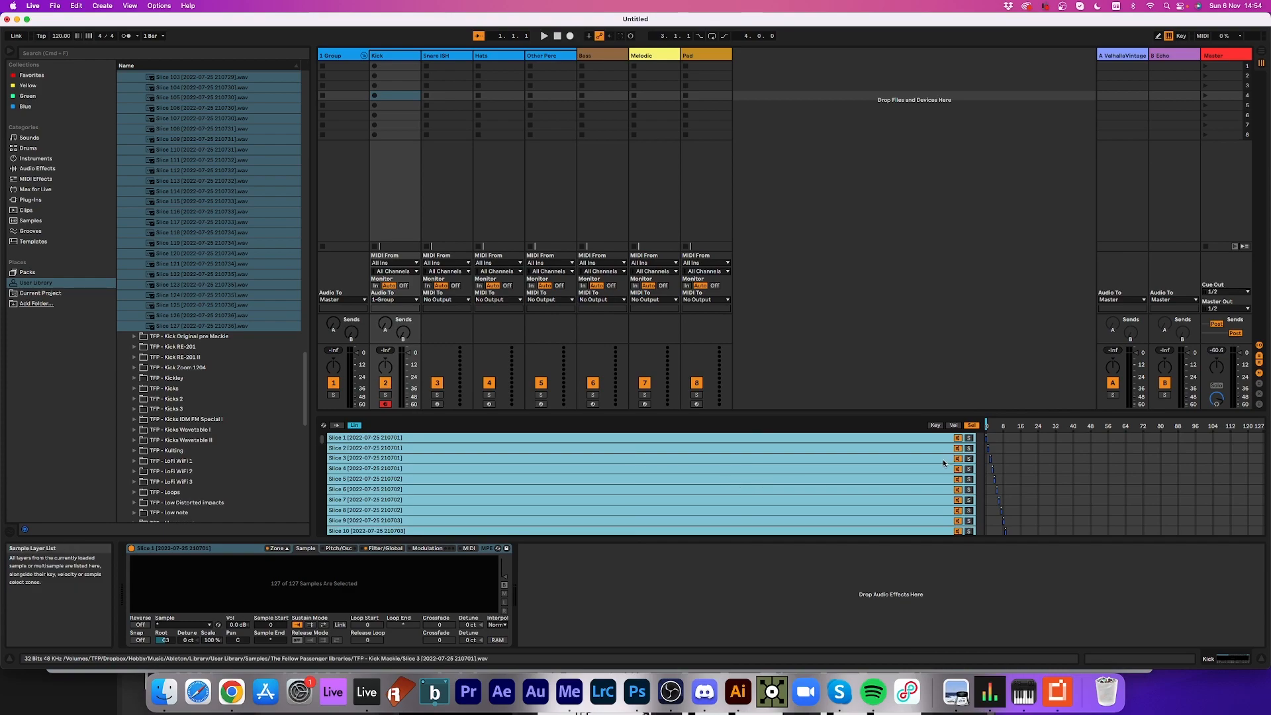
- Move the sample selector through the first slice zones and back to 0, and review the range distribution option for all slices
{"action": "mouse_move", "coordinate": [988, 426]}
{"action": "left_mouse_down"}
{"action": "mouse_move", "coordinate": [1034, 426]}
{"action": "mouse_move", "coordinate": [986, 425]}
{"action": "left_mouse_up"}
{"action": "left_click", "coordinate": [721, 449]}
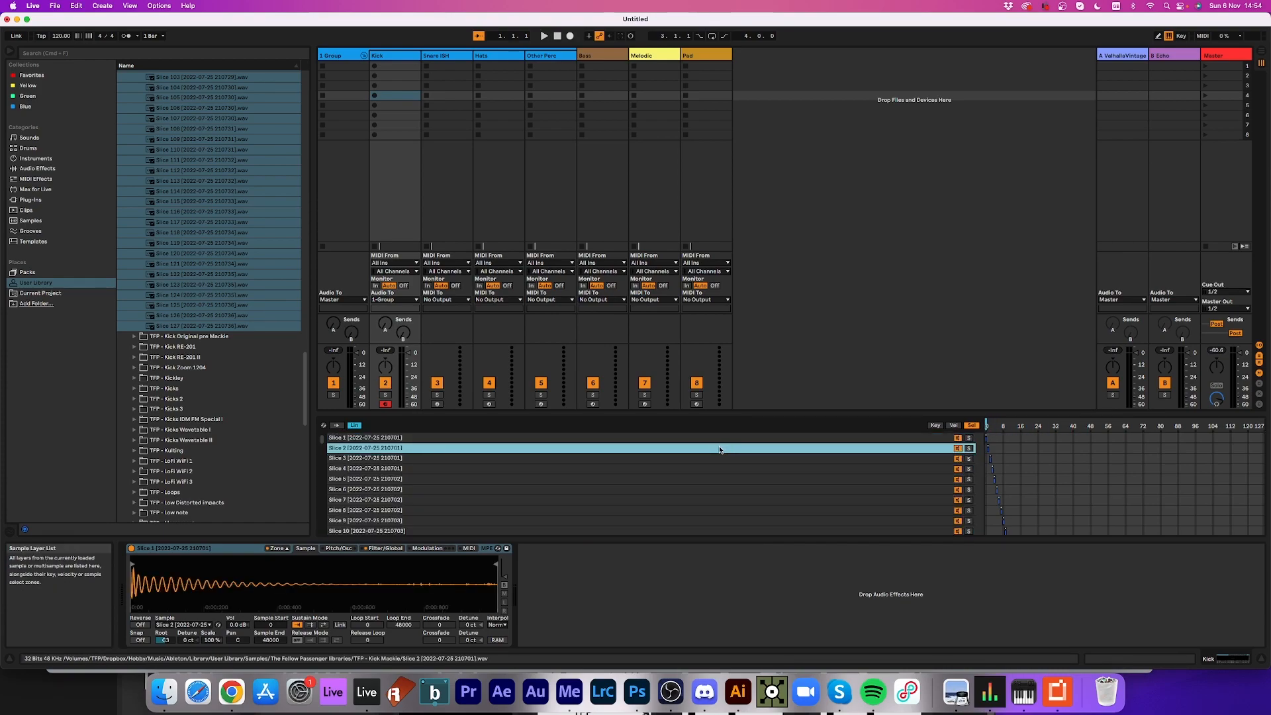
{"action": "key", "text": "super+a"}
{"action": "right_click", "coordinate": [704, 453]}
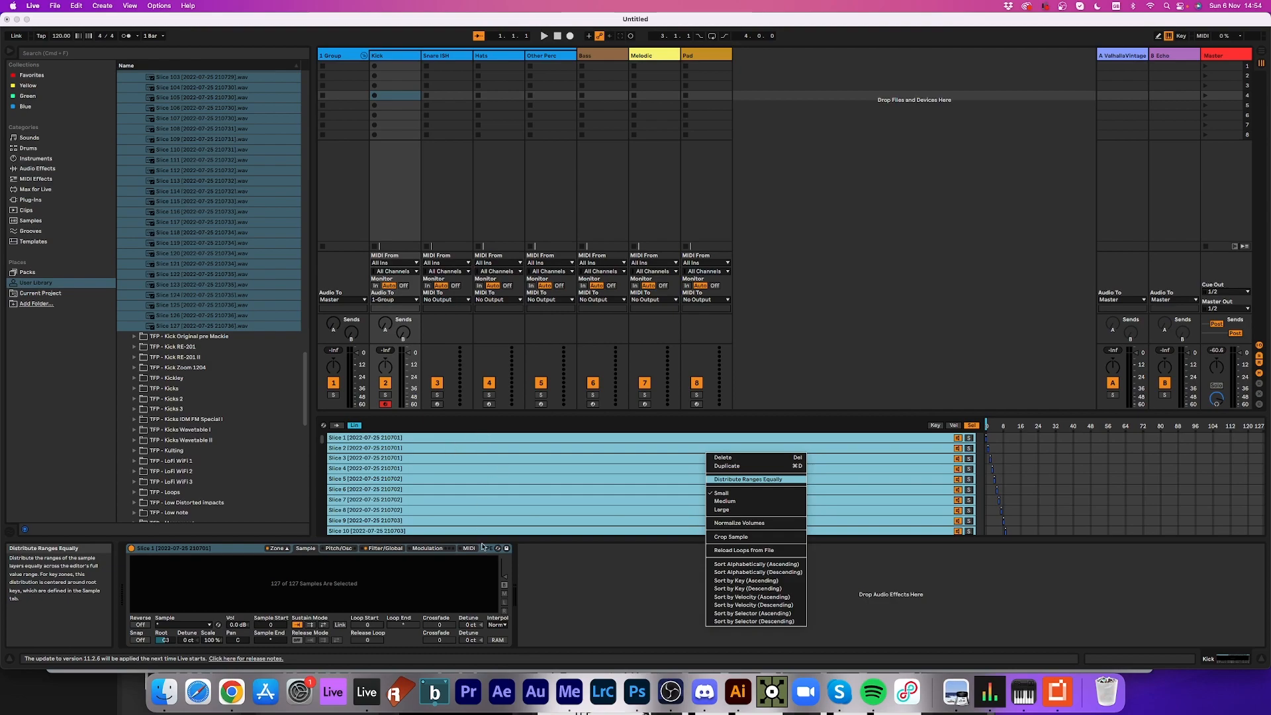
{"action": "left_click", "coordinate": [447, 472]}
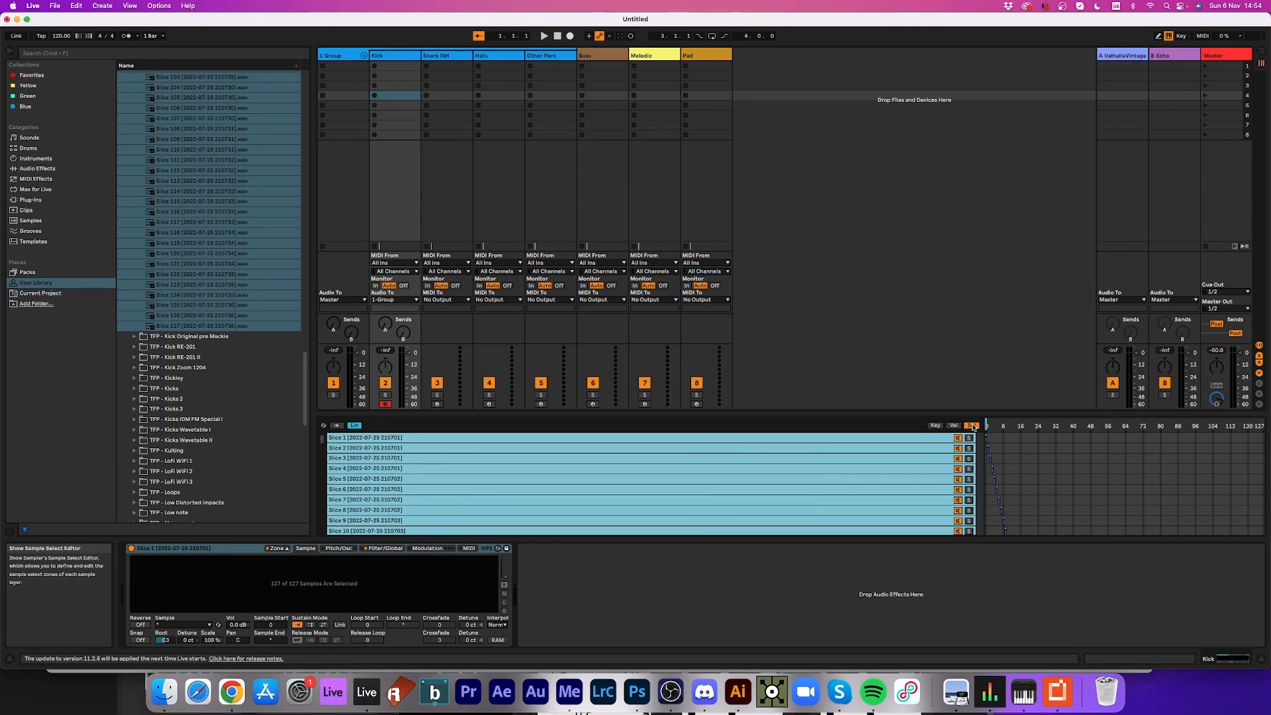
{"action": "mouse_move", "coordinate": [992, 427]}
{"action": "left_mouse_down"}
{"action": "mouse_move", "coordinate": [1127, 427]}
{"action": "mouse_move", "coordinate": [986, 427]}
{"action": "left_mouse_up"}
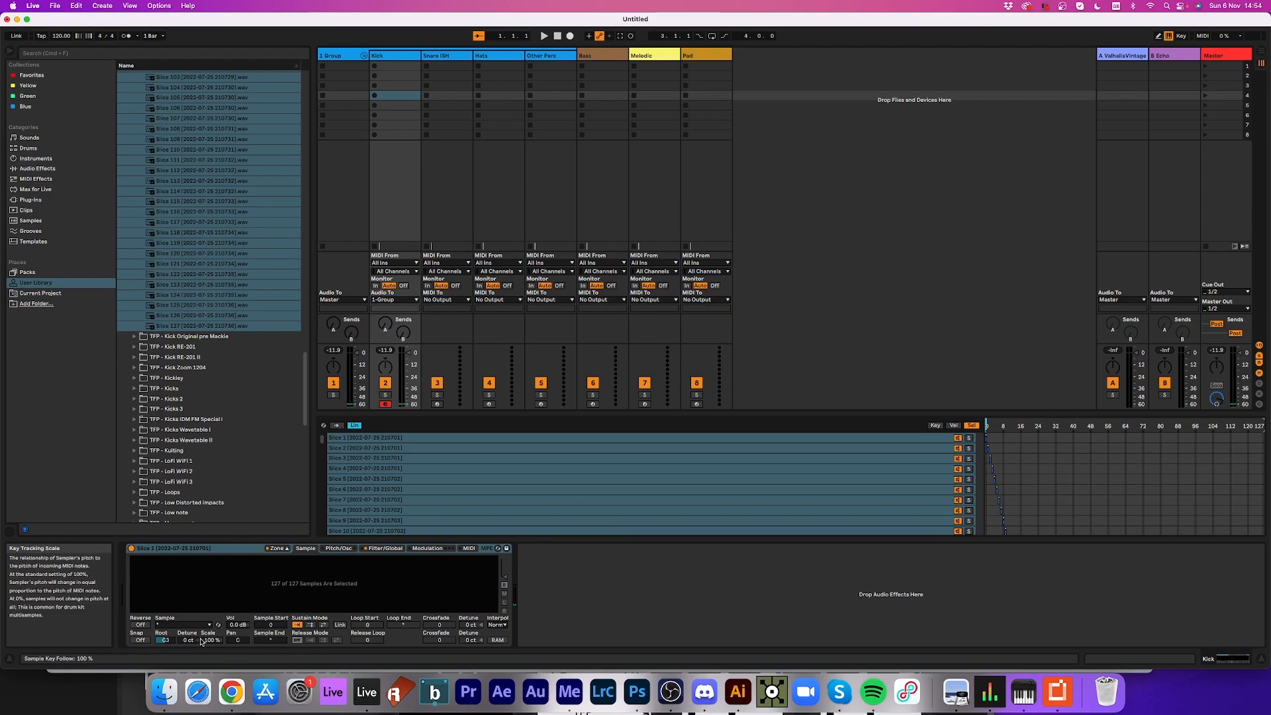
- Set the key tracking scale of all slices to 0 % and limit Sampler to 1 voice
{"action": "type", "text": "0"}
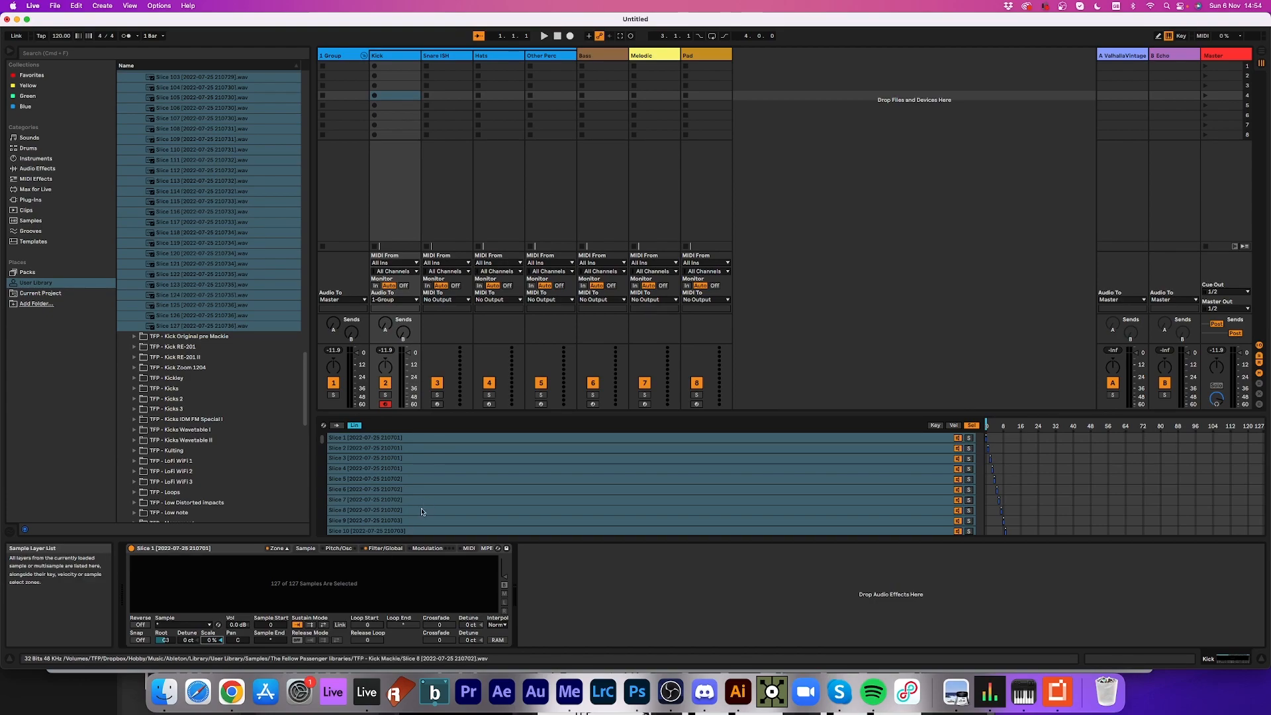
{"action": "left_click", "coordinate": [385, 548]}
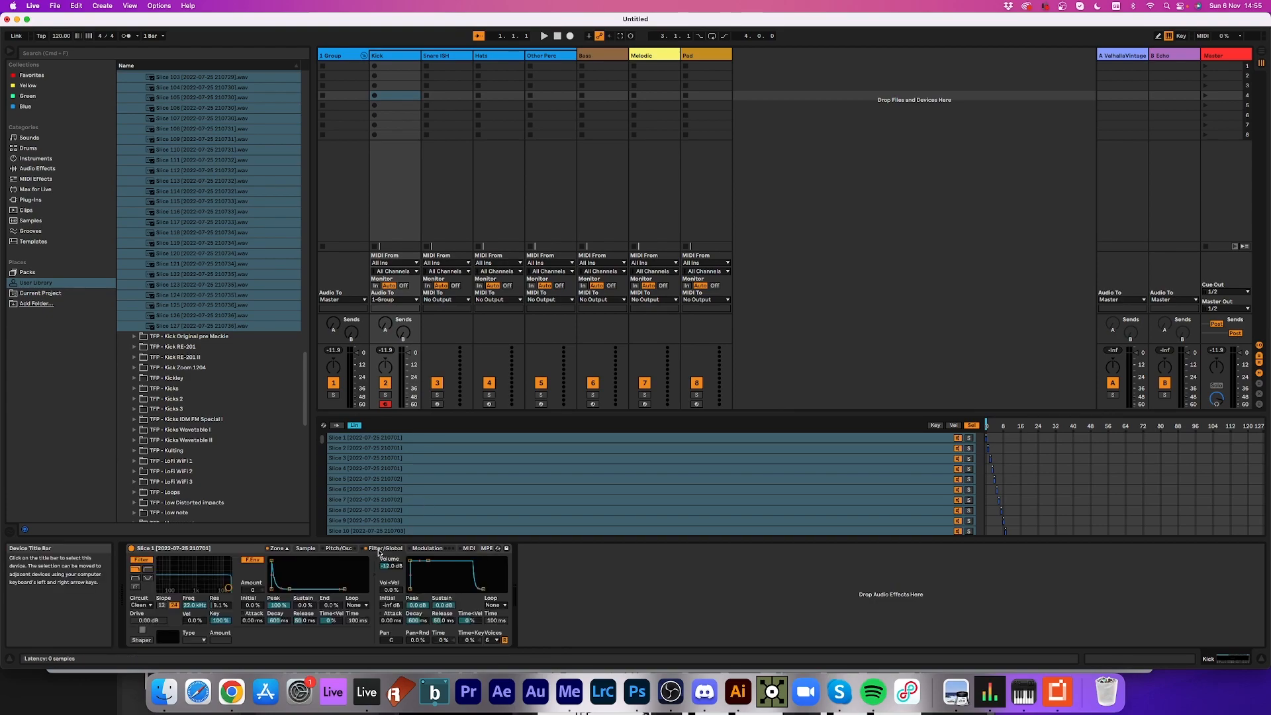
{"action": "left_click", "coordinate": [492, 641]}
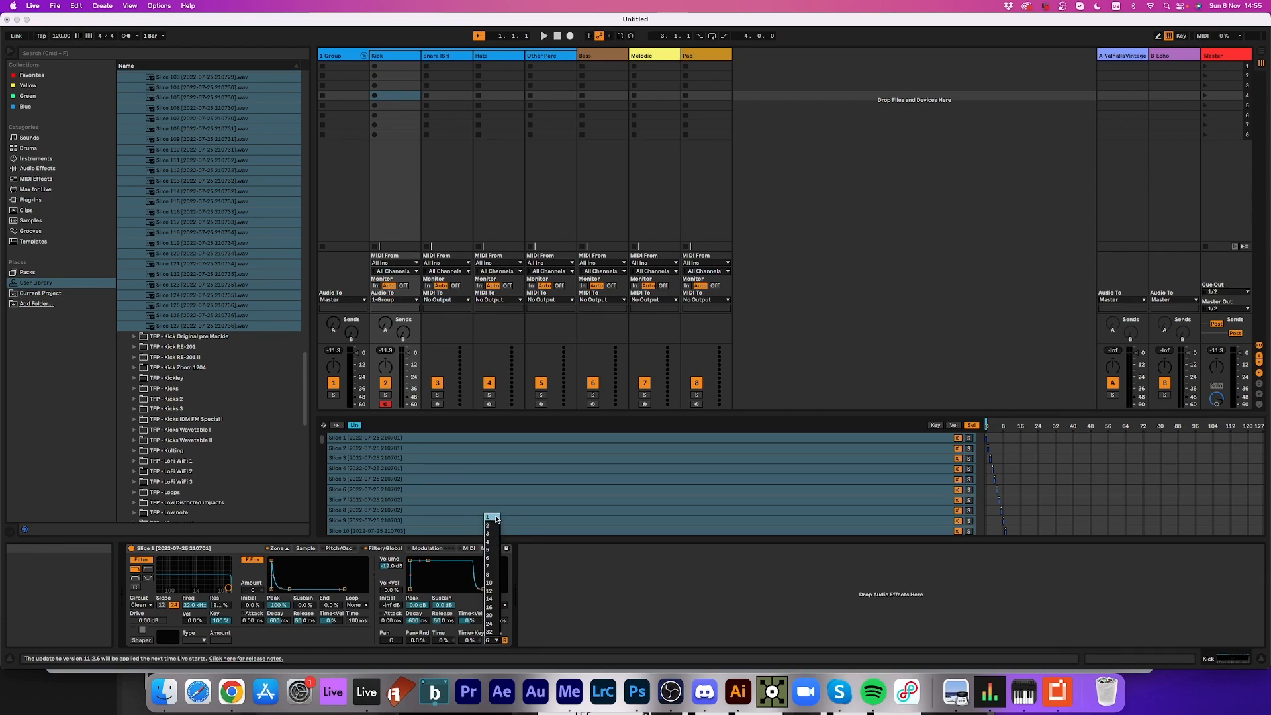
{"action": "left_click", "coordinate": [497, 517]}
- Lengthen the volume envelope's release to about 18.8 s and turn off Sampler's filter
{"action": "left_click_drag", "start_coordinate": [482, 588], "coordinate": [499, 589]}
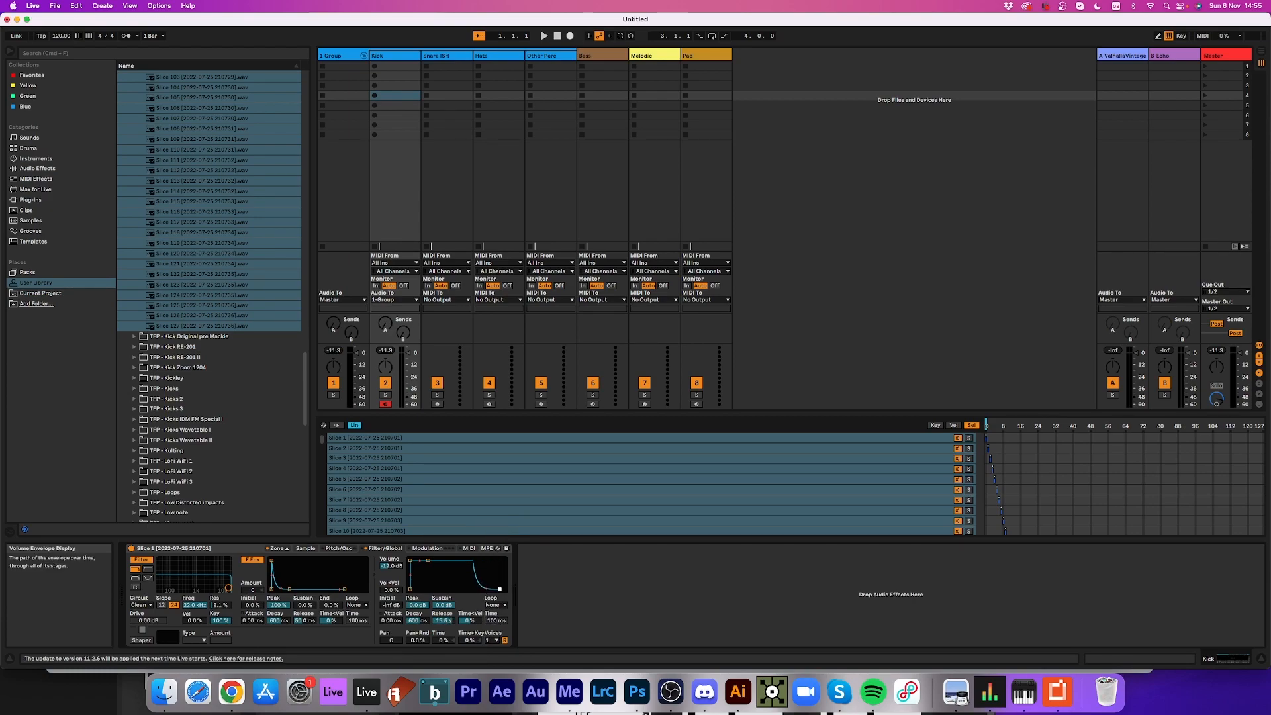
{"action": "key", "text": "a"}
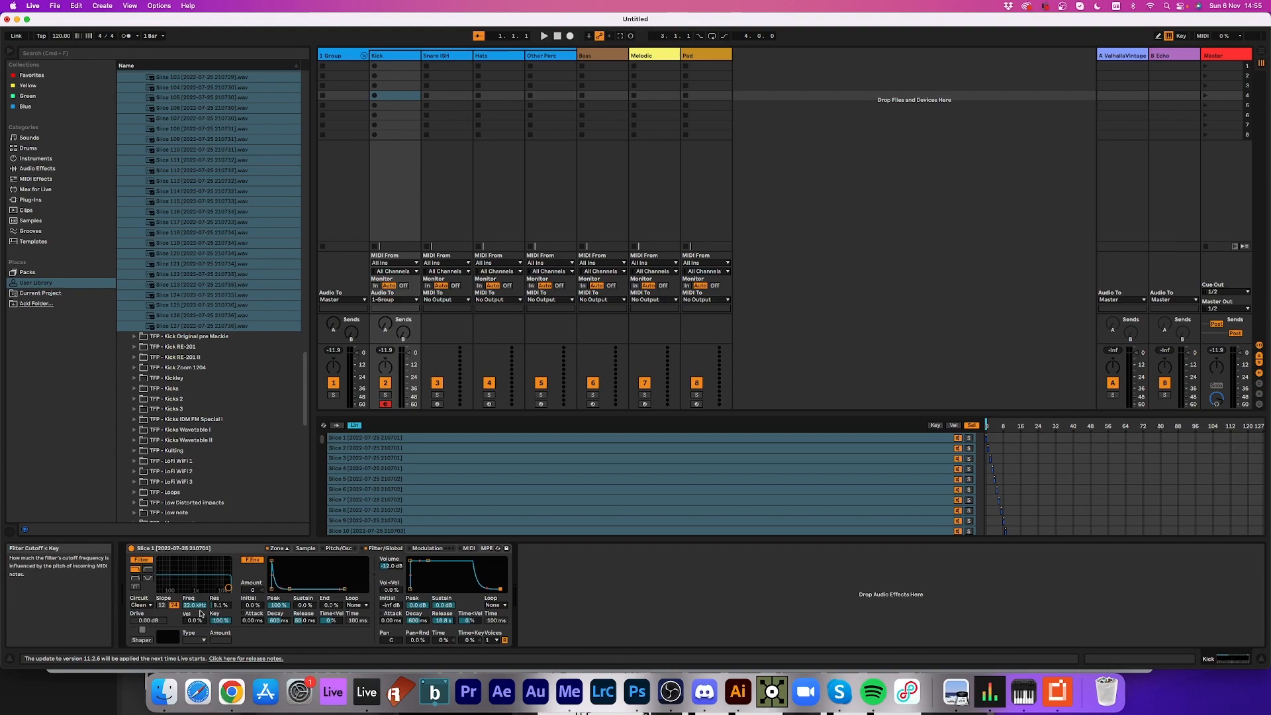
{"action": "left_click", "coordinate": [143, 562]}
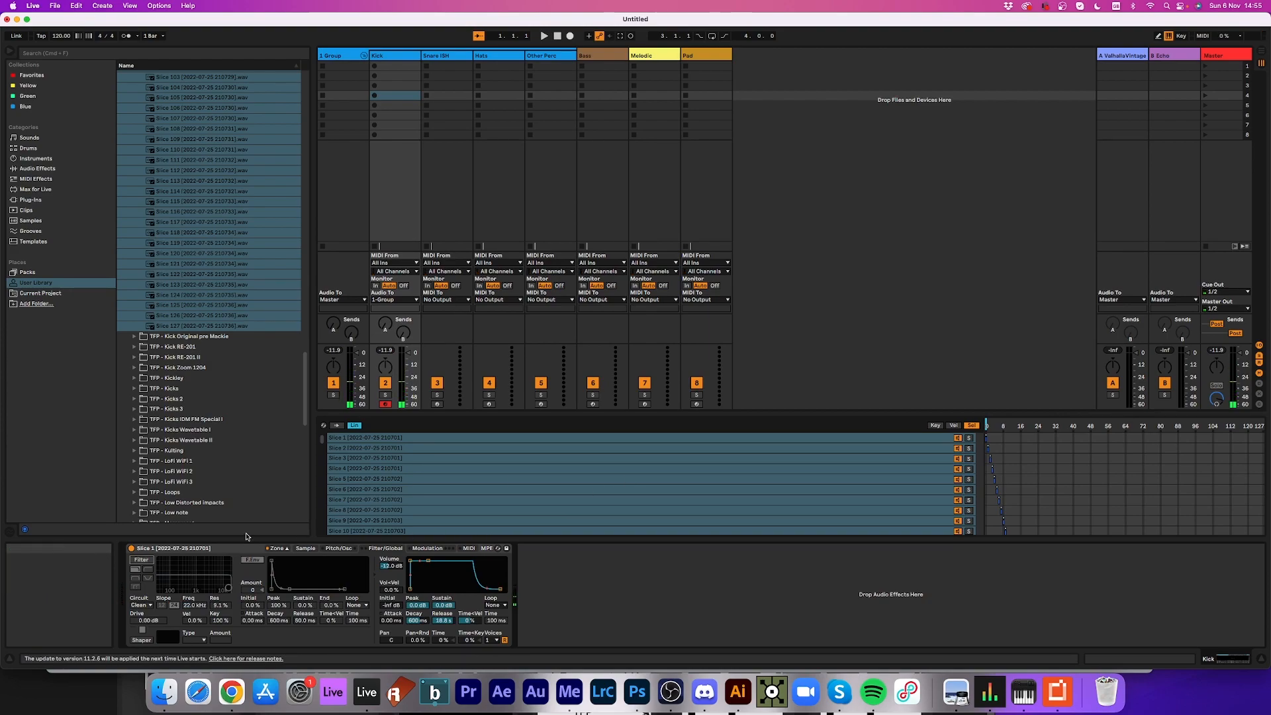
- Group Sampler into an Instrument Rack, show the rack's chain list and select its chain
{"action": "left_click", "coordinate": [241, 548]}
{"action": "key", "text": "super+g"}
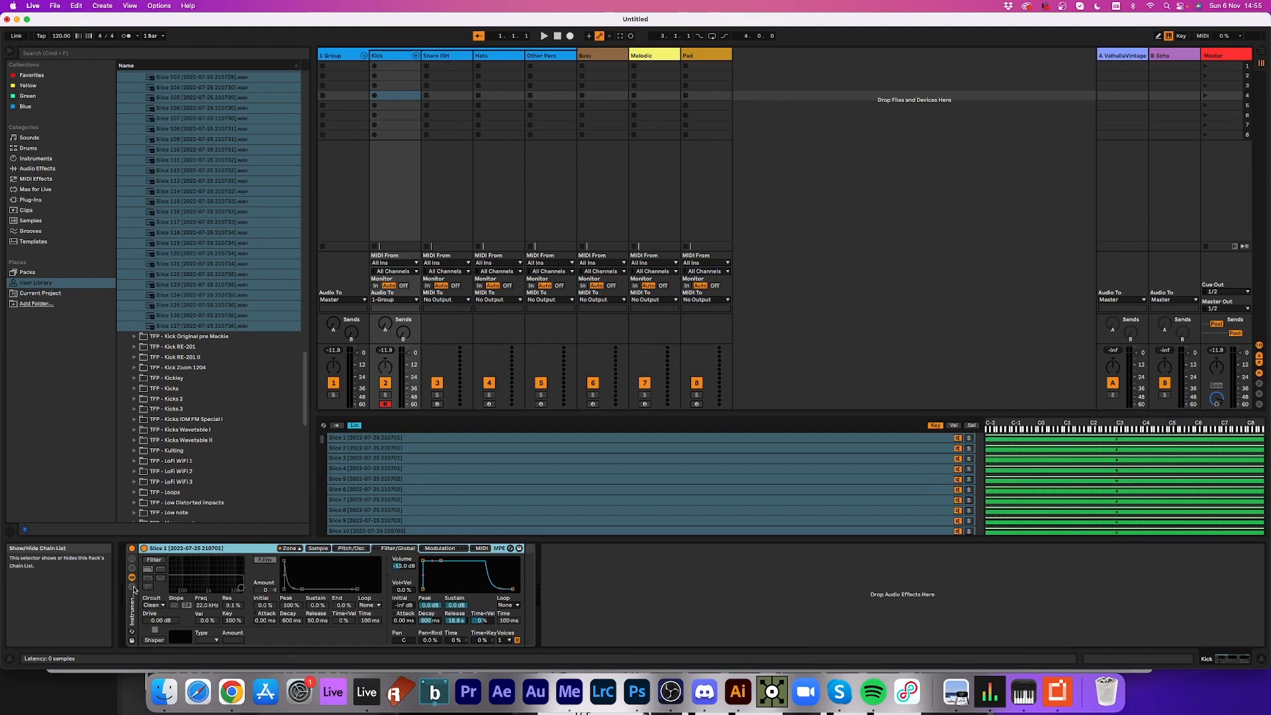
{"action": "left_click", "coordinate": [132, 589]}
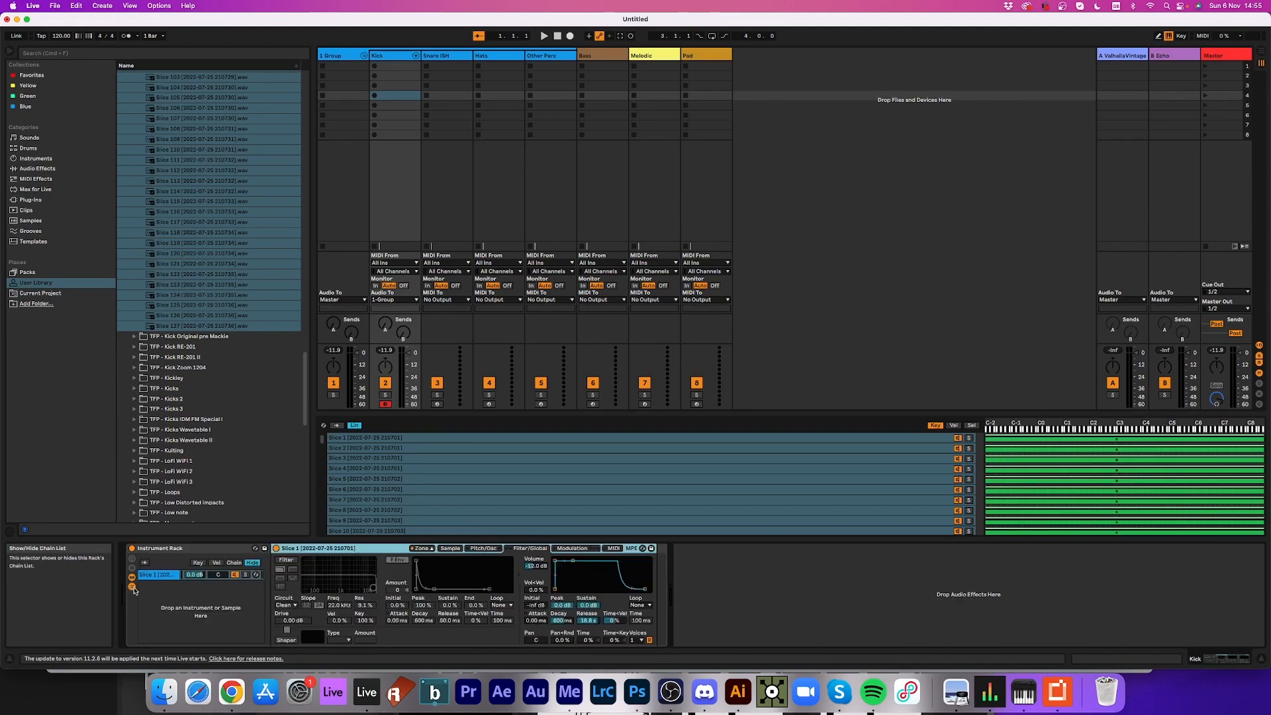
{"action": "left_click", "coordinate": [150, 575]}
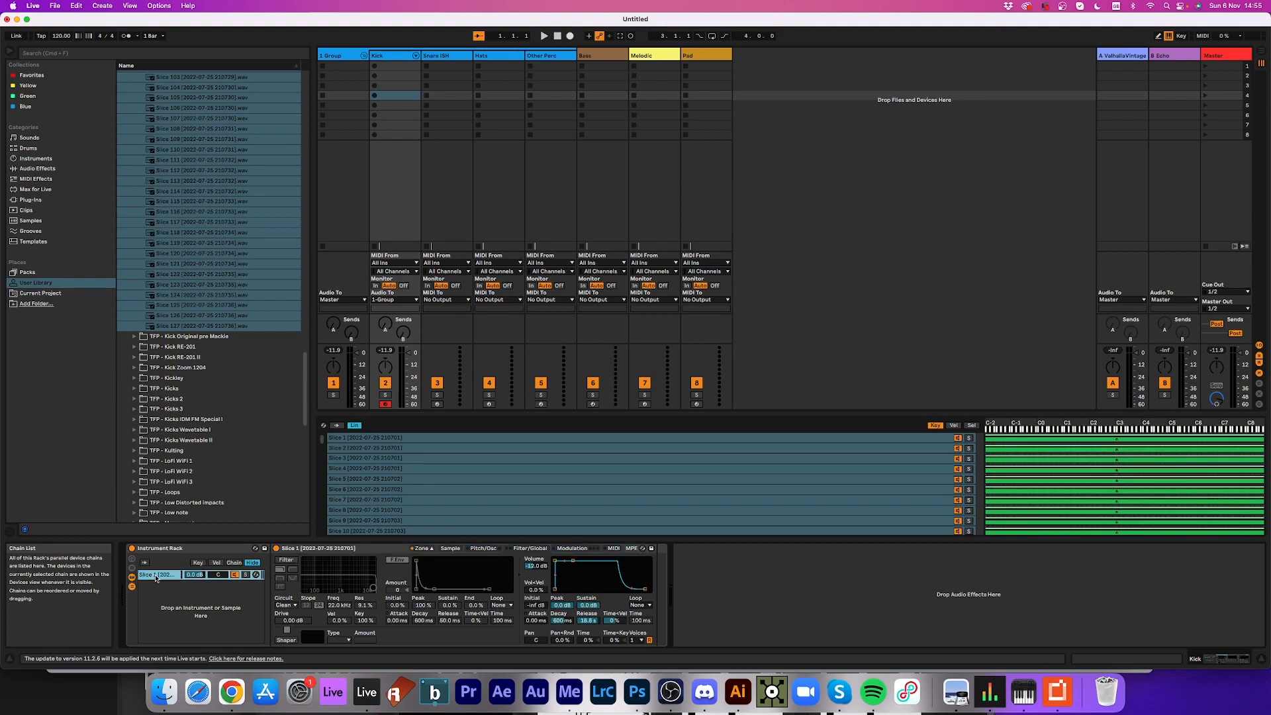
- Duplicate the Kick rack's chain and delete all samples from the copy's Sampler
{"action": "key", "text": "super+d"}
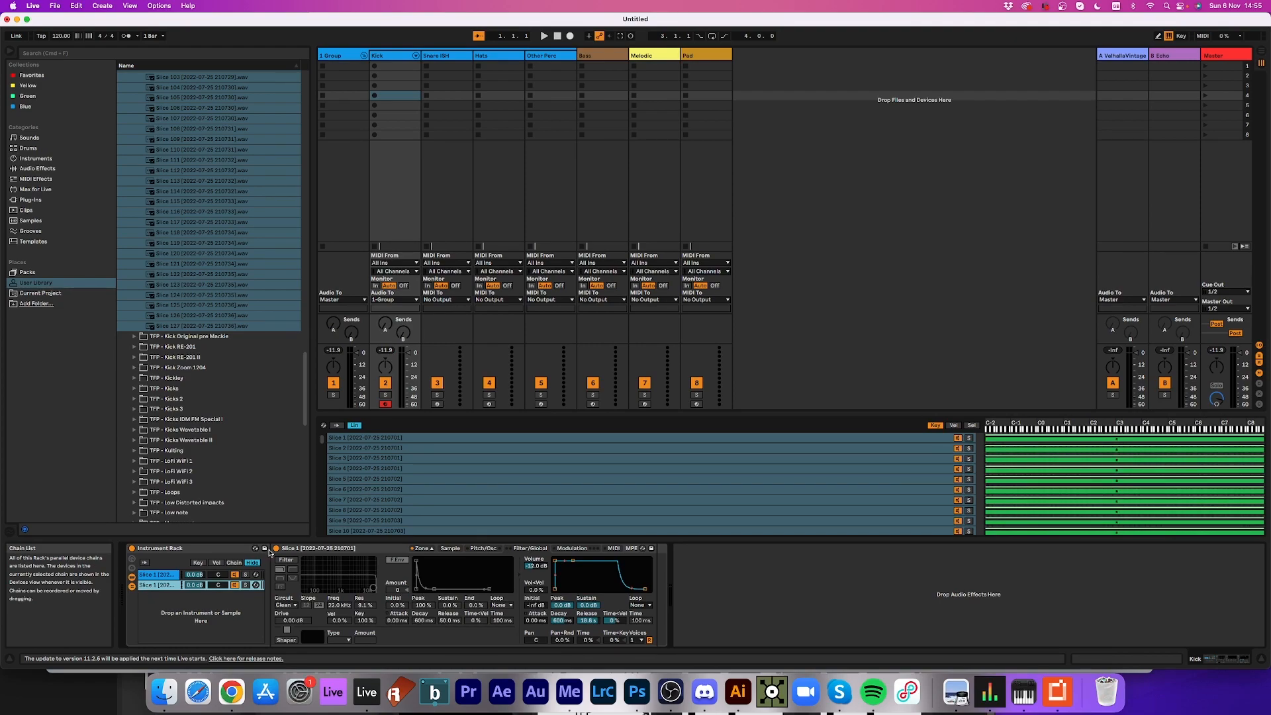
{"action": "left_click", "coordinate": [351, 501]}
{"action": "key", "text": "super+a"}
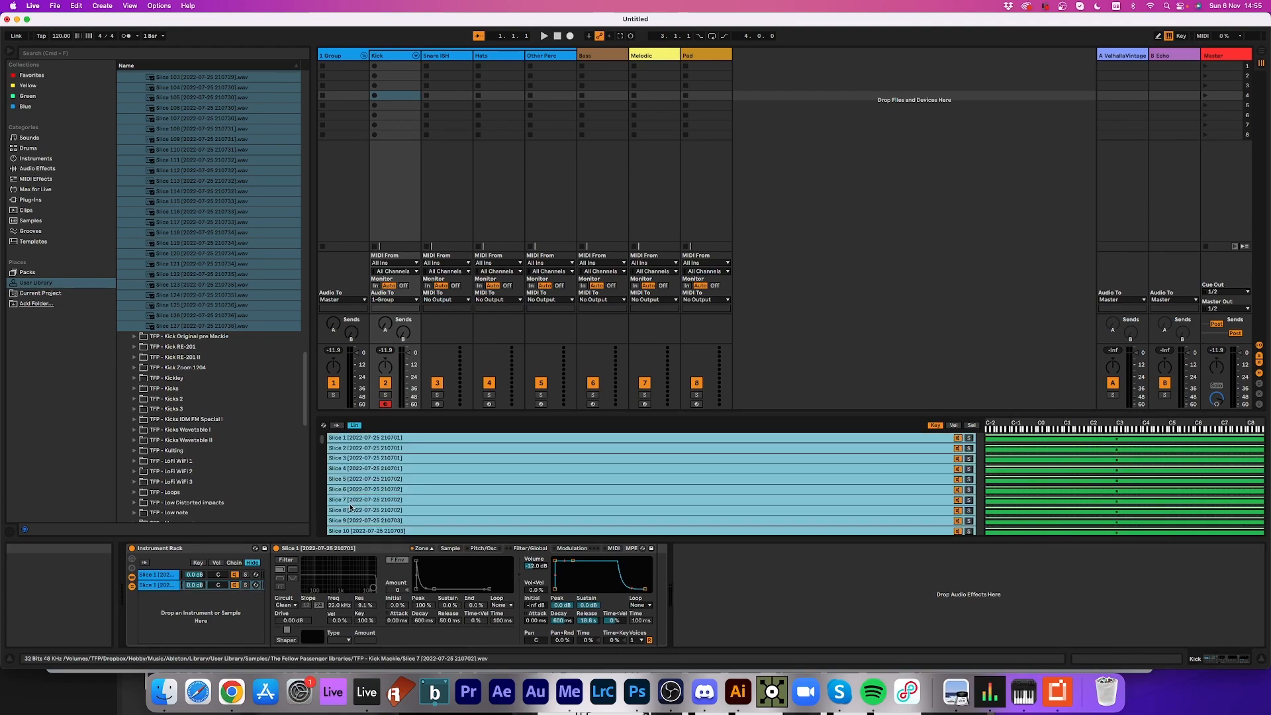
{"action": "key", "text": "Delete"}
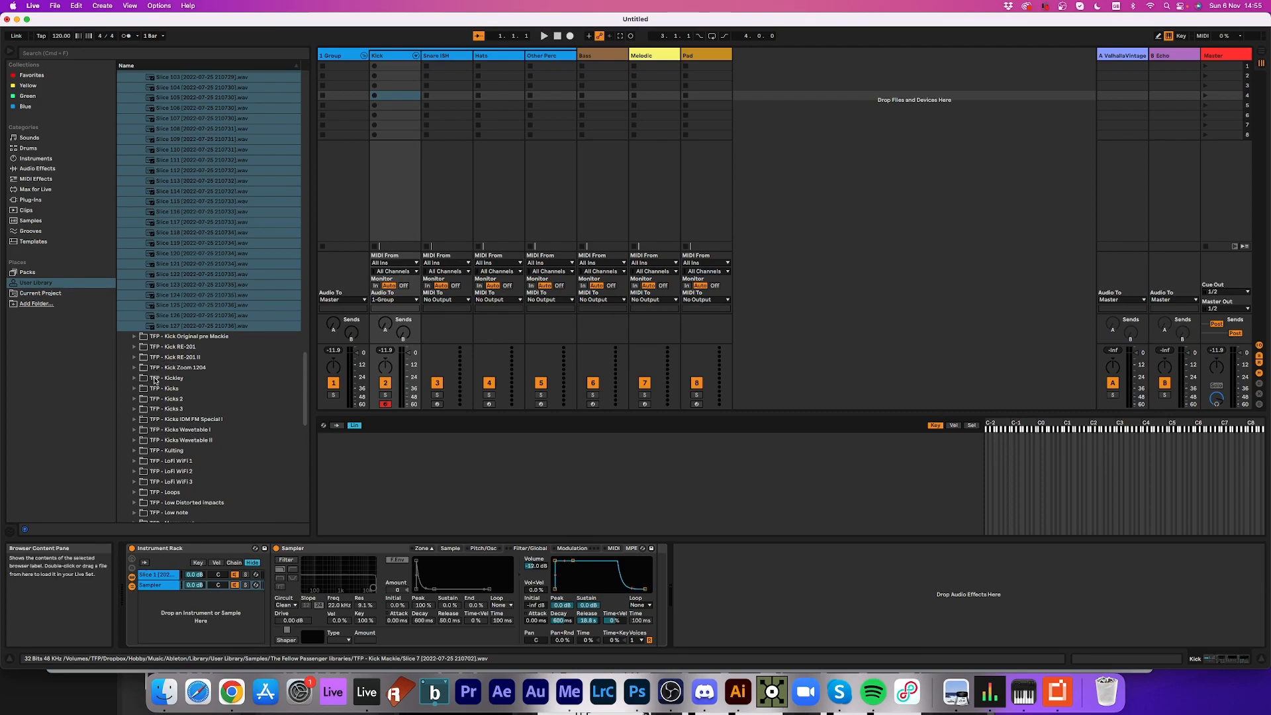
- Load all slices from the TFP - Kicks folder into the second chain's empty Sampler
{"action": "scroll", "coordinate": [152, 374], "scroll_direction": "up", "scroll_amount": 20}
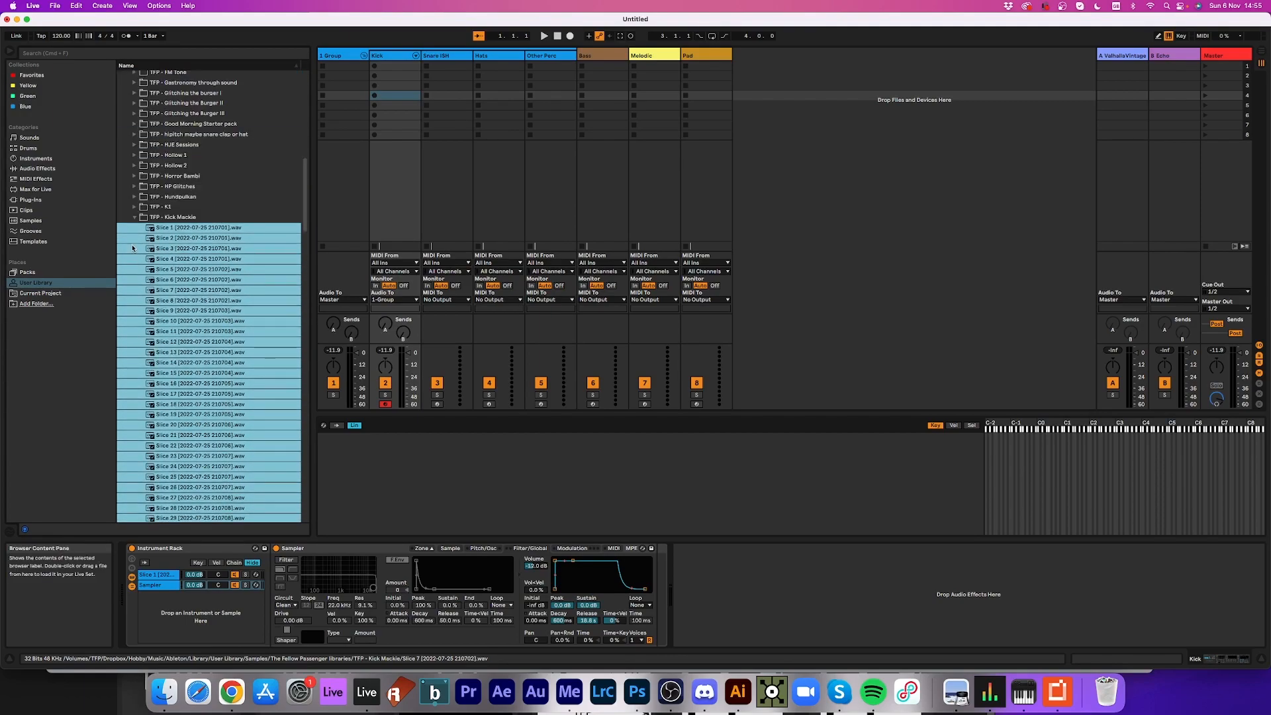
{"action": "left_click", "coordinate": [134, 217]}
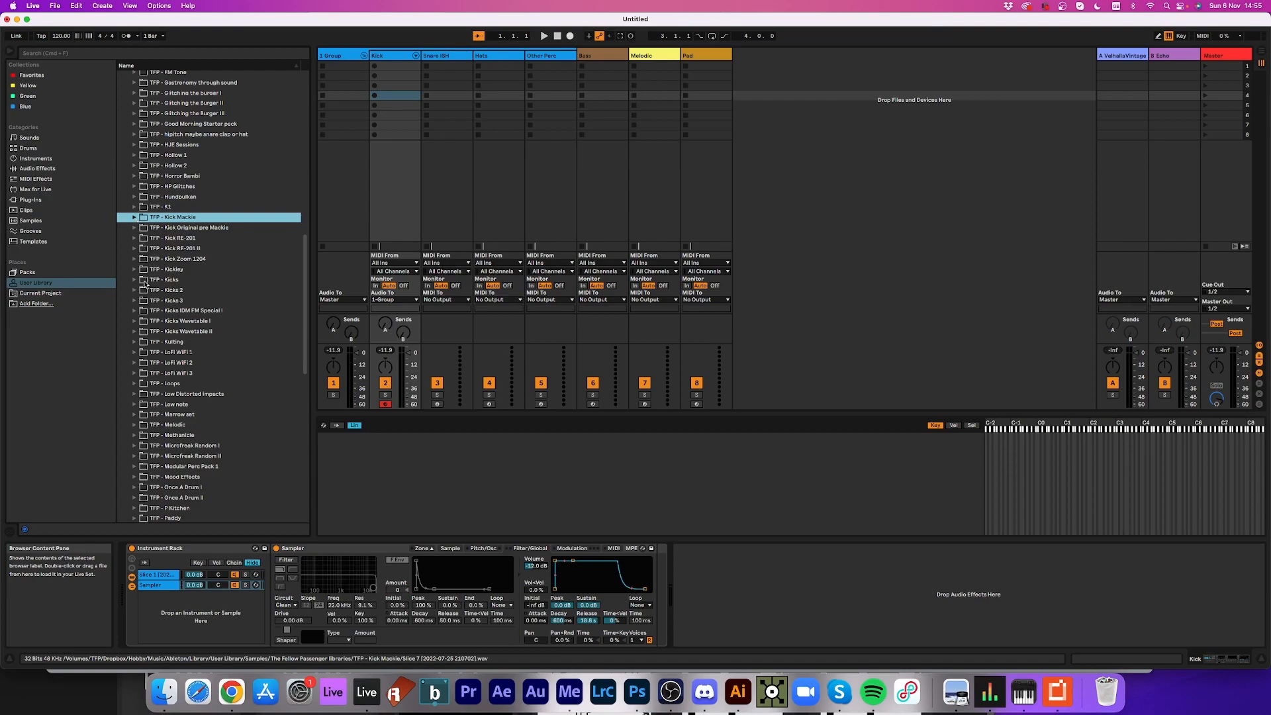
{"action": "left_click", "coordinate": [135, 280]}
{"action": "left_click", "coordinate": [189, 310]}
{"action": "left_click", "coordinate": [189, 300]}
{"action": "left_click", "coordinate": [187, 290]}
{"action": "scroll", "coordinate": [225, 435], "scroll_direction": "down", "scroll_amount": 20}
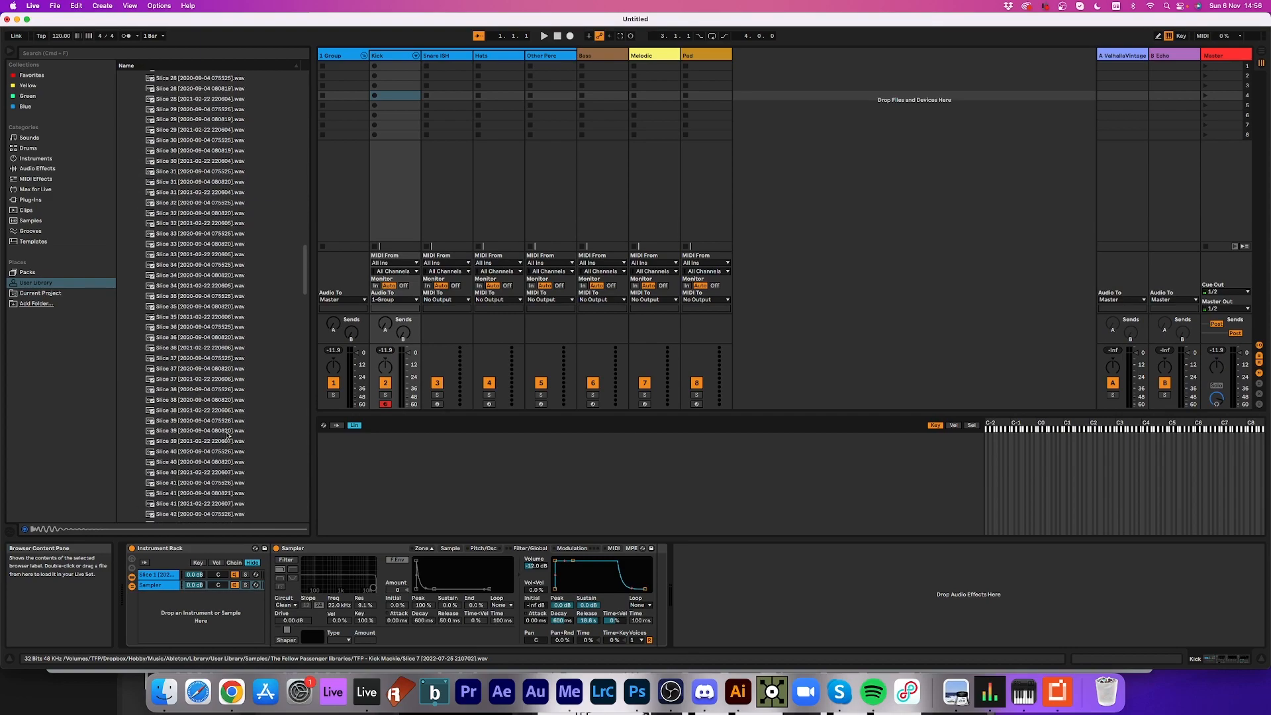
{"action": "scroll", "coordinate": [225, 435], "scroll_direction": "down", "scroll_amount": 20}
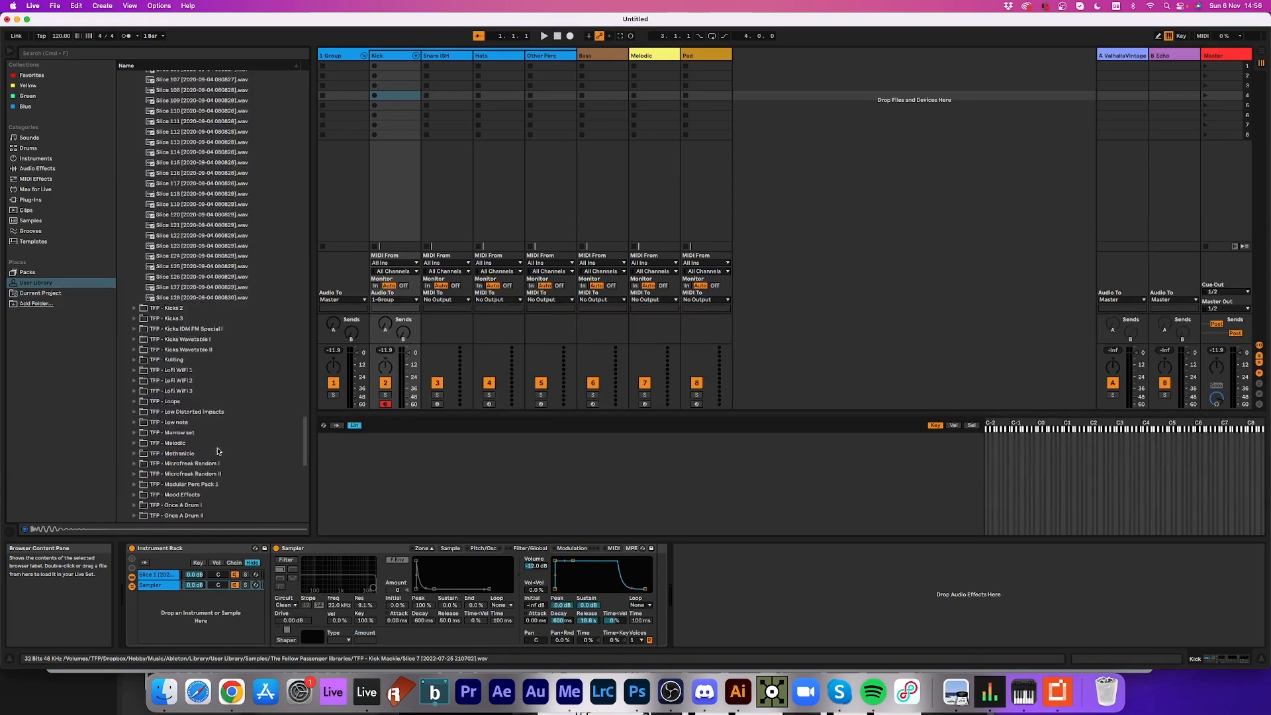
{"action": "left_click", "coordinate": [200, 298], "text": "shift"}
{"action": "left_click_drag", "start_coordinate": [200, 298], "coordinate": [388, 501]}
- Distribute the selector ranges of all TFP - Kicks slices equally in the second chain
{"action": "right_click", "coordinate": [388, 501]}
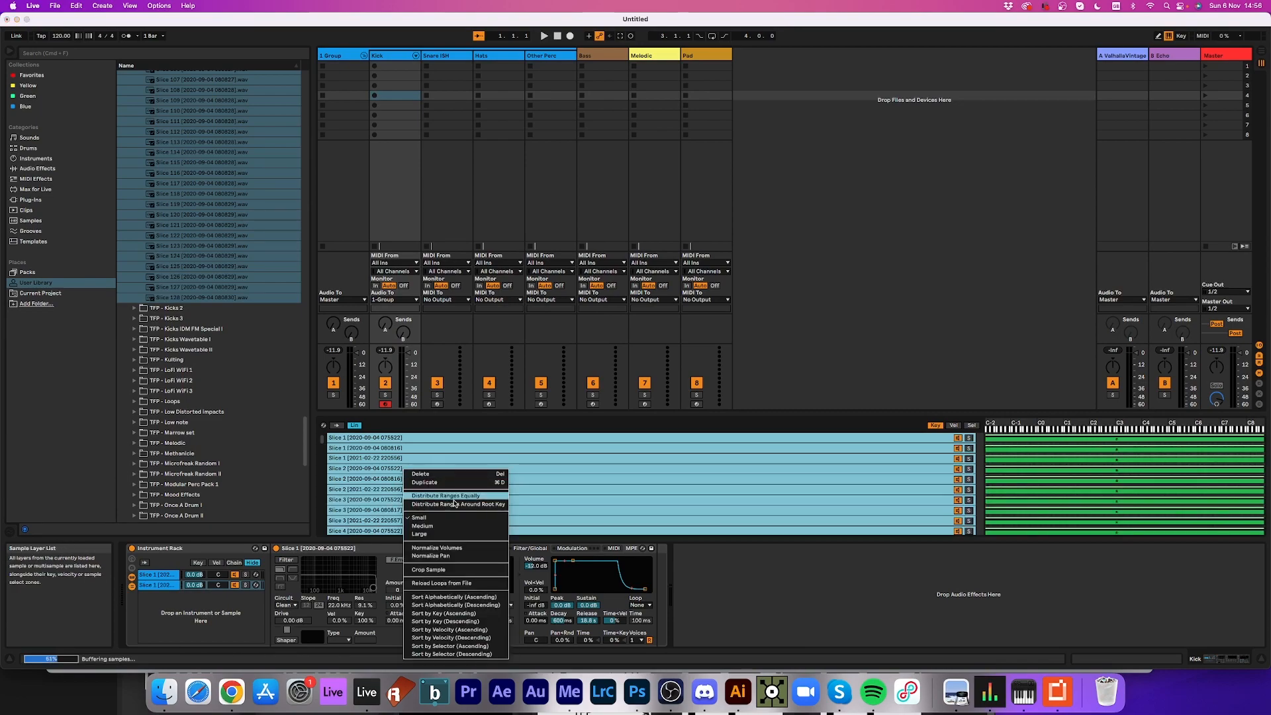
{"action": "left_click", "coordinate": [968, 426]}
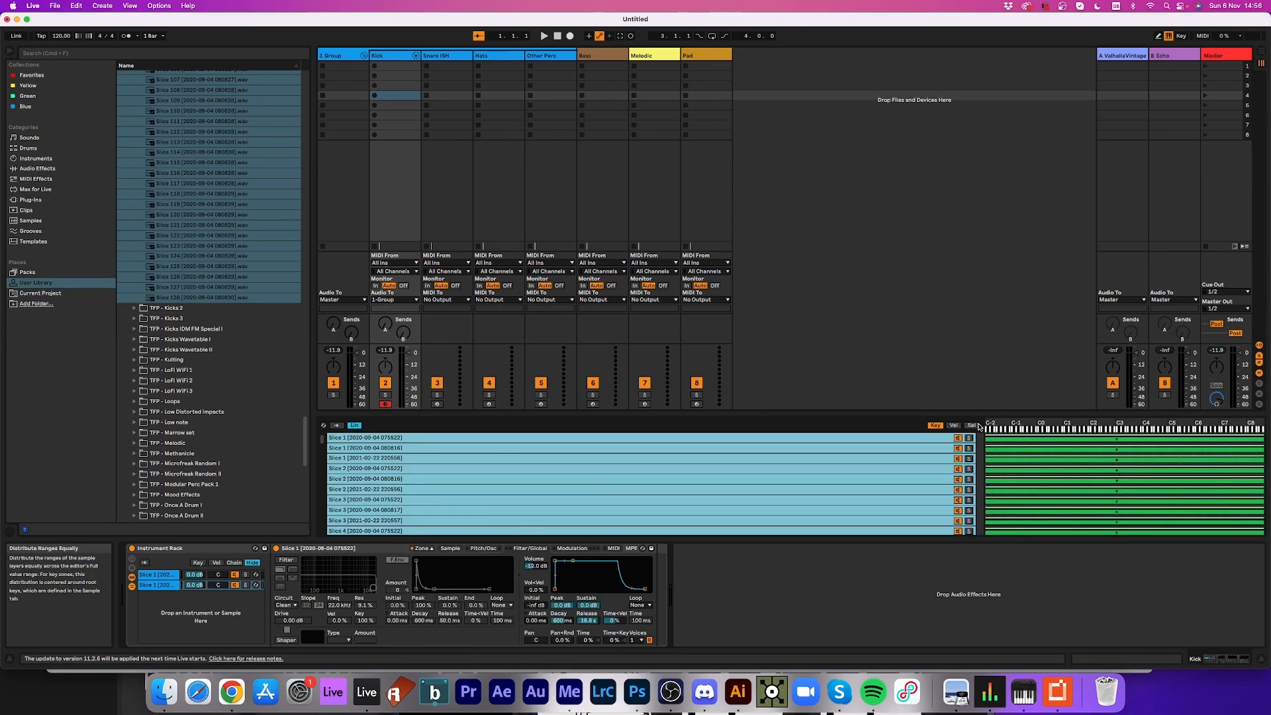
{"action": "left_click", "coordinate": [969, 425]}
{"action": "right_click", "coordinate": [773, 457]}
{"action": "left_click", "coordinate": [832, 482]}
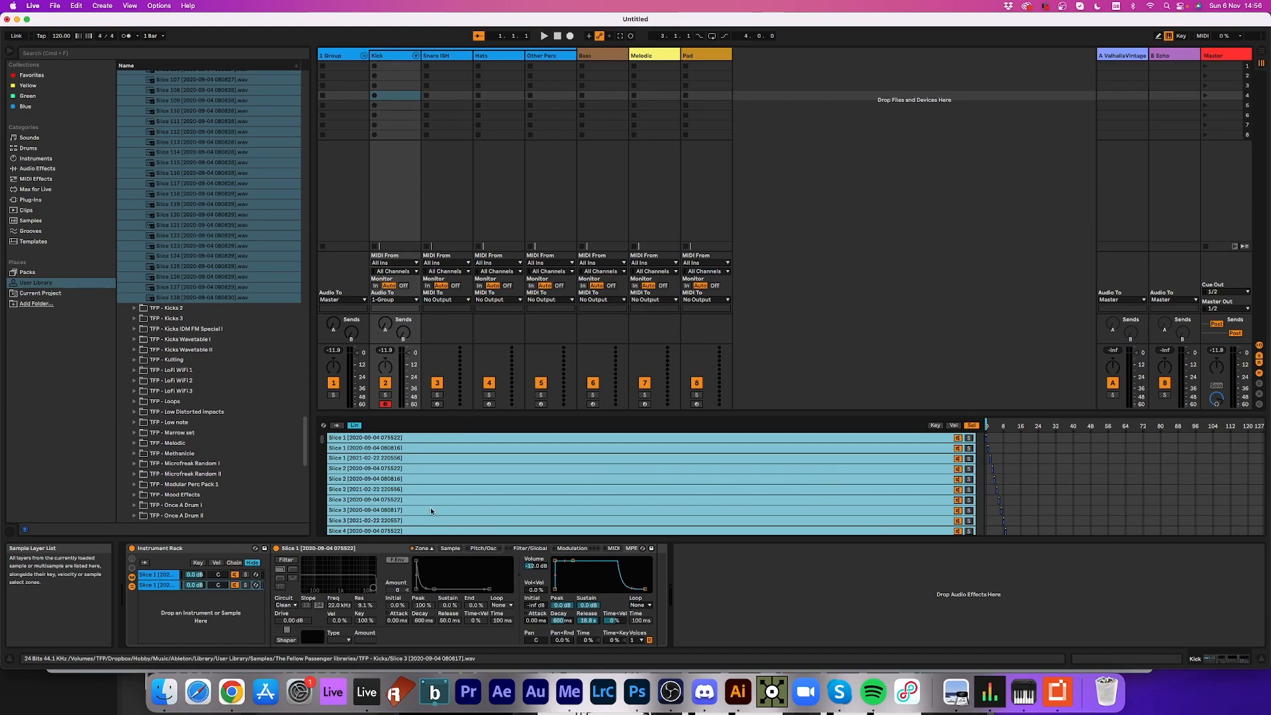
- Add a third chain with an empty Sampler and load the numbered slices from the TFP - Kicks Wavetable I folder into it
{"action": "left_click", "coordinate": [159, 616]}
{"action": "key", "text": "super+v"}
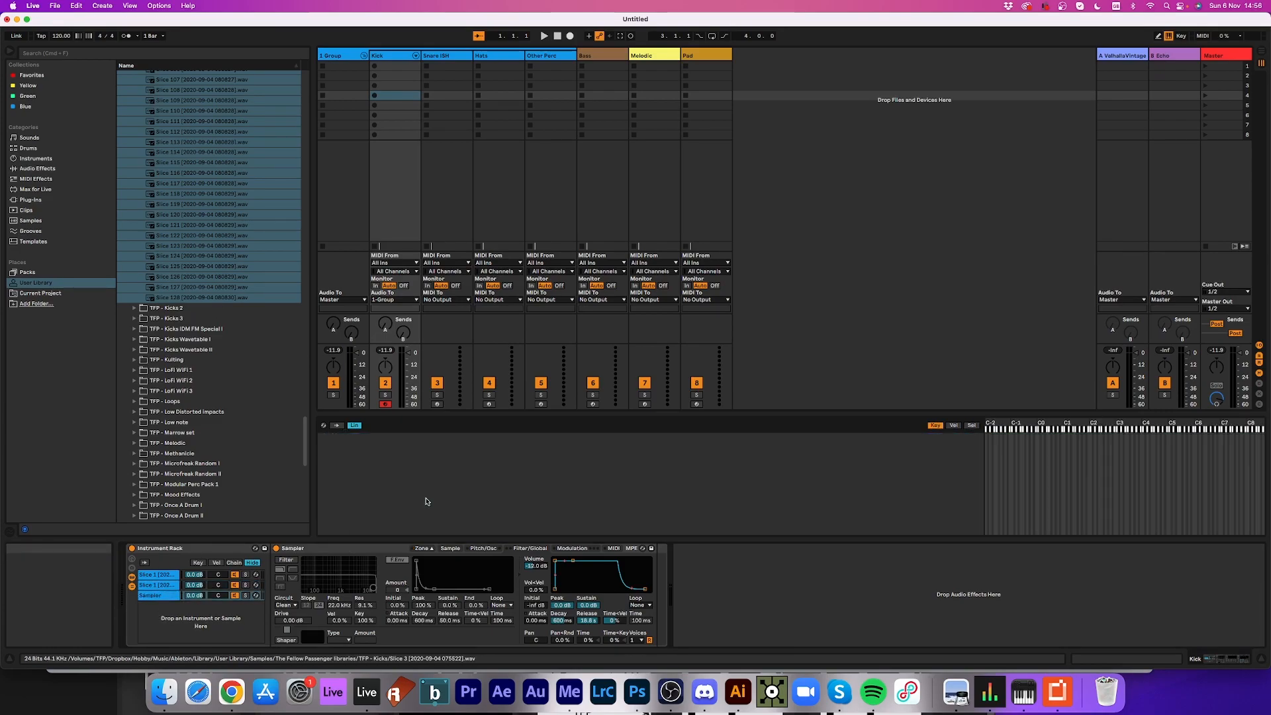
{"action": "double_click", "coordinate": [198, 328]}
{"action": "scroll", "coordinate": [233, 368], "scroll_direction": "down", "scroll_amount": 15}
{"action": "double_click", "coordinate": [185, 369]}
{"action": "scroll", "coordinate": [198, 369], "scroll_direction": "down", "scroll_amount": 10}
{"action": "left_click", "coordinate": [199, 85]}
{"action": "scroll", "coordinate": [192, 397], "scroll_direction": "down", "scroll_amount": 20}
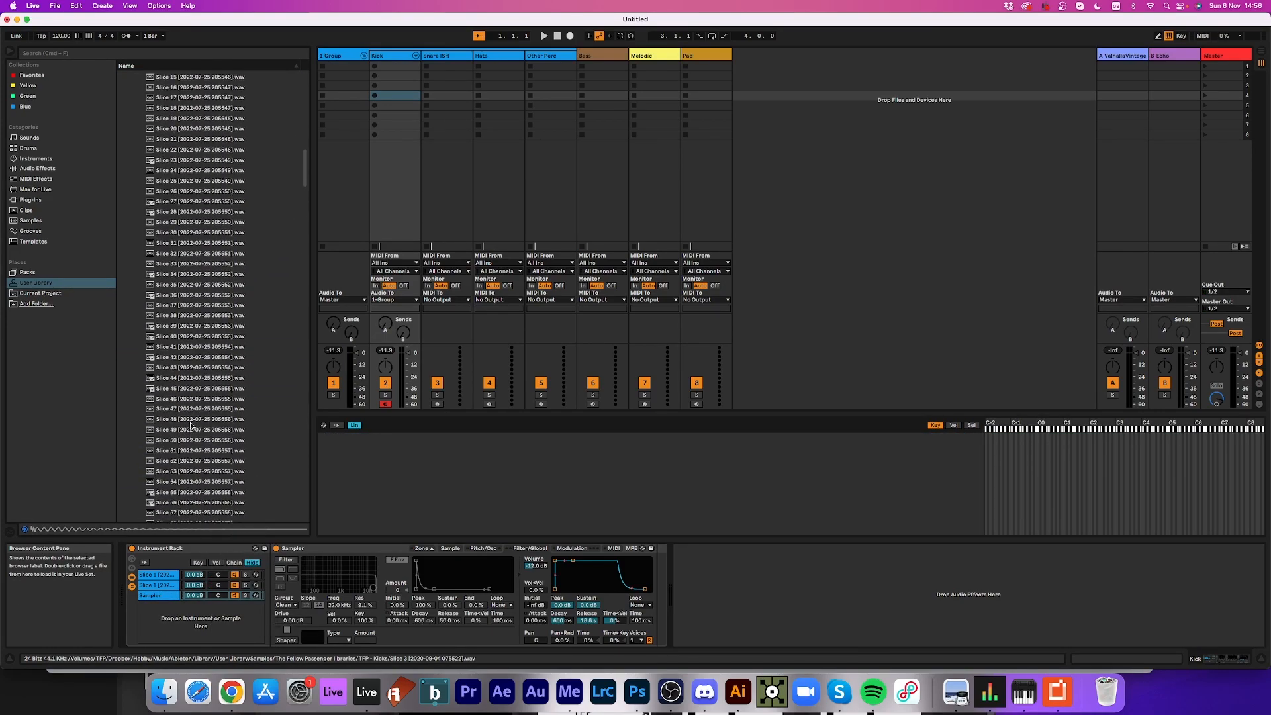
{"action": "left_click", "coordinate": [201, 236], "text": "shift"}
{"action": "left_click_drag", "start_coordinate": [201, 236], "coordinate": [420, 484]}
- Distribute the selector ranges of the third chain's slices equally
{"action": "right_click", "coordinate": [420, 484]}
{"action": "left_click", "coordinate": [475, 509]}
{"action": "left_click", "coordinate": [971, 425]}
{"action": "right_click", "coordinate": [660, 460]}
{"action": "left_click", "coordinate": [714, 487]}
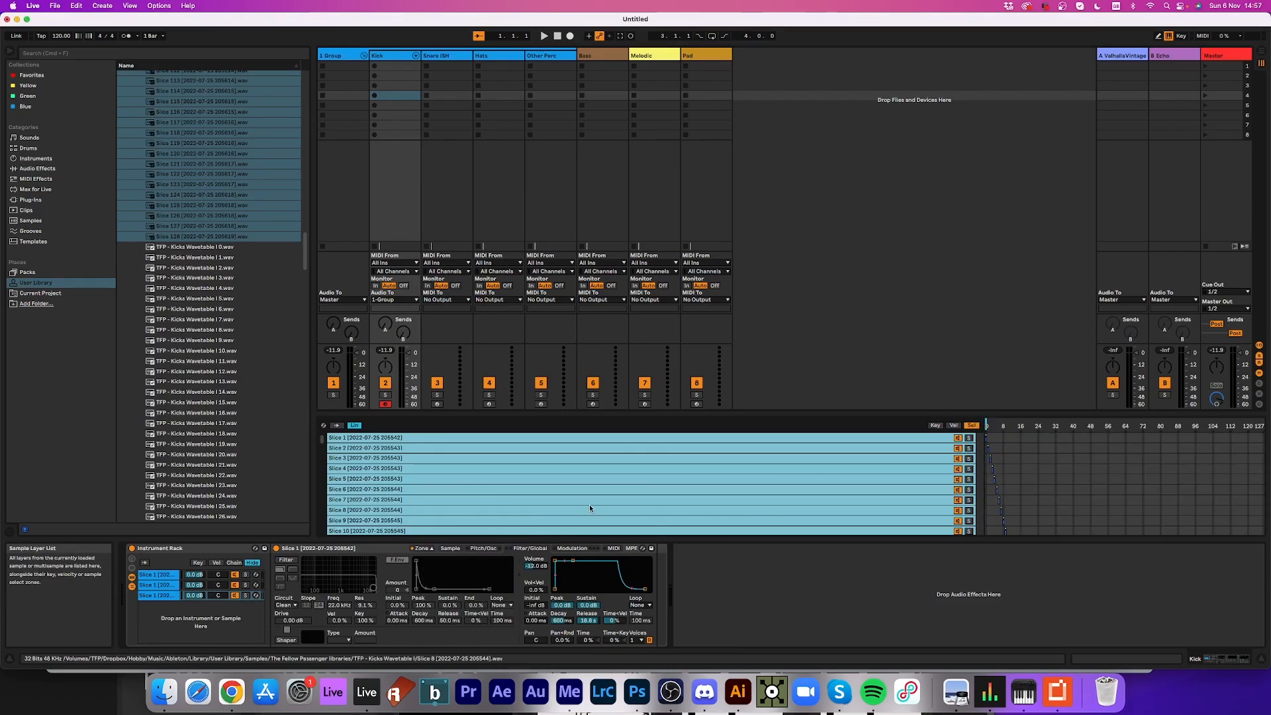
- Add a fourth chain with the TFP - Kicks Wavetable I samples and distribute their selector ranges equally
{"action": "key", "text": "super+v"}
{"action": "left_click_drag", "start_coordinate": [201, 225], "coordinate": [483, 505]}
{"action": "scroll", "coordinate": [246, 511], "scroll_direction": "down", "scroll_amount": 15}
{"action": "scroll", "coordinate": [245, 511], "scroll_direction": "up", "scroll_amount": 10}
{"action": "left_click", "coordinate": [199, 146], "text": "shift"}
{"action": "left_click_drag", "start_coordinate": [199, 146], "coordinate": [449, 468]}
{"action": "right_click", "coordinate": [757, 460]}
{"action": "left_click", "coordinate": [797, 485]}
- Add a fifth chain and load all TFP - Kicks Wavetable II samples into its Sampler
{"action": "left_click", "coordinate": [167, 607]}
{"action": "key", "text": "super+v"}
{"action": "scroll", "coordinate": [219, 348], "scroll_direction": "down", "scroll_amount": 20}
{"action": "scroll", "coordinate": [219, 349], "scroll_direction": "down", "scroll_amount": 10}
{"action": "left_click", "coordinate": [199, 327], "text": "shift"}
{"action": "left_click_drag", "start_coordinate": [199, 328], "coordinate": [427, 467]}
- Distribute the selector ranges of the TFP - Kicks Wavetable II samples equally
{"action": "right_click", "coordinate": [427, 467]}
{"action": "left_click", "coordinate": [971, 425]}
{"action": "right_click", "coordinate": [704, 493]}
{"action": "left_click", "coordinate": [755, 520]}
- Set the key tracking scale of all samples in the added kick chains to 0 %
{"action": "left_click", "coordinate": [450, 548]}
{"action": "left_click_drag", "start_coordinate": [357, 639], "coordinate": [356, 705]}
{"action": "left_click", "coordinate": [159, 606]}
{"action": "left_click", "coordinate": [450, 548]}
{"action": "left_click", "coordinate": [159, 596]}
{"action": "left_click_drag", "start_coordinate": [356, 639], "coordinate": [356, 706]}
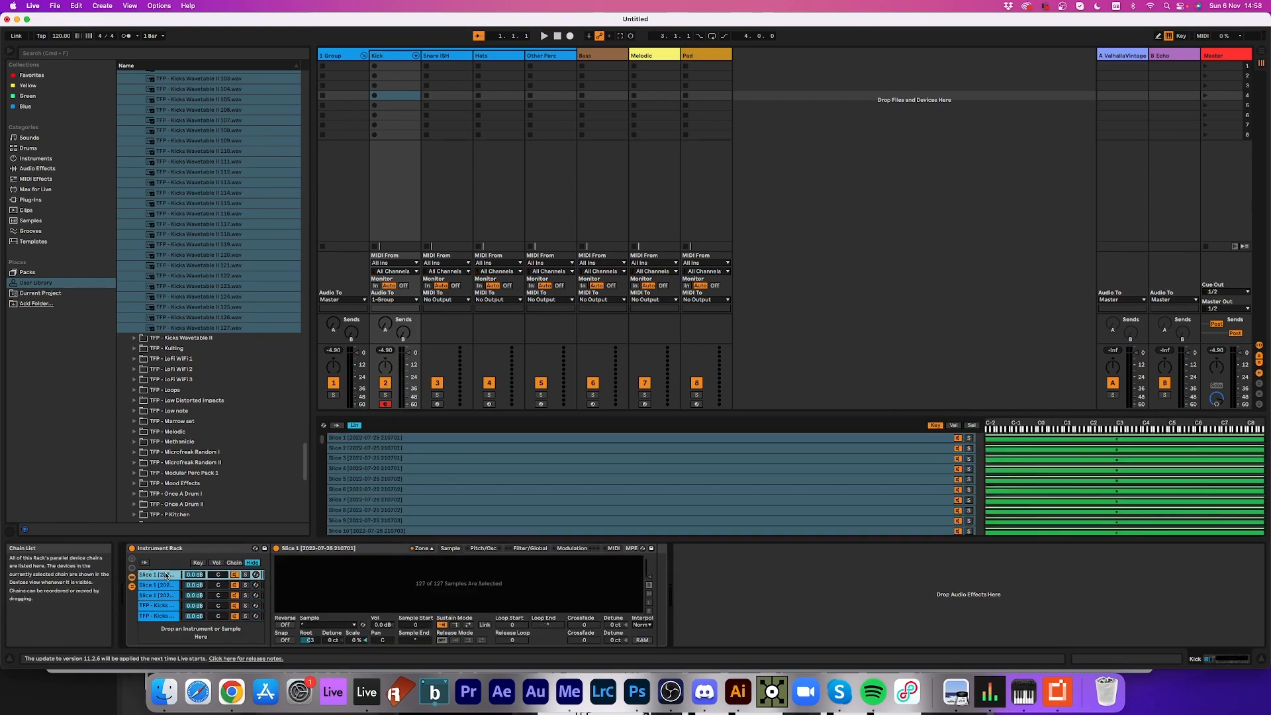
{"action": "left_click", "coordinate": [159, 616]}
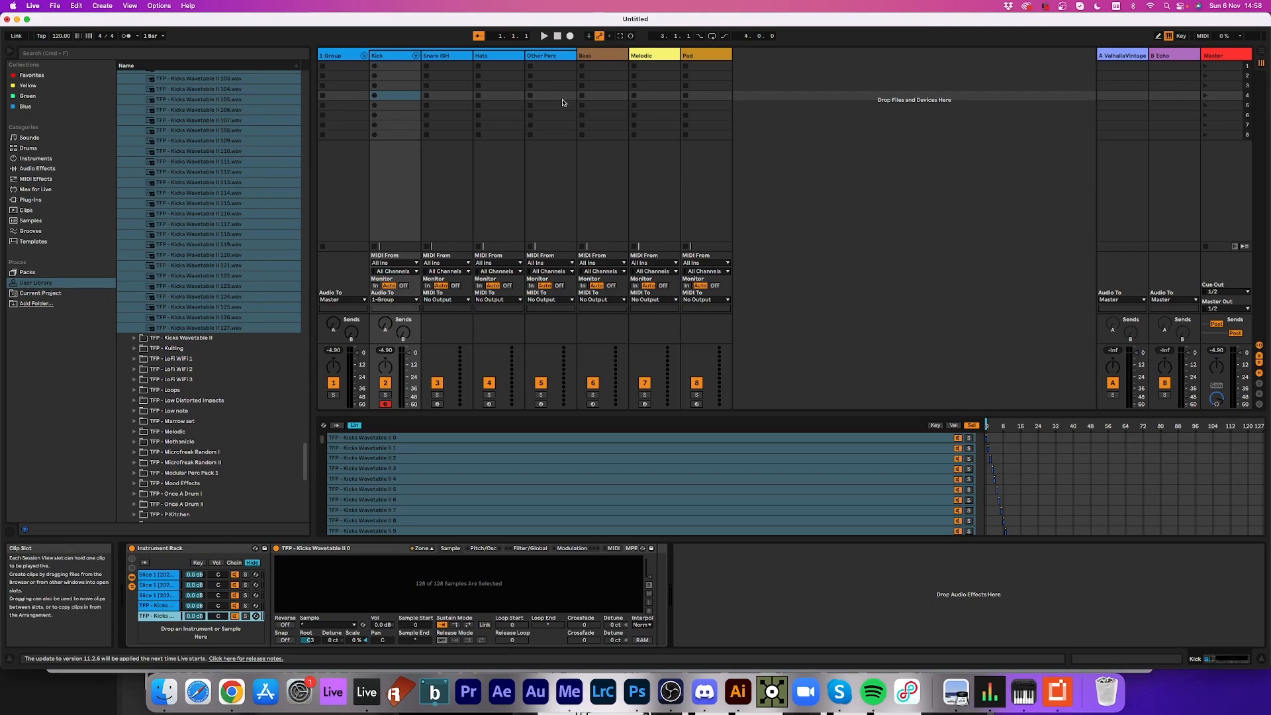
- Select the Snare ISH track and add a Sampler instrument to it
{"action": "left_click", "coordinate": [450, 57]}
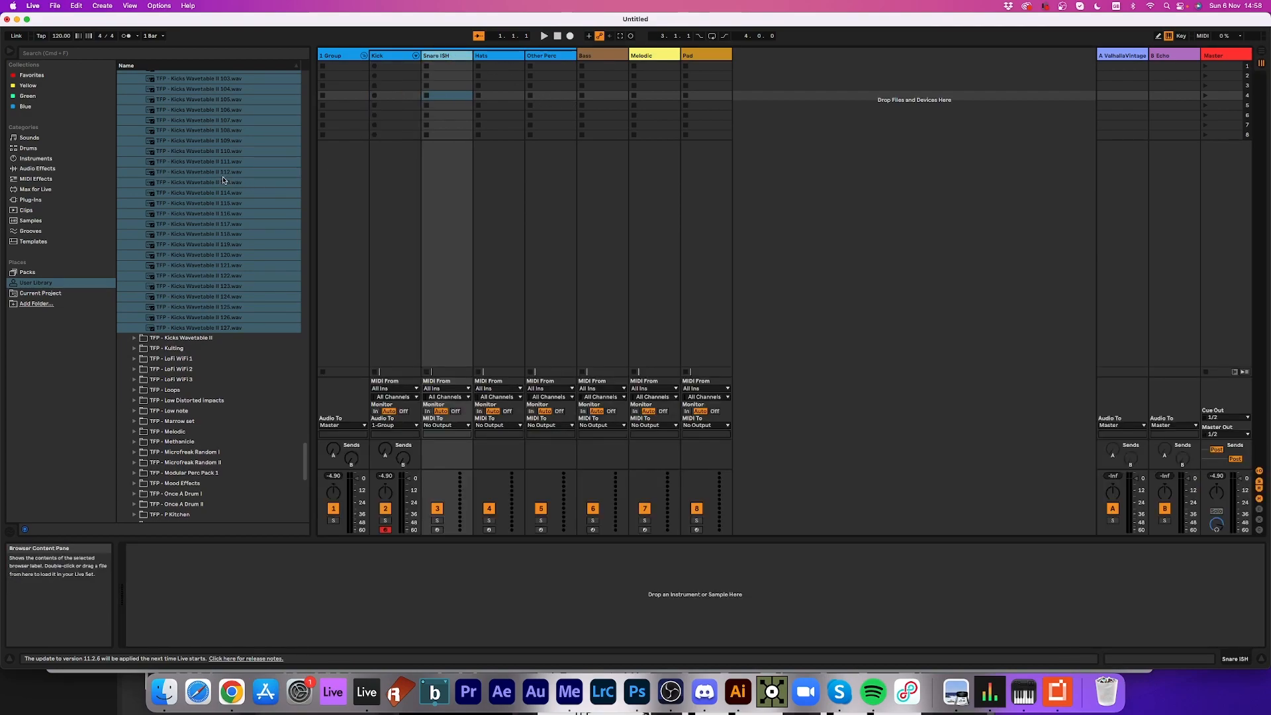
{"action": "left_click", "coordinate": [56, 159]}
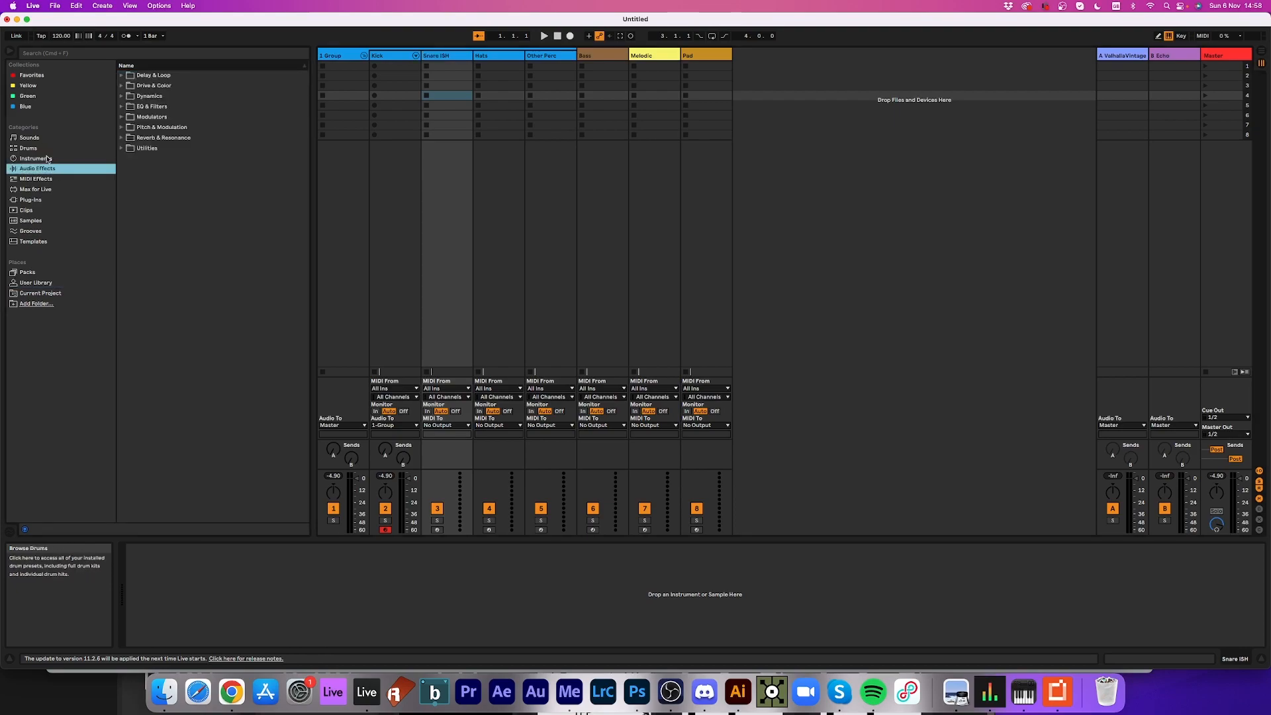
{"action": "left_click_drag", "start_coordinate": [146, 190], "coordinate": [195, 570]}
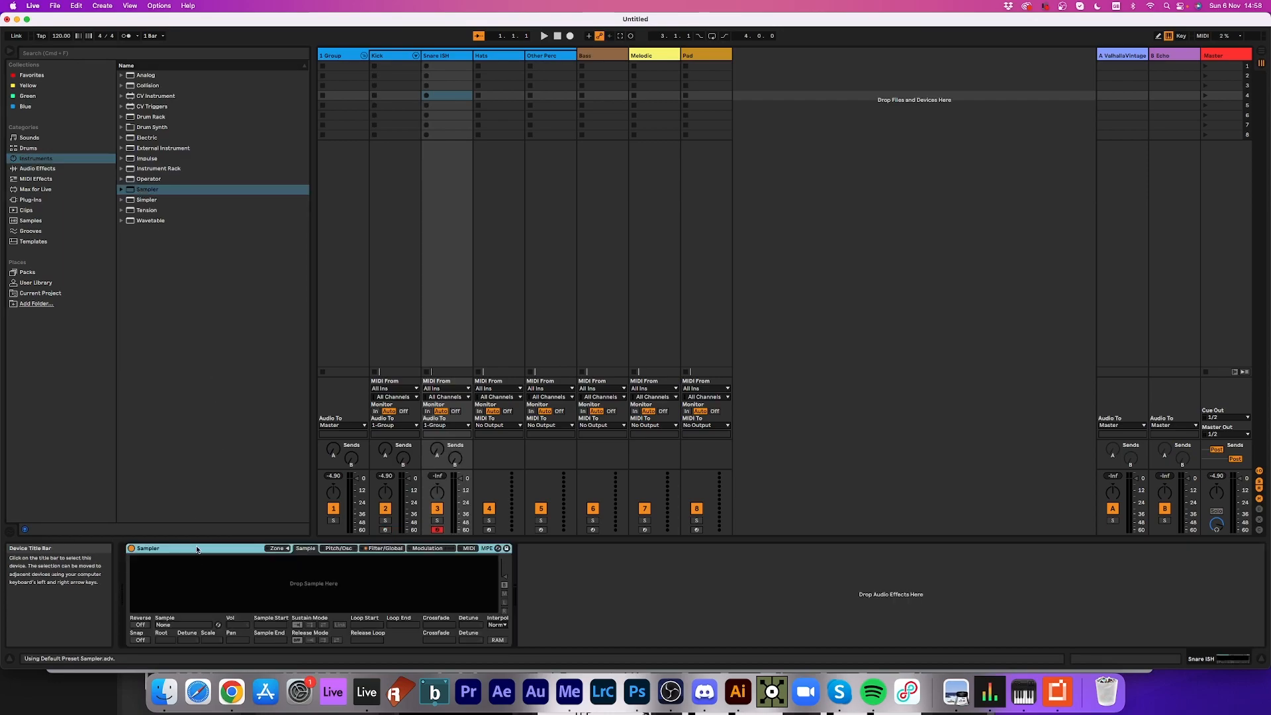
- Load all TFP - Snarish samples into the Snare ISH Sampler and bring up its selector zones and filter settings
{"action": "left_click", "coordinate": [39, 284]}
{"action": "scroll", "coordinate": [162, 357], "scroll_direction": "up", "scroll_amount": 20}
{"action": "left_click", "coordinate": [134, 299]}
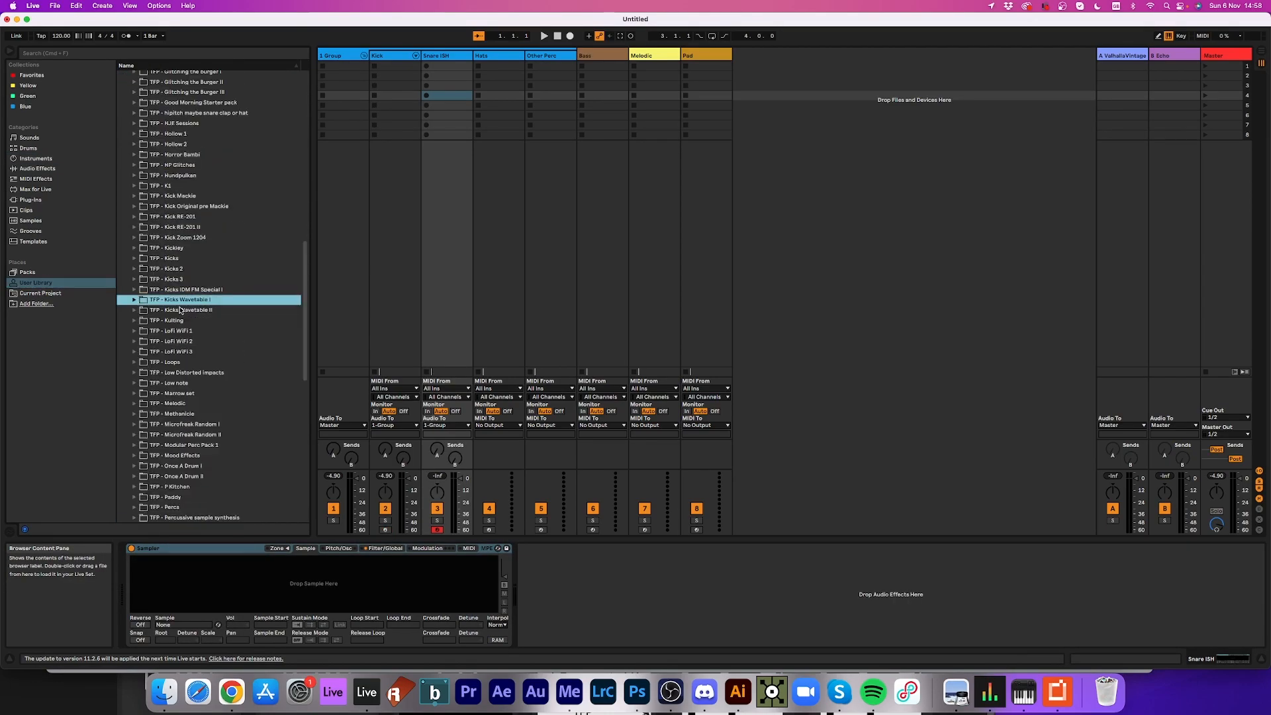
{"action": "scroll", "coordinate": [138, 239], "scroll_direction": "down", "scroll_amount": 15}
{"action": "left_click", "coordinate": [134, 363]}
{"action": "left_click", "coordinate": [173, 375]}
{"action": "scroll", "coordinate": [173, 374], "scroll_direction": "down", "scroll_amount": 20}
{"action": "left_click", "coordinate": [191, 447], "text": "shift"}
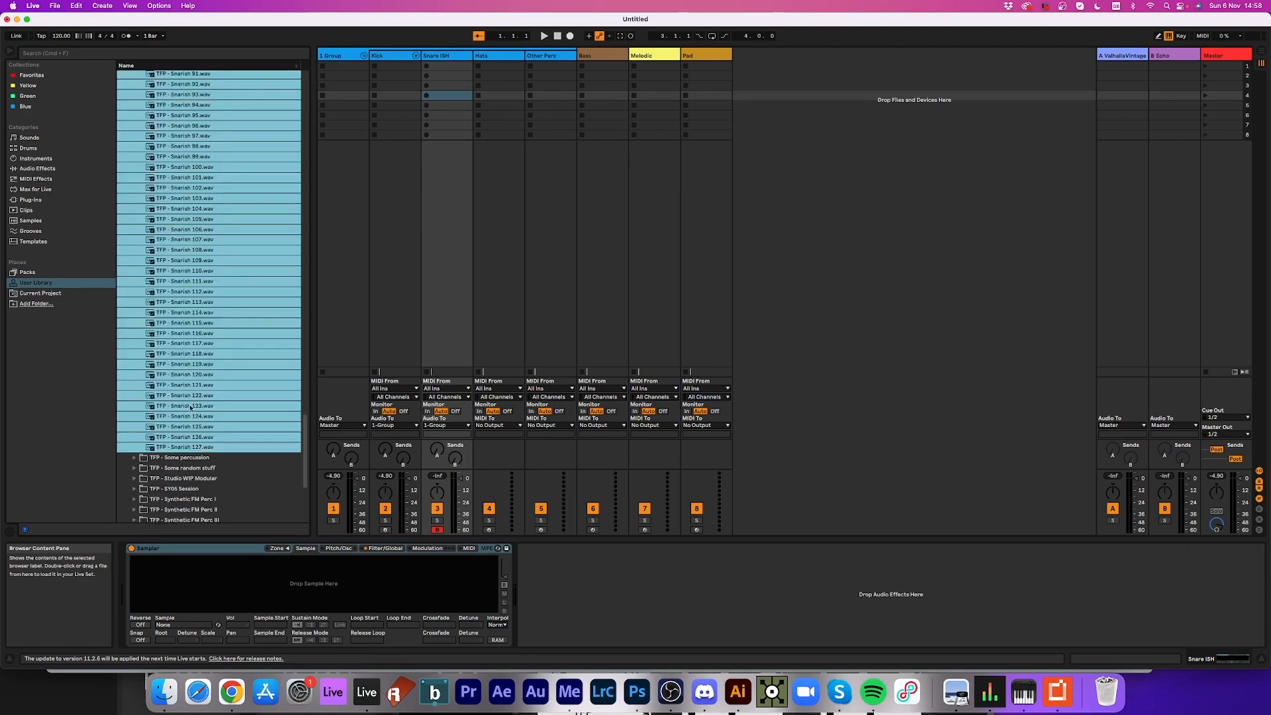
{"action": "left_click_drag", "start_coordinate": [192, 406], "coordinate": [314, 583]}
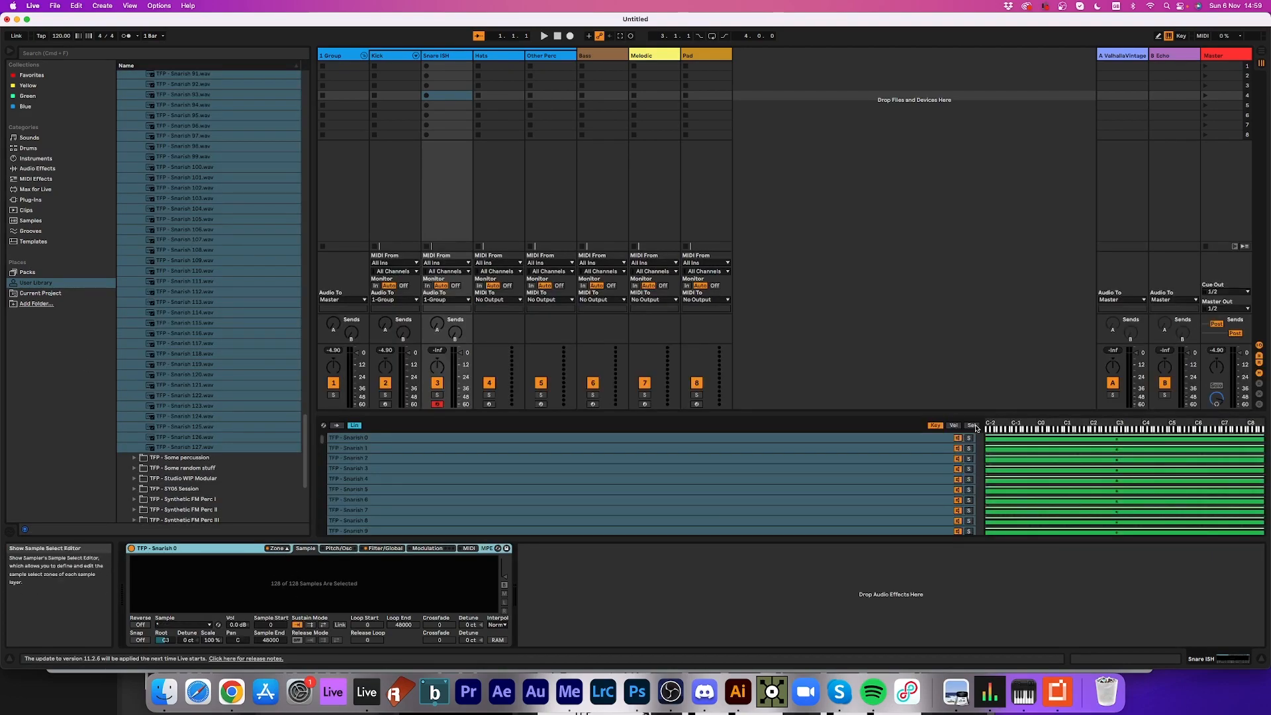
{"action": "left_click", "coordinate": [972, 425]}
{"action": "left_click", "coordinate": [385, 548]}
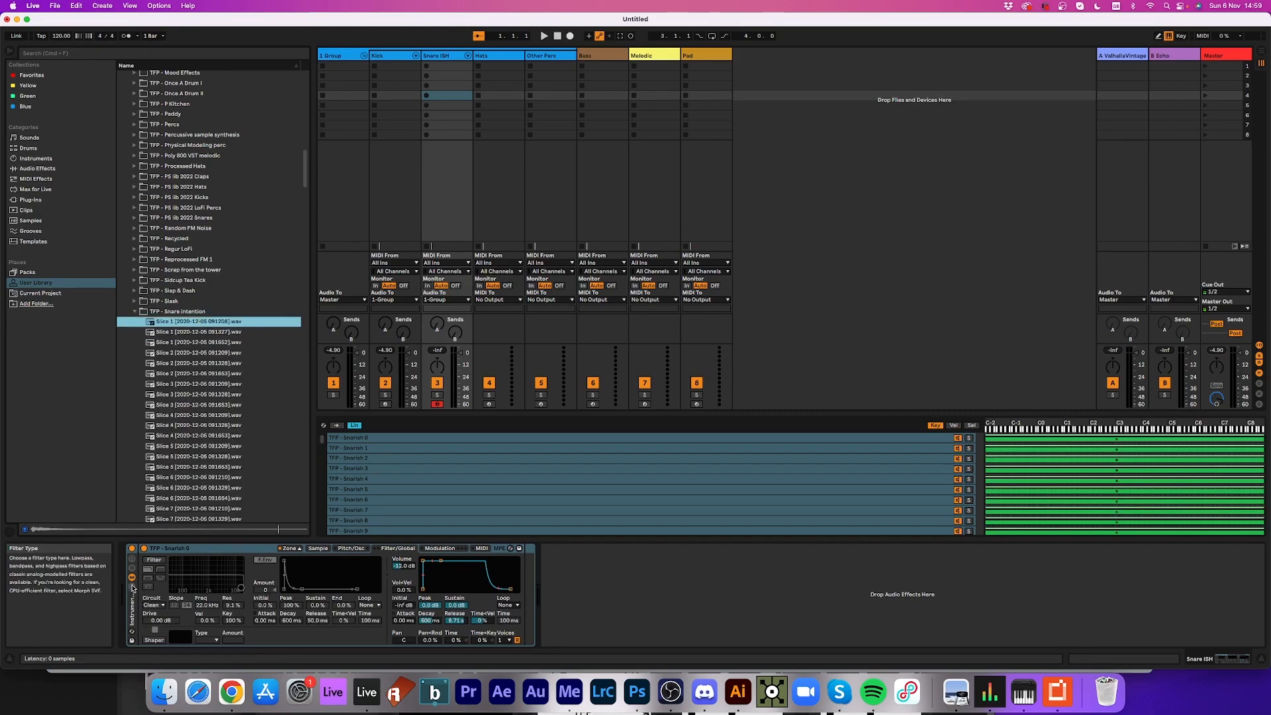
- Clear the samples from the snare rack's second chain and load all slices from the TFP - Snare Intention folder
{"action": "key", "text": "Delete"}
{"action": "left_click", "coordinate": [198, 322]}
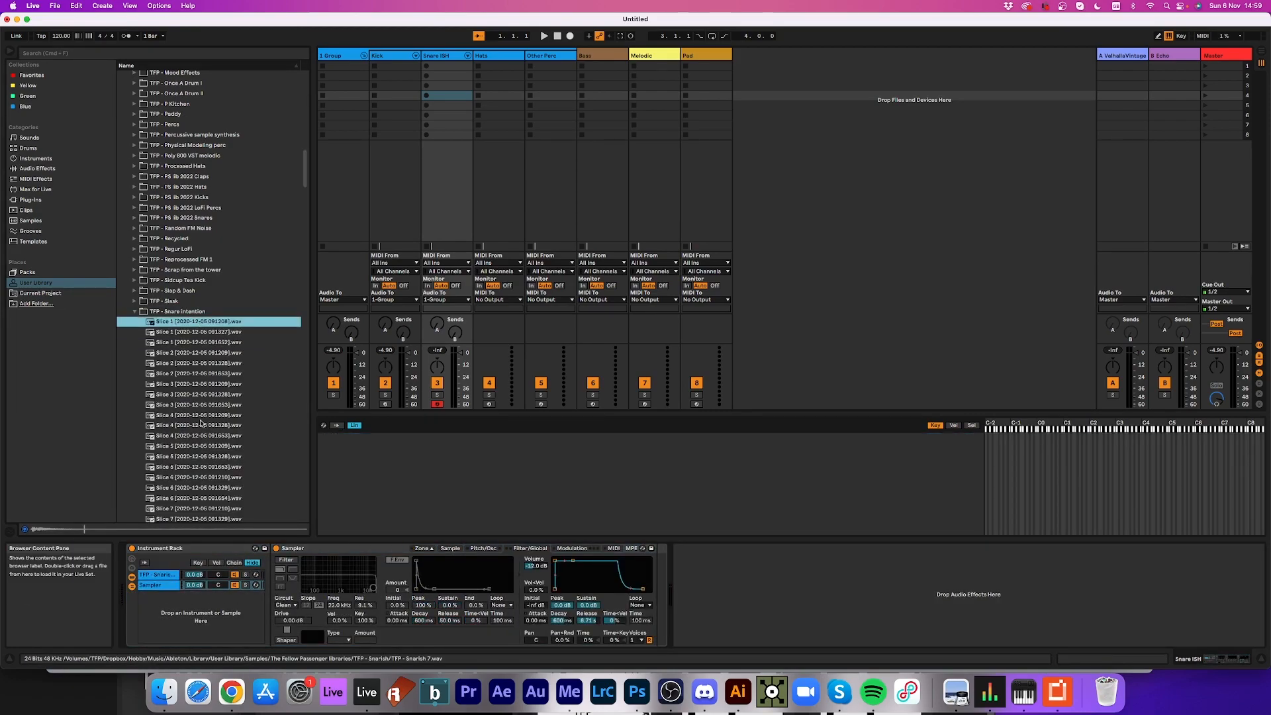
{"action": "scroll", "coordinate": [198, 322], "scroll_direction": "down", "scroll_amount": 20}
{"action": "left_click", "coordinate": [201, 404], "text": "shift"}
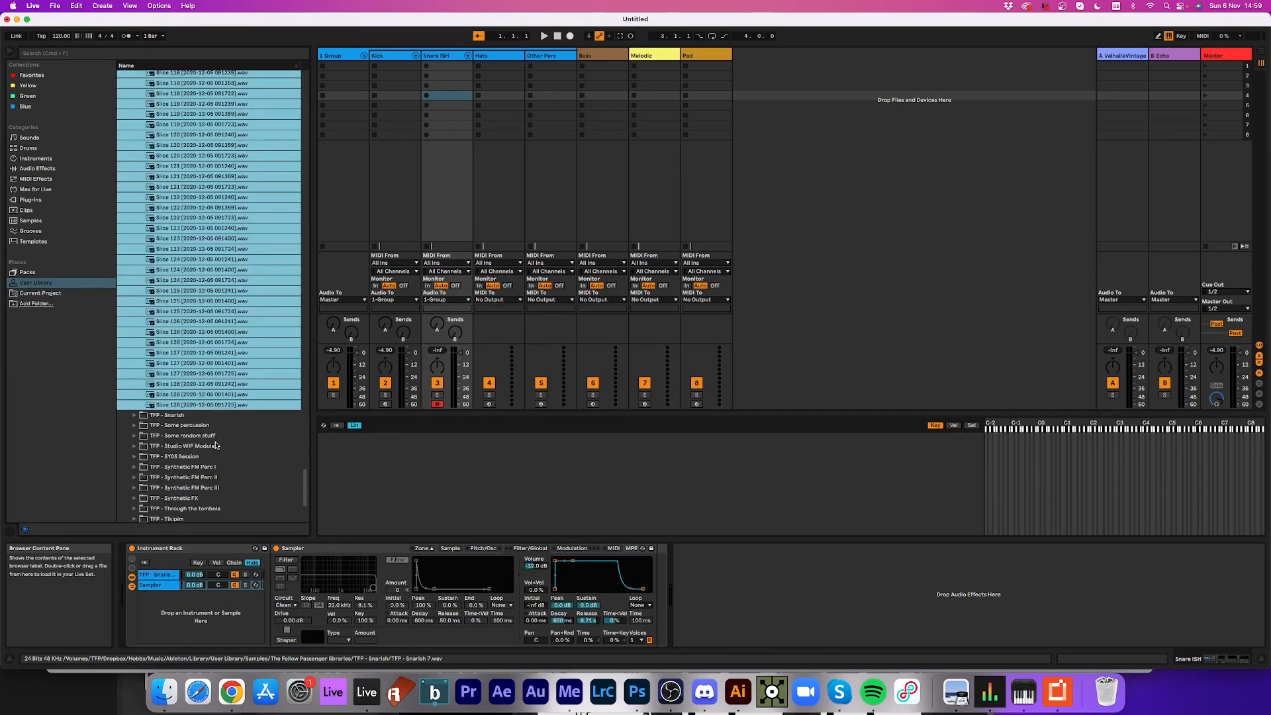
{"action": "left_click_drag", "start_coordinate": [201, 405], "coordinate": [463, 473]}
{"action": "right_click", "coordinate": [463, 463]}
{"action": "left_click", "coordinate": [494, 500]}
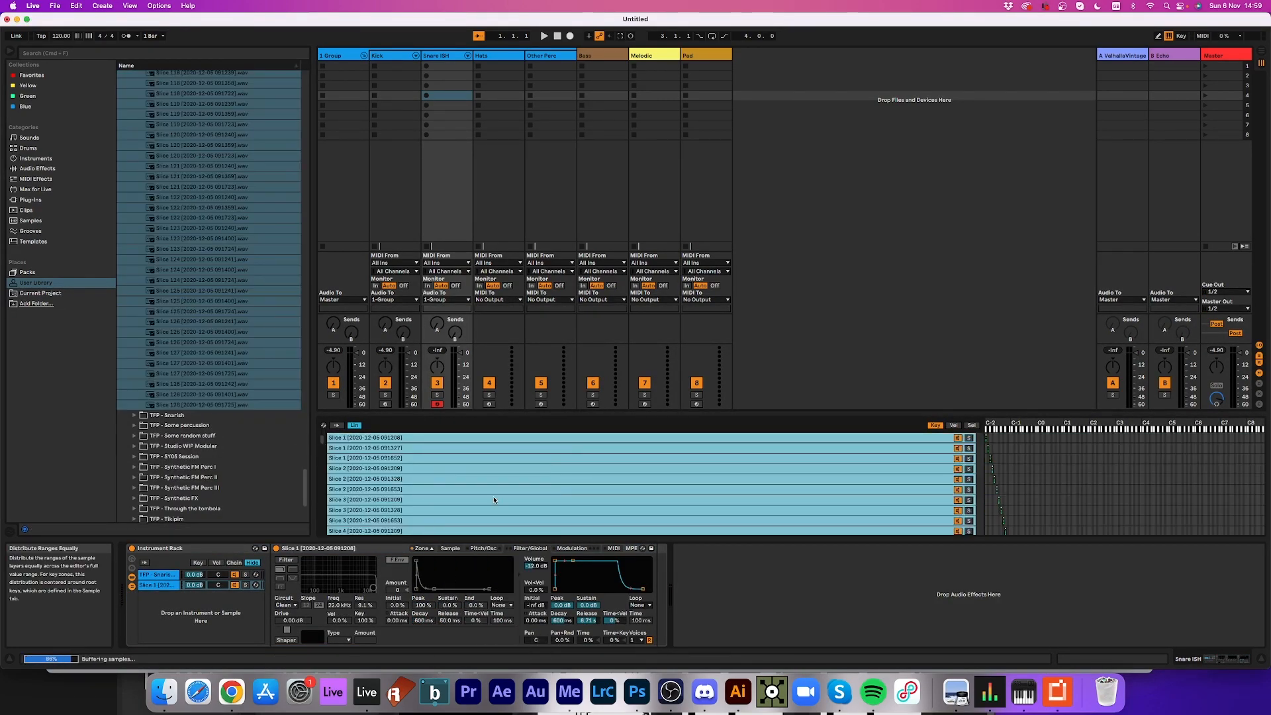
{"action": "key", "text": "super+z"}
- Distribute the selector ranges of the Snare Intention slices equally and show their sample settings
{"action": "left_click", "coordinate": [972, 425]}
{"action": "right_click", "coordinate": [603, 449]}
{"action": "left_click", "coordinate": [637, 522]}
{"action": "left_click", "coordinate": [450, 548]}
{"action": "left_click", "coordinate": [156, 585]}
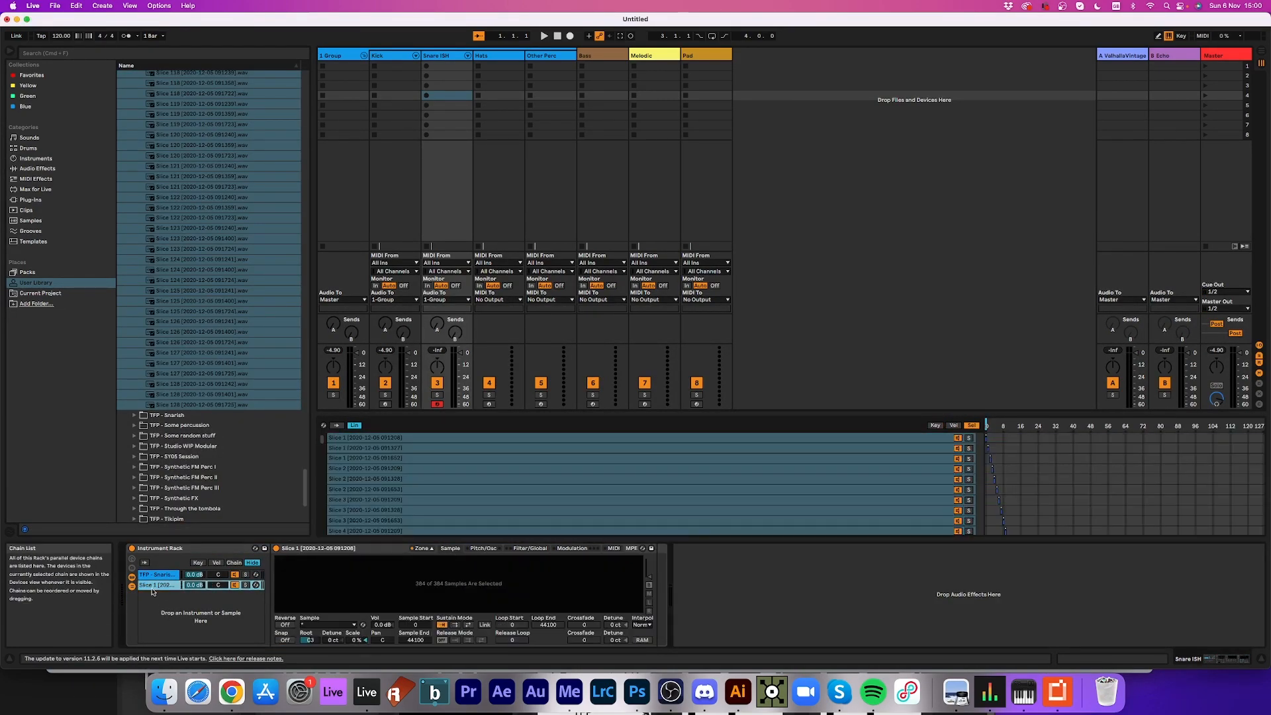
- Duplicate the Snare Intention chain and return to the second chain's sample list
{"action": "key", "text": "super+d"}
{"action": "scroll", "coordinate": [177, 363], "scroll_direction": "up", "scroll_amount": 20}
{"action": "left_click", "coordinate": [156, 595]}
{"action": "left_click", "coordinate": [339, 586]}
{"action": "left_click", "coordinate": [156, 585]}
{"action": "scroll", "coordinate": [870, 499], "scroll_direction": "down", "scroll_amount": 20}
{"action": "left_click", "coordinate": [869, 499]}
{"action": "scroll", "coordinate": [868, 481], "scroll_direction": "down", "scroll_amount": 20}
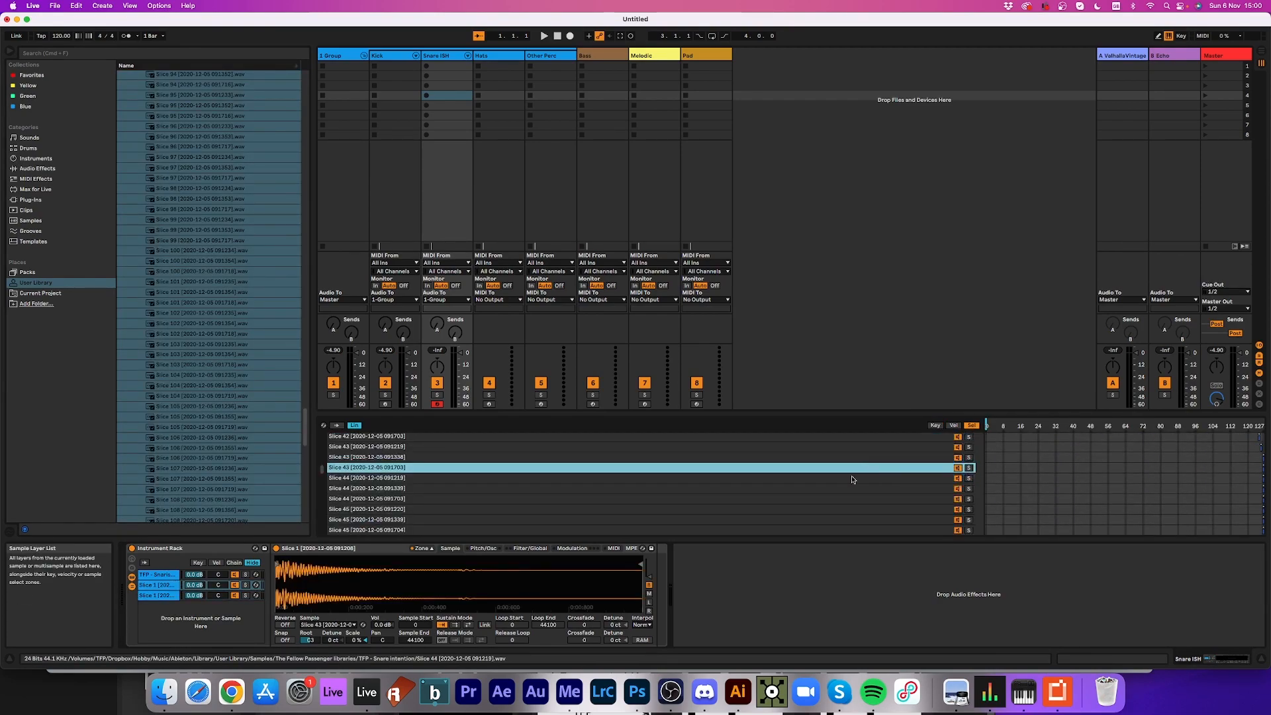
{"action": "scroll", "coordinate": [848, 486], "scroll_direction": "up", "scroll_amount": 20}
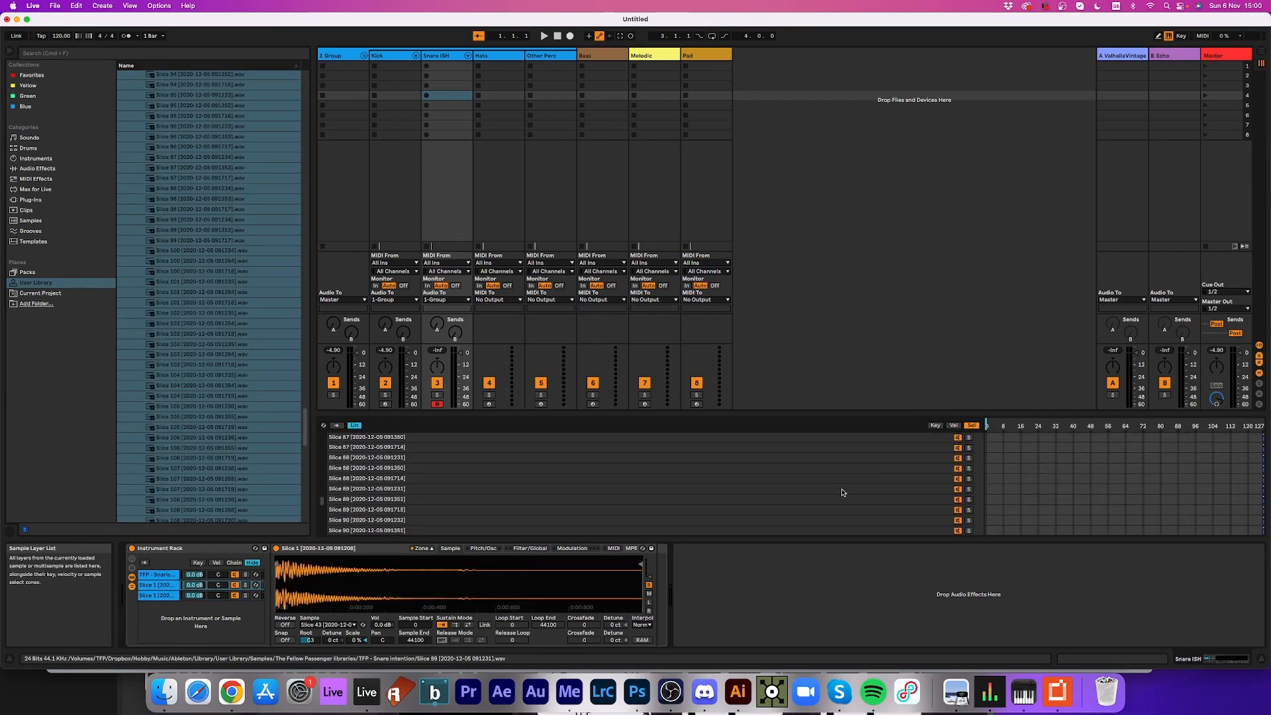
{"action": "scroll", "coordinate": [842, 492], "scroll_direction": "up", "scroll_amount": 20}
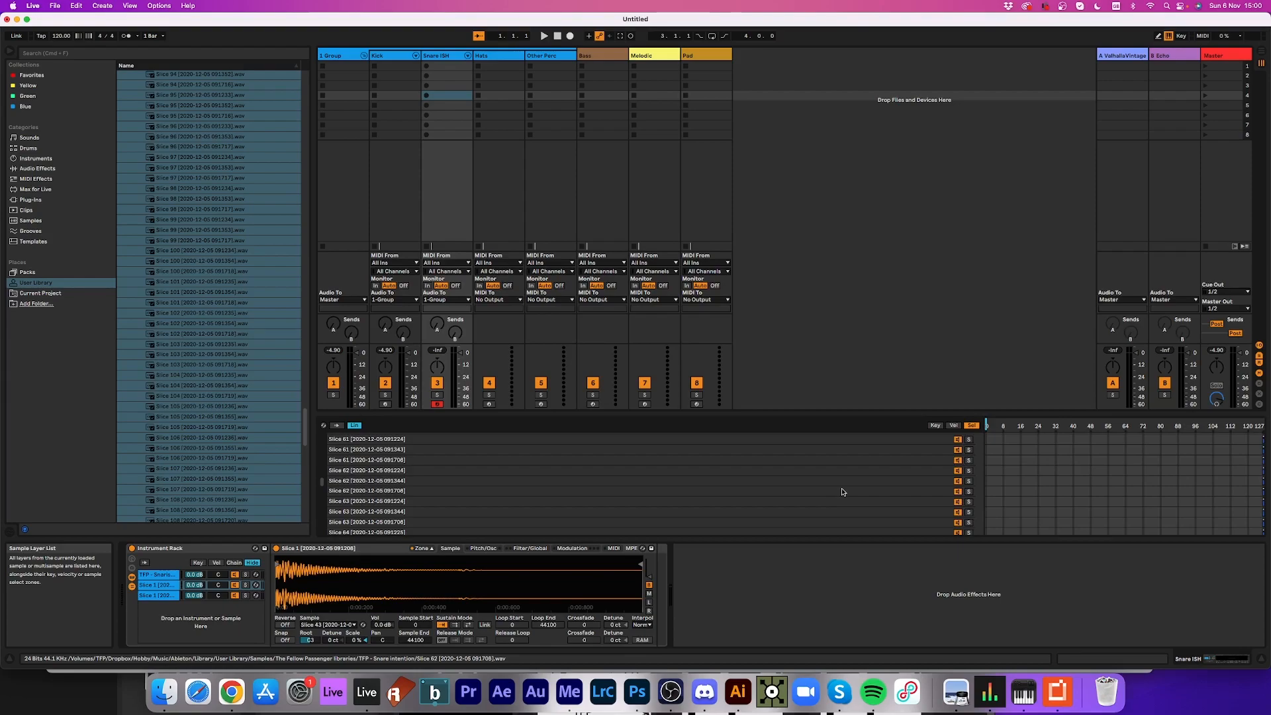
{"action": "scroll", "coordinate": [842, 492], "scroll_direction": "up", "scroll_amount": 13}
{"action": "left_click", "coordinate": [842, 487]}
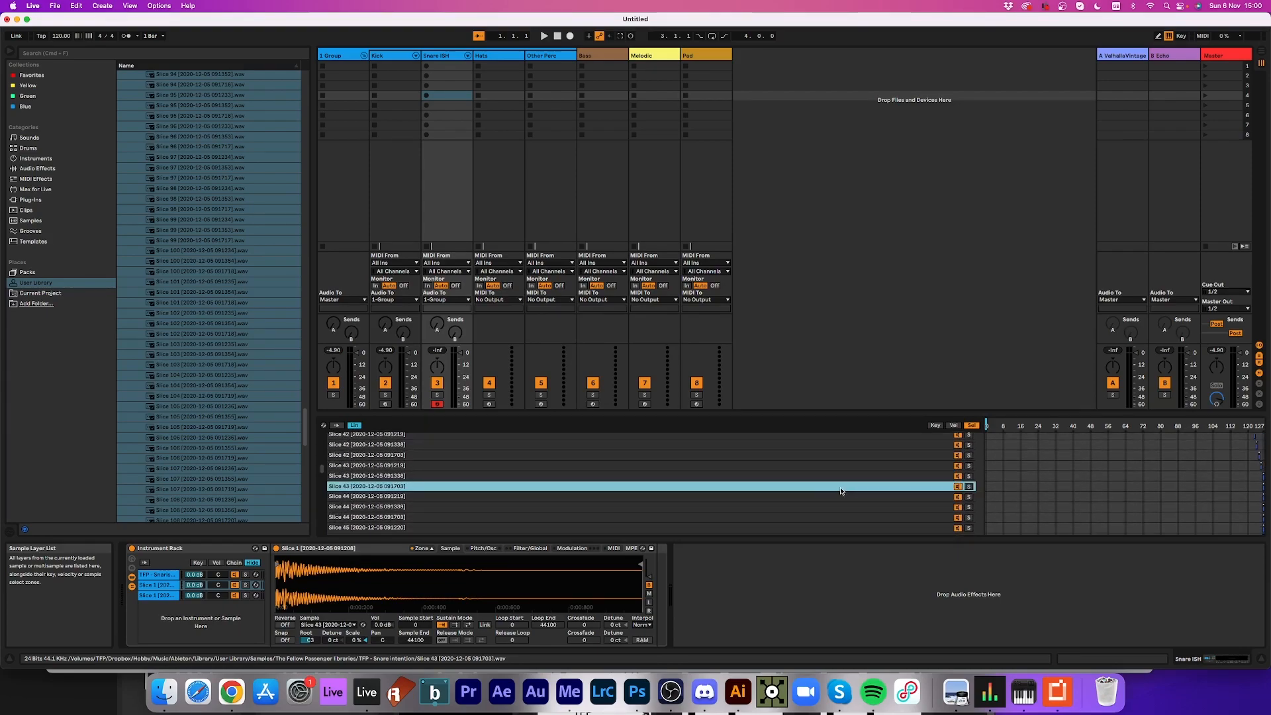
{"action": "scroll", "coordinate": [813, 477], "scroll_direction": "down", "scroll_amount": 14}
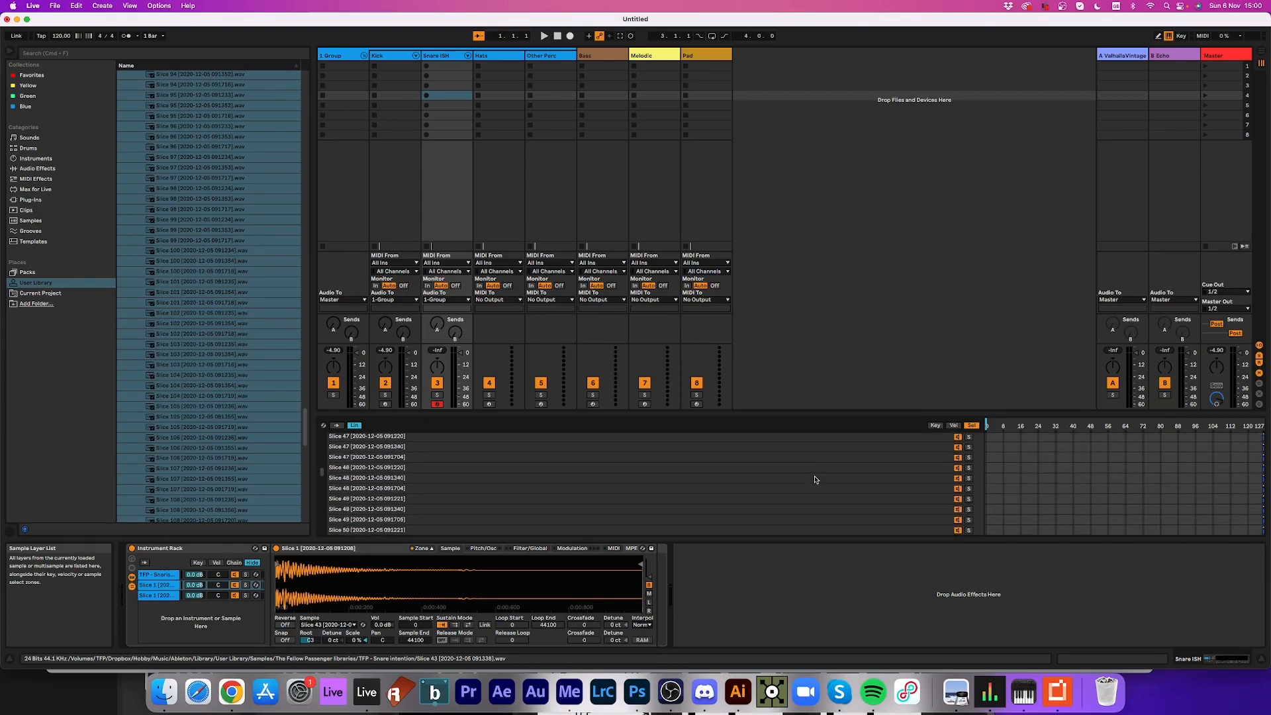
{"action": "scroll", "coordinate": [766, 490], "scroll_direction": "down", "scroll_amount": 20}
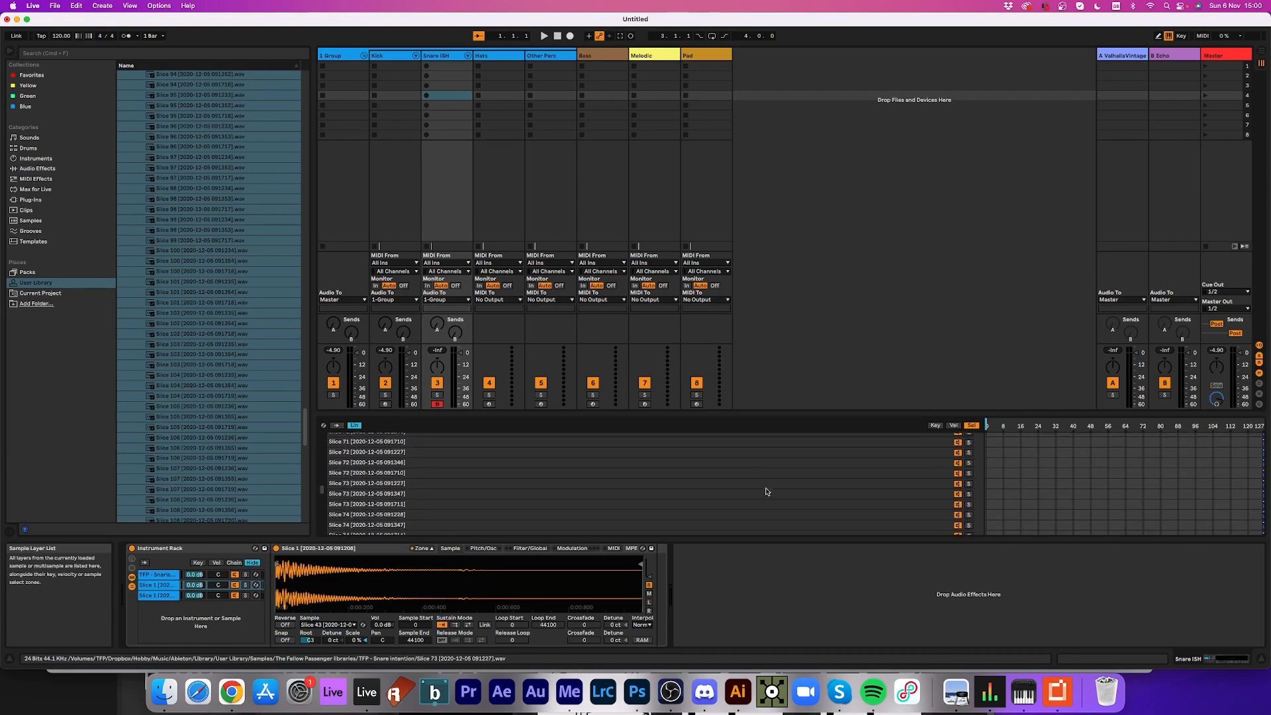
{"action": "scroll", "coordinate": [766, 494], "scroll_direction": "down", "scroll_amount": 20}
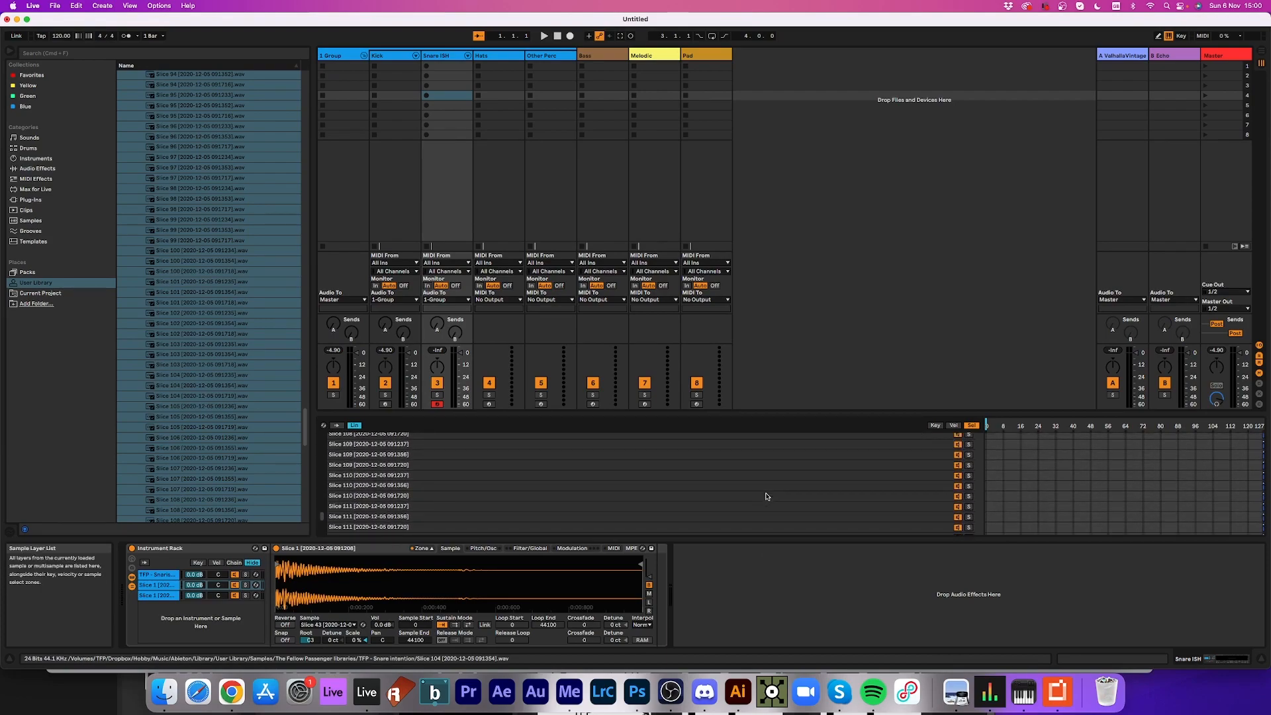
{"action": "scroll", "coordinate": [766, 497], "scroll_direction": "down", "scroll_amount": 3}
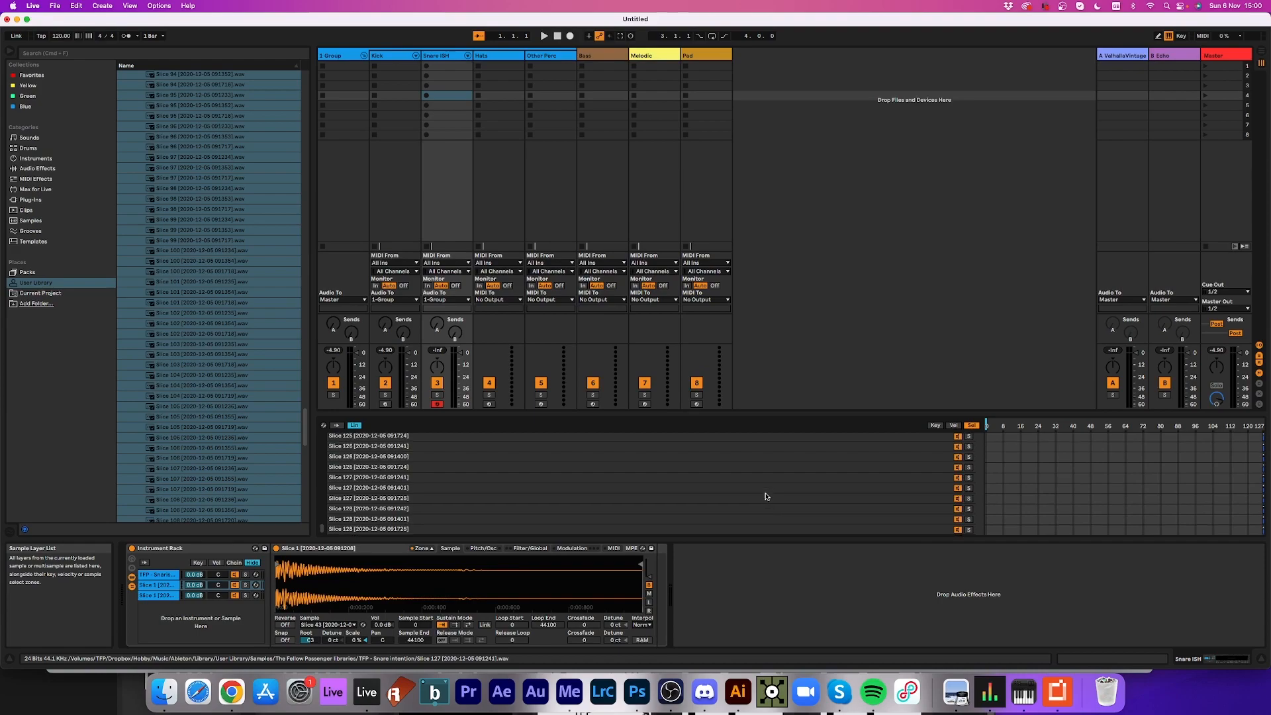
{"action": "left_click", "coordinate": [866, 530], "text": "shift"}
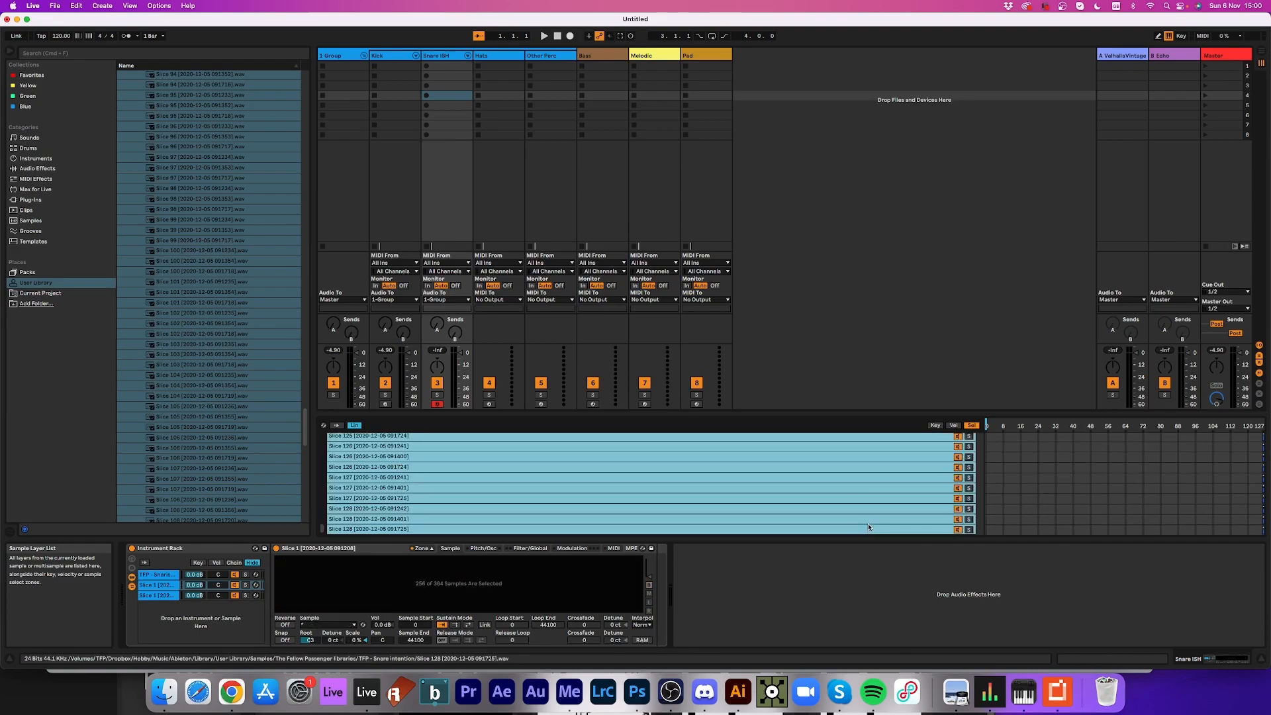
{"action": "left_click", "coordinate": [867, 527]}
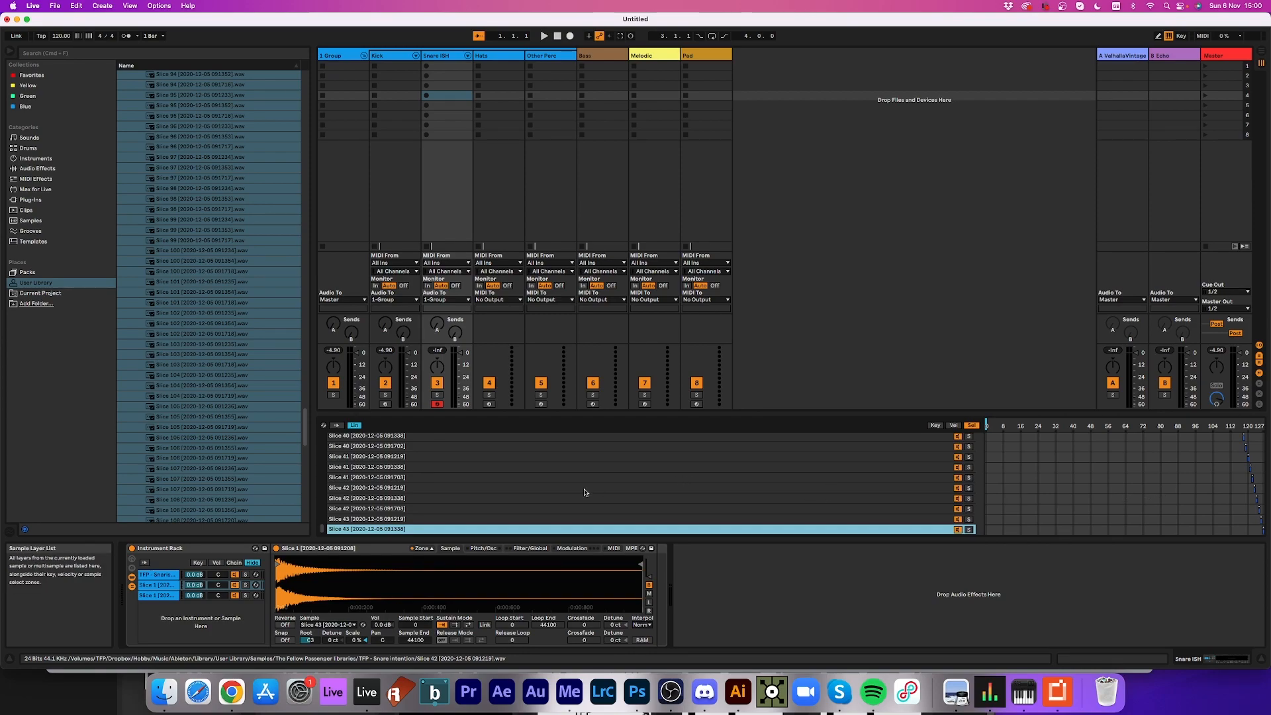
{"action": "scroll", "coordinate": [585, 492], "scroll_direction": "up", "scroll_amount": 5}
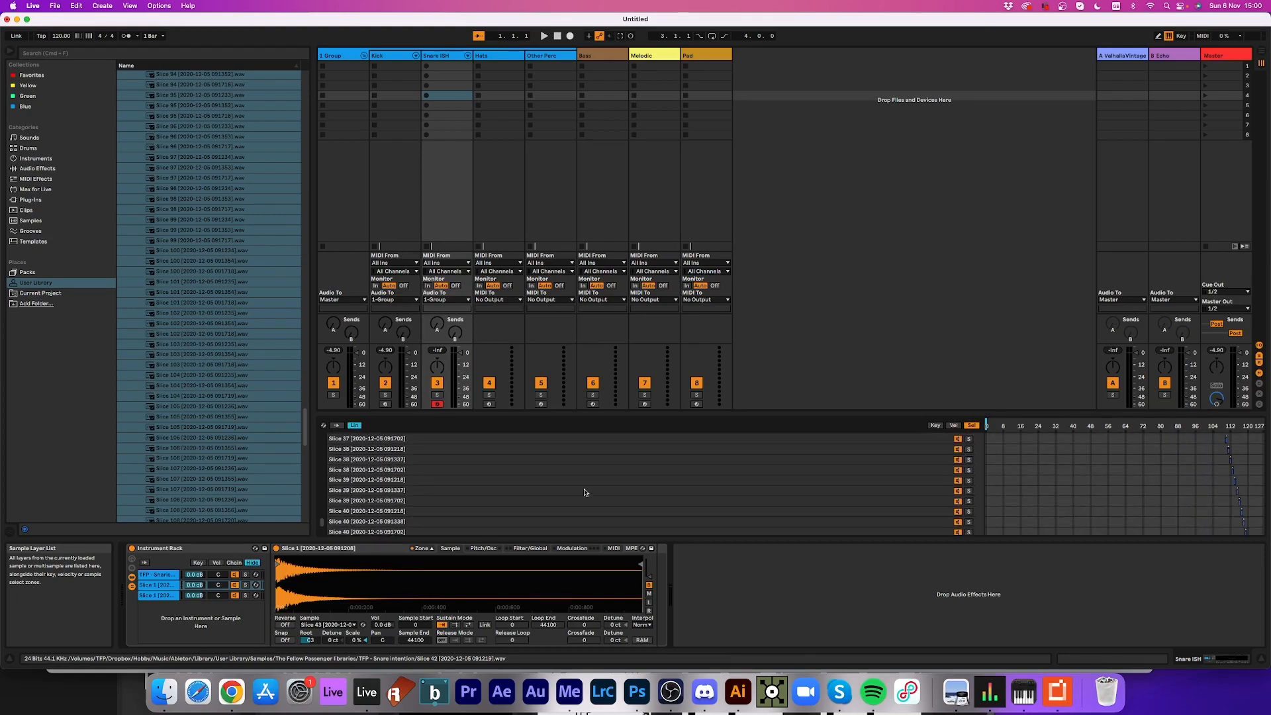
{"action": "scroll", "coordinate": [585, 493], "scroll_direction": "down", "scroll_amount": 5}
{"action": "scroll", "coordinate": [569, 493], "scroll_direction": "up", "scroll_amount": 1}
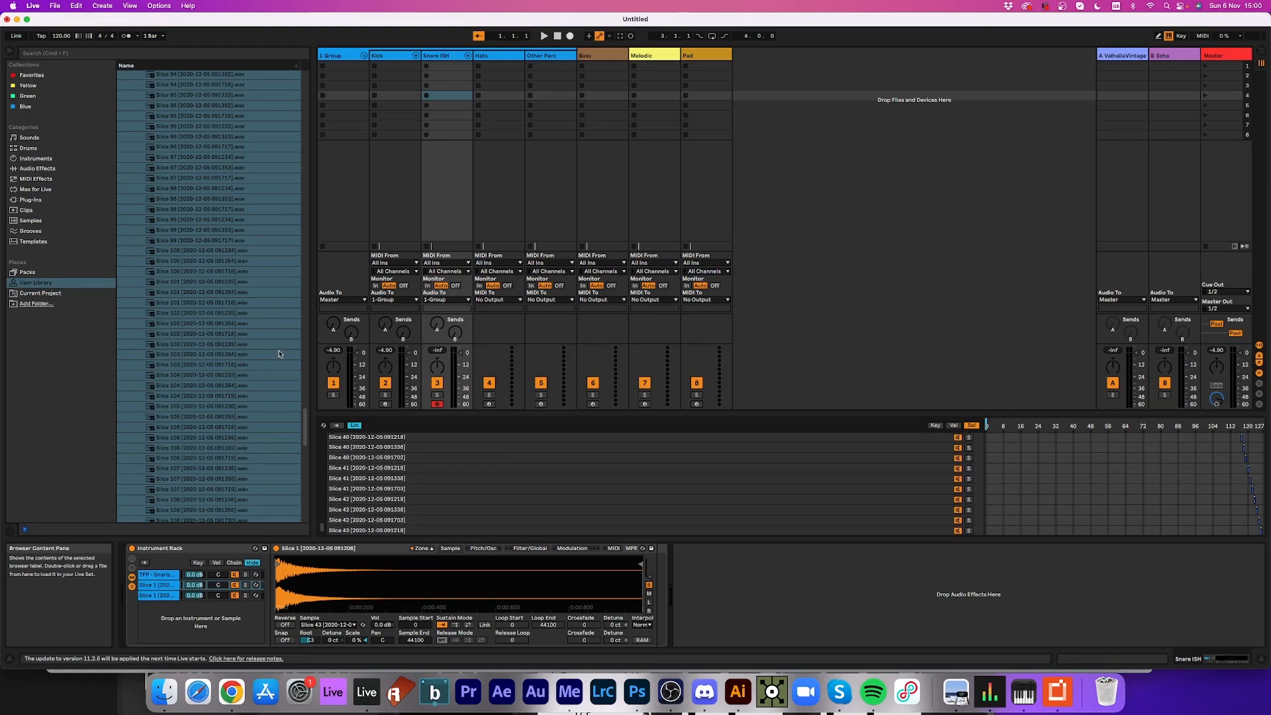
{"action": "left_click_drag", "start_coordinate": [279, 354], "coordinate": [151, 602]}
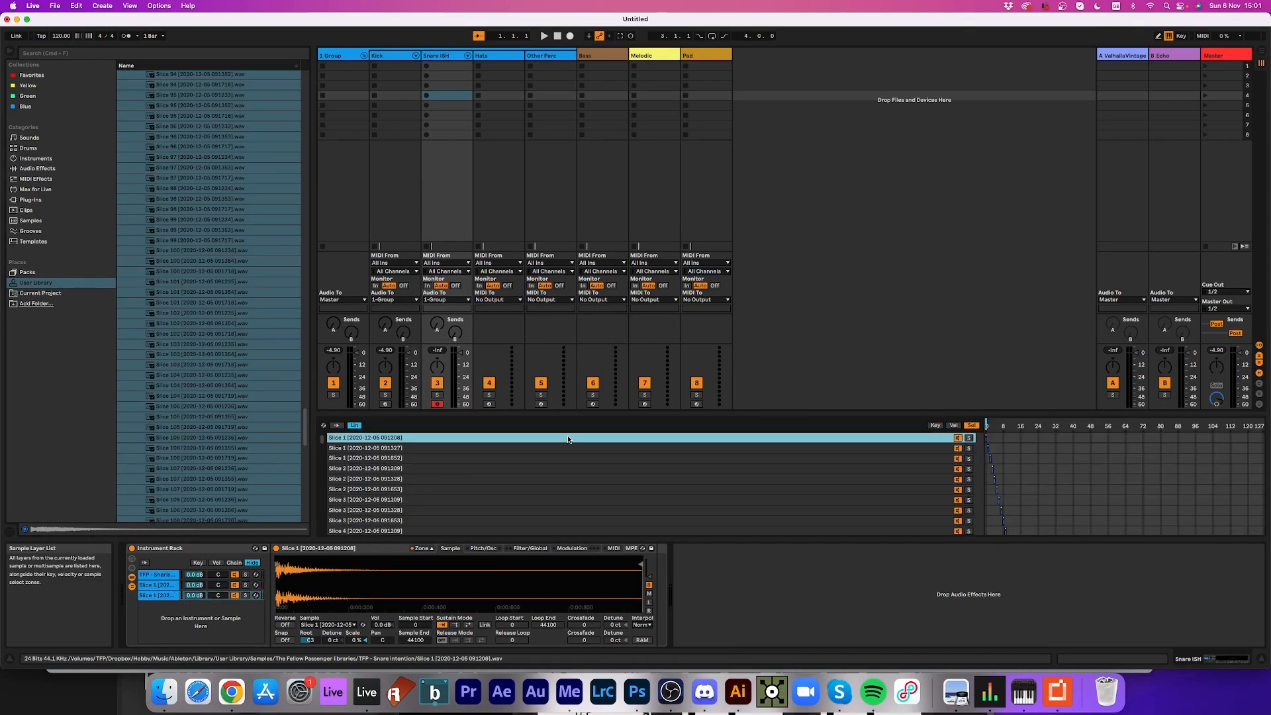
{"action": "scroll", "coordinate": [567, 457], "scroll_direction": "down", "scroll_amount": 10}
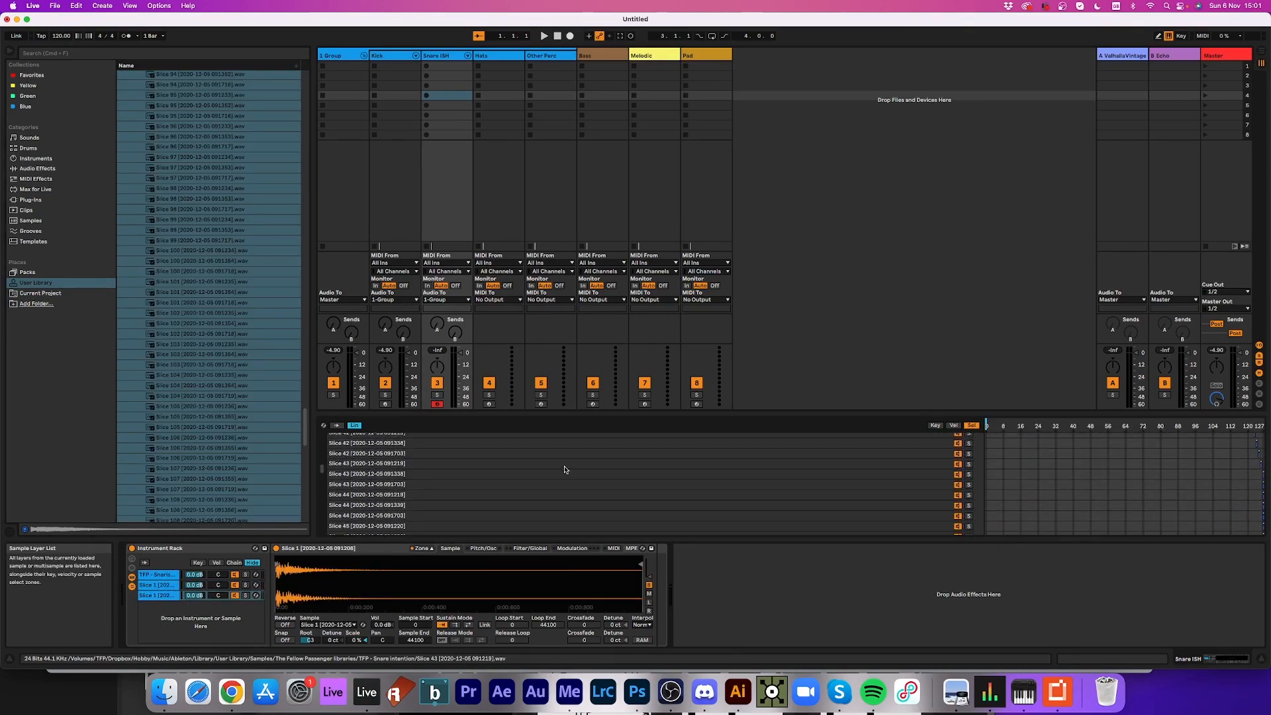
{"action": "scroll", "coordinate": [565, 470], "scroll_direction": "up", "scroll_amount": 10}
- Distribute the selector ranges of the third chain's slices equally and delete the samples after the last Slice 85
{"action": "key", "text": "super+a"}
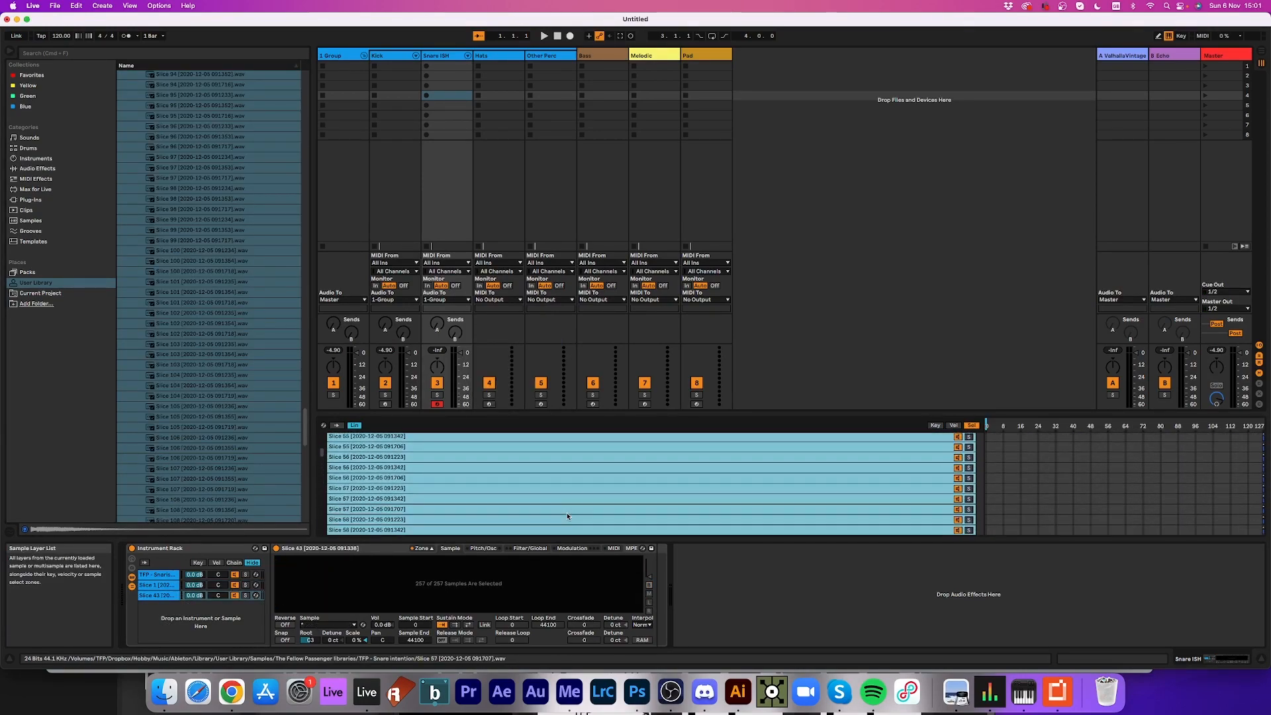
{"action": "left_click_drag", "start_coordinate": [1264, 495], "coordinate": [986, 490]}
{"action": "right_click", "coordinate": [739, 454]}
{"action": "left_click", "coordinate": [820, 505]}
{"action": "scroll", "coordinate": [841, 501], "scroll_direction": "down", "scroll_amount": 15}
{"action": "left_click", "coordinate": [839, 497]}
{"action": "scroll", "coordinate": [839, 498], "scroll_direction": "down", "scroll_amount": 15}
{"action": "left_click", "coordinate": [820, 529]}
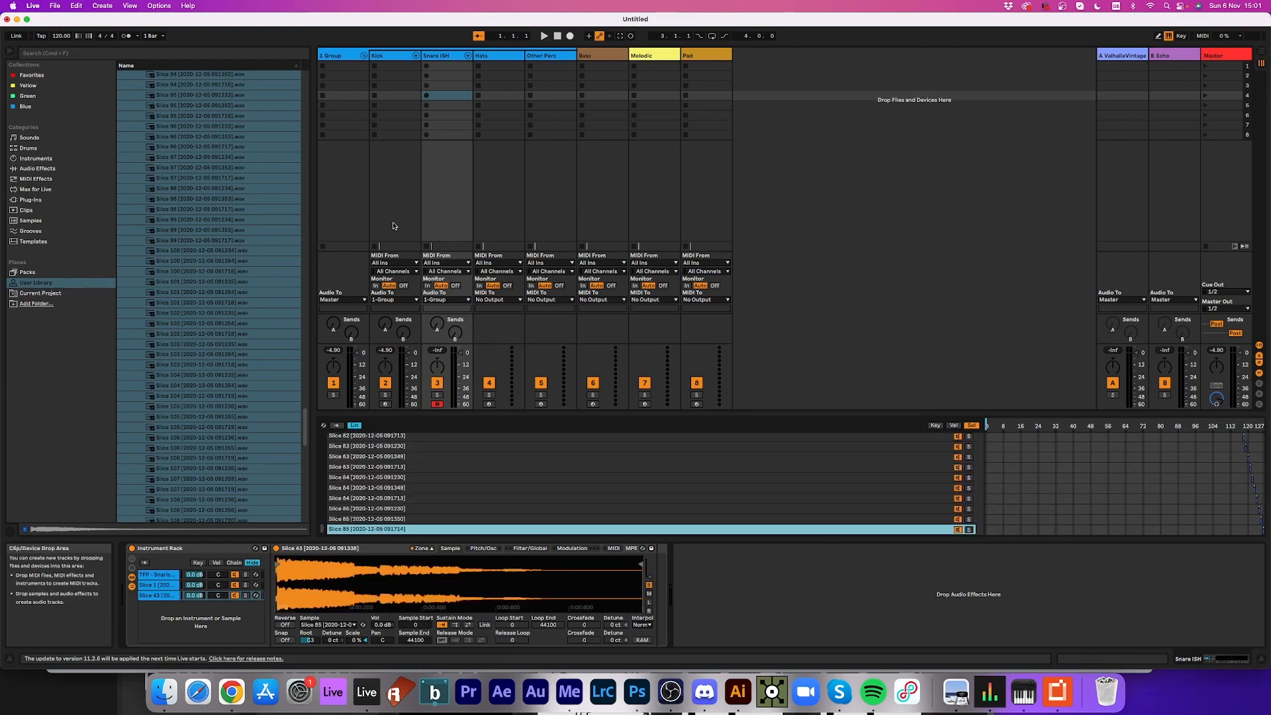
- Add the DS Clap drum synth to the snare Instrument Rack as a fourth chain
{"action": "left_click", "coordinate": [40, 159]}
{"action": "left_click", "coordinate": [121, 127]}
{"action": "left_click", "coordinate": [156, 149]}
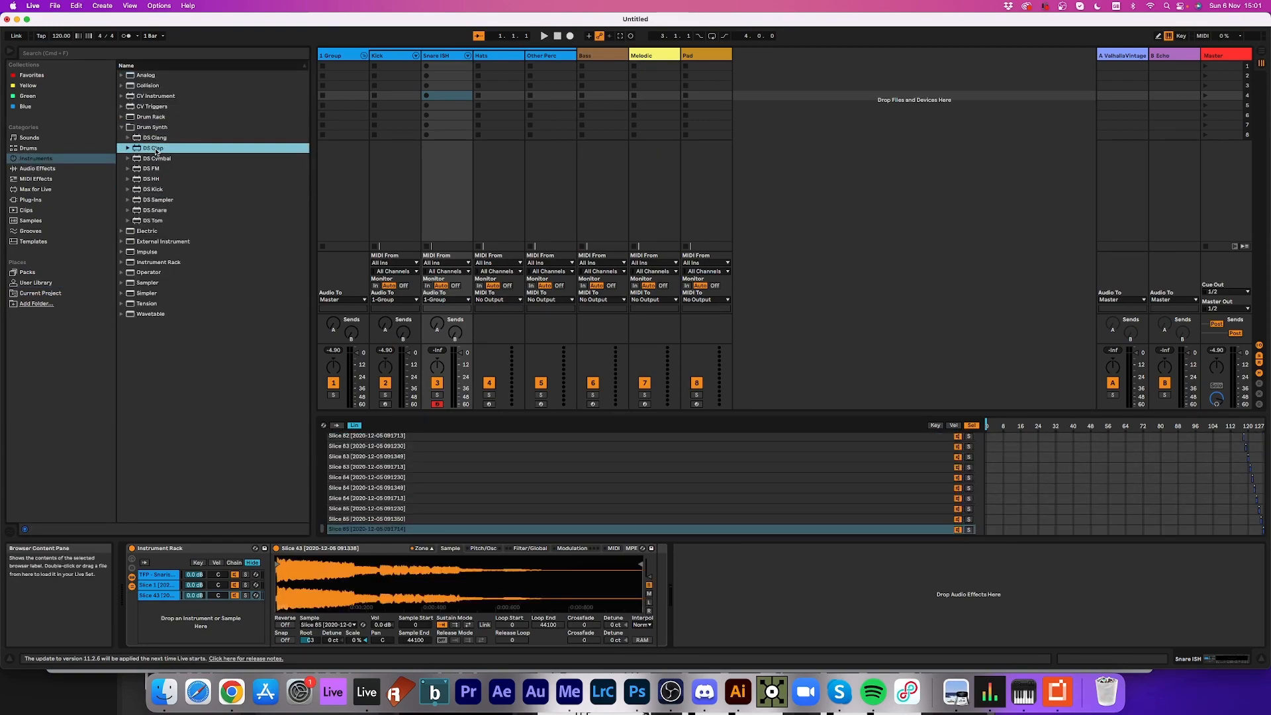
{"action": "left_click_drag", "start_coordinate": [156, 151], "coordinate": [217, 599]}
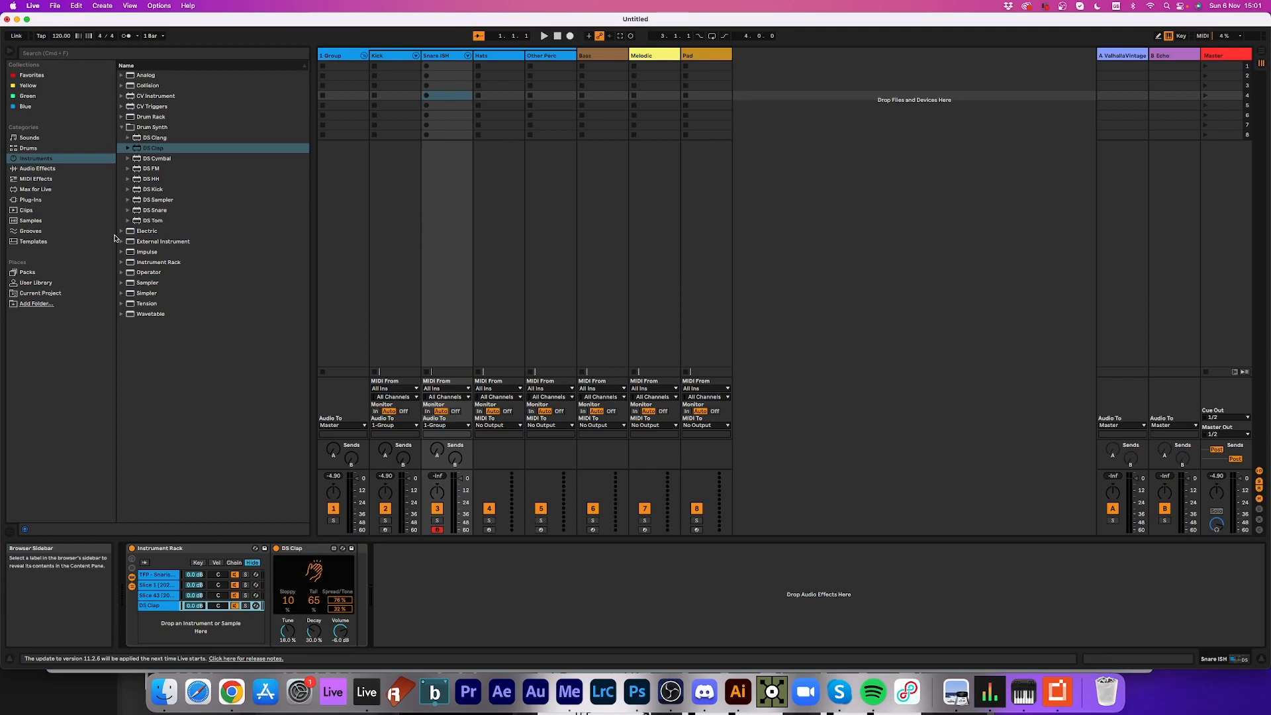
- Search the Max for Live devices for "pran" and add the TFP - PrandomTriggerMap7 audio effect after DS Clap
{"action": "left_click", "coordinate": [23, 191]}
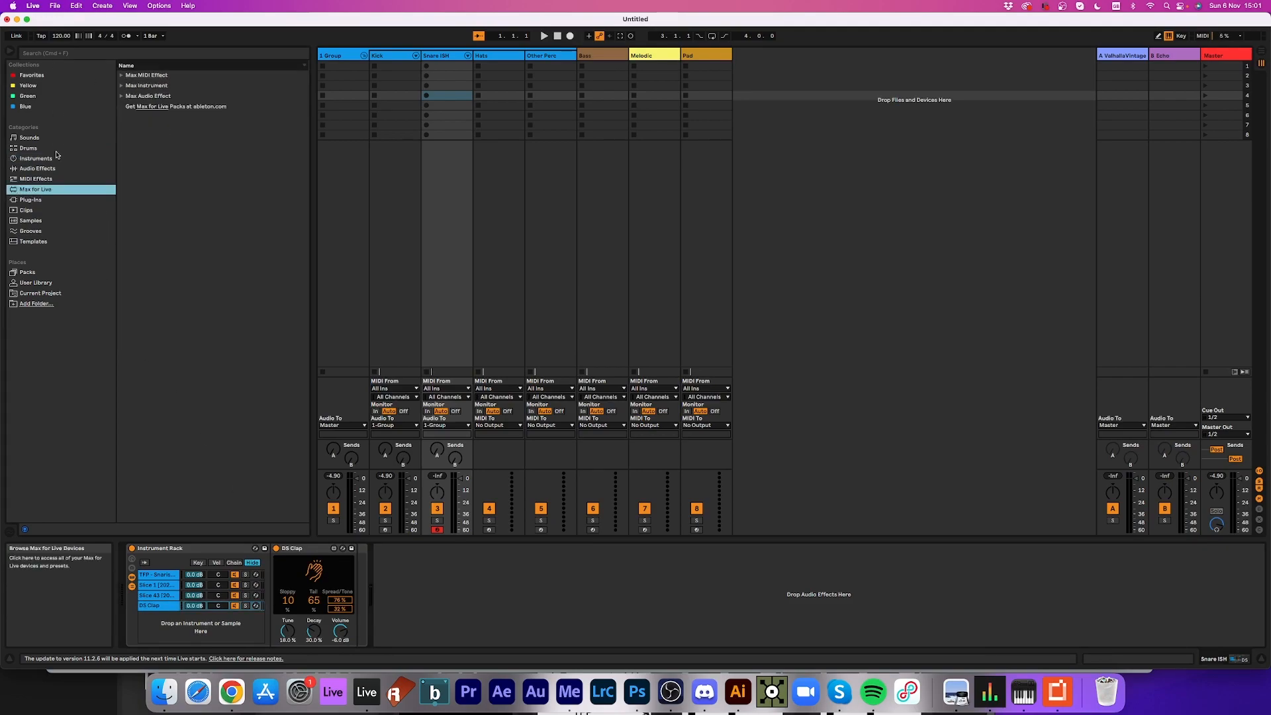
{"action": "left_click", "coordinate": [20, 209]}
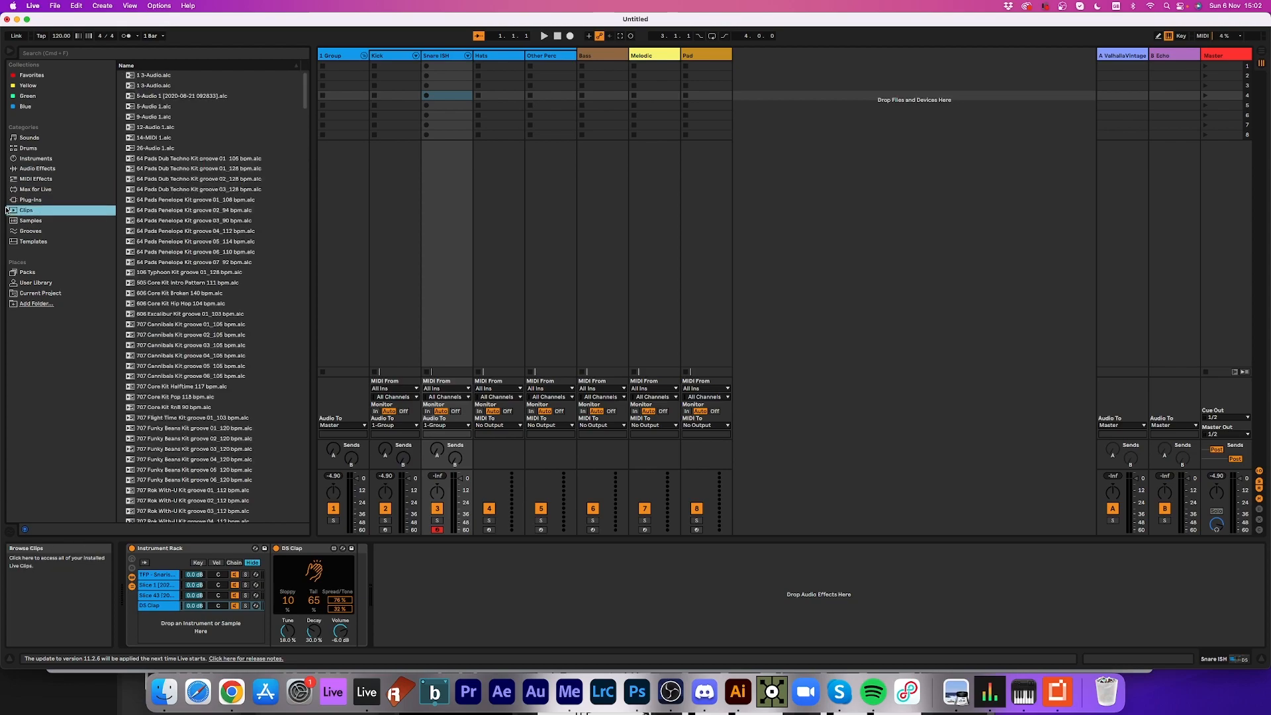
{"action": "left_click", "coordinate": [19, 202]}
{"action": "left_click", "coordinate": [86, 54]}
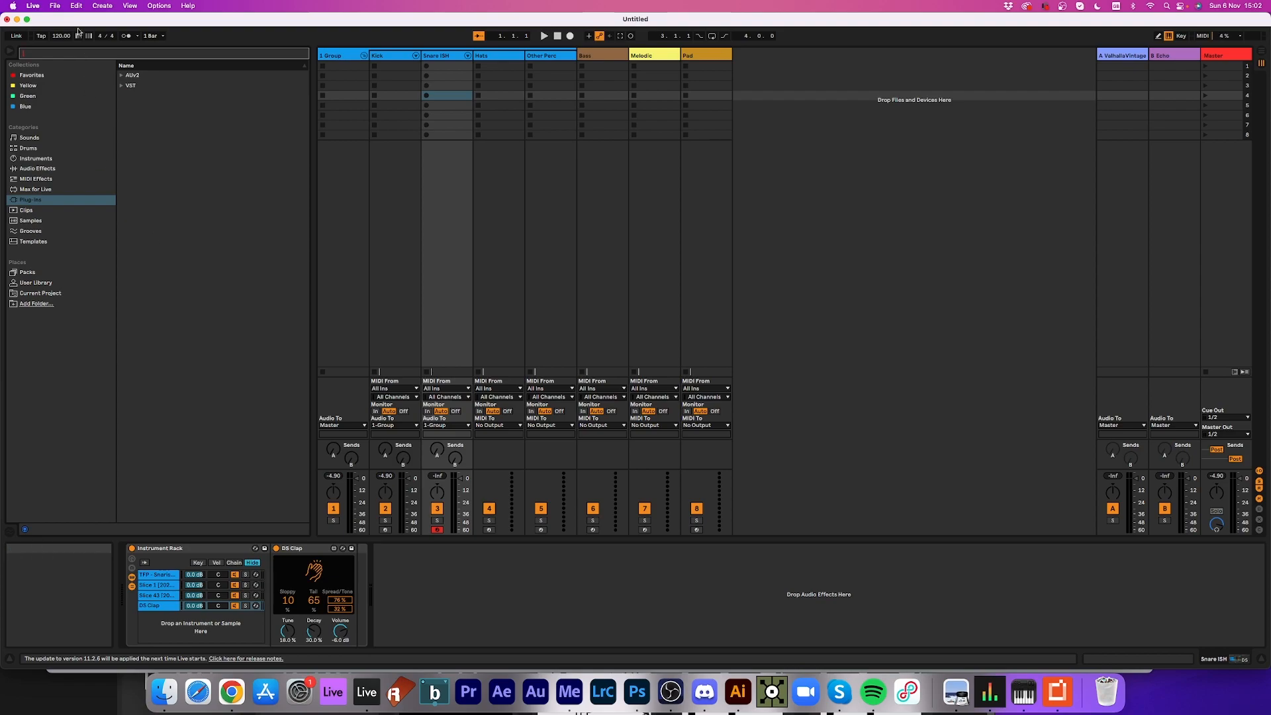
{"action": "type", "text": "pra"}
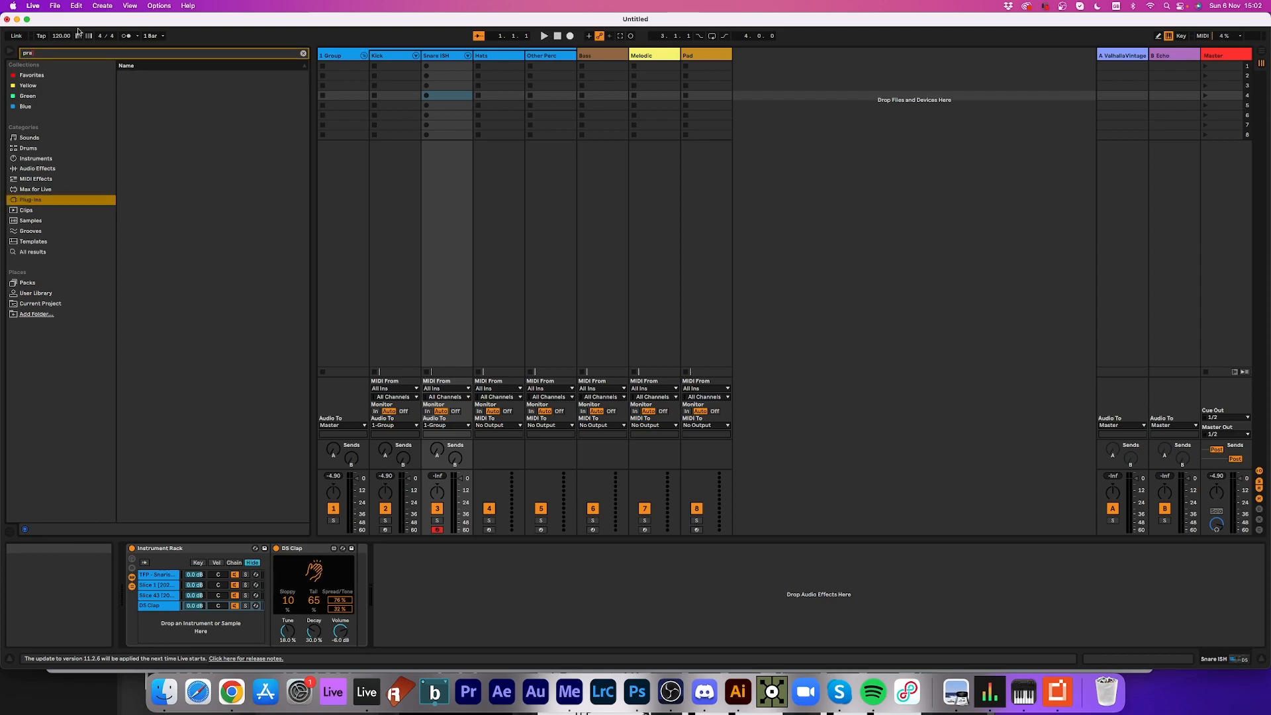
{"action": "type", "text": "n"}
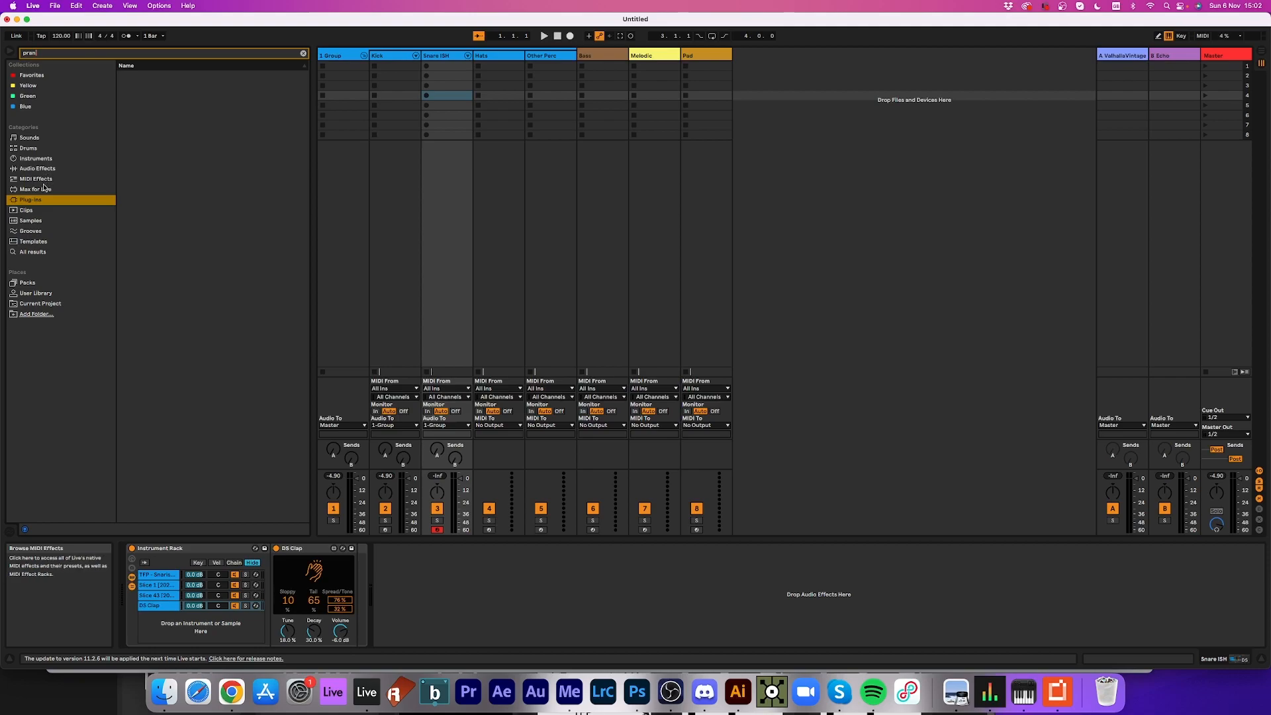
{"action": "left_click", "coordinate": [43, 189]}
{"action": "left_click", "coordinate": [121, 76]}
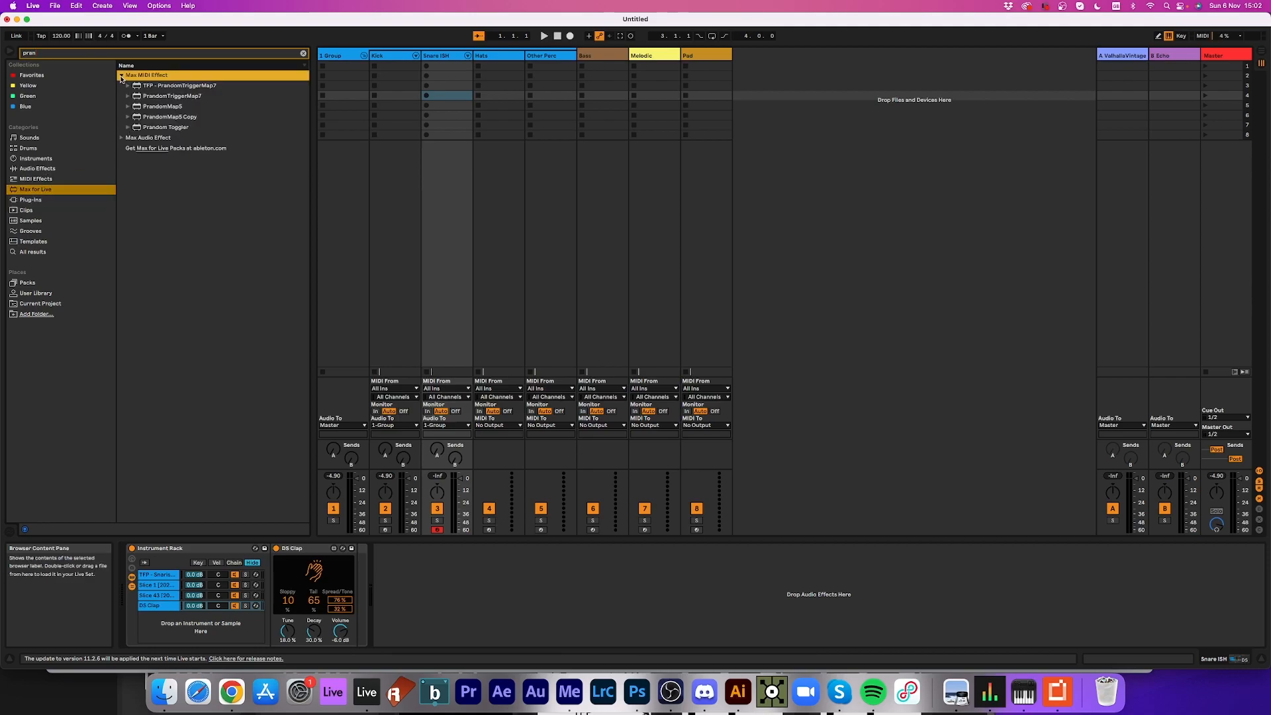
{"action": "left_click", "coordinate": [123, 138]}
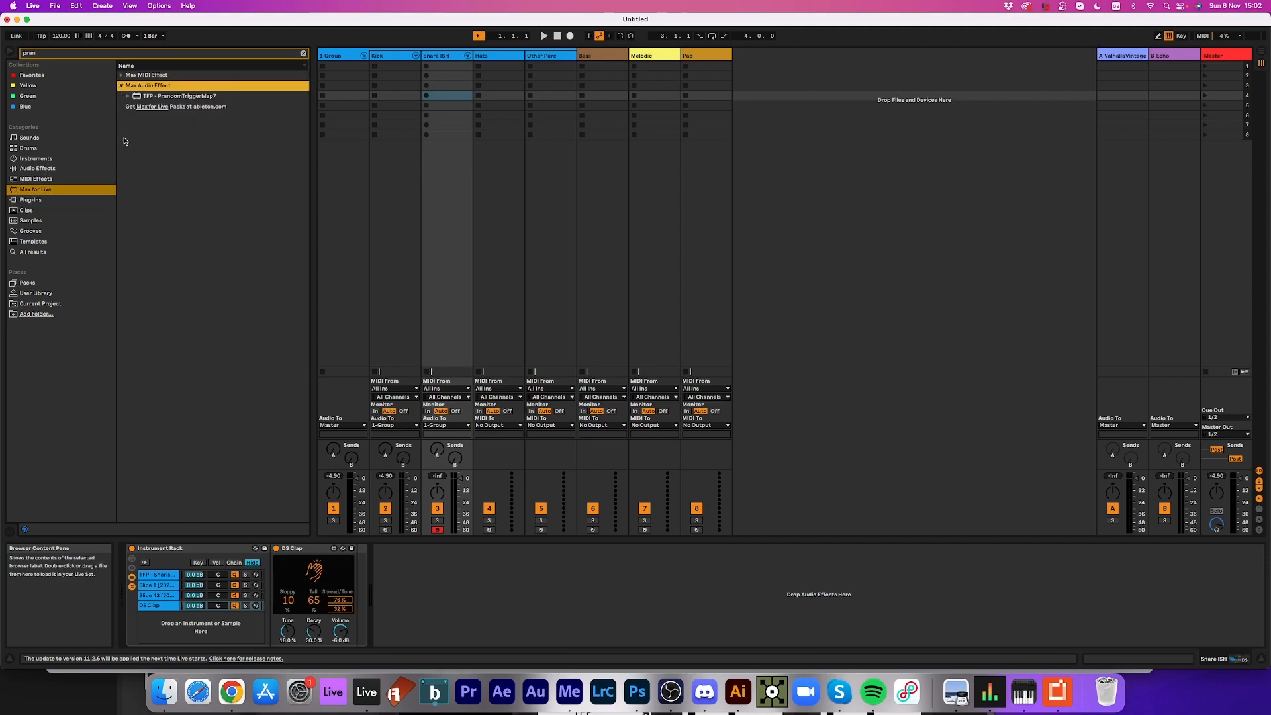
{"action": "left_click", "coordinate": [160, 97]}
{"action": "left_click_drag", "start_coordinate": [167, 96], "coordinate": [436, 562]}
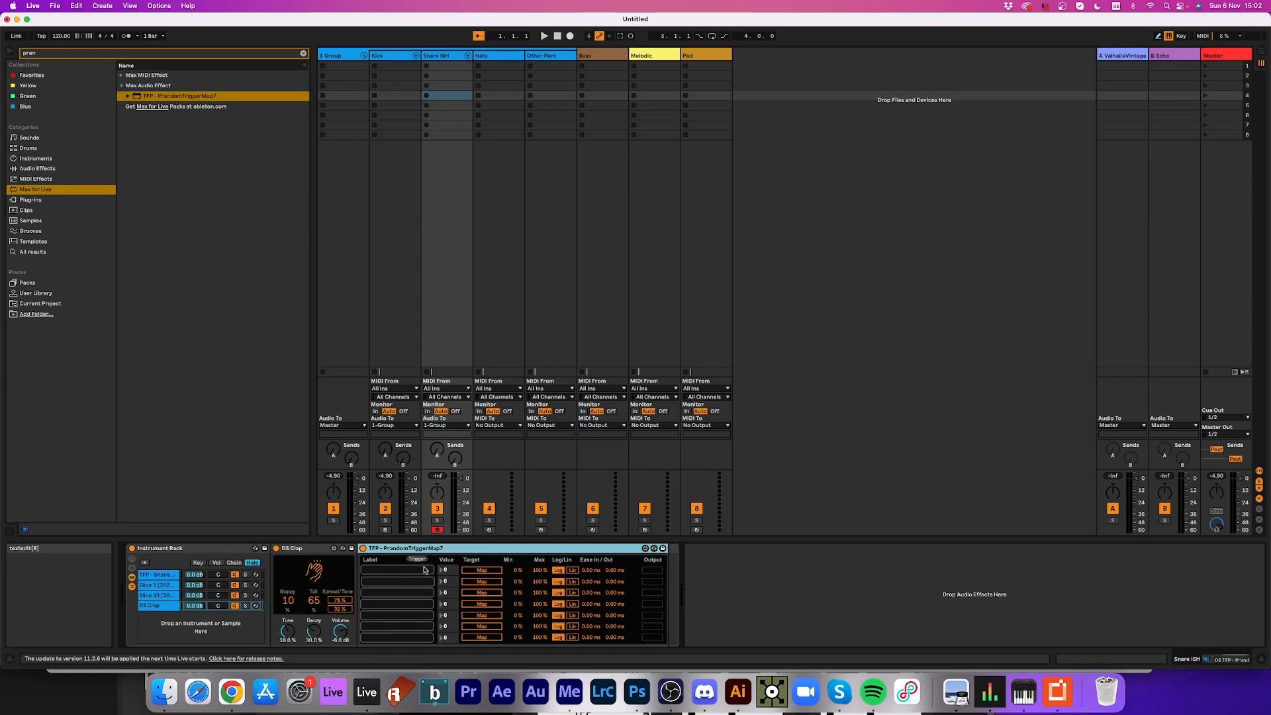
- Map the first six PrandomTriggerMap7 targets to DS Clap's Sloppy, Tail, Tune, Decay, Spread and Tone parameters
{"action": "left_click", "coordinate": [482, 568]}
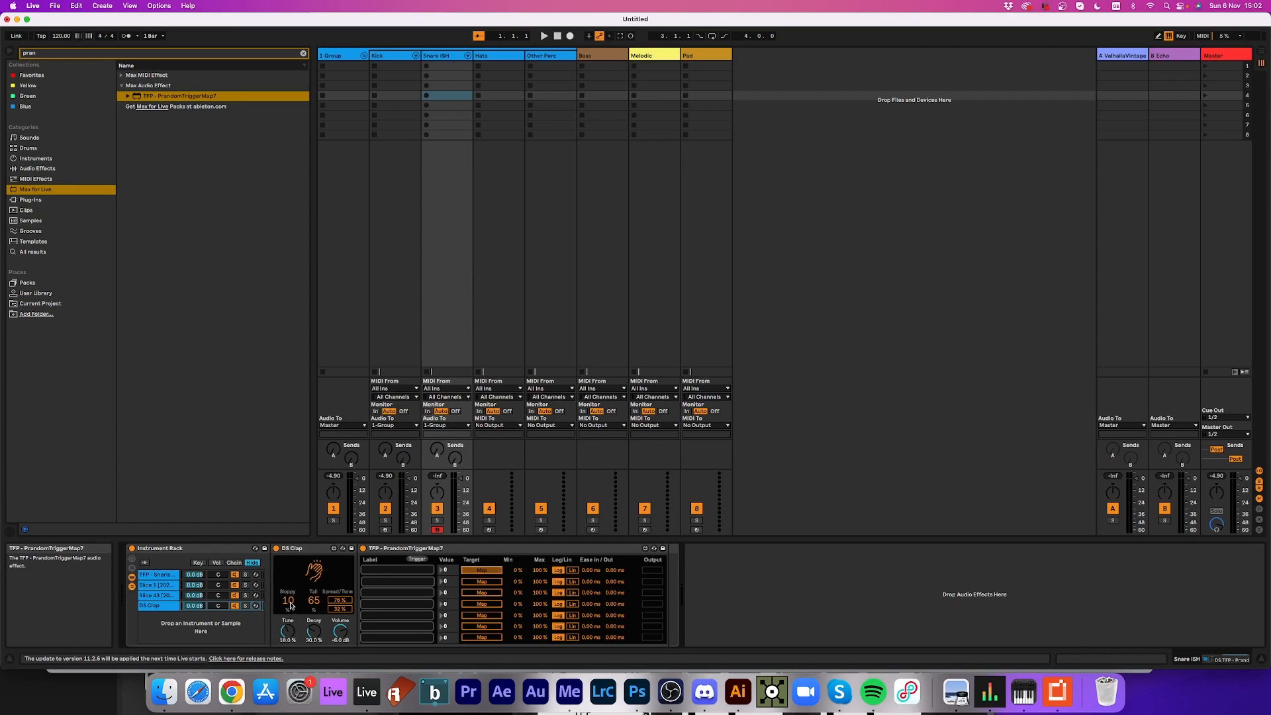
{"action": "left_click", "coordinate": [291, 604]}
{"action": "left_click", "coordinate": [314, 600]}
{"action": "left_click", "coordinate": [287, 630]}
{"action": "left_click", "coordinate": [315, 631]}
{"action": "left_click", "coordinate": [482, 615]}
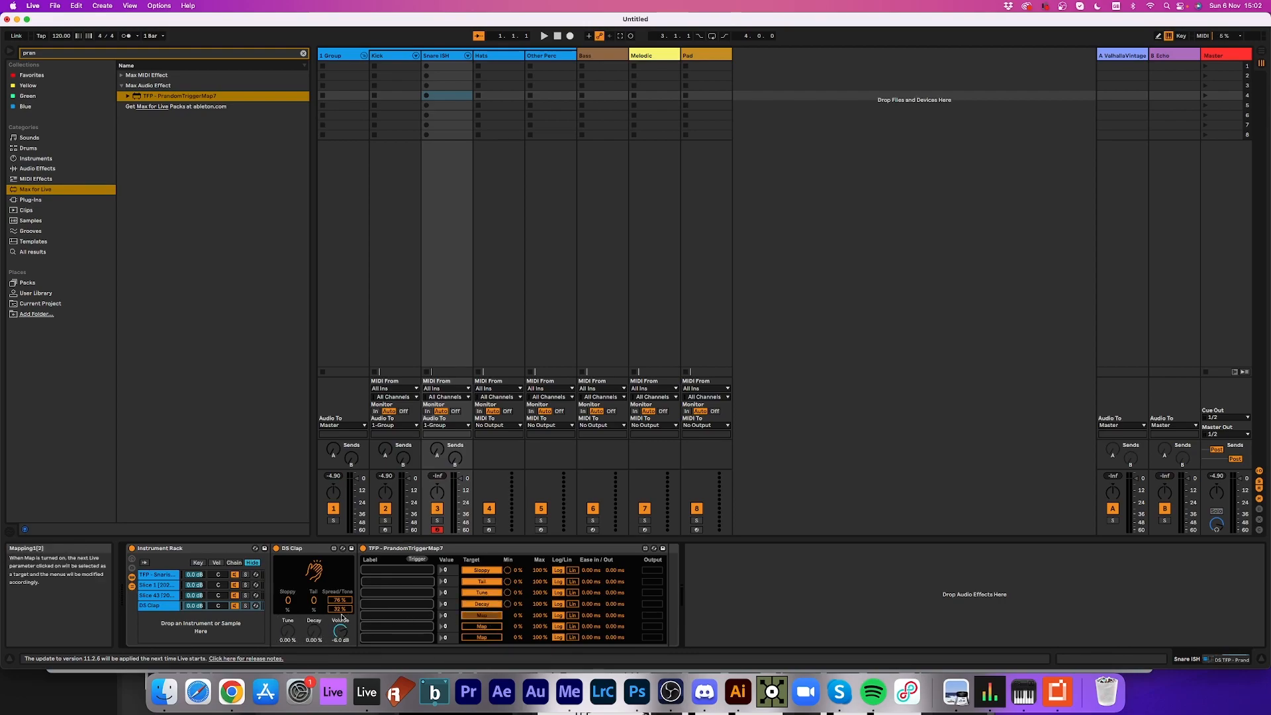
{"action": "left_click", "coordinate": [482, 626]}
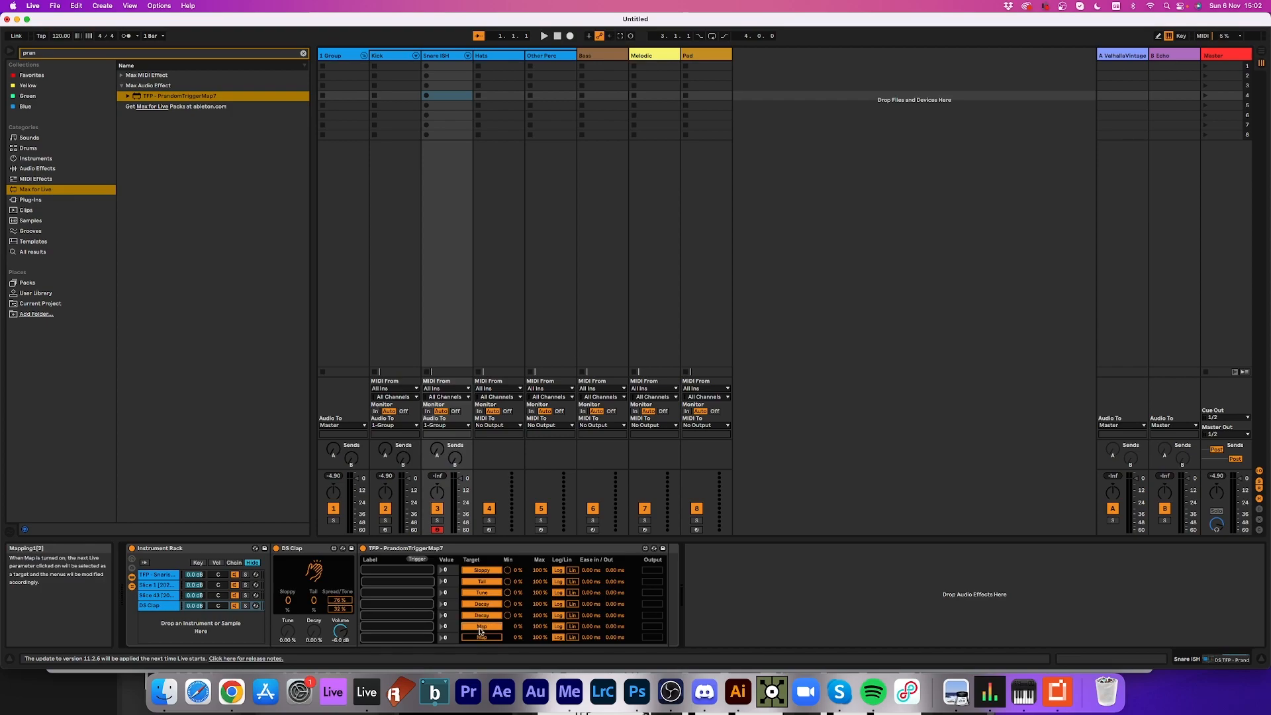
{"action": "left_click", "coordinate": [340, 608]}
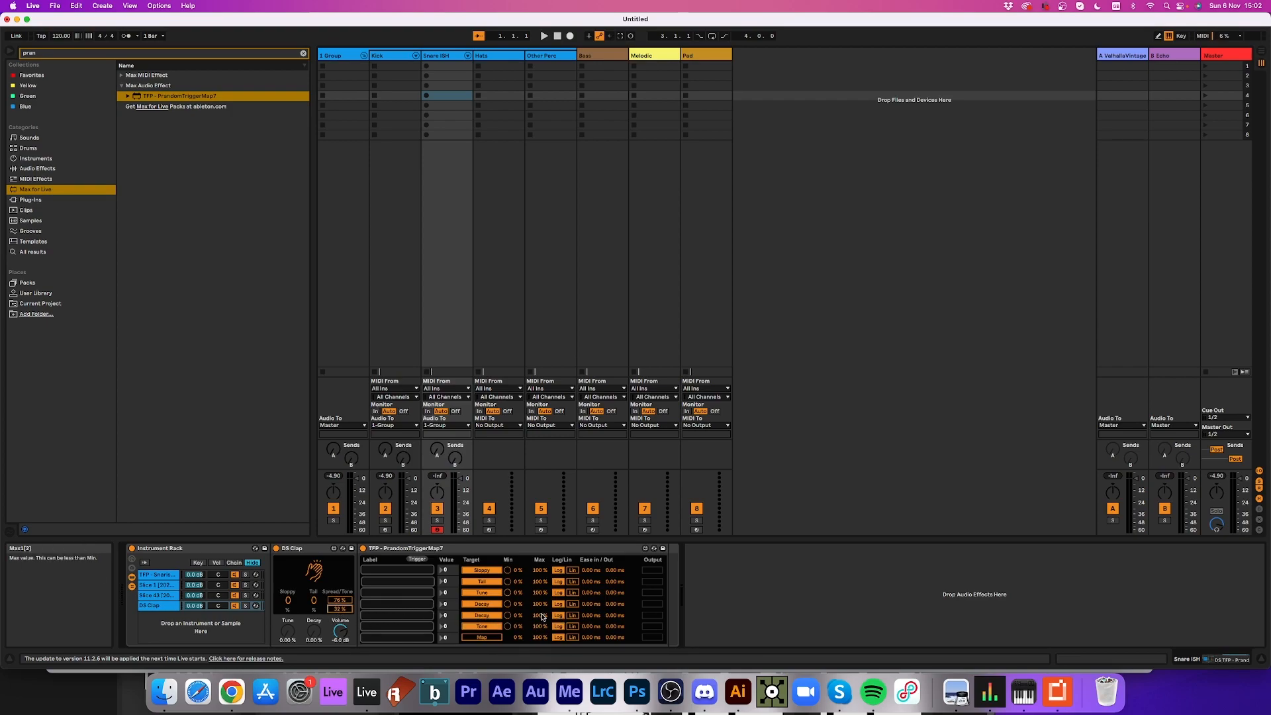
- Lower the Decay mapping's maximum, limit the fifth mapping's maximum to 67%, and play the snare rack
{"action": "left_click_drag", "start_coordinate": [540, 604], "coordinate": [540, 621]}
{"action": "key", "text": "a"}
{"action": "key", "text": "a"}
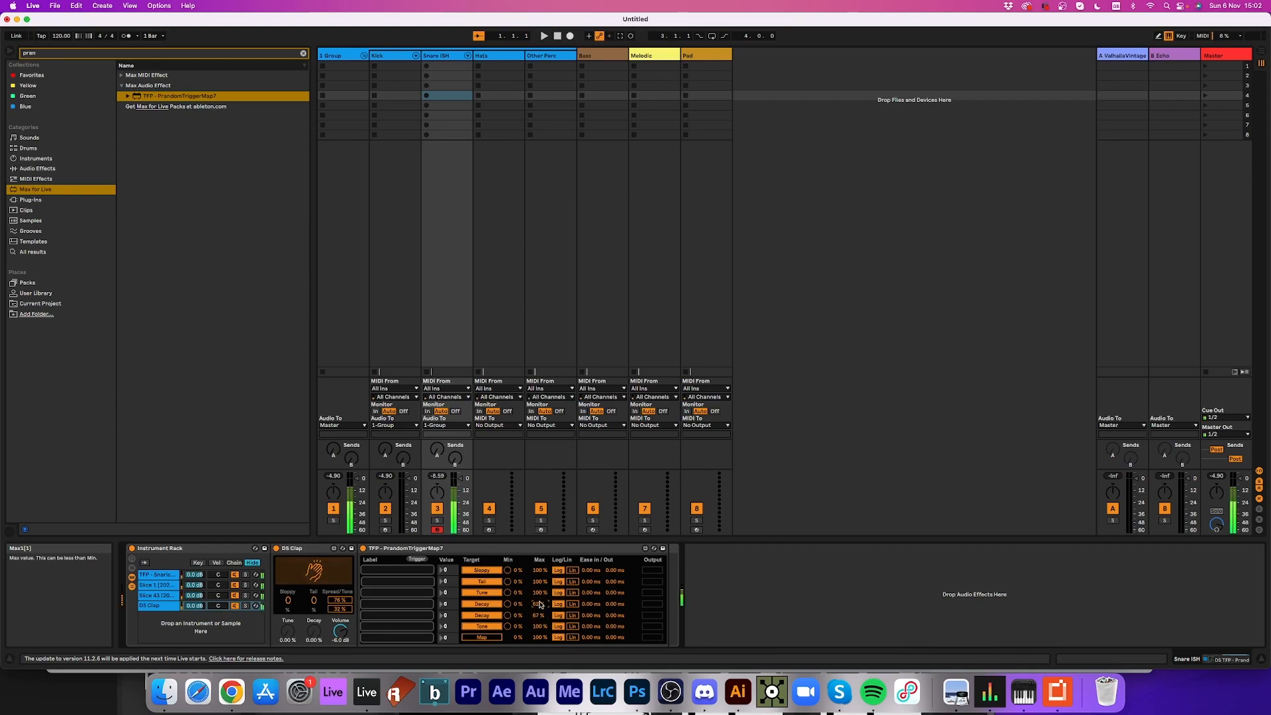
- Solo the DS Clap chain and trigger random values for its mapped parameters several times while playing the clap
{"action": "left_click", "coordinate": [246, 607]}
{"action": "key", "text": "a"}
{"action": "key", "text": "a"}
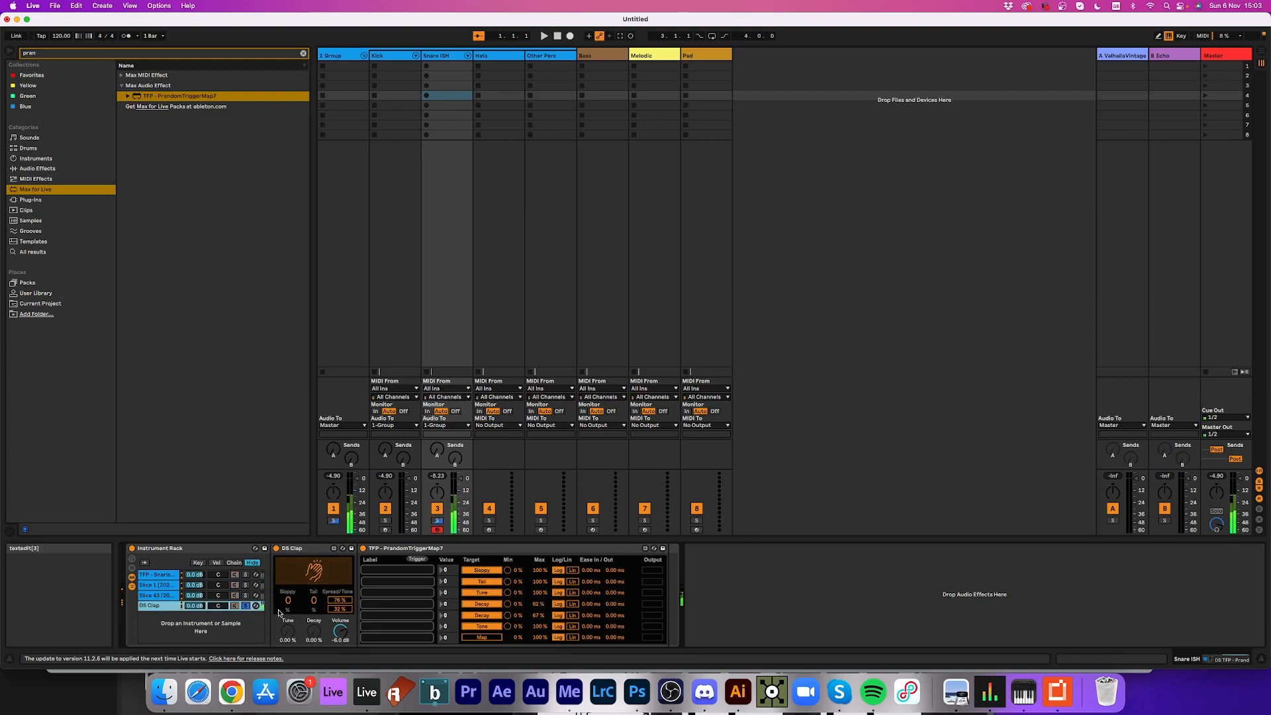
{"action": "key", "text": "a"}
{"action": "left_click", "coordinate": [417, 560]}
{"action": "key", "text": "a"}
{"action": "key", "text": "a"}
{"action": "key", "text": "a"}
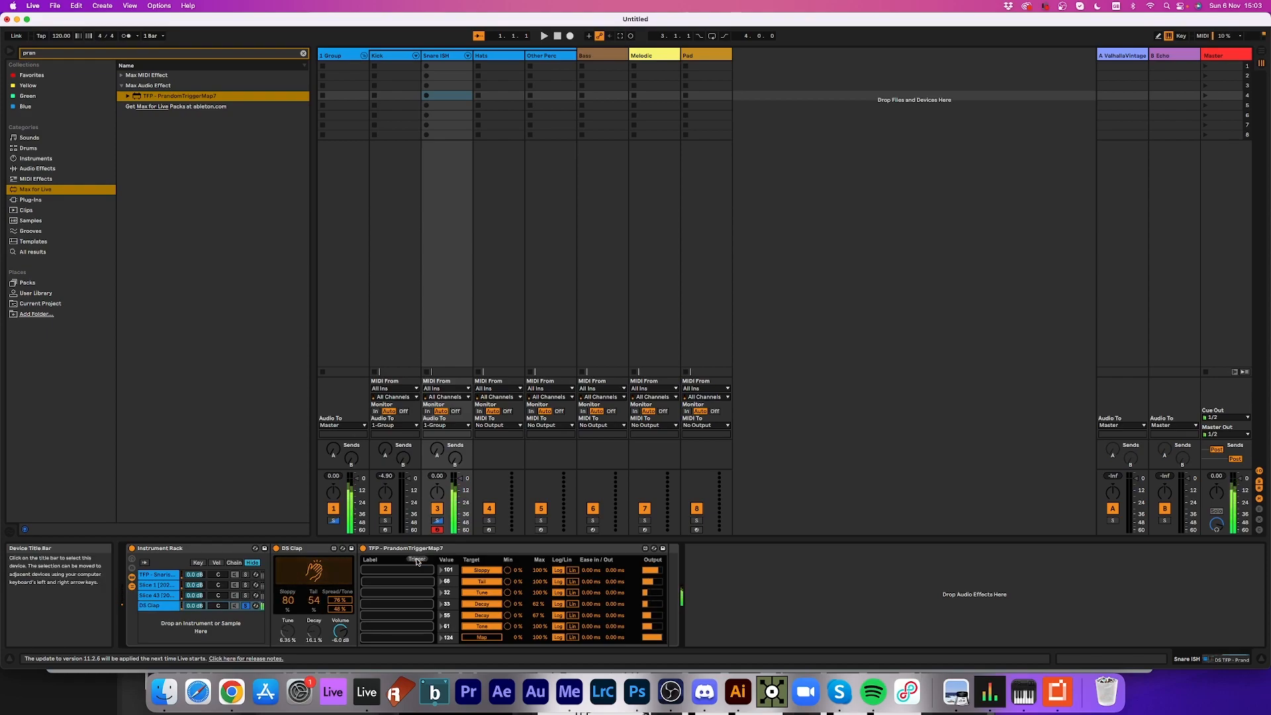
{"action": "left_click", "coordinate": [417, 560]}
{"action": "left_click", "coordinate": [417, 560]}
{"action": "left_click", "coordinate": [417, 560]}
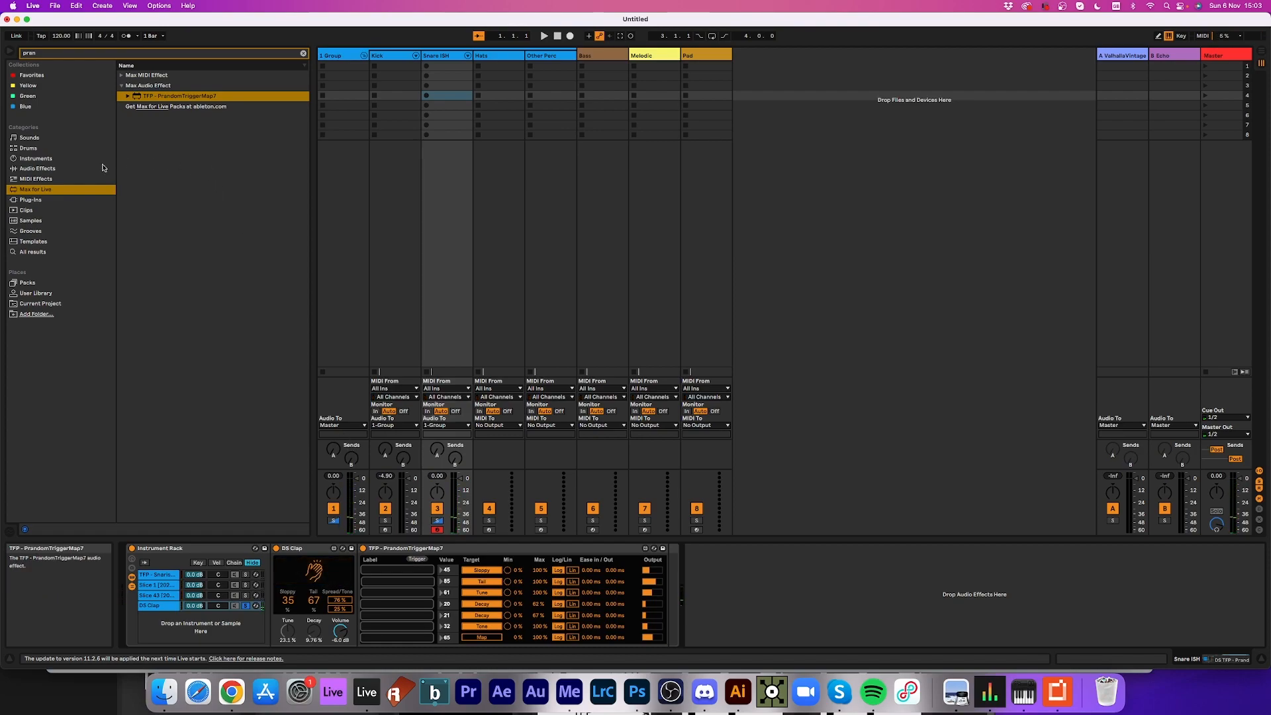
- Clear the browser search and add the DS FM drum synth as a new chain in the Snare ISH Instrument Rack
{"action": "left_click", "coordinate": [65, 178]}
{"action": "left_click", "coordinate": [57, 169]}
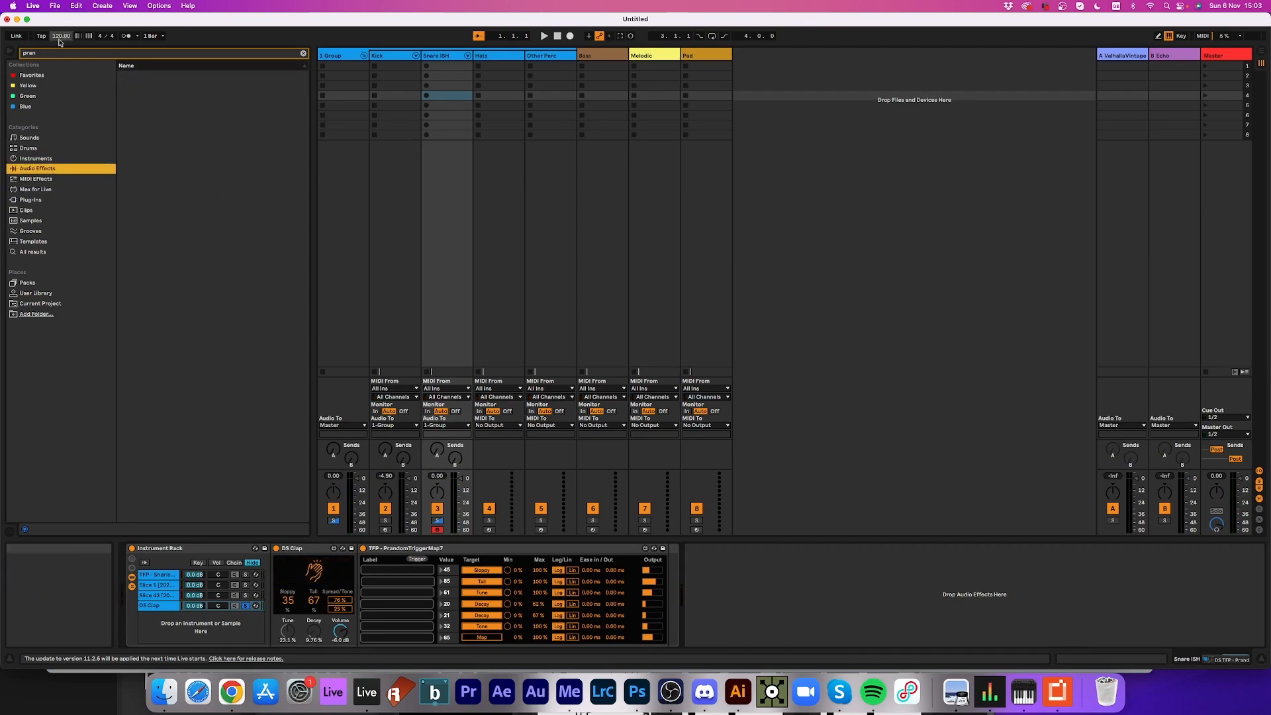
{"action": "left_click", "coordinate": [52, 54]}
{"action": "key", "text": "BackSpace"}
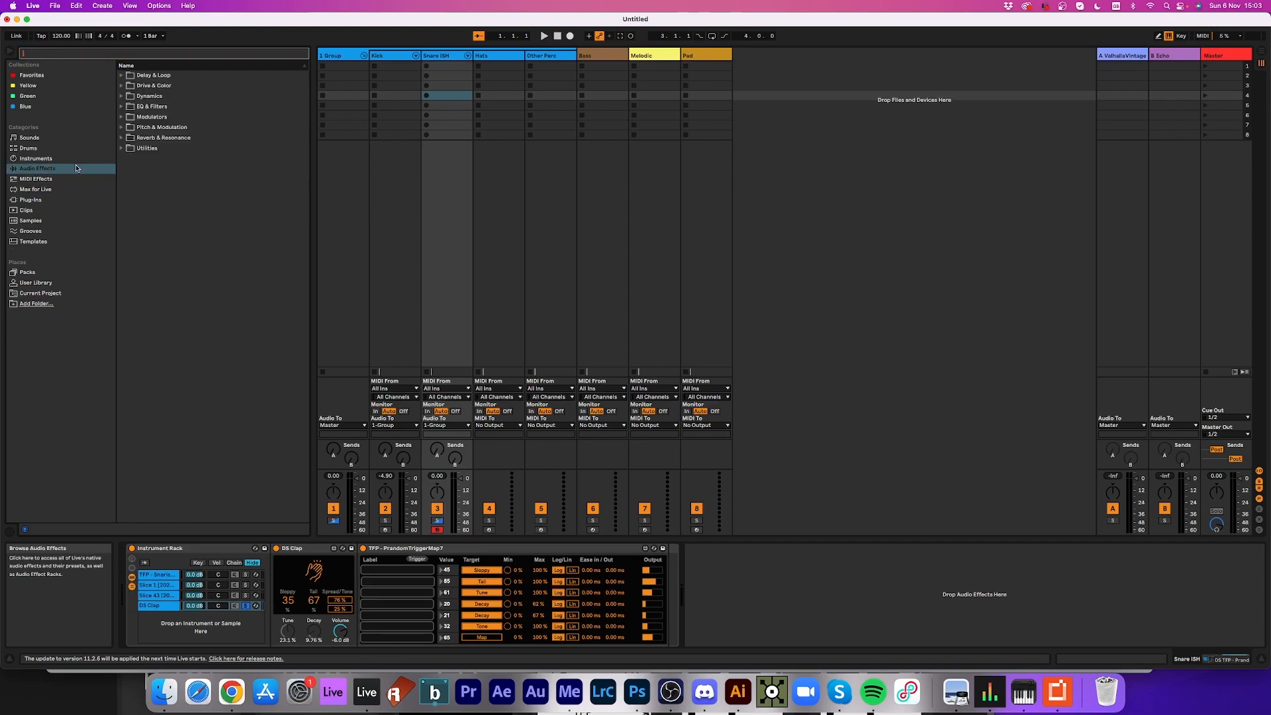
{"action": "left_click", "coordinate": [56, 160]}
{"action": "left_click", "coordinate": [158, 171]}
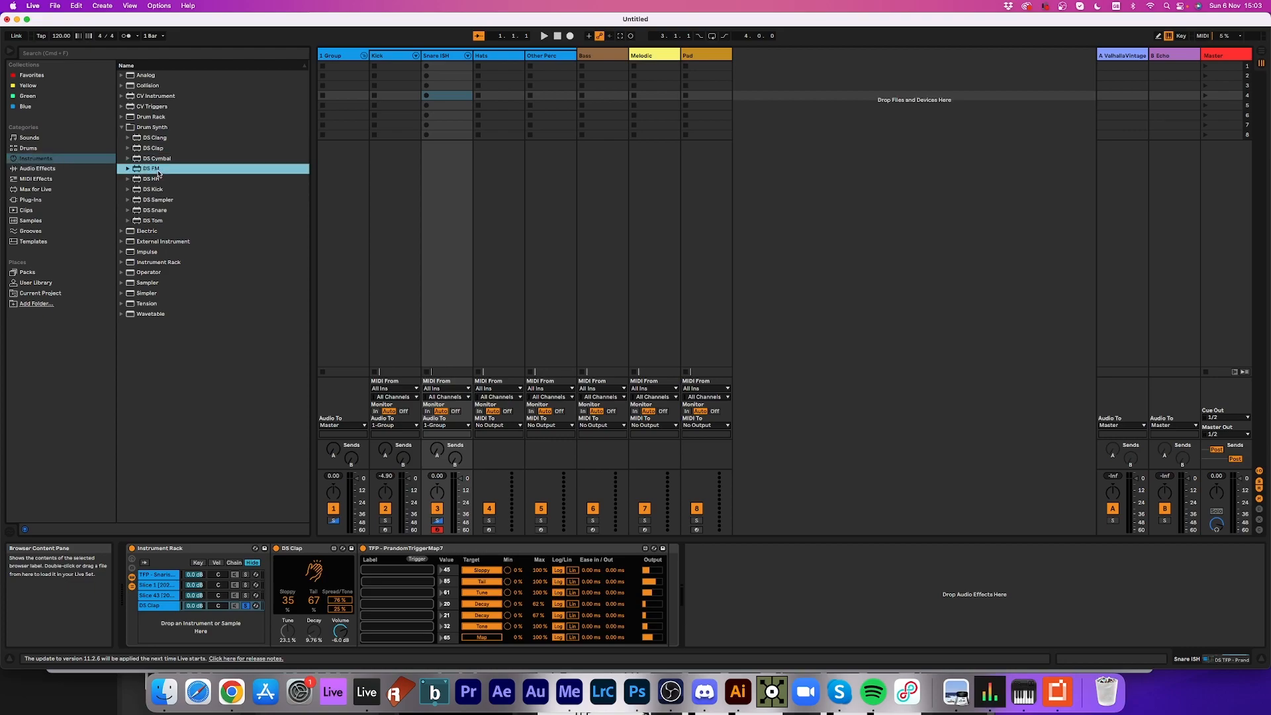
{"action": "left_click_drag", "start_coordinate": [143, 170], "coordinate": [176, 623]}
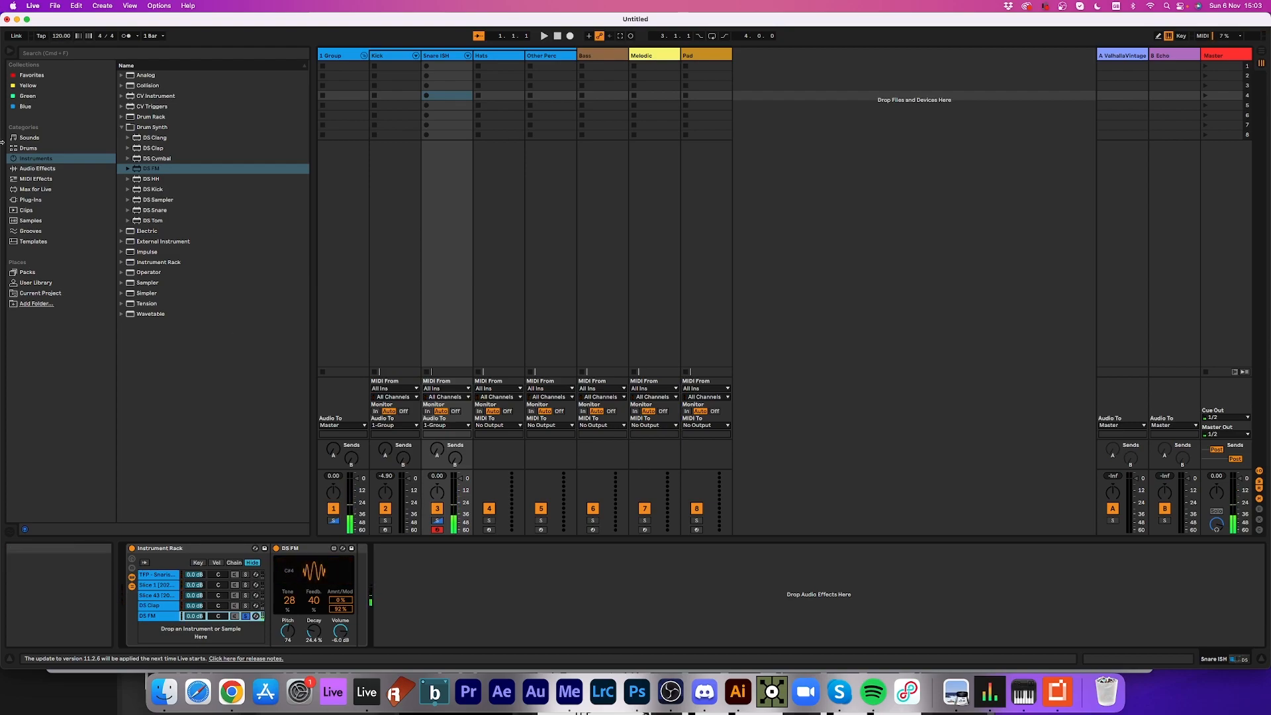
- Add TFP - PrandomTriggerMap7 after DS FM and map its first three targets to Tone, Feedback and Amount
{"action": "left_click", "coordinate": [35, 190]}
{"action": "left_click_drag", "start_coordinate": [172, 162], "coordinate": [358, 571]}
{"action": "left_click", "coordinate": [481, 570]}
{"action": "left_click", "coordinate": [289, 599]}
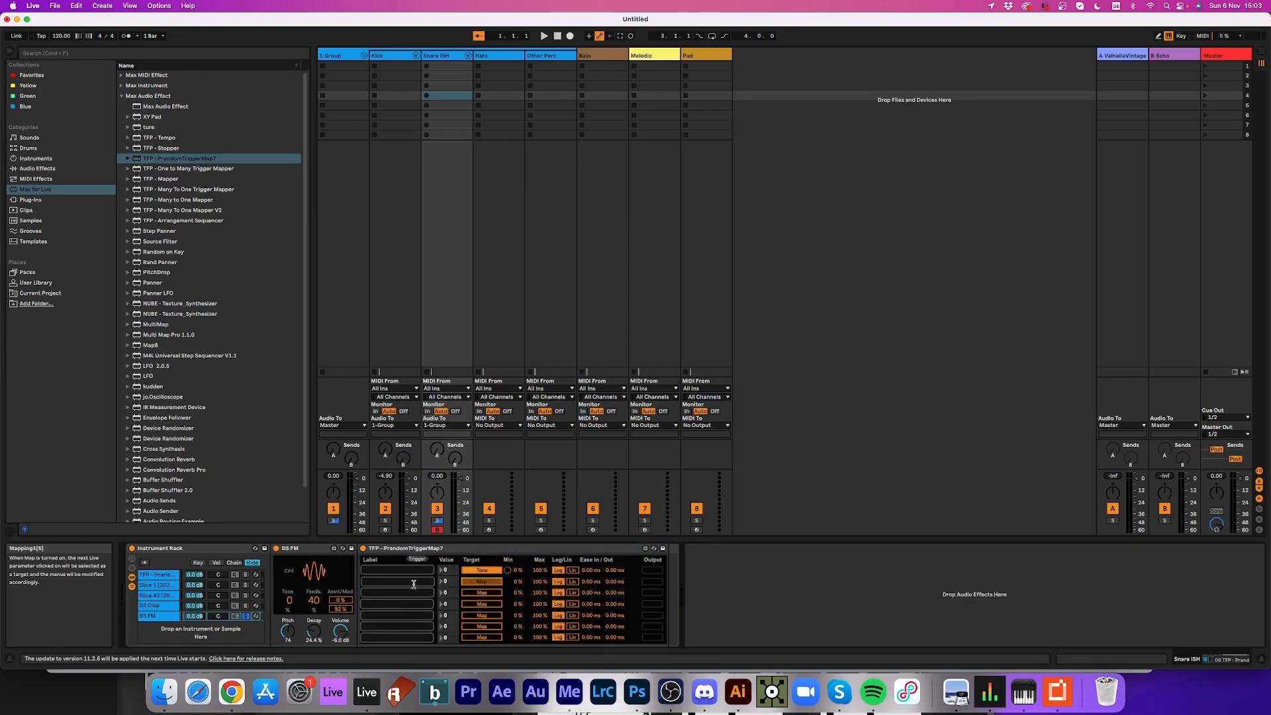
{"action": "left_click", "coordinate": [314, 600]}
{"action": "left_click", "coordinate": [341, 599]}
- Map the next three targets to DS FM's Mod, Decay and Pitch, limiting the Decay mapping's maximum to 47%
{"action": "left_click", "coordinate": [473, 603]}
{"action": "left_click", "coordinate": [341, 609]}
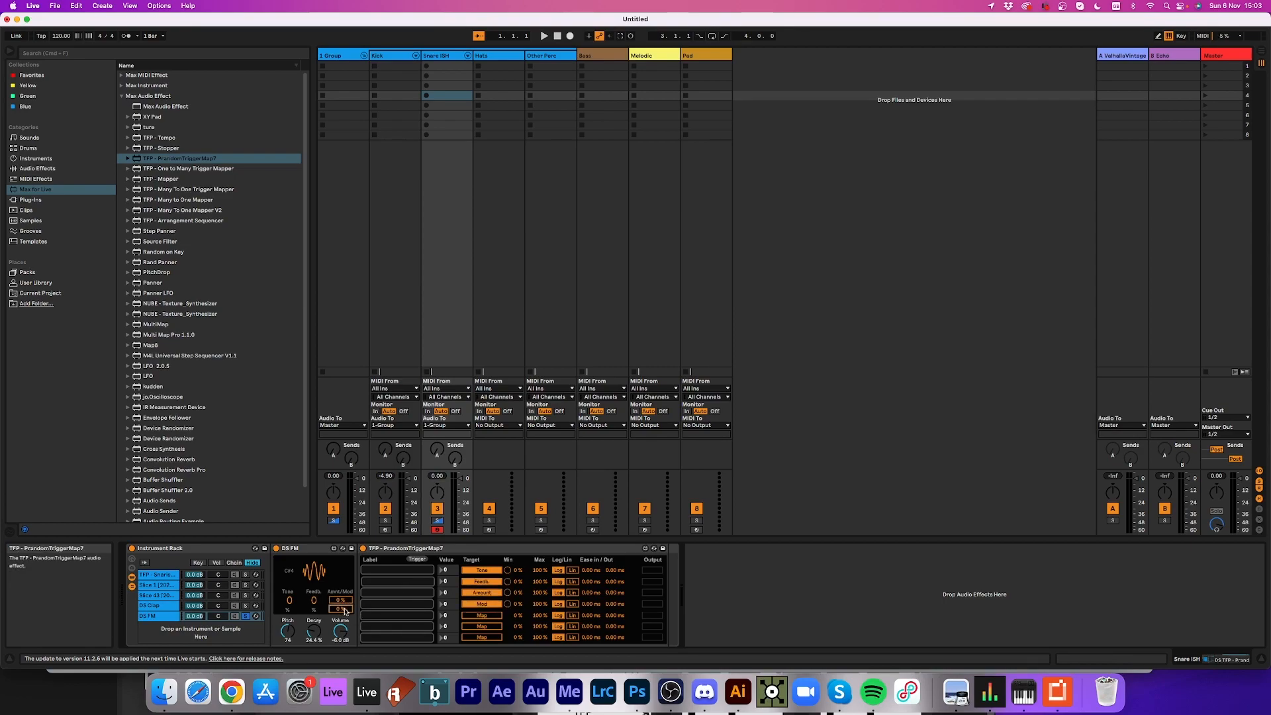
{"action": "left_click", "coordinate": [481, 615]}
{"action": "left_click", "coordinate": [314, 630]}
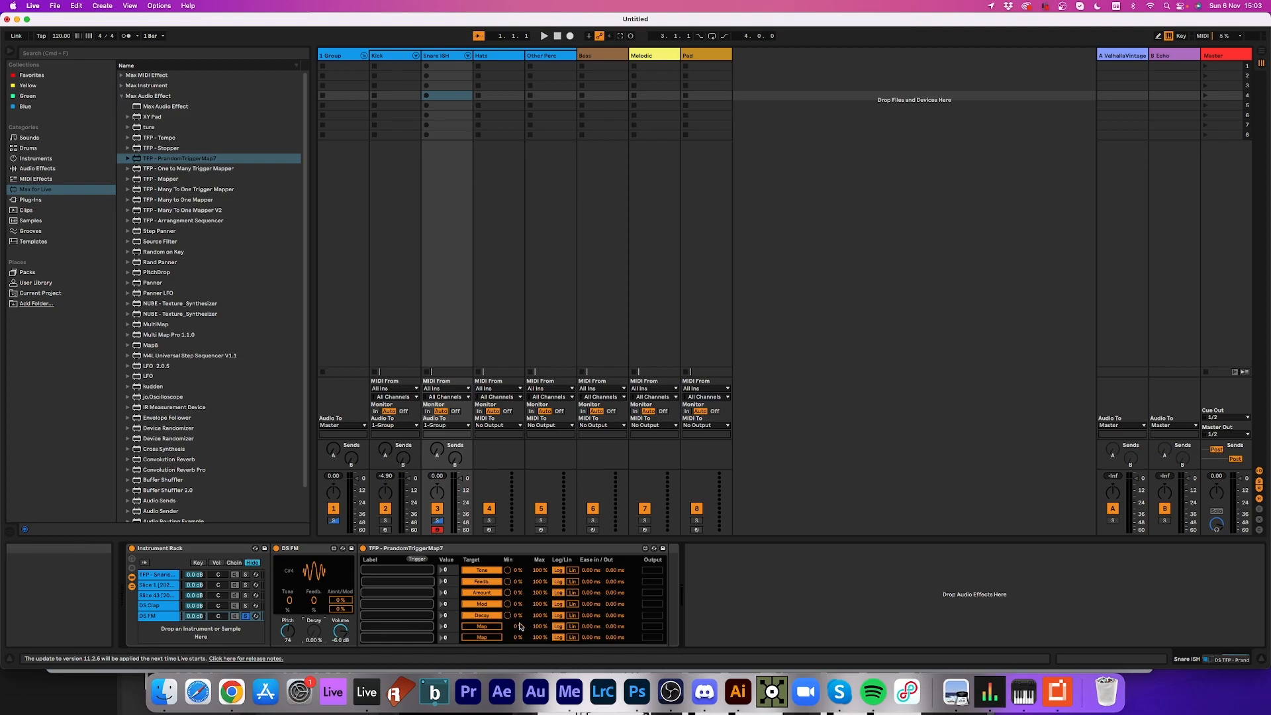
{"action": "left_click_drag", "start_coordinate": [536, 619], "coordinate": [537, 635]}
{"action": "left_click", "coordinate": [481, 626]}
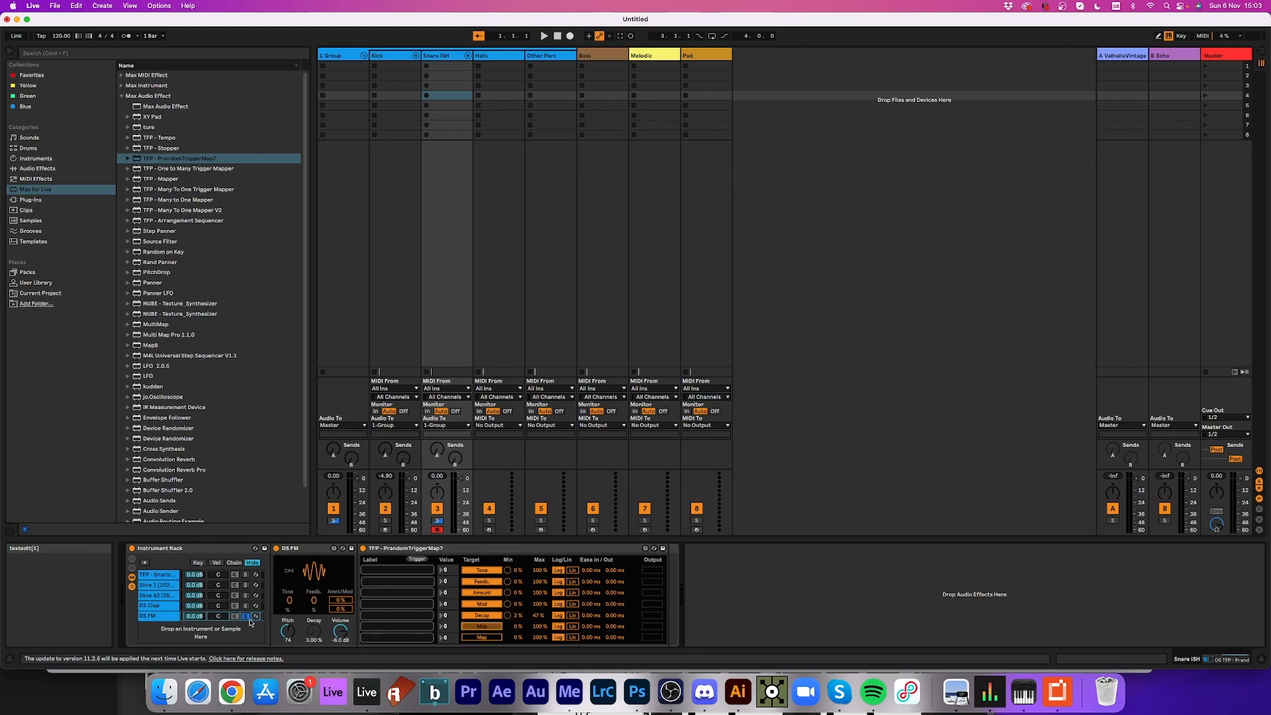
{"action": "left_click", "coordinate": [288, 630]}
- Trigger random values for DS FM repeatedly while playing it, and lower the Decay mapping's maximum to 29%
{"action": "left_click", "coordinate": [417, 560]}
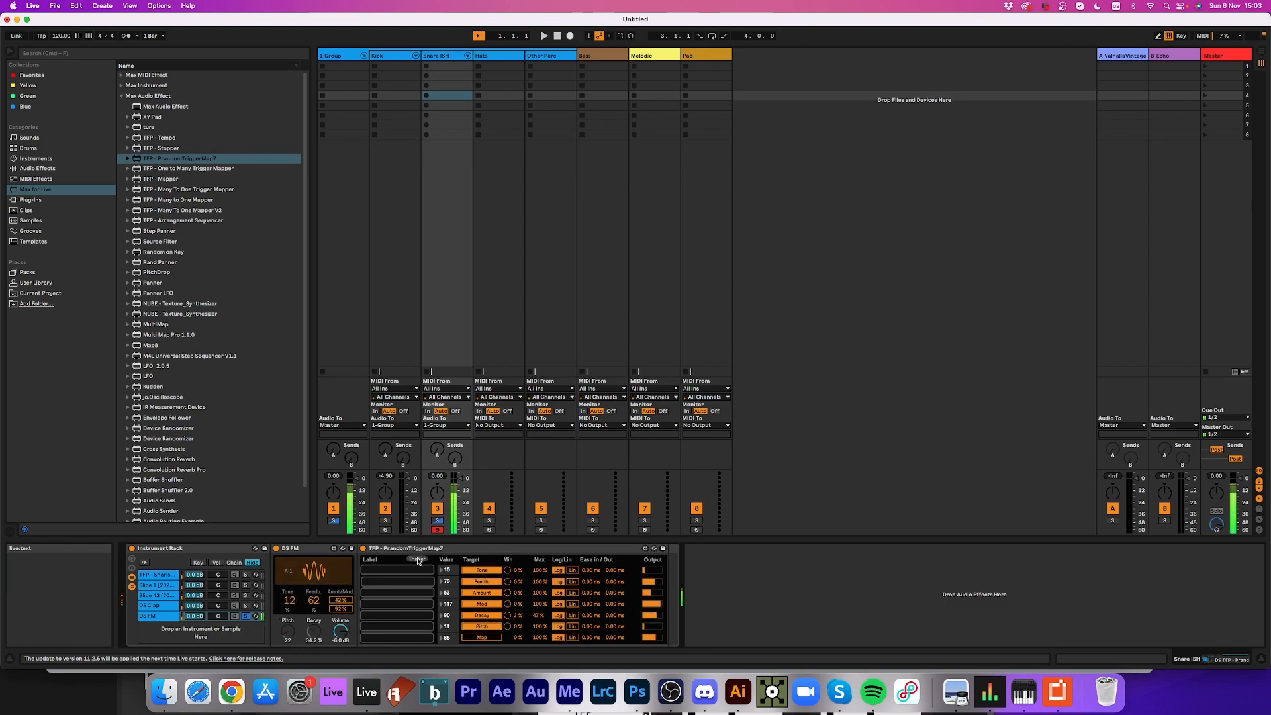
{"action": "left_click", "coordinate": [417, 560]}
{"action": "left_click", "coordinate": [417, 560]}
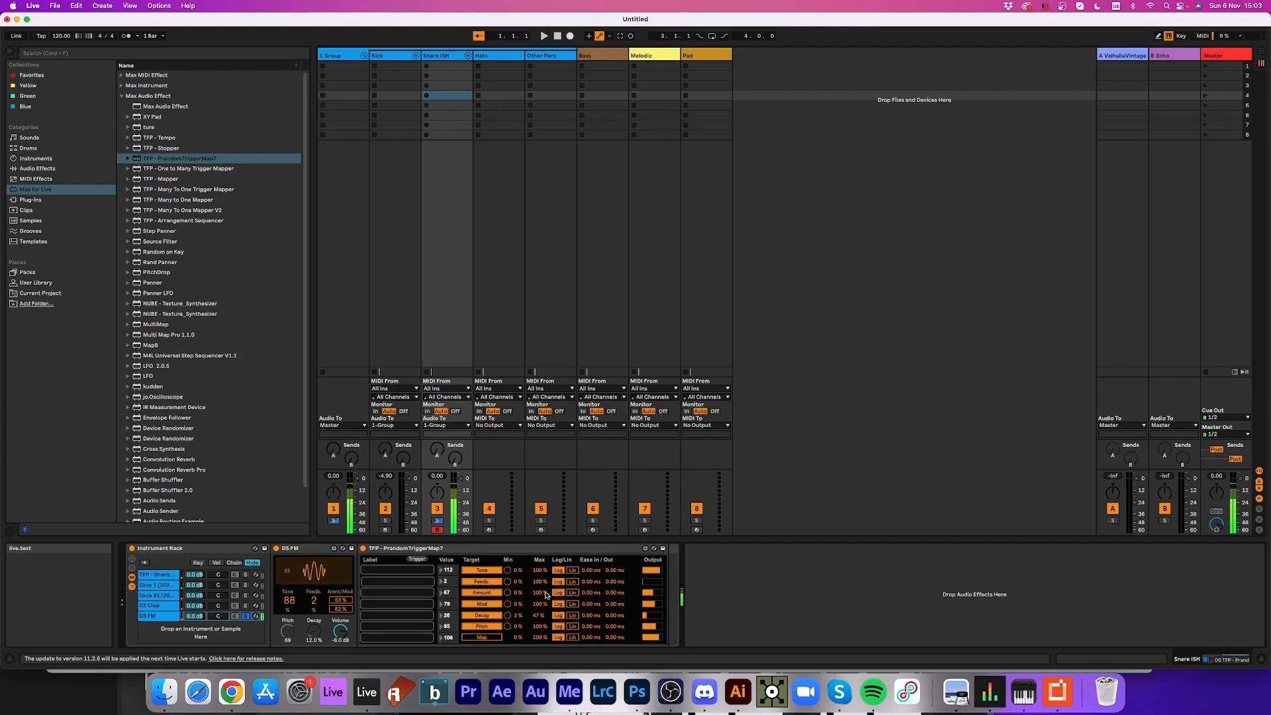
{"action": "left_click_drag", "start_coordinate": [539, 614], "coordinate": [538, 624]}
{"action": "left_click", "coordinate": [427, 560]}
{"action": "left_click", "coordinate": [424, 560]}
{"action": "left_click", "coordinate": [422, 560]}
{"action": "left_click", "coordinate": [422, 560]}
{"action": "left_click_drag", "start_coordinate": [538, 615], "coordinate": [517, 615]}
{"action": "left_click", "coordinate": [414, 560]}
{"action": "left_click", "coordinate": [413, 560]}
{"action": "left_click", "coordinate": [413, 560]}
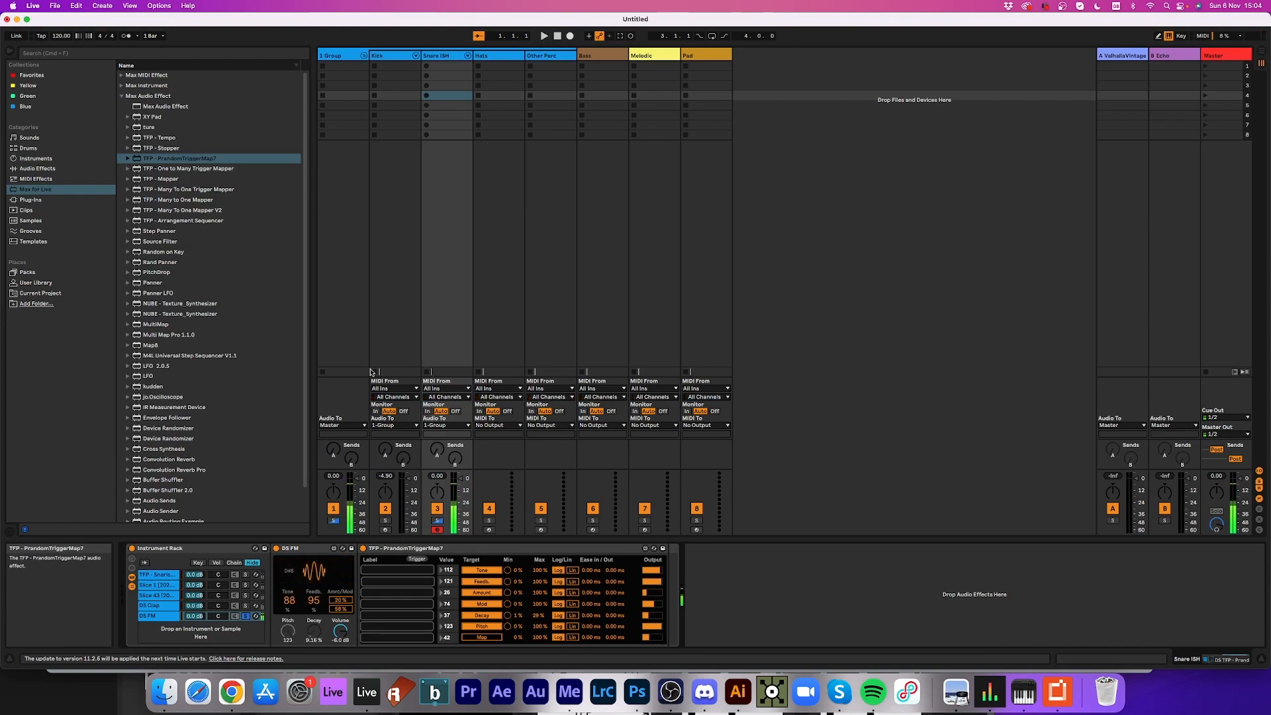
- Load the DS HH drum synth onto the Hats track
{"action": "left_click", "coordinate": [499, 55]}
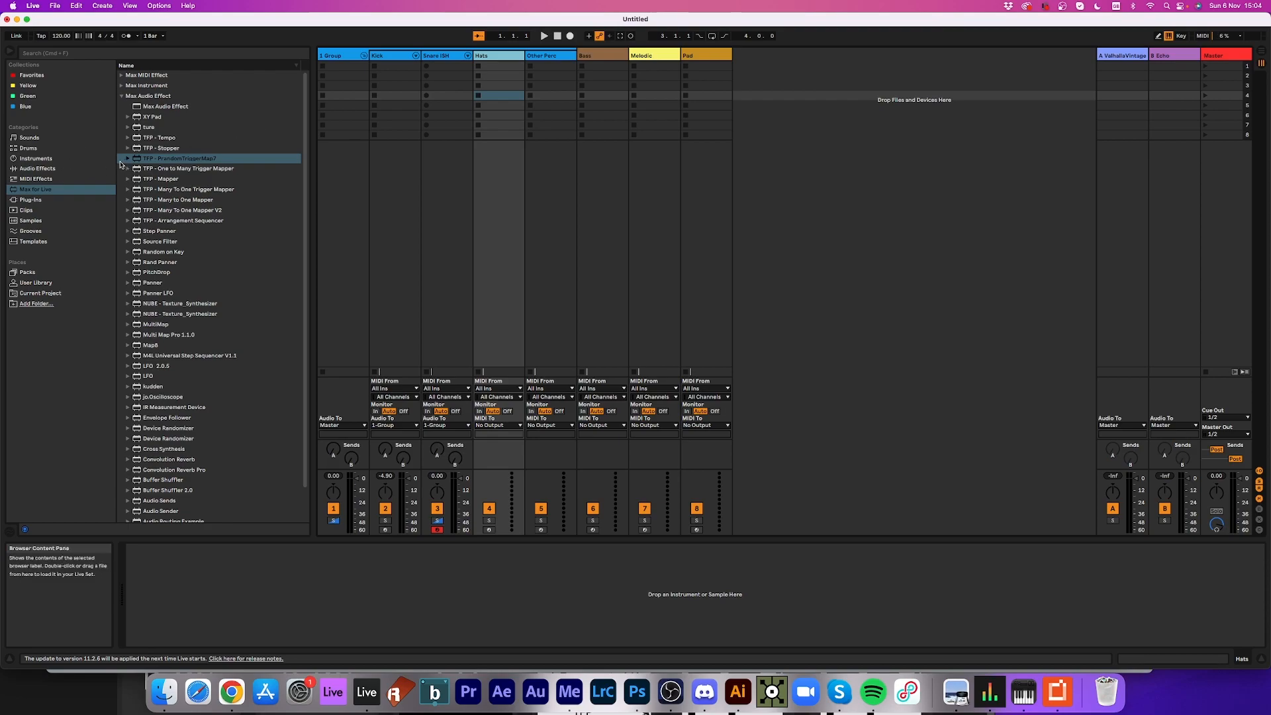
{"action": "left_click", "coordinate": [65, 182]}
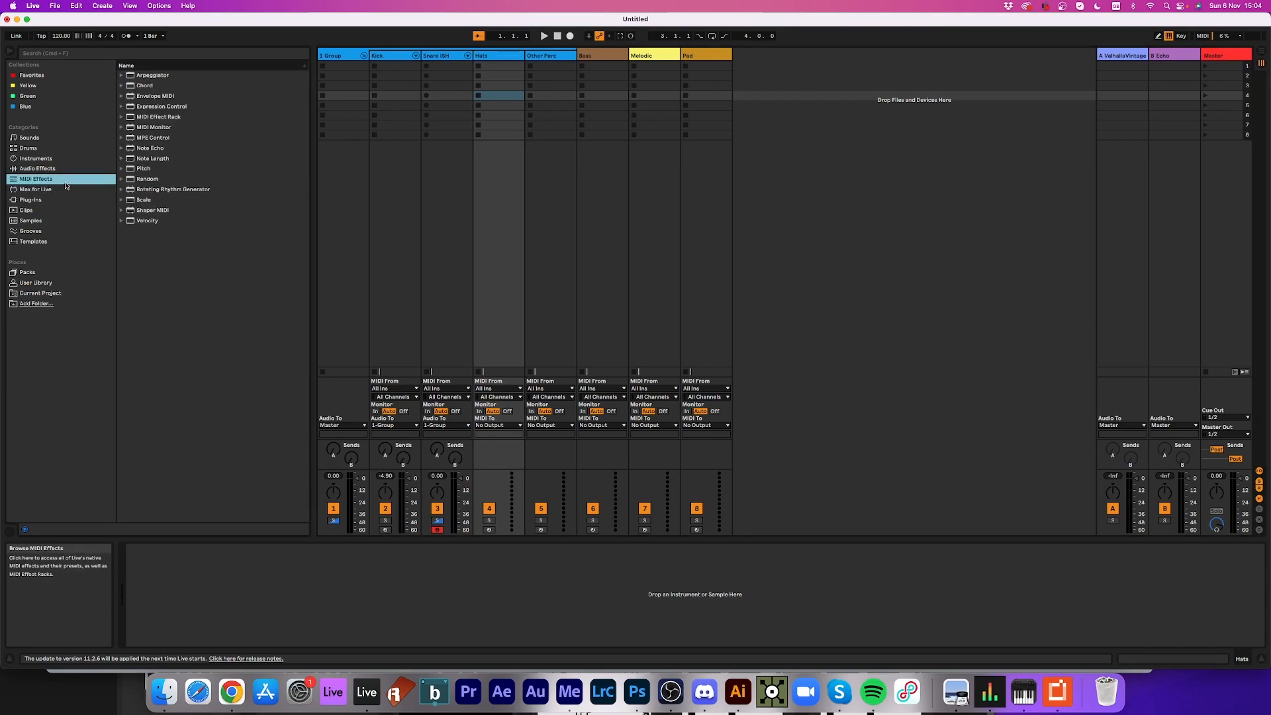
{"action": "left_click", "coordinate": [59, 170]}
{"action": "left_click", "coordinate": [56, 158]}
{"action": "left_click", "coordinate": [158, 179]}
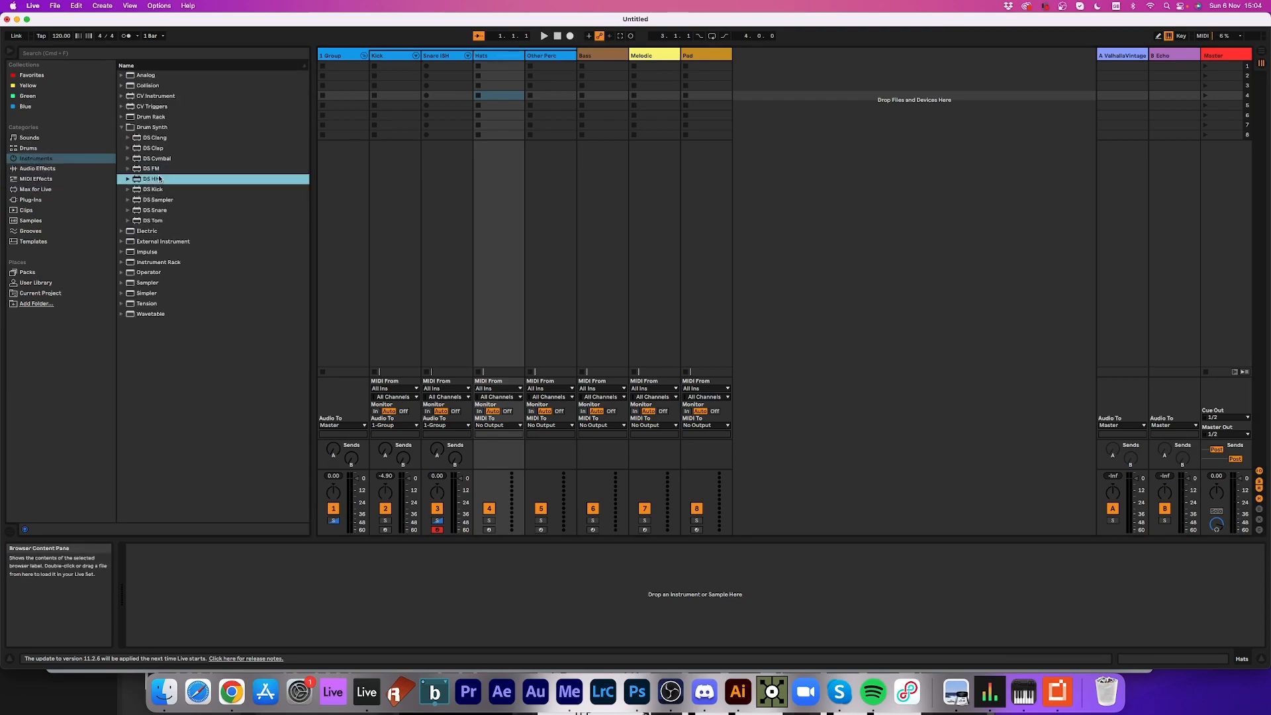
{"action": "left_click_drag", "start_coordinate": [150, 182], "coordinate": [305, 557]}
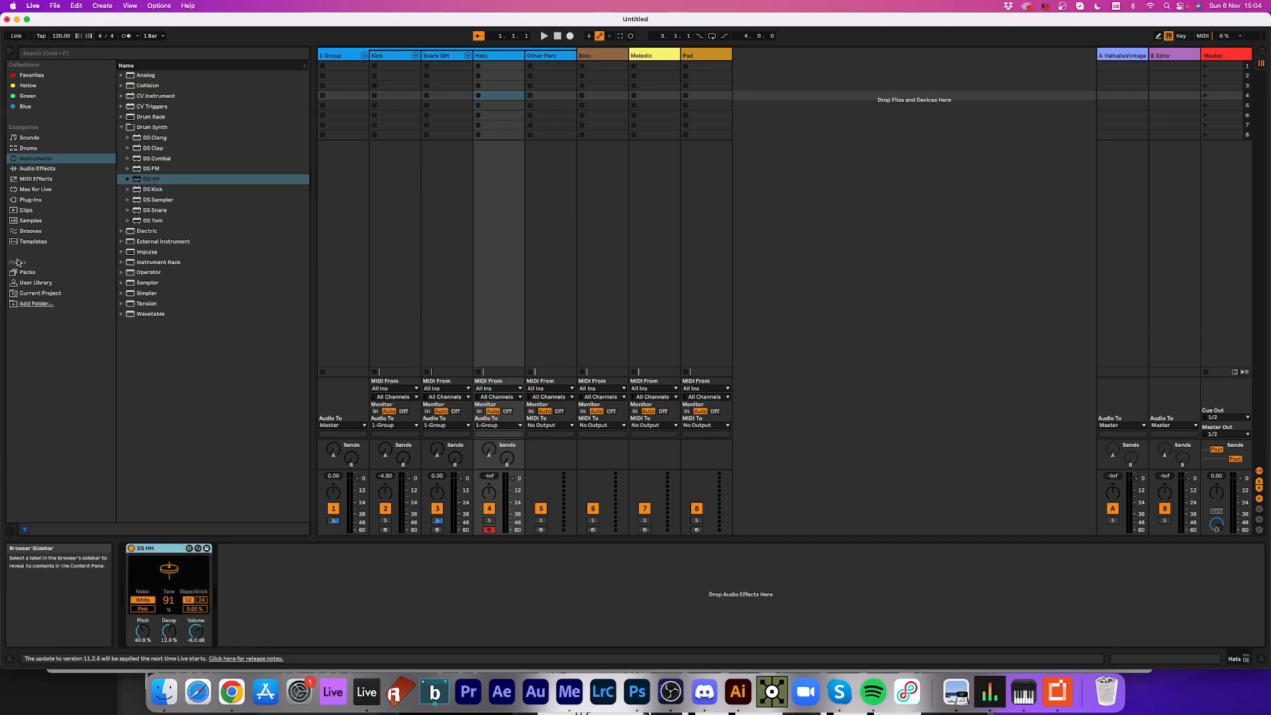
- Add the TFP - PrandomTriggerMap7 Max for Live device after DS HH on the Hats track
{"action": "left_click", "coordinate": [31, 284]}
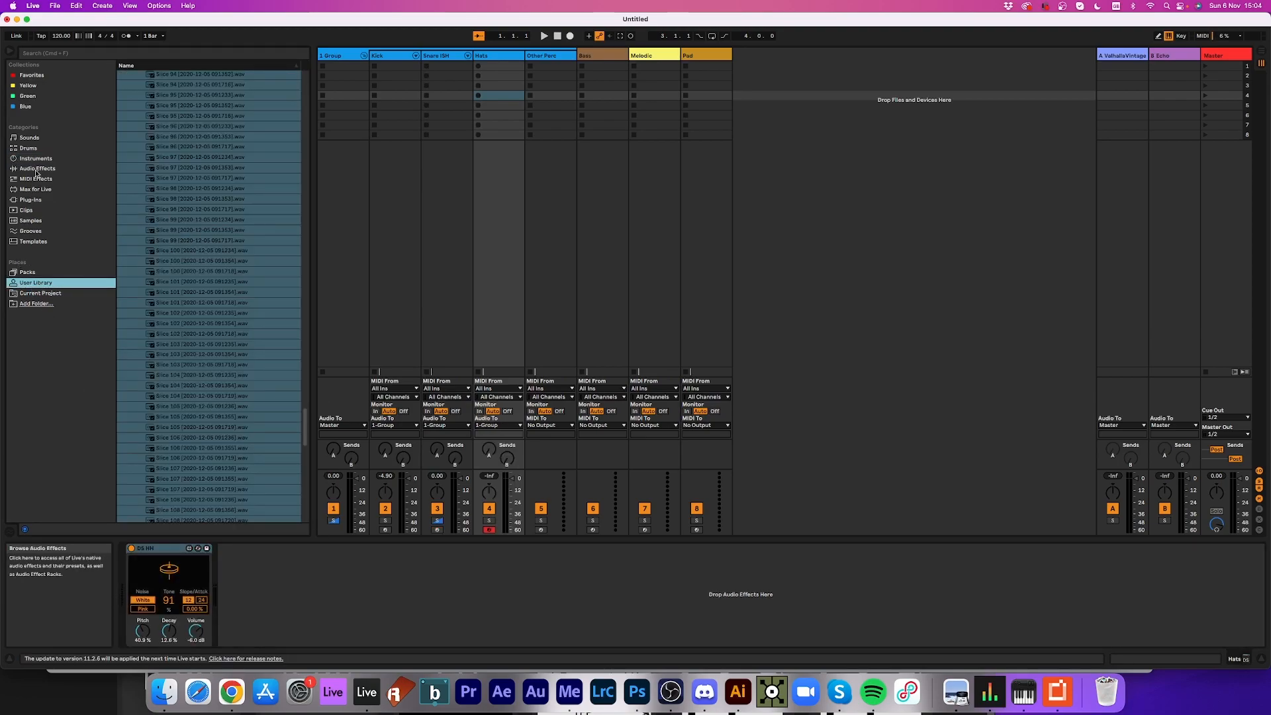
{"action": "left_click", "coordinate": [35, 190]}
{"action": "left_click", "coordinate": [34, 200]}
{"action": "left_click", "coordinate": [35, 190]}
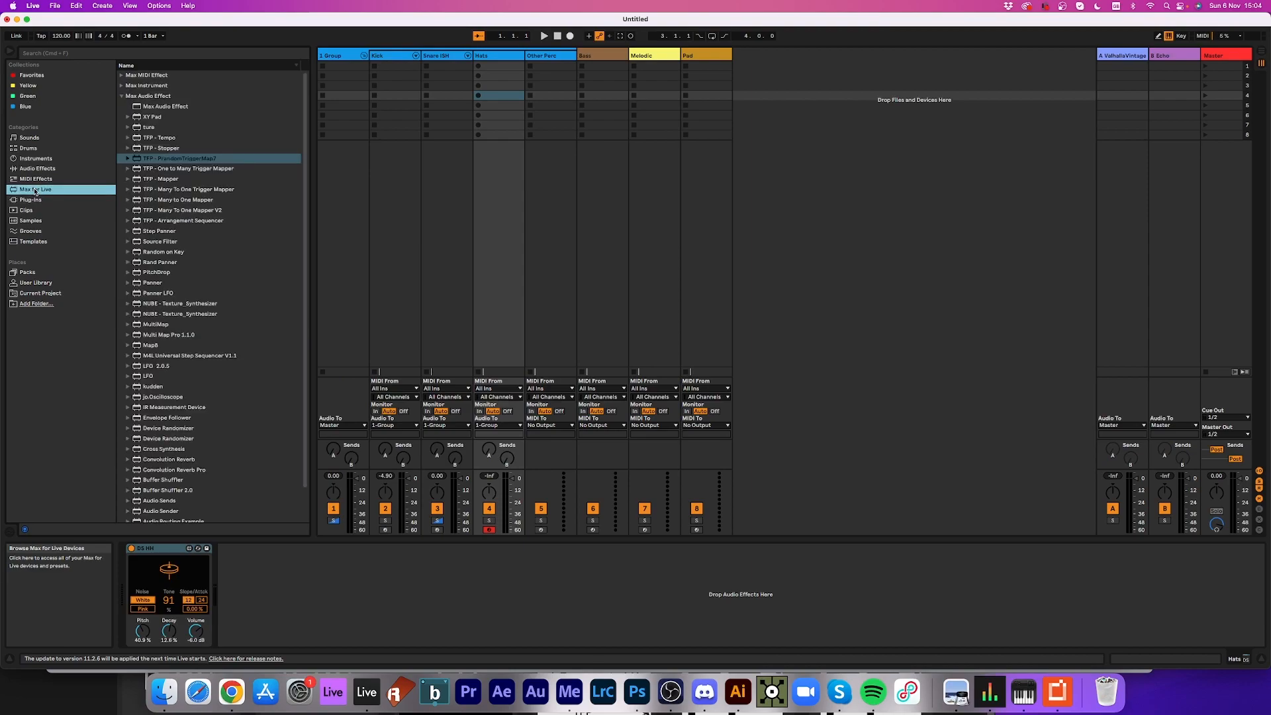
{"action": "left_click_drag", "start_coordinate": [211, 162], "coordinate": [336, 628]}
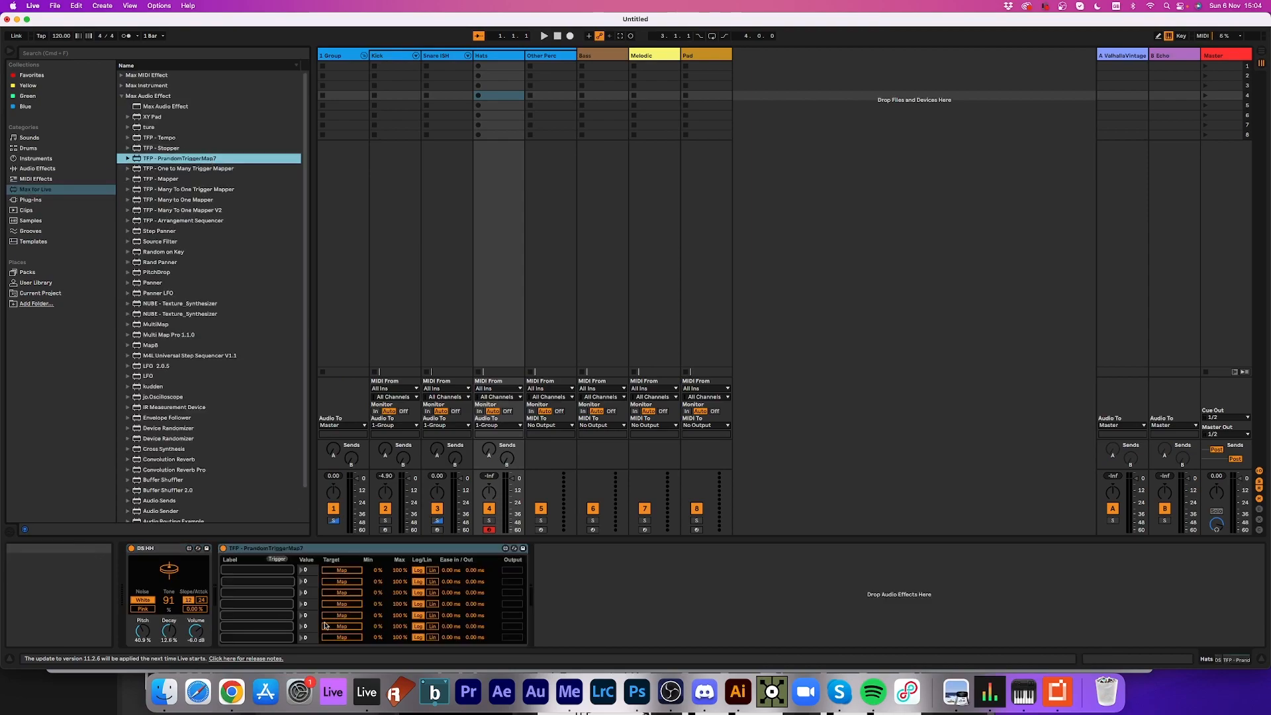
- Map the first four targets to DS HH's Noise, Pitch, Decay and Tone parameters, and lower the Decay mapping's maximum
{"action": "left_click", "coordinate": [341, 570]}
{"action": "left_click", "coordinate": [143, 607]}
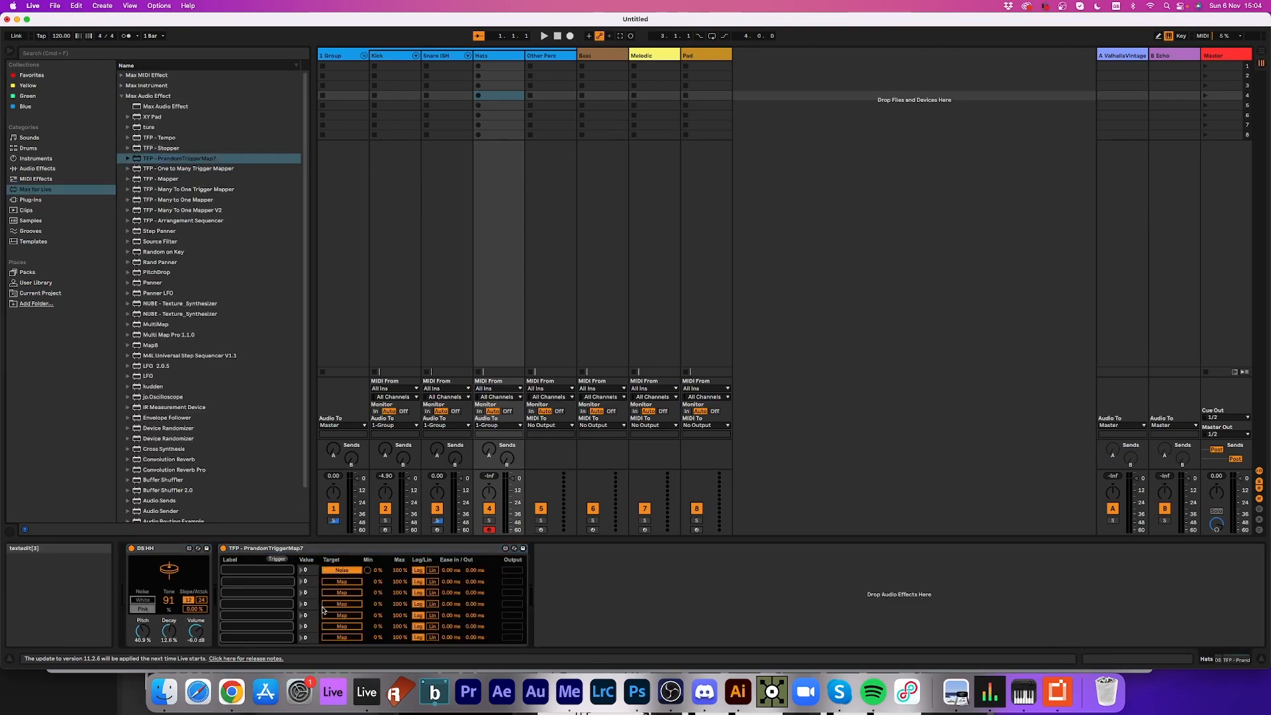
{"action": "left_click", "coordinate": [341, 581]}
{"action": "left_click", "coordinate": [143, 630]}
{"action": "left_click", "coordinate": [342, 593]}
{"action": "left_click", "coordinate": [170, 630]}
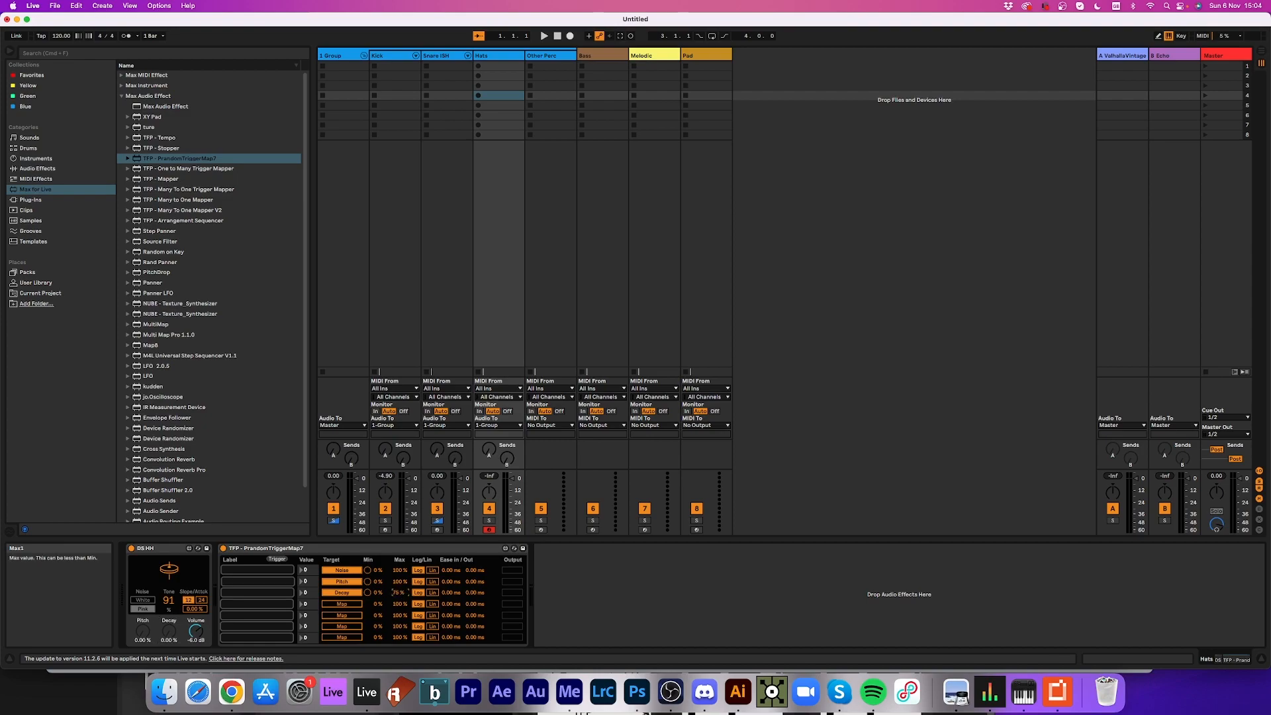
{"action": "left_click", "coordinate": [355, 603]}
{"action": "left_click", "coordinate": [170, 599]}
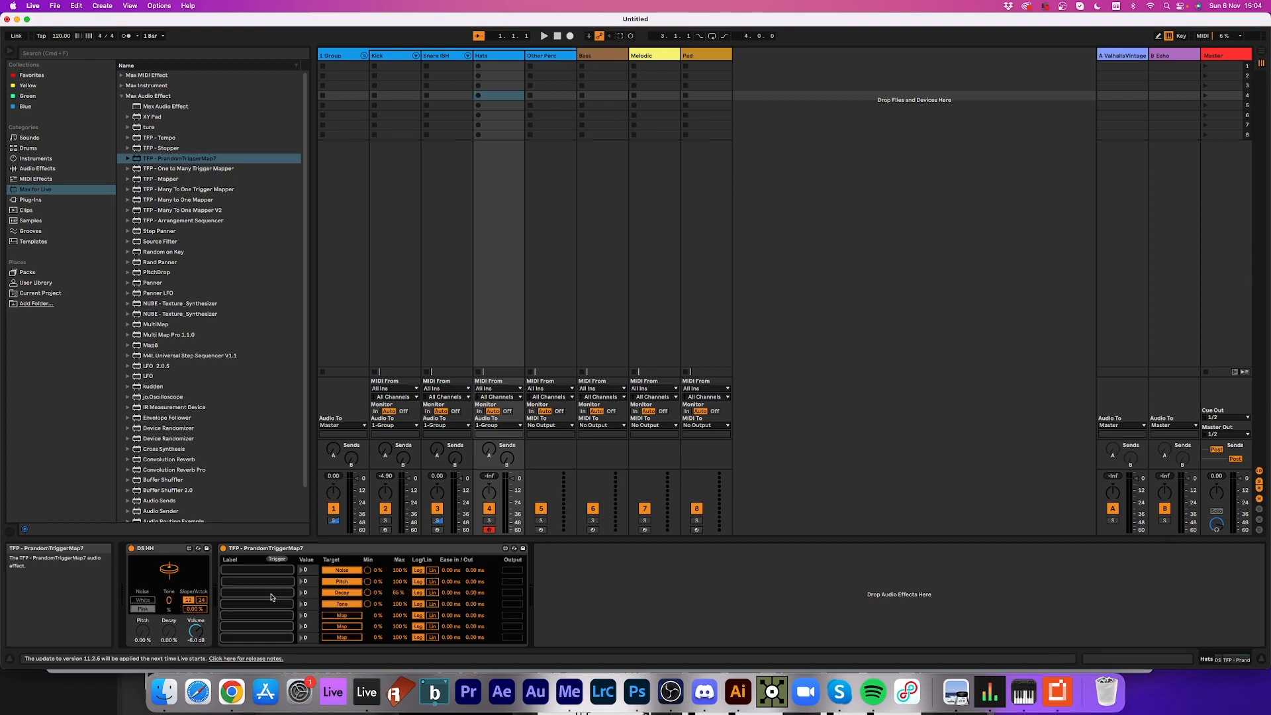
- Trigger random values for DS HH's mapped parameters several times while playing the hi-hat
{"action": "left_click", "coordinate": [278, 559]}
{"action": "left_click", "coordinate": [279, 560]}
{"action": "left_click", "coordinate": [280, 559]}
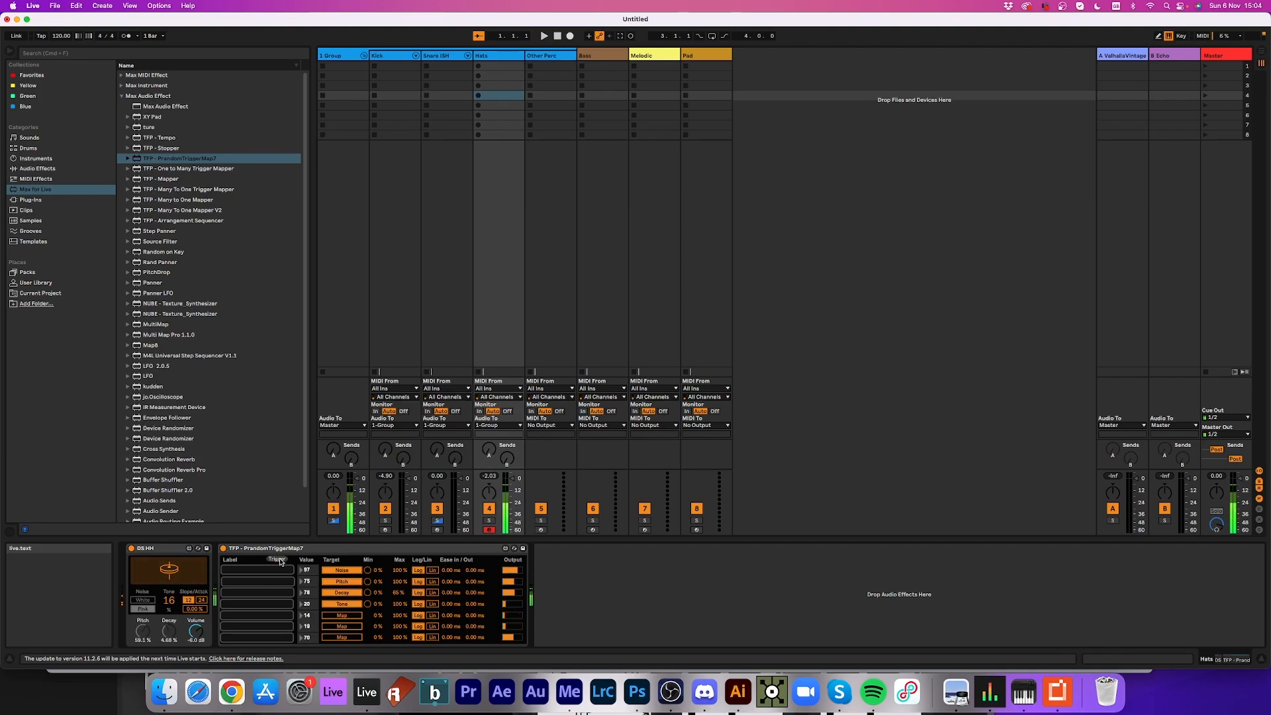
{"action": "left_click", "coordinate": [279, 559]}
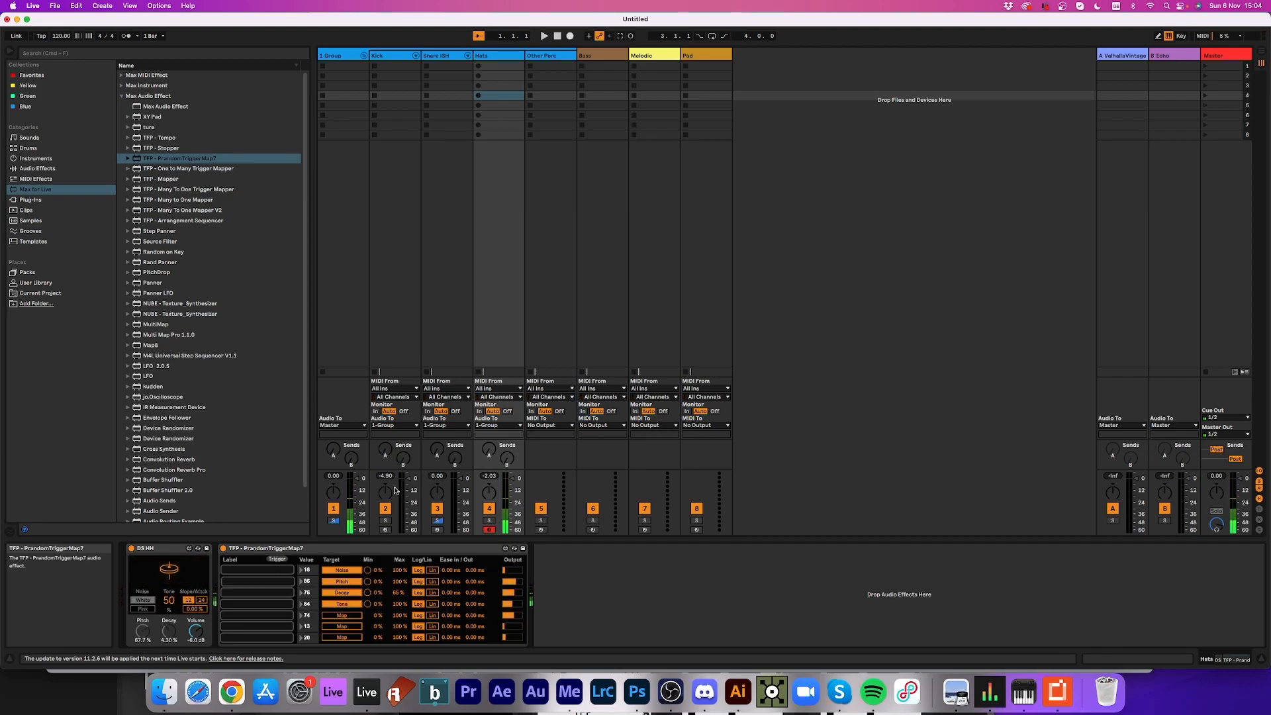
- Load an empty Sampler instrument onto the Other Perc track
{"action": "left_click", "coordinate": [534, 59]}
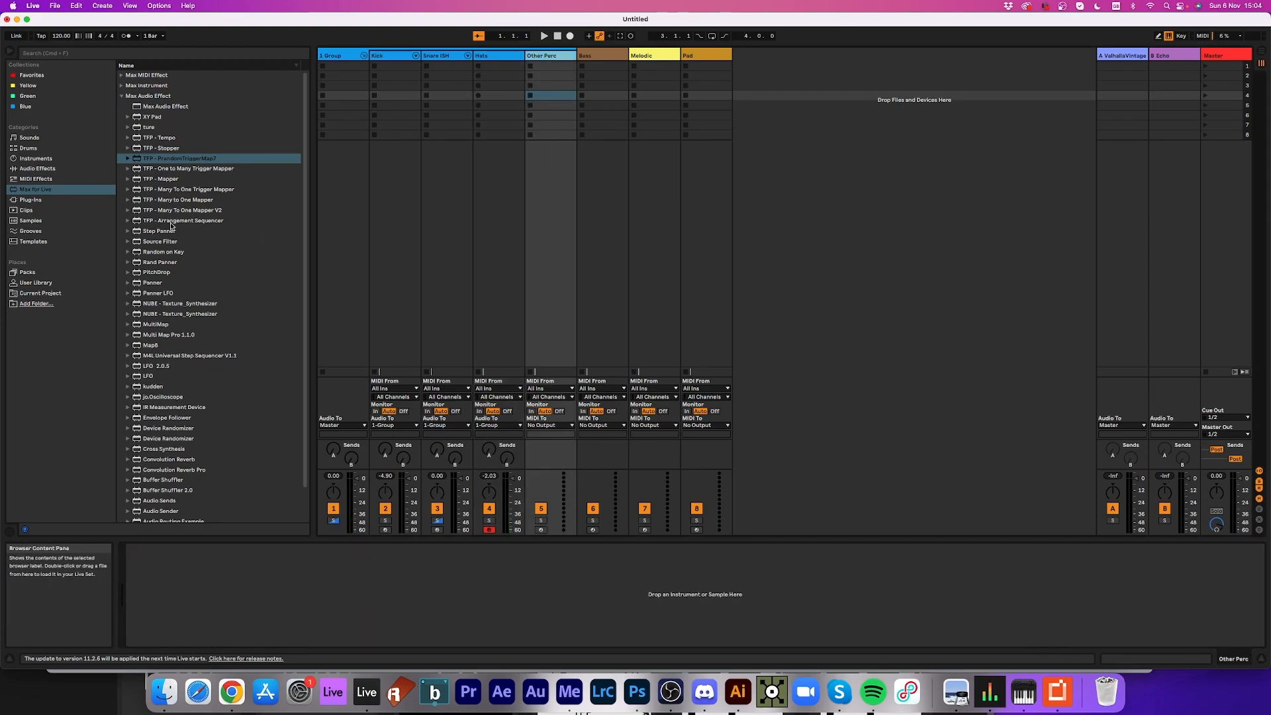
{"action": "left_click", "coordinate": [45, 180]}
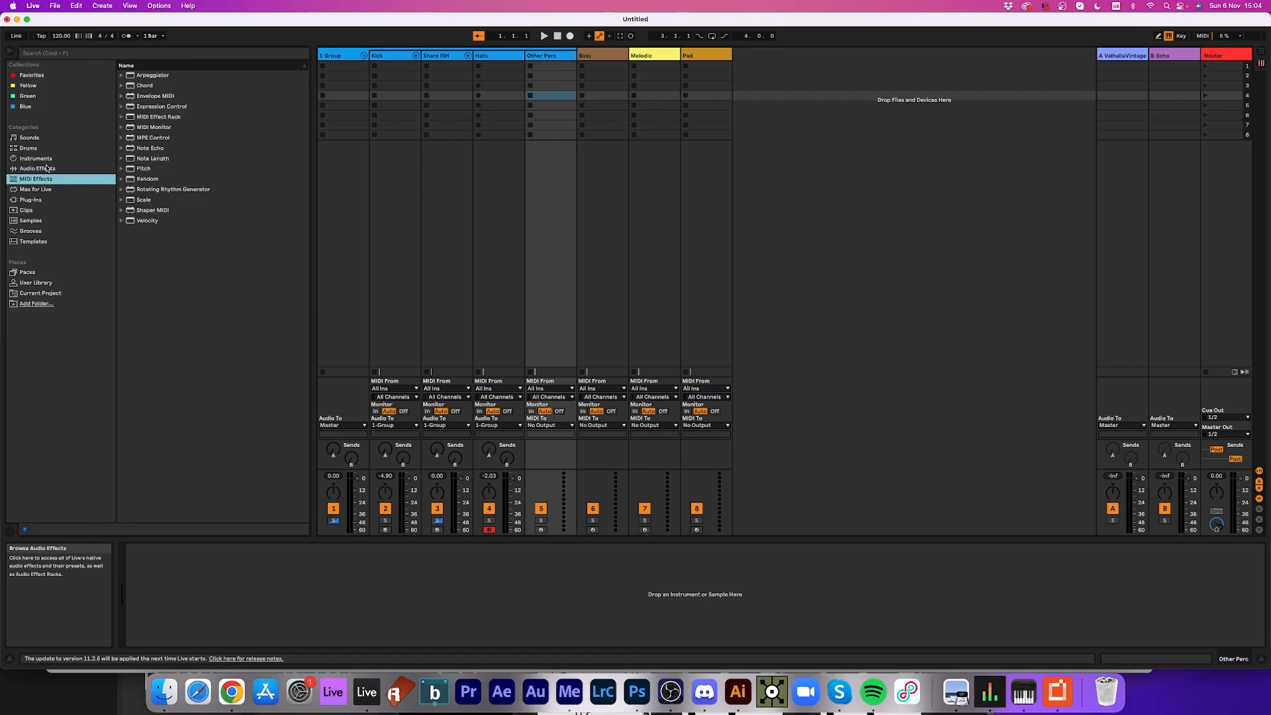
{"action": "left_click", "coordinate": [46, 169]}
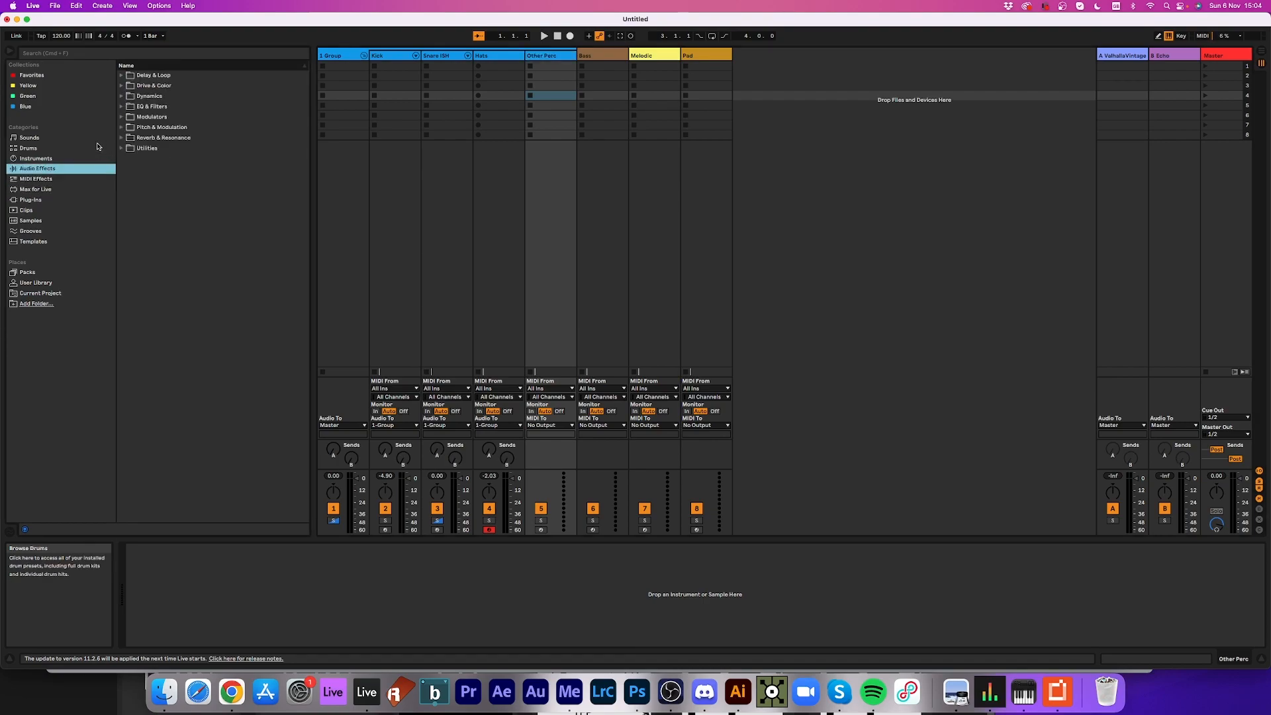
{"action": "left_click", "coordinate": [72, 160]}
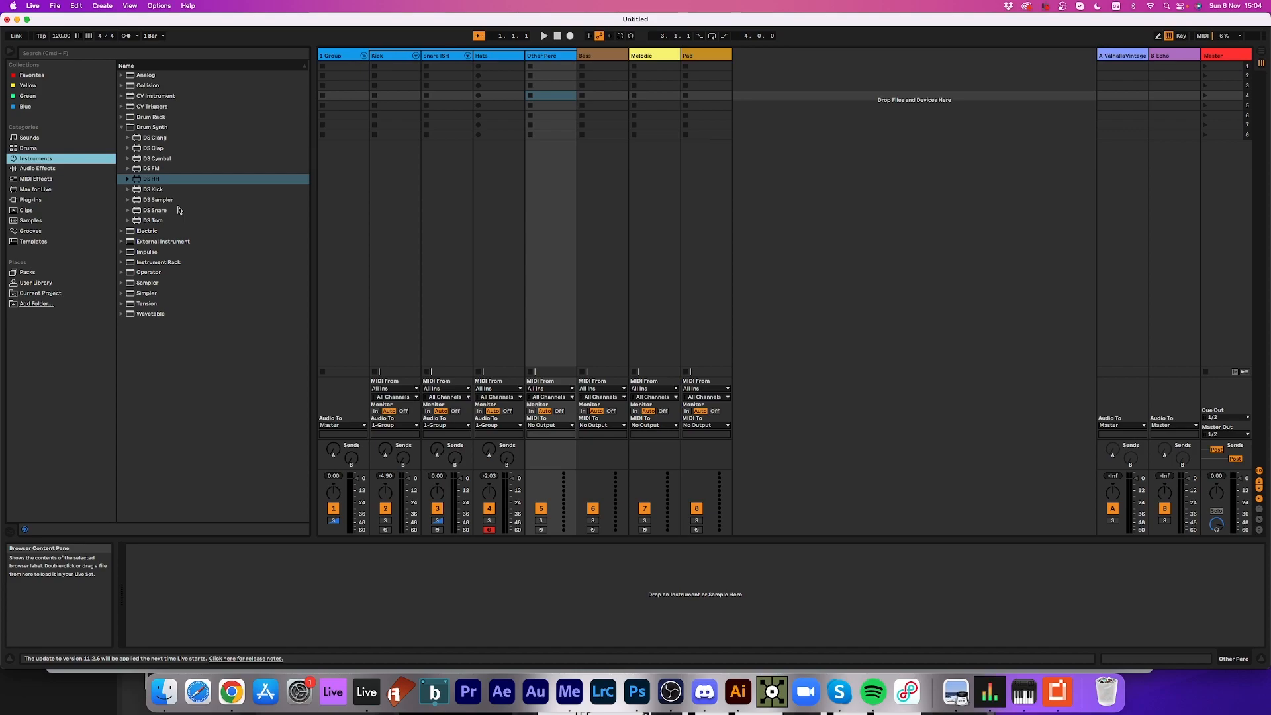
{"action": "double_click", "coordinate": [147, 284]}
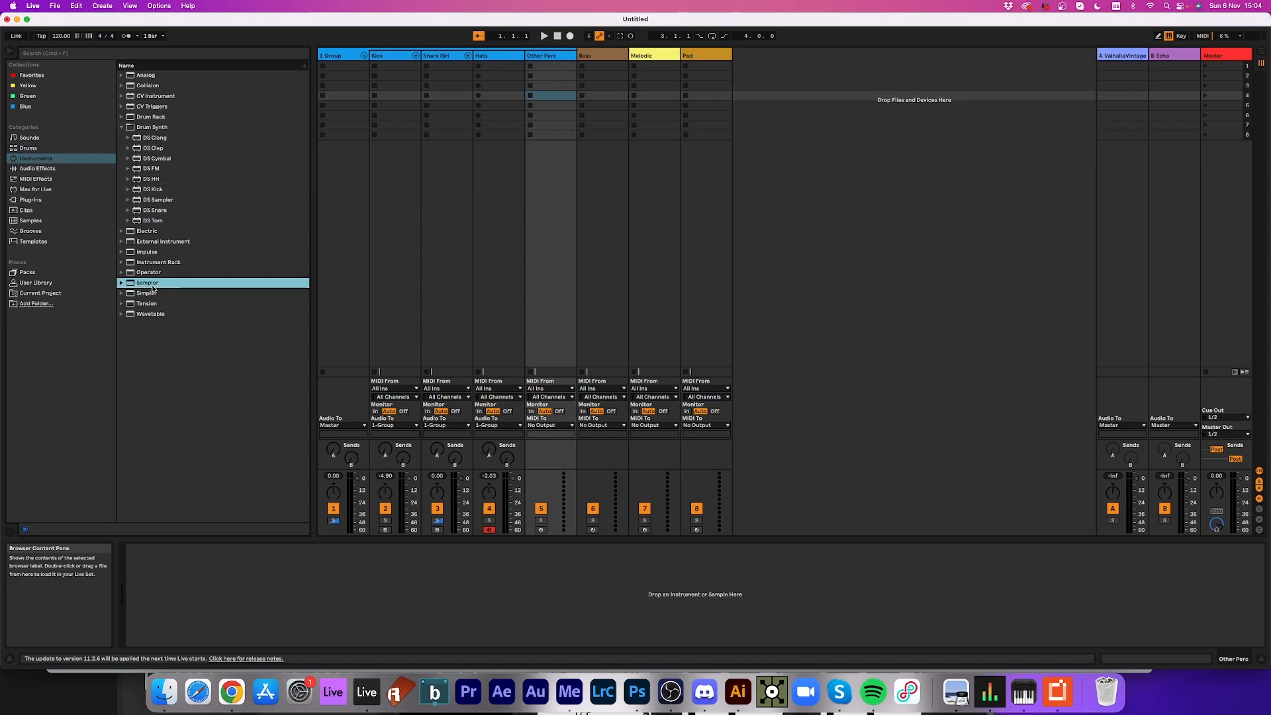
- Open the TFP - Some percussion sample folder in the User Library
{"action": "left_click", "coordinate": [31, 283]}
{"action": "scroll", "coordinate": [188, 220], "scroll_direction": "down", "scroll_amount": 5}
{"action": "scroll", "coordinate": [192, 239], "scroll_direction": "up", "scroll_amount": 20}
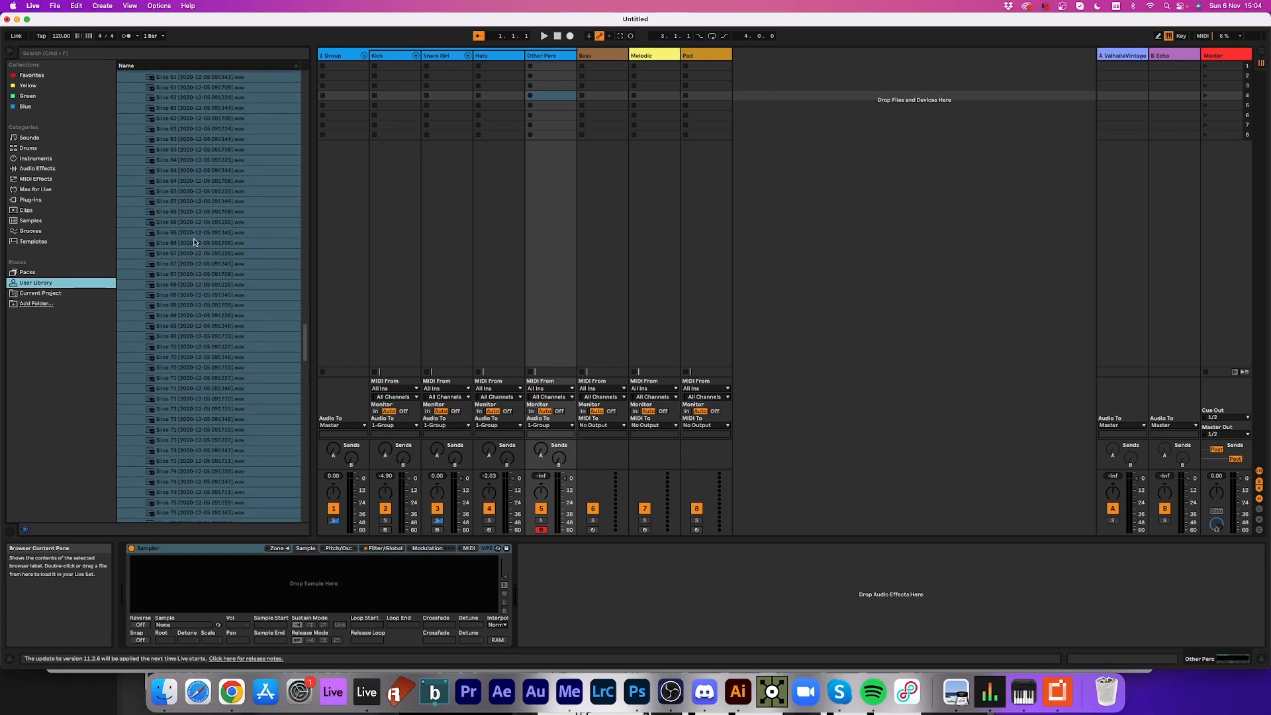
{"action": "scroll", "coordinate": [196, 243], "scroll_direction": "up", "scroll_amount": 20}
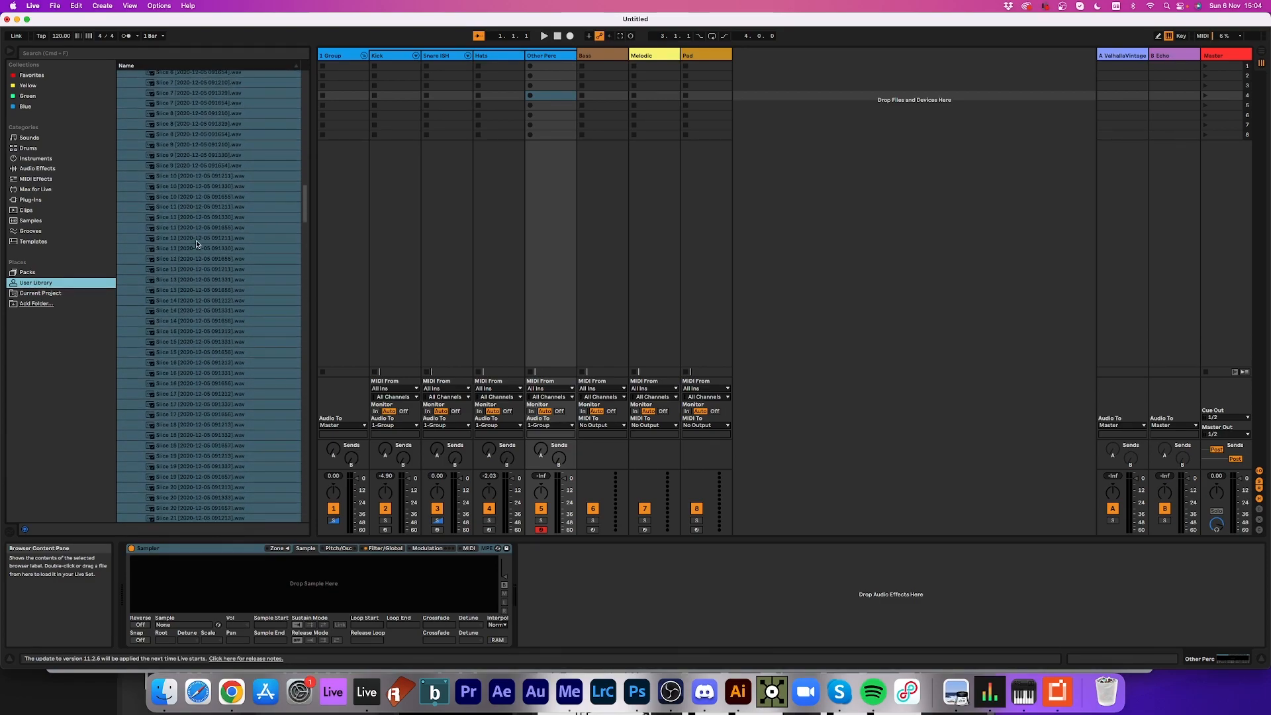
{"action": "left_click", "coordinate": [134, 295]}
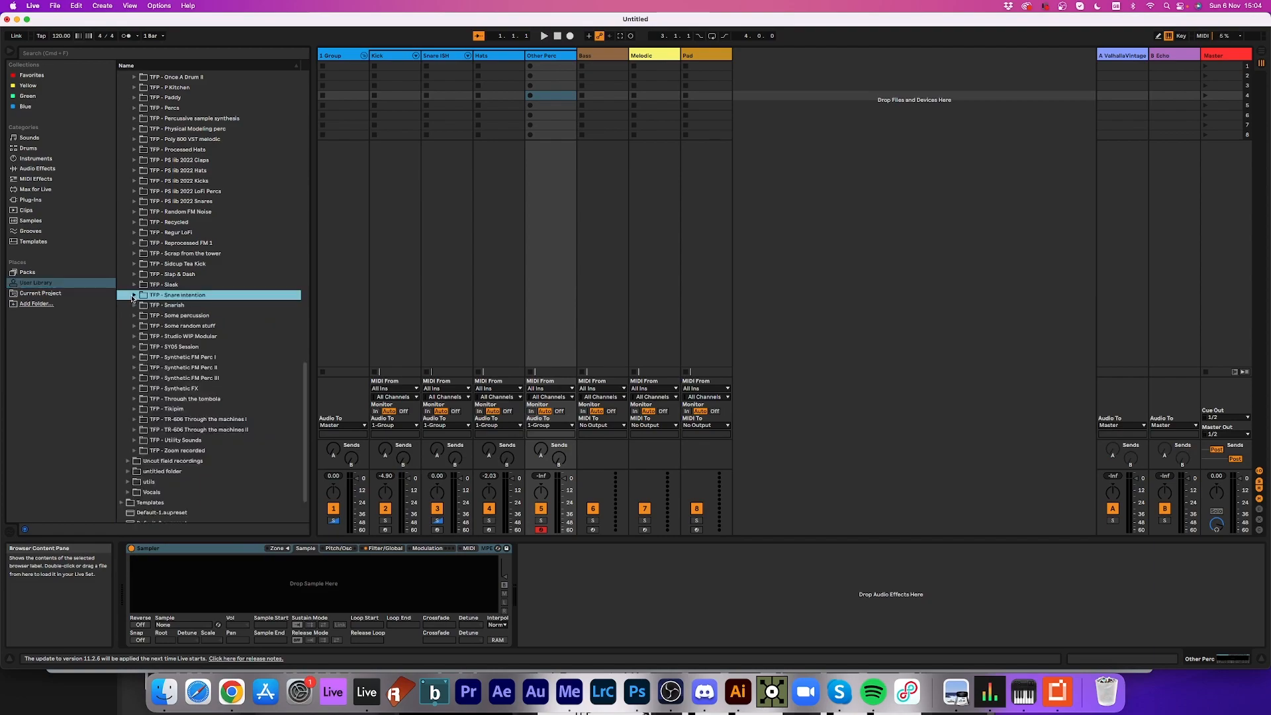
{"action": "left_click", "coordinate": [134, 316]}
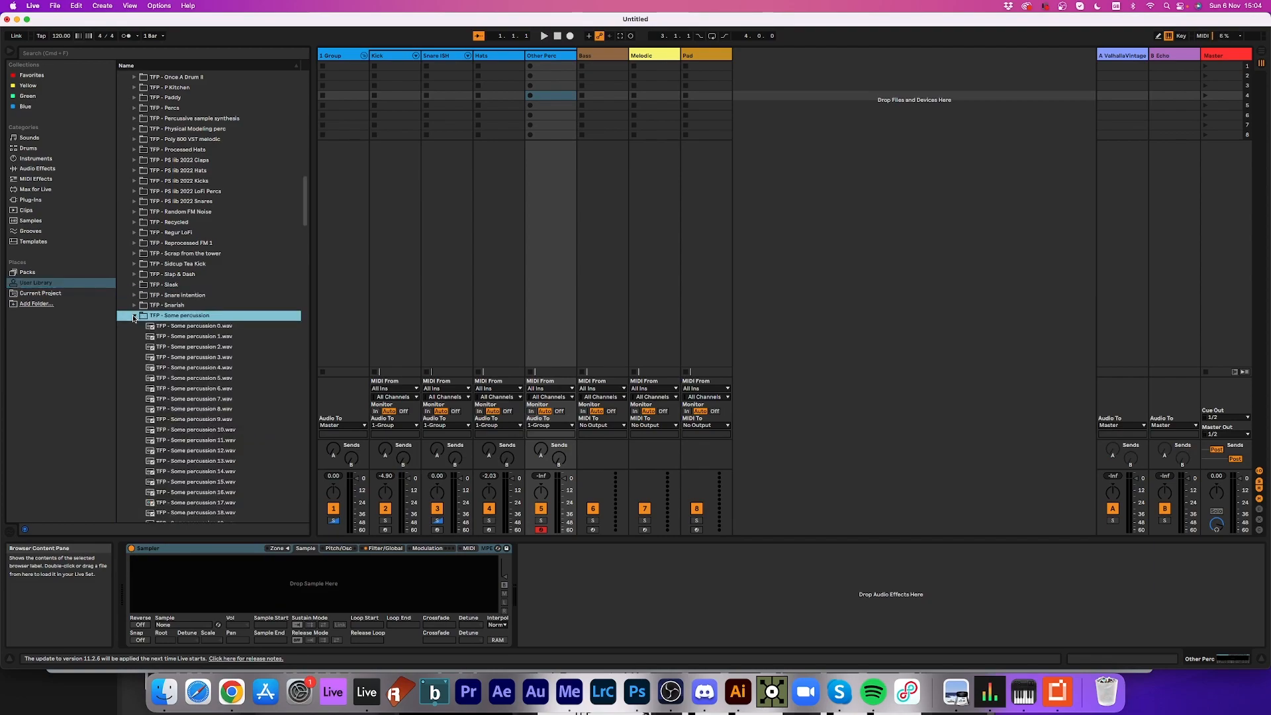
- Load samples TFP - Some percussion 0 to 128 into the empty Sampler on the Other Perc track
{"action": "left_click", "coordinate": [206, 327]}
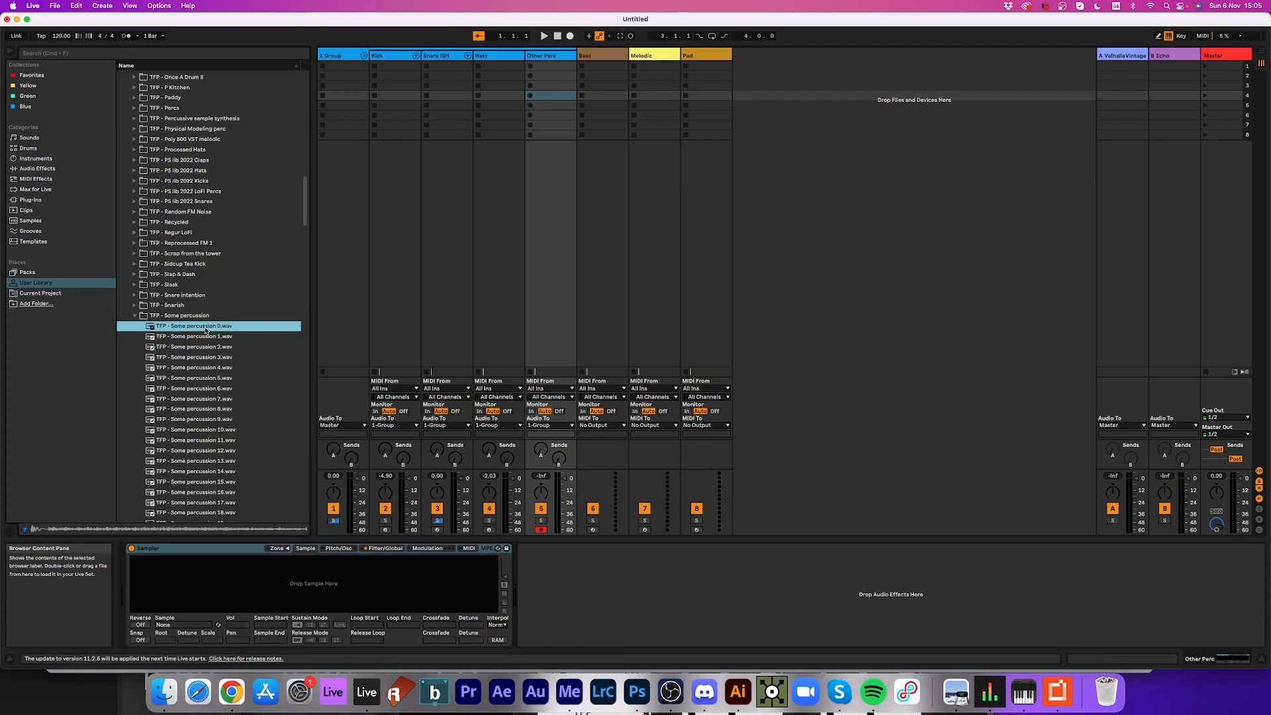
{"action": "scroll", "coordinate": [205, 395], "scroll_direction": "down", "scroll_amount": 20}
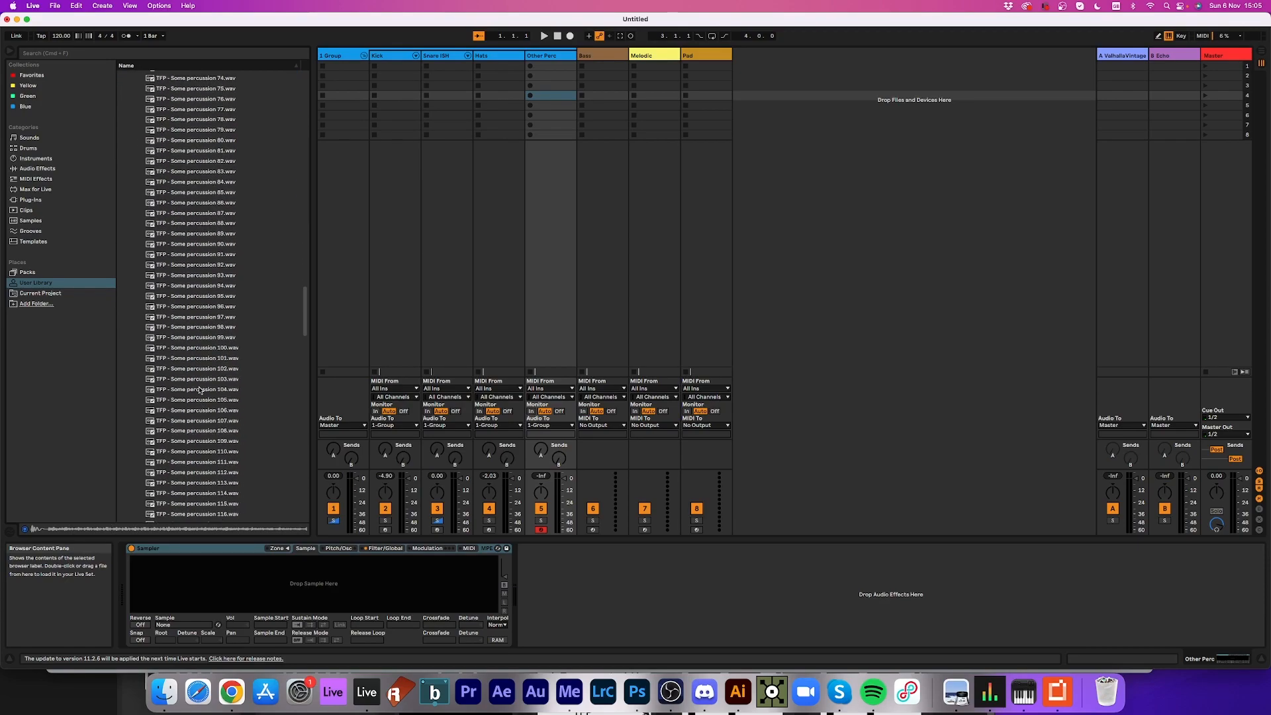
{"action": "scroll", "coordinate": [203, 391], "scroll_direction": "down", "scroll_amount": 20}
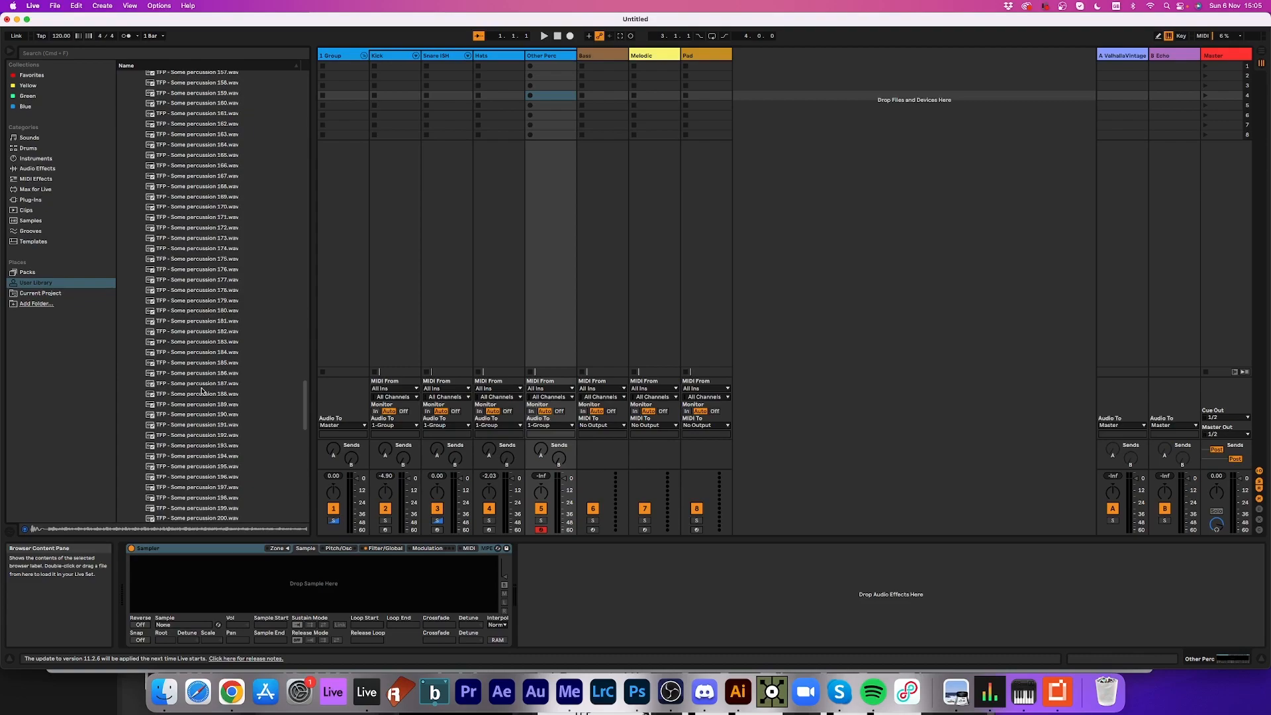
{"action": "scroll", "coordinate": [203, 392], "scroll_direction": "down", "scroll_amount": 7}
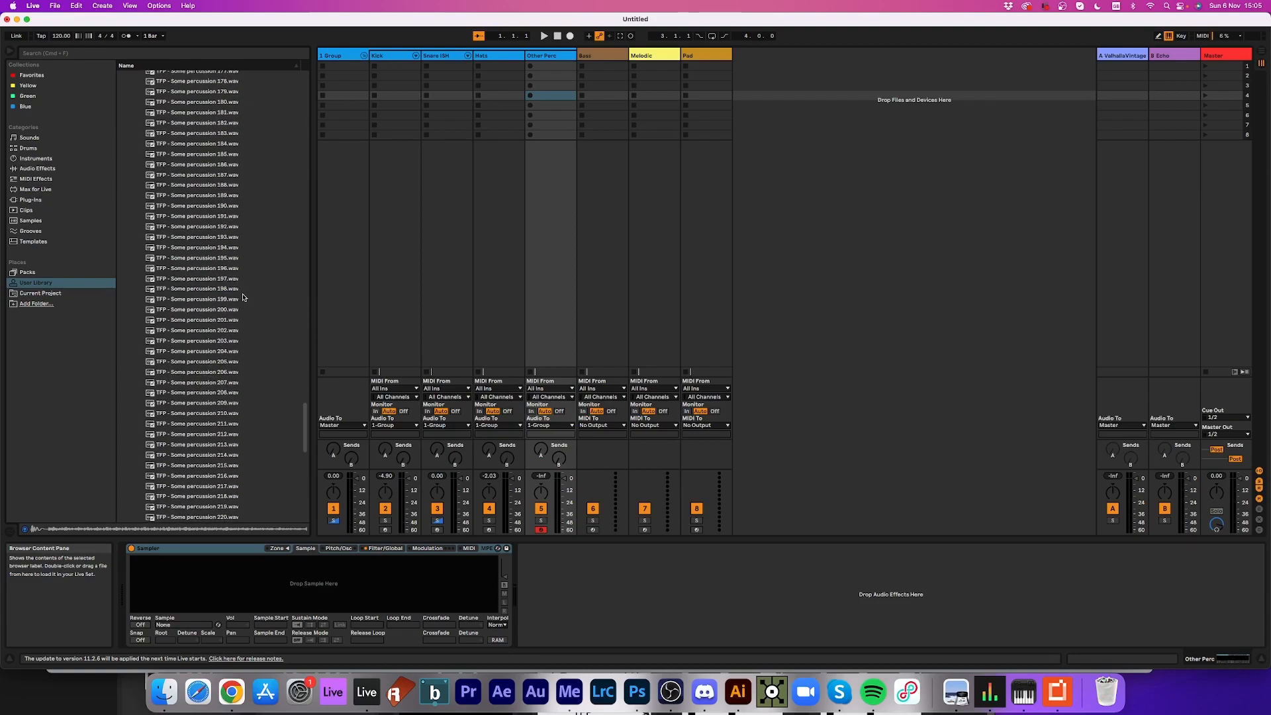
{"action": "scroll", "coordinate": [234, 314], "scroll_direction": "up", "scroll_amount": 3}
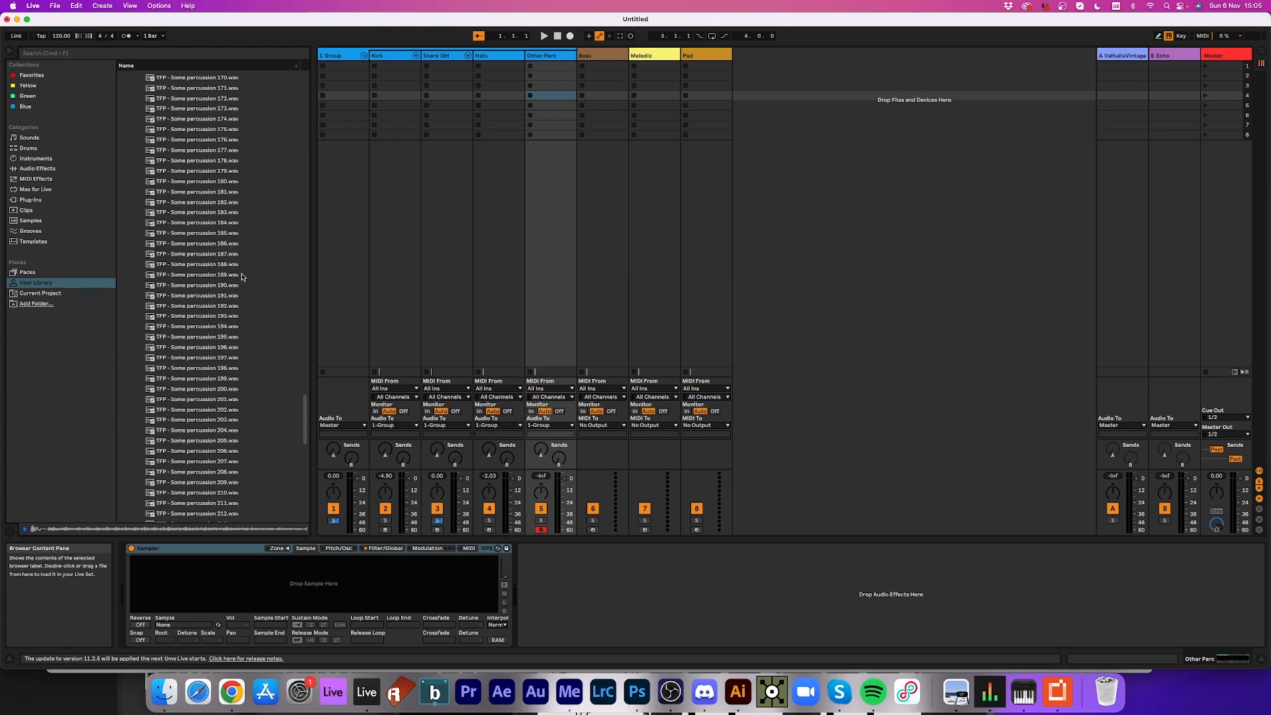
{"action": "scroll", "coordinate": [241, 277], "scroll_direction": "up", "scroll_amount": 3}
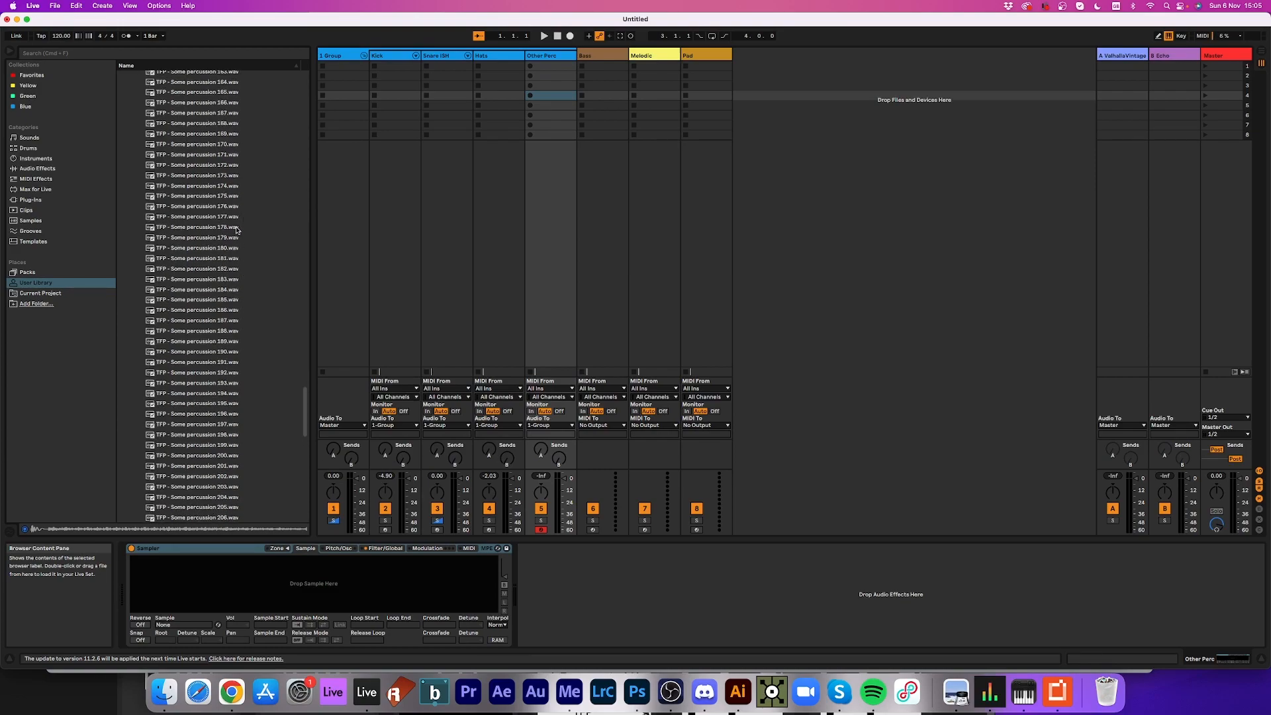
{"action": "scroll", "coordinate": [236, 230], "scroll_direction": "up", "scroll_amount": 5}
{"action": "scroll", "coordinate": [236, 231], "scroll_direction": "up", "scroll_amount": 20}
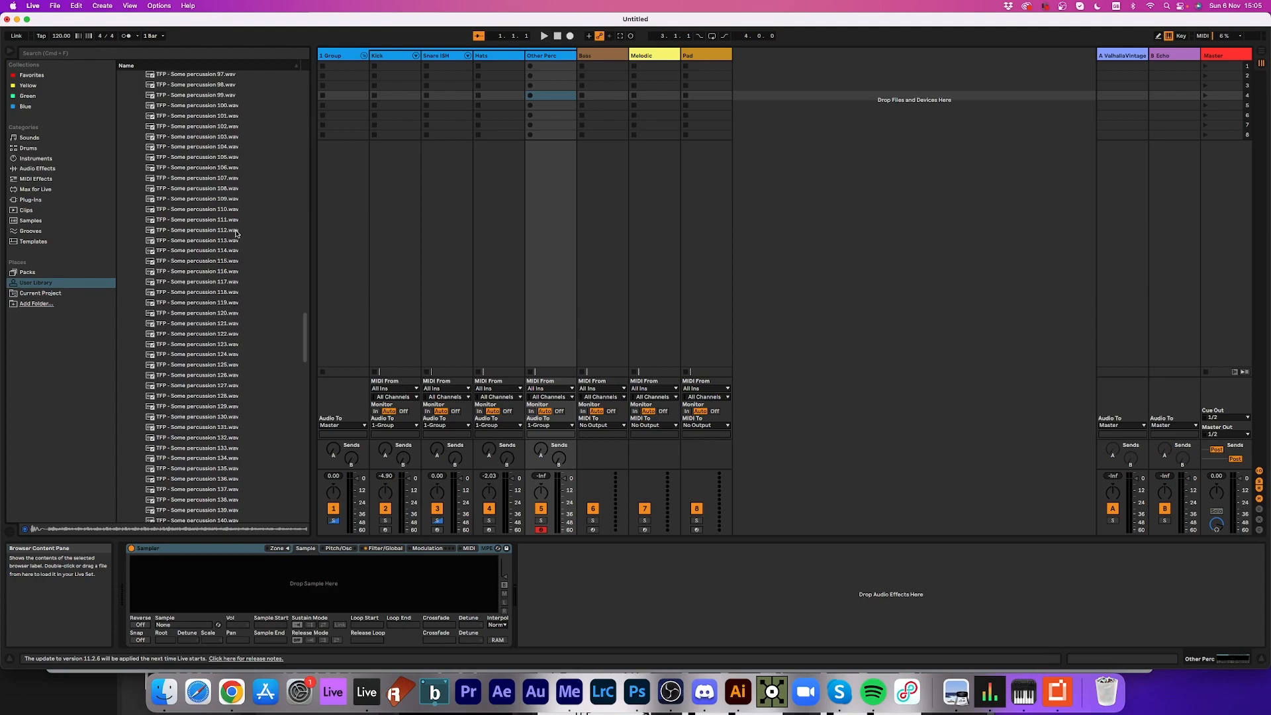
{"action": "scroll", "coordinate": [231, 371], "scroll_direction": "down", "scroll_amount": 3}
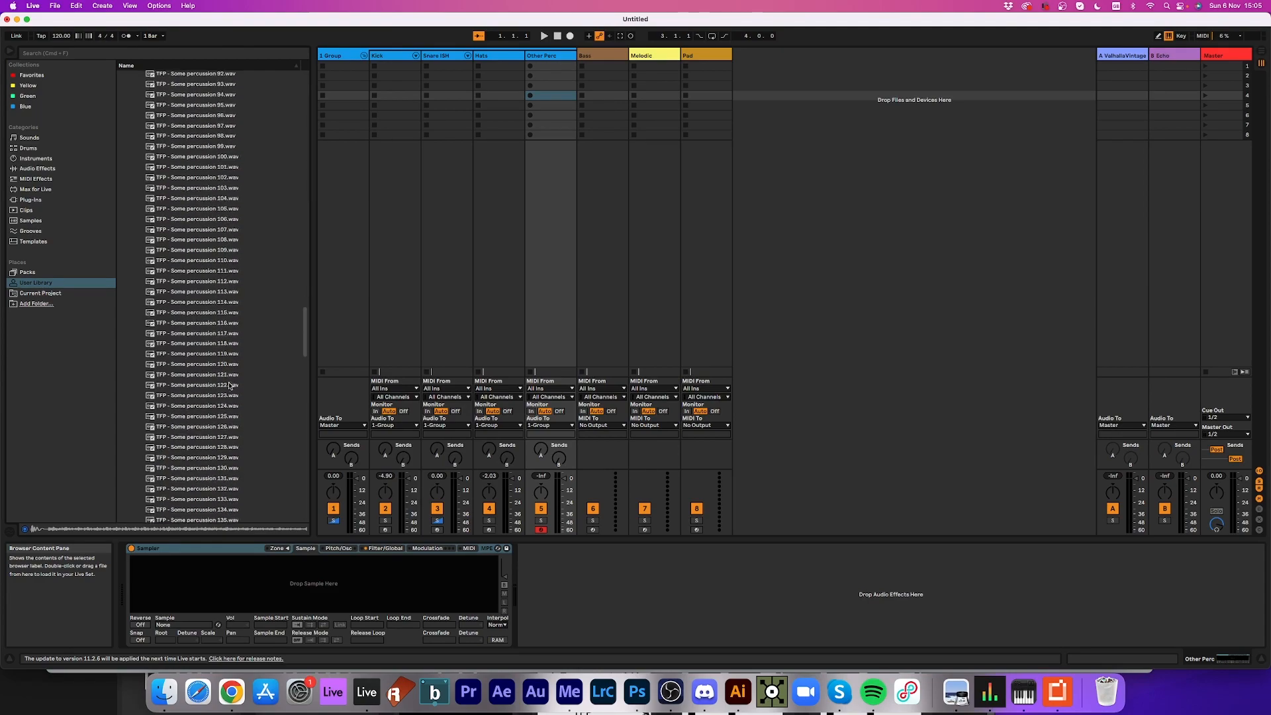
{"action": "left_click", "coordinate": [238, 448], "text": "shift"}
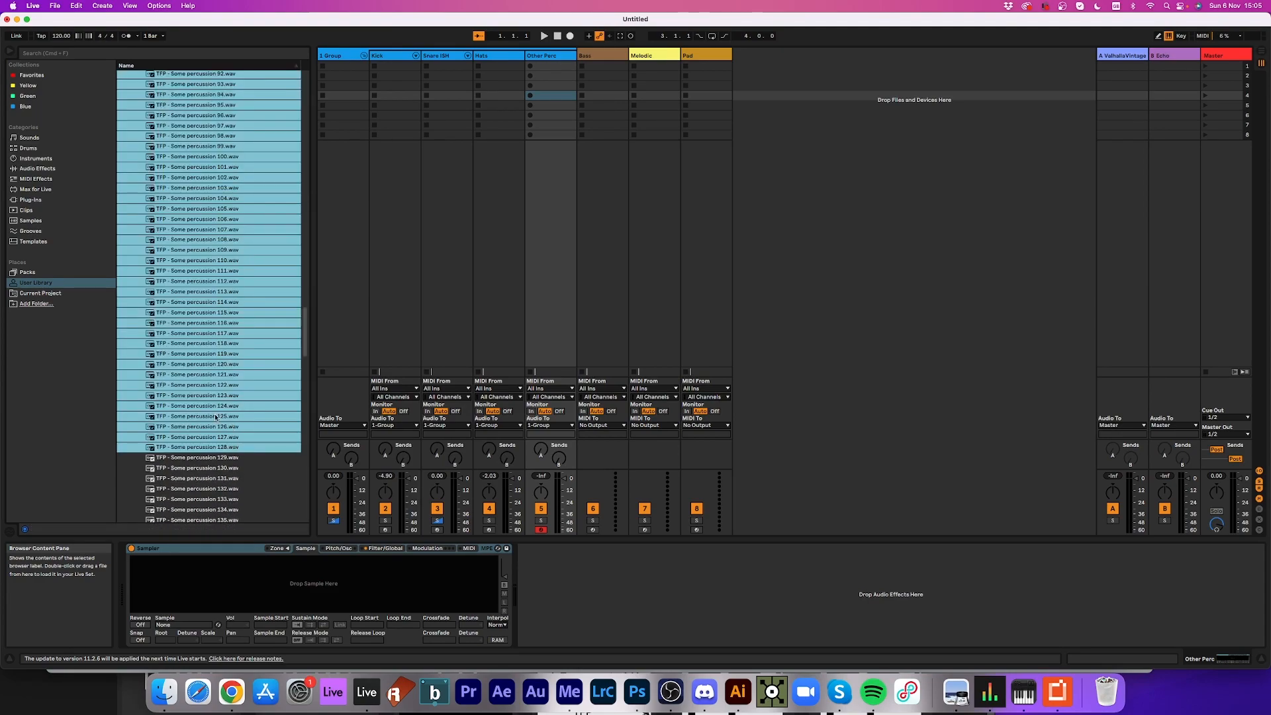
{"action": "left_click_drag", "start_coordinate": [302, 586], "coordinate": [303, 585]}
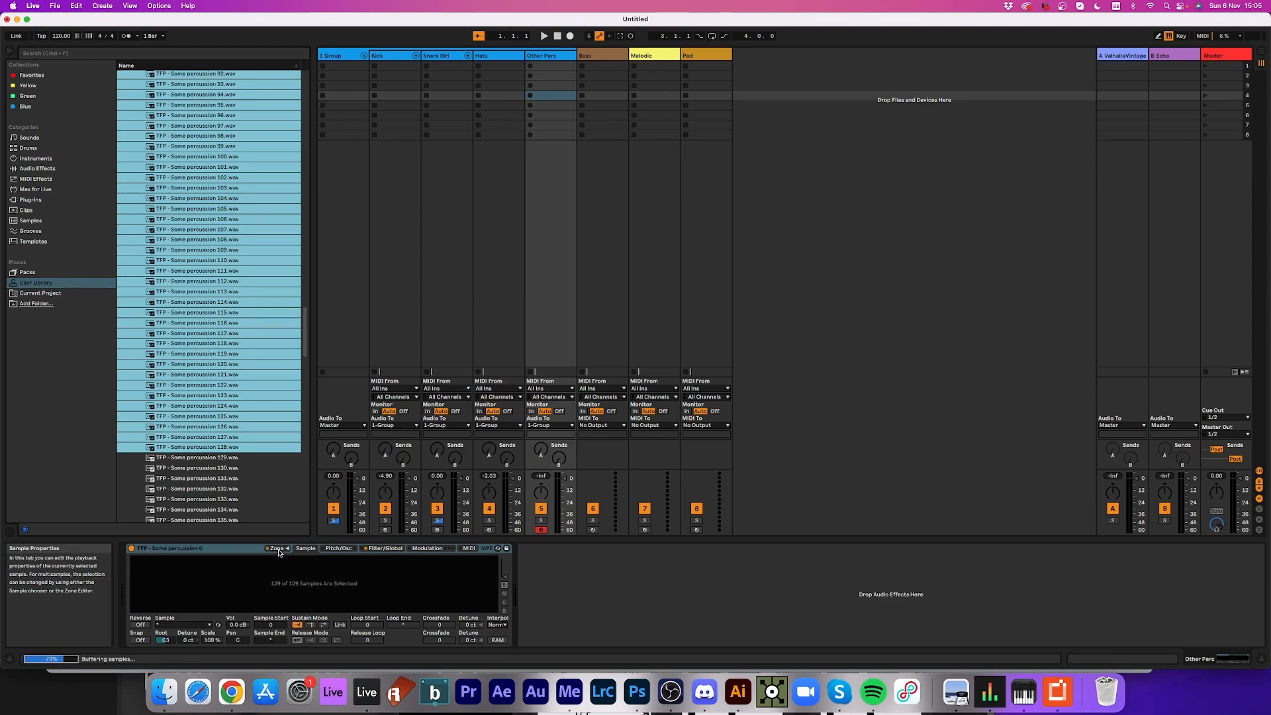
- Distribute the key ranges of all loaded samples equally and set their Scale to 0%
{"action": "left_click", "coordinate": [276, 548]}
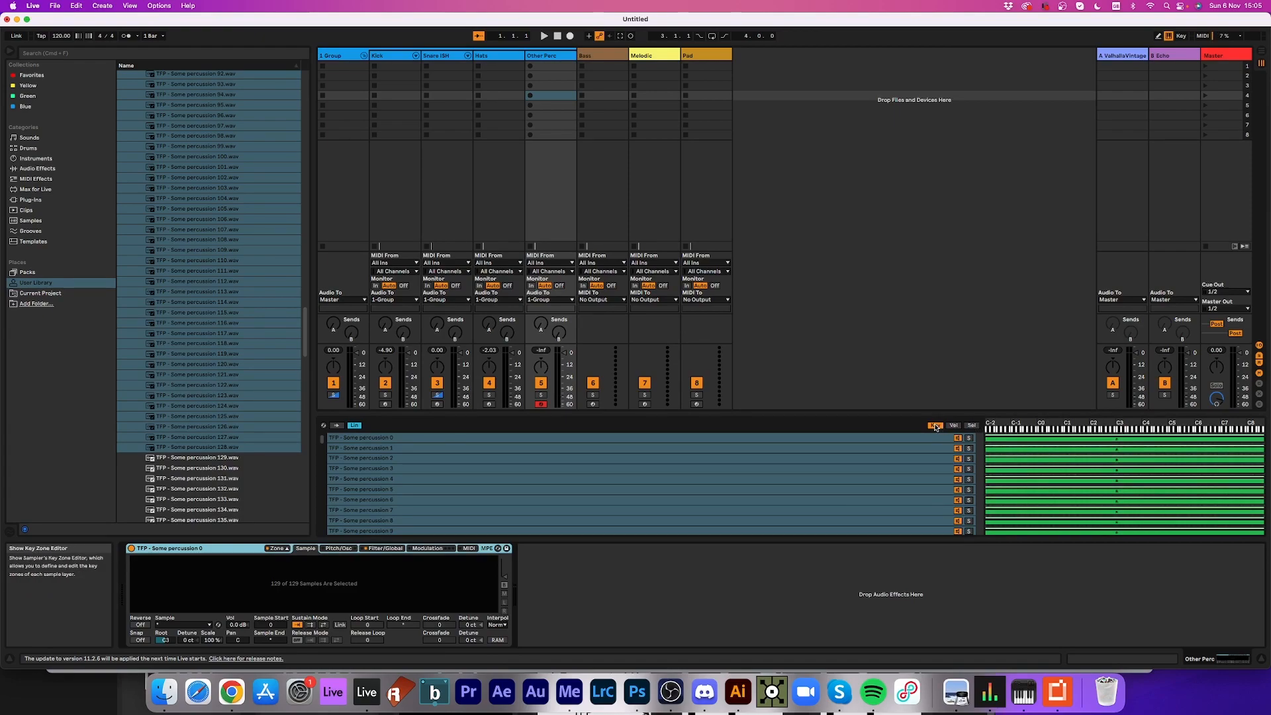
{"action": "right_click", "coordinate": [807, 482]}
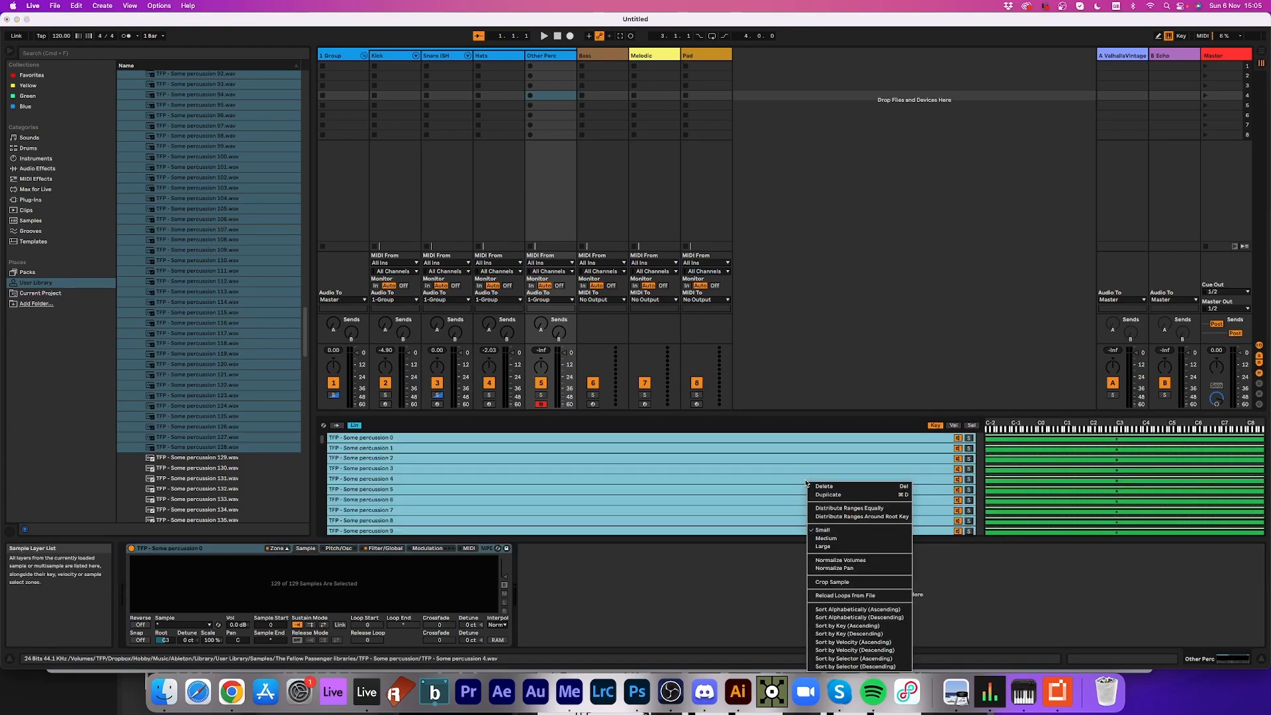
{"action": "left_click", "coordinate": [888, 508]}
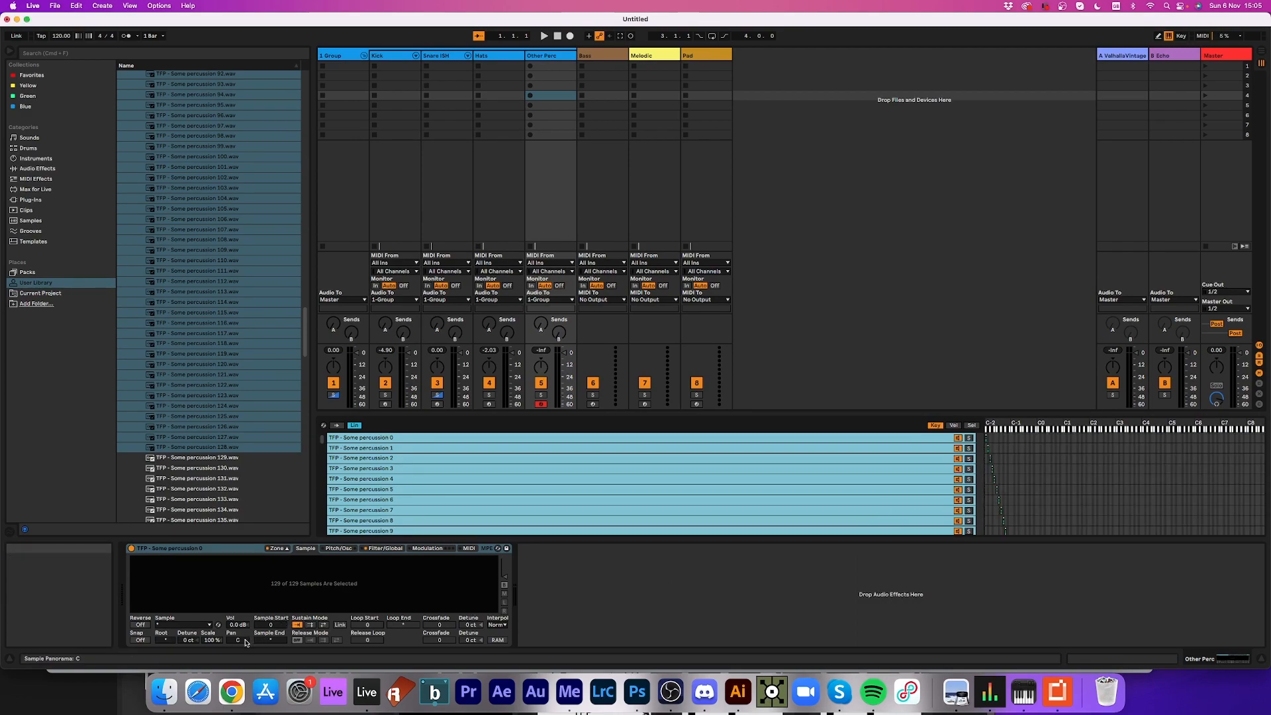
{"action": "left_click", "coordinate": [212, 639]}
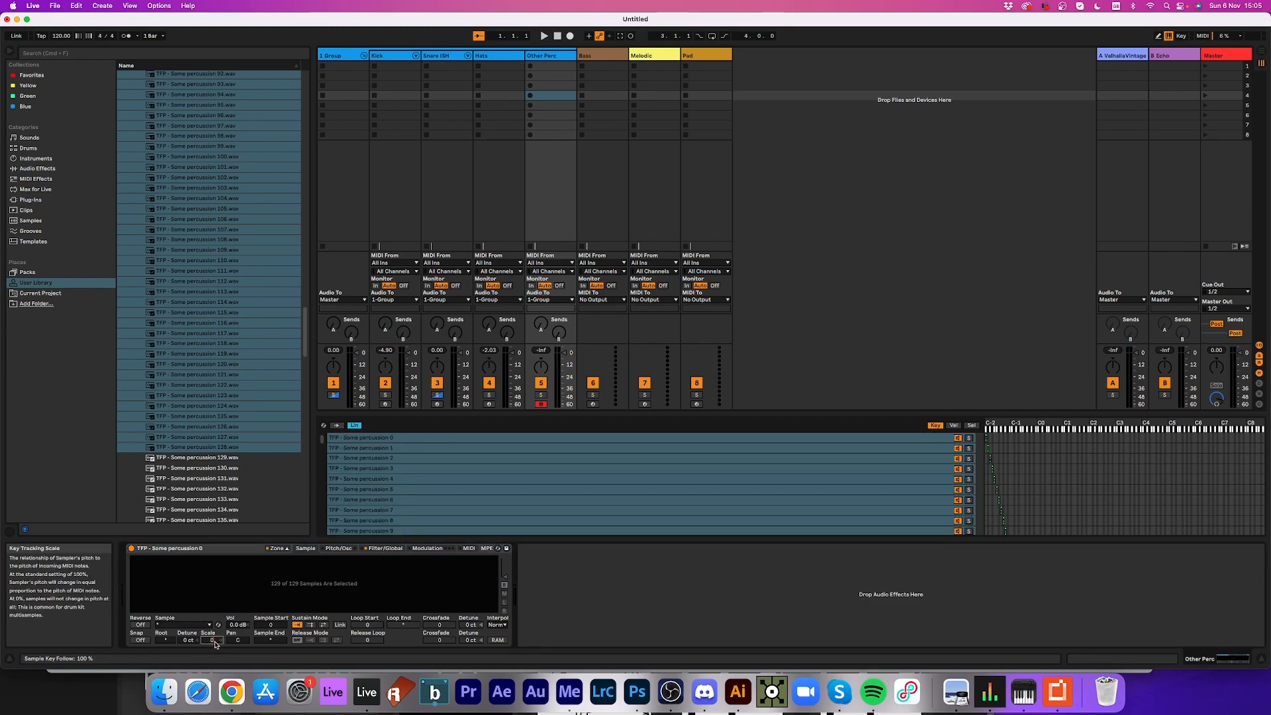
- Limit the Sampler to 1 voice and lengthen its volume envelope's release while playing samples in different octaves
{"action": "left_click", "coordinate": [339, 549]}
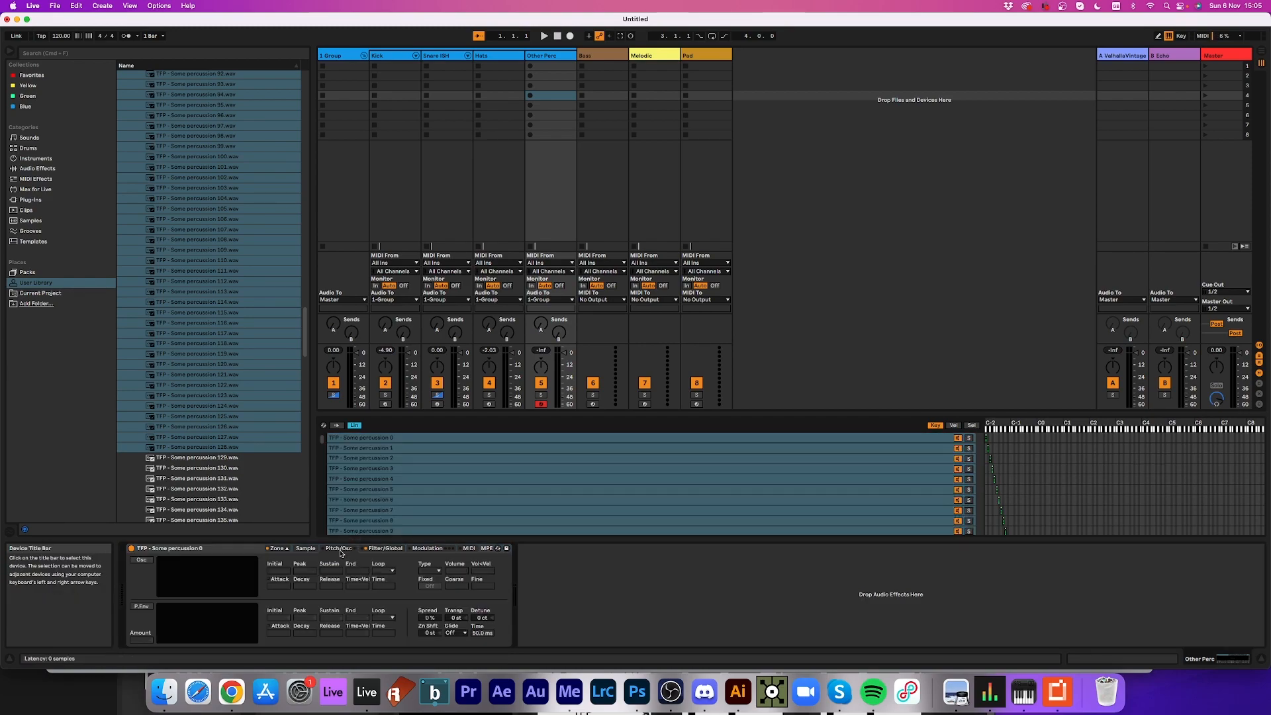
{"action": "left_click", "coordinate": [400, 549]}
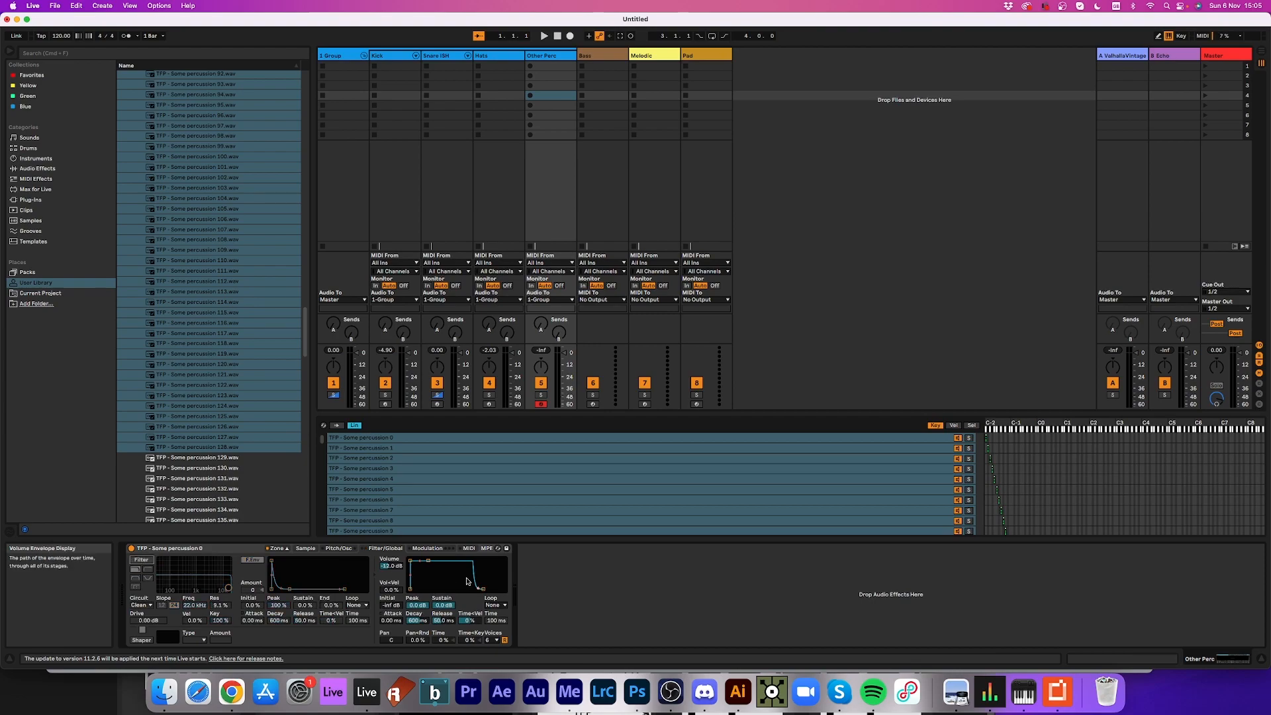
{"action": "left_click", "coordinate": [491, 640]}
{"action": "left_click", "coordinate": [493, 520]}
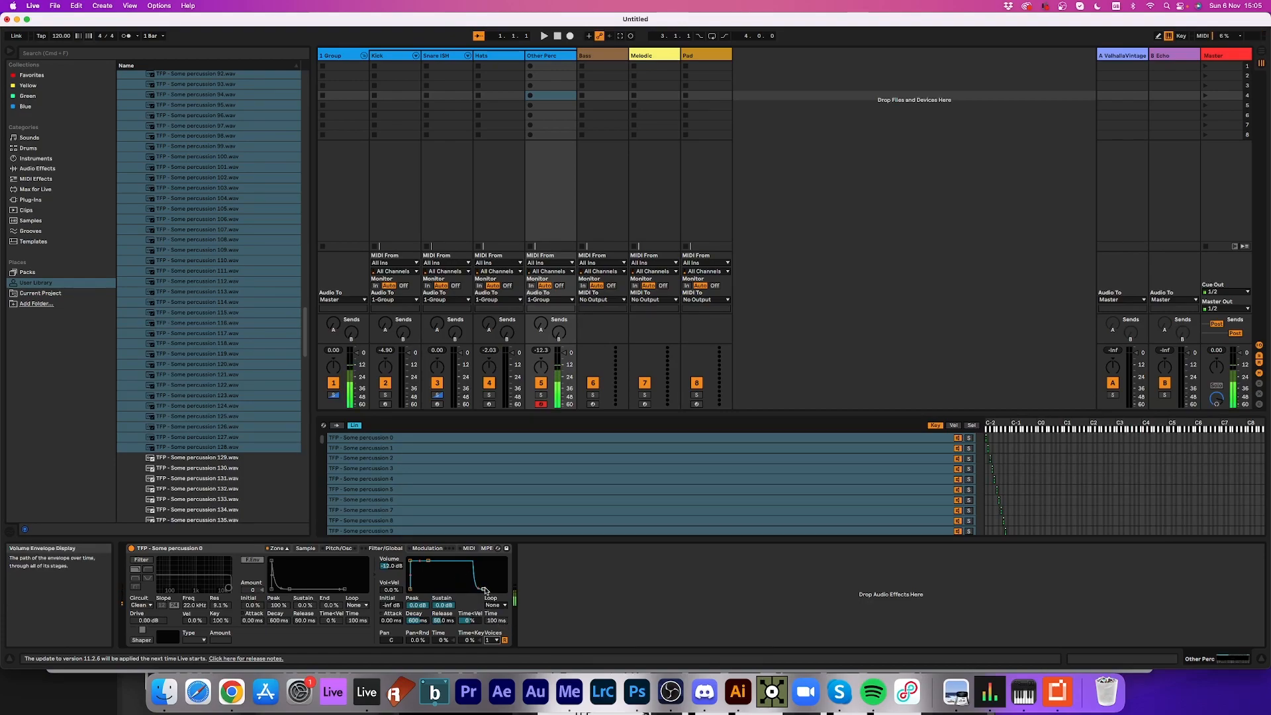
{"action": "key", "text": "x"}
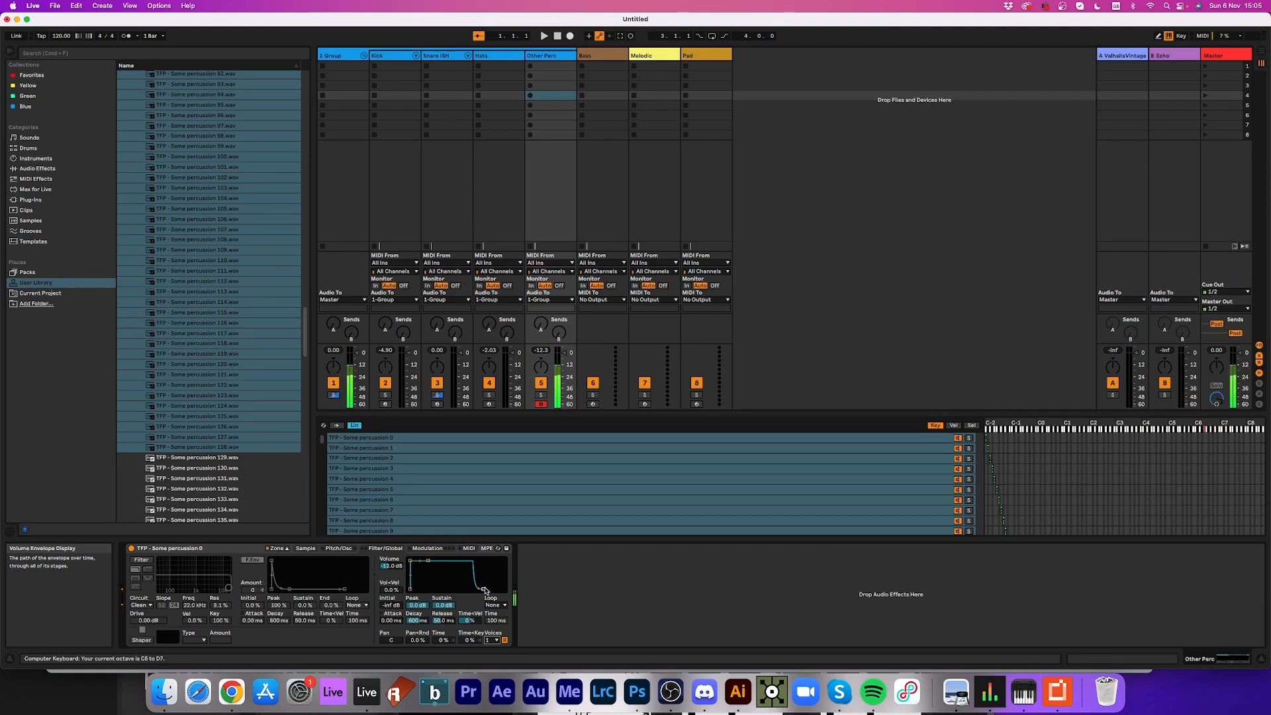
{"action": "left_click_drag", "start_coordinate": [485, 590], "coordinate": [504, 589]}
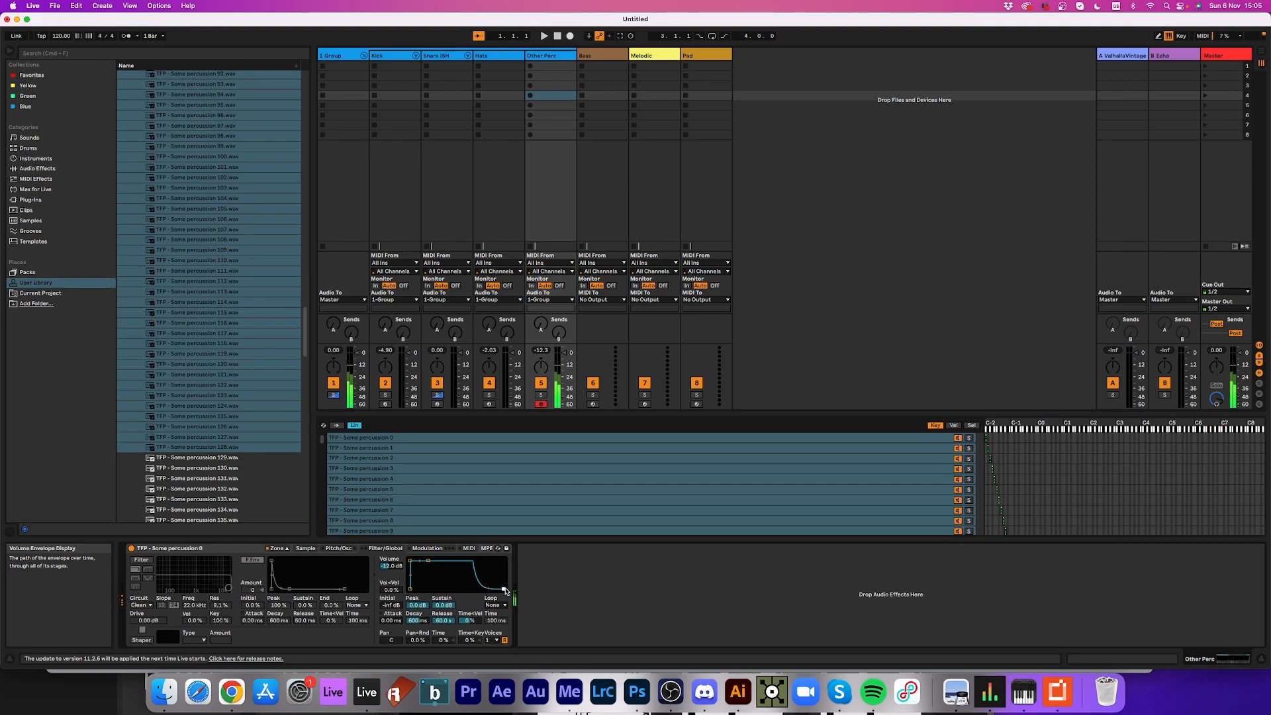
{"action": "key", "text": "x"}
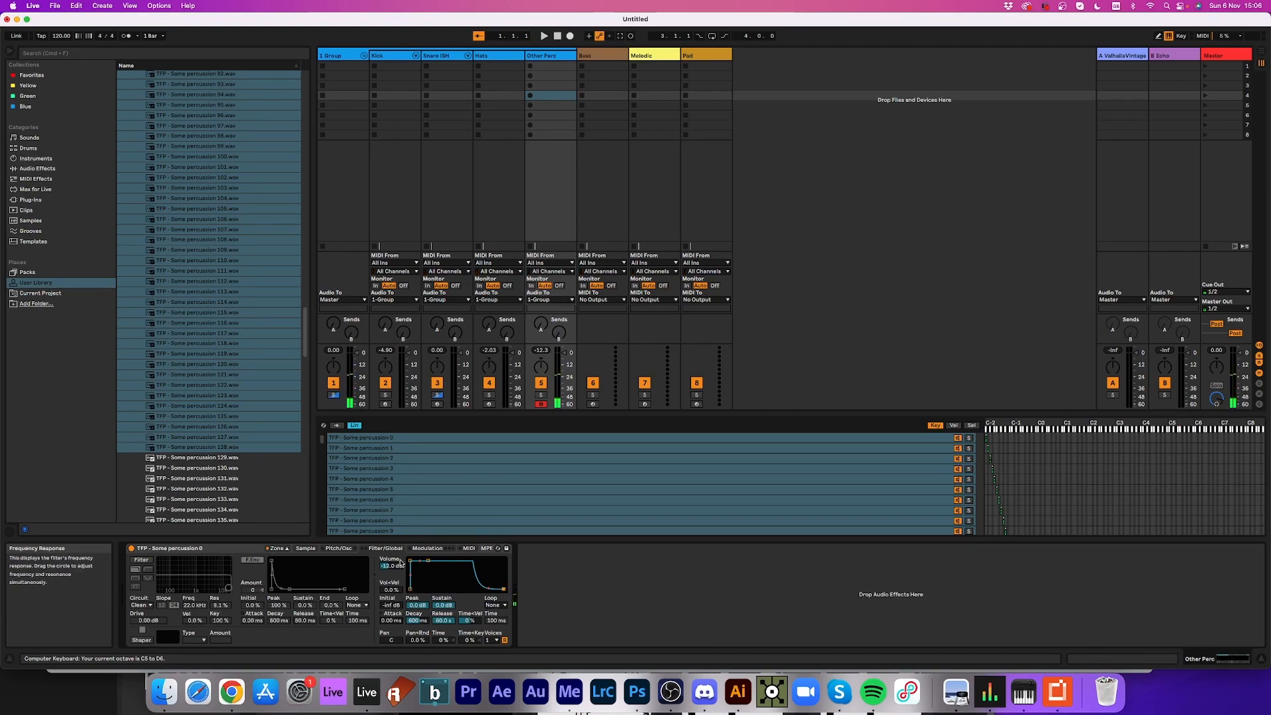
- Group the Sampler into an Instrument Rack and duplicate its chain
{"action": "left_click", "coordinate": [198, 549]}
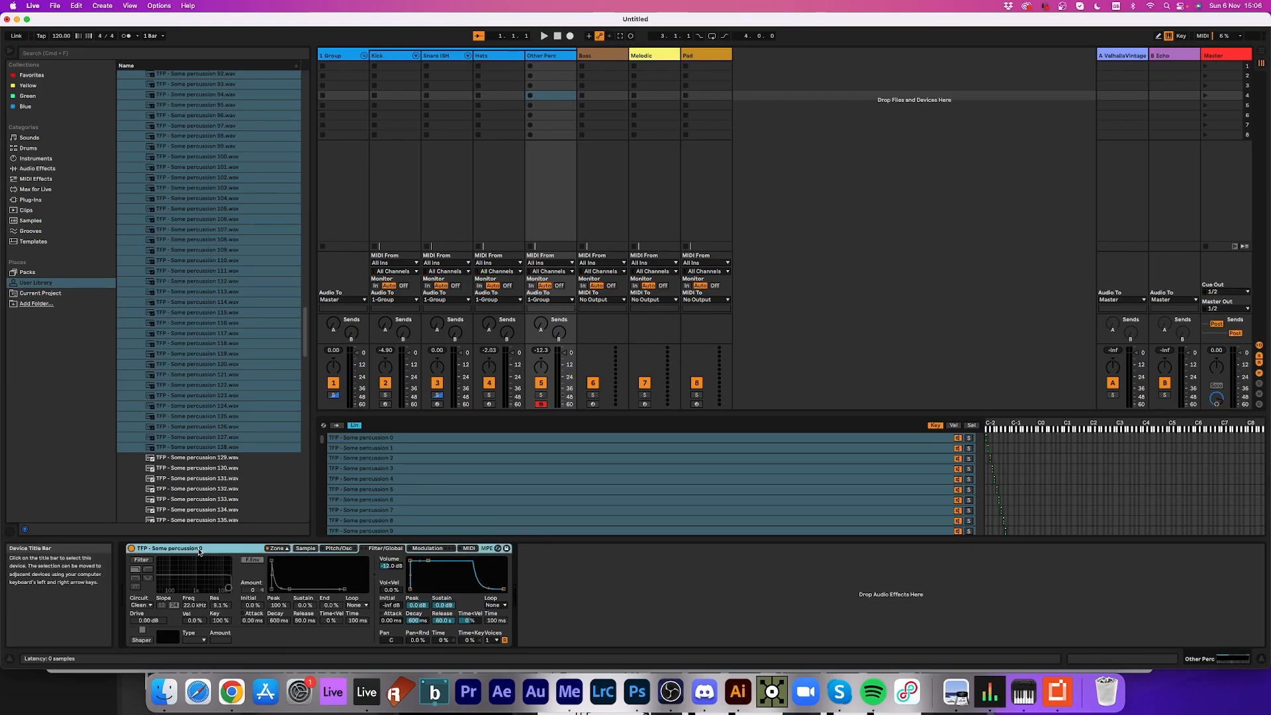
{"action": "key", "text": "super+g"}
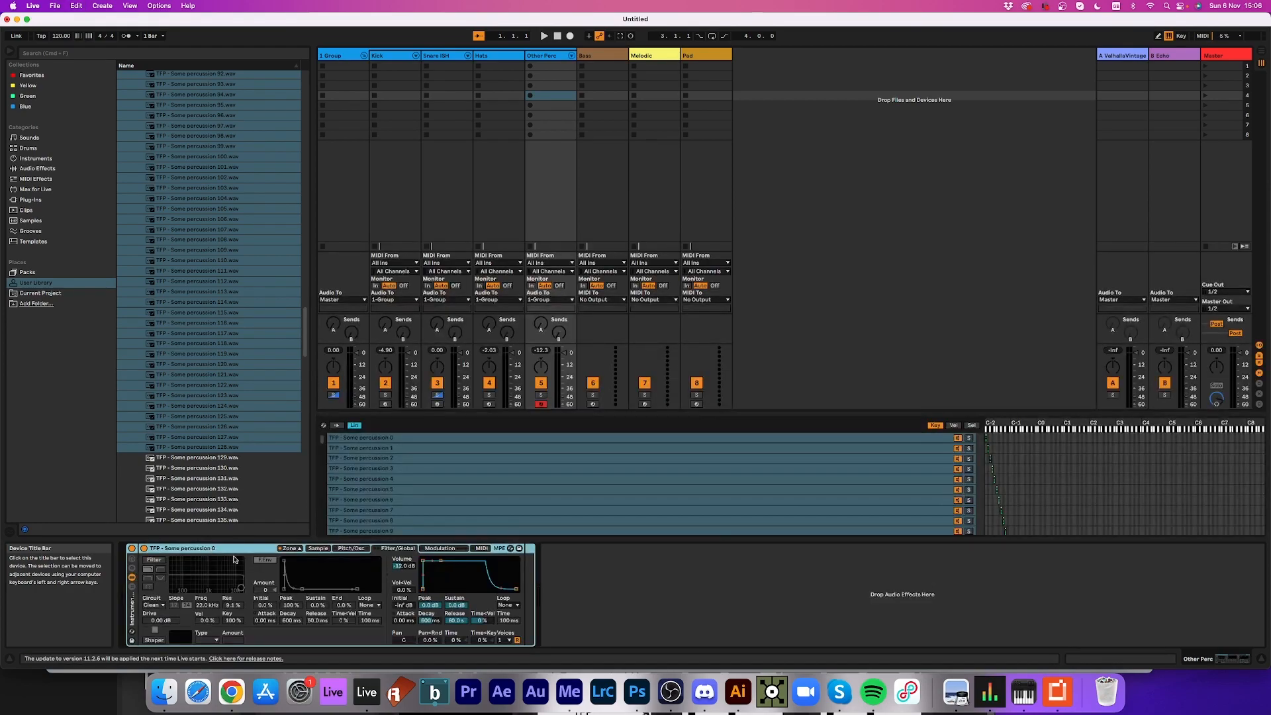
{"action": "left_click", "coordinate": [405, 513]}
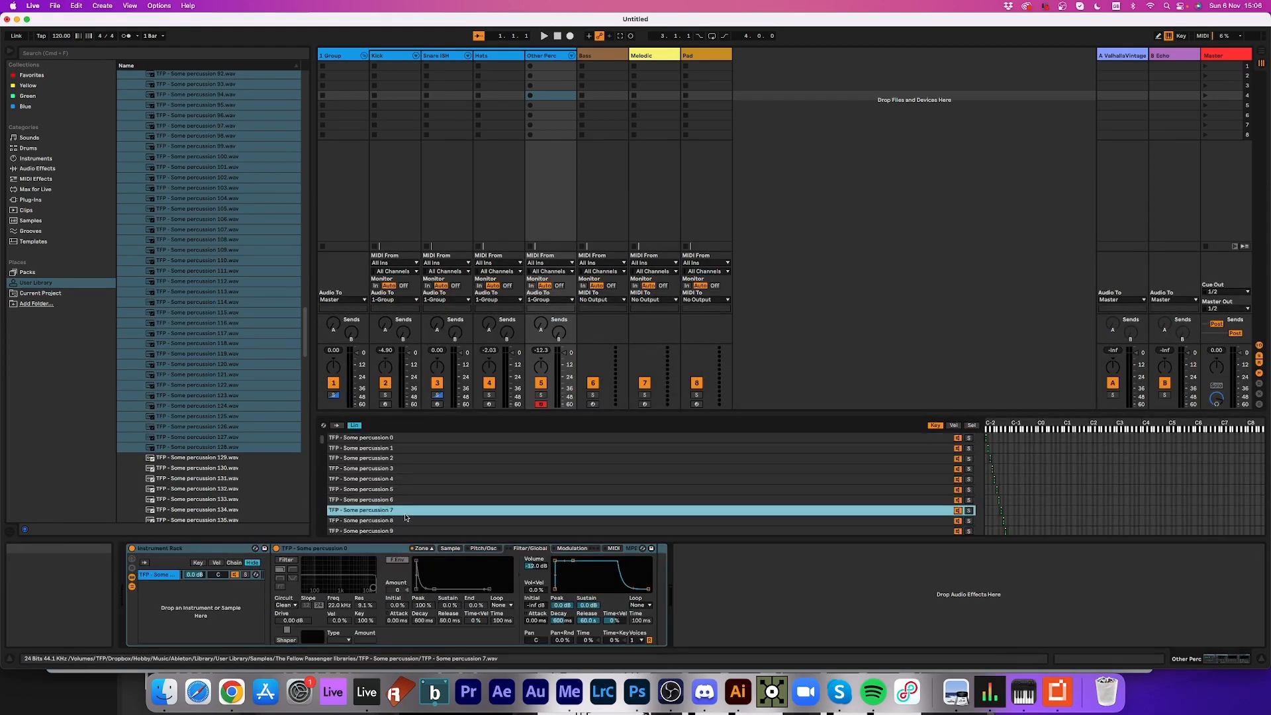
{"action": "key", "text": "super+a"}
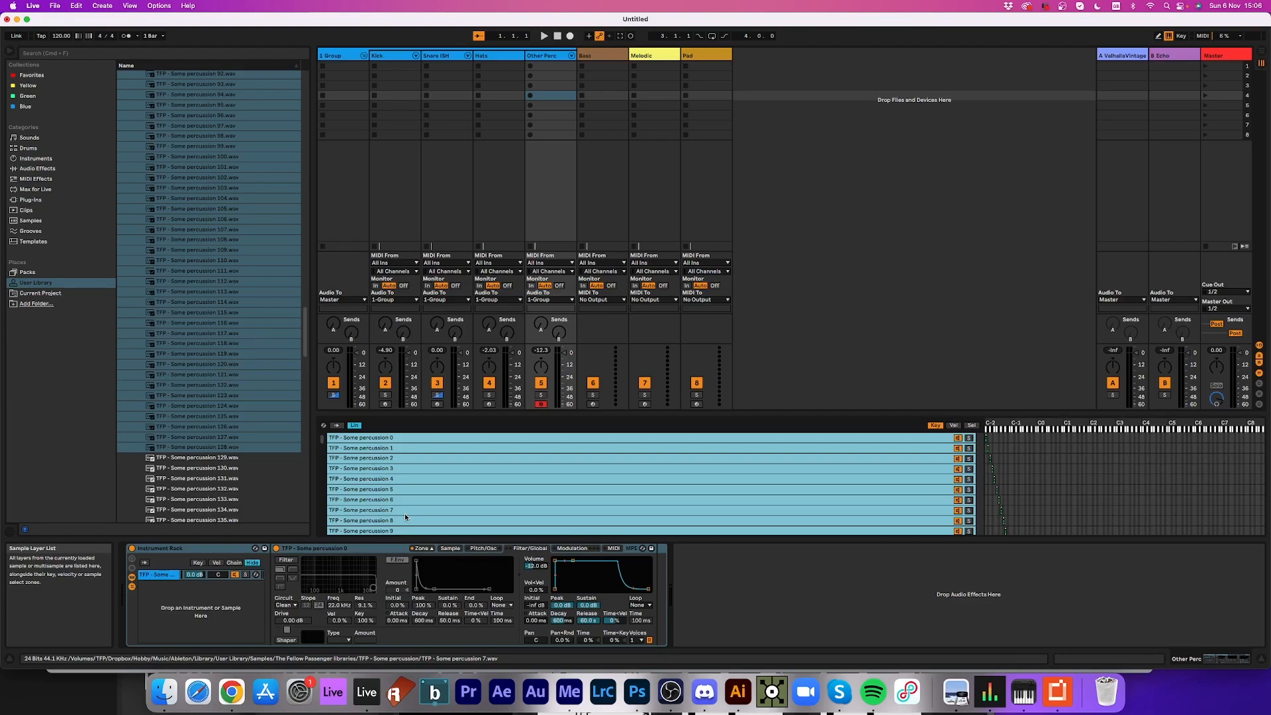
{"action": "left_click", "coordinate": [162, 576]}
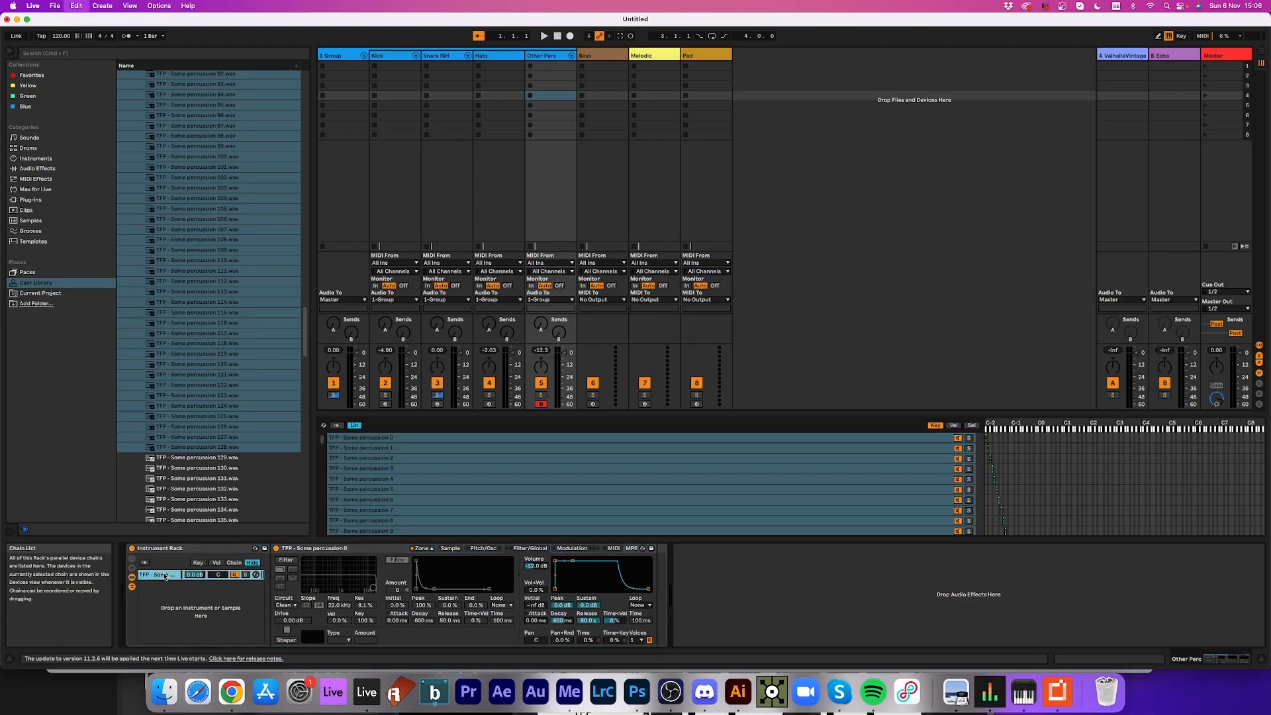
{"action": "key", "text": "super+d"}
- Replace all sample layers in the duplicated chain's Sampler with TFP - Some percussion 129 to 255
{"action": "left_click", "coordinate": [460, 456]}
{"action": "key", "text": "super+a"}
{"action": "key", "text": "Delete"}
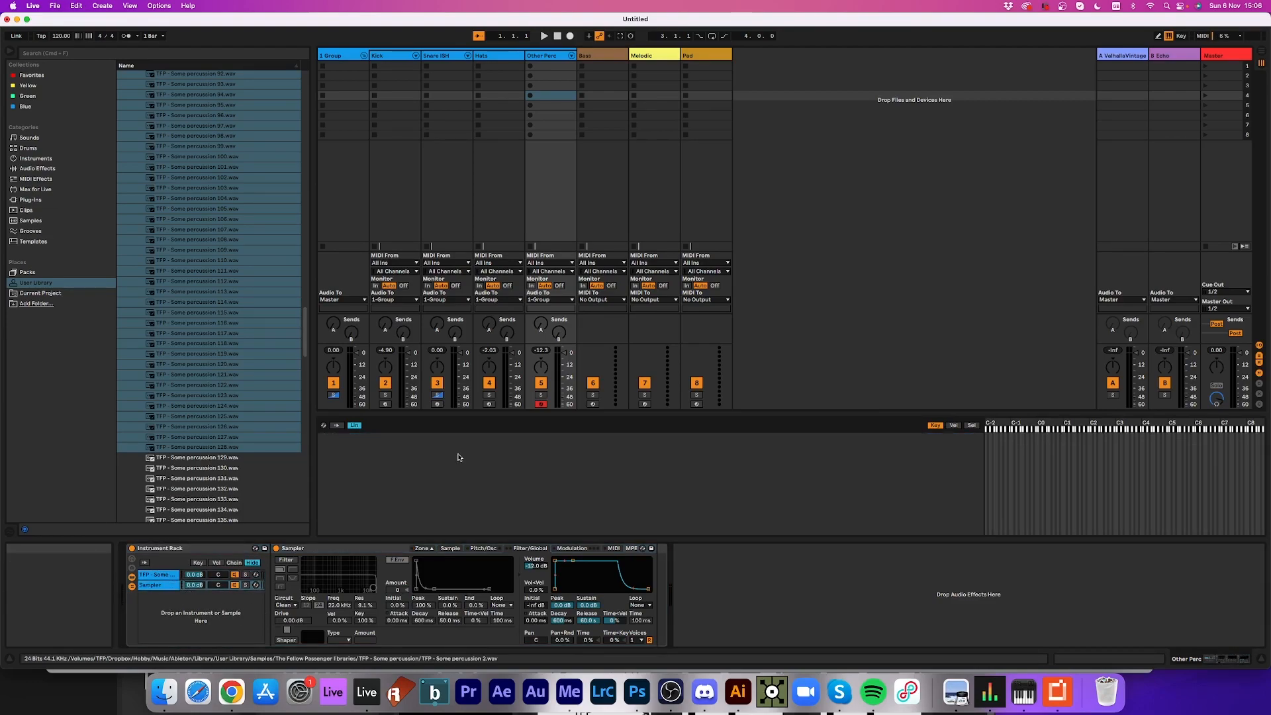
{"action": "left_click", "coordinate": [198, 458]}
{"action": "scroll", "coordinate": [218, 463], "scroll_direction": "down", "scroll_amount": 20}
{"action": "left_click", "coordinate": [233, 495], "text": "shift"}
{"action": "left_click_drag", "start_coordinate": [233, 495], "coordinate": [811, 488]}
- Set the Scale of the second chain's samples to 0% and solo that chain
{"action": "left_click", "coordinate": [450, 548]}
{"action": "left_click_drag", "start_coordinate": [362, 638], "coordinate": [362, 695]}
{"action": "left_click", "coordinate": [245, 586]}
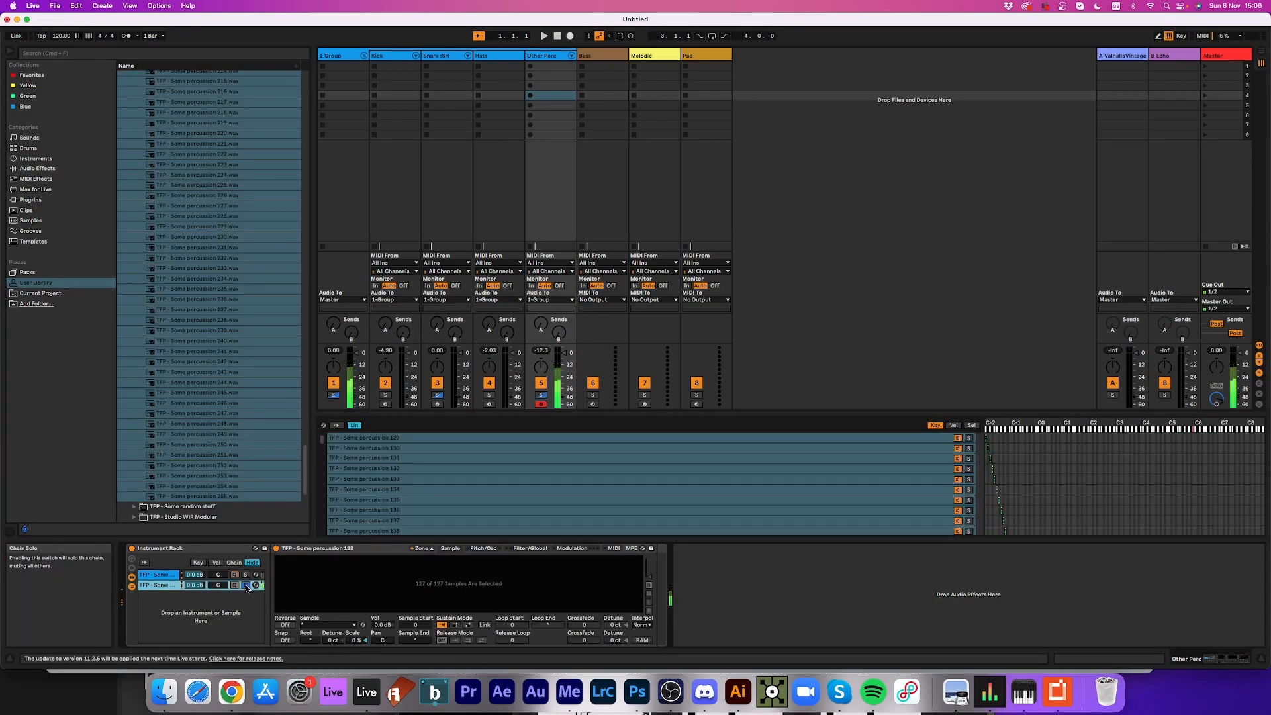
- Open the TFP - Synthetic FM Perc III folder and select its first sample
{"action": "scroll", "coordinate": [211, 397], "scroll_direction": "down", "scroll_amount": 5}
{"action": "left_click", "coordinate": [134, 394]}
{"action": "left_click", "coordinate": [199, 319]}
{"action": "scroll", "coordinate": [219, 437], "scroll_direction": "up", "scroll_amount": 1}
- Duplicate the second rack chain and delete all sample layers from the copy's Sampler
{"action": "left_click", "coordinate": [157, 585]}
{"action": "key", "text": "super+d"}
{"action": "left_click", "coordinate": [431, 477]}
{"action": "key", "text": "Delete"}
- Load TFP - Synthetic FM Perc III 0 to 127 into the third chain with equally distributed key ranges, and solo the chain
{"action": "scroll", "coordinate": [209, 437], "scroll_direction": "down", "scroll_amount": 20}
{"action": "left_click", "coordinate": [202, 419], "text": "shift"}
{"action": "left_click_drag", "start_coordinate": [202, 419], "coordinate": [410, 487]}
{"action": "right_click", "coordinate": [383, 499]}
{"action": "left_click", "coordinate": [245, 596]}
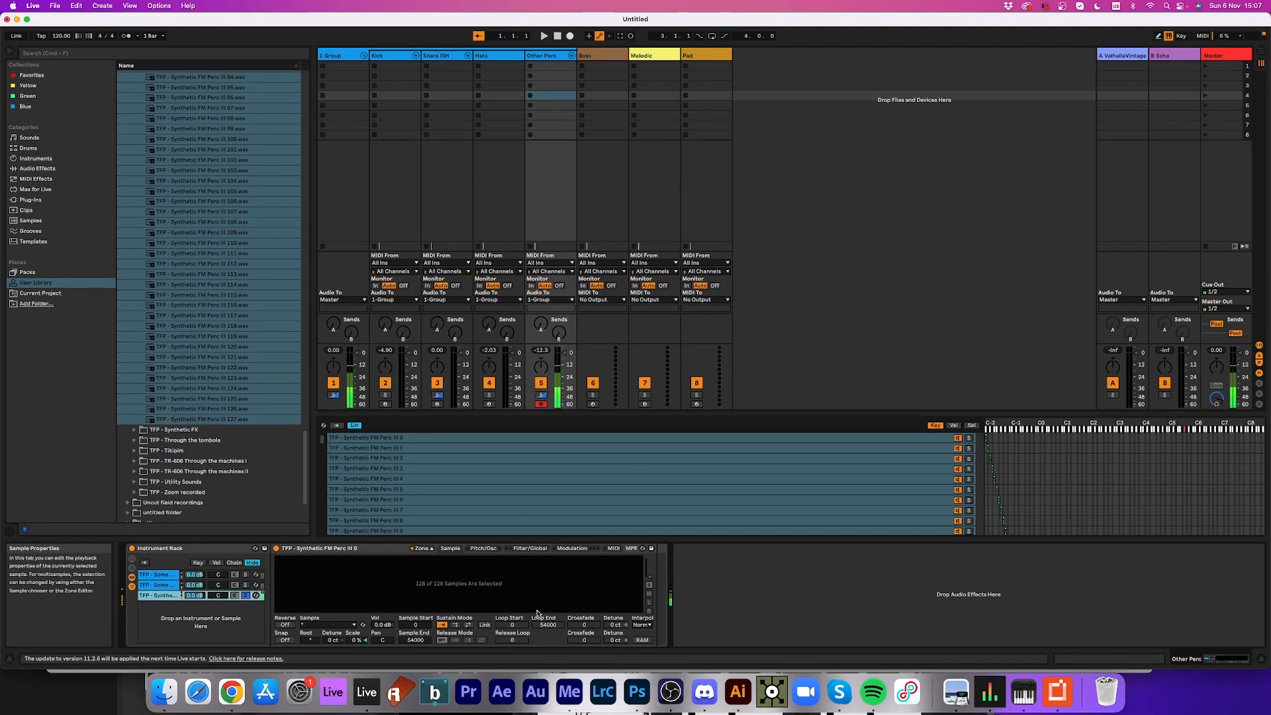
- Select the Bass track and search the User Library for "bas"
{"action": "left_click", "coordinate": [599, 55]}
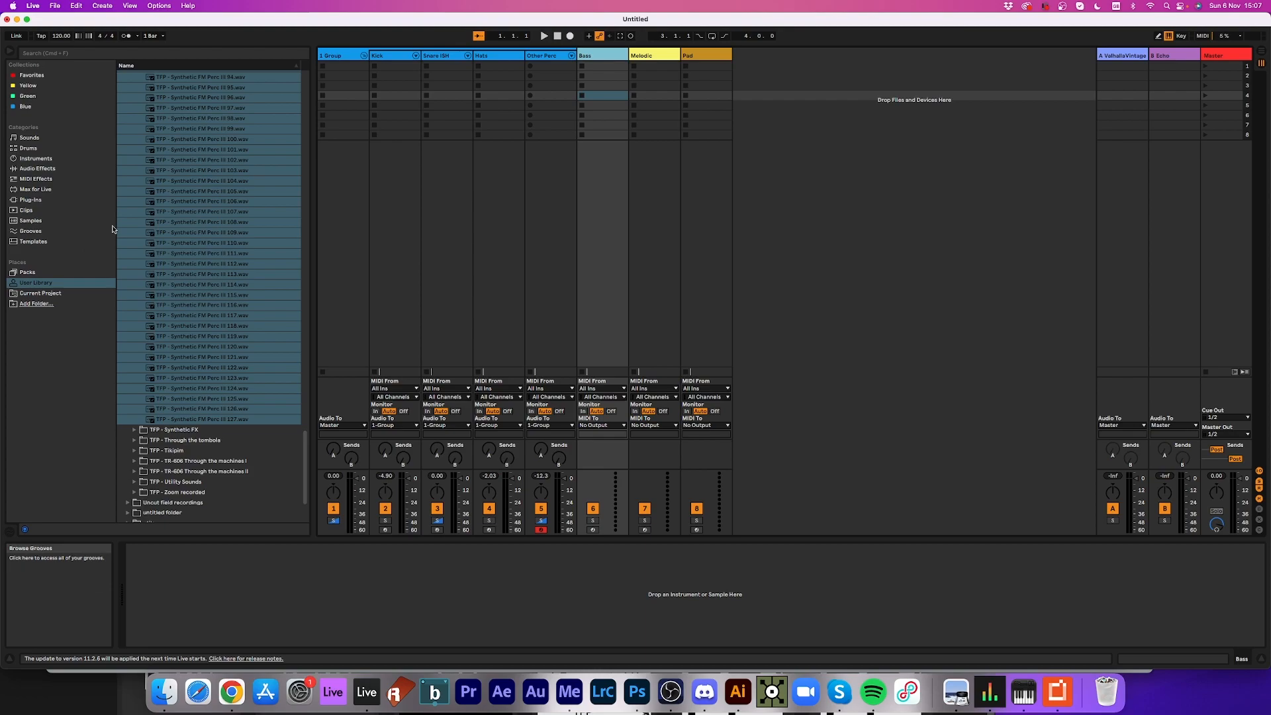
{"action": "left_click", "coordinate": [189, 419]}
{"action": "scroll", "coordinate": [188, 419], "scroll_direction": "down", "scroll_amount": 3}
{"action": "scroll", "coordinate": [189, 419], "scroll_direction": "up", "scroll_amount": 10}
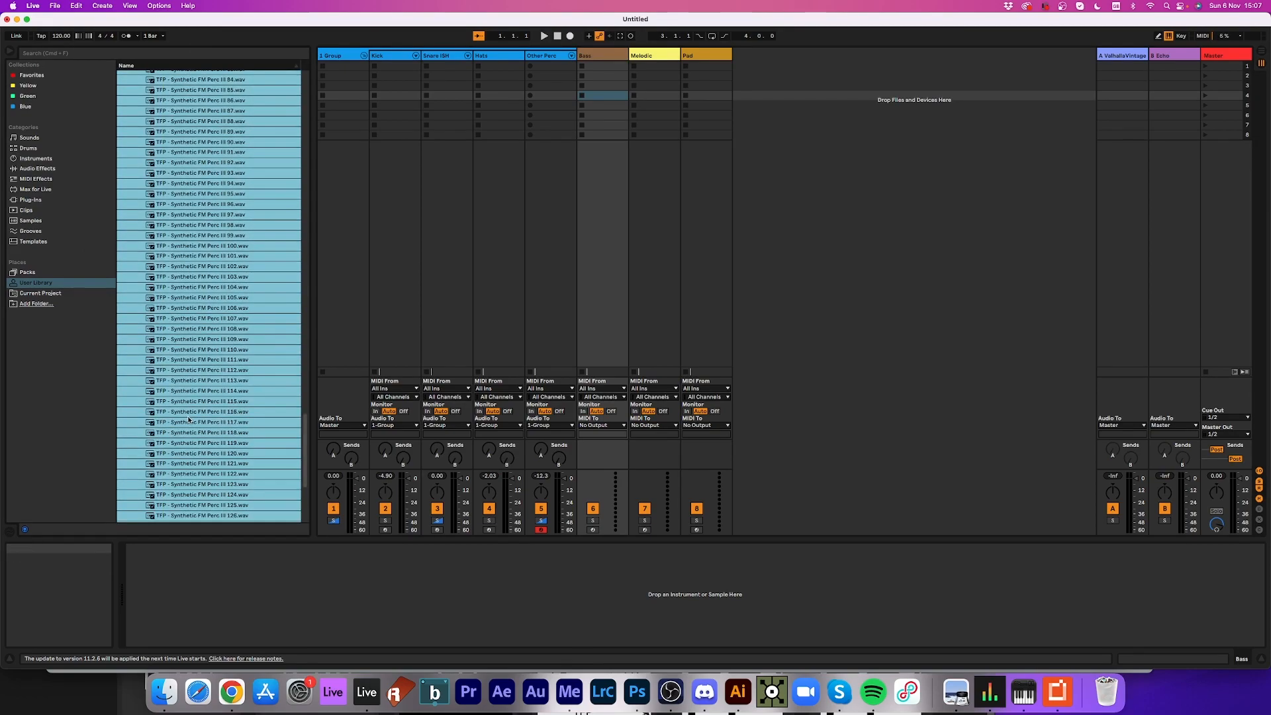
{"action": "left_click", "coordinate": [61, 54]}
{"action": "type", "text": "bas"}
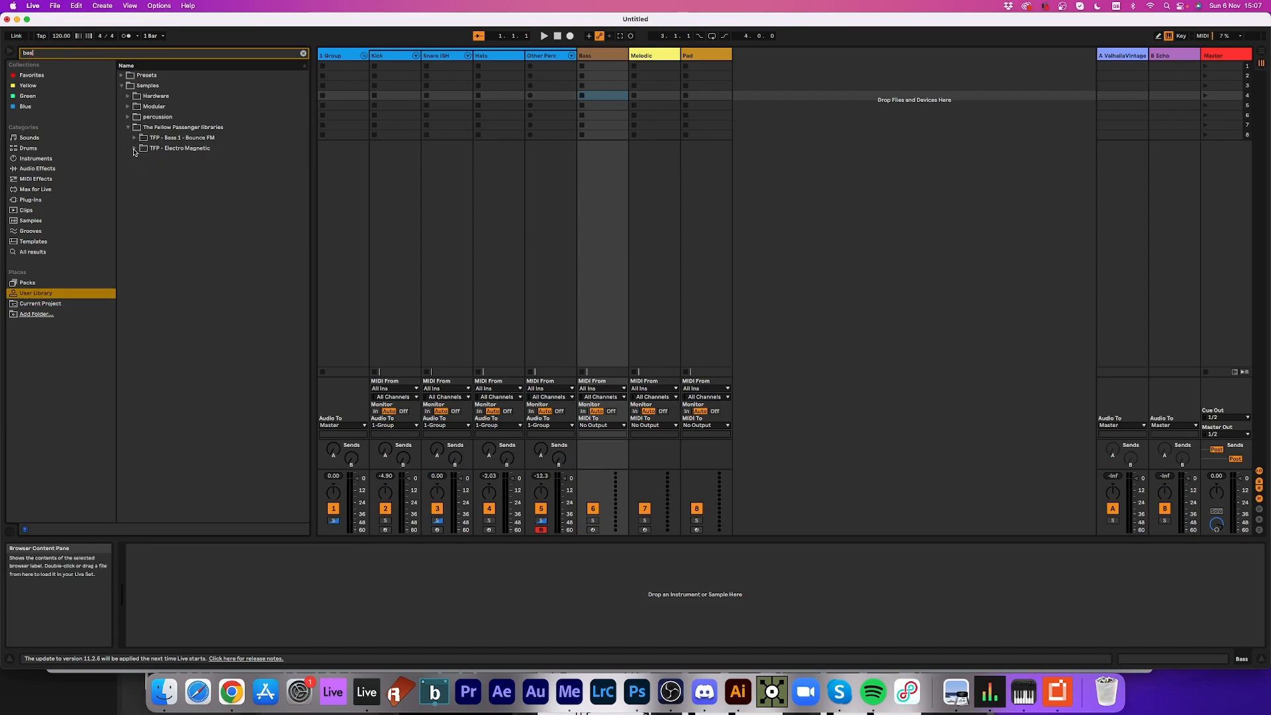
- Open the TFP - Bass 1 - Bounce FM folder and audition samples Bounce FM - 2 to Bounce FM - 10
{"action": "left_click", "coordinate": [162, 140]}
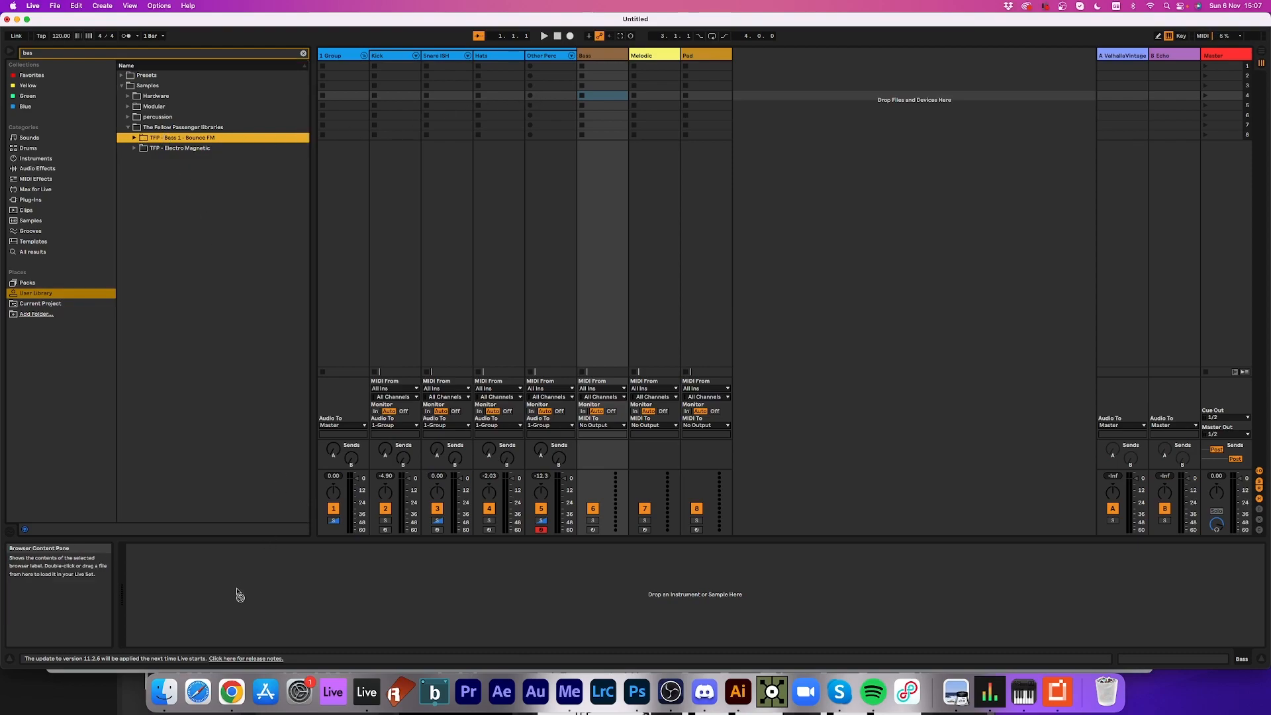
{"action": "left_click", "coordinate": [134, 138]}
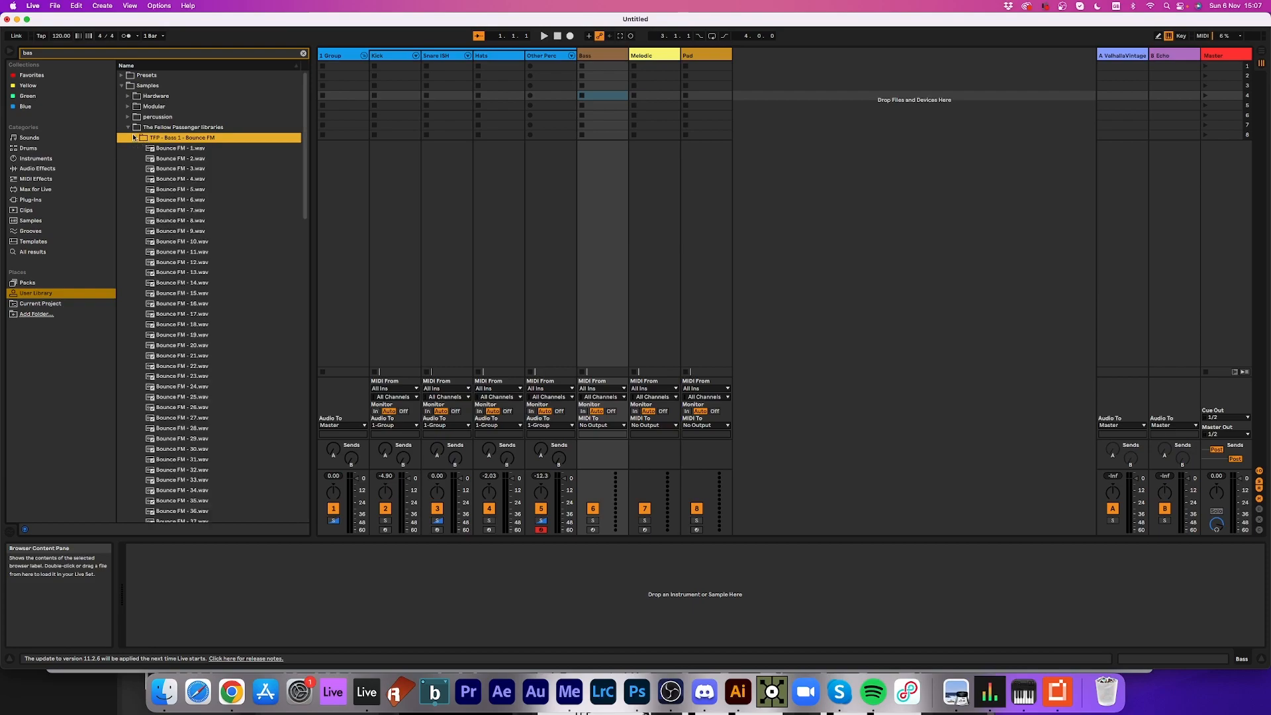
{"action": "left_click", "coordinate": [187, 159]}
{"action": "key", "text": "Down"}
{"action": "key", "text": "Down"}
{"action": "key", "text": "Down"}
{"action": "key", "text": "Down"}
{"action": "key", "text": "Down"}
{"action": "key", "text": "Down"}
{"action": "key", "text": "Down"}
{"action": "key", "text": "Down"}
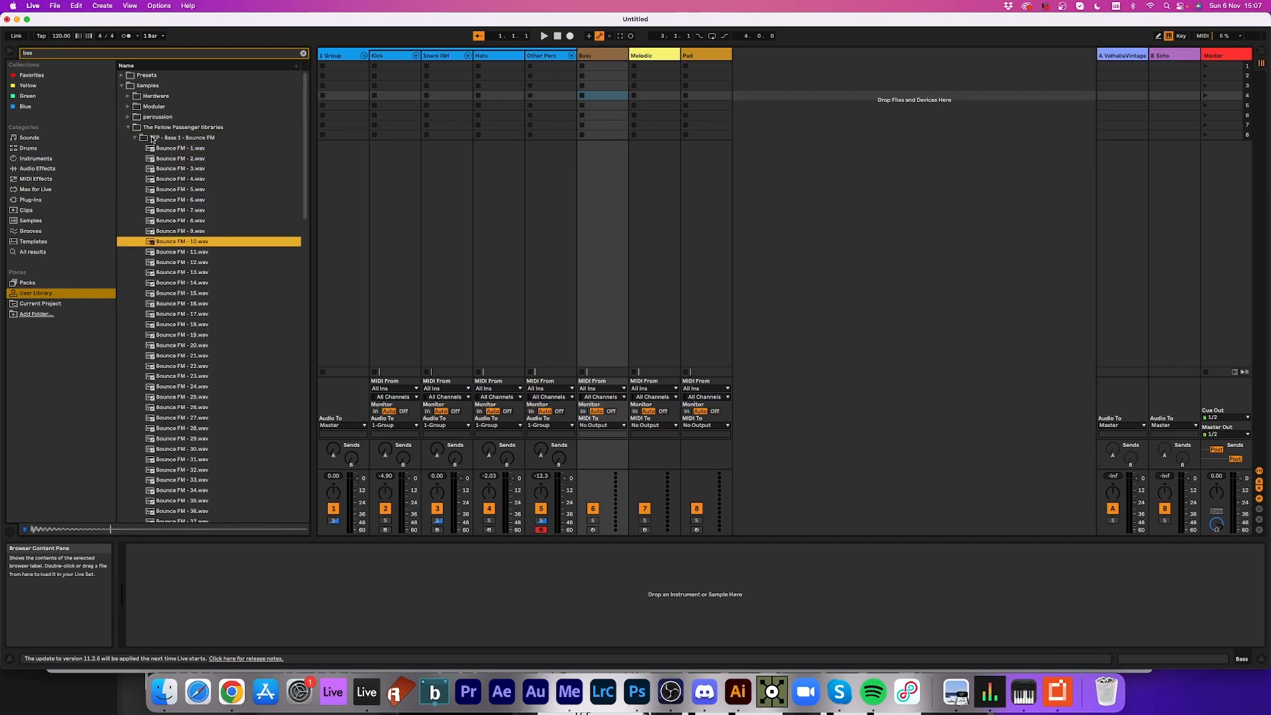
- Close the Bounce FM folder and open the Bass instrument presets inside The Fellow Passenger's TFP New folder
{"action": "left_click", "coordinate": [135, 137]}
{"action": "left_click", "coordinate": [120, 75]}
{"action": "left_click", "coordinate": [126, 86]}
{"action": "left_click", "coordinate": [131, 106]}
{"action": "left_click", "coordinate": [134, 107]}
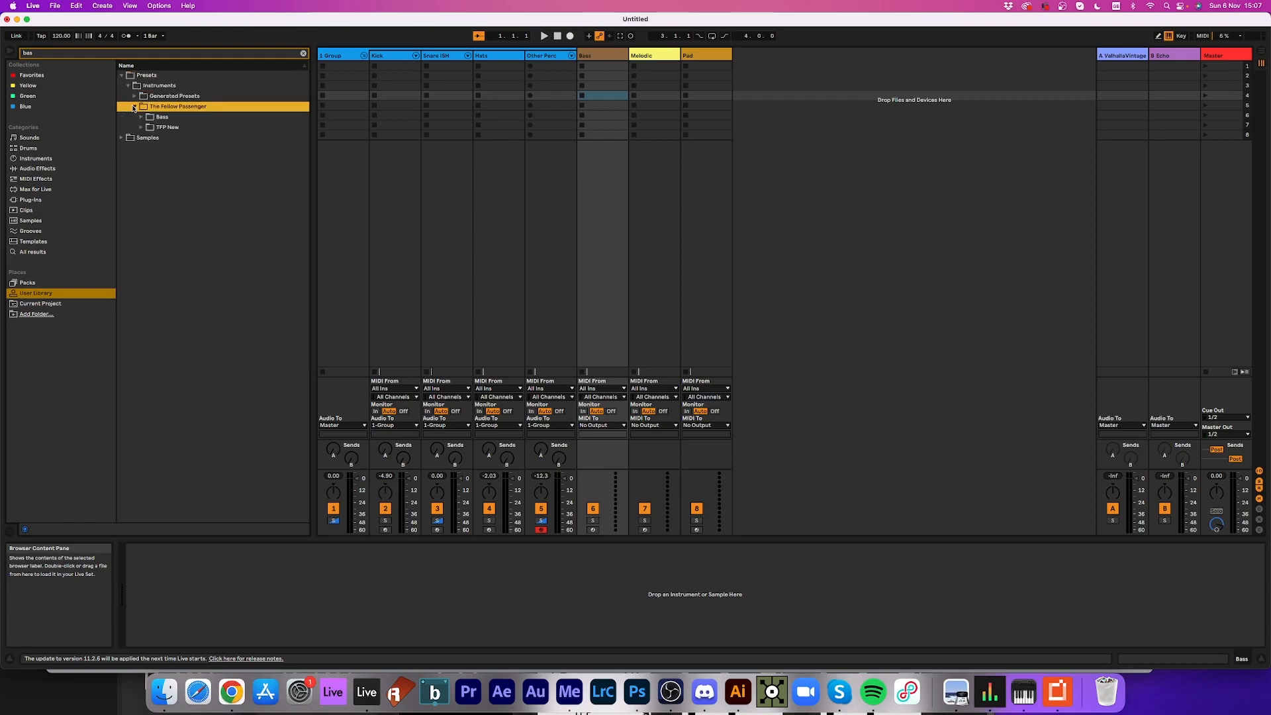
{"action": "left_click", "coordinate": [142, 127]}
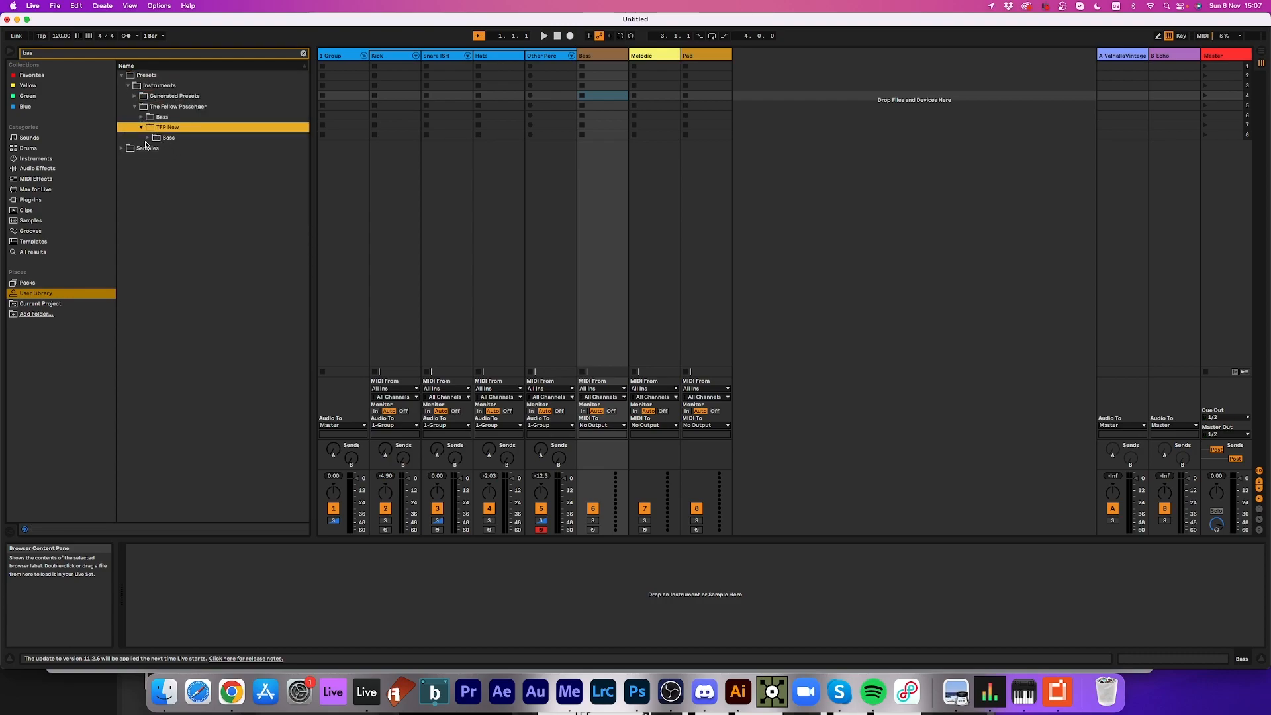
{"action": "left_click", "coordinate": [147, 138]}
- Load TFP - Short Vintage Bass onto the Bass track and lower the computer keyboard's octave for auditioning it
{"action": "left_click", "coordinate": [177, 150]}
{"action": "left_click", "coordinate": [216, 597]}
{"action": "left_click_drag", "start_coordinate": [211, 598], "coordinate": [211, 598]}
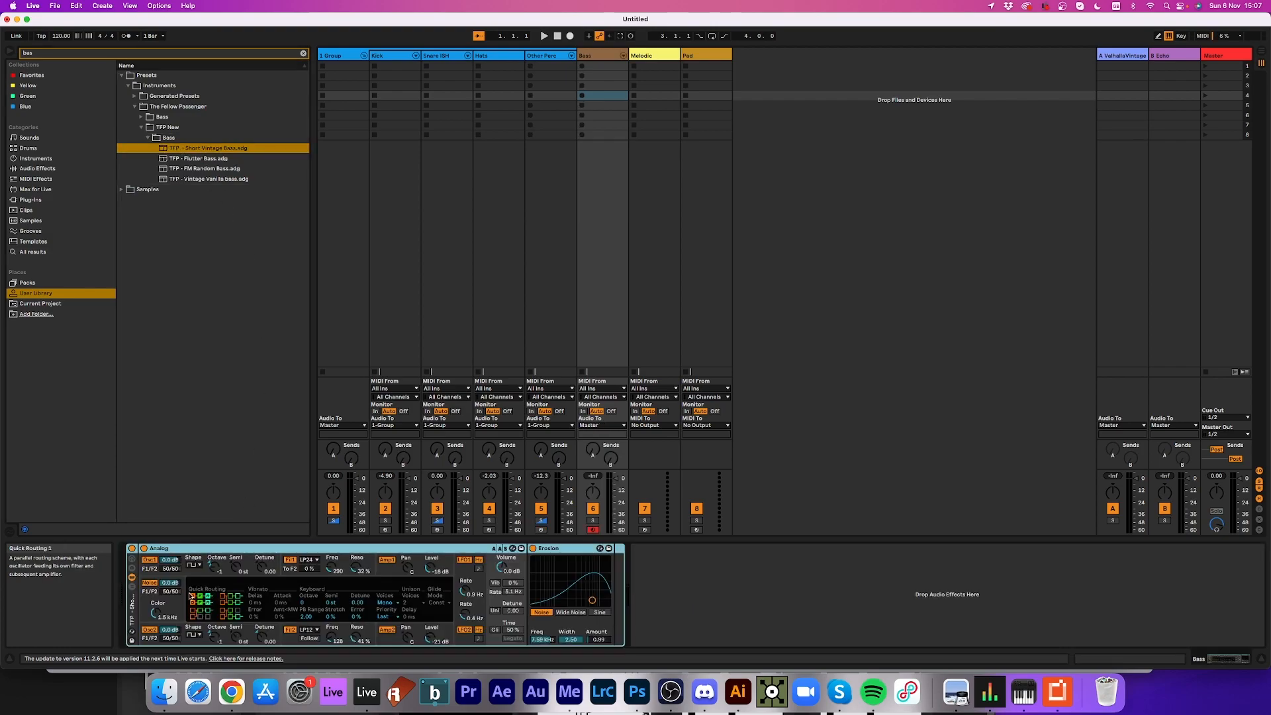
{"action": "key", "text": "z"}
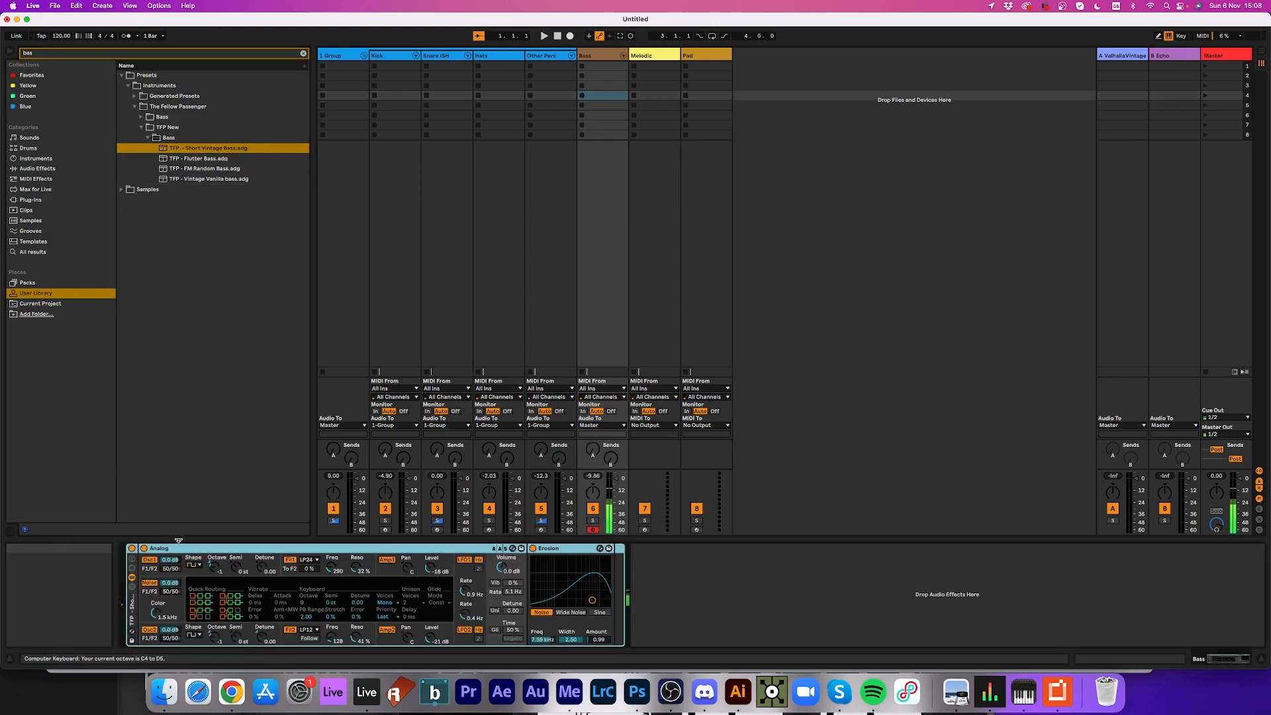
{"action": "key", "text": "z"}
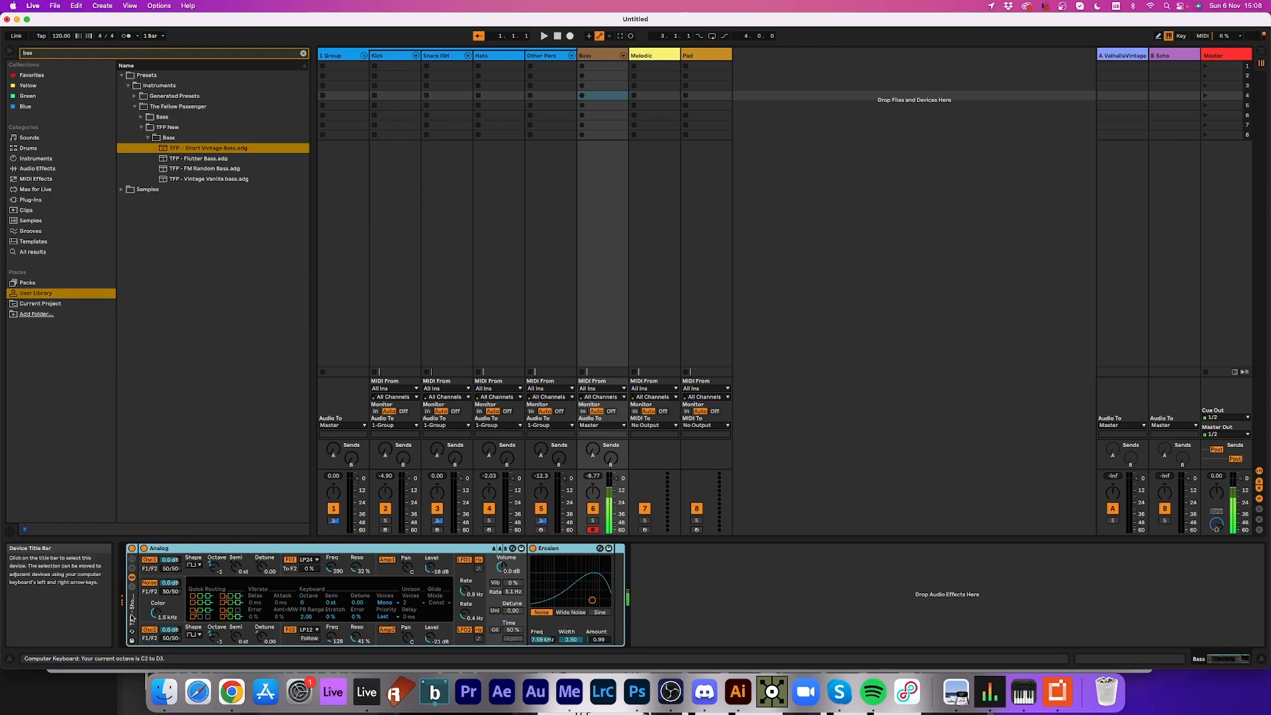
- Group the bass preset into an Instrument Rack, show its chain list and add TFP - Flutter Bass as a second chain
{"action": "left_click", "coordinate": [132, 579]}
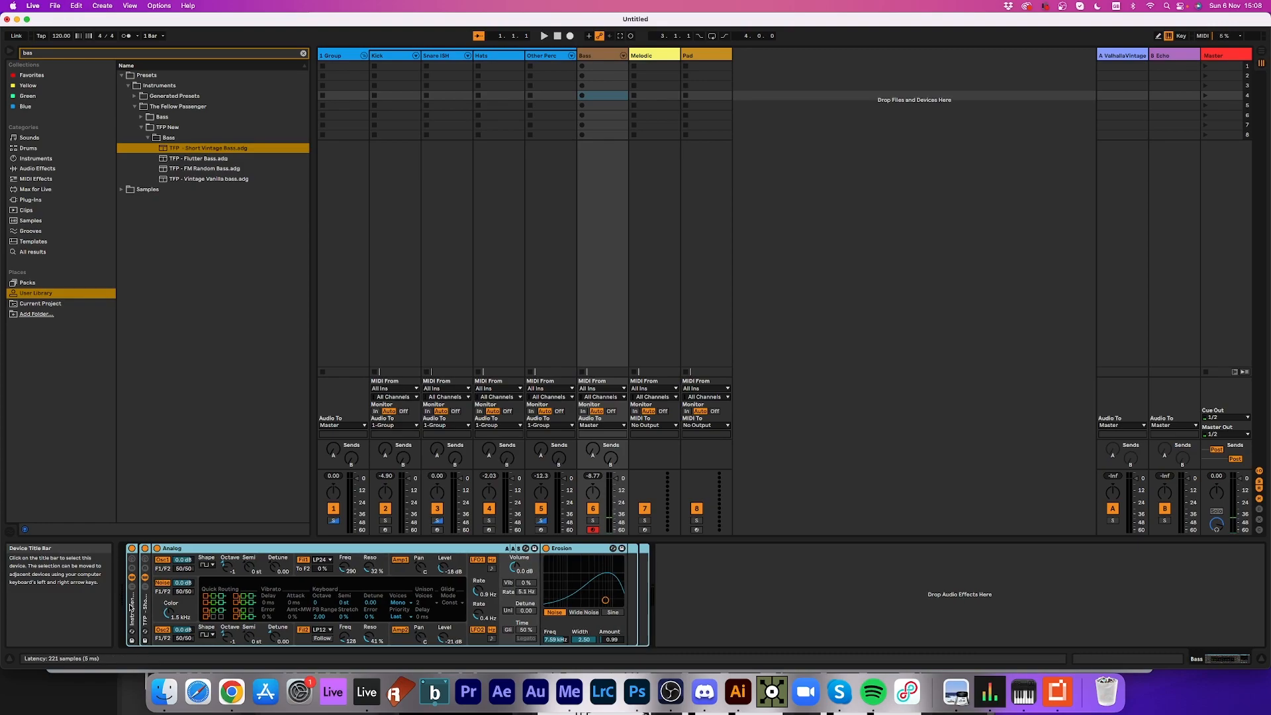
{"action": "left_click_drag", "start_coordinate": [192, 162], "coordinate": [224, 623]}
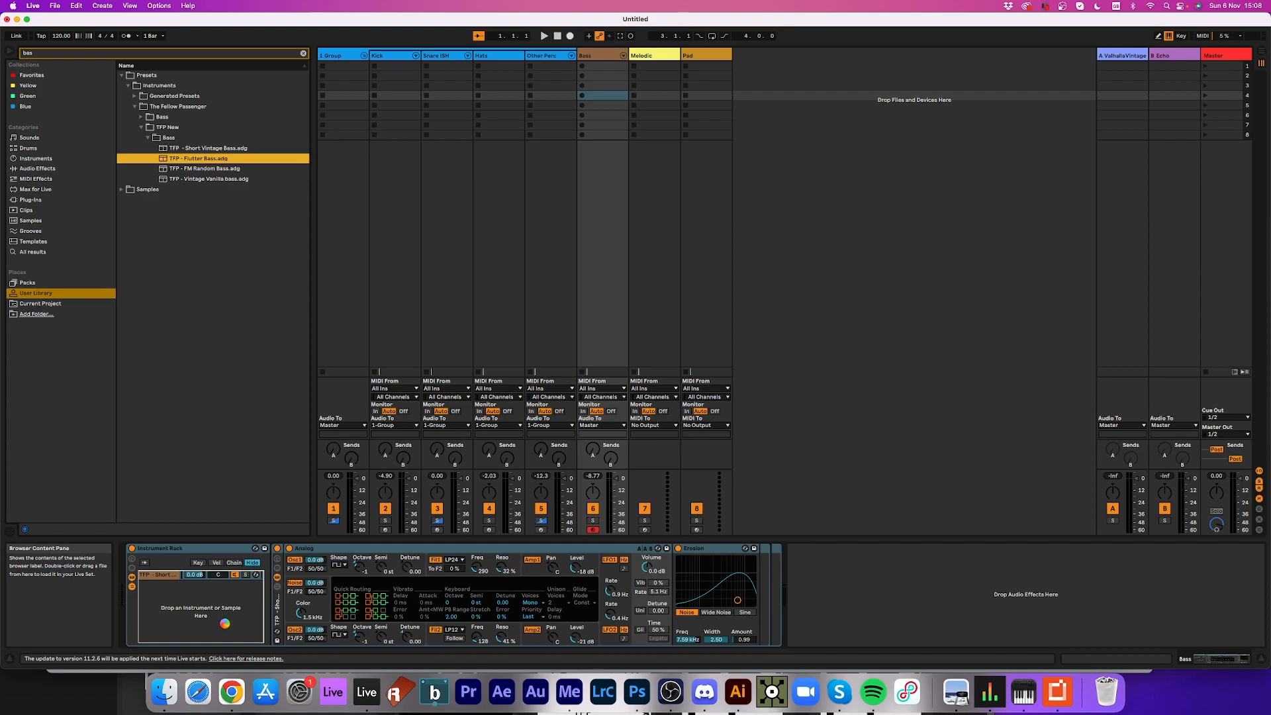
{"action": "left_click_drag", "start_coordinate": [224, 623], "coordinate": [225, 625]}
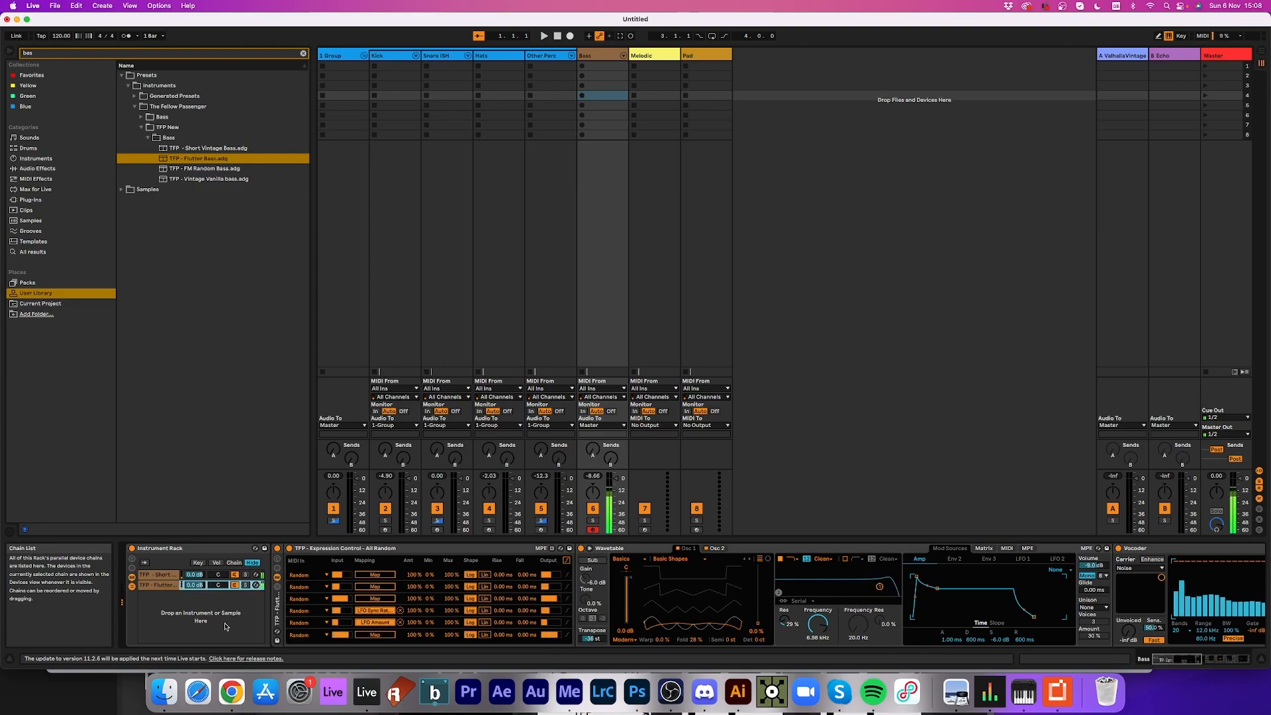
- Add TFP - FM Random Bass and TFP - Vintage Vanilla bass as soloed chains, and select all four bass chains
{"action": "left_click_drag", "start_coordinate": [205, 169], "coordinate": [209, 595]}
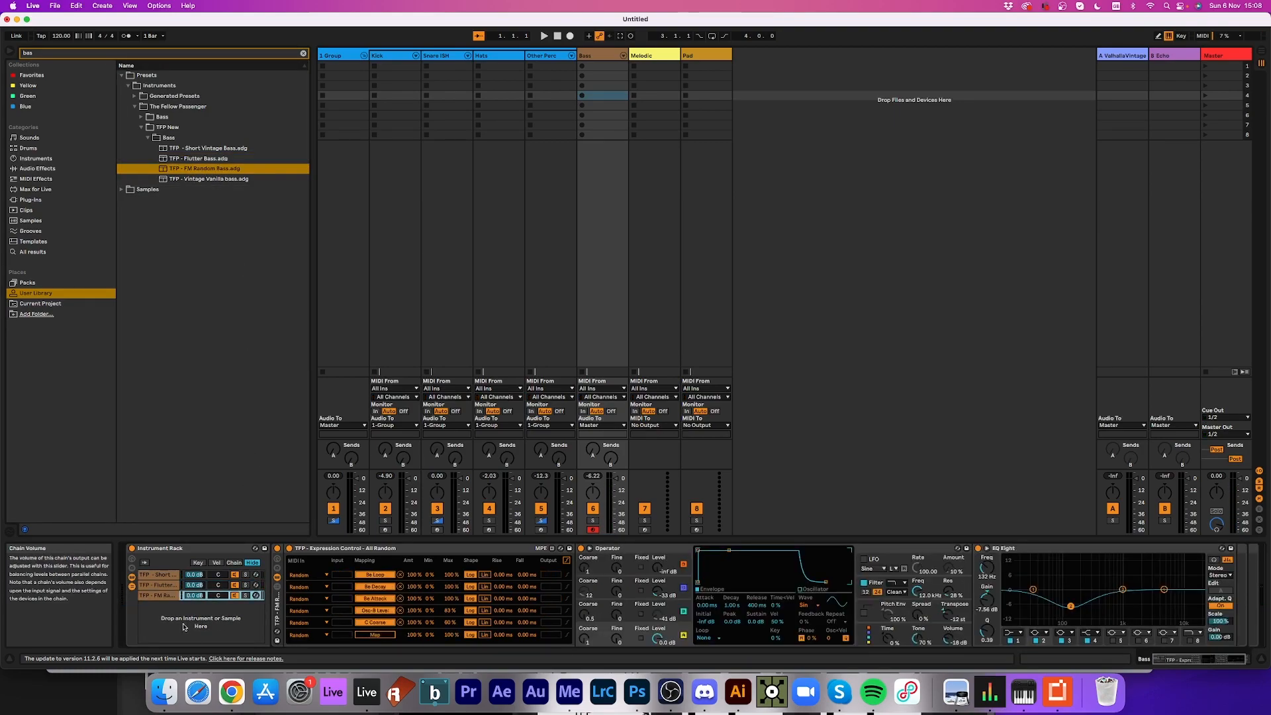
{"action": "left_click", "coordinate": [245, 595]}
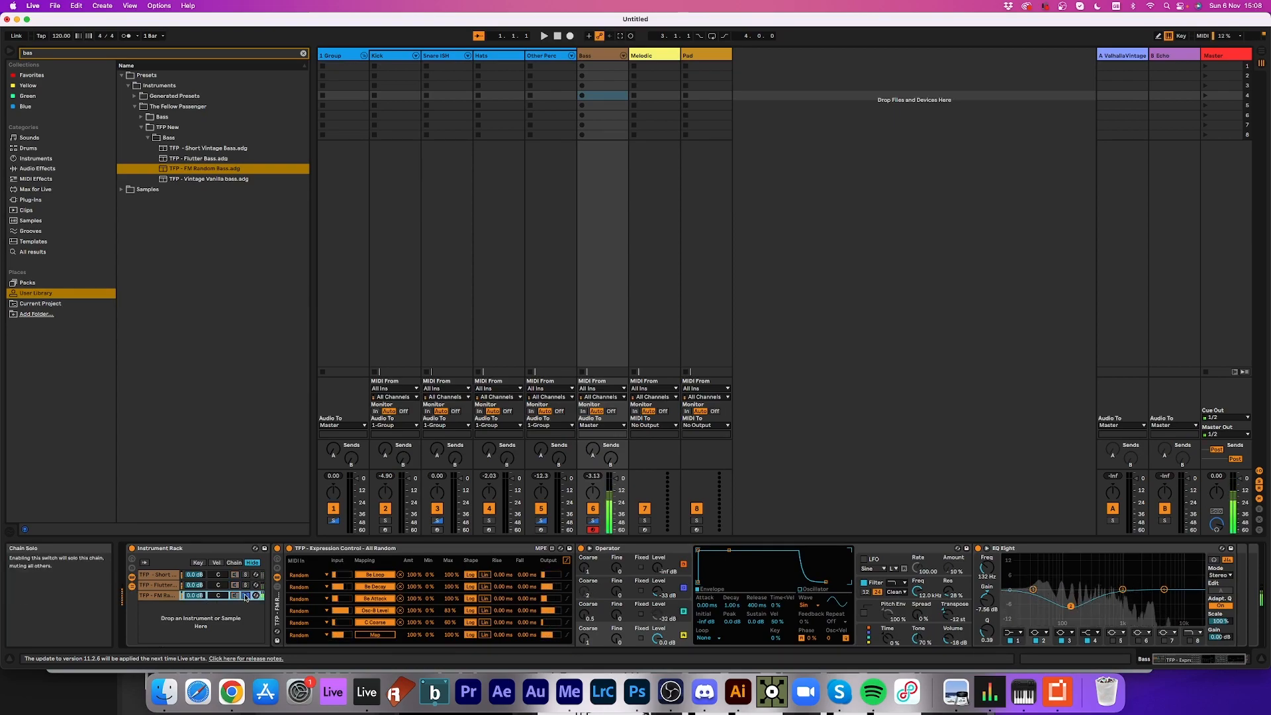
{"action": "left_click_drag", "start_coordinate": [209, 179], "coordinate": [245, 619]}
{"action": "left_click", "coordinate": [245, 605]}
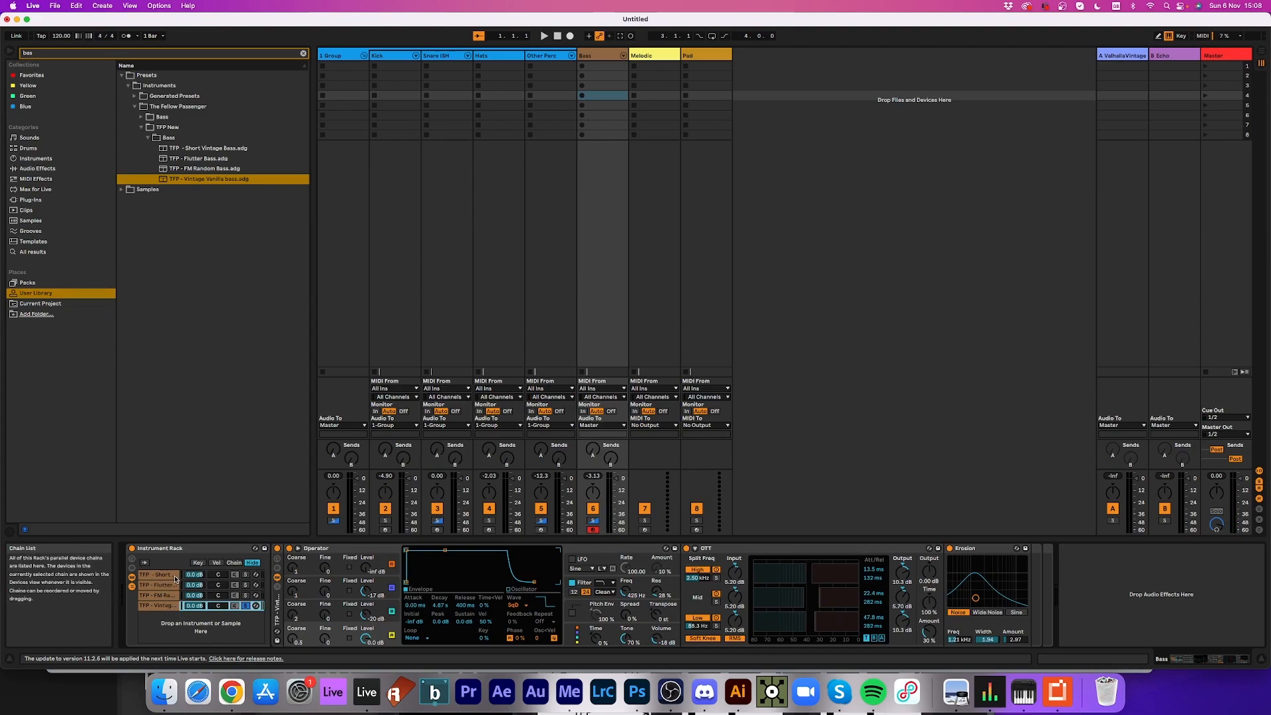
{"action": "key", "text": "super+a"}
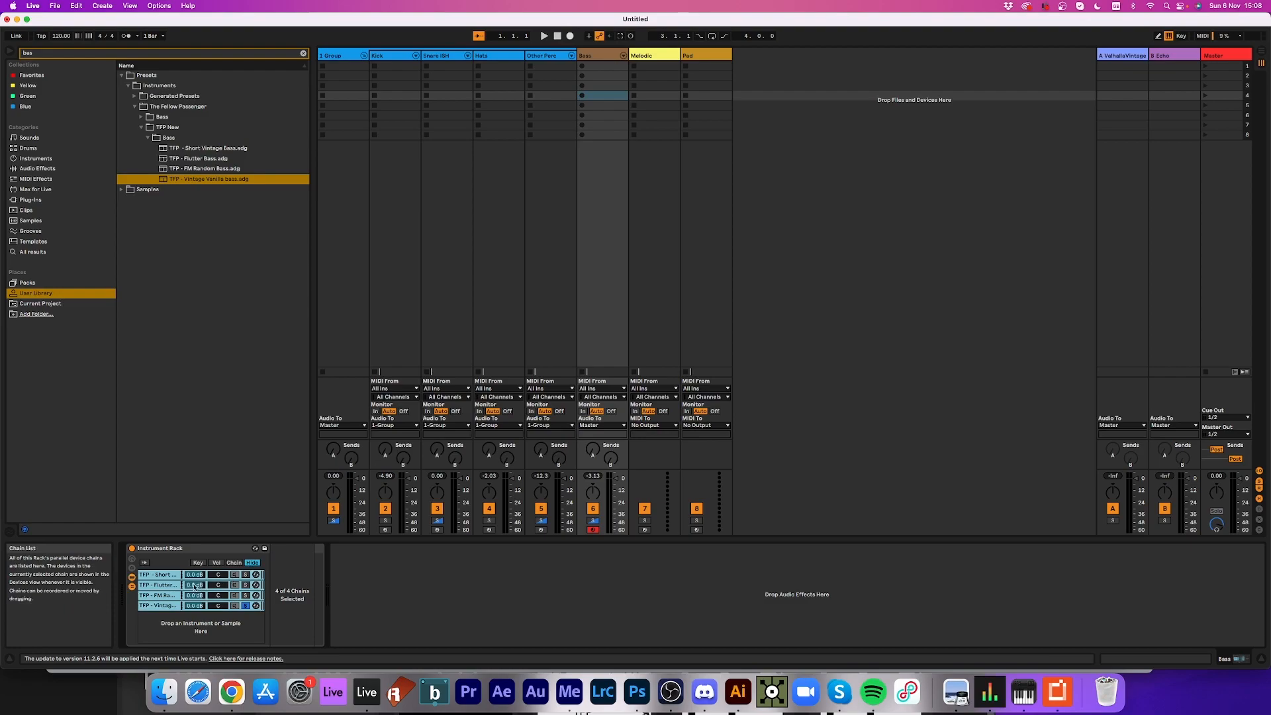
- Select the Melodic track, search the User Library for "lead" and open the Lead folder inside TFP New
{"action": "left_click", "coordinate": [660, 51]}
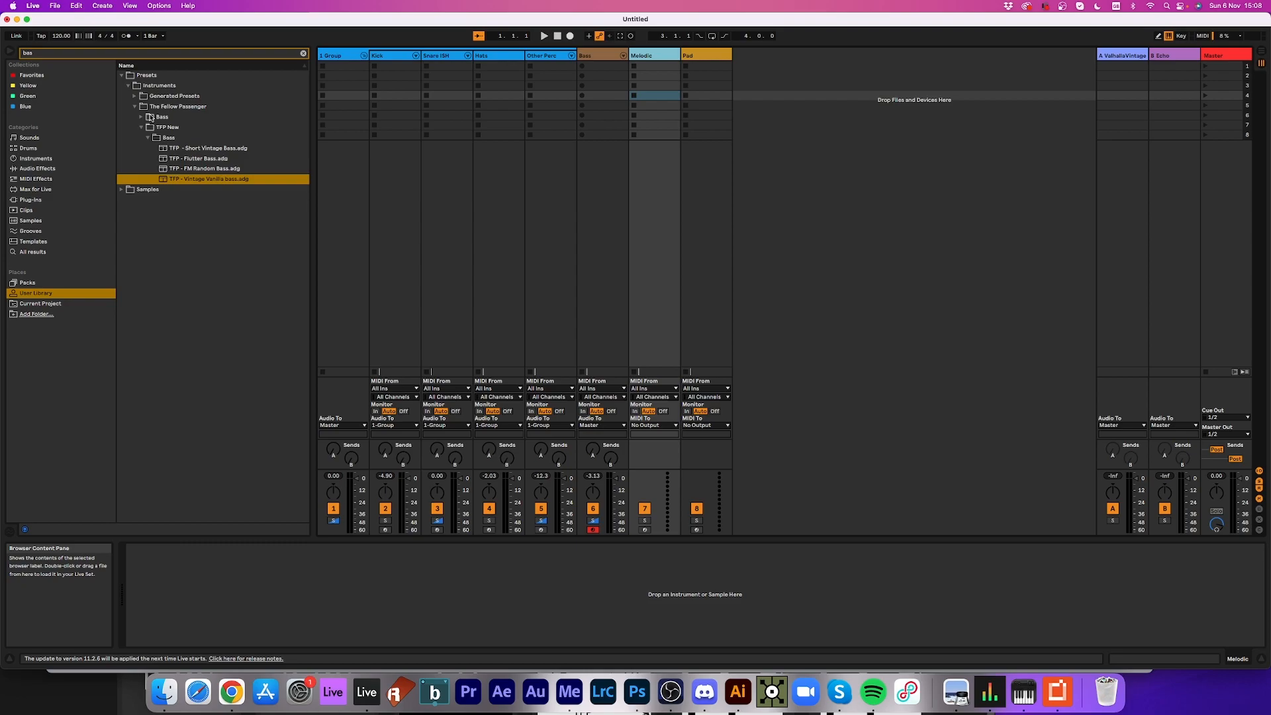
{"action": "left_click", "coordinate": [112, 56]}
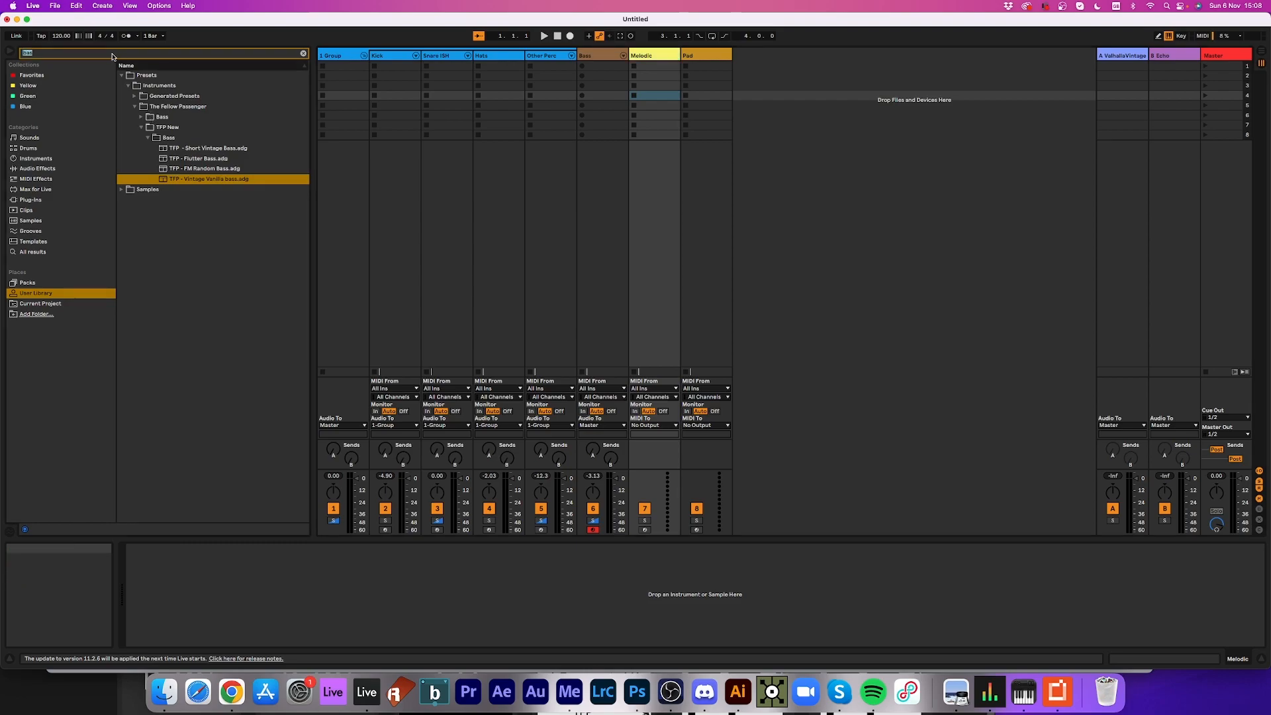
{"action": "type", "text": "lead"}
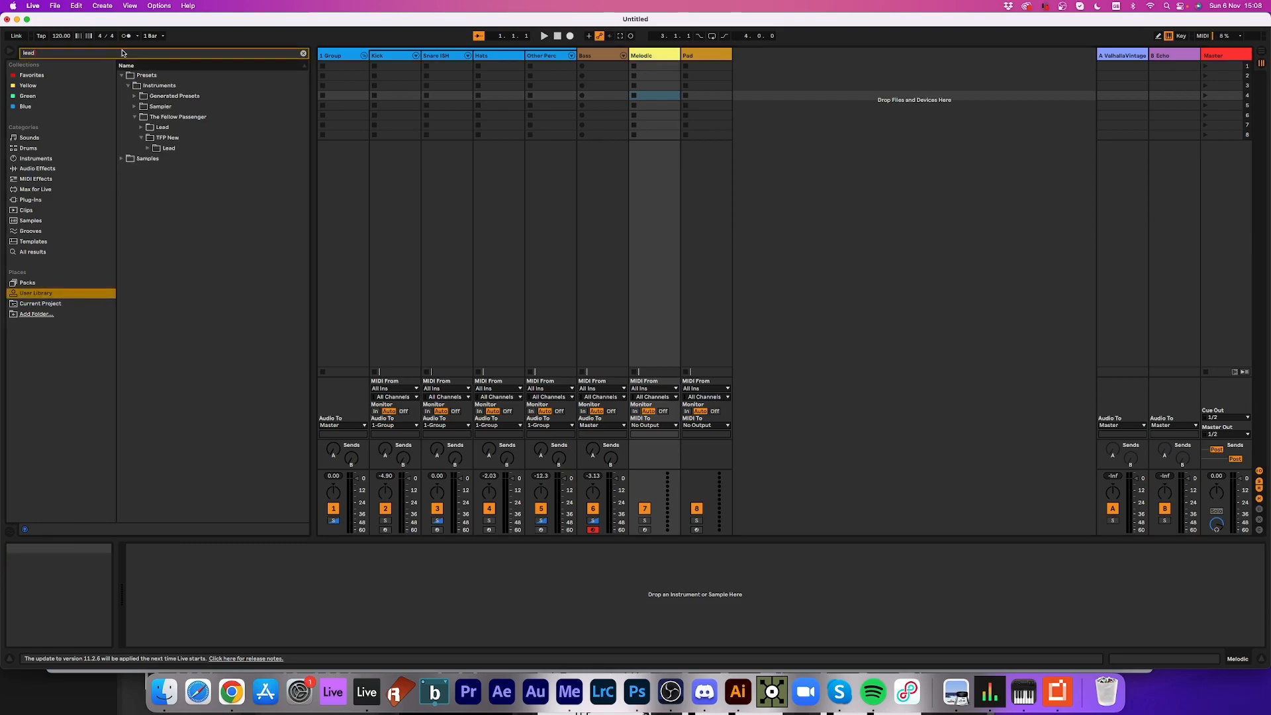
{"action": "left_click", "coordinate": [146, 147]}
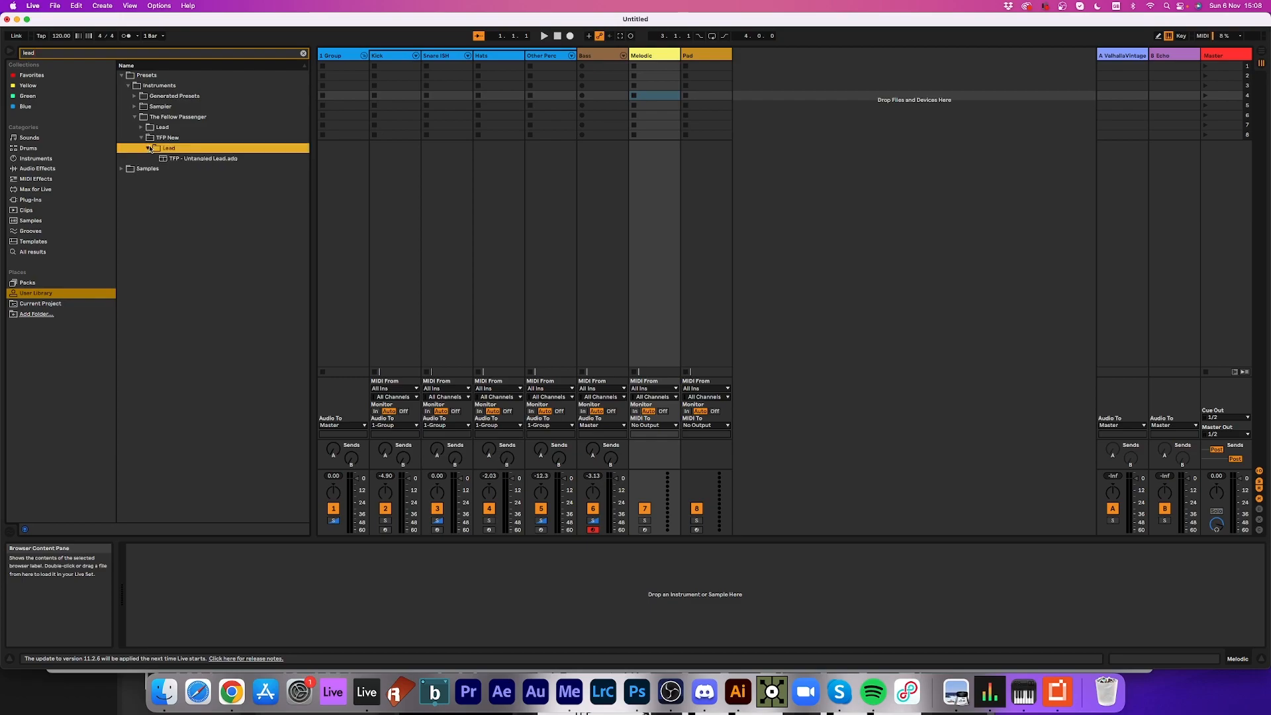
{"action": "left_click", "coordinate": [171, 158]}
{"action": "left_click_drag", "start_coordinate": [171, 158], "coordinate": [255, 575]}
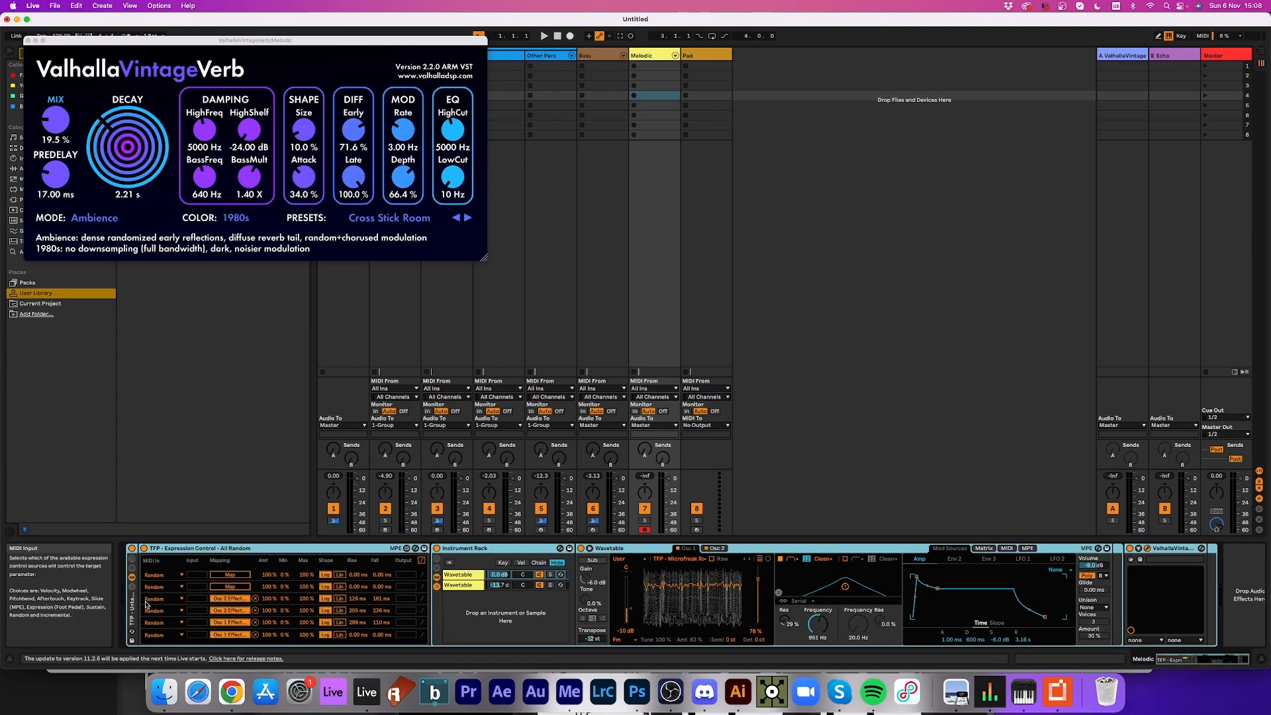
{"action": "key", "text": "super+z"}
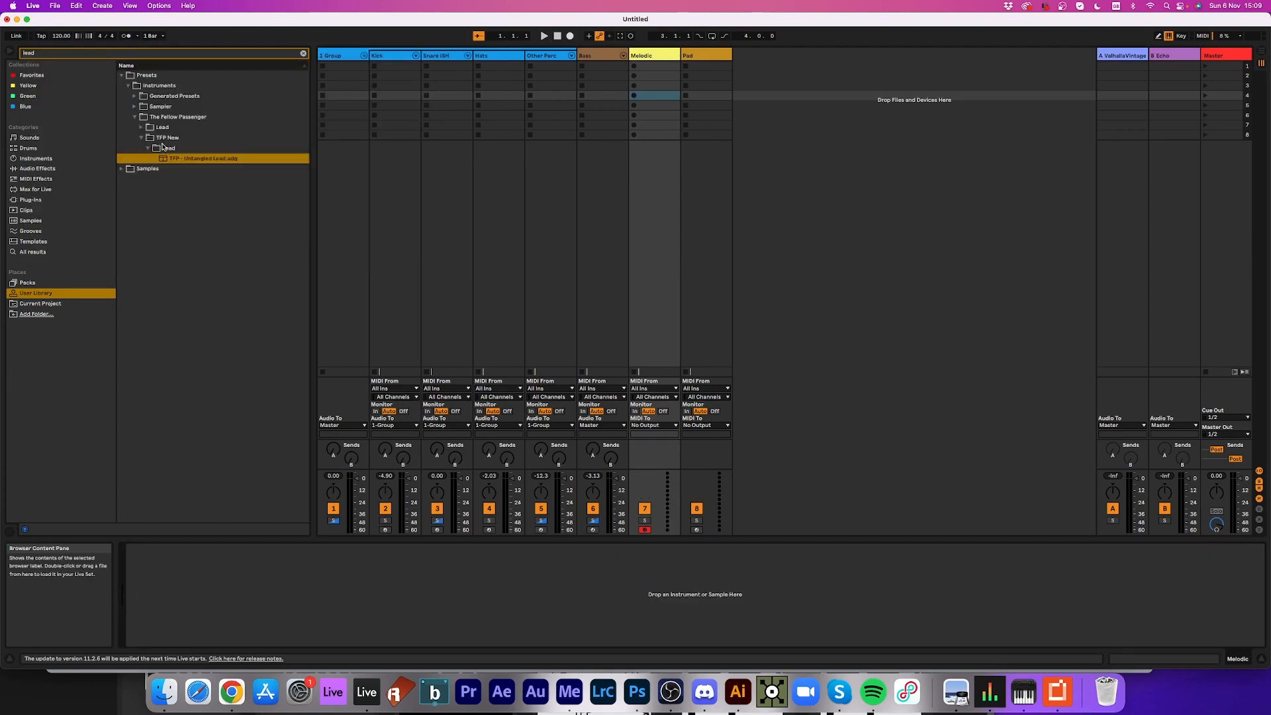
- Build an Instrument Rack on the Melodic track with TFP - Generated Lead 1 and TFP - Generated Lead 2 from the Lead Preset tutorial folder
{"action": "left_click", "coordinate": [142, 127]}
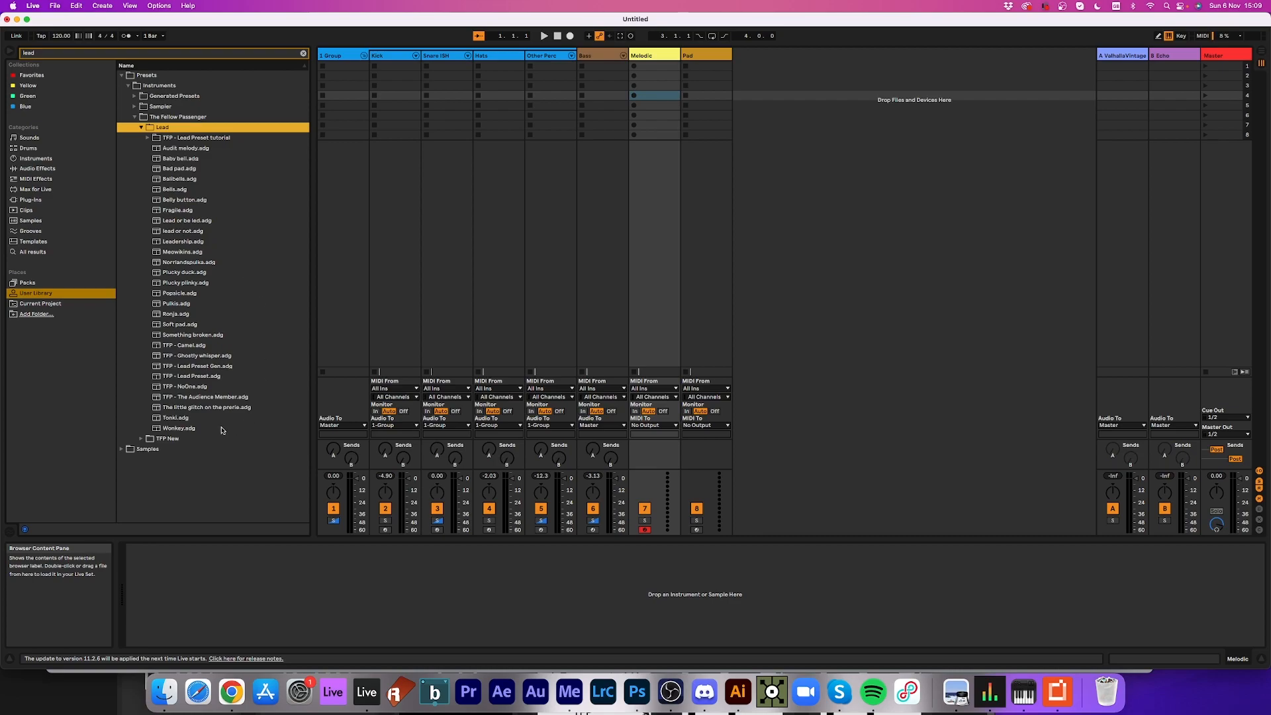
{"action": "left_click", "coordinate": [138, 439]}
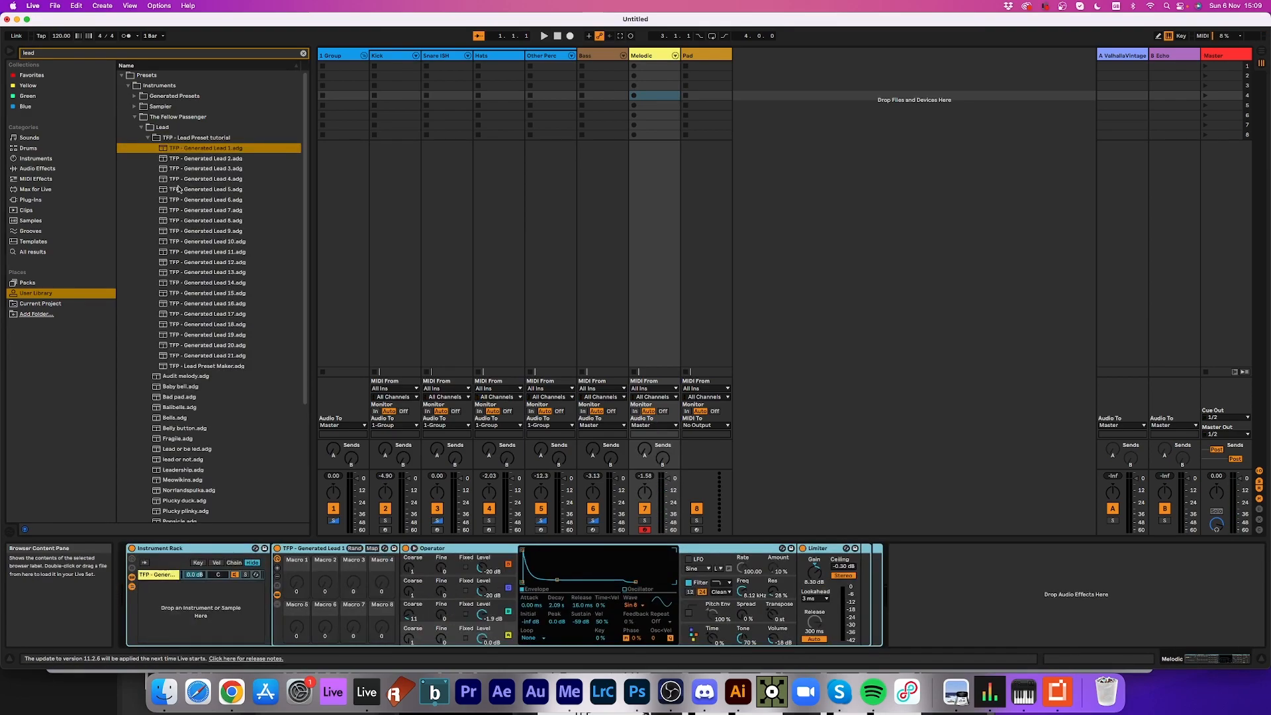
{"action": "left_click_drag", "start_coordinate": [199, 158], "coordinate": [243, 588]}
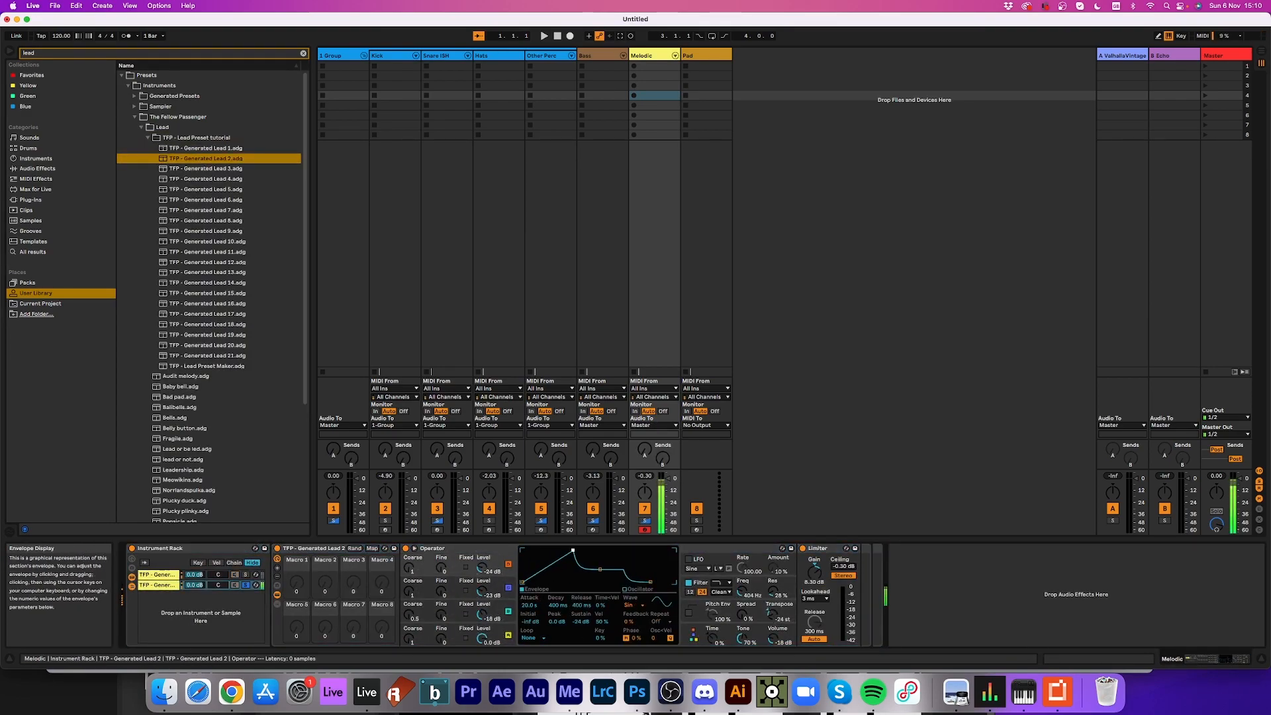
- Add TFP - Generated Lead 3, 5 and 7 as chains, audition them in solo and adjust the Operator's filter frequency
{"action": "left_click", "coordinate": [246, 595]}
{"action": "left_click_drag", "start_coordinate": [205, 169], "coordinate": [201, 619]}
{"action": "left_click_drag", "start_coordinate": [205, 189], "coordinate": [201, 635]}
{"action": "left_click_drag", "start_coordinate": [205, 211], "coordinate": [213, 637]}
{"action": "left_click", "coordinate": [254, 626]}
{"action": "left_click", "coordinate": [254, 626]}
{"action": "left_click_drag", "start_coordinate": [751, 591], "coordinate": [751, 583]}
{"action": "left_click", "coordinate": [254, 627]}
- Add TFP - Generated Lead 12, 14, 16 and 19 as chains to the Melodic rack and solo them for auditioning
{"action": "left_click_drag", "start_coordinate": [207, 262], "coordinate": [213, 639]}
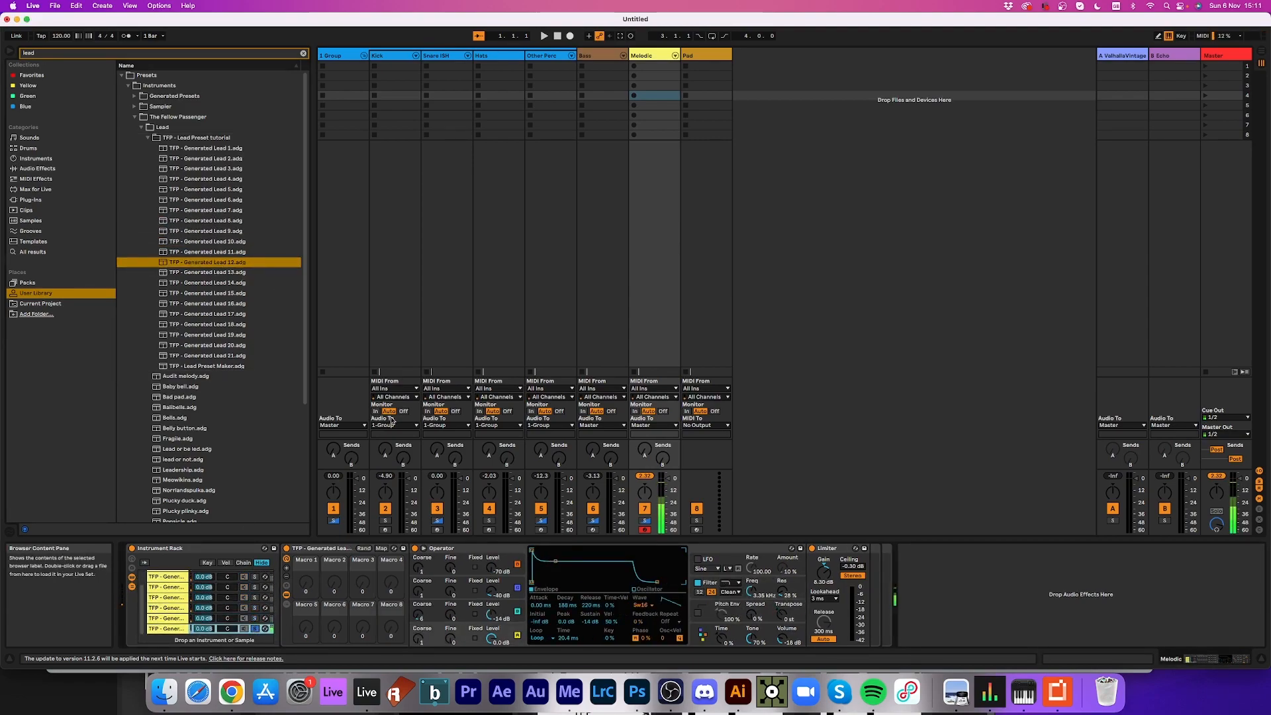
{"action": "left_click", "coordinate": [254, 628]}
{"action": "left_click_drag", "start_coordinate": [207, 283], "coordinate": [198, 639]}
{"action": "left_click_drag", "start_coordinate": [207, 303], "coordinate": [199, 639]}
{"action": "left_click", "coordinate": [255, 628]}
{"action": "left_click_drag", "start_coordinate": [208, 335], "coordinate": [199, 639]}
{"action": "left_click", "coordinate": [255, 630]}
- Adjust the Operator's oscillator levels in the TFP - Generated Lead 19 chain
{"action": "left_click", "coordinate": [491, 614]}
{"action": "left_click", "coordinate": [491, 567]}
{"action": "left_click", "coordinate": [492, 639]}
{"action": "left_click", "coordinate": [491, 614]}
- Add TFP - Generated Lead 21 as a chain, solo it and adjust its Operator's filter frequency and resonance
{"action": "left_click_drag", "start_coordinate": [207, 355], "coordinate": [199, 640]}
{"action": "left_click", "coordinate": [255, 618]}
{"action": "left_click", "coordinate": [755, 614]}
{"action": "left_click", "coordinate": [760, 591]}
{"action": "left_click_drag", "start_coordinate": [783, 591], "coordinate": [783, 616]}
- Adjust the oscillator levels of the Generated Lead 21 chain's Operator and set its filter frequency to 388 Hz
{"action": "left_click", "coordinate": [491, 591]}
{"action": "left_click_drag", "start_coordinate": [491, 567], "coordinate": [491, 589]}
{"action": "left_click_drag", "start_coordinate": [491, 614], "coordinate": [491, 634]}
{"action": "left_click", "coordinate": [491, 567]}
{"action": "left_click_drag", "start_coordinate": [751, 591], "coordinate": [752, 615]}
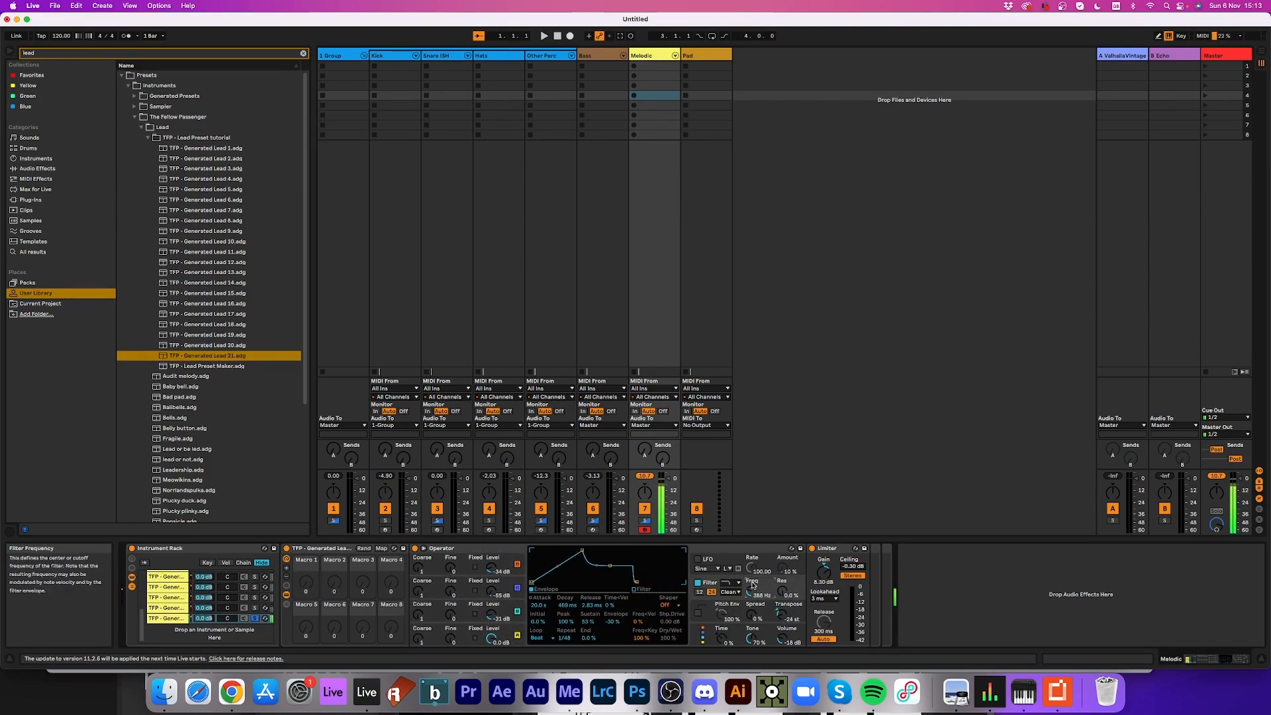
- Select the Pad track, close the Lead Preset tutorial folder and search the User Library for "pas"
{"action": "left_click", "coordinate": [700, 57]}
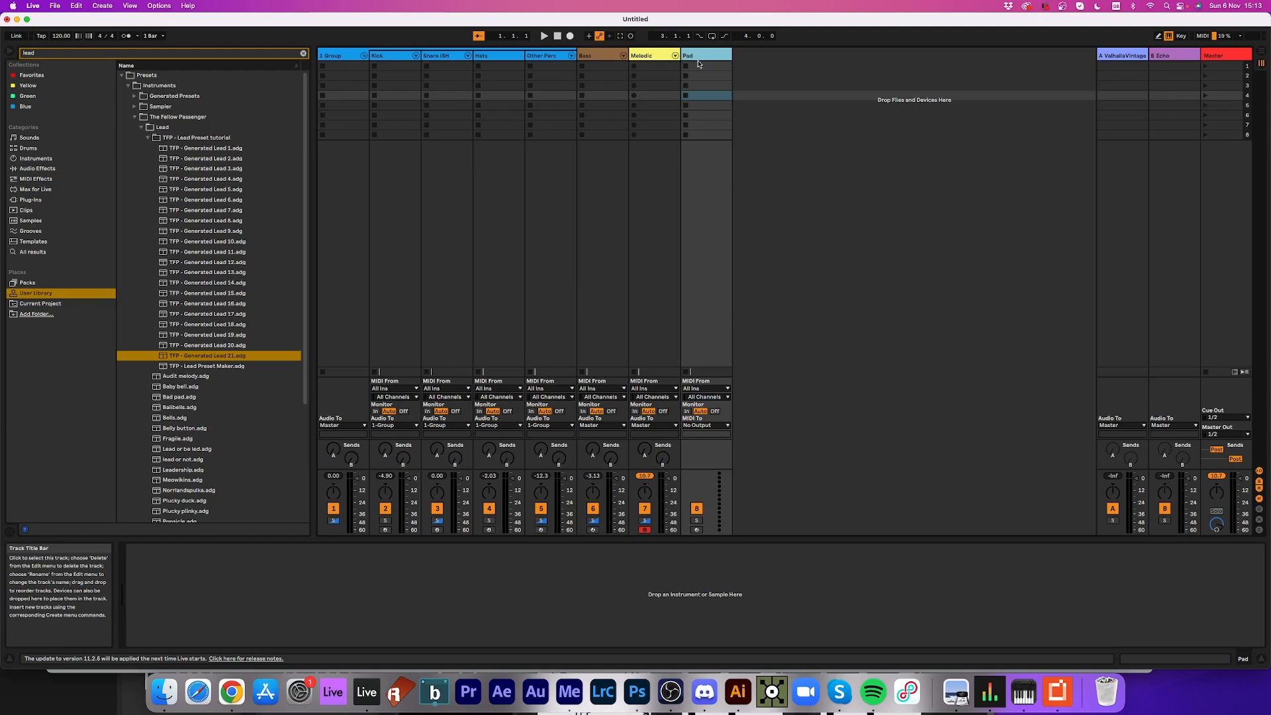
{"action": "left_click", "coordinate": [146, 138]}
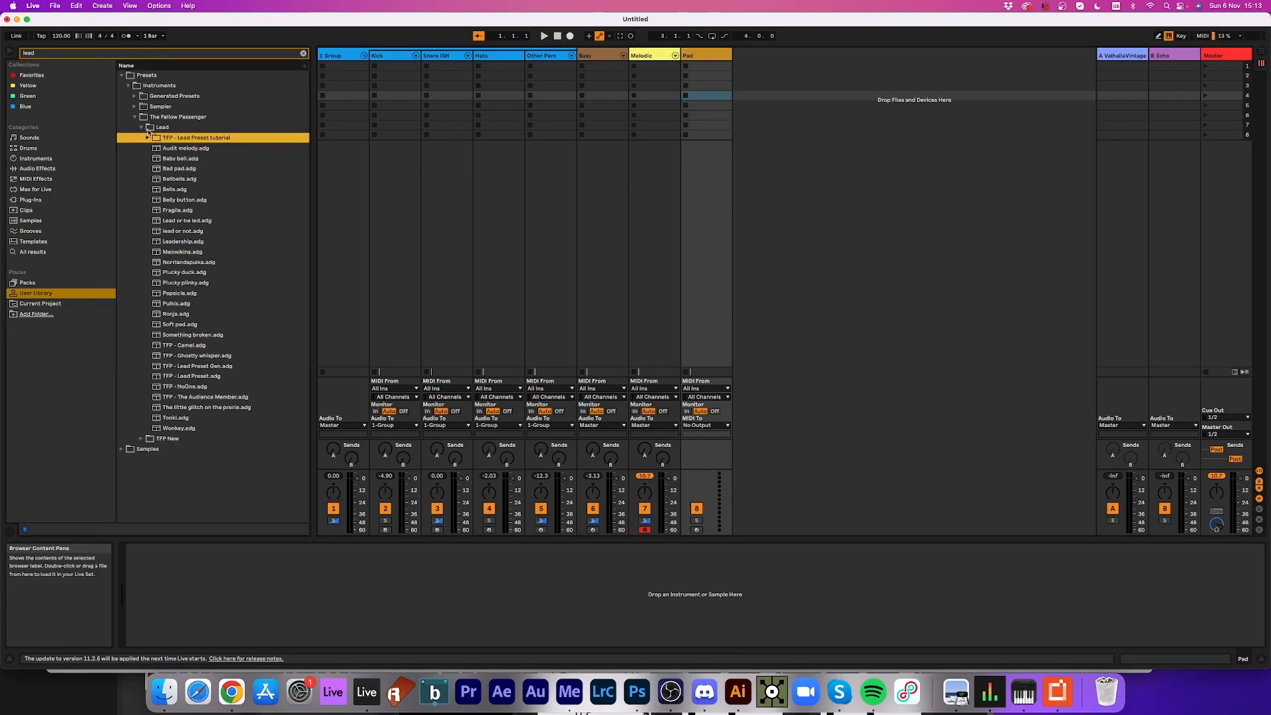
{"action": "left_click", "coordinate": [133, 57]}
{"action": "type", "text": "pas"}
- Load the first InPad presets from the Pads Preset folder as chains of an Instrument Rack on the Pad track
{"action": "left_click", "coordinate": [181, 159]}
{"action": "key", "text": "Down"}
{"action": "key", "text": "Down"}
{"action": "key", "text": "Down"}
{"action": "key", "text": "Down"}
{"action": "key", "text": "Down"}
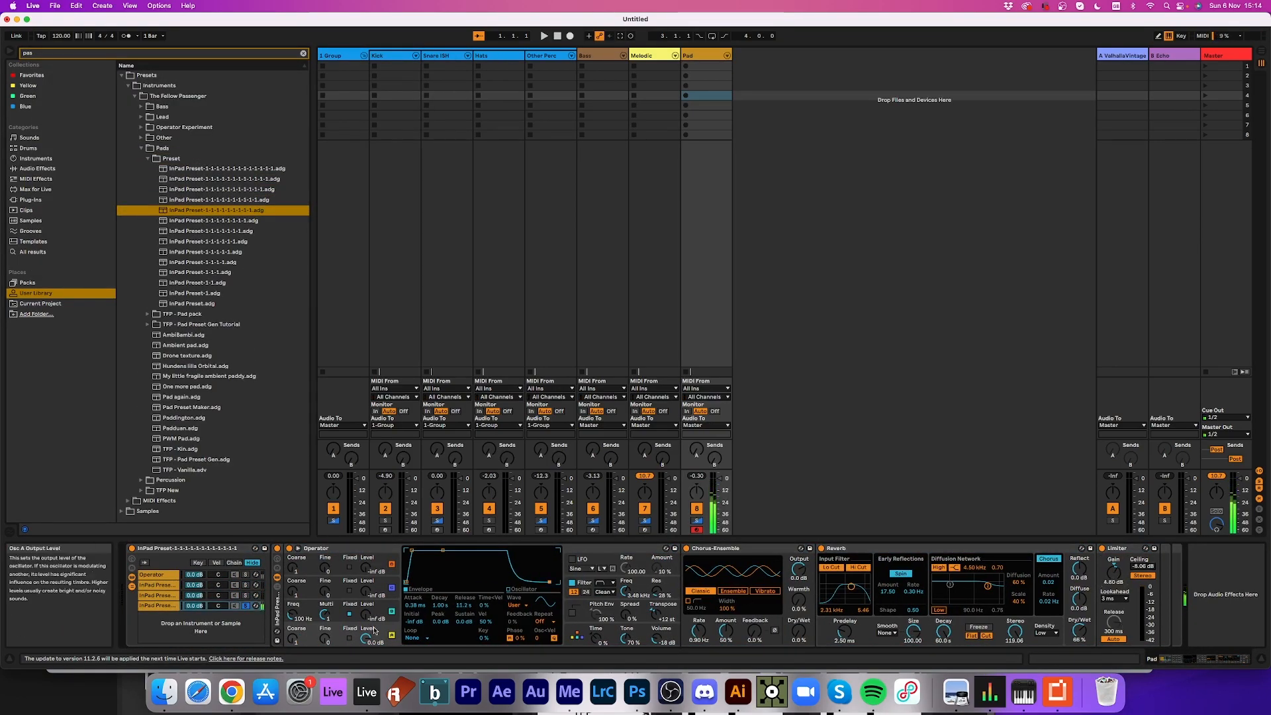
- Add more InPad presets, down to InPad Preset-1, as chains of the Pad rack and audition them
{"action": "key", "text": "Down"}
{"action": "key", "text": "Down"}
{"action": "key", "text": "Down"}
{"action": "key", "text": "Down"}
{"action": "key", "text": "Down"}
{"action": "key", "text": "Down"}
{"action": "key", "text": "Down"}
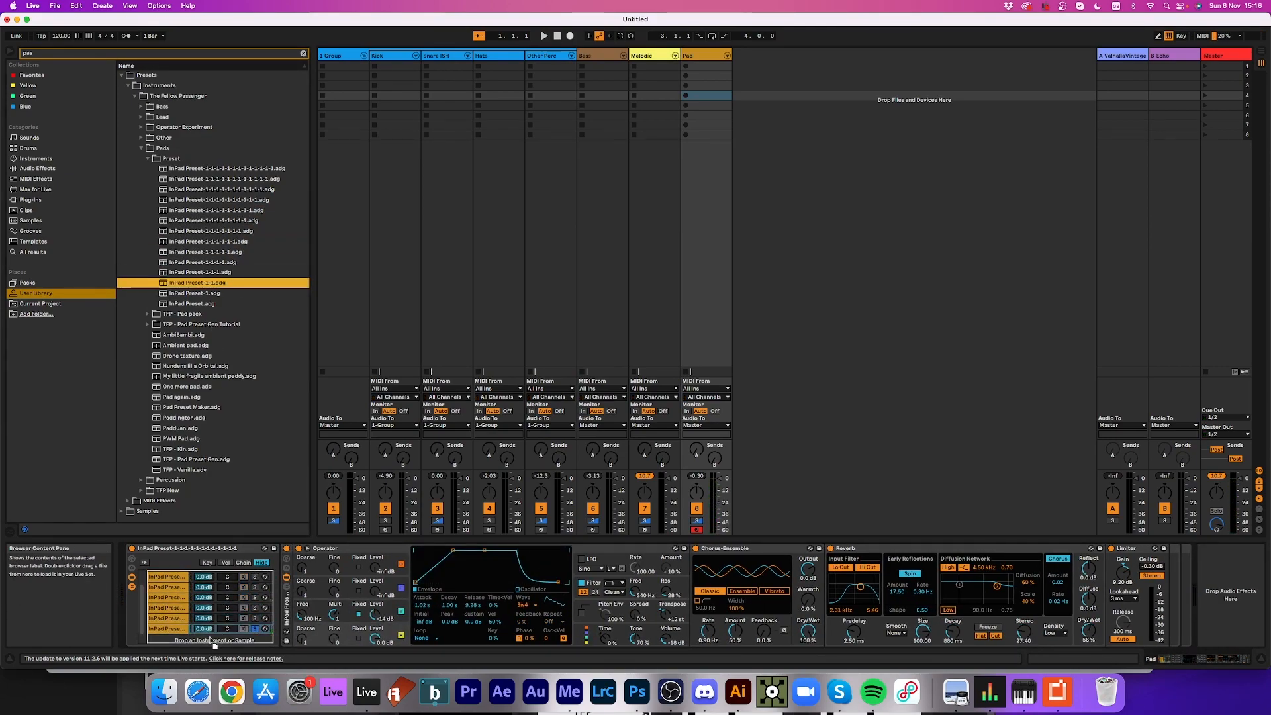
{"action": "key", "text": "Down"}
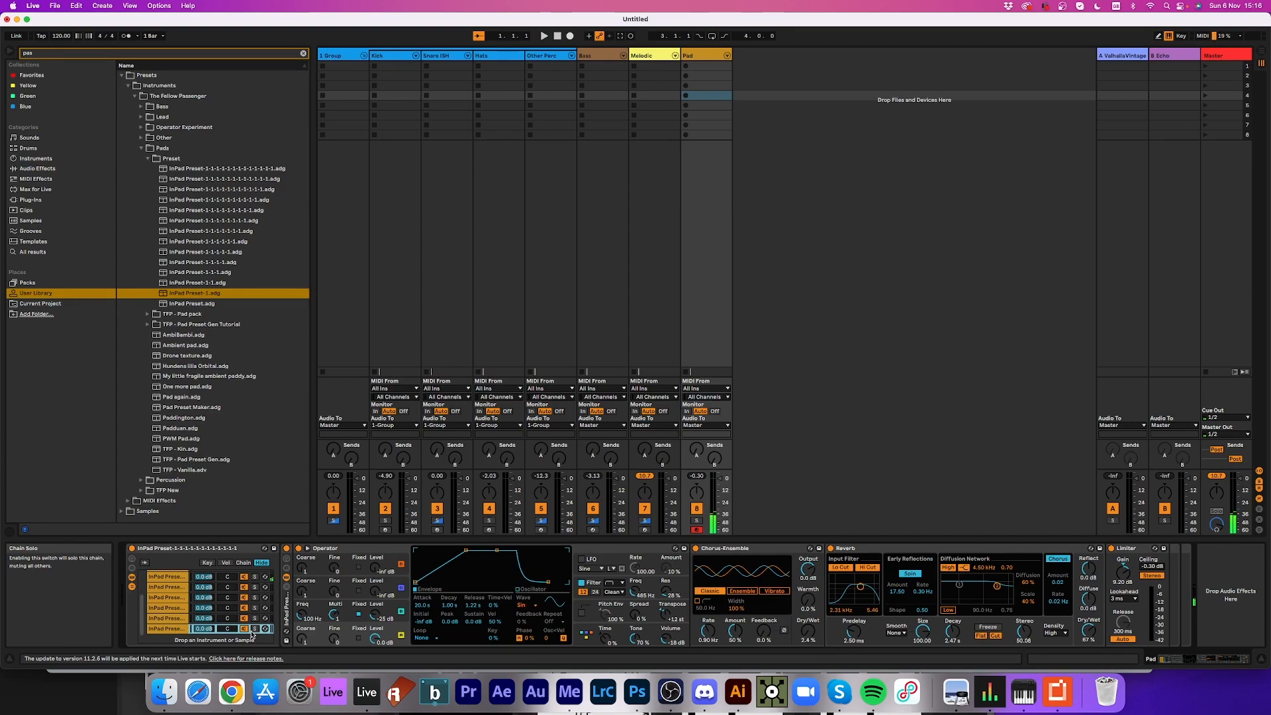
- Check the Operator settings of the InPad chains in the Pad rack
{"action": "left_click", "coordinate": [169, 577]}
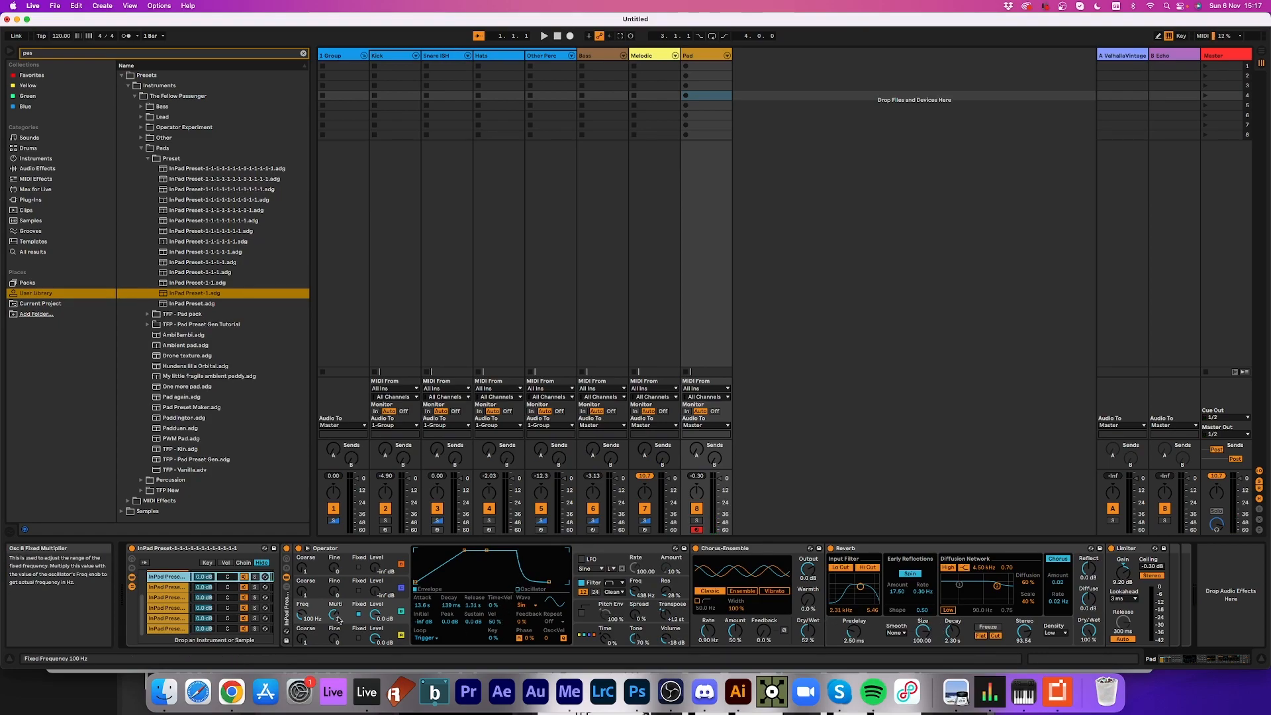
{"action": "left_click", "coordinate": [218, 618]}
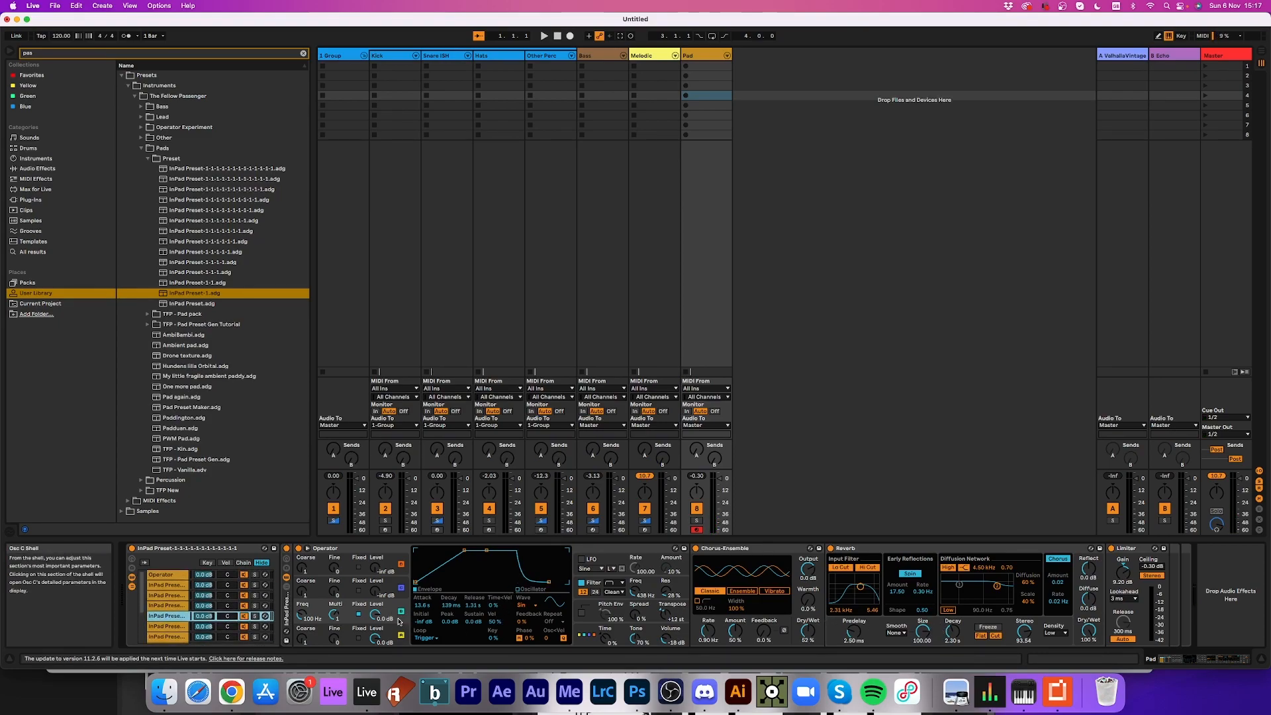
{"action": "left_click", "coordinate": [387, 639]}
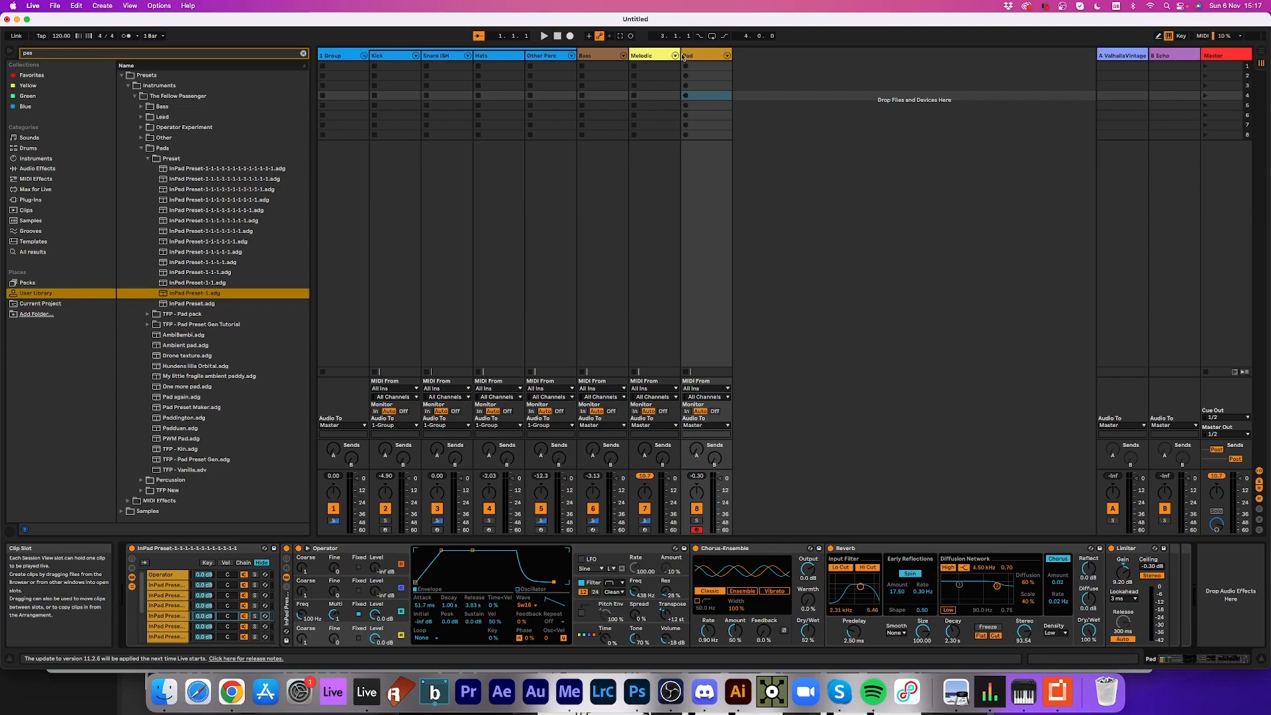
- Extend the chain zones of all five Kick rack chains to 127 and distribute their ranges equally
{"action": "left_click", "coordinate": [395, 59]}
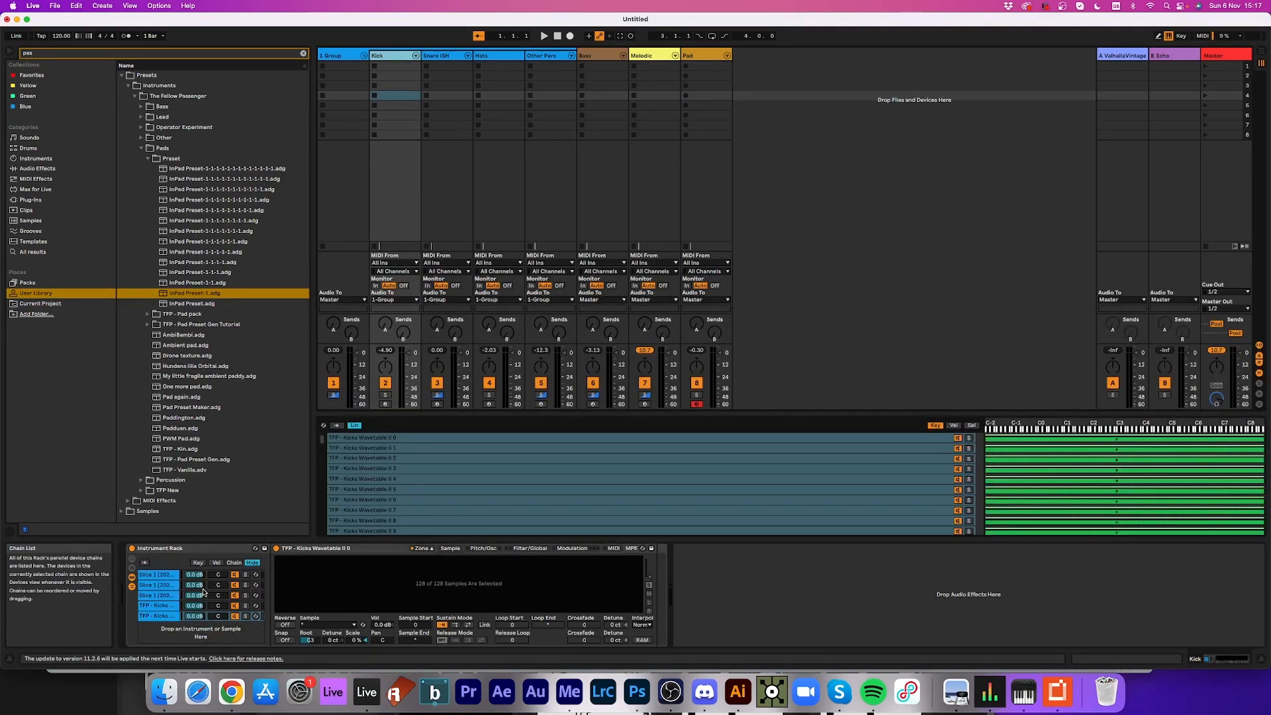
{"action": "left_click", "coordinate": [162, 576]}
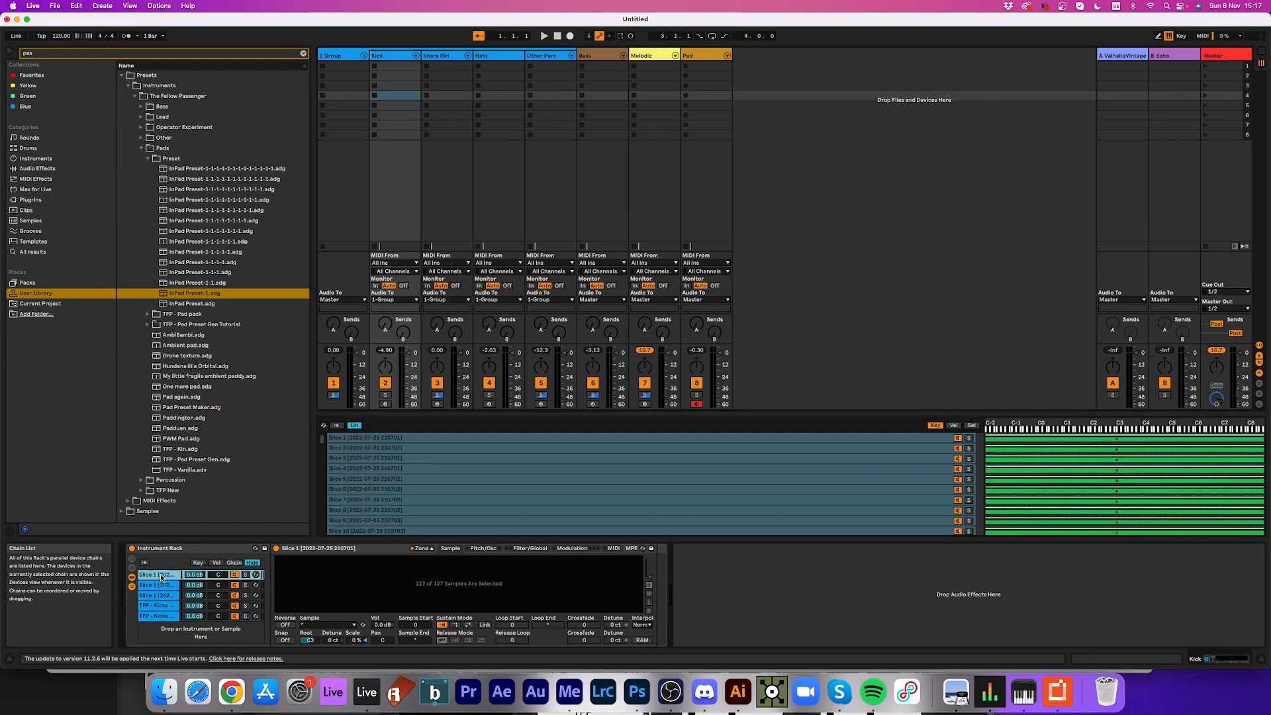
{"action": "left_click", "coordinate": [159, 617], "text": "shift"}
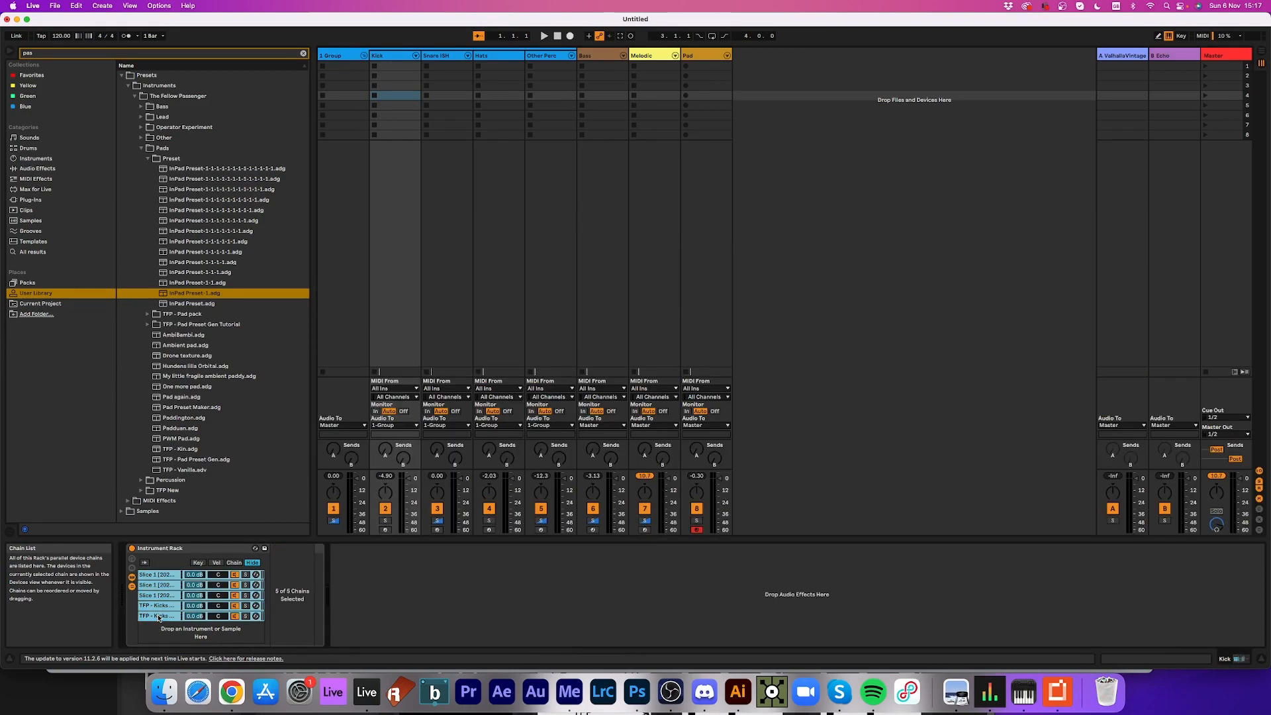
{"action": "left_click", "coordinate": [234, 562]}
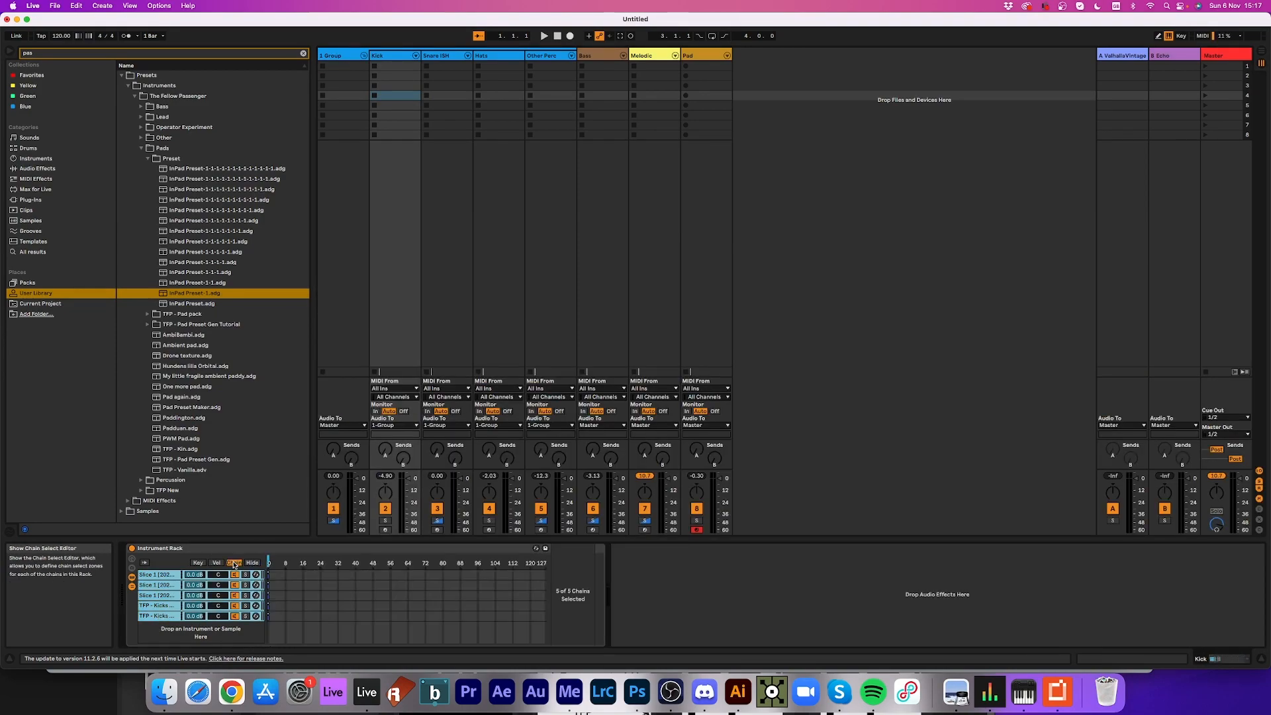
{"action": "left_click_drag", "start_coordinate": [268, 576], "coordinate": [565, 585]}
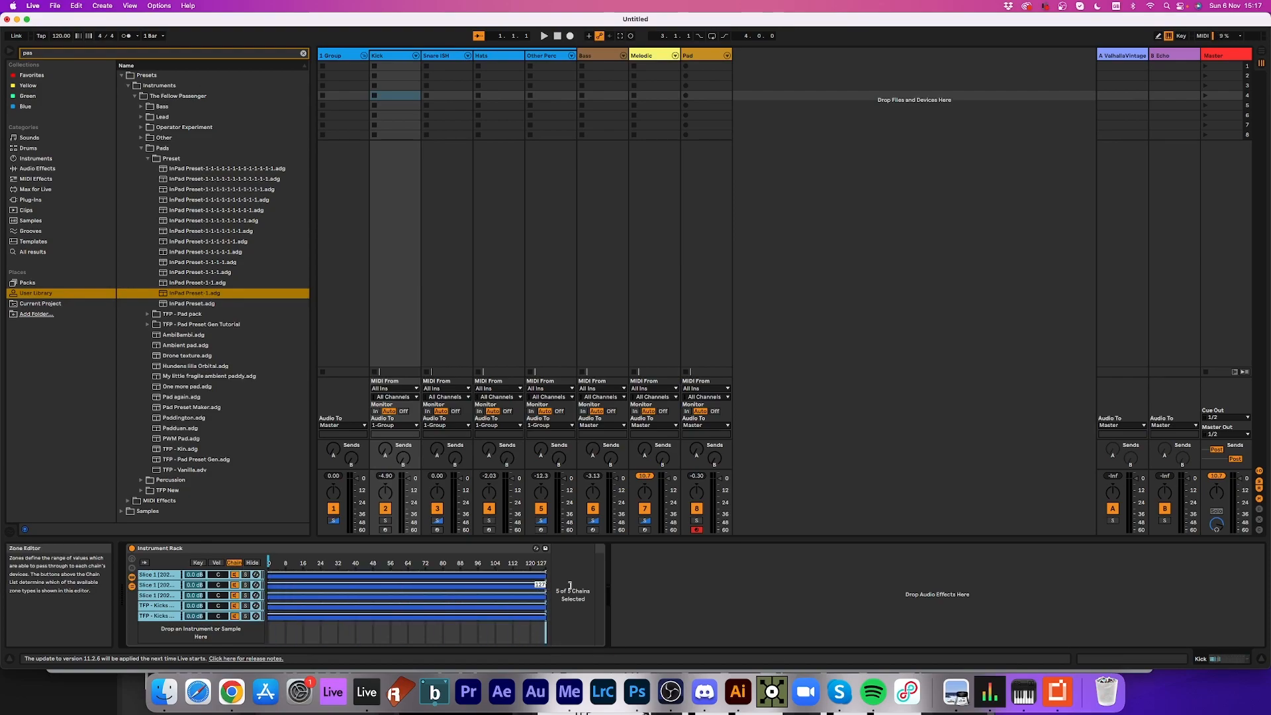
{"action": "right_click", "coordinate": [348, 578]}
{"action": "left_click", "coordinate": [374, 599]}
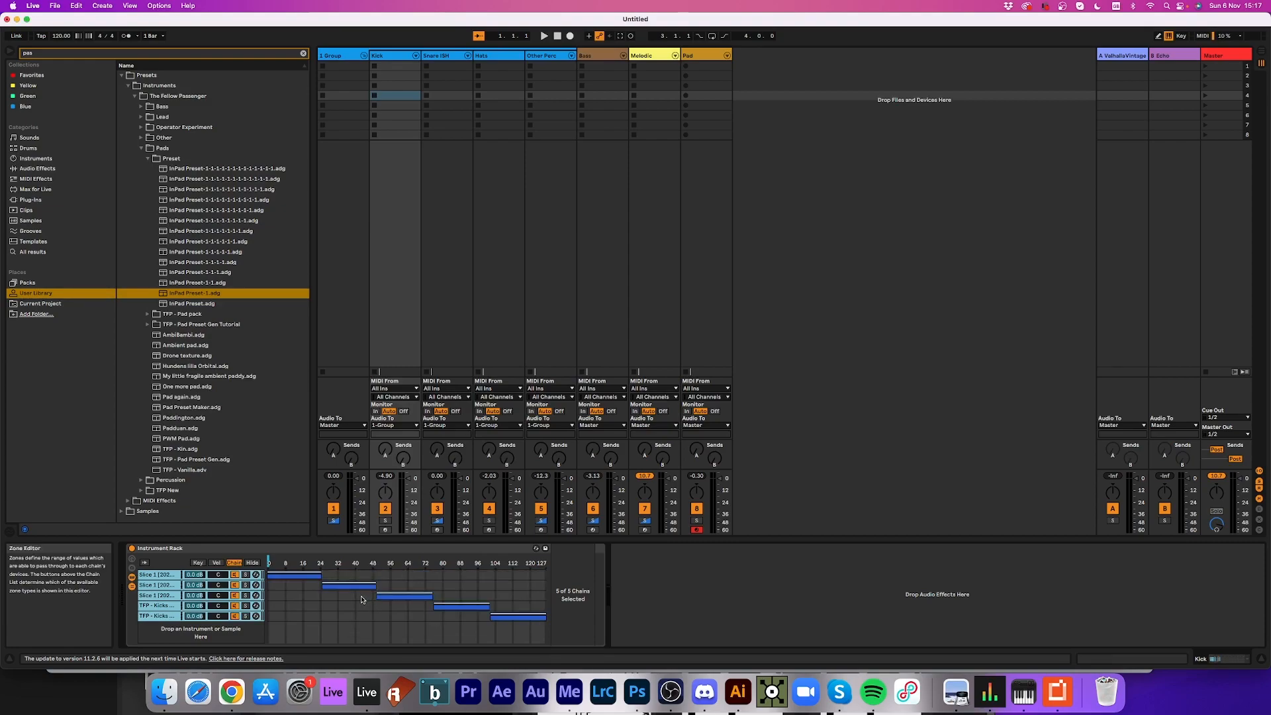
- Arm the Kick track and sweep the rack's chain selector across the zones and back to audition the chains
{"action": "left_click", "coordinate": [385, 531]}
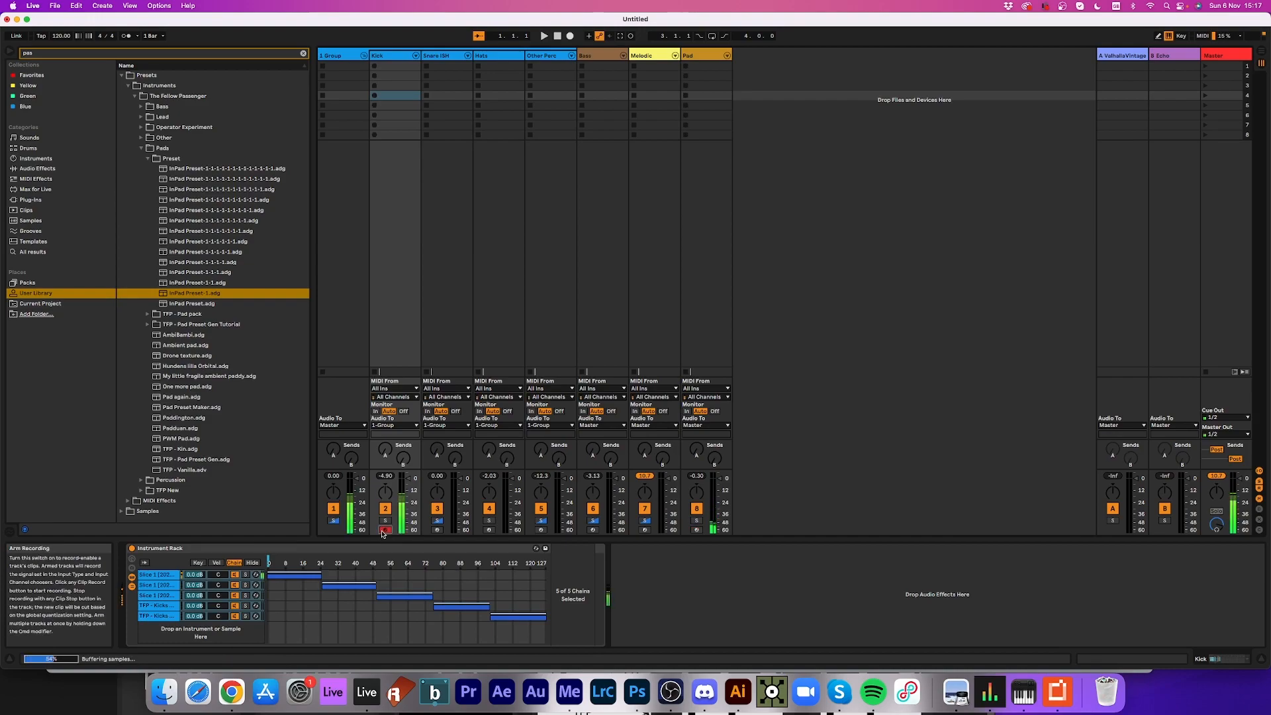
{"action": "left_click_drag", "start_coordinate": [271, 562], "coordinate": [515, 563]}
{"action": "left_click_drag", "start_coordinate": [514, 562], "coordinate": [278, 563]}
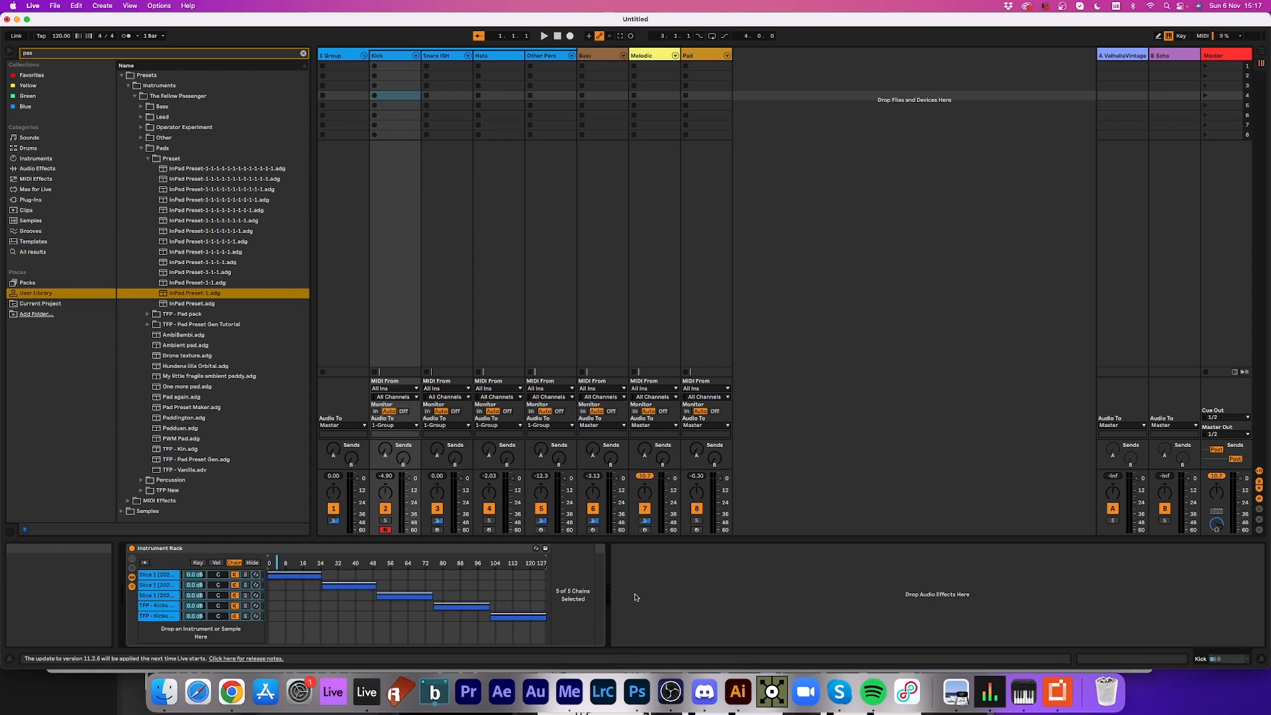
- Add the Max for Live device TFP - PrandomTriggerMap7 to the Kick track and map its first target to the rack's chain selector
{"action": "left_click", "coordinate": [48, 190]}
{"action": "left_click", "coordinate": [61, 54]}
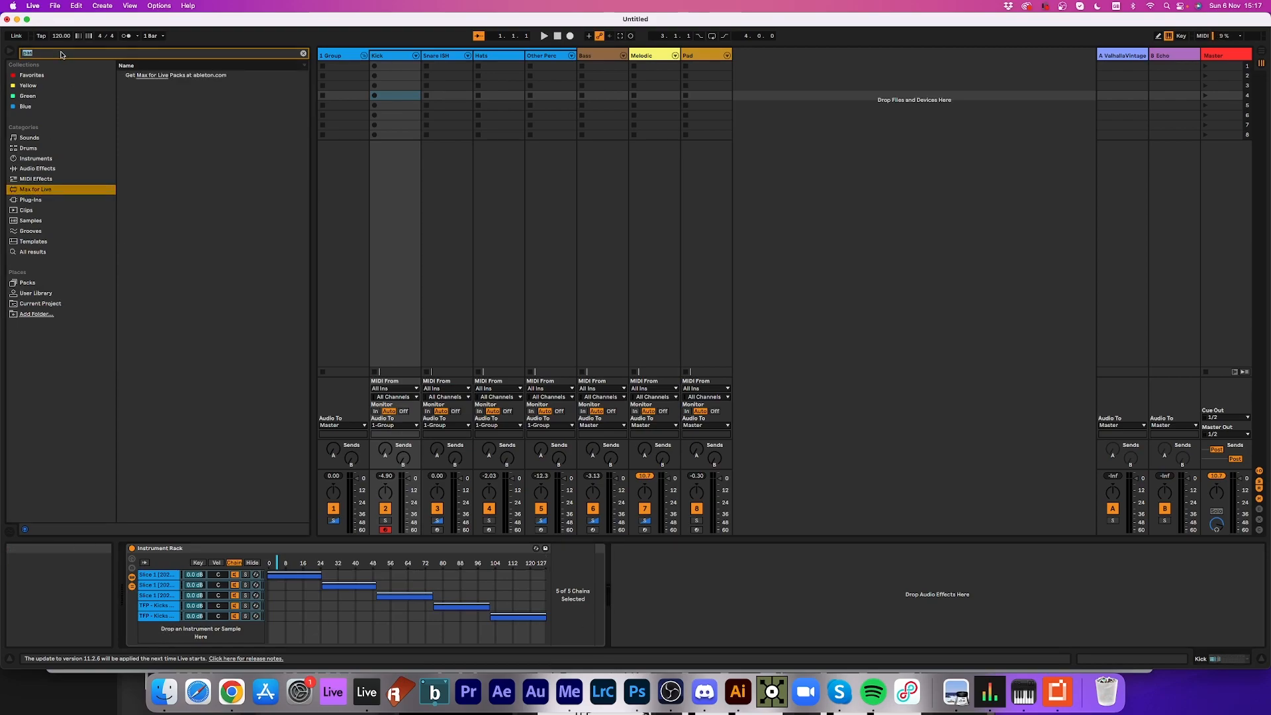
{"action": "key", "text": "BackSpace"}
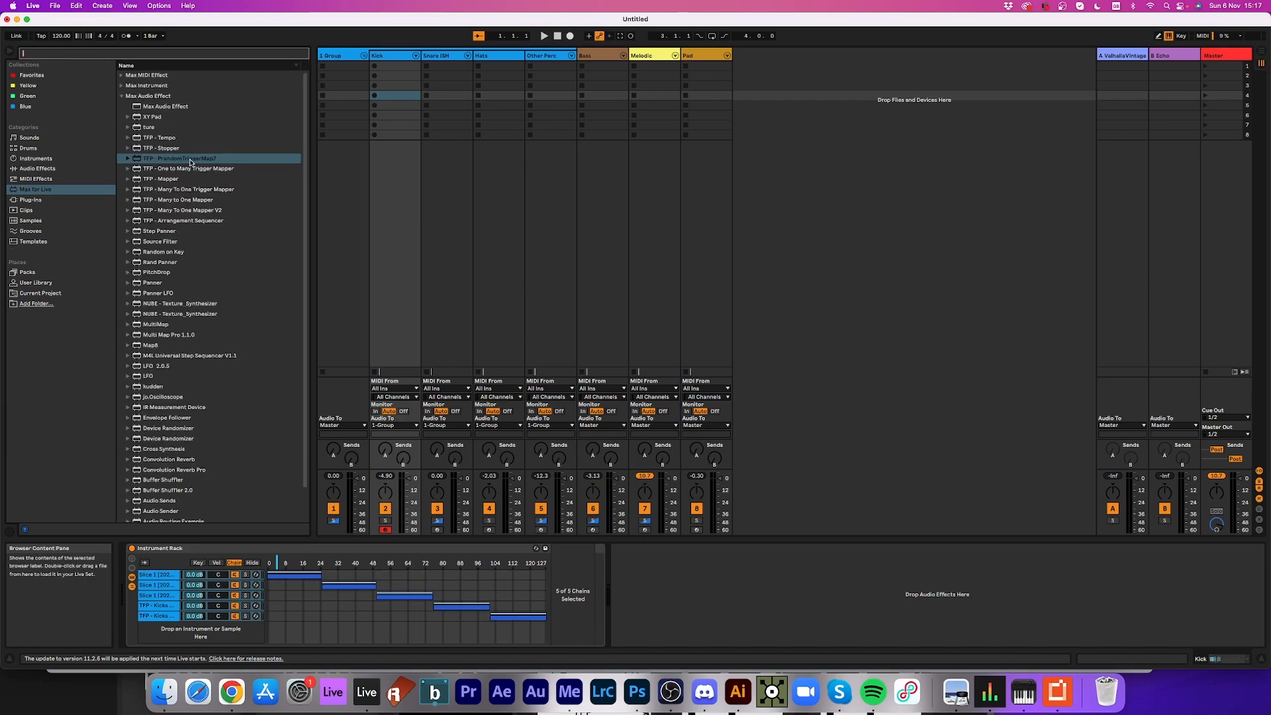
{"action": "double_click", "coordinate": [191, 162]}
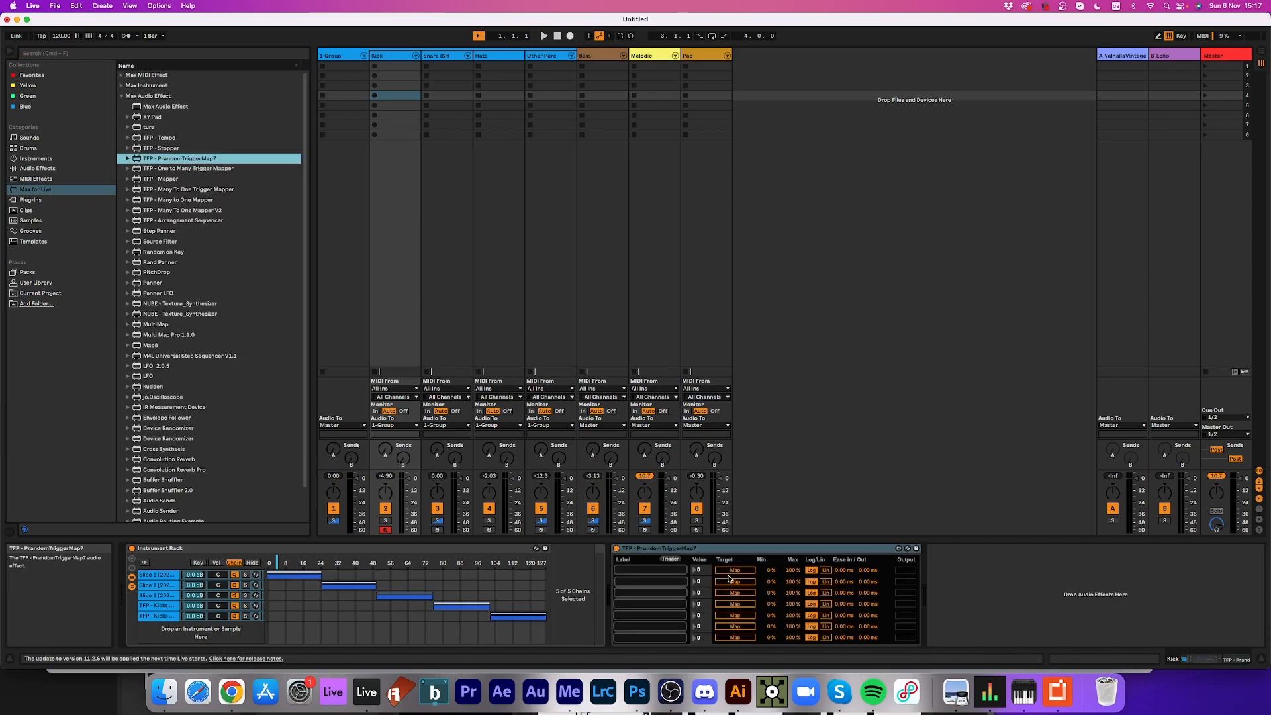
{"action": "left_click", "coordinate": [728, 572]}
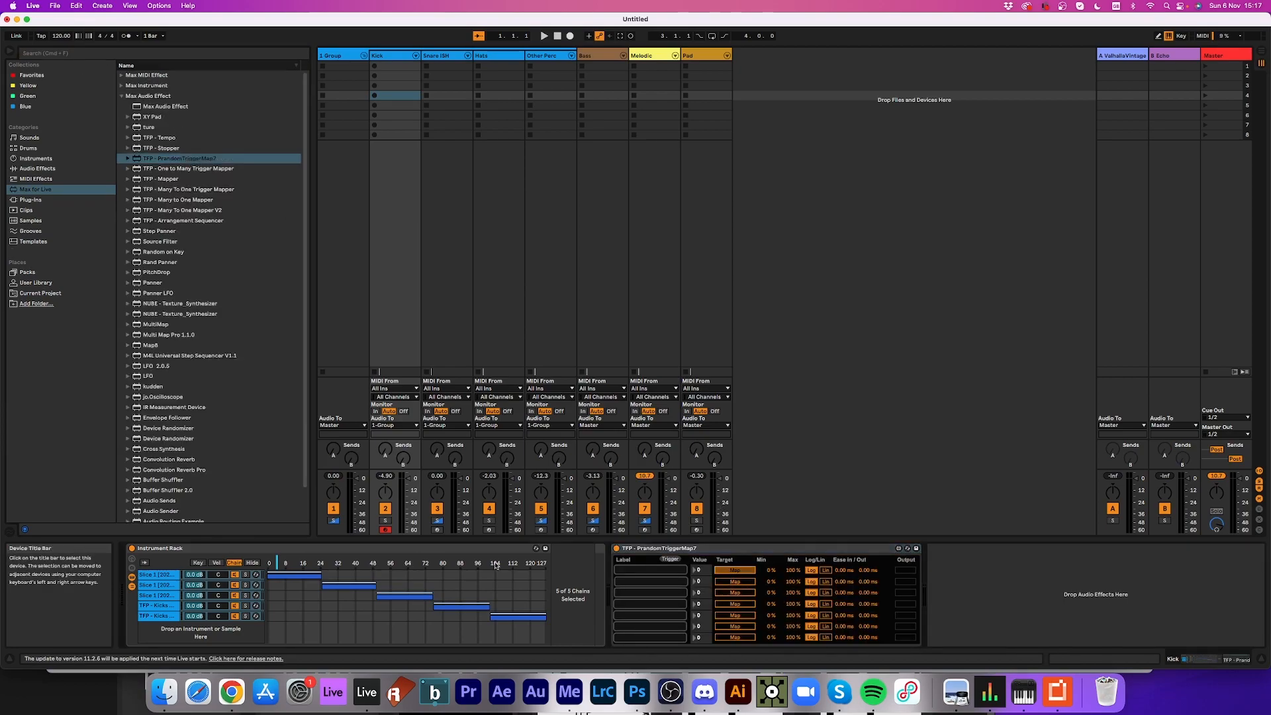
{"action": "left_click", "coordinate": [279, 566]}
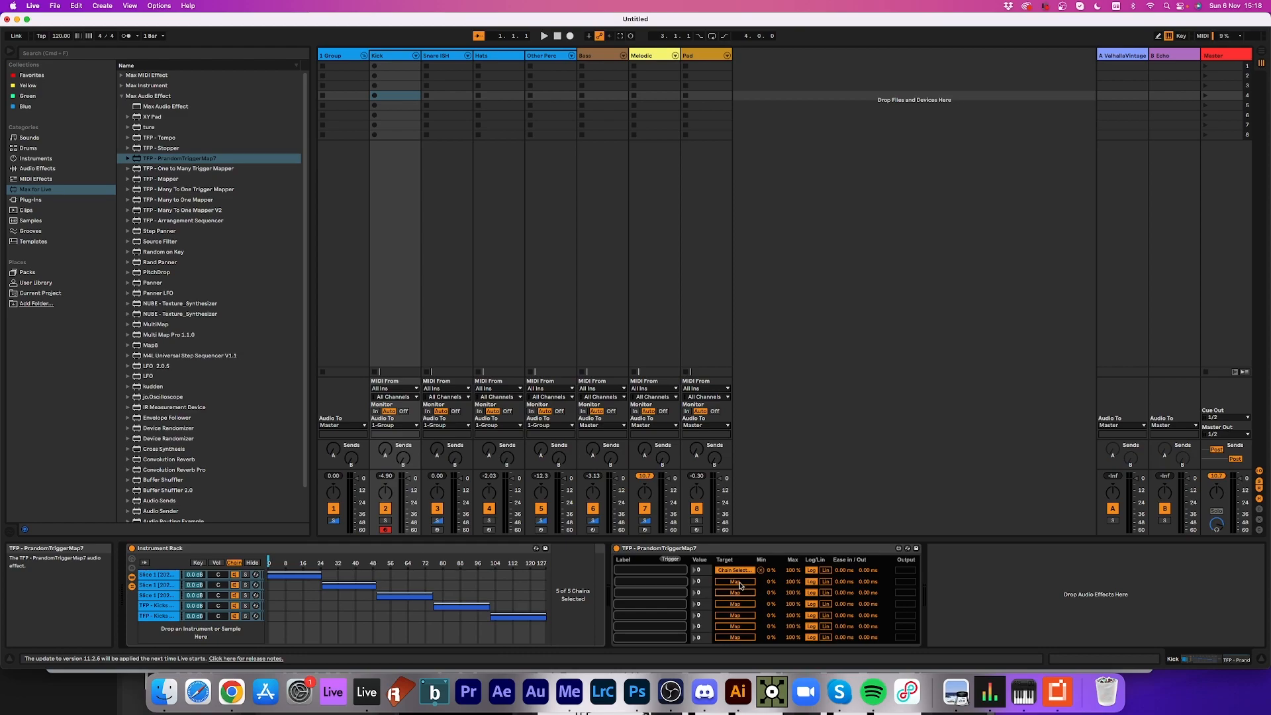
- Map the second random target to the sample selector of the first Kick chain and trigger a randomization
{"action": "left_click", "coordinate": [161, 577]}
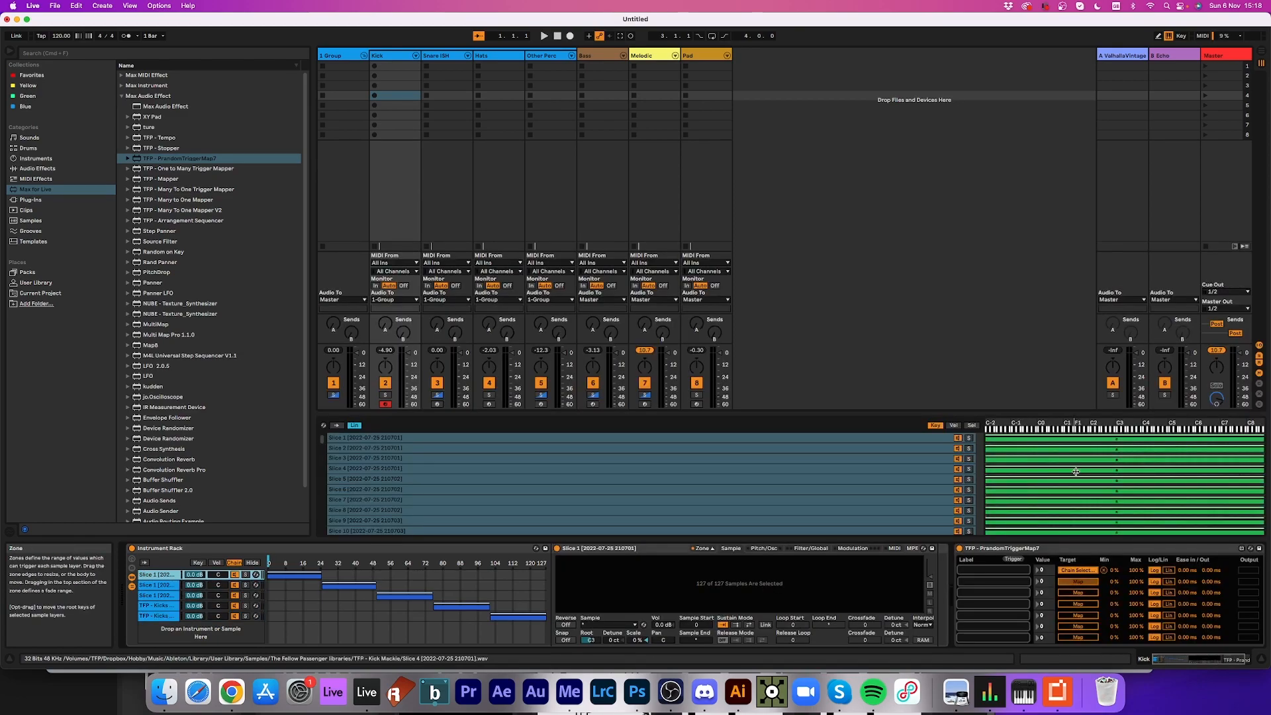
{"action": "left_click", "coordinate": [971, 425]}
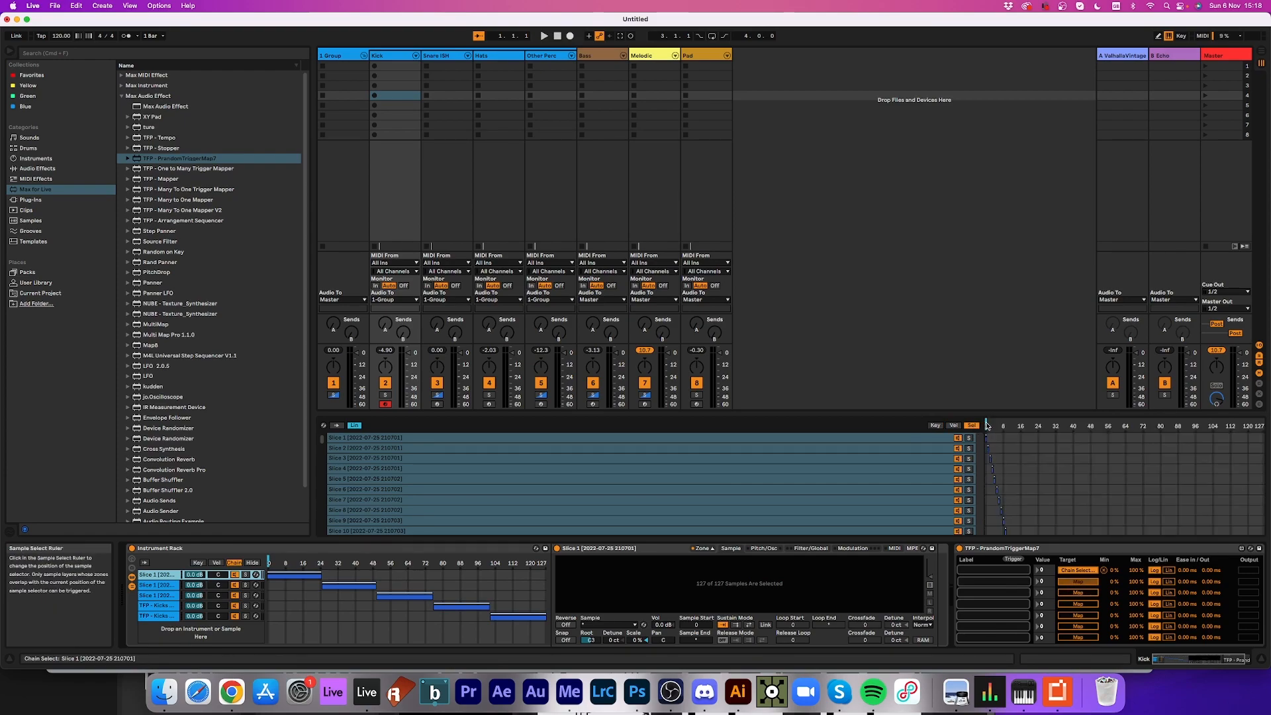
{"action": "left_click", "coordinate": [986, 426]}
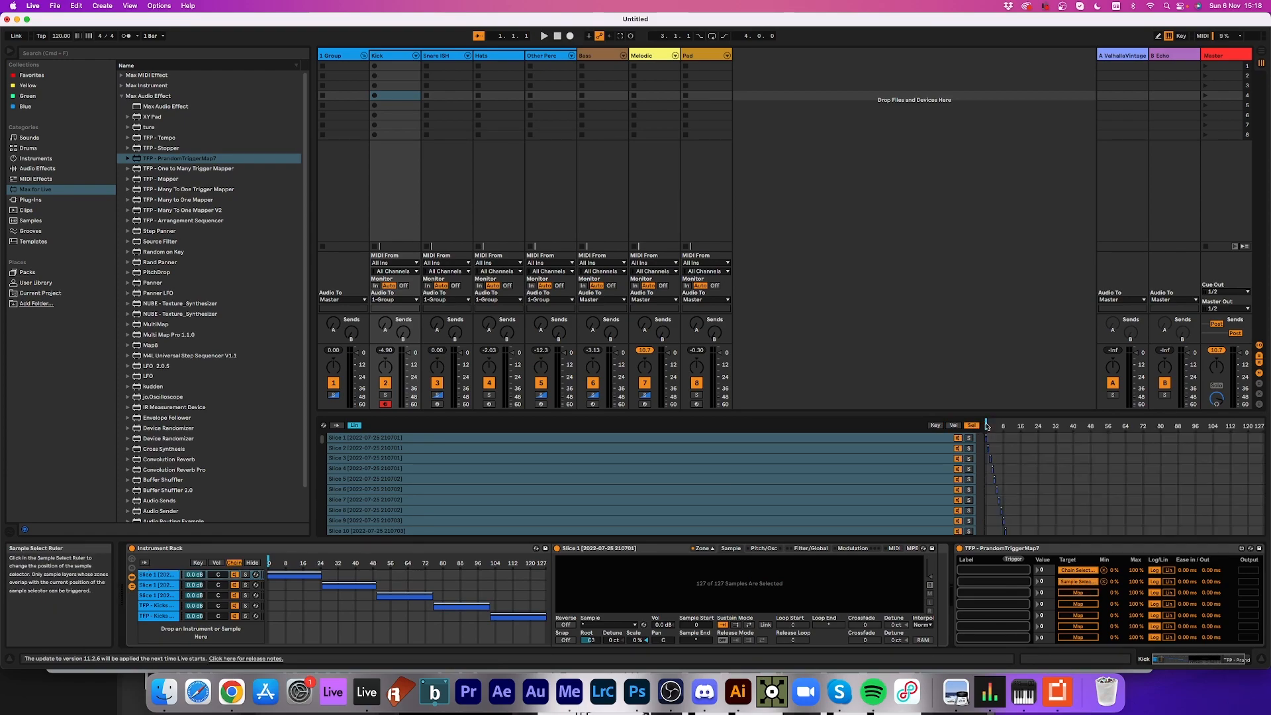
{"action": "left_click", "coordinate": [1012, 560]}
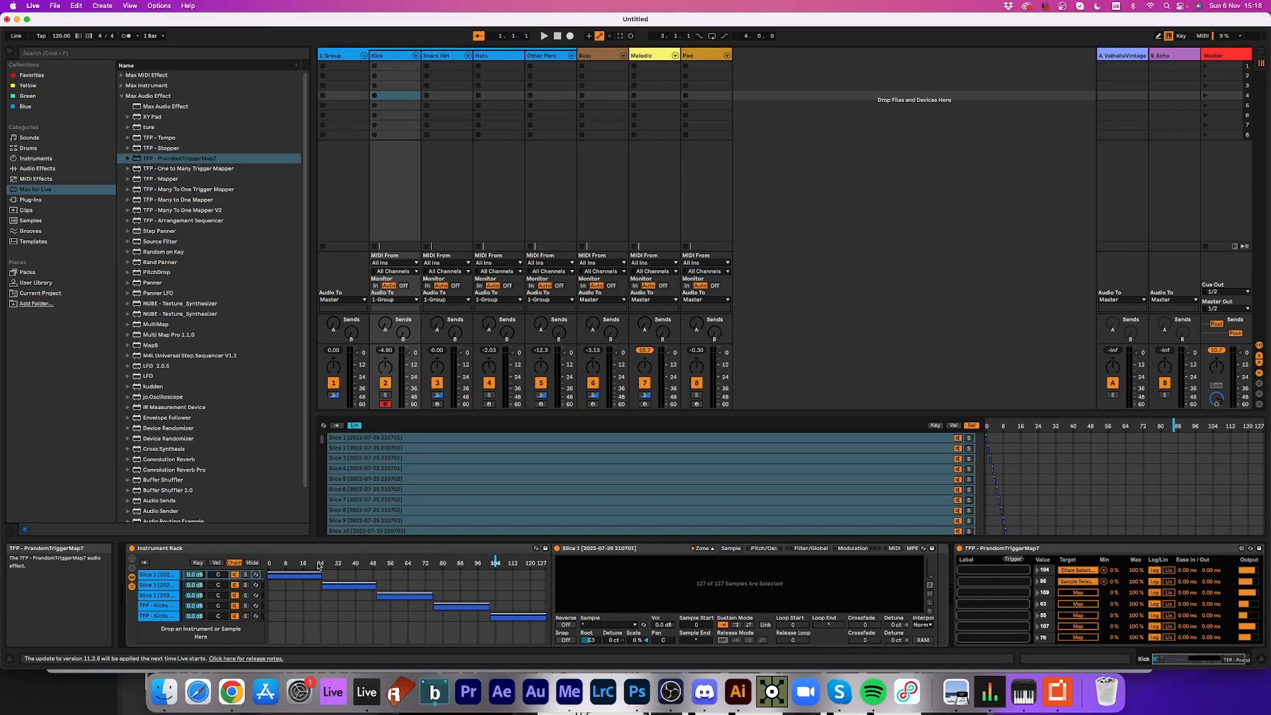
- Map the third random target to the sample selector of the second Kick chain
{"action": "left_click", "coordinate": [161, 587]}
{"action": "left_click", "coordinate": [1076, 597]}
{"action": "left_click", "coordinate": [971, 425]}
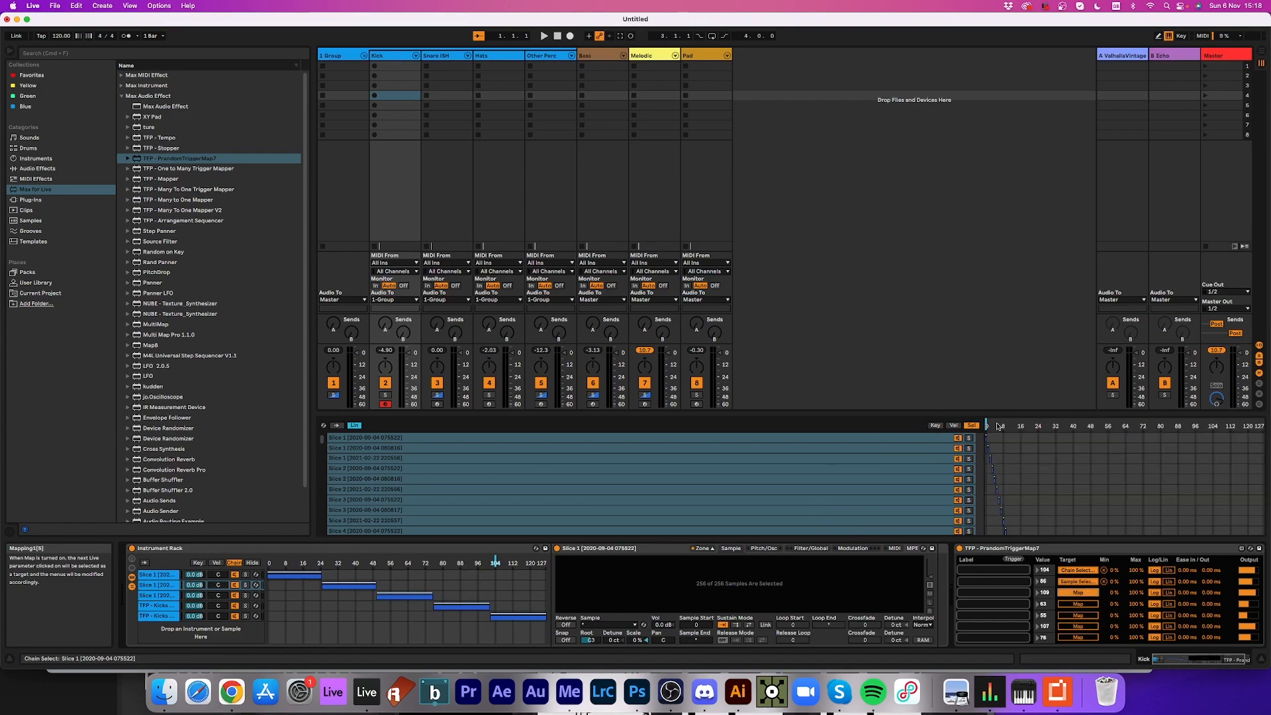
{"action": "left_click", "coordinate": [986, 426]}
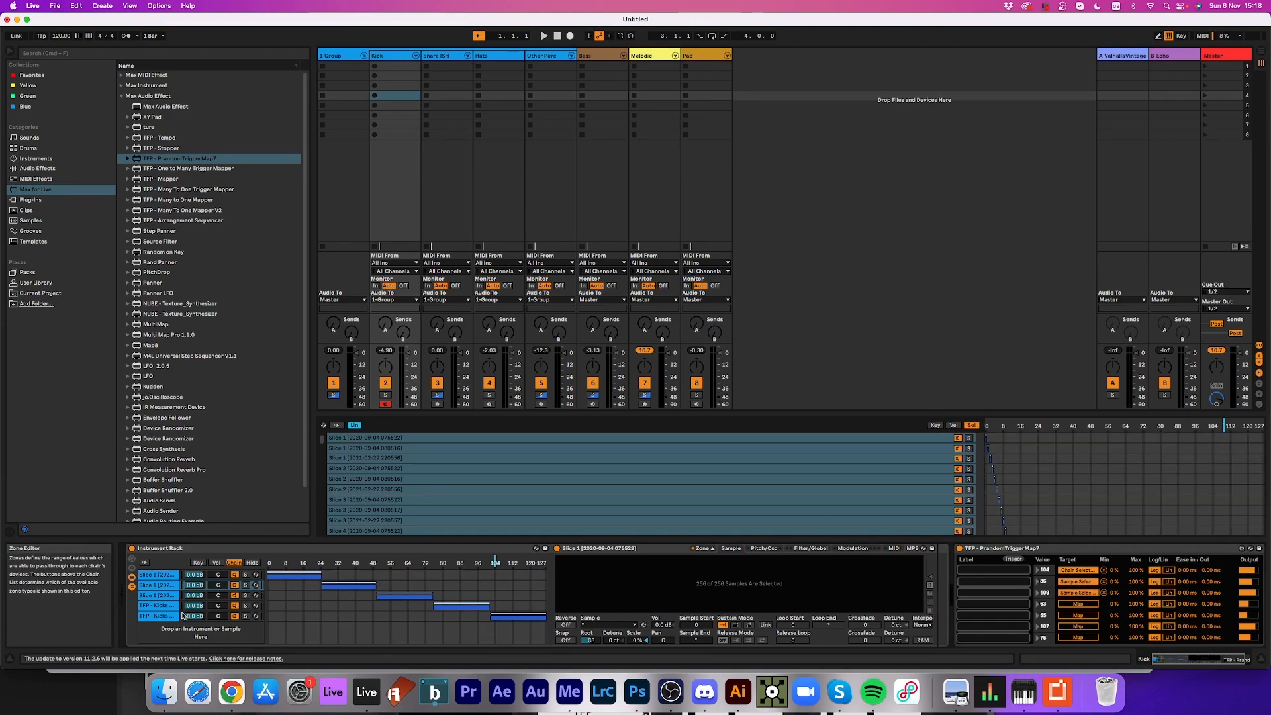
- Map the fourth random target to the sample selector of the third Kick chain
{"action": "left_click", "coordinate": [159, 595]}
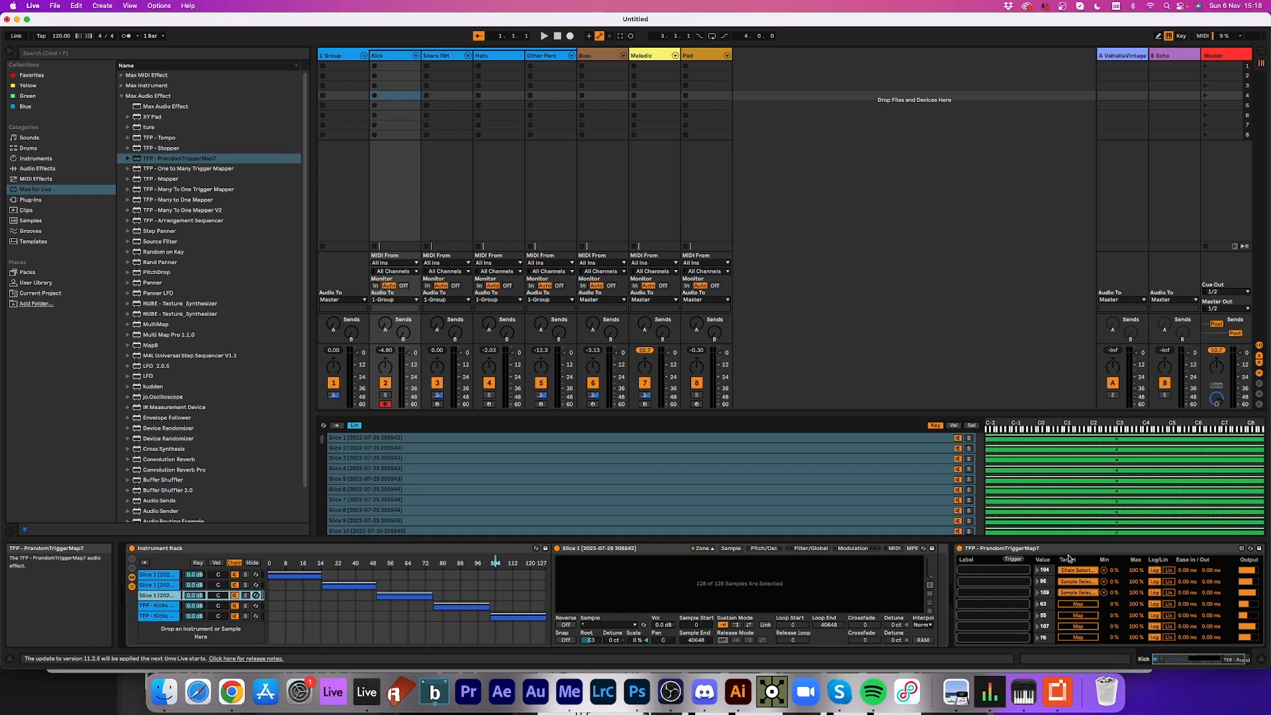
{"action": "left_click", "coordinate": [971, 425]}
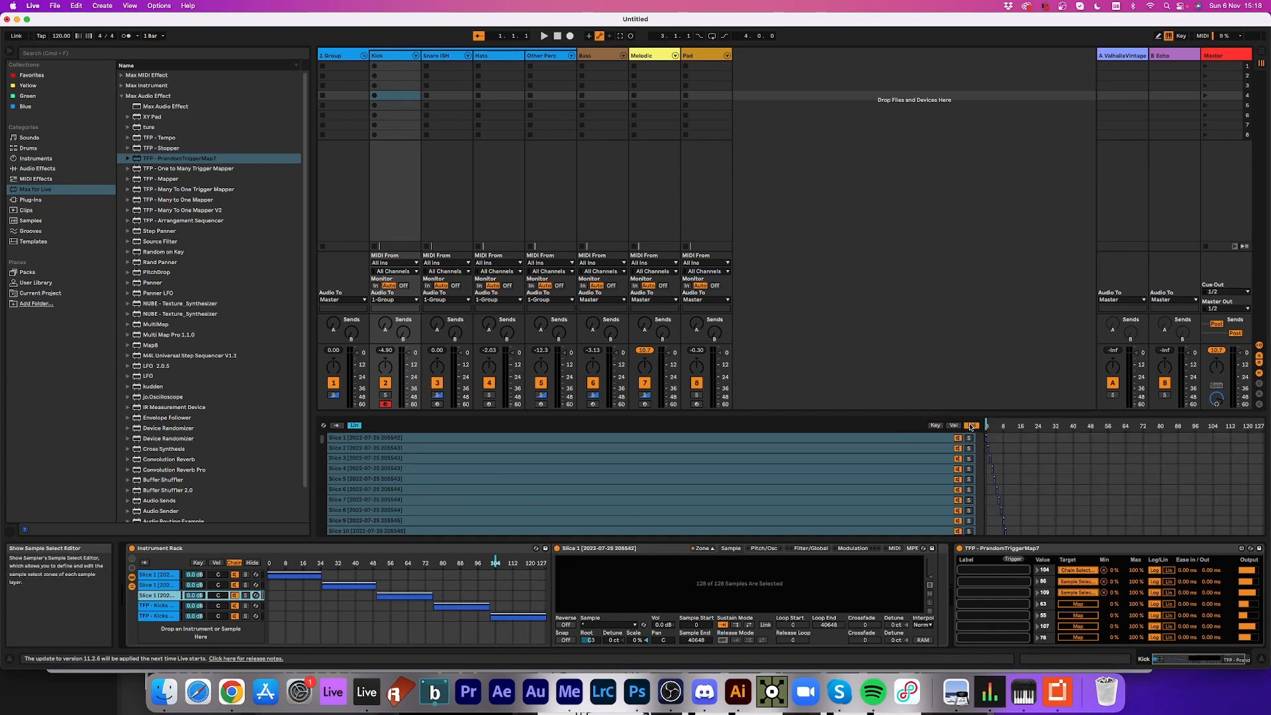
{"action": "left_click", "coordinate": [1078, 603]}
{"action": "left_click", "coordinate": [985, 426]}
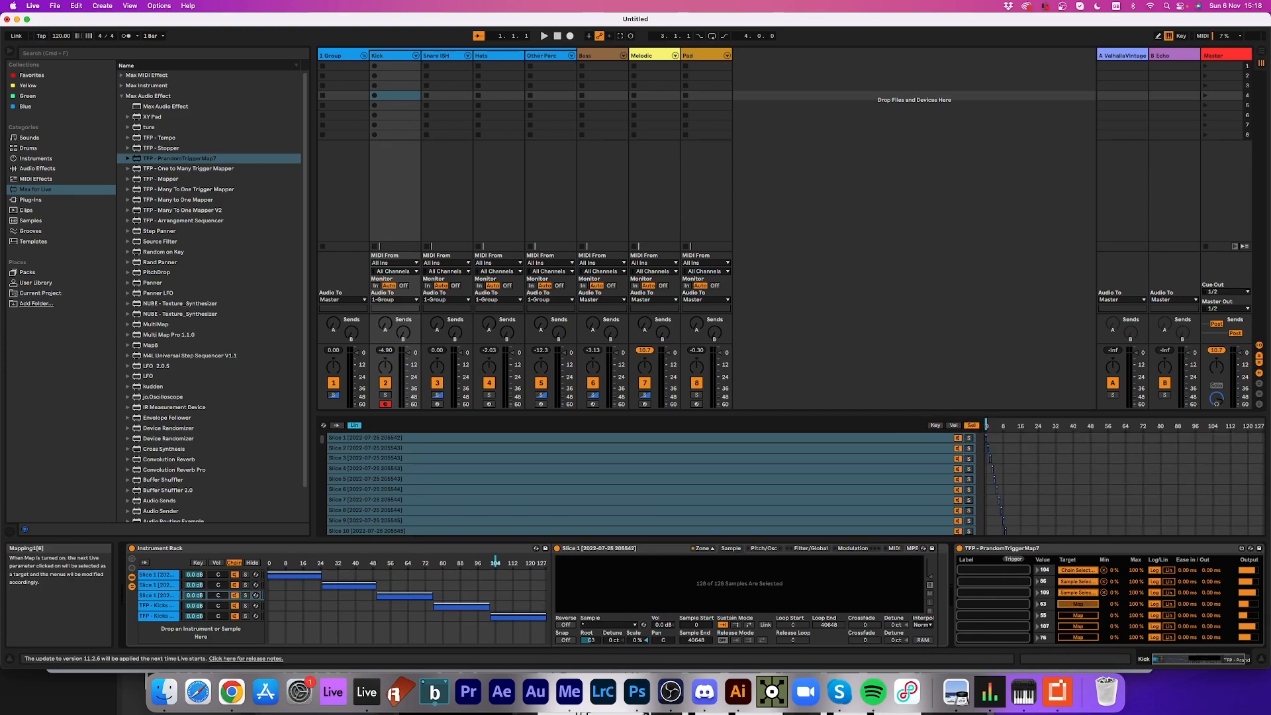
- Map the fifth random target to the sample selector of the fourth Kick chain, the first TFP - Kicks Wavetable sampler
{"action": "left_click", "coordinate": [147, 606]}
{"action": "left_click", "coordinate": [973, 426]}
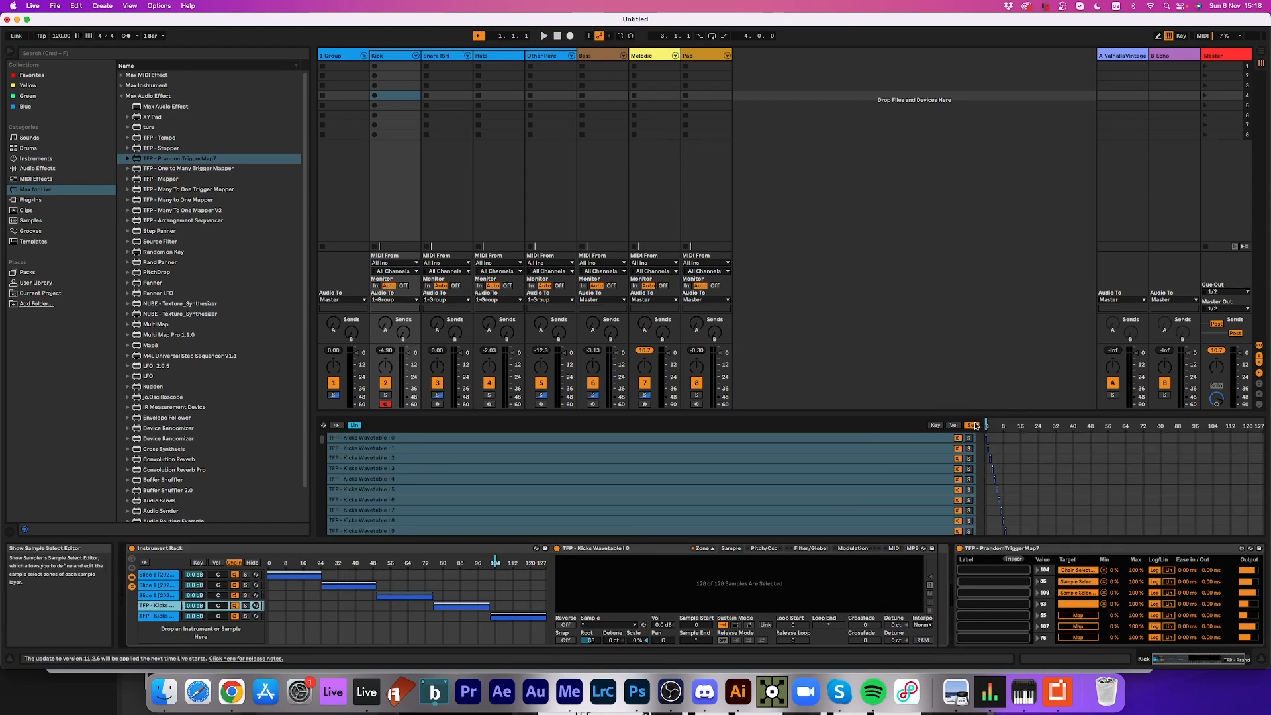
{"action": "left_click", "coordinate": [1078, 616]}
{"action": "left_click", "coordinate": [983, 426]}
- Map the sixth random target to the sample selector of the fifth Kick chain, TFP - Kicks Wavetable II
{"action": "left_click", "coordinate": [155, 616]}
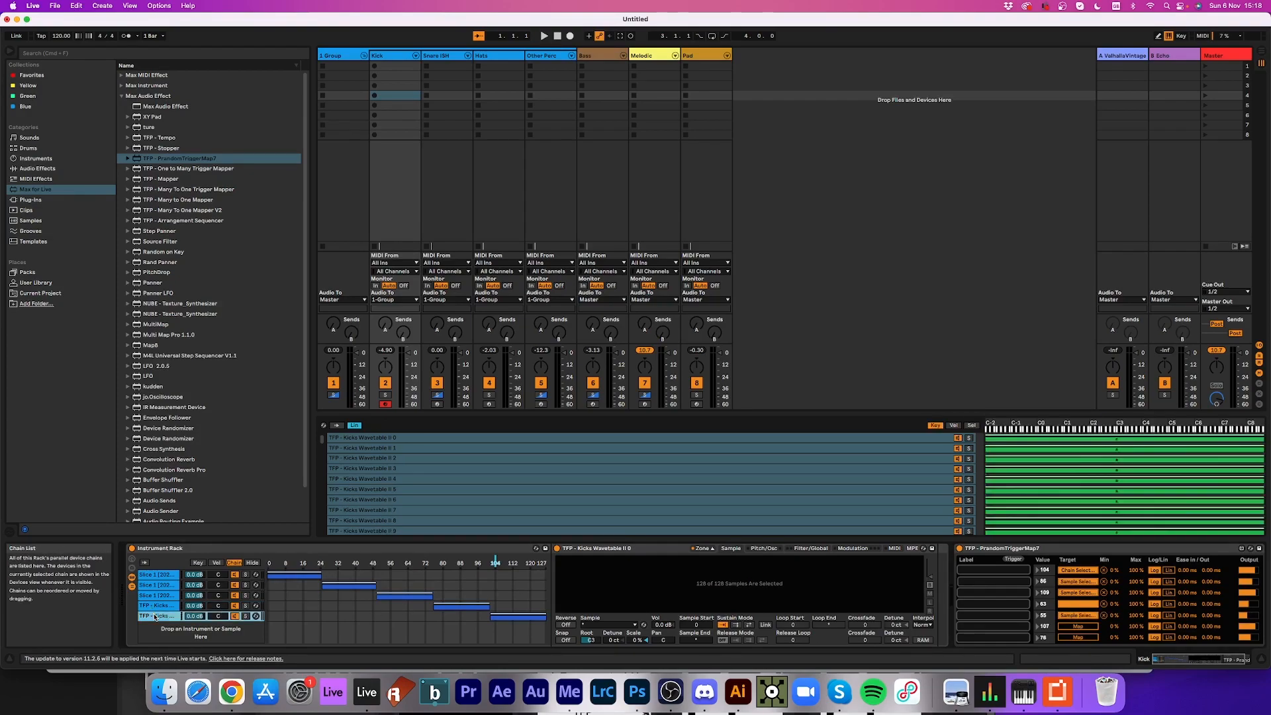
{"action": "left_click", "coordinate": [971, 426]}
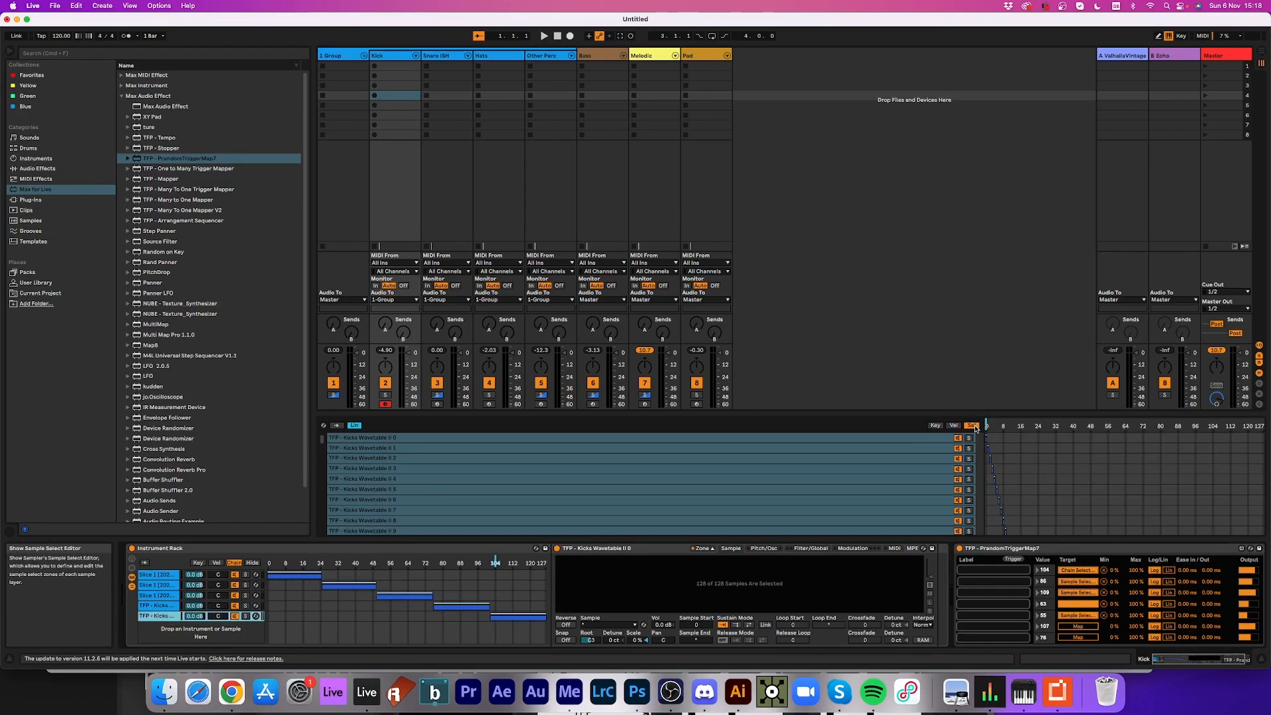
{"action": "left_click", "coordinate": [1075, 626]}
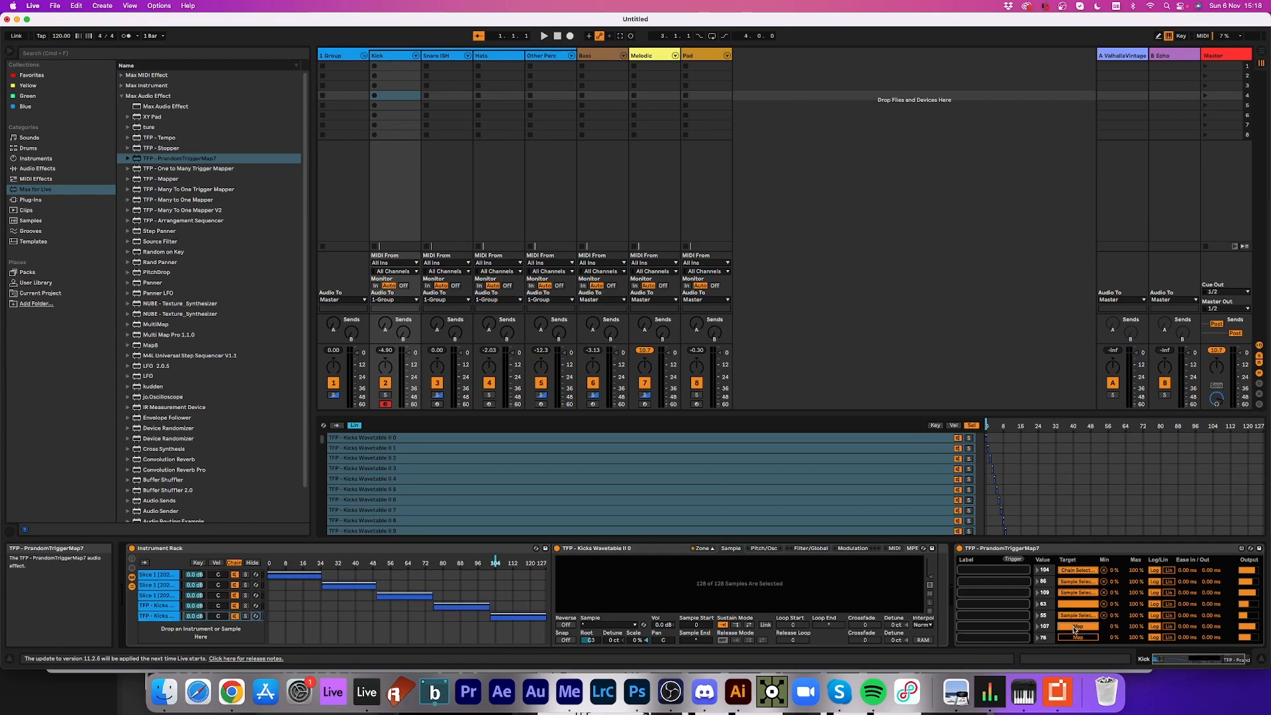
{"action": "left_click", "coordinate": [987, 426]}
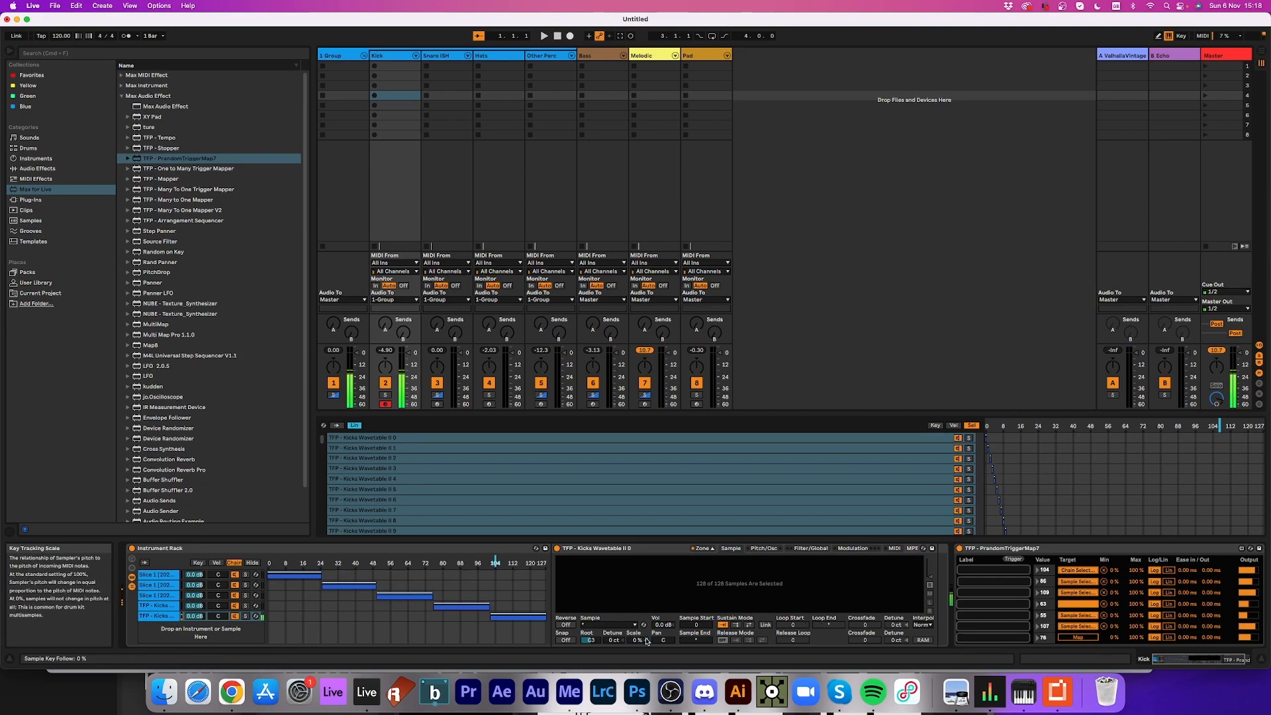
- Trigger the random mapper repeatedly to audition randomized kick chains and samples
{"action": "left_click", "coordinate": [1013, 560]}
{"action": "left_click", "coordinate": [1013, 560]}
{"action": "left_click", "coordinate": [1013, 560]}
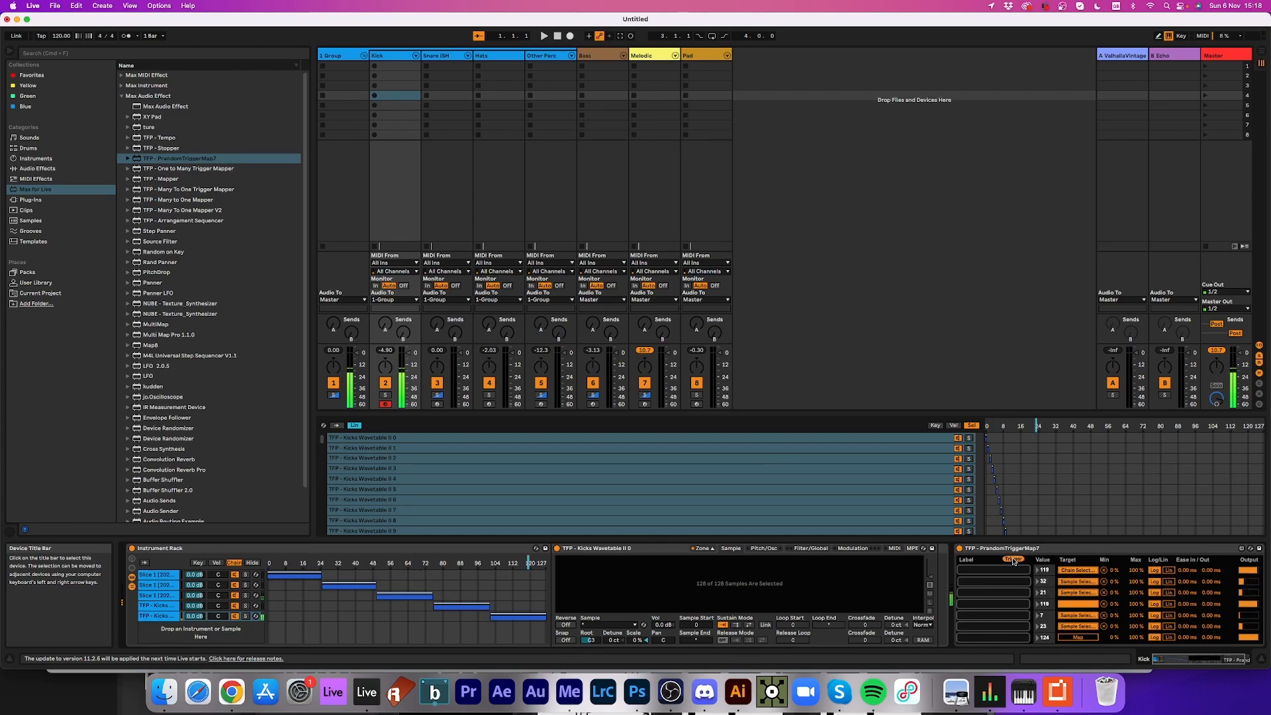
{"action": "left_click", "coordinate": [1013, 560]}
{"action": "left_click", "coordinate": [1013, 560]}
{"action": "left_click", "coordinate": [1013, 560]}
{"action": "left_click", "coordinate": [1013, 560]}
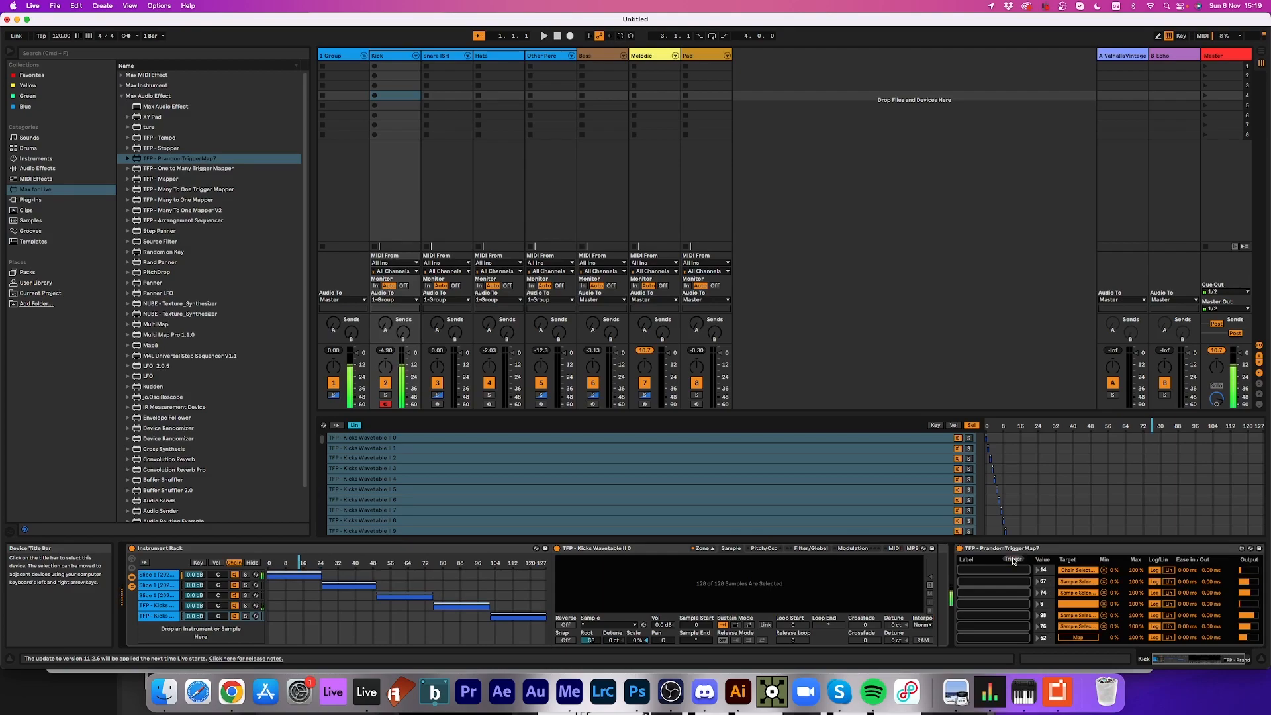
{"action": "left_click", "coordinate": [1013, 560]}
{"action": "left_click", "coordinate": [1013, 560]}
{"action": "left_click", "coordinate": [1013, 560]}
{"action": "left_click", "coordinate": [1012, 560]}
{"action": "left_click", "coordinate": [1012, 560]}
{"action": "left_click", "coordinate": [1013, 560]}
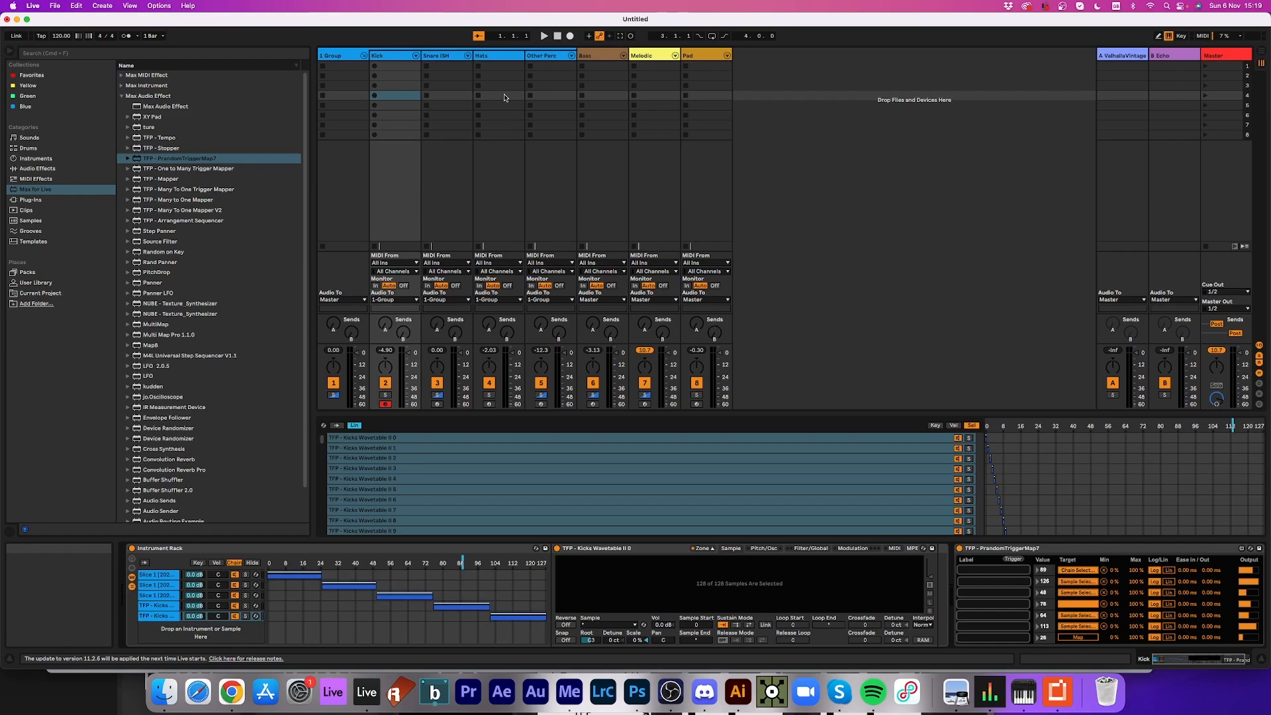
- Extend the chain select zones of all five Snare ISH rack chains across the full 0–127 range
{"action": "left_click", "coordinate": [442, 56]}
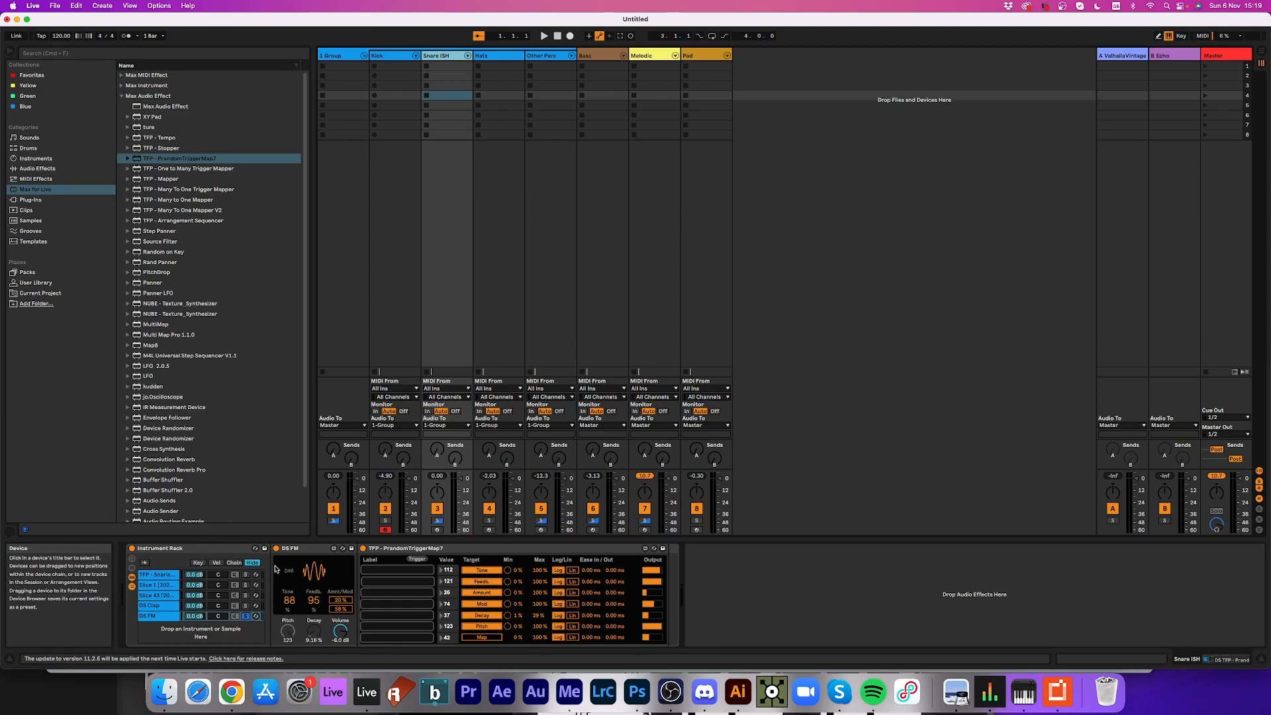
{"action": "left_click", "coordinate": [235, 563]}
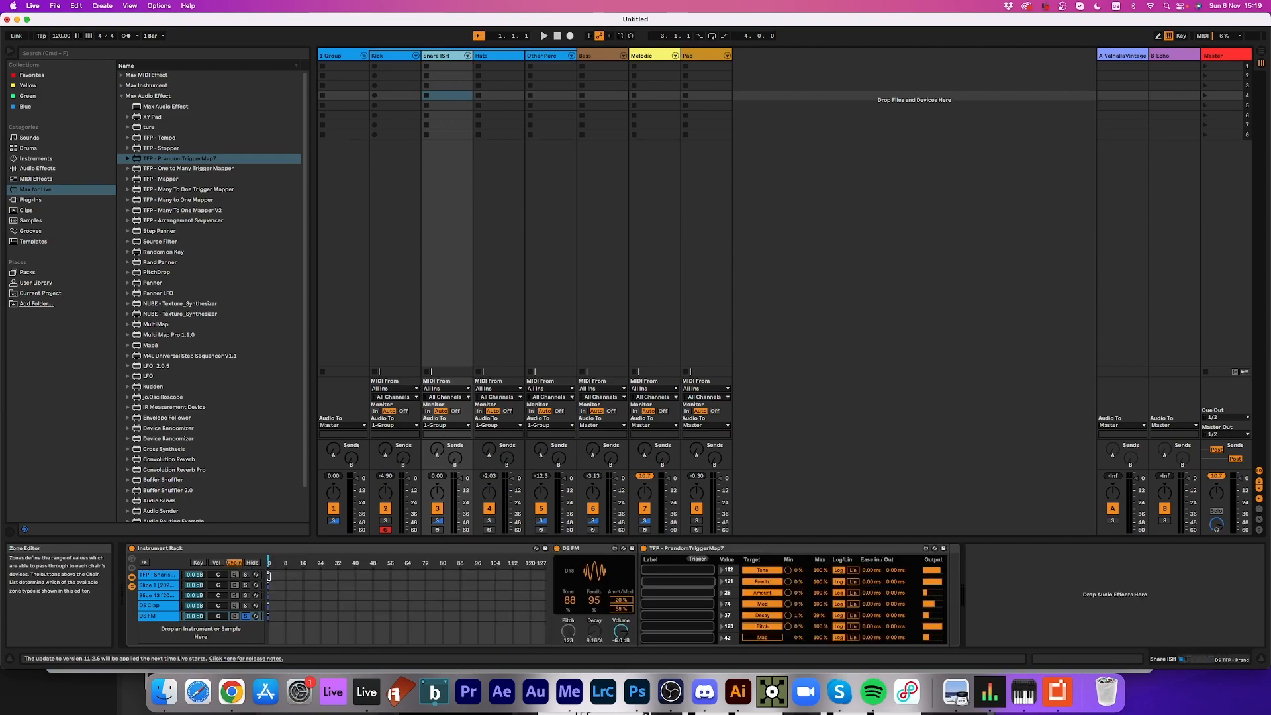
{"action": "left_click", "coordinate": [168, 595]}
{"action": "key", "text": "super+a"}
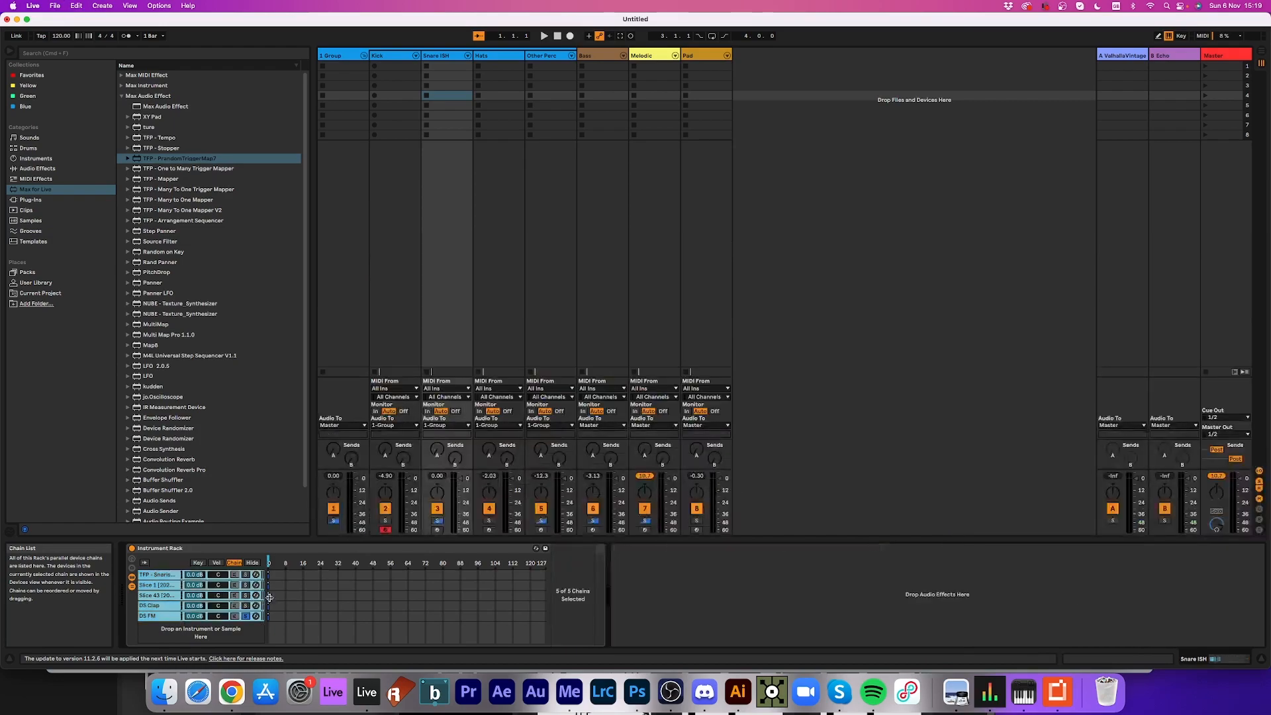
{"action": "left_click_drag", "start_coordinate": [268, 597], "coordinate": [620, 598]}
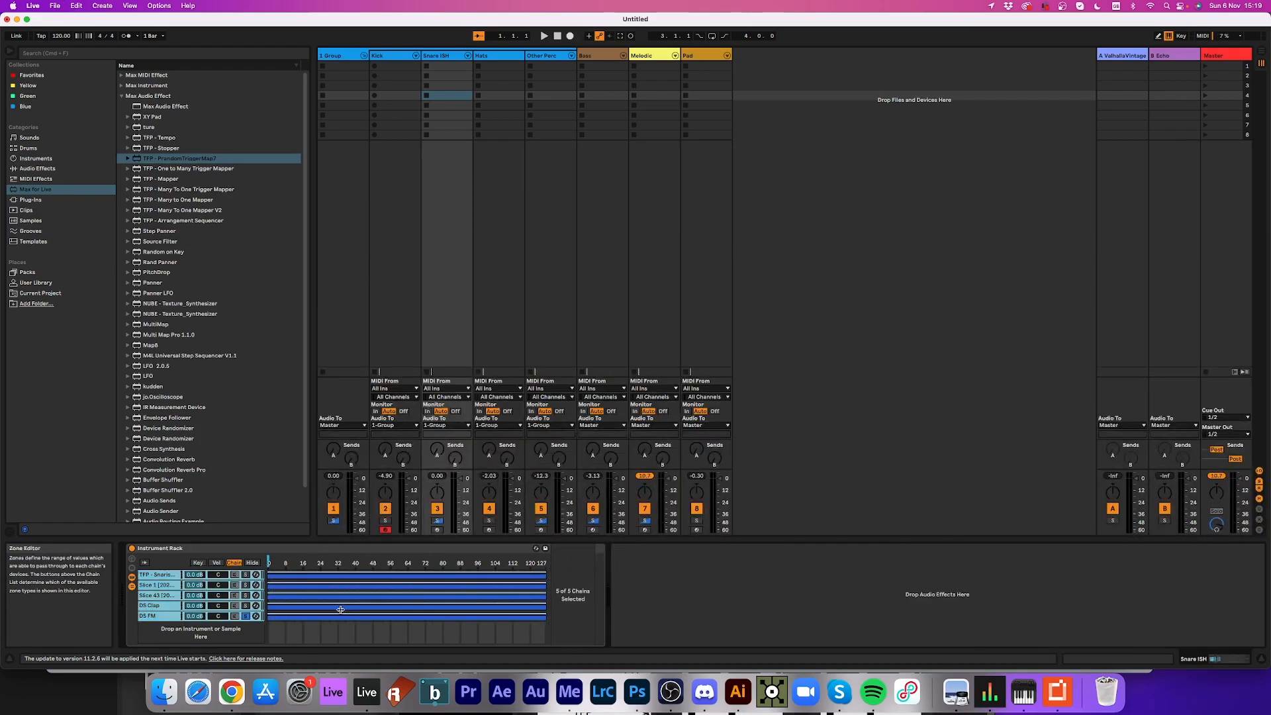
- Unsolo the DS FM chain and distribute the Snare ISH chain select ranges equally
{"action": "left_click", "coordinate": [245, 616]}
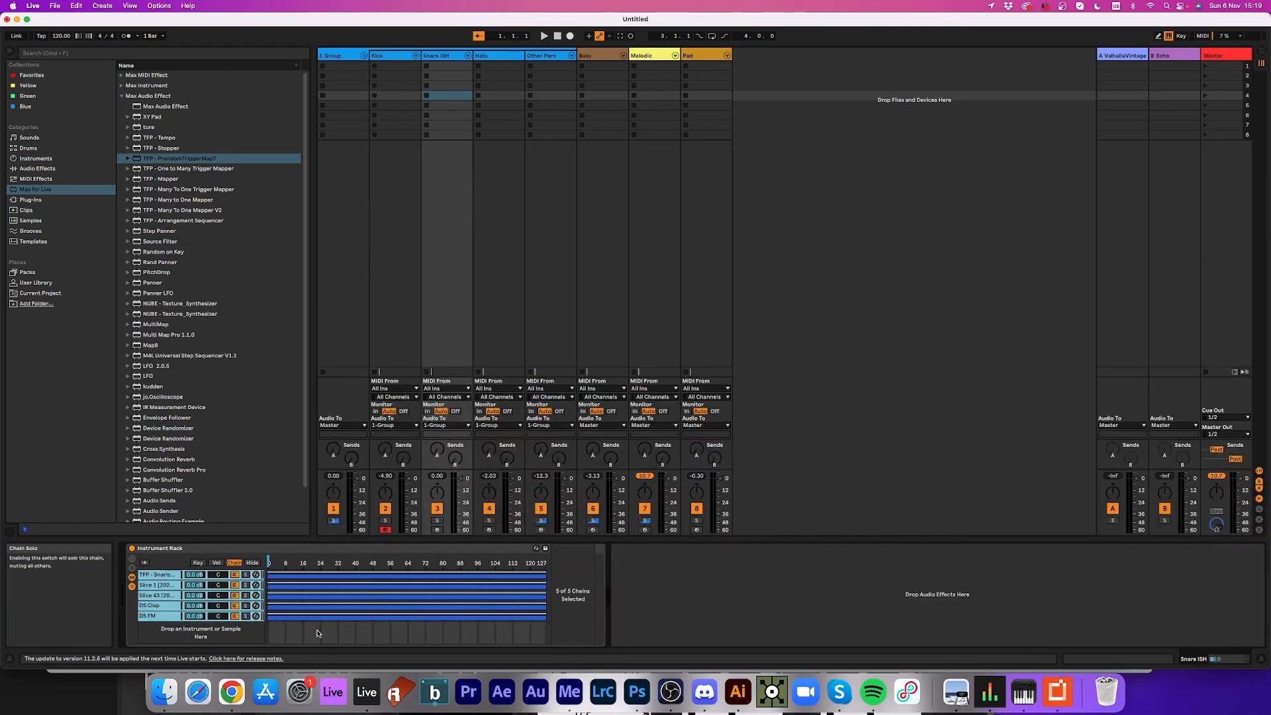
{"action": "right_click", "coordinate": [299, 588]}
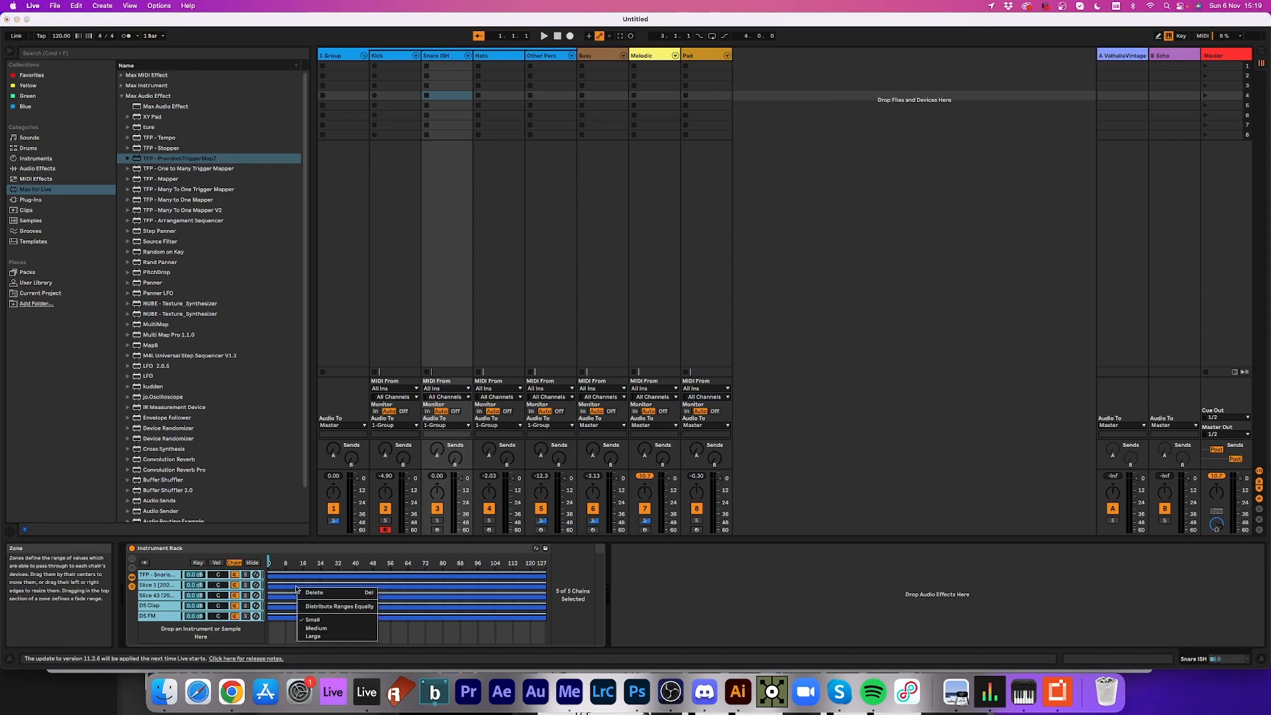
{"action": "left_click", "coordinate": [325, 607]}
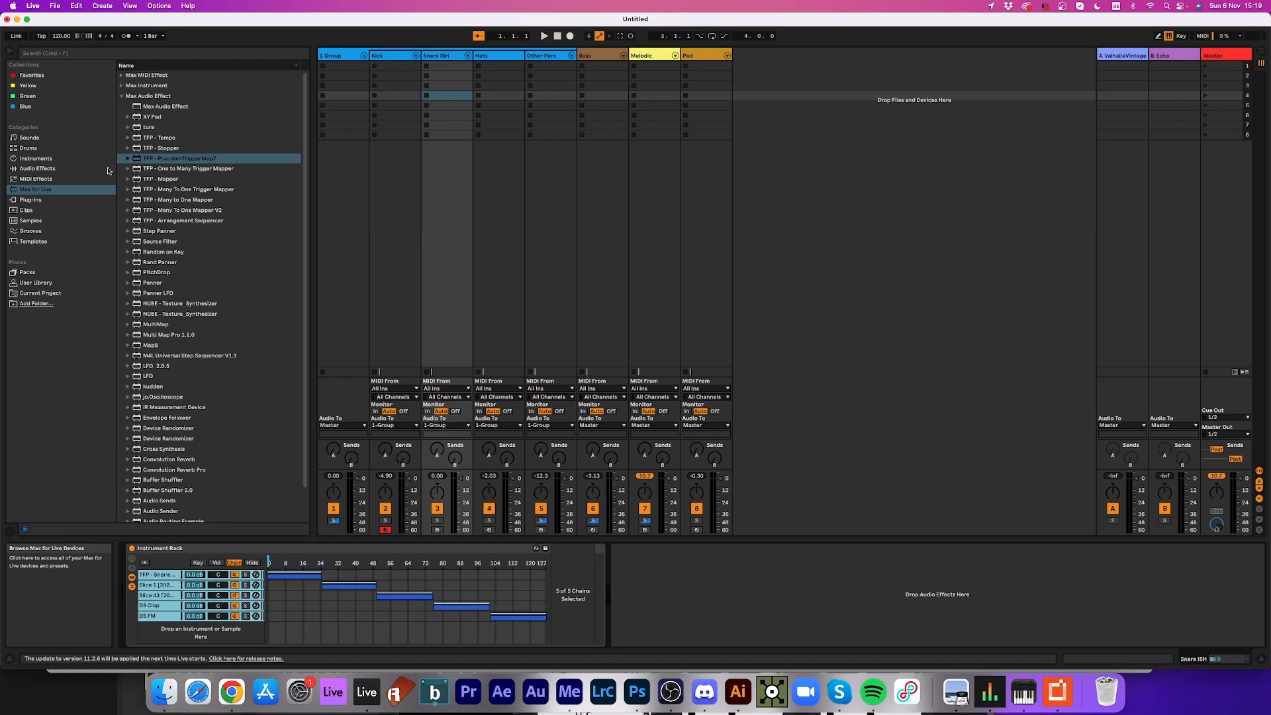
- Add TFP - PrandomTriggerMap7 after the Snare ISH rack and map its first target to the rack's chain selector
{"action": "left_click_drag", "start_coordinate": [162, 158], "coordinate": [695, 596]}
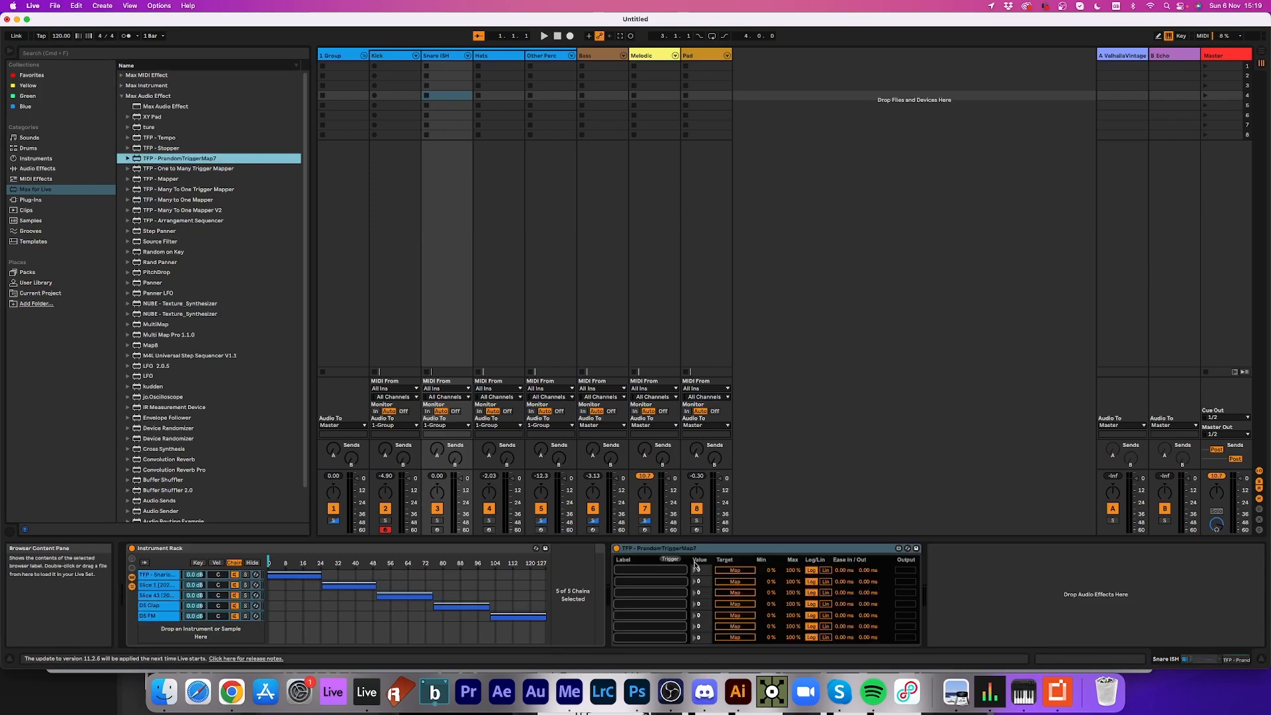
{"action": "left_click", "coordinate": [730, 571]}
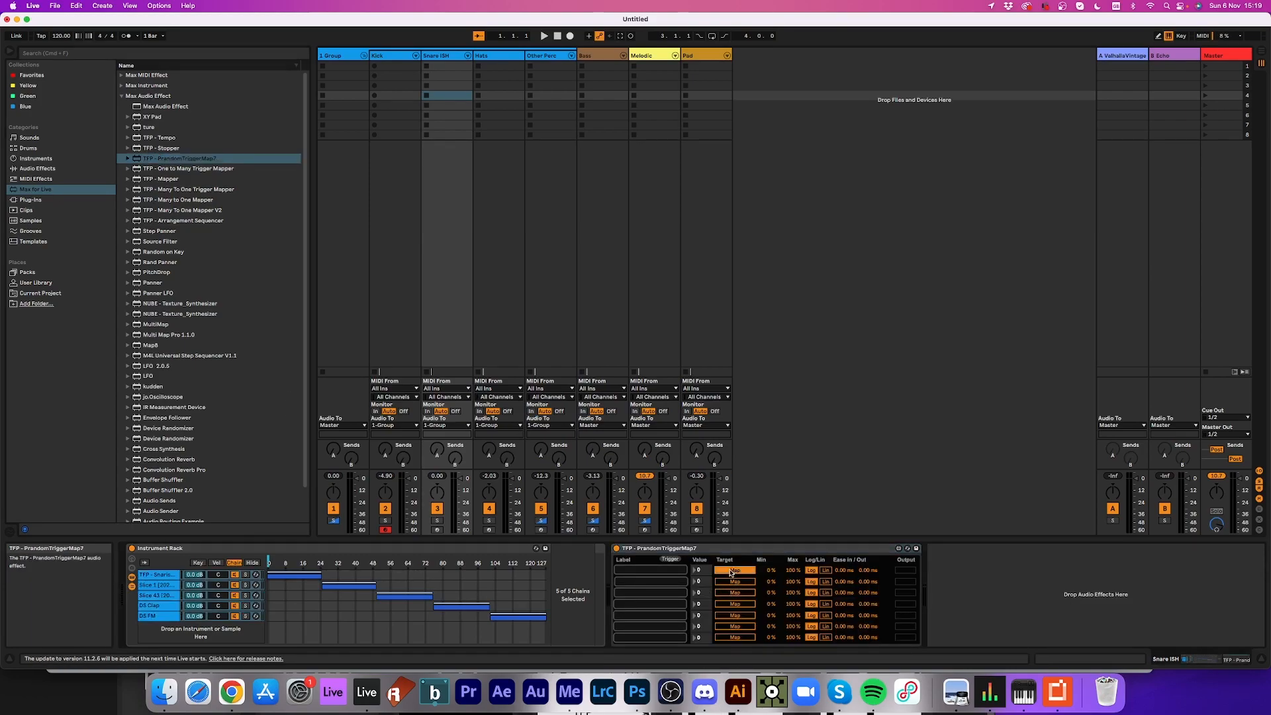
{"action": "left_click", "coordinate": [268, 562]}
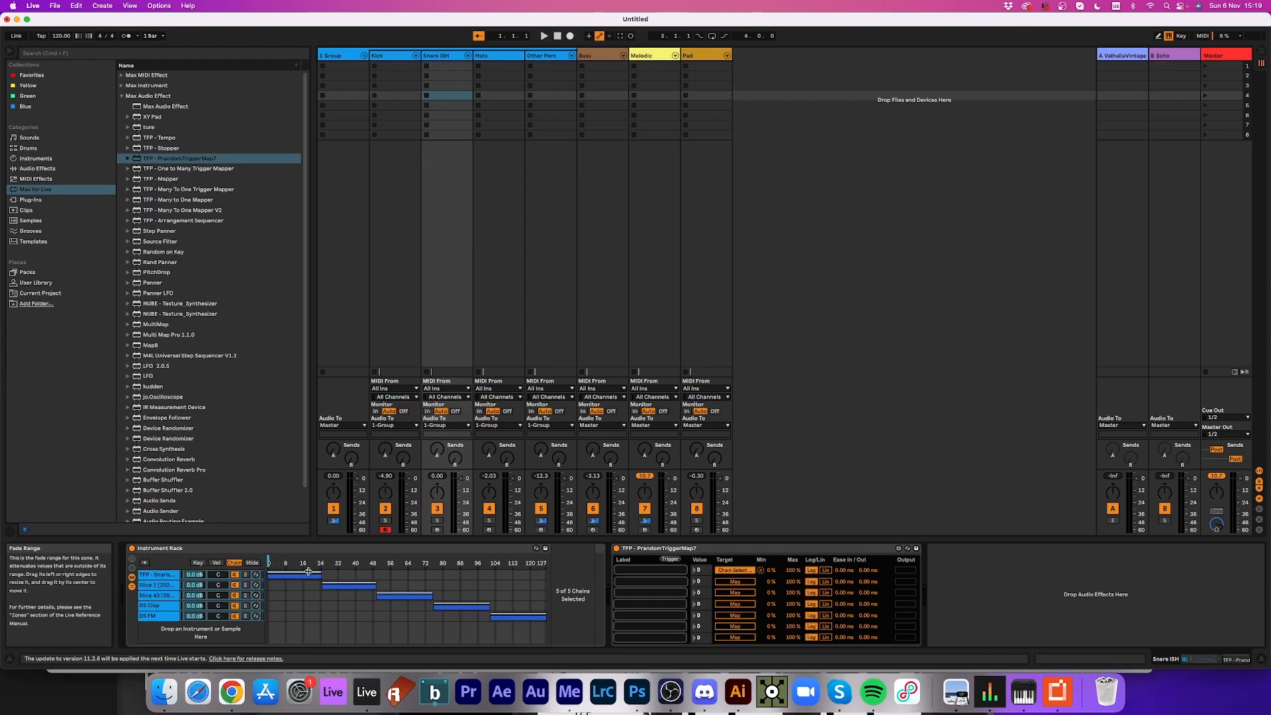
- Map the second and third random targets to the sample selectors of the Slice 1 and Slice 43 chains
{"action": "left_click", "coordinate": [157, 585]}
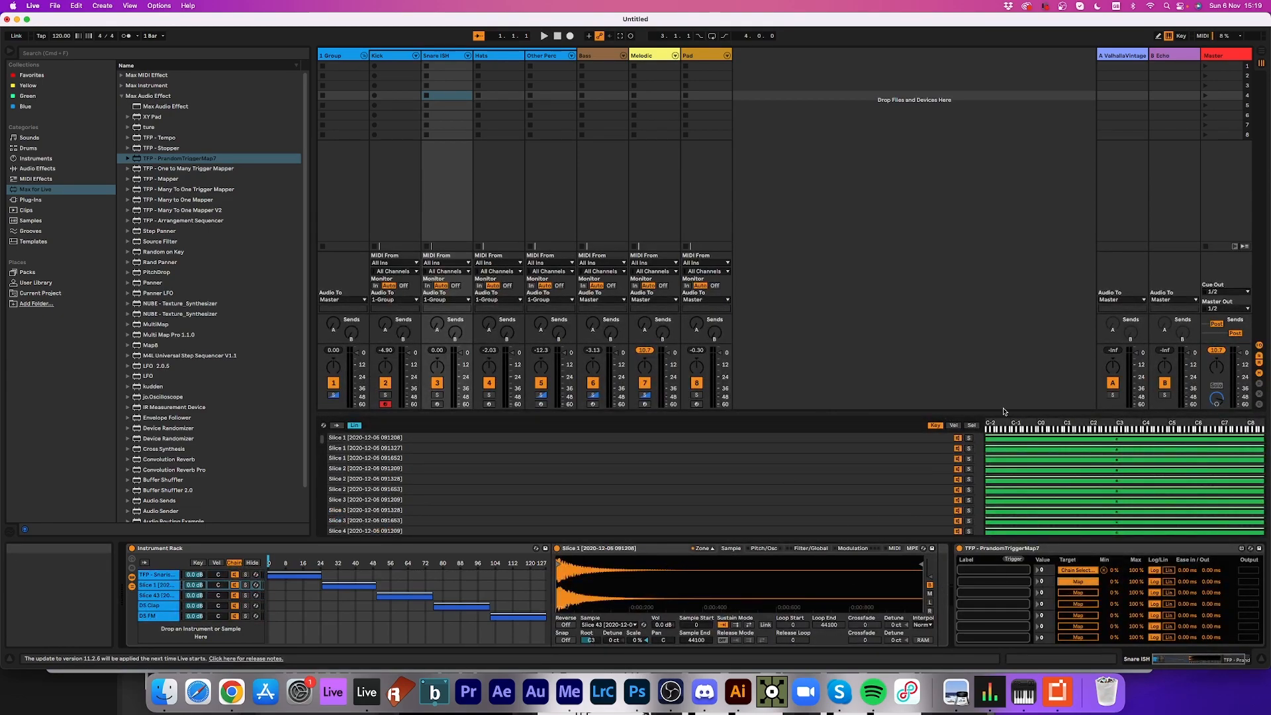
{"action": "left_click", "coordinate": [970, 426]}
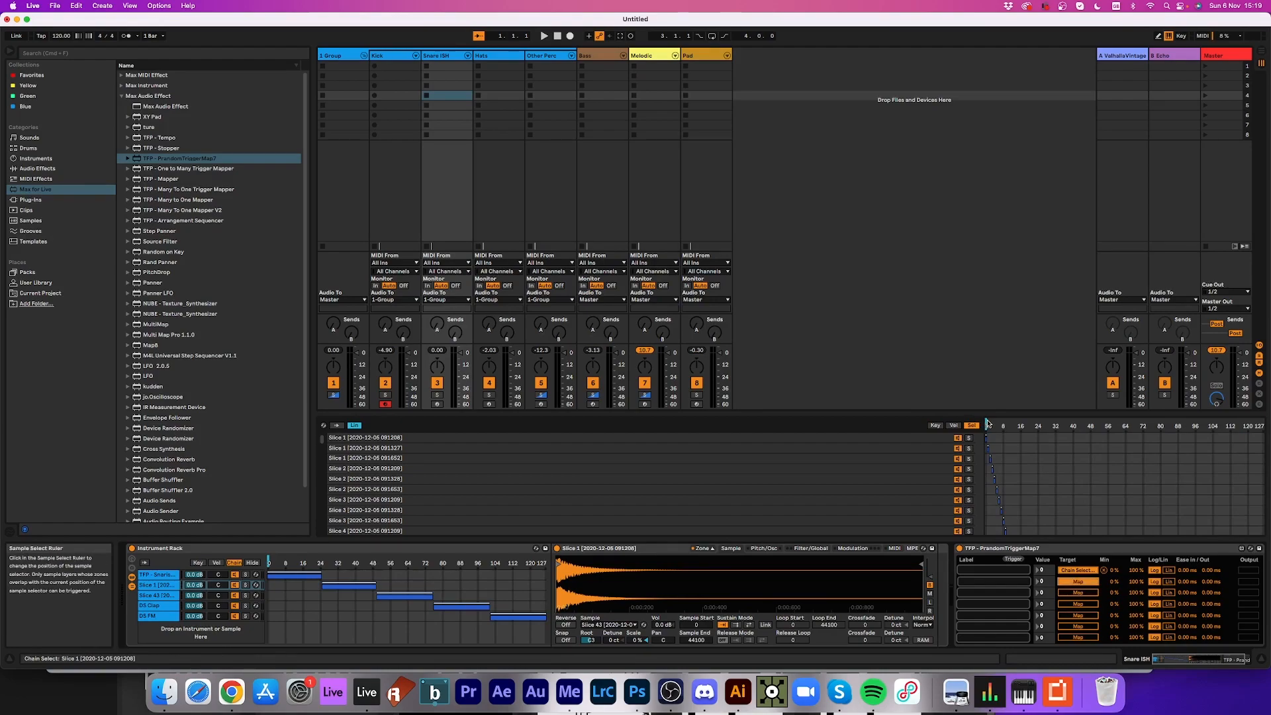
{"action": "left_click", "coordinate": [158, 595]}
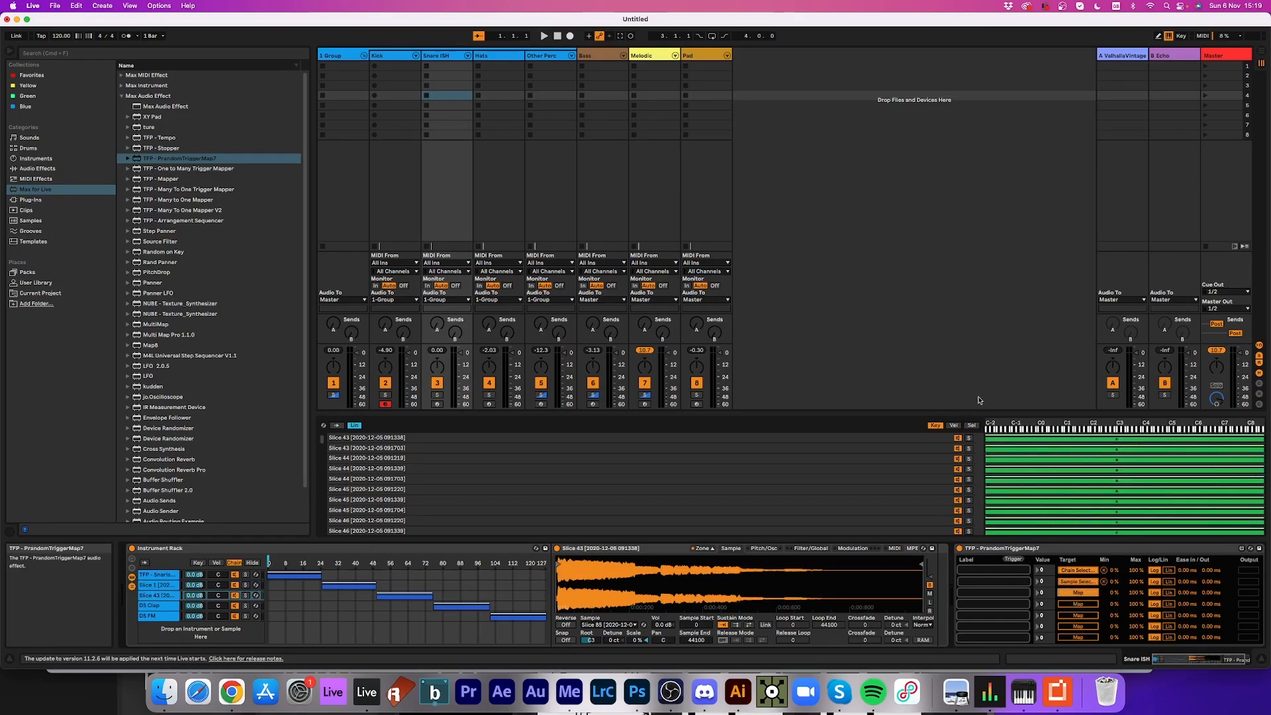
{"action": "left_click", "coordinate": [972, 425]}
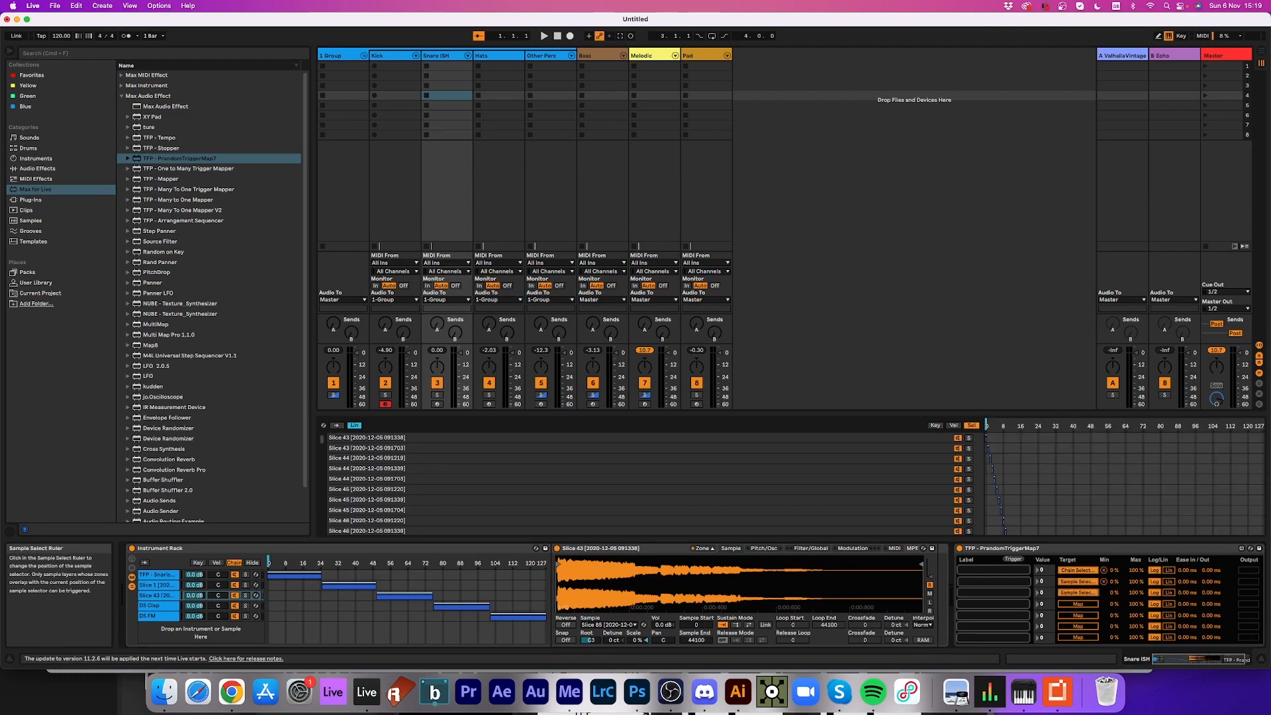
- Map the fourth random target to the sample selector of the TFP - Snarish chain
{"action": "left_click", "coordinate": [154, 575]}
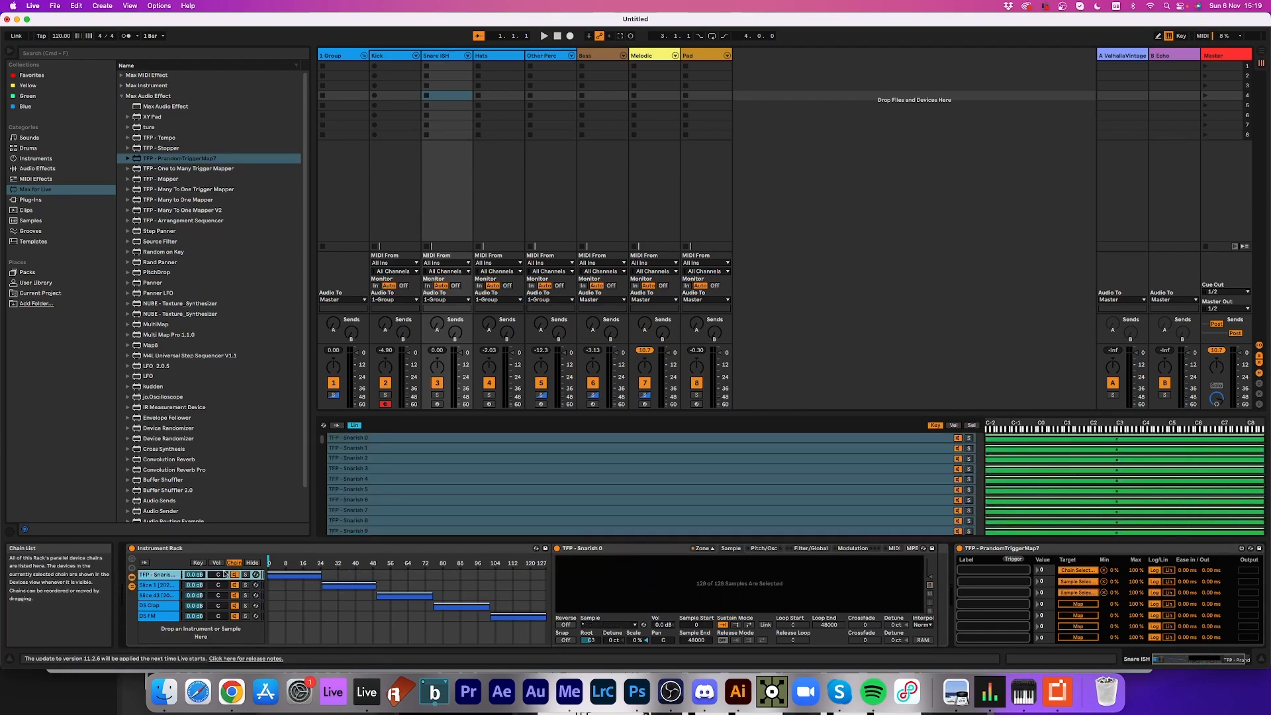
{"action": "left_click", "coordinate": [971, 426]}
{"action": "left_click", "coordinate": [1077, 606]}
{"action": "left_click", "coordinate": [987, 424]}
- Arm the Snare ISH track and trigger its rack's random mapper repeatedly to audition randomized chains and samples
{"action": "left_click", "coordinate": [155, 606]}
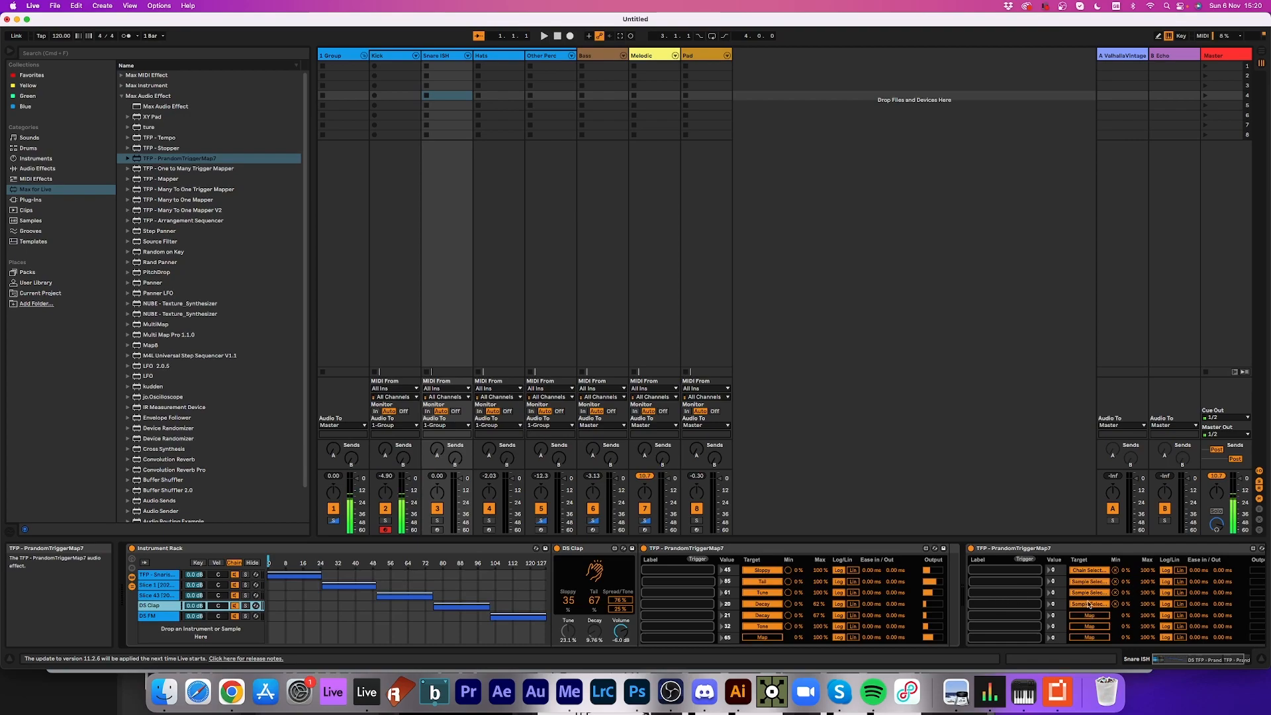
{"action": "left_click", "coordinate": [1026, 560]}
{"action": "left_click", "coordinate": [1032, 561]}
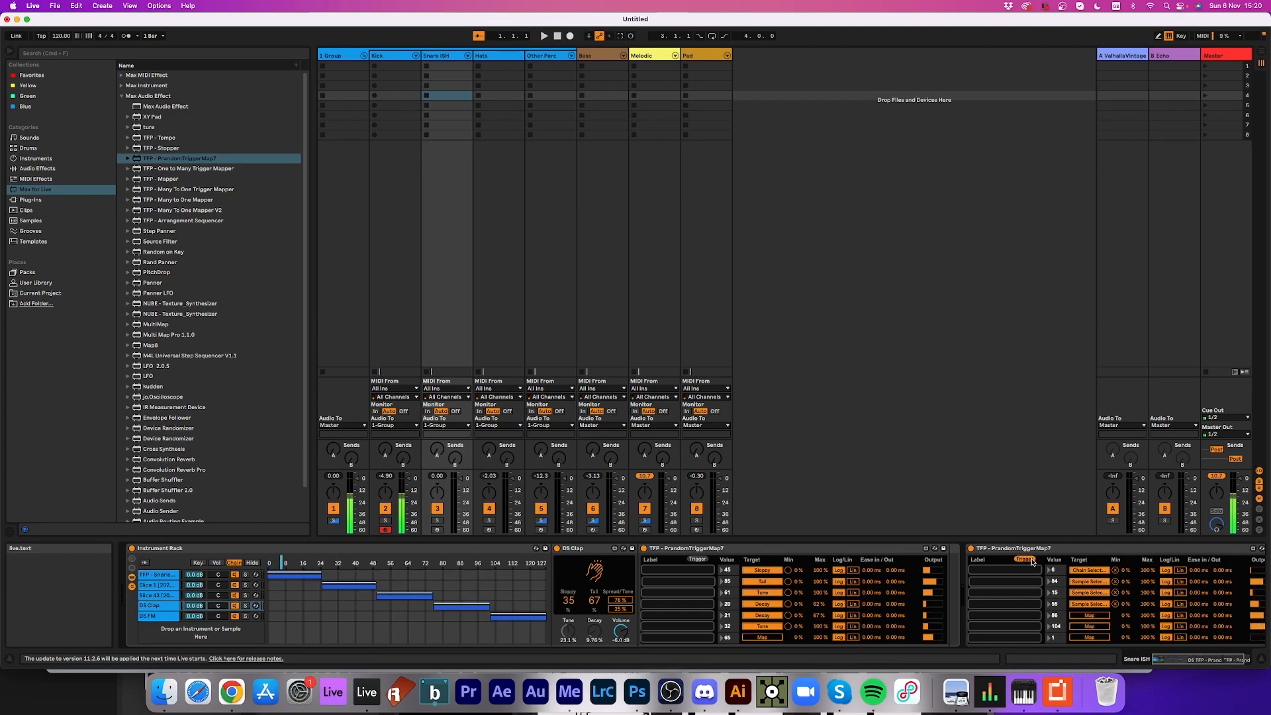
{"action": "left_click", "coordinate": [437, 529]}
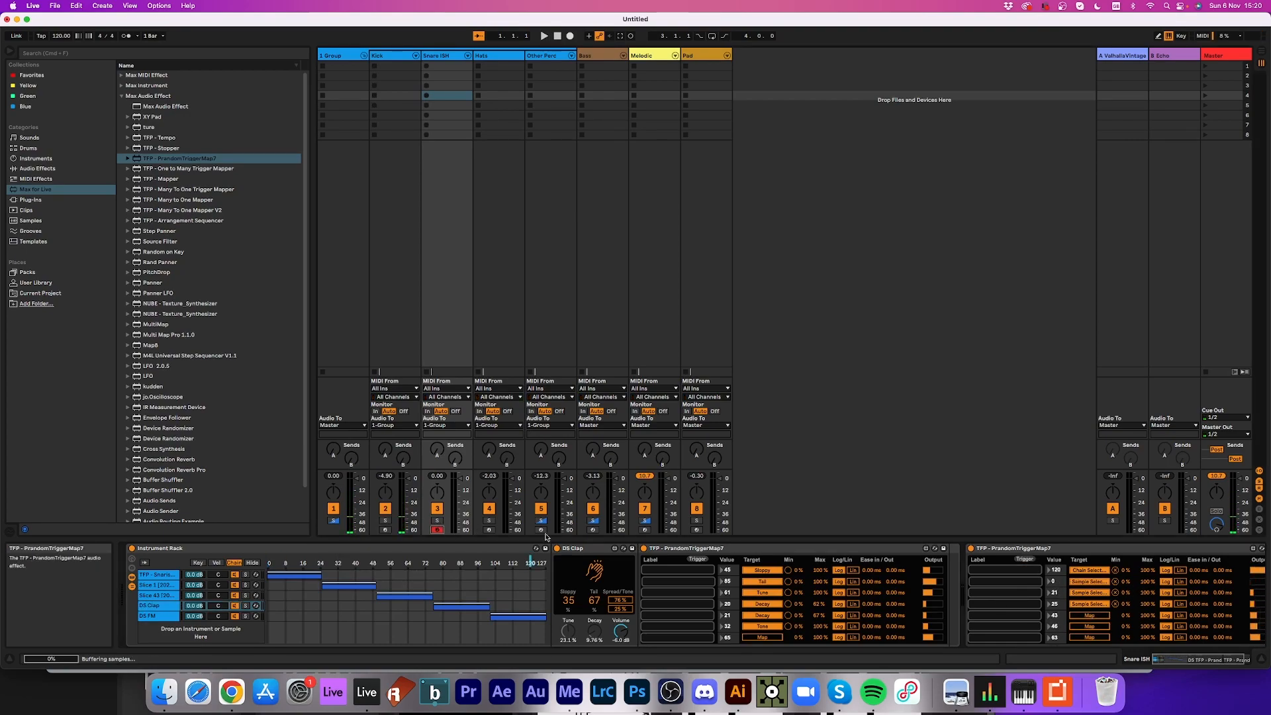
{"action": "left_click", "coordinate": [1019, 560]}
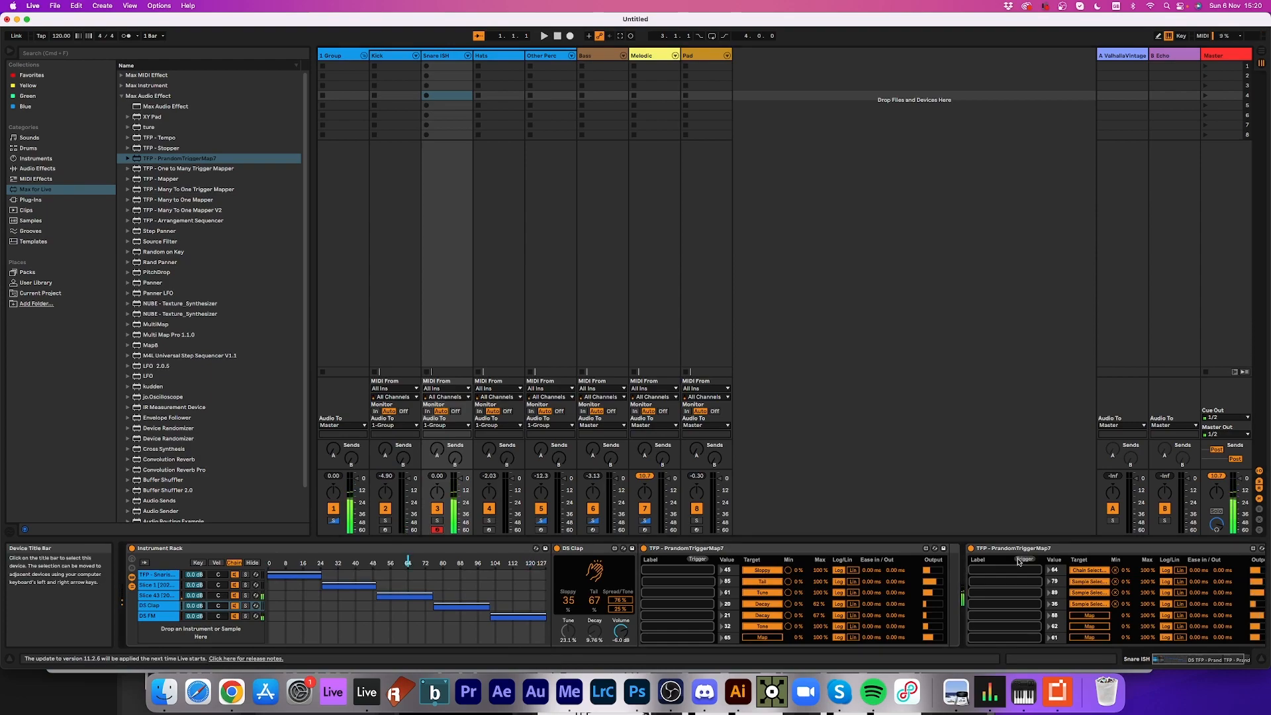
{"action": "left_click", "coordinate": [1019, 560]}
{"action": "left_click", "coordinate": [1019, 561]}
{"action": "left_click", "coordinate": [1020, 560]}
{"action": "left_click", "coordinate": [1019, 561]}
{"action": "left_click", "coordinate": [1019, 561]}
{"action": "left_click", "coordinate": [1020, 561]}
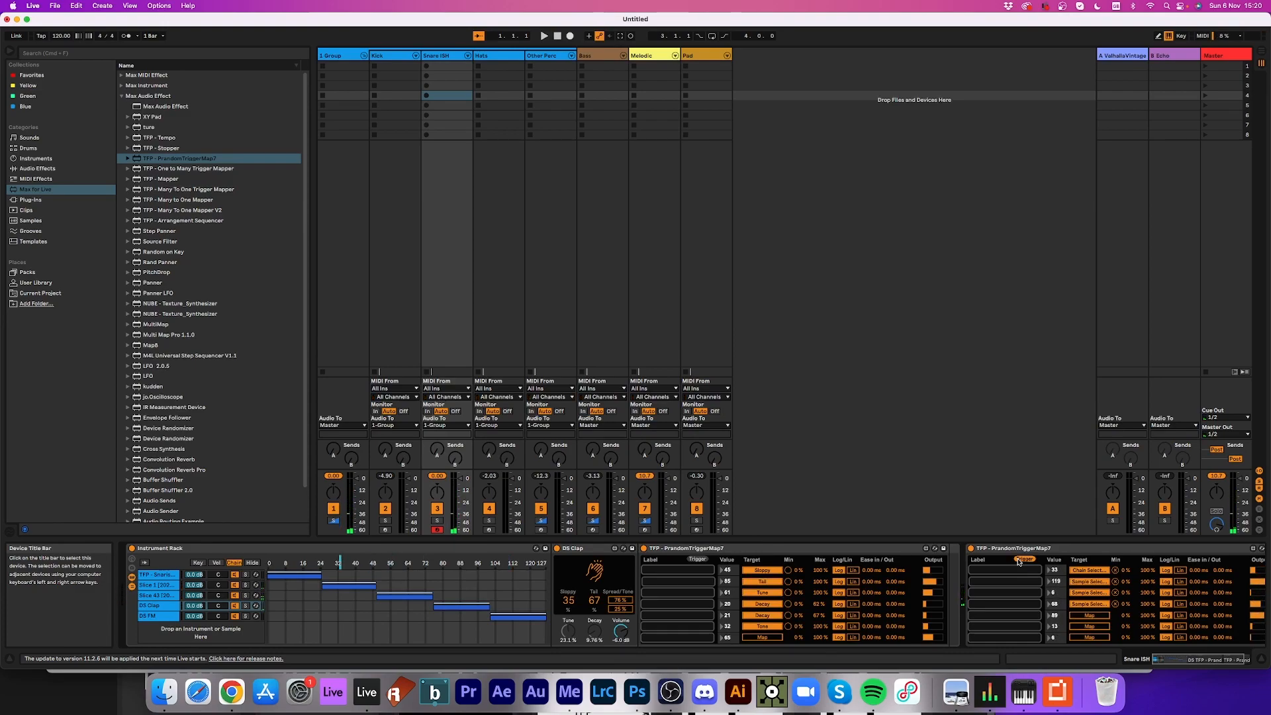
{"action": "left_click", "coordinate": [1019, 561]}
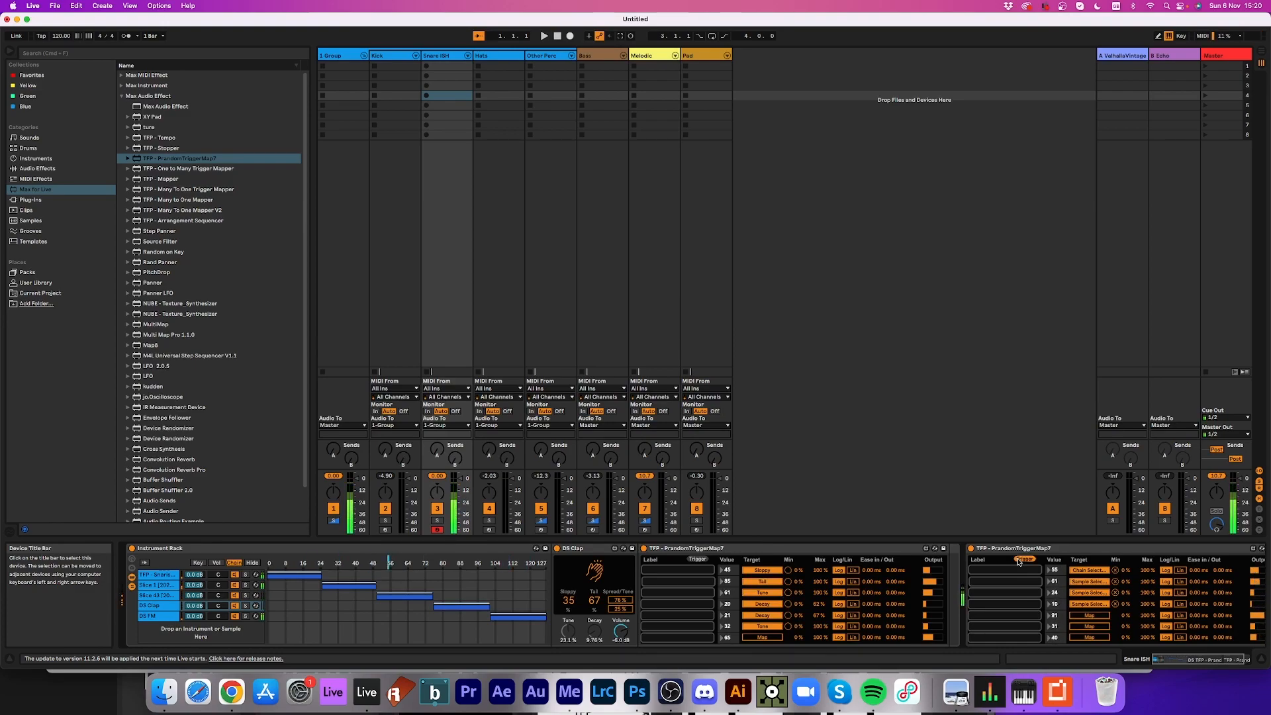
{"action": "left_click", "coordinate": [1019, 560]}
- Show the devices of the Hats track, followed by those of the Other Perc track
{"action": "left_click", "coordinate": [494, 58]}
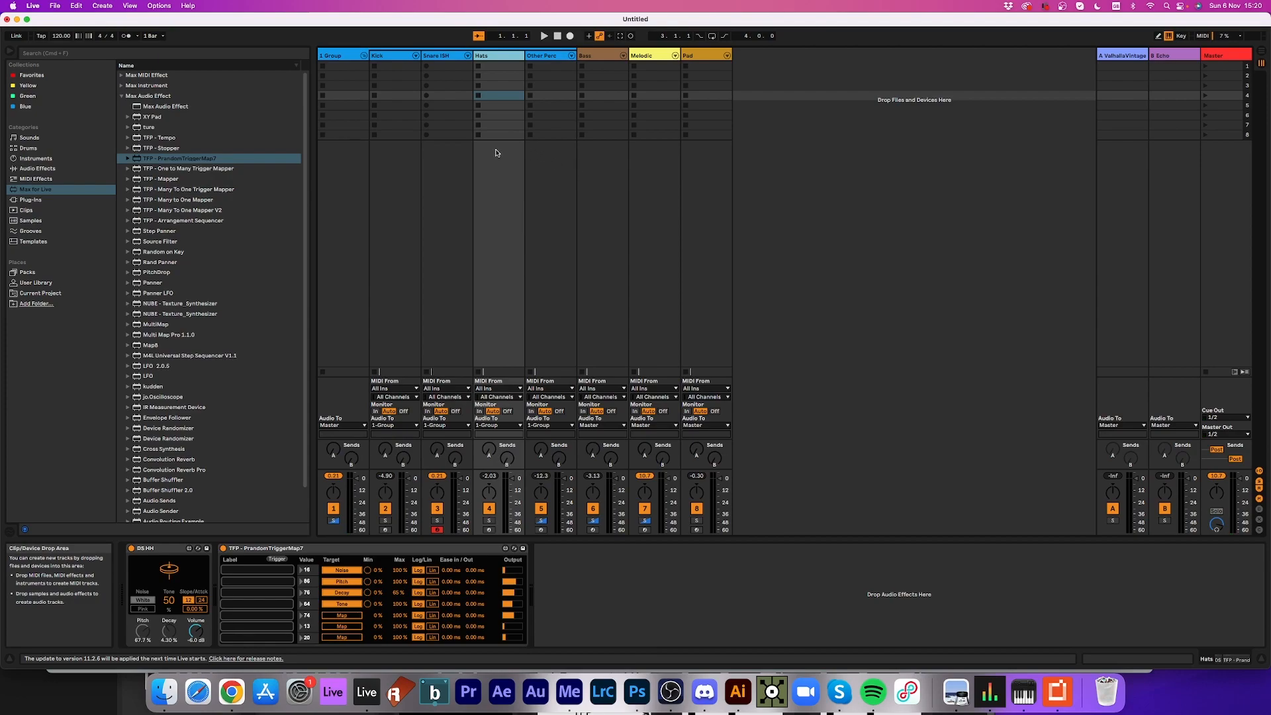
{"action": "left_click", "coordinate": [548, 58]}
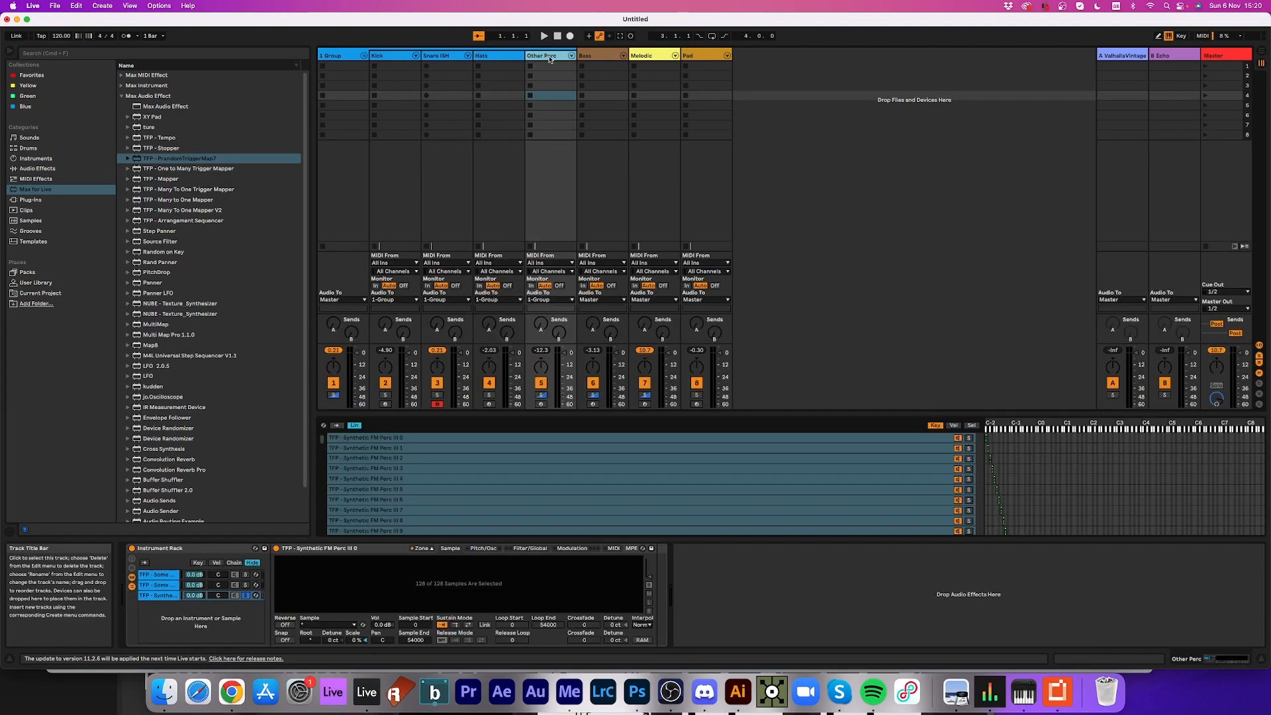
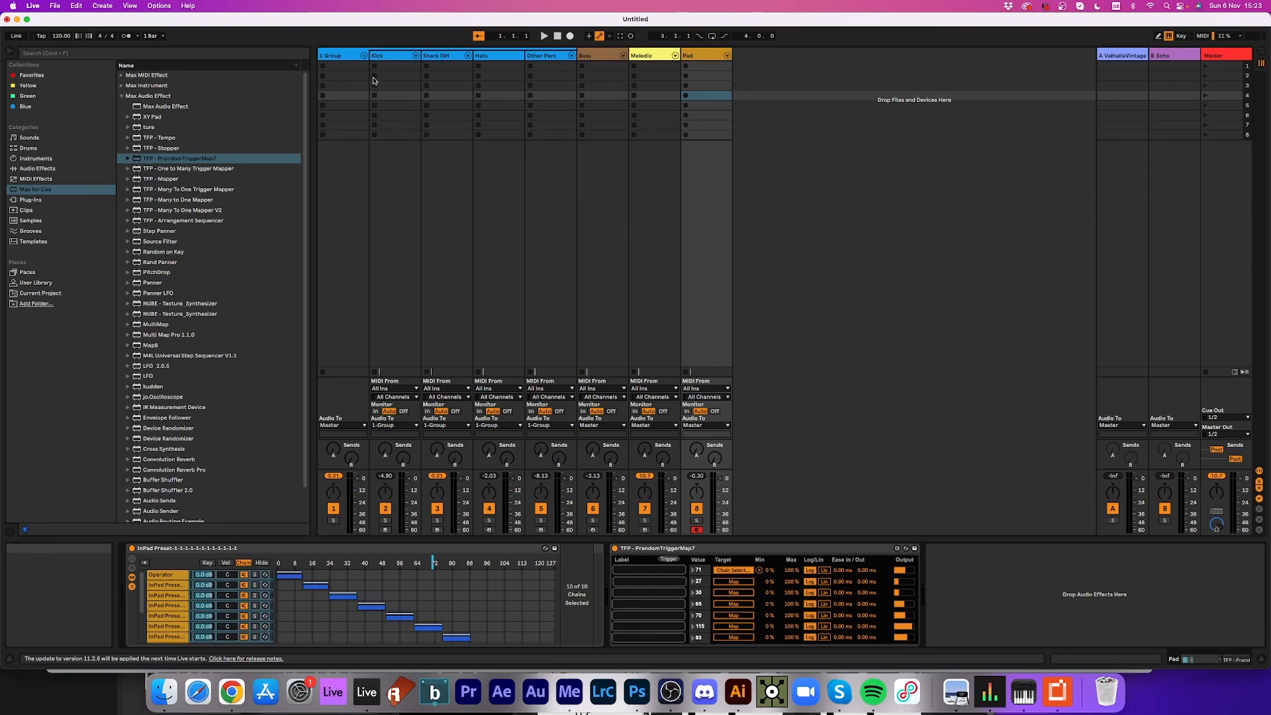
- Create a MIDI clip in the Kick track's first slot and draw C3 notes at 1.1.1, 1.1.3, 1.2.3 and 1.4.3
{"action": "double_click", "coordinate": [392, 67]}
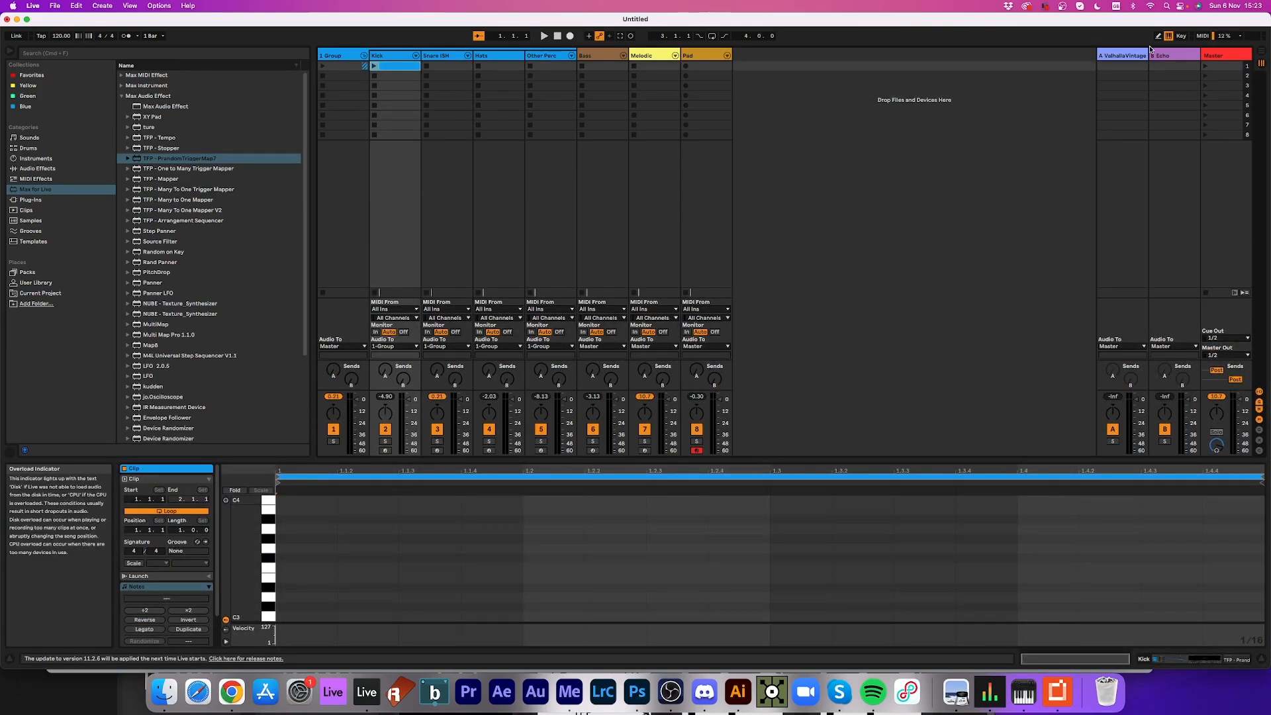
{"action": "key", "text": "b"}
{"action": "left_click", "coordinate": [280, 619]}
{"action": "left_click", "coordinate": [457, 615]}
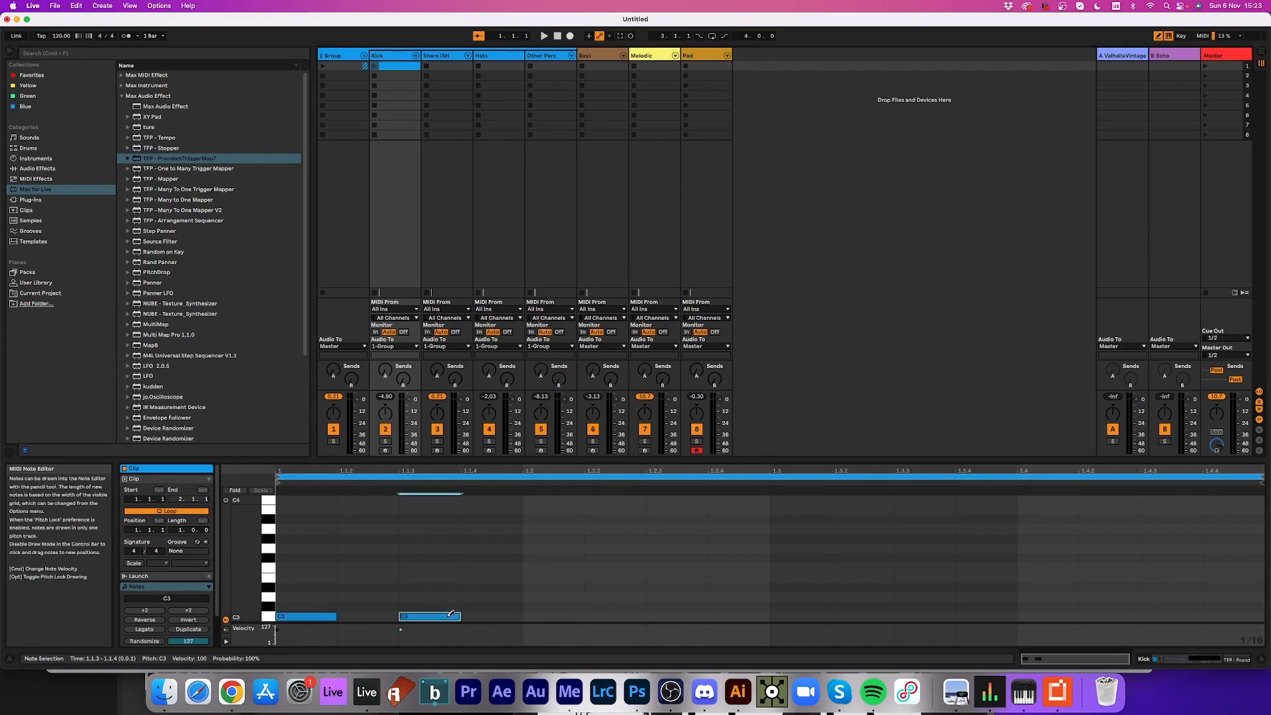
{"action": "left_click", "coordinate": [672, 616]}
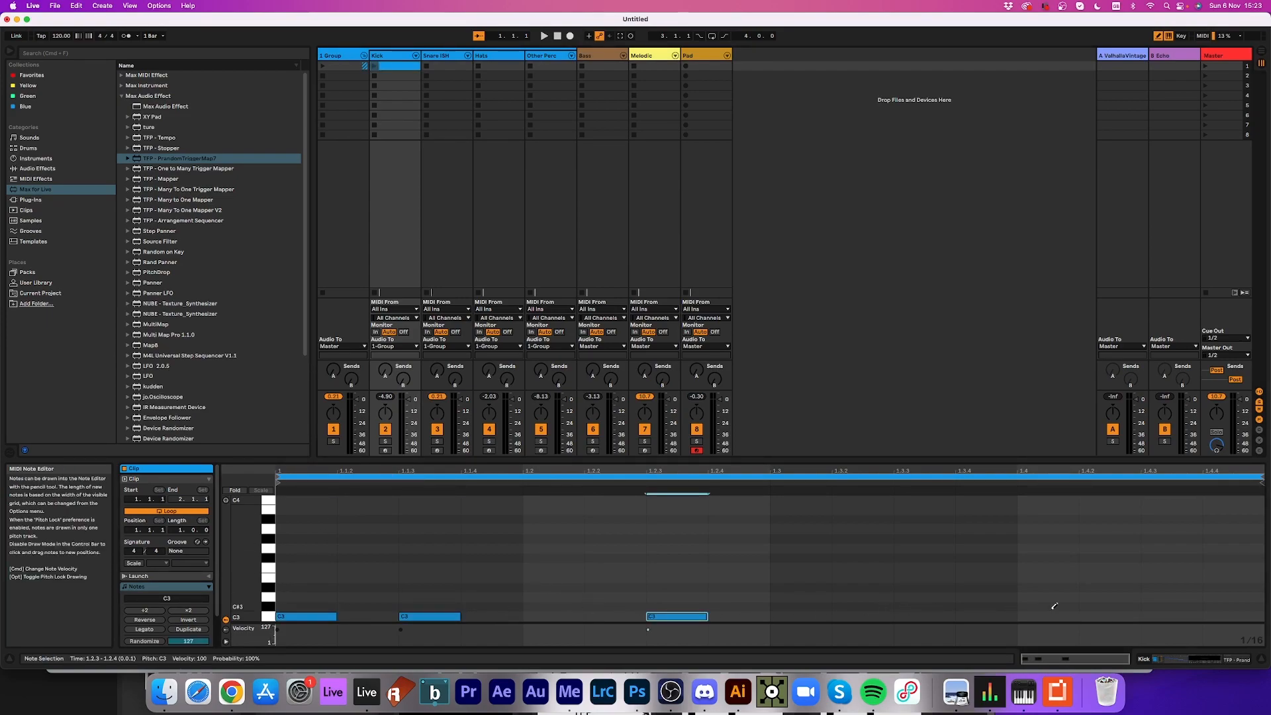
{"action": "left_click", "coordinate": [1172, 615]}
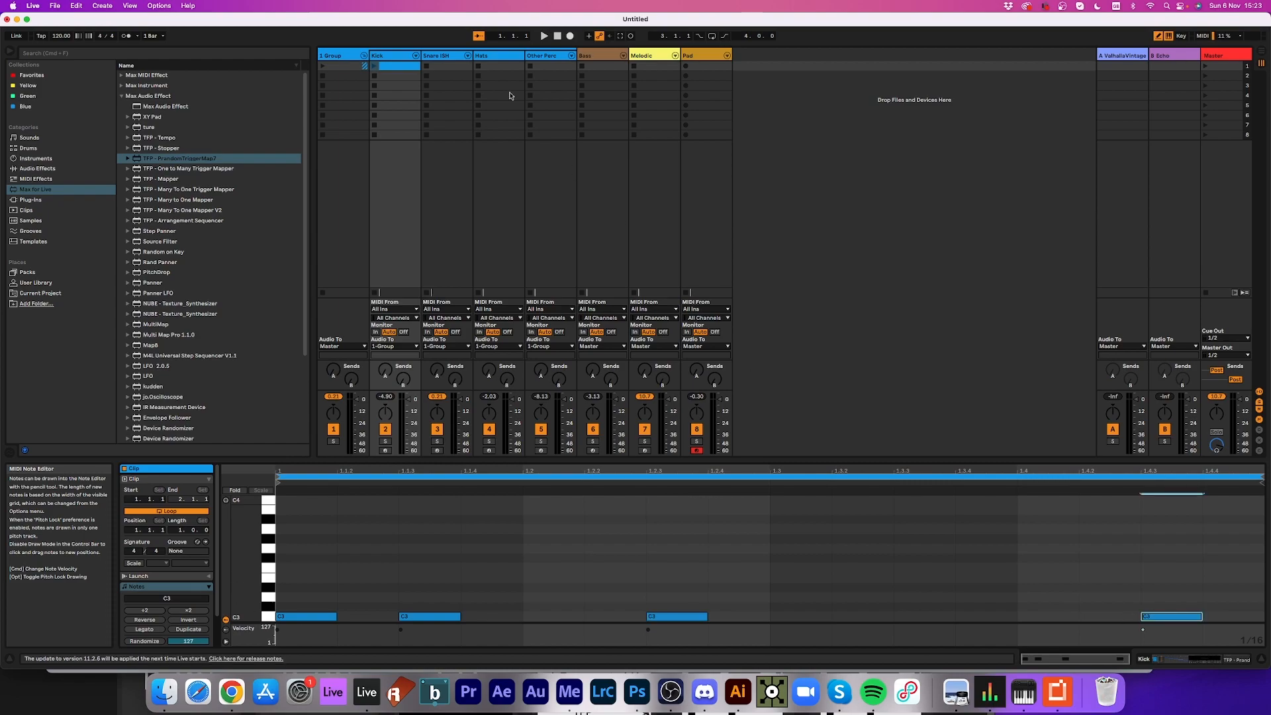
- Launch the Kick clip and show the Kick track's devices with the random mapper
{"action": "left_click", "coordinate": [374, 66]}
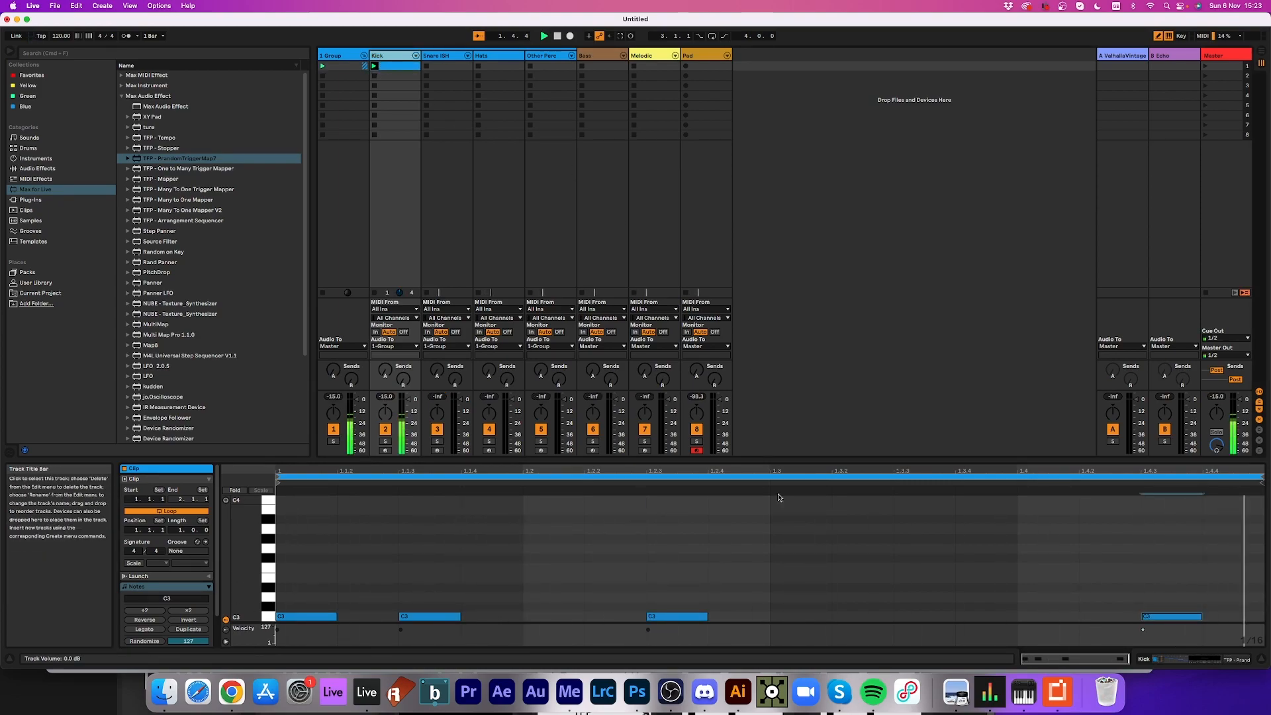
{"action": "left_click", "coordinate": [1201, 659]}
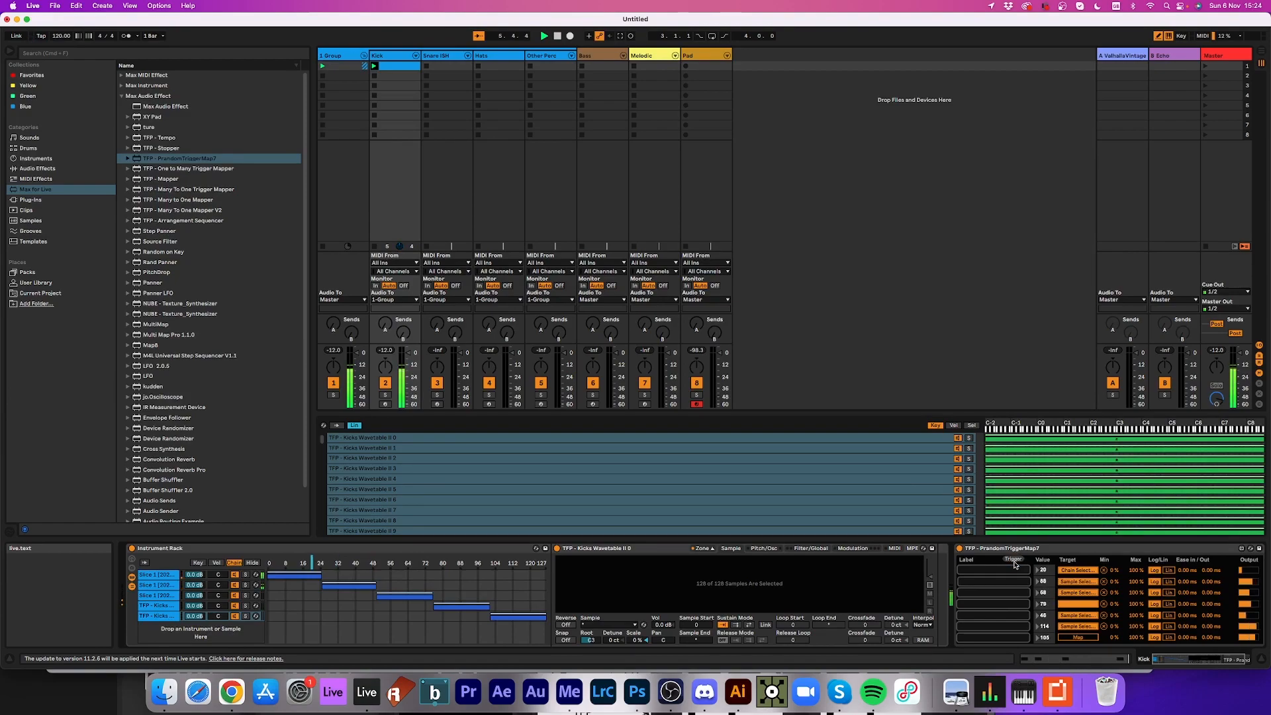
- Show the Chance editor of the Kick clip and lower the last three notes' probability to 44%
{"action": "left_click", "coordinate": [392, 67]}
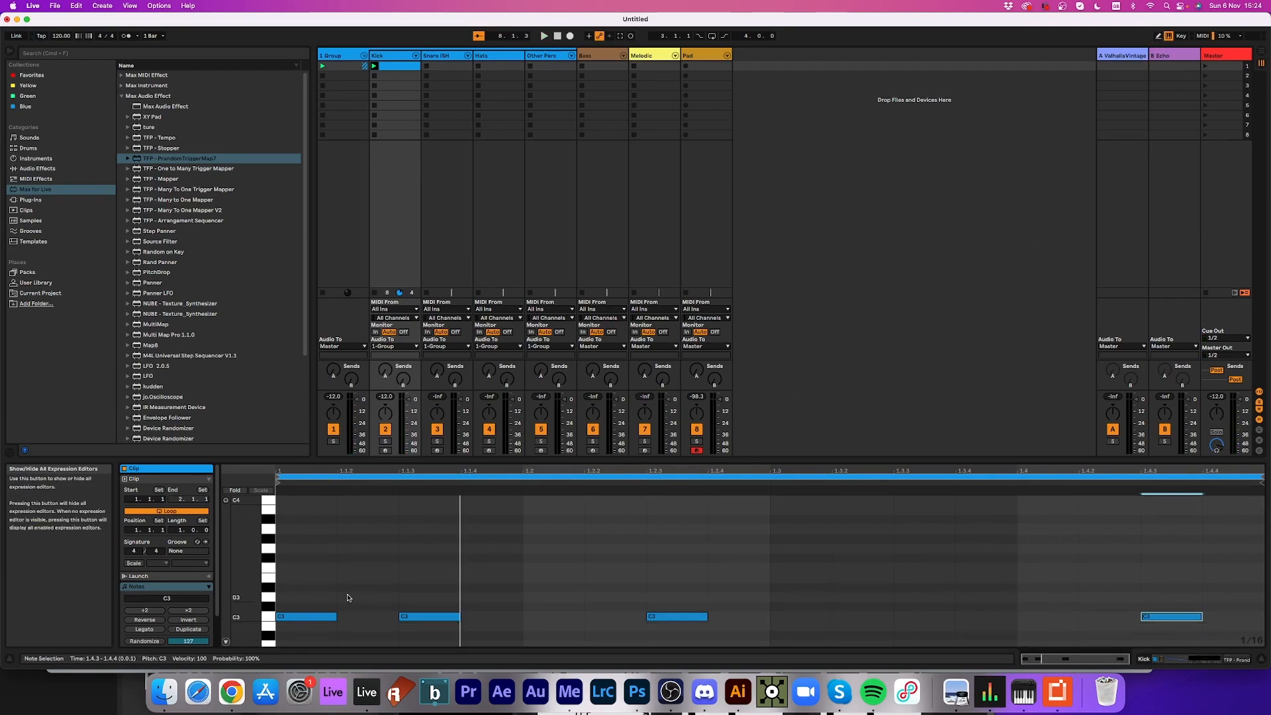
{"action": "left_click", "coordinate": [225, 642]}
{"action": "left_click", "coordinate": [226, 642]}
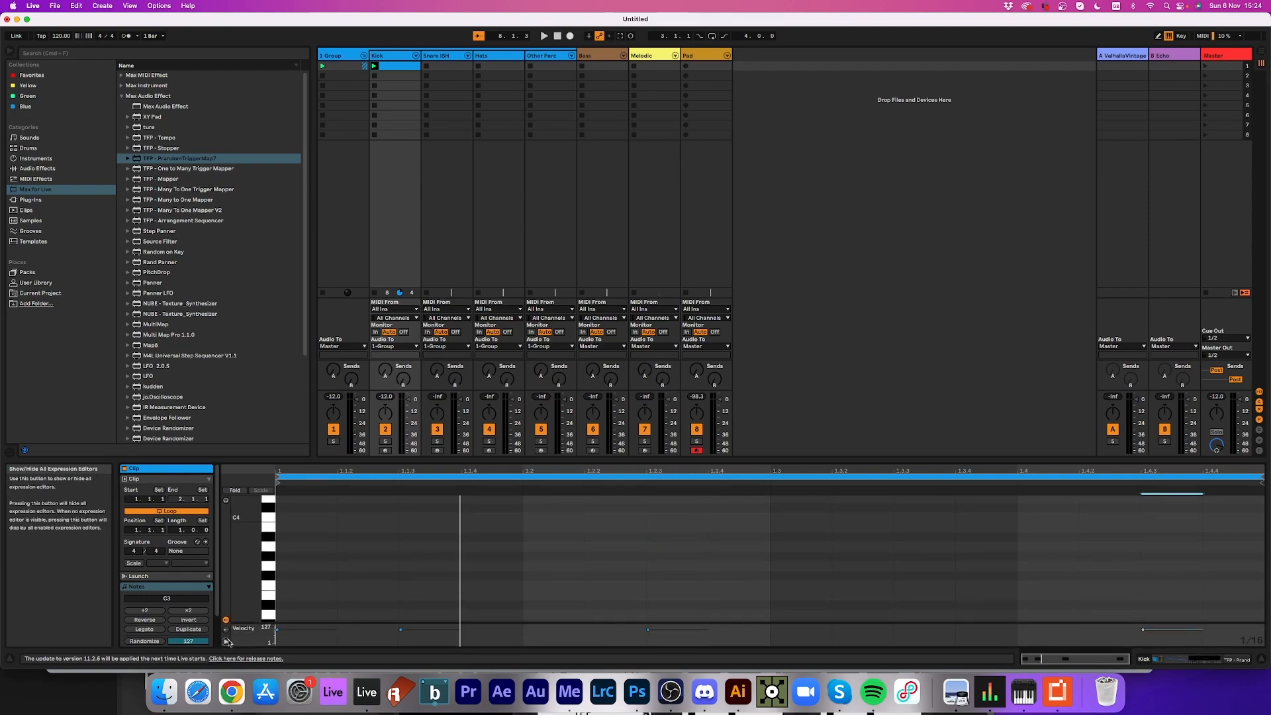
{"action": "left_click", "coordinate": [226, 632]}
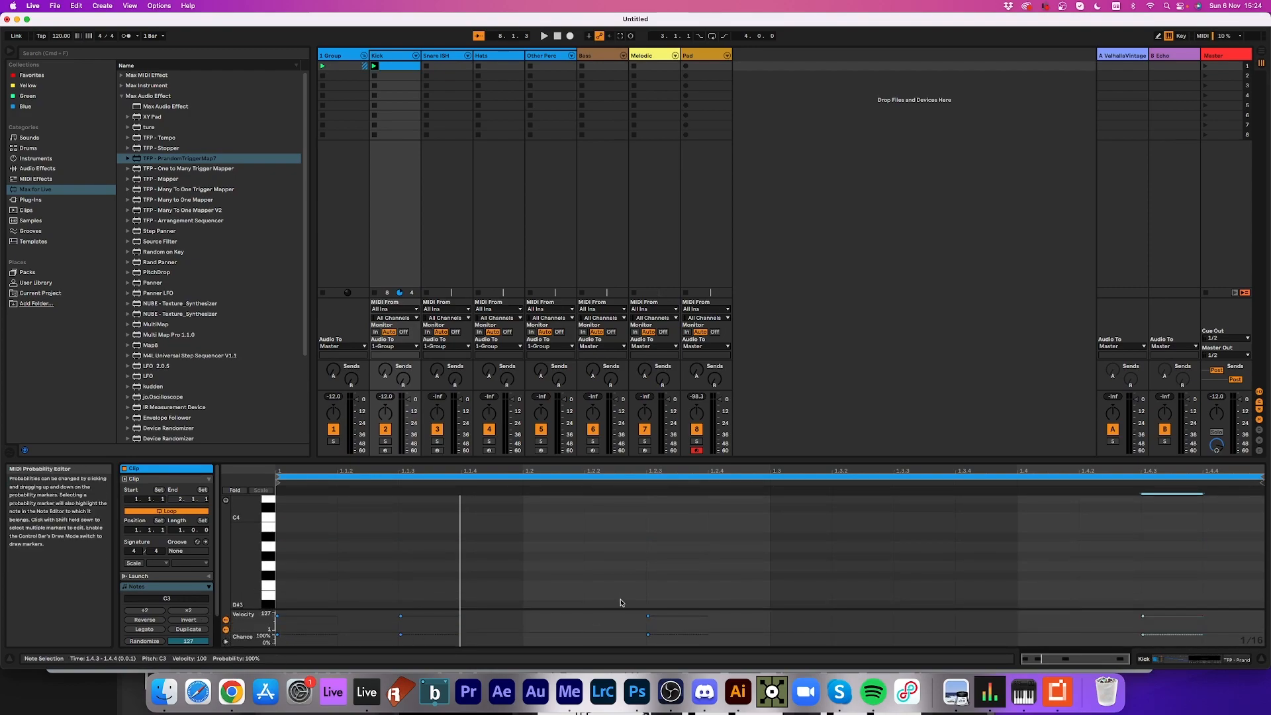
{"action": "left_click_drag", "start_coordinate": [377, 642], "coordinate": [1167, 624]}
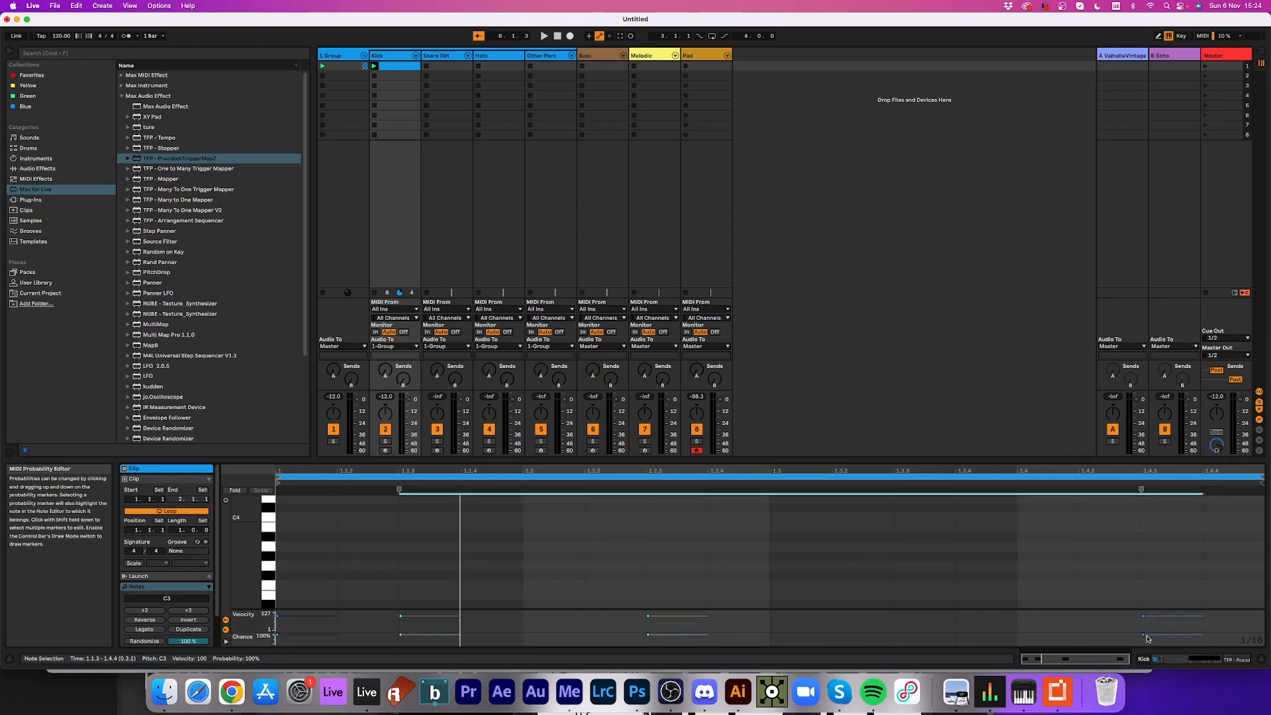
{"action": "left_click_drag", "start_coordinate": [1143, 635], "coordinate": [1142, 640]}
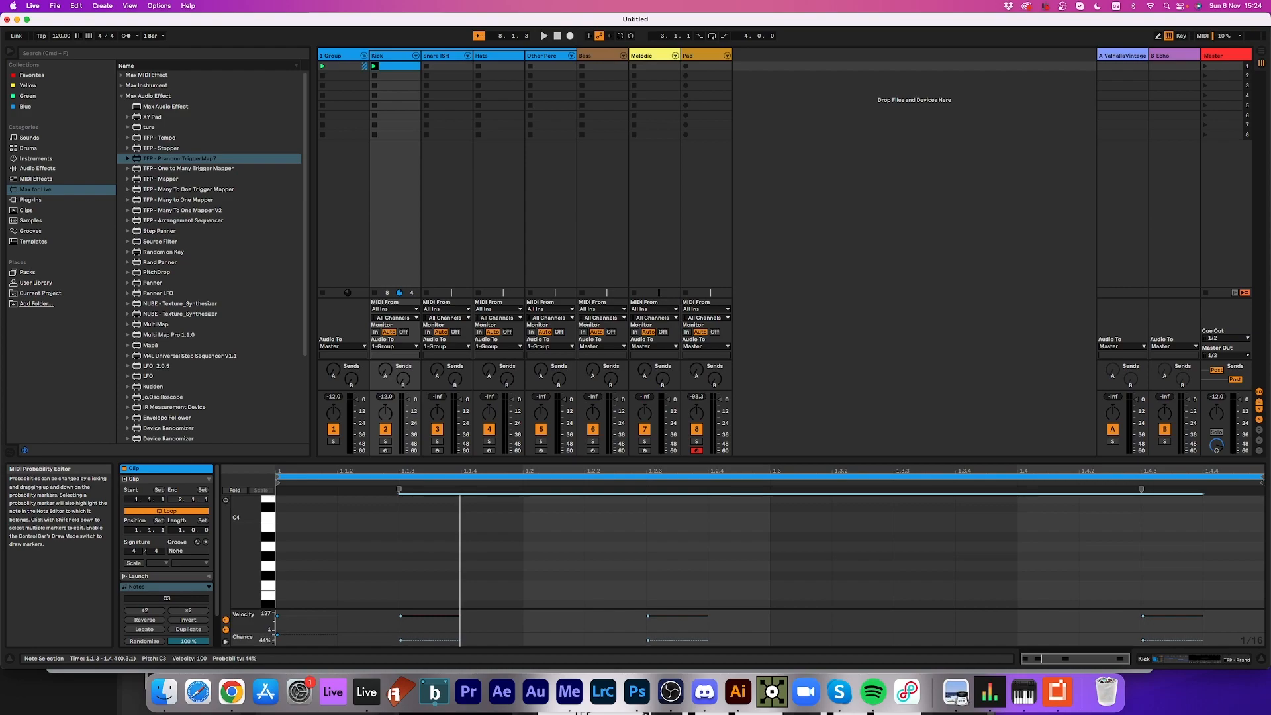
- Audition the first Kick clip, create a second-slot clip with C3 notes at 1.1.1 and 1.3.3, and launch it
{"action": "key", "text": "space"}
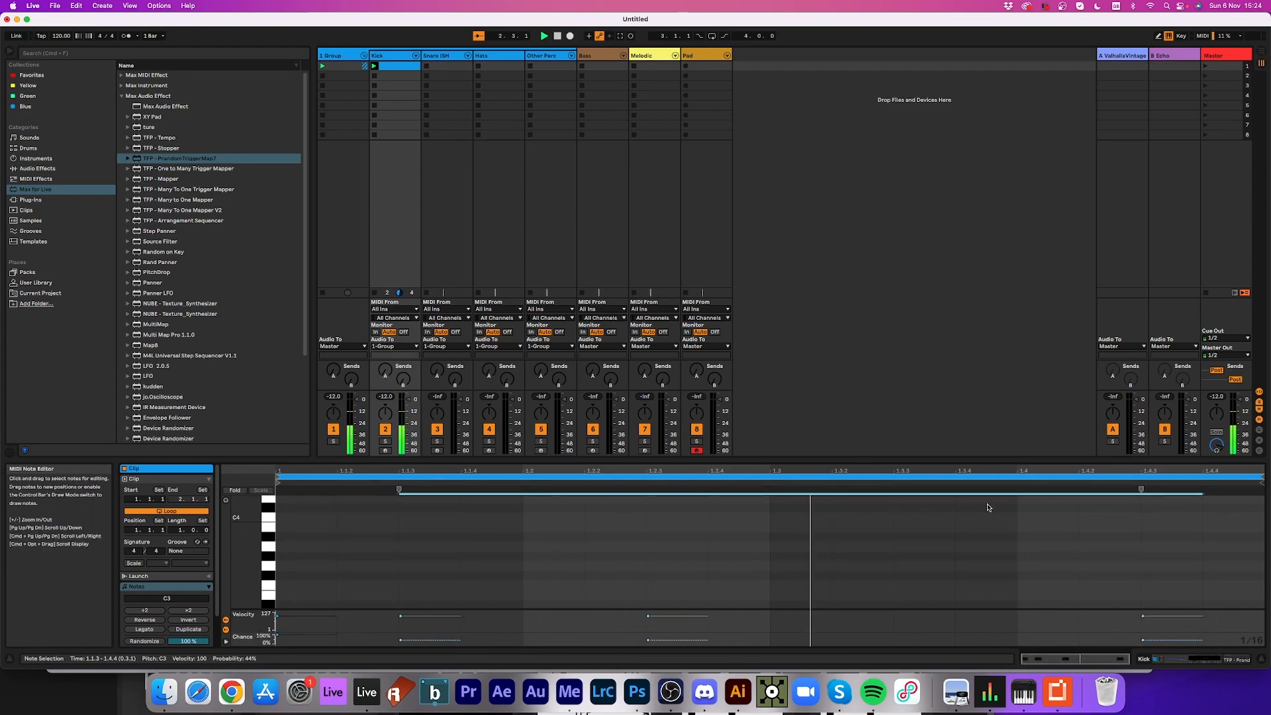
{"action": "key", "text": "space"}
{"action": "double_click", "coordinate": [391, 77]}
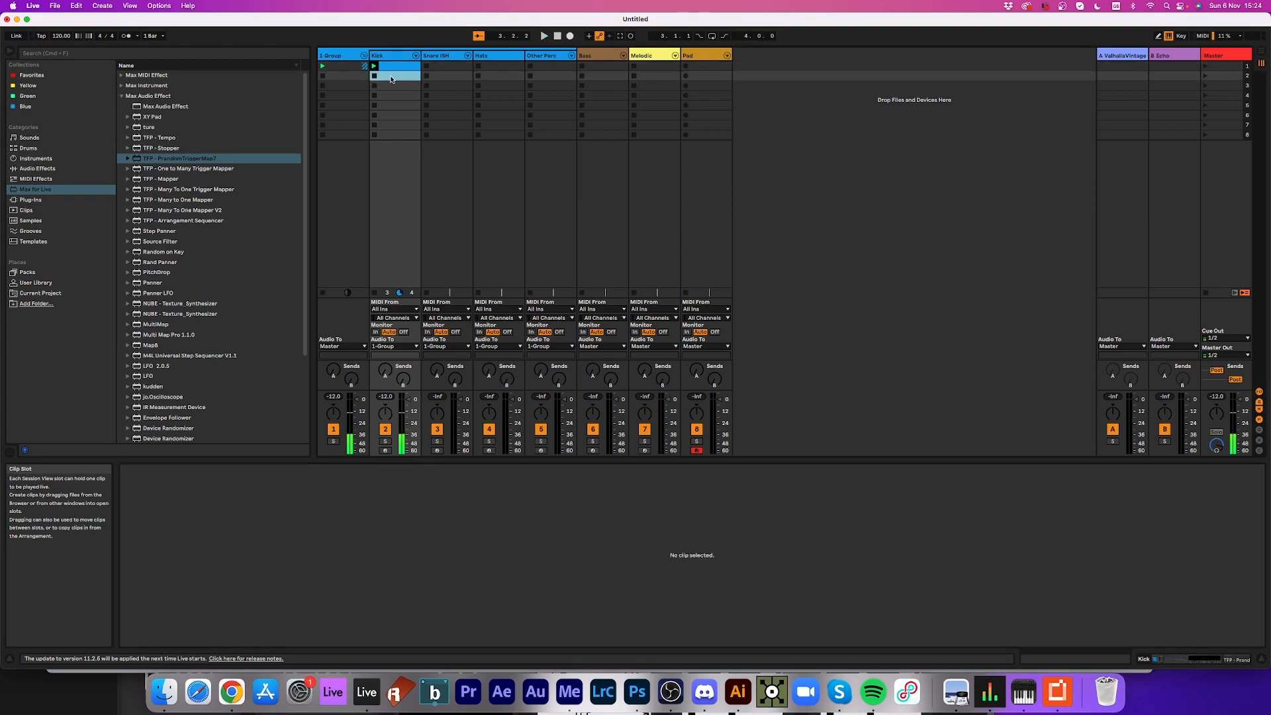
{"action": "key", "text": "b"}
{"action": "left_click", "coordinate": [308, 603]}
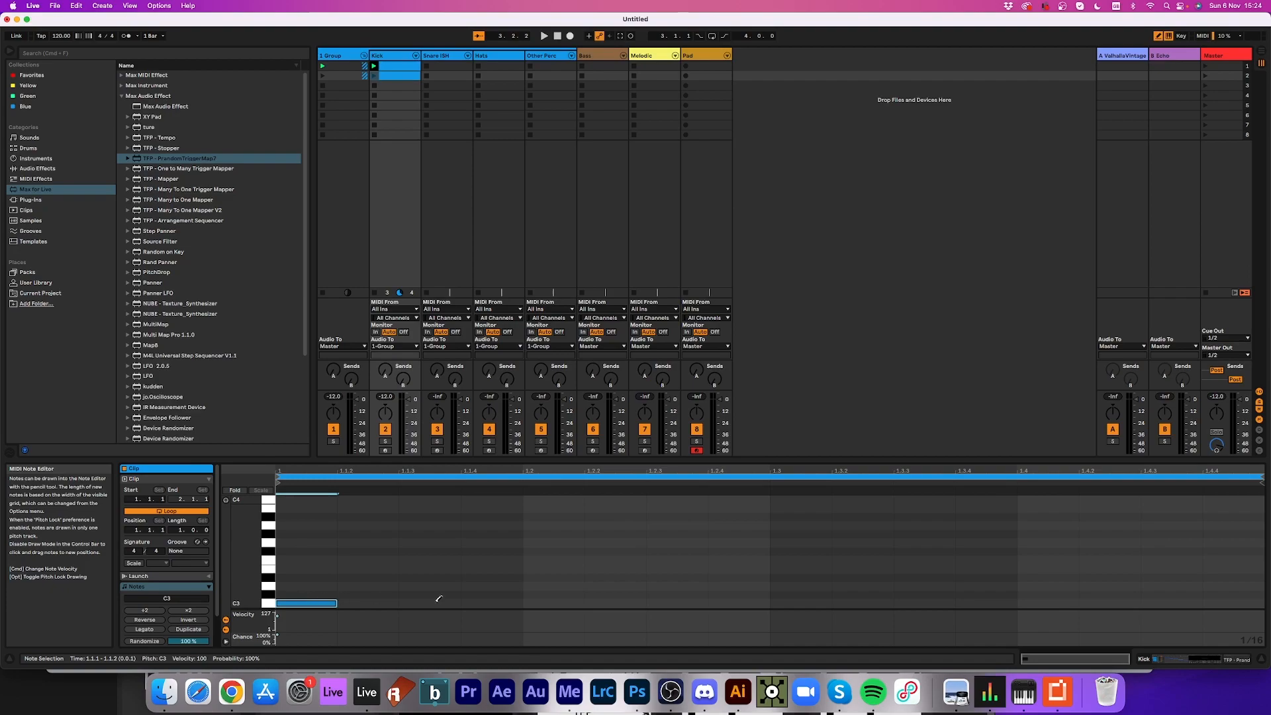
{"action": "left_click", "coordinate": [936, 602]}
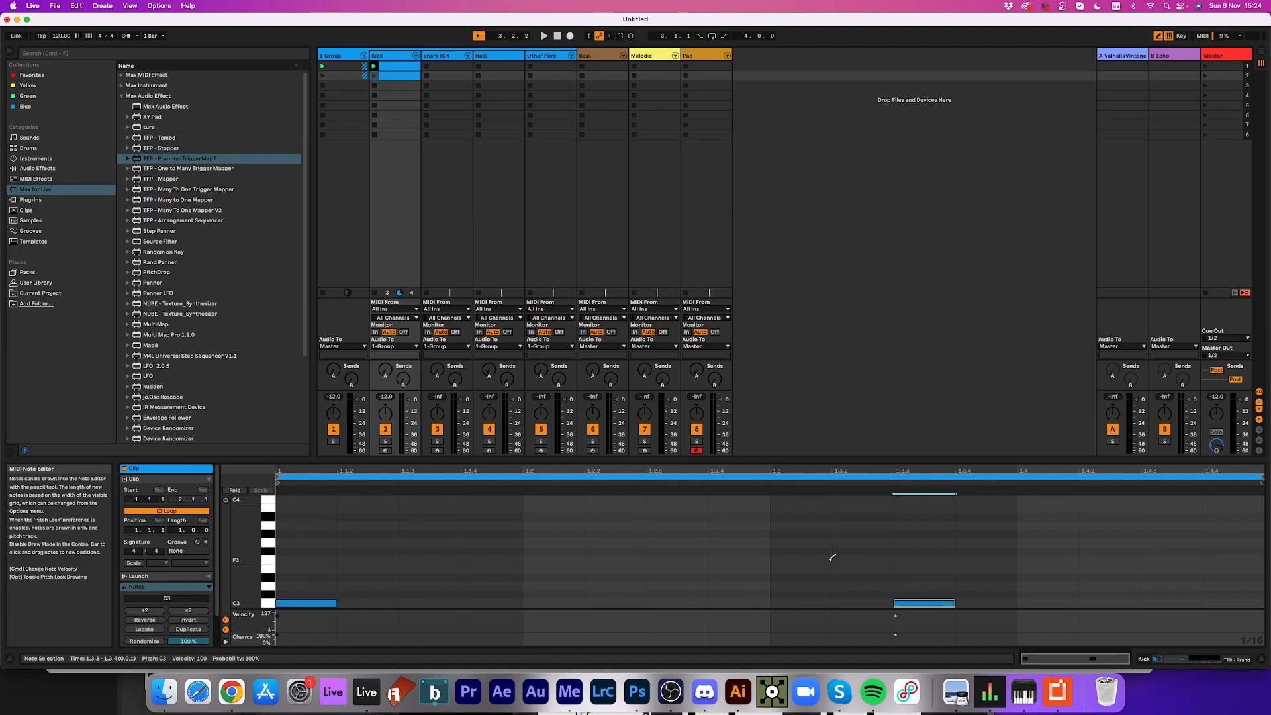
{"action": "left_click", "coordinate": [374, 75]}
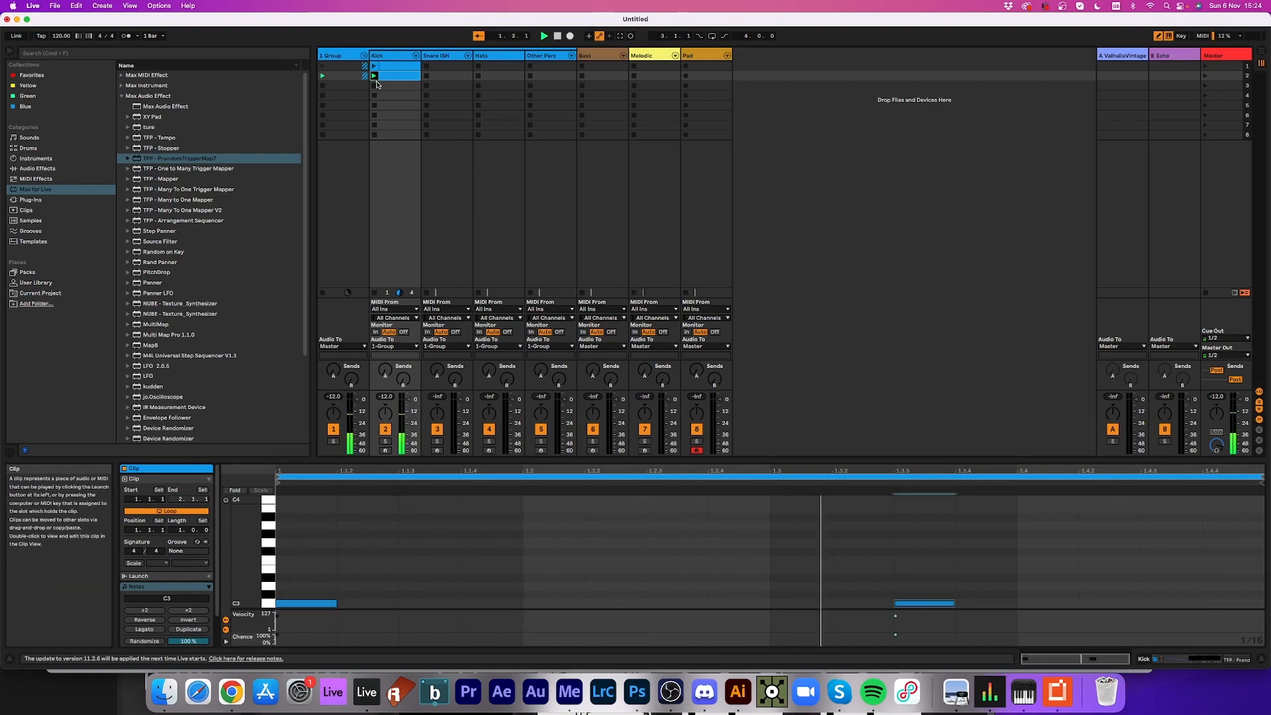
- Create MIDI clips with C3 patterns in the Kick track's slots 3 to 8 and launch the eighth clip
{"action": "double_click", "coordinate": [387, 86]}
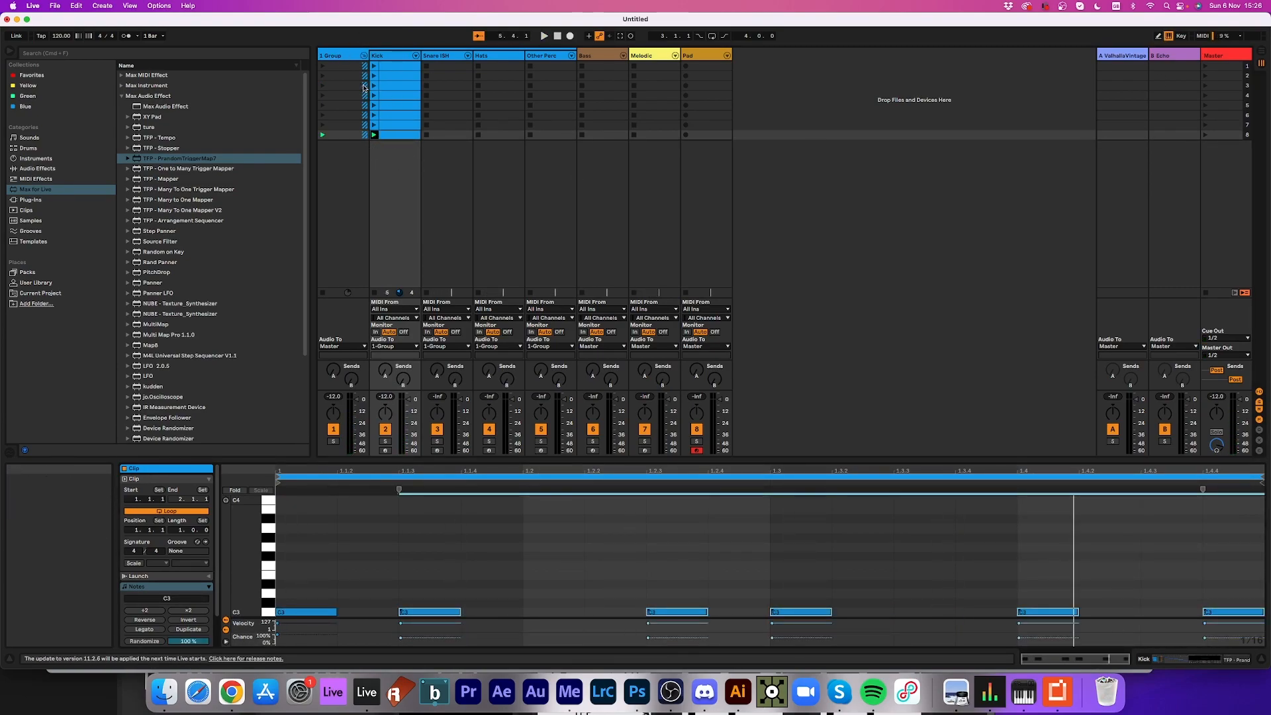
{"action": "left_click", "coordinate": [373, 134]}
- Insert seven empty scenes below scene 8, extending the session grid to 15 scenes
{"action": "right_click", "coordinate": [399, 159]}
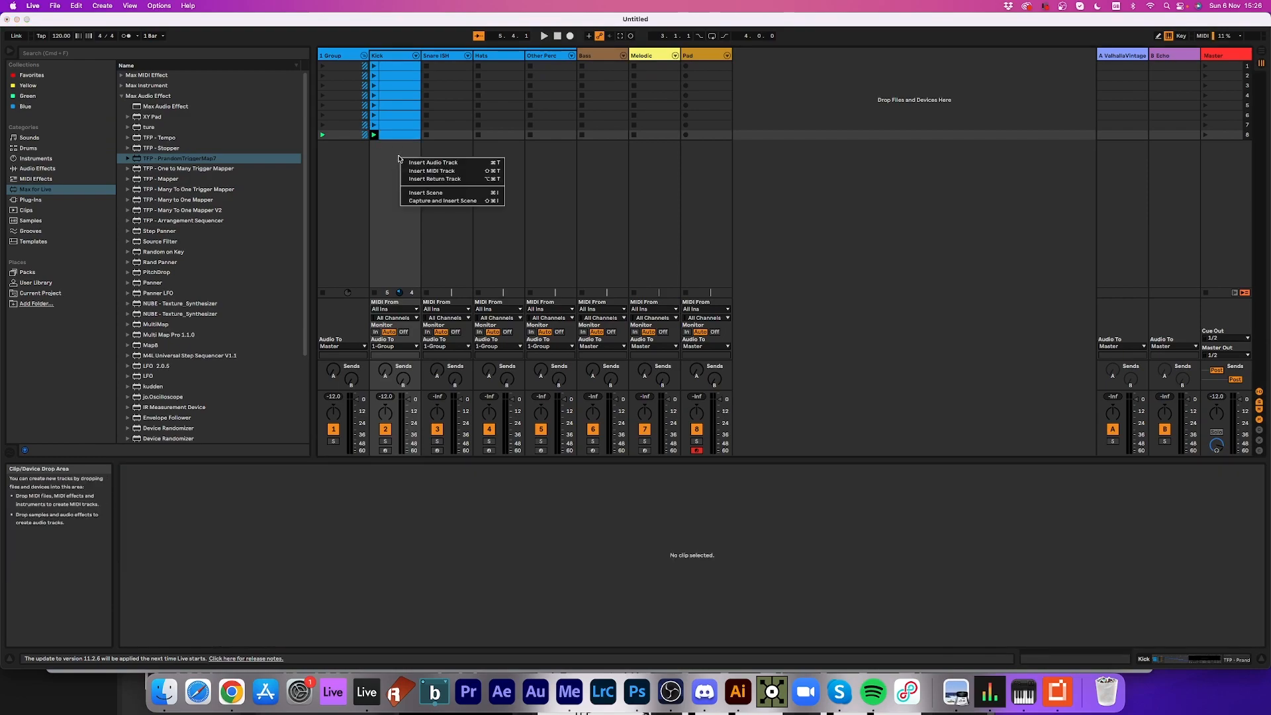
{"action": "left_click", "coordinate": [446, 192]}
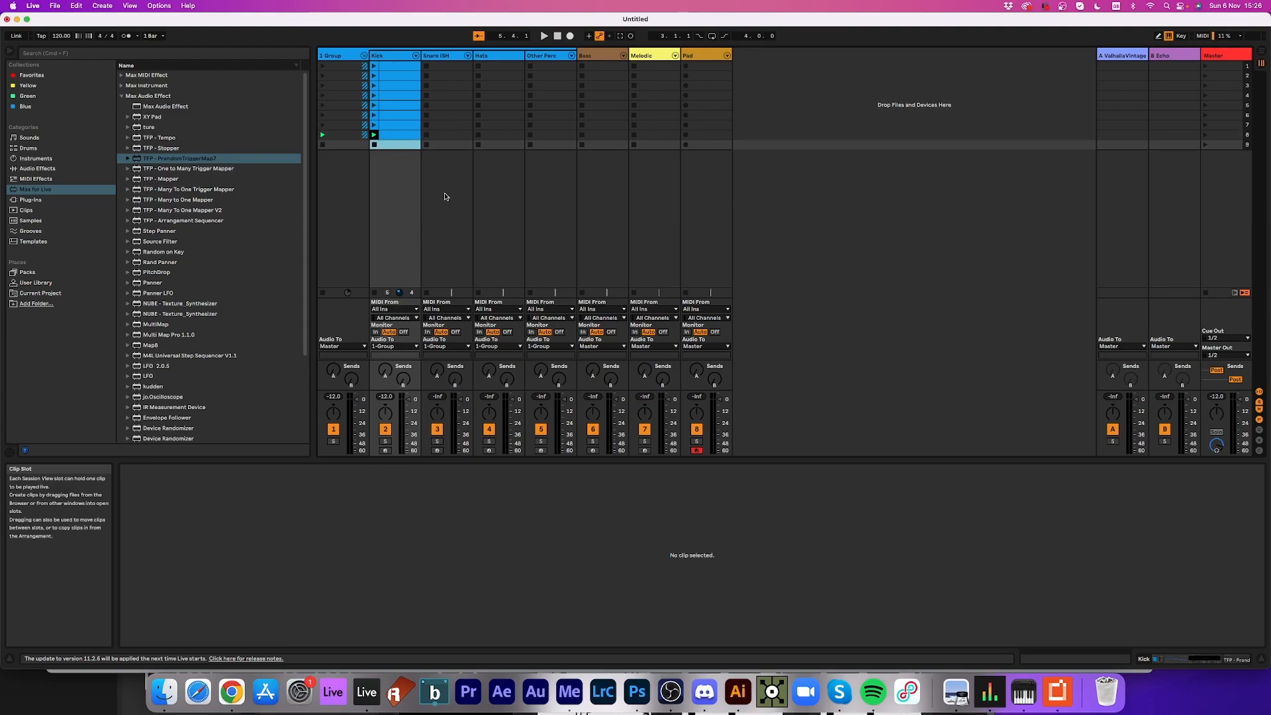
{"action": "right_click", "coordinate": [387, 165]}
{"action": "left_click", "coordinate": [435, 200]}
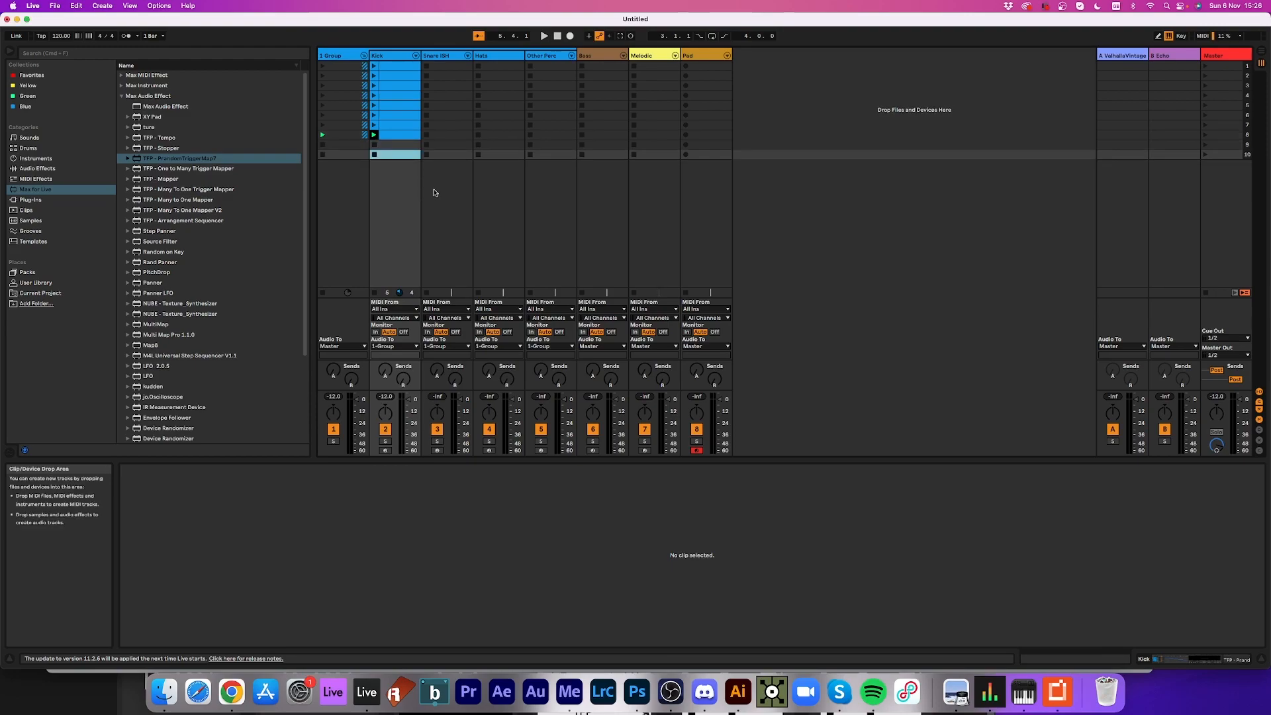
{"action": "key", "text": "super+i"}
{"action": "key", "text": "super+i"}
{"action": "key", "text": "super+i"}
{"action": "key", "text": "super+i"}
{"action": "key", "text": "super+i"}
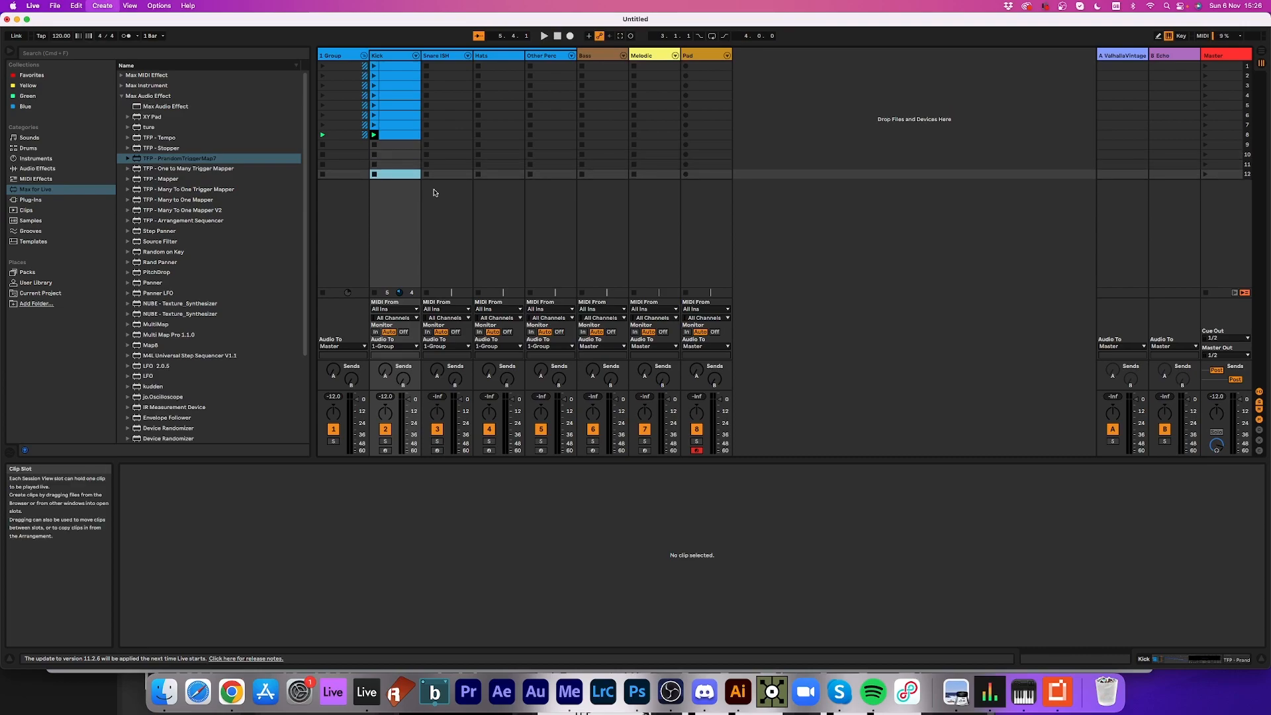
- Create MIDI clips in the Kick track's slots 9 to 12 and show the first Kick clip's notes
{"action": "left_click", "coordinate": [397, 145]}
{"action": "double_click", "coordinate": [397, 145]}
{"action": "double_click", "coordinate": [399, 154]}
{"action": "double_click", "coordinate": [403, 164]}
{"action": "double_click", "coordinate": [408, 174]}
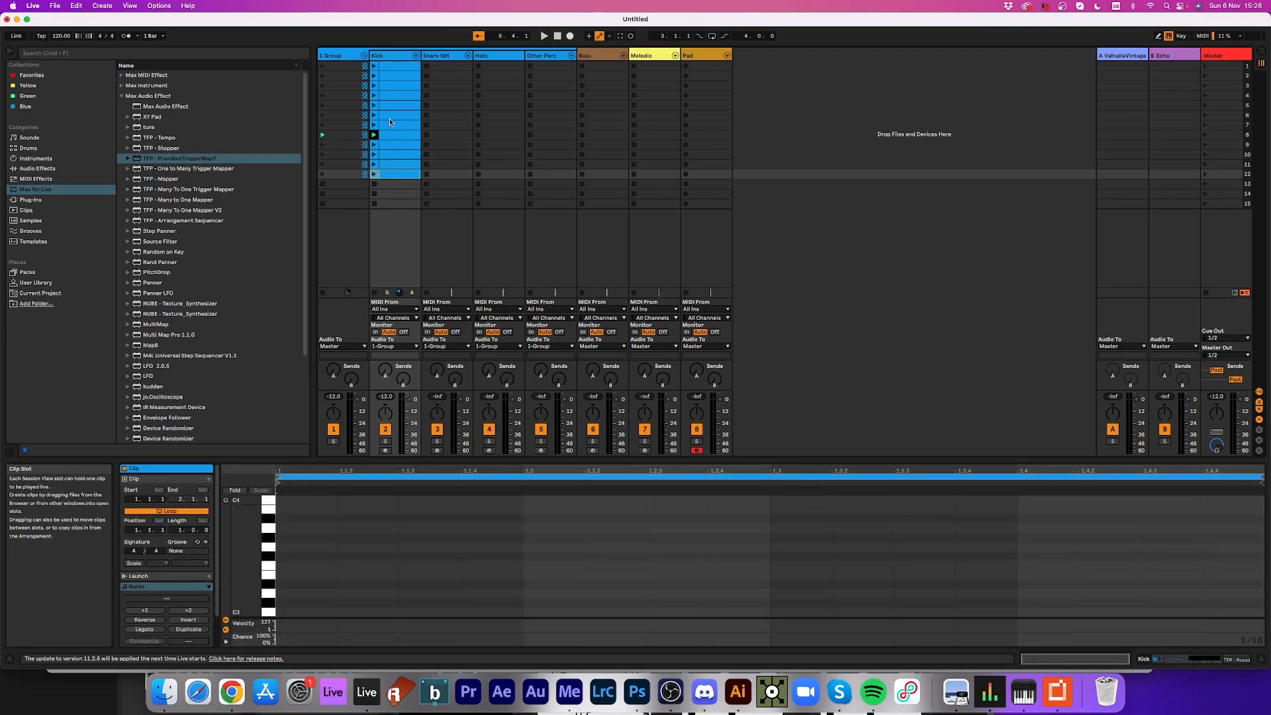
{"action": "left_click", "coordinate": [393, 75]}
{"action": "left_click", "coordinate": [393, 66]}
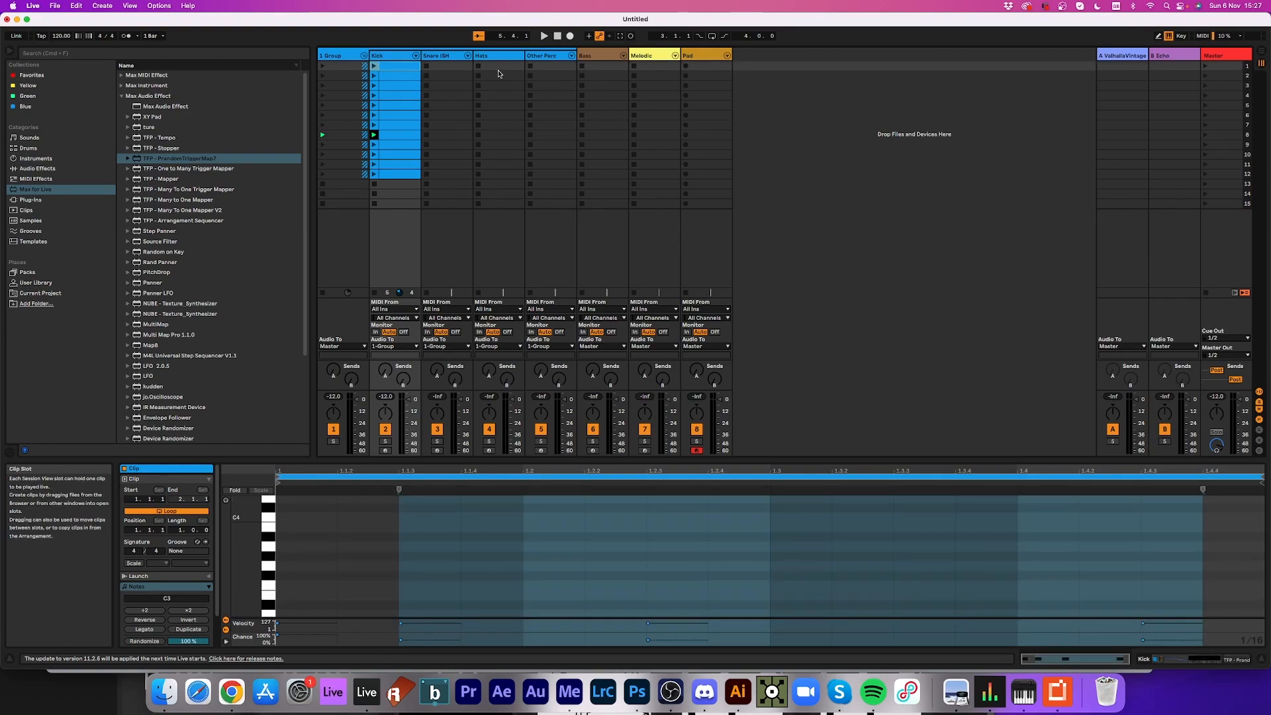
- Create a clip in the Snare ISH track's first slot with C3 notes on beats 2 and 4, and audition scene 1
{"action": "left_click", "coordinate": [459, 66]}
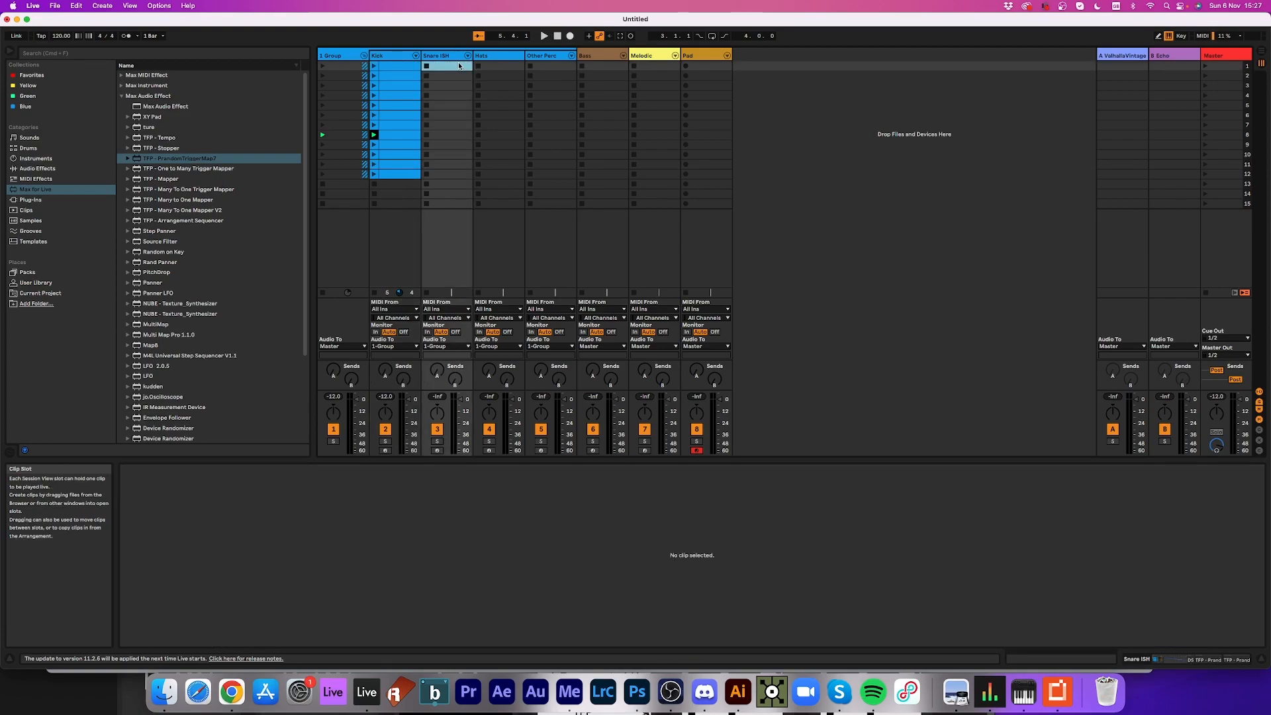
{"action": "double_click", "coordinate": [457, 67]}
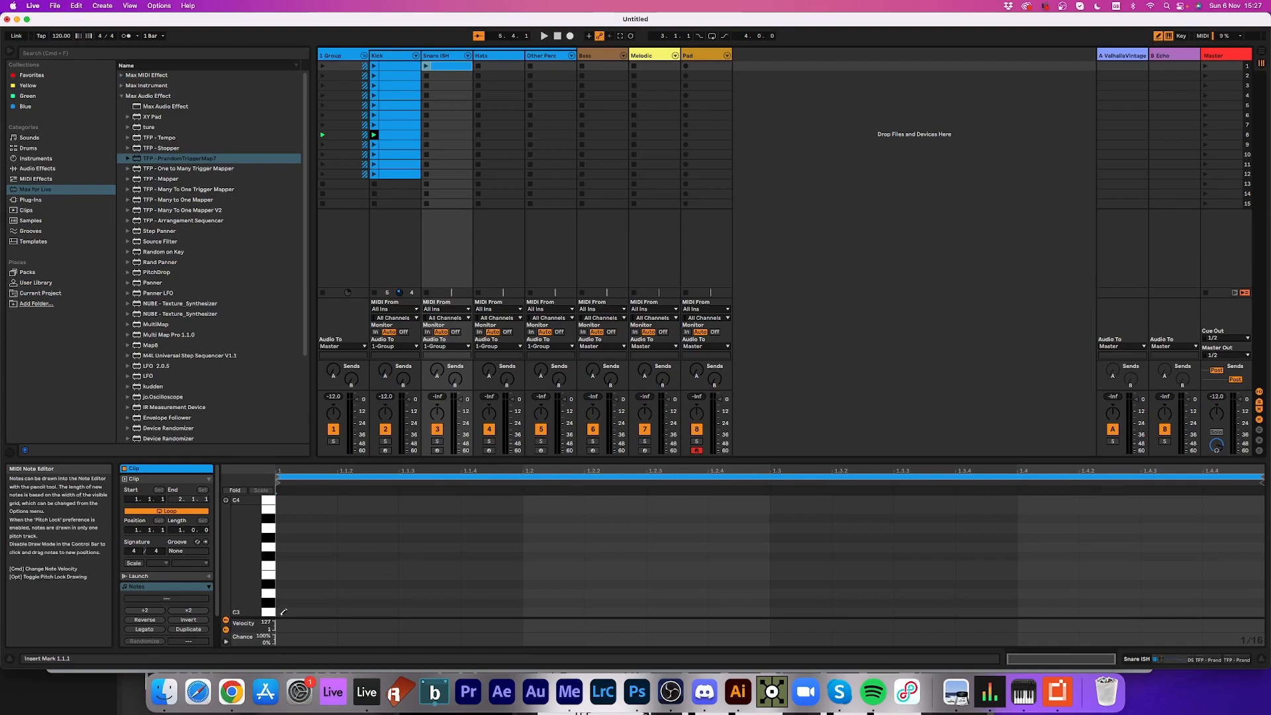
{"action": "left_click", "coordinate": [540, 612]}
{"action": "left_click", "coordinate": [1034, 609]}
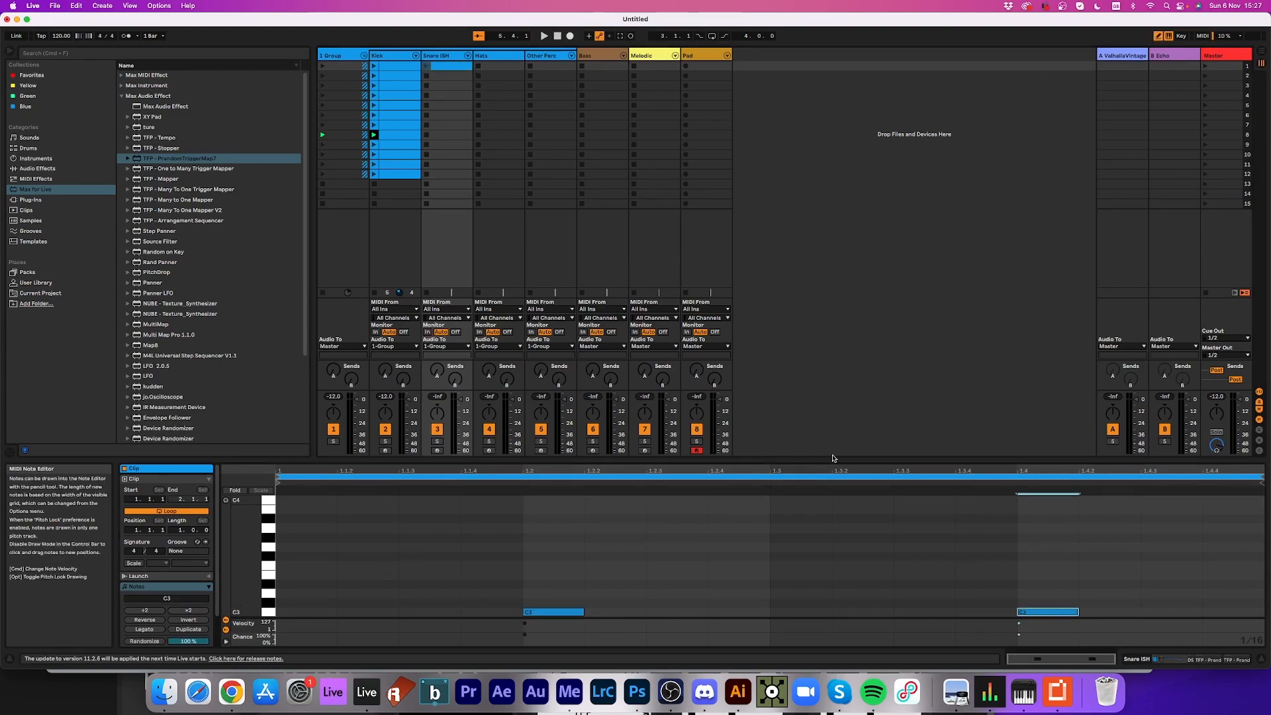
{"action": "left_click", "coordinate": [1205, 66]}
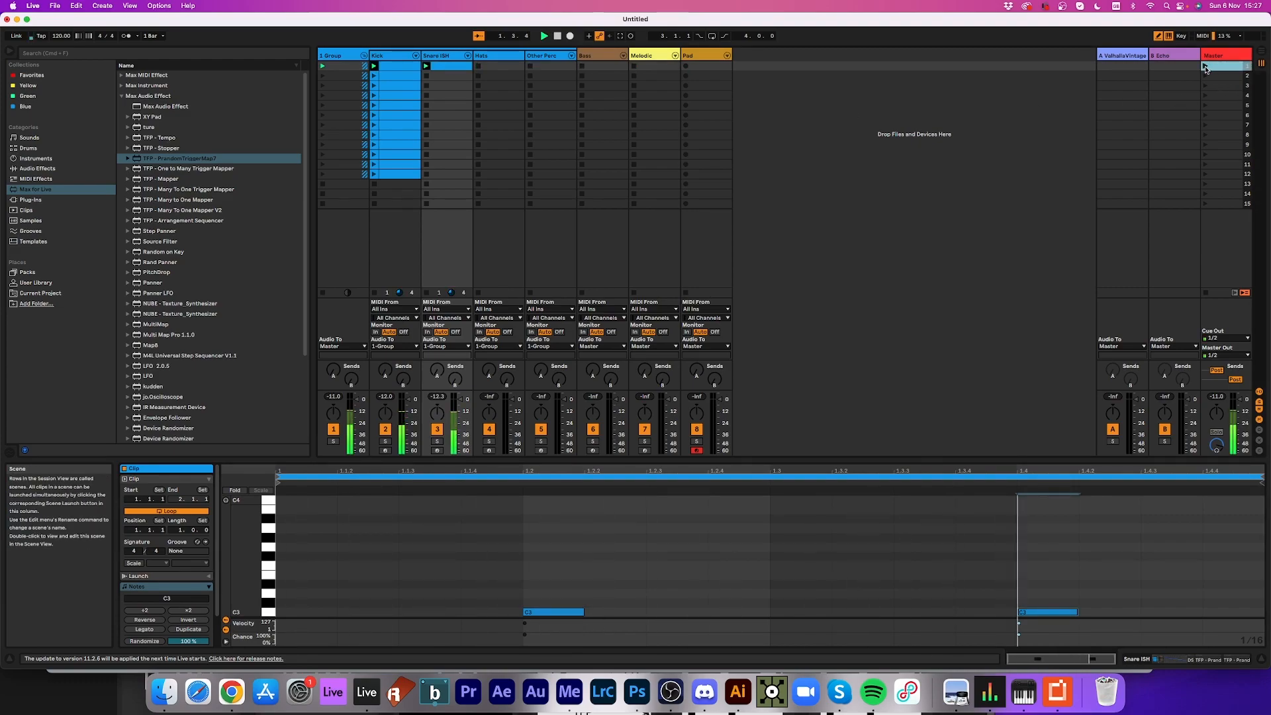
{"action": "key", "text": "space"}
- Create MIDI clips in the Snare ISH track's slots 2 to 6 and draw varied C3 patterns, including a run of sixteenths across a full bar
{"action": "double_click", "coordinate": [453, 76]}
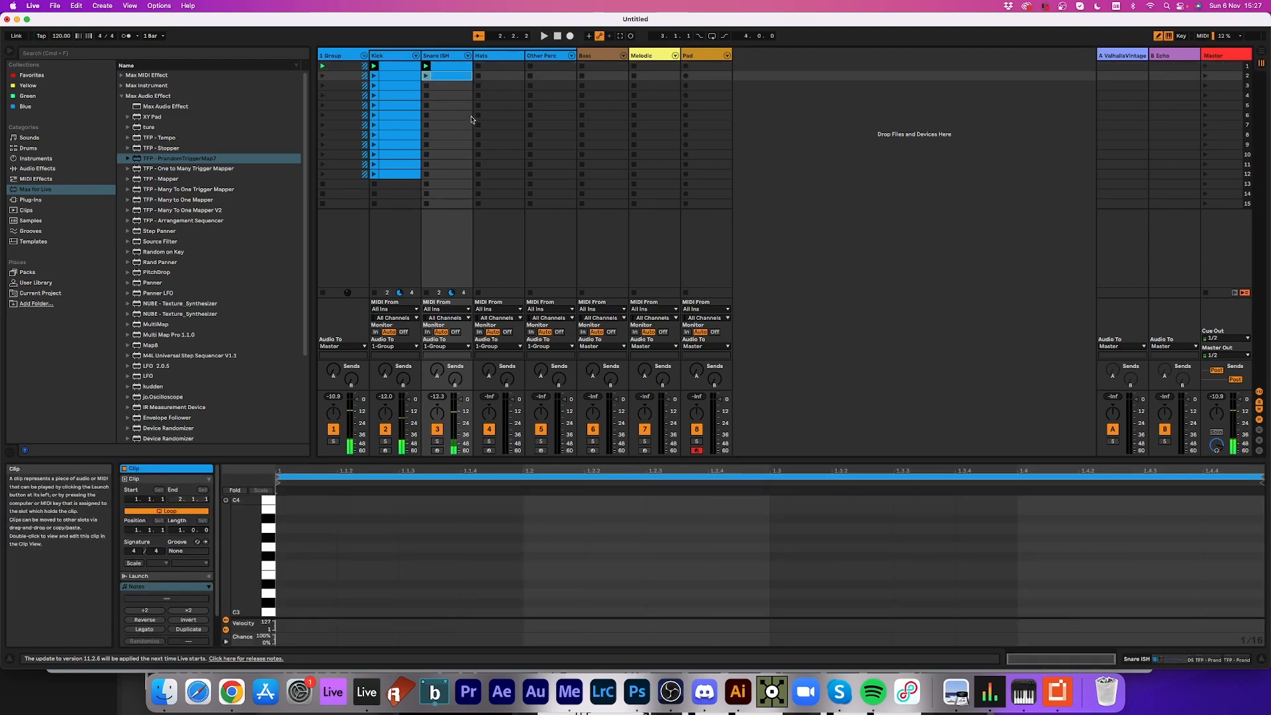
{"action": "double_click", "coordinate": [451, 85]}
{"action": "double_click", "coordinate": [452, 95]}
{"action": "left_click", "coordinate": [740, 611]}
{"action": "left_click_drag", "start_coordinate": [986, 612], "coordinate": [1109, 611]}
{"action": "double_click", "coordinate": [452, 105]}
{"action": "left_click_drag", "start_coordinate": [308, 612], "coordinate": [1234, 612]}
{"action": "double_click", "coordinate": [452, 115]}
- Draw C3 notes in the sixth Snare ISH clip and create further C3 pattern clips in slots 7 to 12
{"action": "left_click", "coordinate": [430, 611]}
{"action": "double_click", "coordinate": [451, 126]}
{"action": "left_click", "coordinate": [986, 611]}
{"action": "double_click", "coordinate": [452, 135]}
{"action": "double_click", "coordinate": [452, 144]}
{"action": "left_click_drag", "start_coordinate": [308, 611], "coordinate": [1233, 612]}
{"action": "double_click", "coordinate": [451, 164]}
- Create MIDI clips in the Hats track's slots 1 to 6
{"action": "double_click", "coordinate": [498, 66]}
{"action": "double_click", "coordinate": [498, 76]}
{"action": "double_click", "coordinate": [499, 85]}
{"action": "double_click", "coordinate": [499, 95]}
{"action": "double_click", "coordinate": [498, 105]}
{"action": "double_click", "coordinate": [499, 115]}
{"action": "right_click", "coordinate": [532, 557]}
- Create MIDI clips in the Hats track's slots 7 to 12 and draw C3 notes in them
{"action": "double_click", "coordinate": [498, 125]}
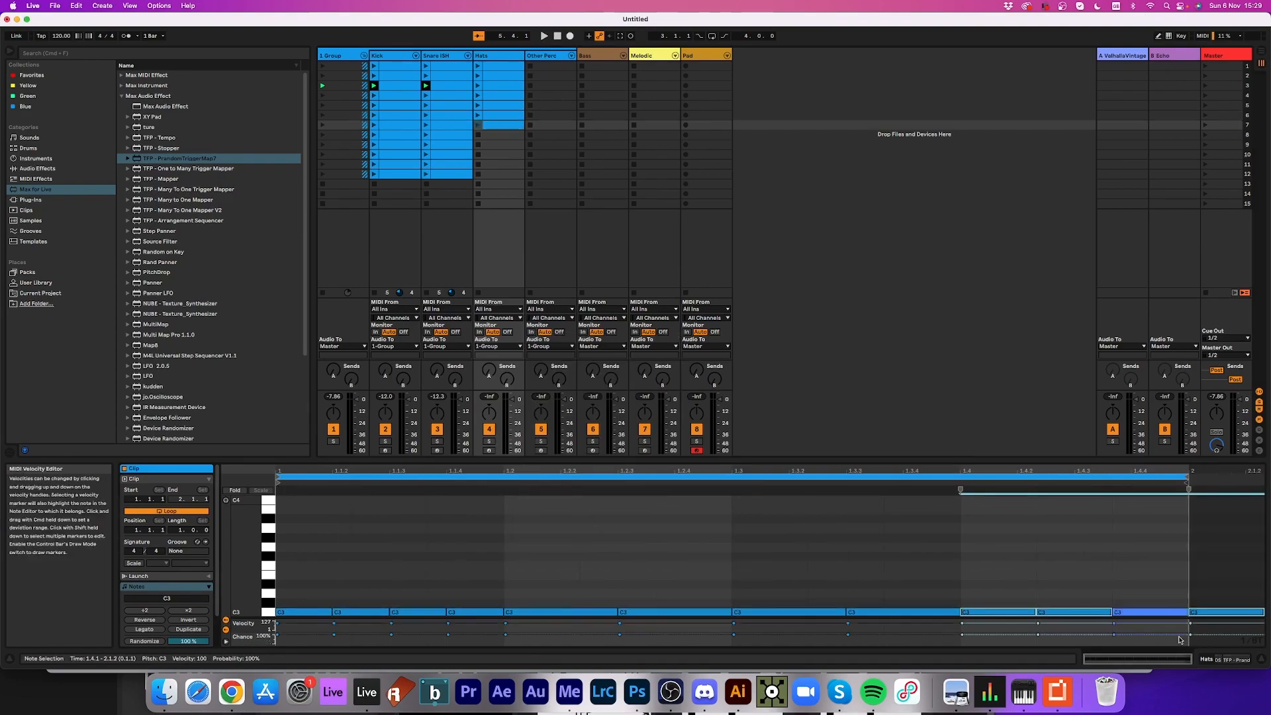
{"action": "double_click", "coordinate": [498, 164]}
{"action": "left_click", "coordinate": [677, 612]}
{"action": "double_click", "coordinate": [499, 174]}
{"action": "left_click", "coordinate": [1234, 612]}
- Create MIDI clips in the Other Perc track's slots 1 to 6, filling the first with a full bar of C3 sixteenths
{"action": "double_click", "coordinate": [550, 66]}
{"action": "left_click_drag", "start_coordinate": [308, 612], "coordinate": [1234, 611]}
{"action": "double_click", "coordinate": [550, 77]}
{"action": "double_click", "coordinate": [550, 85]}
{"action": "double_click", "coordinate": [550, 96]}
{"action": "double_click", "coordinate": [550, 105]}
{"action": "double_click", "coordinate": [550, 115]}
{"action": "left_click", "coordinate": [801, 612]}
- Create MIDI clips in the Other Perc track's slots 7 to 12 and draw C3 notes in the seventh-slot pattern
{"action": "double_click", "coordinate": [550, 125]}
{"action": "right_click", "coordinate": [963, 529]}
{"action": "left_click_drag", "start_coordinate": [1119, 612], "coordinate": [1255, 612]}
{"action": "double_click", "coordinate": [550, 164]}
{"action": "double_click", "coordinate": [550, 174]}
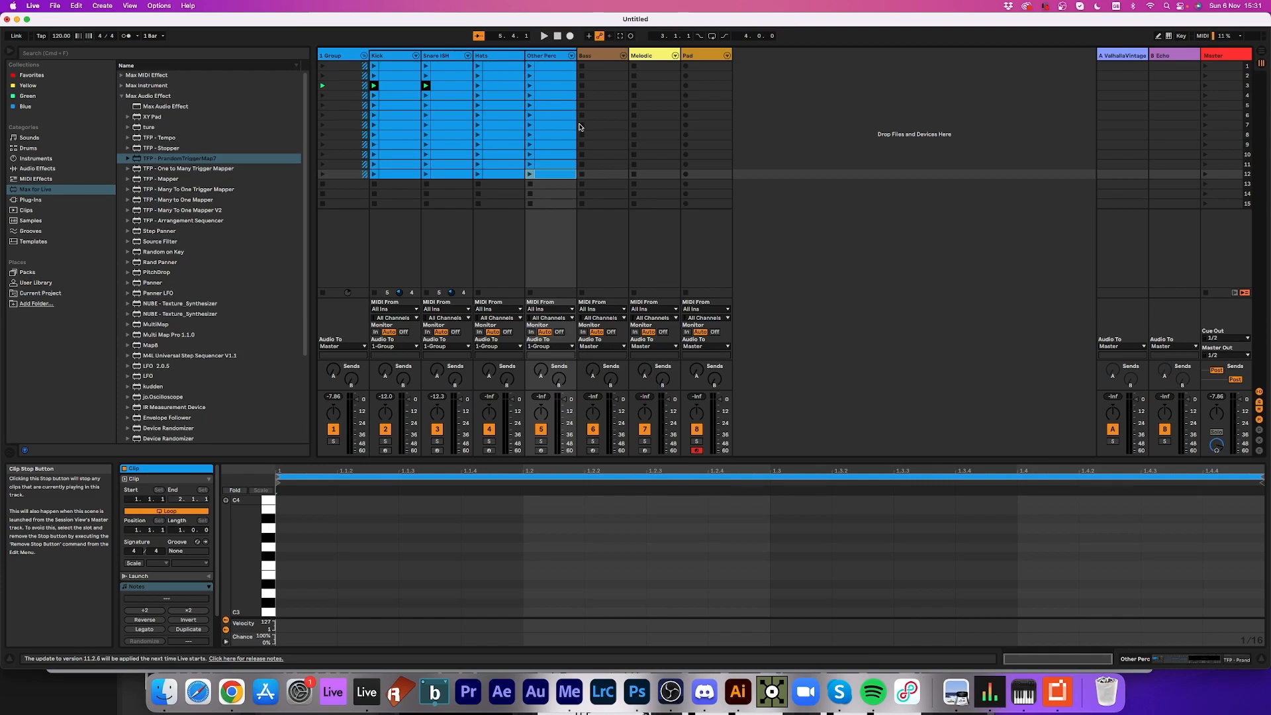
- Search the Max for Live devices for "seq", add TFP Edit V2 - Step Sequencer to the Bass track, and try its randomize and trigger controls
{"action": "left_click", "coordinate": [606, 57]}
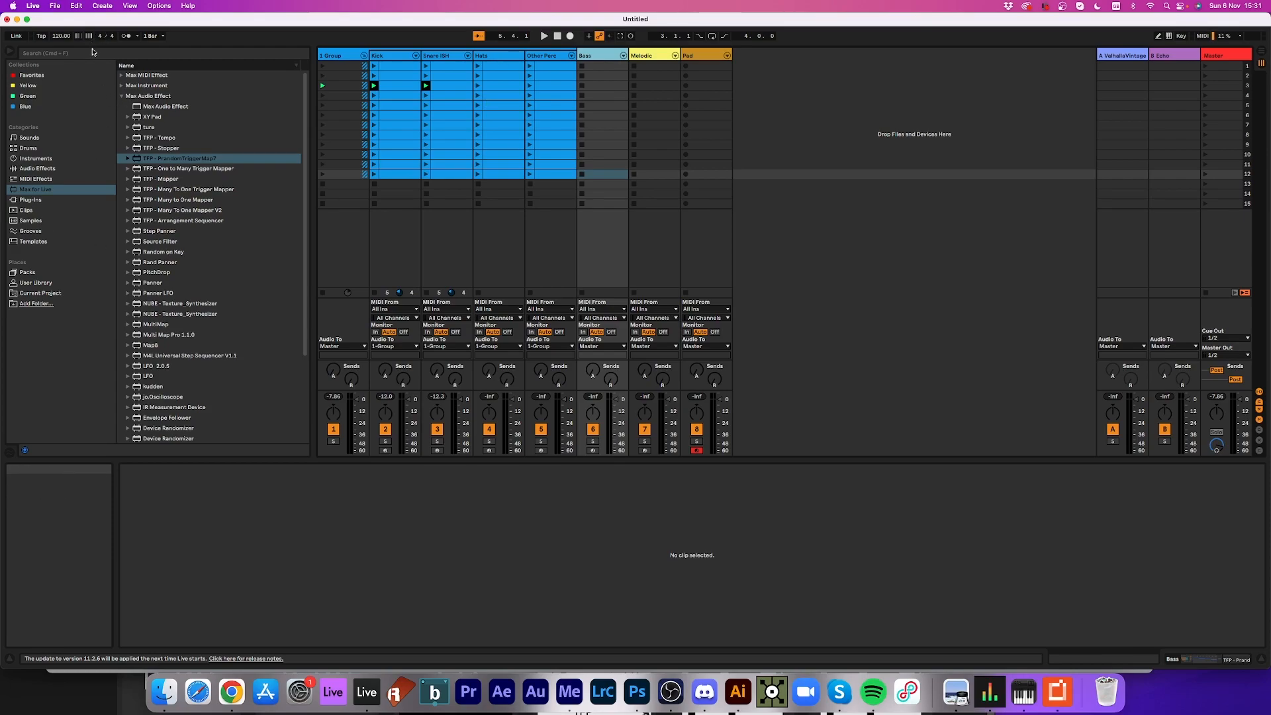
{"action": "left_click", "coordinate": [93, 52]}
{"action": "type", "text": "seq"}
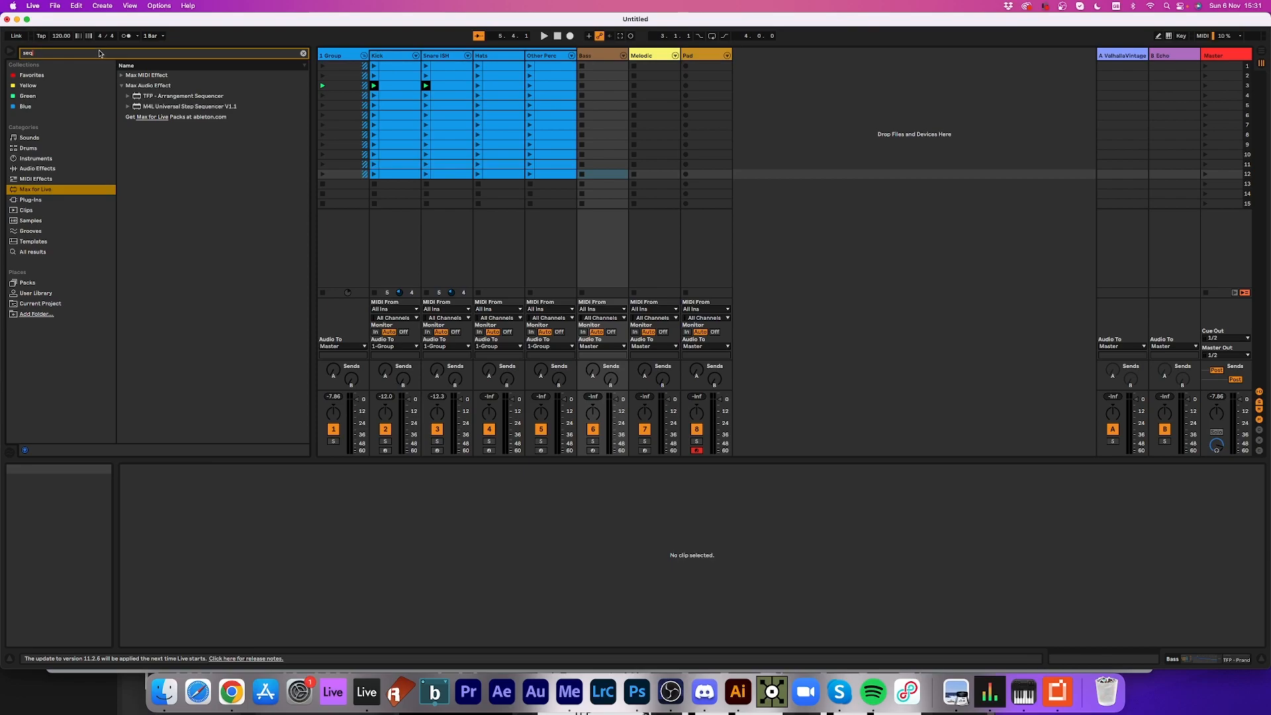
{"action": "left_click", "coordinate": [38, 200]}
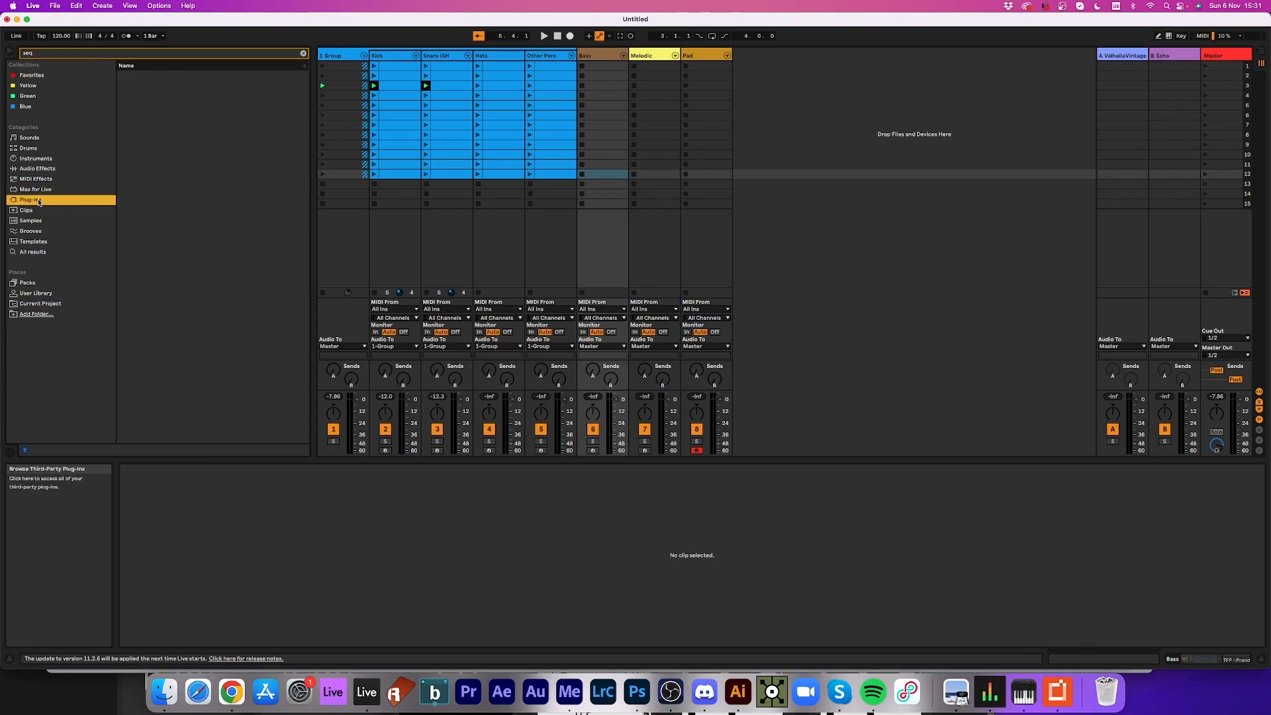
{"action": "left_click", "coordinate": [74, 52]}
{"action": "key", "text": "BackSpace"}
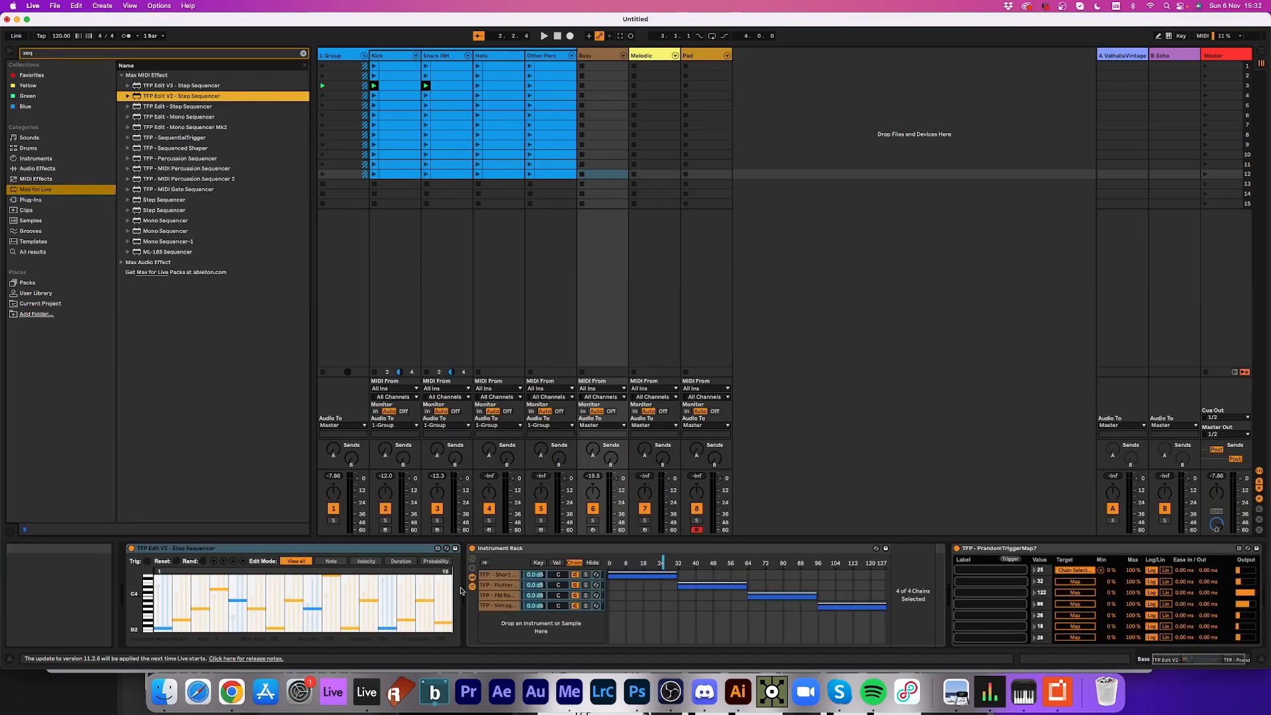
{"action": "right_click", "coordinate": [204, 565]}
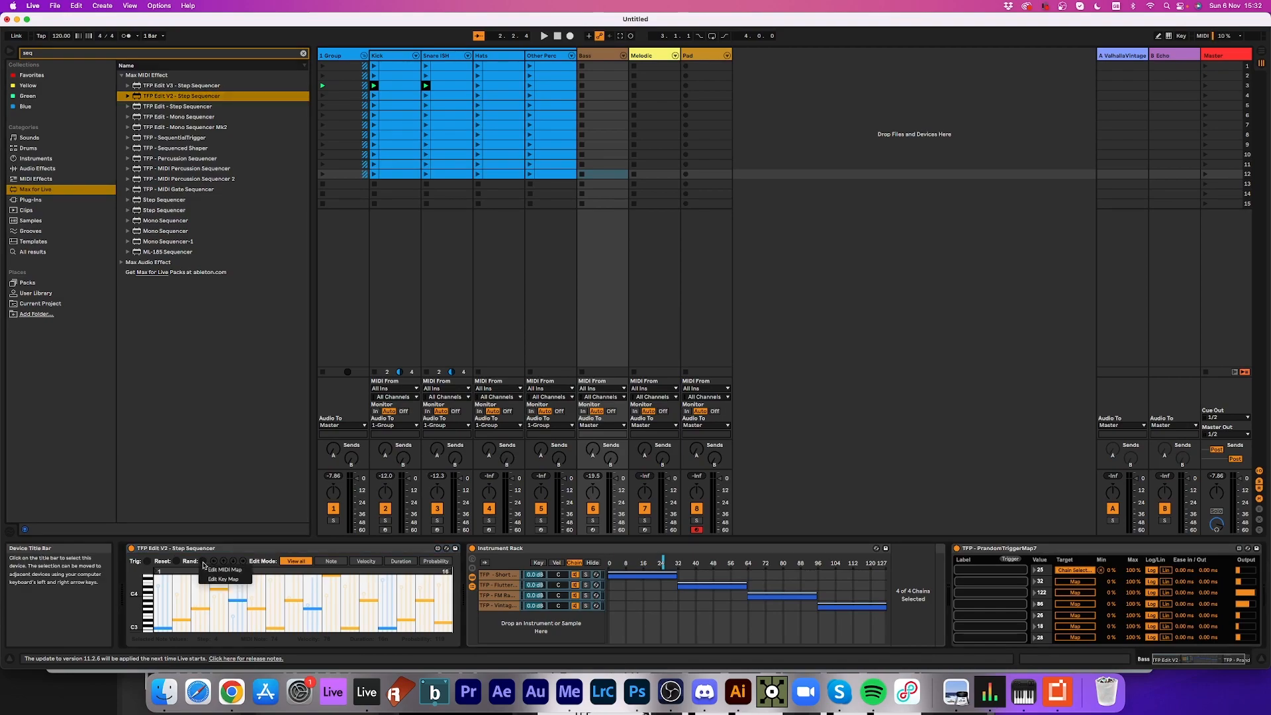
{"action": "left_click", "coordinate": [203, 560]}
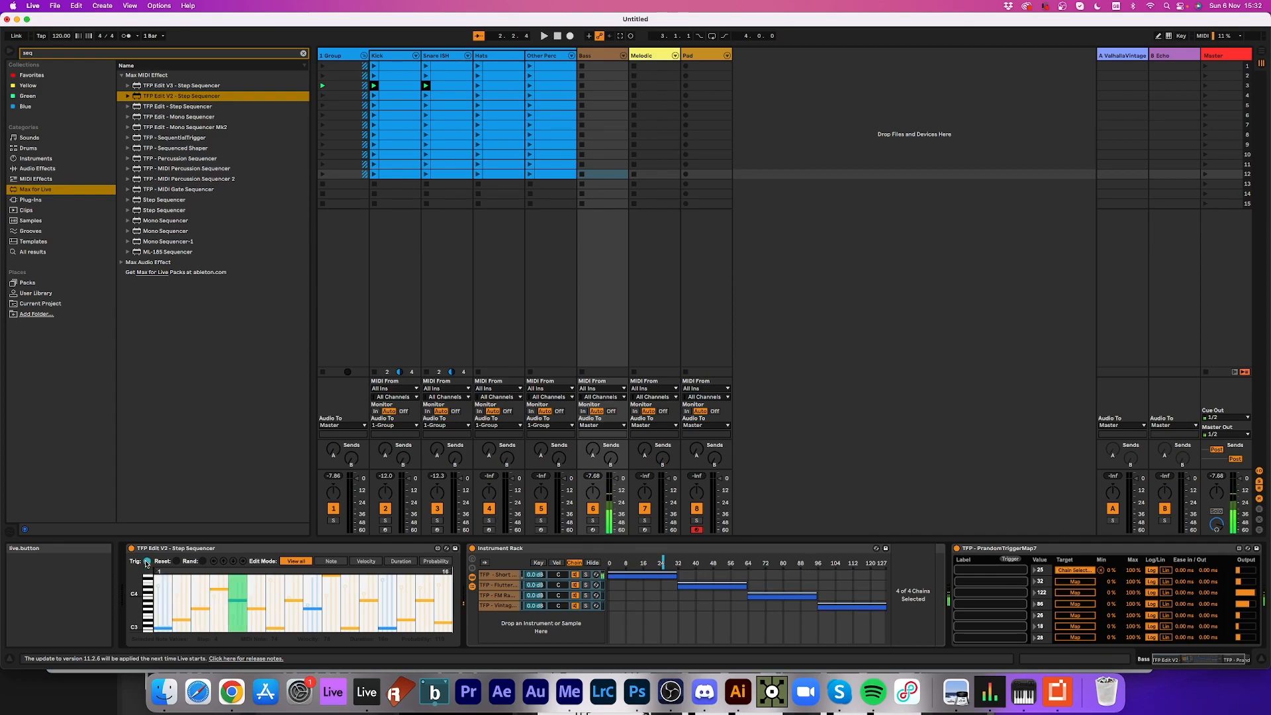
- Add the standard Step Sequencer to the Bass track and move it ahead of the TFP Edit V2 sequencer
{"action": "double_click", "coordinate": [179, 203]}
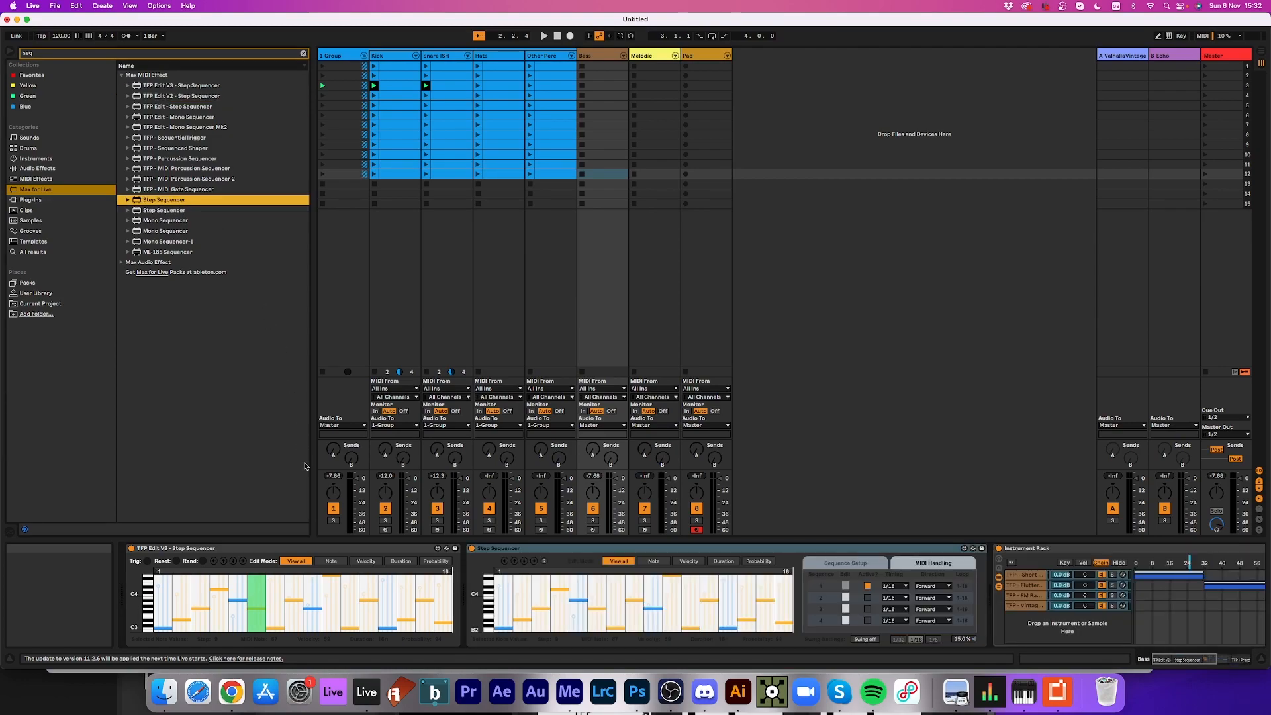
{"action": "left_click_drag", "start_coordinate": [520, 548], "coordinate": [124, 565]}
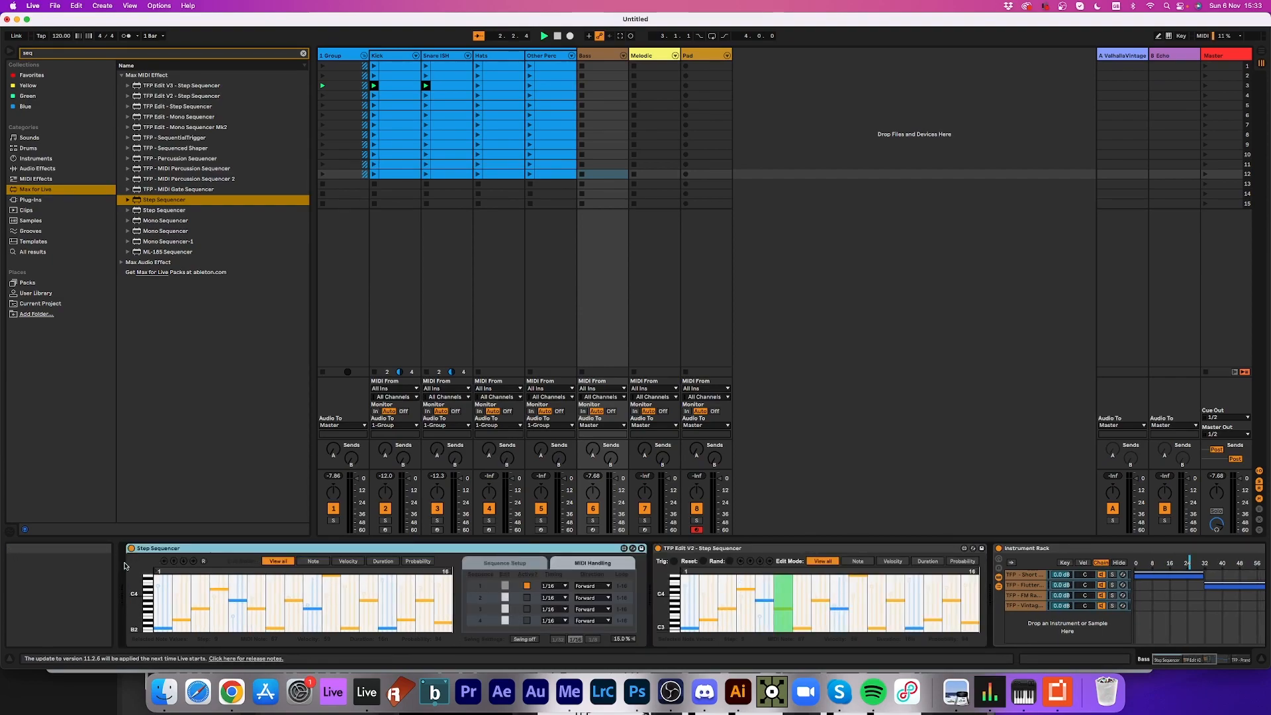
- Play the set and randomize the notes of the Bass track's TFP Edit V2 - Step Sequencer several times
{"action": "key", "text": "space"}
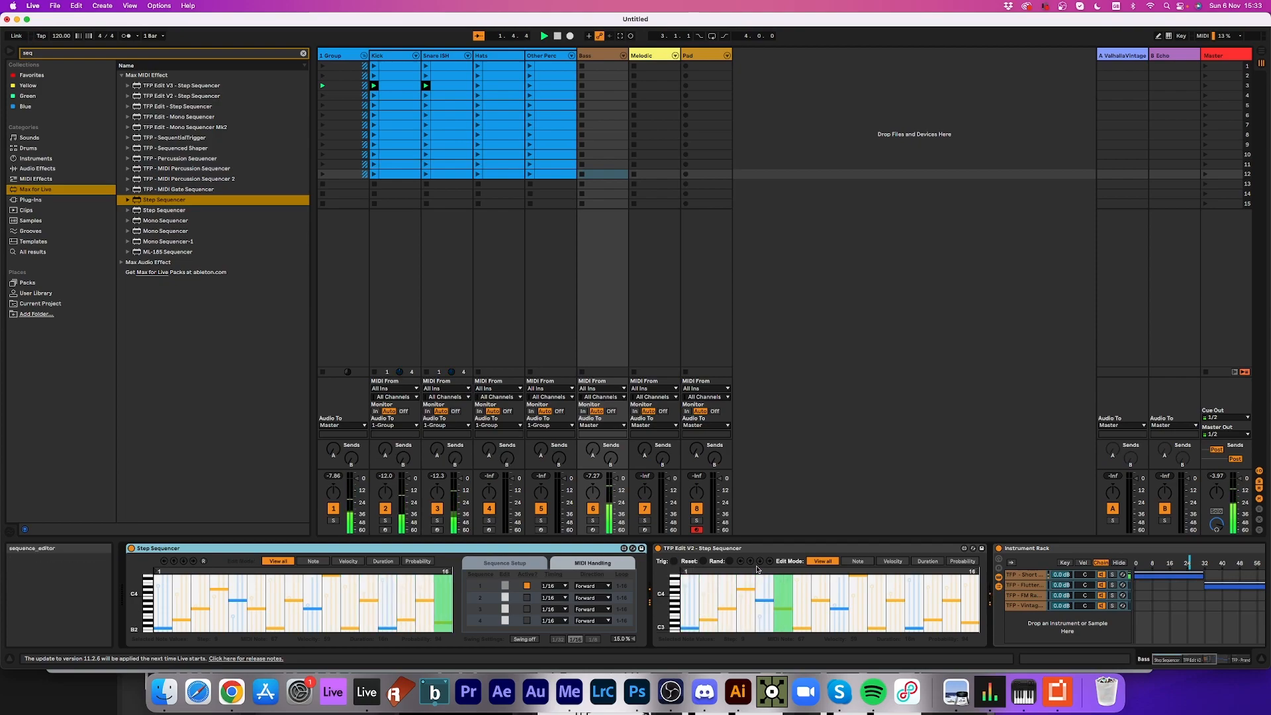
{"action": "left_click", "coordinate": [730, 562]}
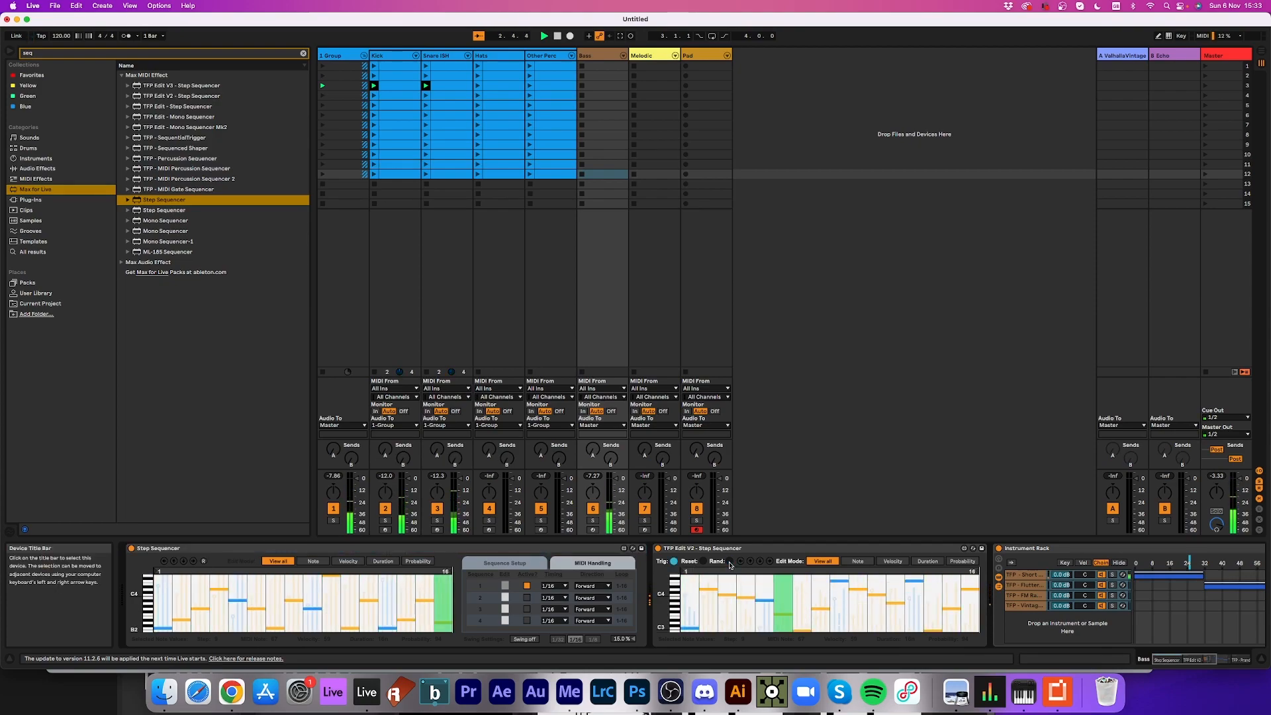
{"action": "left_click", "coordinate": [730, 561]}
{"action": "left_click", "coordinate": [730, 561]}
{"action": "left_click", "coordinate": [729, 562]}
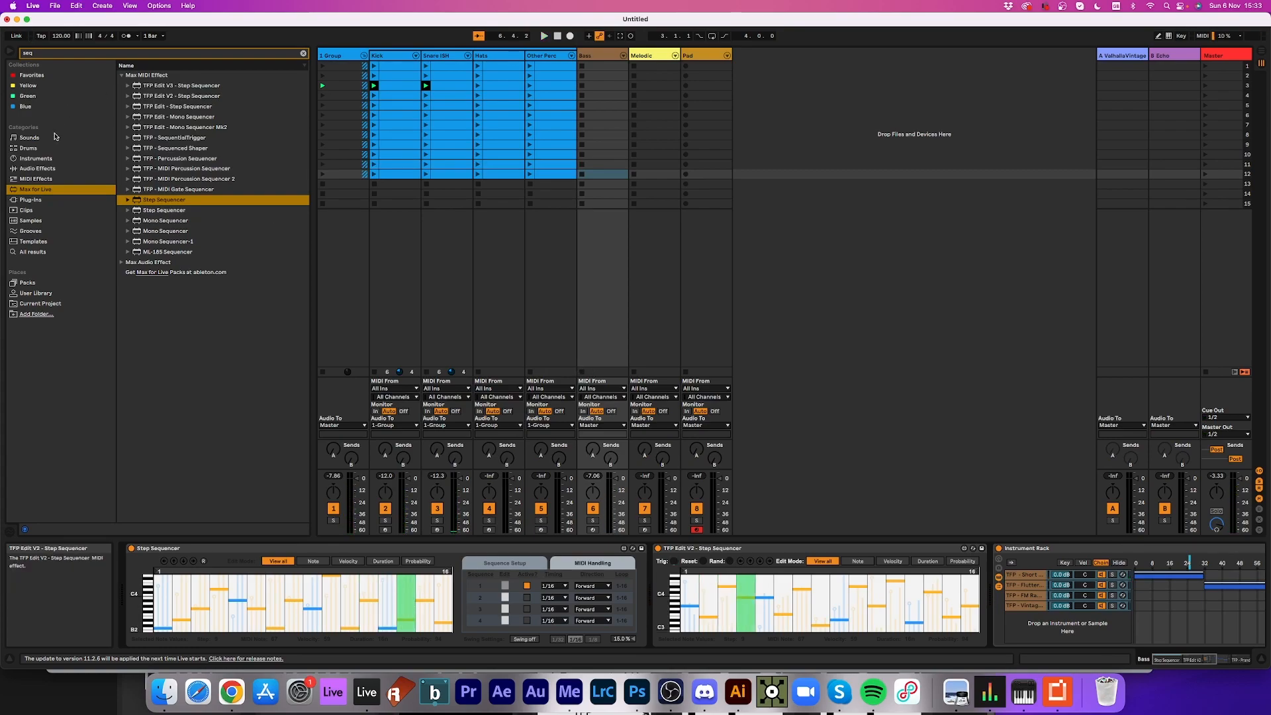
- Add the Phrygian Mode preset of the Scale MIDI effect to the Bass track and set its base to D#
{"action": "left_click", "coordinate": [41, 179]}
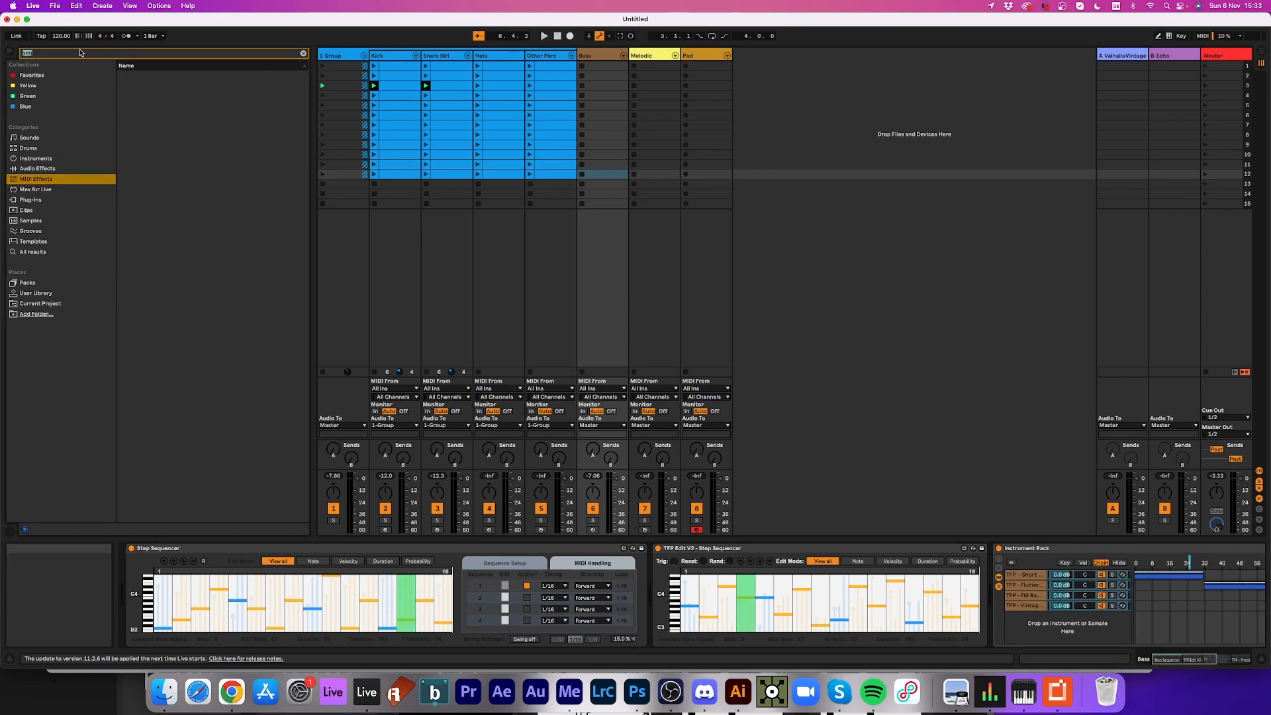
{"action": "key", "text": "BackSpace"}
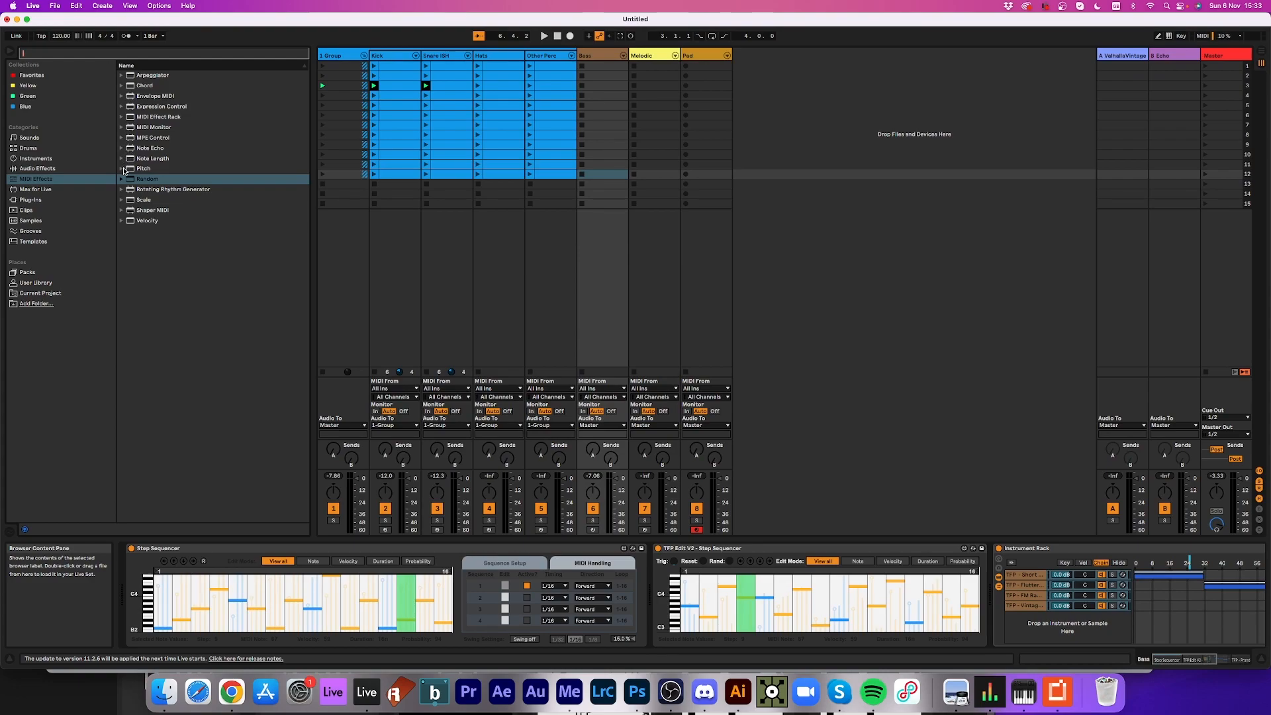
{"action": "left_click", "coordinate": [119, 199]}
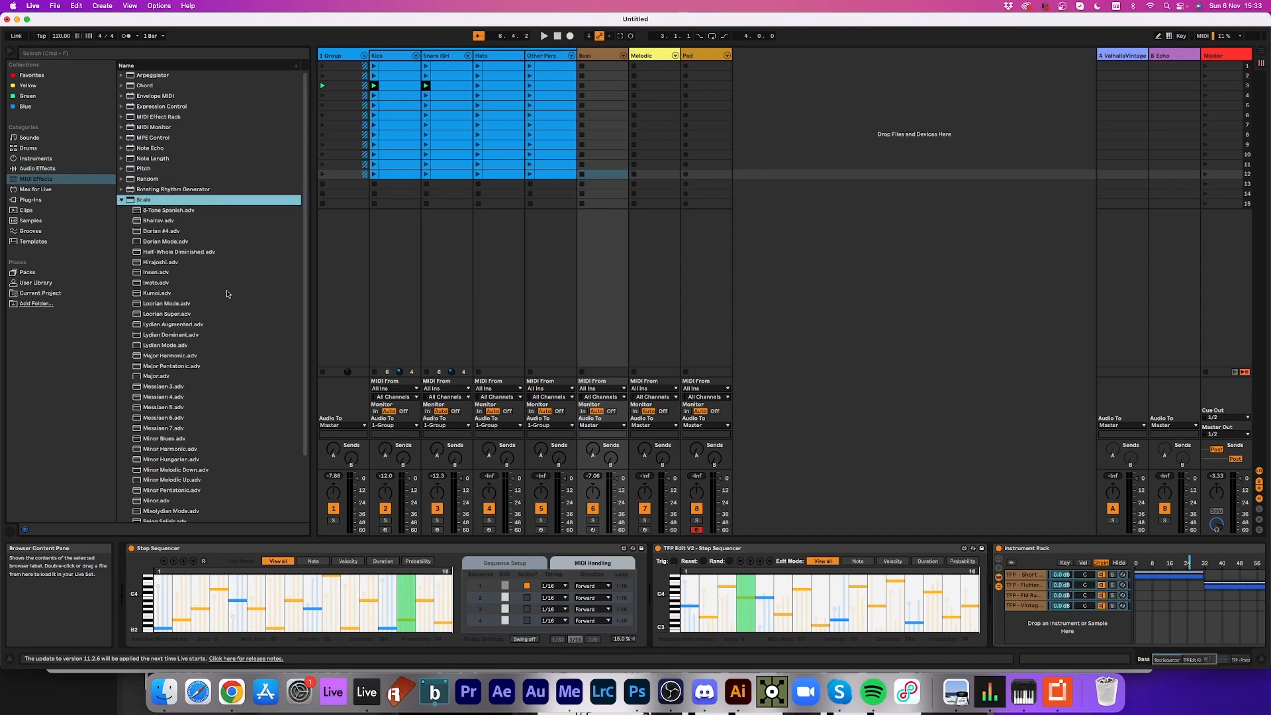
{"action": "scroll", "coordinate": [211, 348], "scroll_direction": "down", "scroll_amount": 5}
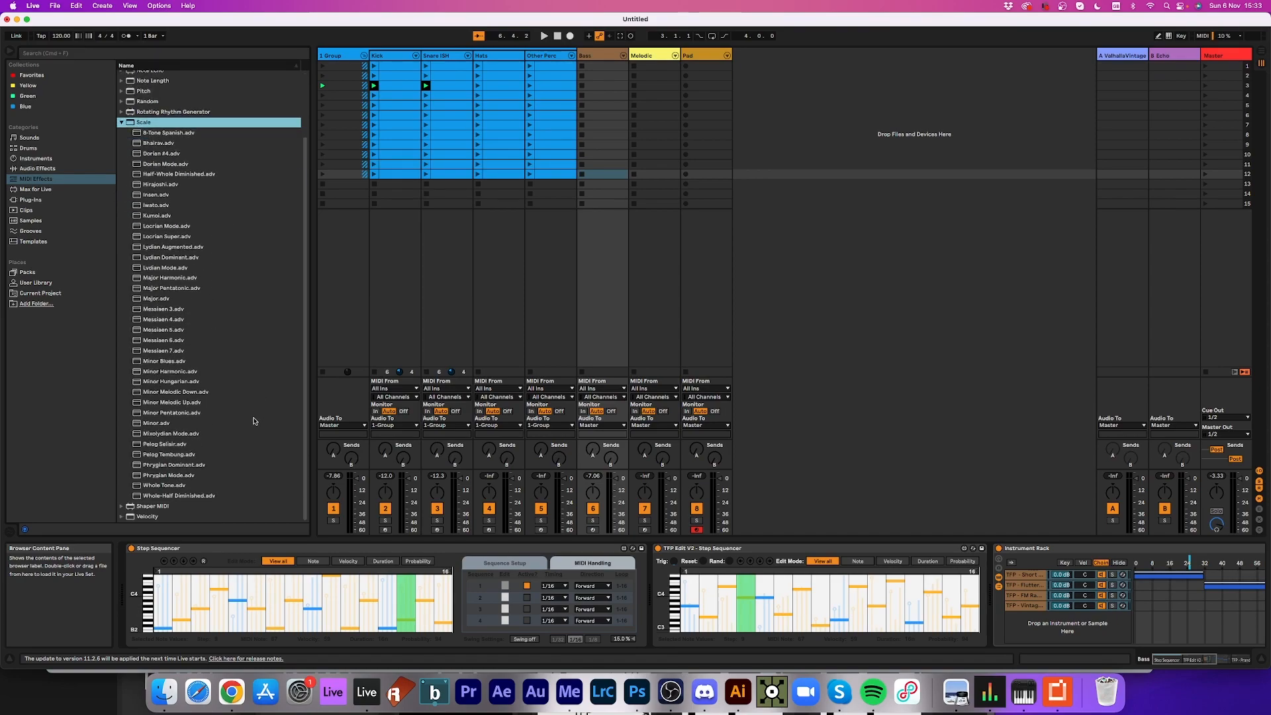
{"action": "left_click", "coordinate": [212, 475]}
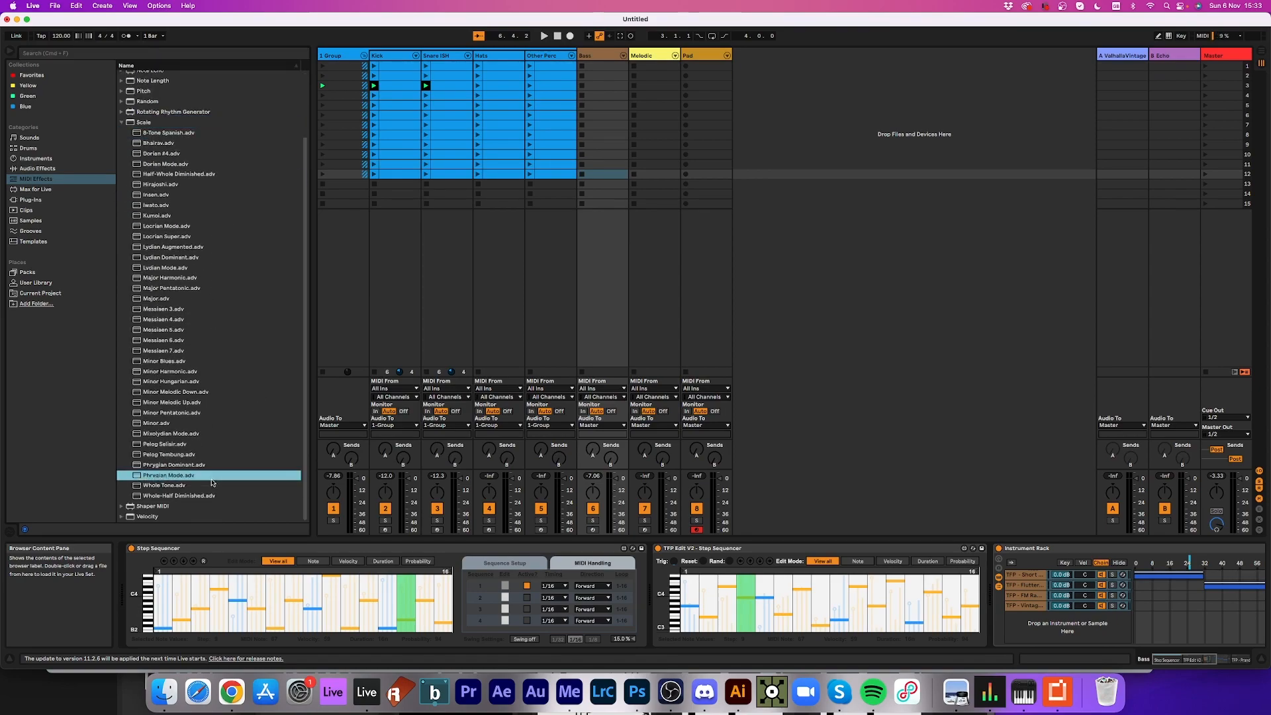
{"action": "double_click", "coordinate": [198, 475]}
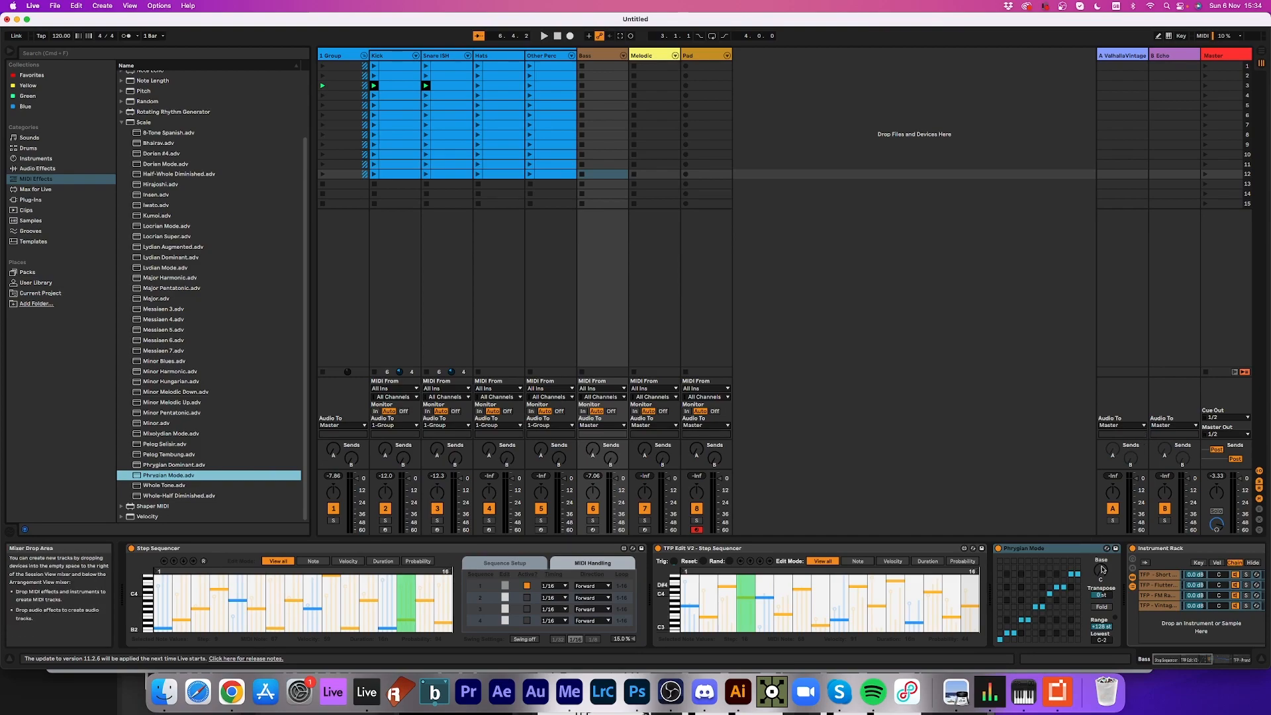
{"action": "left_click_drag", "start_coordinate": [1102, 573], "coordinate": [1102, 561]}
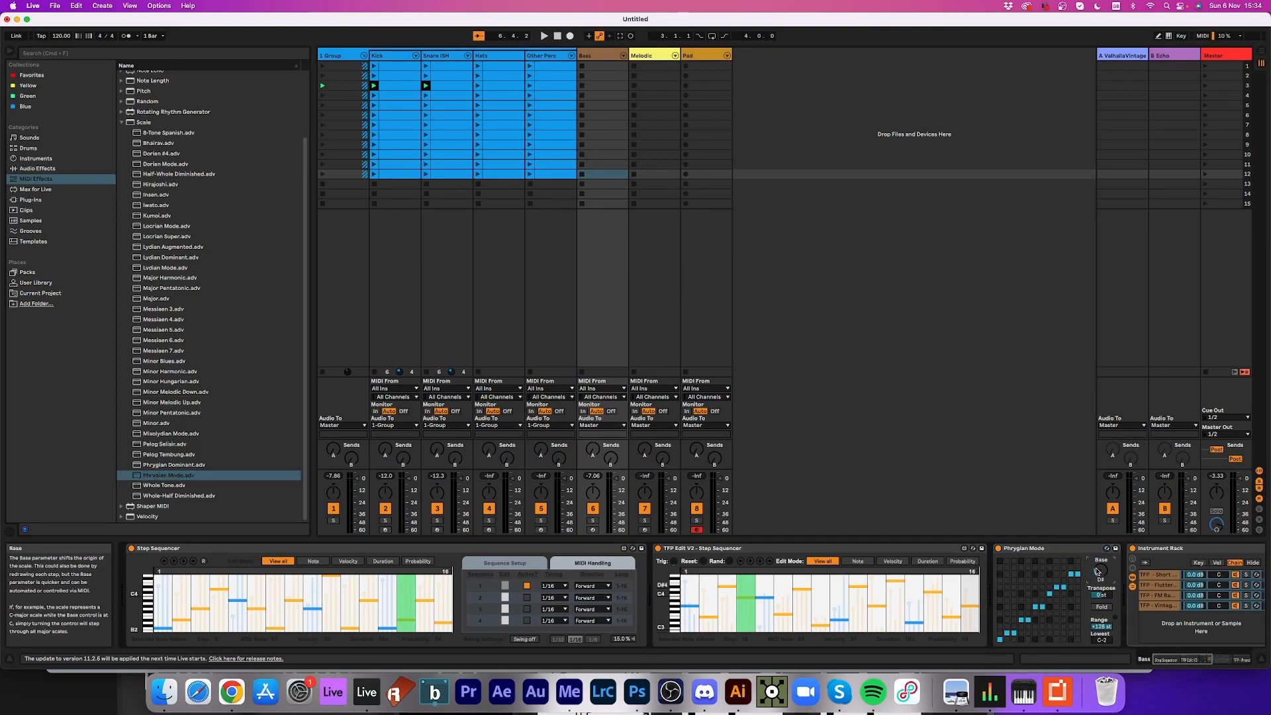
- Add the Phrygian Mode scale ahead of the Melodic track's Instrument Rack and set its base to D#
{"action": "left_click", "coordinate": [1058, 548]}
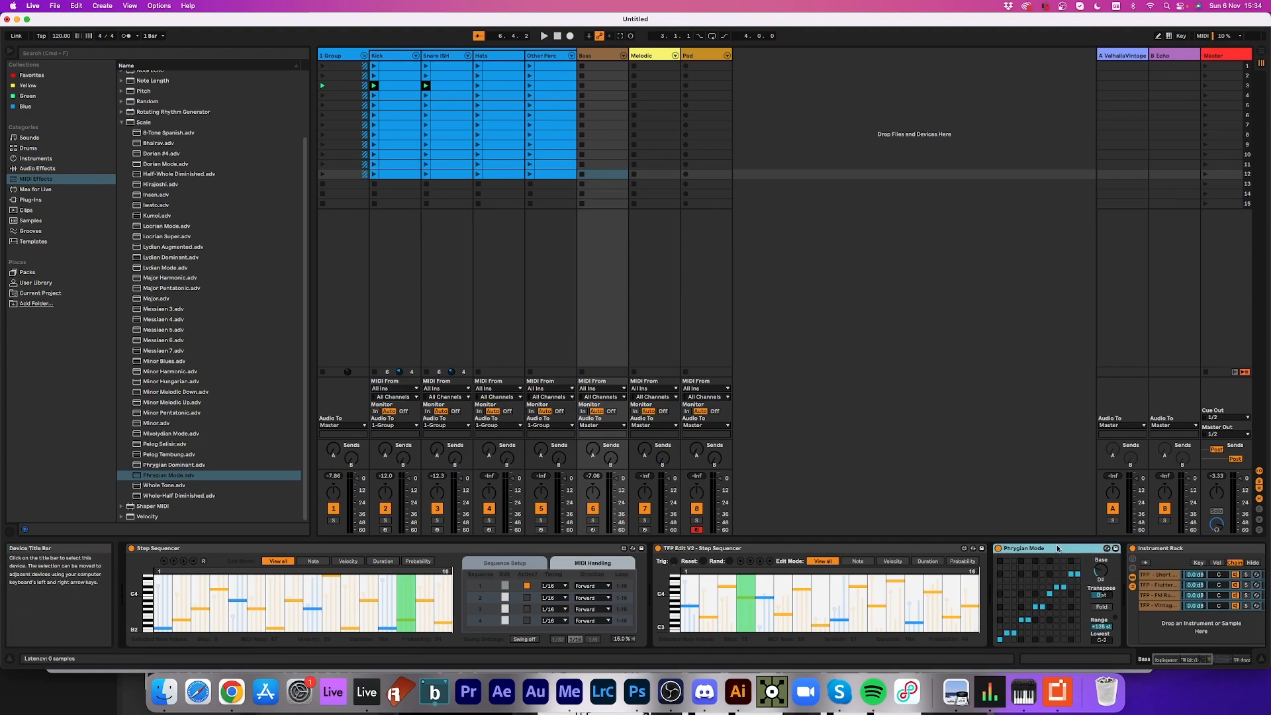
{"action": "key", "text": "Right"}
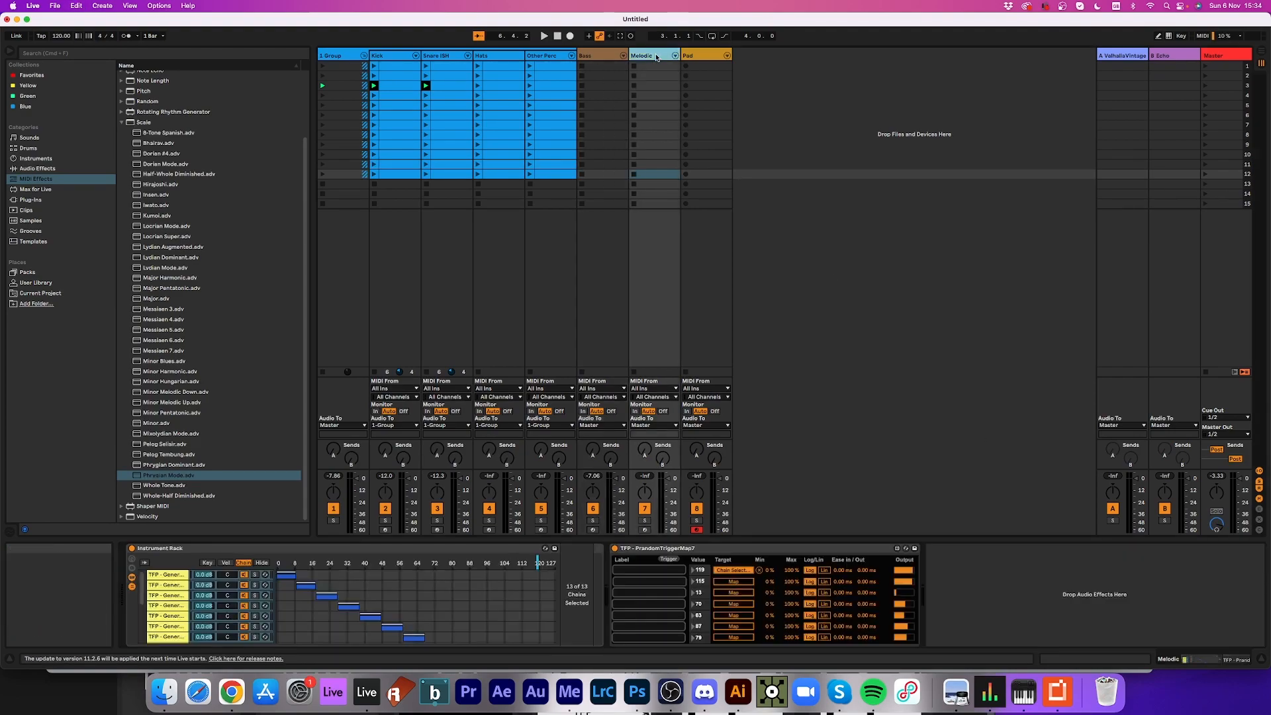
{"action": "left_click_drag", "start_coordinate": [1002, 529], "coordinate": [1018, 596]}
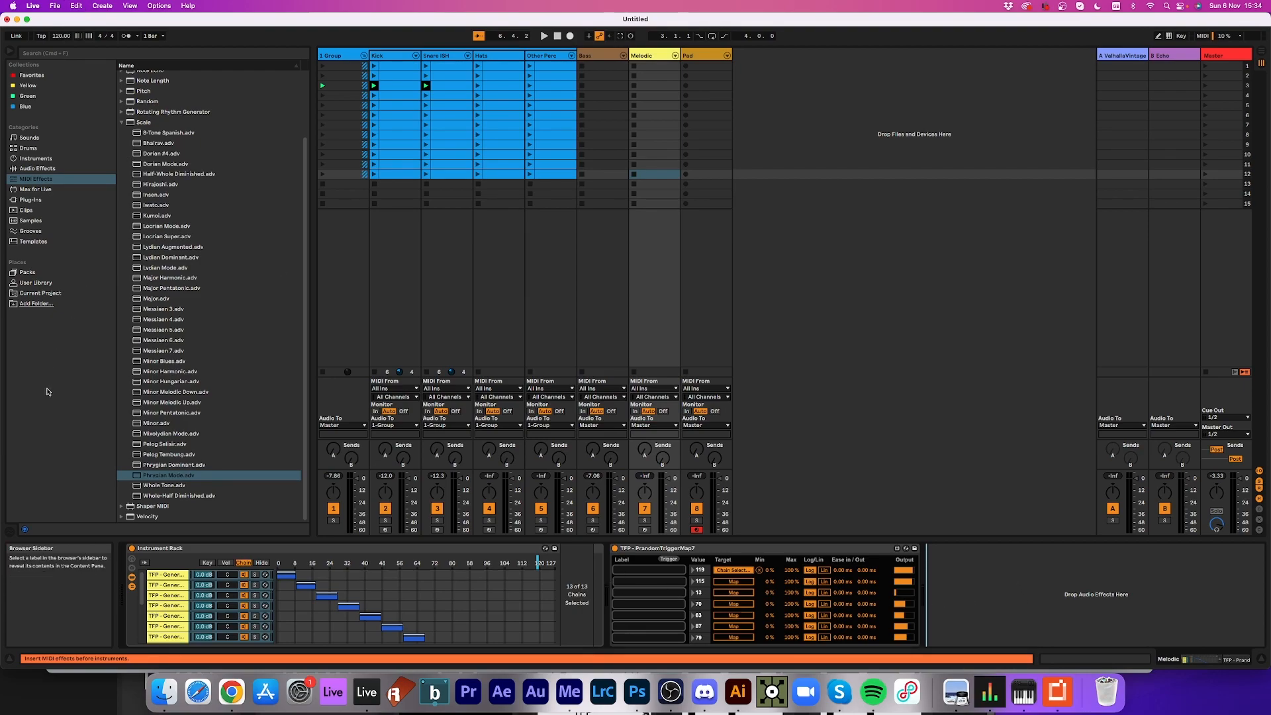
{"action": "double_click", "coordinate": [174, 476]}
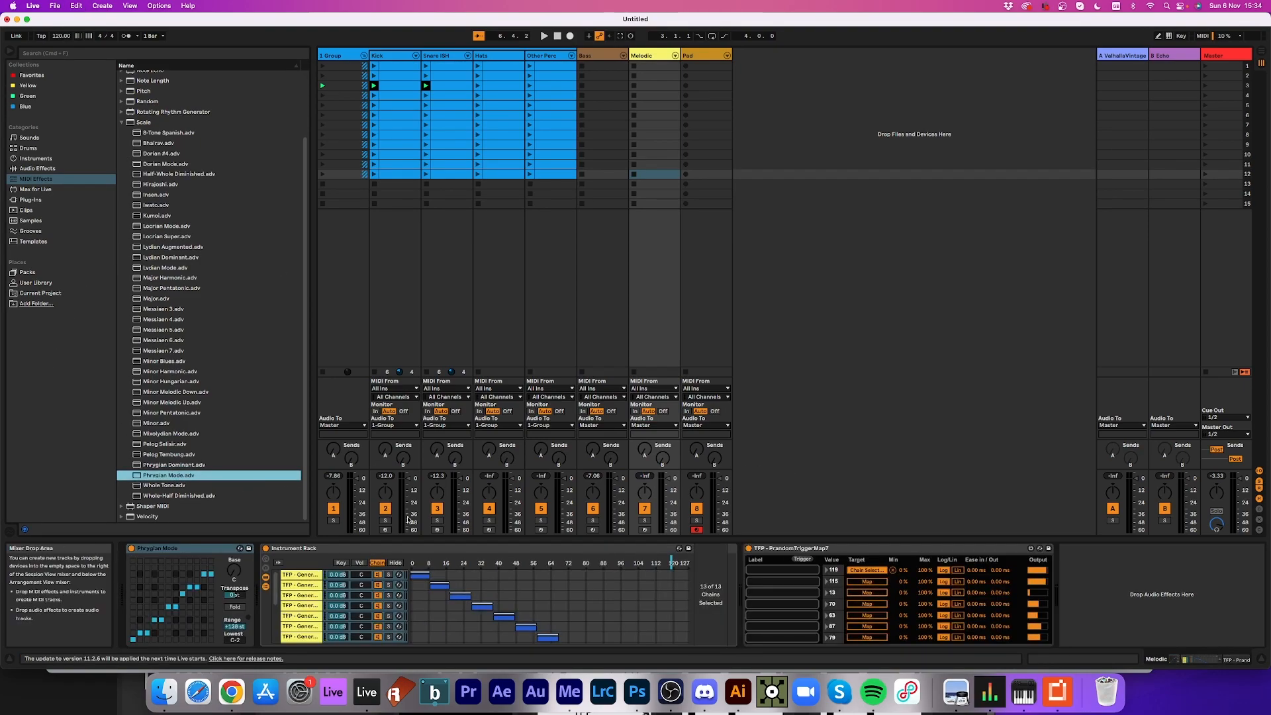
{"action": "left_click_drag", "start_coordinate": [234, 571], "coordinate": [233, 554]}
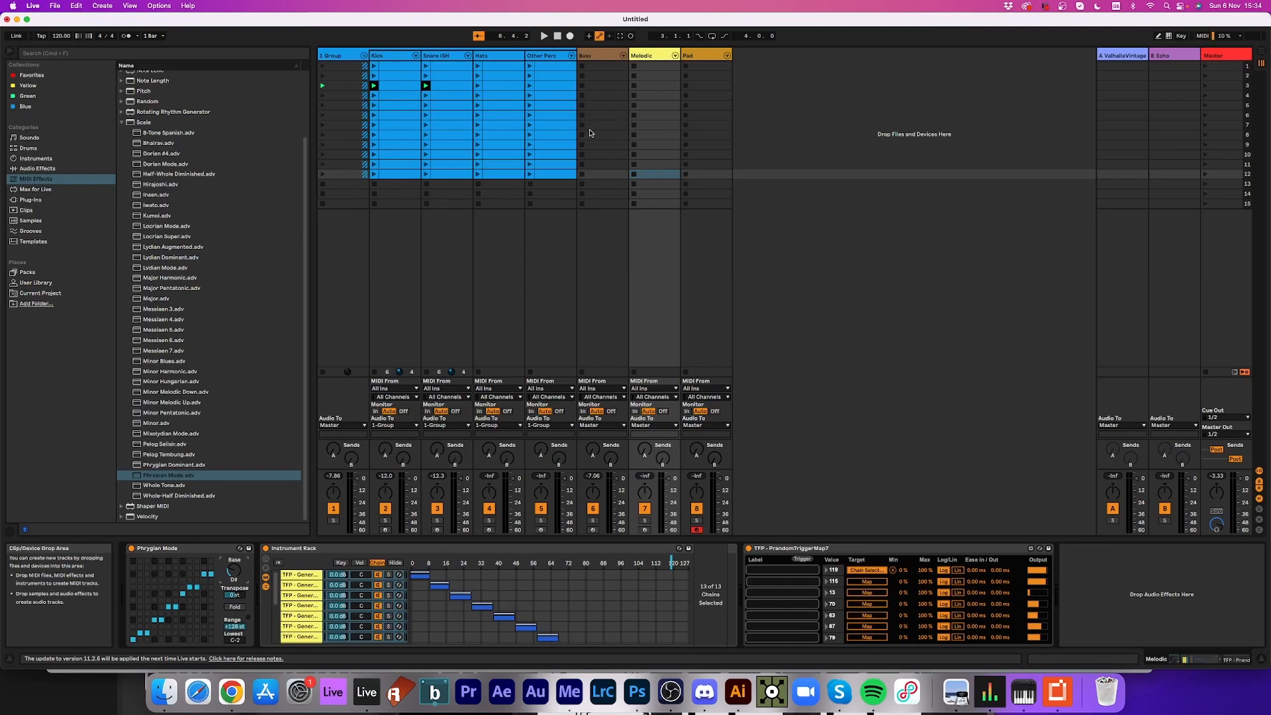
- Add the Phrygian Mode scale ahead of the Pad track's instrument rack and set its base to D#
{"action": "key", "text": "Right"}
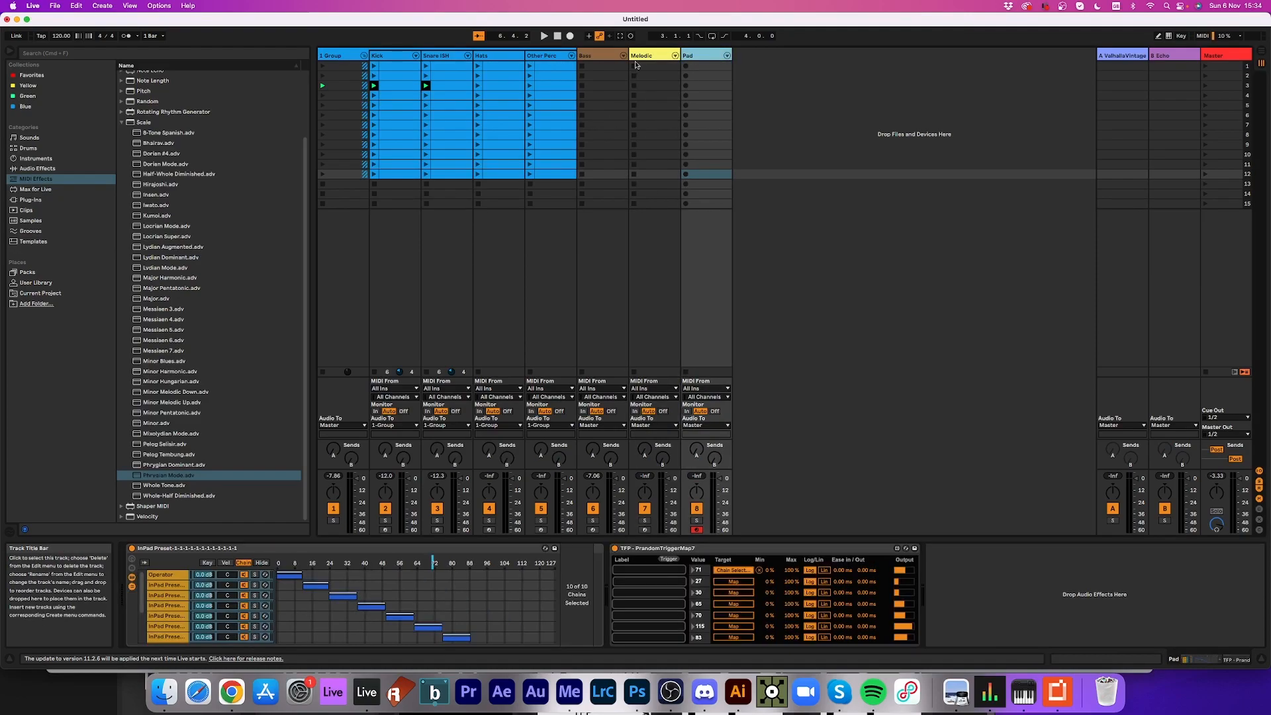
{"action": "double_click", "coordinate": [188, 475]}
{"action": "left_click_drag", "start_coordinate": [234, 570], "coordinate": [234, 546]}
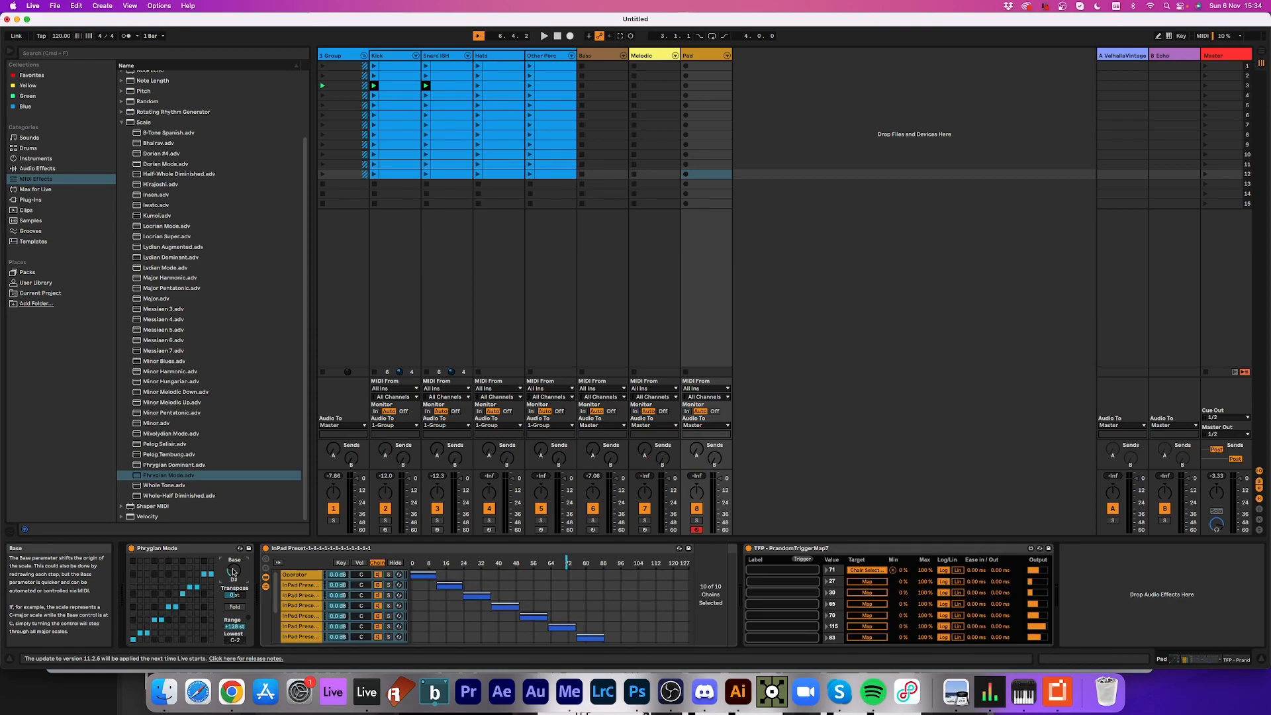
- Copy both Step Sequencer devices from the start of the Bass track's device chain
{"action": "left_click", "coordinate": [604, 57]}
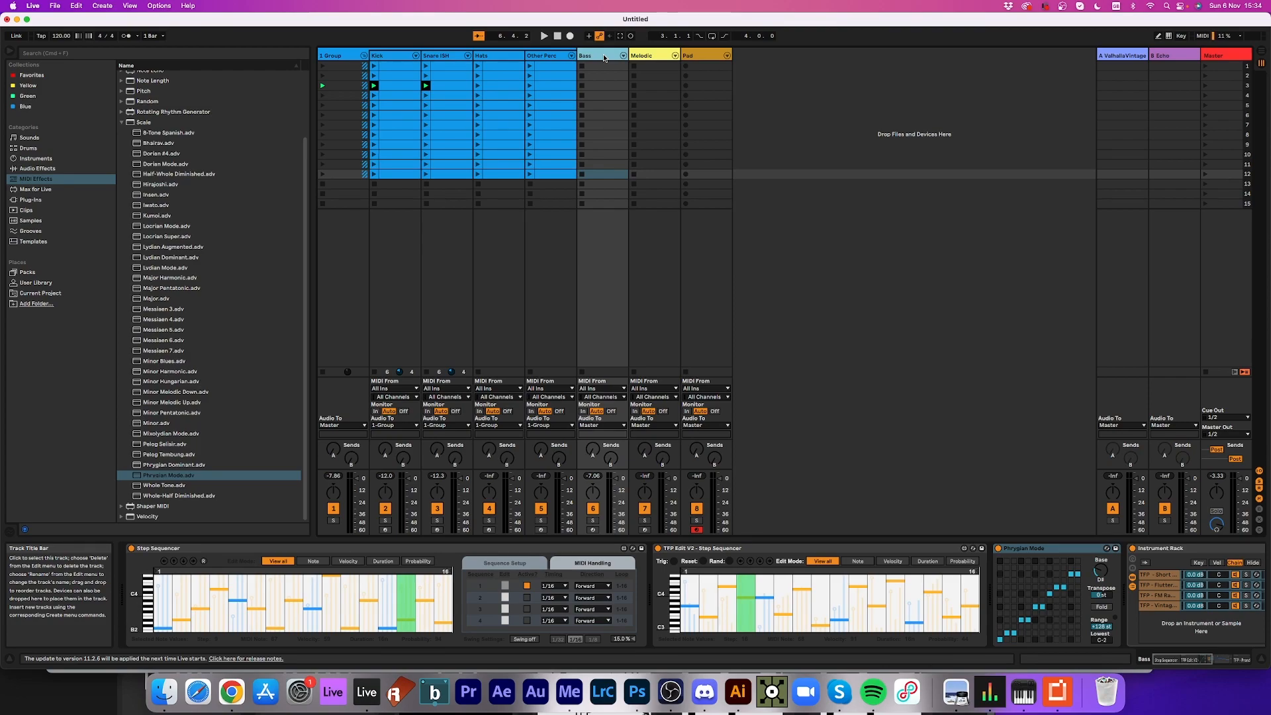
{"action": "left_click", "coordinate": [794, 548]}
{"action": "left_click", "coordinate": [423, 549]}
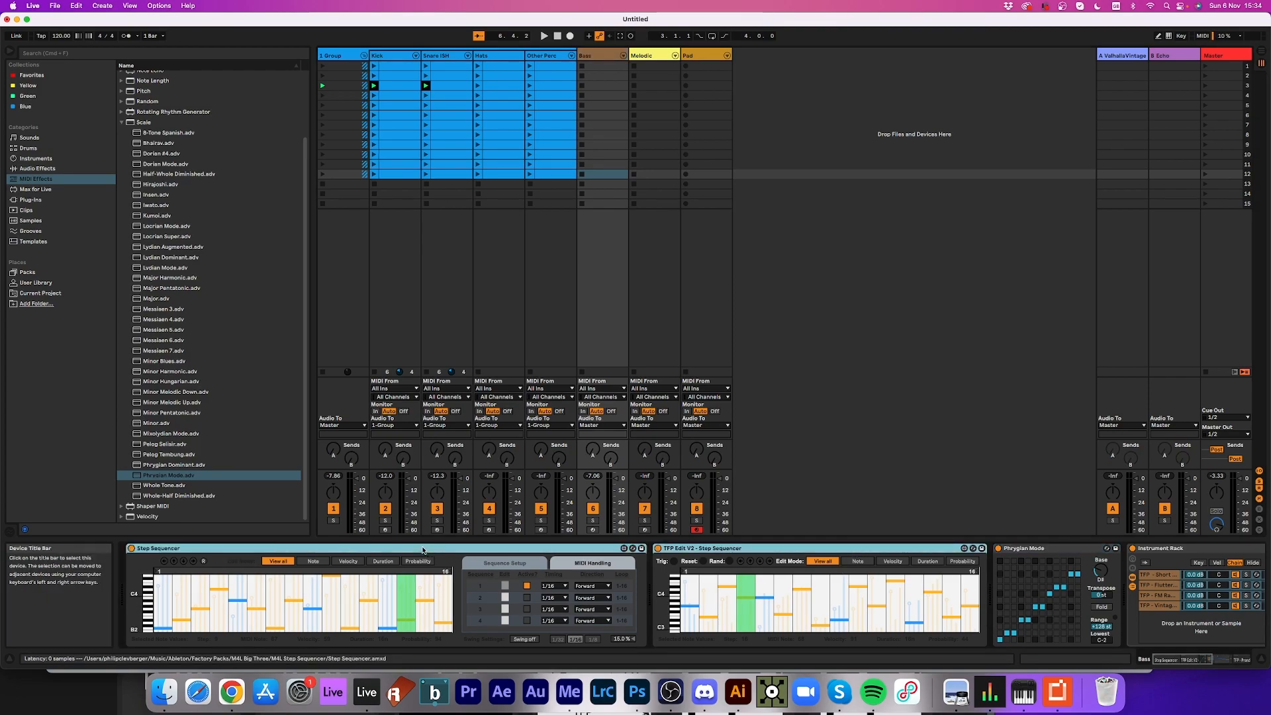
- Paste the two Step Sequencers ahead of the Phrygian Mode scale on the Melodic track and play the set
{"action": "left_click", "coordinate": [650, 60]}
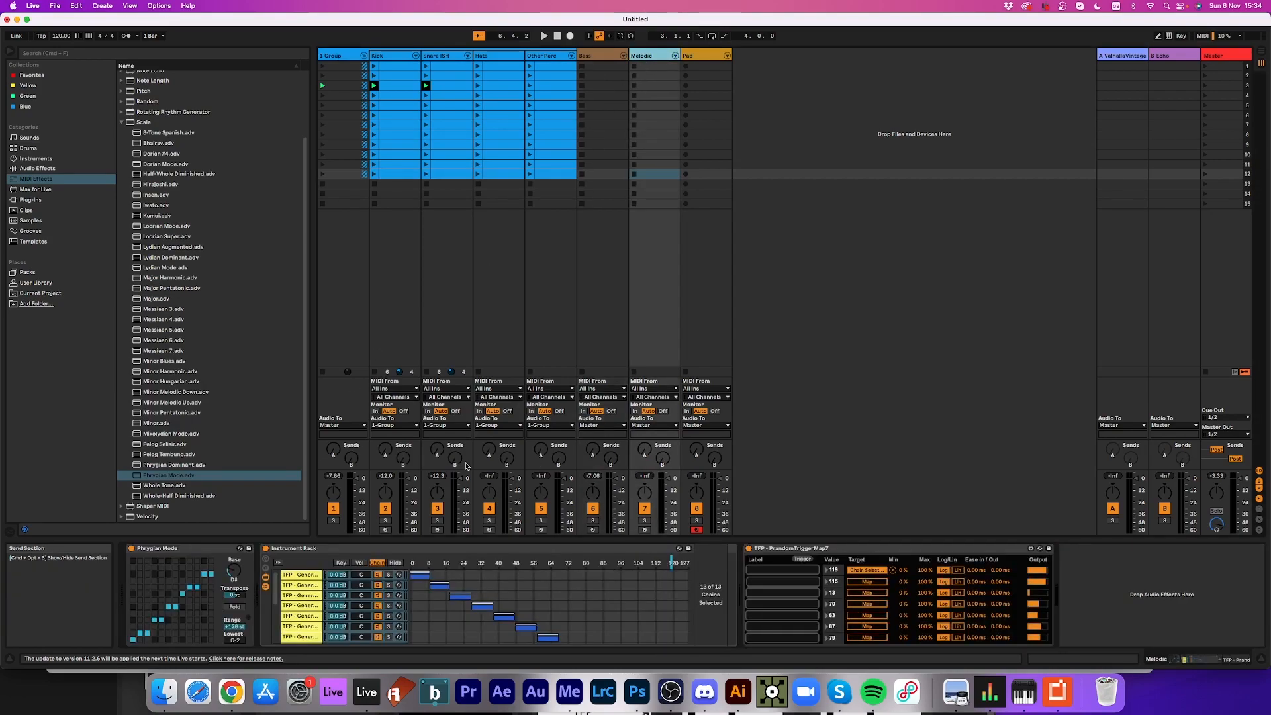
{"action": "left_click", "coordinate": [1090, 618]}
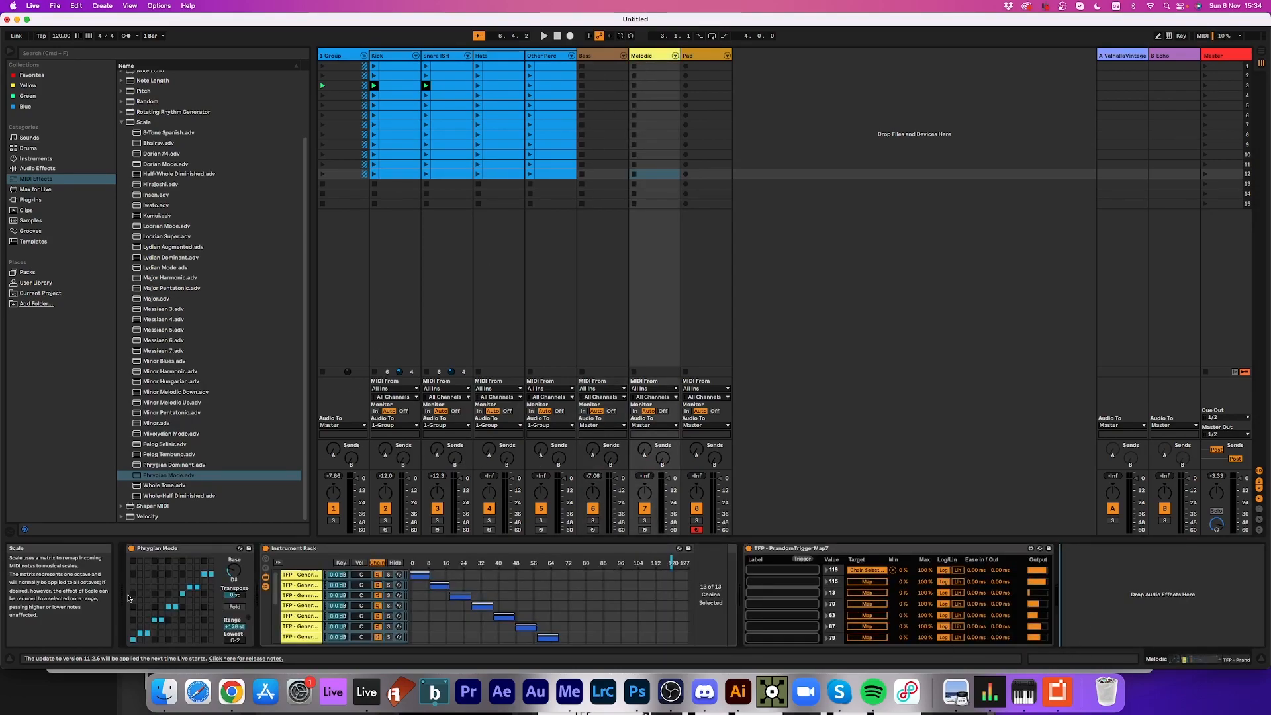
{"action": "key", "text": "super+v"}
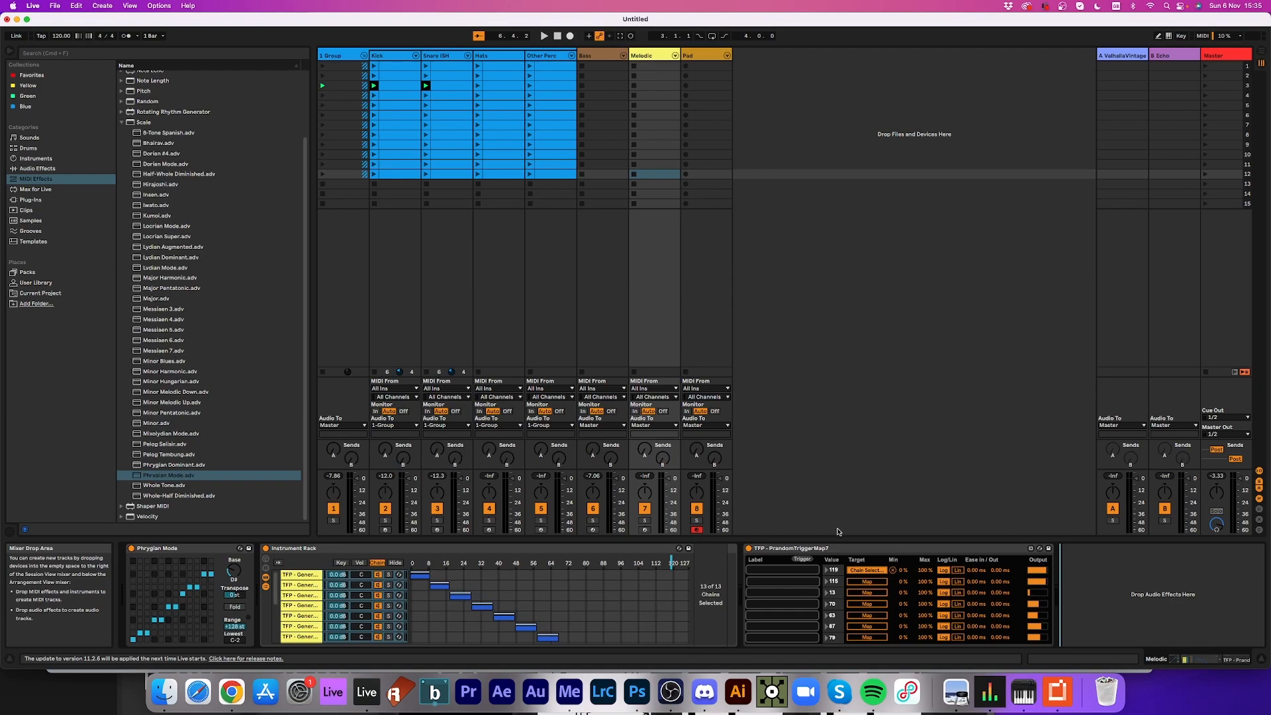
{"action": "left_click", "coordinate": [325, 563]}
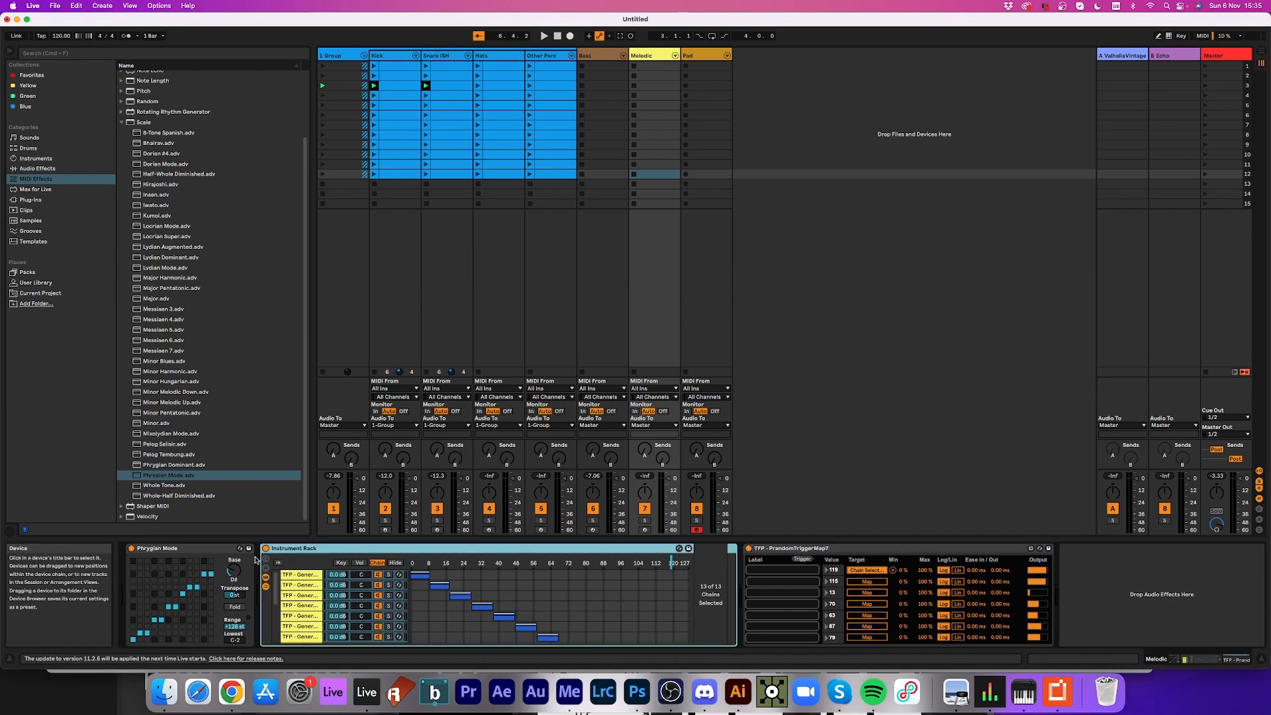
{"action": "left_click", "coordinate": [218, 549]}
{"action": "key", "text": "super+v"}
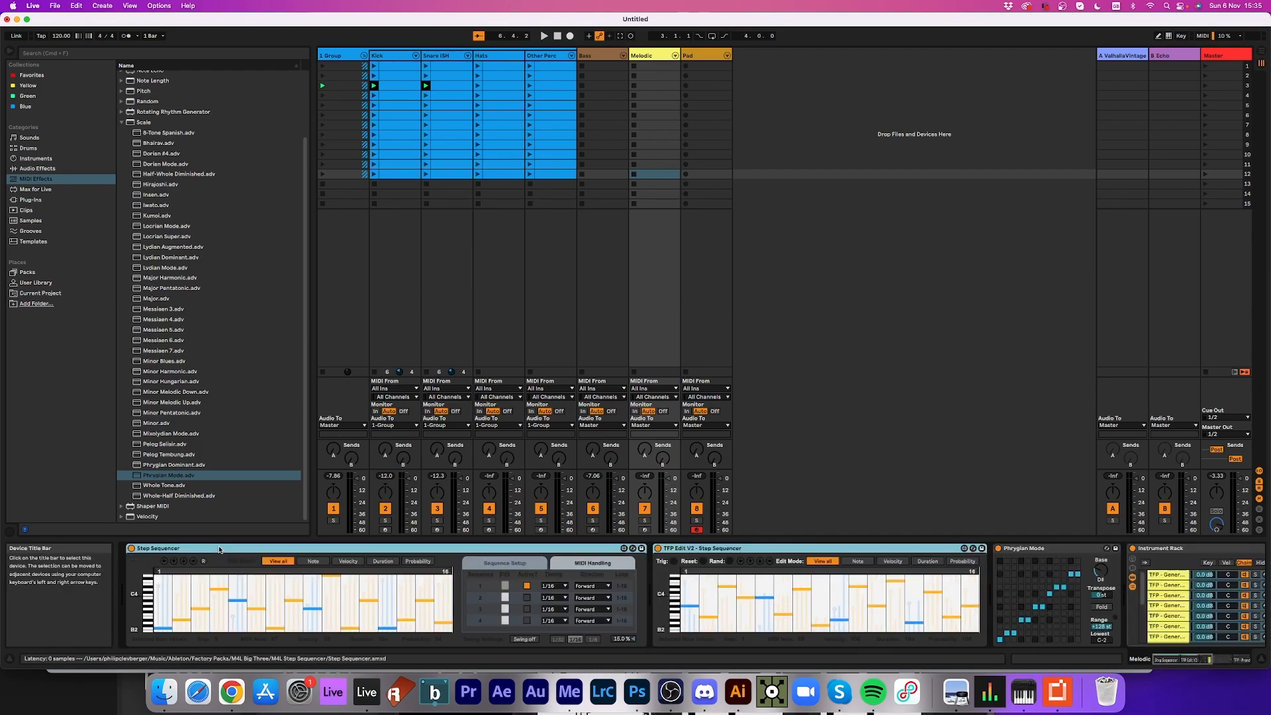
{"action": "key", "text": "space"}
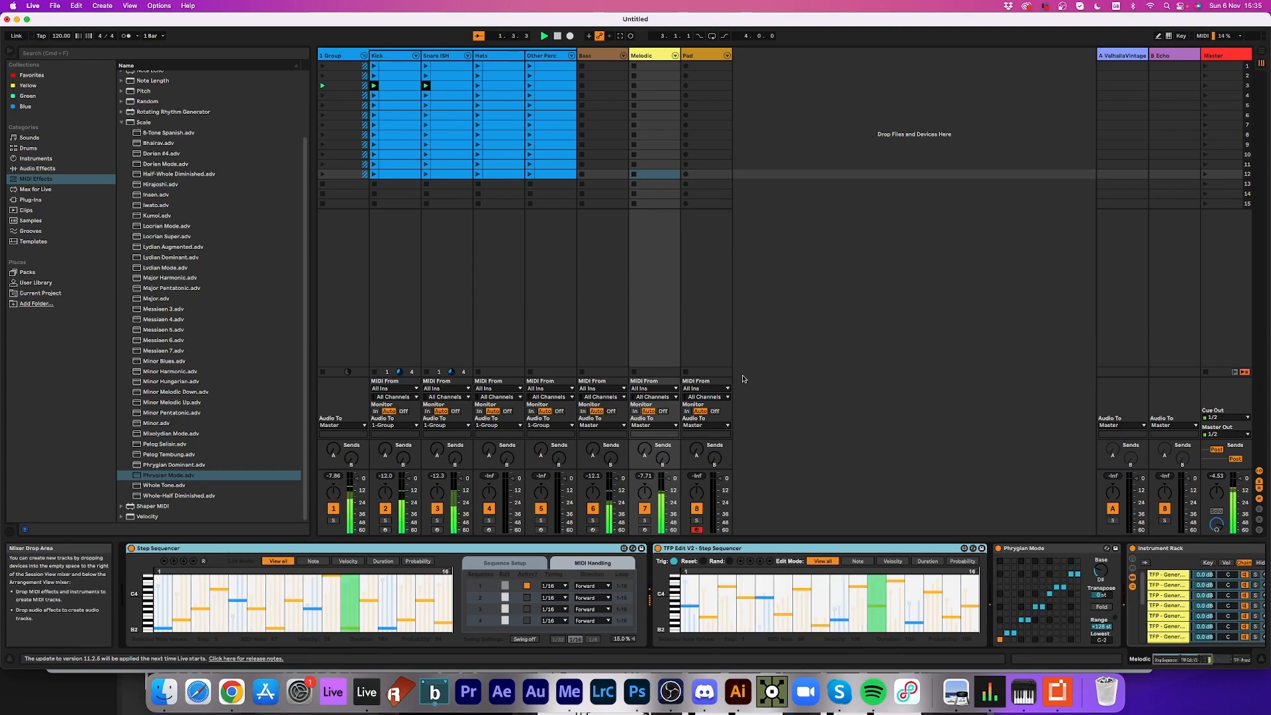
- Paste the two Step Sequencers ahead of the Phrygian Mode scale on the Pad track
{"action": "left_click", "coordinate": [700, 61]}
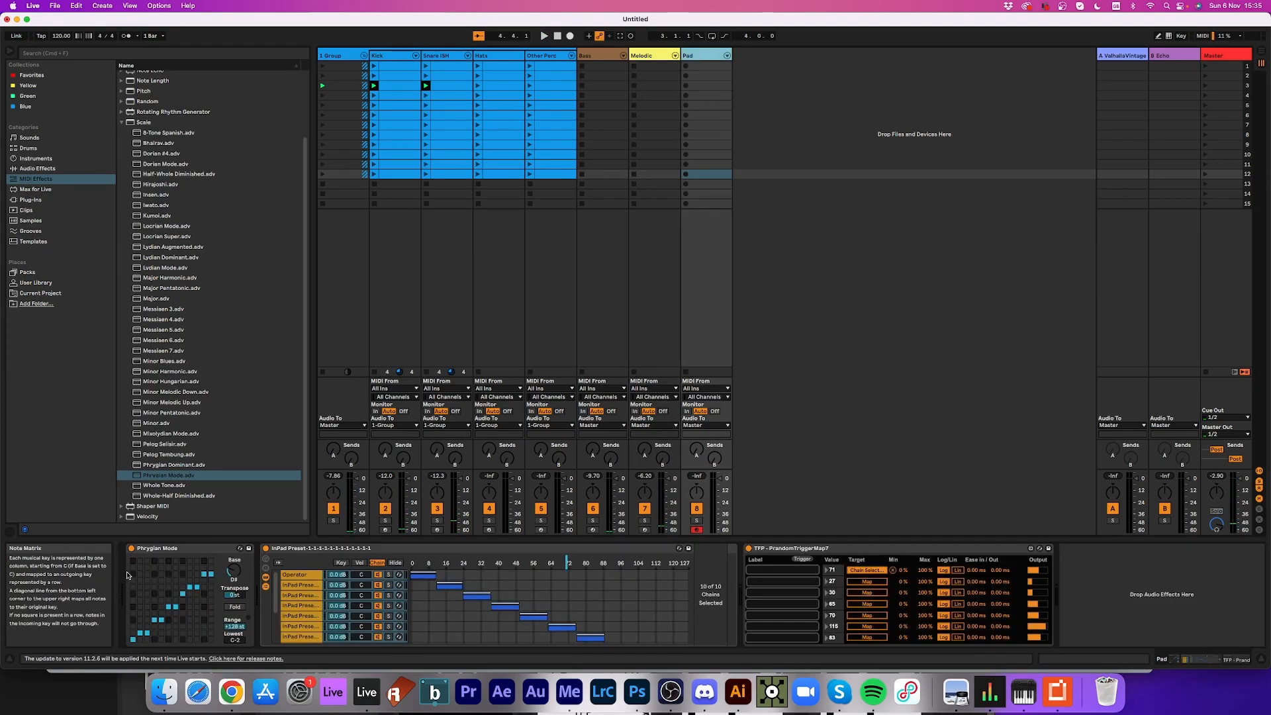
{"action": "left_click", "coordinate": [153, 549]}
{"action": "key", "text": "super+v"}
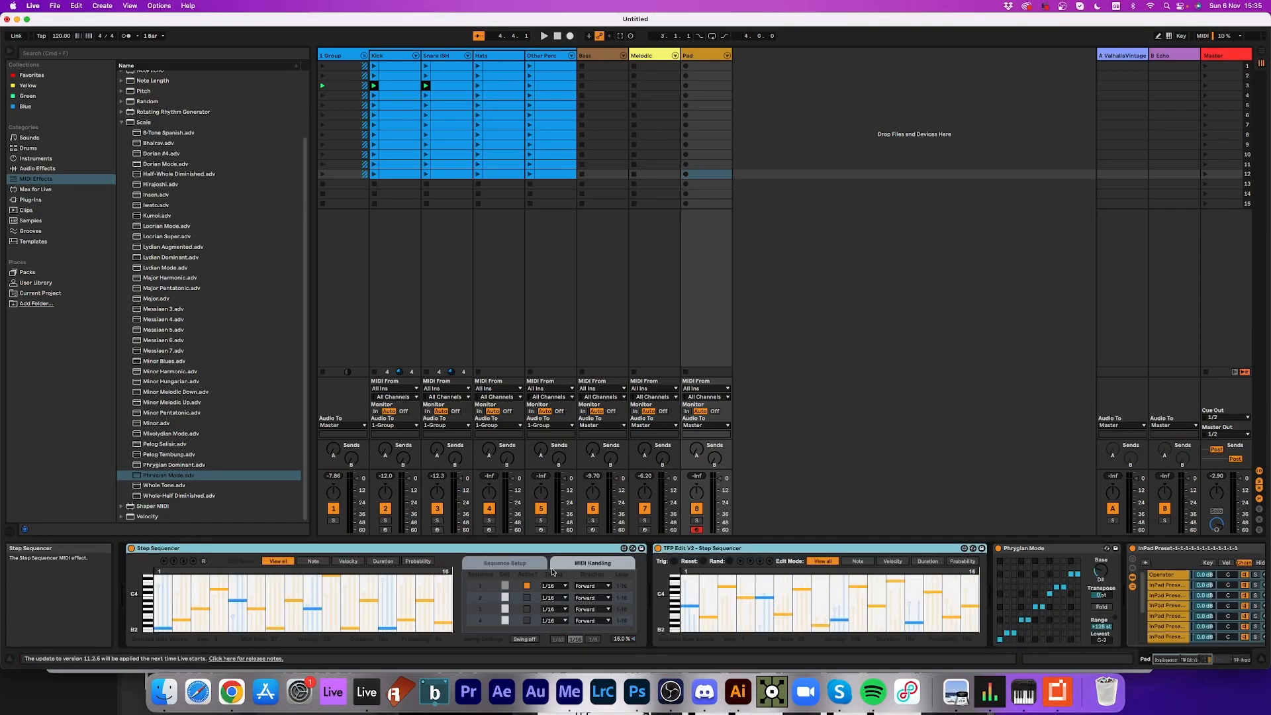
- Group the Pad track's second Step Sequencer into a MIDI Effect Rack and duplicate its chain twice for three parallel chains
{"action": "left_click", "coordinate": [730, 549]}
{"action": "key", "text": "super+g"}
{"action": "left_click", "coordinate": [658, 589]}
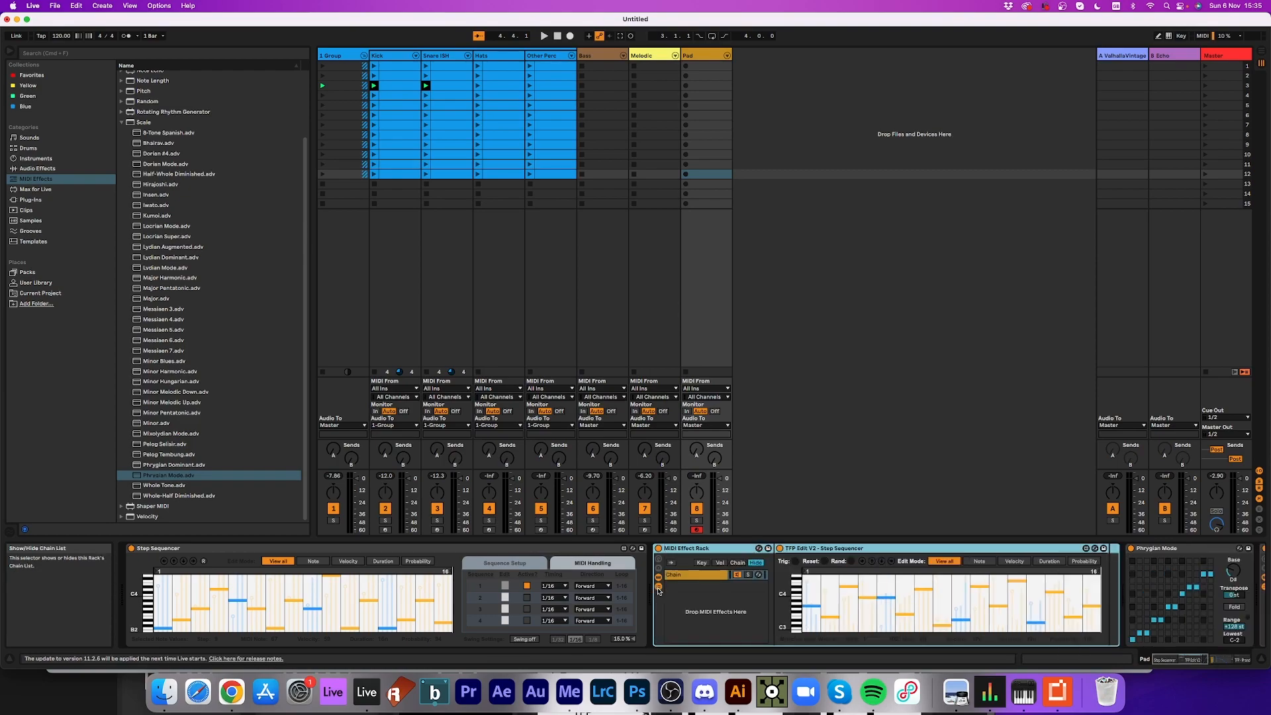
{"action": "left_click", "coordinate": [699, 576]}
{"action": "key", "text": "super+d"}
{"action": "key", "text": "super+d"}
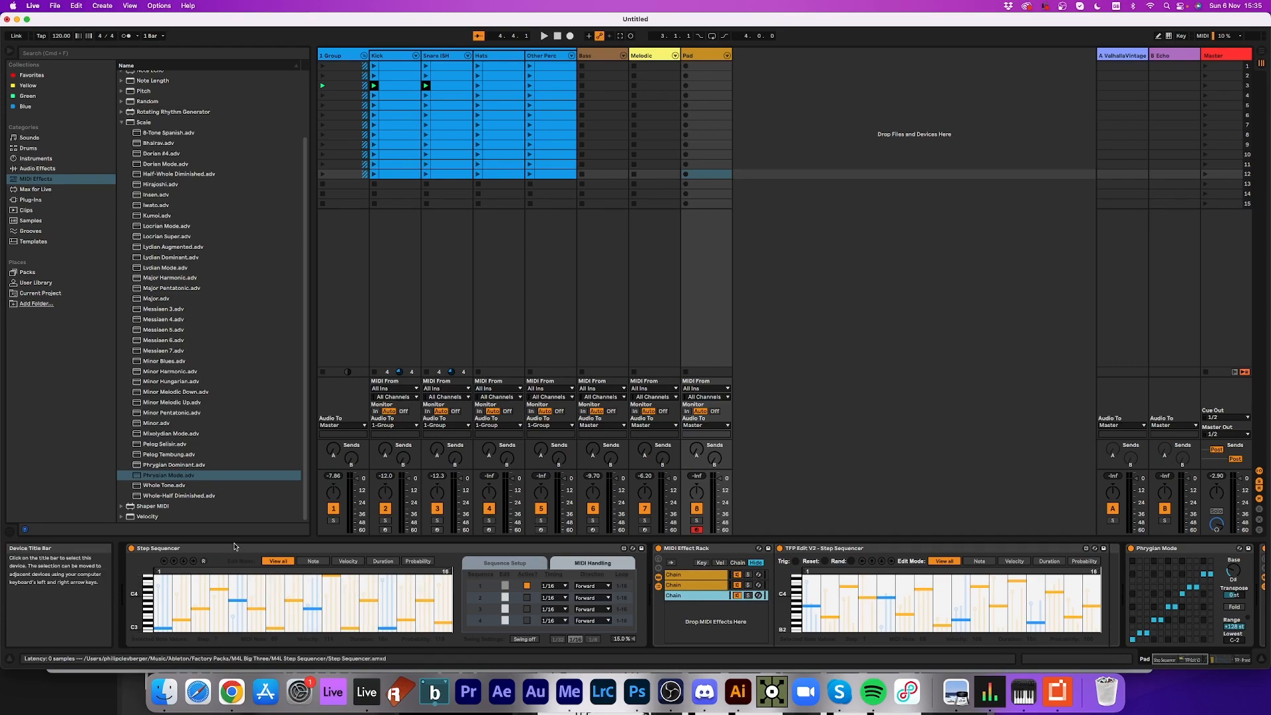
- Randomize the sequencer notes in the second and third chains of the Pad track's MIDI Effect Rack and play the set
{"action": "key", "text": "Up"}
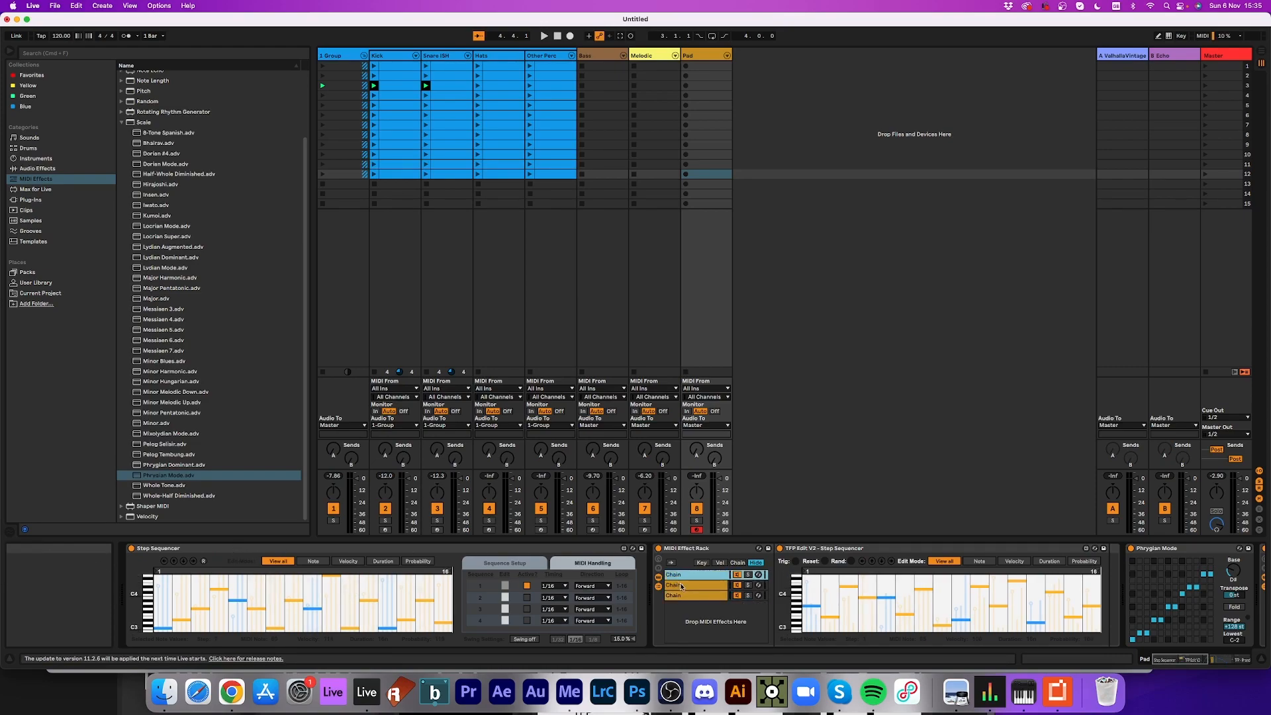
{"action": "left_click", "coordinate": [852, 561]}
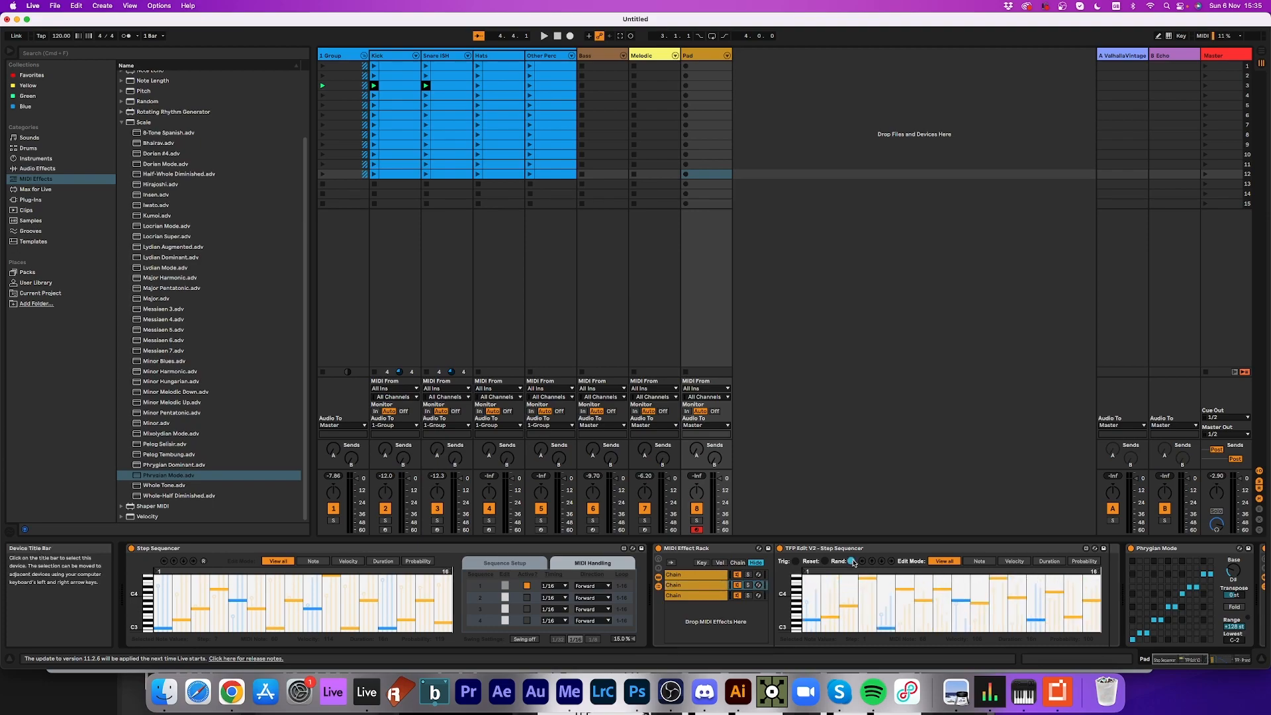
{"action": "key", "text": "super+a"}
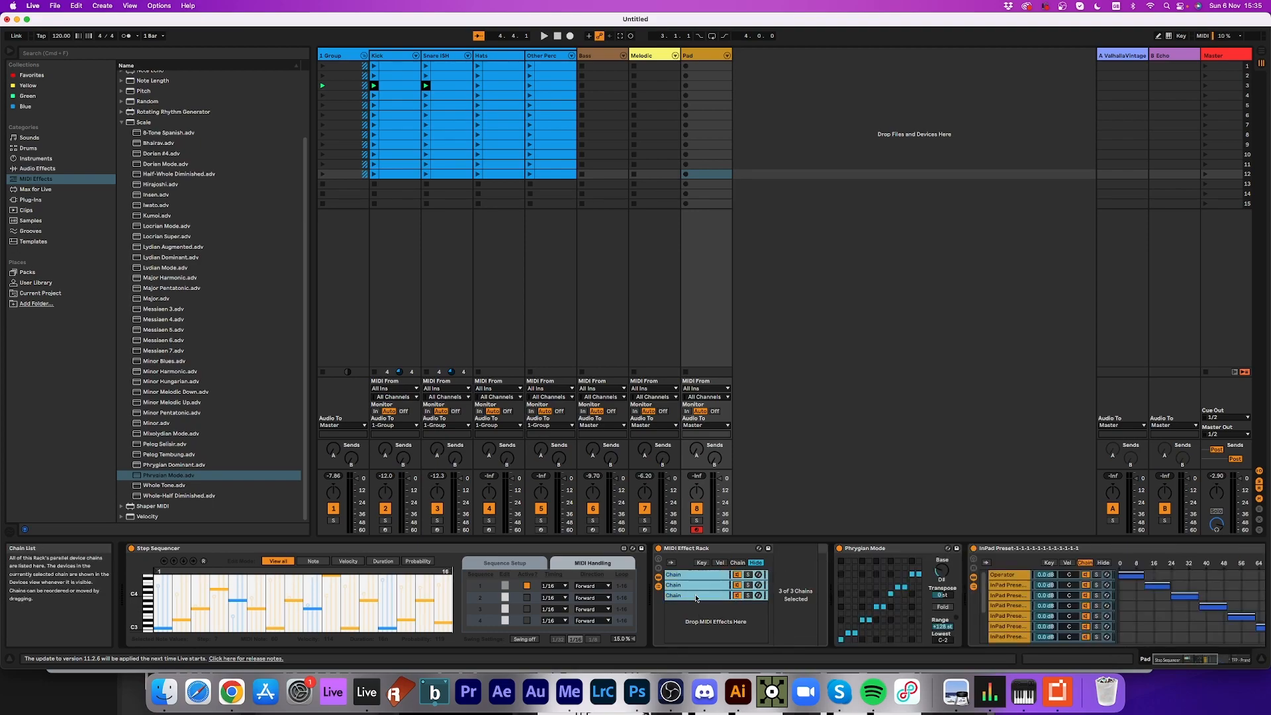
{"action": "left_click", "coordinate": [694, 596]}
{"action": "left_click", "coordinate": [852, 561]}
{"action": "key", "text": "space"}
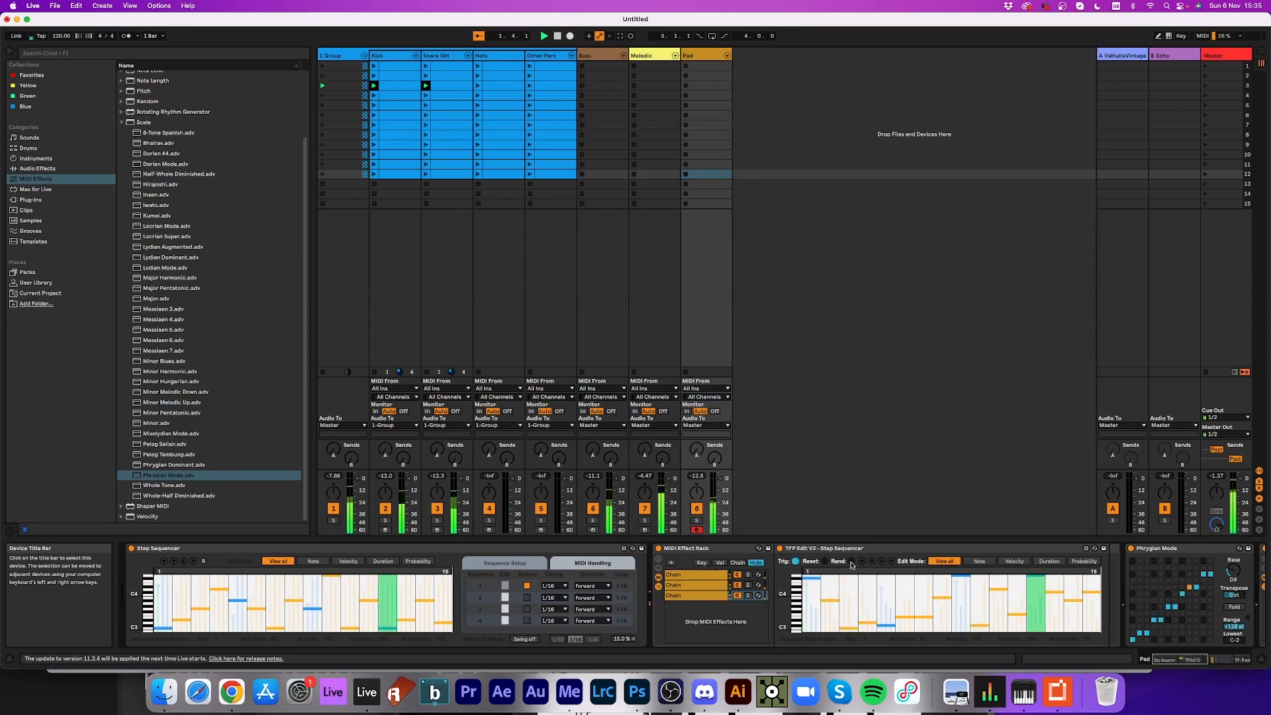
- Randomize the step probabilities in the Pad track's first Step Sequencer and set its first sequence's timing to 1/4
{"action": "left_click", "coordinate": [564, 586]}
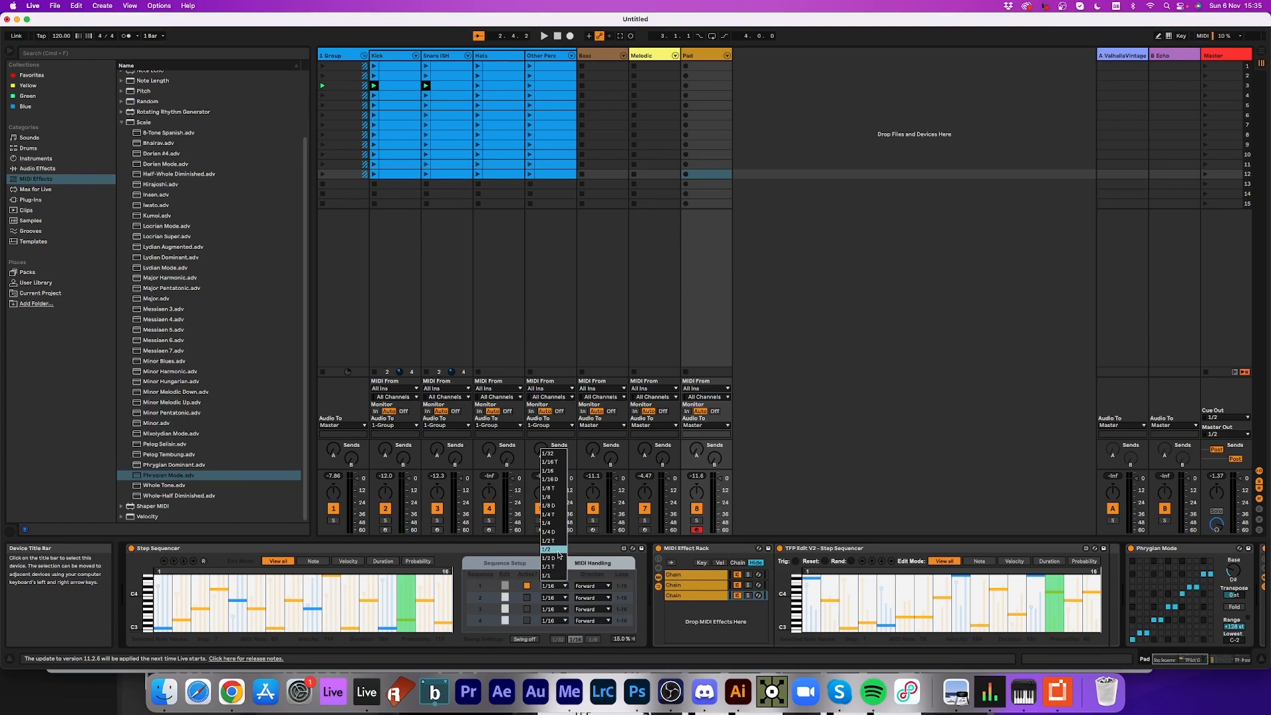
{"action": "left_click", "coordinate": [411, 562]}
{"action": "left_click", "coordinate": [415, 562]}
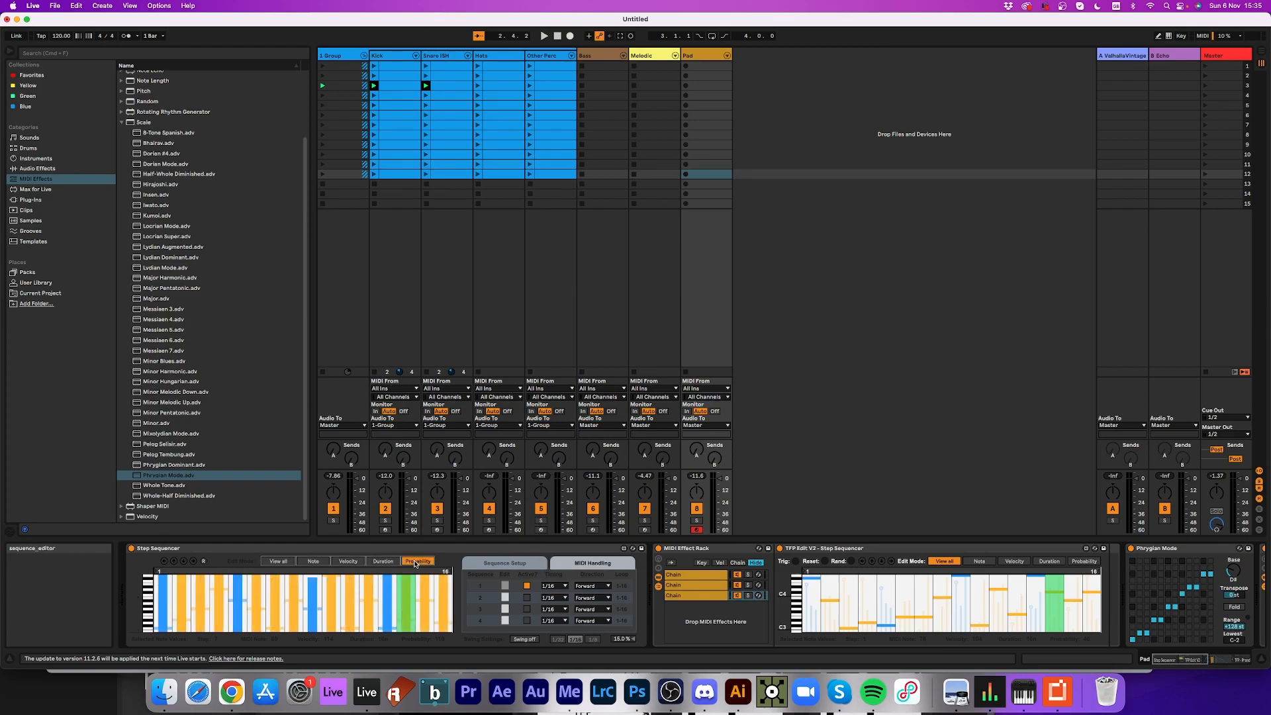
{"action": "left_click", "coordinate": [204, 562]}
{"action": "key", "text": "space"}
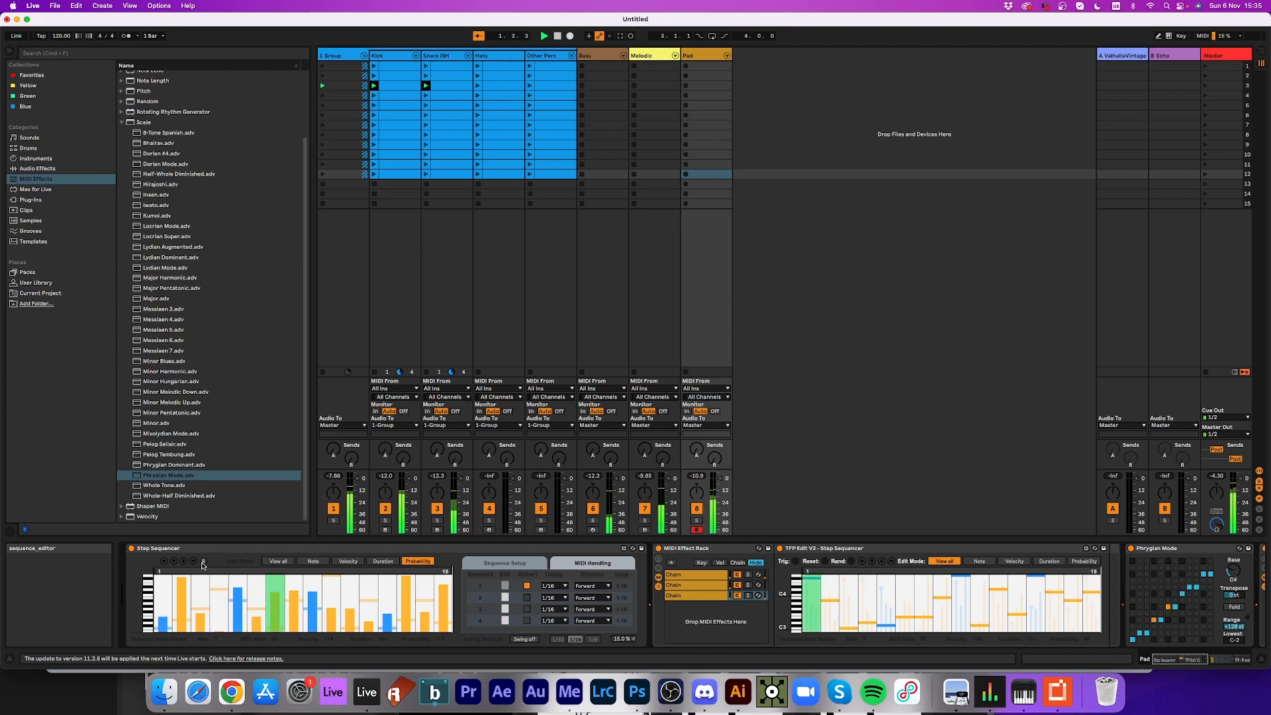
{"action": "left_click", "coordinate": [552, 585]}
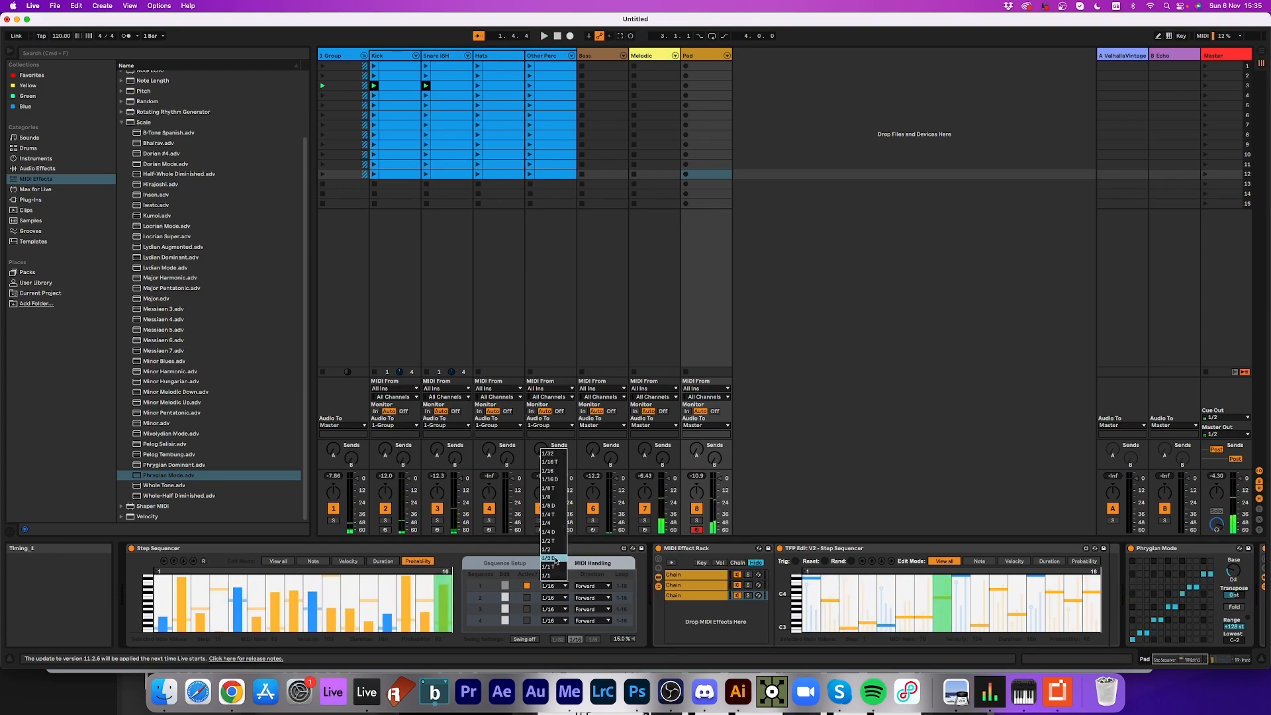
{"action": "left_click", "coordinate": [555, 528]}
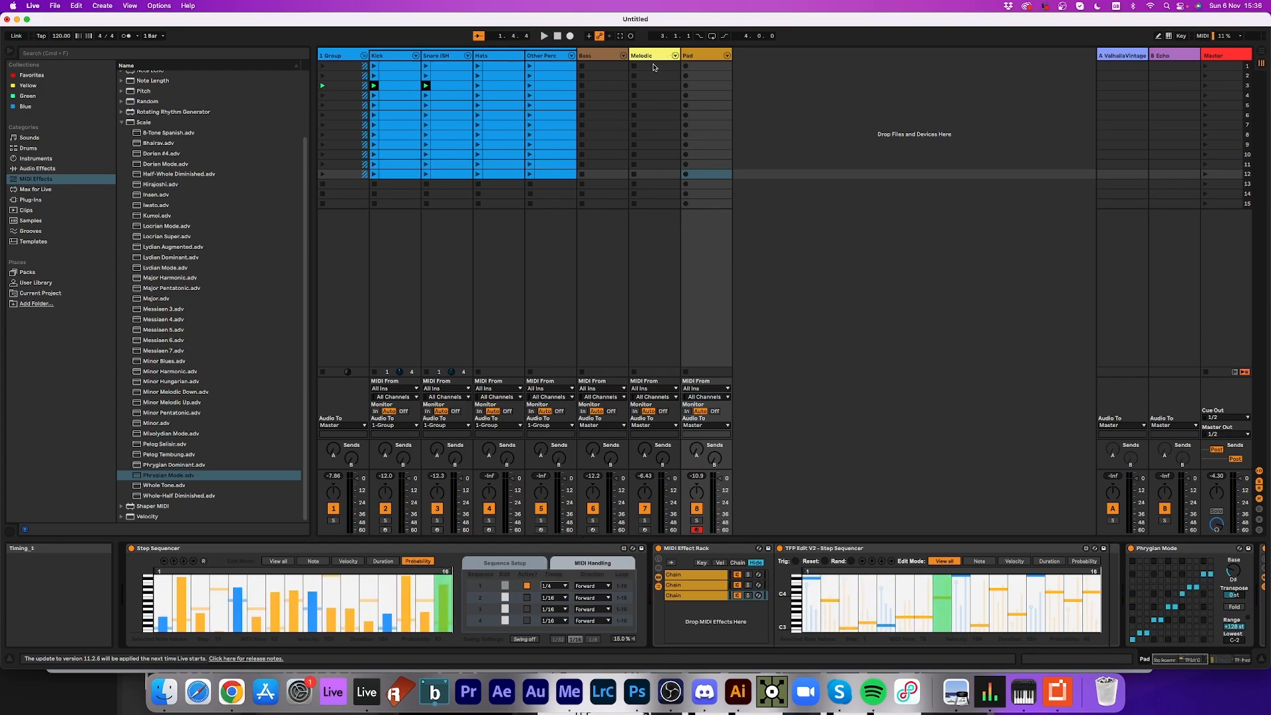
- Shift the Bass track's second Step Sequencer to a lower note range in Note edit mode and randomize its notes
{"action": "left_click", "coordinate": [607, 57]}
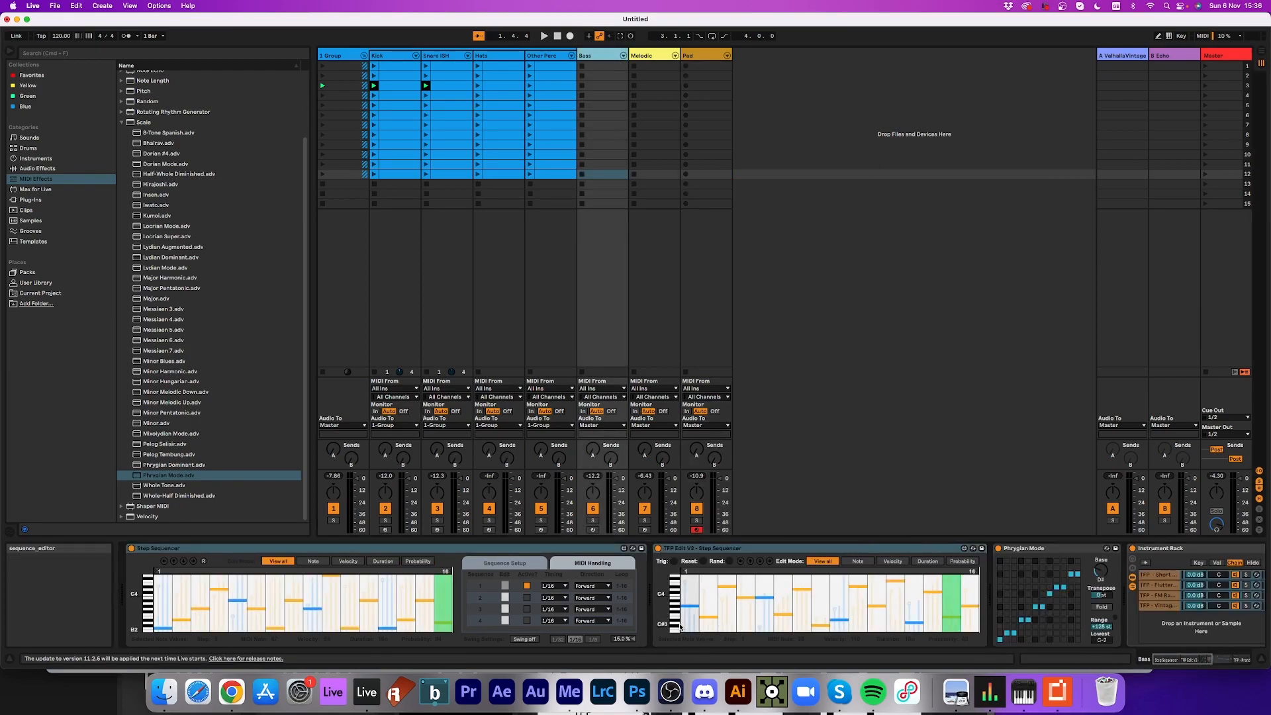
{"action": "left_click", "coordinate": [857, 560]}
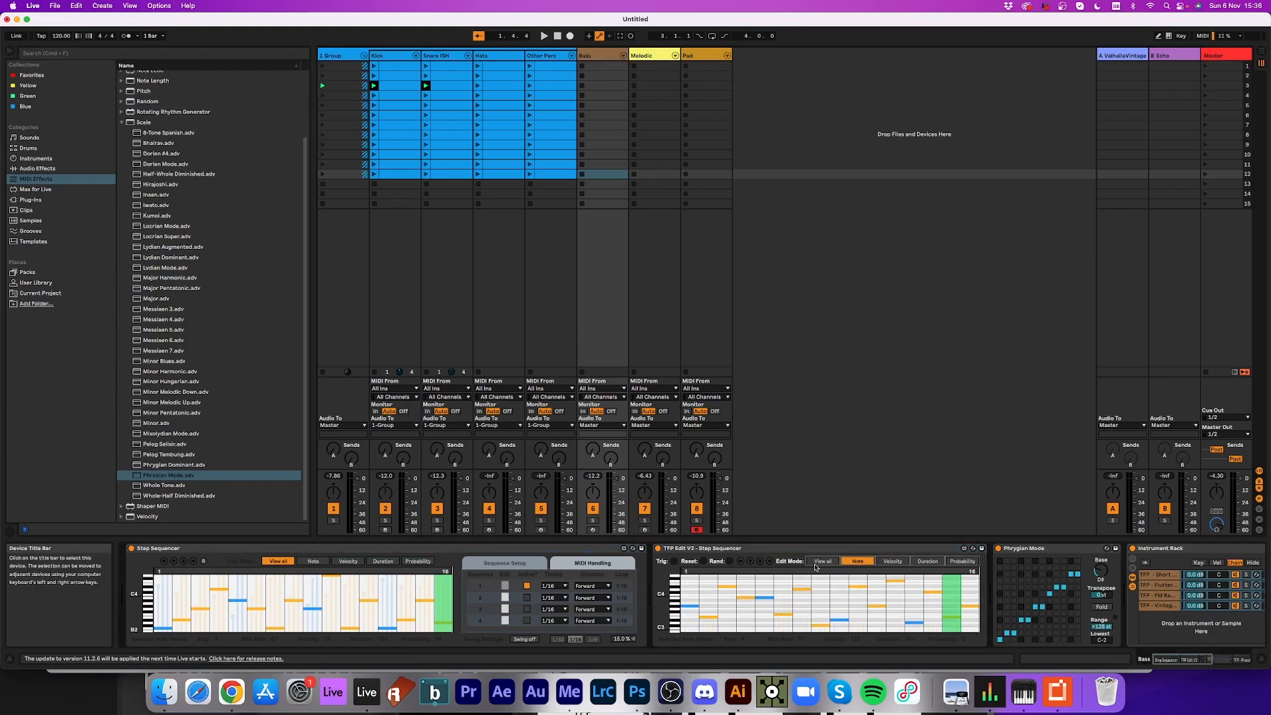
{"action": "left_click_drag", "start_coordinate": [675, 602], "coordinate": [674, 571]}
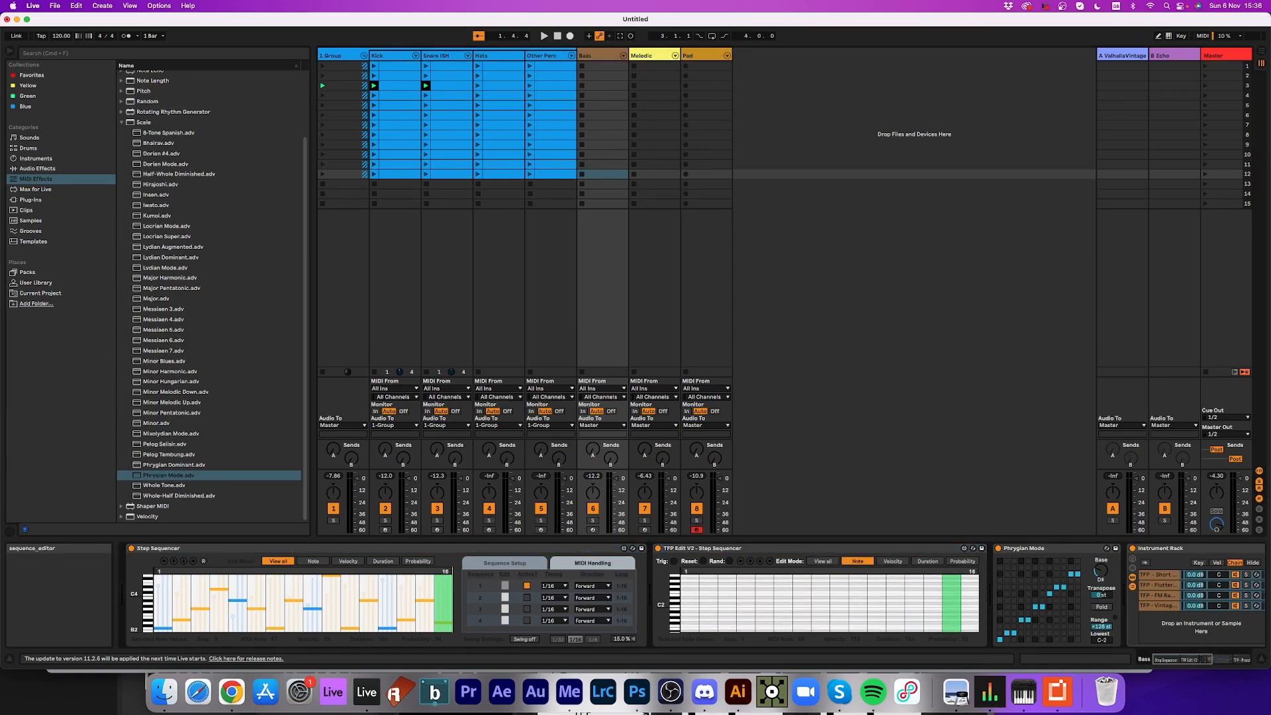
{"action": "left_click", "coordinate": [730, 562]}
- Play the set, launching scene 3 followed by scene 2
{"action": "key", "text": "space"}
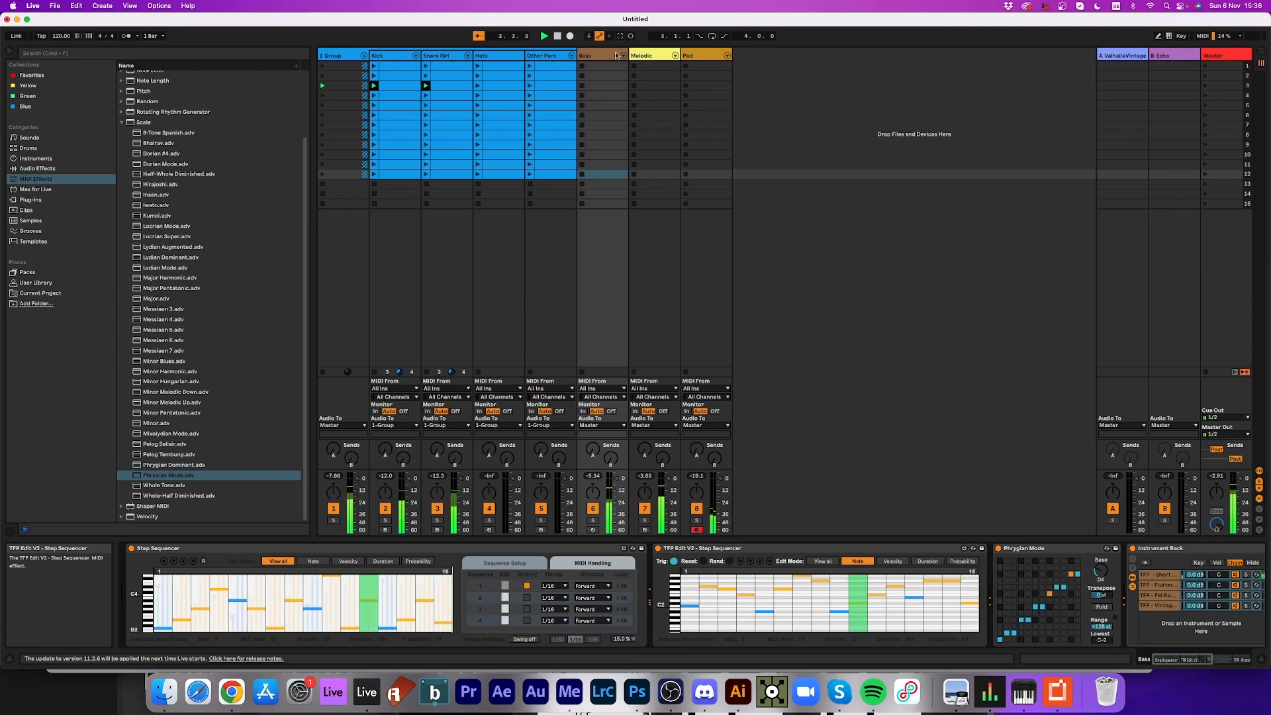
{"action": "left_click", "coordinate": [1206, 86]}
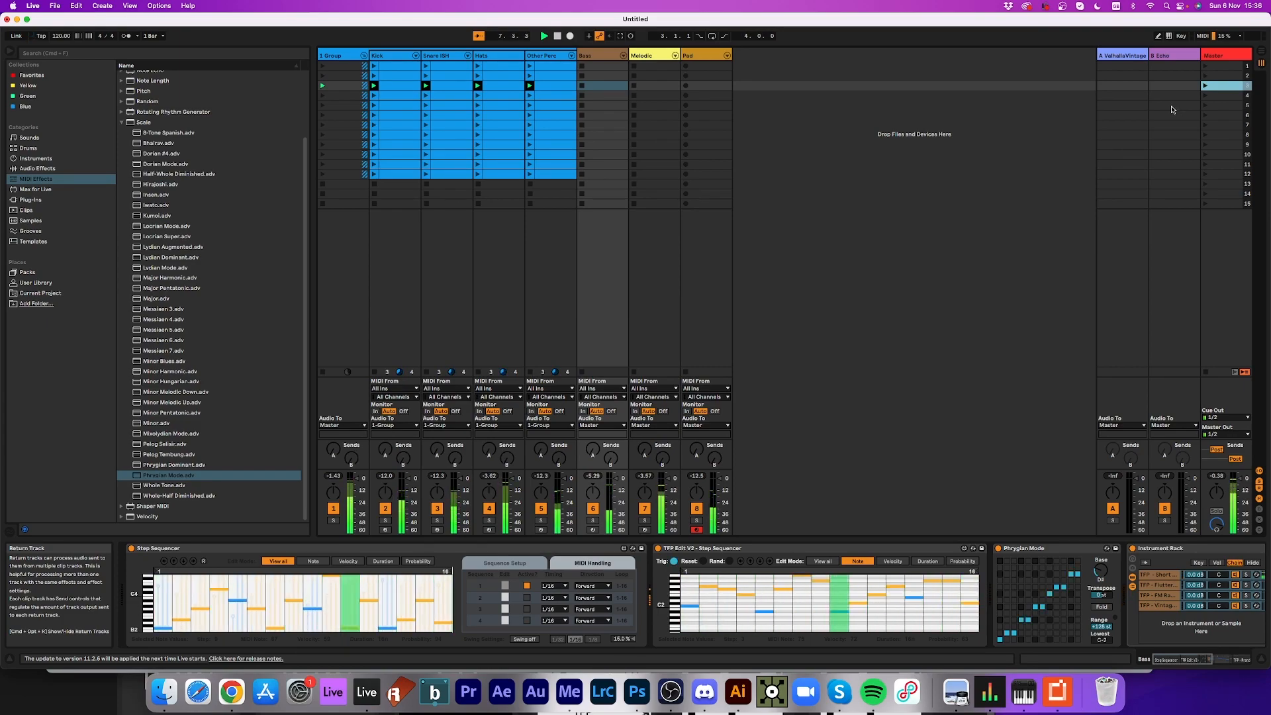
{"action": "left_click", "coordinate": [1205, 76]}
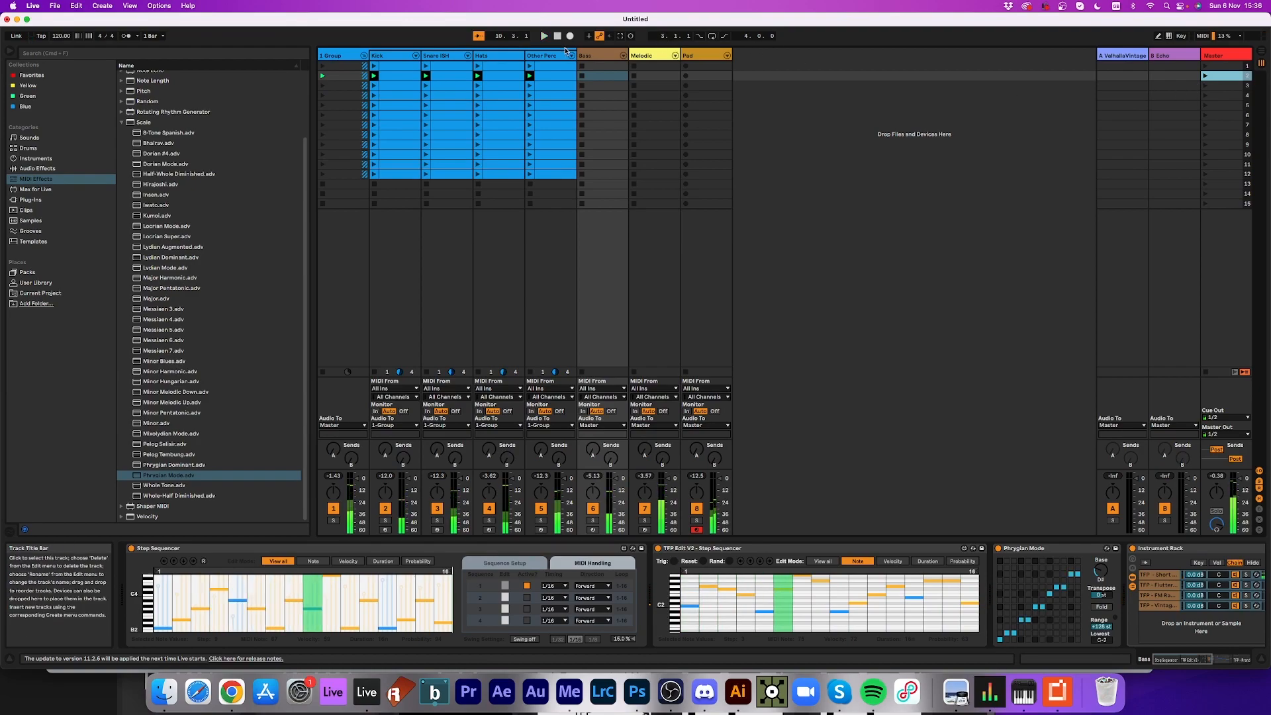
- Inspect the second percussion Sampler in the Other Perc rack, hiding its zone editor and checking its pitch and sample settings
{"action": "left_click", "coordinate": [544, 57]}
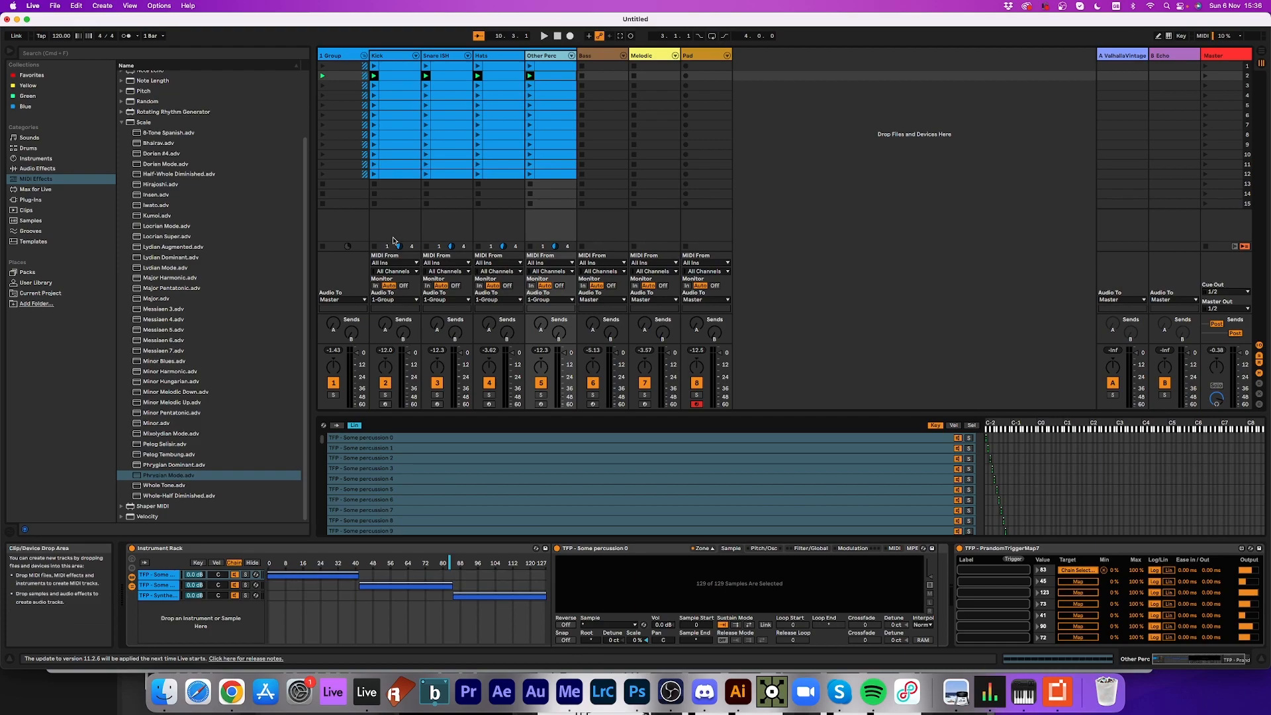
{"action": "left_click", "coordinate": [160, 585]}
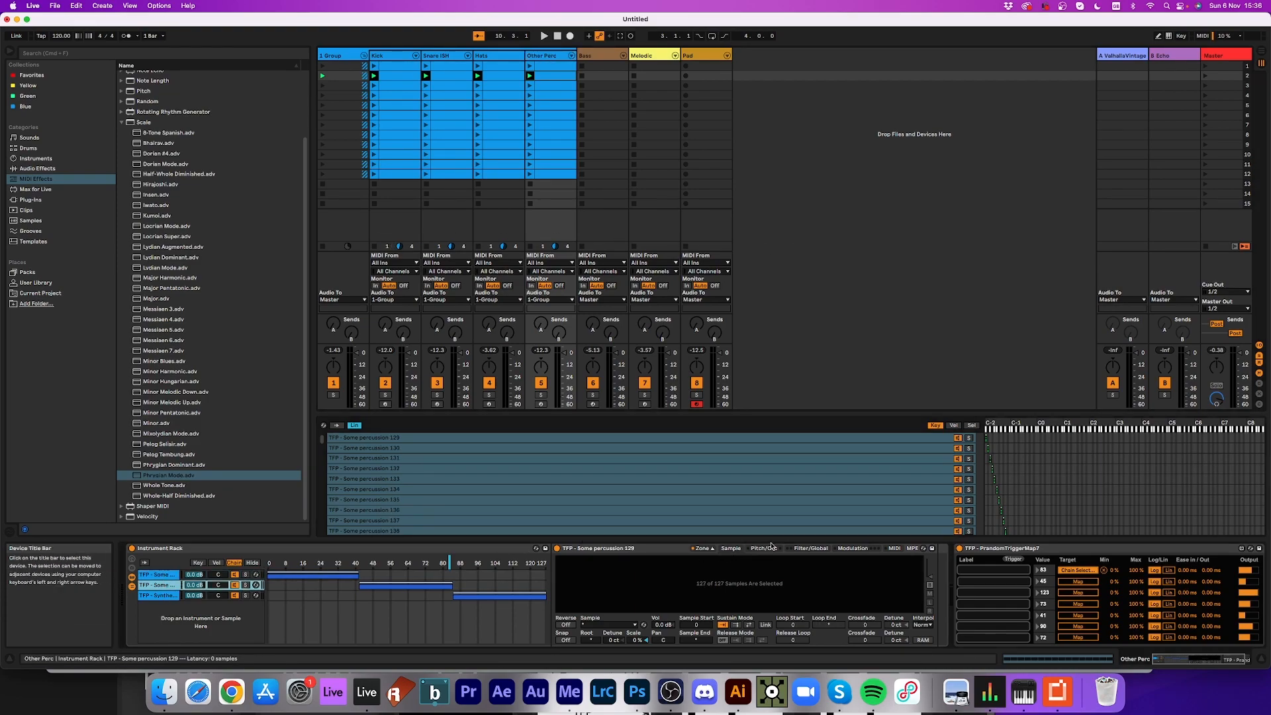
{"action": "left_click", "coordinate": [708, 552]}
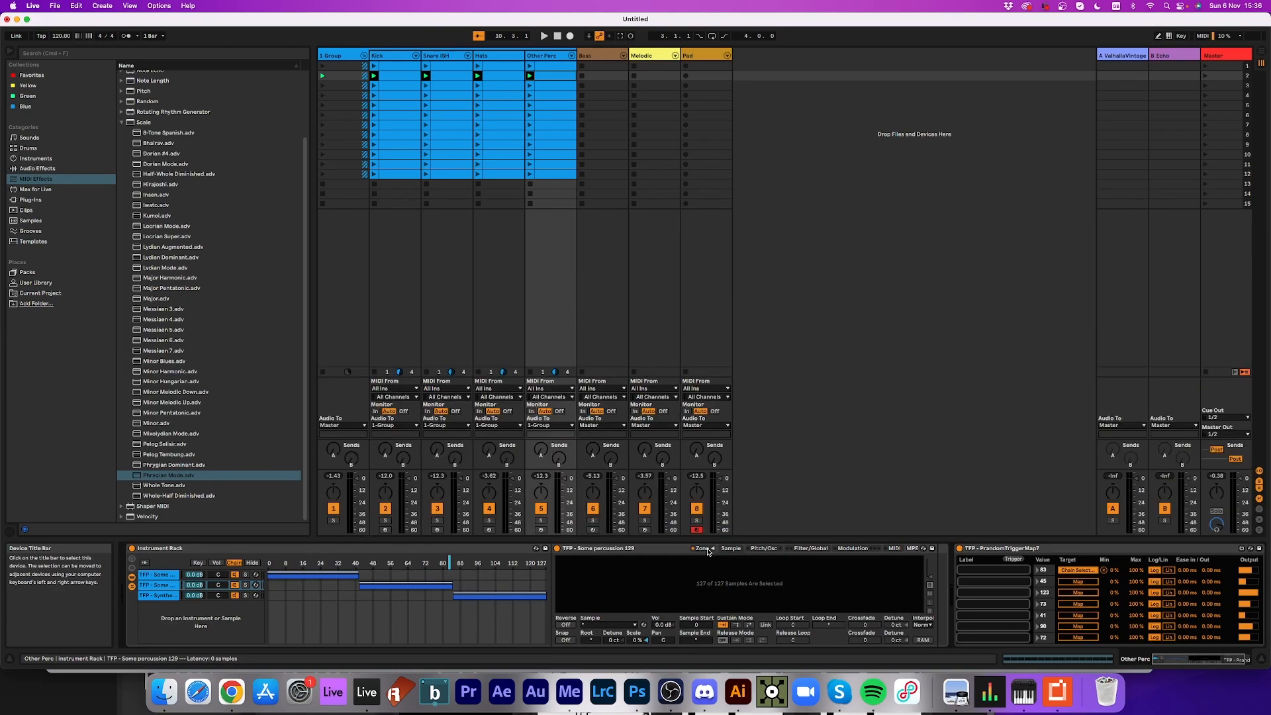
{"action": "left_click", "coordinate": [765, 549]}
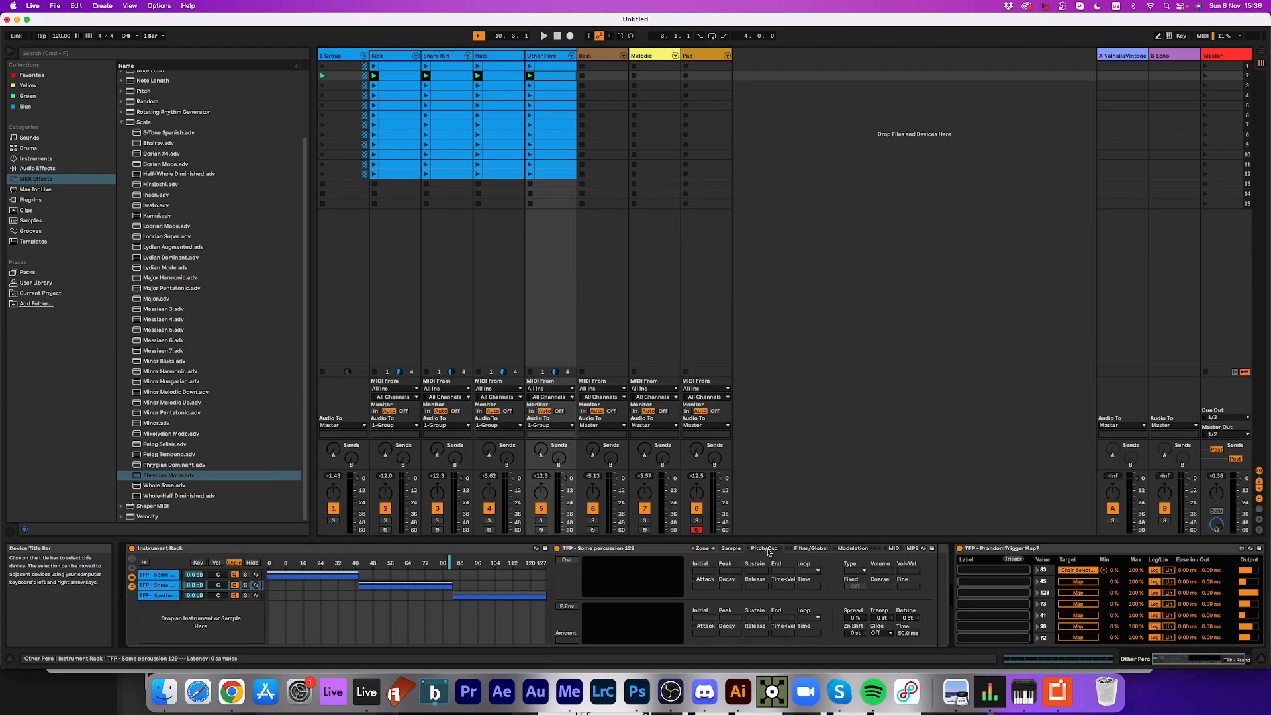
{"action": "left_click", "coordinate": [730, 550]}
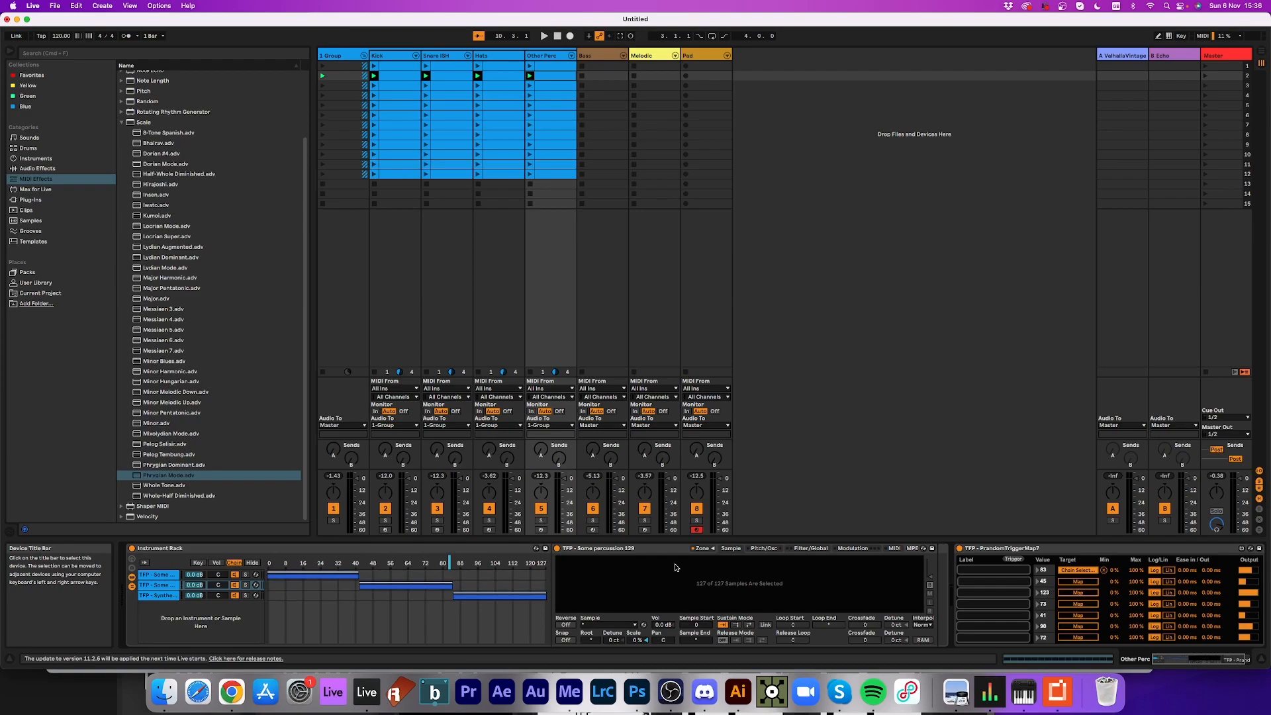
- Examine the note chance in the first Other Perc clip and return to the track's device chain
{"action": "left_click", "coordinate": [541, 66]}
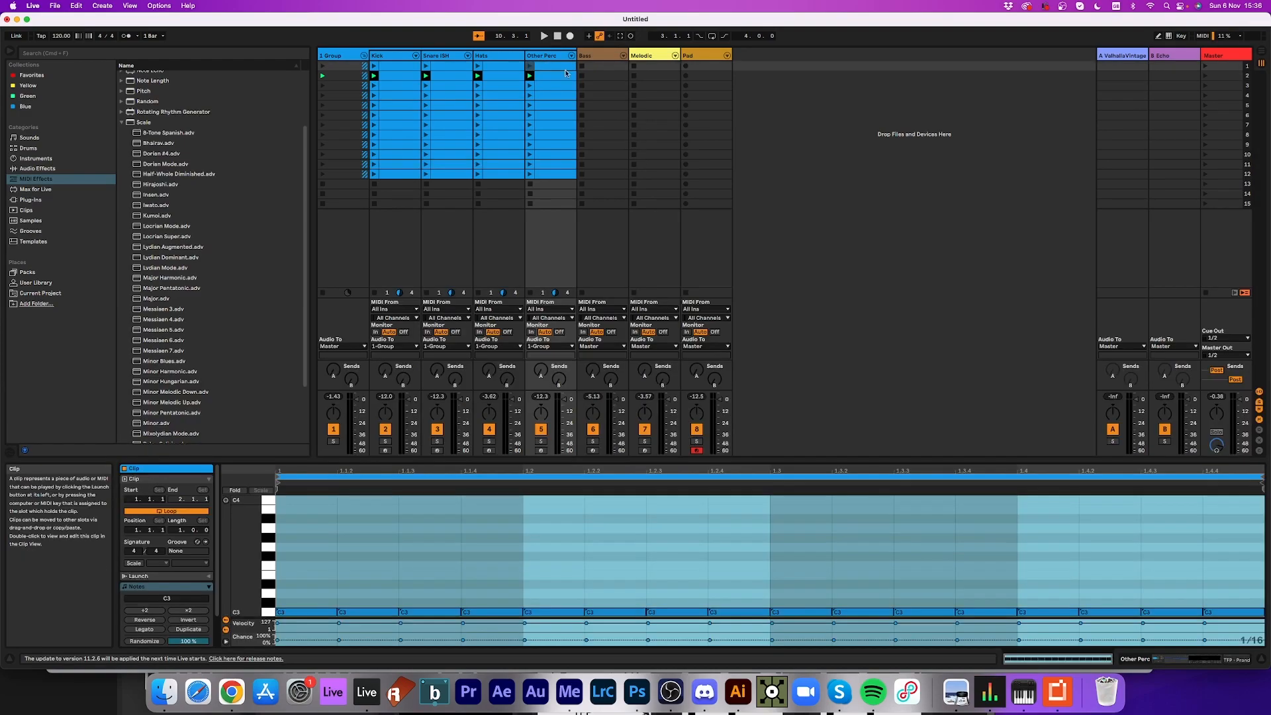
{"action": "left_click", "coordinate": [544, 58]}
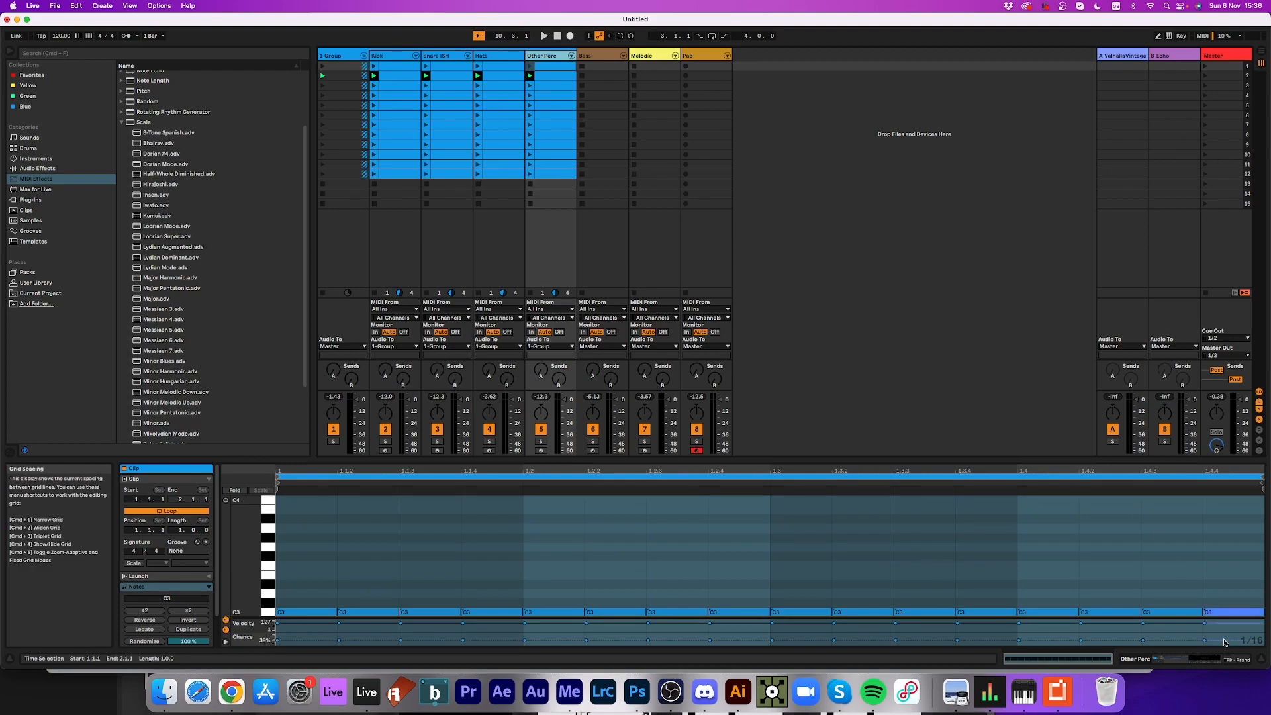
{"action": "left_click", "coordinate": [1206, 660]}
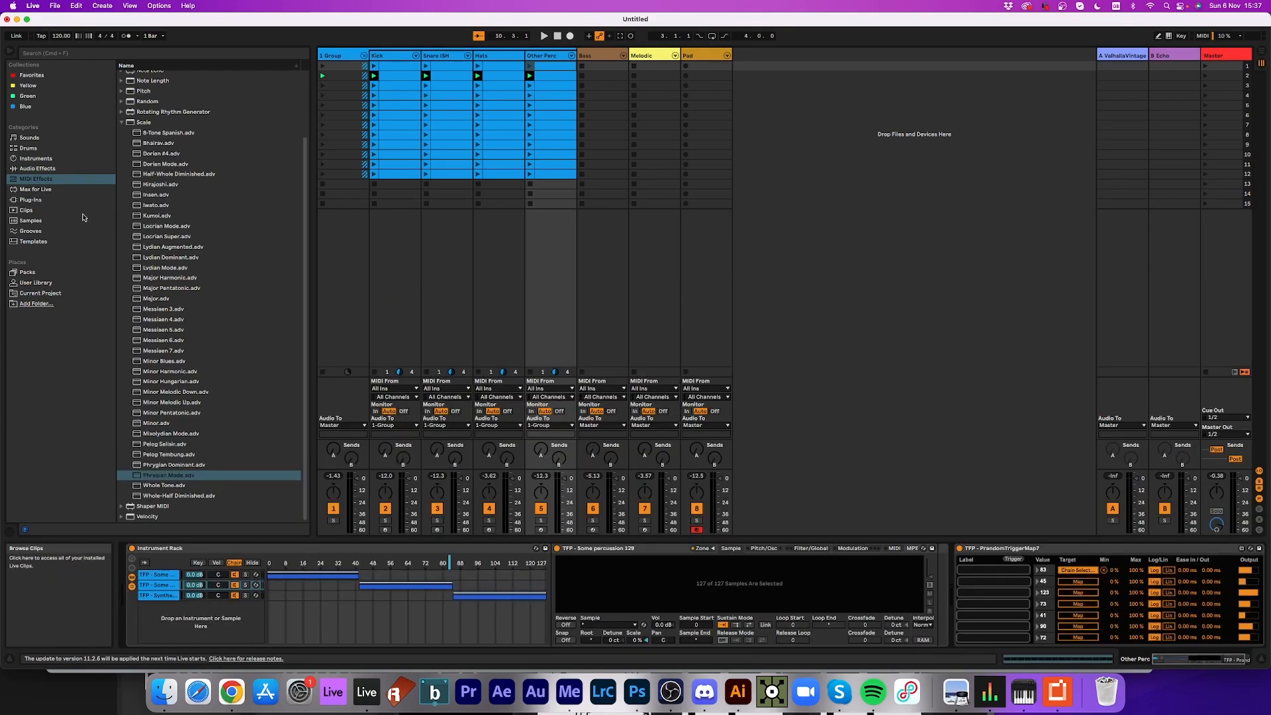
- Add the TFP Edit V2 - Step Sequencer Max for Live device to the Other Perc track and widen its note range to span C1 to C6
{"action": "left_click", "coordinate": [31, 201]}
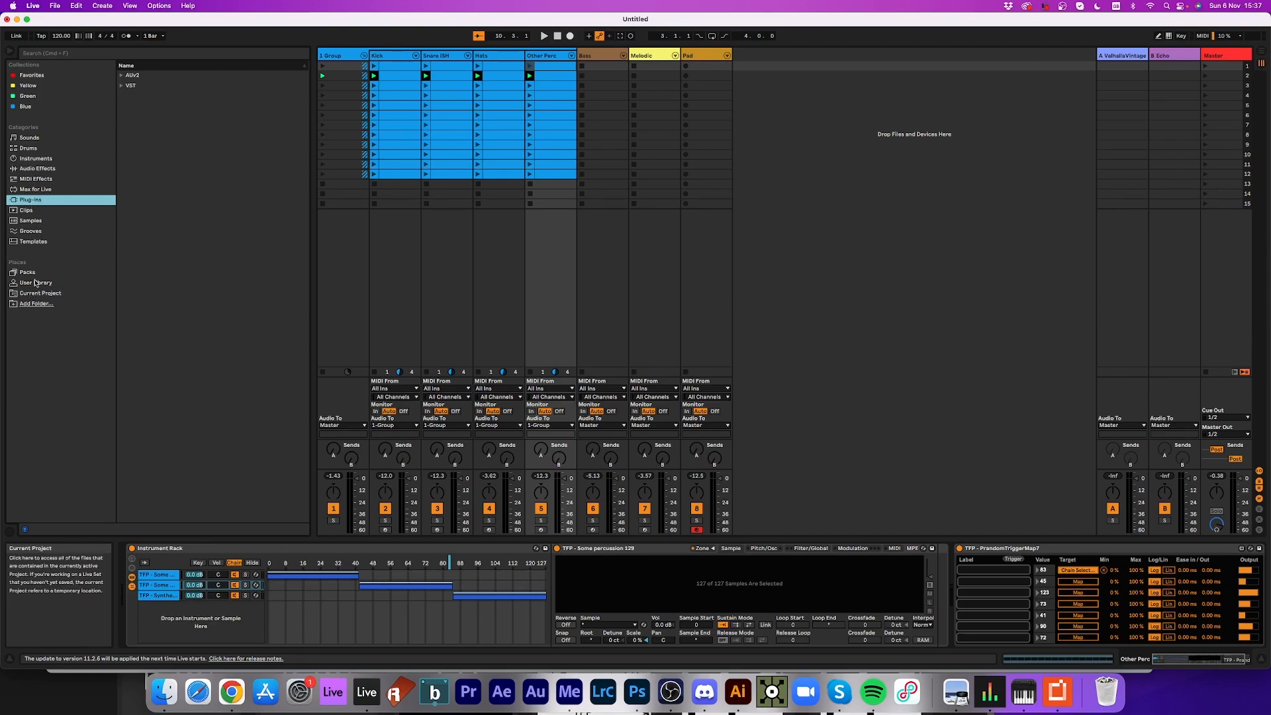
{"action": "left_click", "coordinate": [35, 190]}
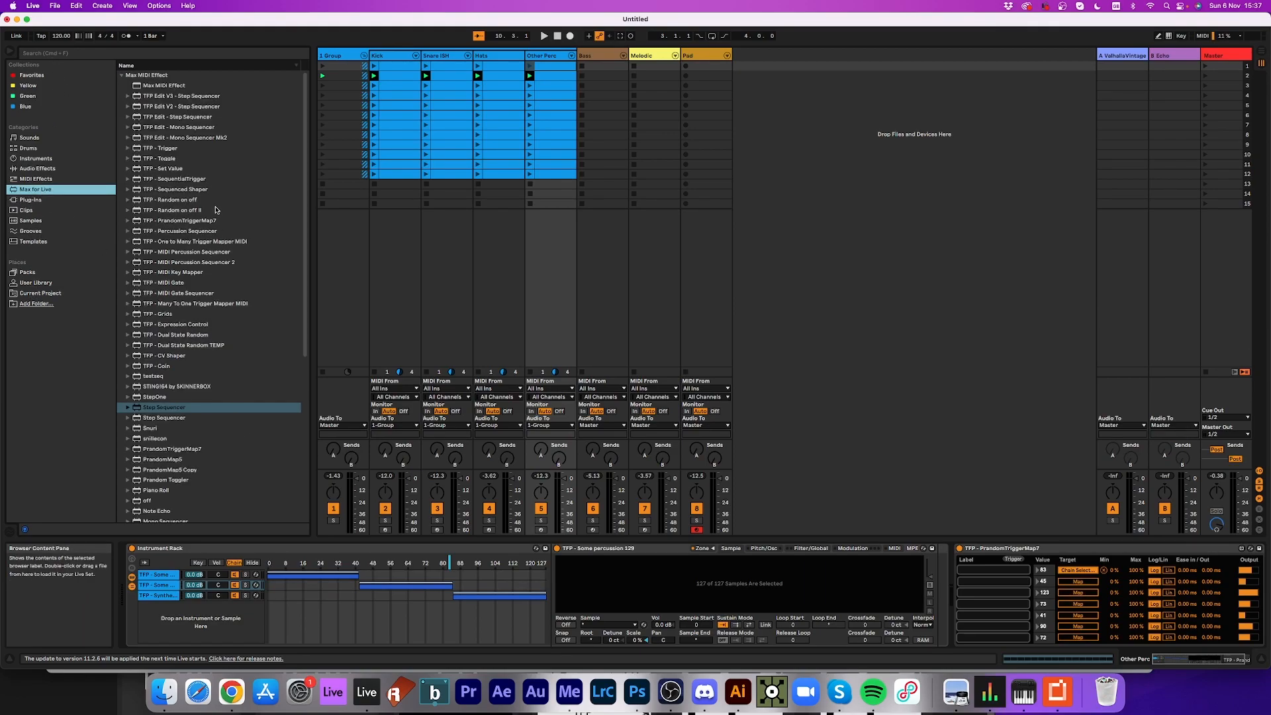
{"action": "double_click", "coordinate": [163, 107]}
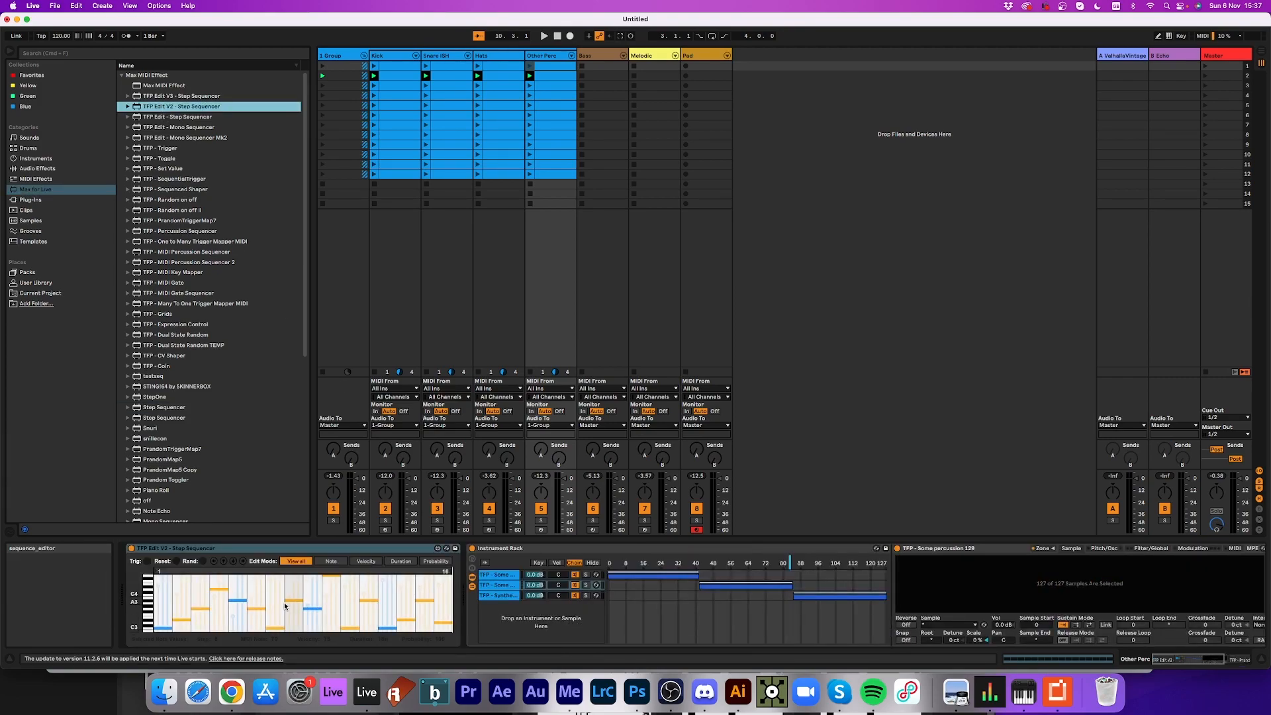
{"action": "left_click_drag", "start_coordinate": [150, 602], "coordinate": [129, 603]}
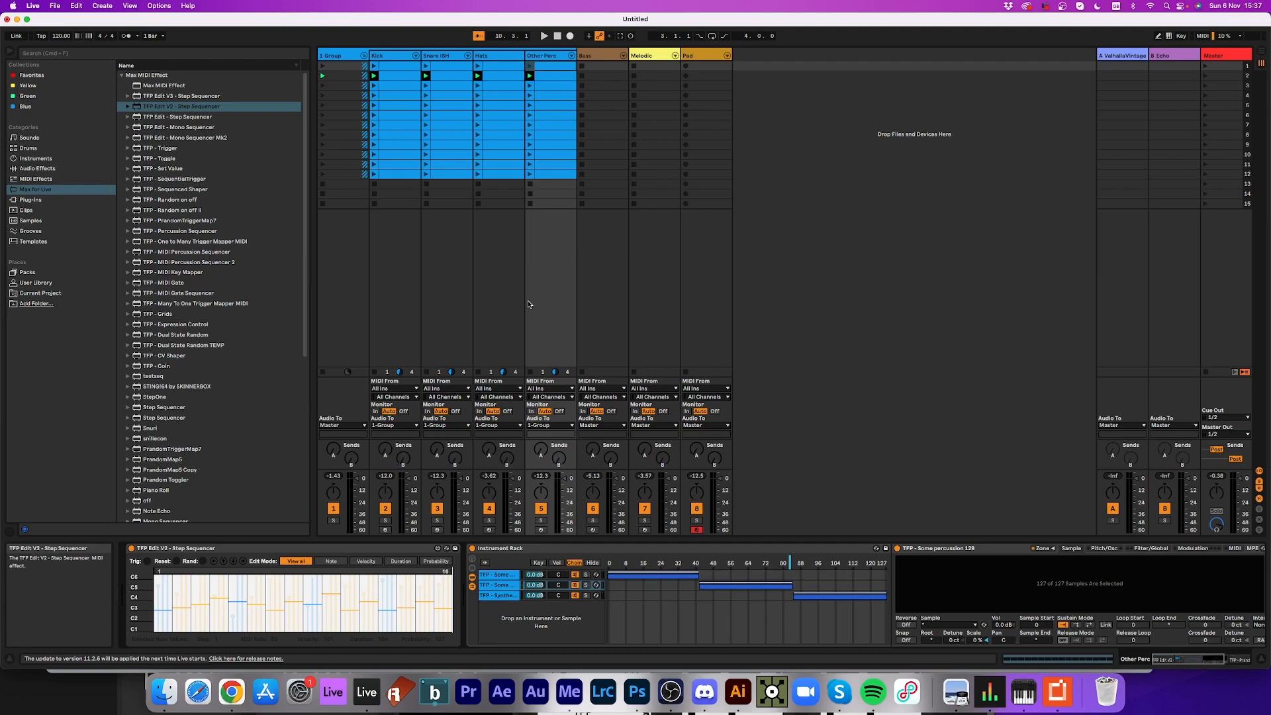
- Examine an Other Perc clip's notes, then return to the device chain and check the Step Sequencer's probability values
{"action": "left_click", "coordinate": [542, 77]}
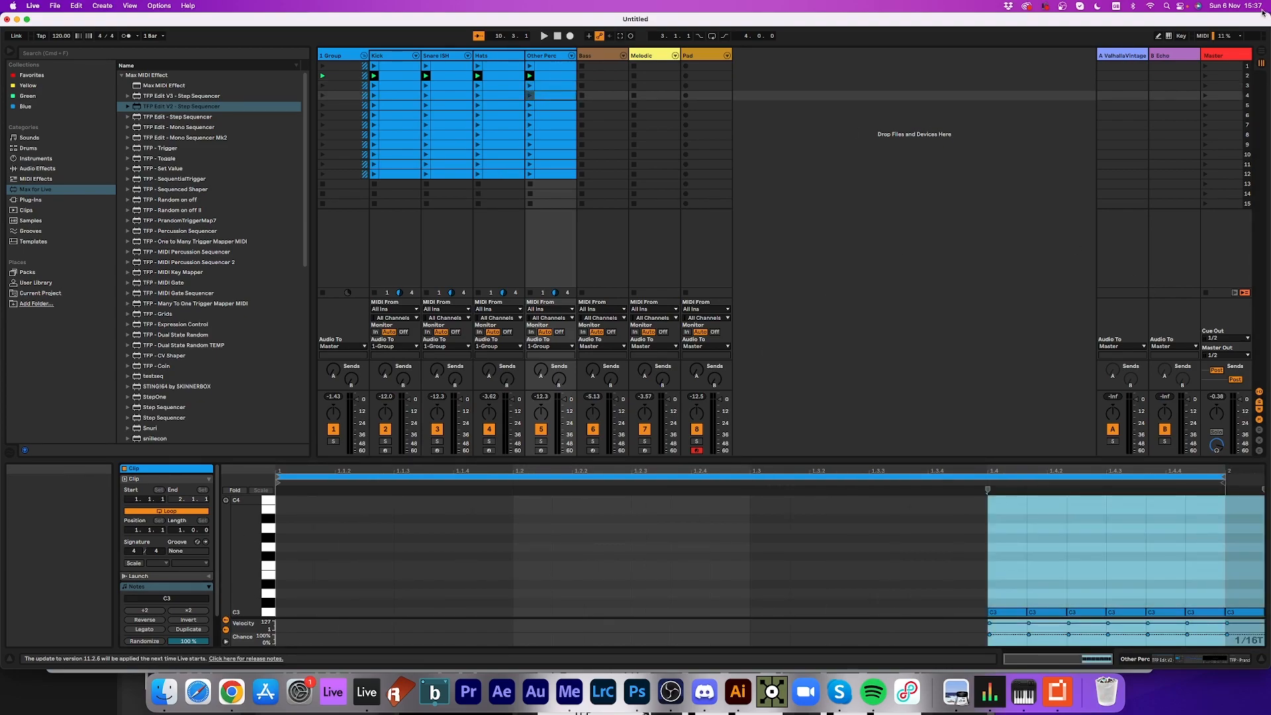
{"action": "left_click", "coordinate": [1221, 656]}
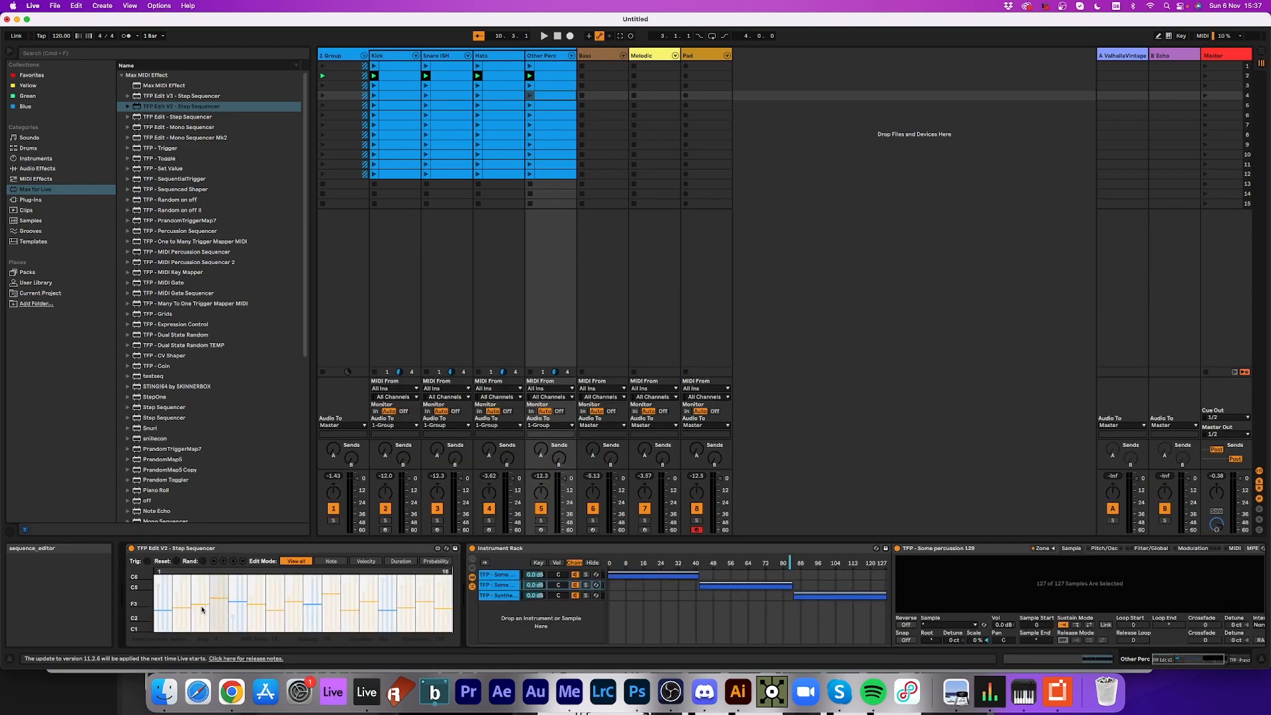
{"action": "left_click", "coordinate": [434, 562]}
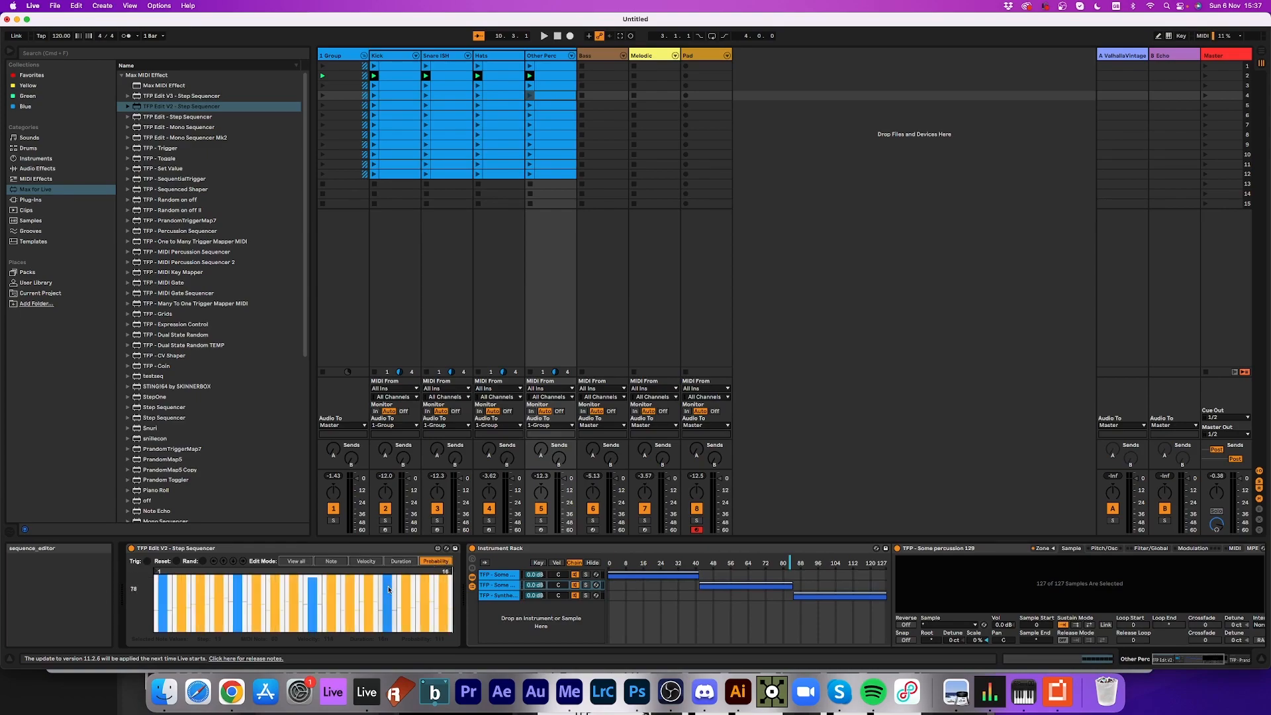
- Play the set and repeatedly randomize the Other Perc Step Sequencer's notes in Note edit mode, checking the rest of the device chain
{"action": "left_click", "coordinate": [331, 561]}
{"action": "key", "text": "space"}
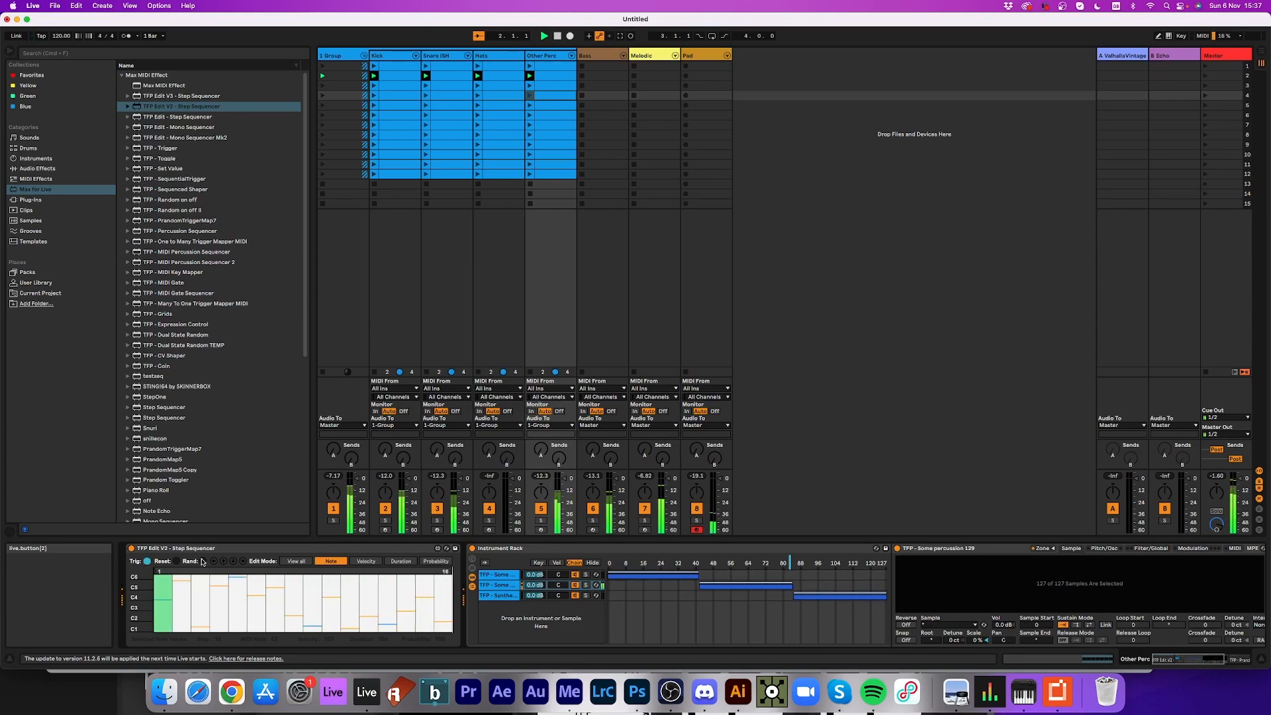
{"action": "left_click", "coordinate": [203, 562]}
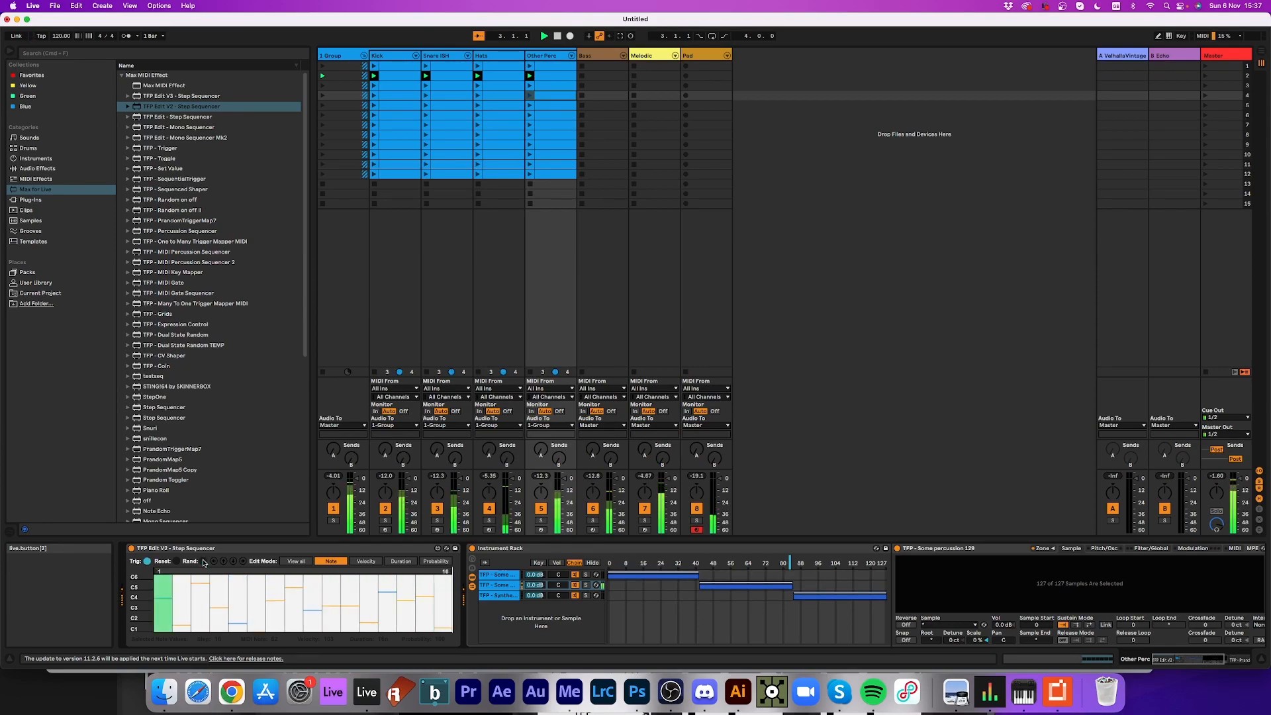
{"action": "left_click", "coordinate": [203, 562]}
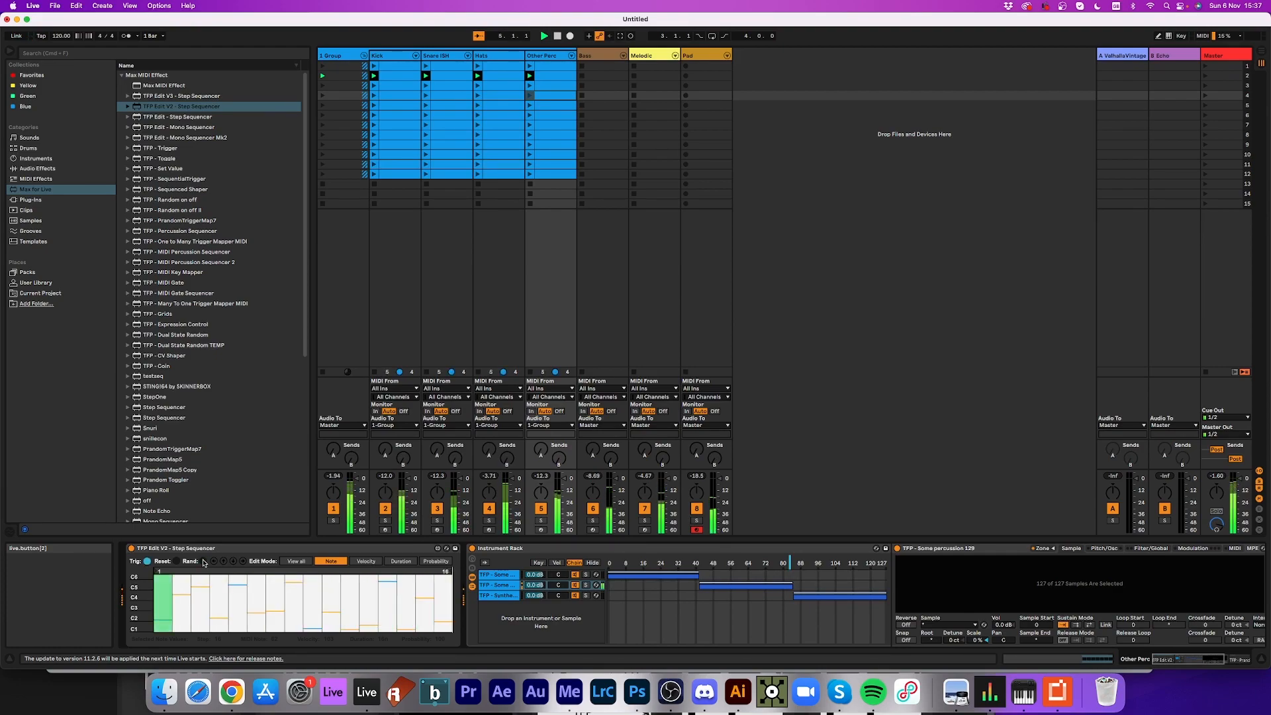
{"action": "left_click", "coordinate": [202, 562]}
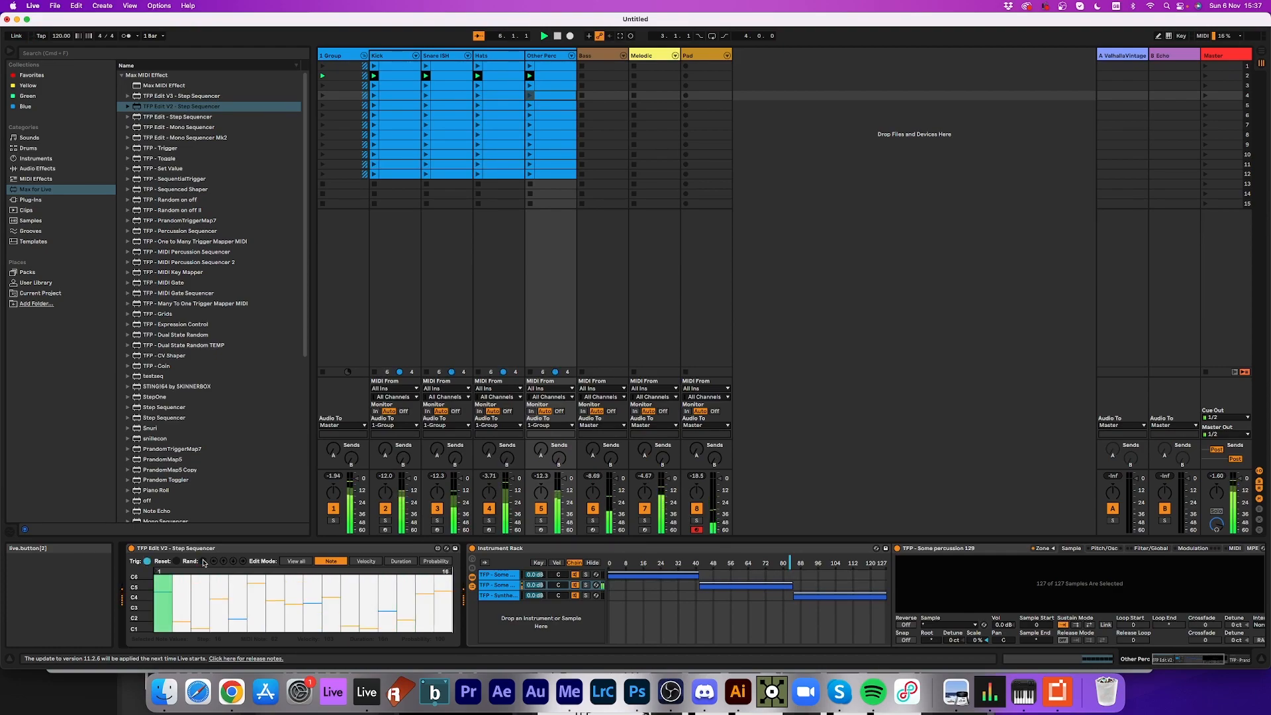
{"action": "left_click", "coordinate": [203, 562]}
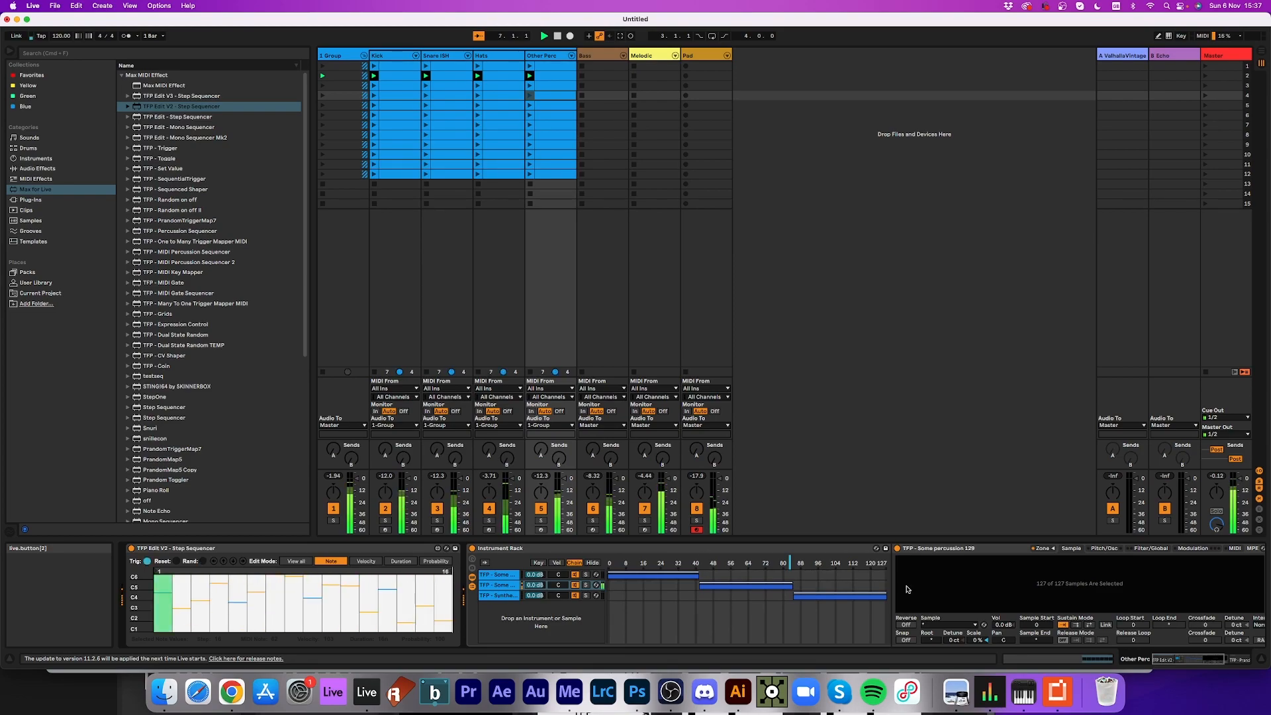
{"action": "scroll", "coordinate": [861, 576], "scroll_direction": "right", "scroll_amount": 5}
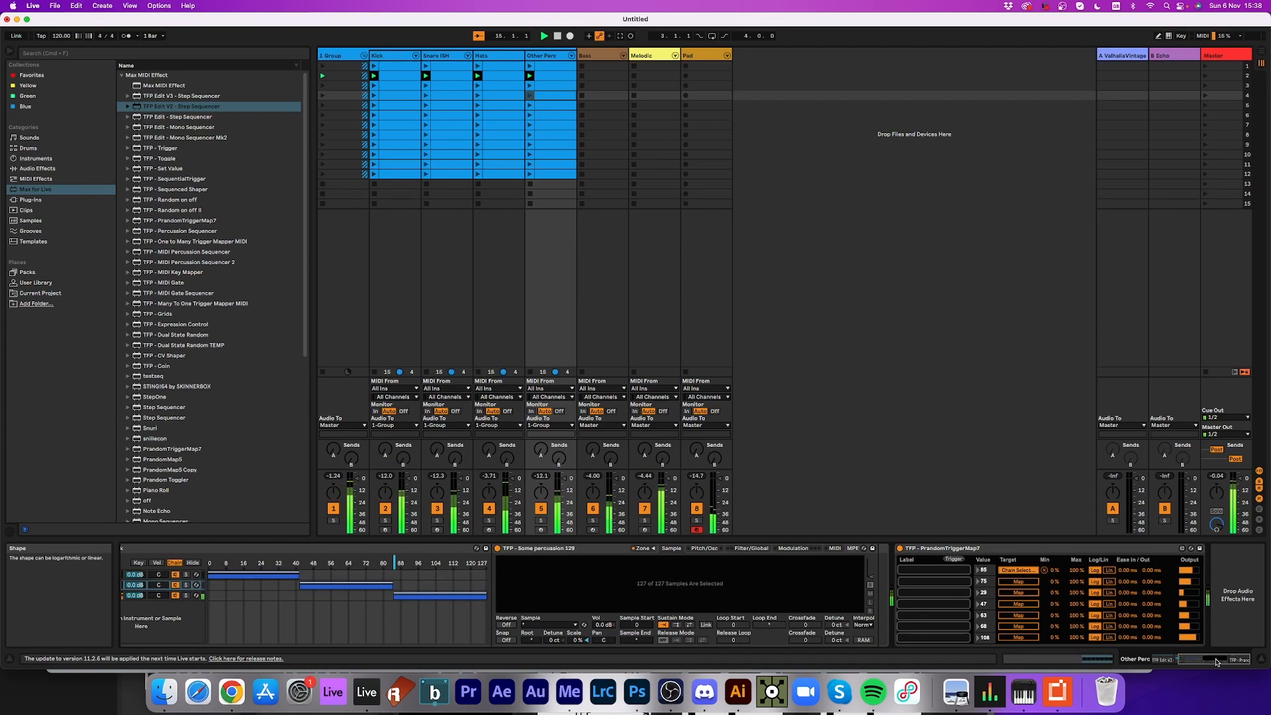
{"action": "left_click_drag", "start_coordinate": [1215, 662], "coordinate": [1086, 654]}
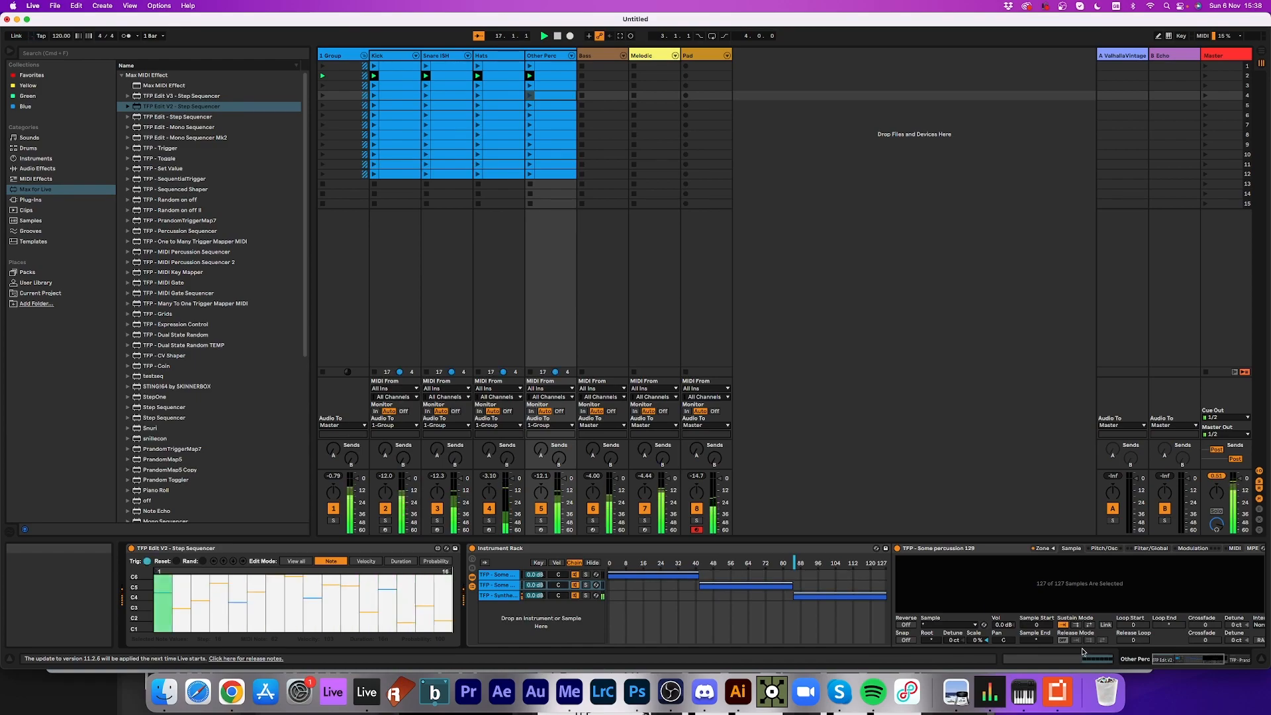
- Adjust the note ranges of the Step Sequencers in the second and first chains of the Pad track's MIDI Effect Rack
{"action": "left_click", "coordinate": [687, 95]}
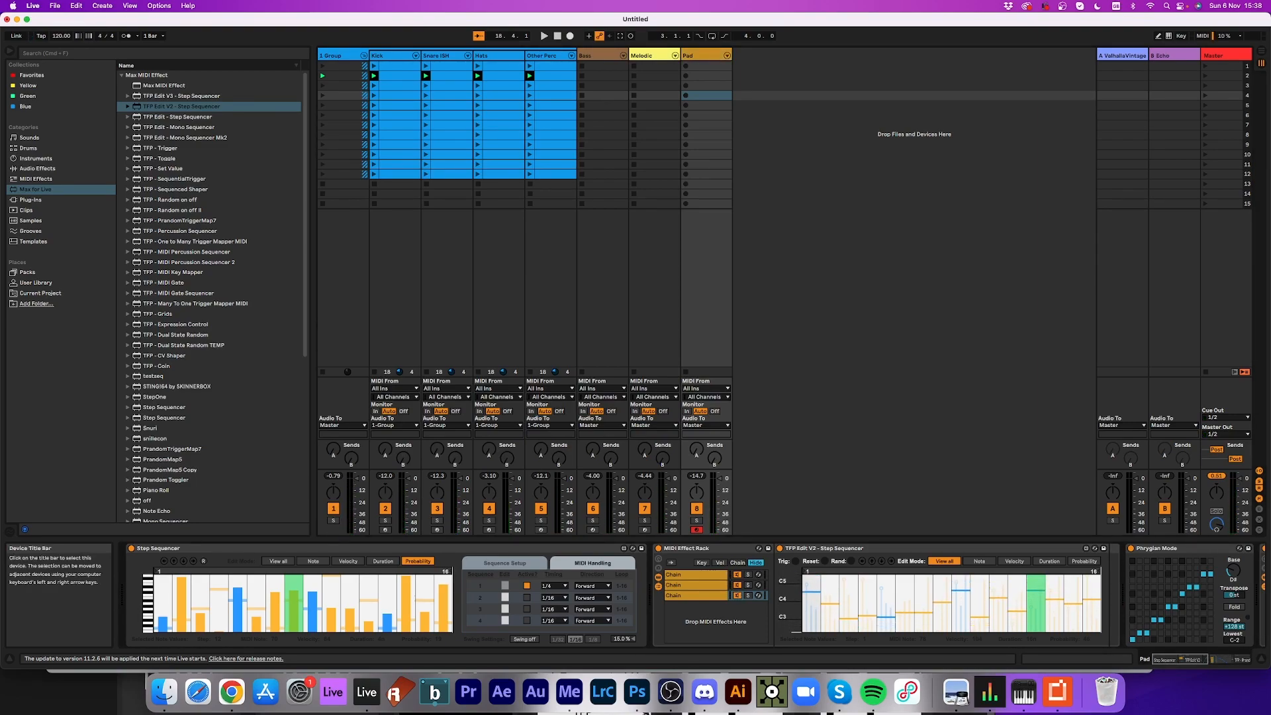
{"action": "left_click", "coordinate": [708, 585]}
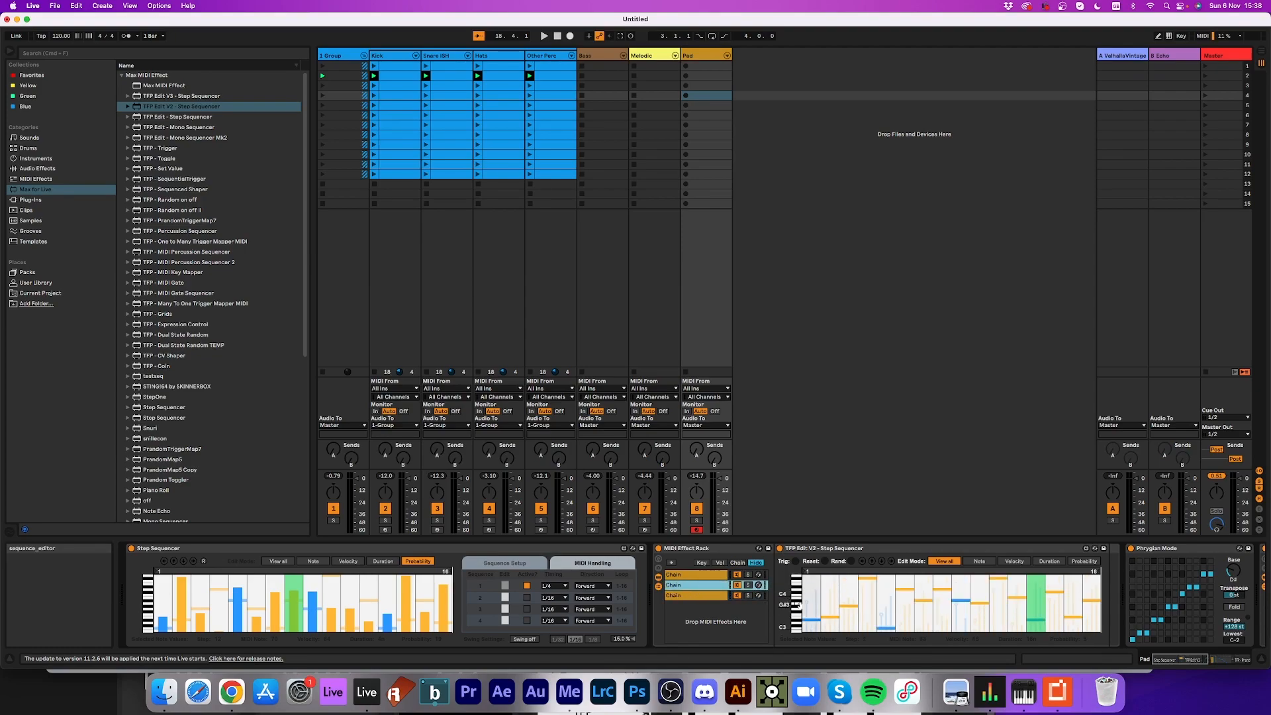
{"action": "left_click_drag", "start_coordinate": [797, 605], "coordinate": [796, 615]}
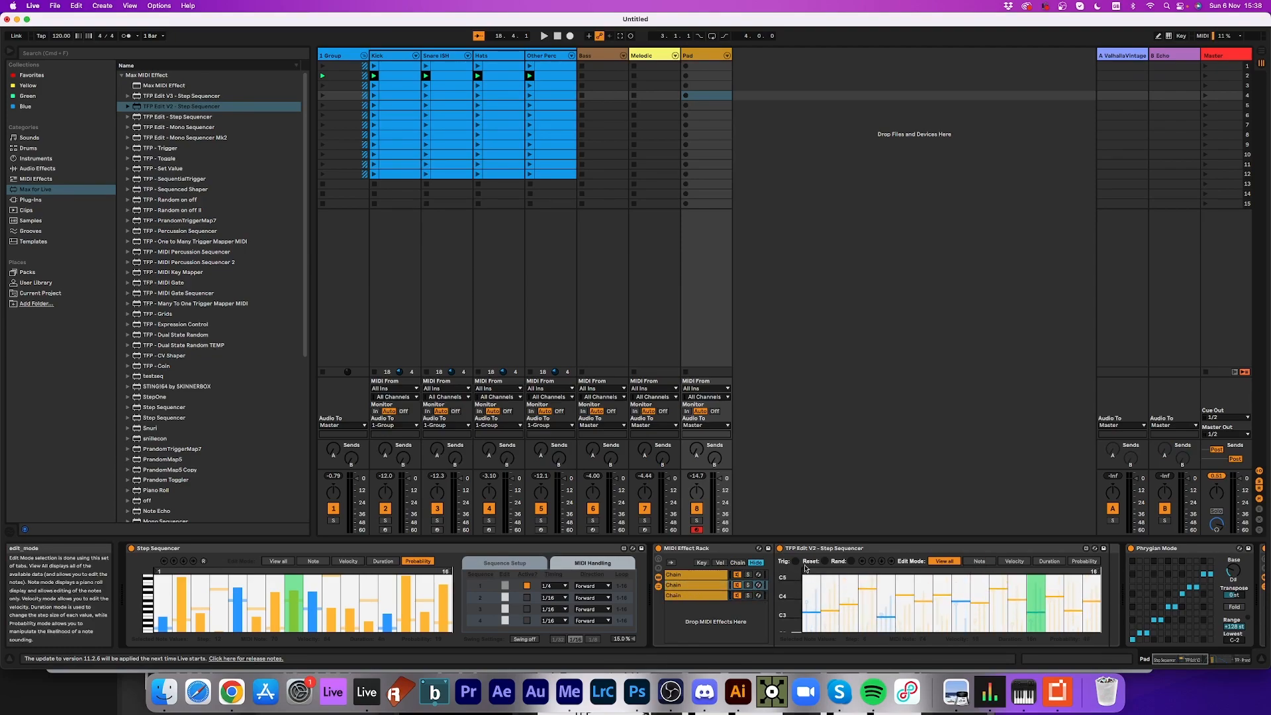
{"action": "left_click", "coordinate": [713, 576]}
{"action": "left_click_drag", "start_coordinate": [795, 599], "coordinate": [783, 602]}
- Play the set and randomize the notes of the Pad rack's Step Sequencers in Note edit mode, working through all three chains
{"action": "key", "text": "space"}
{"action": "left_click", "coordinate": [979, 561]}
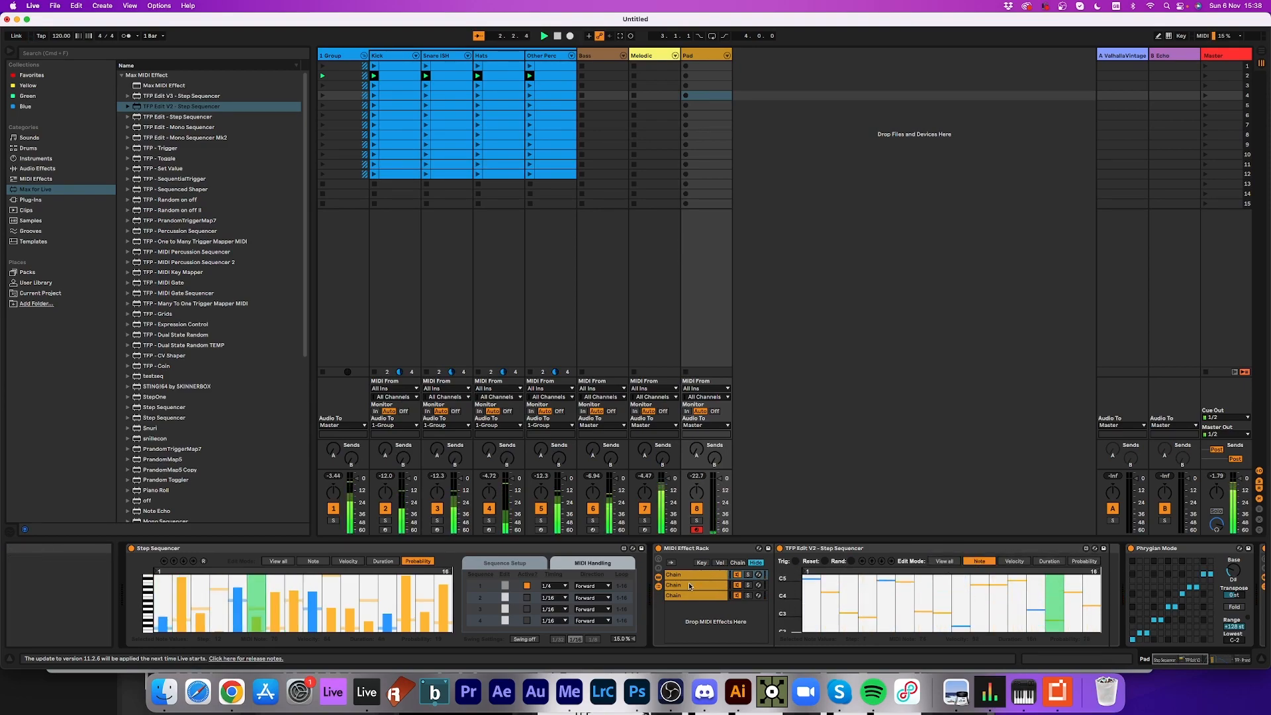
{"action": "left_click", "coordinate": [708, 585]}
{"action": "left_click", "coordinate": [979, 560]}
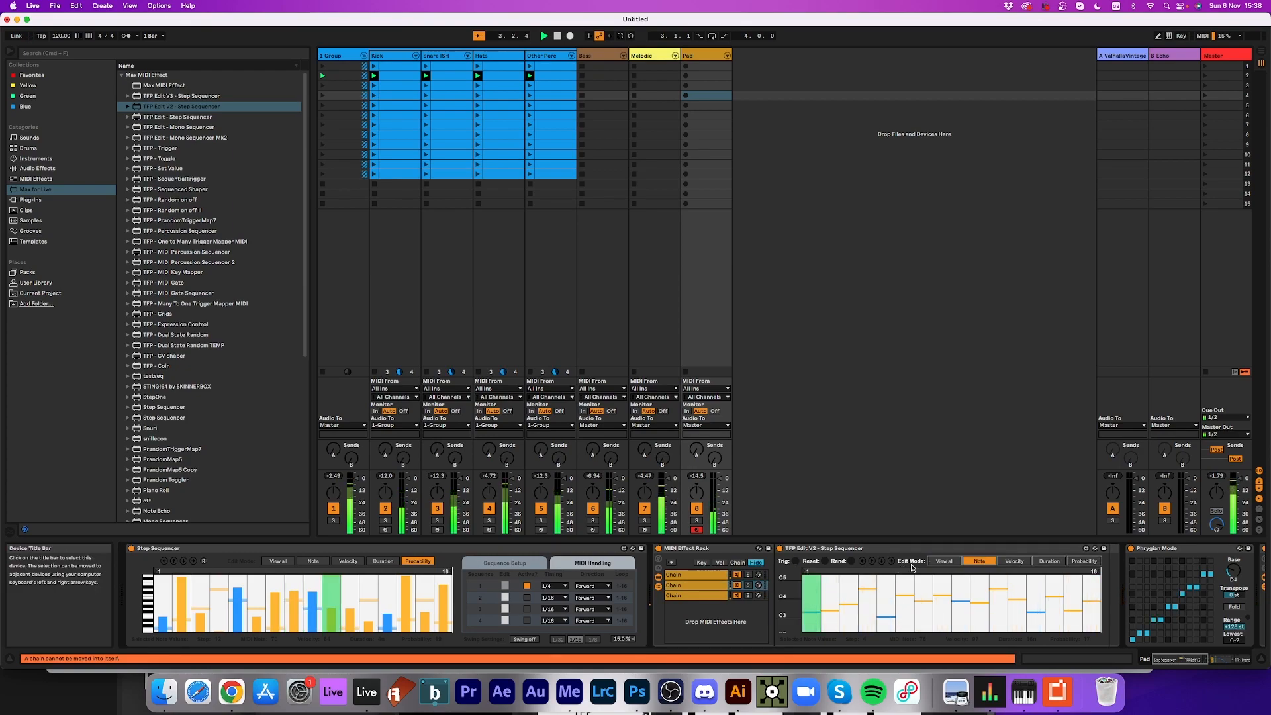
{"action": "left_click", "coordinate": [851, 561]}
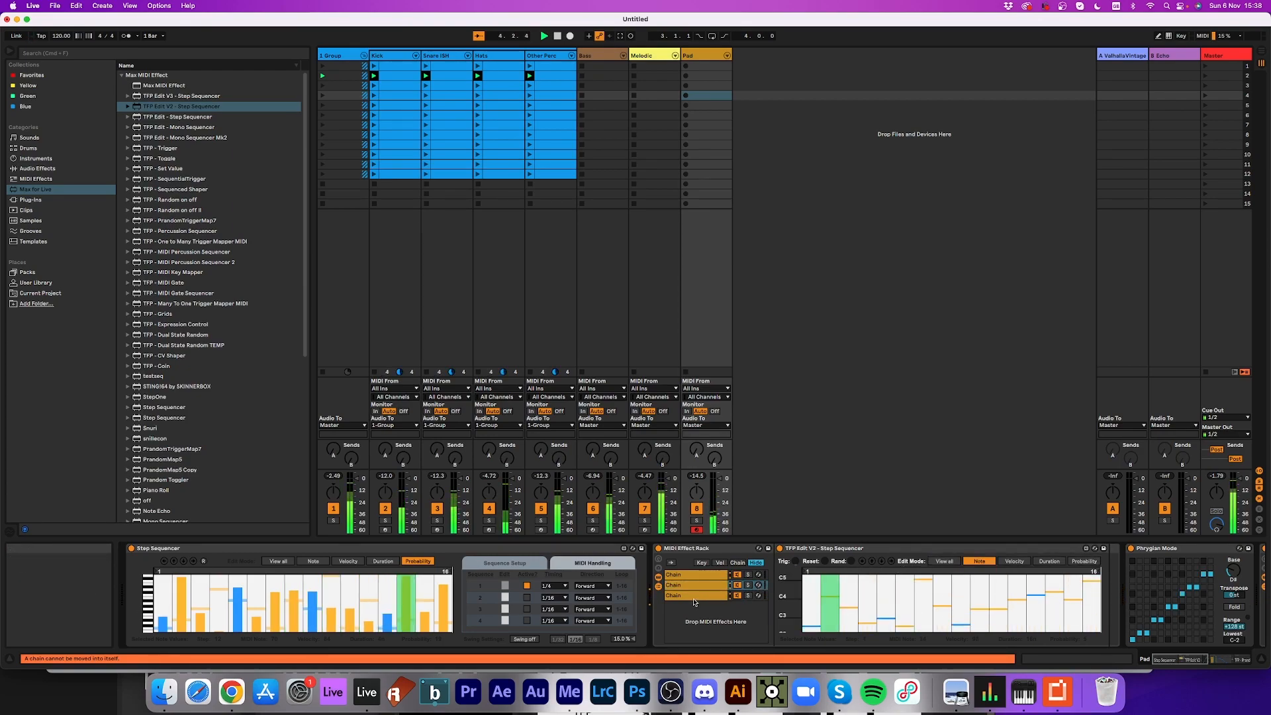
{"action": "left_click", "coordinate": [693, 597]}
{"action": "left_click", "coordinate": [979, 560]}
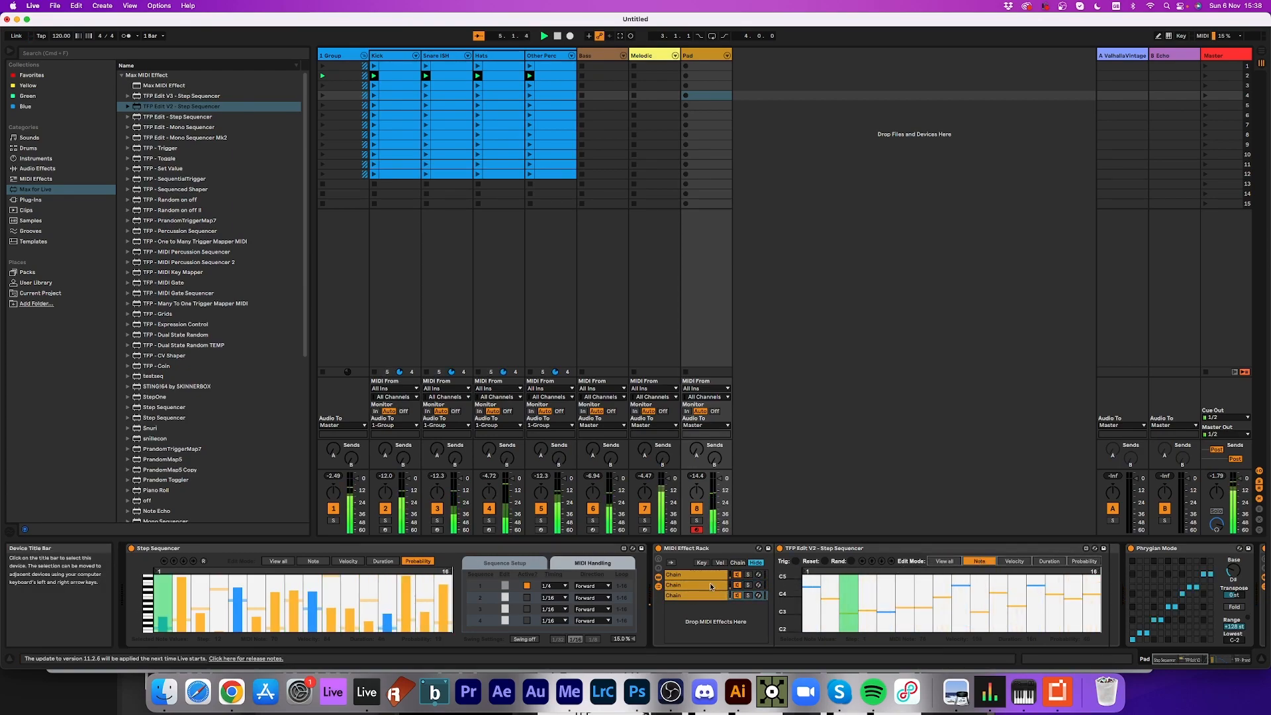
{"action": "left_click", "coordinate": [852, 562]}
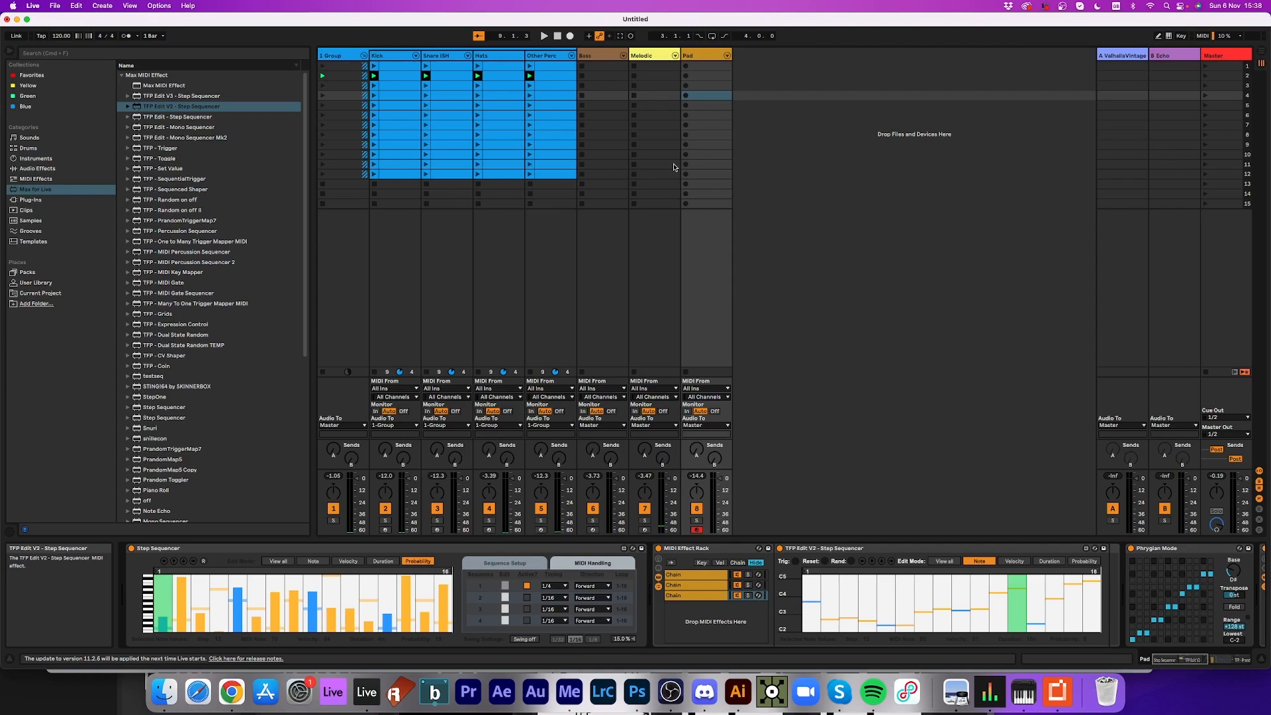
- Select the Kick track's block of clips, then open a Kick clip and expand its launch settings
{"action": "left_click", "coordinate": [386, 58]}
{"action": "left_click", "coordinate": [396, 67]}
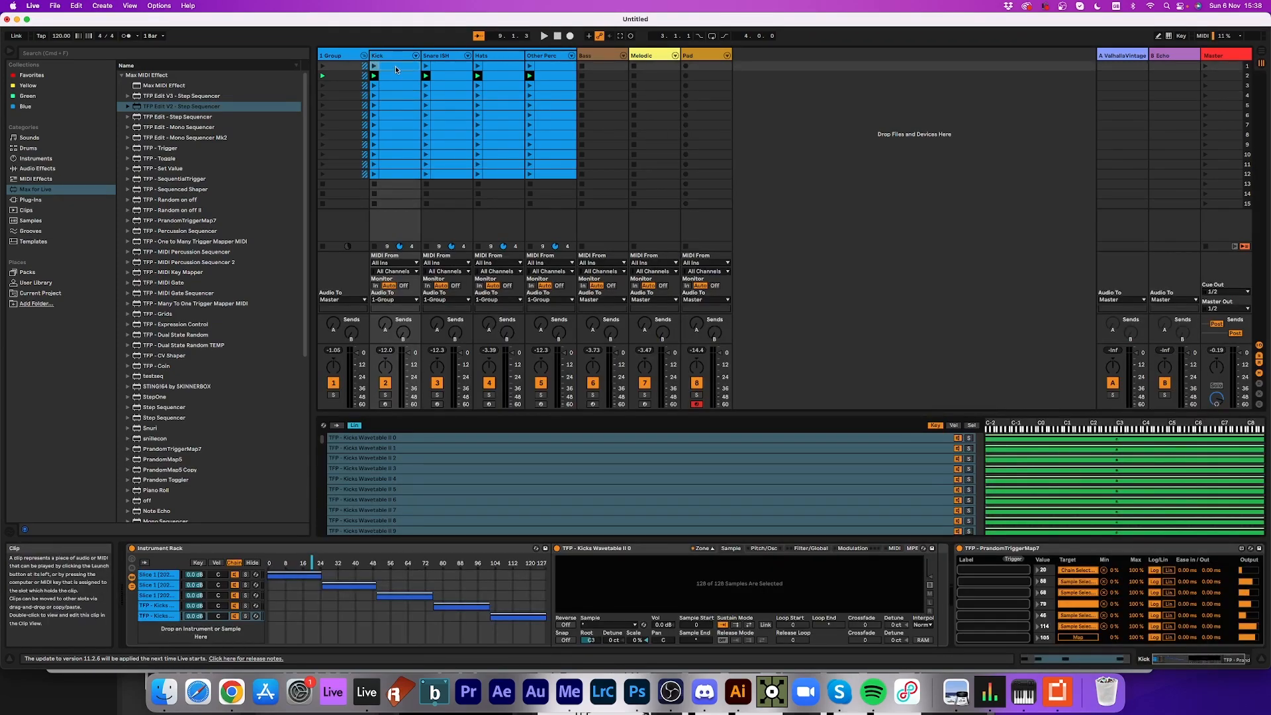
{"action": "left_click", "coordinate": [408, 176], "text": "shift"}
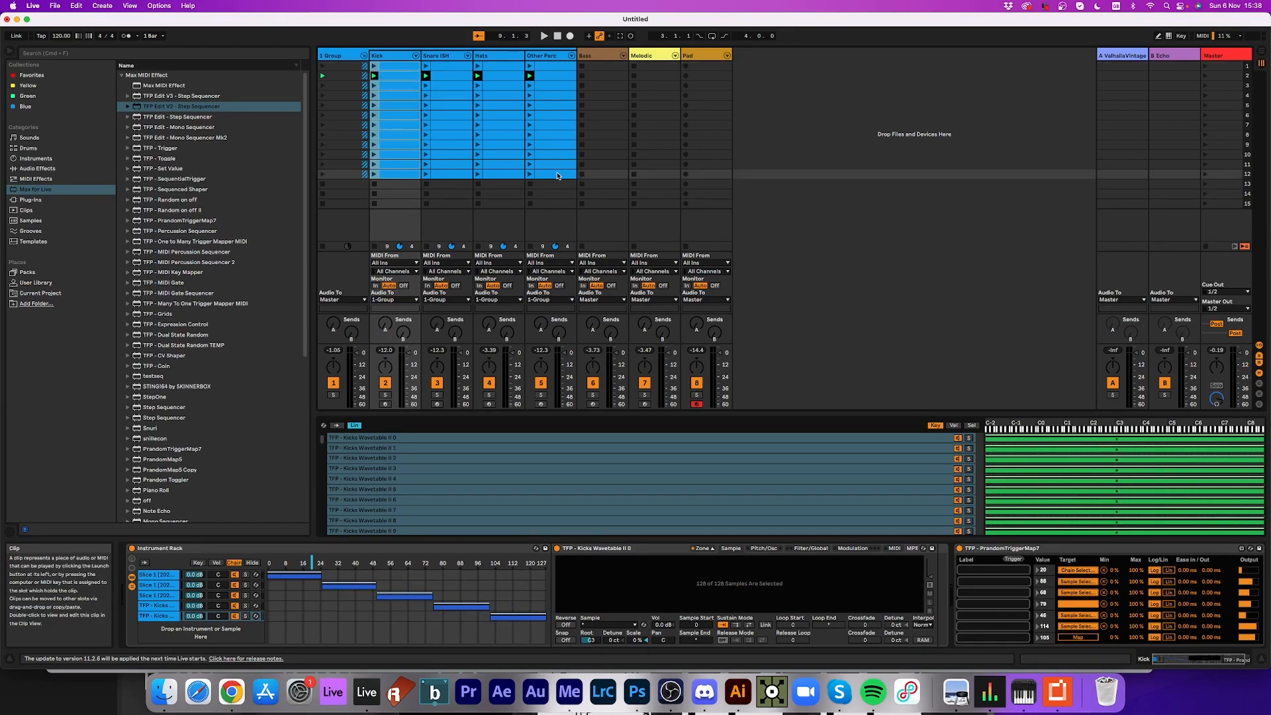
{"action": "right_click", "coordinate": [395, 67]}
{"action": "left_click", "coordinate": [390, 75]}
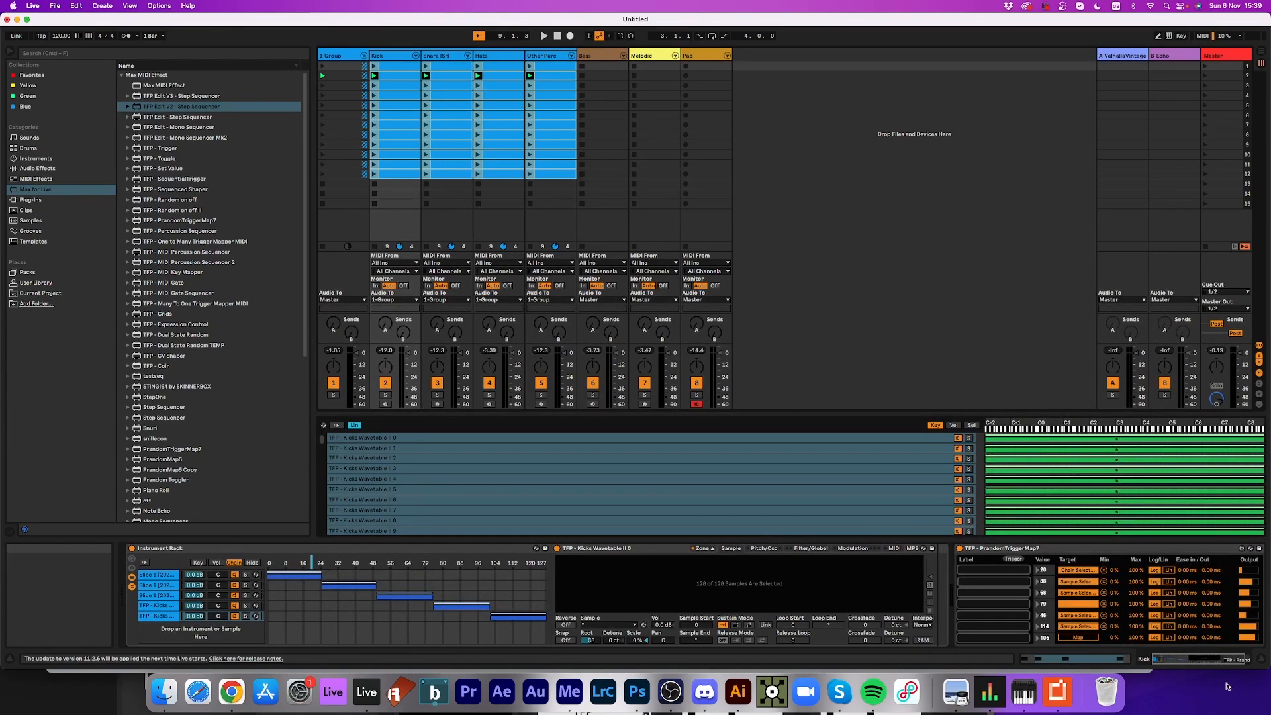
{"action": "left_click", "coordinate": [1102, 661]}
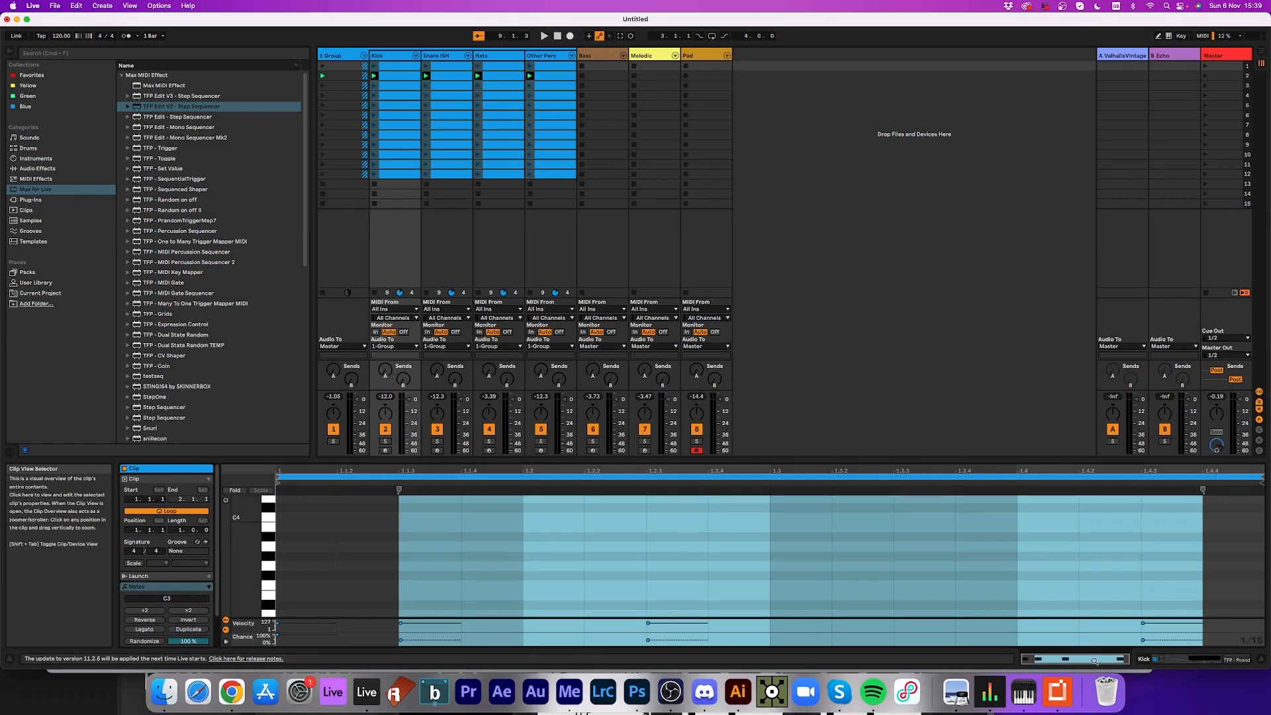
{"action": "left_click", "coordinate": [208, 576]}
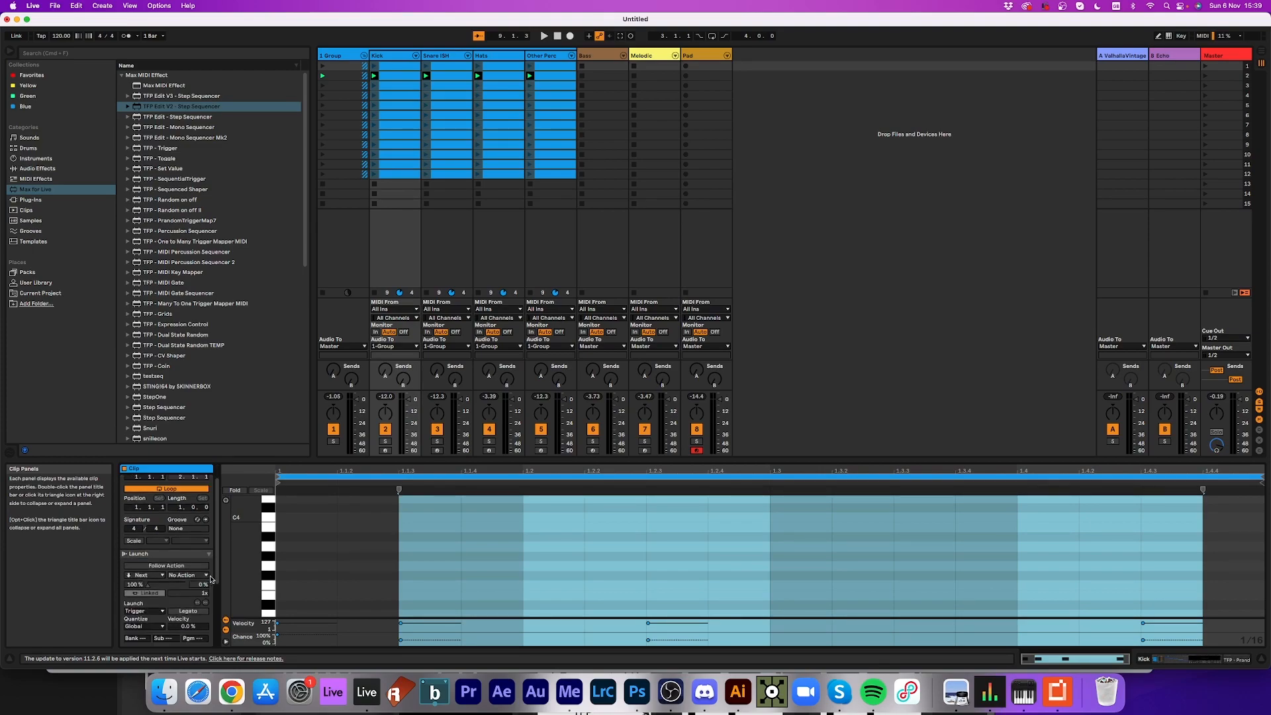
- Enable the Kick clip's follow action, set the action to Any at 100% chance, and enter 4 as the follow action multiplier
{"action": "left_click", "coordinate": [166, 566]}
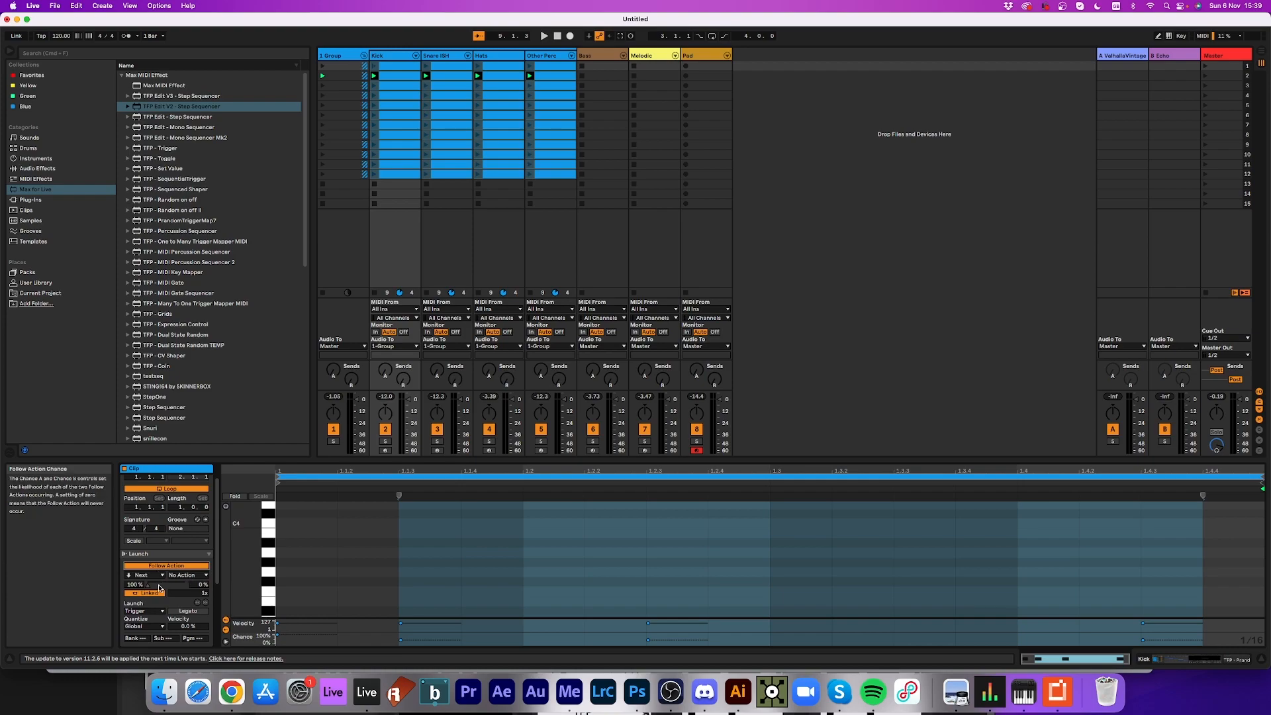
{"action": "left_click_drag", "start_coordinate": [149, 589], "coordinate": [185, 588]}
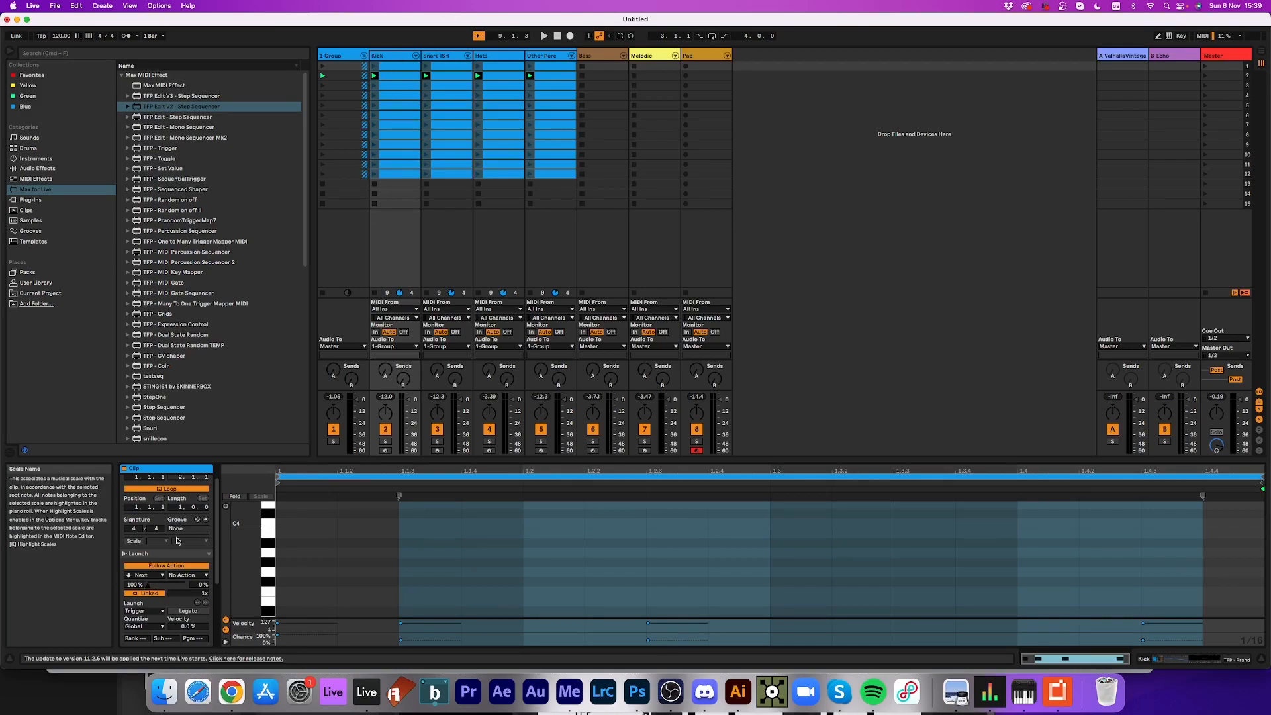
{"action": "left_click", "coordinate": [158, 575]}
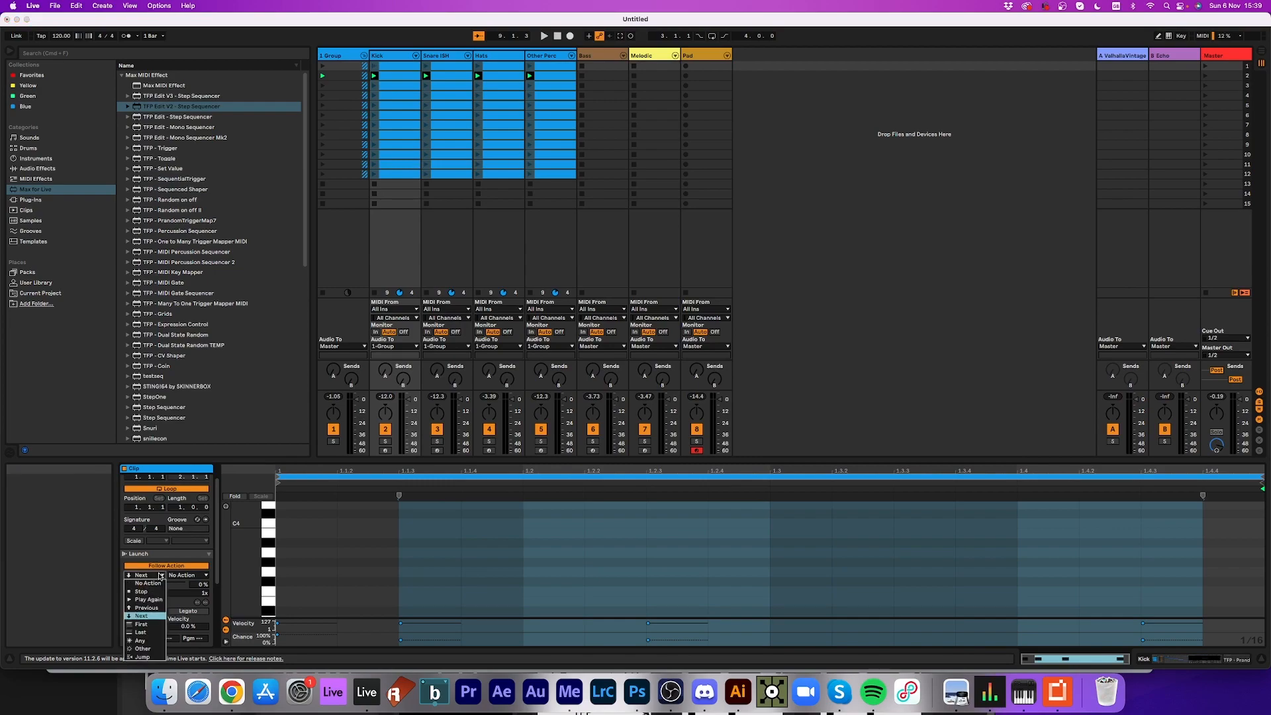
{"action": "left_click", "coordinate": [156, 646]}
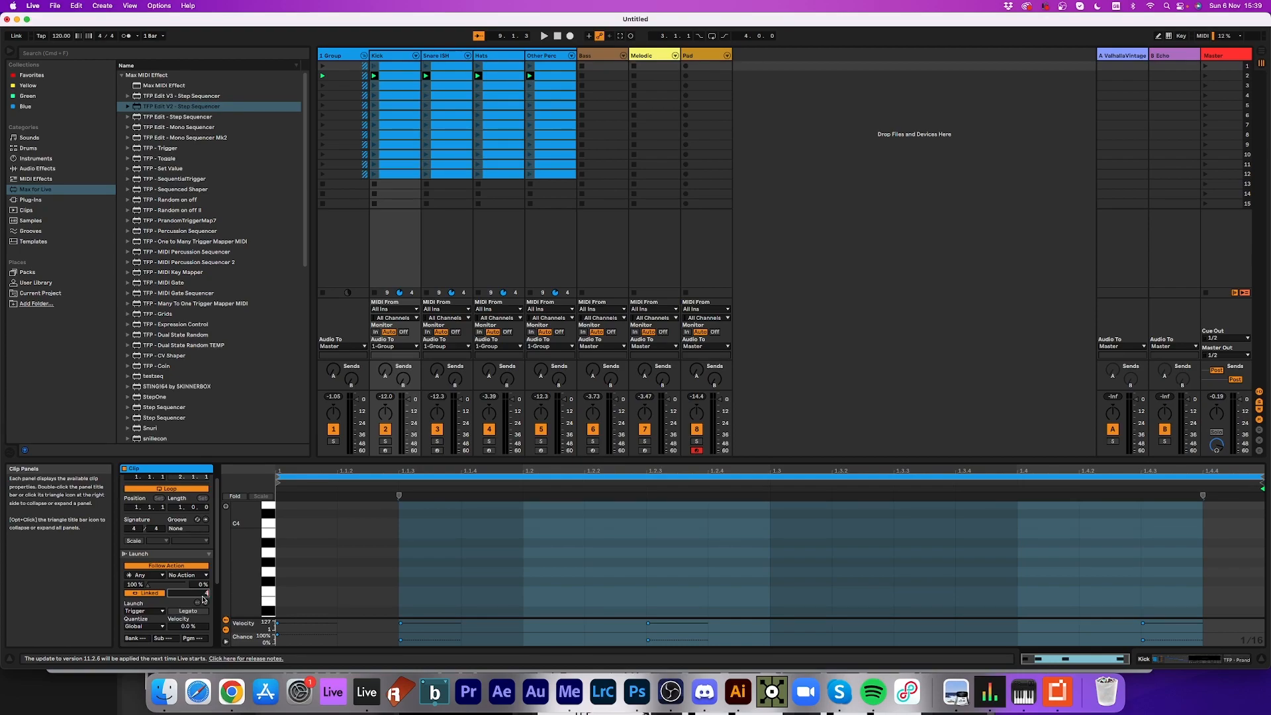
{"action": "key", "text": "Return"}
- Check individual Snare clips, then select all drum clips from the first Kick clip through the last Other Perc clip
{"action": "left_click", "coordinate": [459, 117]}
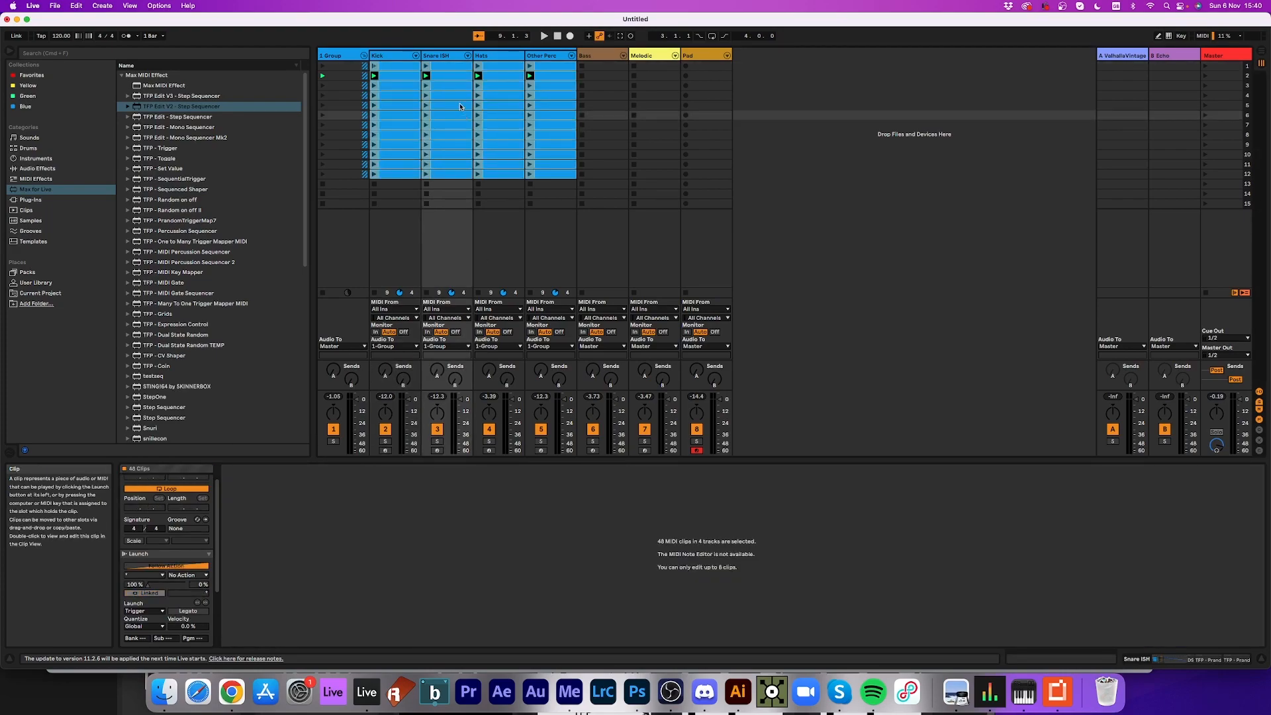
{"action": "left_click", "coordinate": [460, 106]}
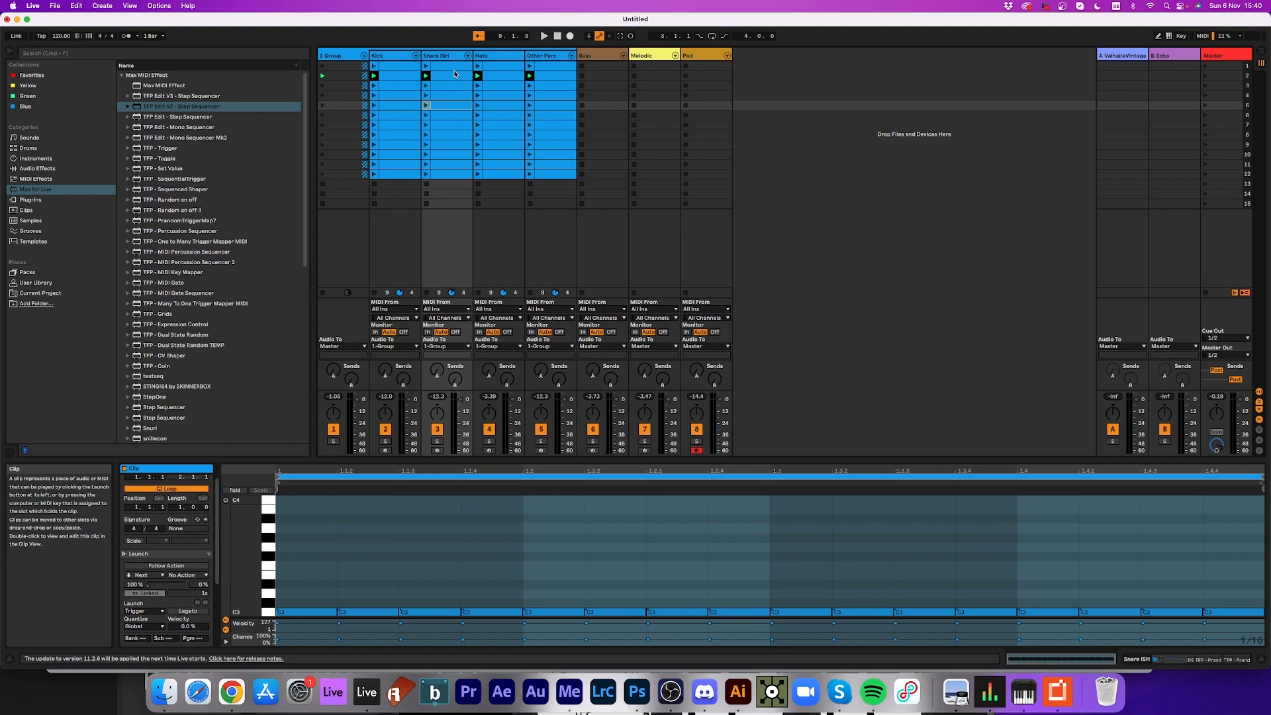
{"action": "left_click", "coordinate": [455, 74]}
{"action": "left_click", "coordinate": [454, 69]}
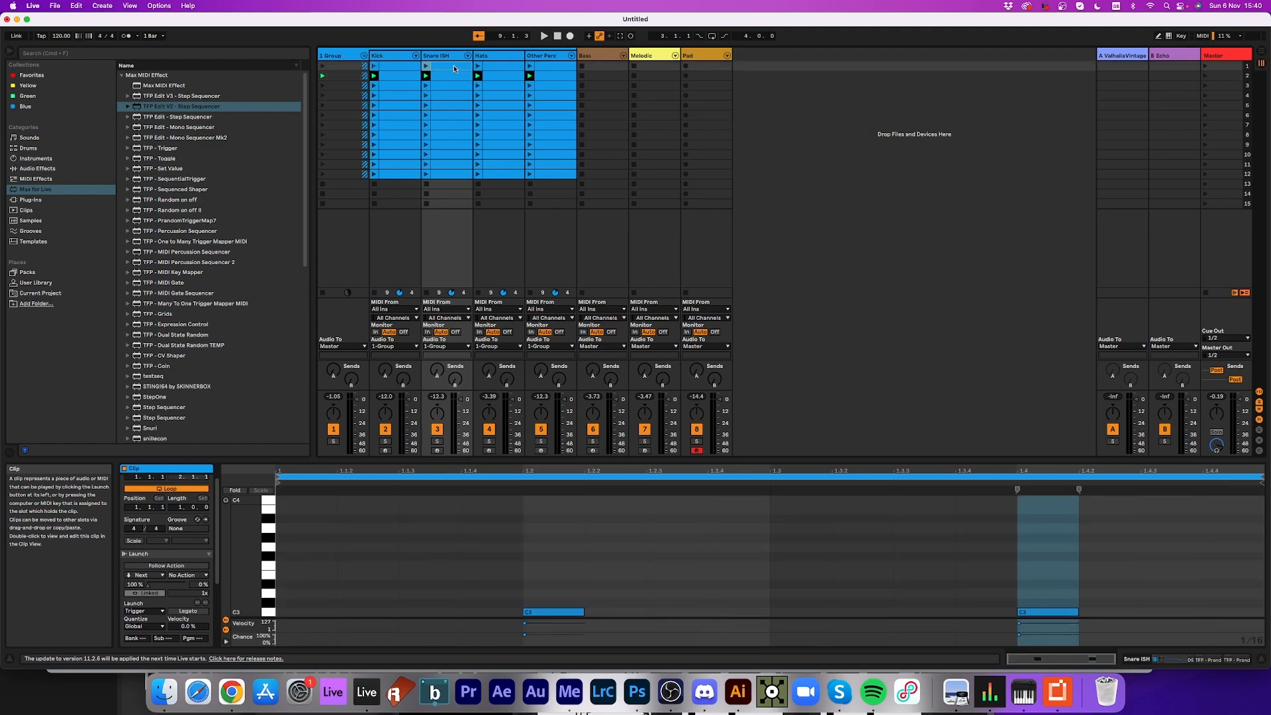
{"action": "left_click", "coordinate": [396, 65]}
{"action": "left_click", "coordinate": [548, 176], "text": "shift"}
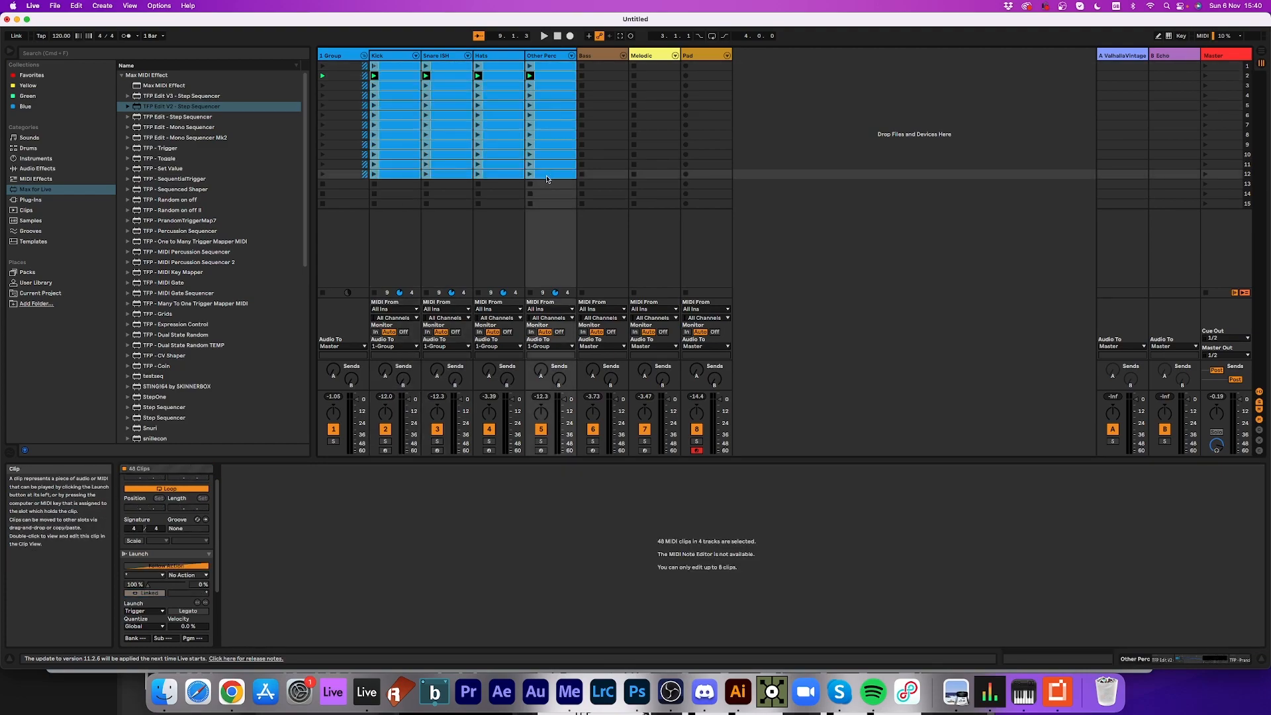
- Enable follow actions on all selected drum clips and set the action to Any
{"action": "left_click", "coordinate": [173, 566]}
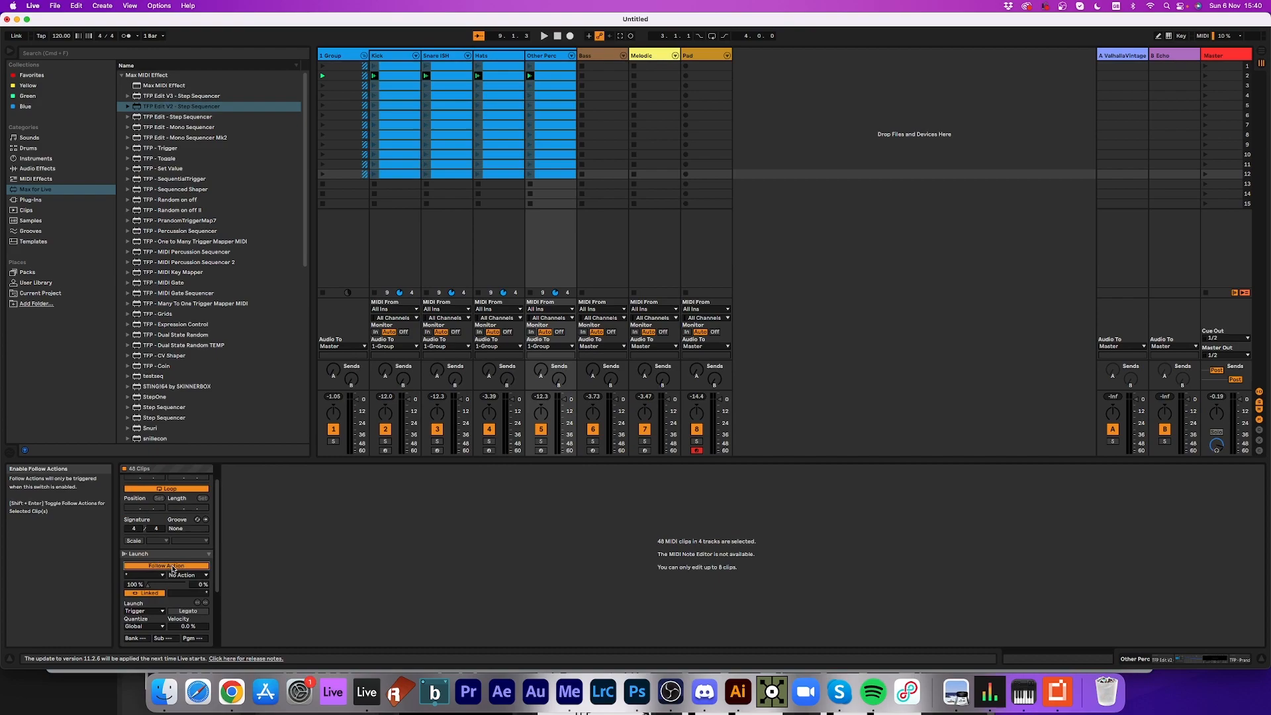
{"action": "left_click", "coordinate": [145, 574]}
{"action": "left_click", "coordinate": [162, 640]}
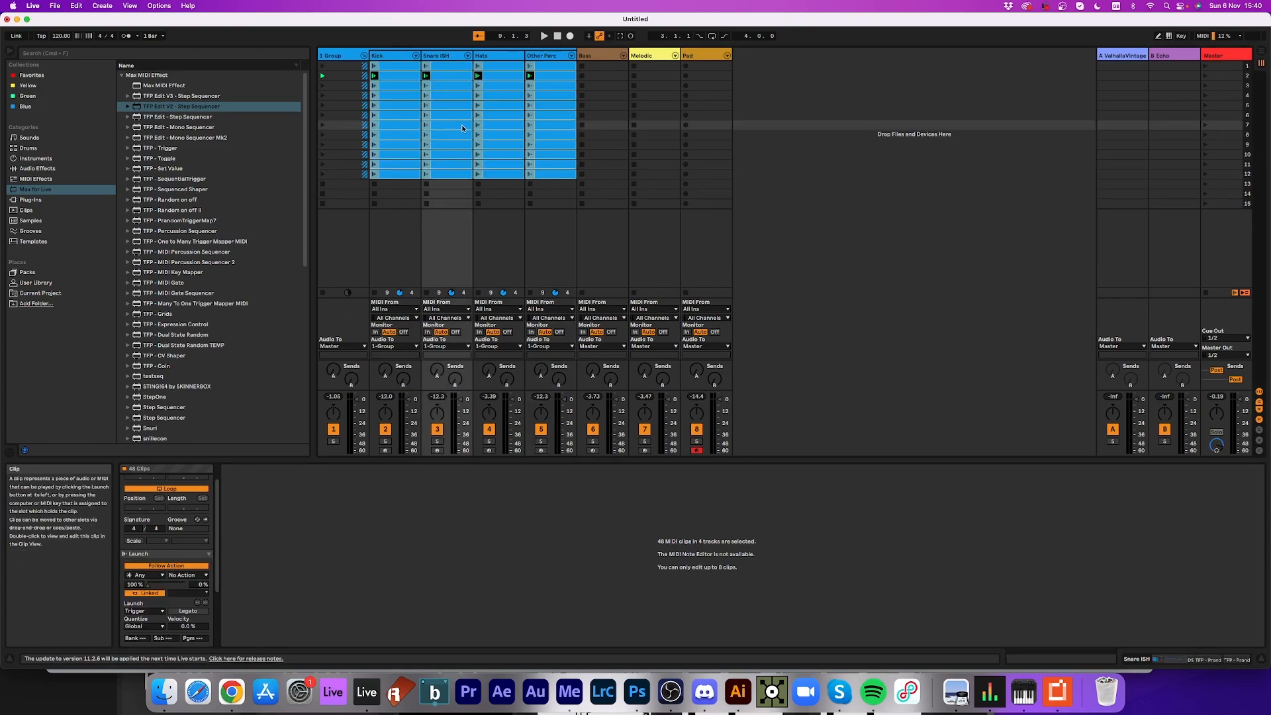
- Check the follow action settings of individual Snare ISH, Hats and Other Perc clips
{"action": "left_click", "coordinate": [463, 153]}
{"action": "left_click", "coordinate": [501, 144]}
{"action": "left_click", "coordinate": [509, 125]}
{"action": "left_click", "coordinate": [512, 116]}
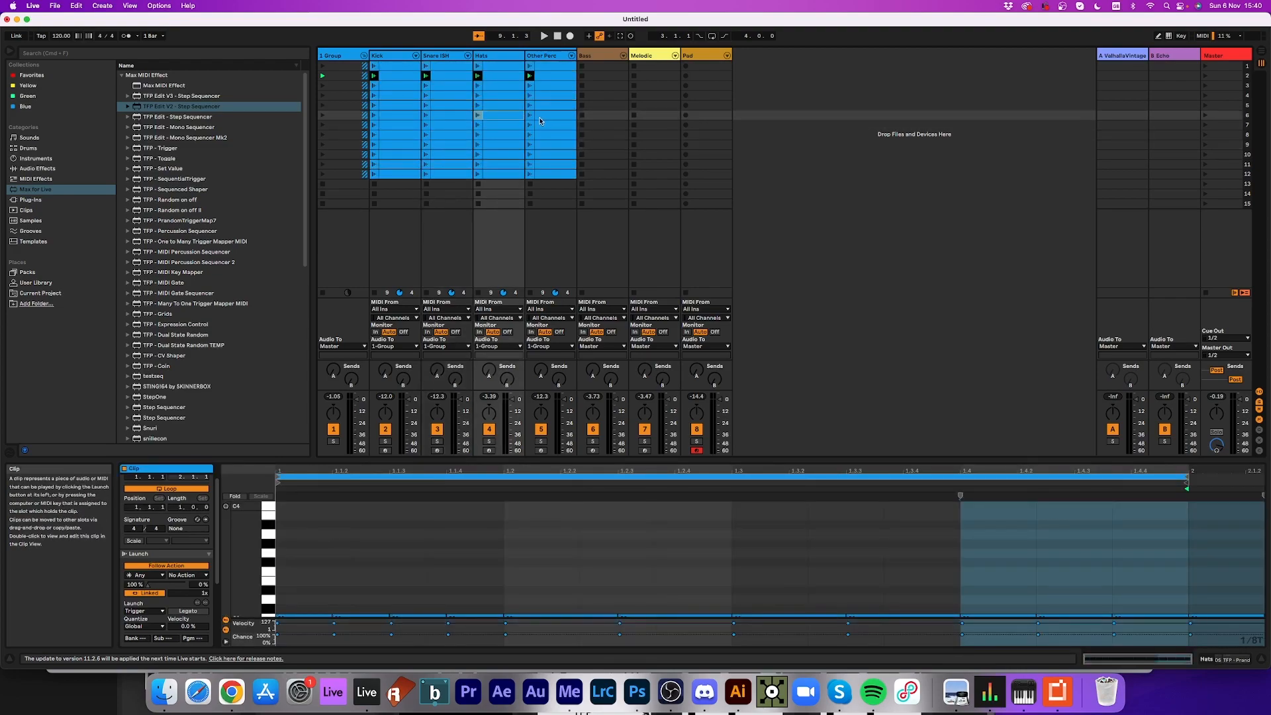
{"action": "left_click", "coordinate": [549, 115]}
{"action": "left_click", "coordinate": [552, 97]}
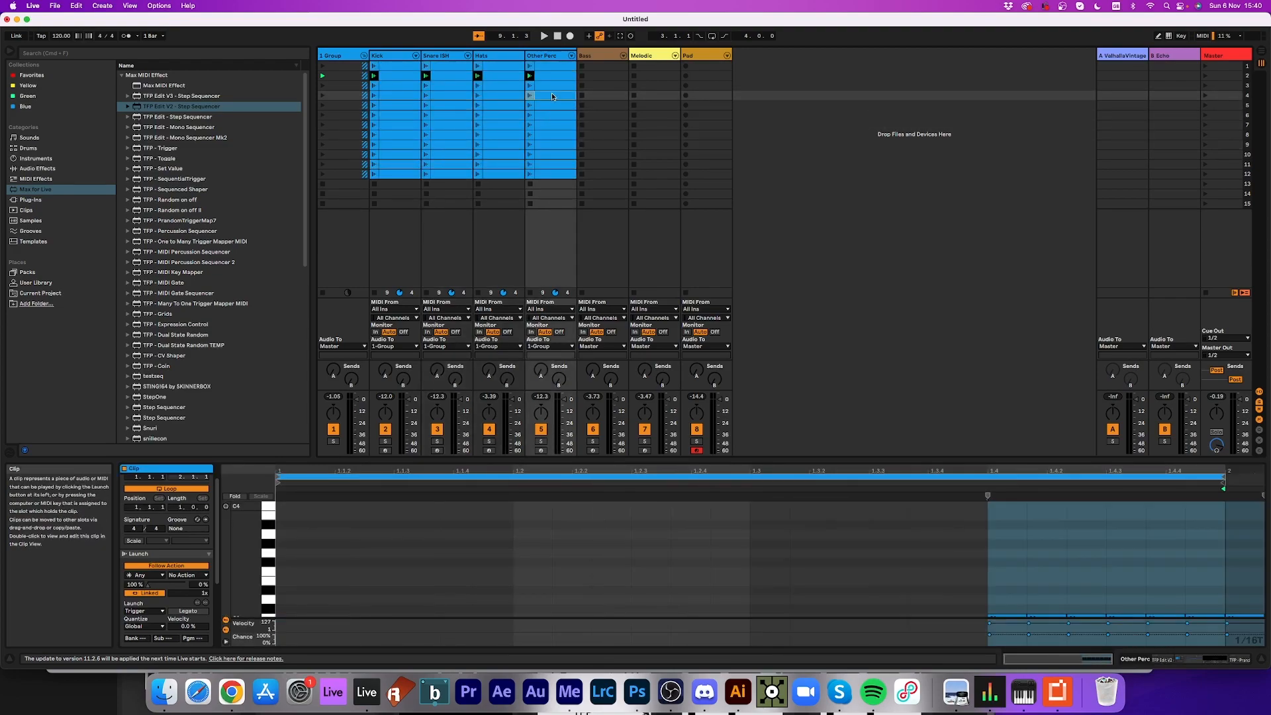
{"action": "left_click", "coordinate": [552, 76]}
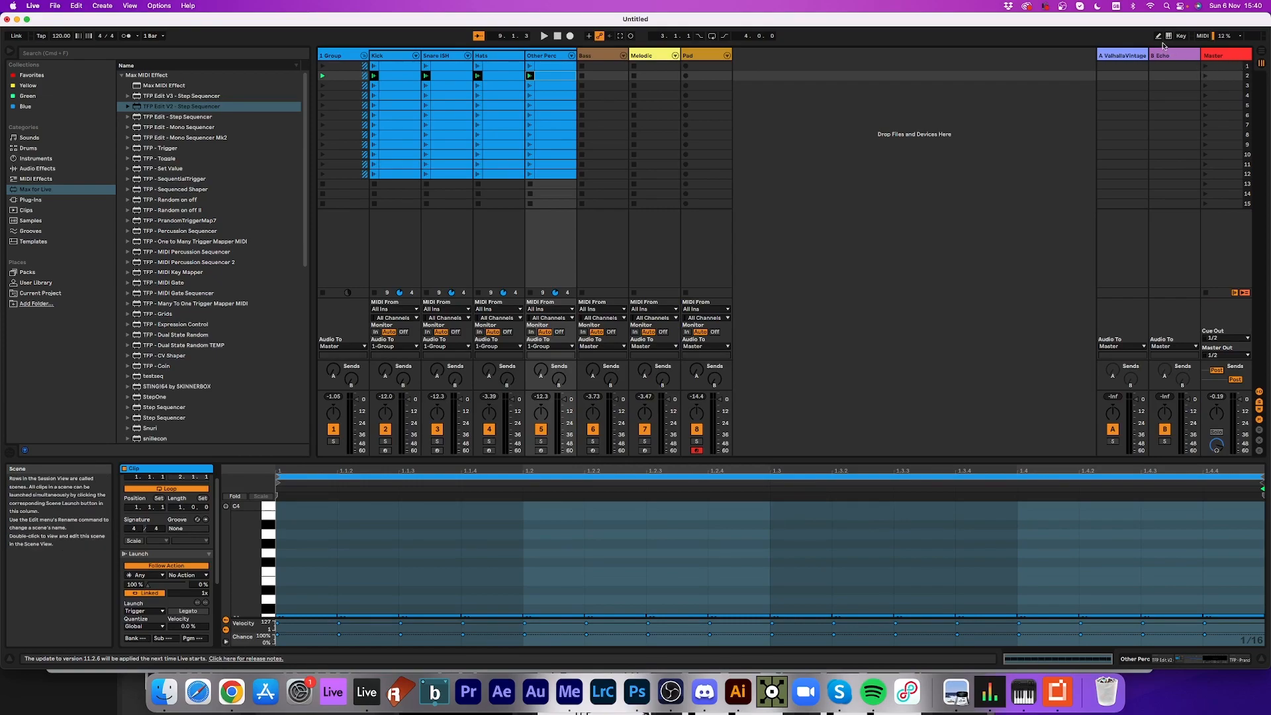
- Play the set, launch the second scene to hear the drum clips' follow actions, and stop playback
{"action": "key", "text": "space"}
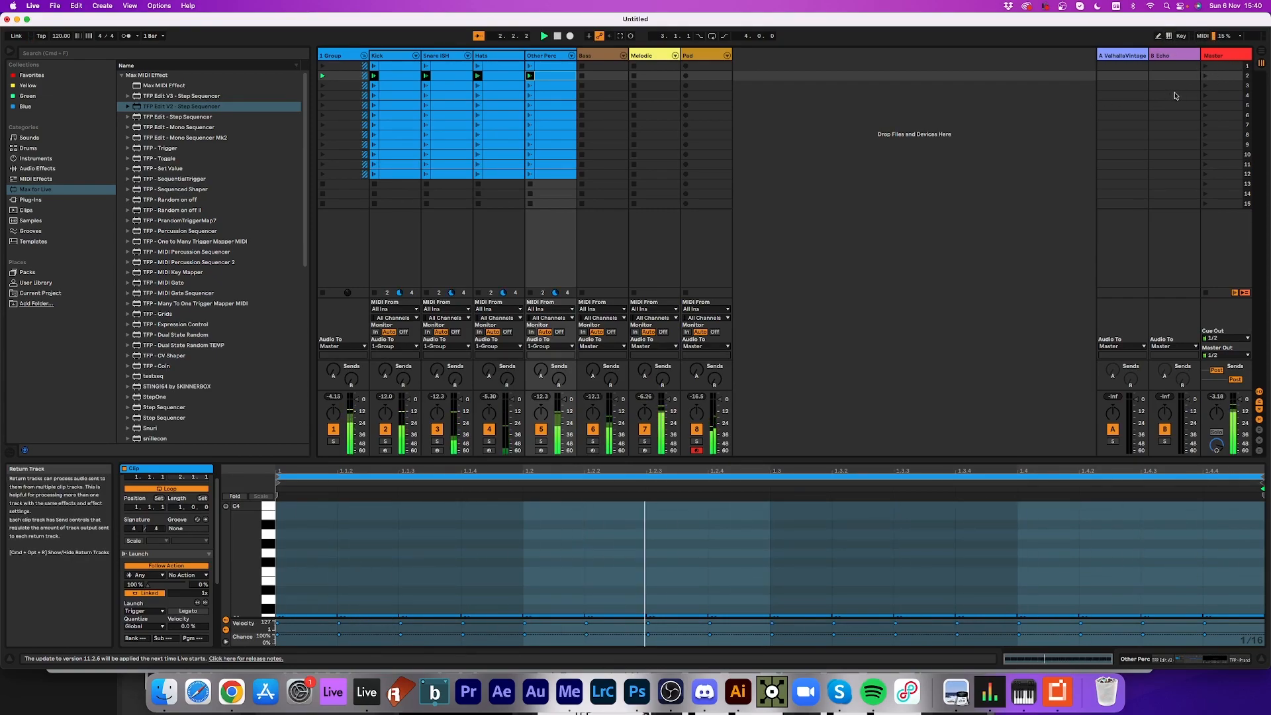
{"action": "left_click", "coordinate": [1203, 77]}
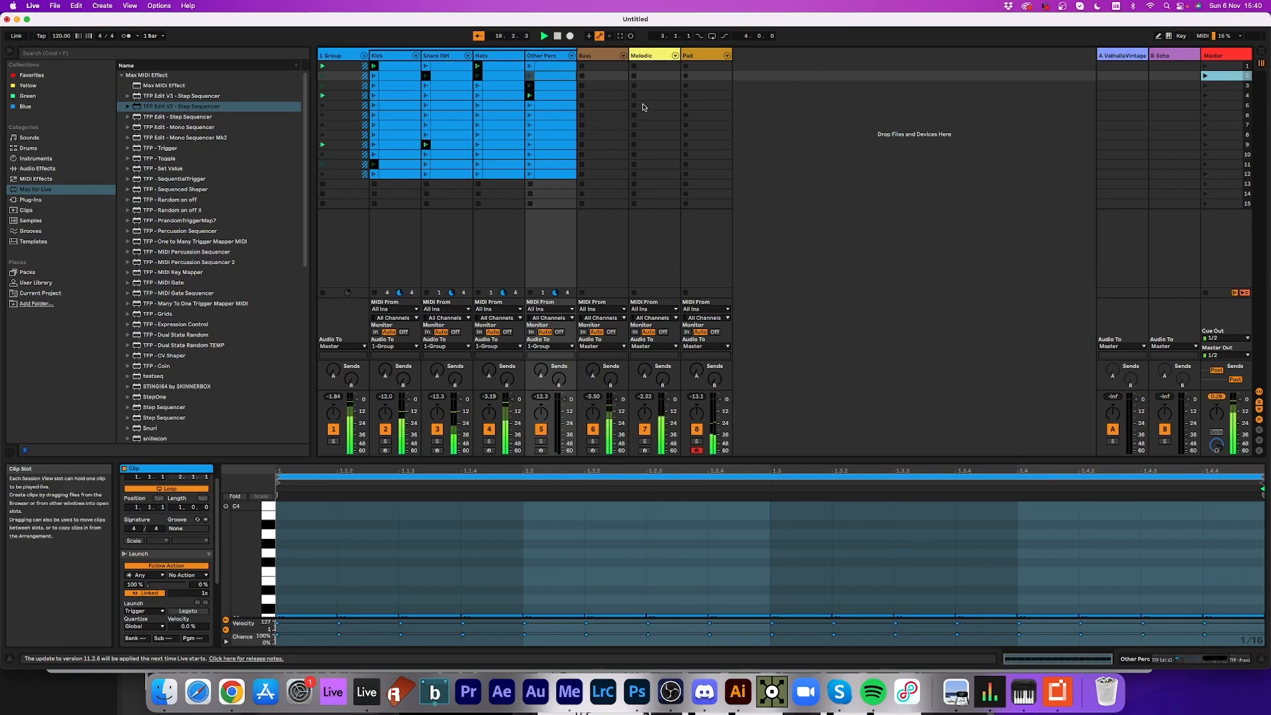
{"action": "key", "text": "space"}
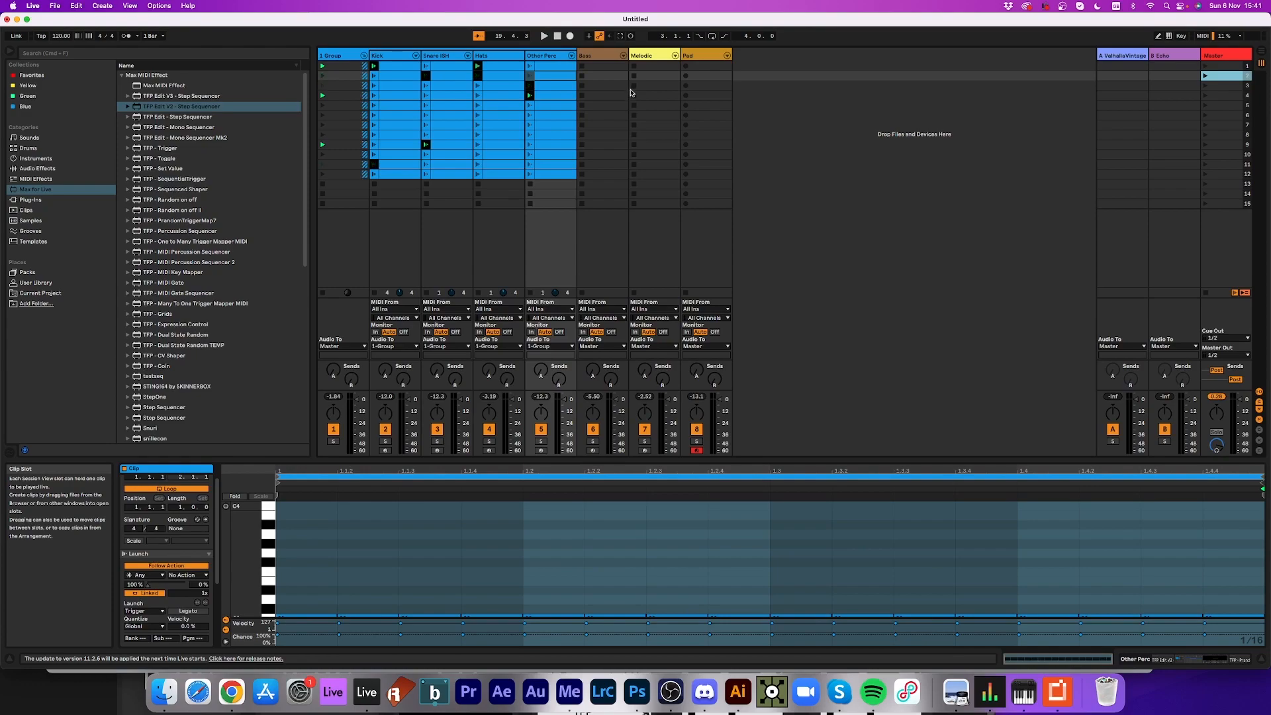
- Enter key mapping mode and assign key 1 to the Trigger of the Kick track's PrandomTriggerMap7 device
{"action": "left_click", "coordinate": [1181, 37]}
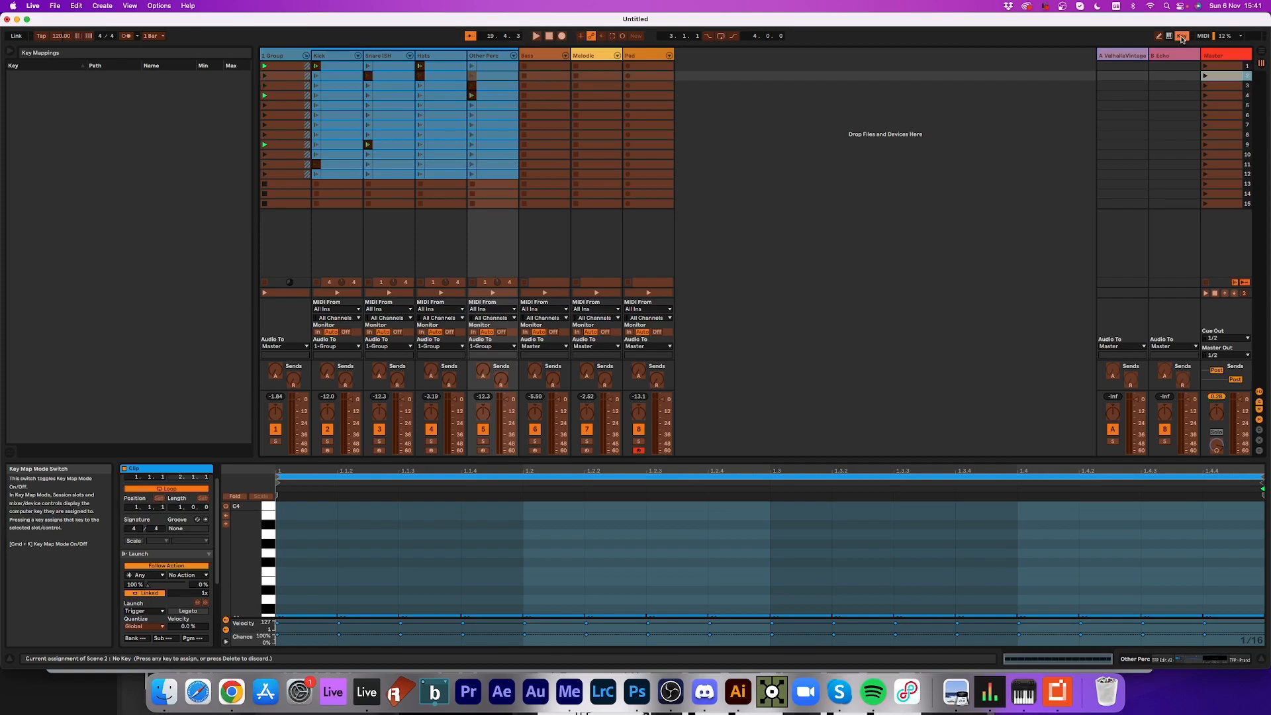
{"action": "left_click", "coordinate": [341, 55]}
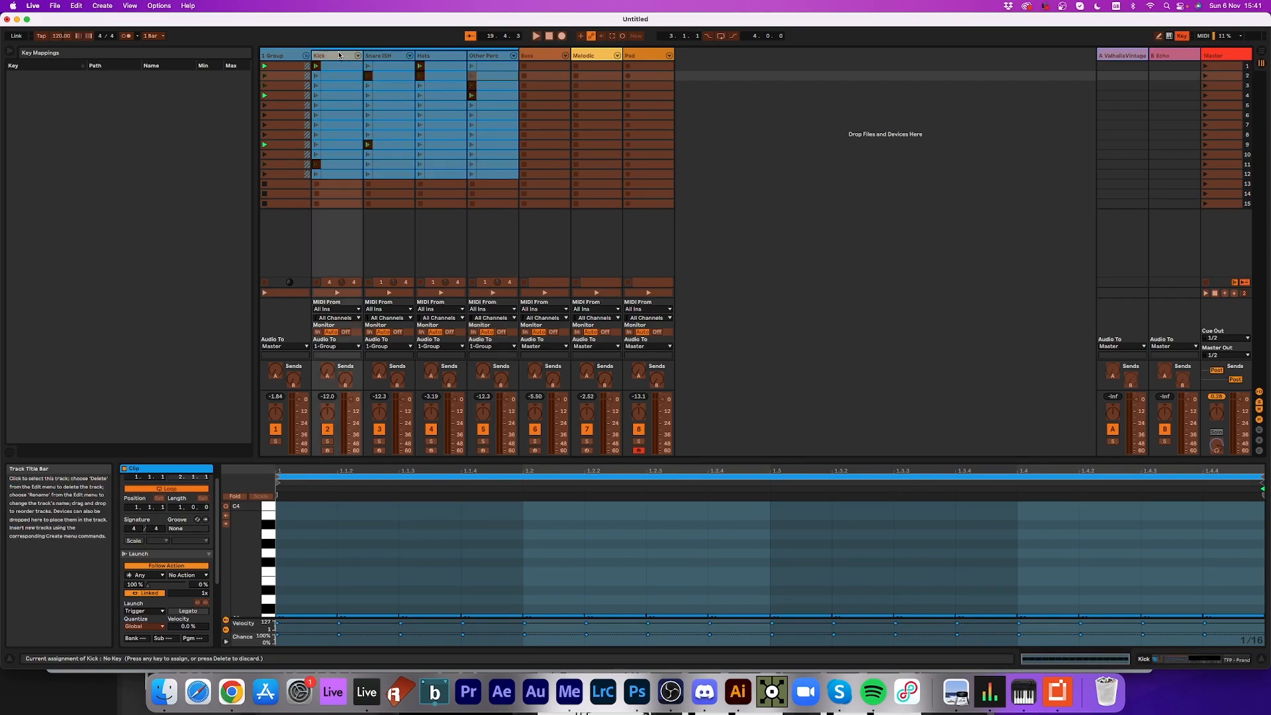
{"action": "left_click", "coordinate": [1235, 659]}
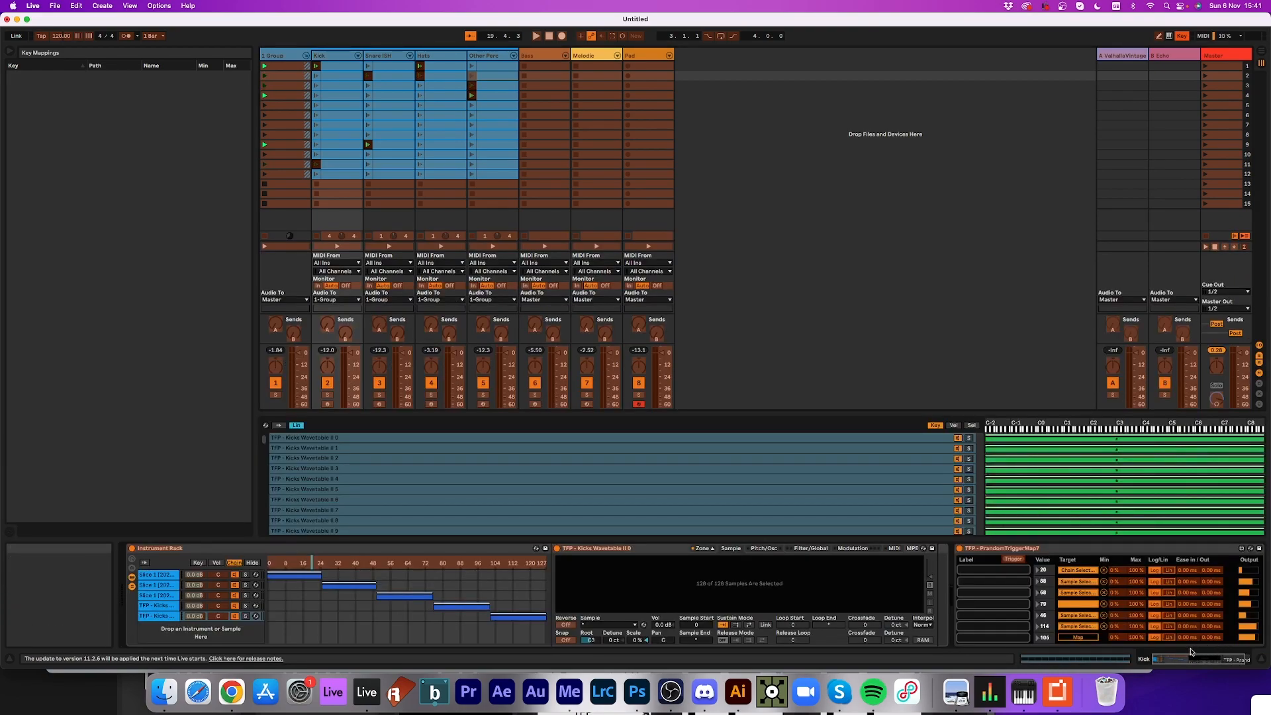
{"action": "left_click", "coordinate": [1017, 563]}
{"action": "key", "text": "1"}
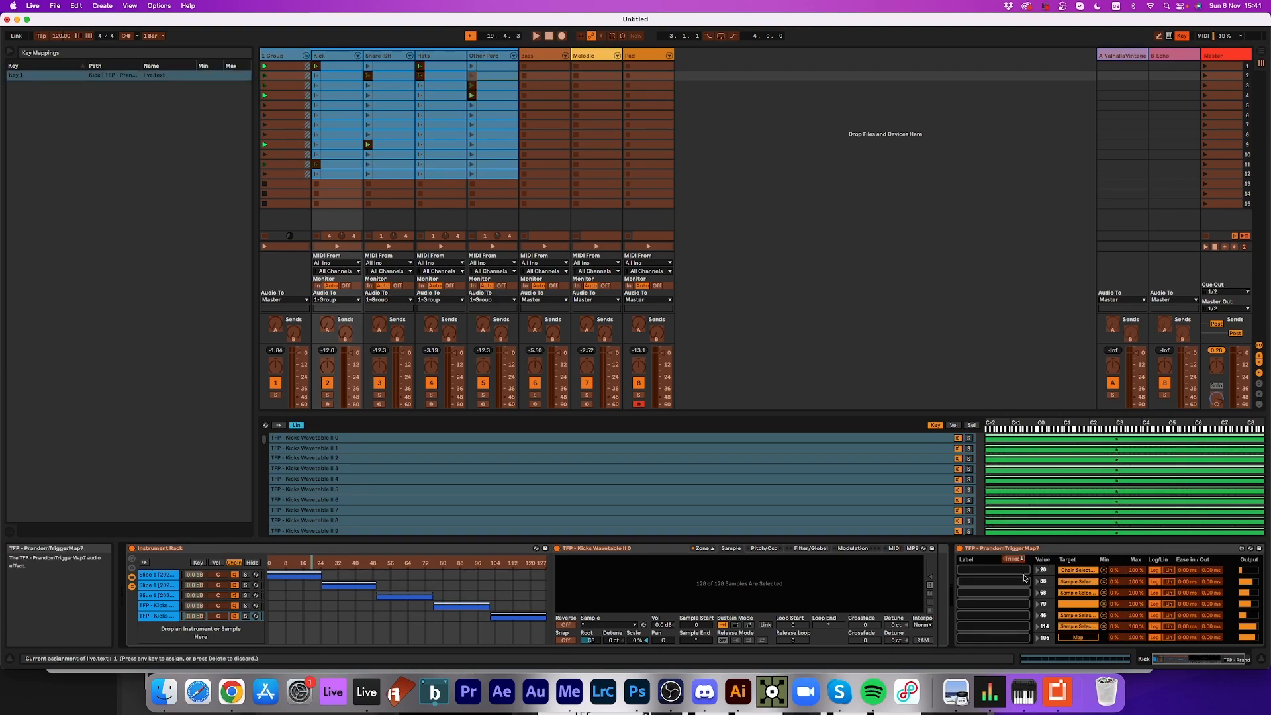
- Assign key 2 to the PrandomTriggerMap7 Triggers on the Snare ISH track: the one after the rack and those in the DS Clap and DS FM chains
{"action": "left_click", "coordinate": [390, 57]}
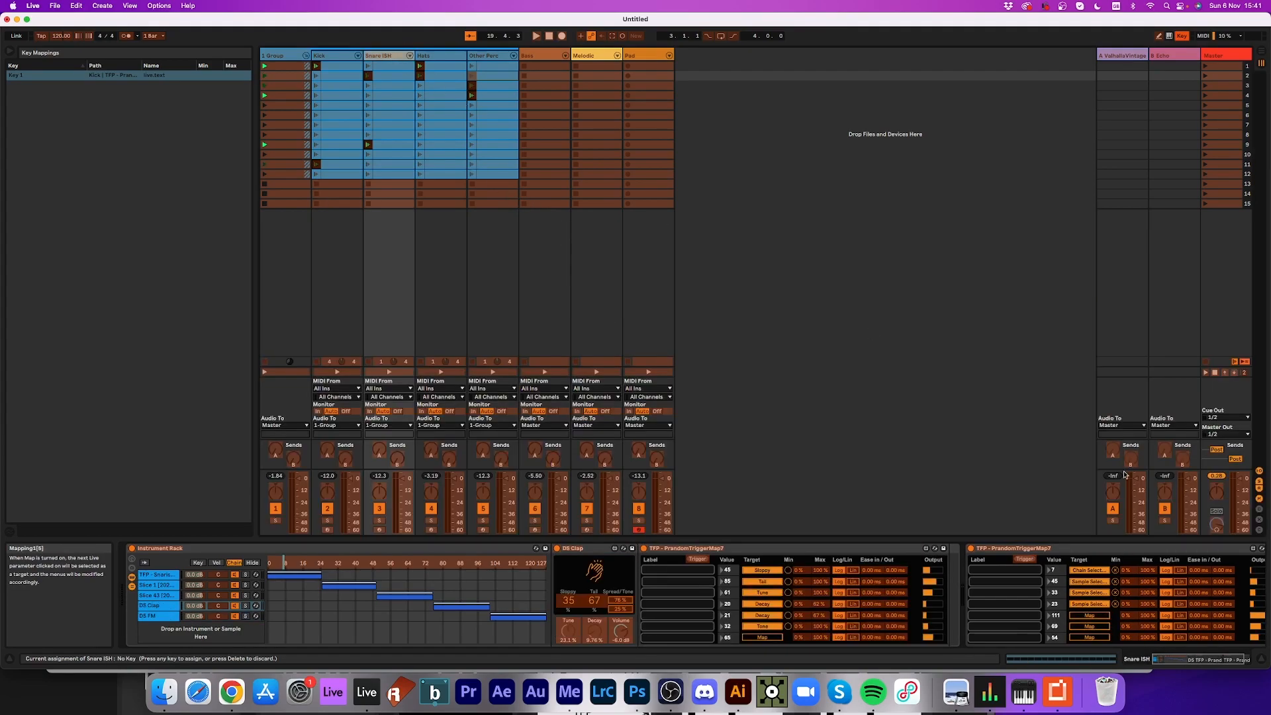
{"action": "left_click", "coordinate": [1033, 562]}
{"action": "key", "text": "2"}
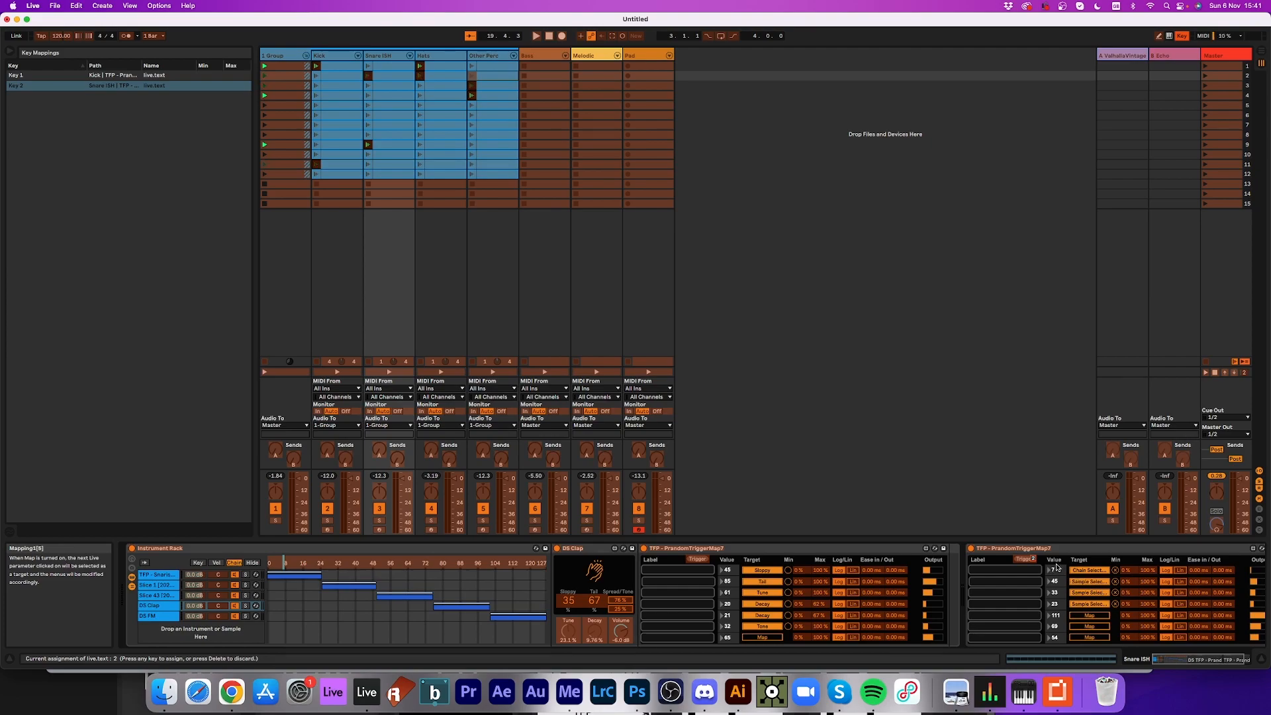
{"action": "left_click", "coordinate": [702, 559]}
{"action": "key", "text": "2"}
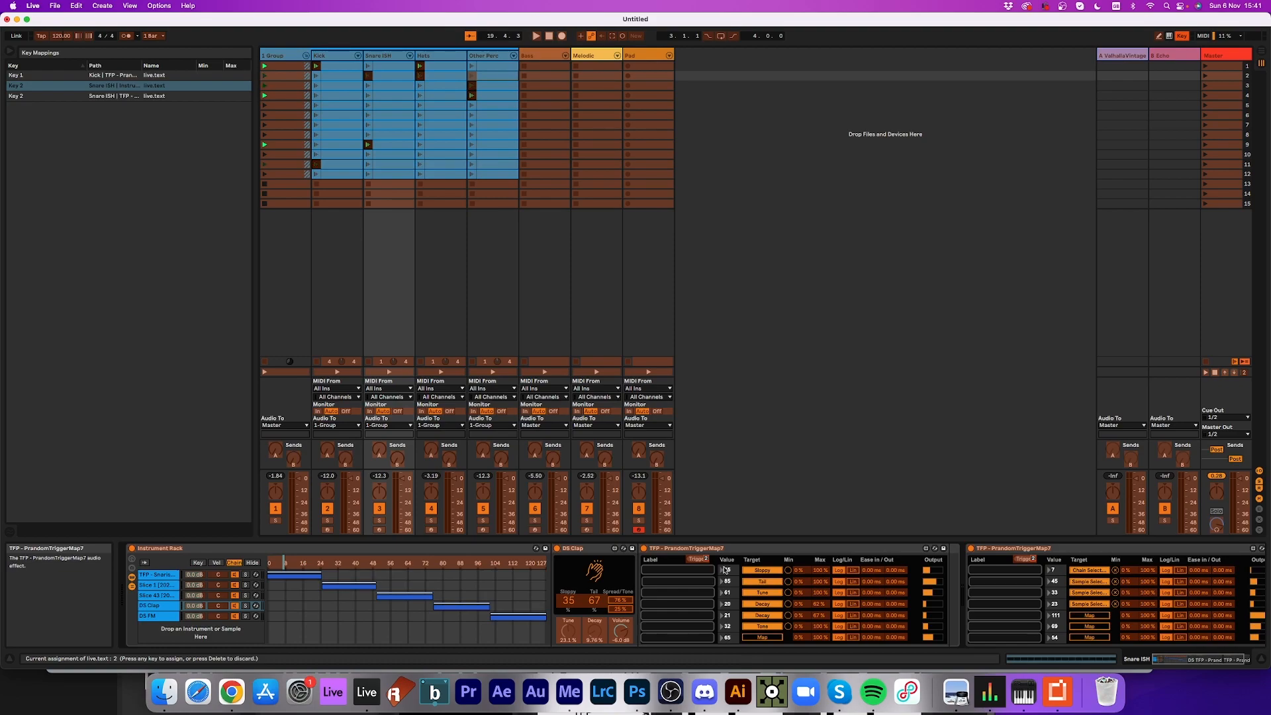
{"action": "left_click", "coordinate": [168, 615]}
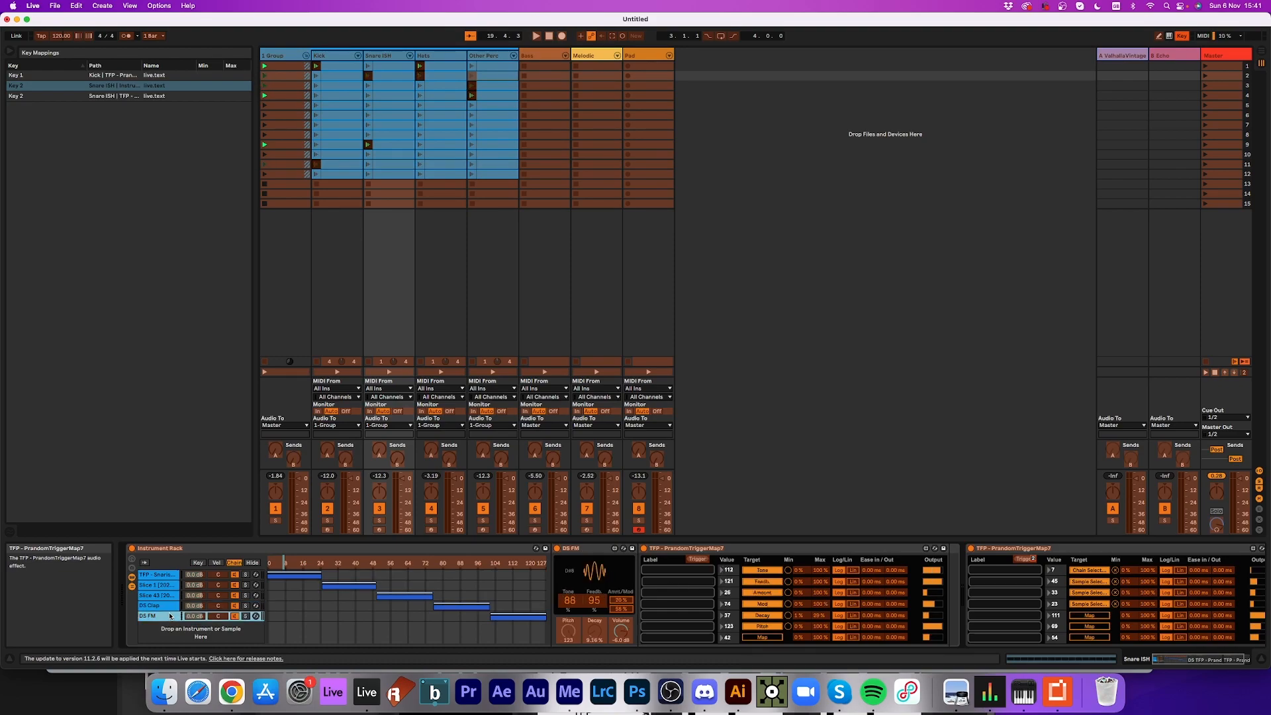
{"action": "left_click", "coordinate": [687, 560]}
{"action": "key", "text": "2"}
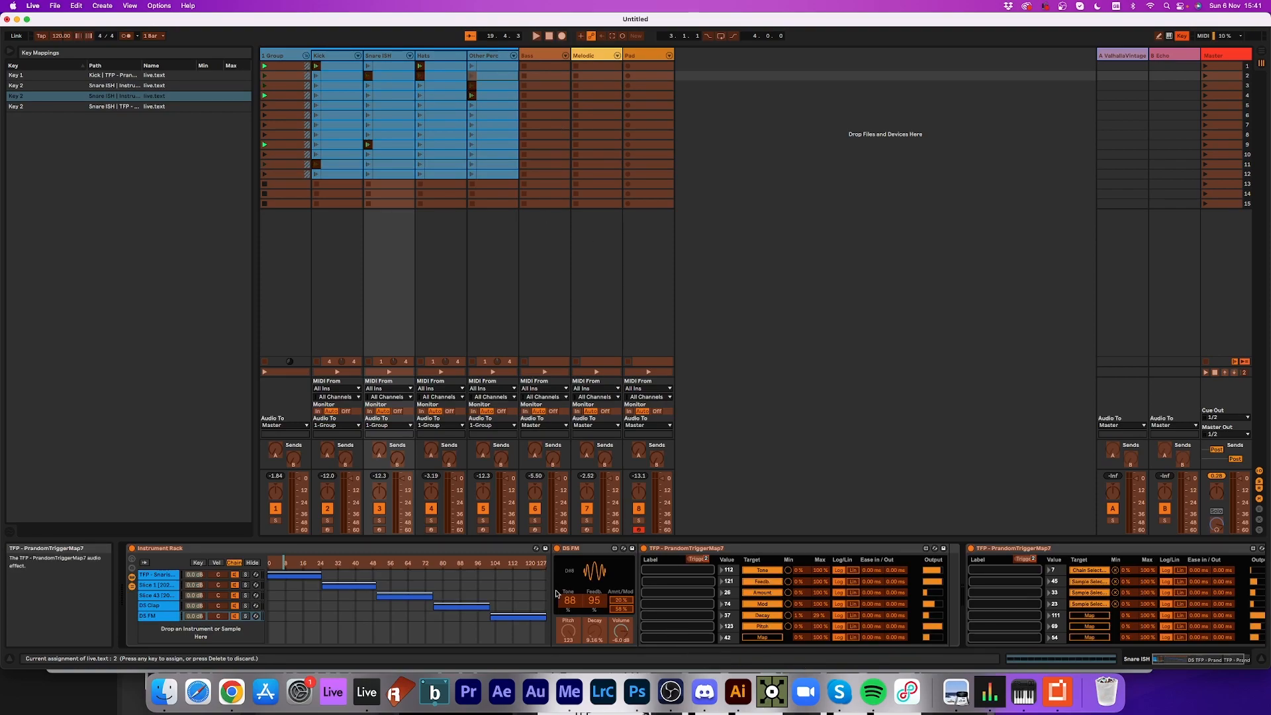
{"action": "left_click", "coordinate": [385, 56]}
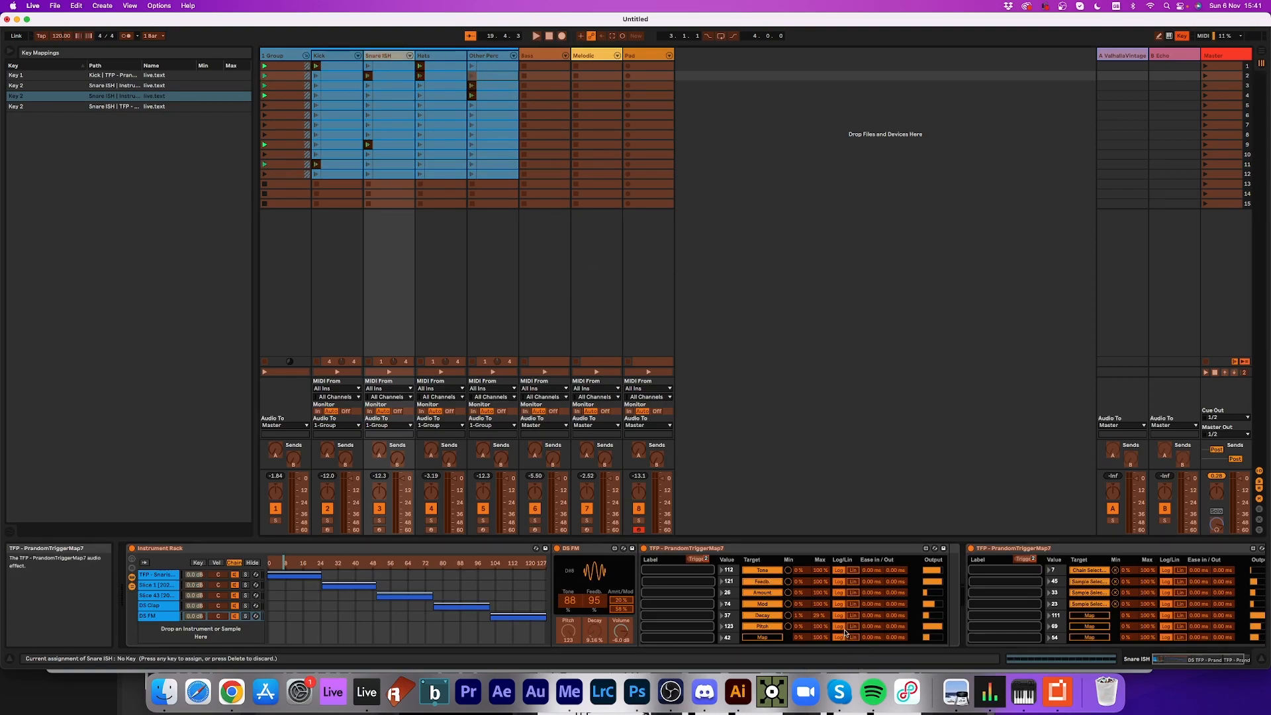
- Assign key 3 to the Trigger of the Hats track's PrandomTriggerMap7 device
{"action": "left_click", "coordinate": [440, 55]}
{"action": "left_click", "coordinate": [277, 560]}
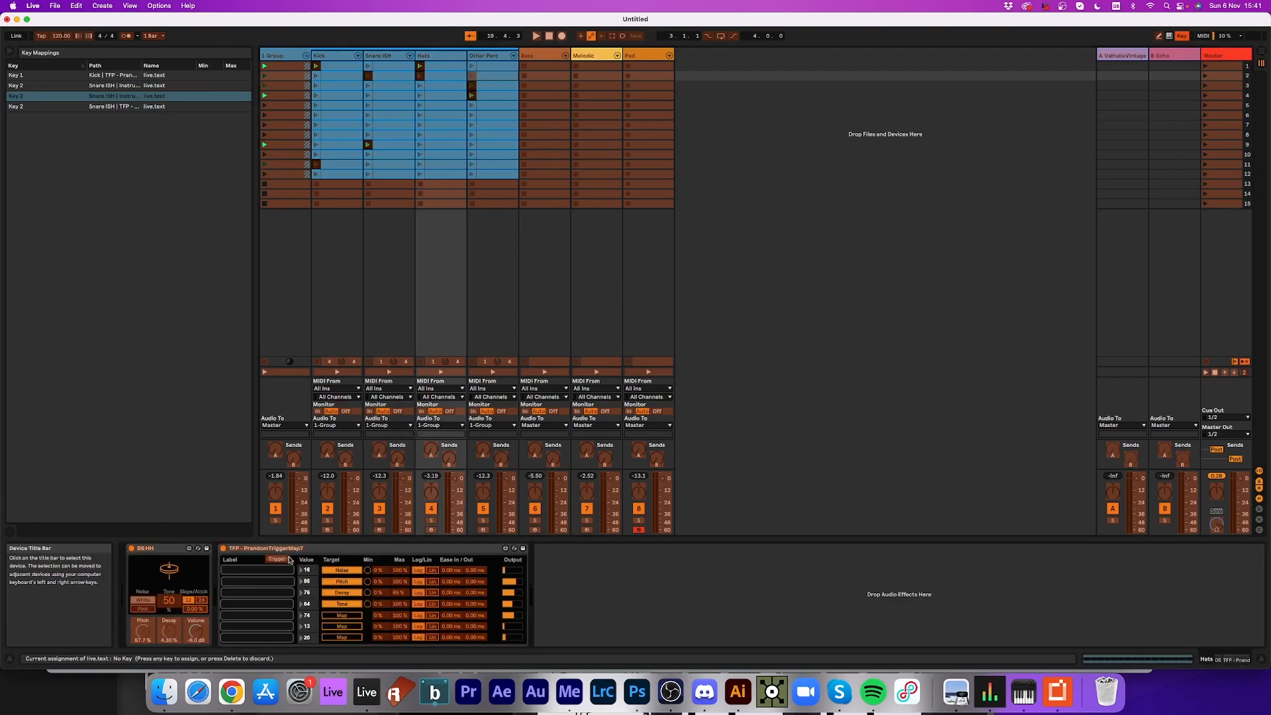
{"action": "key", "text": "3"}
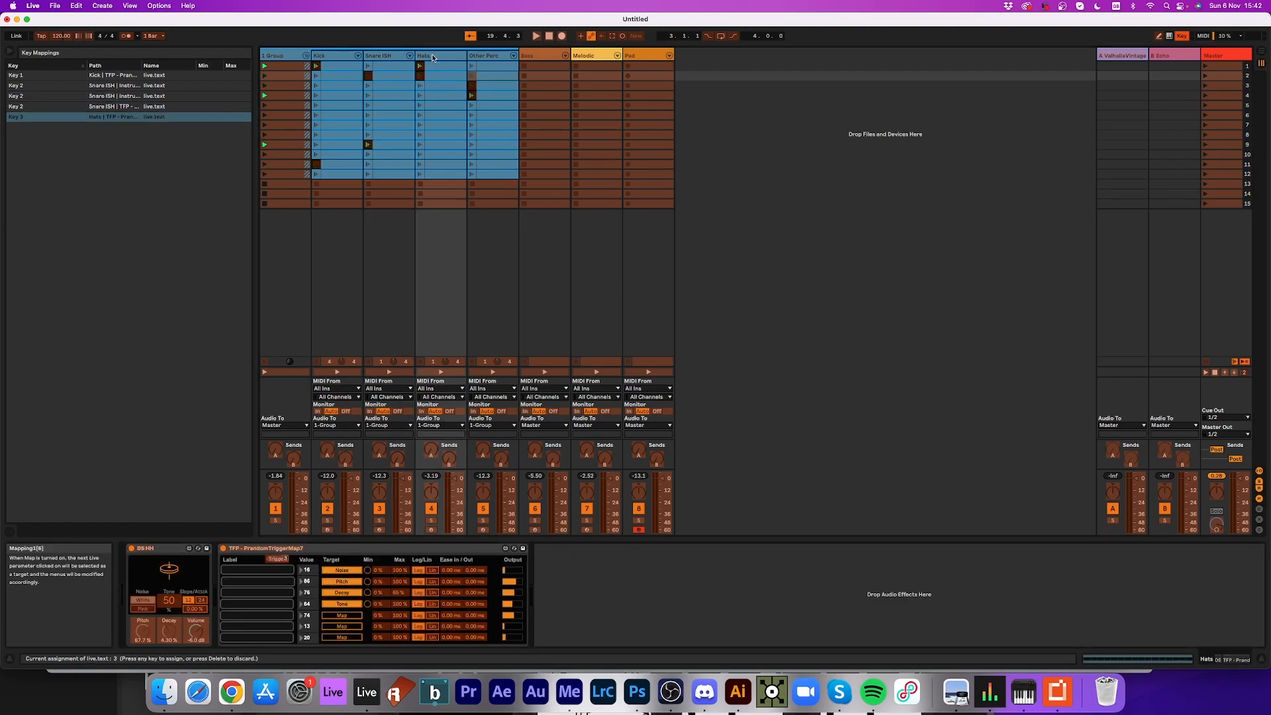
- Assign key 4 to the Trigger of the Other Perc track's PrandomTriggerMap7 device
{"action": "left_click", "coordinate": [486, 56]}
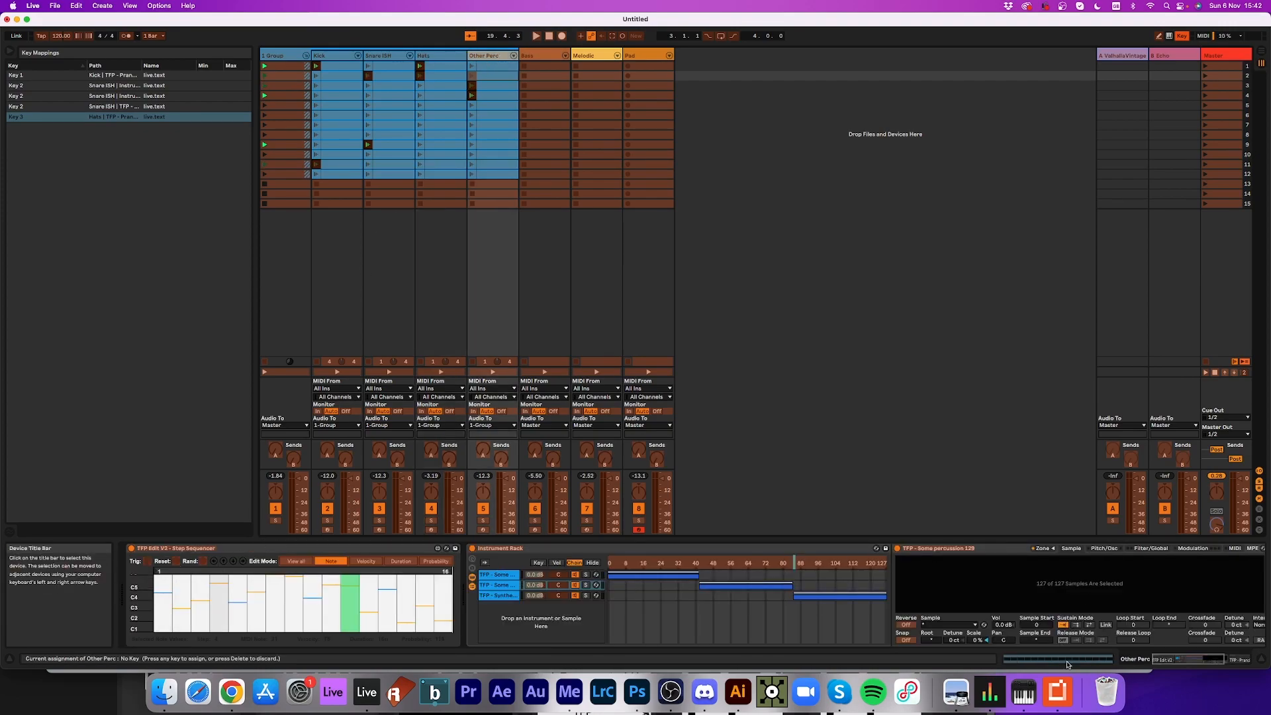
{"action": "left_click_drag", "start_coordinate": [1206, 659], "coordinate": [1238, 656]}
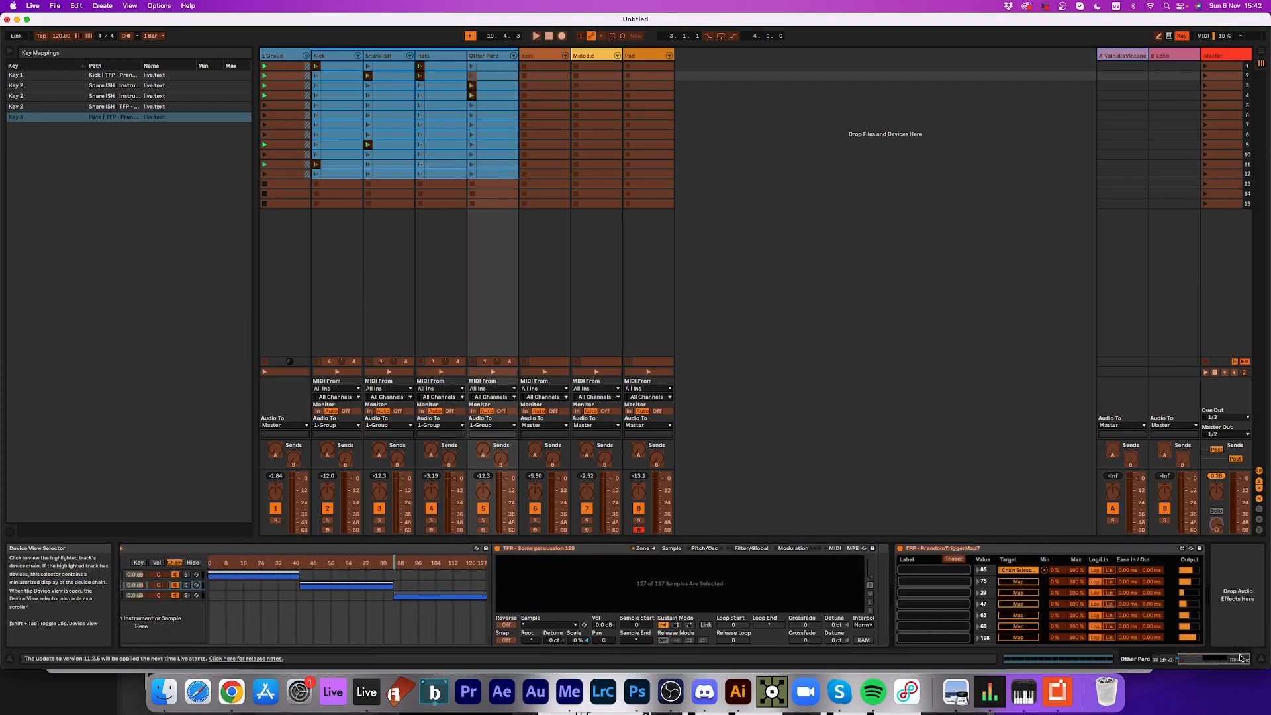
{"action": "left_click", "coordinate": [954, 560]}
{"action": "key", "text": "4"}
- On the Bass track, assign key 5 to the TFP Edit V2 Step Sequencer's Rand control and key 6 to the PrandomTriggerMap7 Trigger
{"action": "left_click", "coordinate": [539, 56]}
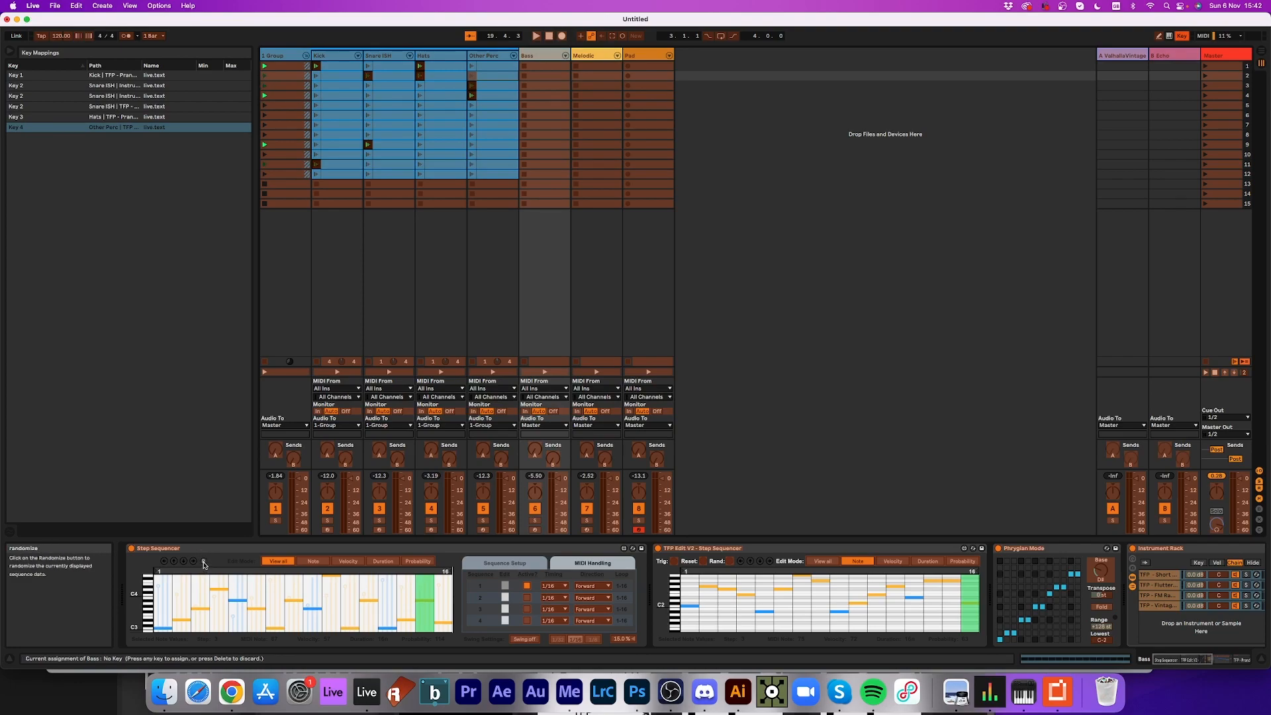
{"action": "left_click", "coordinate": [730, 561]}
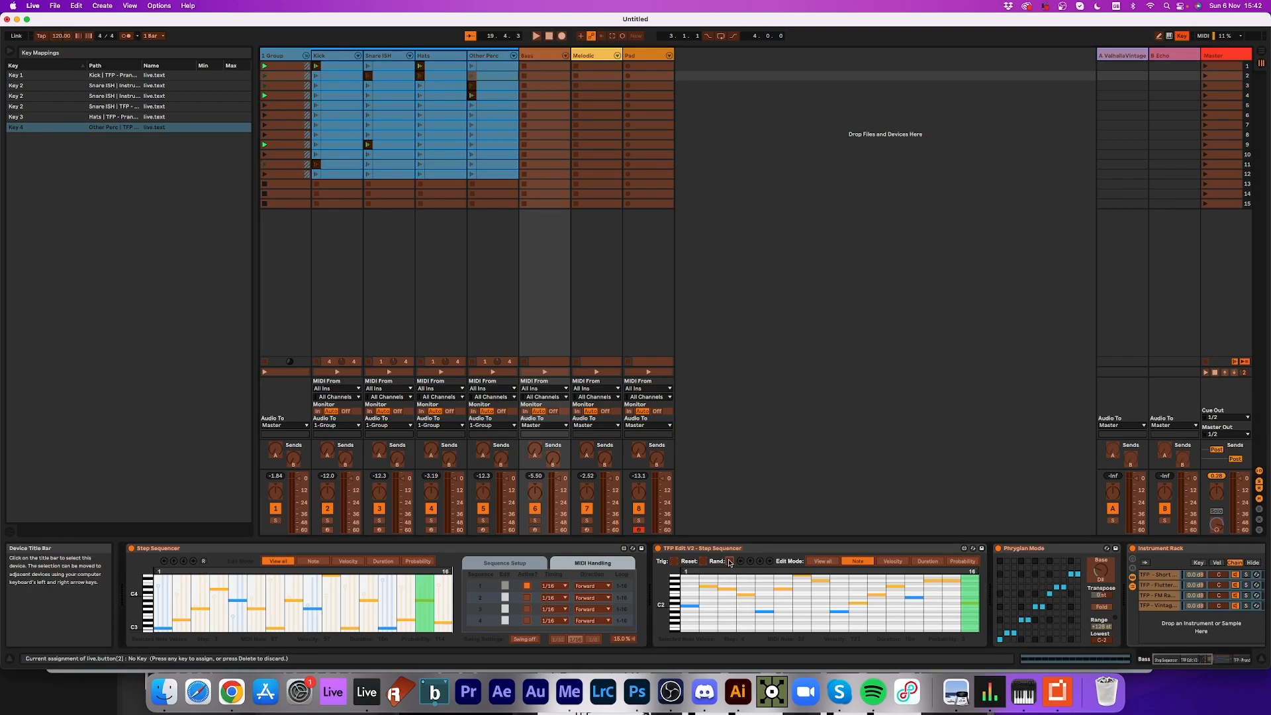
{"action": "key", "text": "5"}
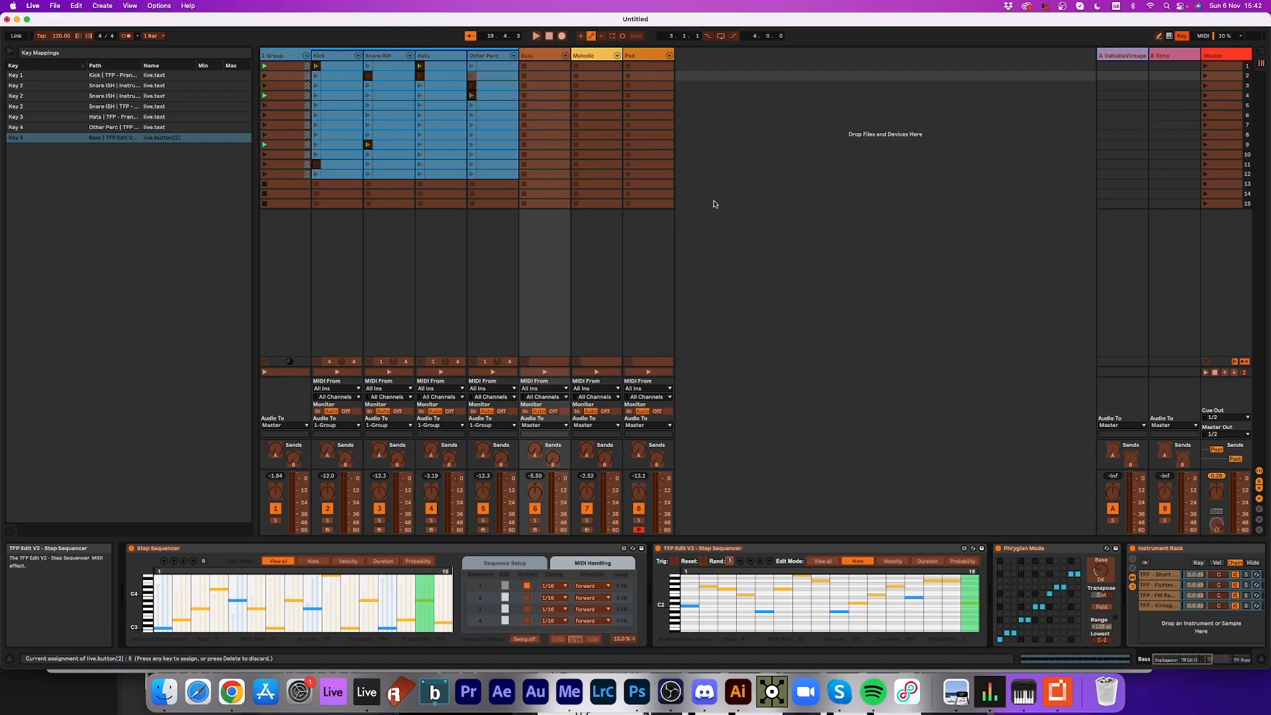
{"action": "left_click_drag", "start_coordinate": [1186, 665], "coordinate": [1226, 658]}
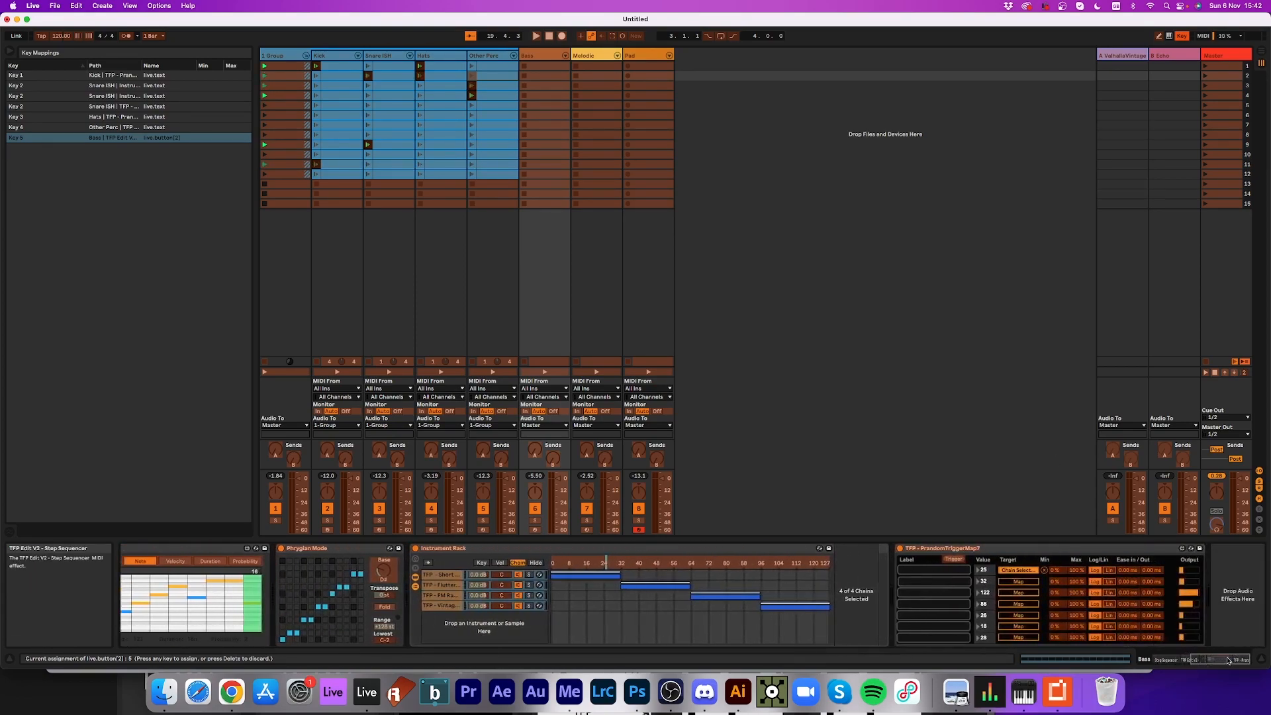
{"action": "left_click", "coordinate": [955, 560]}
{"action": "key", "text": "6"}
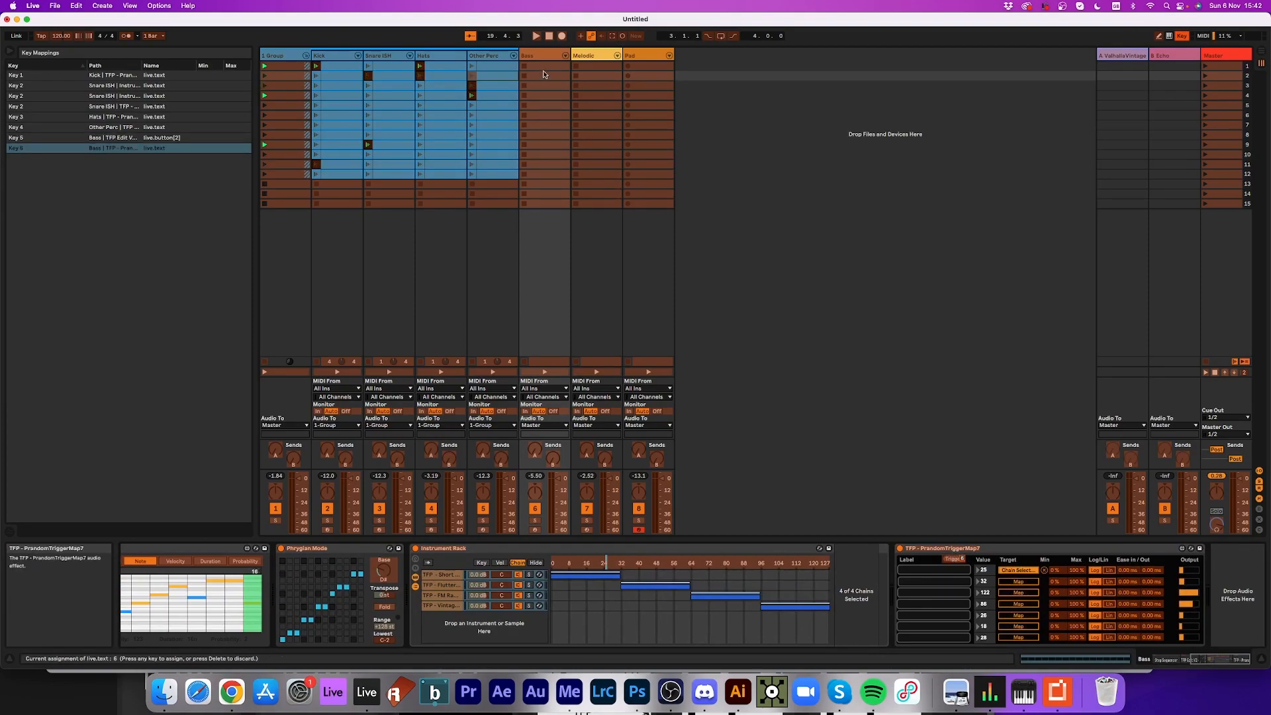
- Assign key 7 to the Rand control of the Step Sequencer in all three chains of the Pad track's MIDI Effect Rack
{"action": "left_click", "coordinate": [641, 57]}
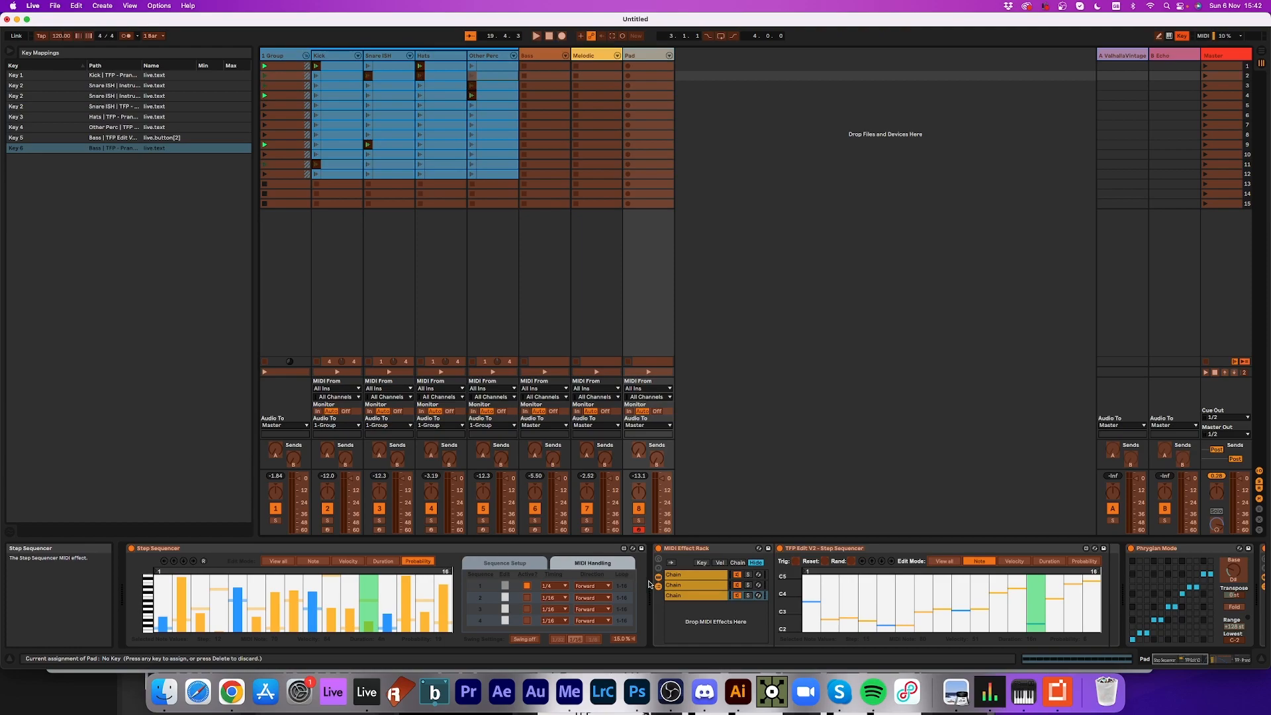
{"action": "left_click", "coordinate": [851, 564]}
{"action": "key", "text": "7"}
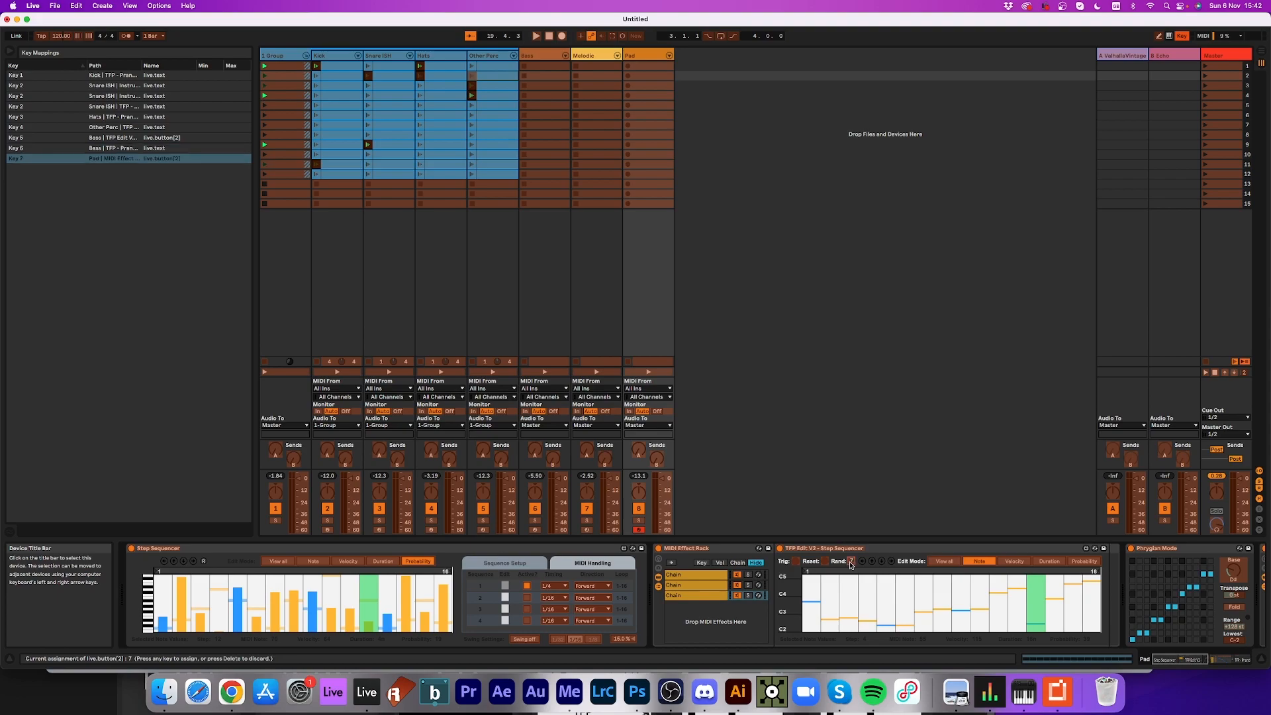
{"action": "left_click", "coordinate": [689, 586]}
{"action": "left_click", "coordinate": [851, 562]}
{"action": "key", "text": "7"}
{"action": "left_click", "coordinate": [690, 575]}
{"action": "left_click", "coordinate": [851, 562]}
{"action": "key", "text": "7"}
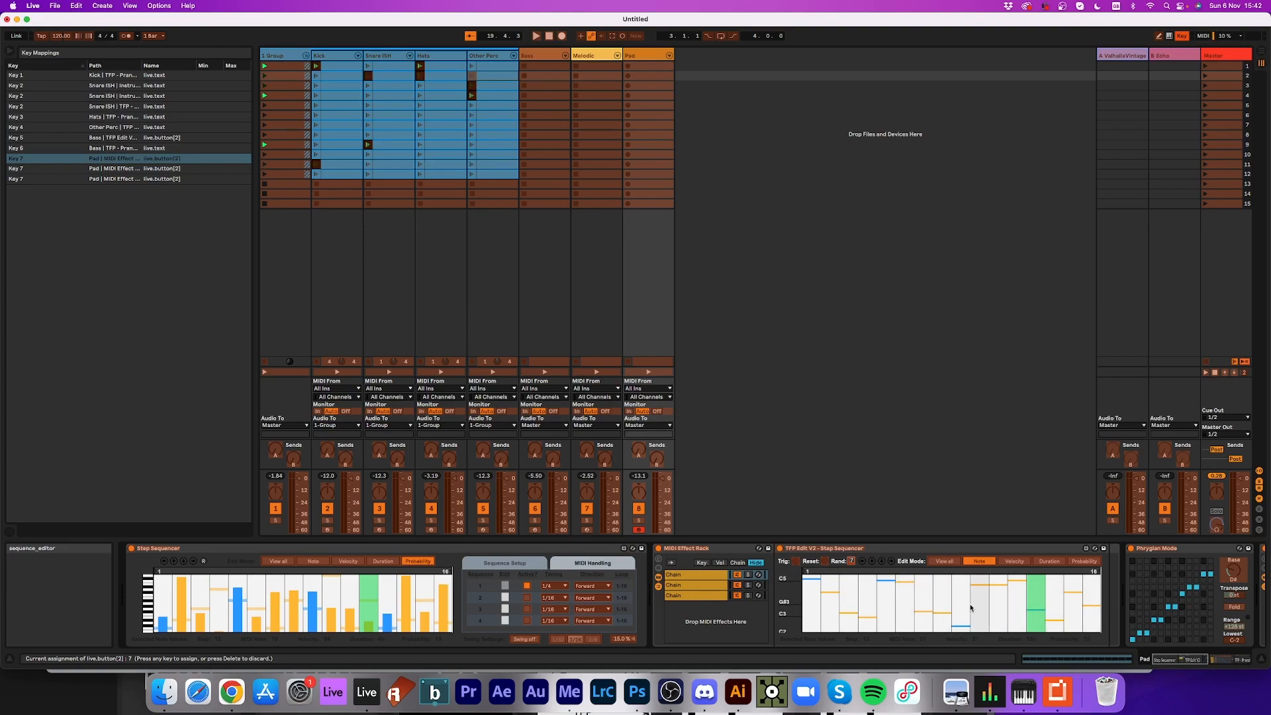
- Assign key 8 to the Trigger of the Pad track's PrandomTriggerMap7 device
{"action": "left_click", "coordinate": [1223, 662]}
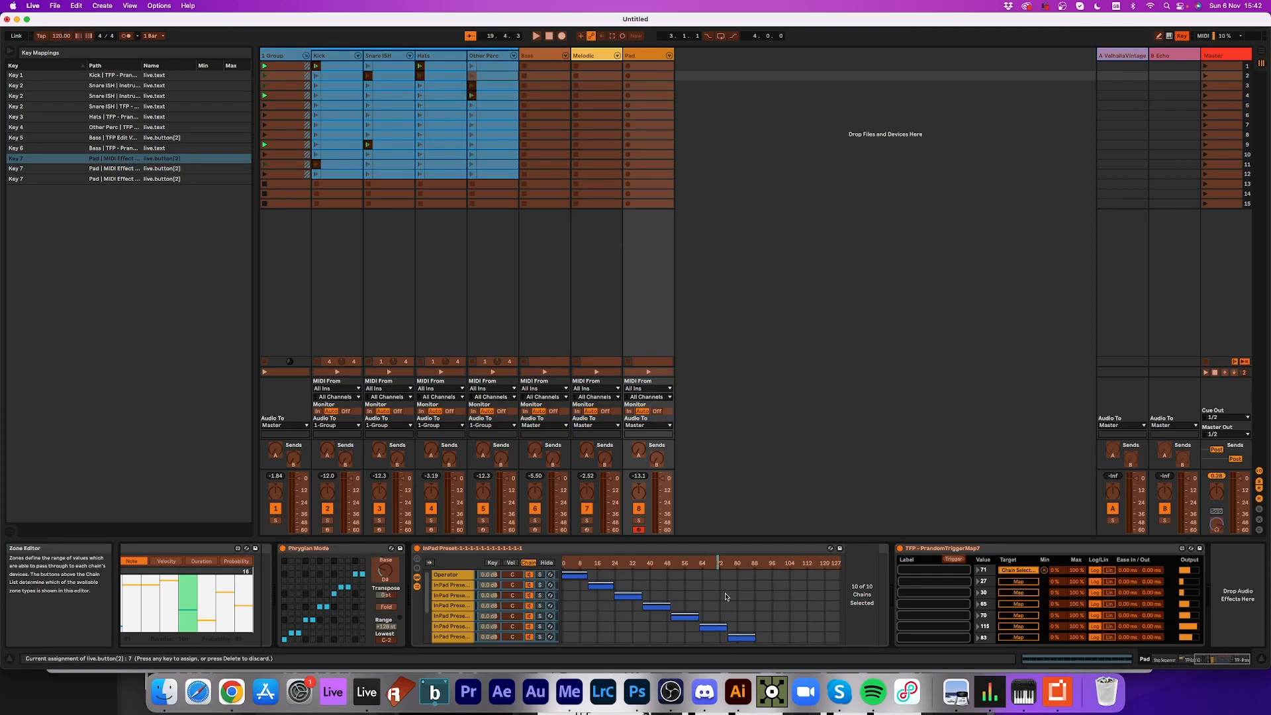
{"action": "left_click", "coordinate": [955, 563]}
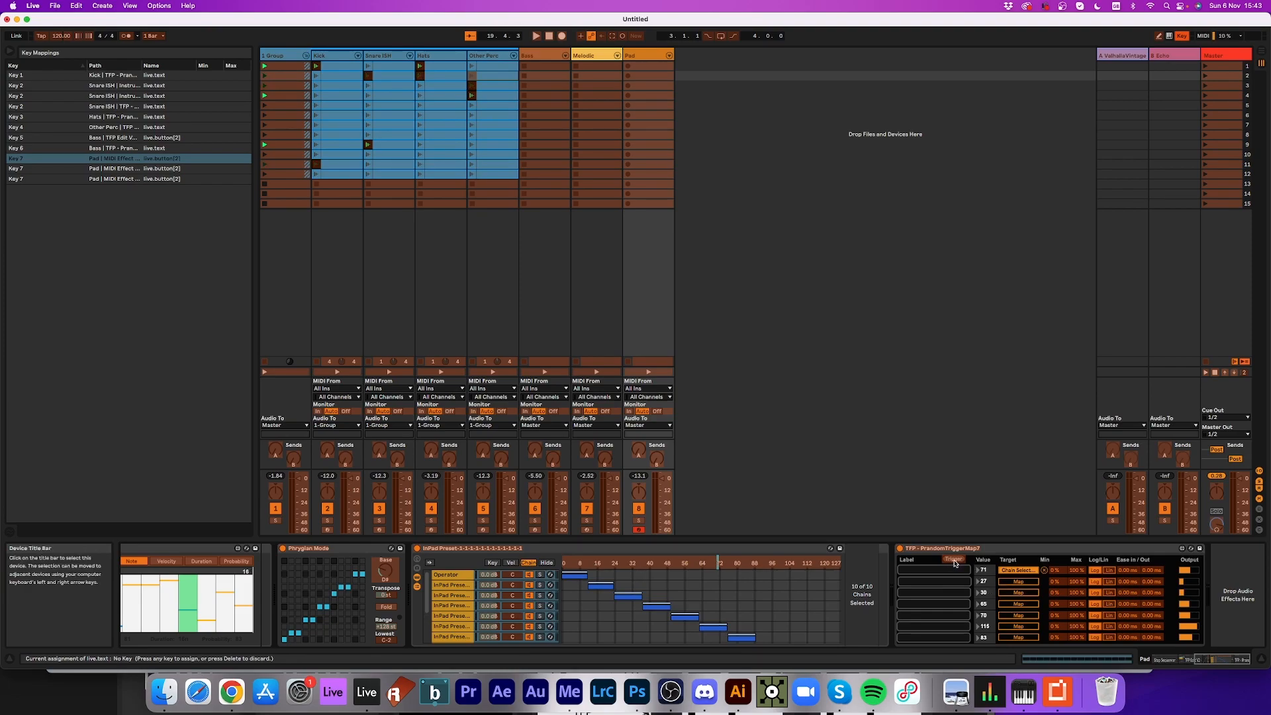
{"action": "key", "text": "8"}
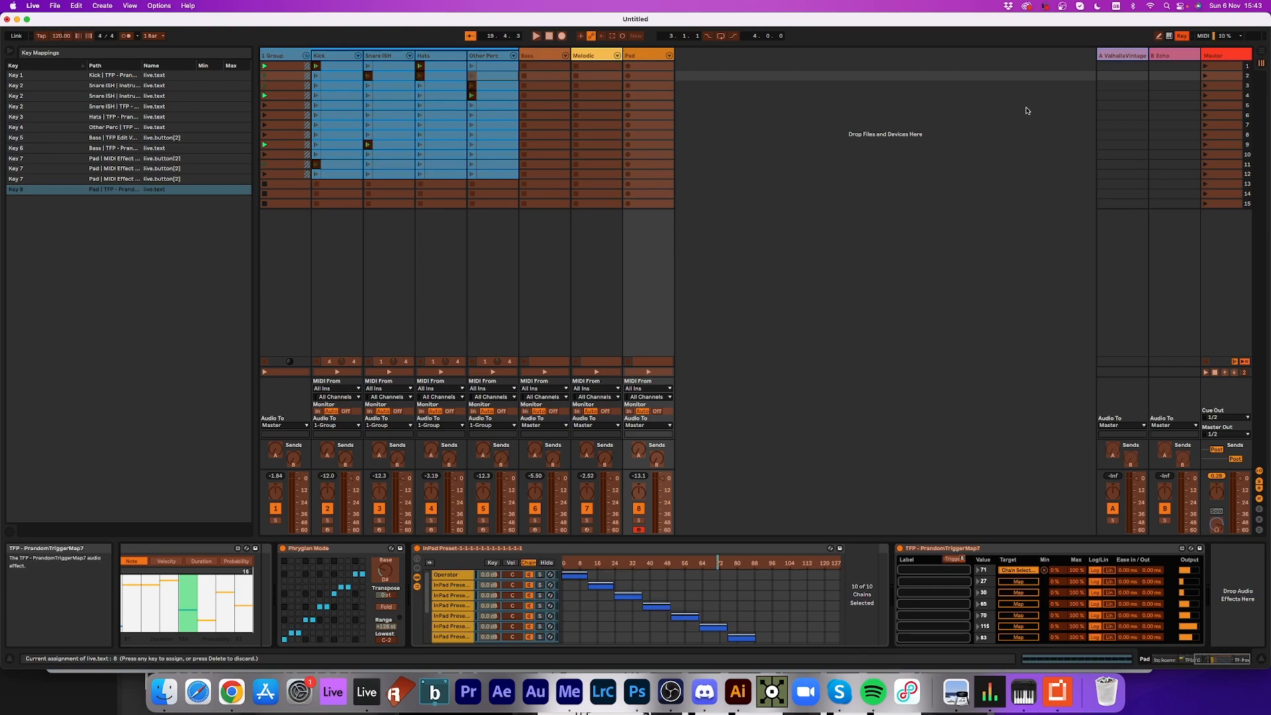
- Leave key mapping mode and launch the first scene
{"action": "left_click", "coordinate": [1183, 37]}
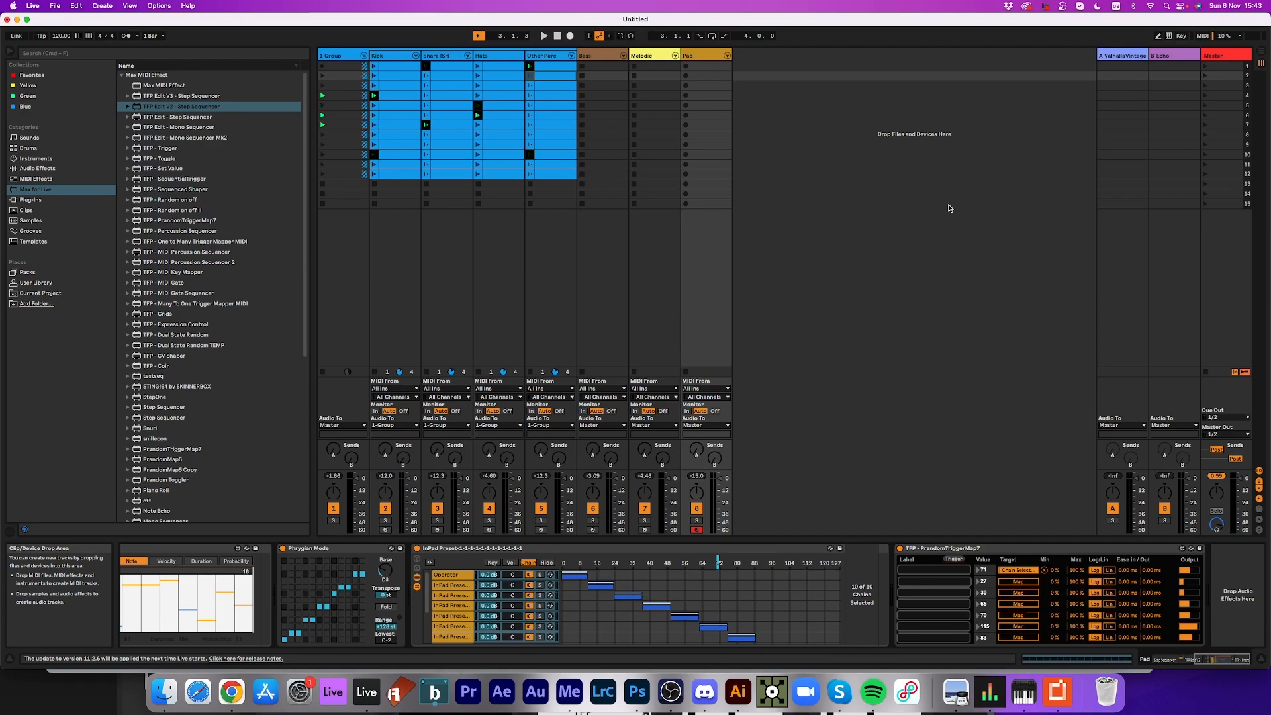
{"action": "left_click", "coordinate": [1204, 66]}
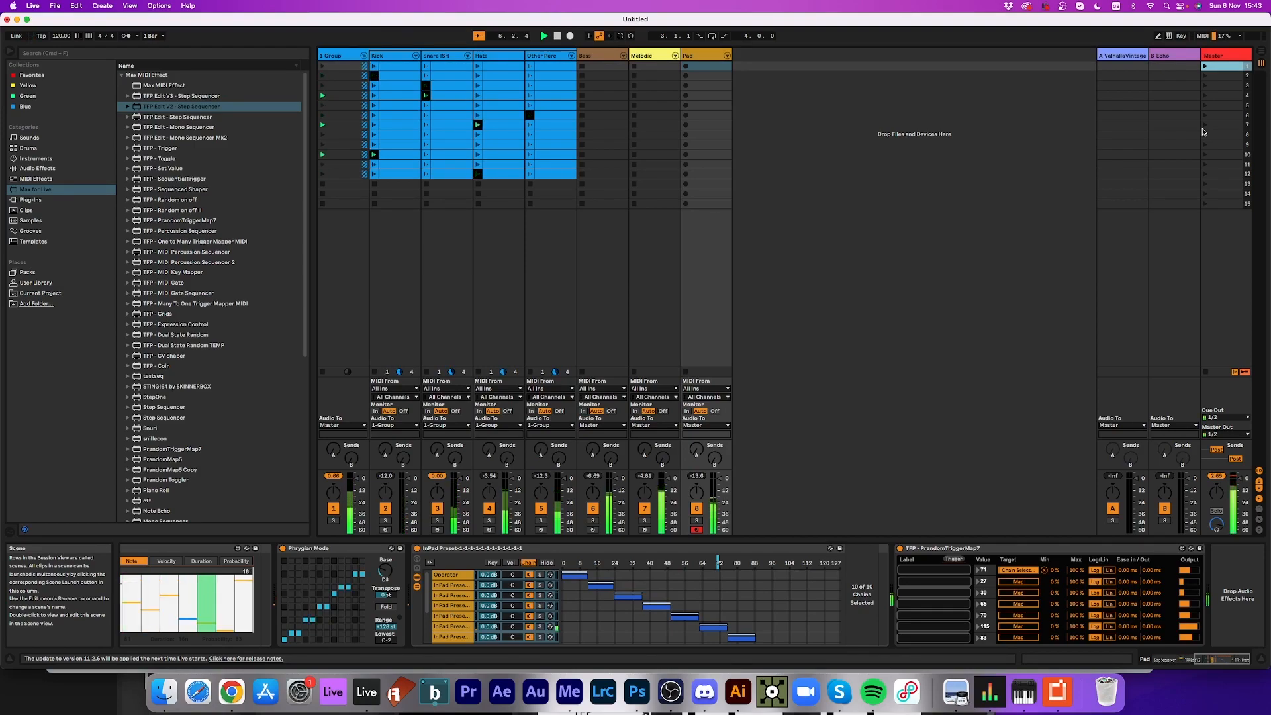
{"action": "left_click", "coordinate": [581, 54]}
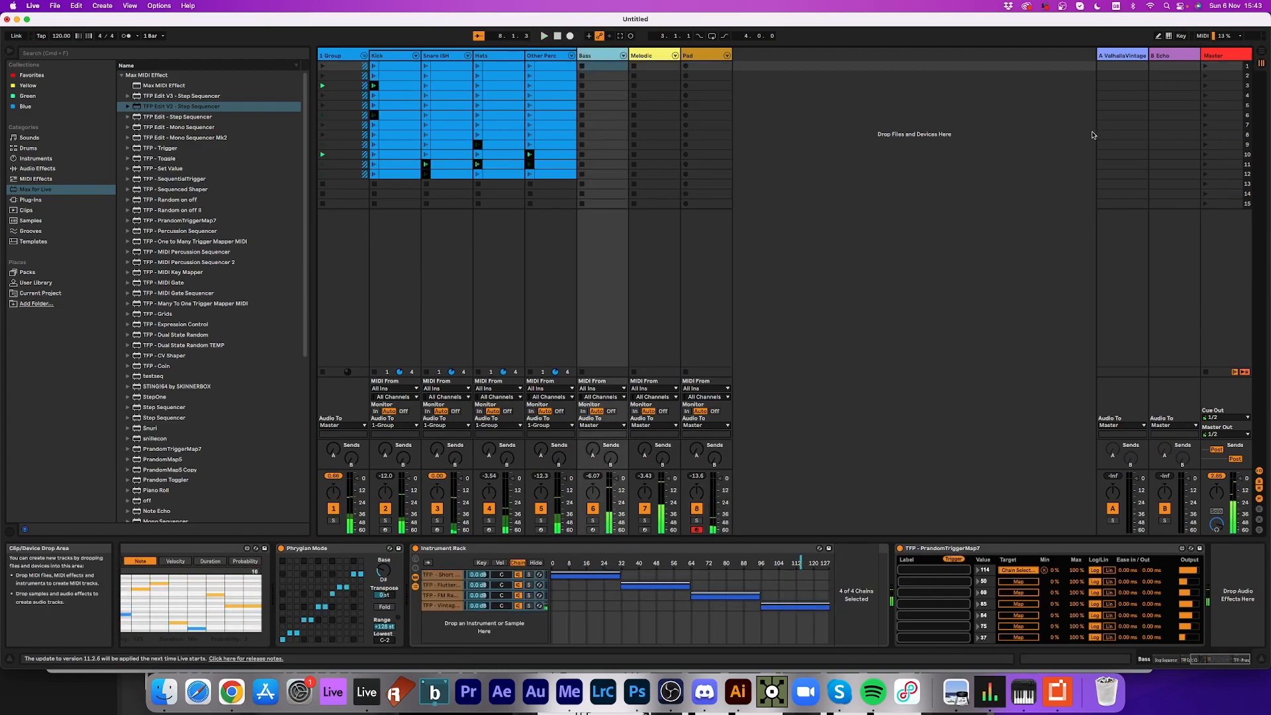
{"action": "left_click", "coordinate": [1180, 36]}
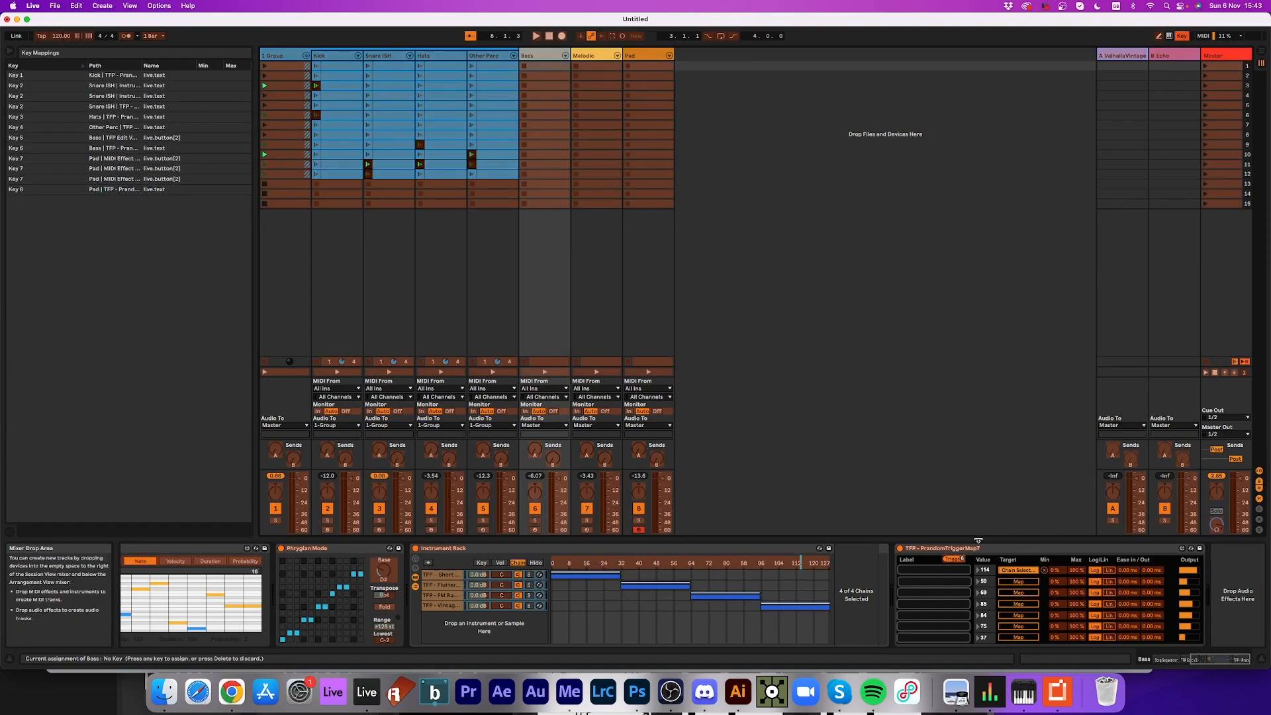
{"action": "key", "text": "super+k"}
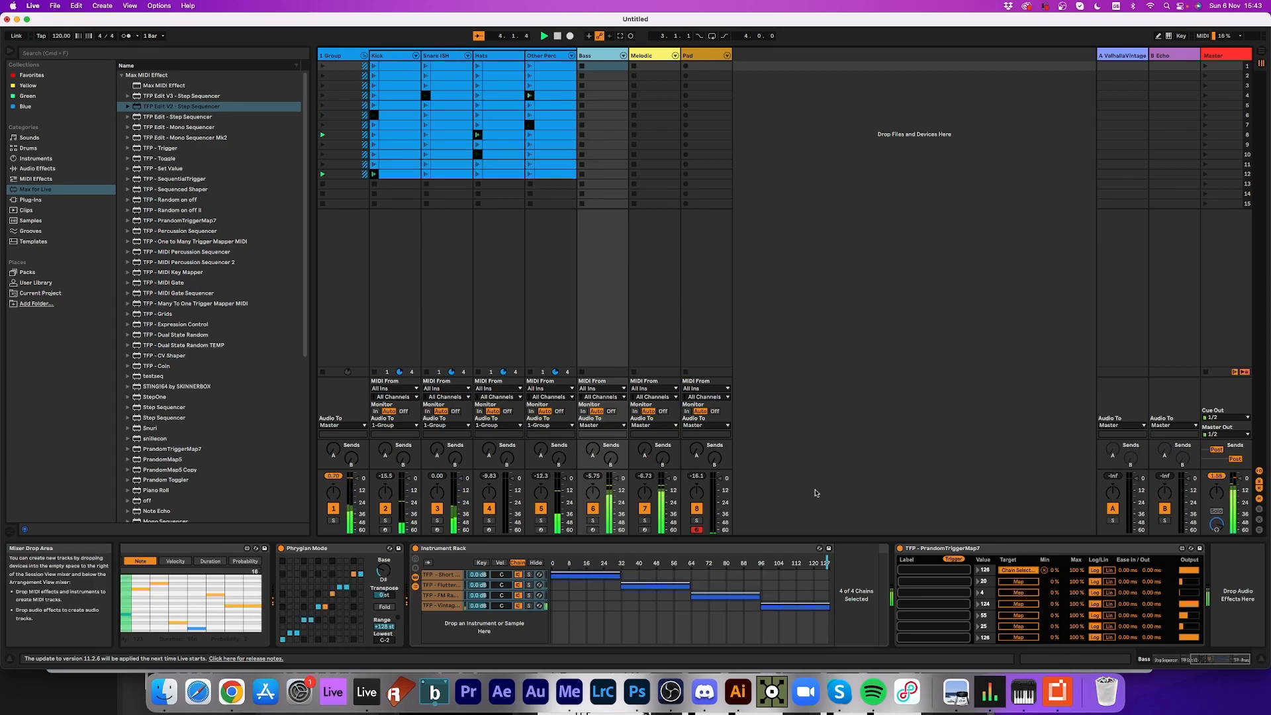
- On the Melodic track, assign key 9 to the Trigger of the PrandomTriggerMap7 device and leave key mapping mode
{"action": "left_click", "coordinate": [650, 56]}
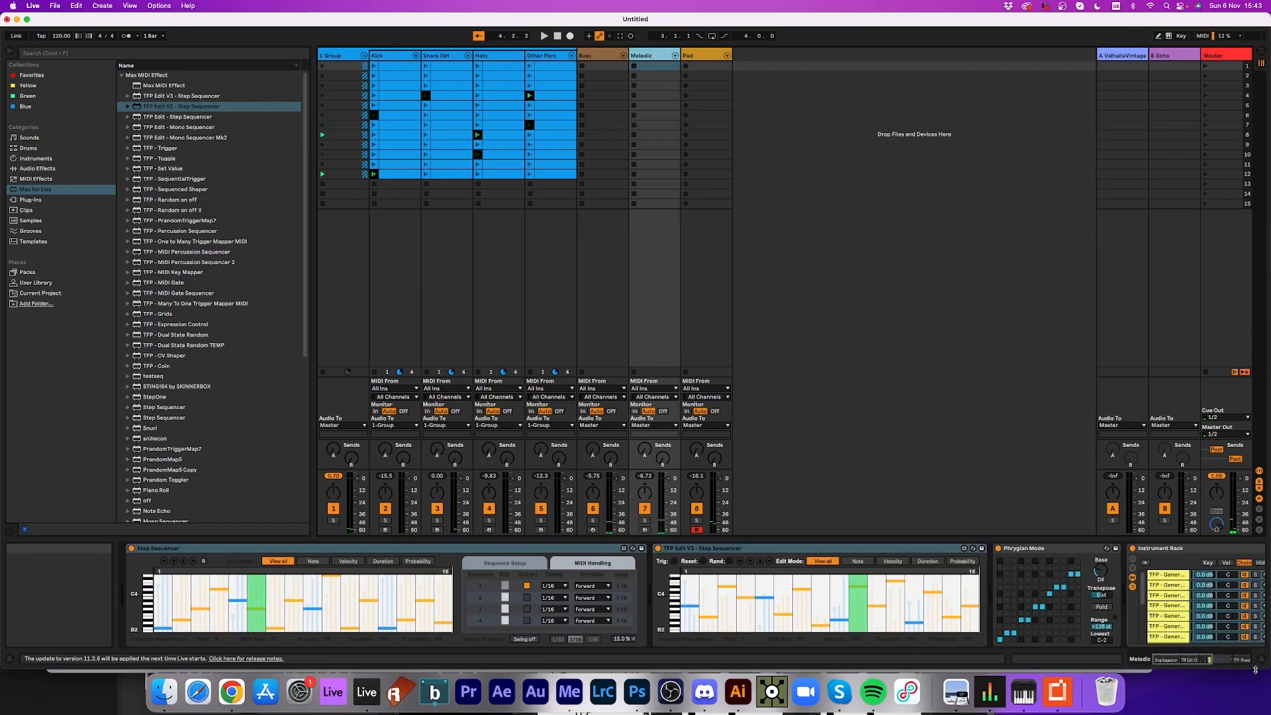
{"action": "left_click", "coordinate": [1216, 659]}
{"action": "left_click_drag", "start_coordinate": [1216, 659], "coordinate": [1269, 653]}
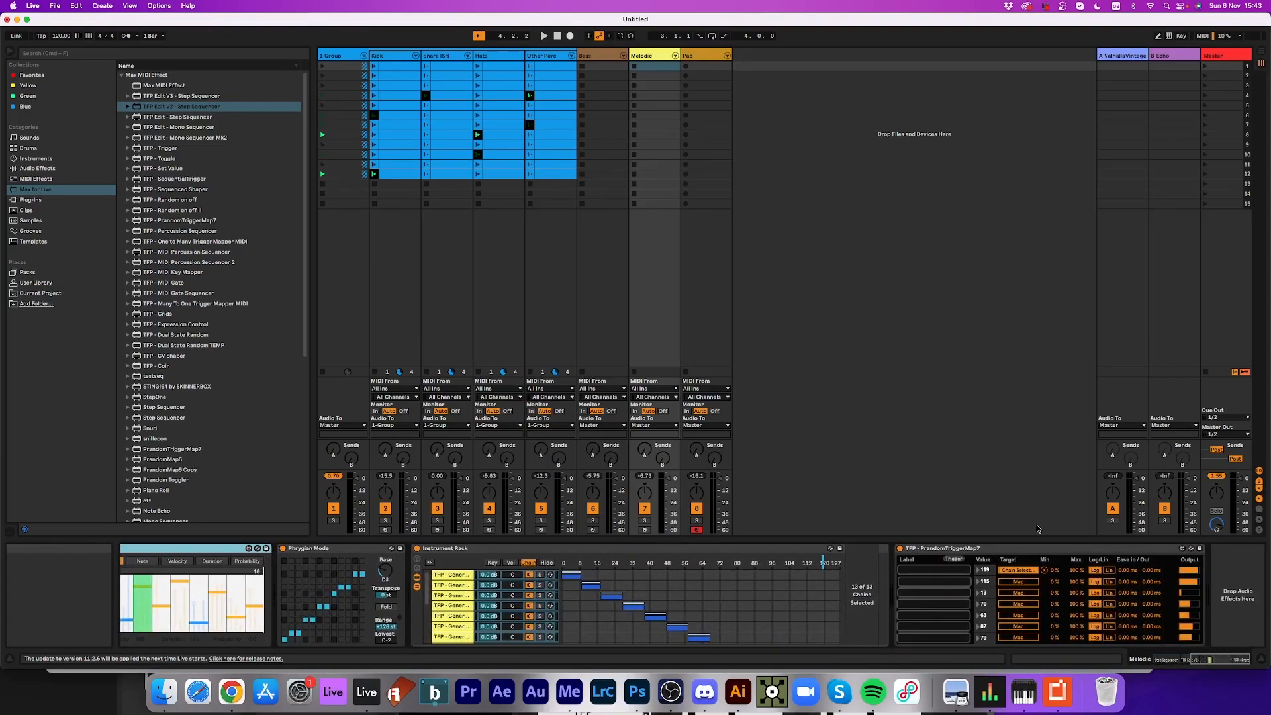
{"action": "left_click", "coordinate": [1184, 36]}
{"action": "left_click", "coordinate": [953, 559]}
{"action": "key", "text": "9"}
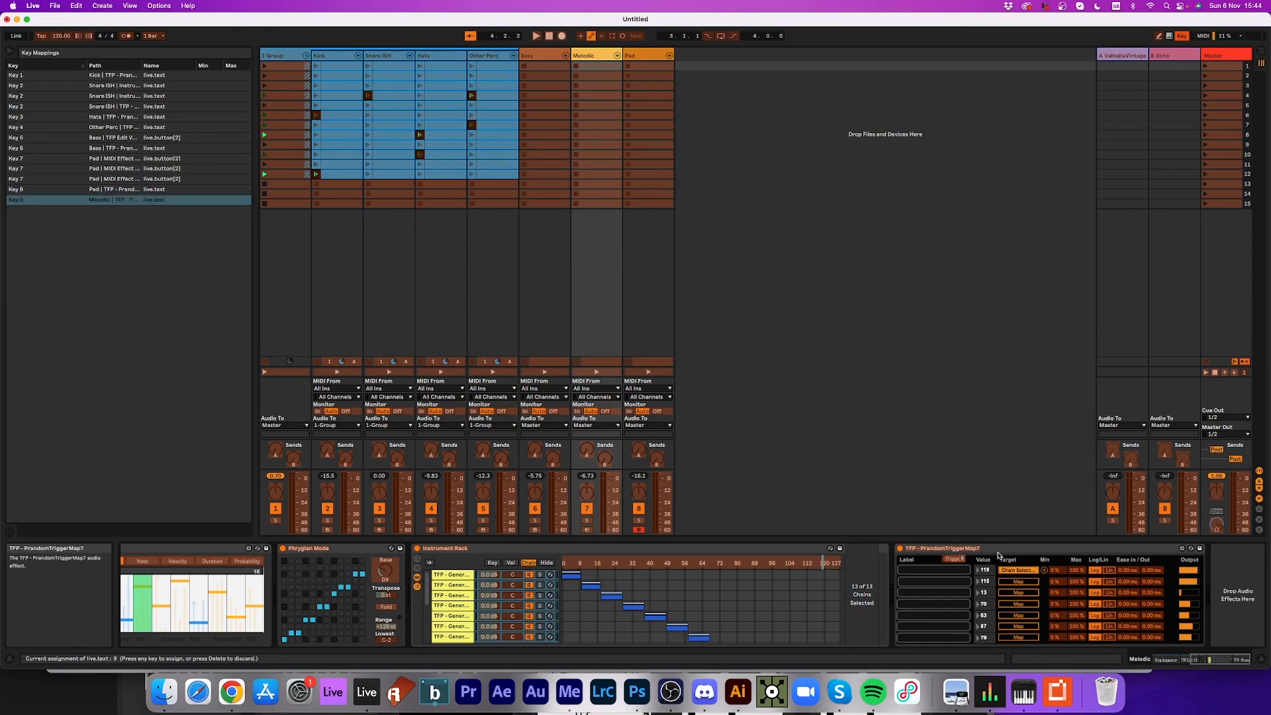
{"action": "left_click", "coordinate": [1183, 36]}
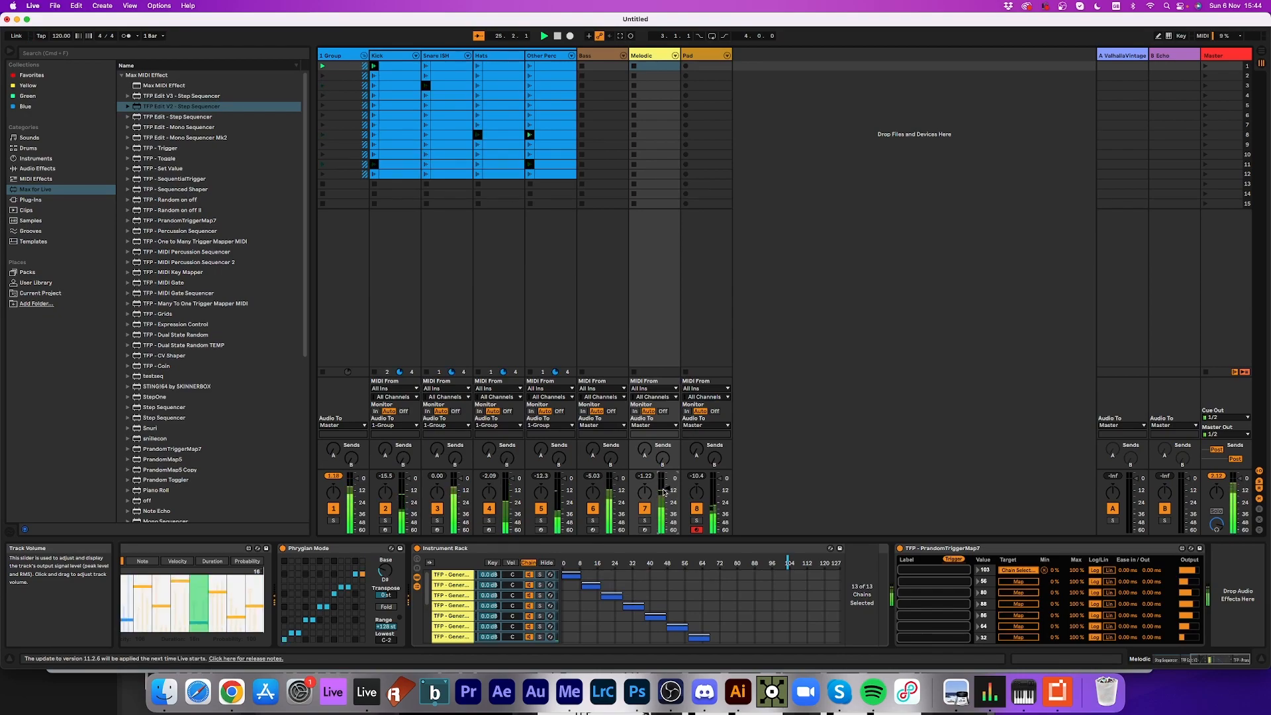
- Assign key 0 to the Rand control of the Melodic track's TFP Edit V2 Step Sequencer and leave key mapping mode
{"action": "left_click", "coordinate": [1187, 660]}
{"action": "left_click_drag", "start_coordinate": [1187, 660], "coordinate": [1160, 659]}
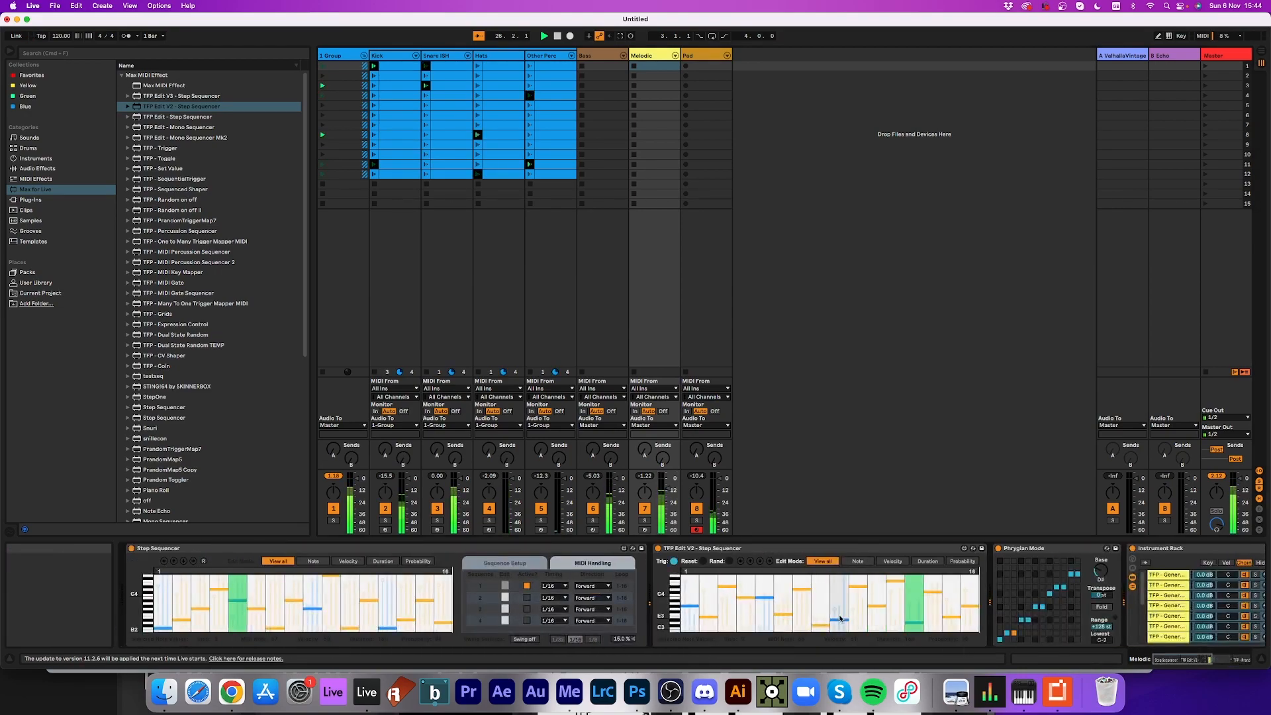
{"action": "left_click", "coordinate": [1181, 36]}
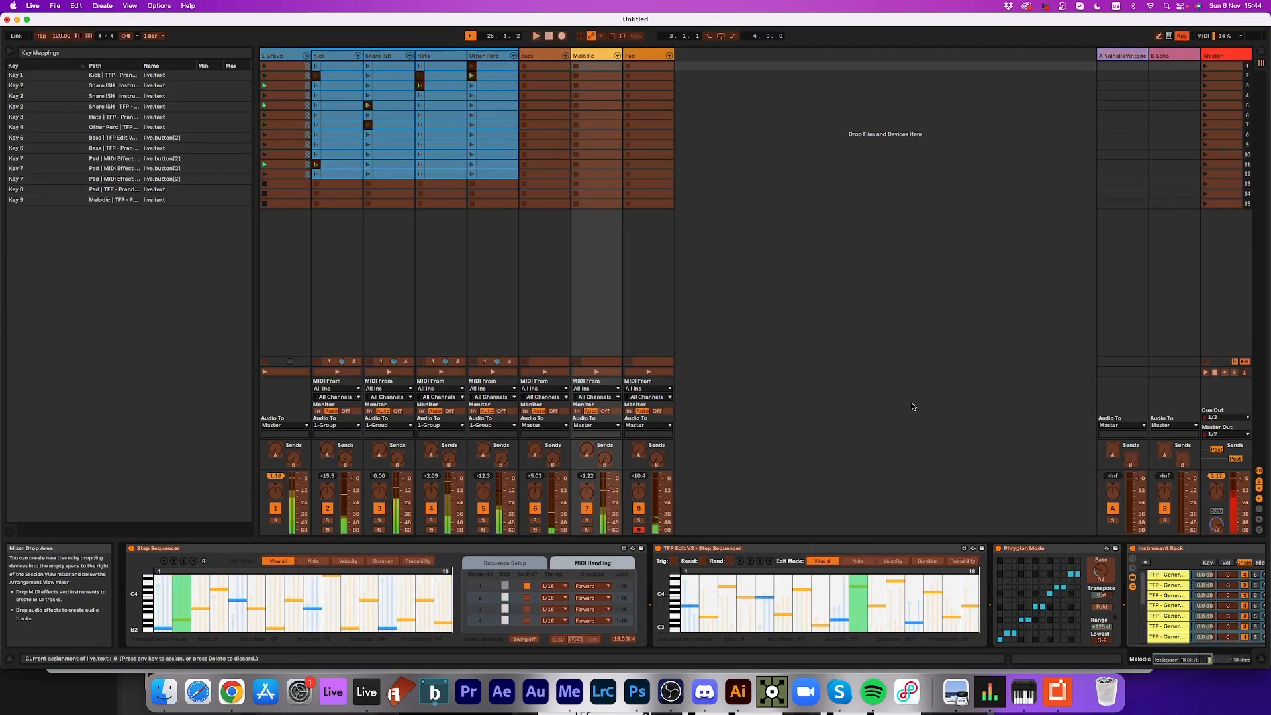
{"action": "left_click", "coordinate": [731, 562]}
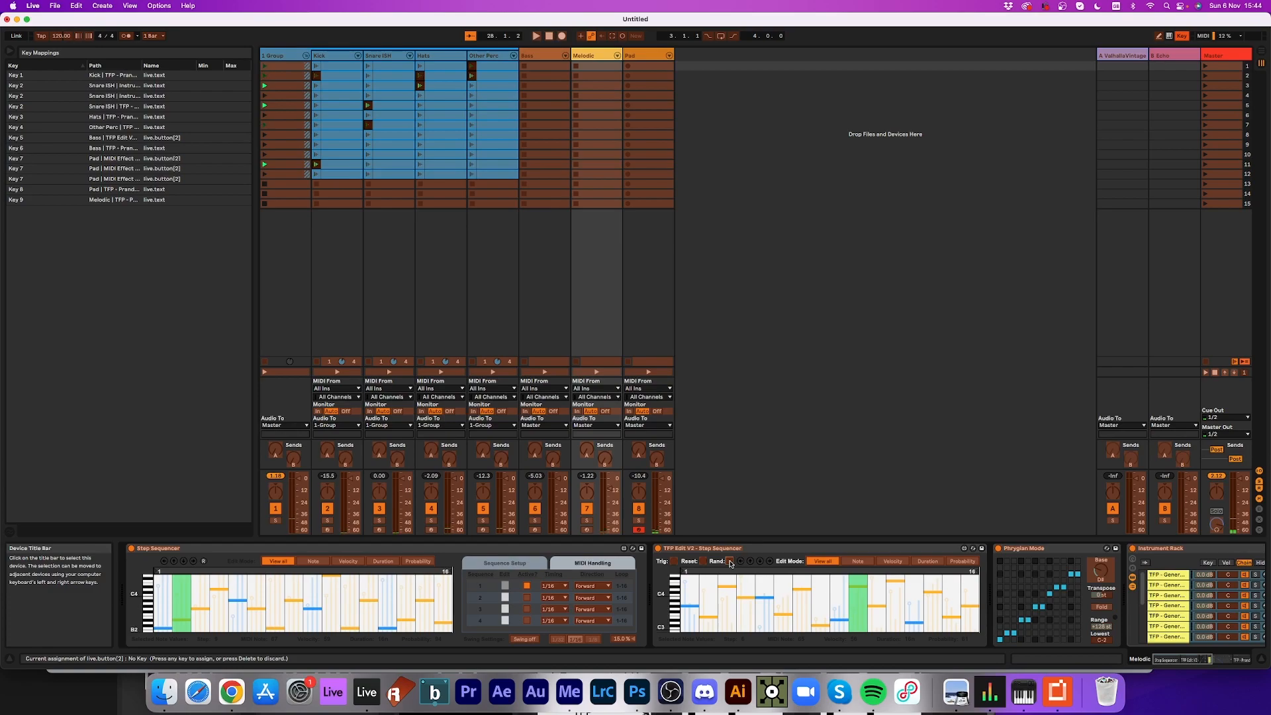
{"action": "key", "text": "0"}
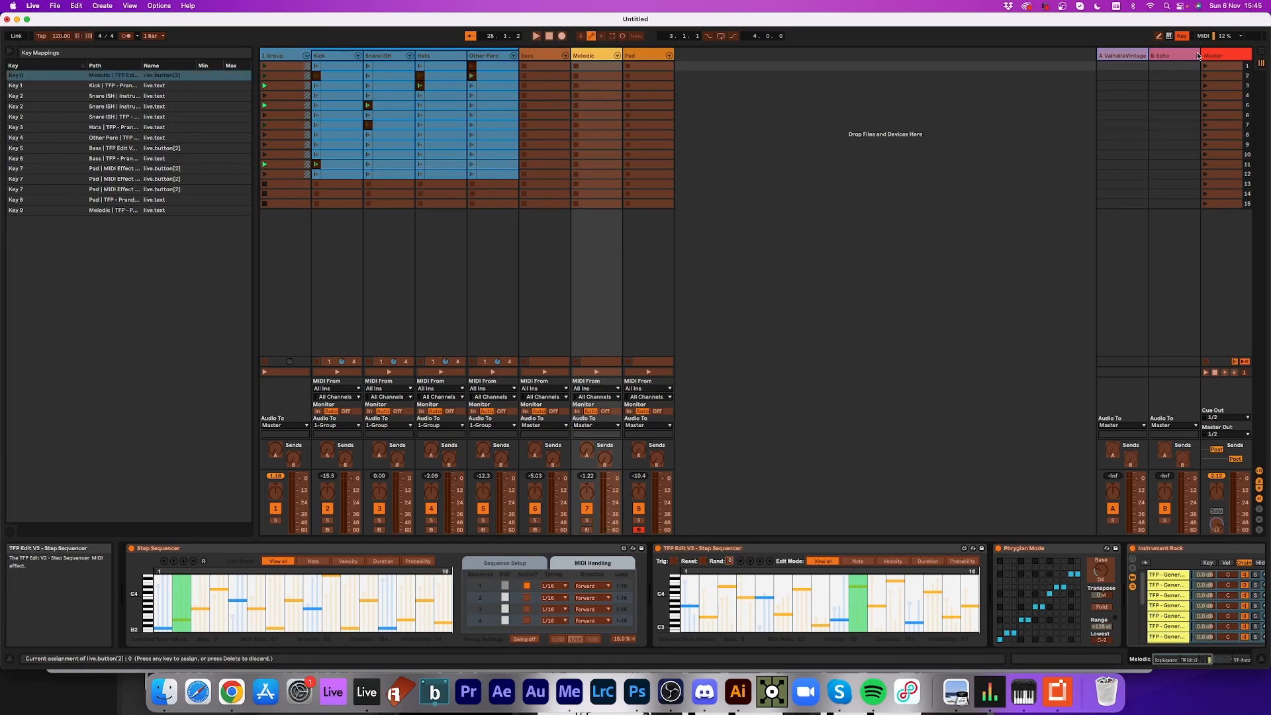
{"action": "left_click", "coordinate": [1183, 36]}
- Start playback and randomize the Melodic track's TFP Edit V2 Step Sequencer several times, using both its mapped key 0 and its Rand control
{"action": "key", "text": "space"}
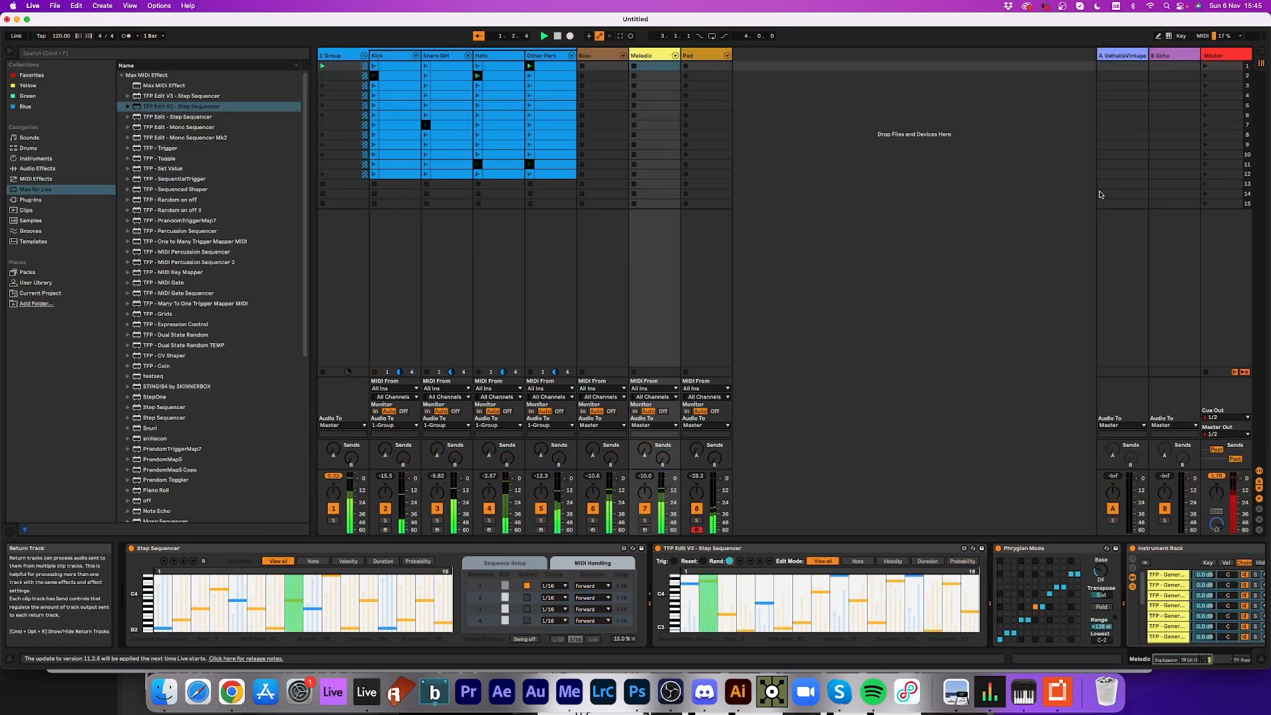
{"action": "key", "text": "0"}
{"action": "key", "text": "0"}
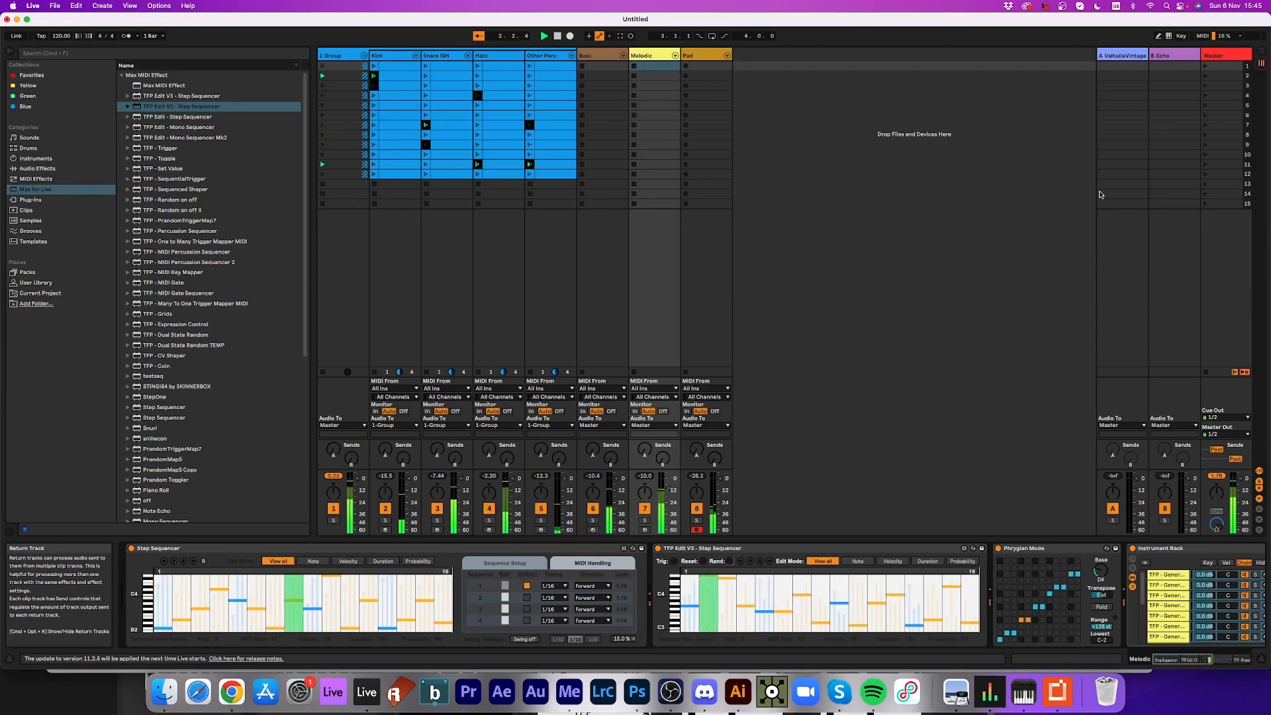
{"action": "key", "text": "0"}
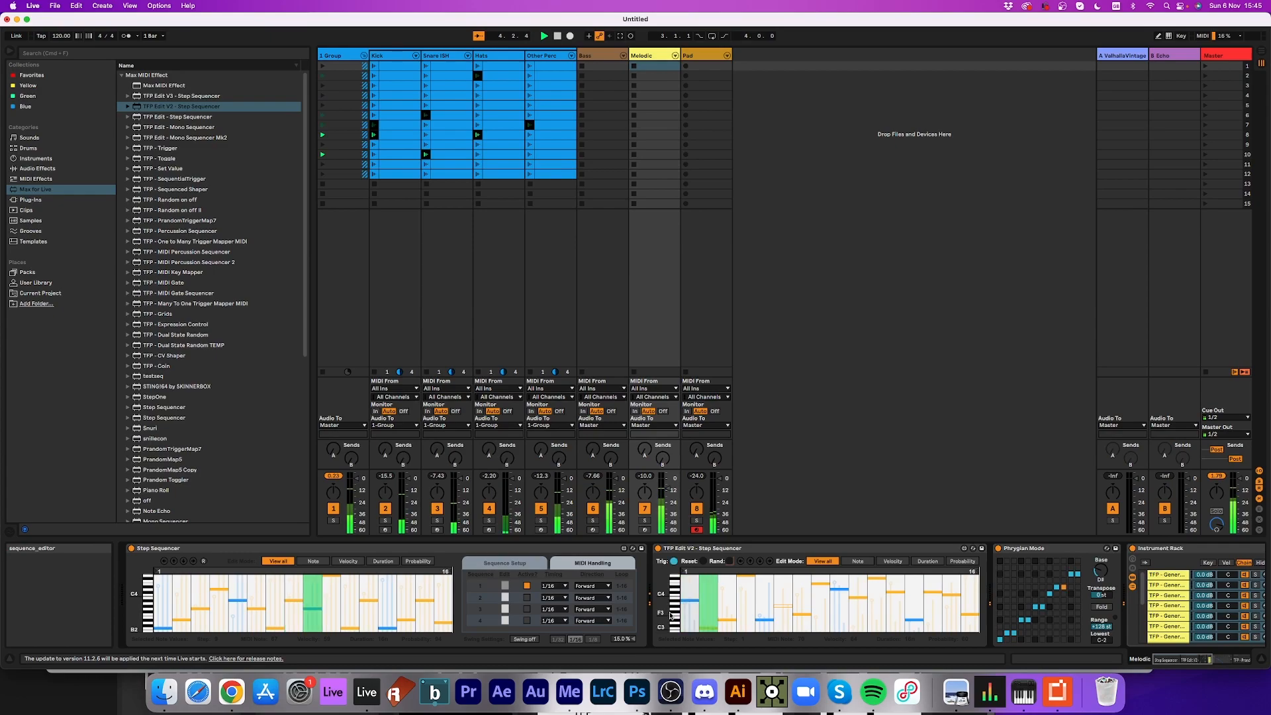
{"action": "left_click", "coordinate": [730, 561]}
{"action": "left_click", "coordinate": [730, 561]}
{"action": "left_click", "coordinate": [729, 562]}
{"action": "left_click", "coordinate": [729, 562]}
{"action": "left_click", "coordinate": [728, 562]}
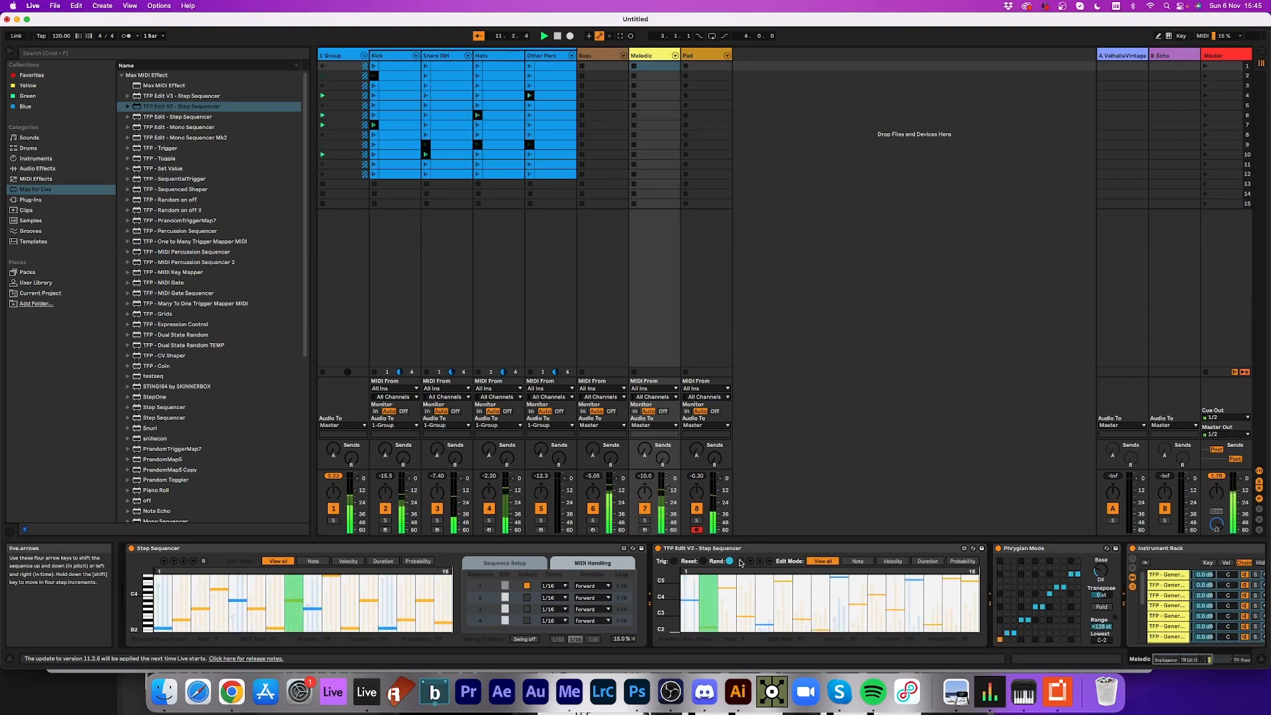
{"action": "left_click", "coordinate": [740, 562]}
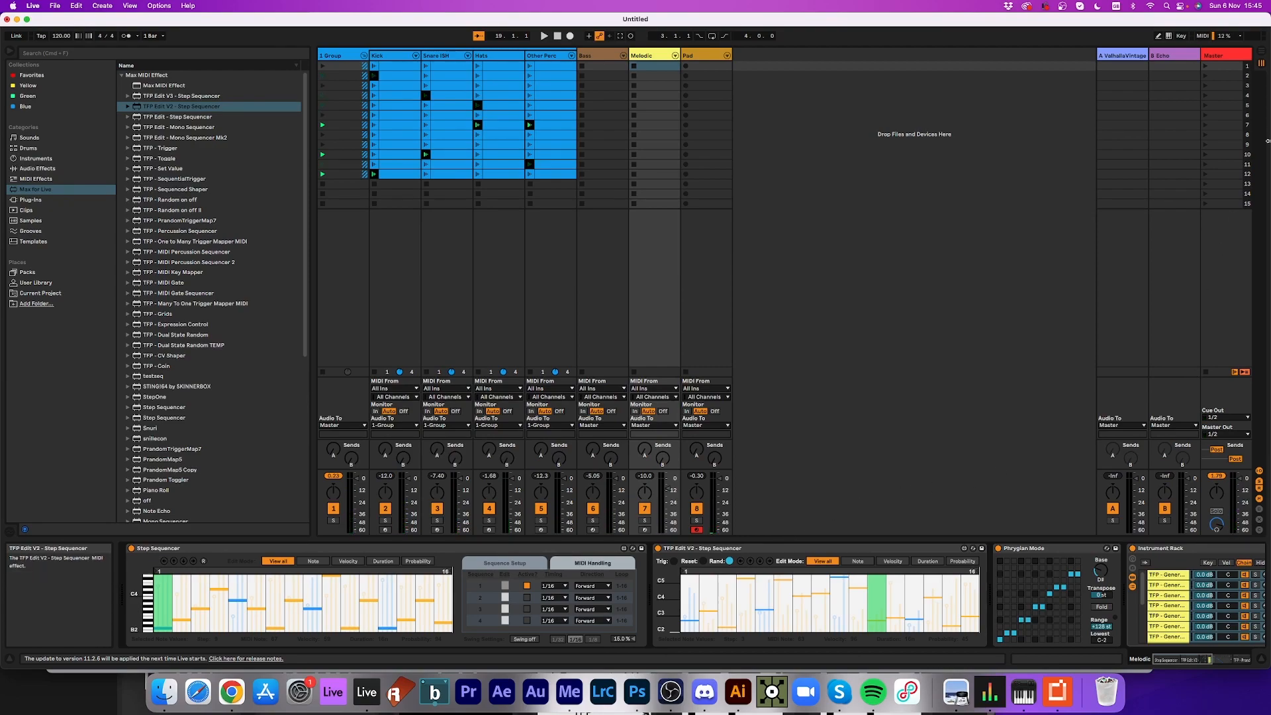
- Switch to the Arrangement View and insert an audio track directly below the Snare ISH track
{"action": "left_click", "coordinate": [1262, 54]}
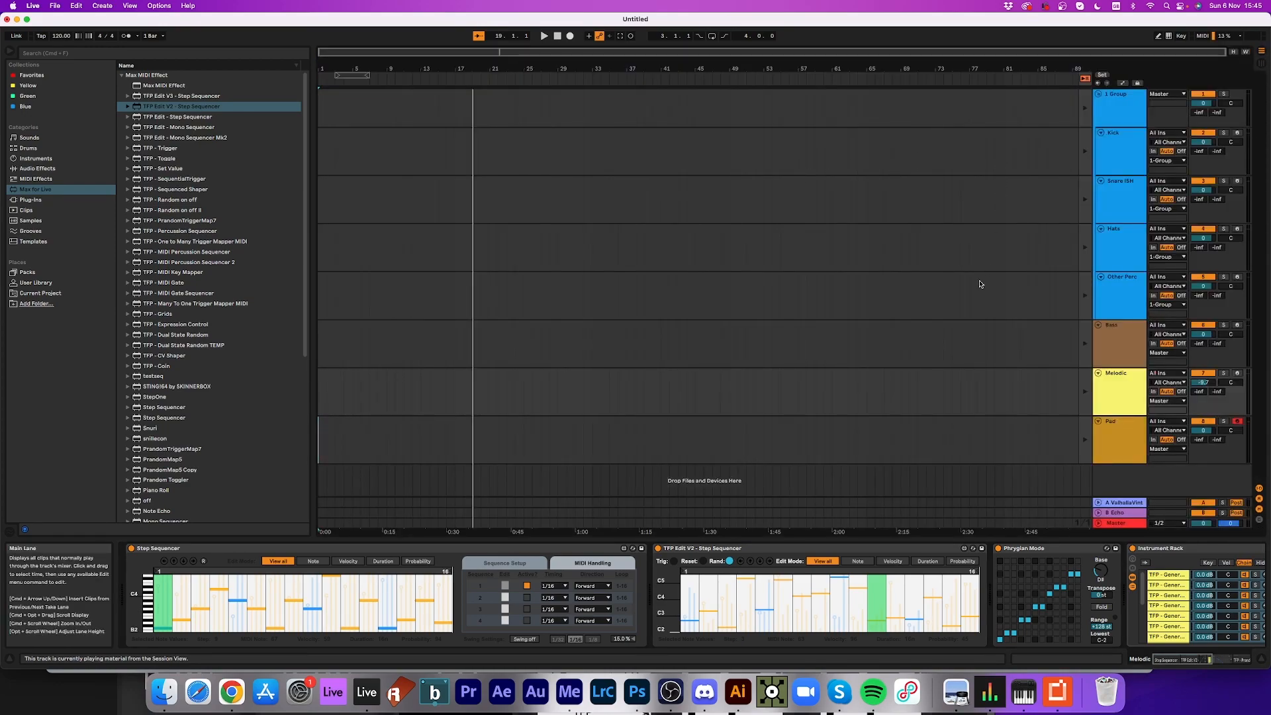
{"action": "left_click", "coordinate": [1123, 186]}
{"action": "right_click", "coordinate": [1121, 193]}
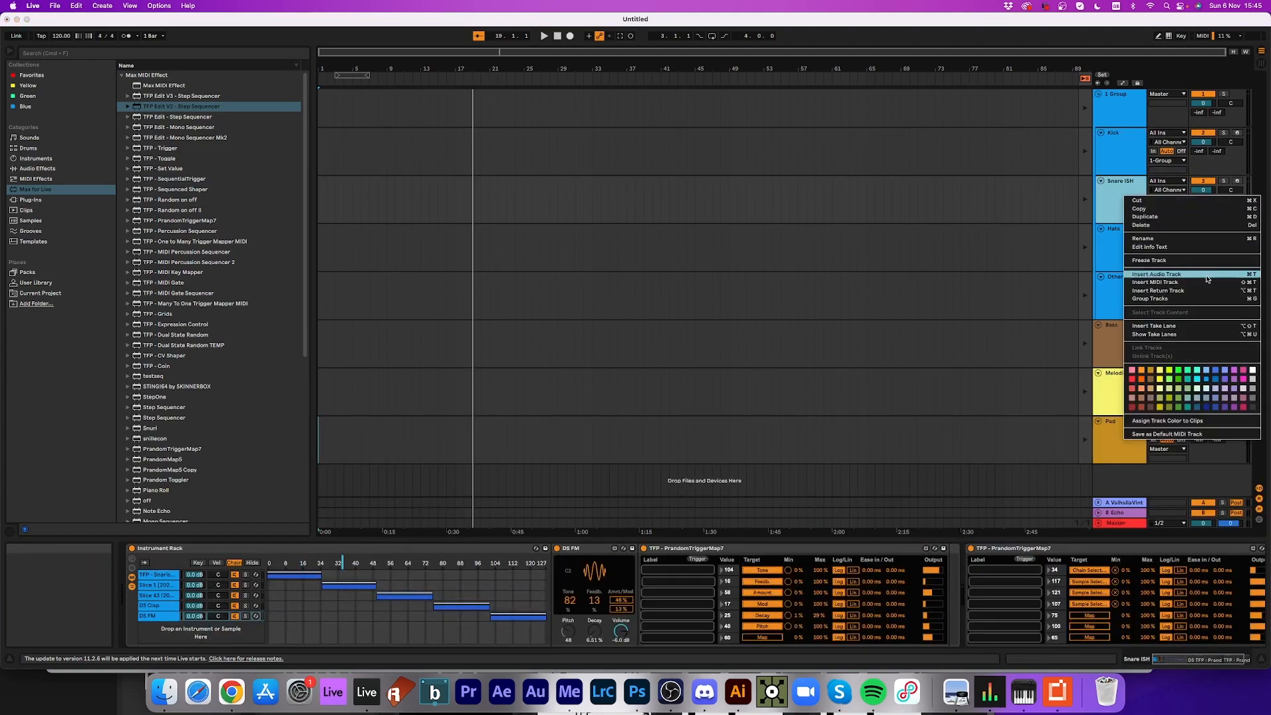
{"action": "left_click", "coordinate": [1206, 280]}
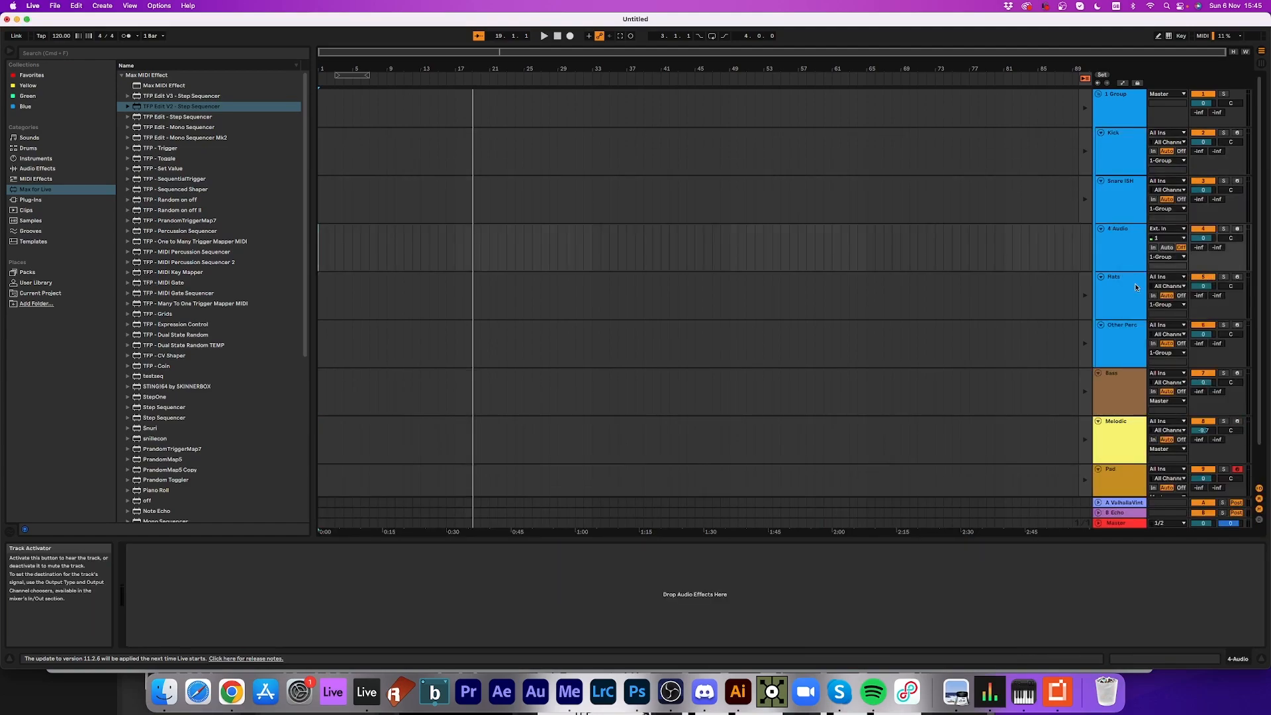
- Recolour the new audio track below Snare ISH to dark pink
{"action": "right_click", "coordinate": [1112, 243]}
{"action": "left_click", "coordinate": [1145, 429]}
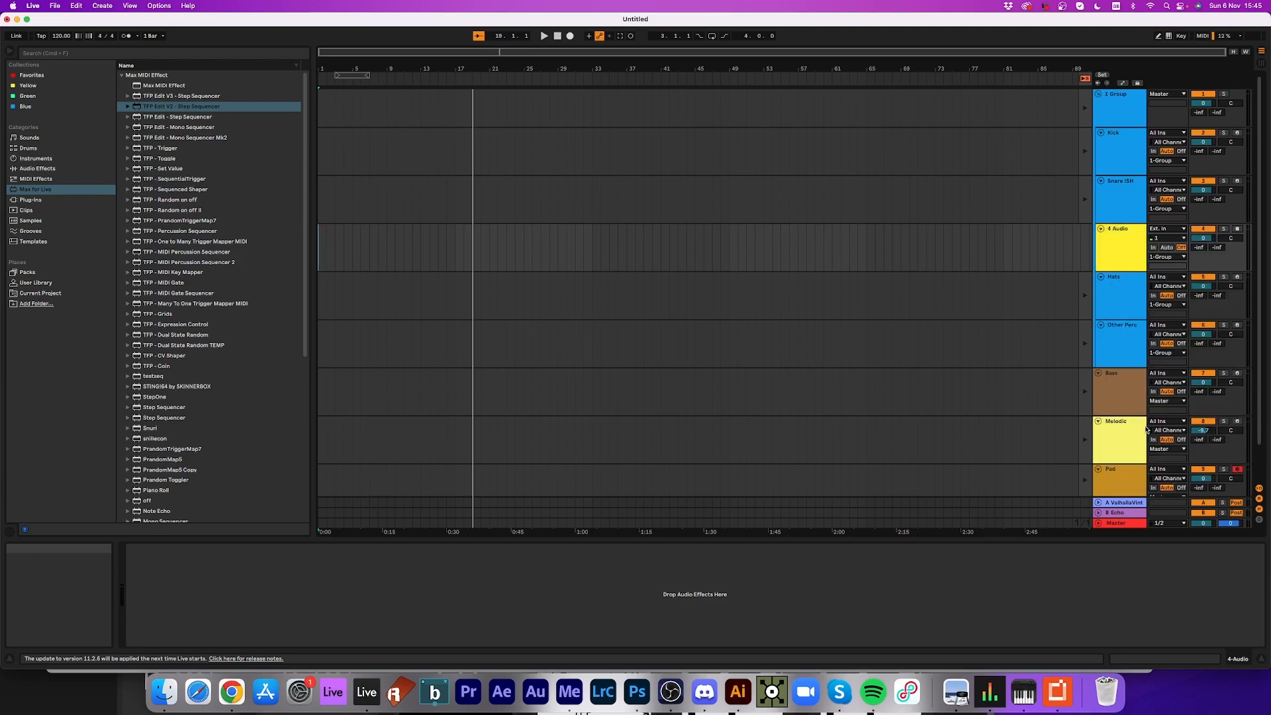
{"action": "right_click", "coordinate": [1121, 241]}
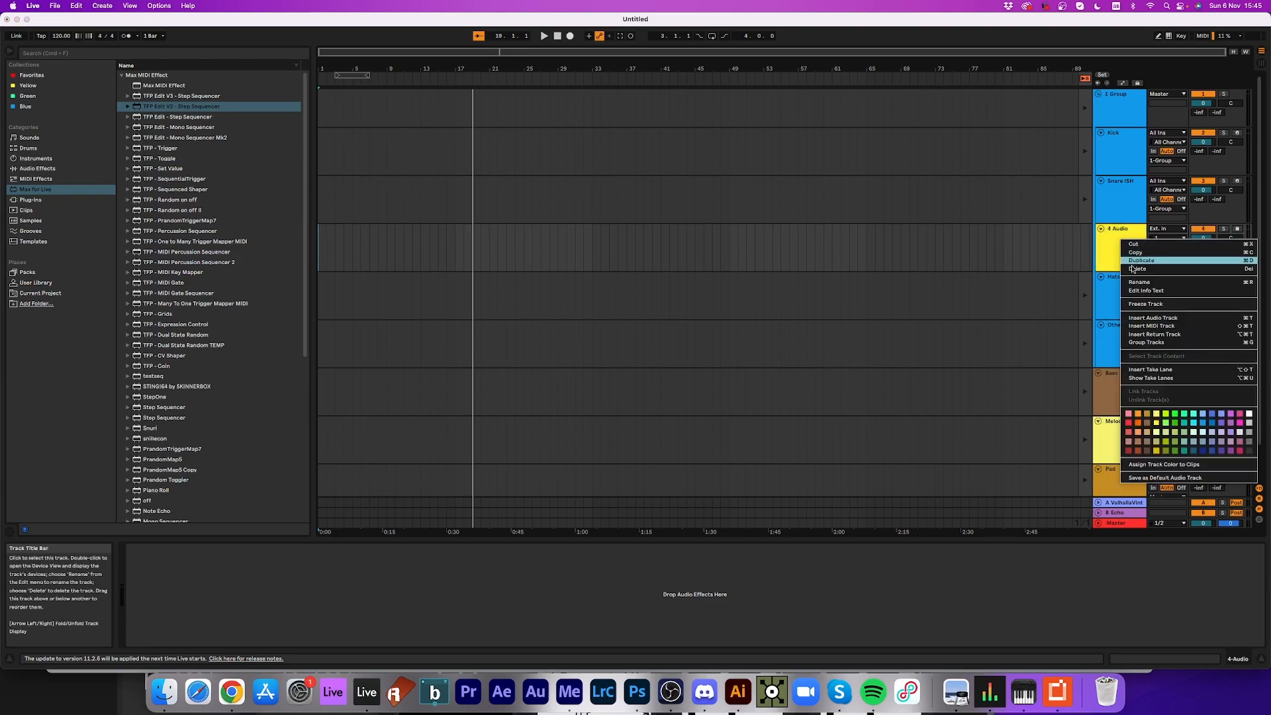
{"action": "left_click", "coordinate": [1239, 451]}
- Duplicate the pink audio track three times, placing one copy each directly below the Kick, Hats and Other Perc tracks
{"action": "left_click", "coordinate": [1105, 258]}
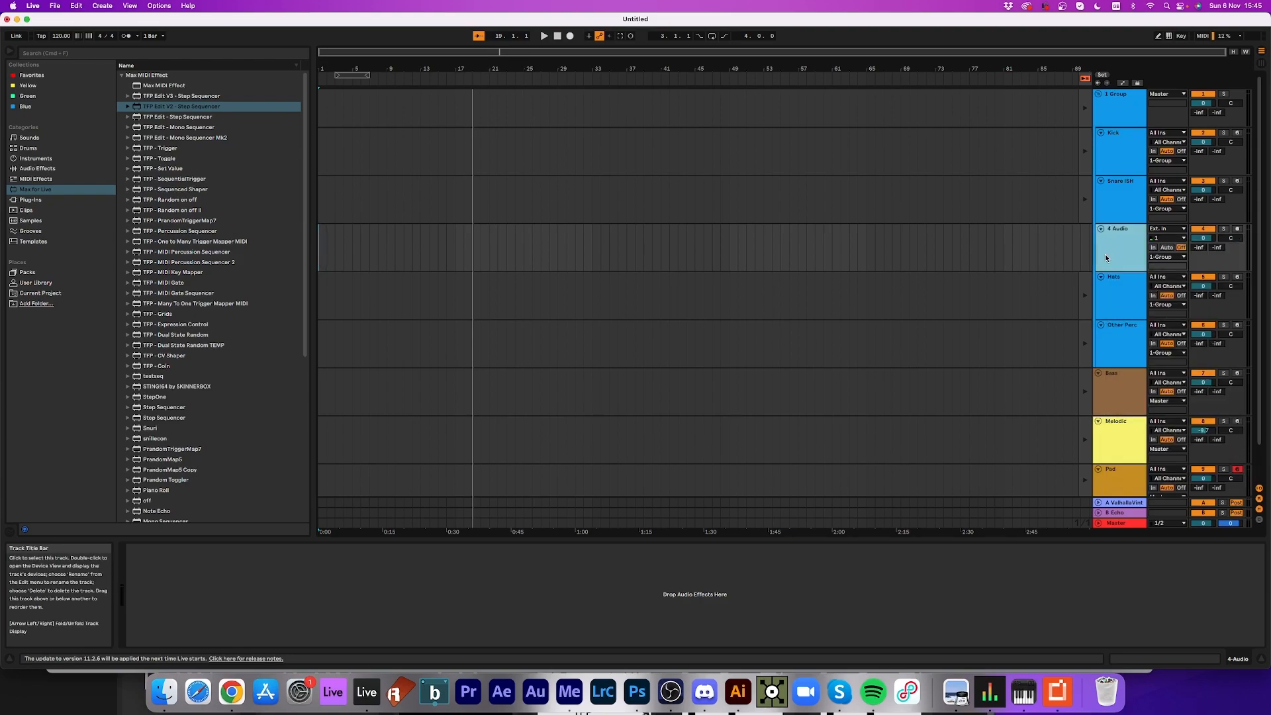
{"action": "key", "text": "super+d"}
{"action": "left_click_drag", "start_coordinate": [1117, 263], "coordinate": [1133, 216]}
{"action": "left_click", "coordinate": [1124, 301]}
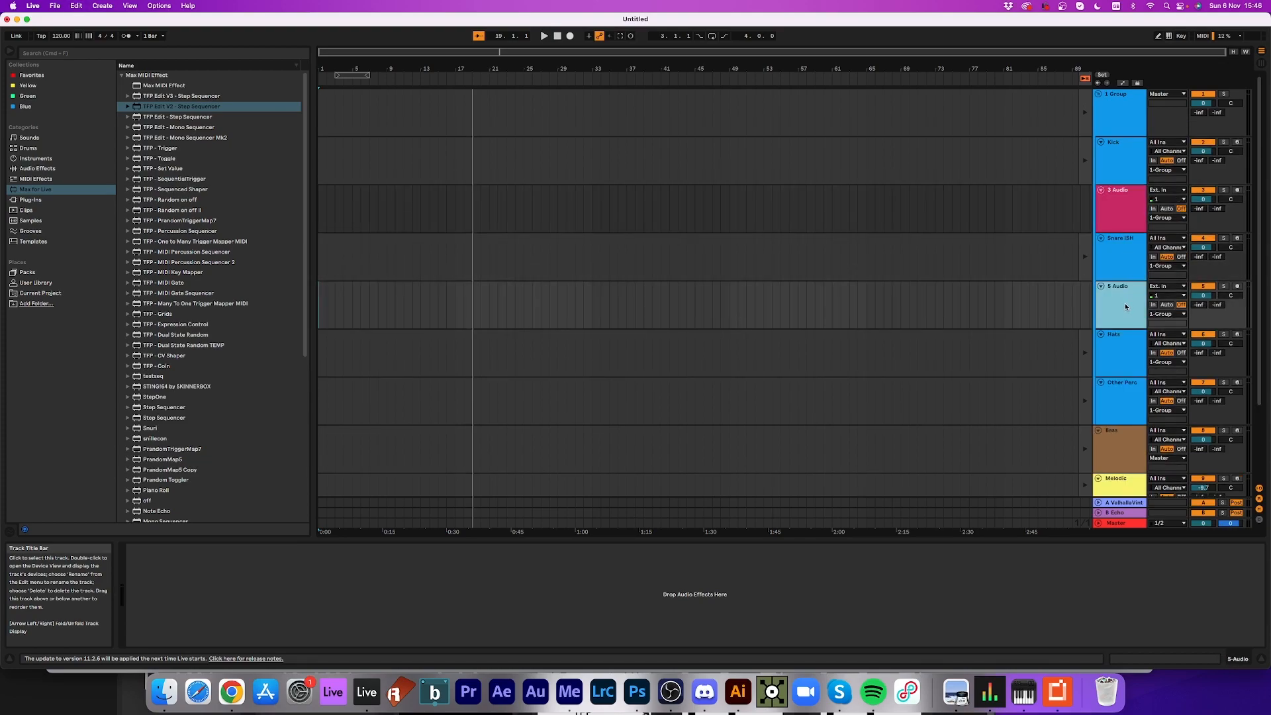
{"action": "key", "text": "super+d"}
{"action": "left_click_drag", "start_coordinate": [1114, 357], "coordinate": [1128, 393]}
{"action": "scroll", "coordinate": [1128, 393], "scroll_direction": "down", "scroll_amount": 3}
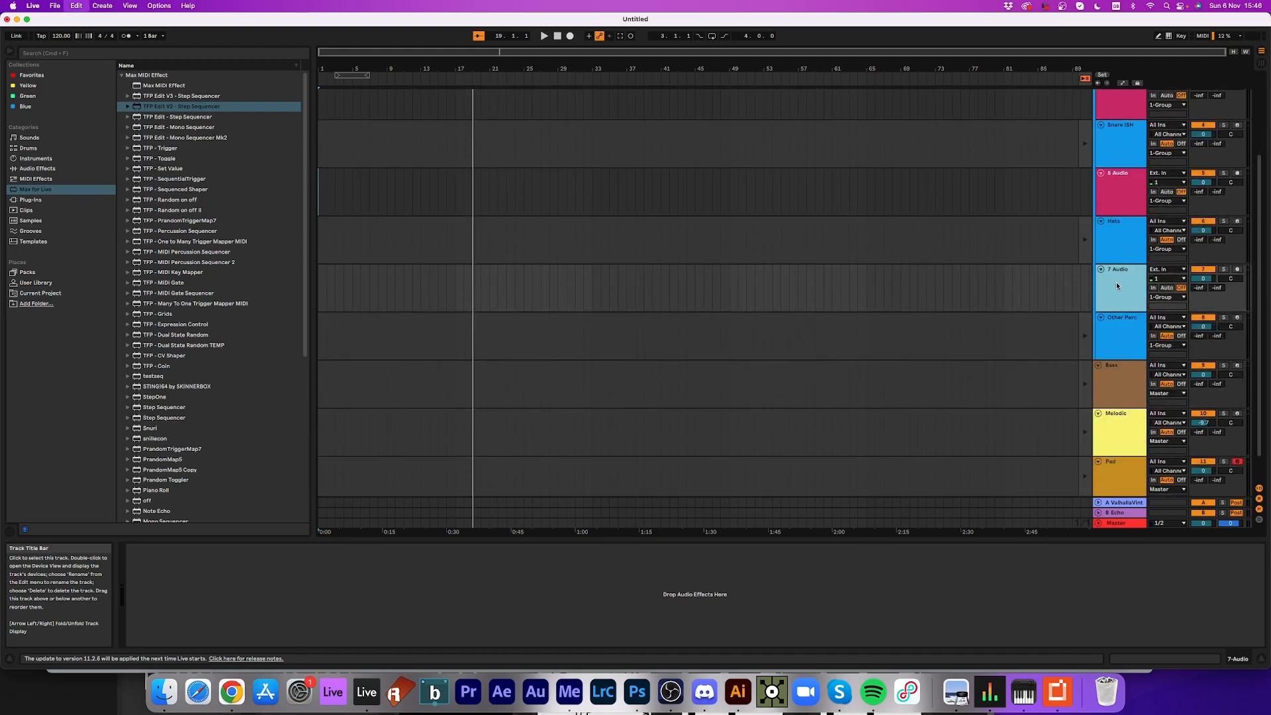
{"action": "key", "text": "super+d"}
{"action": "mouse_move", "coordinate": [1121, 389]}
{"action": "left_mouse_down"}
{"action": "mouse_move", "coordinate": [1122, 404]}
{"action": "mouse_move", "coordinate": [1138, 391]}
{"action": "left_mouse_up"}
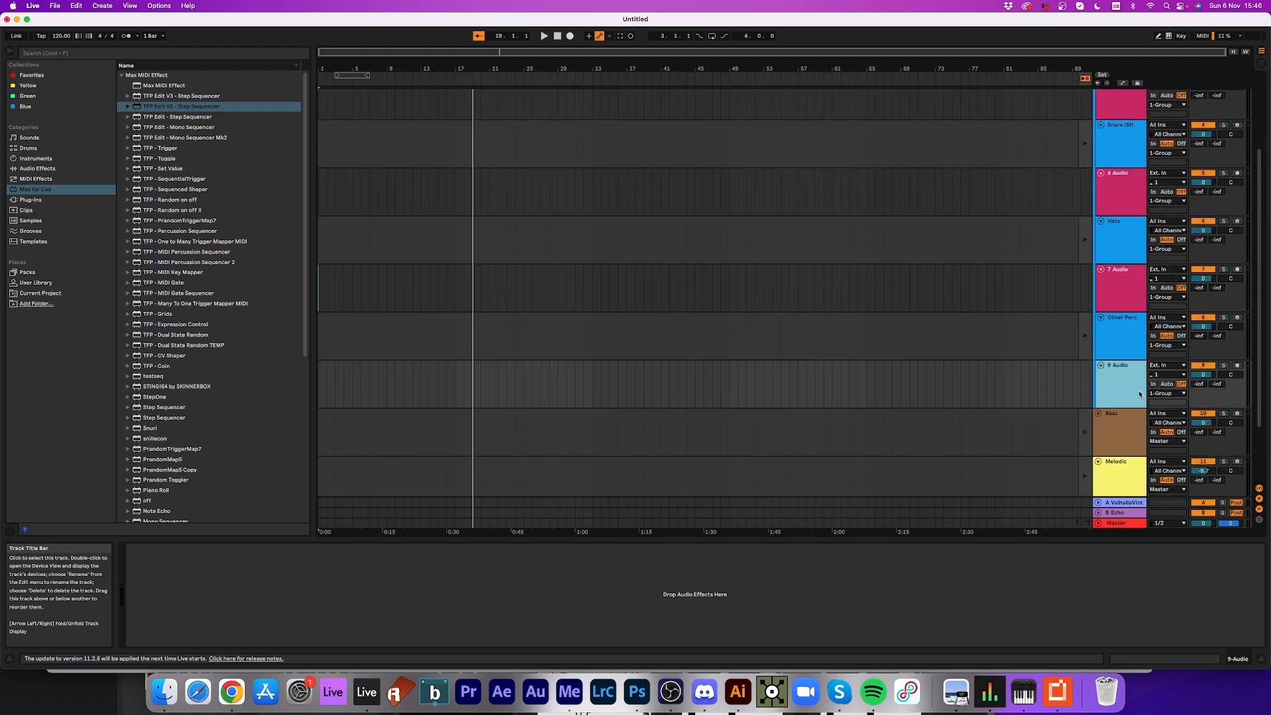
- Set the audio input of the track below Kick to Kick and of the track below Snare ISH to Snare ISH
{"action": "scroll", "coordinate": [1139, 390], "scroll_direction": "up", "scroll_amount": 3}
{"action": "left_click", "coordinate": [1125, 204]}
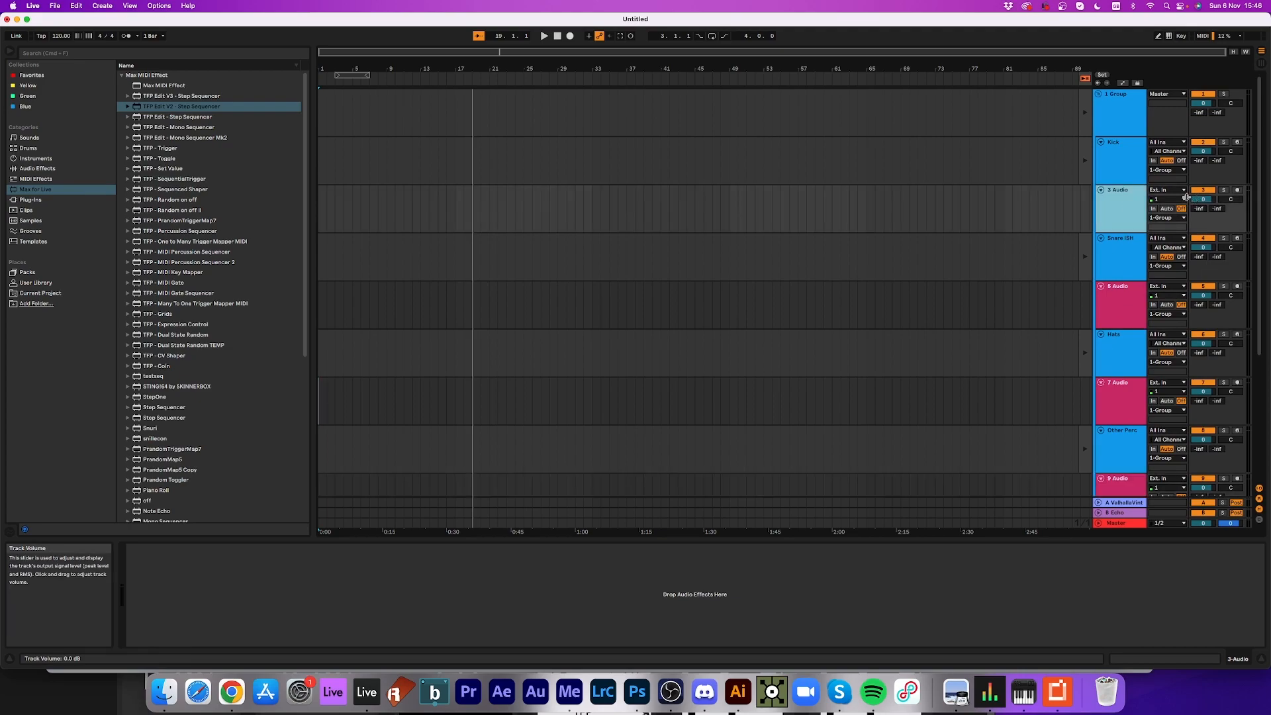
{"action": "left_click", "coordinate": [1166, 191]}
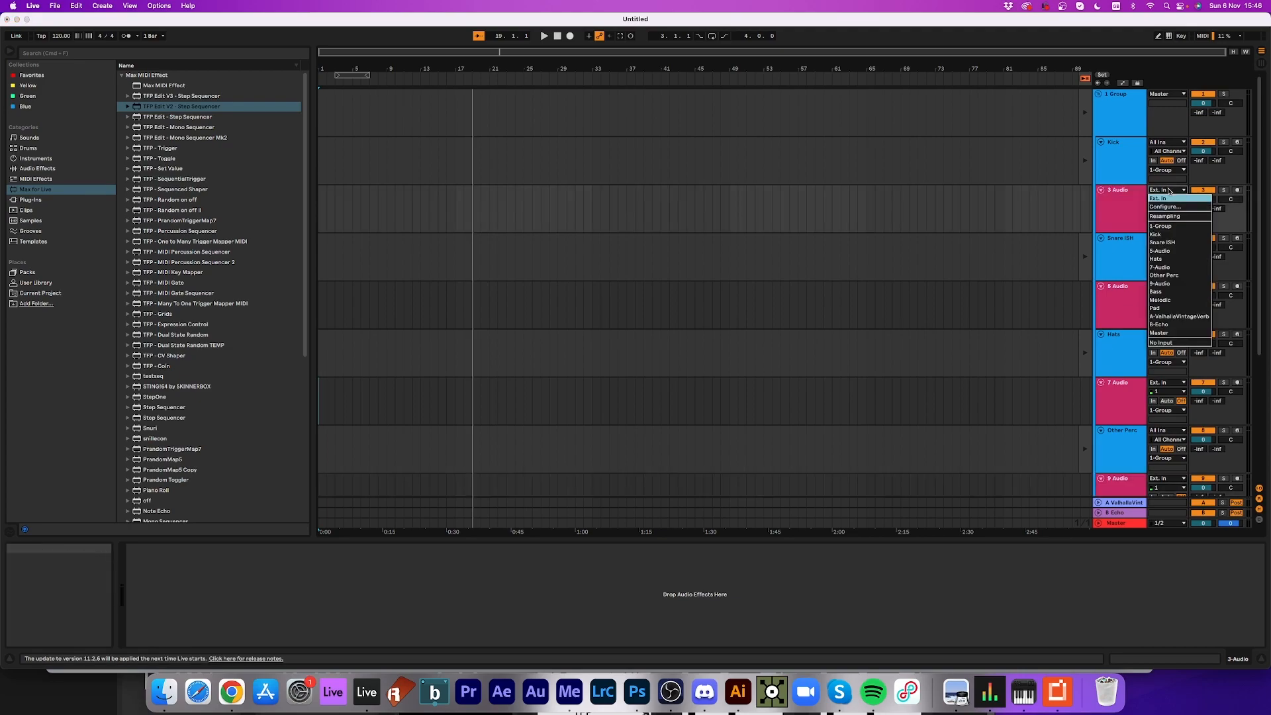
{"action": "left_click", "coordinate": [1171, 236]}
{"action": "left_click", "coordinate": [1123, 297]}
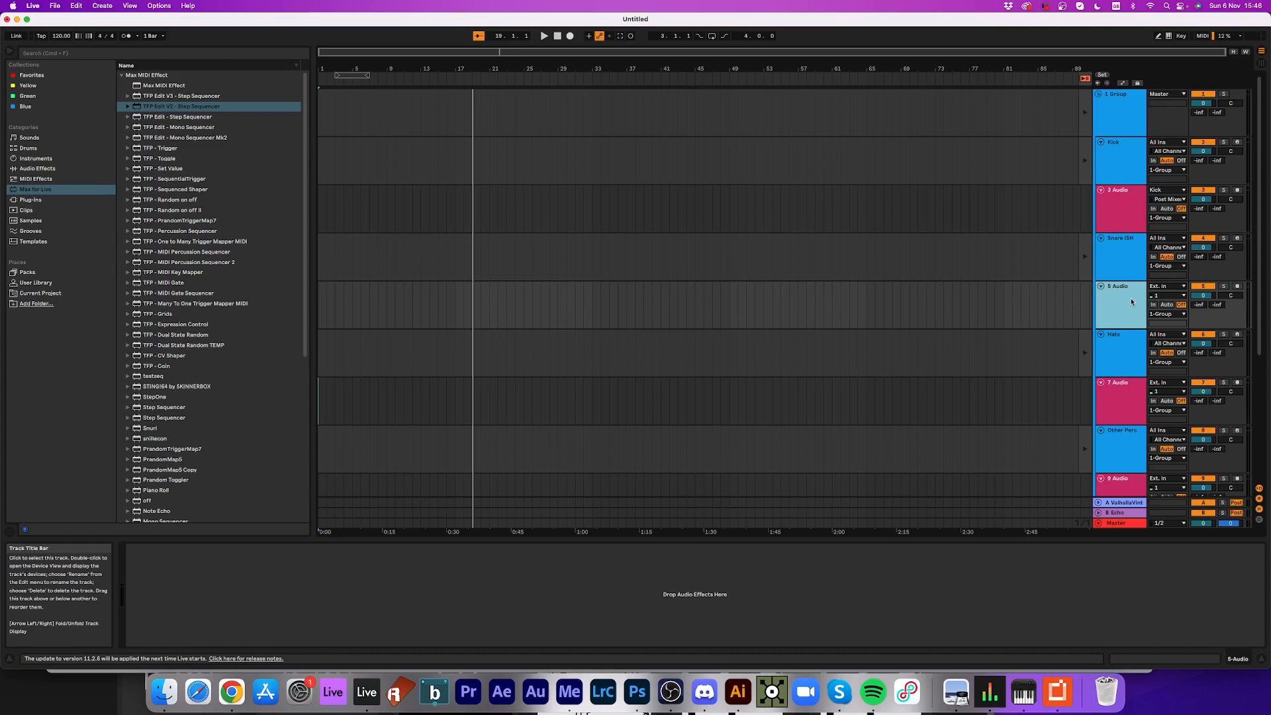
{"action": "left_click", "coordinate": [1166, 287]}
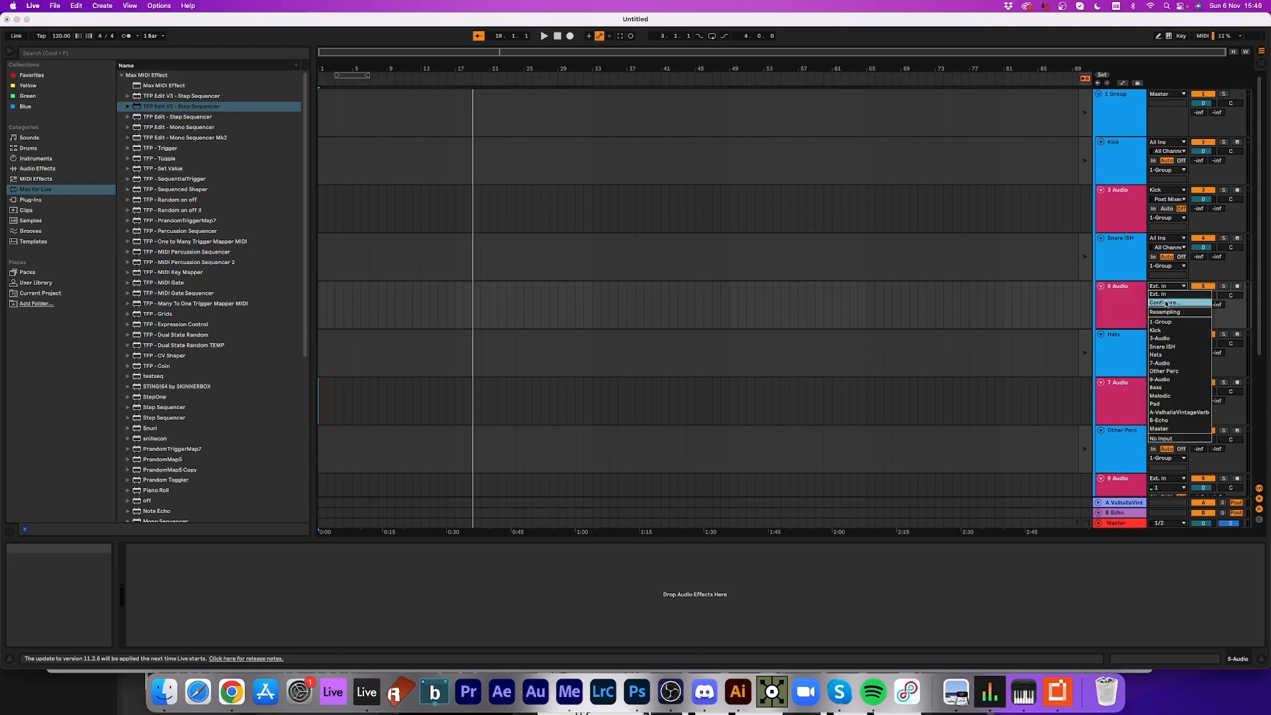
{"action": "left_click", "coordinate": [1163, 347]}
- Set the audio input of the track below Hats to Hats and of the track below Other Perc to Other Perc
{"action": "left_click", "coordinate": [1123, 397]}
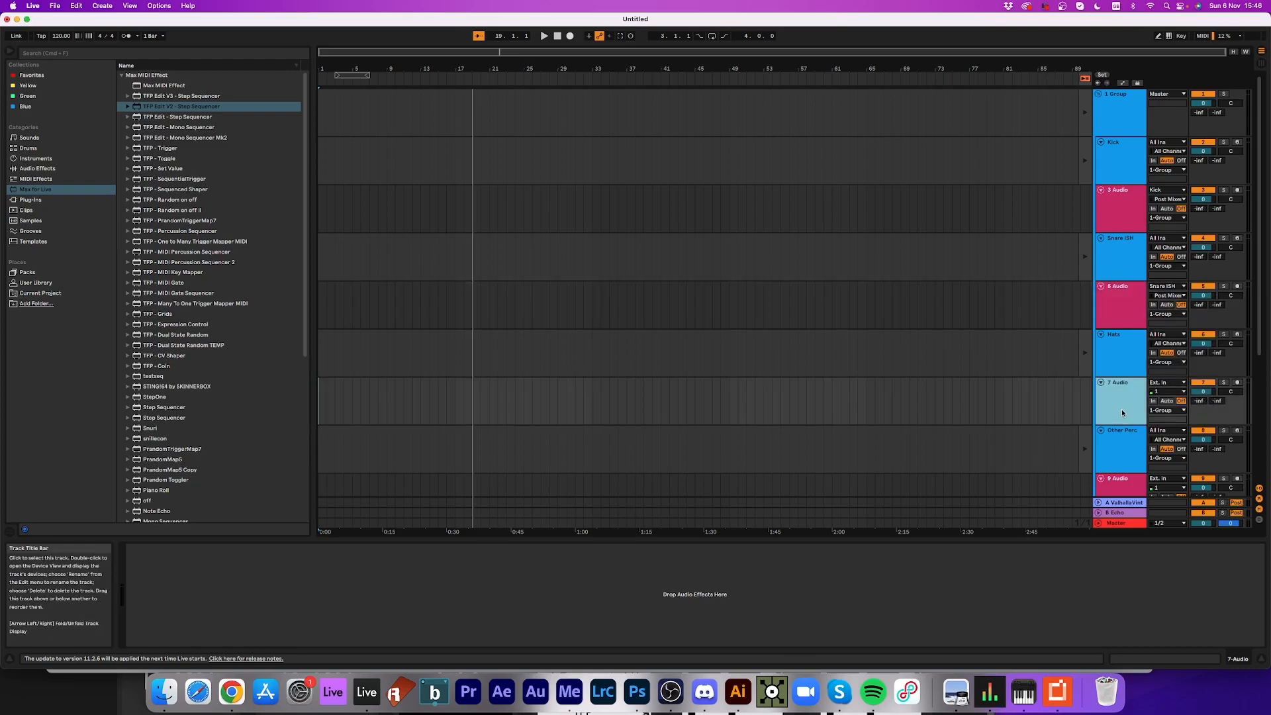
{"action": "left_click", "coordinate": [1160, 382]}
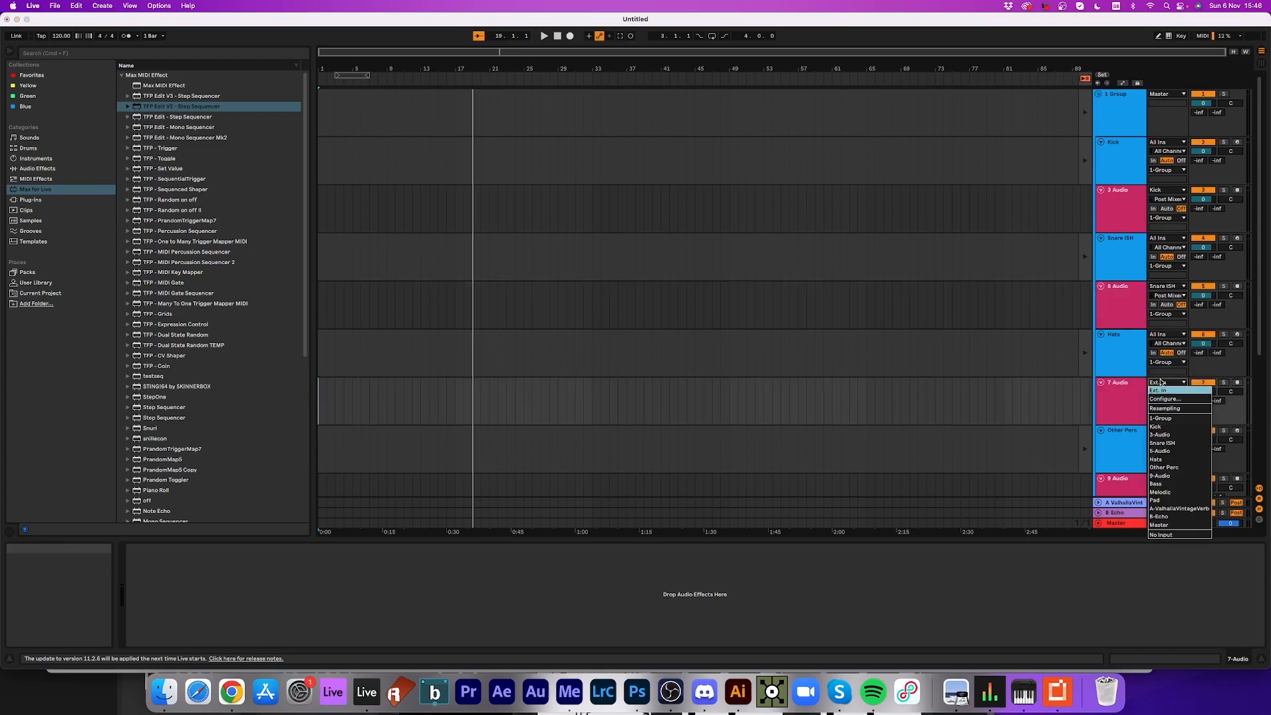
{"action": "left_click", "coordinate": [1186, 460]}
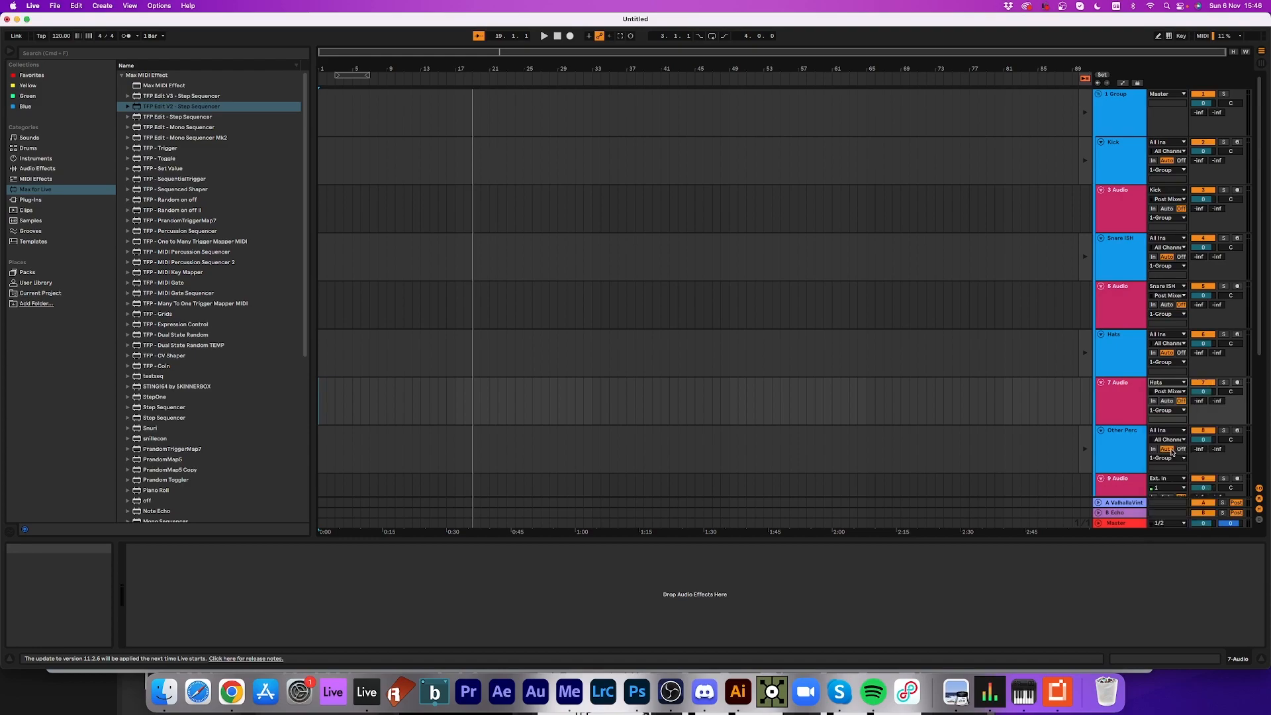
{"action": "left_click", "coordinate": [1117, 482]}
{"action": "scroll", "coordinate": [1118, 433], "scroll_direction": "down", "scroll_amount": 2}
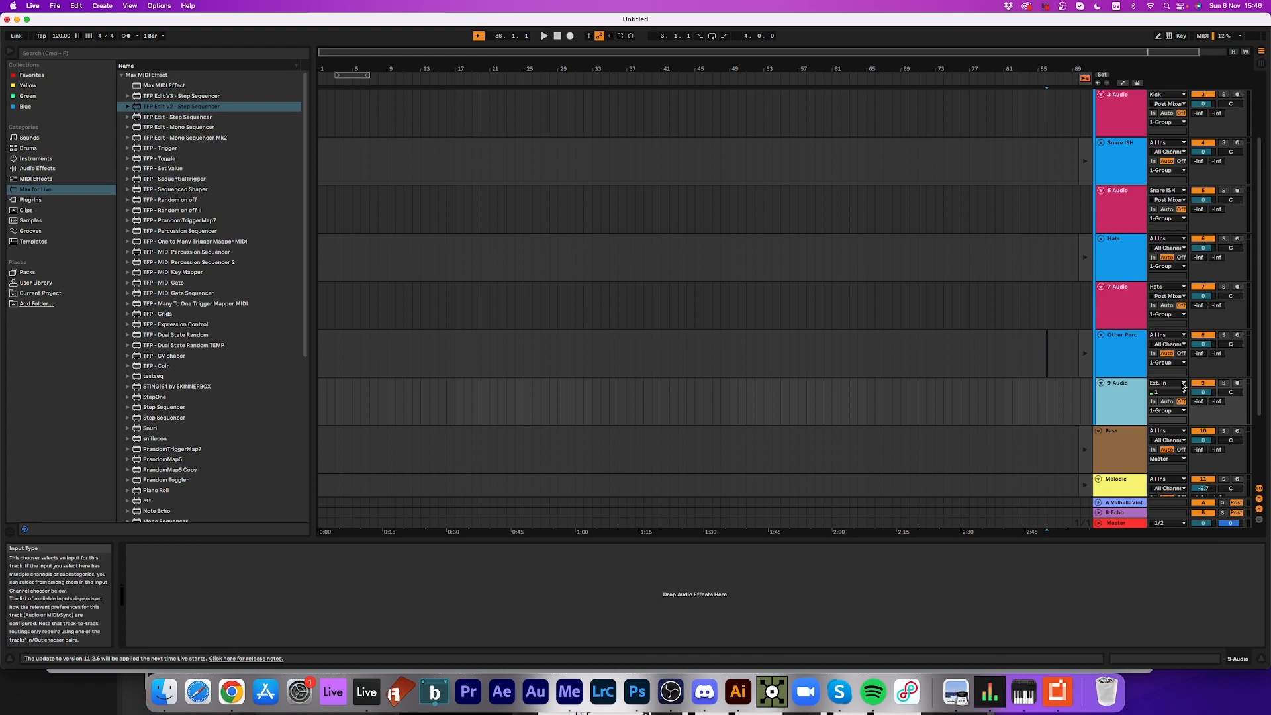
{"action": "left_click", "coordinate": [1165, 384]}
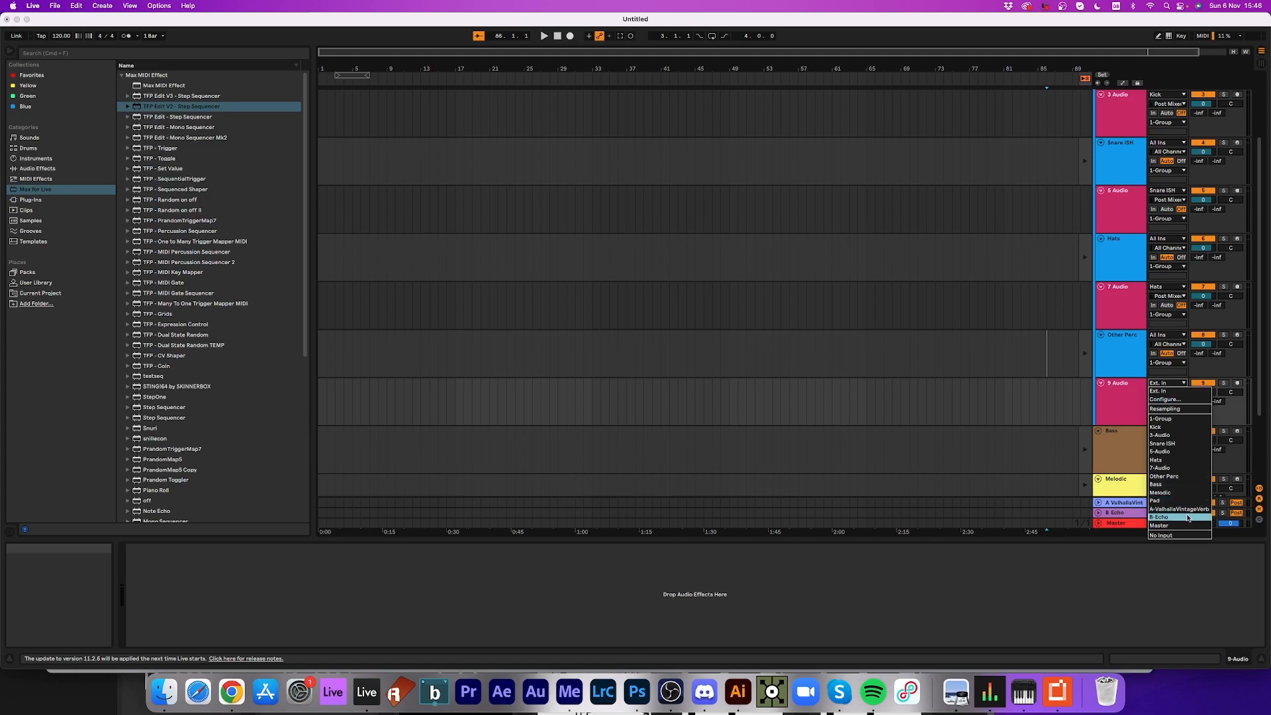
{"action": "left_click", "coordinate": [1177, 477]}
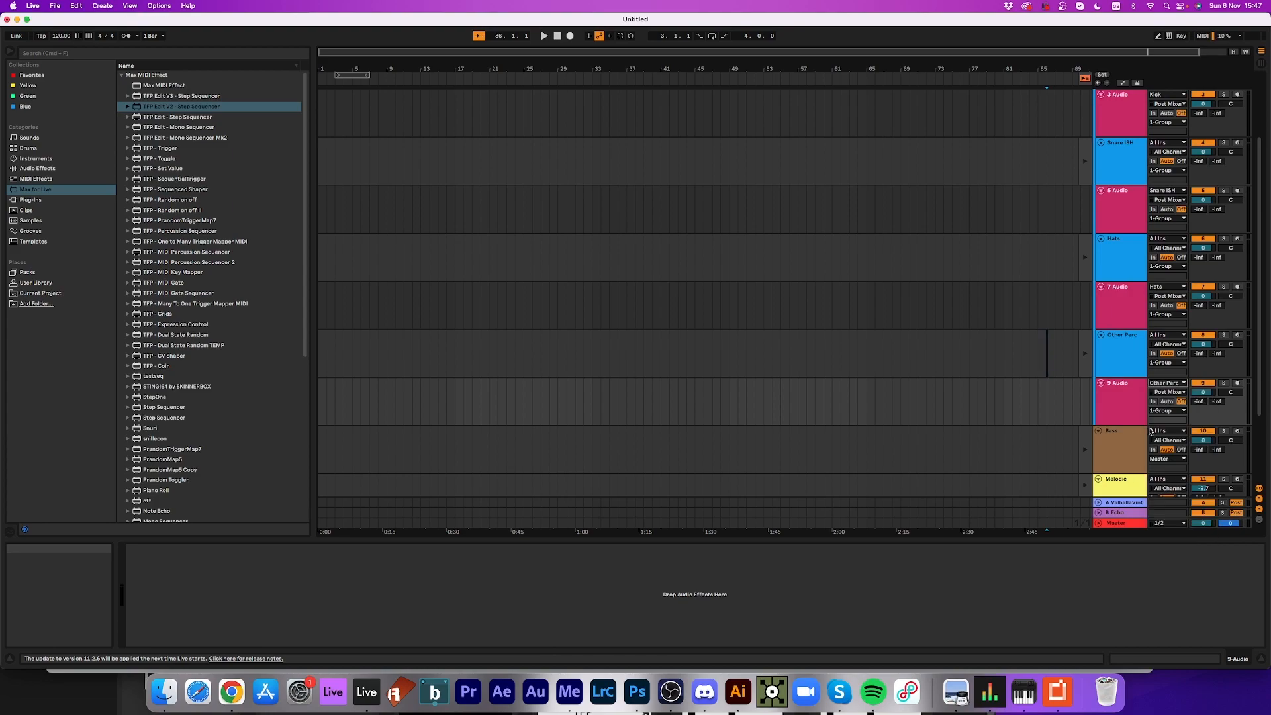
- Duplicate the pink audio track three times, placing one copy each directly below the Bass, Melodic and Pad tracks
{"action": "scroll", "coordinate": [1119, 443], "scroll_direction": "down", "scroll_amount": 3}
{"action": "left_click_drag", "start_coordinate": [1125, 295], "coordinate": [1140, 476]}
{"action": "scroll", "coordinate": [1126, 392], "scroll_direction": "down", "scroll_amount": 2}
{"action": "scroll", "coordinate": [1128, 400], "scroll_direction": "down", "scroll_amount": 2}
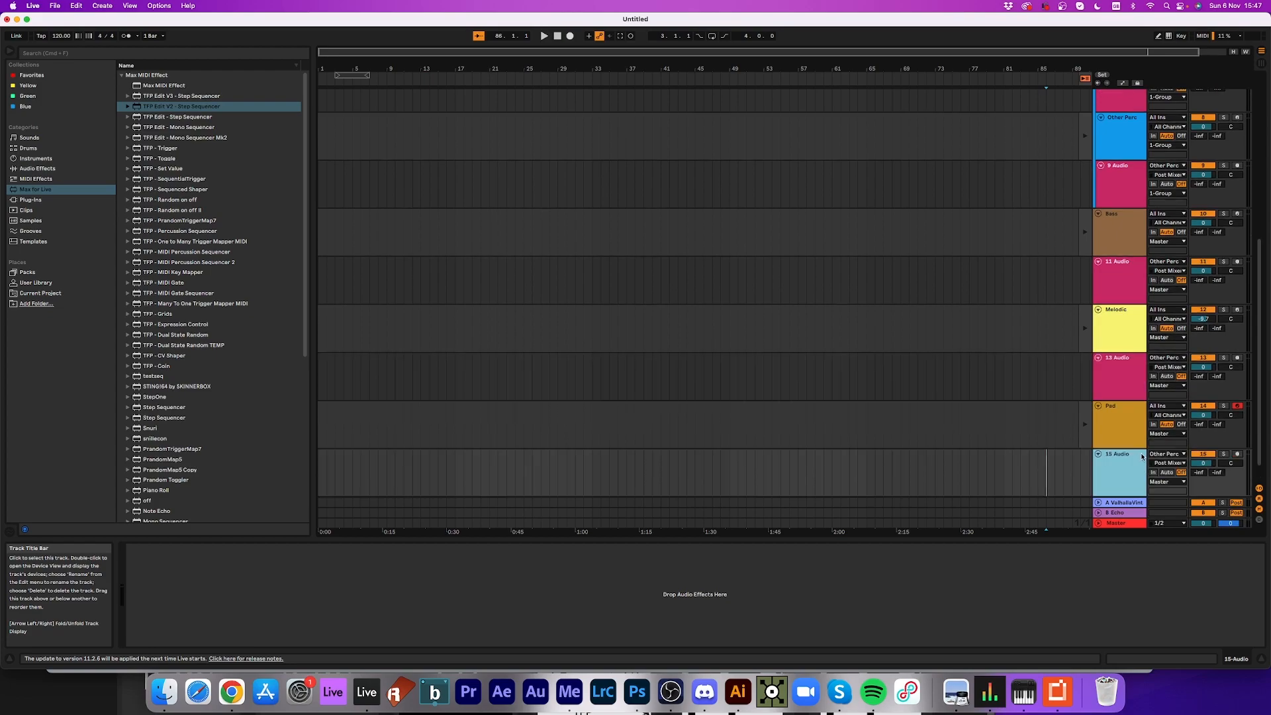
- Set the audio input of the pink track below Bass to Bass
{"action": "left_click", "coordinate": [1114, 301]}
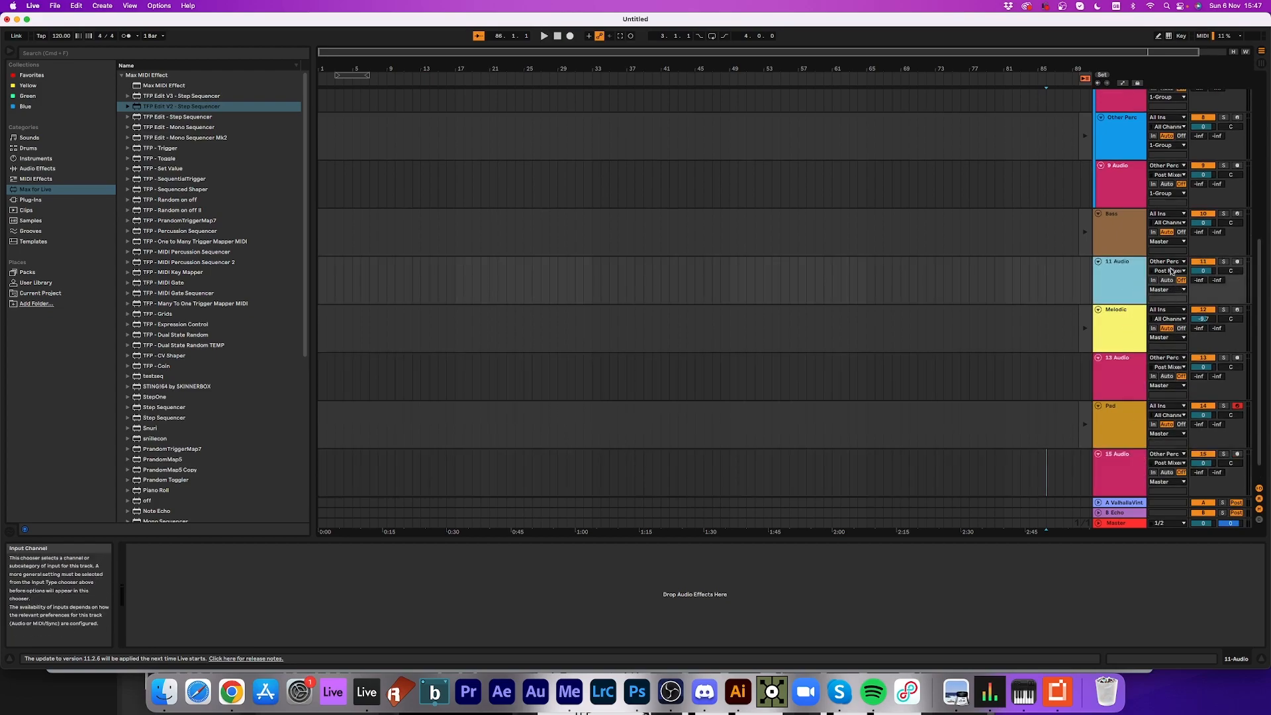
{"action": "left_click", "coordinate": [1170, 270]}
{"action": "left_click", "coordinate": [1170, 270]}
{"action": "left_click", "coordinate": [1171, 262]}
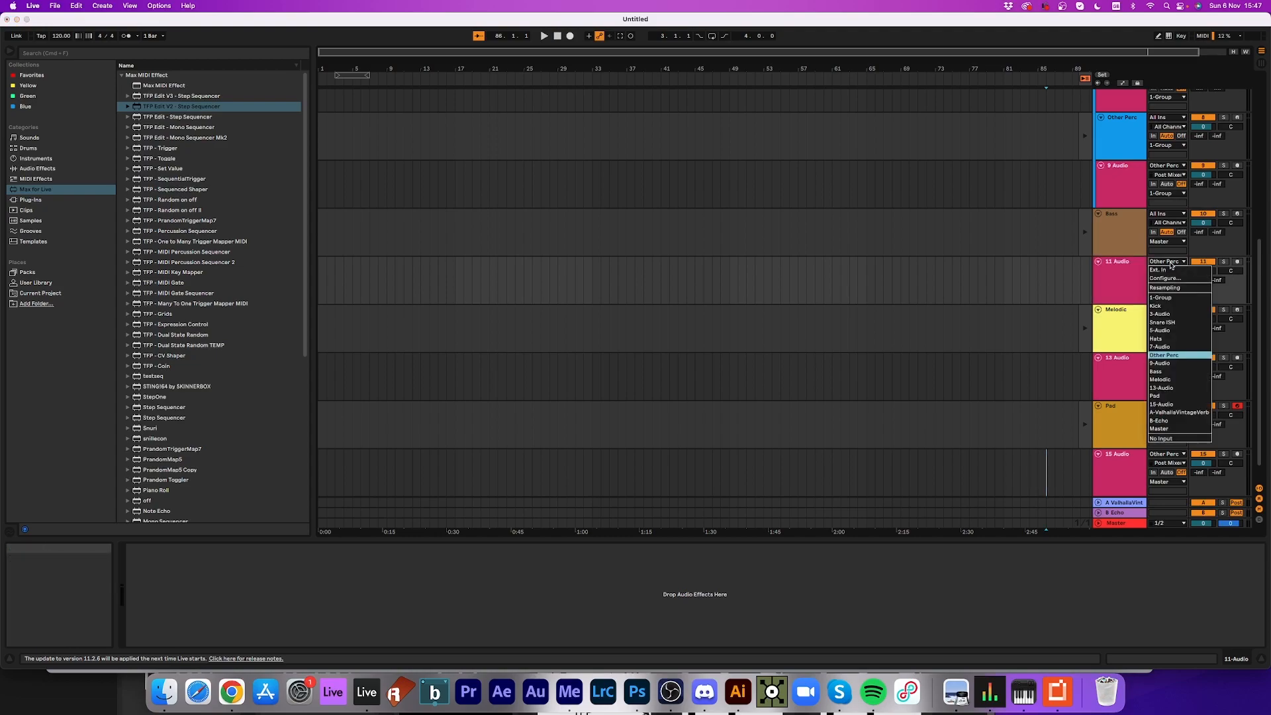
{"action": "left_click", "coordinate": [1160, 371]}
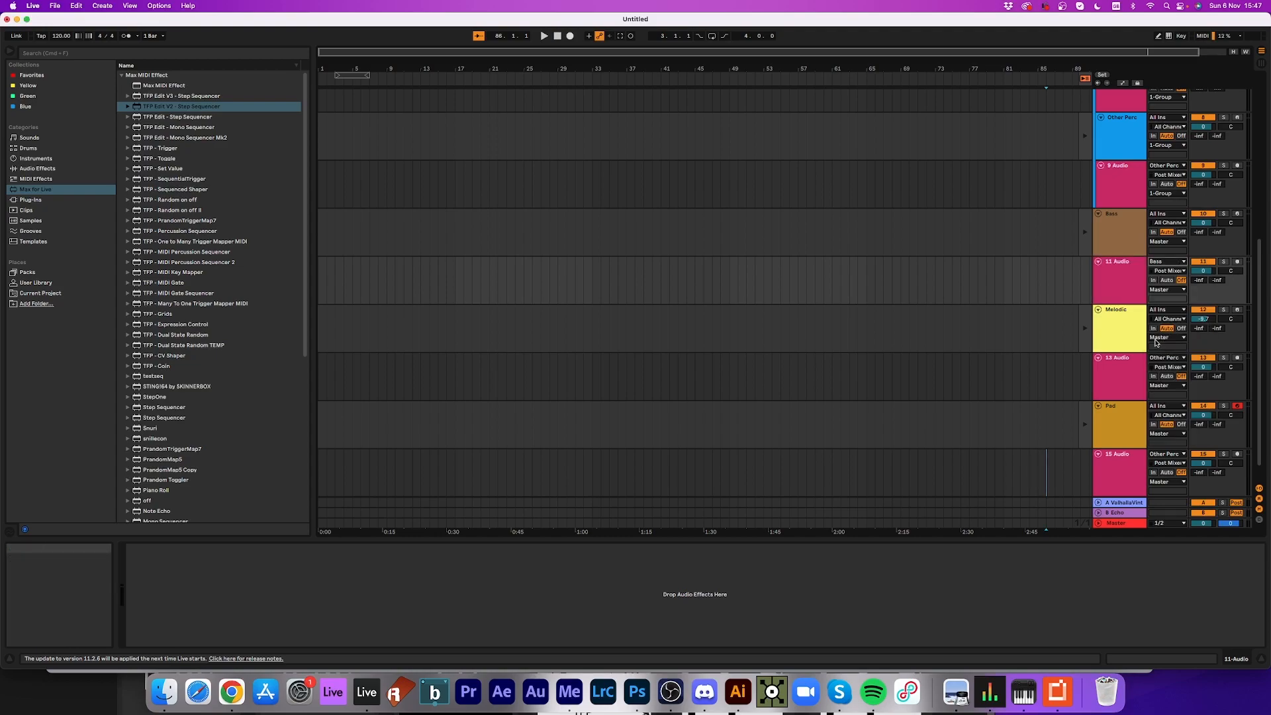
- Set the audio input of the track below Melodic to Melodic and of the track below Pad to Pad
{"action": "left_click", "coordinate": [1162, 361]}
{"action": "left_click", "coordinate": [1165, 357]}
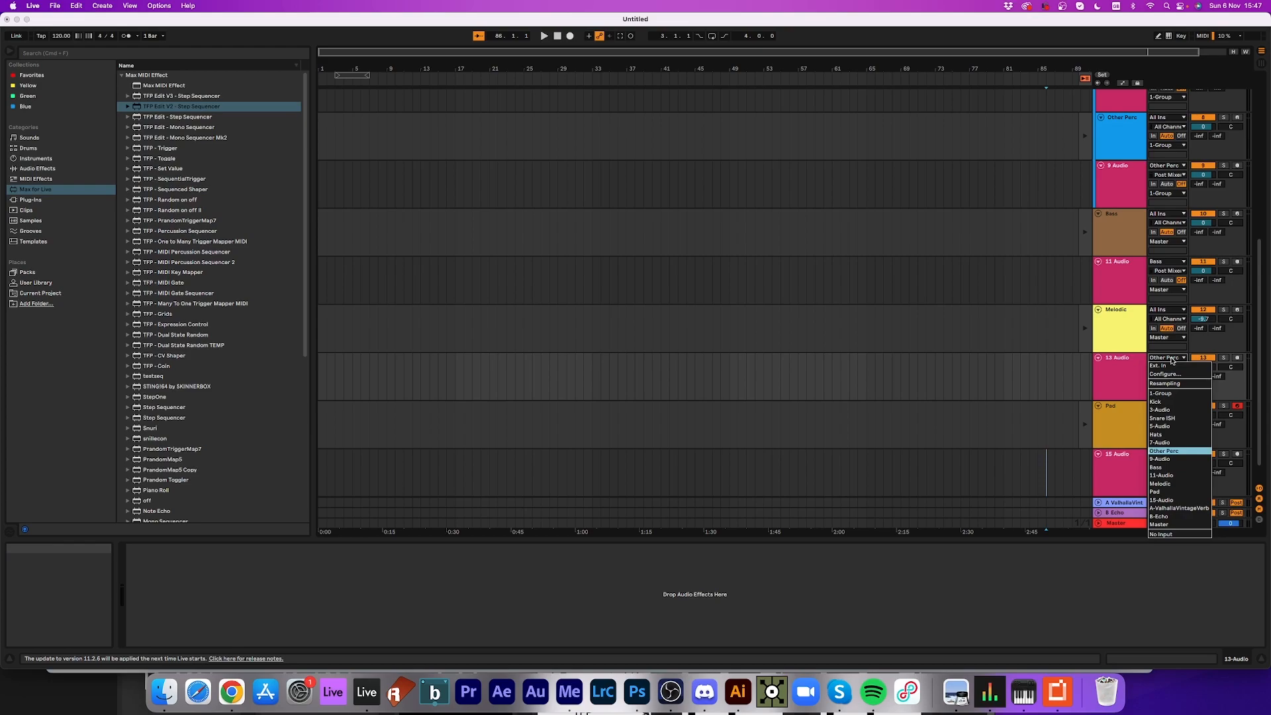
{"action": "left_click", "coordinate": [1185, 484]}
{"action": "scroll", "coordinate": [1124, 410], "scroll_direction": "down", "scroll_amount": 1}
{"action": "left_click", "coordinate": [1169, 433]}
{"action": "left_click", "coordinate": [1171, 429]}
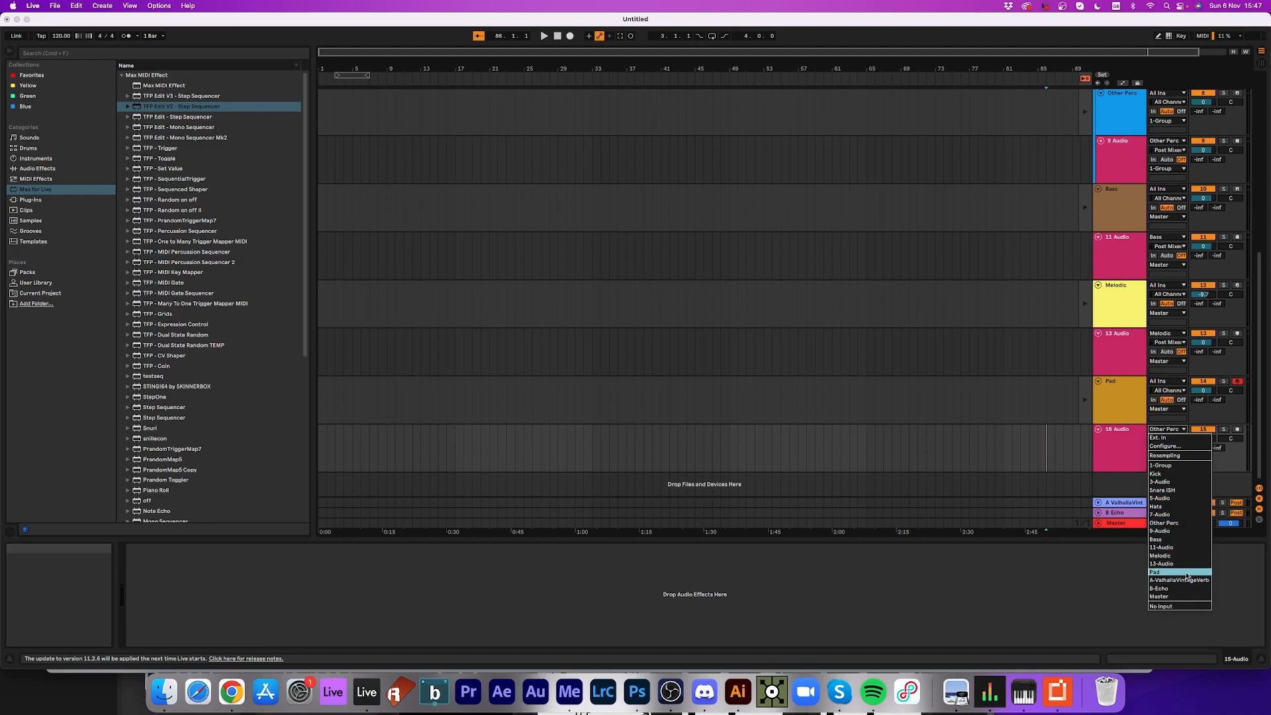
{"action": "left_click", "coordinate": [1186, 573]}
- Arm all seven pink audio tracks for recording at the same time
{"action": "left_click", "coordinate": [1237, 429]}
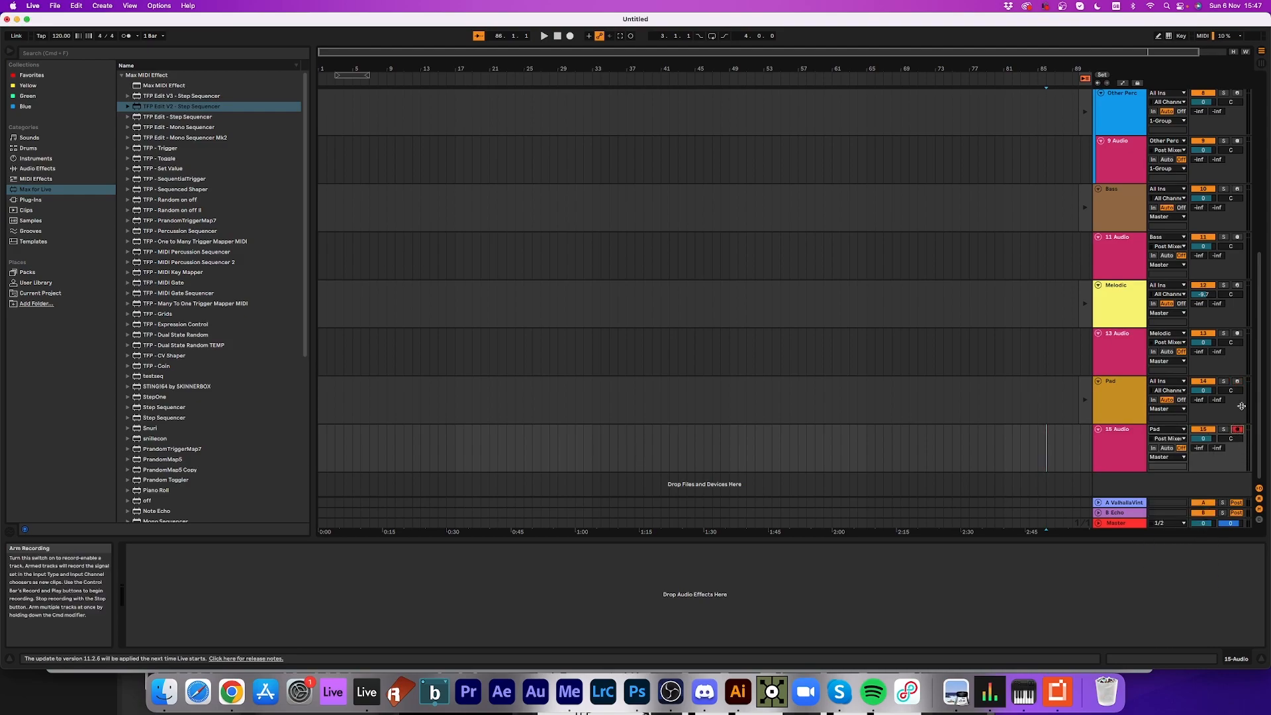
{"action": "left_click", "coordinate": [1237, 333], "text": "super"}
{"action": "left_click", "coordinate": [1237, 238], "text": "super"}
{"action": "left_click", "coordinate": [1237, 141], "text": "super"}
{"action": "scroll", "coordinate": [1201, 225], "scroll_direction": "up", "scroll_amount": 5}
{"action": "scroll", "coordinate": [1212, 284], "scroll_direction": "up", "scroll_amount": 1}
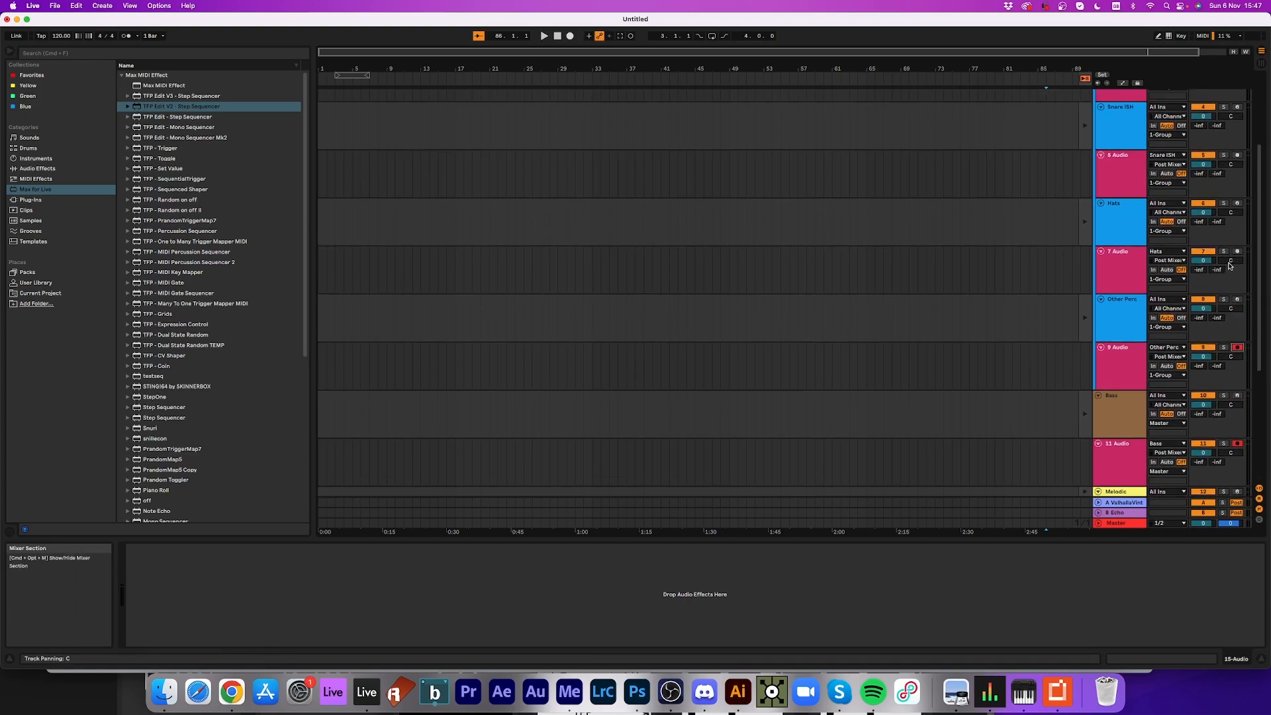
{"action": "scroll", "coordinate": [1243, 246], "scroll_direction": "up", "scroll_amount": 3}
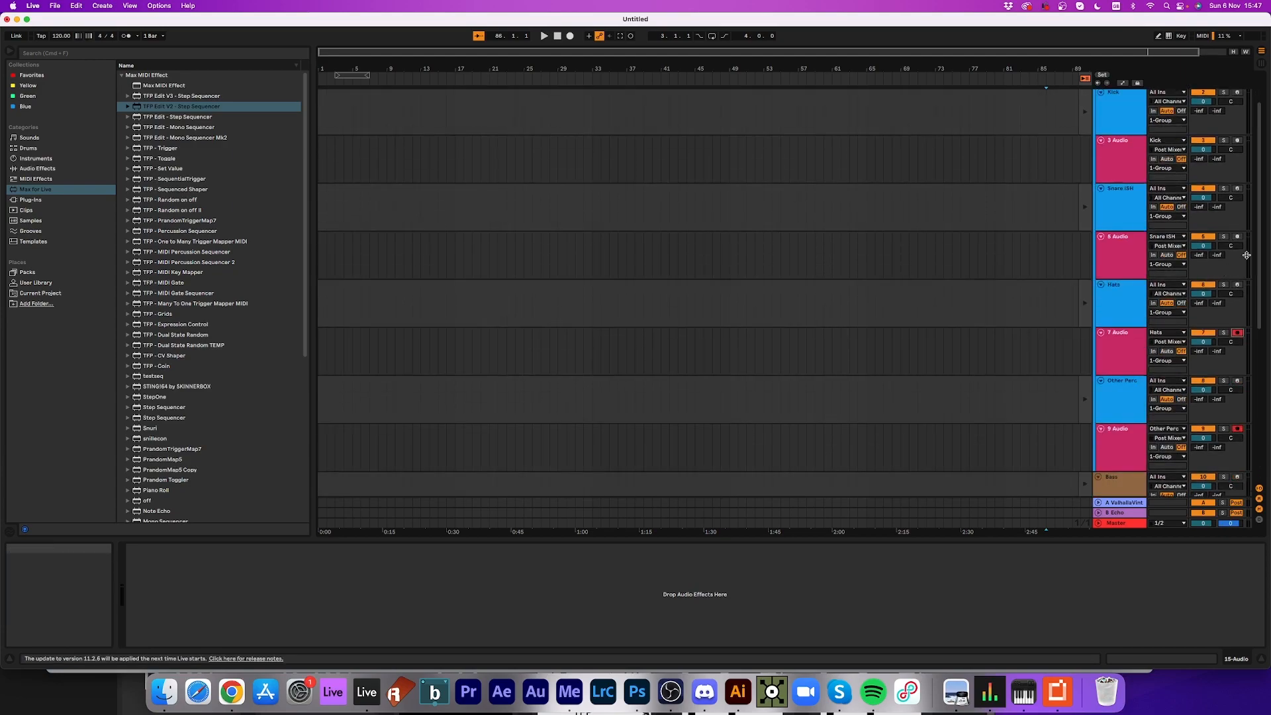
{"action": "left_click", "coordinate": [1237, 237], "text": "super"}
{"action": "scroll", "coordinate": [1237, 240], "scroll_direction": "up", "scroll_amount": 2}
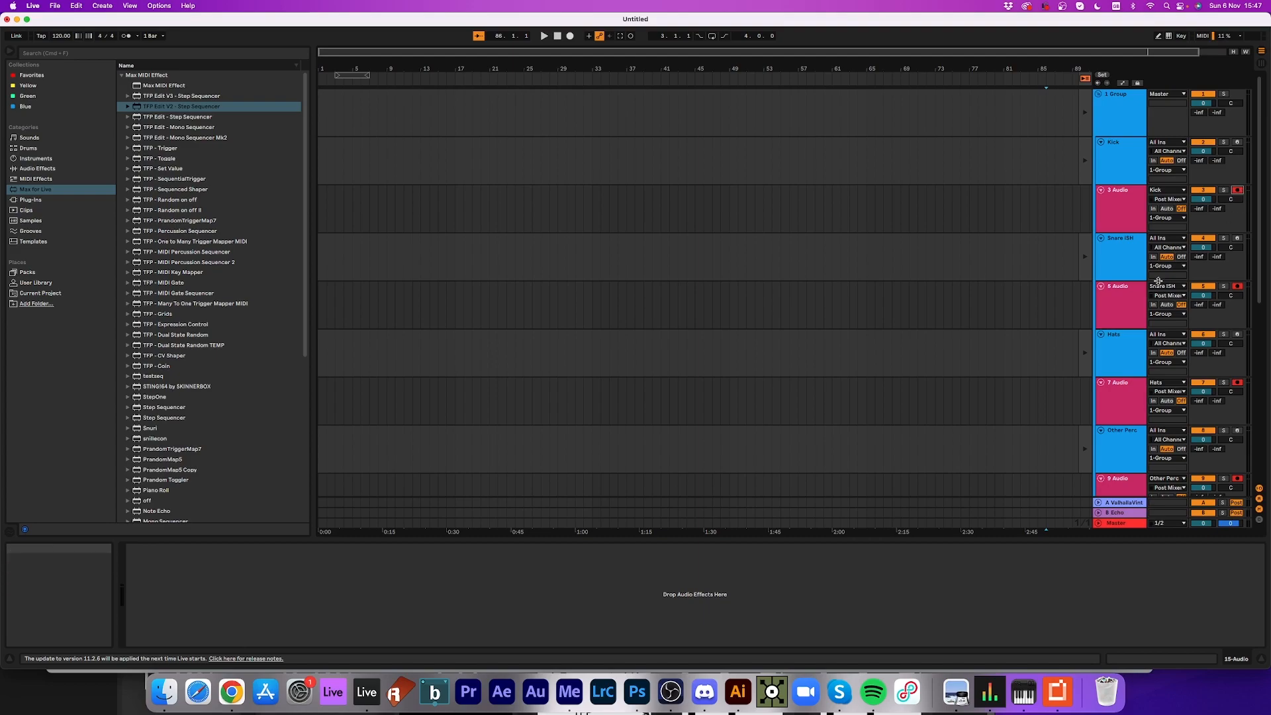
{"action": "scroll", "coordinate": [1155, 284], "scroll_direction": "down", "scroll_amount": 12}
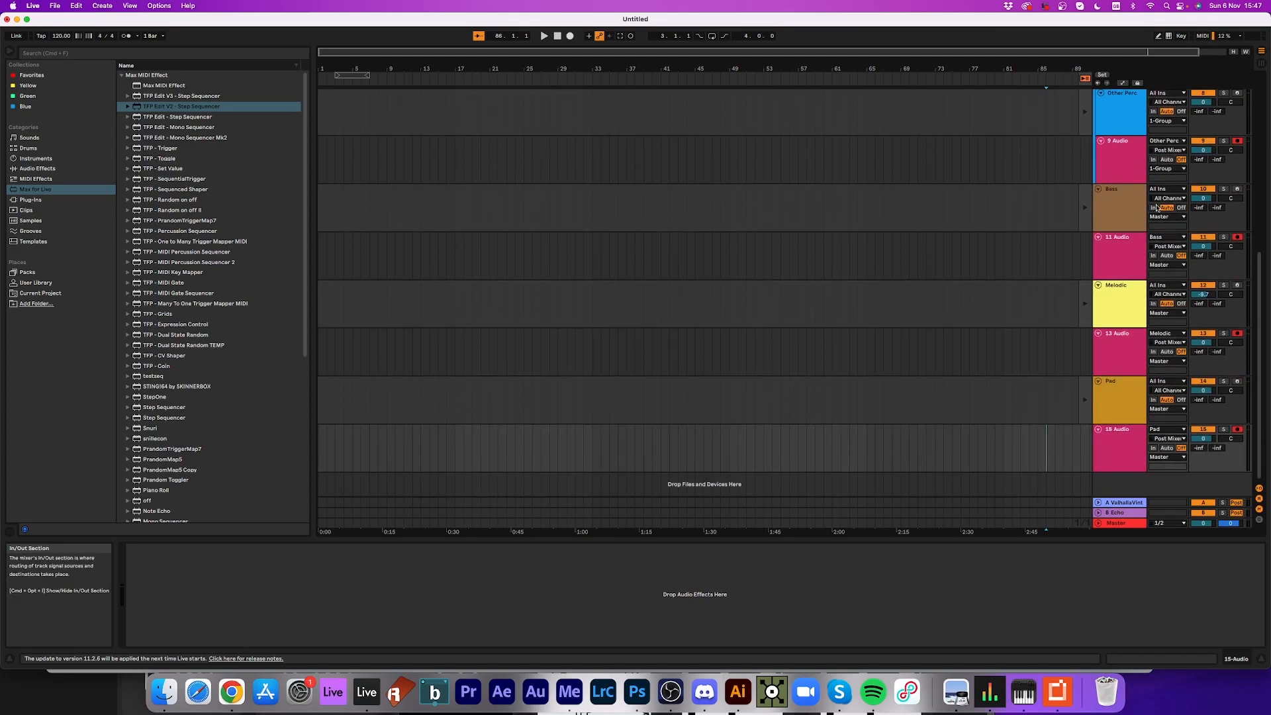
- Record the generative performance from Session View into the armed audio tracks, lowering the Hats volume slightly, and view the takes in Arrangement View
{"action": "left_click", "coordinate": [1264, 64]}
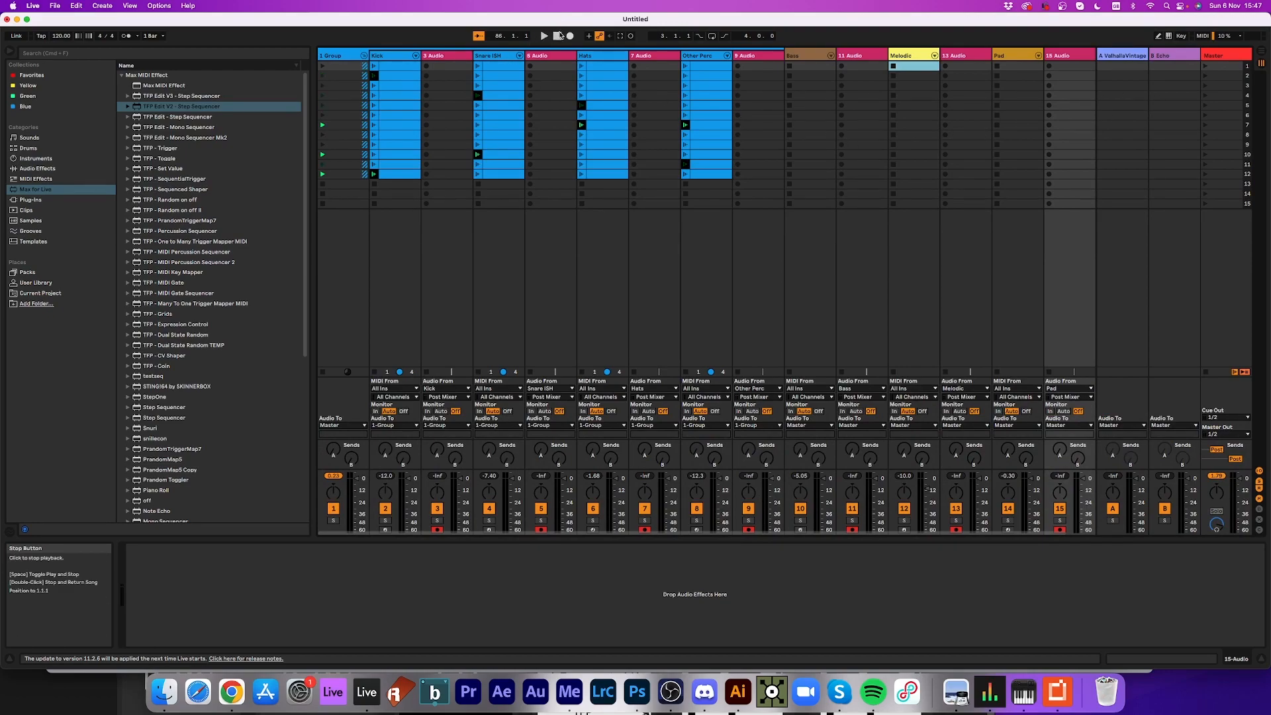
{"action": "key", "text": "space"}
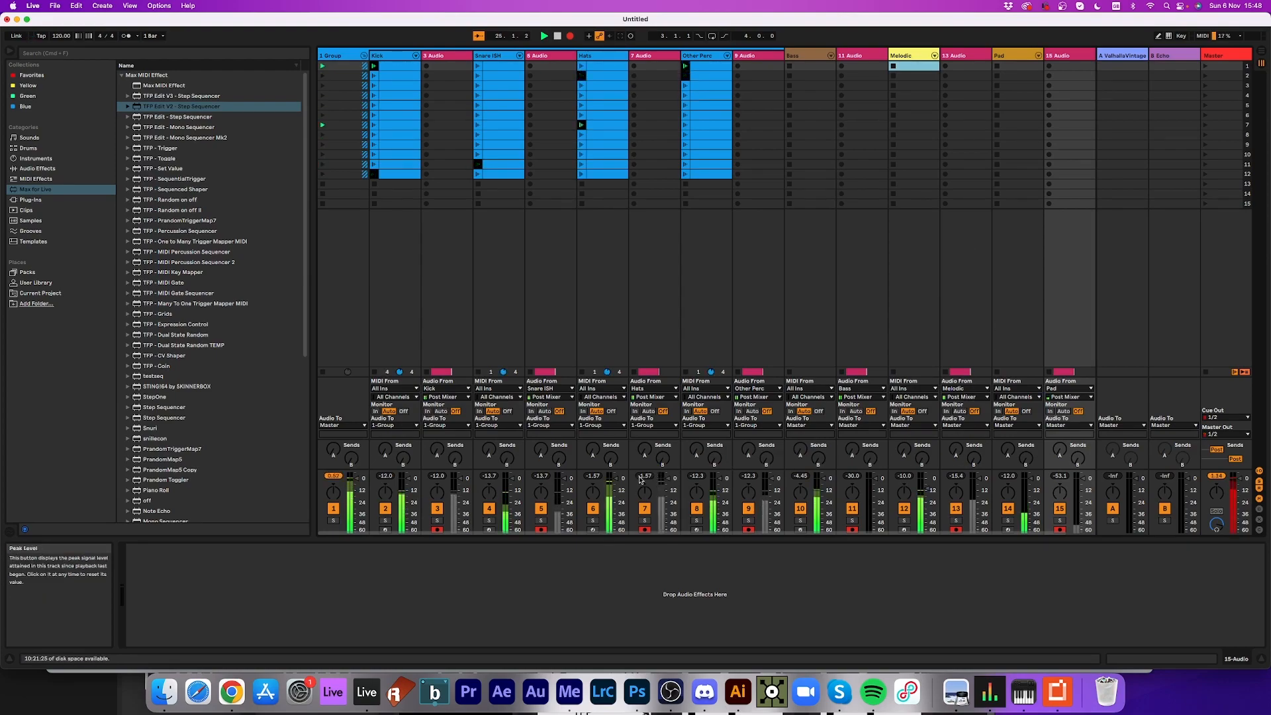
{"action": "left_click_drag", "start_coordinate": [617, 478], "coordinate": [617, 485]}
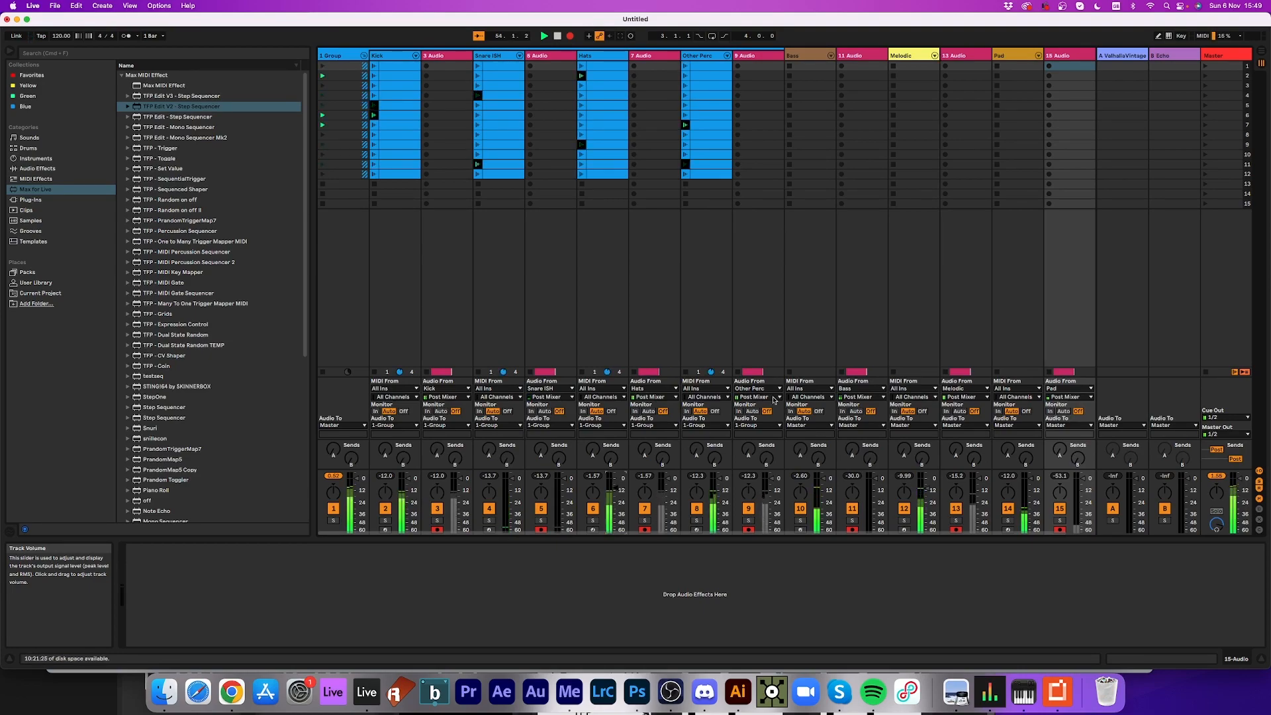
{"action": "left_click", "coordinate": [1262, 52]}
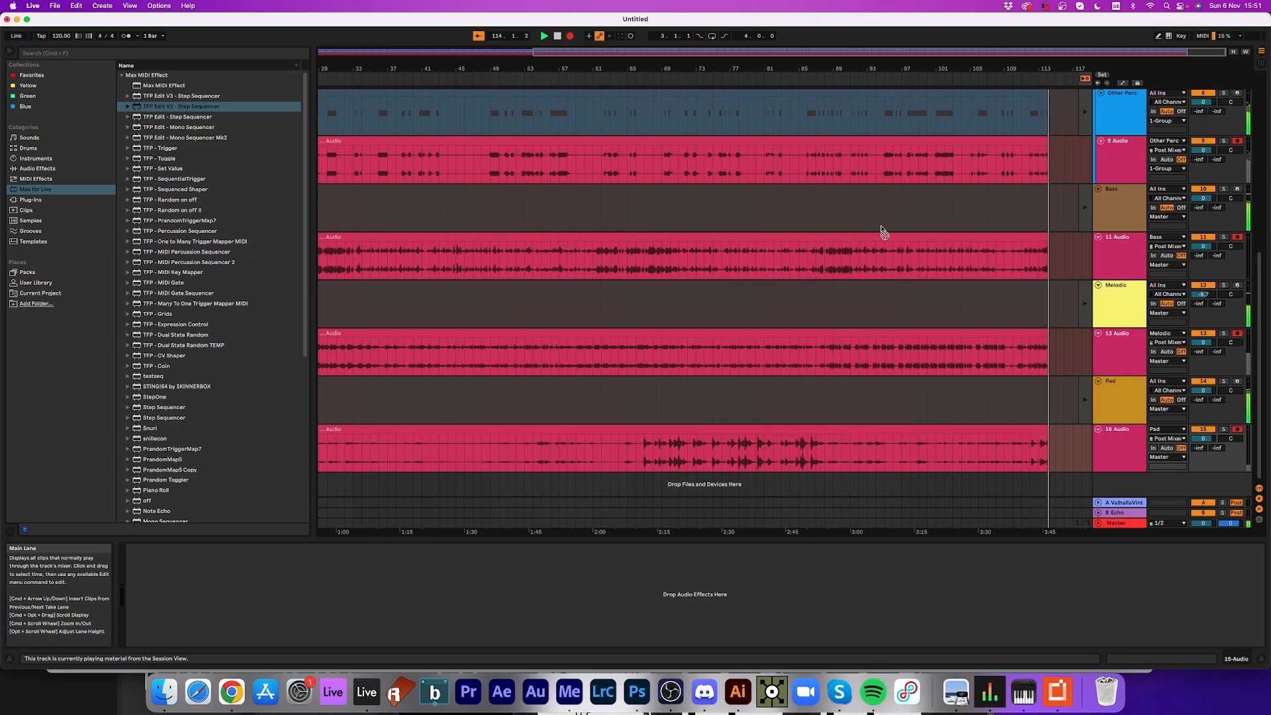
{"action": "scroll", "coordinate": [881, 230], "scroll_direction": "down", "scroll_amount": 3}
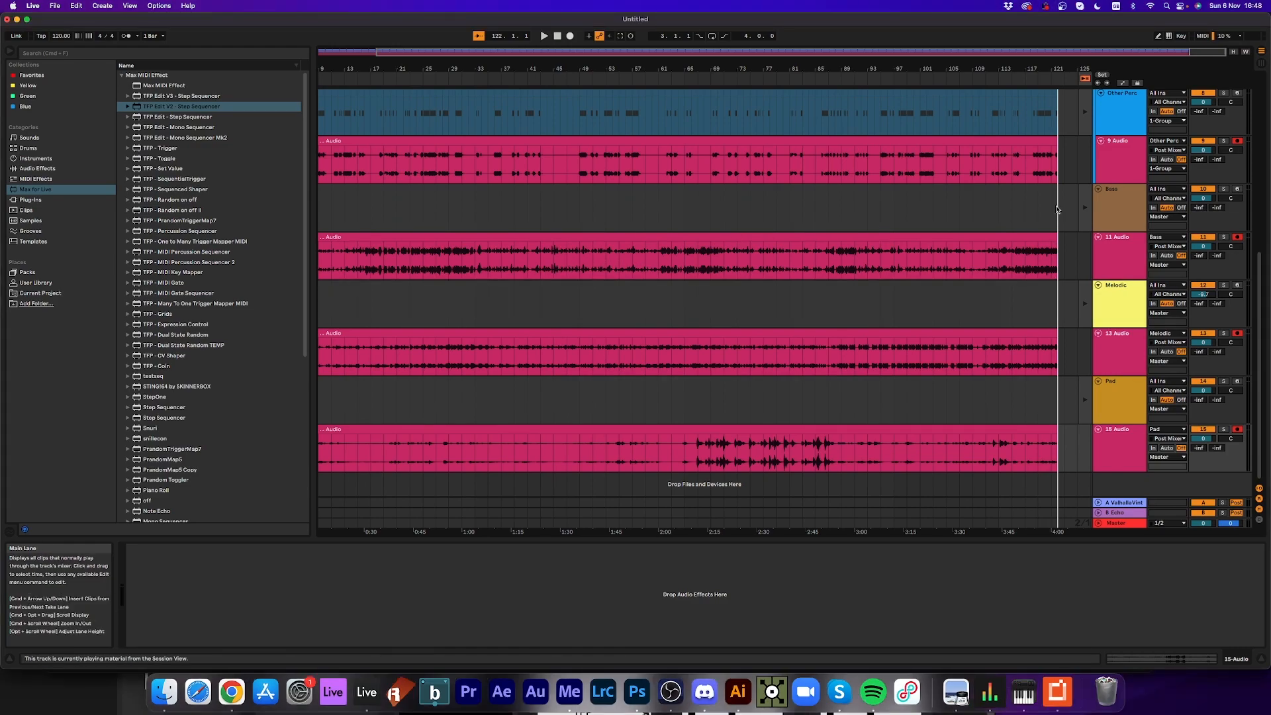
{"action": "left_click", "coordinate": [1119, 201]}
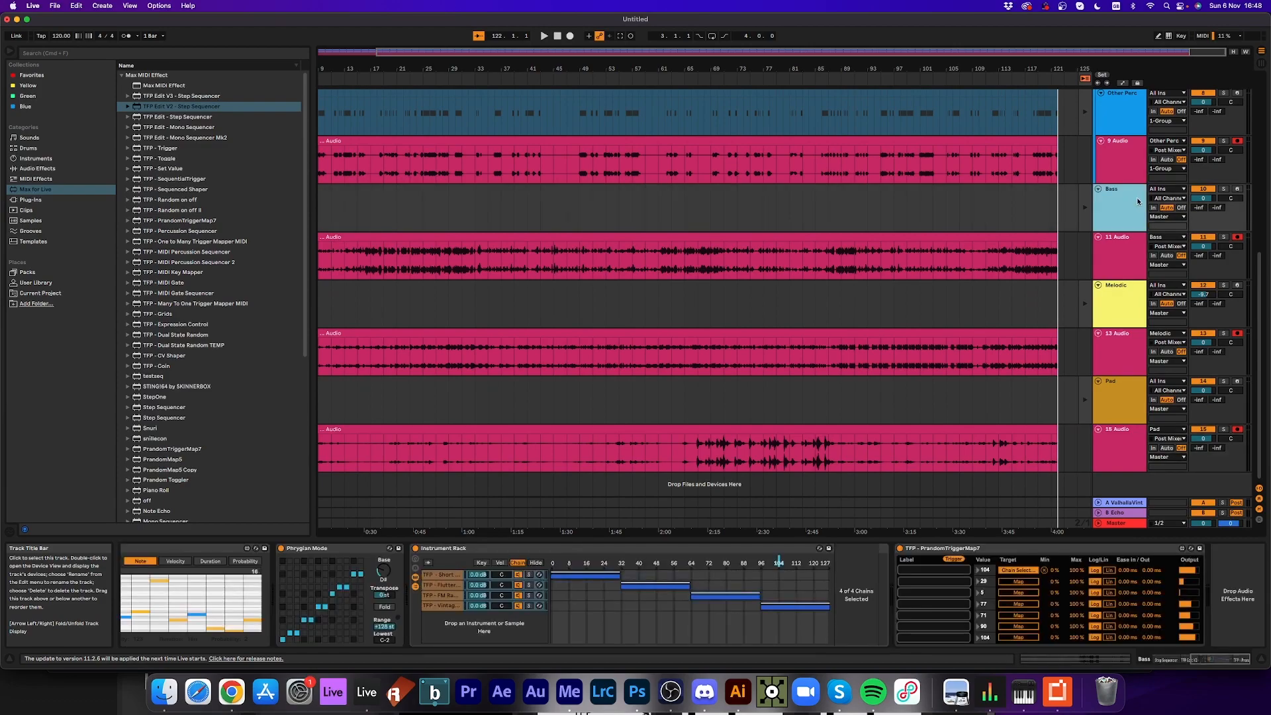
{"action": "key", "text": "Delete"}
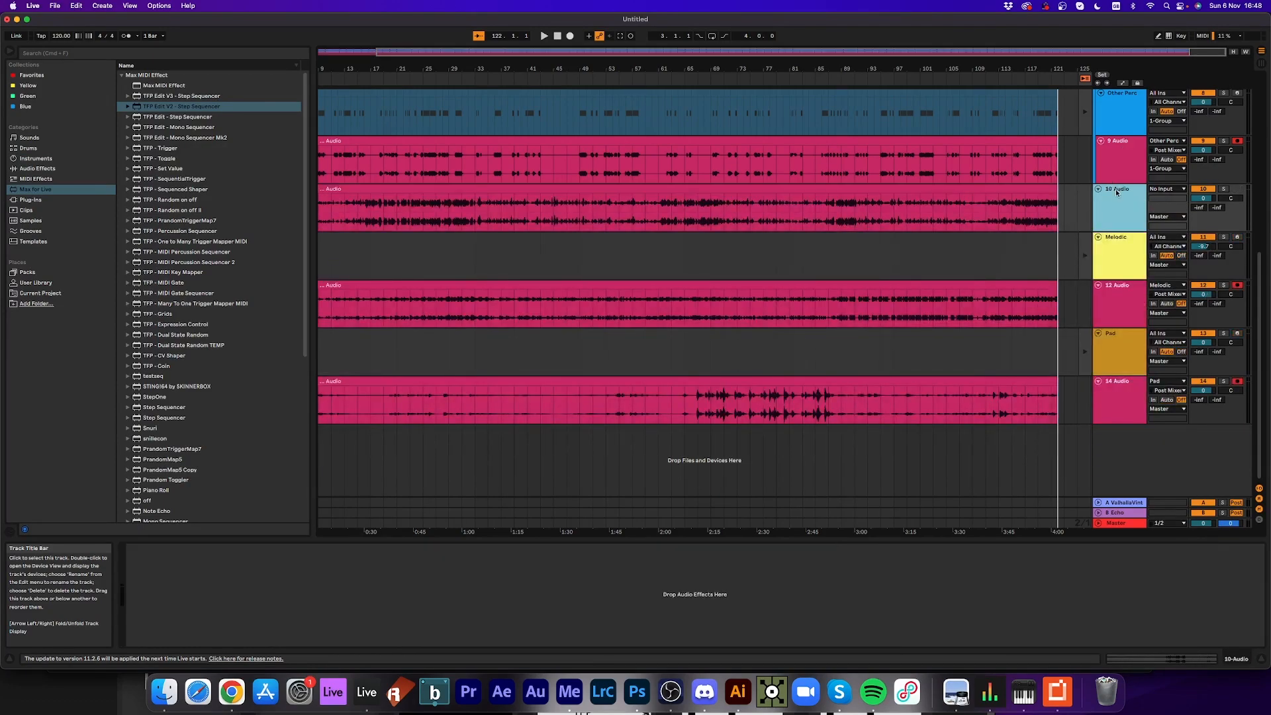
{"action": "key", "text": "super+z"}
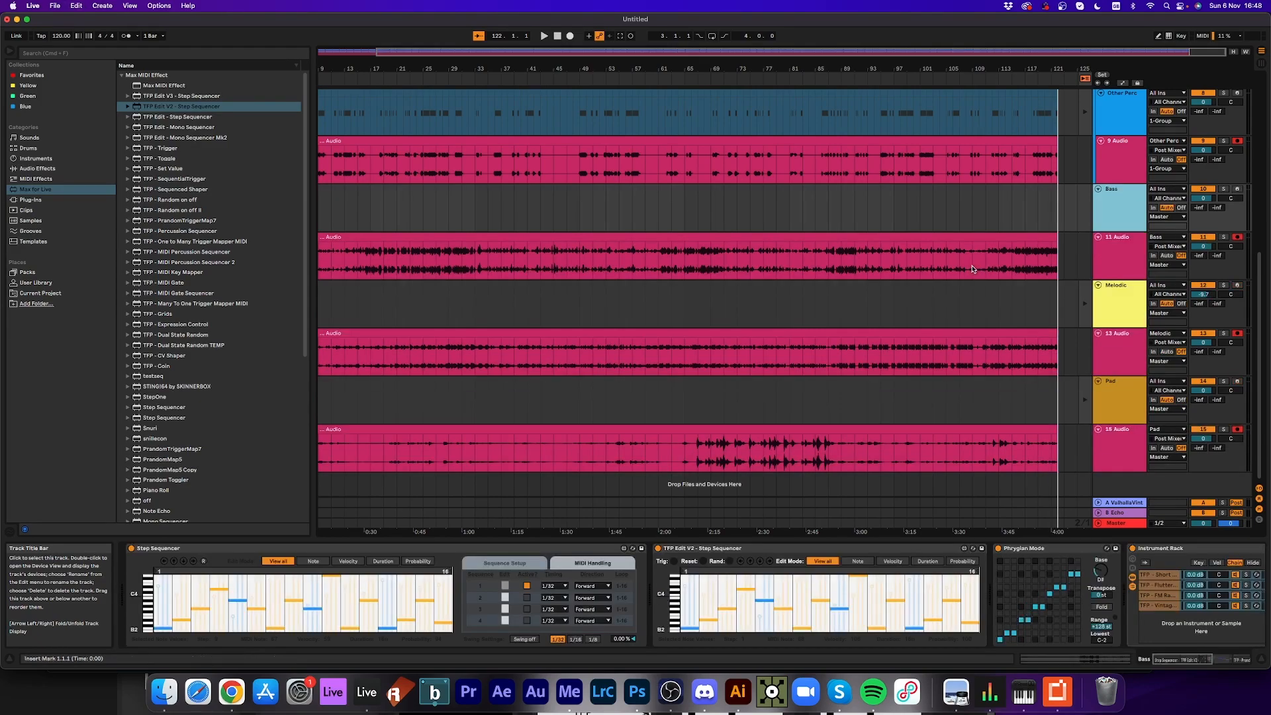
- Deactivate the Bass and Melodic tracks, the audio tracks directly below each of them, and the Pad track
{"action": "left_click", "coordinate": [1203, 190]}
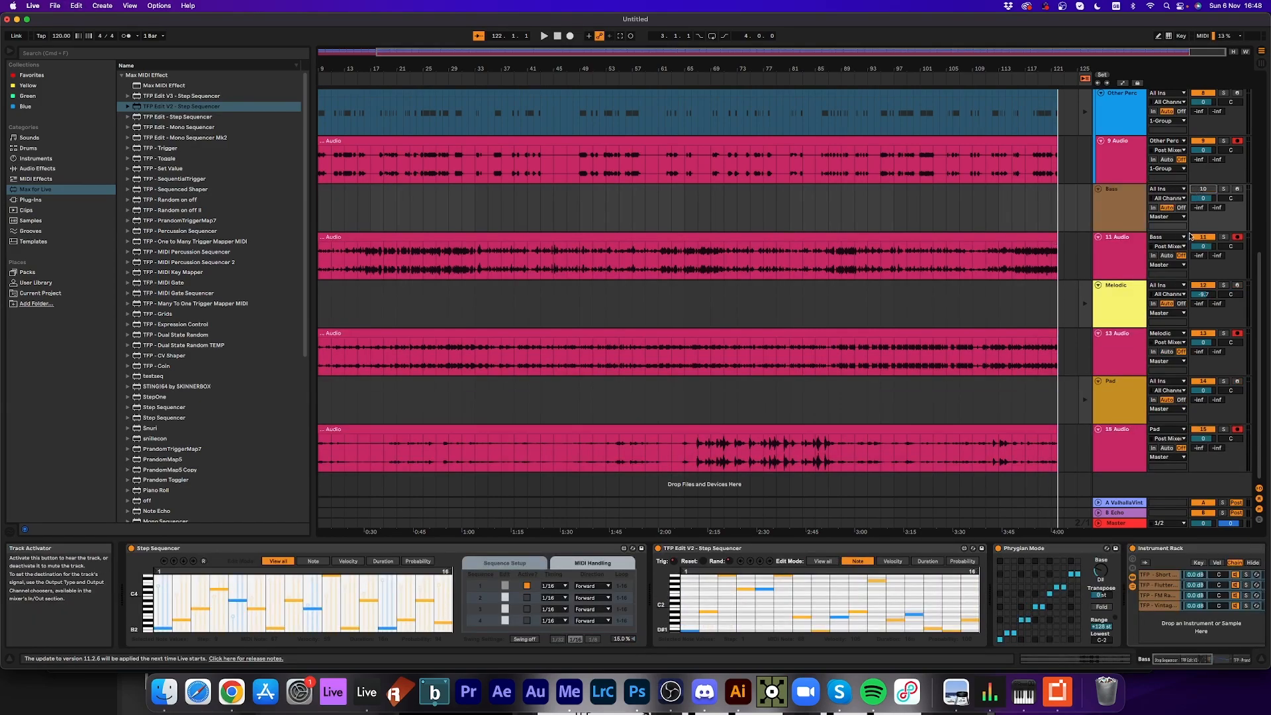
{"action": "left_click", "coordinate": [1202, 237]}
{"action": "left_click", "coordinate": [1202, 285]}
{"action": "left_click", "coordinate": [1203, 333]}
{"action": "left_click", "coordinate": [1203, 381]}
{"action": "scroll", "coordinate": [1071, 384], "scroll_direction": "up", "scroll_amount": 1}
{"action": "scroll", "coordinate": [1070, 385], "scroll_direction": "down", "scroll_amount": 1}
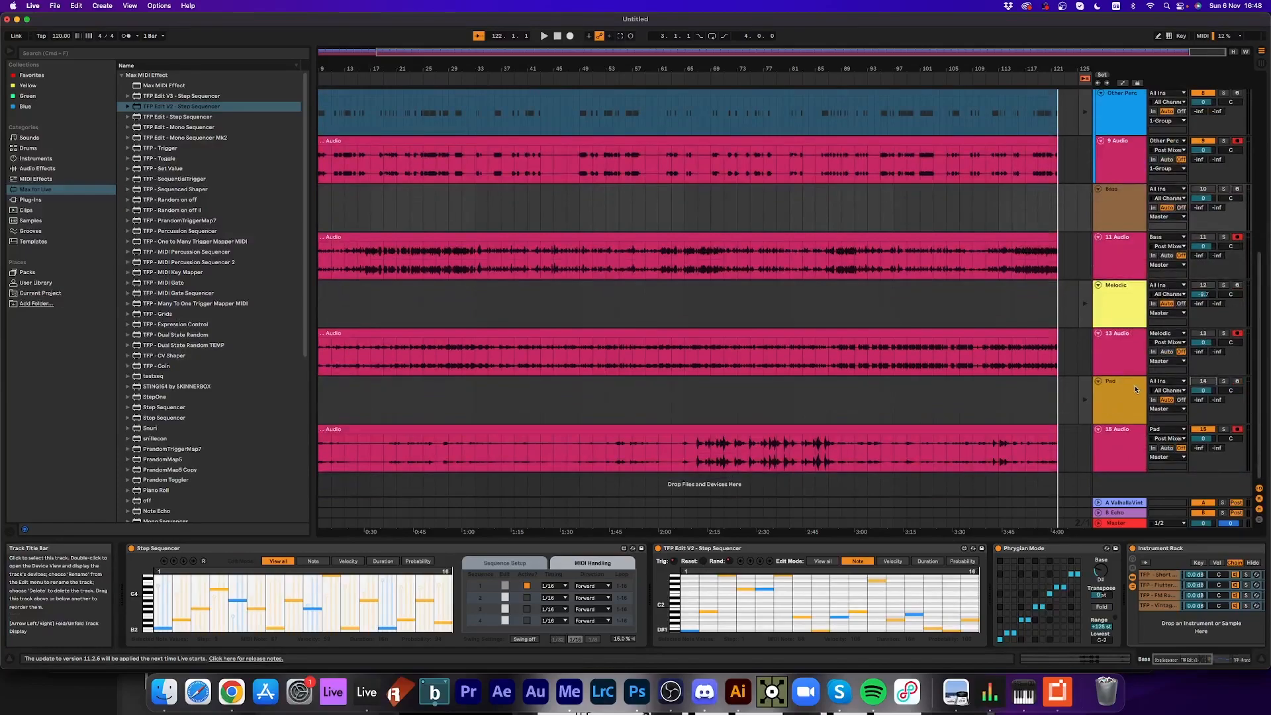
{"action": "left_click", "coordinate": [1112, 404]}
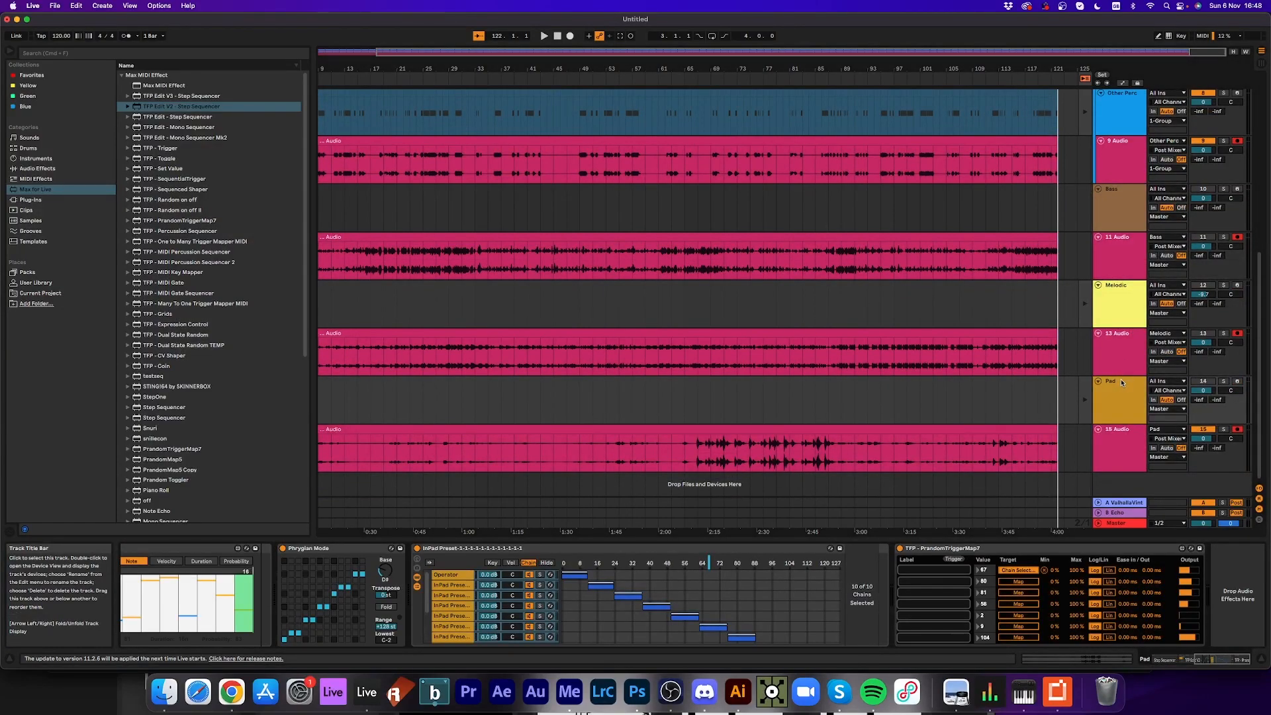
{"action": "left_click", "coordinate": [1113, 287]}
{"action": "left_click", "coordinate": [1119, 206]}
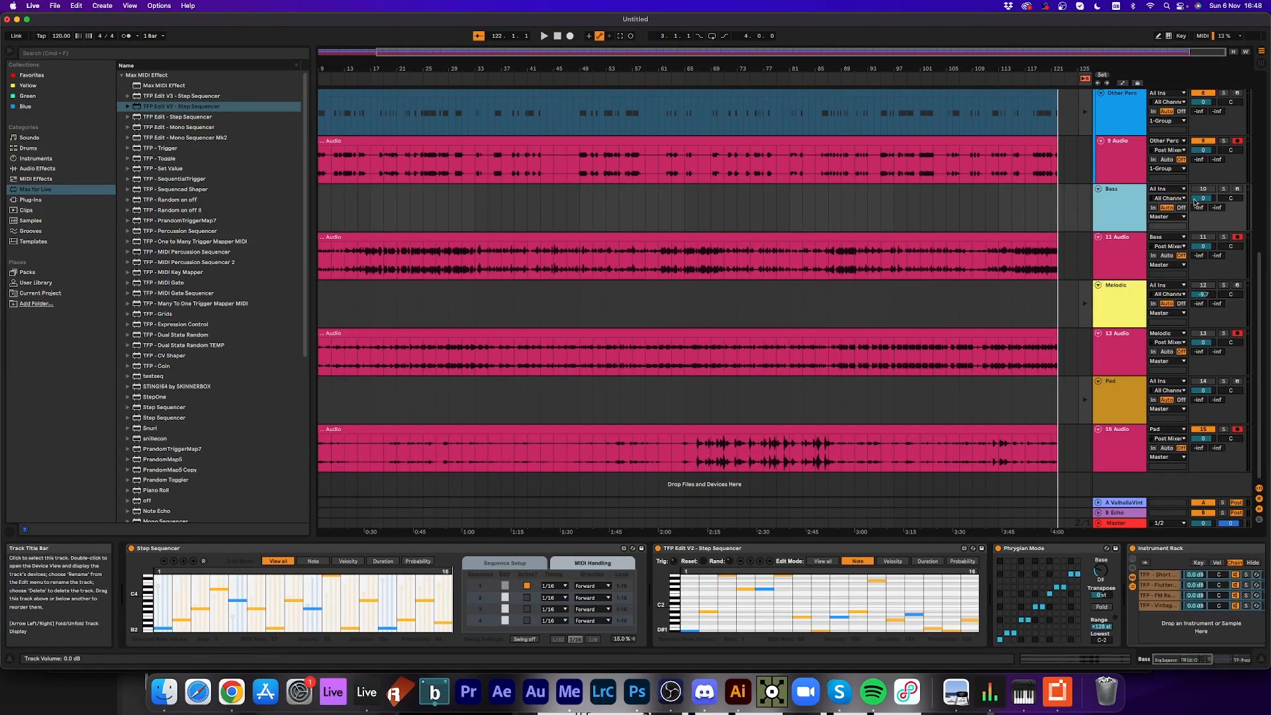
- Deactivate the blue Other Perc, Hats, Snare ISH and Kick tracks, leaving their pink audio tracks active
{"action": "scroll", "coordinate": [1106, 242], "scroll_direction": "up", "scroll_amount": 5}
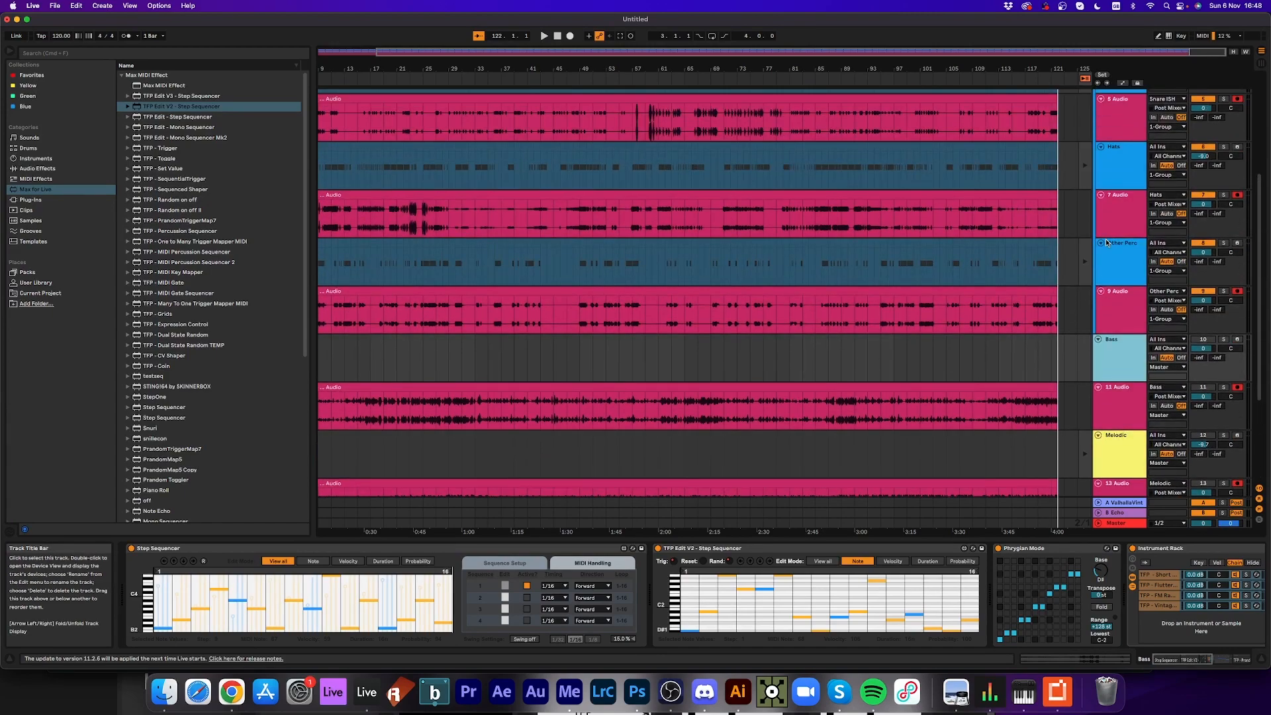
{"action": "left_click", "coordinate": [1202, 243]}
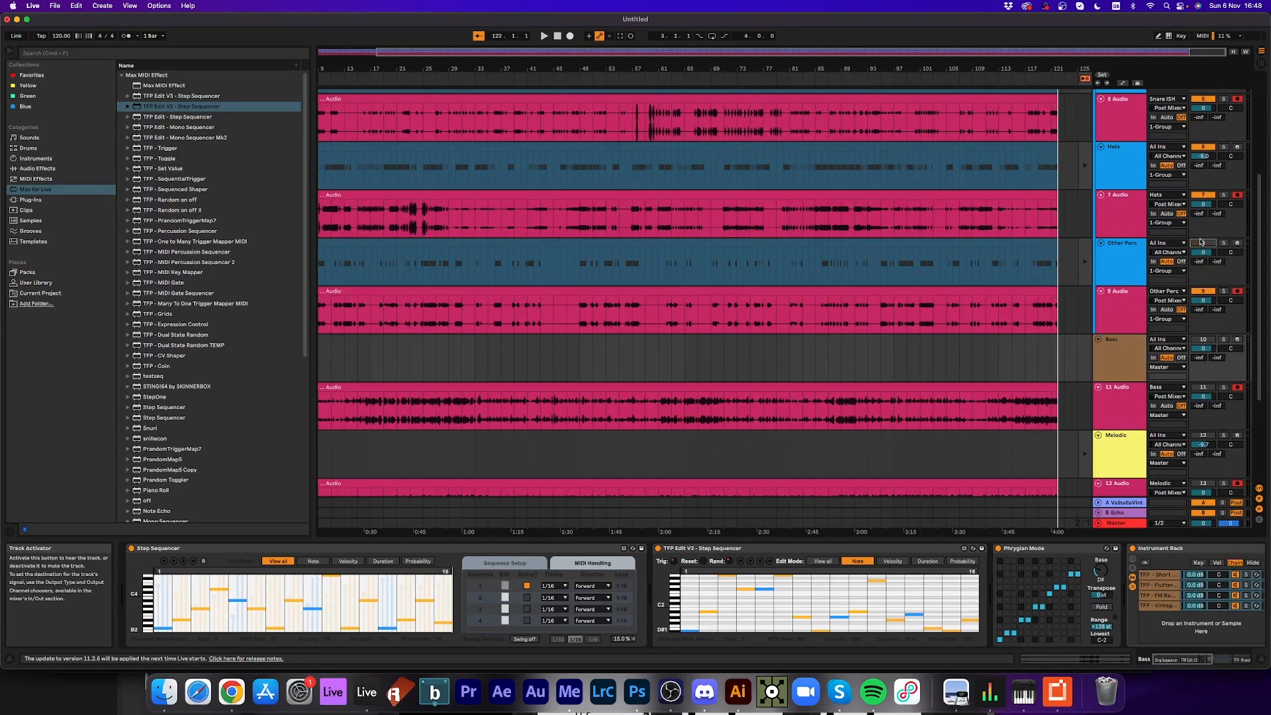
{"action": "scroll", "coordinate": [1198, 152], "scroll_direction": "up", "scroll_amount": 2}
{"action": "left_click", "coordinate": [1203, 135]}
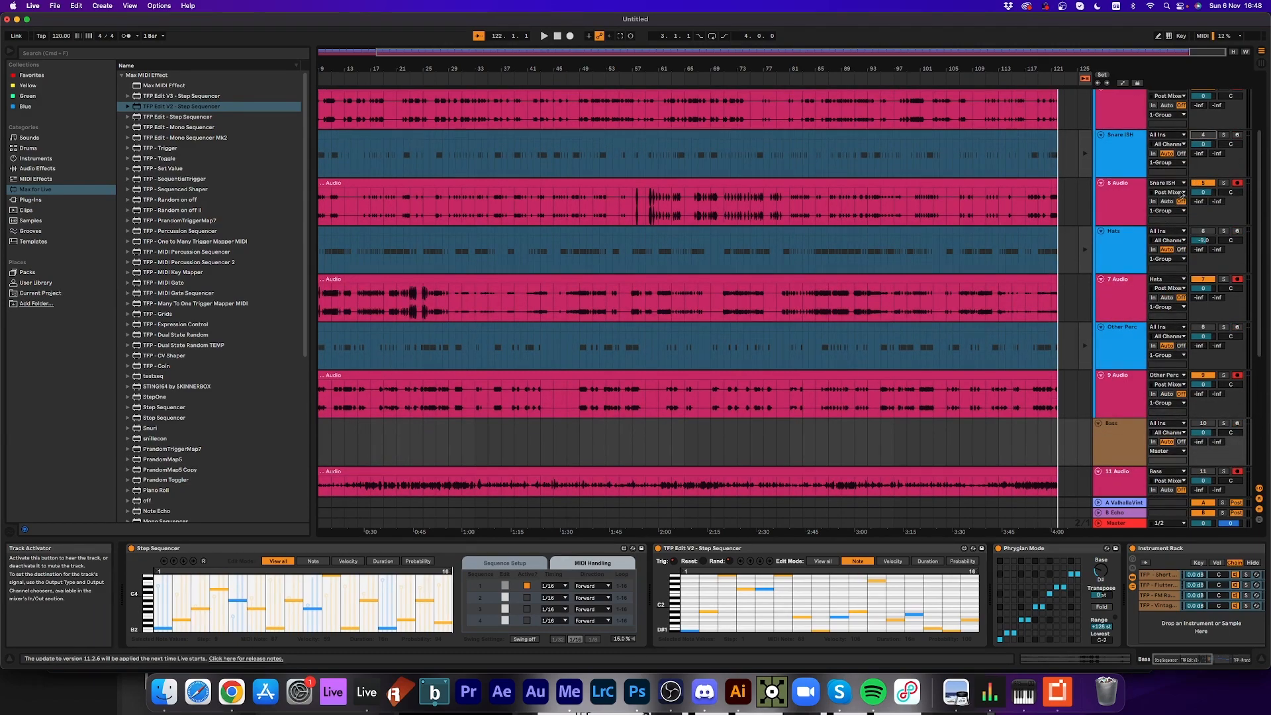
{"action": "scroll", "coordinate": [1182, 232], "scroll_direction": "up", "scroll_amount": 1}
{"action": "scroll", "coordinate": [1182, 232], "scroll_direction": "up", "scroll_amount": 1}
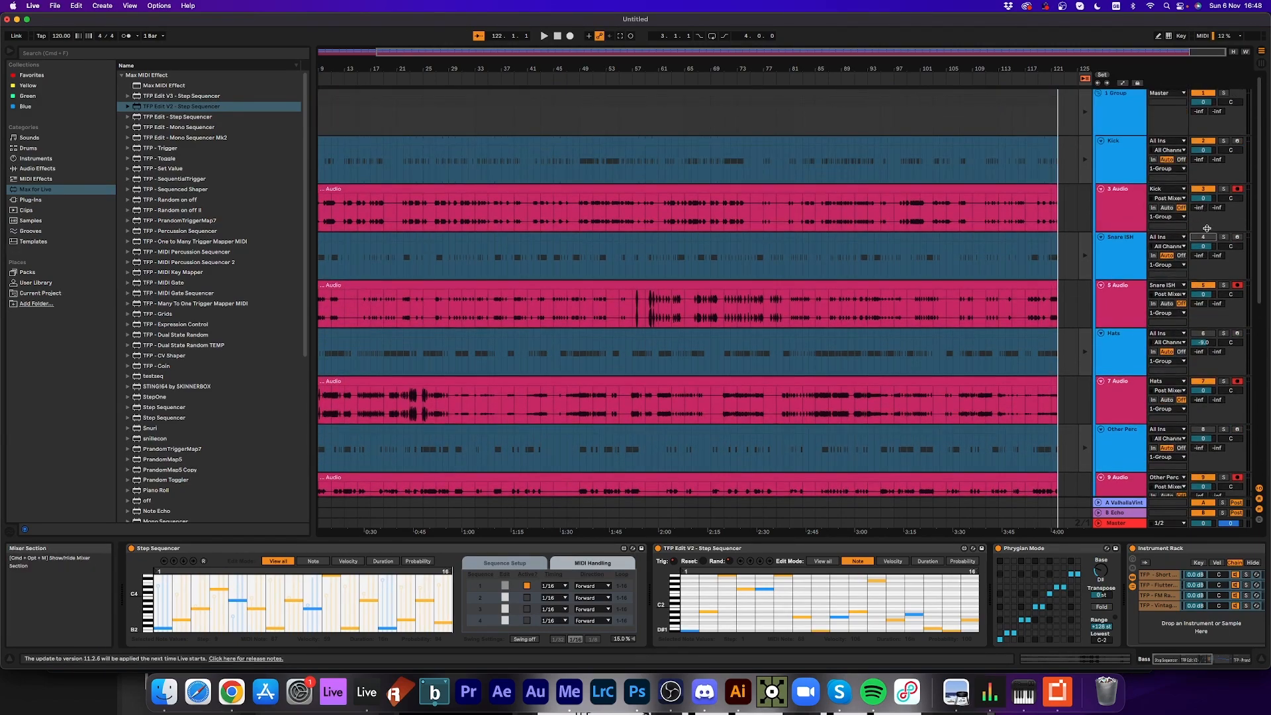
{"action": "left_click", "coordinate": [1204, 141]}
- Reactivate the pink audio tracks below Melodic and Bass
{"action": "scroll", "coordinate": [1181, 199], "scroll_direction": "down", "scroll_amount": 6}
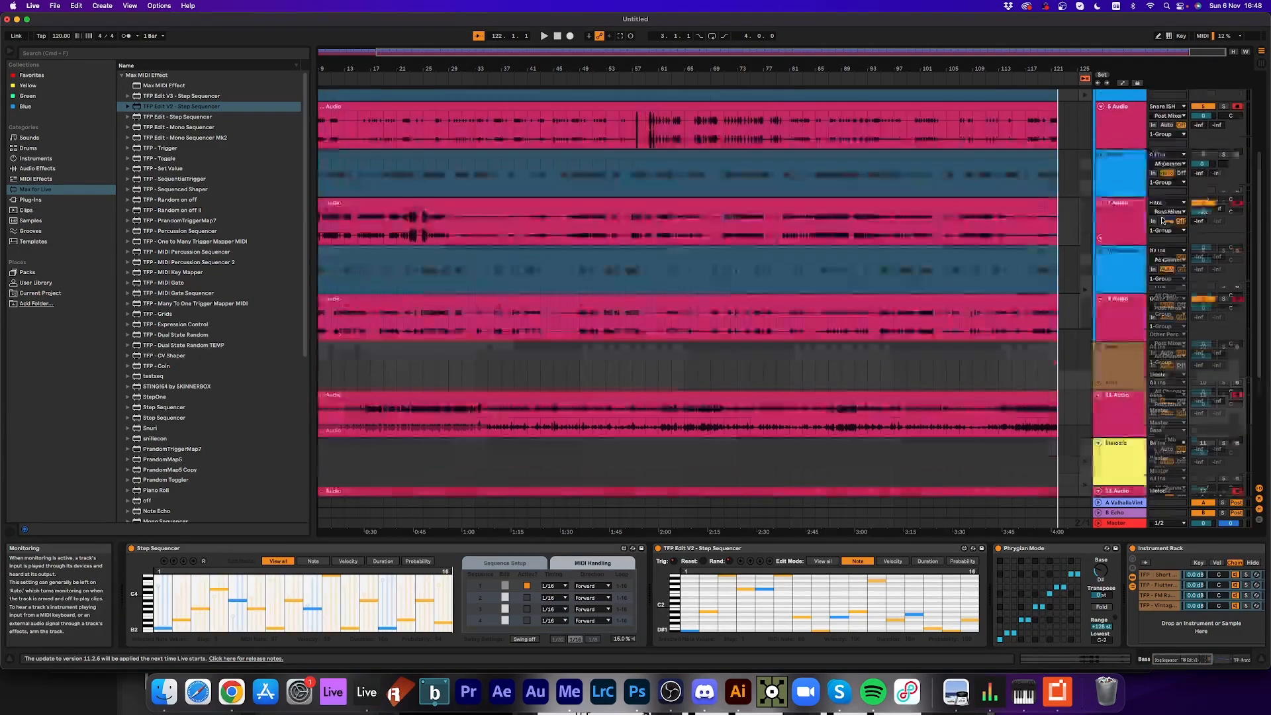
{"action": "scroll", "coordinate": [1162, 221], "scroll_direction": "down", "scroll_amount": 1}
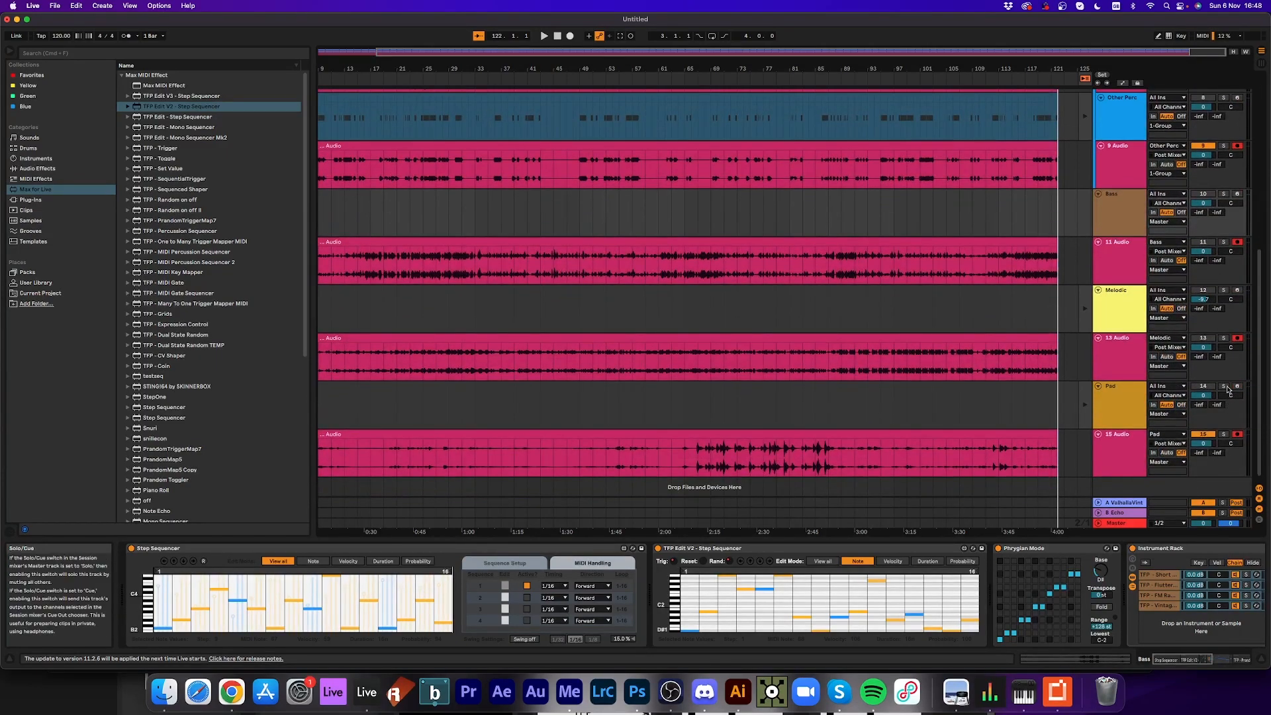
{"action": "left_click", "coordinate": [1204, 338]}
{"action": "left_click", "coordinate": [1203, 242]}
- Play the recorded audio arrangement from the beginning and look over the waveforms across all tracks
{"action": "key", "text": "space"}
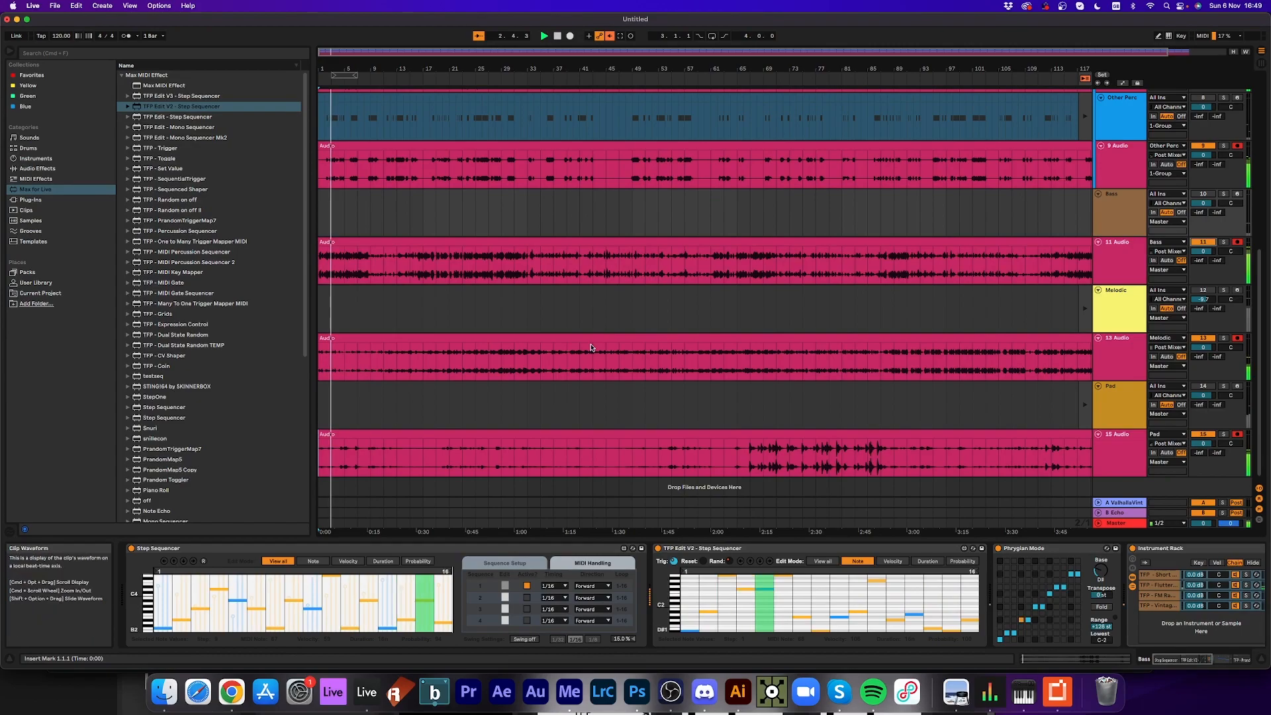
{"action": "scroll", "coordinate": [591, 347], "scroll_direction": "up", "scroll_amount": 10}
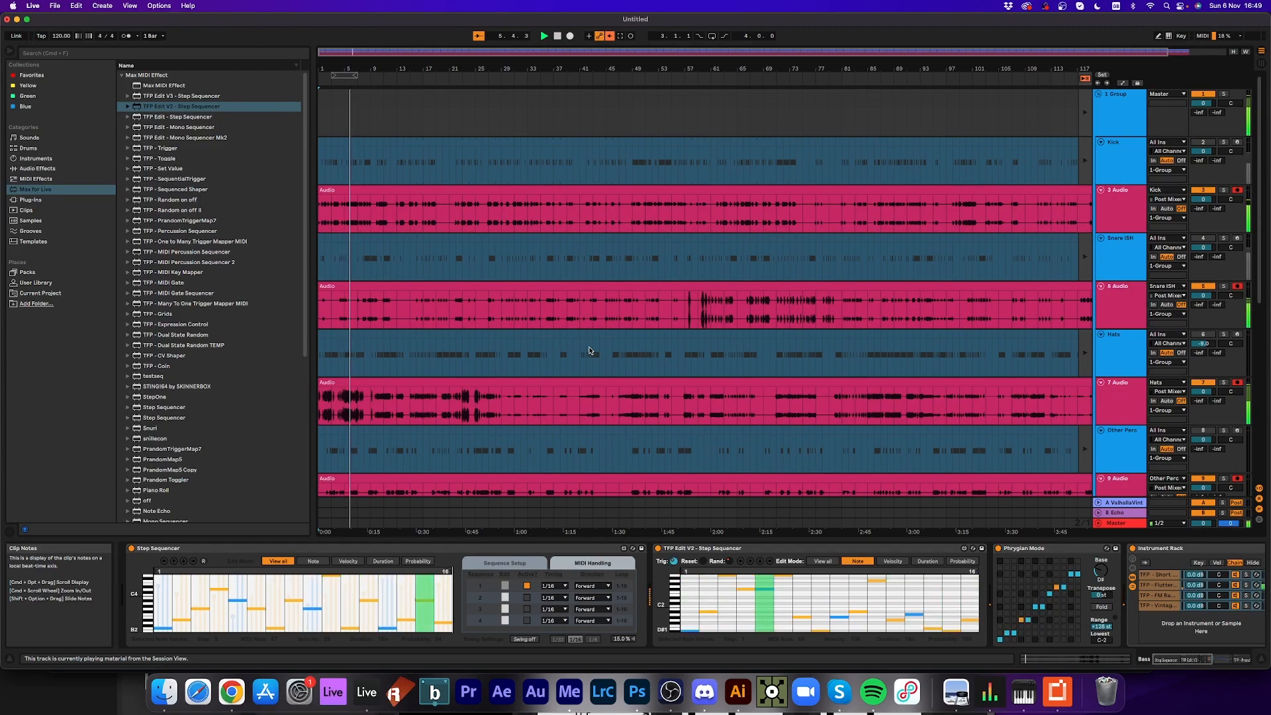
{"action": "scroll", "coordinate": [750, 366], "scroll_direction": "down", "scroll_amount": 10}
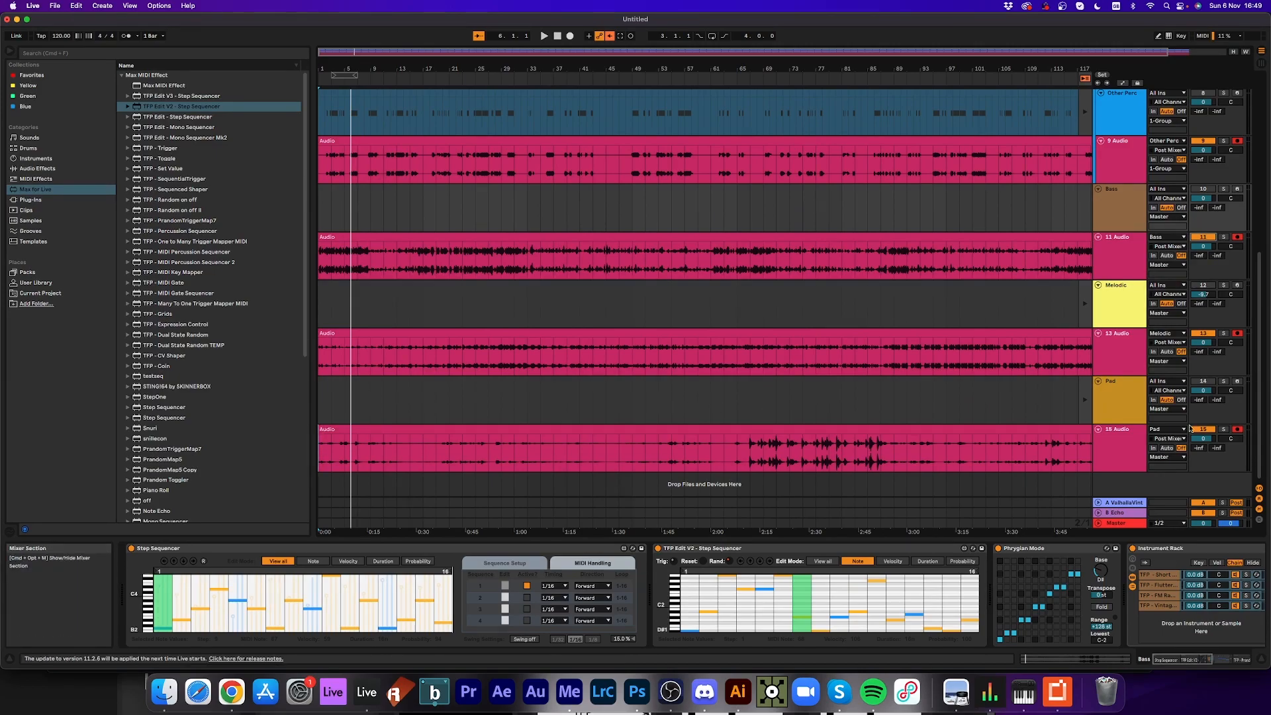
{"action": "scroll", "coordinate": [987, 302], "scroll_direction": "up", "scroll_amount": 8}
{"action": "scroll", "coordinate": [988, 303], "scroll_direction": "up", "scroll_amount": 3}
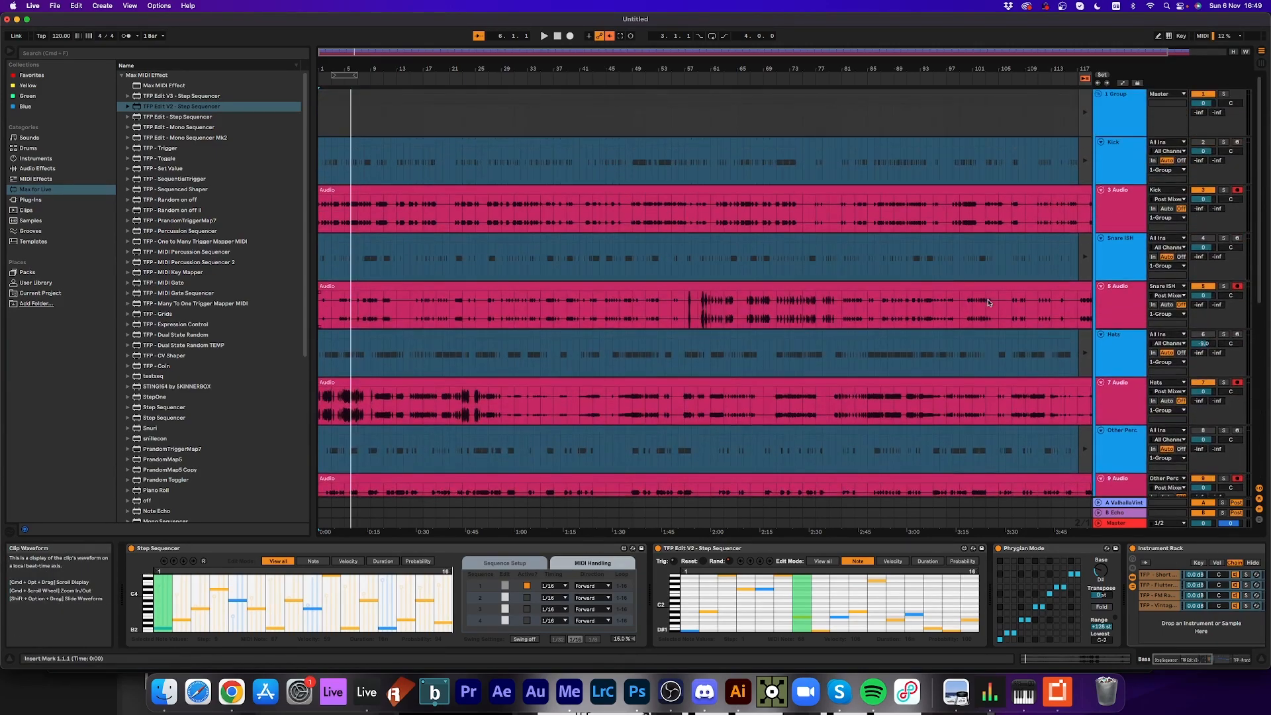
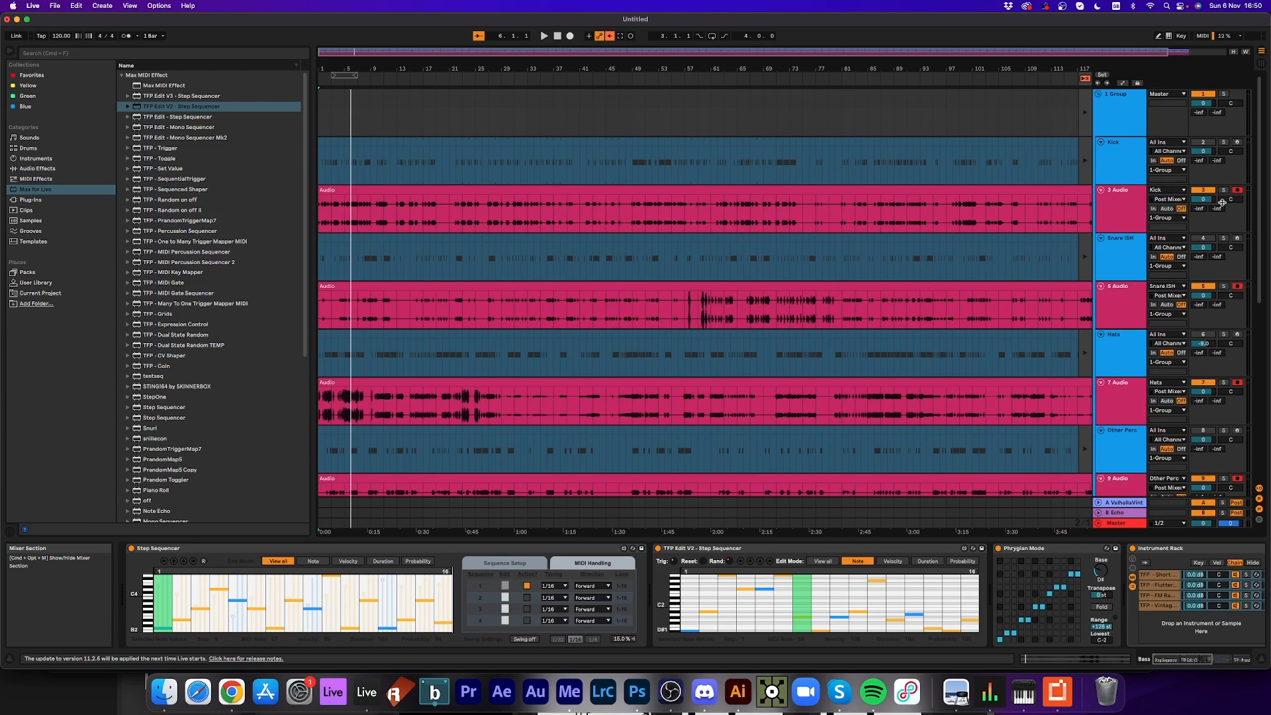
{"action": "key", "text": "space"}
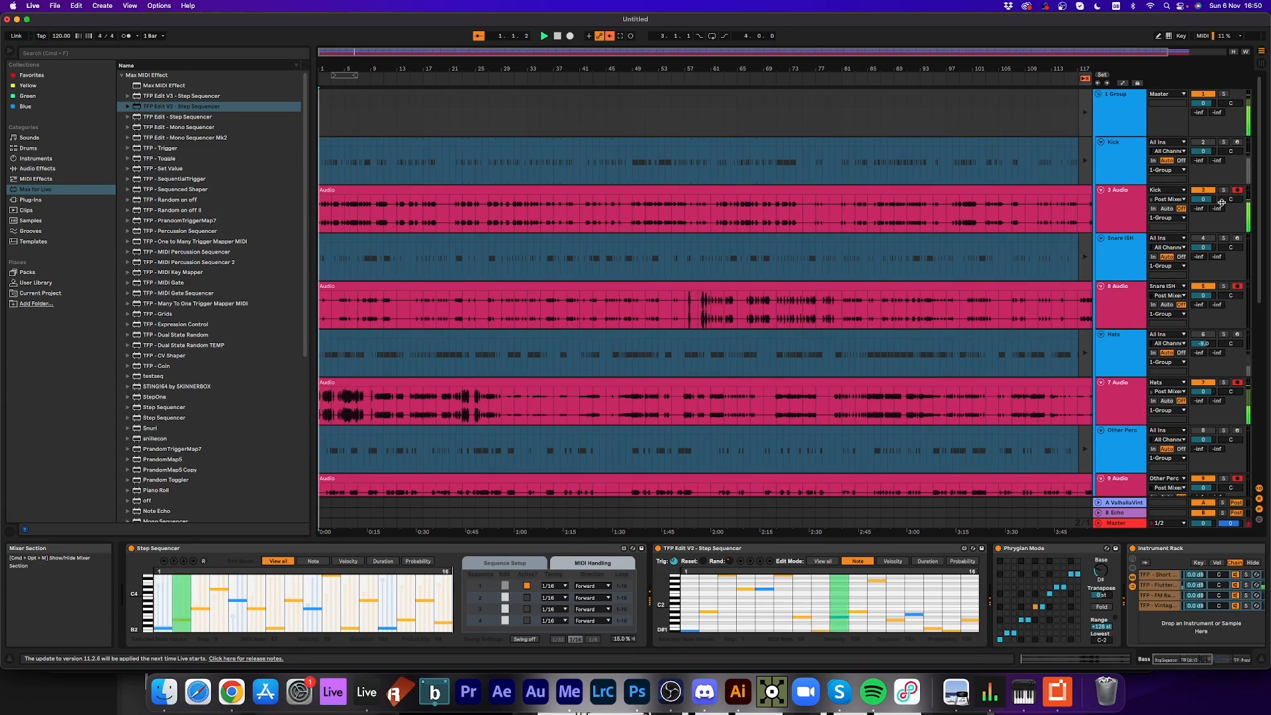
- Solo the recorded Kick audio track and try to split off its first eight bars as a separate clip
{"action": "left_click", "coordinate": [1224, 190]}
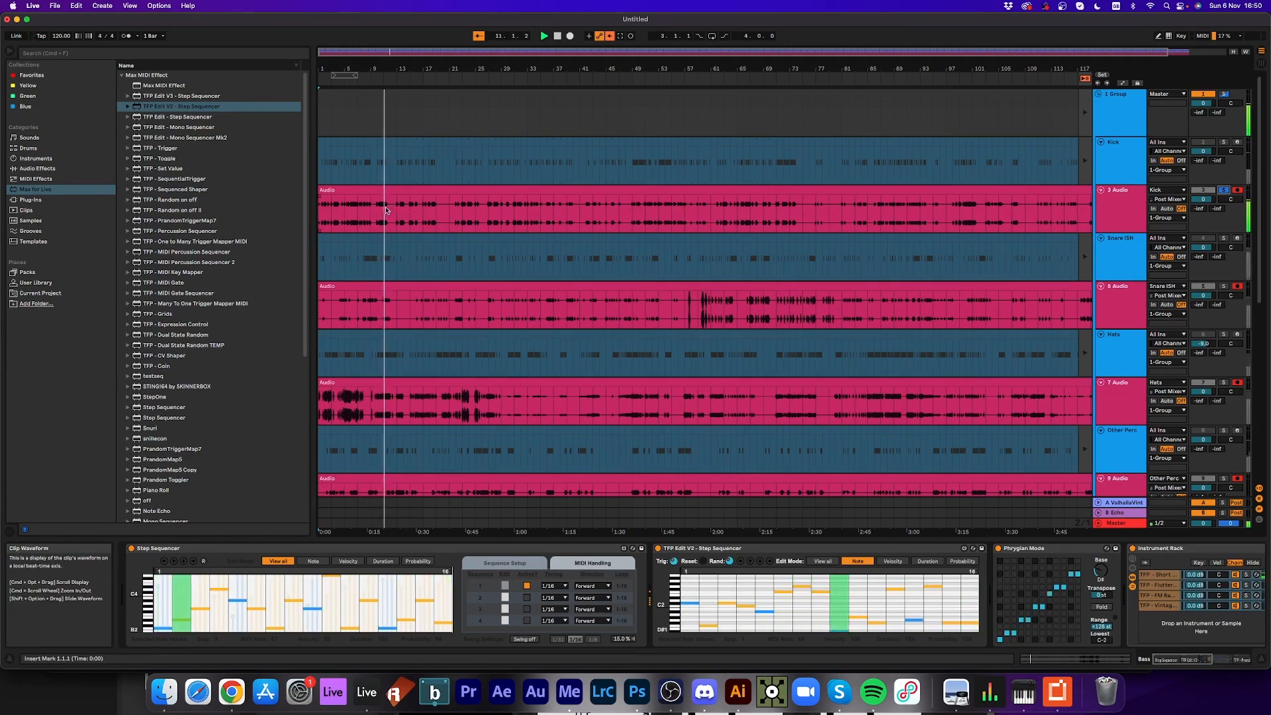
{"action": "left_click_drag", "start_coordinate": [371, 208], "coordinate": [287, 206]}
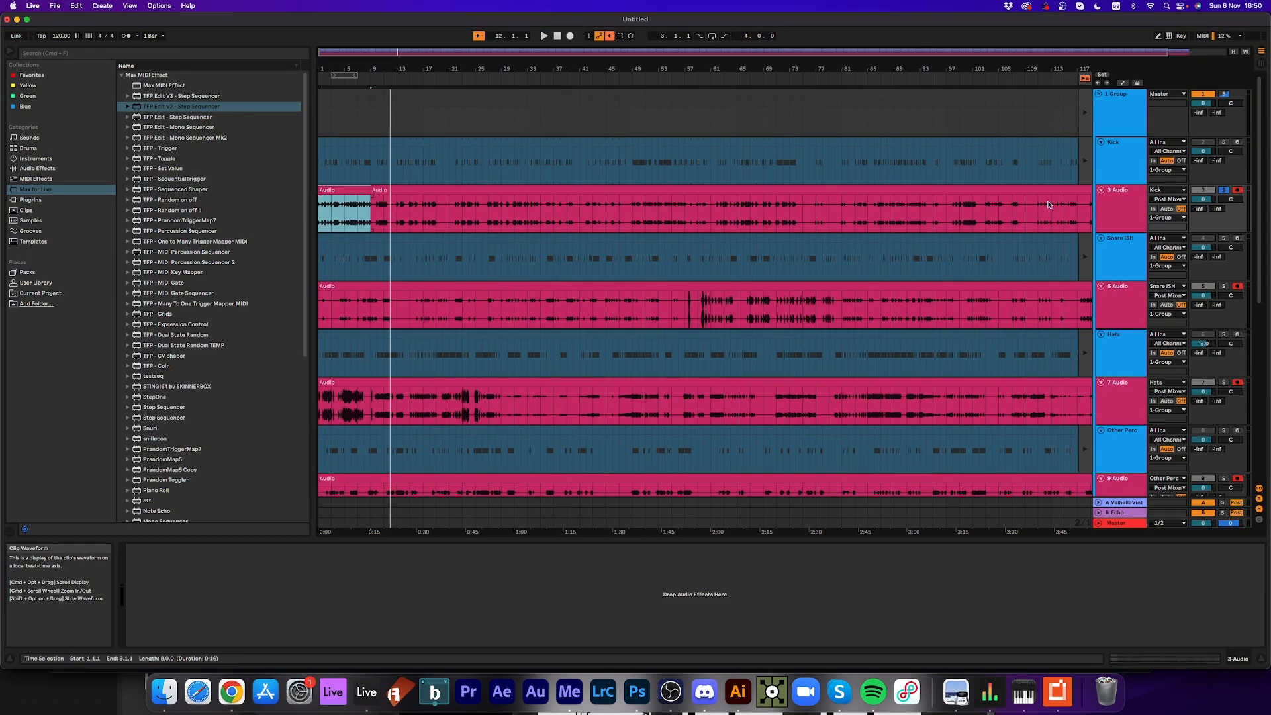
{"action": "left_click", "coordinate": [1122, 219]}
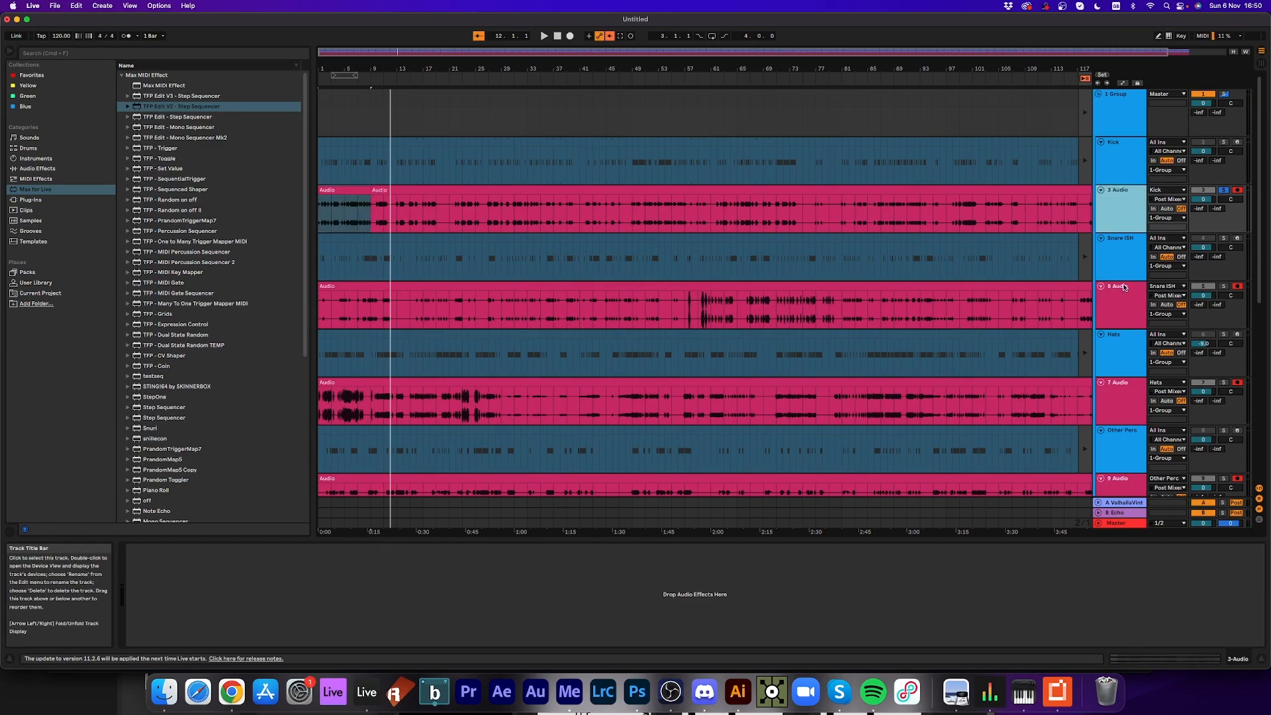
{"action": "left_click", "coordinate": [354, 191]}
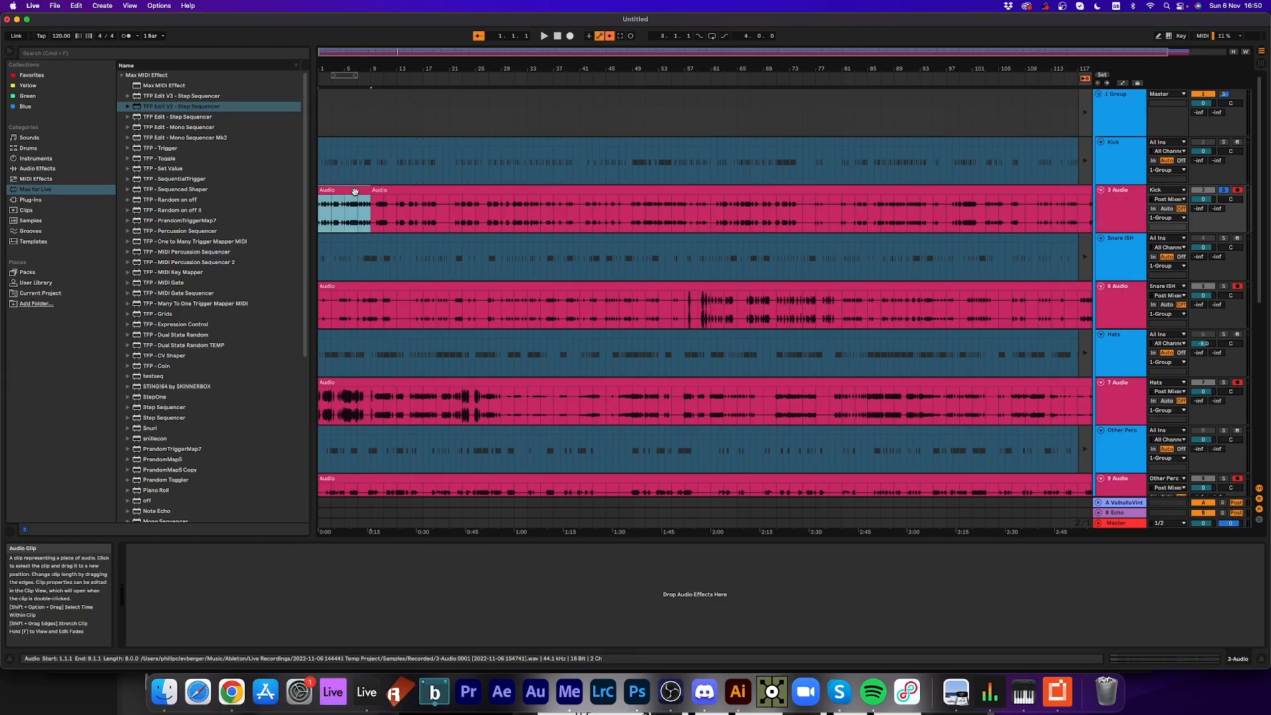
- Move all the pink recorded audio tracks together, from the Kick recording to the Pad recording, below the Pad track
{"action": "left_click", "coordinate": [1133, 193]}
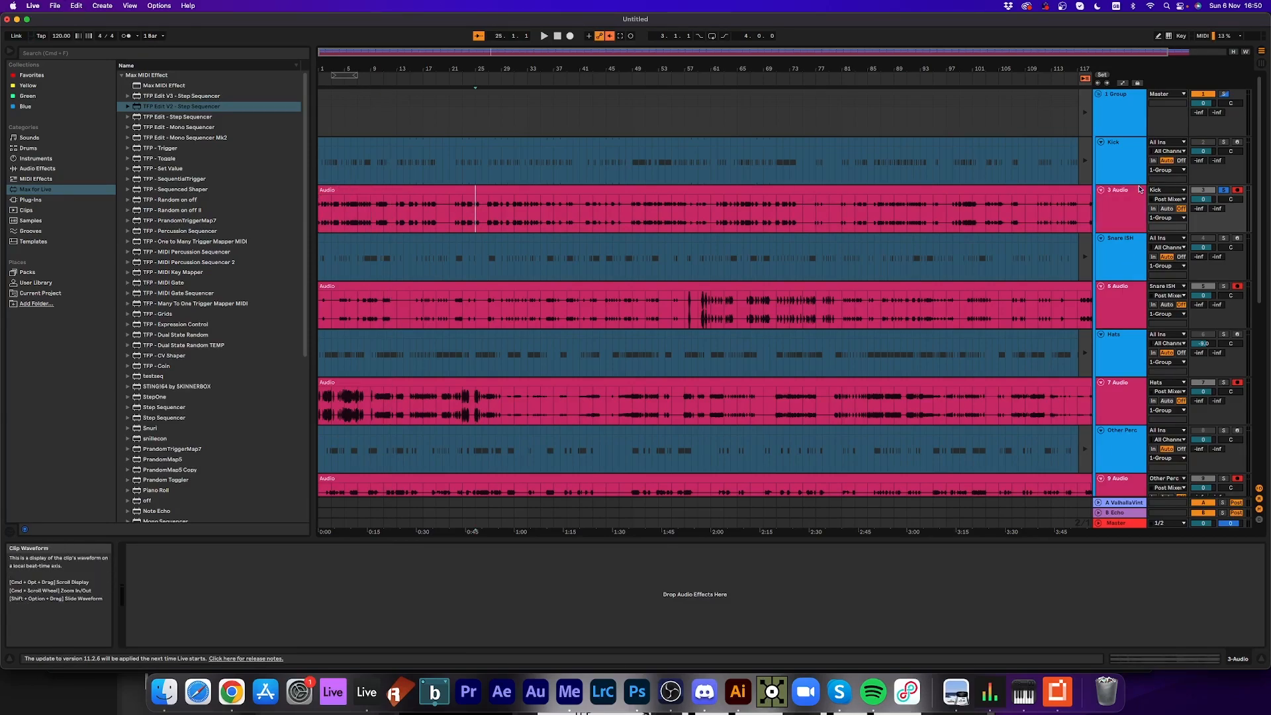
{"action": "left_click", "coordinate": [1128, 318]}
{"action": "left_click", "coordinate": [1111, 404]}
{"action": "scroll", "coordinate": [1098, 357], "scroll_direction": "down", "scroll_amount": 3}
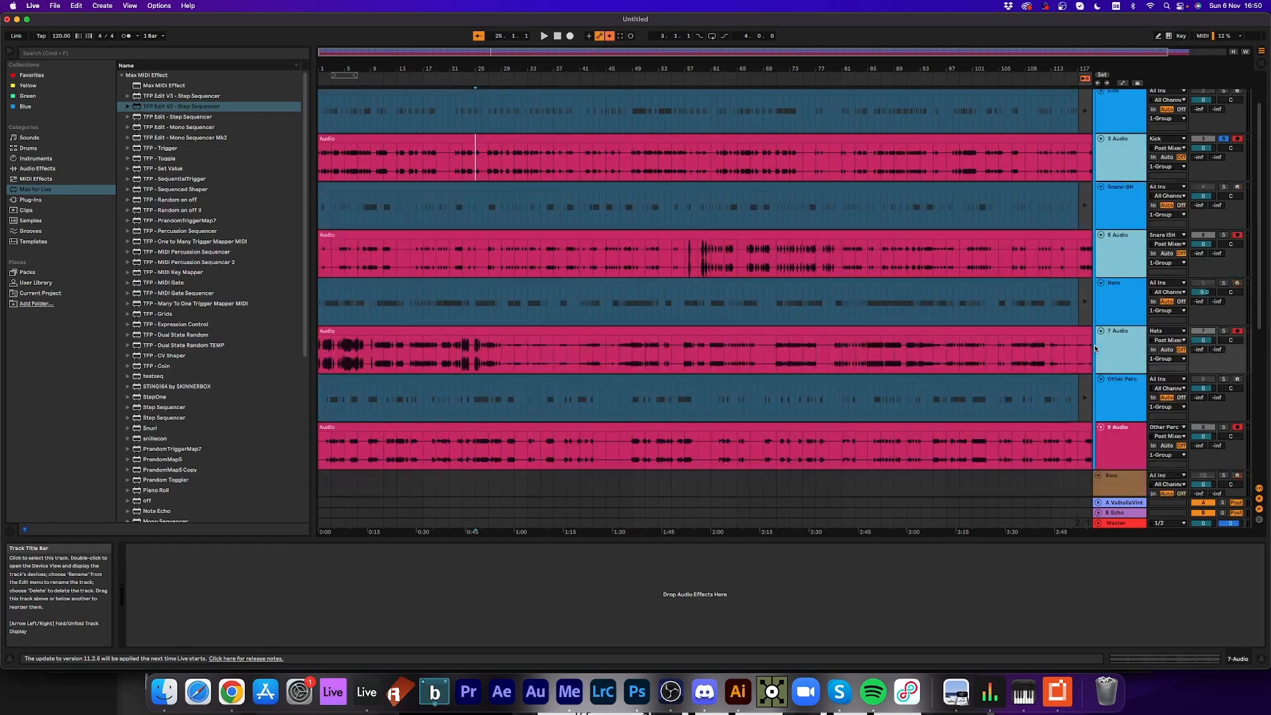
{"action": "left_click", "coordinate": [1110, 368]}
{"action": "scroll", "coordinate": [1106, 360], "scroll_direction": "down", "scroll_amount": 3}
{"action": "left_click", "coordinate": [1105, 352]}
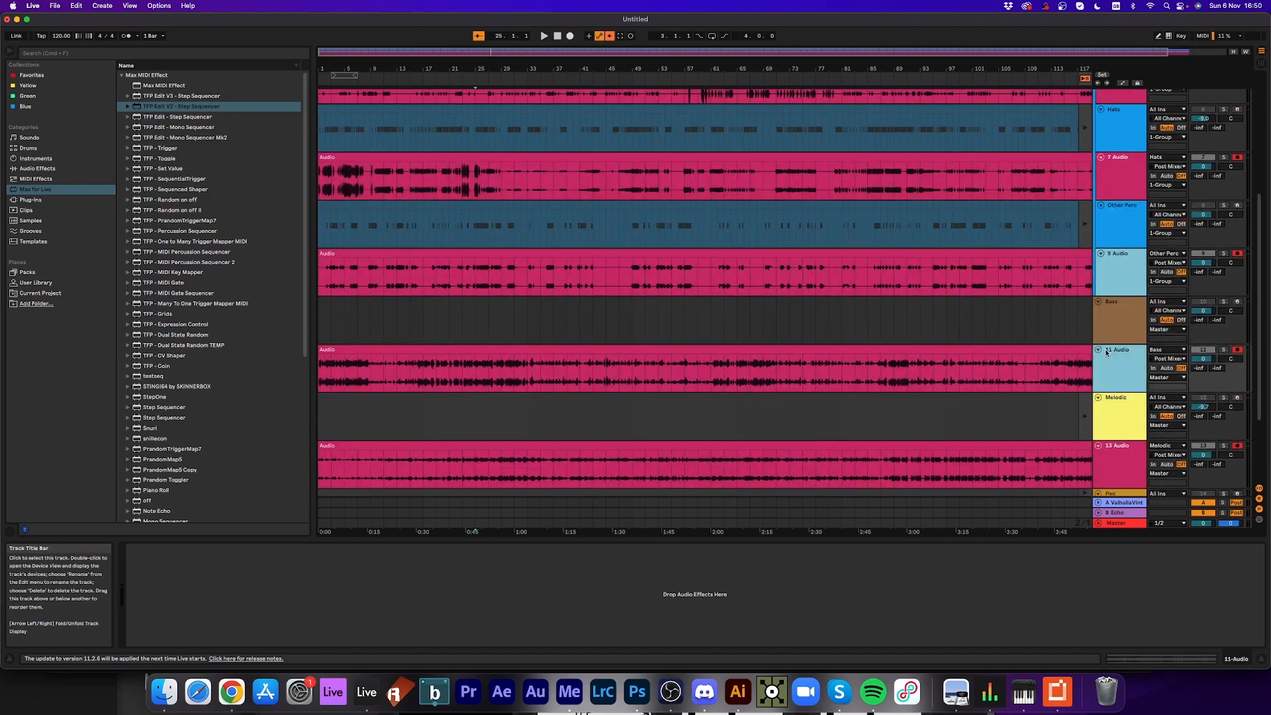
{"action": "left_click", "coordinate": [1106, 197]}
{"action": "scroll", "coordinate": [1106, 202], "scroll_direction": "up", "scroll_amount": 4}
{"action": "left_click", "coordinate": [1120, 184]}
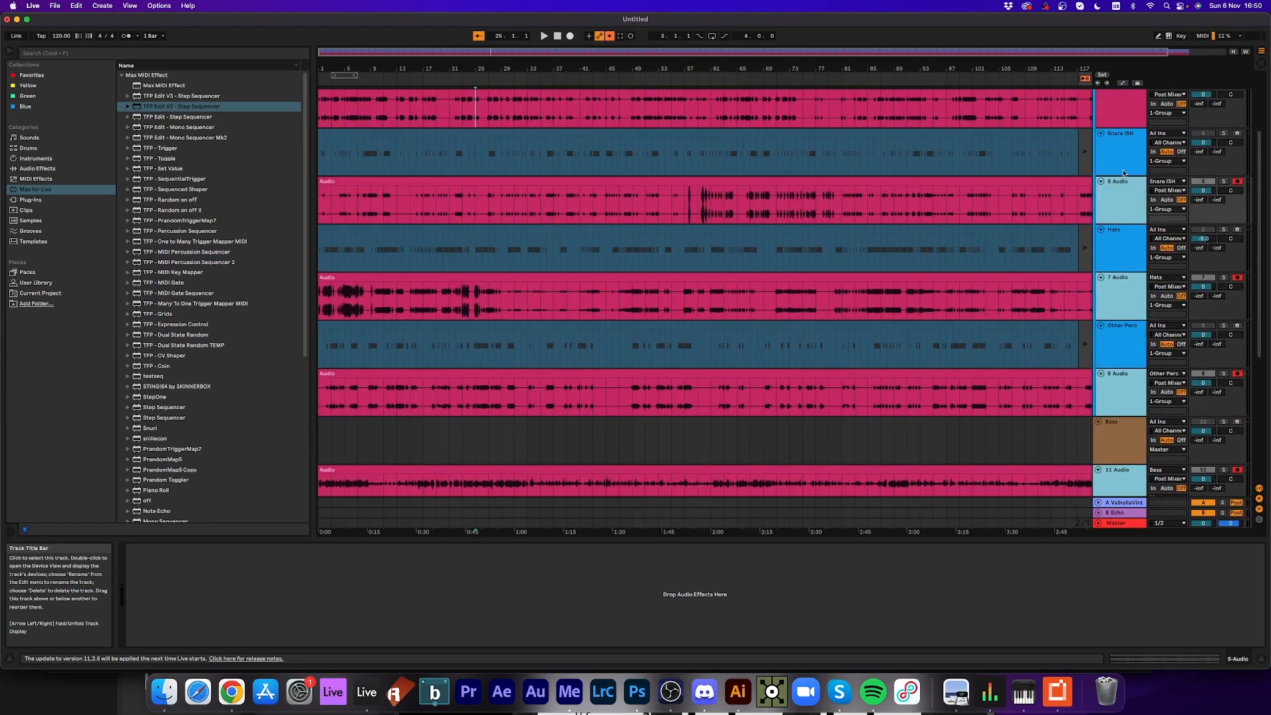
{"action": "left_click", "coordinate": [1139, 107]}
{"action": "scroll", "coordinate": [1056, 255], "scroll_direction": "down", "scroll_amount": 6}
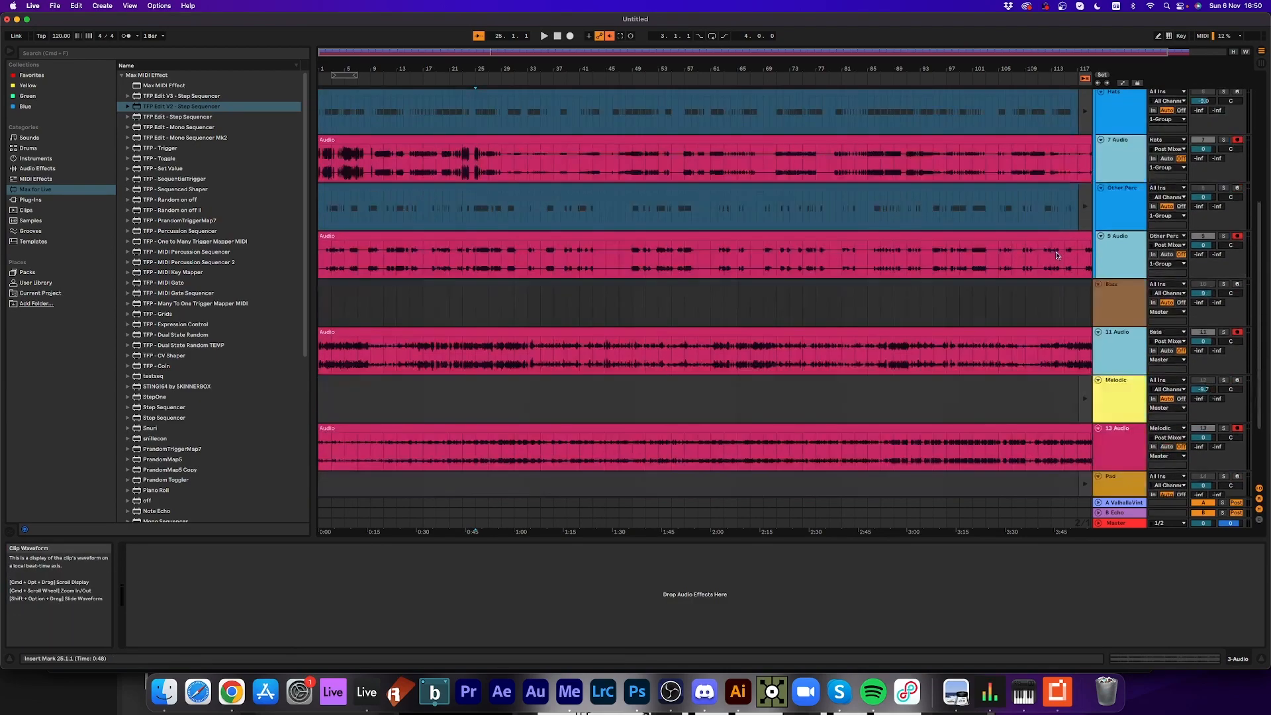
{"action": "scroll", "coordinate": [1108, 275], "scroll_direction": "down", "scroll_amount": 1}
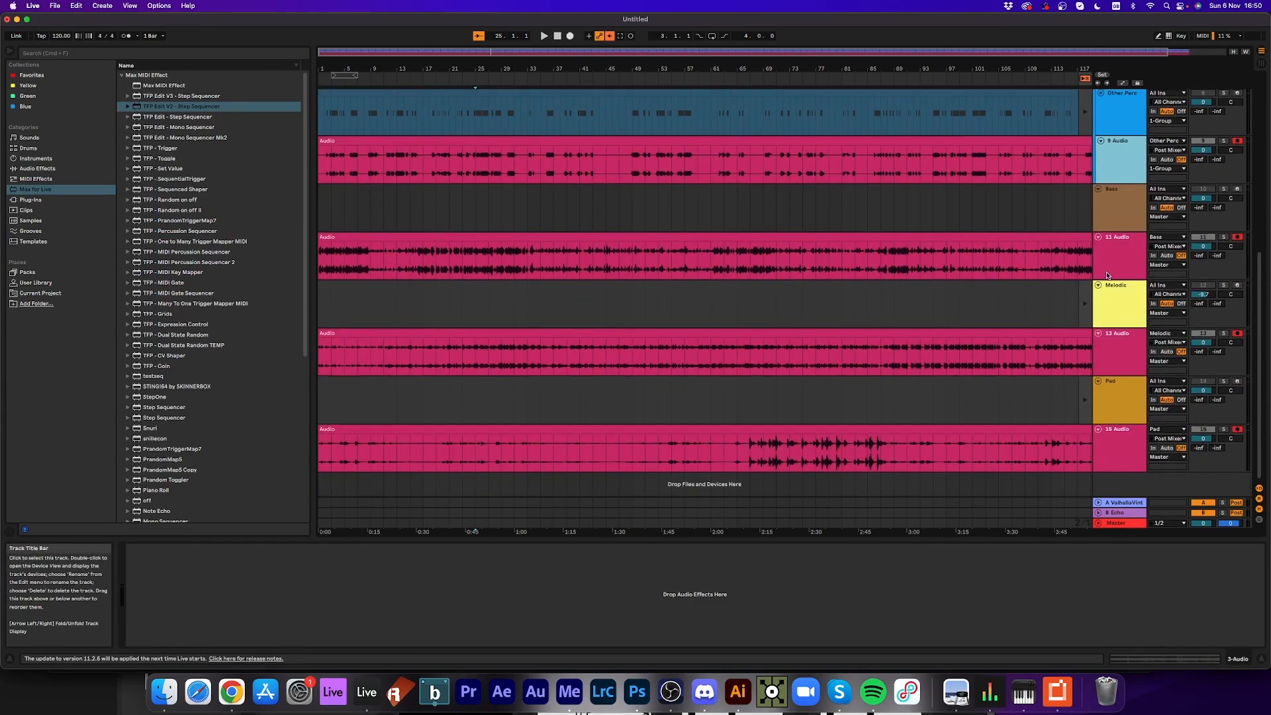
{"action": "left_click", "coordinate": [1109, 270], "text": "super"}
{"action": "left_click", "coordinate": [1115, 360], "text": "super"}
{"action": "left_click", "coordinate": [1119, 440], "text": "super"}
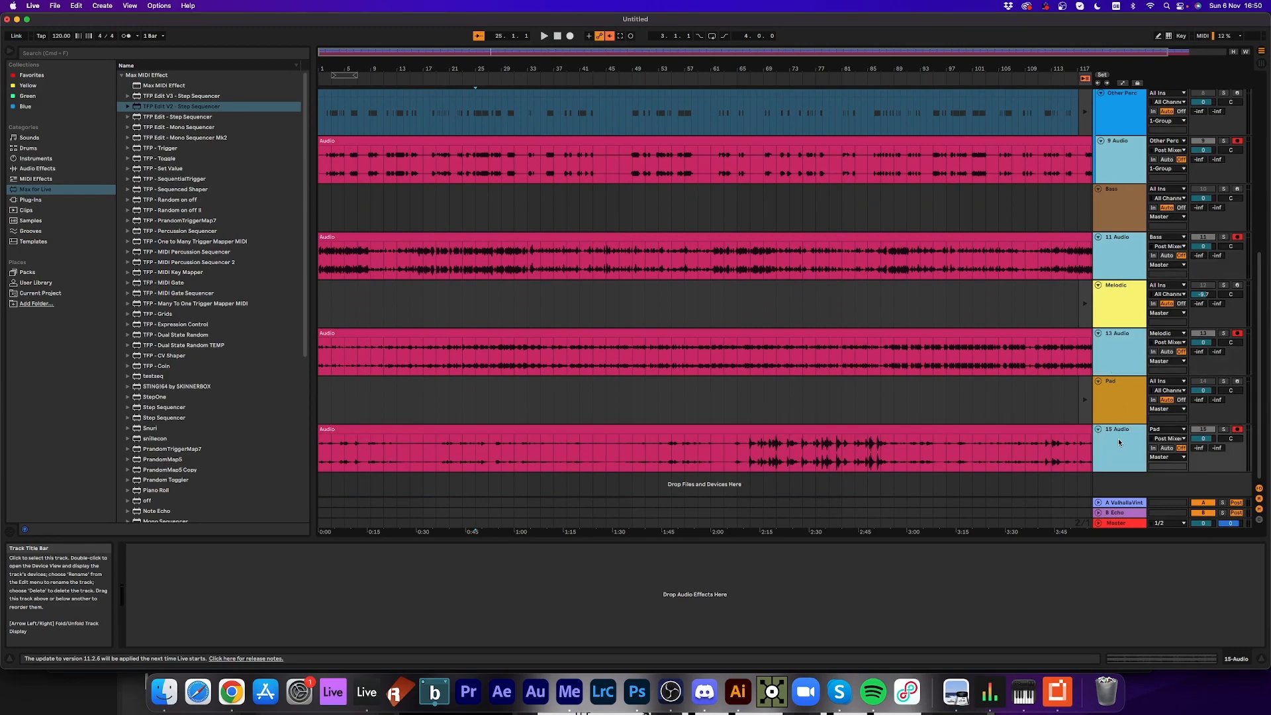
{"action": "left_click_drag", "start_coordinate": [1111, 353], "coordinate": [1121, 485]}
- Move the Bass, Melodic and Pad tracks into the group with the drum tracks and fold the group
{"action": "scroll", "coordinate": [1001, 212], "scroll_direction": "up", "scroll_amount": 4}
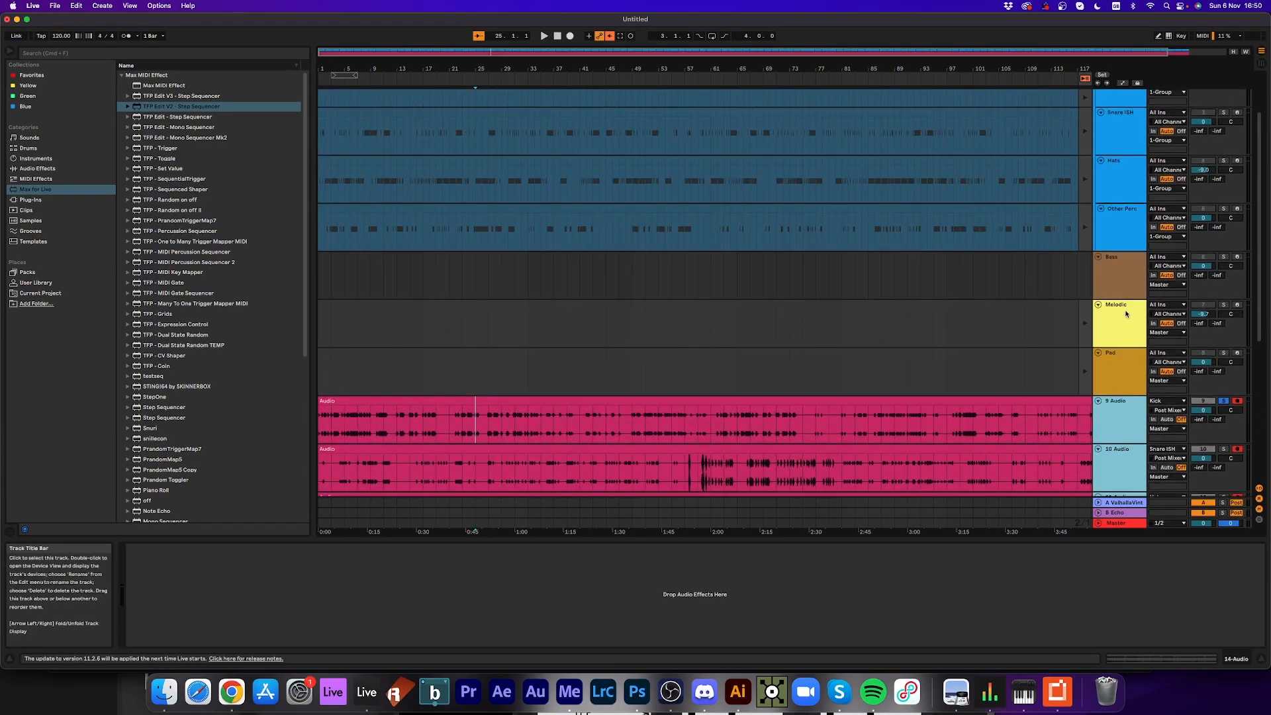
{"action": "left_click", "coordinate": [1127, 359]}
{"action": "left_click", "coordinate": [1121, 285], "text": "shift"}
{"action": "left_click_drag", "start_coordinate": [1116, 278], "coordinate": [1116, 244]}
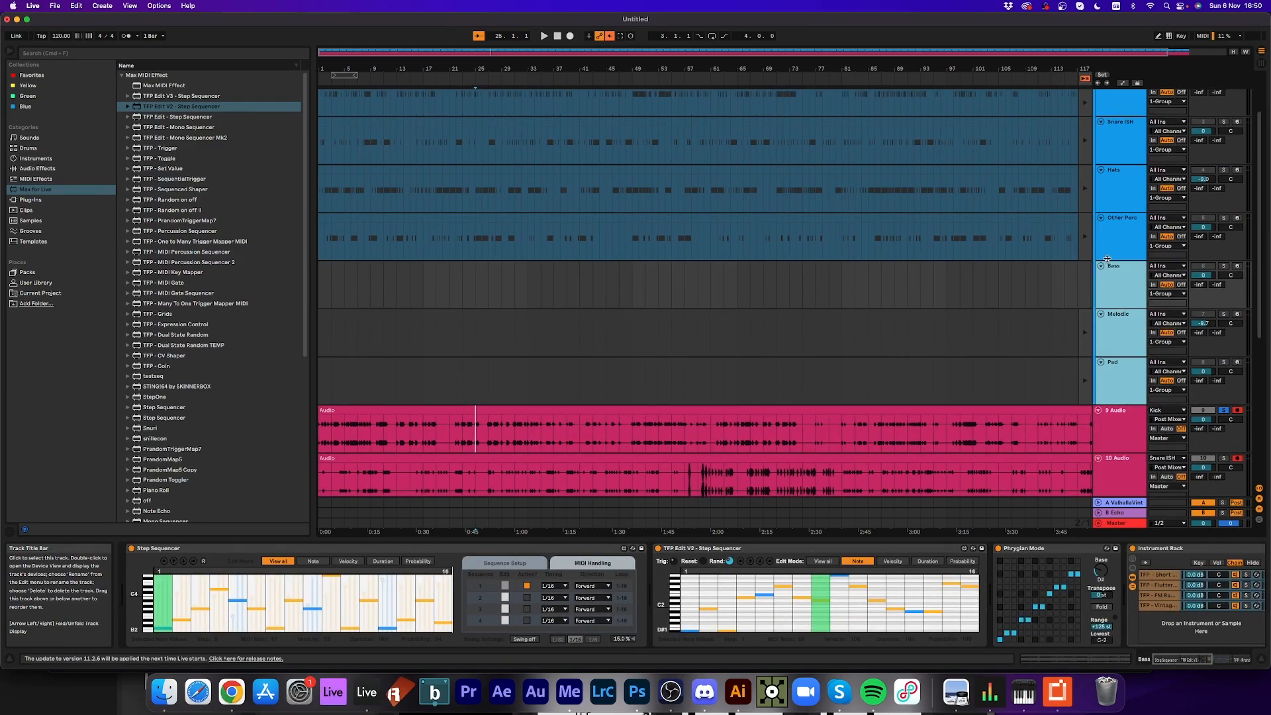
{"action": "scroll", "coordinate": [1107, 259], "scroll_direction": "up", "scroll_amount": 2}
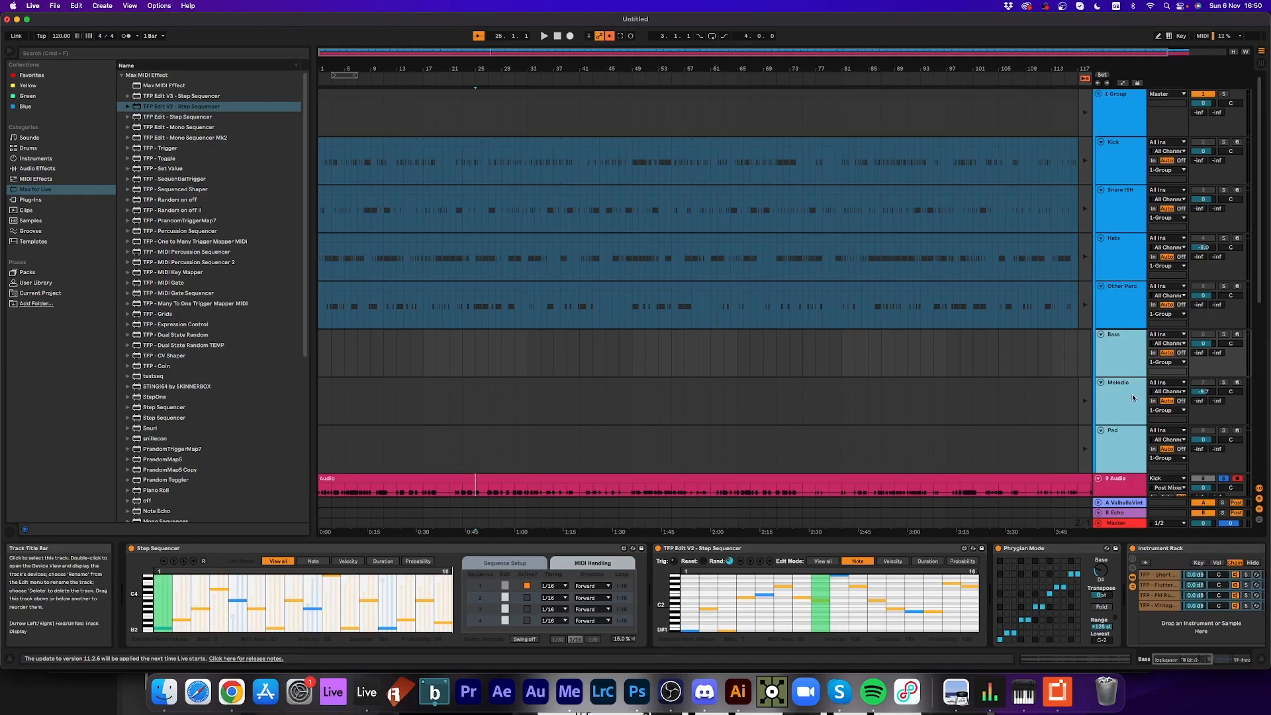
{"action": "left_click", "coordinate": [1100, 96]}
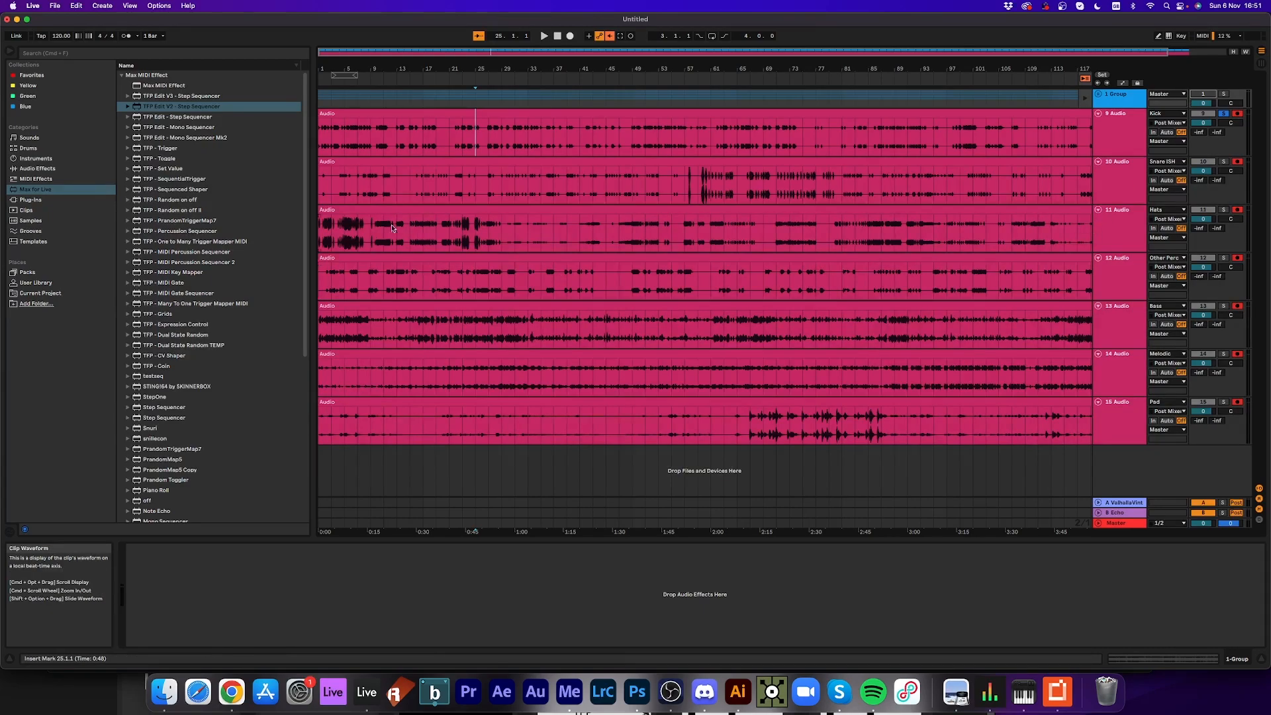
- Split off the Kick recording's first eight bars, move that clip to a new audio track below the Pad recording, and solo the new track
{"action": "key", "text": "space"}
{"action": "key", "text": "space"}
{"action": "left_click", "coordinate": [371, 136]}
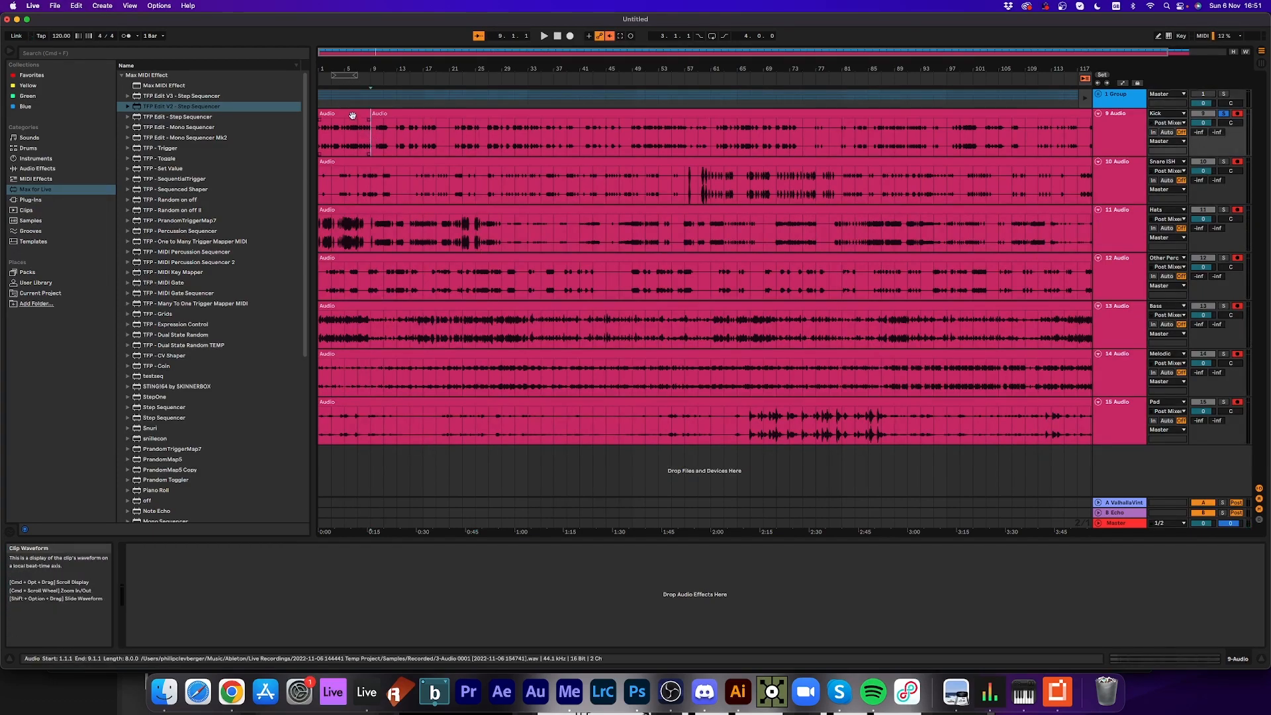
{"action": "left_click", "coordinate": [351, 114]}
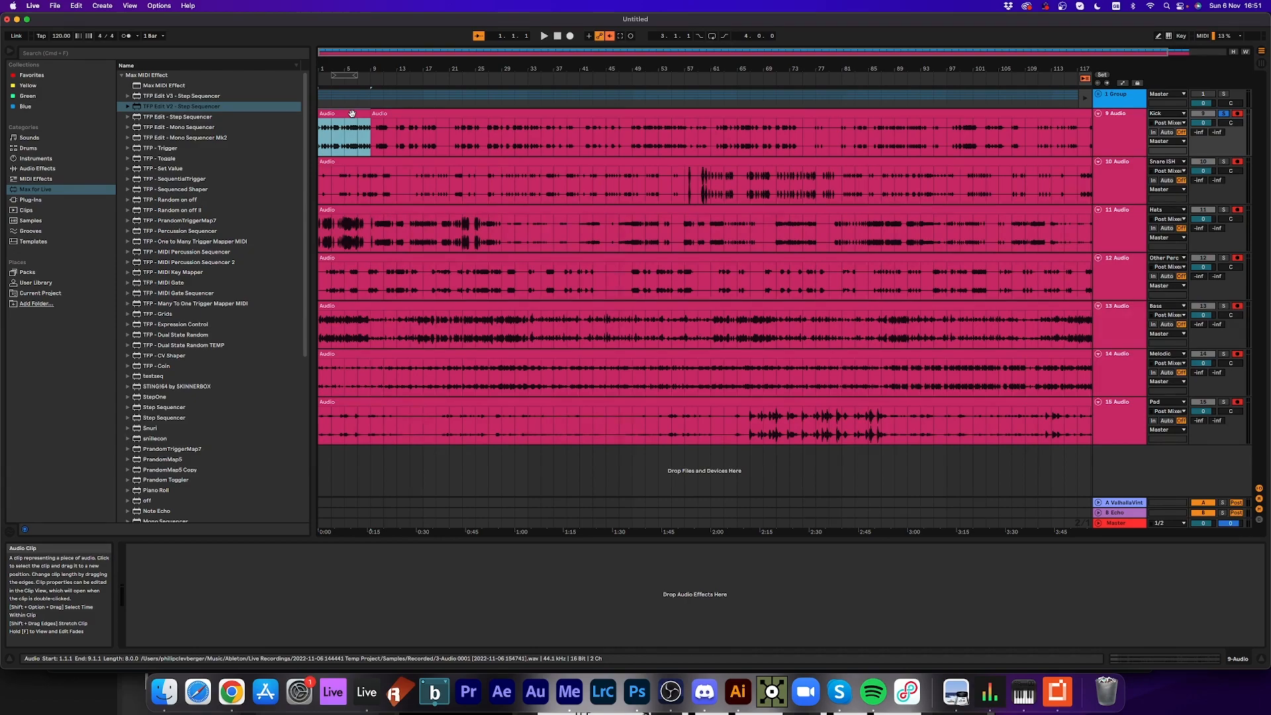
{"action": "left_click_drag", "start_coordinate": [352, 113], "coordinate": [356, 477]}
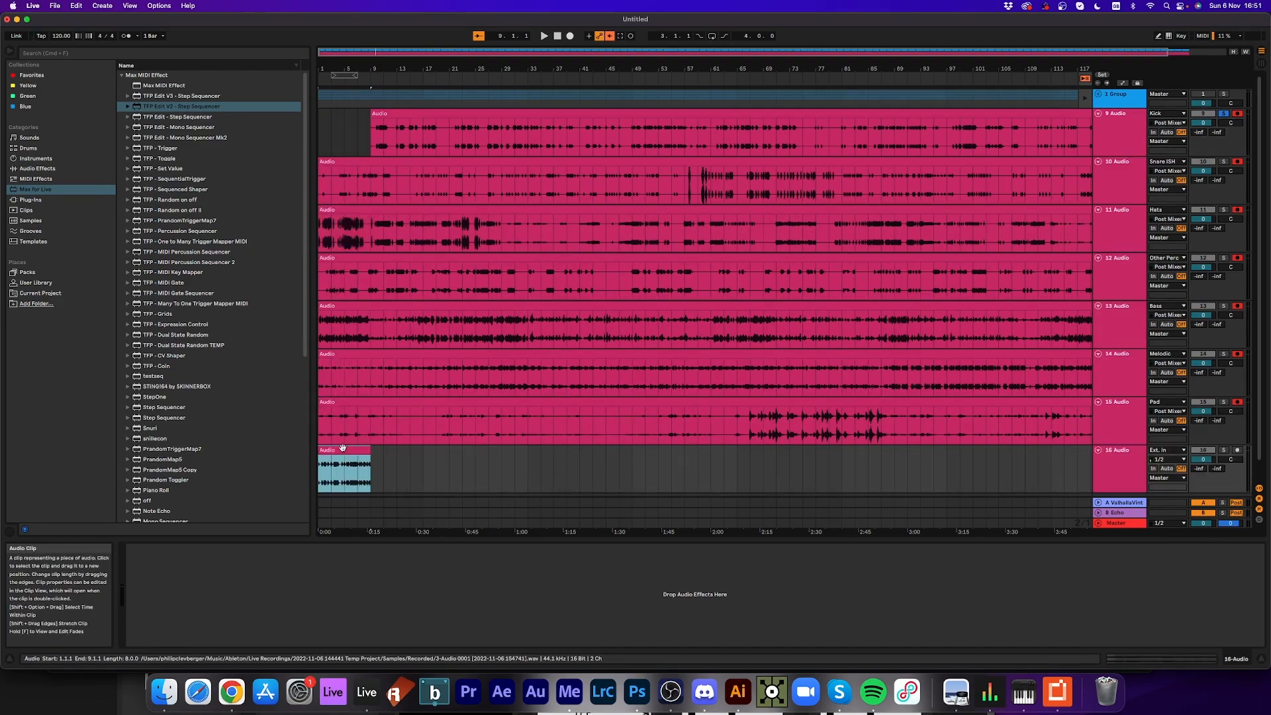
{"action": "left_click", "coordinate": [1223, 451]}
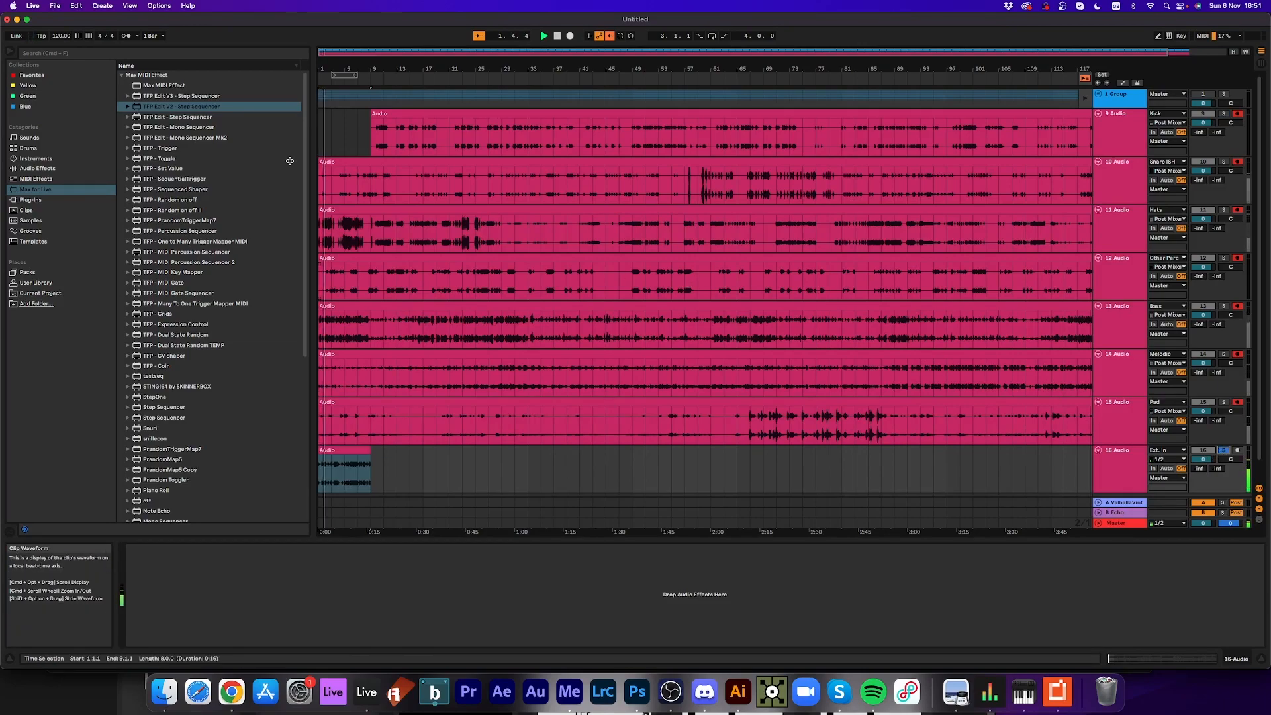
- Solo the Snare ISH recording and audition it at several positions between bar 9 and about bar 48
{"action": "left_click", "coordinate": [1223, 162]}
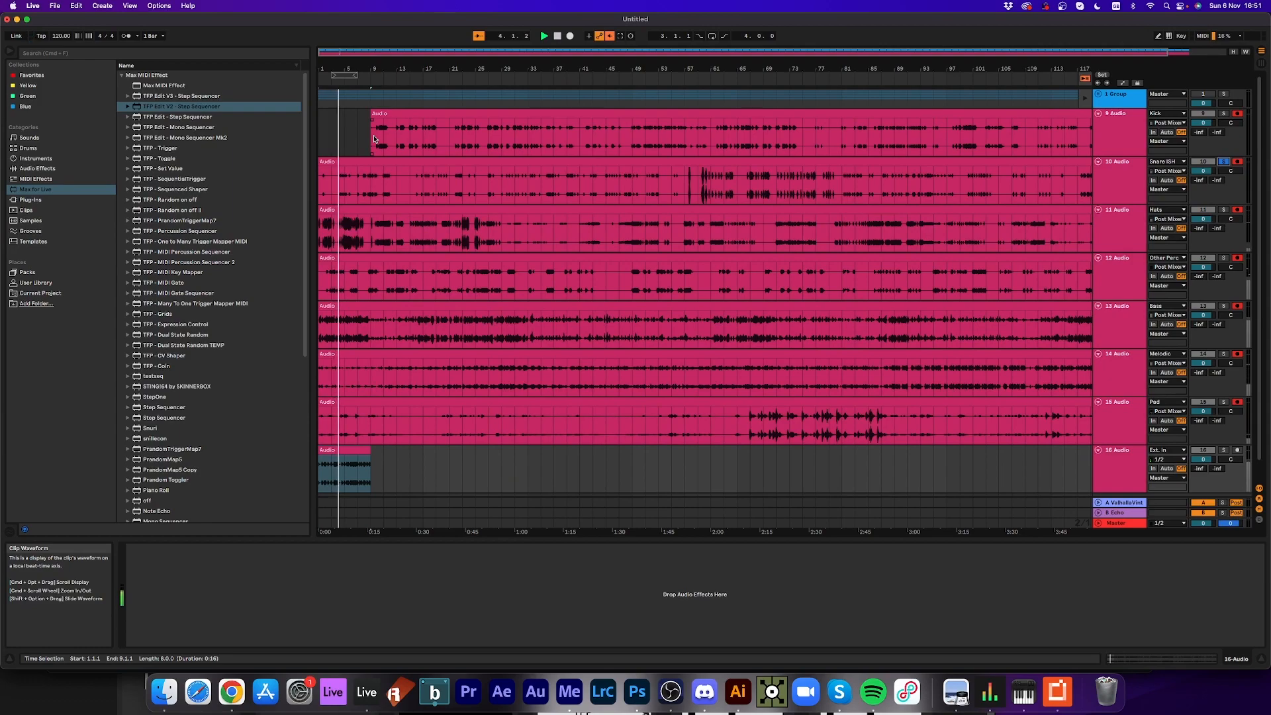
{"action": "left_click", "coordinate": [370, 78]}
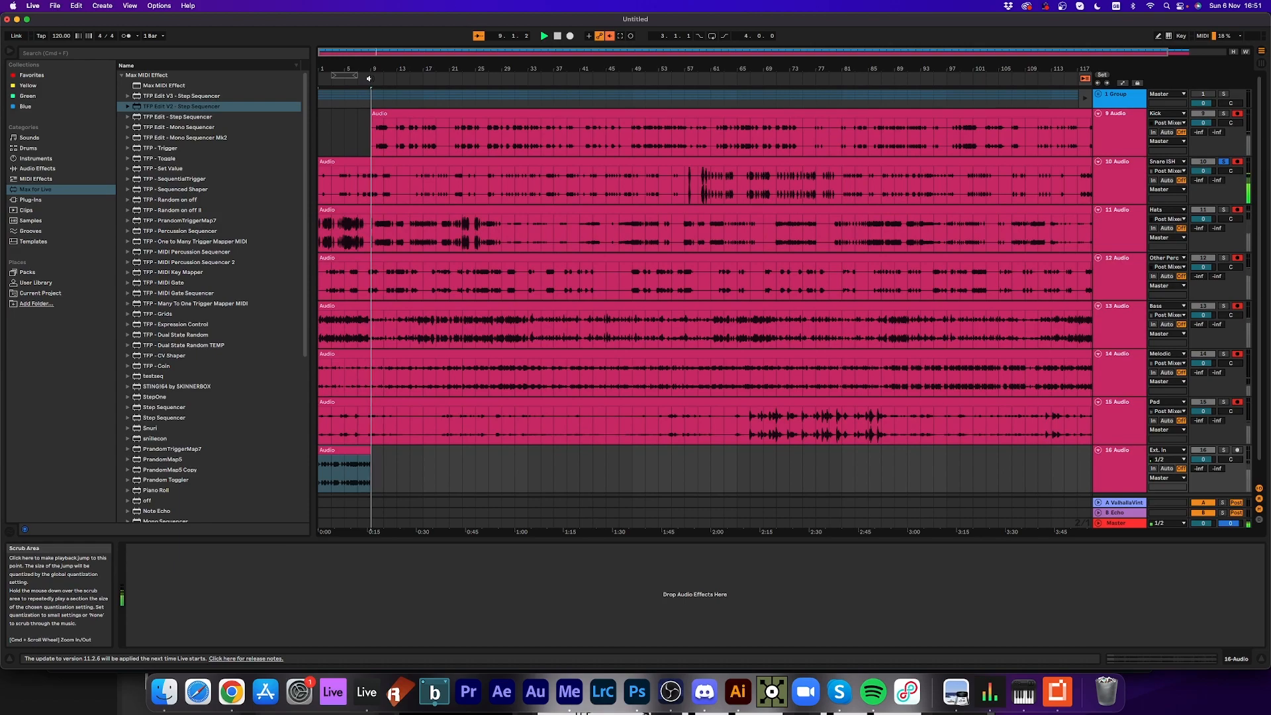
{"action": "left_click", "coordinate": [391, 77]}
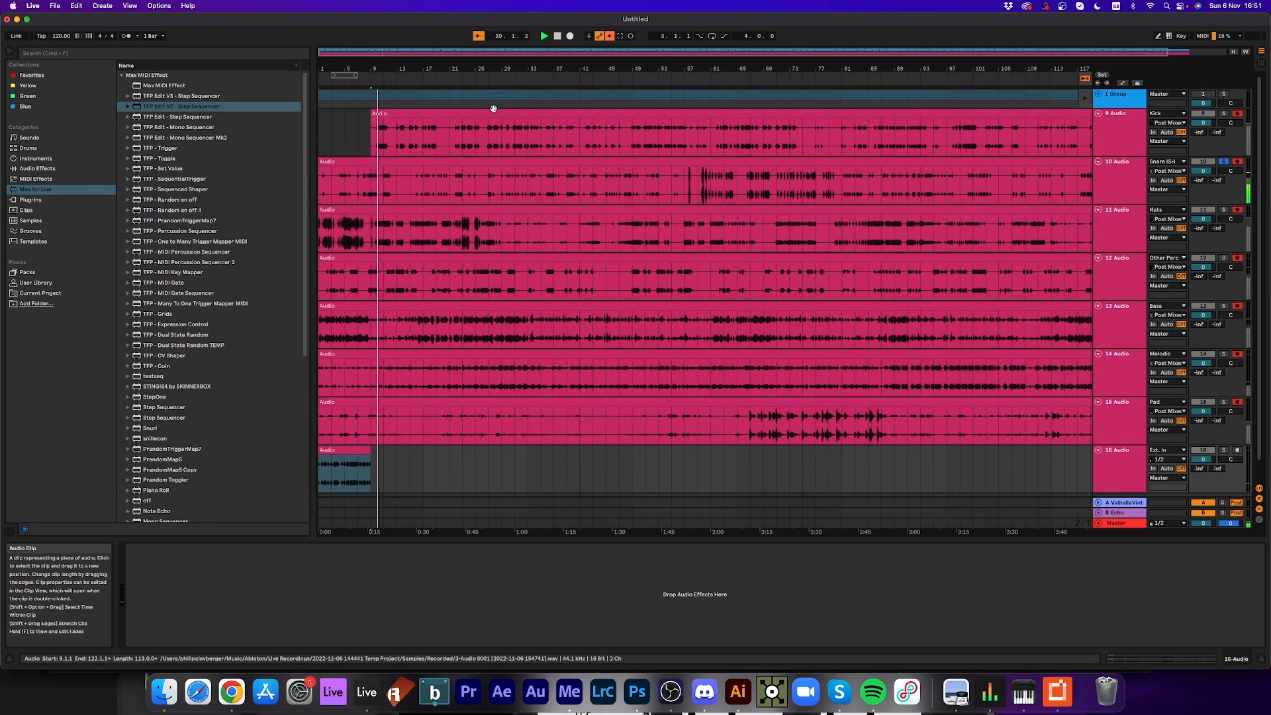
{"action": "left_click", "coordinate": [427, 79]}
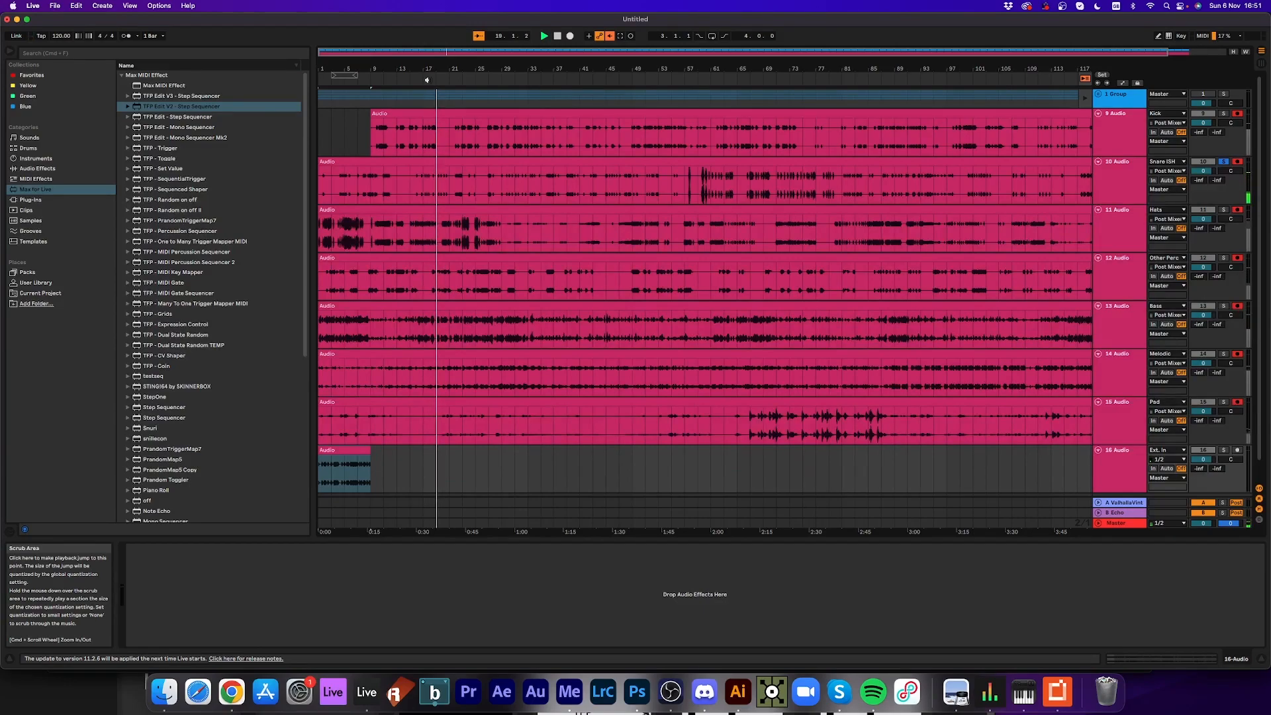
{"action": "left_click", "coordinate": [462, 79]}
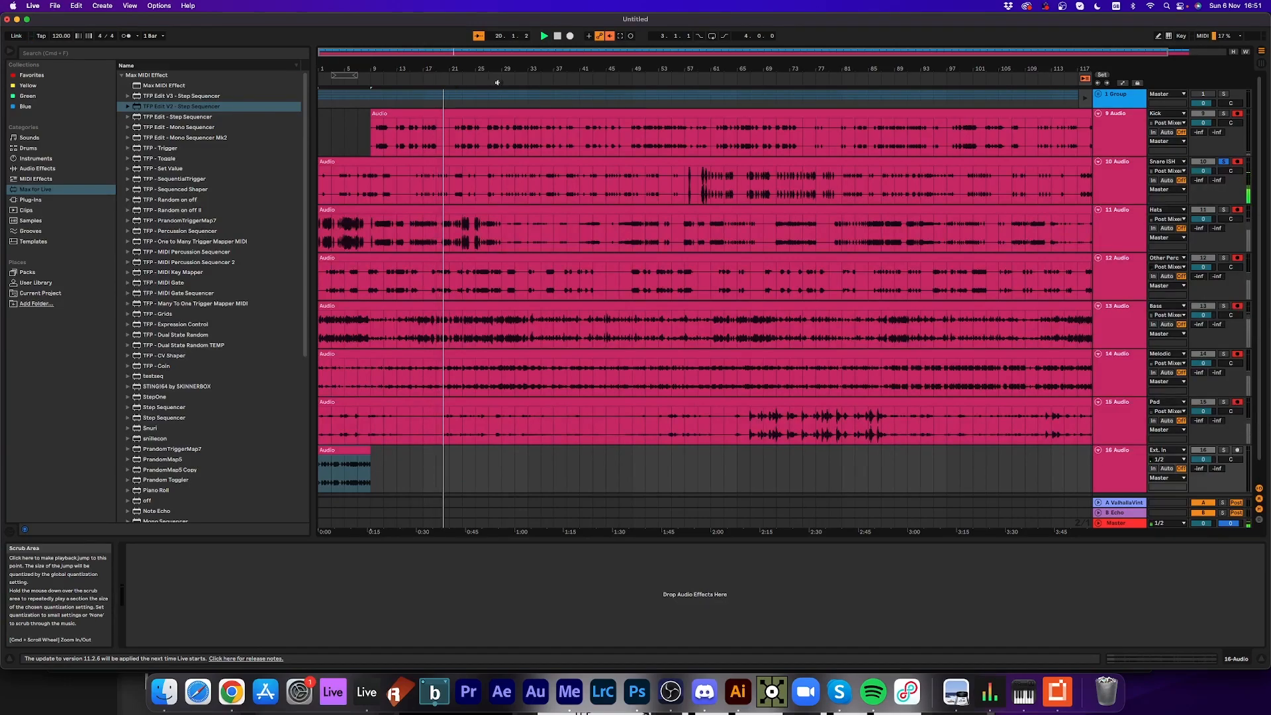
{"action": "left_click", "coordinate": [544, 87]}
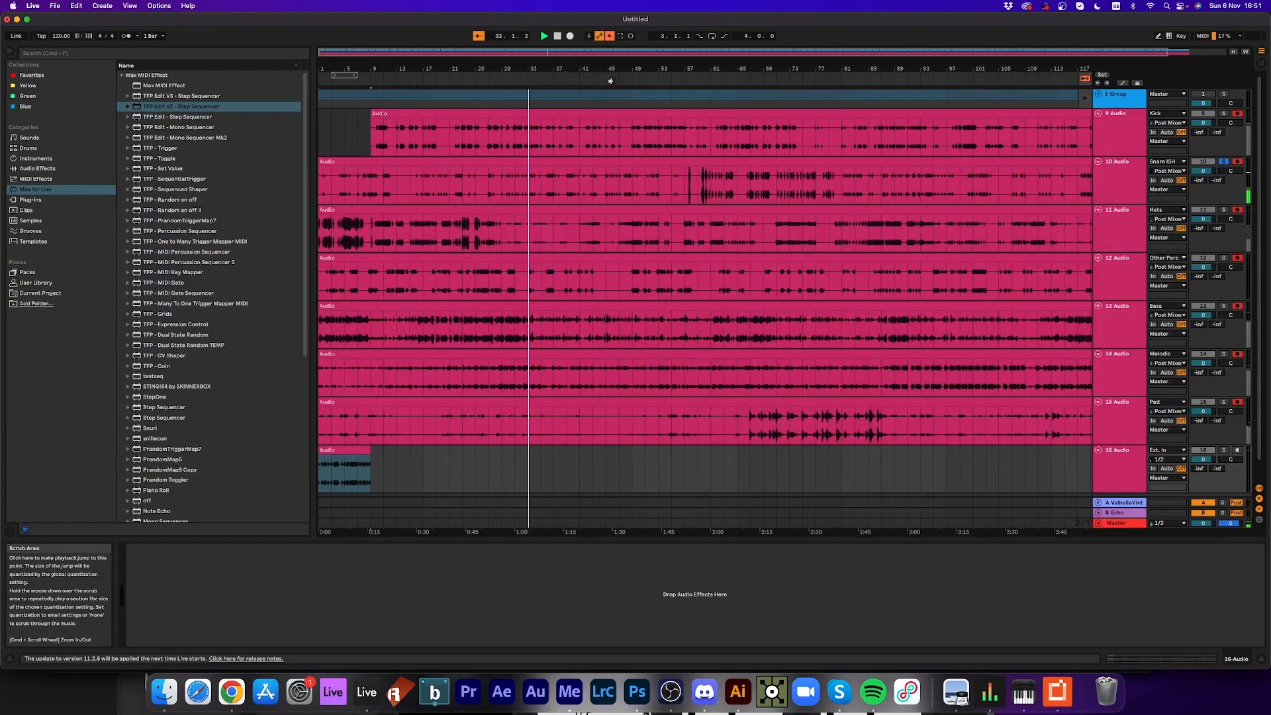
{"action": "left_click", "coordinate": [610, 80]}
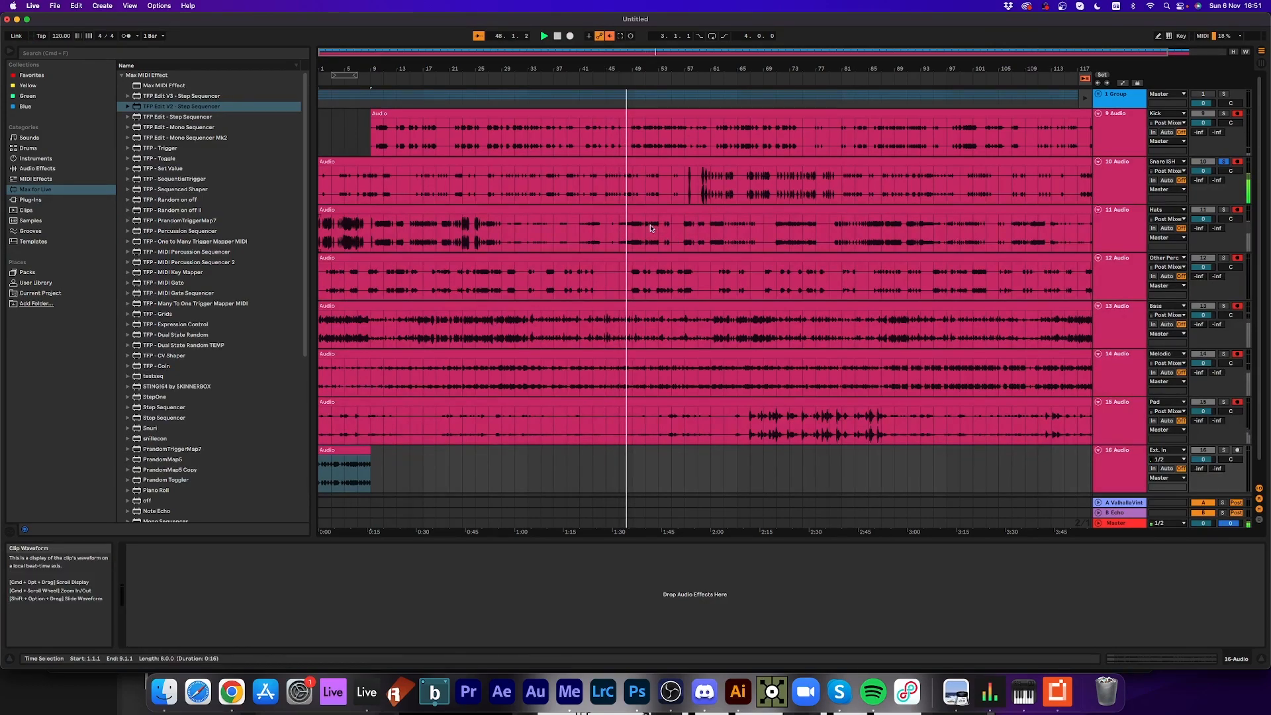
- Move bars 29 to 37 of the Snare ISH recording to bar 1 of a new audio track, then solo it with the Kick excerpt
{"action": "left_click", "coordinate": [503, 200]}
{"action": "key", "text": "space"}
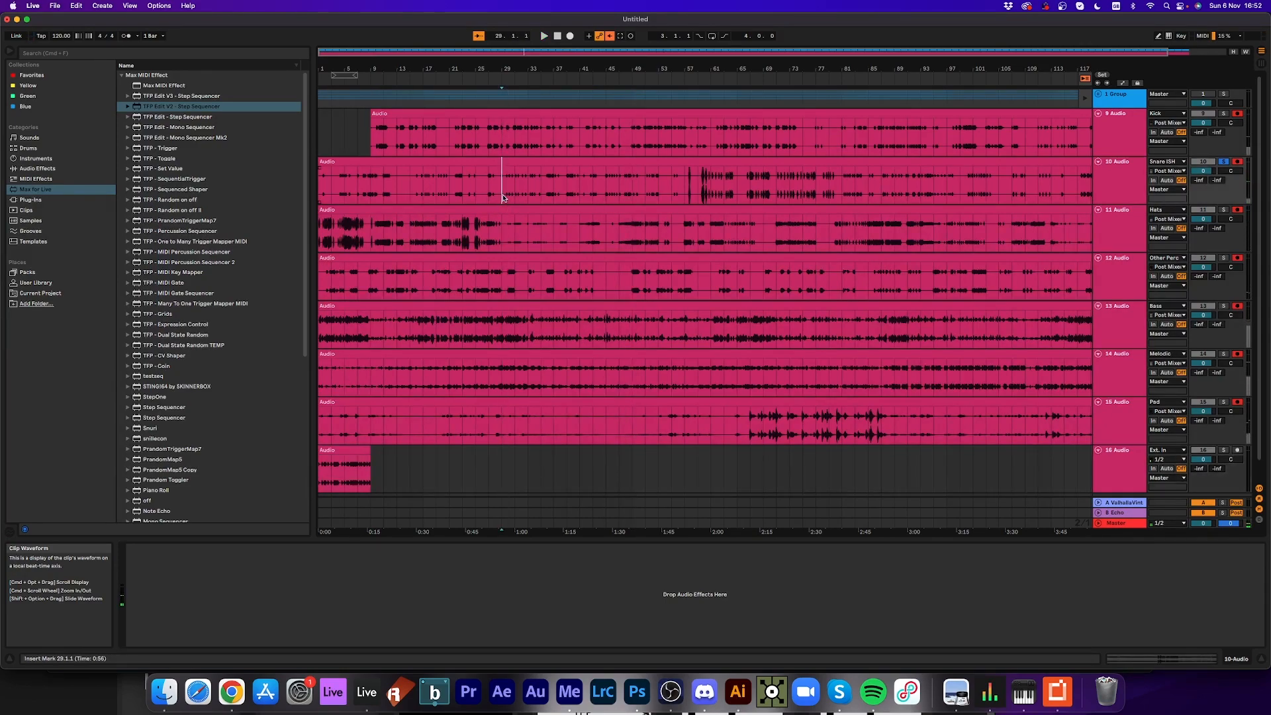
{"action": "left_click_drag", "start_coordinate": [506, 193], "coordinate": [523, 195]}
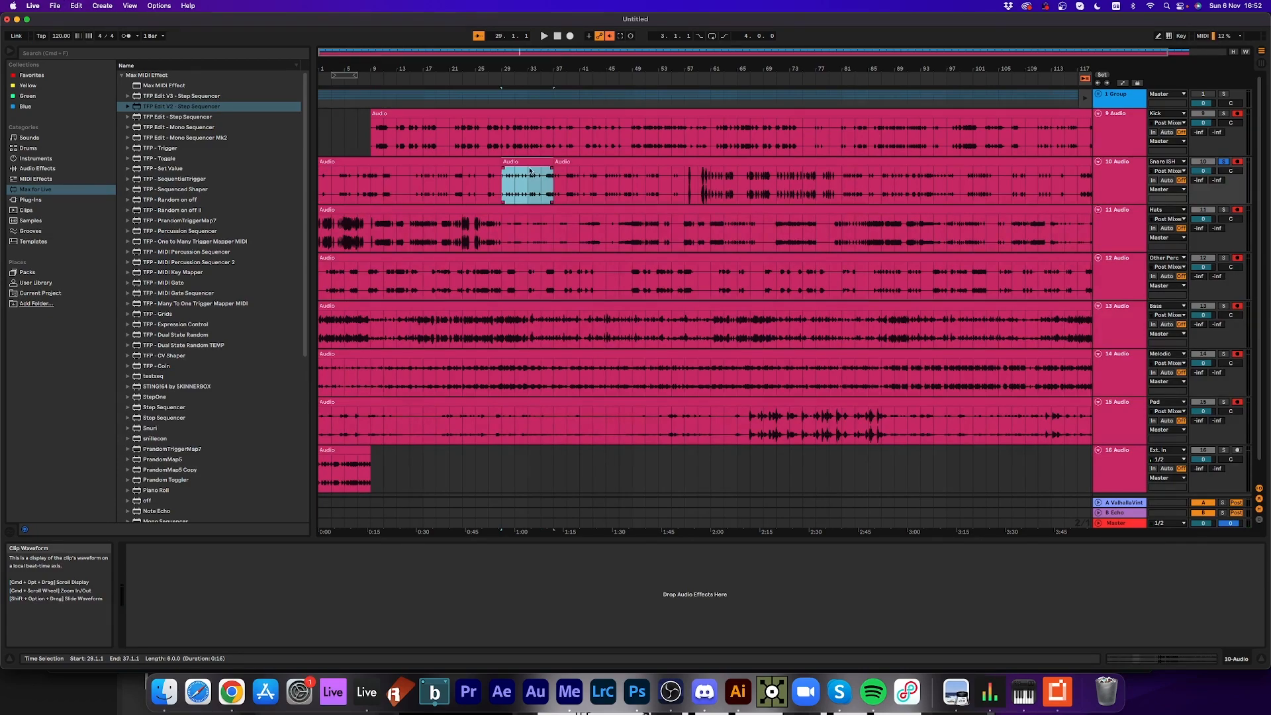
{"action": "left_click_drag", "start_coordinate": [527, 163], "coordinate": [344, 480]}
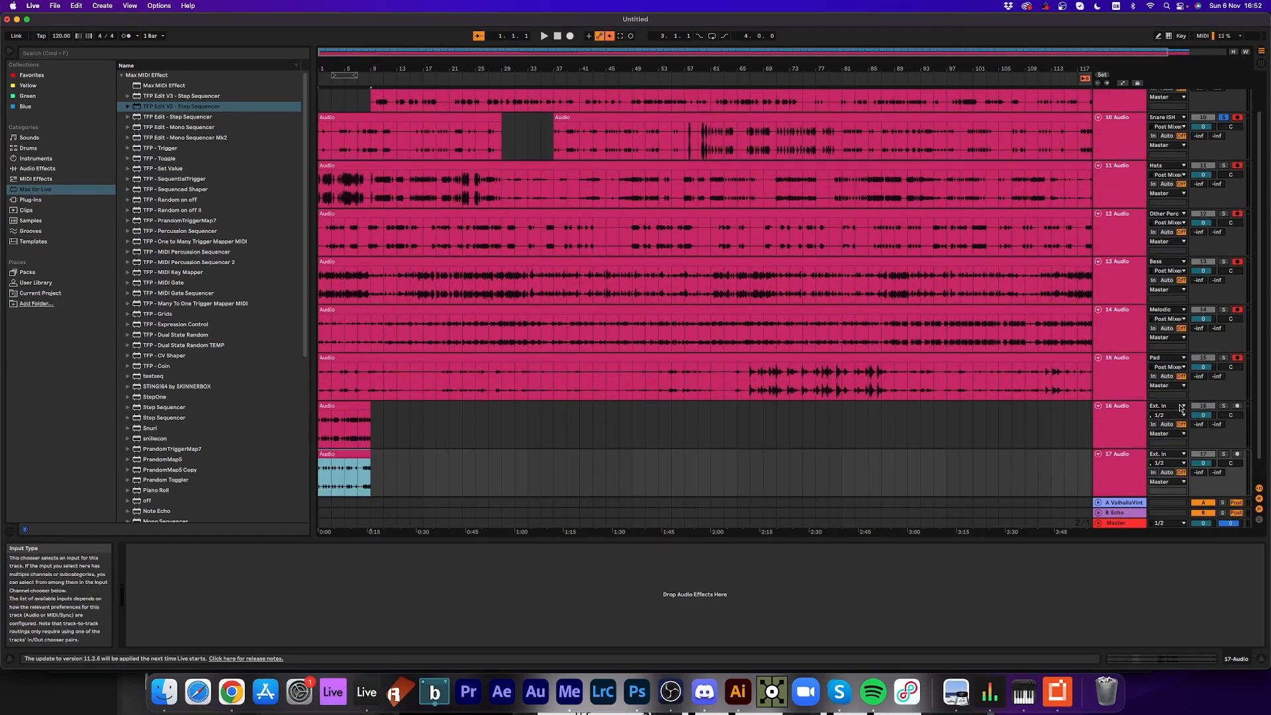
{"action": "left_click", "coordinate": [1224, 407]}
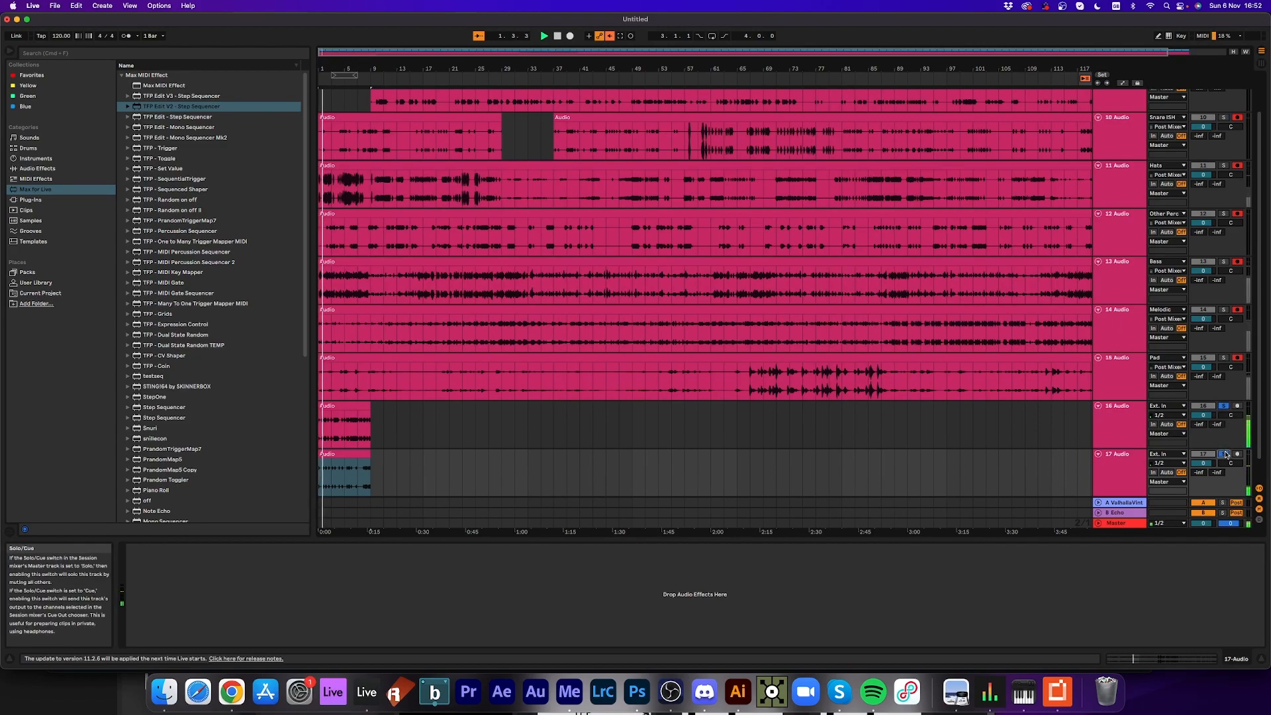
{"action": "left_click", "coordinate": [1224, 454]}
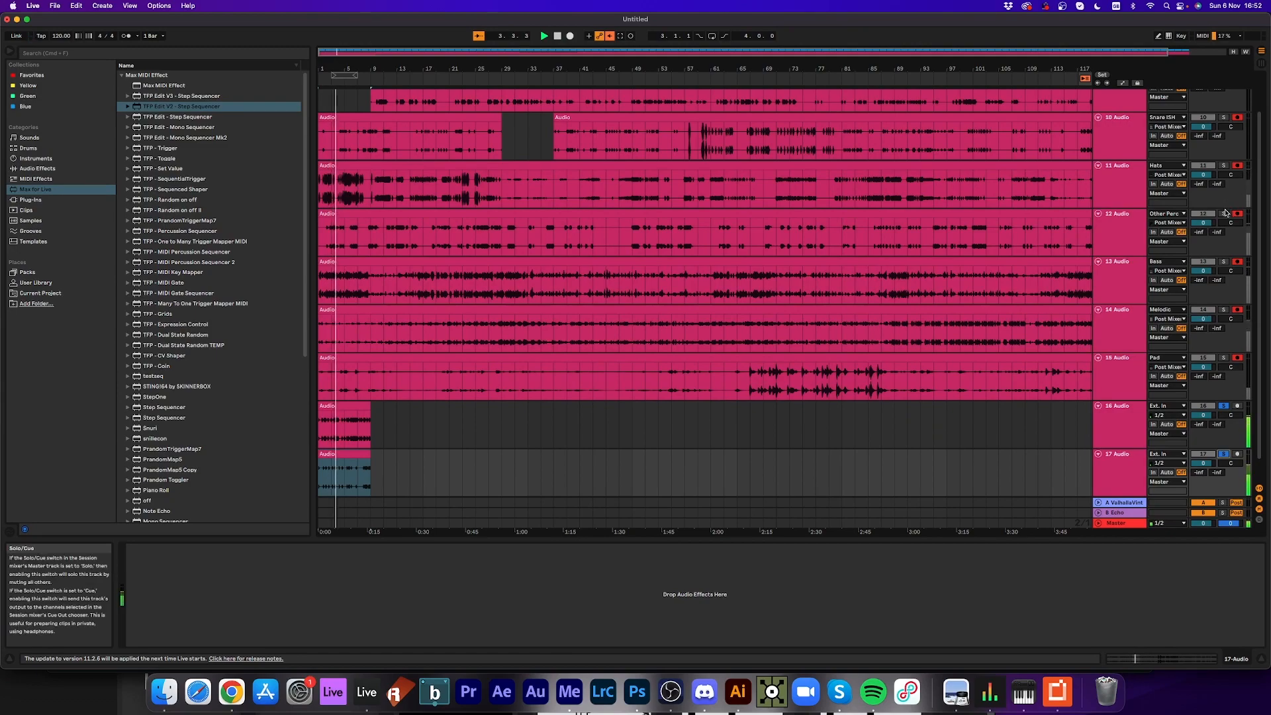
- Solo the Other Perc recording and audition it from around bar 14 and bar 10, then stop playback
{"action": "left_click", "coordinate": [335, 476]}
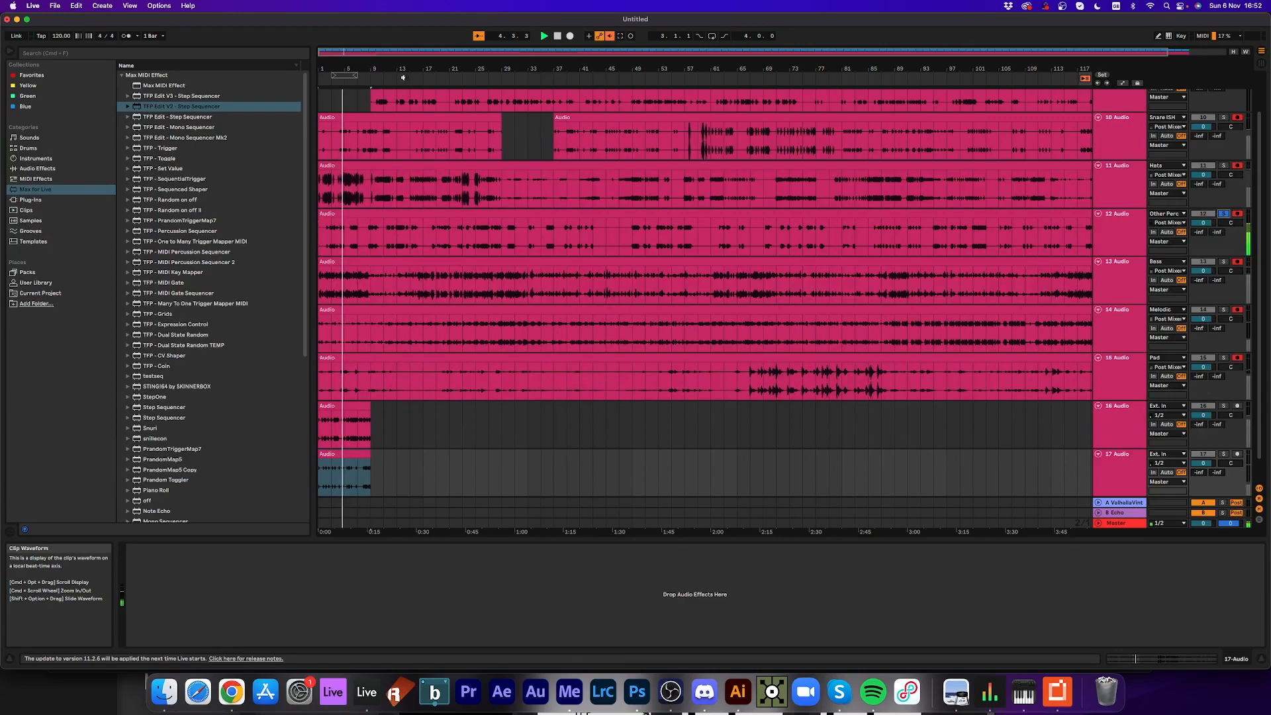
{"action": "left_click", "coordinate": [403, 76]}
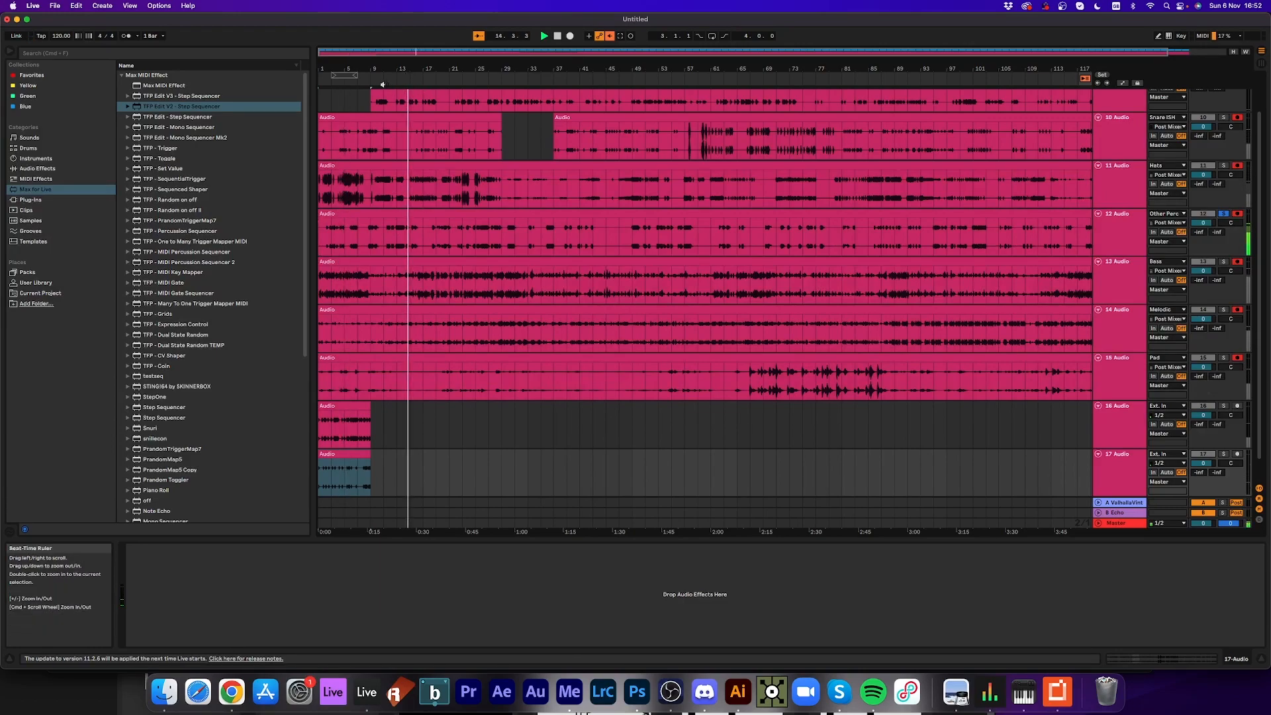
{"action": "left_click", "coordinate": [380, 80]}
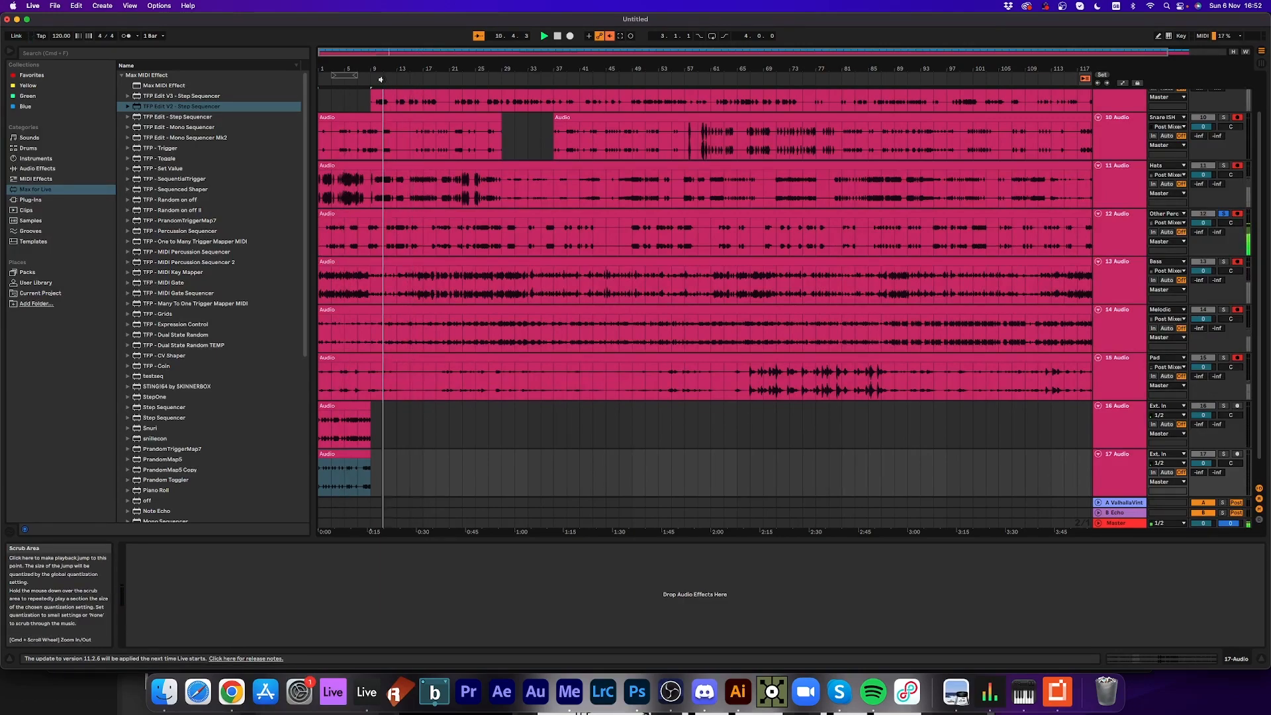
{"action": "key", "text": "space"}
- Split off bars 11 to 19 of the Other Perc recording, move that clip to bar 1 of a new audio track, and clear the solos
{"action": "left_click", "coordinate": [385, 254]}
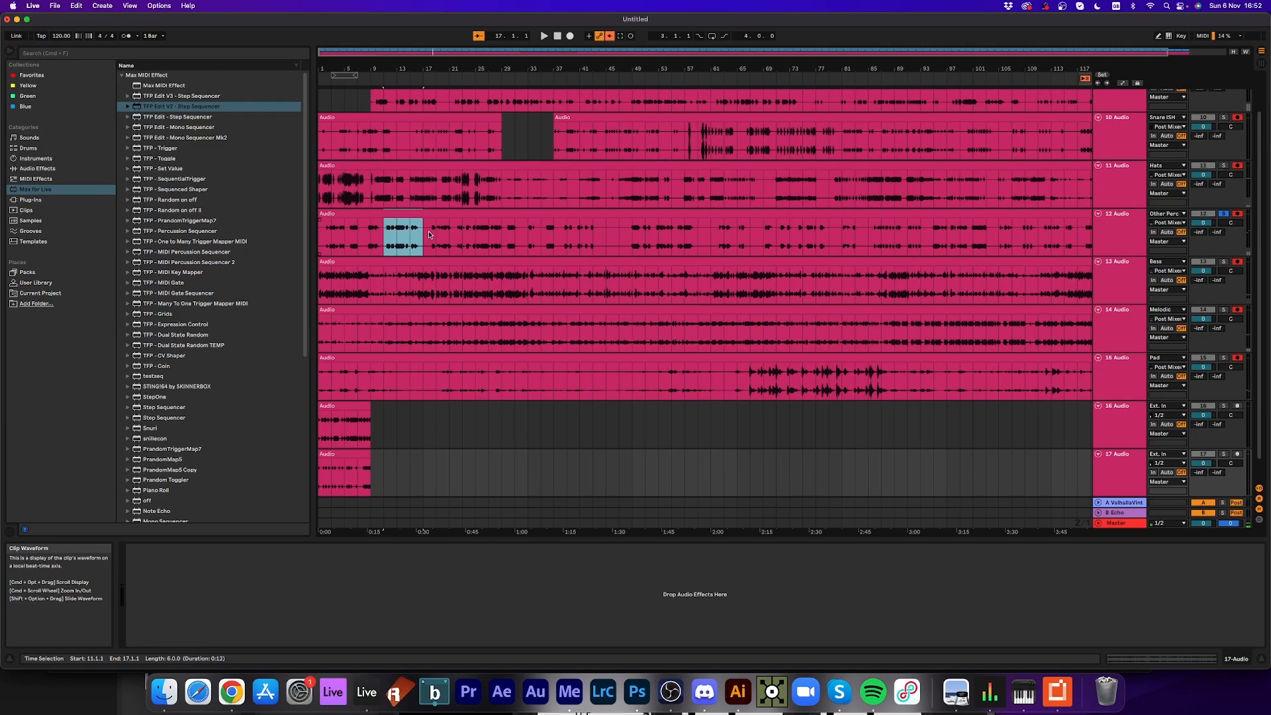
{"action": "key", "text": "super+e"}
{"action": "left_click_drag", "start_coordinate": [431, 233], "coordinate": [335, 505]}
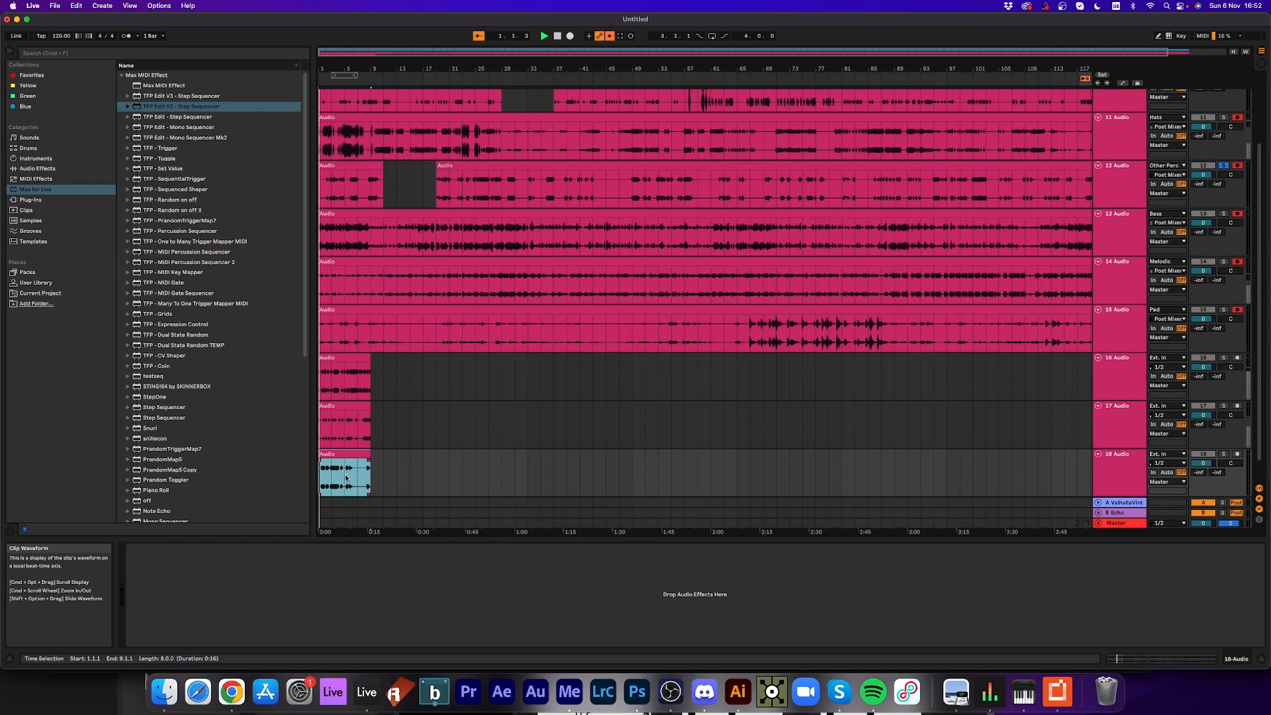
{"action": "left_click", "coordinate": [1223, 357]}
{"action": "left_click", "coordinate": [1223, 357]}
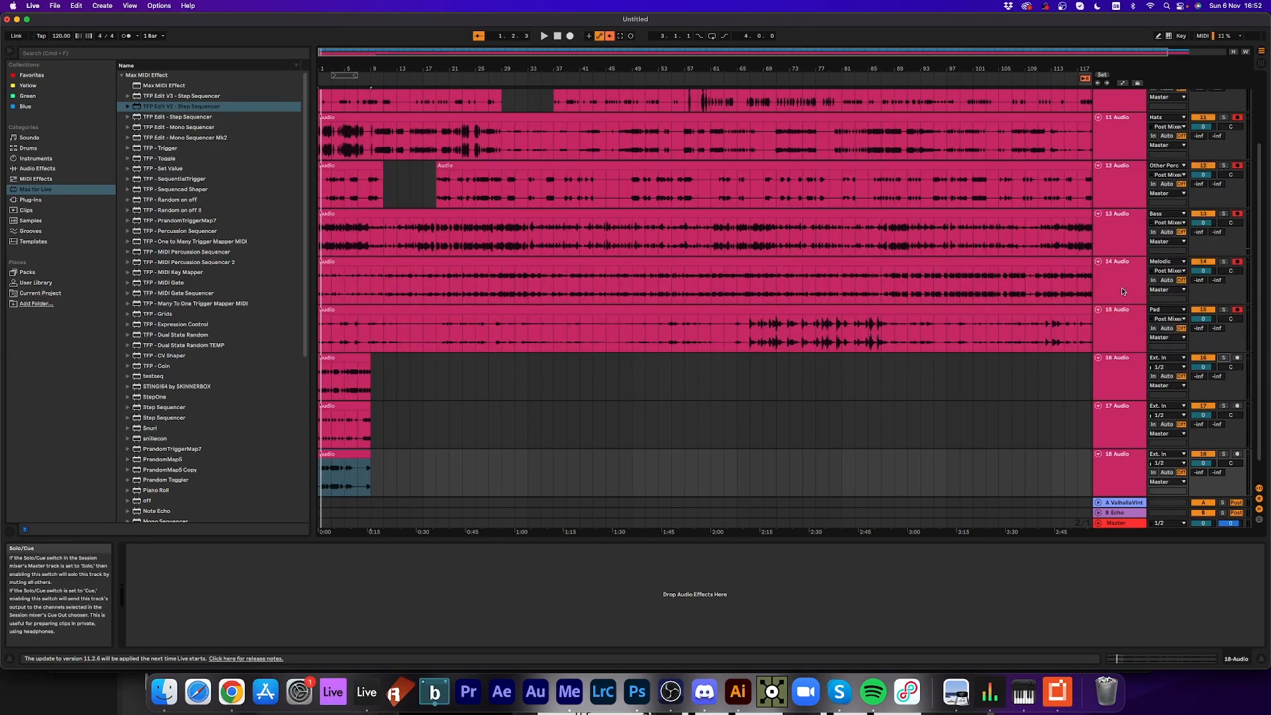
- Group the seven recording tracks from Kick through Pad
{"action": "left_click", "coordinate": [1121, 311]}
{"action": "scroll", "coordinate": [1121, 312], "scroll_direction": "up", "scroll_amount": 2}
{"action": "left_click", "coordinate": [1118, 153], "text": "shift"}
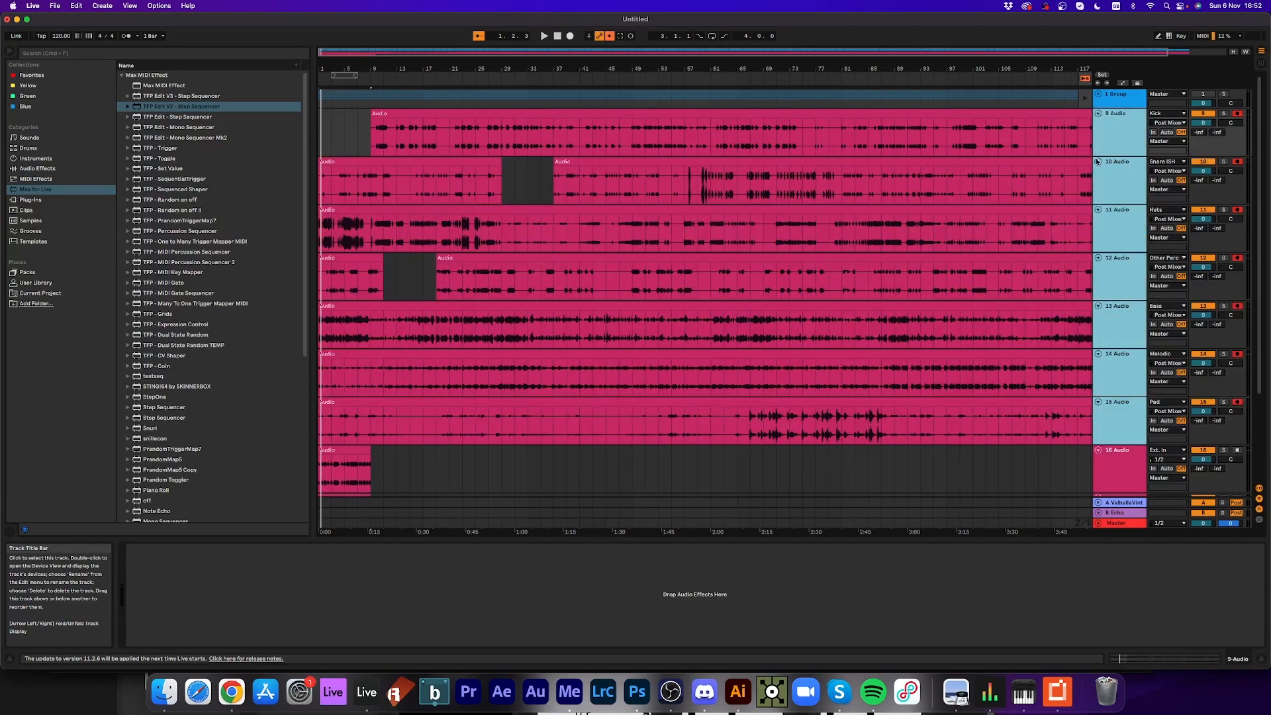
{"action": "key", "text": "super+g"}
- Group the three excerpt tracks below the Pad recording
{"action": "scroll", "coordinate": [1112, 280], "scroll_direction": "down", "scroll_amount": 2}
{"action": "scroll", "coordinate": [1112, 281], "scroll_direction": "down", "scroll_amount": 2}
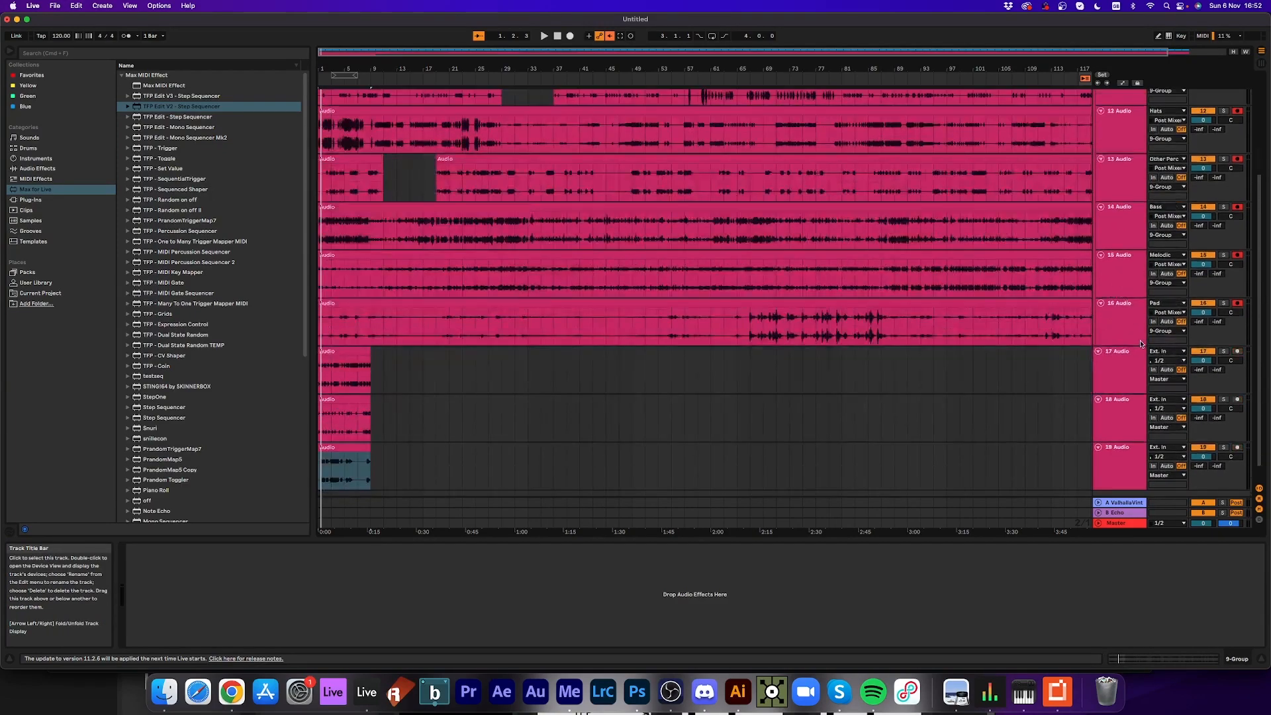
{"action": "left_click", "coordinate": [1106, 379]}
{"action": "scroll", "coordinate": [1111, 400], "scroll_direction": "down", "scroll_amount": 1}
{"action": "left_click", "coordinate": [1119, 459], "text": "shift"}
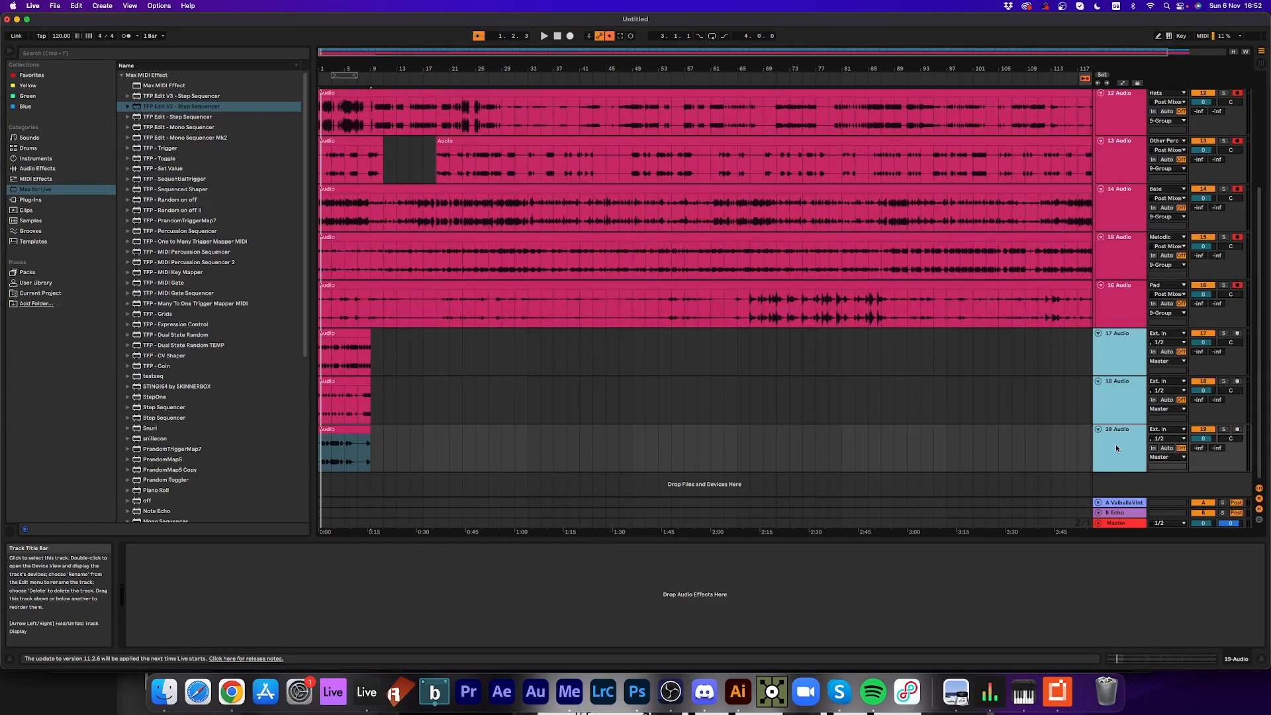
{"action": "key", "text": "super+g"}
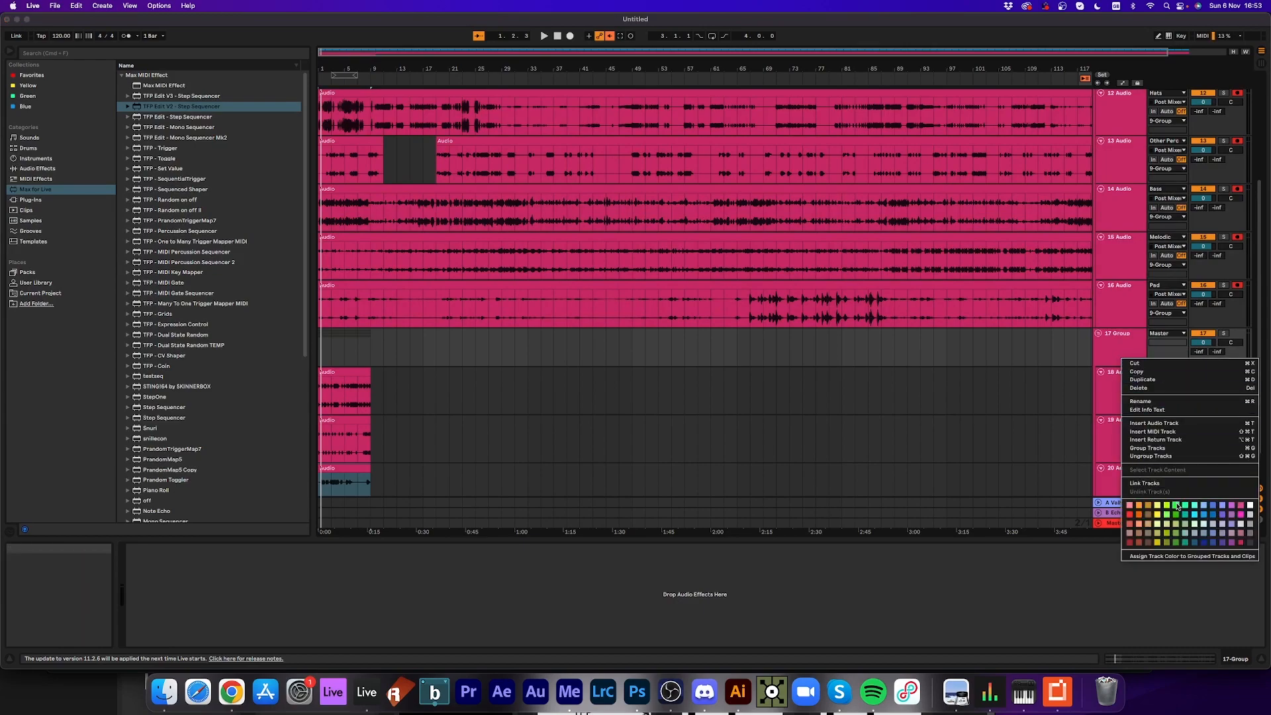
- Color the excerpt group bright green and assign that color to its grouped tracks and clips
{"action": "left_click", "coordinate": [1177, 506]}
{"action": "right_click", "coordinate": [1124, 353]}
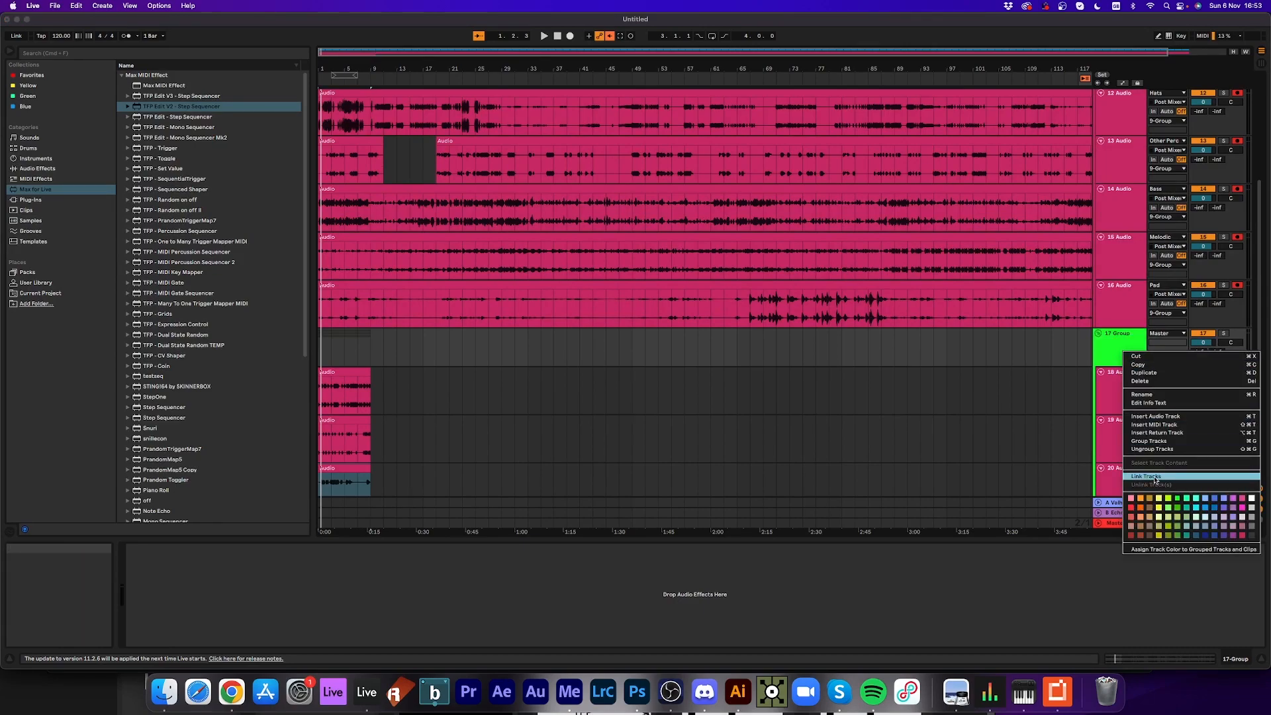
{"action": "left_click", "coordinate": [1196, 550]}
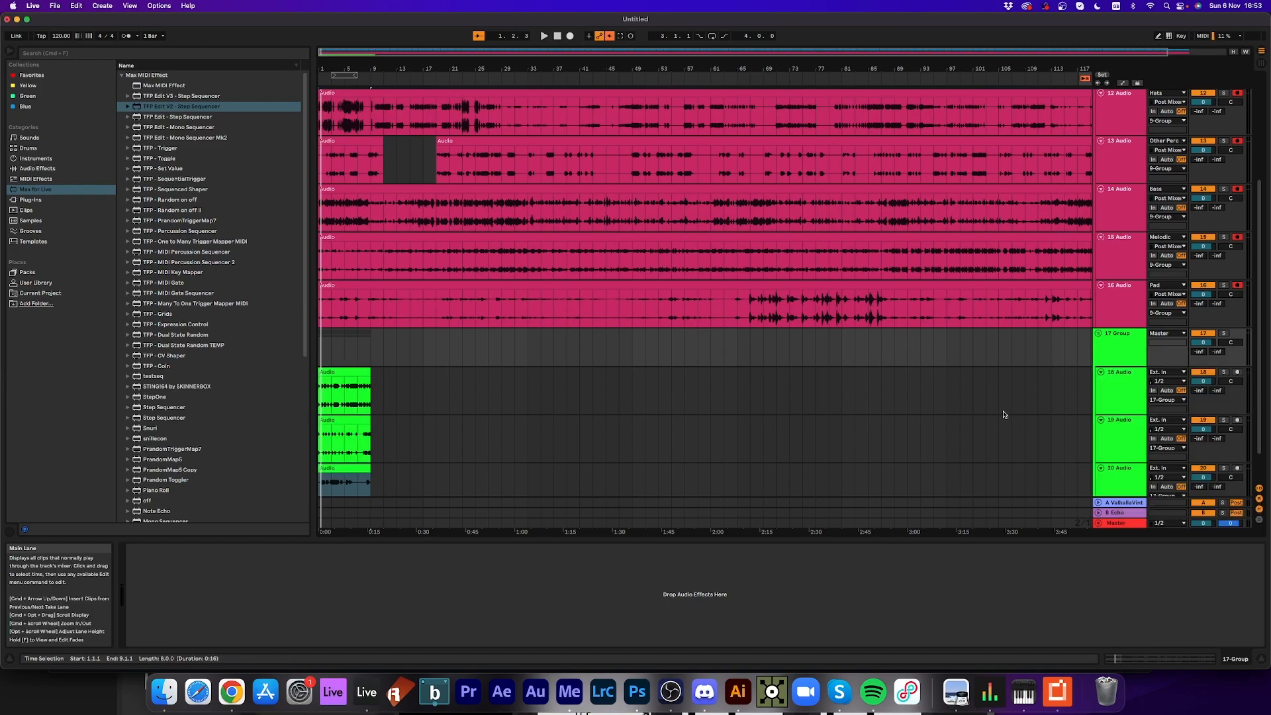
- Solo the green excerpt group, play it, and set the tempo to 145 BPM
{"action": "scroll", "coordinate": [924, 419], "scroll_direction": "down", "scroll_amount": 2}
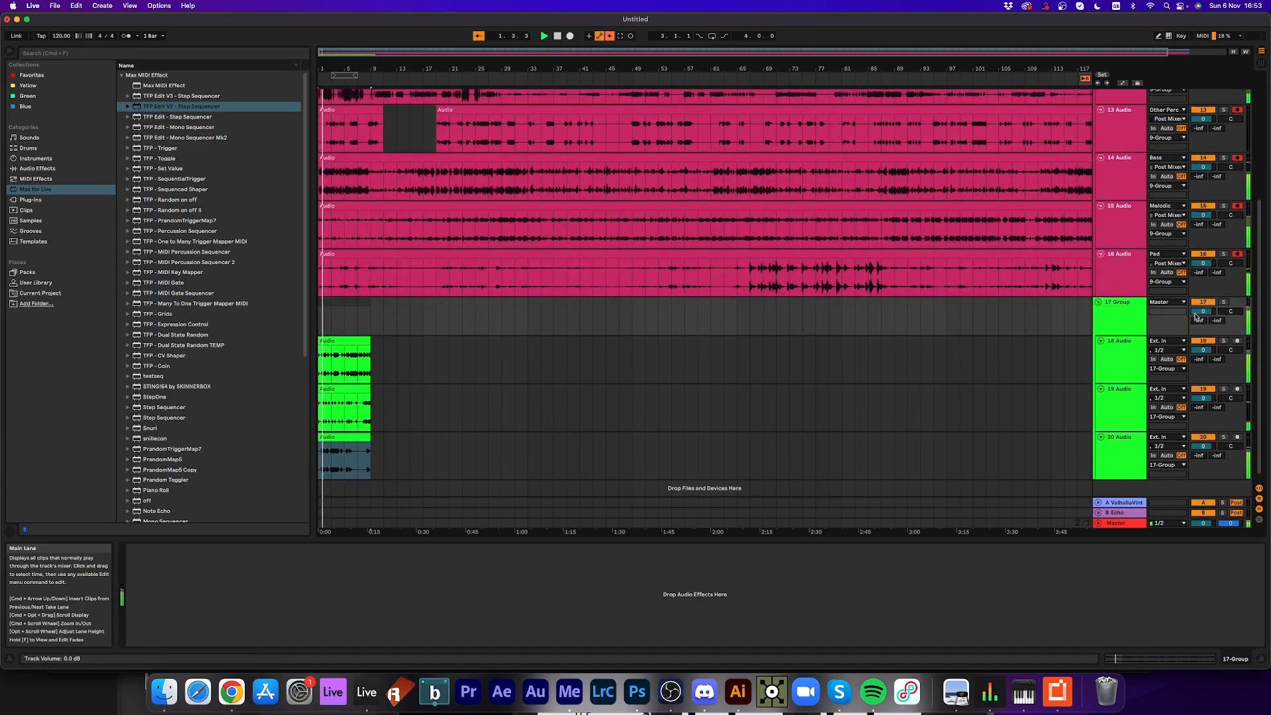
{"action": "left_click", "coordinate": [1223, 303]}
{"action": "key", "text": "space"}
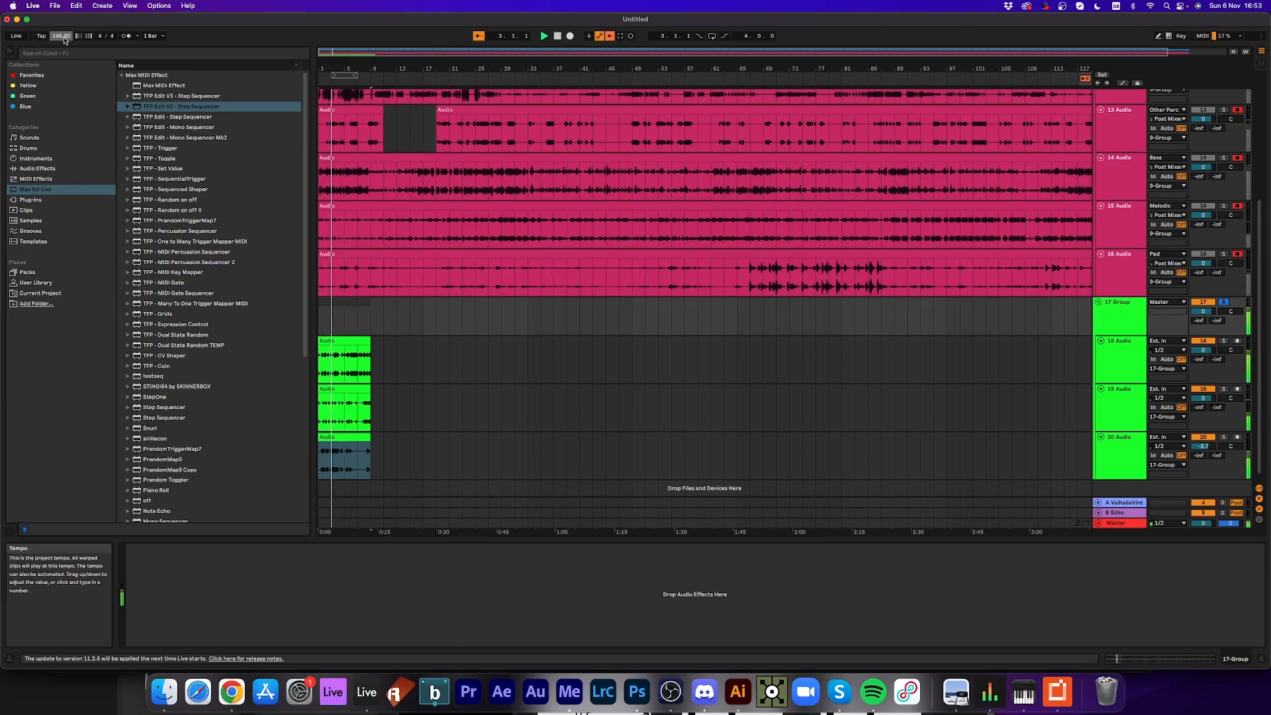
- Lower the Other Perc excerpt track's volume and set the Snare ISH excerpt track's volume to -2.9 dB
{"action": "left_click_drag", "start_coordinate": [1203, 446], "coordinate": [1202, 448]}
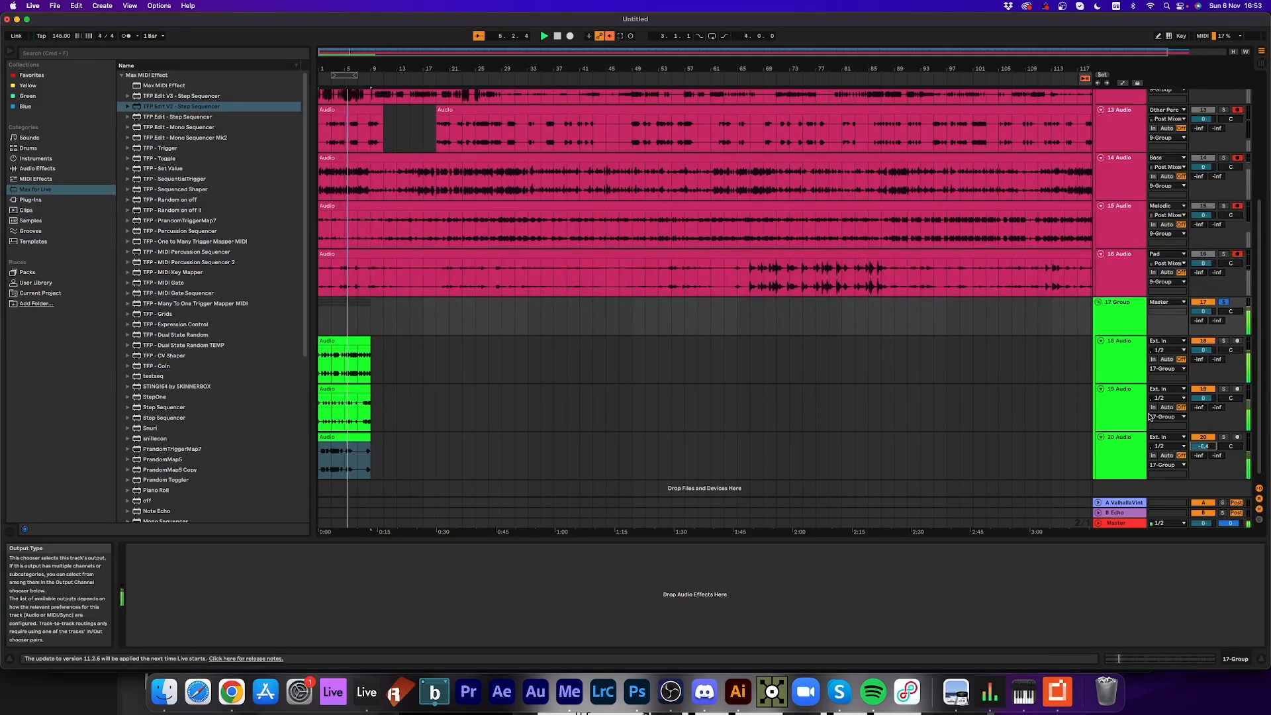
{"action": "left_click_drag", "start_coordinate": [1197, 398], "coordinate": [1196, 401]}
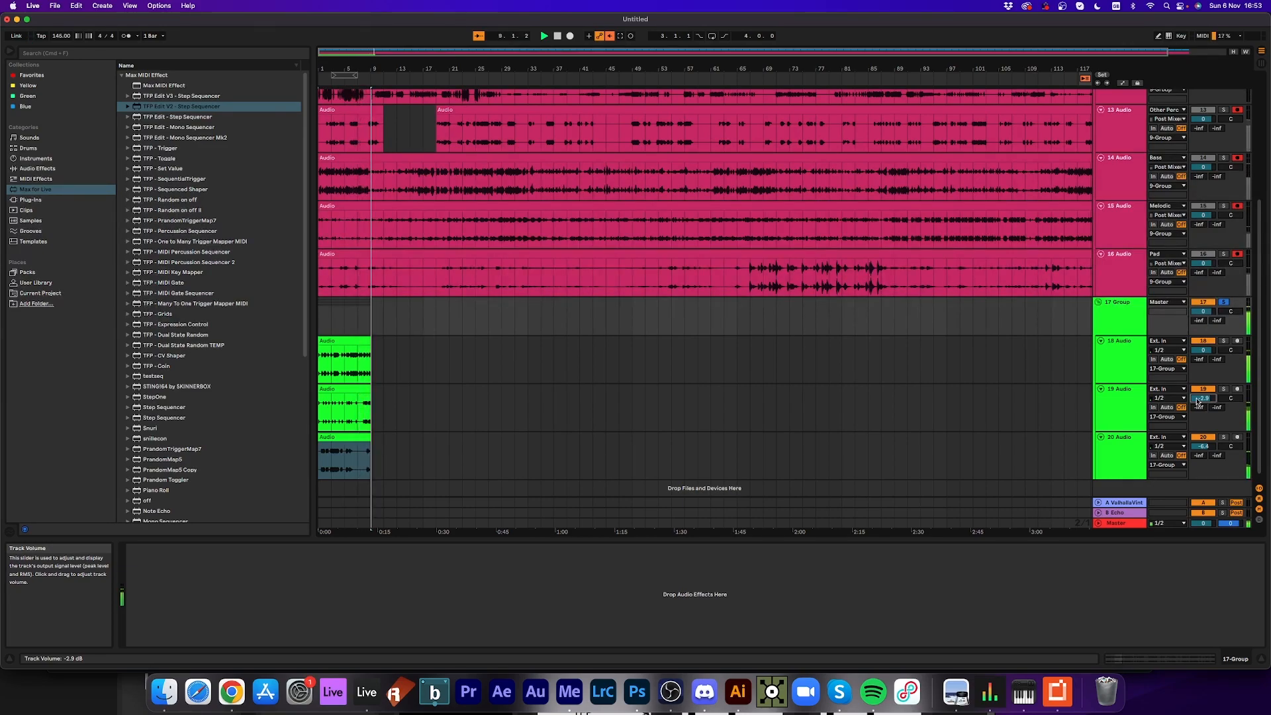
- Duplicate the Snare ISH, Other Perc and Kick excerpt clips once each so the copies fill bars 9 to 17
{"action": "left_click", "coordinate": [343, 388]}
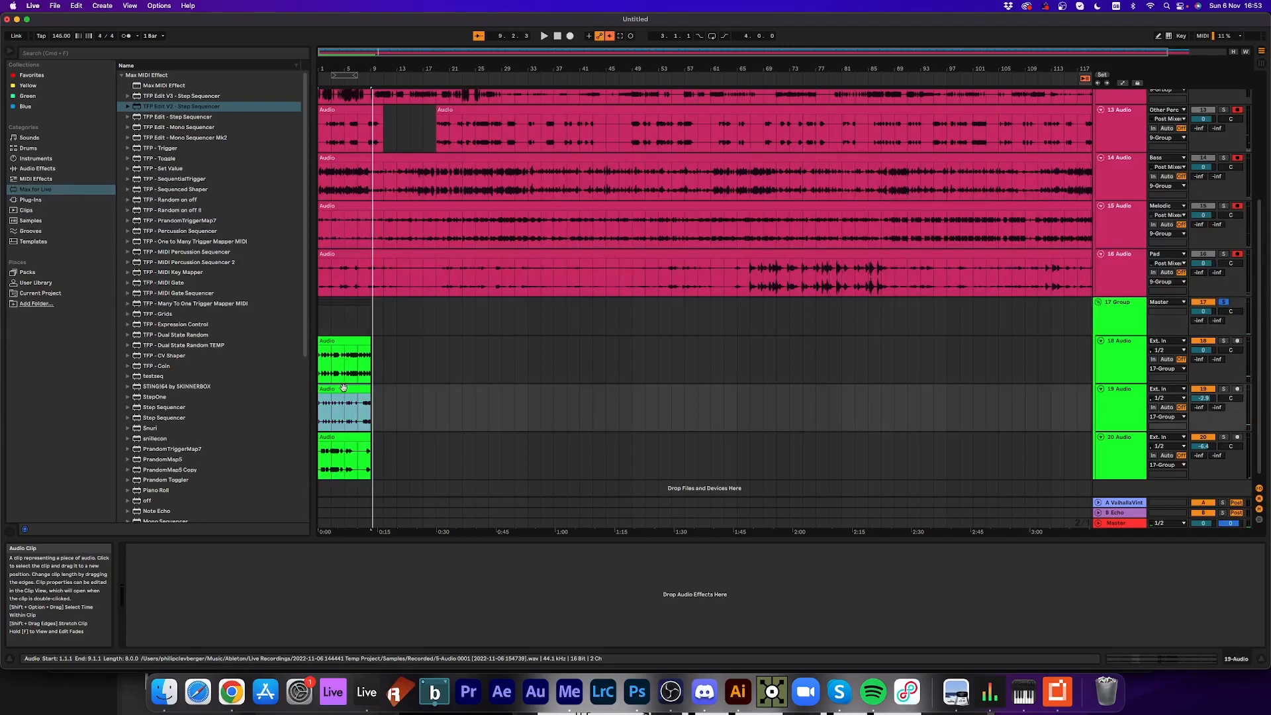
{"action": "key", "text": "super+d"}
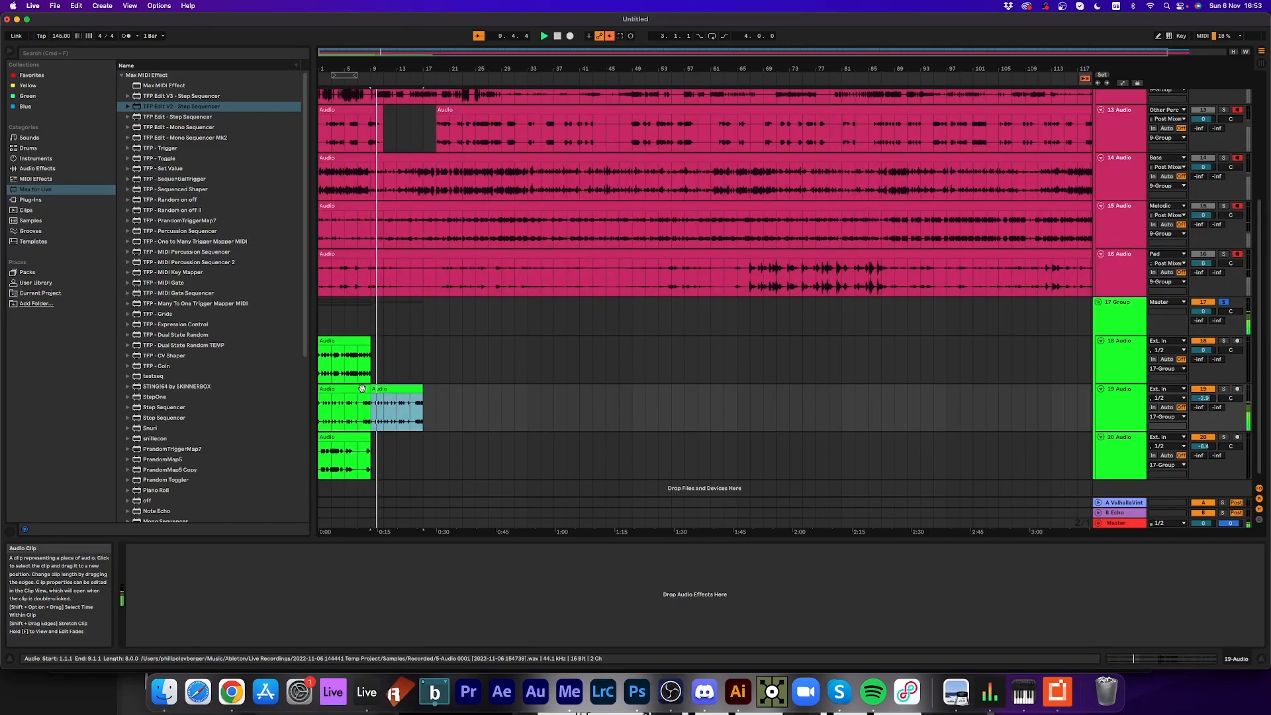
{"action": "key", "text": "space"}
{"action": "key", "text": "space"}
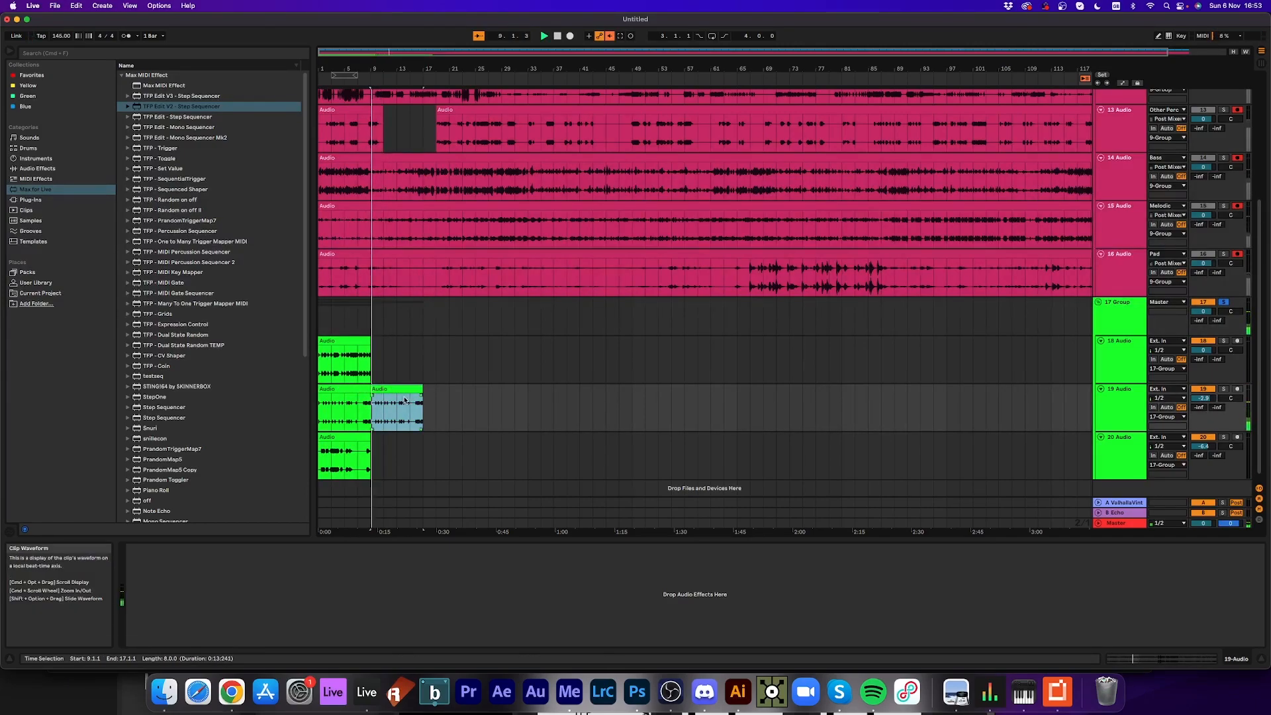
{"action": "left_click", "coordinate": [355, 436]}
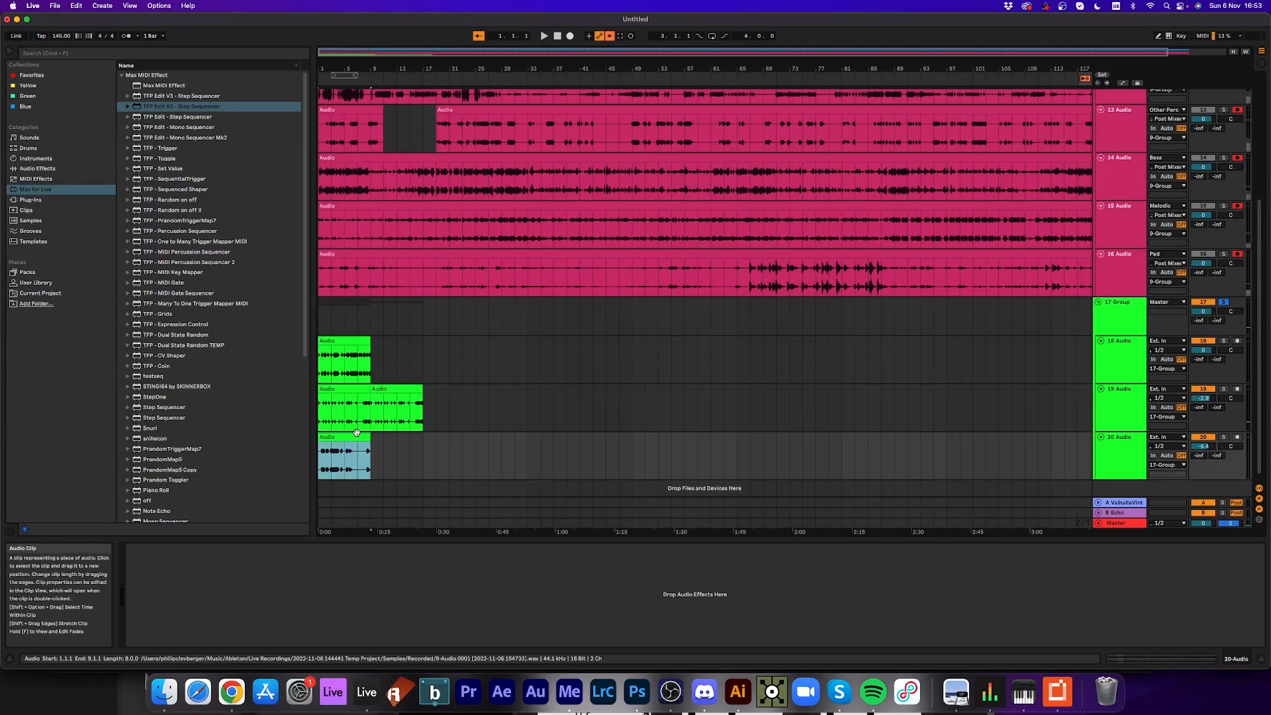
{"action": "key", "text": "super+d"}
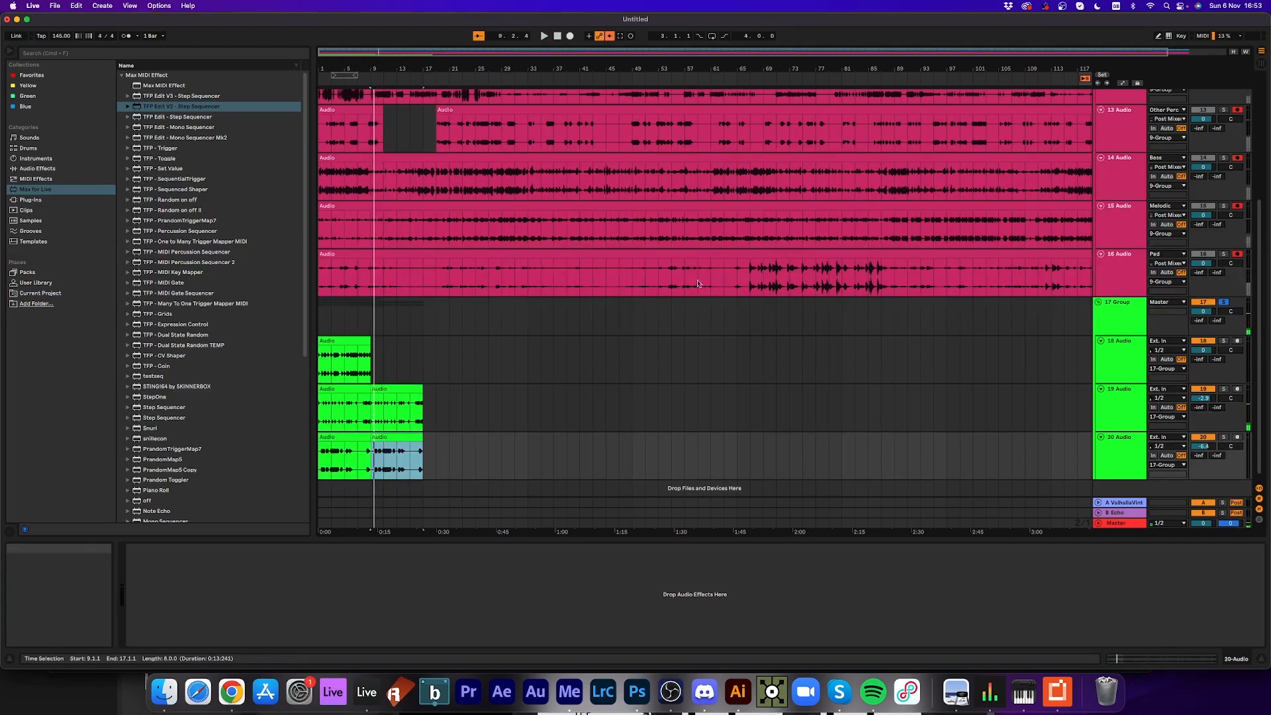
{"action": "scroll", "coordinate": [545, 312], "scroll_direction": "up", "scroll_amount": 3}
{"action": "scroll", "coordinate": [831, 479], "scroll_direction": "down", "scroll_amount": 3}
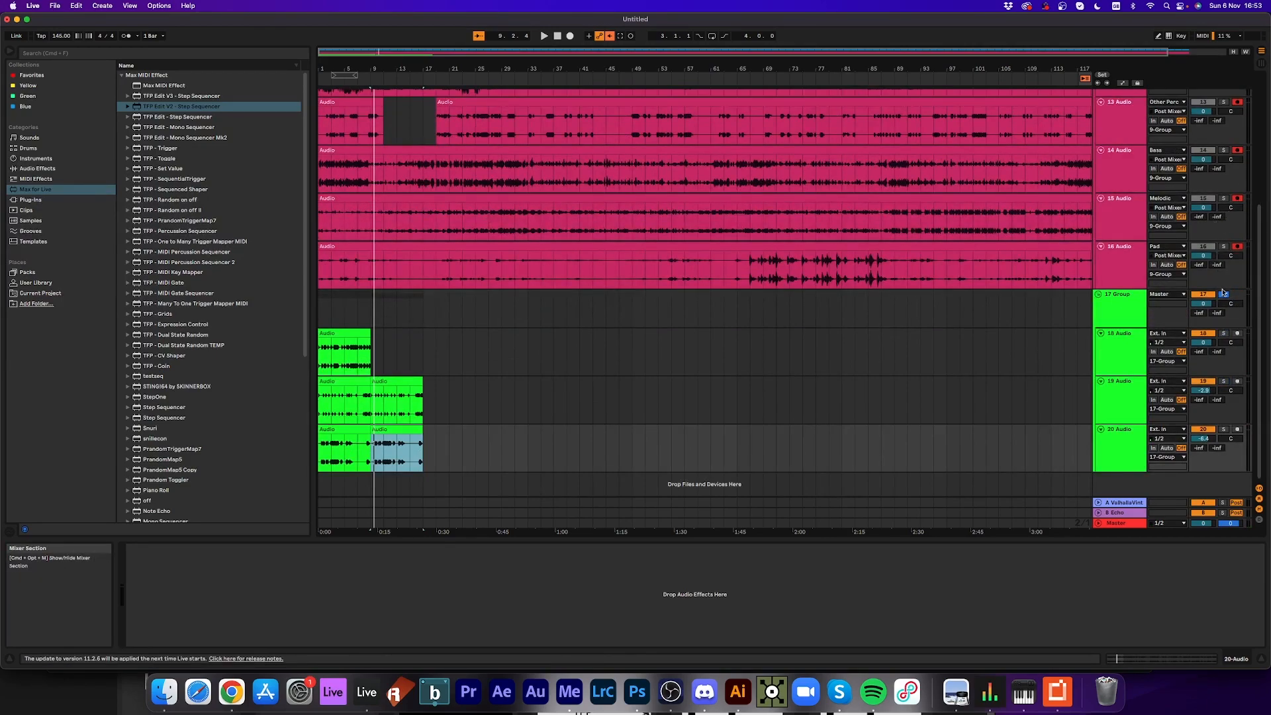
{"action": "left_click", "coordinate": [353, 331]}
{"action": "key", "text": "super+d"}
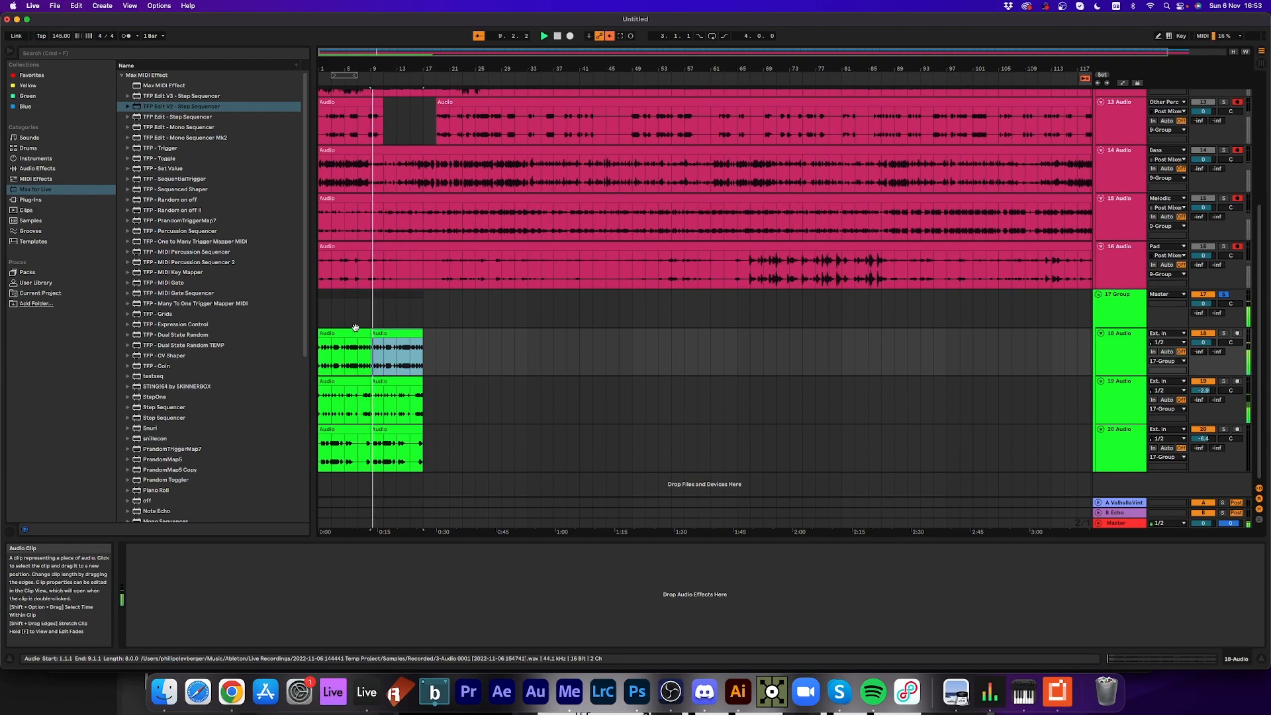
- Solo the Bass recording briefly, then solo the Hats recording and audition it from around bars 37 and 47
{"action": "scroll", "coordinate": [387, 236], "scroll_direction": "up", "scroll_amount": 3}
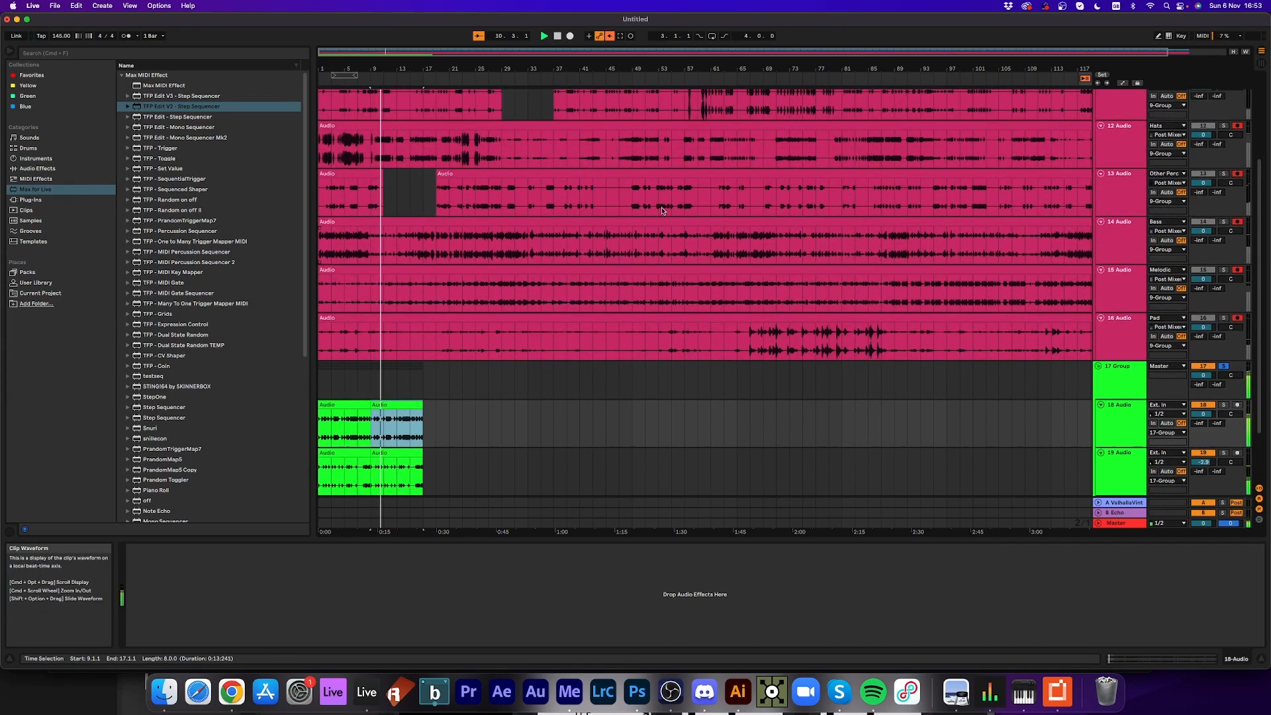
{"action": "left_click", "coordinate": [1224, 222]}
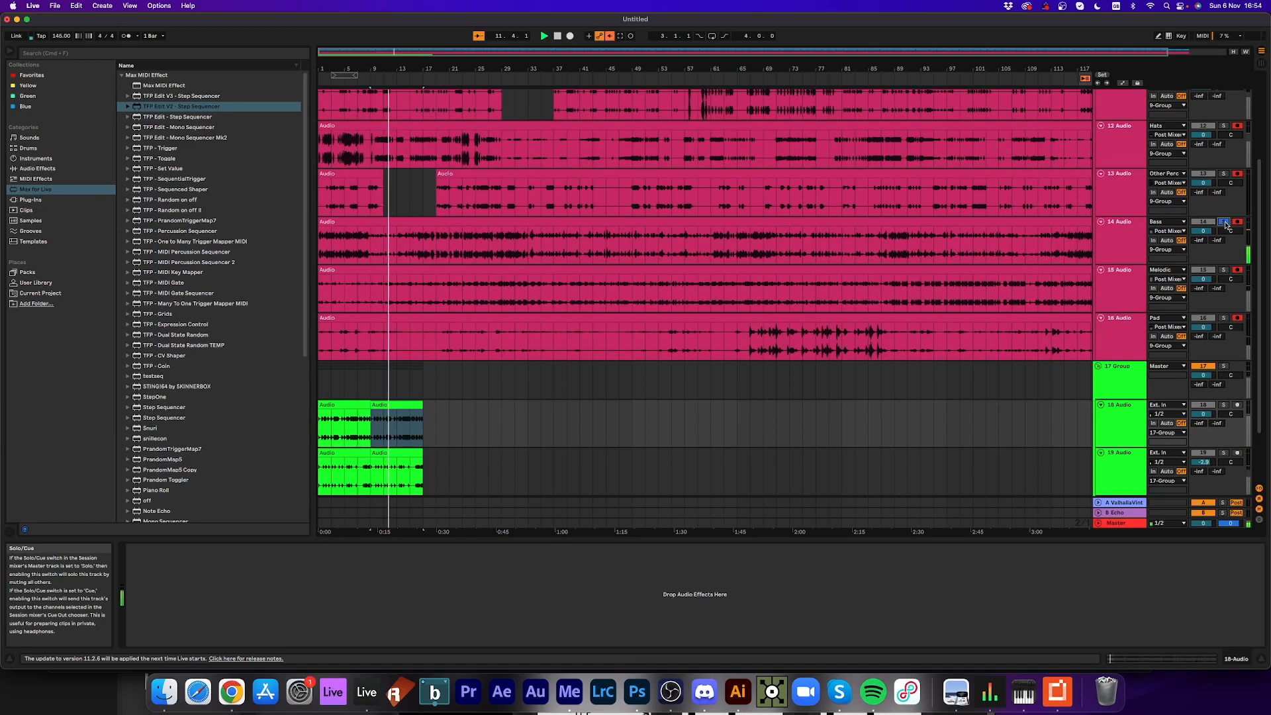
{"action": "scroll", "coordinate": [983, 201], "scroll_direction": "up", "scroll_amount": 3}
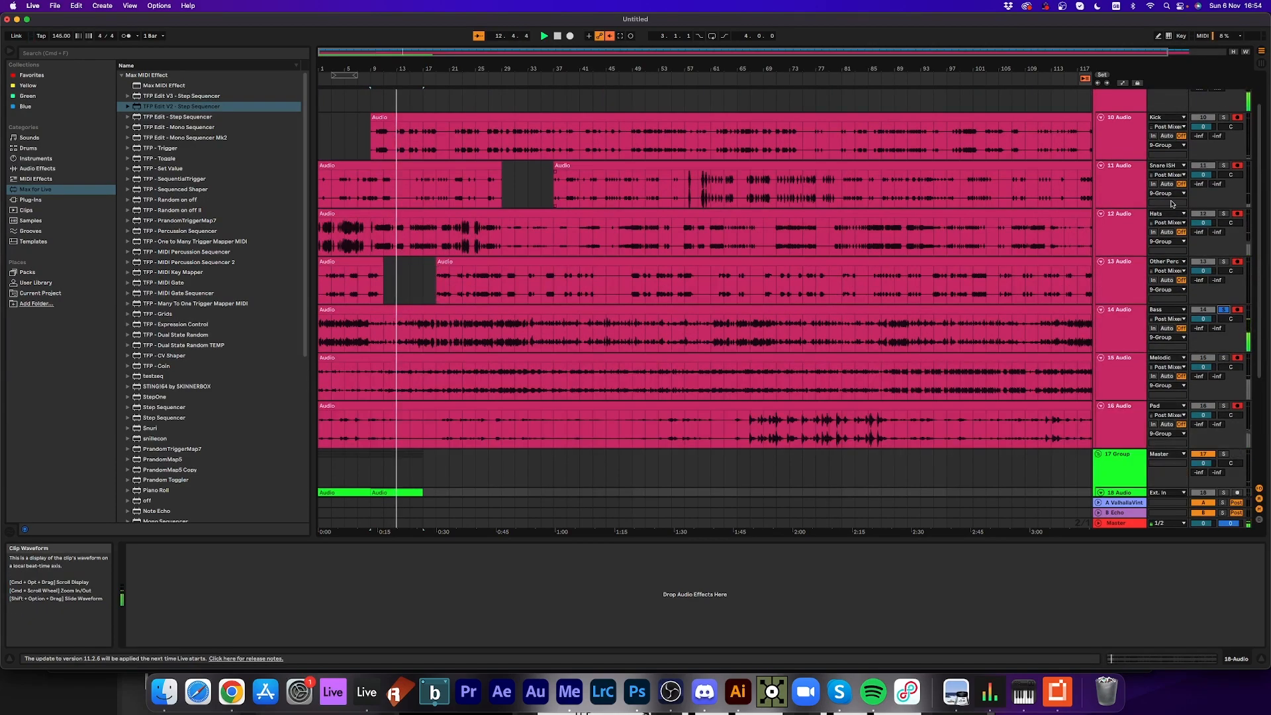
{"action": "left_click", "coordinate": [1223, 213]}
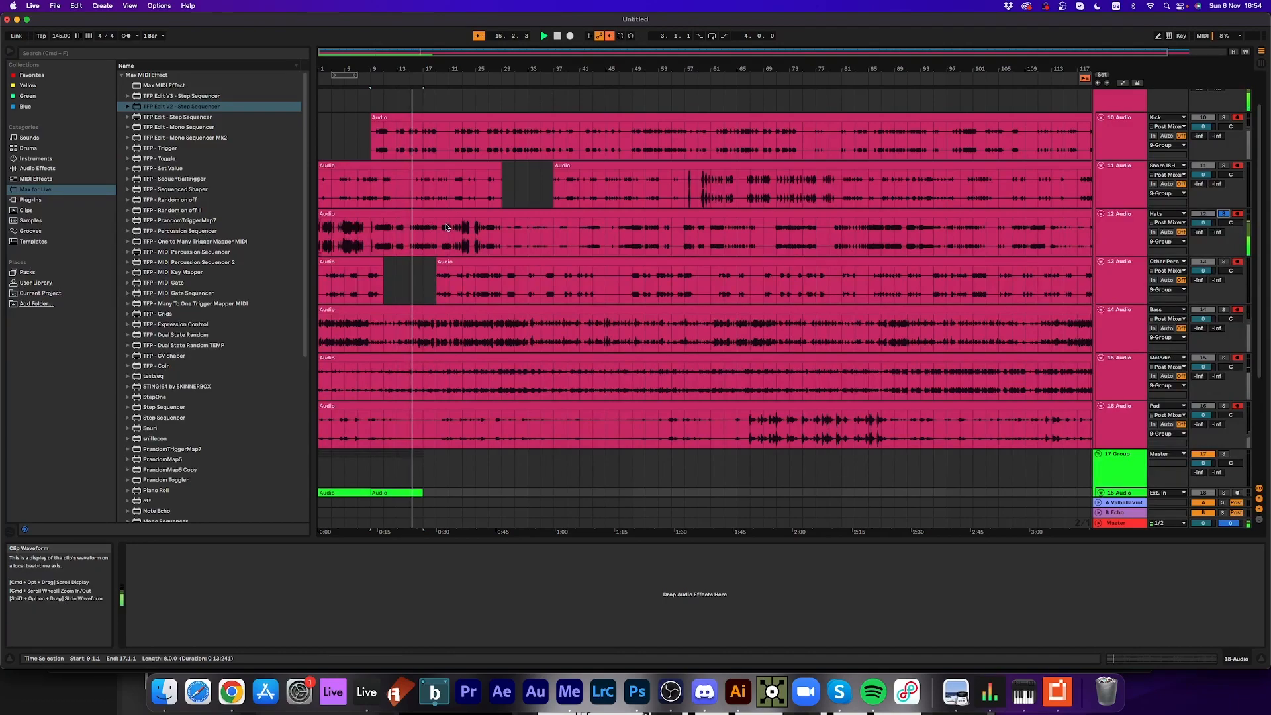
{"action": "left_click", "coordinate": [554, 80]}
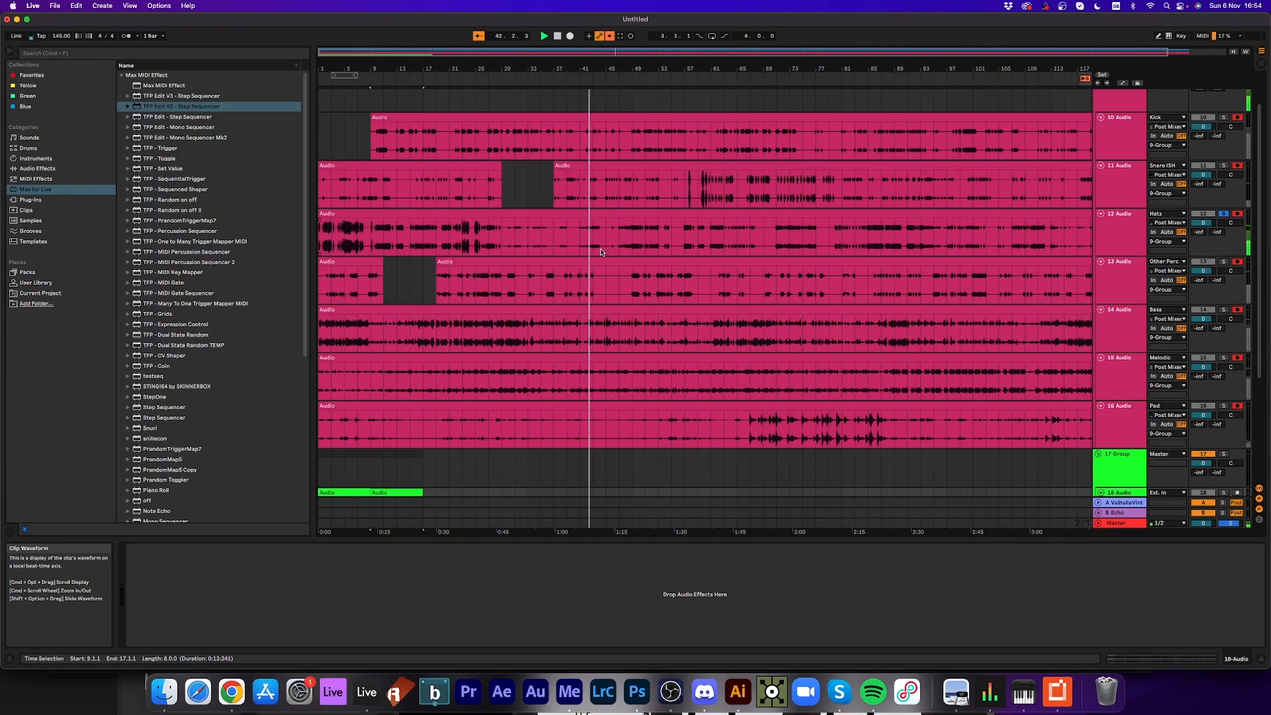
{"action": "left_click", "coordinate": [619, 80]}
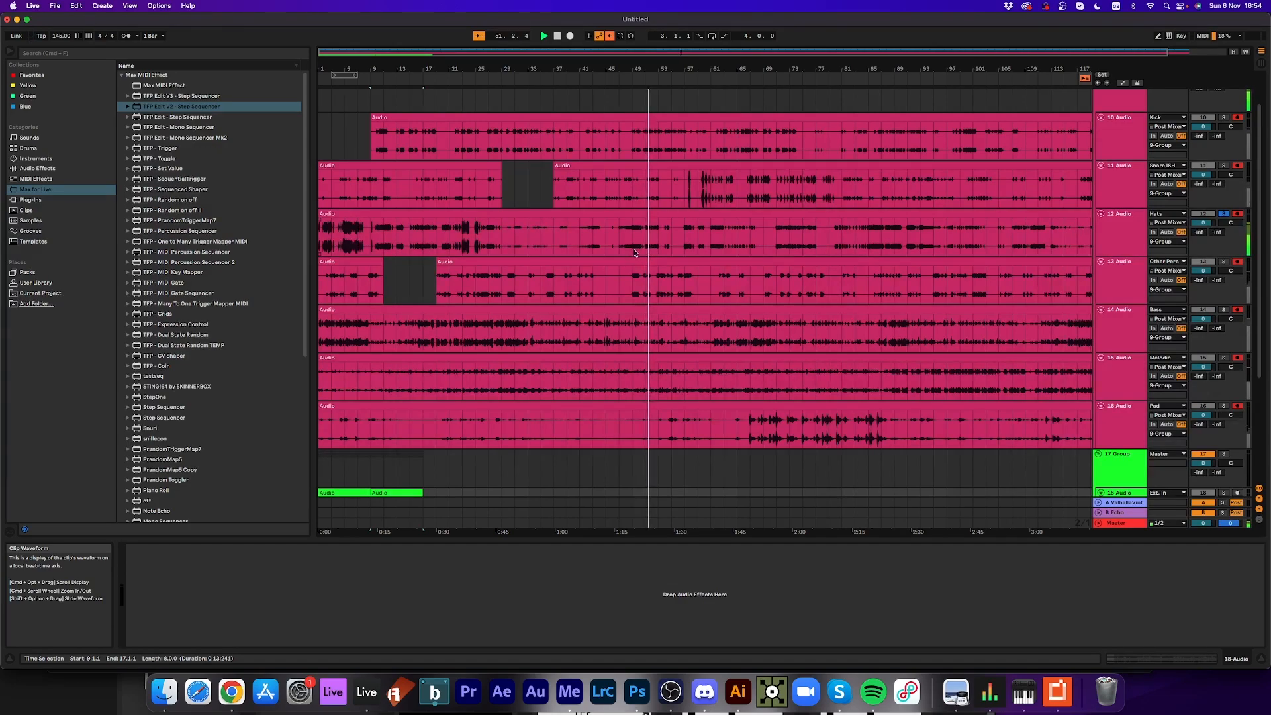
- Split off bars 49 to 53 of the Hats recording, move the clip to bar 9 of a new audio track, and duplicate it at bar 13
{"action": "left_click_drag", "start_coordinate": [634, 250], "coordinate": [653, 229]}
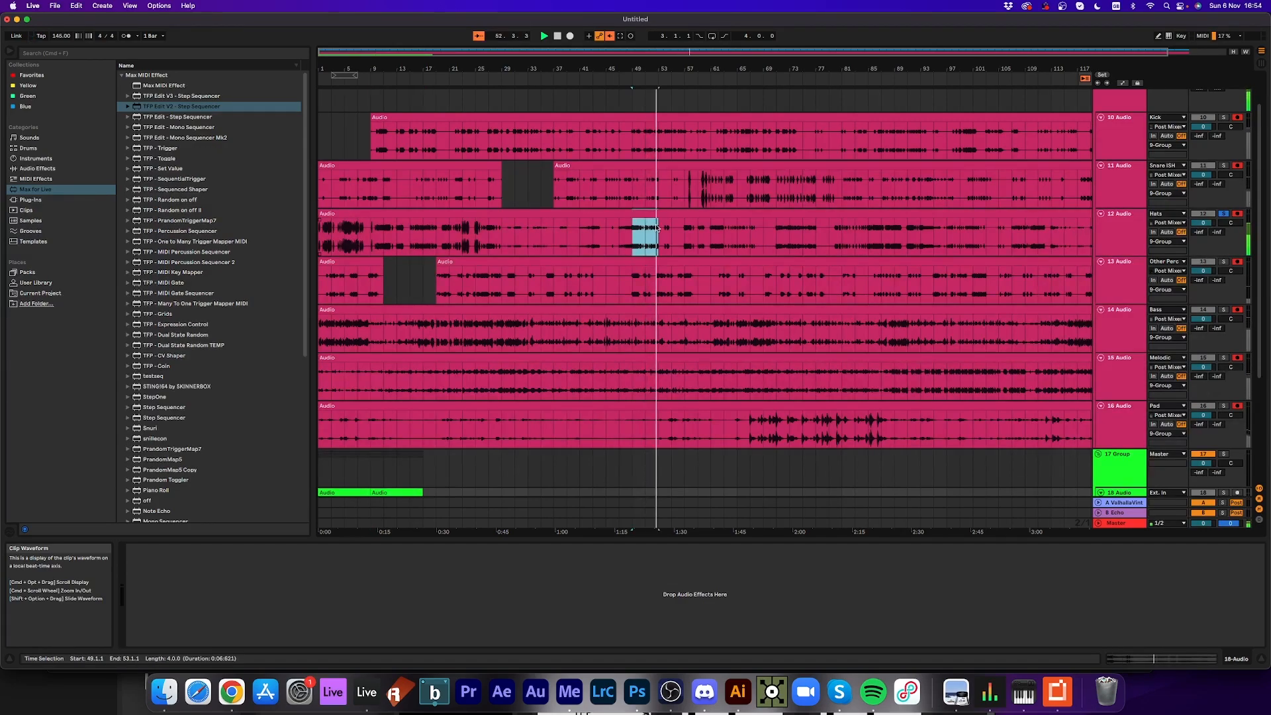
{"action": "key", "text": "super+e"}
{"action": "left_click_drag", "start_coordinate": [643, 214], "coordinate": [383, 476]}
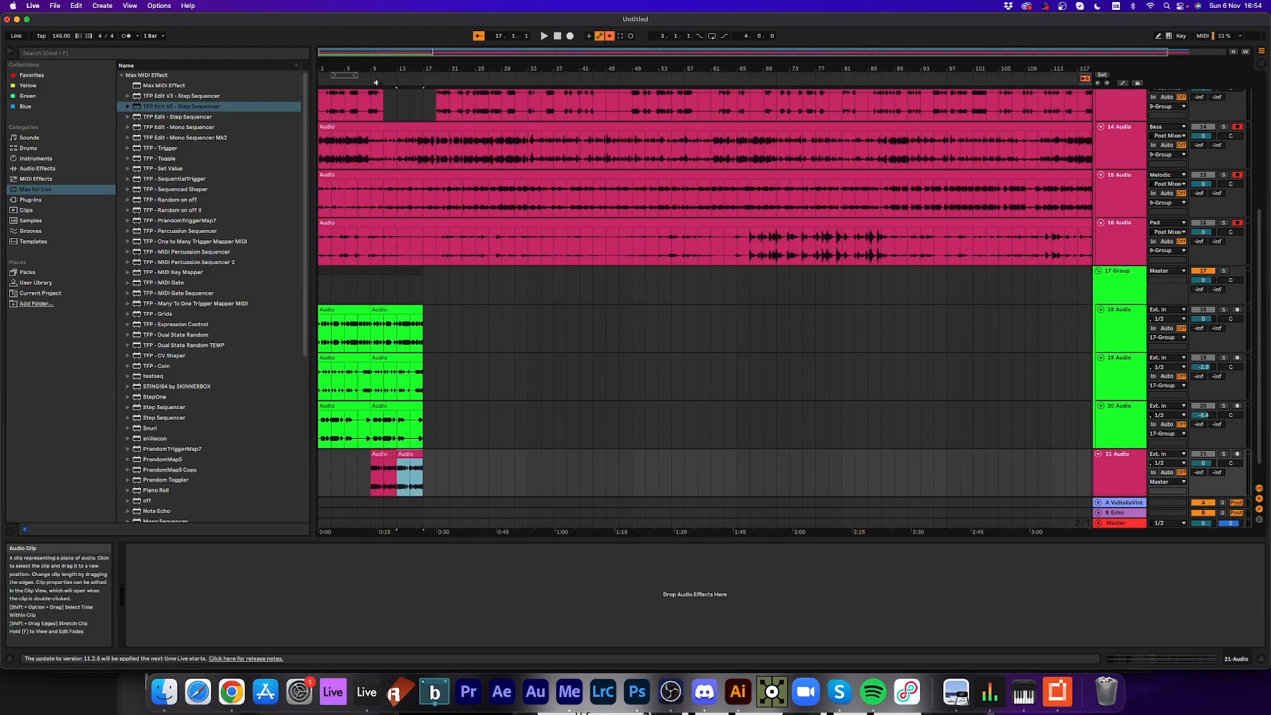
- Move the new Hats excerpt track into the green group and solo the group while playing from bar 9
{"action": "left_click", "coordinate": [372, 80]}
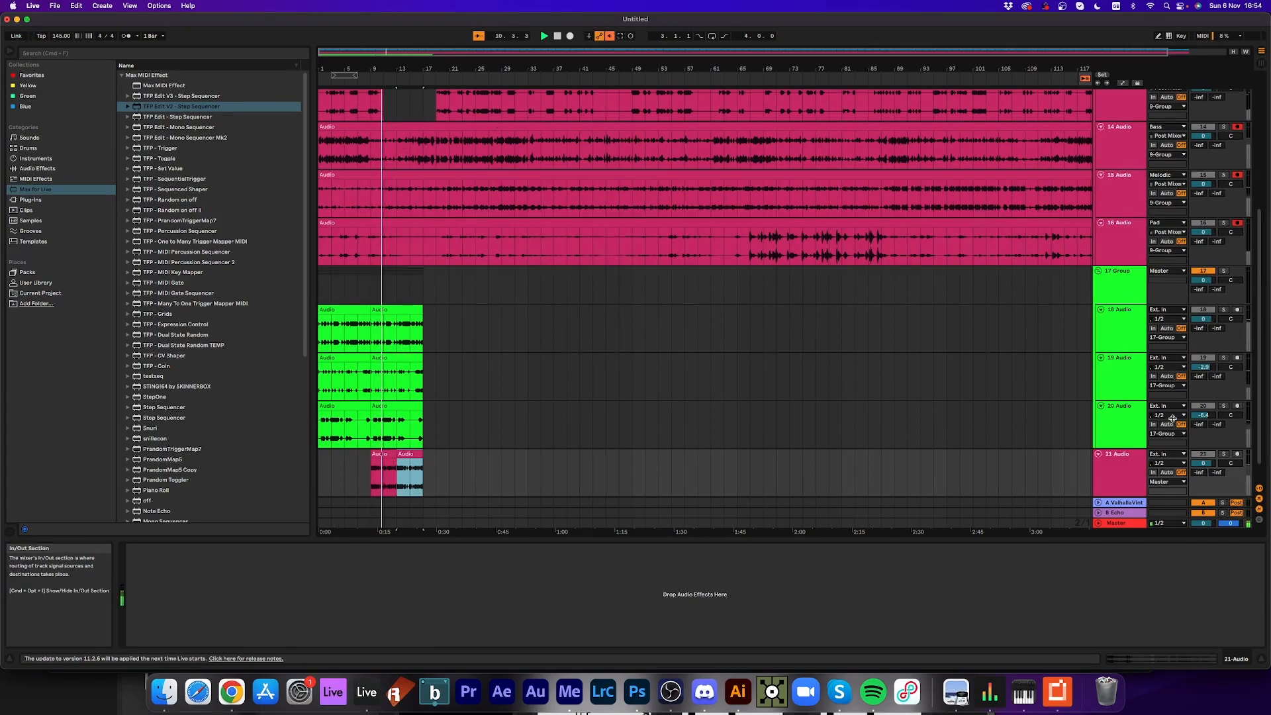
{"action": "left_click", "coordinate": [1119, 453]}
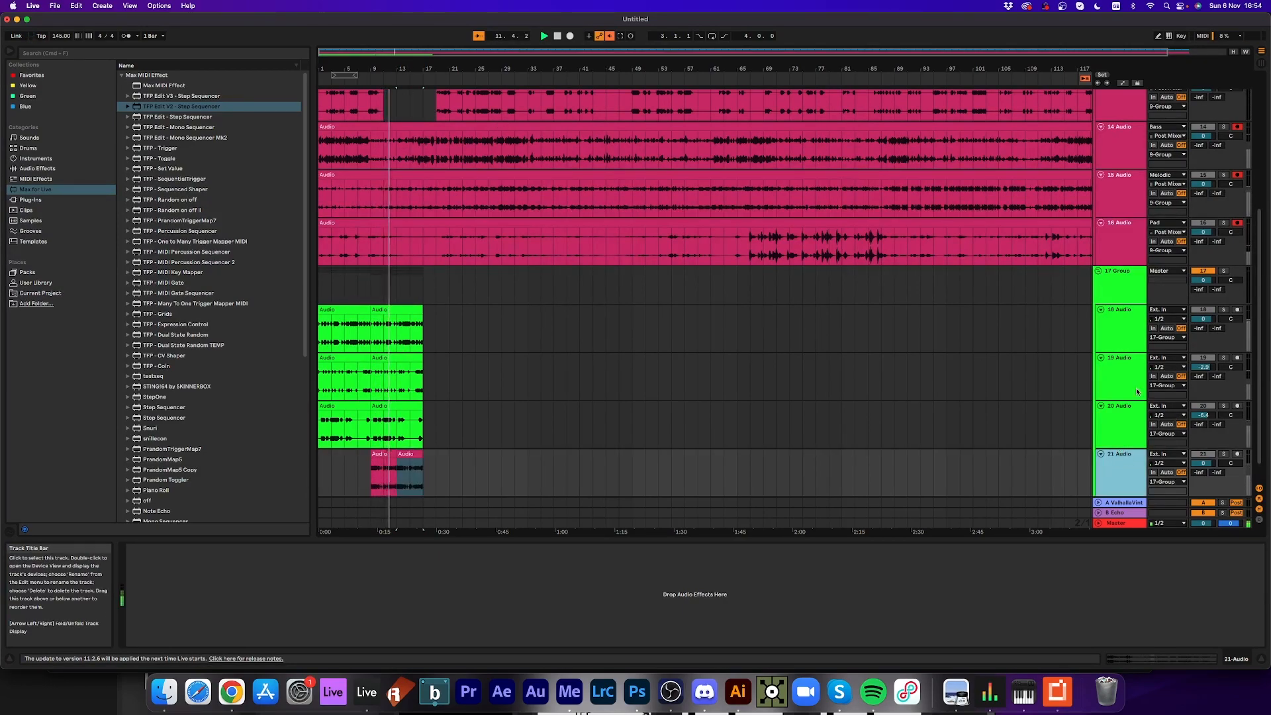
{"action": "left_click", "coordinate": [1223, 270]}
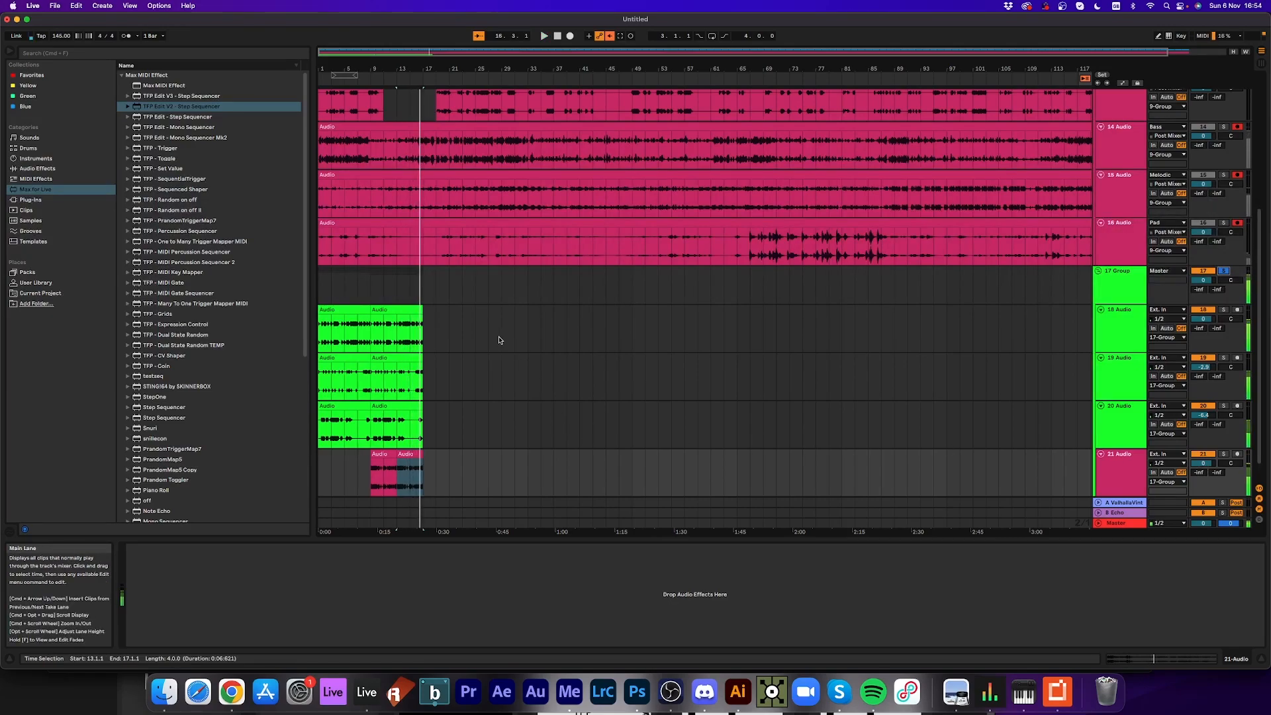
- Take the Bass recording out of solo, solo the Other Perc recording and audition it from around bar 31
{"action": "scroll", "coordinate": [499, 340], "scroll_direction": "up", "scroll_amount": 5}
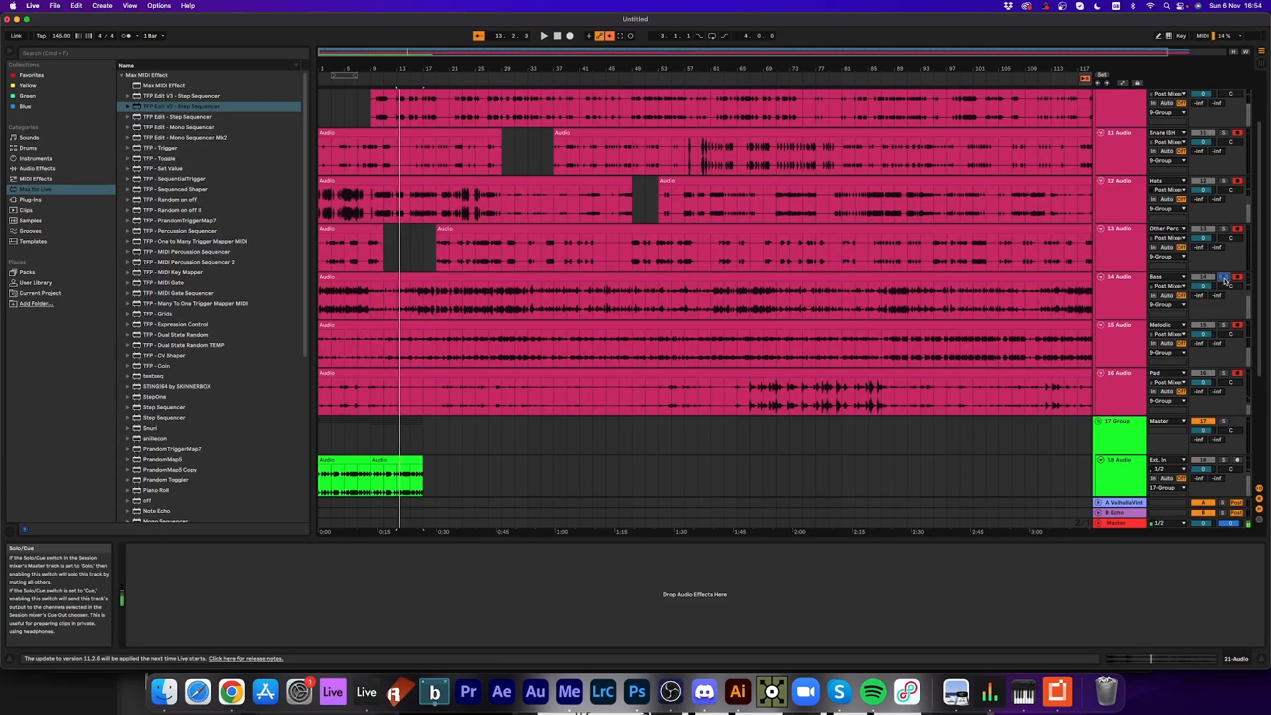
{"action": "left_click", "coordinate": [1223, 277]}
{"action": "left_click", "coordinate": [1225, 183]}
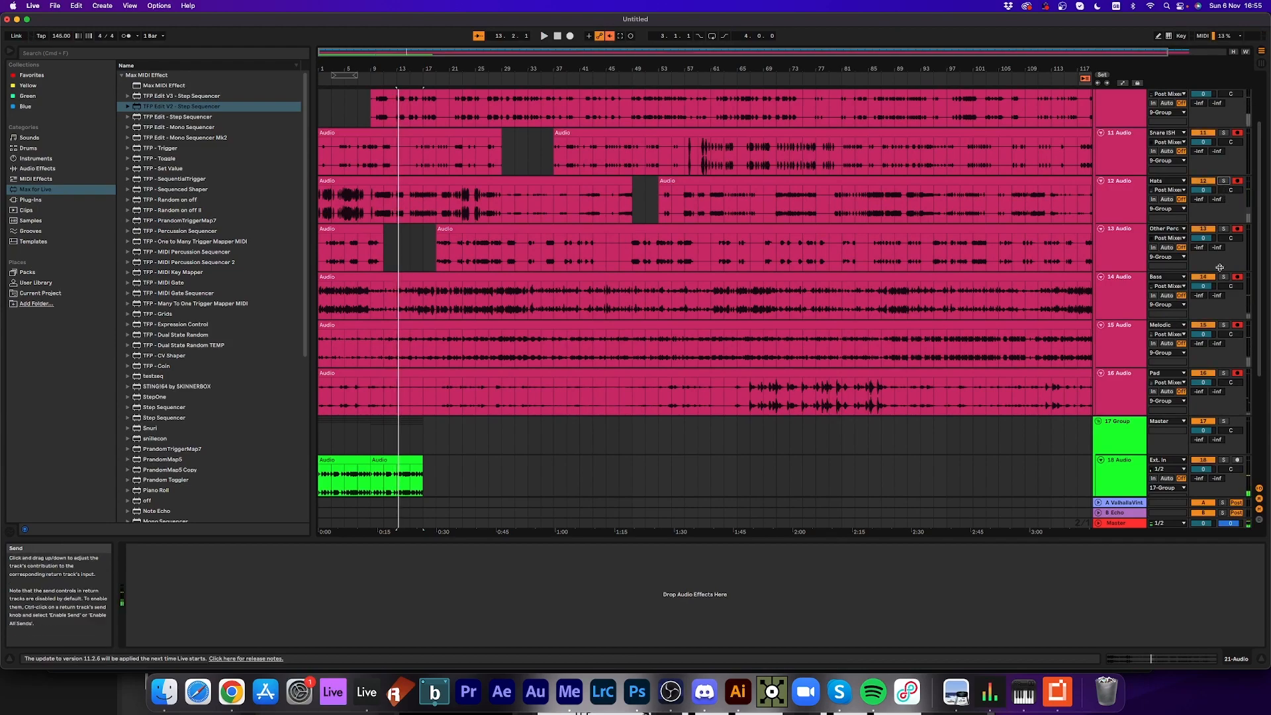
{"action": "left_click", "coordinate": [1223, 229]}
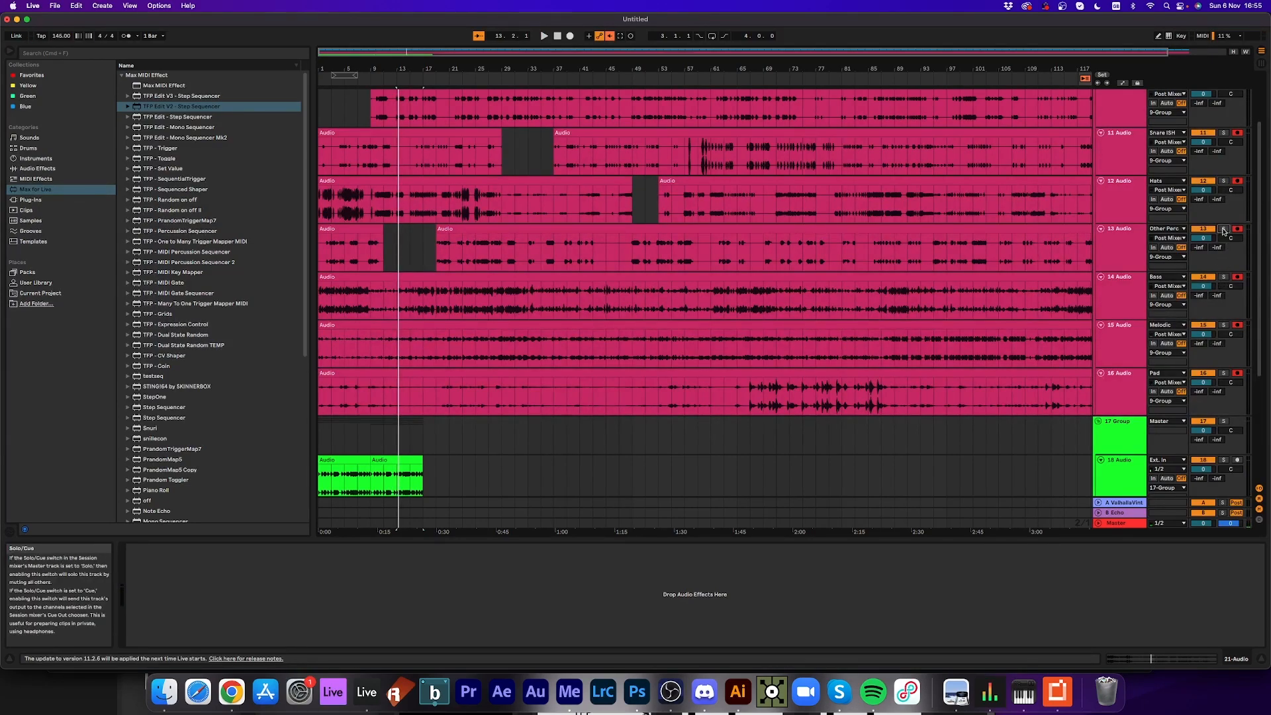
{"action": "left_click", "coordinate": [519, 80]}
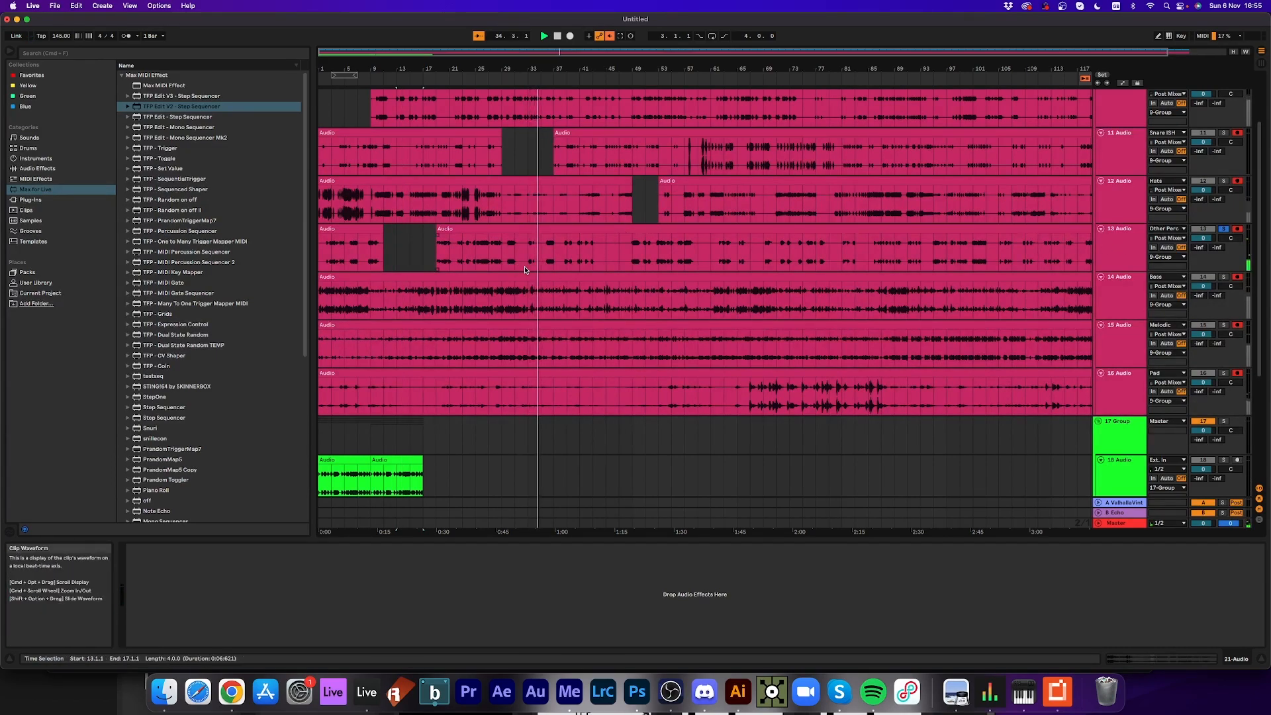
- Split off bars 33 to 35 of the Other Perc recording and move the clip to bar 13 of a new audio track
{"action": "left_click", "coordinate": [531, 265]}
{"action": "key", "text": "space"}
{"action": "left_click_drag", "start_coordinate": [538, 264], "coordinate": [538, 264]}
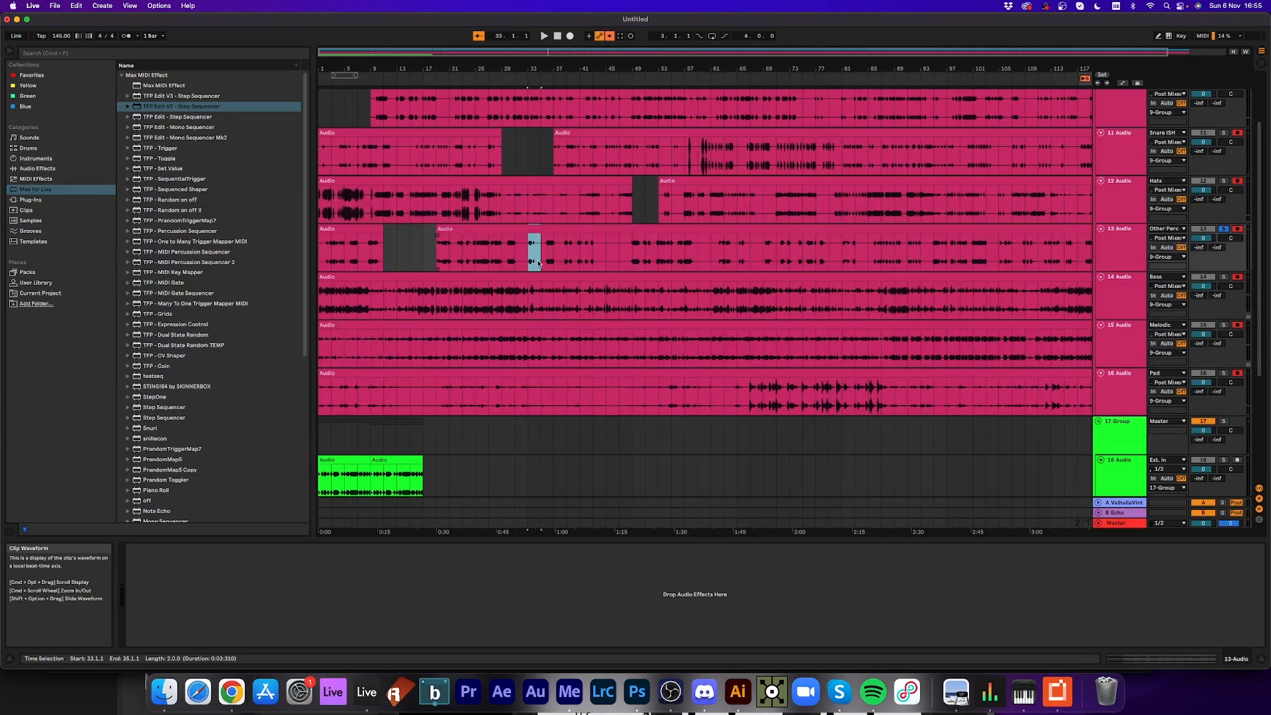
{"action": "scroll", "coordinate": [531, 275], "scroll_direction": "down", "scroll_amount": 6}
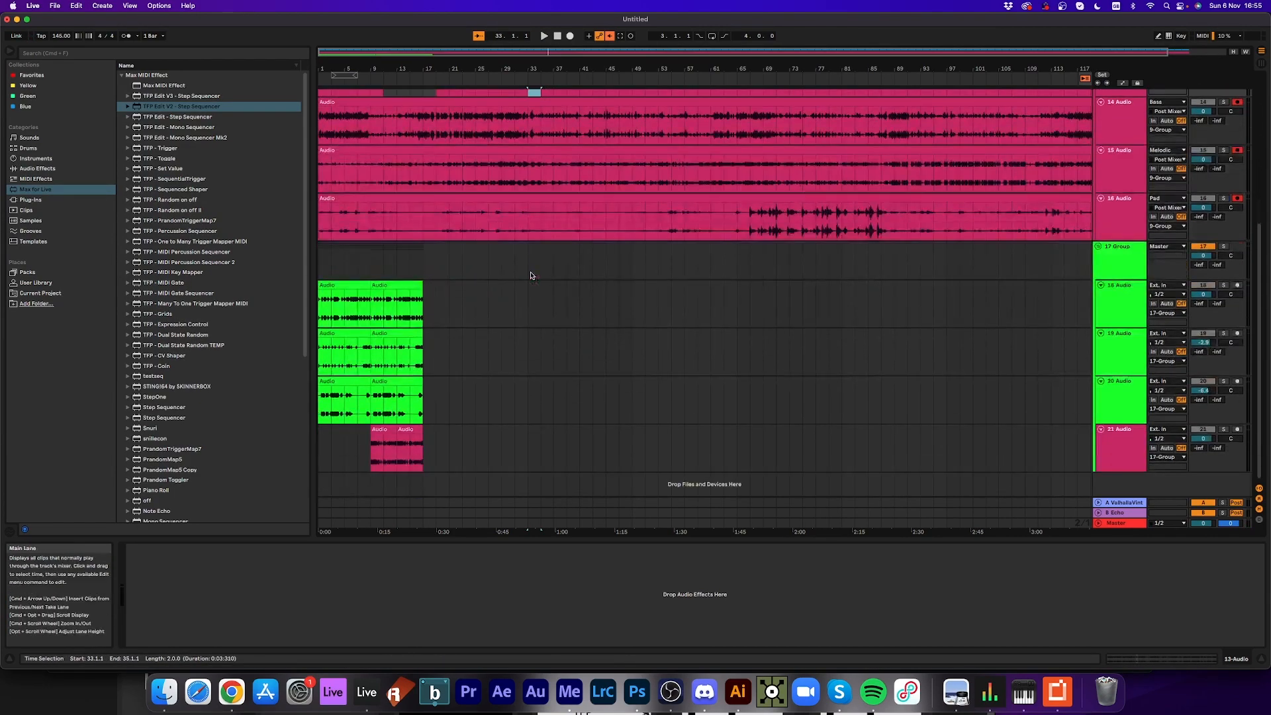
{"action": "scroll", "coordinate": [531, 275], "scroll_direction": "up", "scroll_amount": 4}
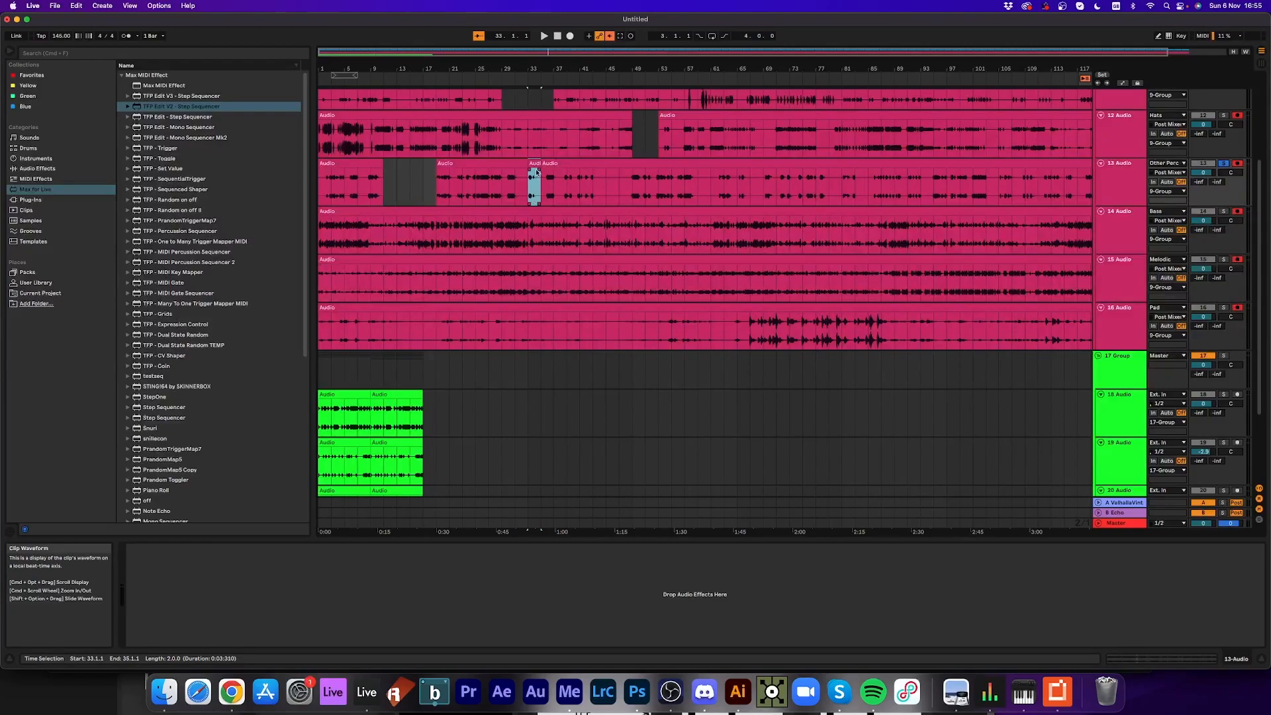
{"action": "left_click_drag", "start_coordinate": [536, 172], "coordinate": [401, 453]}
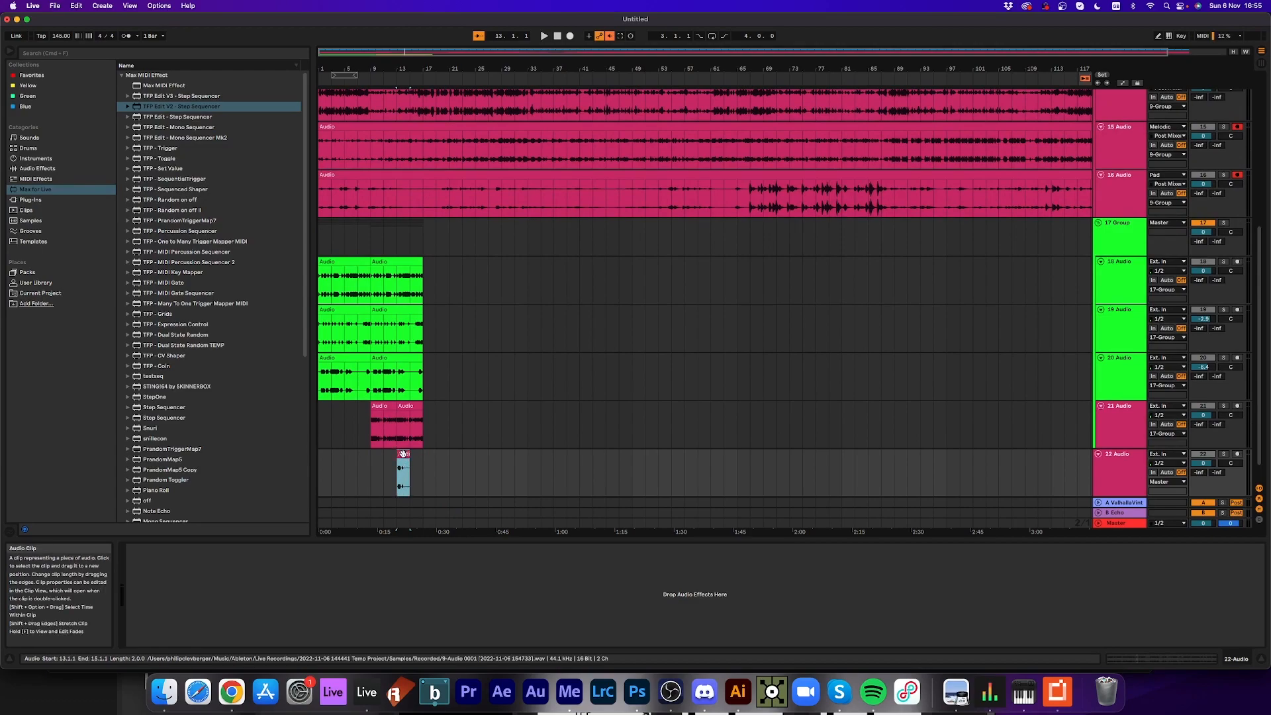
- Duplicate the two-bar Other Perc excerpt at bar 15, reverse the copy and play it back
{"action": "double_click", "coordinate": [402, 454]}
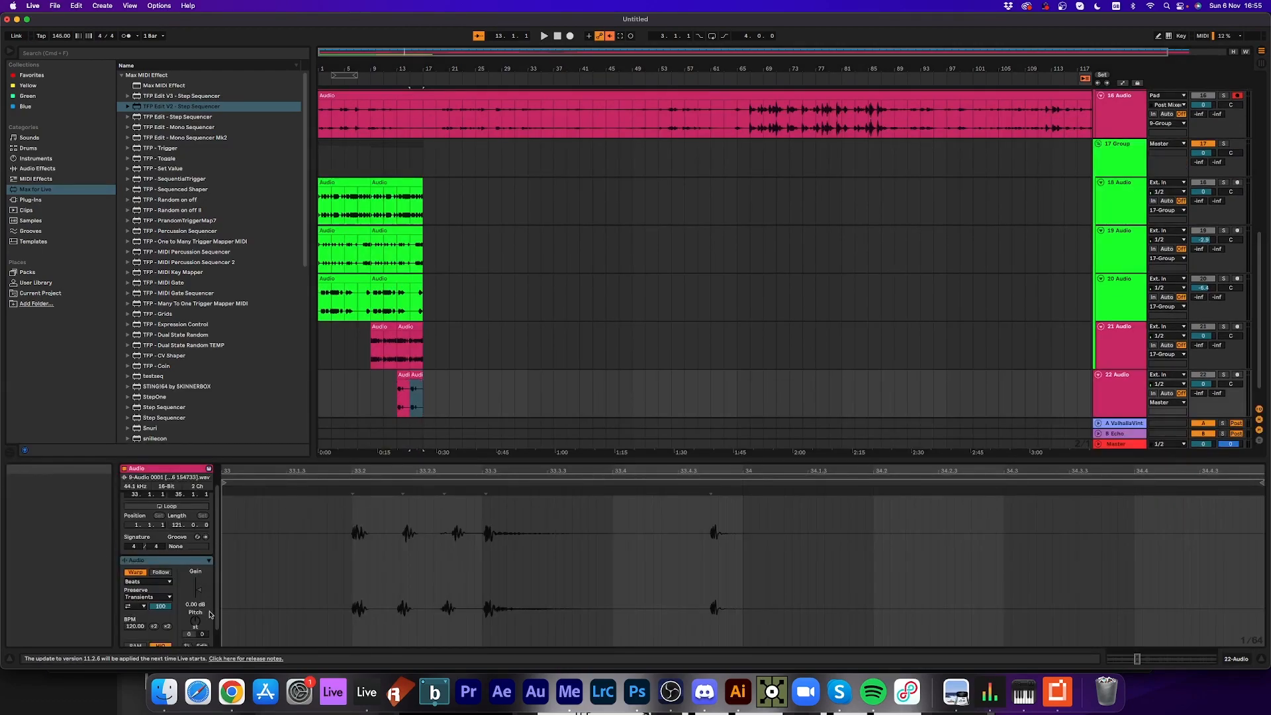
{"action": "scroll", "coordinate": [205, 606], "scroll_direction": "down", "scroll_amount": 2}
{"action": "left_click", "coordinate": [187, 628]}
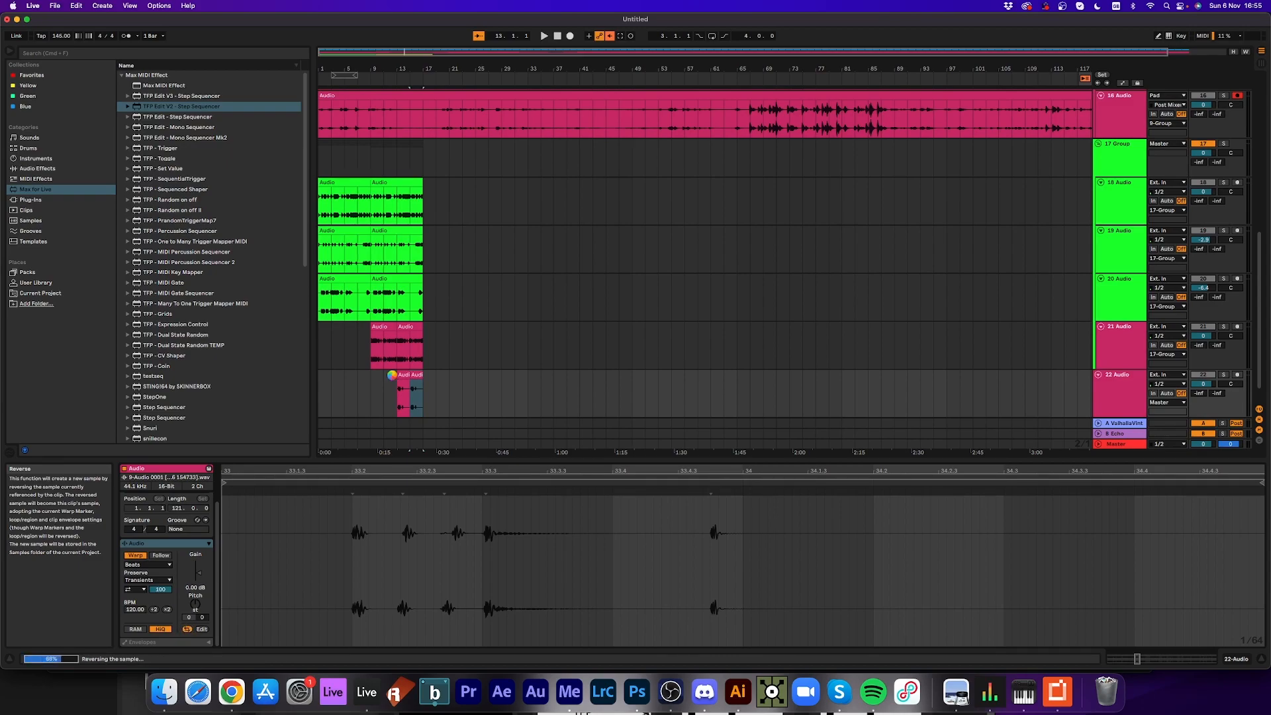
{"action": "key", "text": "space"}
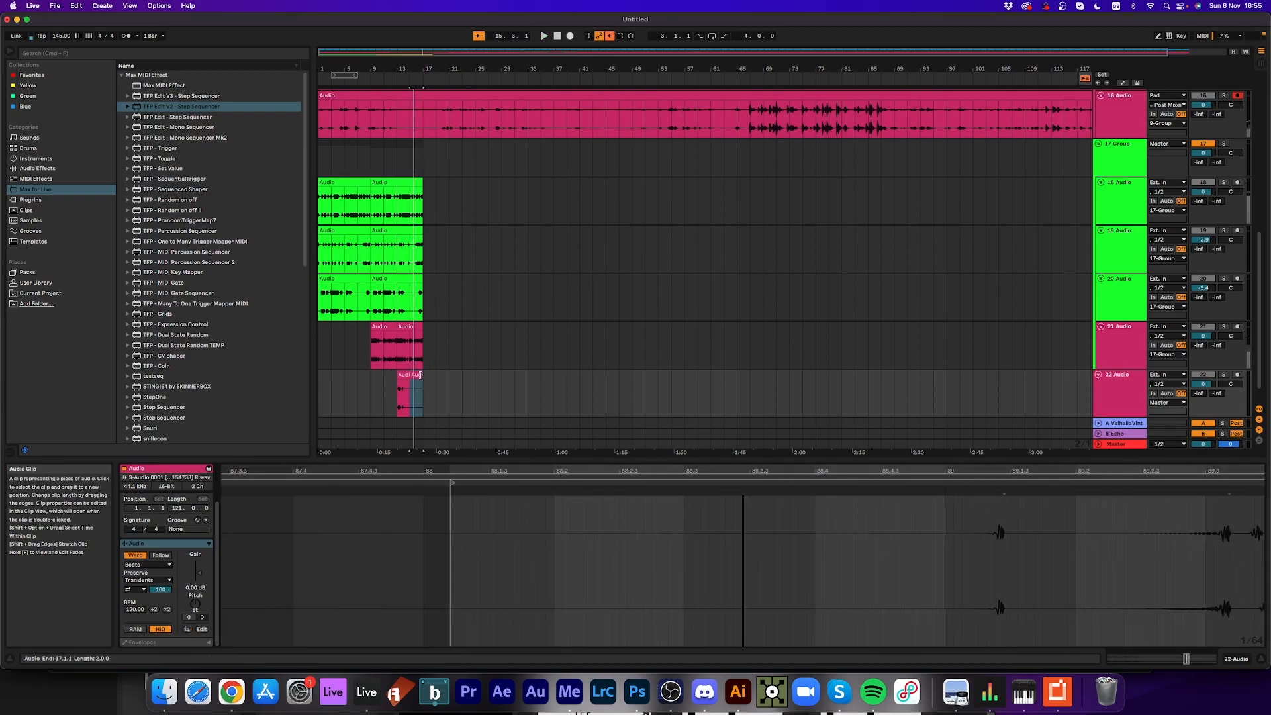
{"action": "left_click", "coordinate": [438, 380]}
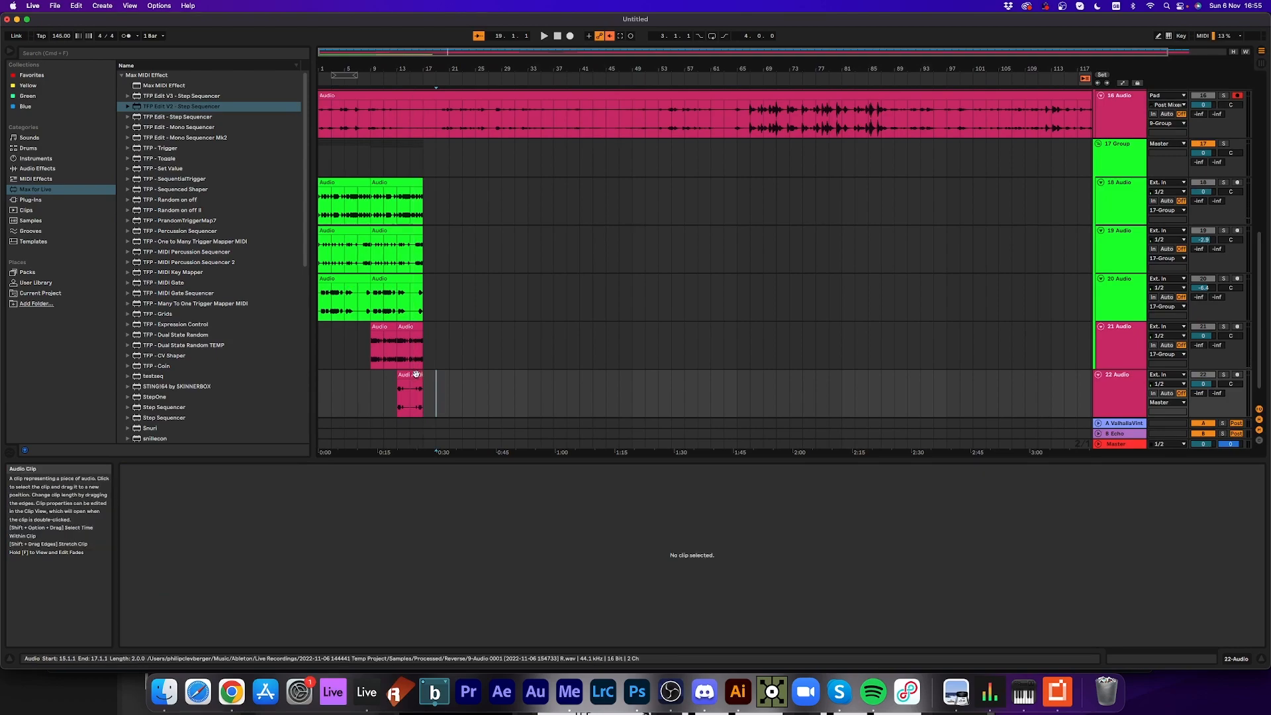
- Consolidate the reversed Other Perc copy covering bars 15 to 17 into its own clip and audition it
{"action": "left_click", "coordinate": [416, 374]}
{"action": "key", "text": "super+j"}
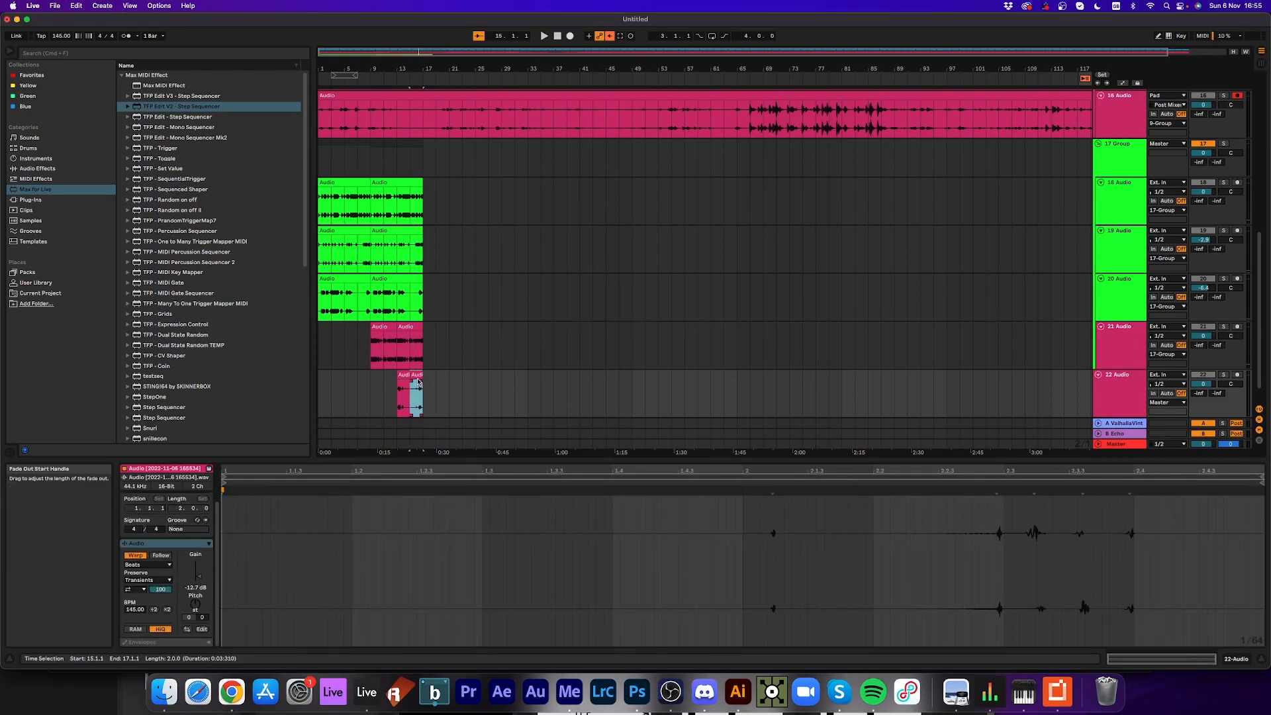
{"action": "left_click_drag", "start_coordinate": [399, 376], "coordinate": [281, 378]}
{"action": "key", "text": "super+z"}
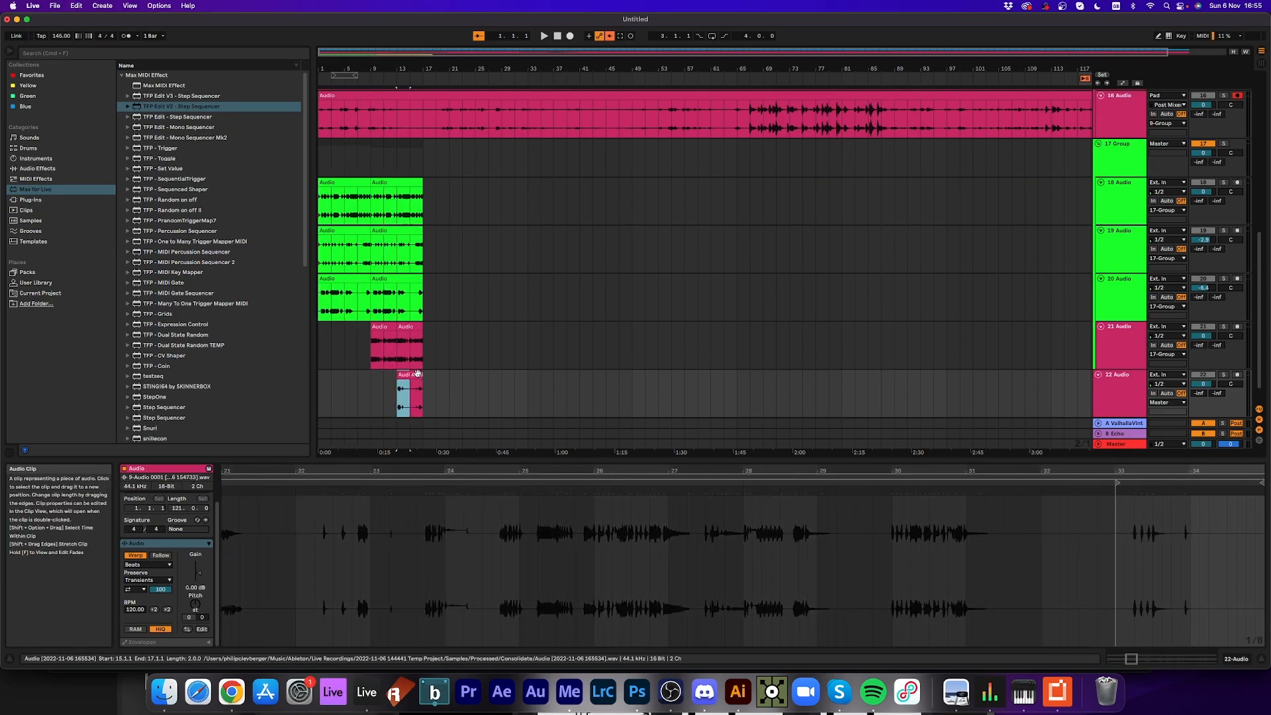
{"action": "left_click", "coordinate": [417, 395]}
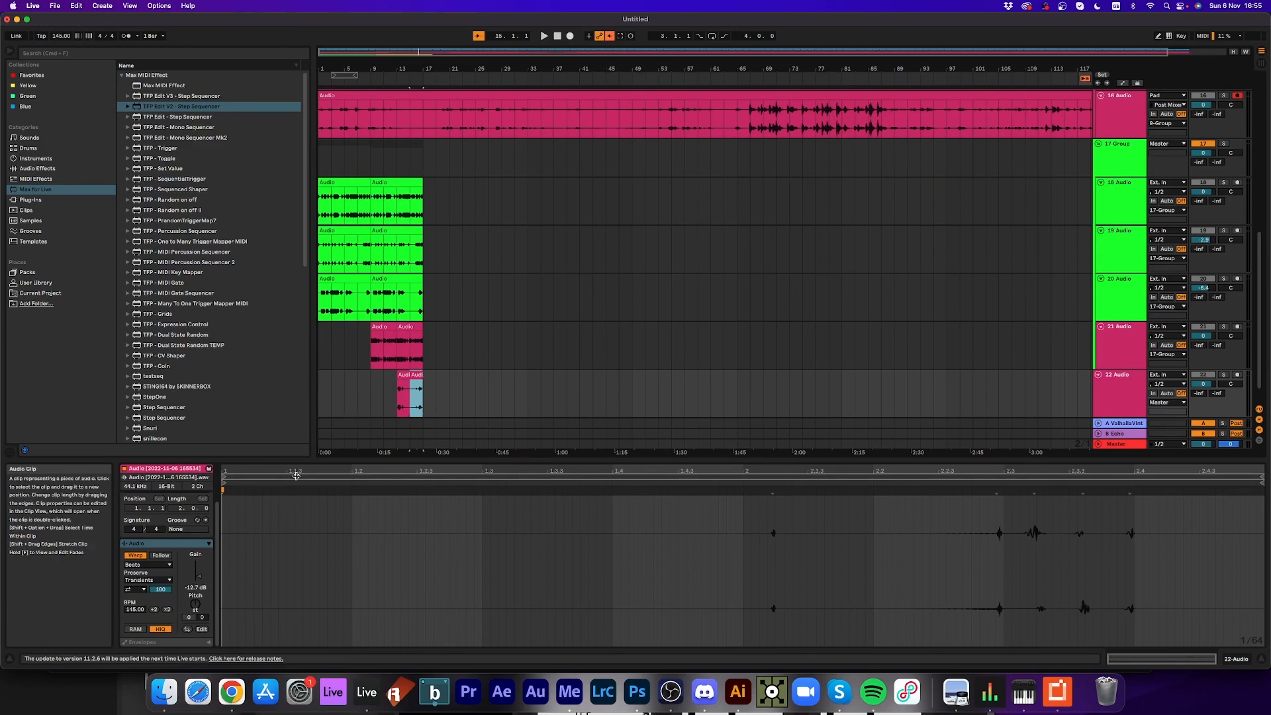
{"action": "key", "text": "space"}
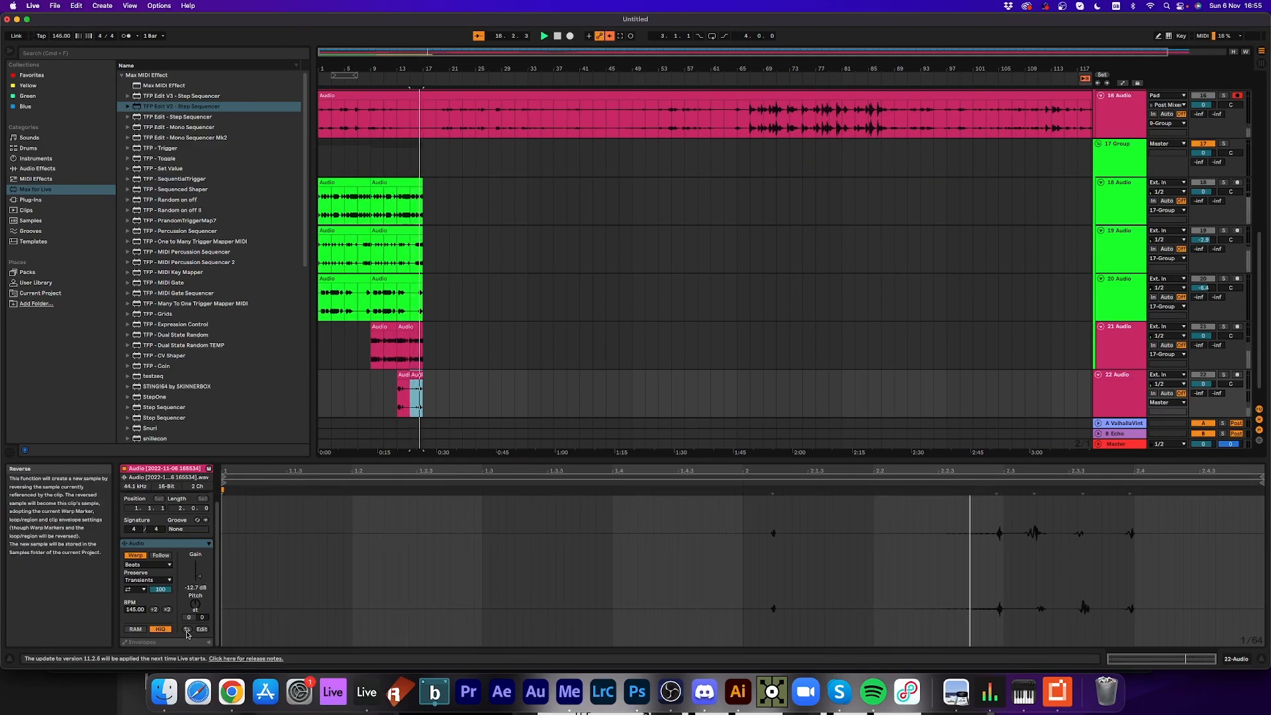
- Move the new Other Perc excerpt track into the green group and solo the group while playing from around bar 9
{"action": "left_click_drag", "start_coordinate": [1124, 397], "coordinate": [1129, 363]}
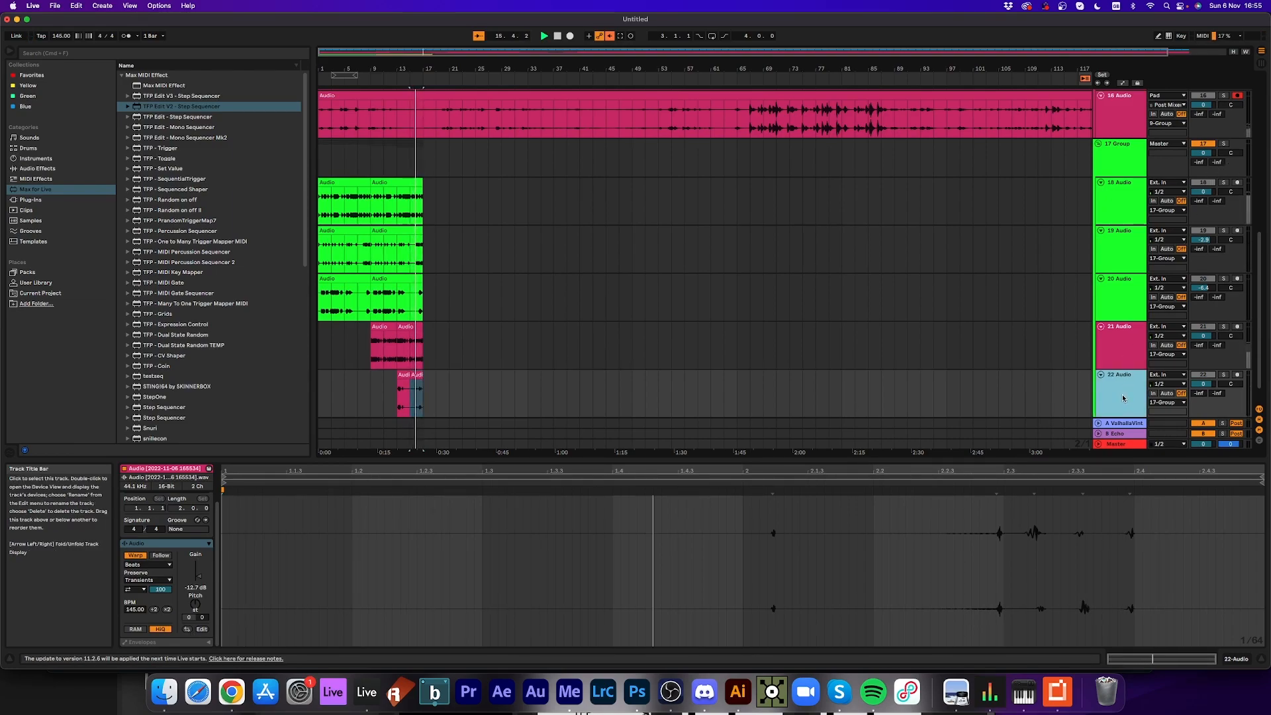
{"action": "left_click", "coordinate": [1223, 143]}
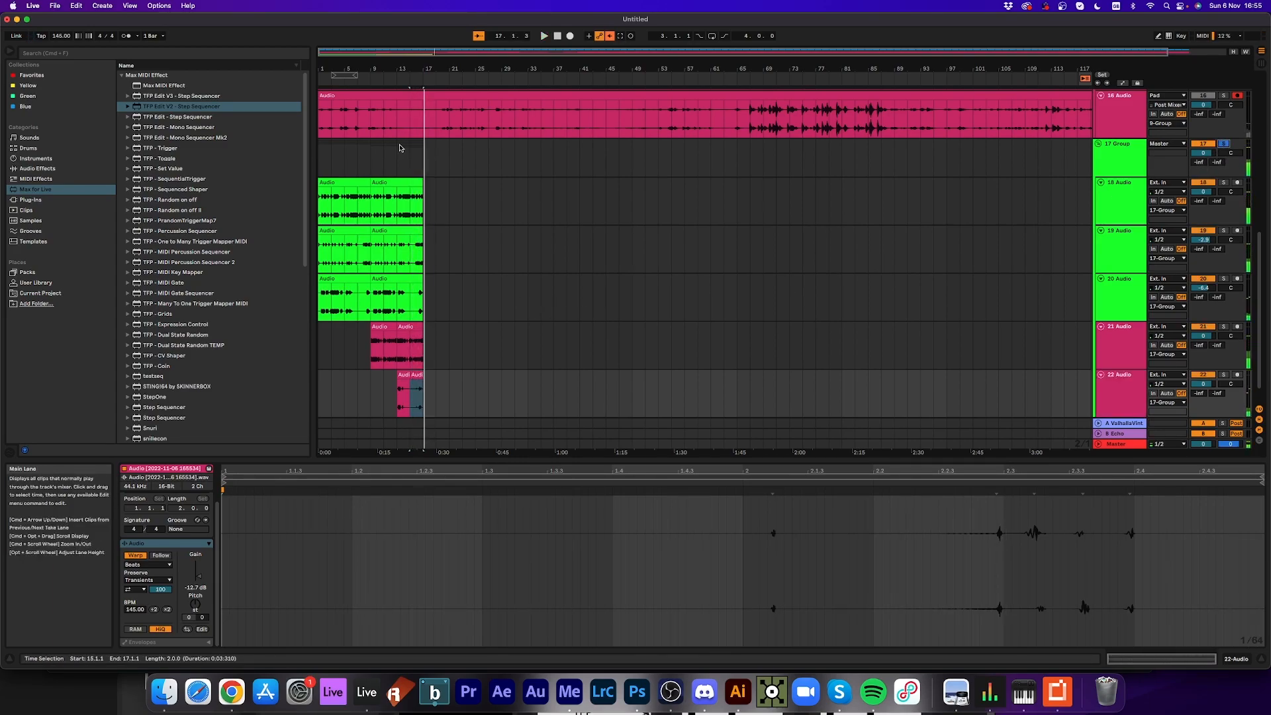
{"action": "left_click", "coordinate": [375, 78]}
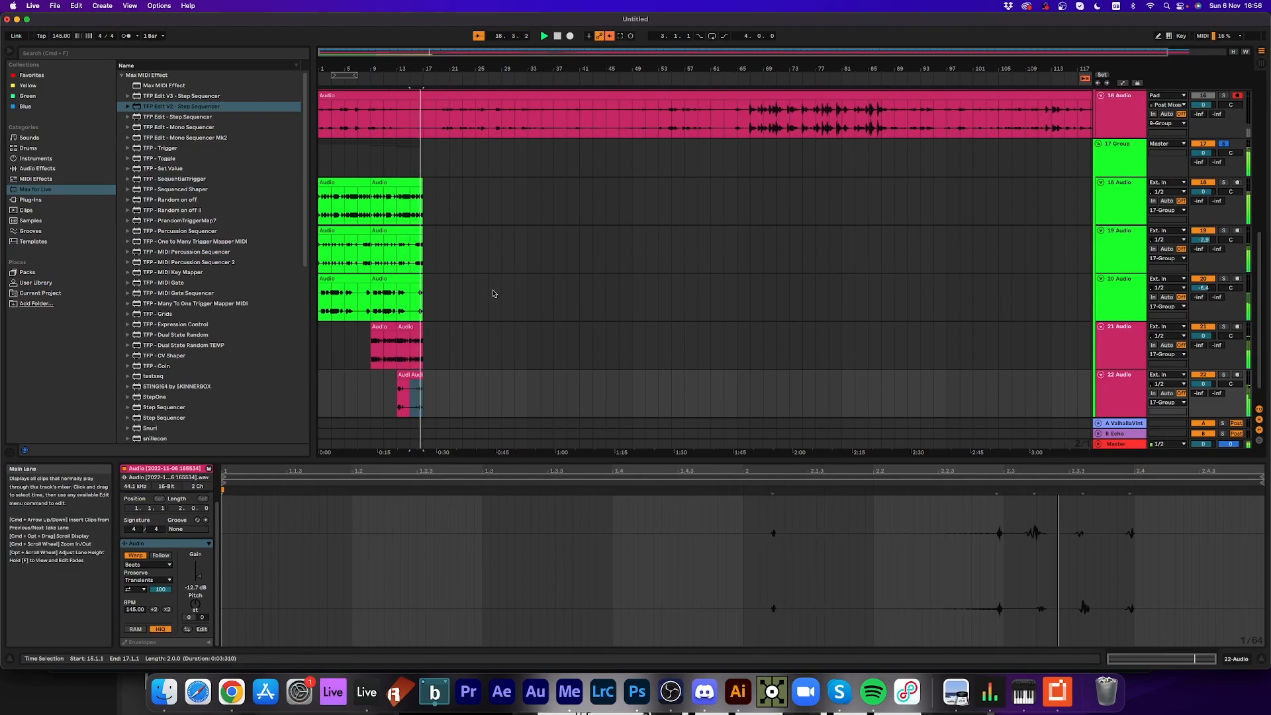
- Trim the end of the second clip on track 18 back to 16.3.1 and listen to the gap before bar 17
{"action": "key", "text": "space"}
{"action": "left_click_drag", "start_coordinate": [420, 65], "coordinate": [424, 182]}
{"action": "left_click", "coordinate": [409, 76]}
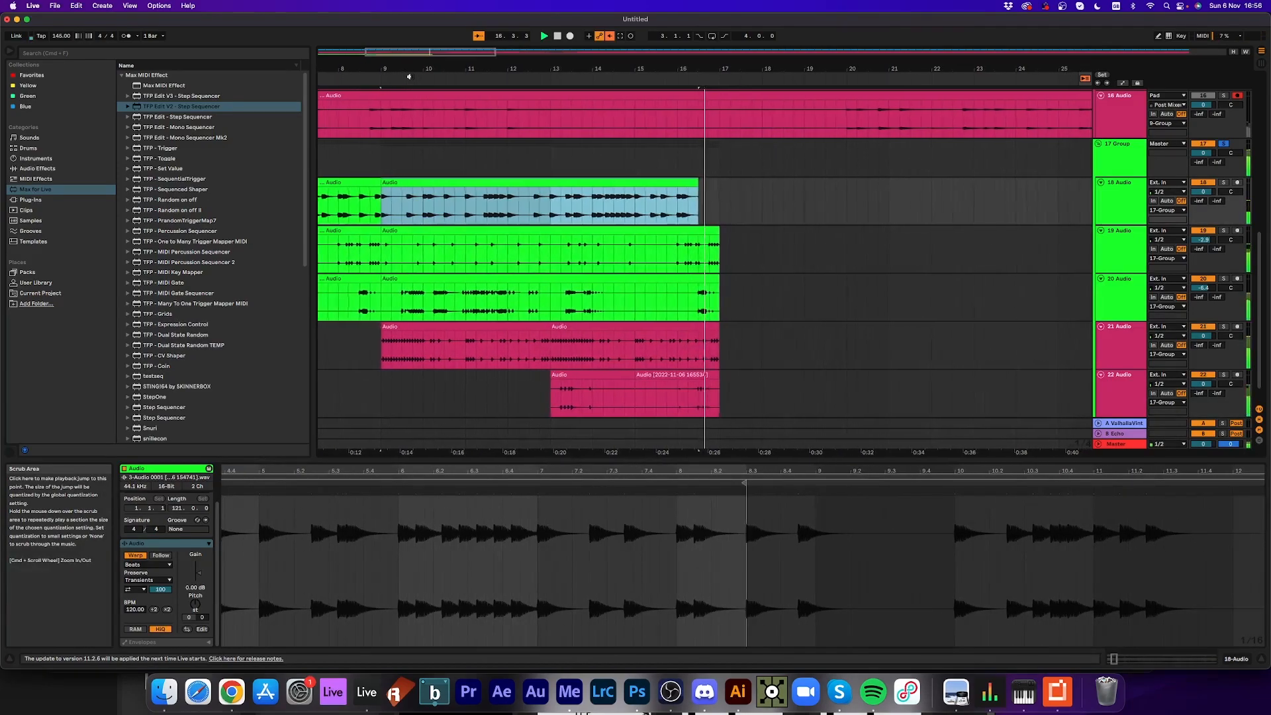
{"action": "key", "text": "space"}
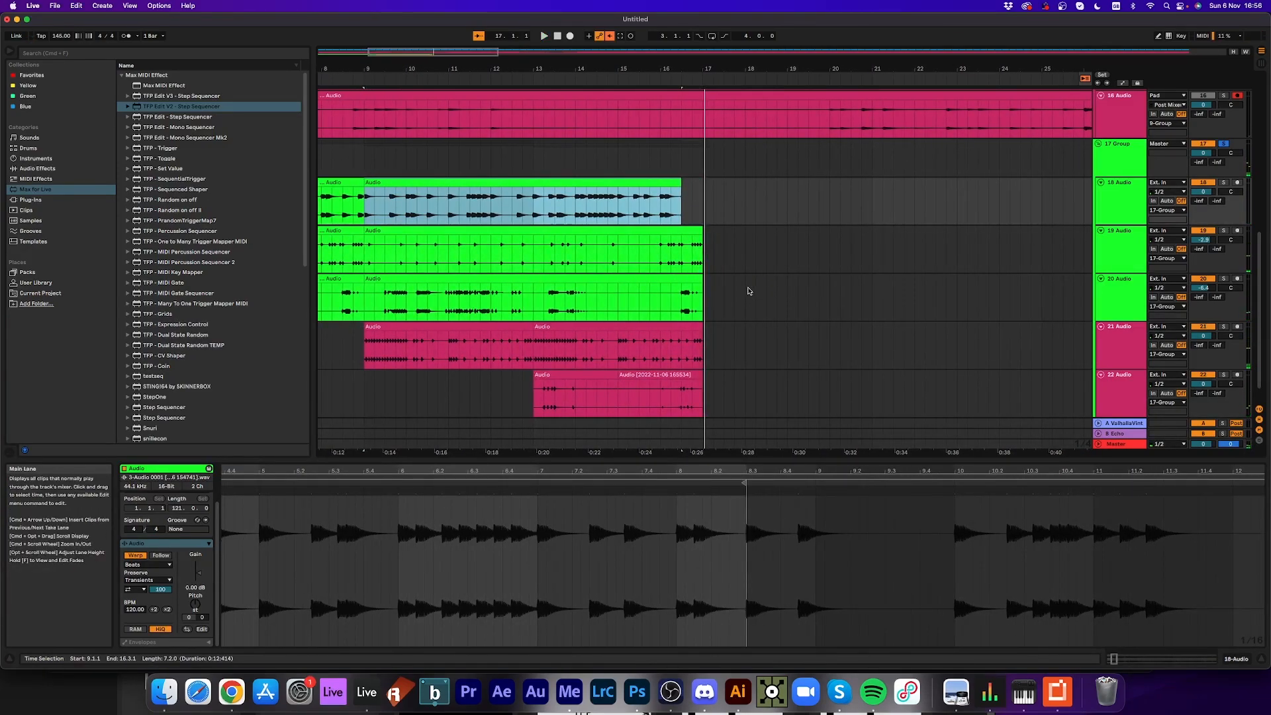
- Solo the Bass recording and audition it from around bar 9
{"action": "scroll", "coordinate": [748, 291], "scroll_direction": "down", "scroll_amount": 1}
{"action": "scroll", "coordinate": [746, 285], "scroll_direction": "up", "scroll_amount": 5}
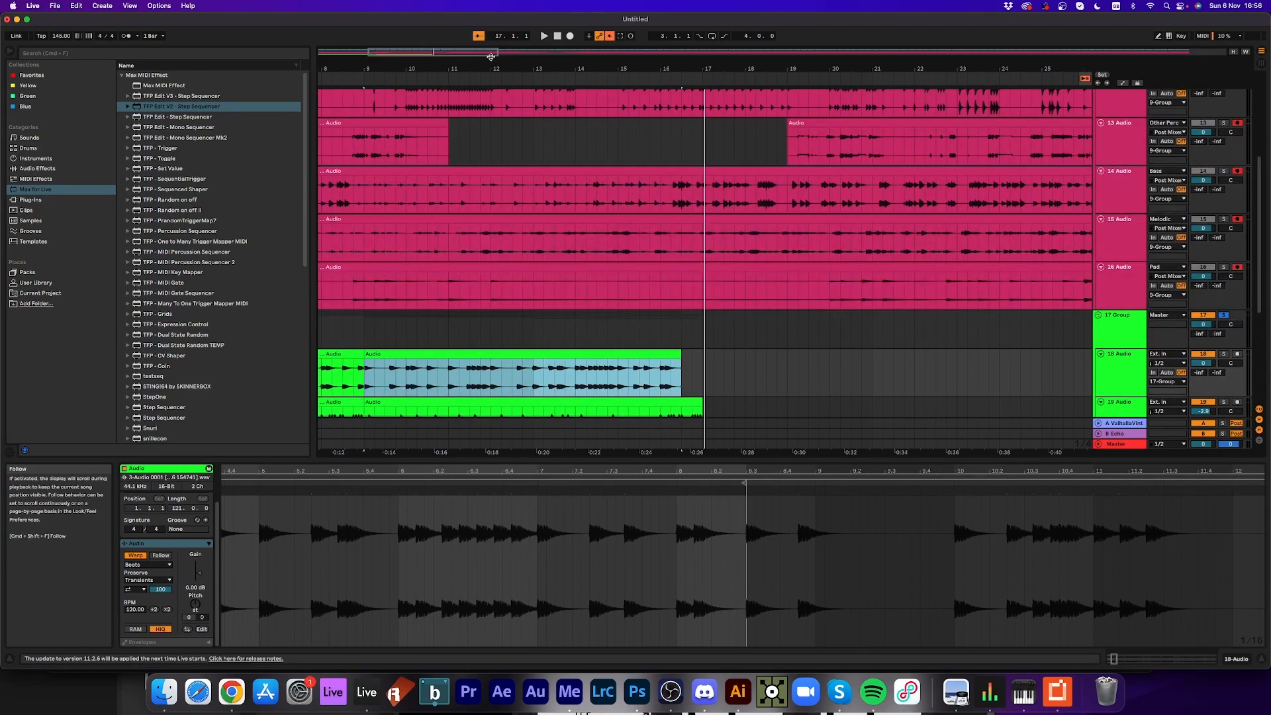
{"action": "left_click_drag", "start_coordinate": [494, 67], "coordinate": [494, 42]}
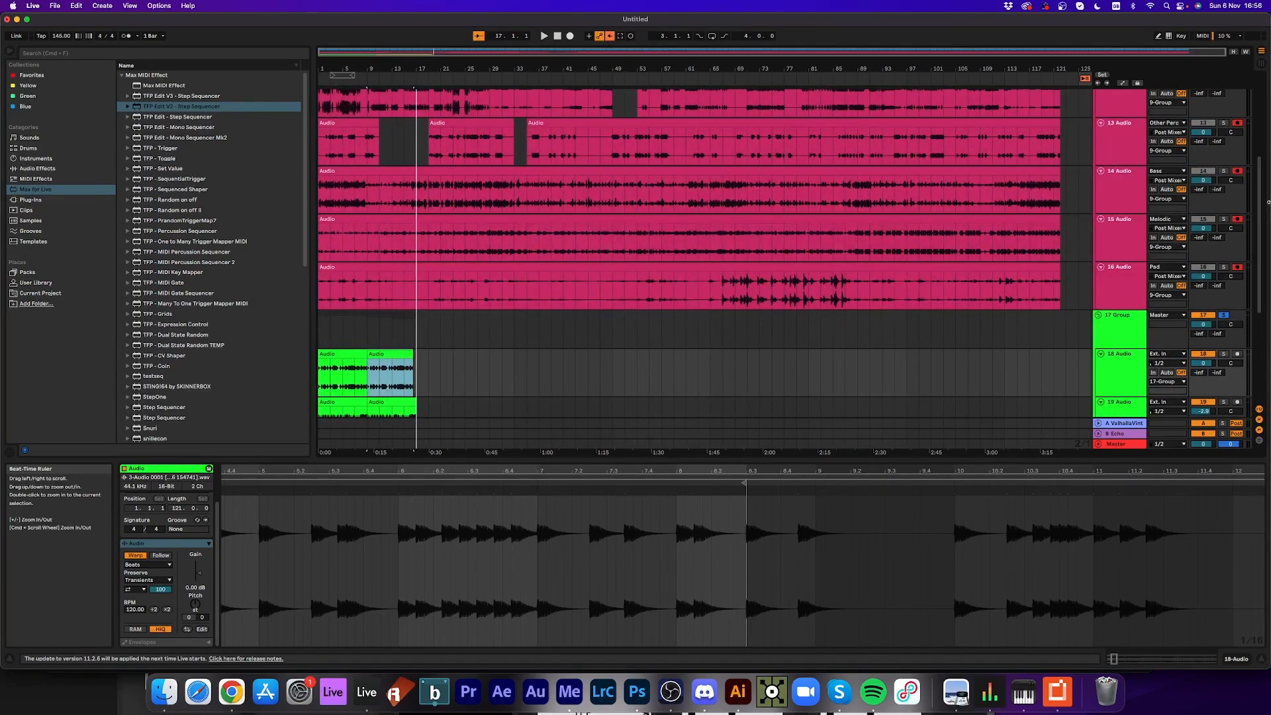
{"action": "left_click", "coordinate": [1222, 171]}
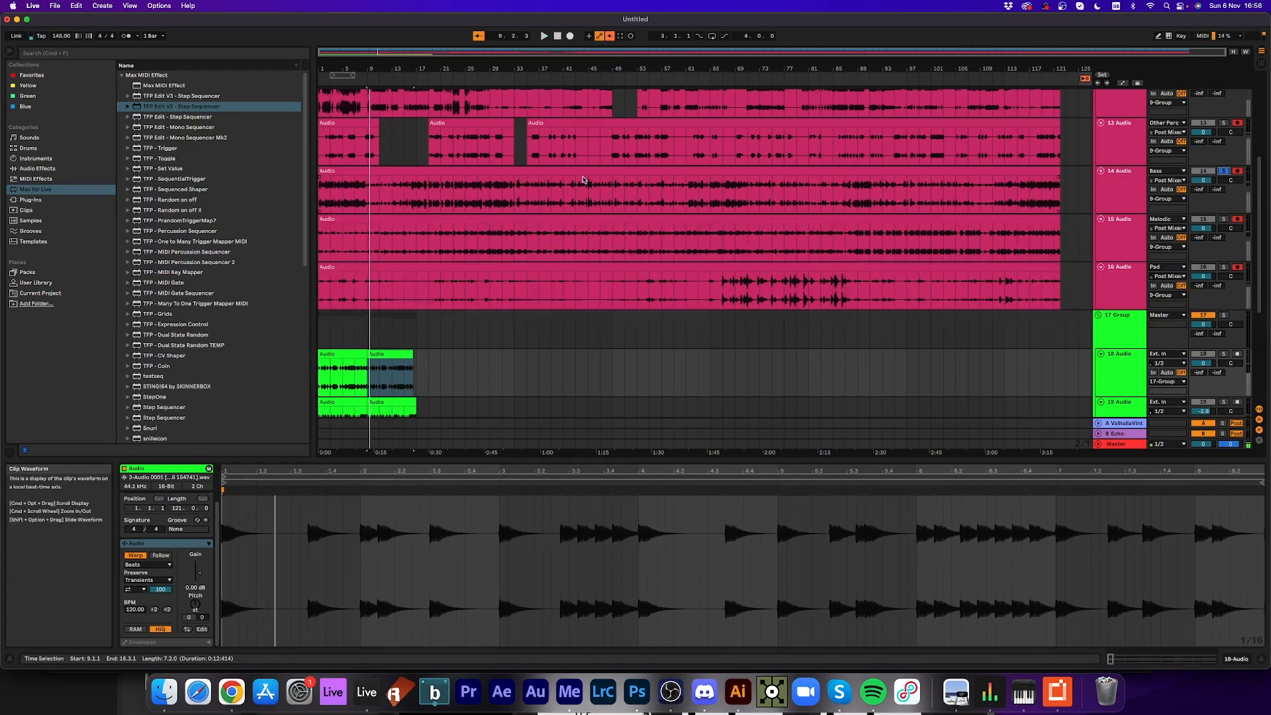
{"action": "left_click", "coordinate": [557, 36]}
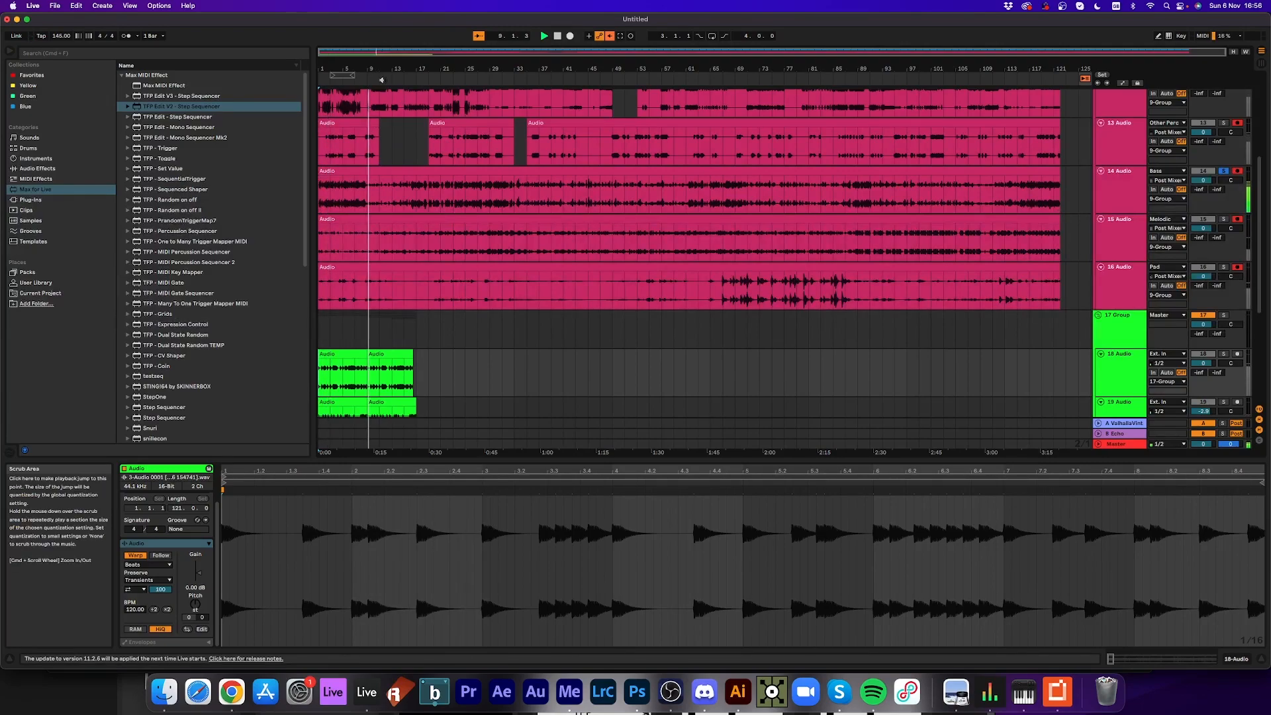
- Take bars 9 to 15 out of the Bass recording and move the clip to bar 17 of a new audio track
{"action": "left_click", "coordinate": [369, 210]}
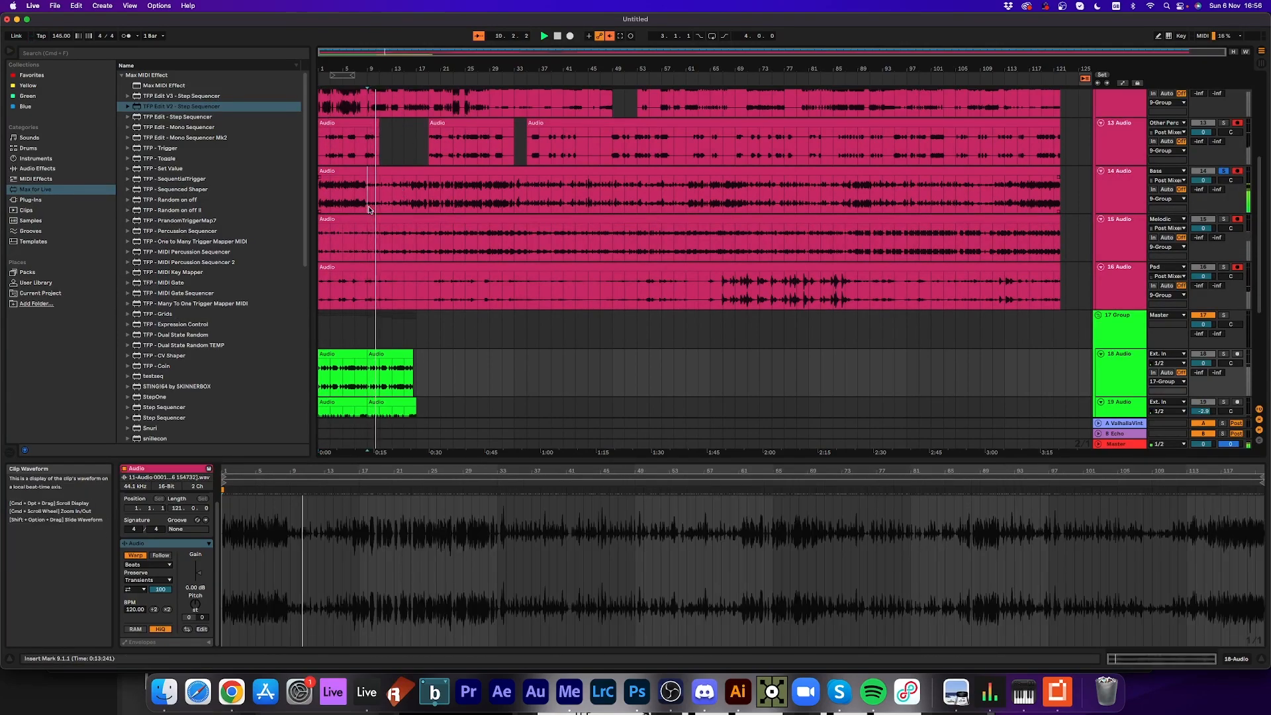
{"action": "left_click_drag", "start_coordinate": [372, 206], "coordinate": [390, 203]}
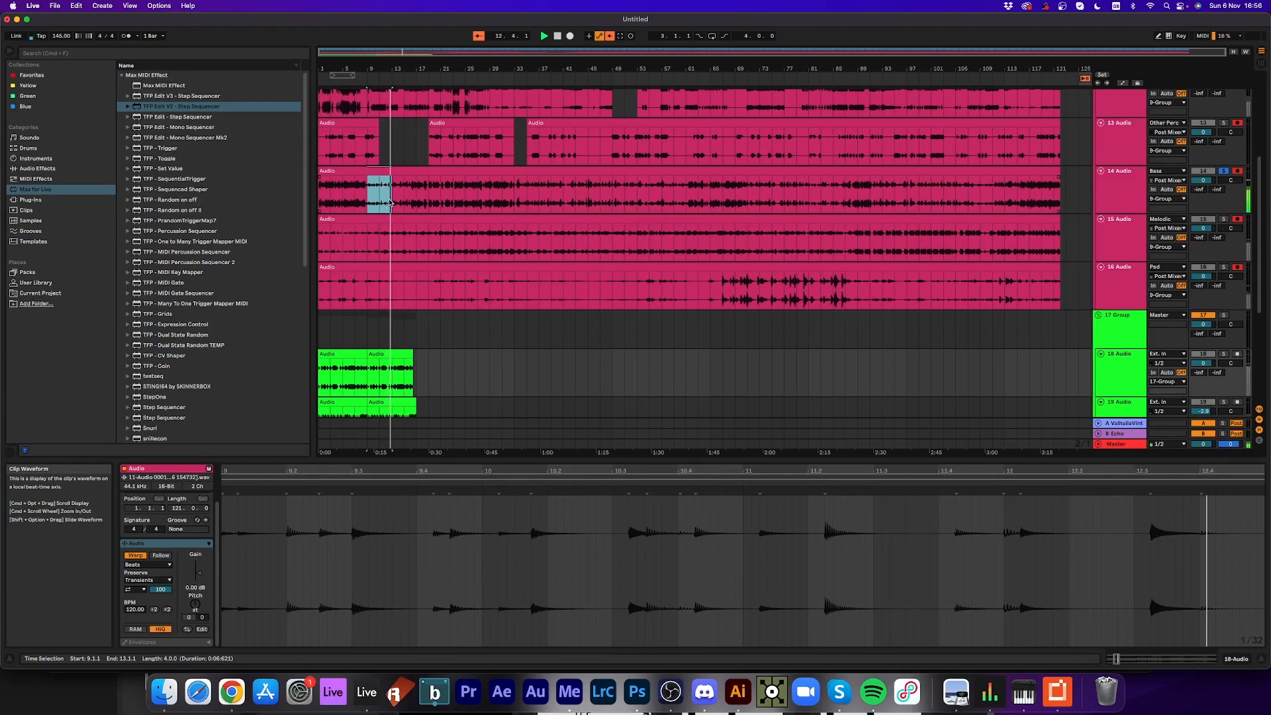
{"action": "left_click_drag", "start_coordinate": [392, 202], "coordinate": [415, 202]}
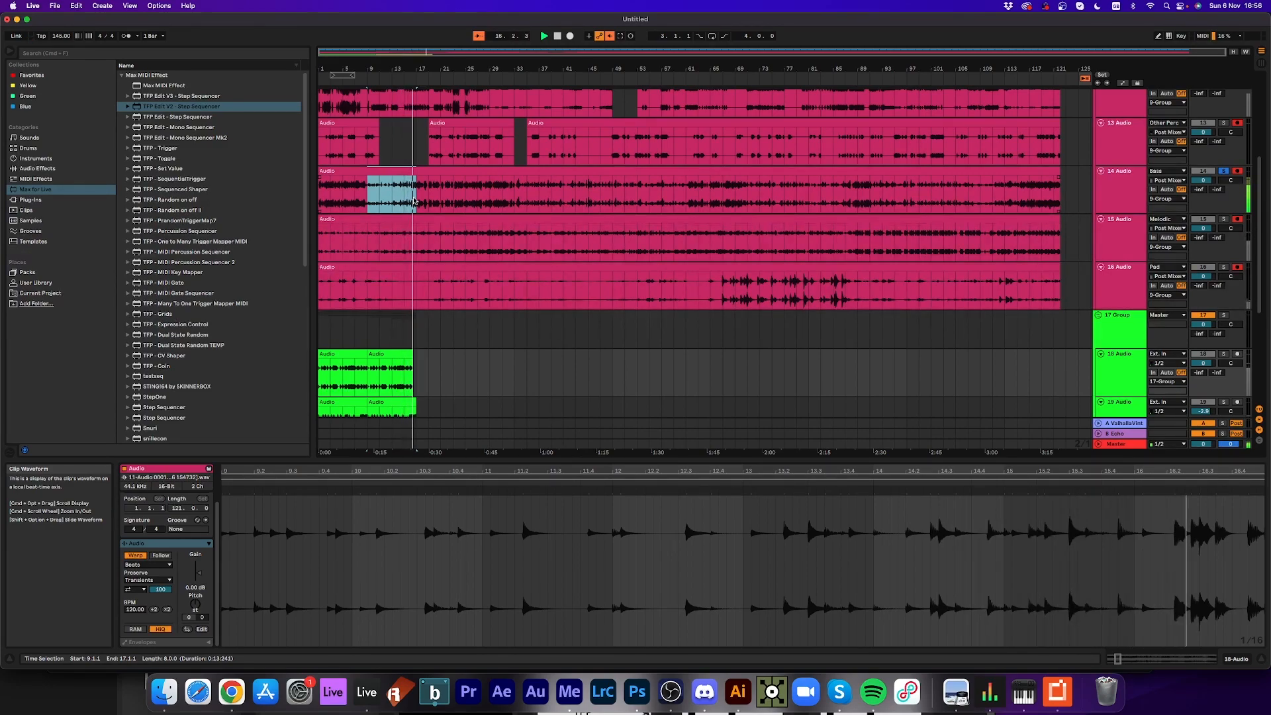
{"action": "left_click_drag", "start_coordinate": [414, 201], "coordinate": [409, 201]}
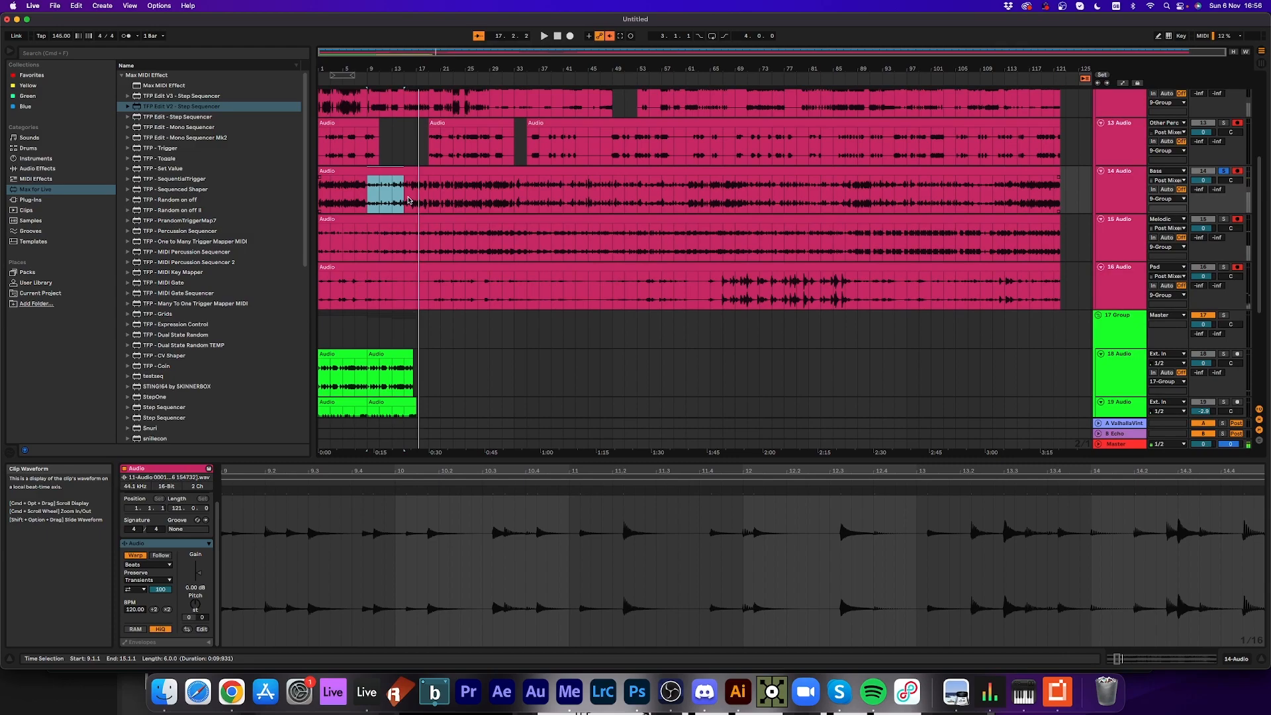
{"action": "scroll", "coordinate": [386, 170], "scroll_direction": "down", "scroll_amount": 3}
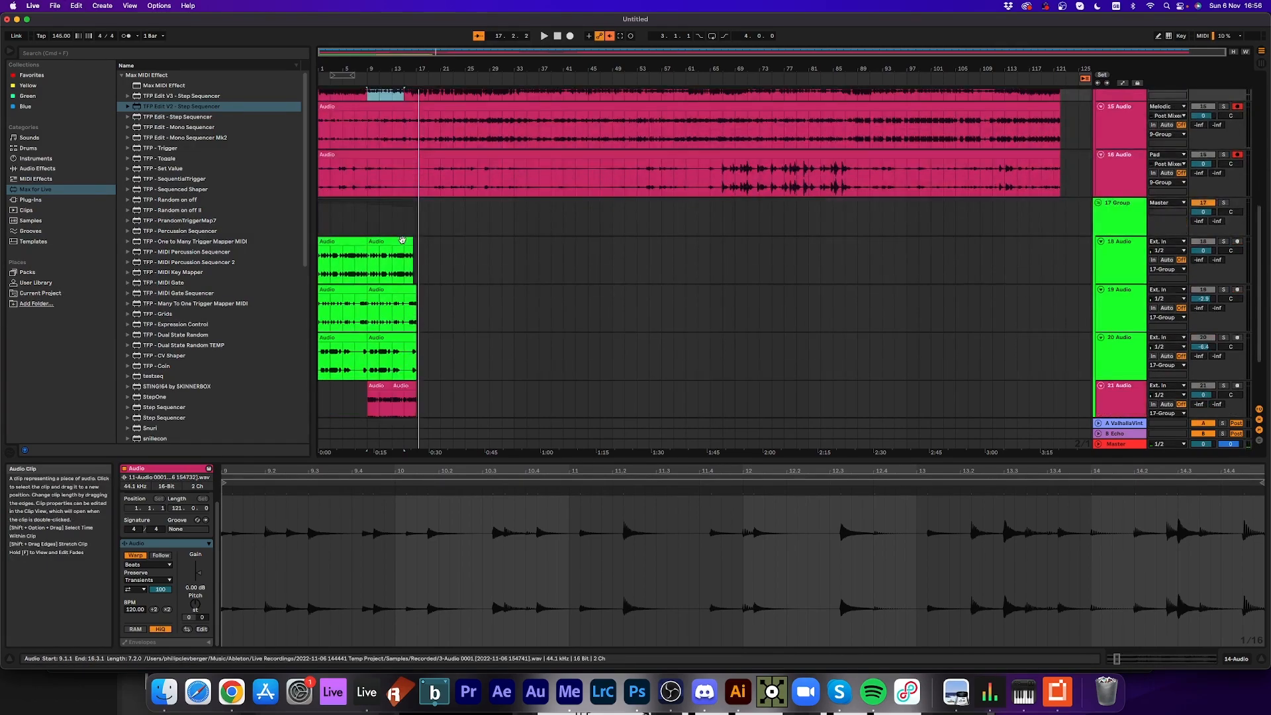
{"action": "left_click_drag", "start_coordinate": [387, 114], "coordinate": [431, 417]}
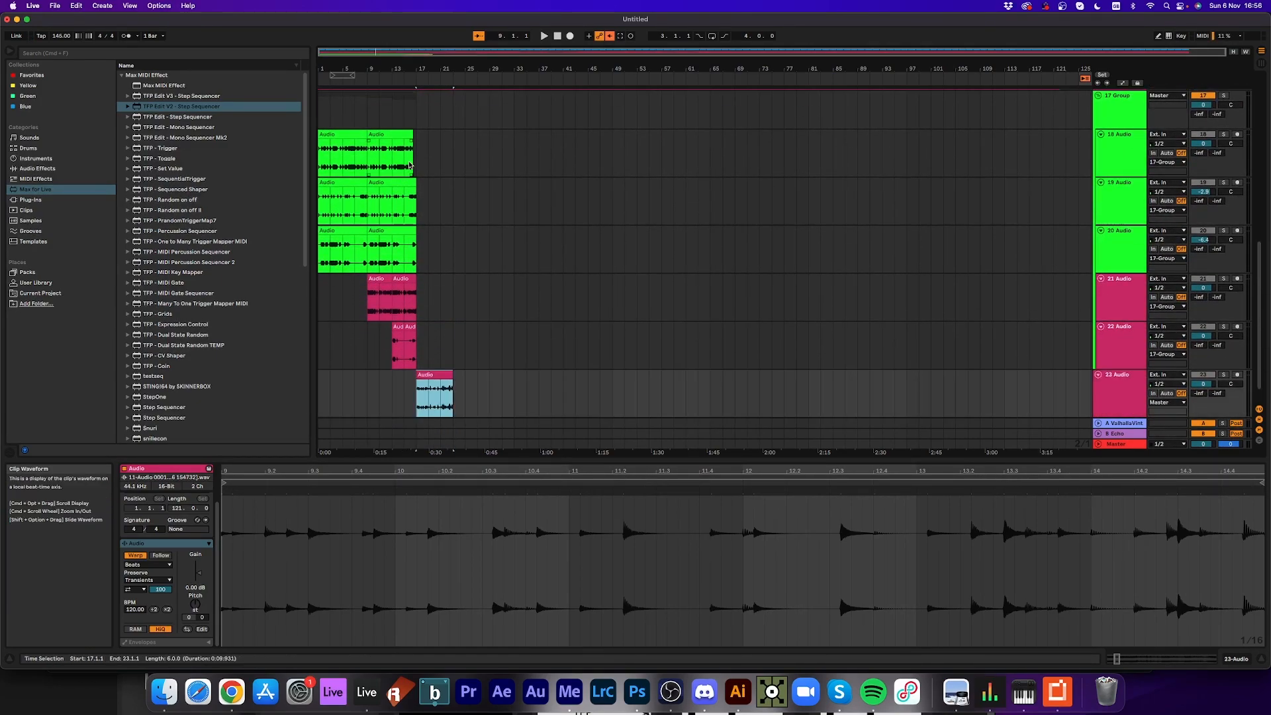
- Duplicate the bar 9 clip on track 19 so the copy starts at bar 17
{"action": "left_click_drag", "start_coordinate": [408, 179], "coordinate": [453, 180]}
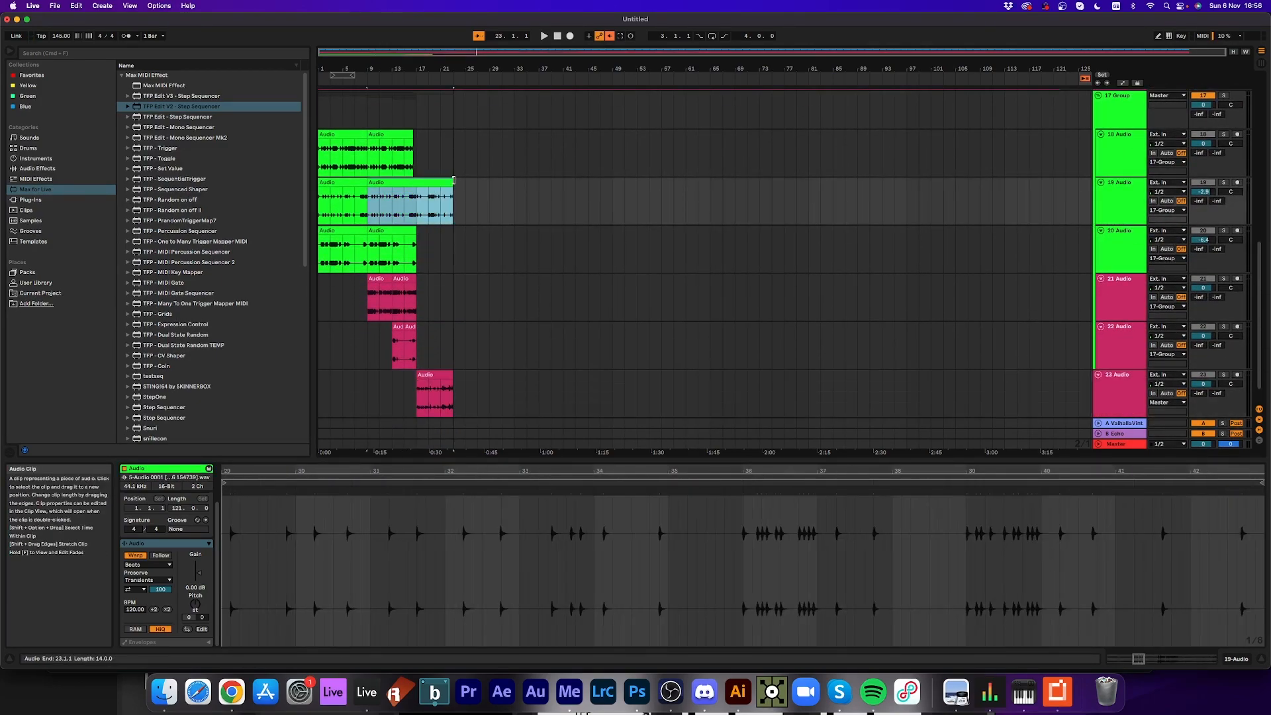
{"action": "key", "text": "super+z"}
{"action": "key", "text": "super+d"}
- Move the new Bass excerpt track into the green group and solo the group while playing into bar 17
{"action": "left_click", "coordinate": [407, 78]}
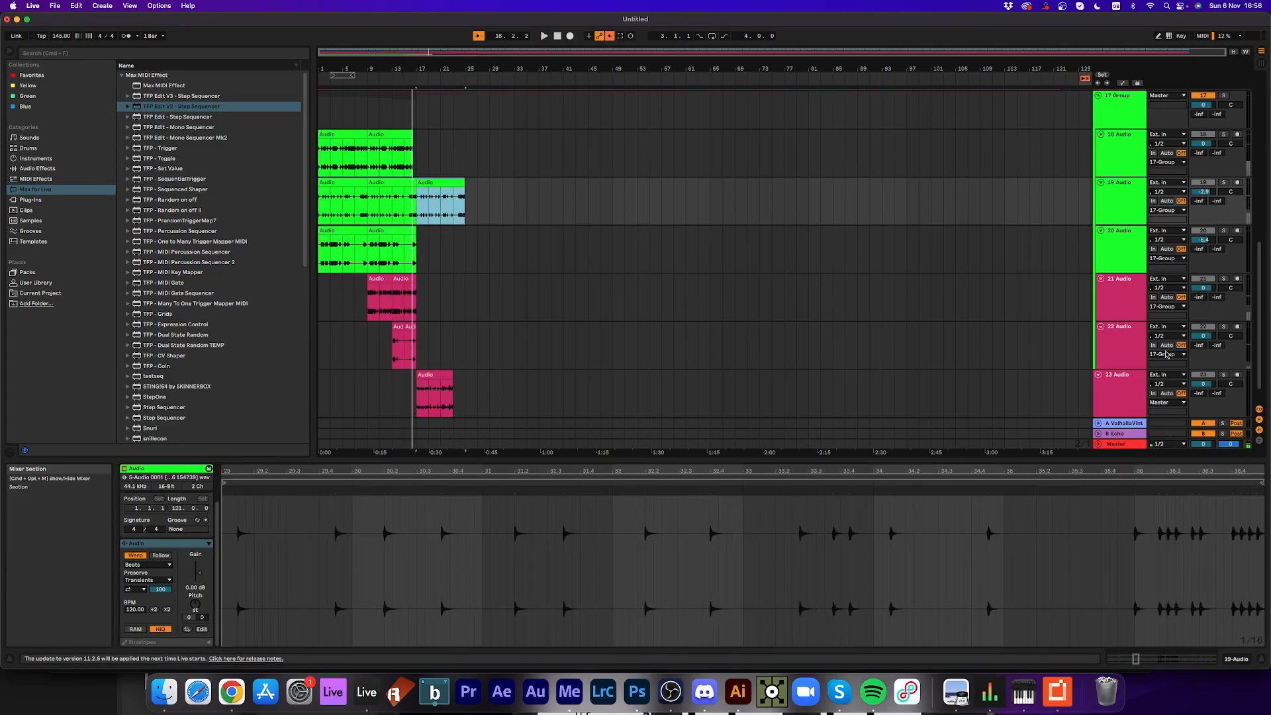
{"action": "left_click", "coordinate": [1139, 377]}
{"action": "scroll", "coordinate": [1140, 360], "scroll_direction": "up", "scroll_amount": 4}
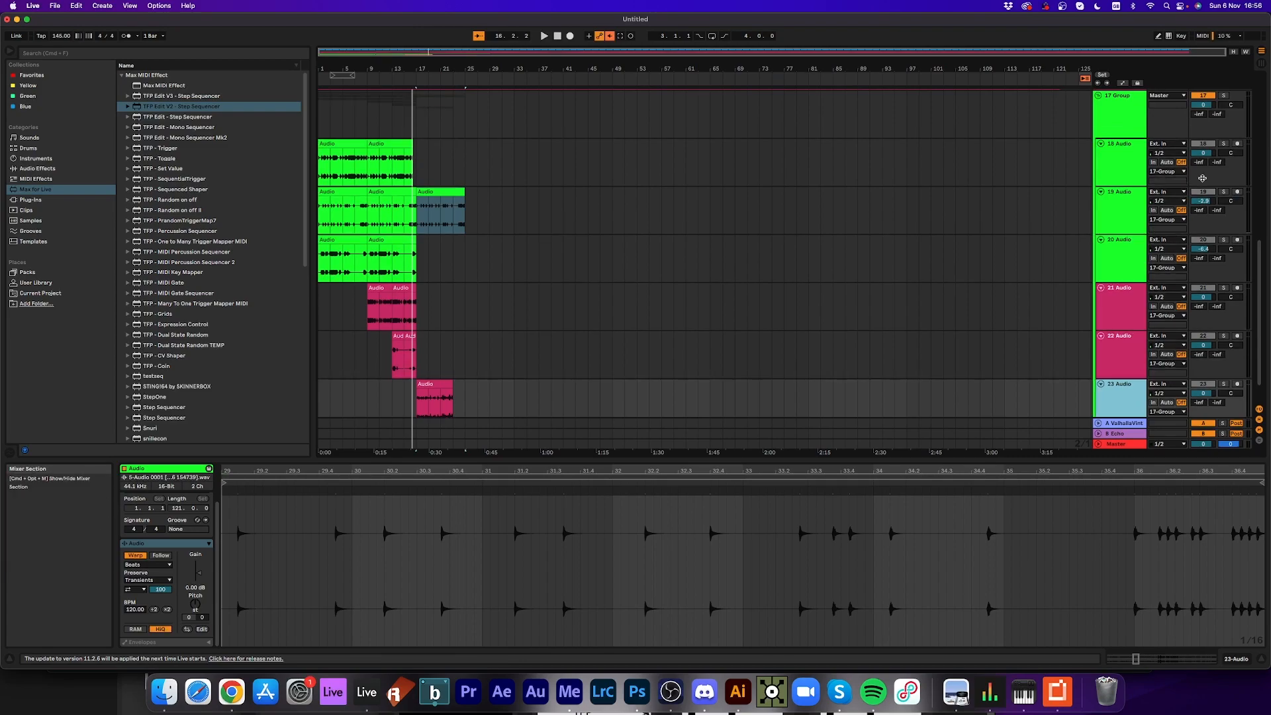
{"action": "left_click", "coordinate": [1224, 158]}
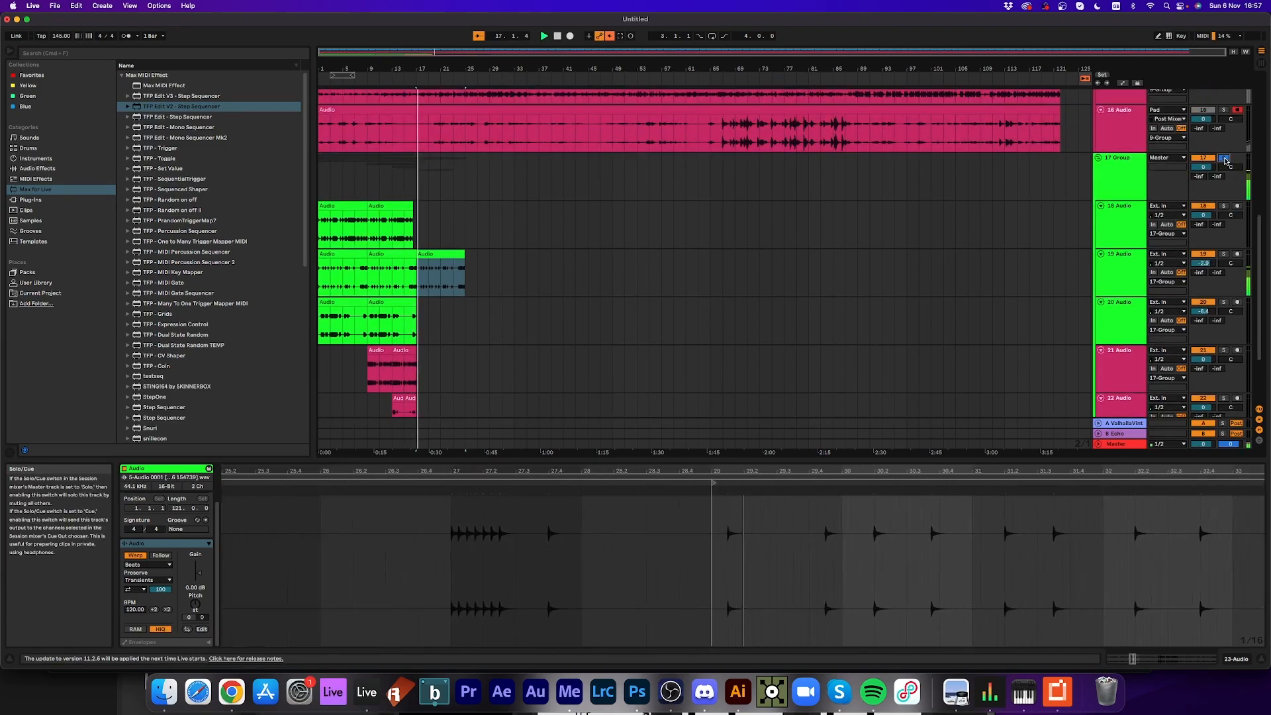
- Duplicate the bar 9 clip on track 20 so the copy starts at bar 17, and play the result from about bar 17
{"action": "left_click", "coordinate": [404, 79]}
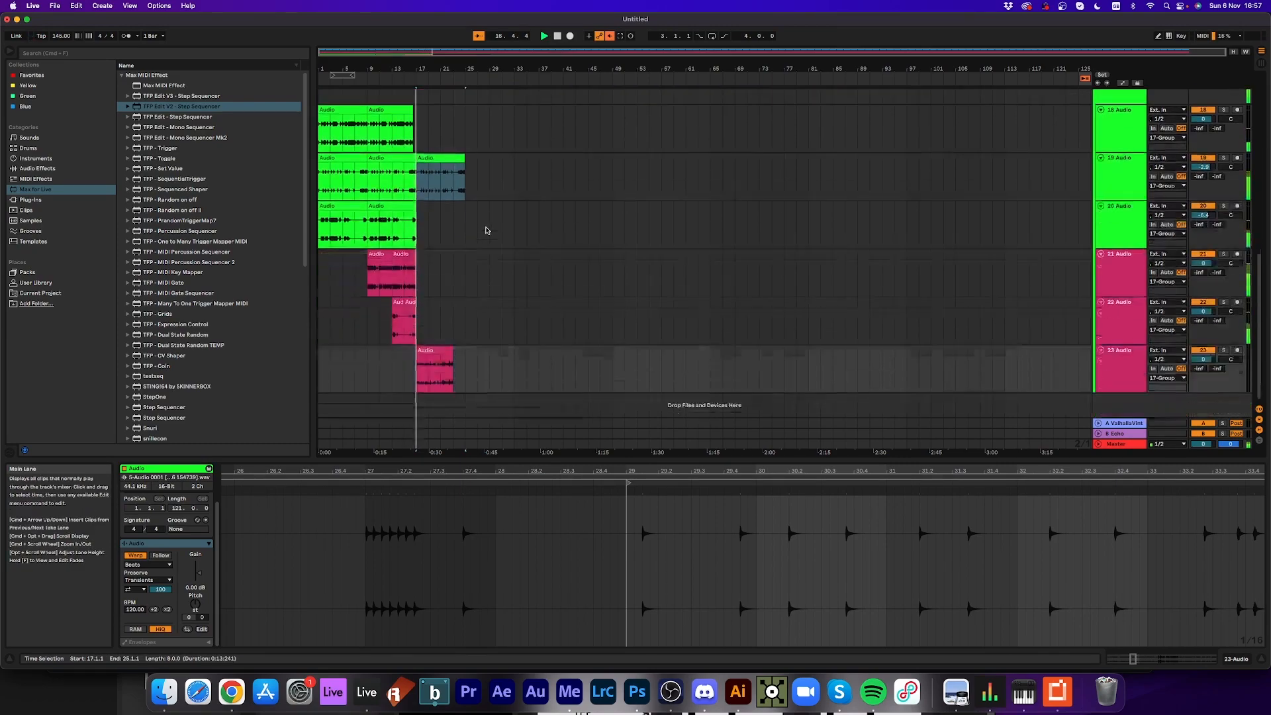
{"action": "scroll", "coordinate": [486, 229], "scroll_direction": "down", "scroll_amount": 5}
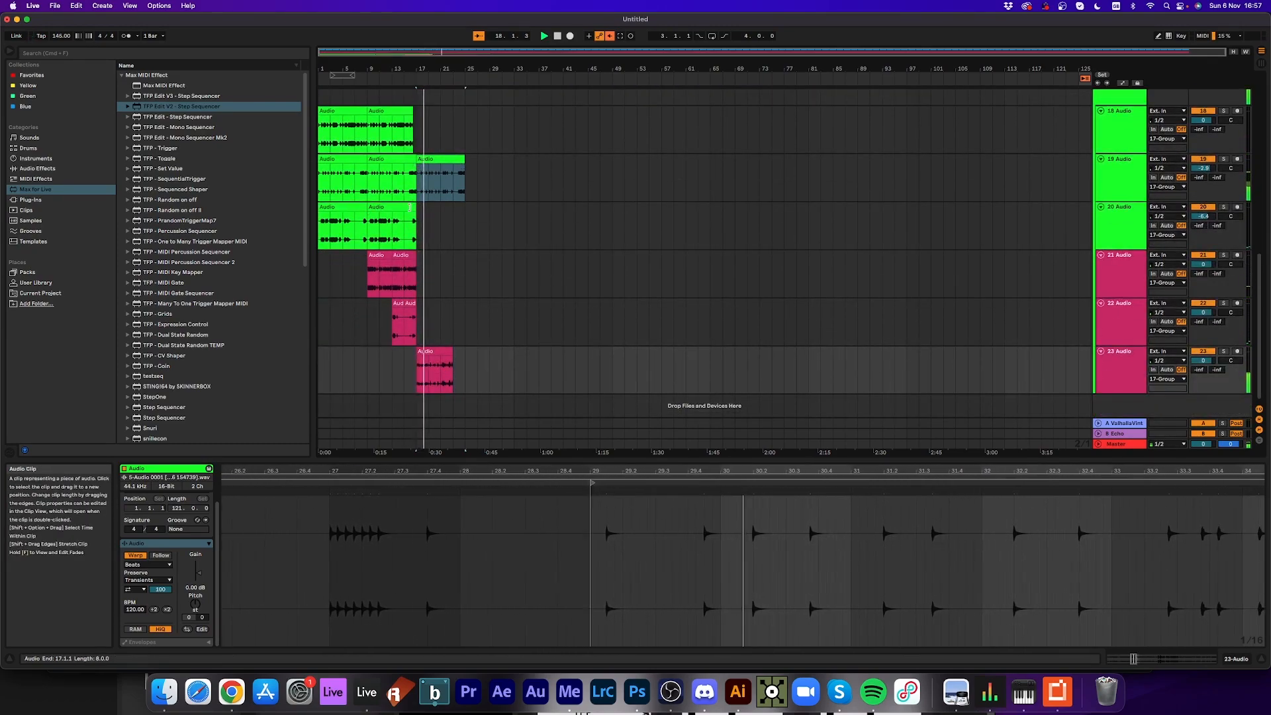
{"action": "left_click", "coordinate": [410, 208]}
{"action": "key", "text": "space"}
{"action": "key", "text": "super+d"}
{"action": "left_click", "coordinate": [418, 80]}
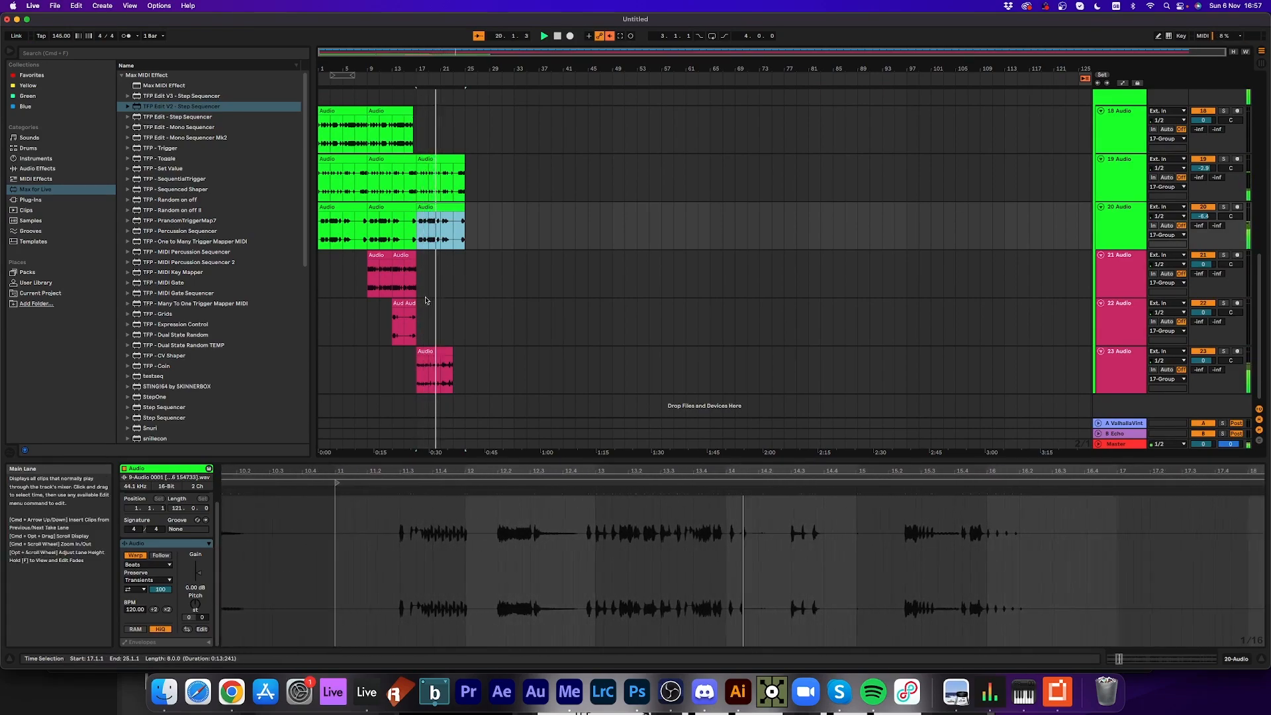
- Repeat the four-bar clip on track 21 until bar 33 and duplicate the six-bar clip on track 23 once
{"action": "left_click", "coordinate": [412, 255]}
{"action": "key", "text": "space"}
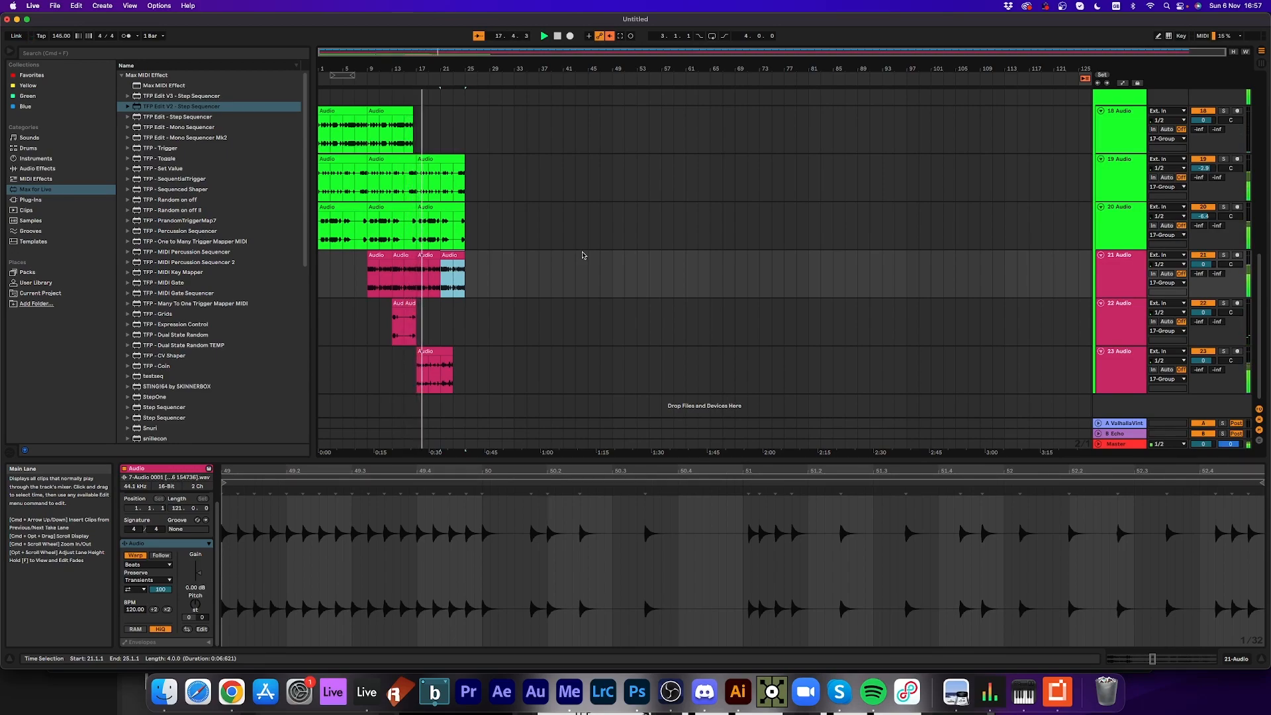
{"action": "left_click", "coordinate": [434, 369]}
{"action": "key", "text": "super+d"}
{"action": "left_click", "coordinate": [458, 255]}
{"action": "key", "text": "super+d"}
{"action": "key", "text": "super+d"}
- Keep repeating the six-bar Bass clip on track 23 and trim the last copy so it ends at bar 49
{"action": "left_click", "coordinate": [471, 352]}
{"action": "key", "text": "super+d"}
{"action": "key", "text": "super+d"}
{"action": "key", "text": "super+d"}
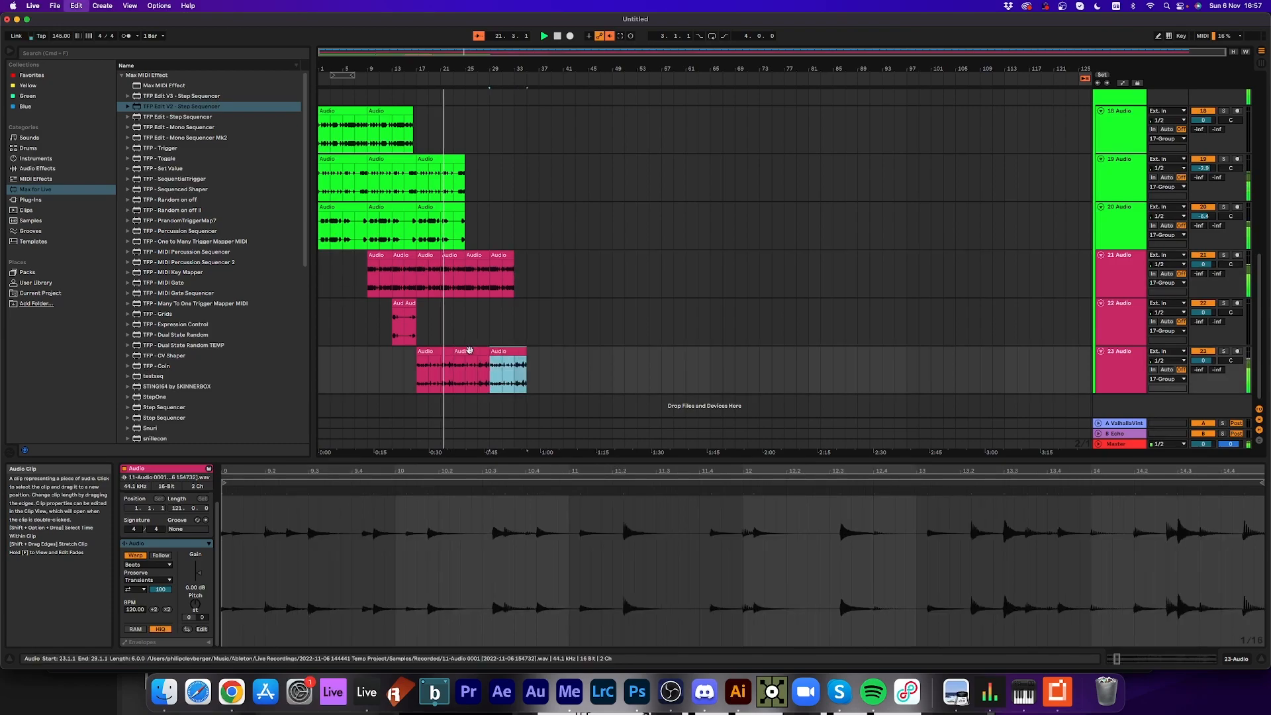
{"action": "key", "text": "super+d"}
{"action": "left_click_drag", "start_coordinate": [636, 351], "coordinate": [609, 349]}
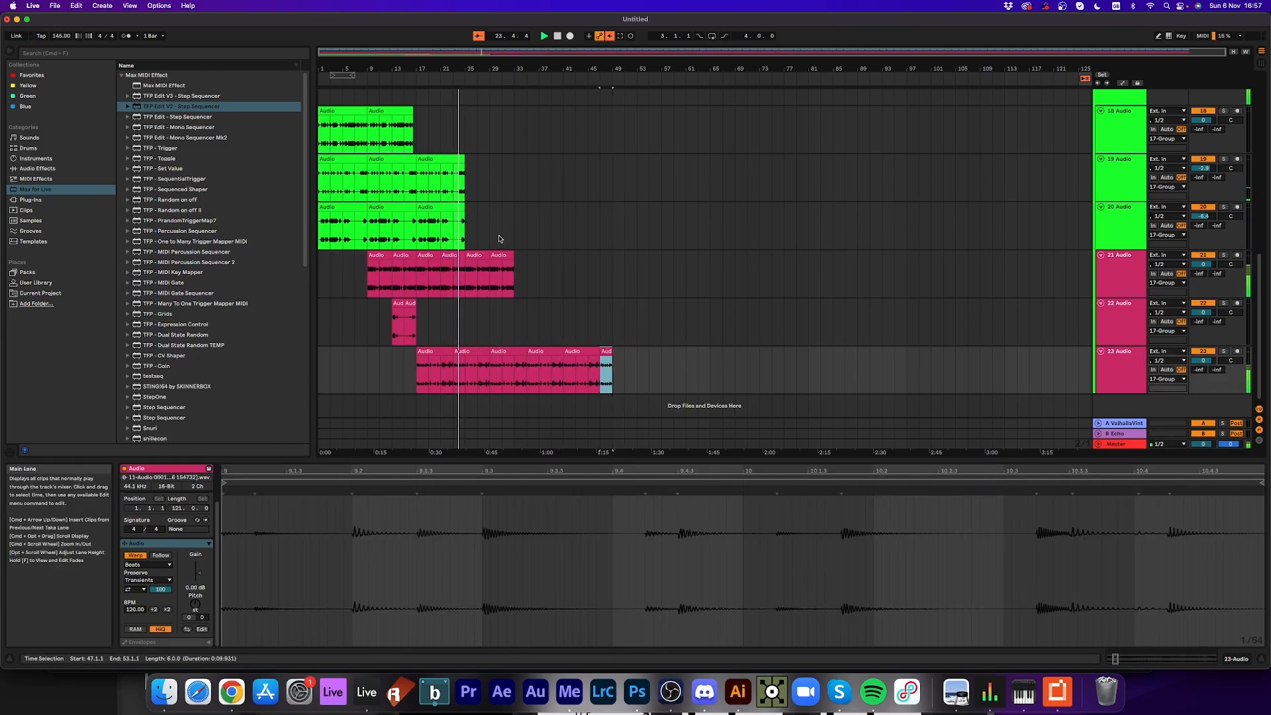
- Duplicate the bar 17 clips on tracks 19 and 20 so the copies start at bar 25
{"action": "left_click", "coordinate": [440, 225]}
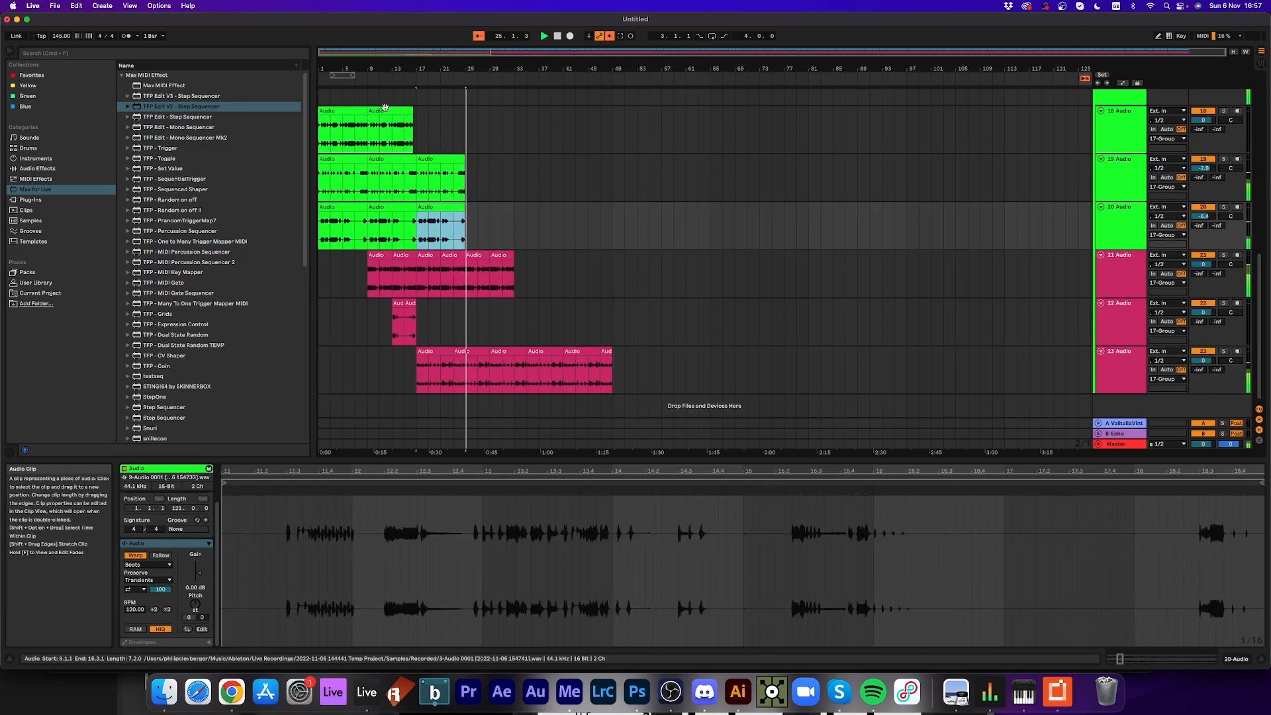
{"action": "left_click", "coordinate": [458, 159]}
{"action": "key", "text": "super+d"}
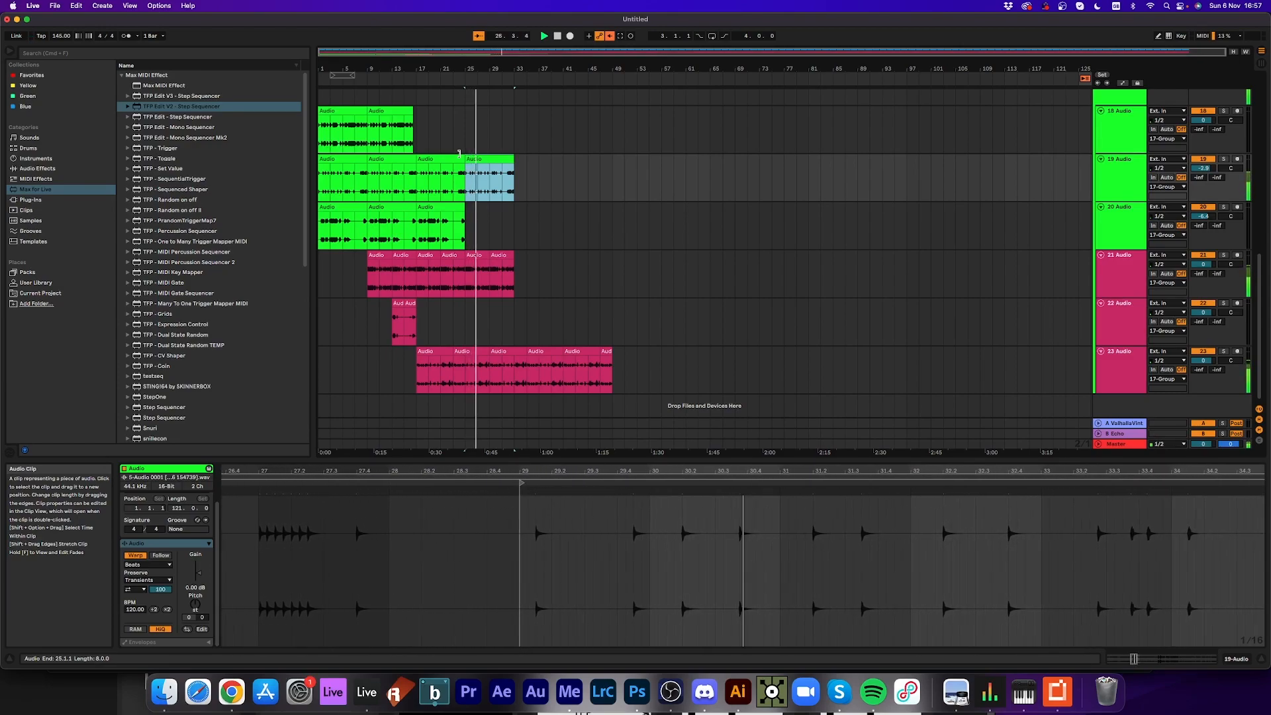
{"action": "left_click", "coordinate": [441, 205]}
{"action": "key", "text": "super+d"}
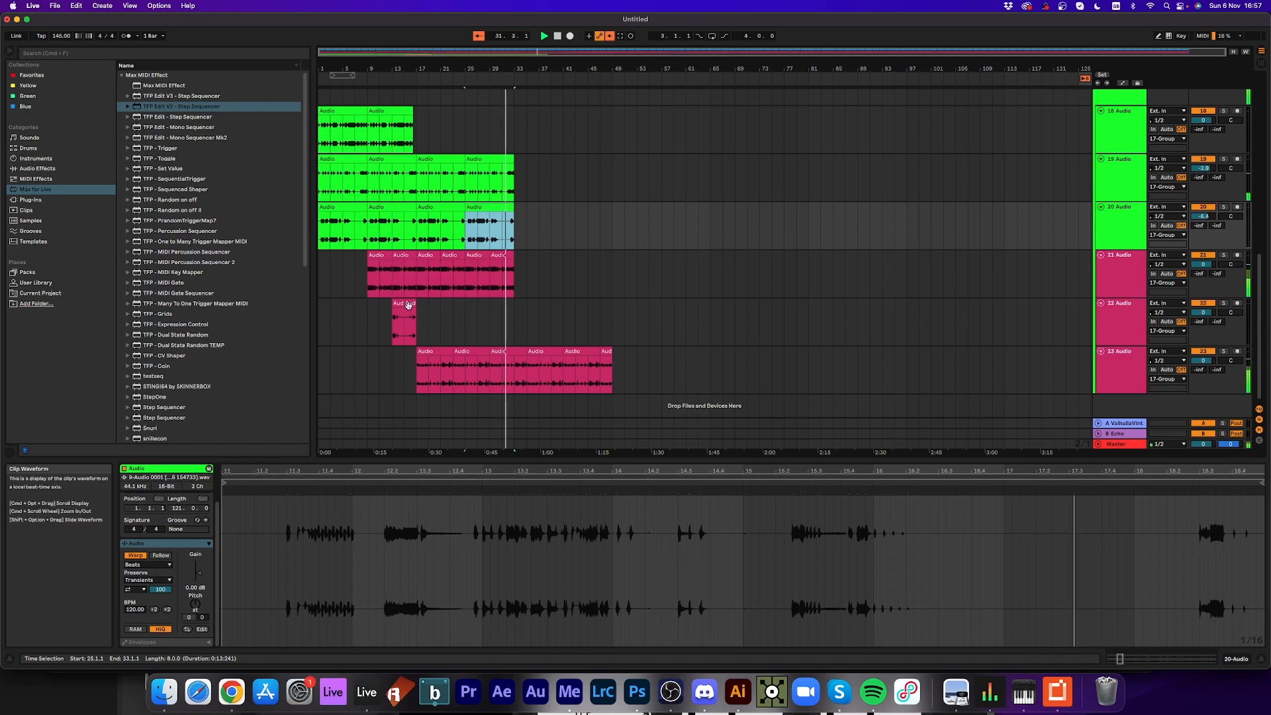
- Trim the last clips on tracks 20 and 21 to end at bar 31, and copy the two-bar track 22 clip to bar 31
{"action": "key", "text": "space"}
{"action": "left_click_drag", "start_coordinate": [513, 264], "coordinate": [502, 264]}
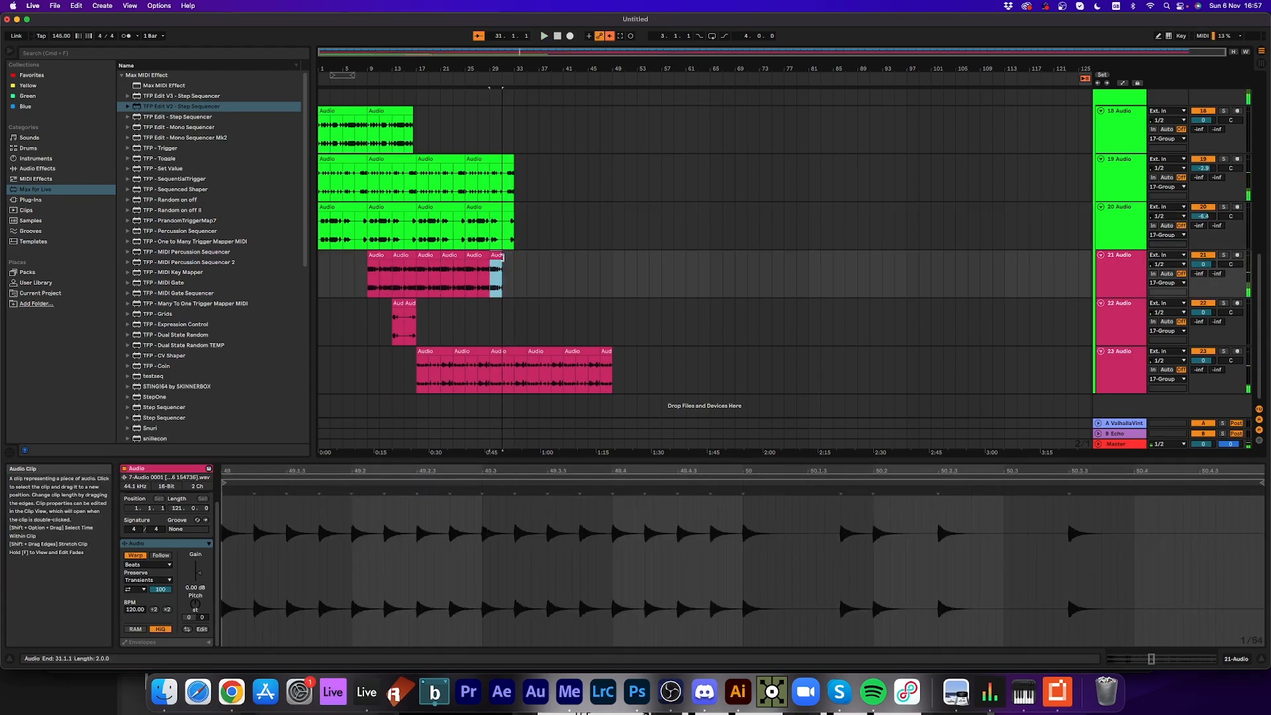
{"action": "left_click_drag", "start_coordinate": [408, 304], "coordinate": [507, 303]}
{"action": "key", "text": "space"}
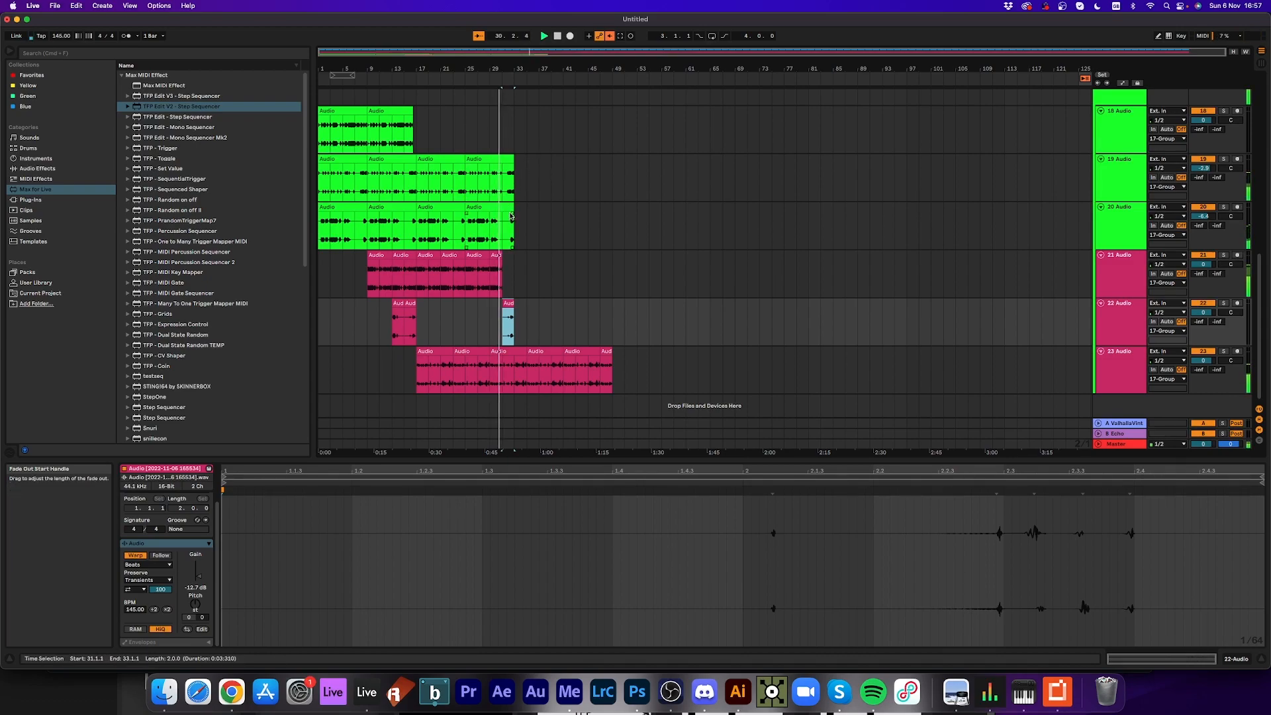
{"action": "left_click_drag", "start_coordinate": [511, 217], "coordinate": [506, 210]}
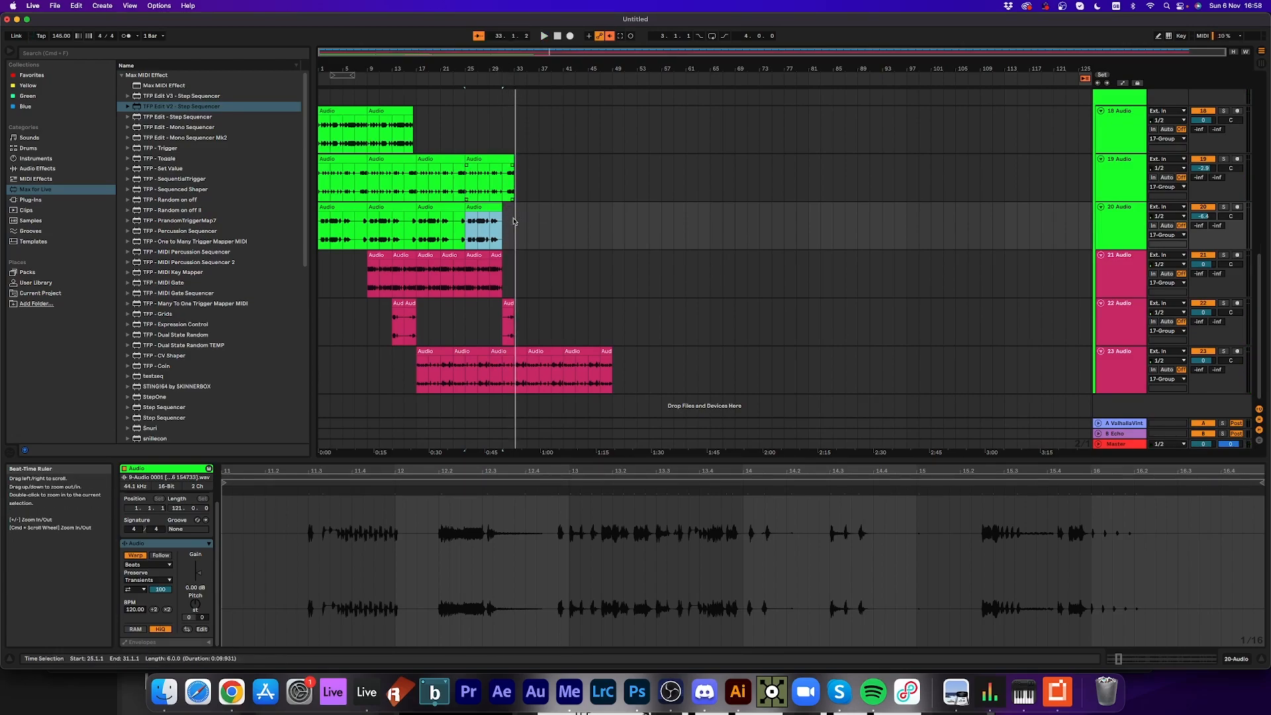
- Solo the Snare ISH recording and audition its busier section around bars 61 to 71
{"action": "scroll", "coordinate": [513, 216], "scroll_direction": "up", "scroll_amount": 10}
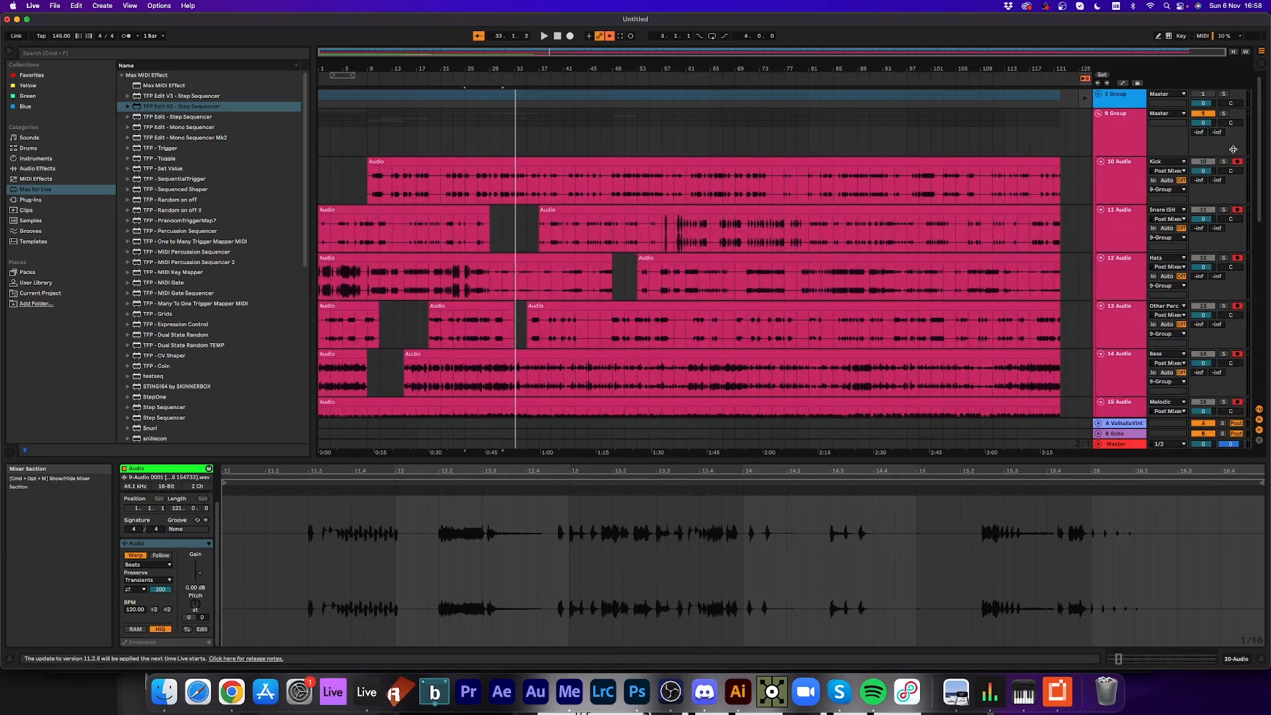
{"action": "key", "text": "space"}
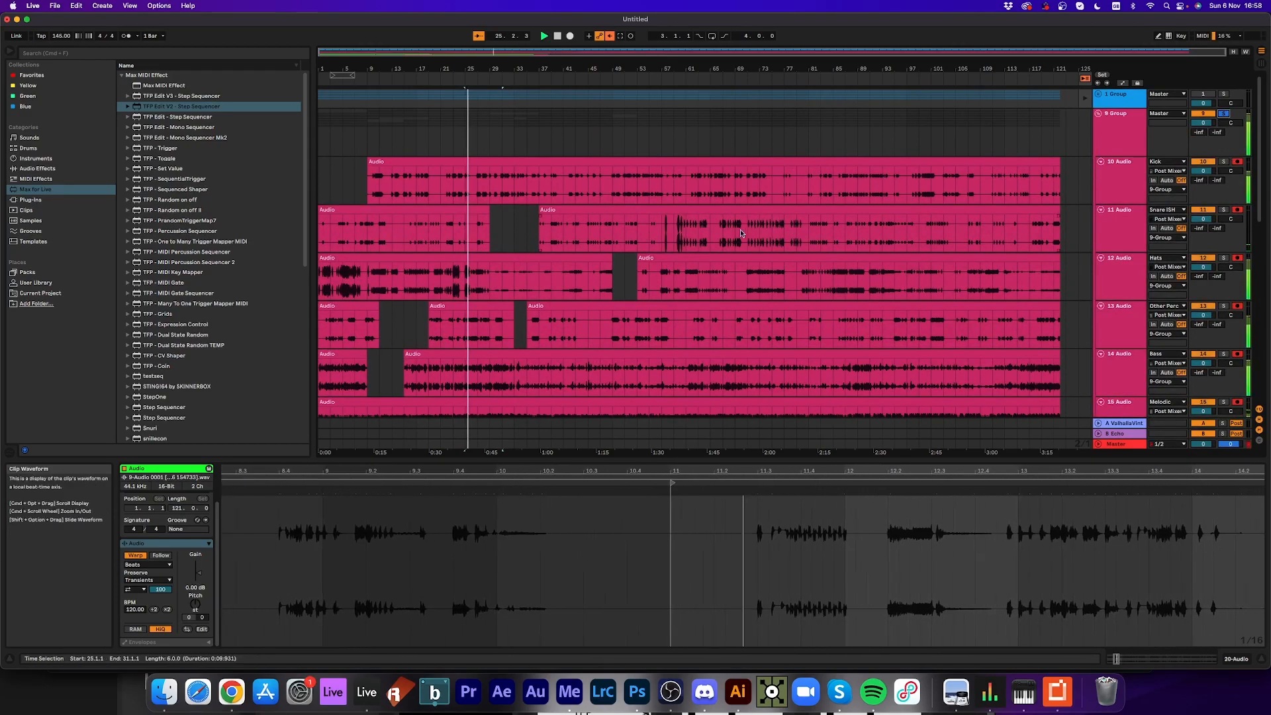
{"action": "scroll", "coordinate": [750, 235], "scroll_direction": "down", "scroll_amount": 3}
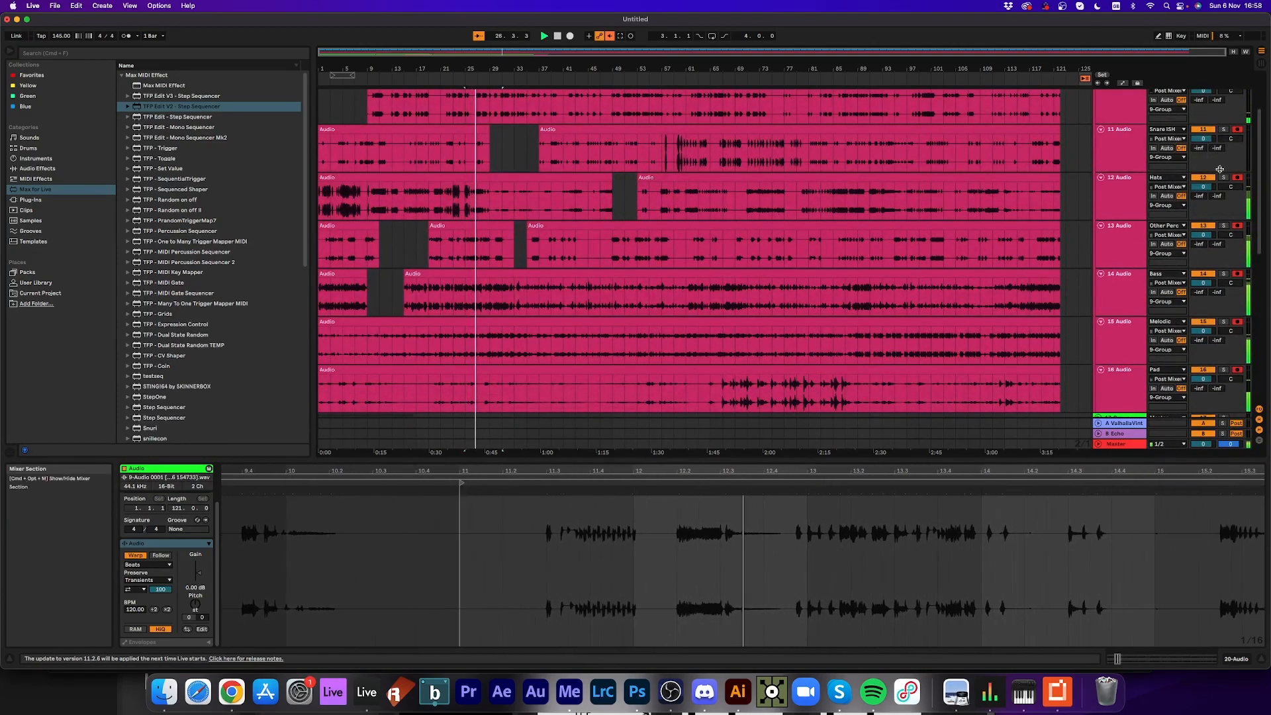
{"action": "left_click", "coordinate": [1224, 129]}
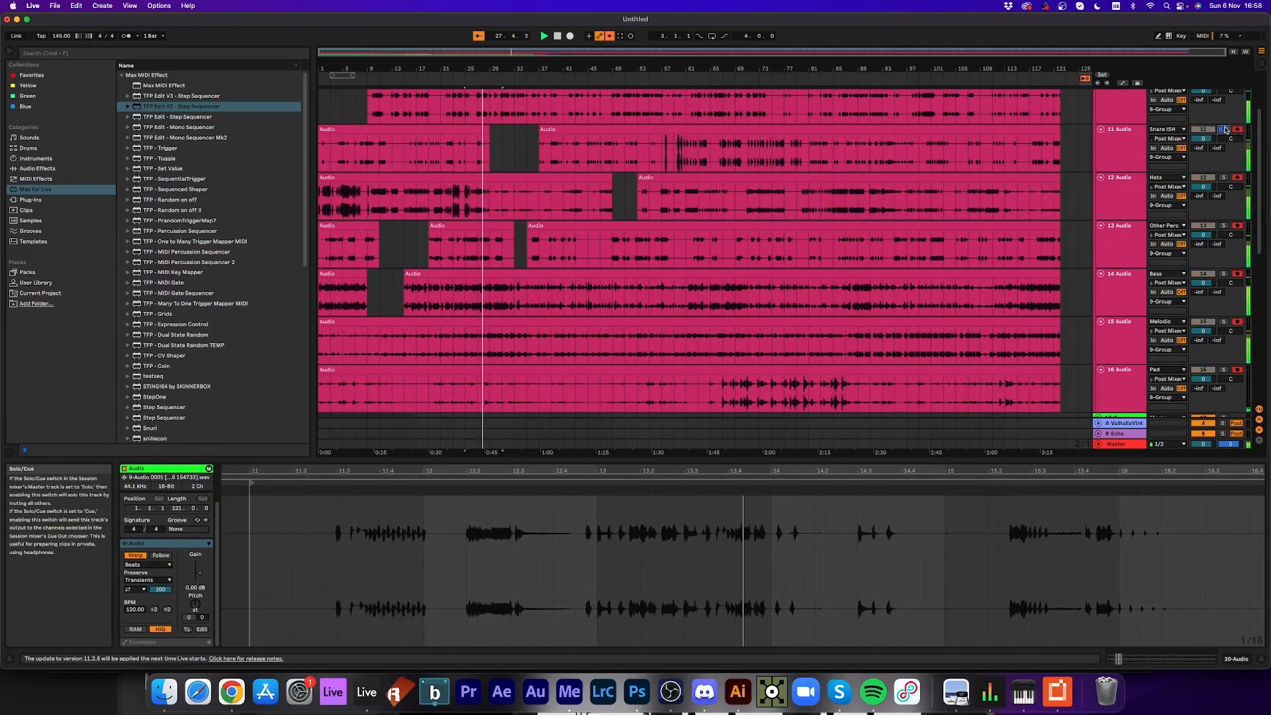
{"action": "left_click", "coordinate": [587, 82]}
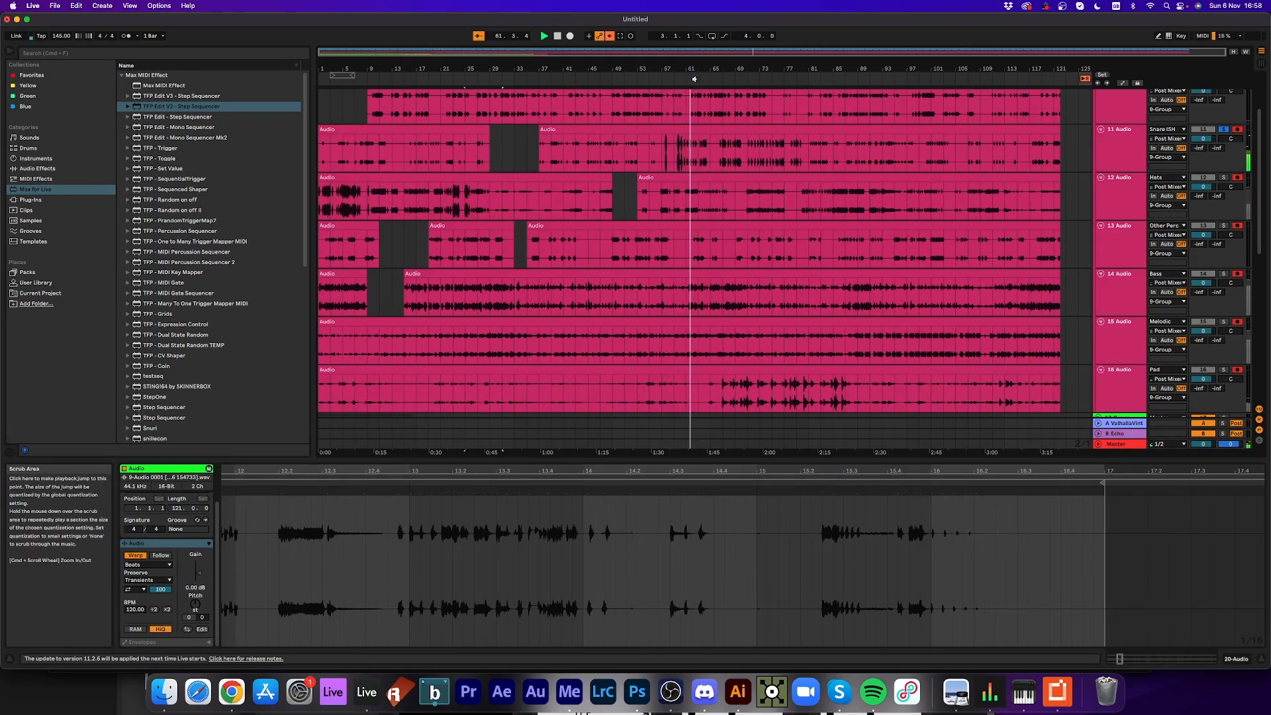
{"action": "left_click_drag", "start_coordinate": [686, 68], "coordinate": [686, 69]}
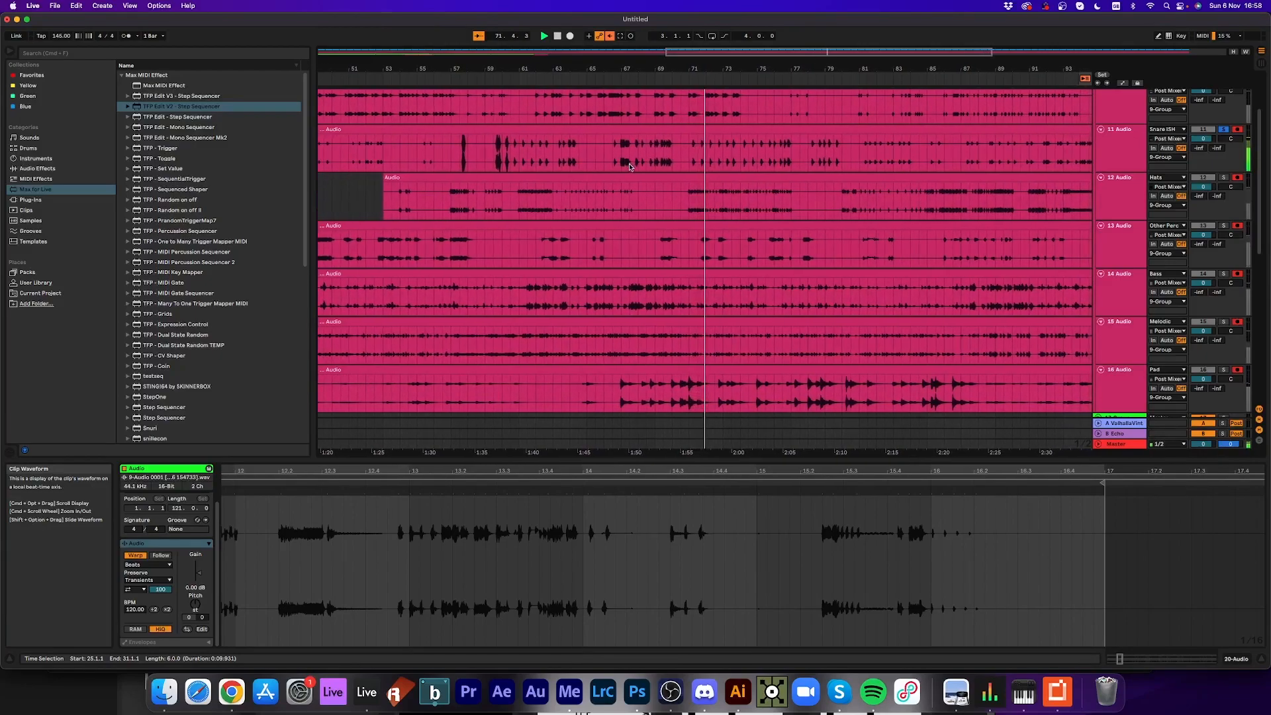
- Move bars 68 to 70 of the Snare ISH recording to bar 33 on a new track in the green group, and solo the group
{"action": "left_click_drag", "start_coordinate": [639, 149], "coordinate": [569, 445]}
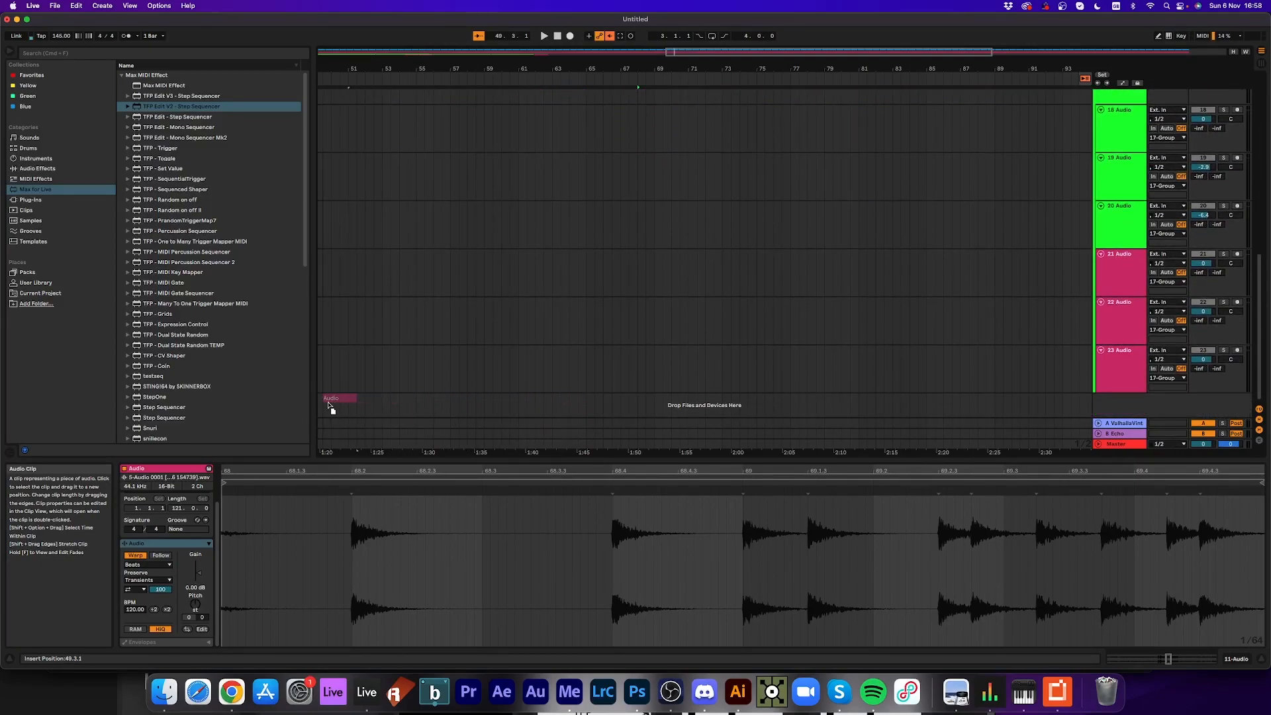
{"action": "left_click_drag", "start_coordinate": [326, 406], "coordinate": [616, 414]}
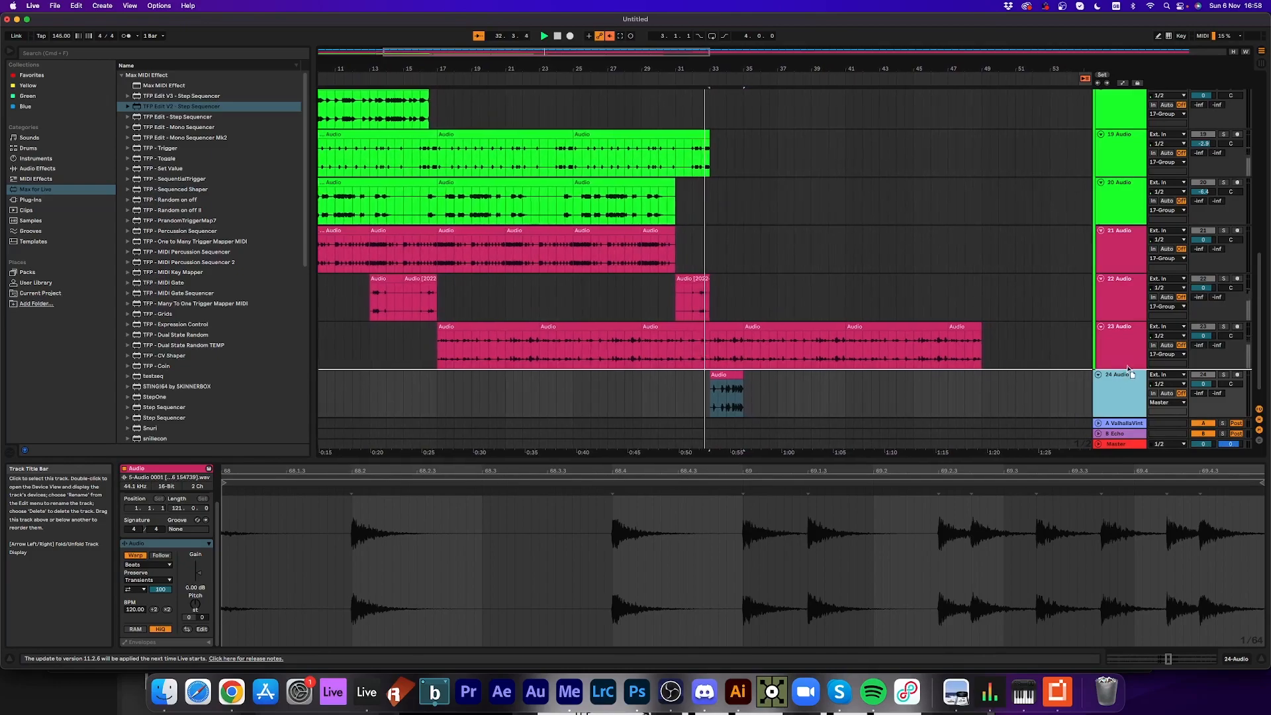
{"action": "scroll", "coordinate": [1138, 260], "scroll_direction": "up", "scroll_amount": 3}
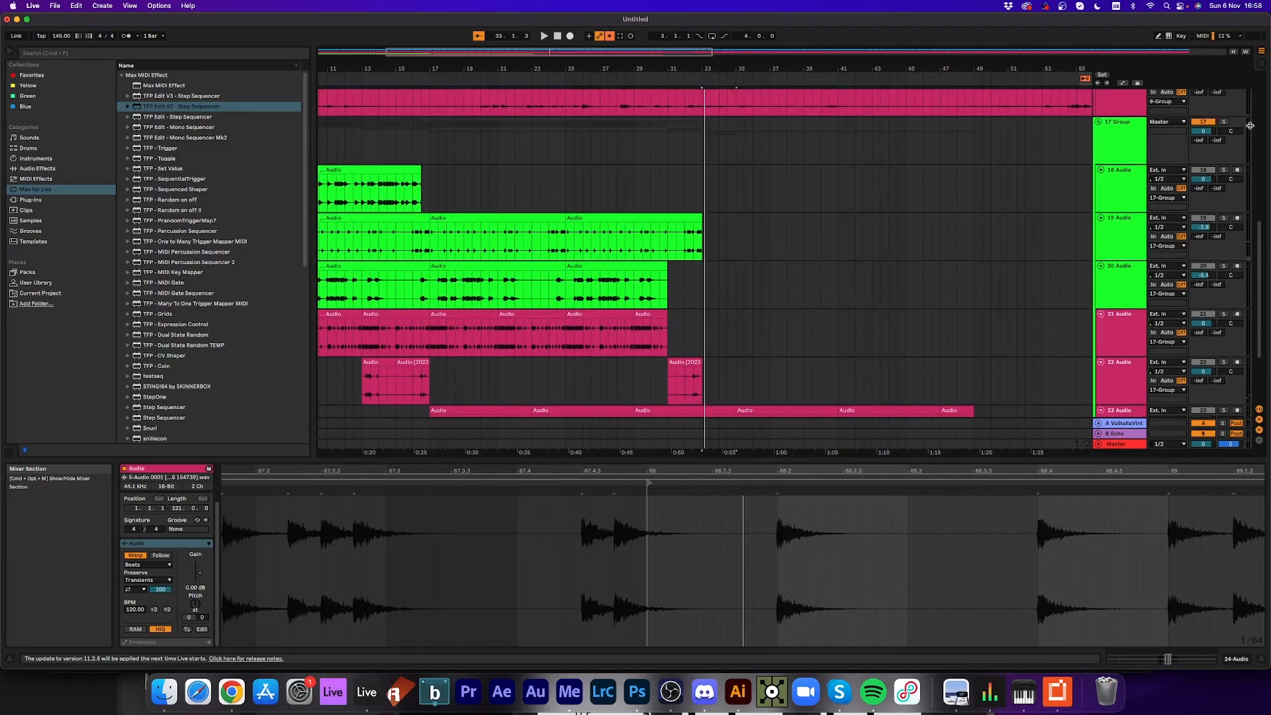
{"action": "left_click", "coordinate": [1223, 123]}
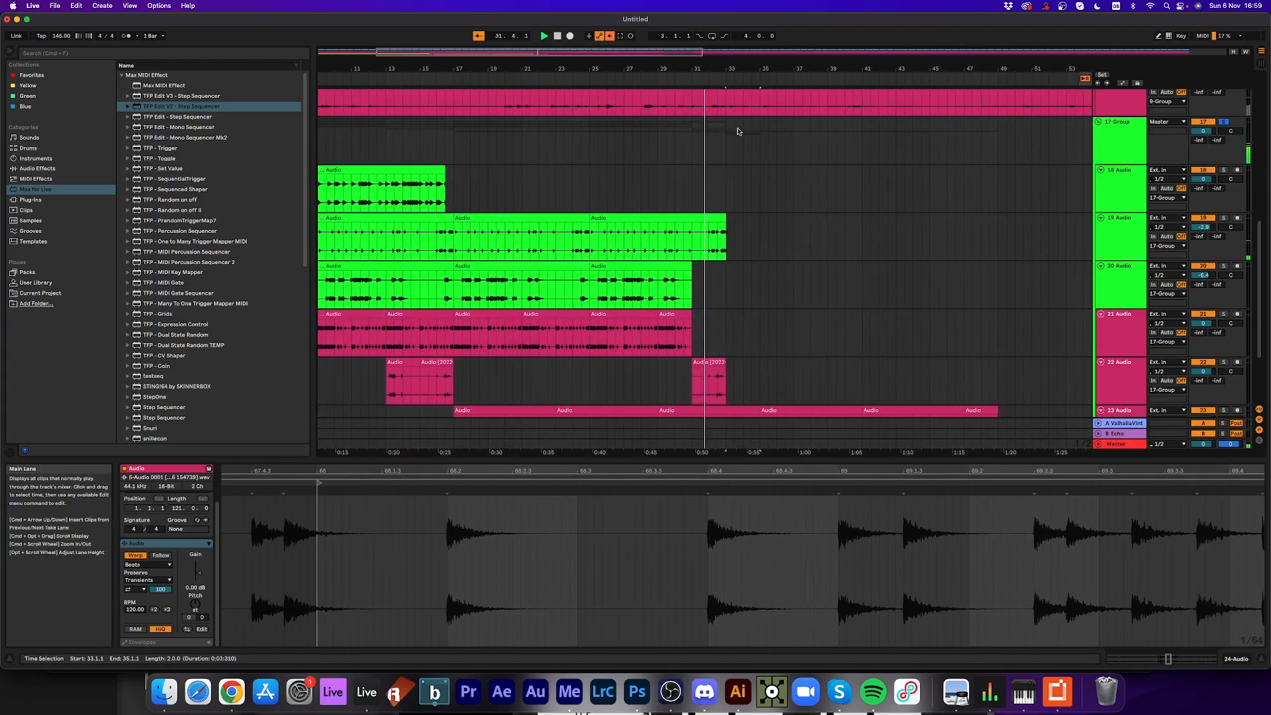
{"action": "scroll", "coordinate": [774, 278], "scroll_direction": "down", "scroll_amount": 3}
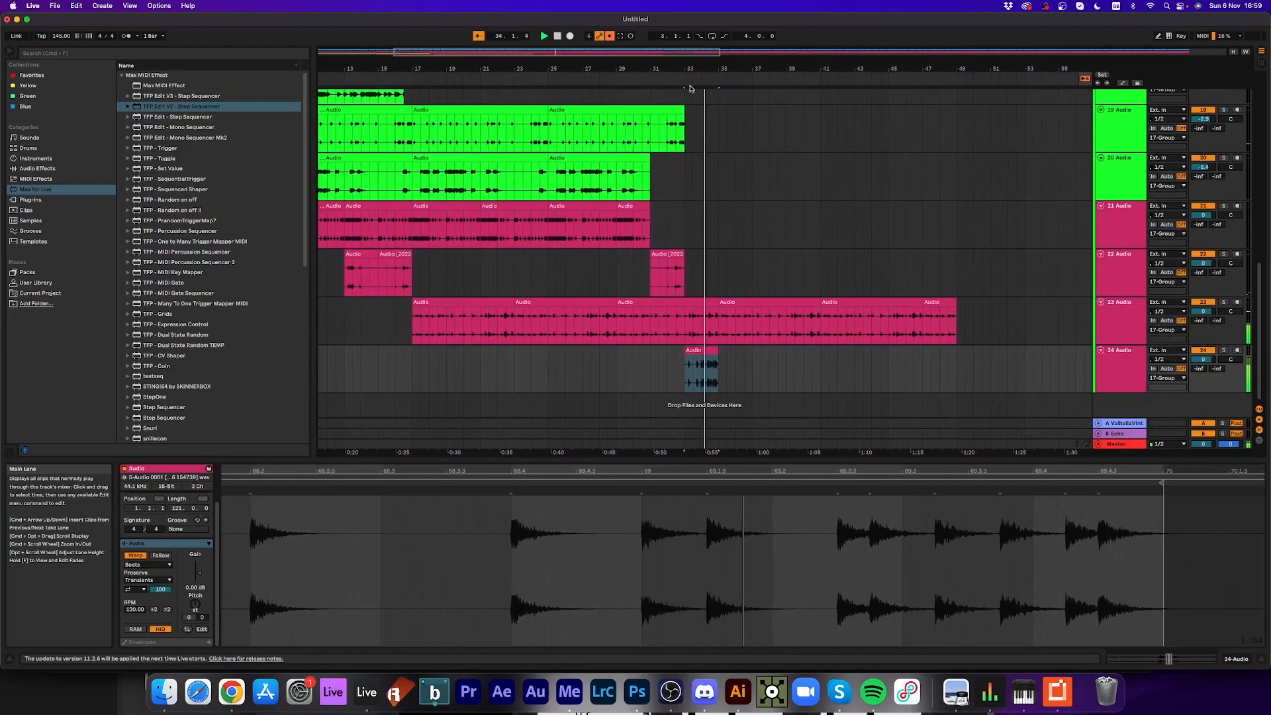
- Reposition and trim the snare clip on track 24 to run from bar 32 to 33.4.1, and shorten the end of track 19's last clip
{"action": "key", "text": "space"}
{"action": "left_click_drag", "start_coordinate": [685, 69], "coordinate": [685, 116]}
{"action": "left_click_drag", "start_coordinate": [722, 354], "coordinate": [536, 351]}
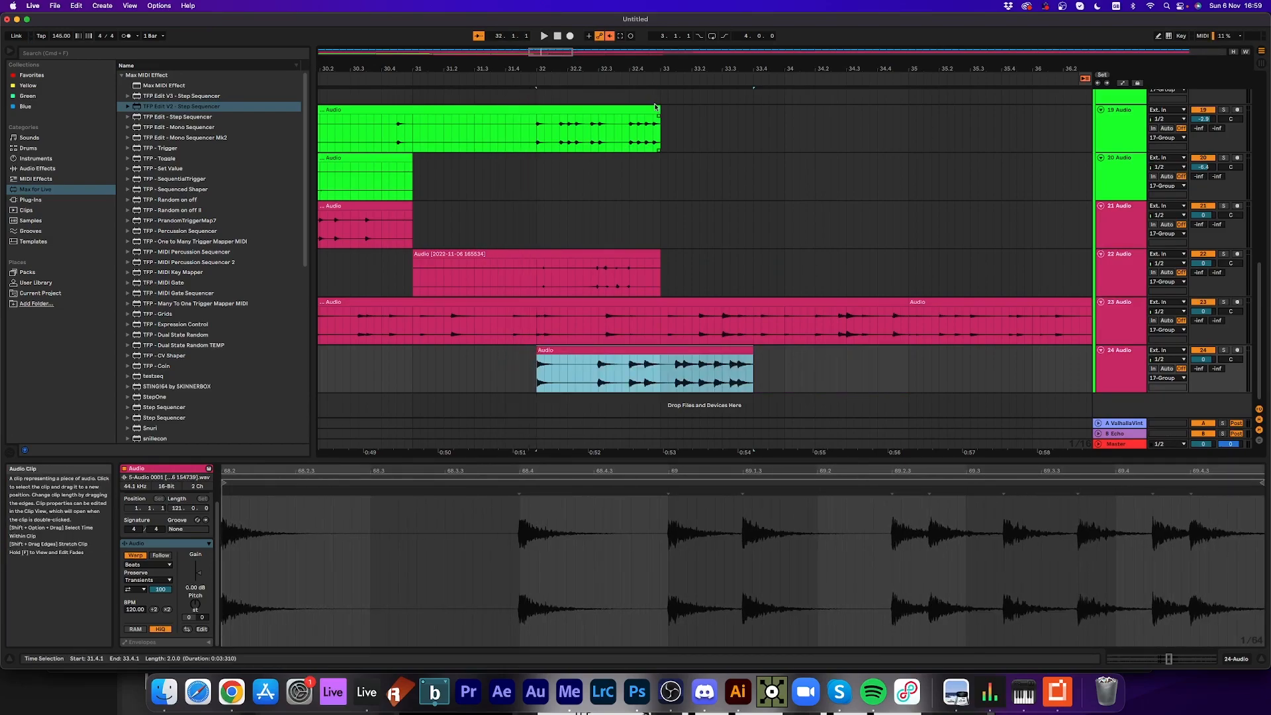
{"action": "left_click_drag", "start_coordinate": [654, 107], "coordinate": [615, 106]}
{"action": "left_click", "coordinate": [509, 82]}
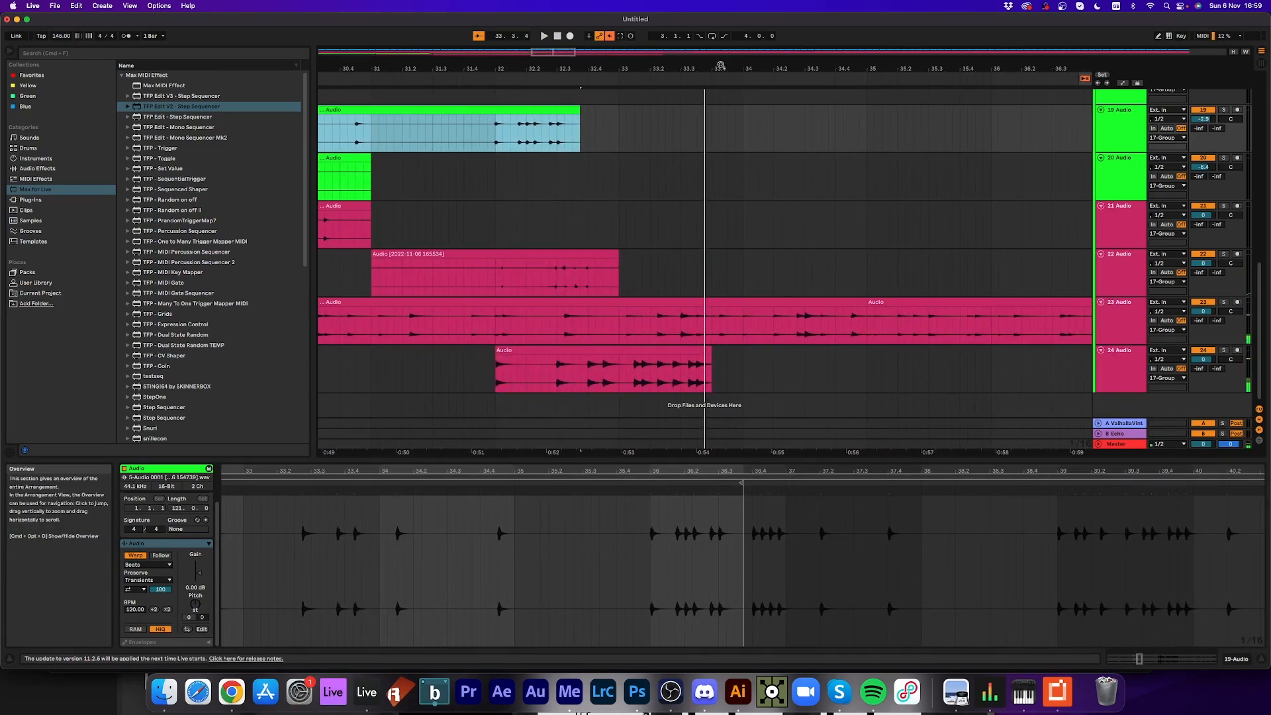
- Copy the final snare hit on track 24 to 33.4.3 and reverse the copy
{"action": "left_click_drag", "start_coordinate": [711, 371], "coordinate": [698, 372]}
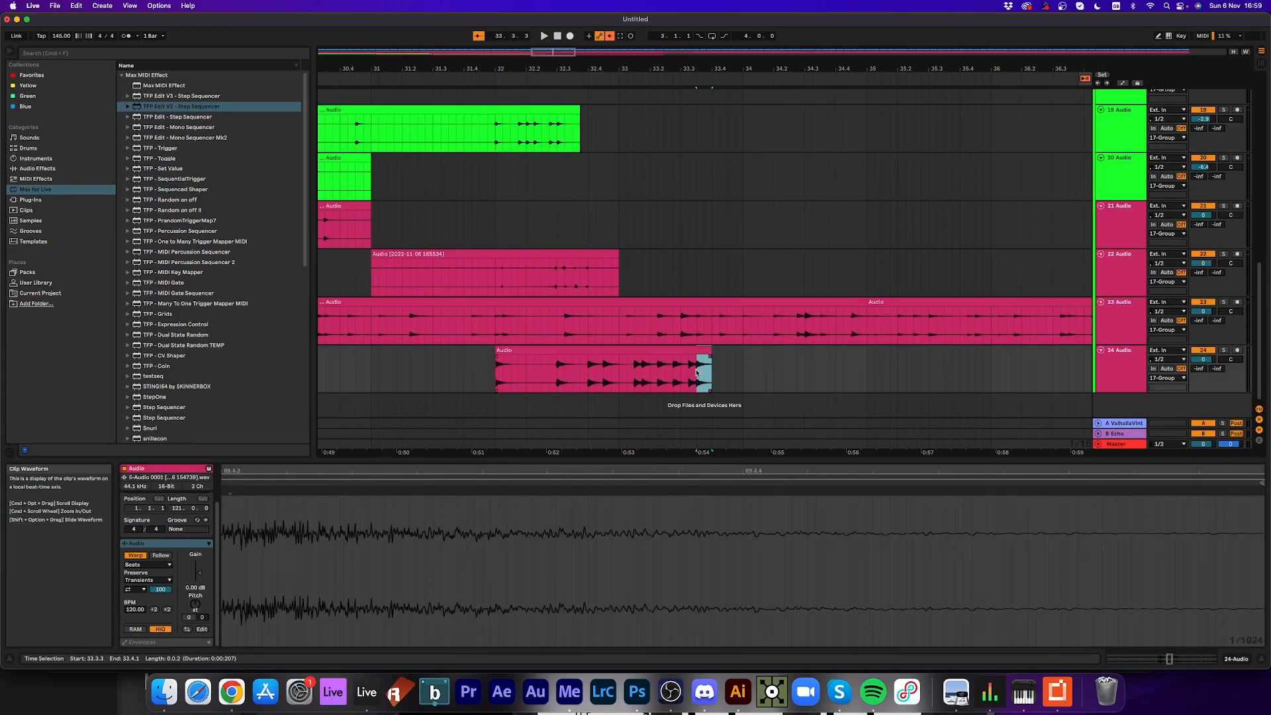
{"action": "left_click_drag", "start_coordinate": [697, 372], "coordinate": [728, 353]}
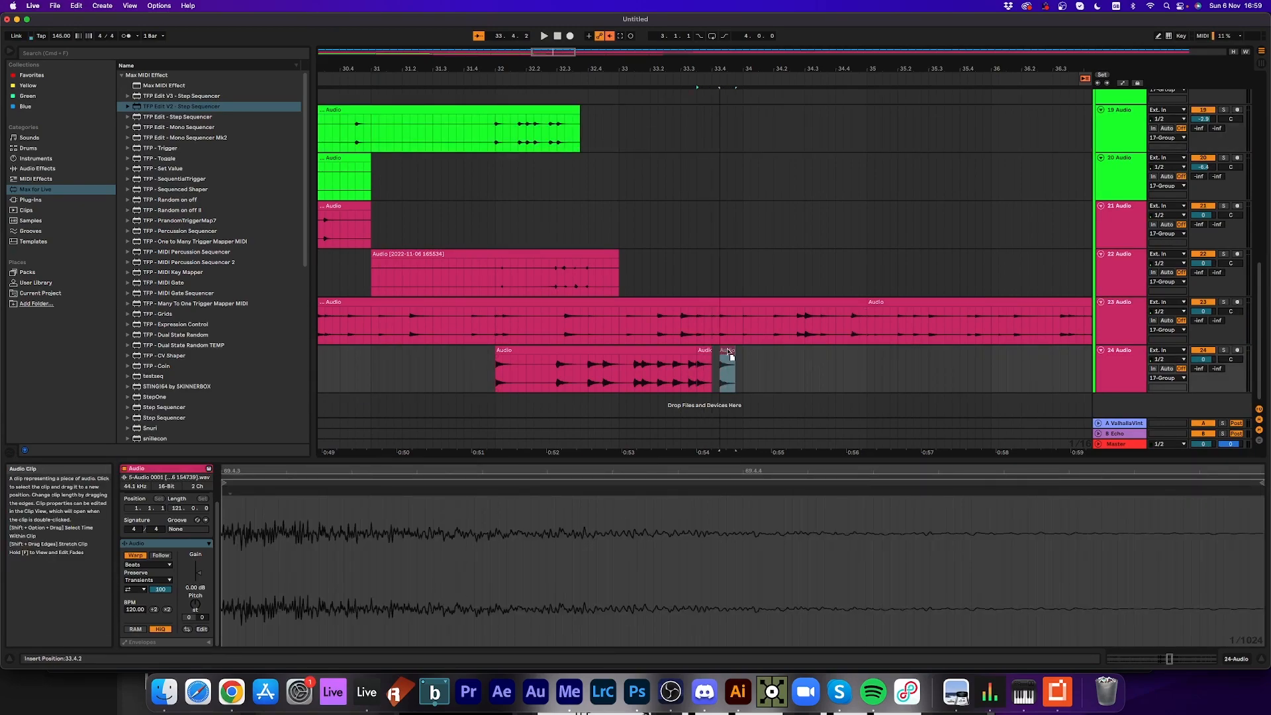
{"action": "key", "text": "Escape"}
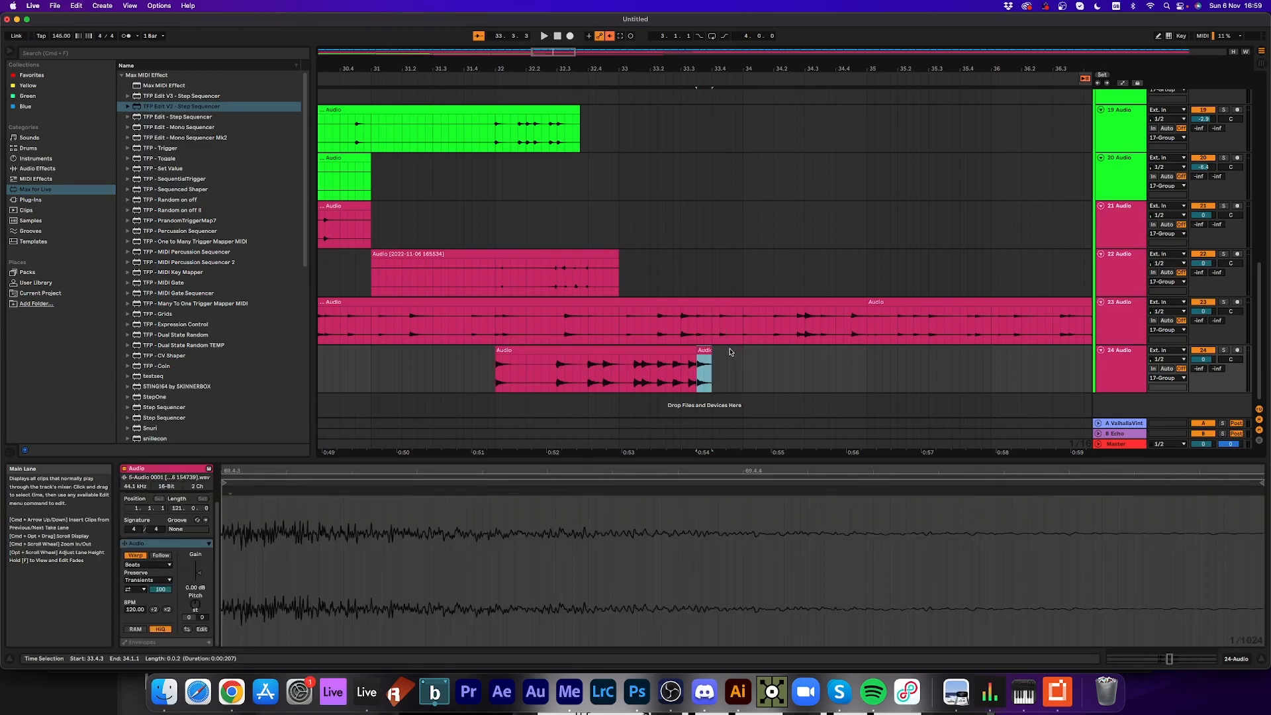
{"action": "key", "text": "super+d"}
{"action": "left_click_drag", "start_coordinate": [719, 351], "coordinate": [737, 355]}
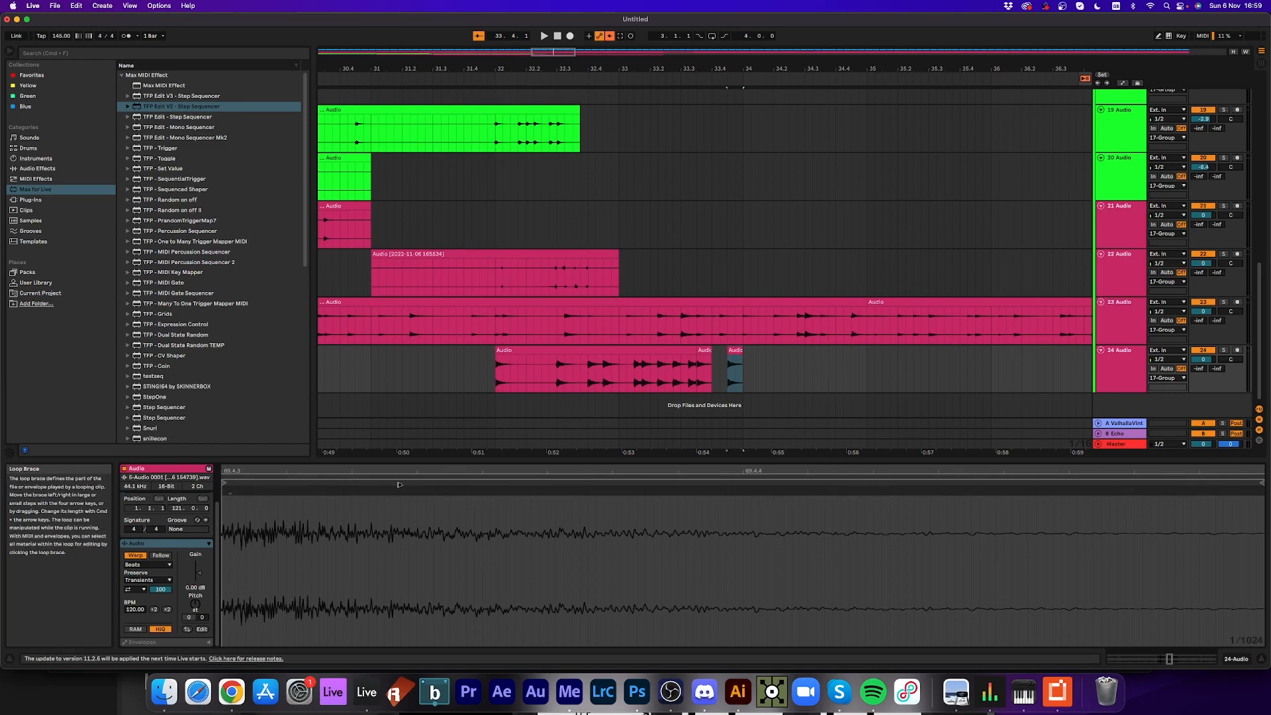
{"action": "left_click", "coordinate": [735, 350]}
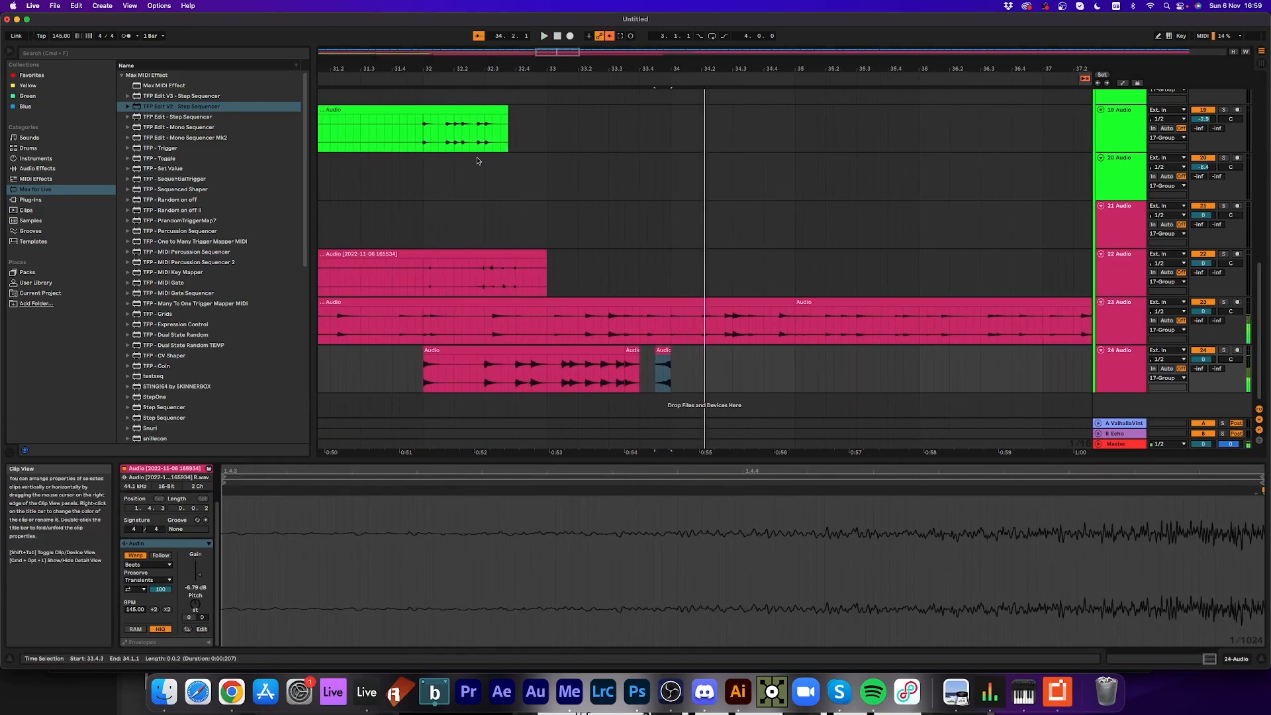
- Solo the Kick recording and audition several spots between about bars 57 and 97
{"action": "left_click_drag", "start_coordinate": [636, 69], "coordinate": [635, 22]}
{"action": "scroll", "coordinate": [730, 225], "scroll_direction": "up", "scroll_amount": 4}
{"action": "left_click_drag", "start_coordinate": [718, 63], "coordinate": [712, 25]}
{"action": "scroll", "coordinate": [554, 175], "scroll_direction": "up", "scroll_amount": 8}
{"action": "scroll", "coordinate": [554, 175], "scroll_direction": "up", "scroll_amount": 3}
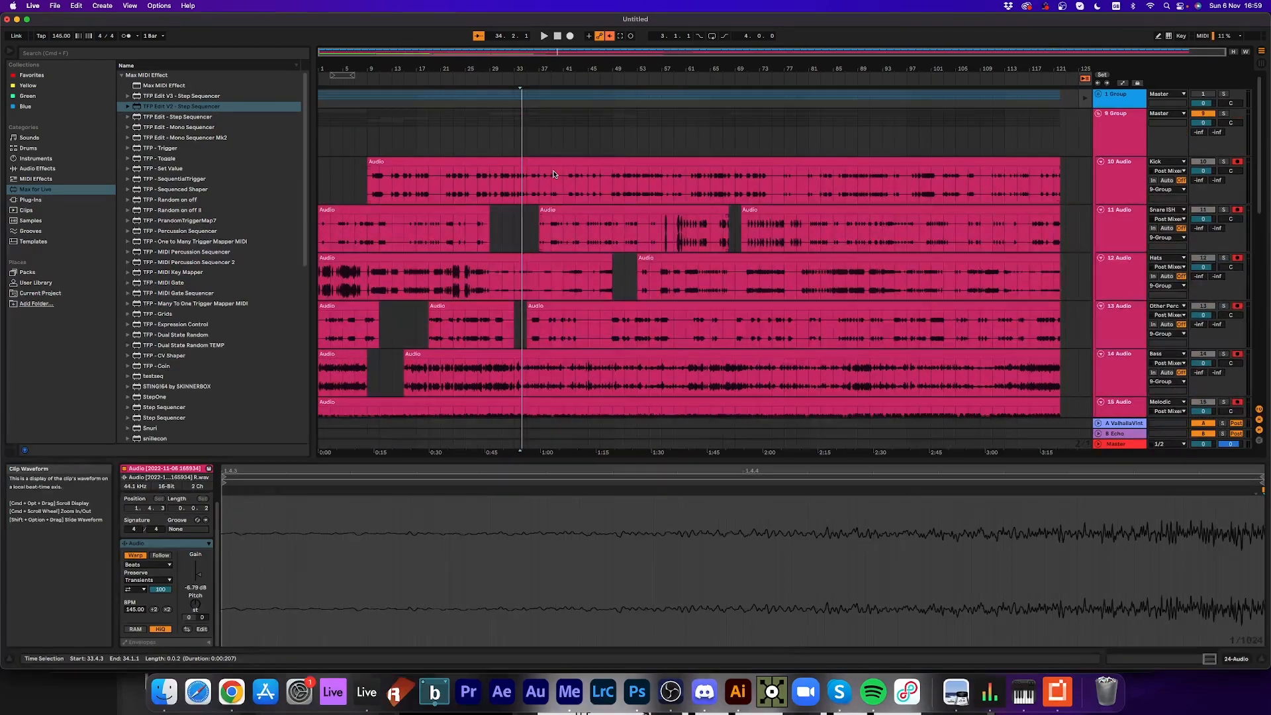
{"action": "left_click", "coordinate": [1224, 161]}
{"action": "left_click", "coordinate": [665, 82]}
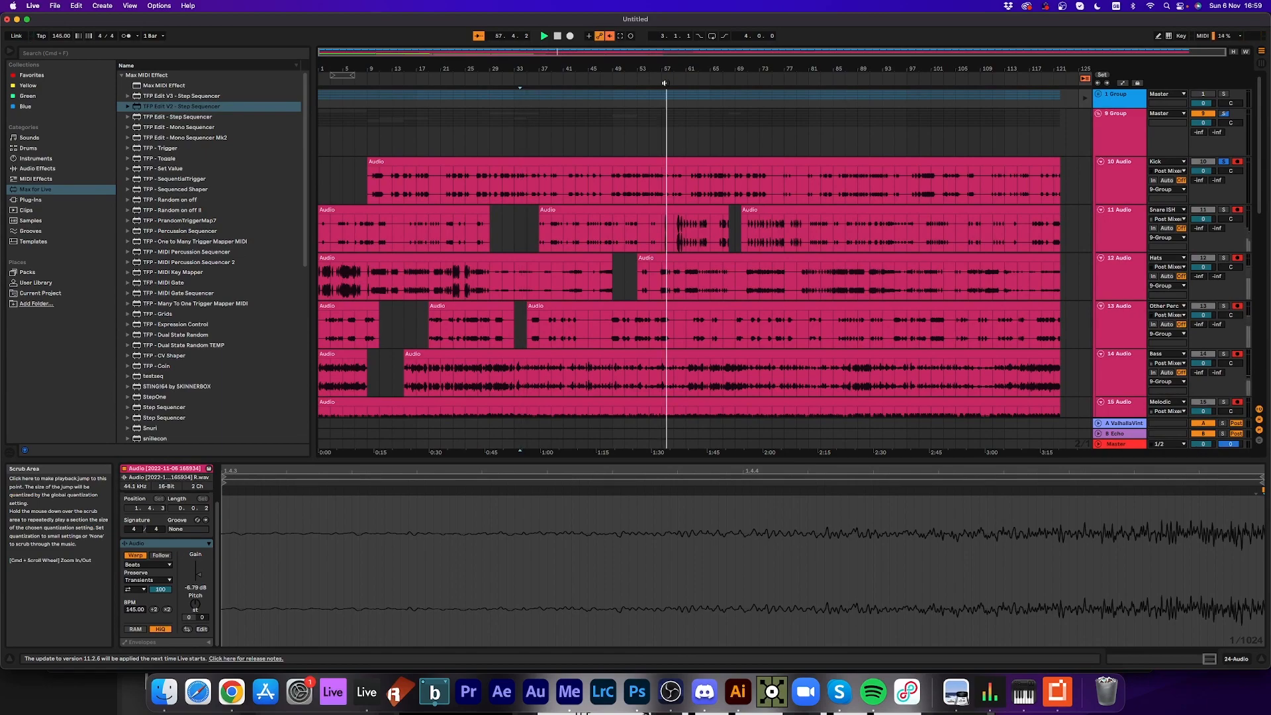
{"action": "left_click", "coordinate": [704, 76]}
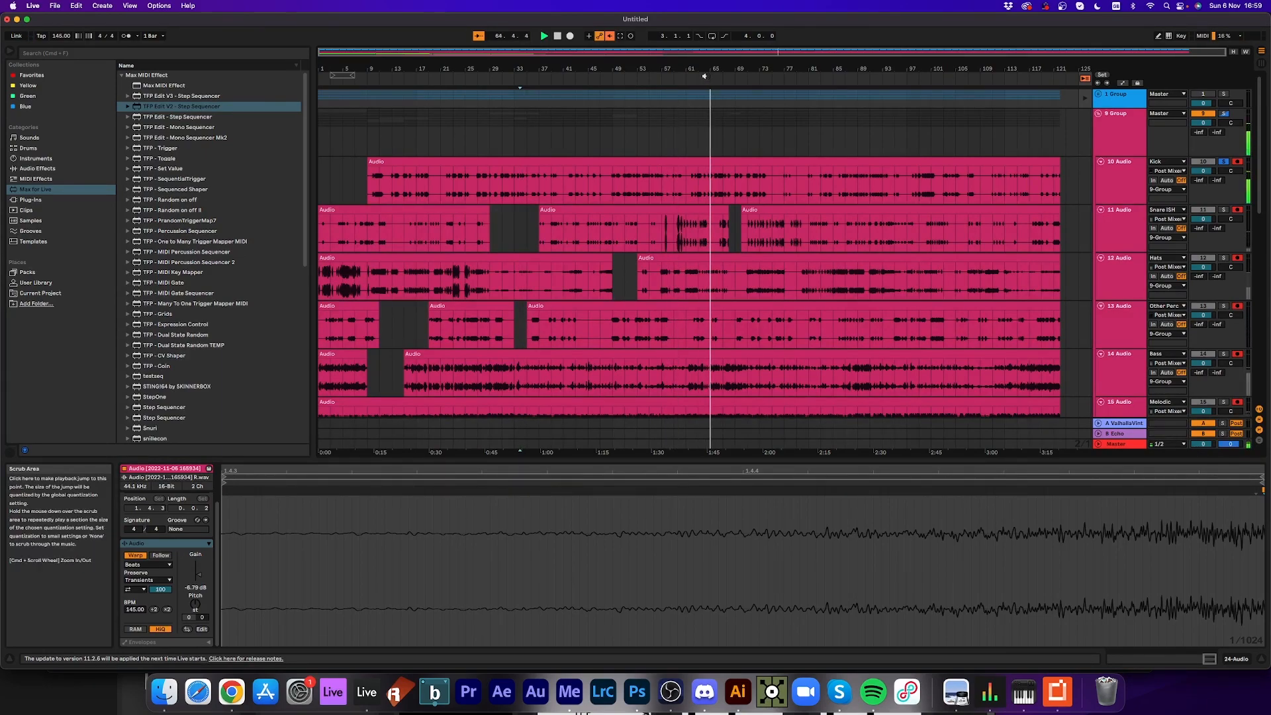
{"action": "left_click", "coordinate": [842, 78]}
{"action": "left_click", "coordinate": [864, 74]}
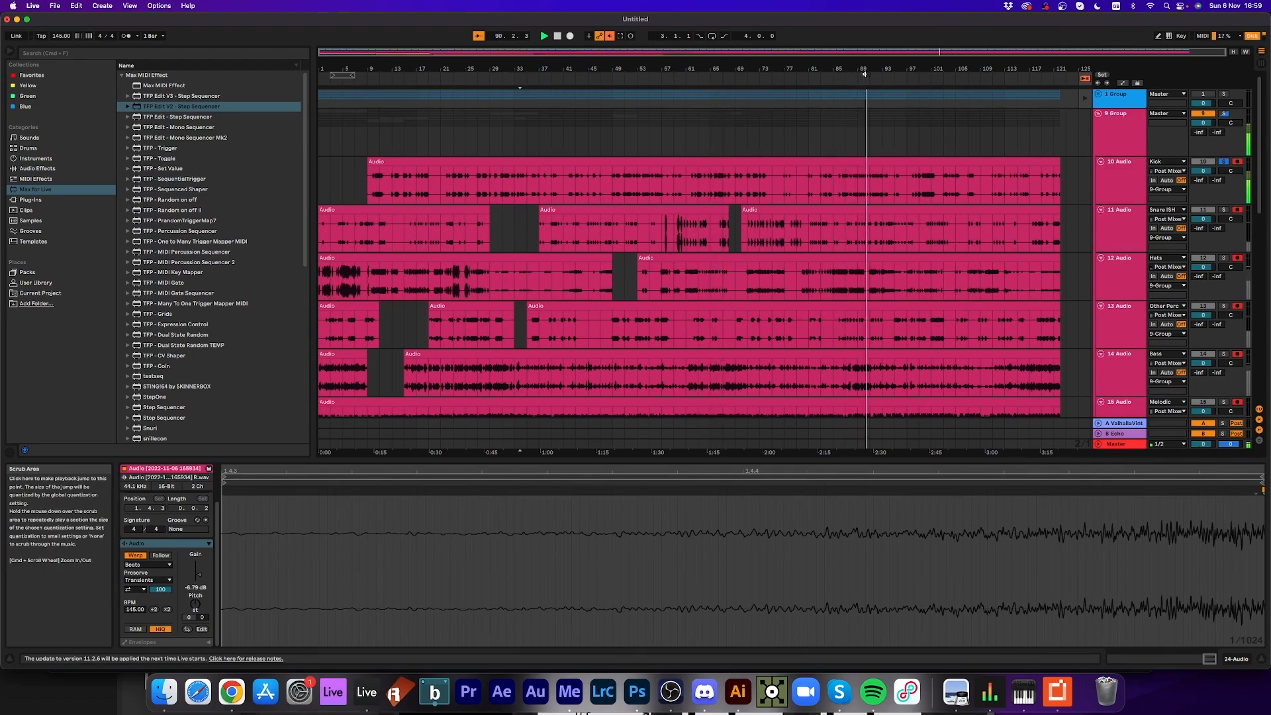
{"action": "left_click", "coordinate": [908, 79]}
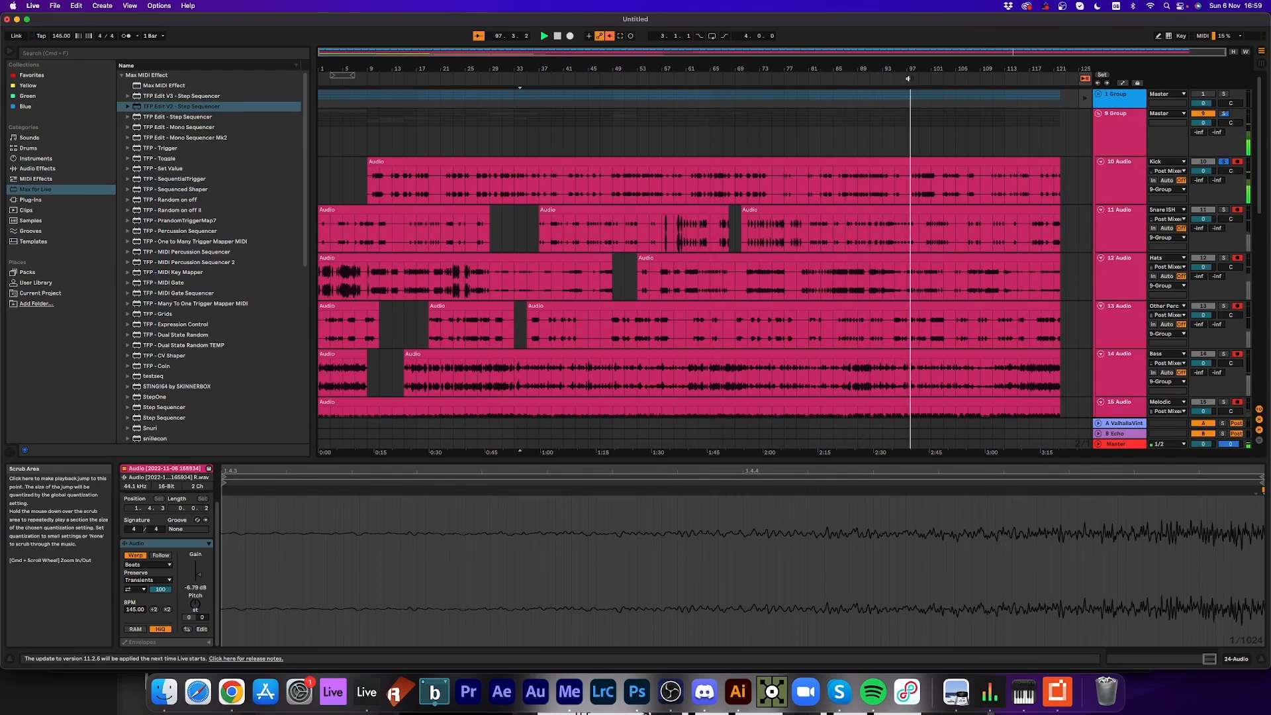
- Move bars 103 to 107 of the Kick recording to bar 33 on a new track below track 24
{"action": "left_click", "coordinate": [944, 80]}
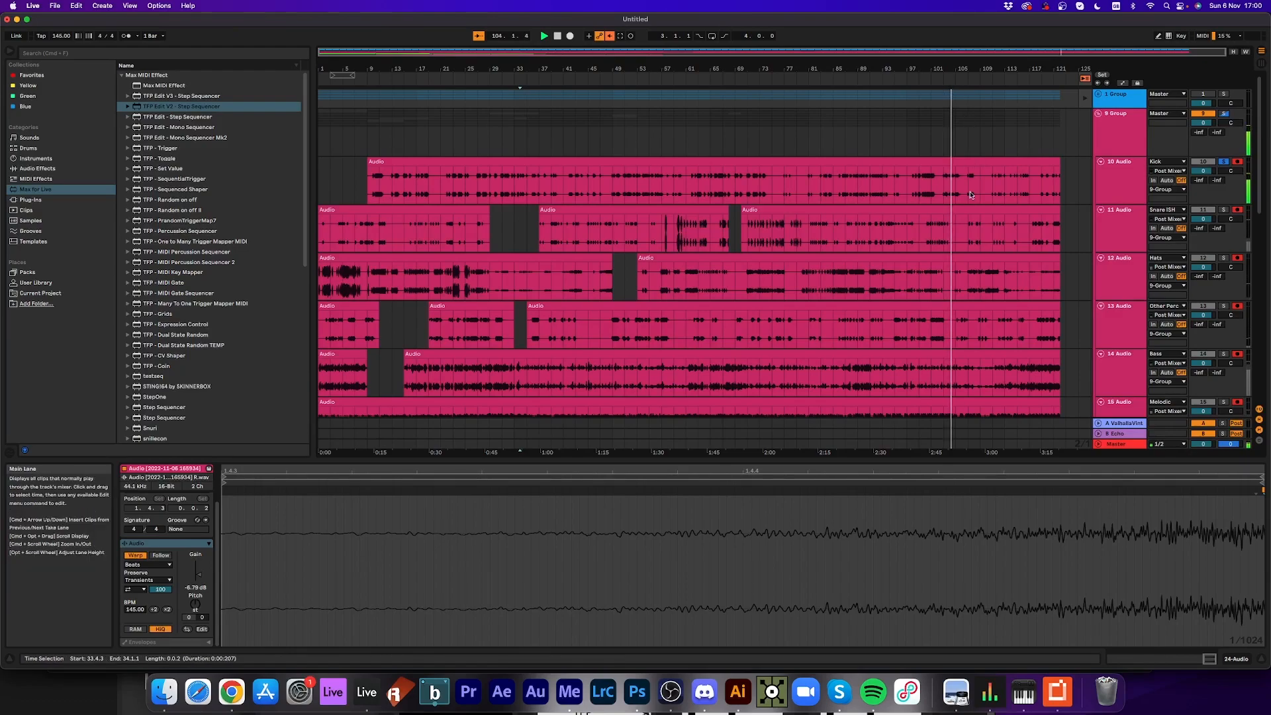
{"action": "left_click", "coordinate": [944, 199]}
{"action": "left_click_drag", "start_coordinate": [944, 199], "coordinate": [529, 384]}
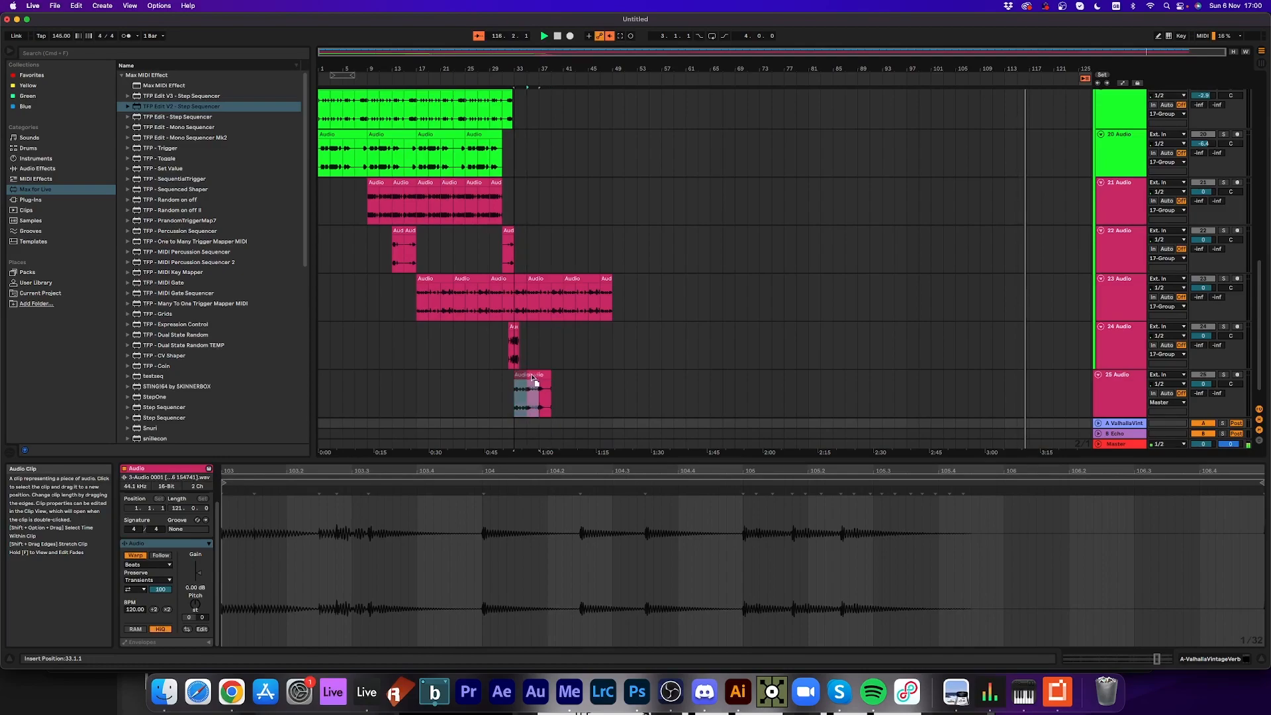
- Put new track 25 into the green group and play the soloed group from about bar 30
{"action": "left_click", "coordinate": [498, 71]}
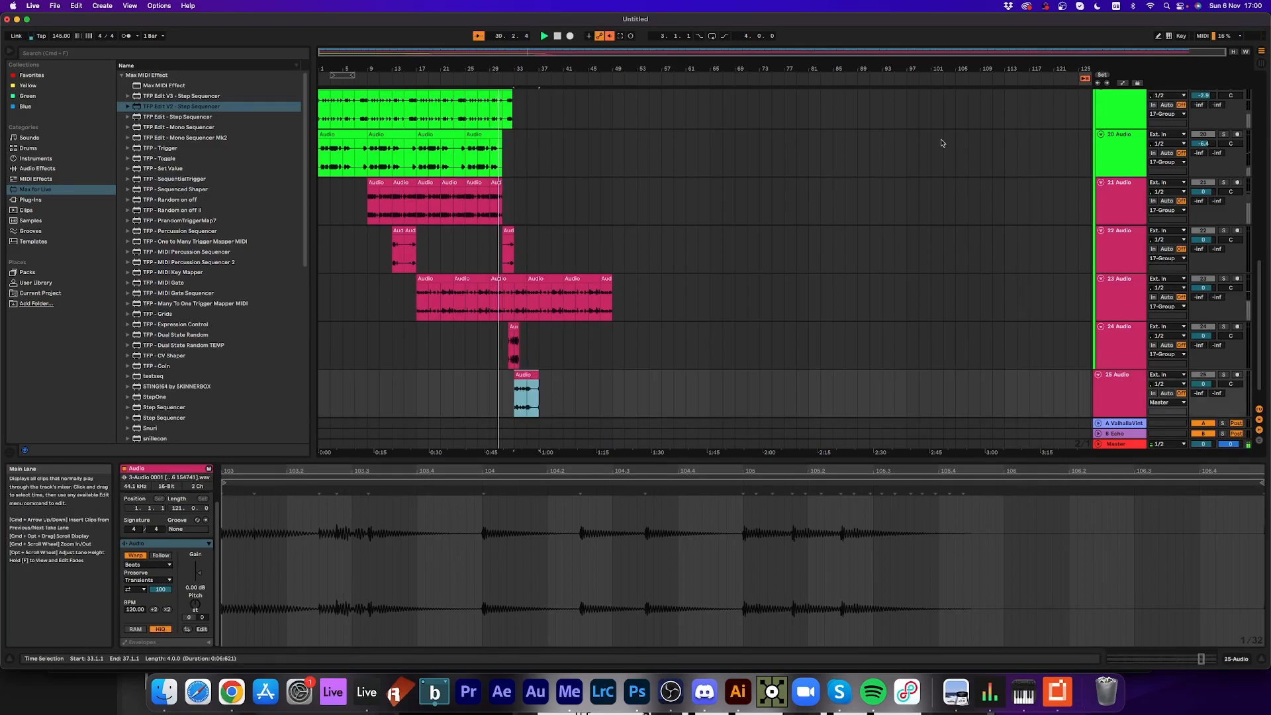
{"action": "left_click_drag", "start_coordinate": [1117, 382], "coordinate": [1119, 380]}
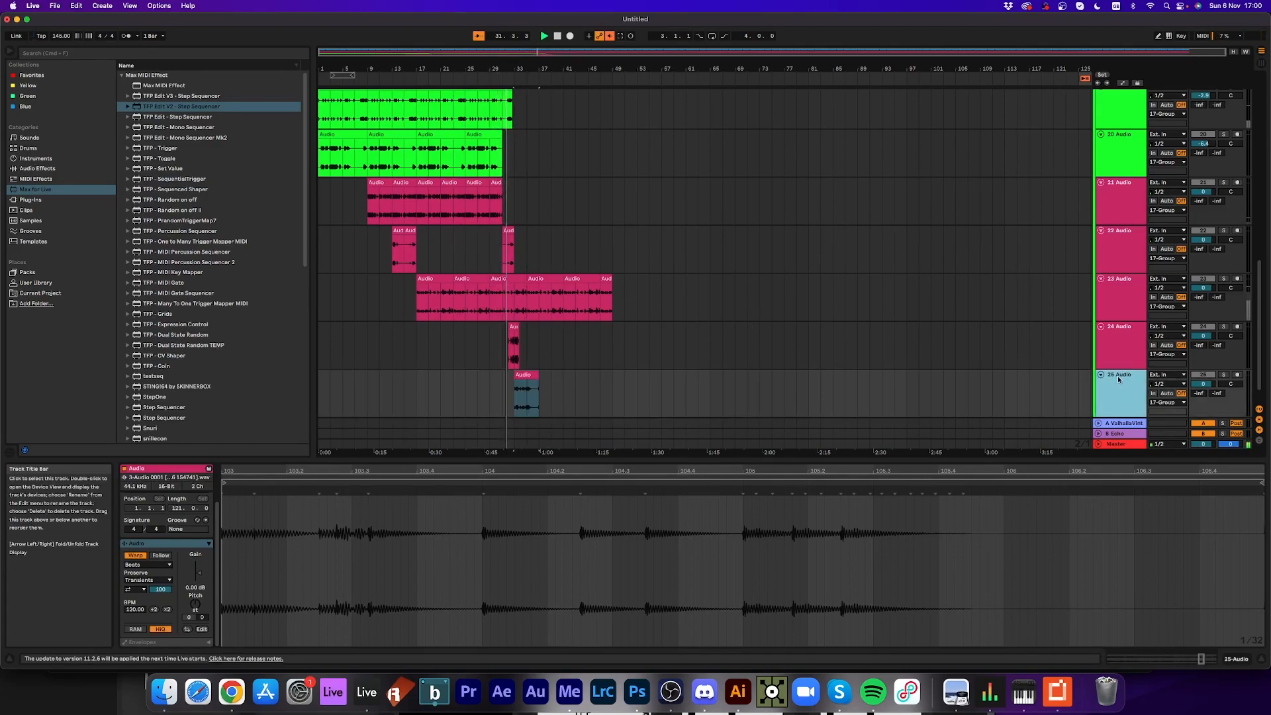
{"action": "scroll", "coordinate": [1130, 288], "scroll_direction": "up", "scroll_amount": 5}
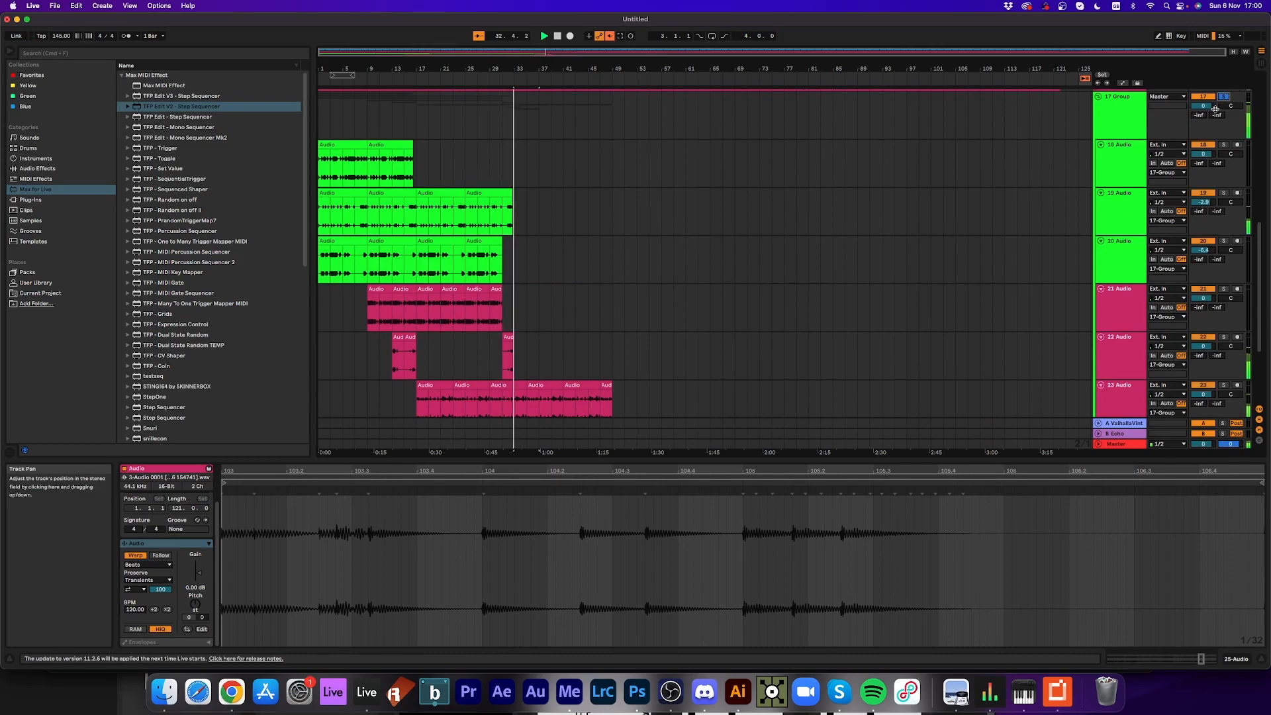
{"action": "scroll", "coordinate": [638, 221], "scroll_direction": "down", "scroll_amount": 5}
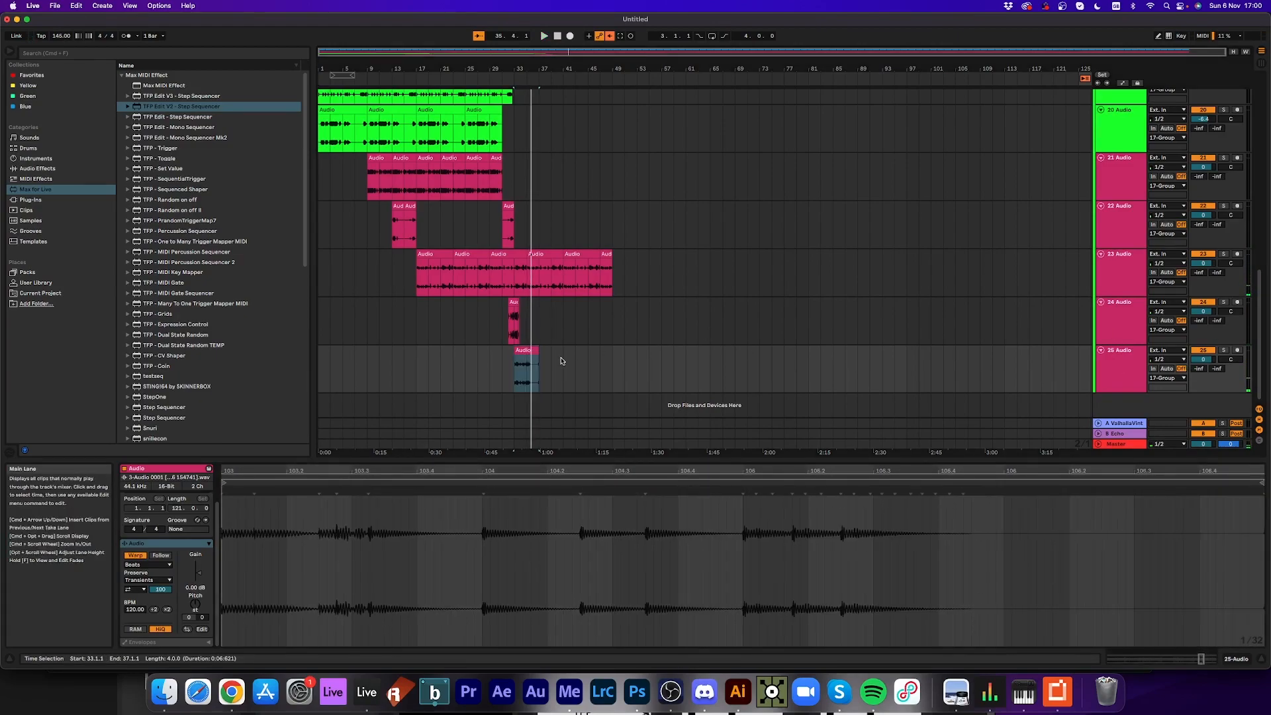
- Consolidate the kick clip on track 25 and set its clip gain to -6.45 dB
{"action": "left_click", "coordinate": [524, 350]}
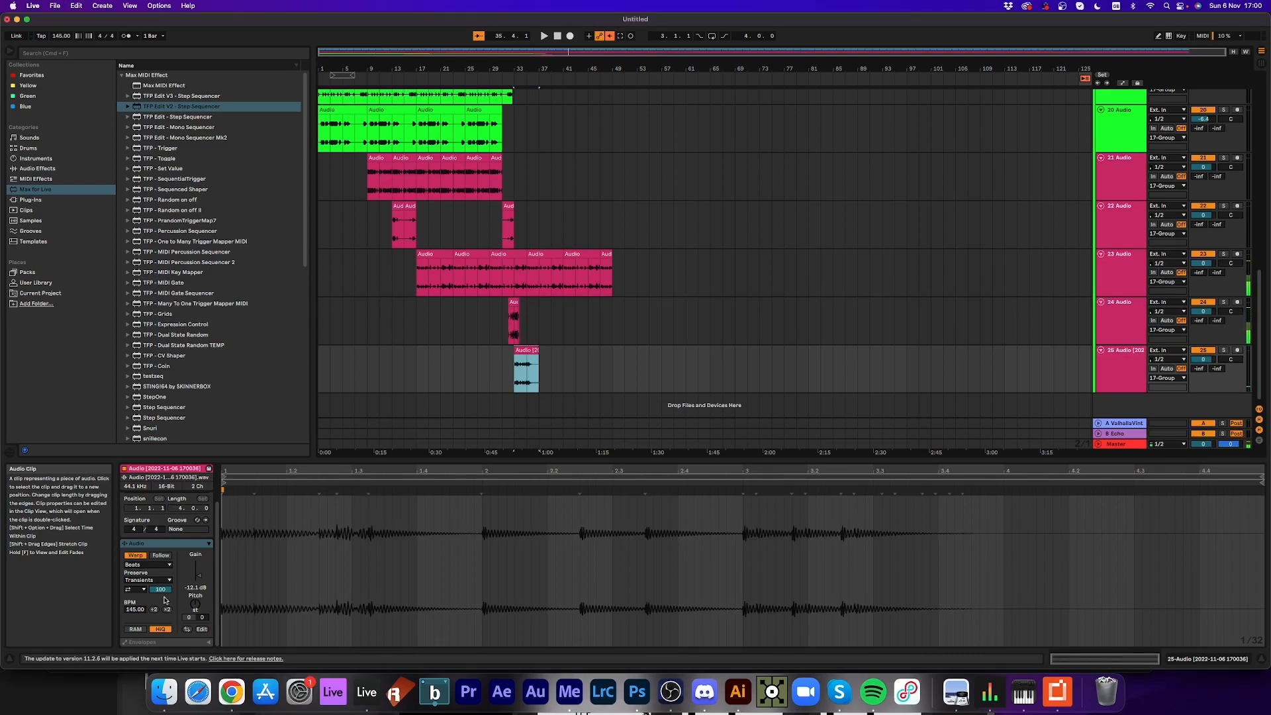
{"action": "left_click_drag", "start_coordinate": [199, 572], "coordinate": [202, 577]}
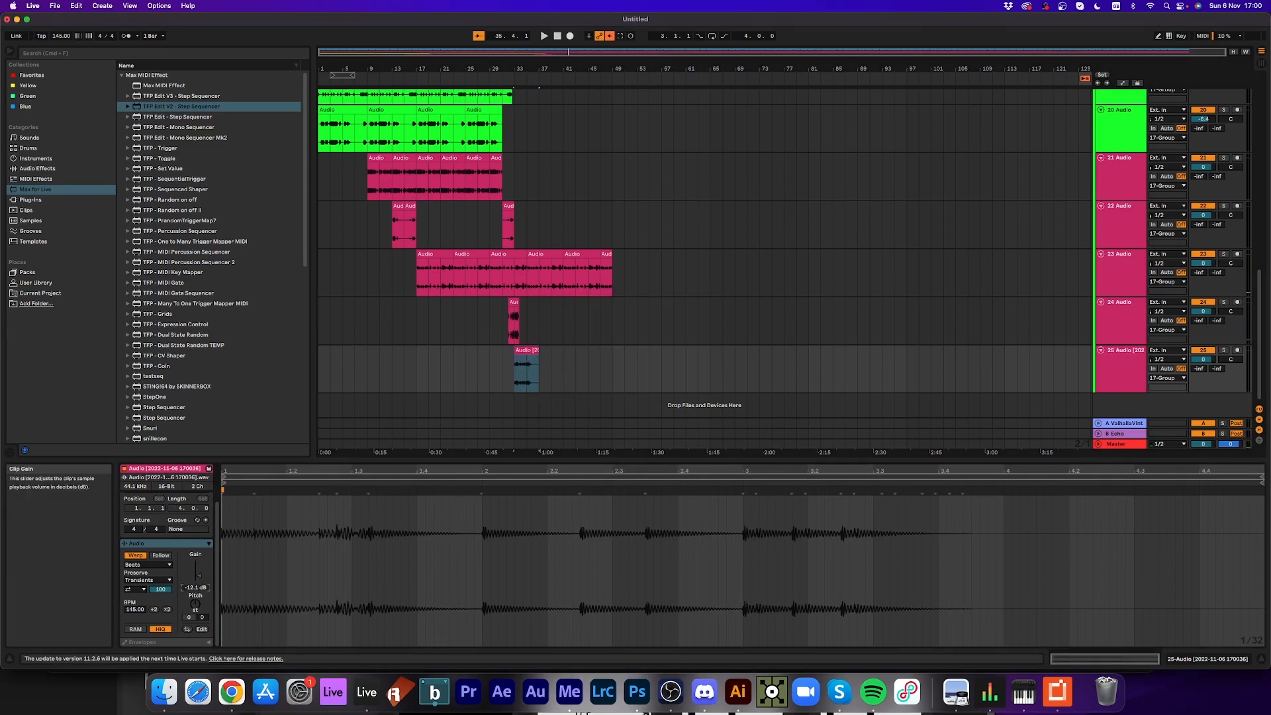
{"action": "double_click", "coordinate": [202, 588]}
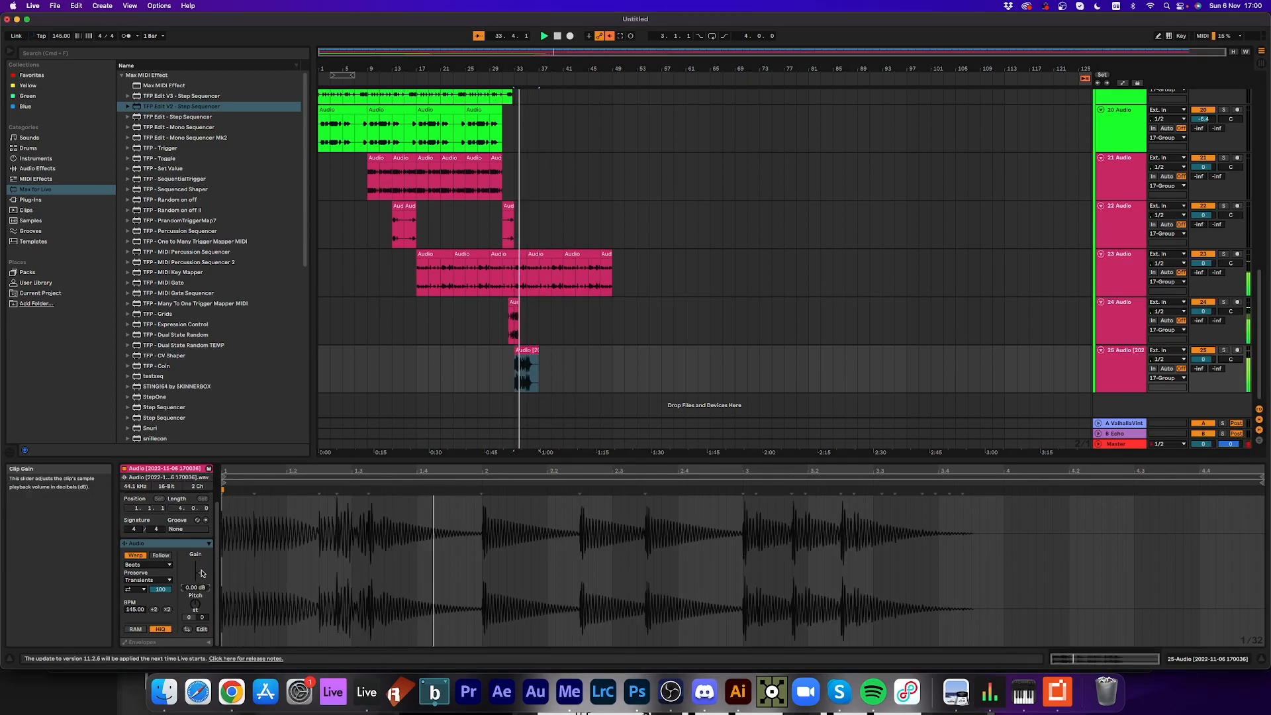
{"action": "left_click_drag", "start_coordinate": [198, 573], "coordinate": [199, 575]}
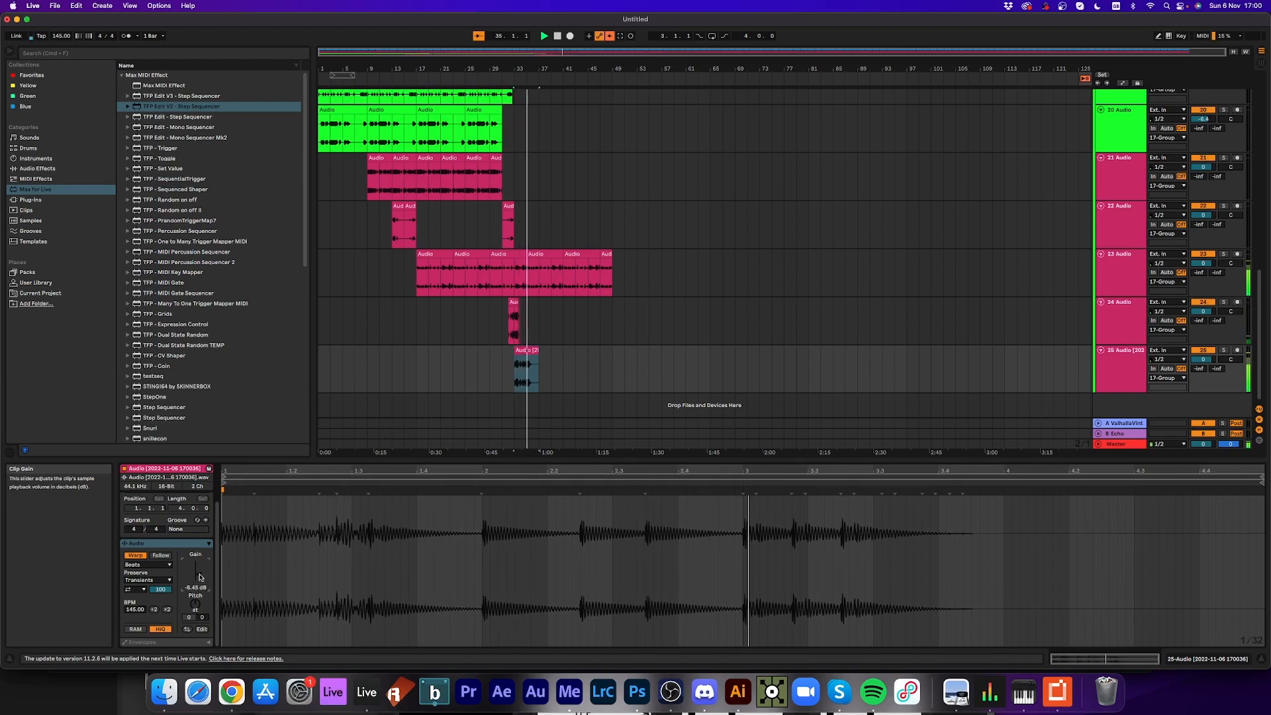
- Duplicate the 32.1.1 snare clip on track 24 twice in a row, extending the pattern to 36.4.3
{"action": "scroll", "coordinate": [624, 280], "scroll_direction": "up", "scroll_amount": 10}
{"action": "scroll", "coordinate": [620, 289], "scroll_direction": "down", "scroll_amount": 5}
{"action": "scroll", "coordinate": [596, 286], "scroll_direction": "down", "scroll_amount": 5}
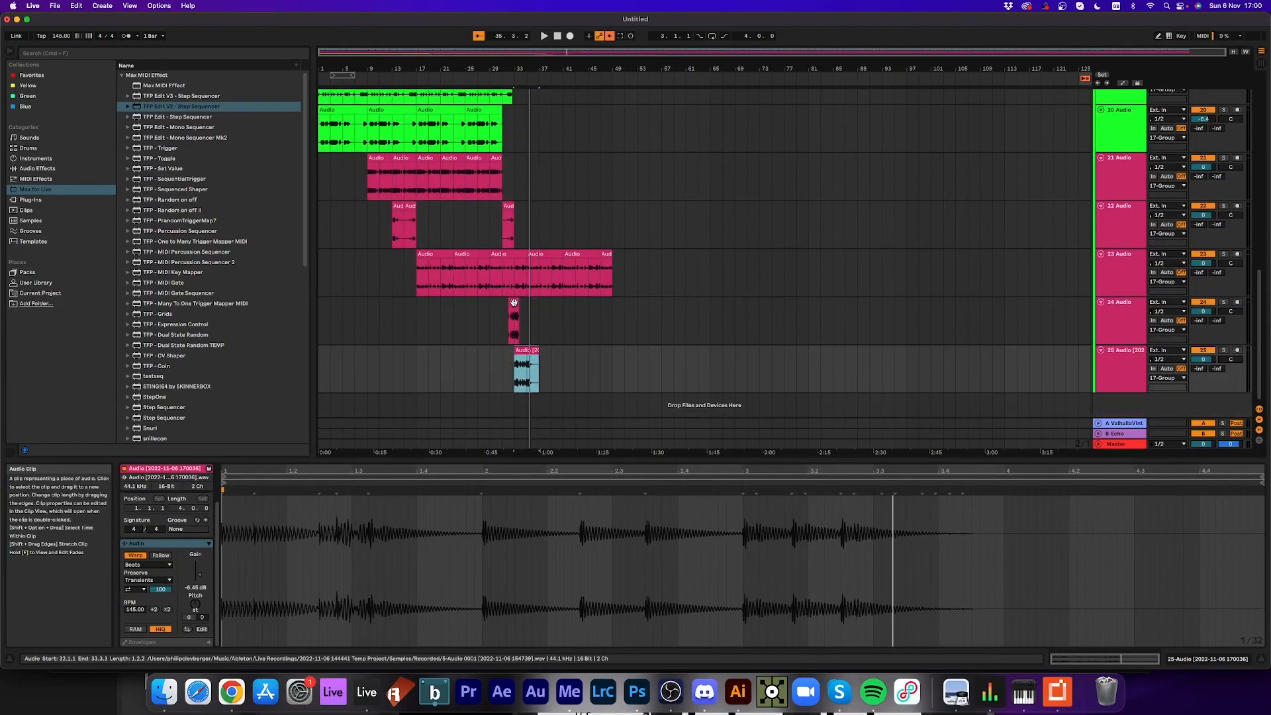
{"action": "left_click", "coordinate": [513, 302]}
{"action": "key", "text": "space"}
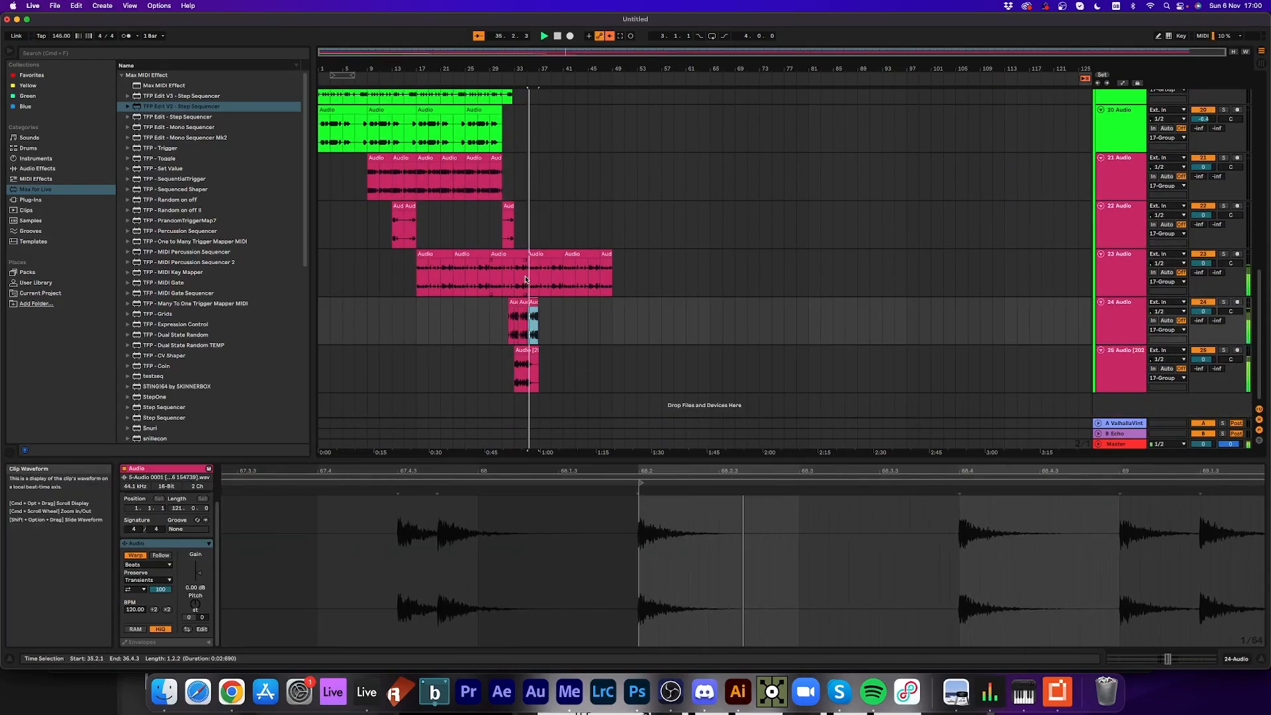
- Play the section from about bar 30 and lower the volume of track 24 slightly
{"action": "left_click", "coordinate": [500, 79]}
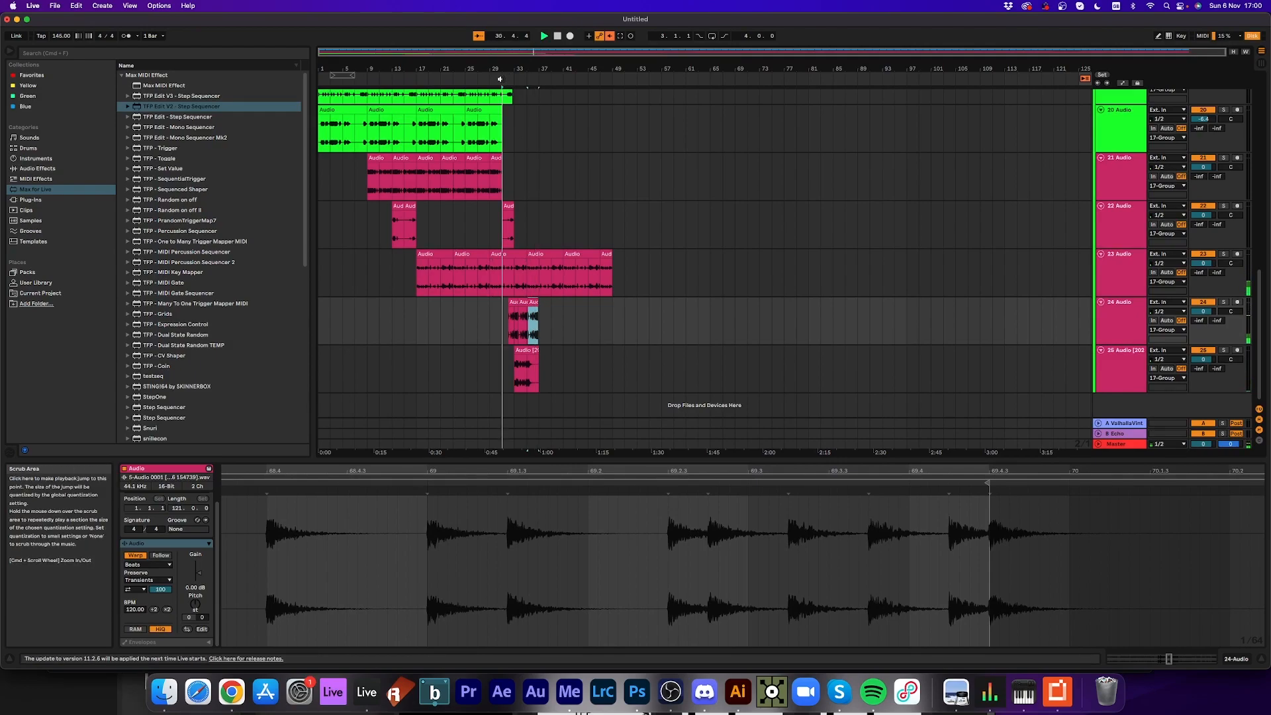
{"action": "left_click", "coordinate": [535, 351]}
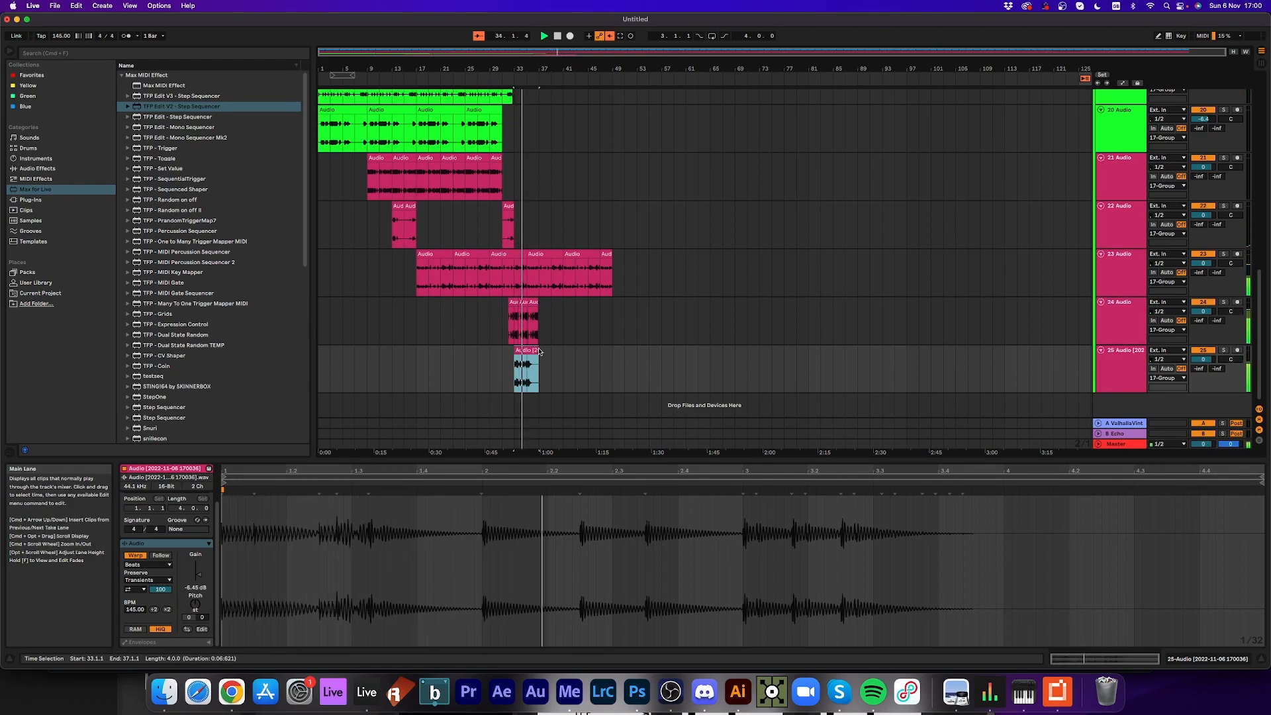
{"action": "left_click_drag", "start_coordinate": [1203, 312], "coordinate": [1202, 317]}
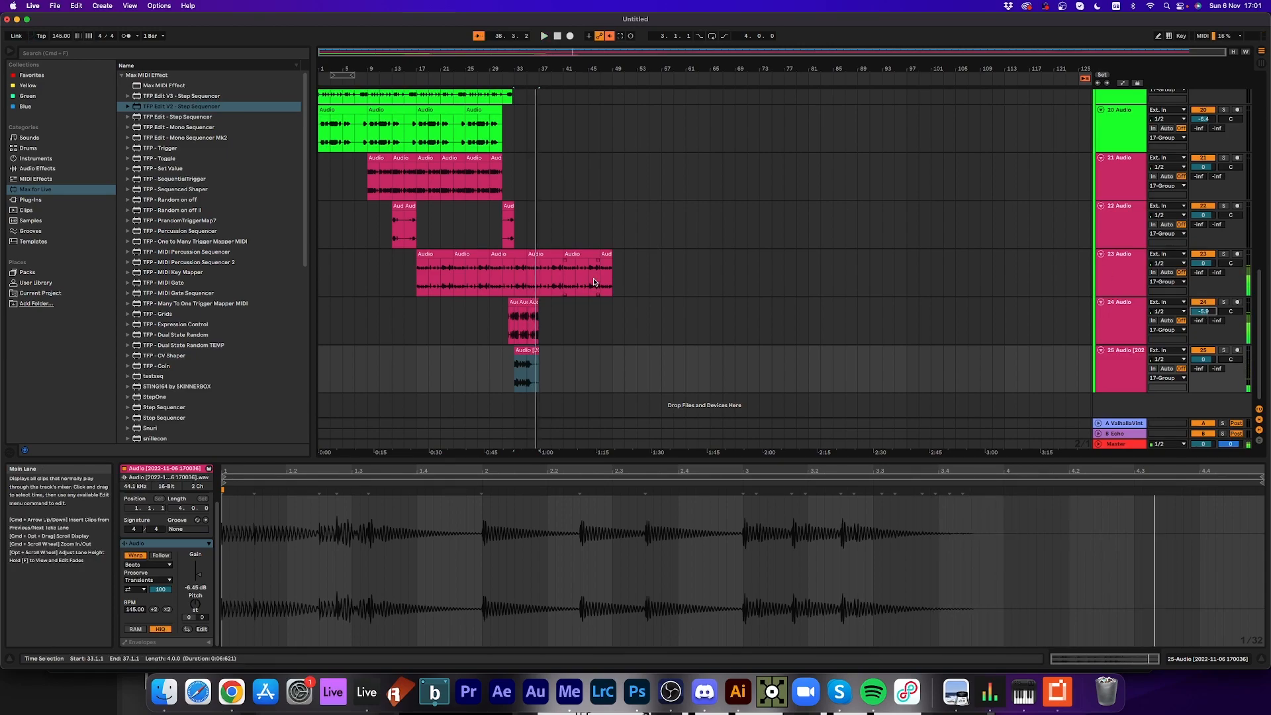
- Solo the Snare ISH recording in the pink group and audition several spots between about bars 20 and 117
{"action": "scroll", "coordinate": [1221, 215], "scroll_direction": "up", "scroll_amount": 10}
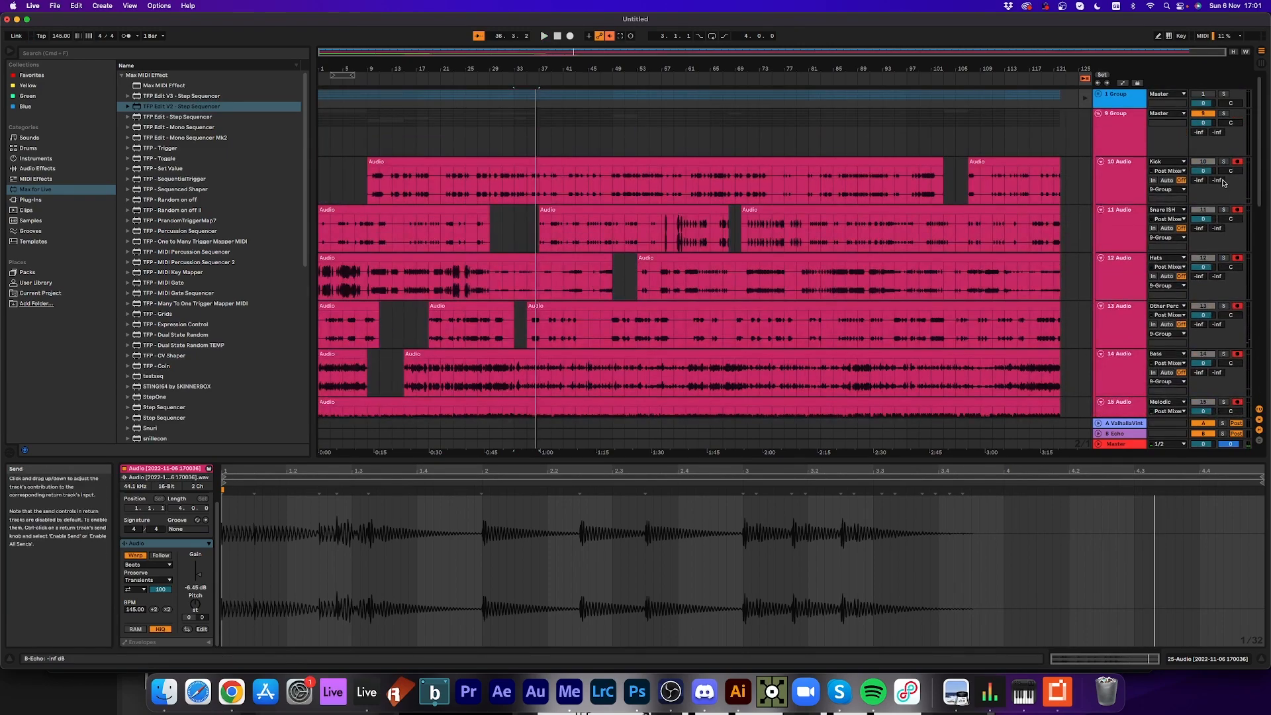
{"action": "key", "text": "space"}
{"action": "key", "text": "space"}
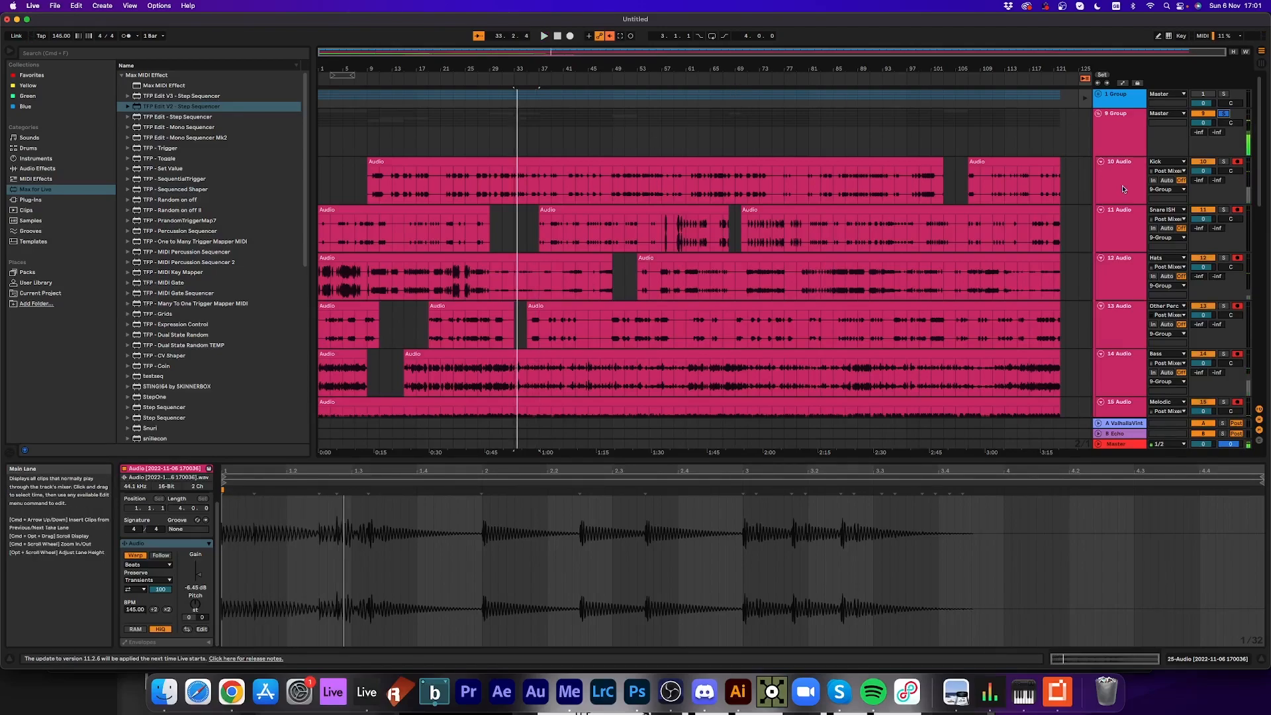
{"action": "left_click", "coordinate": [1224, 210]}
{"action": "left_click", "coordinate": [675, 93]}
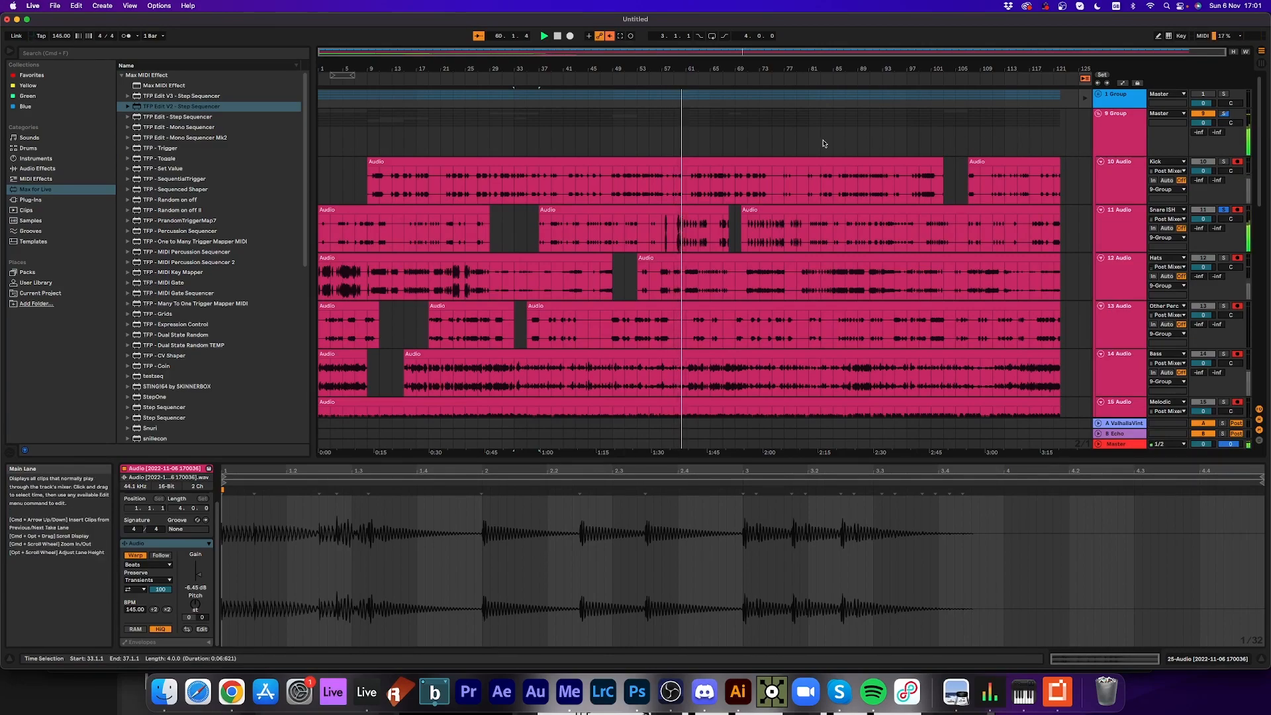
{"action": "left_click", "coordinate": [878, 77]}
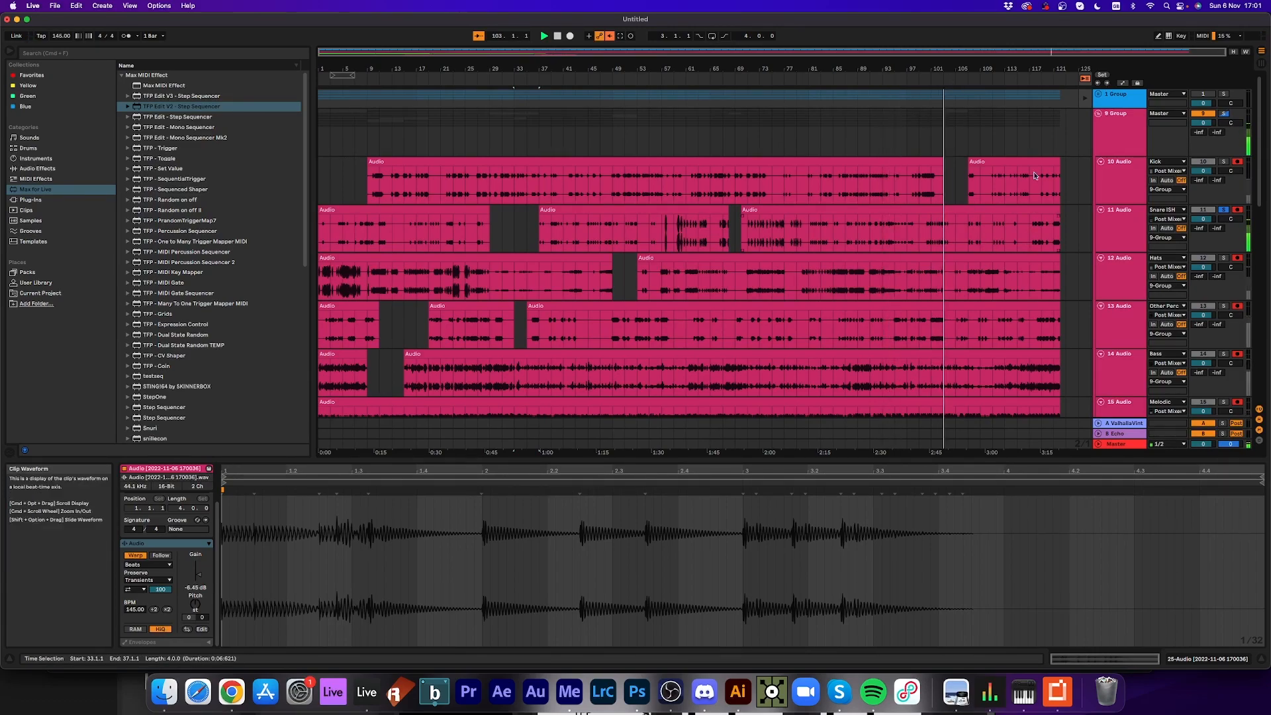
{"action": "left_click", "coordinate": [997, 76]}
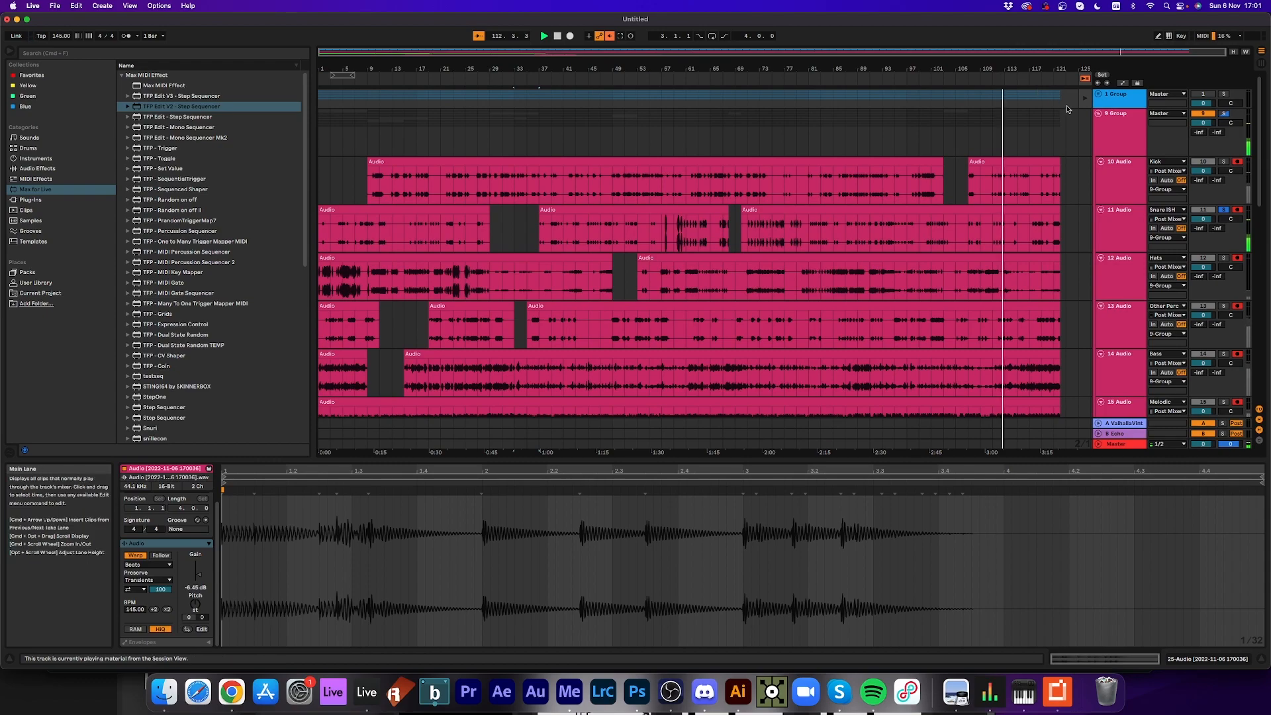
{"action": "left_click", "coordinate": [1019, 80]}
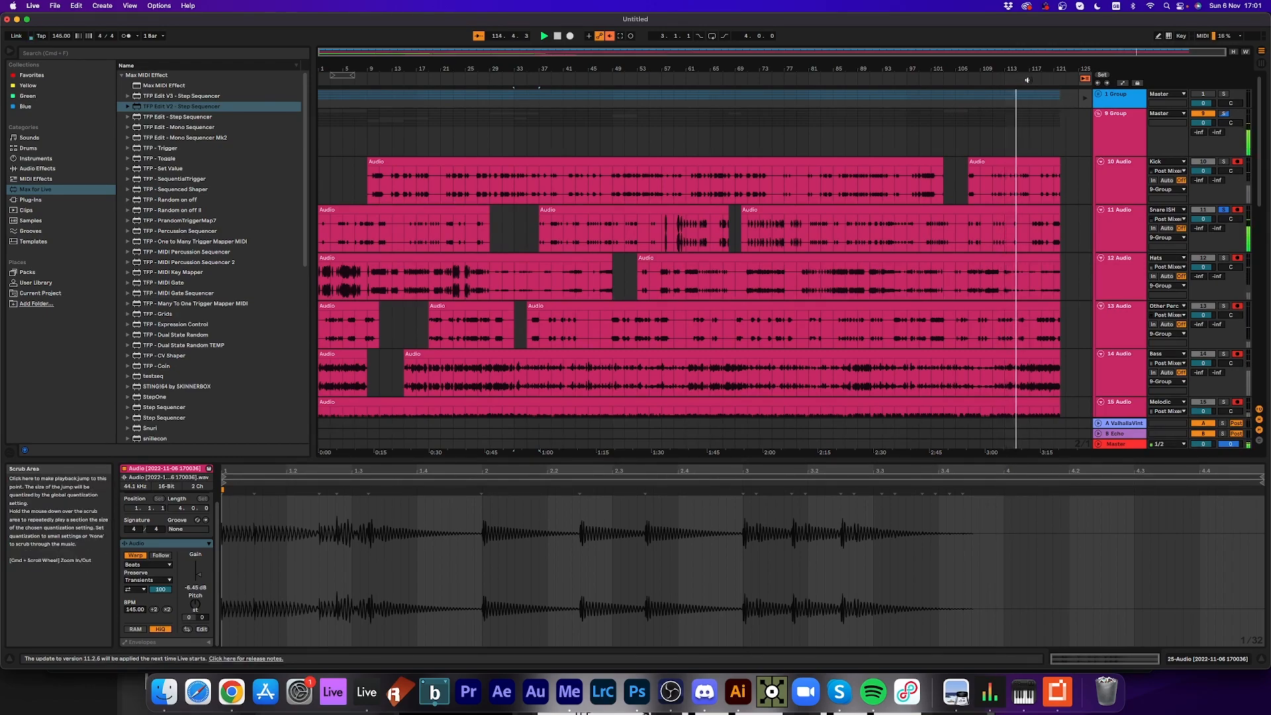
{"action": "left_click", "coordinate": [1029, 80]}
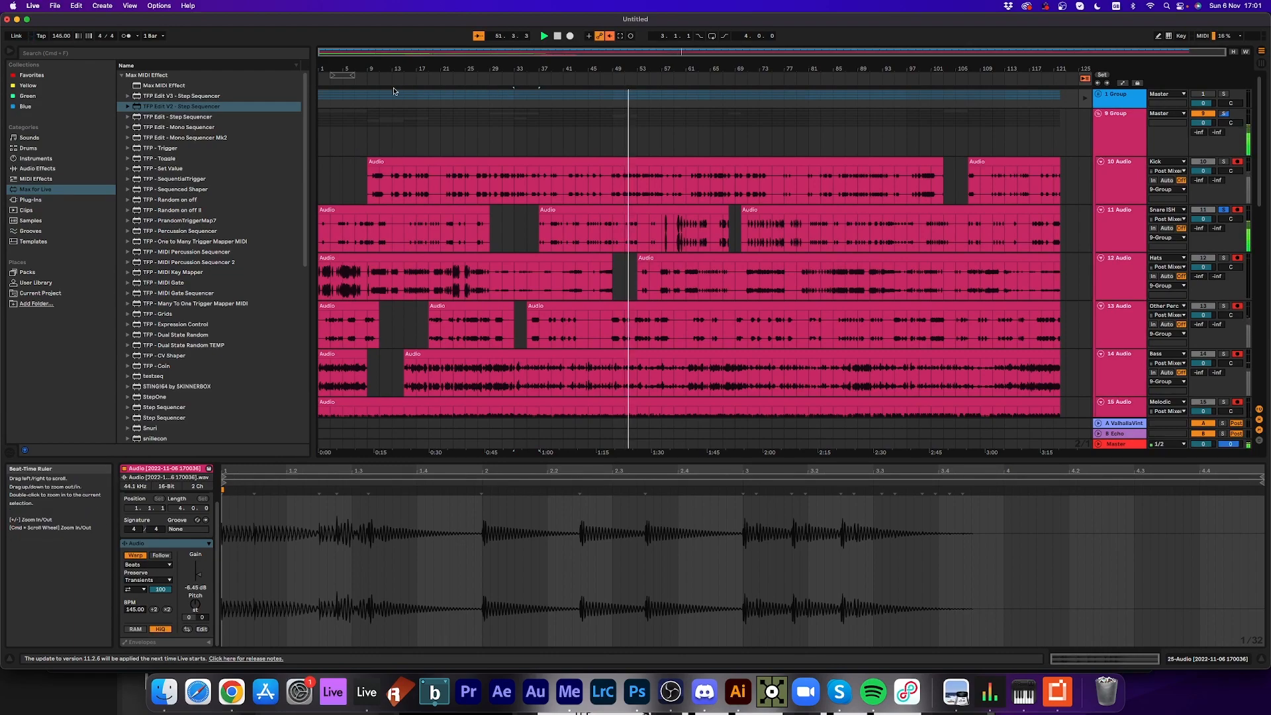
{"action": "left_click", "coordinate": [438, 78]}
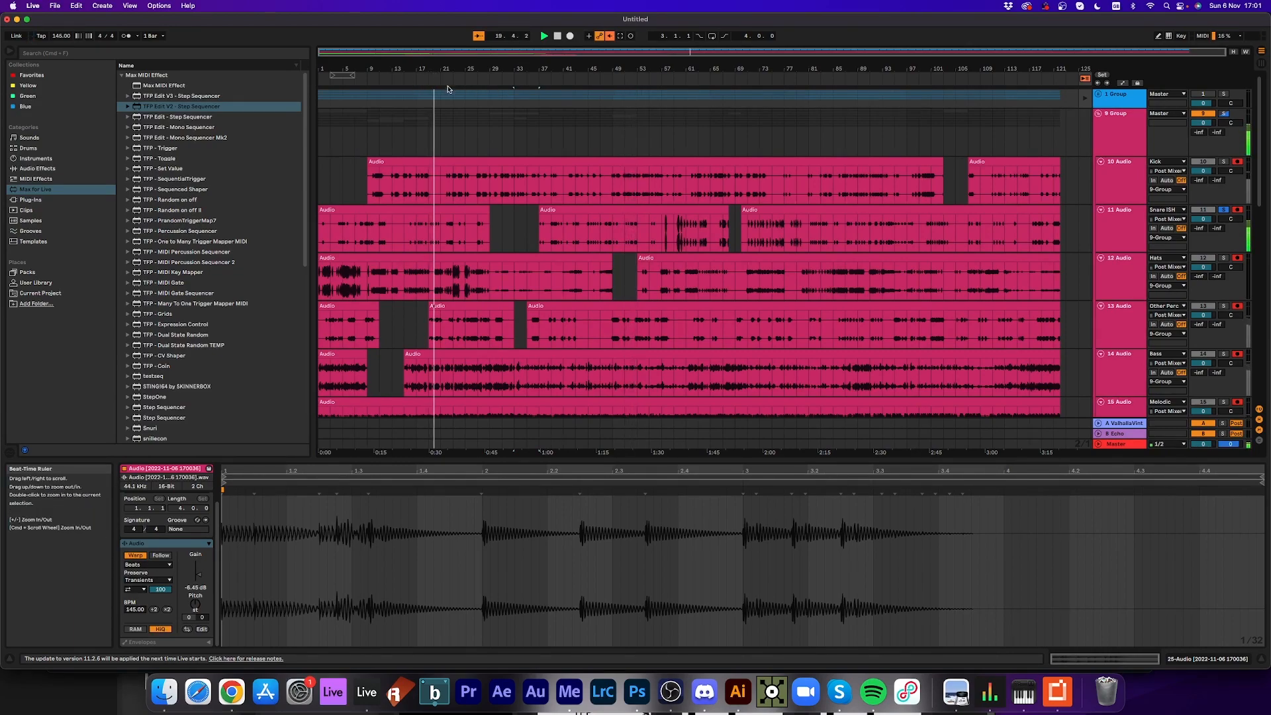
- Audition the Snare ISH track around bar 81, and move its four-bar section from there onto a new audio track at bar 37
{"action": "left_click", "coordinate": [777, 88]}
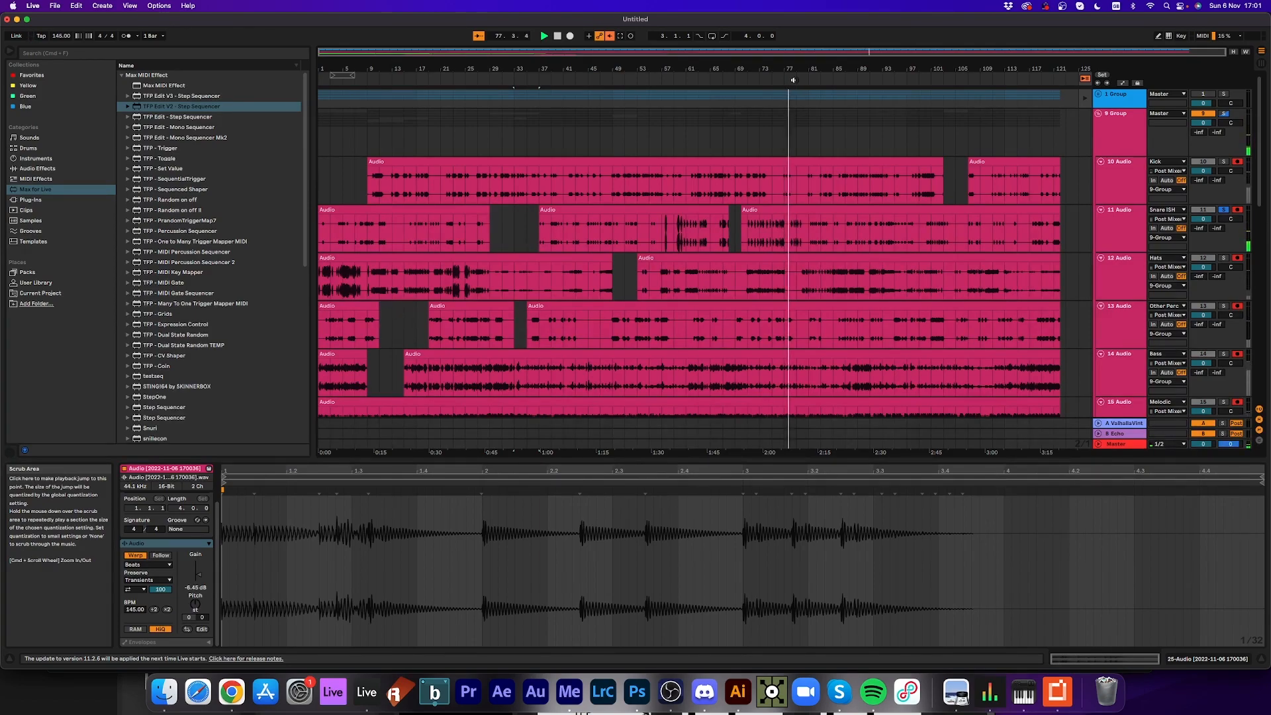
{"action": "left_click", "coordinate": [814, 80]}
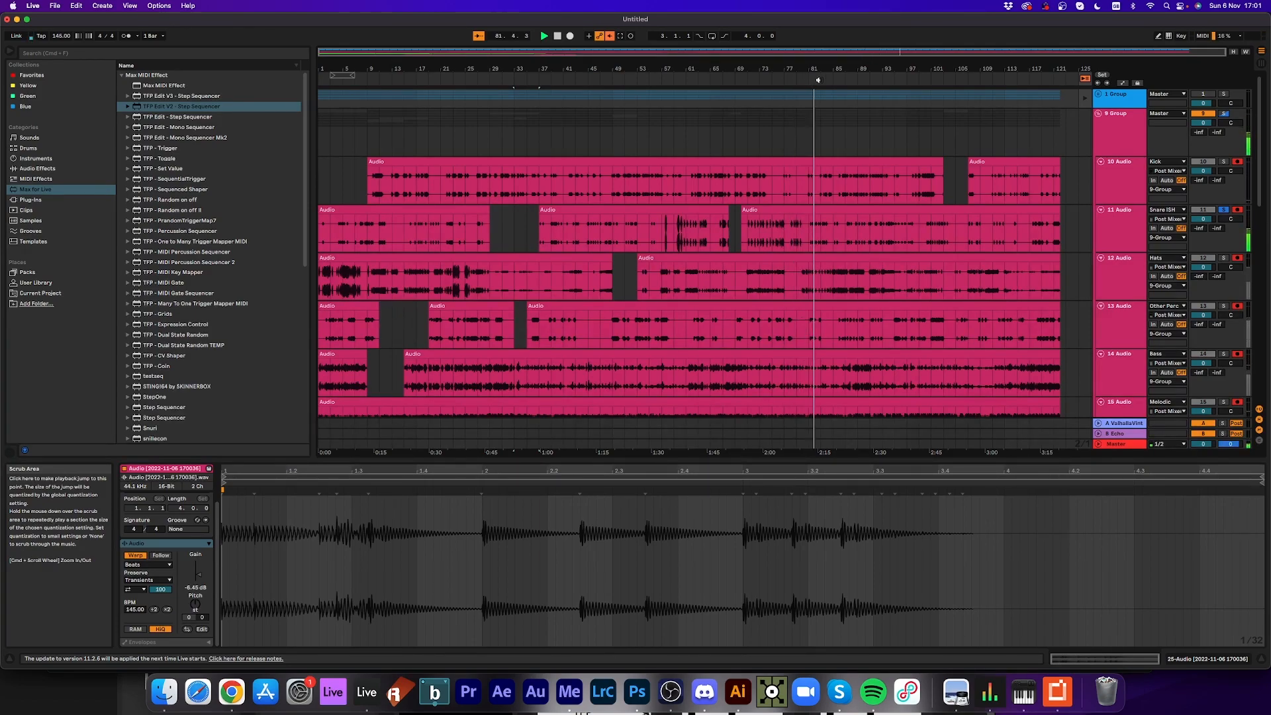
{"action": "left_click_drag", "start_coordinate": [809, 245], "coordinate": [674, 390]}
{"action": "key", "text": "space"}
{"action": "key", "text": "super+e"}
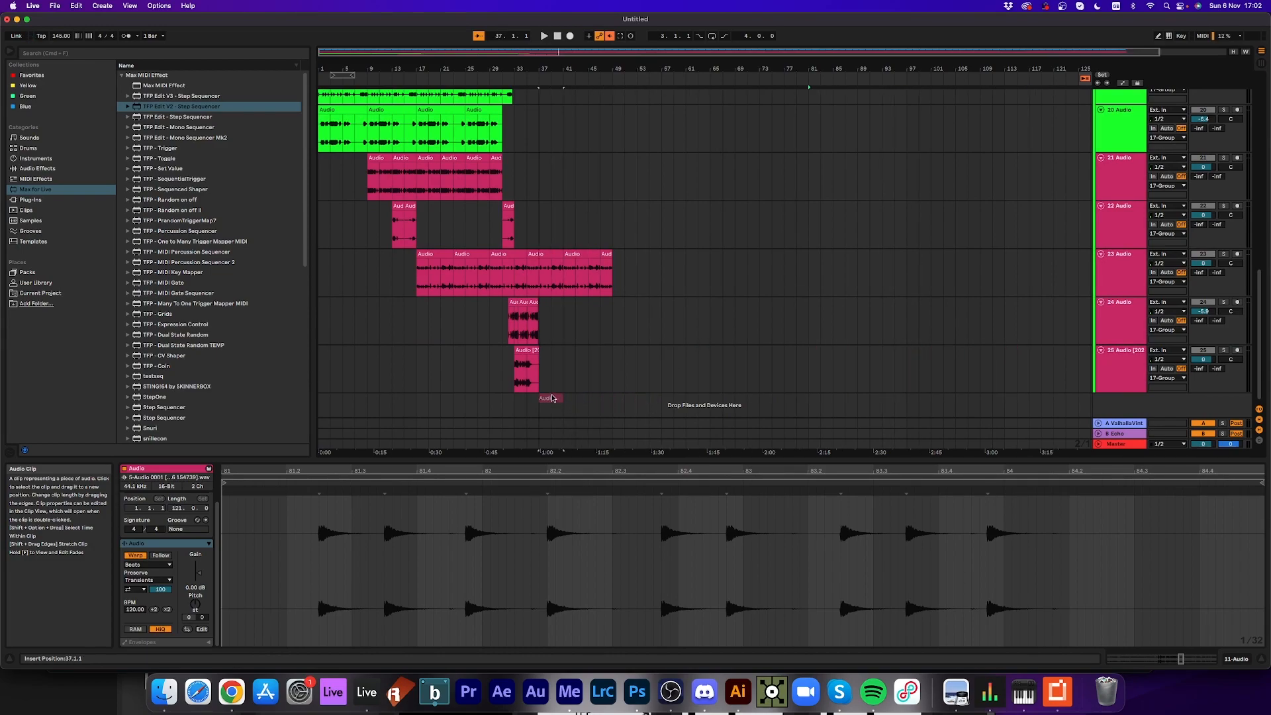
{"action": "left_click_drag", "start_coordinate": [552, 398], "coordinate": [552, 397]}
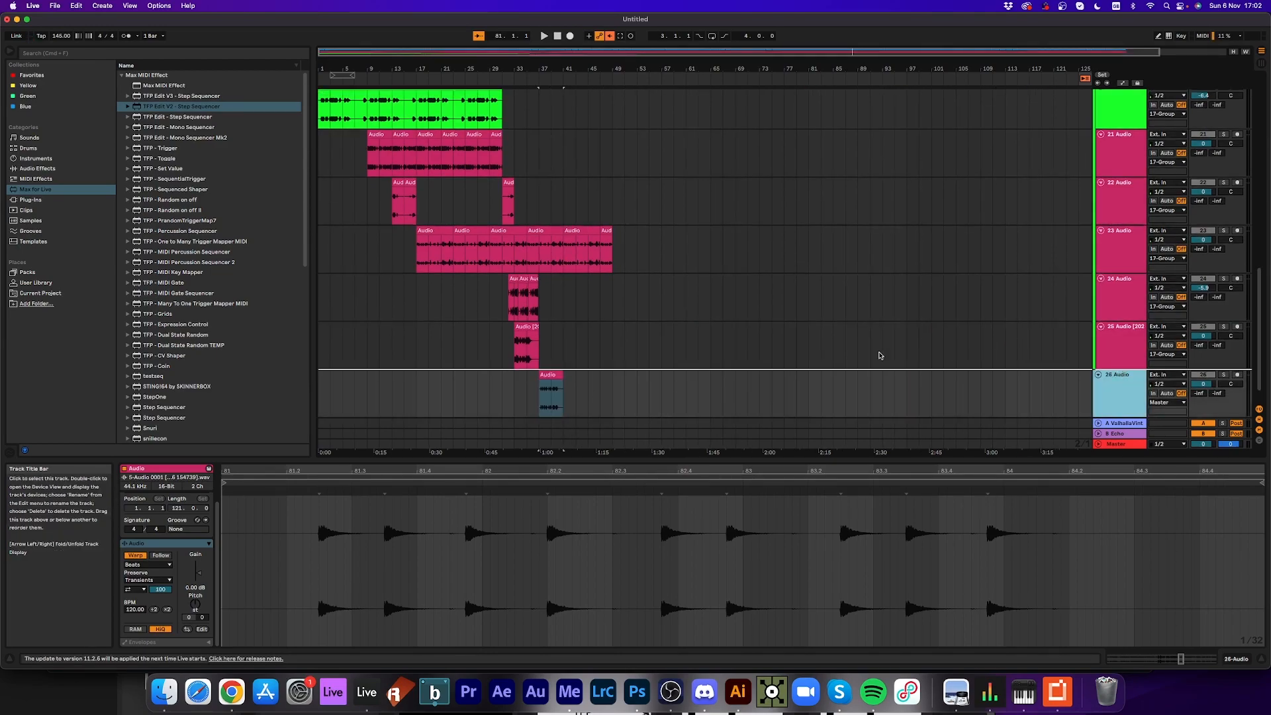
- Put the new 26 Audio track into 17 Group, solo the group and play the arrangement from bar 37
{"action": "left_click", "coordinate": [535, 75]}
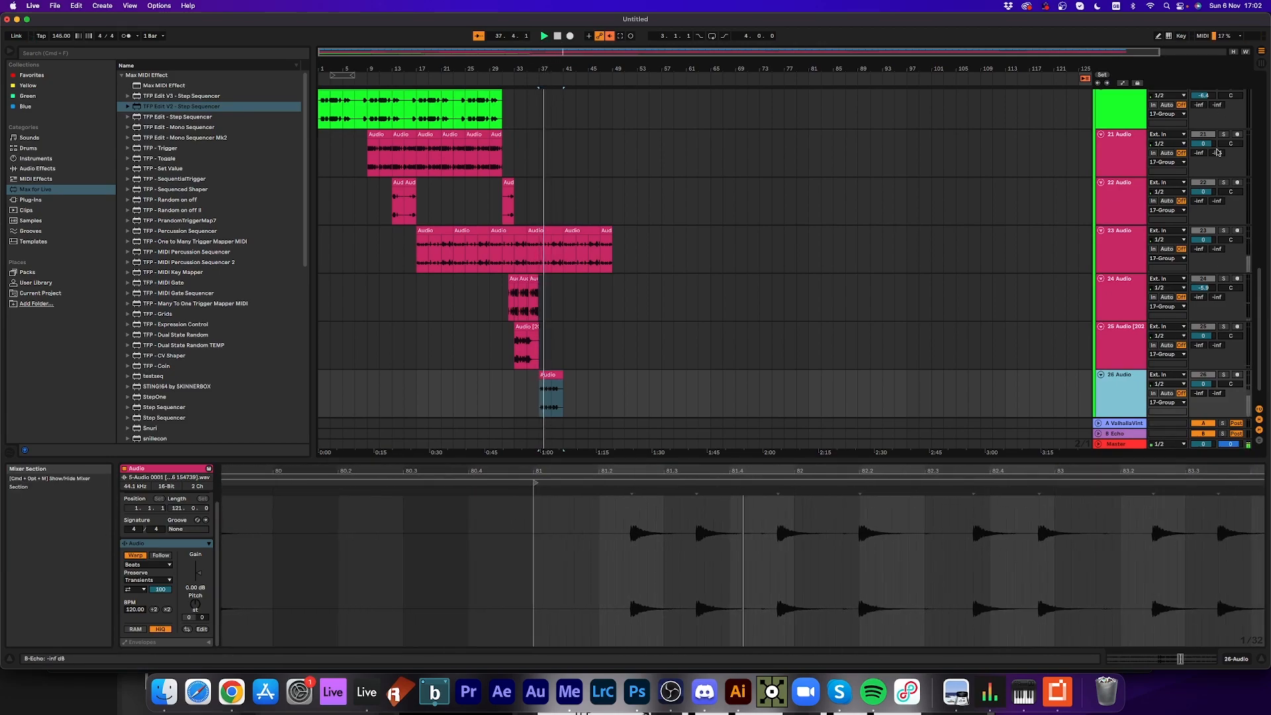
{"action": "scroll", "coordinate": [1221, 129], "scroll_direction": "up", "scroll_amount": 2}
{"action": "scroll", "coordinate": [1222, 129], "scroll_direction": "up", "scroll_amount": 2}
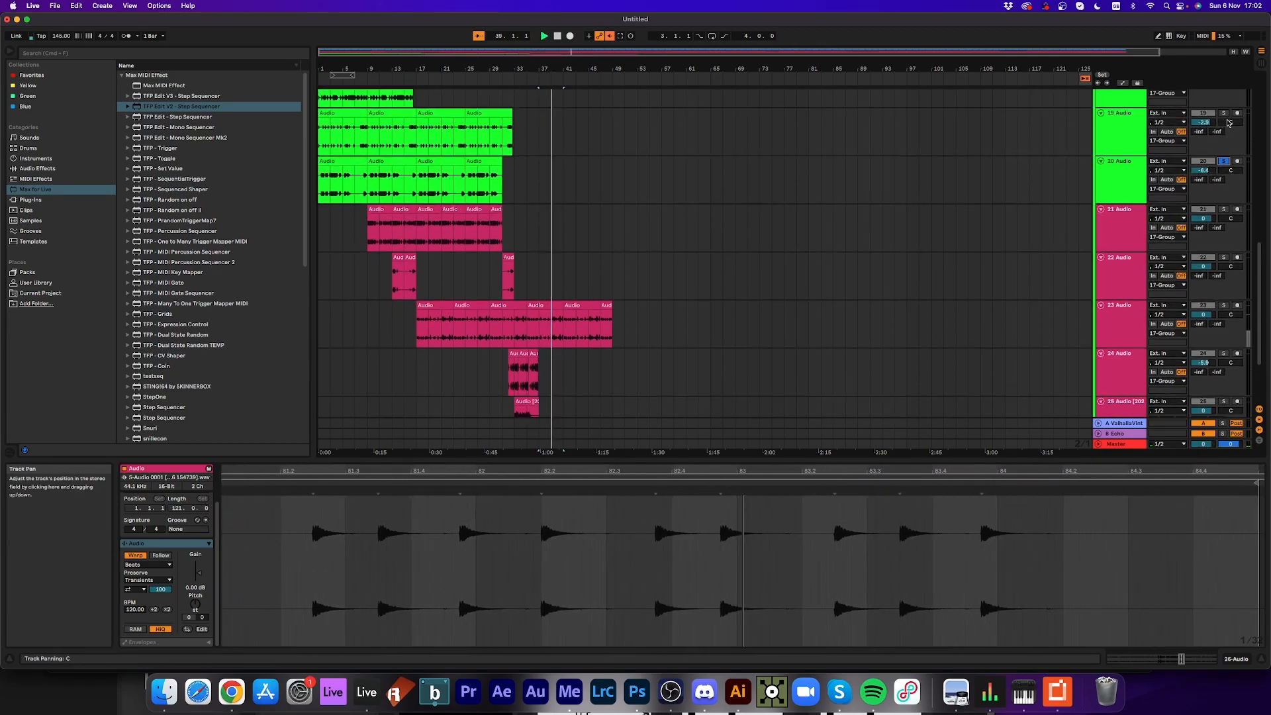
{"action": "left_click", "coordinate": [1224, 161]}
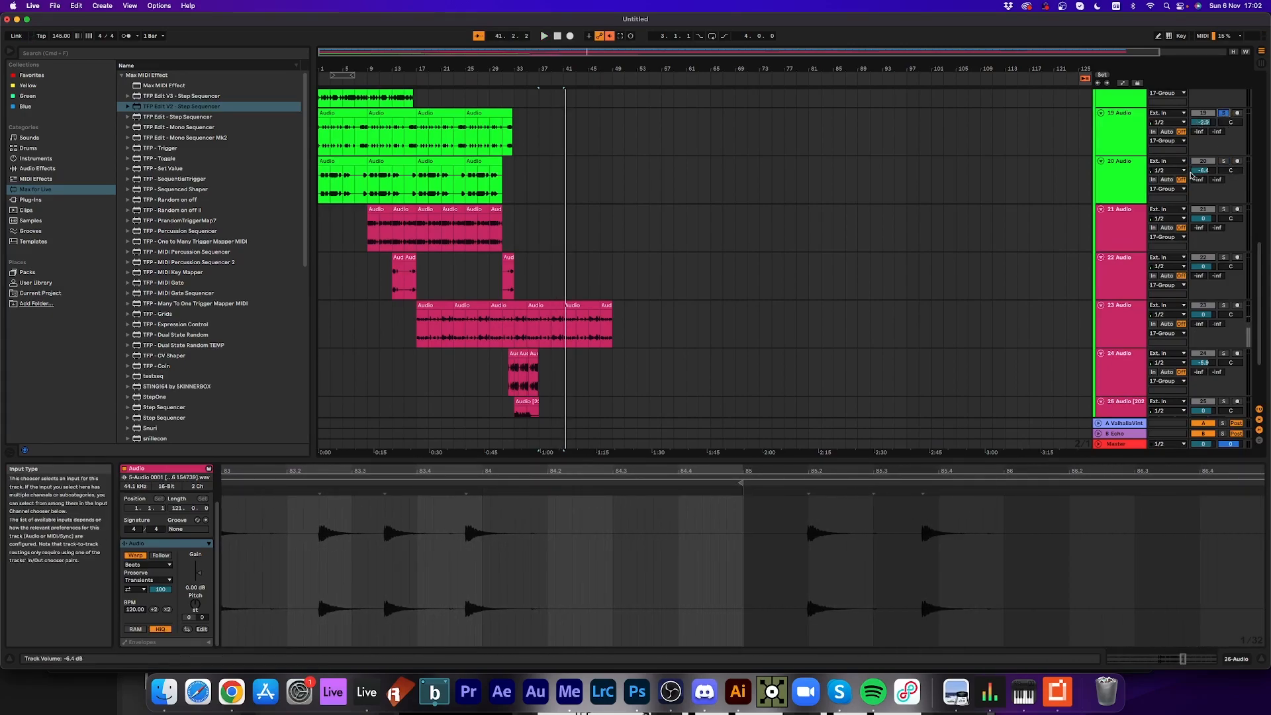
{"action": "scroll", "coordinate": [1223, 135], "scroll_direction": "up", "scroll_amount": 3}
{"action": "scroll", "coordinate": [1223, 127], "scroll_direction": "up", "scroll_amount": 1}
{"action": "left_click", "coordinate": [1225, 106]}
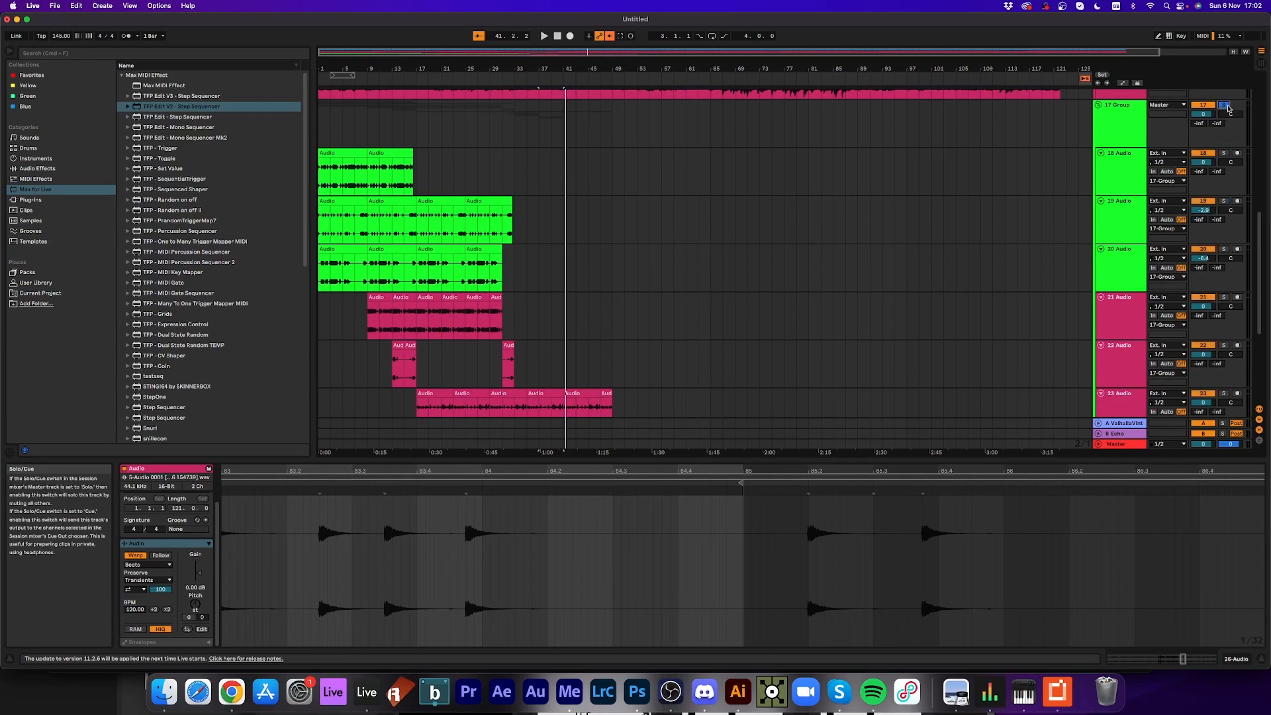
{"action": "scroll", "coordinate": [808, 346], "scroll_direction": "down", "scroll_amount": 5}
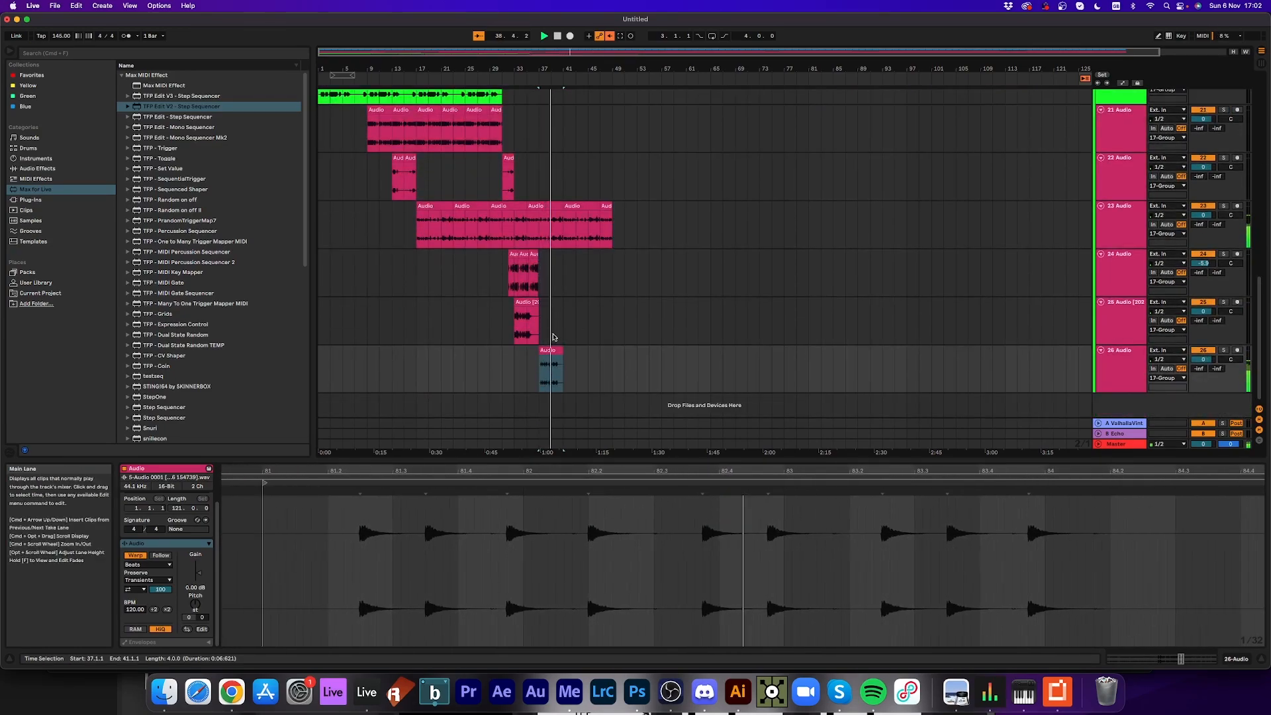
- Delete the four-bar snare clip at bar 37 from 26 Audio and stop playback
{"action": "left_click", "coordinate": [554, 354]}
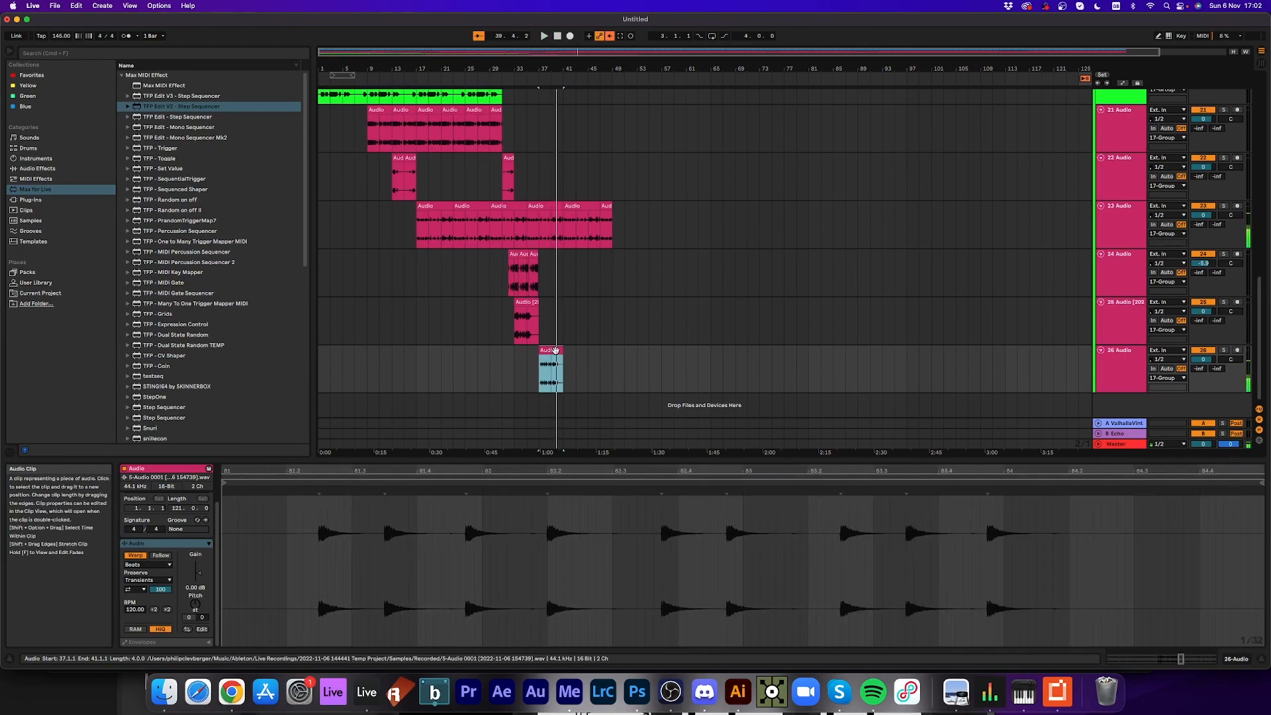
{"action": "key", "text": "Delete"}
{"action": "left_click", "coordinate": [537, 300]}
{"action": "key", "text": "space"}
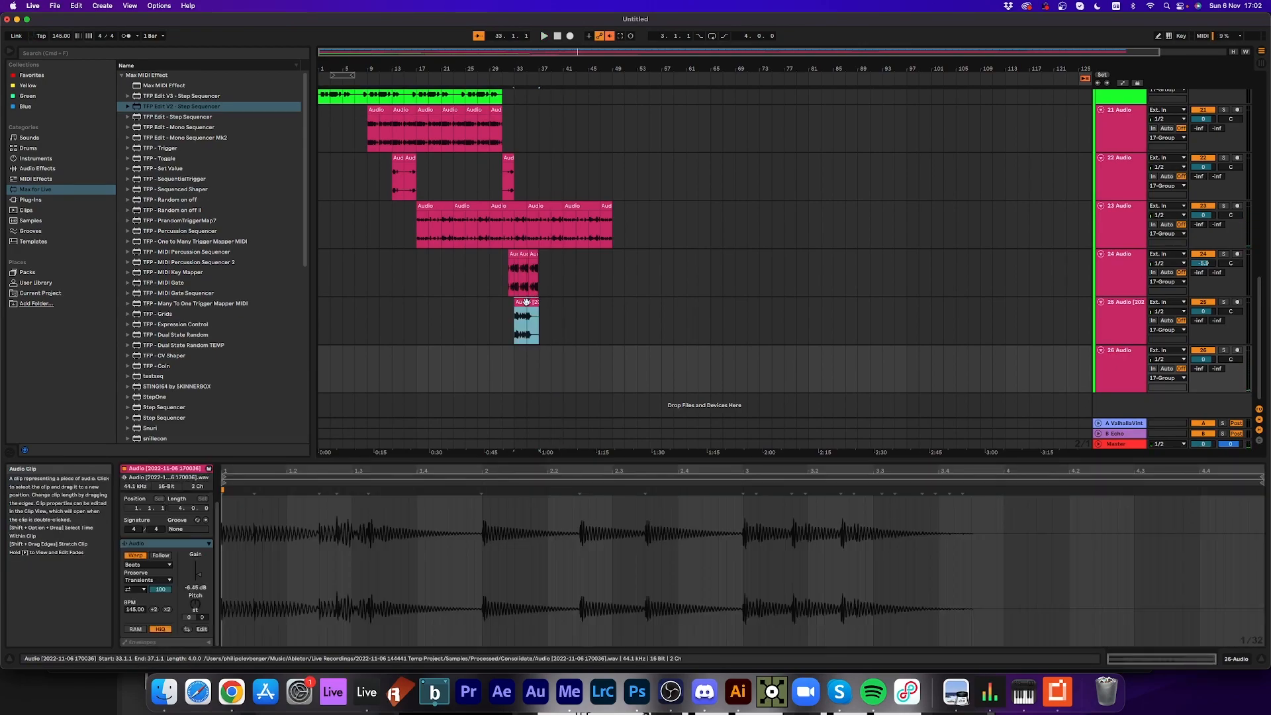
- Copy the first eight-bar clip of 18 Audio to bar 33 on the same track and play it back
{"action": "scroll", "coordinate": [389, 179], "scroll_direction": "up", "scroll_amount": 3}
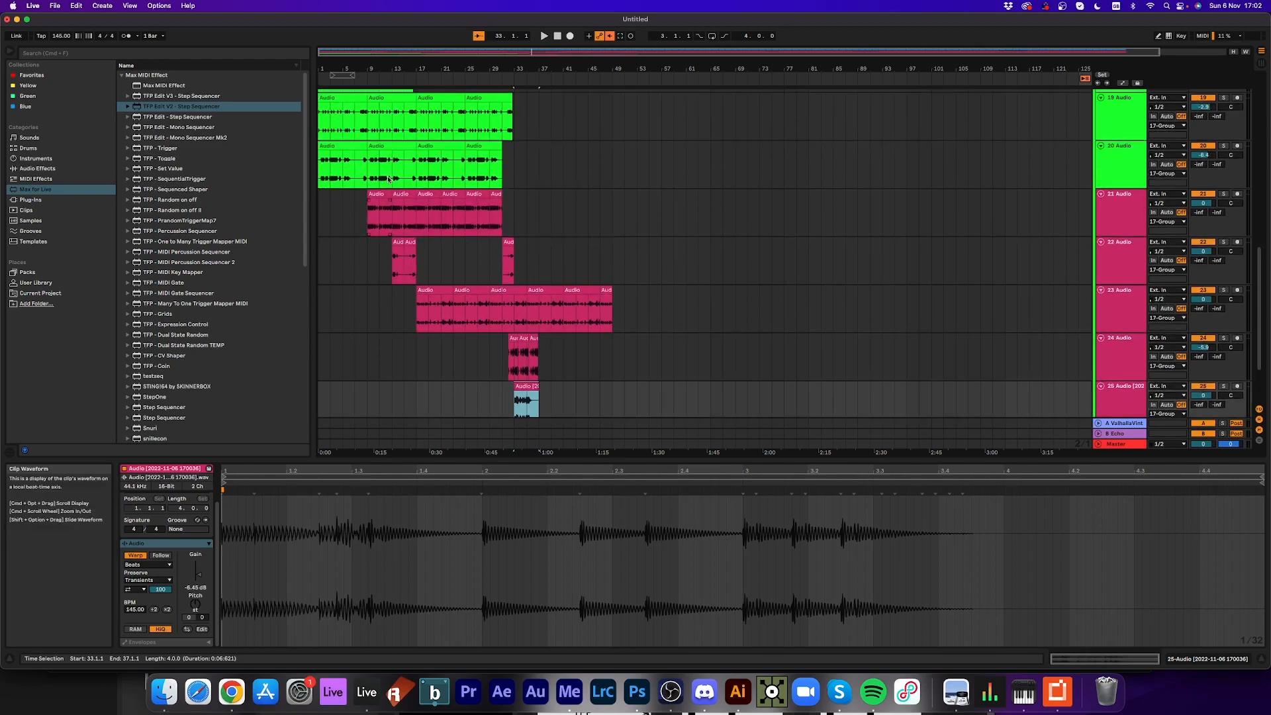
{"action": "scroll", "coordinate": [351, 107], "scroll_direction": "up", "scroll_amount": 4}
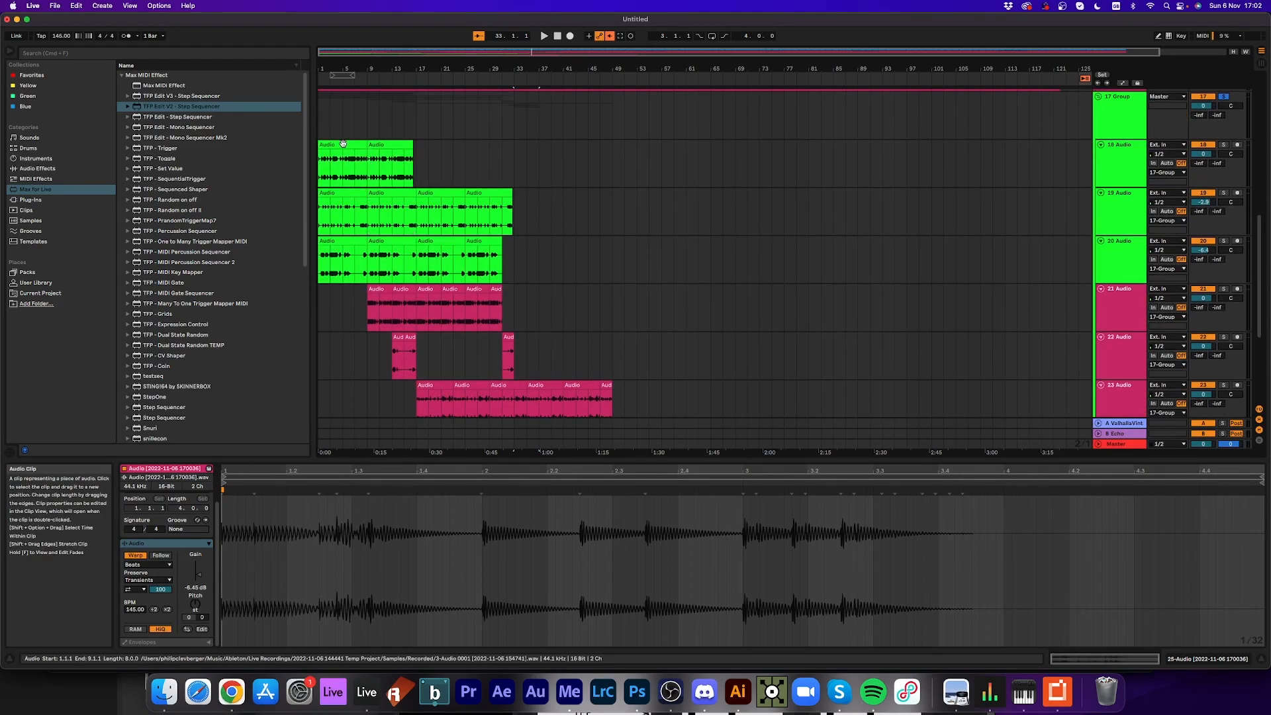
{"action": "left_click", "coordinate": [342, 144]}
{"action": "left_click_drag", "start_coordinate": [343, 145], "coordinate": [542, 149]}
{"action": "left_click", "coordinate": [504, 76]}
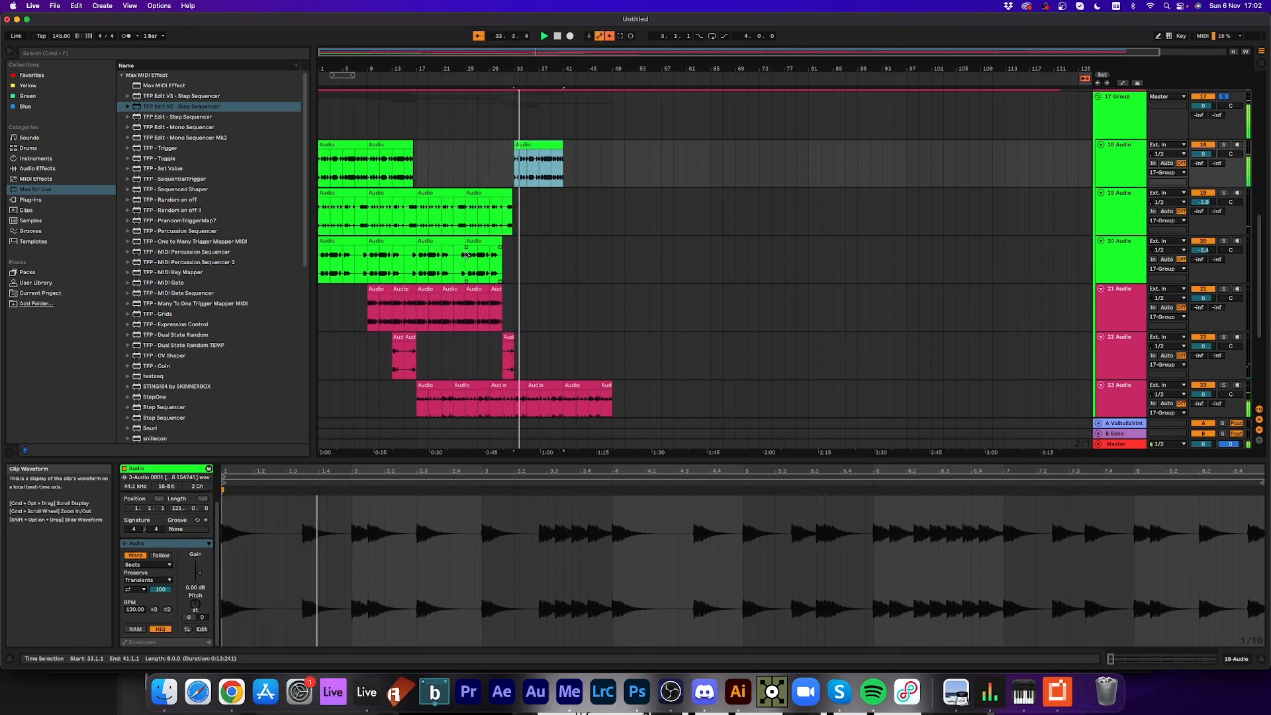
- Set the 25 Audio volume to -3.1 dB, and duplicate its clip to bar 37 with the start trimmed to 37.3.1
{"action": "scroll", "coordinate": [581, 275], "scroll_direction": "down", "scroll_amount": 5}
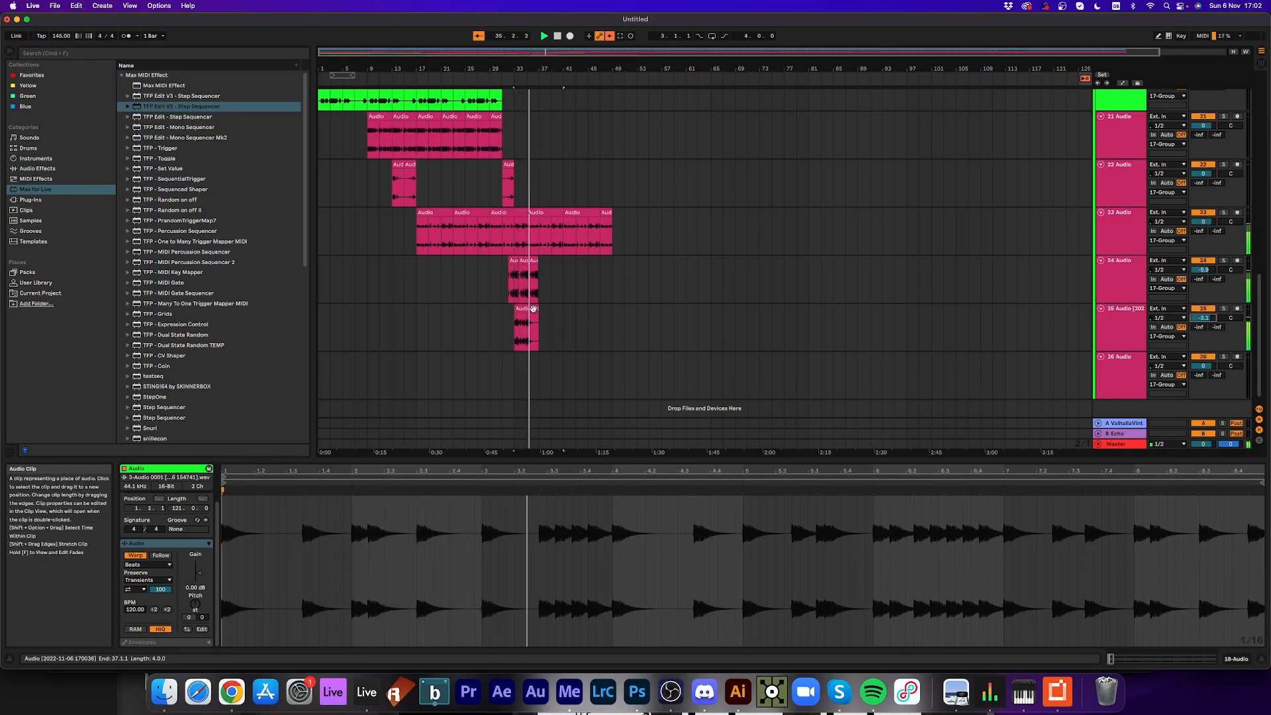
{"action": "left_click", "coordinate": [532, 310]}
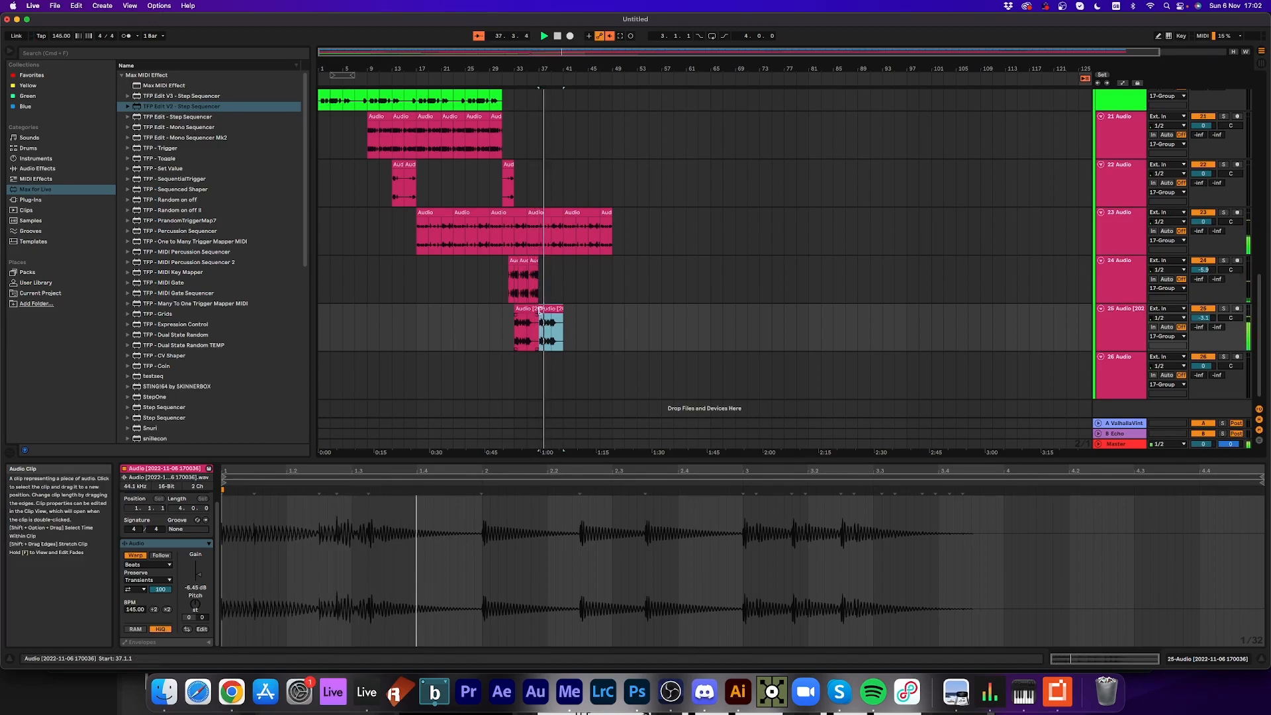
{"action": "left_click_drag", "start_coordinate": [550, 69], "coordinate": [503, 309]}
{"action": "key", "text": "space"}
{"action": "key", "text": "space"}
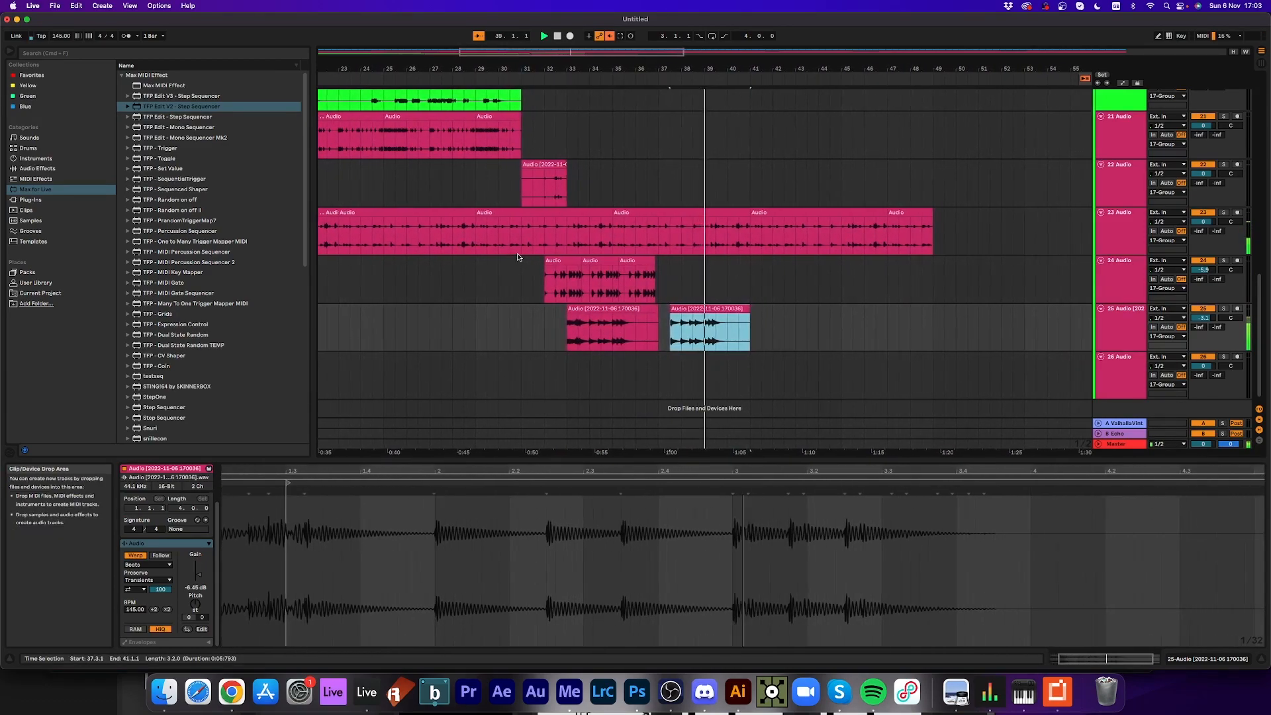
- Solo the Bass and Melodic recordings one after the other and audition them for a usable section
{"action": "left_click_drag", "start_coordinate": [613, 71], "coordinate": [612, 39]}
{"action": "scroll", "coordinate": [614, 236], "scroll_direction": "up", "scroll_amount": 3}
{"action": "scroll", "coordinate": [615, 239], "scroll_direction": "up", "scroll_amount": 2}
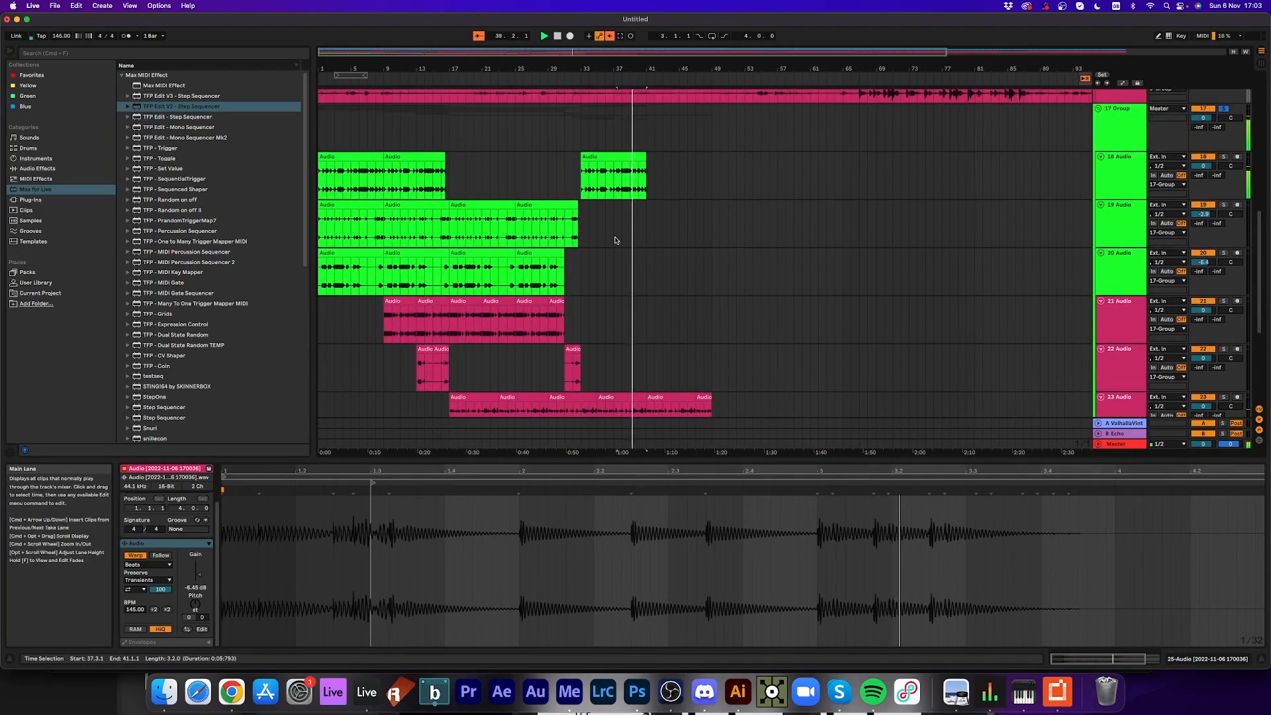
{"action": "scroll", "coordinate": [614, 241], "scroll_direction": "up", "scroll_amount": 10}
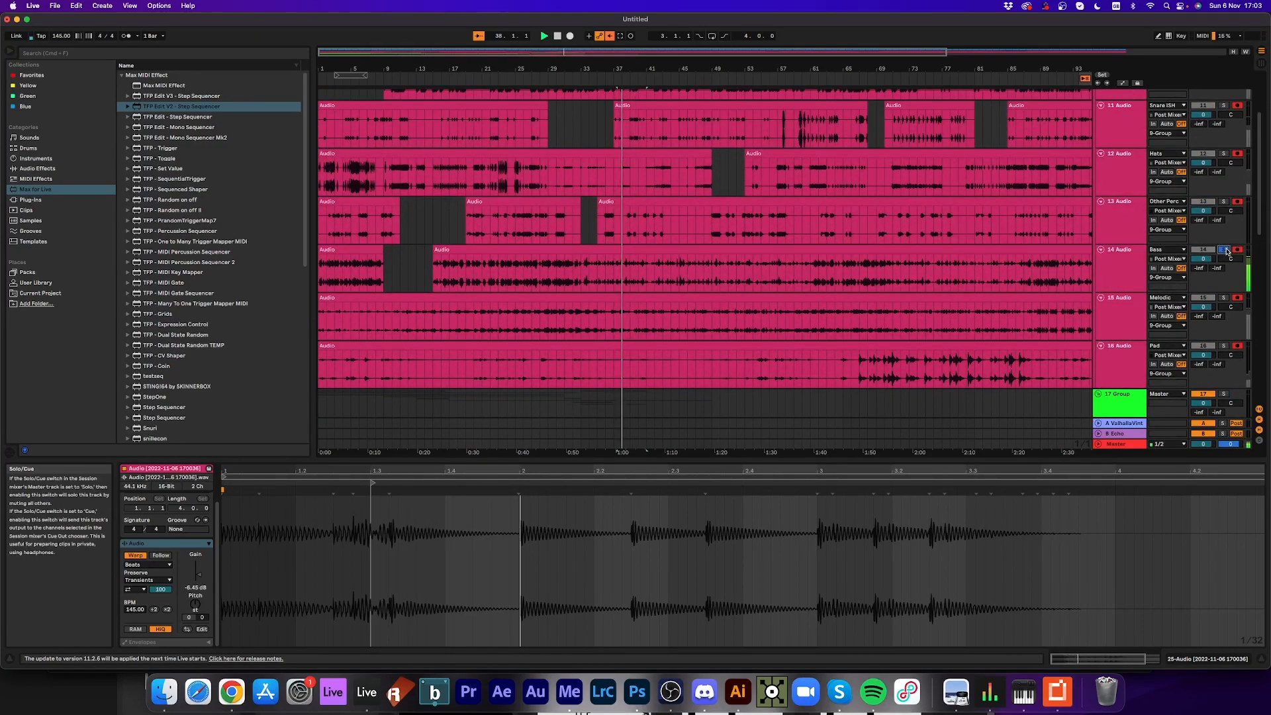
{"action": "left_click", "coordinate": [1224, 298]}
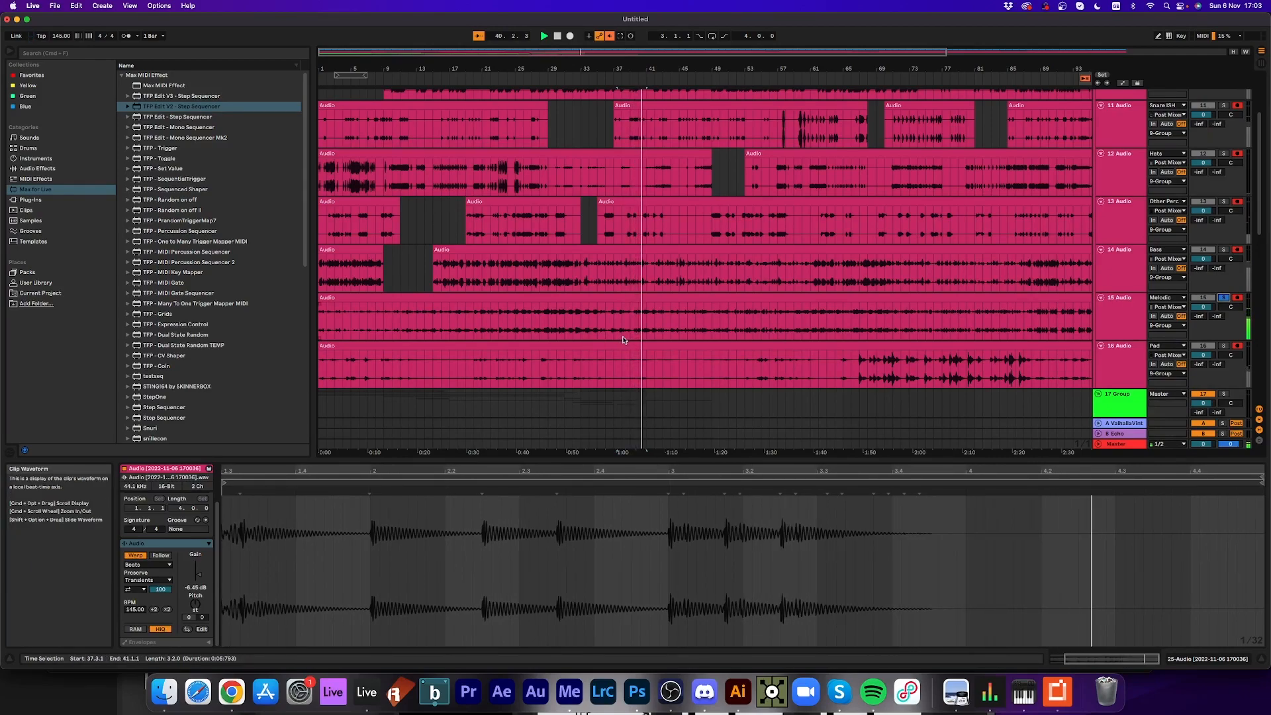
{"action": "left_click", "coordinate": [509, 169]}
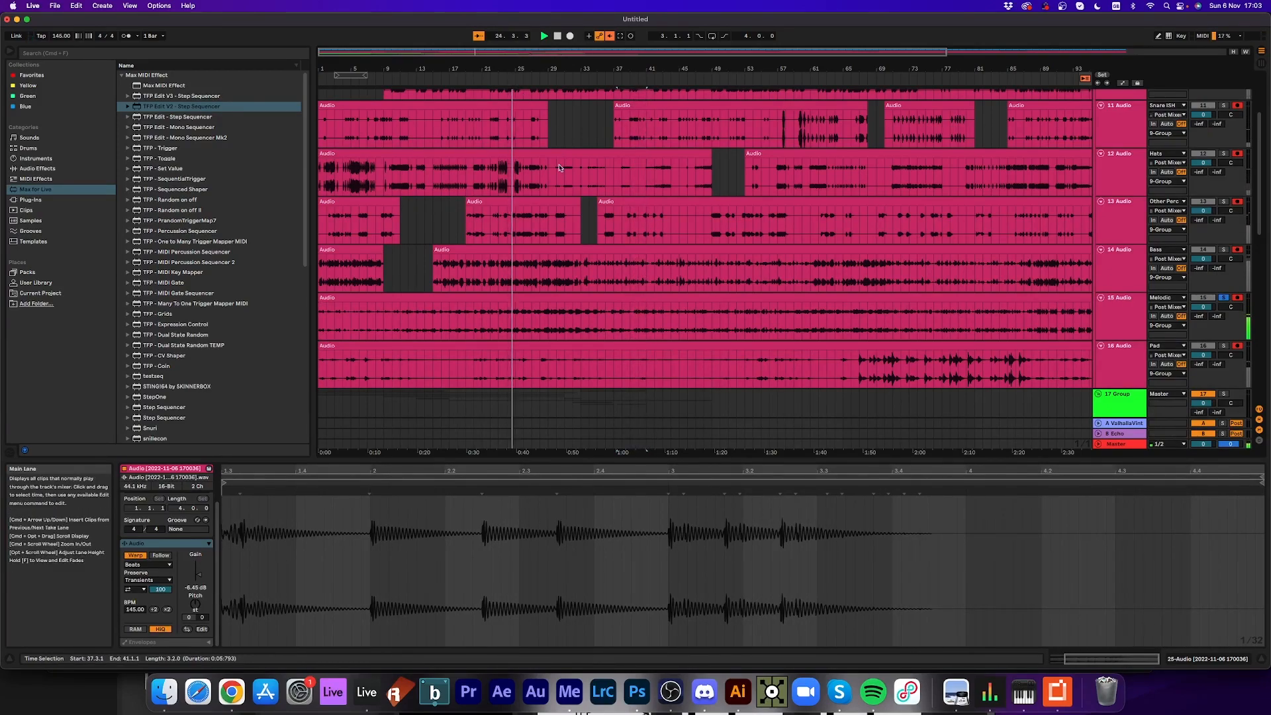
- Move the two-bar section at bar 23 of the Melodic recording onto 26 Audio at bar 37
{"action": "left_click_drag", "start_coordinate": [499, 337], "coordinate": [583, 384]}
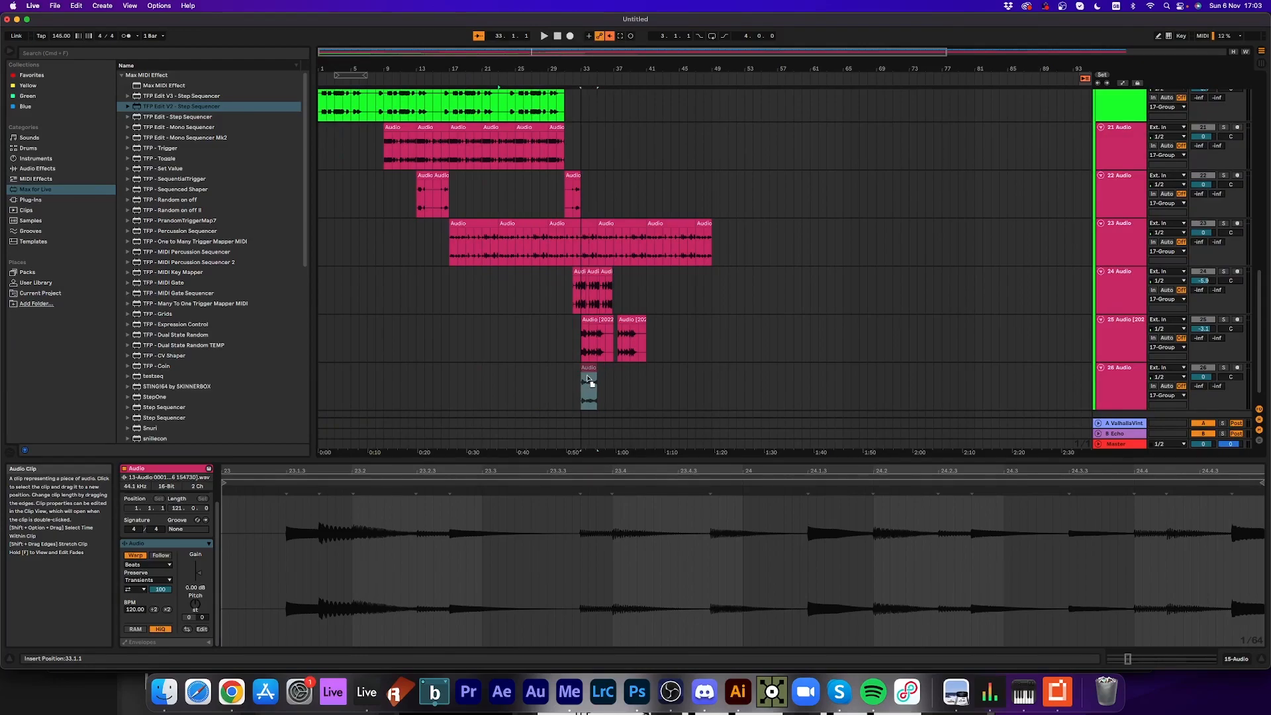
{"action": "left_click_drag", "start_coordinate": [622, 379], "coordinate": [622, 379]}
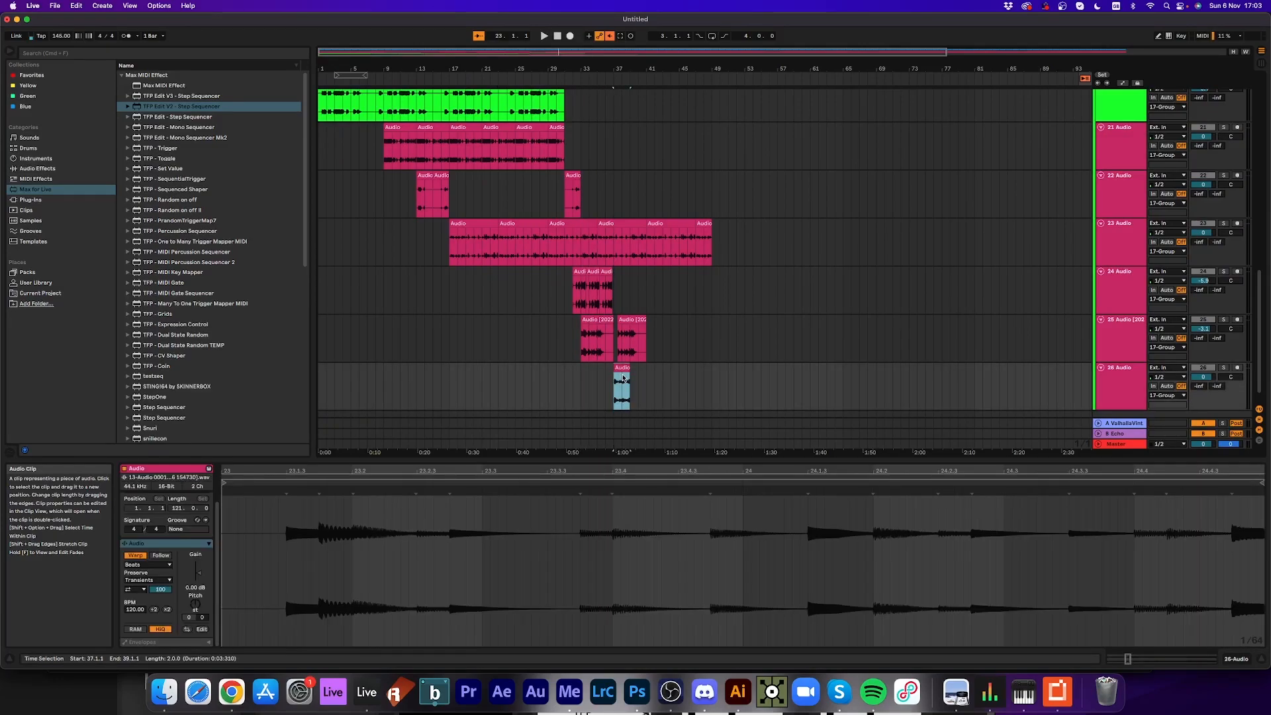
{"action": "left_click", "coordinate": [604, 79]}
{"action": "key", "text": "space"}
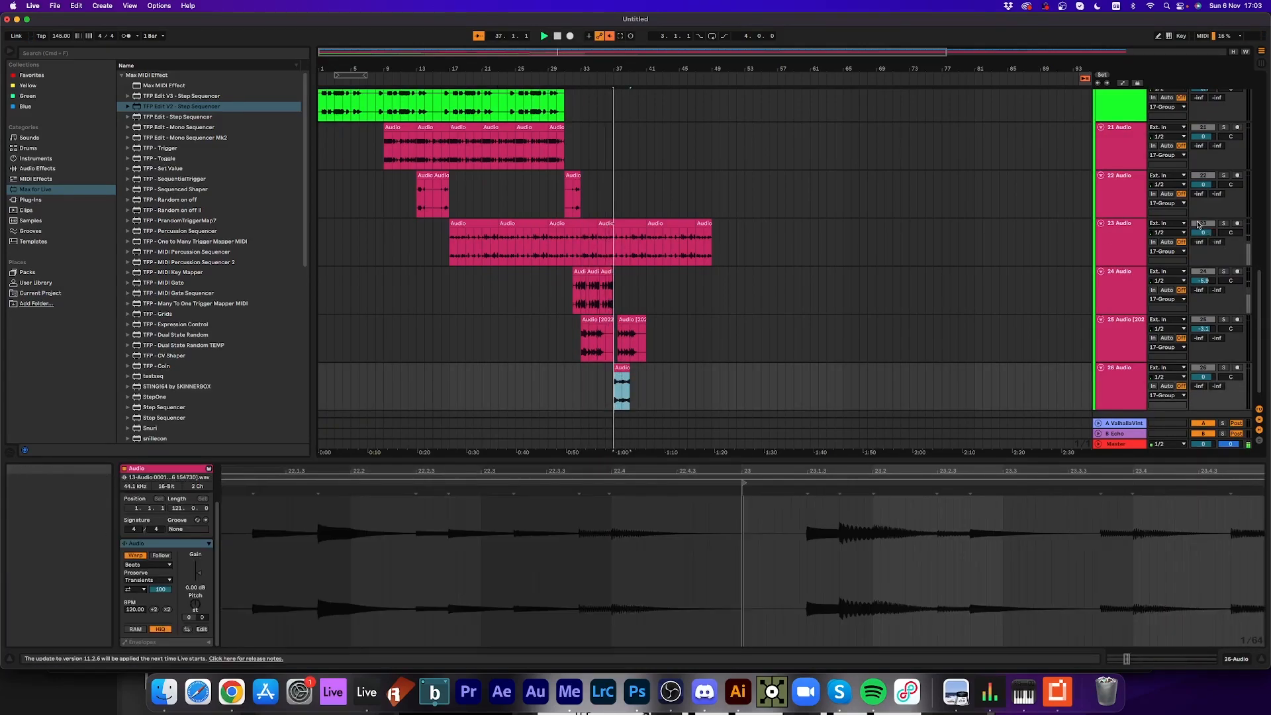
- Solo 17 Group again and play the arrangement to hear the melodic clip in context
{"action": "scroll", "coordinate": [1137, 333], "scroll_direction": "down", "scroll_amount": 1}
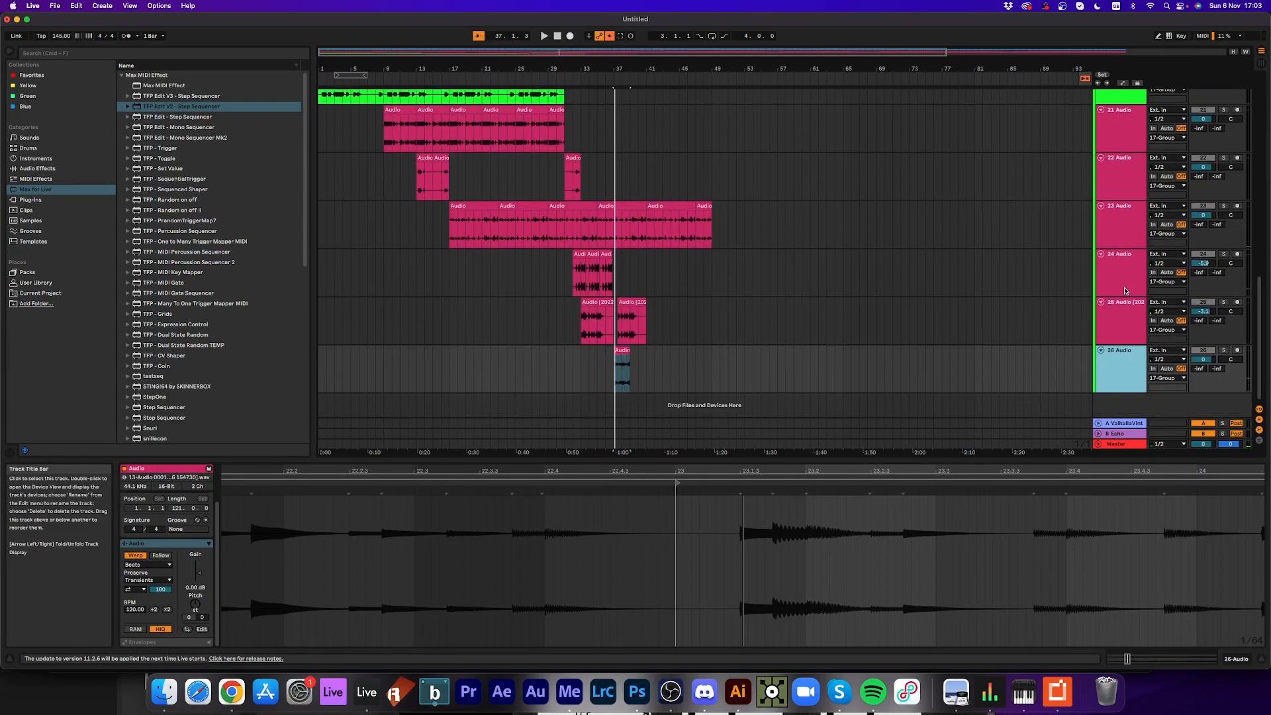
{"action": "scroll", "coordinate": [1126, 290], "scroll_direction": "up", "scroll_amount": 8}
{"action": "key", "text": "space"}
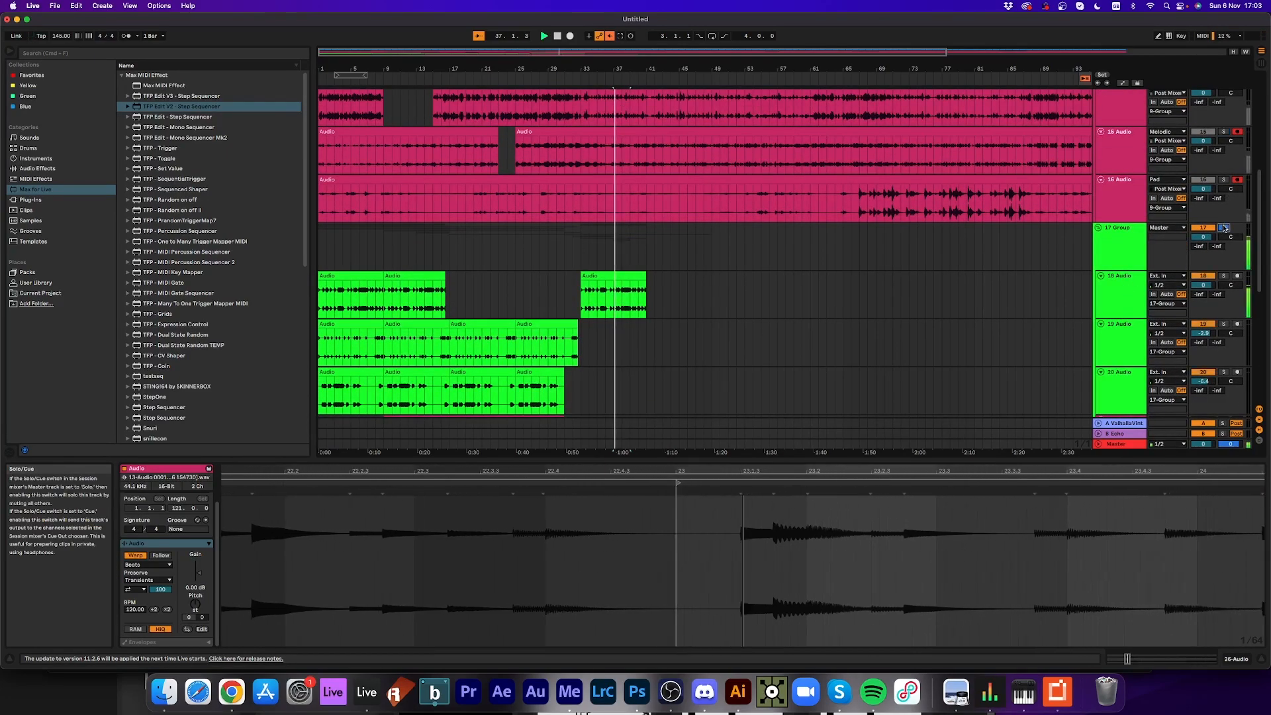
{"action": "scroll", "coordinate": [697, 260], "scroll_direction": "down", "scroll_amount": 8}
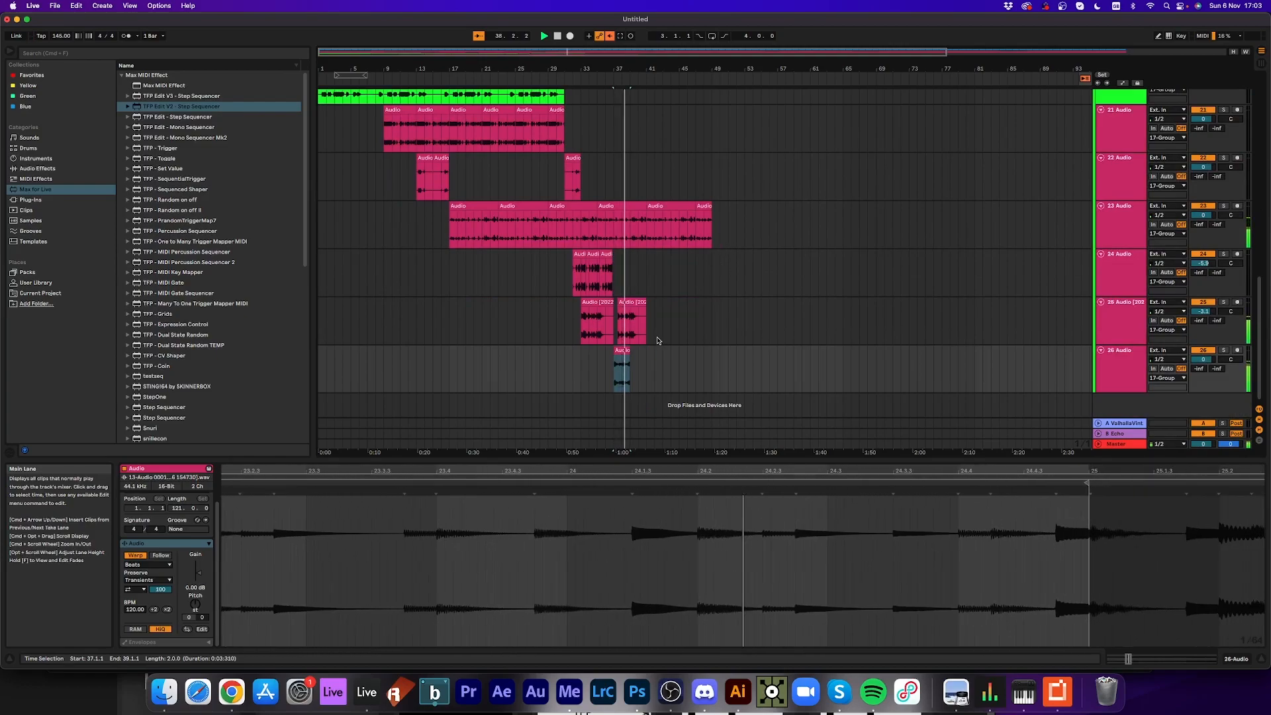
- Duplicate the two-bar melodic clip to bar 39 on 26 Audio and extend the copy to four bars, ending at bar 43
{"action": "left_click", "coordinate": [621, 351]}
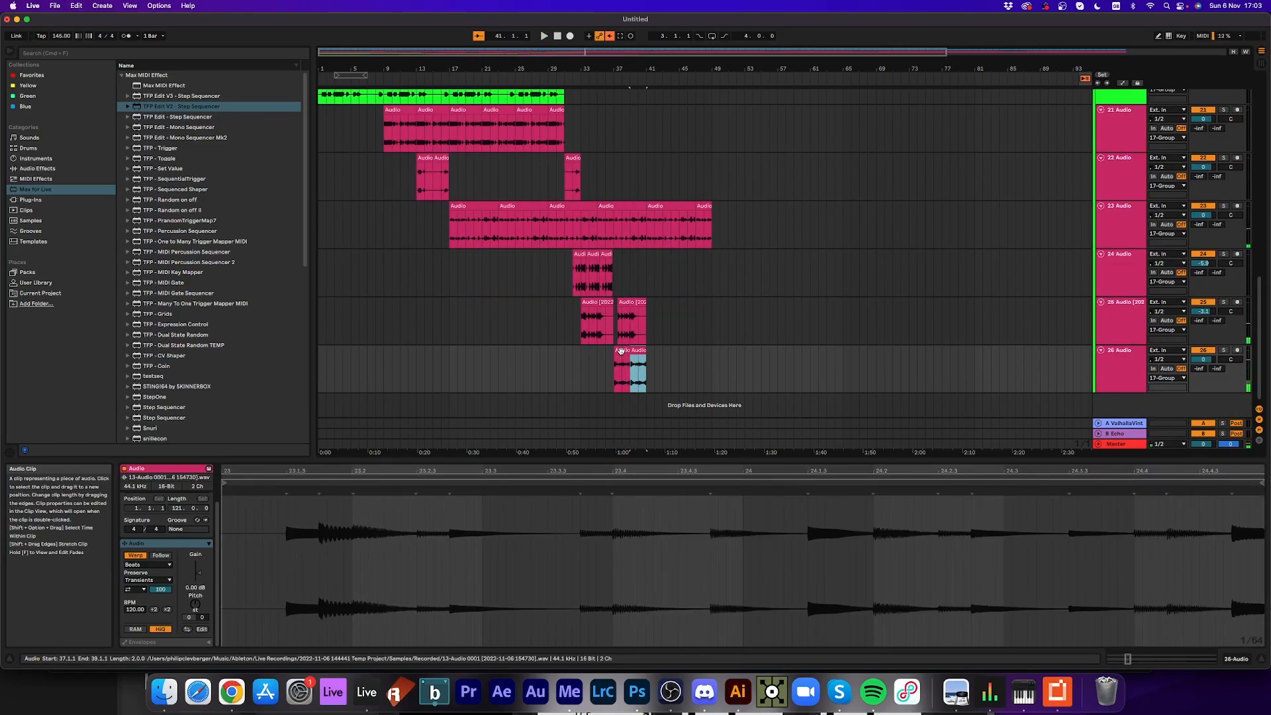
{"action": "key", "text": "space"}
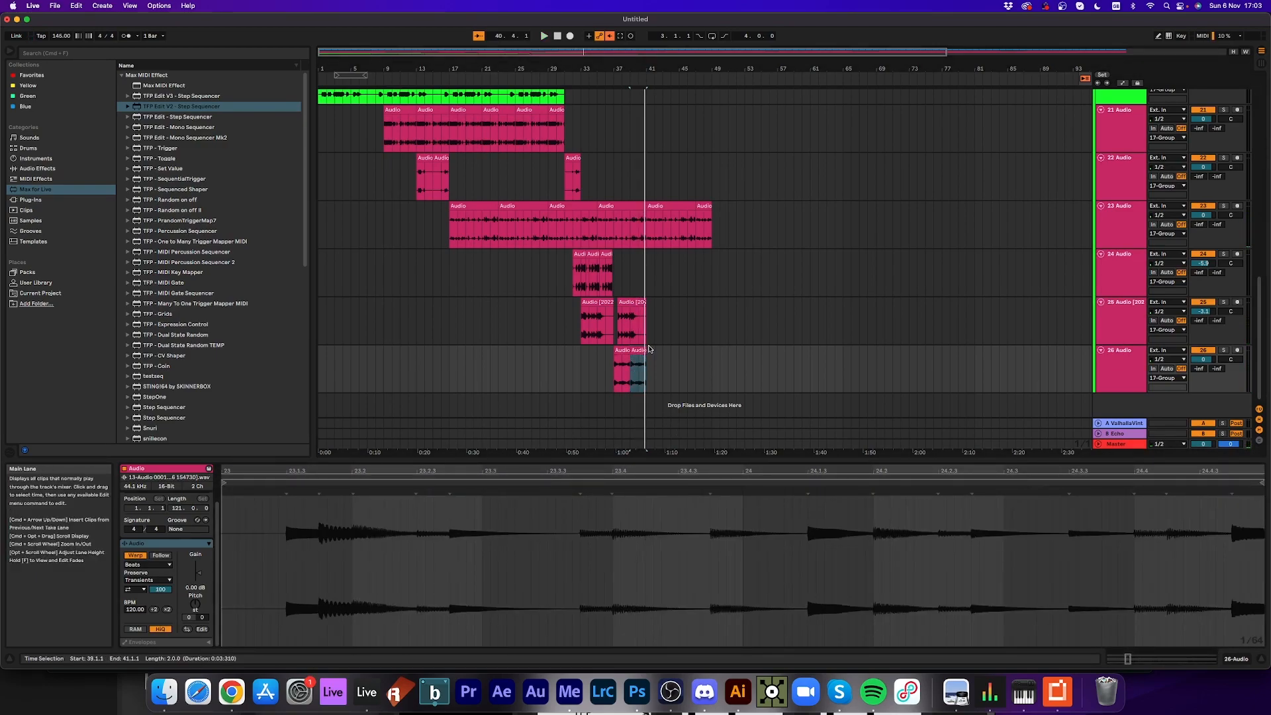
{"action": "key", "text": "space"}
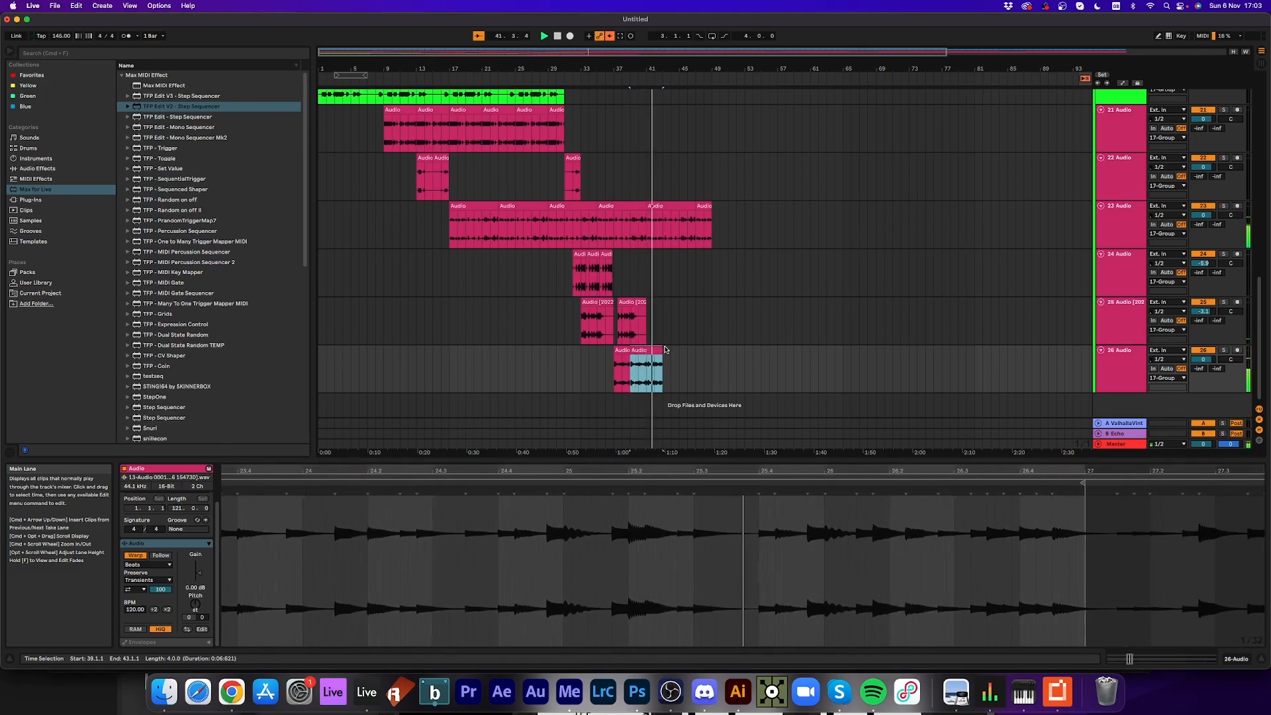
{"action": "mouse_move", "coordinate": [663, 350]}
{"action": "left_mouse_down"}
{"action": "mouse_move", "coordinate": [678, 351]}
{"action": "mouse_move", "coordinate": [664, 352]}
{"action": "left_mouse_up"}
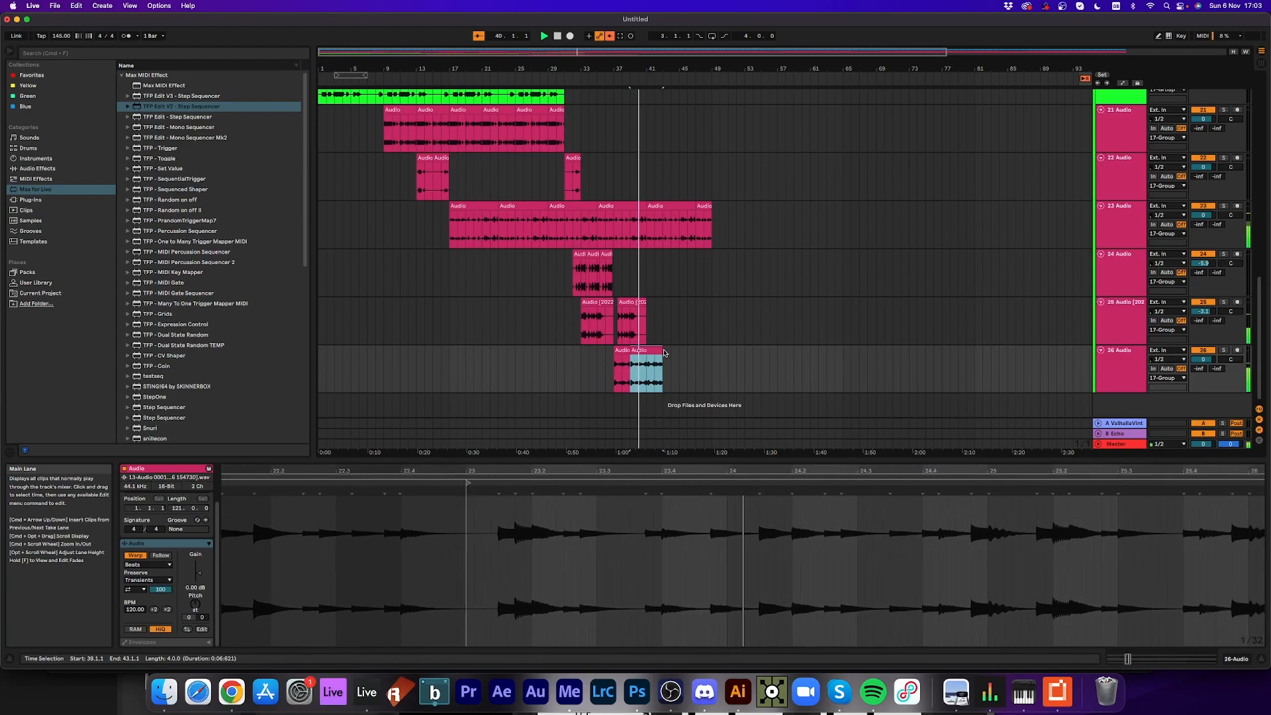
- Duplicate the four-bar melodic clip twice on 26 Audio, filling the track from bar 43 to bar 51
{"action": "key", "text": "super+d"}
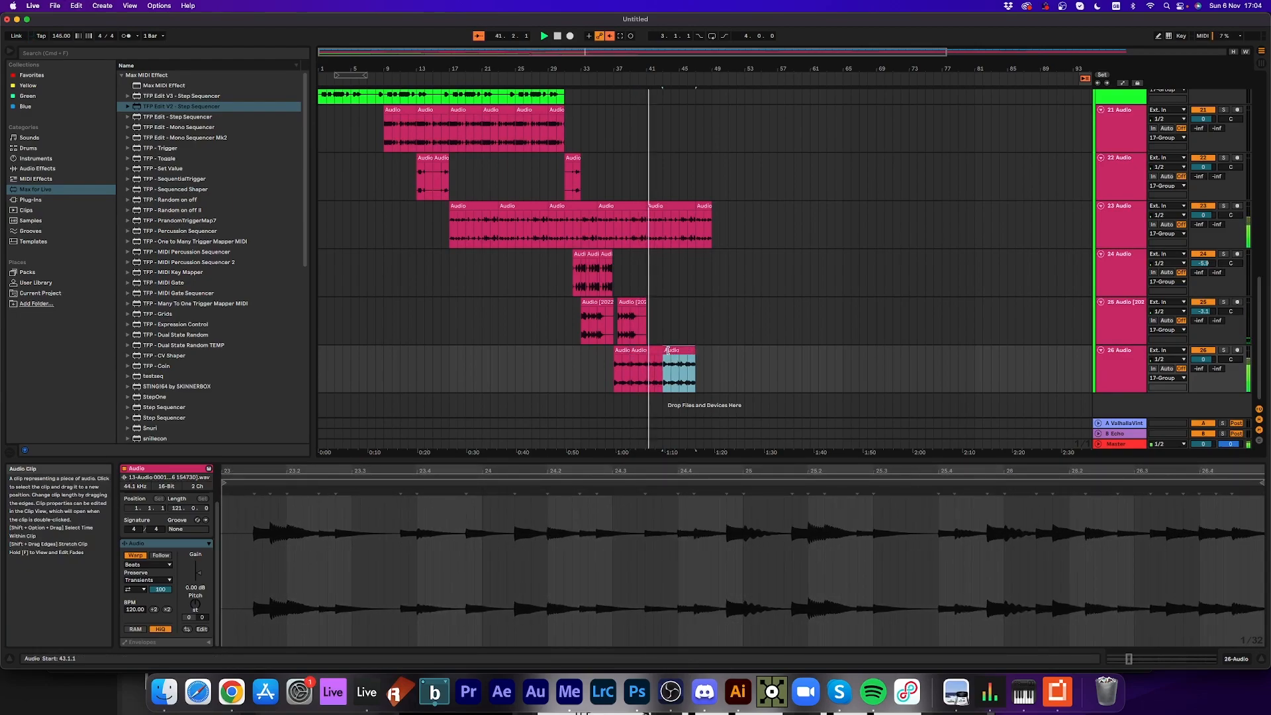
{"action": "left_click_drag", "start_coordinate": [675, 356], "coordinate": [669, 349]}
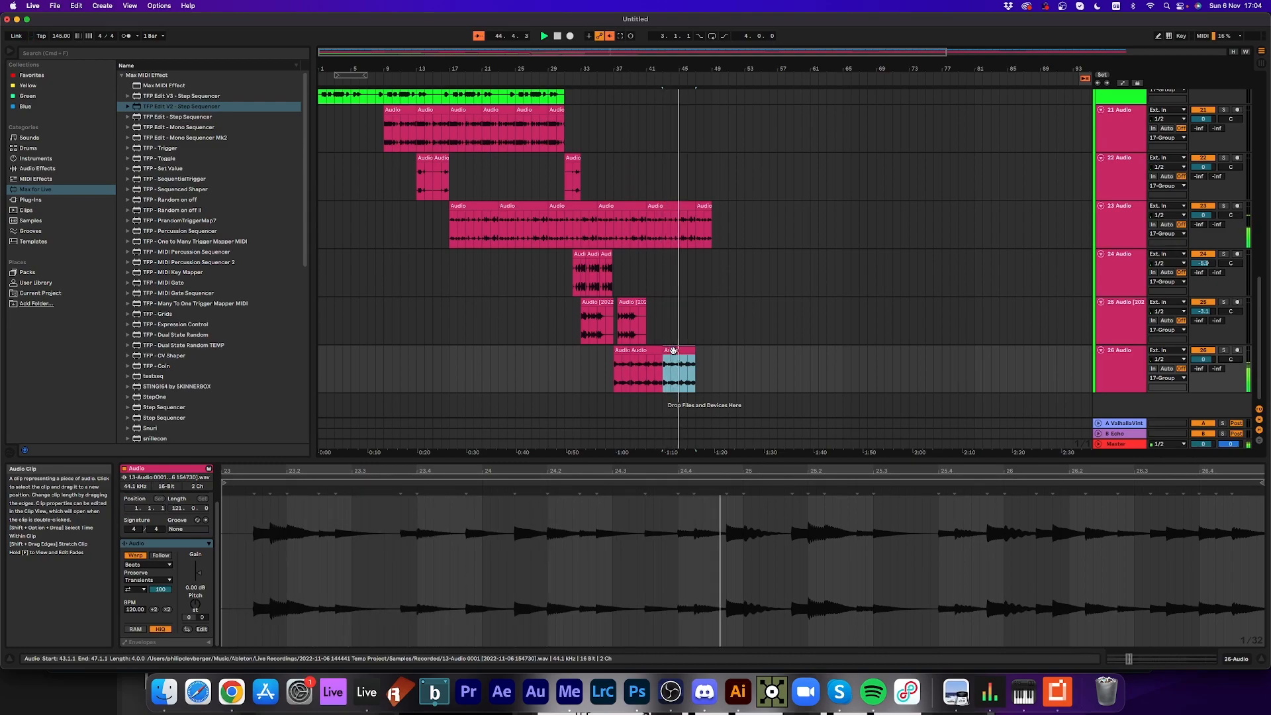
{"action": "key", "text": "super+d"}
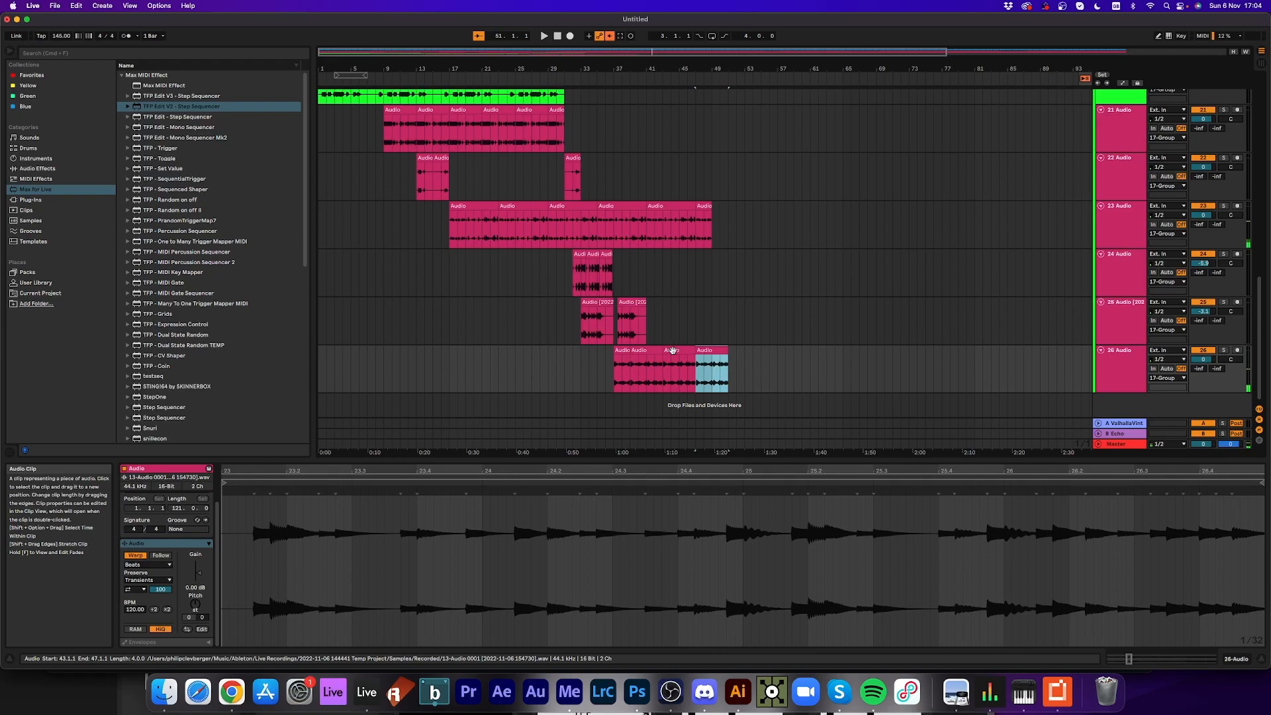
{"action": "scroll", "coordinate": [635, 197], "scroll_direction": "up", "scroll_amount": 5}
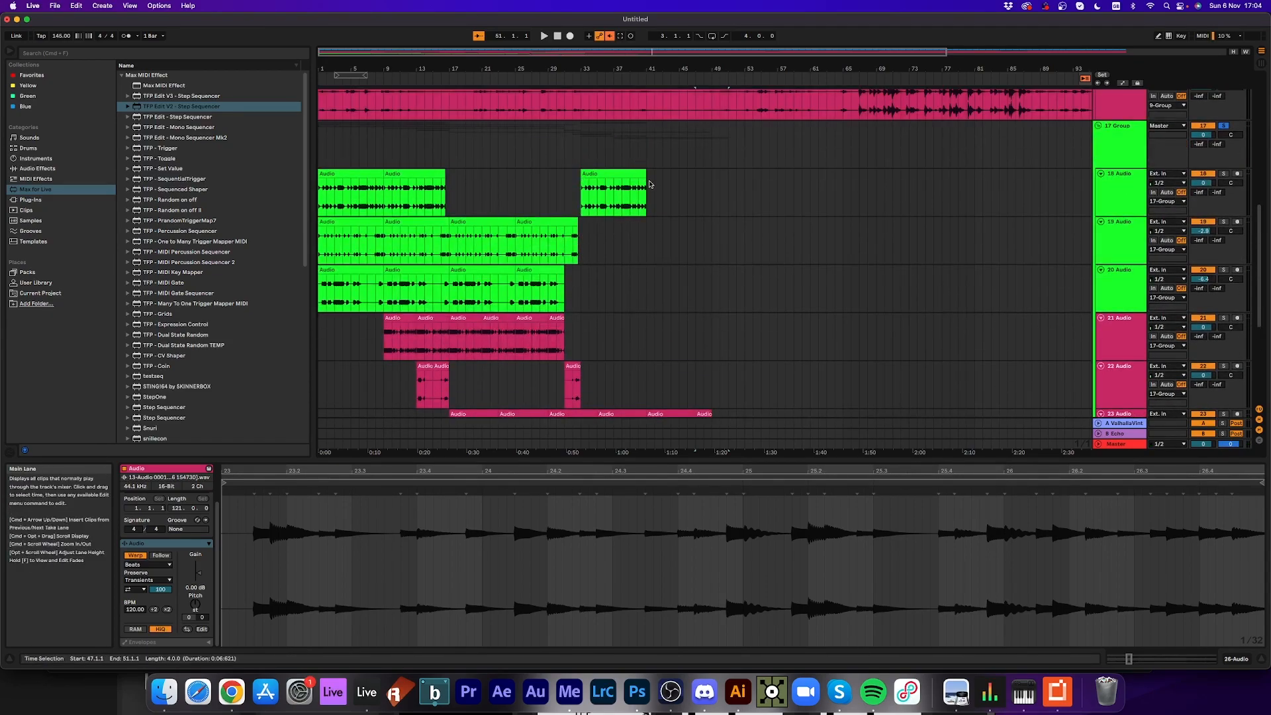
- Duplicate the eight-bar clip at bar 33 on 18 Audio to bar 41 and play the arrangement
{"action": "left_click", "coordinate": [644, 173]}
{"action": "key", "text": "super+d"}
{"action": "key", "text": "space"}
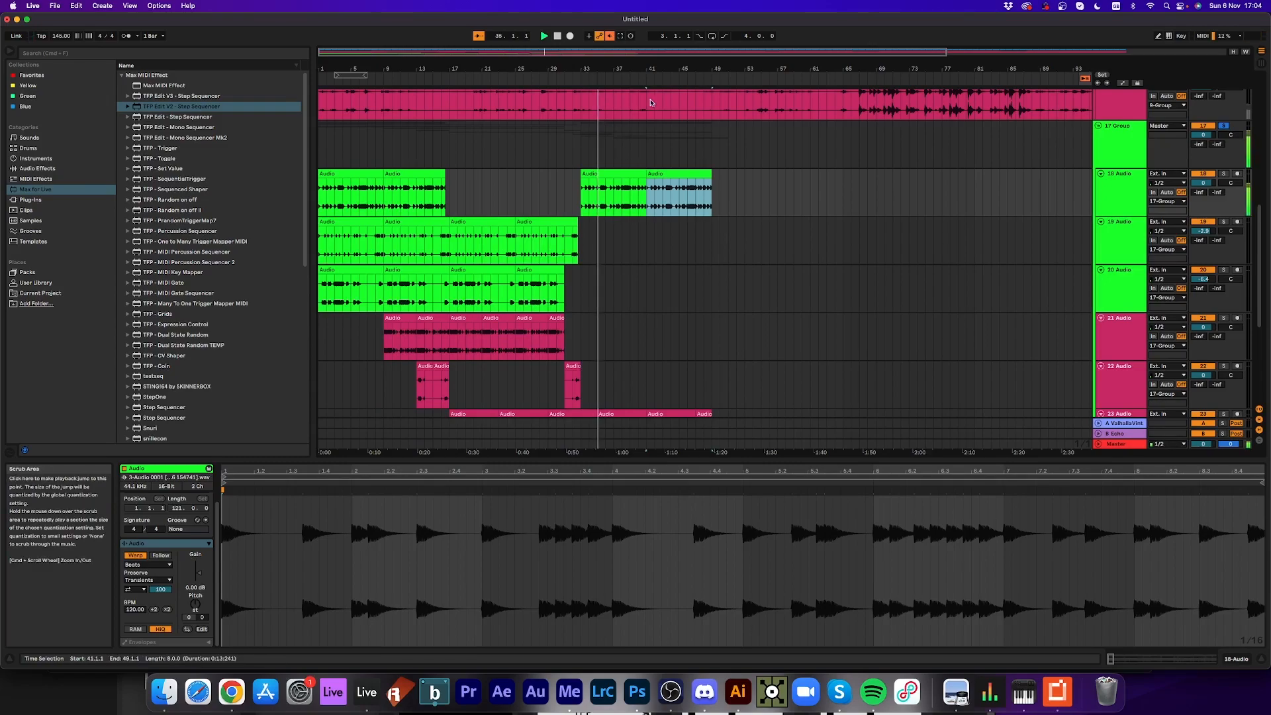
- Duplicate the second clip on 25 Audio and move the copy to bar 42
{"action": "scroll", "coordinate": [704, 333], "scroll_direction": "down", "scroll_amount": 5}
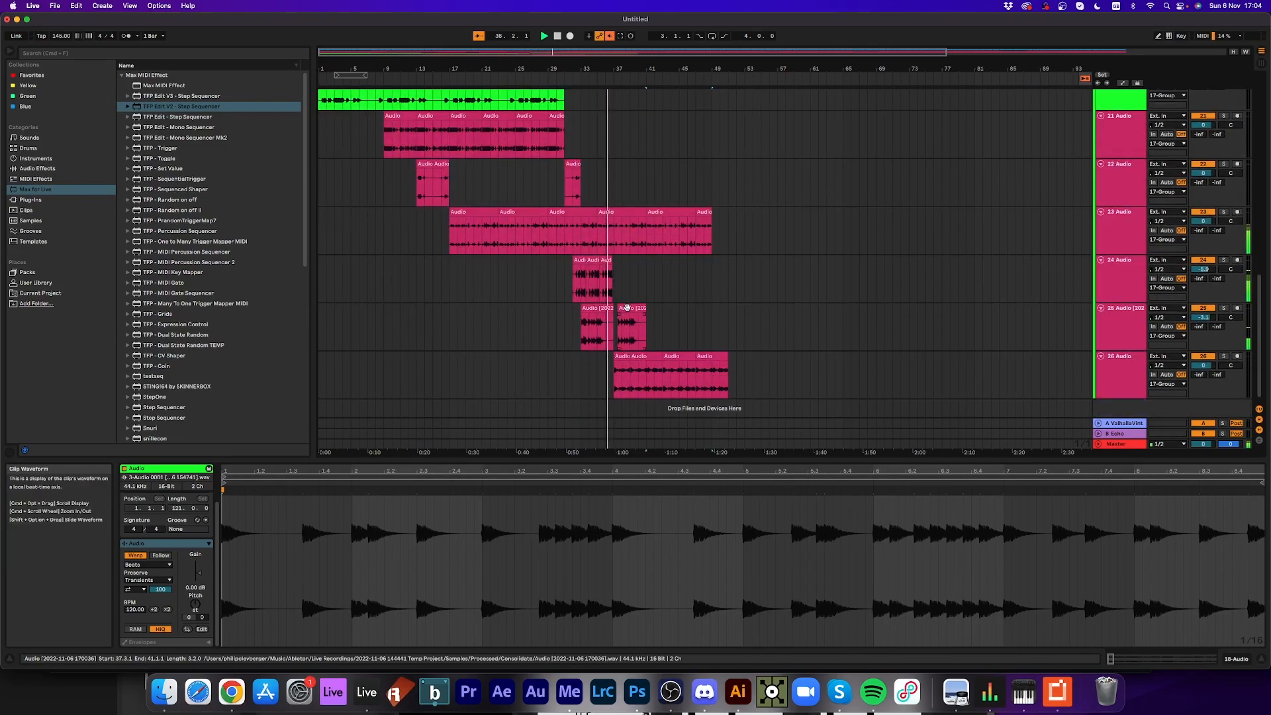
{"action": "left_click", "coordinate": [628, 308]}
{"action": "key", "text": "super+d"}
{"action": "left_click_drag", "start_coordinate": [653, 307], "coordinate": [662, 307]}
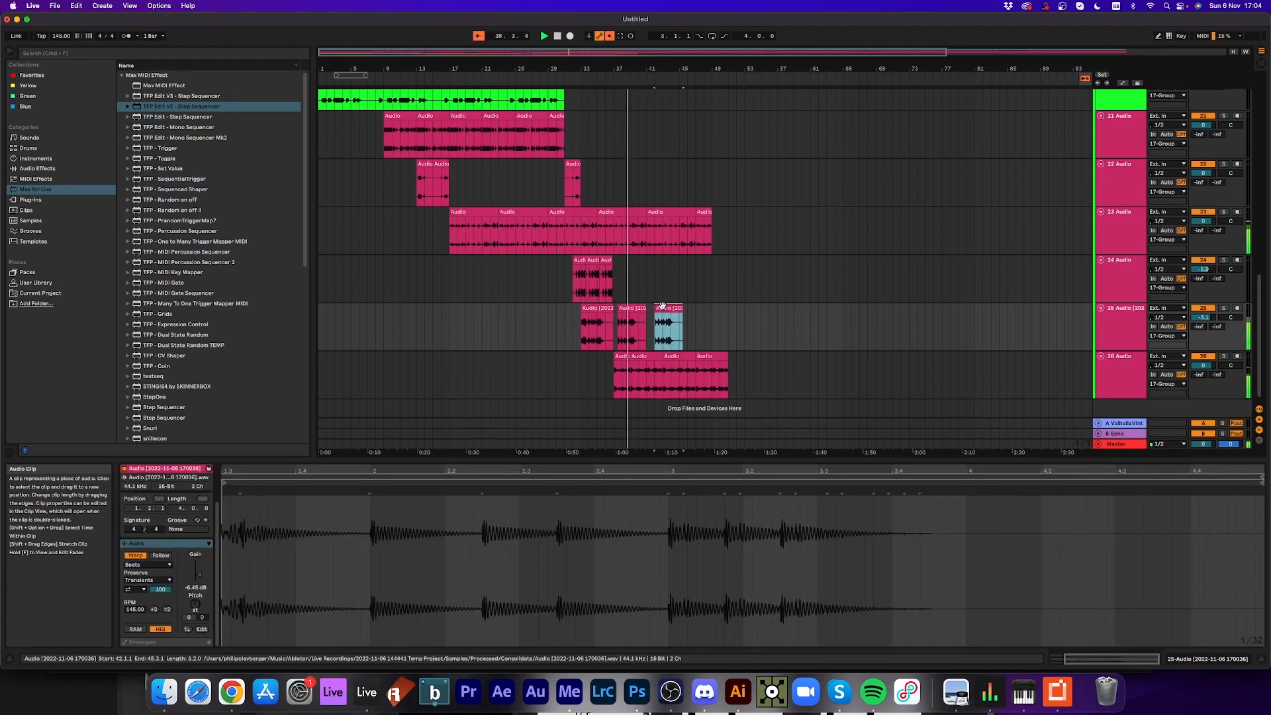
- Set the 26 Audio volume to -1.5 dB and rework its melodic clips from bar 43, duplicating a one-bar slice to bar 44
{"action": "left_click_drag", "start_coordinate": [1203, 364], "coordinate": [1203, 368]}
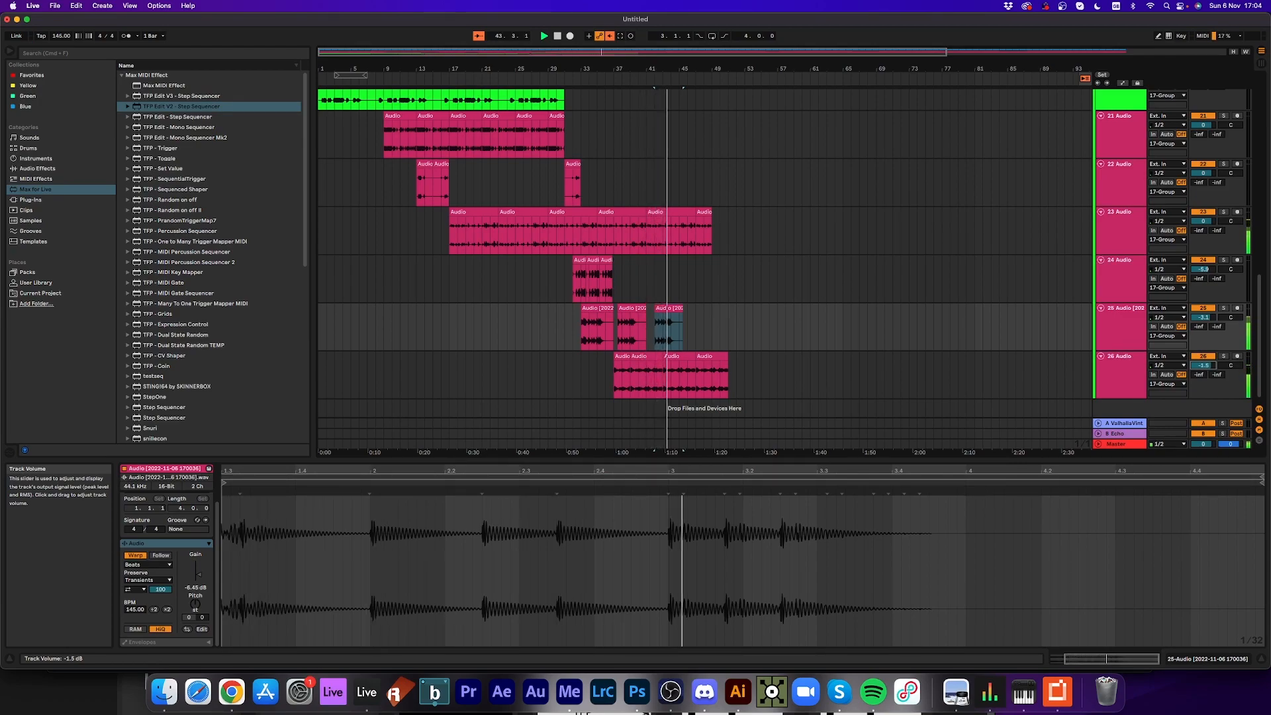
{"action": "mouse_move", "coordinate": [694, 356]}
{"action": "left_mouse_down"}
{"action": "mouse_move", "coordinate": [671, 357]}
{"action": "mouse_move", "coordinate": [689, 357]}
{"action": "left_mouse_up"}
{"action": "left_click", "coordinate": [698, 356]}
{"action": "left_click", "coordinate": [668, 357]}
{"action": "key", "text": "super+d"}
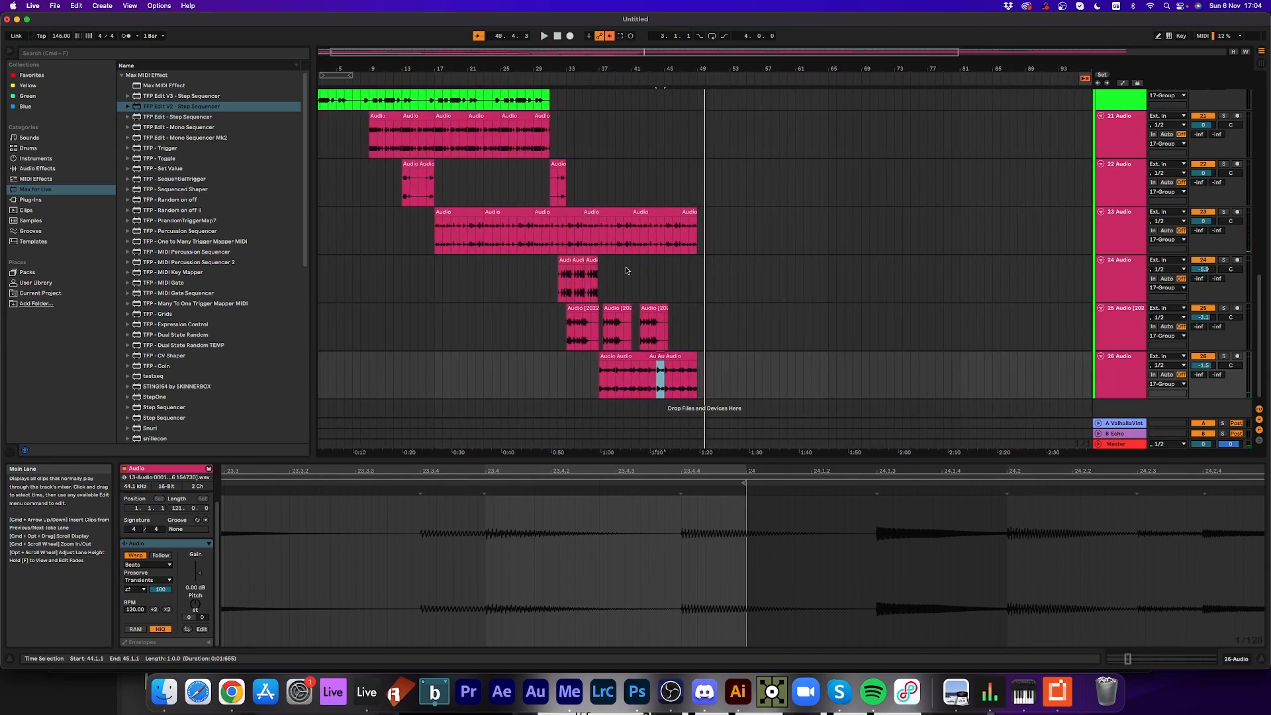
- Solo the Melodic recording to audition it and move its four-bar section at bar 51 onto a new track at bar 49
{"action": "scroll", "coordinate": [629, 262], "scroll_direction": "up", "scroll_amount": 10}
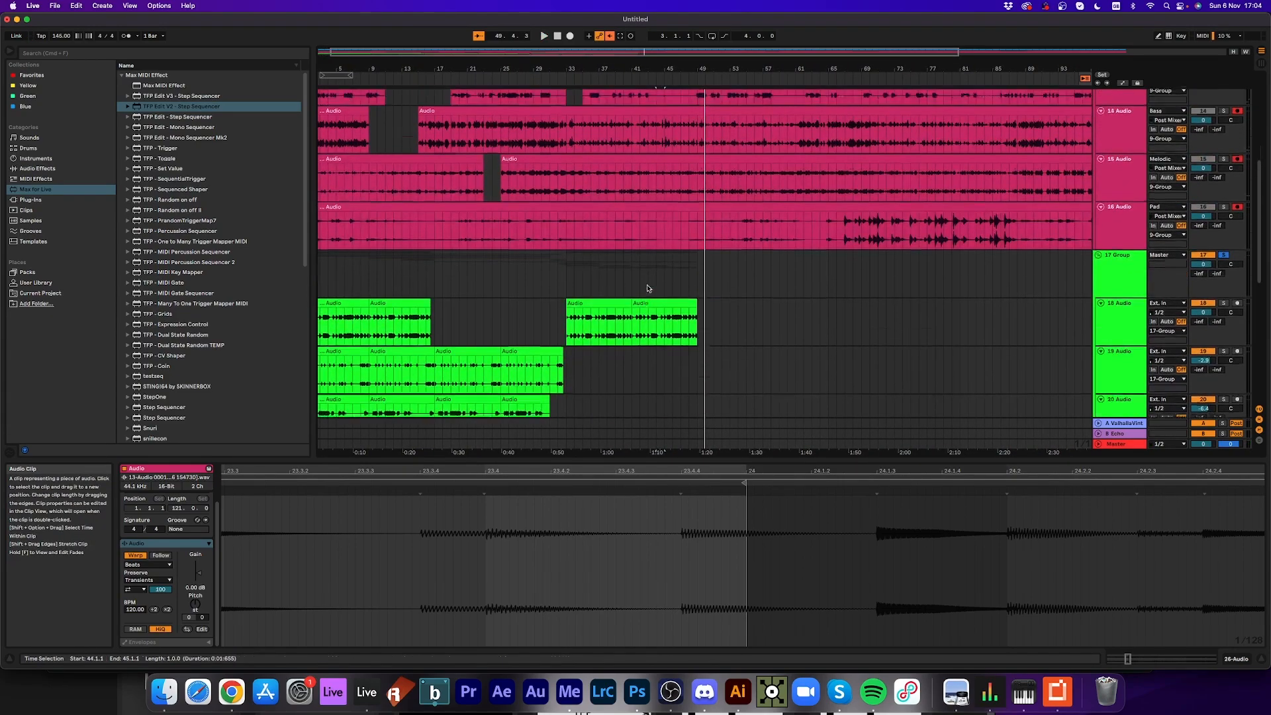
{"action": "scroll", "coordinate": [1001, 292], "scroll_direction": "down", "scroll_amount": 5}
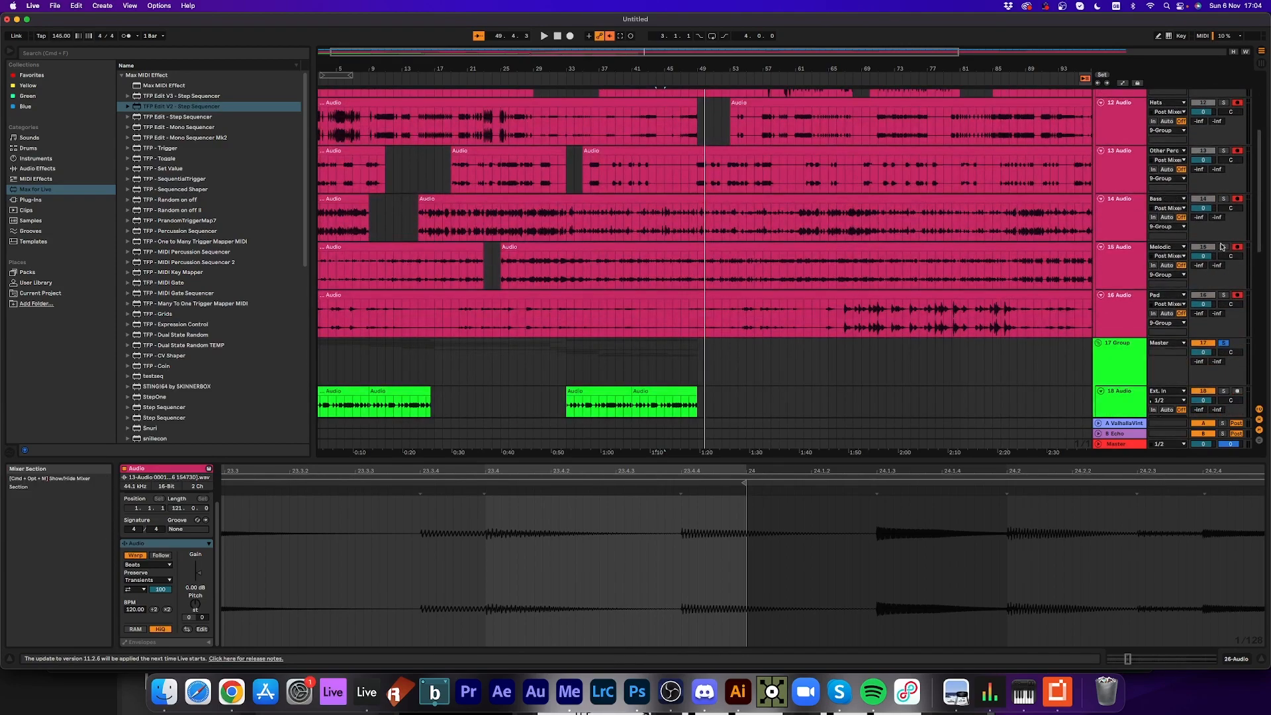
{"action": "left_click", "coordinate": [1223, 246]}
{"action": "left_click", "coordinate": [670, 77]}
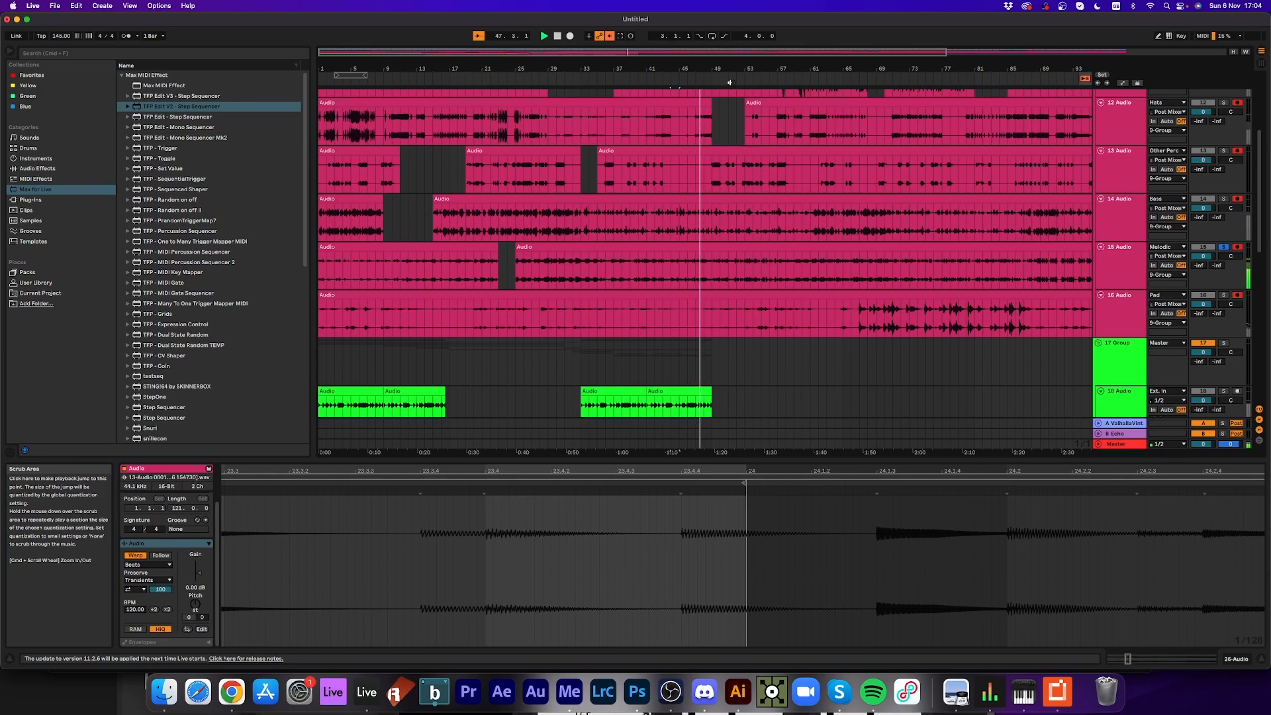
{"action": "key", "text": "space"}
{"action": "left_click_drag", "start_coordinate": [688, 267], "coordinate": [689, 400]}
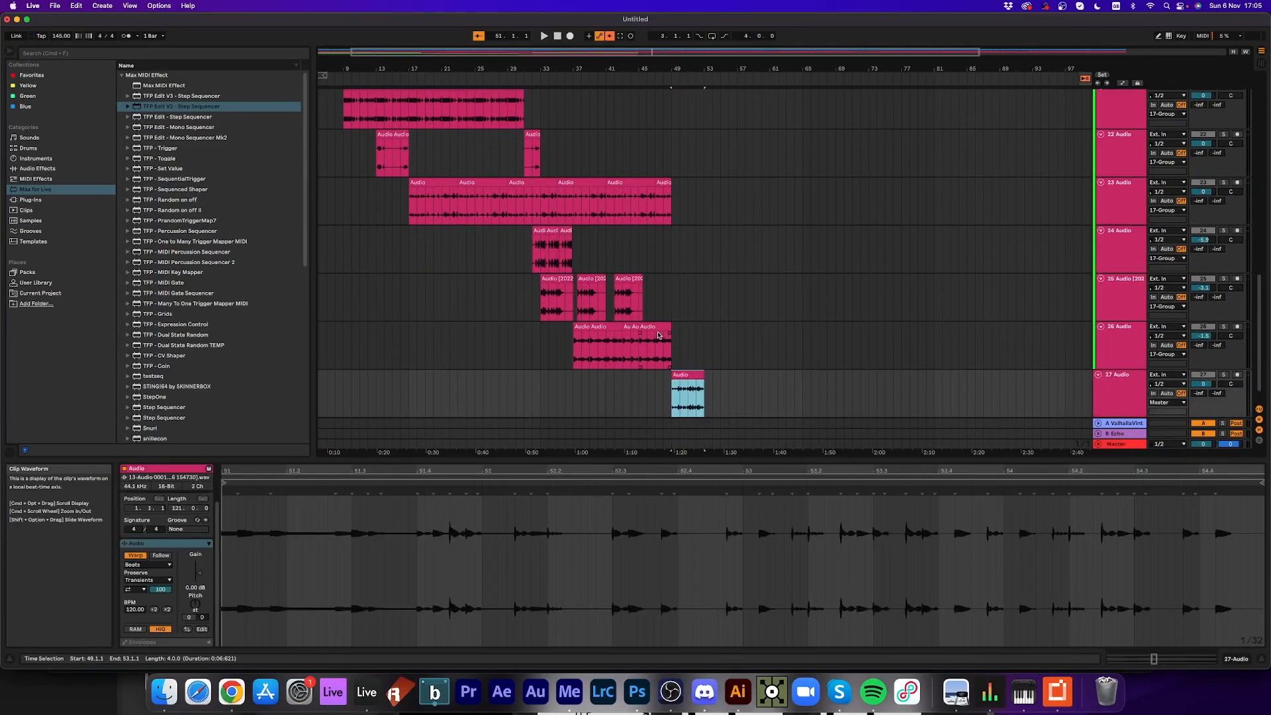
- Duplicate the last four-bar melodic clip twice on 26 Audio, filling the track from bar 49 to bar 57
{"action": "left_click", "coordinate": [658, 325]}
{"action": "key", "text": "super+d"}
{"action": "key", "text": "super+d"}
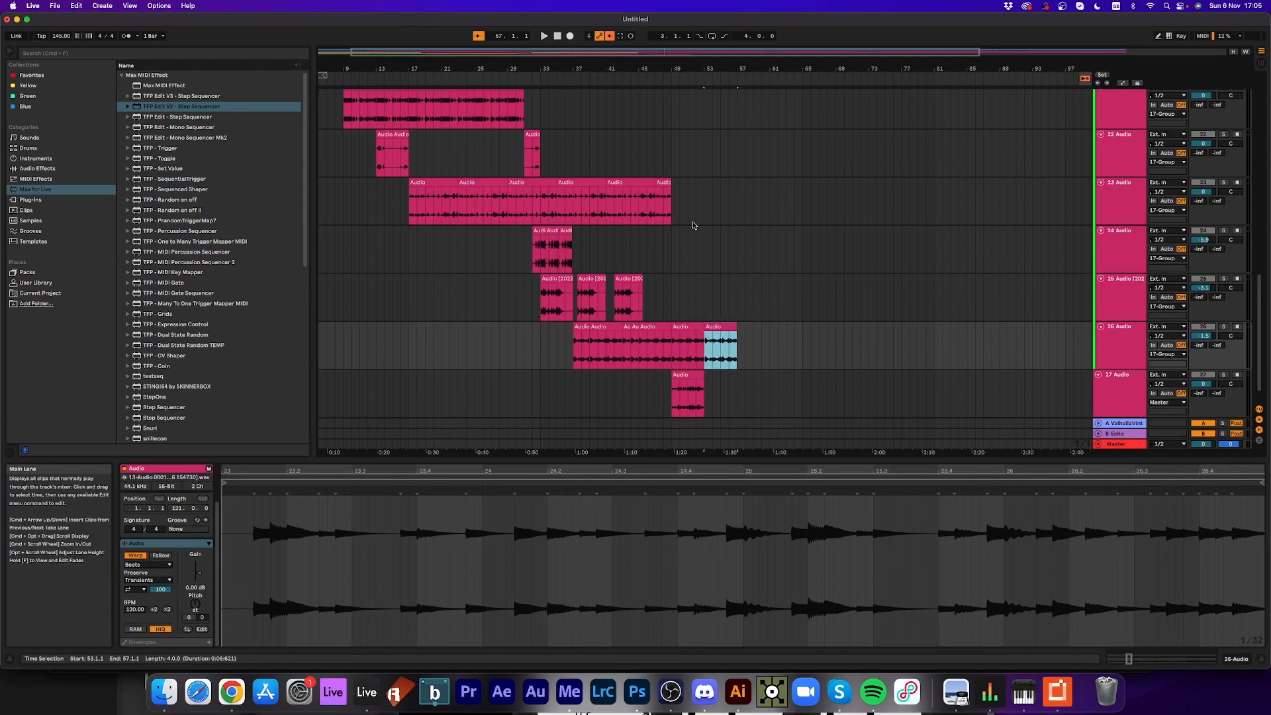
- Put 27 Audio into 17 Group, solo the group and play the arrangement from around bar 47
{"action": "left_click", "coordinate": [656, 81]}
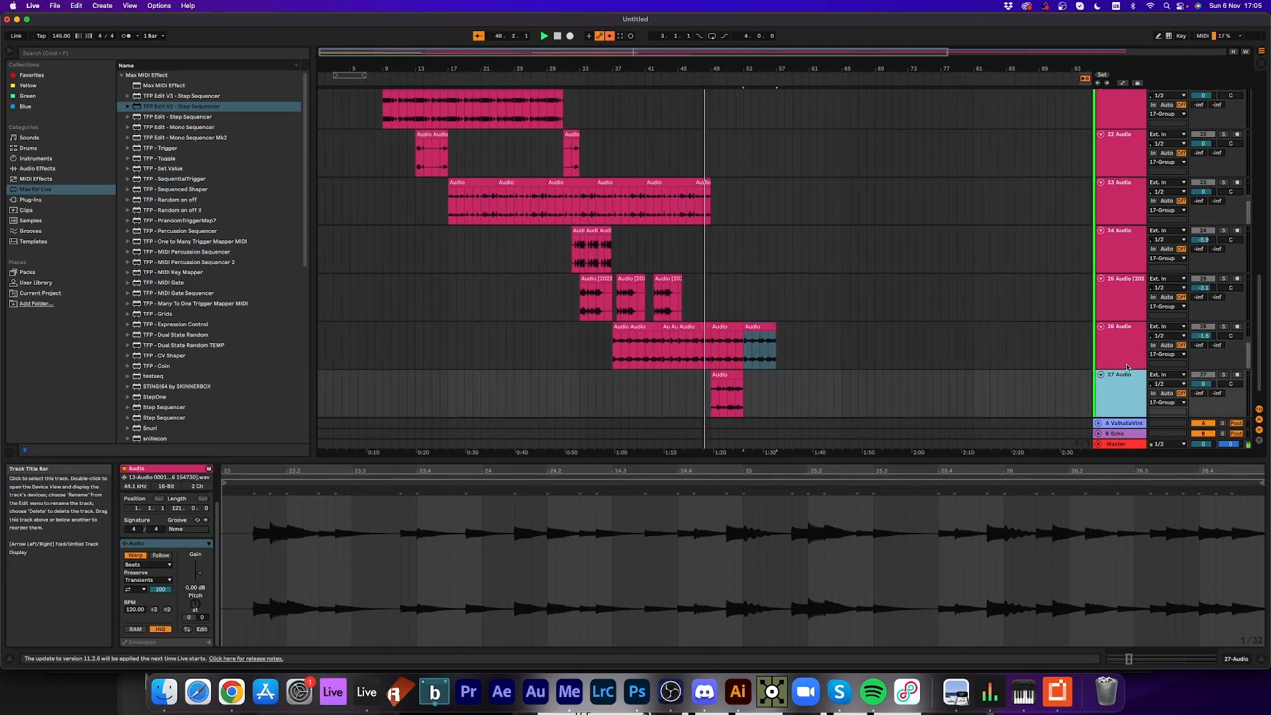
{"action": "scroll", "coordinate": [1218, 206], "scroll_direction": "up", "scroll_amount": 5}
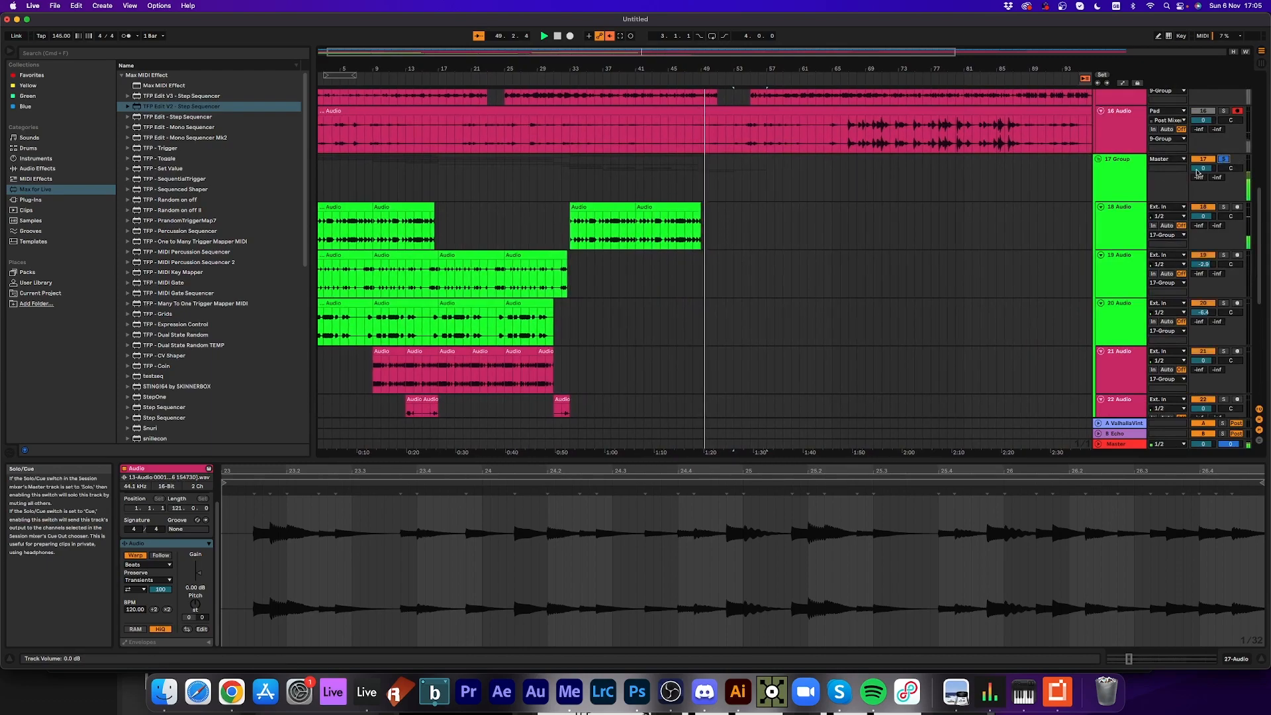
{"action": "scroll", "coordinate": [820, 329], "scroll_direction": "down", "scroll_amount": 5}
{"action": "scroll", "coordinate": [746, 368], "scroll_direction": "down", "scroll_amount": 2}
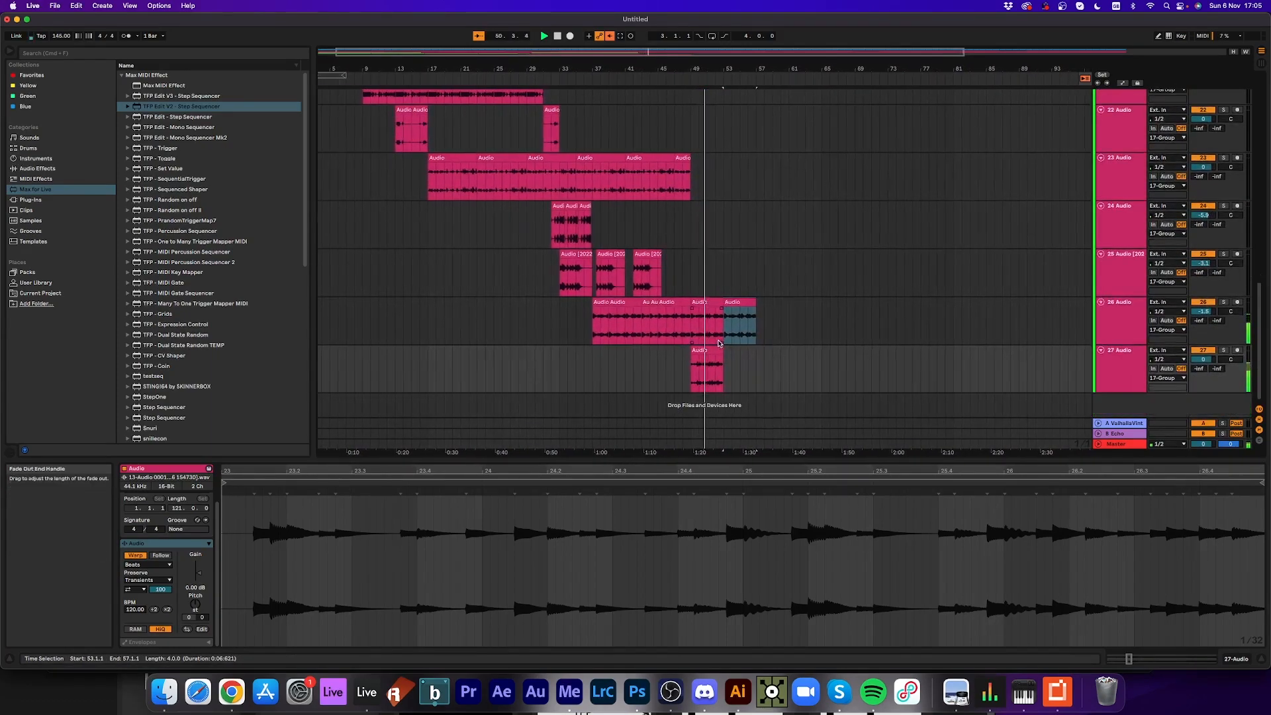
- Extend the 27 Audio clip to eight bars, then duplicate the clips on 27 Audio and 26 Audio out to bar 65
{"action": "left_click", "coordinate": [716, 351]}
{"action": "left_click_drag", "start_coordinate": [716, 350], "coordinate": [760, 356]}
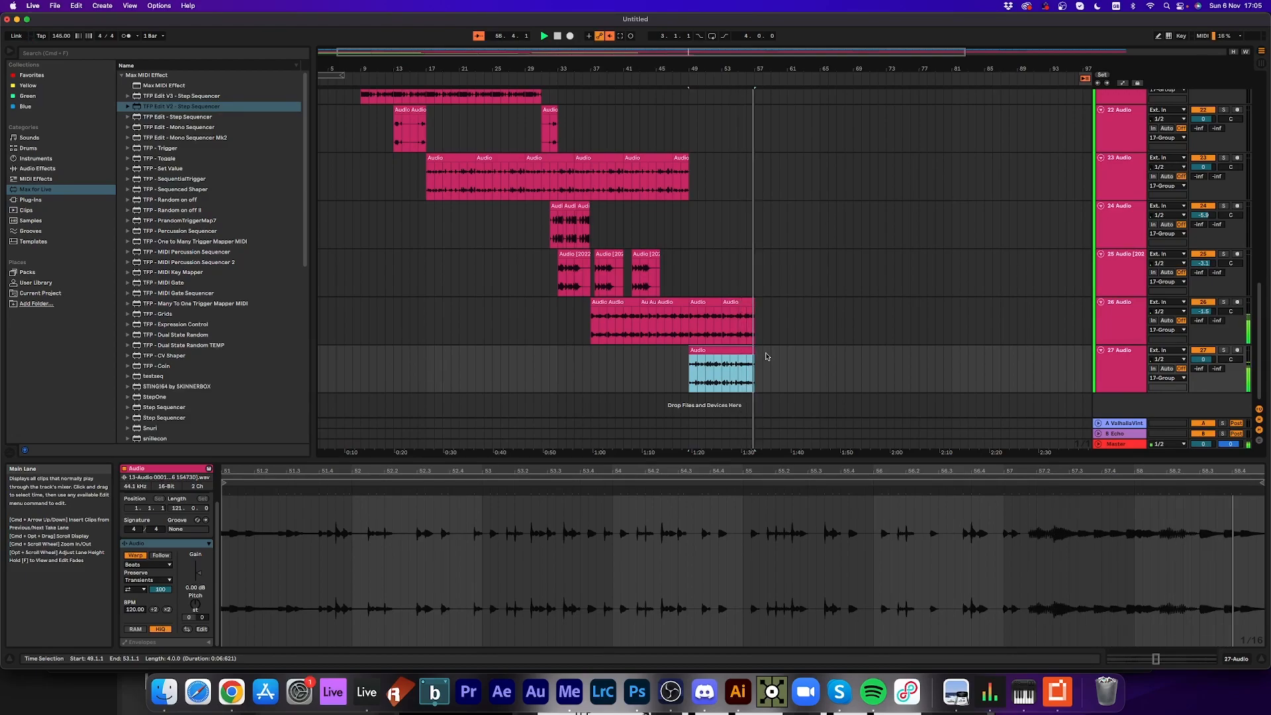
{"action": "key", "text": "super+d"}
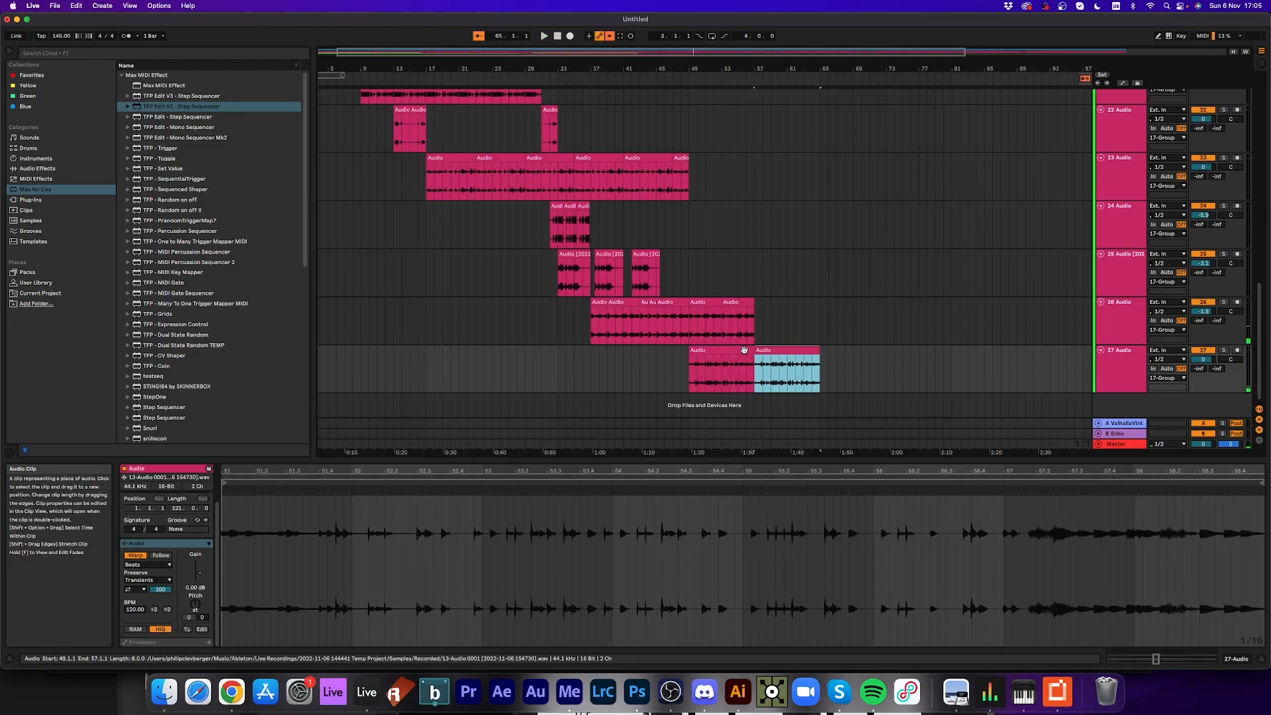
{"action": "left_click", "coordinate": [728, 304]}
{"action": "key", "text": "super+d"}
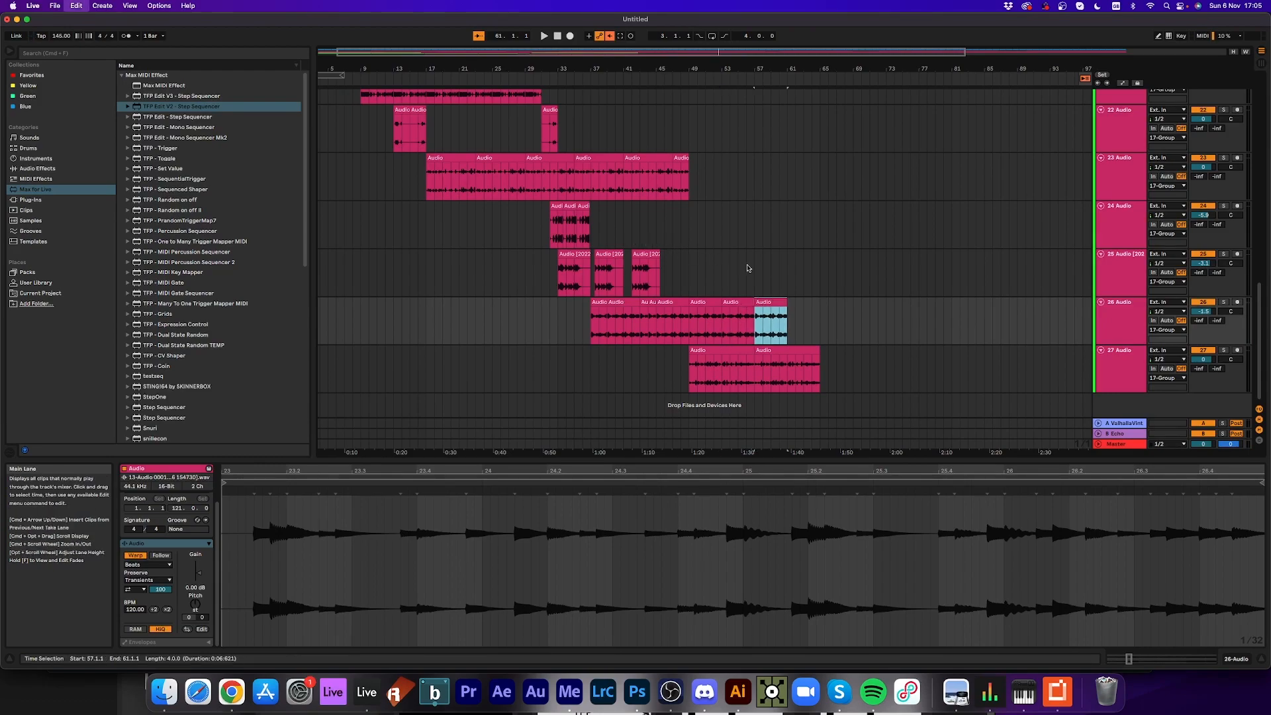
- Solo the Hats recording and play its later part to find a usable section
{"action": "scroll", "coordinate": [689, 175], "scroll_direction": "up", "scroll_amount": 10}
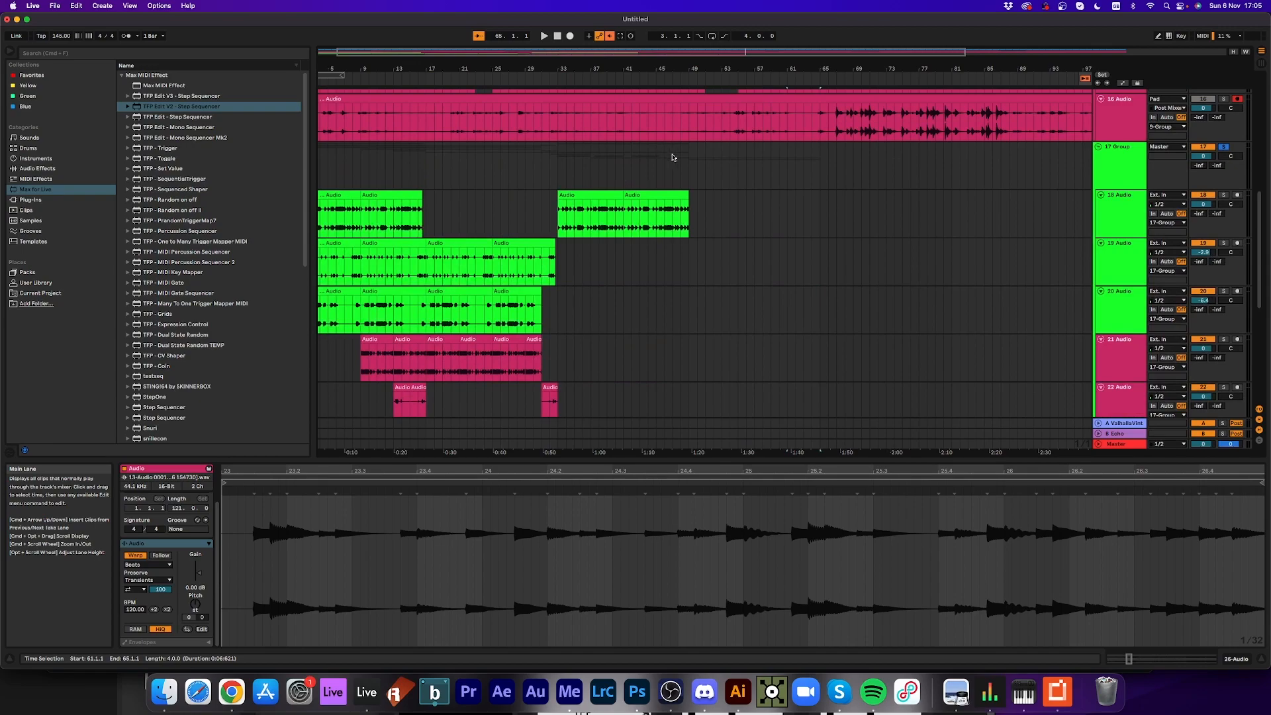
{"action": "scroll", "coordinate": [660, 200], "scroll_direction": "up", "scroll_amount": 3}
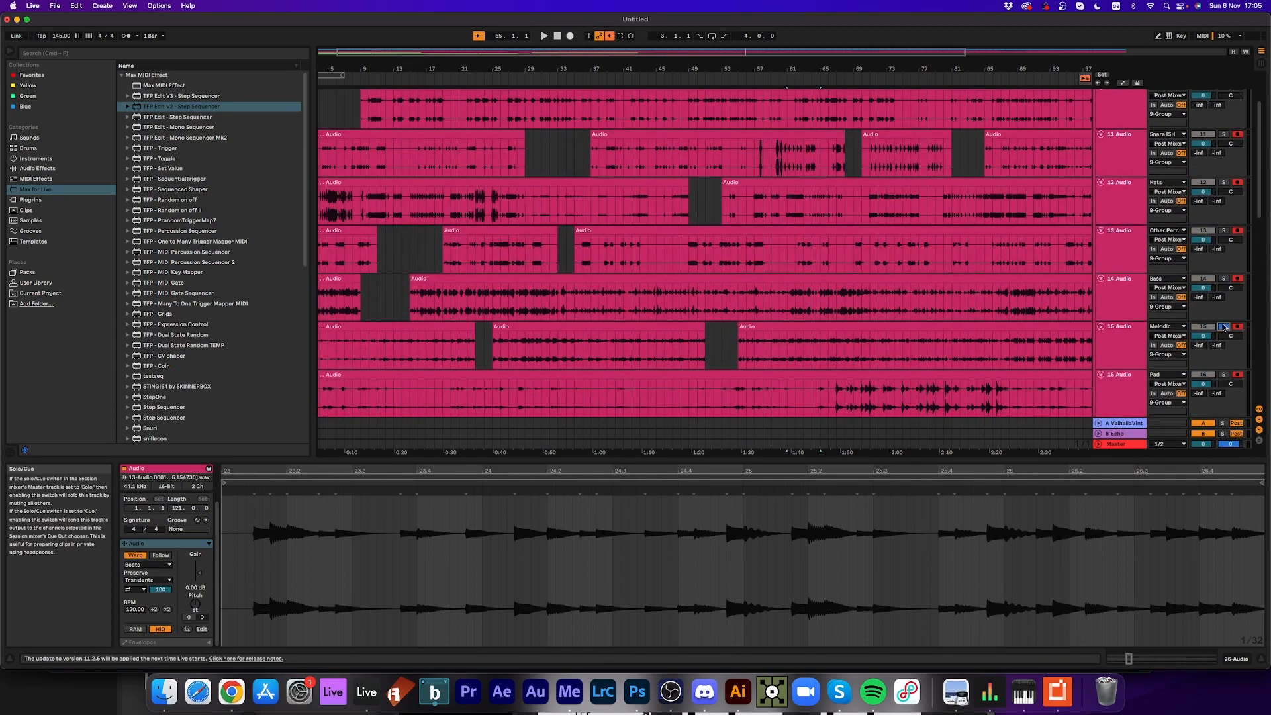
{"action": "left_click", "coordinate": [794, 77]}
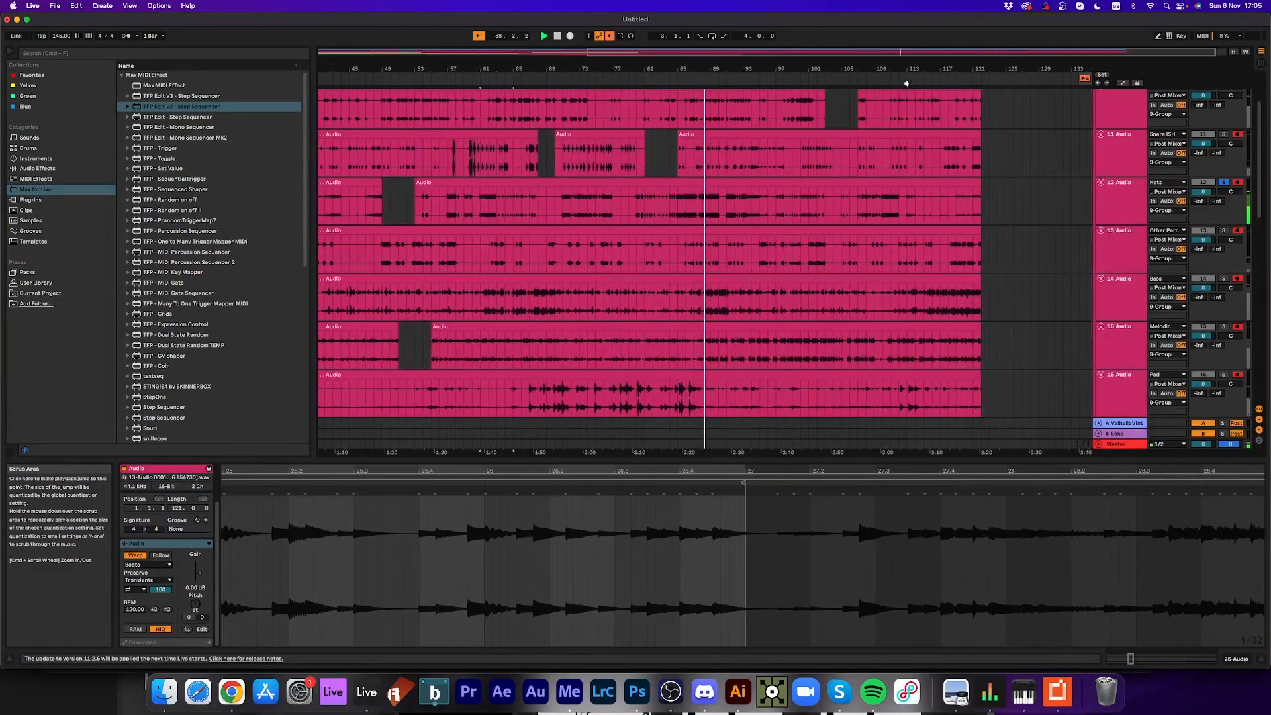
{"action": "key", "text": "space"}
- Move a two-bar Hats section onto a new track at bar 56, duplicate it four times and trim the last copy to bar 65
{"action": "left_click", "coordinate": [691, 220]}
{"action": "left_click_drag", "start_coordinate": [691, 220], "coordinate": [695, 326]}
{"action": "left_click_drag", "start_coordinate": [642, 486], "coordinate": [642, 445]}
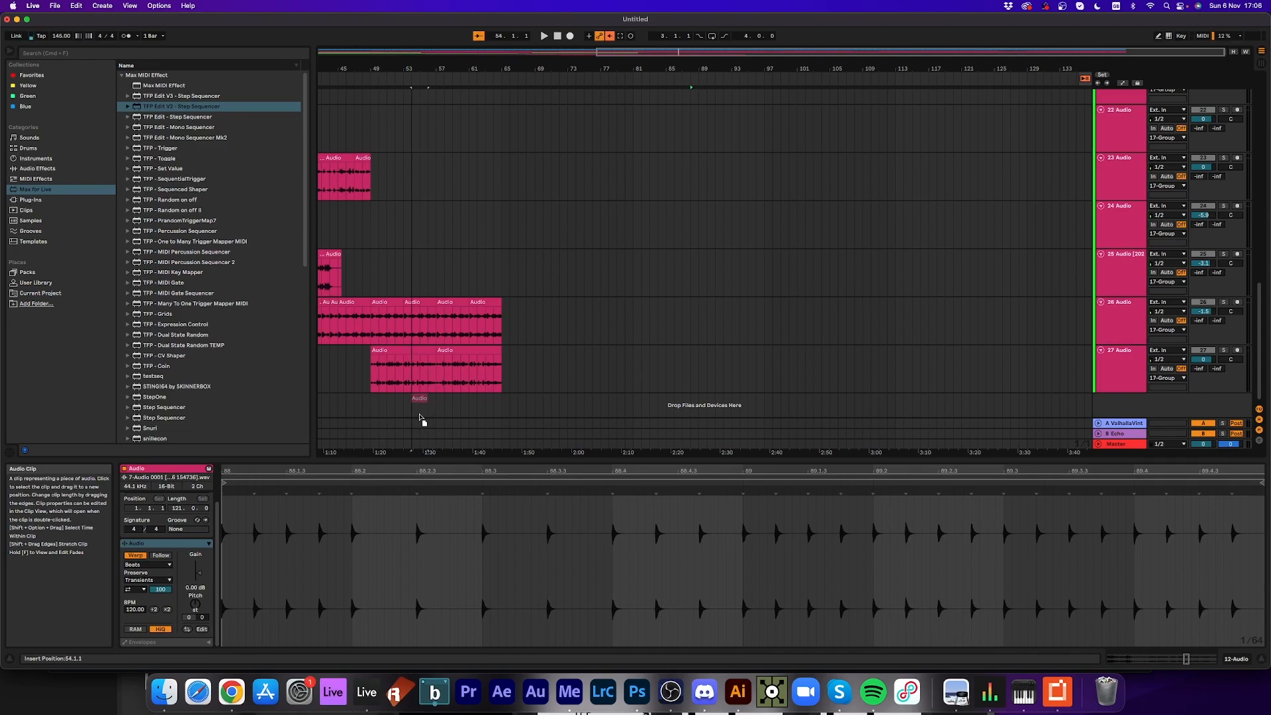
{"action": "left_click_drag", "start_coordinate": [436, 417], "coordinate": [436, 416]}
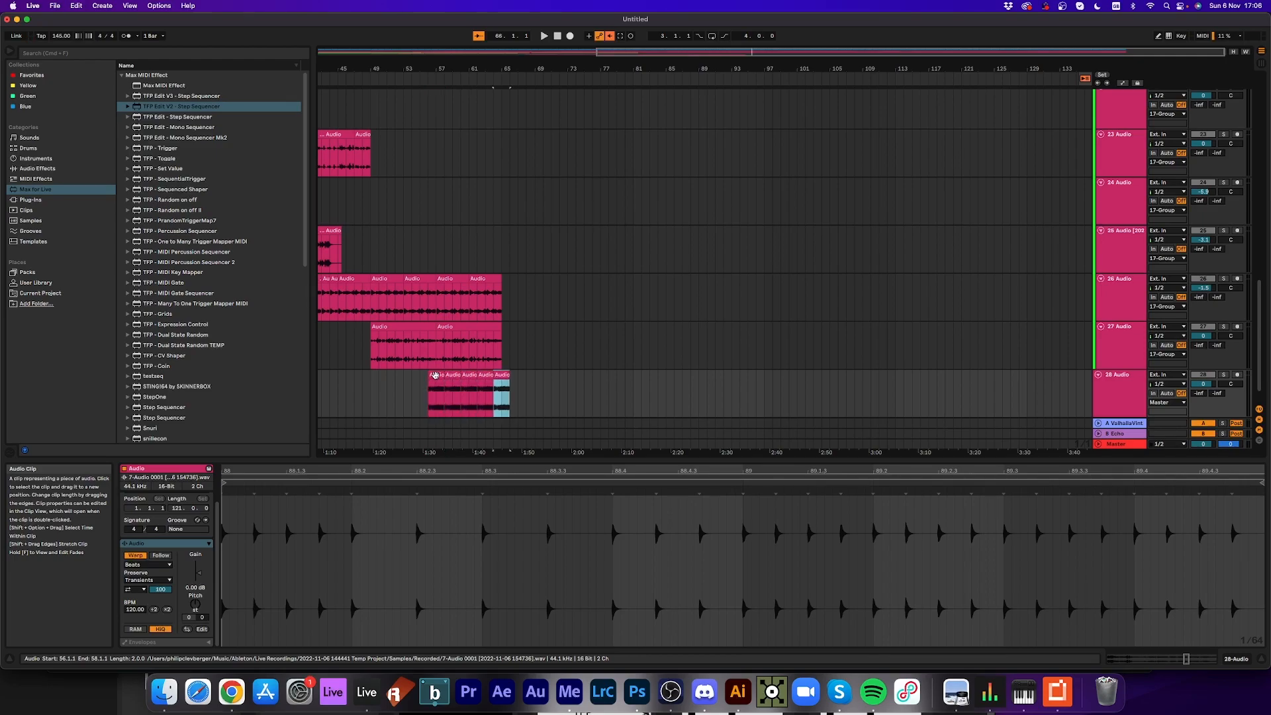
{"action": "left_click_drag", "start_coordinate": [505, 374], "coordinate": [496, 374]}
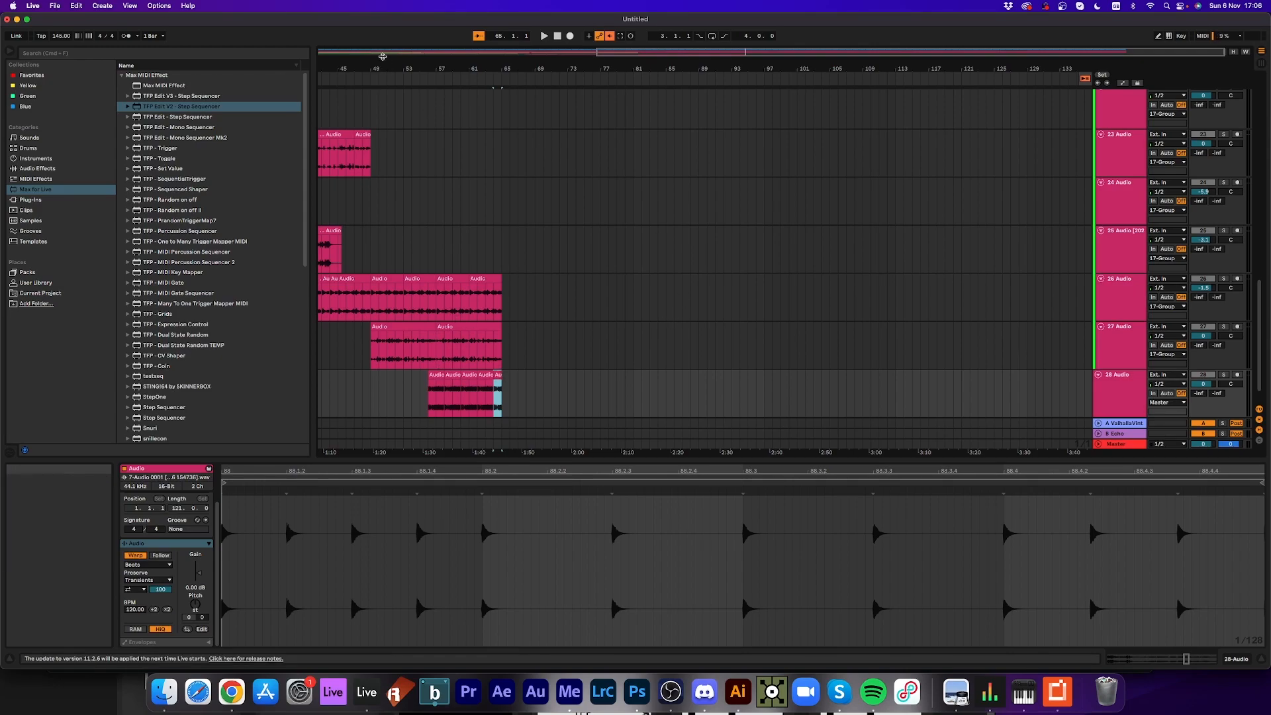
- Put 28 Audio into 17 Group and play the arrangement up to bar 65 to hear the hats in context
{"action": "left_click_drag", "start_coordinate": [498, 69], "coordinate": [839, 69]}
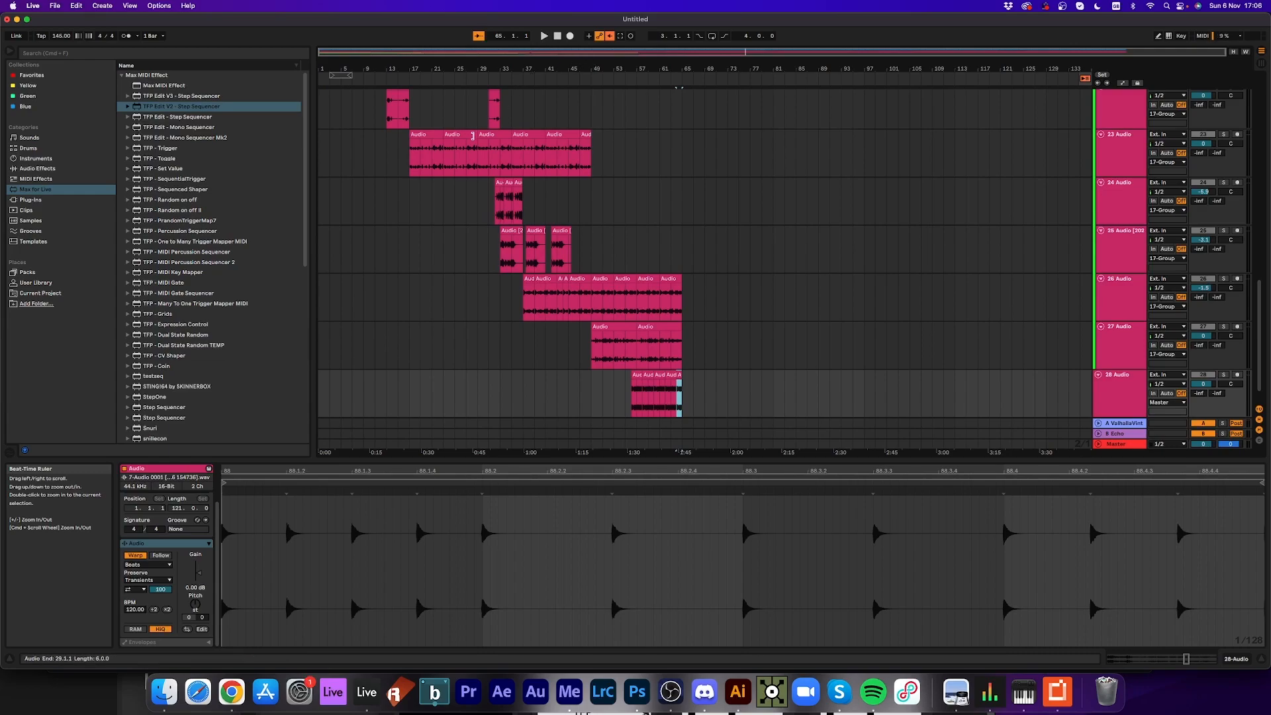
{"action": "left_click_drag", "start_coordinate": [577, 69], "coordinate": [617, 310]}
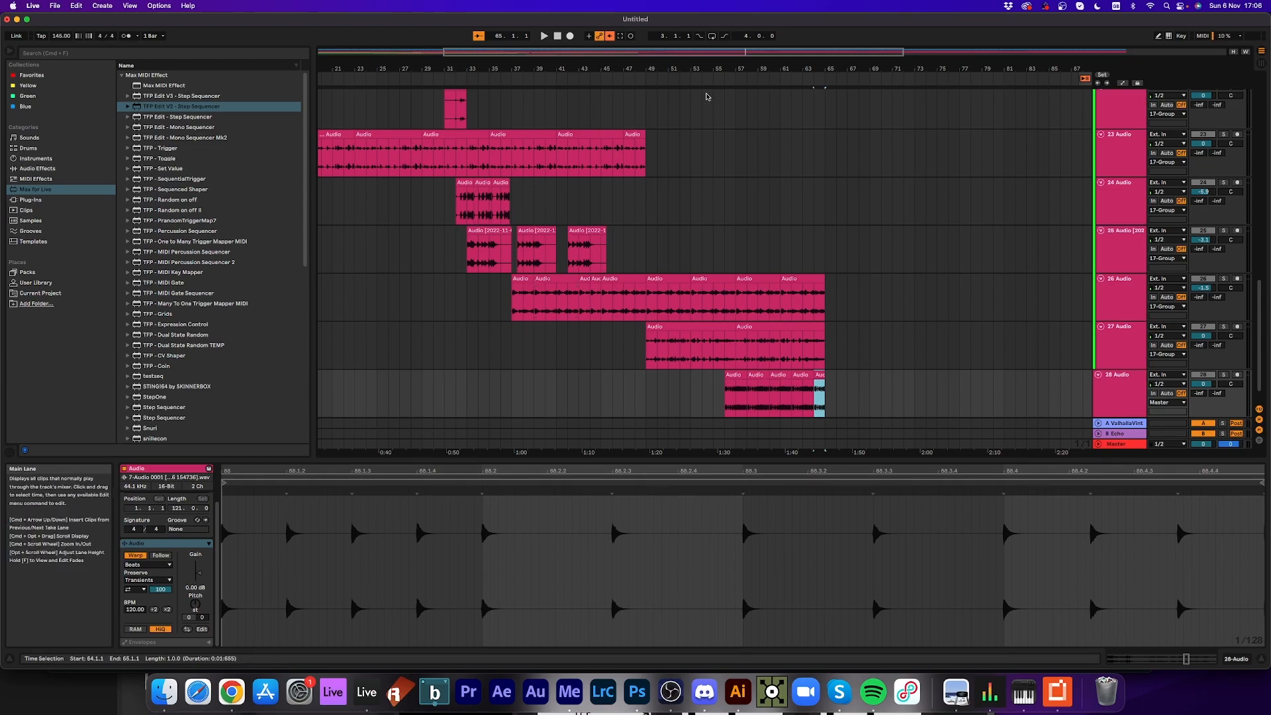
{"action": "left_click", "coordinate": [708, 100]}
{"action": "key", "text": "space"}
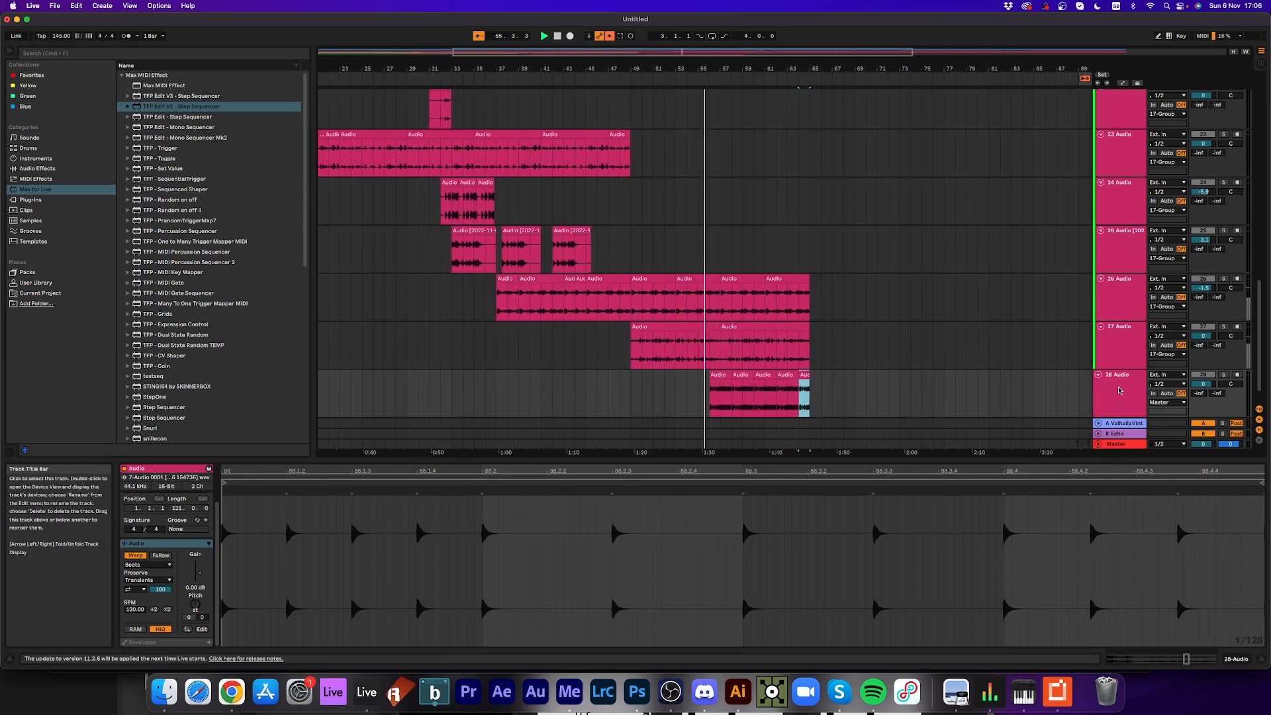
{"action": "scroll", "coordinate": [1129, 287], "scroll_direction": "up", "scroll_amount": 3}
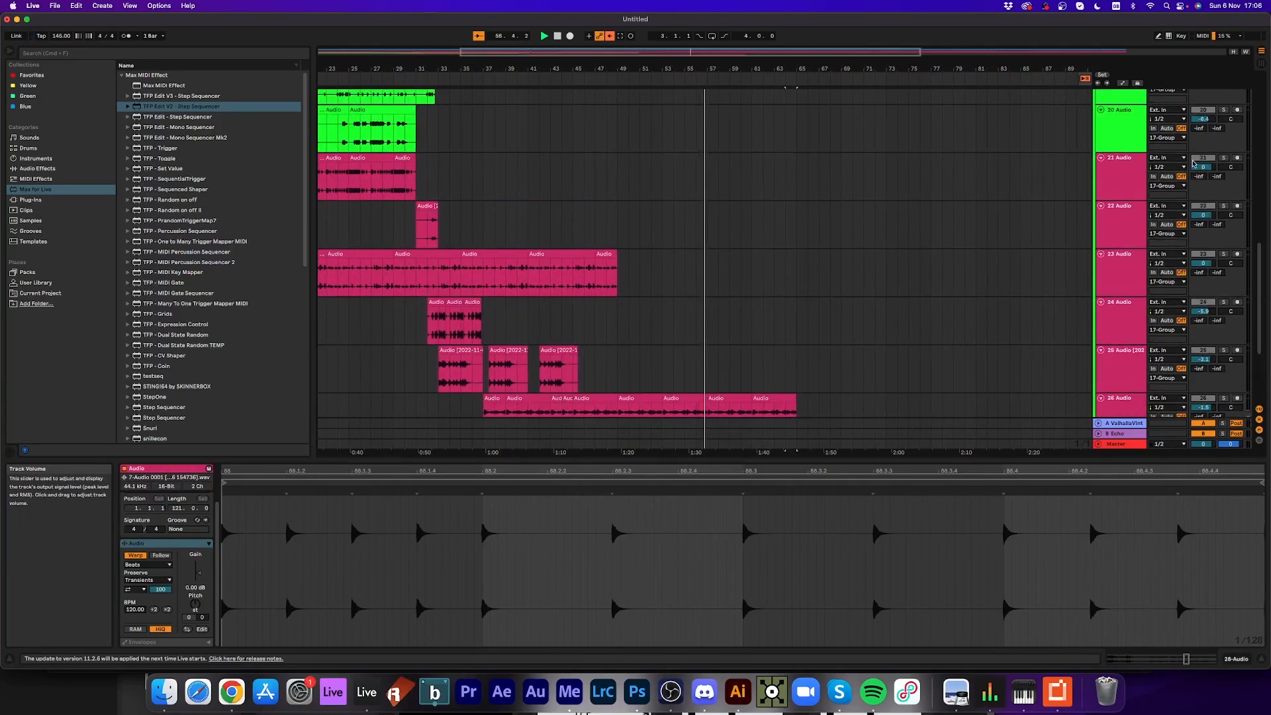
{"action": "left_click", "coordinate": [1222, 110]}
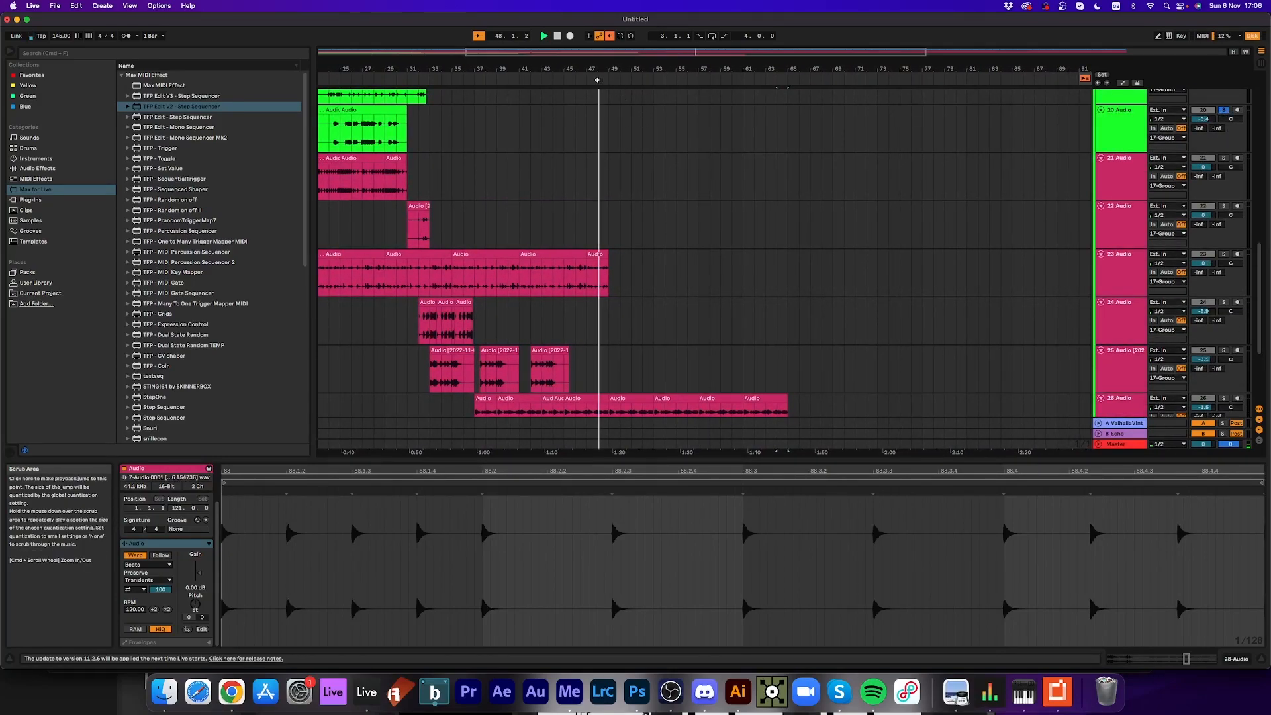
{"action": "left_click", "coordinate": [597, 79]}
{"action": "scroll", "coordinate": [1204, 134], "scroll_direction": "up", "scroll_amount": 4}
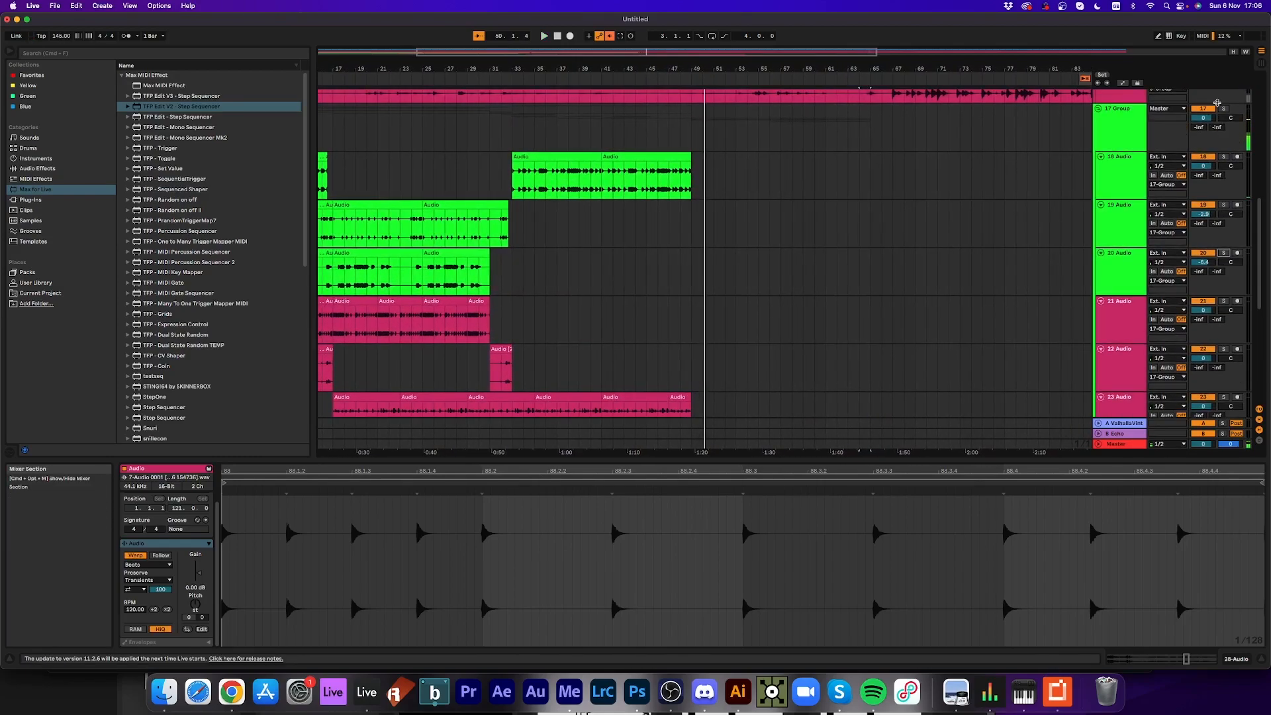
{"action": "scroll", "coordinate": [720, 239], "scroll_direction": "down", "scroll_amount": 8}
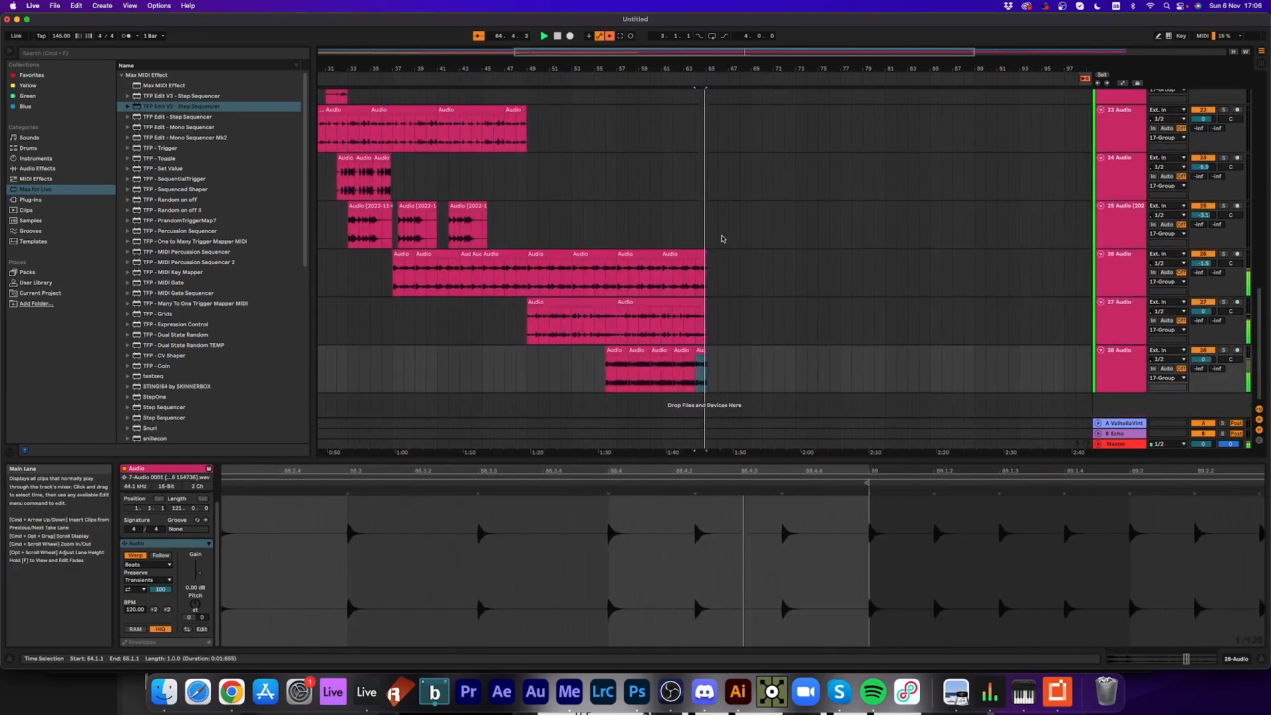
{"action": "left_click", "coordinate": [688, 100]}
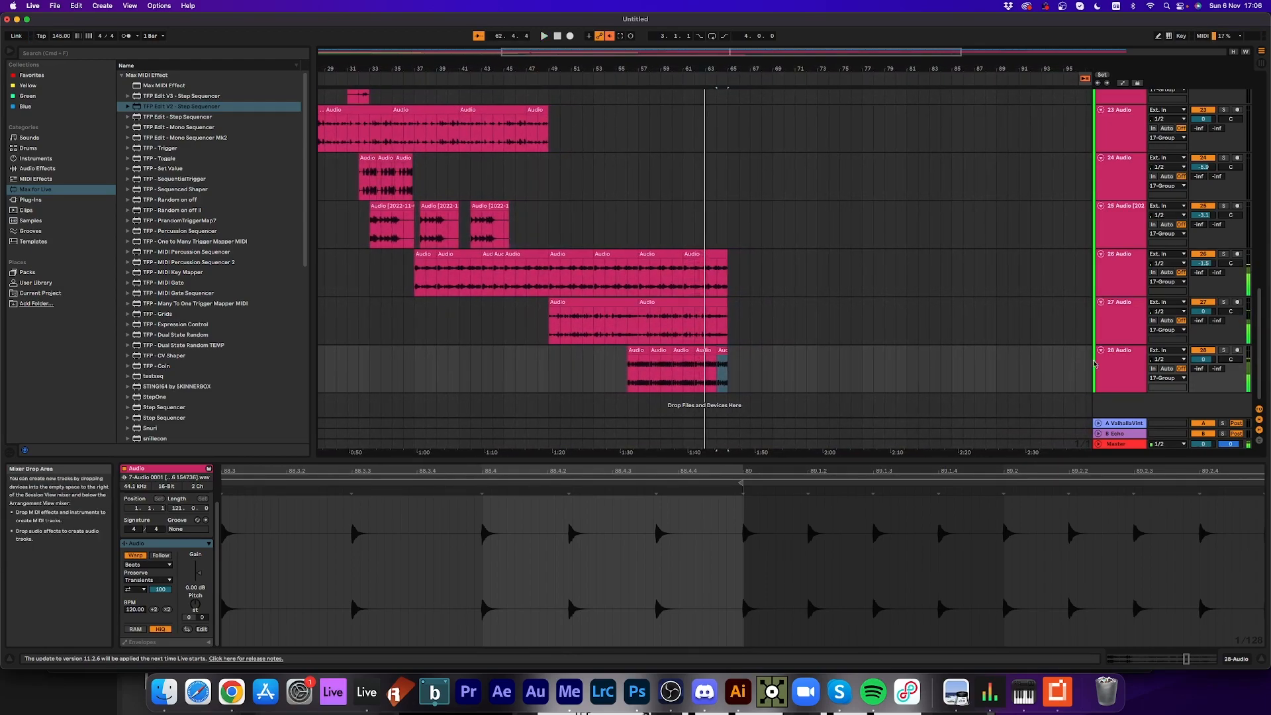
- Move the hats track up within 17 Group to directly below 21 Audio and play the arrangement from around bar 56
{"action": "left_click_drag", "start_coordinate": [1131, 334], "coordinate": [1110, 108]}
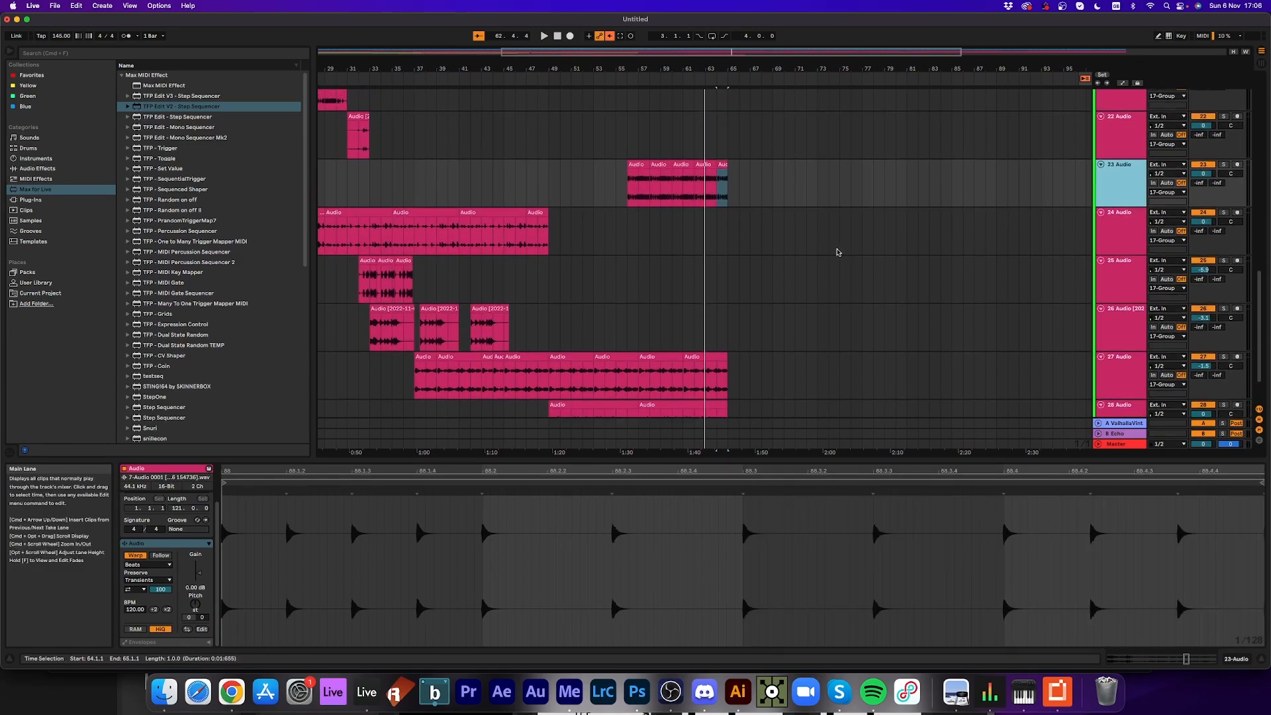
{"action": "scroll", "coordinate": [837, 252], "scroll_direction": "up", "scroll_amount": 4}
{"action": "left_click_drag", "start_coordinate": [364, 58], "coordinate": [638, 72]}
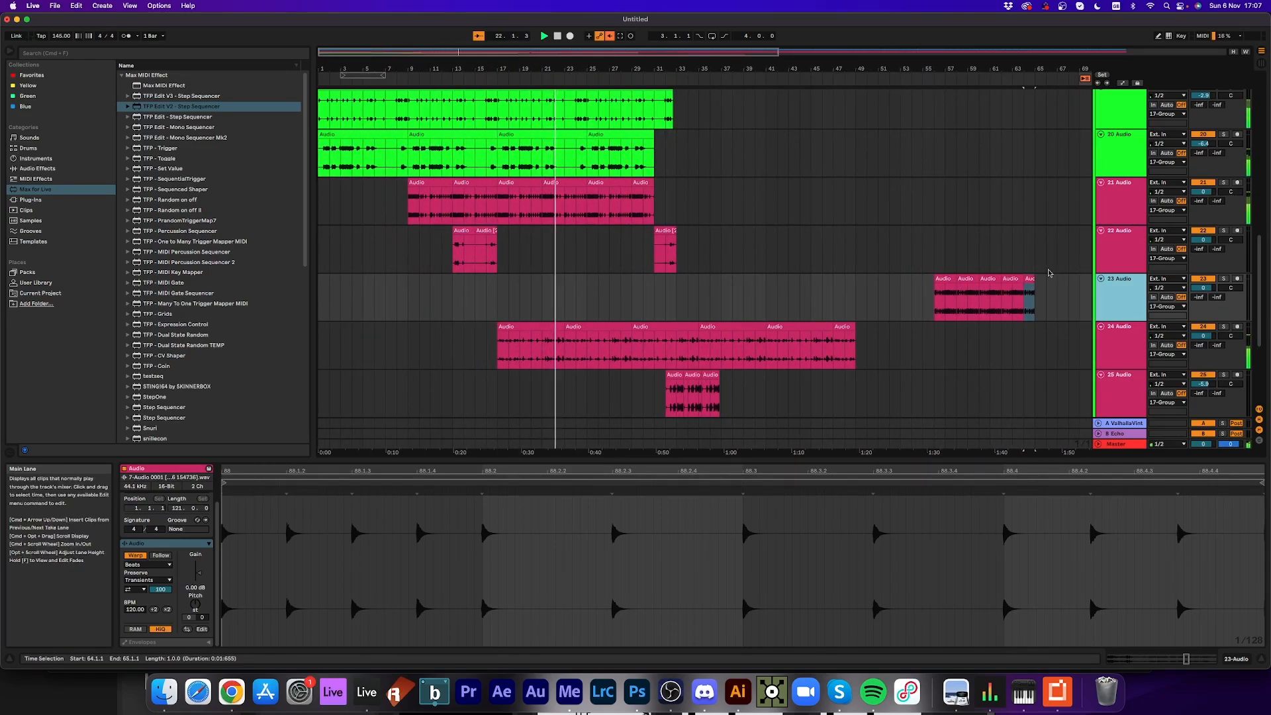
{"action": "left_click_drag", "start_coordinate": [1122, 239], "coordinate": [1122, 240]}
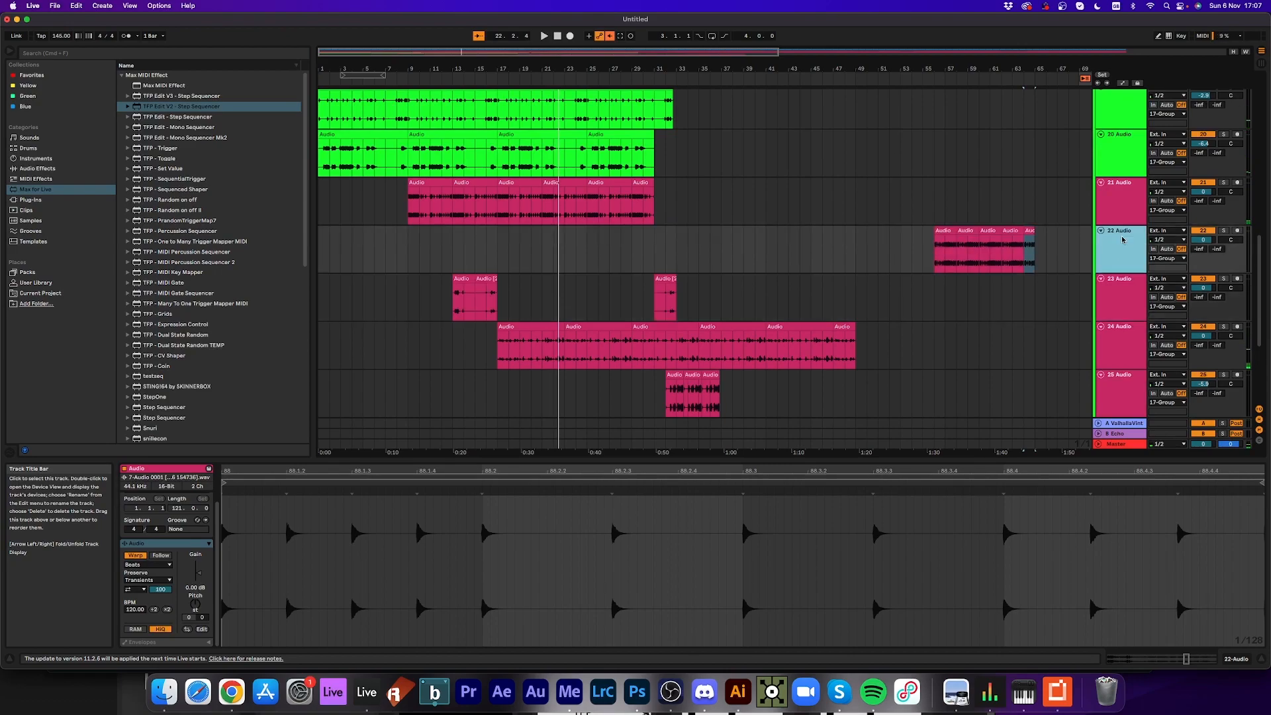
{"action": "key", "text": "space"}
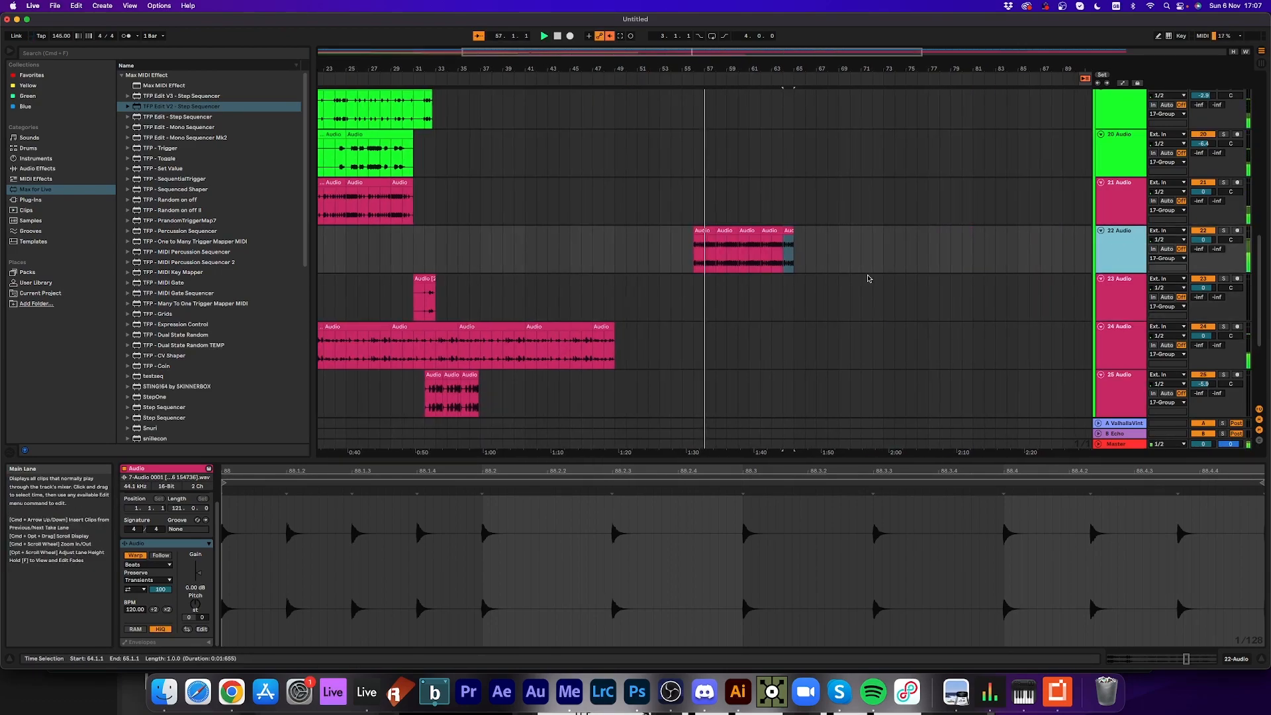
{"action": "scroll", "coordinate": [867, 276], "scroll_direction": "down", "scroll_amount": 4}
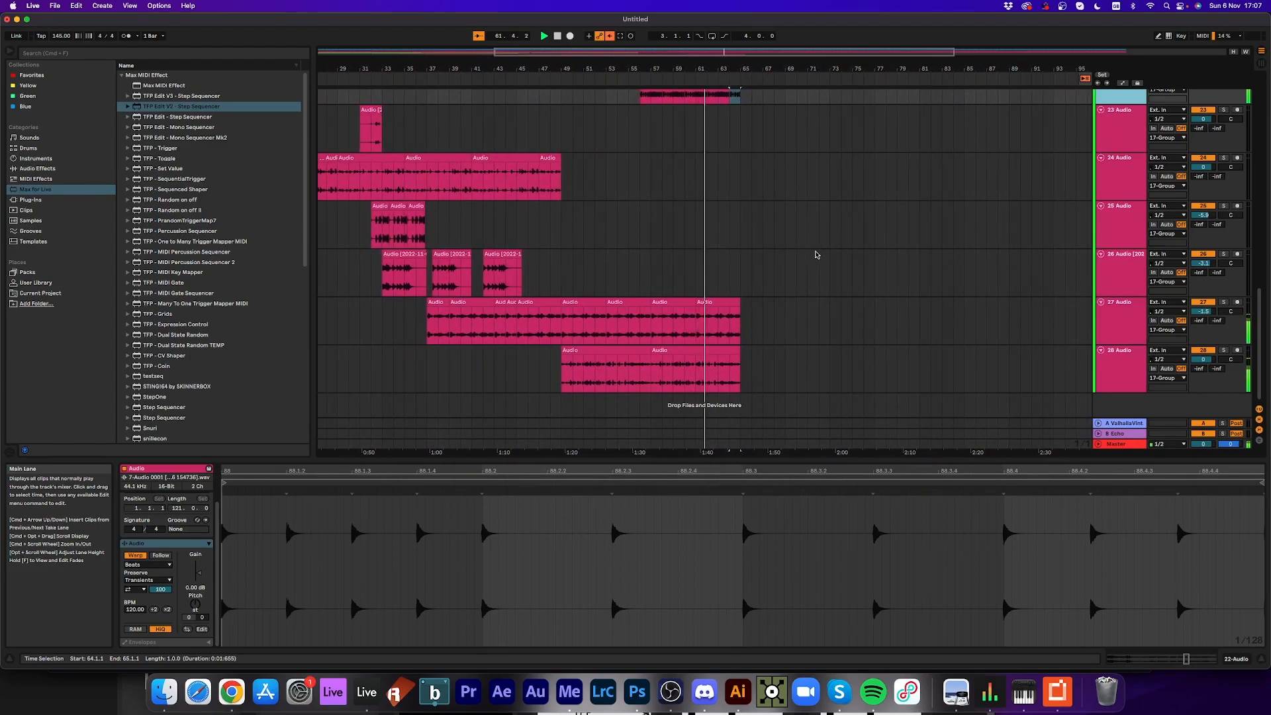
- Place a copy of the six-bar clip from 24 Audio at bar 61 on the same track and play the arrangement leading into it
{"action": "scroll", "coordinate": [815, 254], "scroll_direction": "up", "scroll_amount": 15}
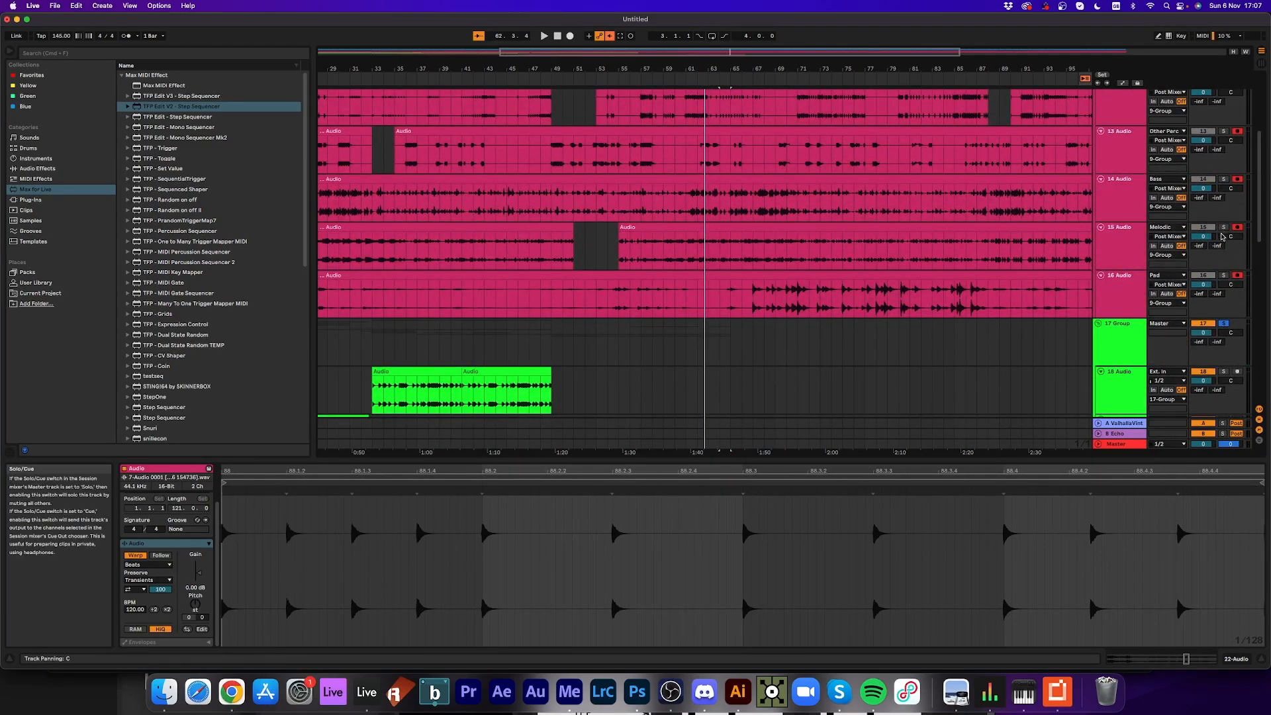
{"action": "scroll", "coordinate": [715, 284], "scroll_direction": "down", "scroll_amount": 8}
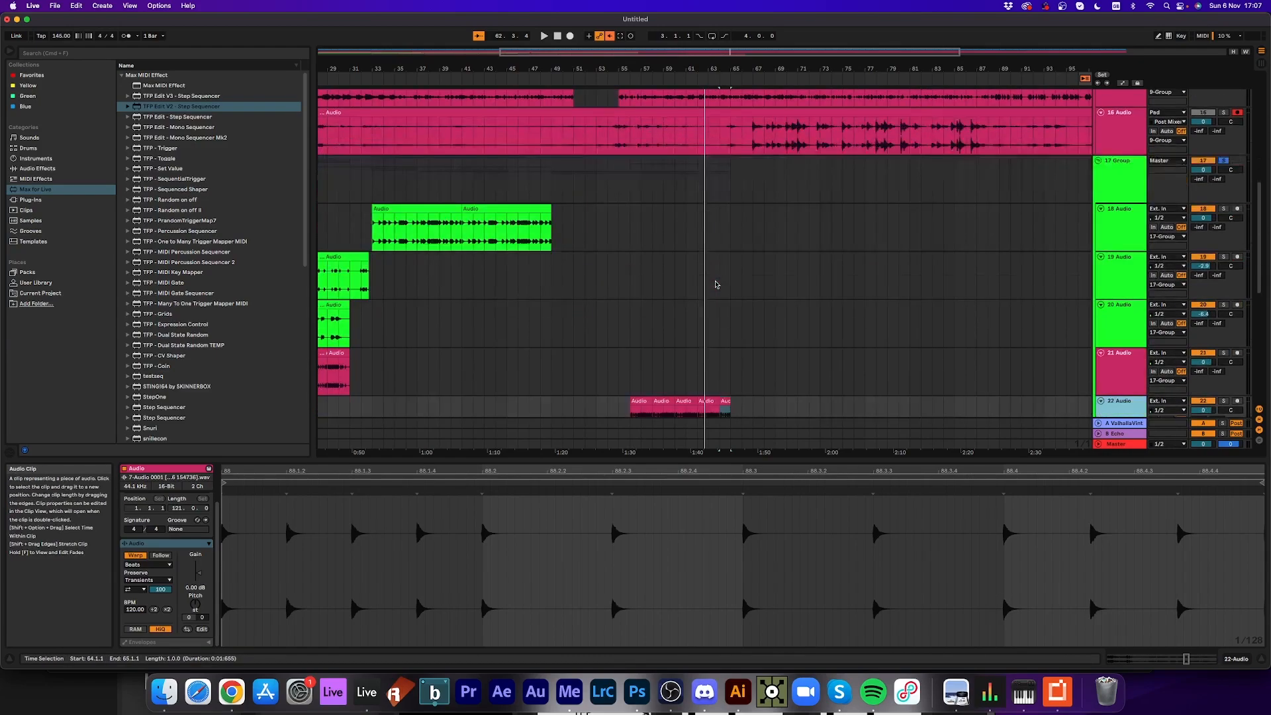
{"action": "scroll", "coordinate": [542, 278], "scroll_direction": "down", "scroll_amount": 4}
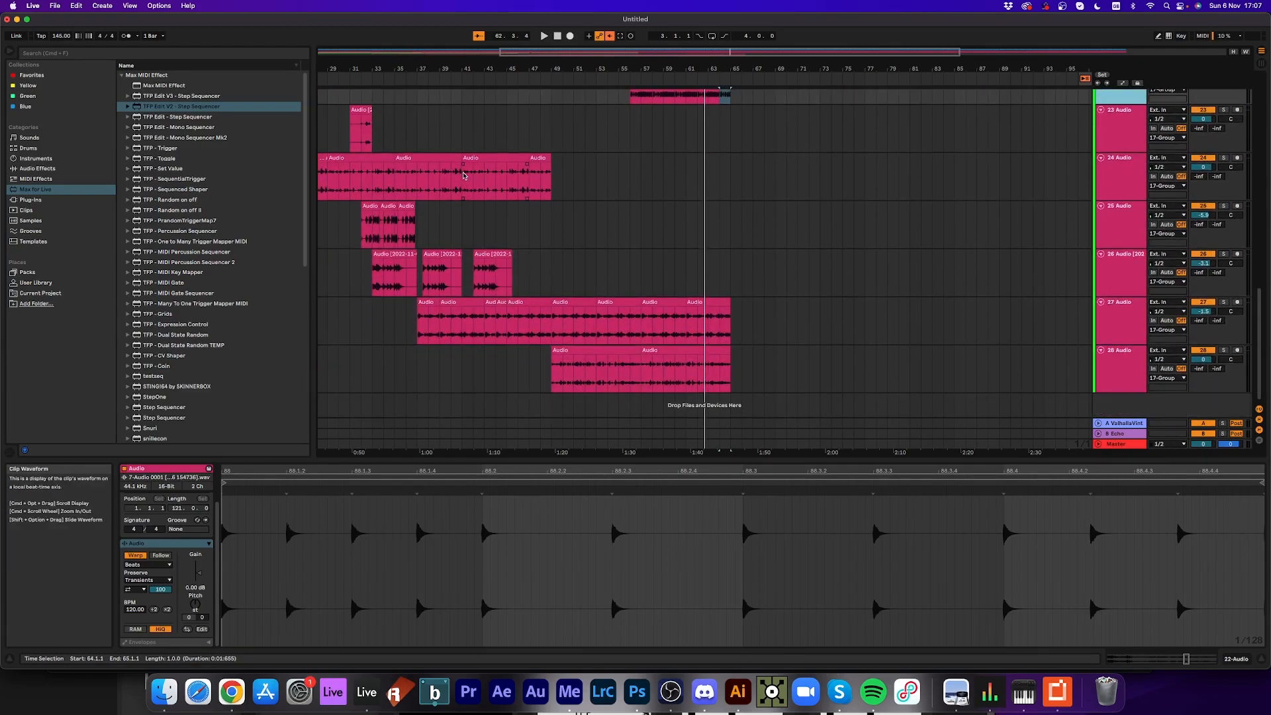
{"action": "left_click", "coordinate": [464, 175]}
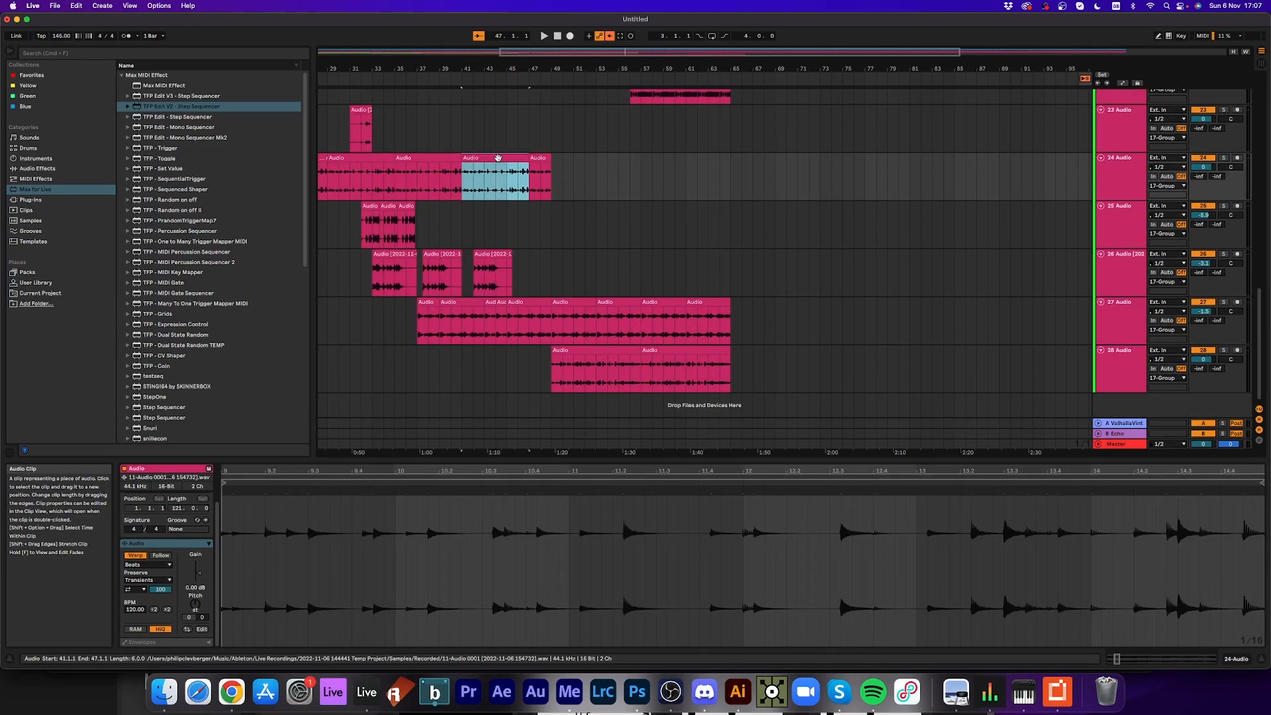
{"action": "left_click", "coordinate": [437, 159]}
{"action": "left_click_drag", "start_coordinate": [430, 157], "coordinate": [724, 162]}
{"action": "key", "text": "space"}
{"action": "scroll", "coordinate": [666, 68], "scroll_direction": "left", "scroll_amount": 2}
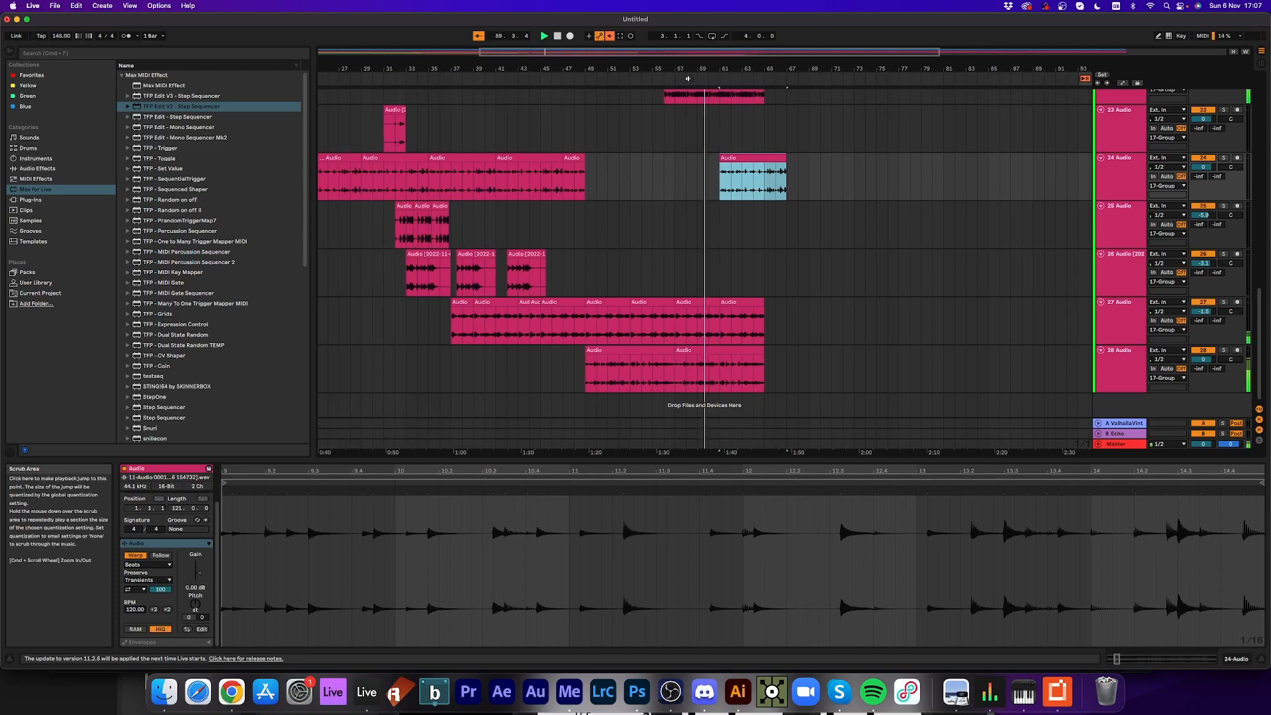
- Duplicate the last hats clip on 22 Audio twice and extend the final copy to bar 68
{"action": "scroll", "coordinate": [1114, 190], "scroll_direction": "up", "scroll_amount": 3}
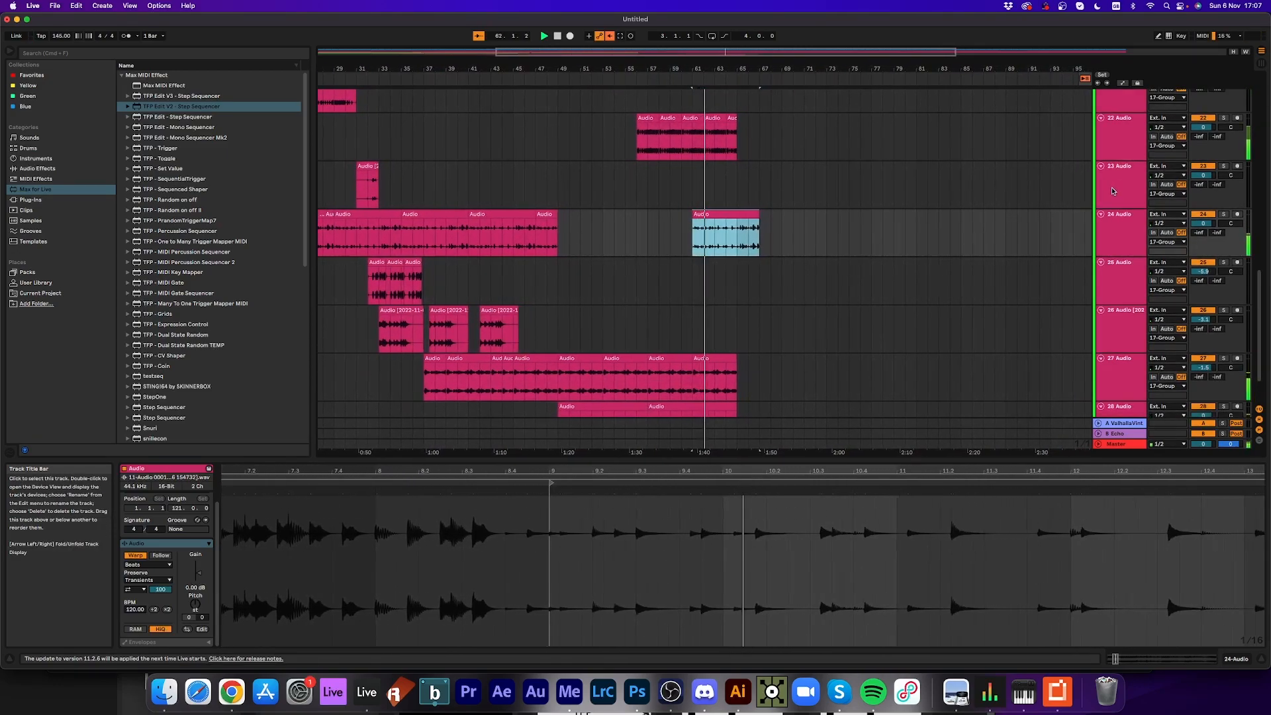
{"action": "scroll", "coordinate": [803, 218], "scroll_direction": "down", "scroll_amount": 2}
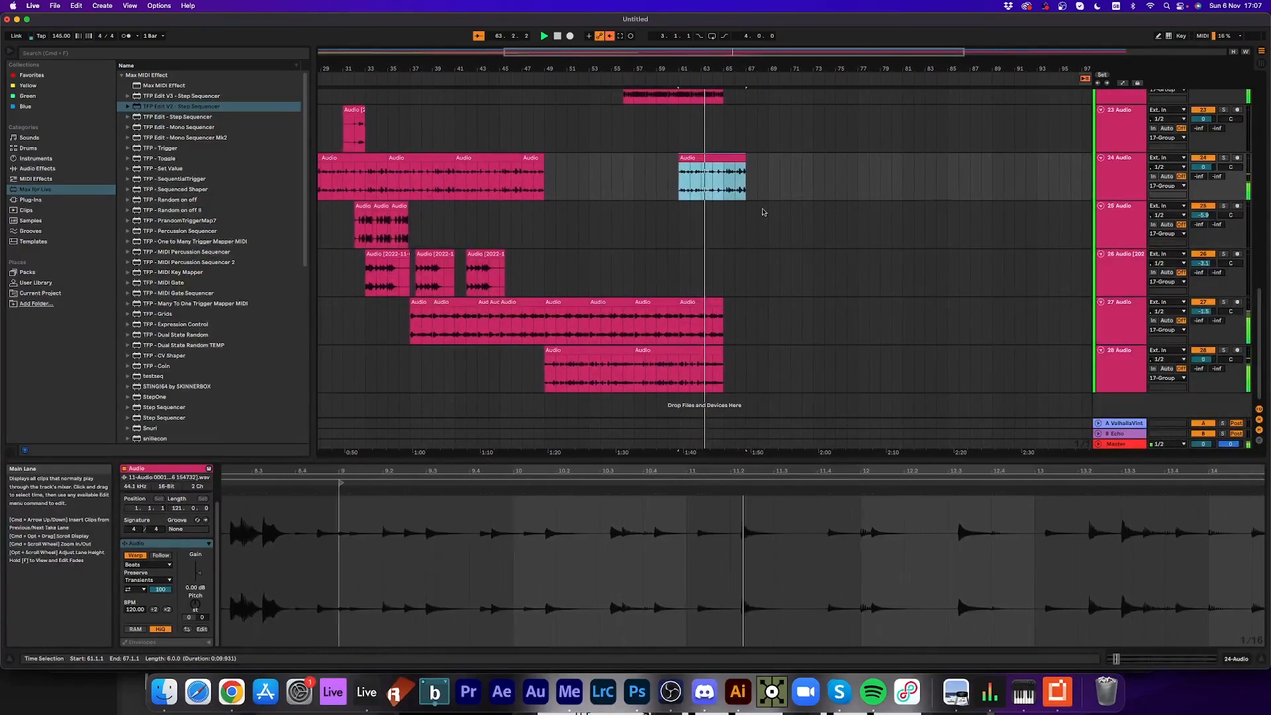
{"action": "scroll", "coordinate": [761, 199], "scroll_direction": "up", "scroll_amount": 3}
{"action": "left_click", "coordinate": [711, 148]}
{"action": "key", "text": "super+d"}
{"action": "key", "text": "super+d"}
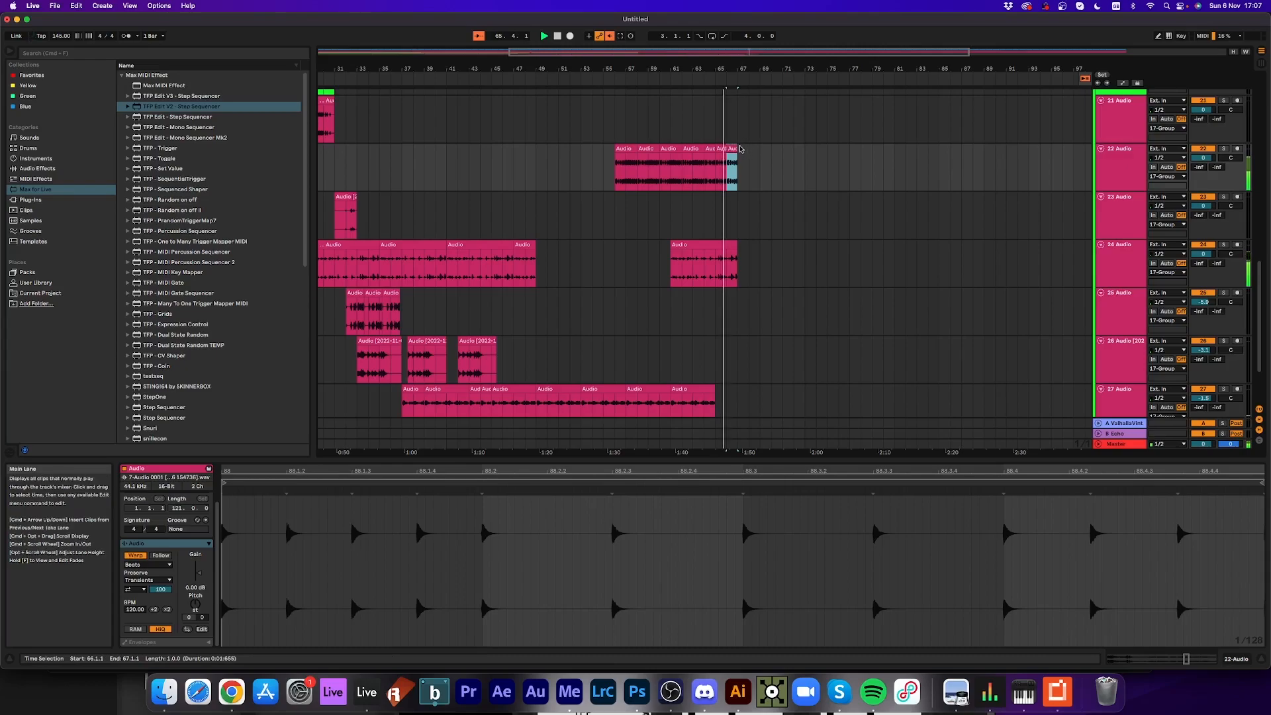
{"action": "left_click", "coordinate": [737, 149]}
{"action": "left_click_drag", "start_coordinate": [737, 148], "coordinate": [752, 146]}
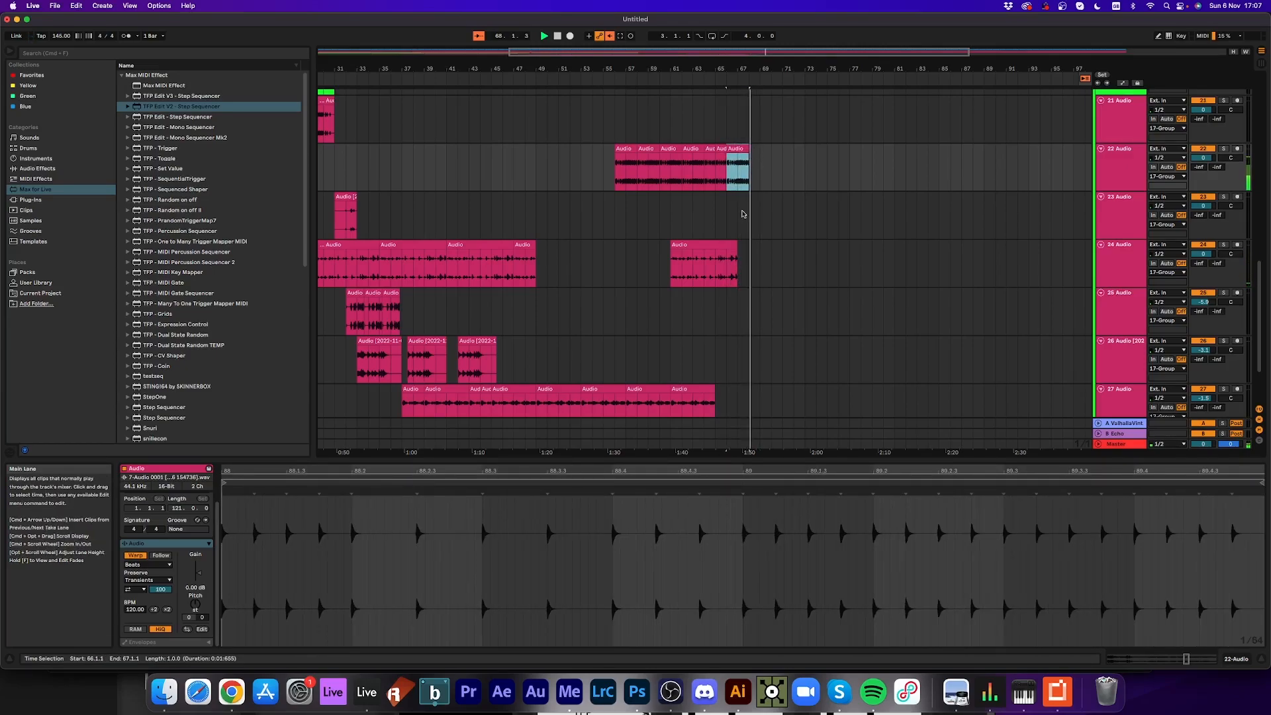
- Duplicate the last clips on 24 Audio and 27 Audio, extending both parts to bar 73
{"action": "left_click", "coordinate": [705, 265]}
{"action": "key", "text": "super+d"}
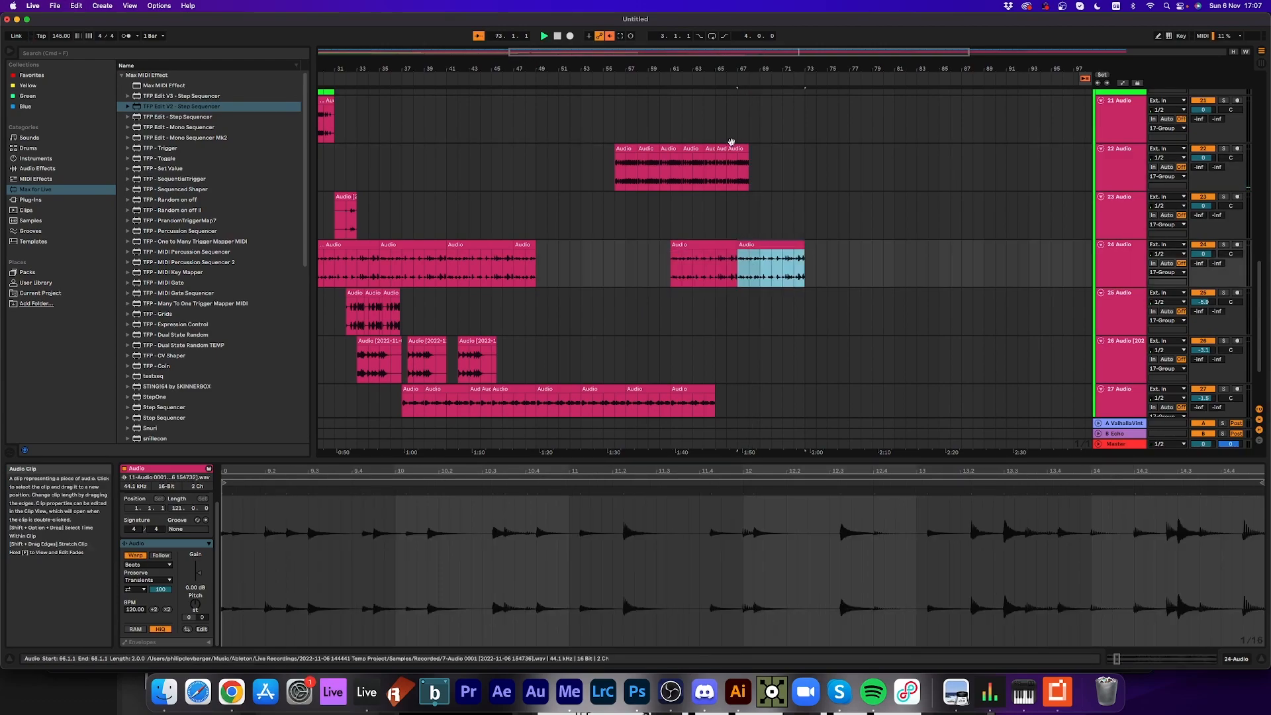
{"action": "scroll", "coordinate": [703, 227], "scroll_direction": "right", "scroll_amount": 2}
{"action": "scroll", "coordinate": [704, 227], "scroll_direction": "down", "scroll_amount": 3}
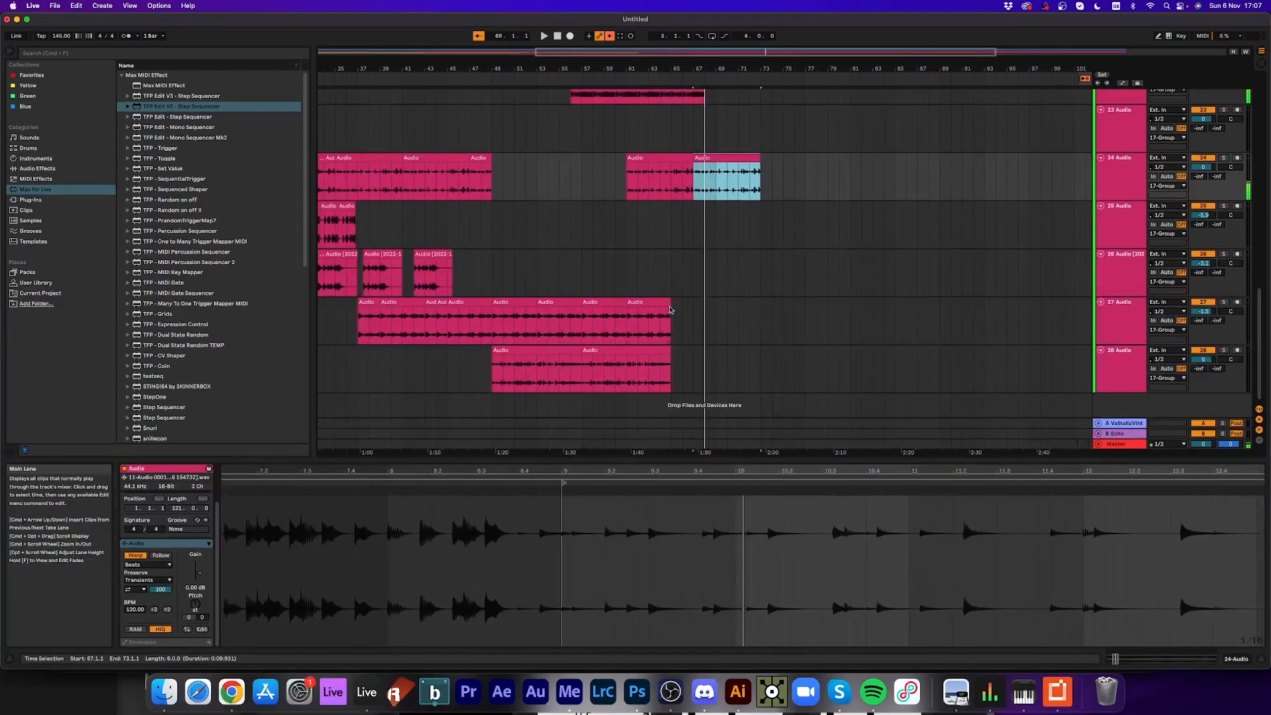
{"action": "left_click", "coordinate": [664, 303]}
{"action": "key", "text": "super+d"}
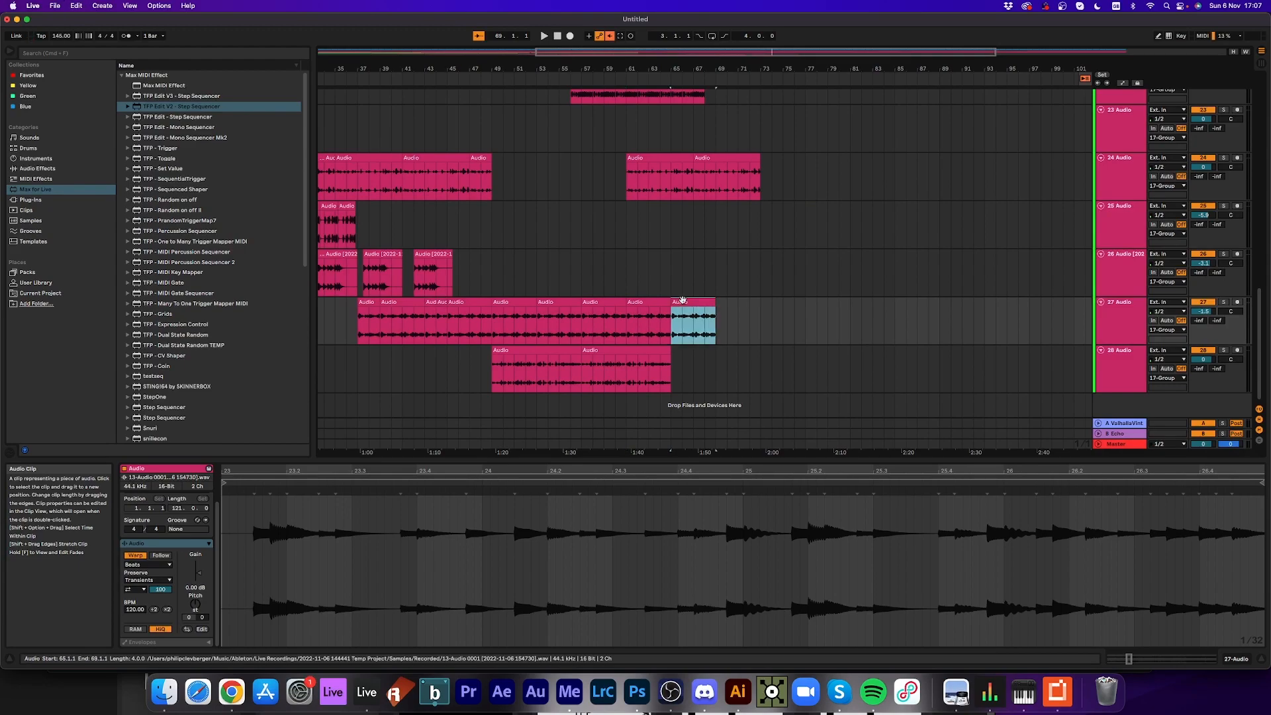
{"action": "left_click_drag", "start_coordinate": [715, 311], "coordinate": [761, 296]}
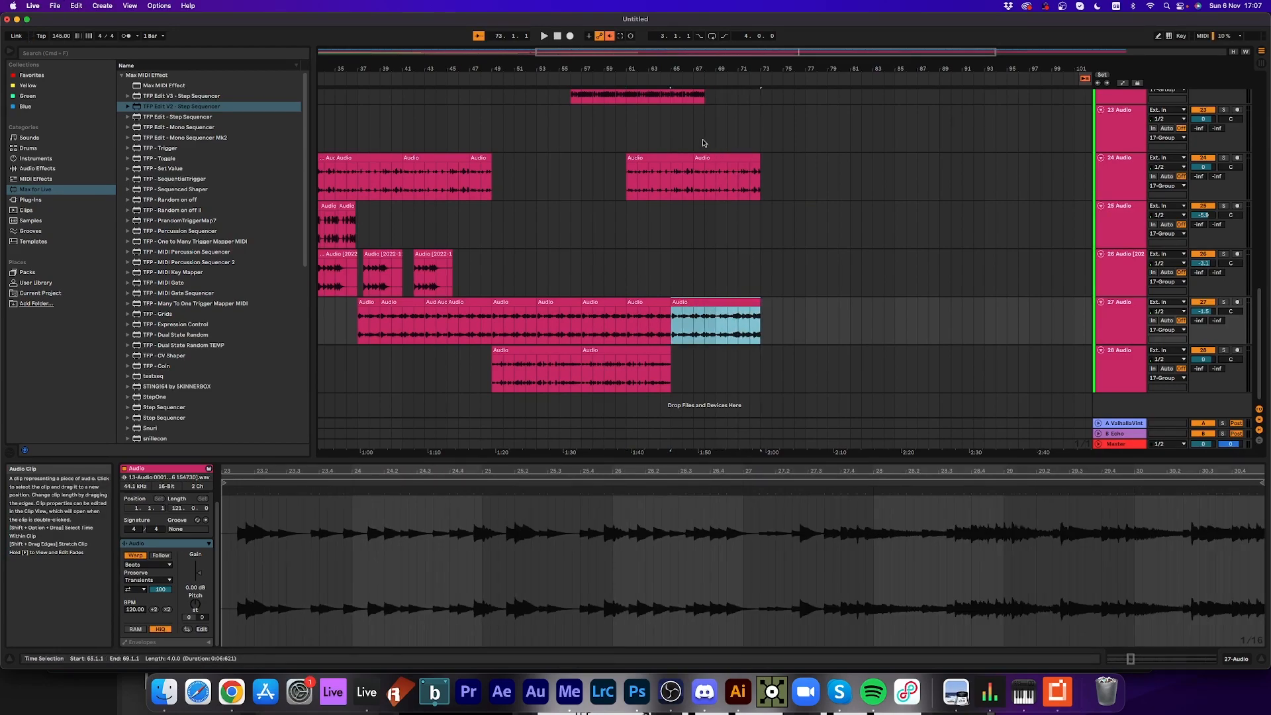
- Play from around bar 67 and continue 28 Audio with a copy of its last clip extended to bar 78
{"action": "left_click", "coordinate": [697, 80]}
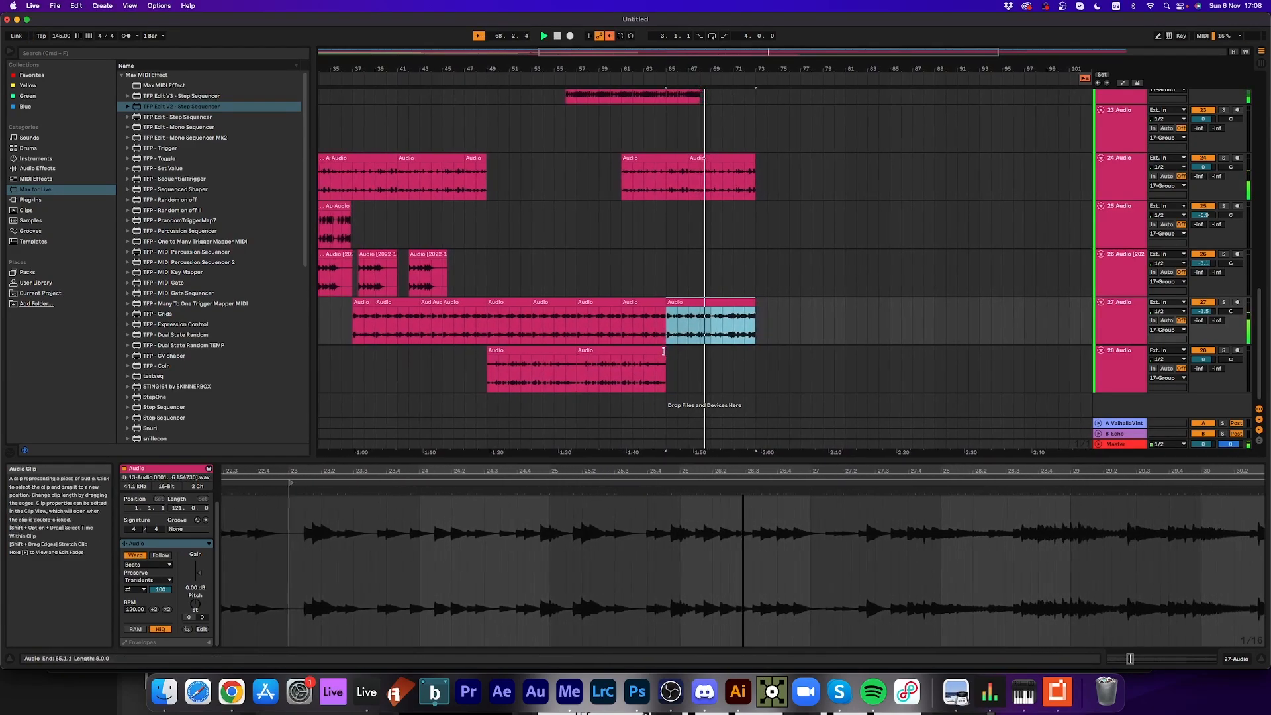
{"action": "left_click_drag", "start_coordinate": [662, 351], "coordinate": [821, 350]}
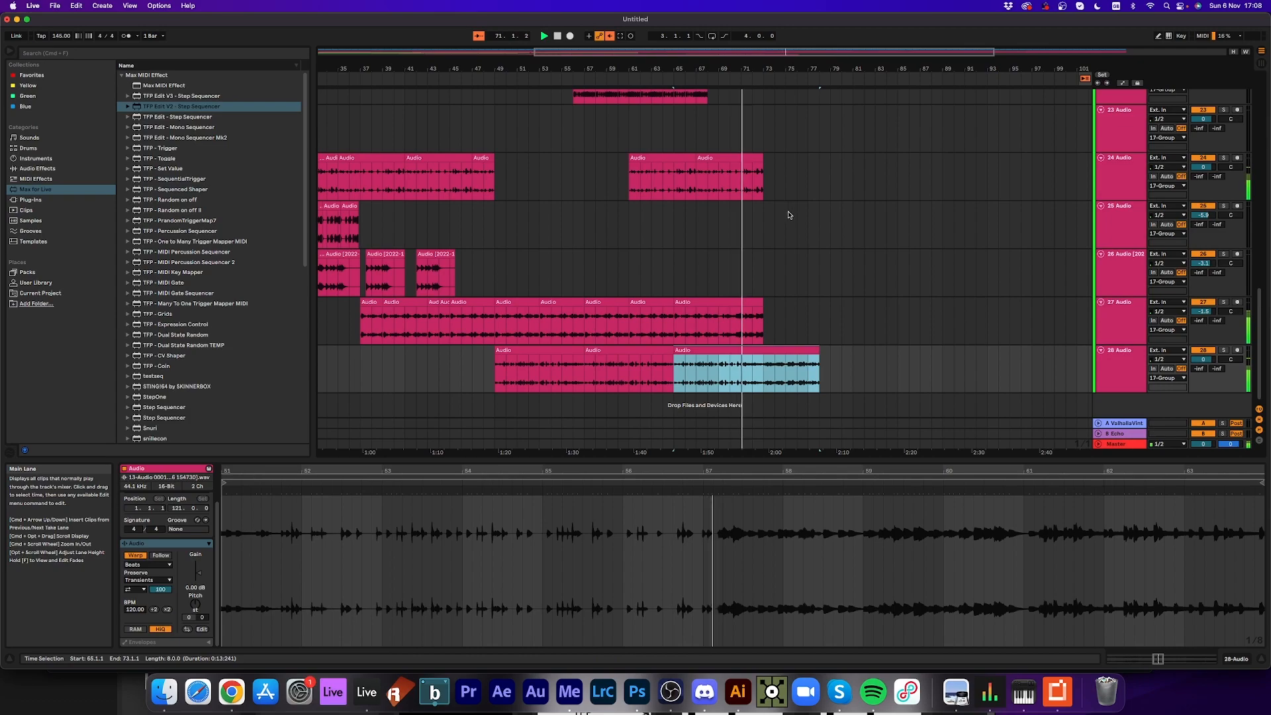
- Solo the Melodic and Bass recordings one after the other and play them from bar 65 to find a usable section
{"action": "scroll", "coordinate": [785, 216], "scroll_direction": "up", "scroll_amount": 5}
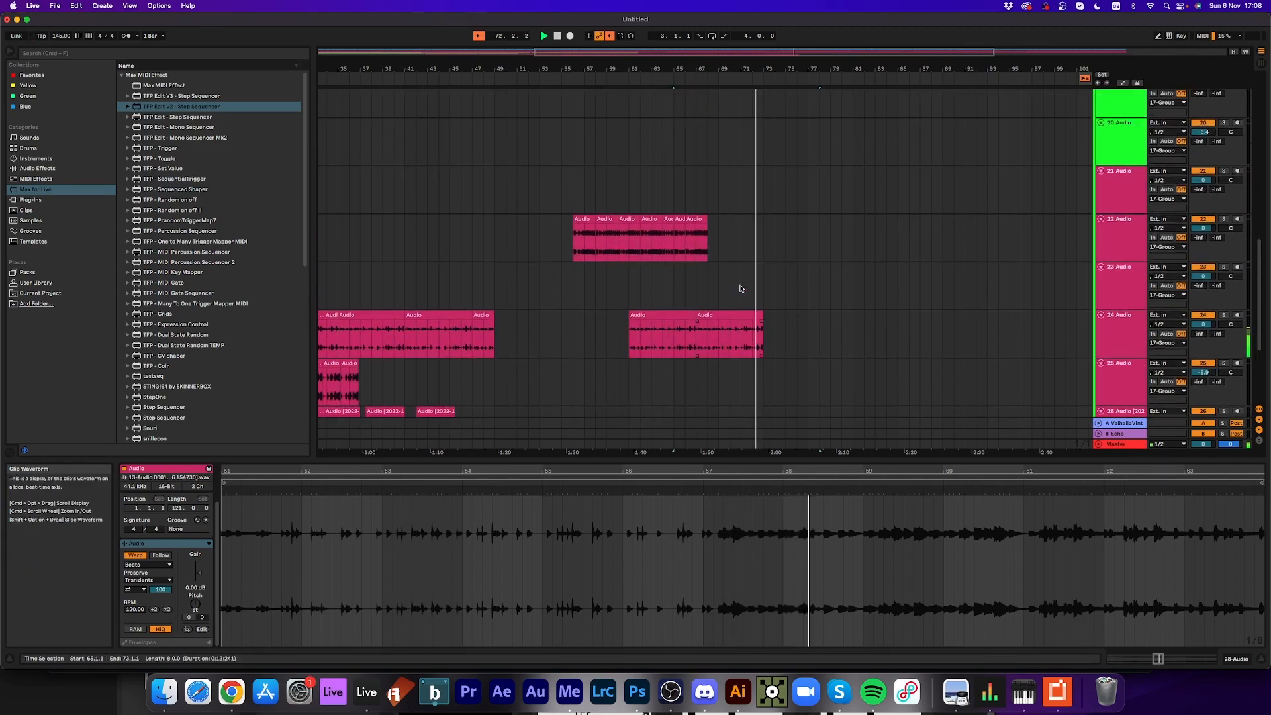
{"action": "scroll", "coordinate": [740, 292], "scroll_direction": "up", "scroll_amount": 8}
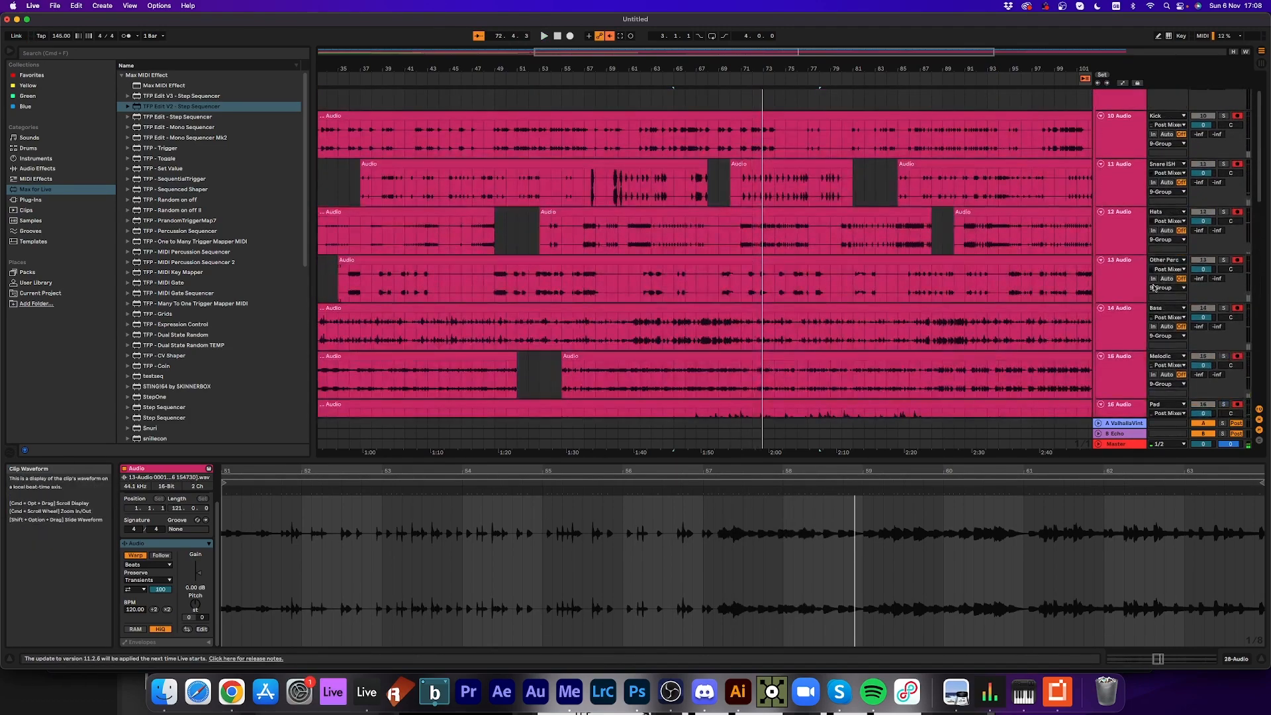
{"action": "left_click", "coordinate": [1223, 357]}
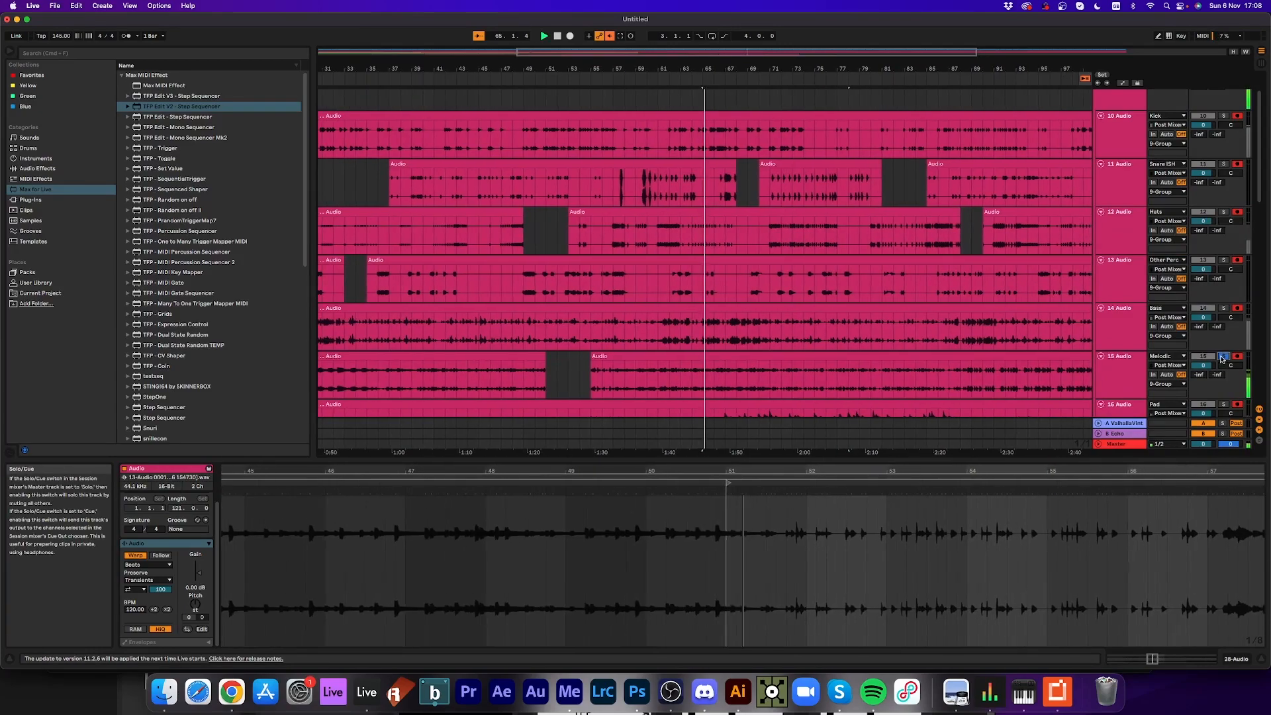
{"action": "left_click", "coordinate": [1224, 308]}
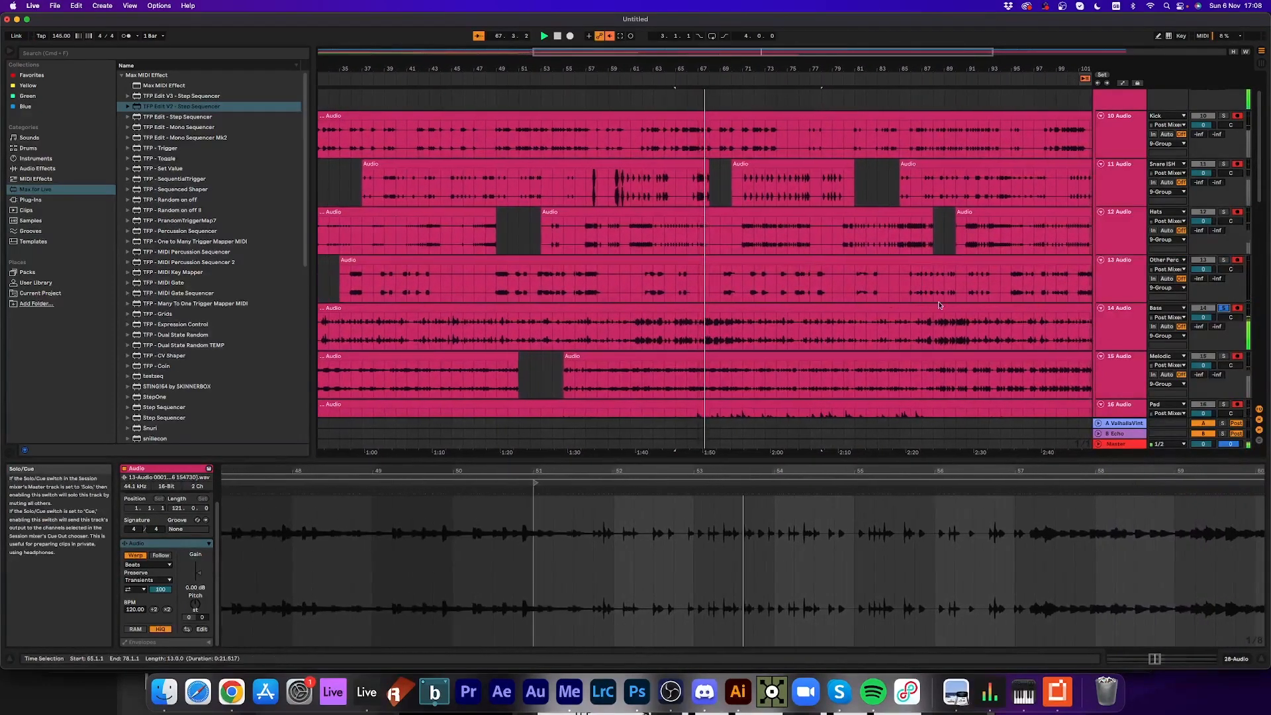
- Cut a four-bar section starting at bar 67 out of the Bass recording and place it on a new track at bar 70
{"action": "left_click_drag", "start_coordinate": [689, 335], "coordinate": [731, 321]}
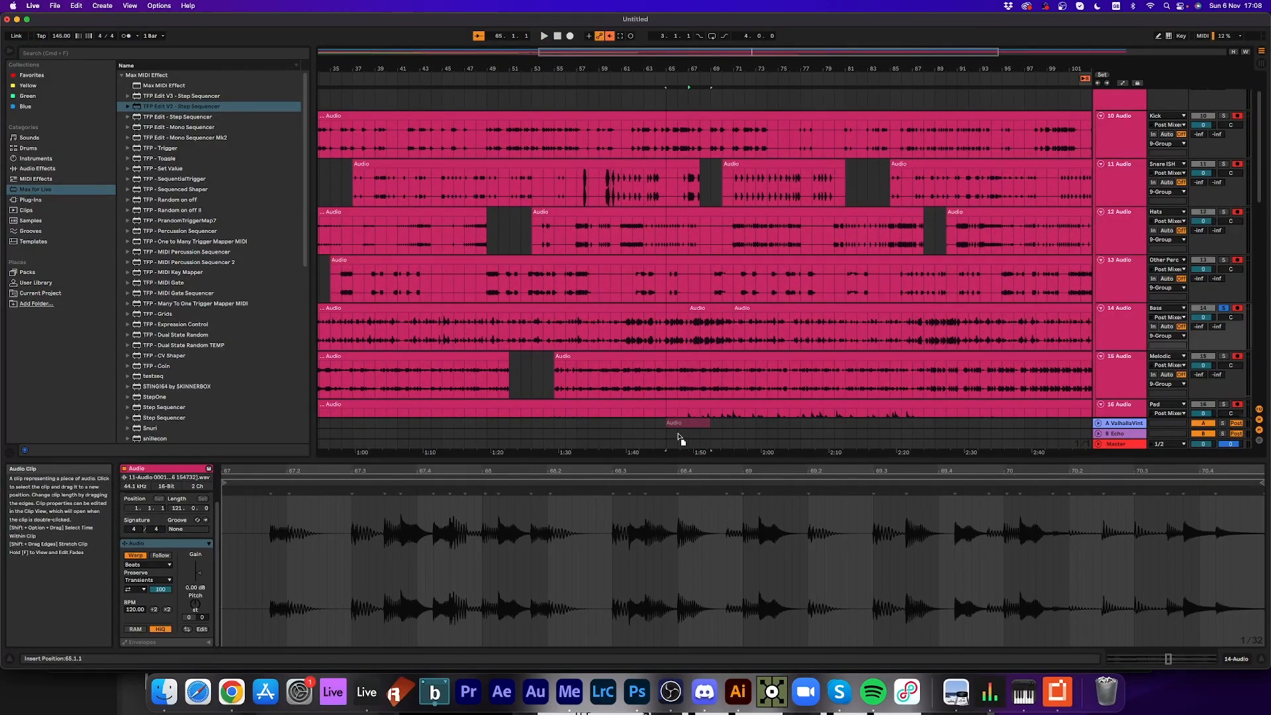
{"action": "scroll", "coordinate": [678, 438], "scroll_direction": "down", "scroll_amount": 5}
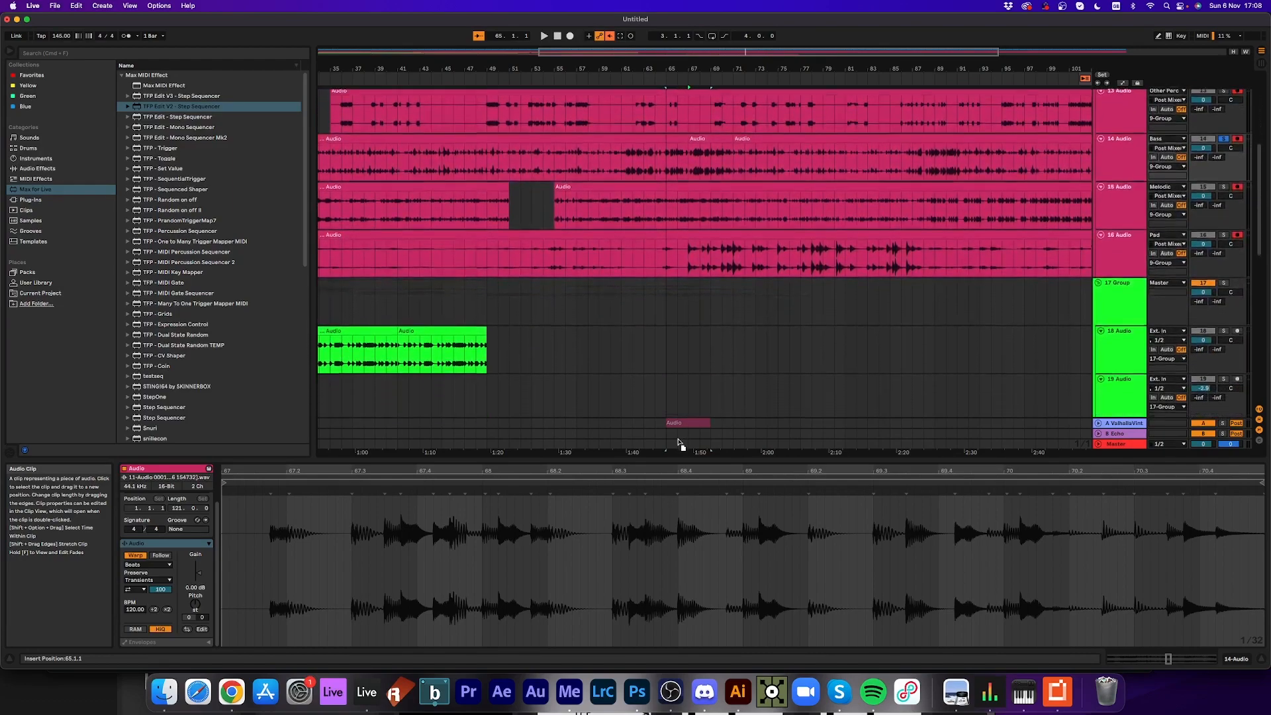
{"action": "scroll", "coordinate": [679, 442], "scroll_direction": "down", "scroll_amount": 5}
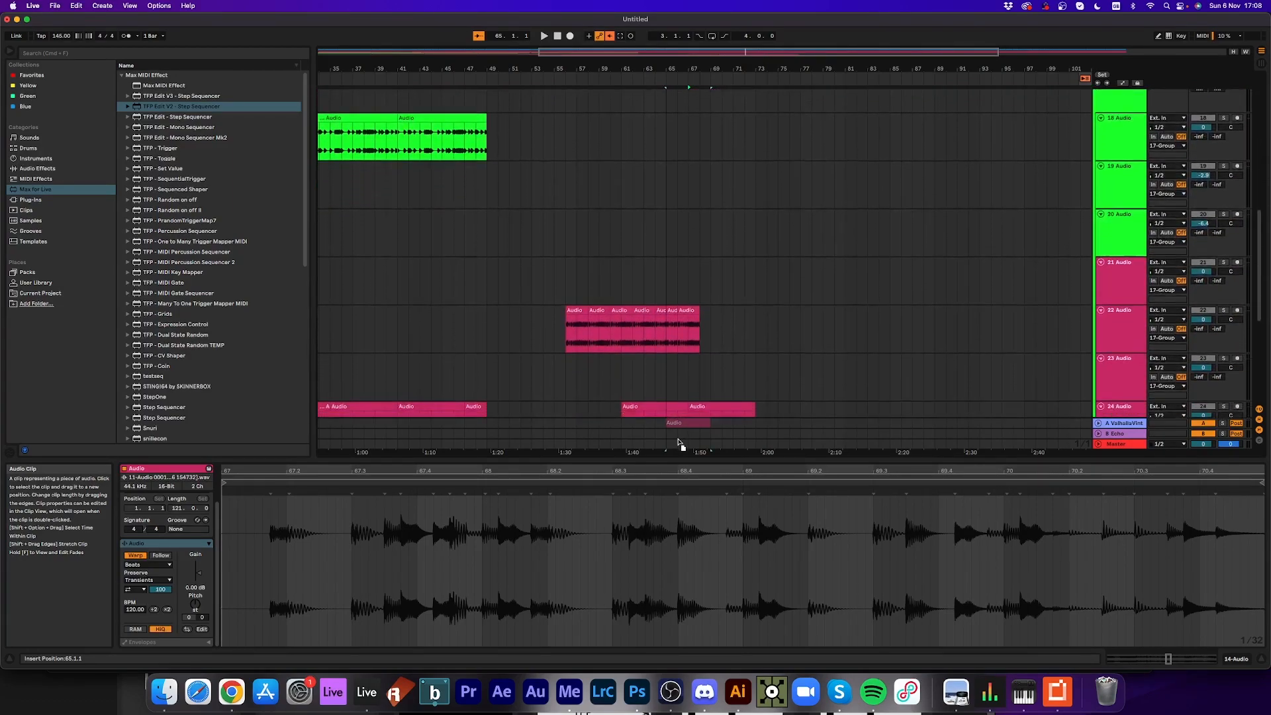
{"action": "scroll", "coordinate": [678, 442], "scroll_direction": "down", "scroll_amount": 6}
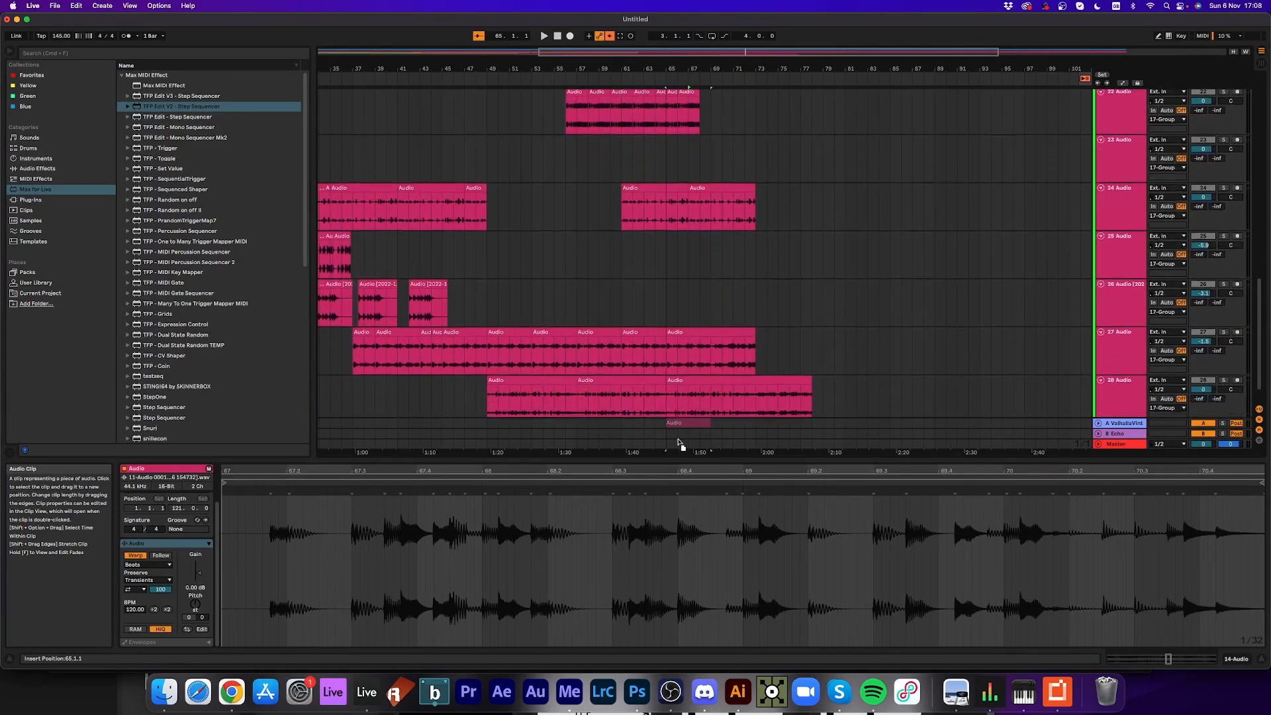
{"action": "scroll", "coordinate": [679, 442], "scroll_direction": "down", "scroll_amount": 1}
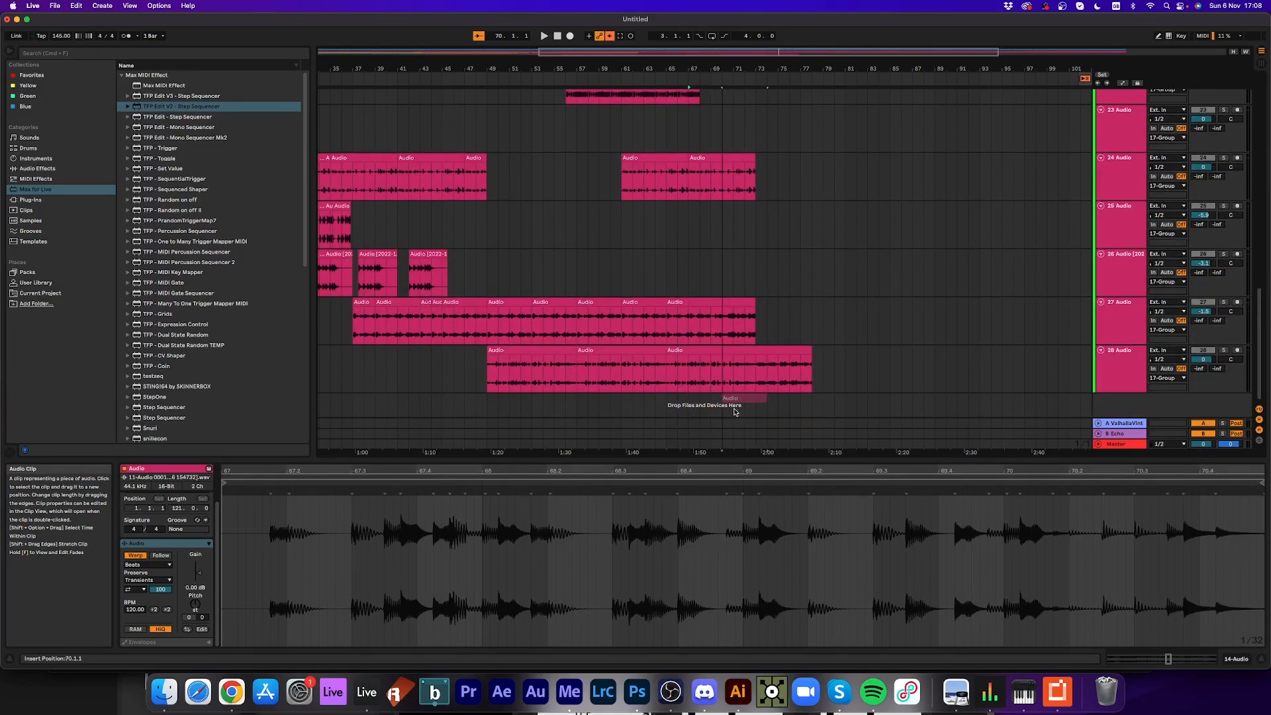
{"action": "left_click_drag", "start_coordinate": [736, 414], "coordinate": [737, 414]}
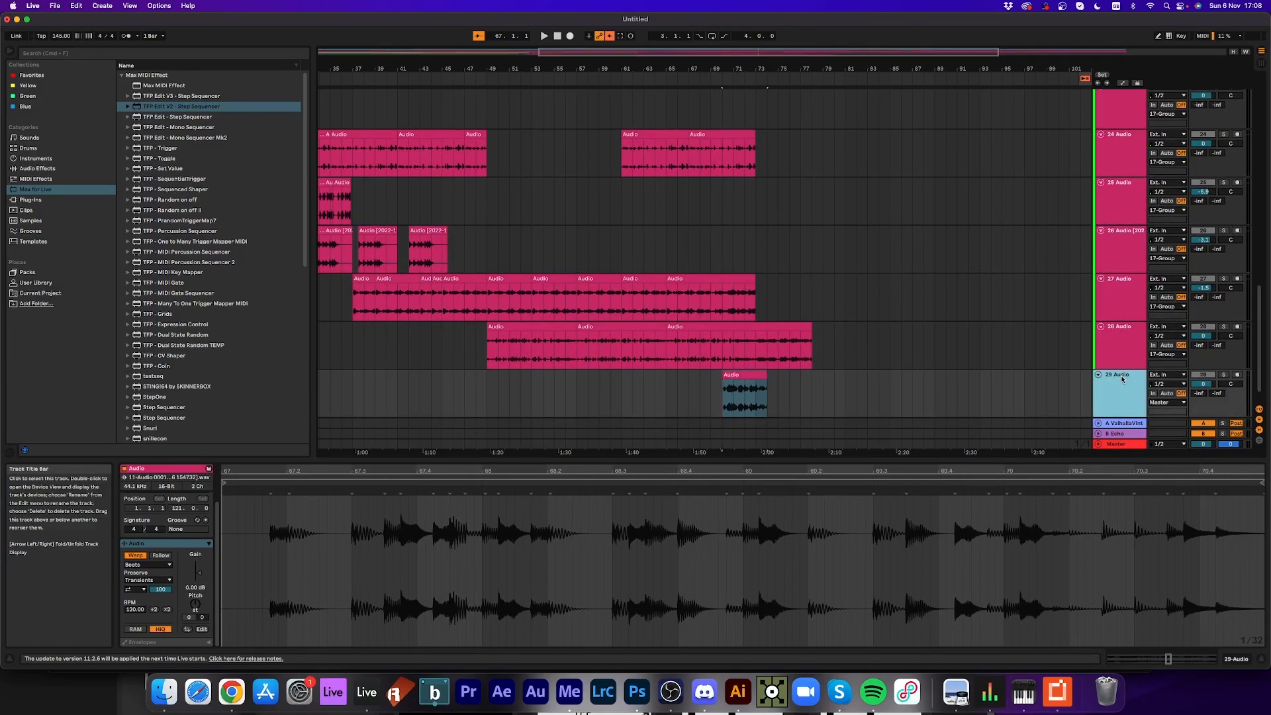
- Put 29 Audio into 17 Group and play the soloed group from around bar 69 to hear the bass in context
{"action": "scroll", "coordinate": [1122, 349], "scroll_direction": "up", "scroll_amount": 6}
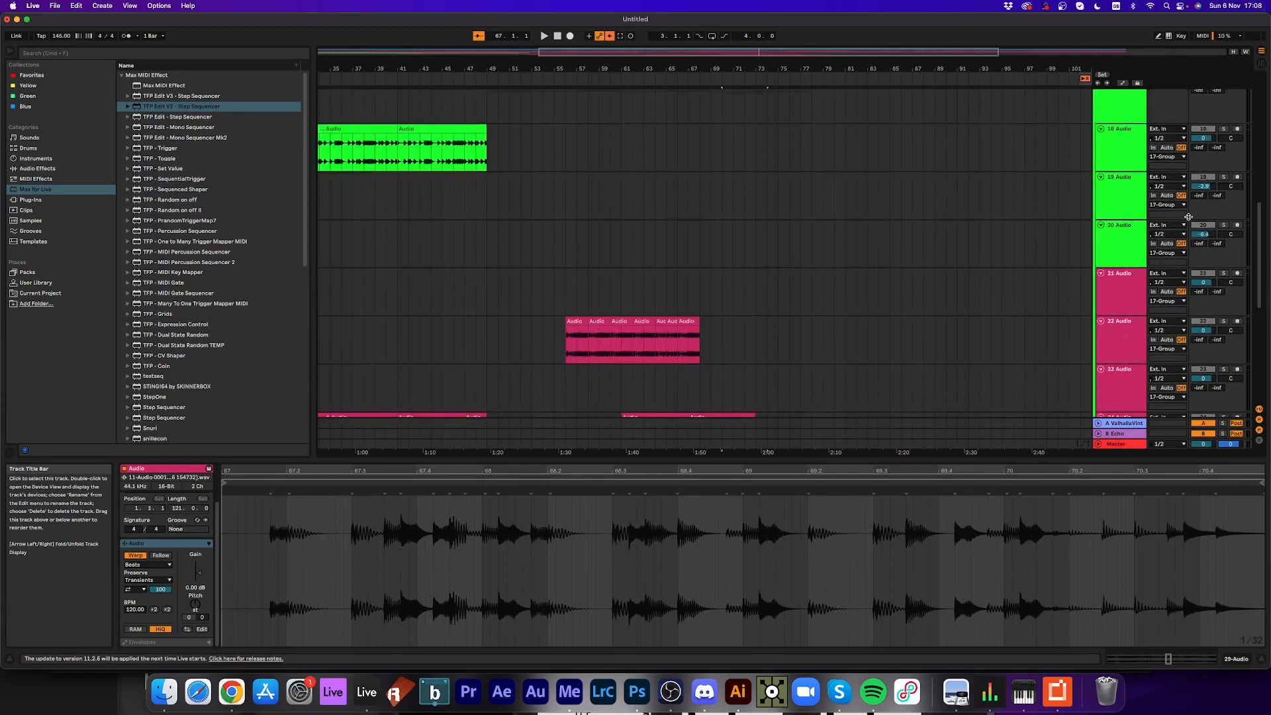
{"action": "scroll", "coordinate": [1185, 220], "scroll_direction": "up", "scroll_amount": 2}
{"action": "scroll", "coordinate": [868, 289], "scroll_direction": "down", "scroll_amount": 8}
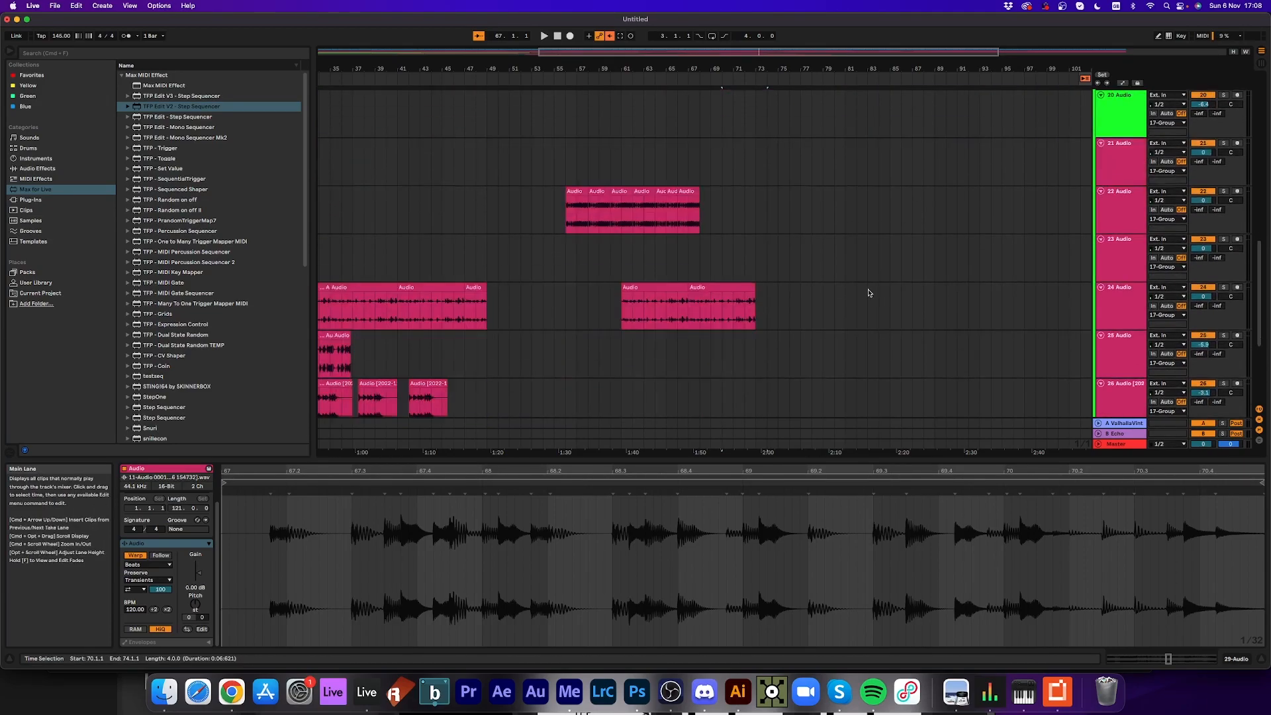
{"action": "left_click", "coordinate": [712, 81]}
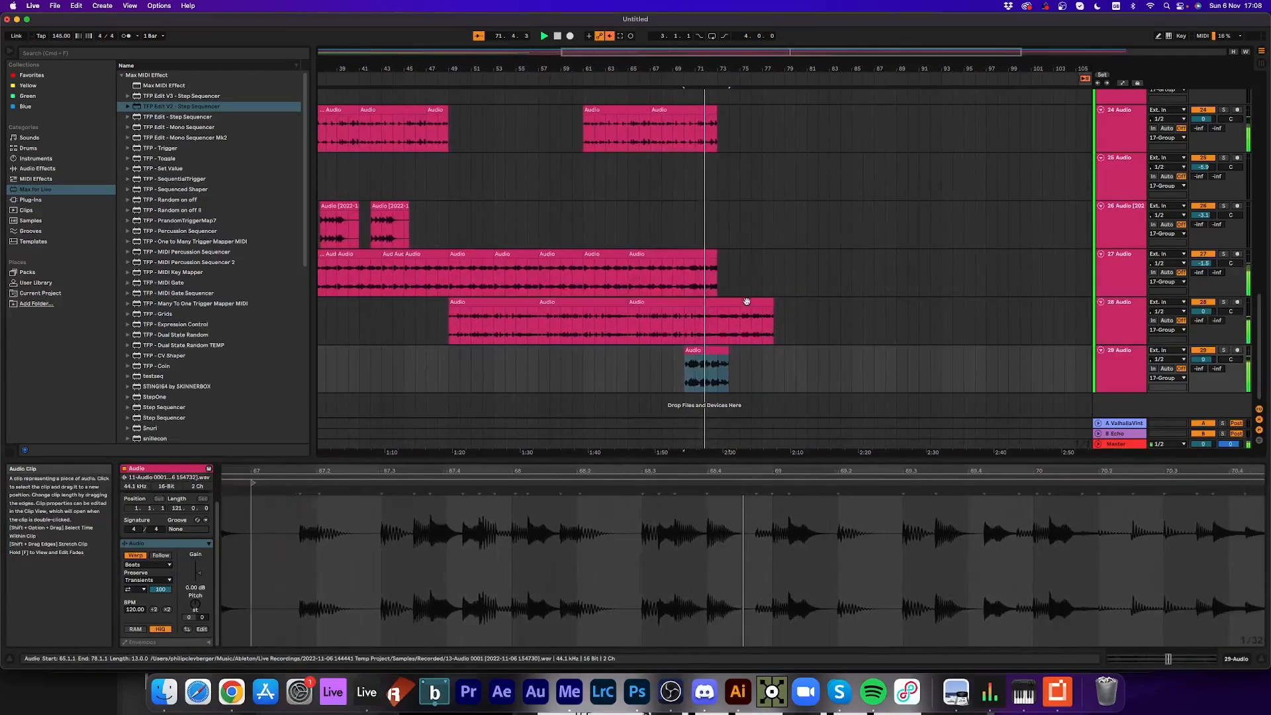
{"action": "key", "text": "space"}
- Trim the last clip on 27 Audio to end at bar 70, and duplicate it and the 29 Audio bass clip once each
{"action": "left_click_drag", "start_coordinate": [715, 257], "coordinate": [684, 256]}
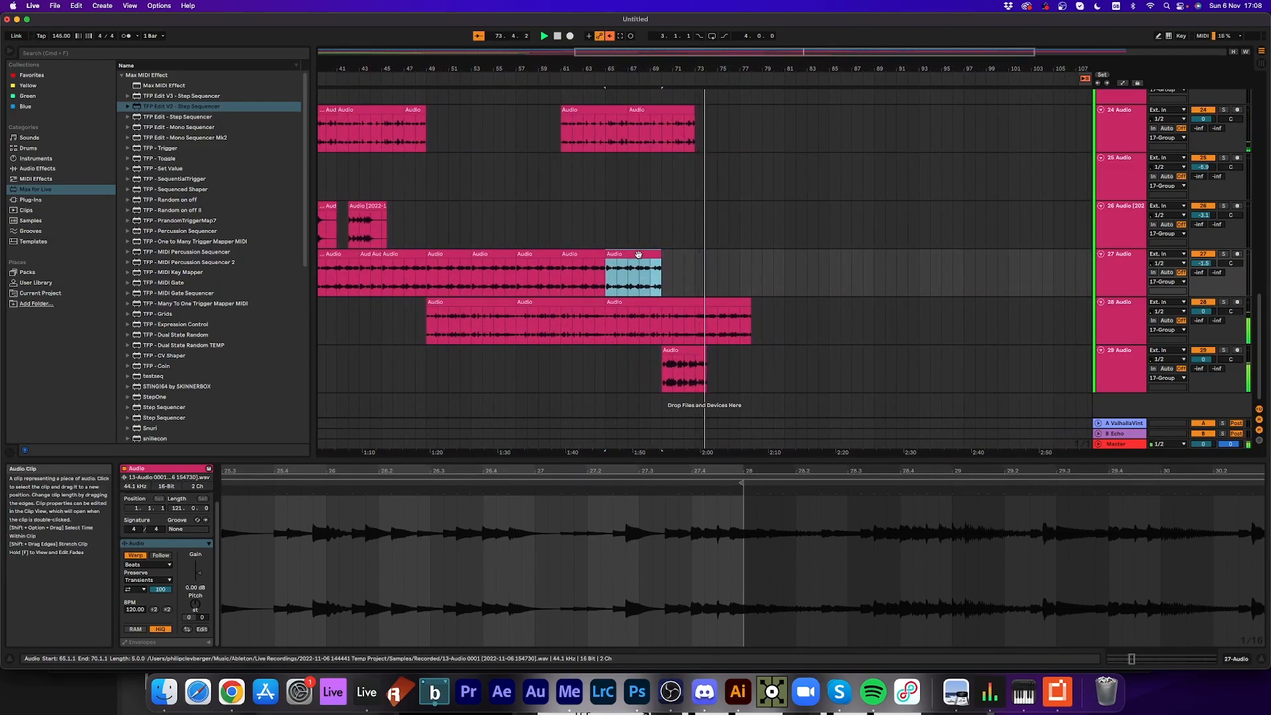
{"action": "left_click", "coordinate": [687, 350]}
{"action": "key", "text": "super+d"}
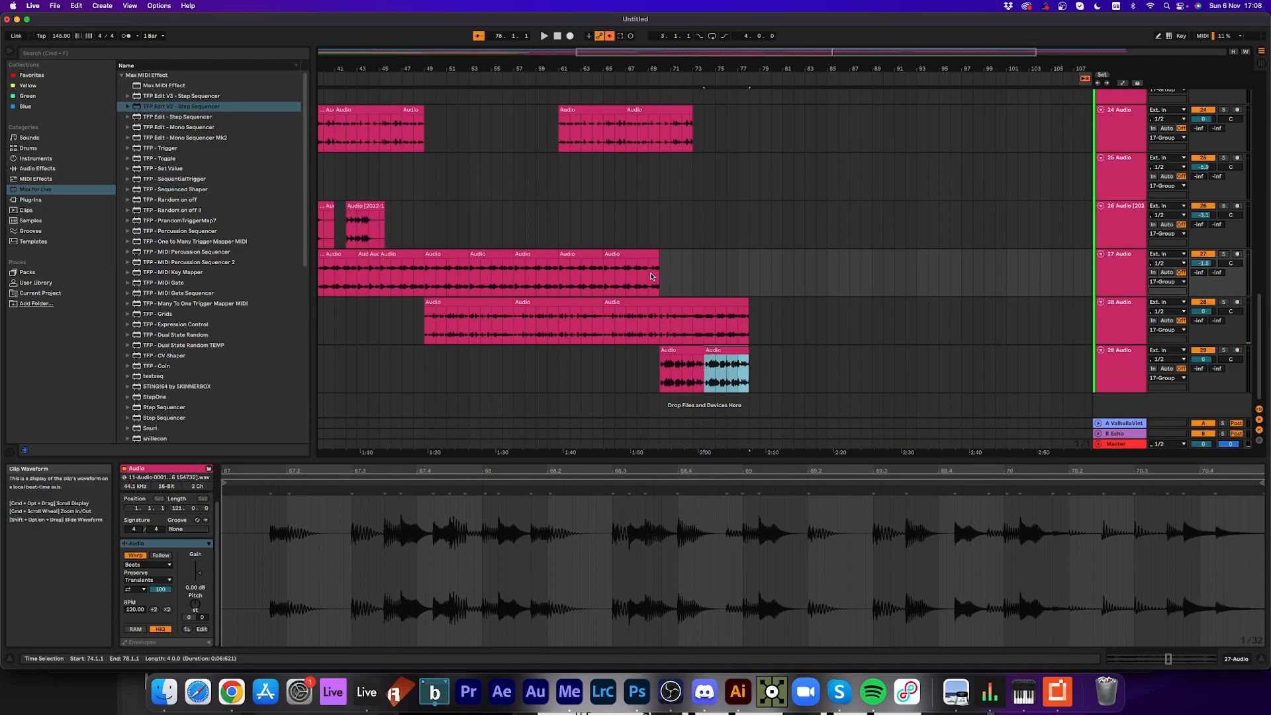
{"action": "left_click", "coordinate": [638, 254]}
{"action": "key", "text": "super+d"}
{"action": "key", "text": "space"}
{"action": "key", "text": "space"}
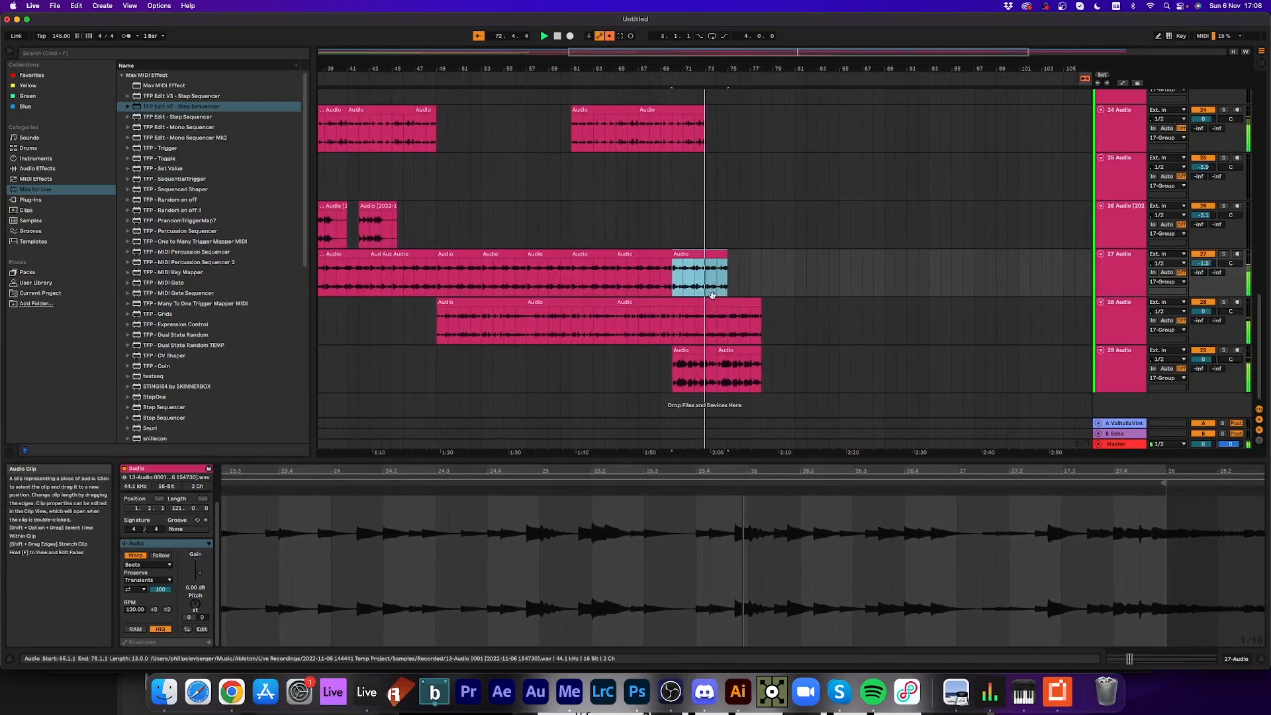
- Solo the Other Perc recording and play it from around bar 94 to find a usable section
{"action": "scroll", "coordinate": [703, 306], "scroll_direction": "up", "scroll_amount": 8}
{"action": "scroll", "coordinate": [703, 306], "scroll_direction": "up", "scroll_amount": 8}
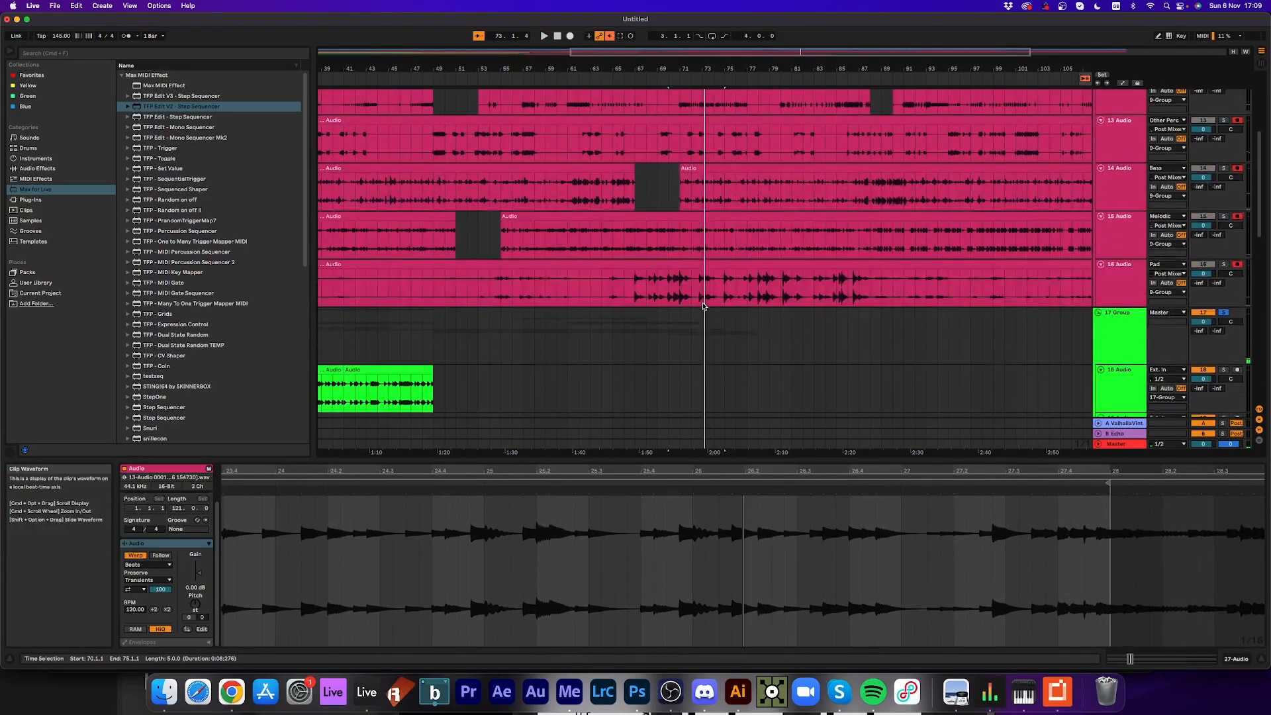
{"action": "scroll", "coordinate": [1191, 194], "scroll_direction": "up", "scroll_amount": 2}
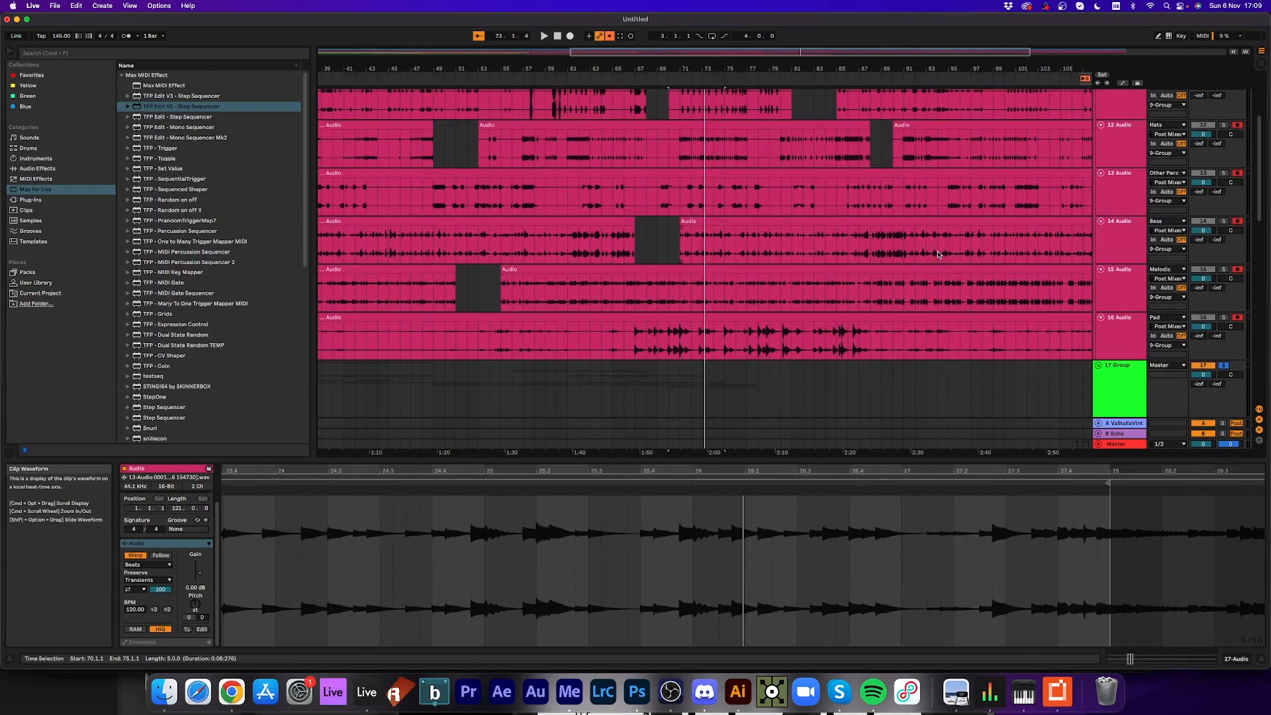
{"action": "left_click", "coordinate": [950, 69]}
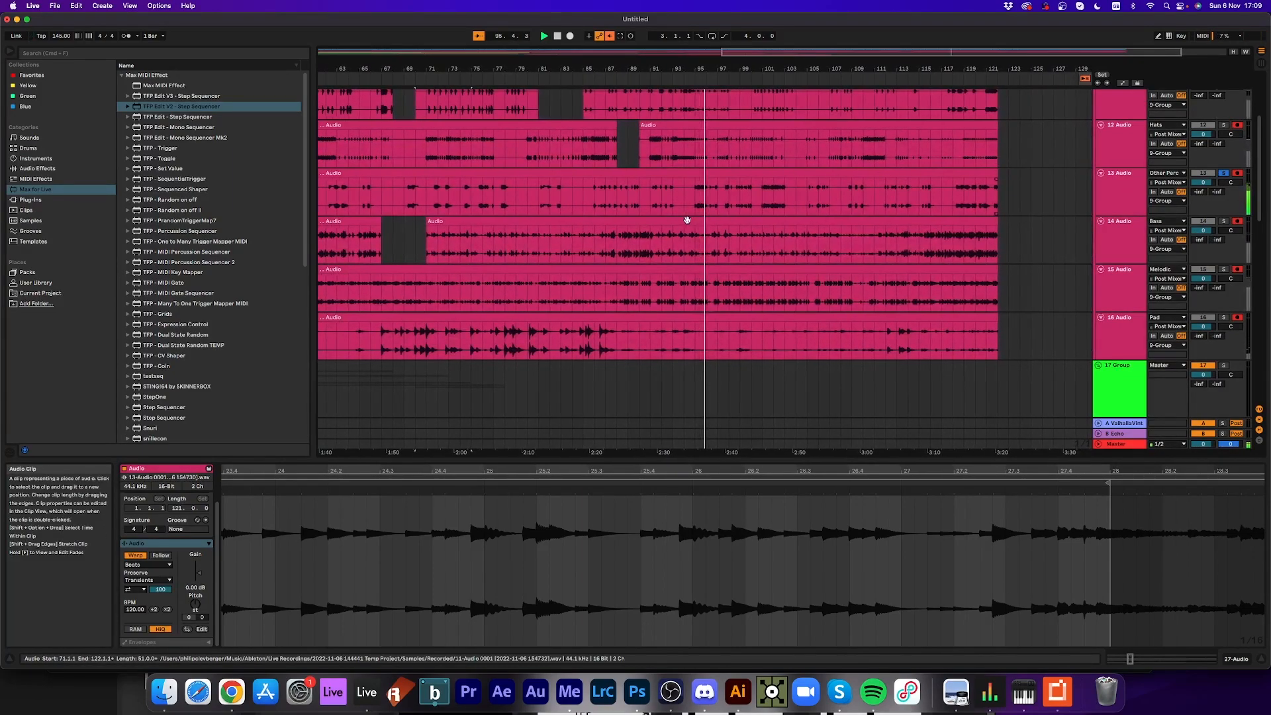
- Cut a four-bar section starting at bar 96 out of the Other Perc recording and place it on a new track at bar 71
{"action": "left_click_drag", "start_coordinate": [699, 198], "coordinate": [741, 205]}
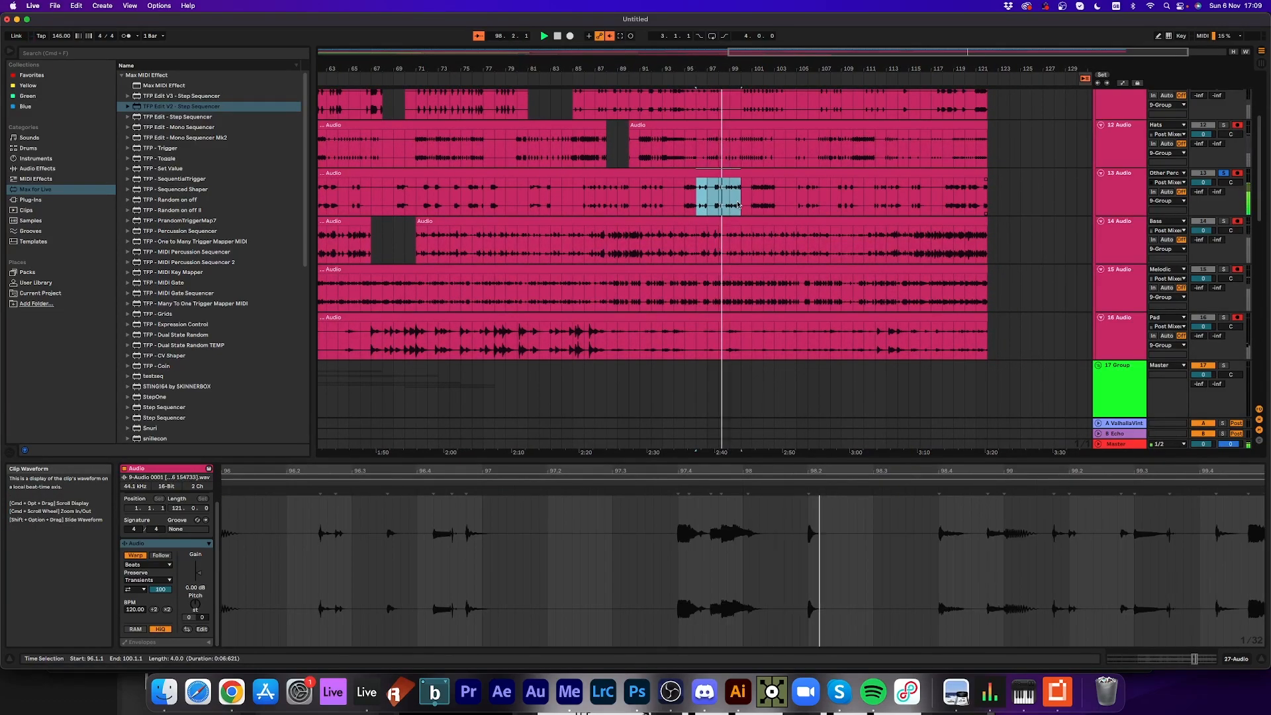
{"action": "key", "text": "super+e"}
{"action": "left_click_drag", "start_coordinate": [687, 287], "coordinate": [611, 444]}
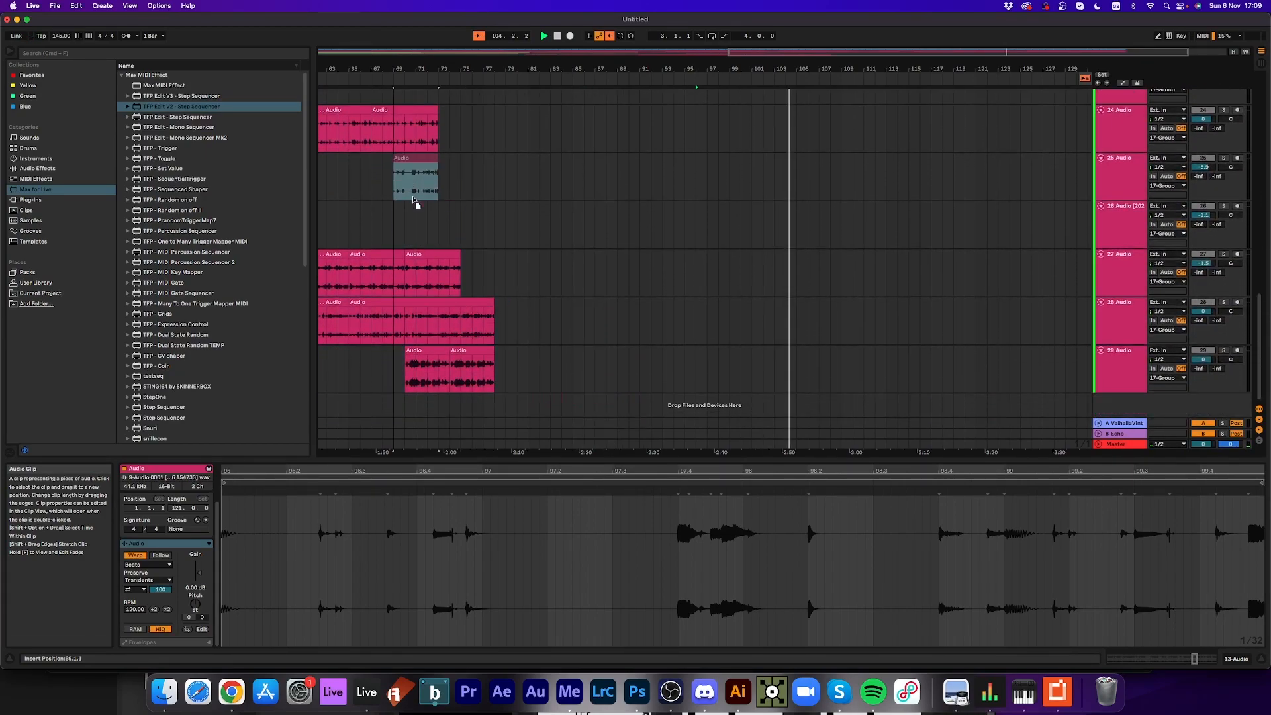
{"action": "left_click_drag", "start_coordinate": [412, 191], "coordinate": [405, 179]}
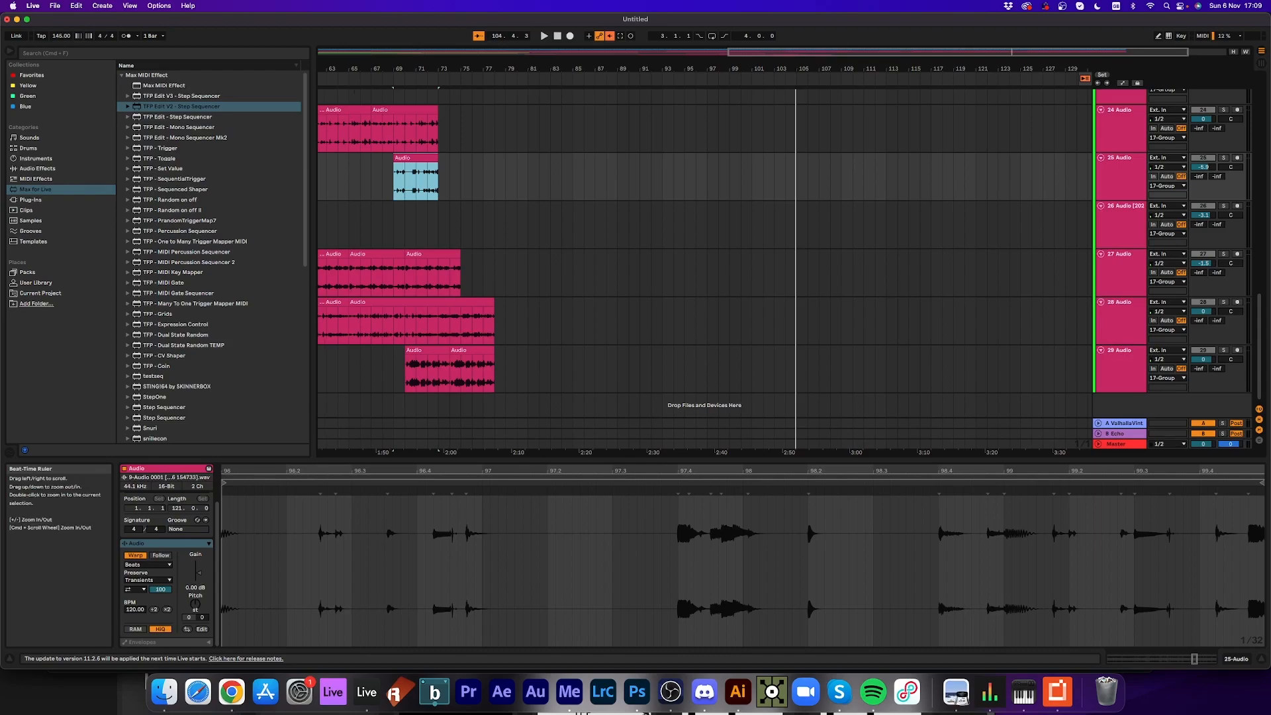
{"action": "scroll", "coordinate": [701, 252], "scroll_direction": "left", "scroll_amount": 10}
{"action": "scroll", "coordinate": [915, 184], "scroll_direction": "right", "scroll_amount": 1}
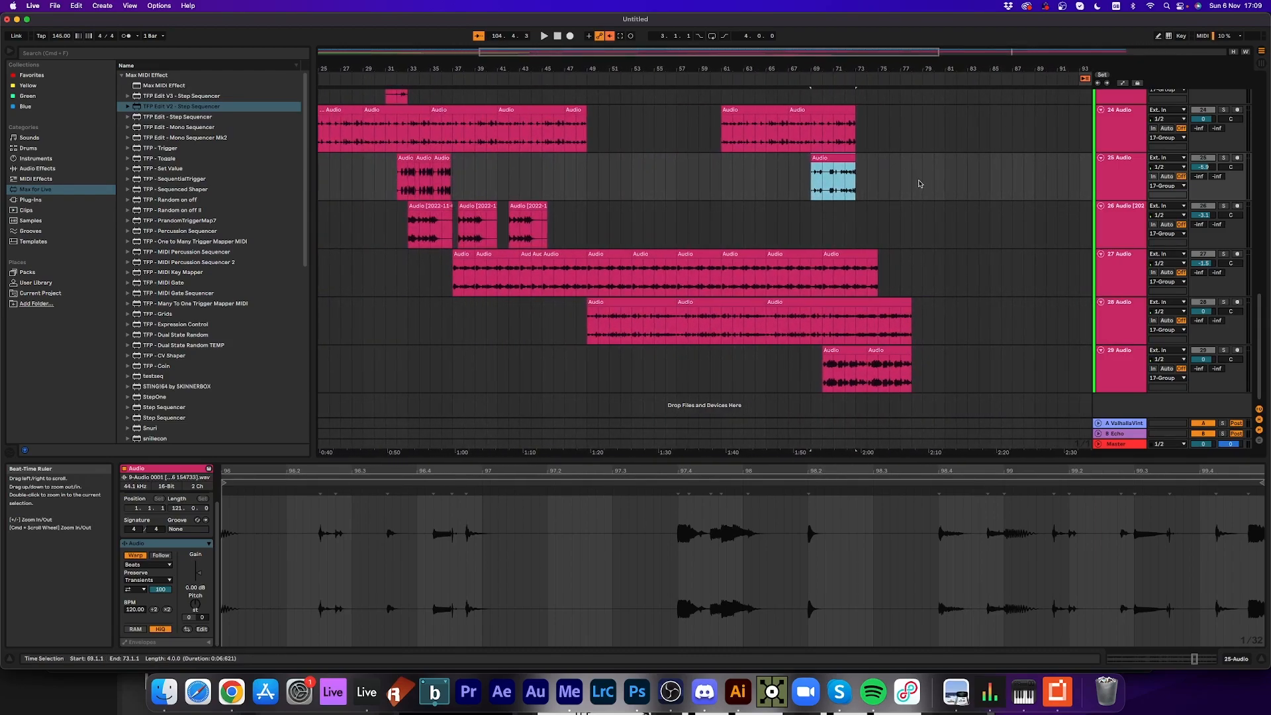
{"action": "left_click_drag", "start_coordinate": [847, 165], "coordinate": [864, 405]}
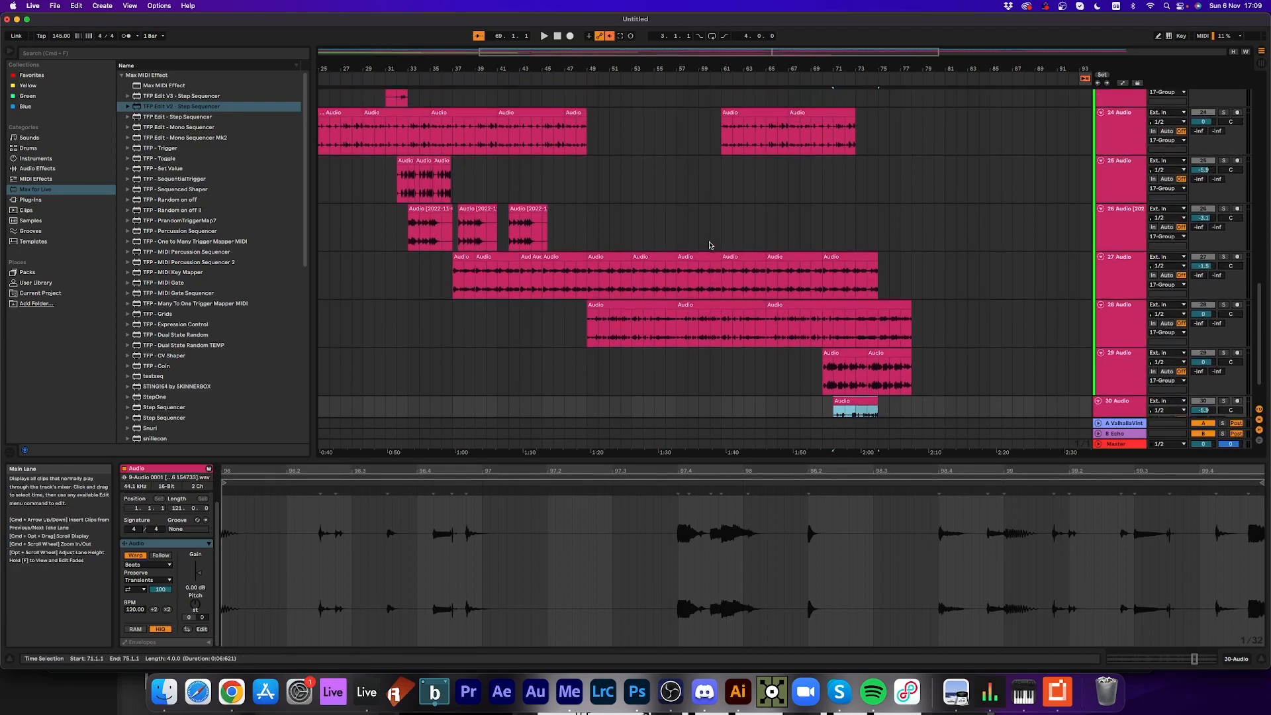
- Move the new percussion track, 30 Audio, into 17 Group directly below 20 Audio
{"action": "scroll", "coordinate": [709, 245], "scroll_direction": "up", "scroll_amount": 5}
{"action": "scroll", "coordinate": [709, 245], "scroll_direction": "up", "scroll_amount": 1}
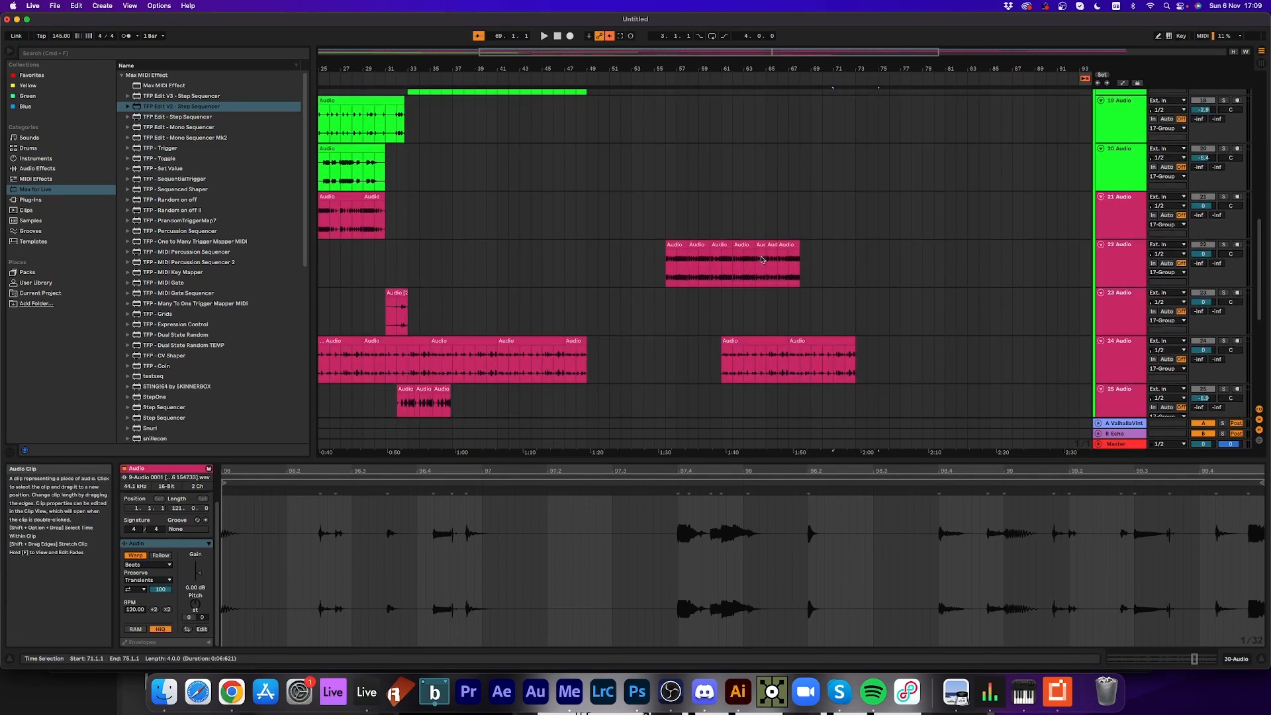
{"action": "scroll", "coordinate": [751, 256], "scroll_direction": "down", "scroll_amount": 4}
{"action": "scroll", "coordinate": [1125, 387], "scroll_direction": "down", "scroll_amount": 2}
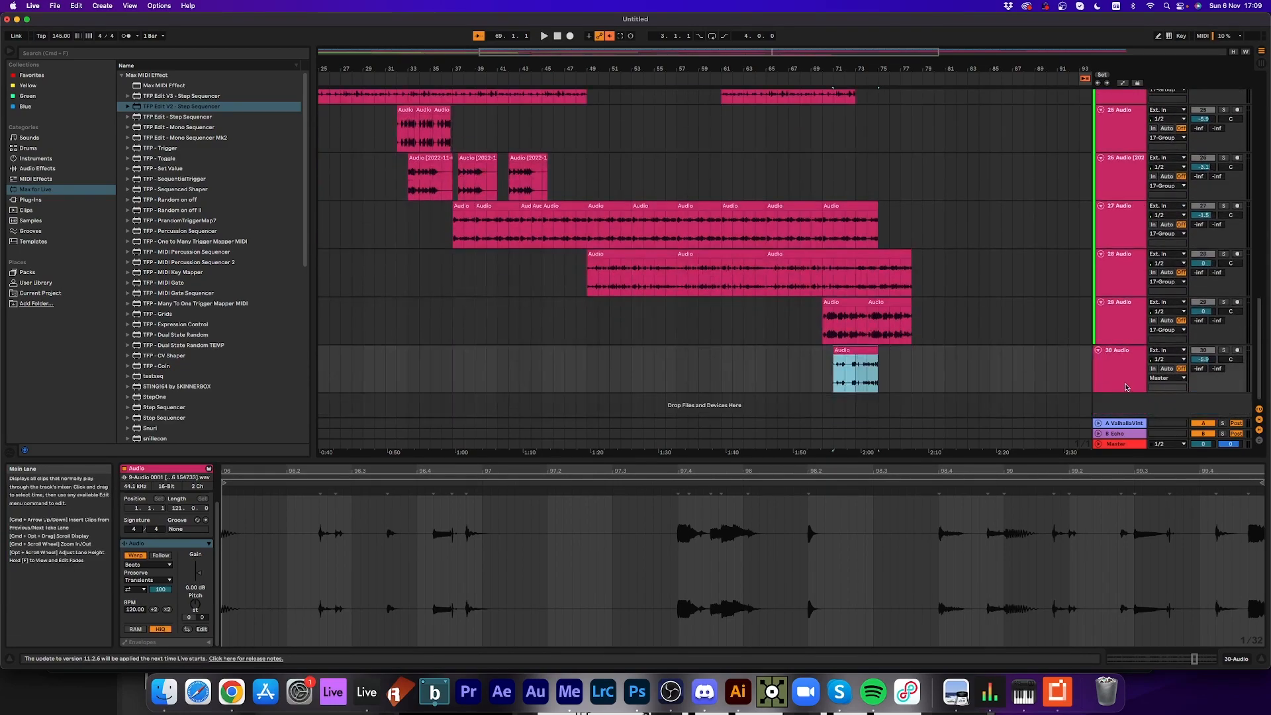
{"action": "left_click_drag", "start_coordinate": [1129, 361], "coordinate": [1112, 147]}
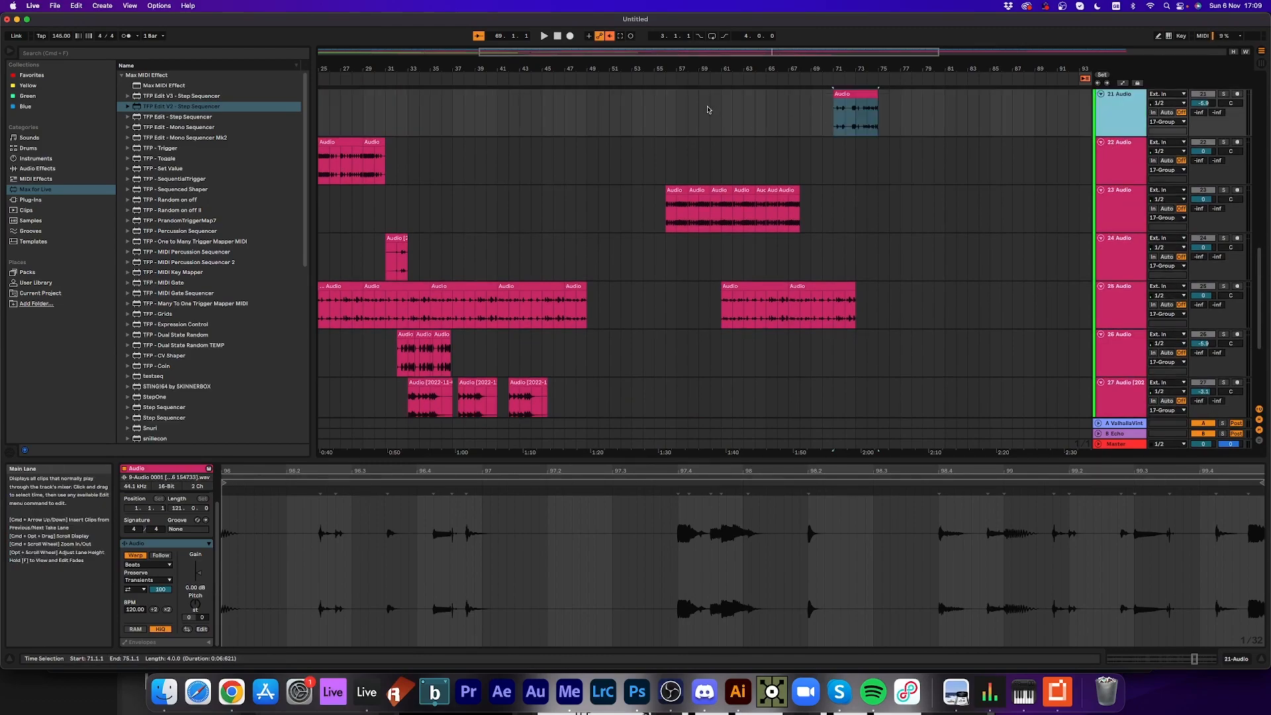
- Move the percussion clip on 21 Audio so that it starts at bar 64
{"action": "scroll", "coordinate": [666, 149], "scroll_direction": "up", "scroll_amount": 2}
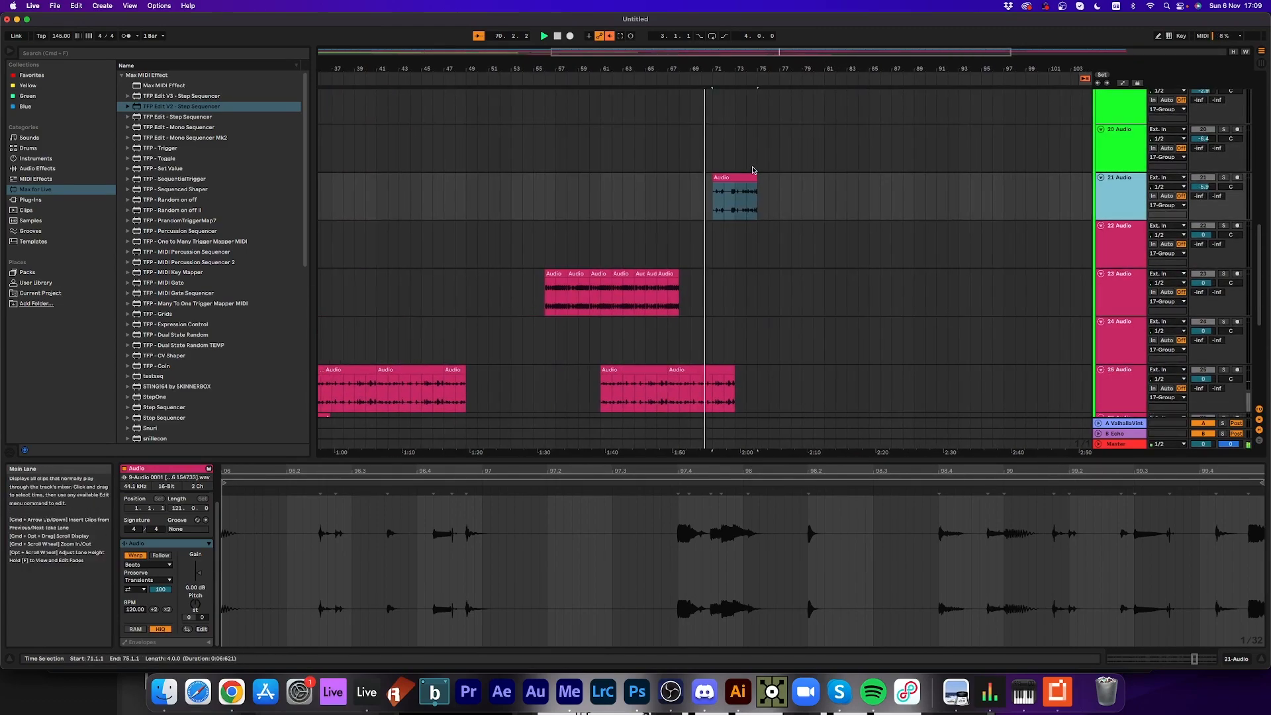
{"action": "left_click", "coordinate": [715, 177]}
{"action": "left_click_drag", "start_coordinate": [656, 176], "coordinate": [642, 149]}
{"action": "scroll", "coordinate": [644, 151], "scroll_direction": "down", "scroll_amount": 3}
{"action": "key", "text": "space"}
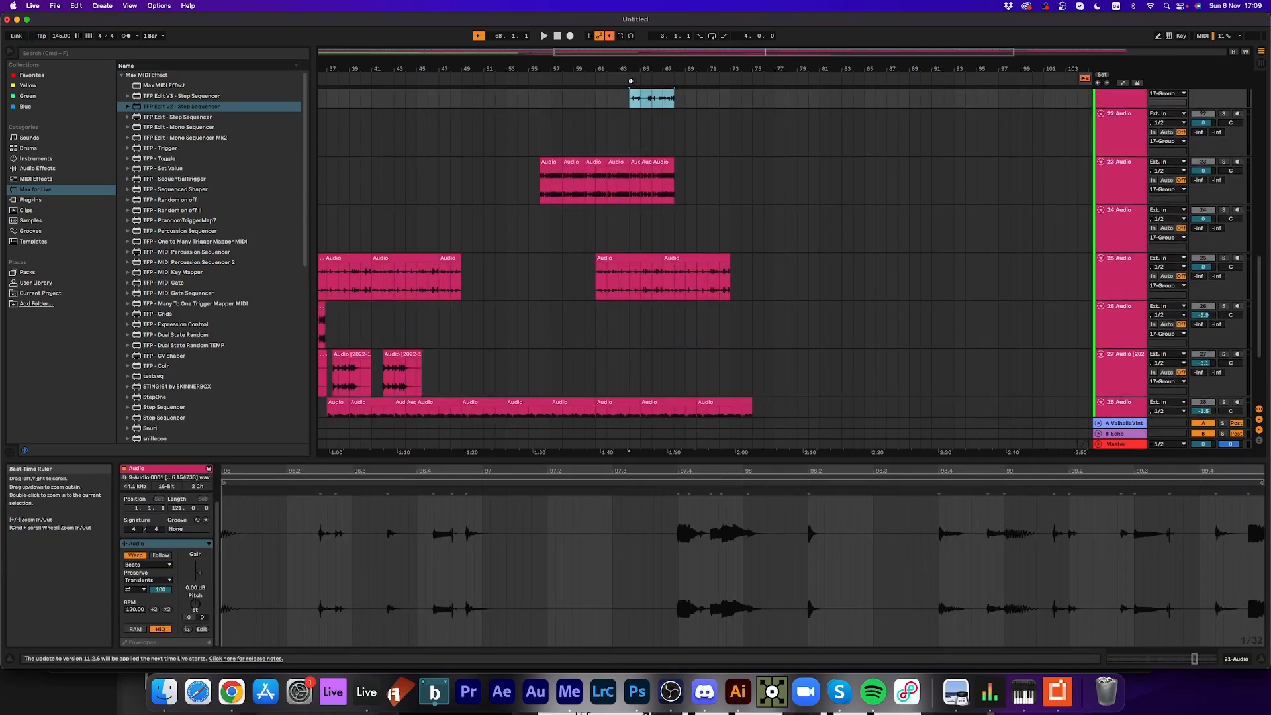
- Solo 17 Group and play it from around bar 64 to hear the percussion clip in context
{"action": "scroll", "coordinate": [1049, 133], "scroll_direction": "up", "scroll_amount": 5}
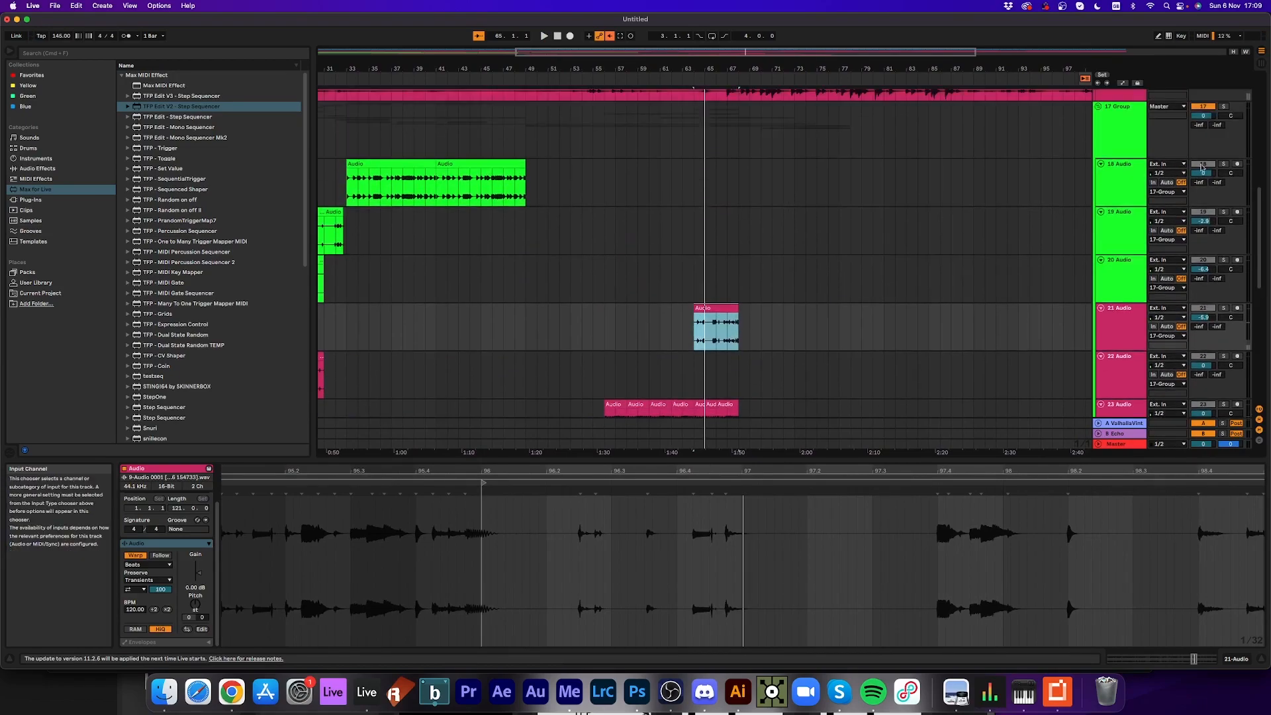
{"action": "left_click", "coordinate": [1225, 108]}
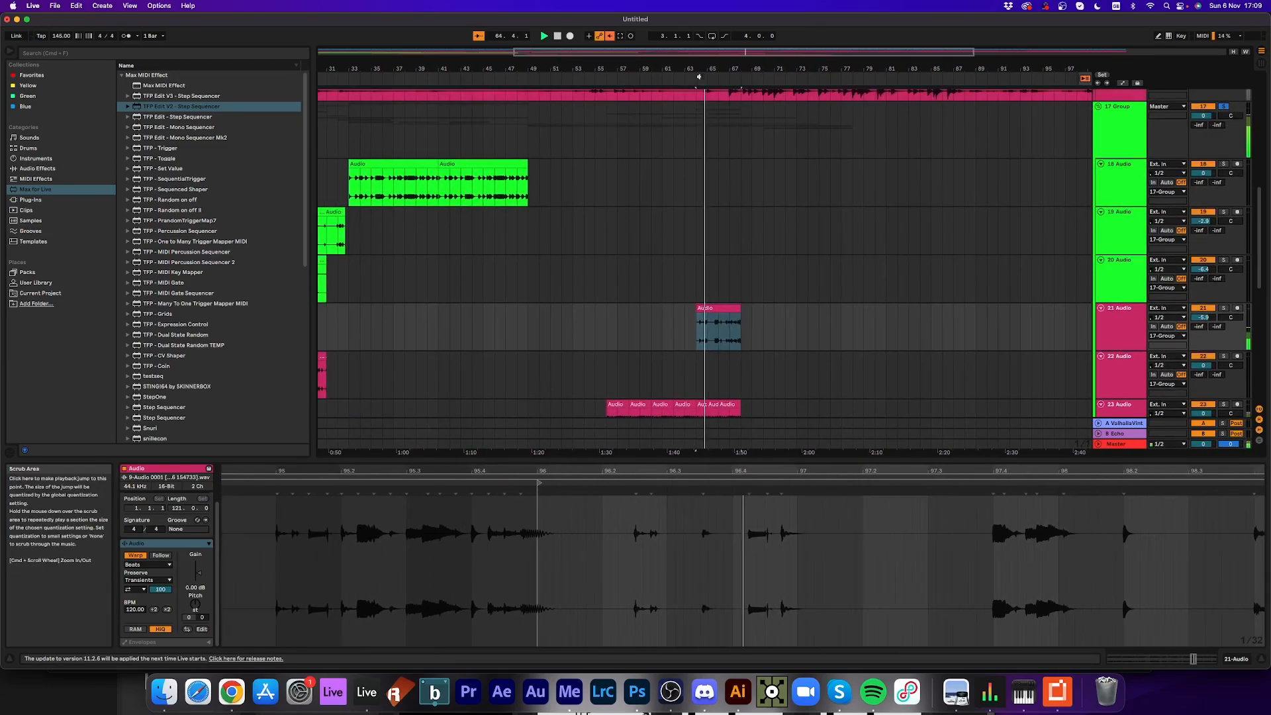
{"action": "scroll", "coordinate": [787, 210], "scroll_direction": "down", "scroll_amount": 1}
{"action": "scroll", "coordinate": [786, 210], "scroll_direction": "down", "scroll_amount": 5}
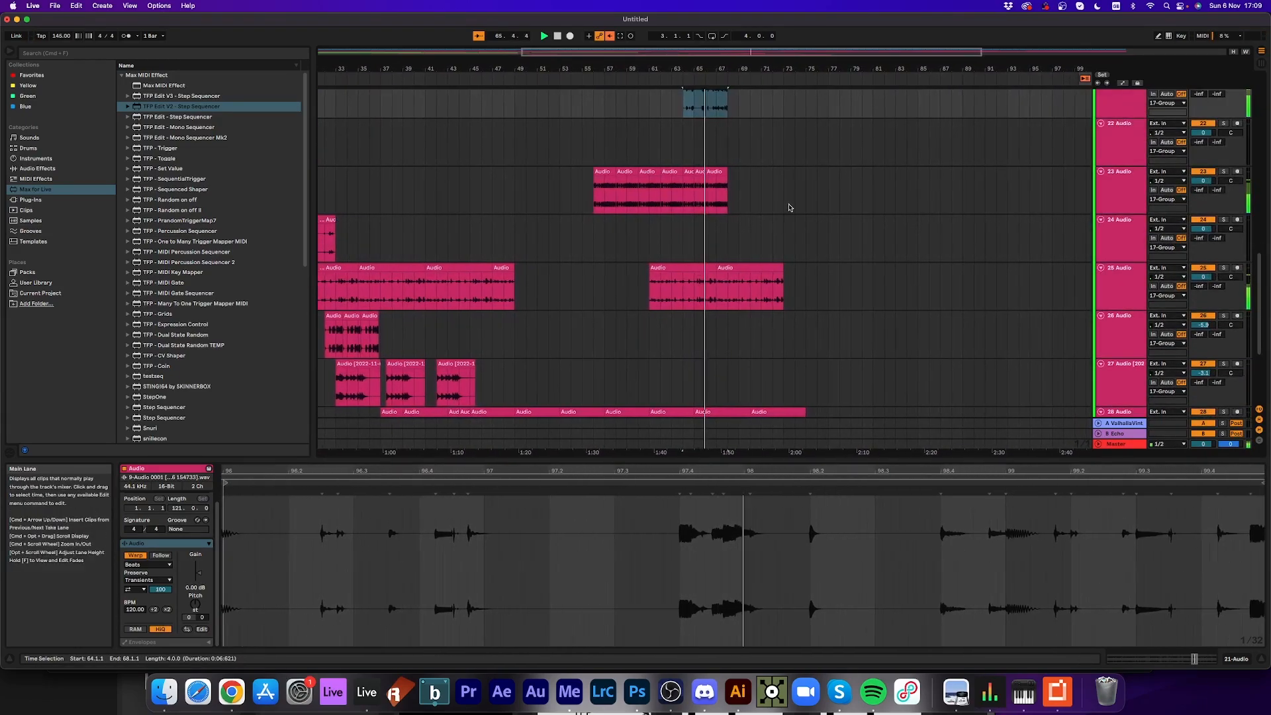
{"action": "scroll", "coordinate": [786, 209], "scroll_direction": "down", "scroll_amount": 2}
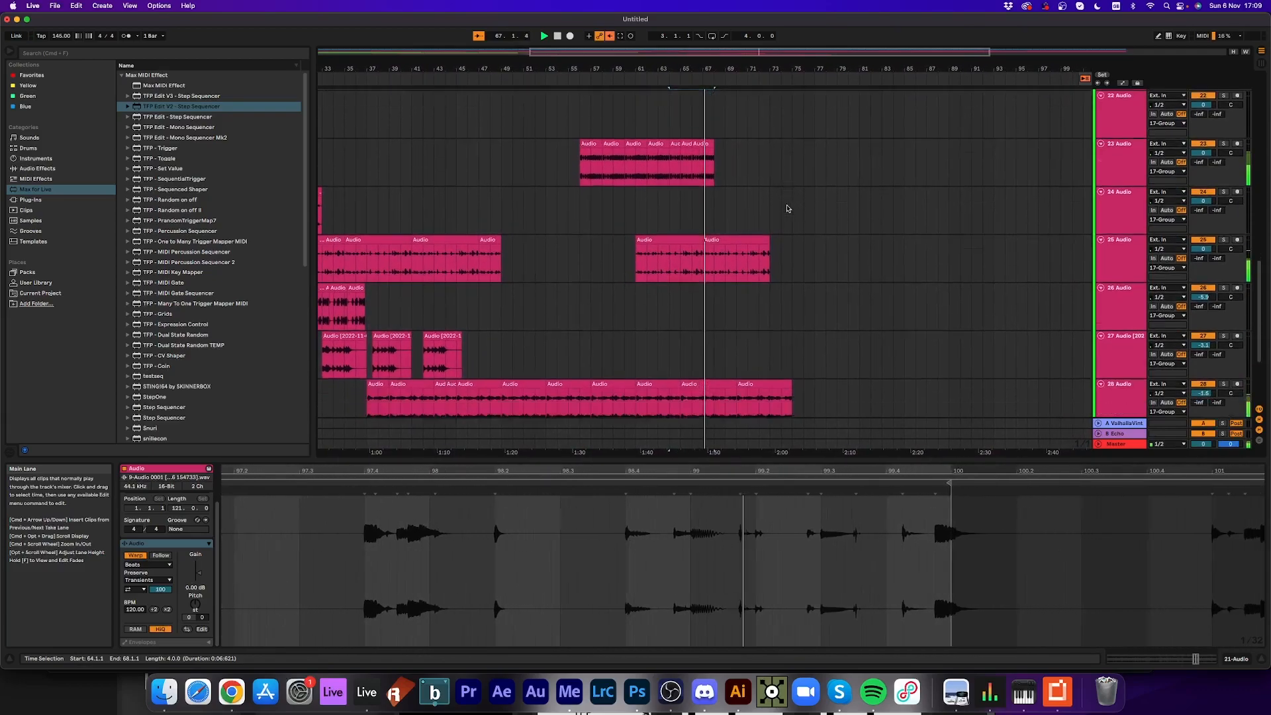
{"action": "scroll", "coordinate": [786, 209], "scroll_direction": "up", "scroll_amount": 3}
- Extend the percussion clip on 21 Audio to end at bar 72 and duplicate it once
{"action": "left_click", "coordinate": [683, 121]}
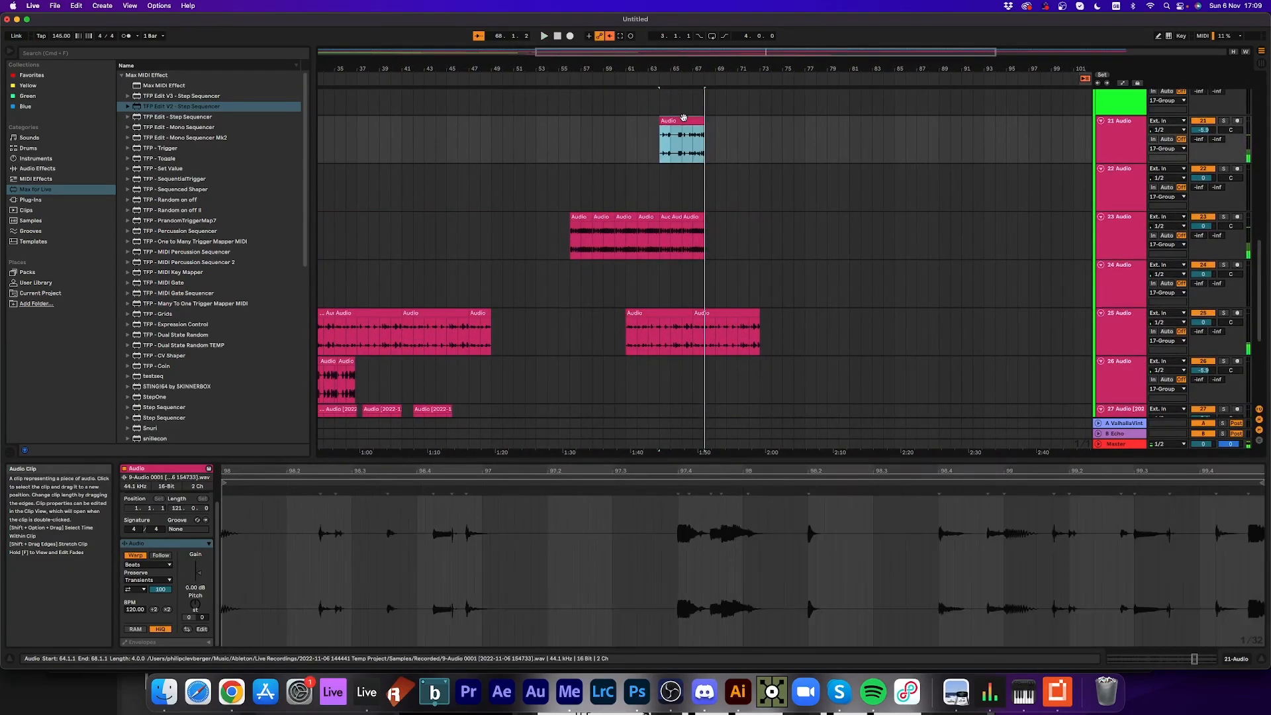
{"action": "left_click_drag", "start_coordinate": [701, 121], "coordinate": [750, 121]}
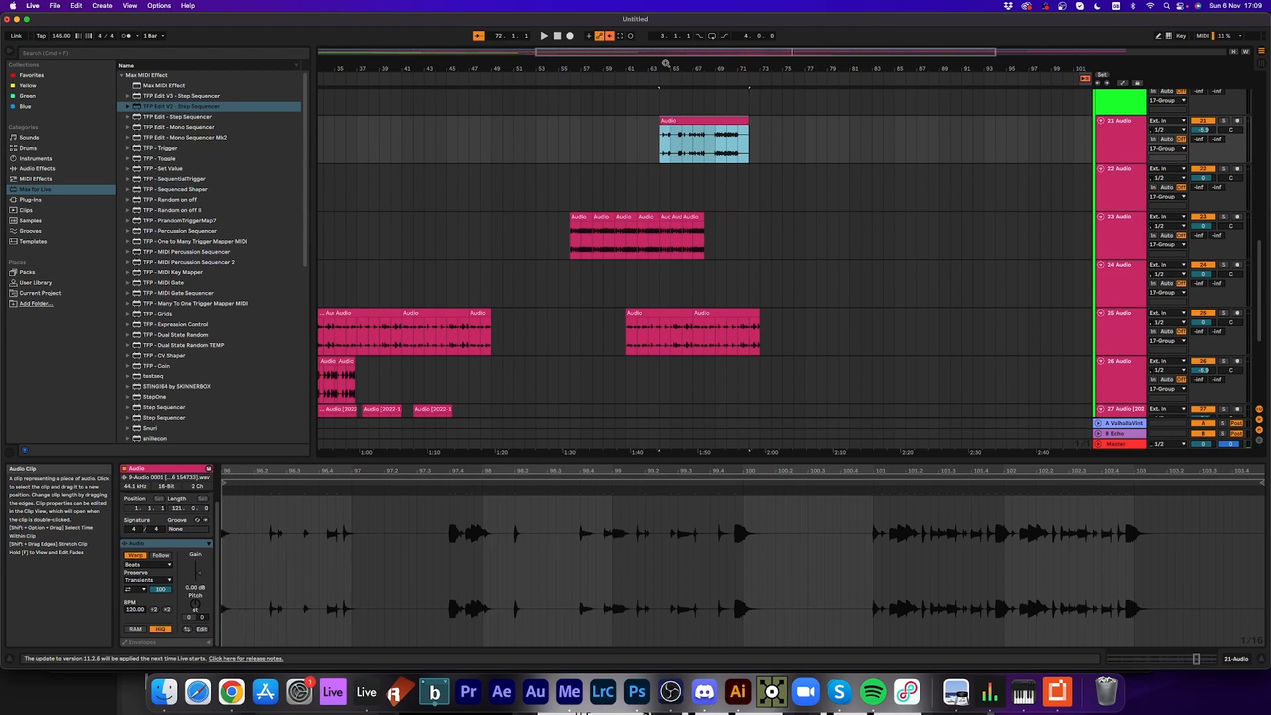
{"action": "left_click", "coordinate": [704, 77]}
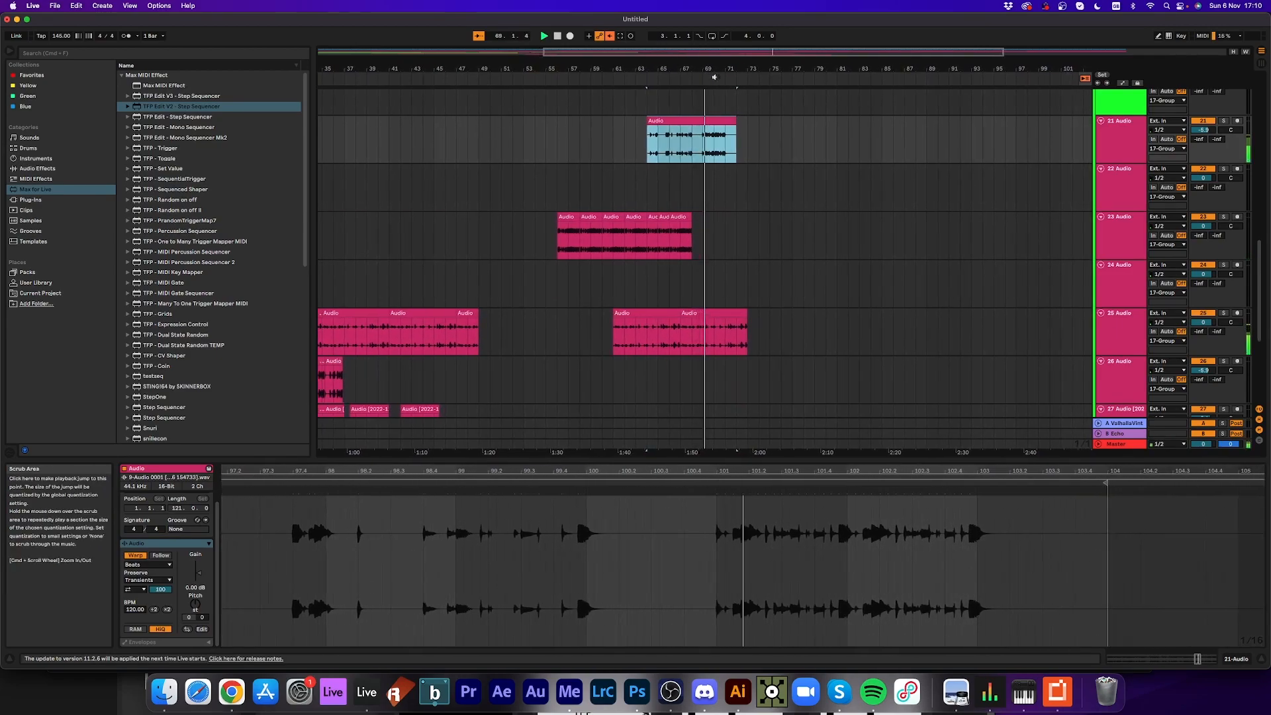
{"action": "key", "text": "super+d"}
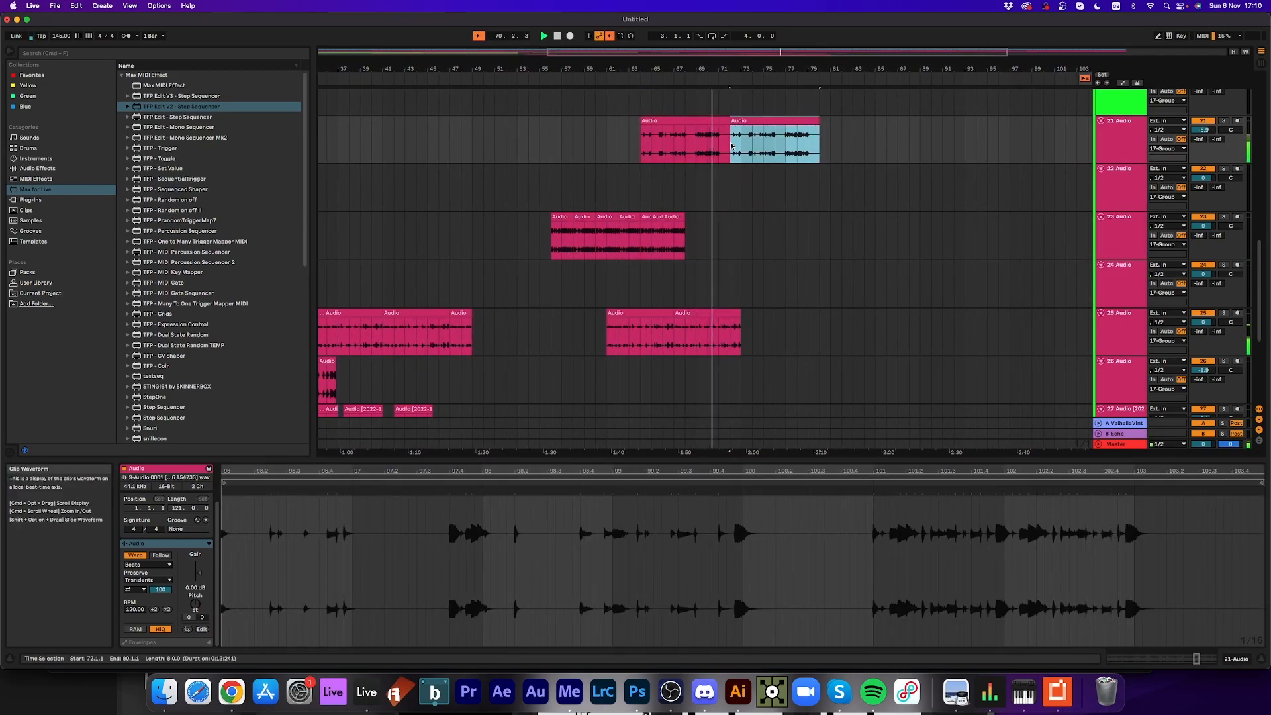
- Trim the last clip on 29 Audio to end at bar 75, and set the last 30 Audio bass clip to end at bar 78
{"action": "scroll", "coordinate": [730, 145], "scroll_direction": "down", "scroll_amount": 3}
{"action": "scroll", "coordinate": [731, 146], "scroll_direction": "down", "scroll_amount": 2}
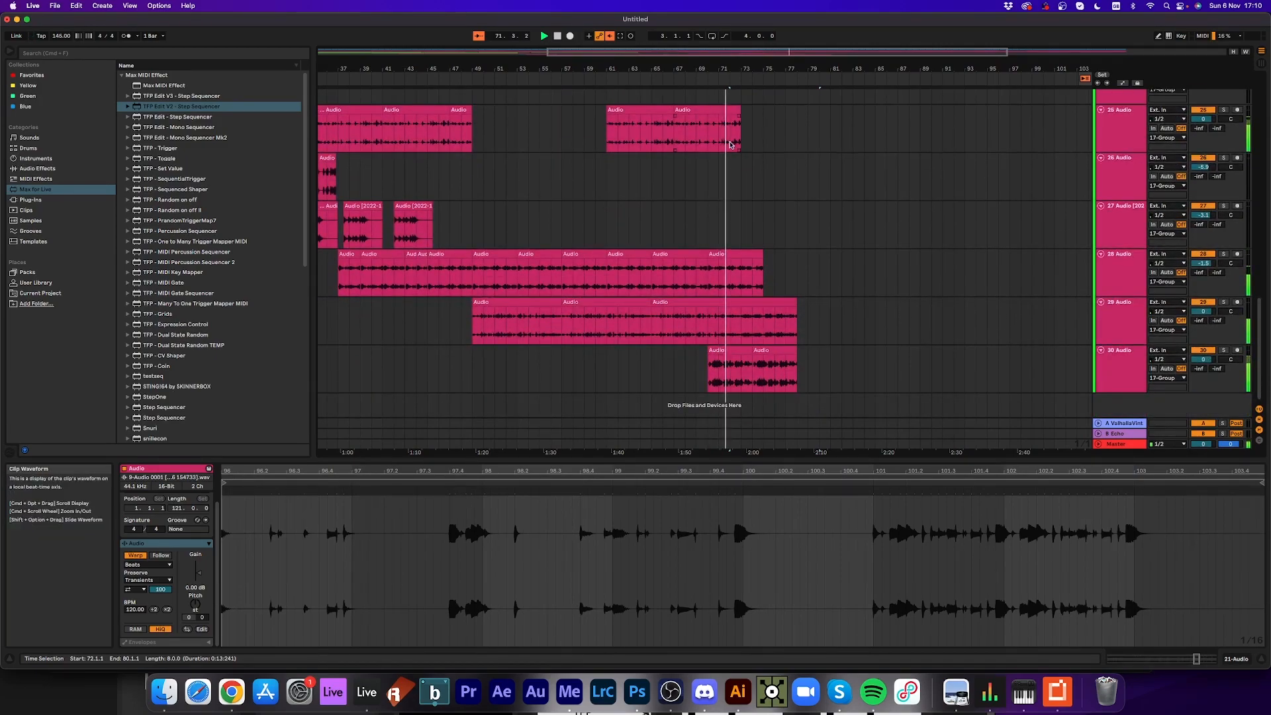
{"action": "scroll", "coordinate": [730, 145], "scroll_direction": "up", "scroll_amount": 5}
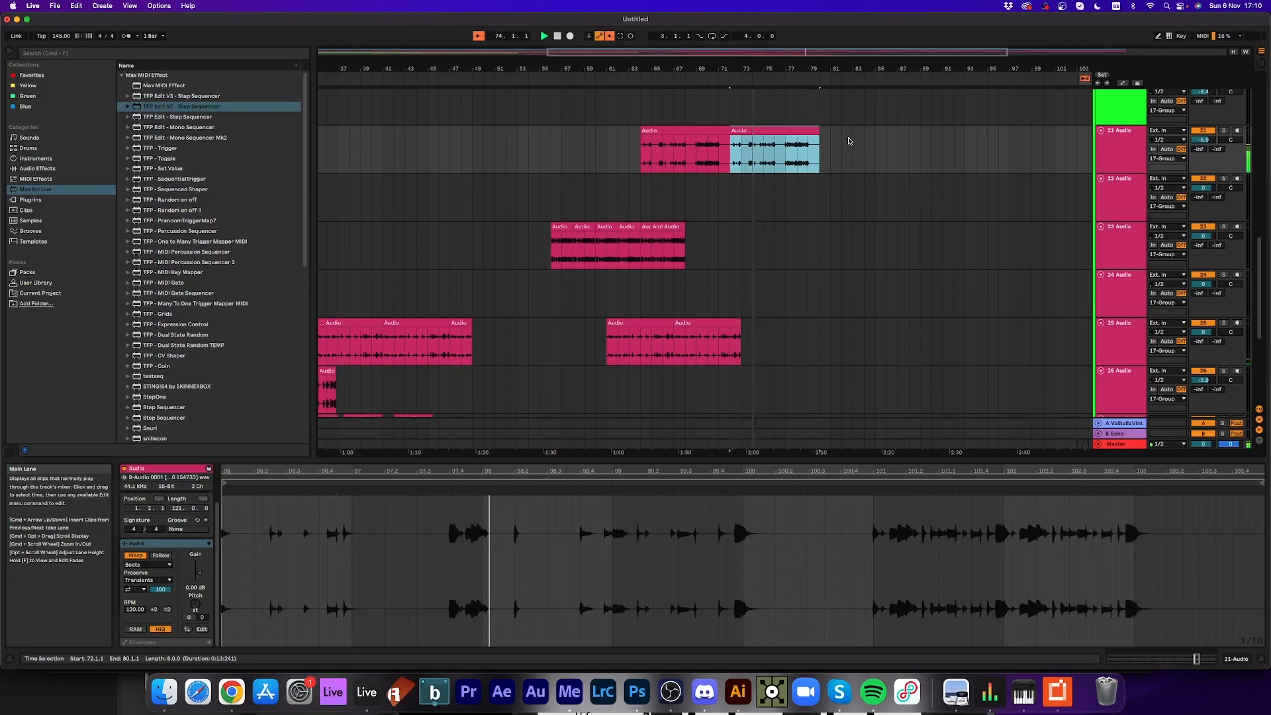
{"action": "scroll", "coordinate": [846, 151], "scroll_direction": "down", "scroll_amount": 5}
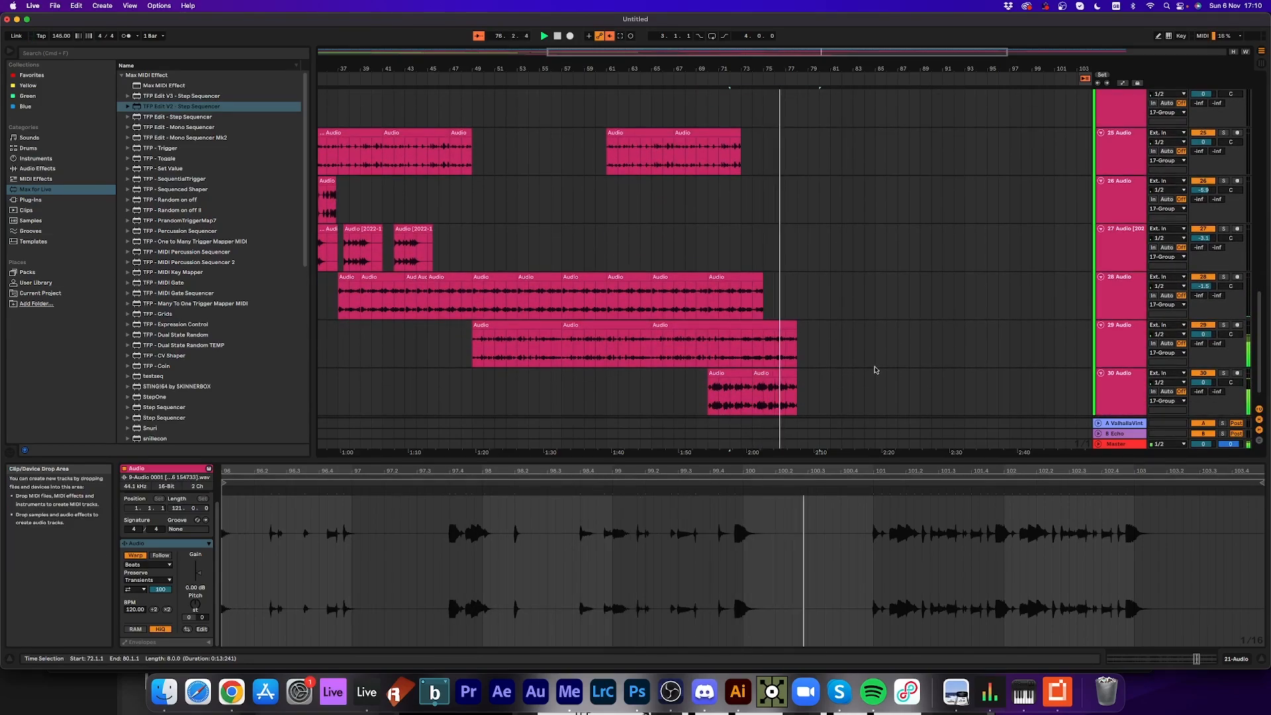
{"action": "scroll", "coordinate": [850, 360], "scroll_direction": "down", "scroll_amount": 1}
{"action": "left_click_drag", "start_coordinate": [793, 348], "coordinate": [753, 350]}
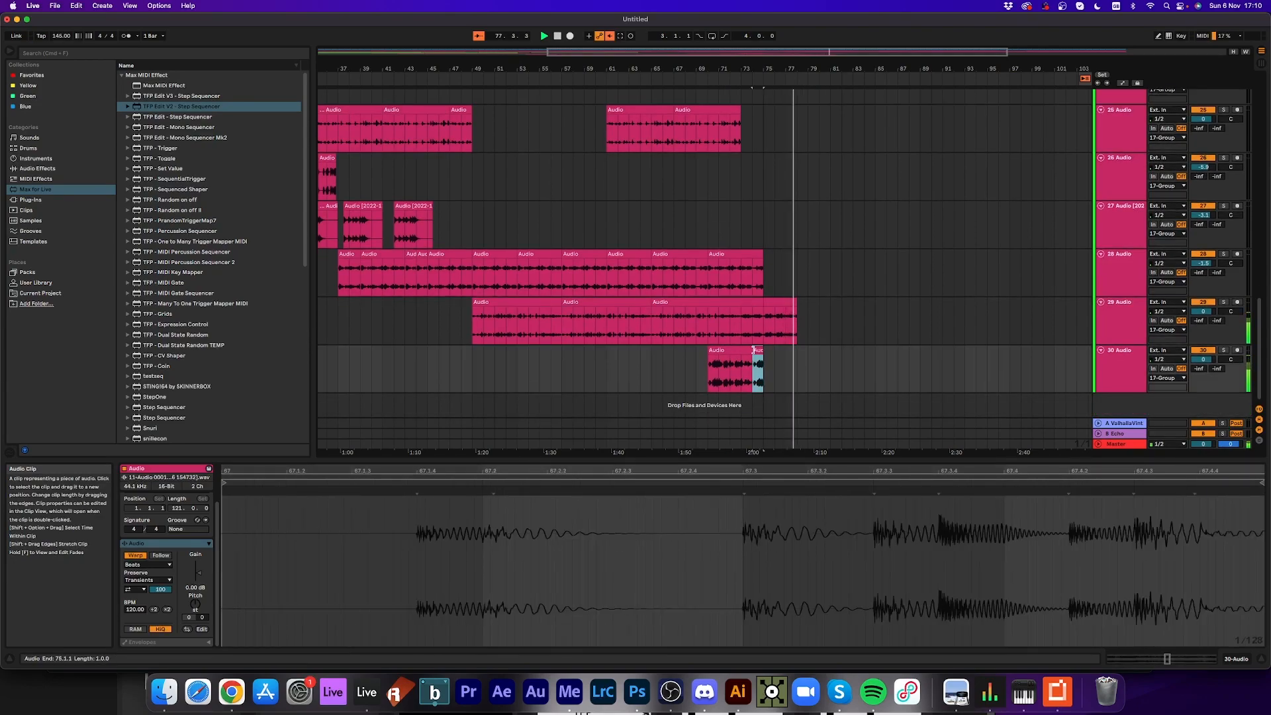
{"action": "left_click_drag", "start_coordinate": [787, 301], "coordinate": [764, 301]}
{"action": "left_click_drag", "start_coordinate": [763, 351], "coordinate": [797, 349]}
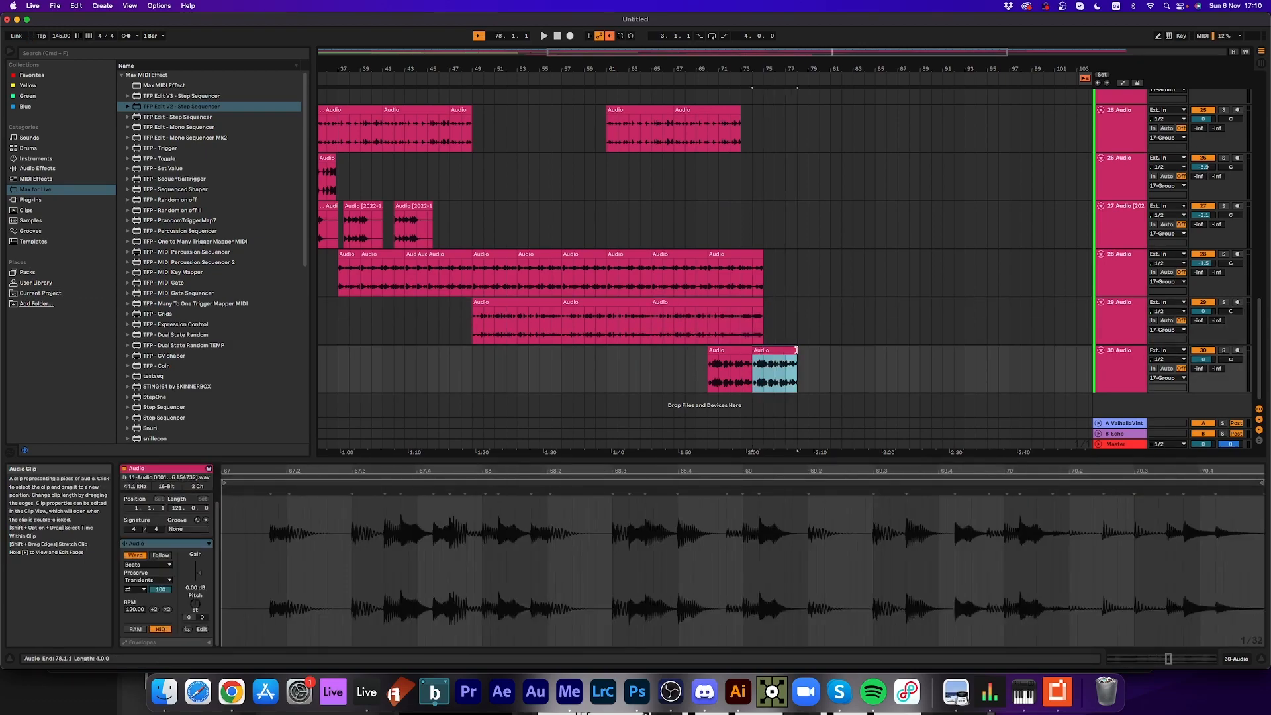
- Play the soloed group around bar 74 and duplicate the last clip on 29 Audio once
{"action": "key", "text": "space"}
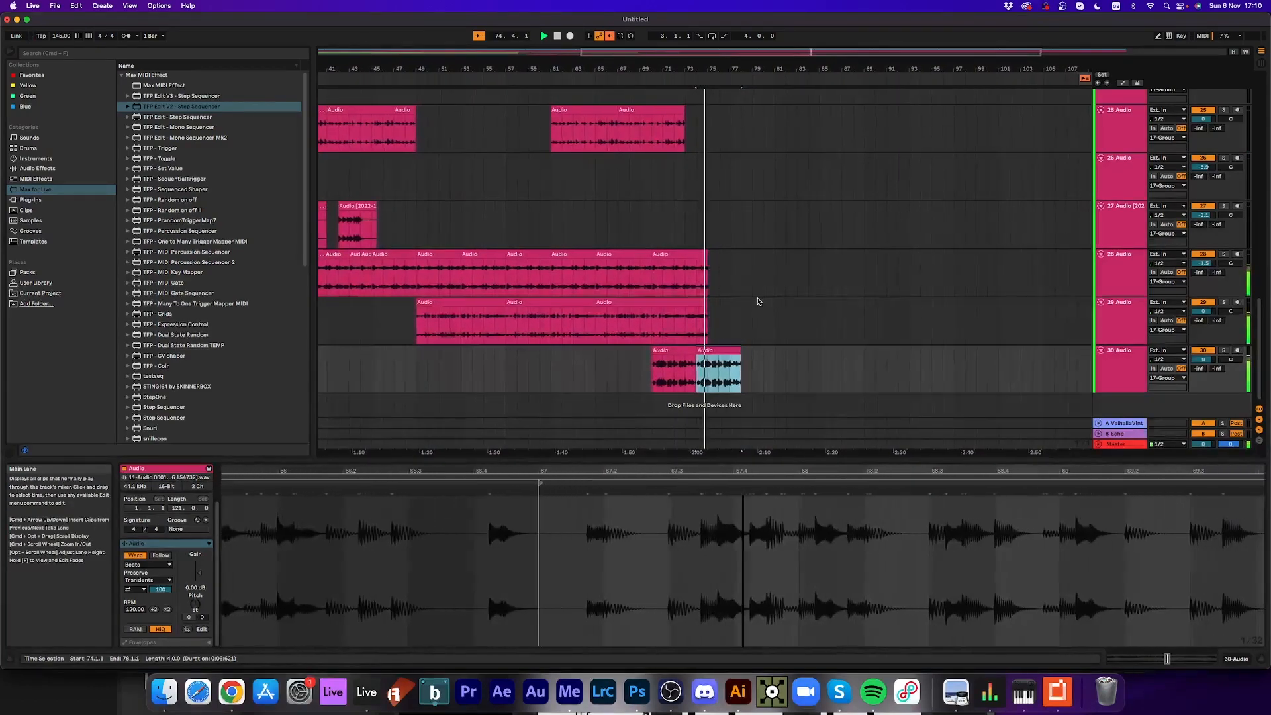
{"action": "key", "text": "space"}
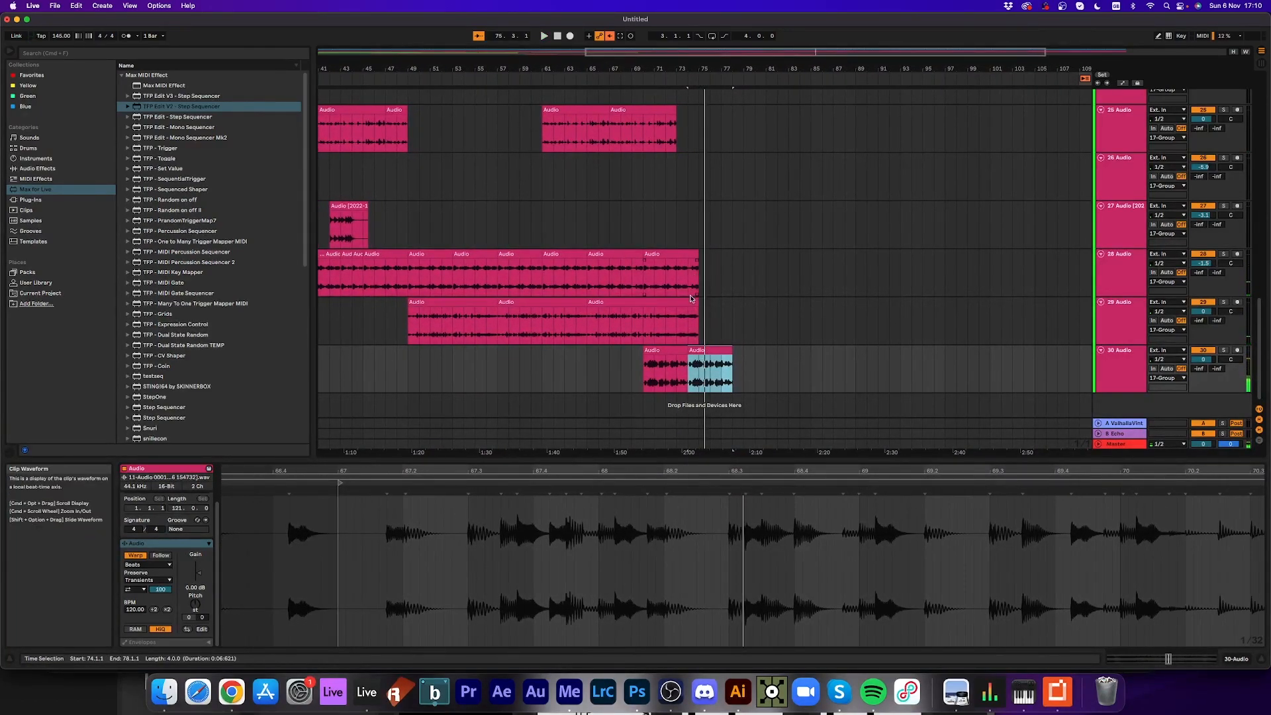
{"action": "left_click", "coordinate": [692, 304]}
{"action": "key", "text": "cmd+d"}
{"action": "left_click", "coordinate": [704, 73]}
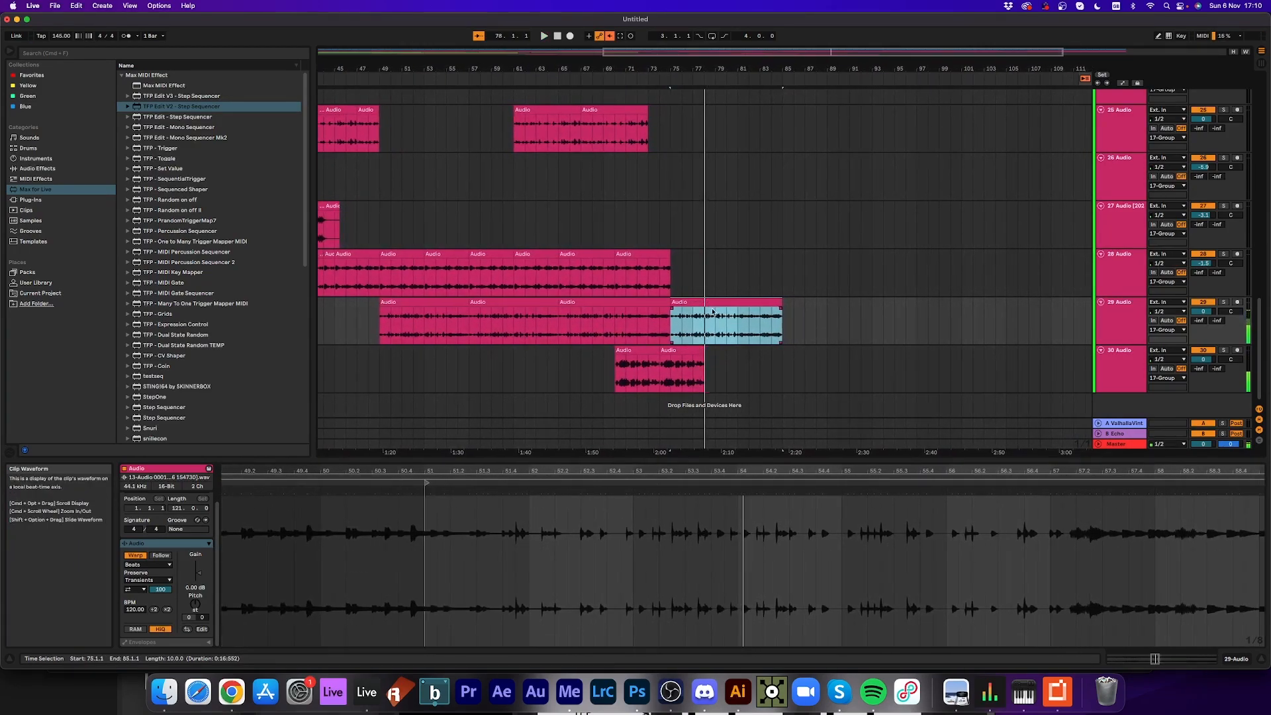
- Solo and play the Pad recording, and place a ten-bar section cut from bar 89 on a new 17 Group track at bar 81
{"action": "scroll", "coordinate": [705, 353], "scroll_direction": "up", "scroll_amount": 10}
{"action": "scroll", "coordinate": [705, 353], "scroll_direction": "up", "scroll_amount": 5}
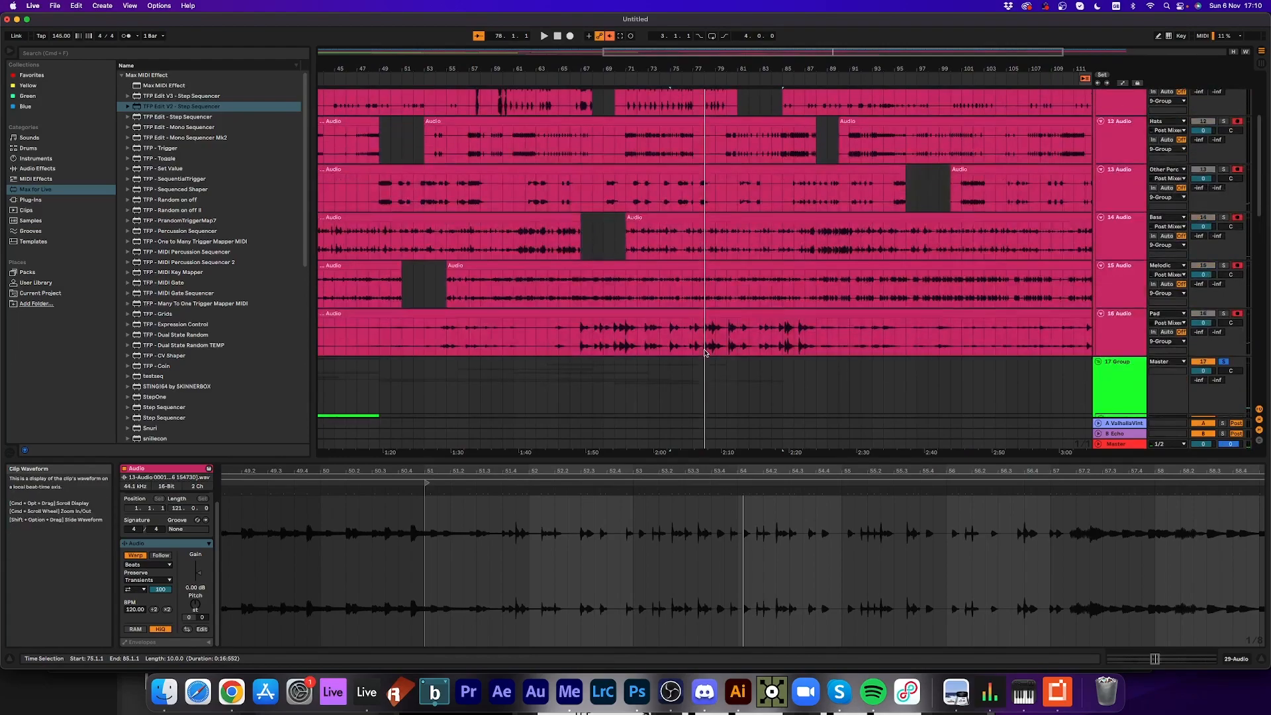
{"action": "left_click", "coordinate": [1222, 314]}
{"action": "key", "text": "space"}
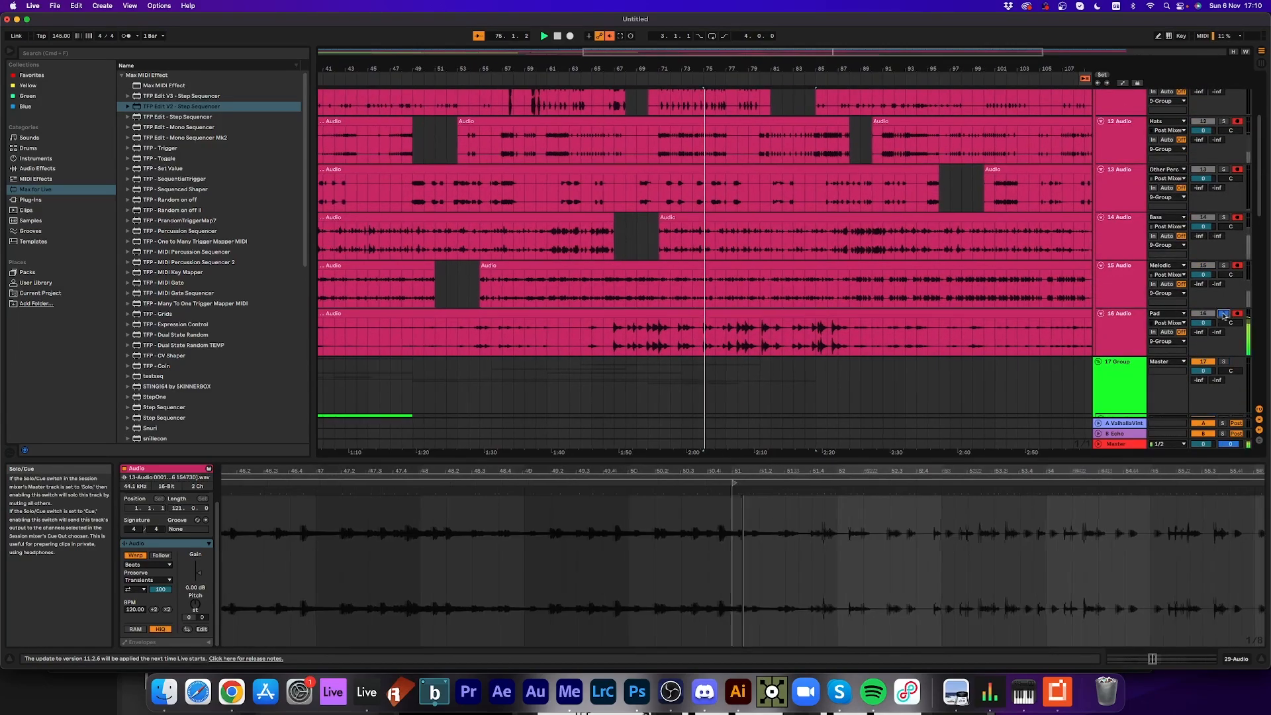
{"action": "left_click", "coordinate": [855, 80]}
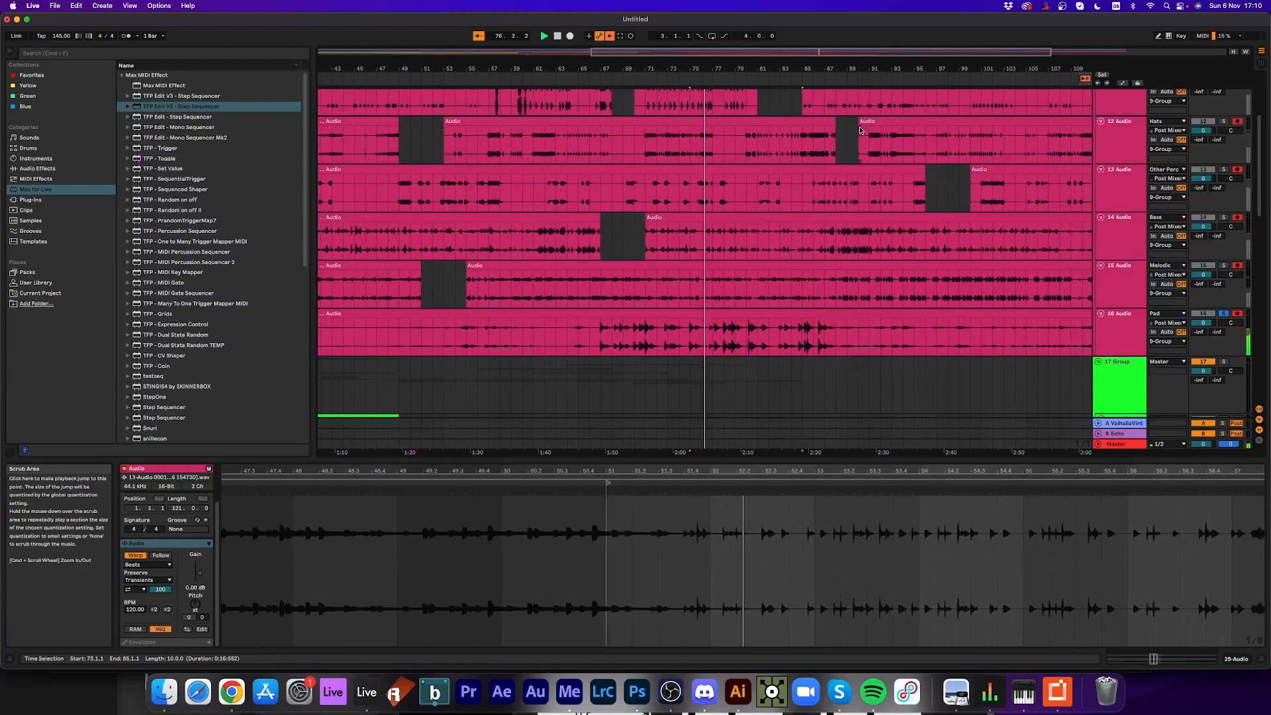
{"action": "left_click_drag", "start_coordinate": [687, 341], "coordinate": [635, 400]}
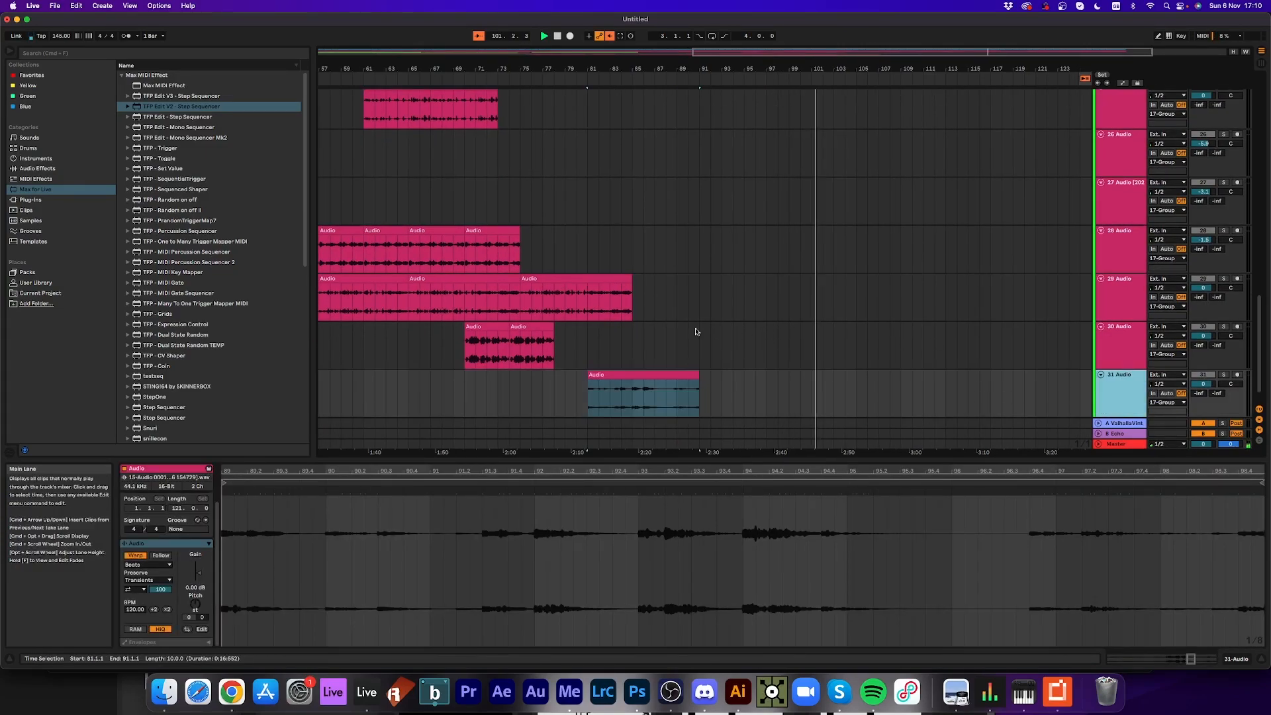
- Return playback from the soloed Pad recording to 17 Group, and play the arrangement around bar 82 with the new pad clip
{"action": "left_click", "coordinate": [596, 78]}
{"action": "scroll", "coordinate": [1056, 240], "scroll_direction": "up", "scroll_amount": 5}
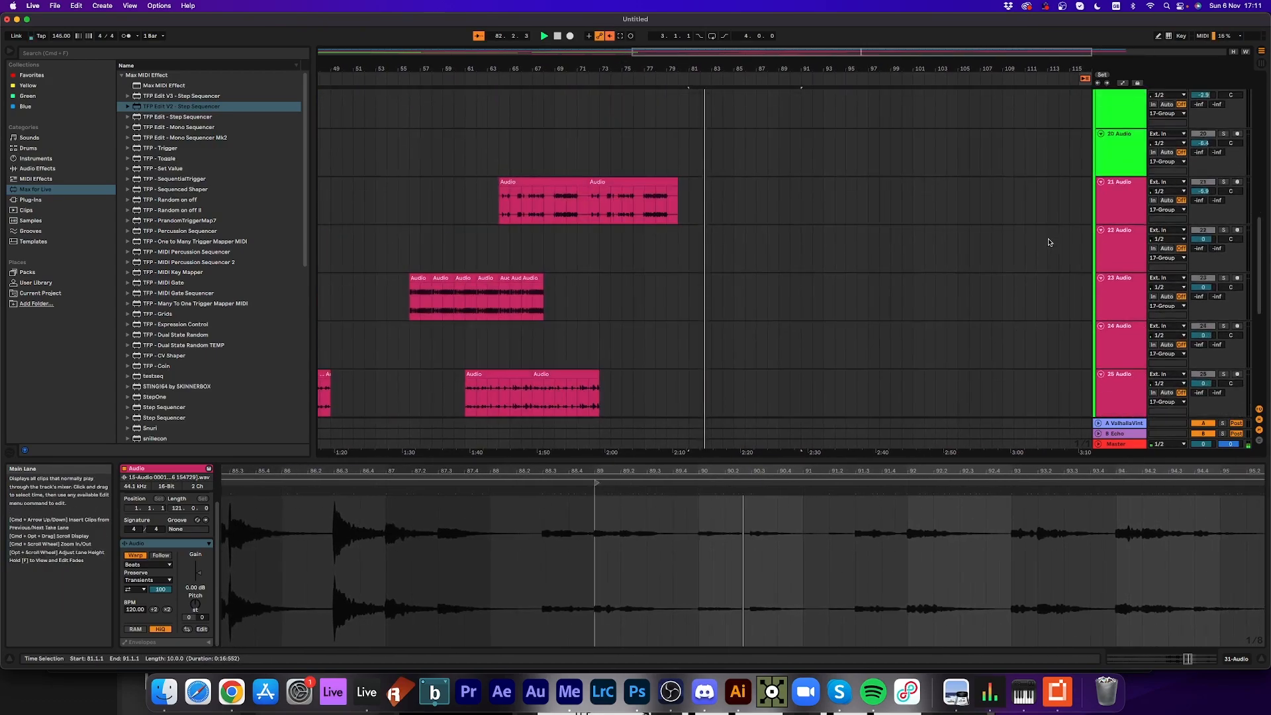
{"action": "scroll", "coordinate": [1130, 237], "scroll_direction": "up", "scroll_amount": 5}
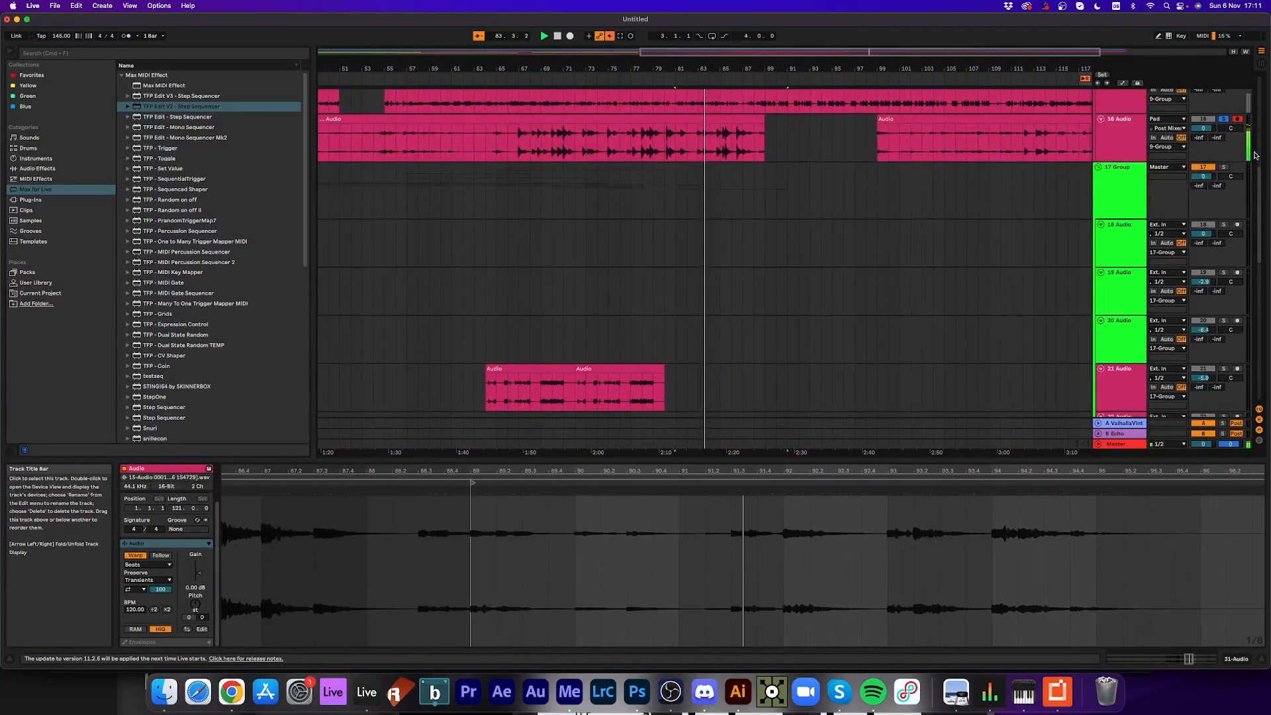
{"action": "scroll", "coordinate": [832, 247], "scroll_direction": "down", "scroll_amount": 15}
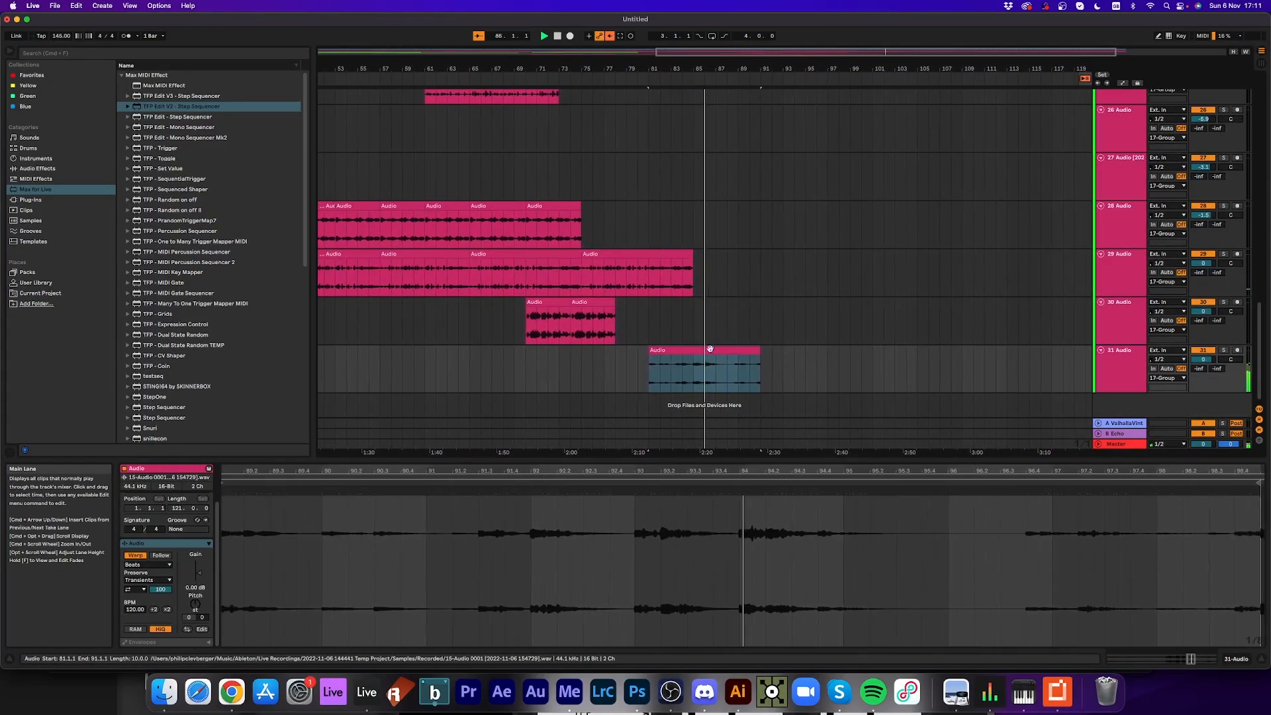
{"action": "key", "text": "space"}
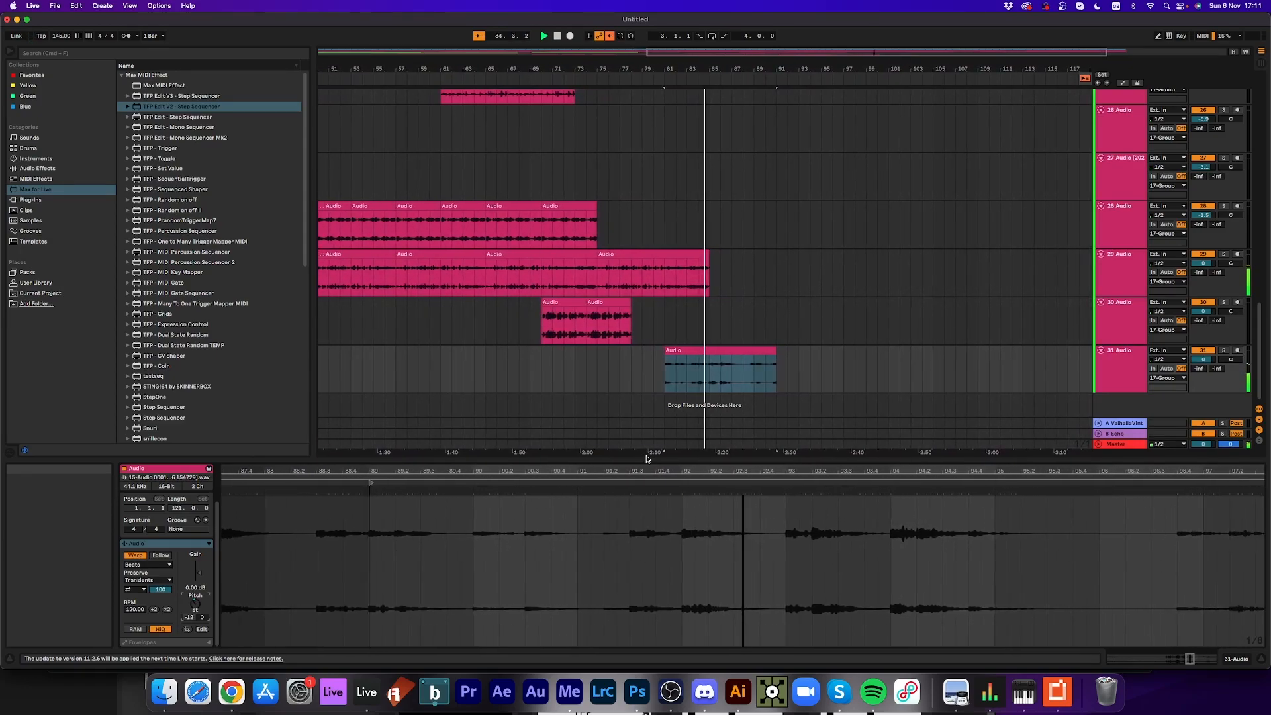
- Duplicate the last 29 Audio clip to bar 85, trim the copy to eight bars ending at bar 93, and play it
{"action": "left_click", "coordinate": [644, 254]}
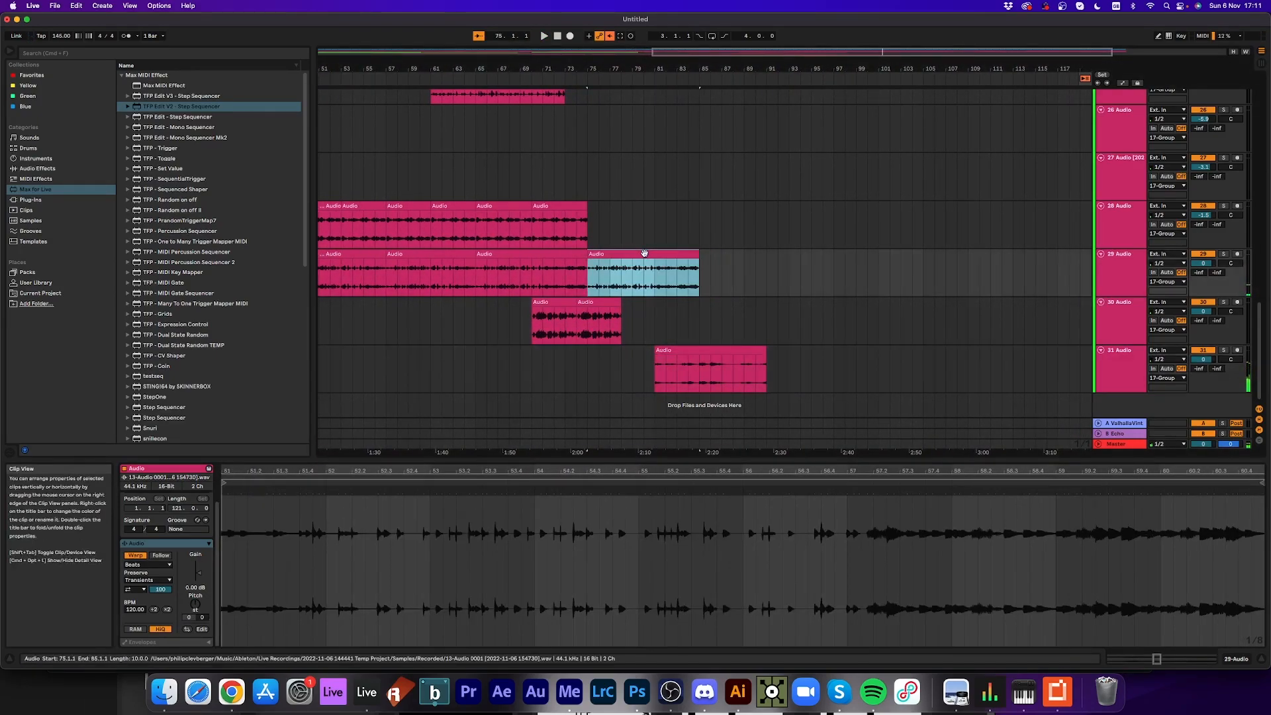
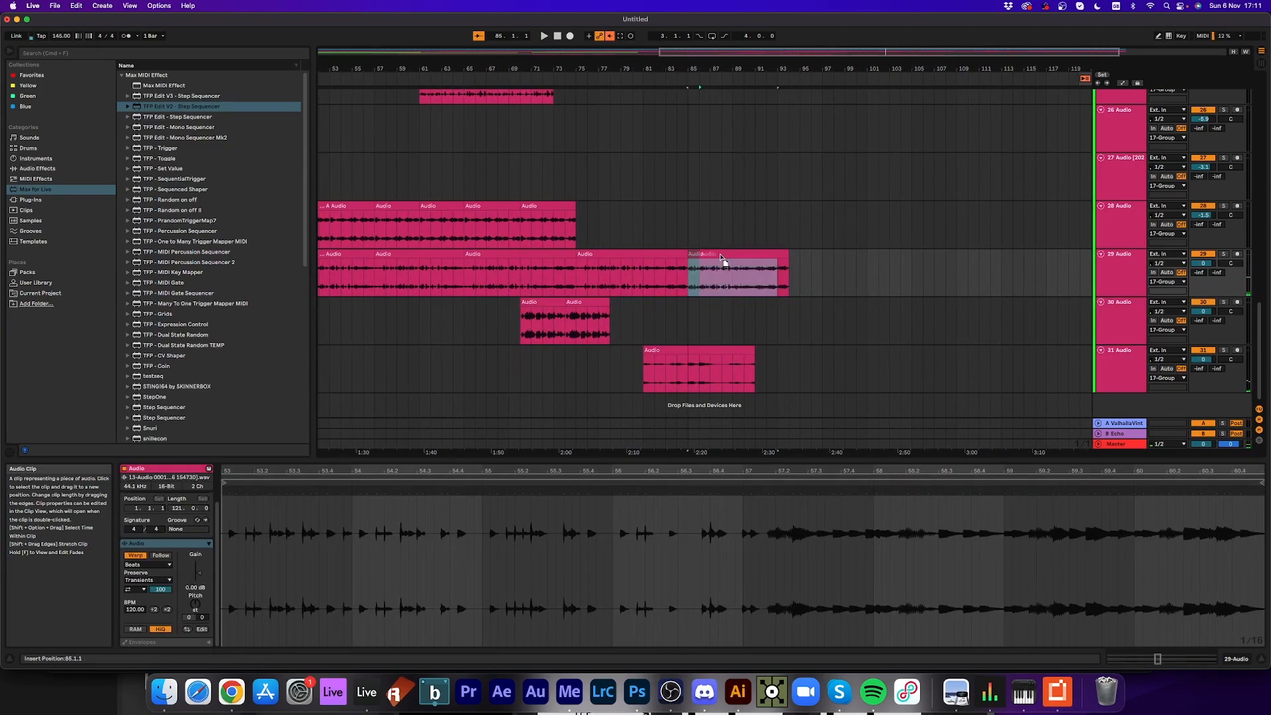
{"action": "left_click", "coordinate": [721, 258]}
{"action": "key", "text": "space"}
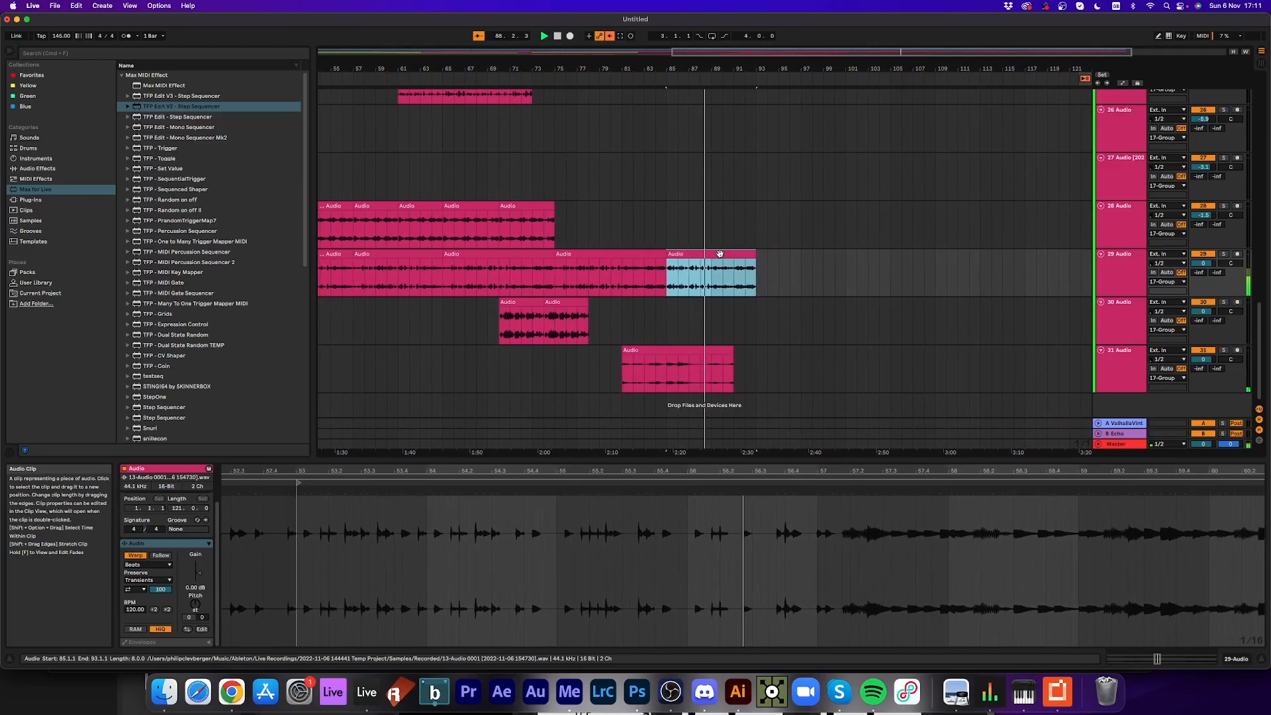
- Duplicate the 31 Audio pad clip to bar 91, and place a four-bar clip on 29 Audio at bar 93
{"action": "left_click", "coordinate": [683, 351]}
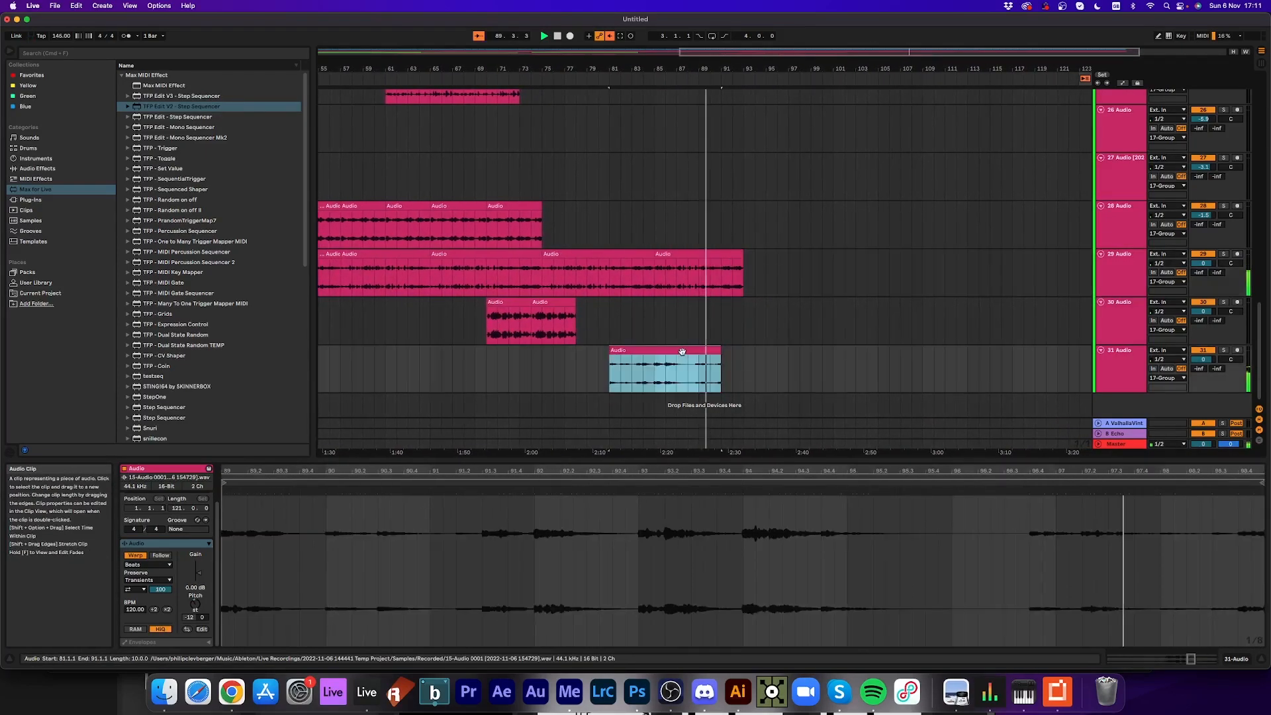
{"action": "left_click", "coordinate": [741, 251]}
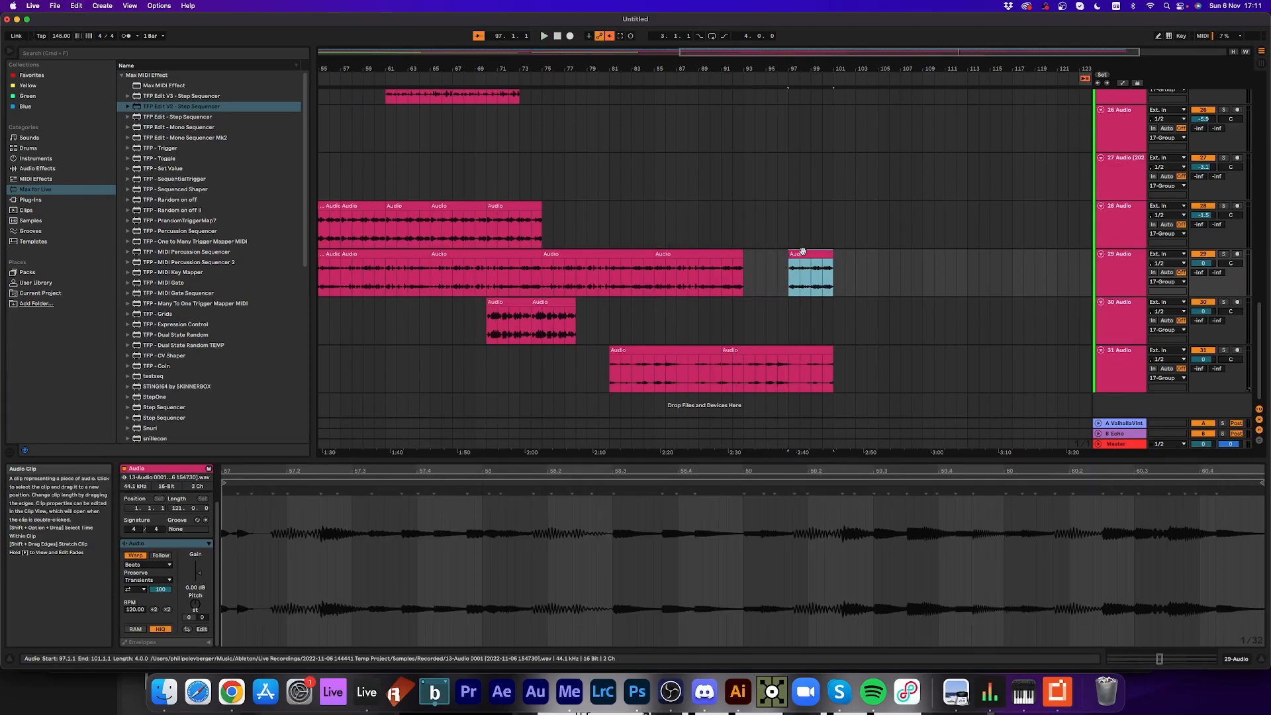
{"action": "left_click_drag", "start_coordinate": [761, 254], "coordinate": [761, 254]}
{"action": "key", "text": "space"}
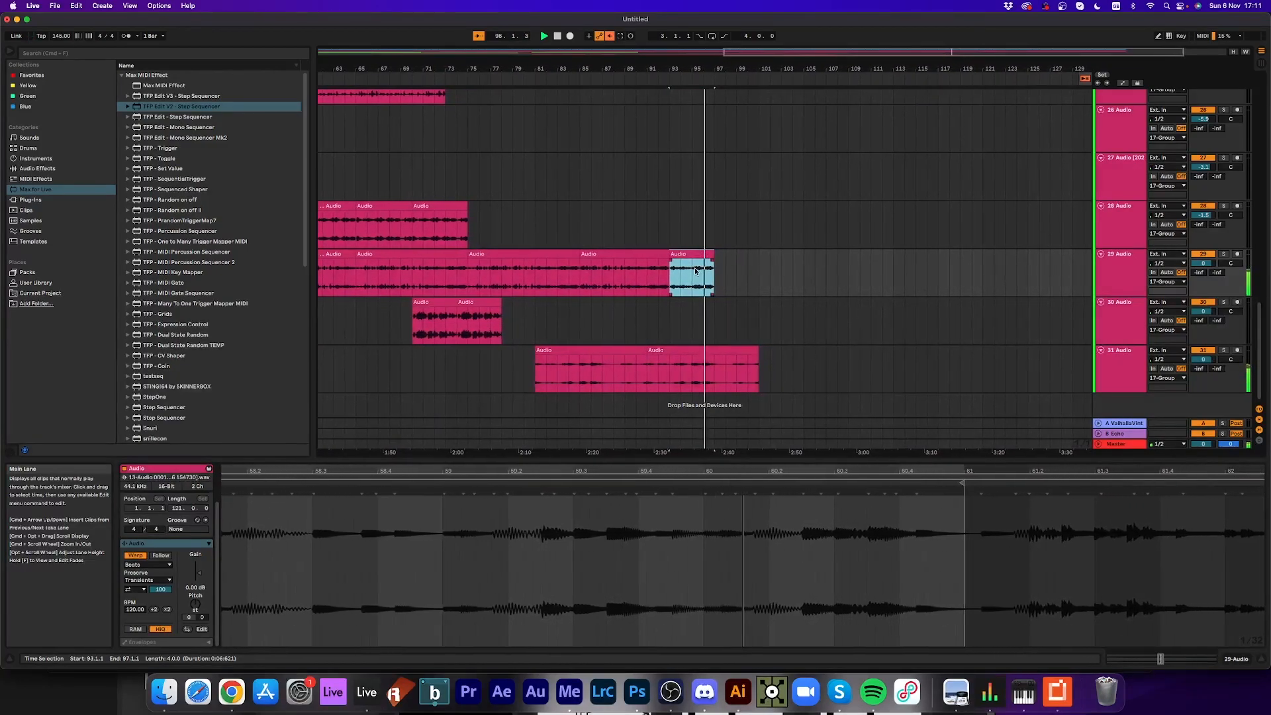
- Duplicate the four-bar 29 Audio clip to bar 97 and set the copy's transposition to 0 semitones
{"action": "left_click_drag", "start_coordinate": [672, 255], "coordinate": [718, 254]}
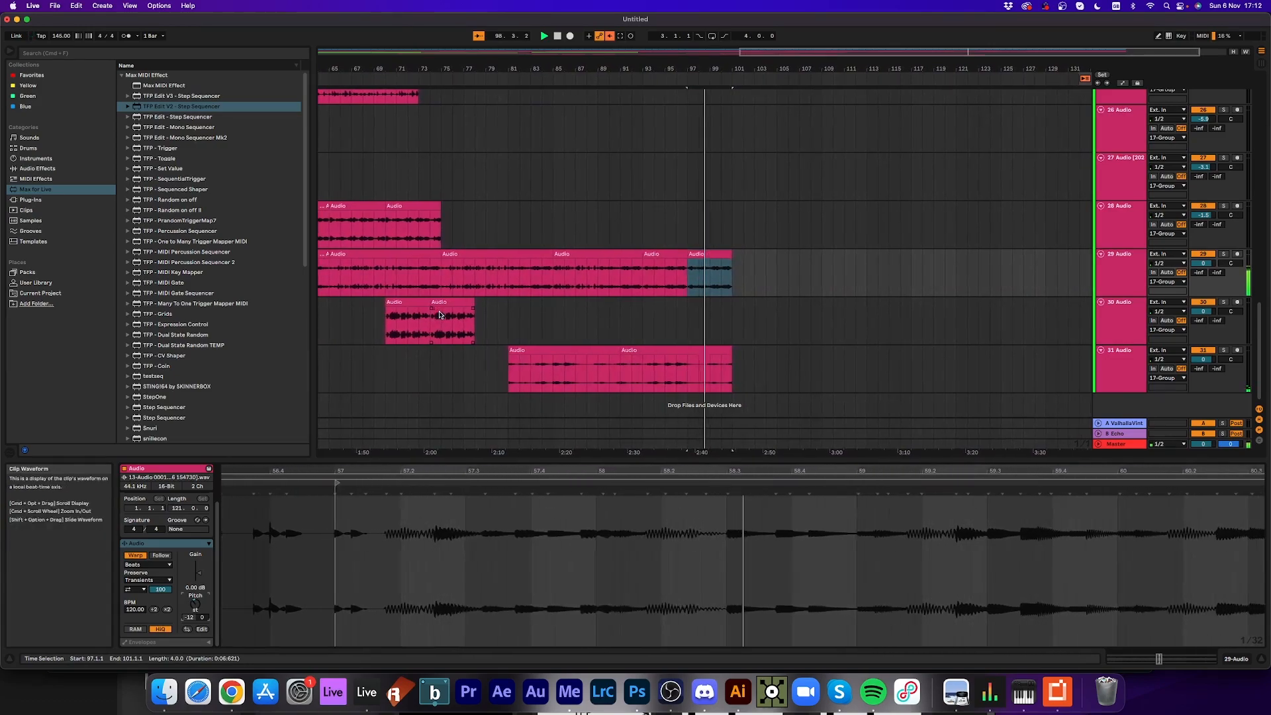
{"action": "left_click", "coordinate": [690, 257]}
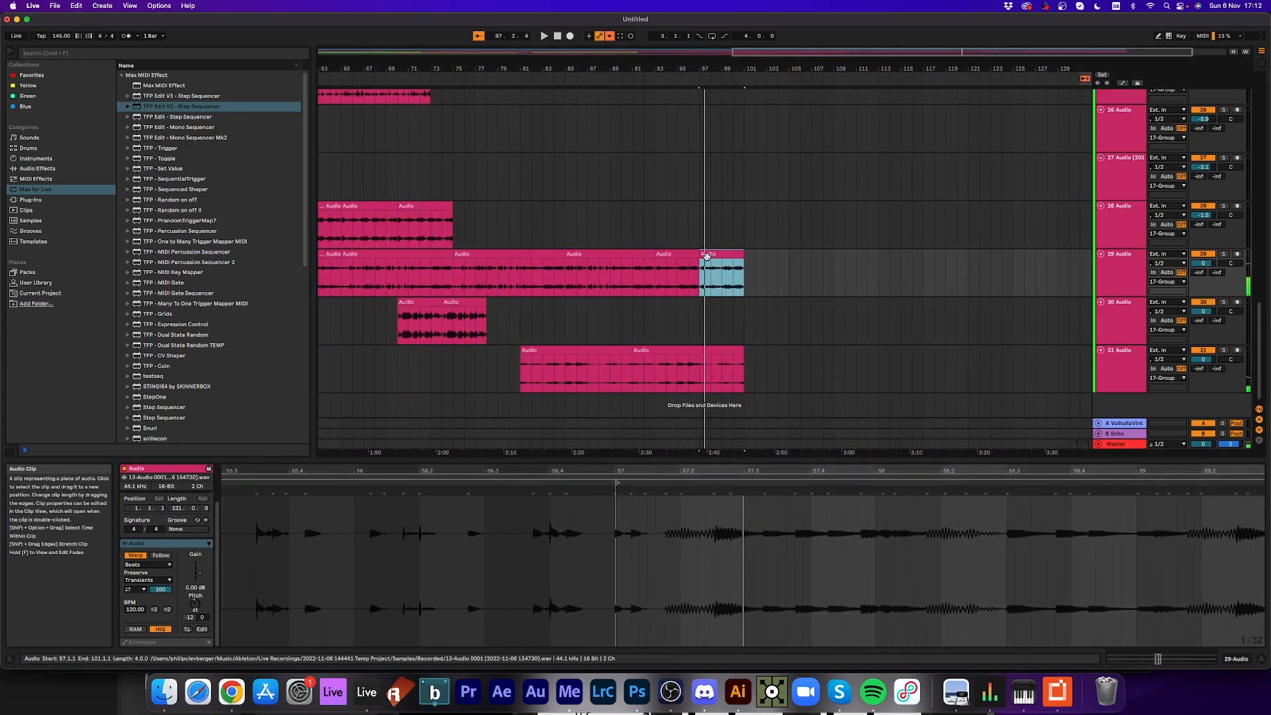
{"action": "left_click", "coordinate": [712, 253]}
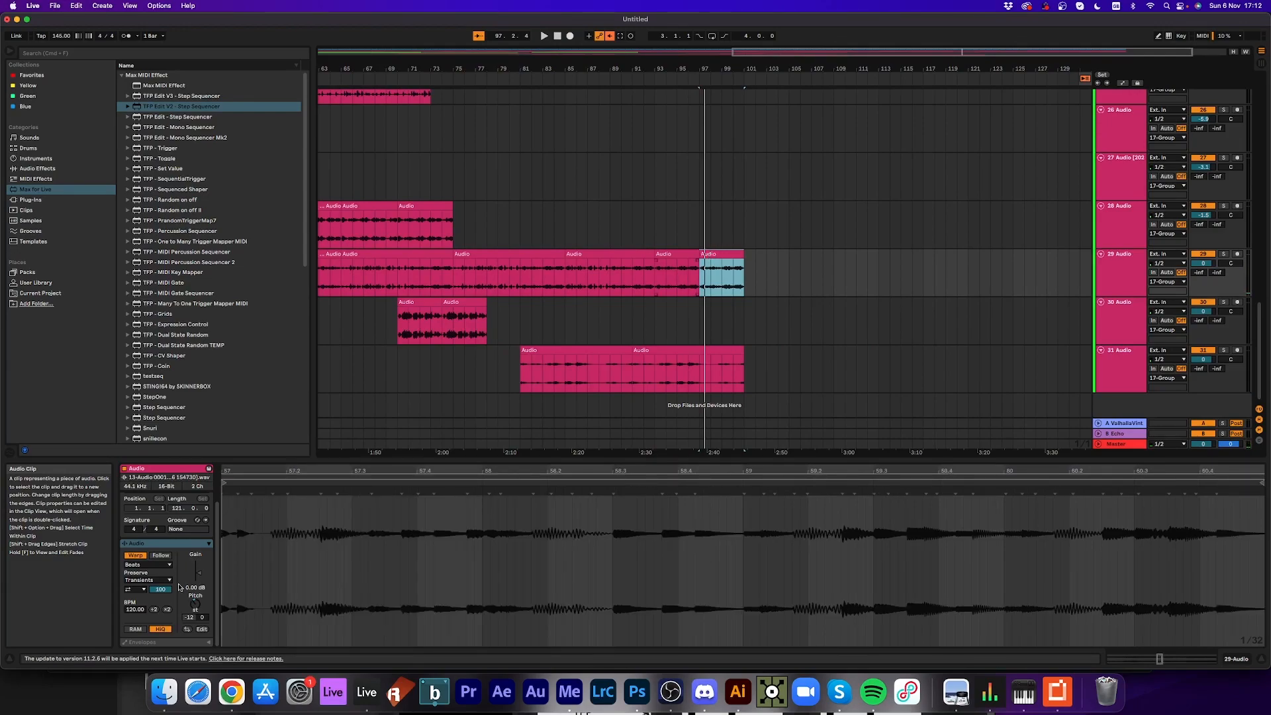
{"action": "double_click", "coordinate": [197, 604]}
{"action": "key", "text": "space"}
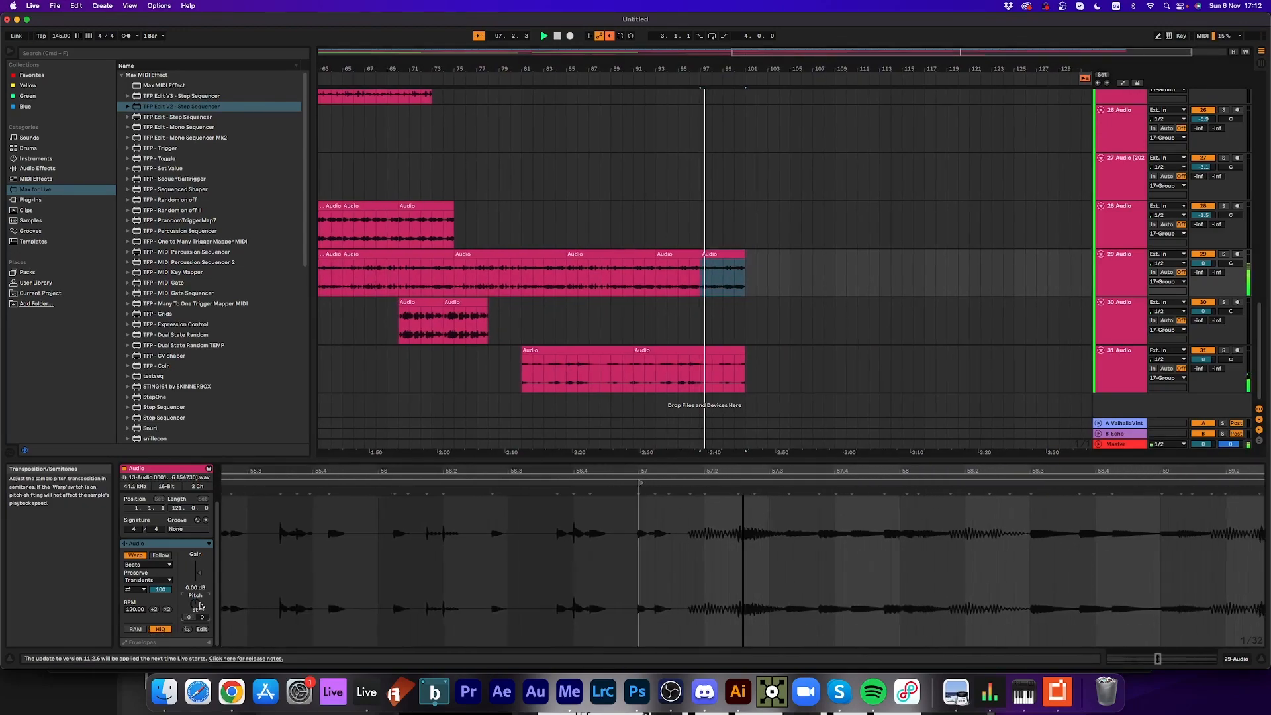
{"action": "key", "text": "space"}
- Copy the four-bar bass clip on 30 Audio to bar 93 and duplicate it once to bar 97
{"action": "left_click_drag", "start_coordinate": [415, 302], "coordinate": [677, 309]}
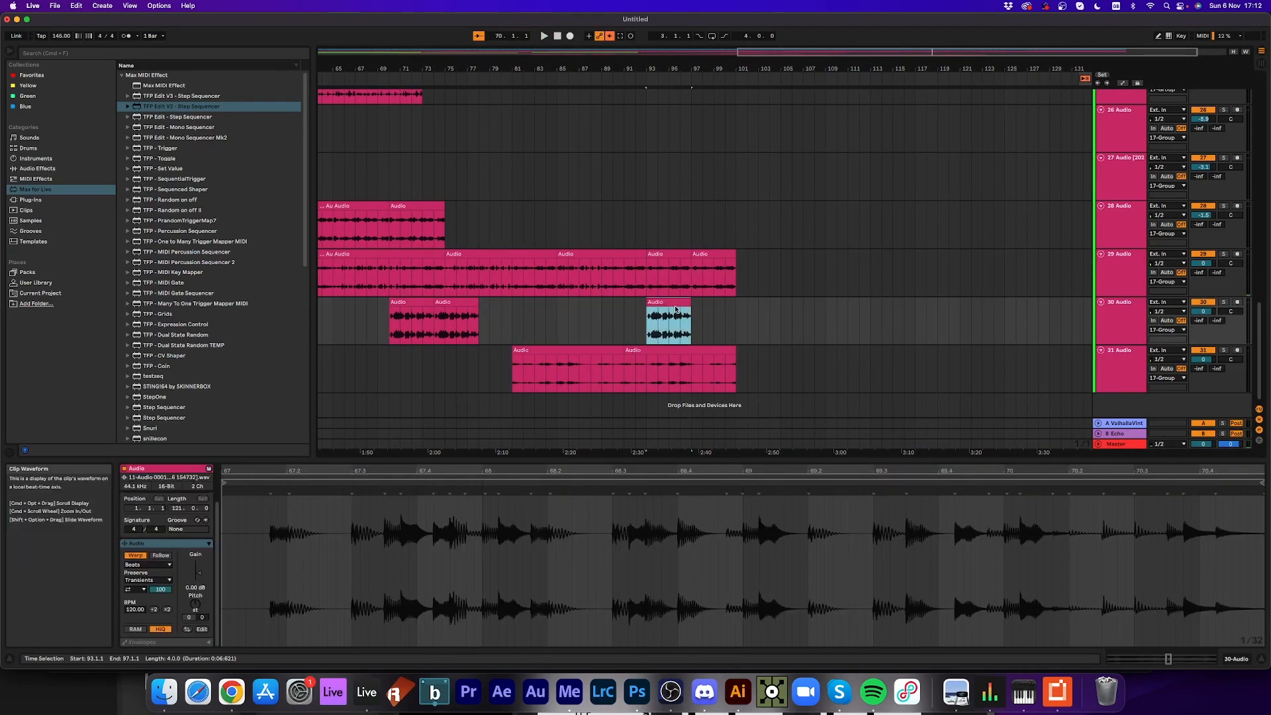
{"action": "key", "text": "space"}
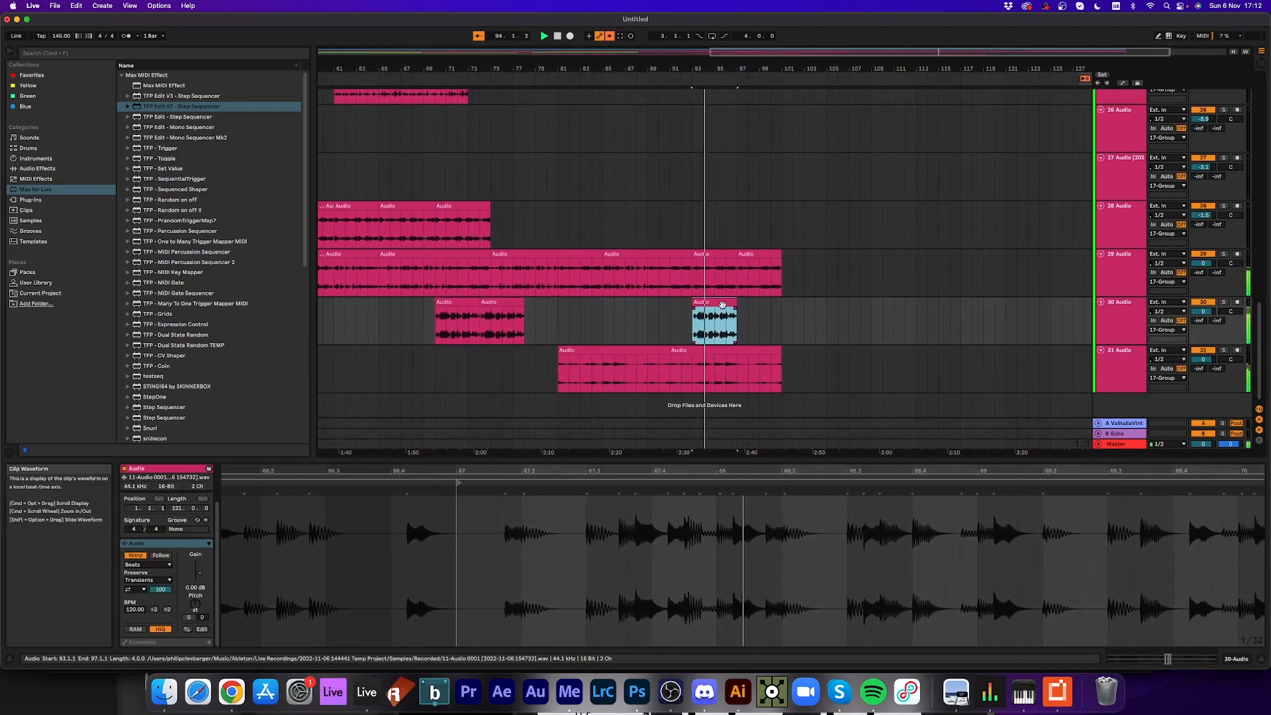
{"action": "key", "text": "super+d"}
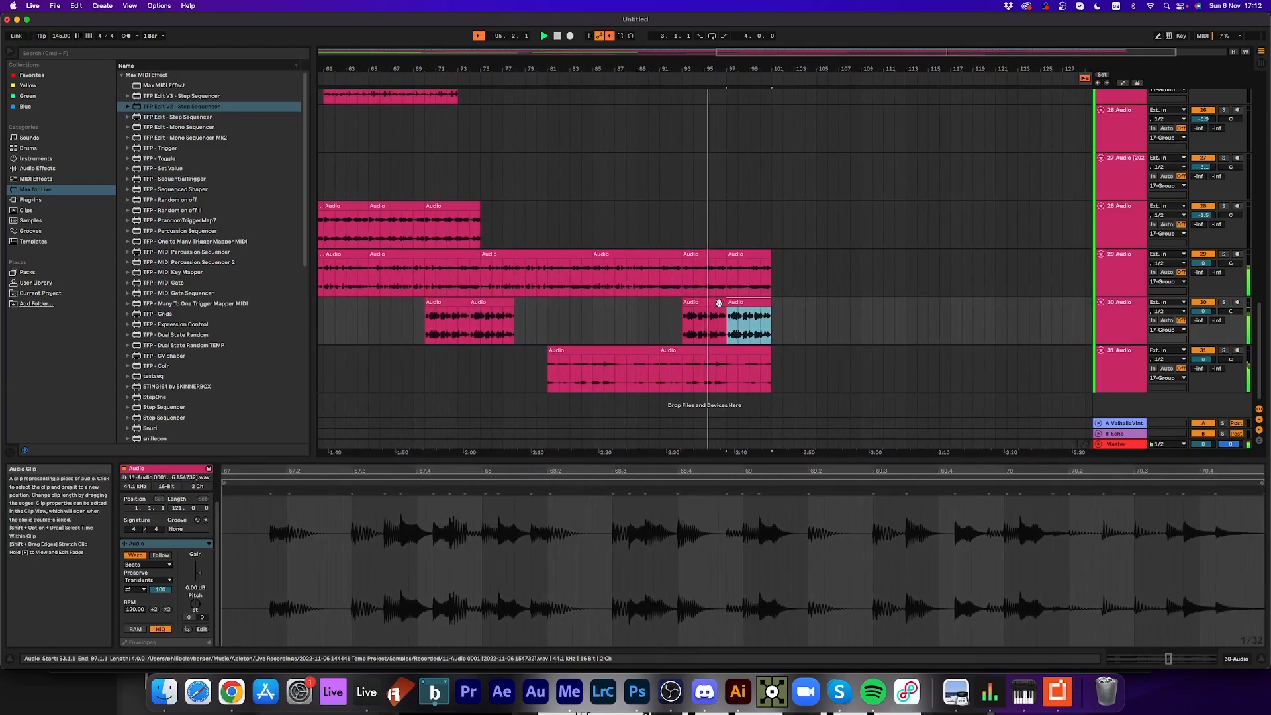
{"action": "scroll", "coordinate": [672, 366], "scroll_direction": "up", "scroll_amount": 3}
{"action": "scroll", "coordinate": [672, 367], "scroll_direction": "down", "scroll_amount": 3}
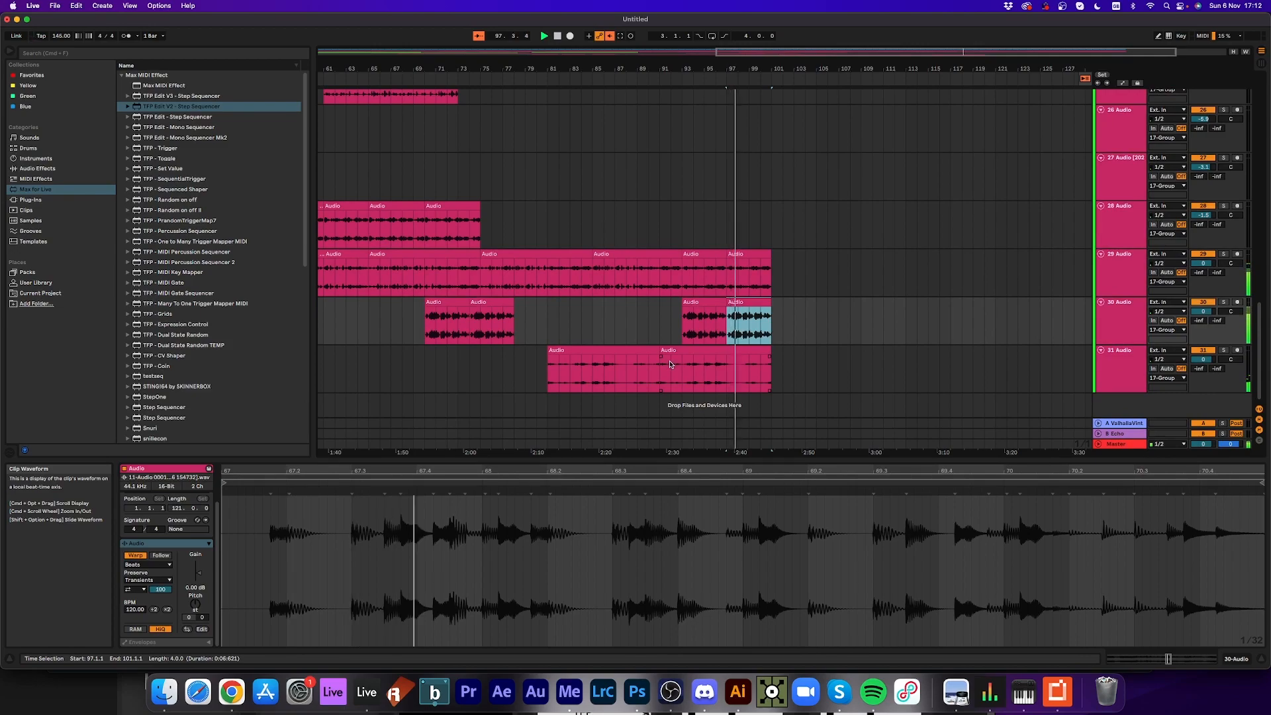
- Duplicate the last 31 Audio clip to bar 101, and place a ten-bar copy on a new track at bar 93
{"action": "left_click", "coordinate": [670, 368]}
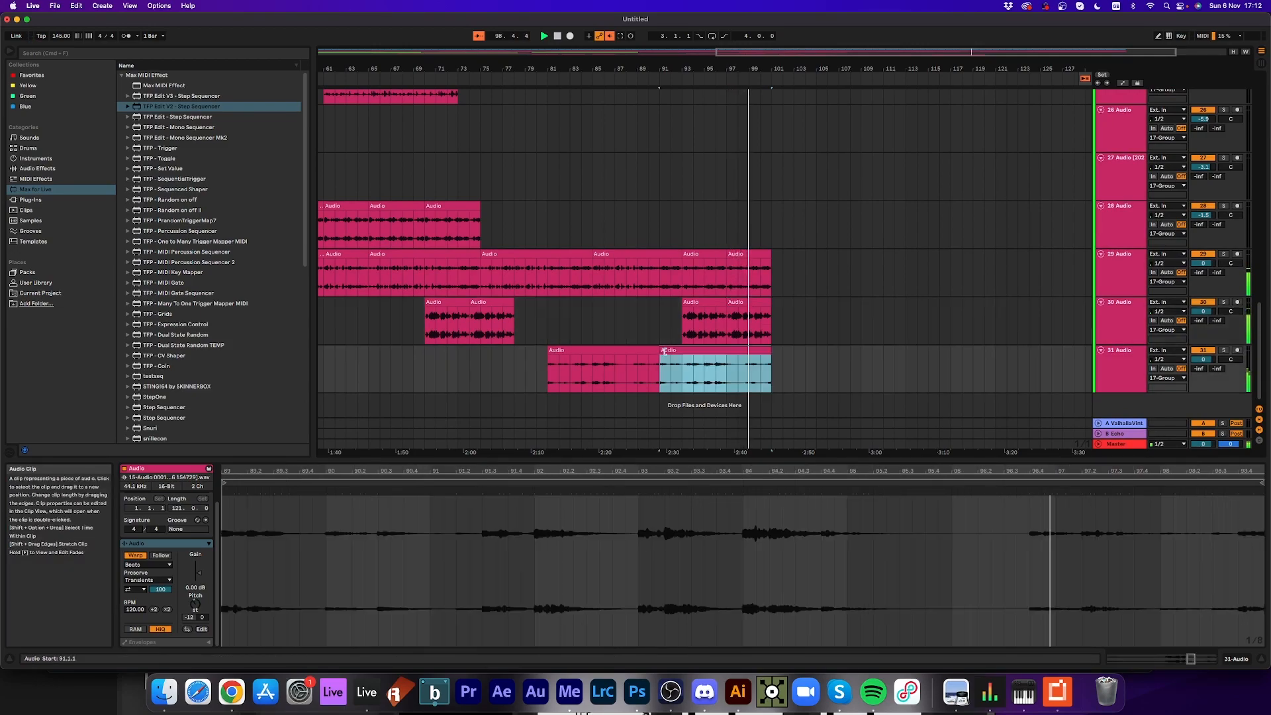
{"action": "key", "text": "super+d"}
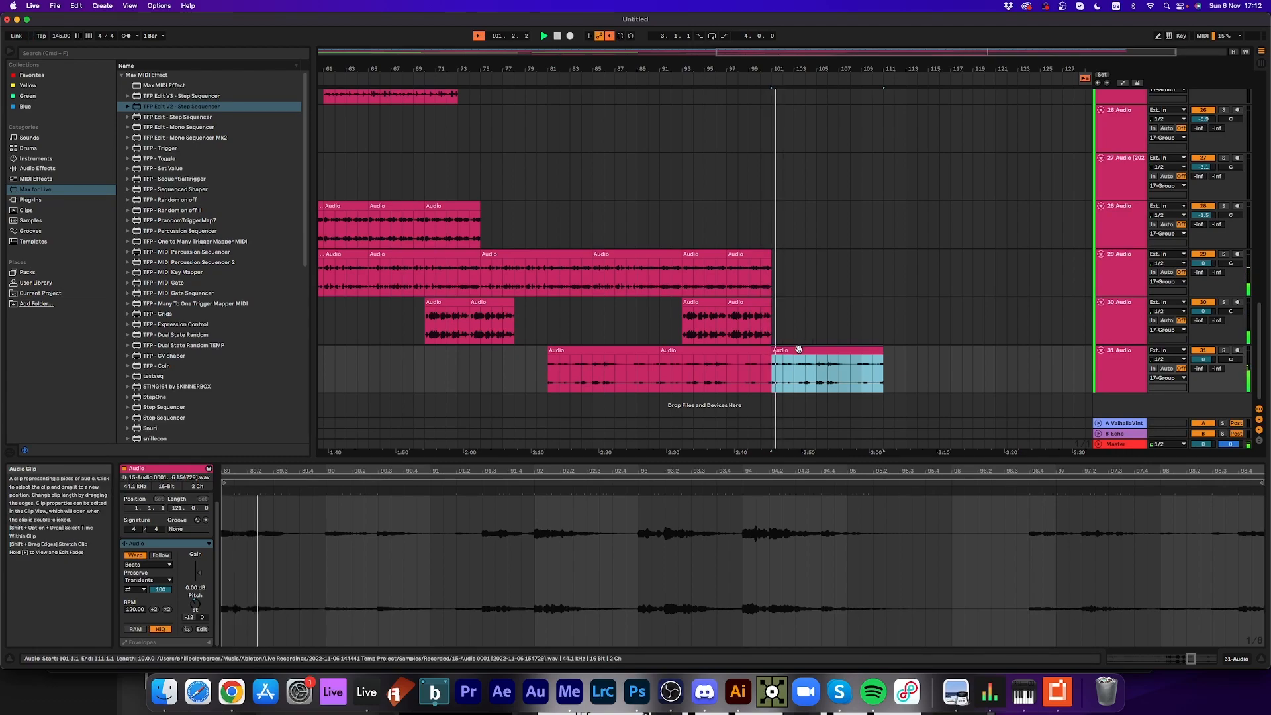
{"action": "scroll", "coordinate": [796, 351], "scroll_direction": "up", "scroll_amount": 1}
{"action": "left_click_drag", "start_coordinate": [795, 350], "coordinate": [701, 423]}
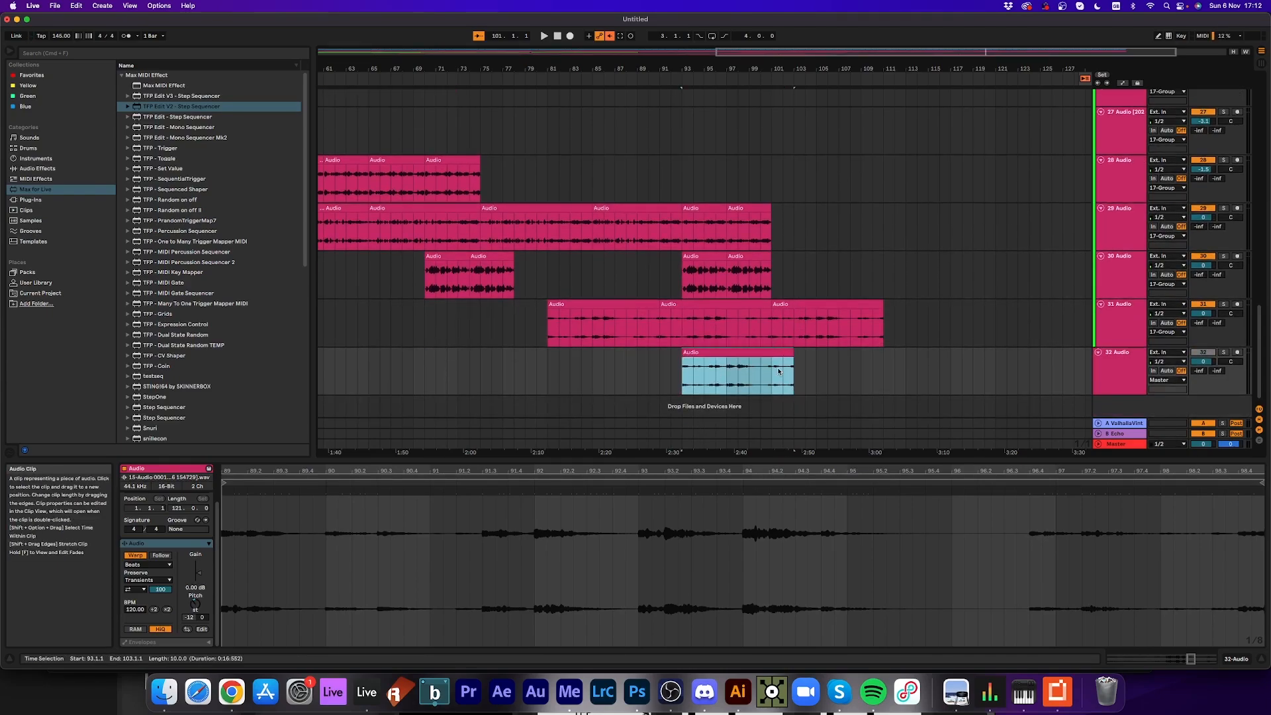
- Cut the 32 Audio clip to a later ten-bar section of the recording, place it at bar 97, and move the track into 17 Group
{"action": "left_click_drag", "start_coordinate": [793, 357], "coordinate": [1072, 353]}
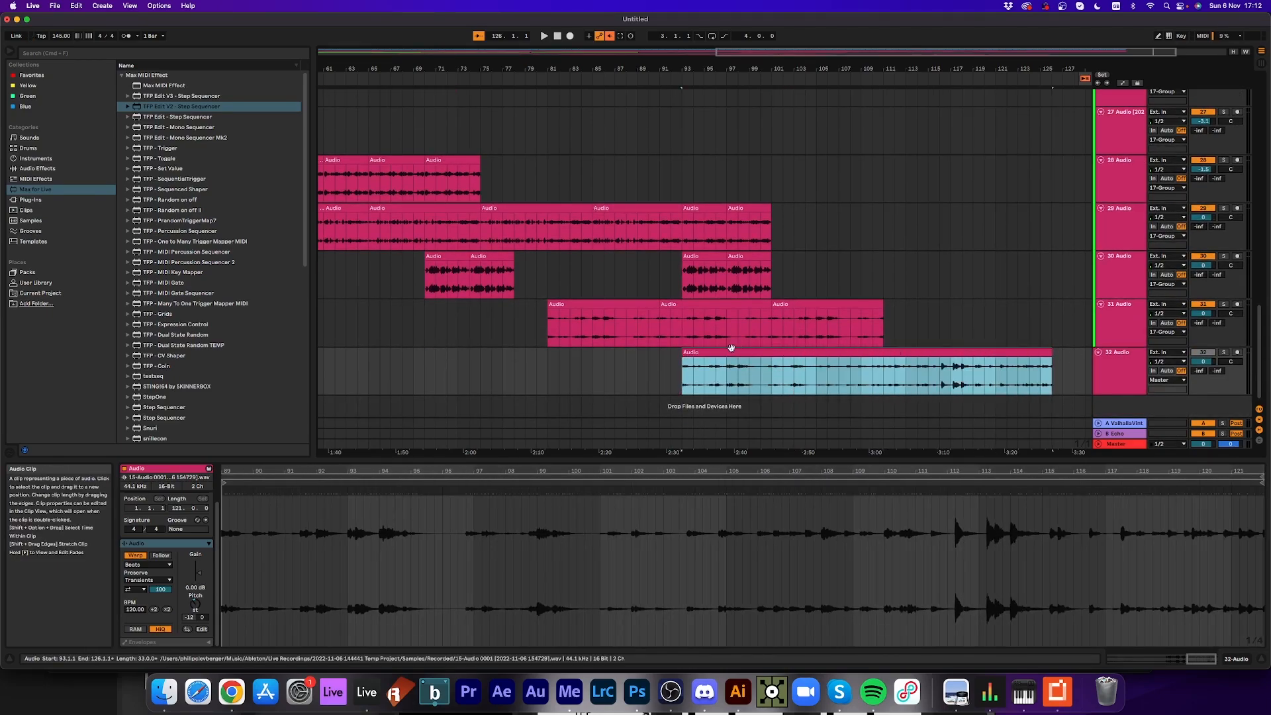
{"action": "left_click_drag", "start_coordinate": [681, 357], "coordinate": [759, 363]}
{"action": "key", "text": "space"}
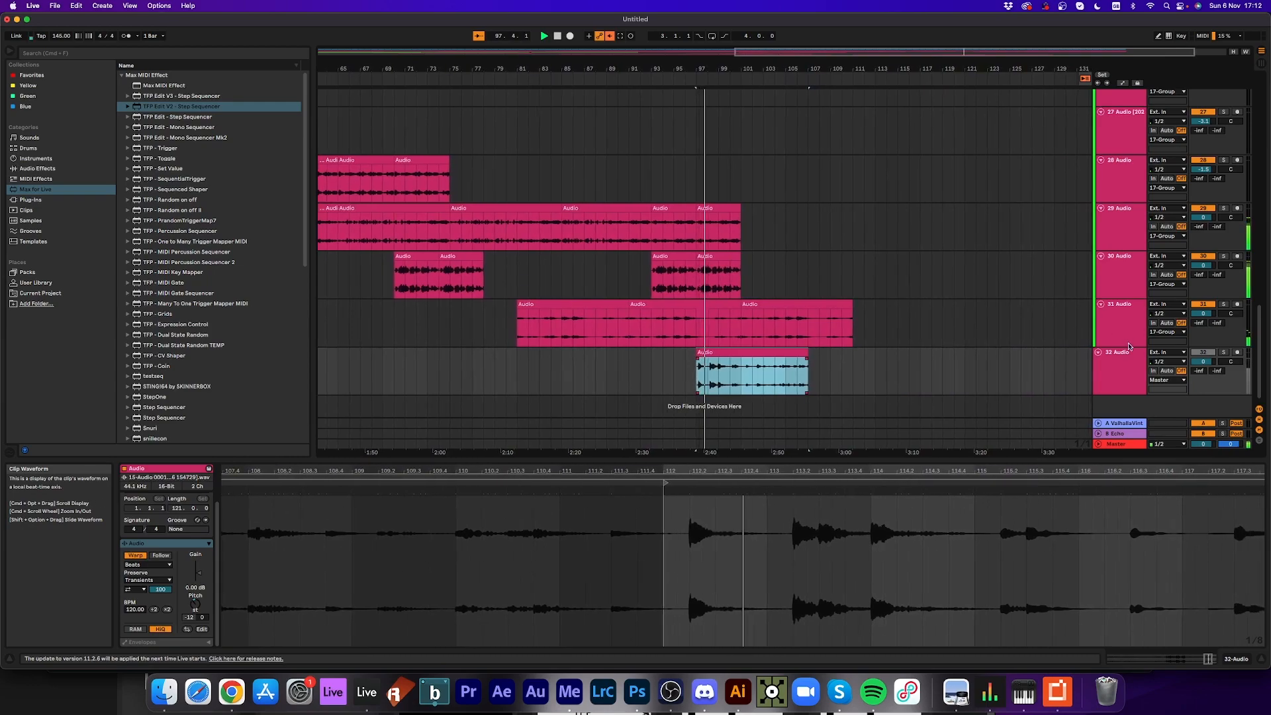
{"action": "left_click", "coordinate": [1116, 353]}
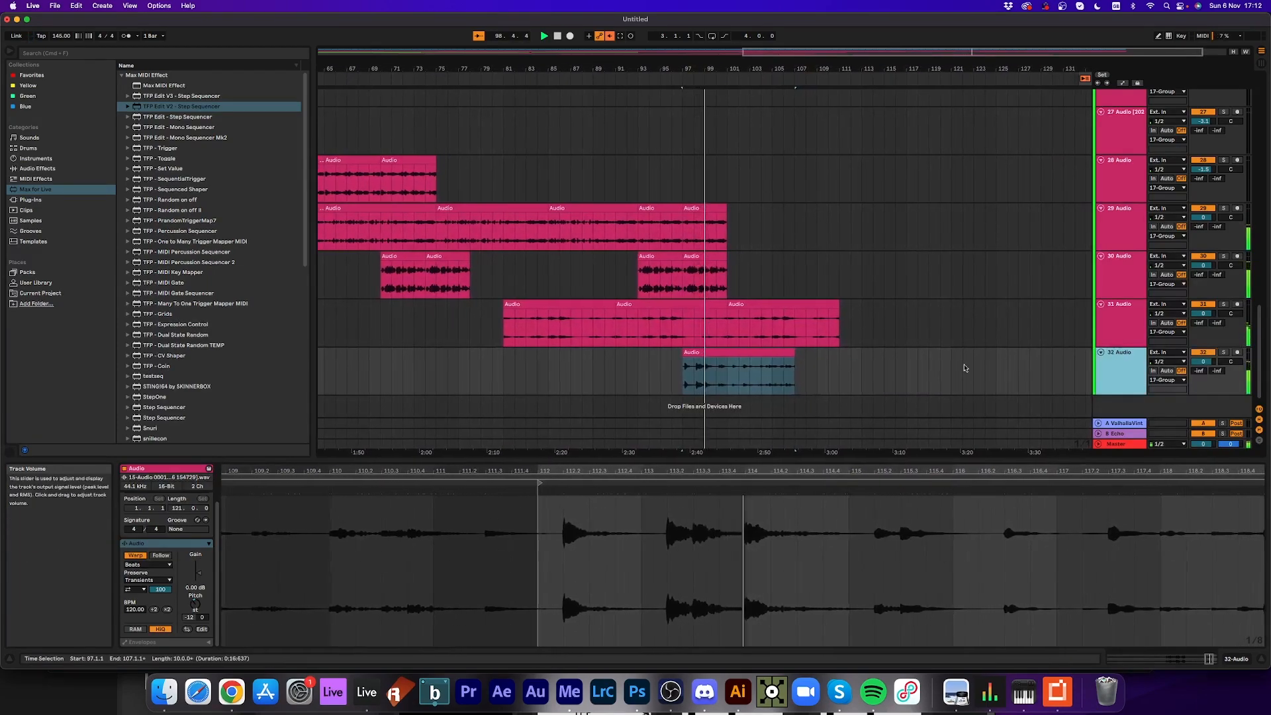
- Make the 32 Audio clip at bar 97 start from recording bar 115, and trim it to six bars ending at bar 103
{"action": "left_click", "coordinate": [749, 376]}
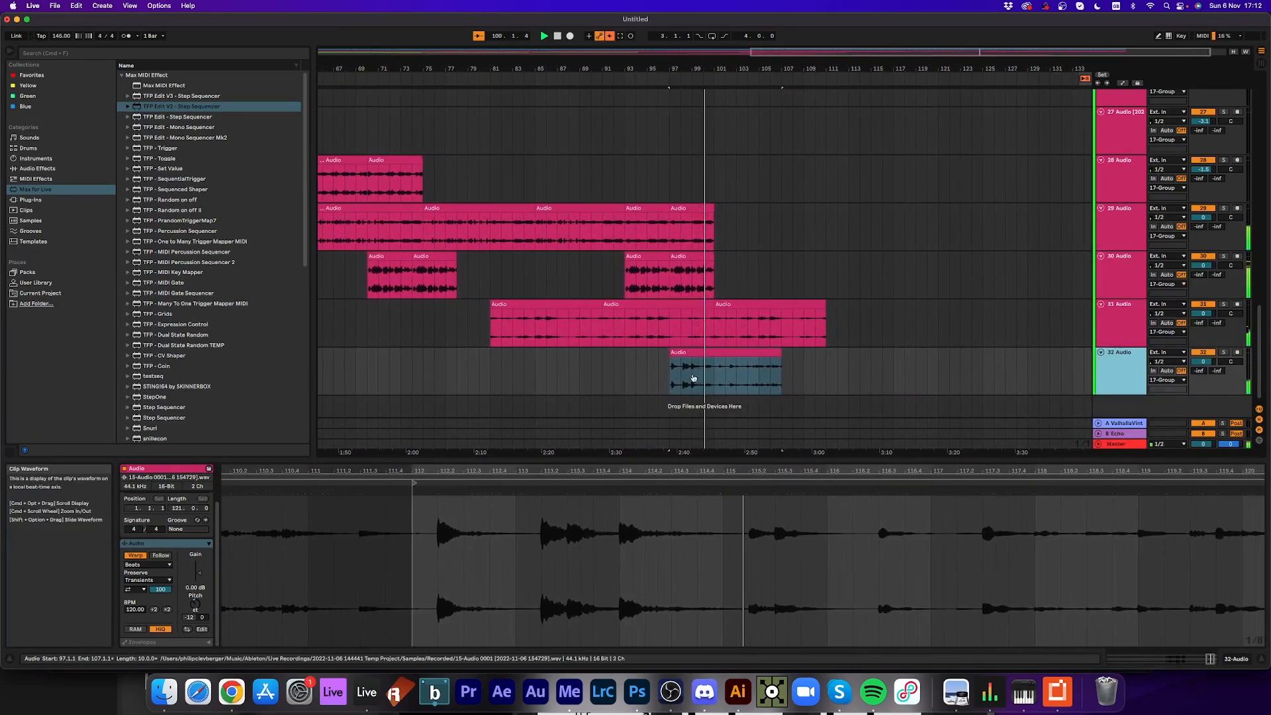
{"action": "left_click_drag", "start_coordinate": [664, 352], "coordinate": [685, 355]}
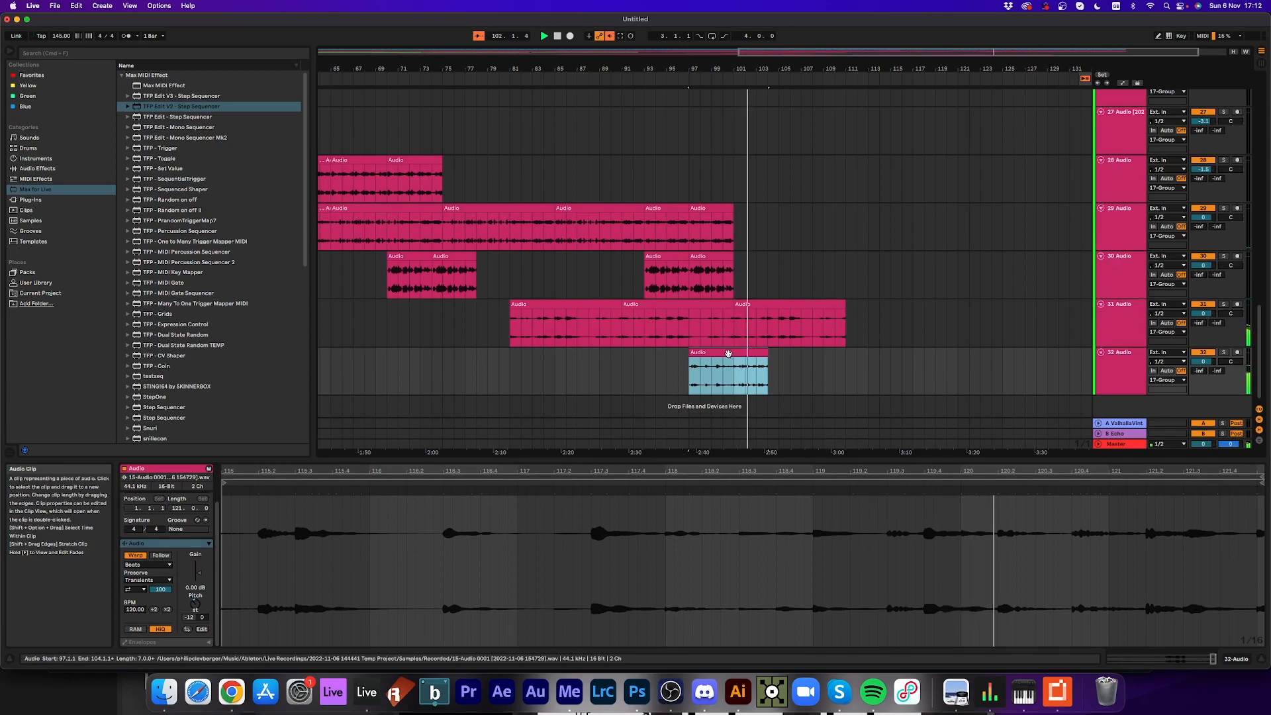
{"action": "left_click_drag", "start_coordinate": [767, 353], "coordinate": [757, 353]}
{"action": "key", "text": "space"}
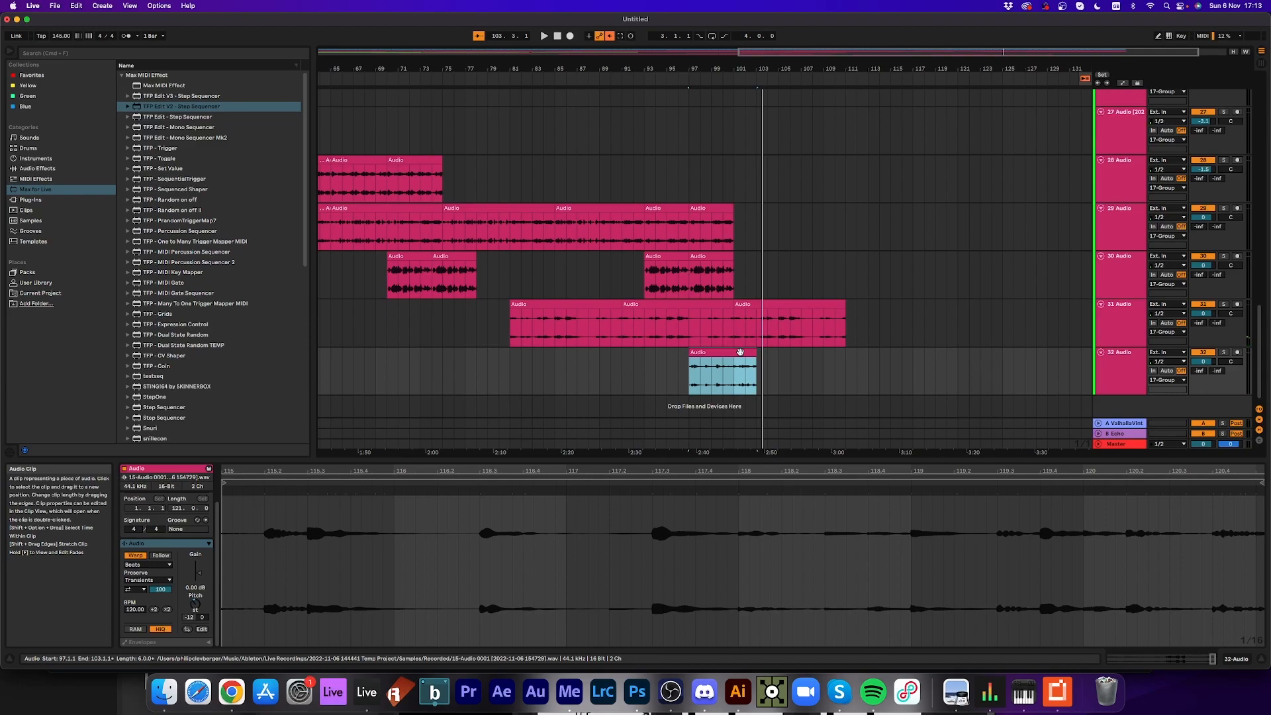
- Duplicate the six-bar 32 Audio clip to bars 103 and 109, and play the arrangement from about bar 97
{"action": "key", "text": "super+d"}
{"action": "key", "text": "space"}
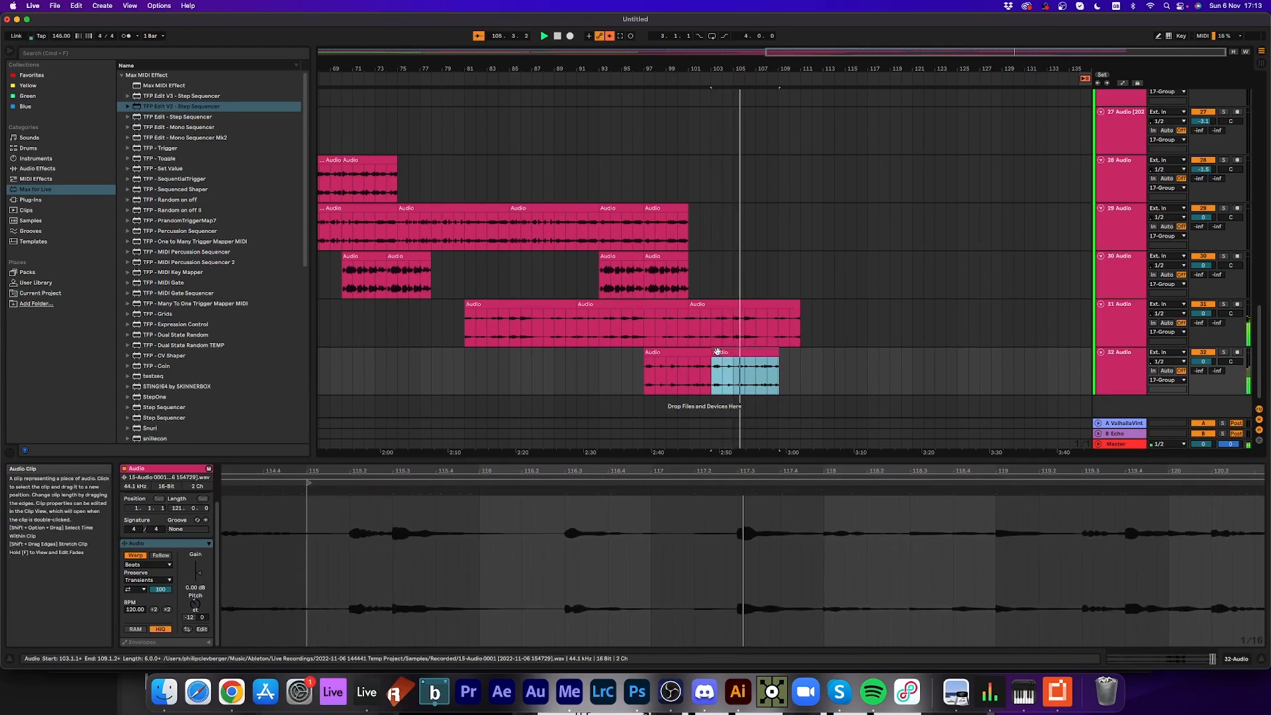
{"action": "scroll", "coordinate": [734, 343], "scroll_direction": "down", "scroll_amount": 1}
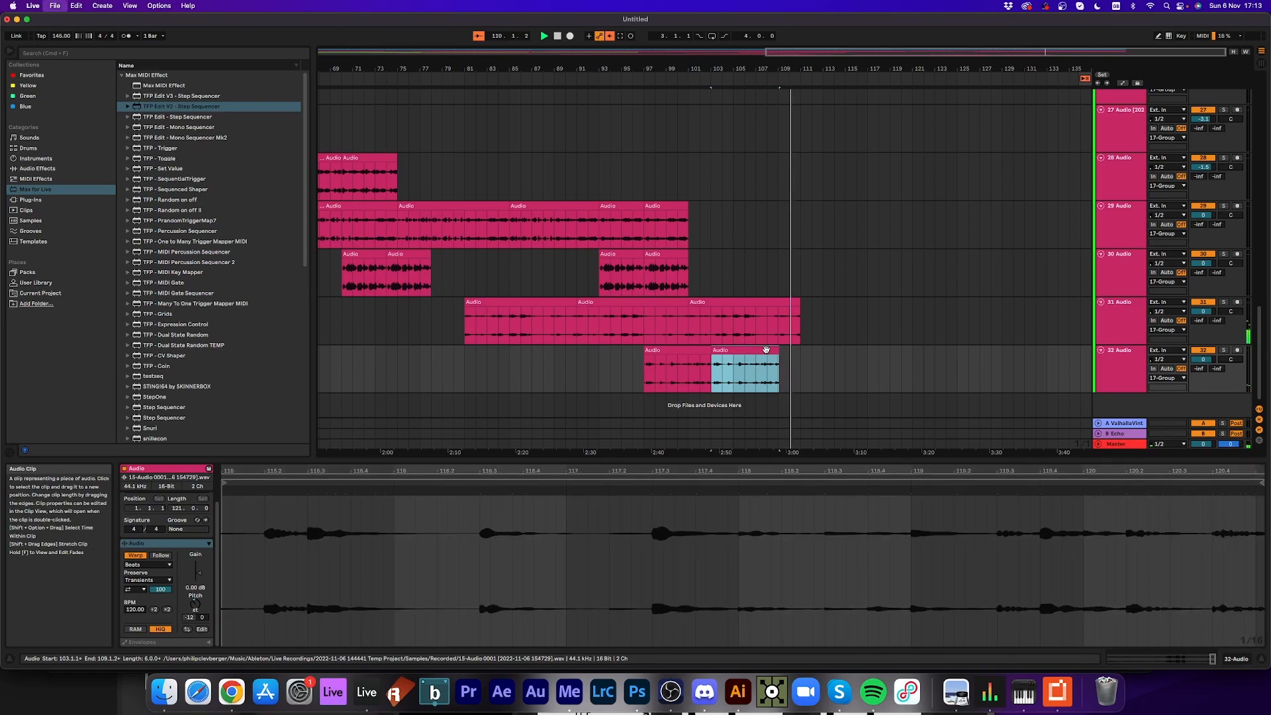
{"action": "key", "text": "super+s"}
{"action": "left_click", "coordinate": [1058, 518]}
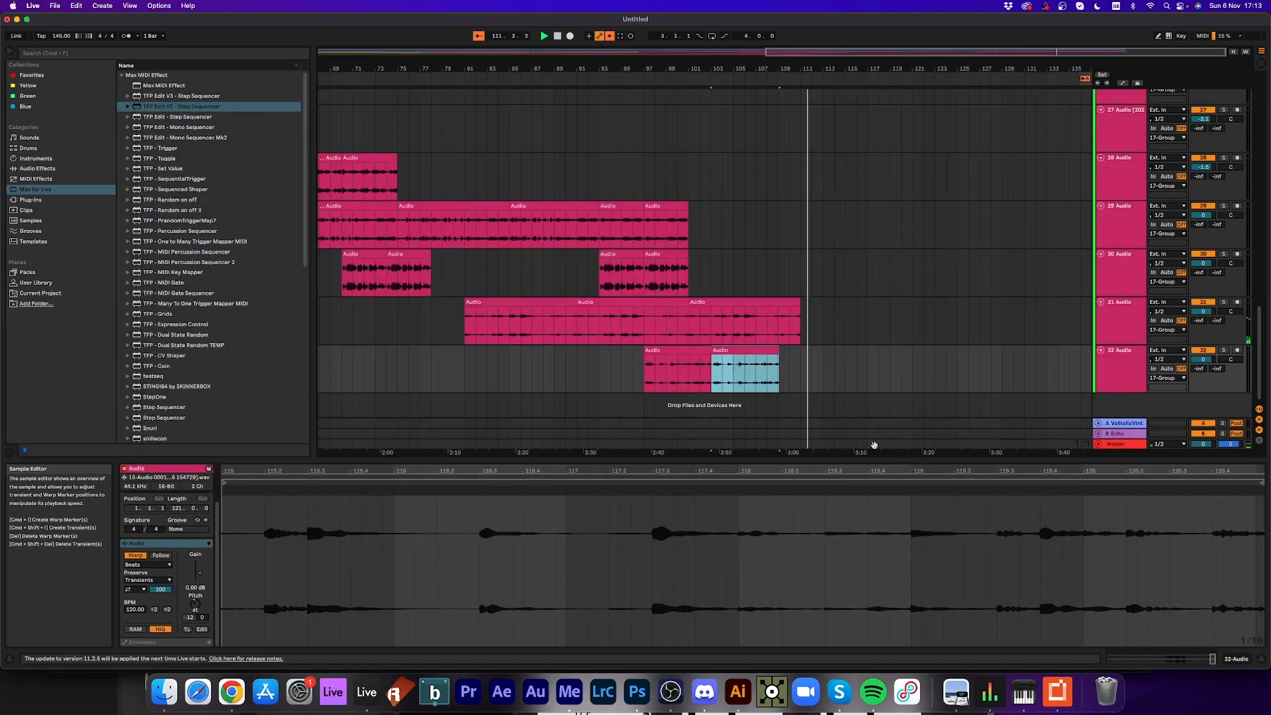
{"action": "left_click", "coordinate": [778, 409]}
{"action": "left_click", "coordinate": [747, 350]}
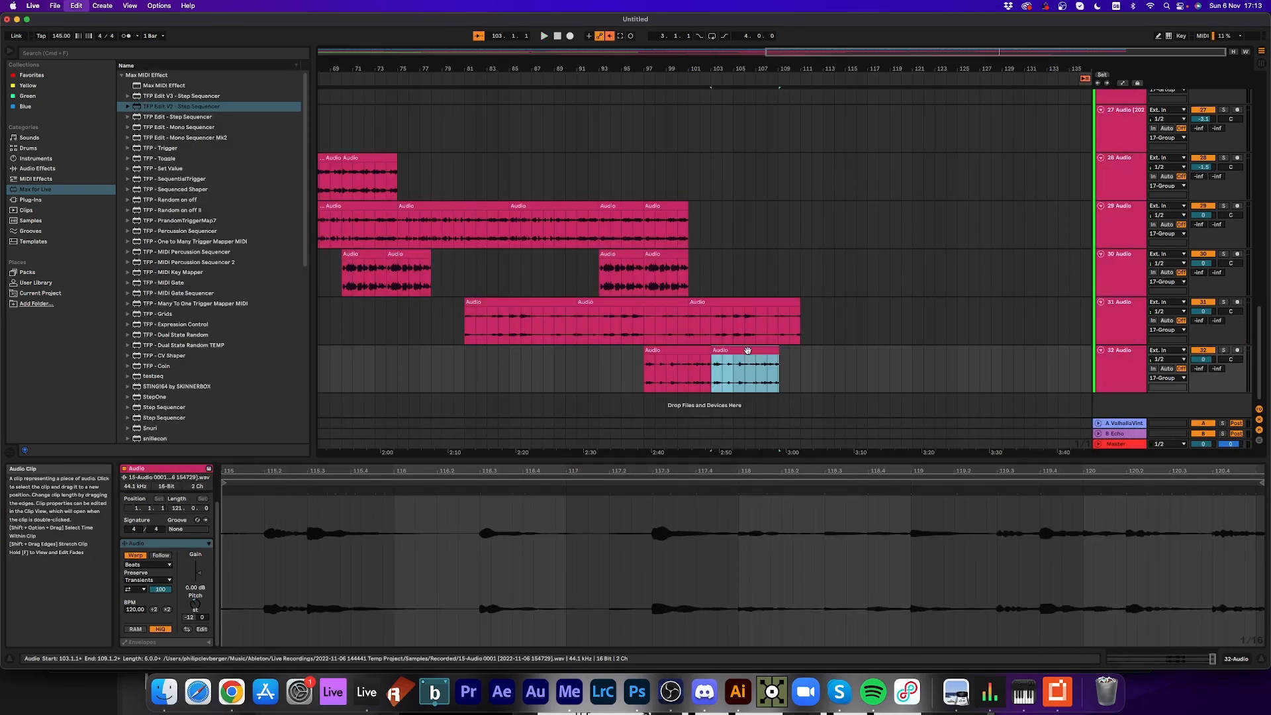
{"action": "left_click_drag", "start_coordinate": [747, 351], "coordinate": [815, 350]}
{"action": "key", "text": "space"}
{"action": "left_click", "coordinate": [632, 84]}
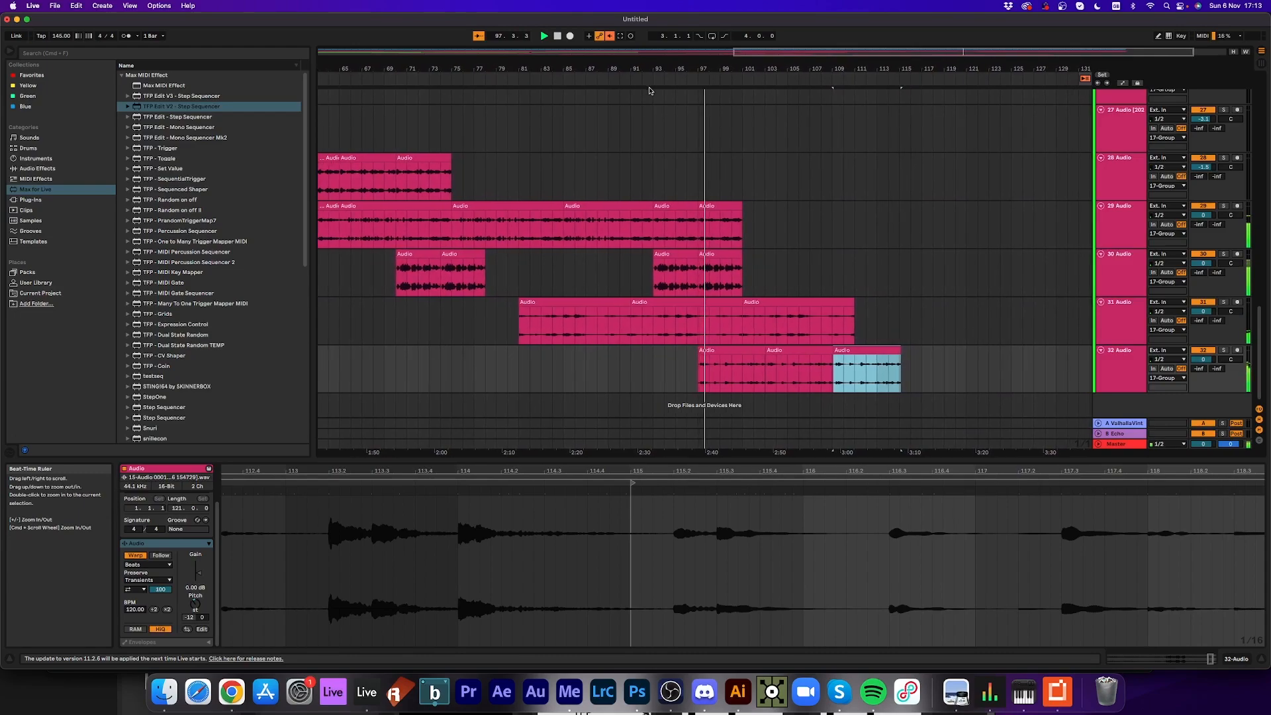
- Duplicate the last 30 Audio bass clip three times, extending the part to bar 113, and play from about bar 97
{"action": "left_click", "coordinate": [719, 258]}
{"action": "key", "text": "super+s"}
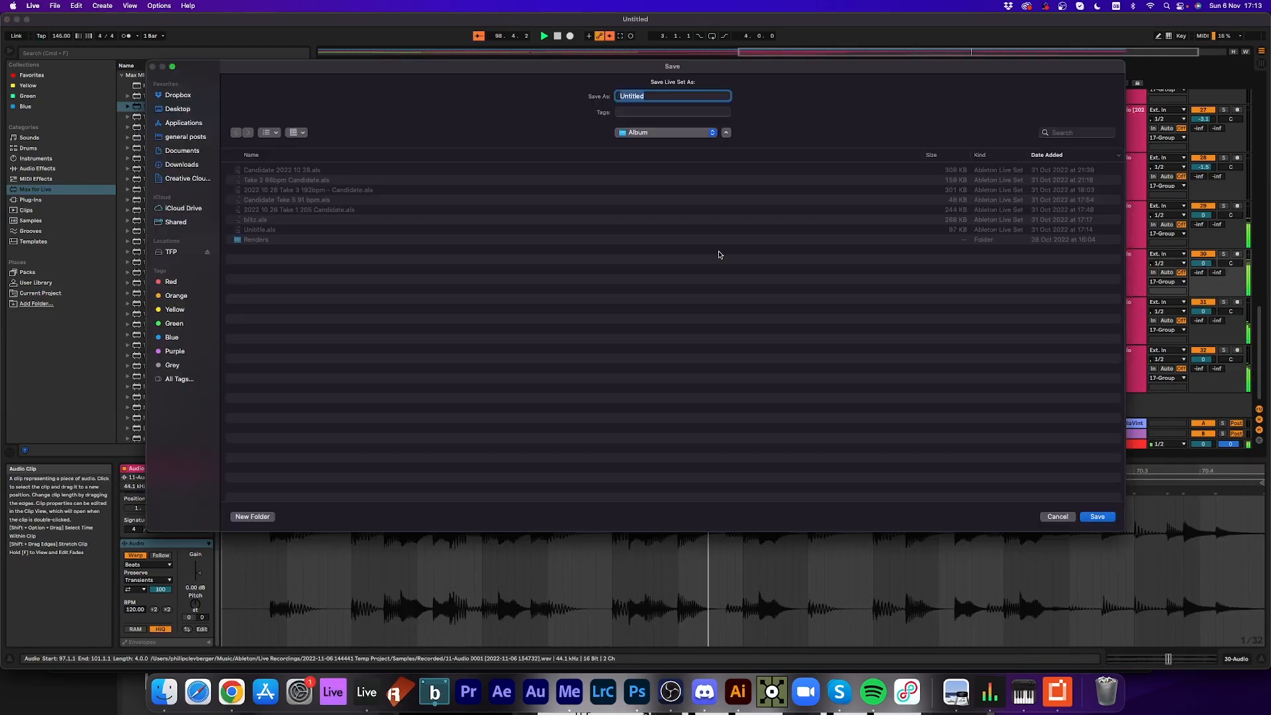
{"action": "left_click", "coordinate": [1057, 517]}
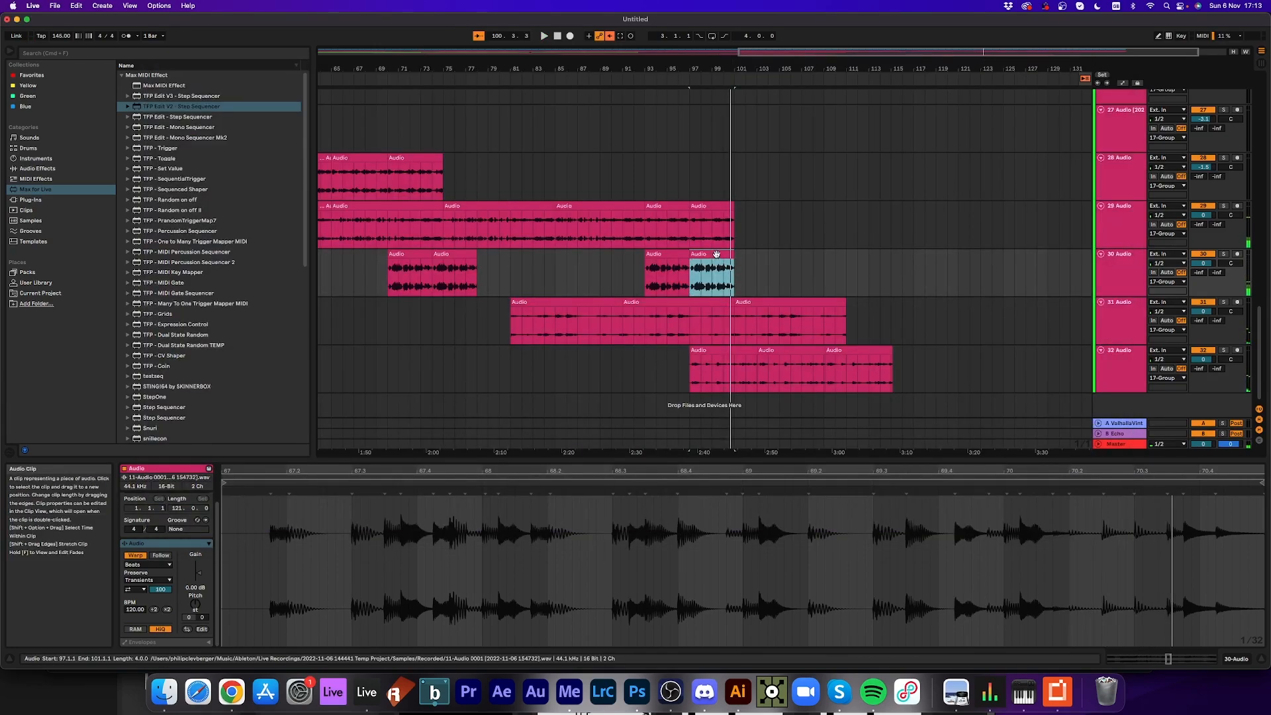
{"action": "key", "text": "super+d"}
{"action": "key", "text": "super+d"}
{"action": "key", "text": "super+d"}
{"action": "left_click", "coordinate": [699, 77]}
{"action": "key", "text": "space"}
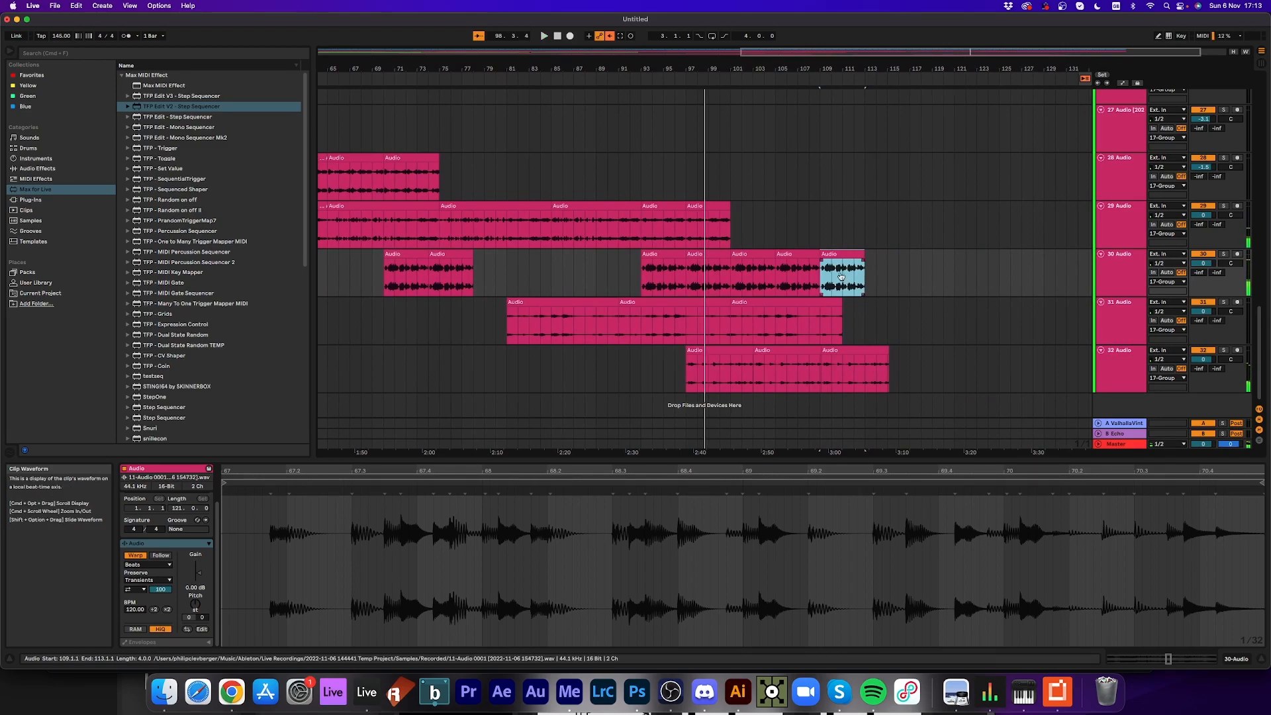
- Slide the waveform inside the 30 Audio clip at bar 109 to later sections of the recording, and play the candidates
{"action": "mouse_move", "coordinate": [843, 281]}
{"action": "left_mouse_down"}
{"action": "mouse_move", "coordinate": [795, 272]}
{"action": "mouse_move", "coordinate": [859, 274]}
{"action": "mouse_move", "coordinate": [836, 277]}
{"action": "left_mouse_up"}
{"action": "left_click", "coordinate": [822, 77]}
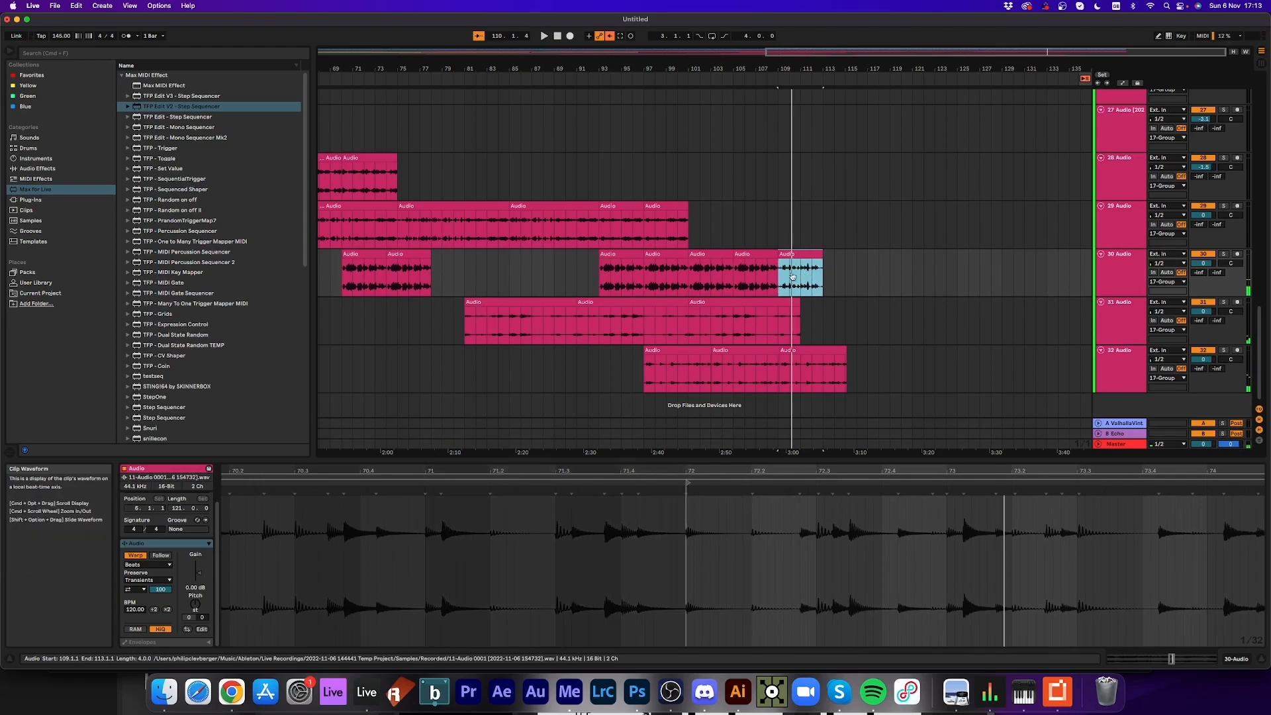
{"action": "left_click_drag", "start_coordinate": [799, 276], "coordinate": [620, 279]}
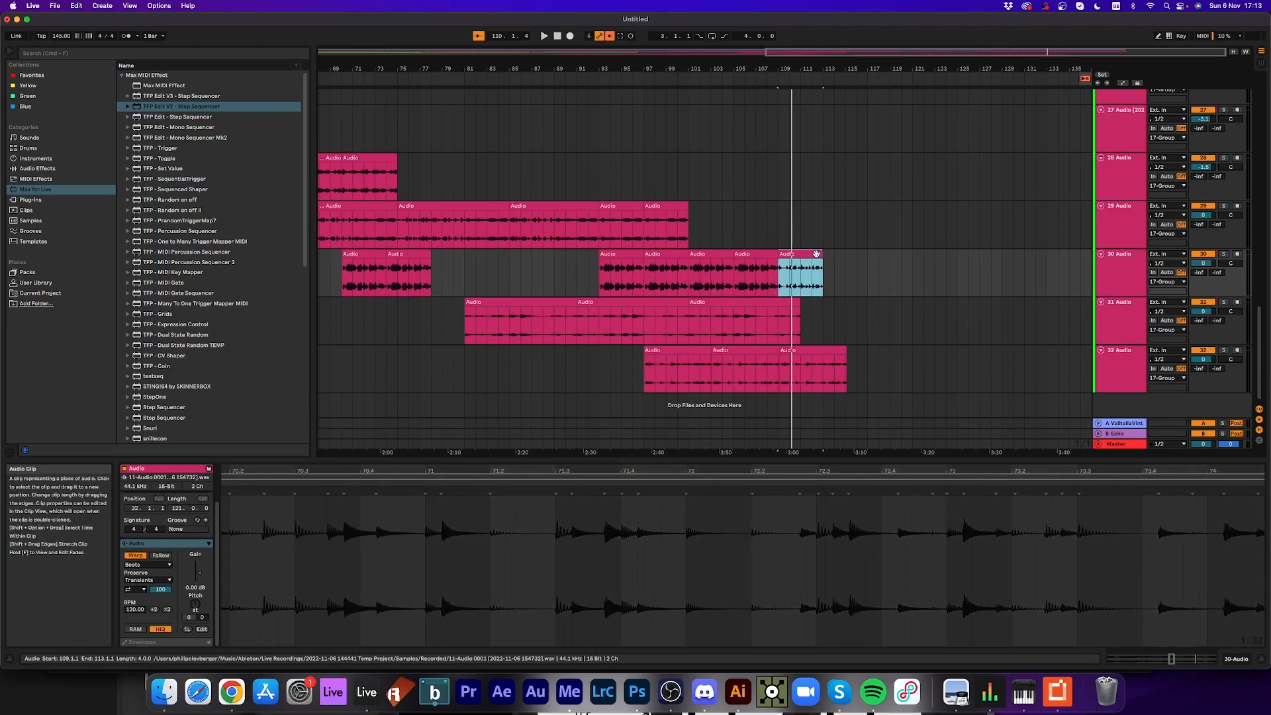
{"action": "key", "text": "space"}
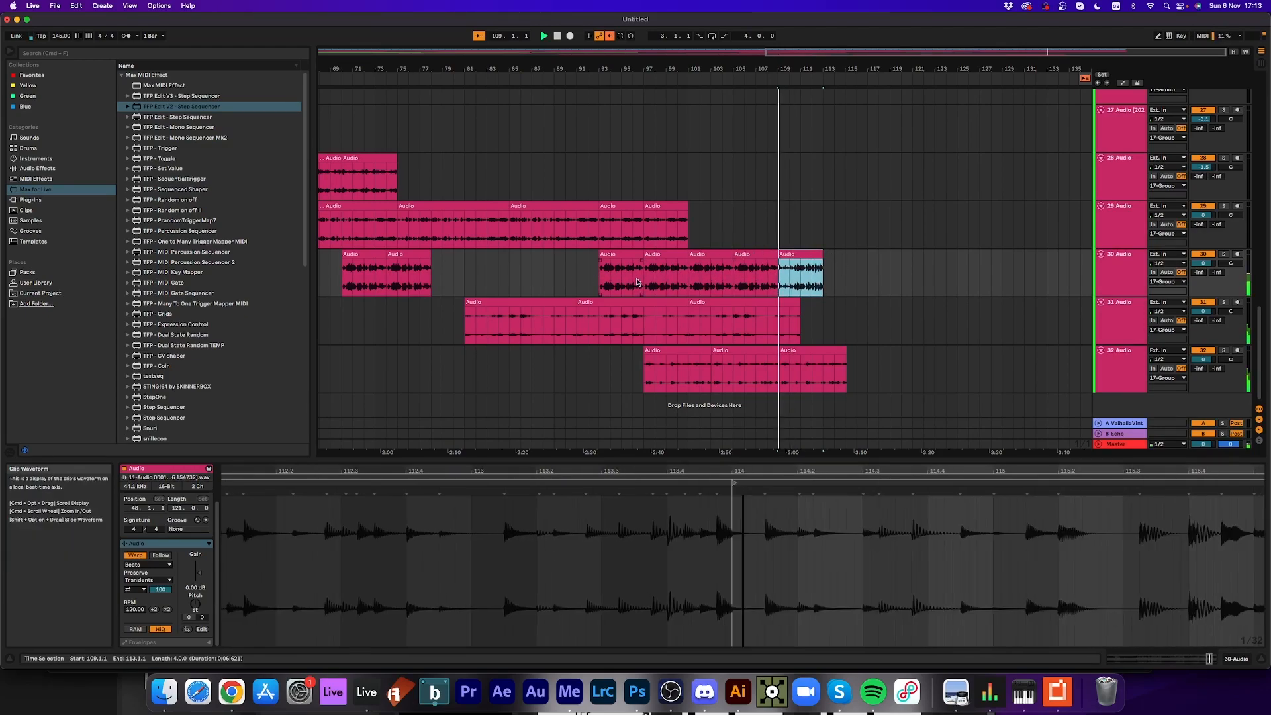
{"action": "key", "text": "space"}
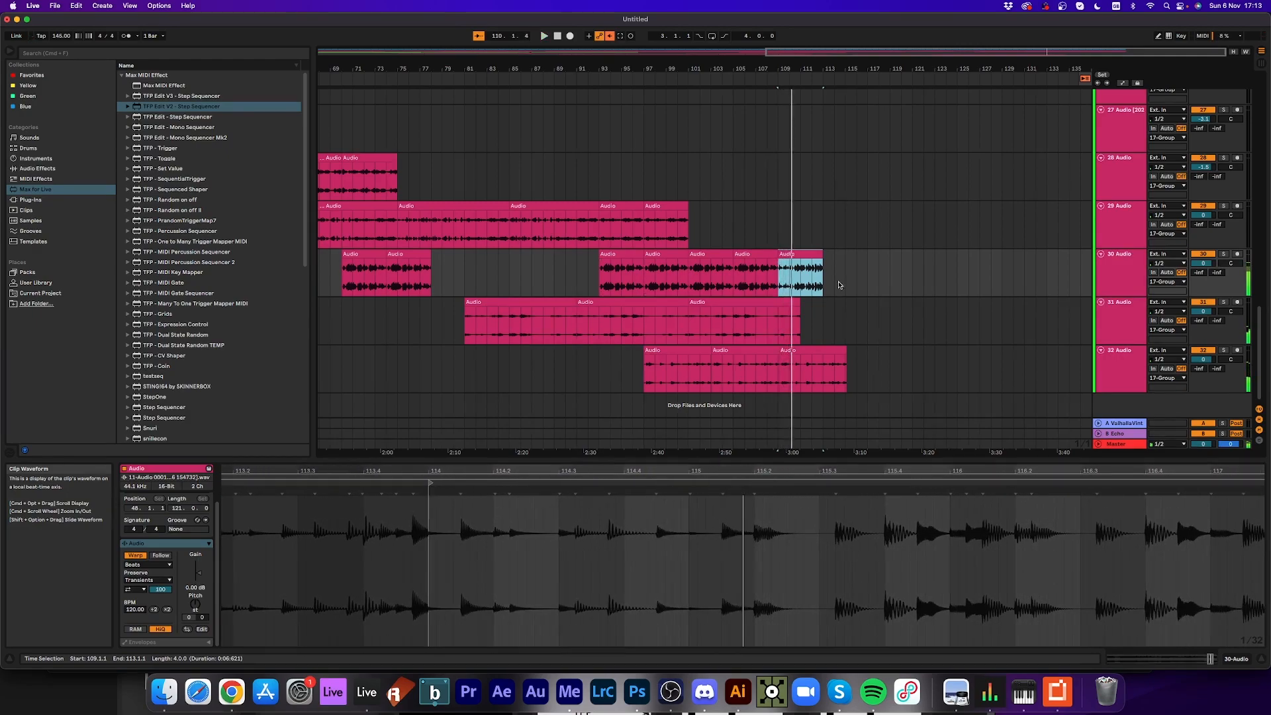
{"action": "left_click_drag", "start_coordinate": [797, 281], "coordinate": [670, 282]}
{"action": "left_click_drag", "start_coordinate": [800, 279], "coordinate": [753, 281]}
- Slide the waveform of the 30 Audio clip at bar 109 back to earlier recording sections, playing each from bar 109
{"action": "left_click_drag", "start_coordinate": [1001, 288], "coordinate": [1257, 288]}
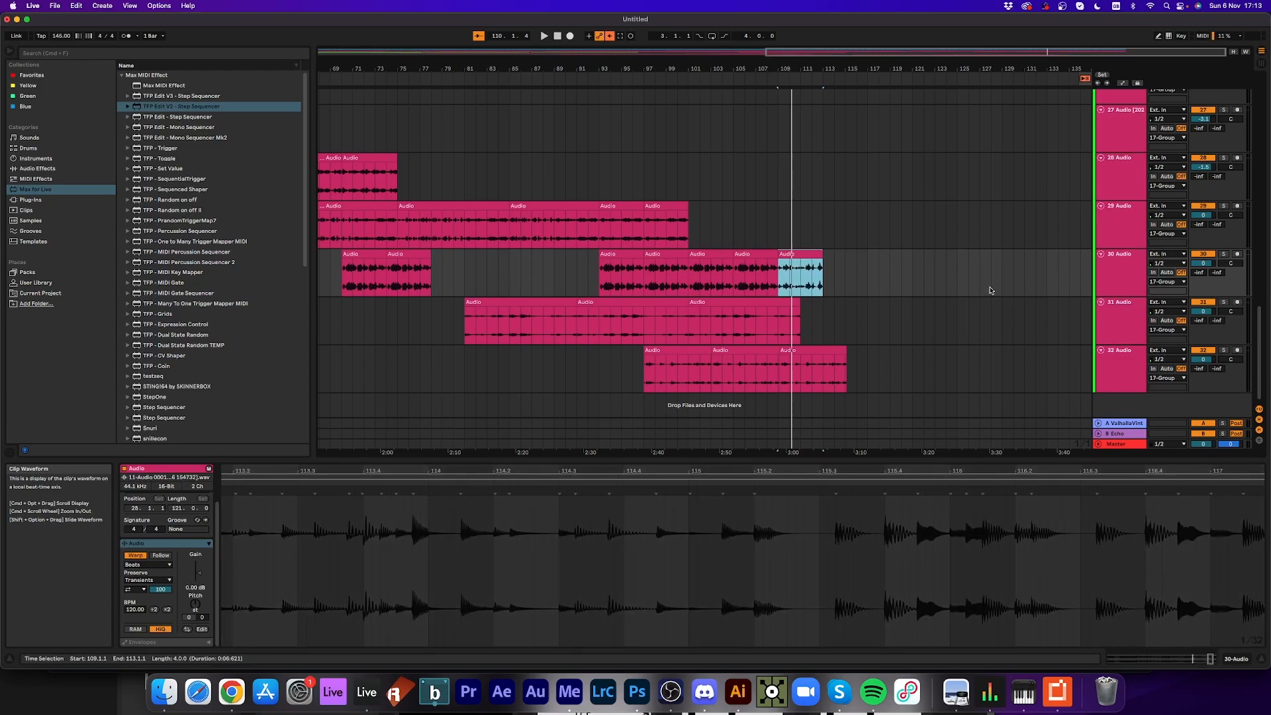
{"action": "left_click_drag", "start_coordinate": [1099, 296], "coordinate": [1261, 298]}
{"action": "key", "text": "space"}
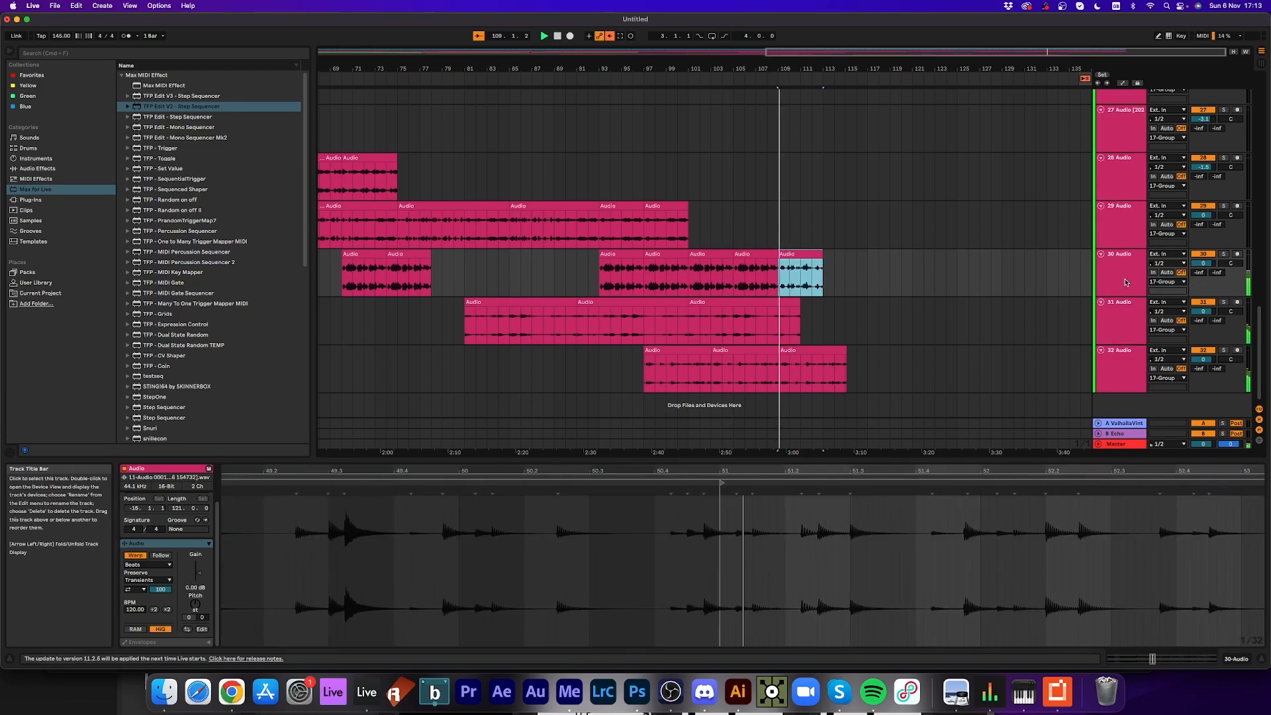
{"action": "key", "text": "space"}
{"action": "left_click_drag", "start_coordinate": [793, 268], "coordinate": [933, 275]}
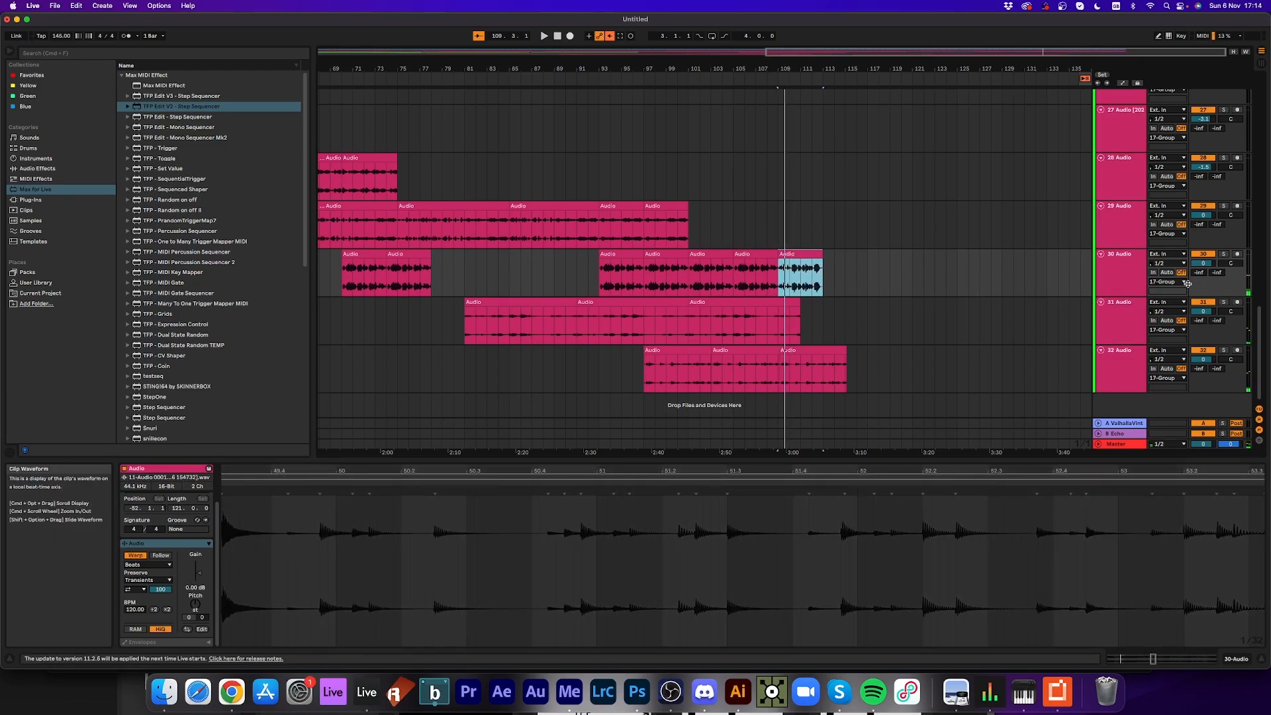
{"action": "key", "text": "space"}
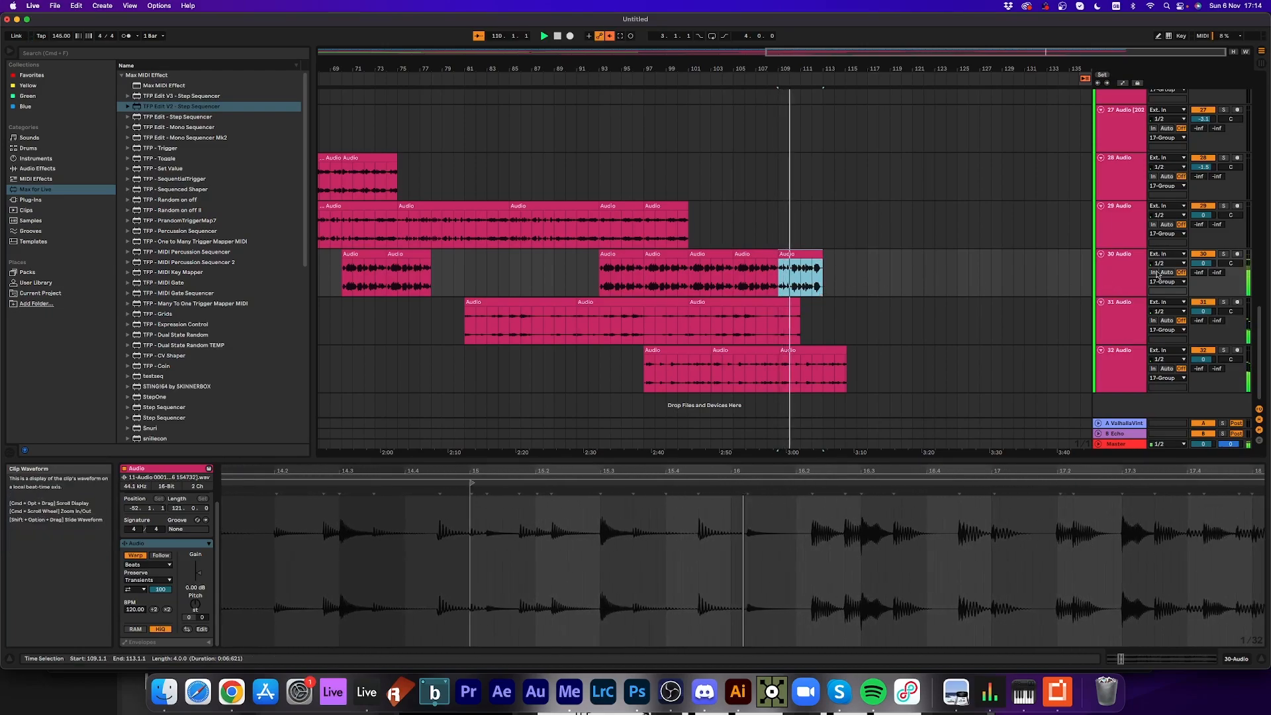
- Solo 30 Audio, try the very beginning of the bass recording inside the clip at bar 109, and play it
{"action": "left_click", "coordinate": [1223, 254]}
{"action": "key", "text": "space"}
{"action": "left_click_drag", "start_coordinate": [783, 275], "coordinate": [949, 281]}
{"action": "key", "text": "space"}
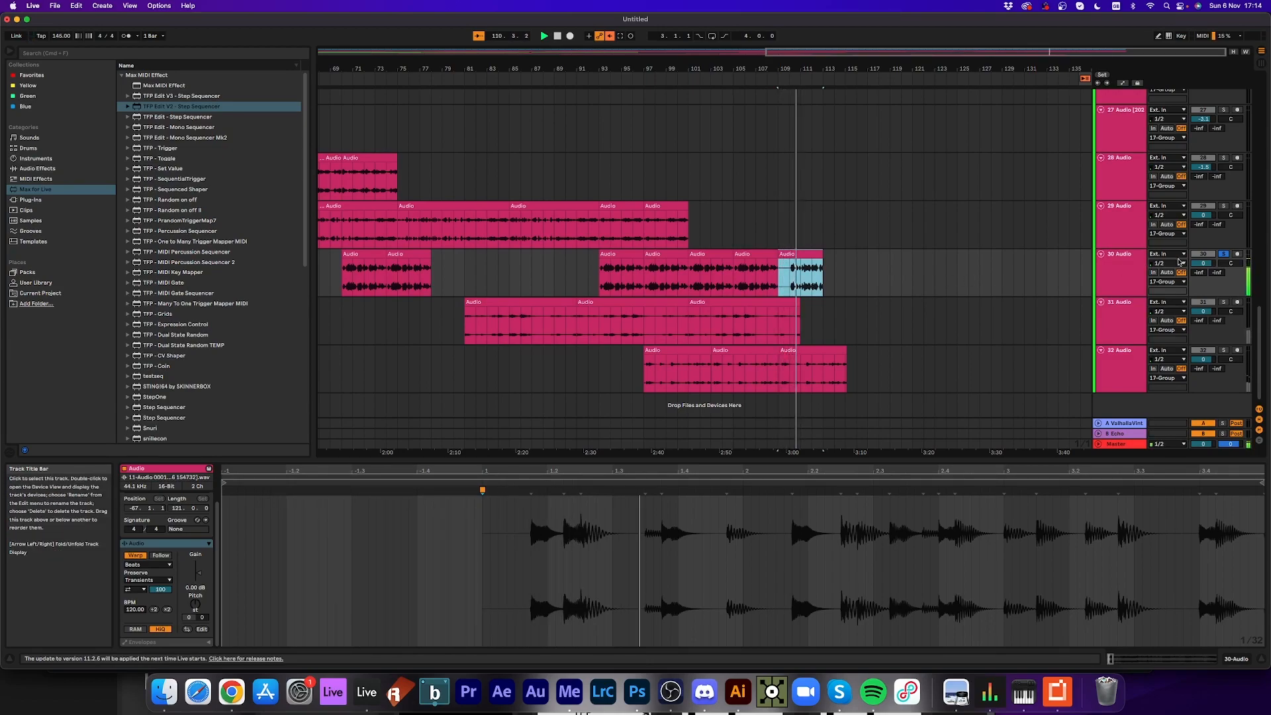
{"action": "key", "text": "space"}
{"action": "left_click_drag", "start_coordinate": [827, 280], "coordinate": [1014, 297]}
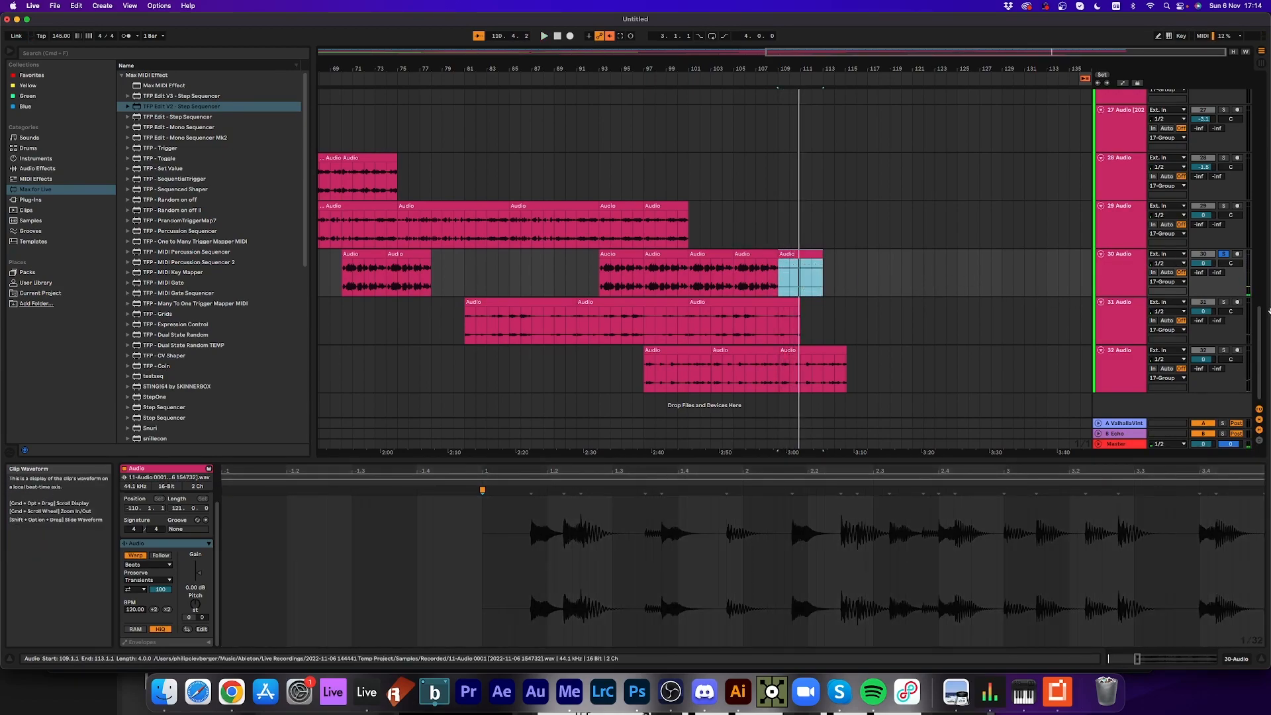
{"action": "left_click_drag", "start_coordinate": [818, 277], "coordinate": [1139, 297]}
- Extend the 30 Audio clip at bar 109 to bar 153, shift its waveform within the clip, and play from bar 109
{"action": "mouse_move", "coordinate": [822, 261]}
{"action": "left_mouse_down"}
{"action": "mouse_move", "coordinate": [1091, 262]}
{"action": "mouse_move", "coordinate": [1036, 276]}
{"action": "mouse_move", "coordinate": [645, 278]}
{"action": "left_mouse_up"}
{"action": "left_click_drag", "start_coordinate": [953, 277], "coordinate": [720, 272]}
{"action": "left_click_drag", "start_coordinate": [1020, 278], "coordinate": [730, 278]}
{"action": "key", "text": "space"}
{"action": "key", "text": "space"}
{"action": "left_click_drag", "start_coordinate": [825, 274], "coordinate": [793, 275]}
{"action": "key", "text": "space"}
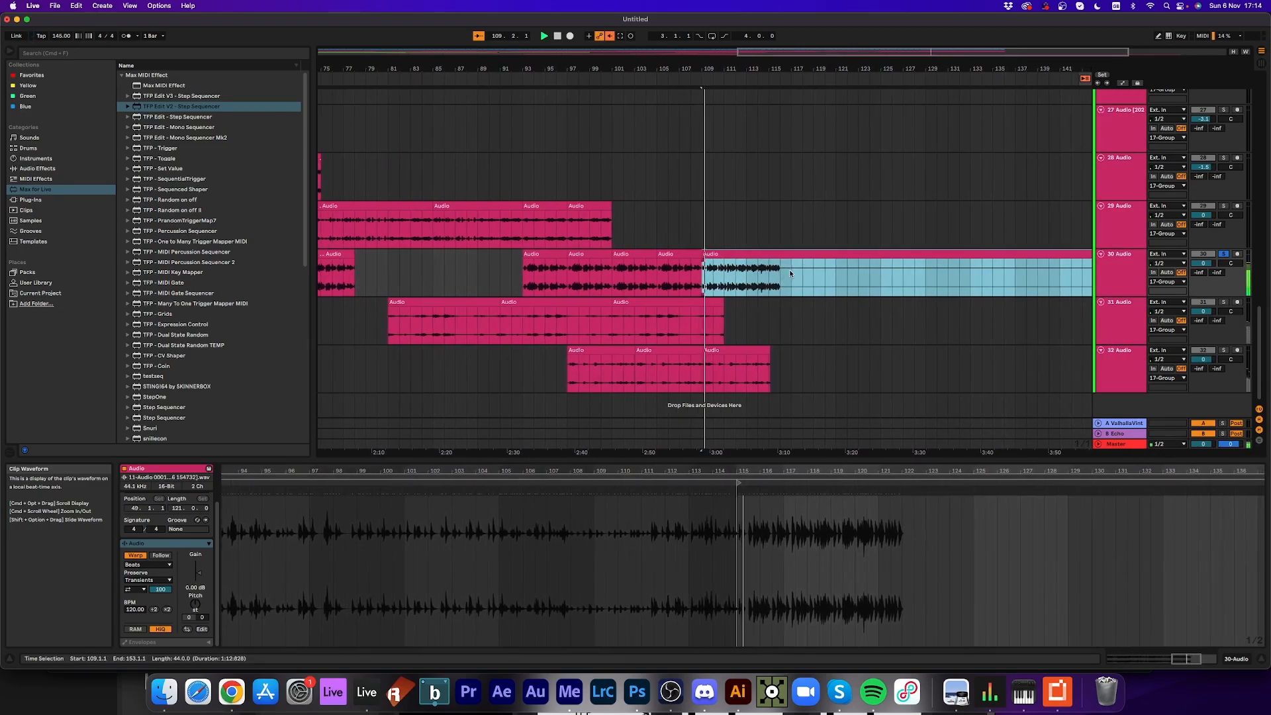
{"action": "key", "text": "space"}
- Slide the waveform of the long 30 Audio clip again and extend the clip's end to bar 199
{"action": "mouse_move", "coordinate": [869, 278]}
{"action": "left_mouse_down"}
{"action": "mouse_move", "coordinate": [757, 283]}
{"action": "mouse_move", "coordinate": [930, 282]}
{"action": "left_mouse_up"}
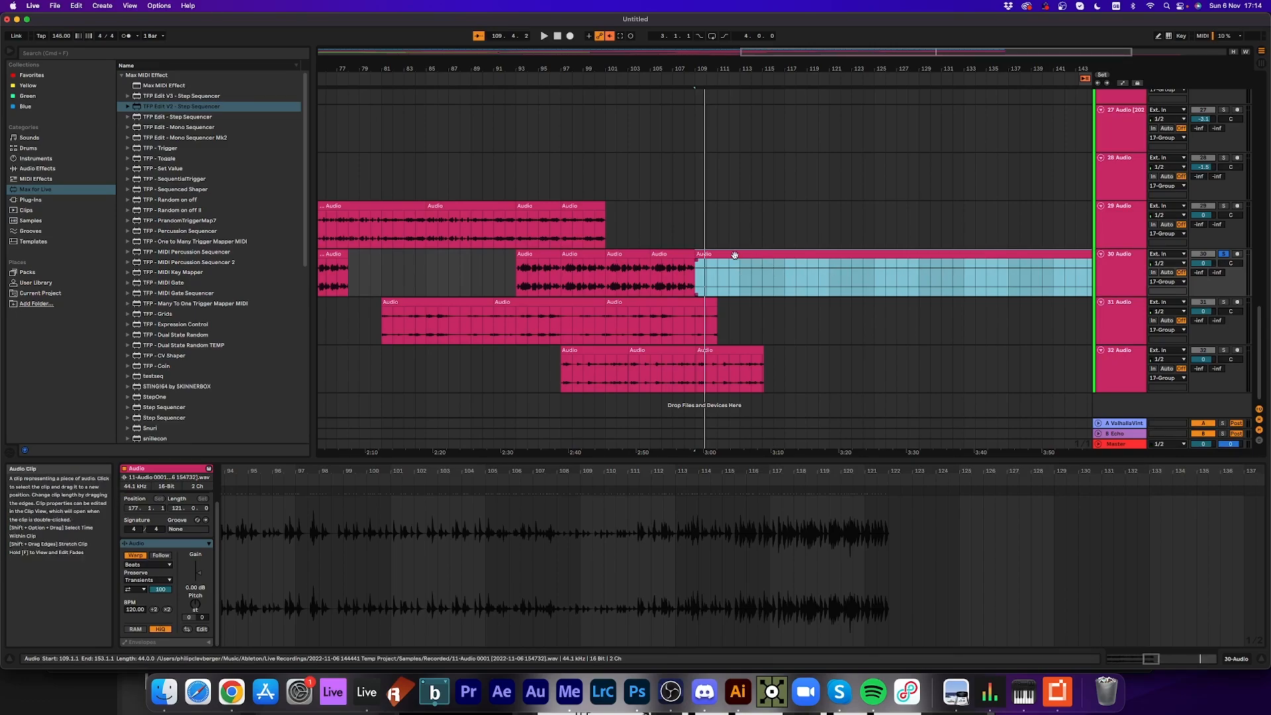
{"action": "scroll", "coordinate": [877, 192], "scroll_direction": "up", "scroll_amount": 1}
{"action": "left_click_drag", "start_coordinate": [853, 66], "coordinate": [909, 67]}
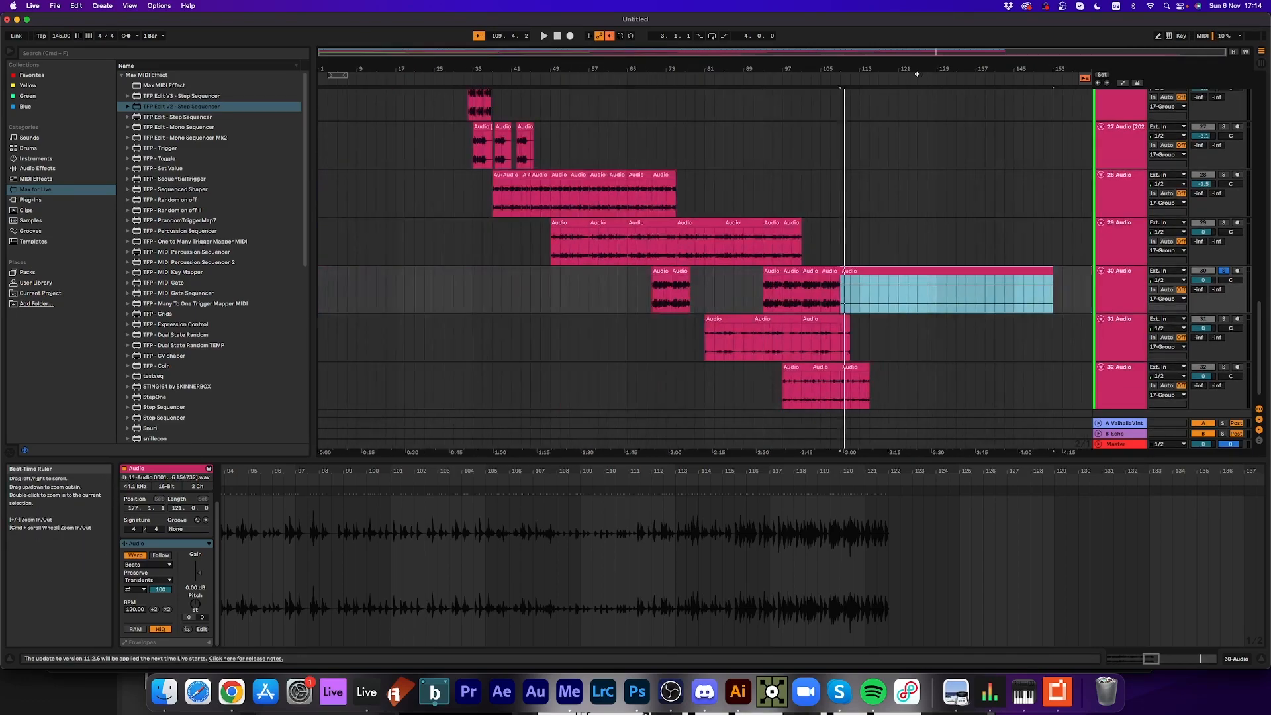
{"action": "left_click_drag", "start_coordinate": [1051, 271], "coordinate": [1268, 270]}
{"action": "left_click_drag", "start_coordinate": [934, 68], "coordinate": [924, 63]}
- Solo the recorded 14 Audio bass stem and play it from bar 109 and several earlier points to find a usable section
{"action": "scroll", "coordinate": [838, 257], "scroll_direction": "up", "scroll_amount": 15}
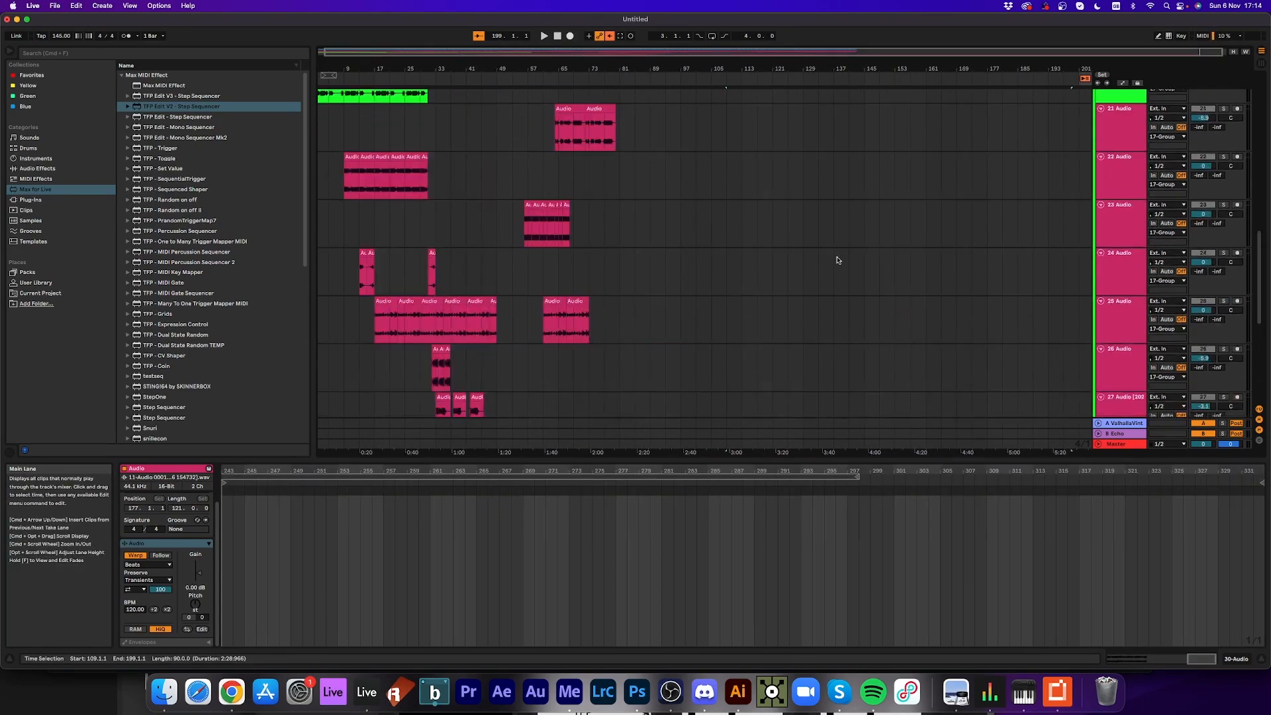
{"action": "scroll", "coordinate": [837, 268], "scroll_direction": "up", "scroll_amount": 4}
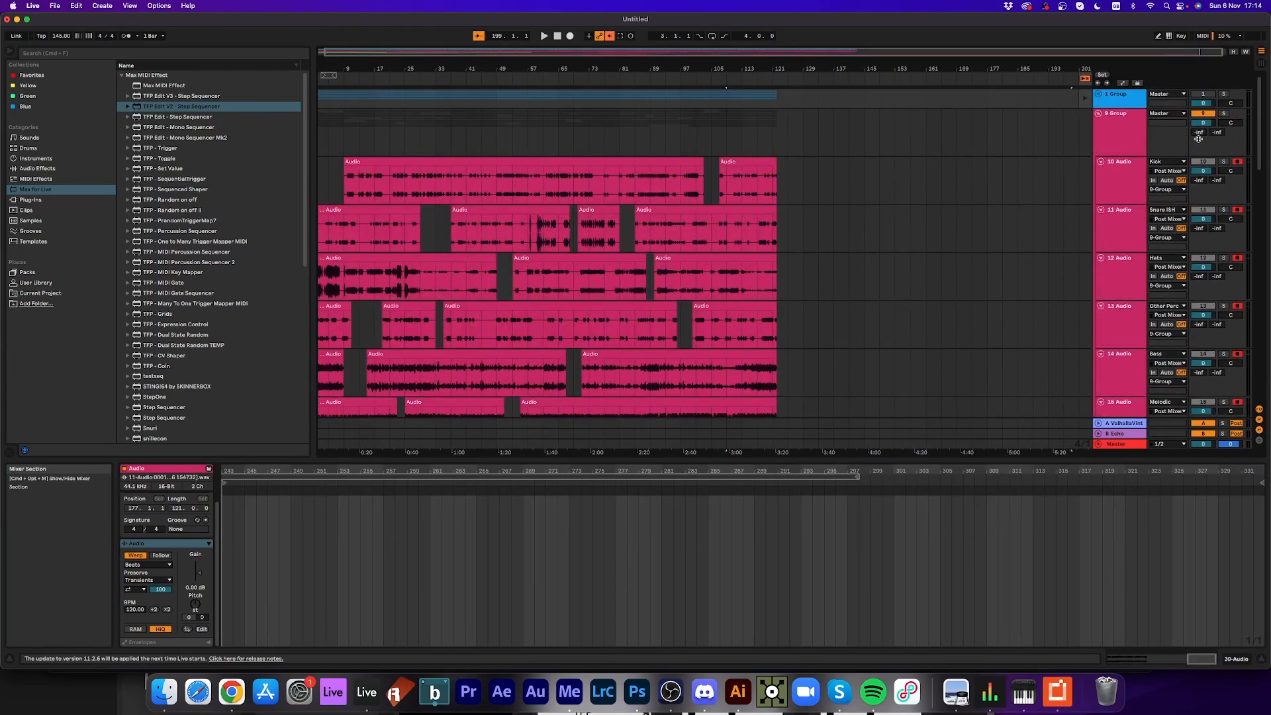
{"action": "scroll", "coordinate": [956, 261], "scroll_direction": "down", "scroll_amount": 6}
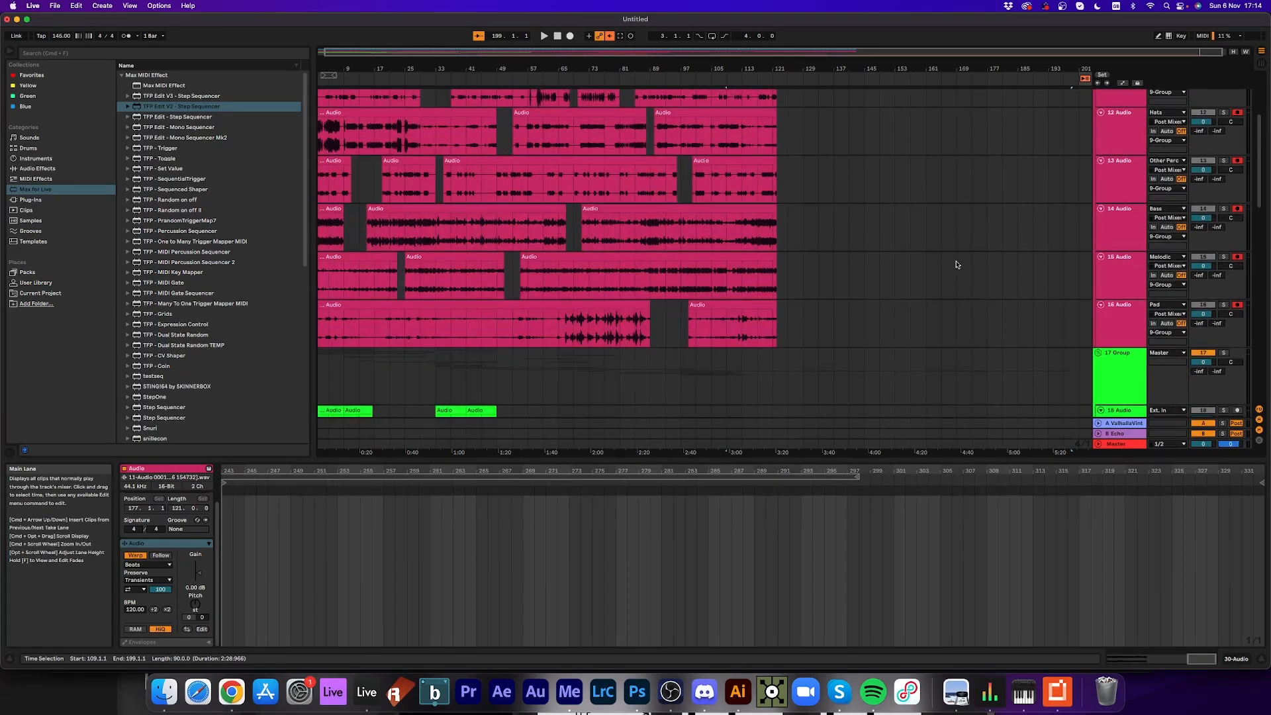
{"action": "left_click", "coordinate": [1223, 182]}
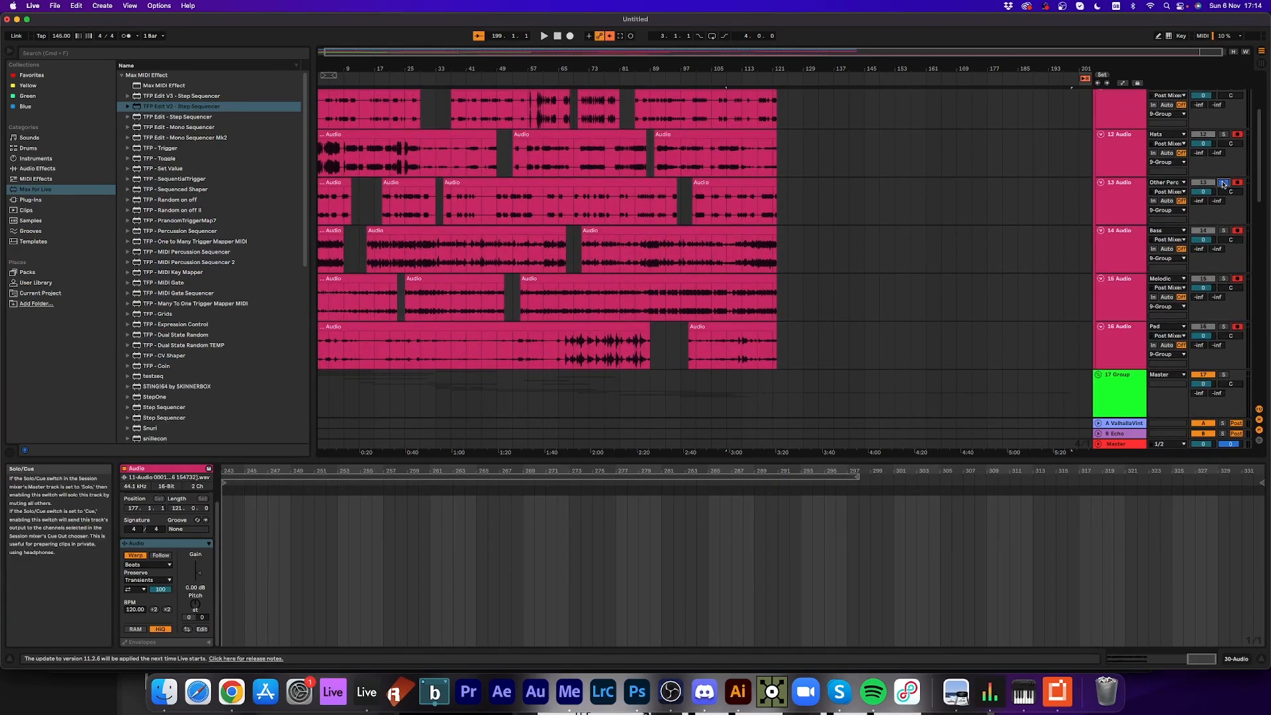
{"action": "left_click", "coordinate": [1223, 230]}
{"action": "key", "text": "space"}
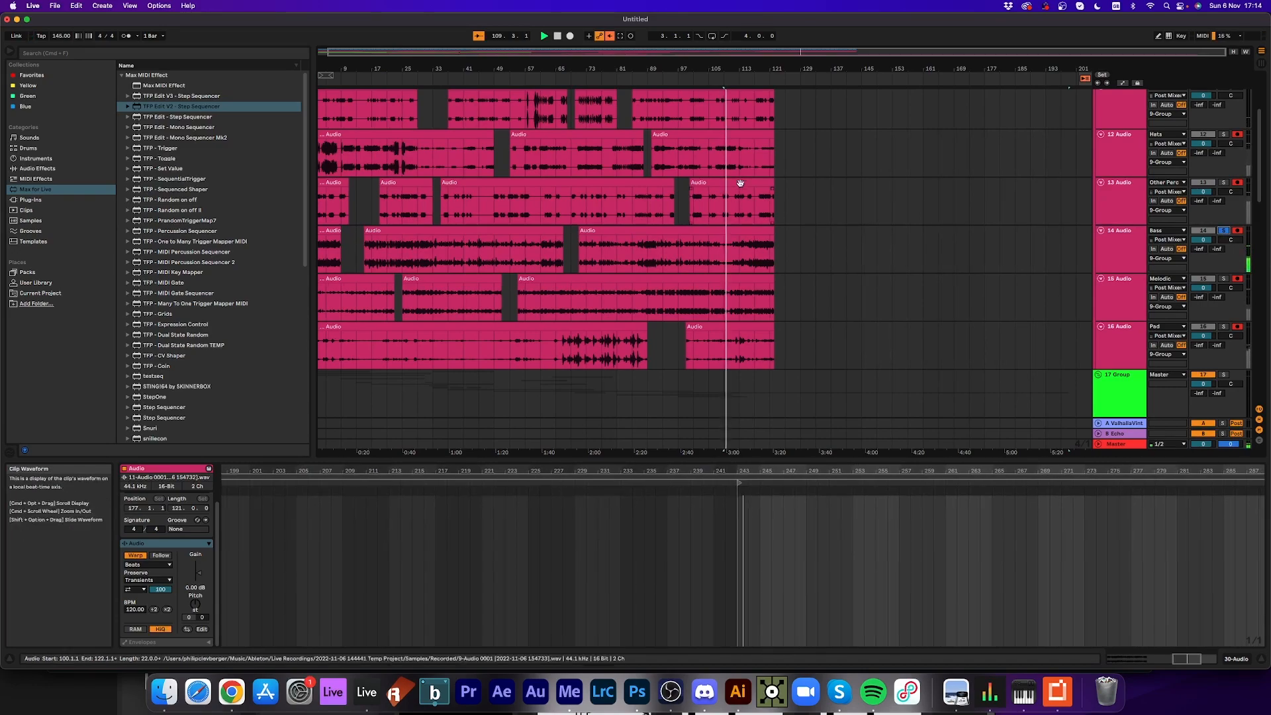
{"action": "left_click", "coordinate": [746, 83]}
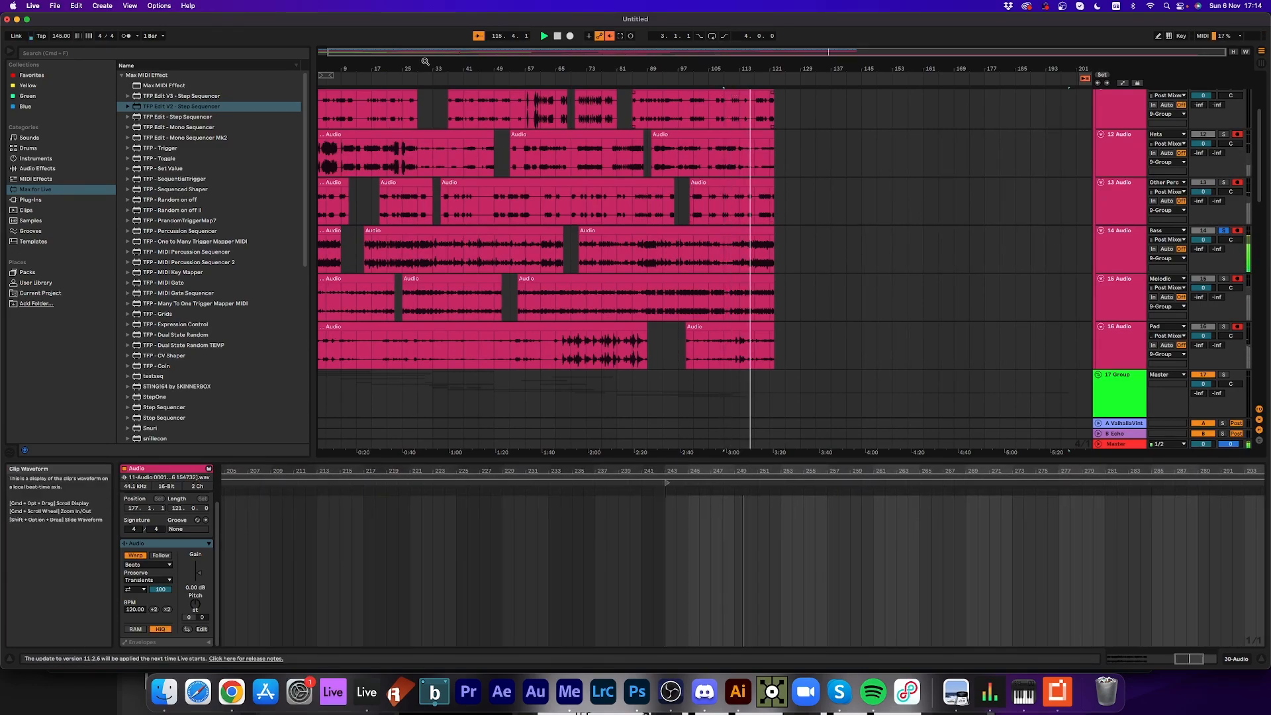
{"action": "left_click", "coordinate": [463, 83]}
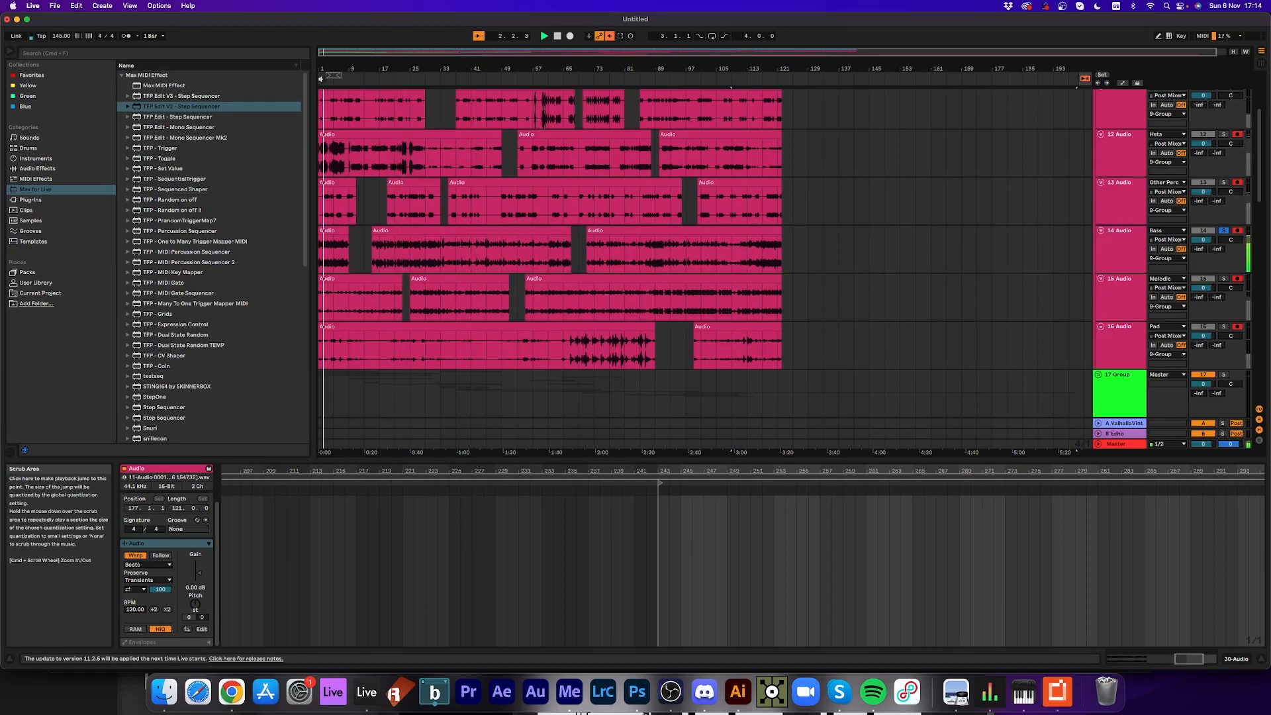
{"action": "left_click", "coordinate": [393, 78]}
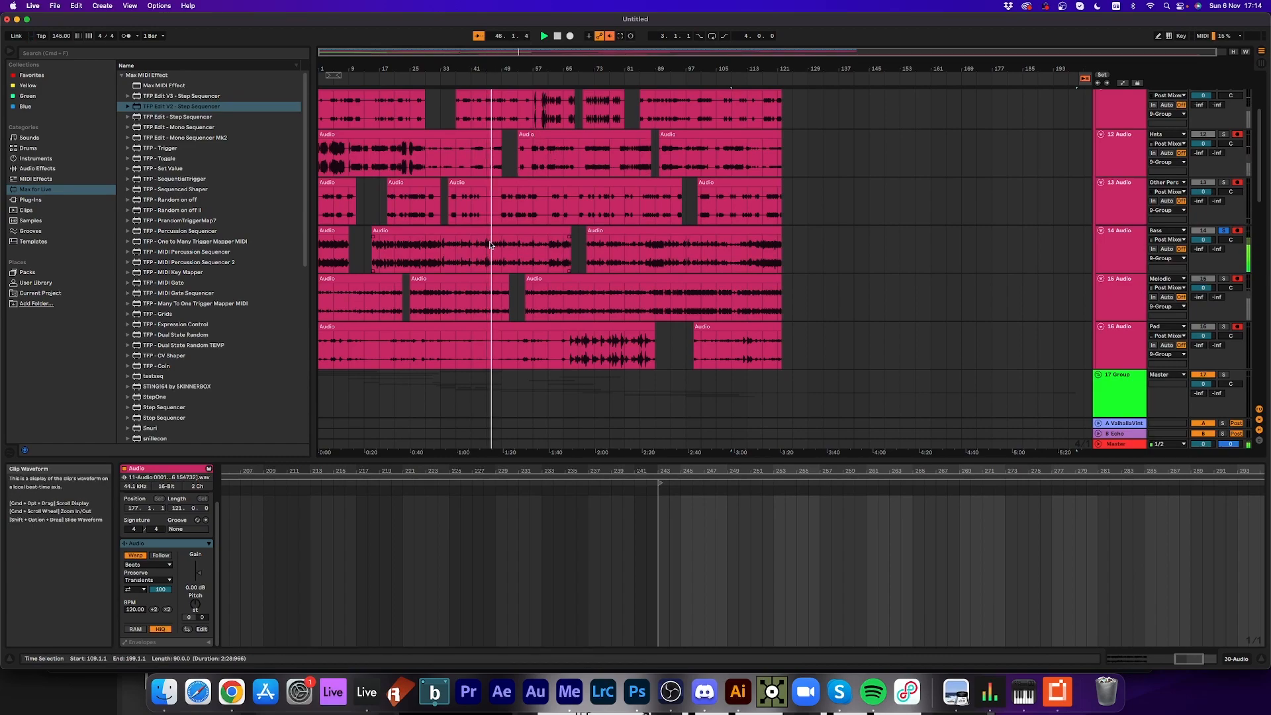
- Delete the long 30 Audio clip that starts at bar 109
{"action": "scroll", "coordinate": [676, 333], "scroll_direction": "down", "scroll_amount": 15}
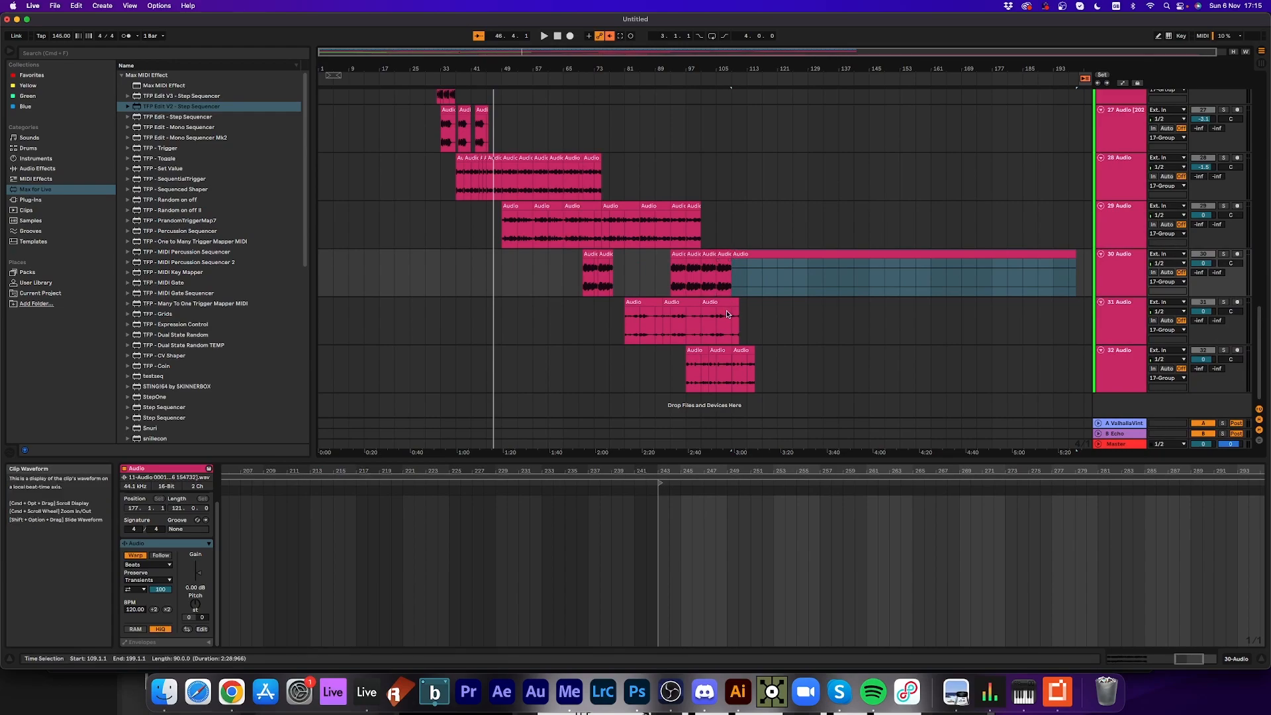
{"action": "left_click", "coordinate": [723, 256]}
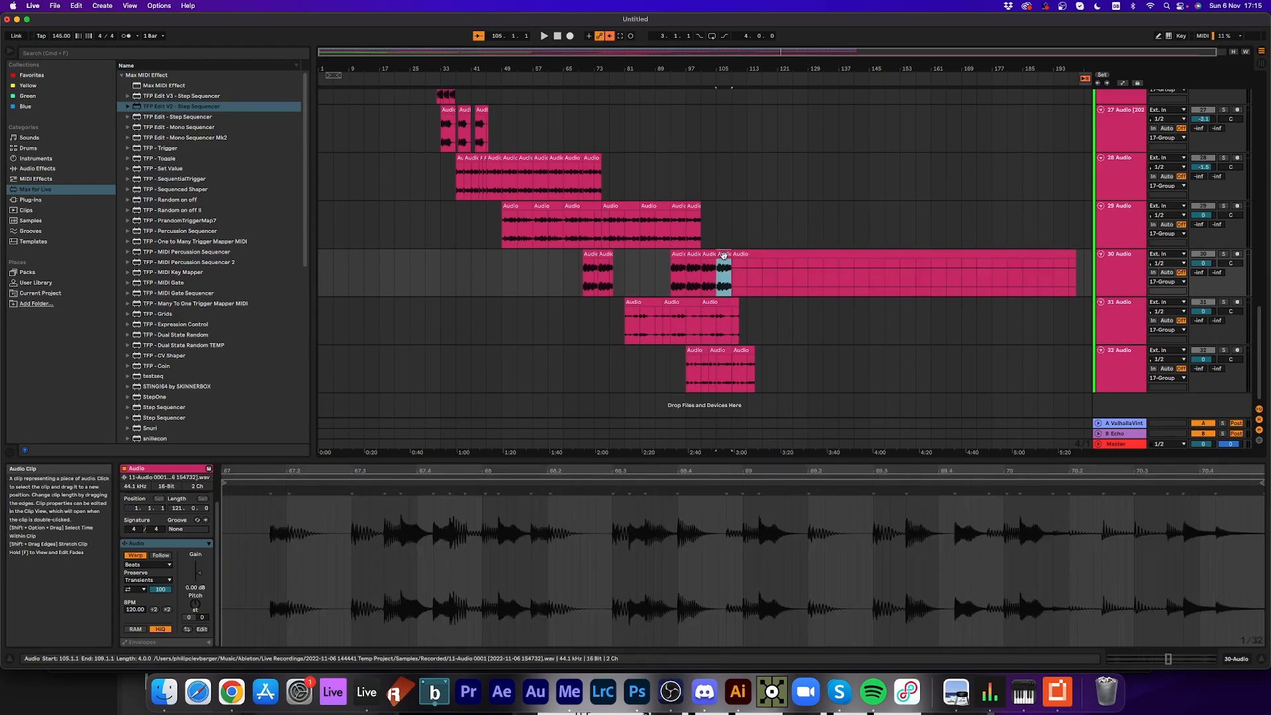
{"action": "left_click", "coordinate": [766, 255]}
{"action": "key", "text": "Delete"}
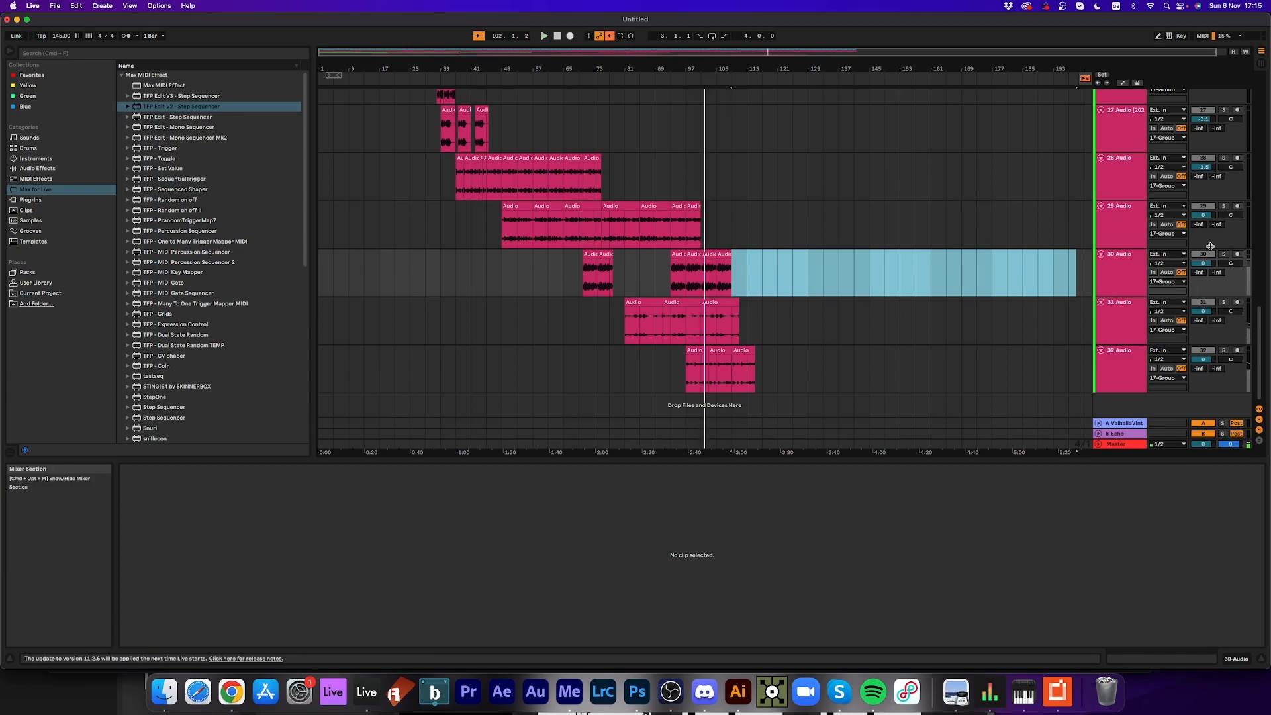
- Solo the recorded 16 Audio pad stem and play it from about bar 110 and from near the beginning
{"action": "scroll", "coordinate": [1204, 247], "scroll_direction": "up", "scroll_amount": 10}
{"action": "scroll", "coordinate": [1203, 247], "scroll_direction": "up", "scroll_amount": 5}
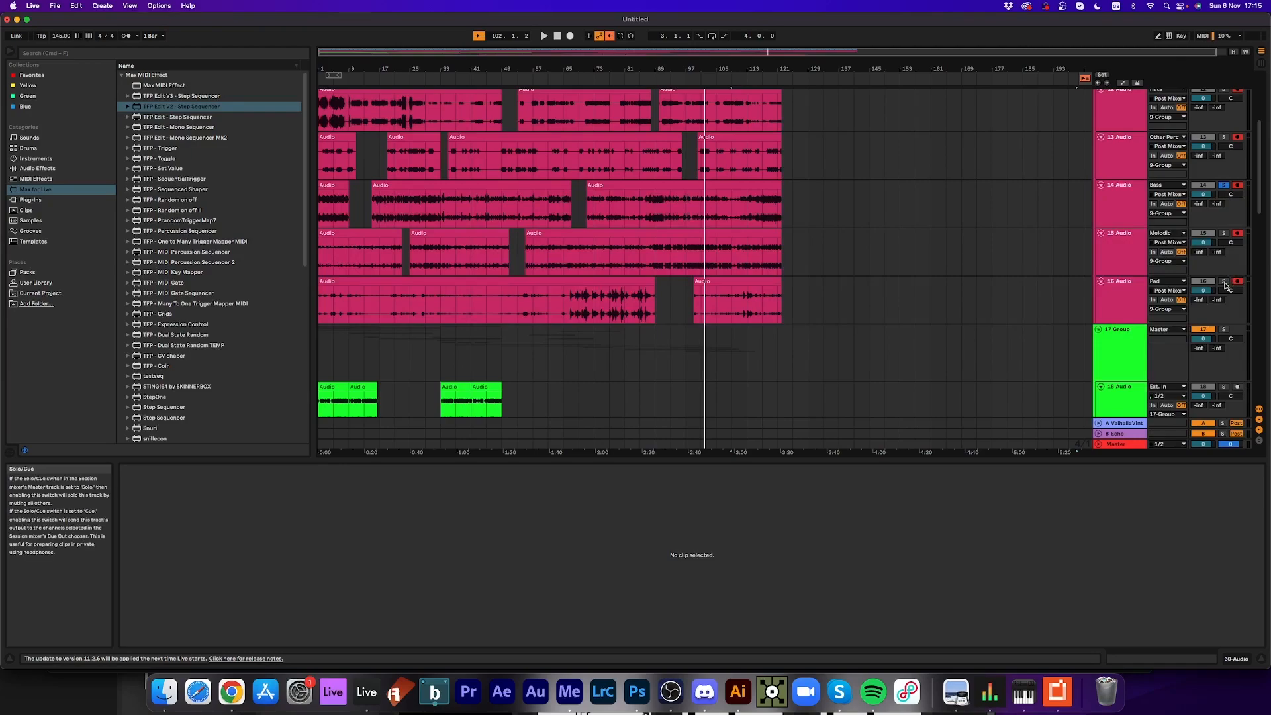
{"action": "left_click", "coordinate": [736, 82]}
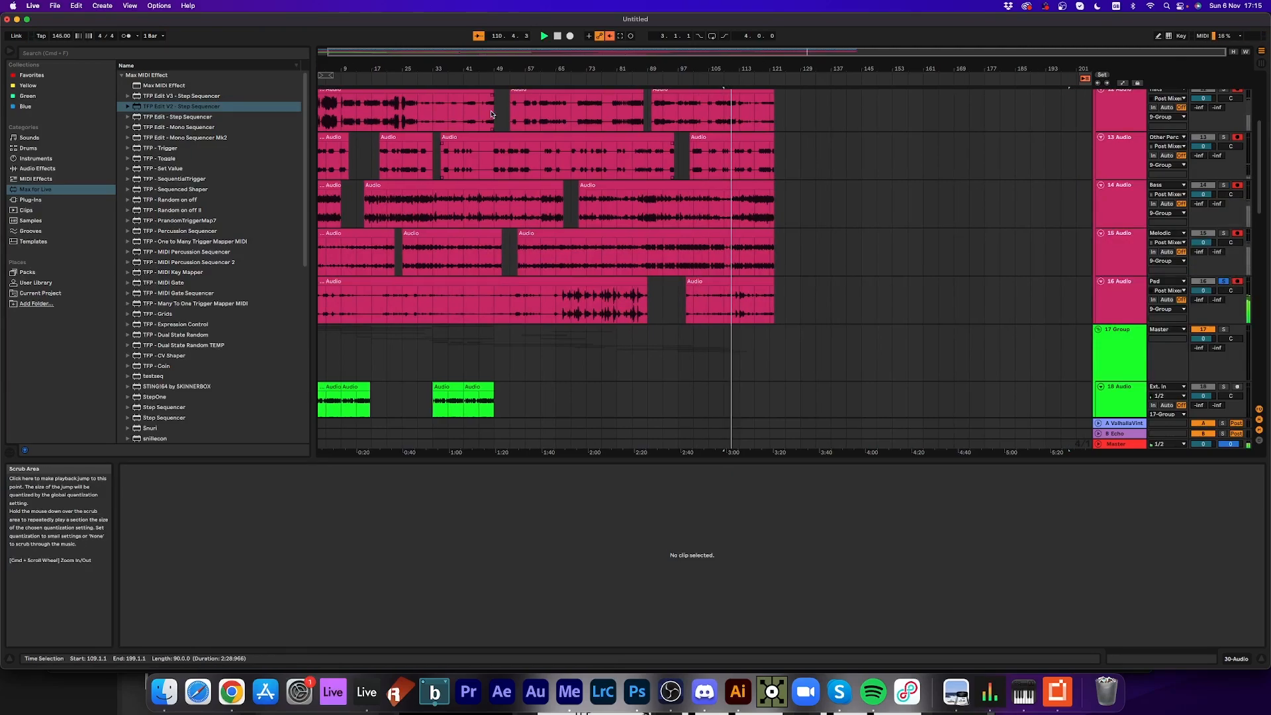
{"action": "left_click", "coordinate": [344, 80]}
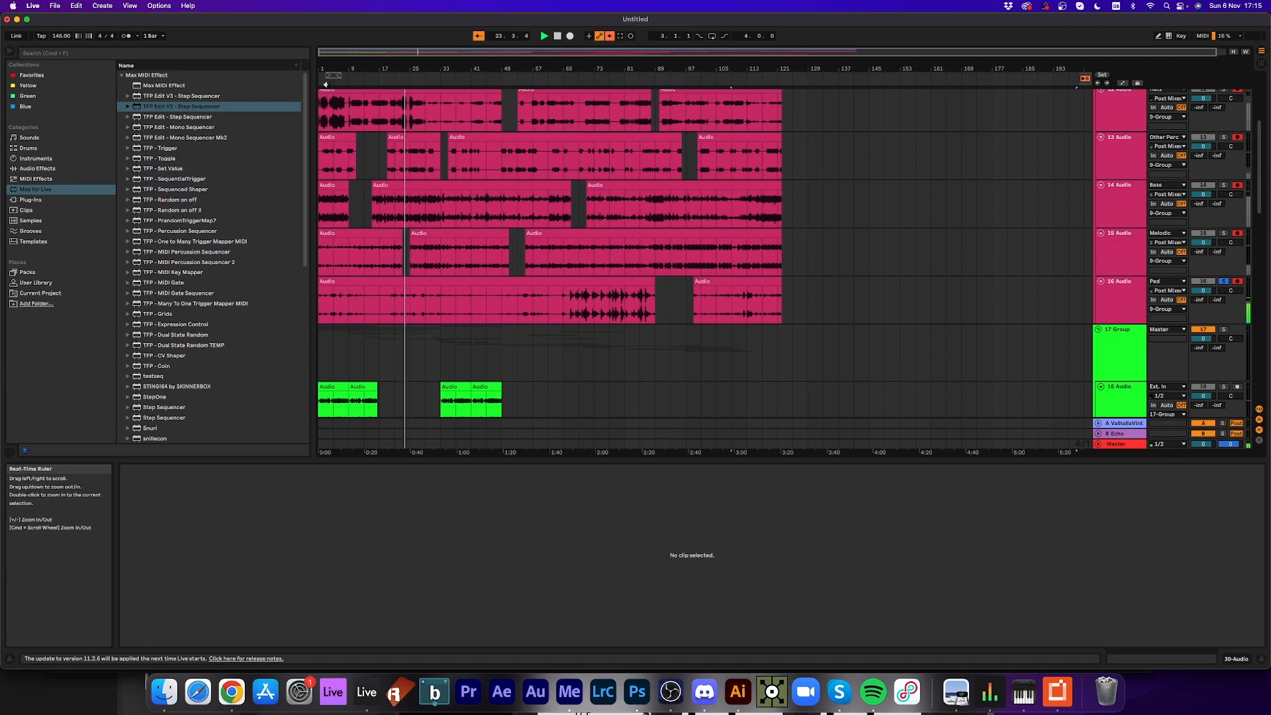
- Cut the first 16 bars of the 16 Audio pad clip and place them at bar 105 on a new track in 17 Group
{"action": "left_click", "coordinate": [351, 313]}
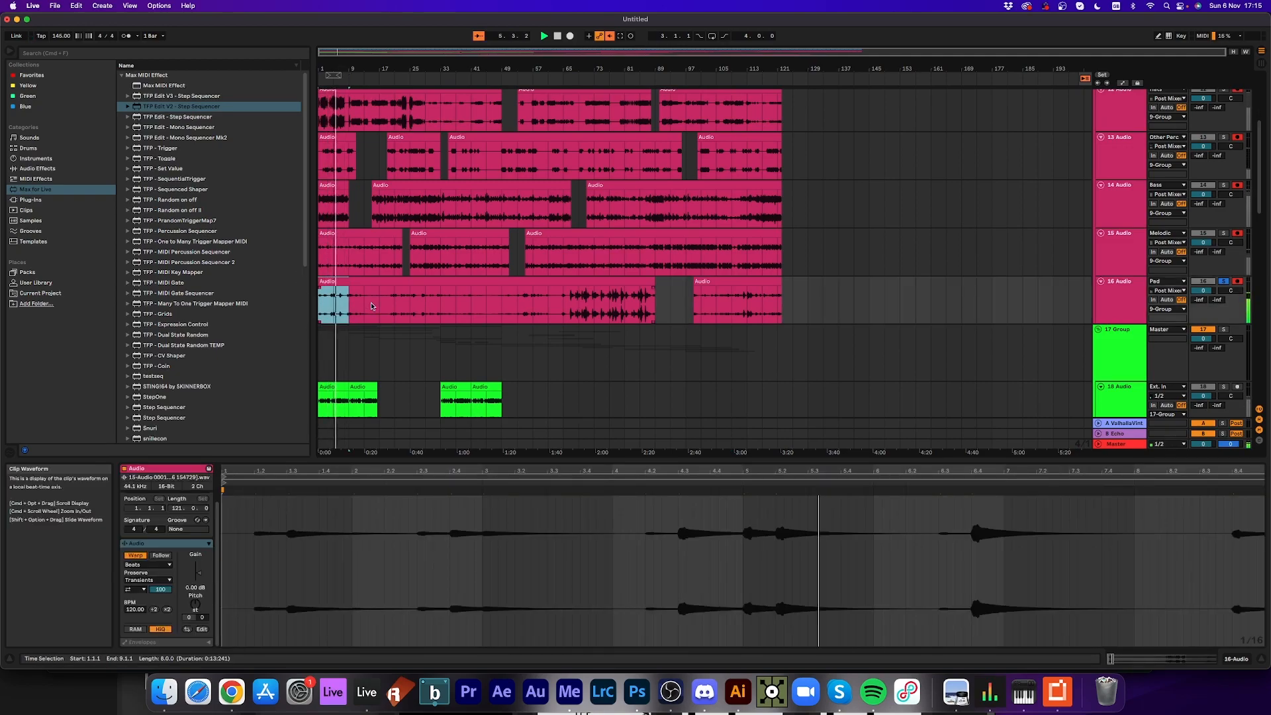
{"action": "left_click_drag", "start_coordinate": [377, 305], "coordinate": [741, 408]}
{"action": "left_click_drag", "start_coordinate": [1107, 363], "coordinate": [1107, 363]}
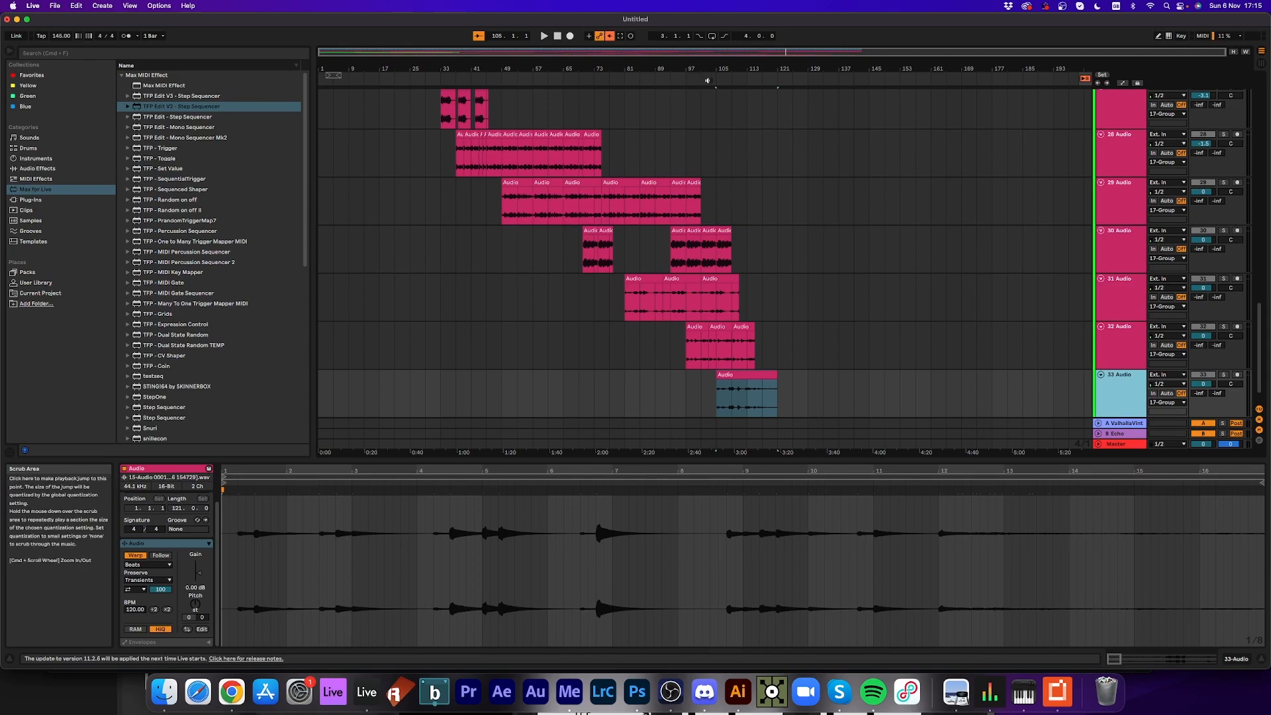
- Solo the recorded 9 Group, play from bar 105, and look through its stems and the 17 Group tracks
{"action": "scroll", "coordinate": [1075, 198], "scroll_direction": "up", "scroll_amount": 15}
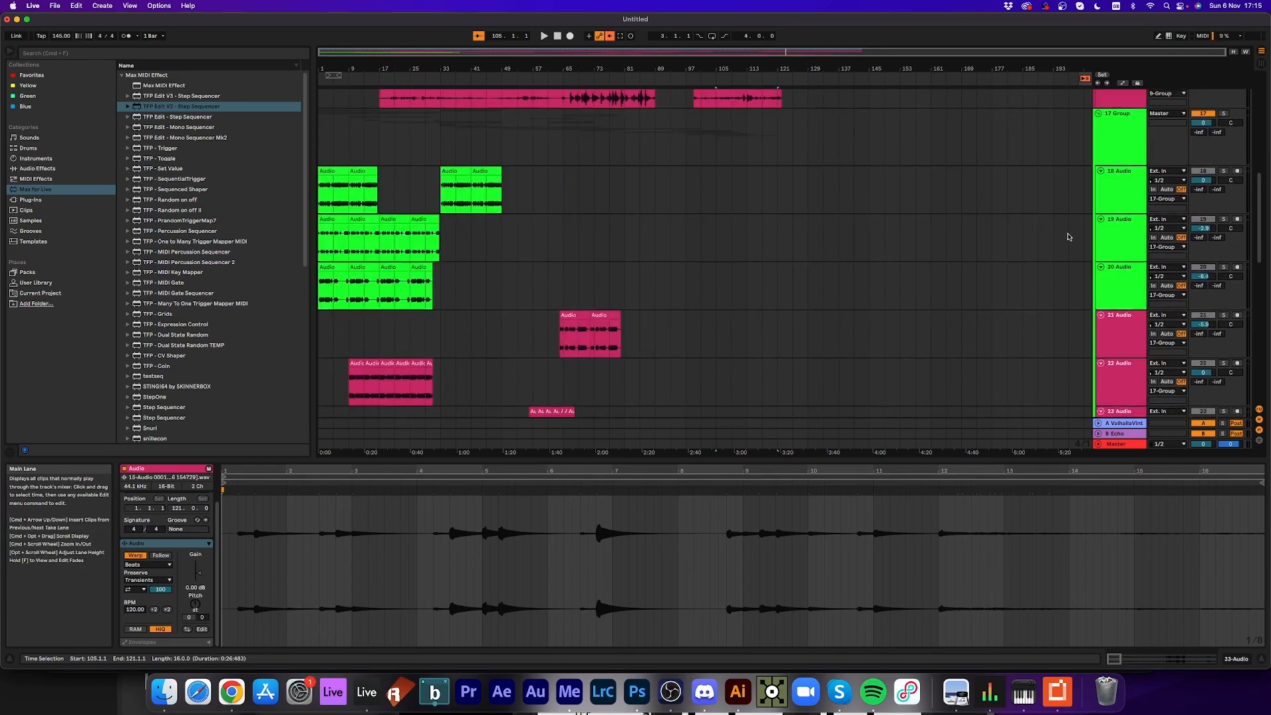
{"action": "scroll", "coordinate": [1071, 239], "scroll_direction": "up", "scroll_amount": 10}
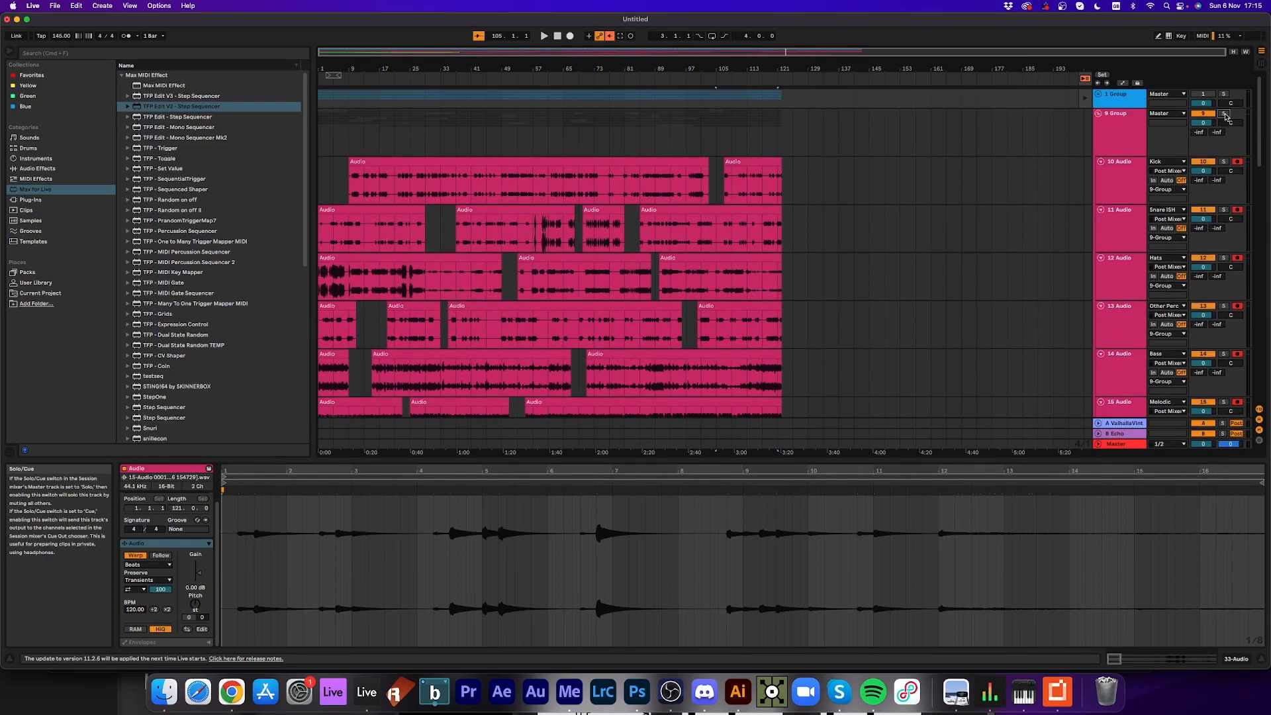
{"action": "key", "text": "space"}
{"action": "scroll", "coordinate": [911, 320], "scroll_direction": "down", "scroll_amount": 10}
{"action": "scroll", "coordinate": [907, 325], "scroll_direction": "down", "scroll_amount": 10}
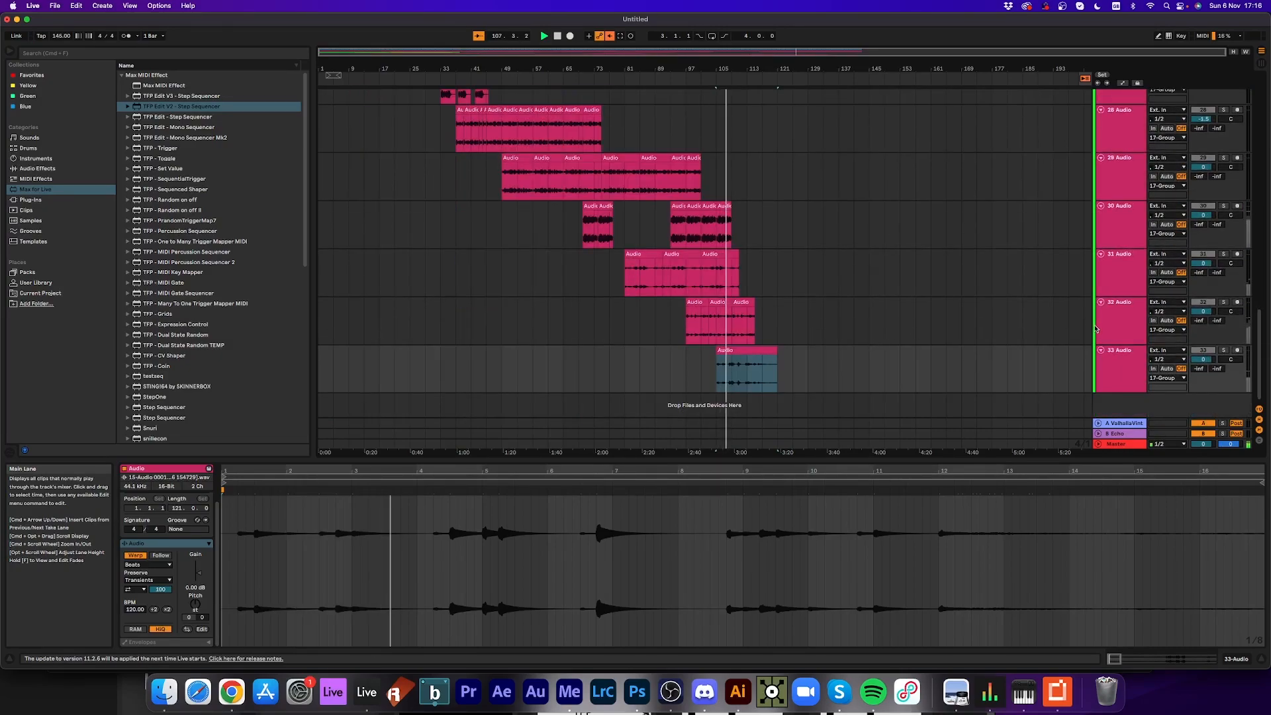
{"action": "scroll", "coordinate": [1079, 311], "scroll_direction": "up", "scroll_amount": 12}
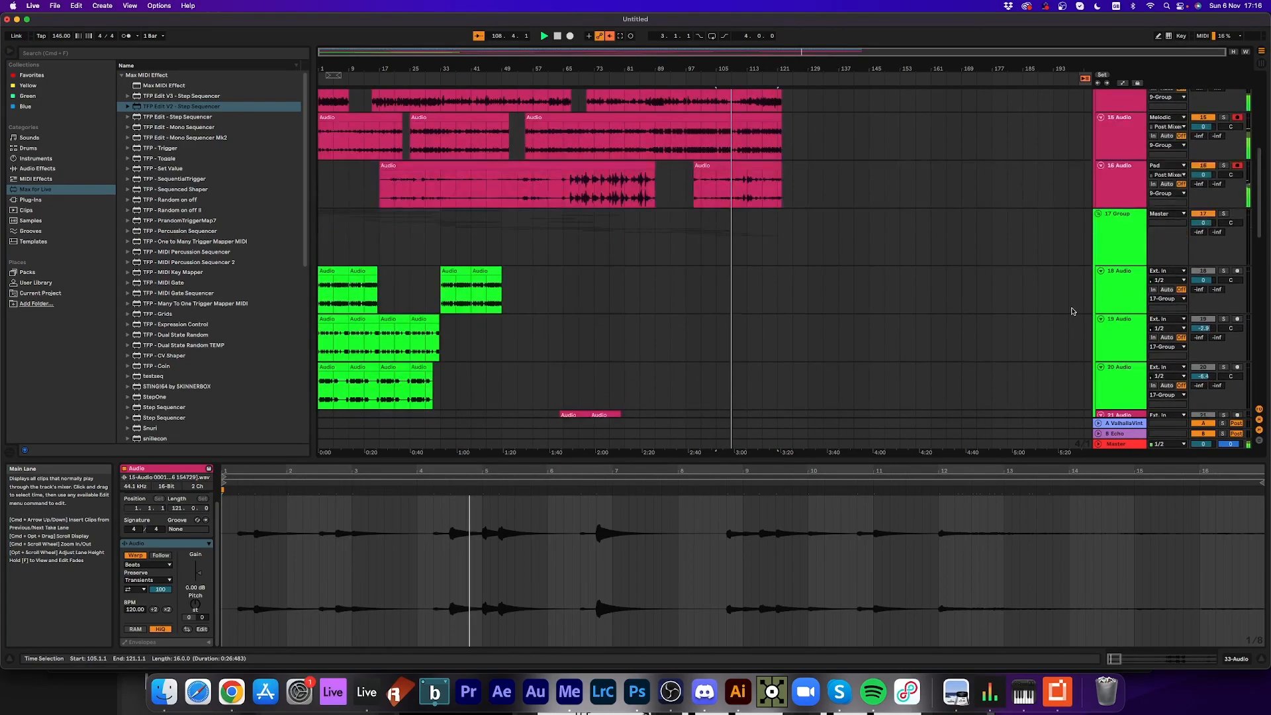
{"action": "scroll", "coordinate": [1072, 311], "scroll_direction": "up", "scroll_amount": 3}
{"action": "scroll", "coordinate": [1069, 314], "scroll_direction": "down", "scroll_amount": 8}
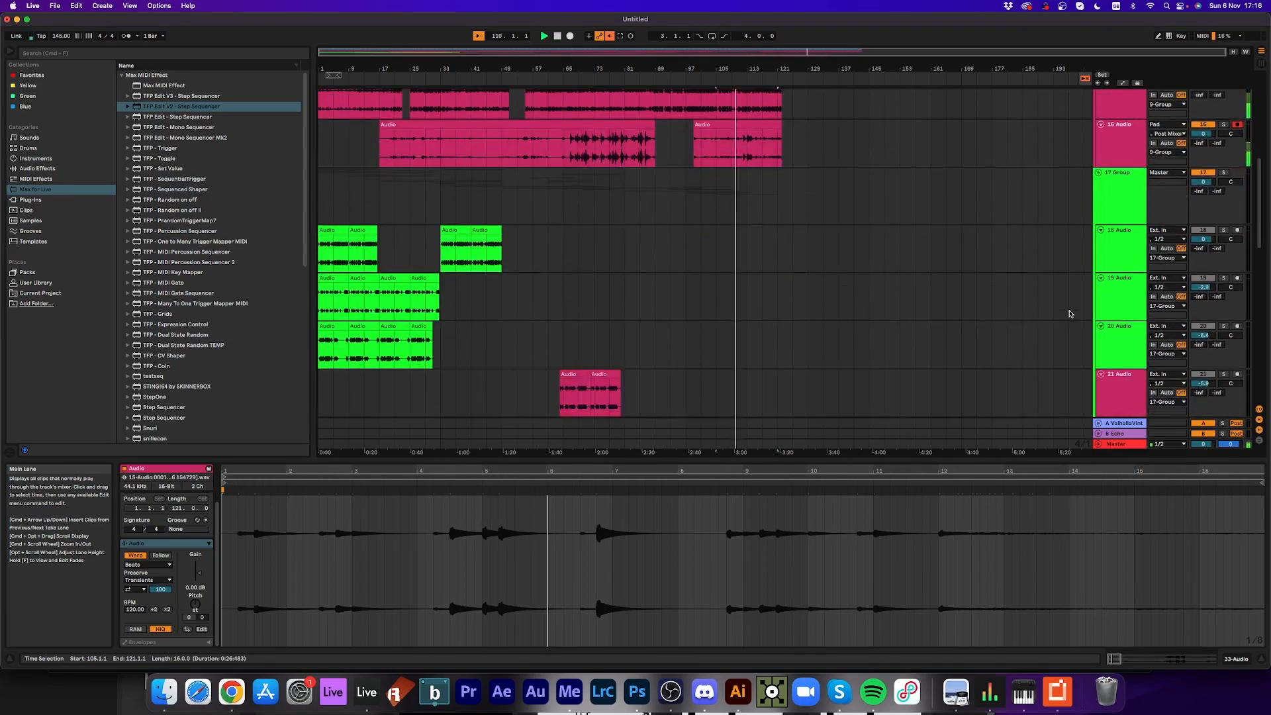
{"action": "scroll", "coordinate": [1067, 315], "scroll_direction": "up", "scroll_amount": 6}
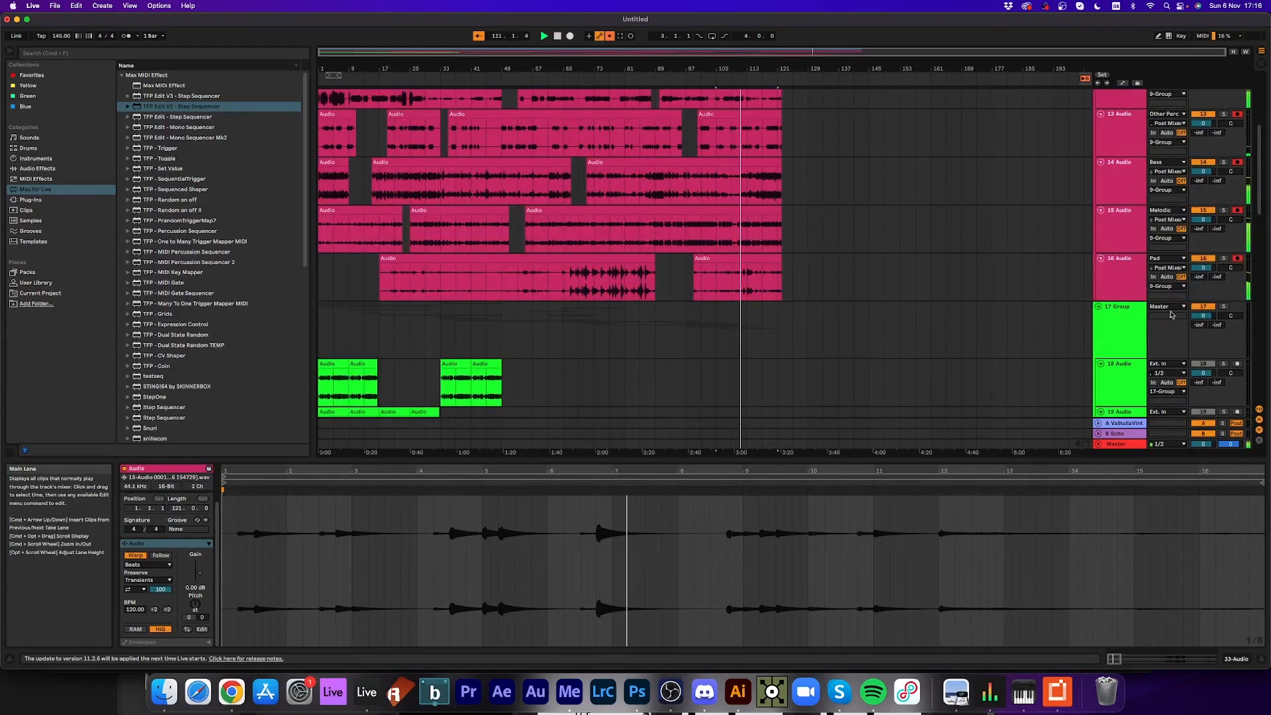
- Play the arrangement from about bar 101 and look through the 17 Group tracks for clips to reuse
{"action": "scroll", "coordinate": [1039, 324], "scroll_direction": "down", "scroll_amount": 15}
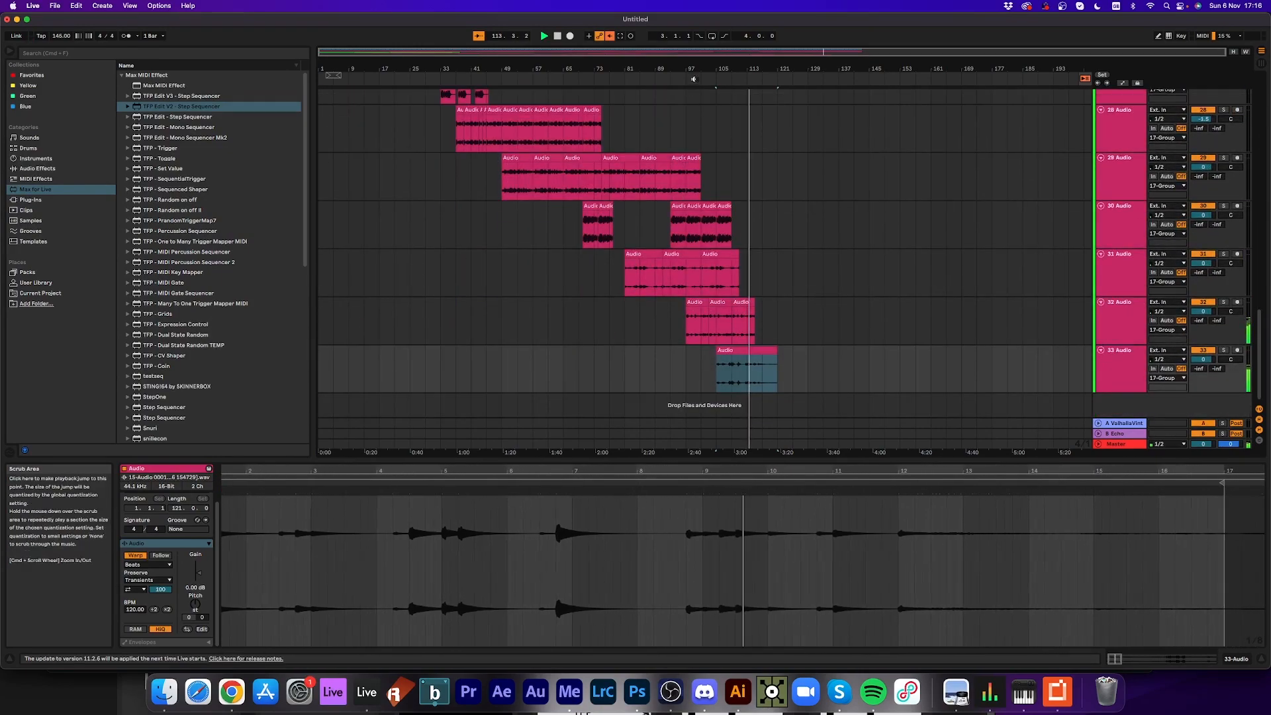
{"action": "left_click", "coordinate": [704, 84]}
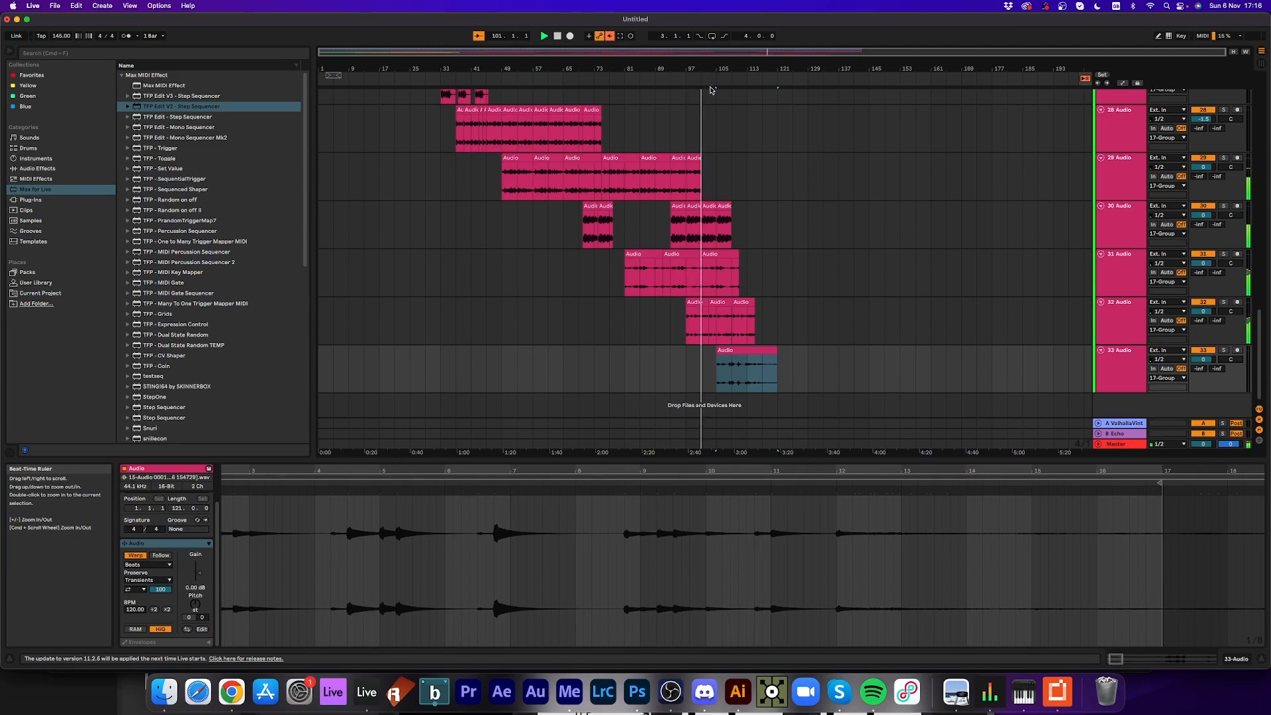
{"action": "scroll", "coordinate": [718, 267], "scroll_direction": "up", "scroll_amount": 10}
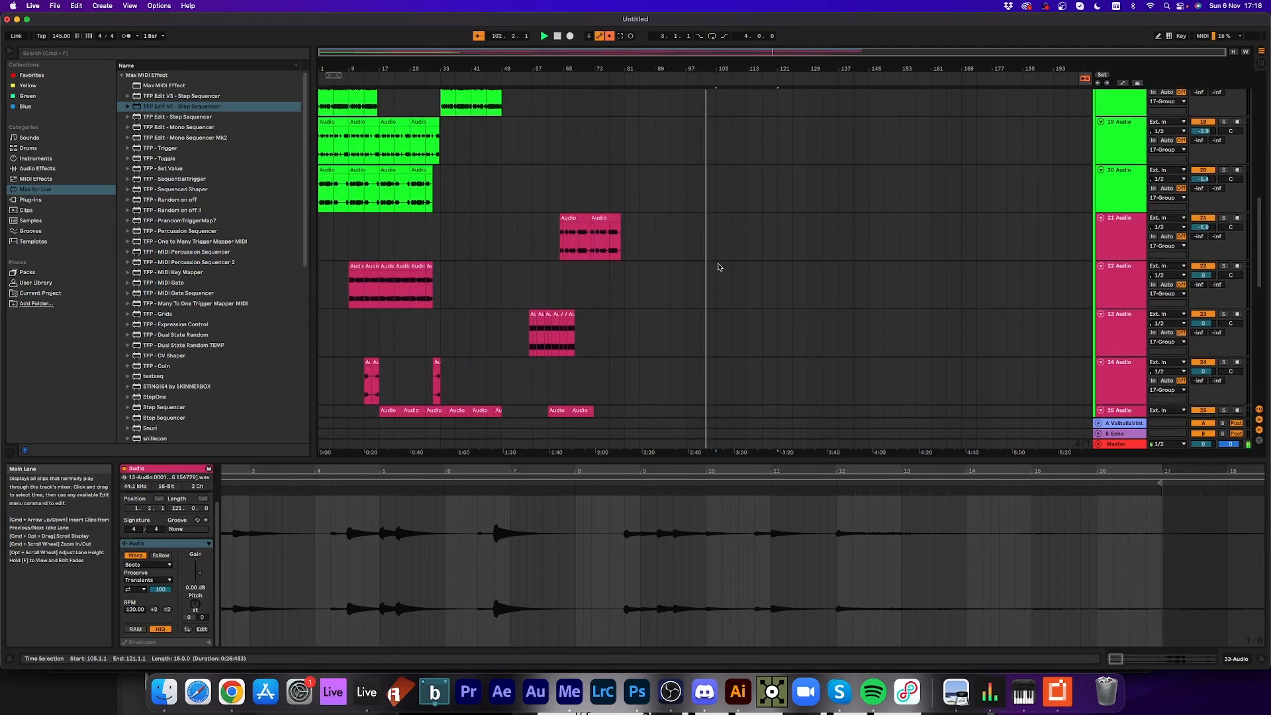
{"action": "scroll", "coordinate": [718, 267], "scroll_direction": "up", "scroll_amount": 5}
{"action": "scroll", "coordinate": [717, 267], "scroll_direction": "down", "scroll_amount": 5}
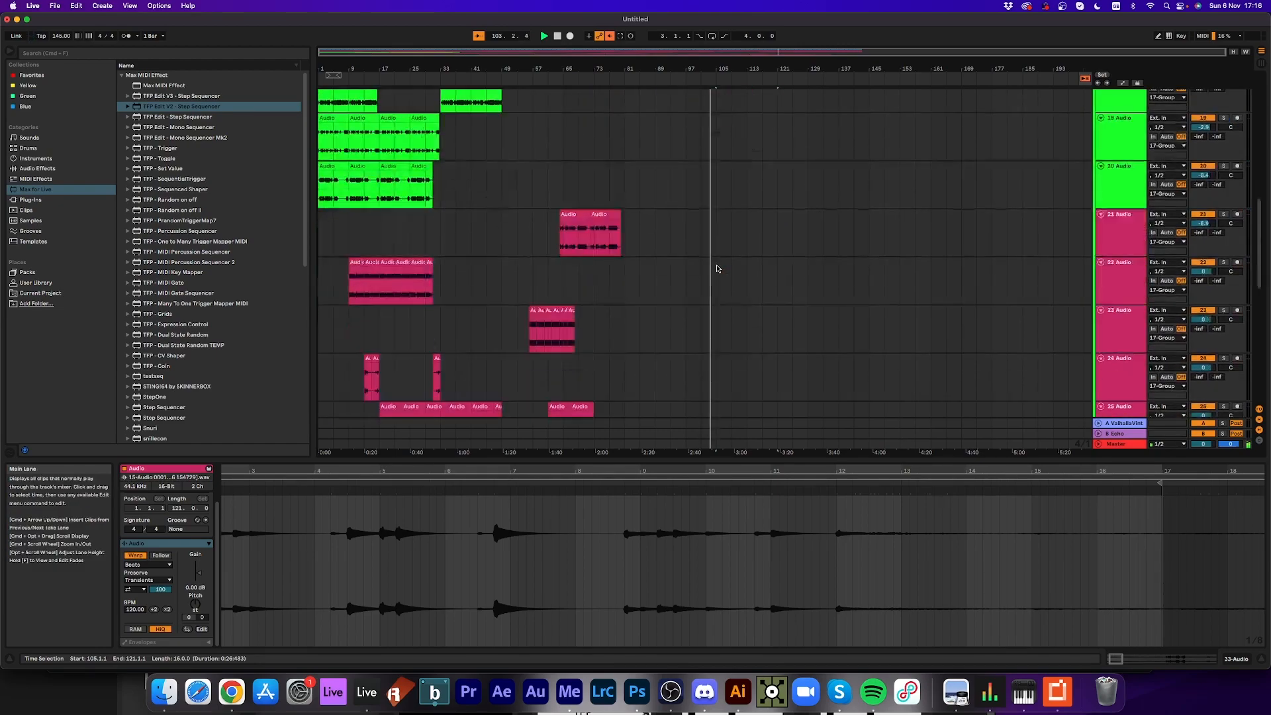
{"action": "scroll", "coordinate": [717, 268], "scroll_direction": "down", "scroll_amount": 10}
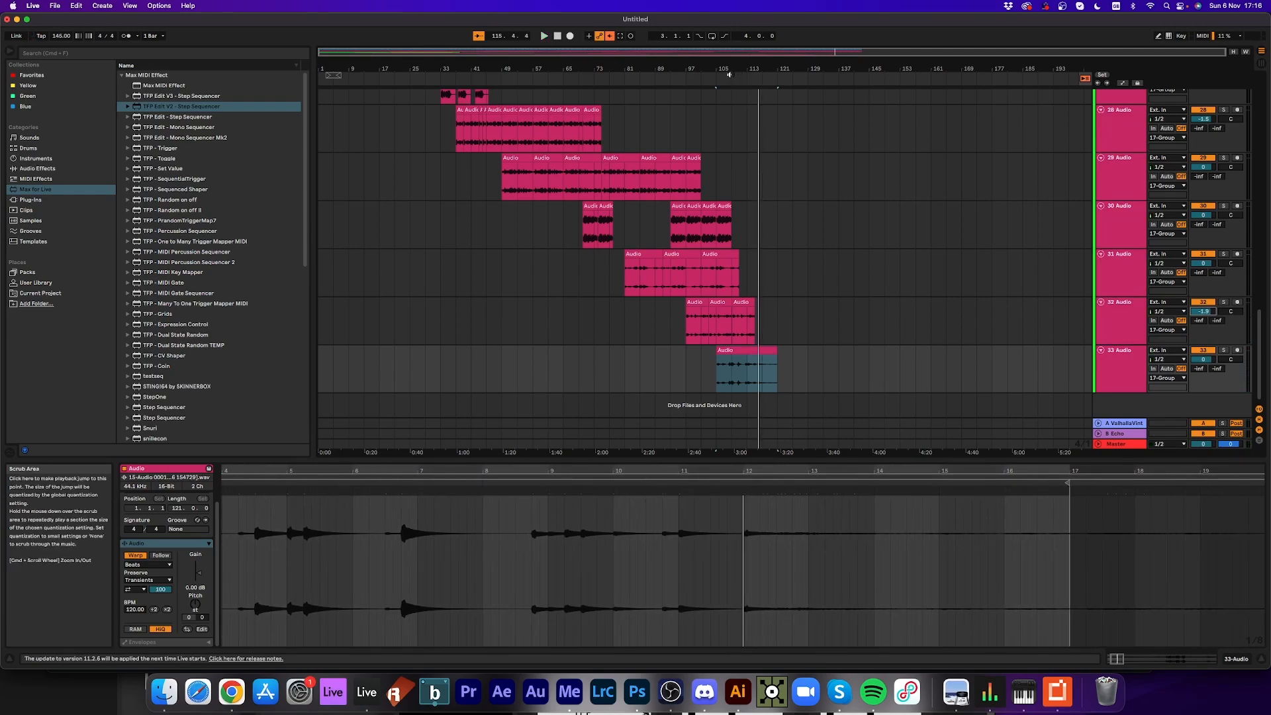
{"action": "left_click", "coordinate": [695, 80]}
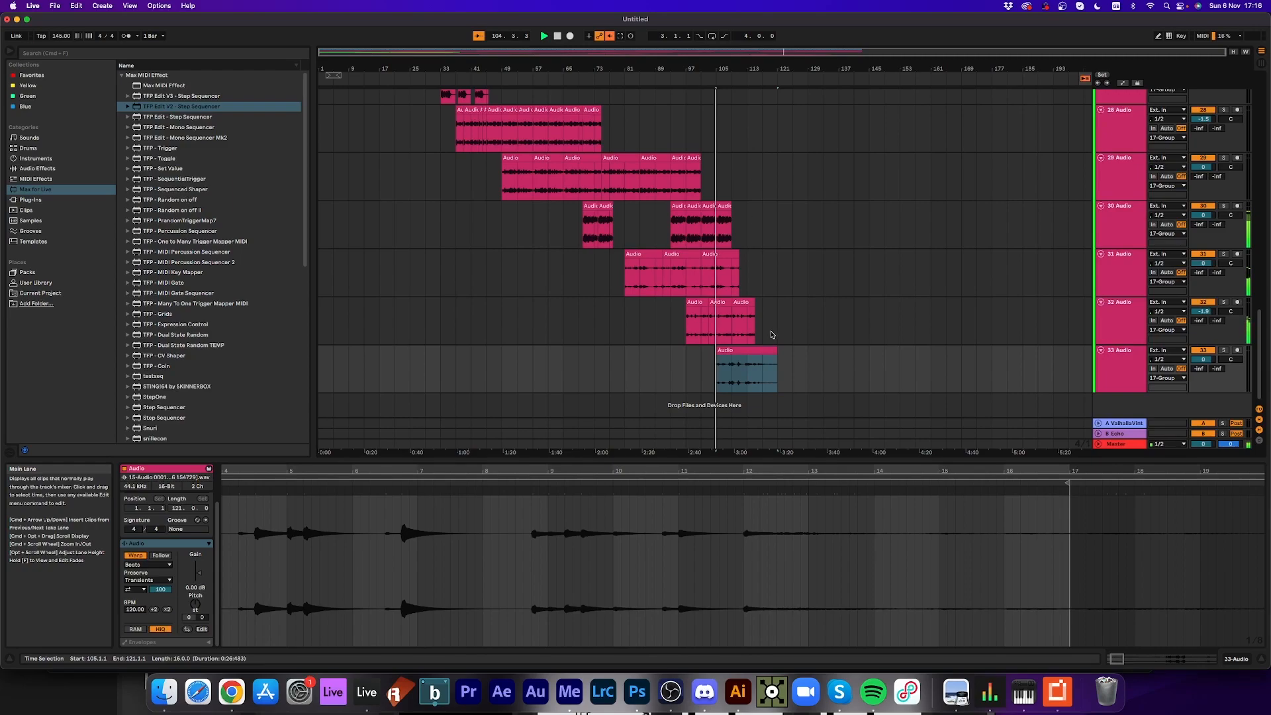
{"action": "left_click_drag", "start_coordinate": [445, 69], "coordinate": [445, 105]}
{"action": "scroll", "coordinate": [603, 256], "scroll_direction": "up", "scroll_amount": 15}
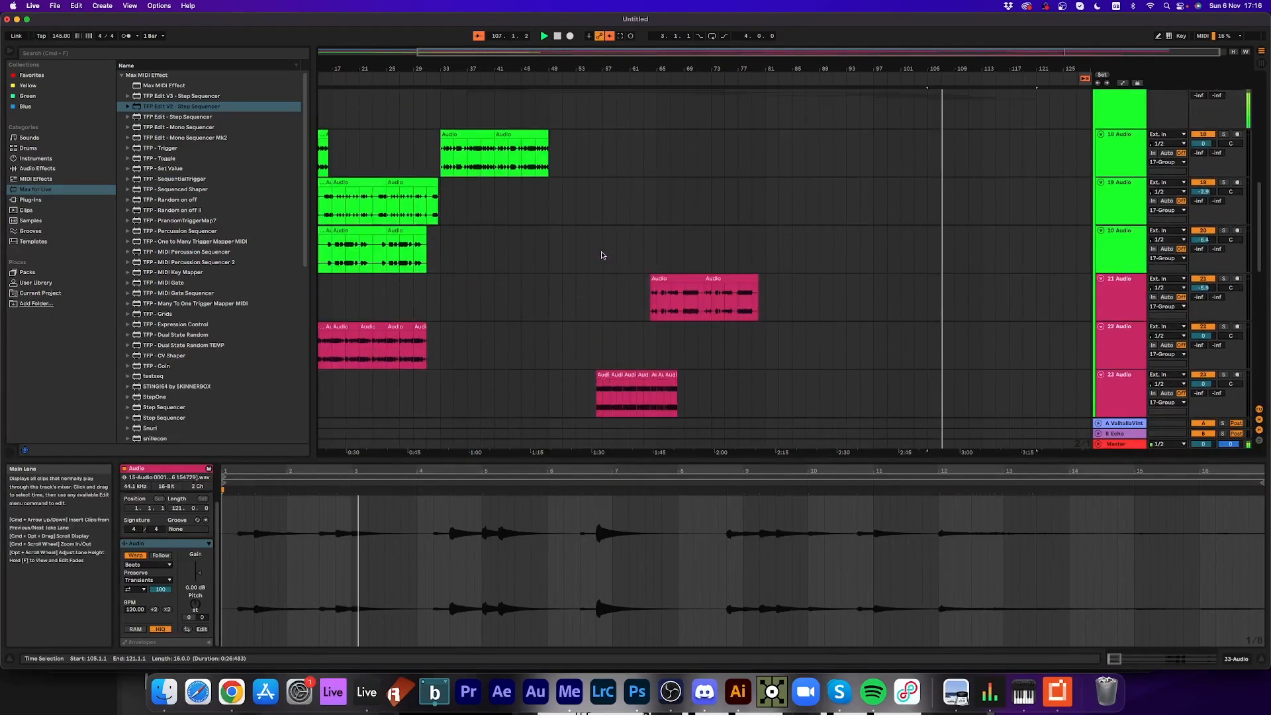
{"action": "scroll", "coordinate": [603, 256], "scroll_direction": "down", "scroll_amount": 8}
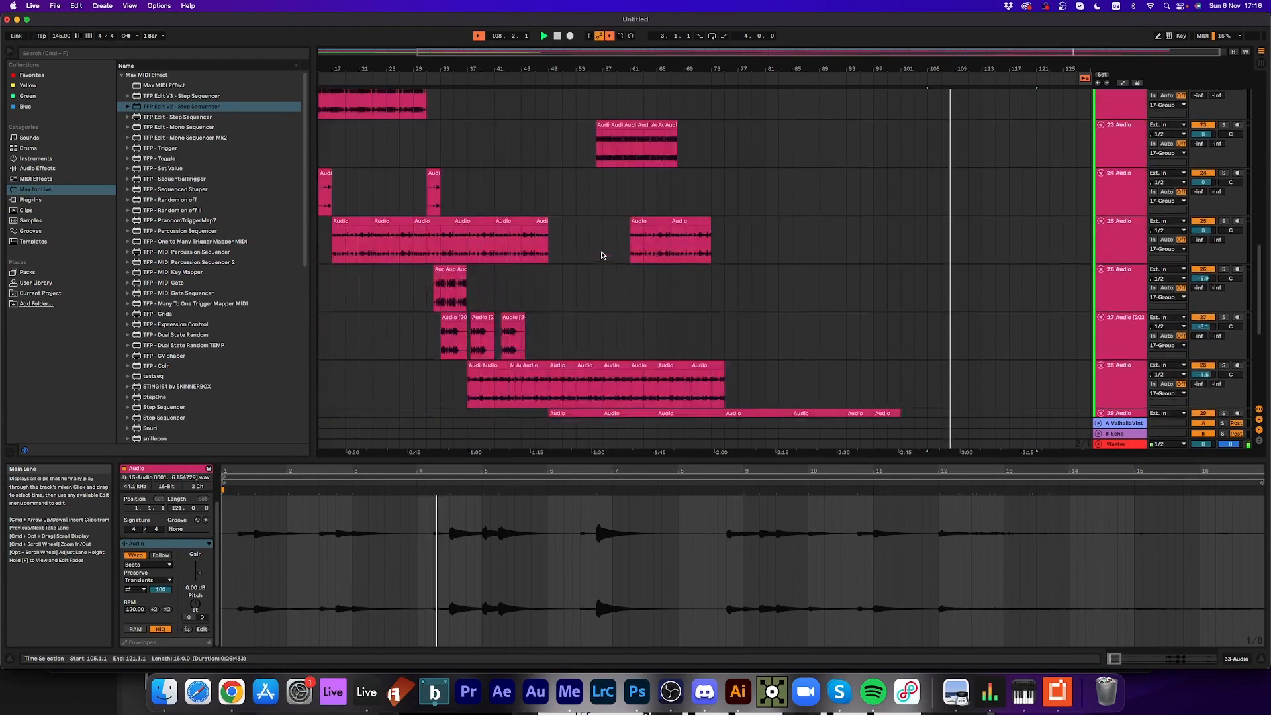
{"action": "scroll", "coordinate": [602, 256], "scroll_direction": "down", "scroll_amount": 6}
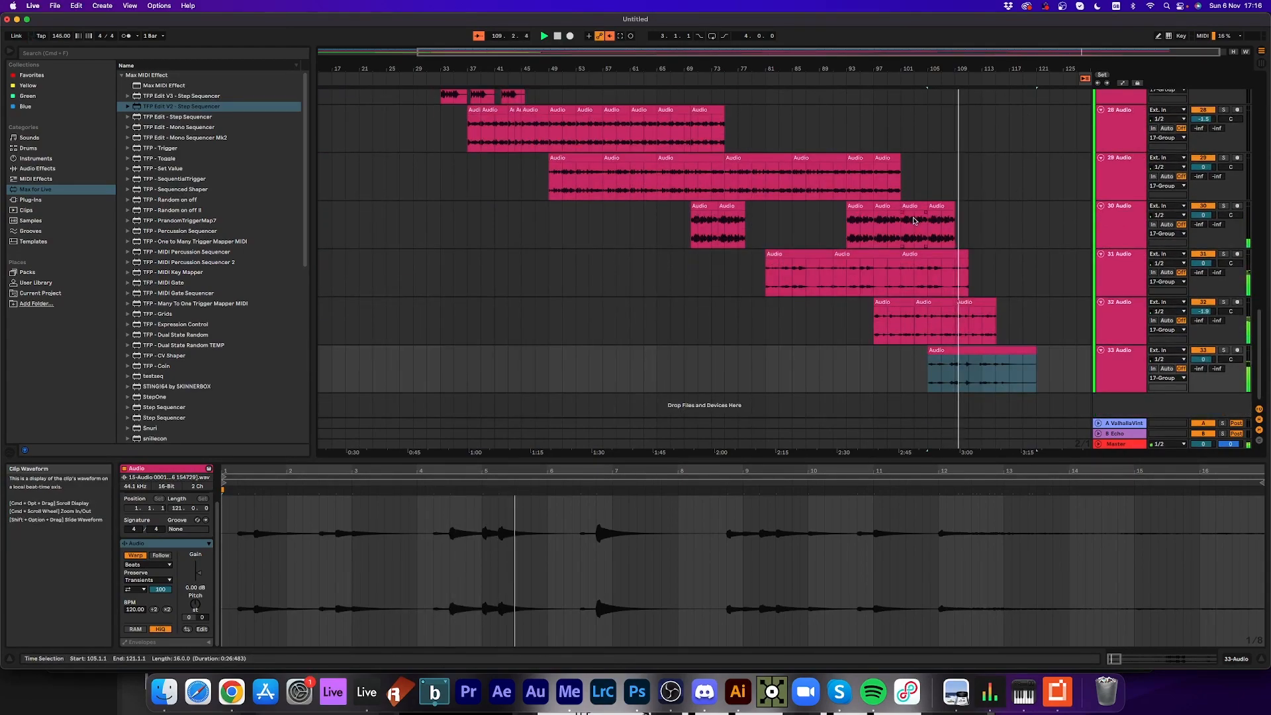
- Copy the last 29 Audio clip to bar 109 on the same track and play from there
{"action": "key", "text": "space"}
{"action": "left_click", "coordinate": [940, 225]}
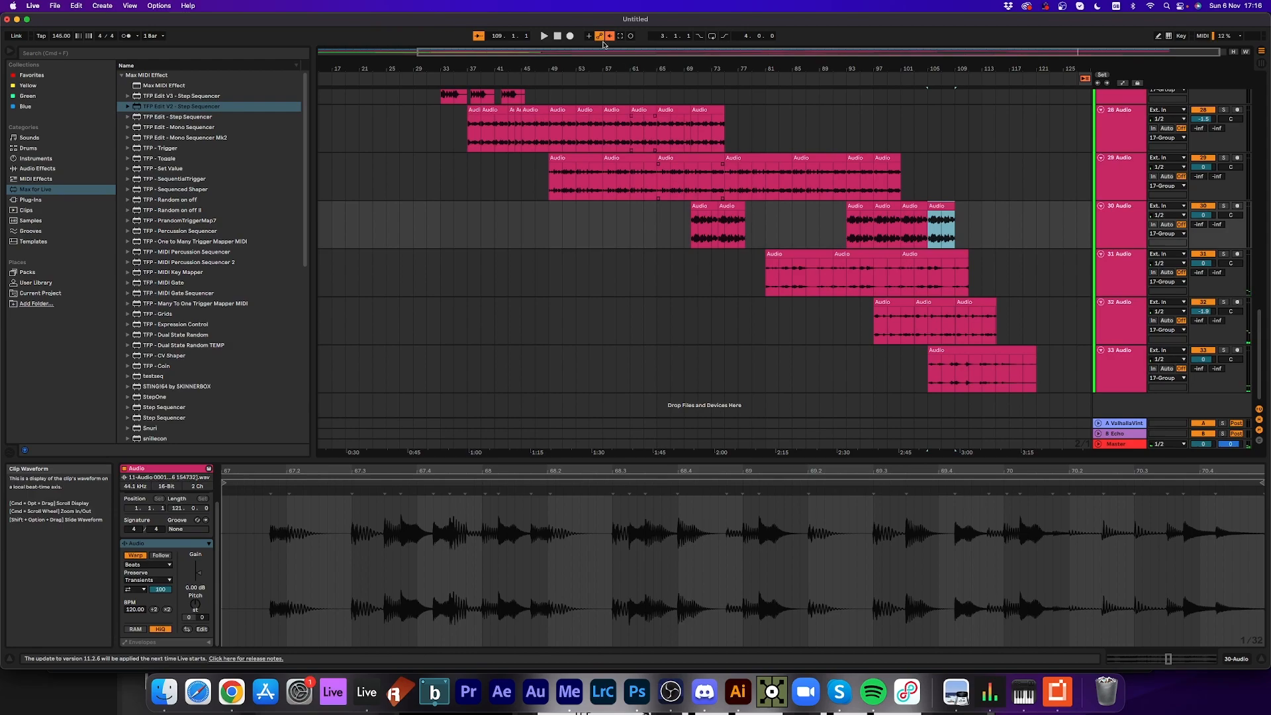
{"action": "left_click_drag", "start_coordinate": [589, 58], "coordinate": [593, 70]}
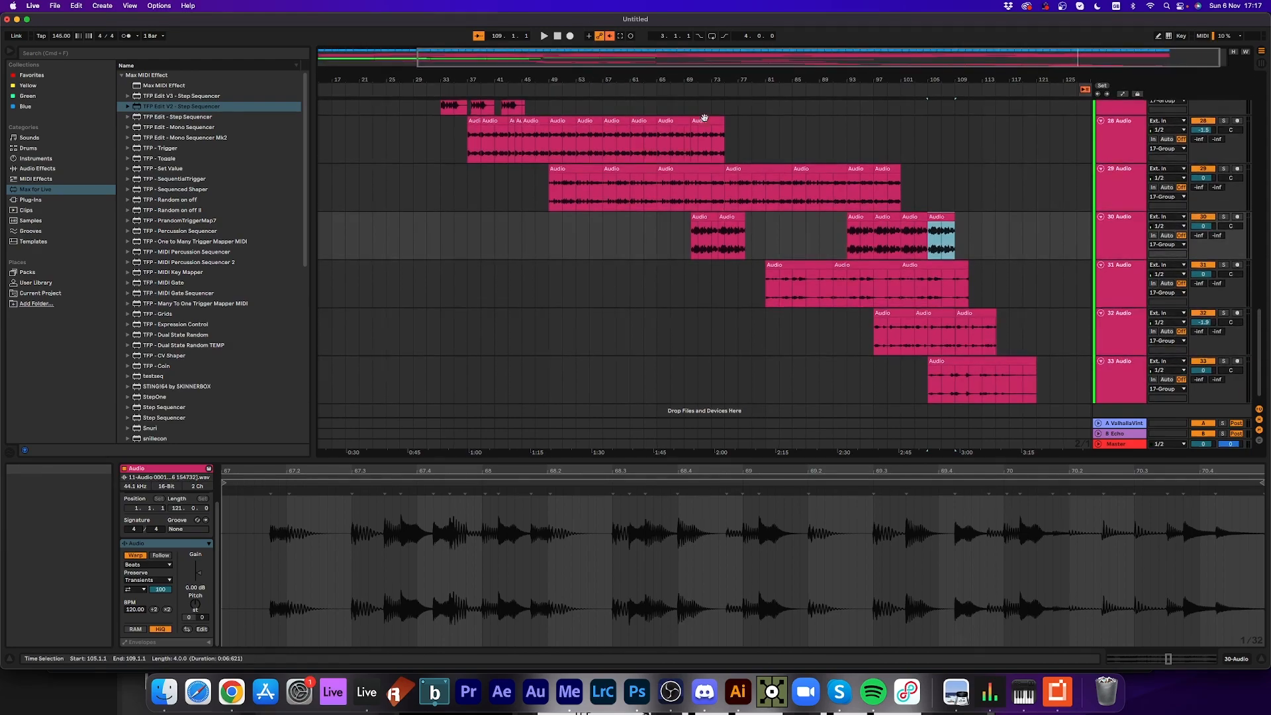
{"action": "left_click", "coordinate": [875, 177]}
{"action": "key", "text": "super+s"}
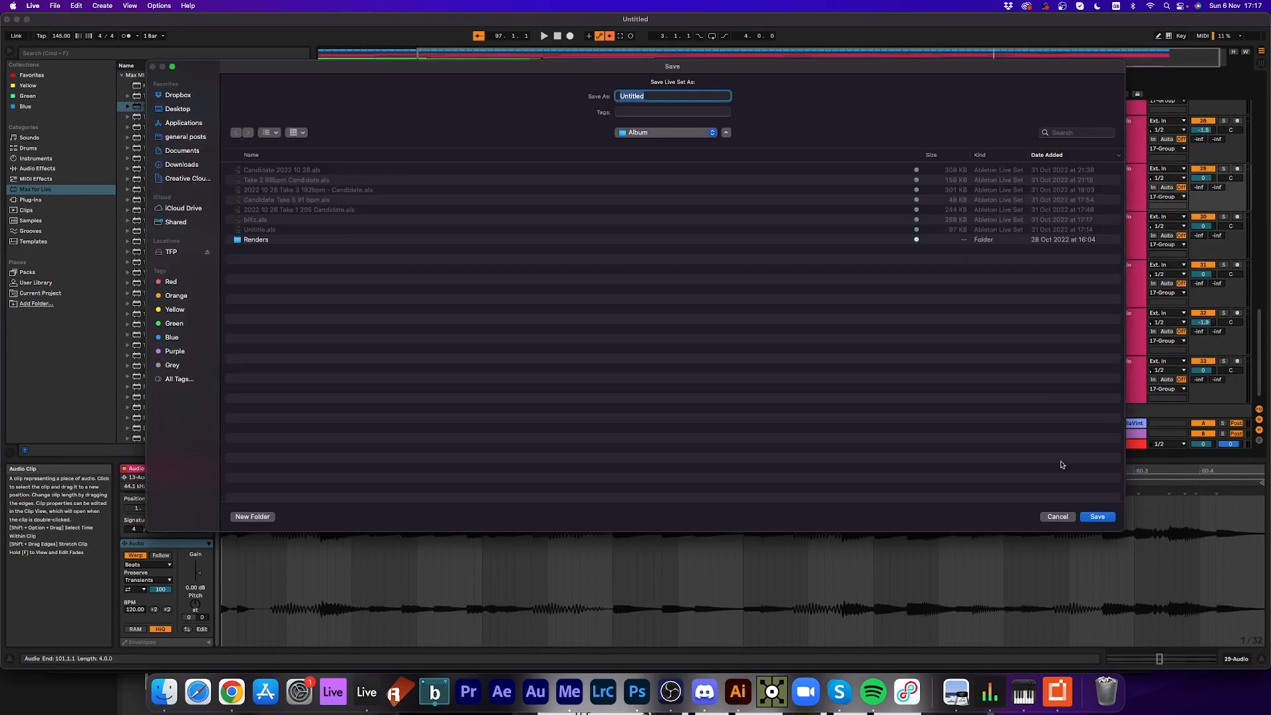
{"action": "left_click", "coordinate": [1057, 516]}
{"action": "left_click_drag", "start_coordinate": [898, 178], "coordinate": [965, 180]}
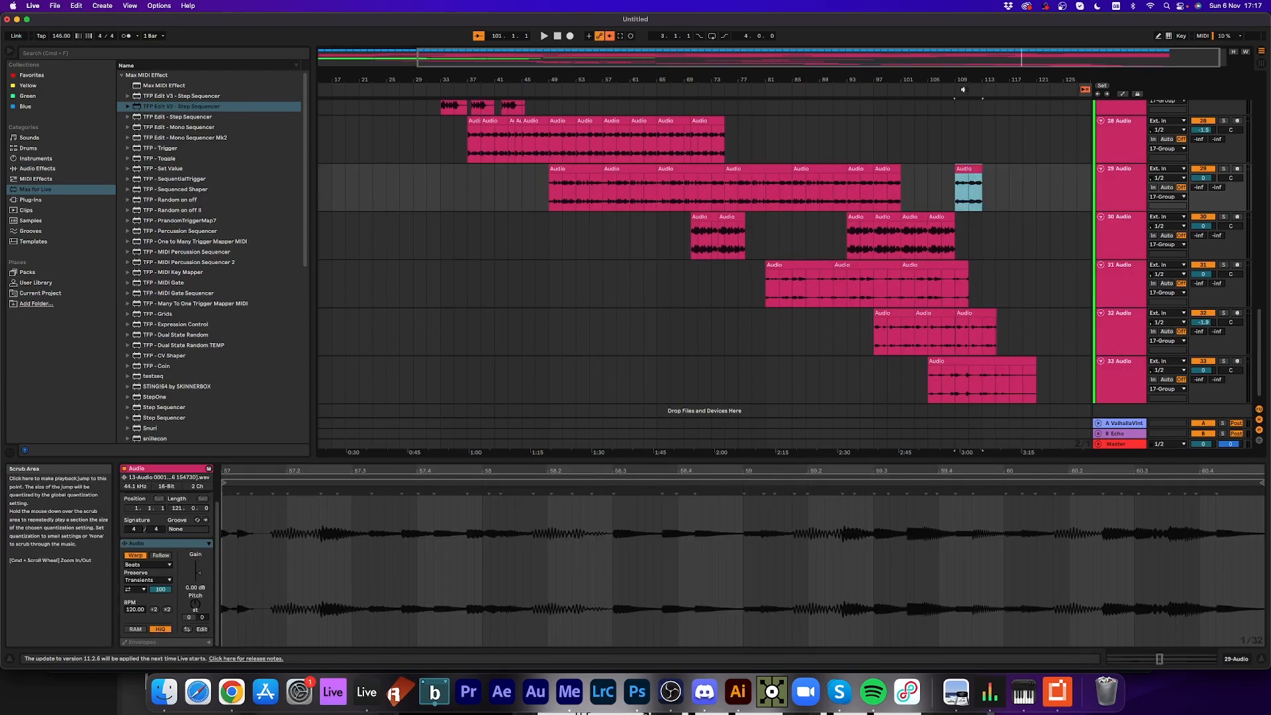
{"action": "left_click", "coordinate": [963, 90]}
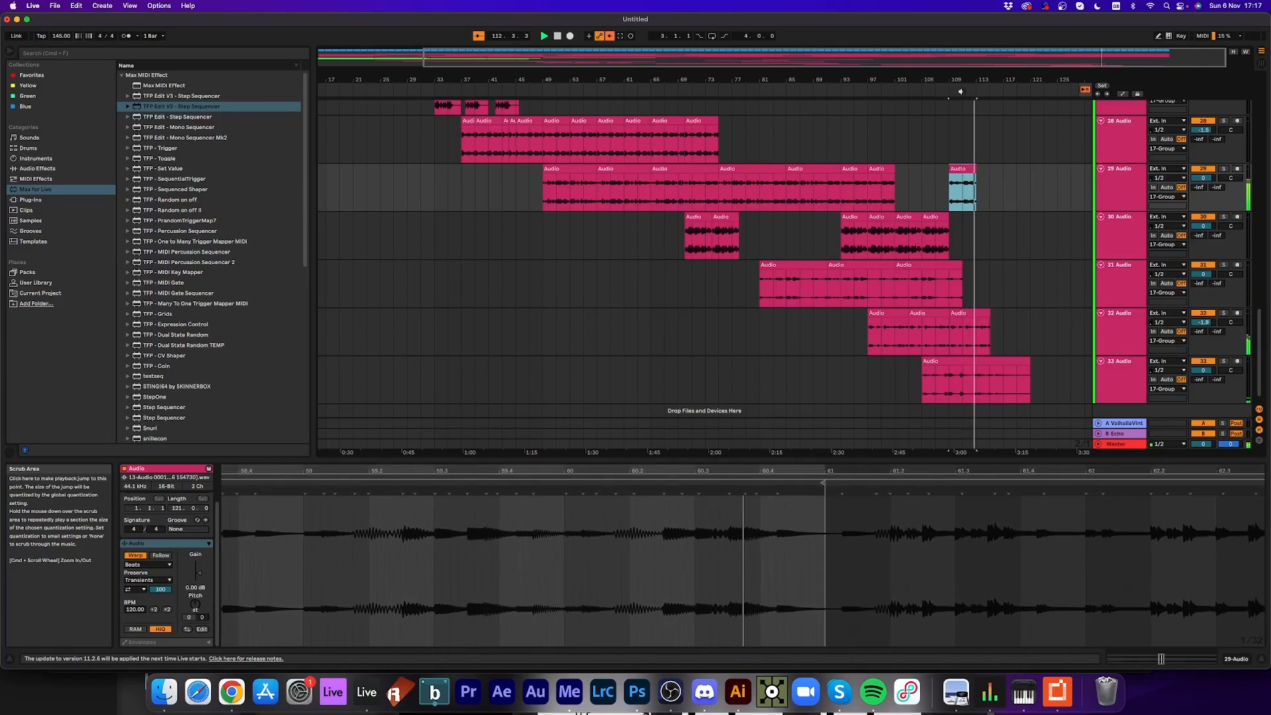
{"action": "left_click", "coordinate": [961, 90]}
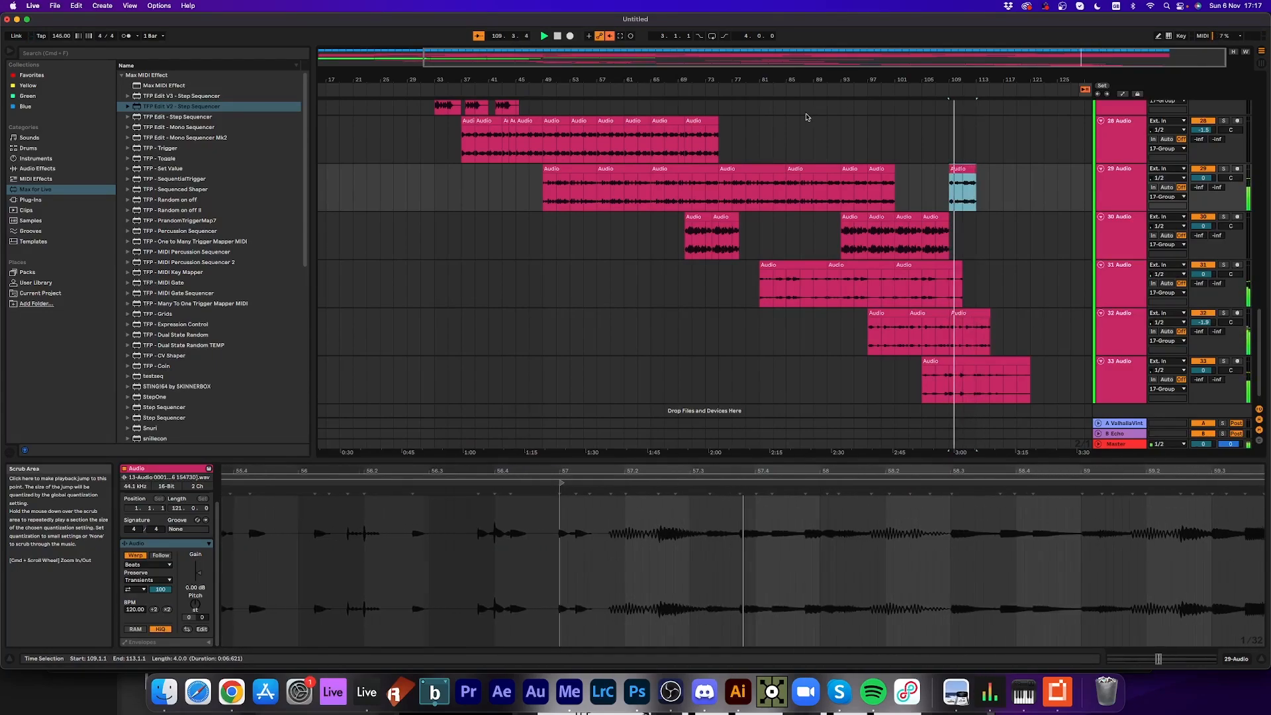
- Copy the last five-bar 28 Audio clip to bar 103, play it, and move the copy to bar 109
{"action": "key", "text": "space"}
{"action": "left_click", "coordinate": [698, 122]}
{"action": "left_click_drag", "start_coordinate": [697, 121], "coordinate": [921, 121]}
{"action": "key", "text": "space"}
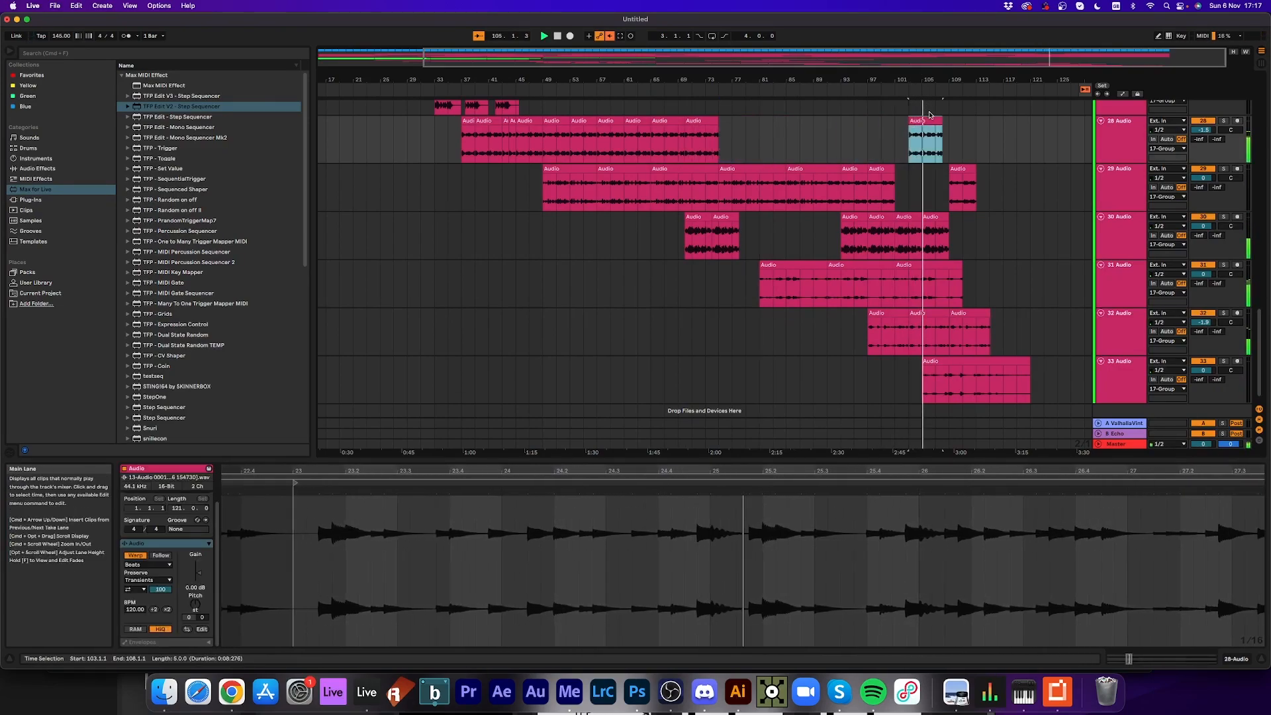
{"action": "left_click_drag", "start_coordinate": [928, 122], "coordinate": [967, 119]}
- Move the copied 29 Audio clip from bar 109 to bar 115 and delete it
{"action": "left_click_drag", "start_coordinate": [958, 168], "coordinate": [998, 167]}
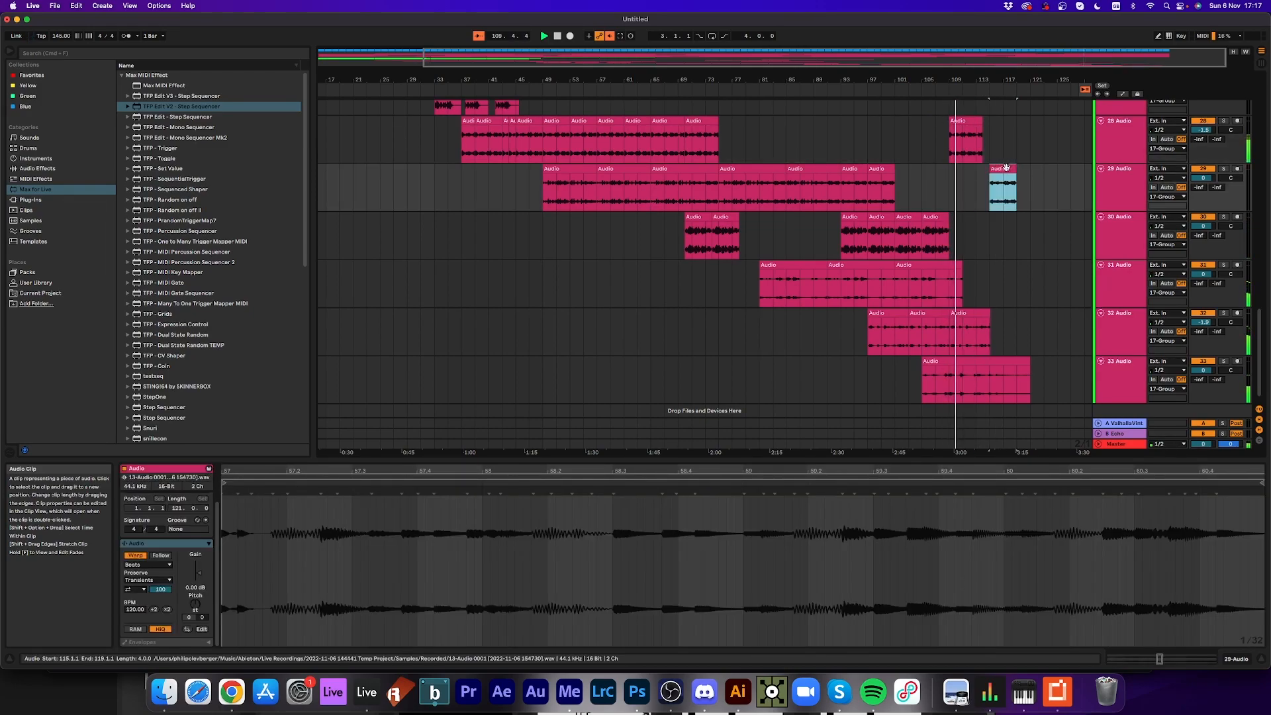
{"action": "key", "text": "space"}
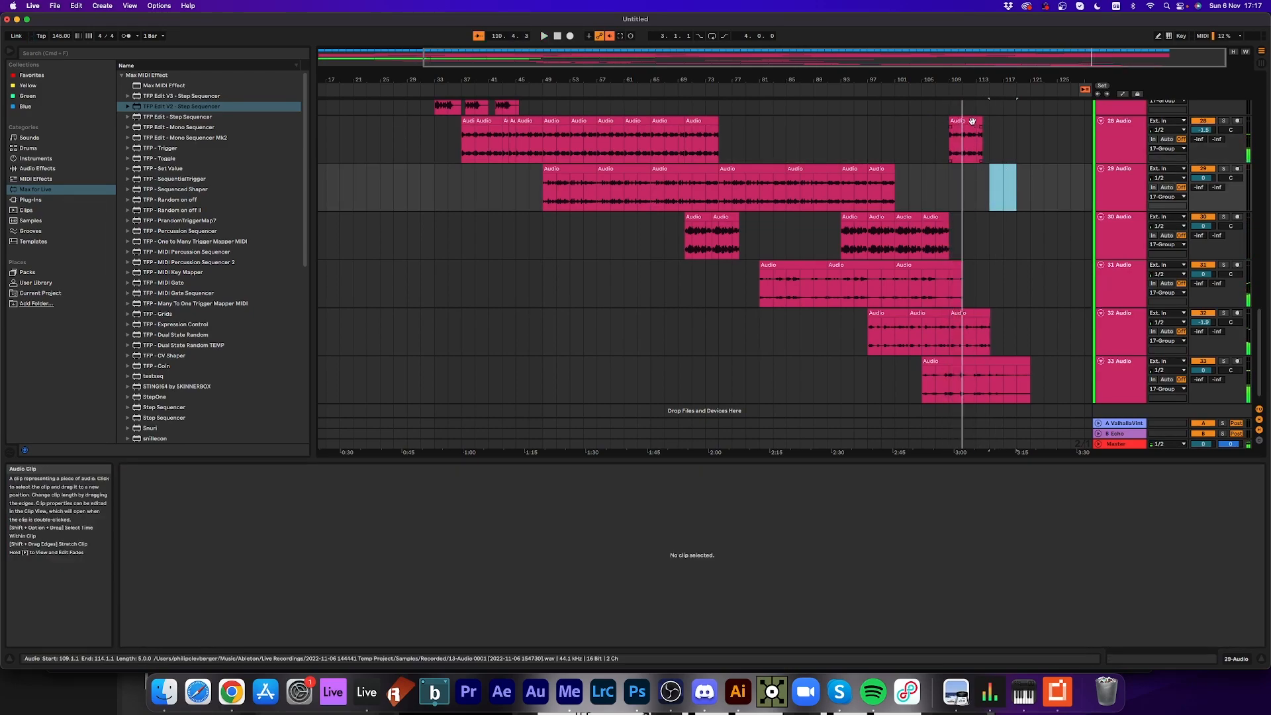
{"action": "key", "text": "super+z"}
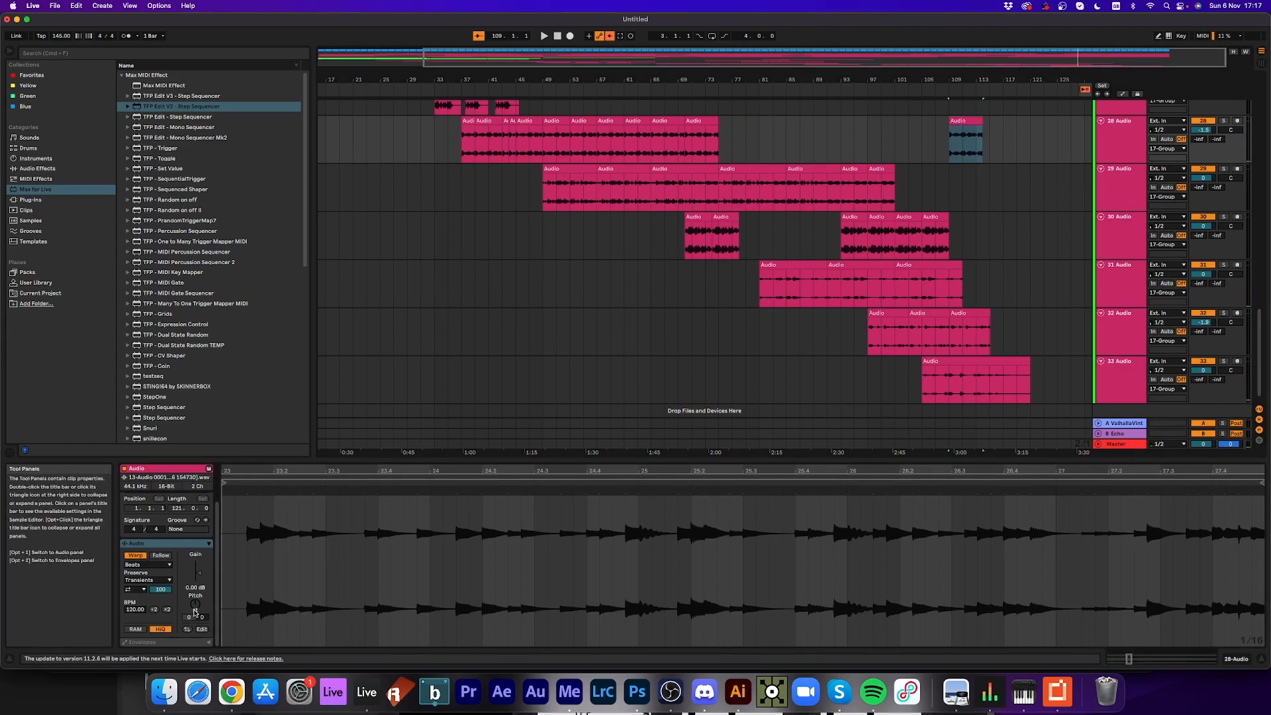
- Transpose the 28 Audio clip at bar 109 down 24 semitones and lower the 30 Audio track volume during playback
{"action": "key", "text": "space"}
{"action": "left_click_drag", "start_coordinate": [196, 607], "coordinate": [195, 623]}
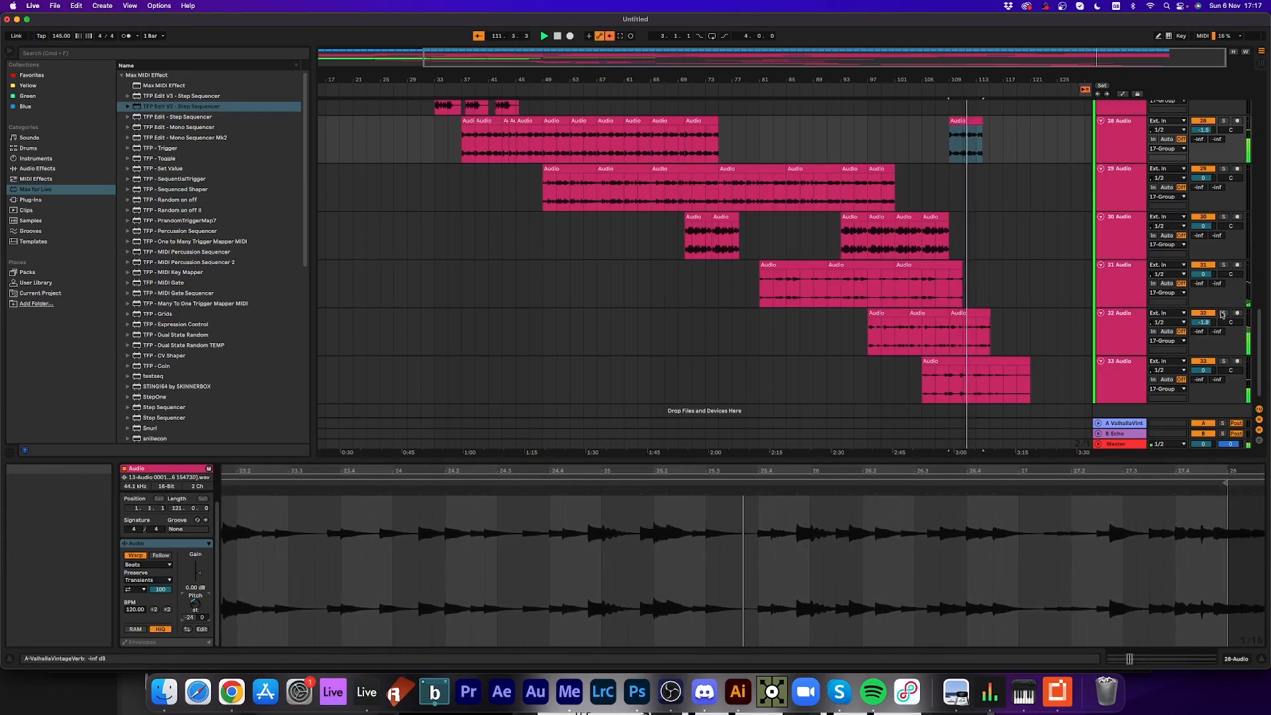
{"action": "mouse_move", "coordinate": [1202, 227]}
{"action": "left_mouse_down"}
{"action": "mouse_move", "coordinate": [1203, 241]}
{"action": "mouse_move", "coordinate": [1203, 229]}
{"action": "left_mouse_up"}
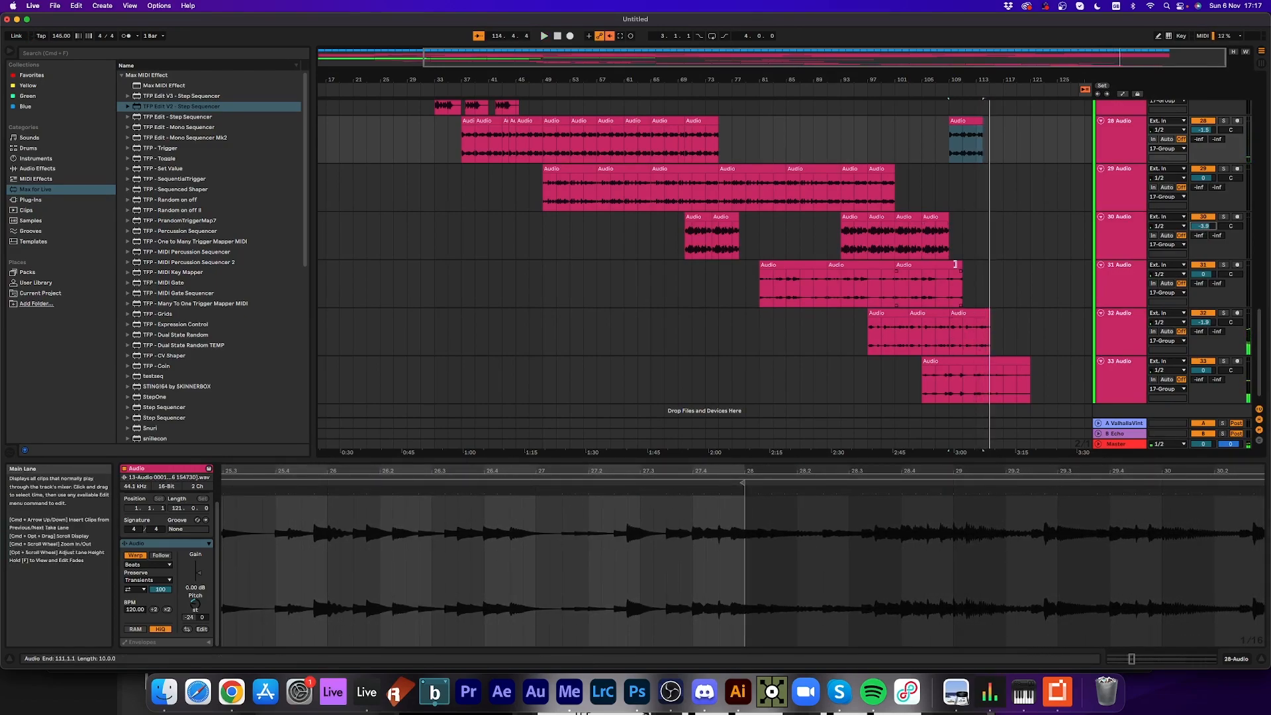
- Play from about bar 108 and extend the last 31 Audio clip to end at about bar 125
{"action": "left_click", "coordinate": [944, 106]}
{"action": "key", "text": "space"}
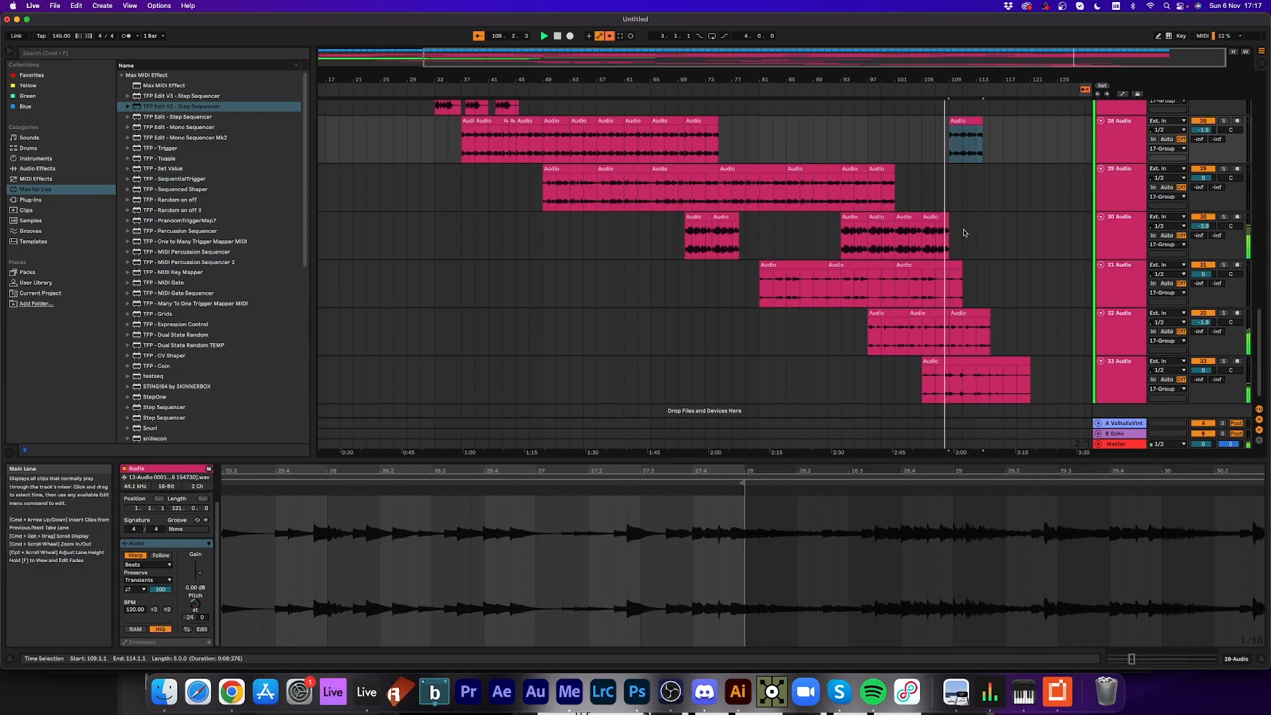
{"action": "left_click_drag", "start_coordinate": [963, 265], "coordinate": [985, 263]}
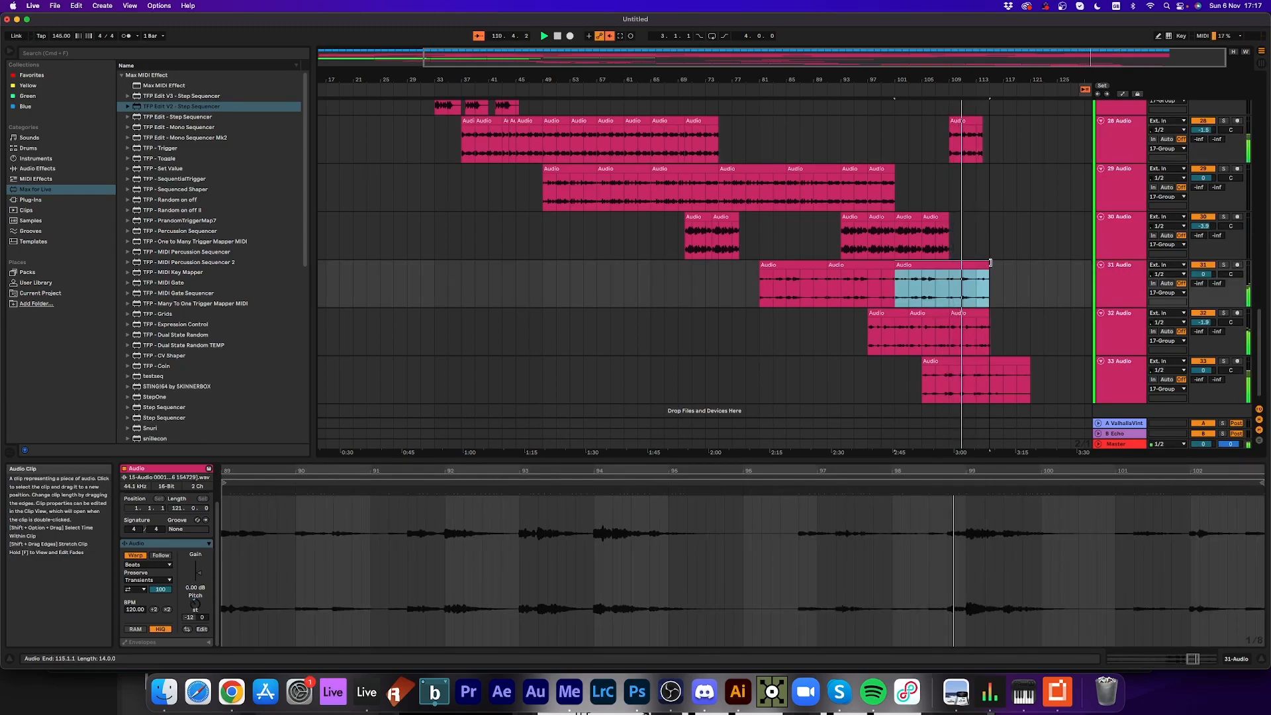
{"action": "left_click_drag", "start_coordinate": [990, 262], "coordinate": [1023, 265]}
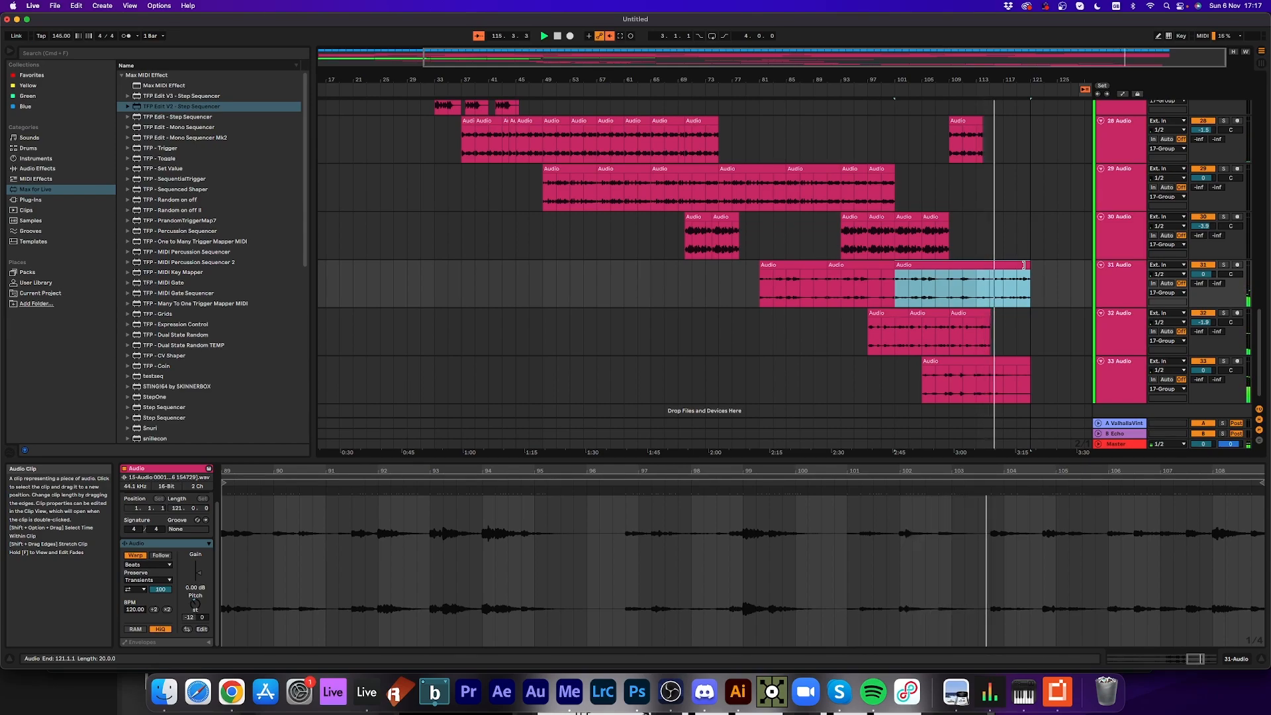
{"action": "left_click_drag", "start_coordinate": [1024, 265], "coordinate": [1051, 265]}
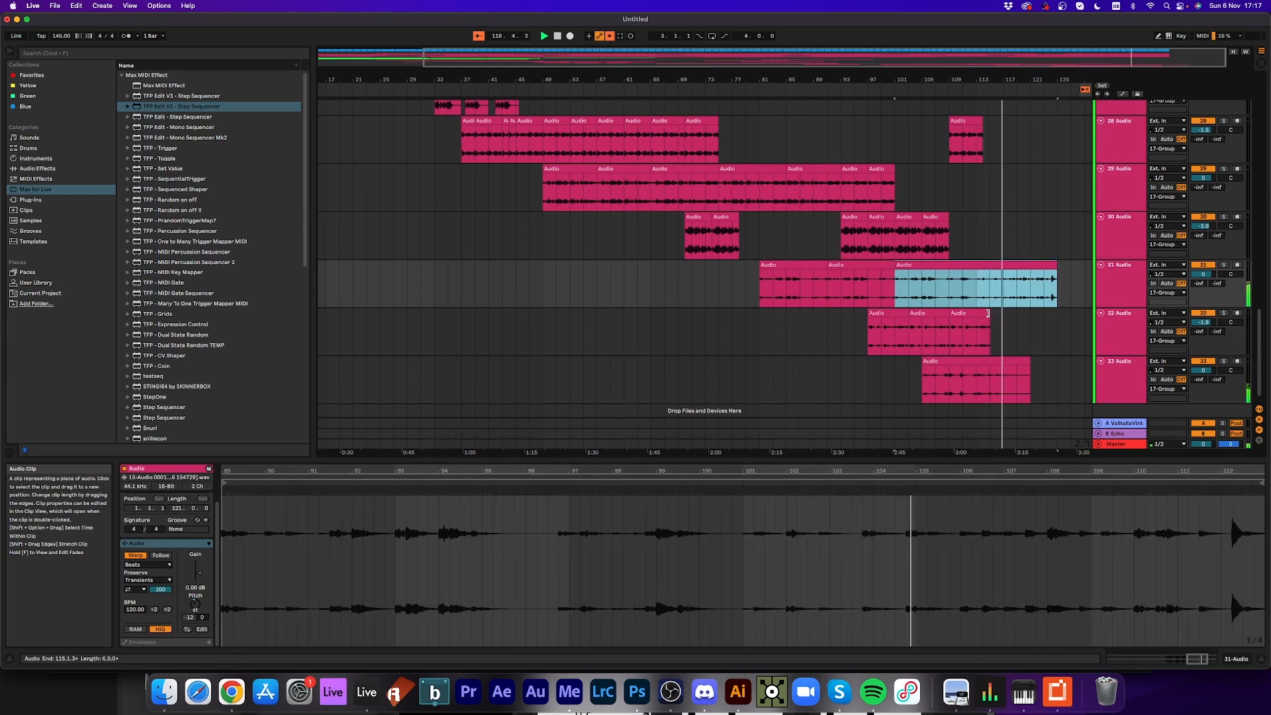
- Adjust the last 32 Audio clip so that it ends exactly at bar 115
{"action": "left_click_drag", "start_coordinate": [988, 314], "coordinate": [997, 313]}
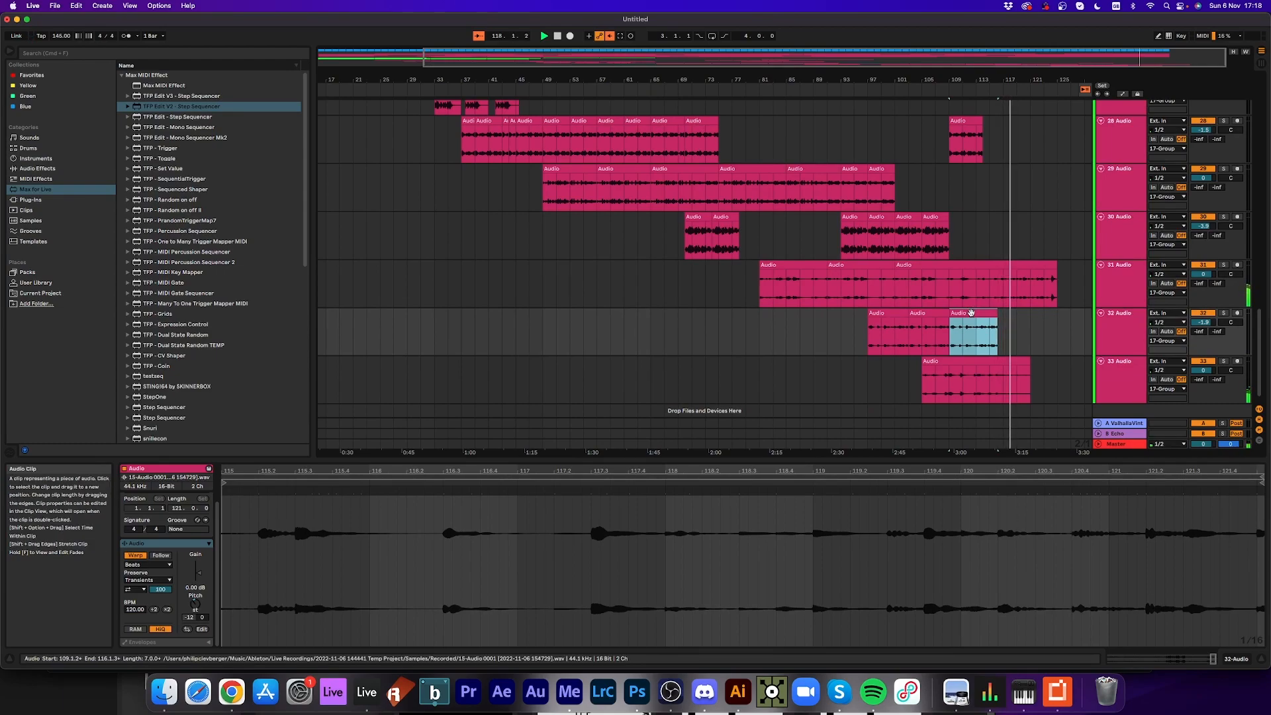
{"action": "key", "text": "super+s"}
{"action": "left_click", "coordinate": [1055, 517]}
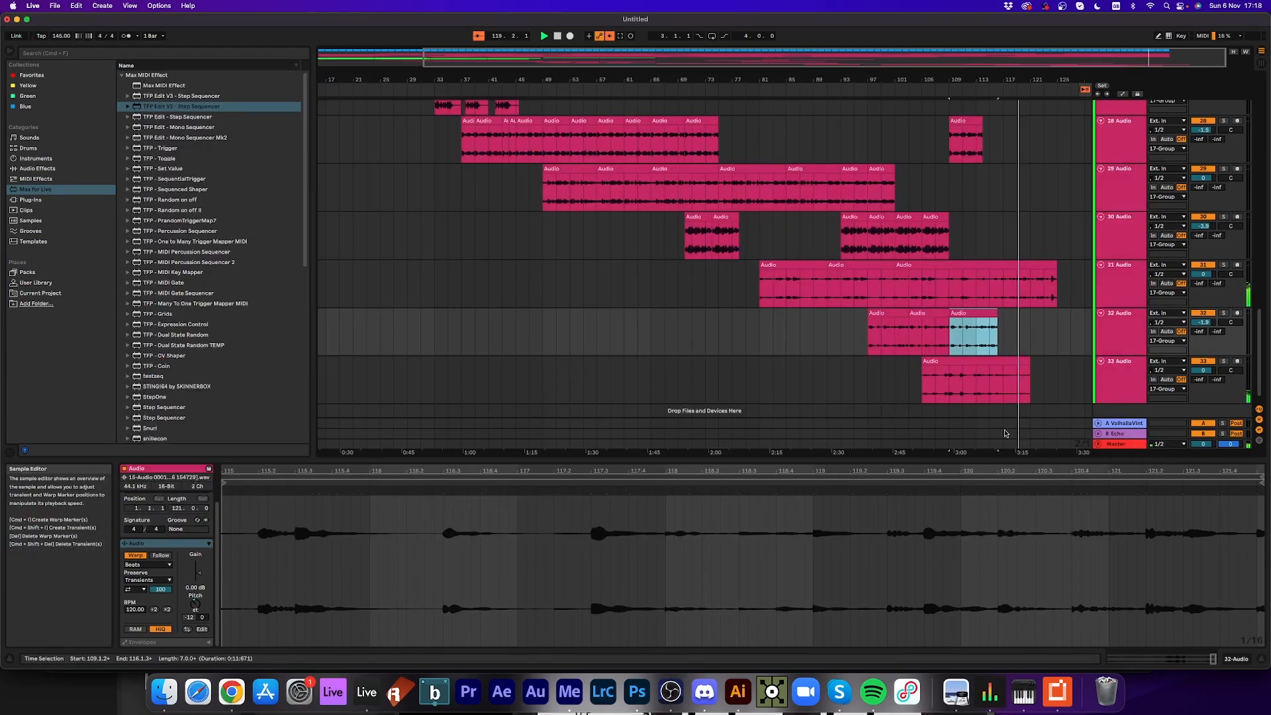
{"action": "left_click_drag", "start_coordinate": [996, 313], "coordinate": [989, 313]}
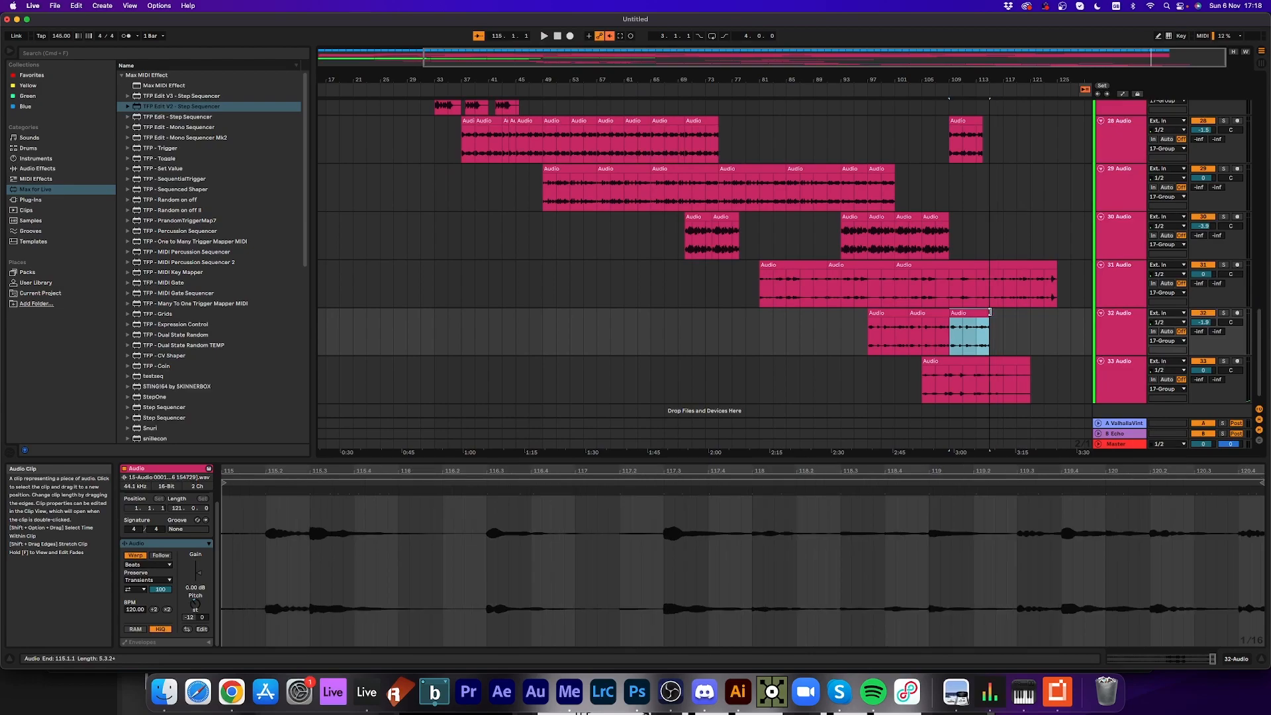
- Duplicate the last 32 Audio clip twice, extend the second duplicate's start back to bar 115, and play that transition
{"action": "key", "text": "super+d"}
{"action": "key", "text": "super+d"}
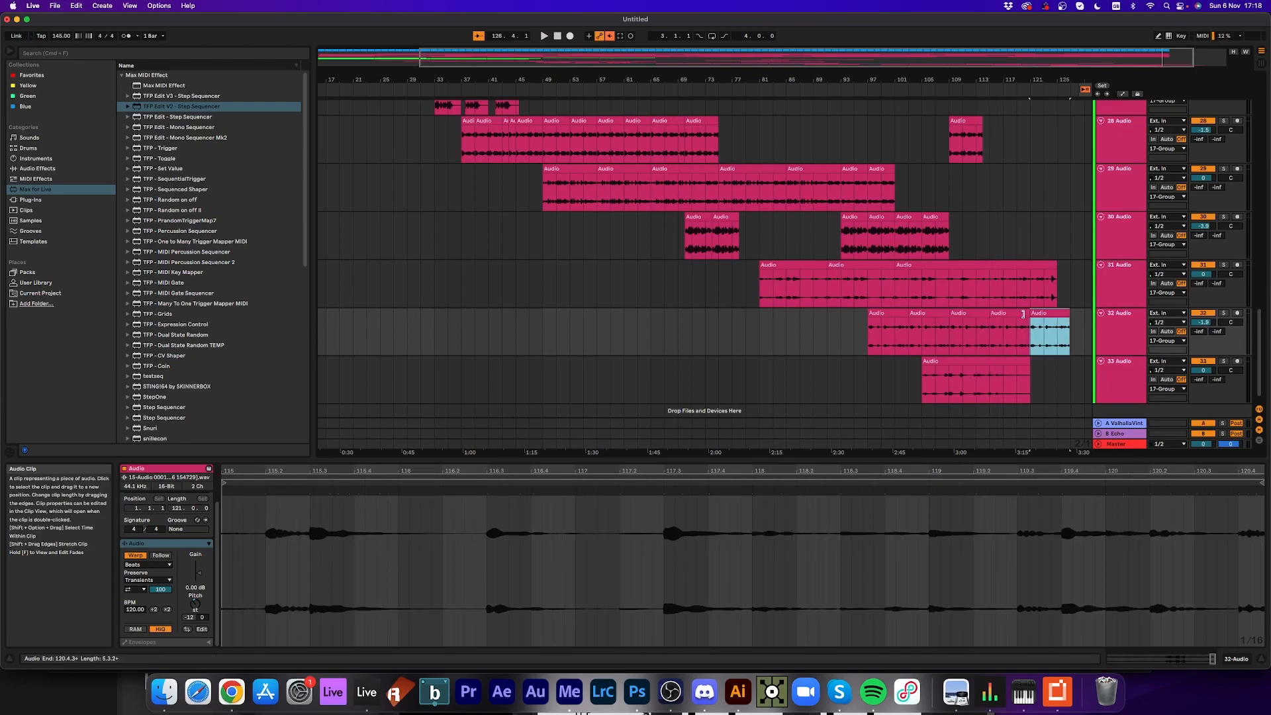
{"action": "left_click_drag", "start_coordinate": [1031, 313], "coordinate": [990, 314]}
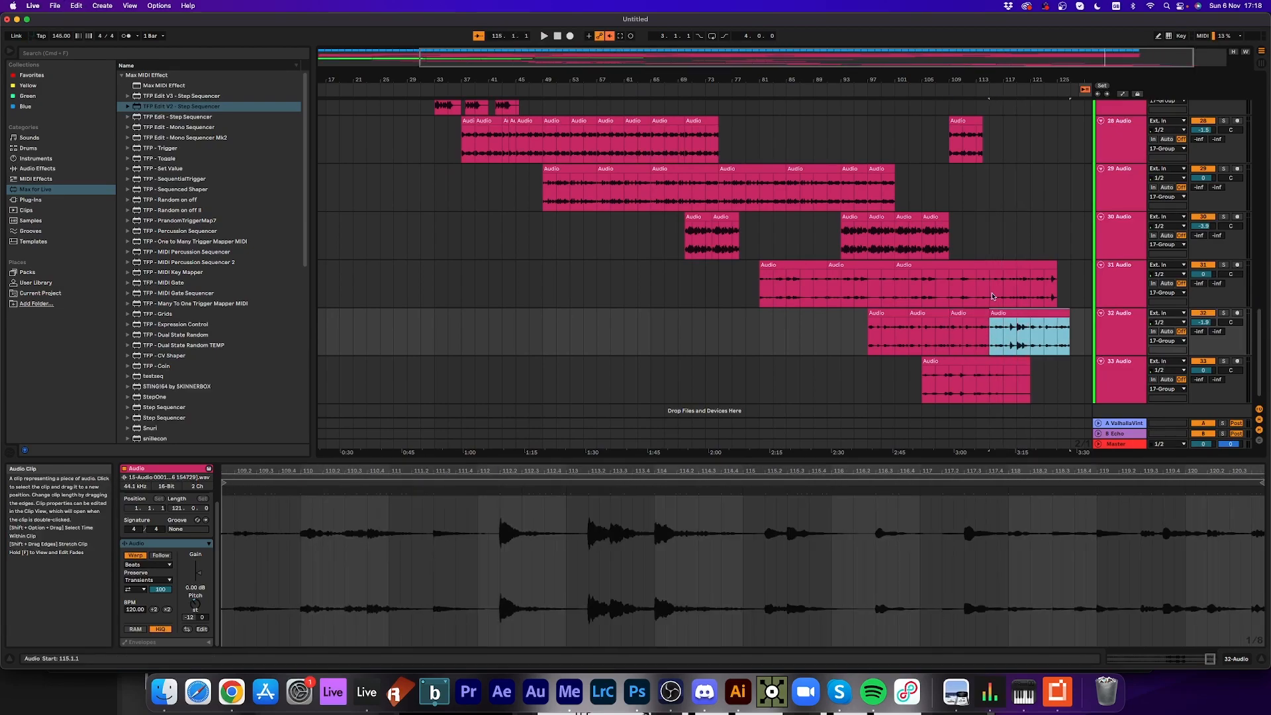
{"action": "left_click", "coordinate": [981, 86]}
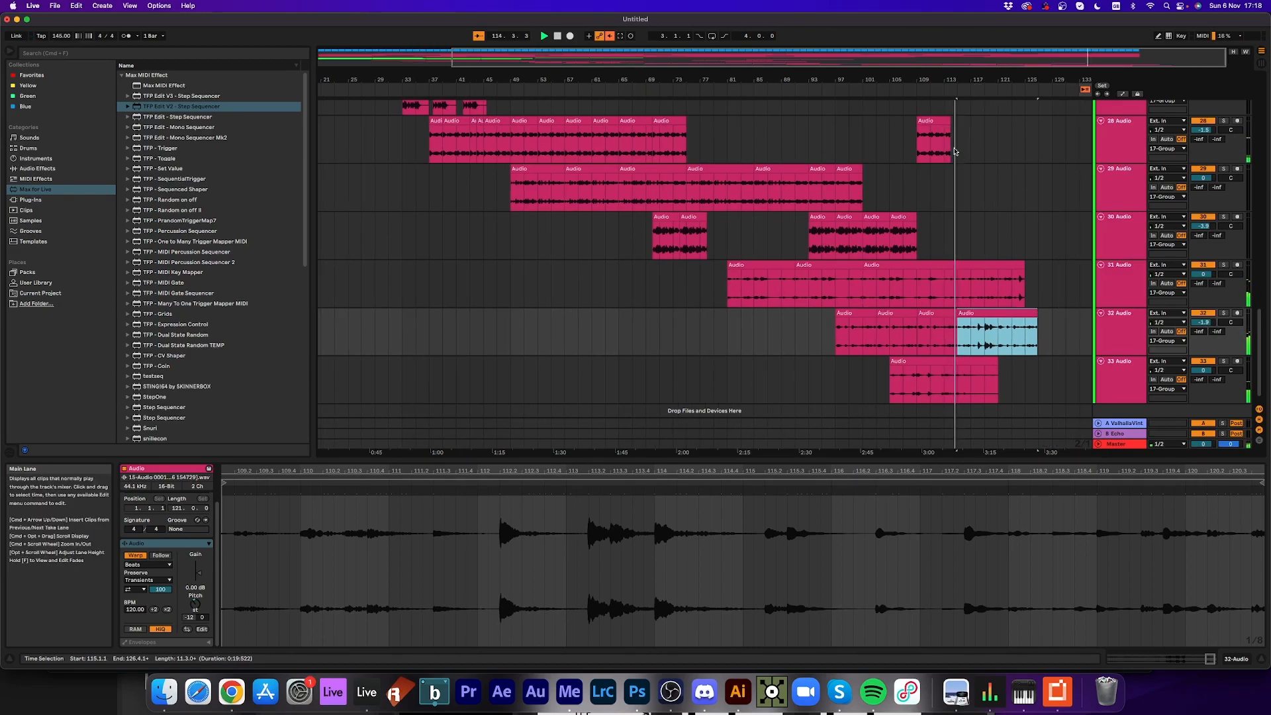
- Rework the 28 Audio clip at bar 109 into a four-bar clip plus a ten-bar clip from bar 113, and duplicate the ten-bar clip
{"action": "left_click_drag", "start_coordinate": [952, 120], "coordinate": [993, 120]}
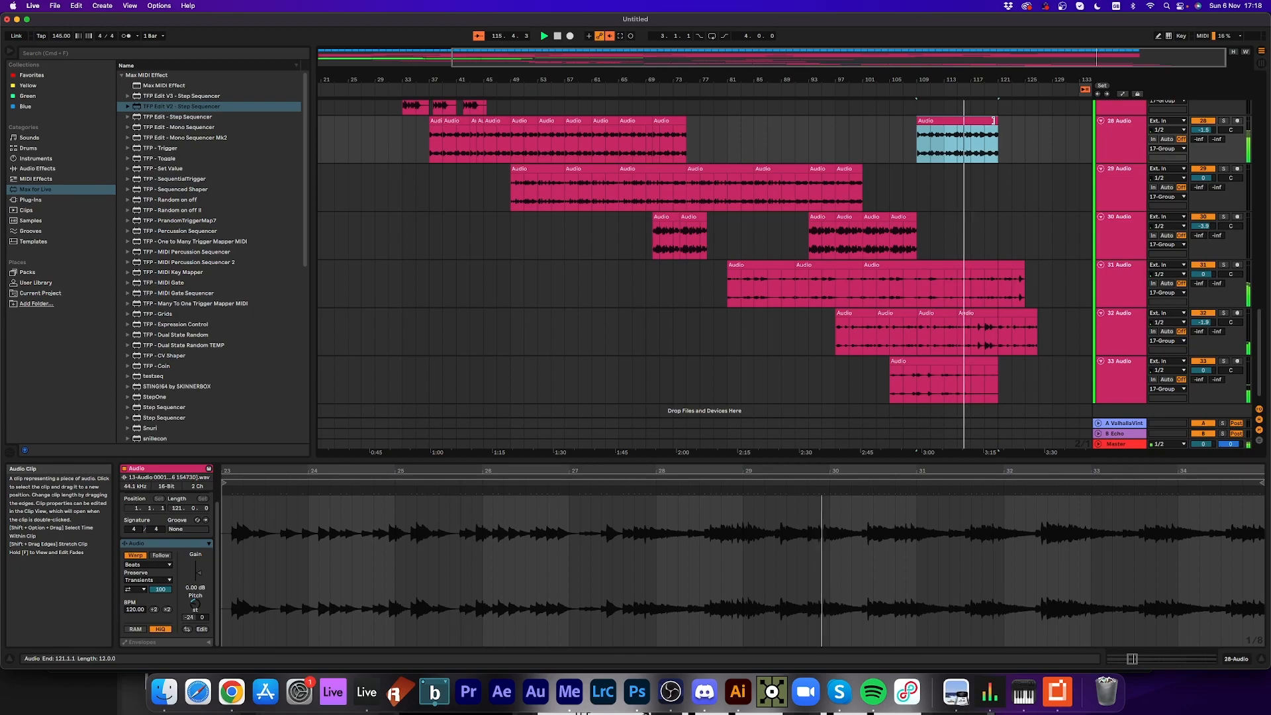
{"action": "left_click_drag", "start_coordinate": [993, 120], "coordinate": [965, 124]}
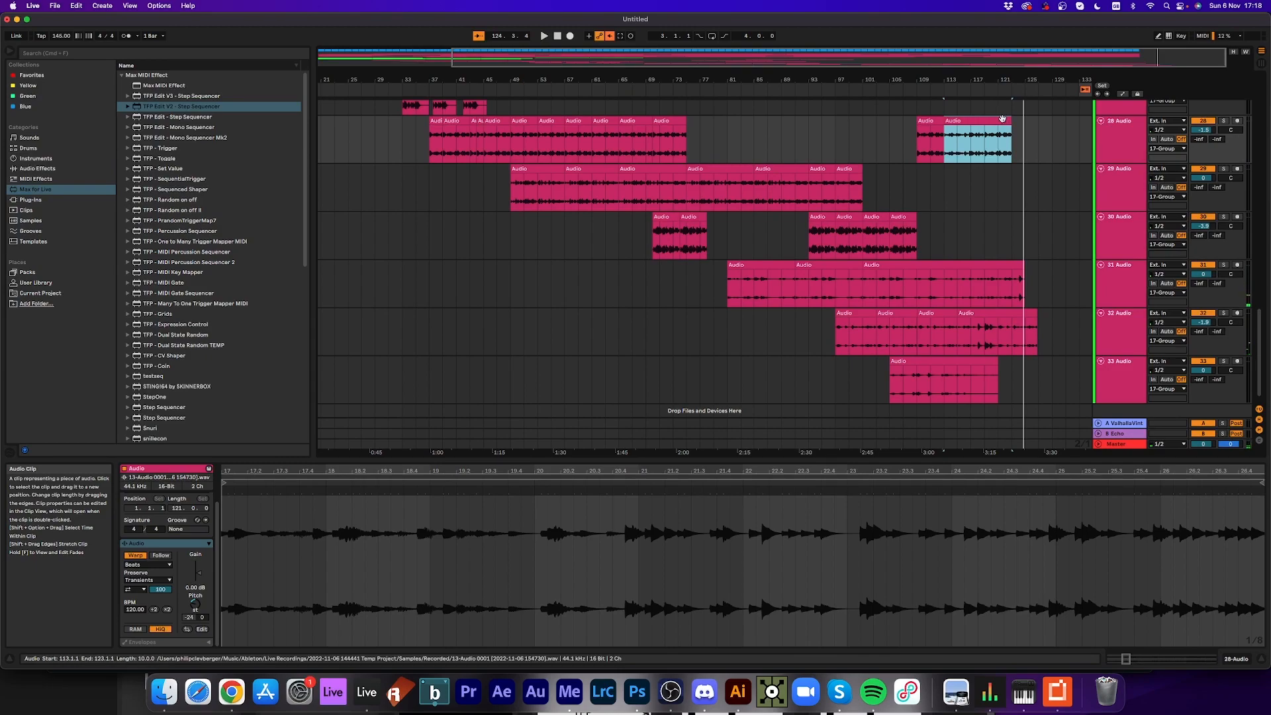
{"action": "key", "text": "super+d"}
- Play the transition, duplicate the last 32 Audio clip, and rework the duplicate to run from bar 127 to about bar 158
{"action": "key", "text": "space"}
{"action": "scroll", "coordinate": [889, 267], "scroll_direction": "up", "scroll_amount": 4}
{"action": "scroll", "coordinate": [880, 265], "scroll_direction": "up", "scroll_amount": 3}
{"action": "scroll", "coordinate": [927, 272], "scroll_direction": "down", "scroll_amount": 7}
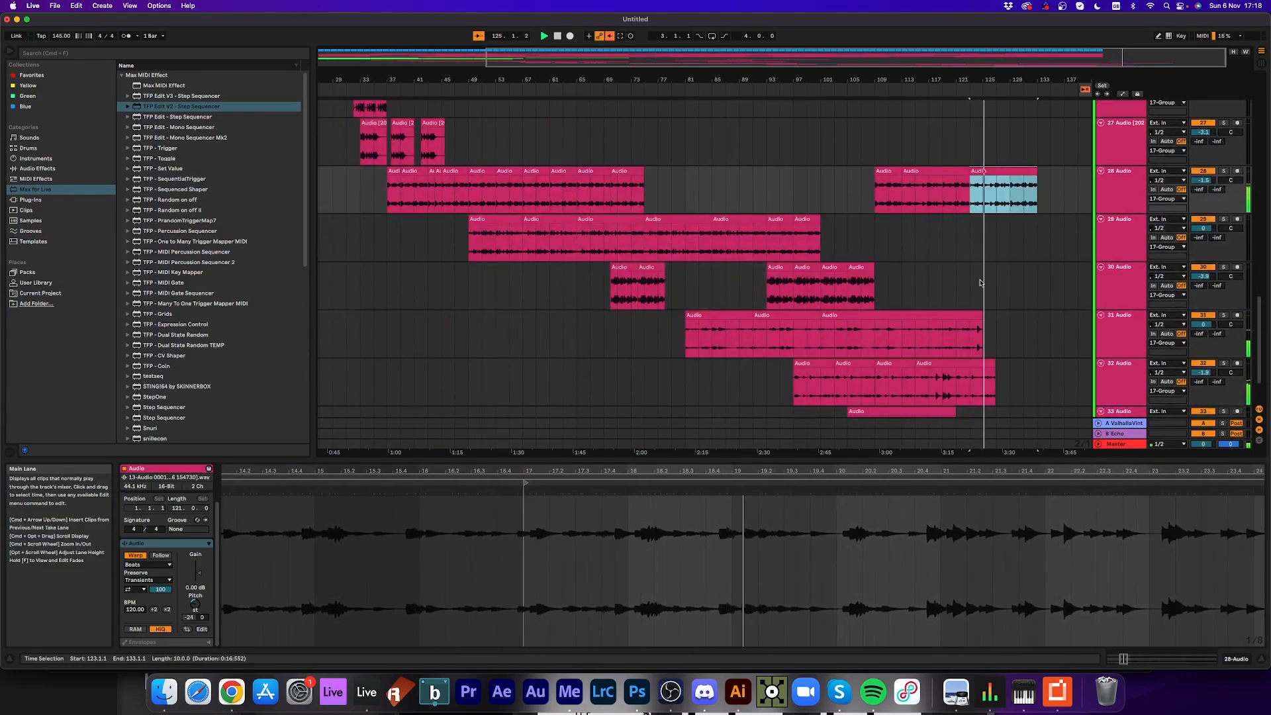
{"action": "left_click", "coordinate": [980, 361]}
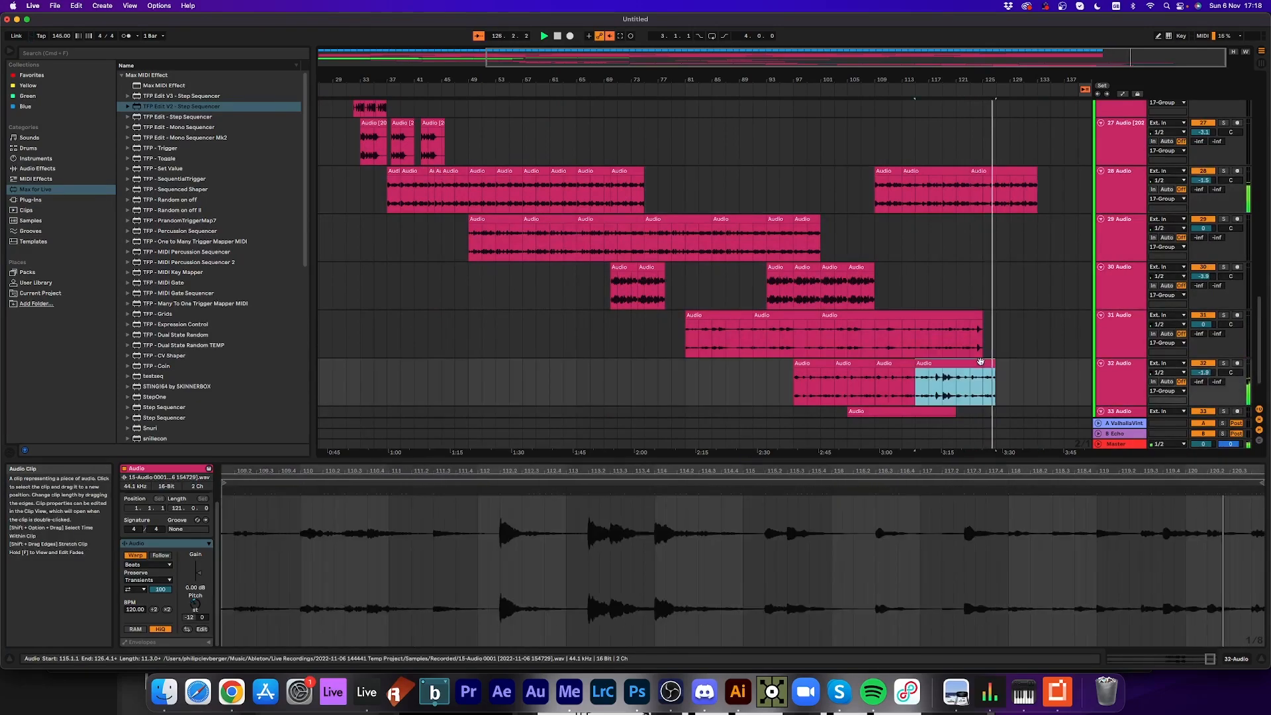
{"action": "key", "text": "super+d"}
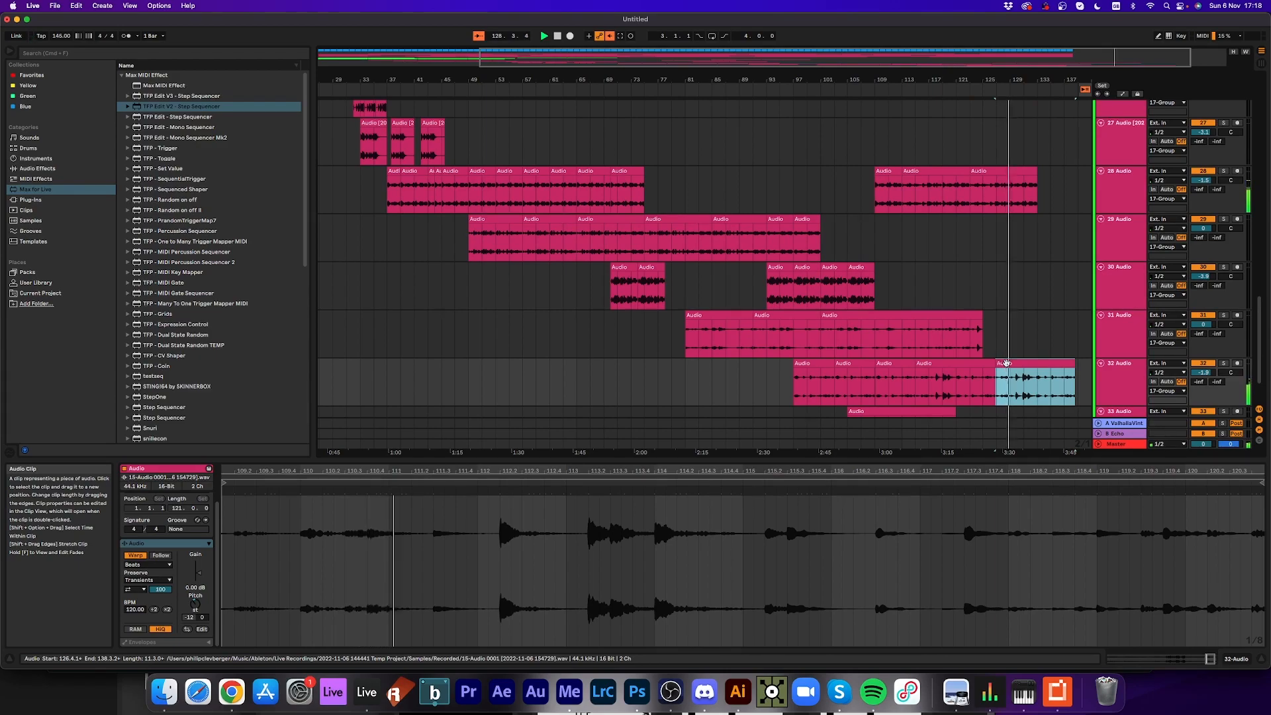
{"action": "mouse_move", "coordinate": [1002, 363]}
{"action": "left_mouse_down"}
{"action": "mouse_move", "coordinate": [1089, 364]}
{"action": "mouse_move", "coordinate": [996, 362]}
{"action": "left_mouse_up"}
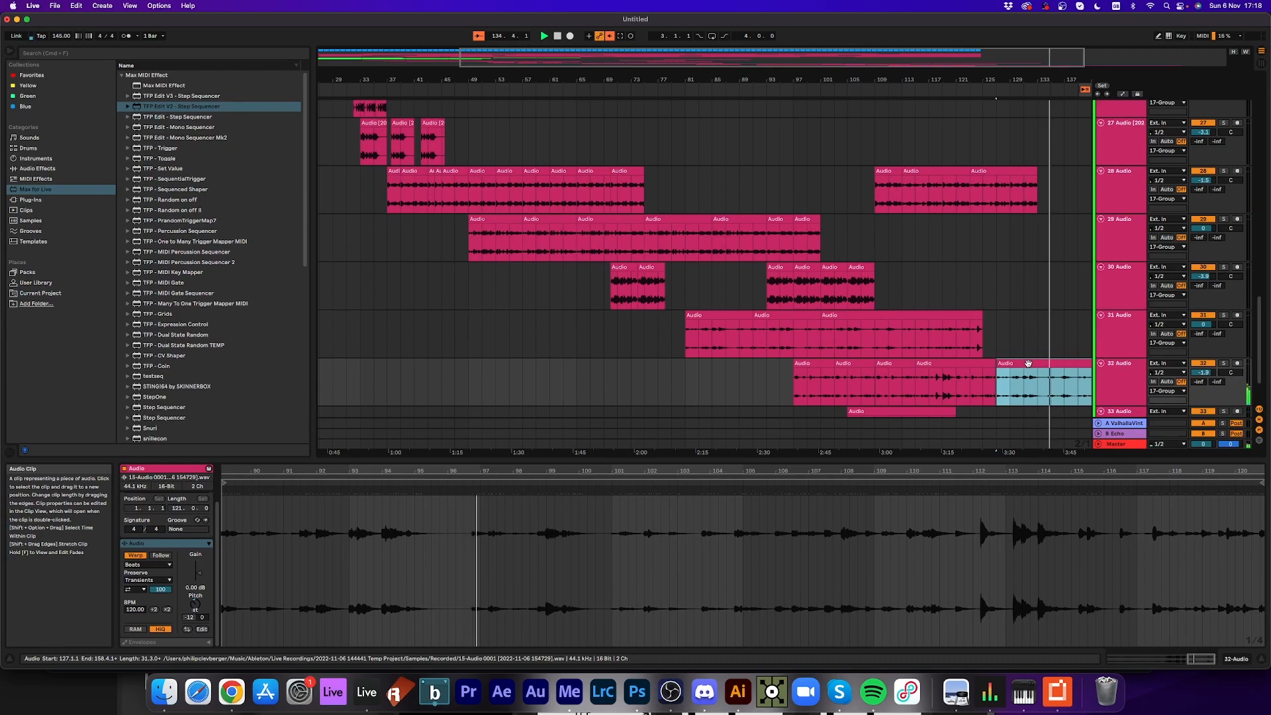
- Play from about bar 122 and duplicate the 33 Audio clip at bar 105 to fill bars 121 to 137
{"action": "left_click", "coordinate": [960, 88]}
{"action": "scroll", "coordinate": [981, 276], "scroll_direction": "up", "scroll_amount": 3}
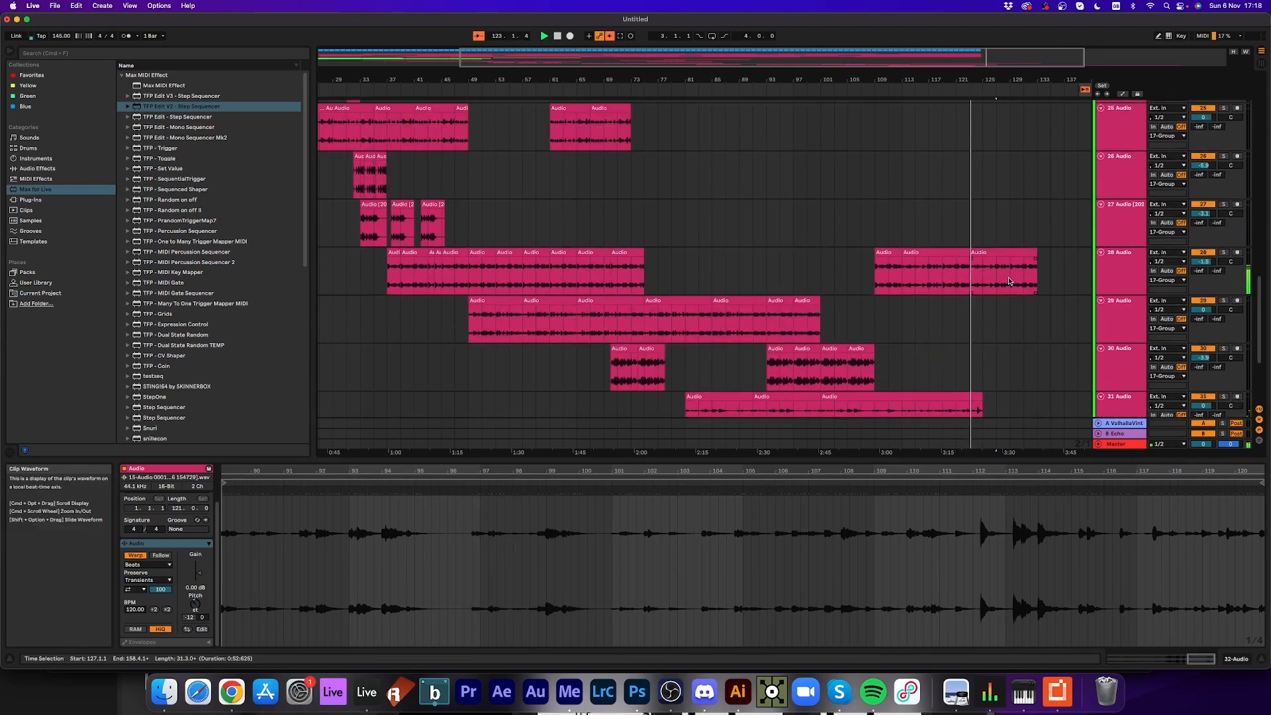
{"action": "scroll", "coordinate": [1009, 280], "scroll_direction": "down", "scroll_amount": 3}
{"action": "left_click", "coordinate": [954, 359]}
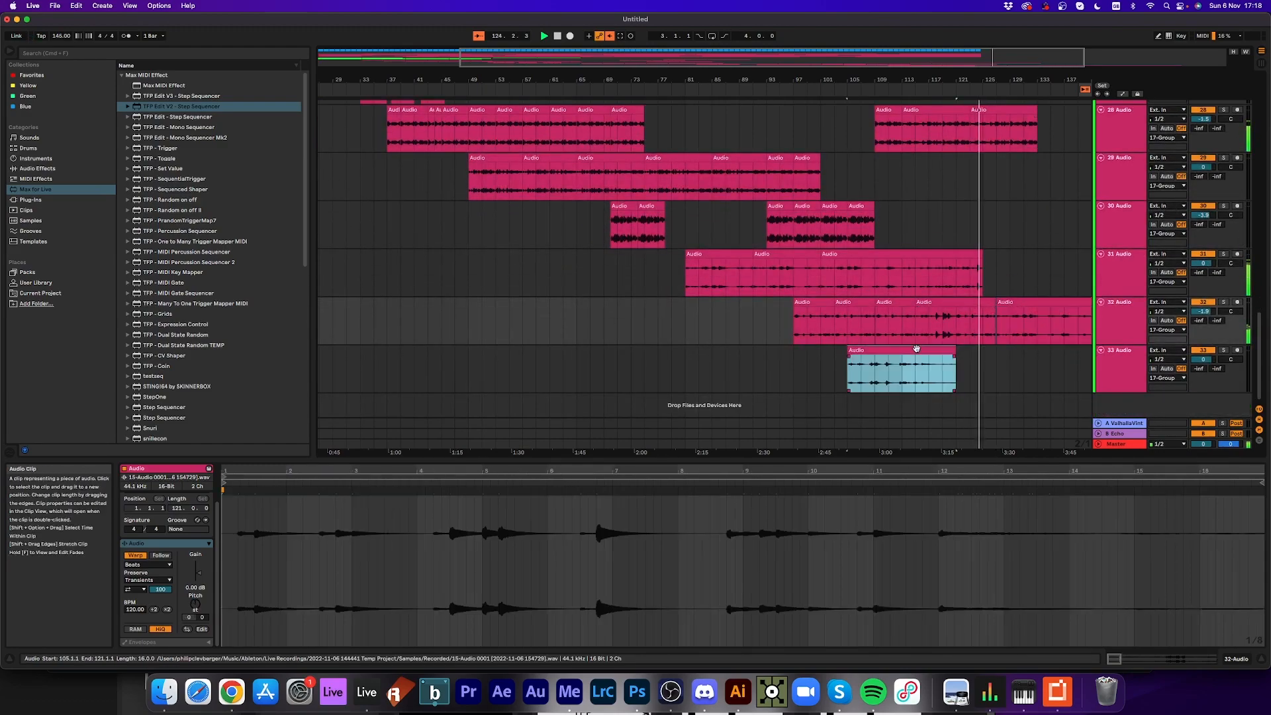
{"action": "key", "text": "super+d"}
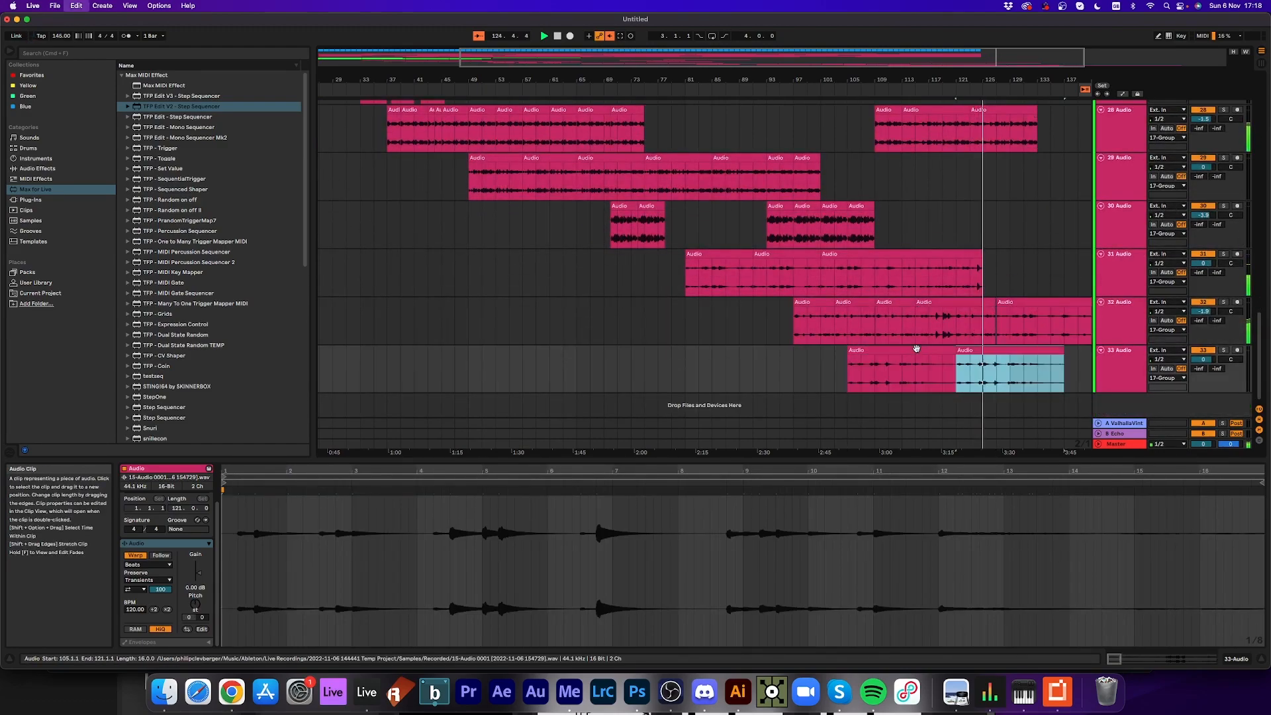
- Audition the duplicated 33 Audio clip at -24 semitones, and set its transposition to -12 semitones
{"action": "double_click", "coordinate": [1022, 350]}
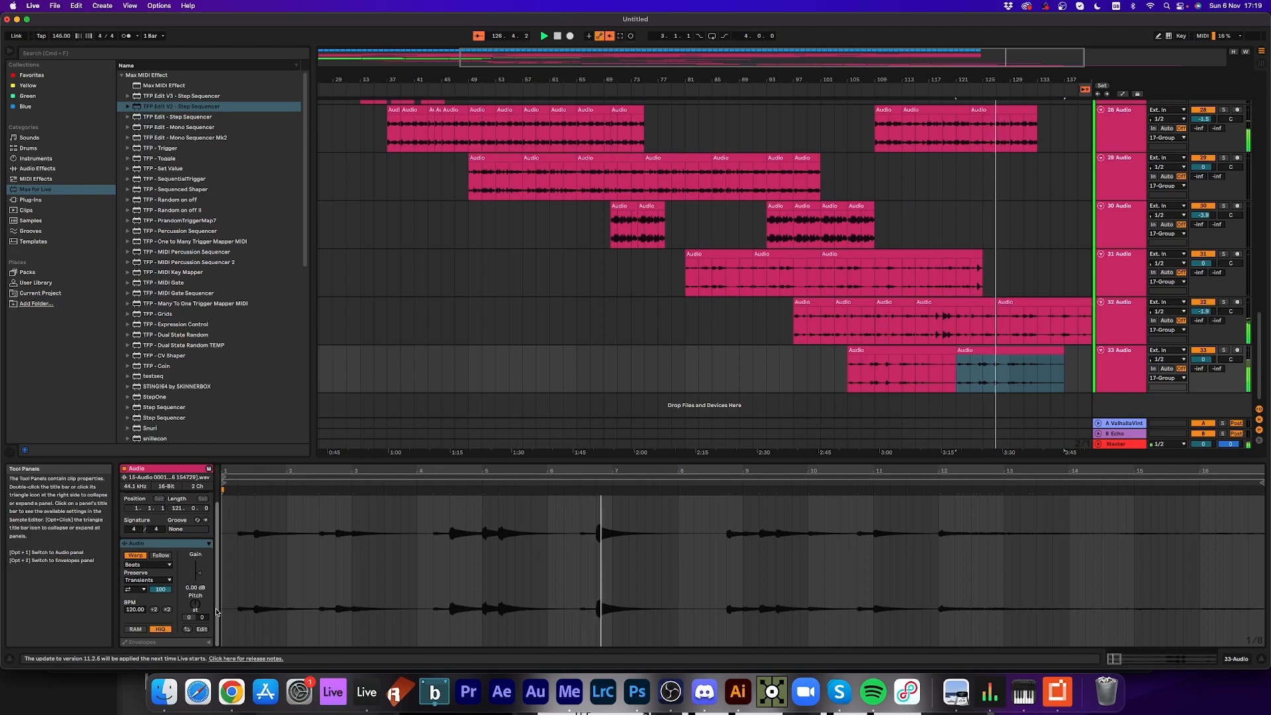
{"action": "left_click_drag", "start_coordinate": [194, 606], "coordinate": [194, 621]}
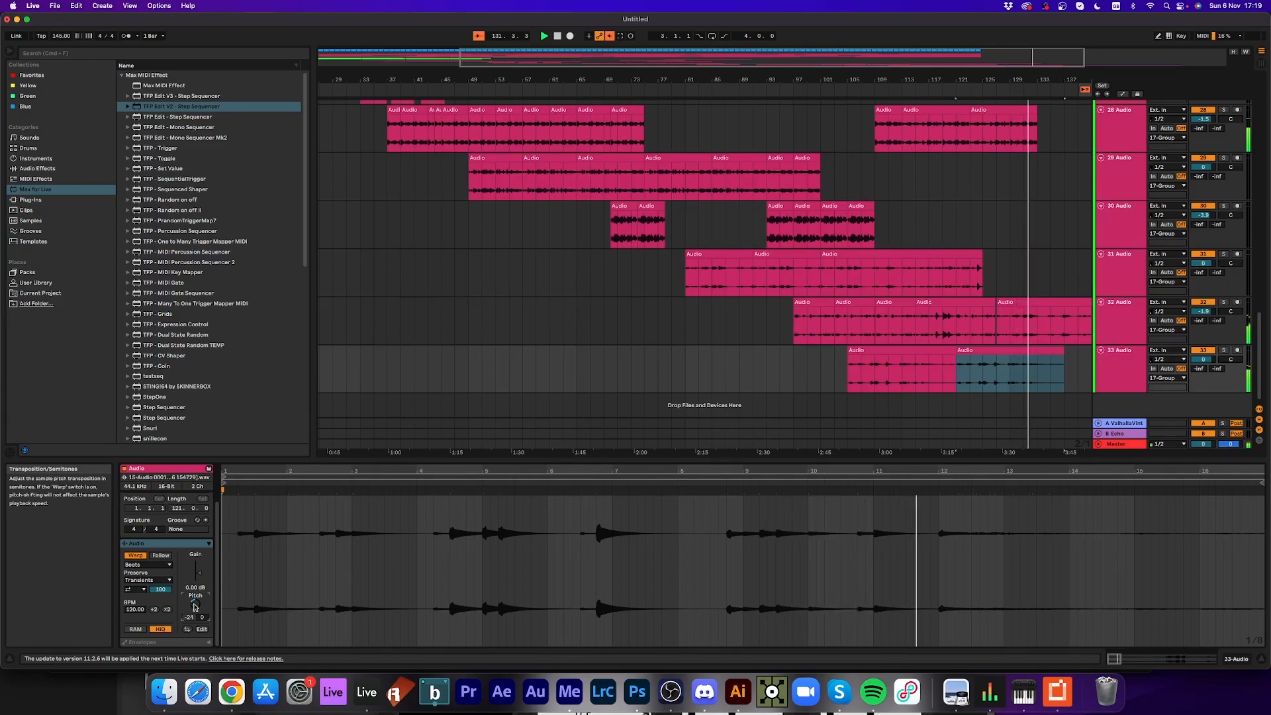
{"action": "left_click_drag", "start_coordinate": [194, 606], "coordinate": [194, 597]}
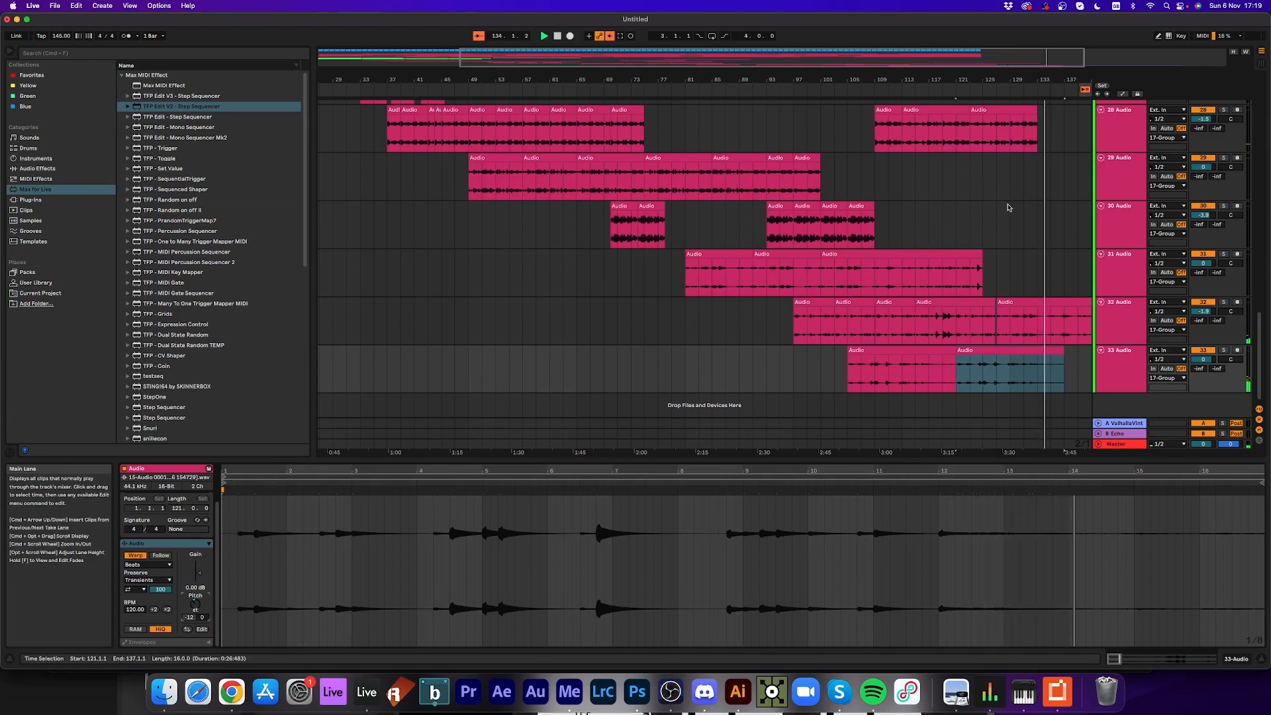
- Play the arrangement from the beginning and review the 17 Group clips through about bar 30
{"action": "scroll", "coordinate": [1008, 208], "scroll_direction": "up", "scroll_amount": 3}
{"action": "scroll", "coordinate": [1008, 208], "scroll_direction": "up", "scroll_amount": 6}
{"action": "scroll", "coordinate": [1006, 213], "scroll_direction": "down", "scroll_amount": 3}
{"action": "scroll", "coordinate": [1007, 213], "scroll_direction": "up", "scroll_amount": 3}
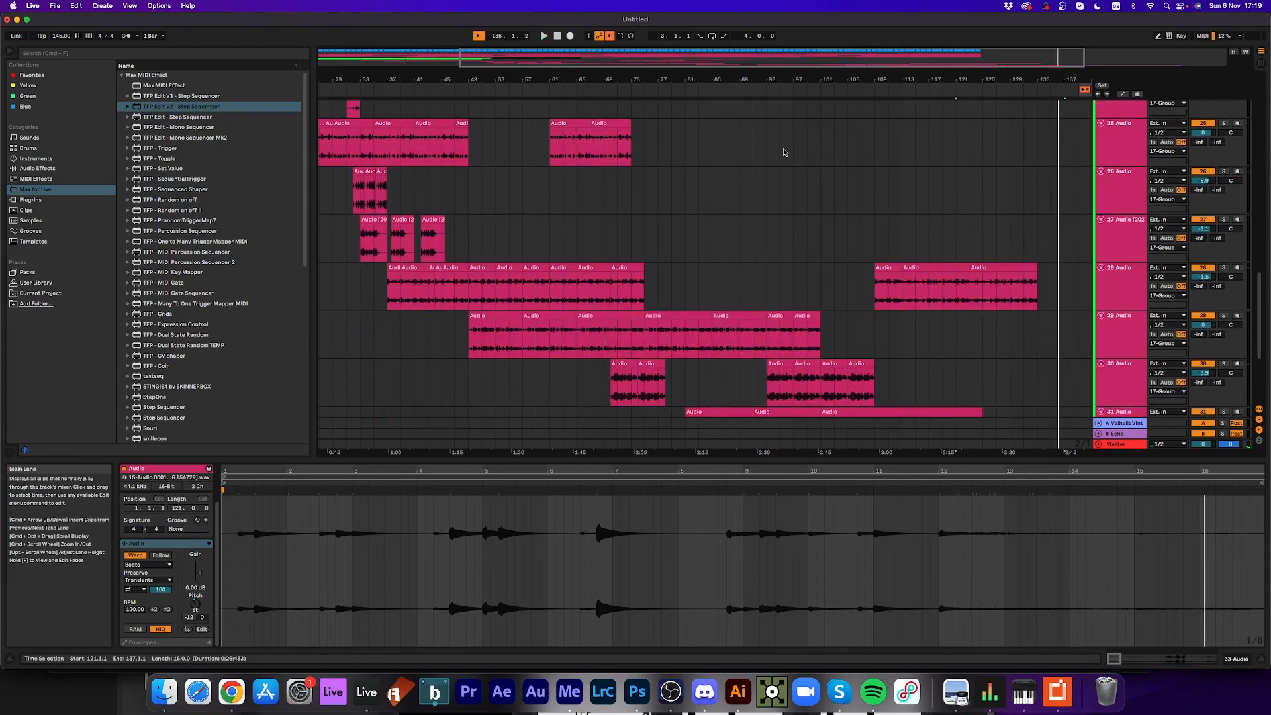
{"action": "scroll", "coordinate": [768, 150], "scroll_direction": "down", "scroll_amount": 3}
{"action": "scroll", "coordinate": [757, 145], "scroll_direction": "up", "scroll_amount": 4}
{"action": "scroll", "coordinate": [706, 142], "scroll_direction": "down", "scroll_amount": 6}
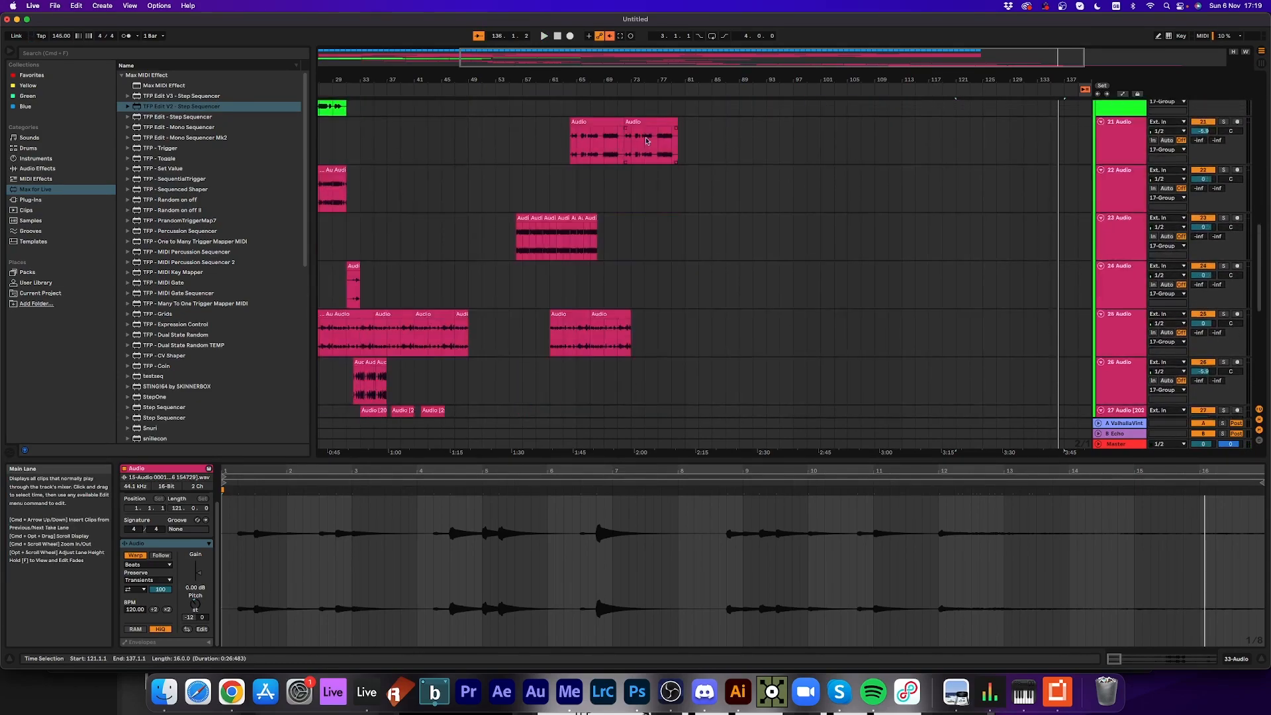
{"action": "left_click", "coordinate": [557, 36]}
{"action": "left_click", "coordinate": [545, 36]}
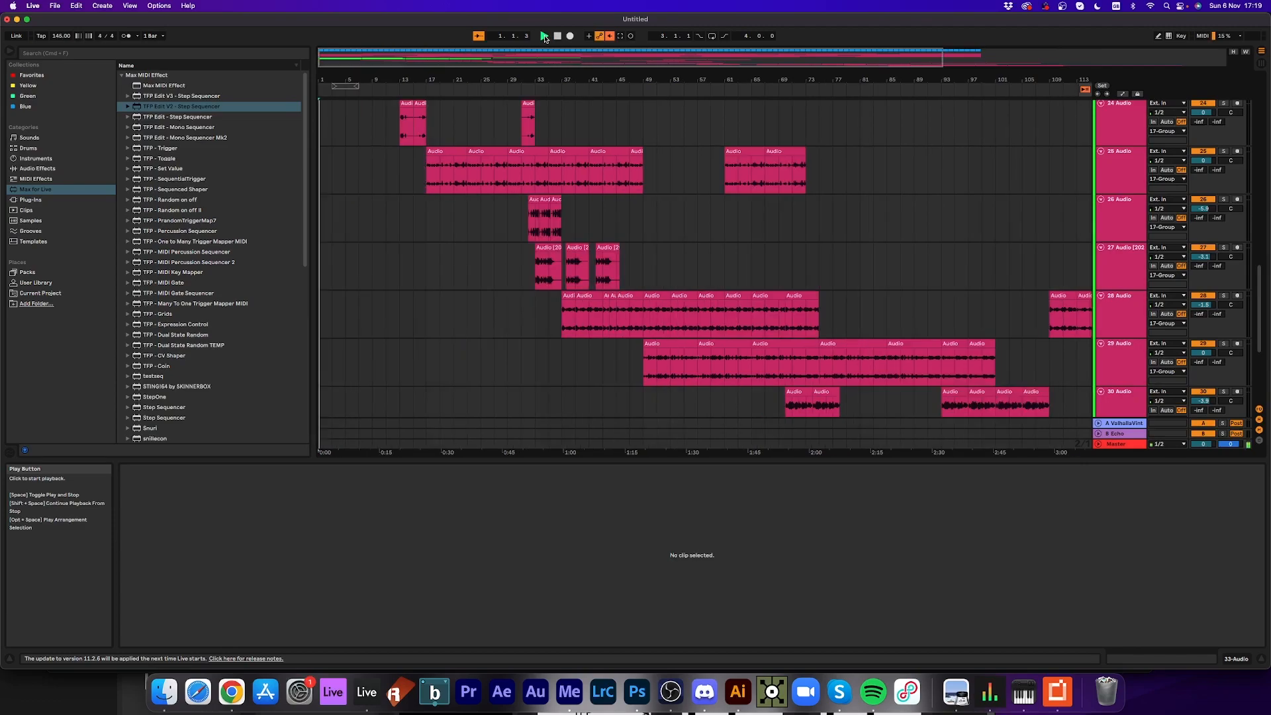
{"action": "scroll", "coordinate": [549, 153], "scroll_direction": "up", "scroll_amount": 3}
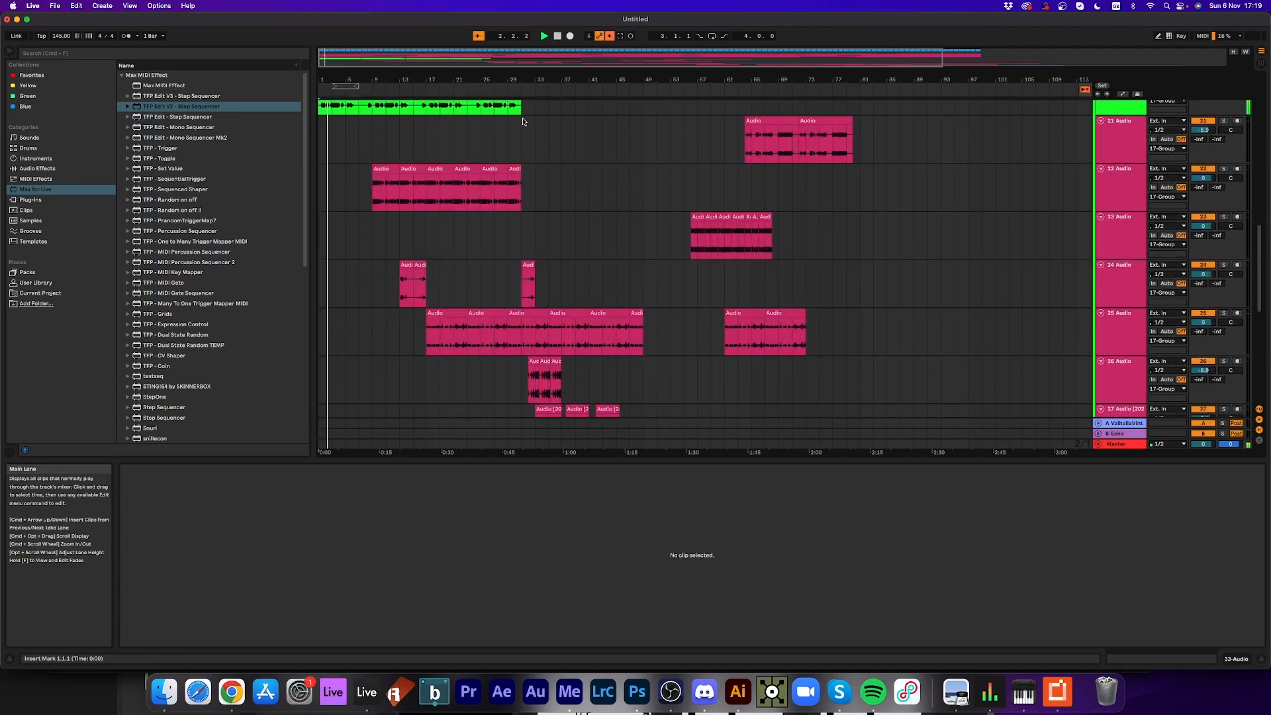
{"action": "scroll", "coordinate": [557, 192], "scroll_direction": "up", "scroll_amount": 3}
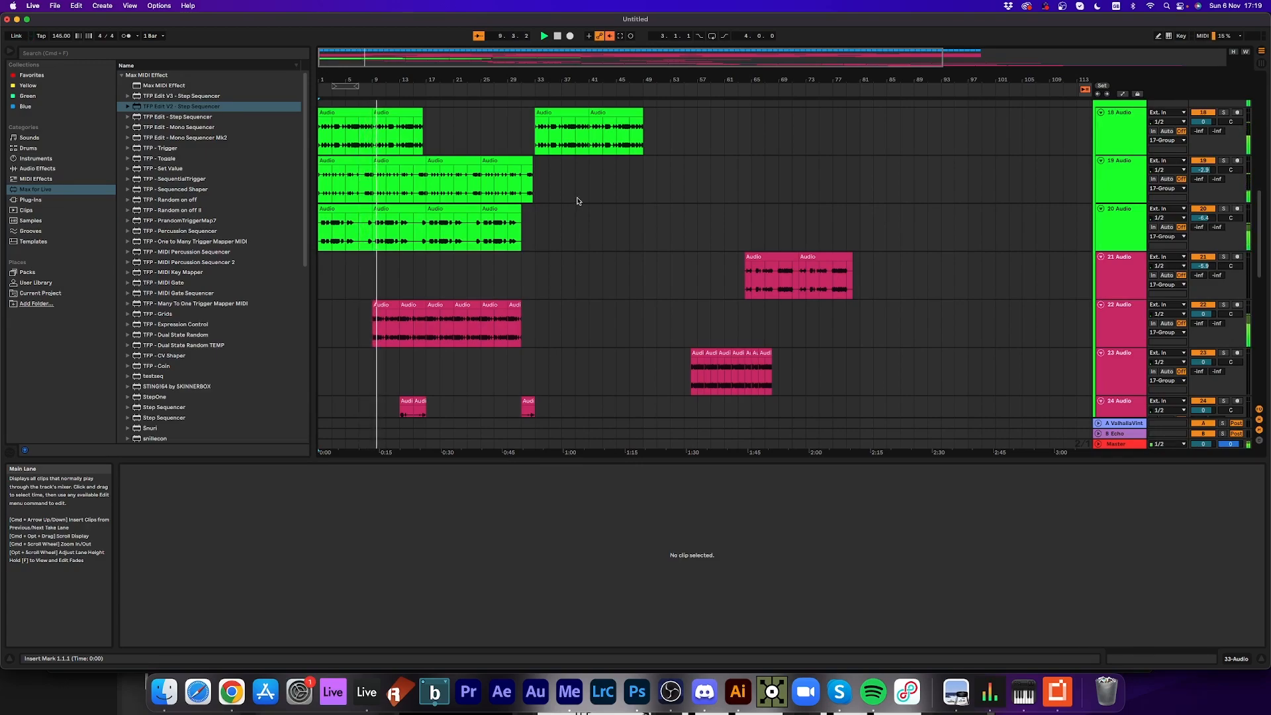
{"action": "scroll", "coordinate": [579, 197], "scroll_direction": "down", "scroll_amount": 3}
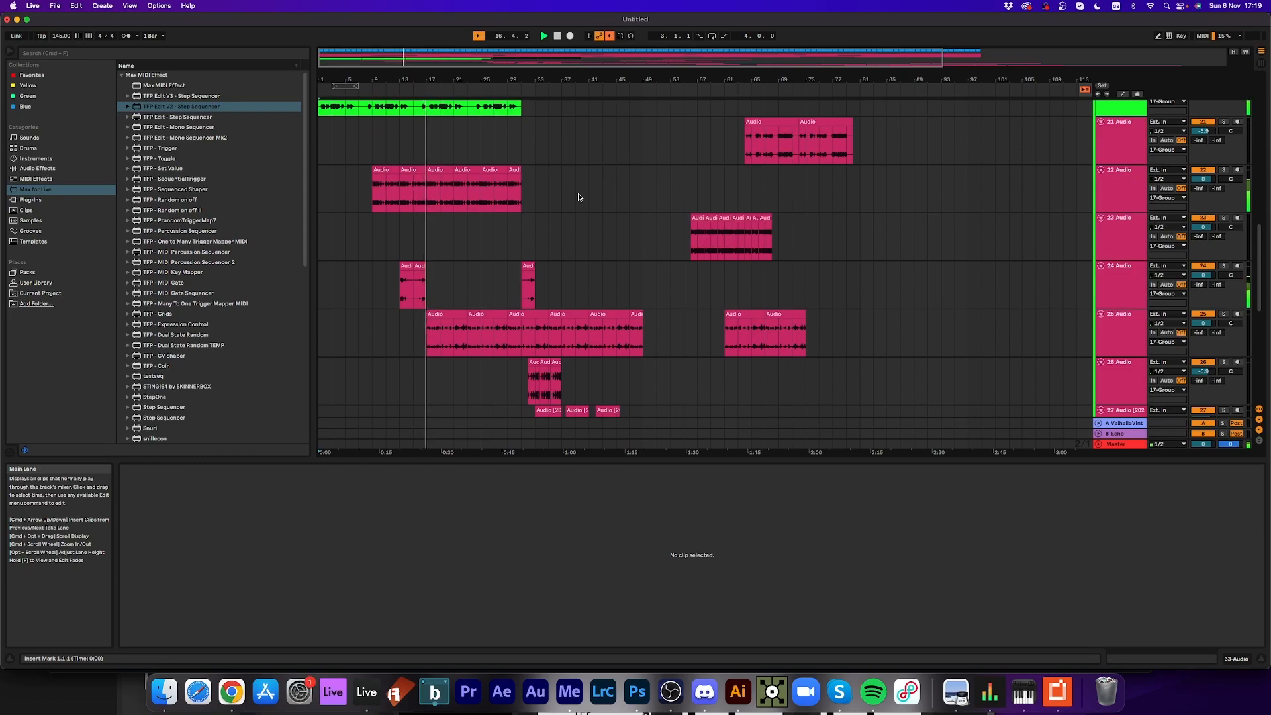
{"action": "scroll", "coordinate": [578, 197], "scroll_direction": "up", "scroll_amount": 3}
{"action": "scroll", "coordinate": [578, 196], "scroll_direction": "down", "scroll_amount": 6}
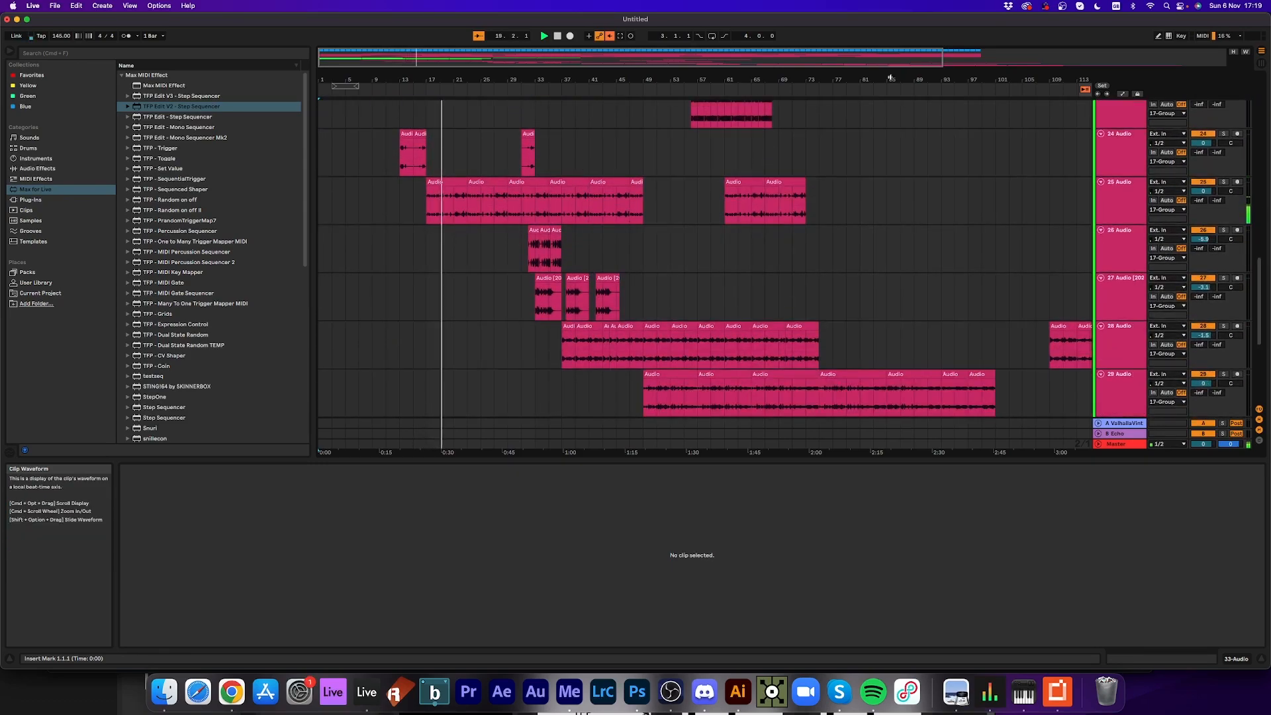
{"action": "scroll", "coordinate": [856, 92], "scroll_direction": "right", "scroll_amount": 10}
{"action": "scroll", "coordinate": [856, 91], "scroll_direction": "left", "scroll_amount": 3}
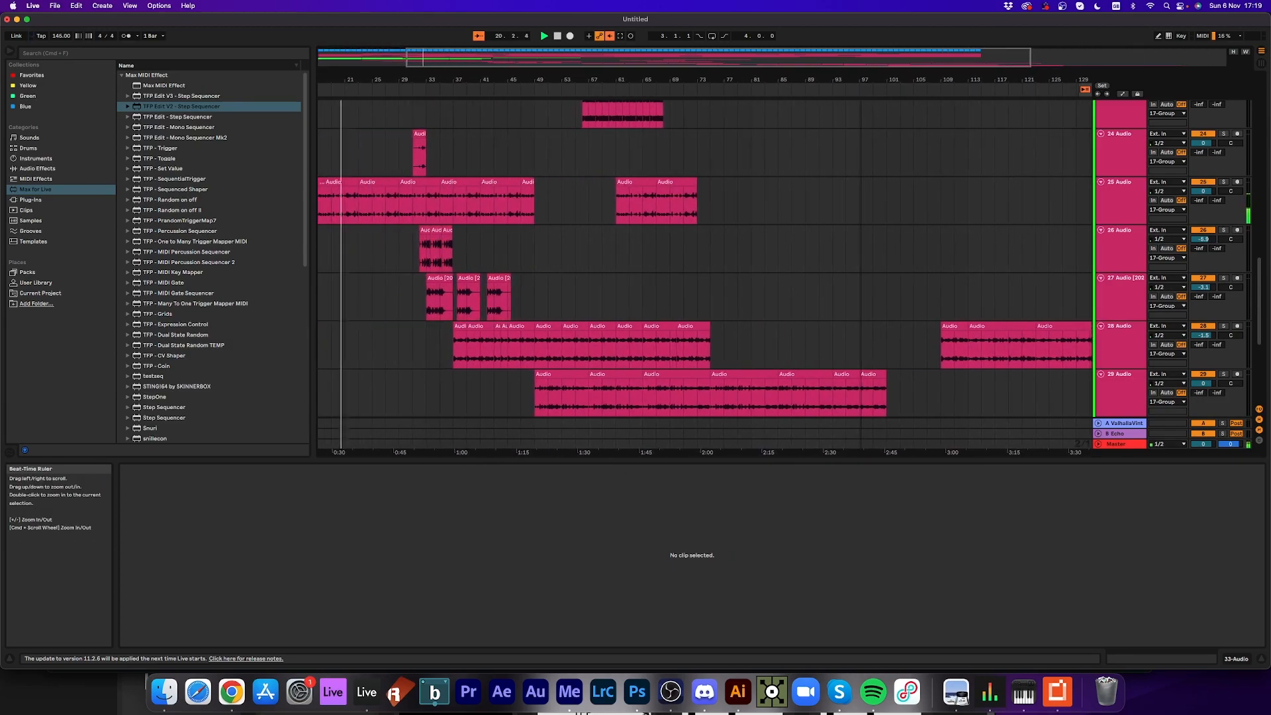
{"action": "scroll", "coordinate": [833, 109], "scroll_direction": "left", "scroll_amount": 2}
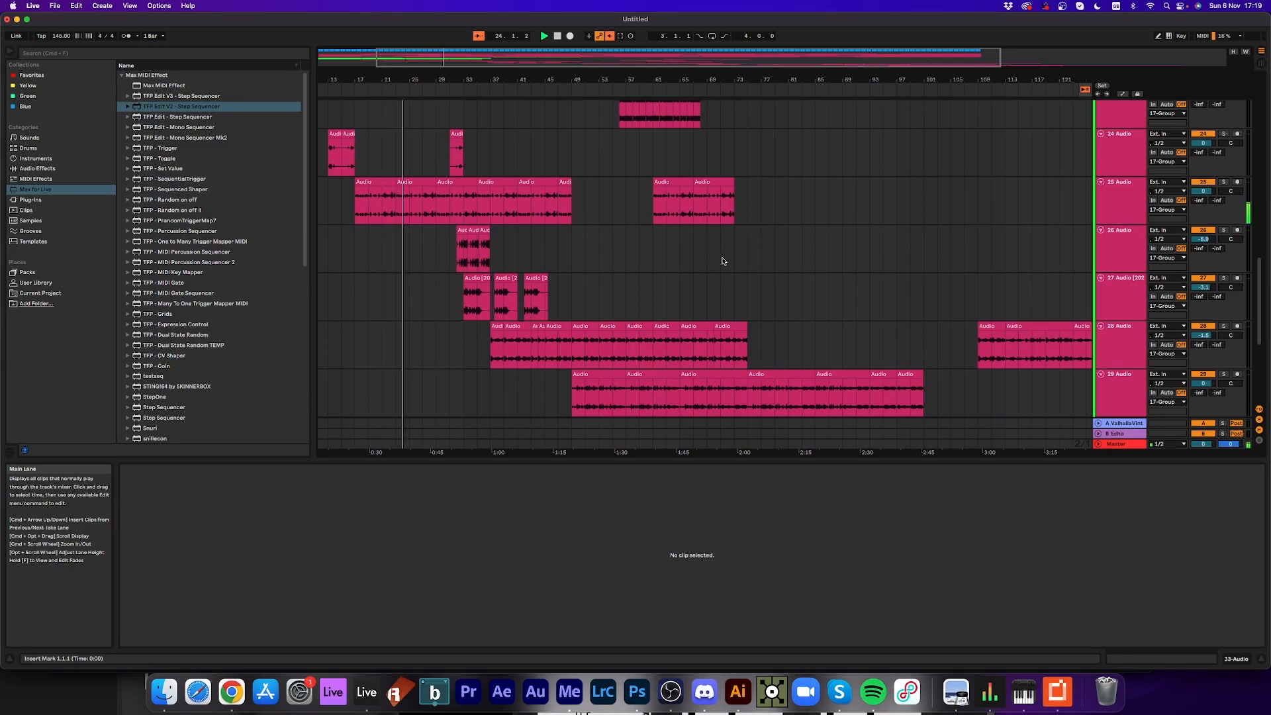
{"action": "scroll", "coordinate": [735, 249], "scroll_direction": "up", "scroll_amount": 4}
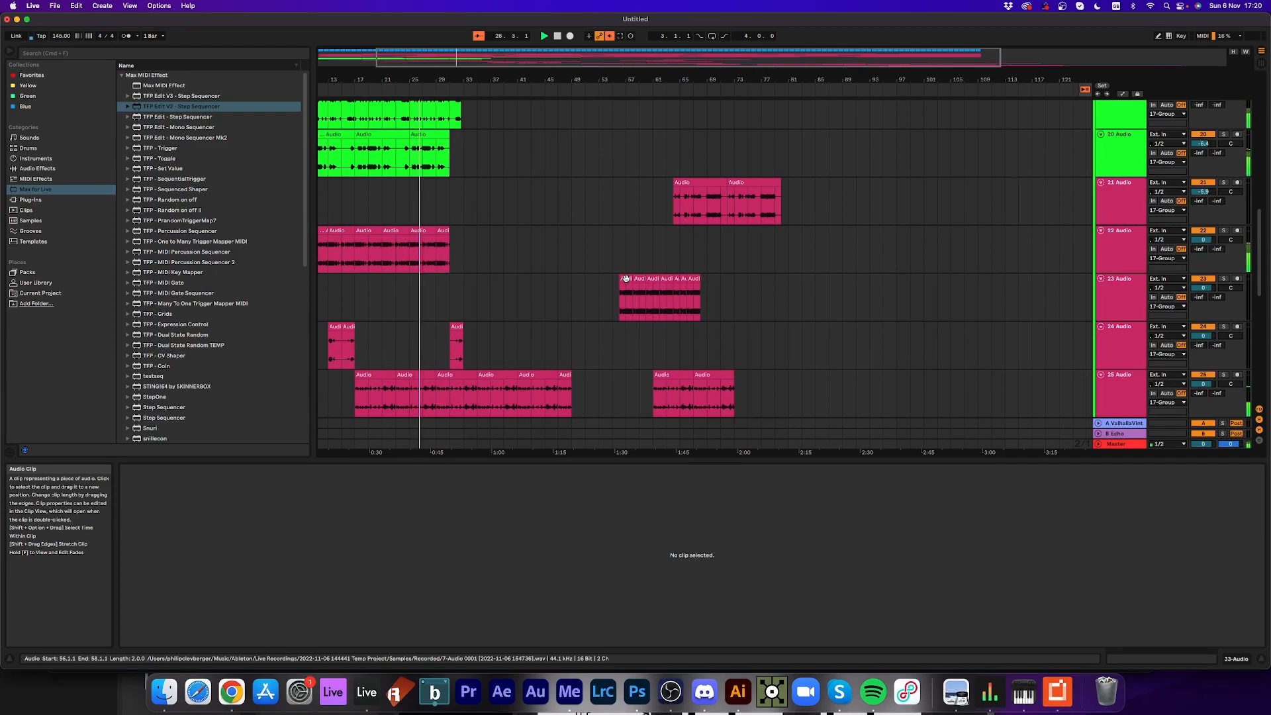
{"action": "scroll", "coordinate": [596, 271], "scroll_direction": "down", "scroll_amount": 4}
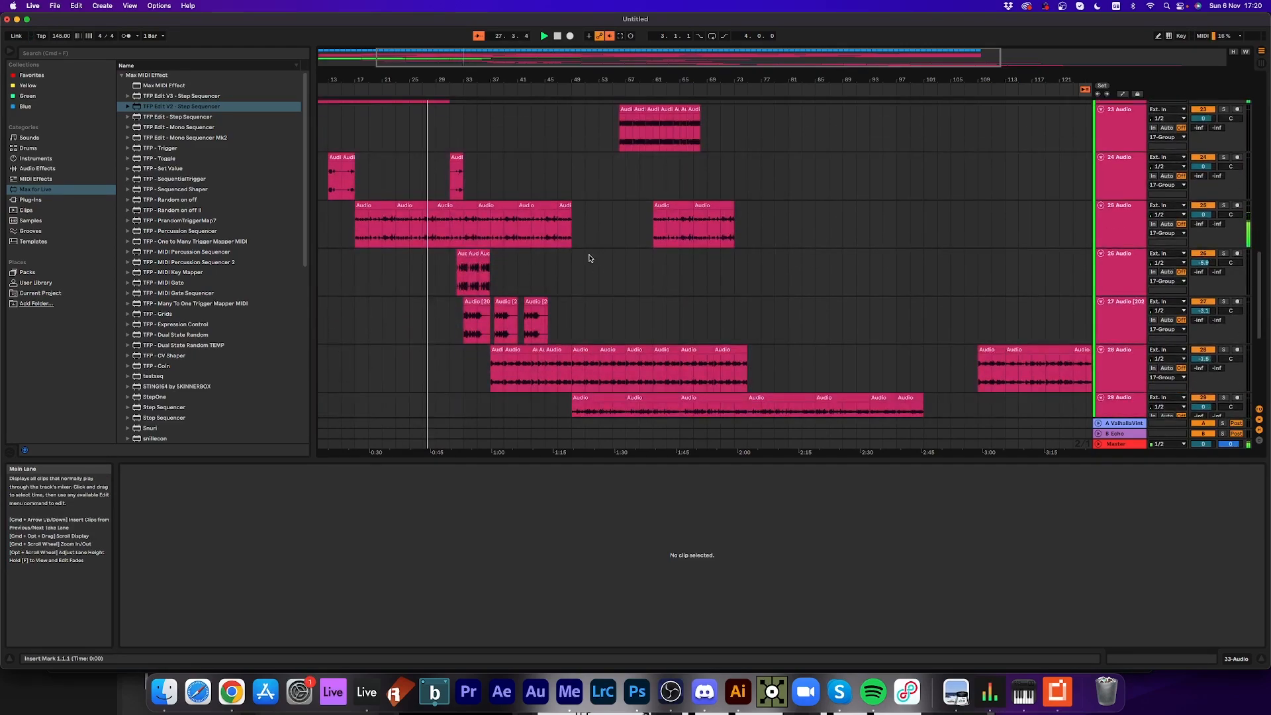
{"action": "scroll", "coordinate": [584, 258], "scroll_direction": "up", "scroll_amount": 5}
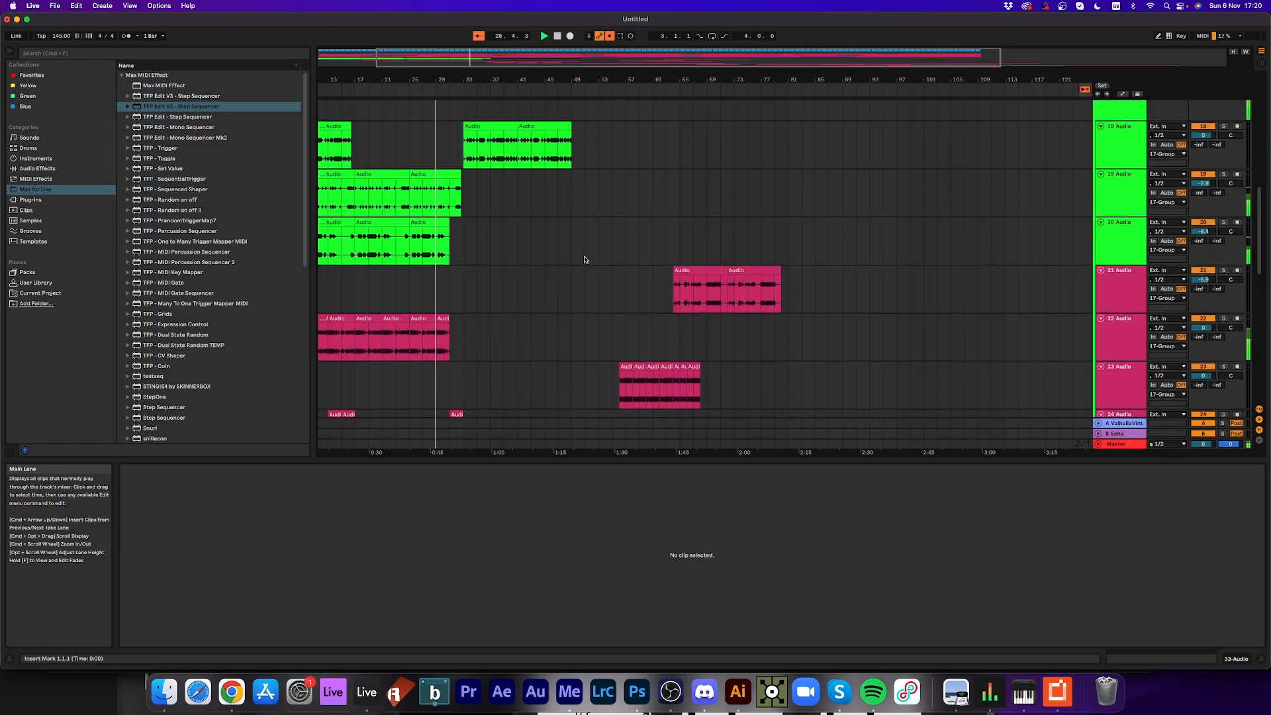
{"action": "scroll", "coordinate": [584, 259], "scroll_direction": "down", "scroll_amount": 4}
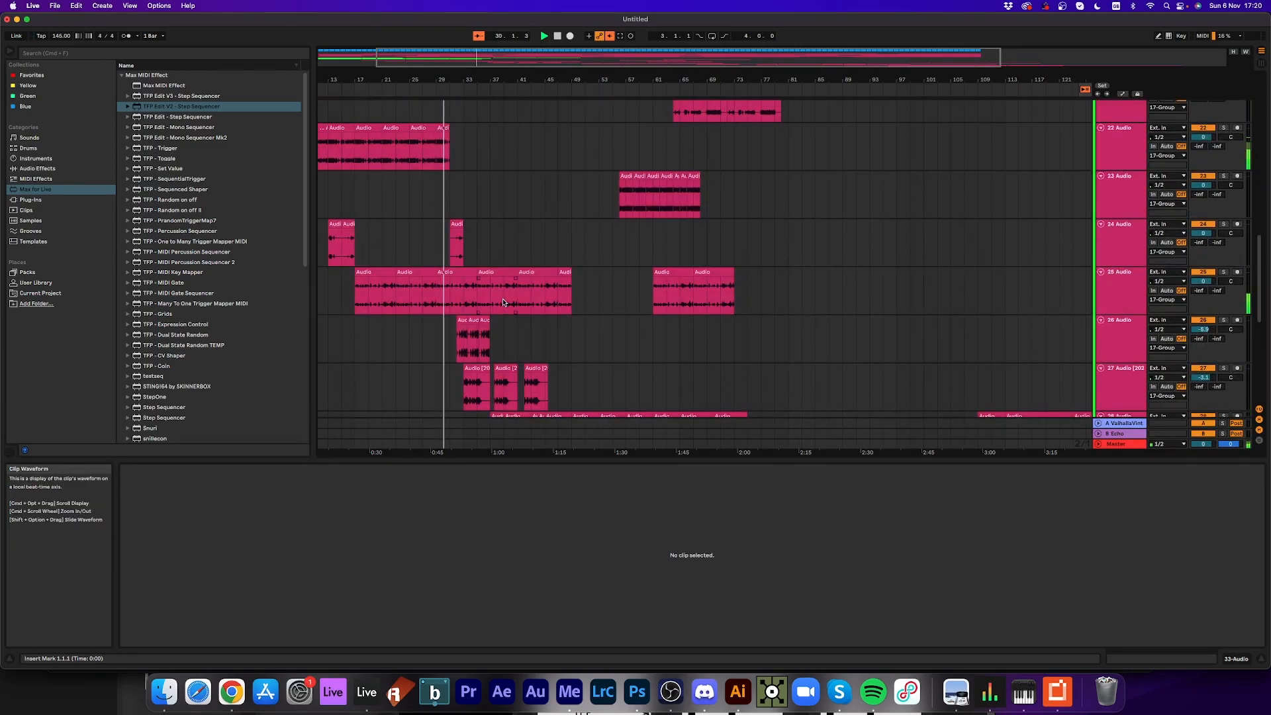
- Lower the 26 Audio track volume to -10.4 dB while its clips around bar 33 play
{"action": "left_click", "coordinate": [484, 339]}
{"action": "scroll", "coordinate": [508, 320], "scroll_direction": "down", "scroll_amount": 3}
{"action": "scroll", "coordinate": [508, 320], "scroll_direction": "up", "scroll_amount": 1}
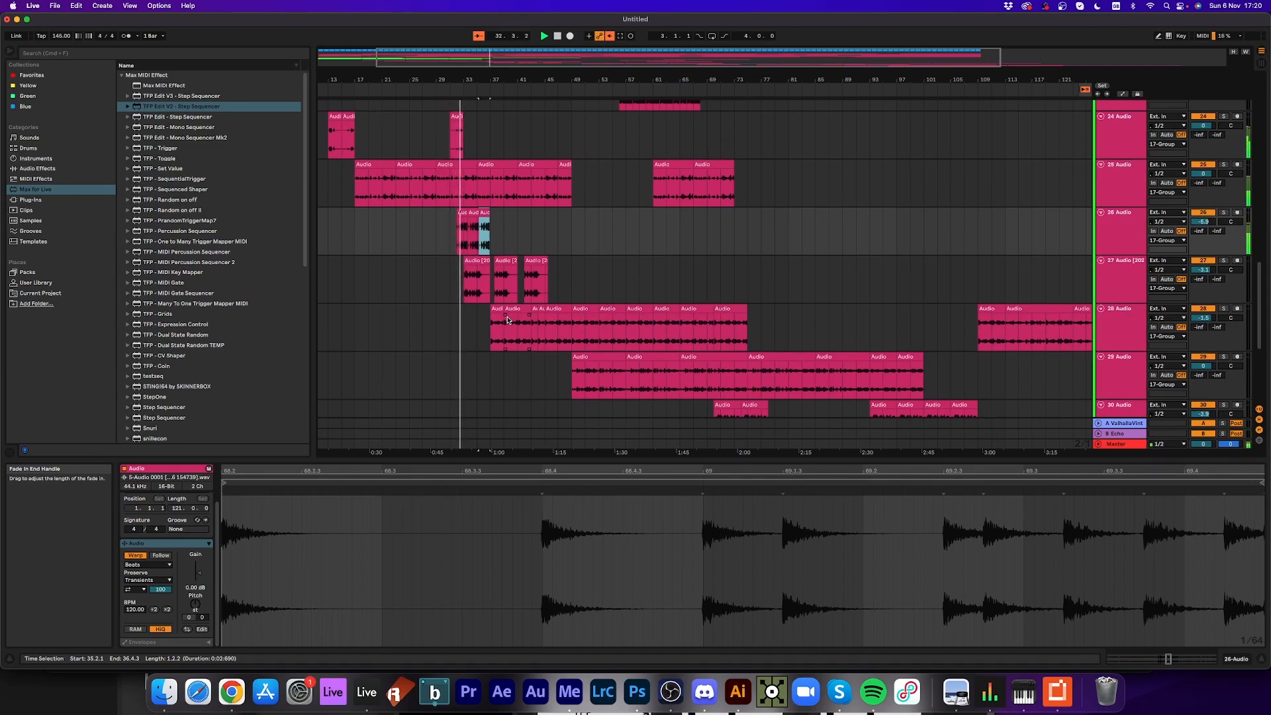
{"action": "left_click_drag", "start_coordinate": [1202, 221], "coordinate": [1202, 229]}
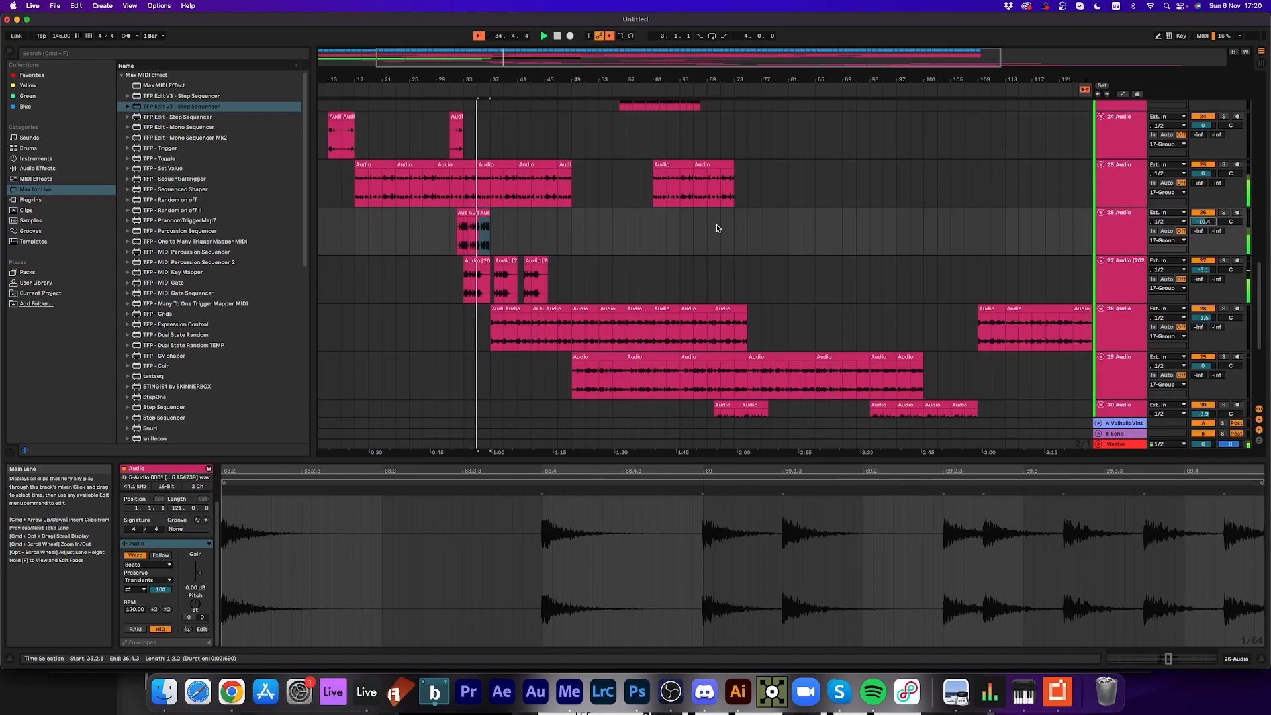
{"action": "scroll", "coordinate": [628, 289], "scroll_direction": "up", "scroll_amount": 8}
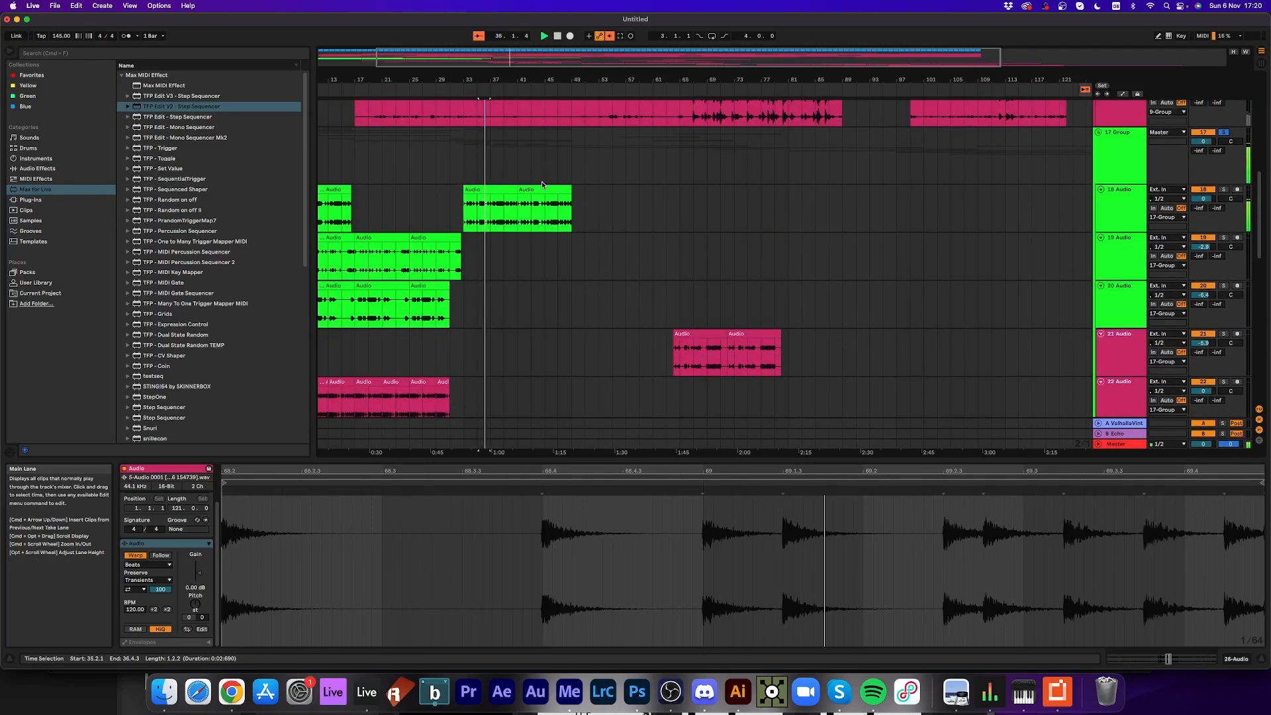
{"action": "left_click", "coordinate": [544, 189]}
{"action": "scroll", "coordinate": [566, 272], "scroll_direction": "up", "scroll_amount": 5}
{"action": "scroll", "coordinate": [566, 272], "scroll_direction": "down", "scroll_amount": 10}
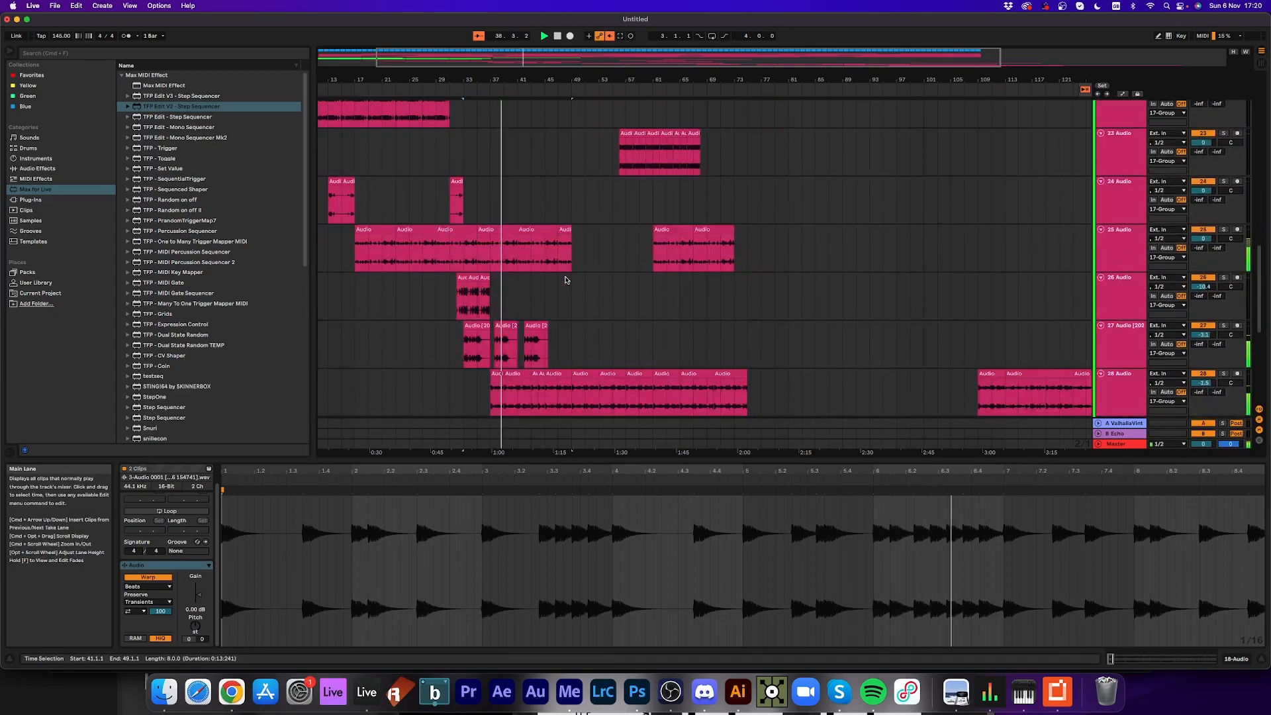
- Consolidate the 28 Audio clips from bar 37 to bar 49 into one clip and give it a fade-in of about two bars
{"action": "scroll", "coordinate": [566, 279], "scroll_direction": "down", "scroll_amount": 3}
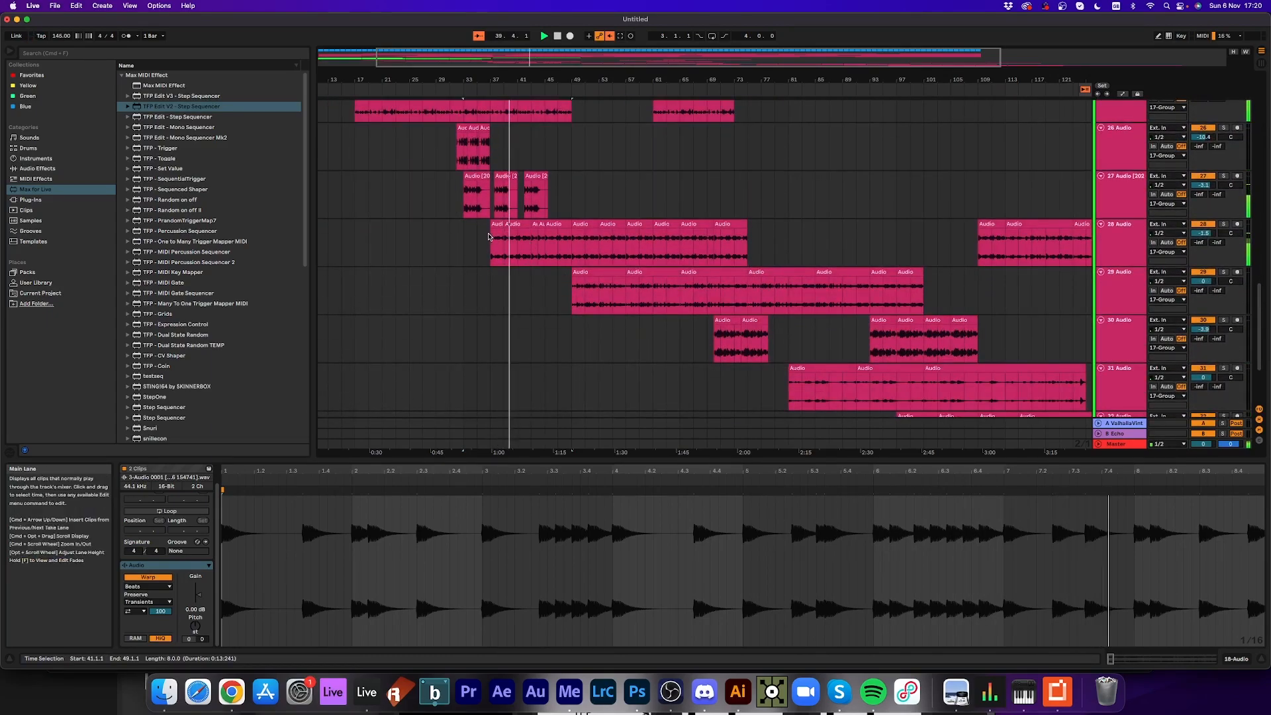
{"action": "left_click", "coordinate": [496, 225]}
{"action": "key", "text": "space"}
{"action": "left_click", "coordinate": [544, 224], "text": "shift"}
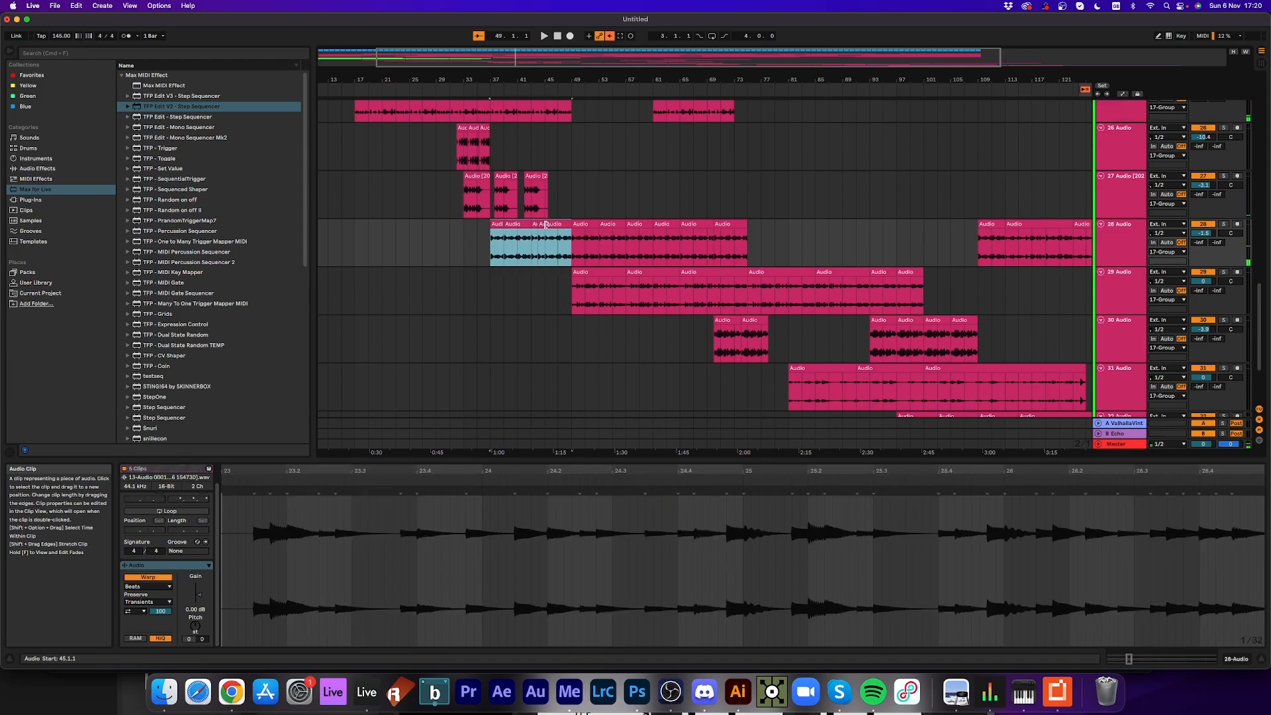
{"action": "key", "text": "super+j"}
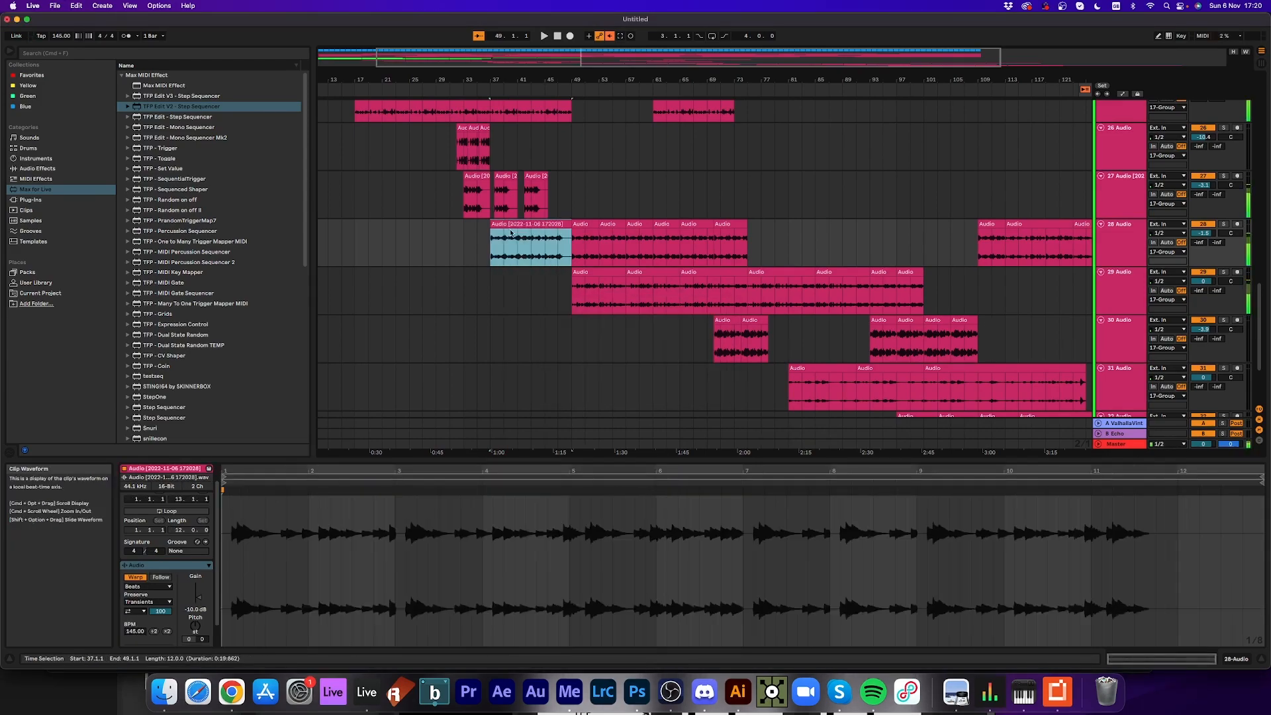
{"action": "left_click_drag", "start_coordinate": [492, 231], "coordinate": [507, 232]}
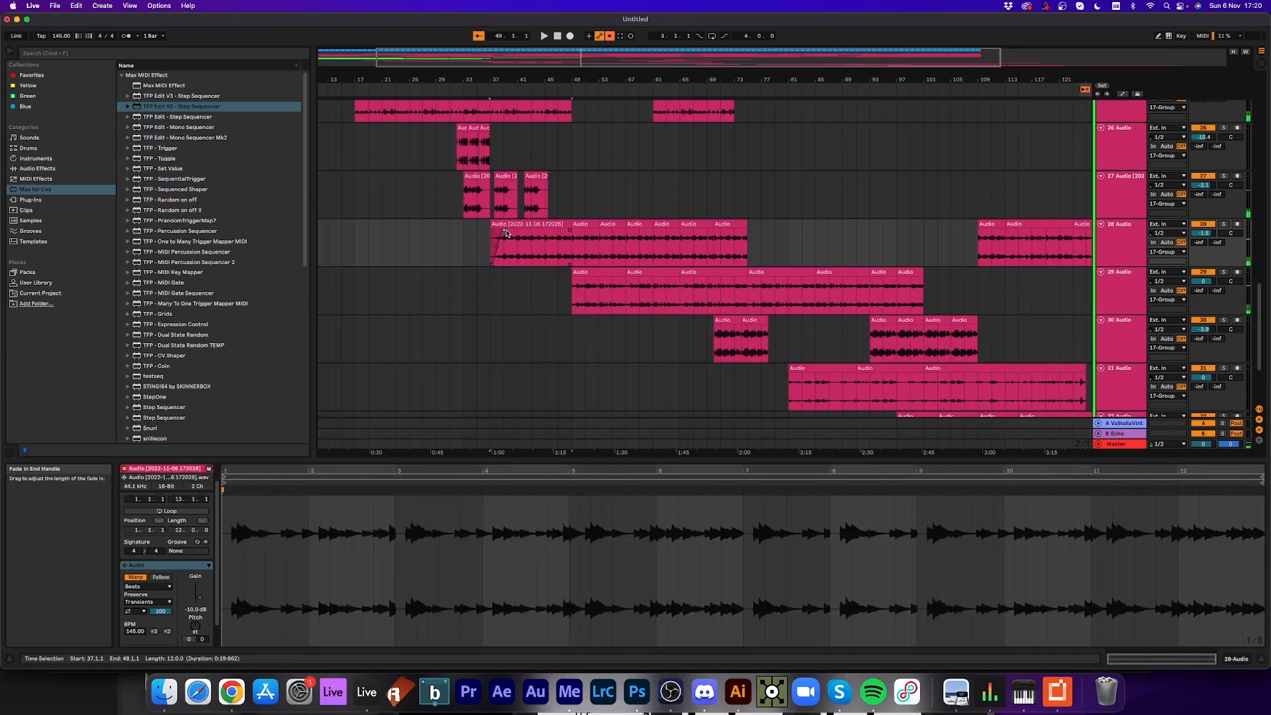
- Automate the 28 Audio send to A-ValhallaVintageVerb to fall from bar 37 to a low level at about bar 44, and play it
{"action": "left_click", "coordinate": [492, 87]}
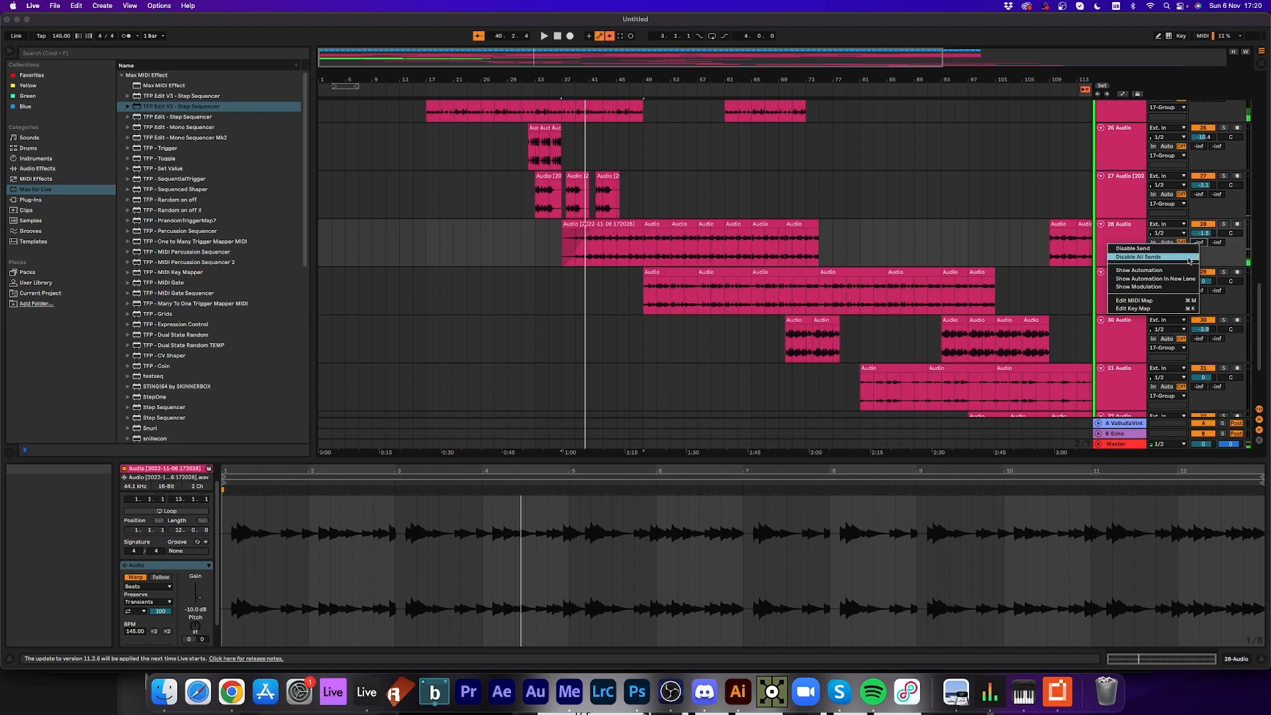
{"action": "key", "text": "a"}
{"action": "left_click", "coordinate": [562, 266]}
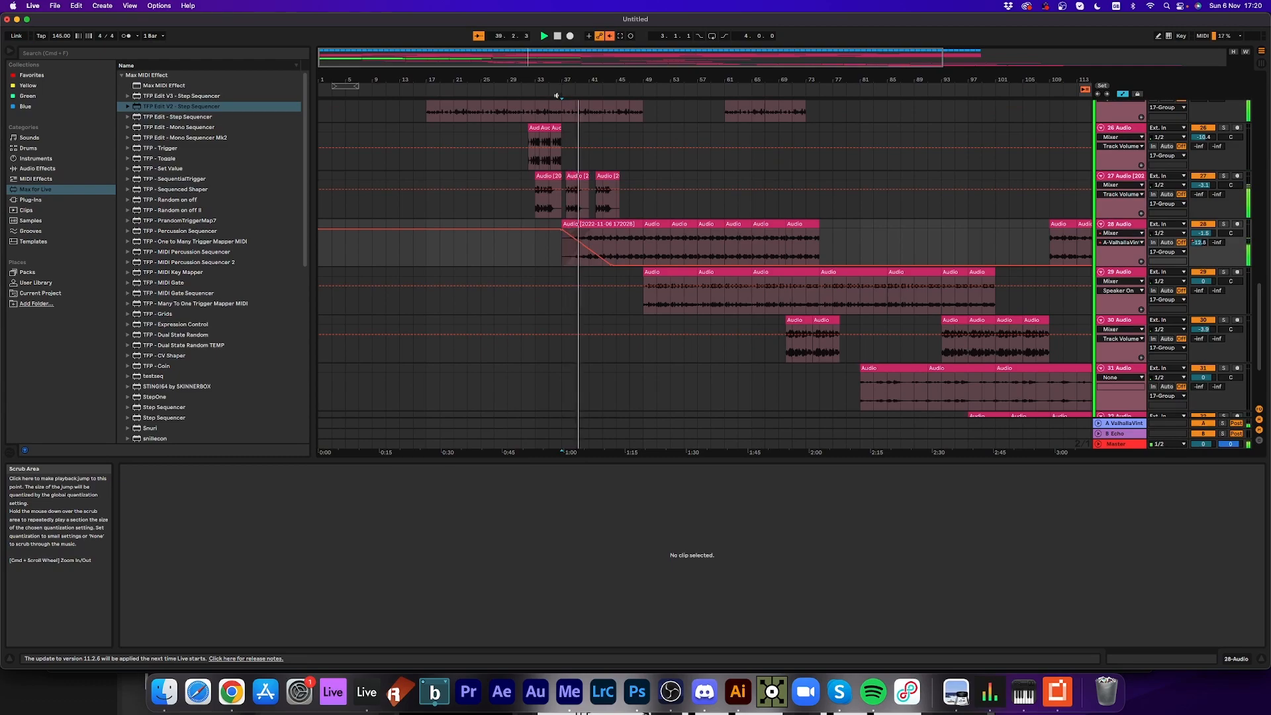
{"action": "left_click_drag", "start_coordinate": [612, 268], "coordinate": [613, 266]}
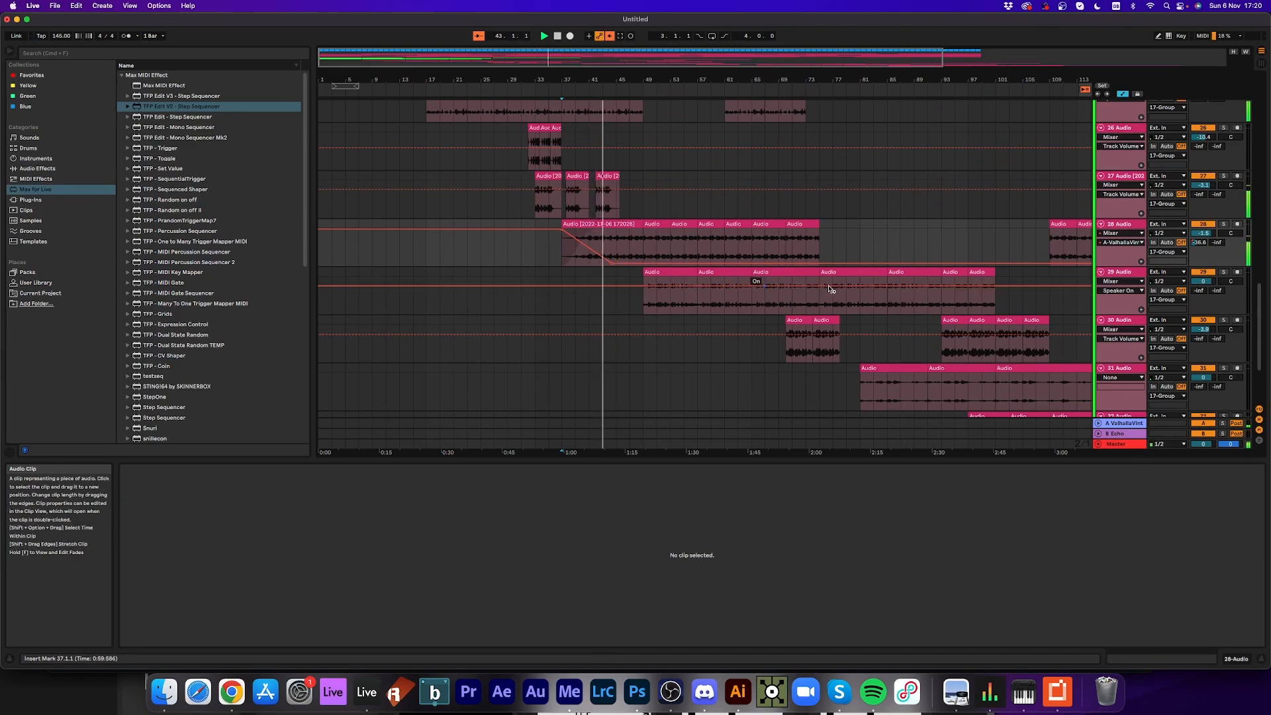
- Replace the ValhallaVintageVerb on return track A with the stock Reverb effect
{"action": "left_click", "coordinate": [1119, 425]}
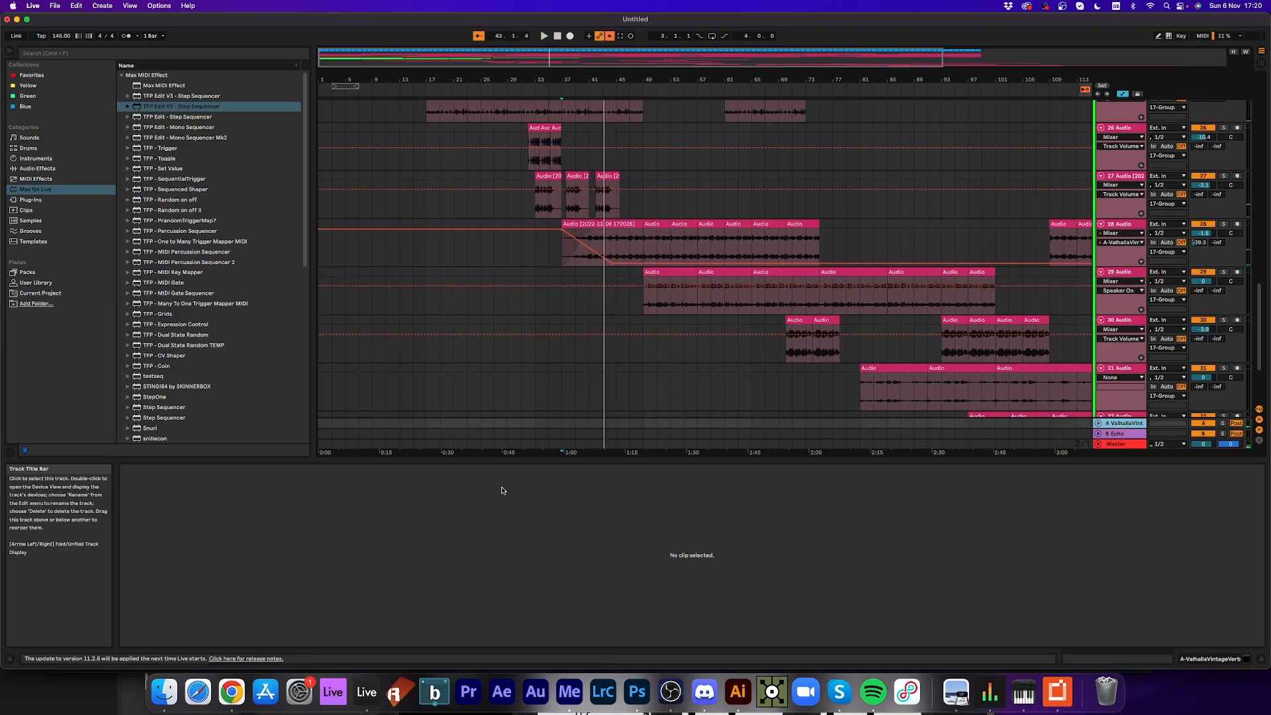
{"action": "left_click", "coordinate": [1213, 659]}
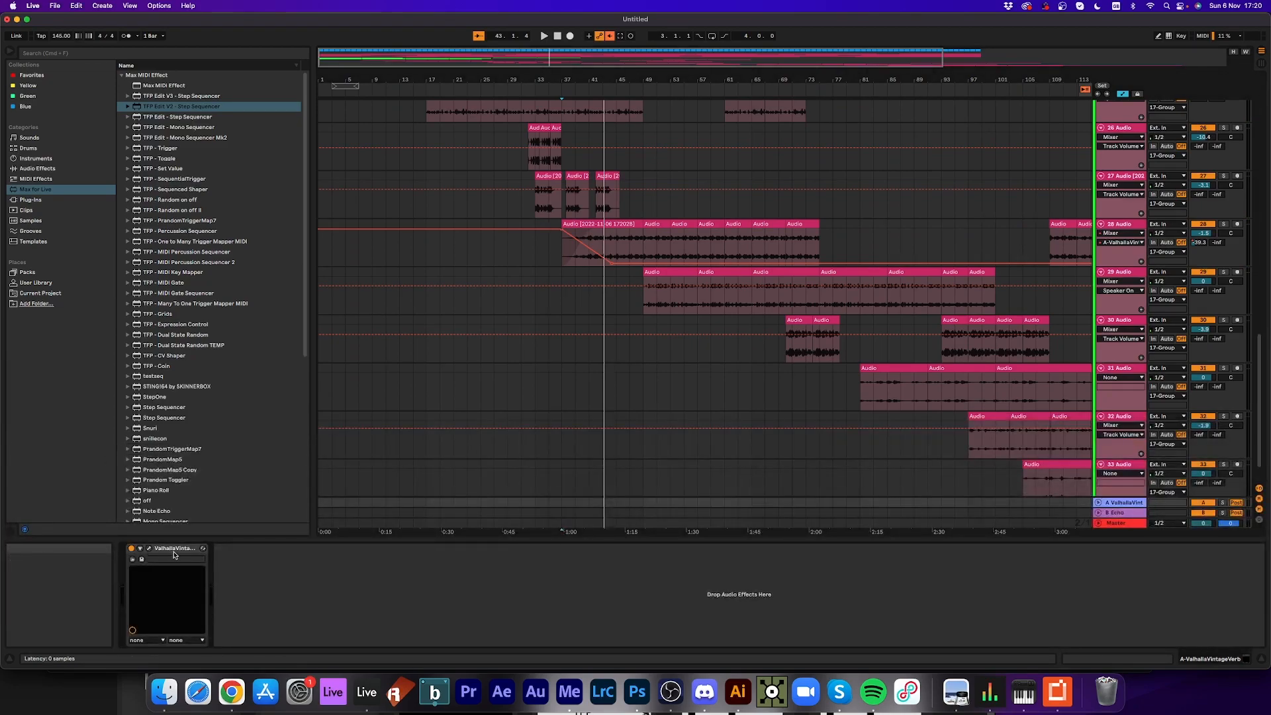
{"action": "left_click", "coordinate": [174, 555]}
{"action": "key", "text": "Delete"}
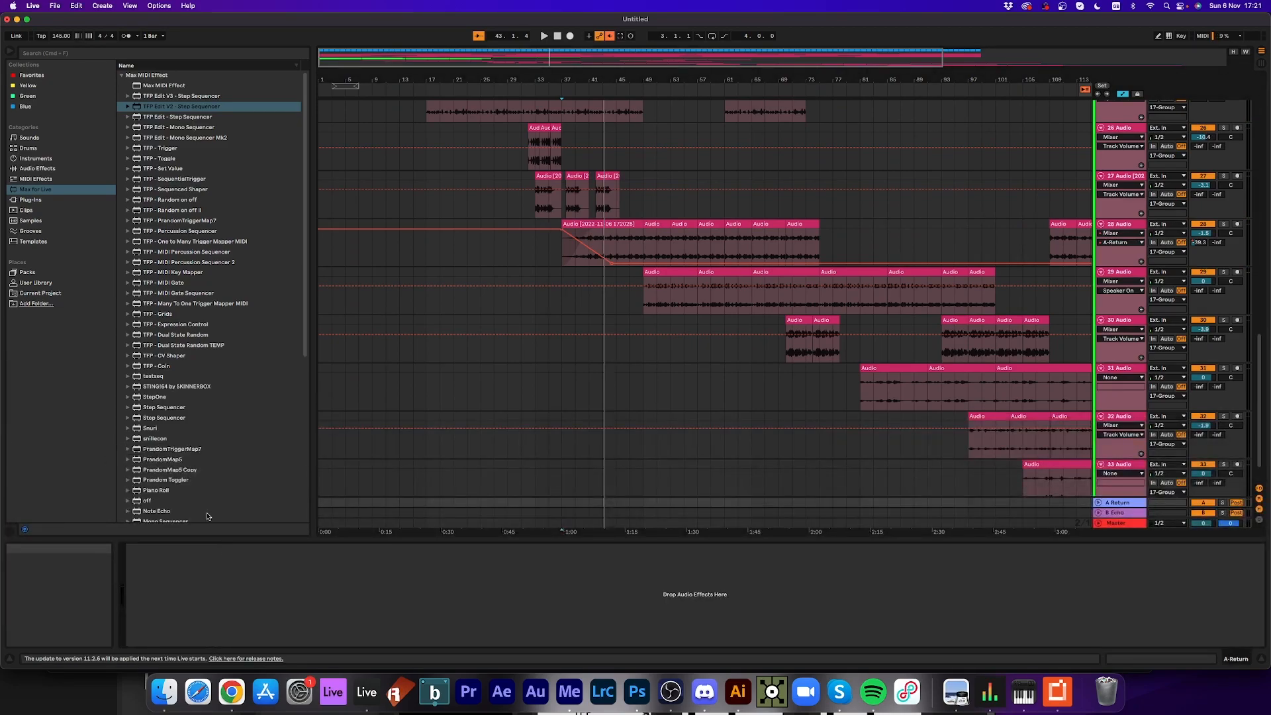
{"action": "left_click", "coordinate": [52, 169]}
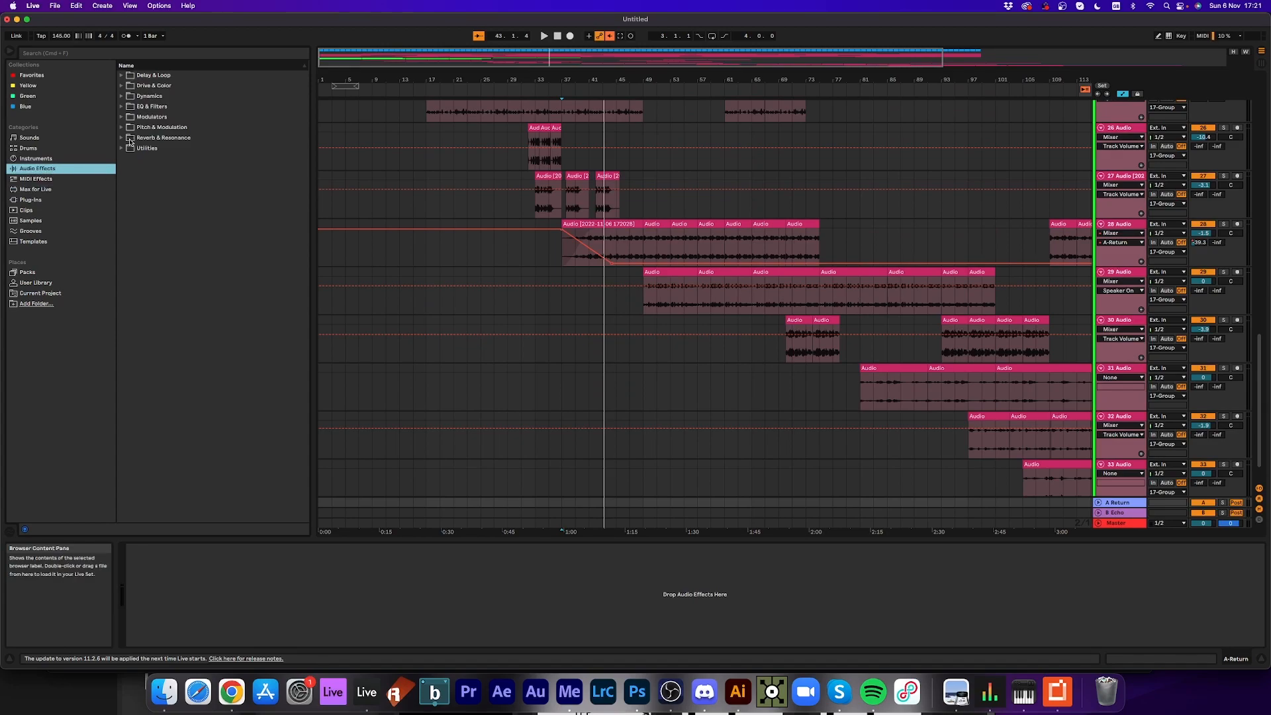
{"action": "left_click", "coordinate": [122, 139]}
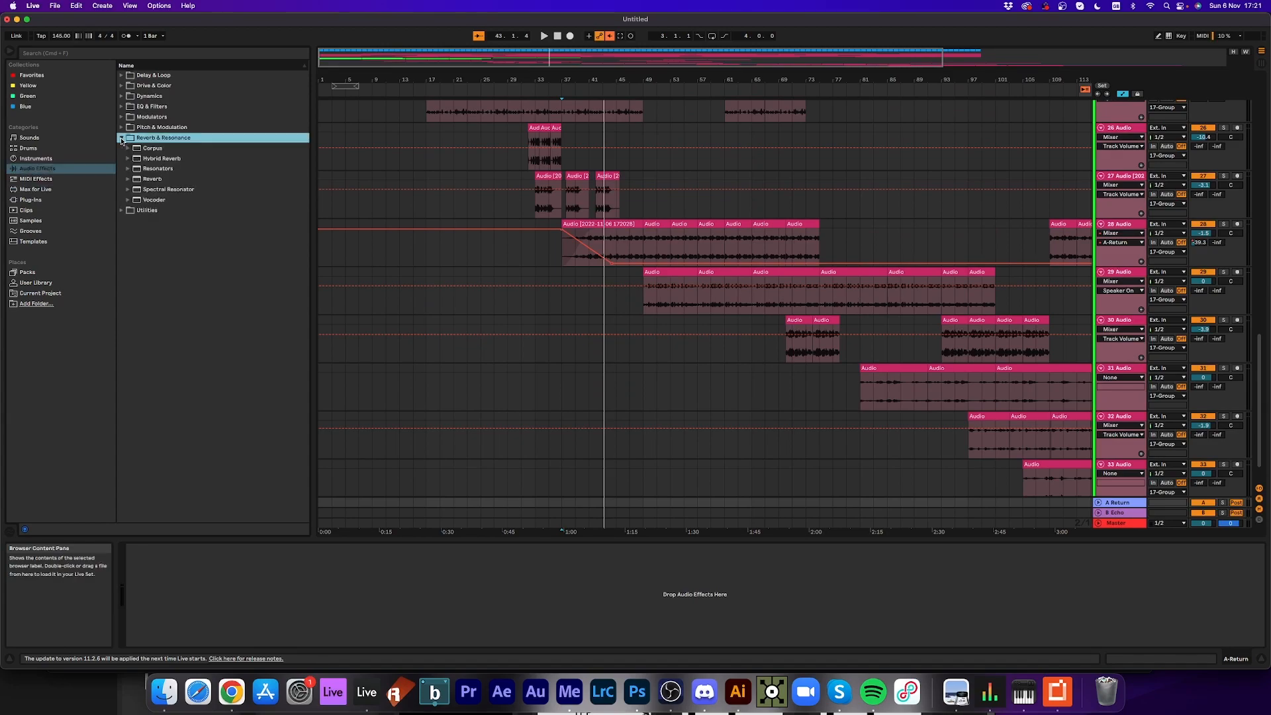
{"action": "double_click", "coordinate": [153, 180]}
- Set the return track's Reverb decay time to 7.48 s and its Dry/Wet to 39% during playback
{"action": "key", "text": "space"}
{"action": "mouse_move", "coordinate": [254, 630]}
{"action": "left_mouse_down"}
{"action": "mouse_move", "coordinate": [254, 609]}
{"action": "mouse_move", "coordinate": [254, 625]}
{"action": "left_mouse_up"}
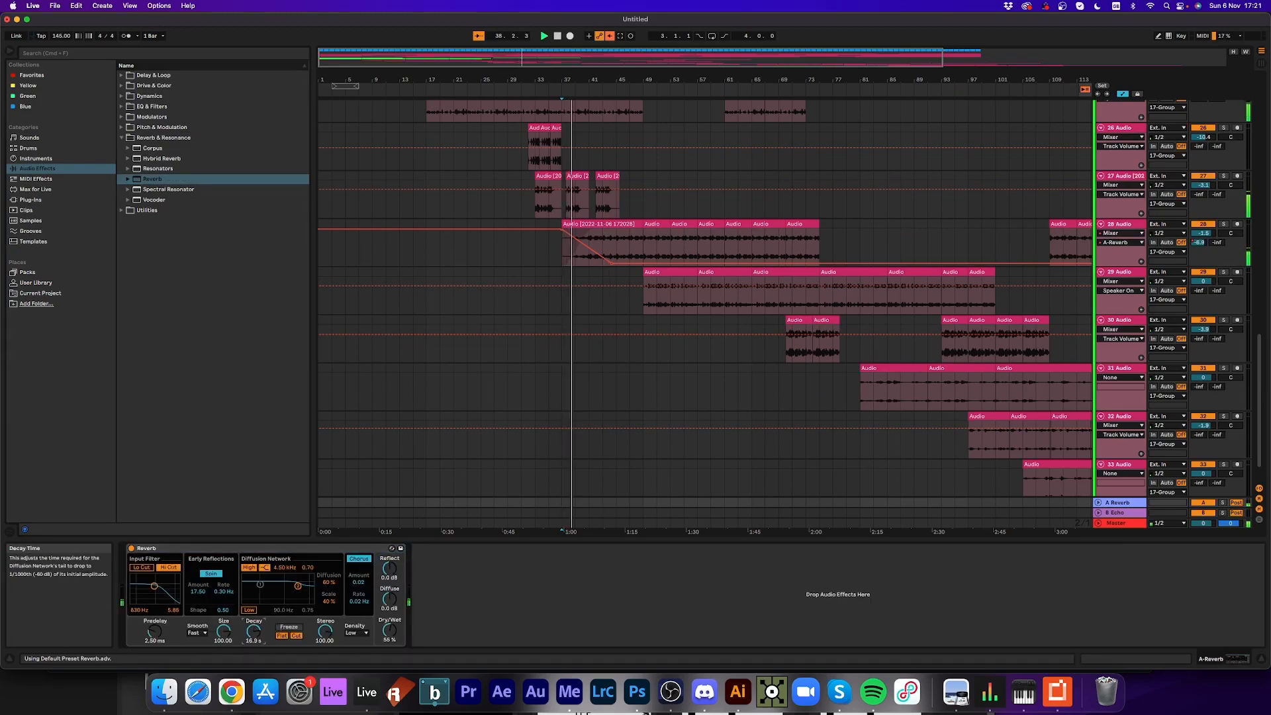
{"action": "left_click_drag", "start_coordinate": [387, 630], "coordinate": [389, 639]}
{"action": "left_click", "coordinate": [253, 630]}
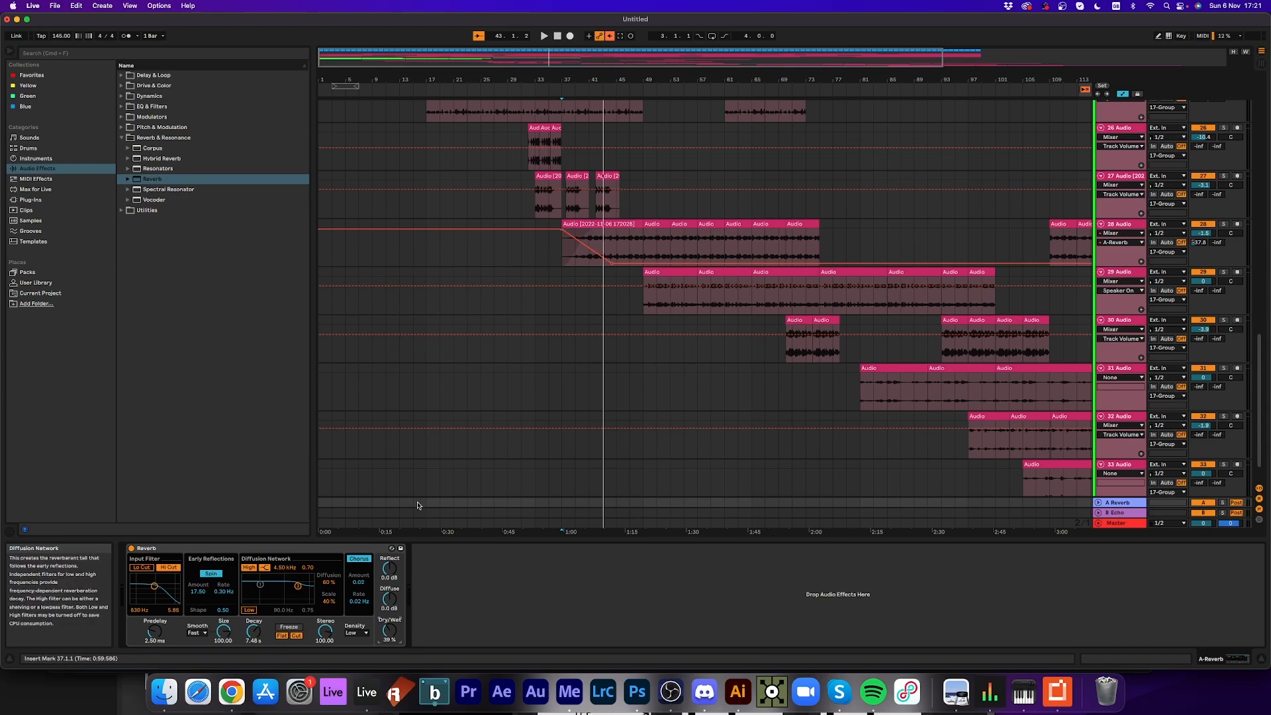
- Play from bar 37 and set the low breakpoint of the 28 Audio A-Reverb send automation at about bar 44 to -46.0 dB
{"action": "key", "text": "space"}
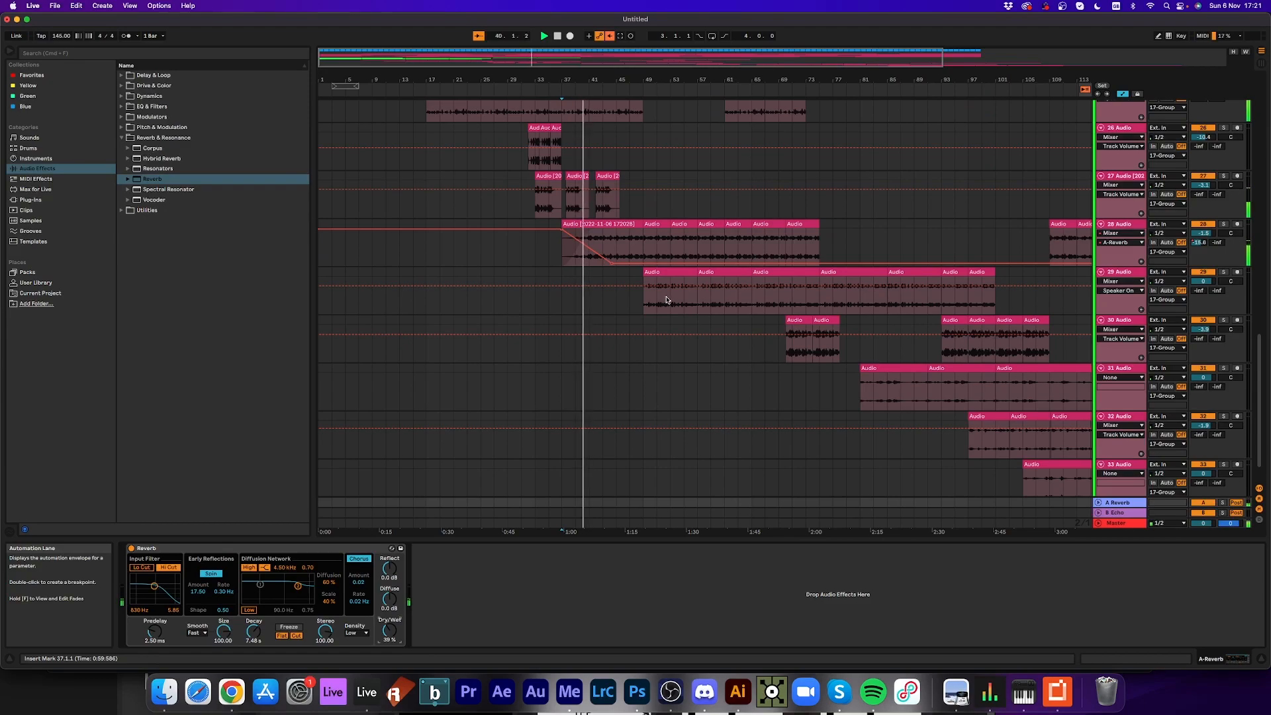
{"action": "scroll", "coordinate": [665, 299], "scroll_direction": "up", "scroll_amount": 5}
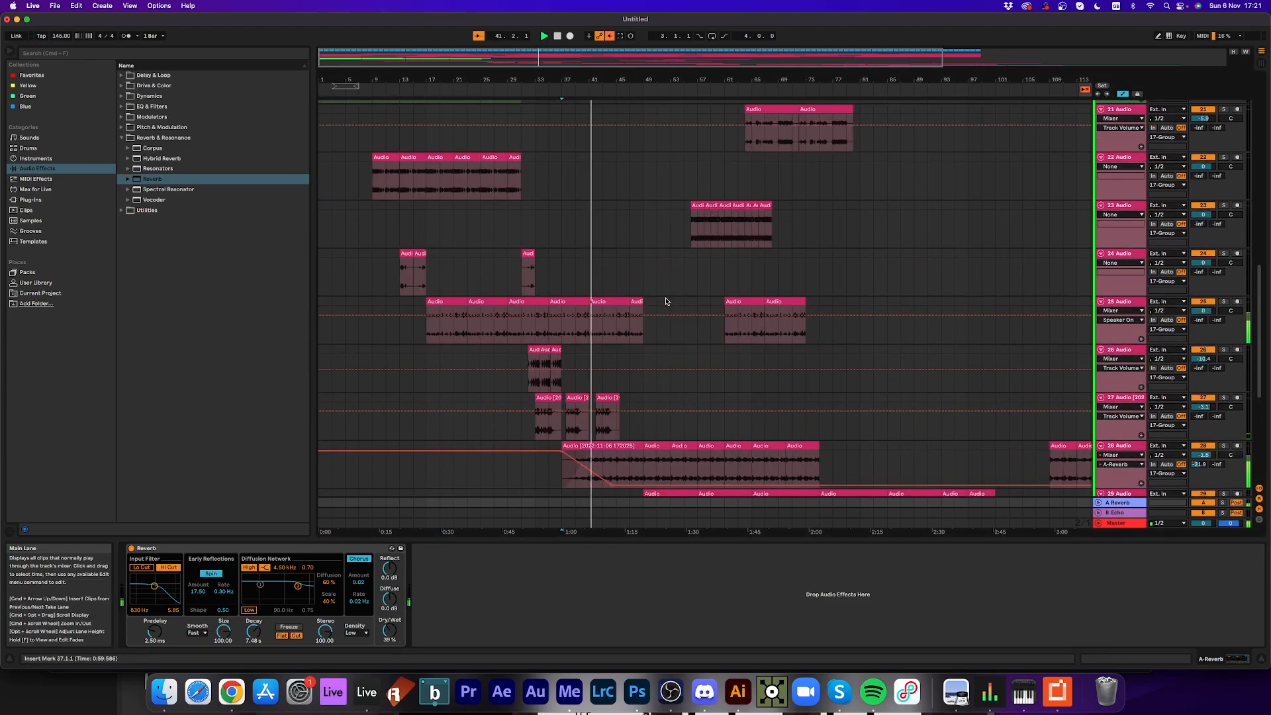
{"action": "scroll", "coordinate": [666, 301], "scroll_direction": "down", "scroll_amount": 3}
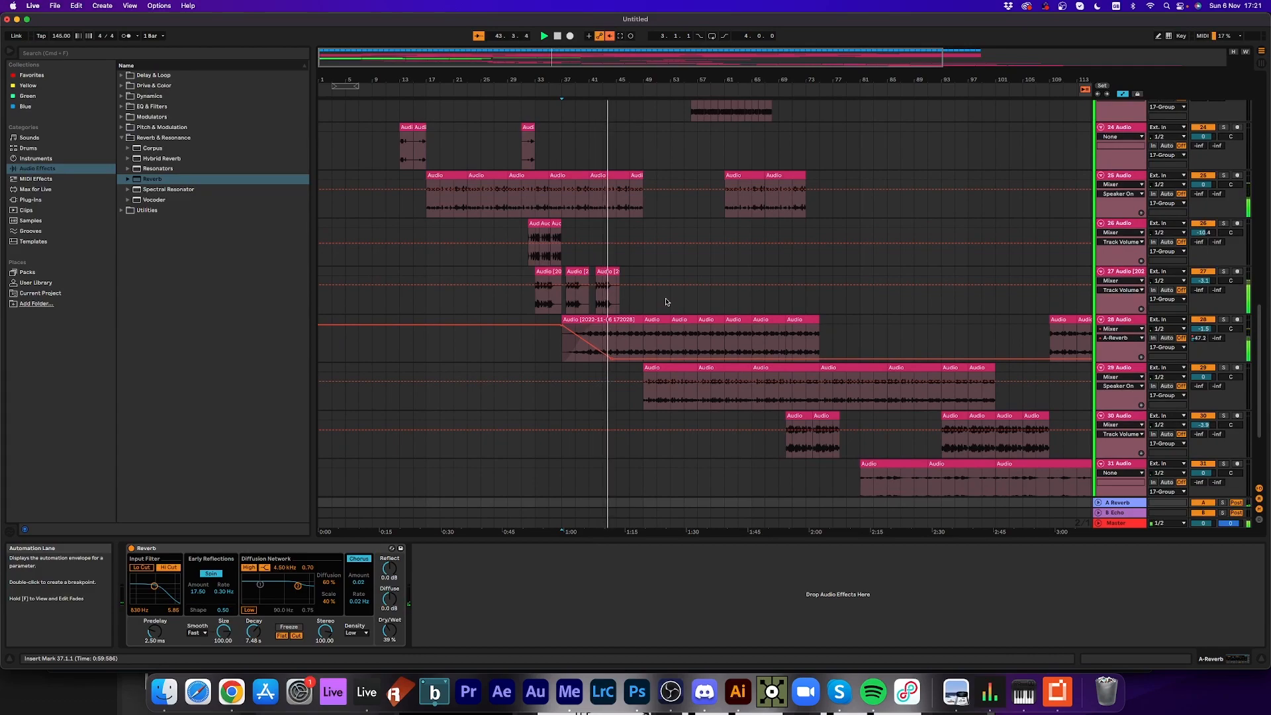
{"action": "left_click_drag", "start_coordinate": [612, 359], "coordinate": [612, 358]}
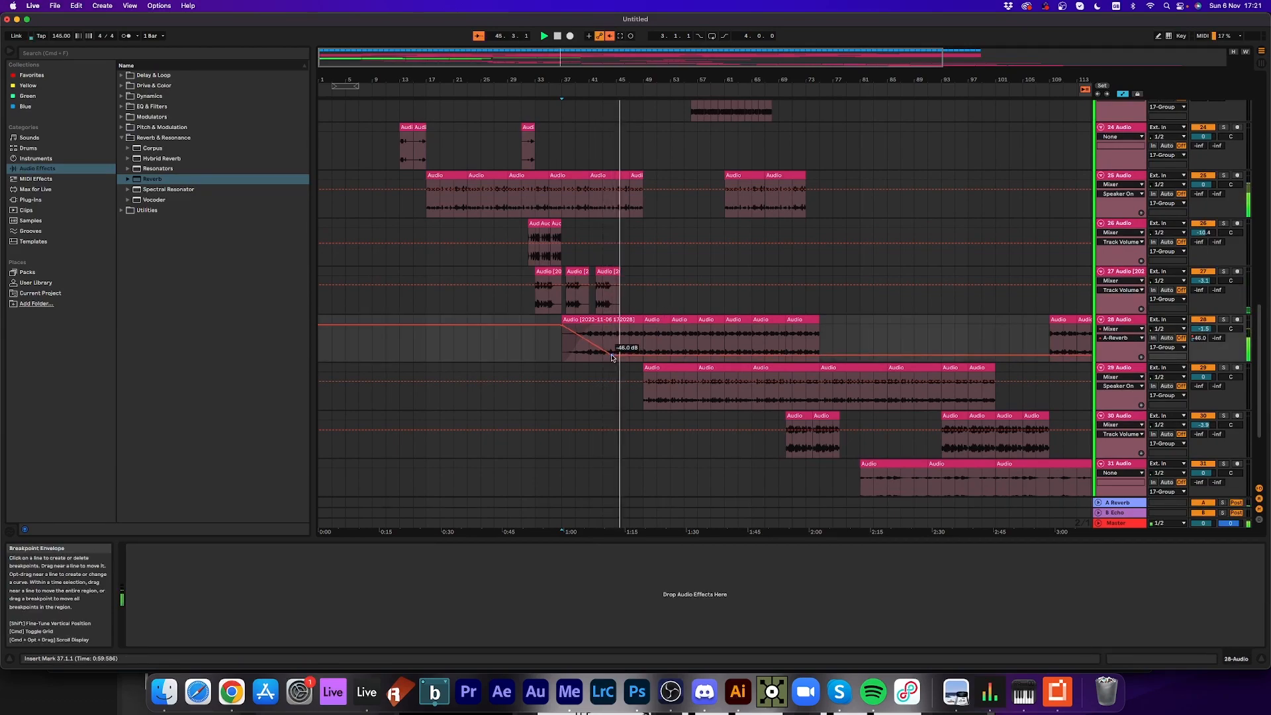
- Automate the 28 Audio send to B-Echo to rise from about bar 39 to about -22.7 dB at about bar 56
{"action": "right_click", "coordinate": [1217, 337]}
{"action": "left_click", "coordinate": [1185, 367]}
{"action": "left_click", "coordinate": [576, 361]}
{"action": "left_click_drag", "start_coordinate": [691, 362], "coordinate": [691, 345]}
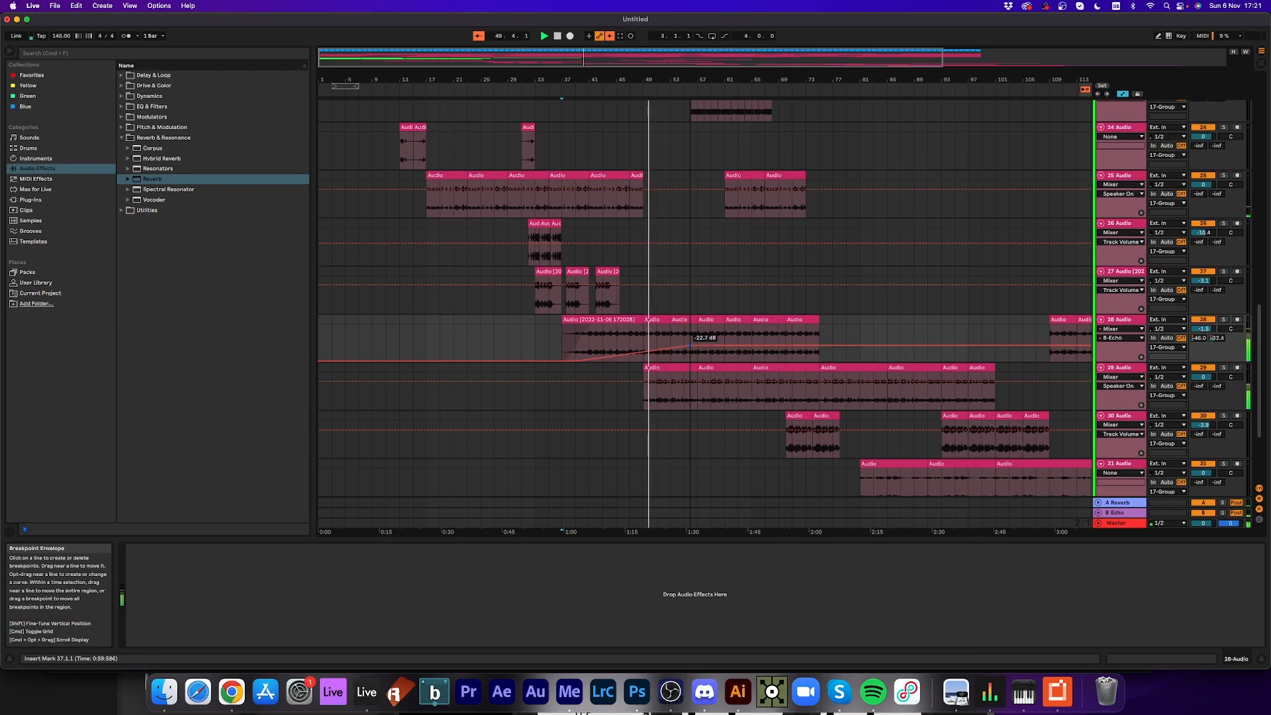
- Automate the 29 Audio send to A-Reverb to fall from bar 49 to -inf dB at about bar 55
{"action": "right_click", "coordinate": [1200, 387]}
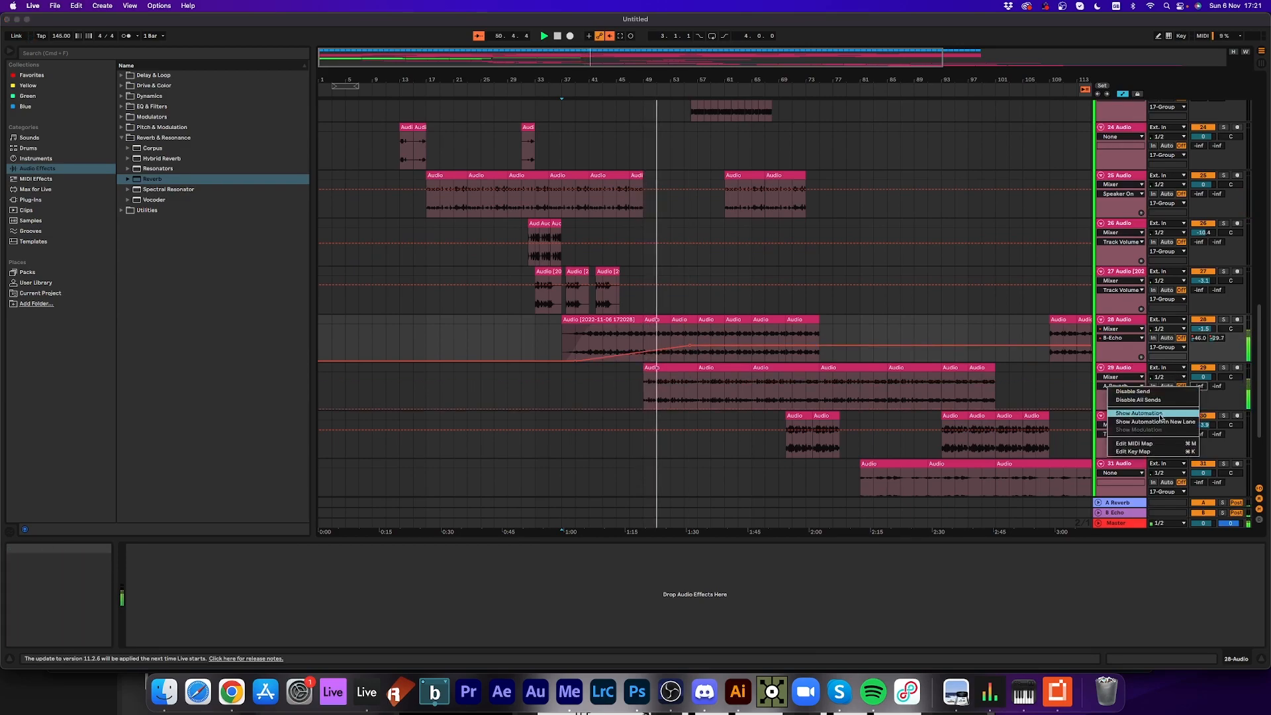
{"action": "left_click", "coordinate": [1158, 415]}
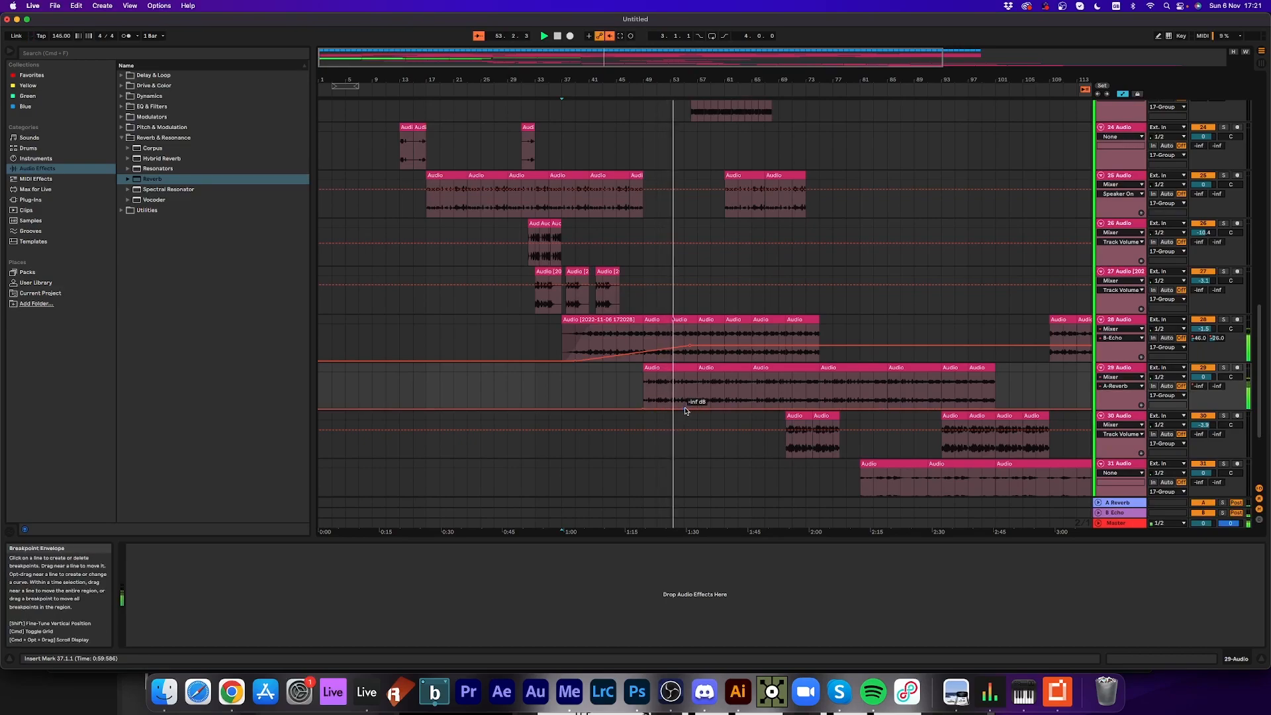
{"action": "left_click_drag", "start_coordinate": [644, 408], "coordinate": [644, 381]}
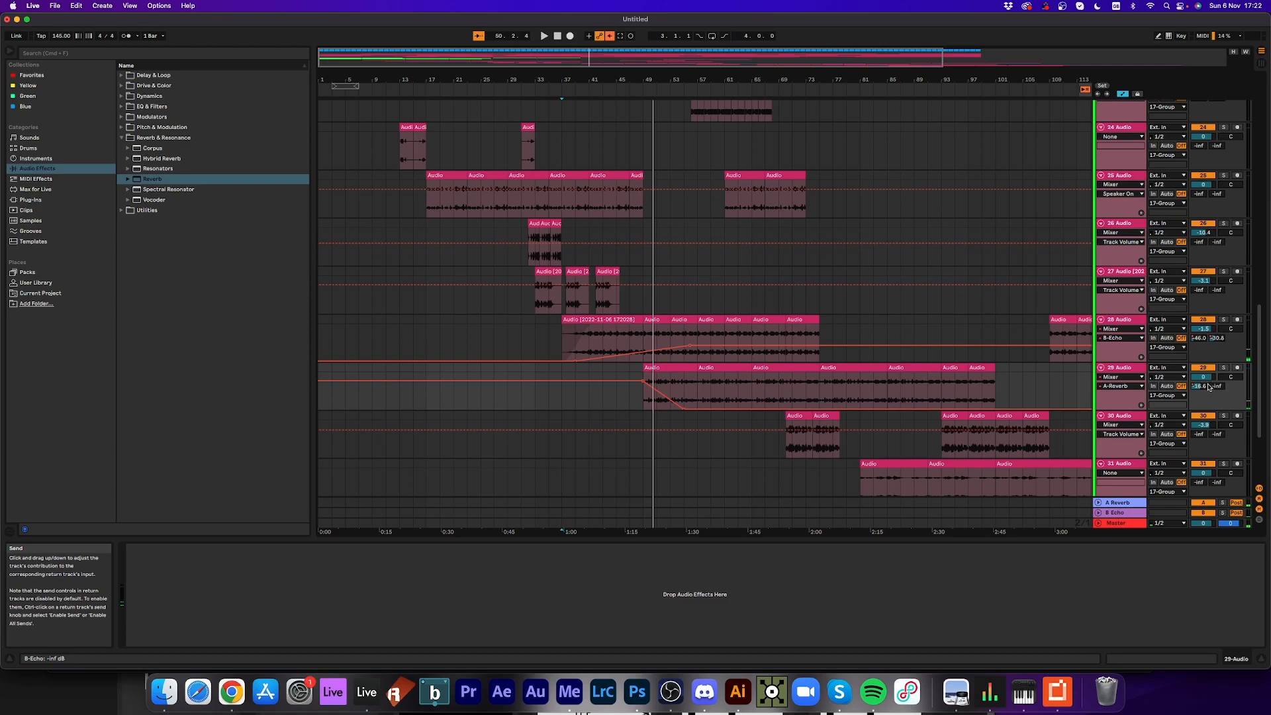
- Give the 29 Audio clip at bar 49 a fade-in of about three bars and lower the track volume to -4.0 dB
{"action": "key", "text": "space"}
{"action": "left_click", "coordinate": [676, 367]}
{"action": "left_click", "coordinate": [1121, 92]}
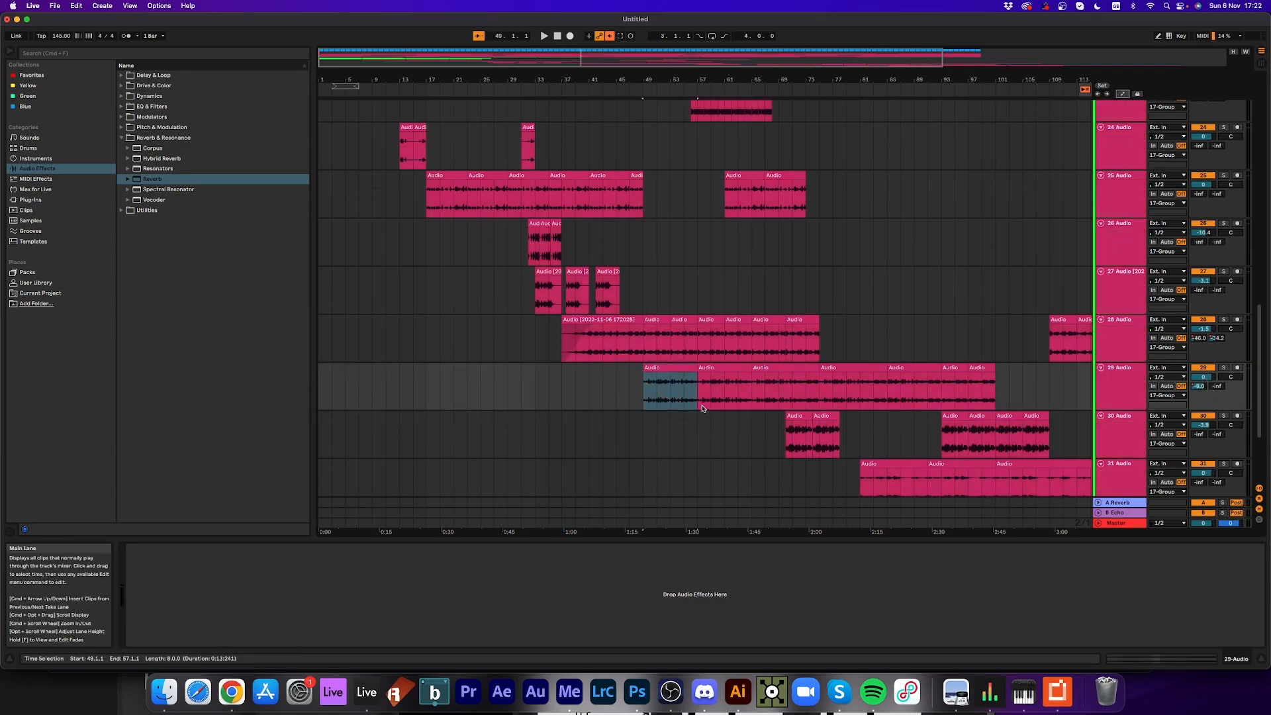
{"action": "left_click", "coordinate": [650, 369]}
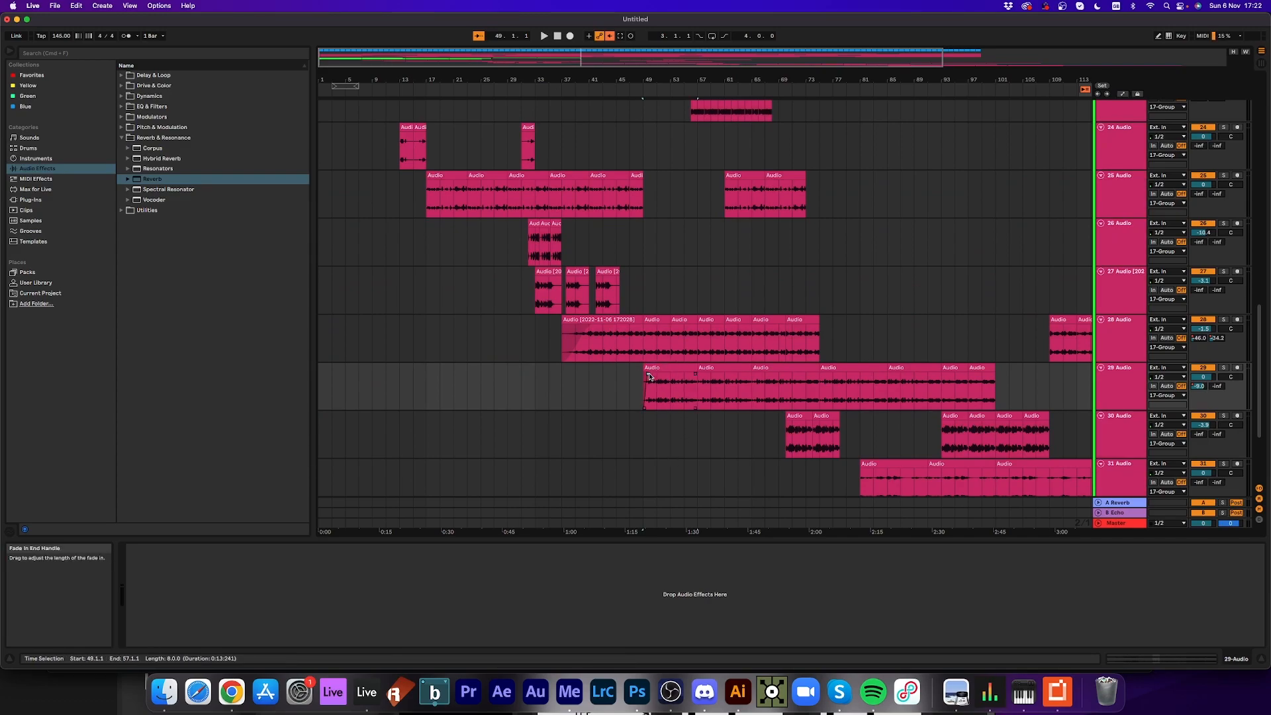
{"action": "key", "text": "space"}
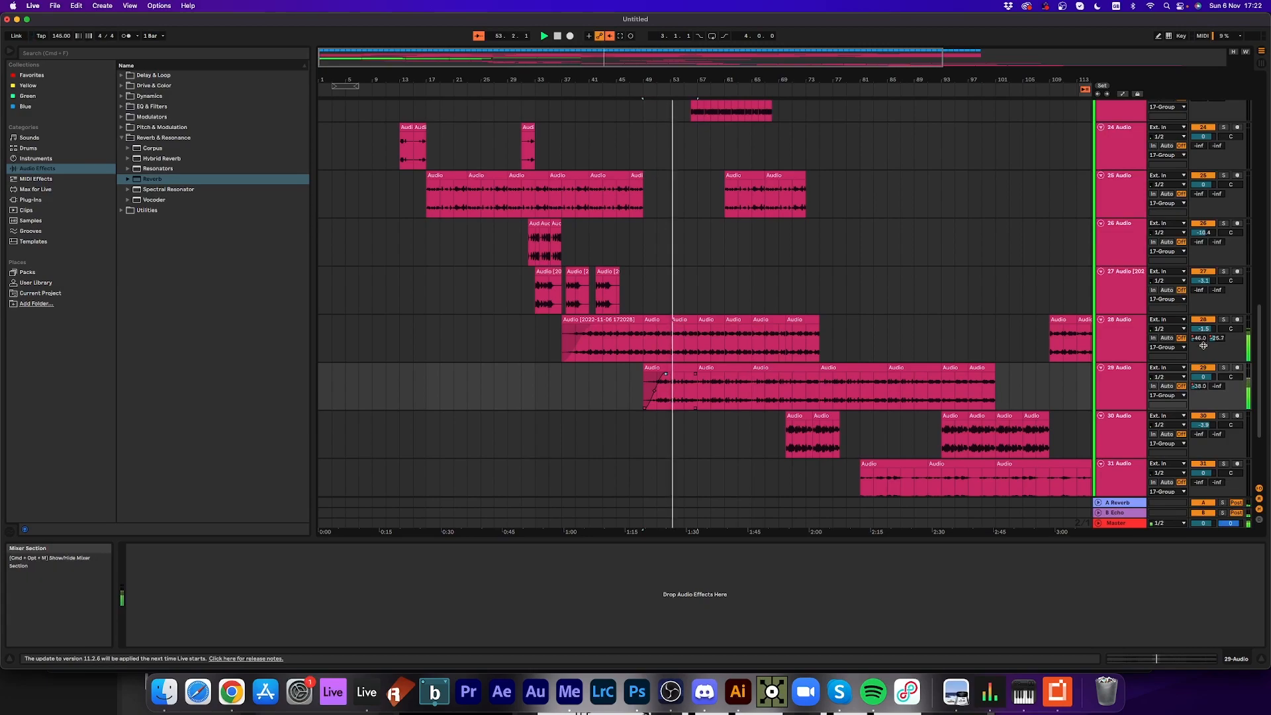
{"action": "left_click_drag", "start_coordinate": [1203, 377], "coordinate": [1203, 386]}
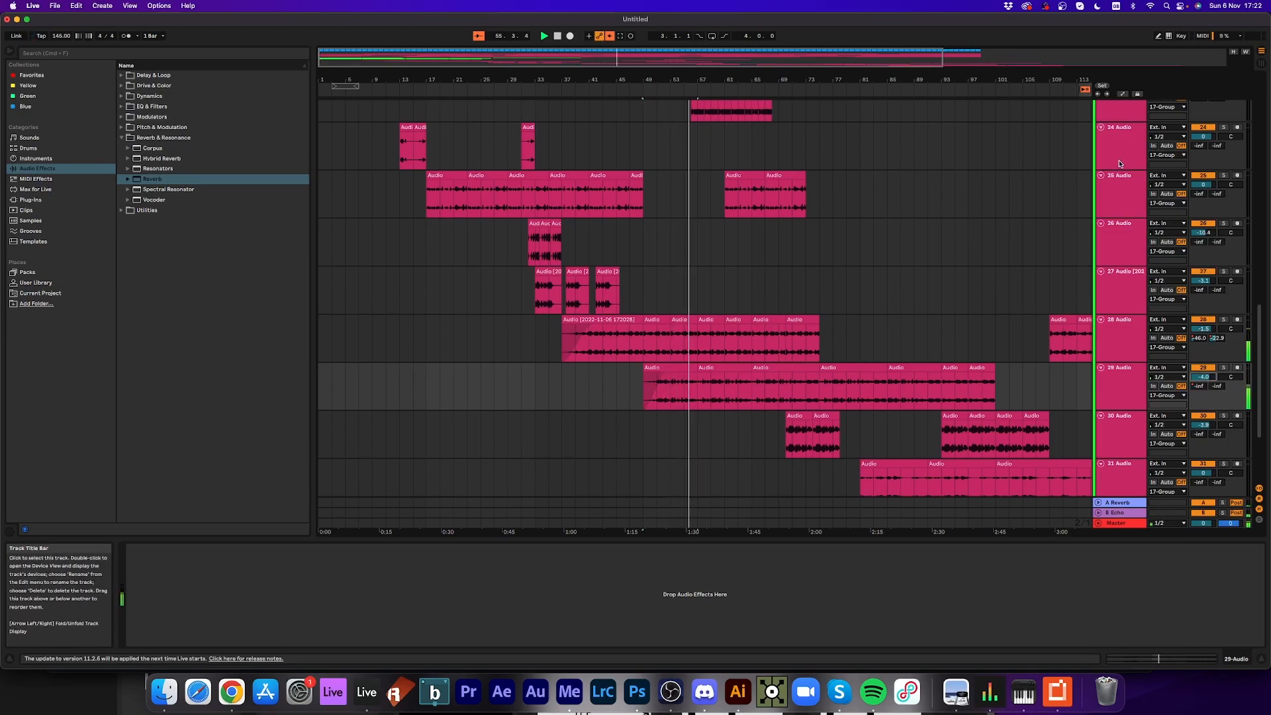
- Try trimming the 29 Audio clip at bar 57, first starting it at bar 59 and then ending it at bar 63
{"action": "scroll", "coordinate": [655, 224], "scroll_direction": "down", "scroll_amount": 3}
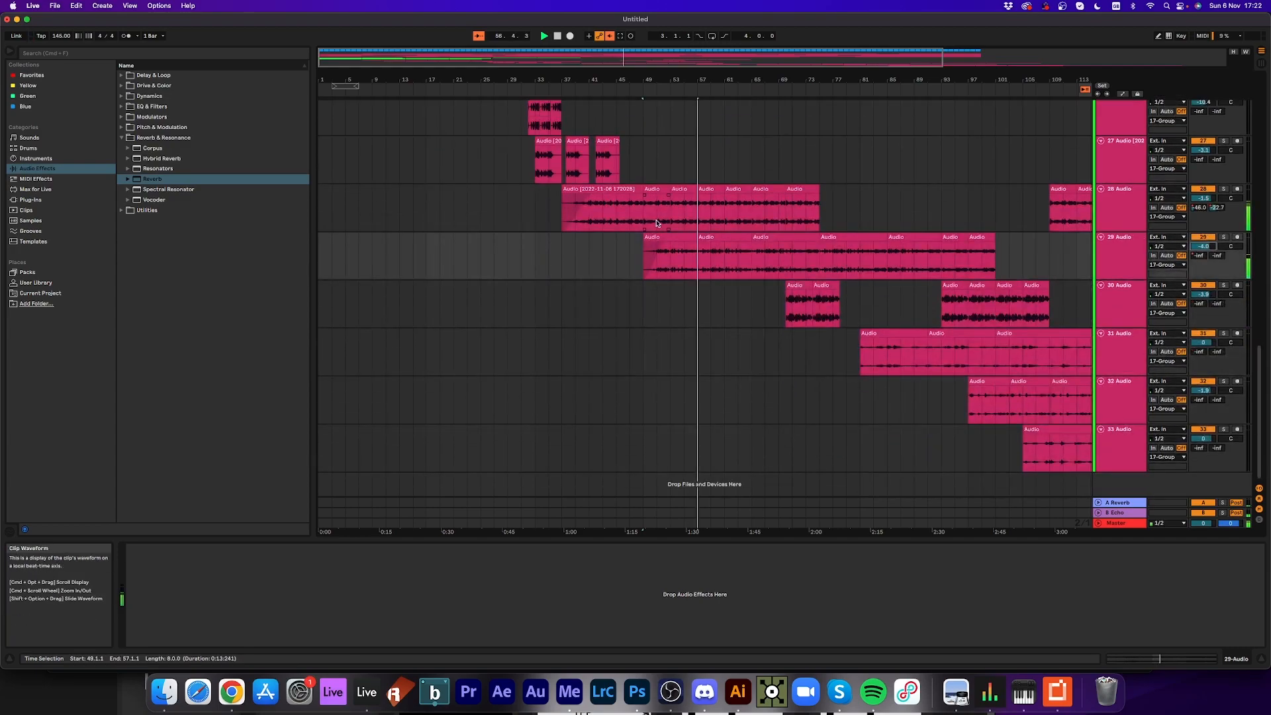
{"action": "scroll", "coordinate": [657, 223], "scroll_direction": "up", "scroll_amount": 3}
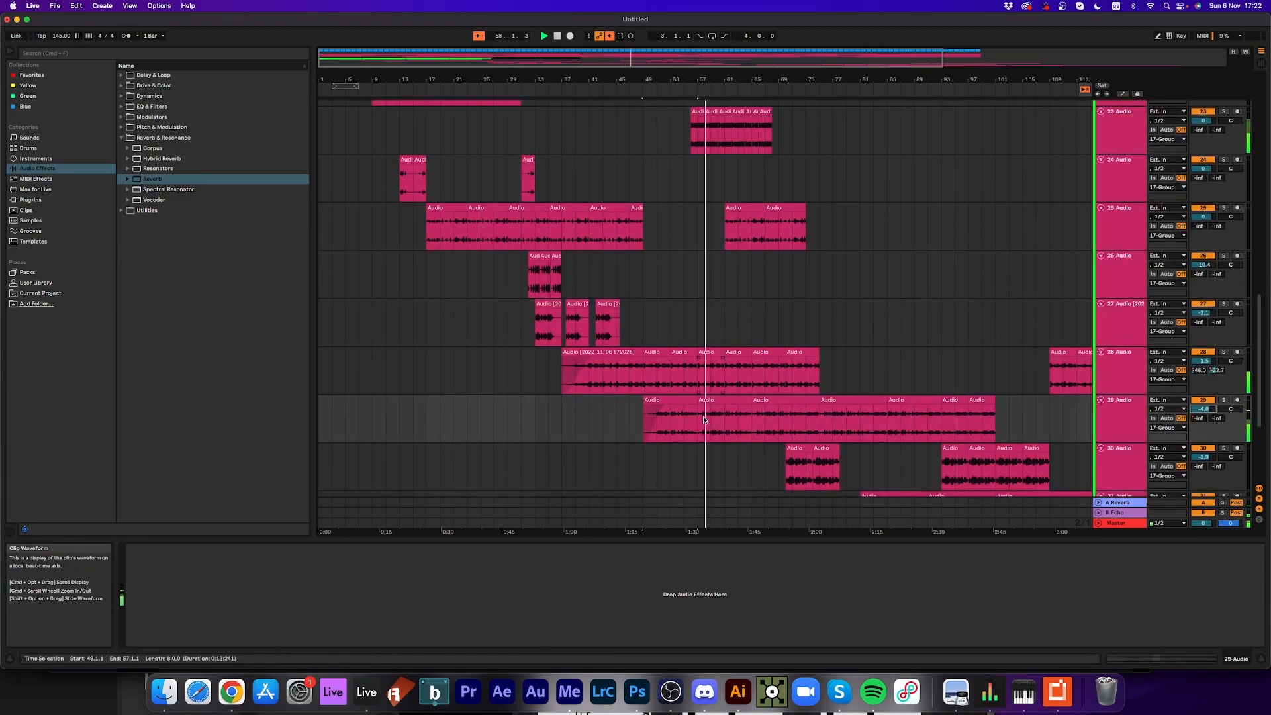
{"action": "left_click", "coordinate": [698, 401]}
{"action": "key", "text": "space"}
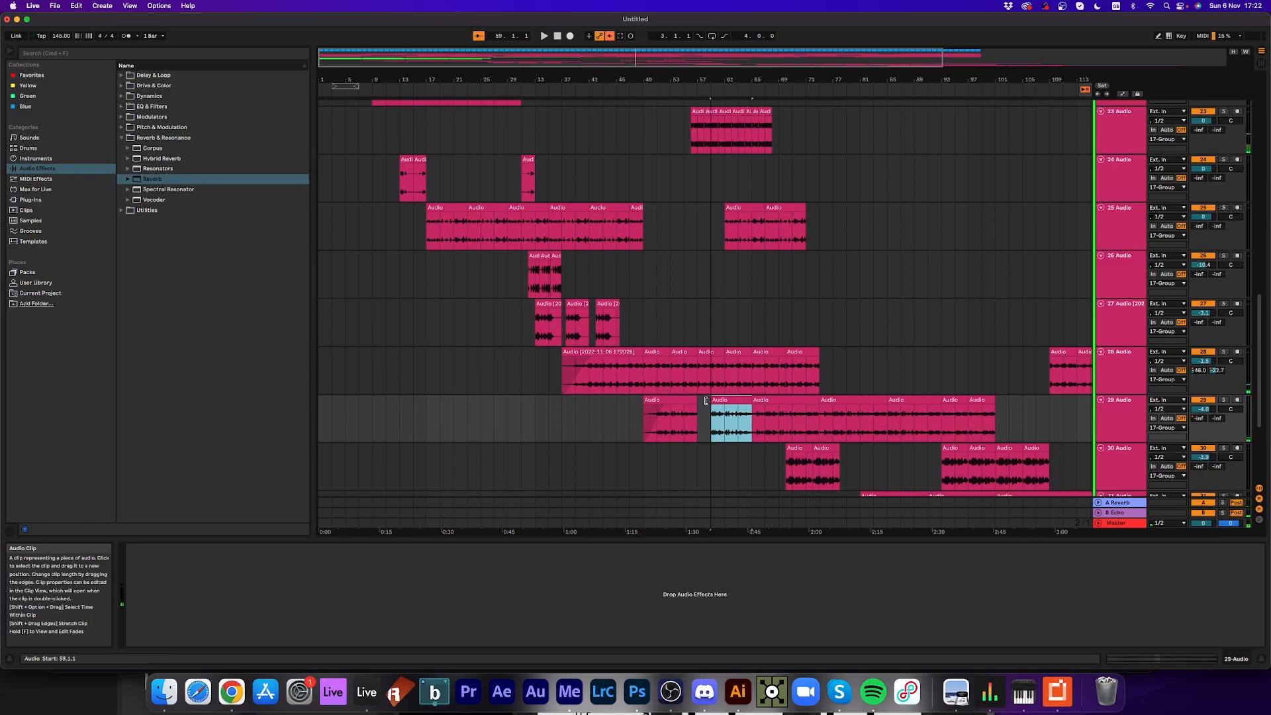
{"action": "left_click_drag", "start_coordinate": [721, 400], "coordinate": [713, 400]}
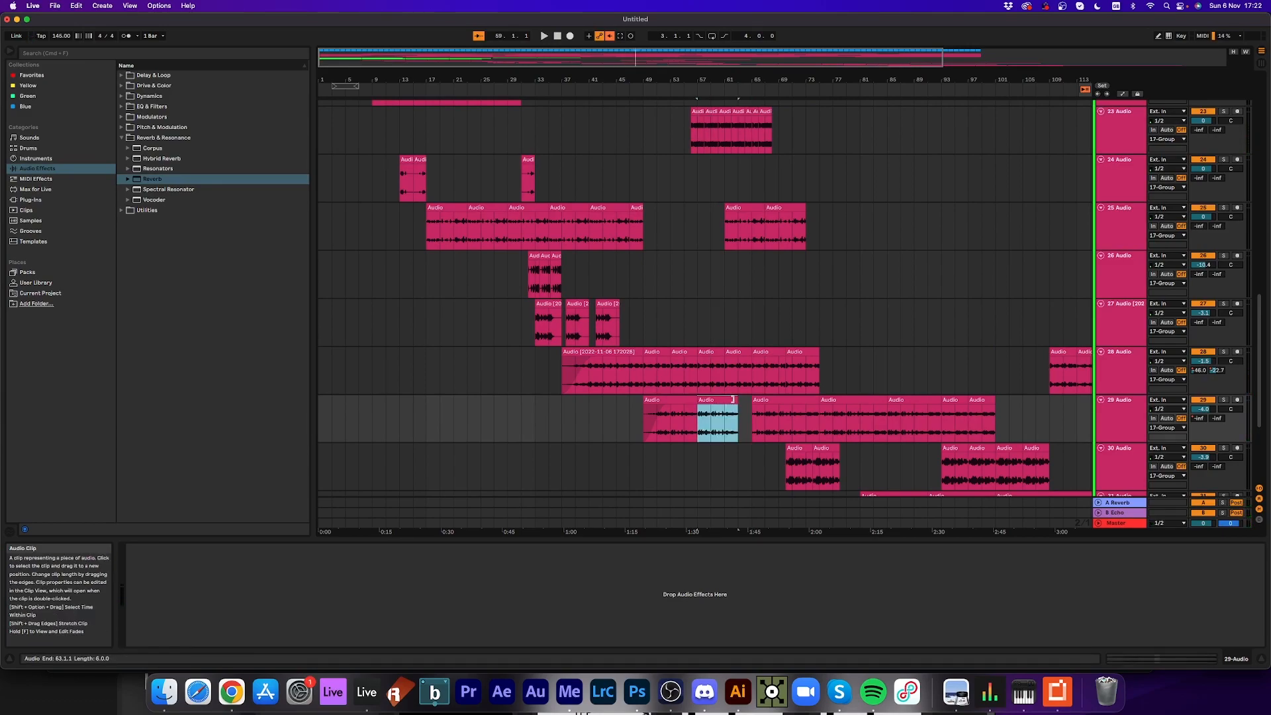
- Play the arrangement from bar 57 to about bar 75 and review which 17 Group clips sound there
{"action": "key", "text": "space"}
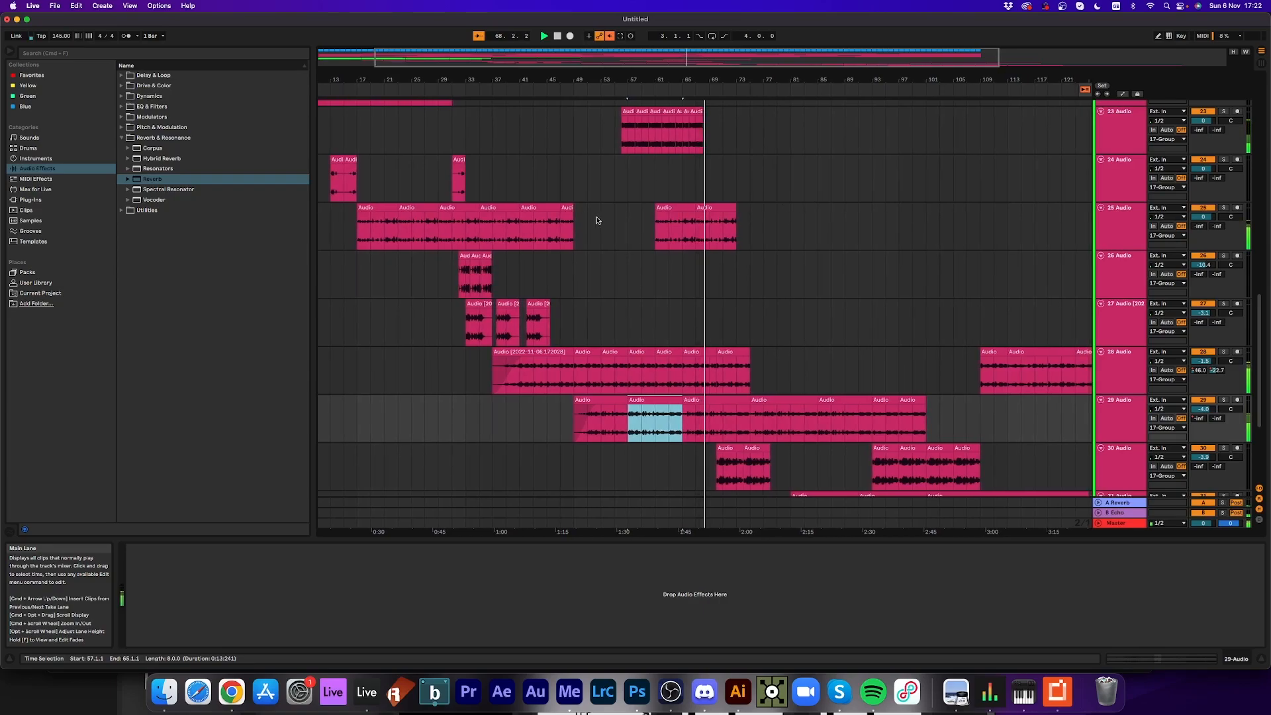
{"action": "scroll", "coordinate": [542, 235], "scroll_direction": "up", "scroll_amount": 3}
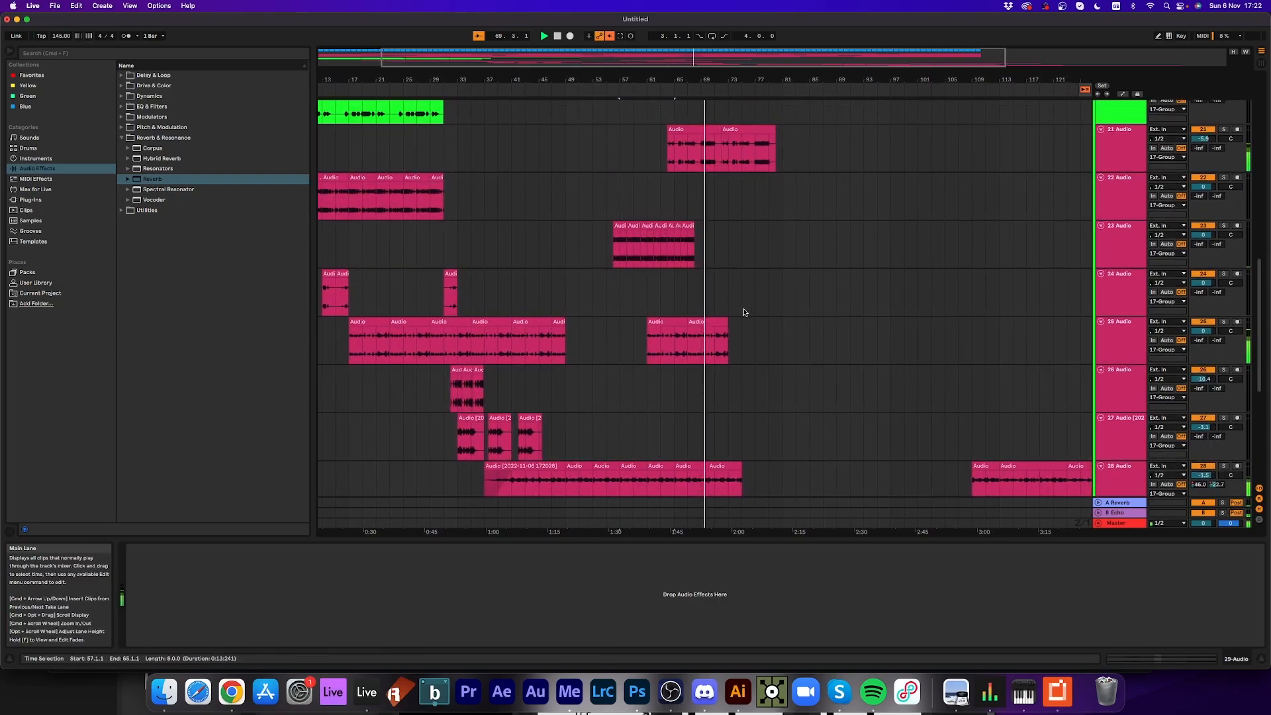
{"action": "scroll", "coordinate": [710, 309], "scroll_direction": "down", "scroll_amount": 5}
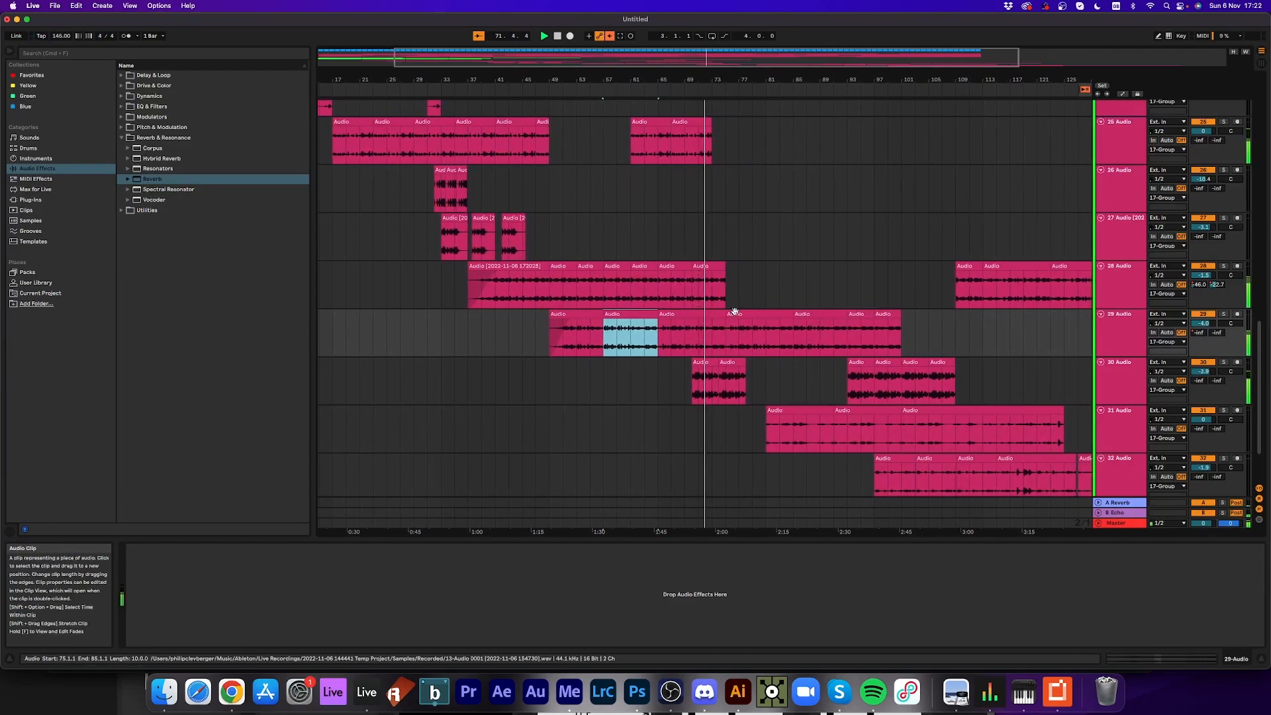
{"action": "scroll", "coordinate": [734, 311], "scroll_direction": "up", "scroll_amount": 5}
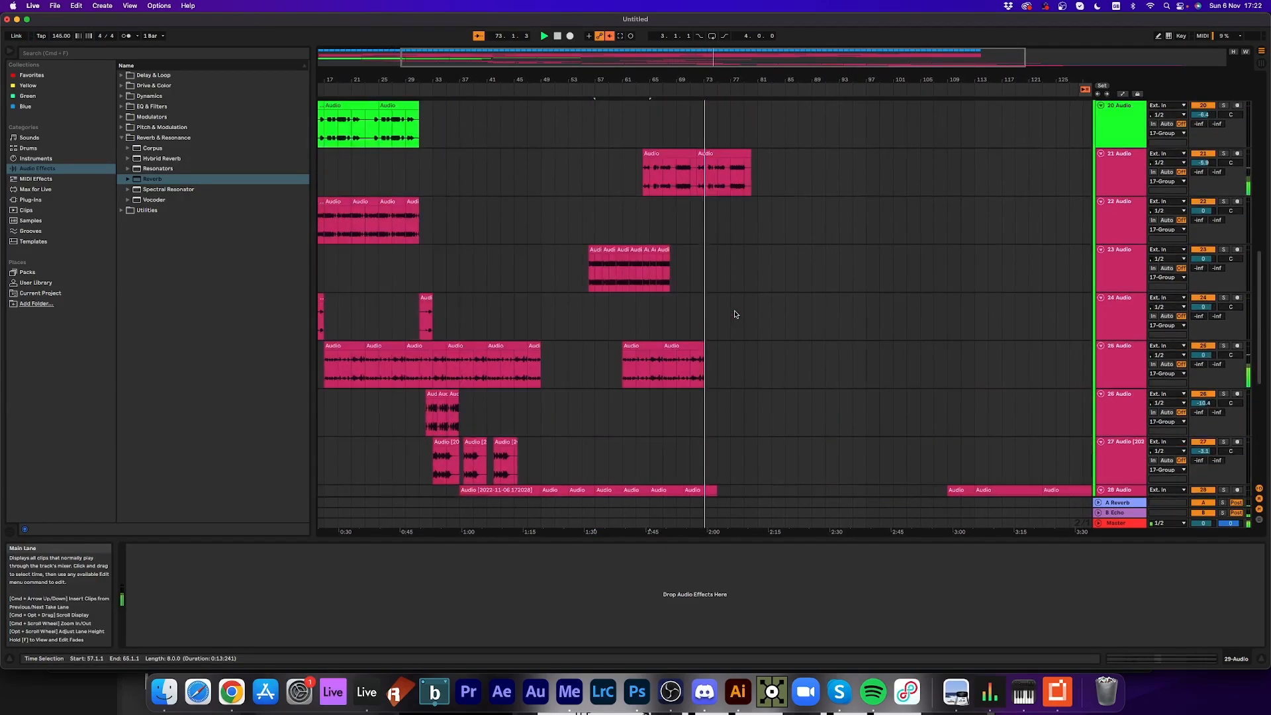
{"action": "scroll", "coordinate": [734, 314], "scroll_direction": "up", "scroll_amount": 4}
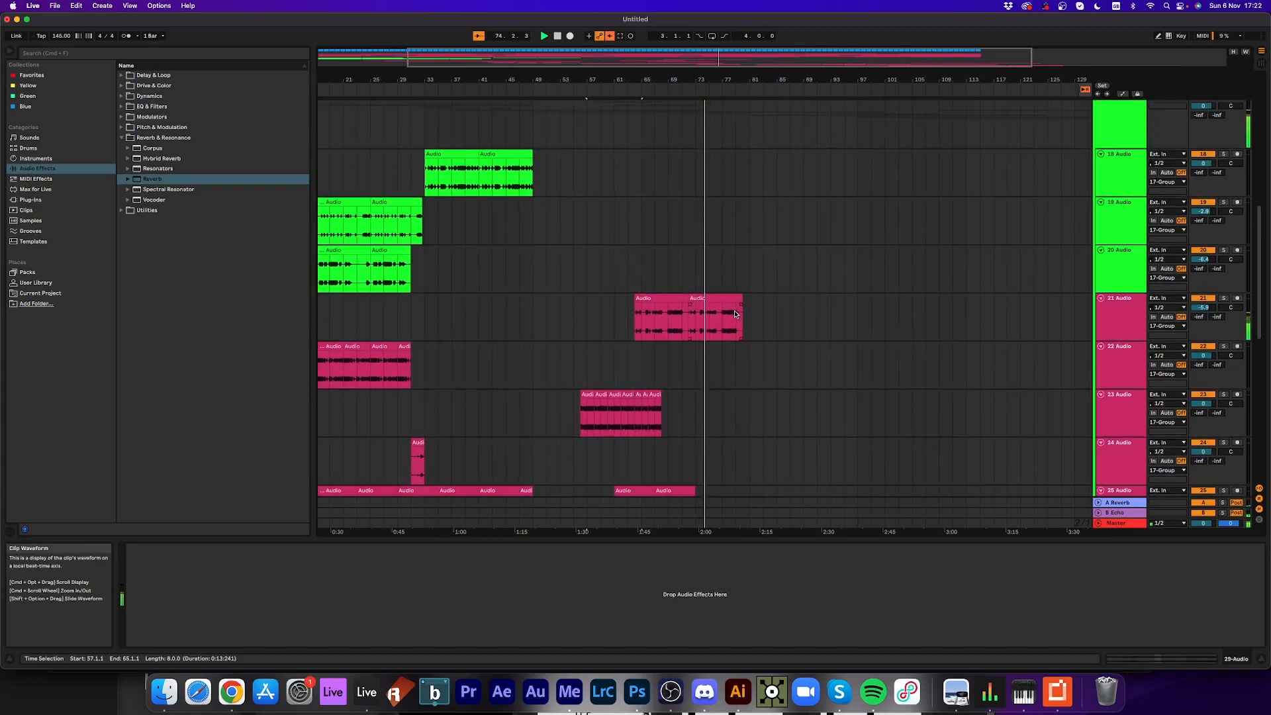
{"action": "scroll", "coordinate": [734, 314], "scroll_direction": "up", "scroll_amount": 8}
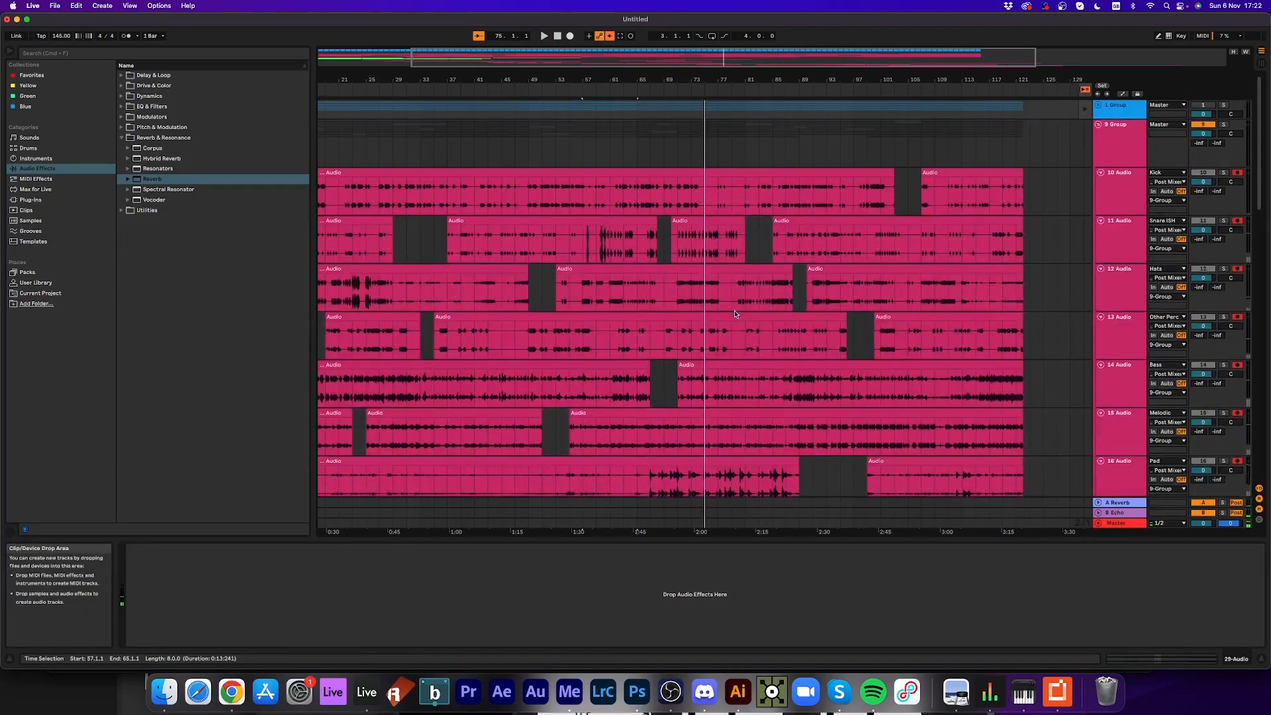
- Solo the 10 Audio kick stem and audition it at several points of the recording for a usable passage
{"action": "left_click", "coordinate": [1223, 173]}
{"action": "key", "text": "space"}
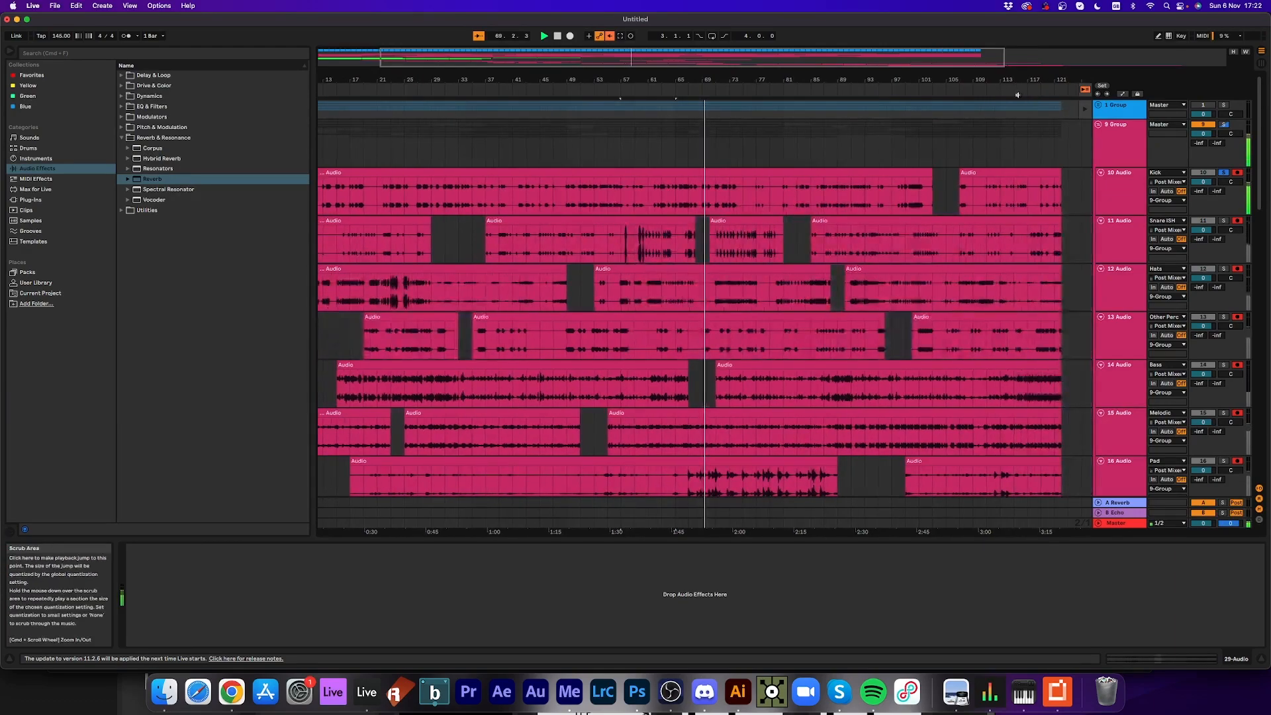
{"action": "left_click", "coordinate": [1010, 93]}
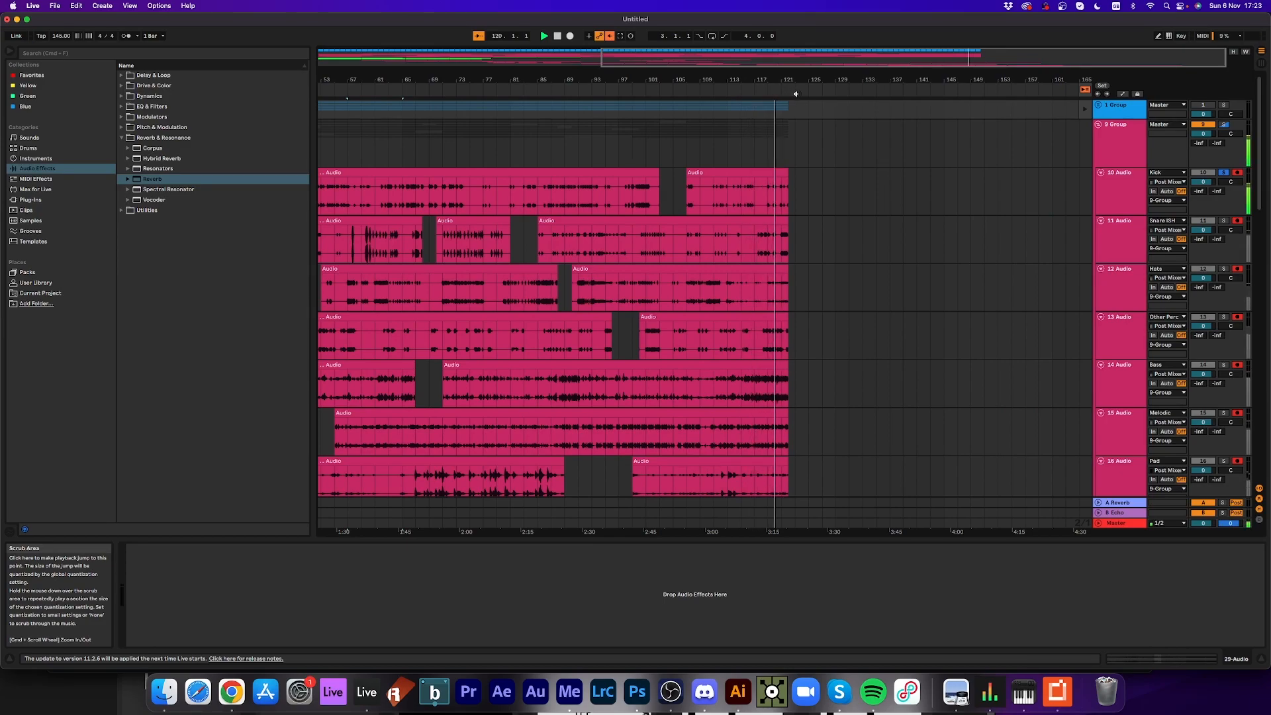
{"action": "left_click", "coordinate": [560, 91]}
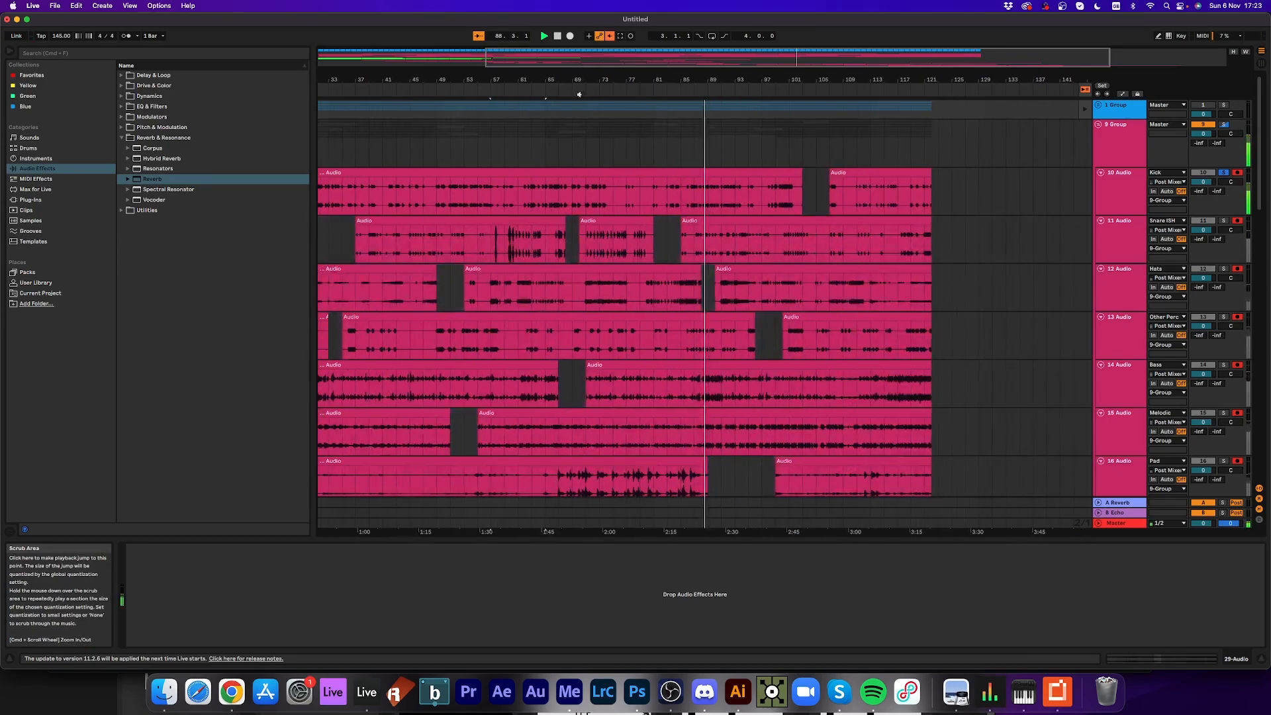
{"action": "left_click", "coordinate": [519, 88]}
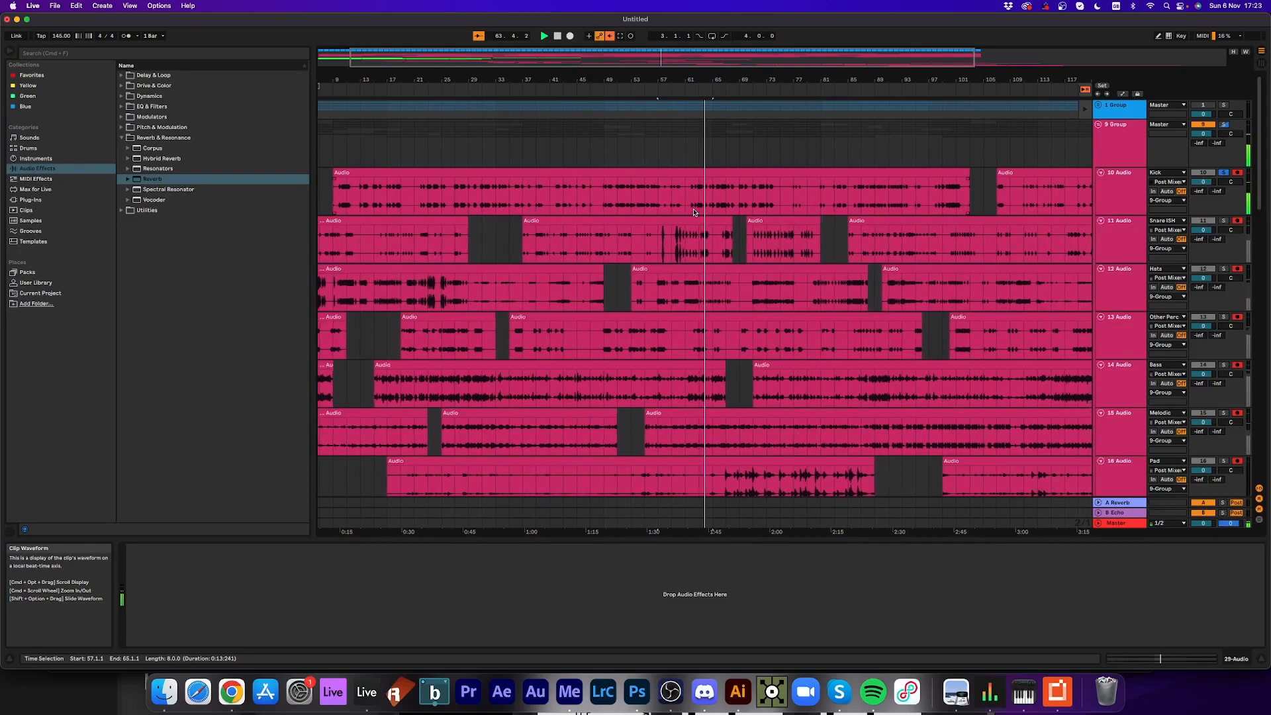
- Split the 10 Audio kick recording at bars 62 and 69 to isolate that seven-bar passage as its own clip
{"action": "left_click_drag", "start_coordinate": [695, 80], "coordinate": [721, 184]}
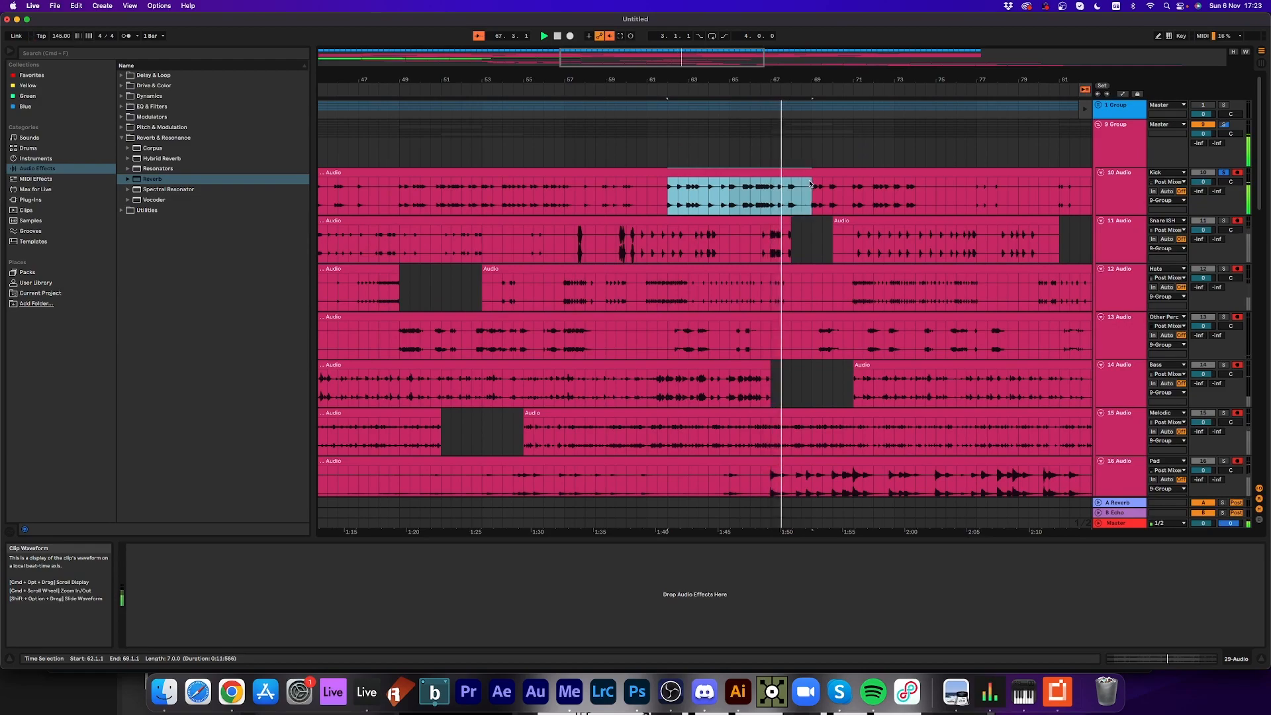
{"action": "key", "text": "space"}
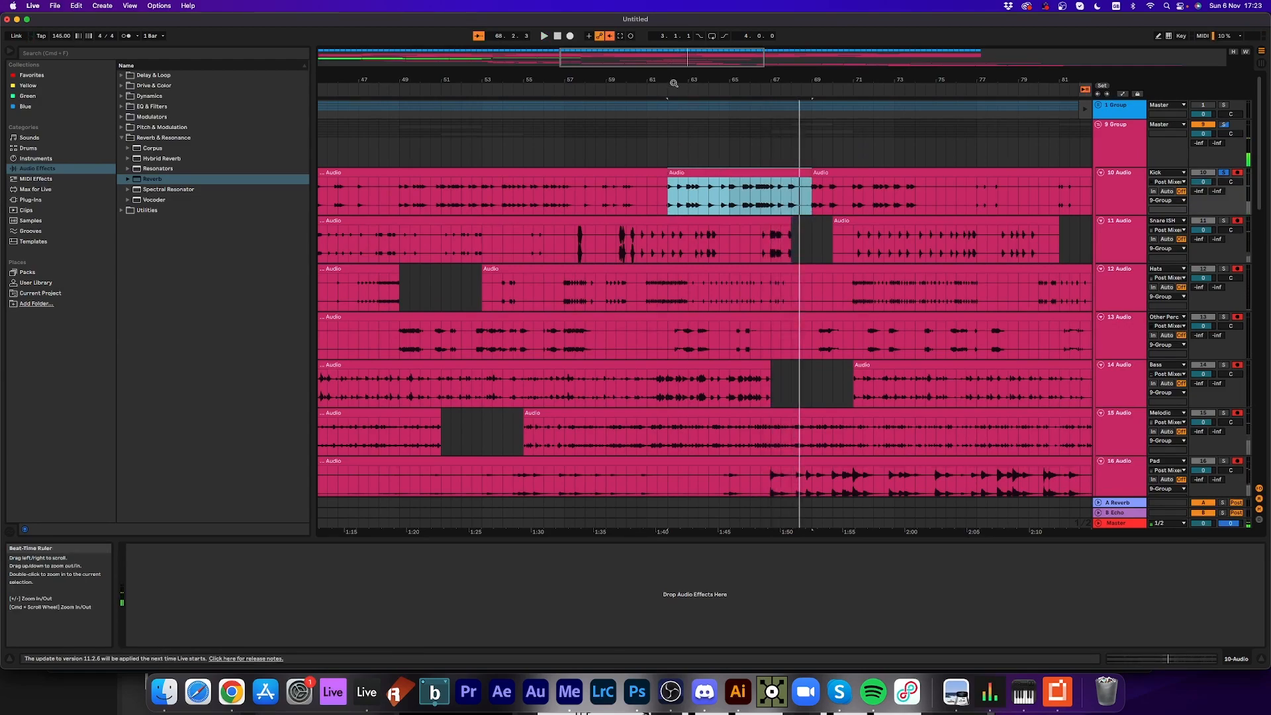
- Copy the isolated seven-bar kick clip from 10 Audio onto 18 Audio at bar 81
{"action": "left_click_drag", "start_coordinate": [673, 81], "coordinate": [673, 10]}
{"action": "scroll", "coordinate": [703, 267], "scroll_direction": "down", "scroll_amount": 10}
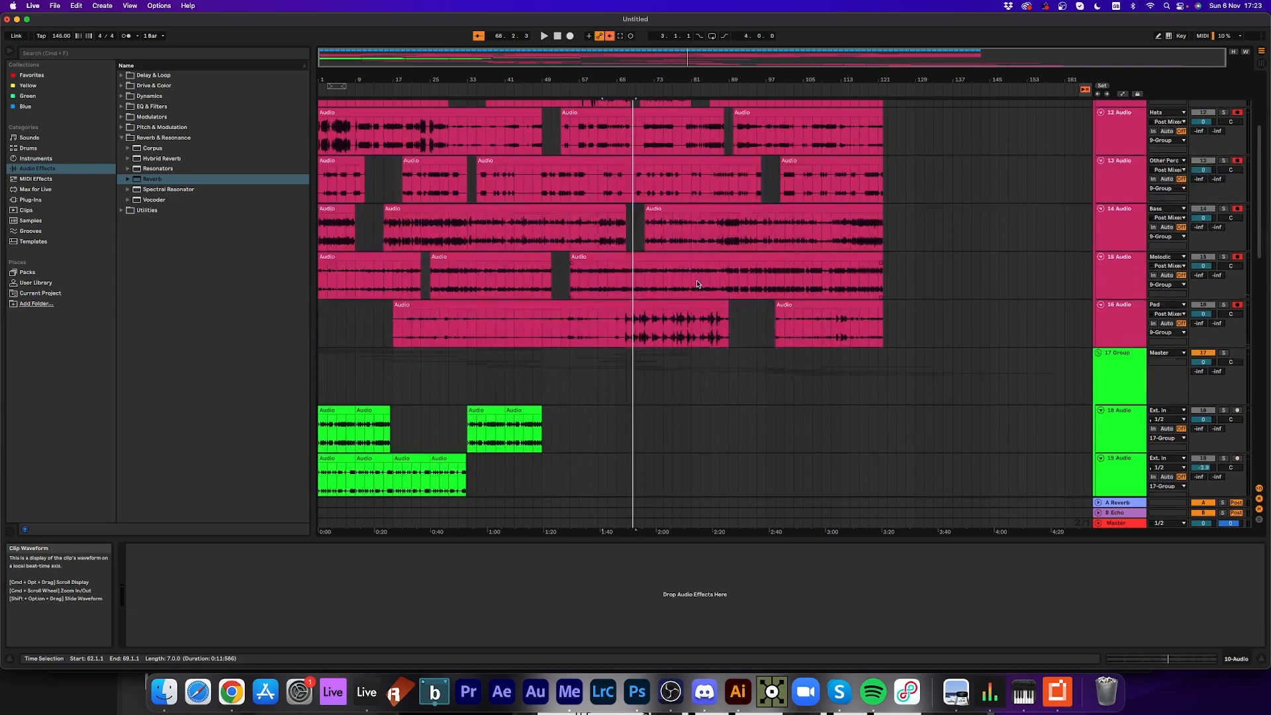
{"action": "scroll", "coordinate": [695, 285], "scroll_direction": "down", "scroll_amount": 5}
{"action": "scroll", "coordinate": [695, 286], "scroll_direction": "up", "scroll_amount": 5}
{"action": "scroll", "coordinate": [720, 288], "scroll_direction": "up", "scroll_amount": 10}
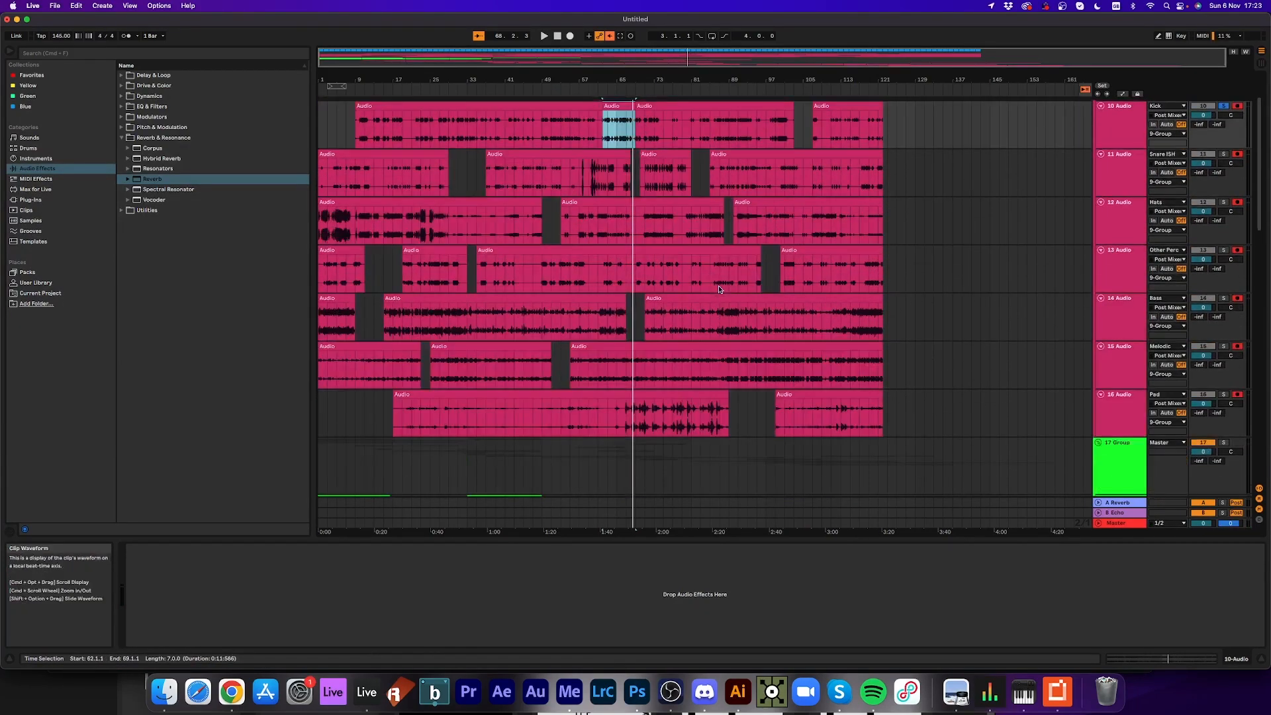
{"action": "left_click_drag", "start_coordinate": [617, 144], "coordinate": [707, 343]}
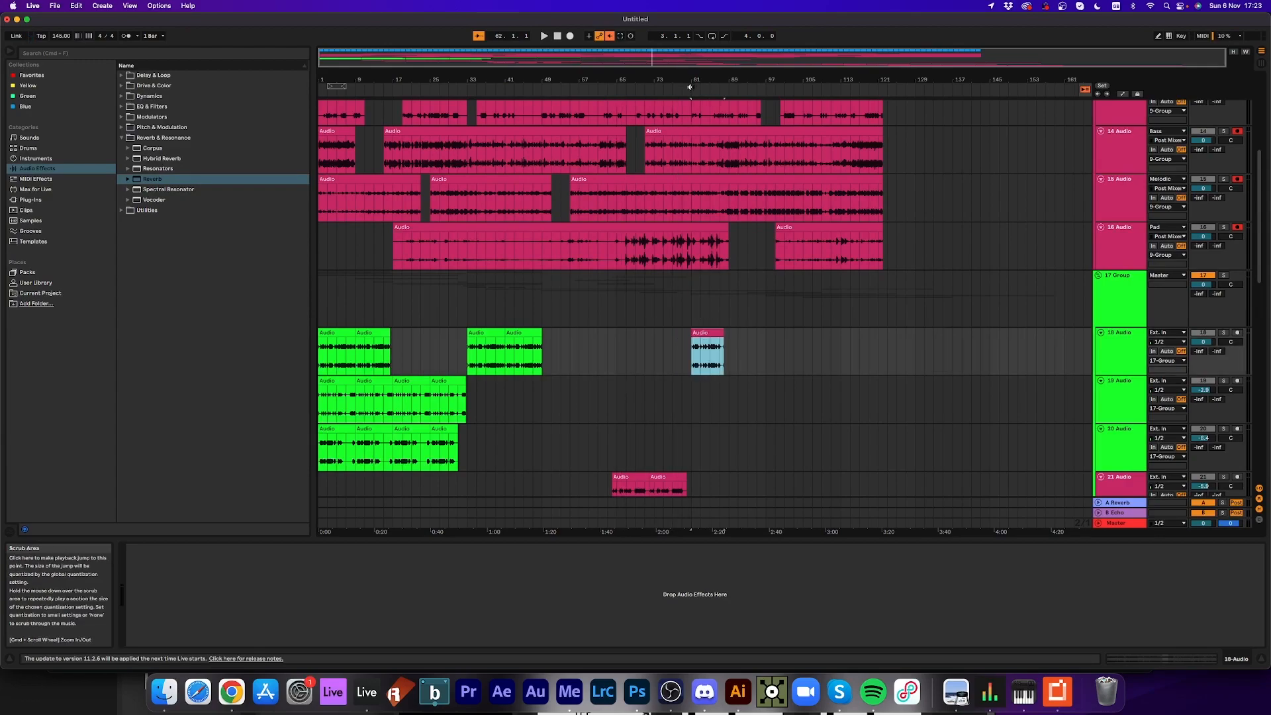
- Solo 17 Group, play it from bar 81 and extend the copied kick clip on 18 Audio to bar 95
{"action": "left_click", "coordinate": [1224, 276]}
{"action": "scroll", "coordinate": [847, 274], "scroll_direction": "down", "scroll_amount": 3}
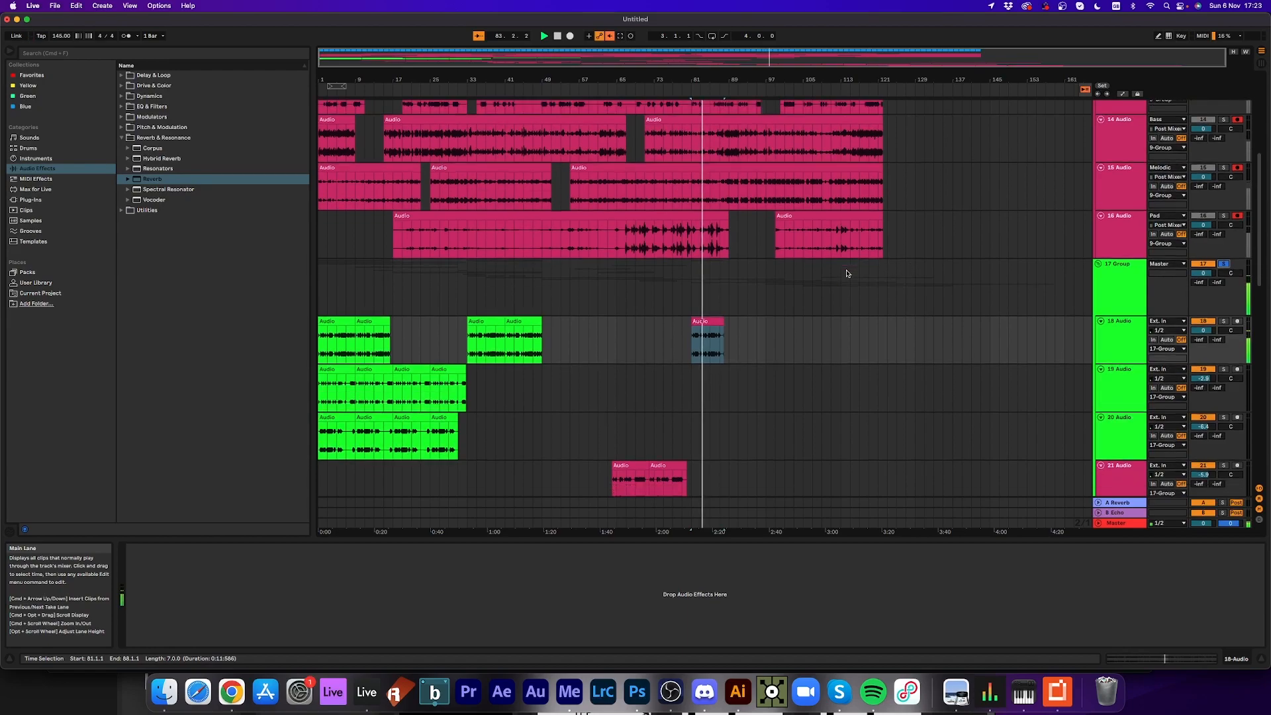
{"action": "scroll", "coordinate": [843, 274], "scroll_direction": "down", "scroll_amount": 6}
{"action": "scroll", "coordinate": [834, 267], "scroll_direction": "up", "scroll_amount": 3}
{"action": "right_click", "coordinate": [818, 276]}
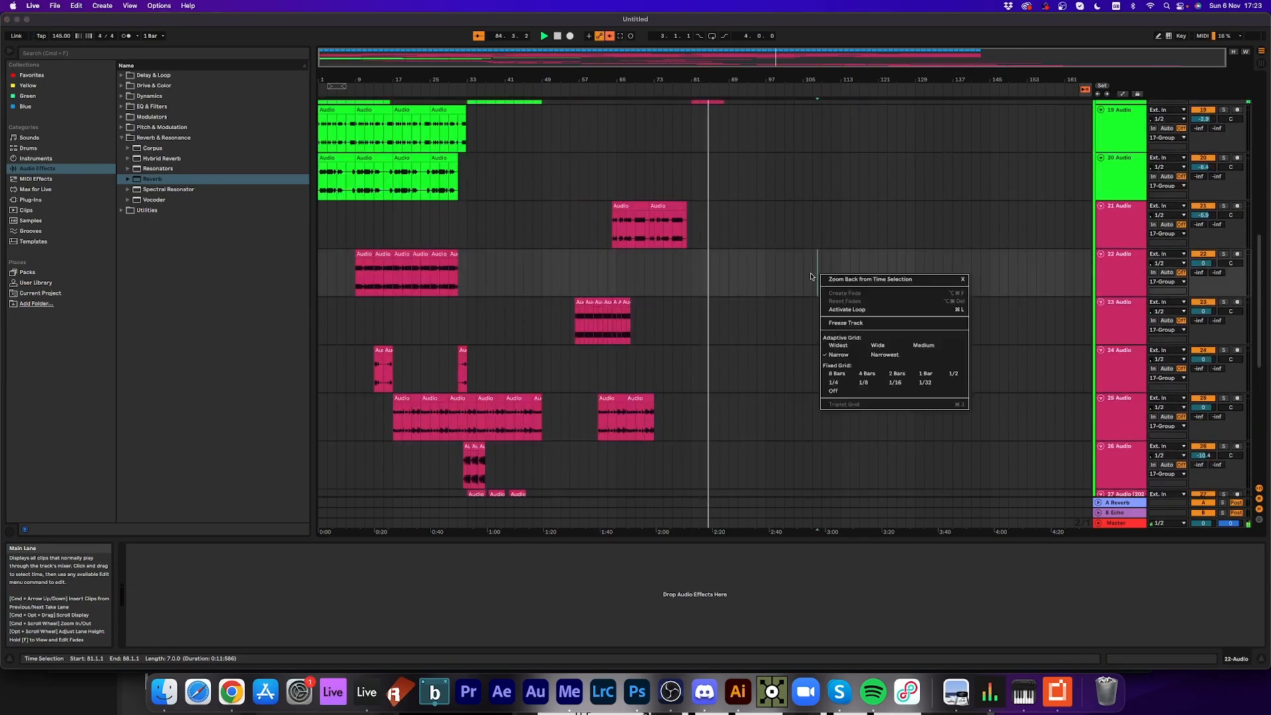
{"action": "left_click", "coordinate": [695, 230]}
{"action": "scroll", "coordinate": [709, 193], "scroll_direction": "up", "scroll_amount": 3}
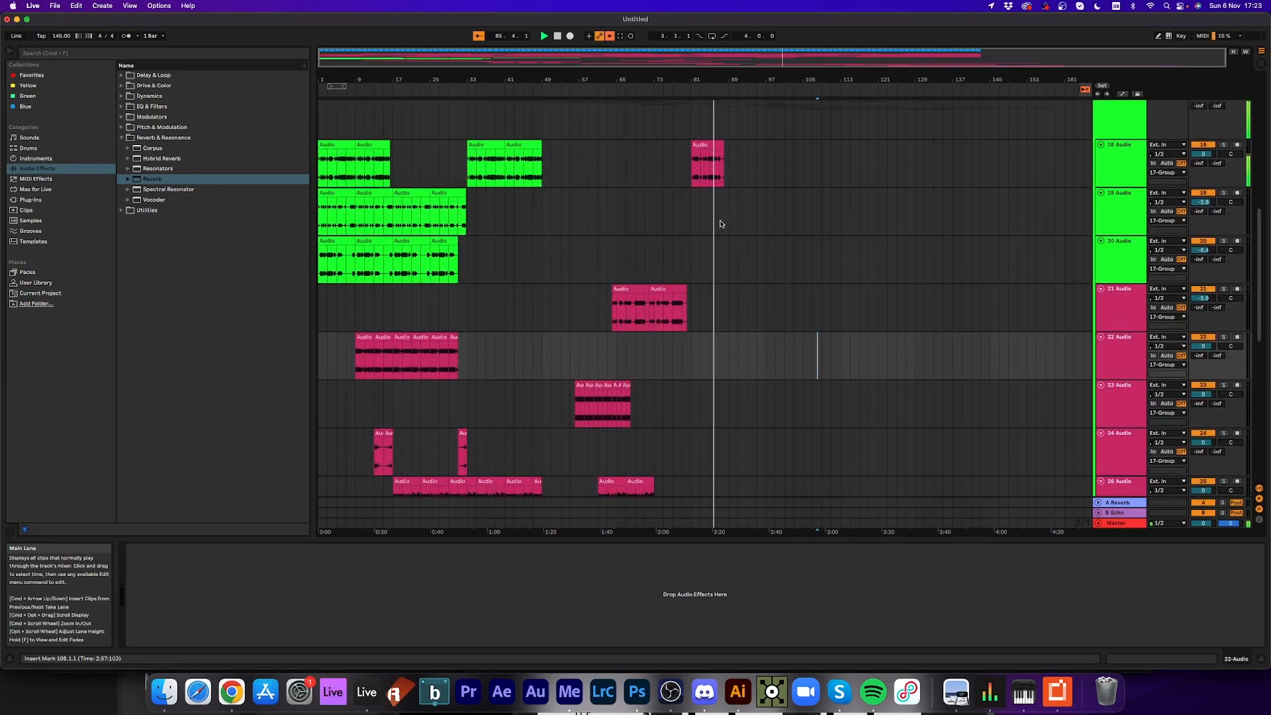
{"action": "left_click_drag", "start_coordinate": [724, 144], "coordinate": [756, 143]}
{"action": "key", "text": "super+d"}
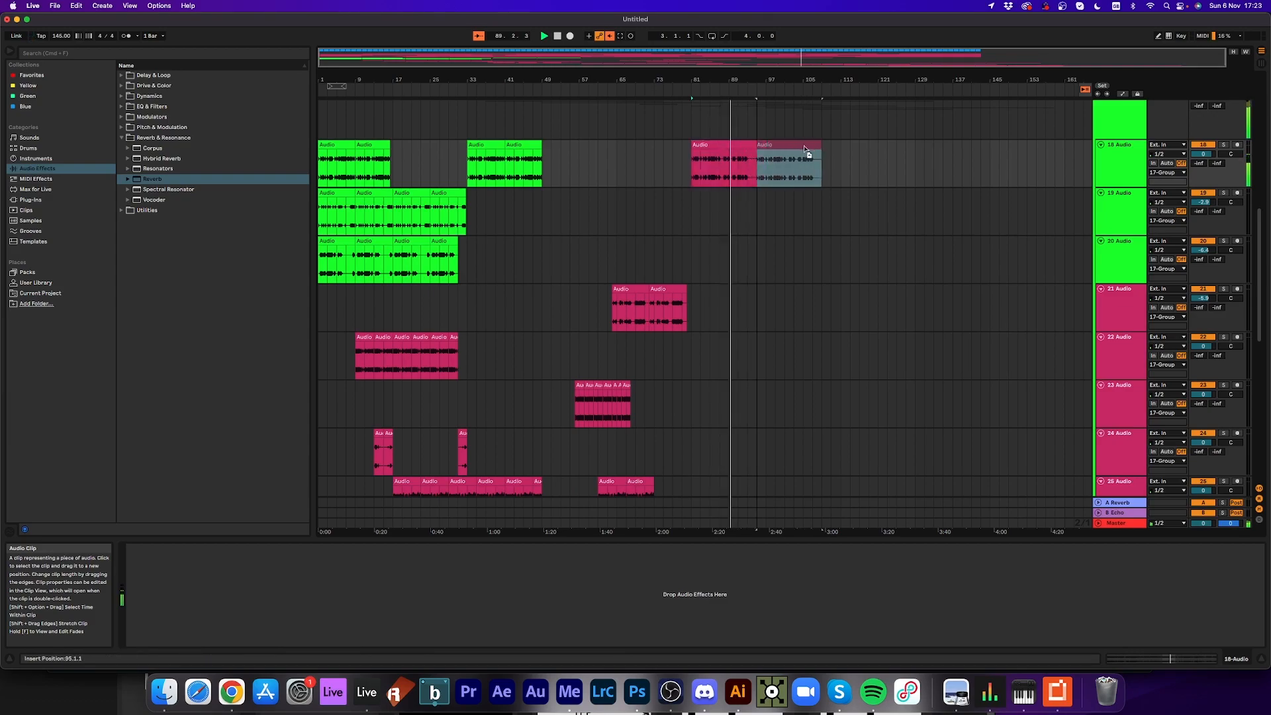
- Copy an earlier green clip onto 18 Audio to fill bars 95 to 111, and one on 19 Audio to bar 97
{"action": "left_click_drag", "start_coordinate": [517, 146], "coordinate": [823, 144]}
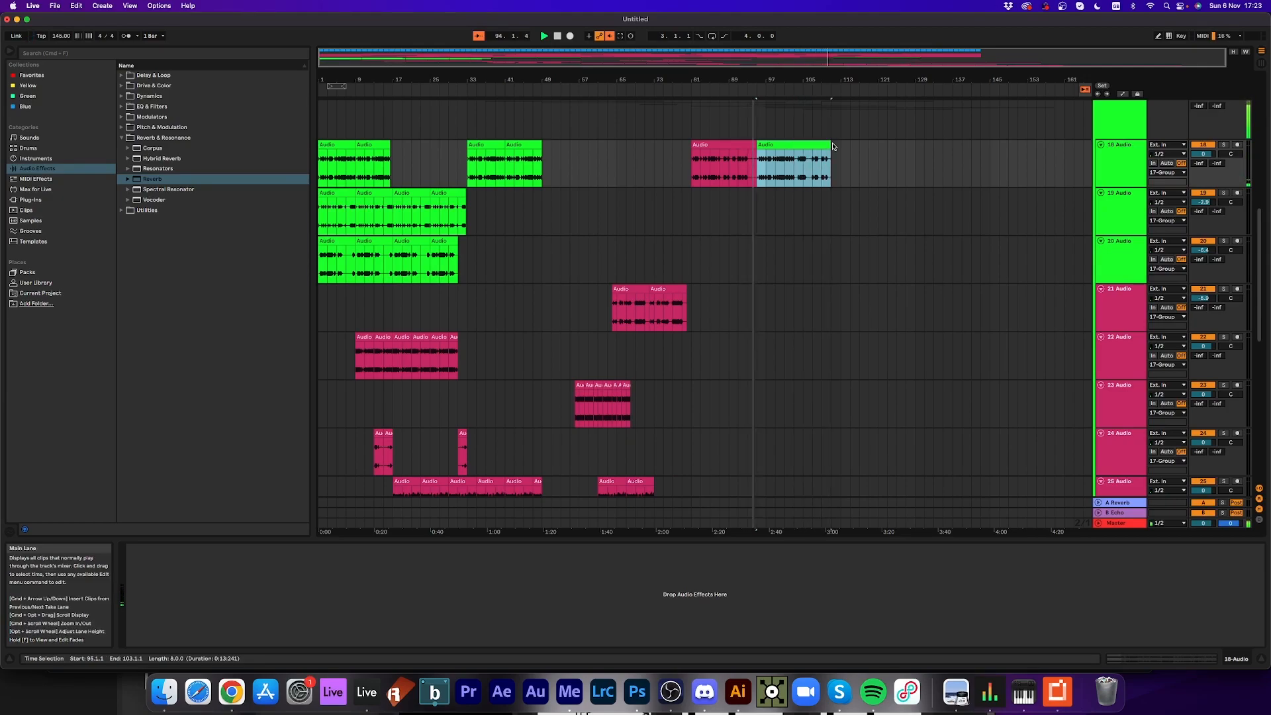
{"action": "left_click_drag", "start_coordinate": [456, 189], "coordinate": [786, 205]}
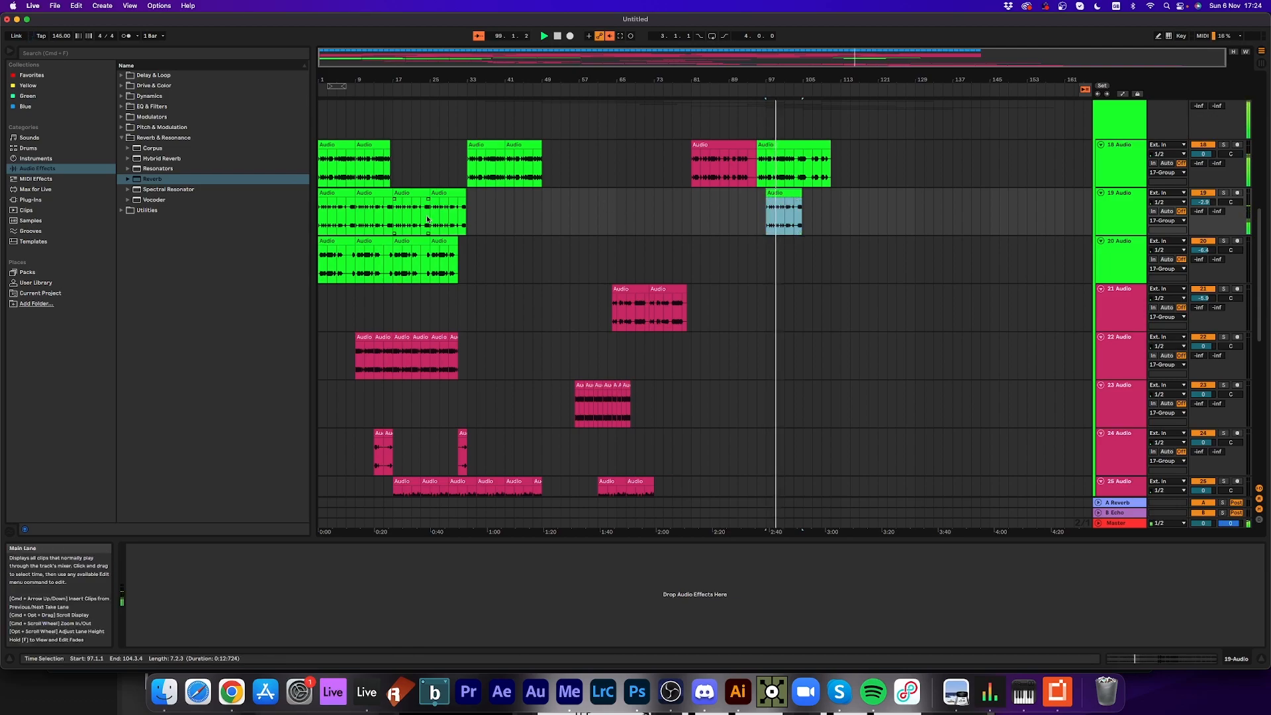
- Try extending a copied 20 Audio clip at bar 103 back to bar 53 and out to bar 211, and delete it
{"action": "left_click_drag", "start_coordinate": [437, 251], "coordinate": [814, 246]}
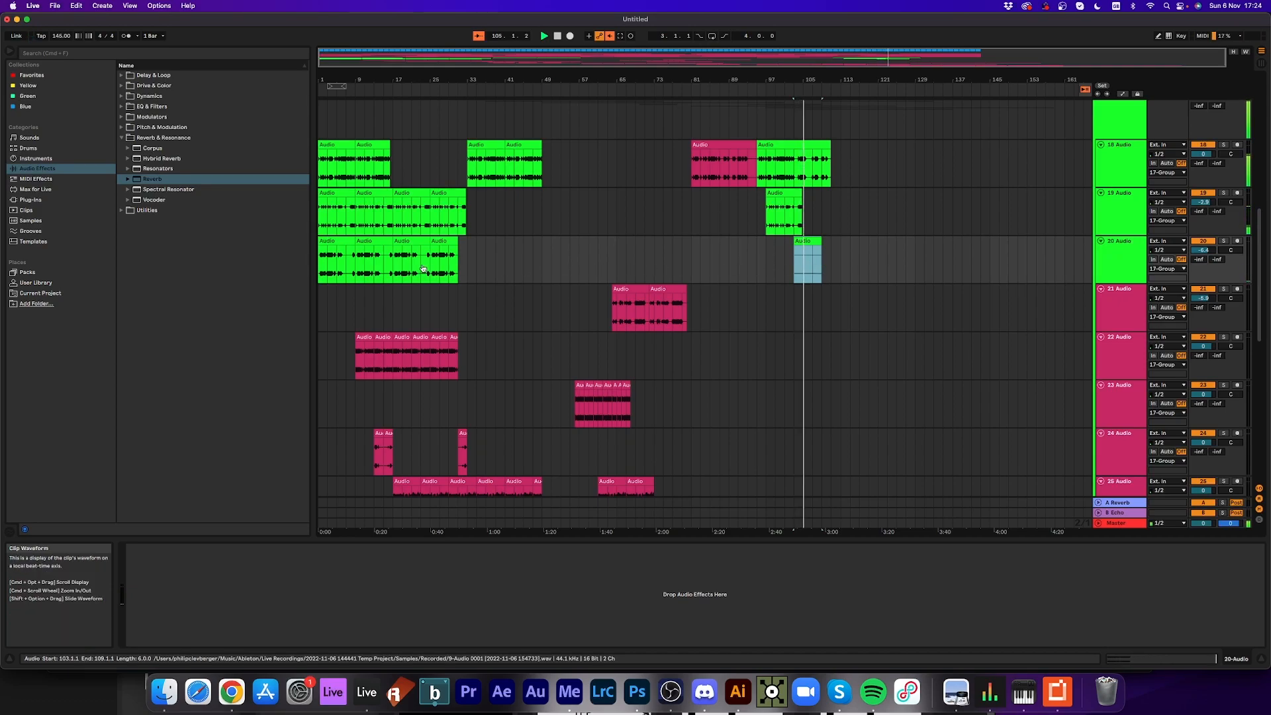
{"action": "left_click_drag", "start_coordinate": [821, 262], "coordinate": [1074, 262]}
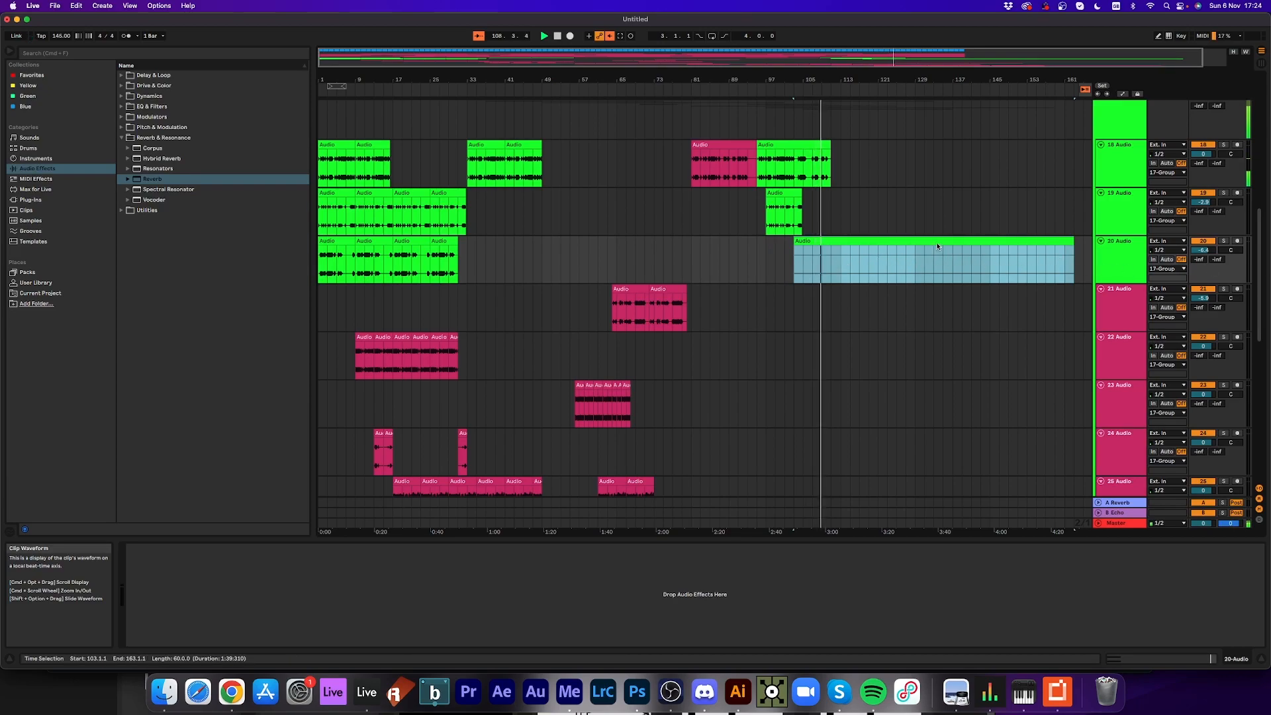
{"action": "left_click_drag", "start_coordinate": [795, 249], "coordinate": [561, 250]}
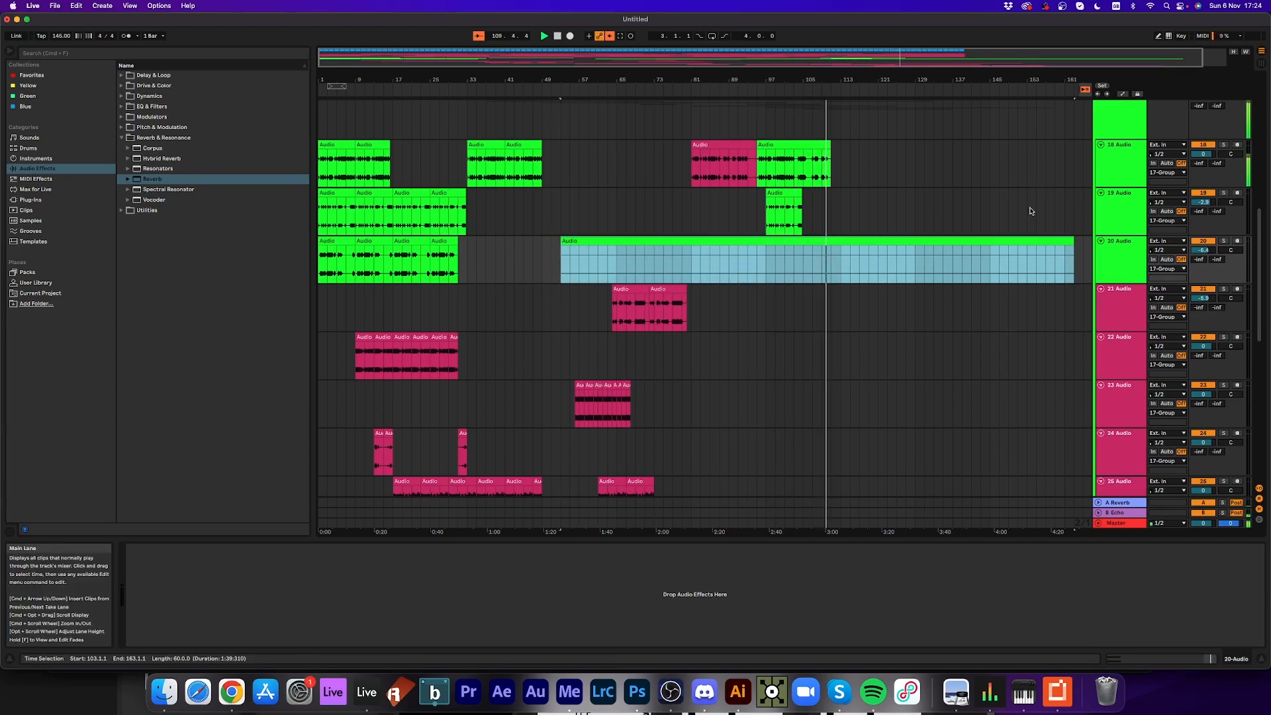
{"action": "scroll", "coordinate": [1045, 227], "scroll_direction": "down", "scroll_amount": 2}
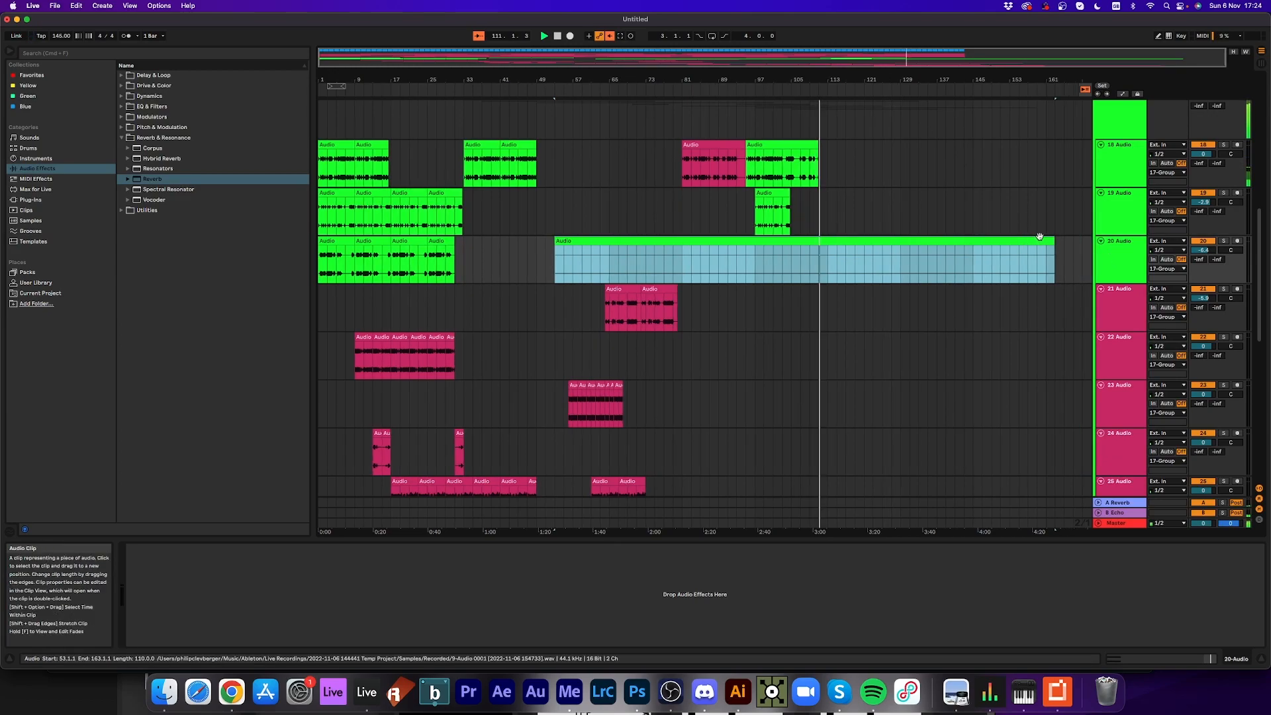
{"action": "left_click_drag", "start_coordinate": [1053, 259], "coordinate": [1091, 258]}
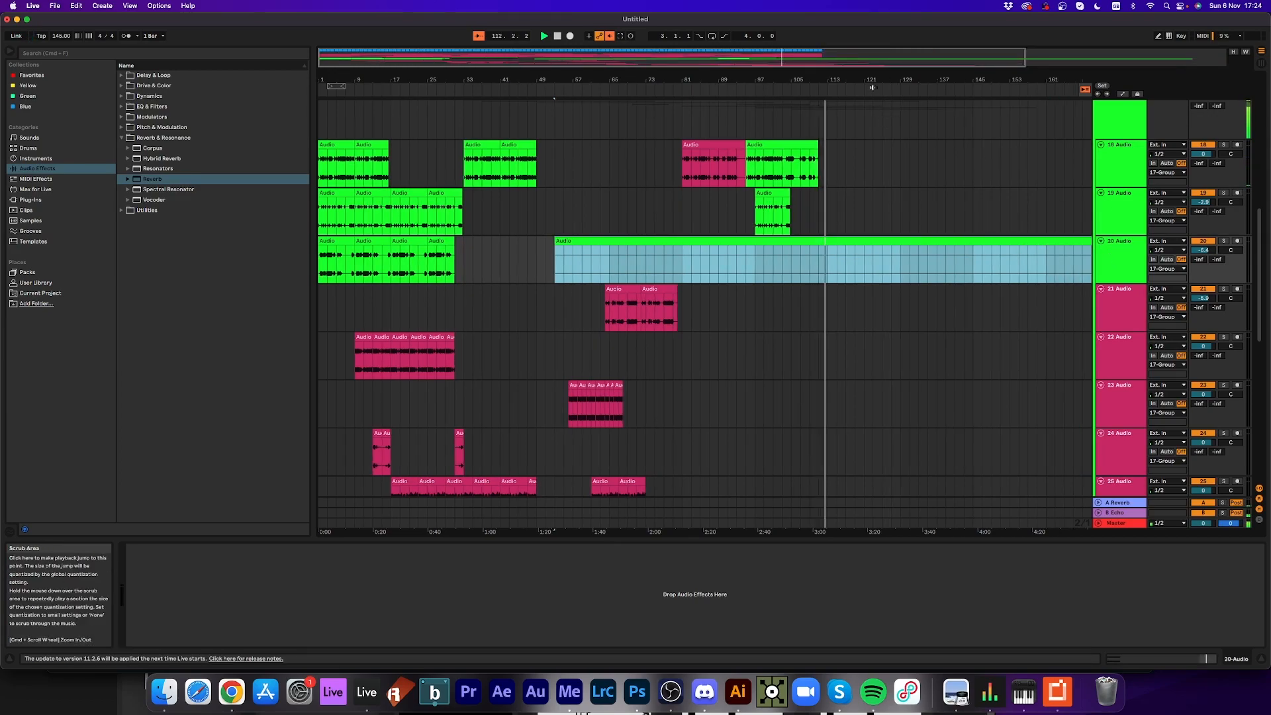
{"action": "scroll", "coordinate": [871, 88], "scroll_direction": "down", "scroll_amount": 2}
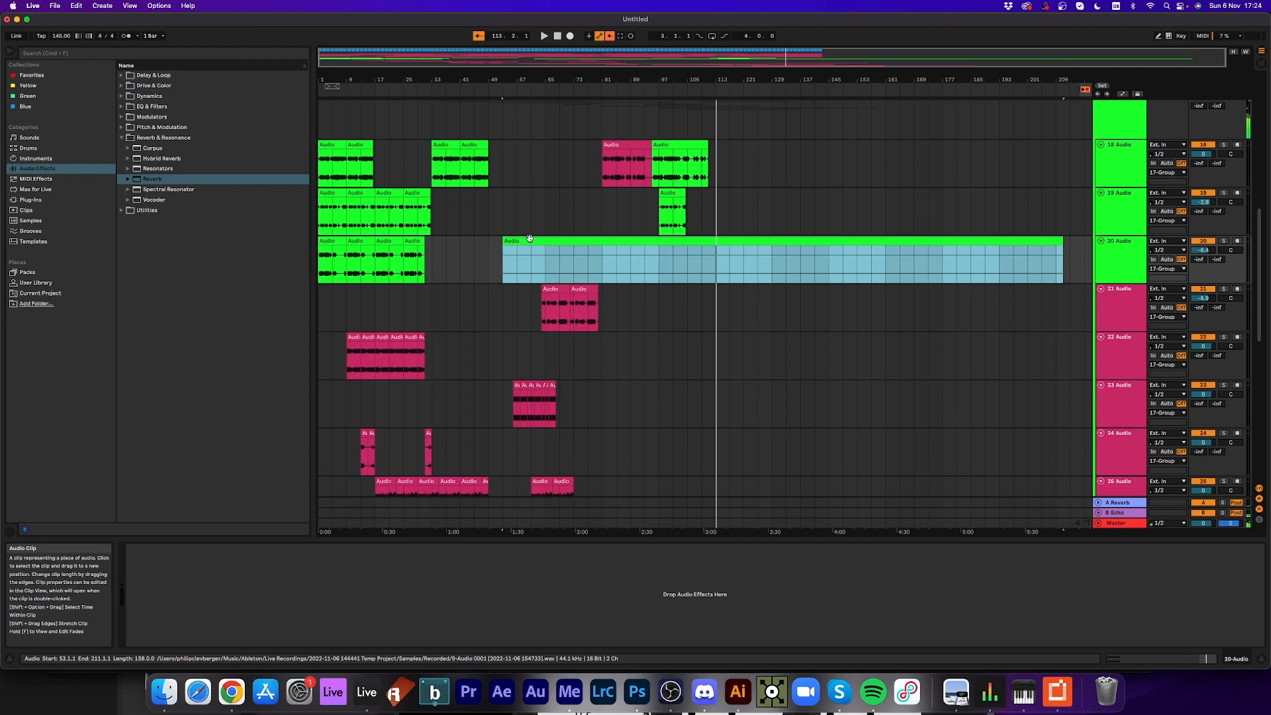
{"action": "key", "text": "Delete"}
- Copy the last early 20 Audio clip, extend and reposition it to run from bar 101 to about bar 158, and play it
{"action": "left_click_drag", "start_coordinate": [422, 240], "coordinate": [1091, 248]}
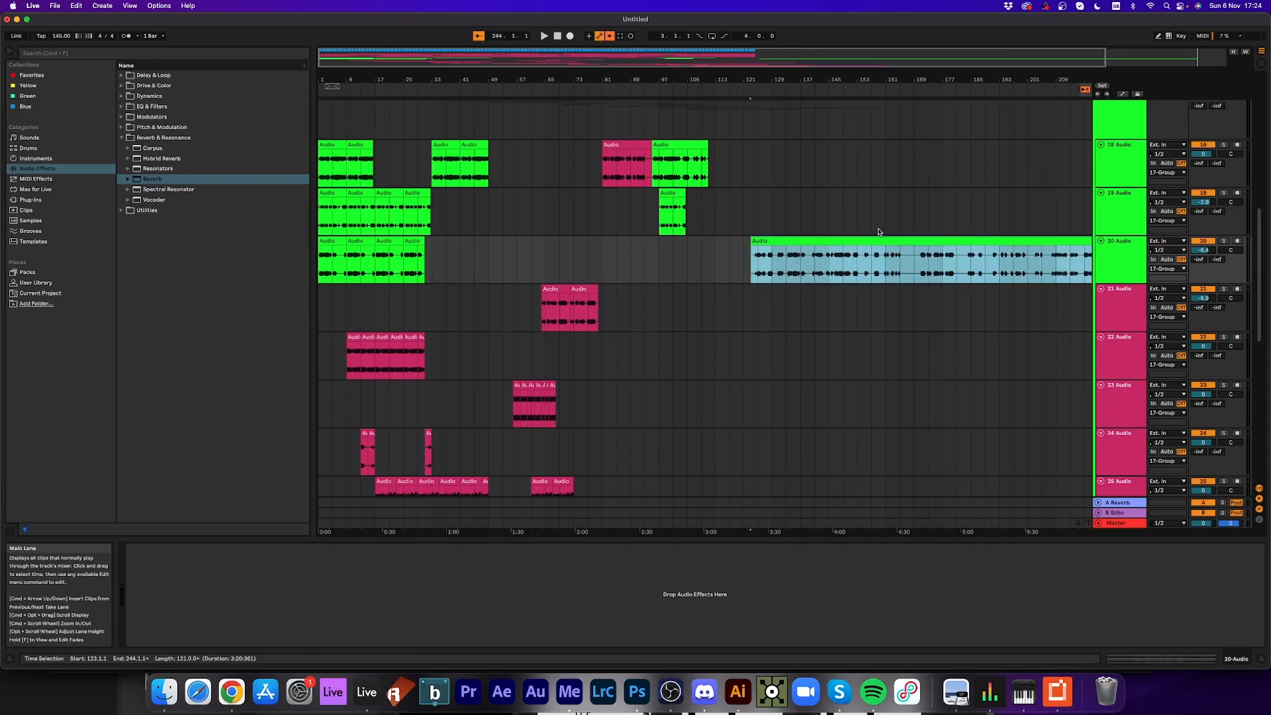
{"action": "left_click_drag", "start_coordinate": [913, 236], "coordinate": [637, 244]}
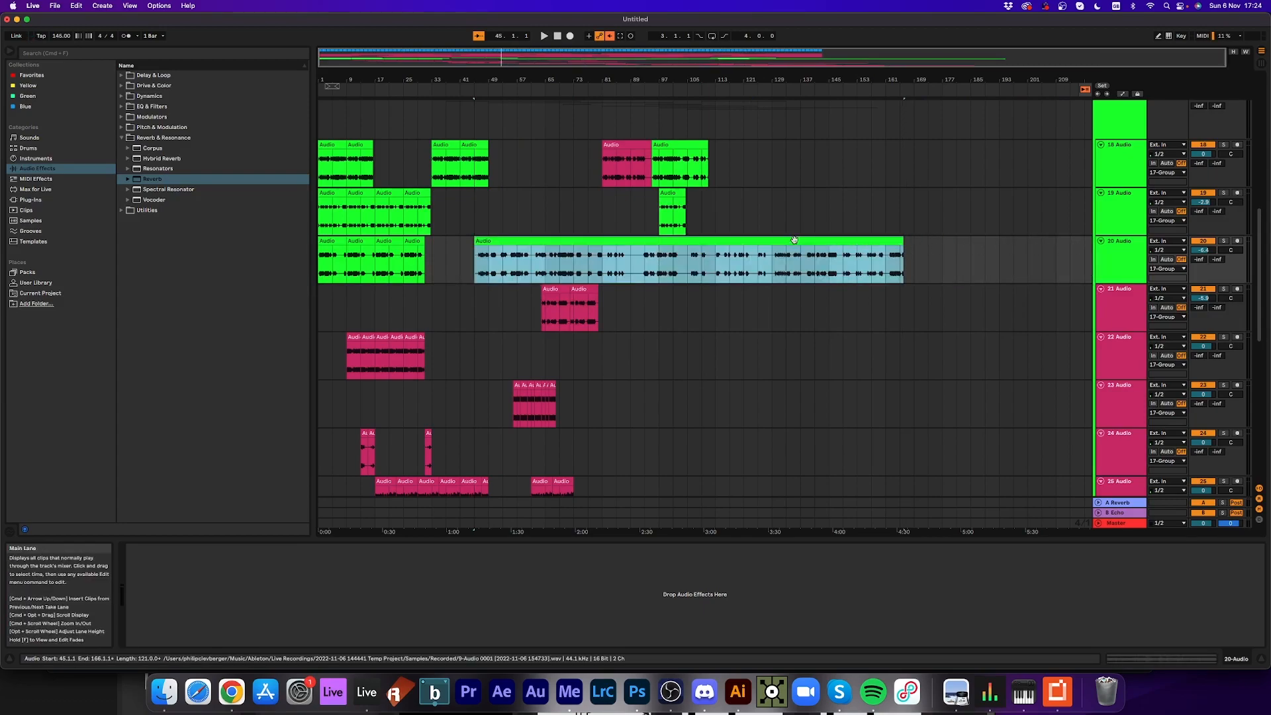
{"action": "left_click_drag", "start_coordinate": [480, 241], "coordinate": [720, 238]}
{"action": "key", "text": "space"}
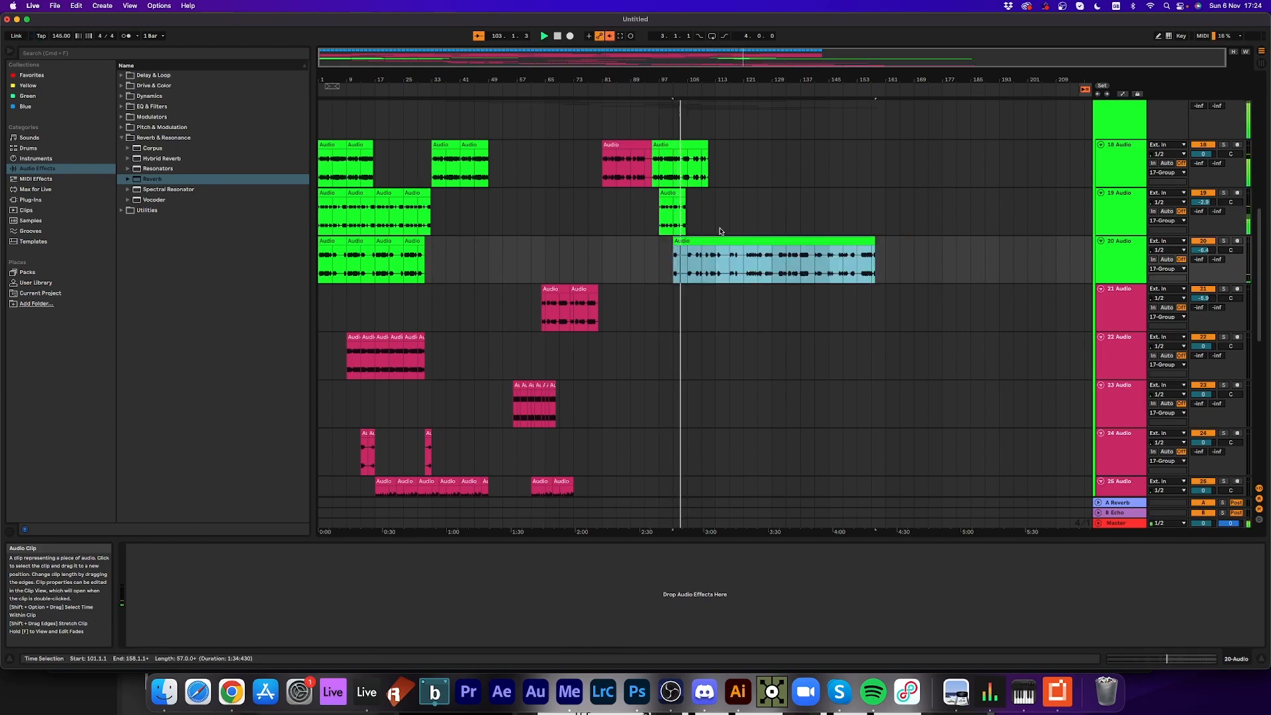
- Duplicate the 18 Audio clip spanning bars 95 to 111 directly after itself
{"action": "left_click", "coordinate": [690, 145]}
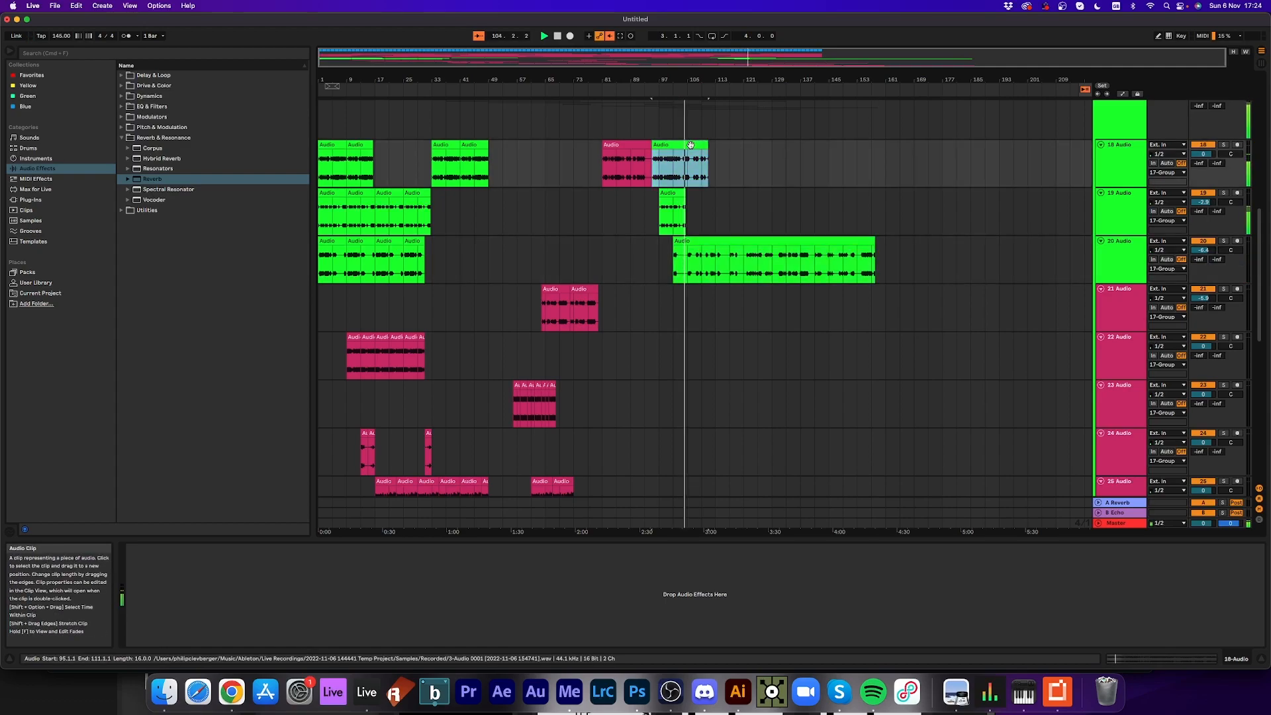
{"action": "key", "text": "super+d"}
- Try duplicating the 19 Audio clip at bar 97 directly after itself, and delete the copy
{"action": "left_click", "coordinate": [666, 193]}
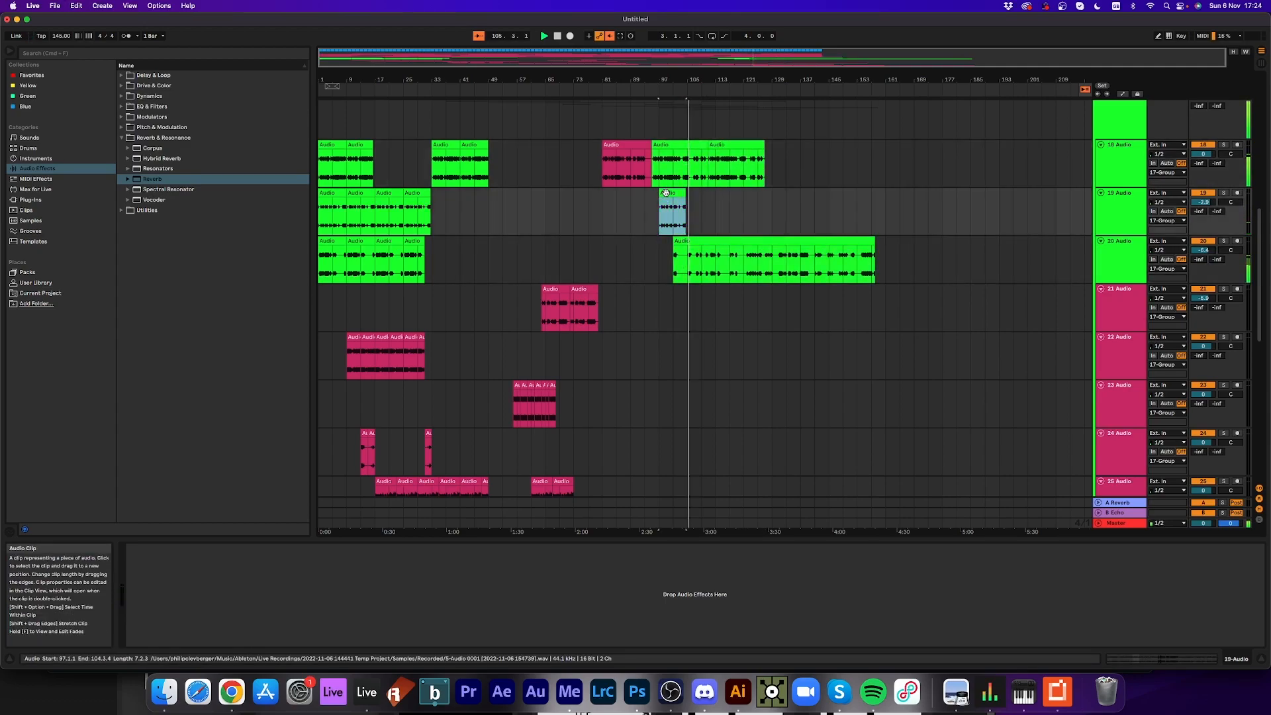
{"action": "key", "text": "super+d"}
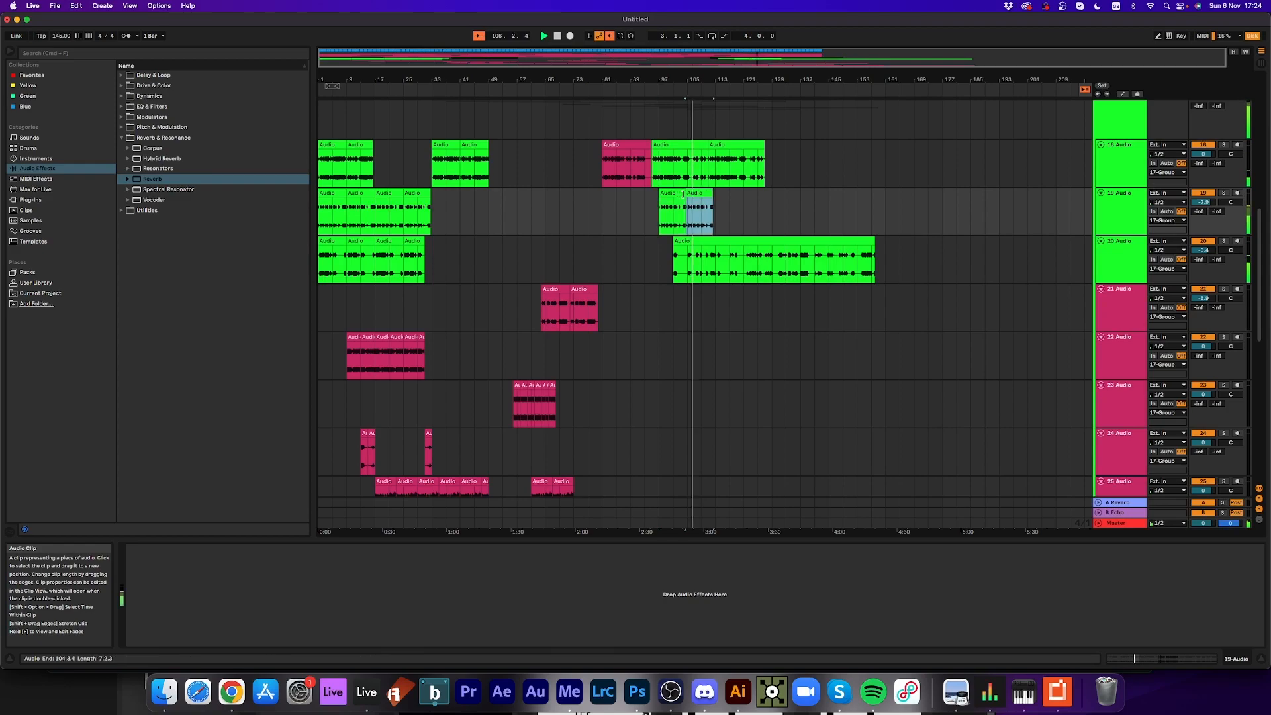
{"action": "left_click", "coordinate": [698, 223]}
{"action": "left_click_drag", "start_coordinate": [698, 223], "coordinate": [637, 218]}
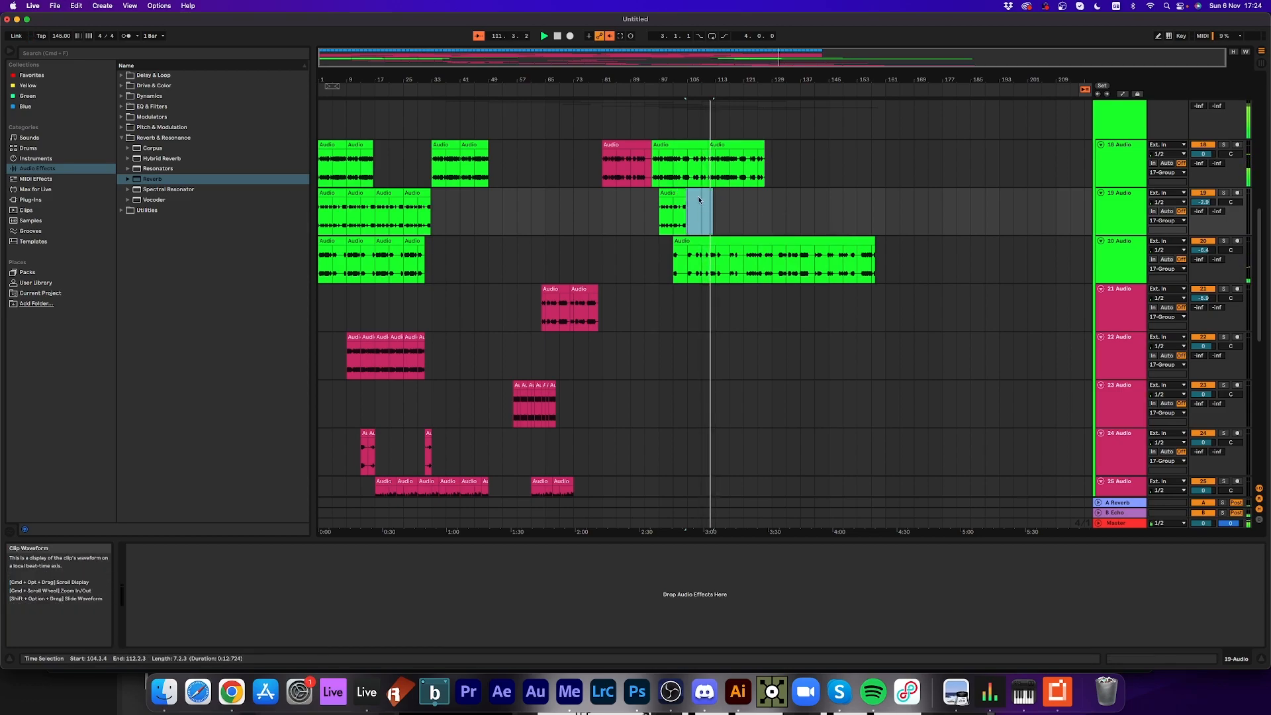
{"action": "key", "text": "Delete"}
- Extend the 19 Audio clip at bar 97 to about bar 141 and delete its section between bars 125 and 129
{"action": "left_click_drag", "start_coordinate": [686, 193], "coordinate": [760, 196]}
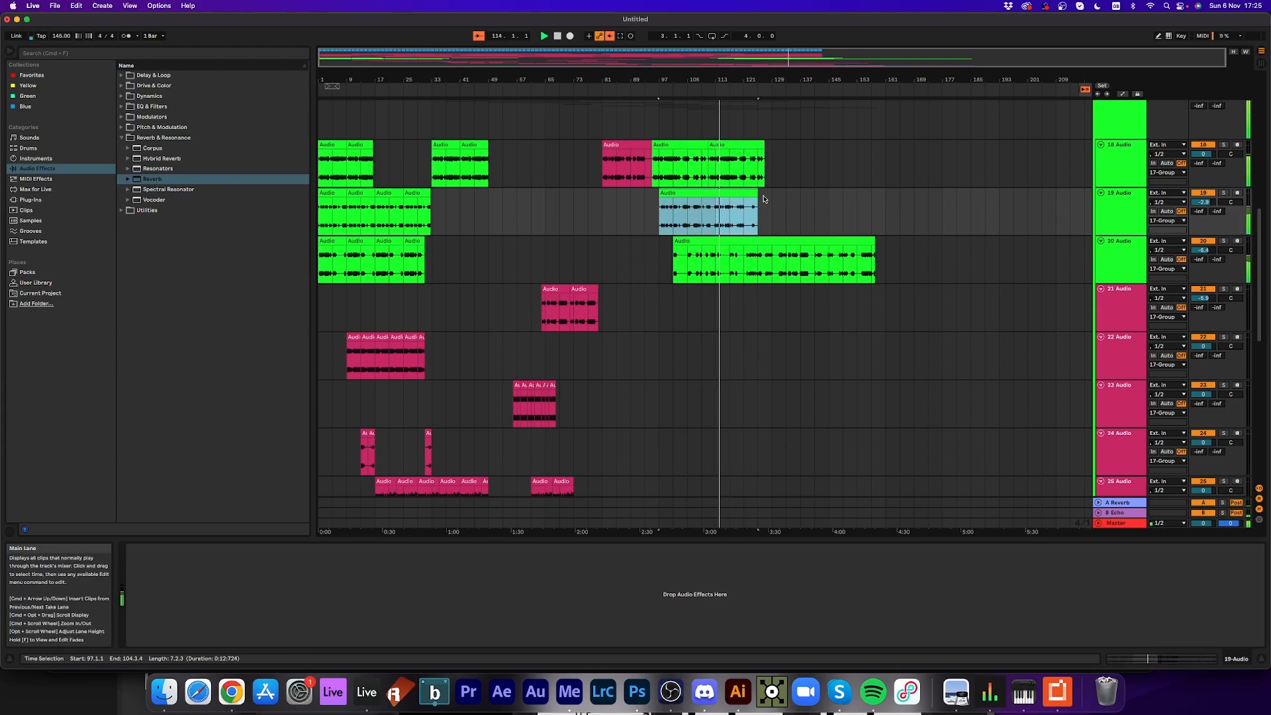
{"action": "left_click_drag", "start_coordinate": [758, 193], "coordinate": [814, 193]}
{"action": "left_click", "coordinate": [758, 222]}
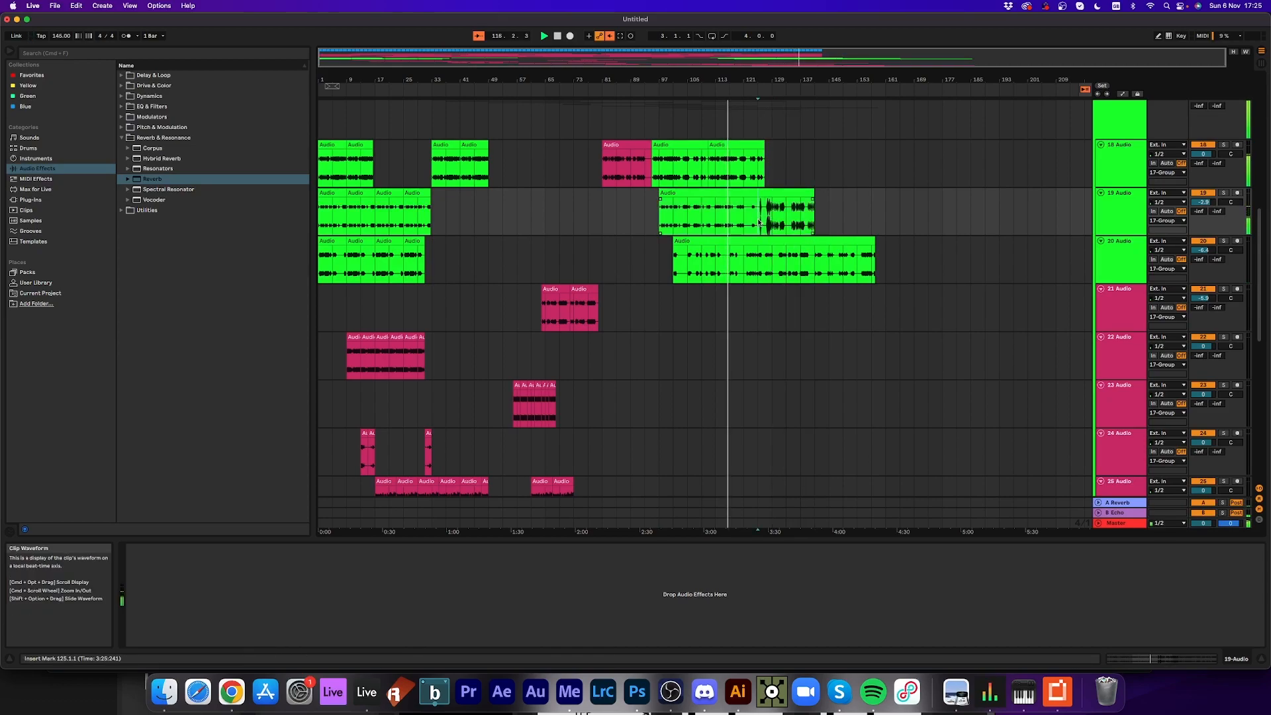
{"action": "key", "text": "Delete"}
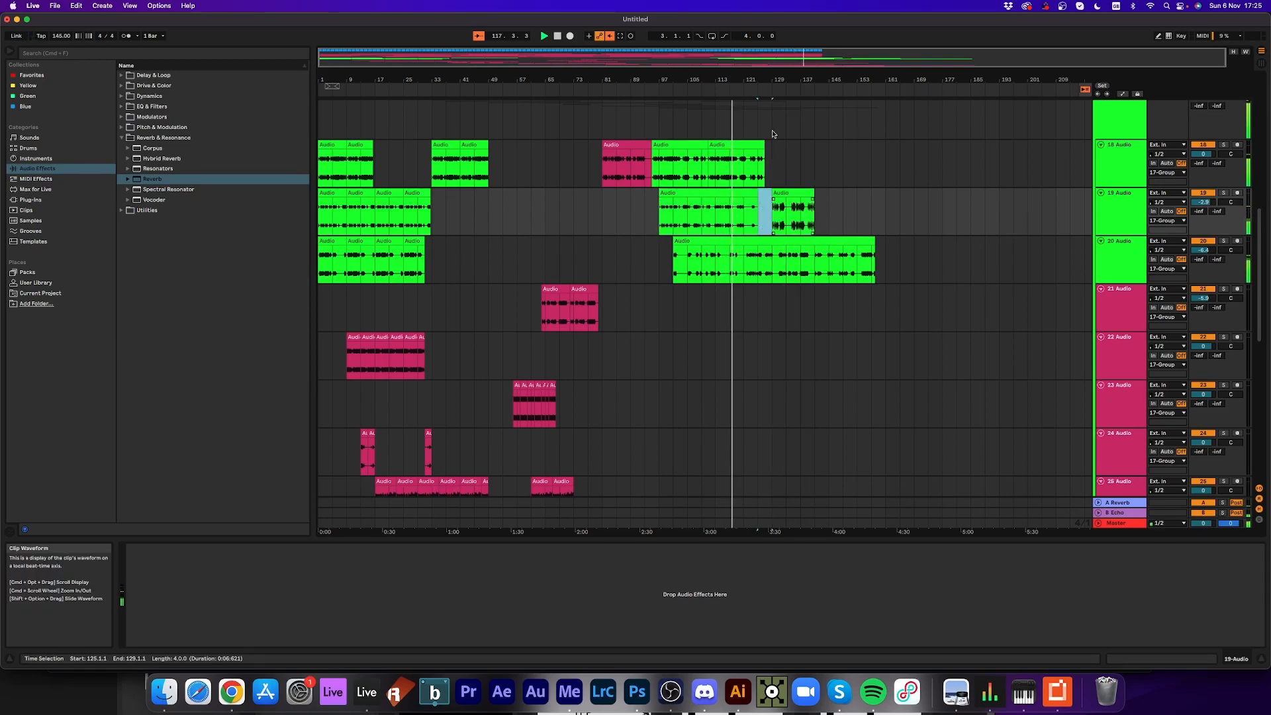
{"action": "left_click", "coordinate": [755, 192]}
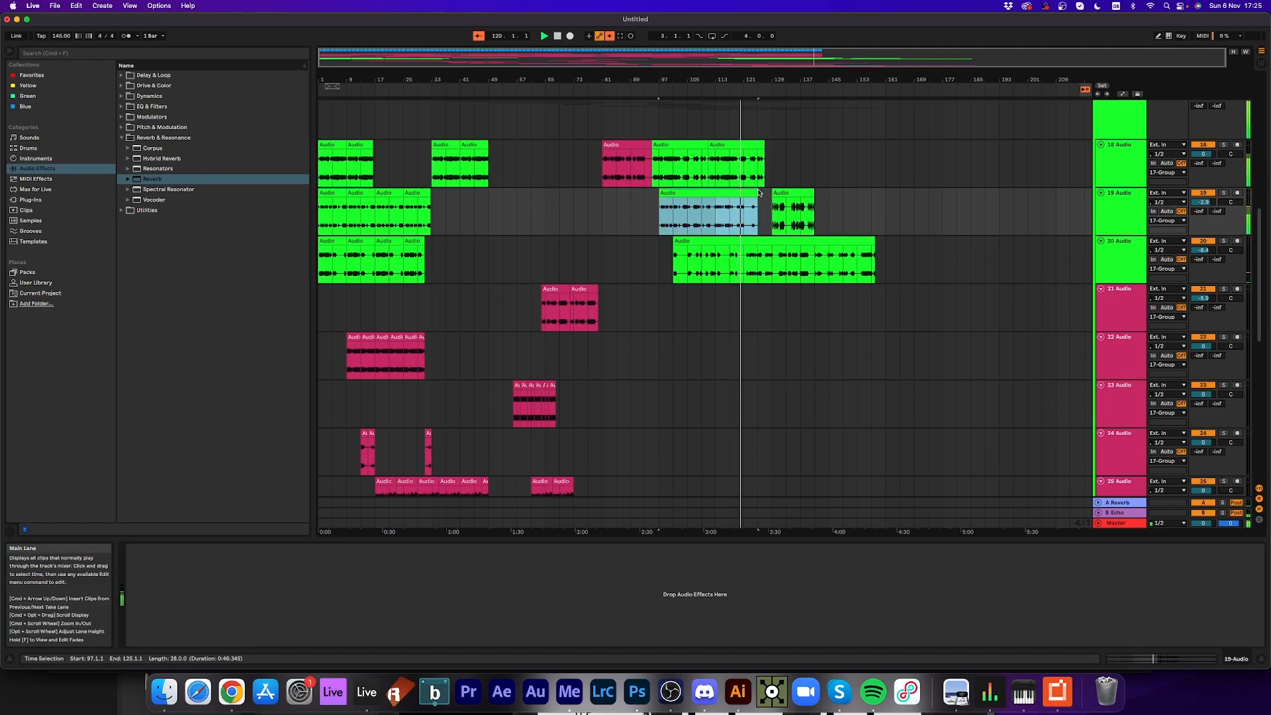
- Keep playing past bar 125 and review which 17 Group clips sound there, down to 33 Audio
{"action": "scroll", "coordinate": [777, 227], "scroll_direction": "down", "scroll_amount": 10}
{"action": "scroll", "coordinate": [779, 254], "scroll_direction": "up", "scroll_amount": 10}
{"action": "scroll", "coordinate": [779, 254], "scroll_direction": "down", "scroll_amount": 3}
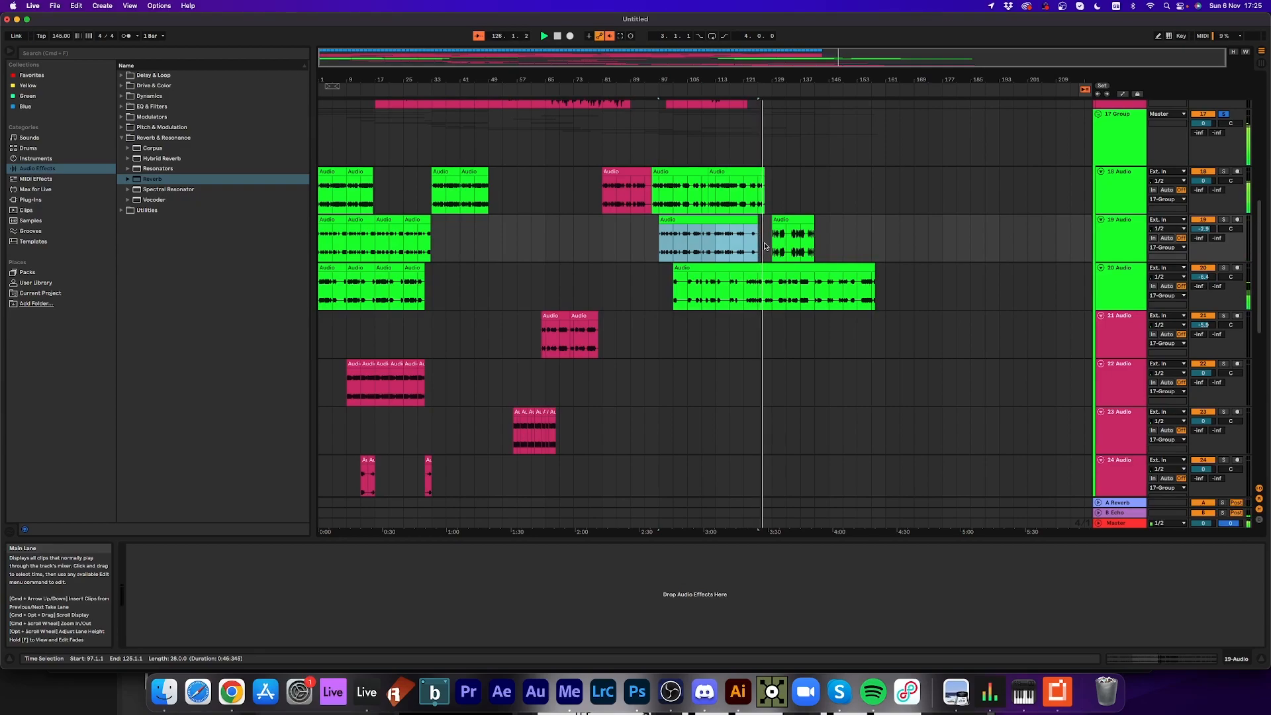
{"action": "scroll", "coordinate": [776, 255], "scroll_direction": "down", "scroll_amount": 12}
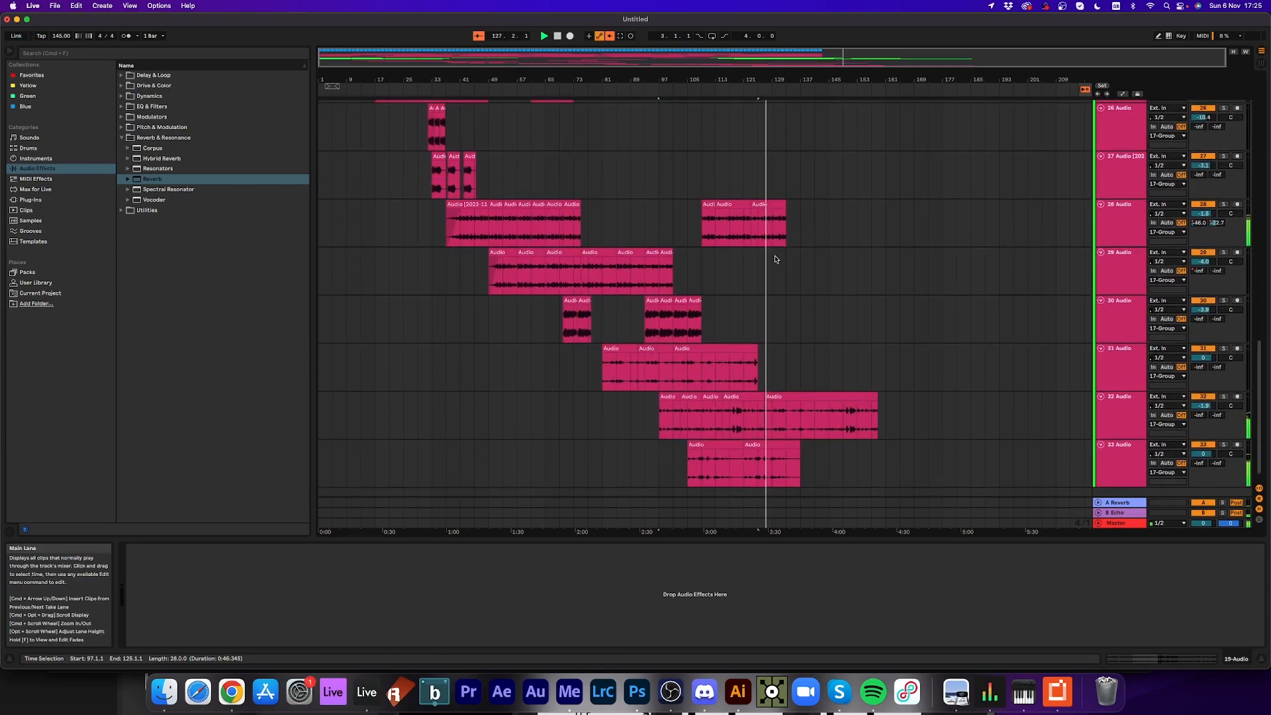
- Duplicate the last clip on tracks 32 and 33, removing the surplus second copy at bar 153 on track 33
{"action": "left_click", "coordinate": [783, 444]}
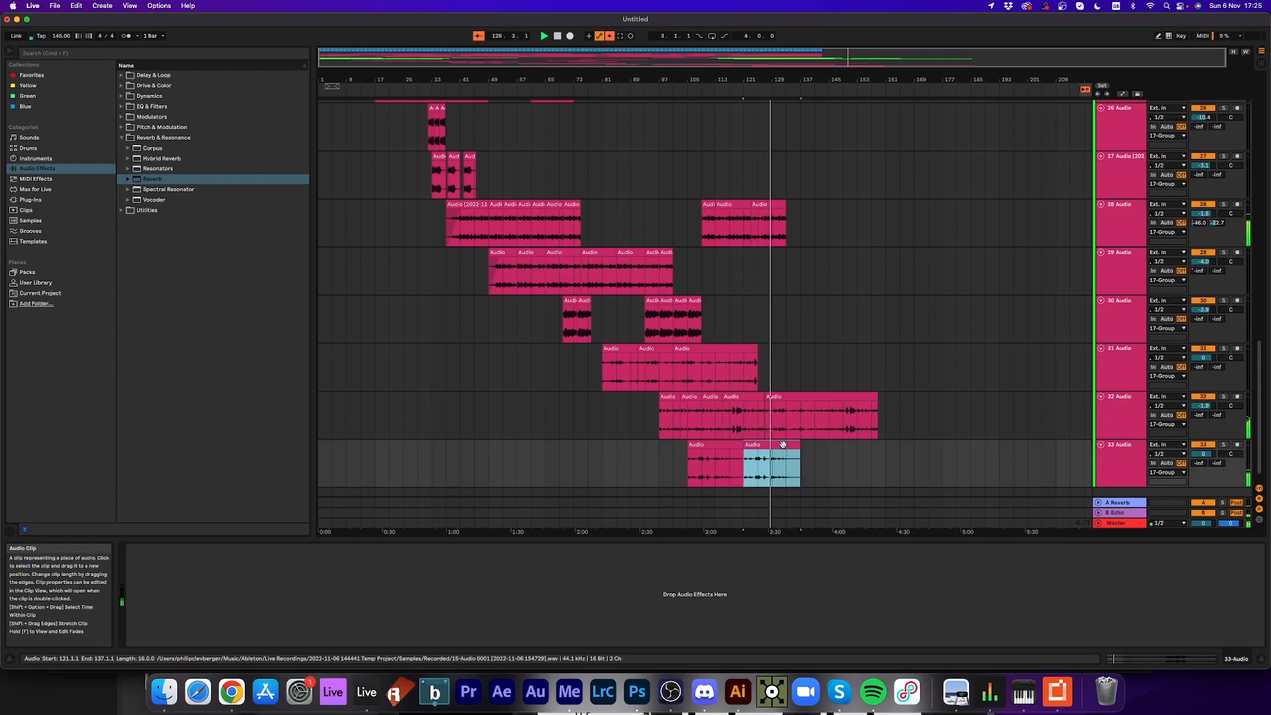
{"action": "key", "text": "super+d"}
{"action": "key", "text": "super+d"}
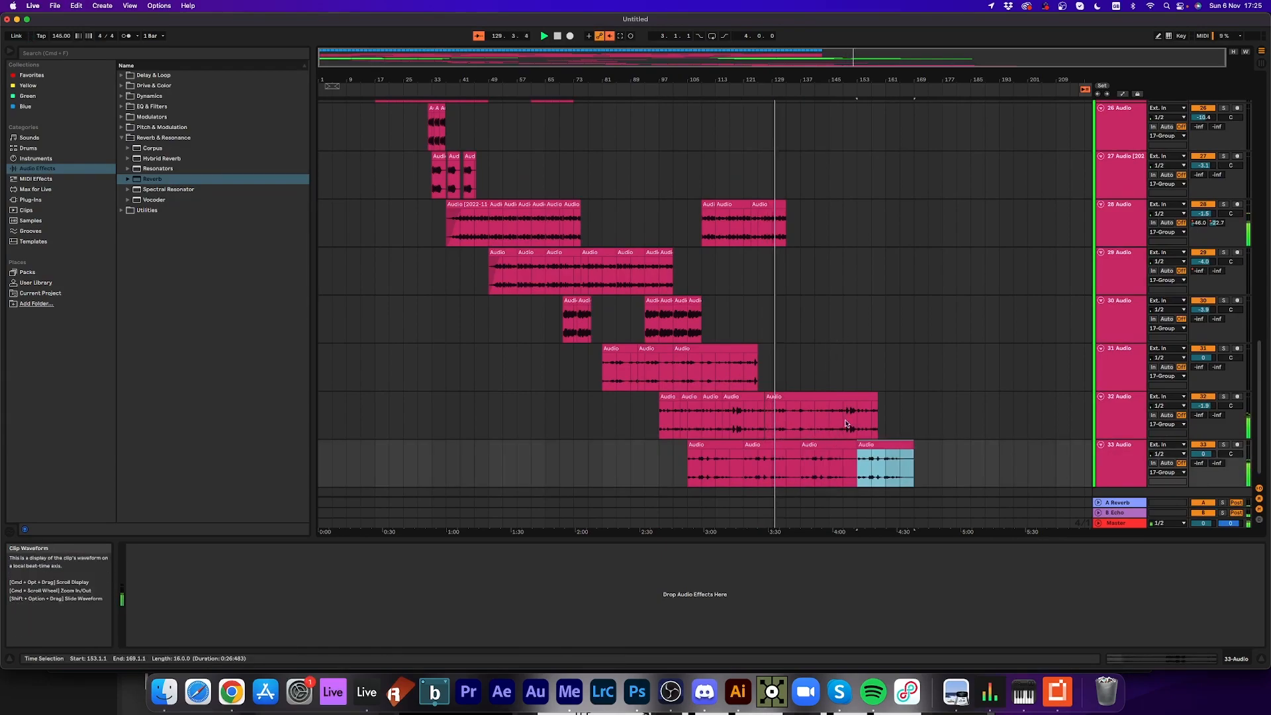
{"action": "left_click", "coordinate": [843, 402]}
{"action": "key", "text": "super+d"}
{"action": "left_click", "coordinate": [870, 447]}
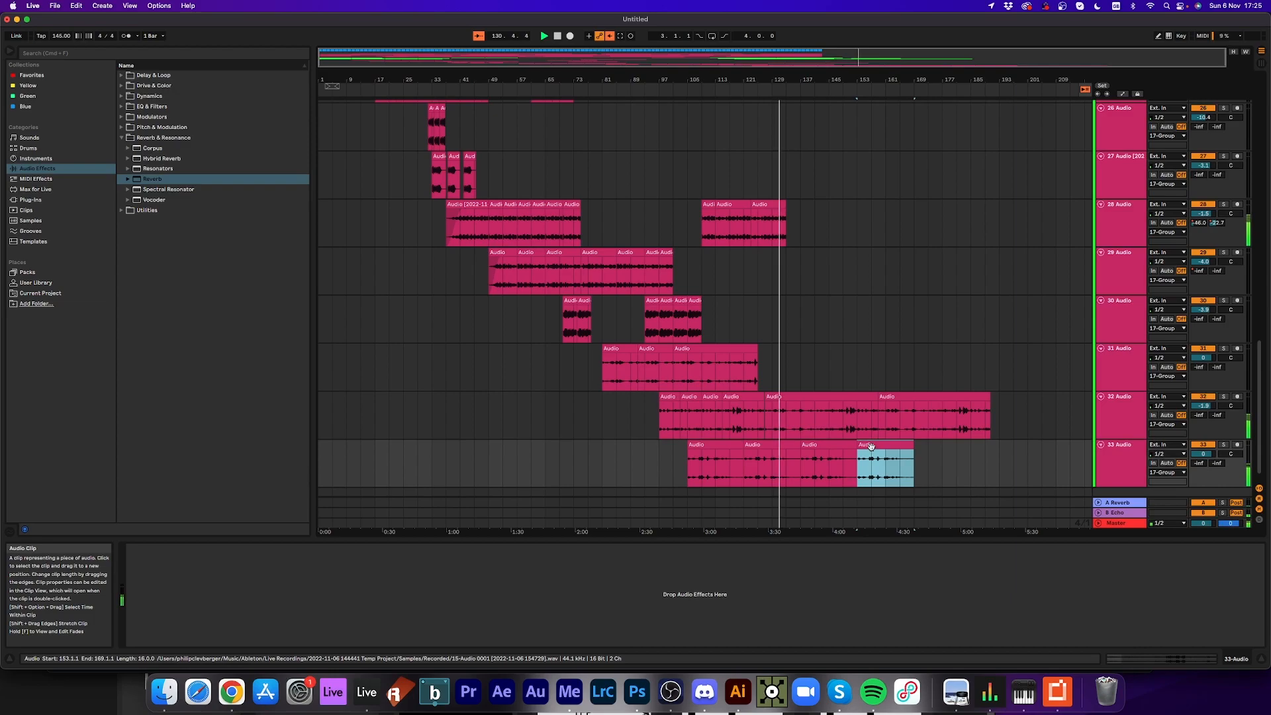
{"action": "key", "text": "Delete"}
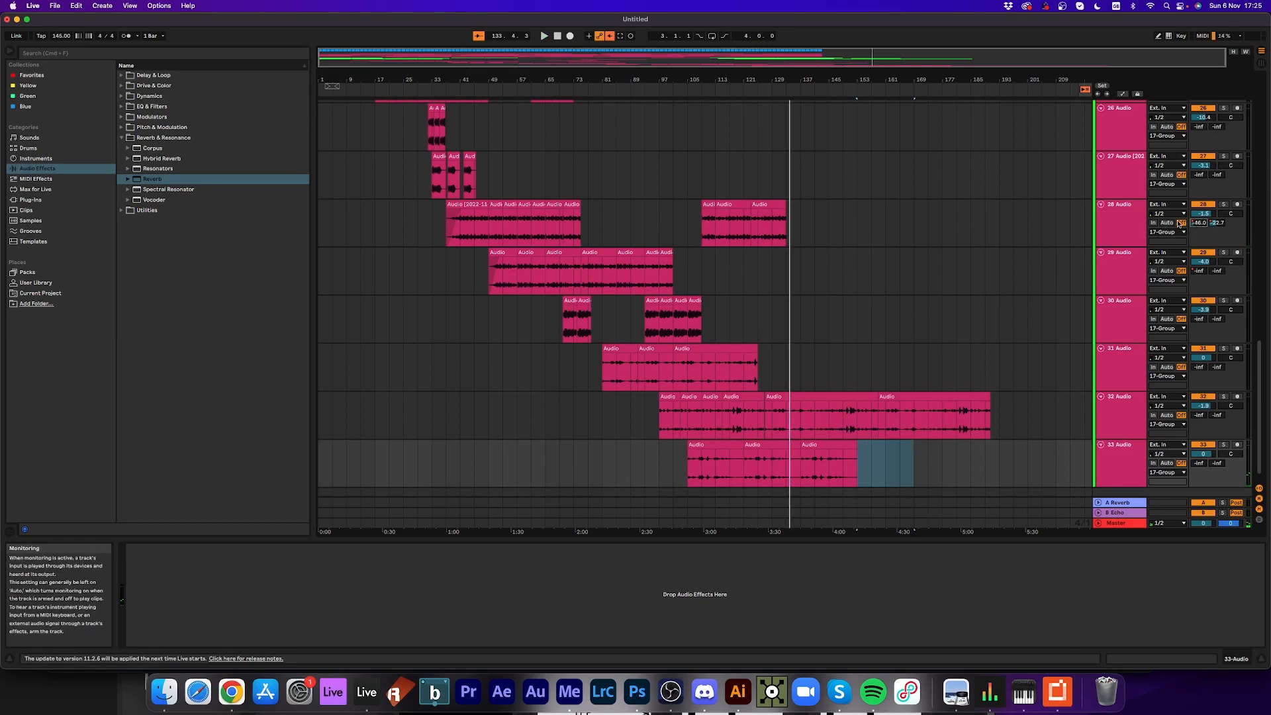
- Automate track 28's A-Reverb send to rise to 0 dB over its final clip and play back that passage
{"action": "right_click", "coordinate": [1199, 223]}
{"action": "left_click", "coordinate": [1169, 251]}
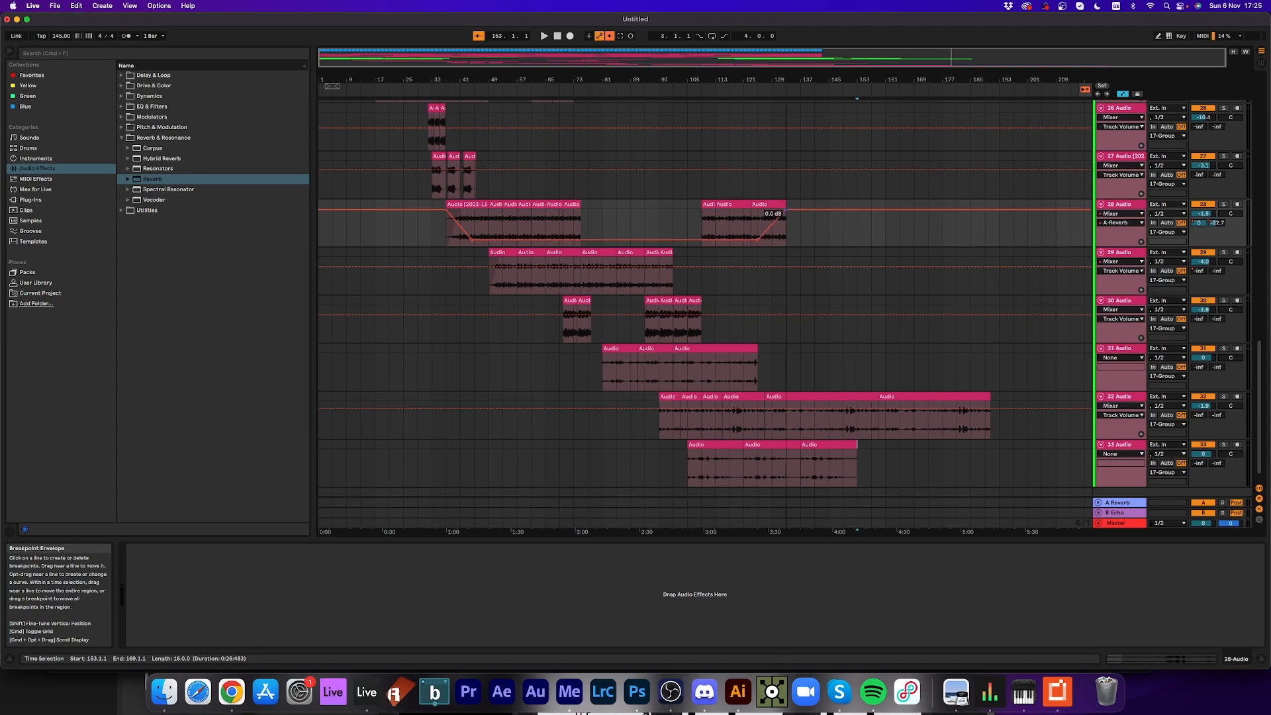
{"action": "left_click", "coordinate": [772, 87]}
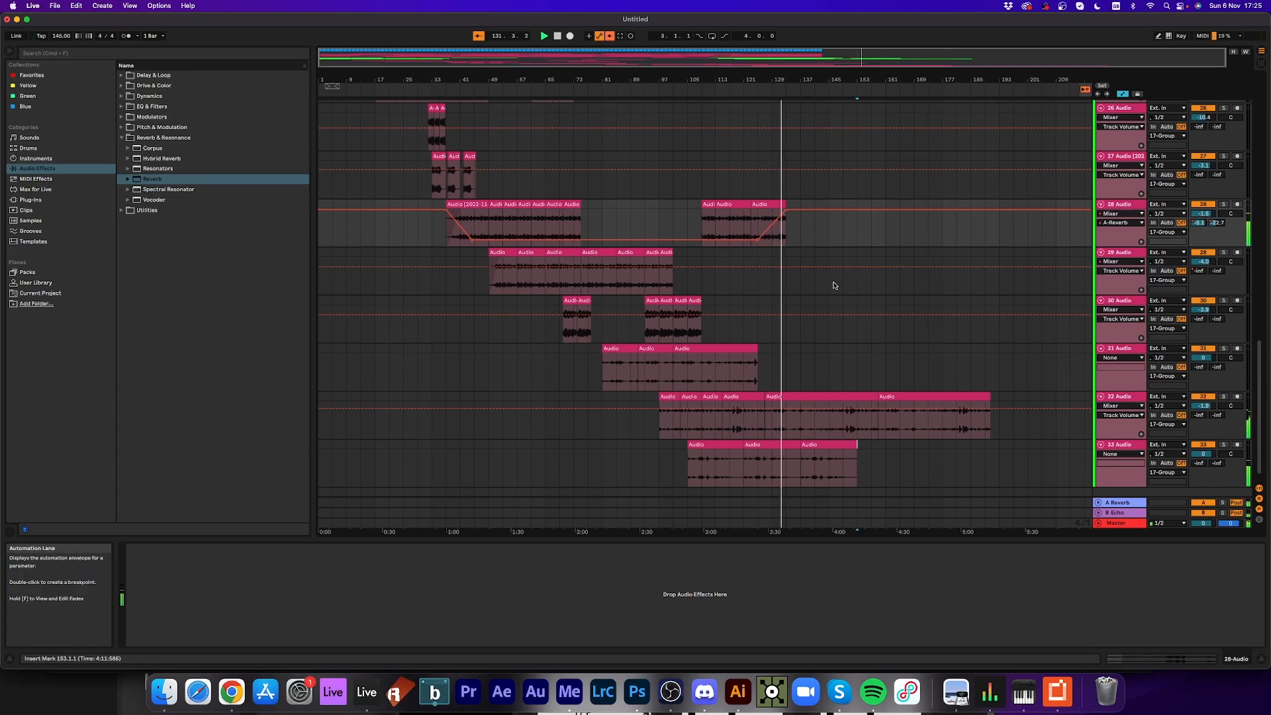
- Show track 28's B-Echo send automation and make it rise to 0 dB at the end of its last clip
{"action": "scroll", "coordinate": [820, 288], "scroll_direction": "up", "scroll_amount": 10}
{"action": "scroll", "coordinate": [821, 290], "scroll_direction": "up", "scroll_amount": 4}
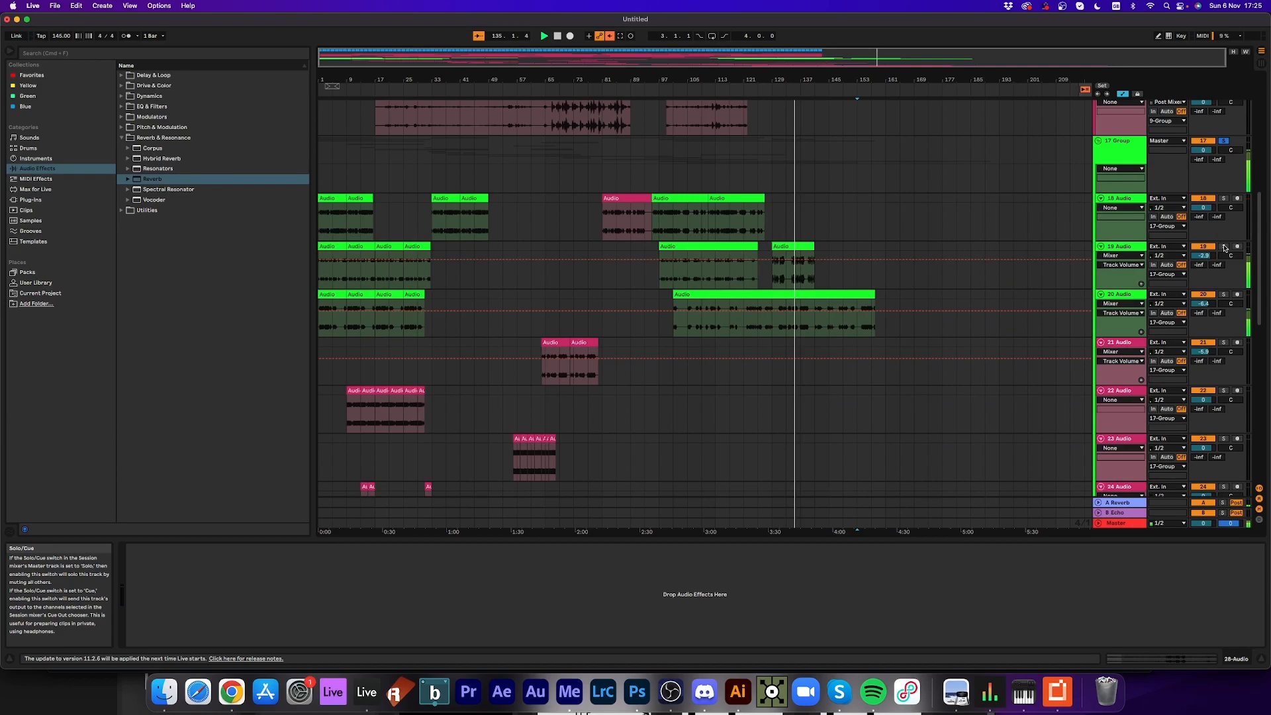
{"action": "scroll", "coordinate": [927, 374], "scroll_direction": "down", "scroll_amount": 12}
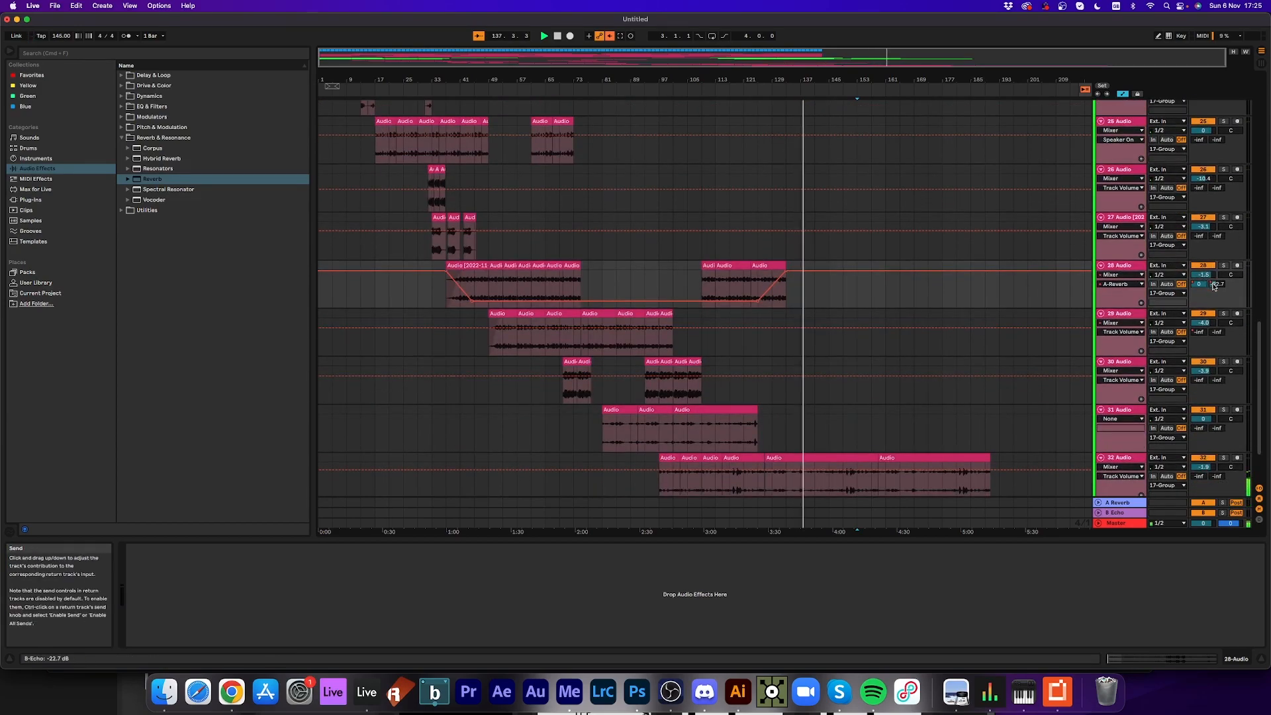
{"action": "right_click", "coordinate": [1215, 287]}
{"action": "left_click", "coordinate": [1172, 314]}
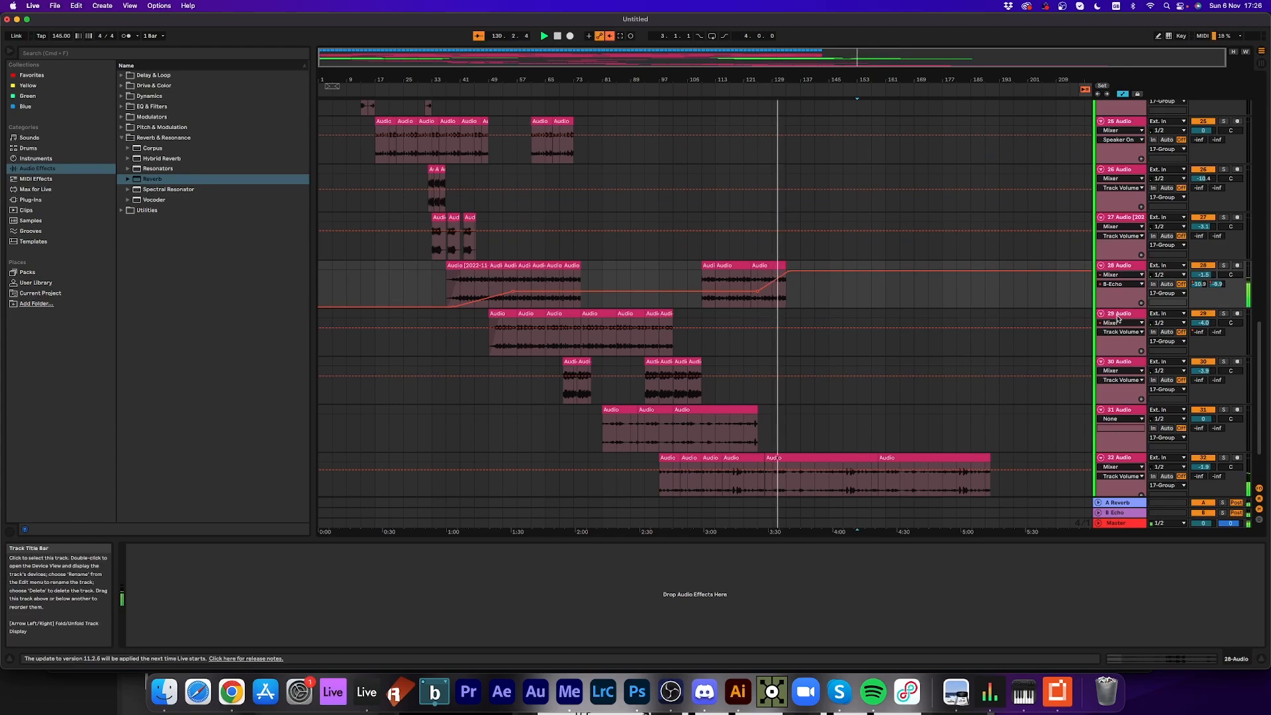
- Copy the last 16-bar green clip on track 18 to the empty space at bar 143
{"action": "scroll", "coordinate": [852, 404], "scroll_direction": "down", "scroll_amount": 3}
{"action": "scroll", "coordinate": [850, 405], "scroll_direction": "up", "scroll_amount": 15}
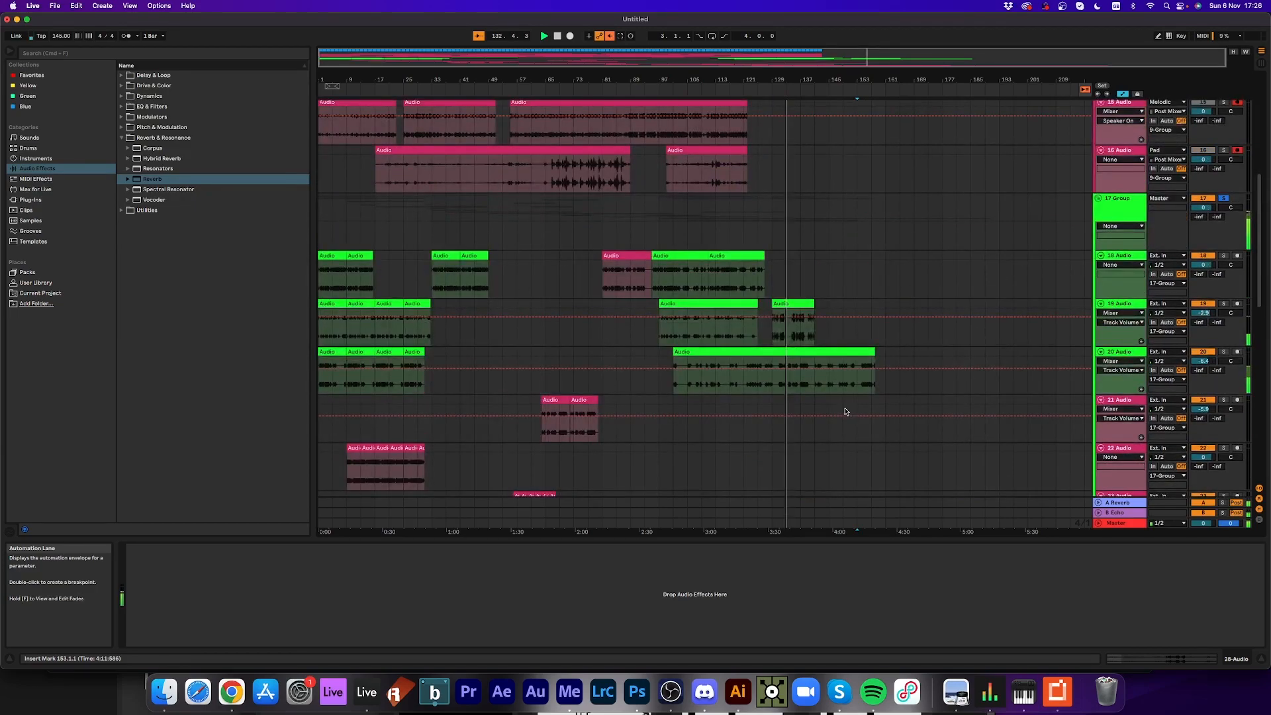
{"action": "scroll", "coordinate": [845, 415], "scroll_direction": "down", "scroll_amount": 15}
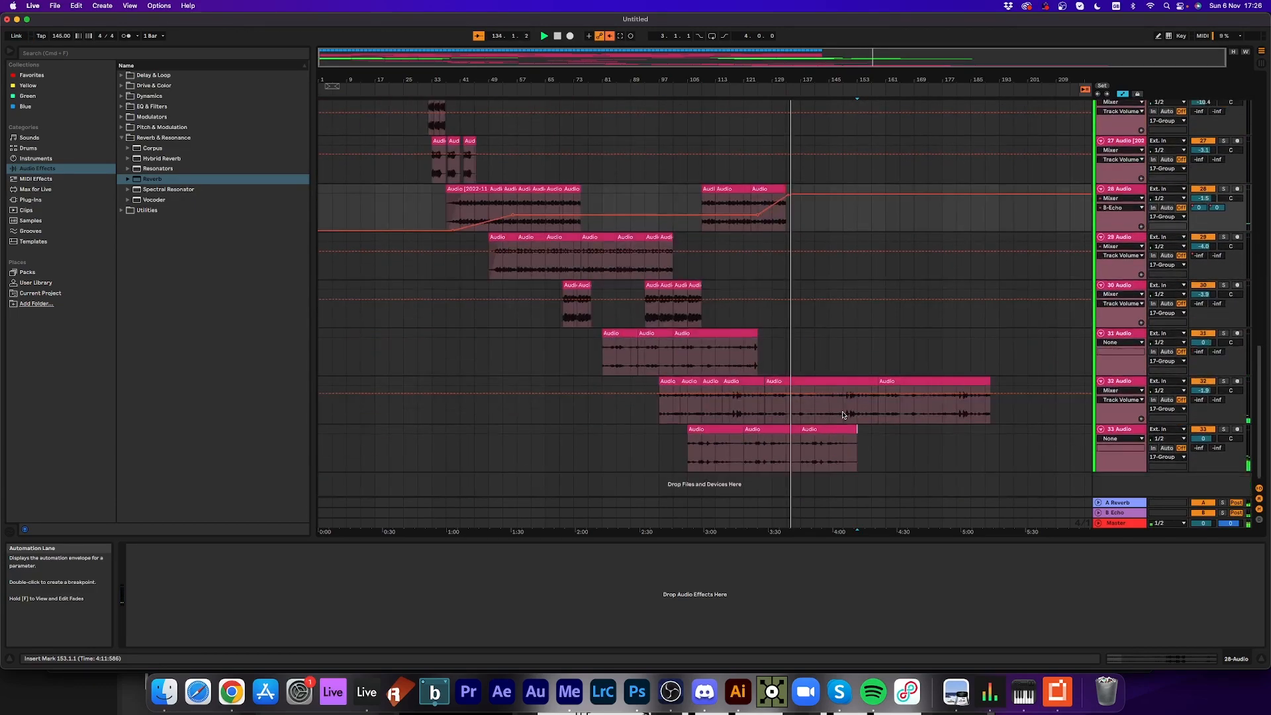
{"action": "scroll", "coordinate": [843, 415], "scroll_direction": "up", "scroll_amount": 15}
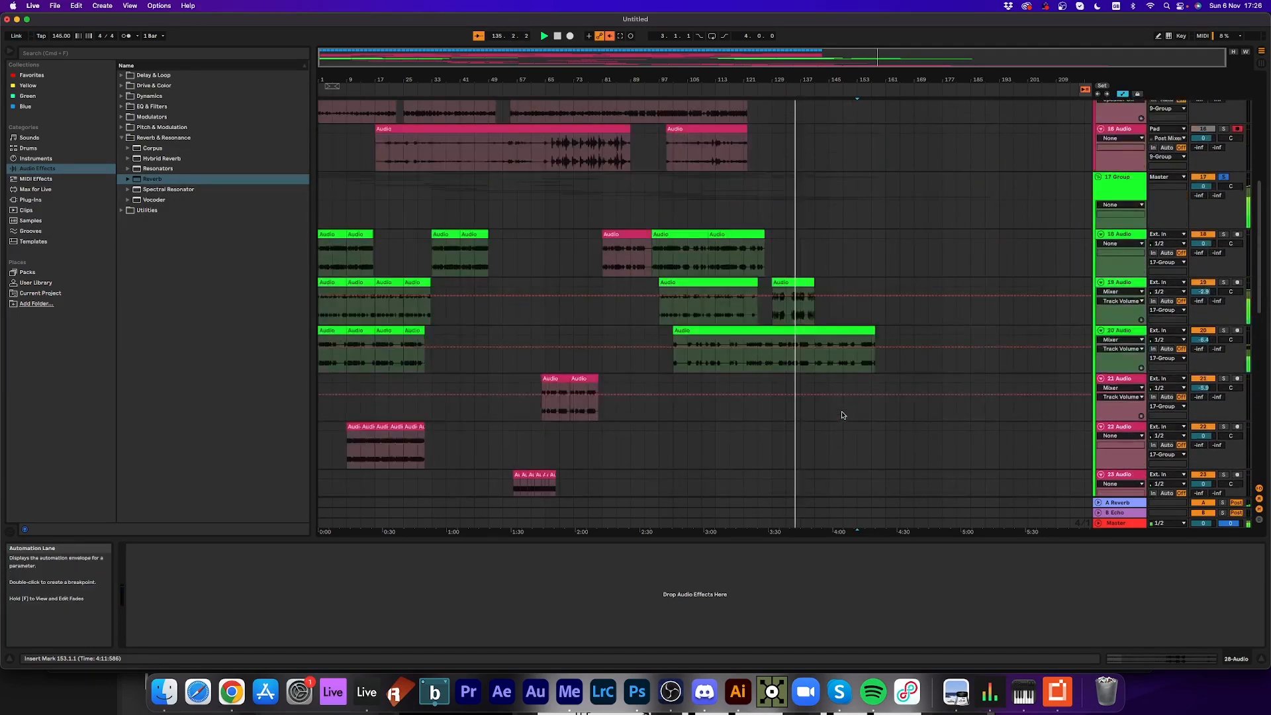
{"action": "left_click", "coordinate": [668, 234]}
{"action": "left_click", "coordinate": [741, 234]}
{"action": "key", "text": "space"}
{"action": "left_click_drag", "start_coordinate": [742, 235], "coordinate": [841, 240]}
{"action": "key", "text": "super+z"}
{"action": "scroll", "coordinate": [829, 366], "scroll_direction": "down", "scroll_amount": 8}
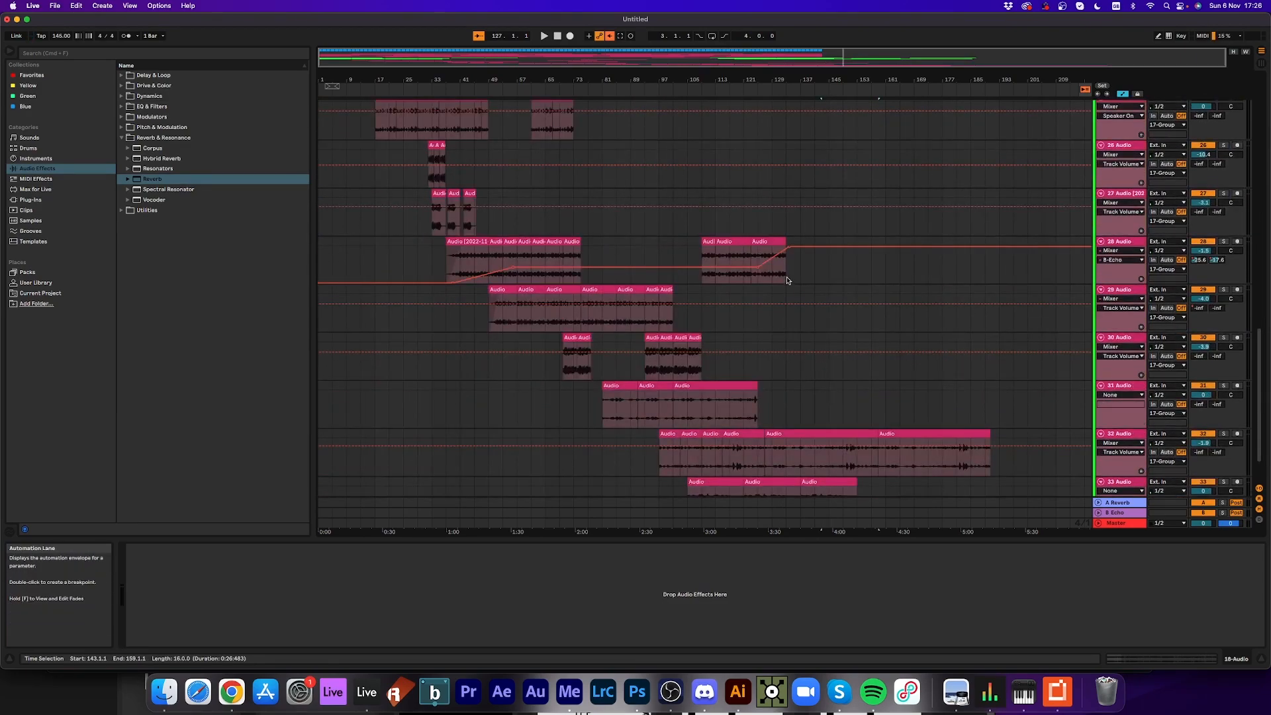
- Move the copied clip on track 18 to start at bar 133 and play back its entry
{"action": "scroll", "coordinate": [787, 280], "scroll_direction": "up", "scroll_amount": 7}
{"action": "left_click_drag", "start_coordinate": [839, 275], "coordinate": [803, 275]}
{"action": "left_click", "coordinate": [767, 87]}
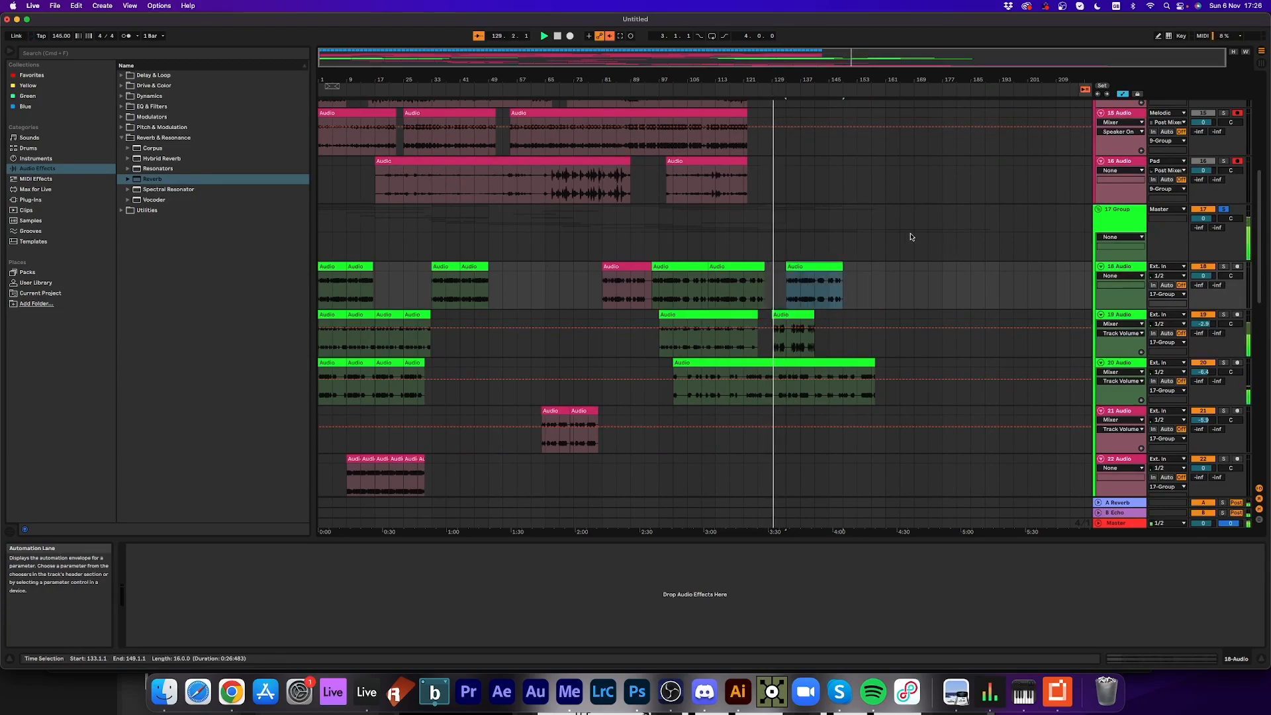
{"action": "left_click", "coordinate": [783, 90]}
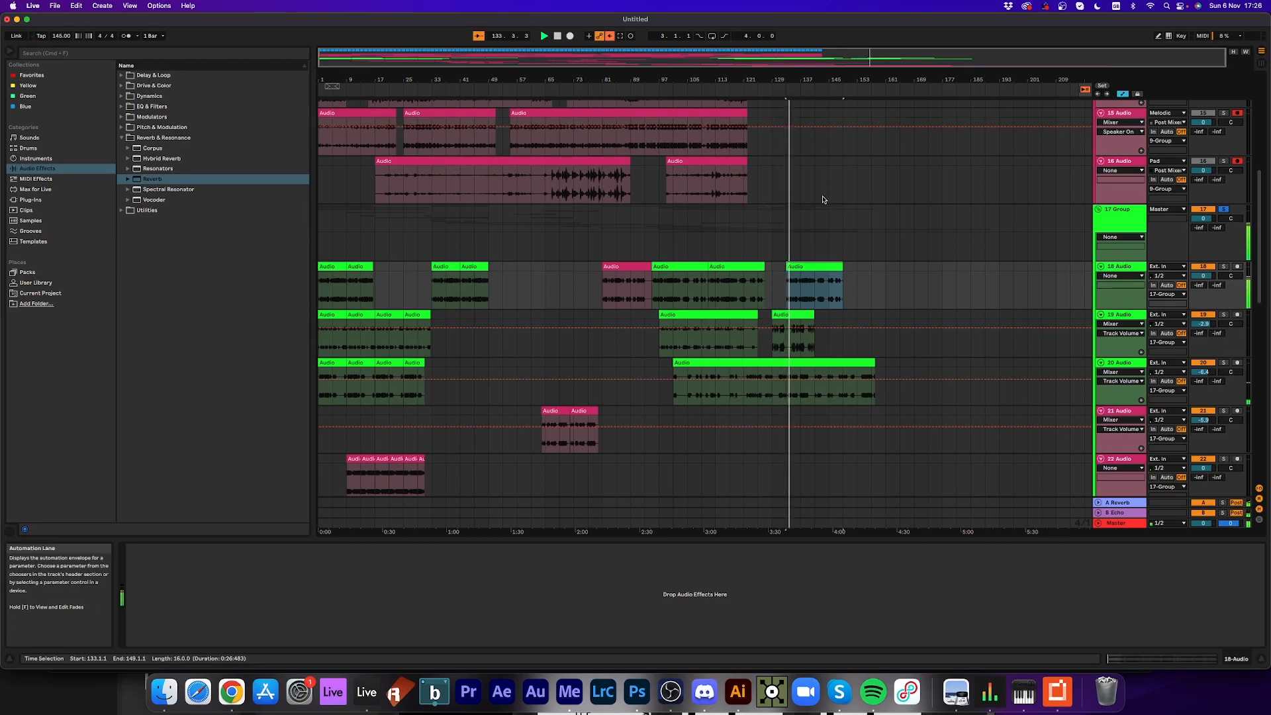
- Lower the gain of track 19's clip at bar 129 to about -8.2 dB and duplicate the clip
{"action": "scroll", "coordinate": [867, 299], "scroll_direction": "down", "scroll_amount": 4}
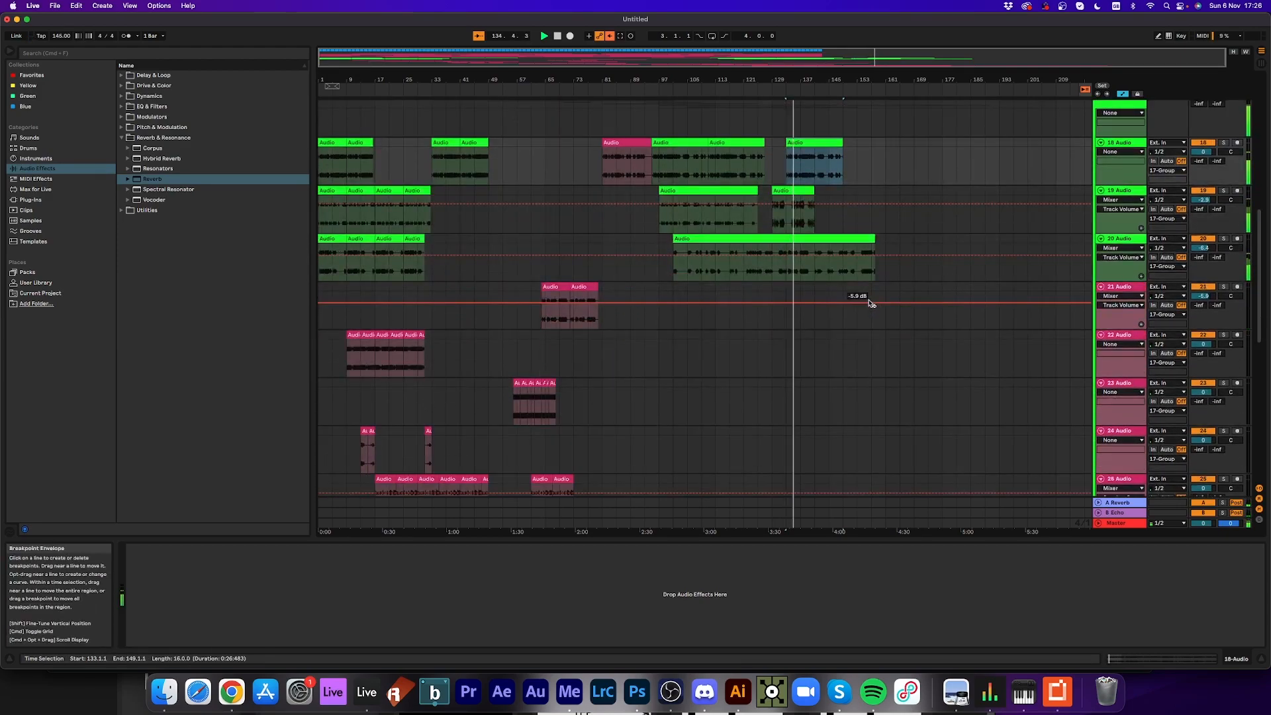
{"action": "scroll", "coordinate": [871, 303], "scroll_direction": "down", "scroll_amount": 10}
{"action": "scroll", "coordinate": [871, 304], "scroll_direction": "up", "scroll_amount": 10}
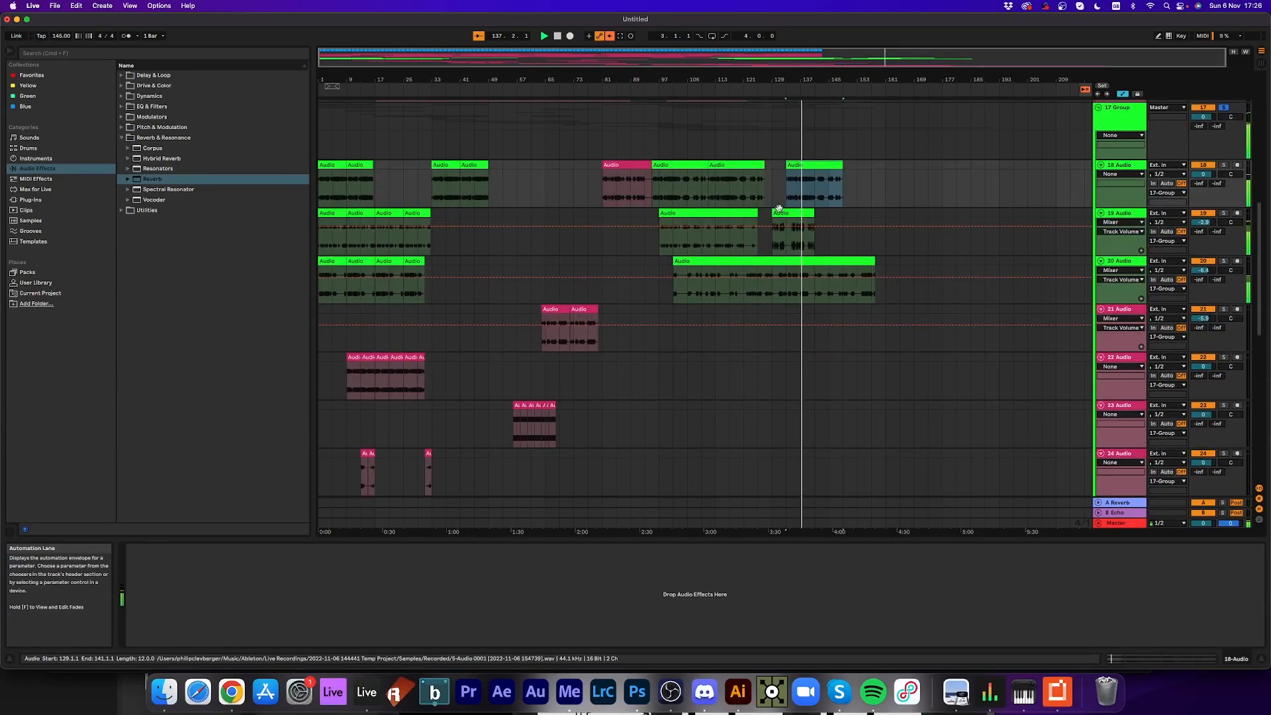
{"action": "double_click", "coordinate": [791, 235]}
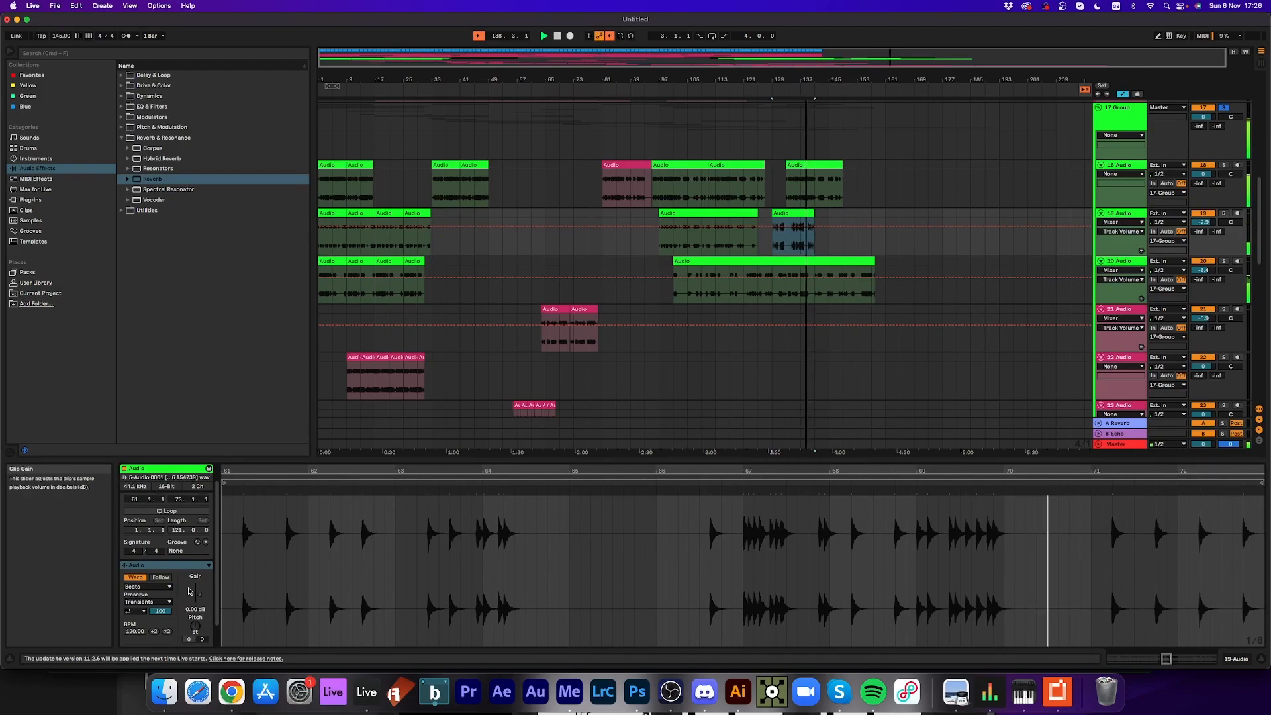
{"action": "mouse_move", "coordinate": [198, 593]}
{"action": "left_mouse_down"}
{"action": "mouse_move", "coordinate": [198, 612]}
{"action": "mouse_move", "coordinate": [199, 597]}
{"action": "left_mouse_up"}
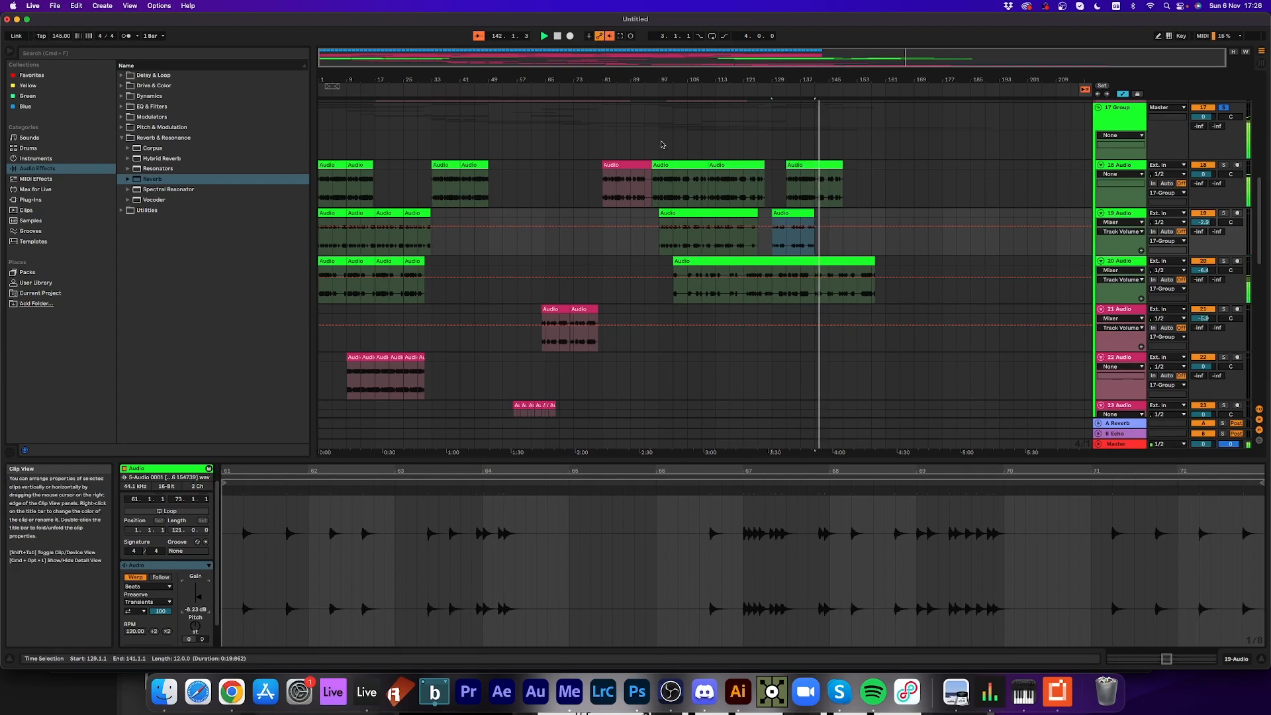
{"action": "key", "text": "super+d"}
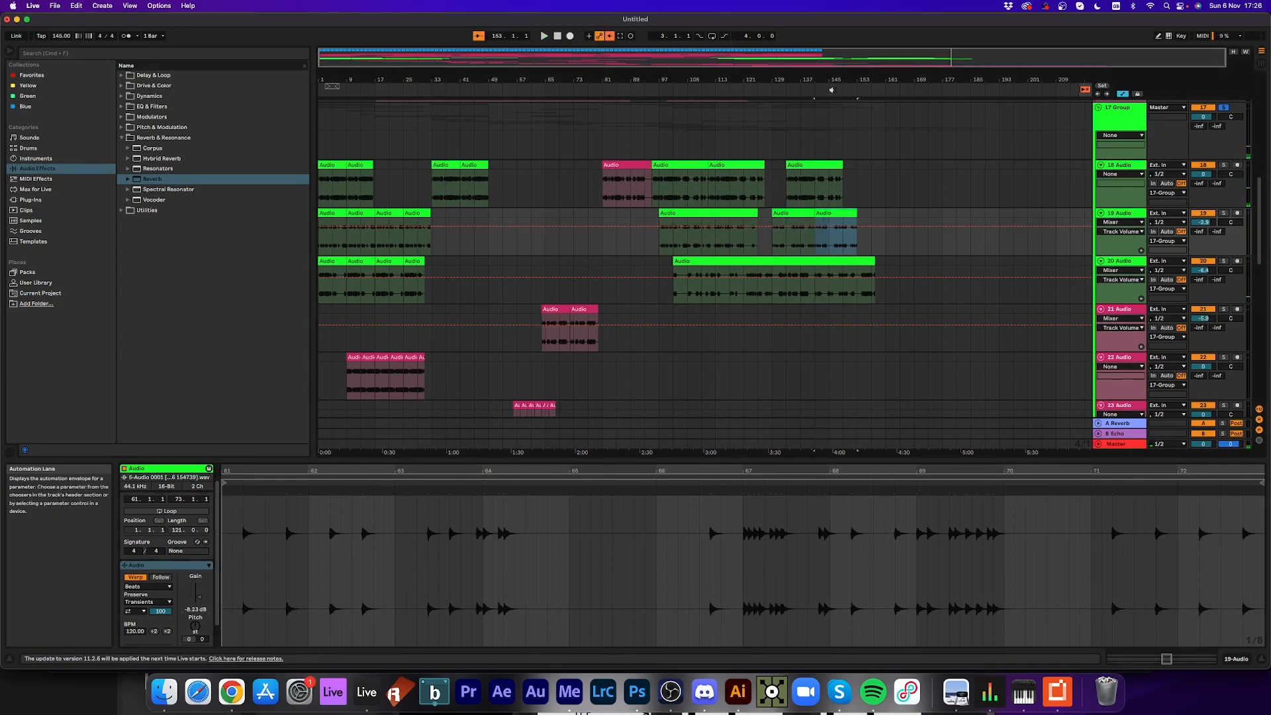
- Duplicate track 18's clip at bar 133 and shorten the copy to 8 bars, ending at bar 157
{"action": "left_click", "coordinate": [836, 165]}
{"action": "key", "text": "super+d"}
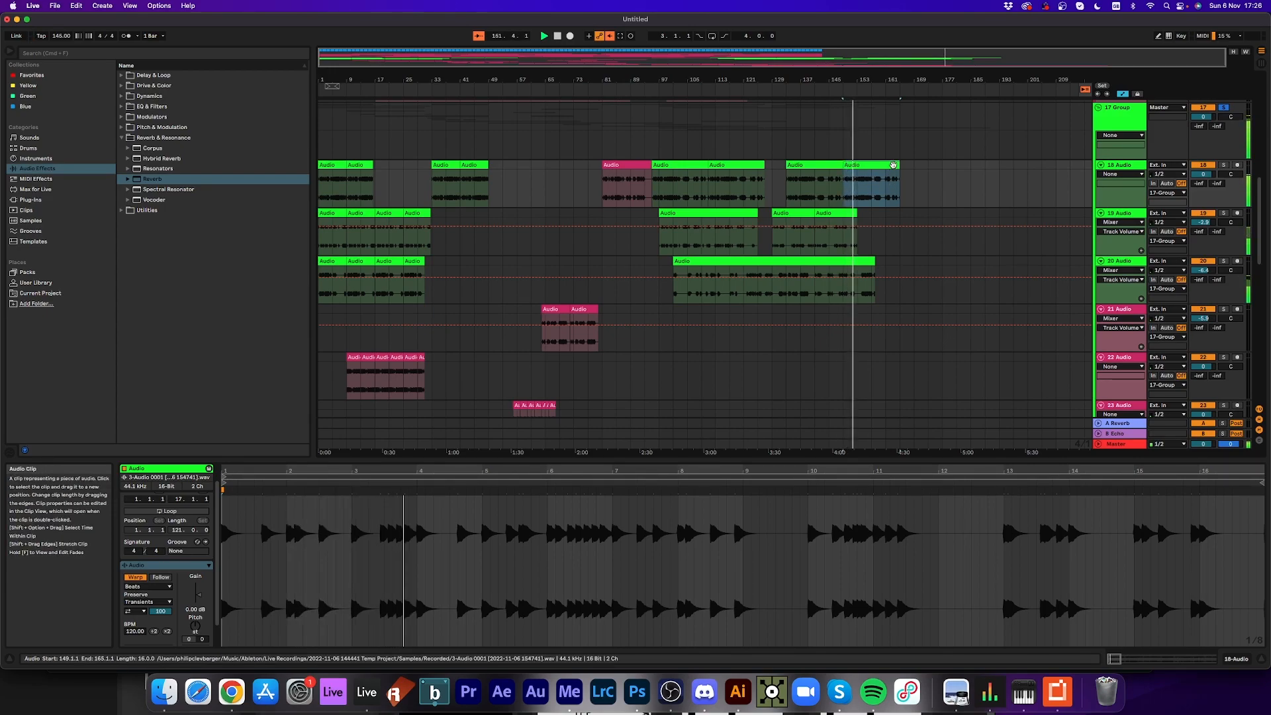
{"action": "left_click_drag", "start_coordinate": [895, 162], "coordinate": [872, 165]}
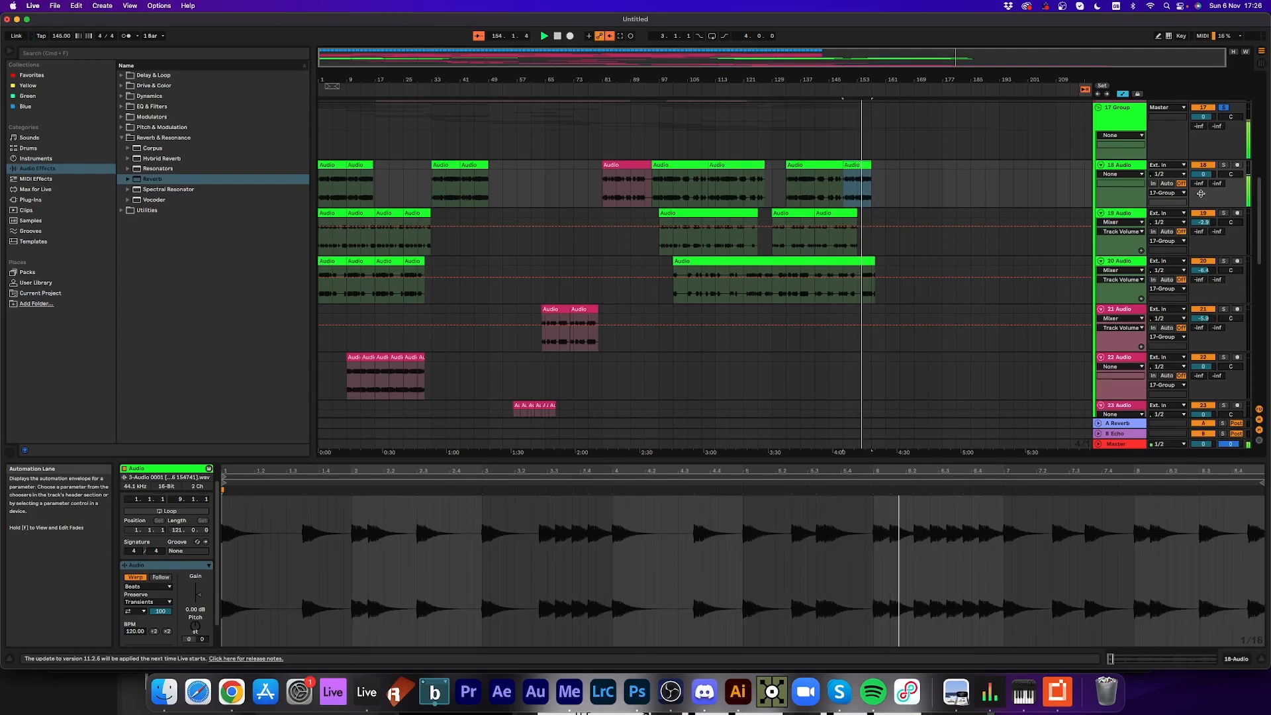
- Automate track 18's A-Reverb send to rise from bar 149 to 0 dB by the end of its last clip, and audition it
{"action": "left_click", "coordinate": [1197, 183]}
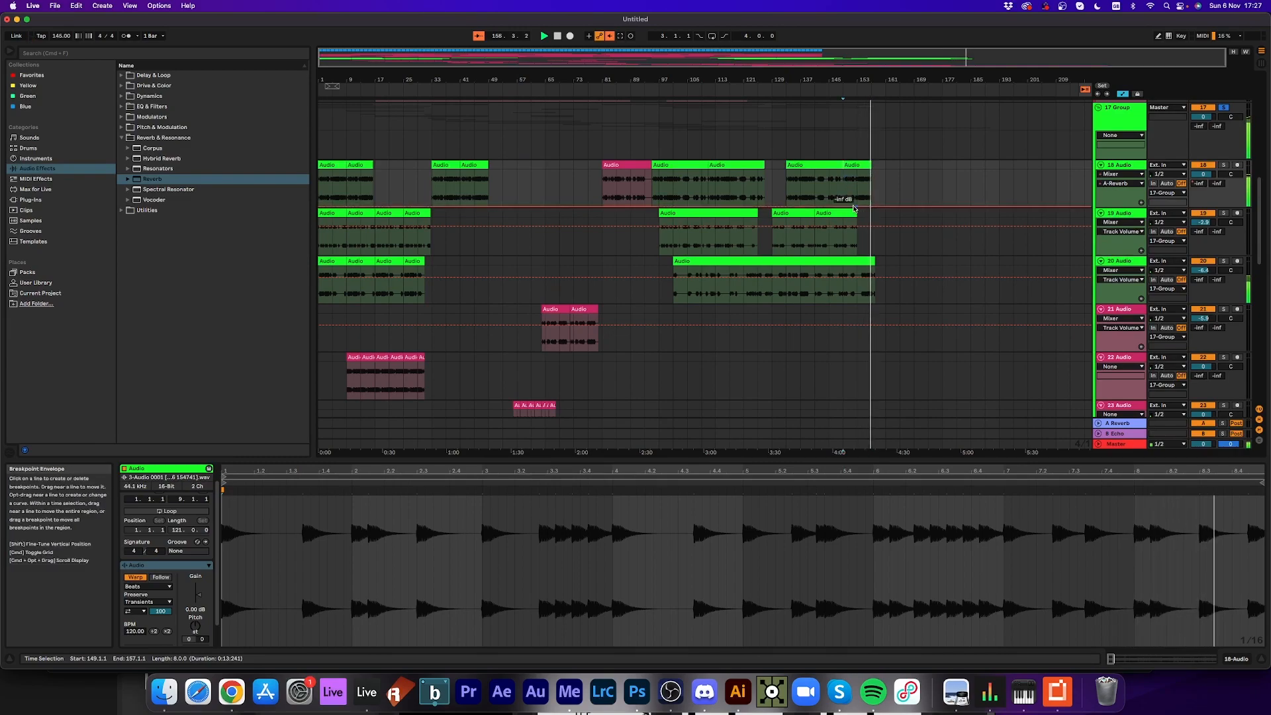
{"action": "left_click_drag", "start_coordinate": [850, 207], "coordinate": [850, 172]}
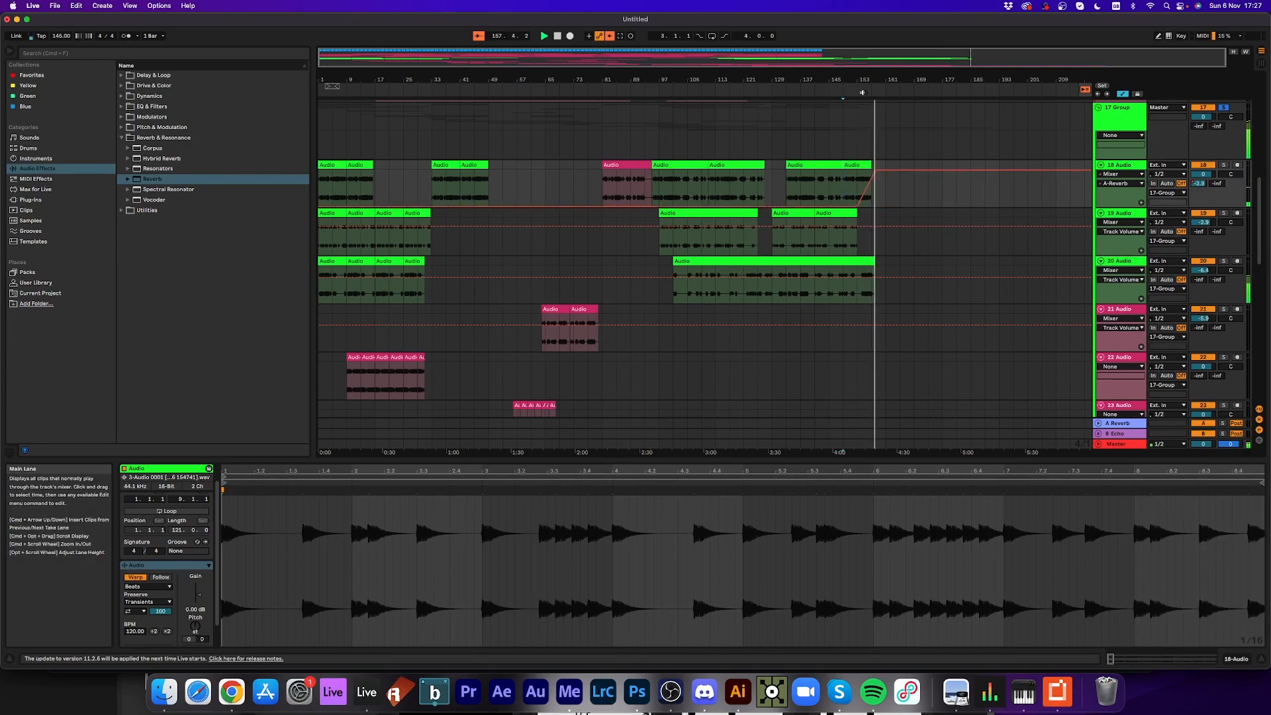
{"action": "left_click", "coordinate": [868, 92]}
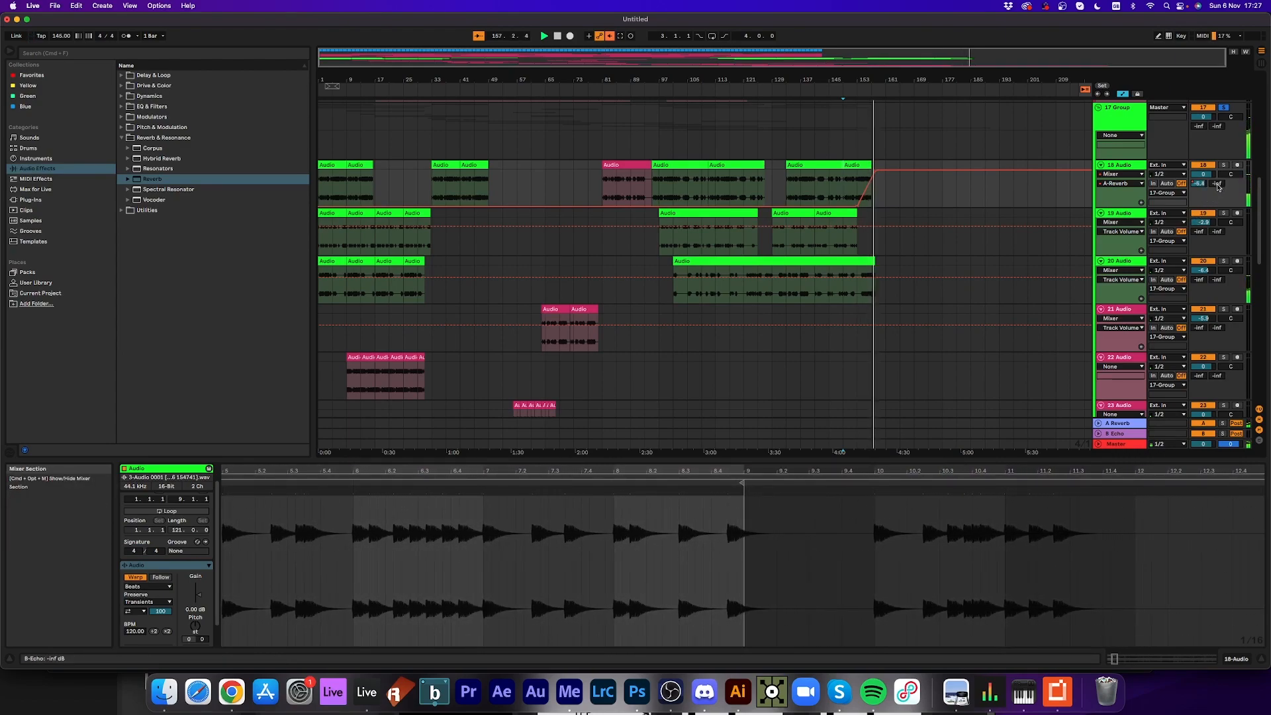
{"action": "left_click_drag", "start_coordinate": [859, 206], "coordinate": [843, 206]}
{"action": "left_click", "coordinate": [866, 89]}
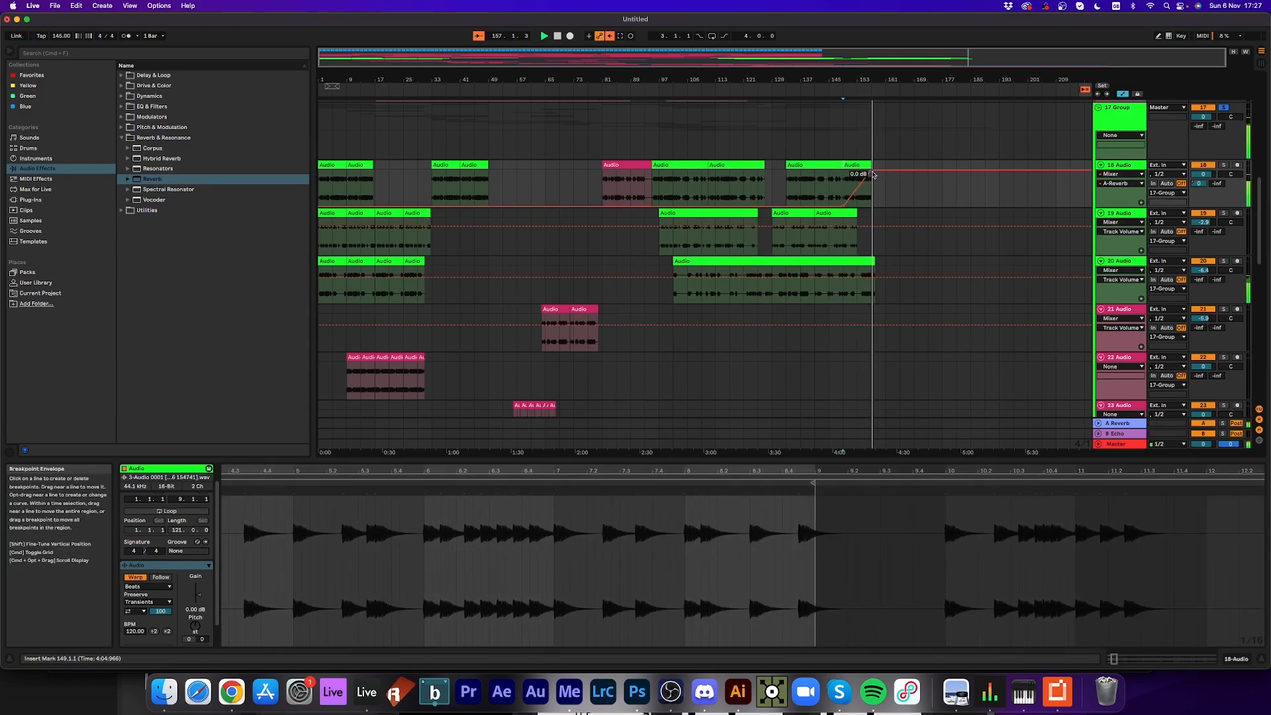
- Show the A-Reverb send automation on track 31
{"action": "scroll", "coordinate": [947, 299], "scroll_direction": "down", "scroll_amount": 5}
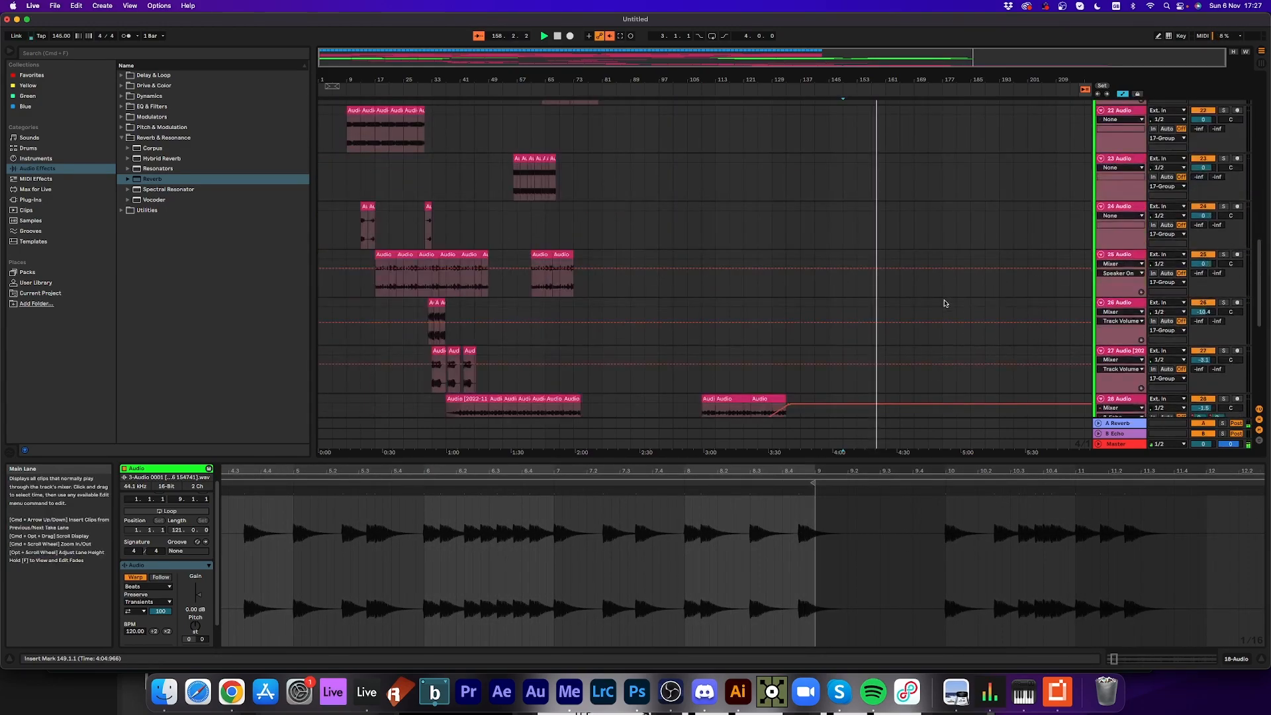
{"action": "scroll", "coordinate": [944, 303], "scroll_direction": "down", "scroll_amount": 6}
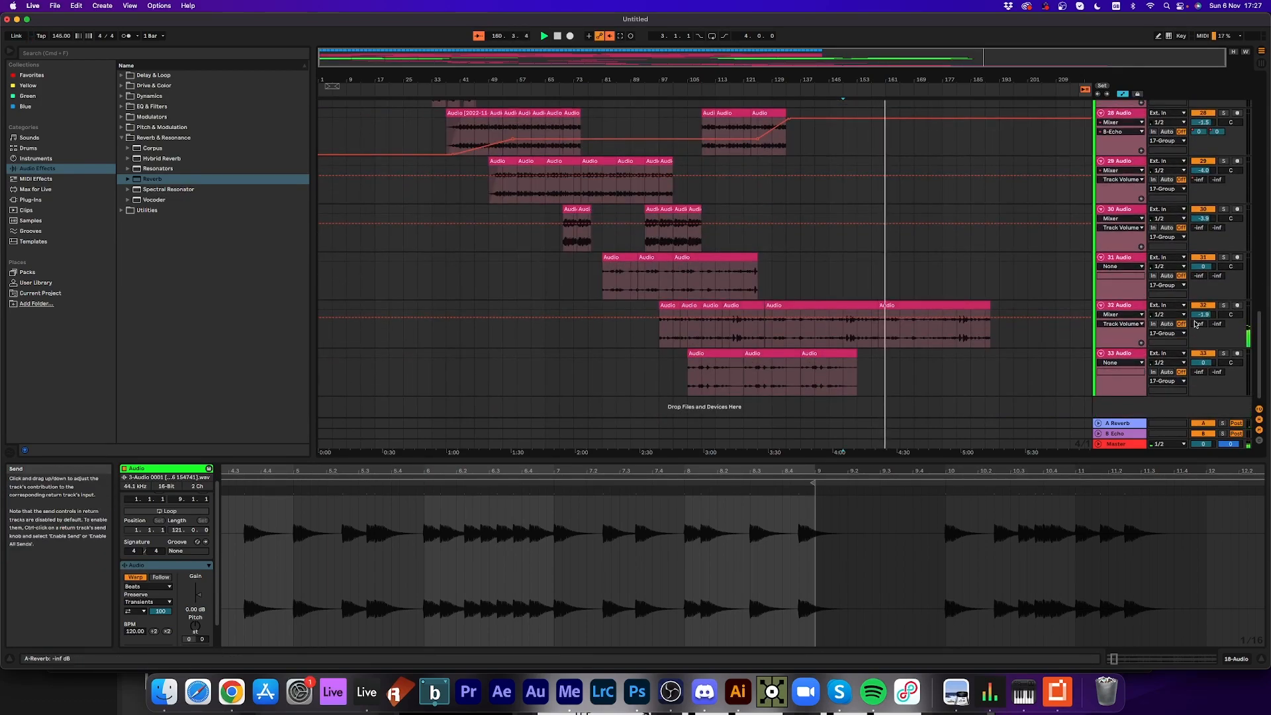
{"action": "right_click", "coordinate": [1203, 275]}
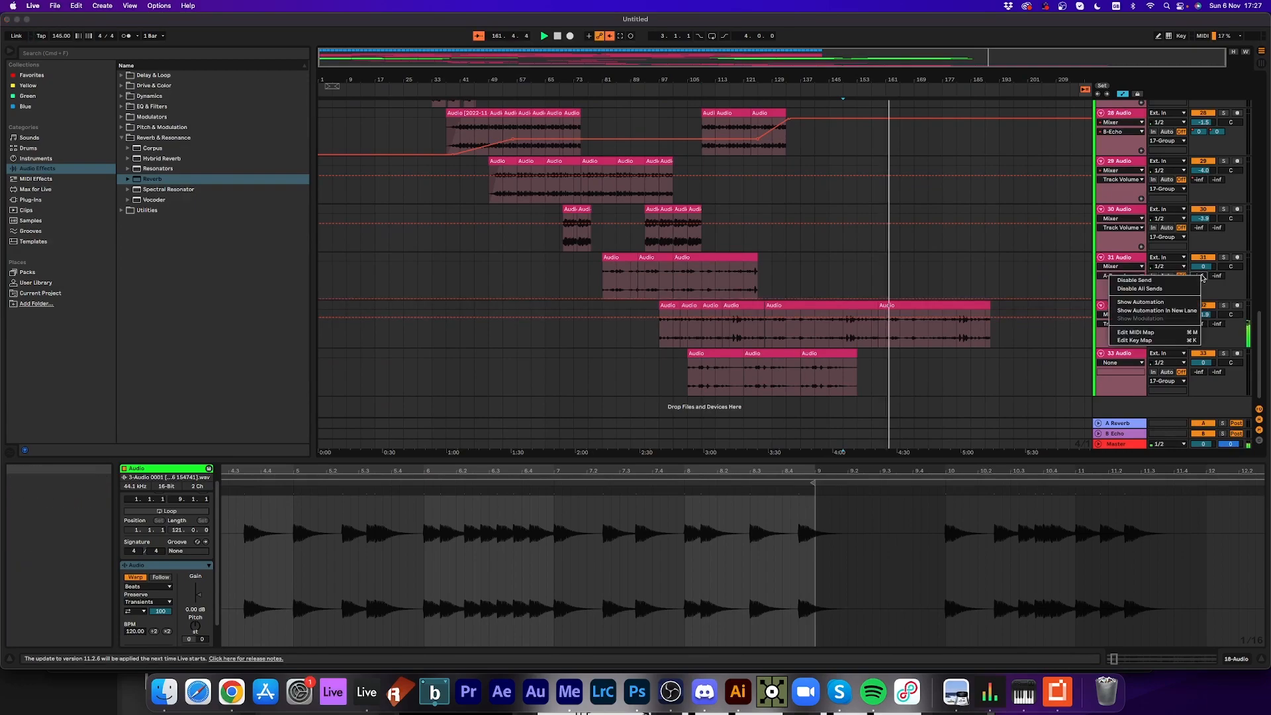
{"action": "left_click", "coordinate": [1168, 302]}
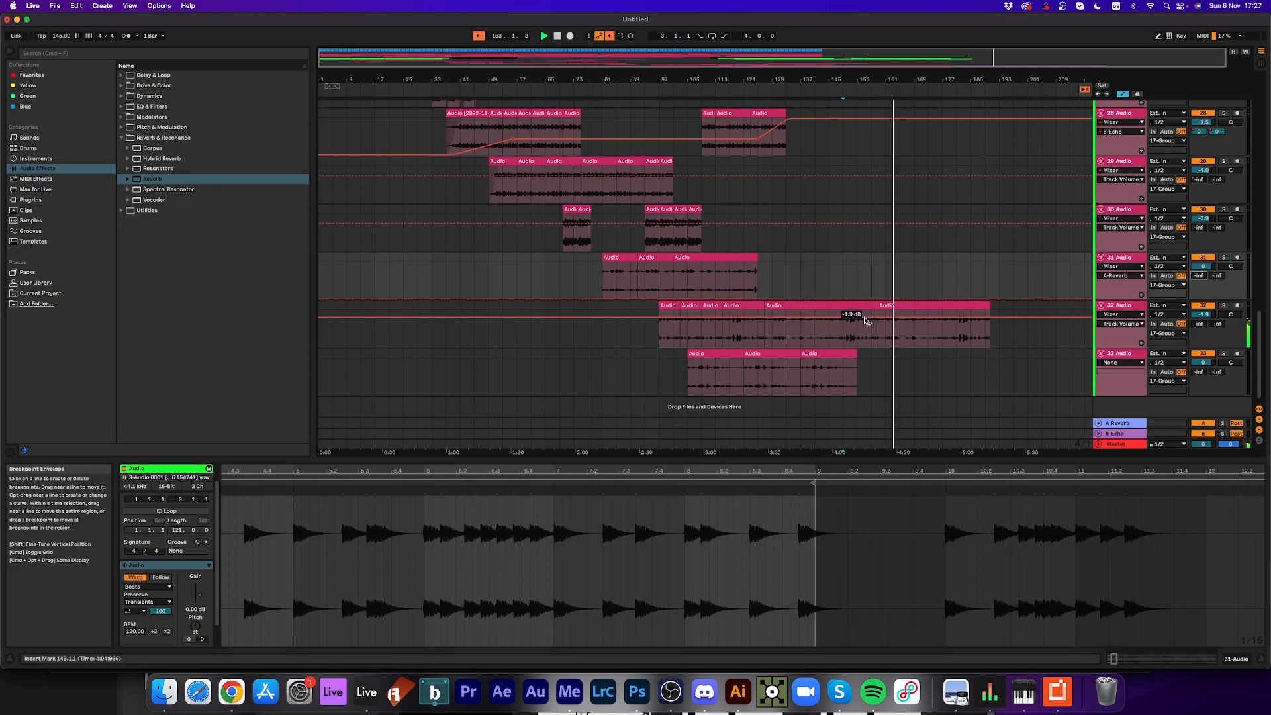
- Automate track 32's A-Reverb send to rise from bar 145 to 0 dB early in its last clip
{"action": "right_click", "coordinate": [1199, 324]}
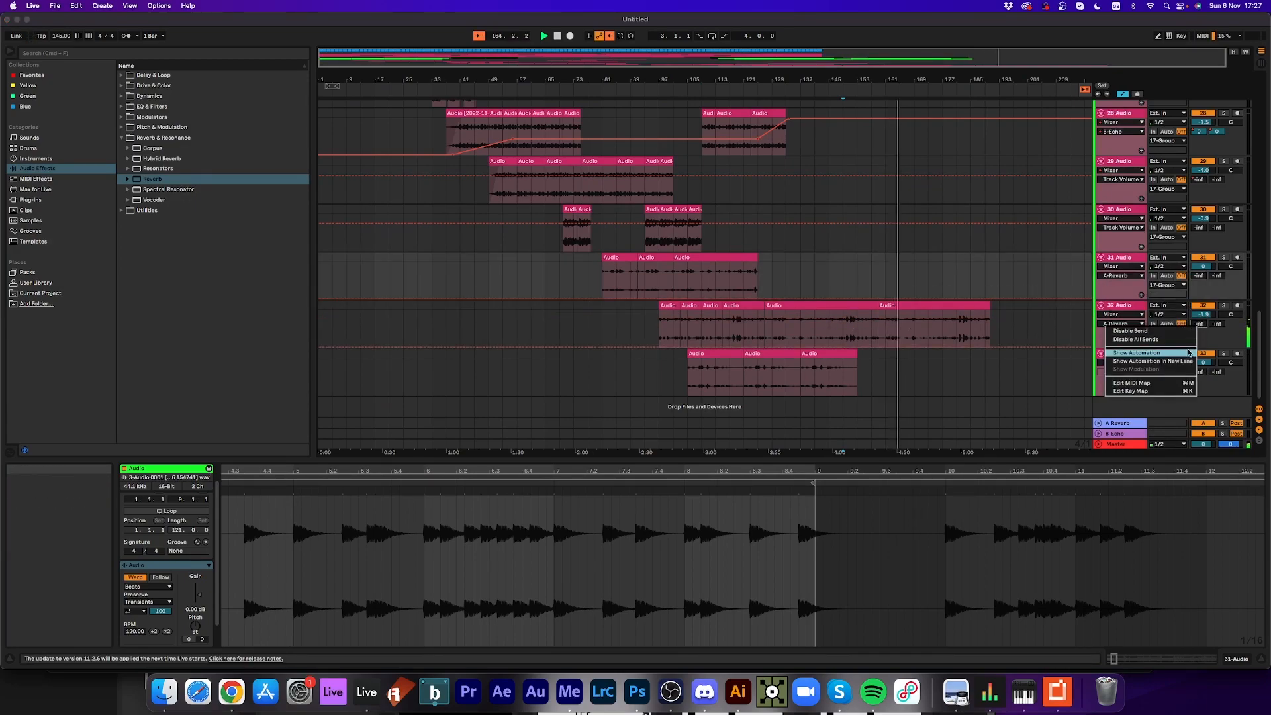
{"action": "left_click", "coordinate": [1152, 350]}
{"action": "left_click", "coordinate": [829, 345]}
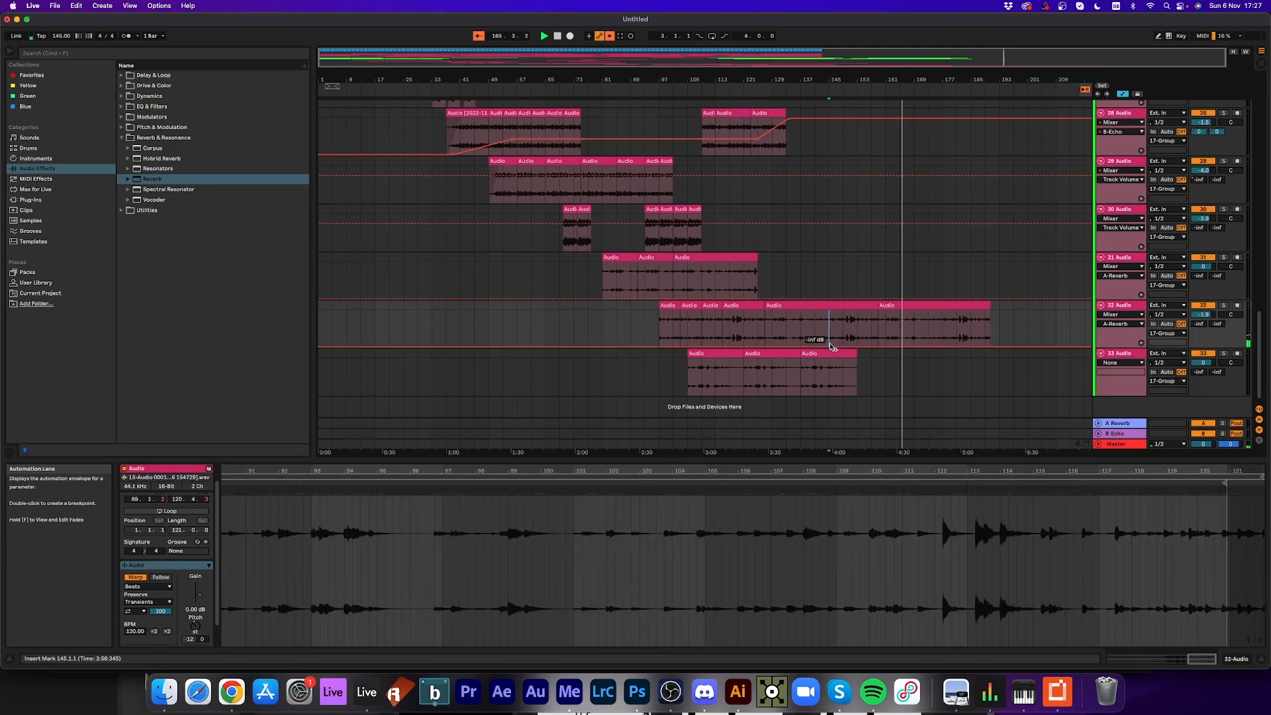
{"action": "left_click_drag", "start_coordinate": [890, 346], "coordinate": [891, 317]}
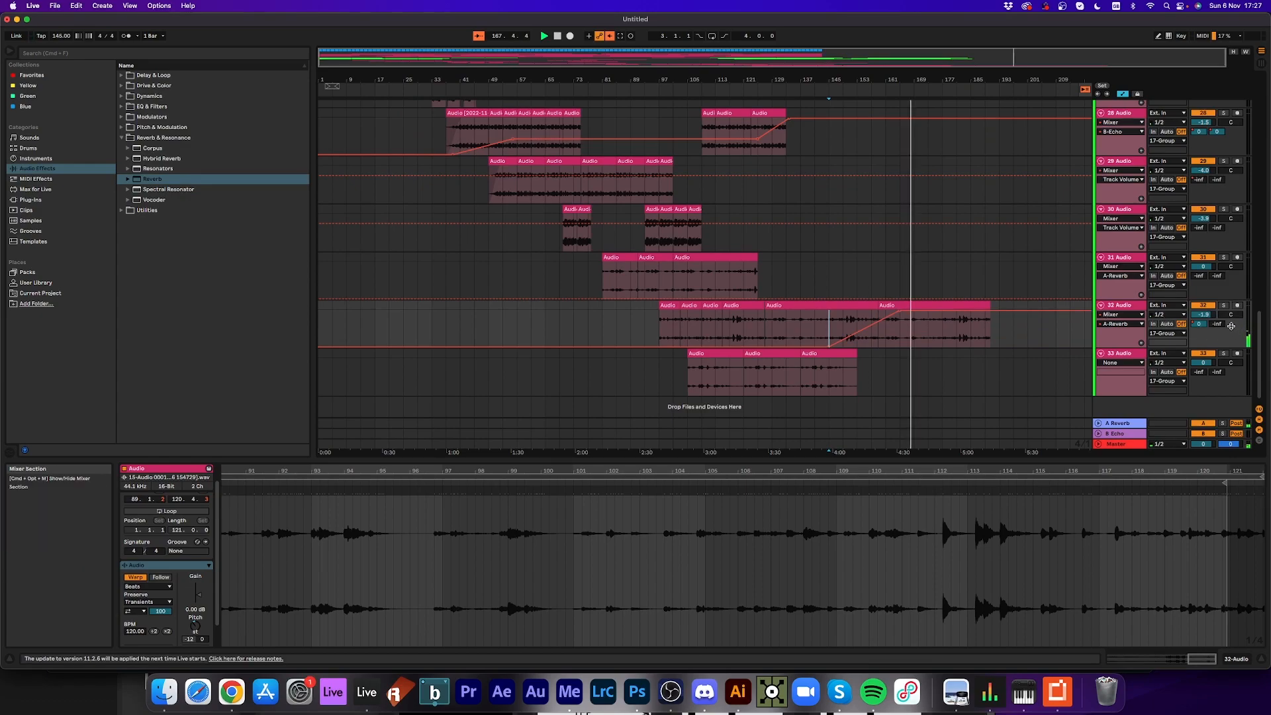
- Automate track 32's B-Echo send to rise from about bar 157 to full level around bar 181
{"action": "right_click", "coordinate": [1217, 323]}
{"action": "left_click", "coordinate": [1209, 351]}
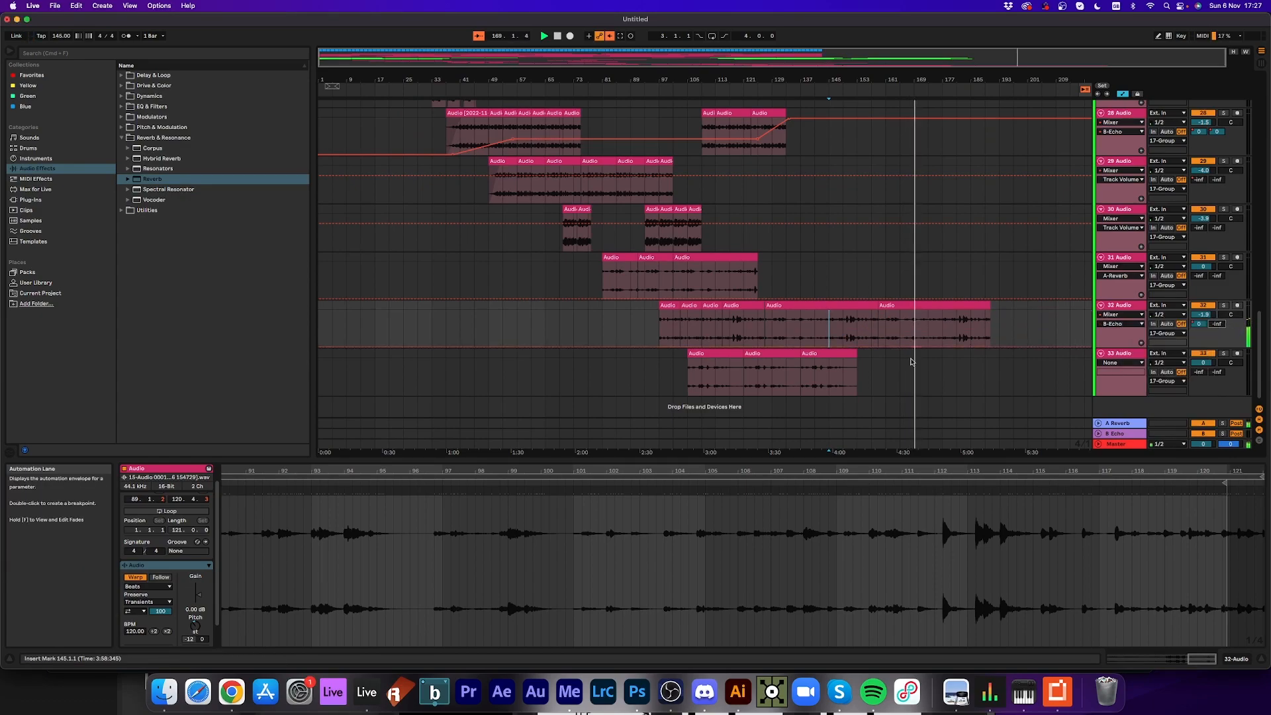
{"action": "left_click", "coordinate": [953, 349]}
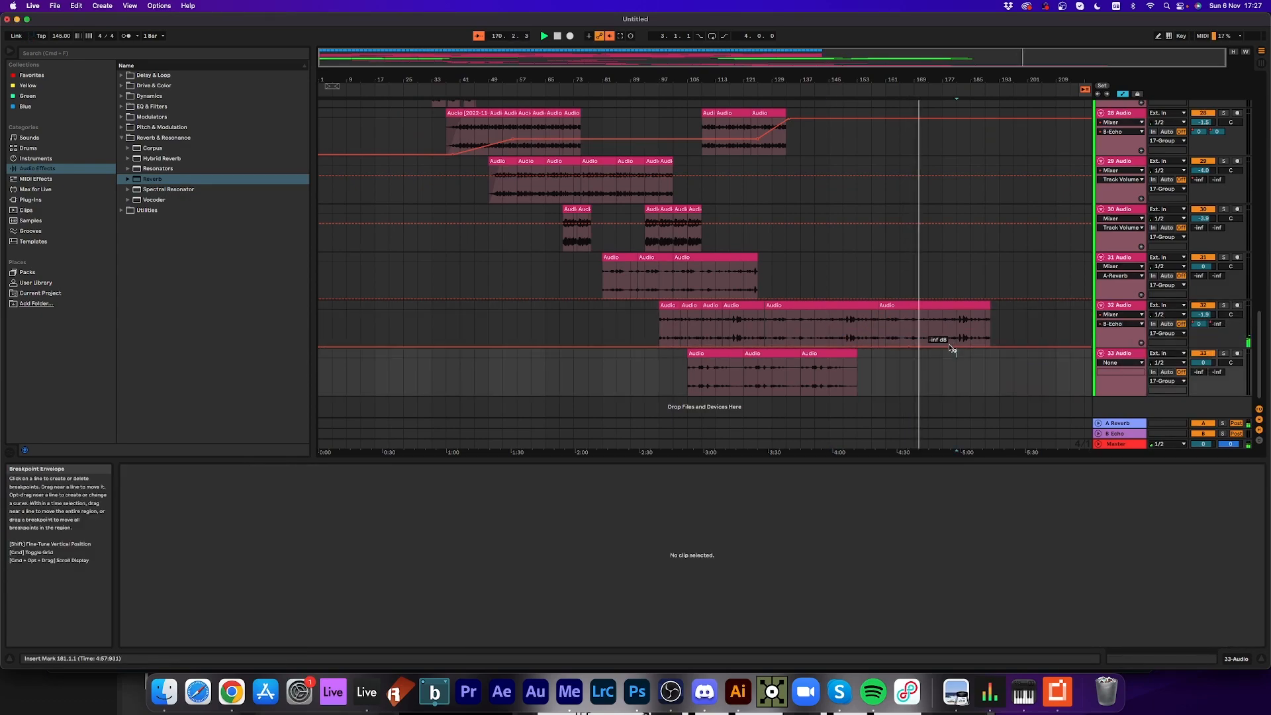
{"action": "left_click_drag", "start_coordinate": [956, 345], "coordinate": [959, 314]}
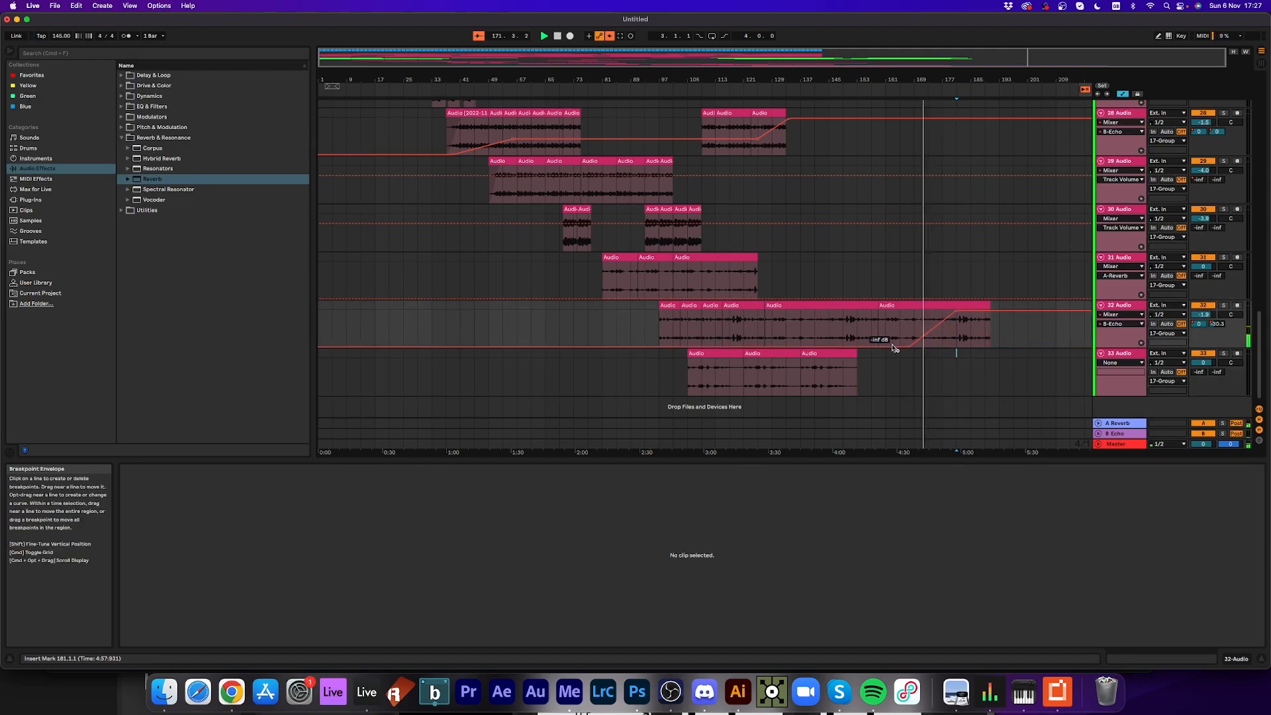
{"action": "left_click_drag", "start_coordinate": [900, 345], "coordinate": [871, 345]}
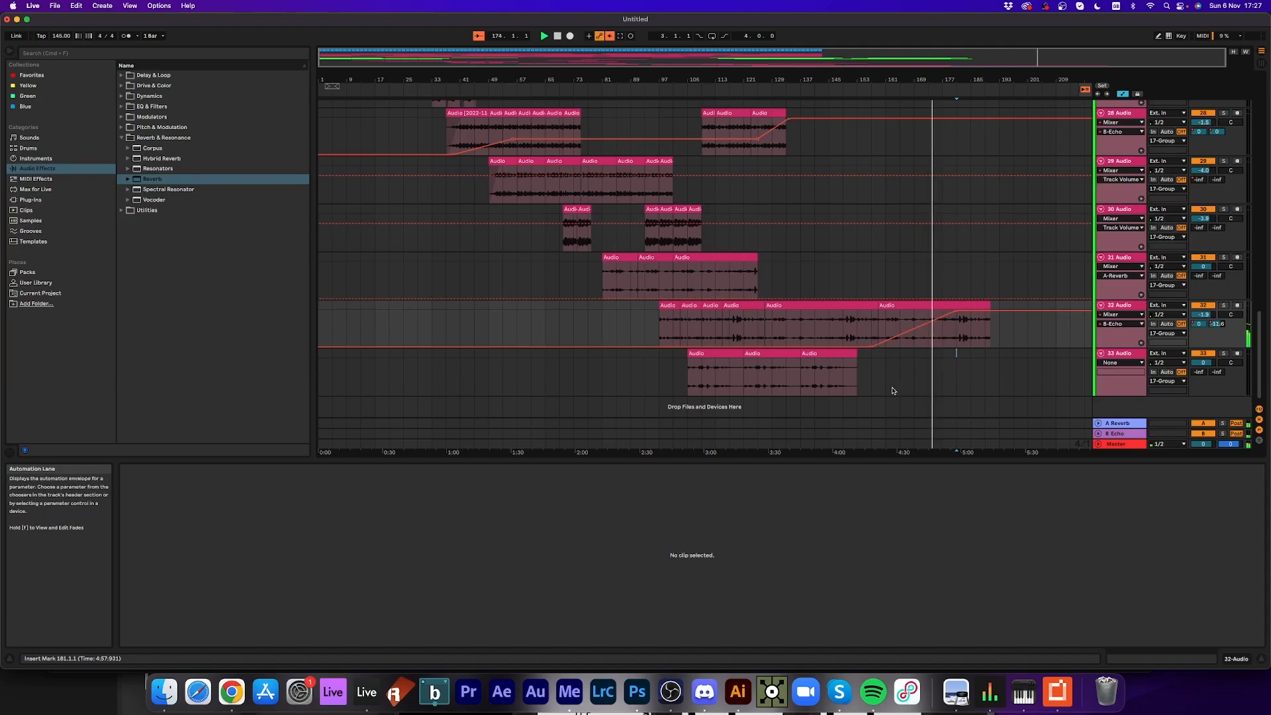
- Review the tracks across the whole arrangement and audition it from about bar 69
{"action": "scroll", "coordinate": [911, 401], "scroll_direction": "up", "scroll_amount": 5}
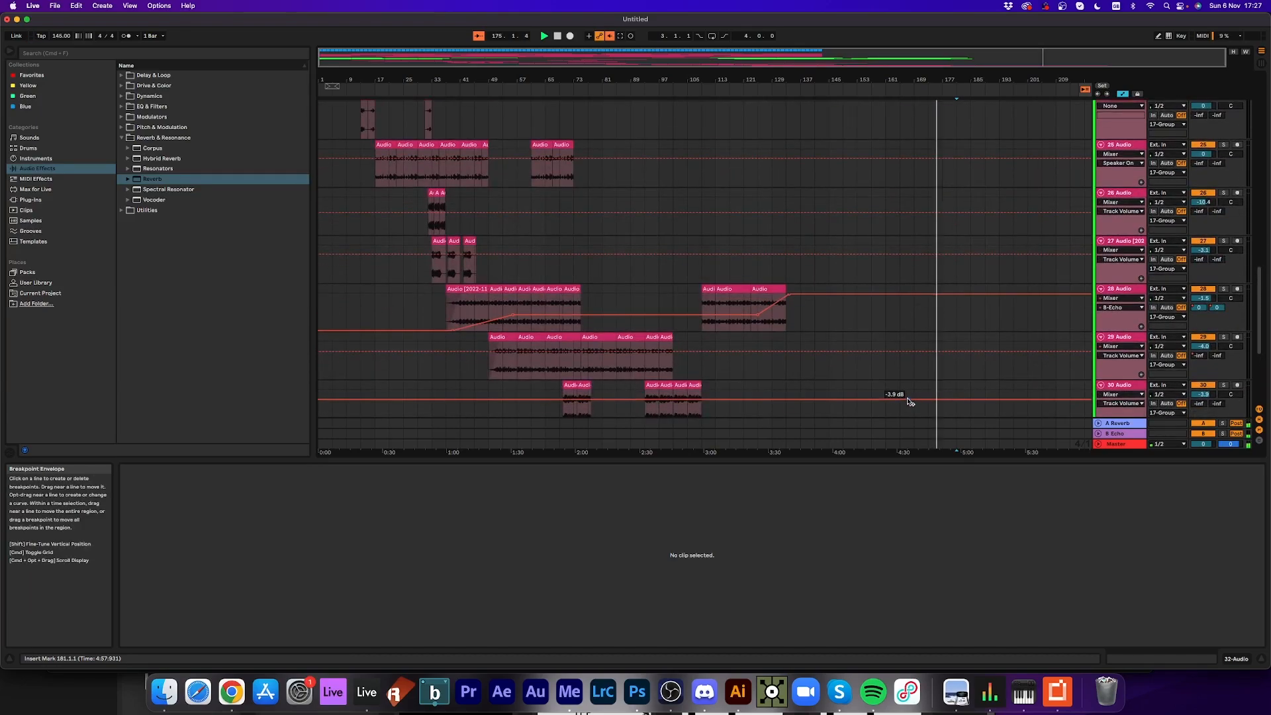
{"action": "scroll", "coordinate": [927, 390], "scroll_direction": "down", "scroll_amount": 5}
{"action": "scroll", "coordinate": [940, 368], "scroll_direction": "up", "scroll_amount": 8}
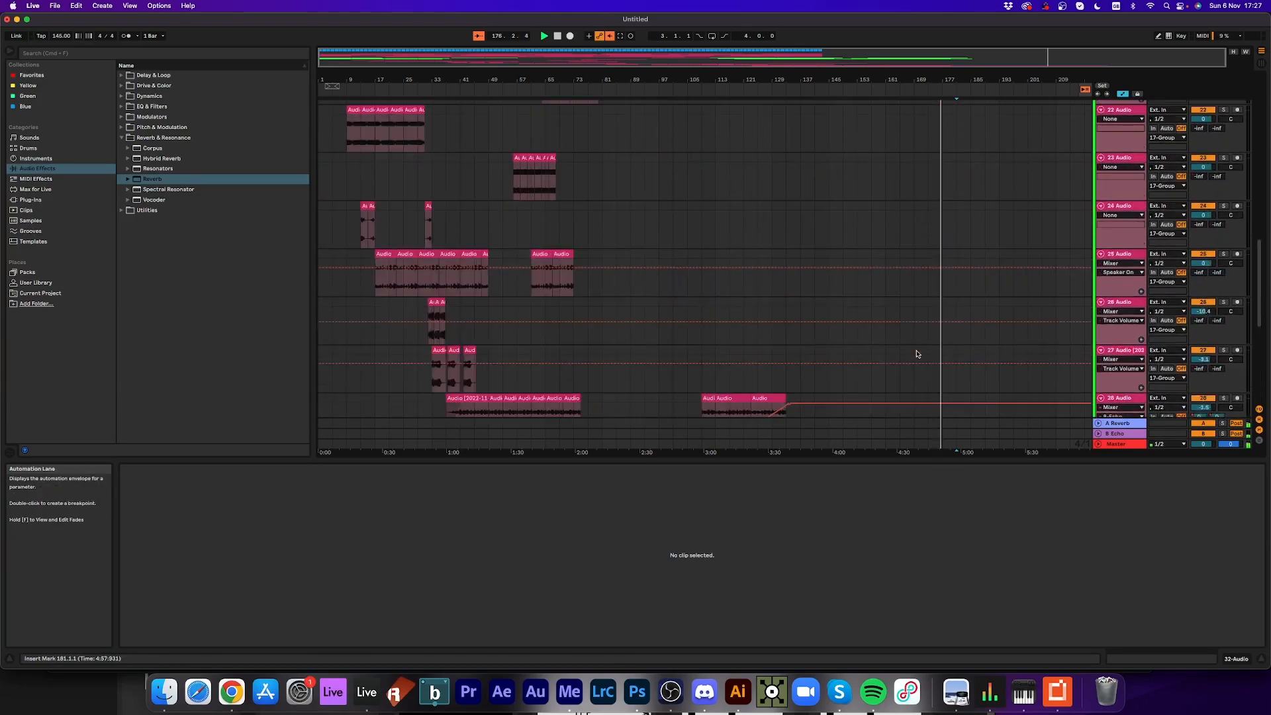
{"action": "scroll", "coordinate": [917, 356], "scroll_direction": "up", "scroll_amount": 15}
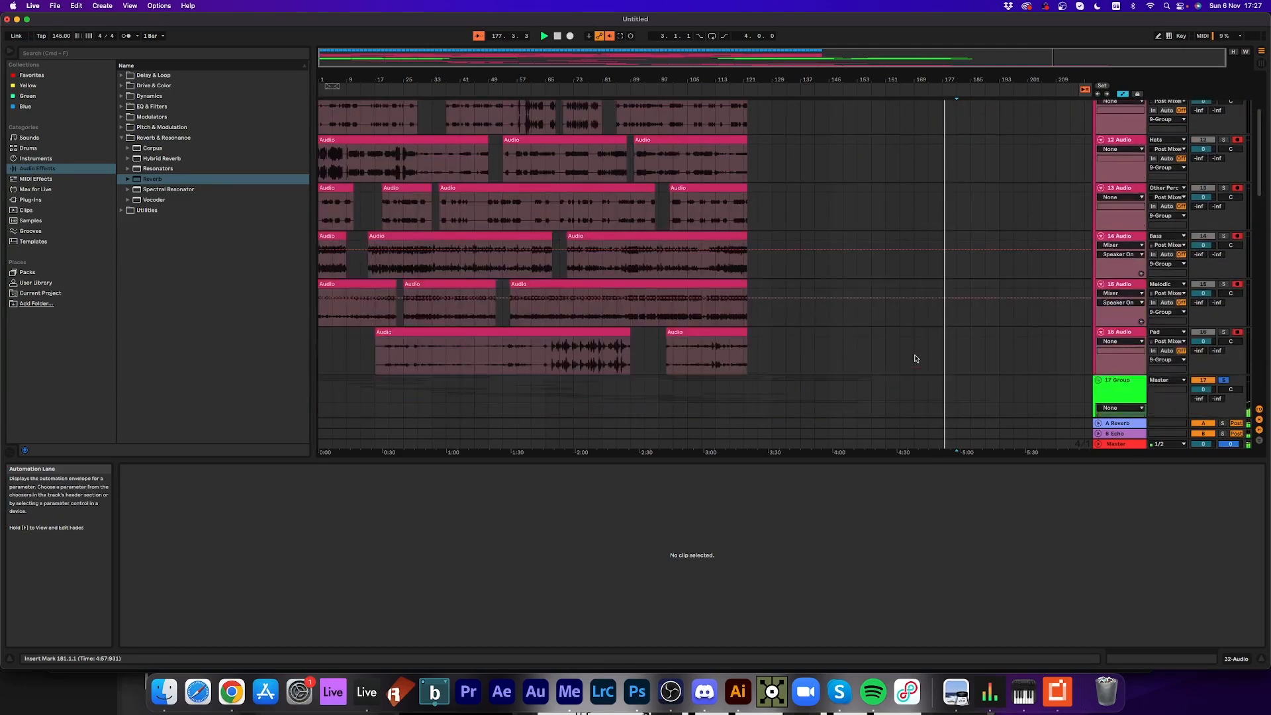
{"action": "scroll", "coordinate": [914, 359], "scroll_direction": "down", "scroll_amount": 15}
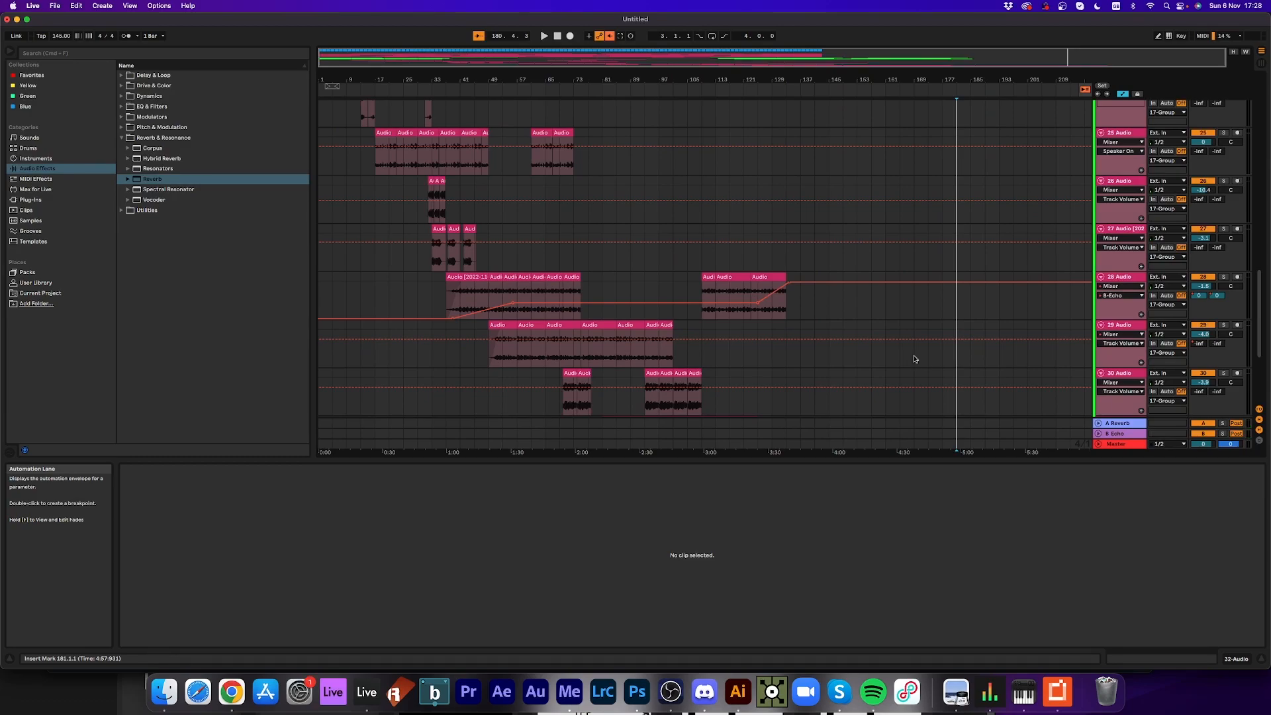
{"action": "left_click", "coordinate": [562, 86]}
{"action": "scroll", "coordinate": [850, 219], "scroll_direction": "up", "scroll_amount": 10}
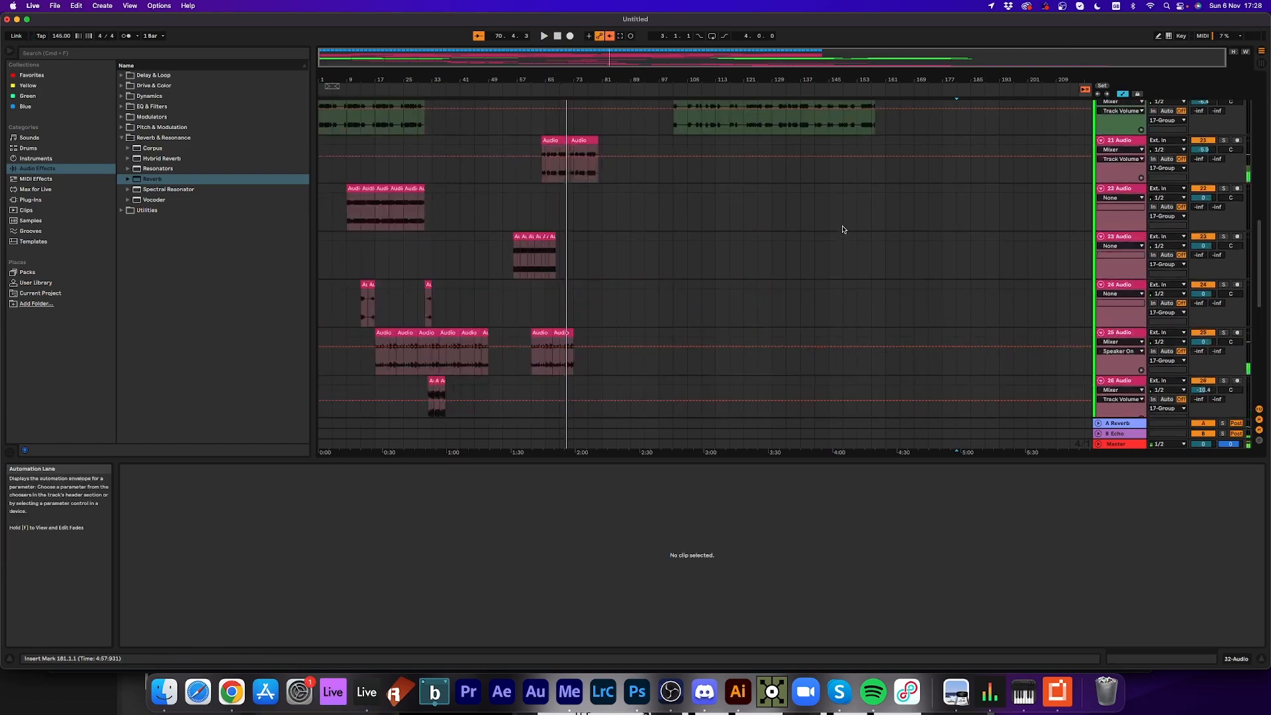
- Select the 17 Group track and solo track 19, auditioning it from about bar 9
{"action": "left_click", "coordinate": [1124, 163]}
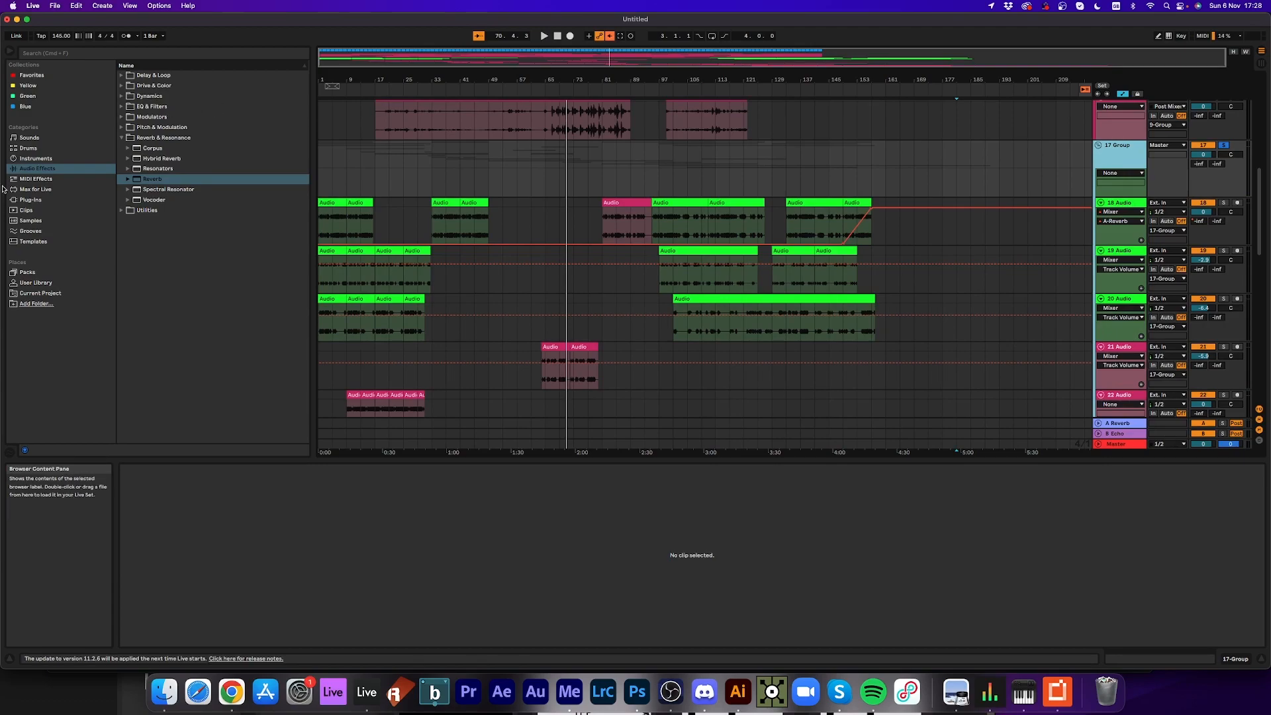
{"action": "left_click", "coordinate": [28, 190]}
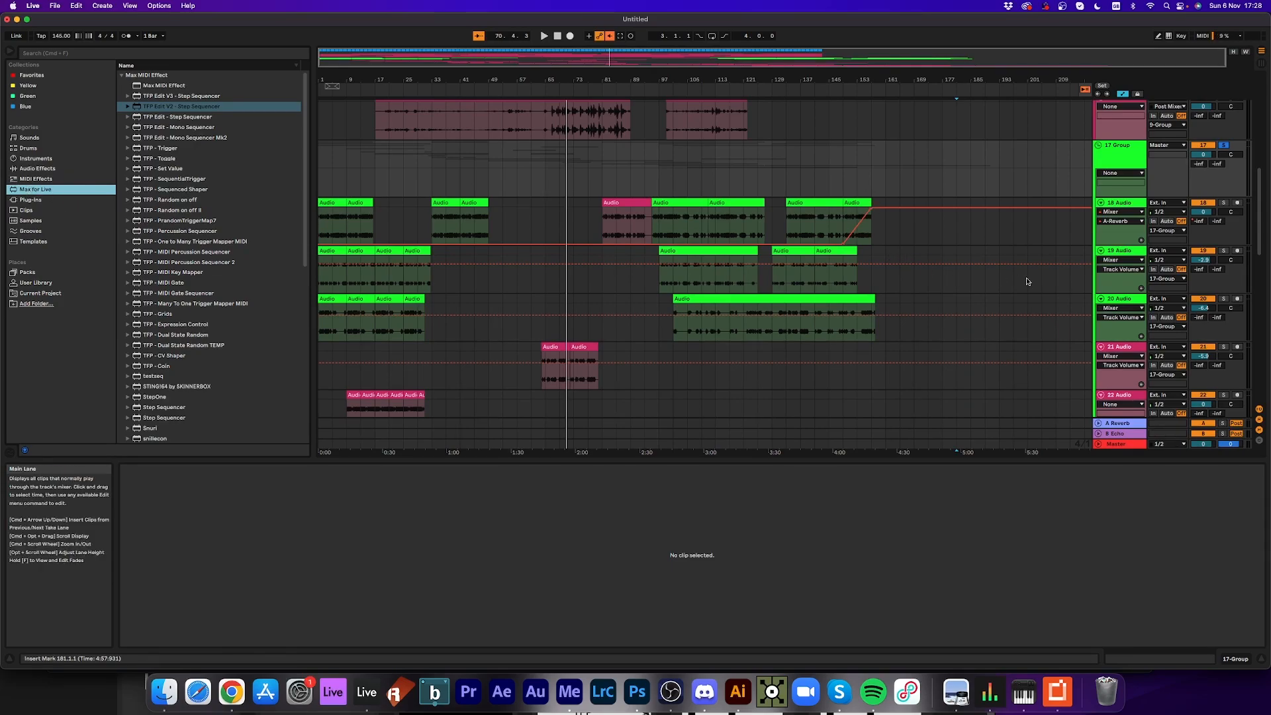
{"action": "left_click", "coordinate": [1223, 252]}
{"action": "key", "text": "space"}
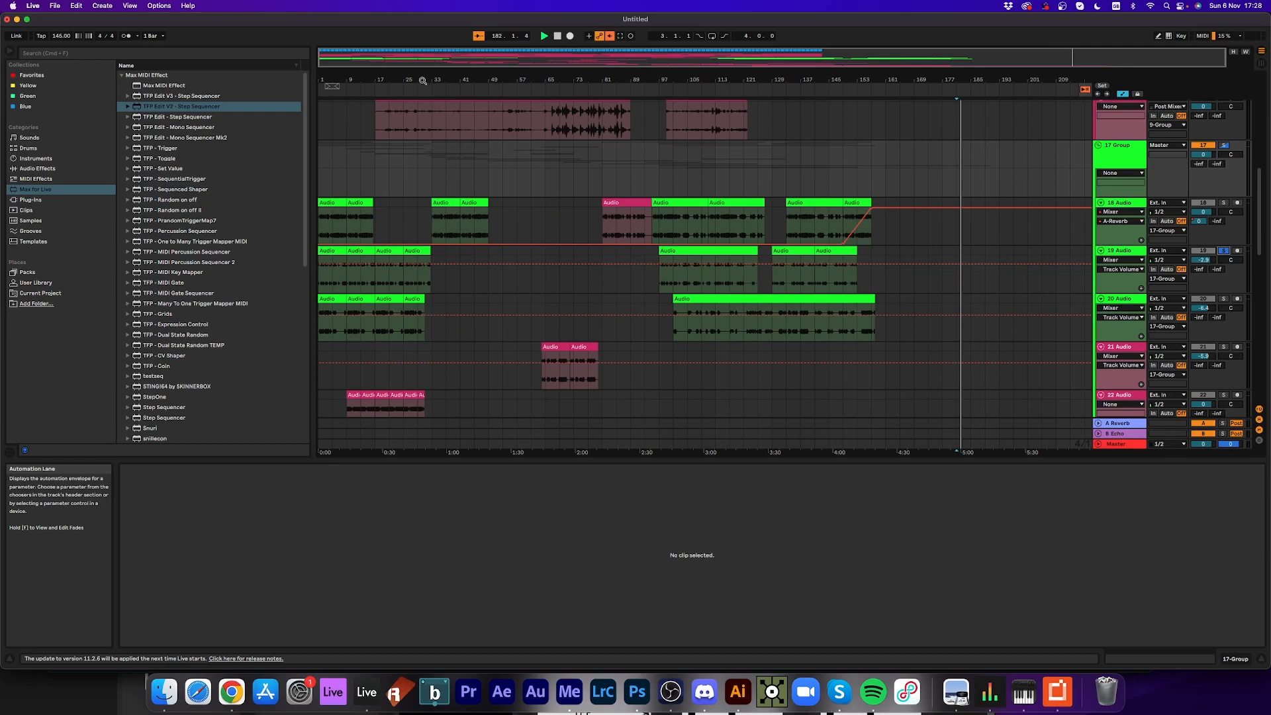
{"action": "left_click", "coordinate": [349, 90]}
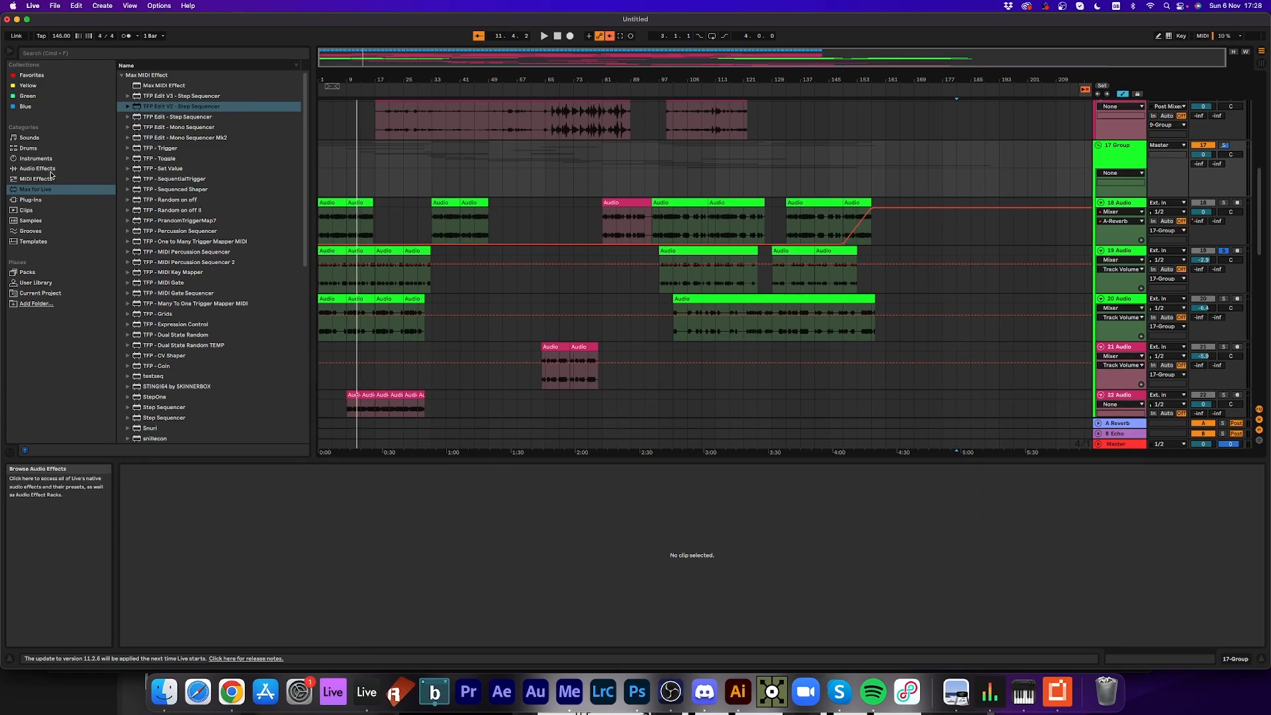
- Load MeldaProduction's MComb from the AUv2 plug-ins onto the 17 Group track
{"action": "left_click", "coordinate": [31, 200]}
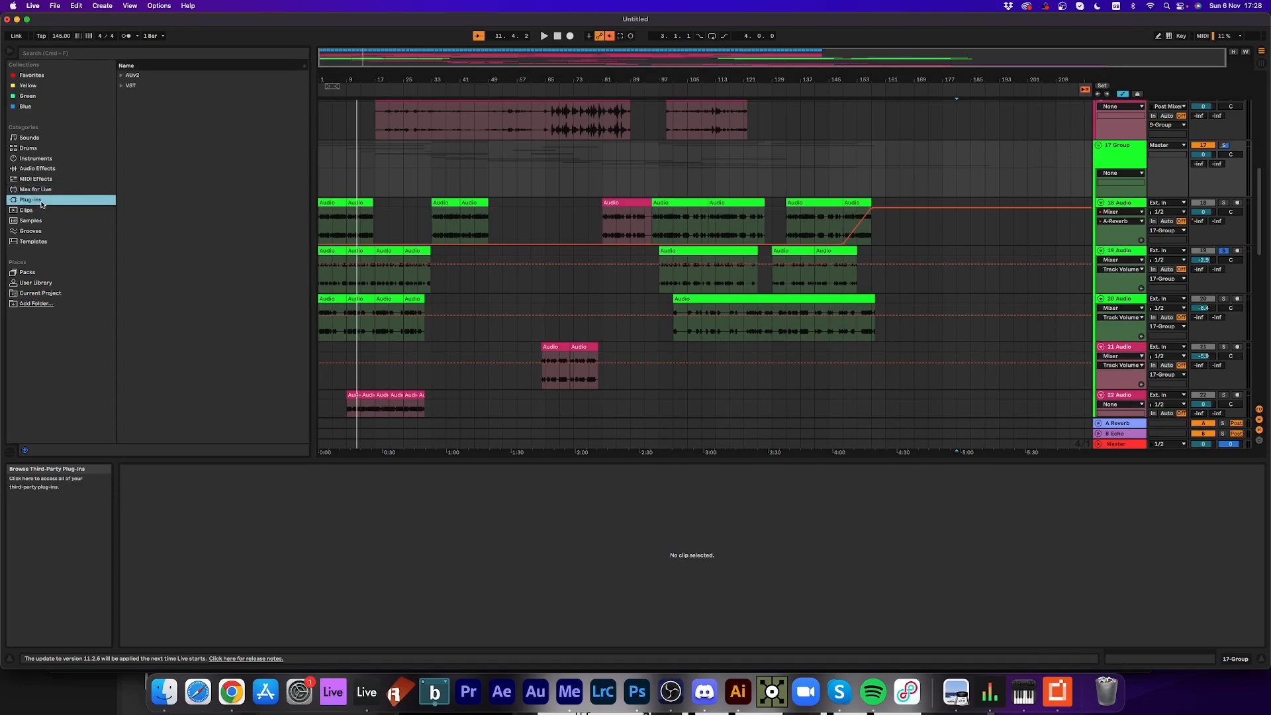
{"action": "left_click", "coordinate": [121, 87]}
{"action": "left_click", "coordinate": [121, 75]}
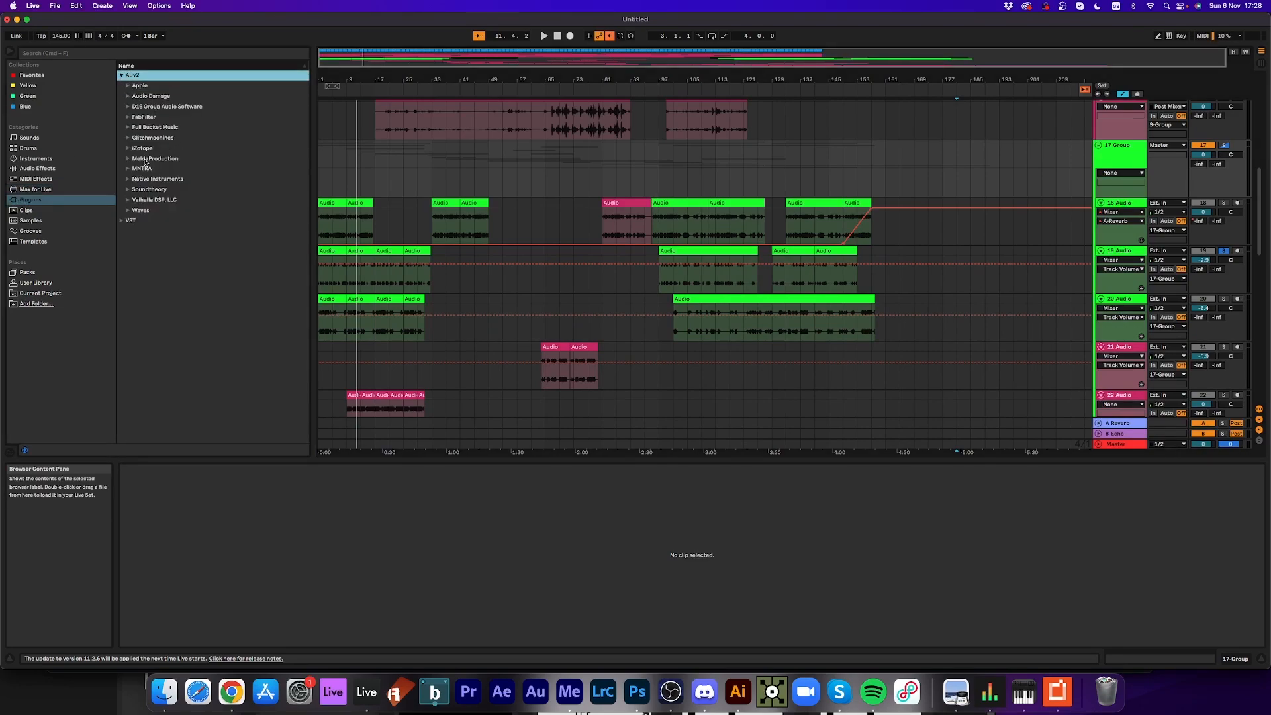
{"action": "left_click", "coordinate": [127, 161]}
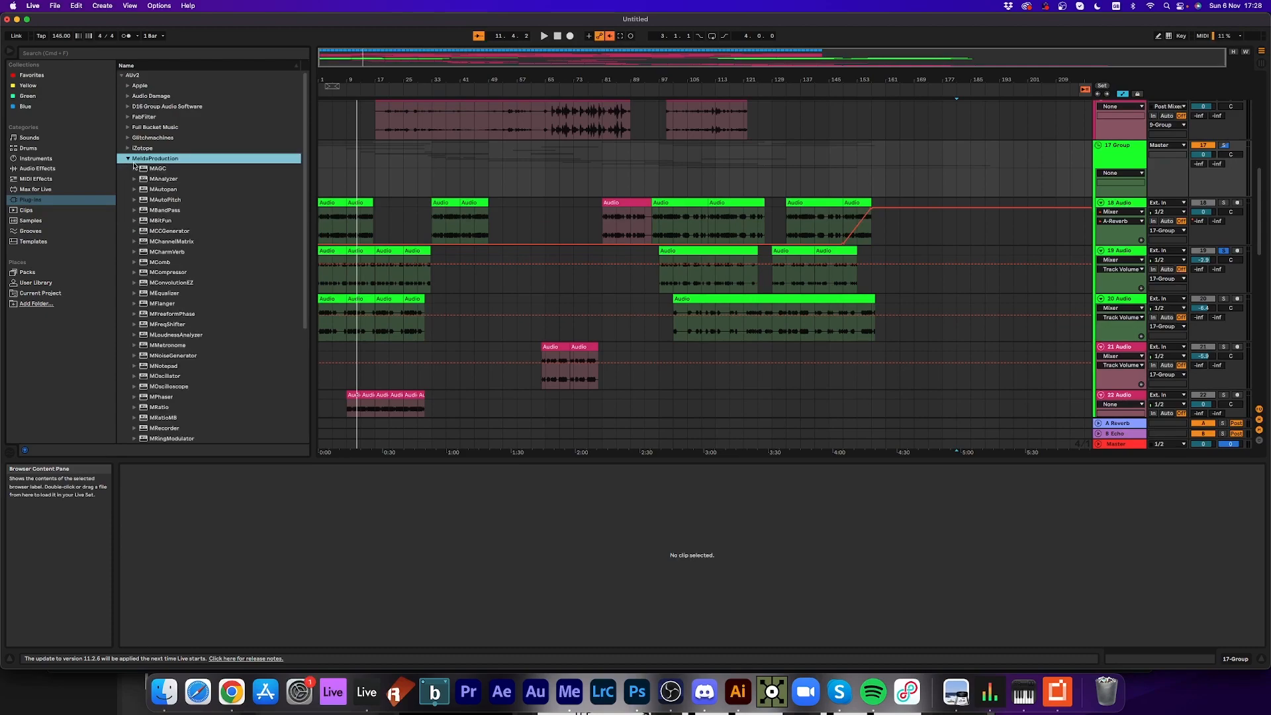
{"action": "double_click", "coordinate": [162, 263]}
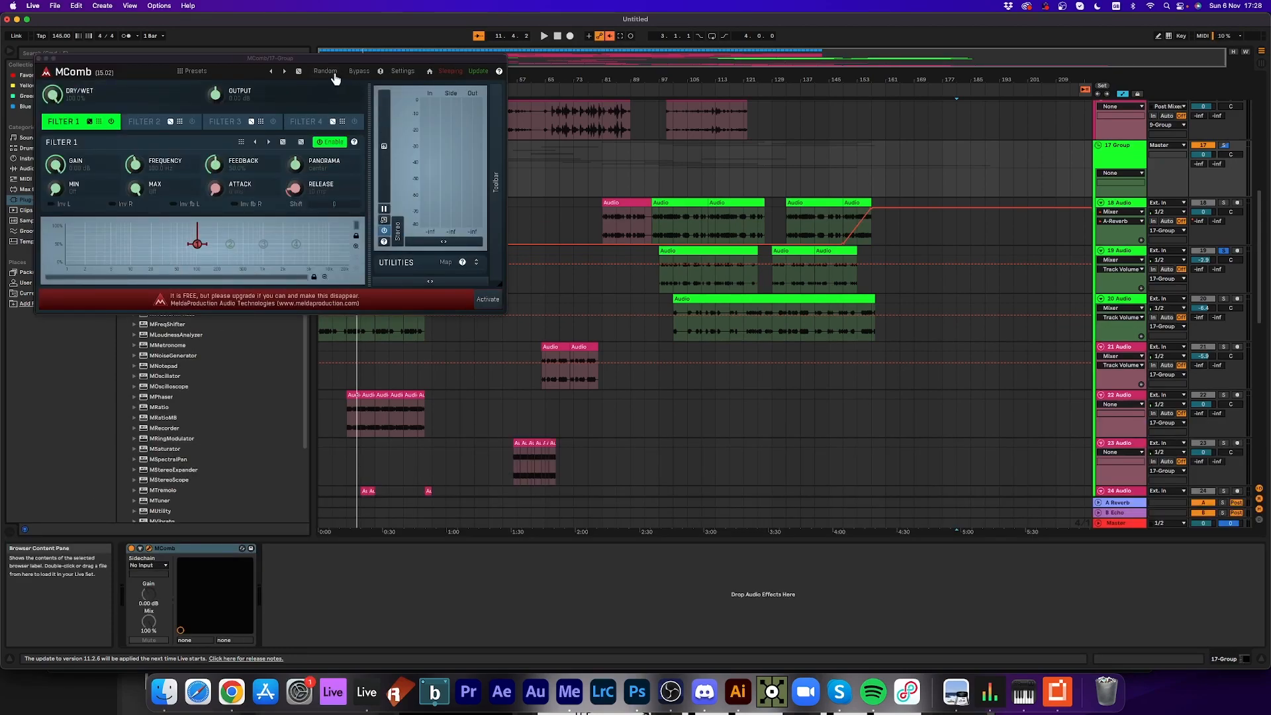
- Randomize MComb's settings several times while auditioning from about bar 129, and close its window
{"action": "left_click", "coordinate": [330, 73]}
{"action": "left_click", "coordinate": [336, 73]}
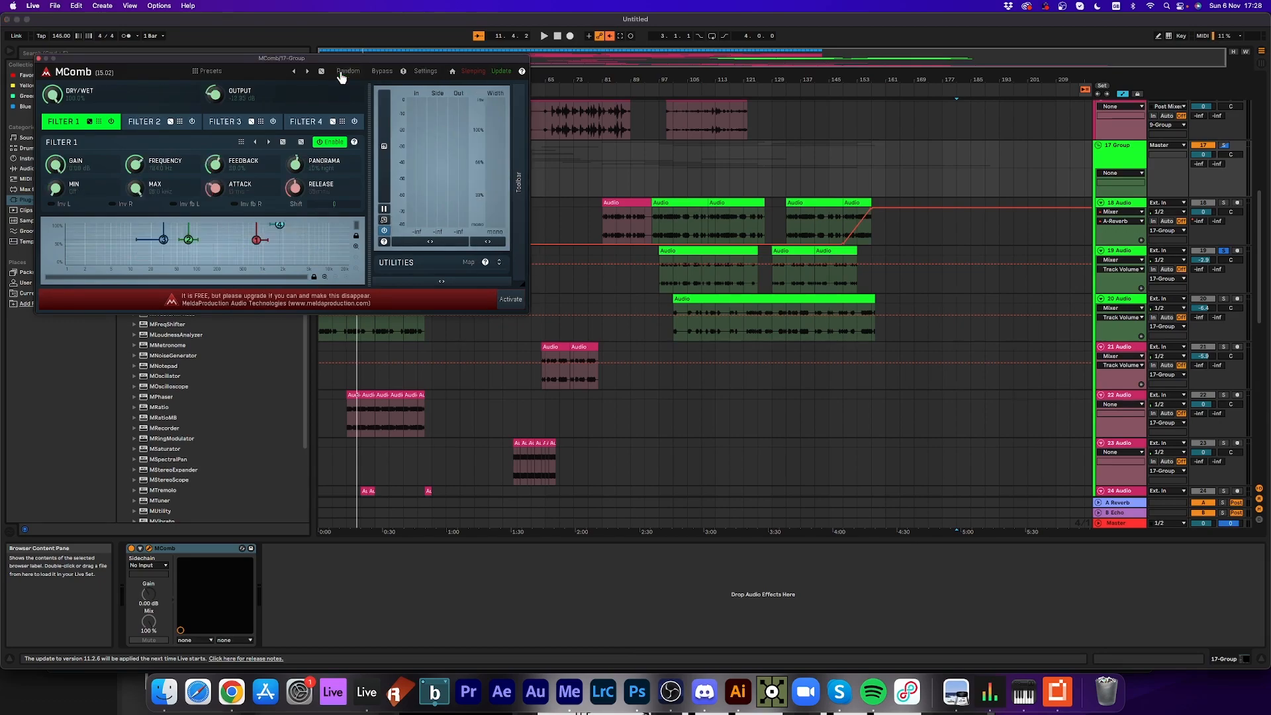
{"action": "key", "text": "space"}
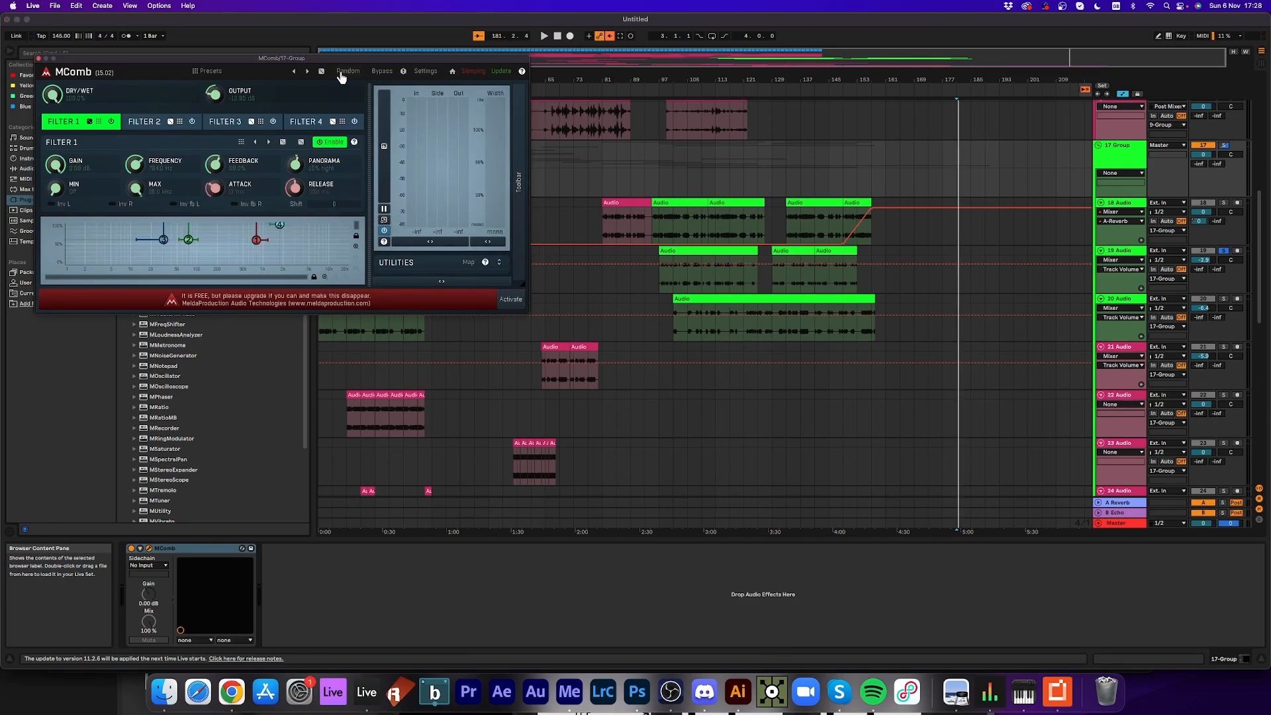
{"action": "left_click", "coordinate": [773, 89]}
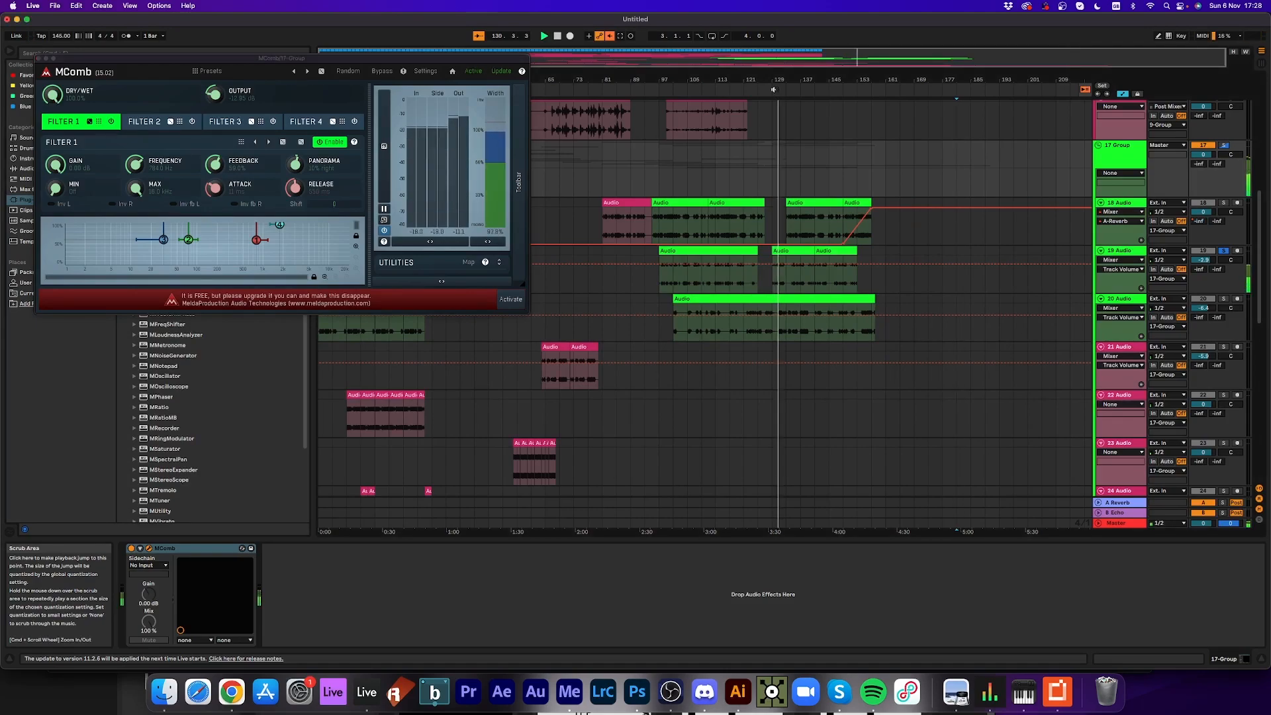
{"action": "left_click", "coordinate": [348, 72]}
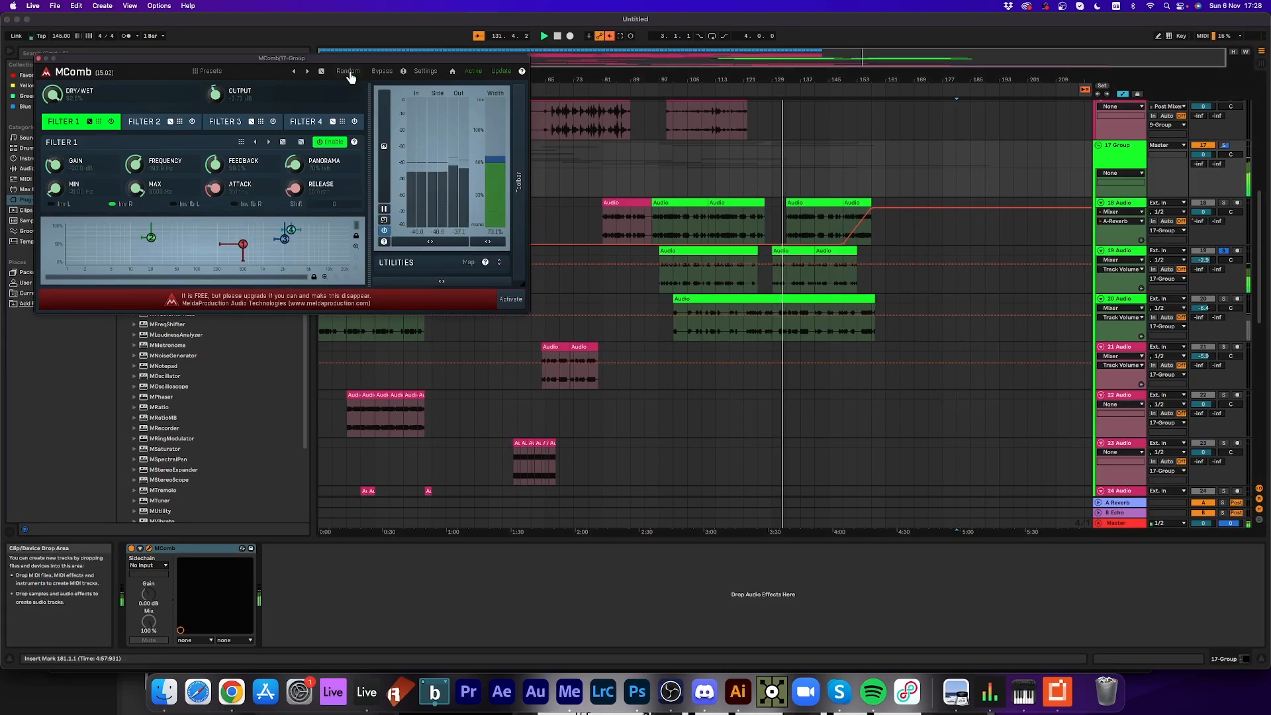
{"action": "left_click", "coordinate": [349, 73]}
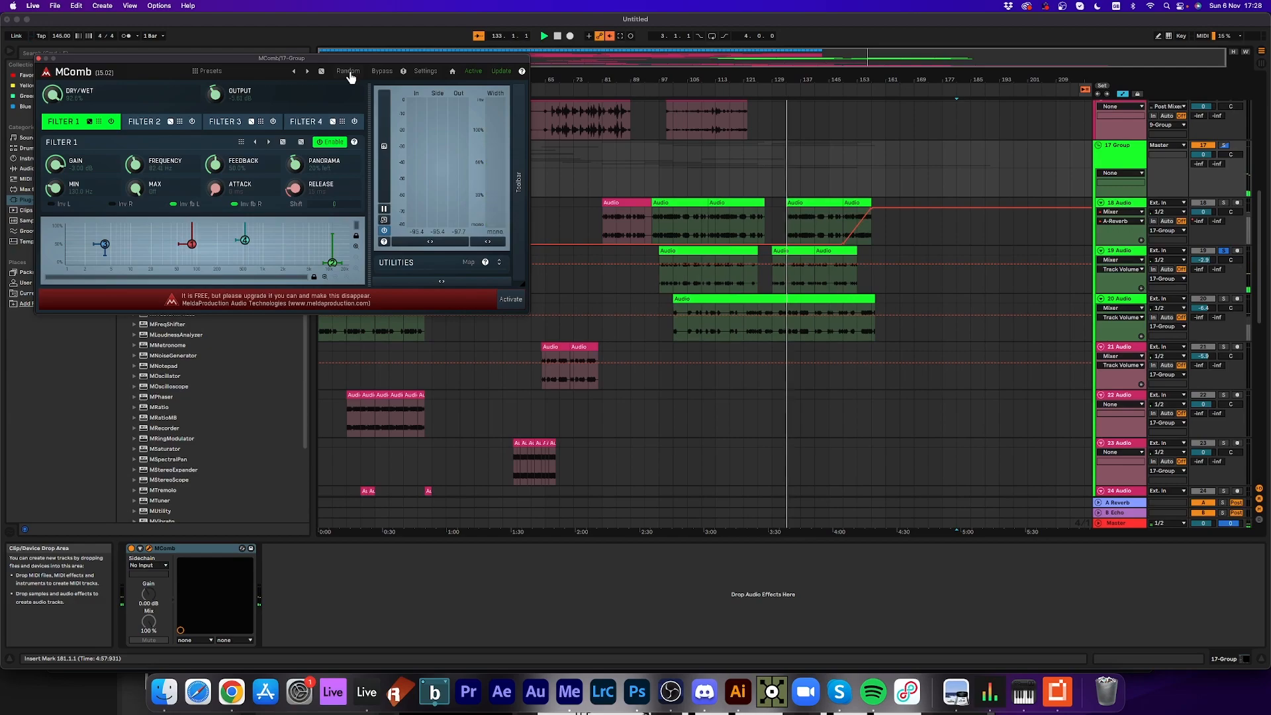
{"action": "left_click", "coordinate": [349, 73]}
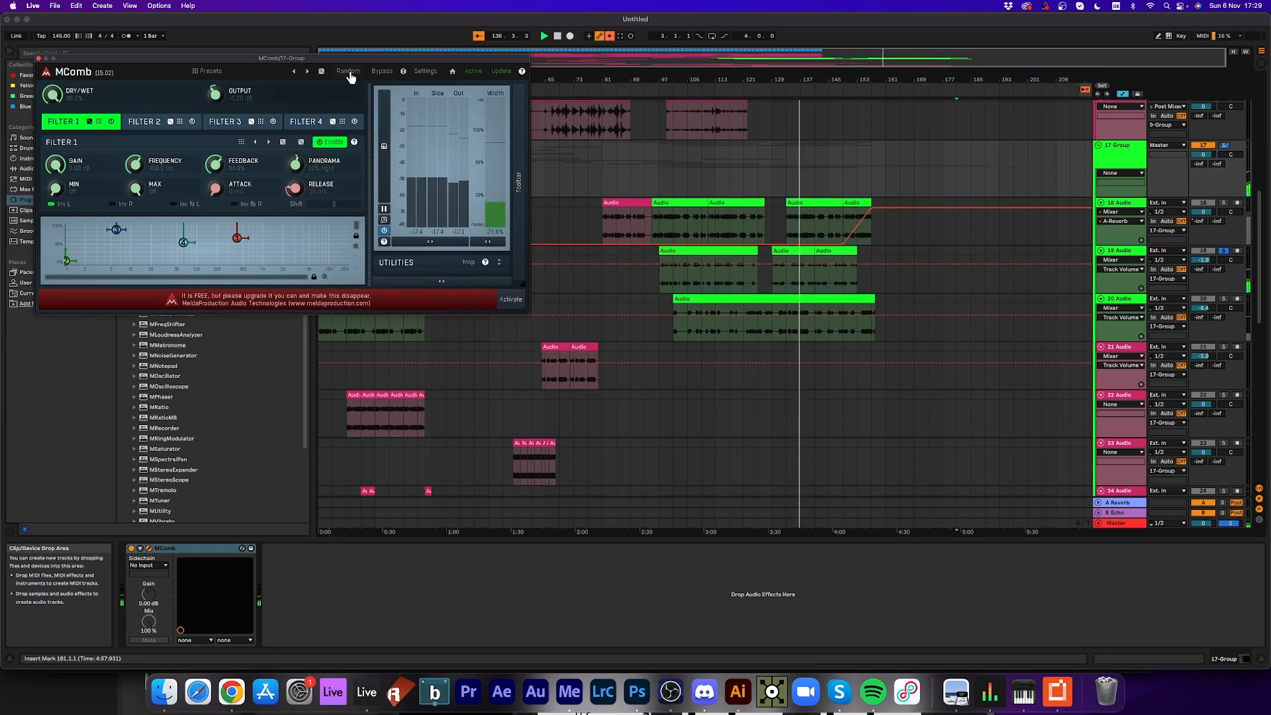
{"action": "left_click", "coordinate": [38, 59]}
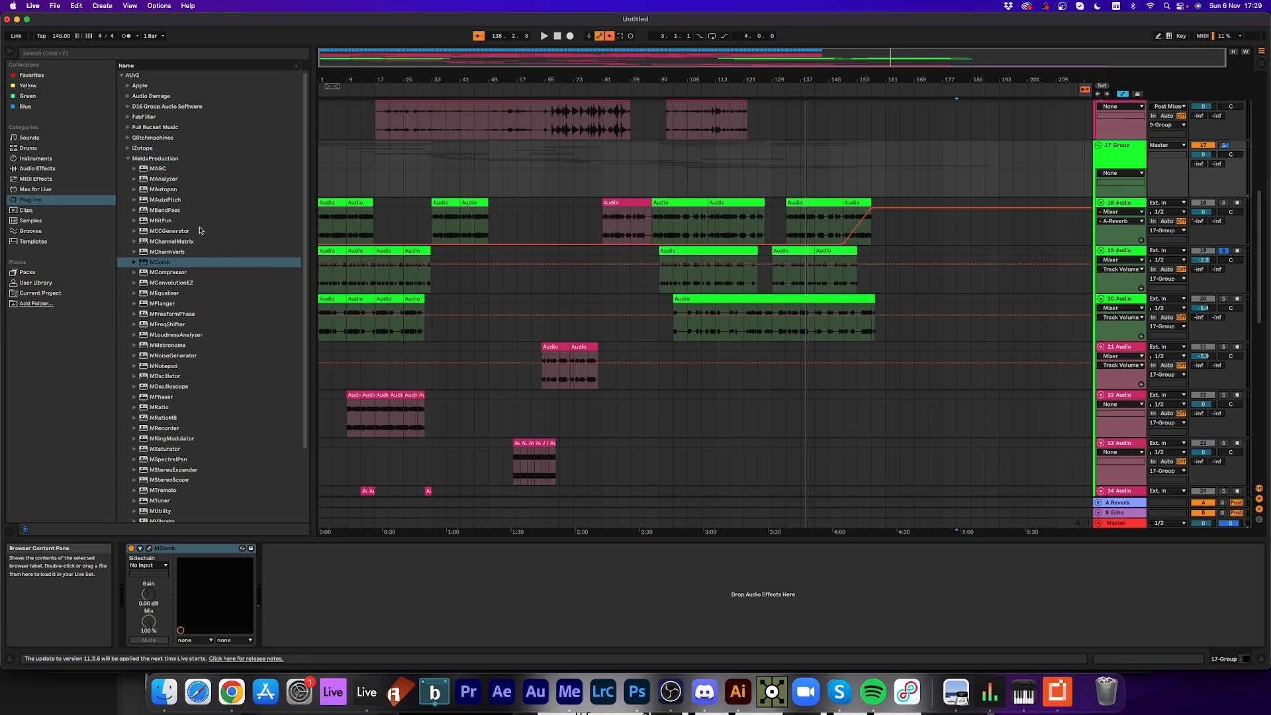
- Add Audio Damage's Automaton from the AUv2 plug-ins after MComb on the 17 Group track
{"action": "left_click", "coordinate": [127, 159]}
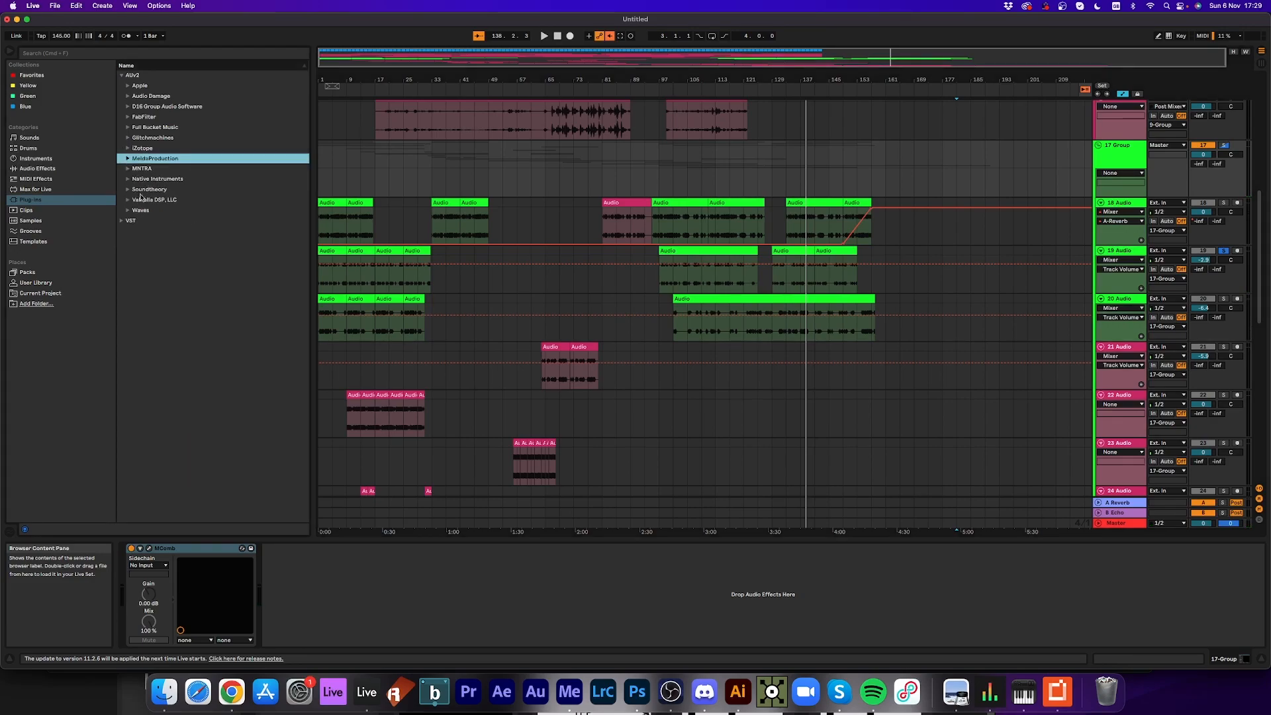
{"action": "left_click", "coordinate": [128, 138]}
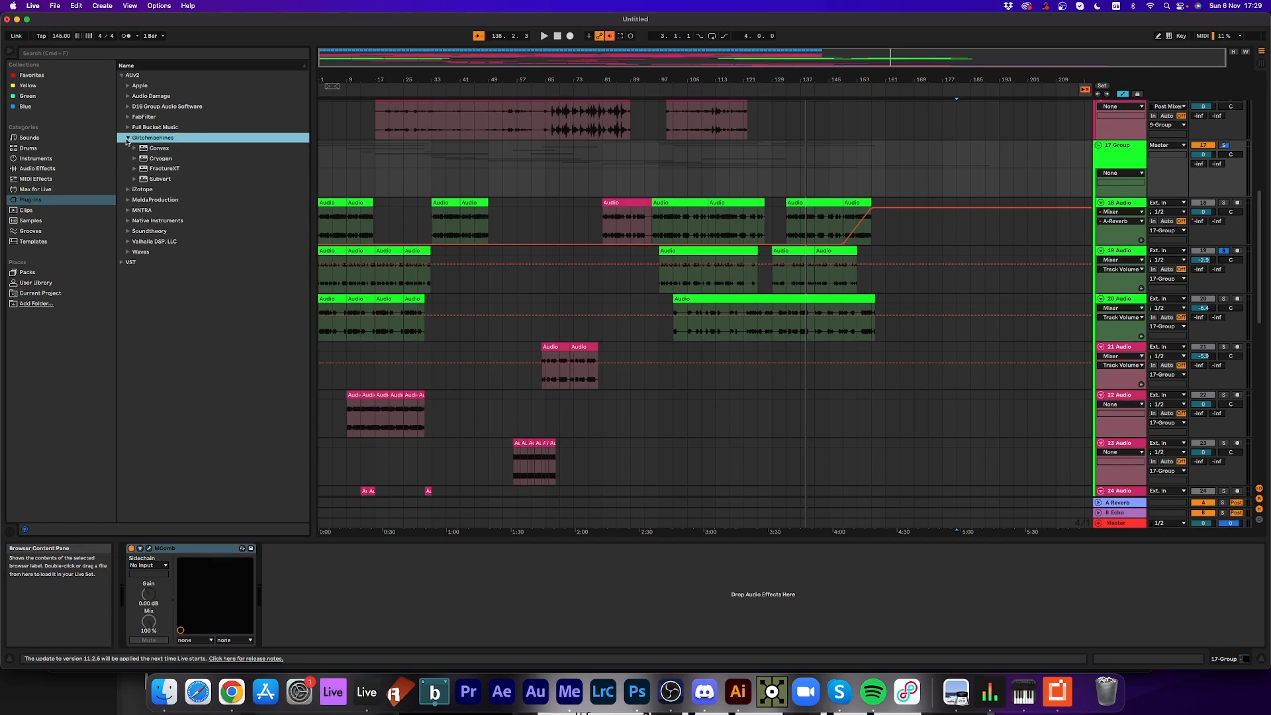
{"action": "left_click", "coordinate": [127, 138]}
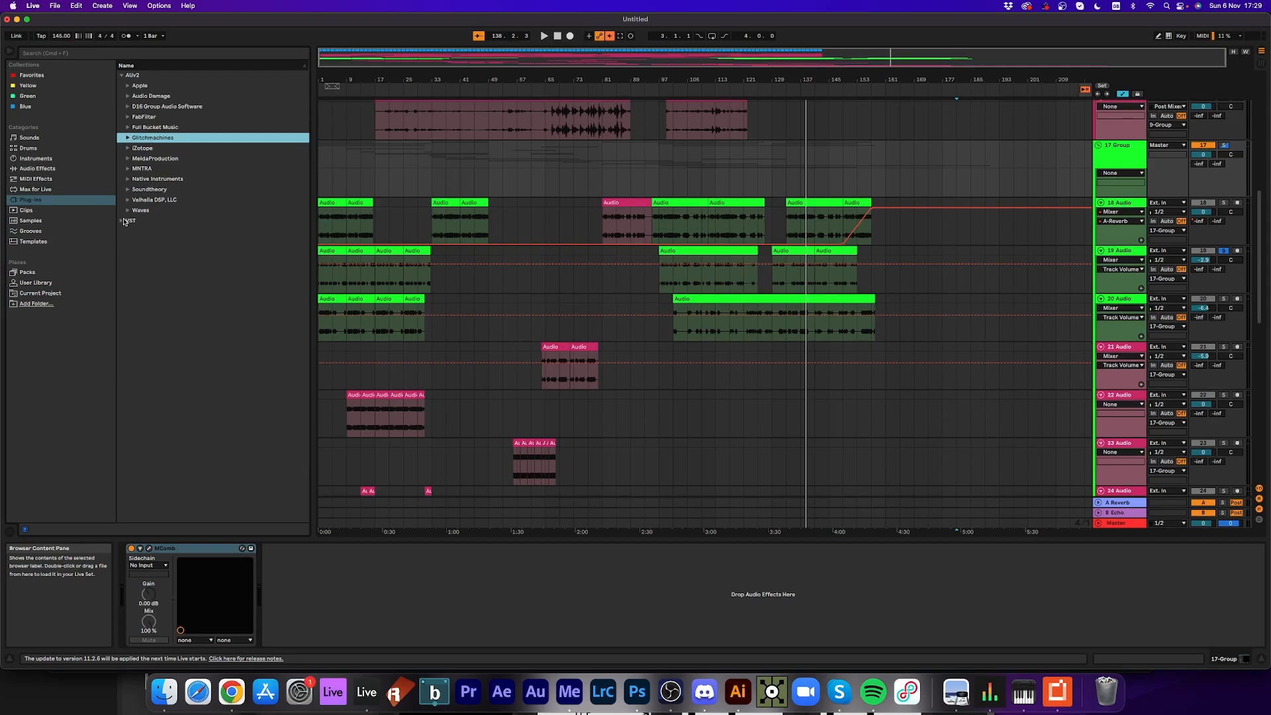
{"action": "left_click", "coordinate": [128, 98]}
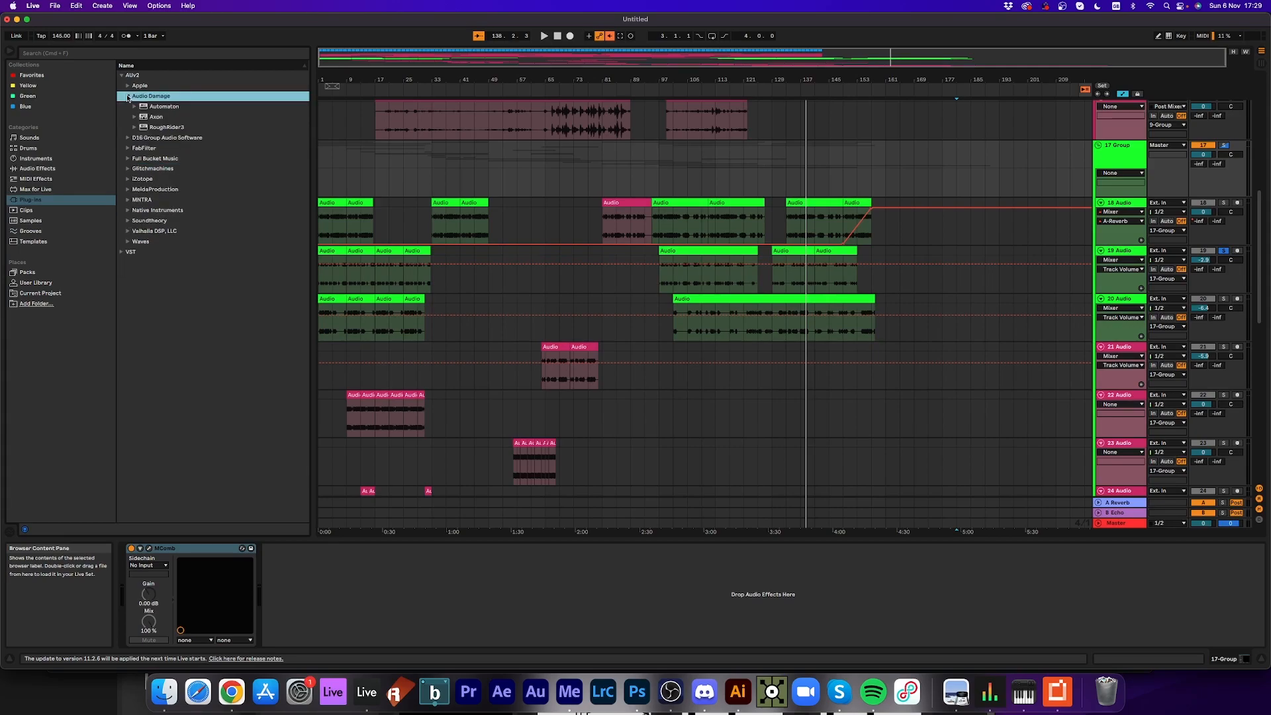
{"action": "left_click", "coordinate": [176, 107]}
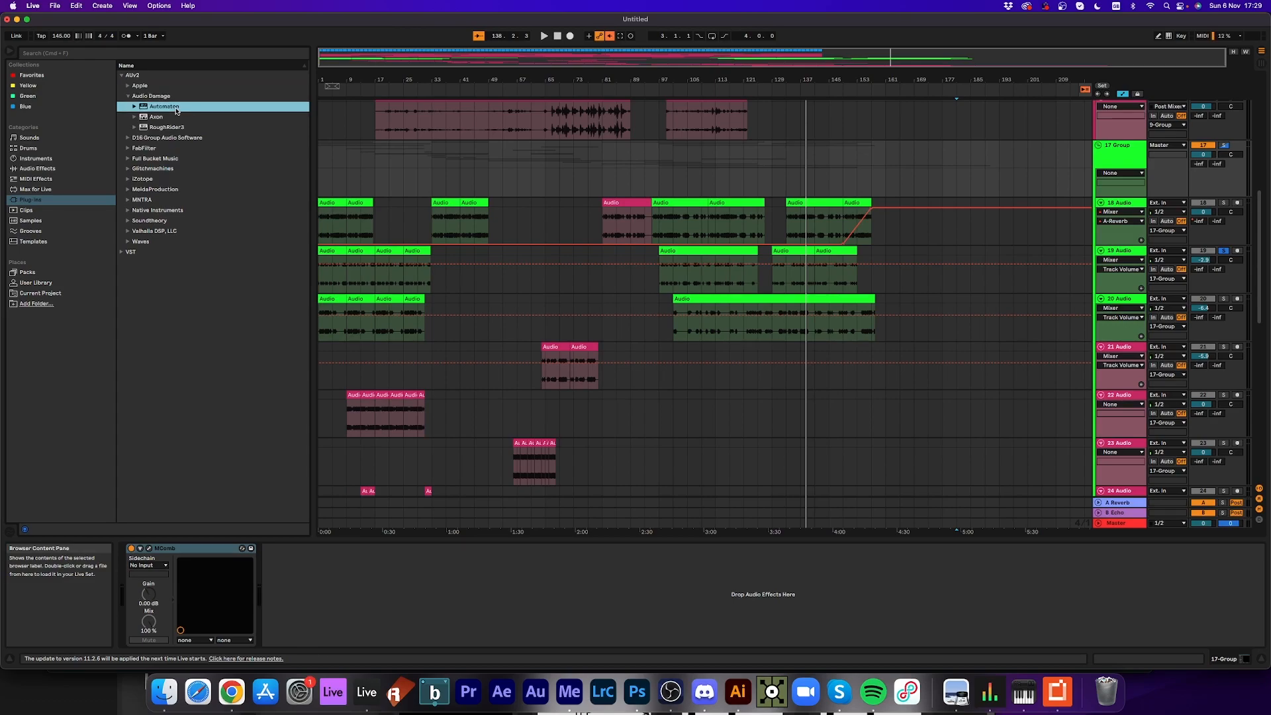
{"action": "double_click", "coordinate": [176, 107]}
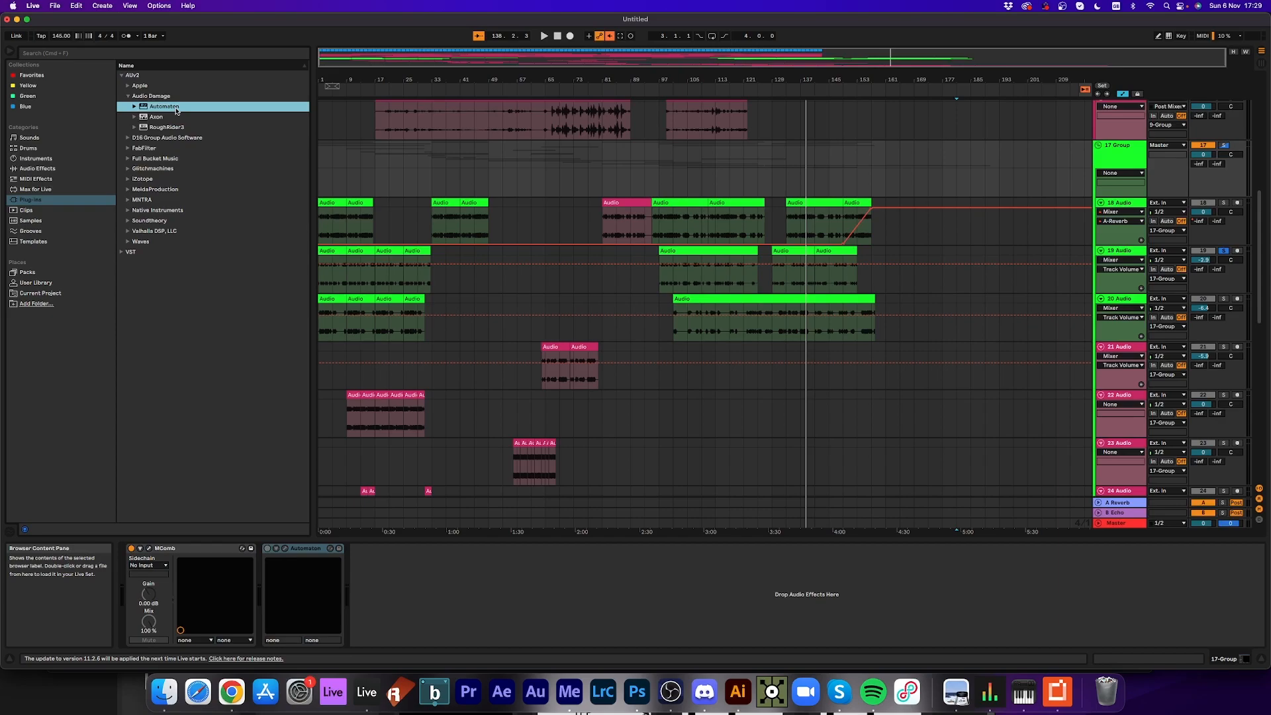
- Play the arrangement from about bar 101, adjust Automaton's master FX level, and set its sequence ruleset to Replicator
{"action": "key", "text": "space"}
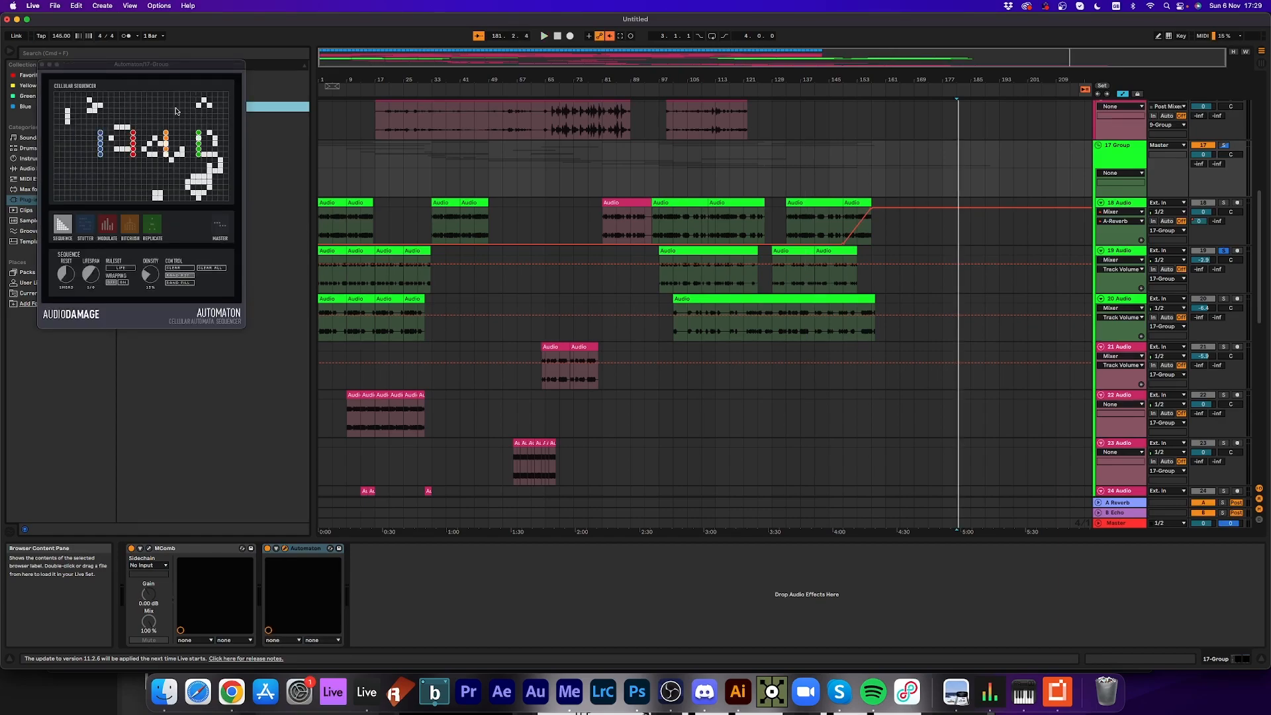
{"action": "left_click", "coordinate": [676, 88]}
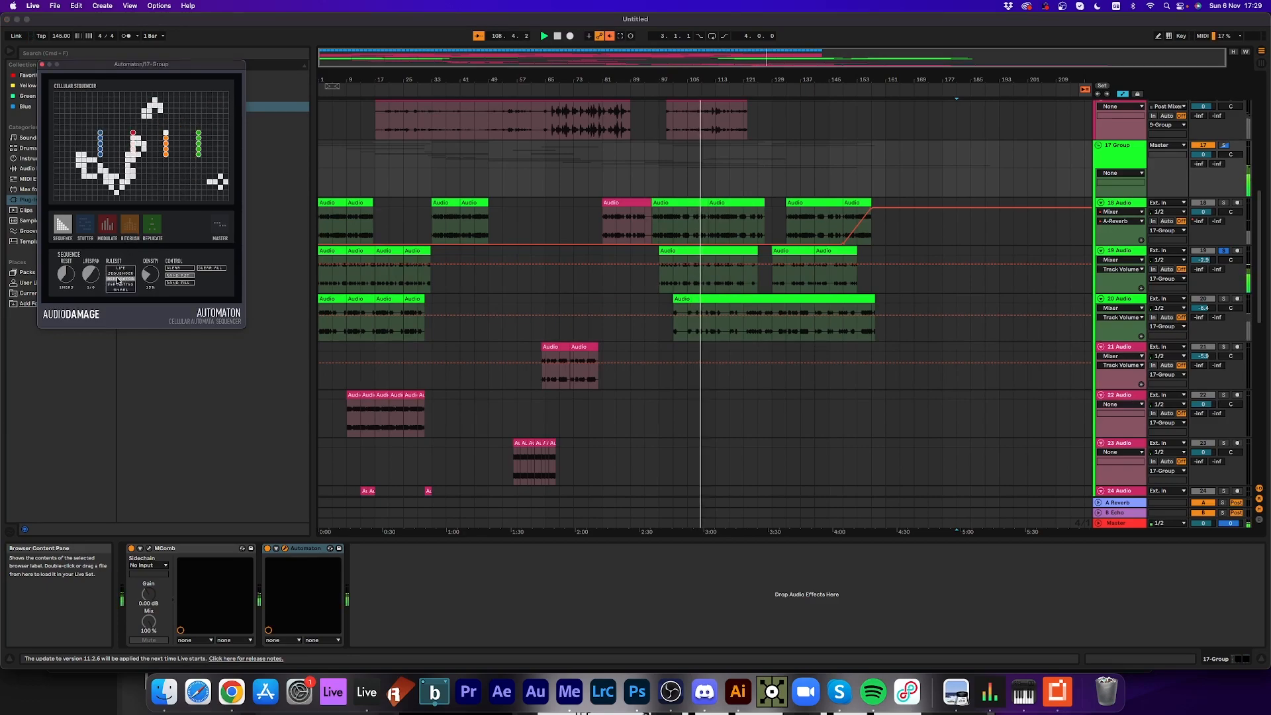
{"action": "left_click", "coordinate": [108, 226]}
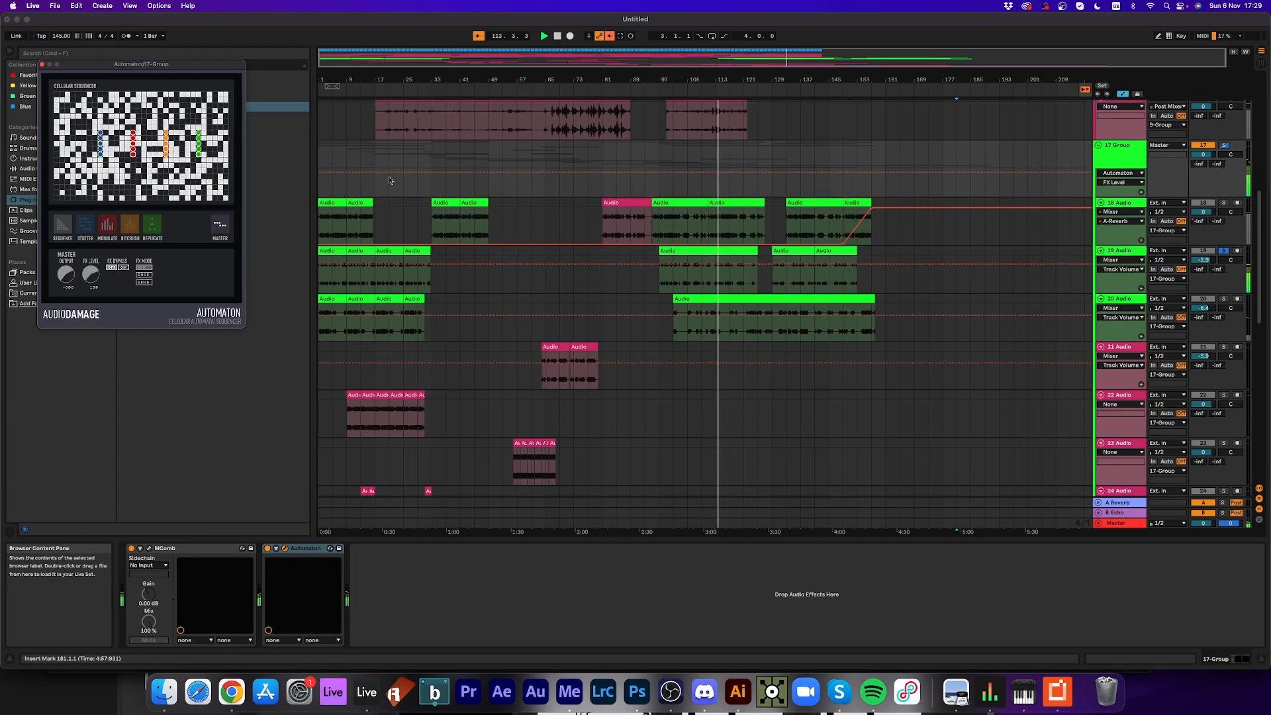
{"action": "left_click", "coordinate": [67, 229]}
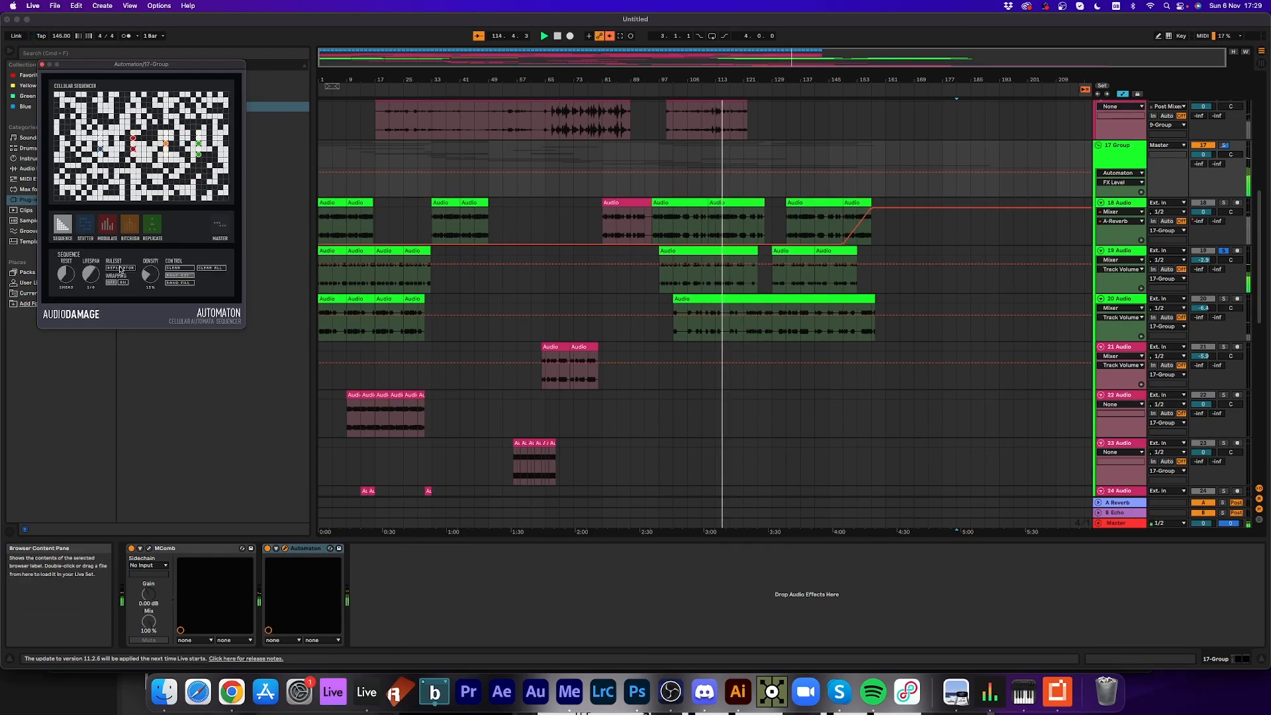
- Adjust Automaton's bitcrush rate probability and its modulation LFO depth while the track plays
{"action": "left_click", "coordinate": [109, 228]}
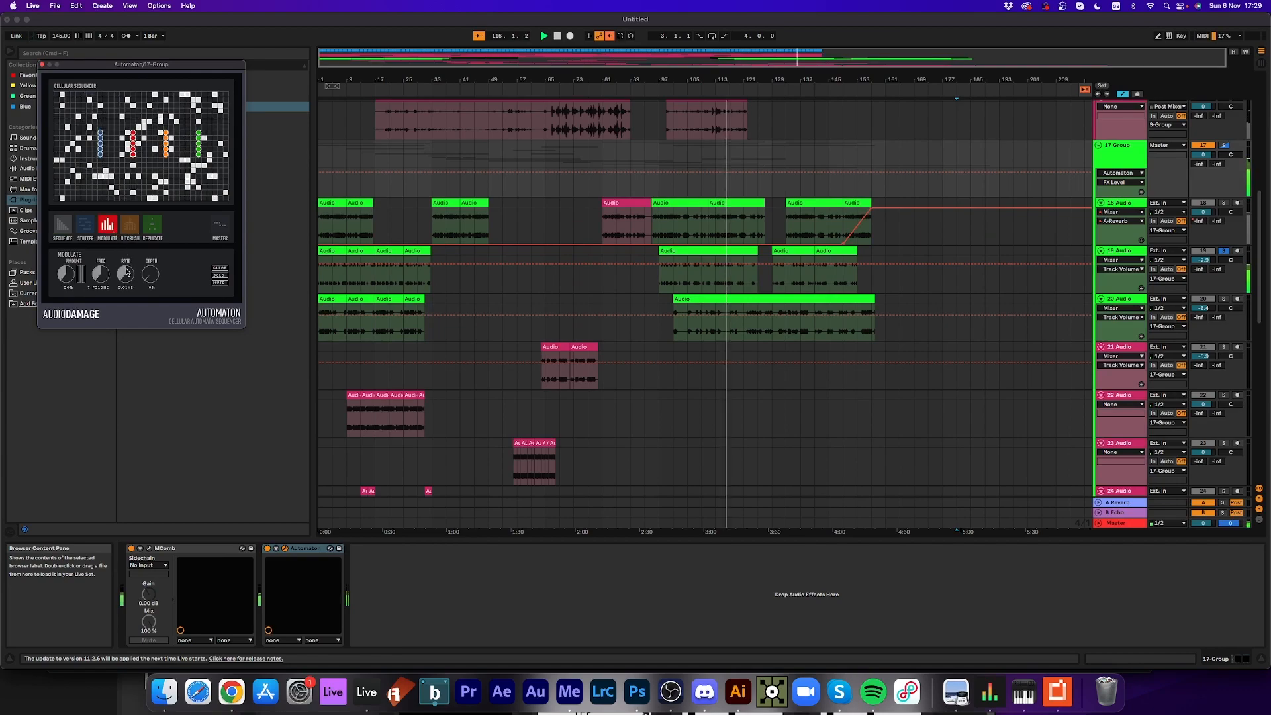
{"action": "left_click", "coordinate": [128, 229]}
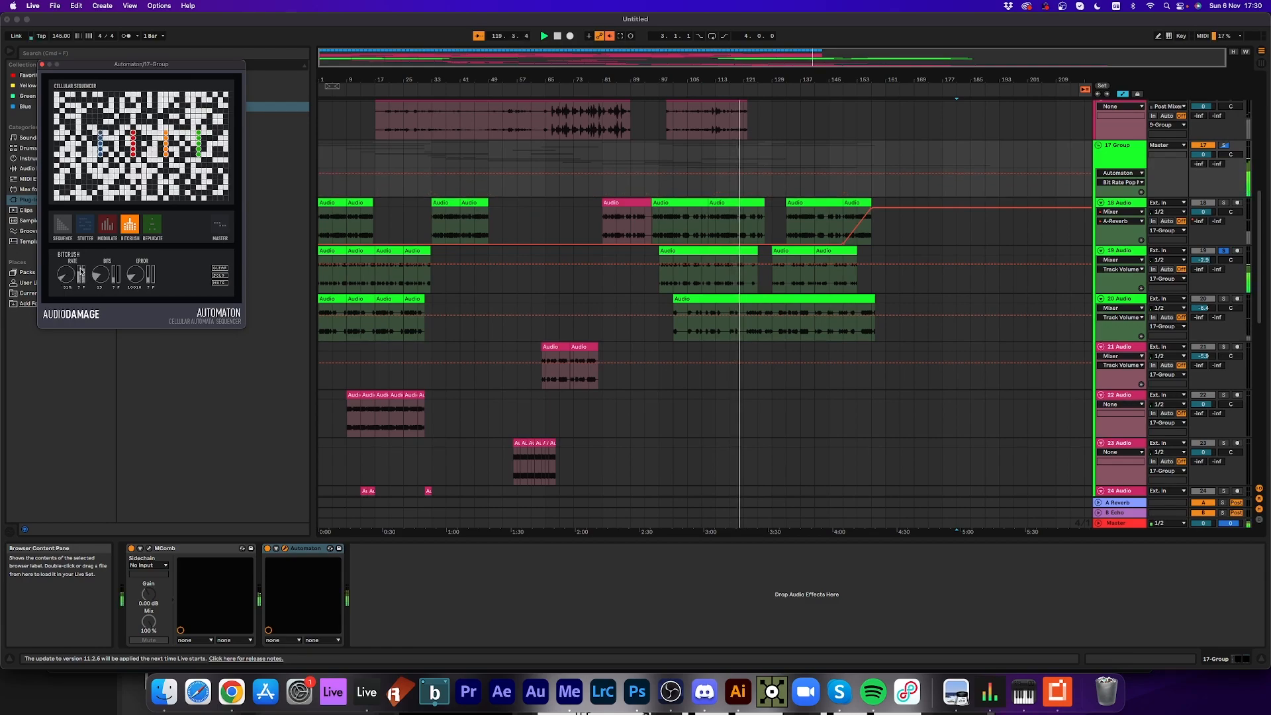
{"action": "left_click_drag", "start_coordinate": [151, 271], "coordinate": [161, 257]}
{"action": "left_click", "coordinate": [63, 225]}
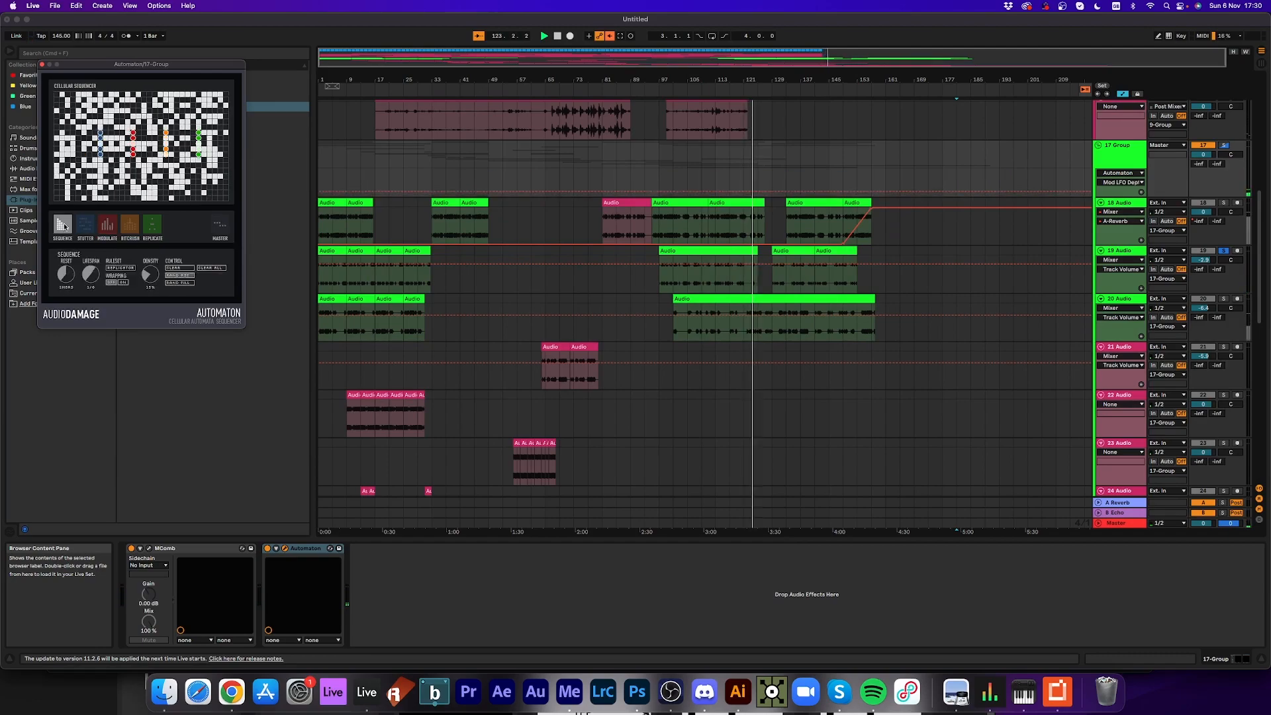
- Adjust Automaton's Replicate filter and decay while auditioning again from about bar 103, and close its window
{"action": "left_click", "coordinate": [152, 226]}
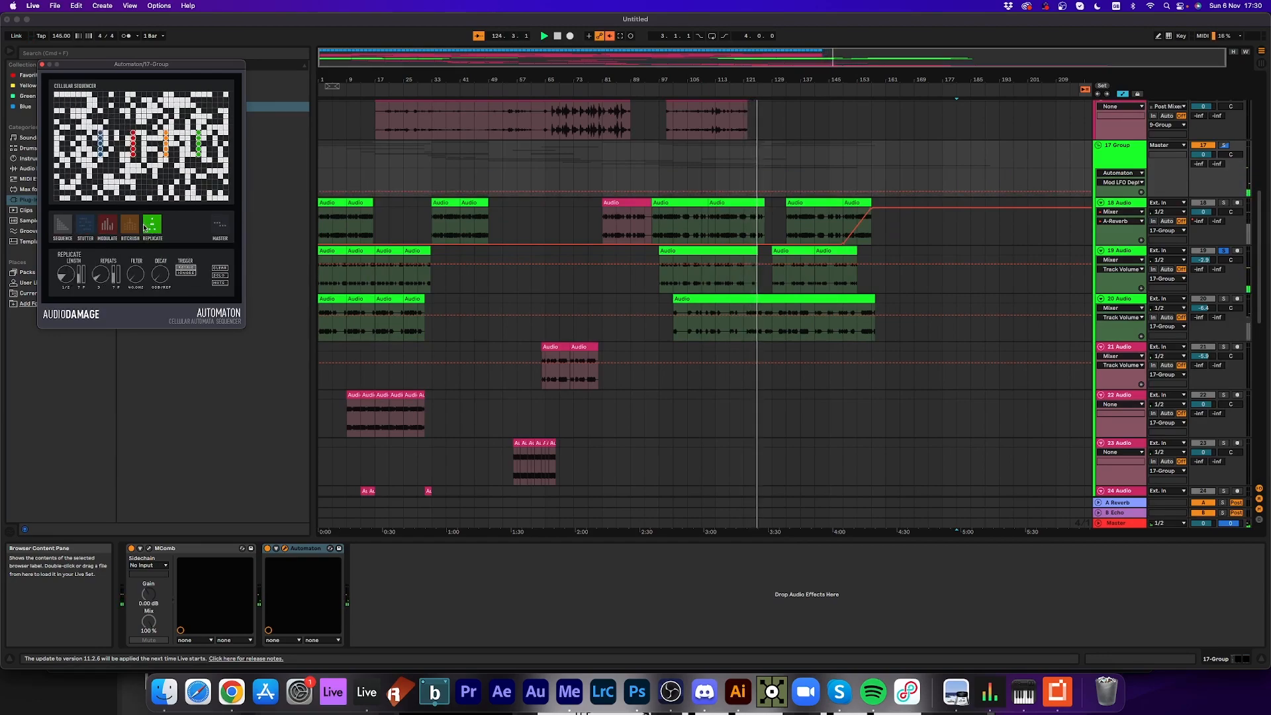
{"action": "left_click_drag", "start_coordinate": [160, 277], "coordinate": [151, 230]}
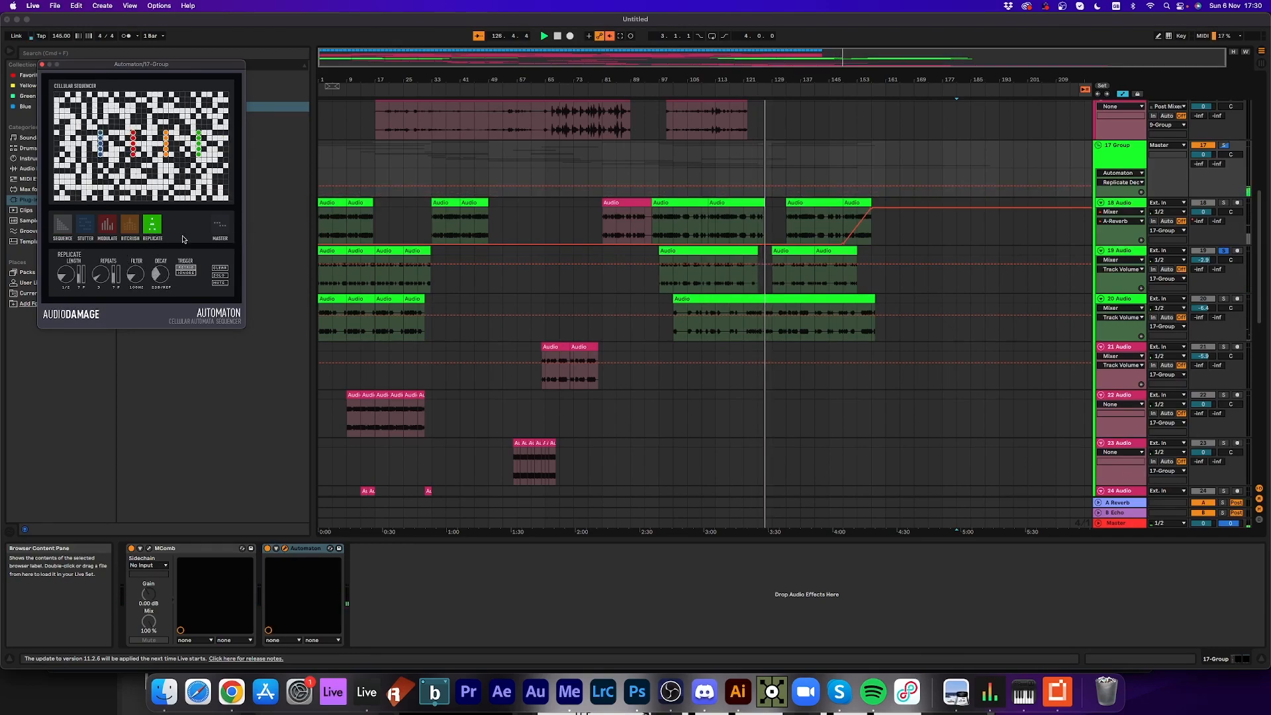
{"action": "left_click", "coordinate": [682, 91]}
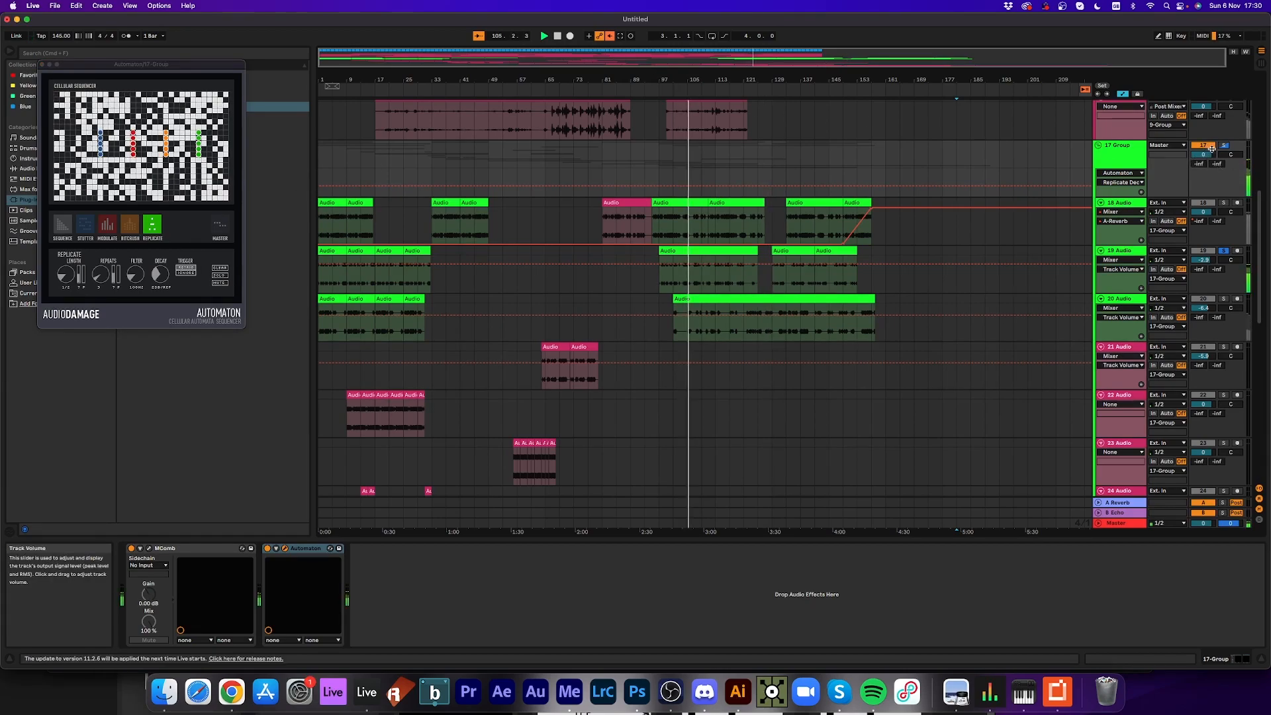
{"action": "scroll", "coordinate": [1107, 205], "scroll_direction": "up", "scroll_amount": 1}
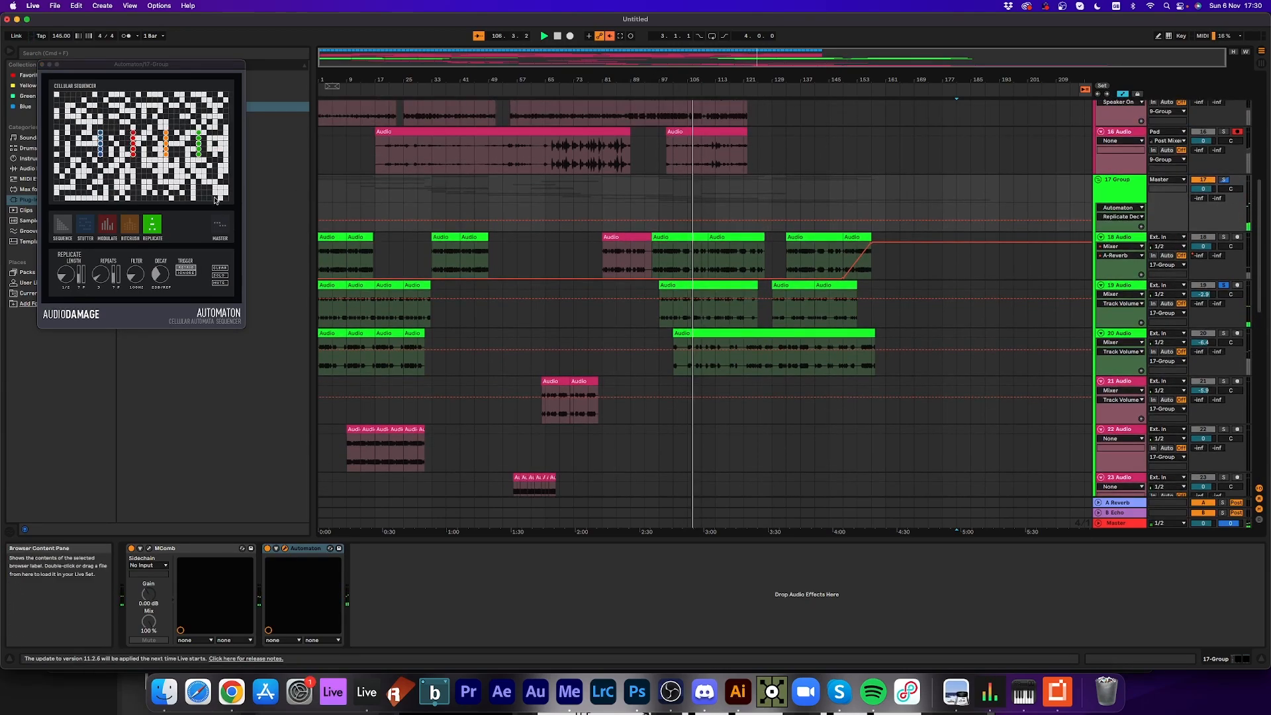
{"action": "left_click", "coordinate": [43, 67]}
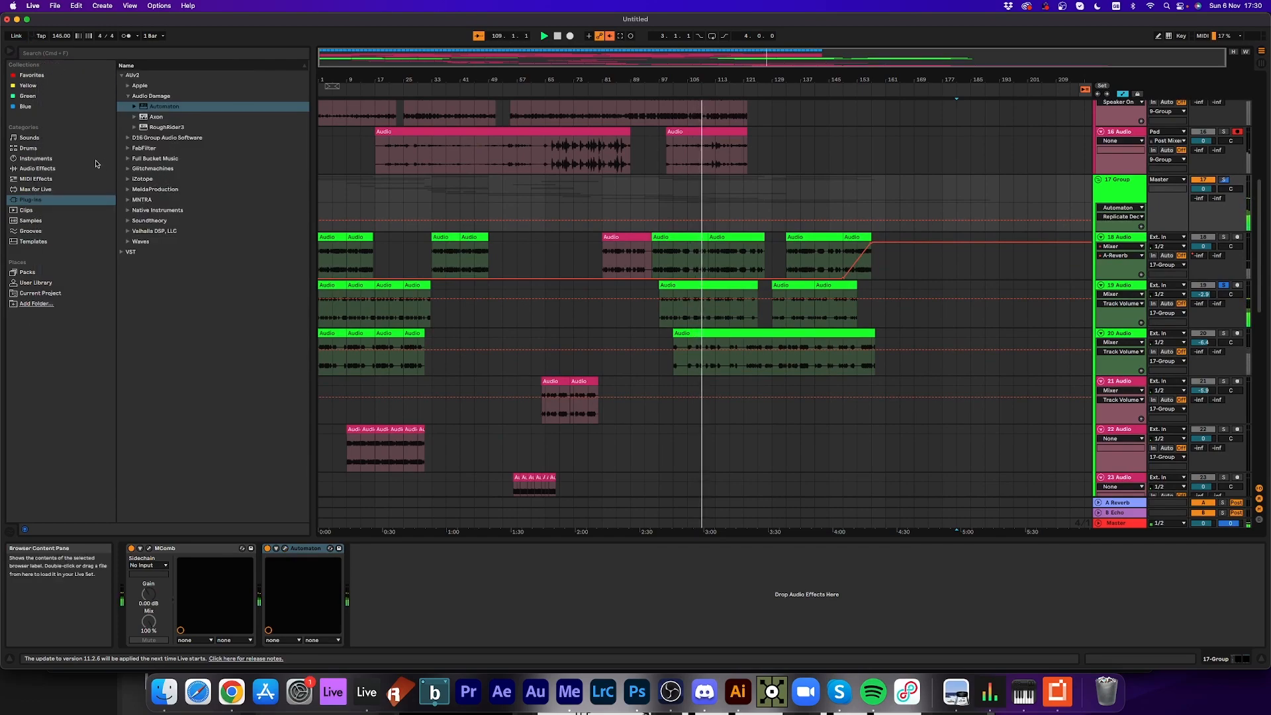
- Find Buffer Shuffler 2.0 among the Max for Live audio effects and add it after Automaton on the 17 Group track
{"action": "left_click", "coordinate": [56, 190]}
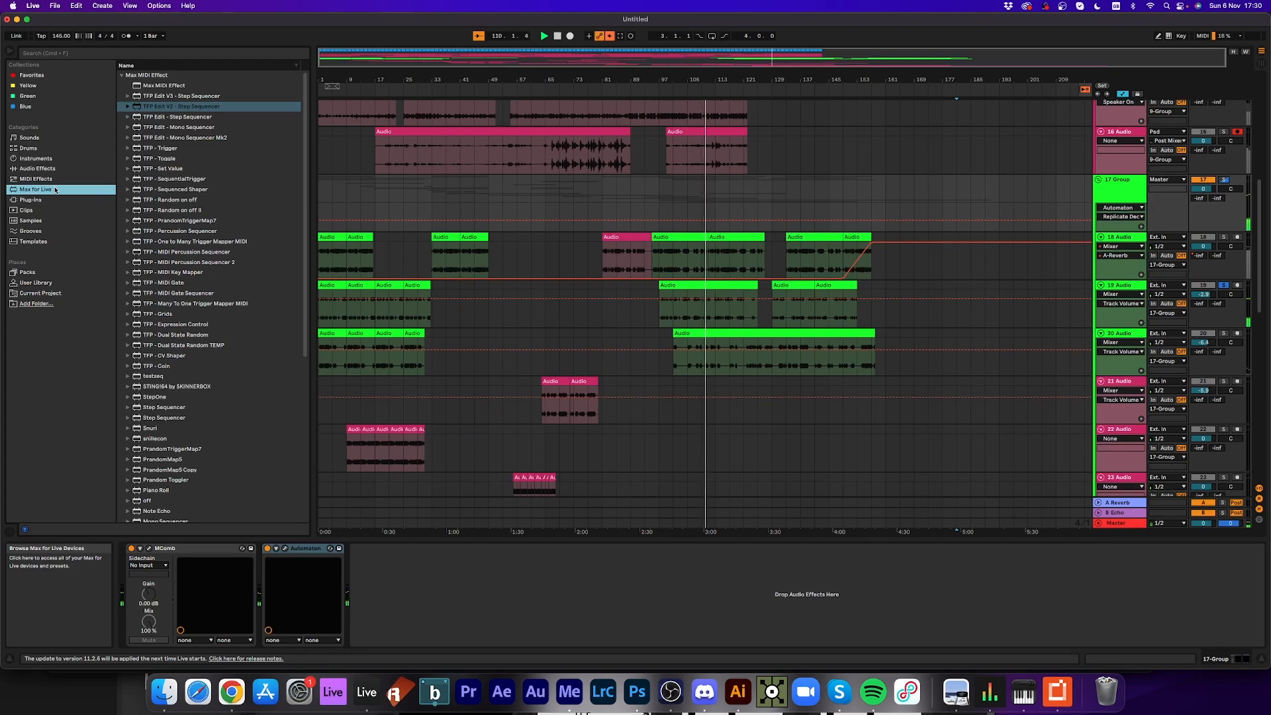
{"action": "key", "text": "super+f"}
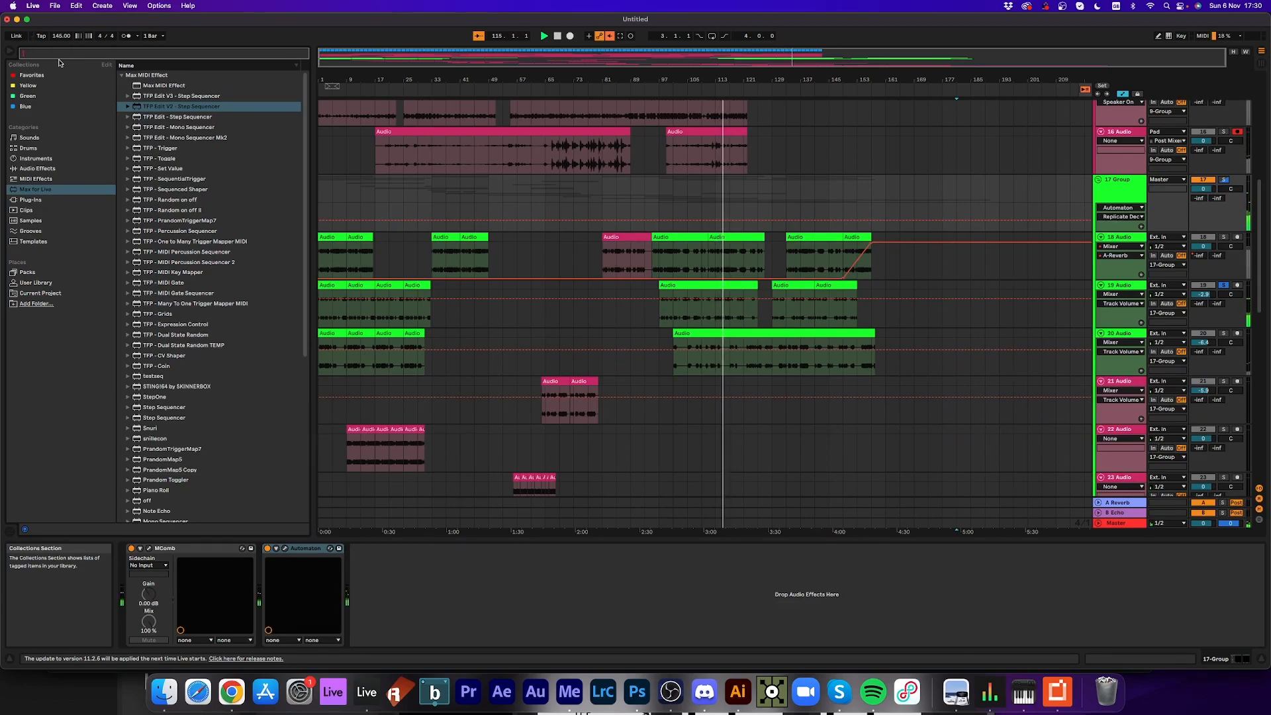
{"action": "type", "text": "shu"}
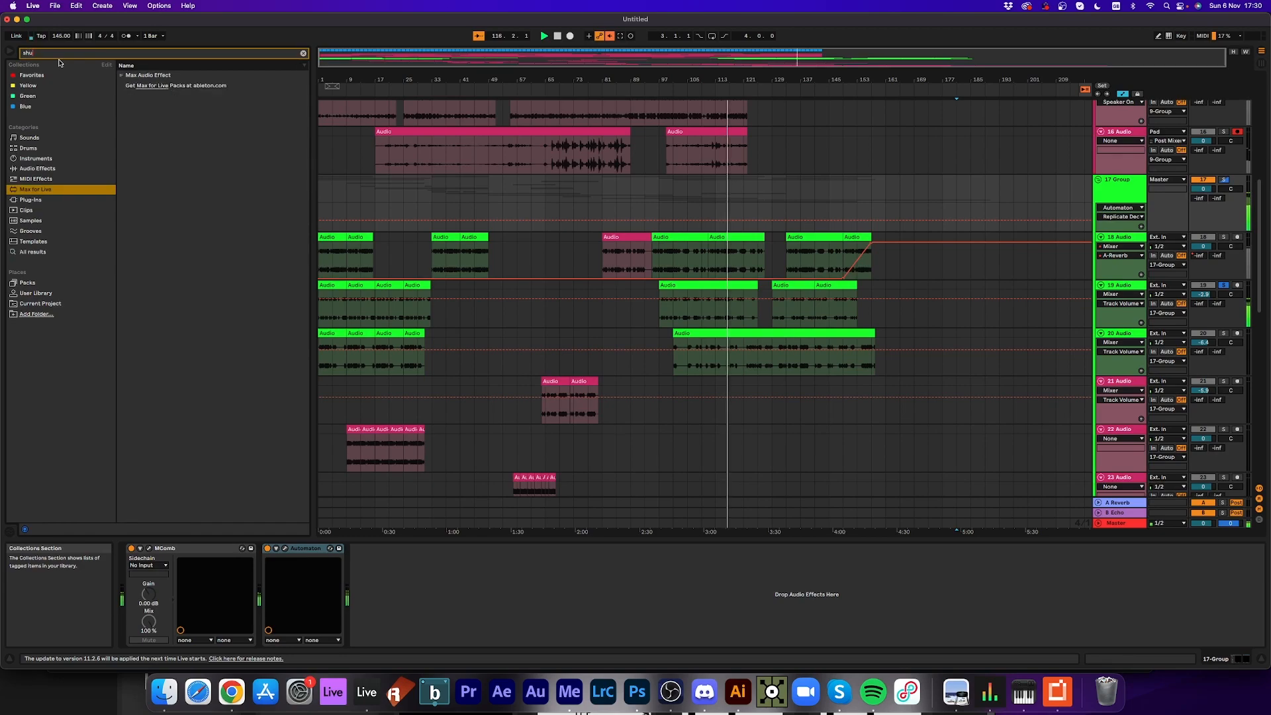
{"action": "left_click", "coordinate": [121, 75]}
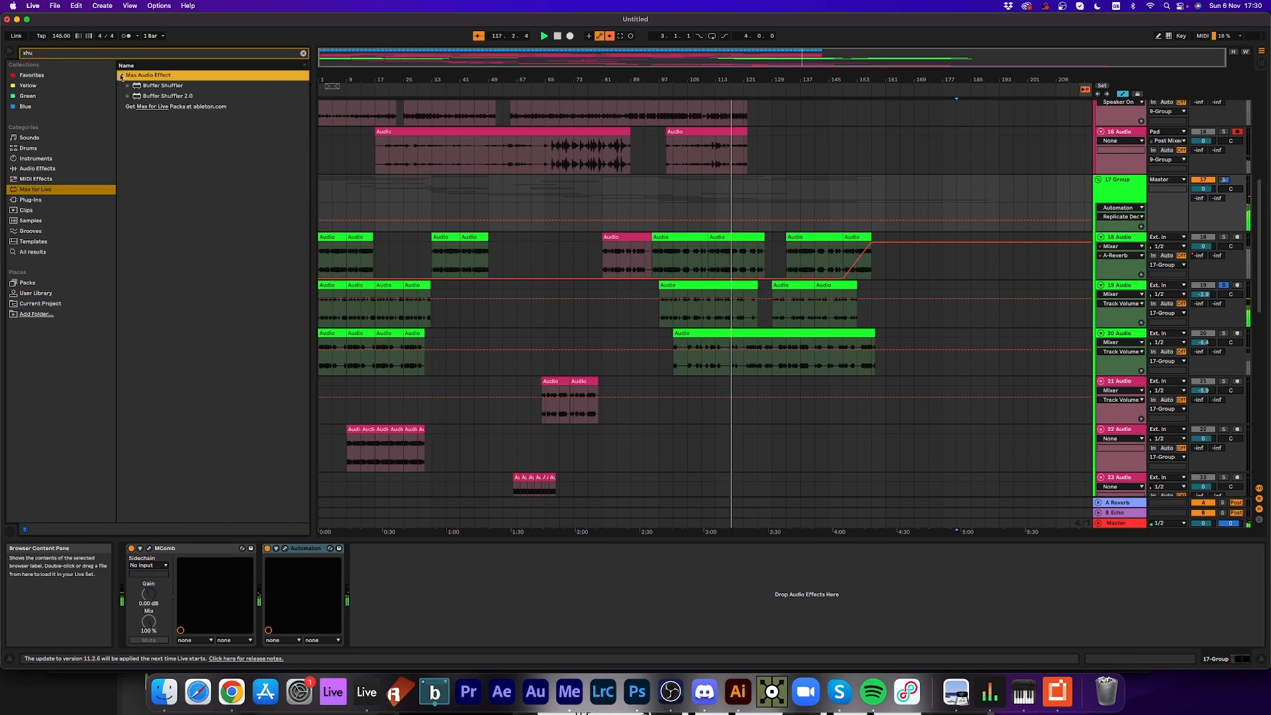
{"action": "left_click", "coordinate": [168, 96]}
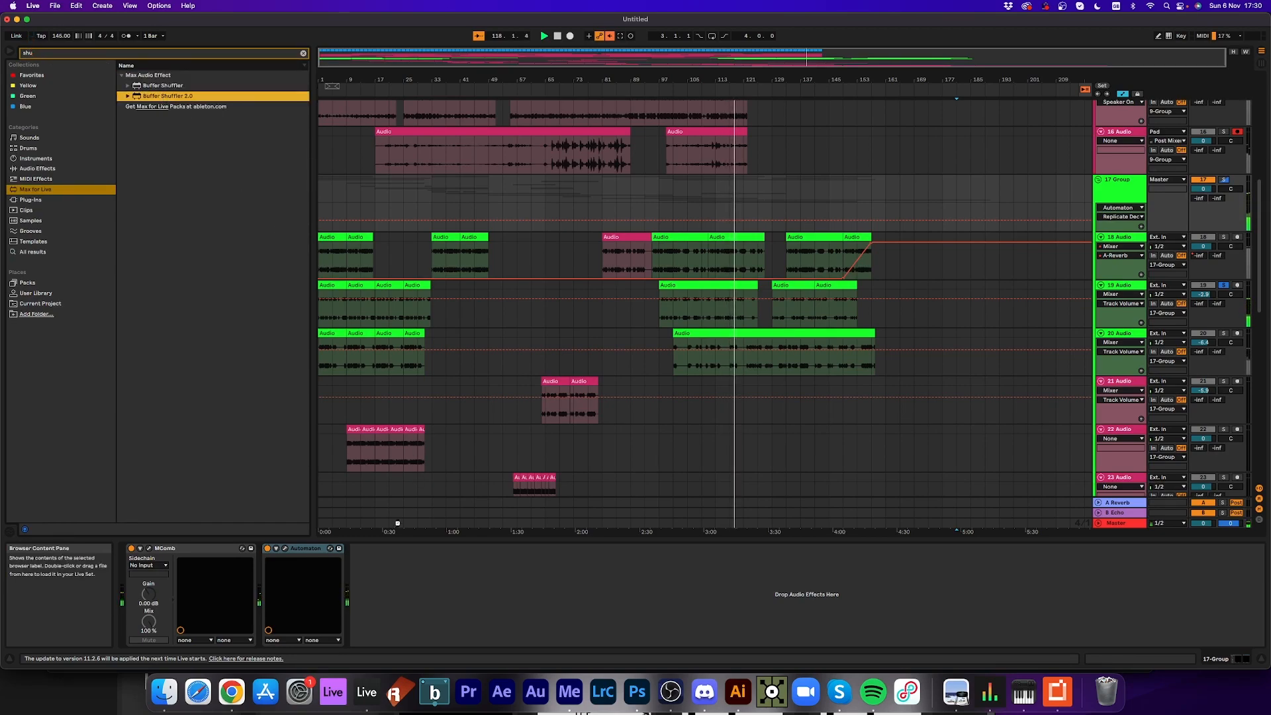
{"action": "left_click_drag", "start_coordinate": [397, 522], "coordinate": [404, 582]}
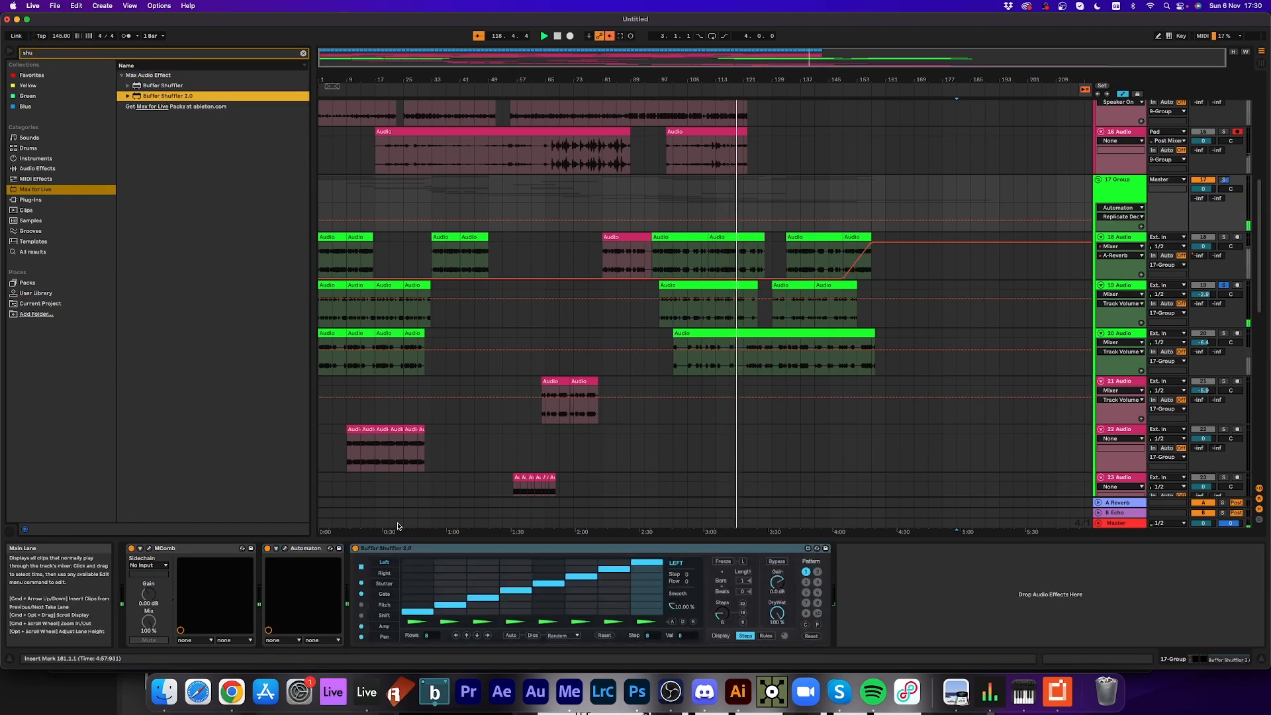
- Enable Buffer Shuffler's auto-dice, audition from about bar 101, and lower its dry/wet mix to roughly half
{"action": "left_click", "coordinate": [744, 623]}
{"action": "key", "text": "space"}
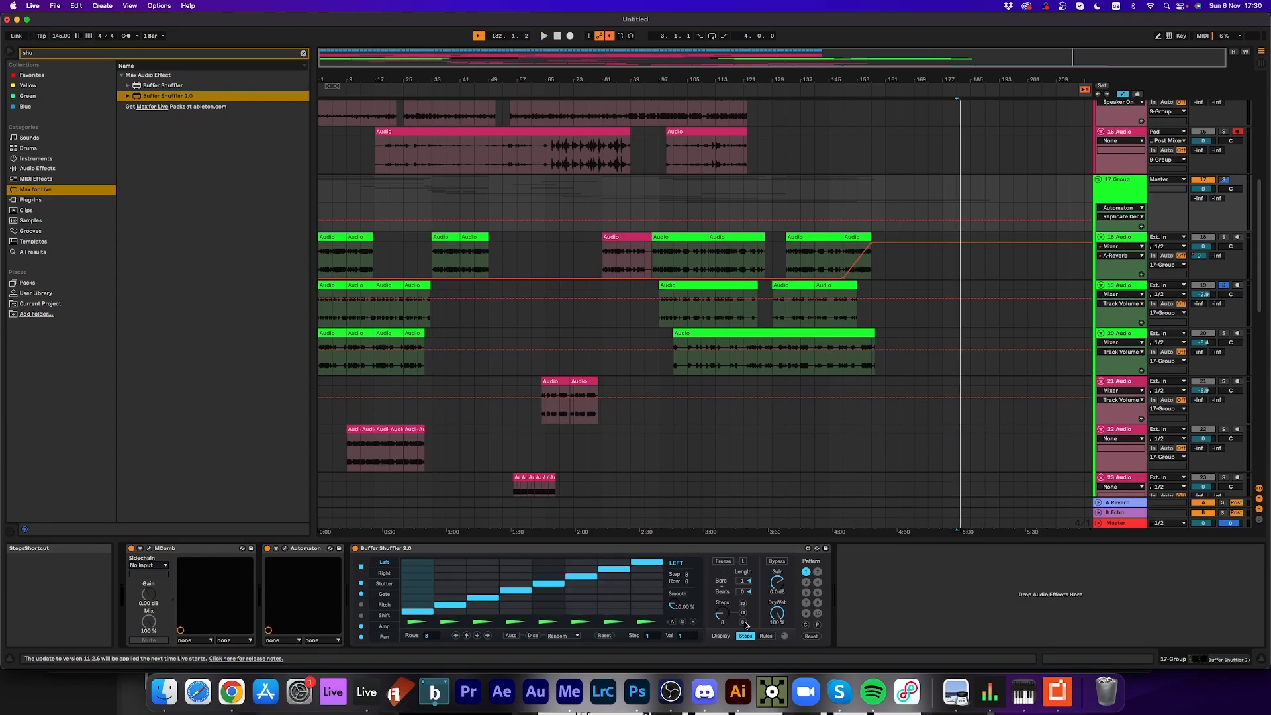
{"action": "left_click", "coordinate": [676, 93]}
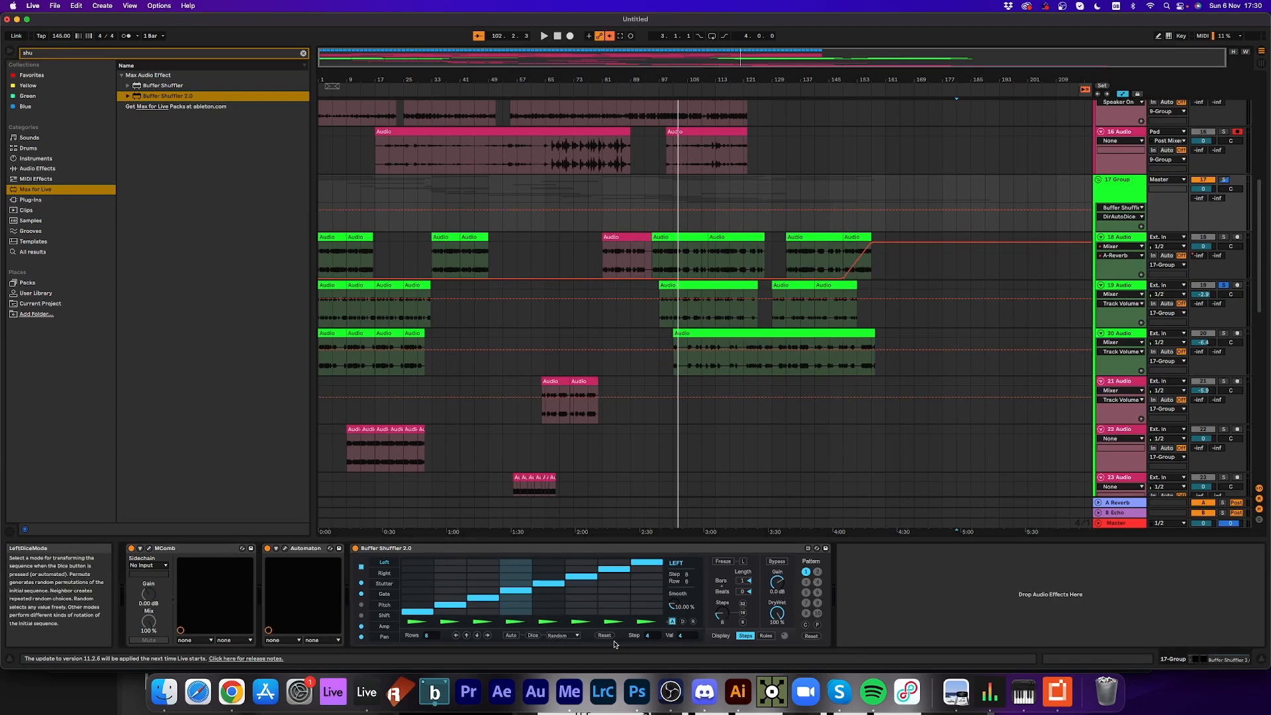
{"action": "left_click", "coordinate": [513, 637]}
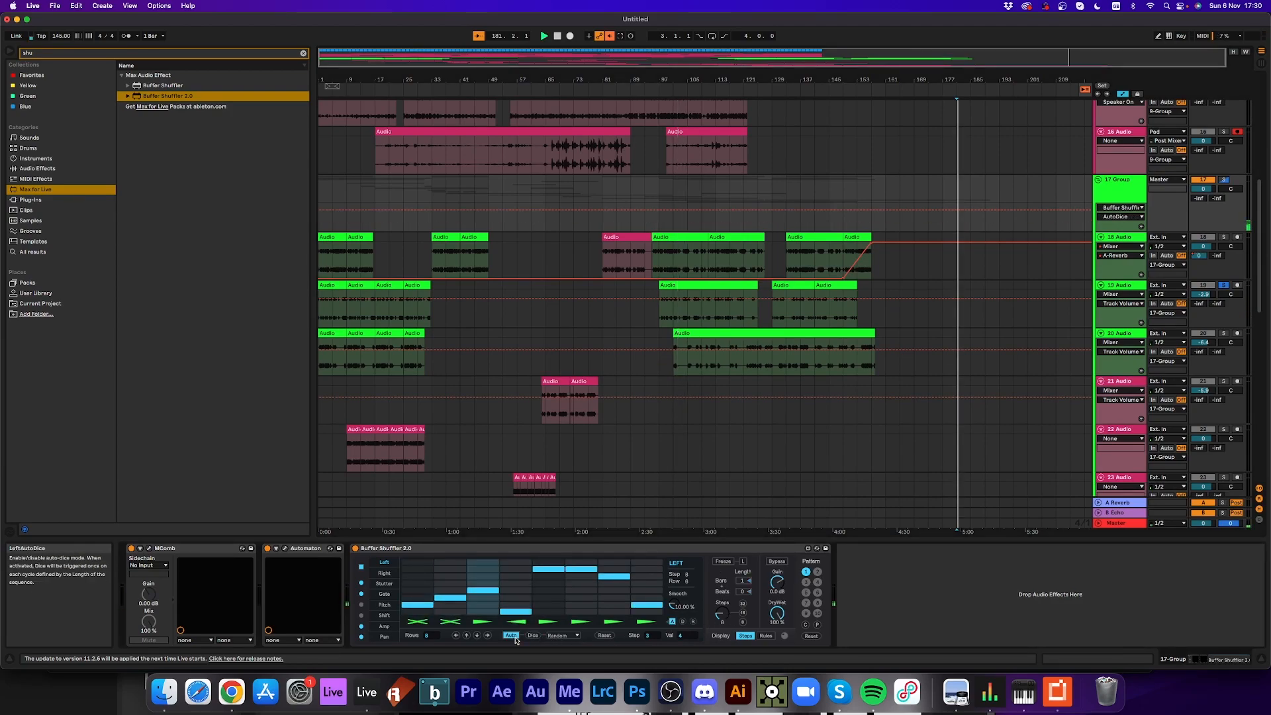
{"action": "left_click", "coordinate": [682, 104]}
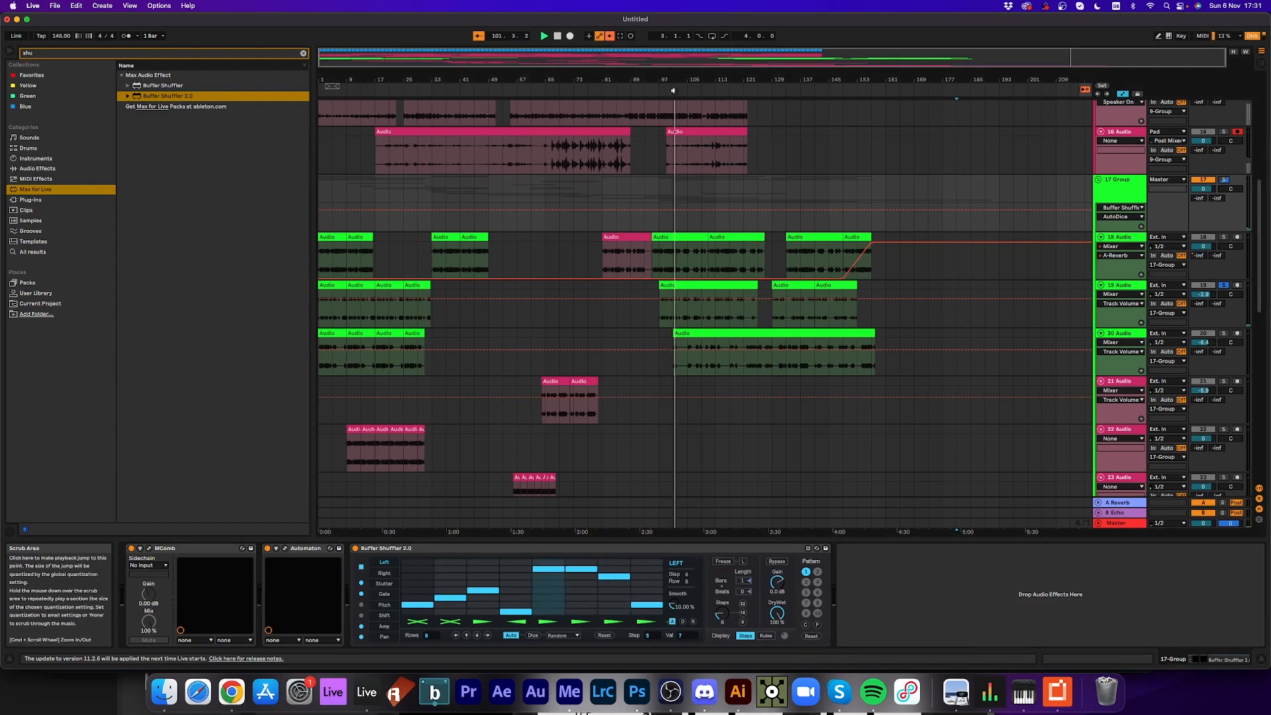
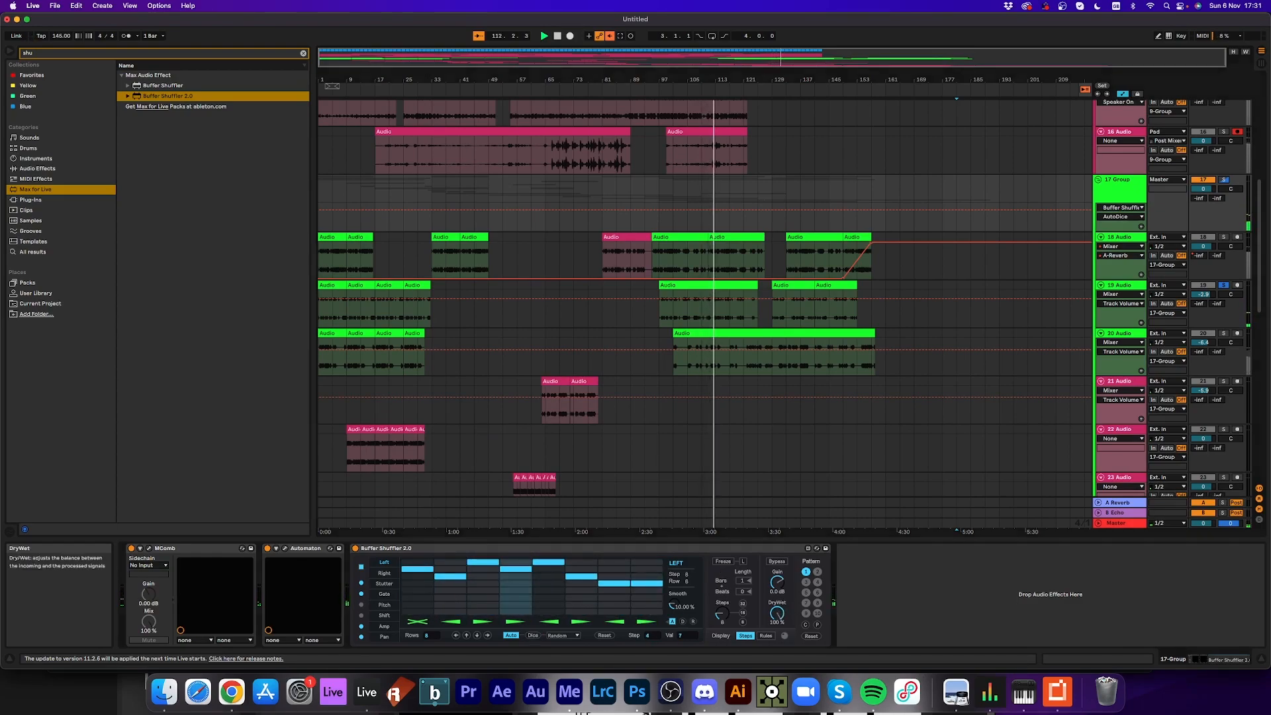
{"action": "left_click_drag", "start_coordinate": [776, 613], "coordinate": [776, 643]}
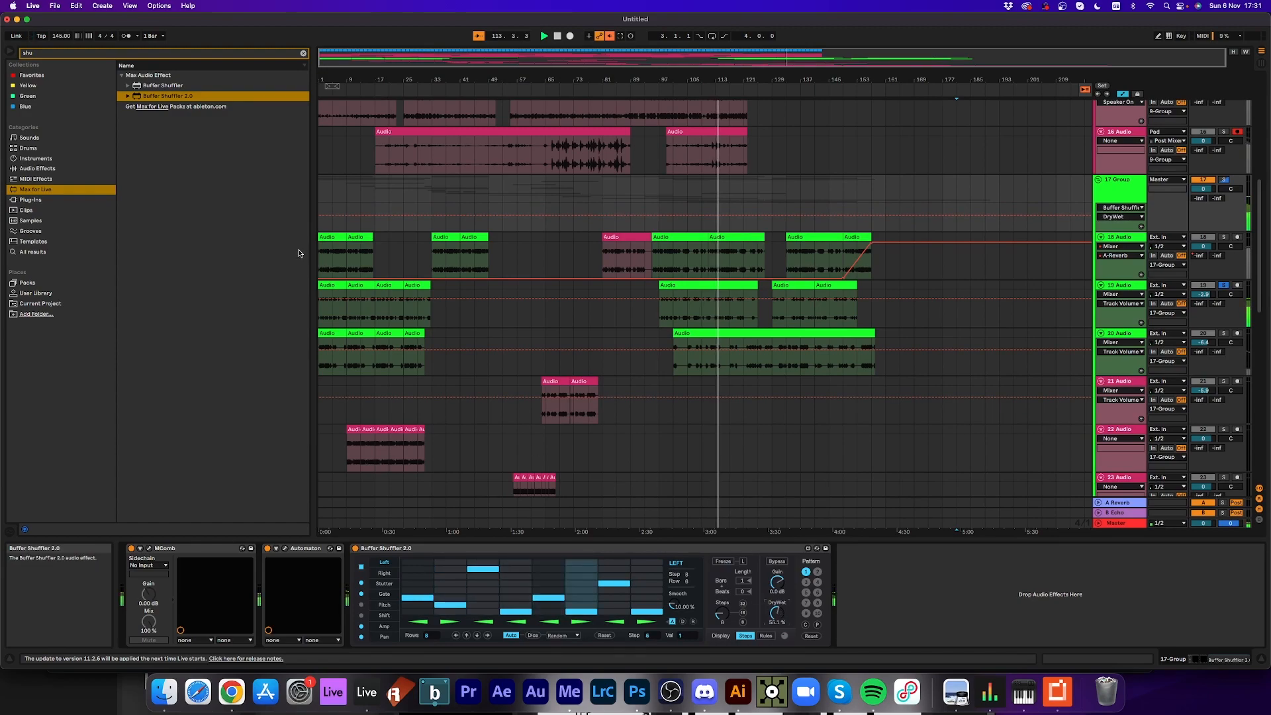
- Clear the browser search and add Vocoder from the Reverb & Resonance audio effects after Buffer Shuffler on the 17 Group track
{"action": "left_click", "coordinate": [35, 158]}
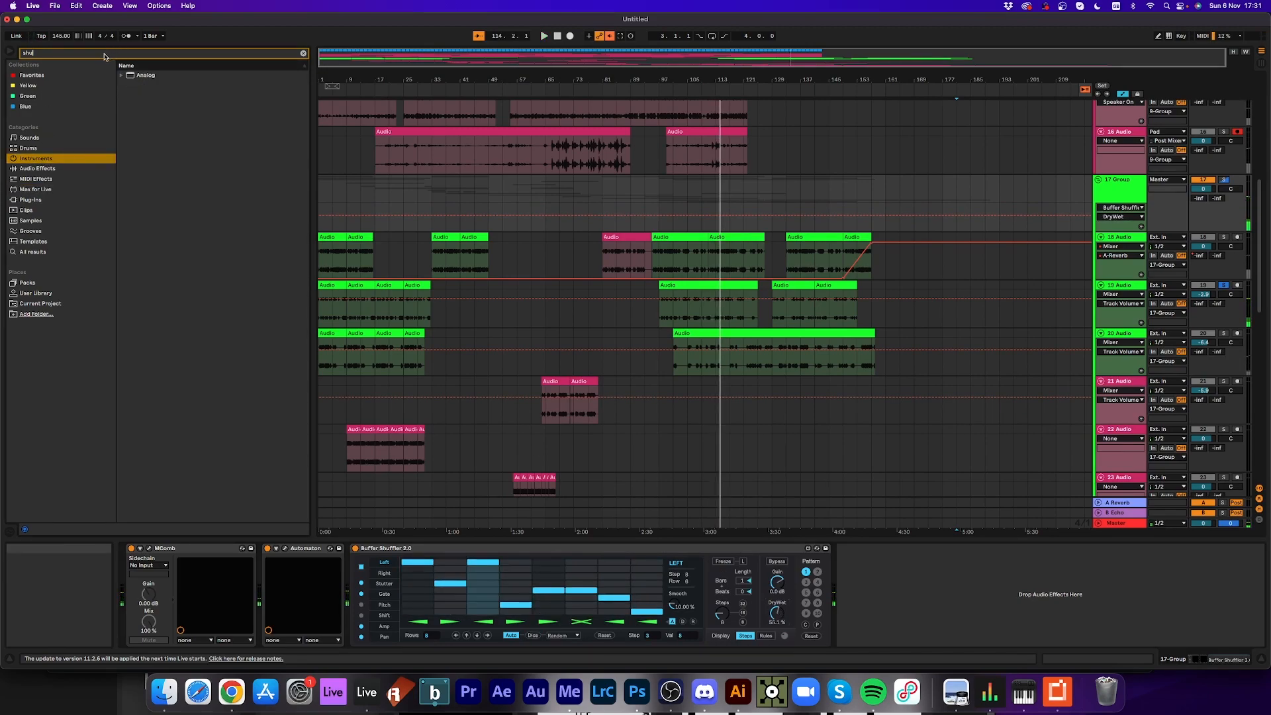
{"action": "key", "text": "BackSpace"}
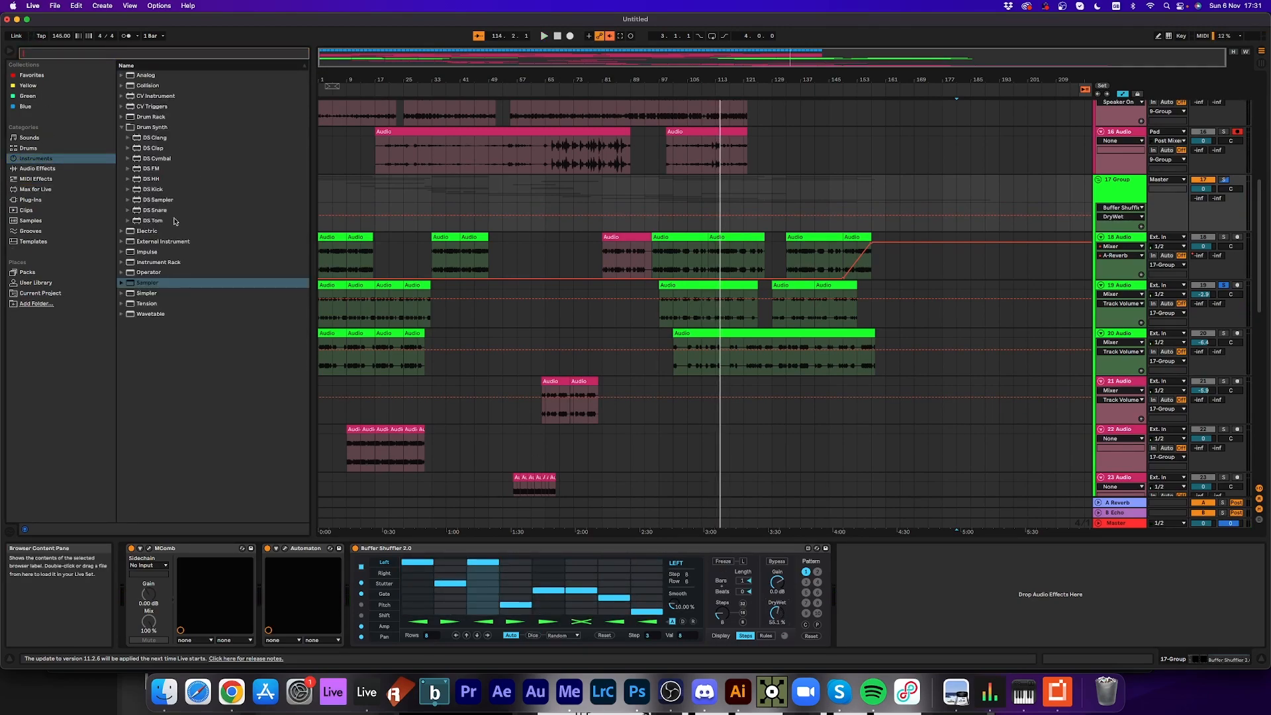
{"action": "left_click", "coordinate": [37, 169]}
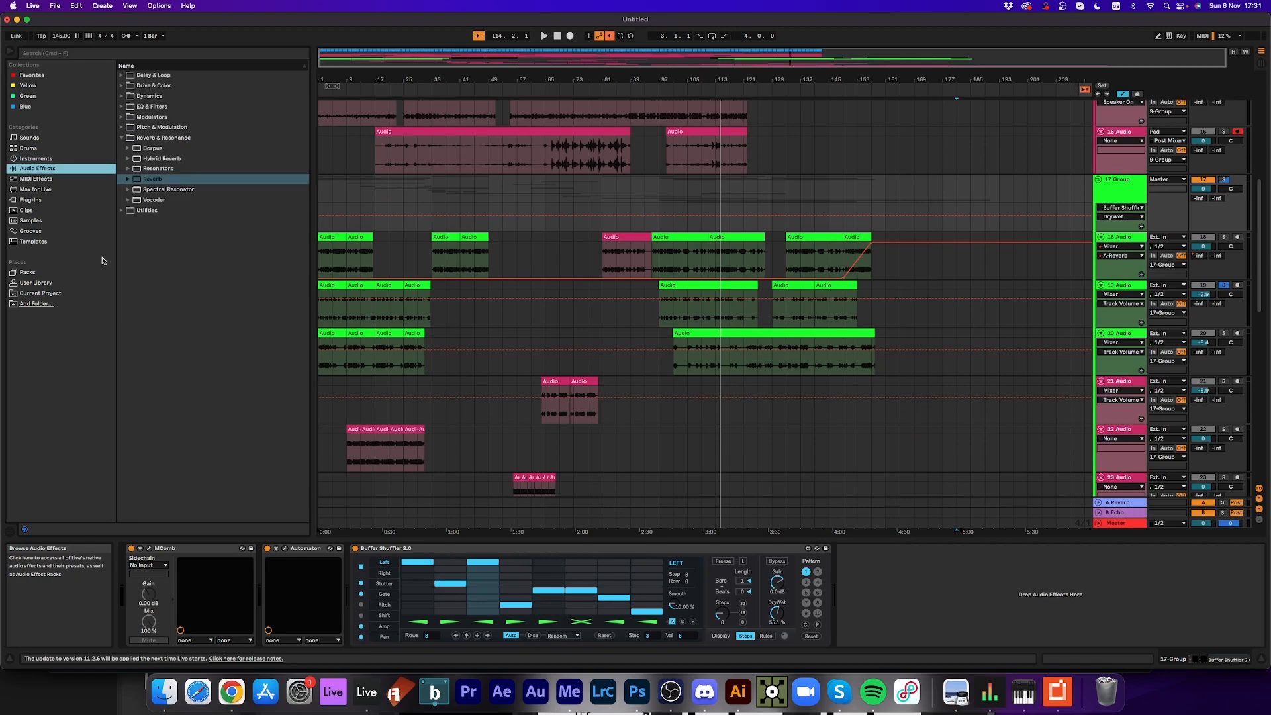
{"action": "left_click", "coordinate": [128, 201]}
{"action": "double_click", "coordinate": [146, 201]}
- Lower Vocoder's dry/wet mix to about 35% while auditioning the group
{"action": "key", "text": "space"}
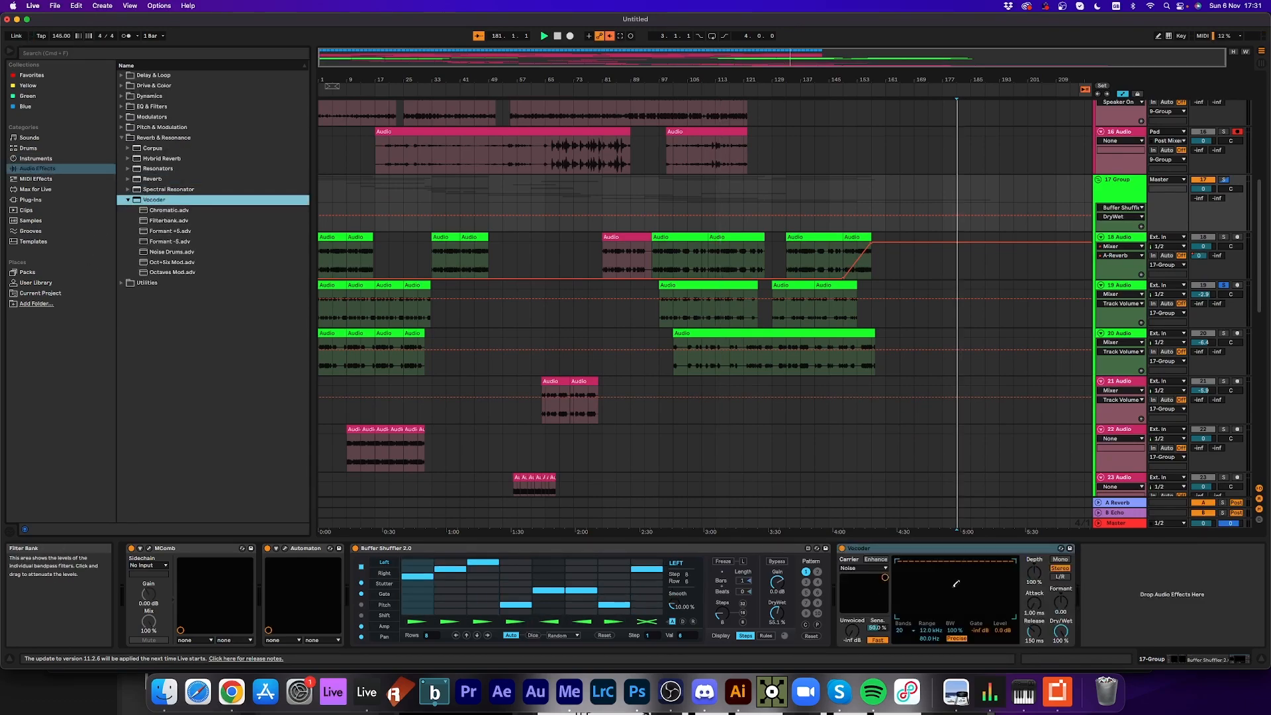
{"action": "left_click_drag", "start_coordinate": [1060, 631], "coordinate": [1060, 652]}
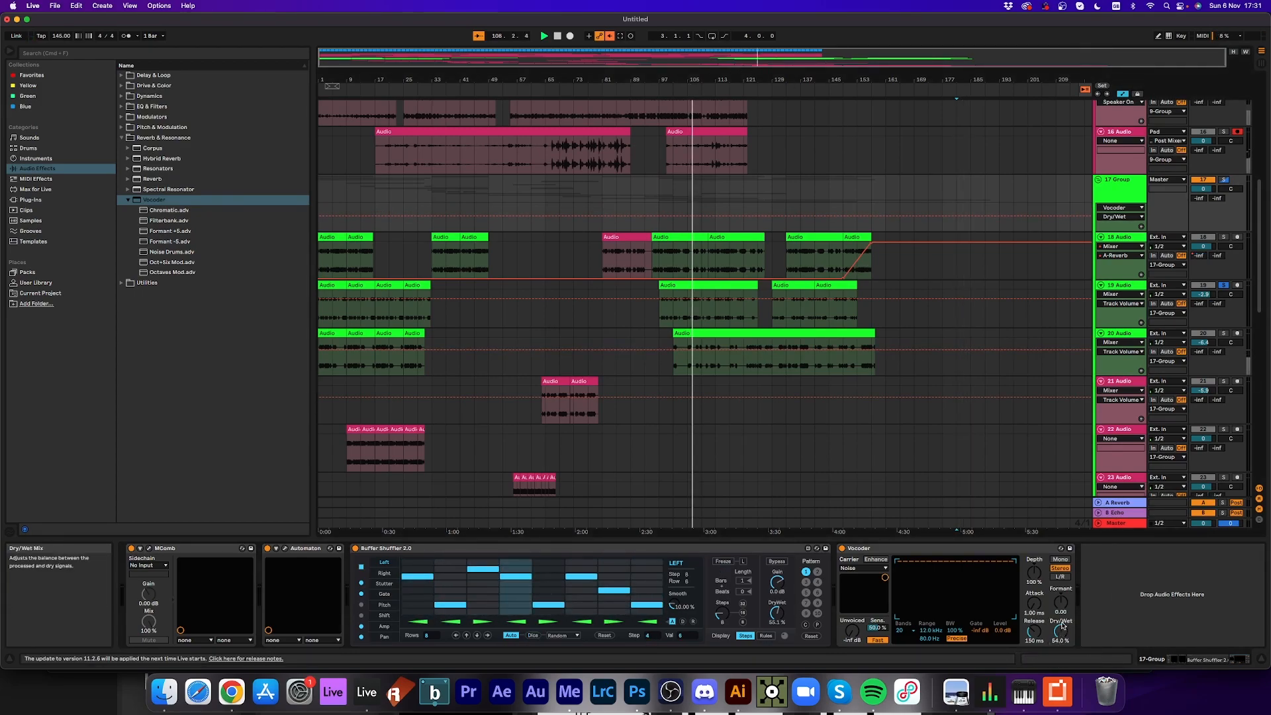
{"action": "left_click_drag", "start_coordinate": [1059, 632], "coordinate": [1060, 641]}
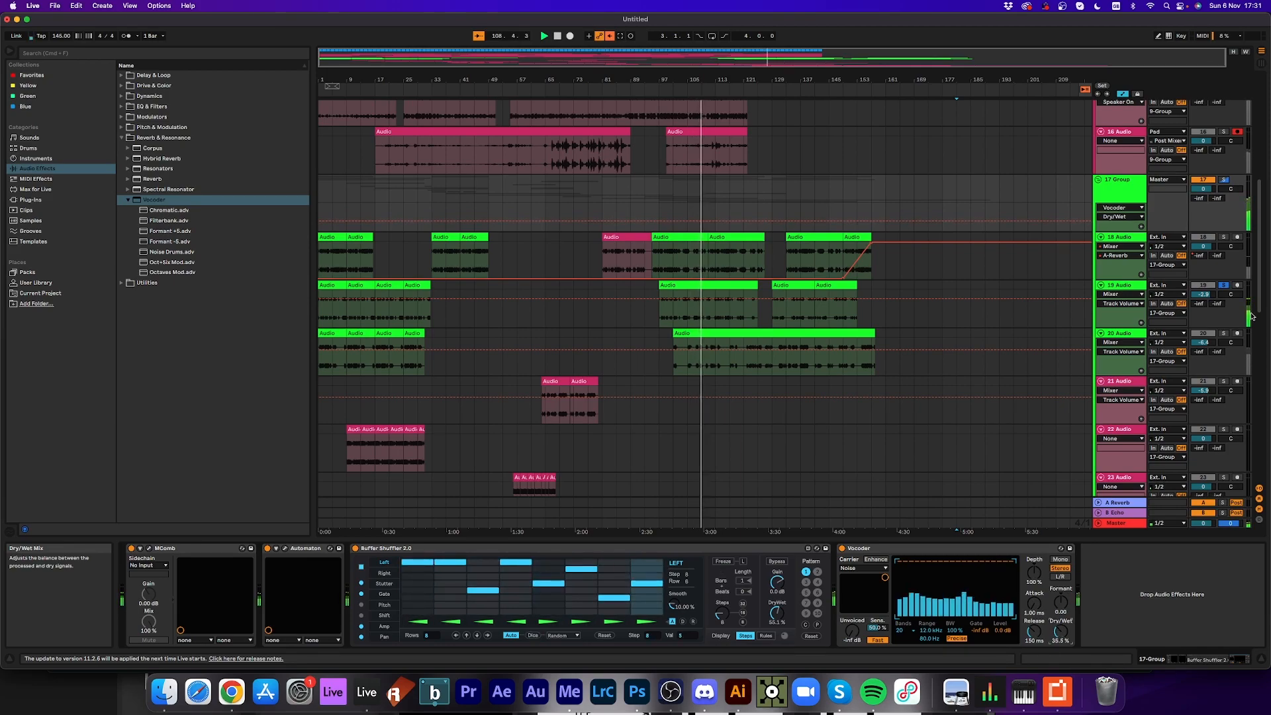
- Add a Utility device after Vocoder on the 17 Group track and enable its Mono option
{"action": "left_click", "coordinate": [130, 284]}
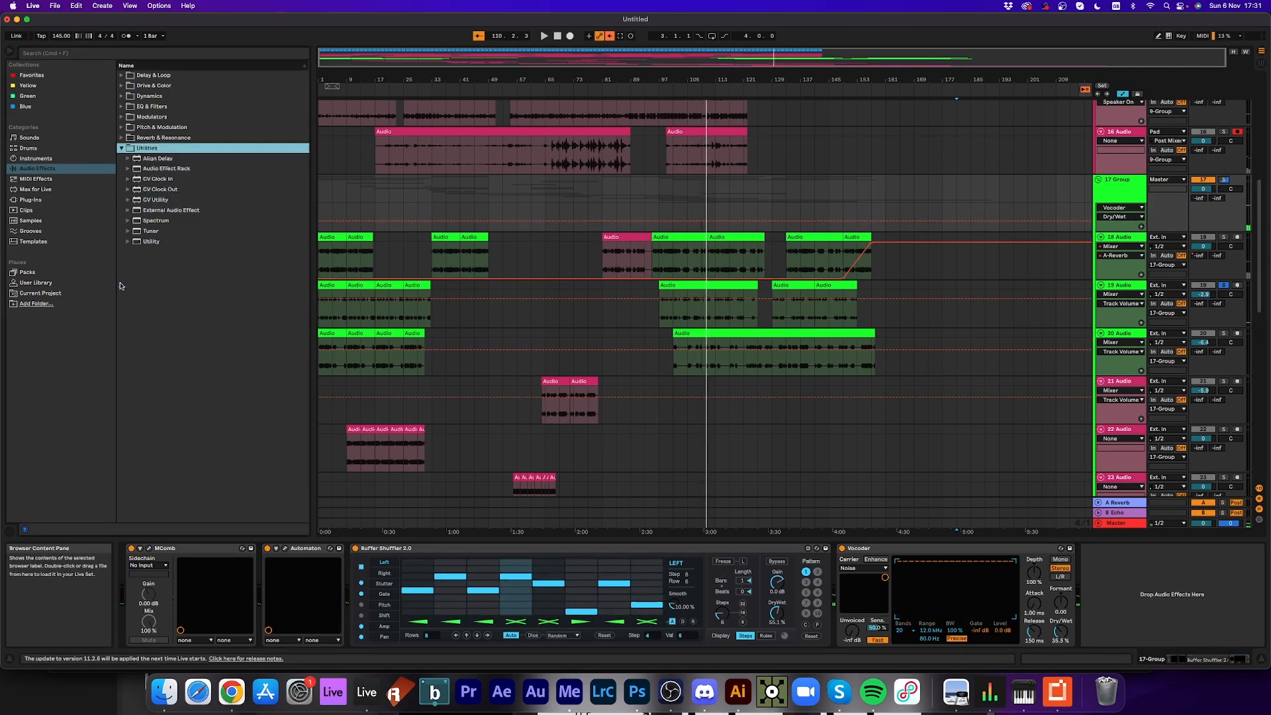
{"action": "double_click", "coordinate": [155, 241]}
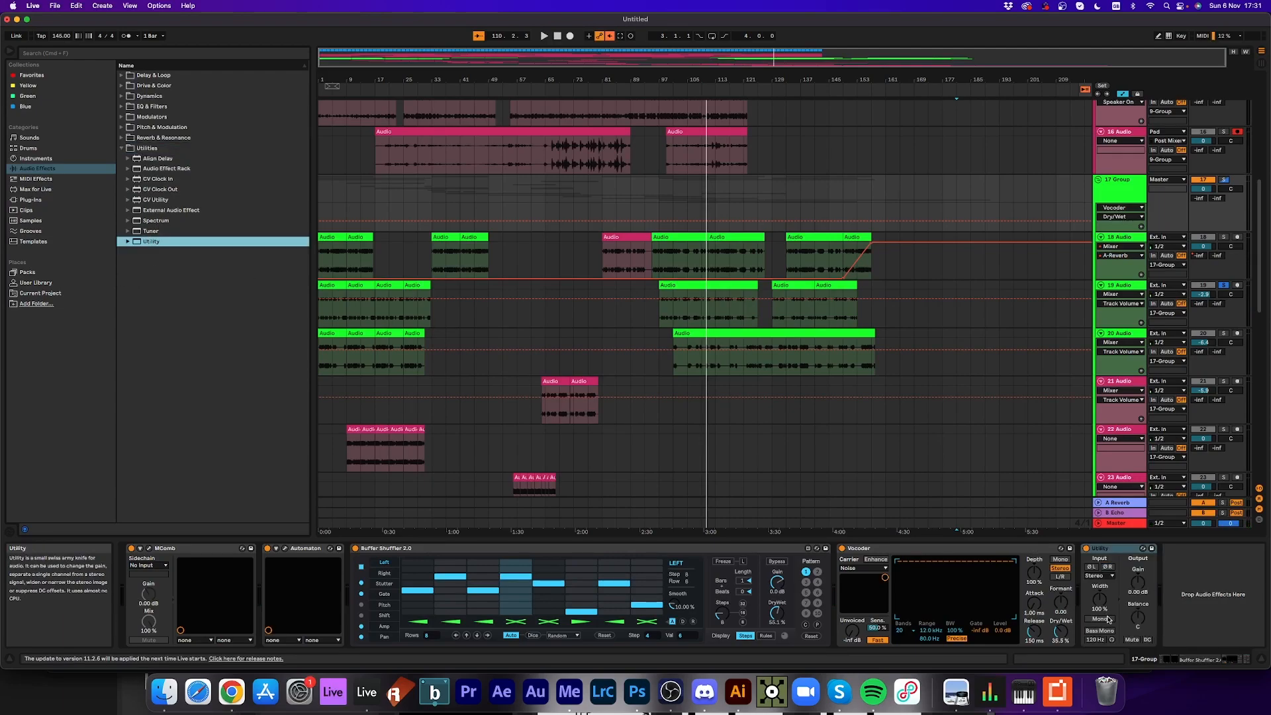
{"action": "left_click", "coordinate": [1101, 619]}
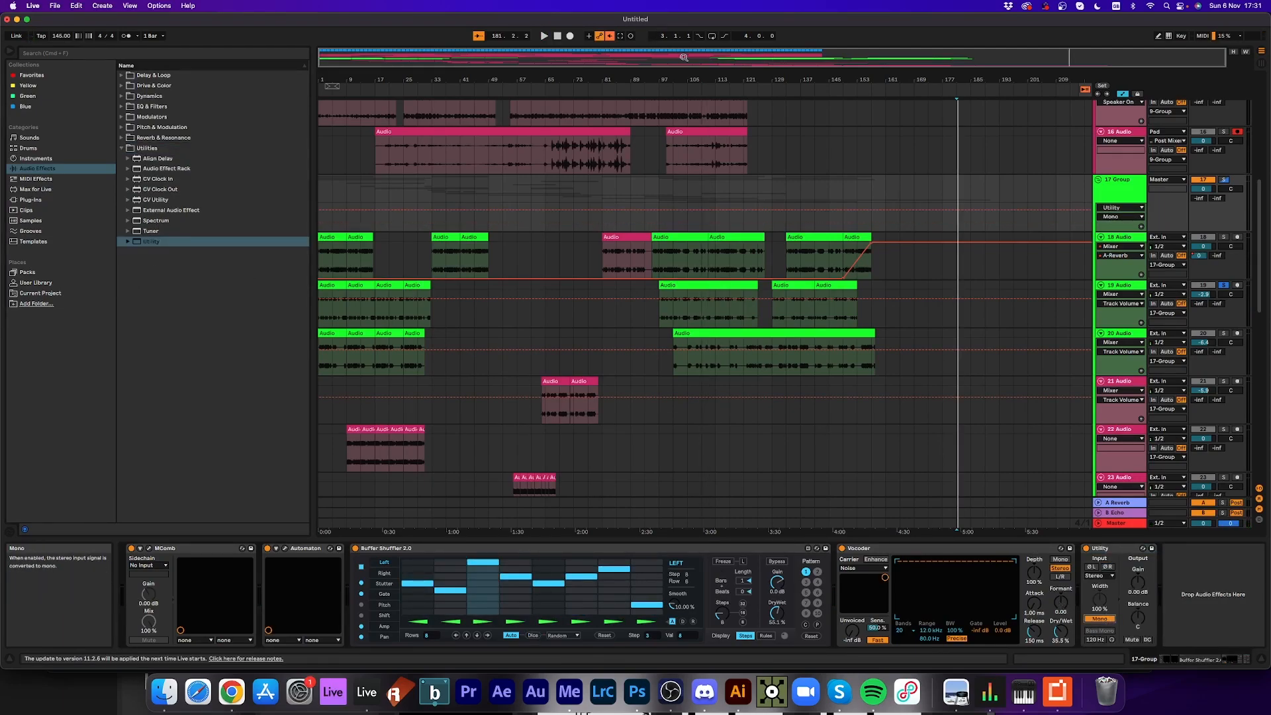
- Play from about bar 107 to audition the effect chain, and unsolo track 19 to hear the full mix
{"action": "left_click", "coordinate": [695, 92]}
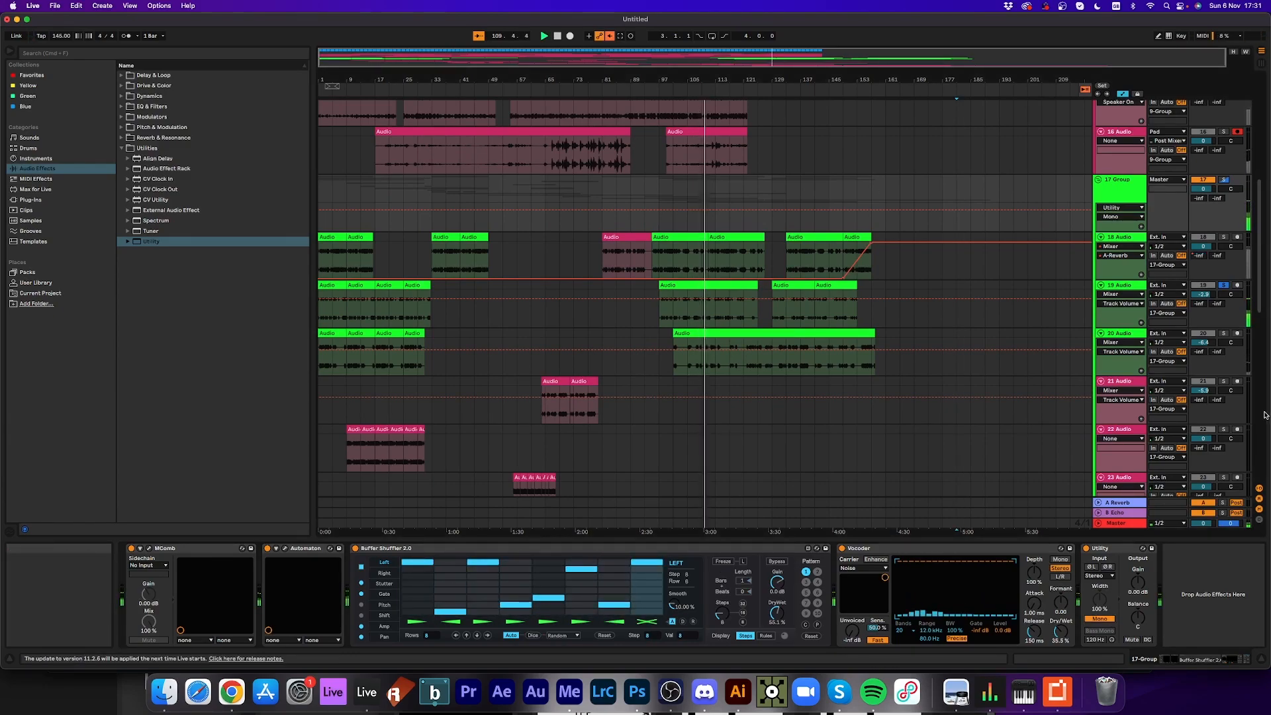
{"action": "left_click", "coordinate": [1224, 286]}
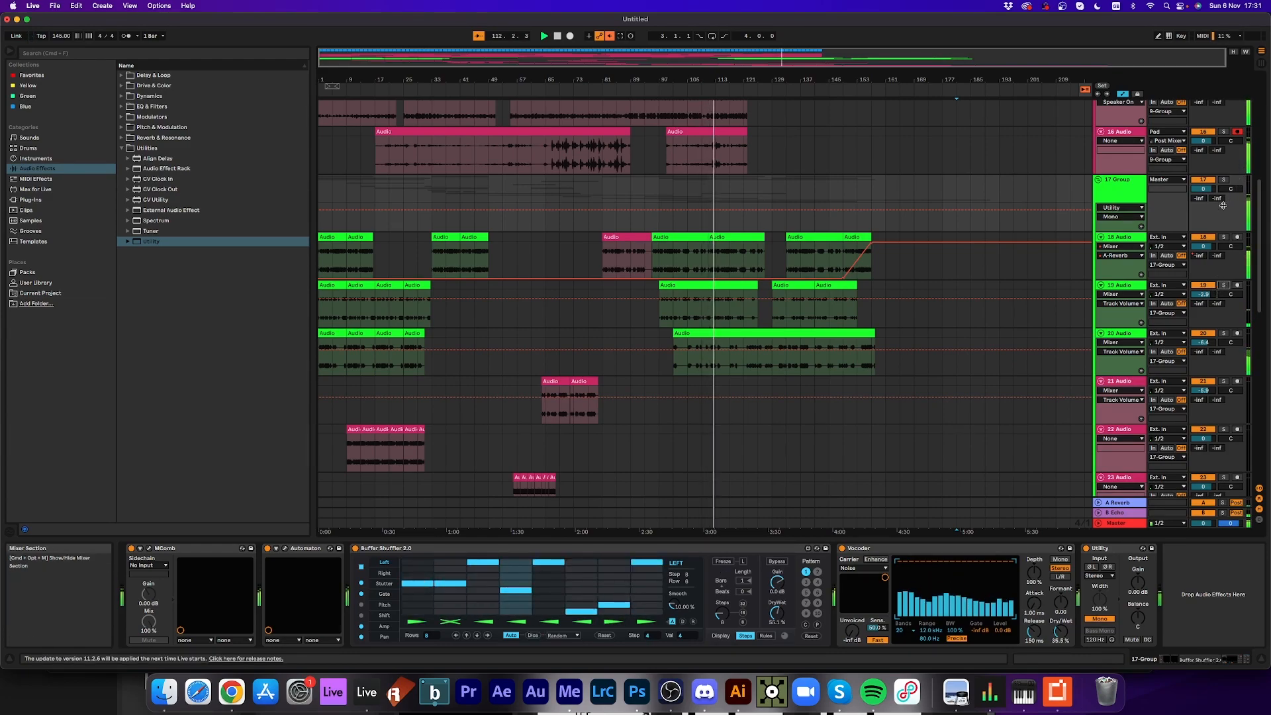
- Toggle 9 Group's track activator while auditioning the 17 Group effect chain, and stop and restart playback
{"action": "scroll", "coordinate": [1191, 232], "scroll_direction": "up", "scroll_amount": 6}
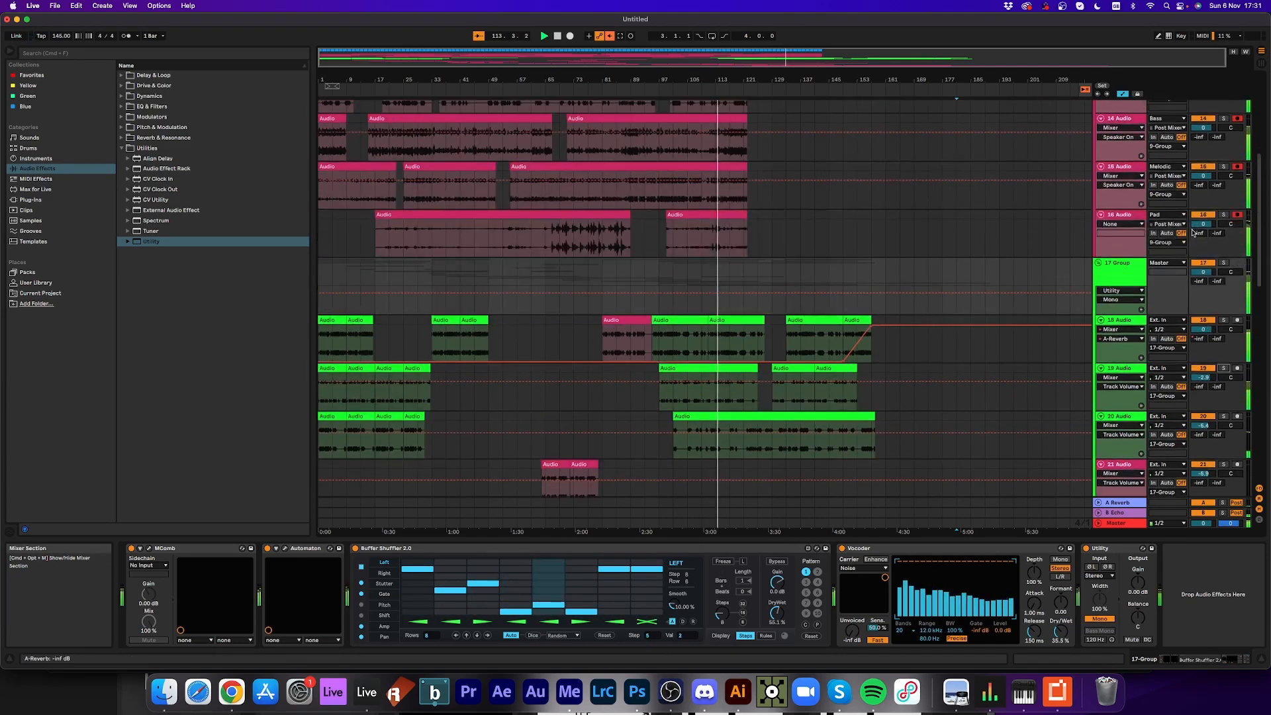
{"action": "scroll", "coordinate": [1190, 236], "scroll_direction": "up", "scroll_amount": 3}
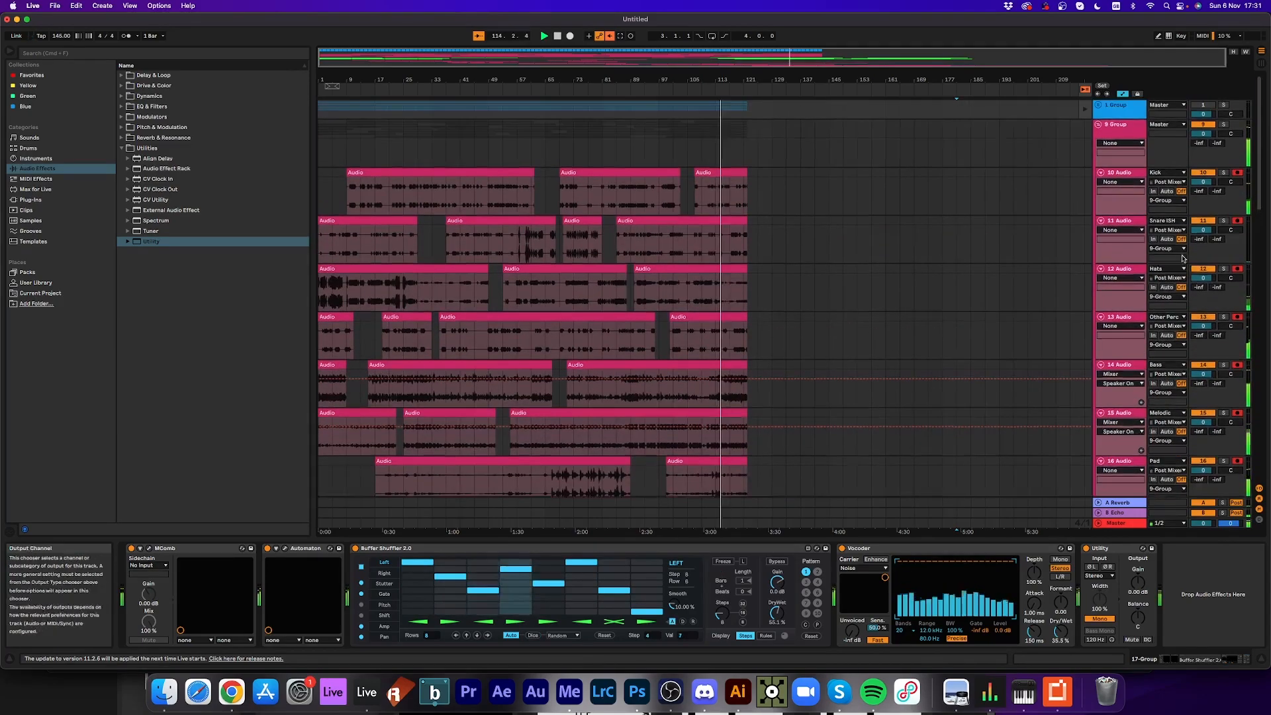
{"action": "left_click", "coordinate": [1204, 126]}
{"action": "scroll", "coordinate": [1121, 254], "scroll_direction": "down", "scroll_amount": 12}
{"action": "key", "text": "space"}
{"action": "key", "text": "space"}
- Replay the arrangement from about bar 111 and lower the Vocoder's dry/wet mix on 17 Group to about 19%
{"action": "left_click", "coordinate": [713, 85]}
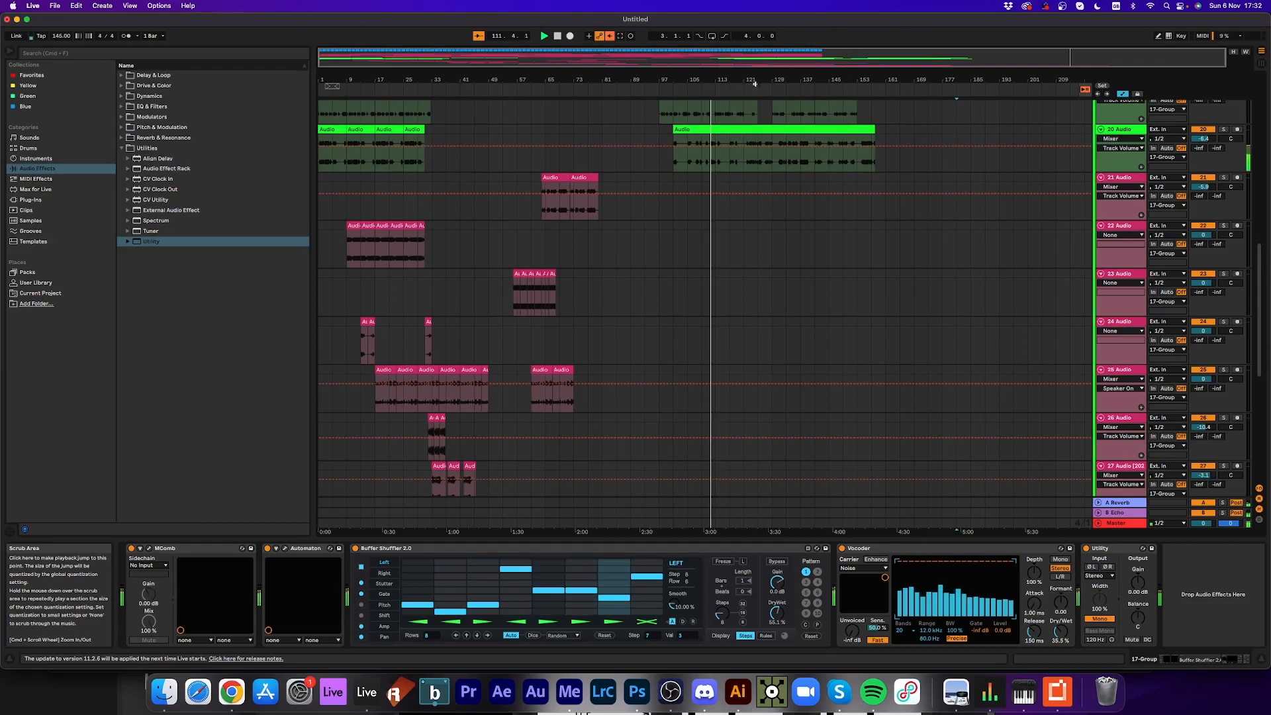
{"action": "scroll", "coordinate": [768, 225], "scroll_direction": "up", "scroll_amount": 10}
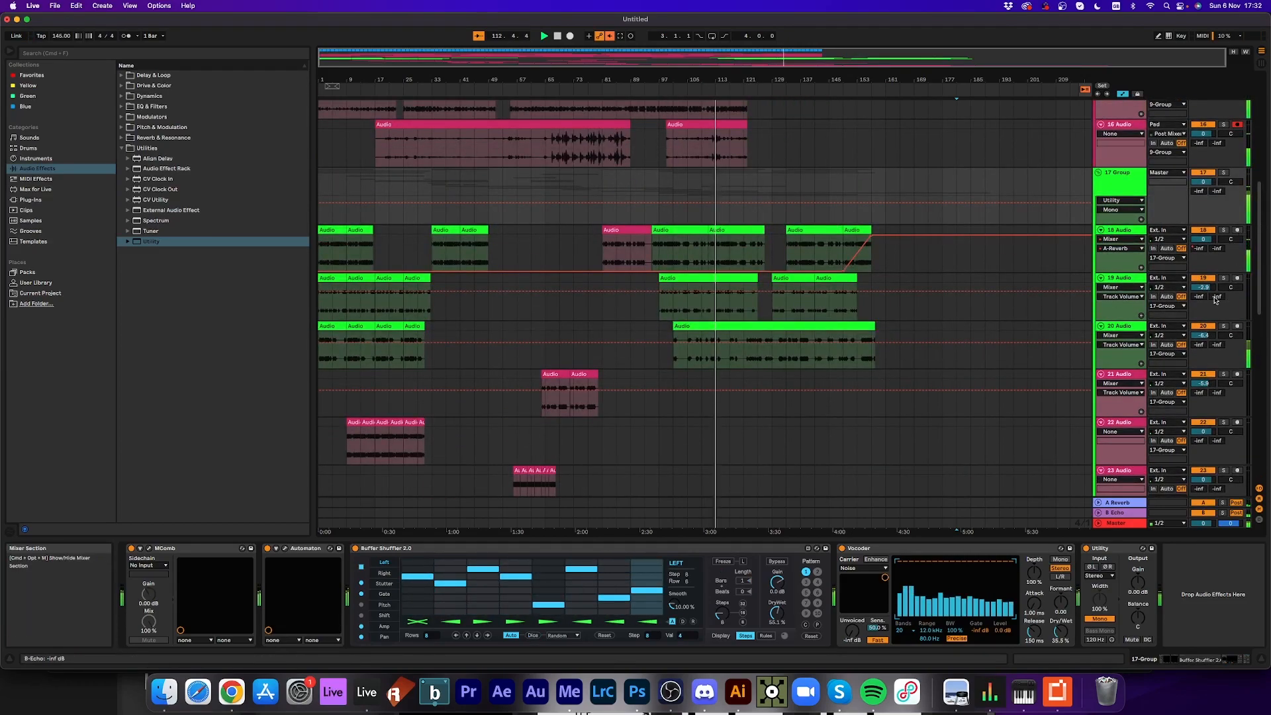
{"action": "left_click_drag", "start_coordinate": [1063, 634], "coordinate": [1064, 655]}
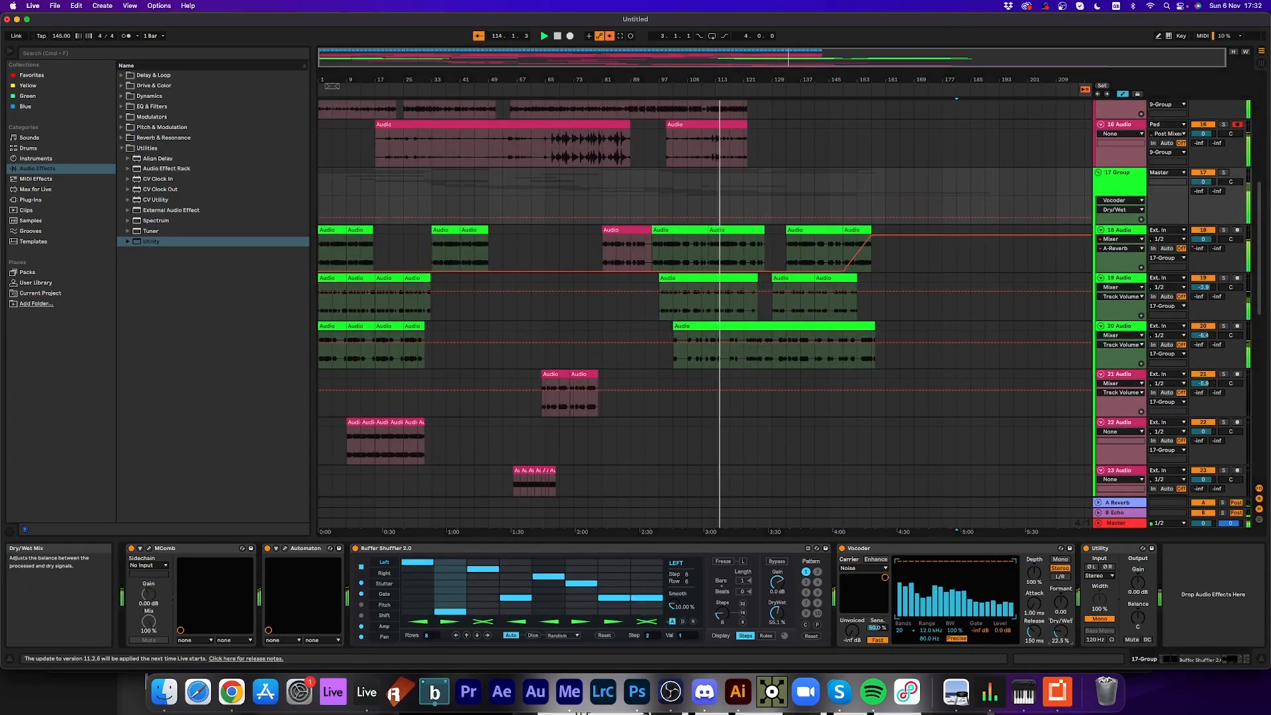
{"action": "left_click", "coordinate": [274, 549]}
{"action": "left_click", "coordinate": [275, 548]}
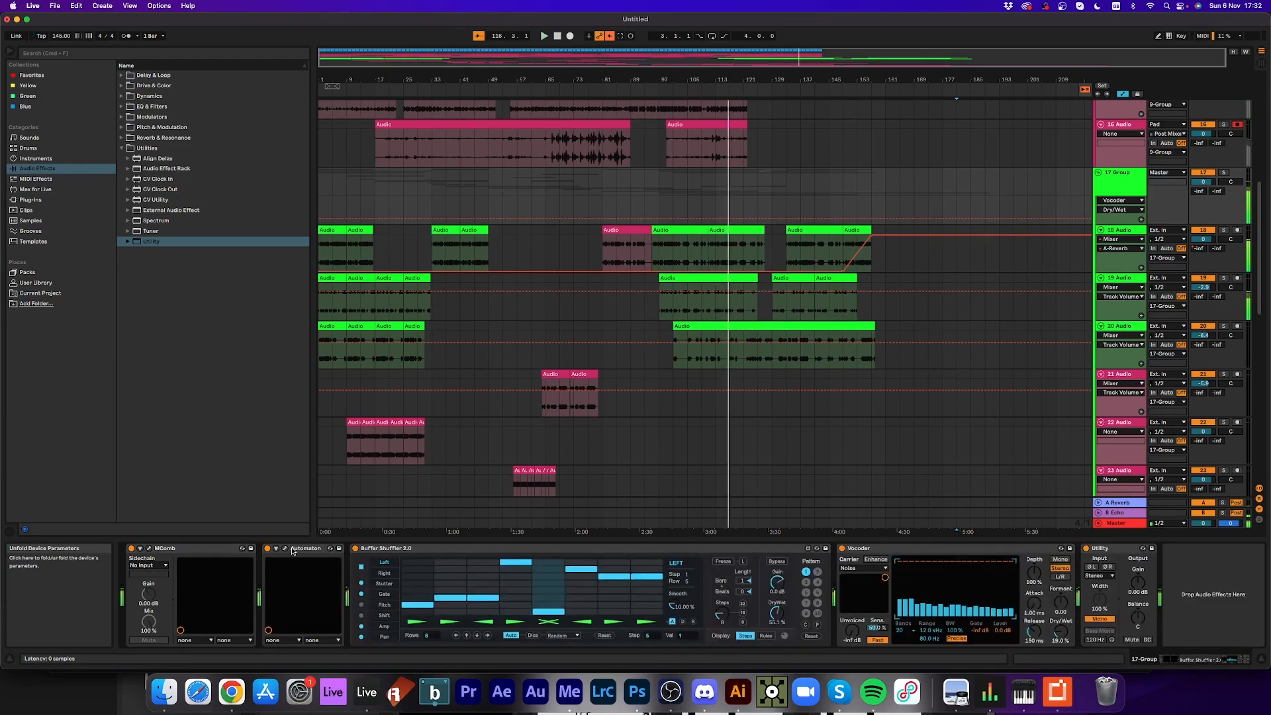
{"action": "key", "text": "super+d"}
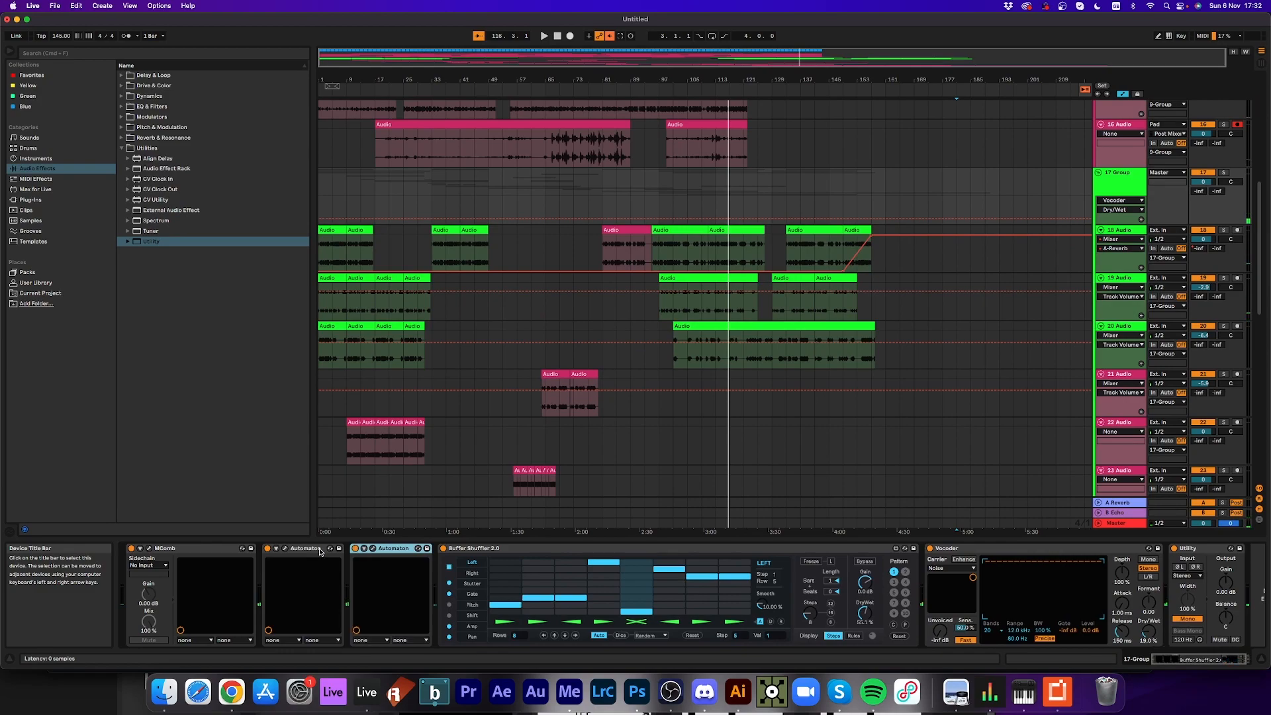
{"action": "key", "text": "Delete"}
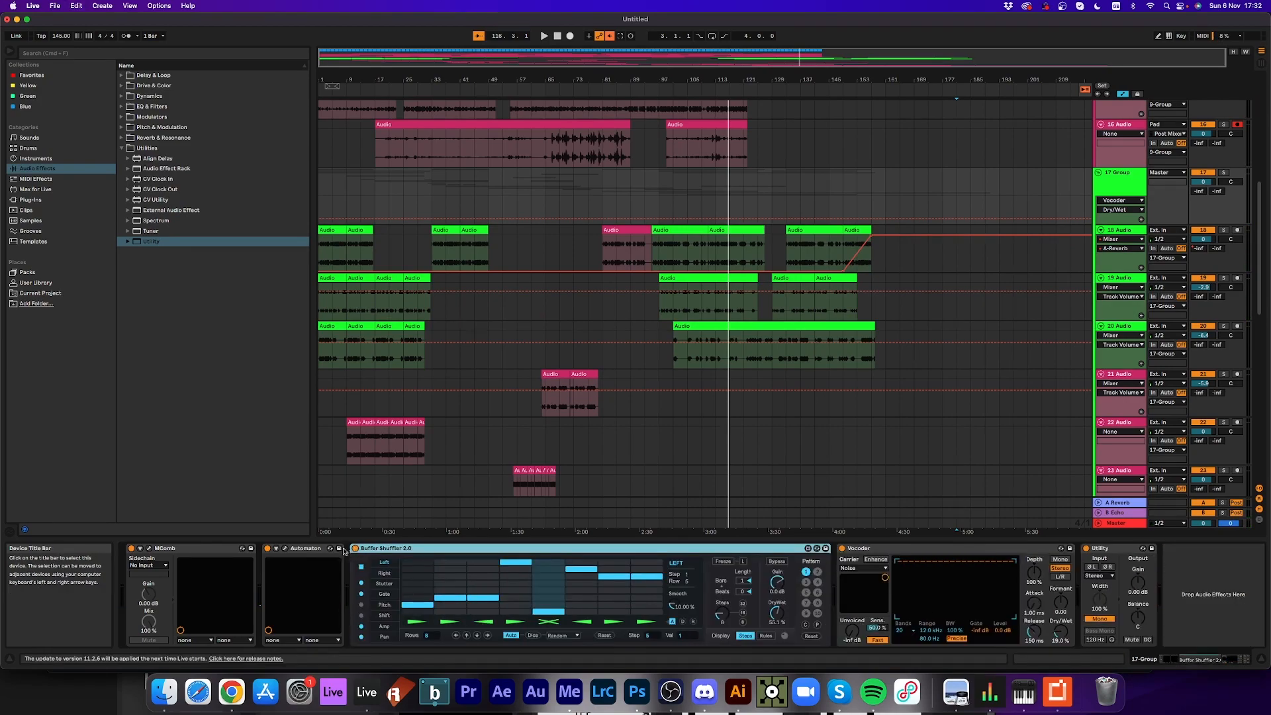
- Group Automaton into an Audio Effect Rack and add a second, empty parallel chain to the rack
{"action": "left_click", "coordinate": [293, 549]}
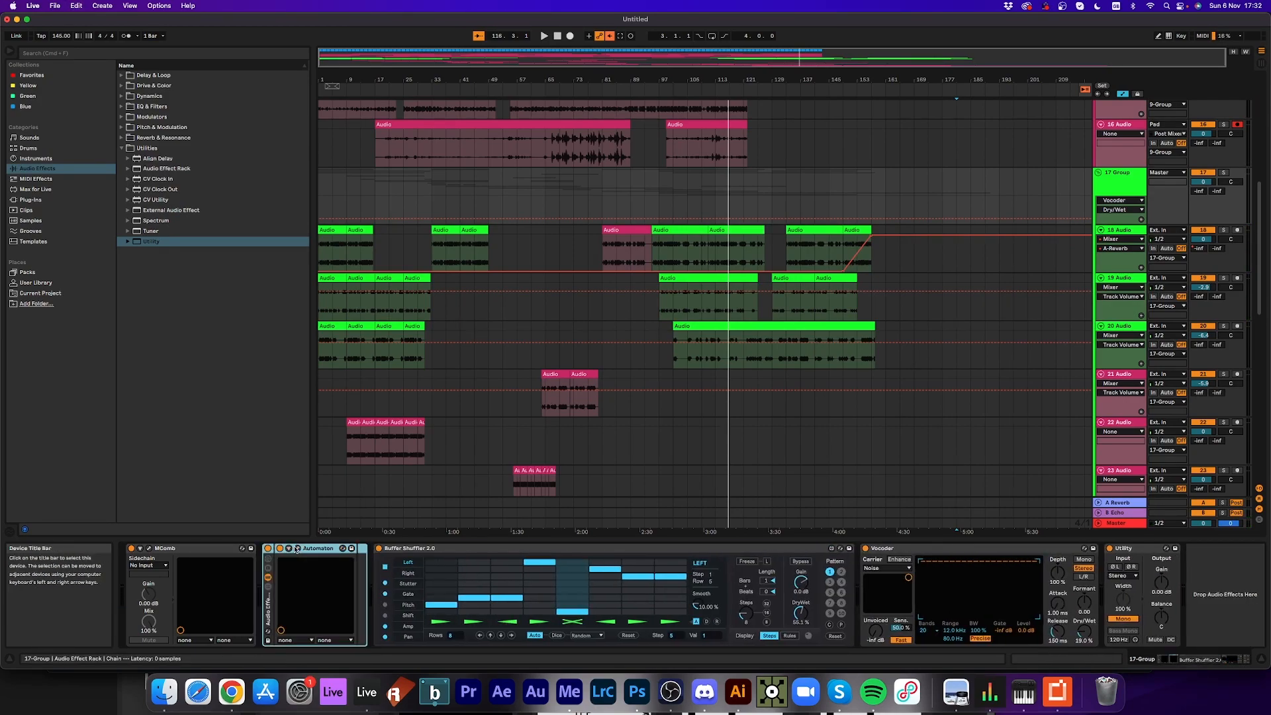
{"action": "key", "text": "super+g"}
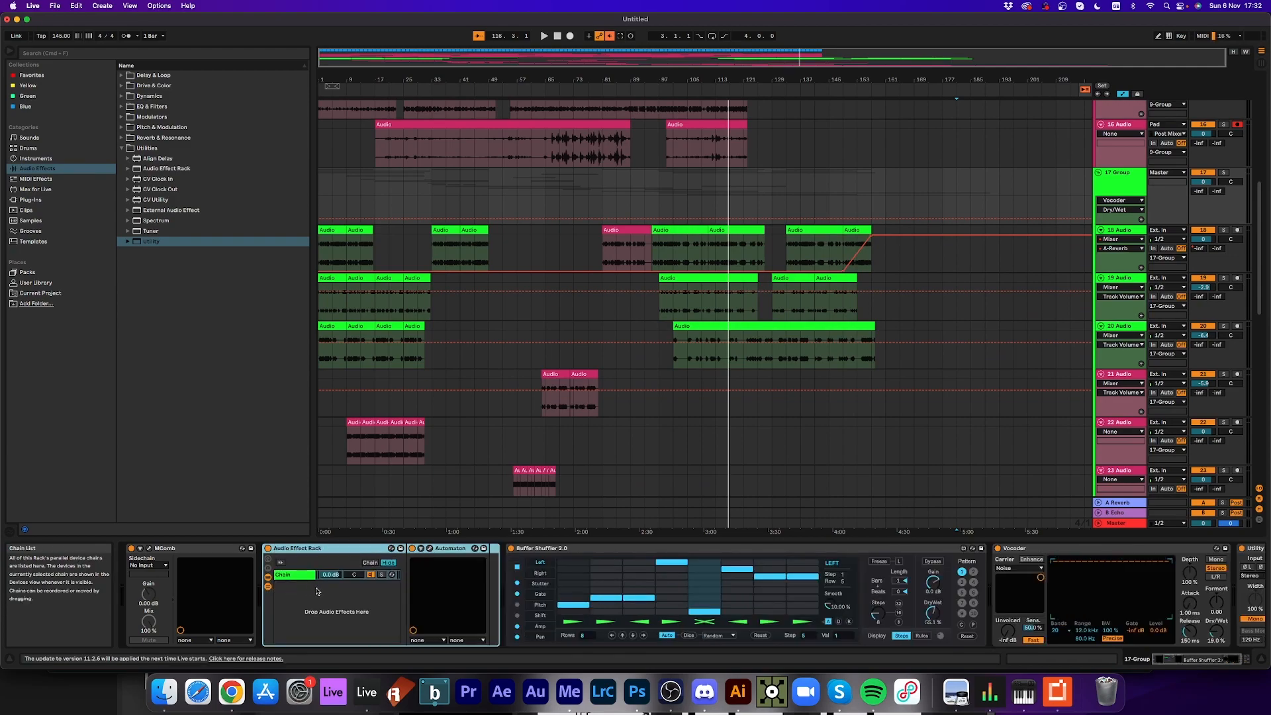
{"action": "left_click", "coordinate": [295, 574]}
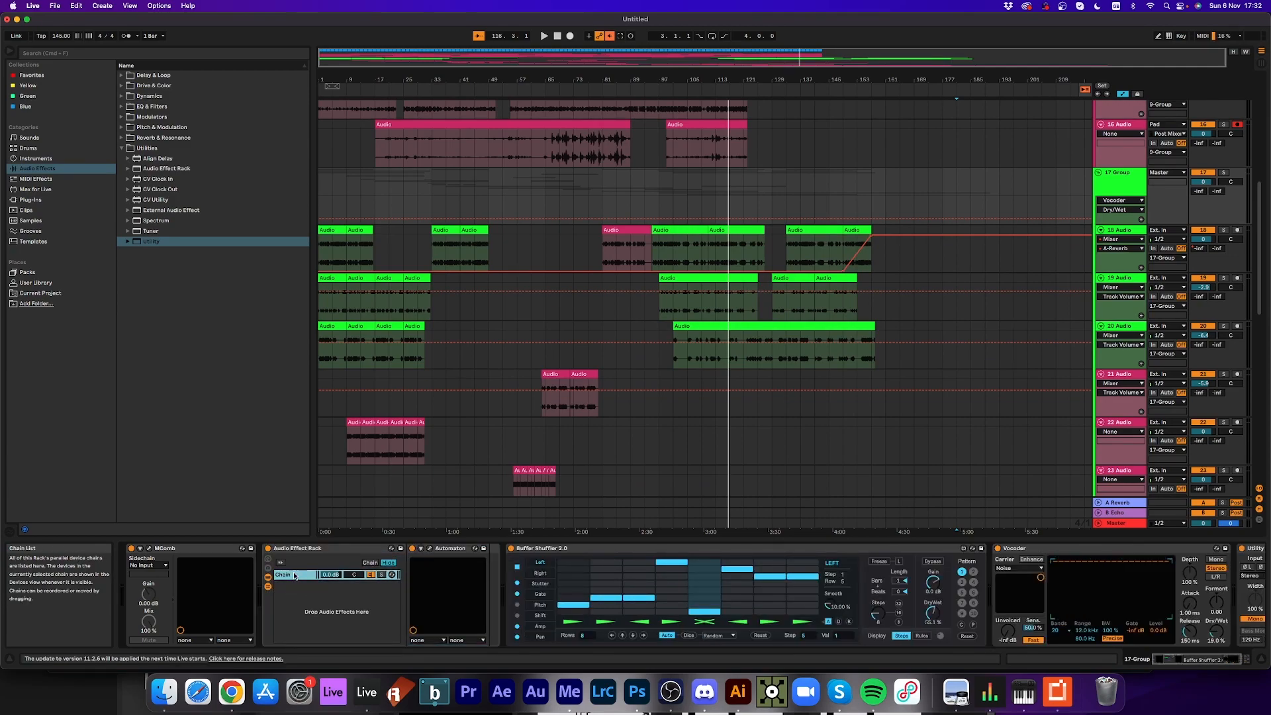
{"action": "right_click", "coordinate": [297, 612]}
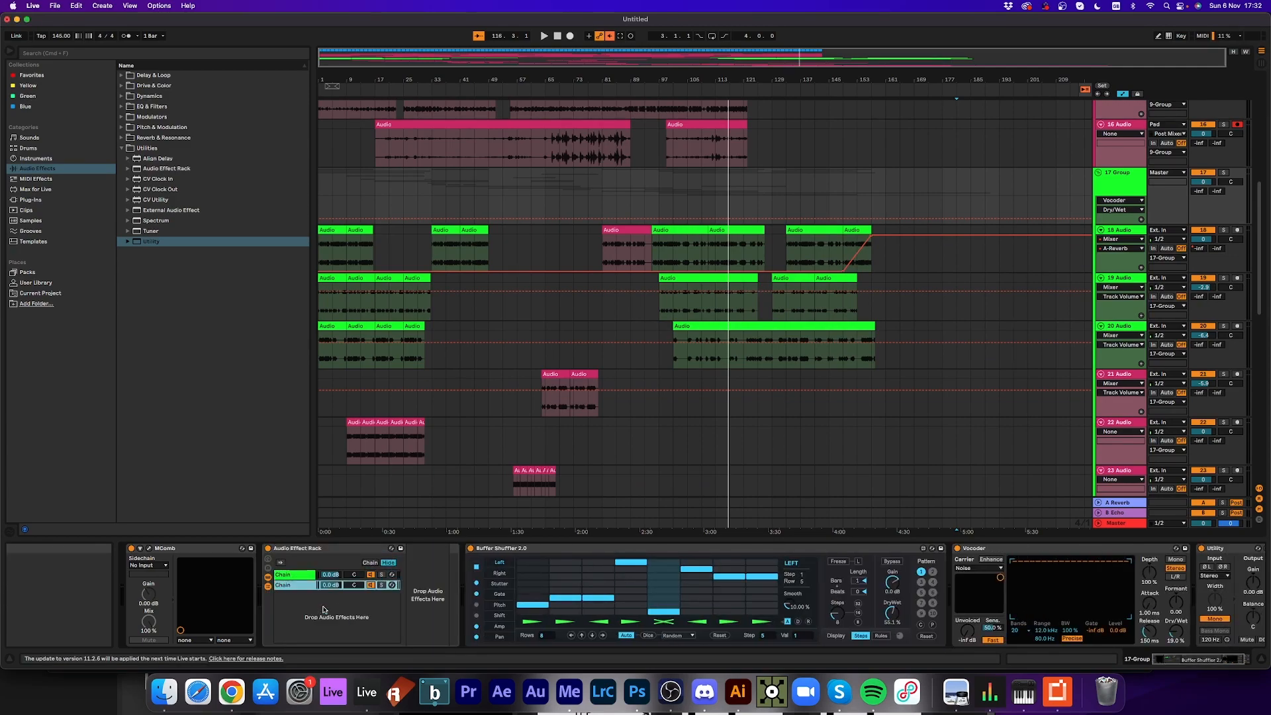
- Lower the volume of both rack chains and play from about bar 107 to audition the blend
{"action": "left_click_drag", "start_coordinate": [332, 578], "coordinate": [334, 597]}
{"action": "key", "text": "space"}
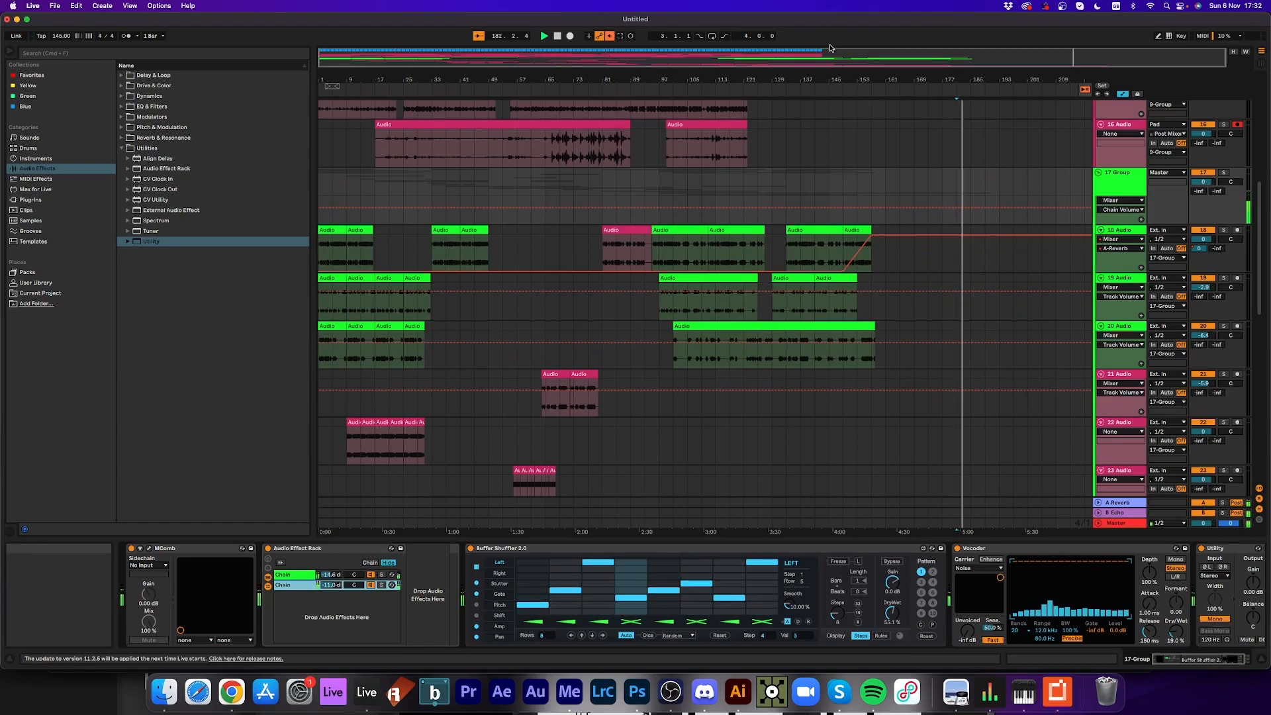
{"action": "left_click", "coordinate": [697, 88]}
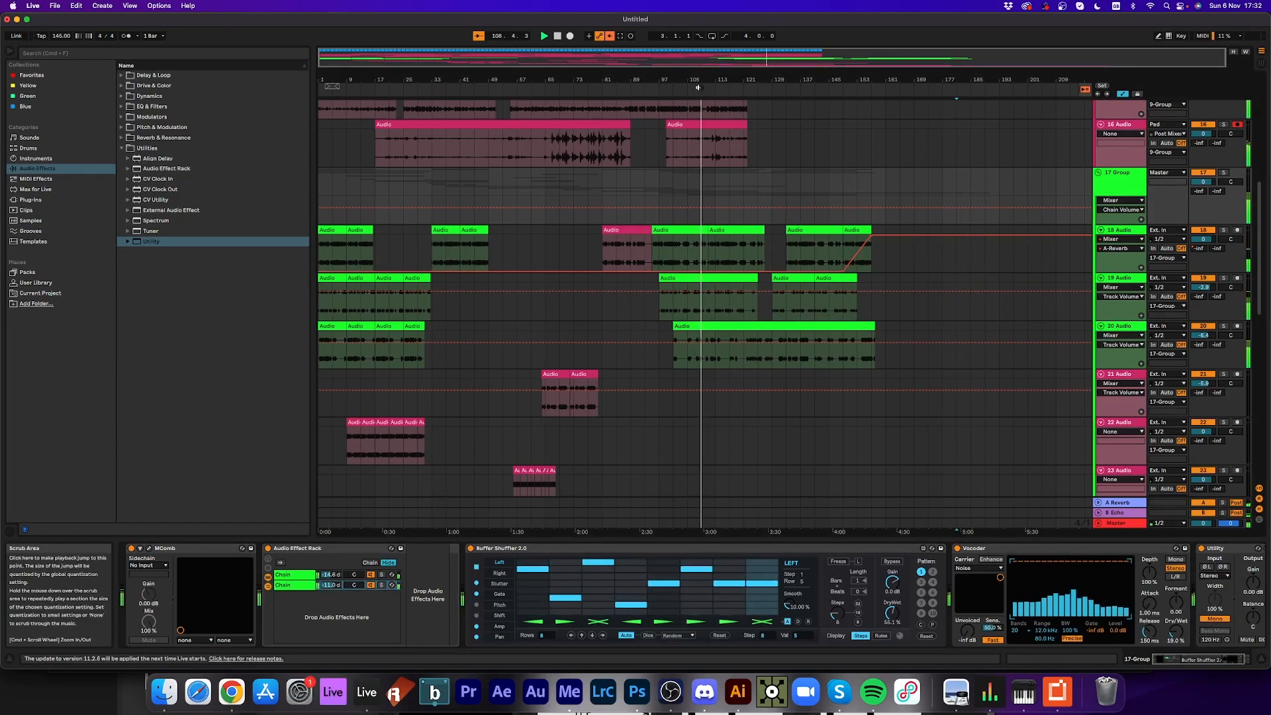
- Reset track 19's volume to 0 and raise the Utility gain on 17 Group to 5.68 dB, auditioning from about bar 9
{"action": "double_click", "coordinate": [1202, 288]}
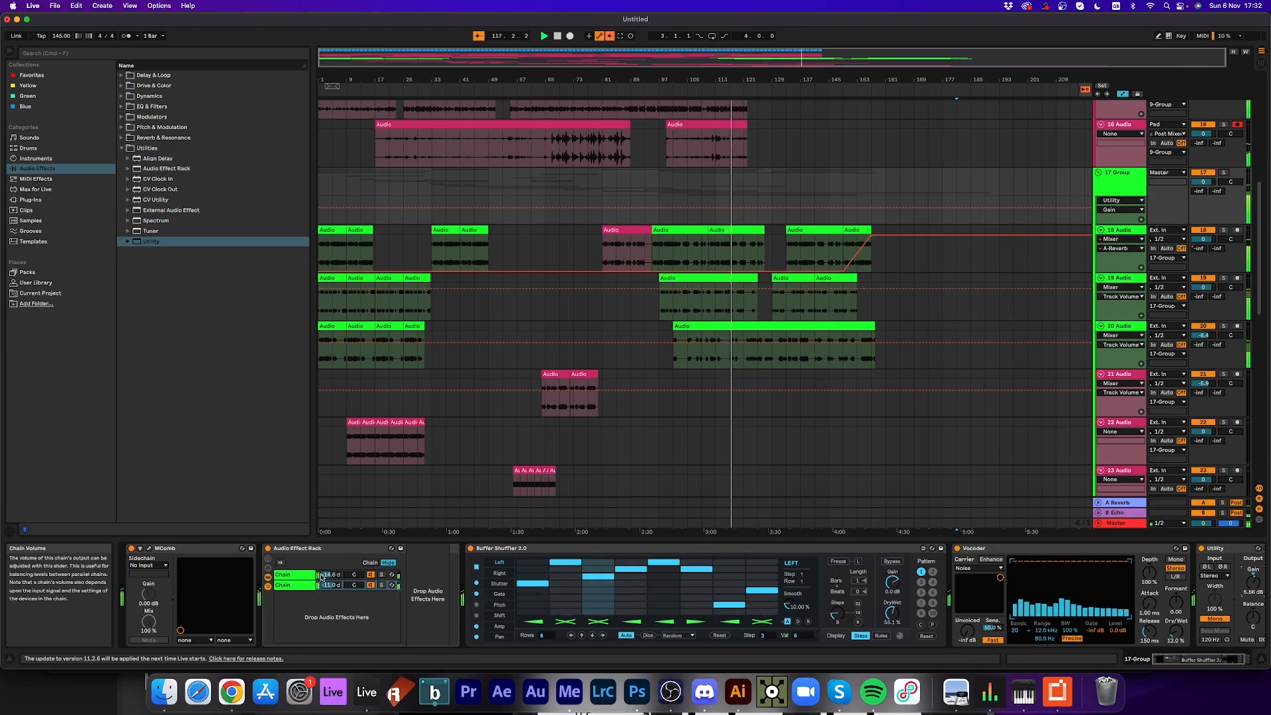
{"action": "scroll", "coordinate": [1236, 662], "scroll_direction": "right", "scroll_amount": 3}
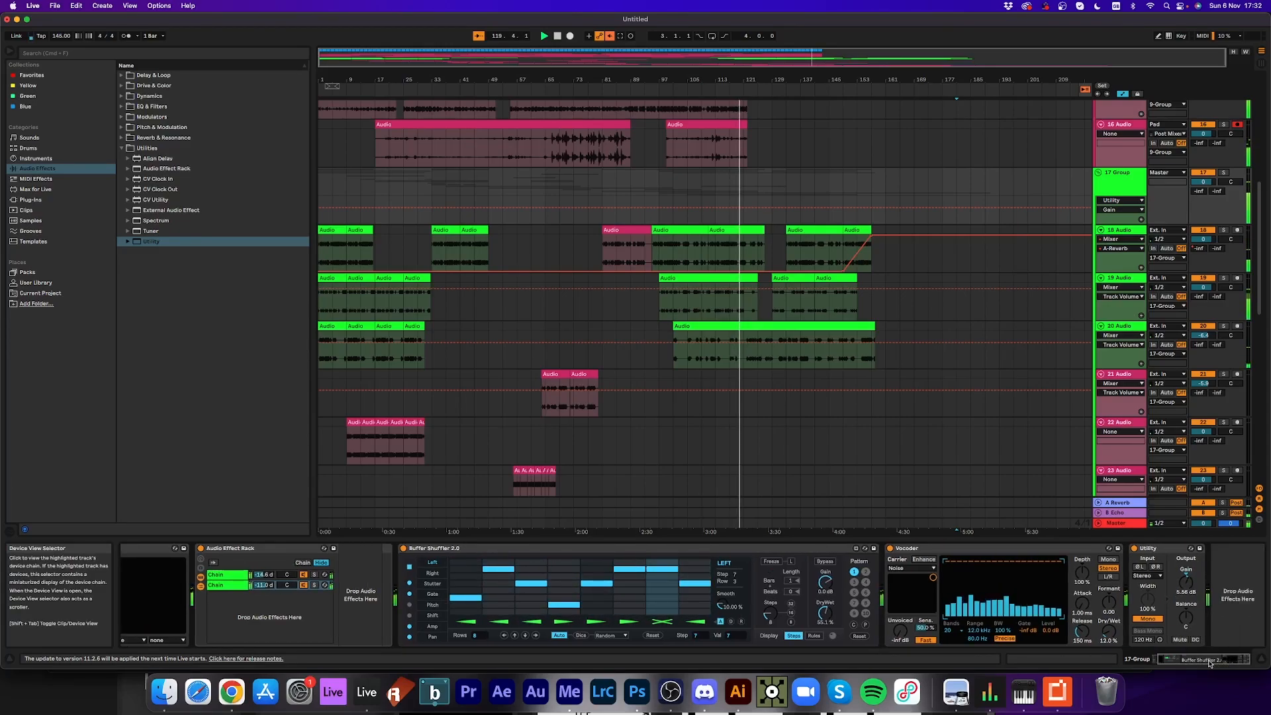
{"action": "scroll", "coordinate": [1211, 664], "scroll_direction": "left", "scroll_amount": 3}
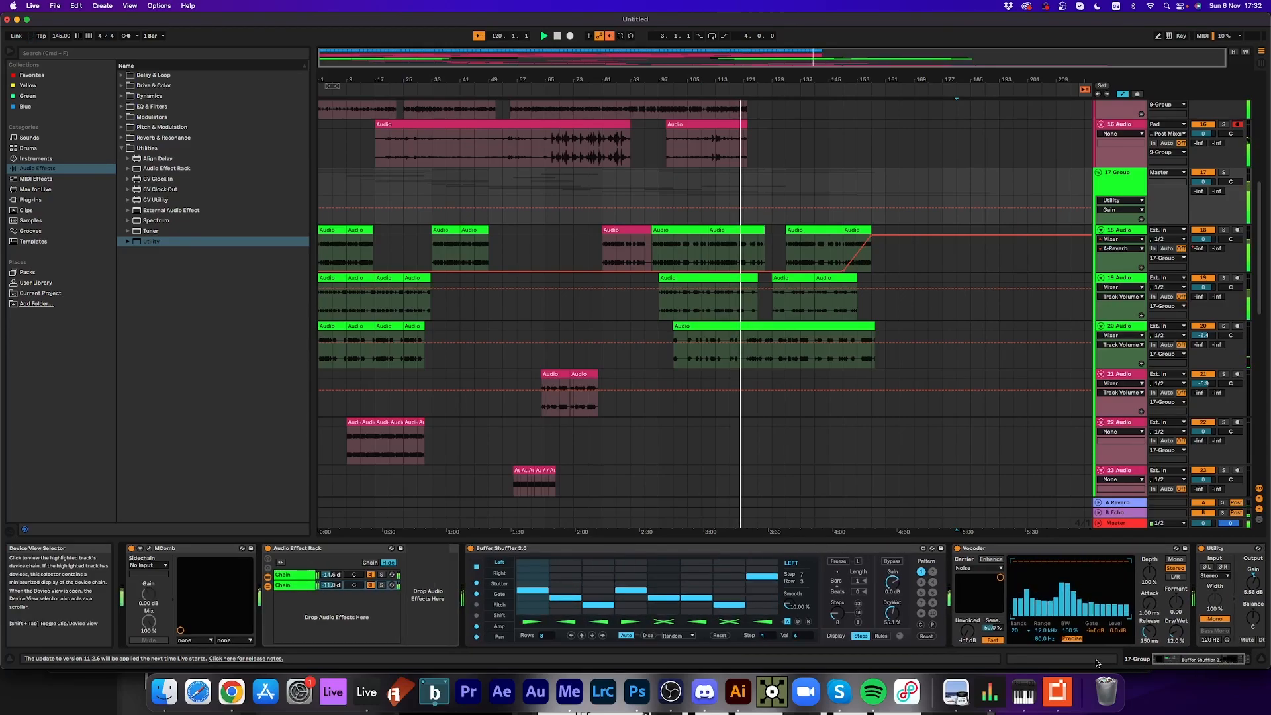
{"action": "left_click", "coordinate": [350, 89]}
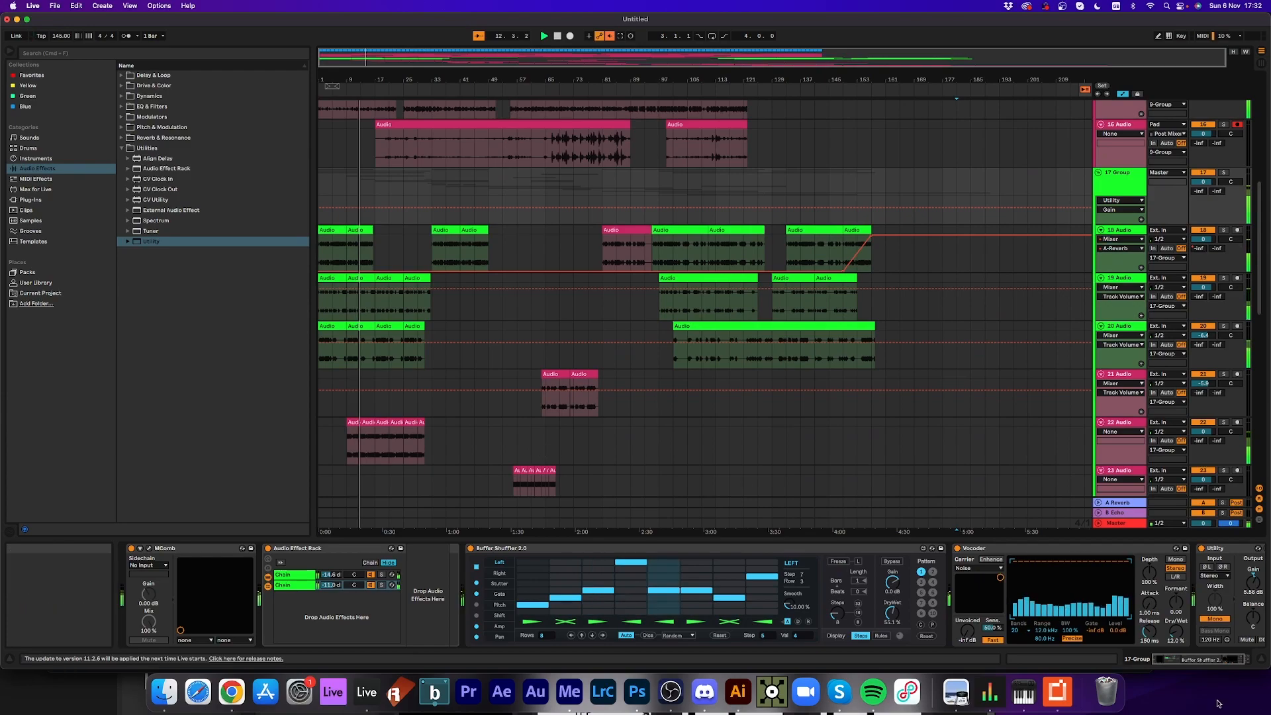
- Expose the frequency and feedback of MComb's four filters as configured device parameters, and close the plug-in window
{"action": "left_click", "coordinate": [140, 549]}
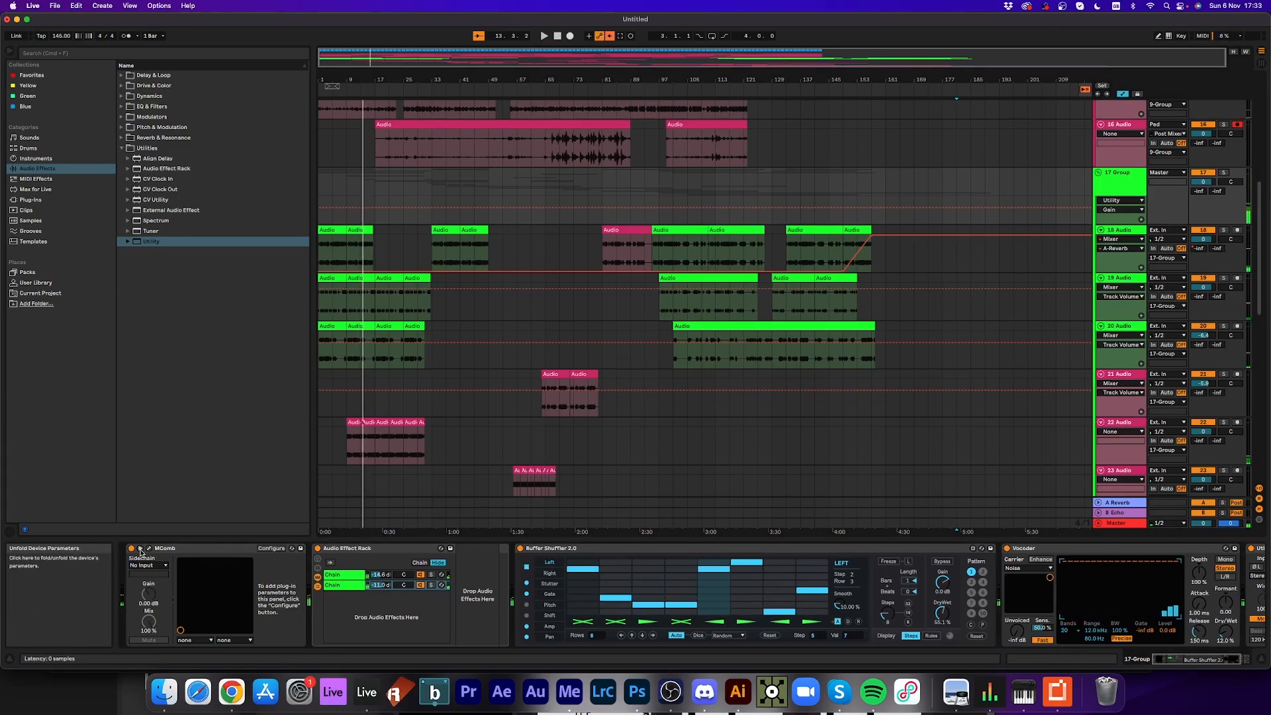
{"action": "left_click", "coordinate": [269, 549]}
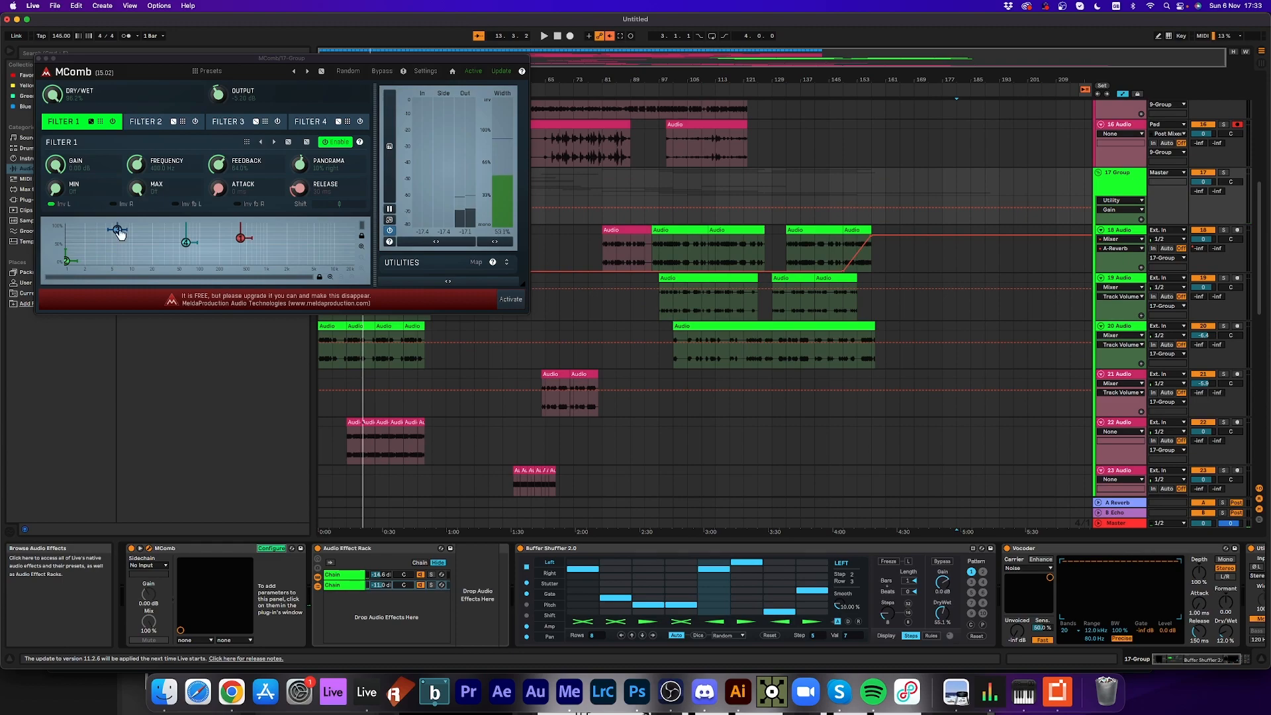
{"action": "left_click_drag", "start_coordinate": [117, 230], "coordinate": [73, 260]}
{"action": "left_click", "coordinate": [188, 242]}
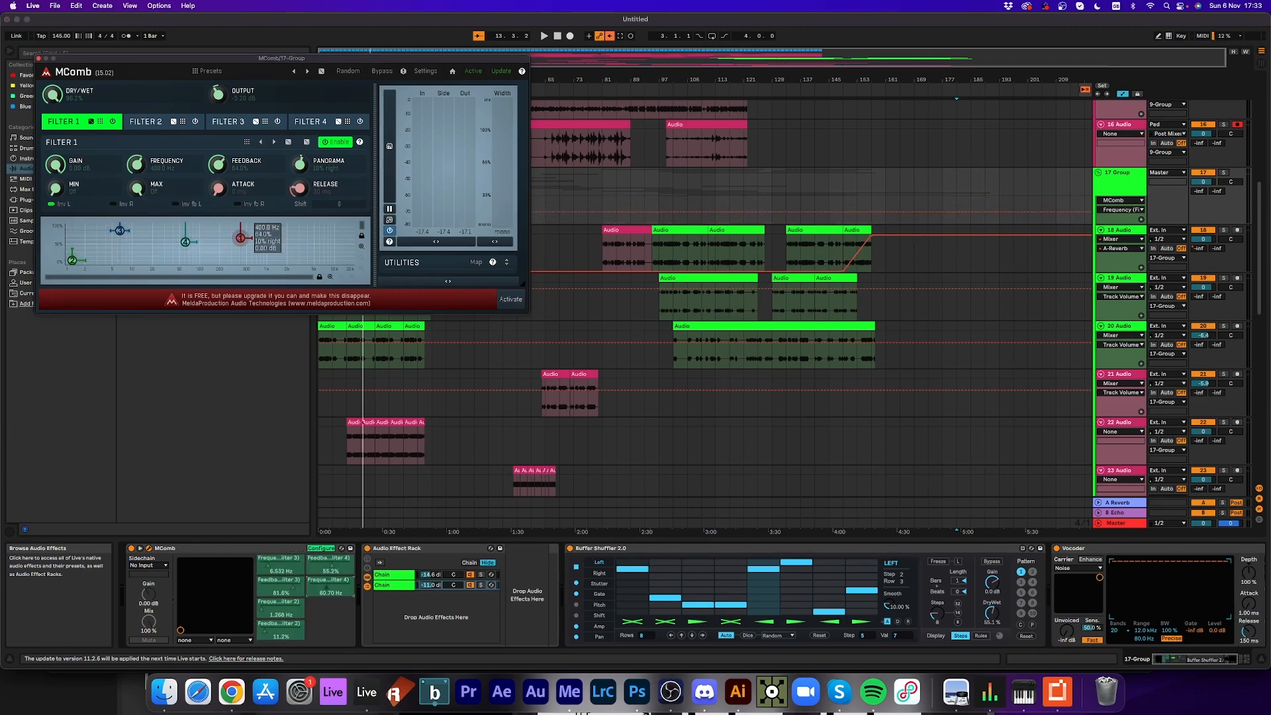
{"action": "left_click_drag", "start_coordinate": [241, 237], "coordinate": [244, 237]}
{"action": "left_click", "coordinate": [38, 59]}
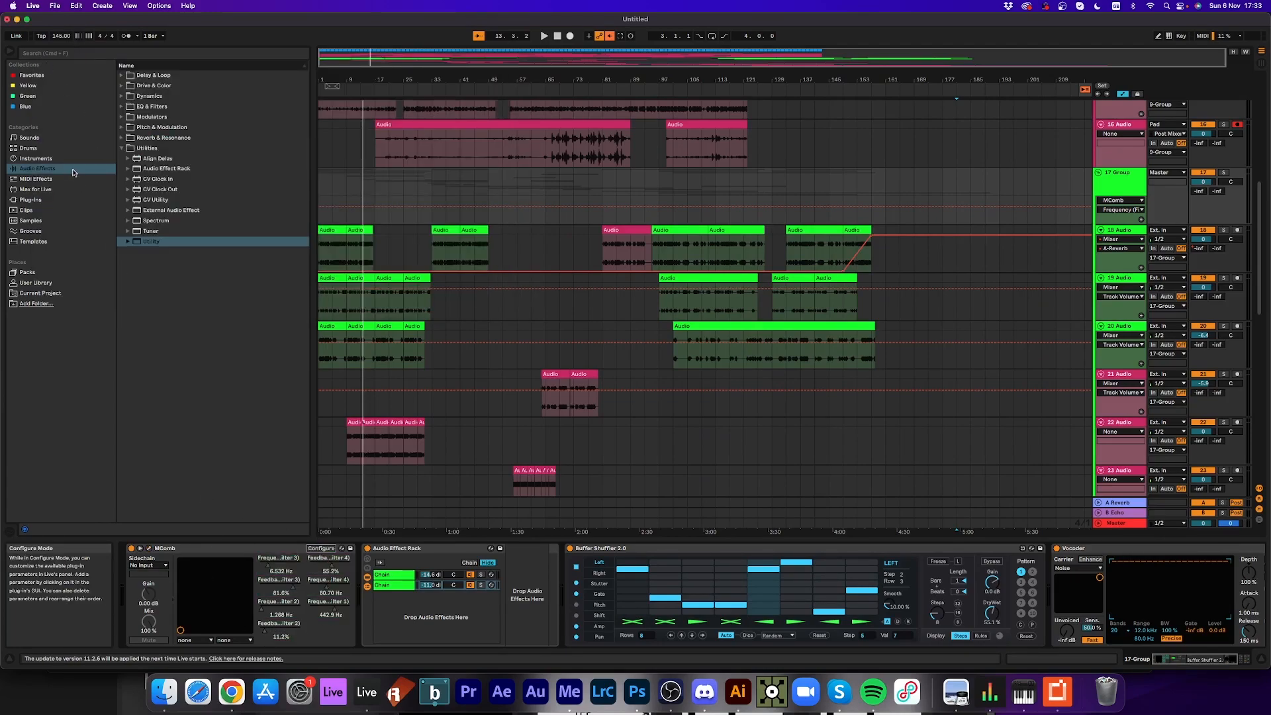
- Find the LFO device among the Modulators audio effects and add it to 17 Group
{"action": "left_click", "coordinate": [38, 181]}
{"action": "left_click", "coordinate": [35, 159]}
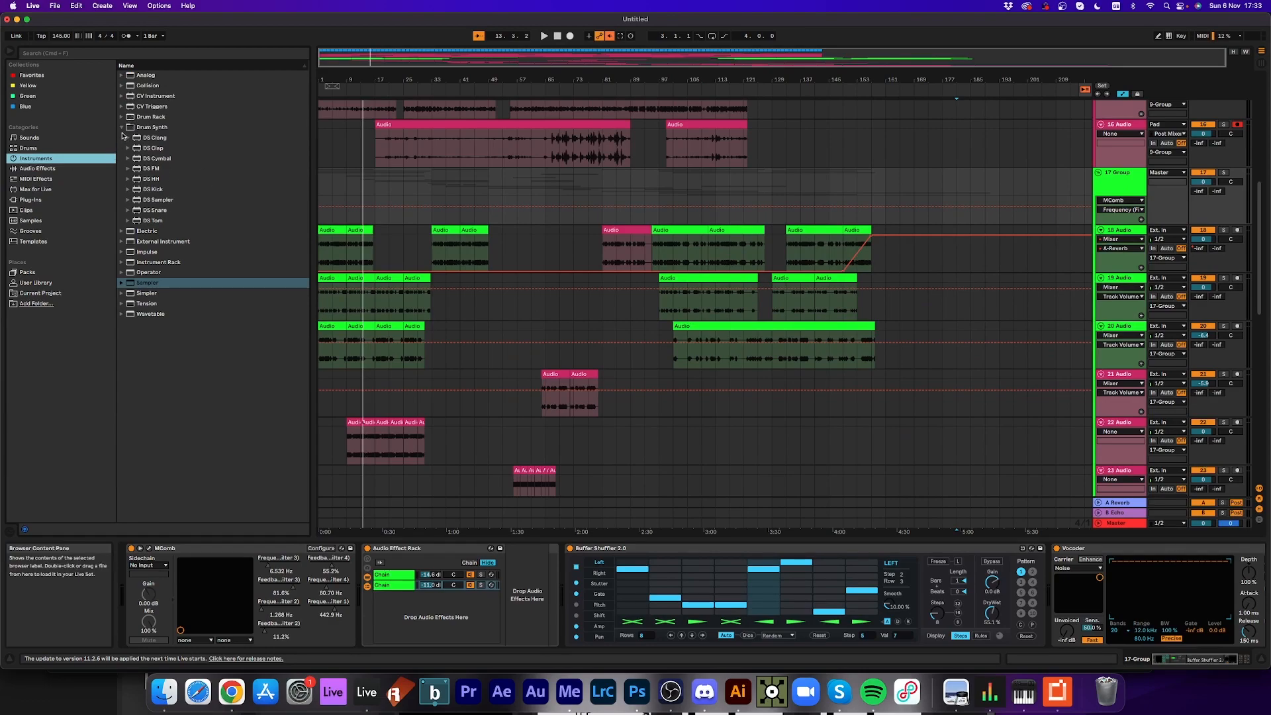
{"action": "left_click", "coordinate": [121, 128]}
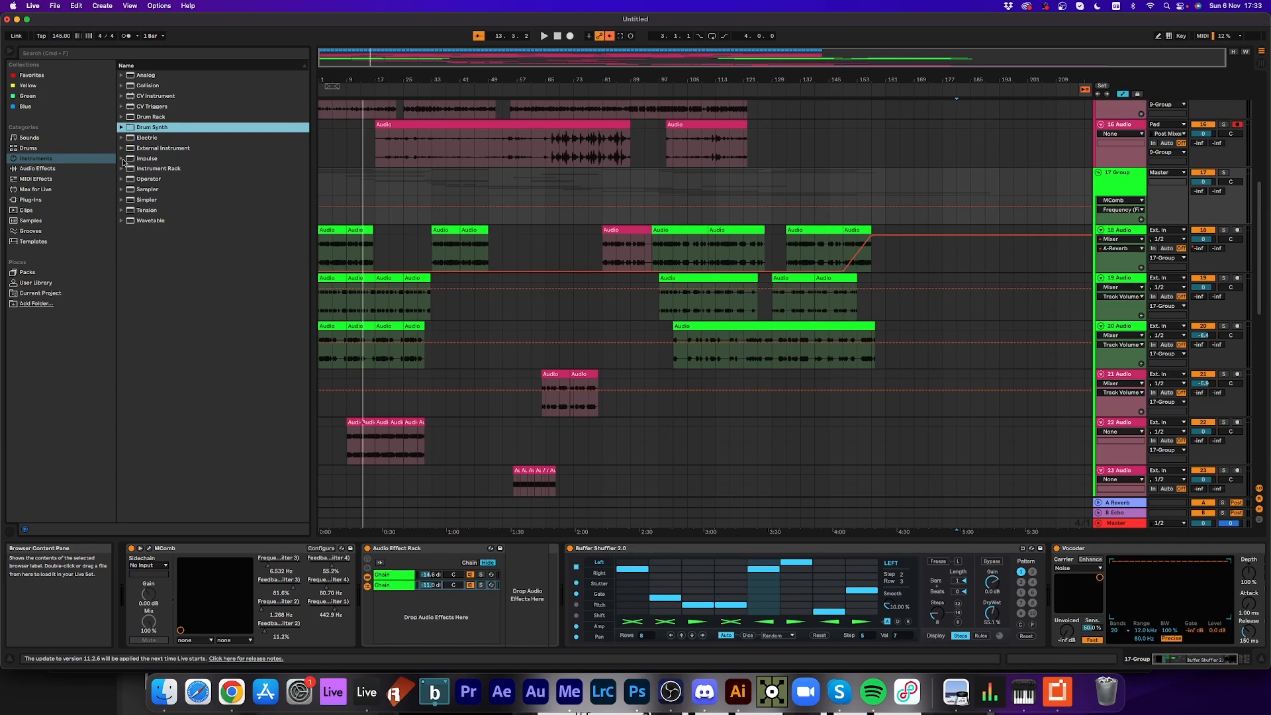
{"action": "left_click", "coordinate": [43, 170]}
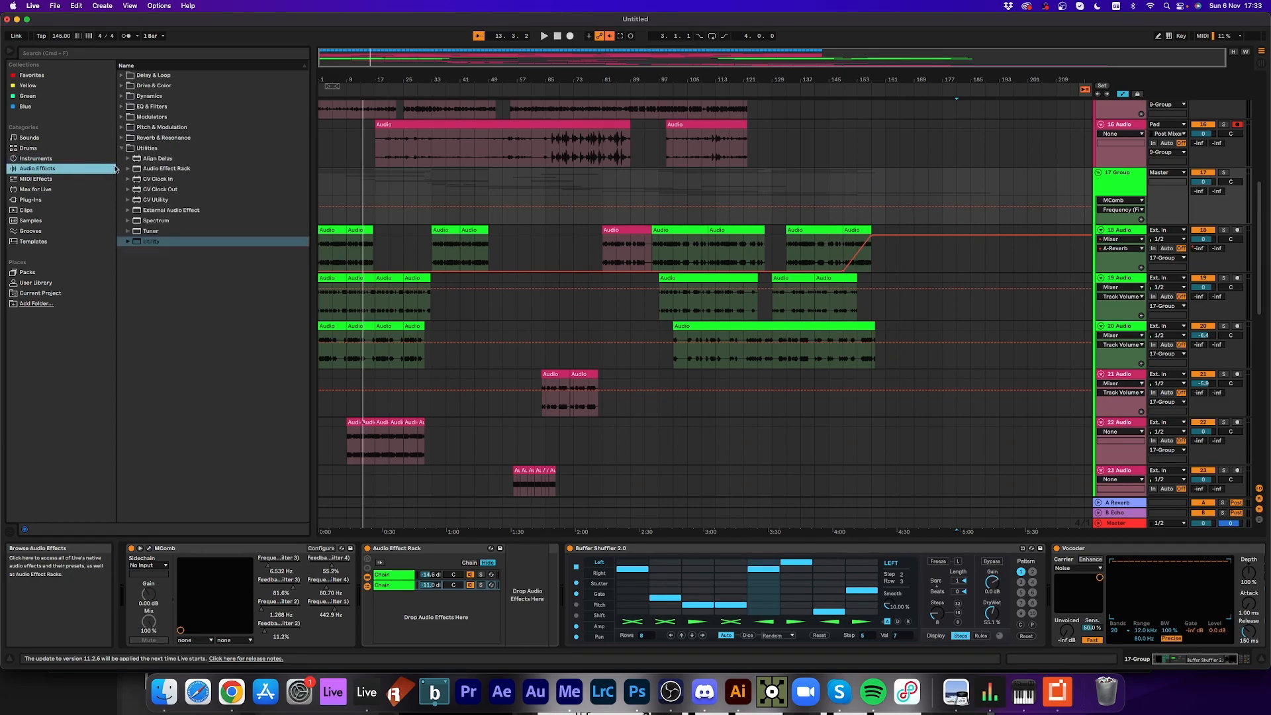
{"action": "left_click", "coordinate": [121, 117]}
{"action": "left_click", "coordinate": [154, 190]}
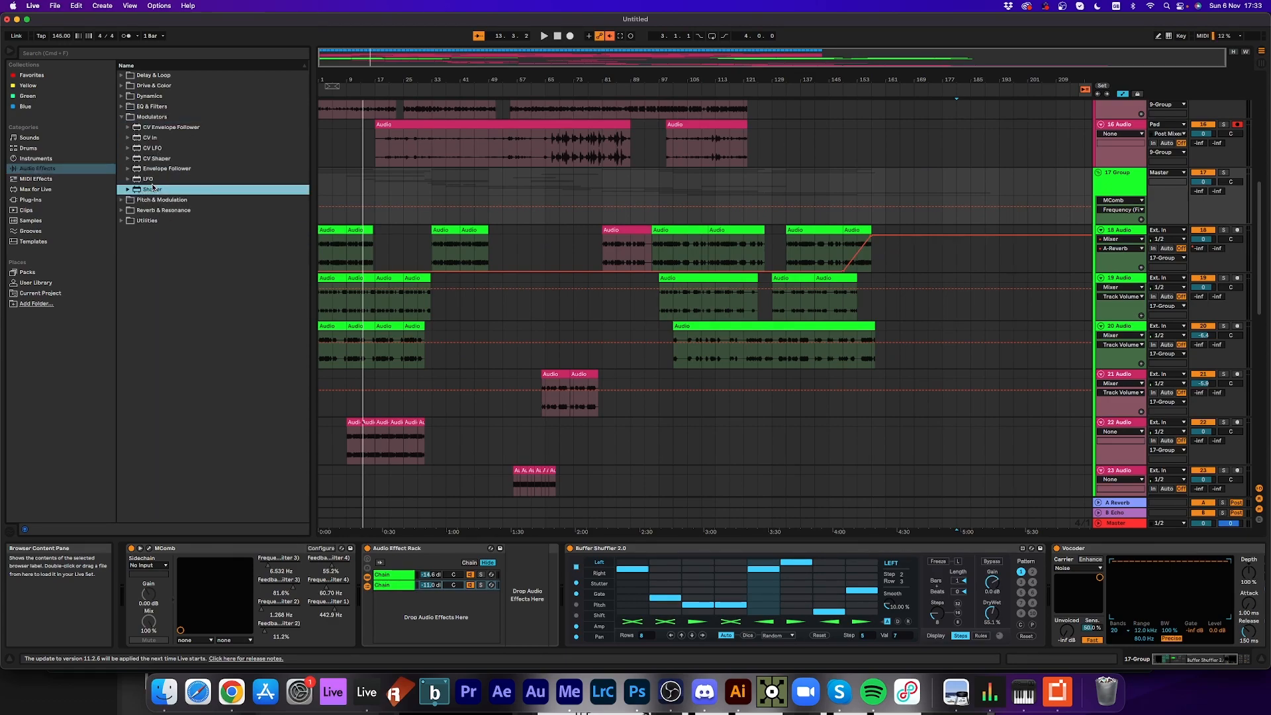
{"action": "double_click", "coordinate": [148, 179]}
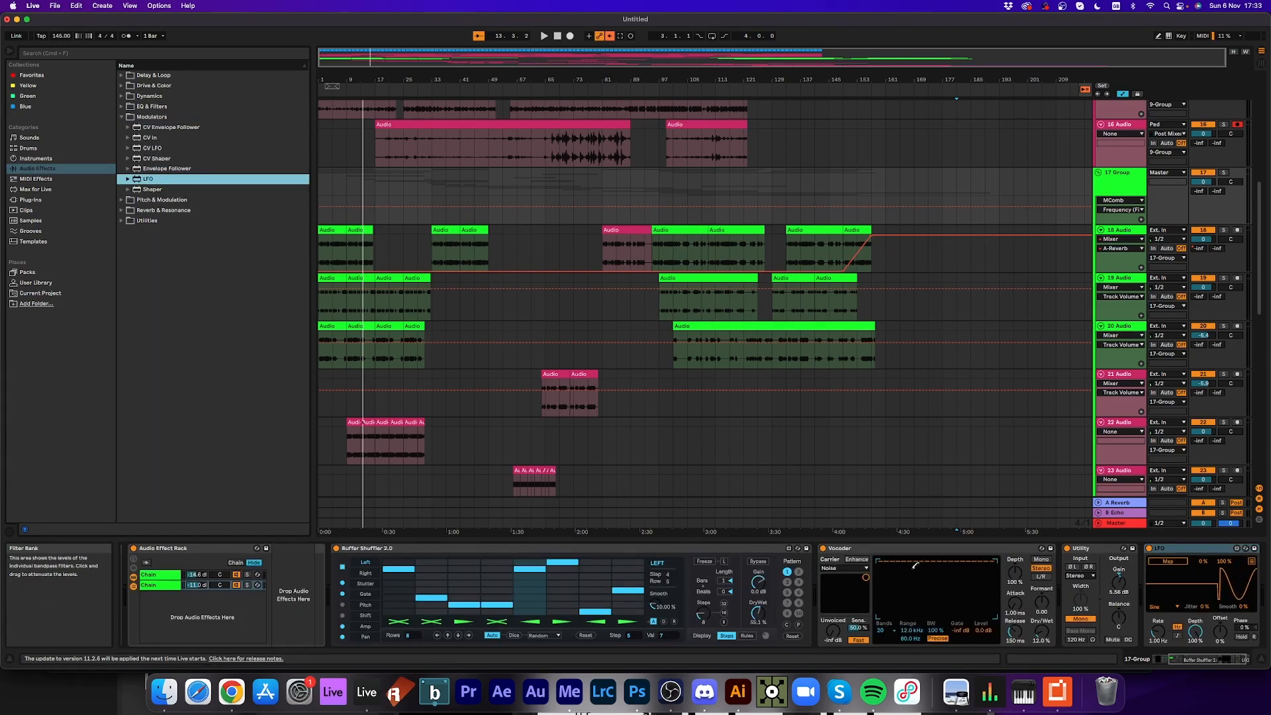
- Move the LFO forward in the 17 Group chain so it sits between MComb and the Audio Effect Rack
{"action": "left_click_drag", "start_coordinate": [750, 587], "coordinate": [285, 597]}
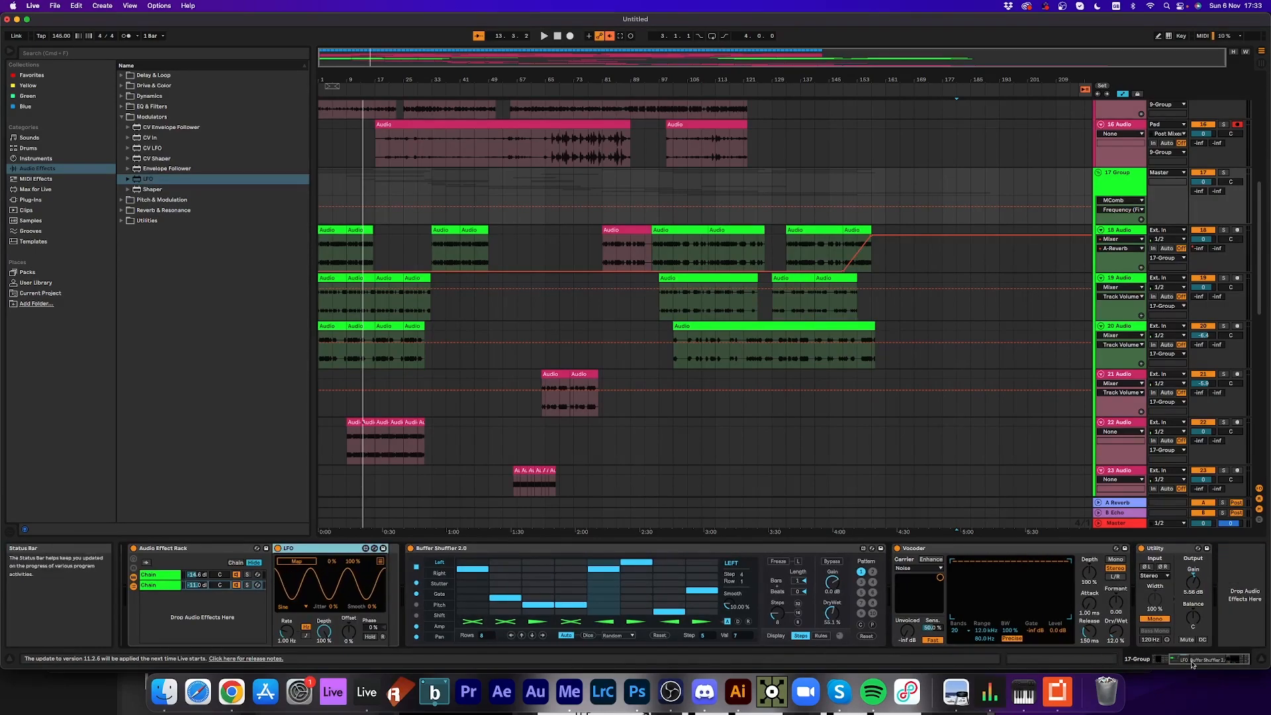
{"action": "left_click_drag", "start_coordinate": [1201, 659], "coordinate": [1121, 669]}
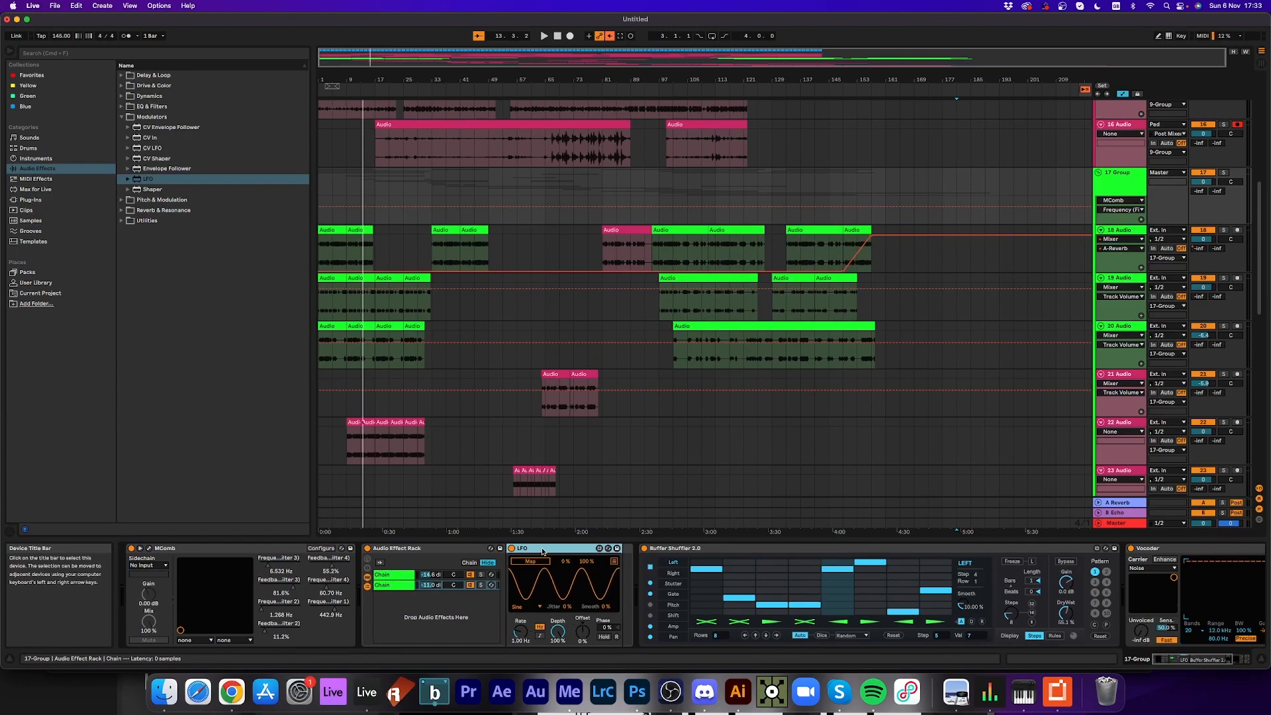
{"action": "left_click_drag", "start_coordinate": [523, 548], "coordinate": [382, 551]}
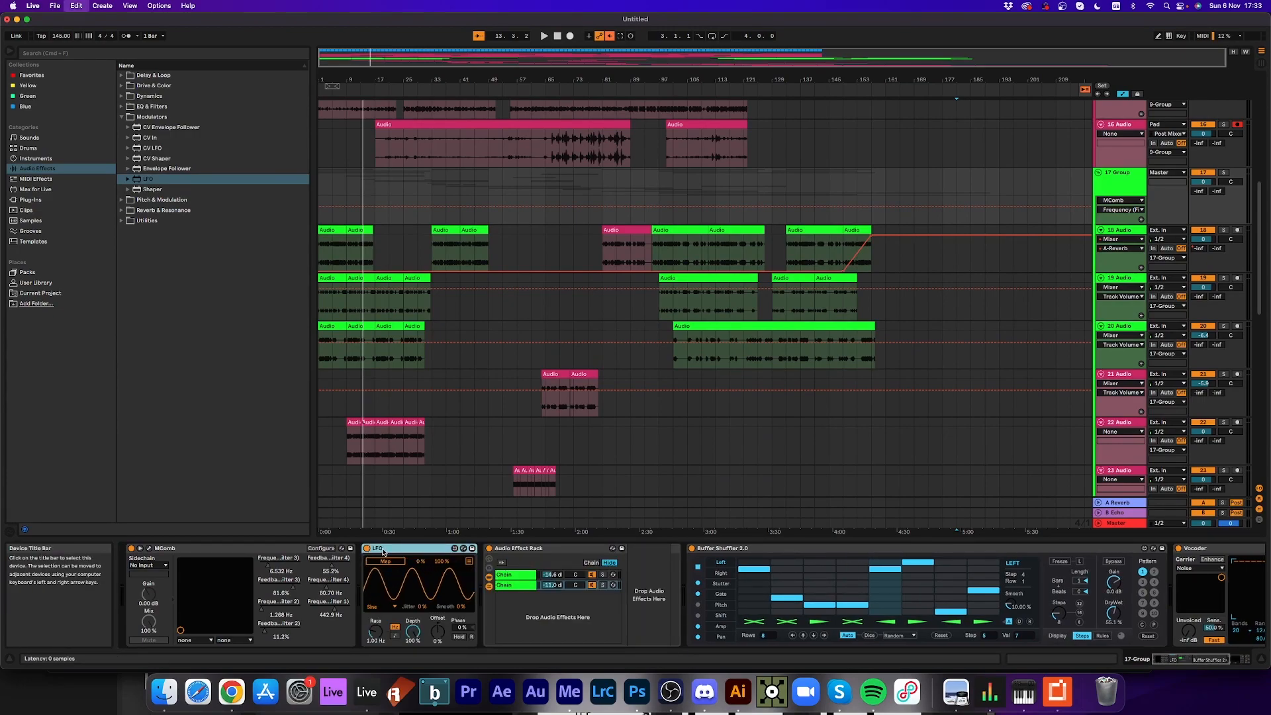
- Duplicate the LFO four times to make a row of five LFOs after MComb
{"action": "key", "text": "super+d"}
{"action": "key", "text": "super+d"}
{"action": "key", "text": "super+d"}
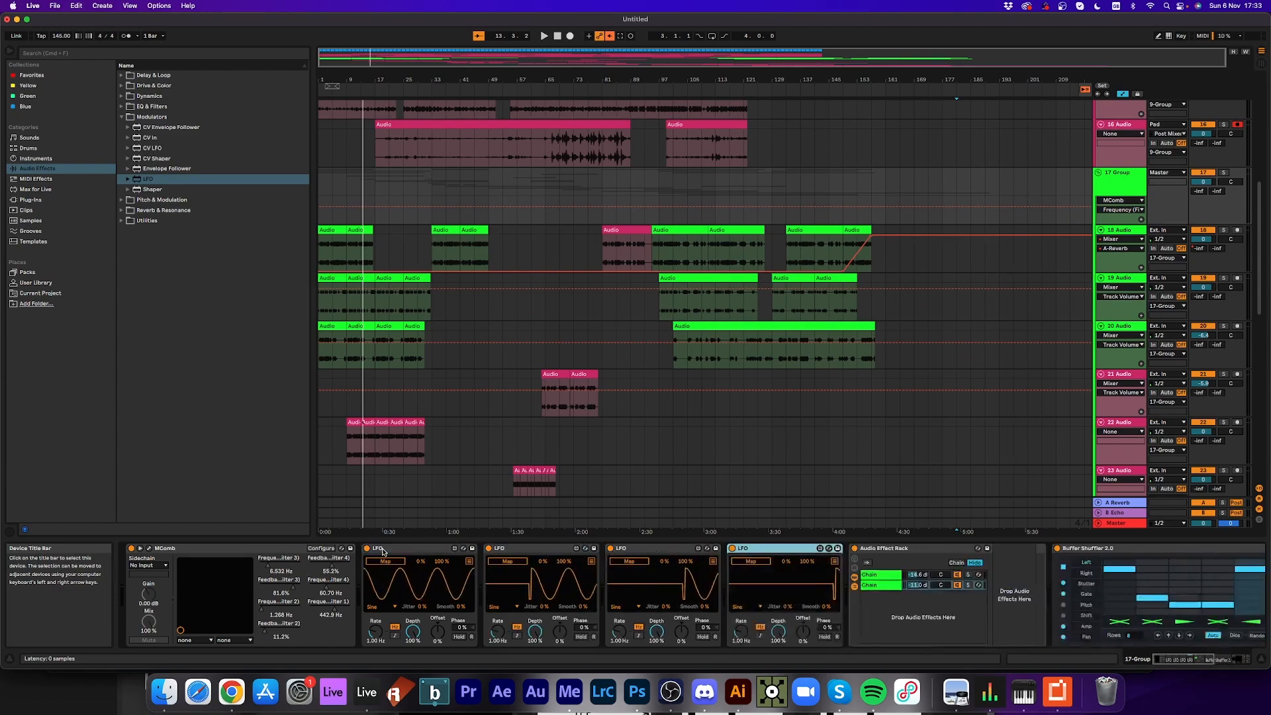
{"action": "key", "text": "super+d"}
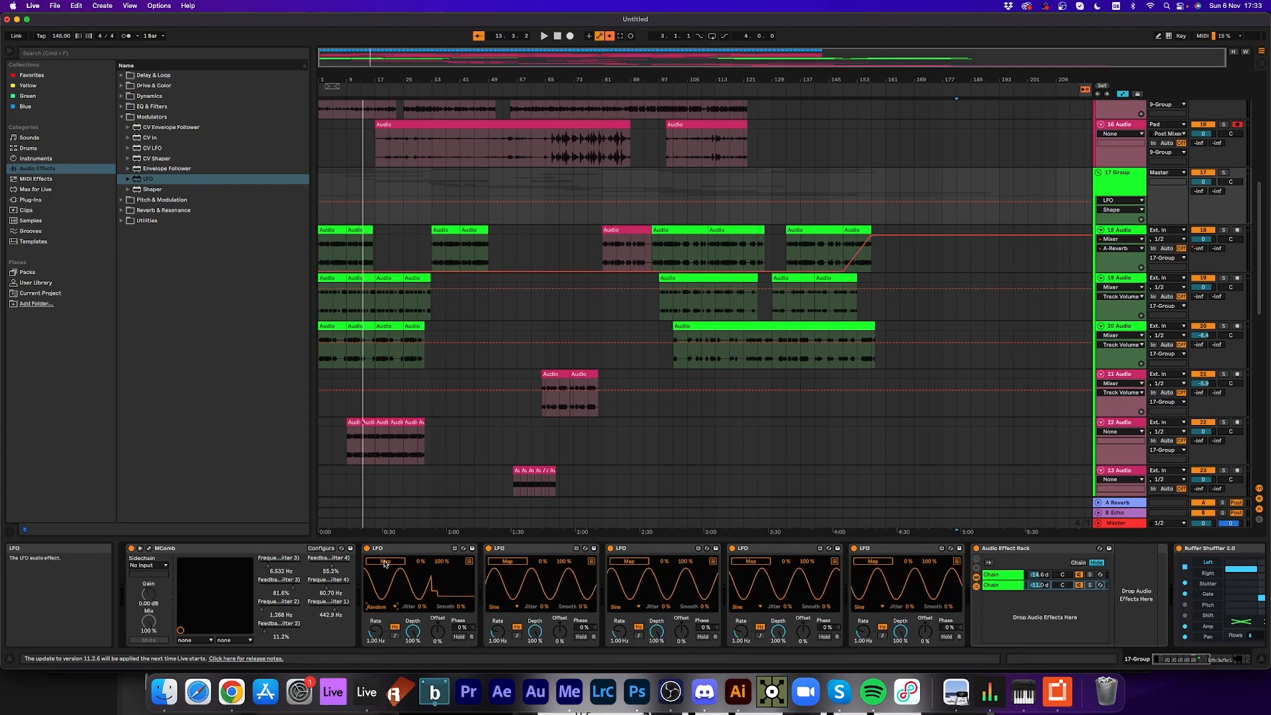
- Map the first LFO to a MComb filter frequency at a tempo-synced rate, and the second to a filter feedback, Random at 0.37 Hz
{"action": "left_click", "coordinate": [300, 568]}
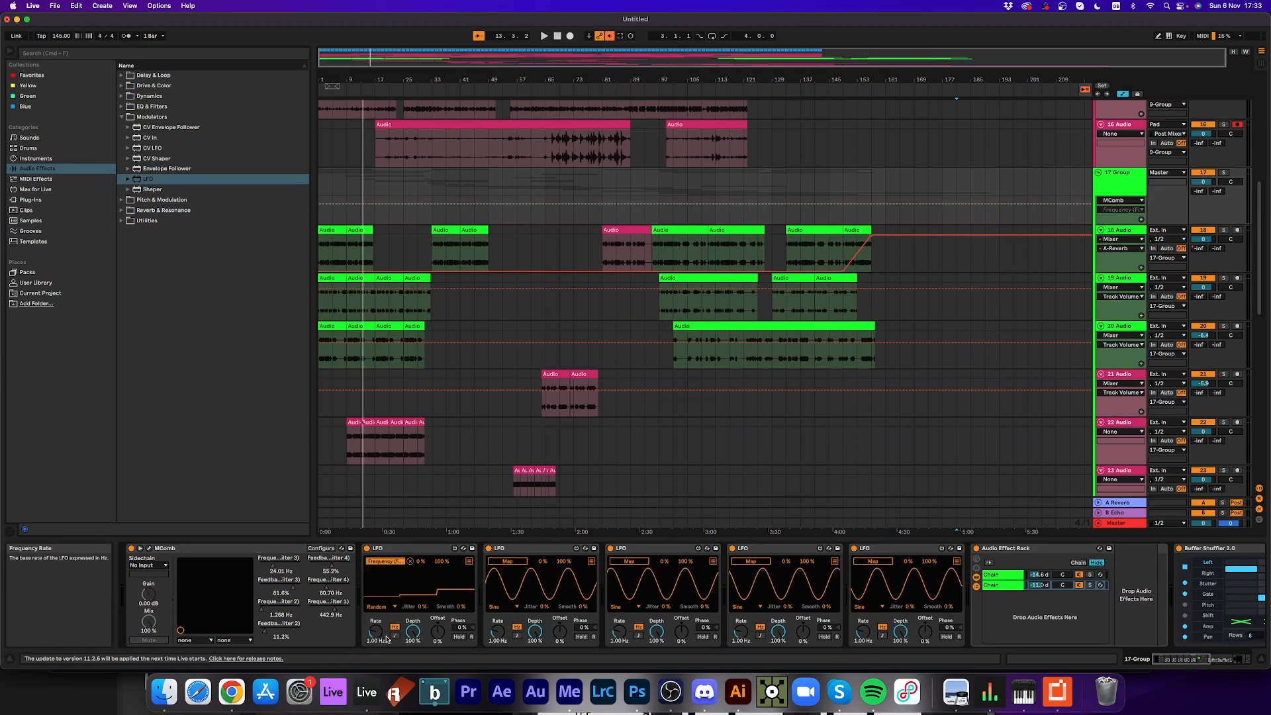
{"action": "left_click_drag", "start_coordinate": [381, 638], "coordinate": [380, 645]}
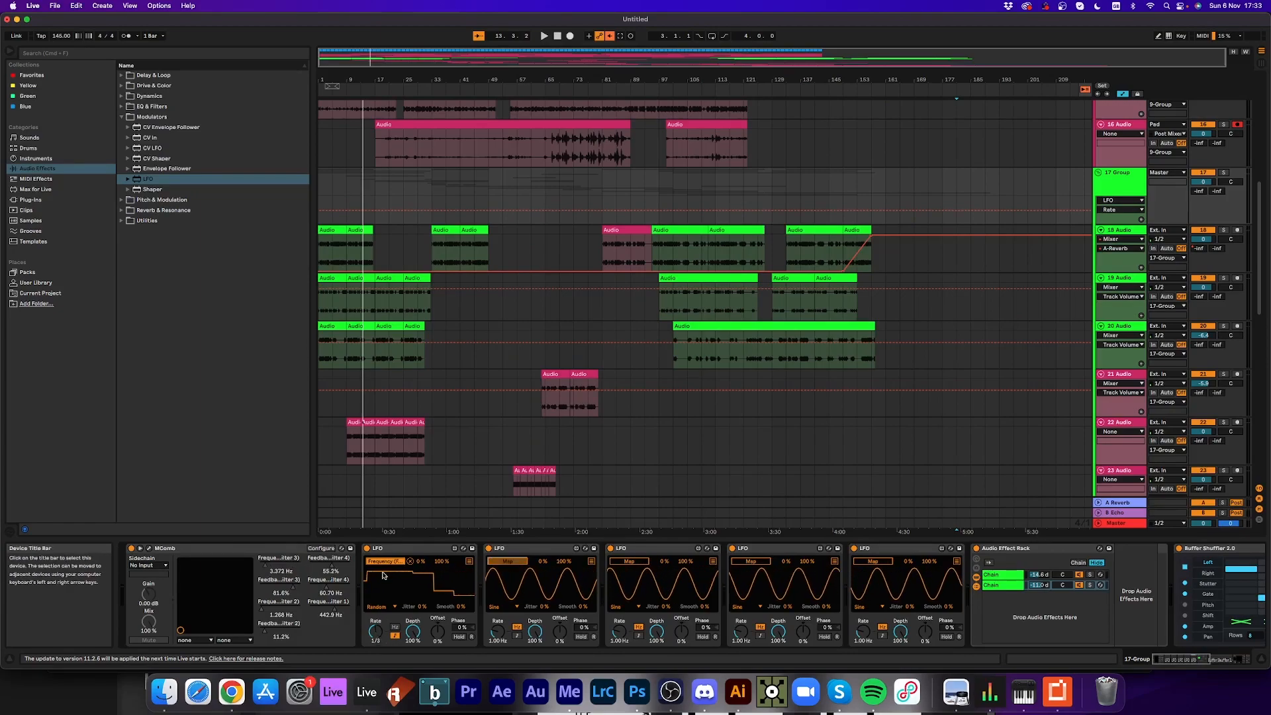
{"action": "left_click", "coordinate": [497, 606]}
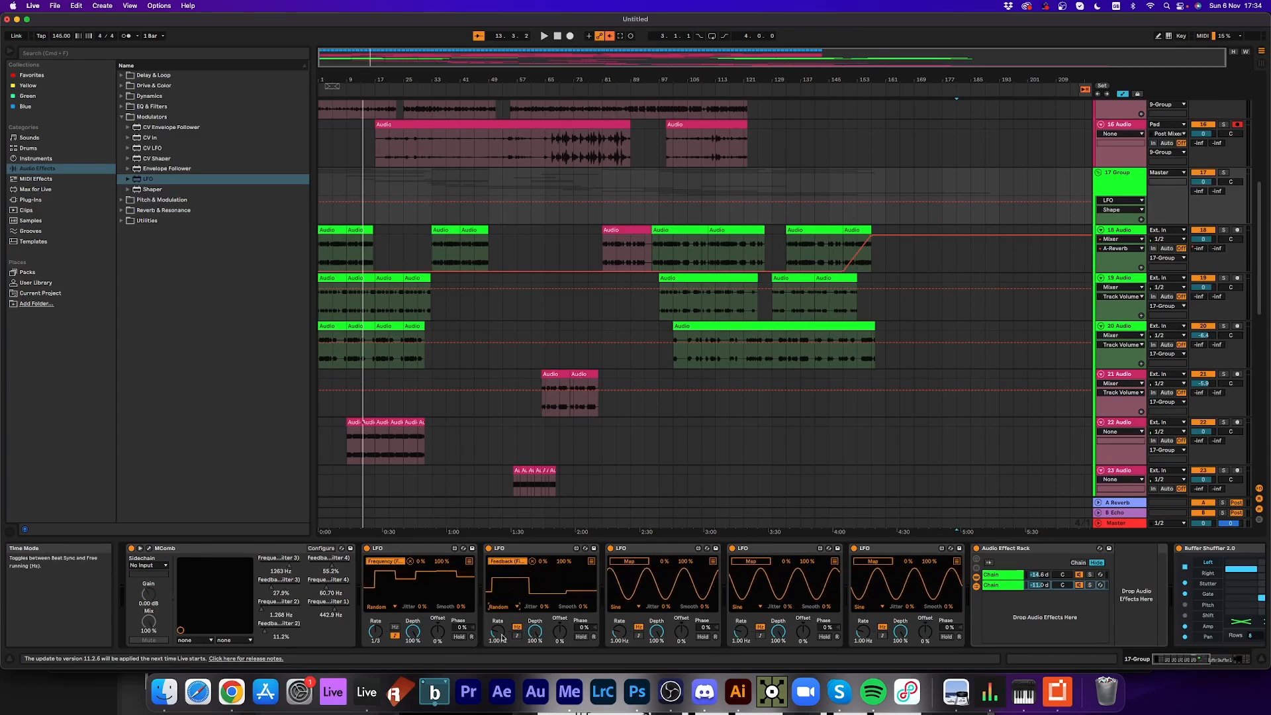
- Map the third LFO to MComb's next filter frequency and the fourth to its feedback, both Random, with the fourth smoothed 34%
{"action": "left_click", "coordinate": [629, 561]}
{"action": "left_click", "coordinate": [274, 605]}
{"action": "left_click", "coordinate": [622, 607]}
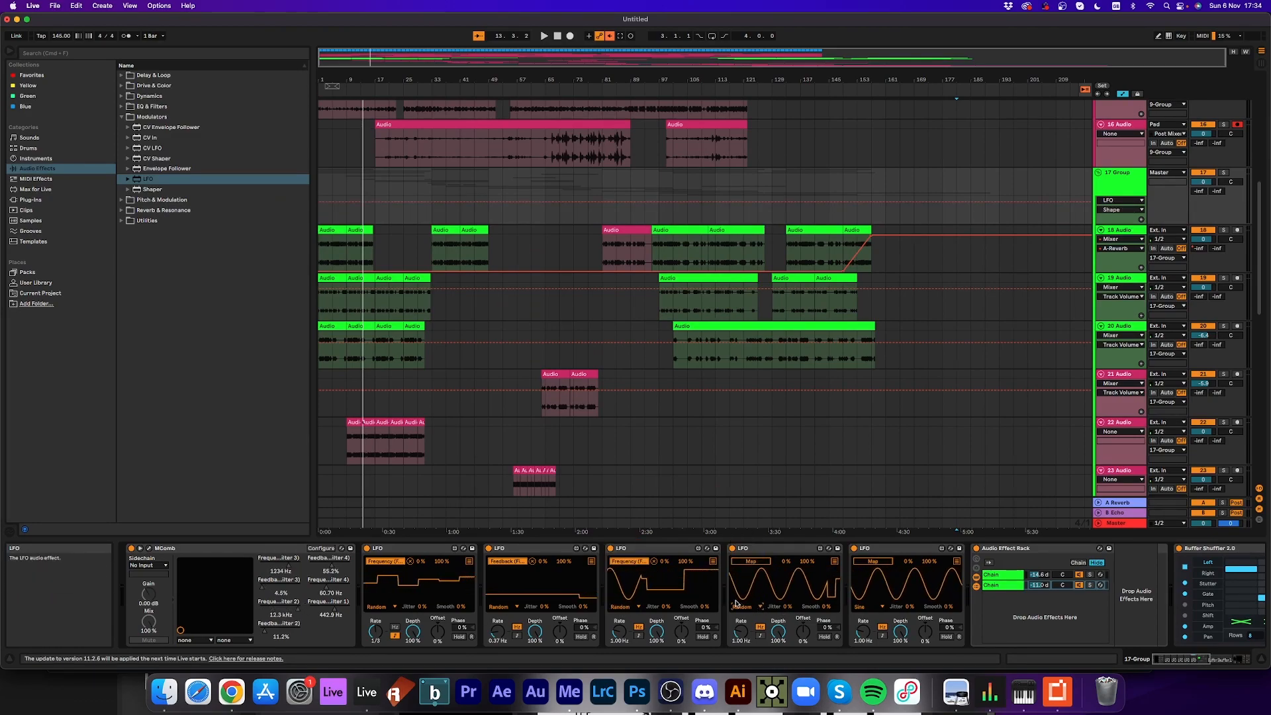
{"action": "left_click", "coordinate": [278, 634]}
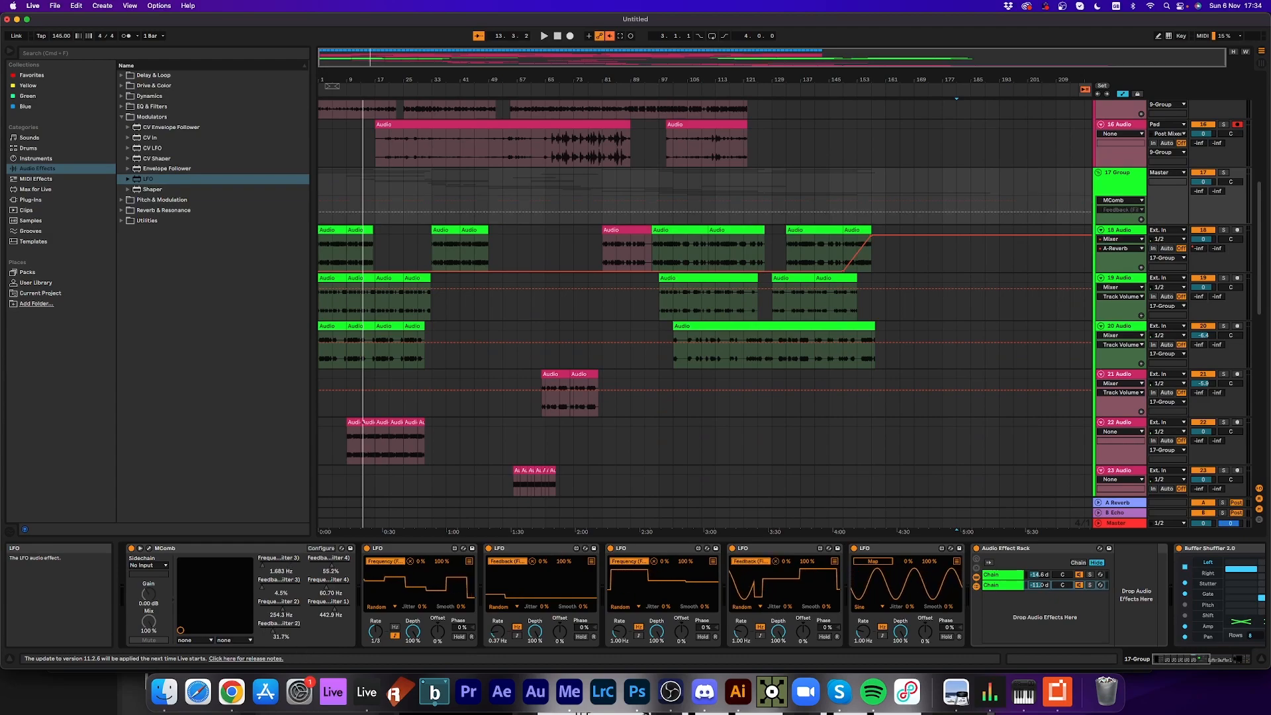
{"action": "left_click_drag", "start_coordinate": [827, 607], "coordinate": [827, 592]}
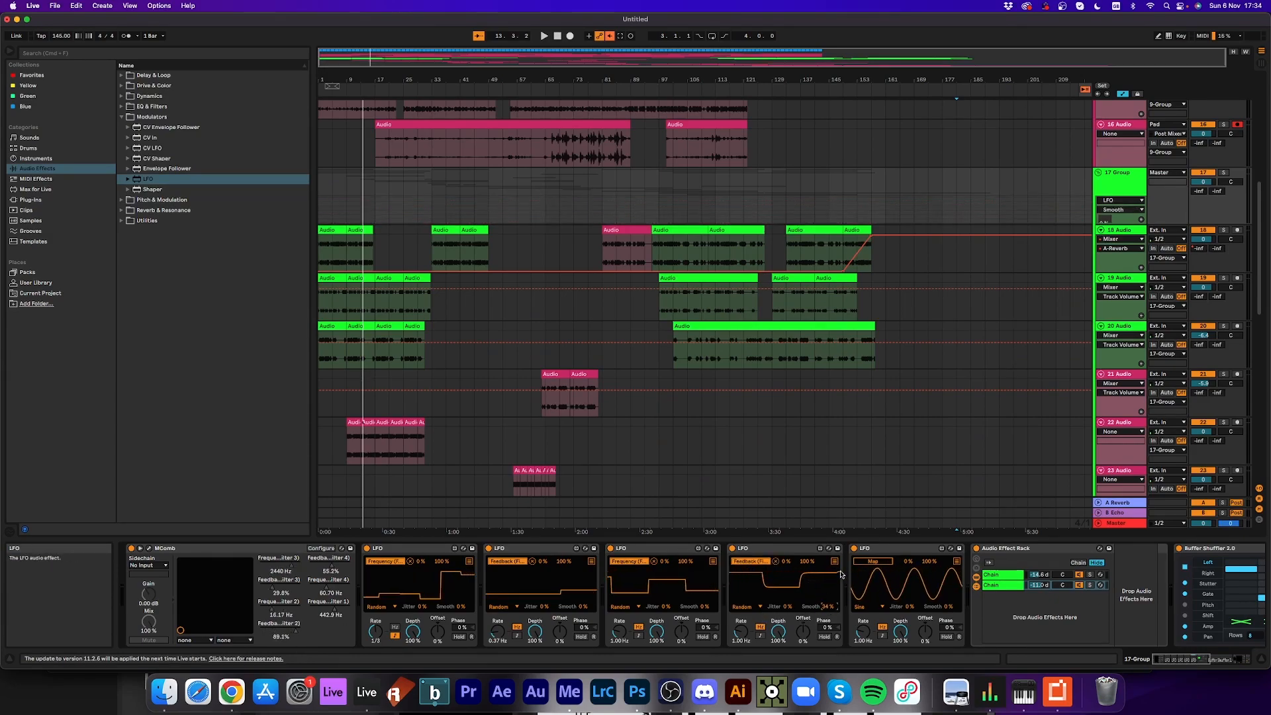
- Map the fifth LFO to the feedback of MComb's Filter 4, using the Random waveform at a 0.37 Hz rate
{"action": "left_click", "coordinate": [866, 567]}
{"action": "left_click", "coordinate": [331, 571]}
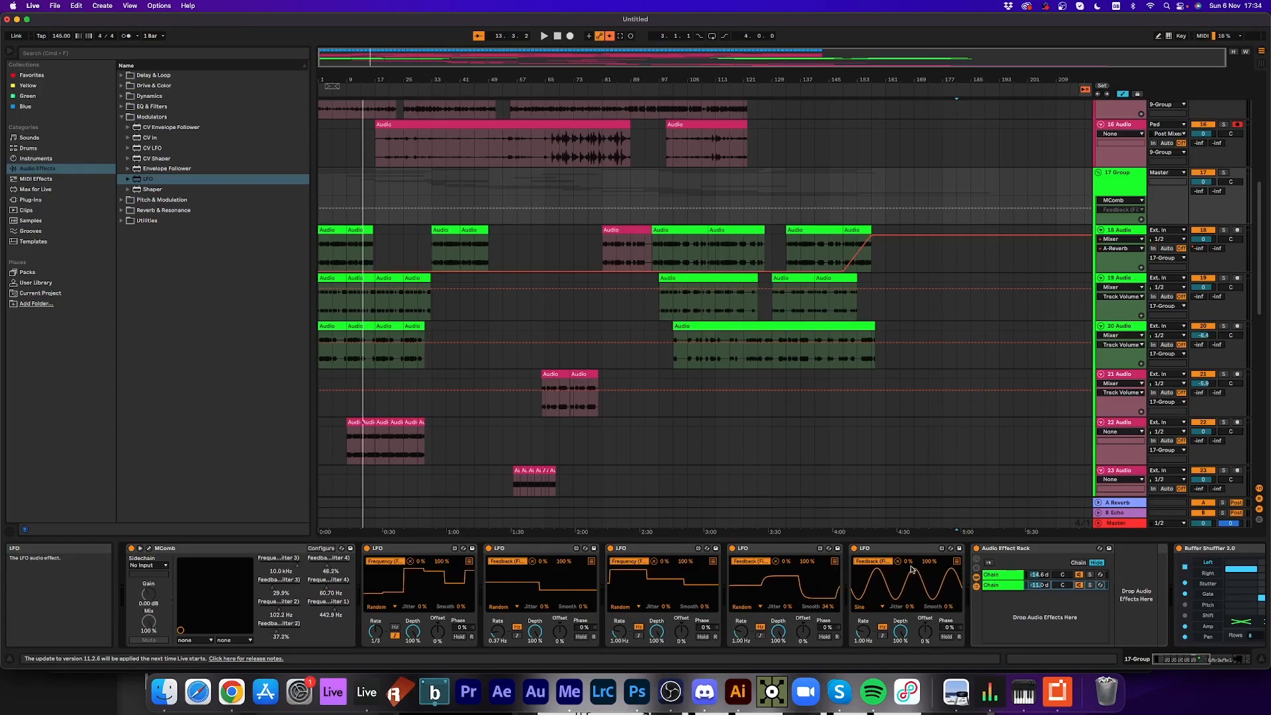
{"action": "left_click", "coordinate": [870, 607]}
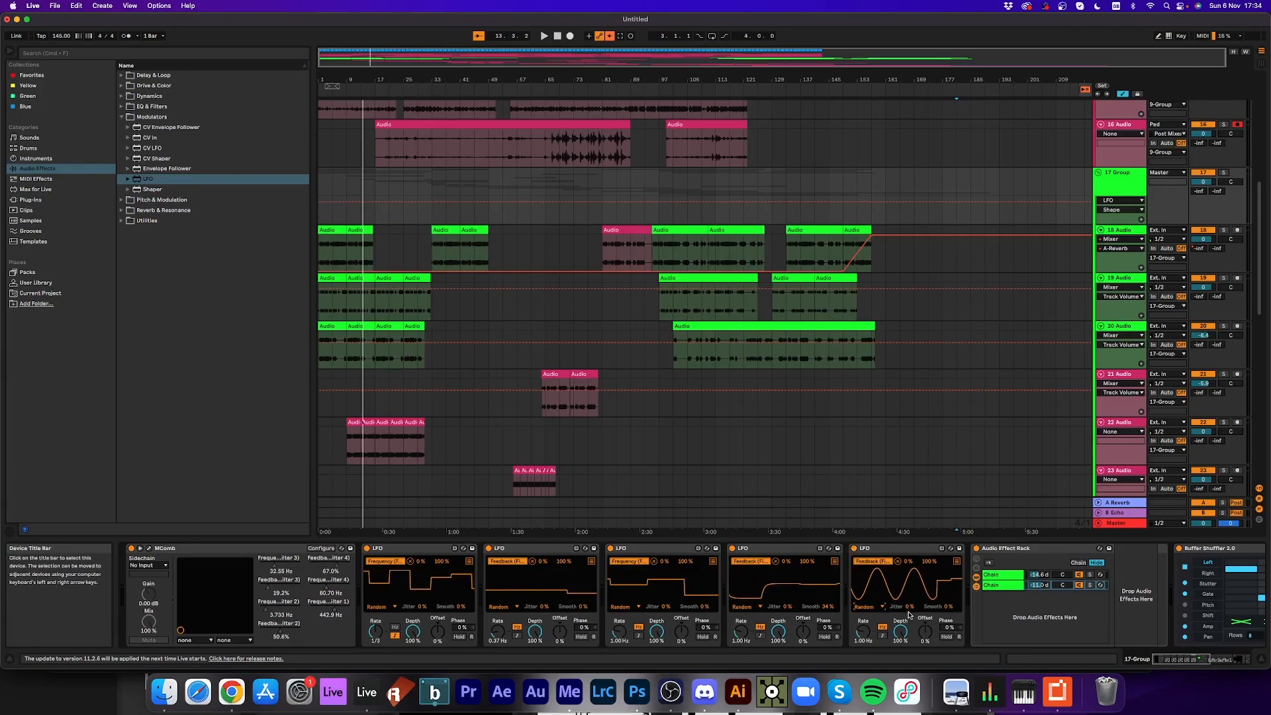
{"action": "key", "text": "space"}
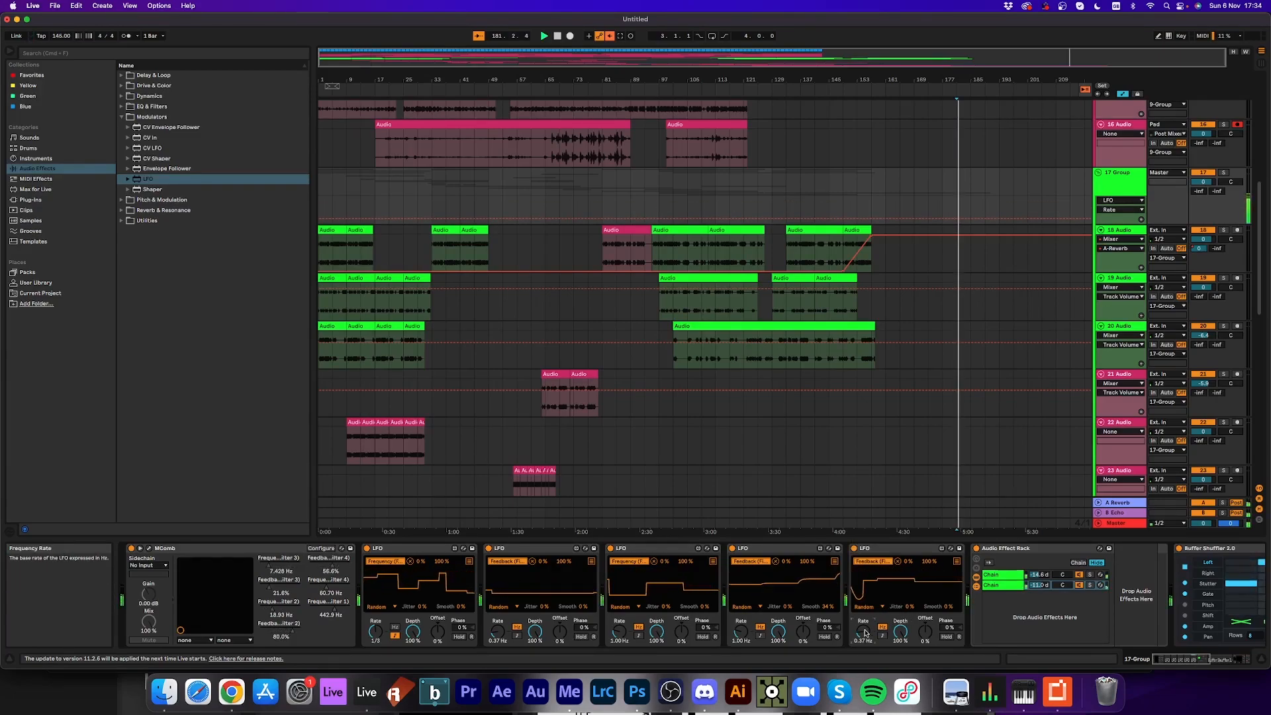
- Audition the arrangement from around bar 97 and lower MComb's Dry/Wet to 39%, closing the plug-in window
{"action": "left_click", "coordinate": [663, 84]}
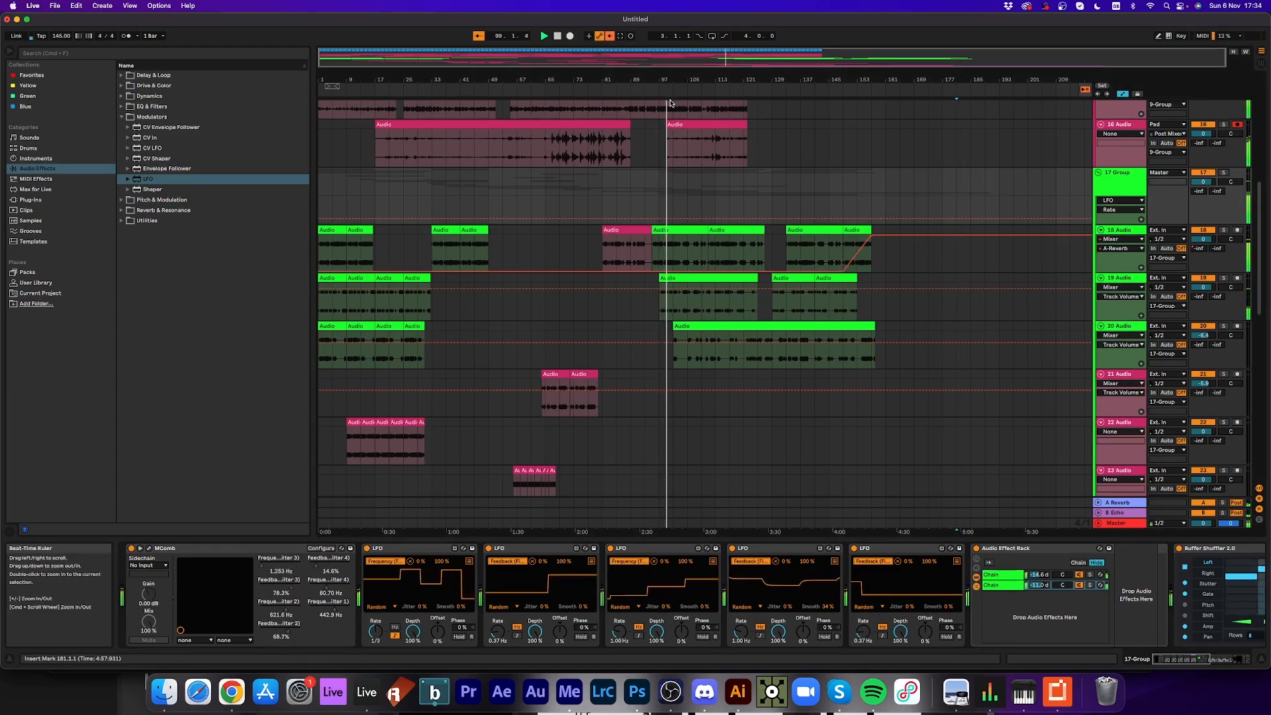
{"action": "left_click", "coordinate": [320, 550]}
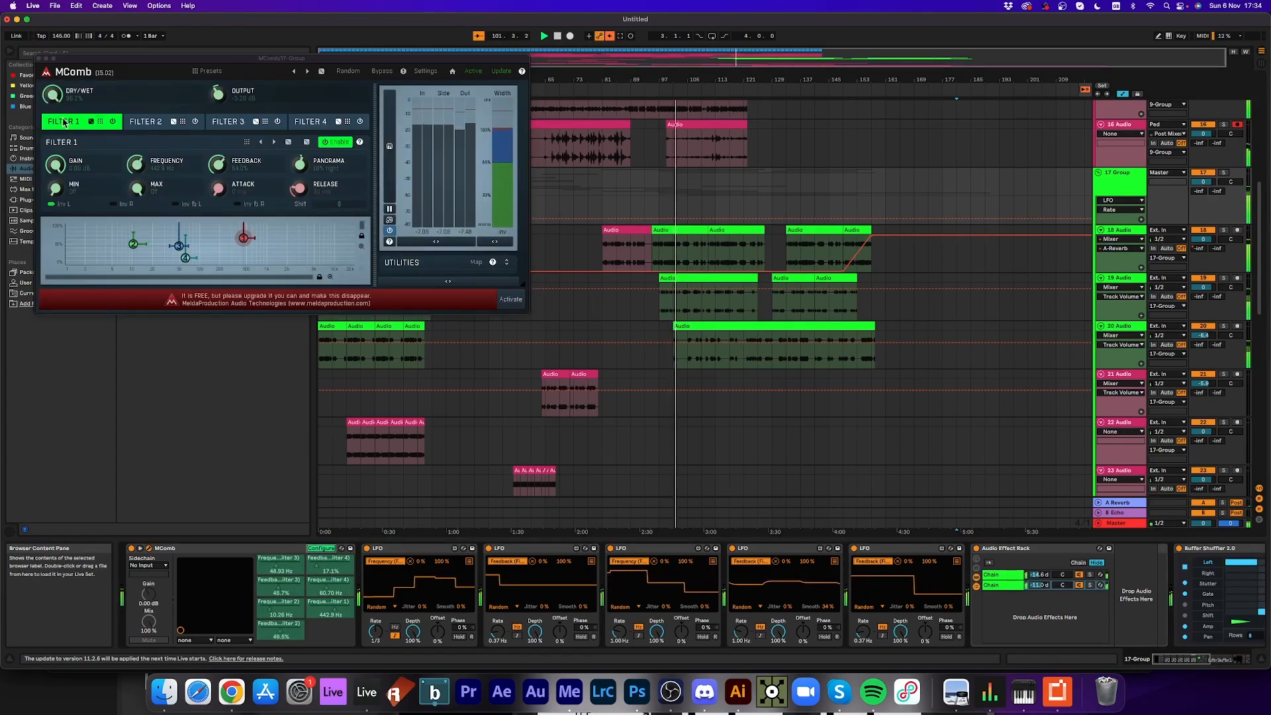
{"action": "left_click_drag", "start_coordinate": [51, 89], "coordinate": [56, 87]}
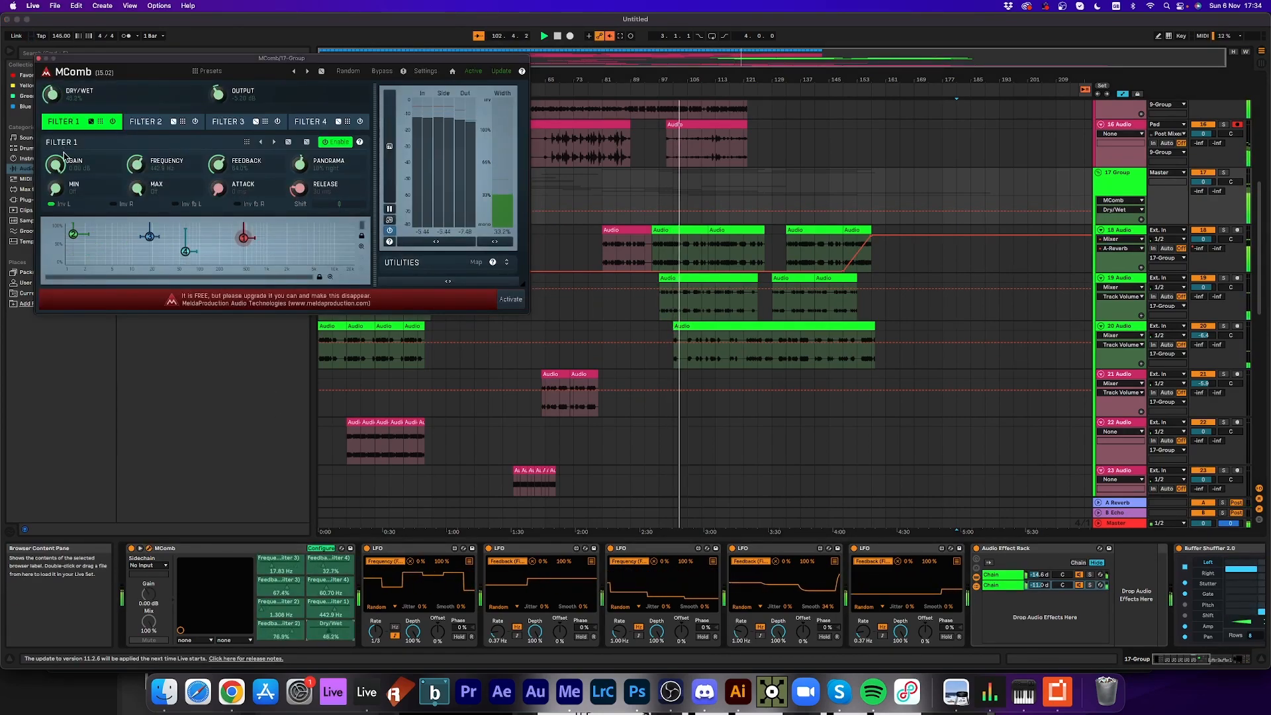
{"action": "left_click", "coordinate": [38, 58]}
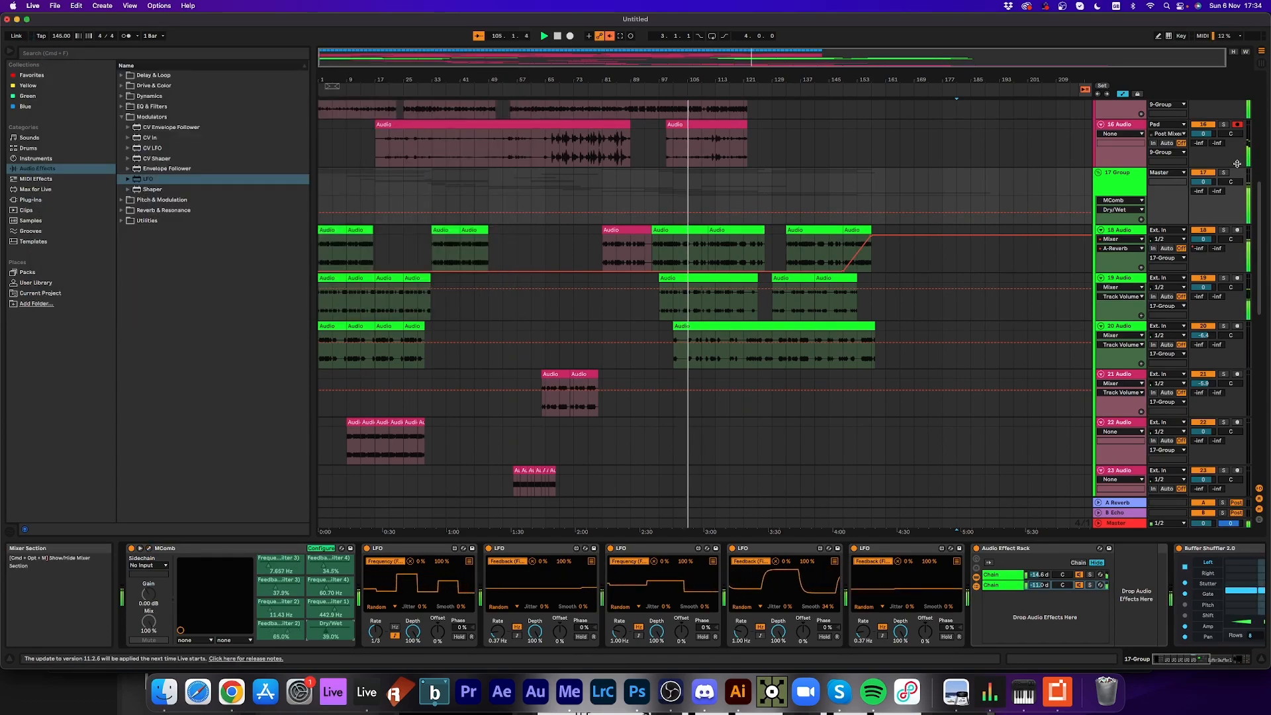
- Cut the entire effect chain, from MComb through Utility, out of 17 Group
{"action": "left_click", "coordinate": [1123, 228]}
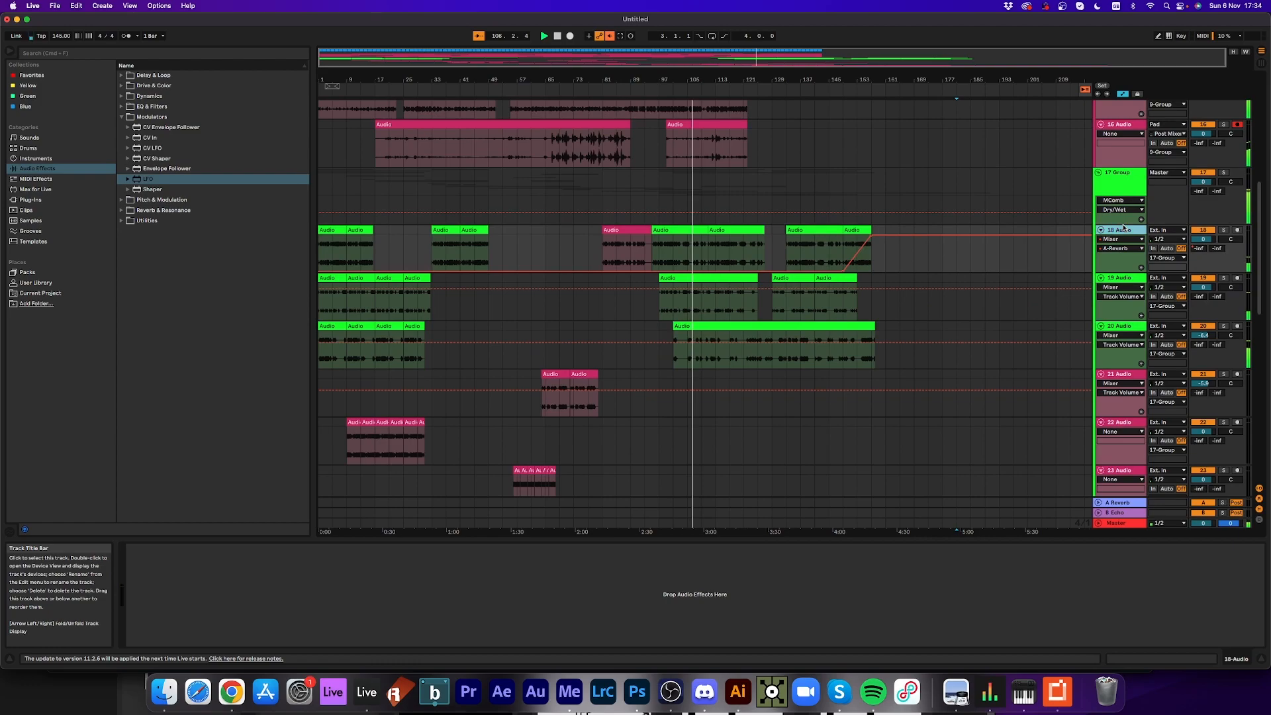
{"action": "left_click", "coordinate": [1120, 188]}
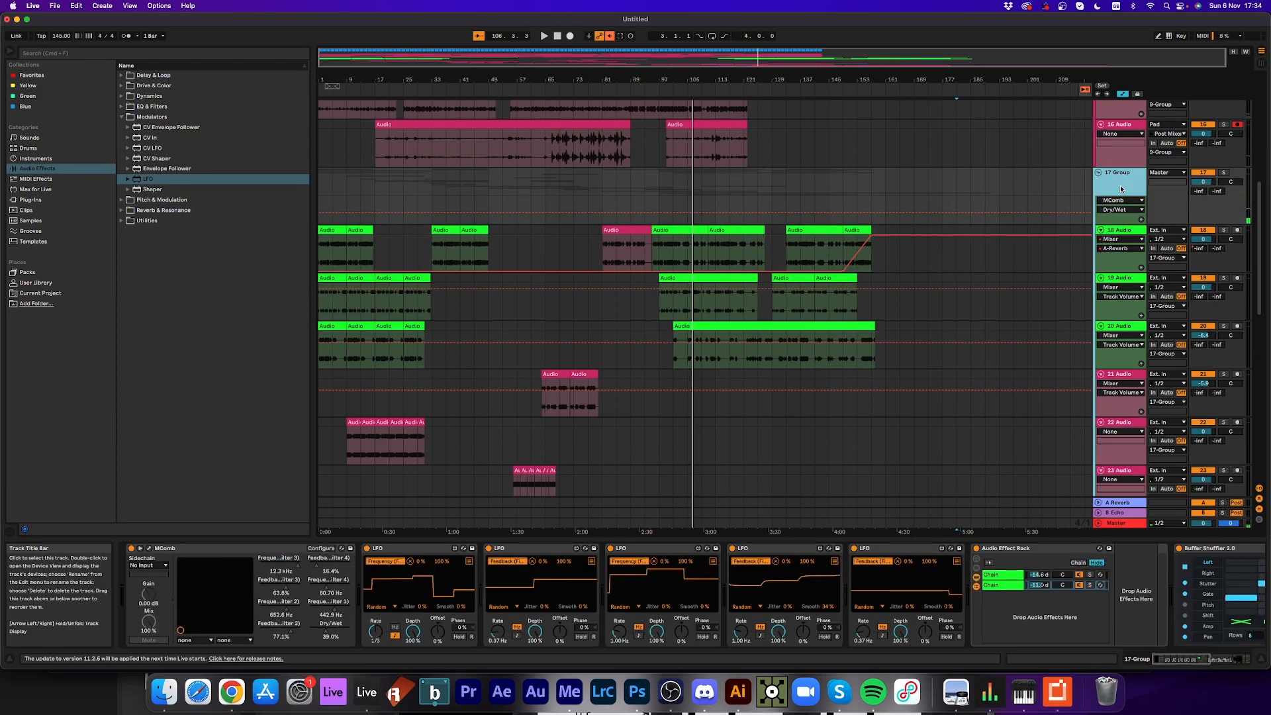
{"action": "scroll", "coordinate": [1120, 187], "scroll_direction": "up", "scroll_amount": 2}
{"action": "scroll", "coordinate": [1105, 261], "scroll_direction": "down", "scroll_amount": 5}
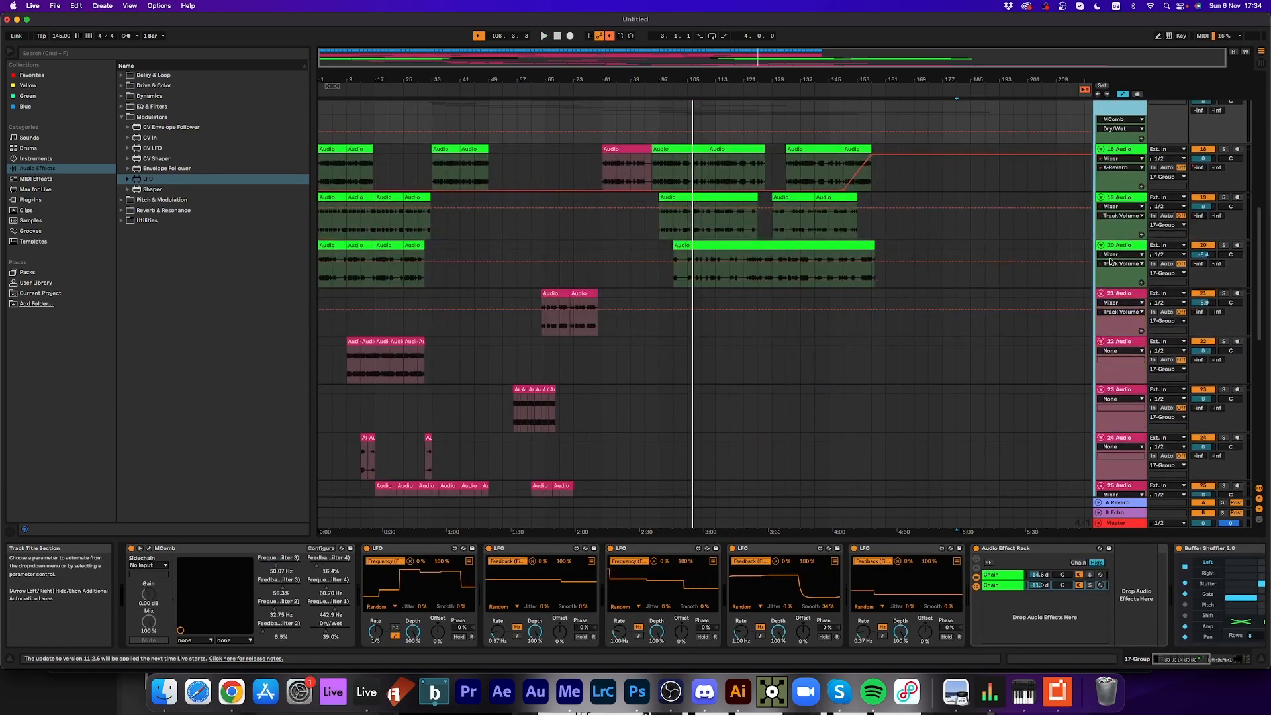
{"action": "scroll", "coordinate": [720, 377], "scroll_direction": "up", "scroll_amount": 5}
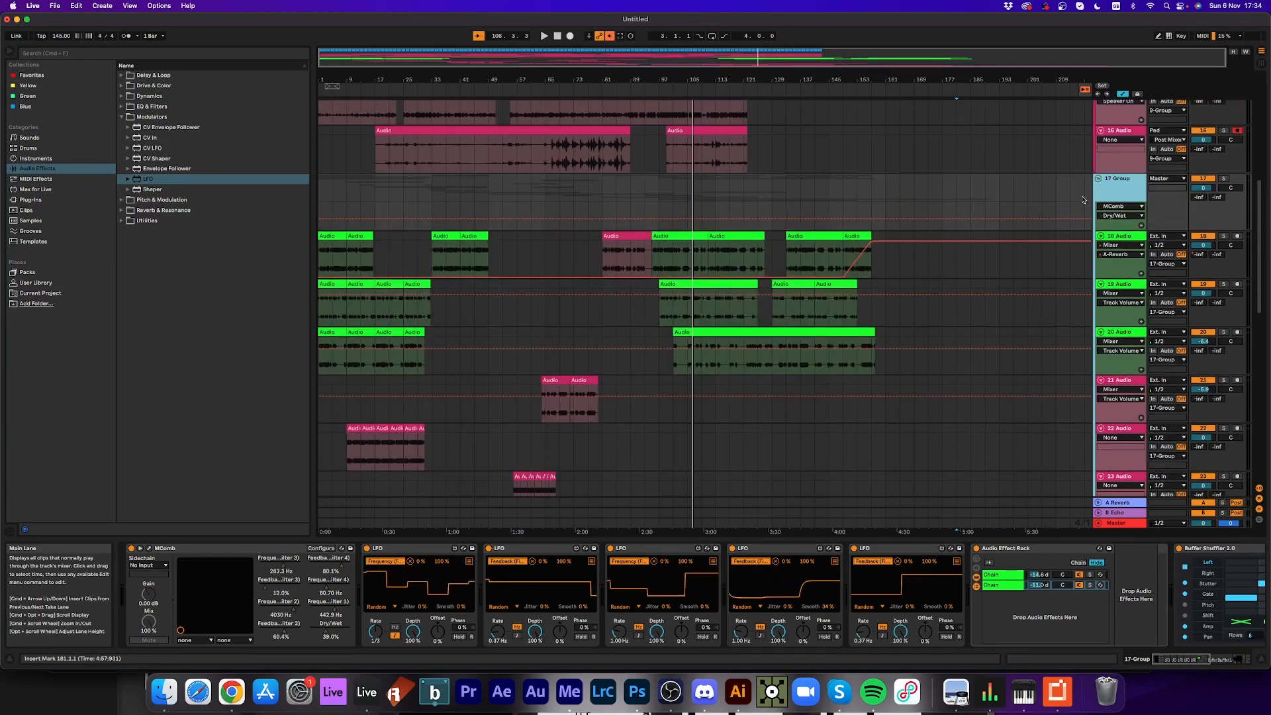
{"action": "left_click", "coordinate": [206, 549]}
{"action": "scroll", "coordinate": [1178, 651], "scroll_direction": "right", "scroll_amount": 10}
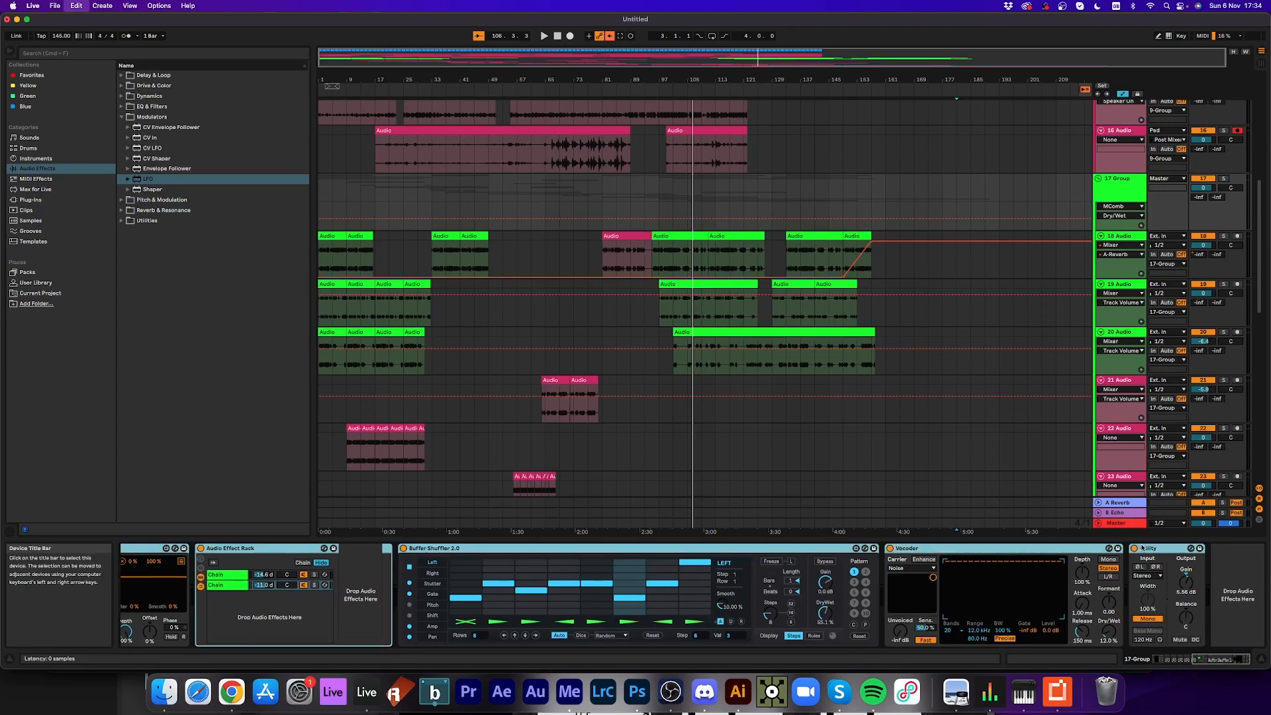
{"action": "key", "text": "Delete"}
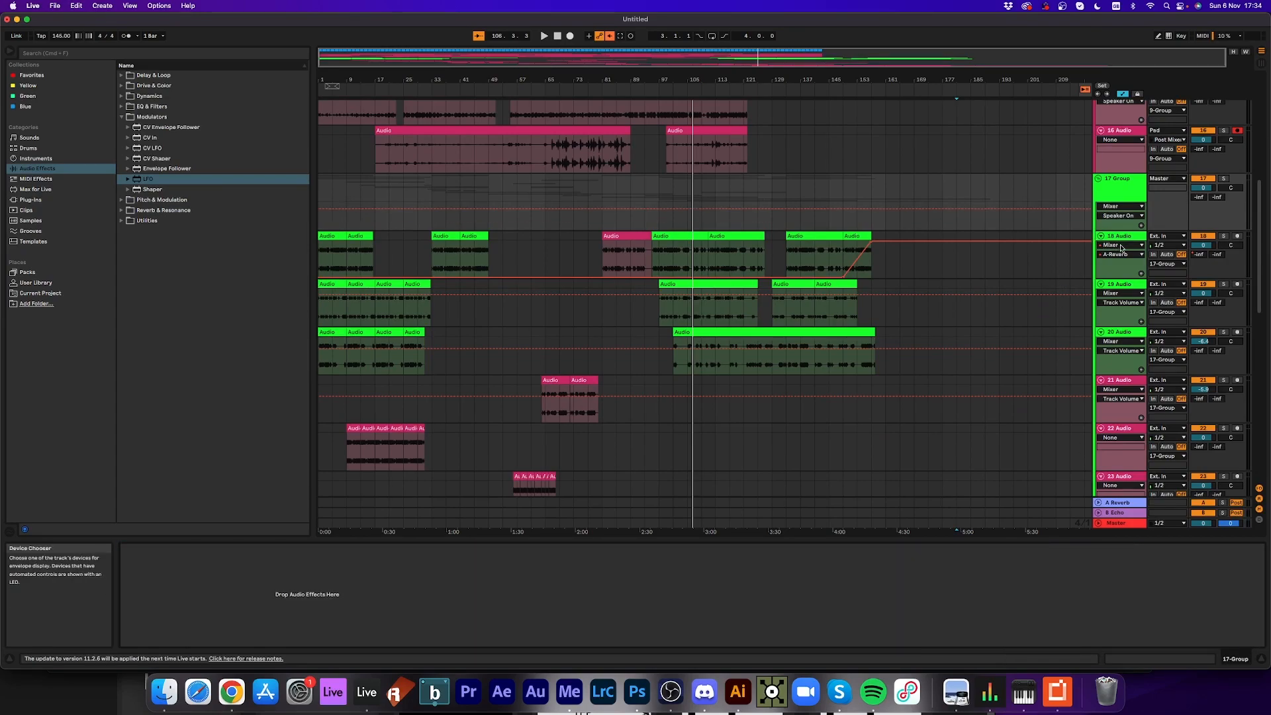
- Paste the cut effect chain onto the 19 Audio track and audition it, briefly soloed, from around bar 103
{"action": "left_click", "coordinate": [1118, 284]}
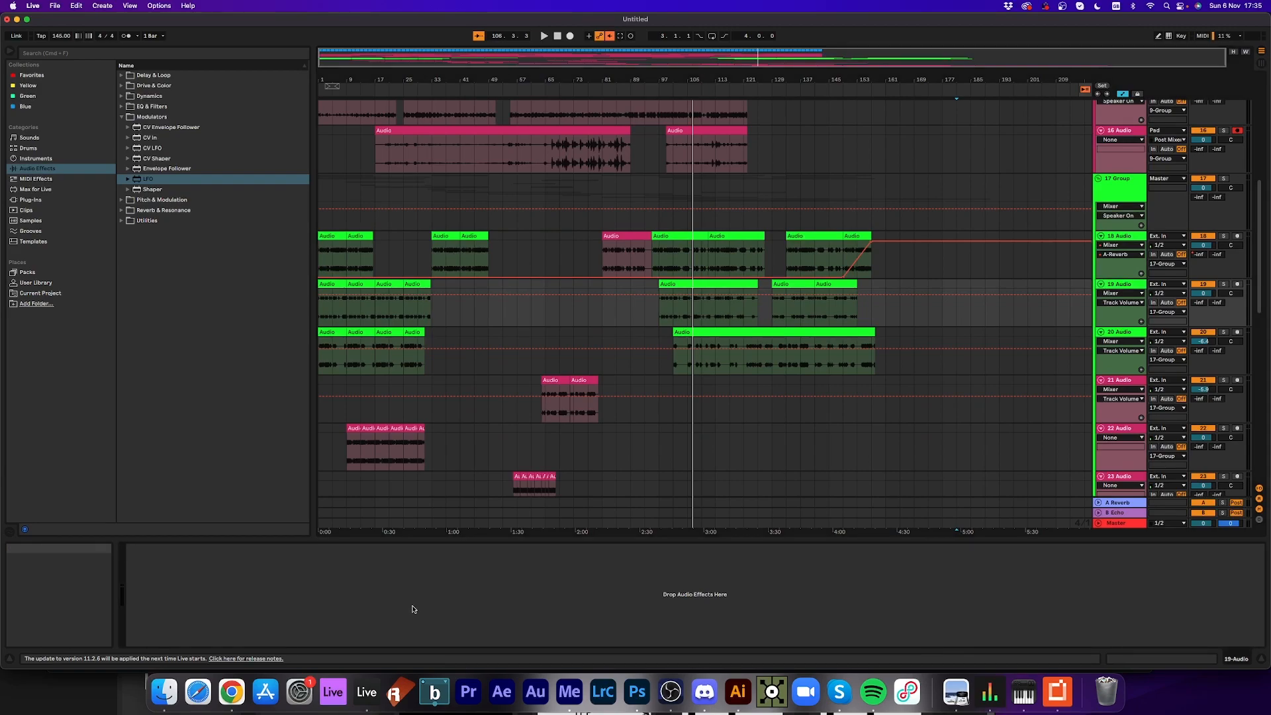
{"action": "left_click", "coordinate": [1222, 285]}
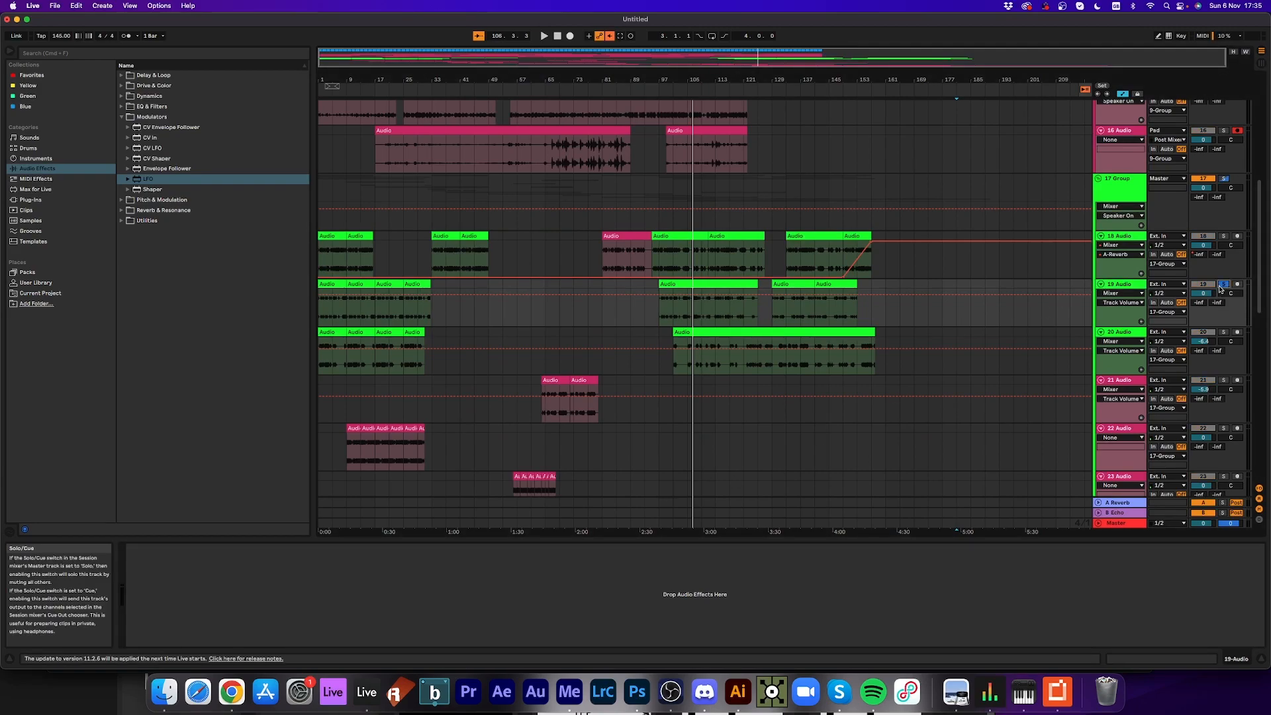
{"action": "left_click", "coordinate": [681, 93]}
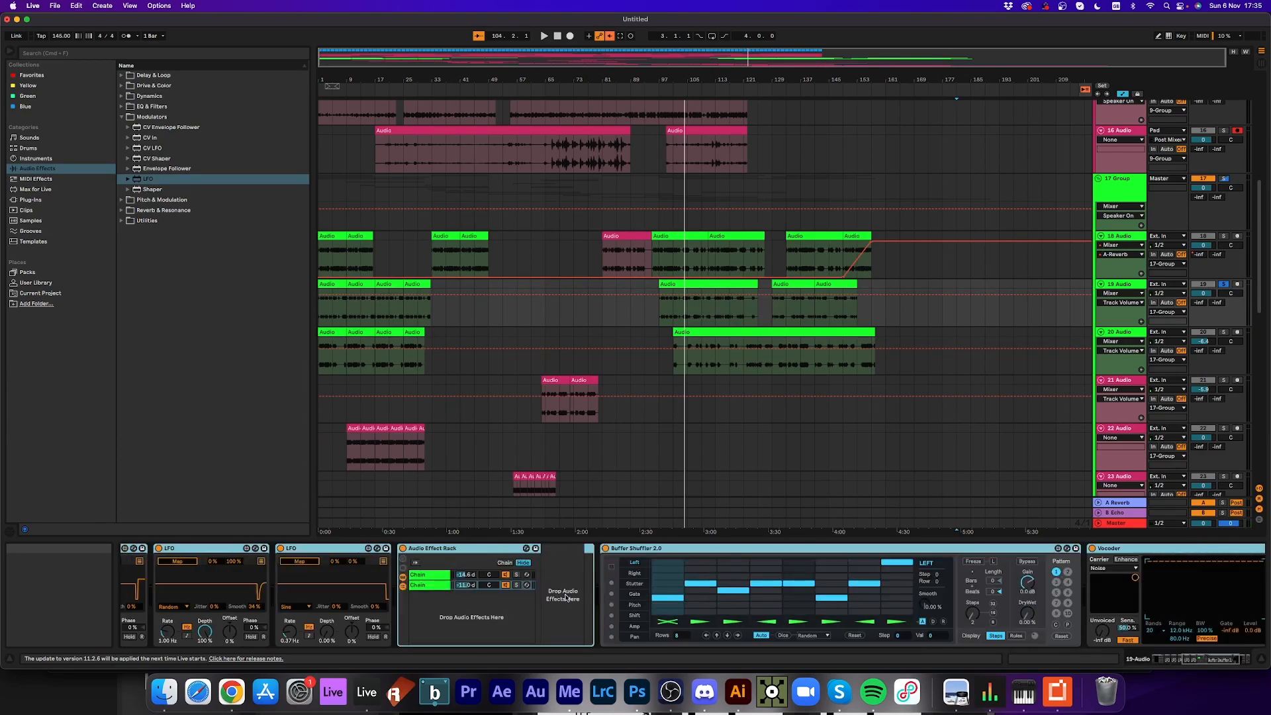
{"action": "key", "text": "space"}
{"action": "key", "text": "space"}
{"action": "left_click", "coordinate": [699, 86]}
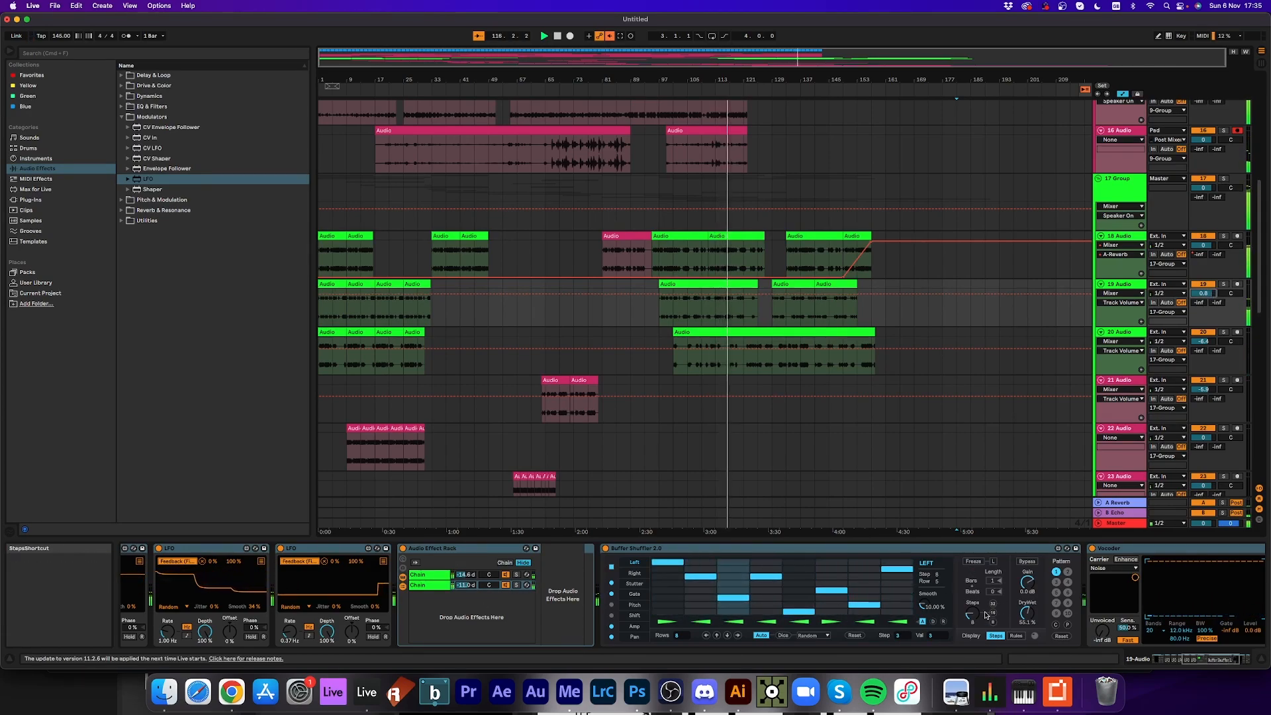
- Raise the Buffer Shuffler's dry/wet on 19 Audio and set MComb's Dry/Wet to 63%
{"action": "left_click_drag", "start_coordinate": [1027, 614], "coordinate": [1027, 595]}
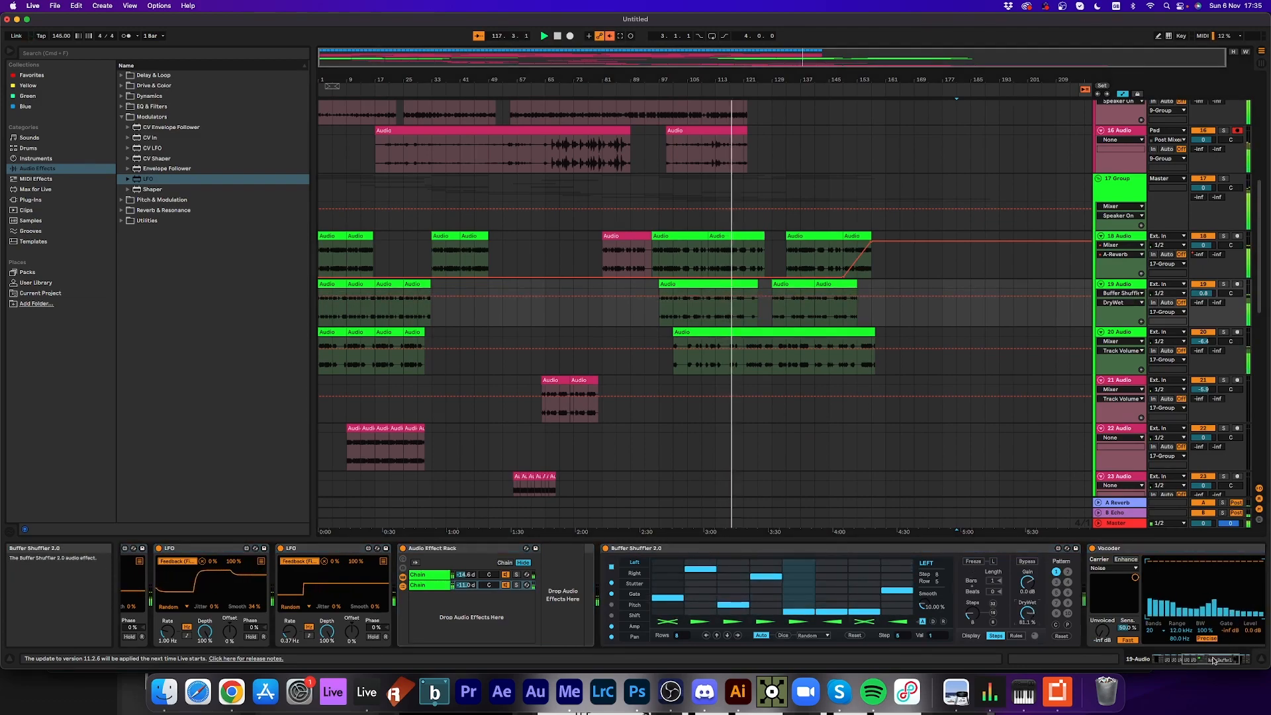
{"action": "left_click_drag", "start_coordinate": [1220, 659], "coordinate": [1182, 660]}
{"action": "left_click", "coordinate": [338, 616]}
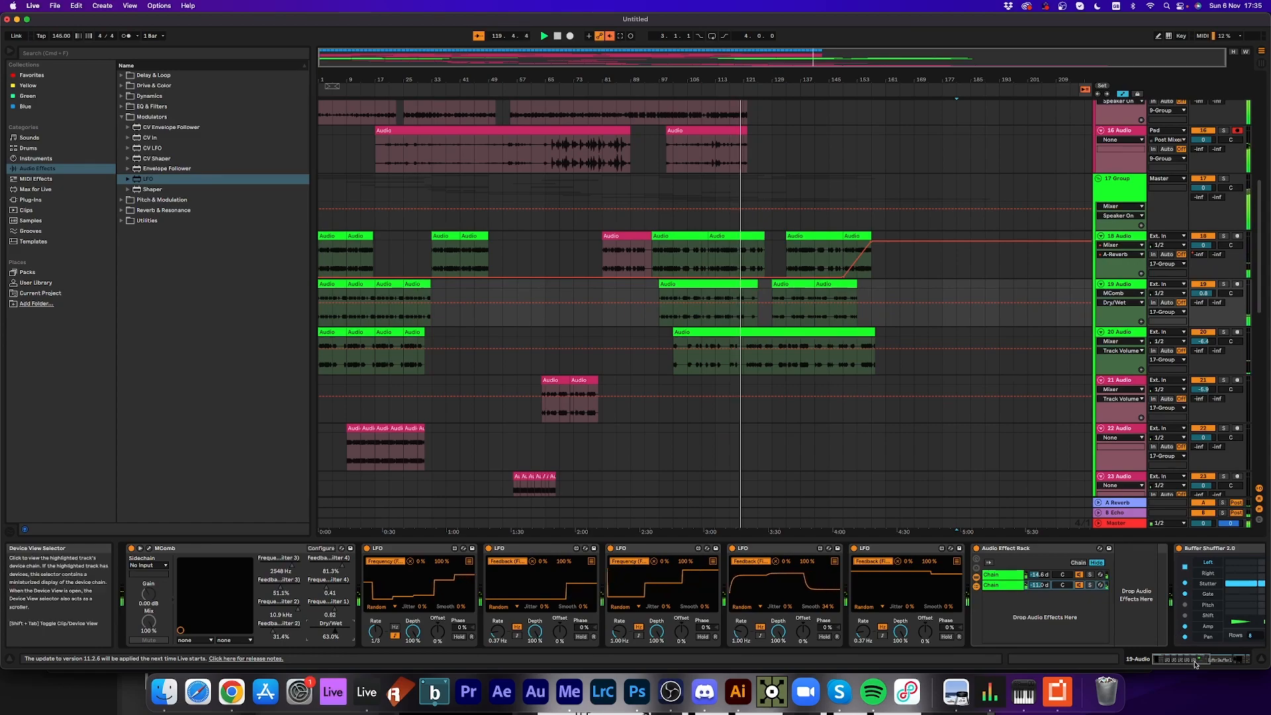
- Raise the Vocoder's Dry/Wet in the 19 Audio chain
{"action": "left_click_drag", "start_coordinate": [1185, 659], "coordinate": [1226, 659]}
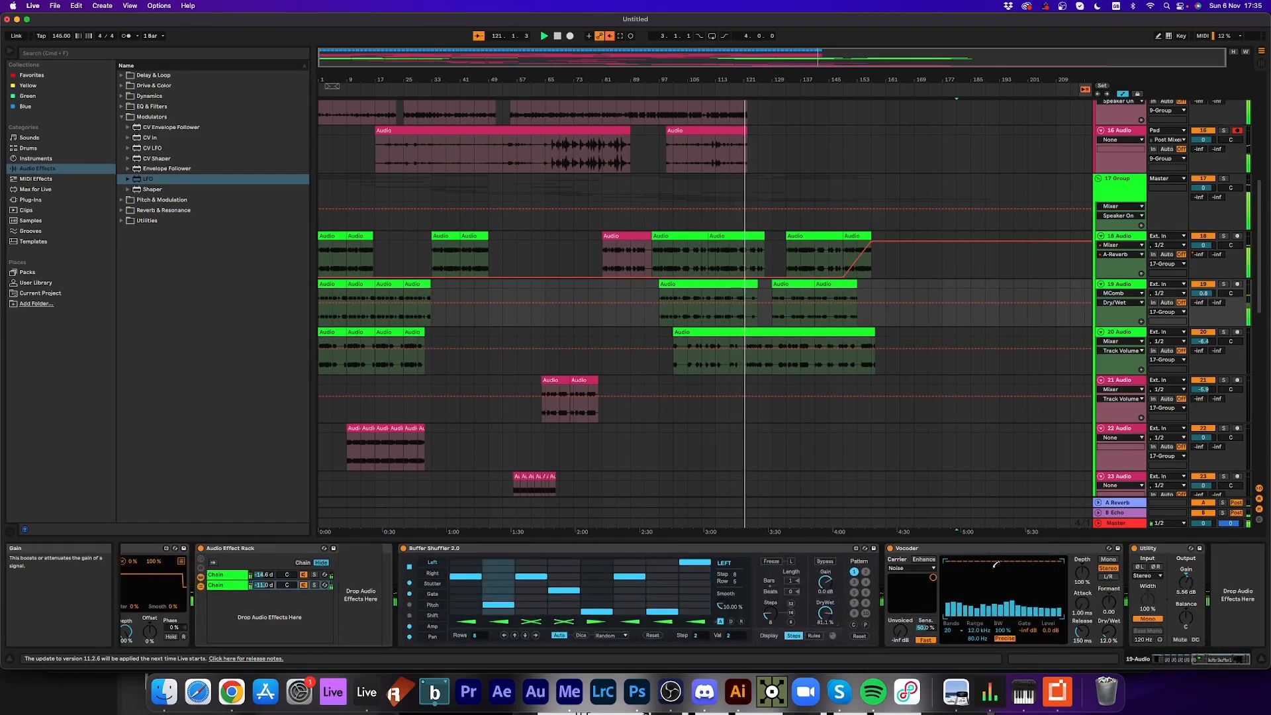
{"action": "left_click_drag", "start_coordinate": [1109, 631], "coordinate": [1109, 614]}
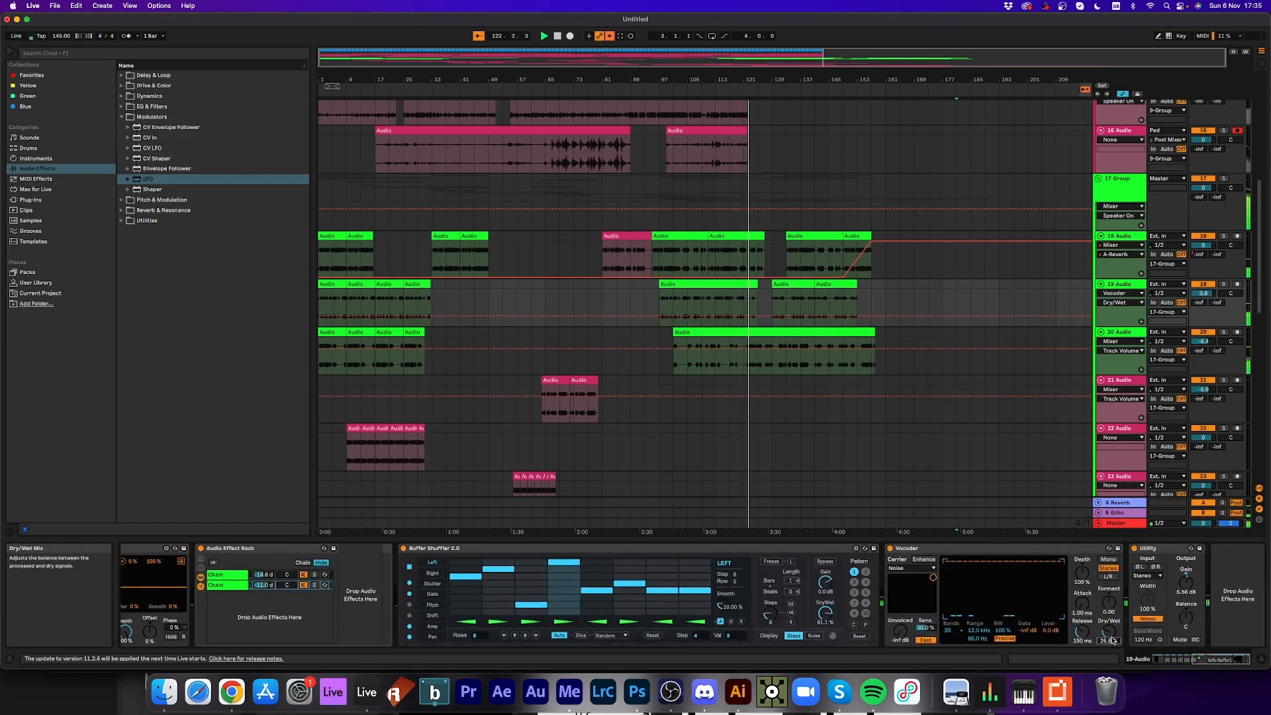
{"action": "scroll", "coordinate": [1030, 625], "scroll_direction": "left", "scroll_amount": 10}
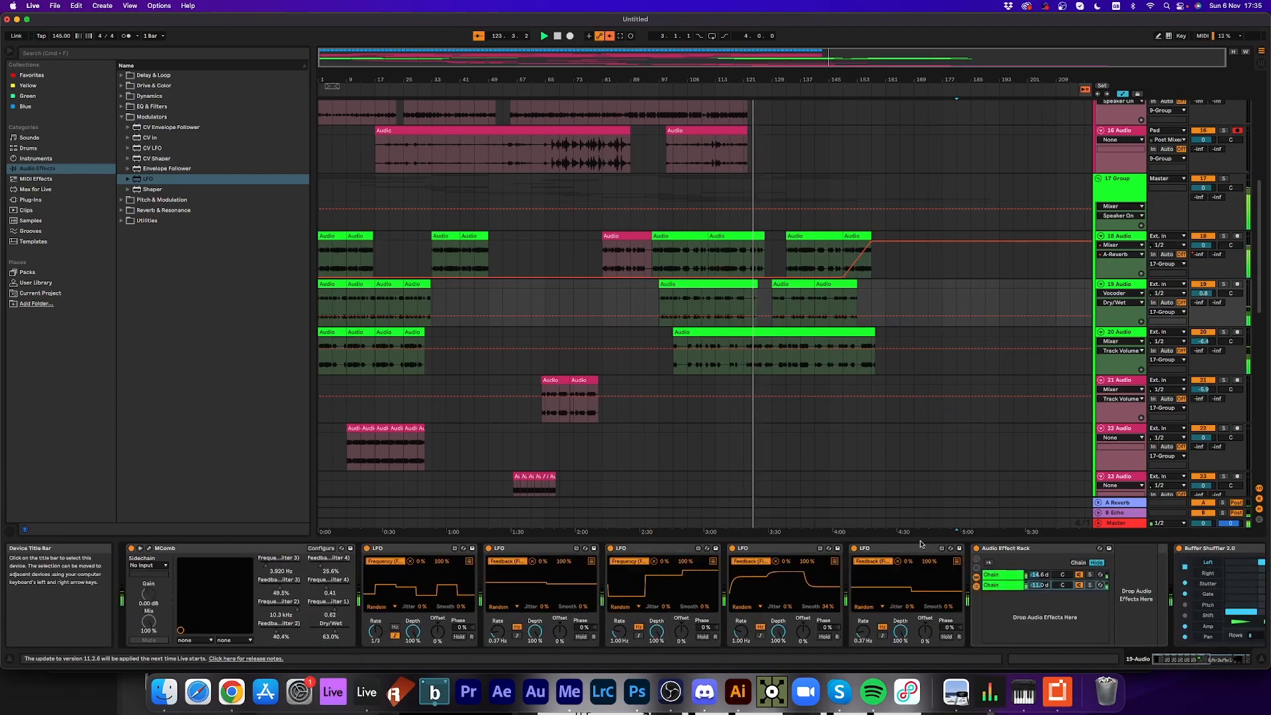
- Transpose the 19 Audio clip starting at bar 97 down 11 semitones and play it back
{"action": "double_click", "coordinate": [736, 284]}
{"action": "key", "text": "space"}
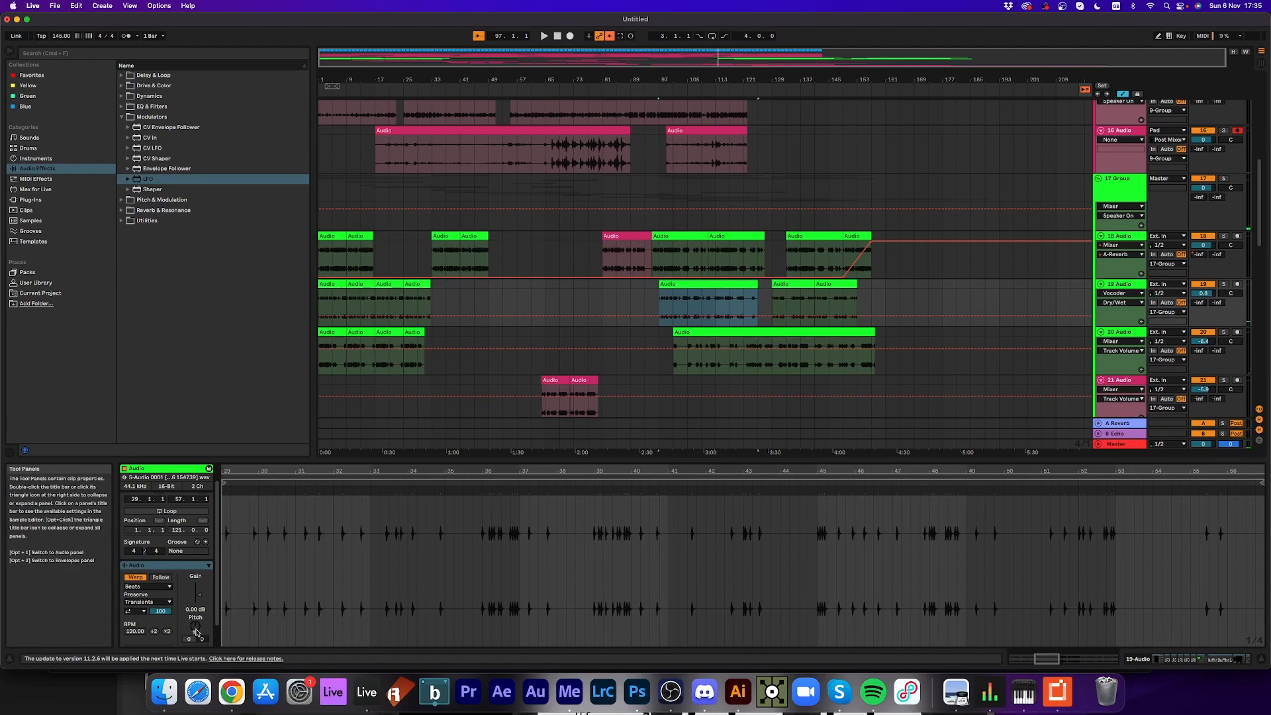
{"action": "left_click_drag", "start_coordinate": [195, 625], "coordinate": [197, 630]}
{"action": "key", "text": "space"}
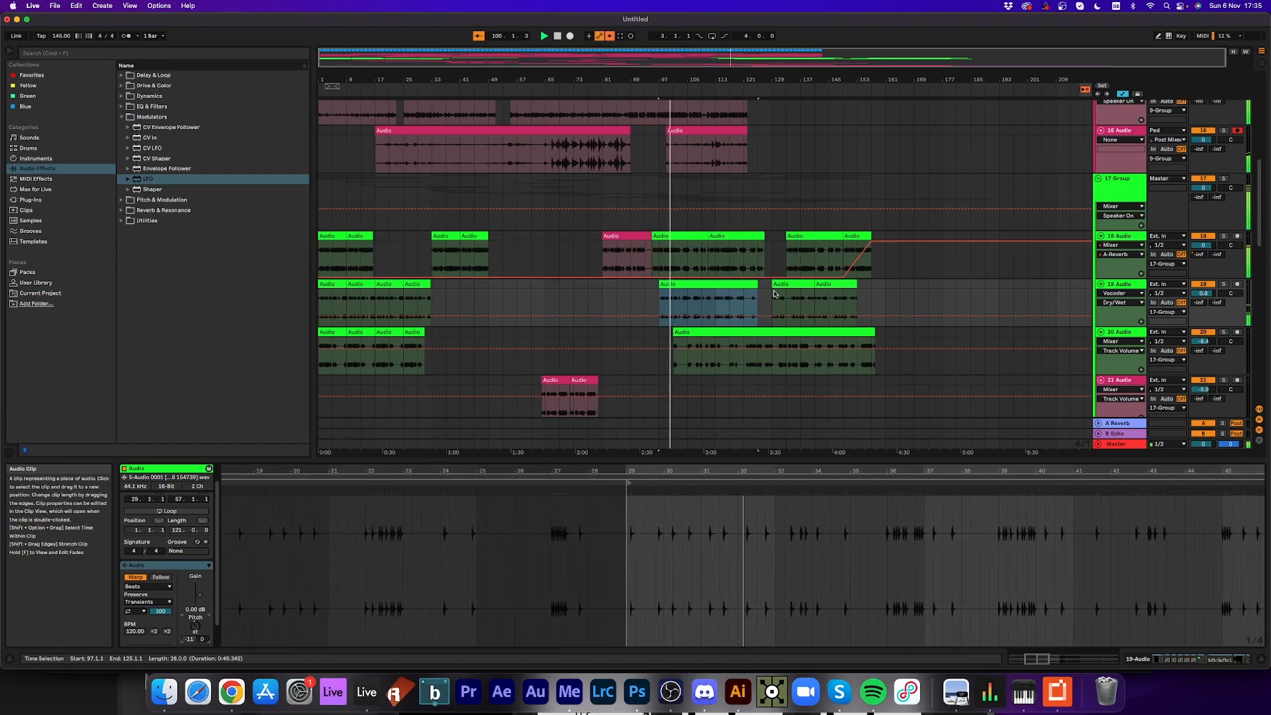
- Transpose the two adjoining 19 Audio clips starting at bar 129 down 11 semitones together
{"action": "left_click", "coordinate": [808, 285]}
{"action": "left_click", "coordinate": [826, 285], "text": "shift"}
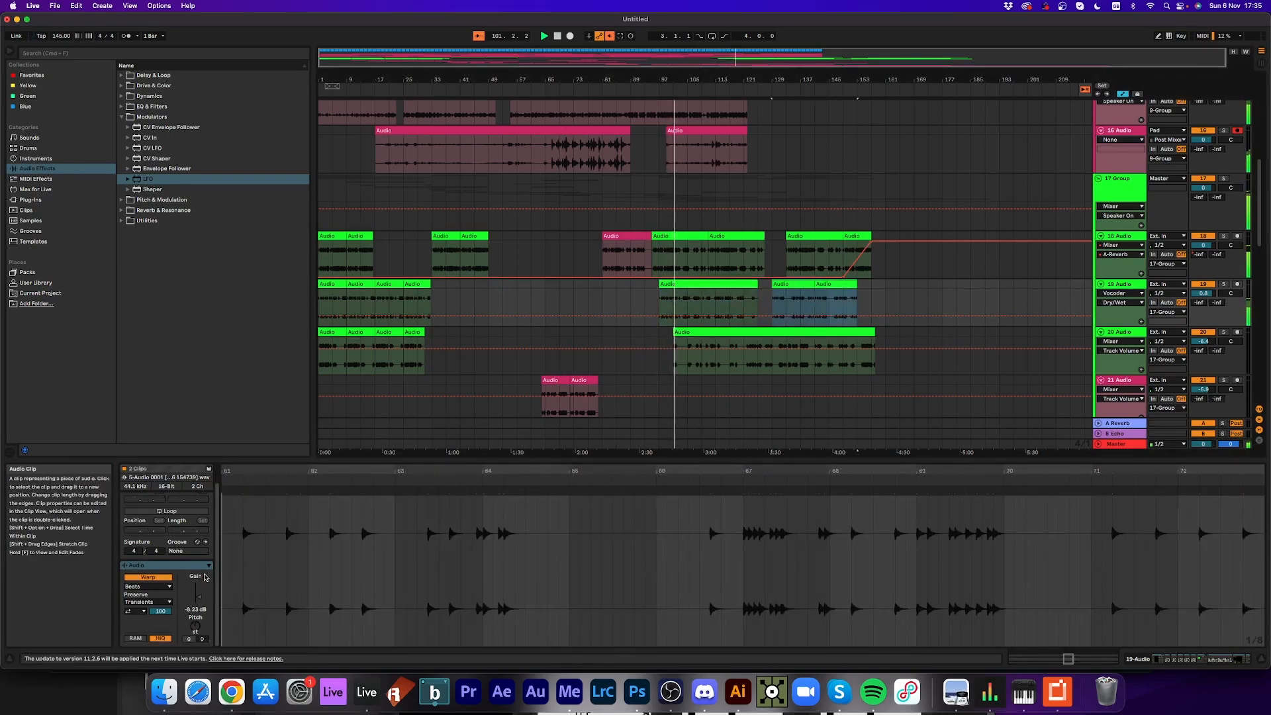
{"action": "left_click_drag", "start_coordinate": [195, 625], "coordinate": [196, 645]}
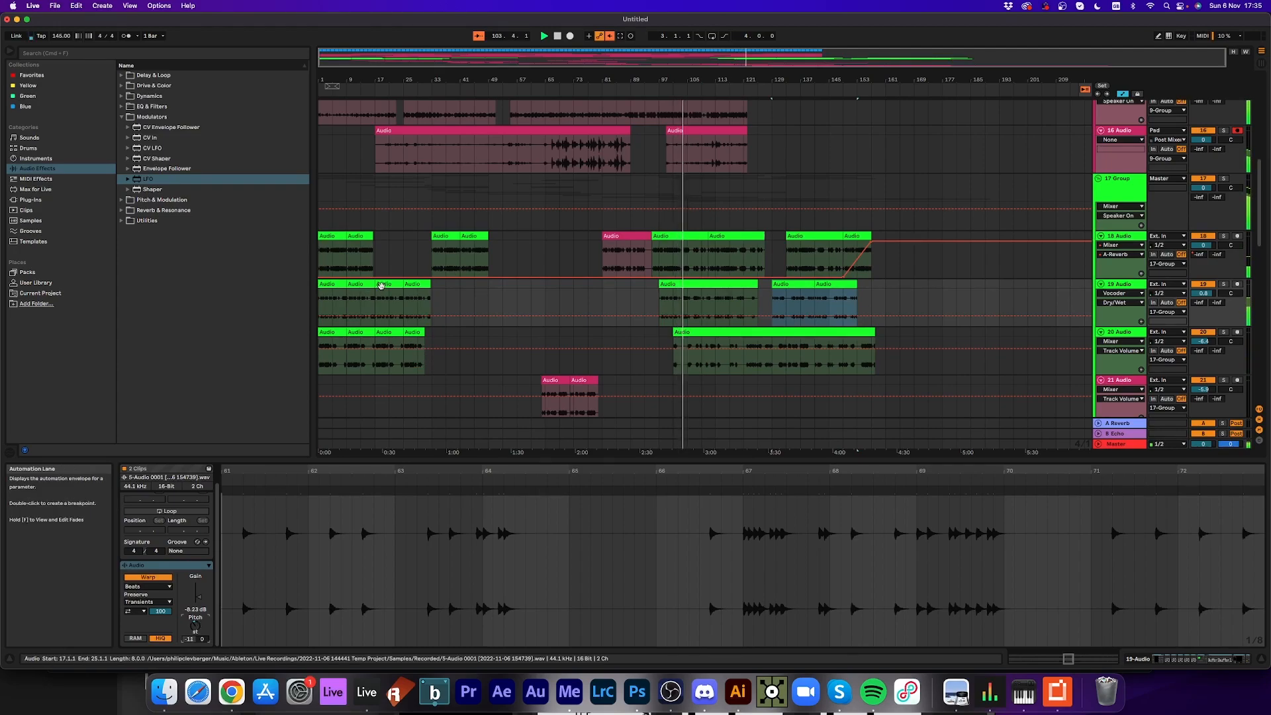
- Audition the opening of the arrangement and transpose the first four 19 Audio clips down 11 semitones together
{"action": "left_click", "coordinate": [352, 94]}
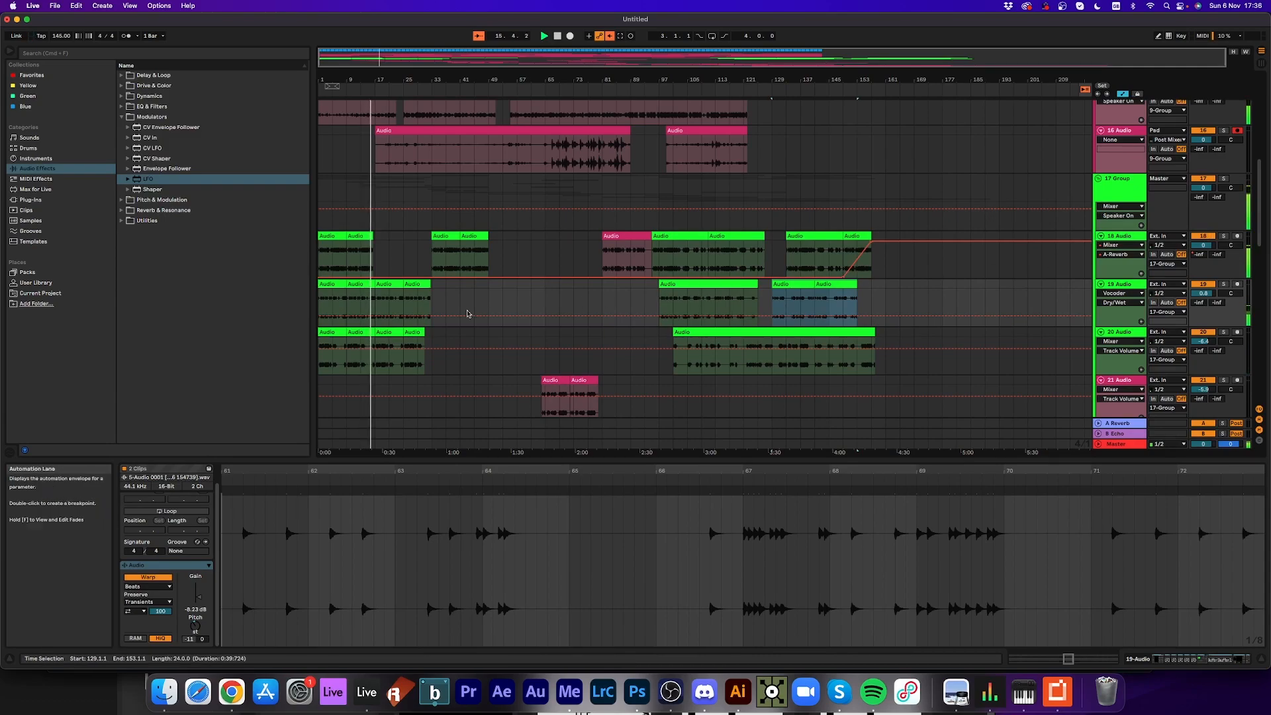
{"action": "key", "text": "space"}
{"action": "left_click", "coordinate": [412, 299]}
{"action": "left_click", "coordinate": [327, 284], "text": "shift"}
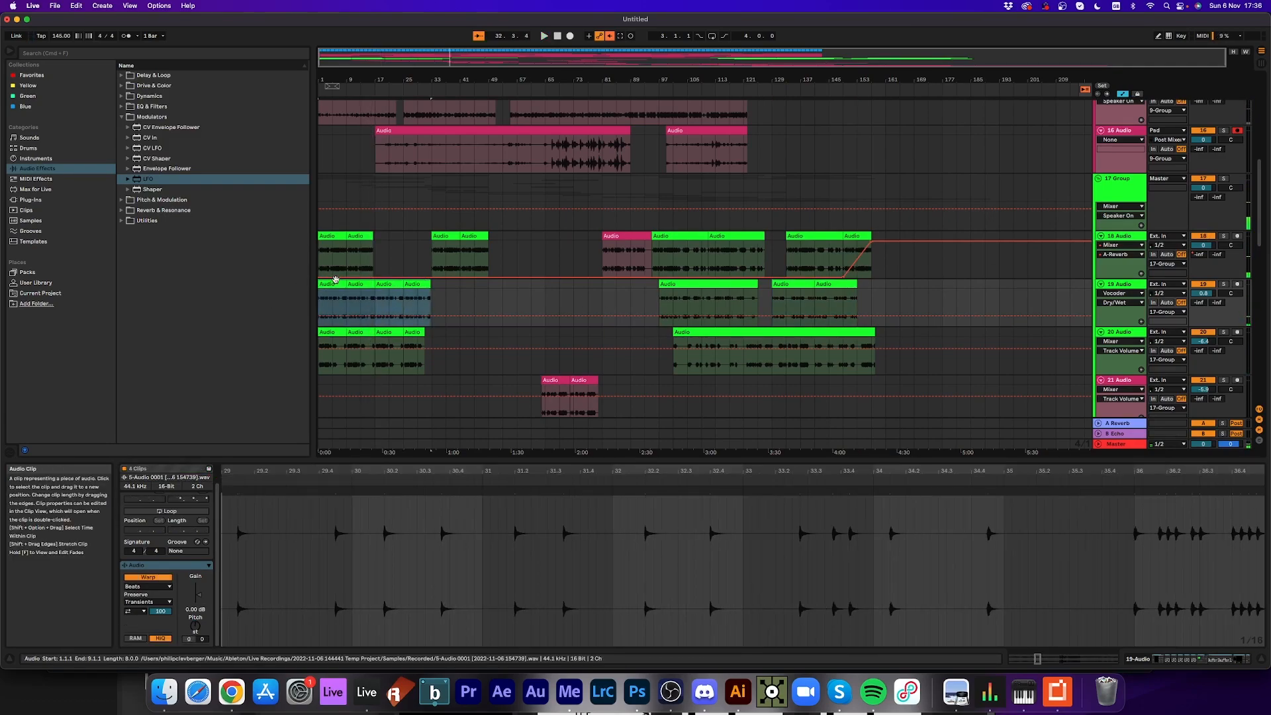
{"action": "key", "text": "space"}
{"action": "left_click_drag", "start_coordinate": [195, 627], "coordinate": [197, 630]}
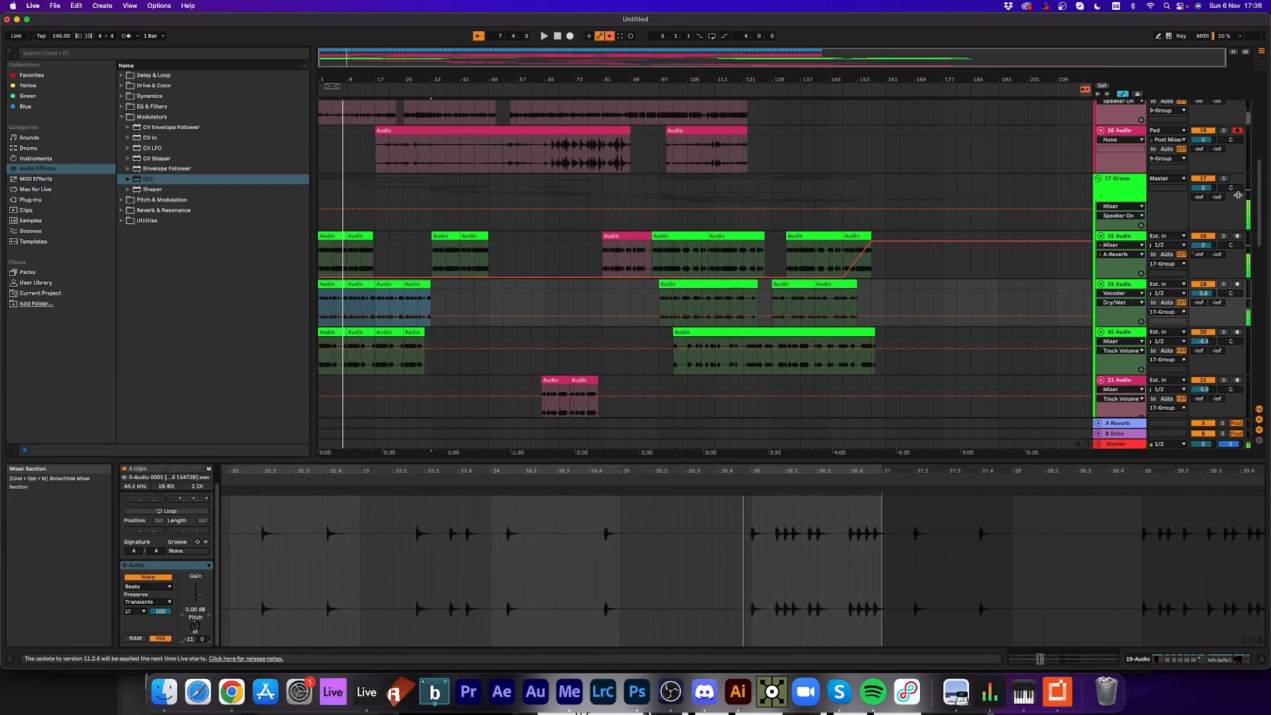
- Solo the 18 Audio track and add a Saturator to the end of the 19 Audio chain with its Drive raised
{"action": "left_click", "coordinate": [1224, 235]}
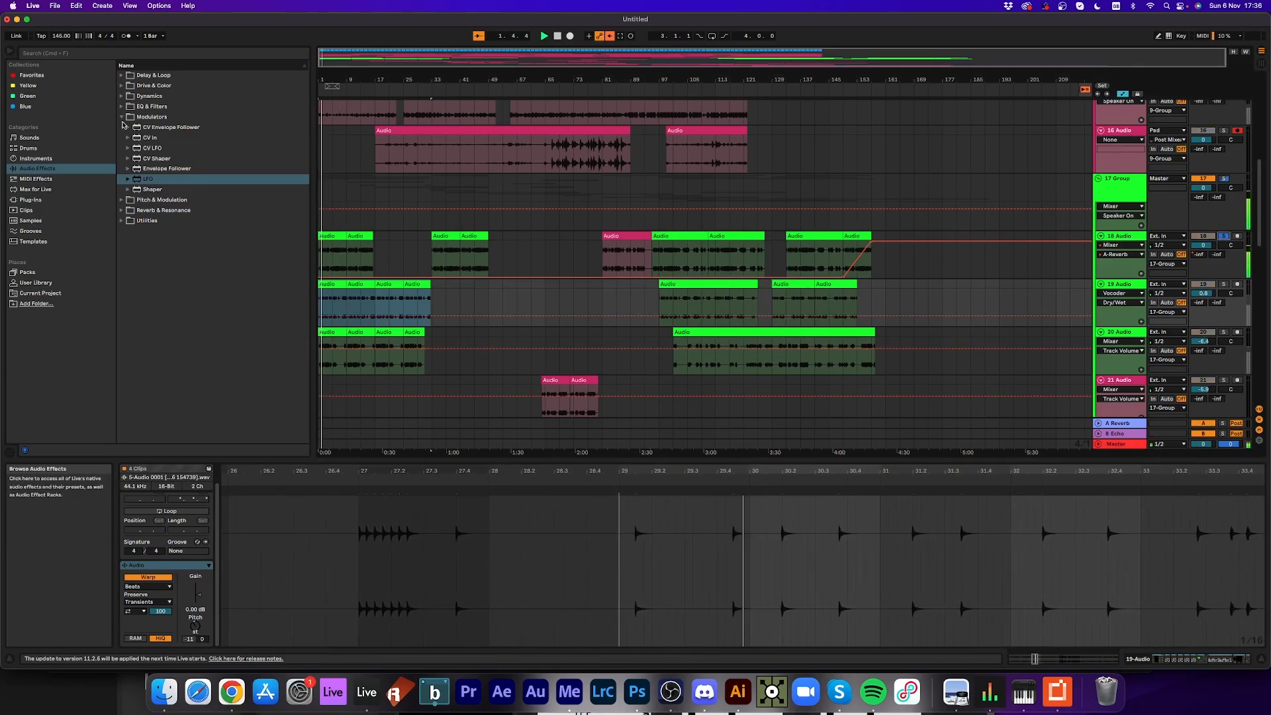
{"action": "left_click", "coordinate": [122, 97]}
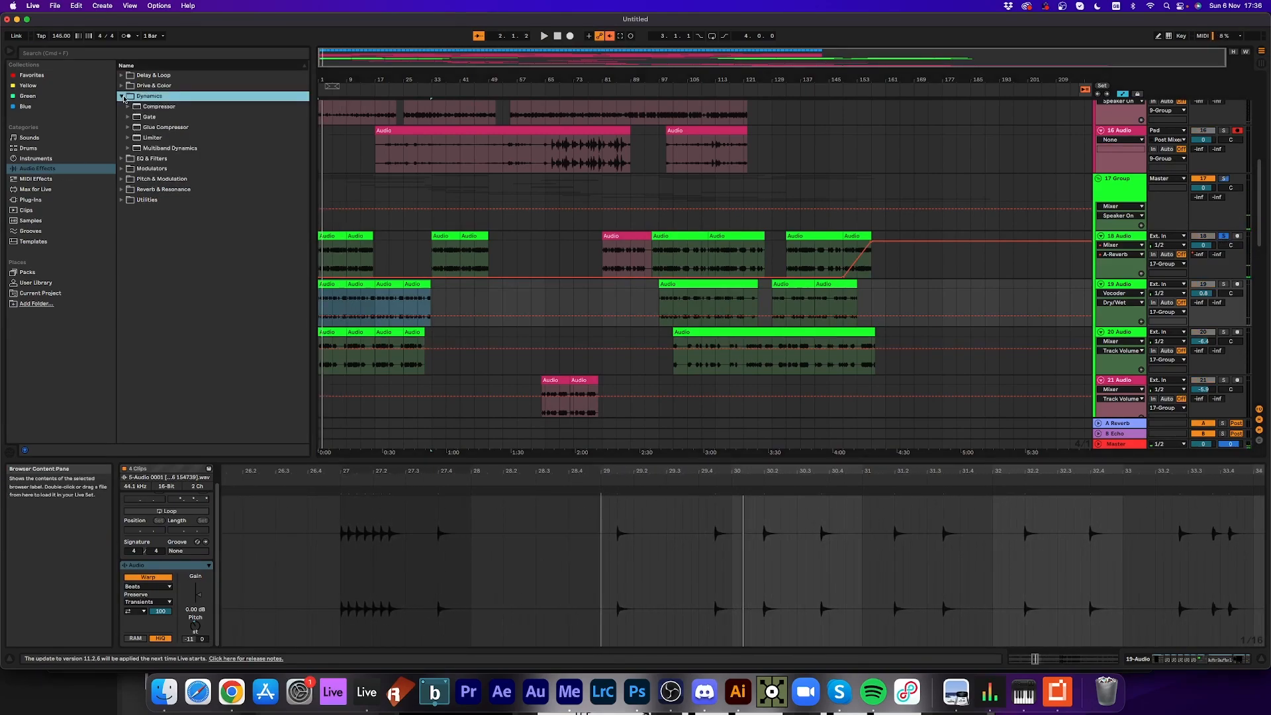
{"action": "left_click", "coordinate": [125, 87]}
{"action": "left_click", "coordinate": [122, 86]}
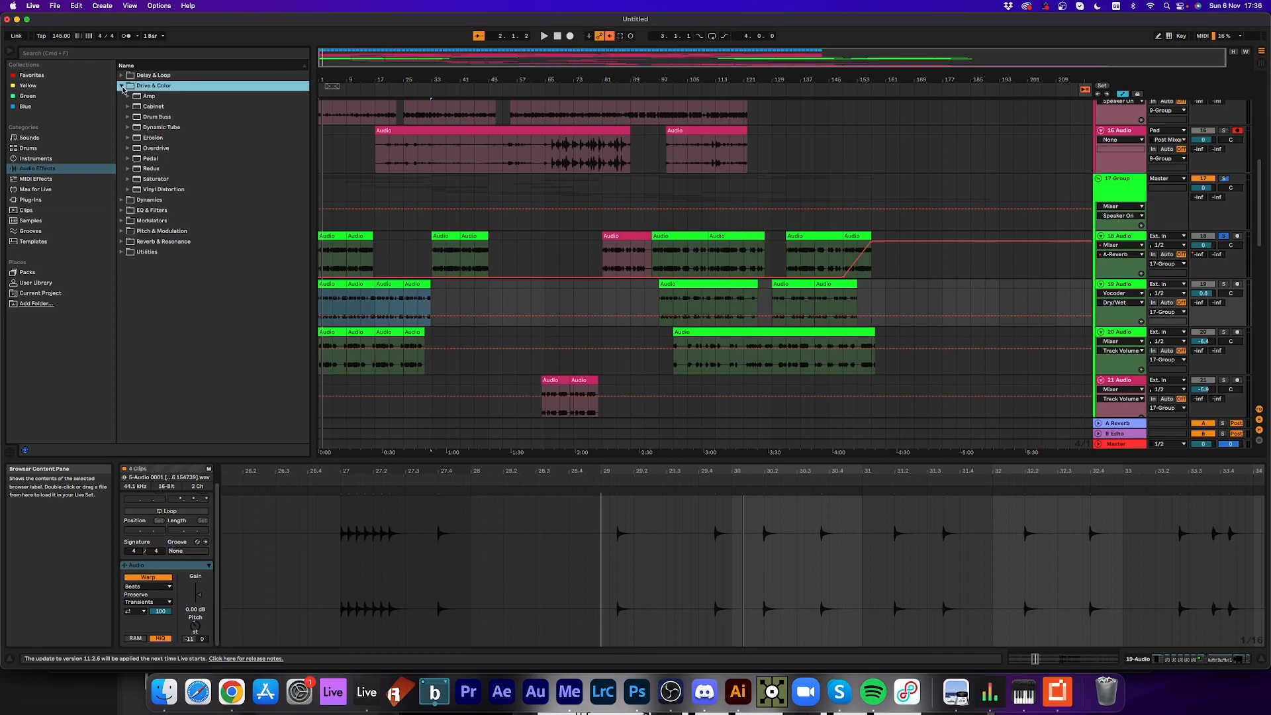
{"action": "double_click", "coordinate": [160, 182]}
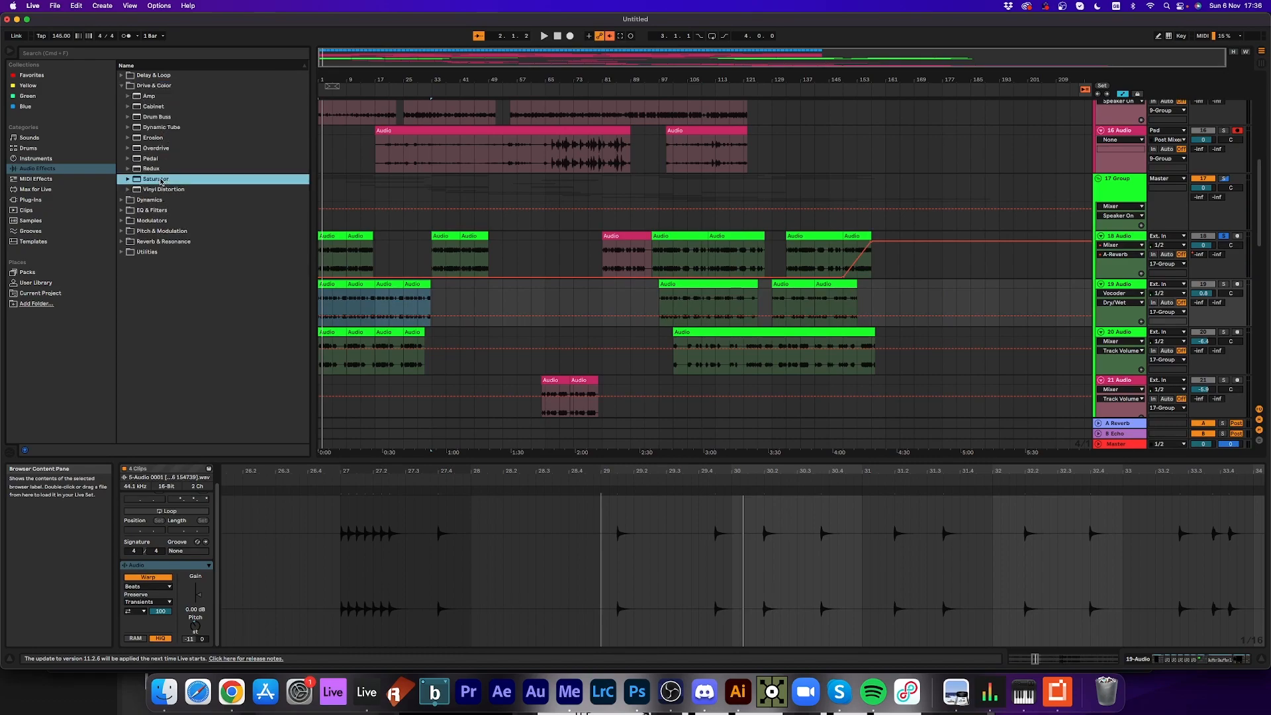
{"action": "left_click_drag", "start_coordinate": [1077, 574], "coordinate": [1088, 548]}
{"action": "key", "text": "space"}
- Move the Saturator from the 19 Audio chain to the empty 18 Audio chain
{"action": "left_click", "coordinate": [1089, 548]}
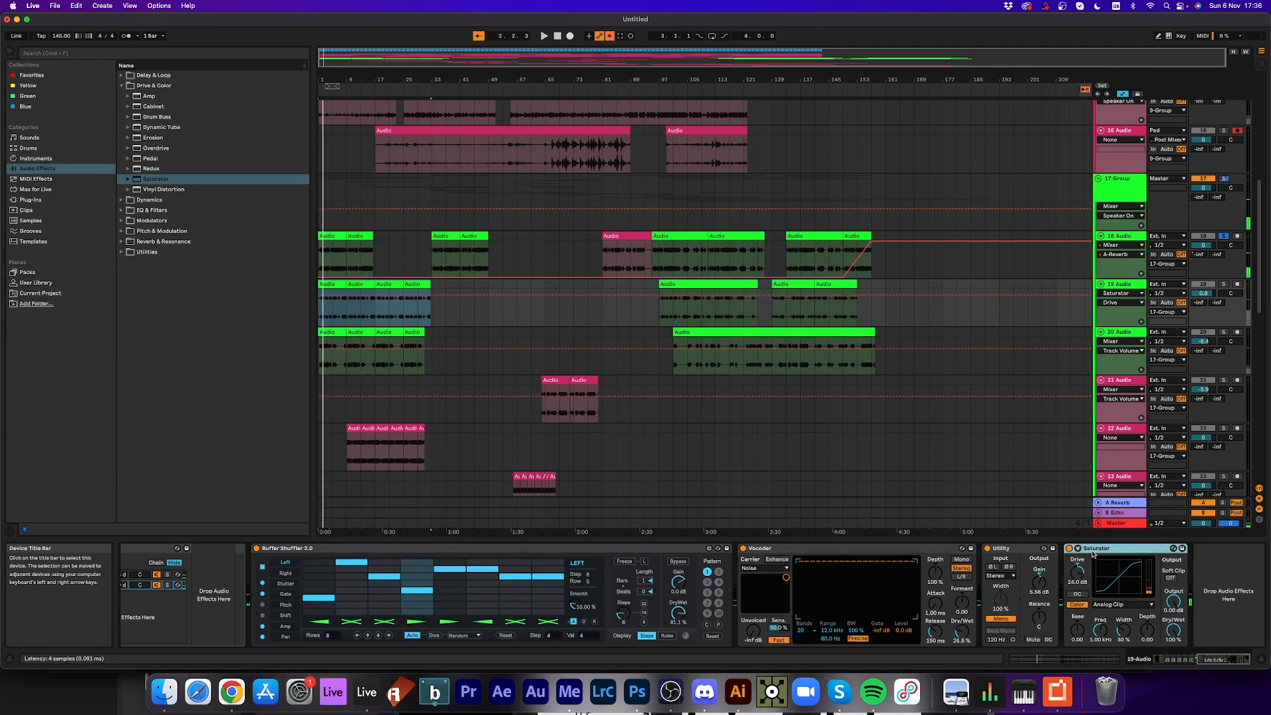
{"action": "key", "text": "Delete"}
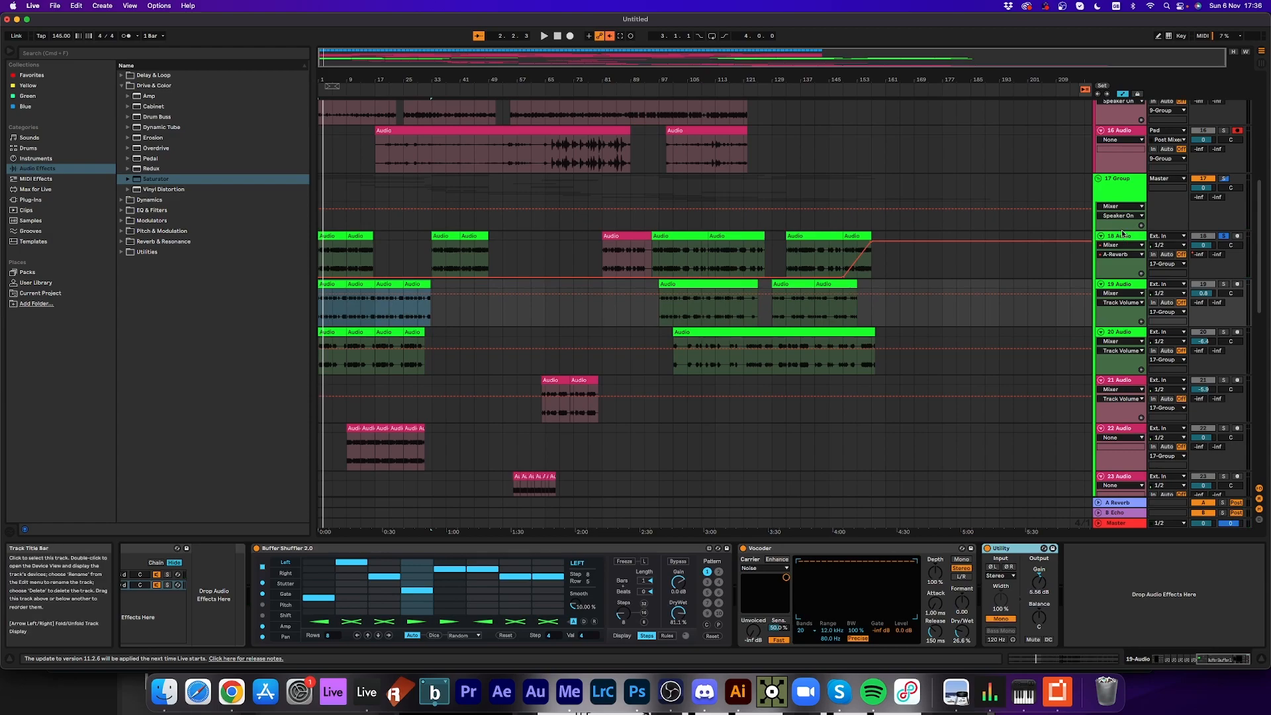
{"action": "left_click", "coordinate": [1118, 199]}
{"action": "left_click", "coordinate": [1118, 237]}
{"action": "key", "text": "super+v"}
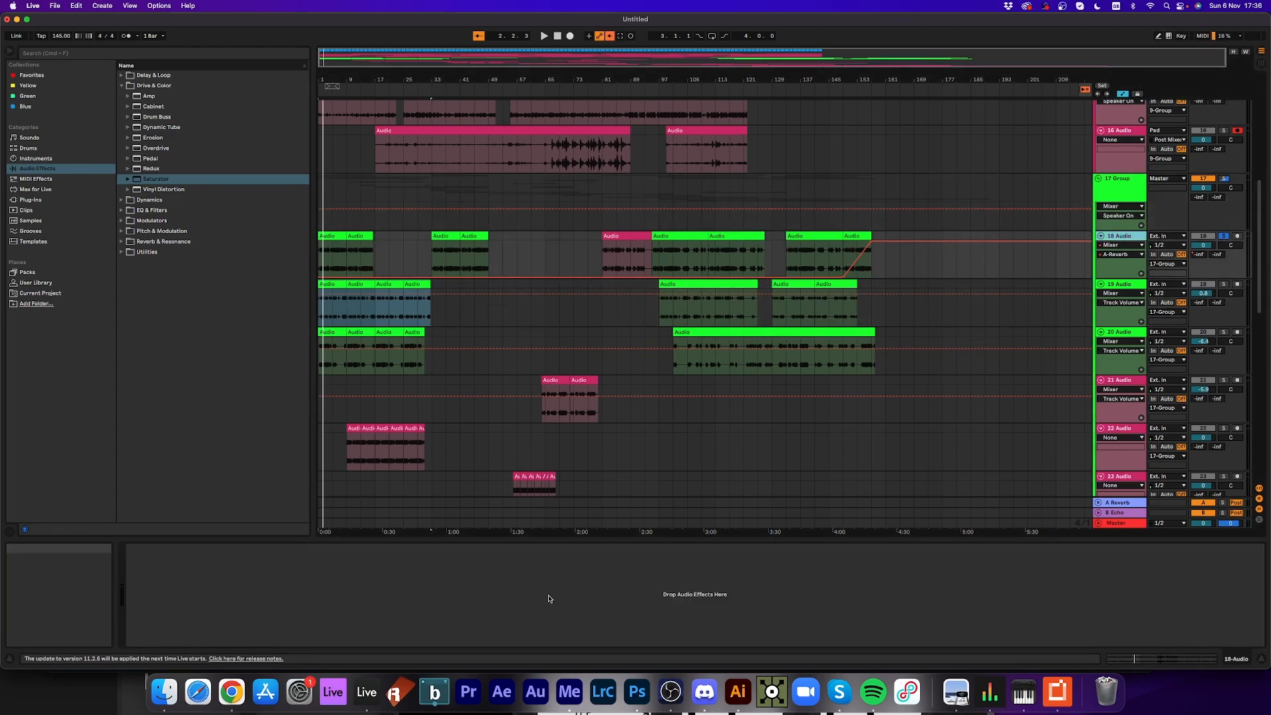
- Set the 18 Audio Saturator's Drive to 6.71 dB, its curve to Sinoid Fold and its Base to 7.43 during playback
{"action": "key", "text": "space"}
{"action": "left_click_drag", "start_coordinate": [139, 572], "coordinate": [139, 604]}
{"action": "left_click", "coordinate": [172, 604]}
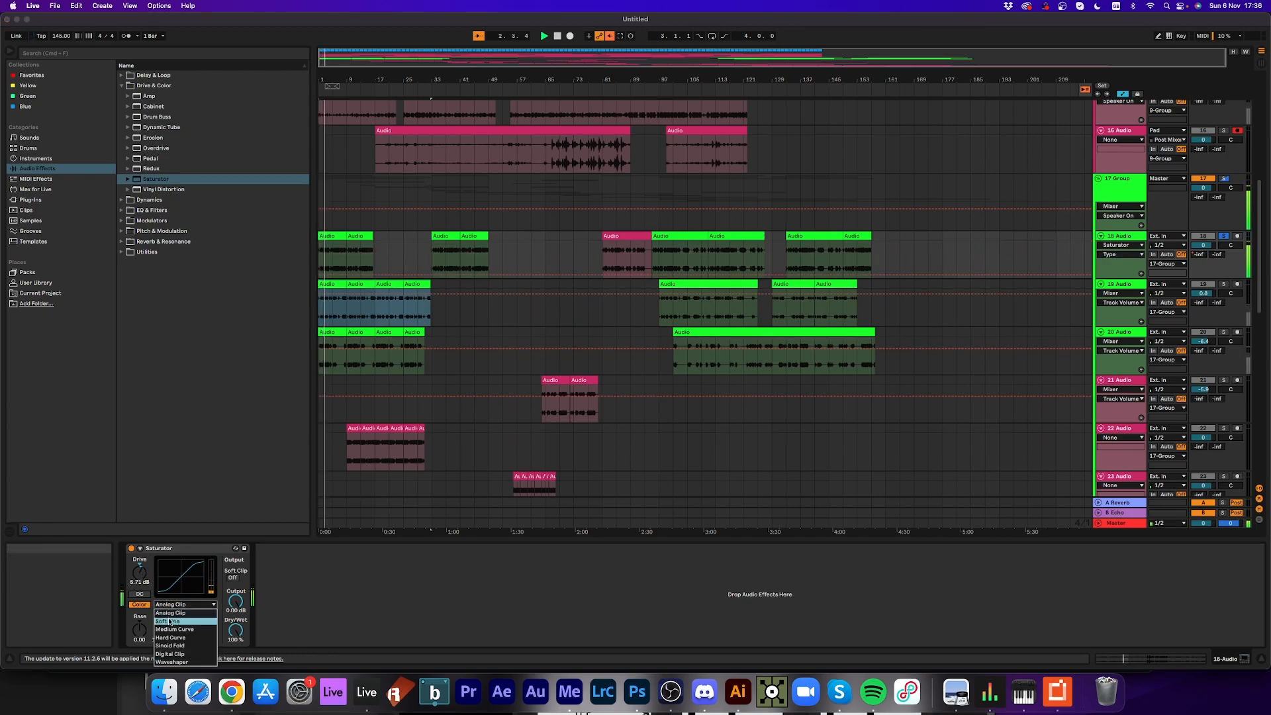
{"action": "left_click", "coordinate": [170, 645]}
{"action": "left_click_drag", "start_coordinate": [139, 626], "coordinate": [139, 622]}
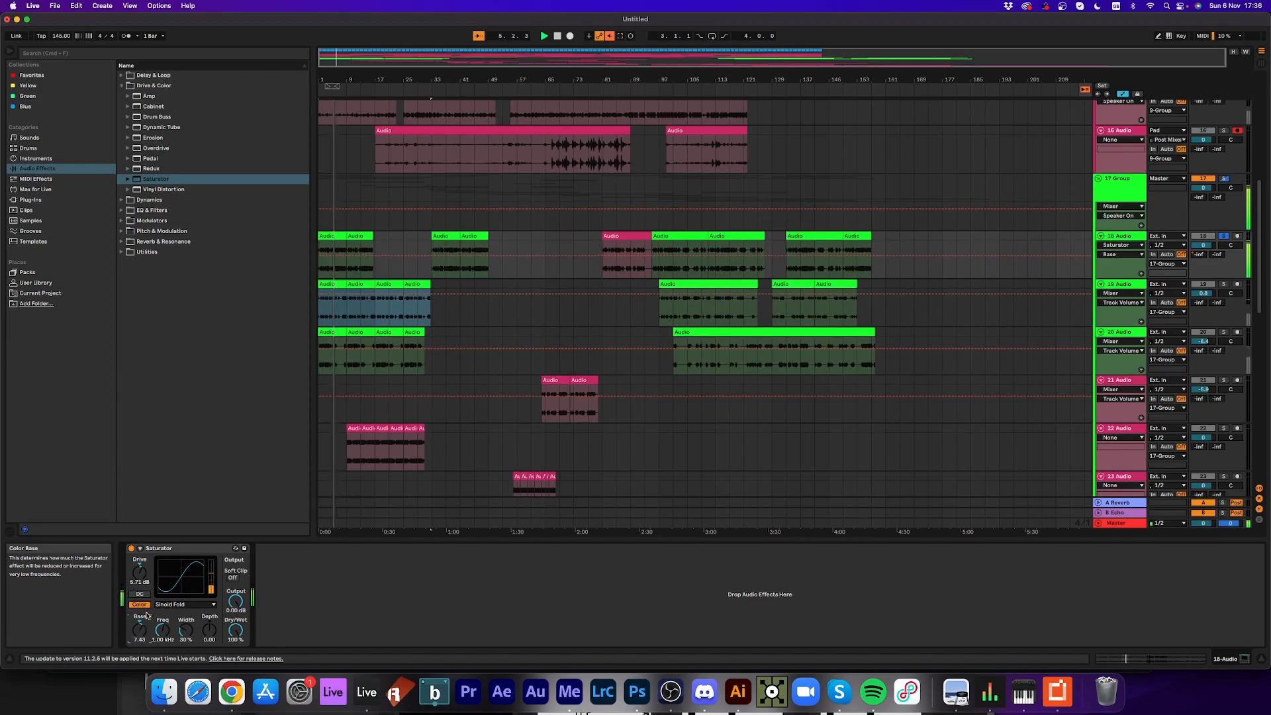
- Add an LFO modulator after the Saturator in the 18 Audio chain
{"action": "left_click", "coordinate": [37, 200]}
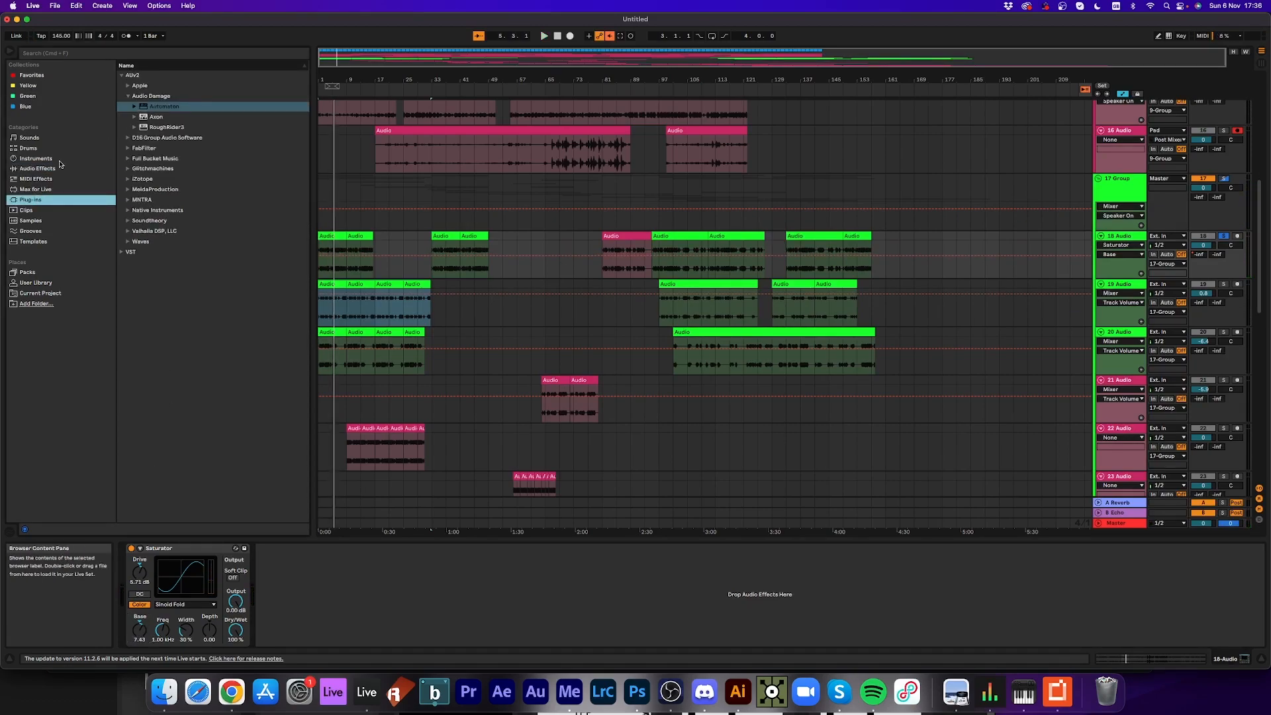
{"action": "left_click", "coordinate": [35, 169]}
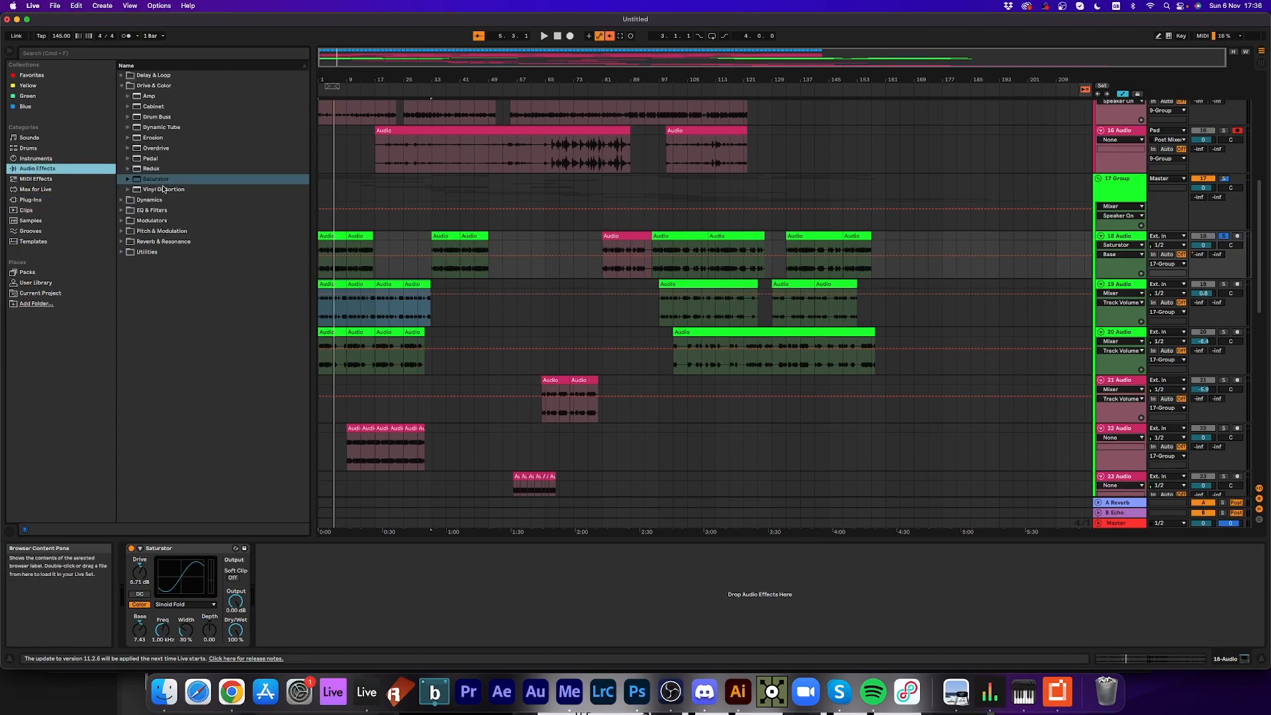
{"action": "left_click", "coordinate": [122, 221]}
{"action": "left_click_drag", "start_coordinate": [160, 181], "coordinate": [401, 595]}
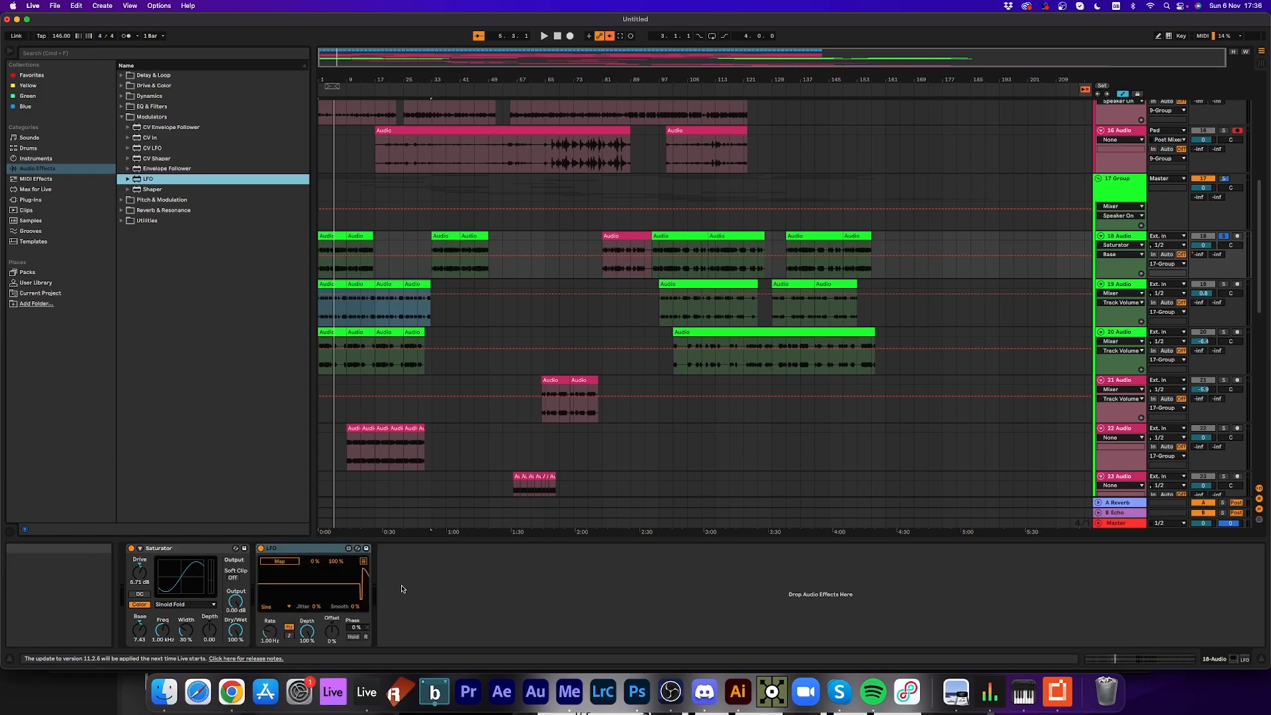
- Set the LFO waveform to Random and its Smooth amount to 100%
{"action": "left_click", "coordinate": [272, 607]}
{"action": "left_click", "coordinate": [272, 594]}
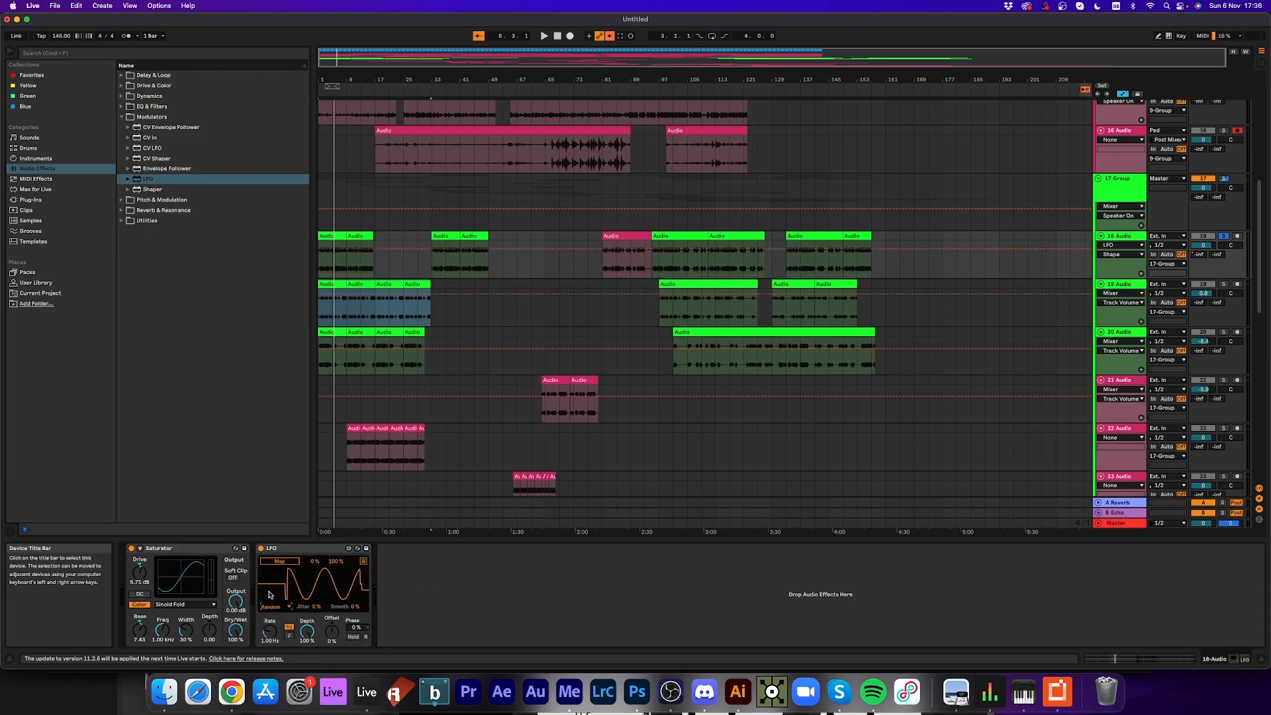
{"action": "left_click_drag", "start_coordinate": [355, 606], "coordinate": [356, 580]}
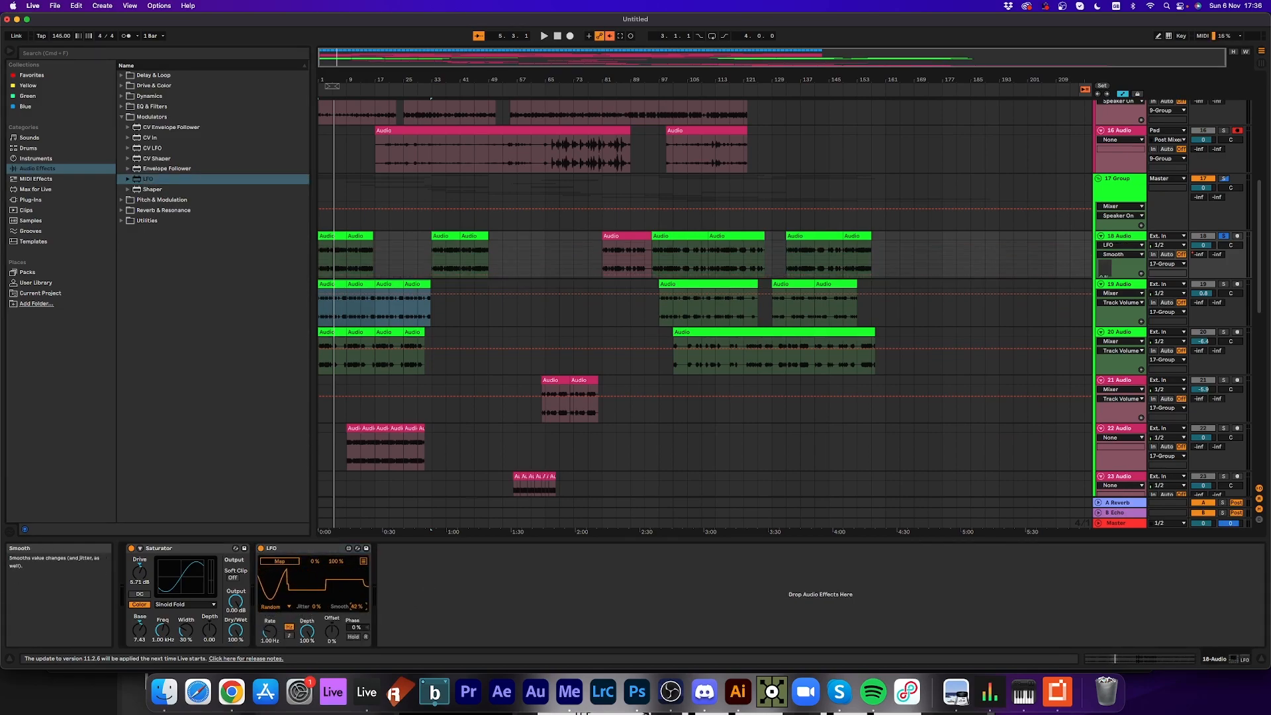
{"action": "key", "text": "Return"}
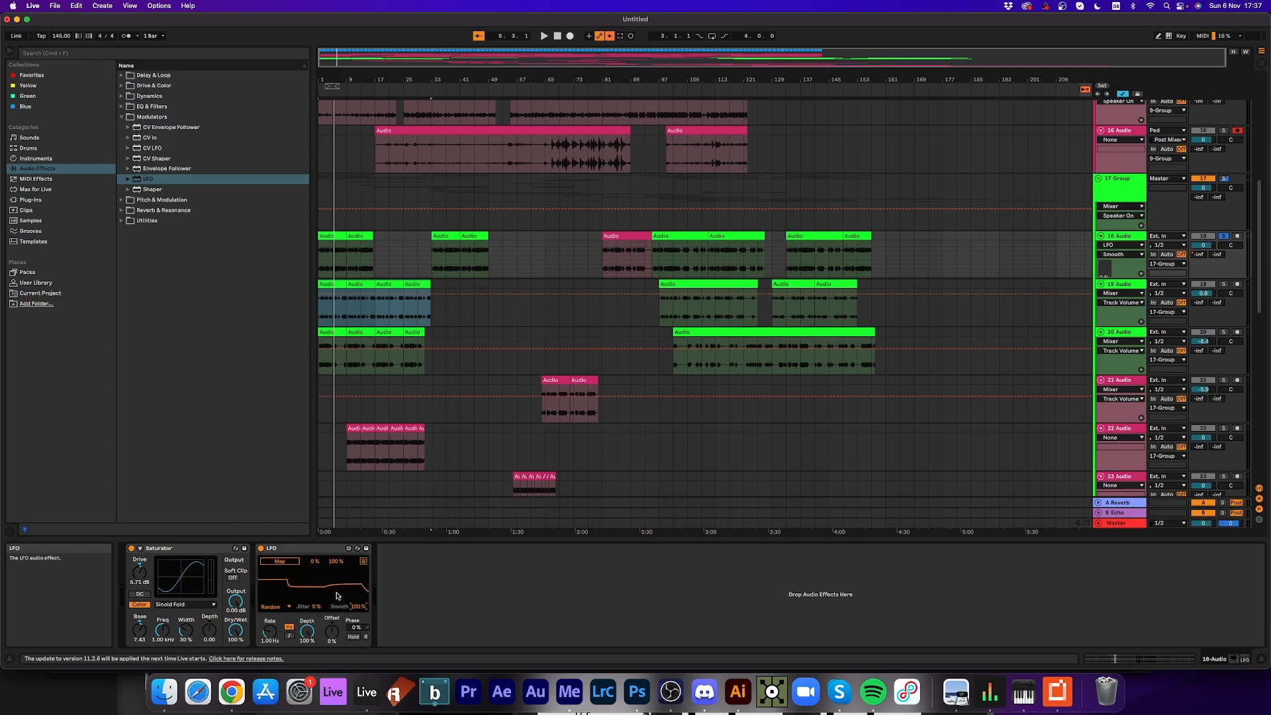
- Map the LFO to the Saturator's Base, set its Offset to 33% and Depth to 63.8%, and play it back
{"action": "left_click", "coordinate": [146, 630]}
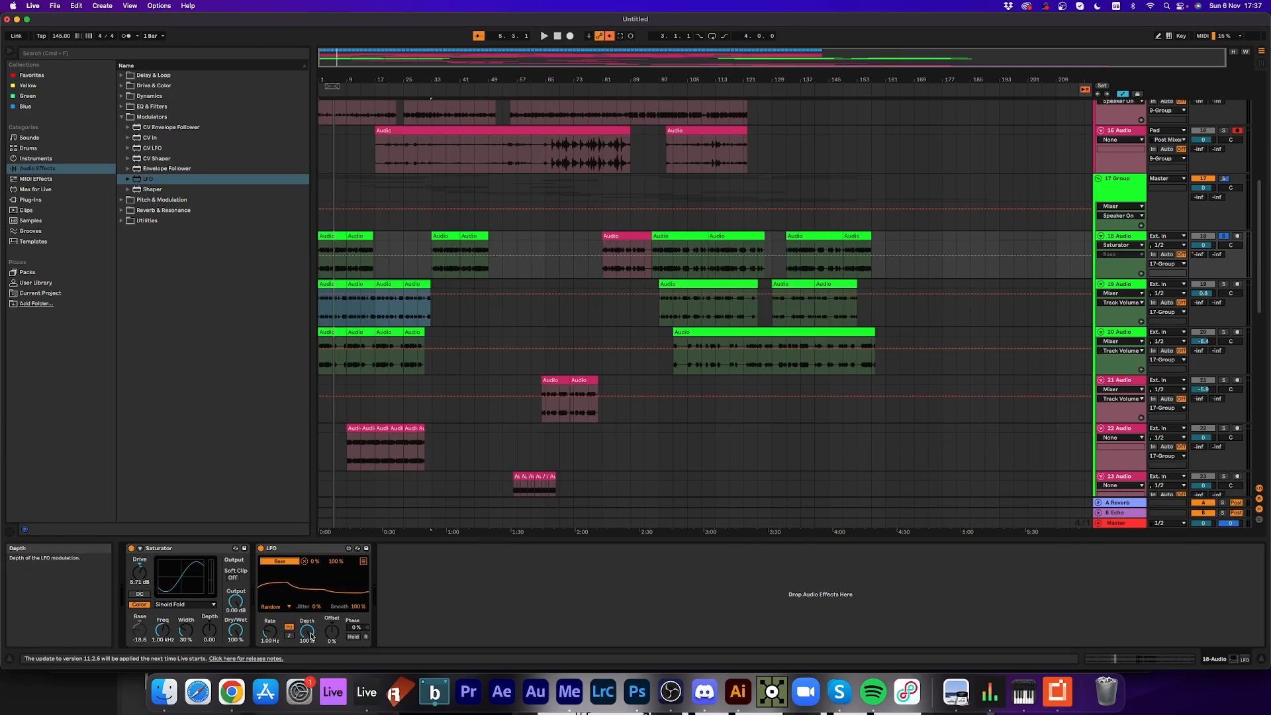
{"action": "left_click", "coordinate": [331, 633]}
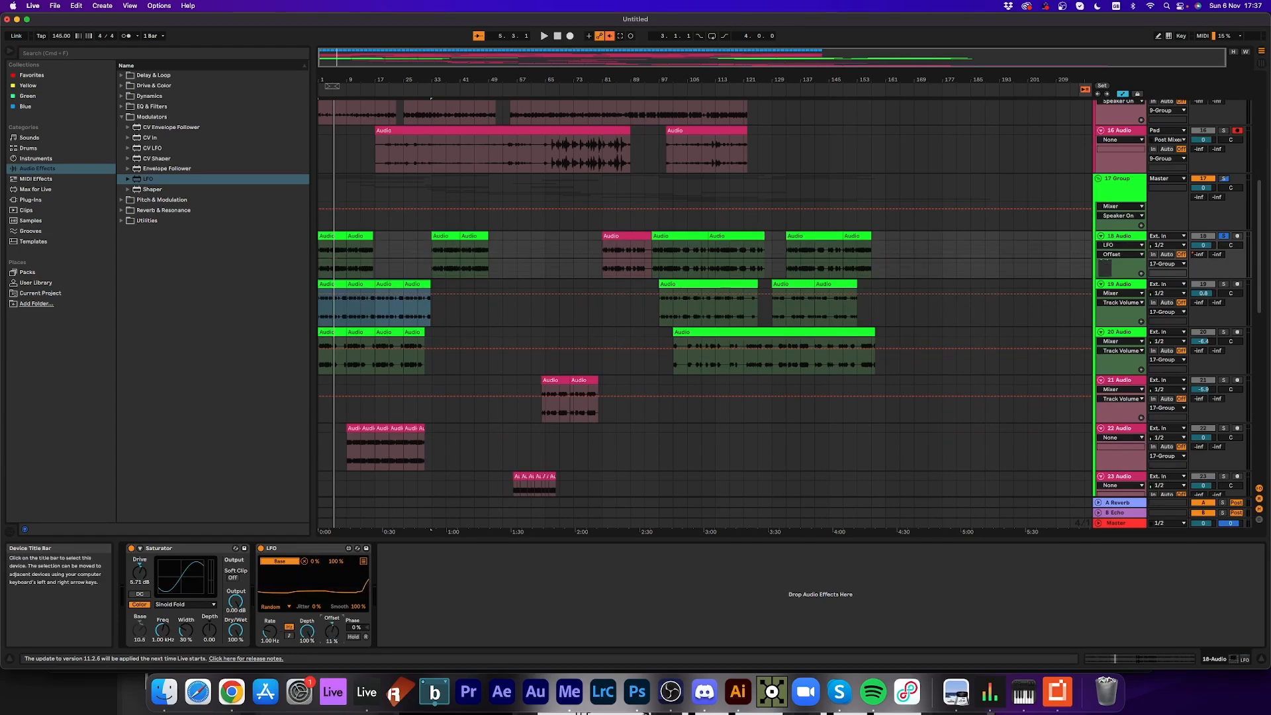
{"action": "left_click_drag", "start_coordinate": [306, 633], "coordinate": [306, 668]}
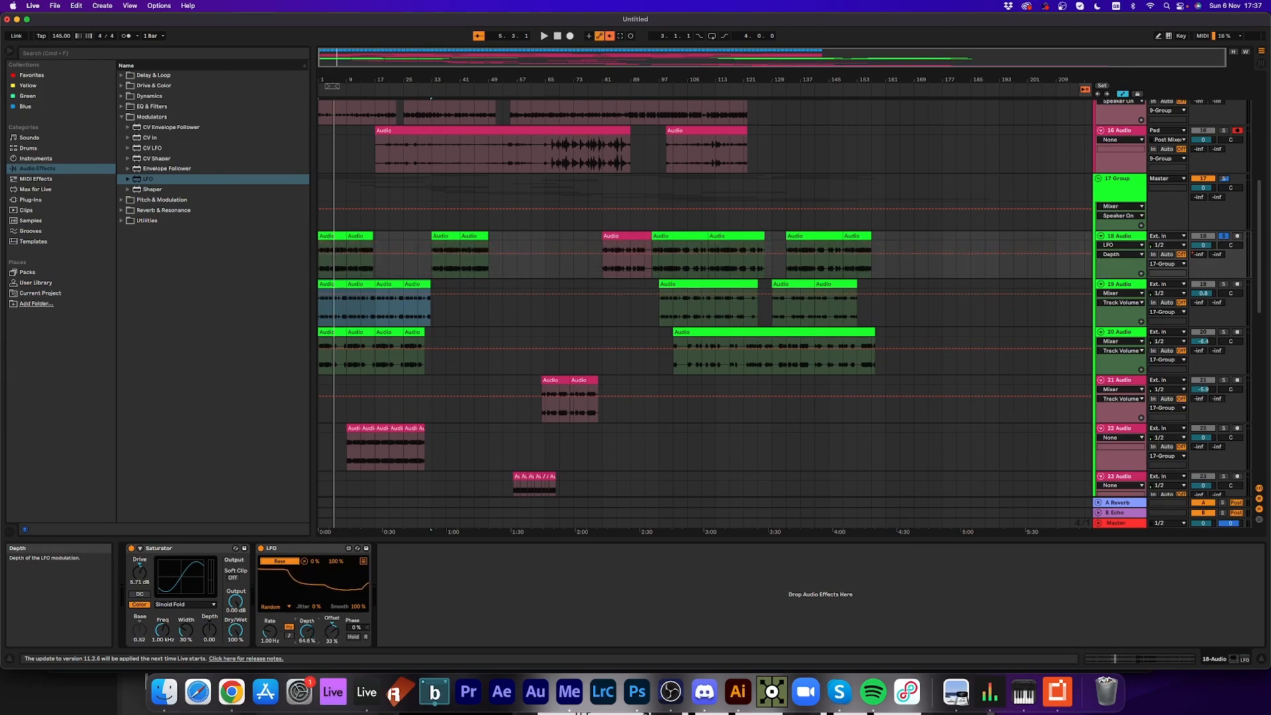
{"action": "key", "text": "space"}
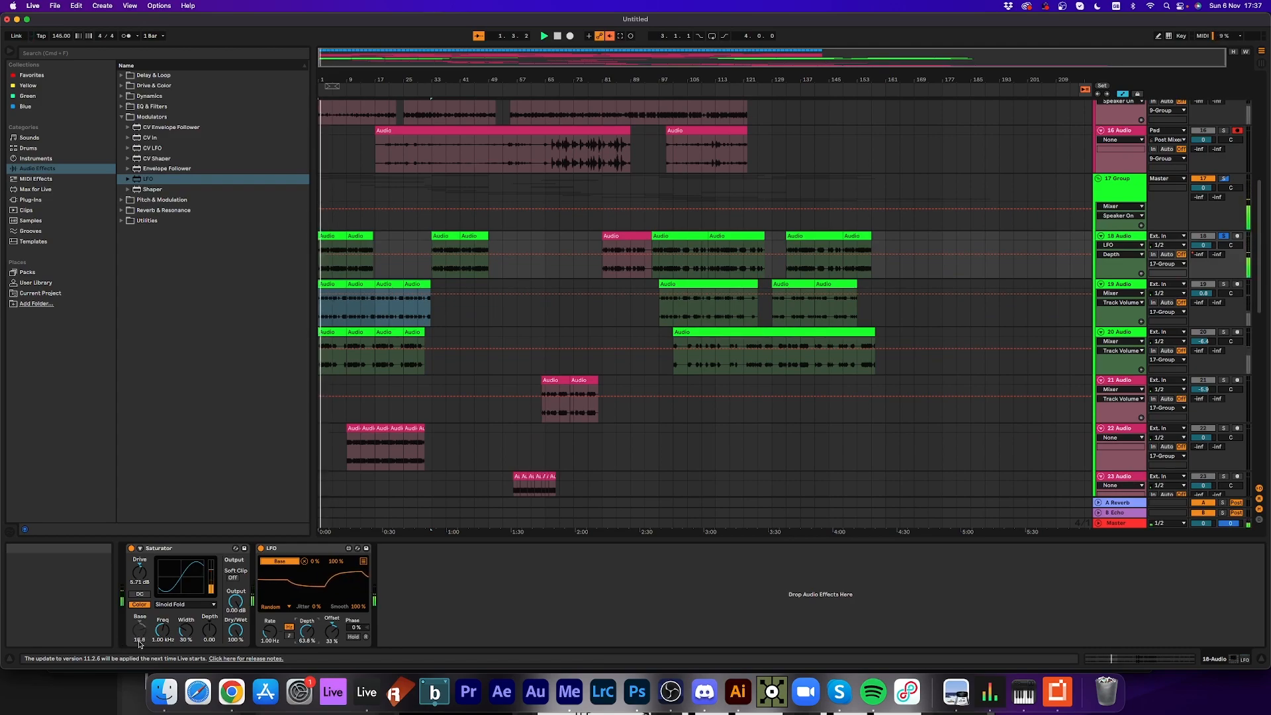
- Solo the whole 17 Group and reduce the LFO Depth to 52.8% while auditioning it
{"action": "left_click", "coordinate": [1225, 180]}
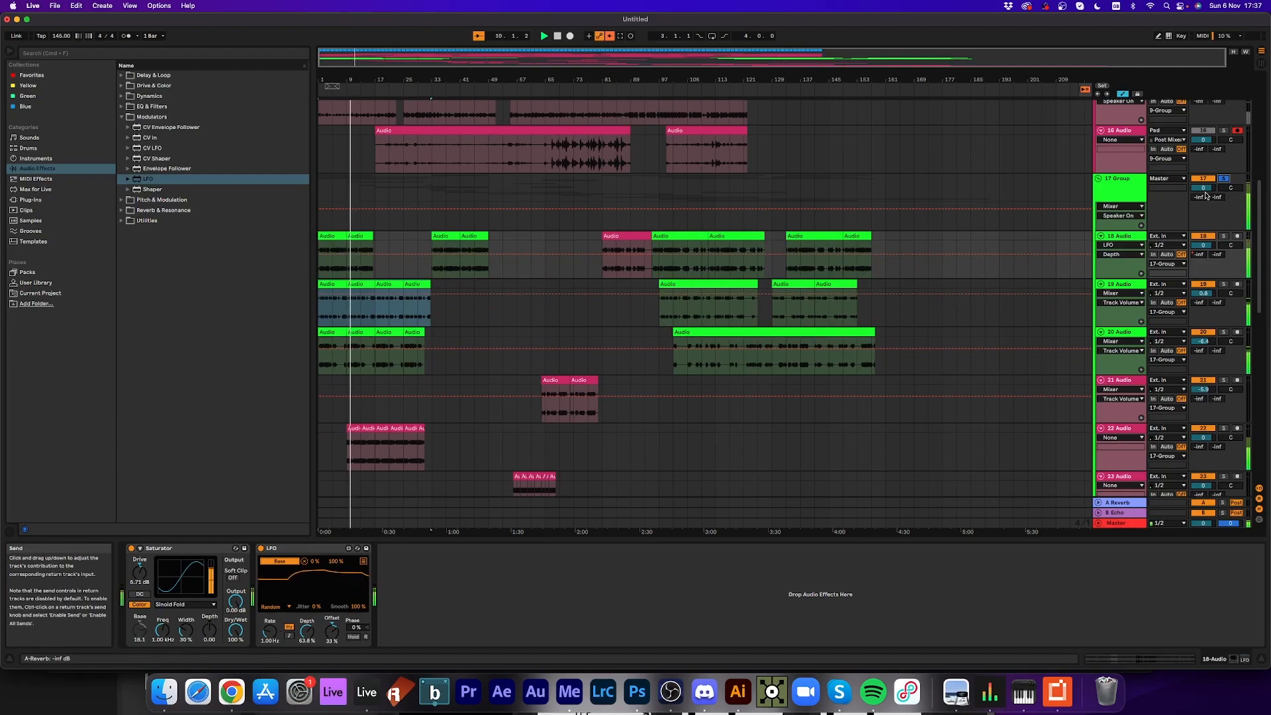
{"action": "left_click", "coordinate": [330, 634]}
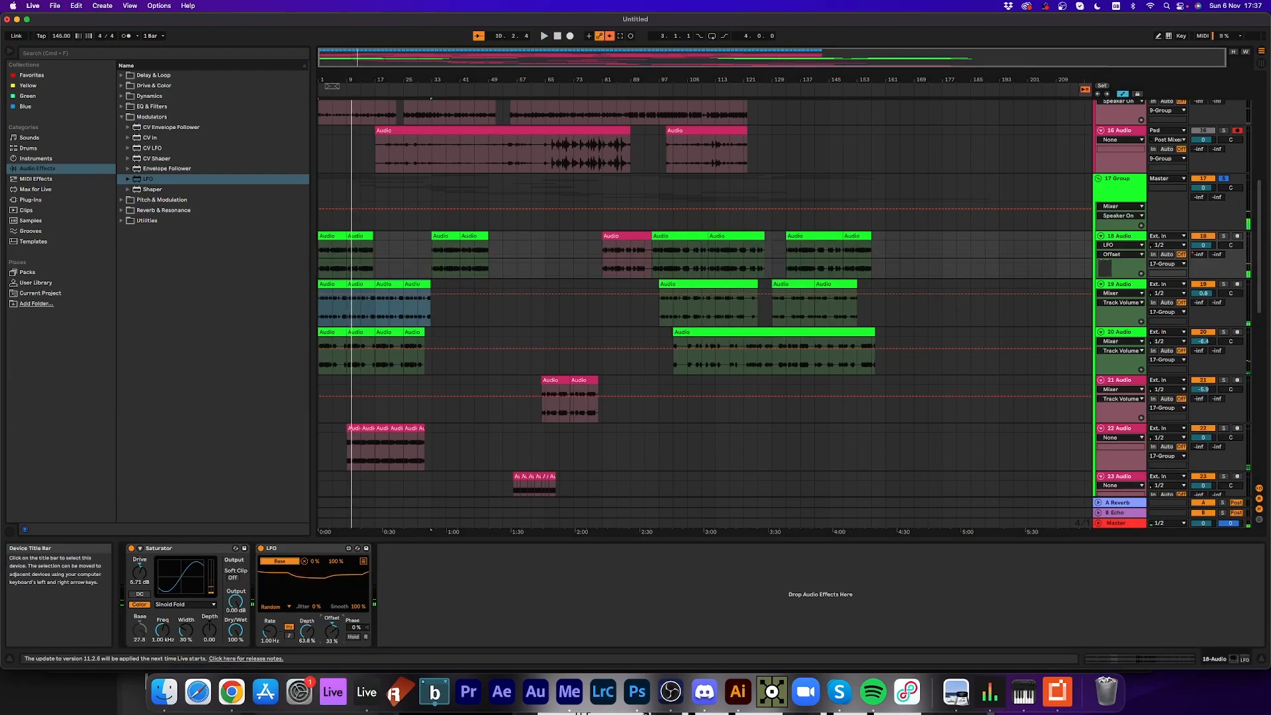
{"action": "left_click", "coordinate": [307, 631]}
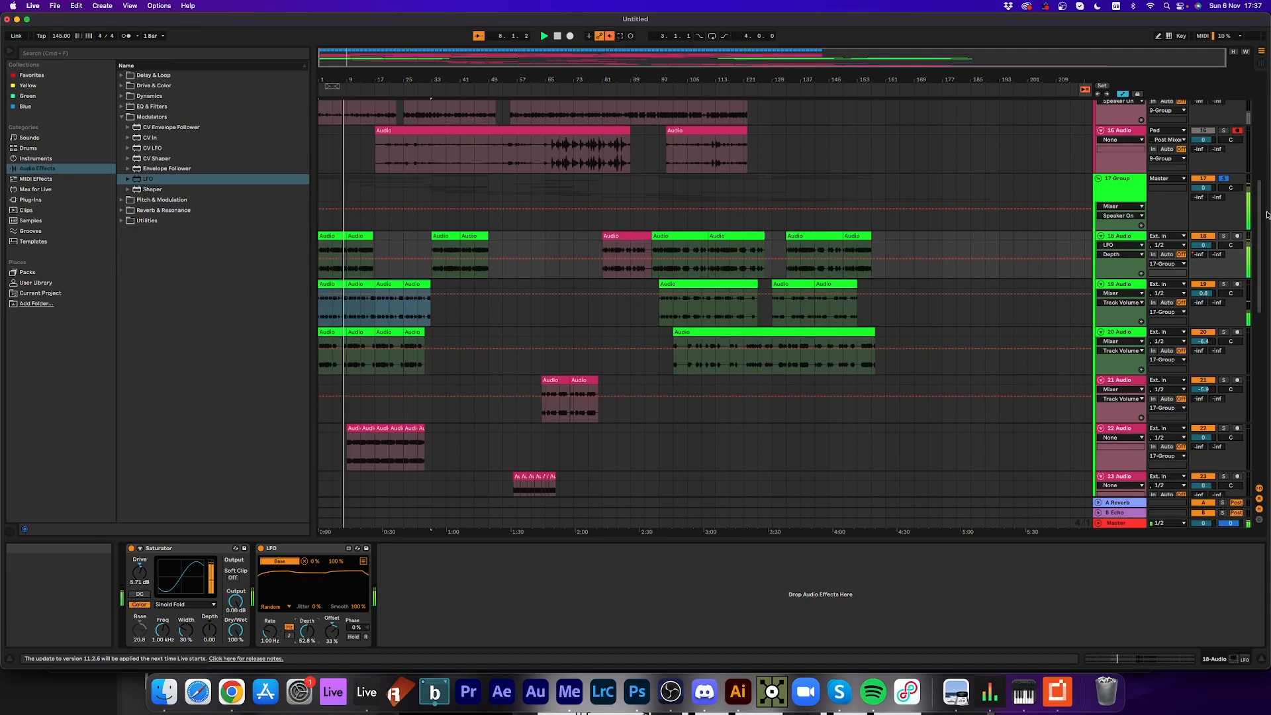
- Set the Saturator's Dry/Wet to 47.6% and play back the opening
{"action": "left_click", "coordinate": [161, 552]}
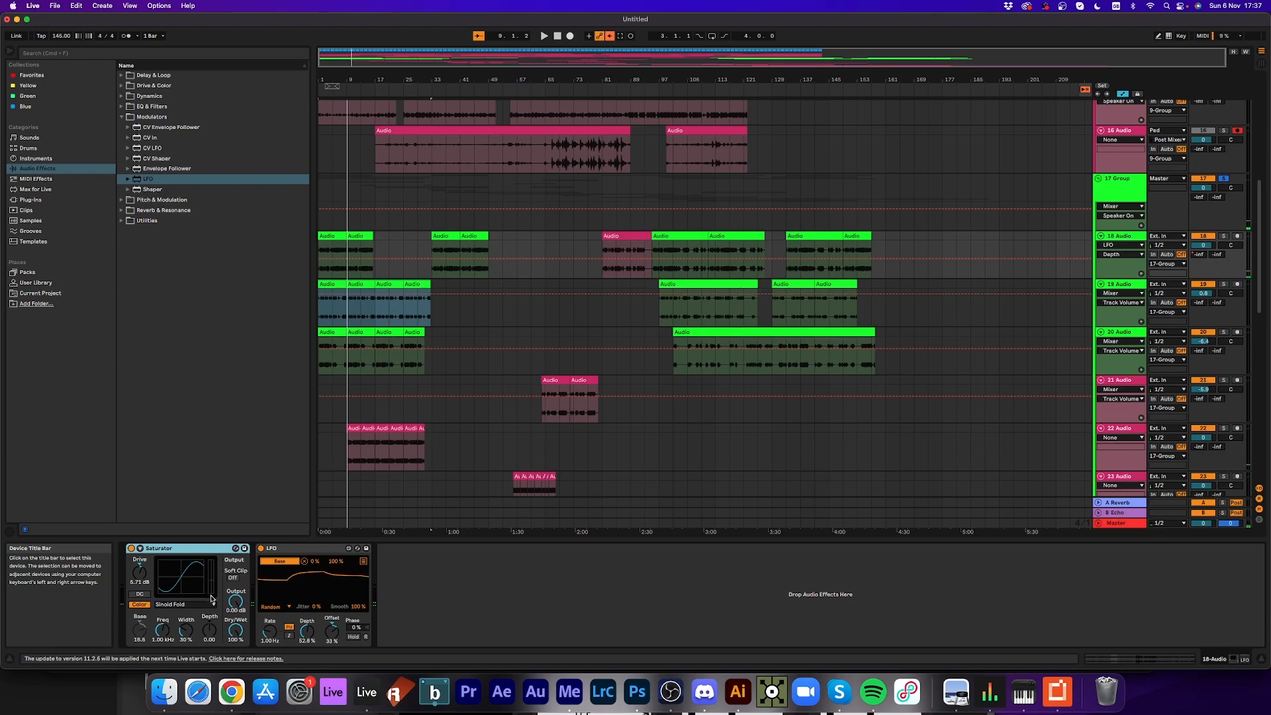
{"action": "left_click_drag", "start_coordinate": [236, 630], "coordinate": [236, 632]}
{"action": "key", "text": "space"}
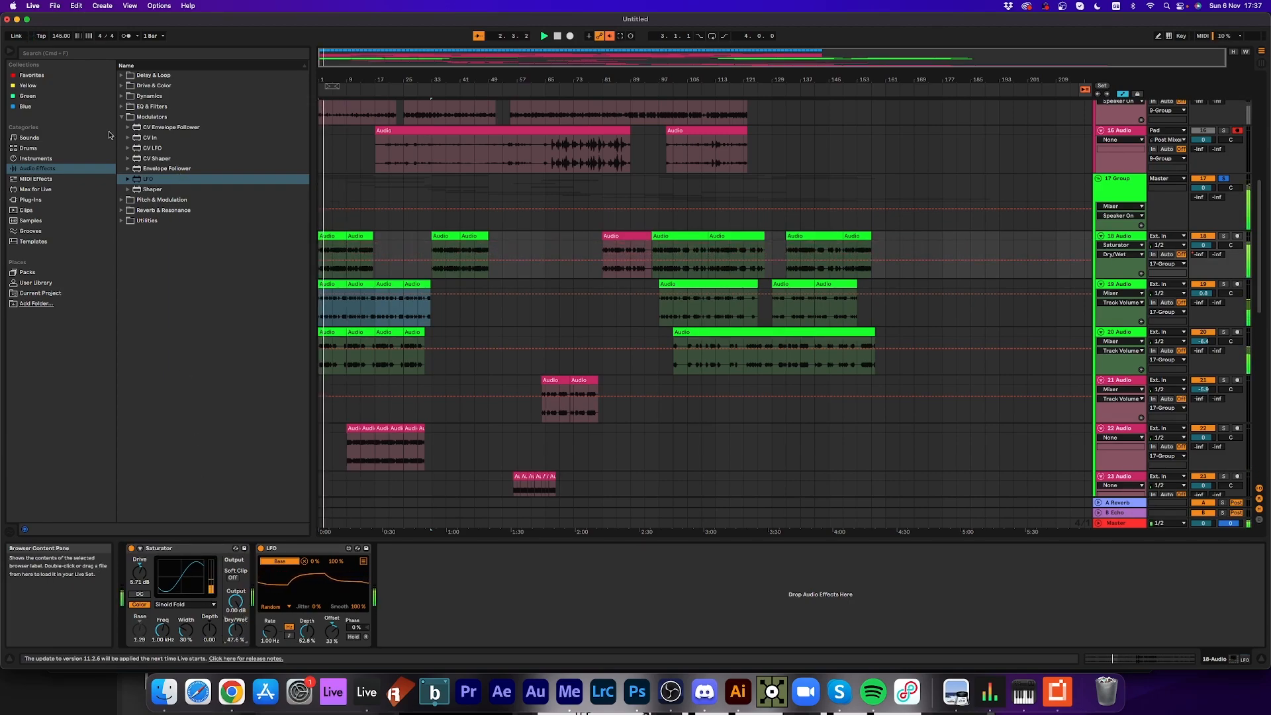
- Add a Drum Buss from Drive & Color after the LFO in the 18 Audio chain and play it back
{"action": "left_click", "coordinate": [122, 97]}
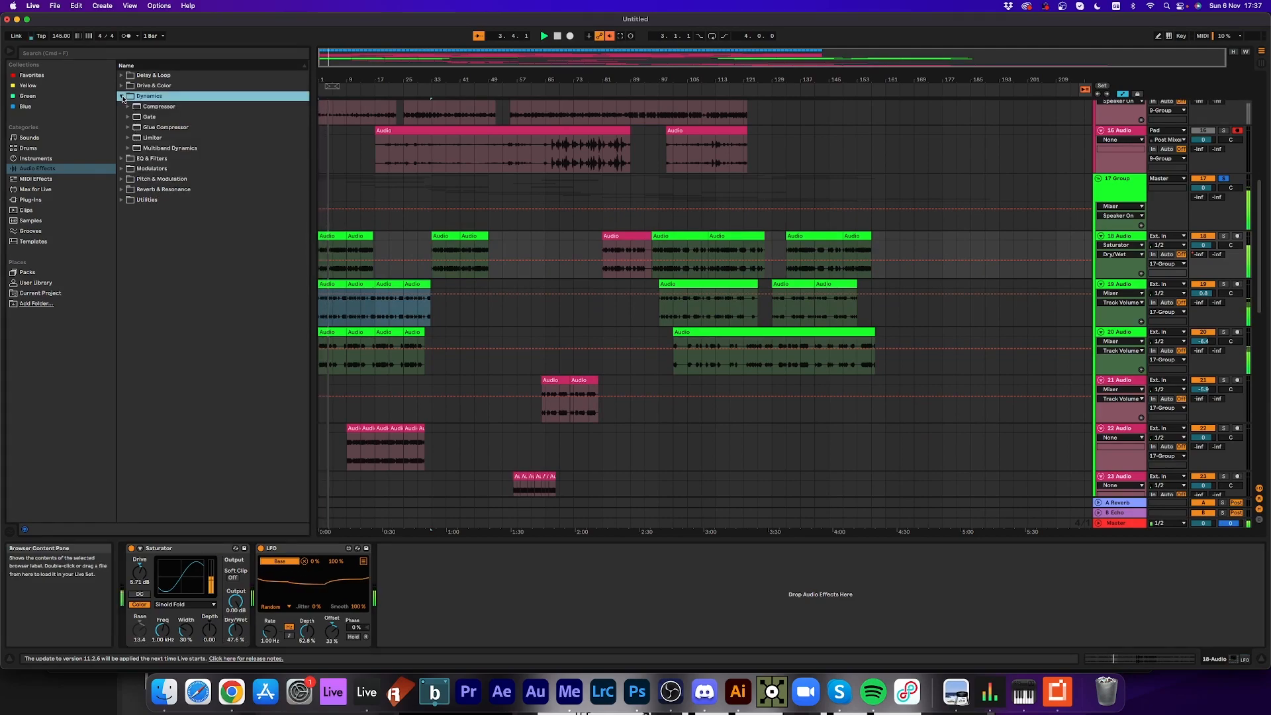
{"action": "left_click", "coordinate": [46, 158]}
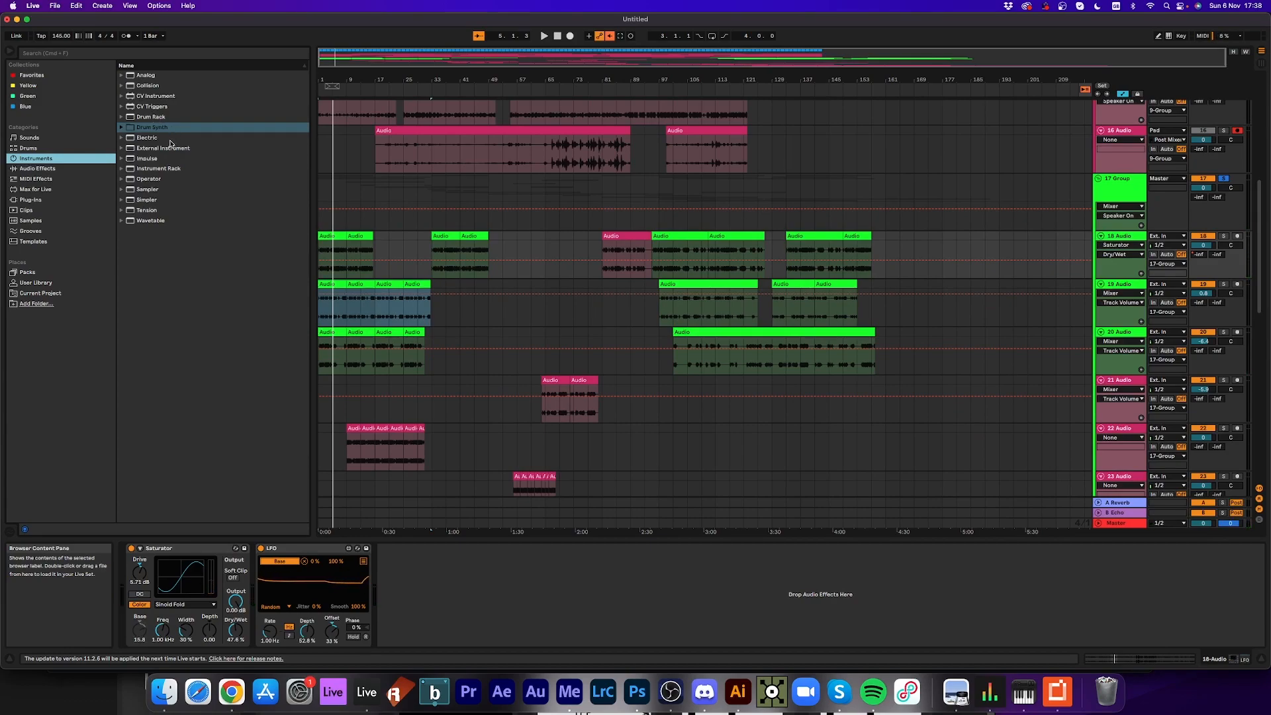
{"action": "left_click", "coordinate": [34, 170]}
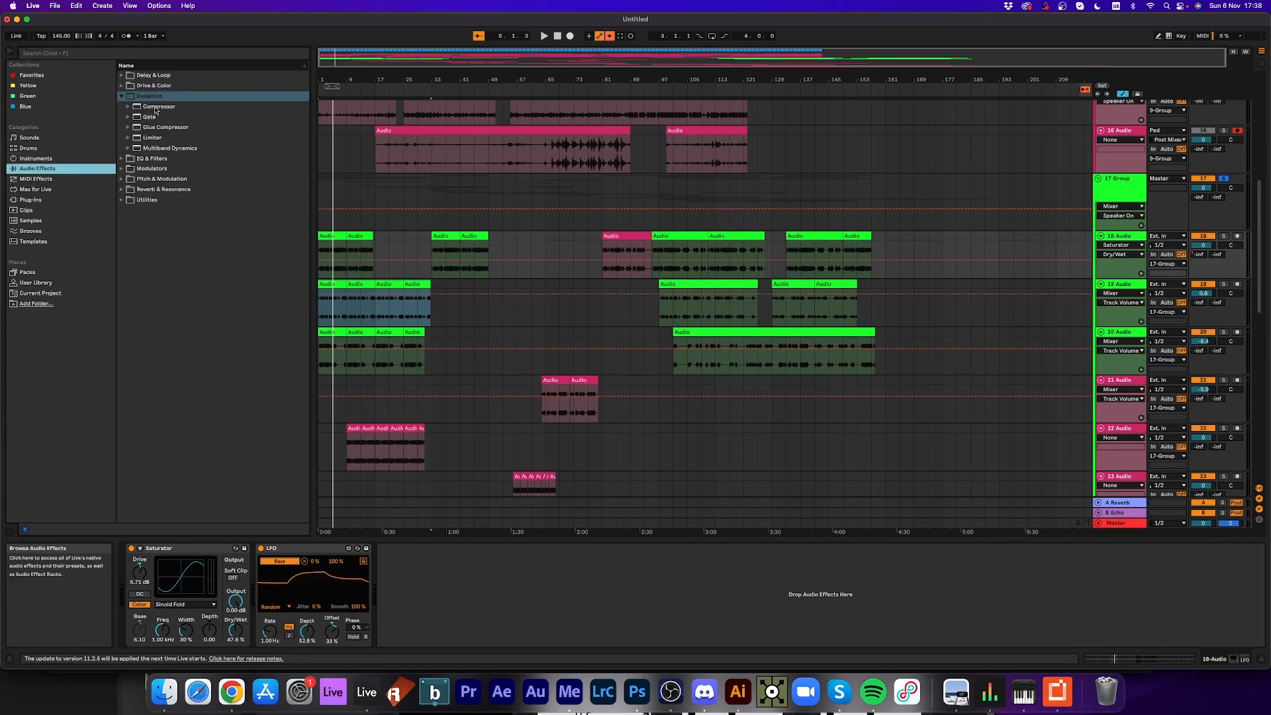
{"action": "left_click", "coordinate": [121, 85]}
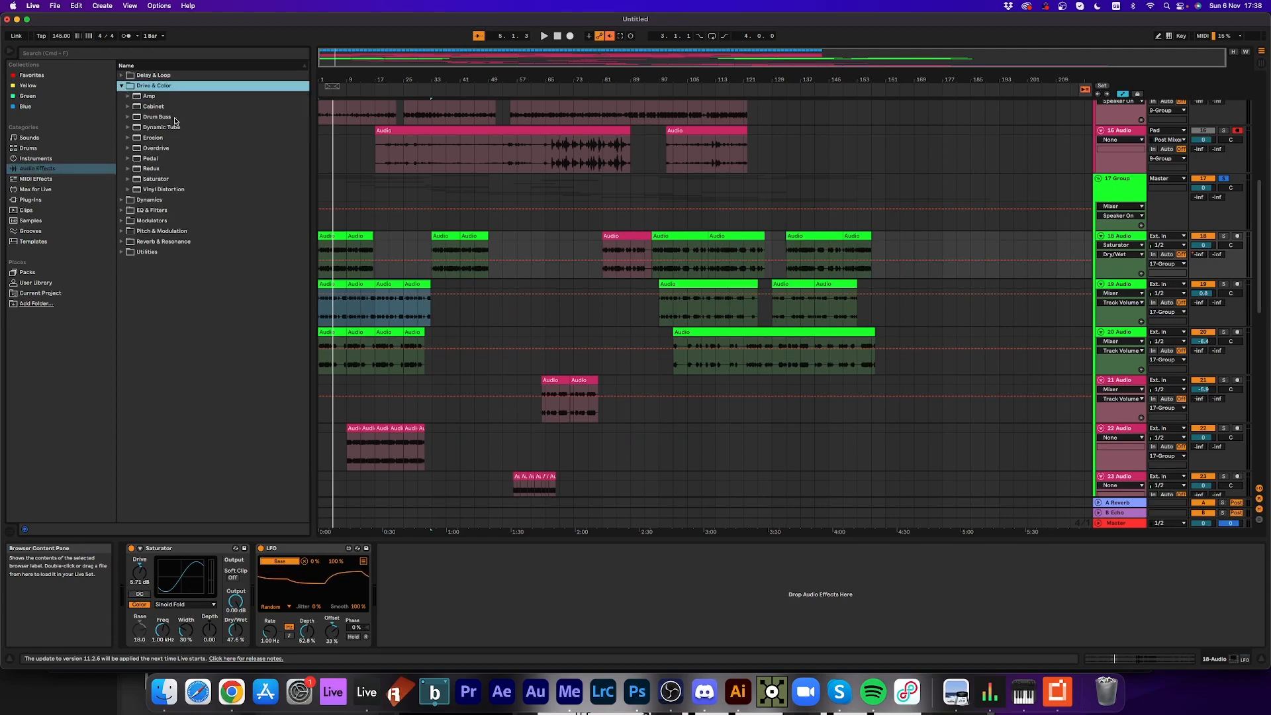
{"action": "double_click", "coordinate": [157, 117]}
{"action": "key", "text": "space"}
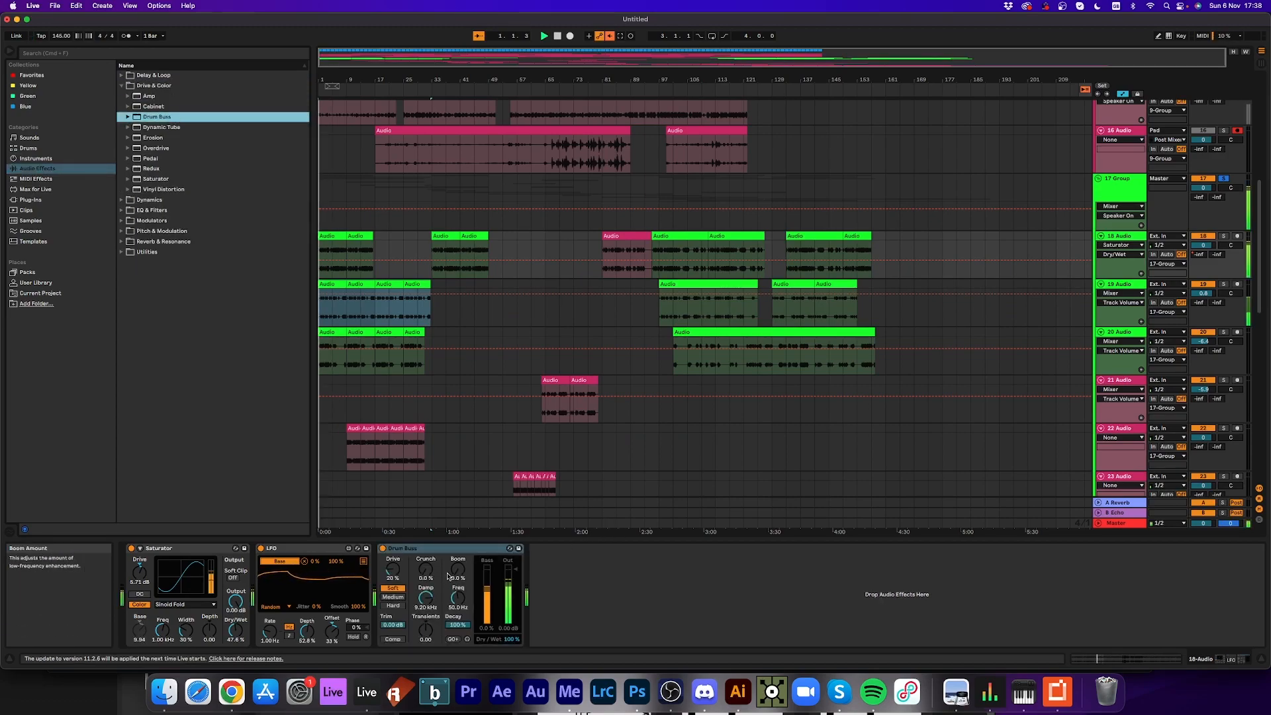
- Set the Drum Buss Boom to 15% at 46.7 Hz and enable its compressor
{"action": "left_click_drag", "start_coordinate": [458, 570], "coordinate": [457, 566]}
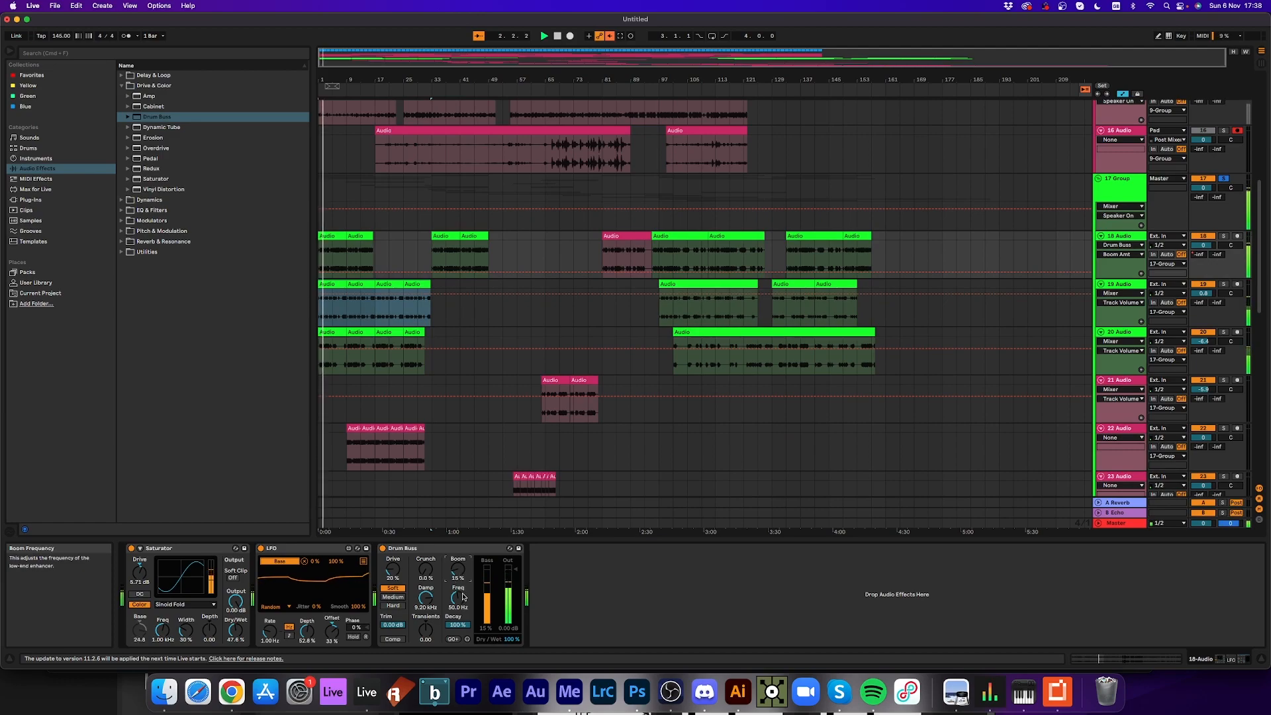
{"action": "left_click", "coordinate": [393, 639]}
{"action": "left_click_drag", "start_coordinate": [457, 597], "coordinate": [457, 604]}
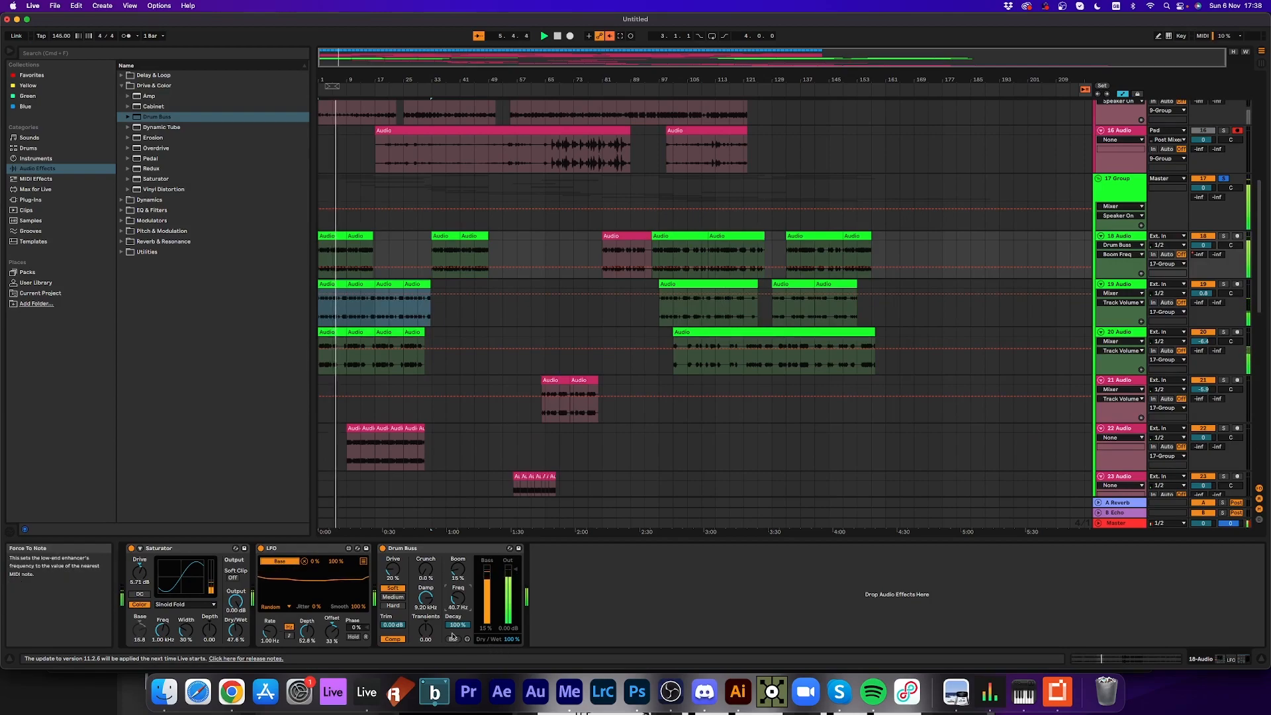
- Set the Drum Buss Transients to 0.10 and Crunch to 14%, and lower its output gain
{"action": "left_click_drag", "start_coordinate": [426, 630], "coordinate": [426, 627]}
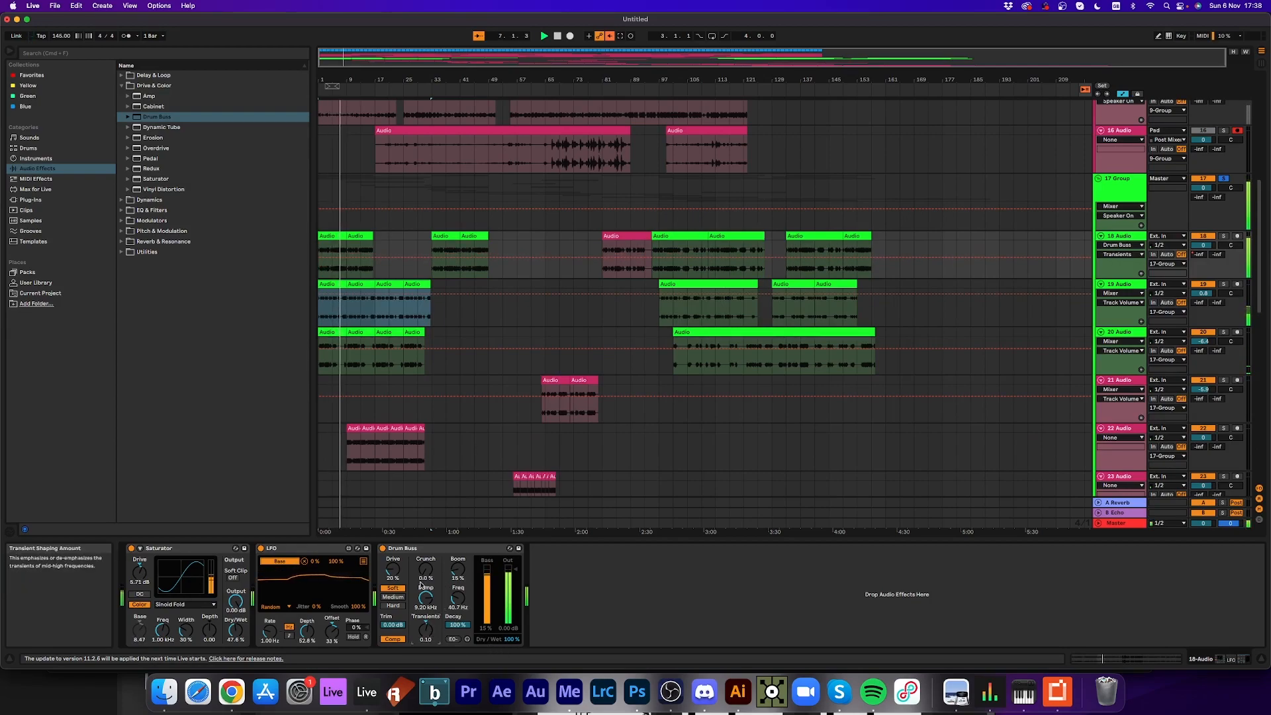
{"action": "left_click_drag", "start_coordinate": [426, 569], "coordinate": [426, 558]}
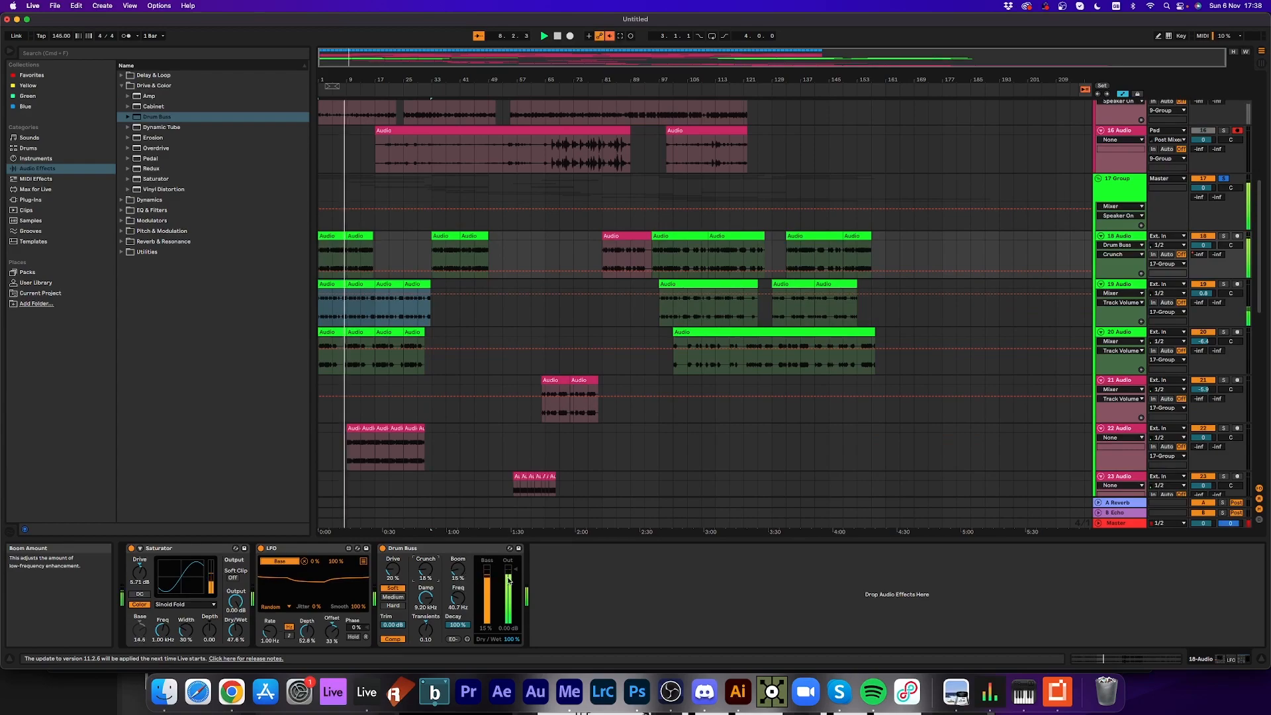
{"action": "left_click_drag", "start_coordinate": [511, 629], "coordinate": [511, 652]}
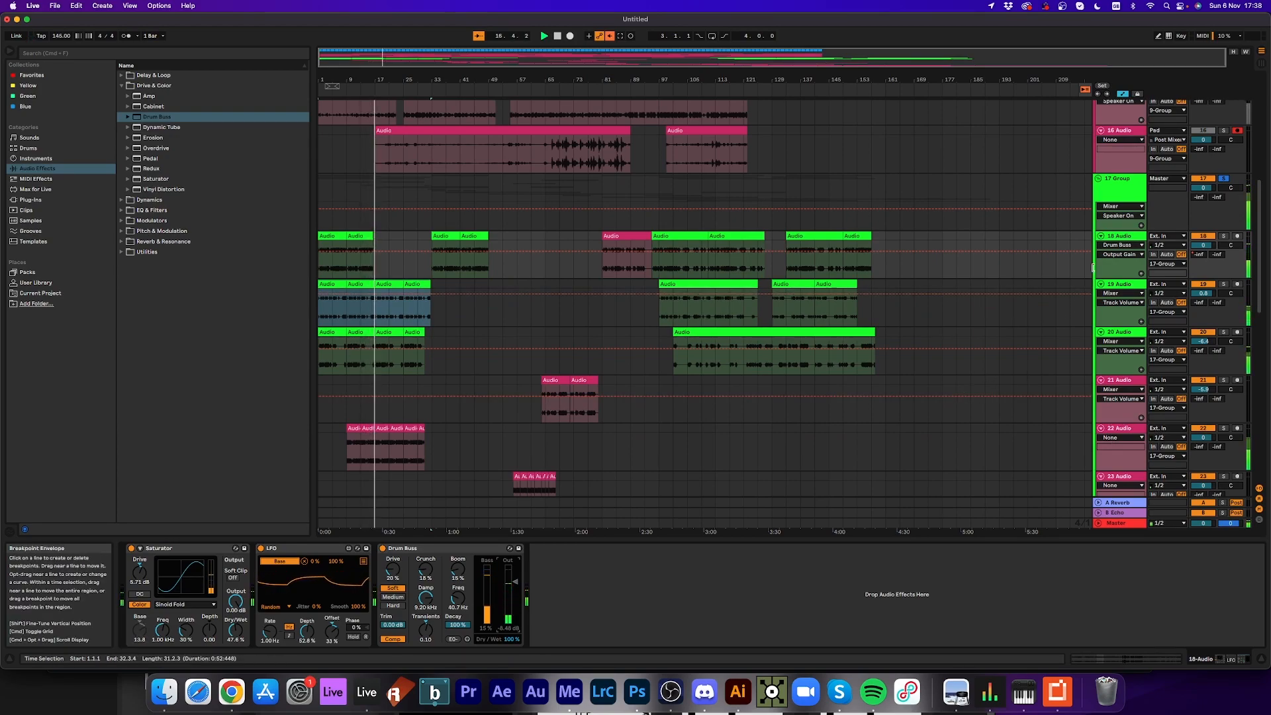
- Add a Drum Buss to the 17 Group and set its Boom to 28% at 39.3 Hz
{"action": "left_click", "coordinate": [1125, 188]}
{"action": "left_click_drag", "start_coordinate": [157, 117], "coordinate": [201, 548]}
{"action": "left_click_drag", "start_coordinate": [202, 599], "coordinate": [202, 609]}
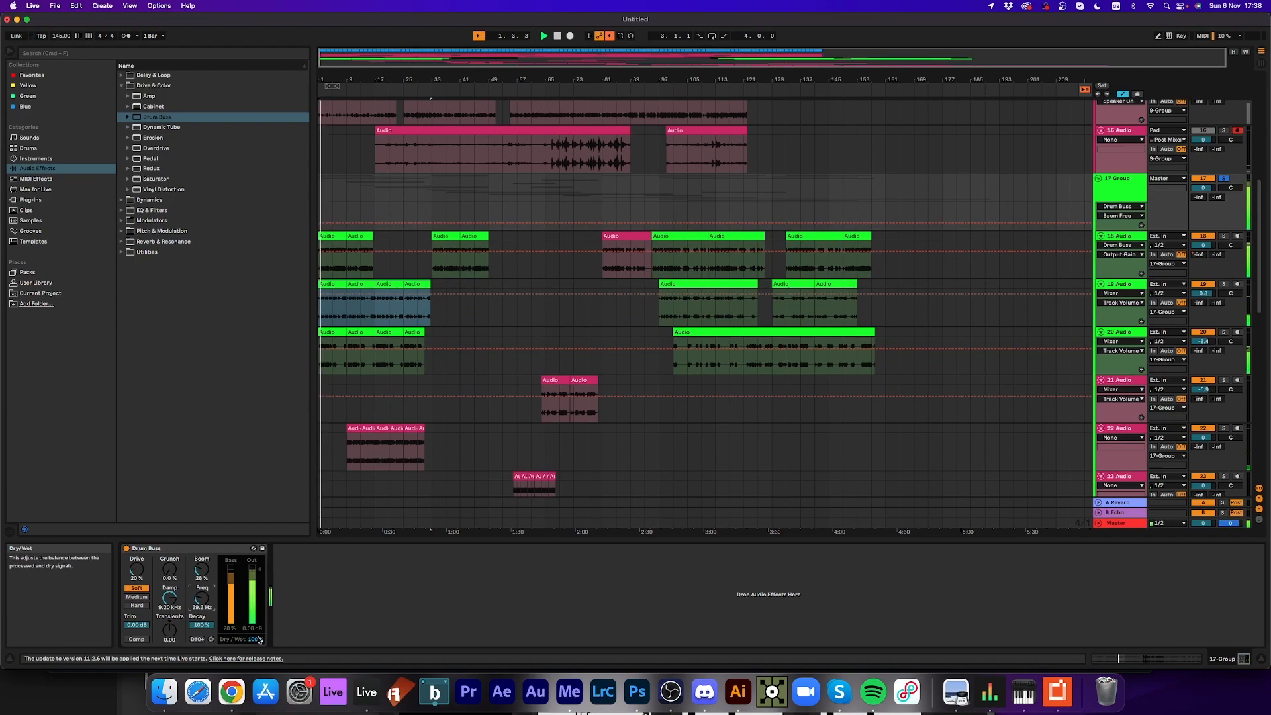
- Toggle the 17 Group Drum Buss compressor and add the OTT preset from Multiband Dynamics to the group
{"action": "left_click", "coordinate": [133, 640]}
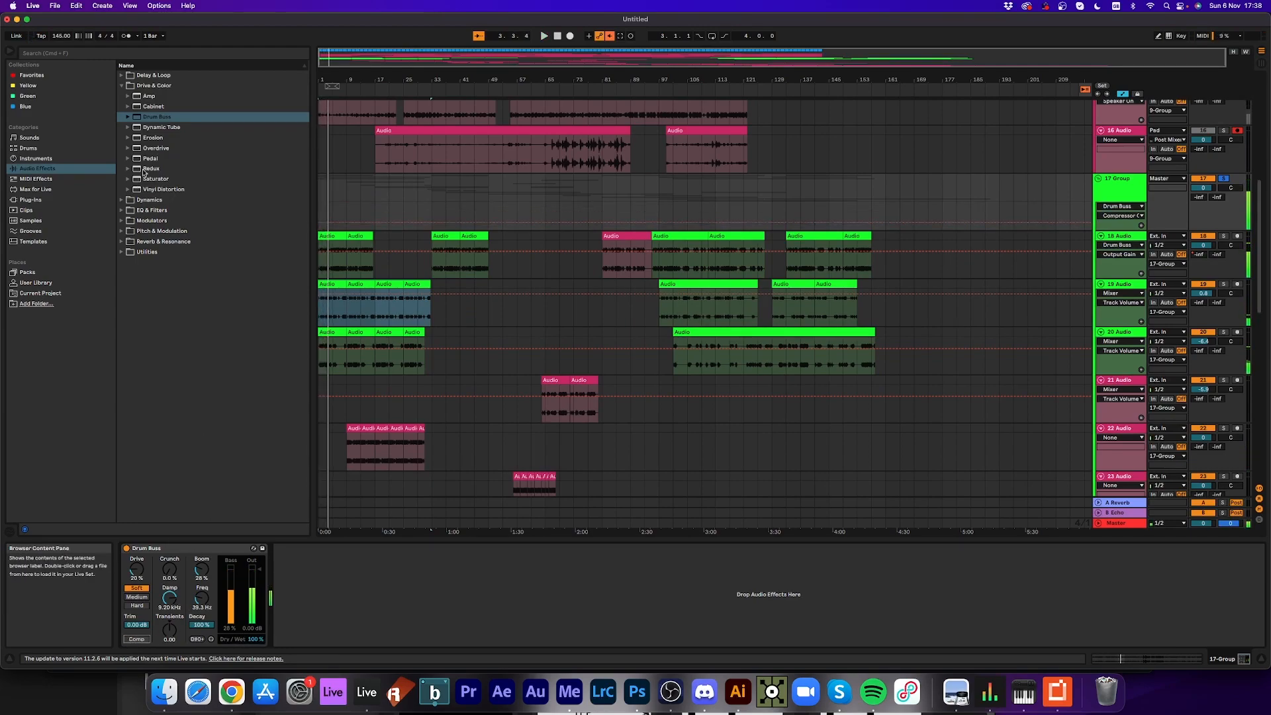
{"action": "left_click", "coordinate": [786, 197]}
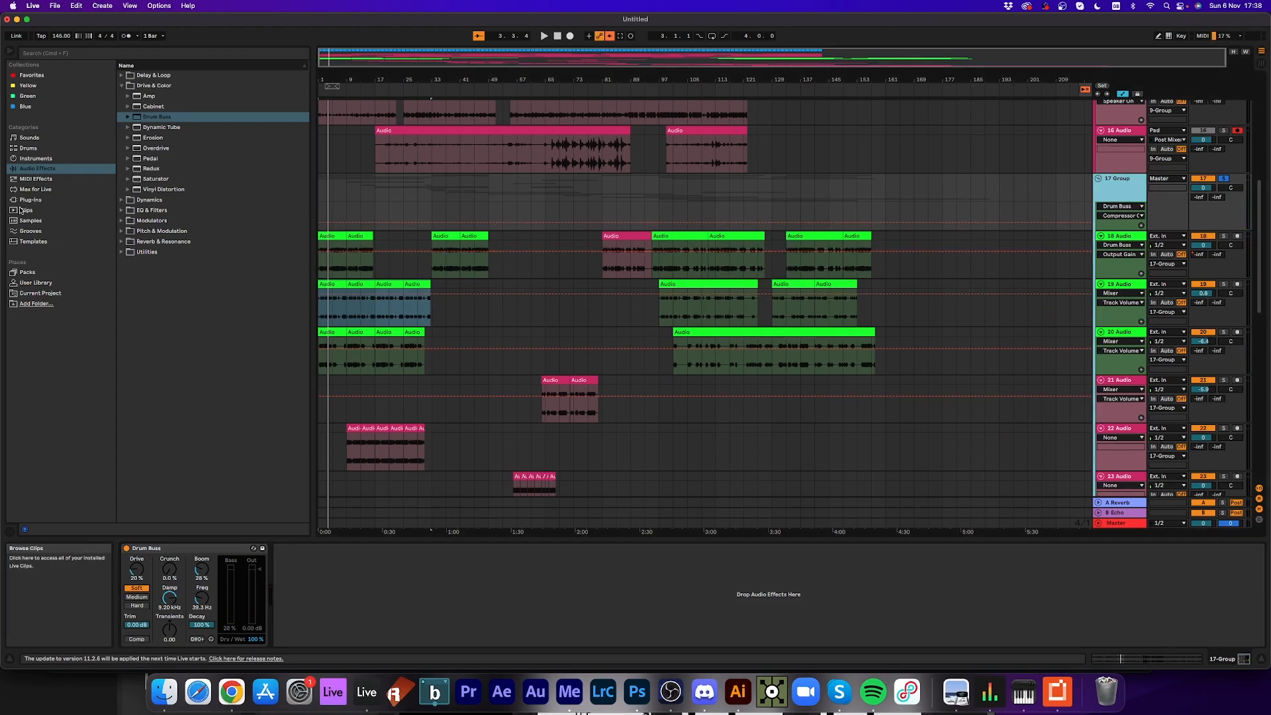
{"action": "left_click", "coordinate": [123, 200]}
{"action": "left_click", "coordinate": [128, 137]}
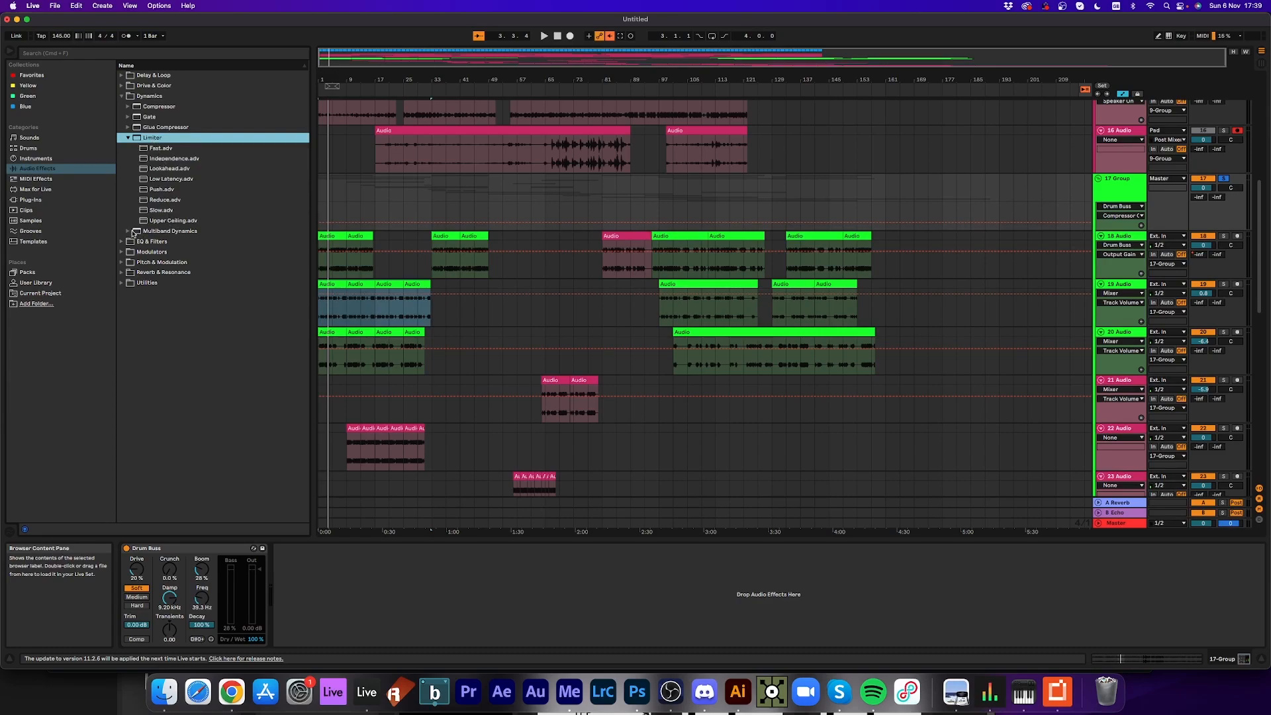
{"action": "left_click", "coordinate": [134, 232]}
{"action": "double_click", "coordinate": [173, 222]}
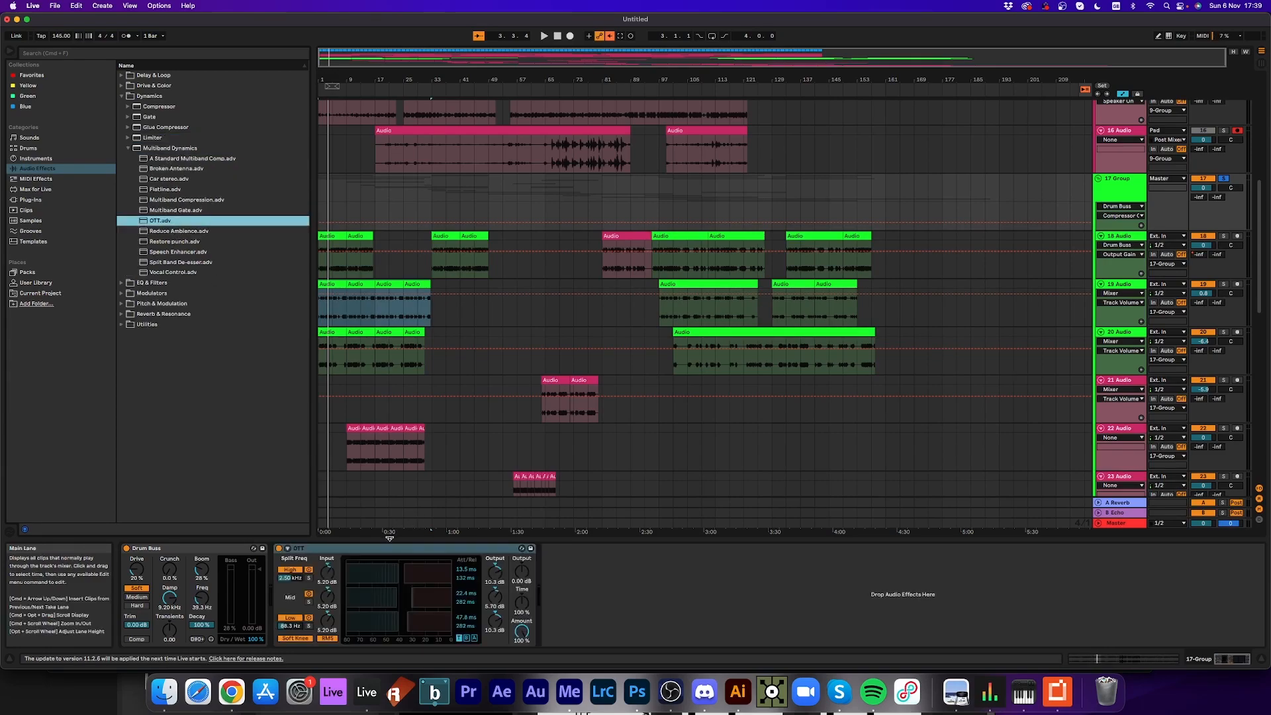
- Move OTT ahead of the Drum Buss, reduce its Amount to 29%, and play the arrangement
{"action": "left_click_drag", "start_coordinate": [421, 553], "coordinate": [170, 557]}
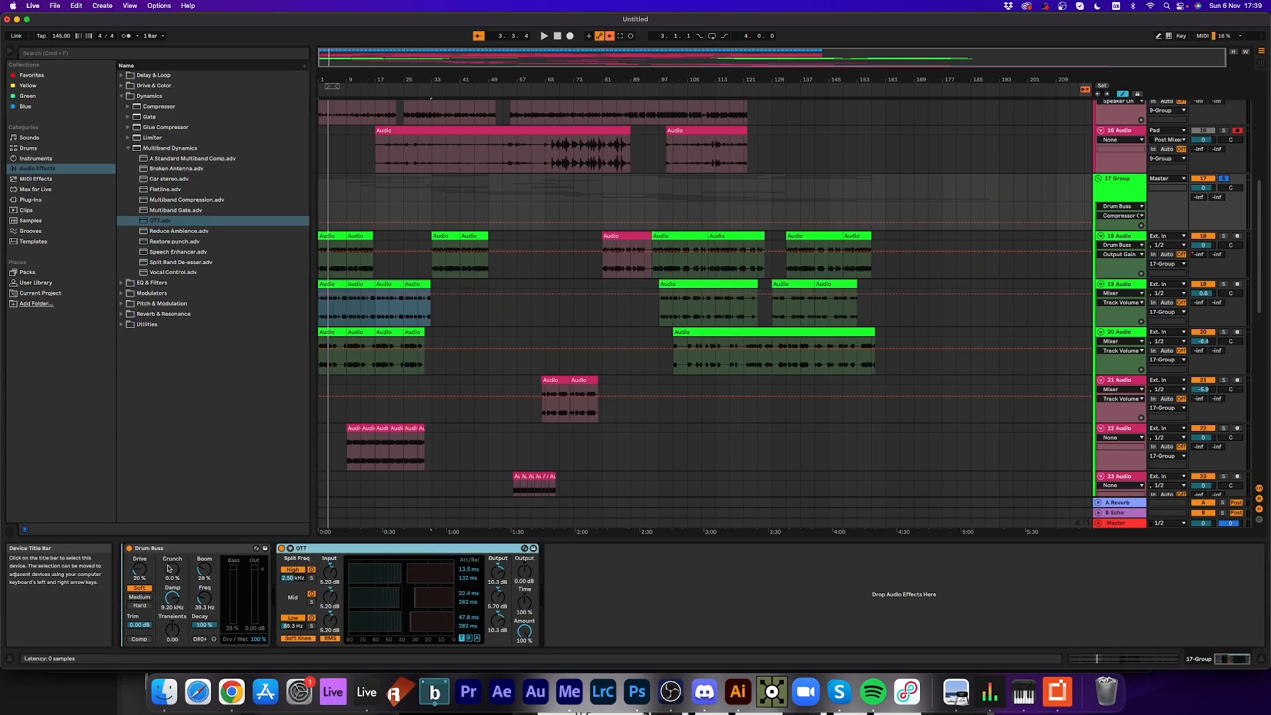
{"action": "mouse_move", "coordinate": [369, 632]}
{"action": "left_mouse_down"}
{"action": "mouse_move", "coordinate": [369, 645]}
{"action": "mouse_move", "coordinate": [371, 635]}
{"action": "left_mouse_up"}
{"action": "key", "text": "space"}
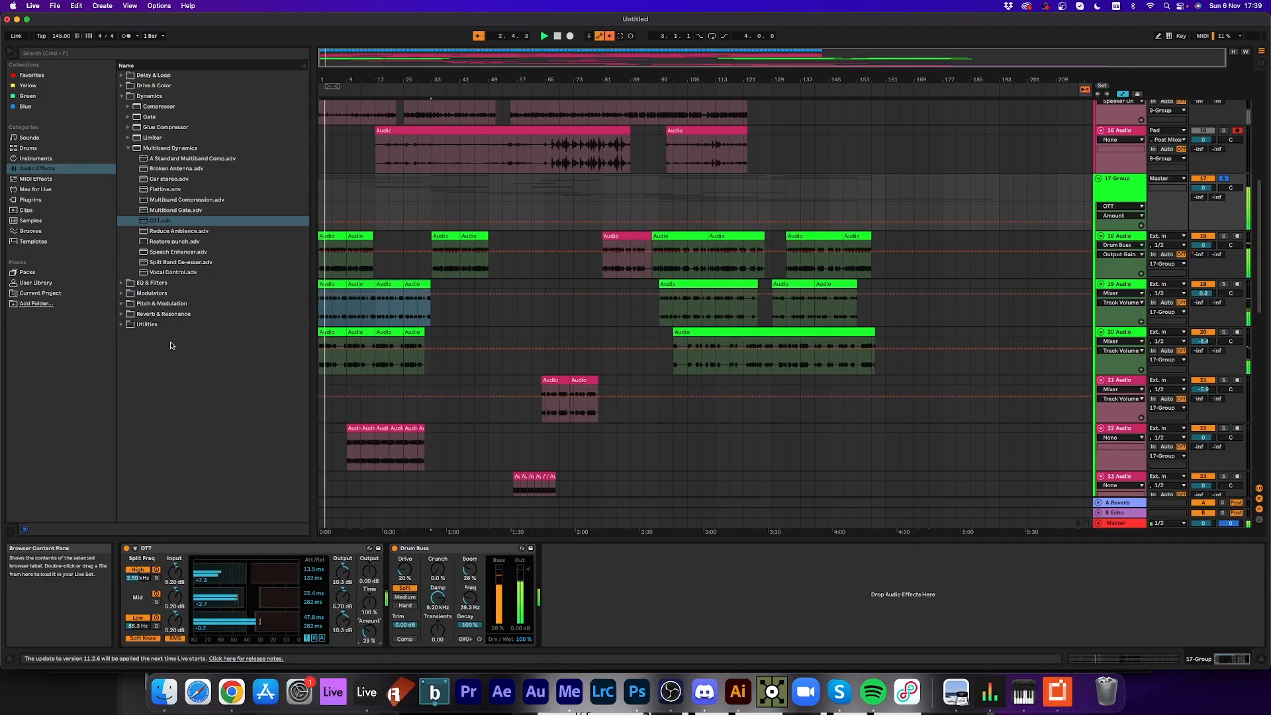
- Add a Reverb to the 17 Group and place it first in the chain, ahead of OTT
{"action": "left_click", "coordinate": [127, 314]}
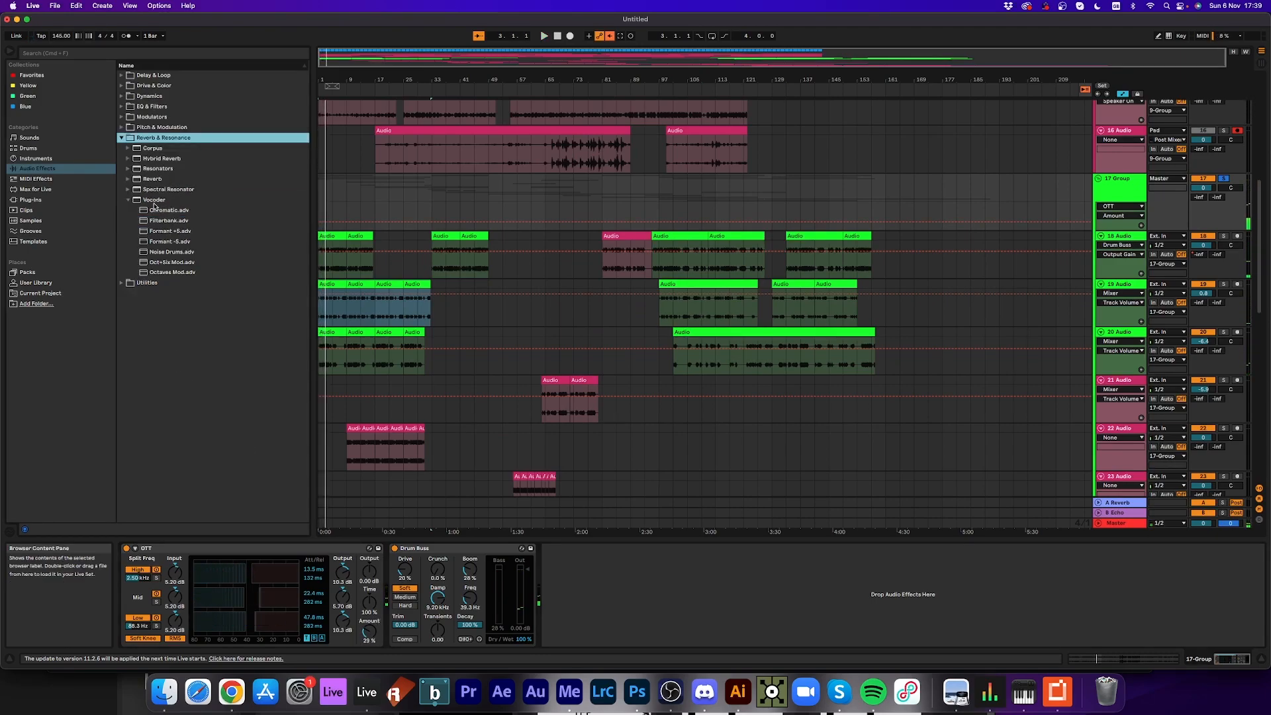
{"action": "double_click", "coordinate": [147, 179]}
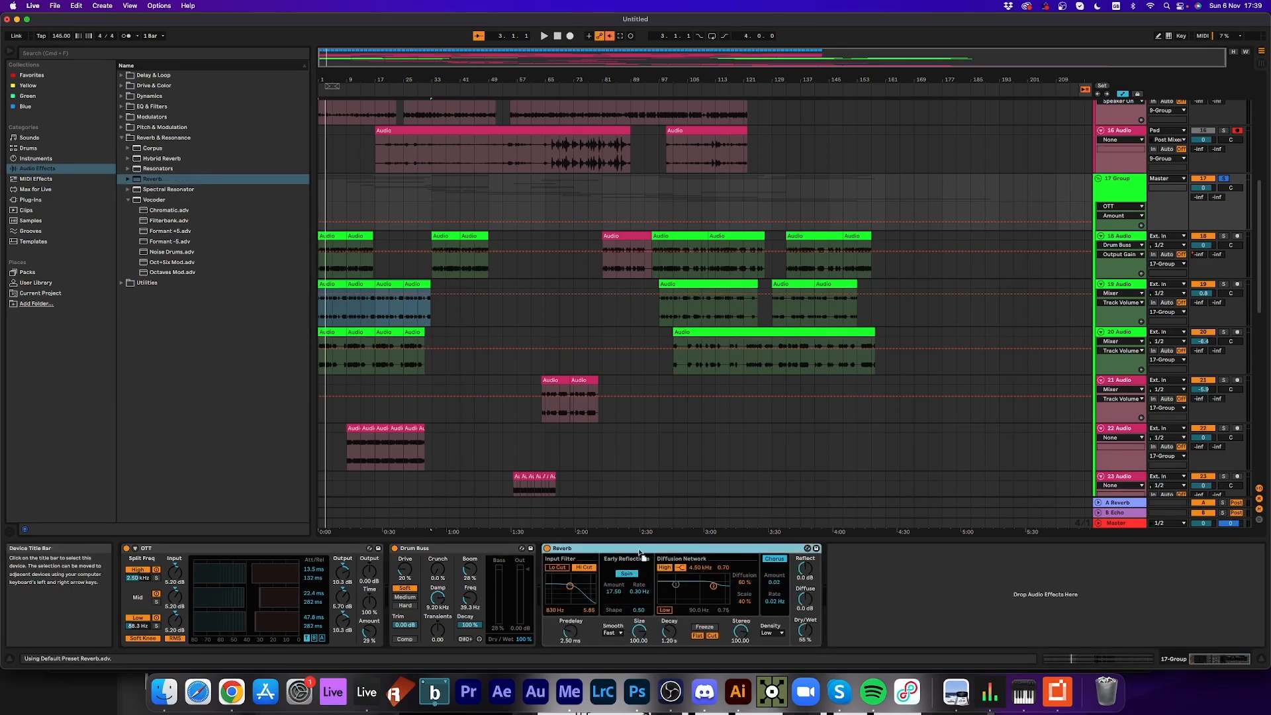
{"action": "left_click_drag", "start_coordinate": [207, 557], "coordinate": [206, 558]}
- Set the 17 Group Reverb's Dry/Wet to about 6% and shorten its Decay while listening back
{"action": "left_click_drag", "start_coordinate": [385, 631], "coordinate": [385, 693]}
{"action": "key", "text": "space"}
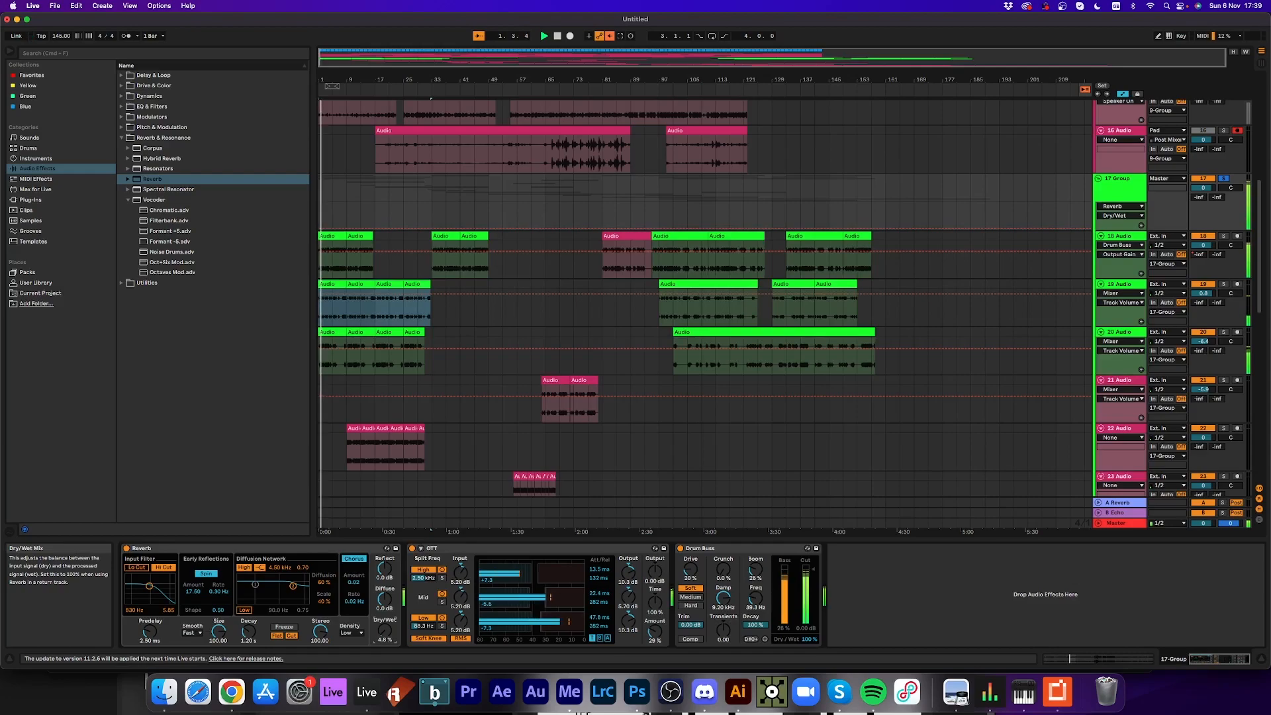
{"action": "left_click_drag", "start_coordinate": [250, 629], "coordinate": [255, 645]}
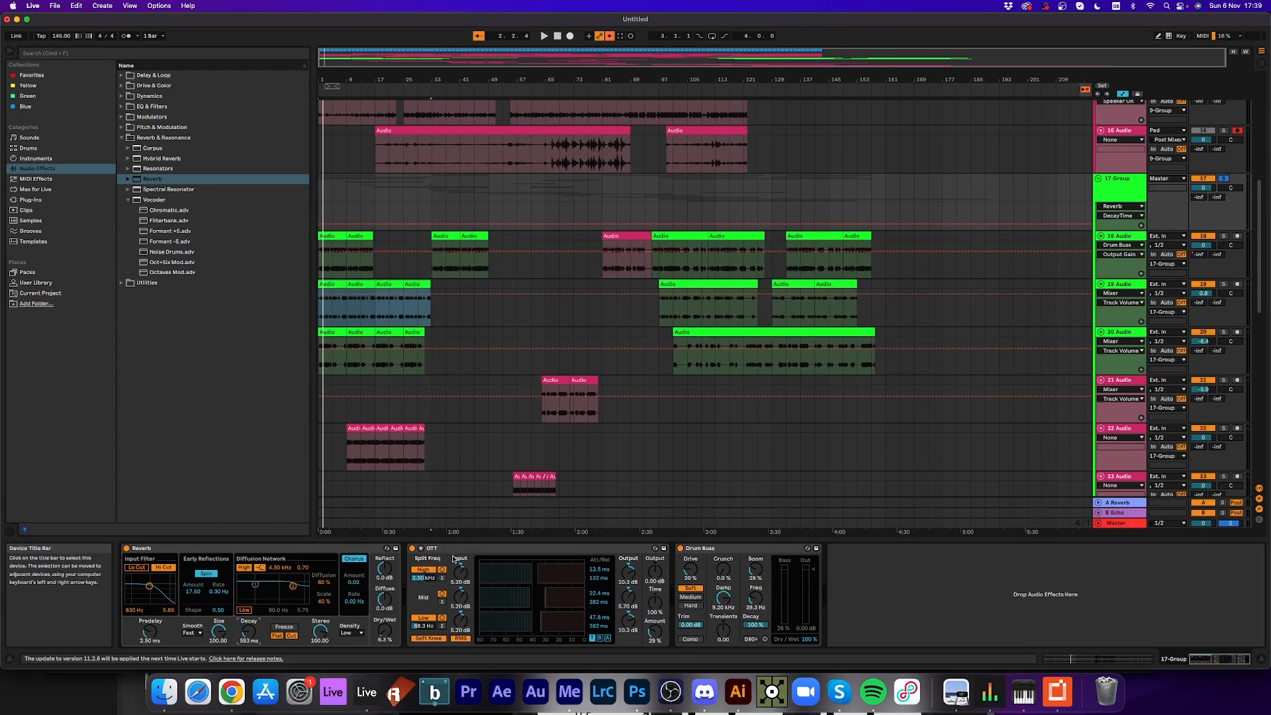
{"action": "key", "text": "space"}
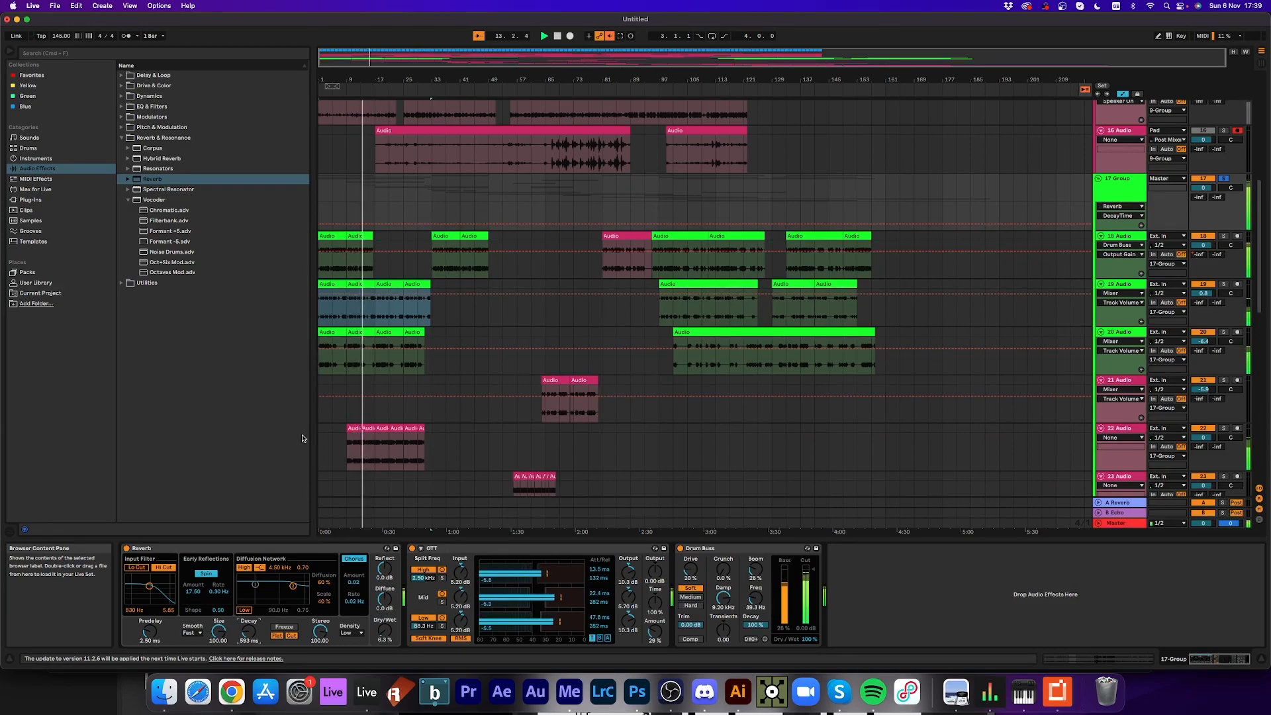
- Automate the 18 Audio A-Reverb send to ramp up to about -7 dB at bar 16, near the clip's end
{"action": "left_click", "coordinate": [1119, 187]}
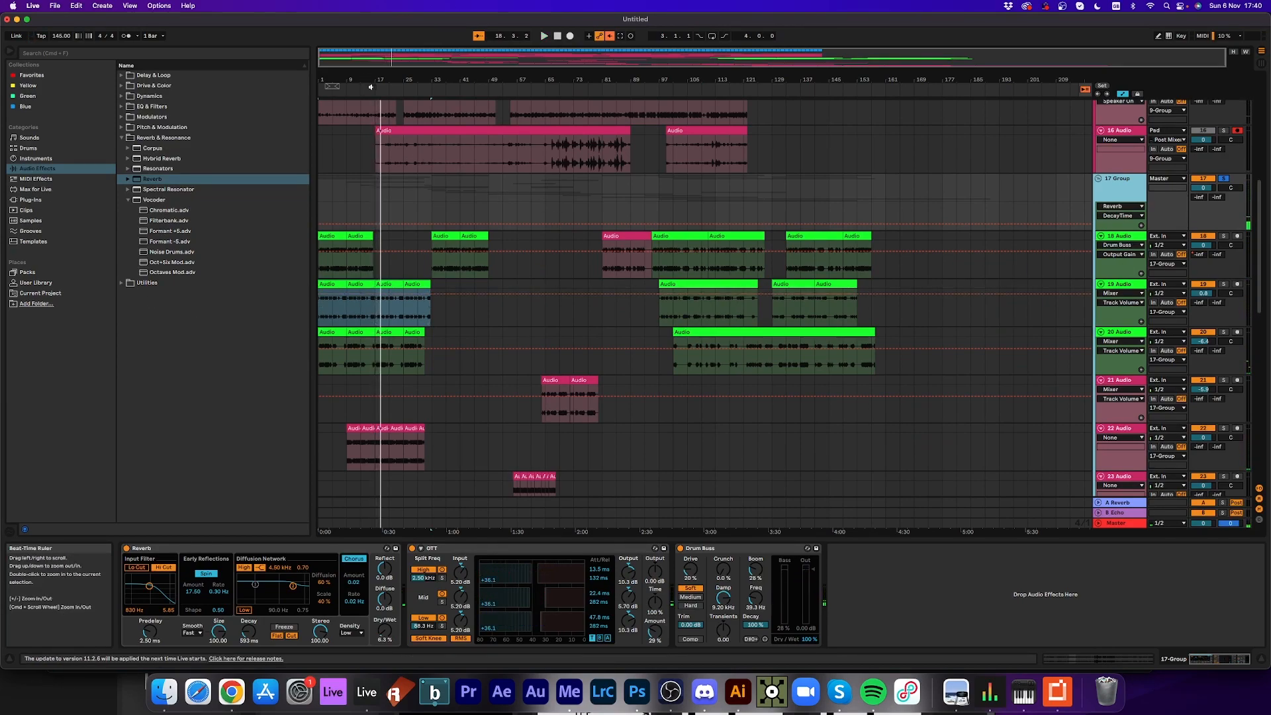
{"action": "left_click", "coordinate": [1121, 245]}
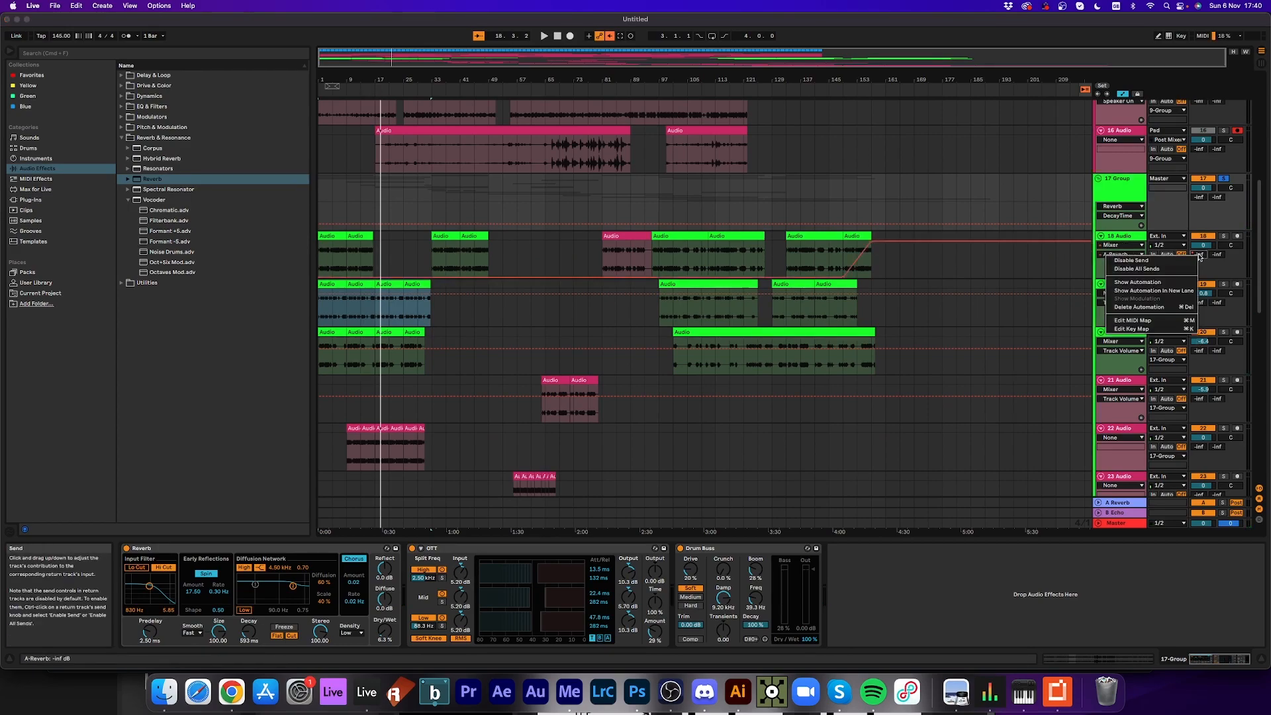
{"action": "left_click", "coordinate": [1175, 286]}
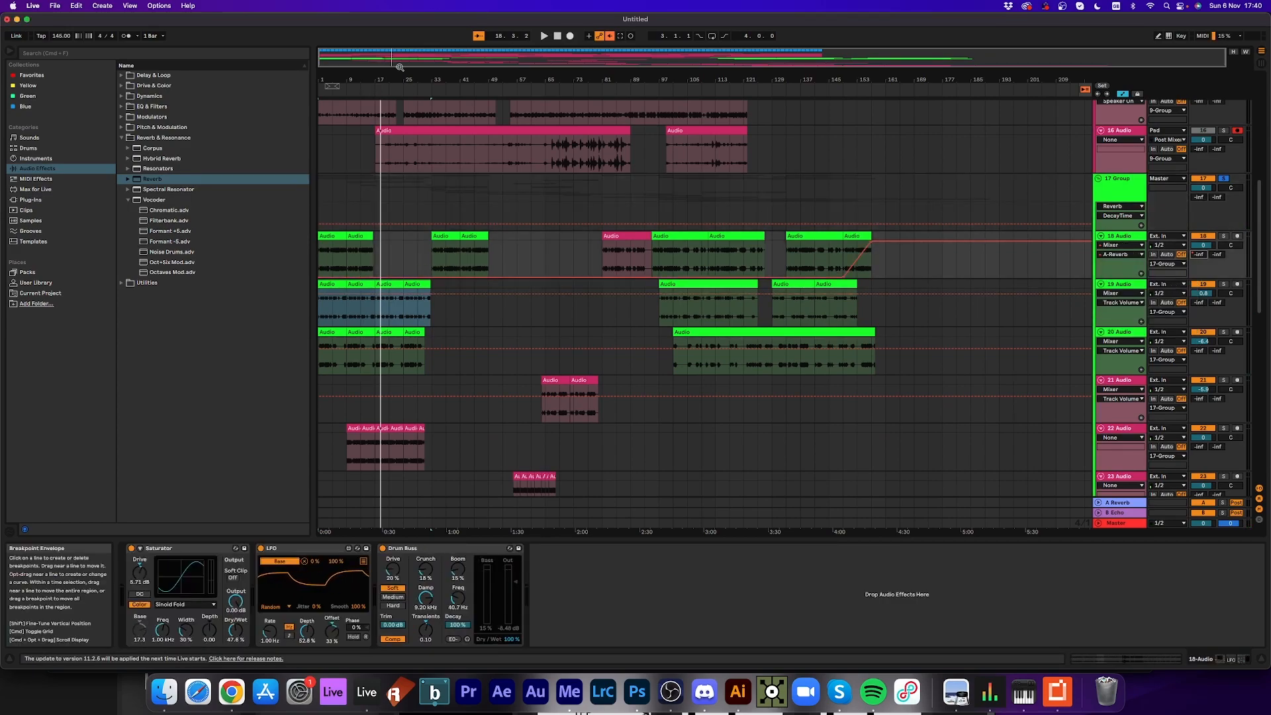
{"action": "left_click_drag", "start_coordinate": [366, 72], "coordinate": [365, 132]}
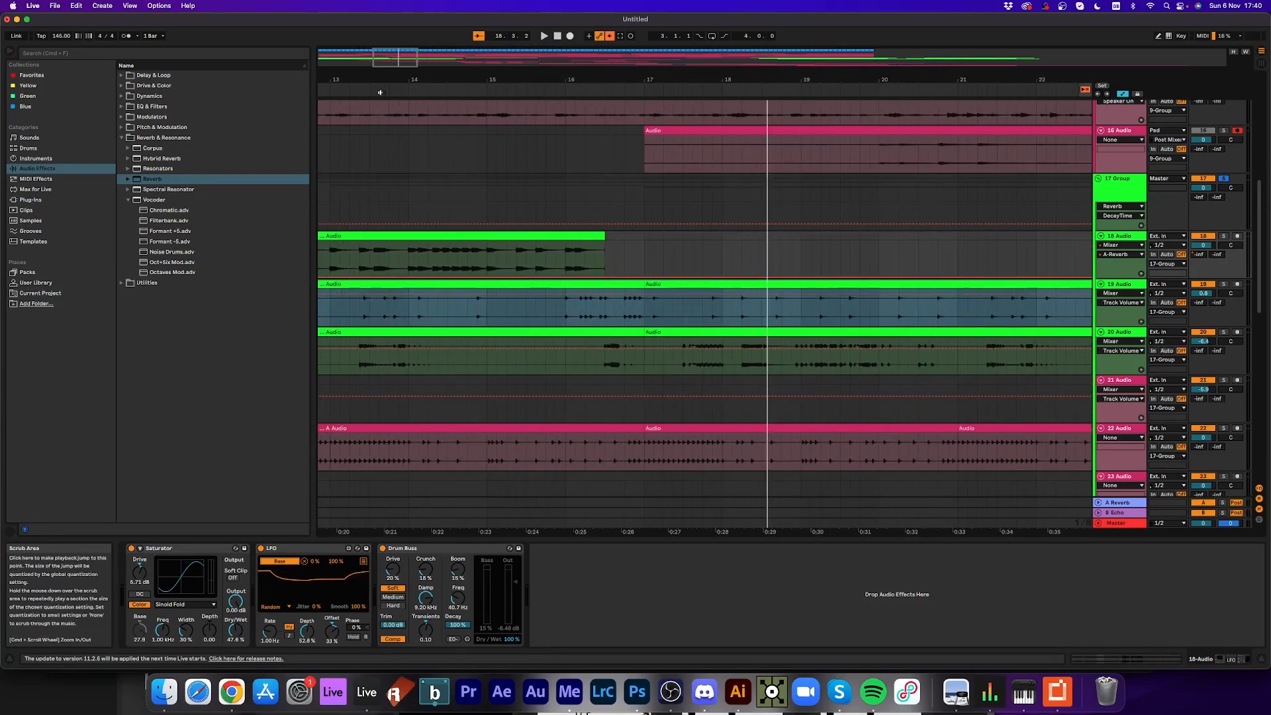
{"action": "left_click", "coordinate": [564, 278]}
{"action": "left_click_drag", "start_coordinate": [578, 278], "coordinate": [578, 249]}
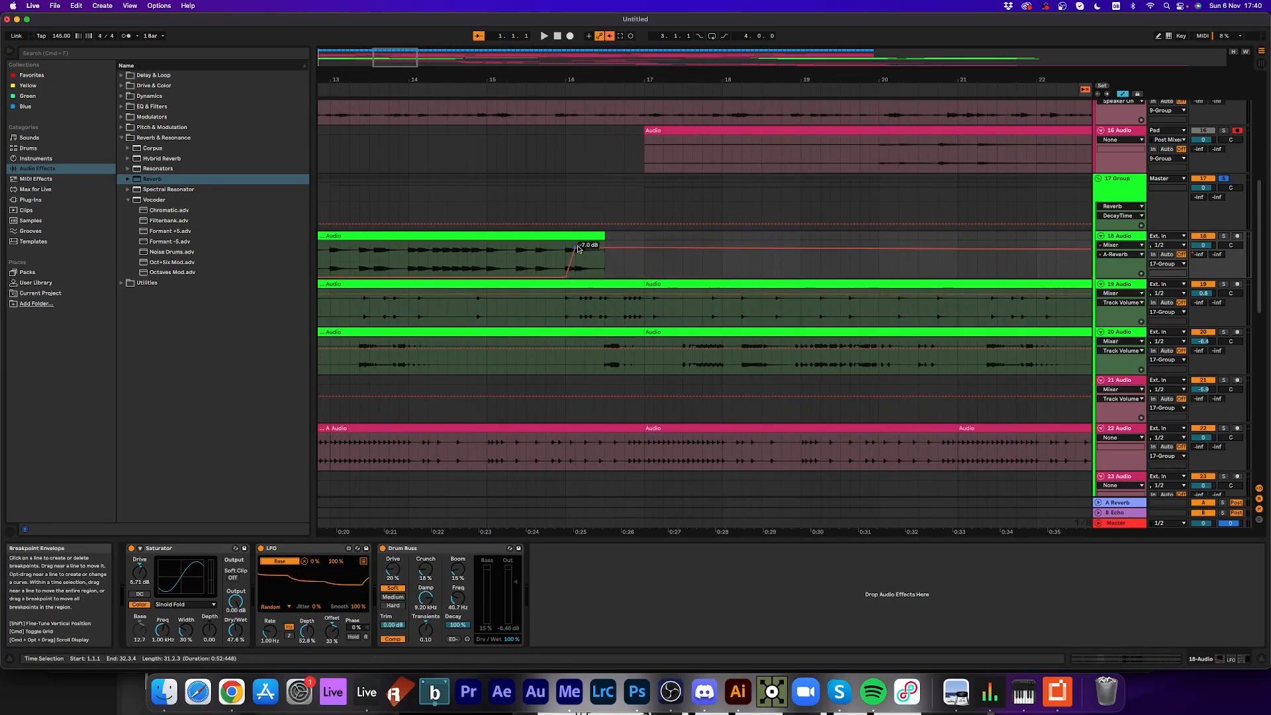
{"action": "left_click", "coordinate": [546, 92]}
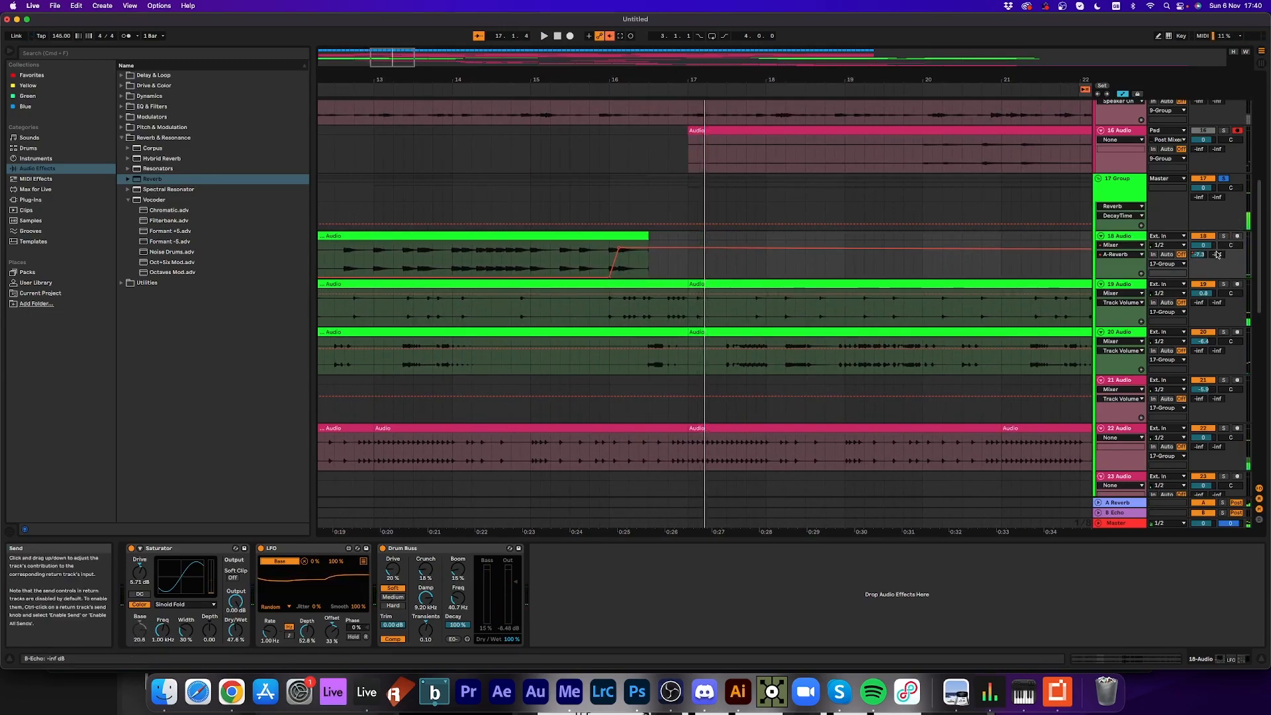
- Automate the 18 Audio B-Echo send to rise at bar 16 and drop back shortly after the clip's end, then audition it
{"action": "right_click", "coordinate": [1217, 255]}
{"action": "left_click", "coordinate": [1190, 282]}
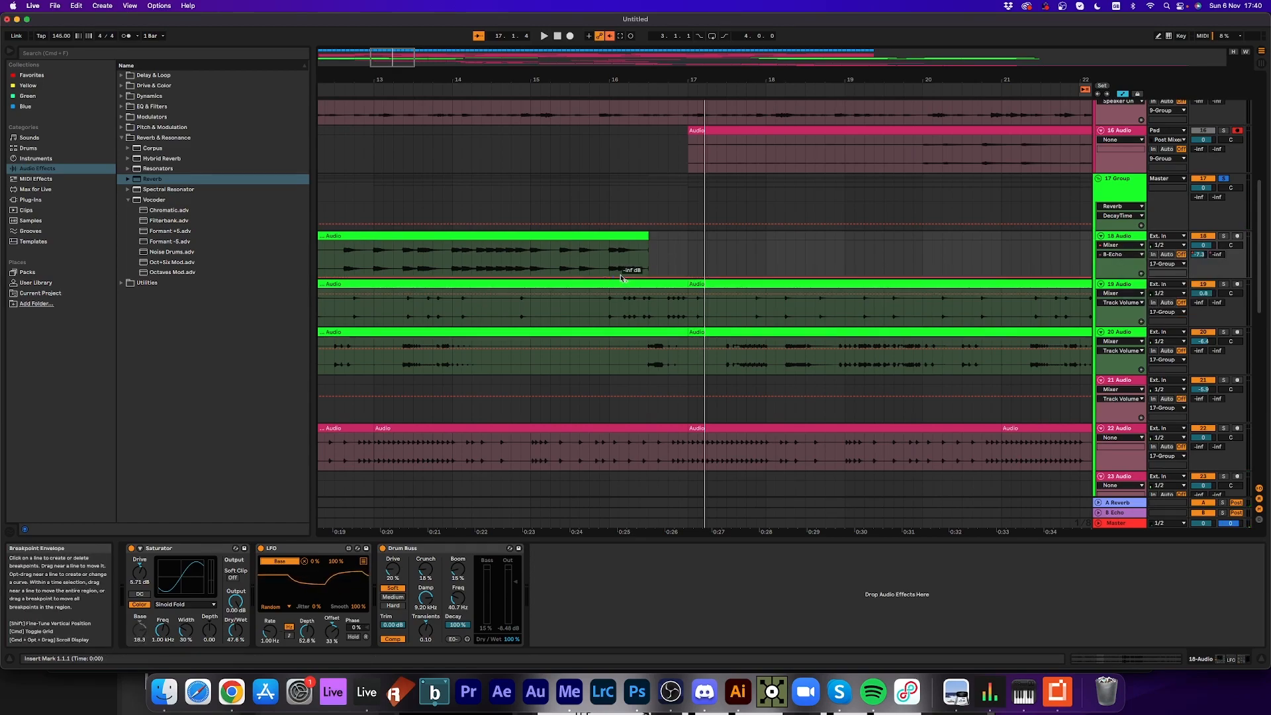
{"action": "left_click_drag", "start_coordinate": [621, 278], "coordinate": [680, 270]}
{"action": "left_click", "coordinate": [604, 85]}
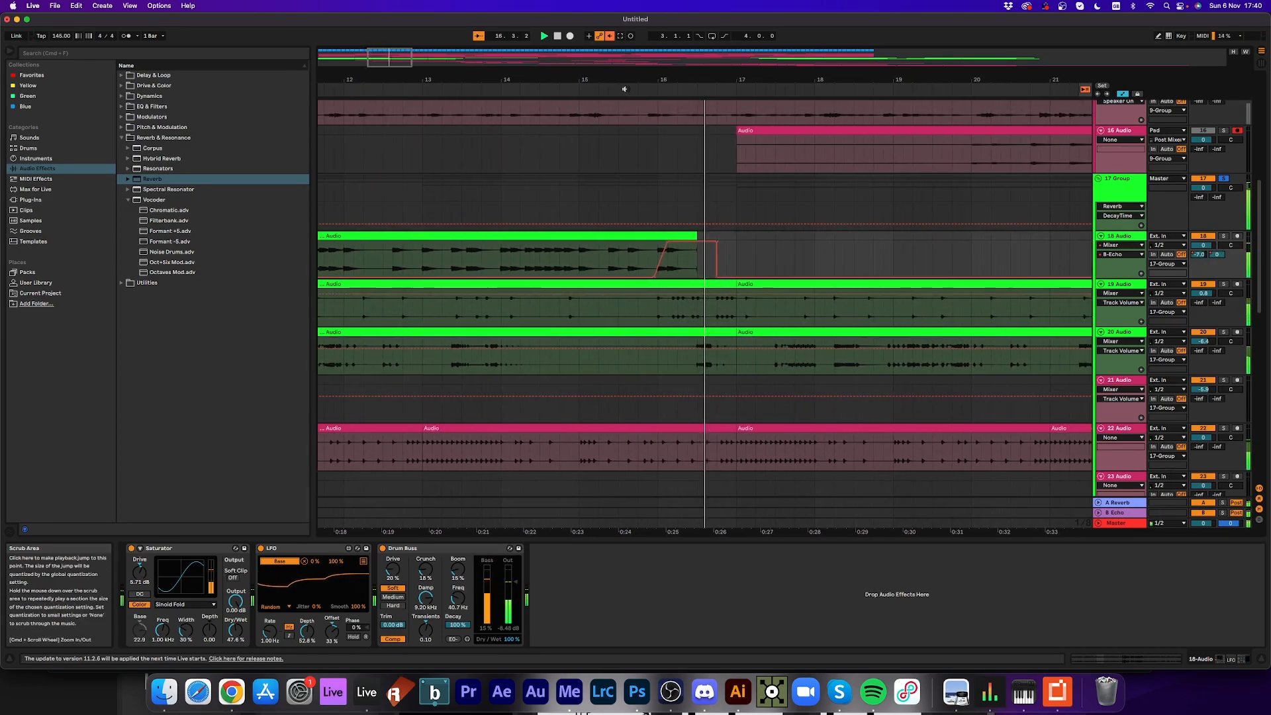
{"action": "left_click_drag", "start_coordinate": [625, 80], "coordinate": [625, 43]}
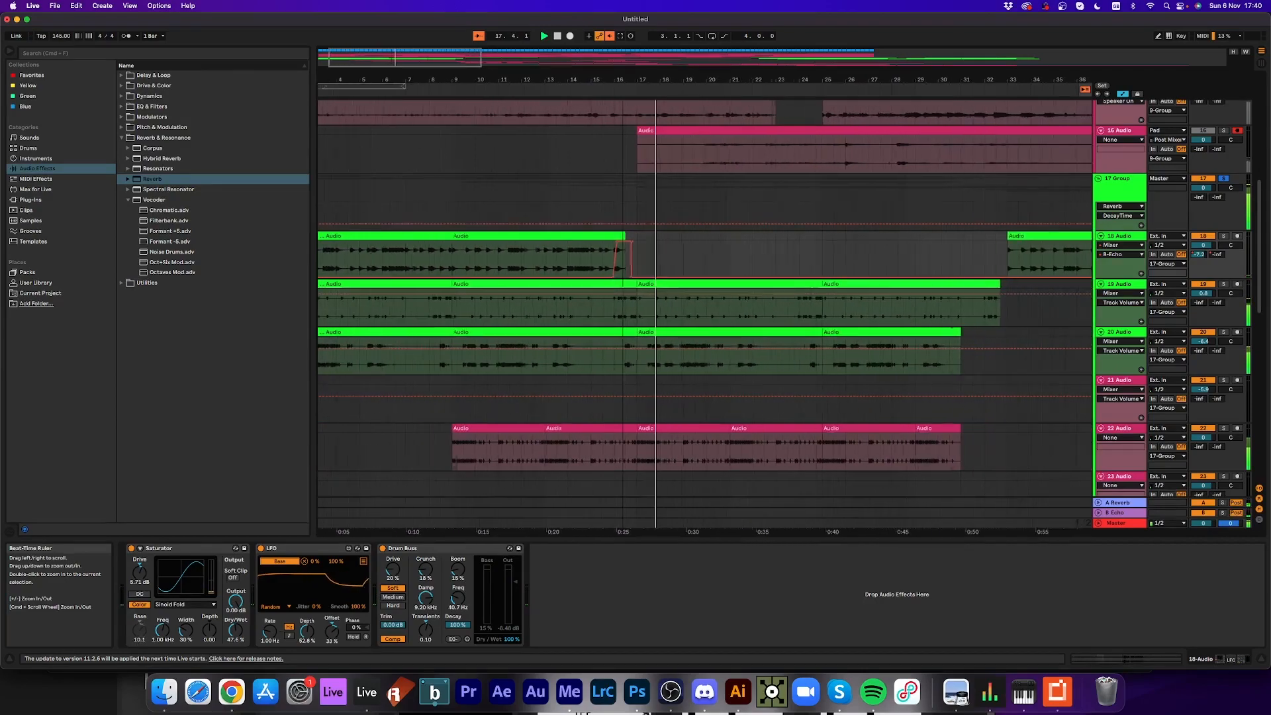
- Solo 22 Audio for a brief listen, then solo 25 Audio instead
{"action": "scroll", "coordinate": [852, 345], "scroll_direction": "down", "scroll_amount": 4}
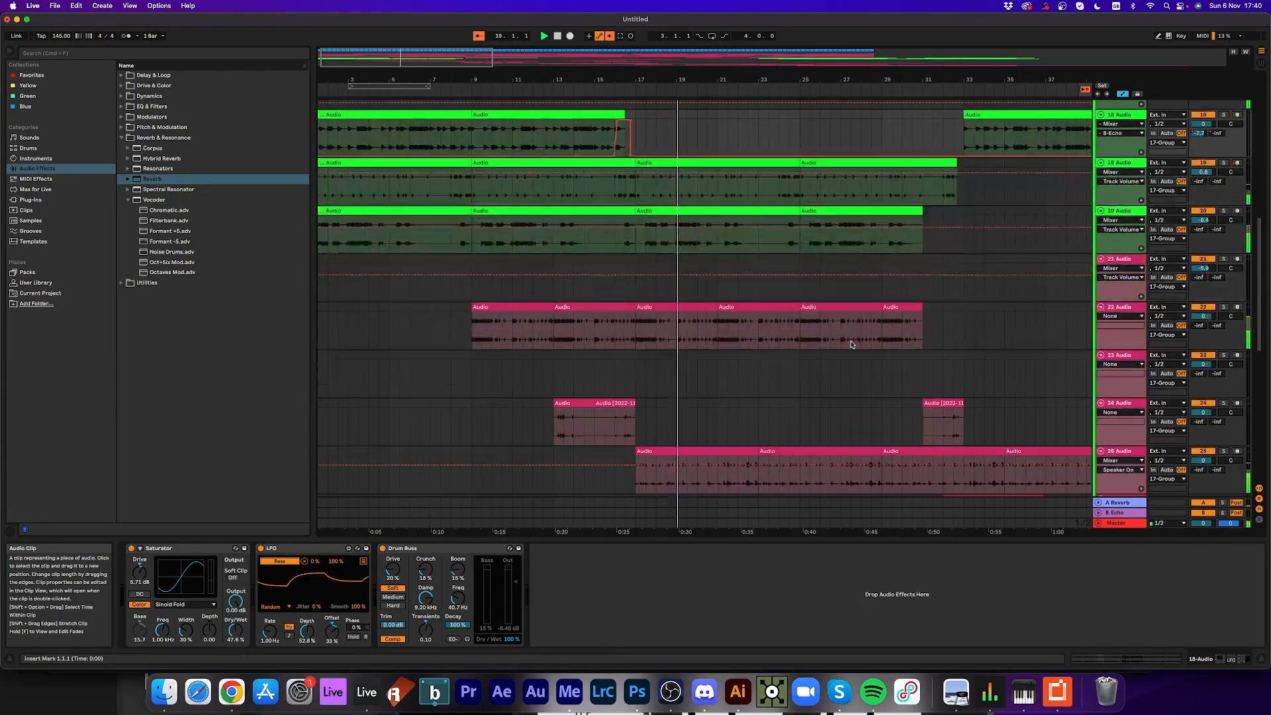
{"action": "left_click", "coordinate": [1224, 308]}
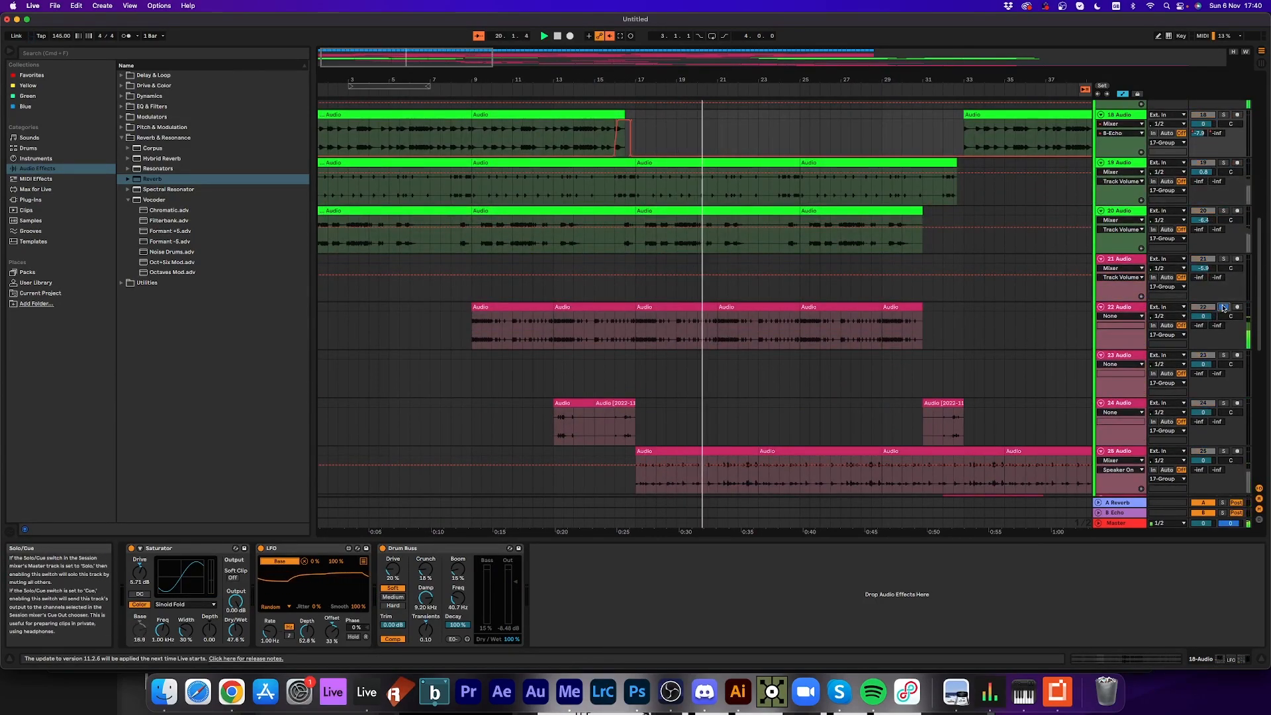
{"action": "scroll", "coordinate": [1207, 260], "scroll_direction": "down", "scroll_amount": 6}
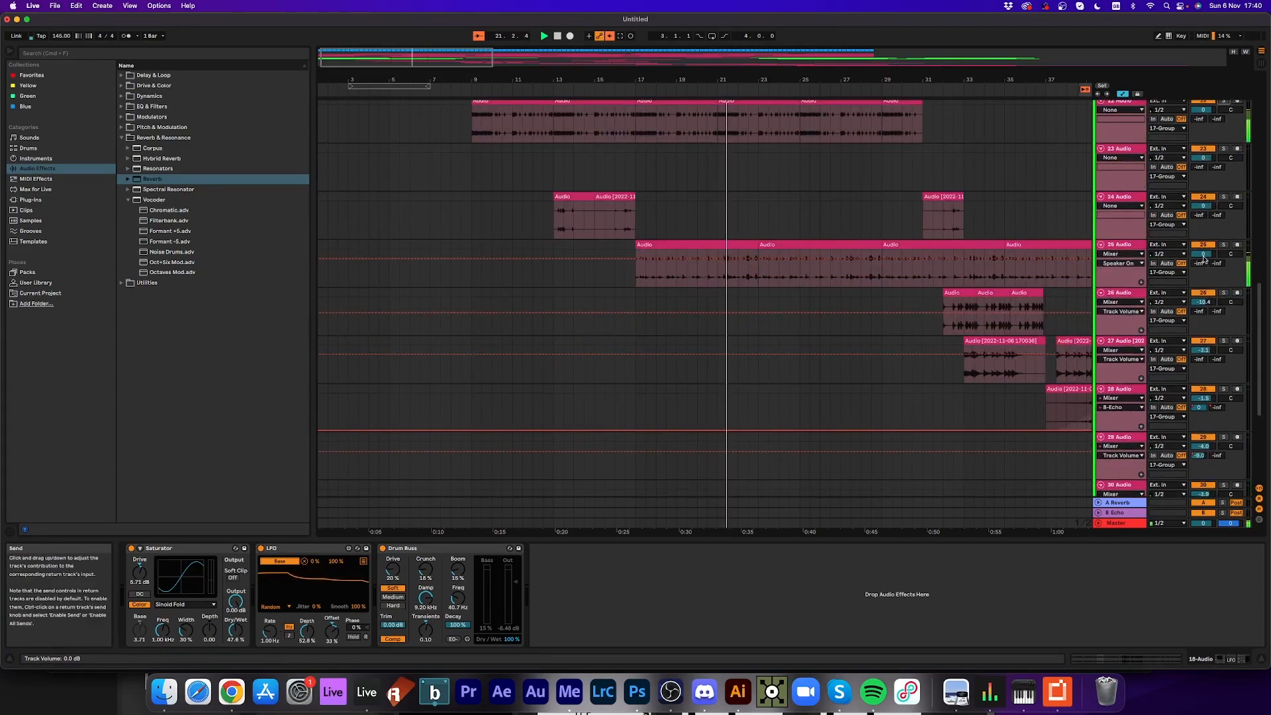
{"action": "left_click", "coordinate": [1224, 245]}
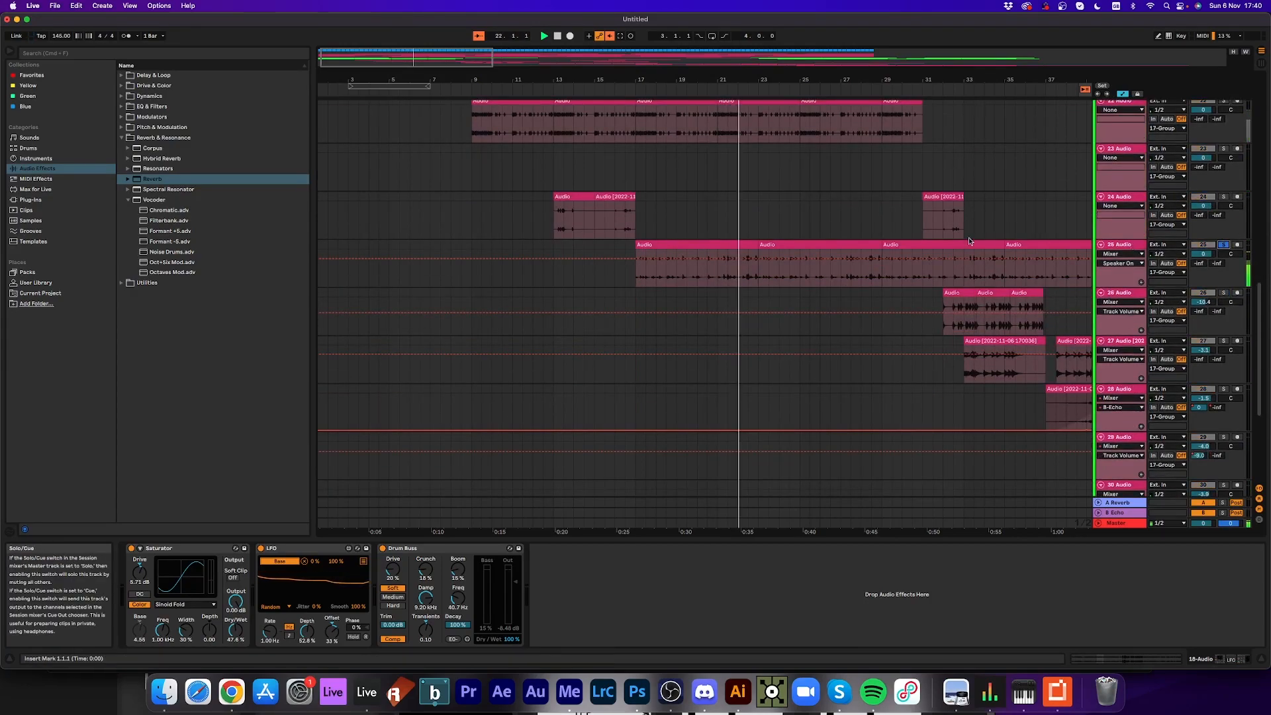
- Browse the Drive & Color, Dynamics, and Reverb & Resonance effects, then list the Pitch & Modulation effects
{"action": "left_click", "coordinate": [123, 86]}
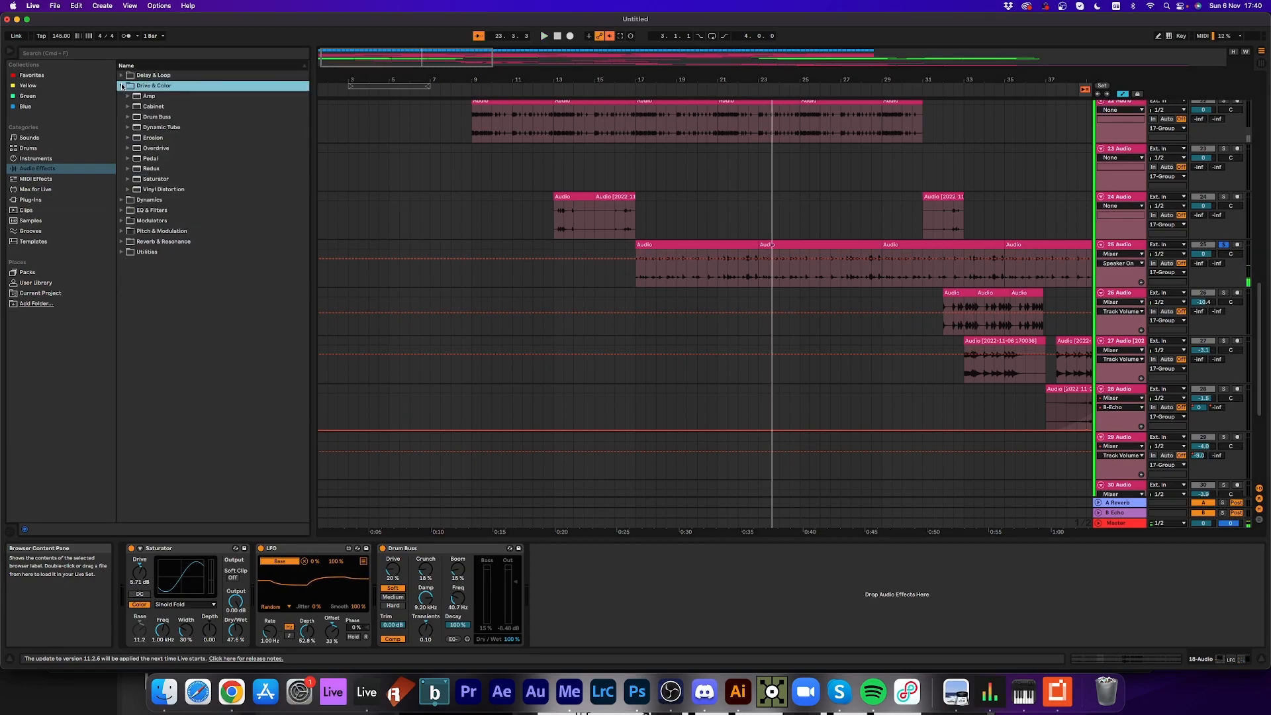
{"action": "left_click", "coordinate": [167, 138]}
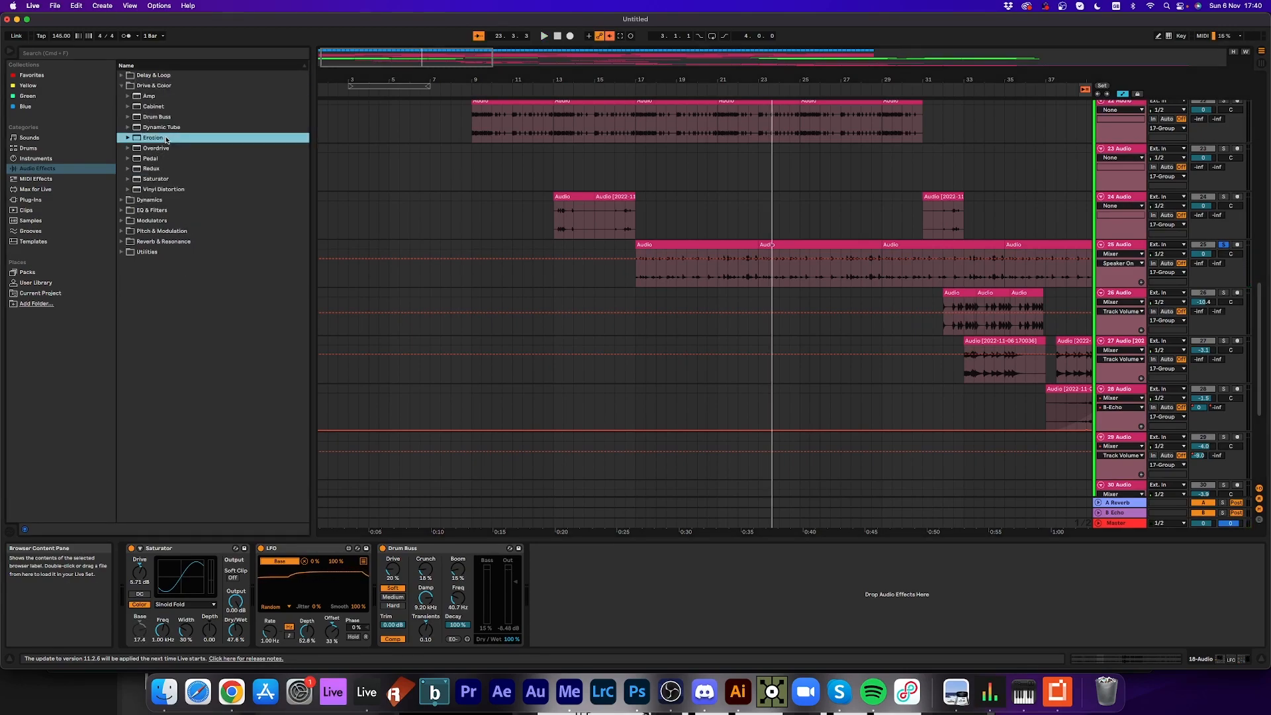
{"action": "left_click", "coordinate": [121, 200]}
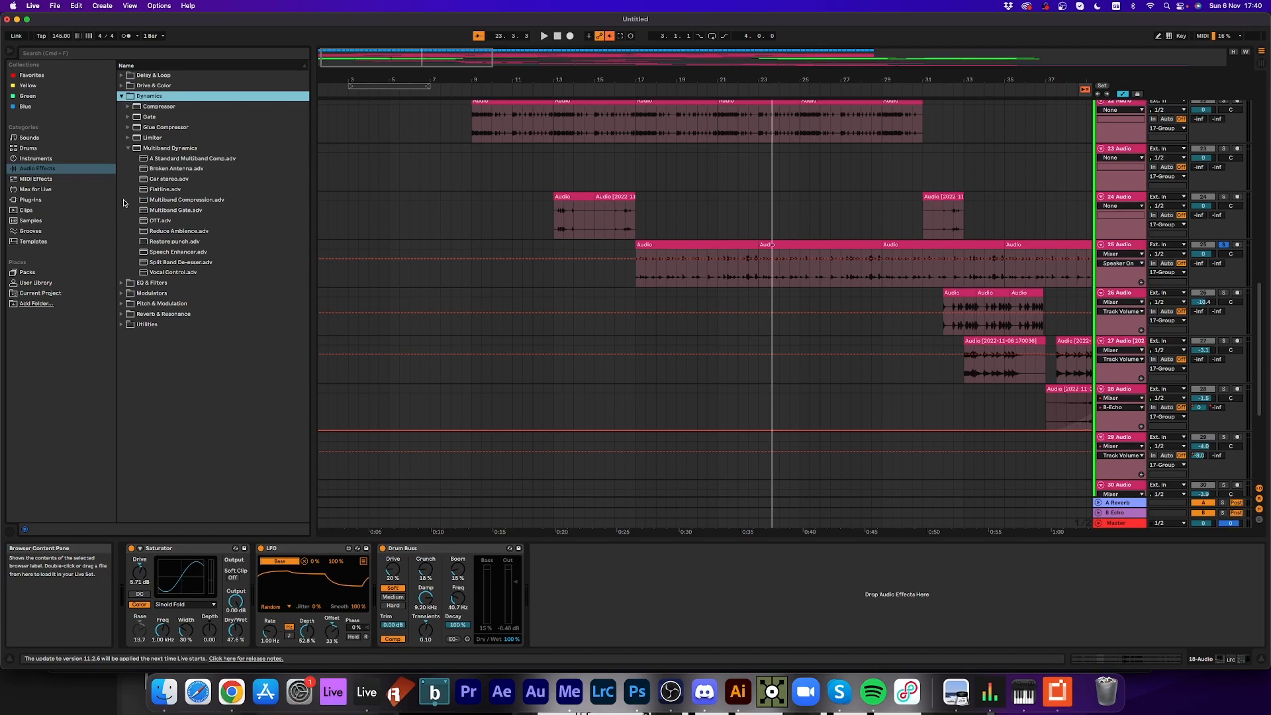
{"action": "left_click", "coordinate": [122, 313]}
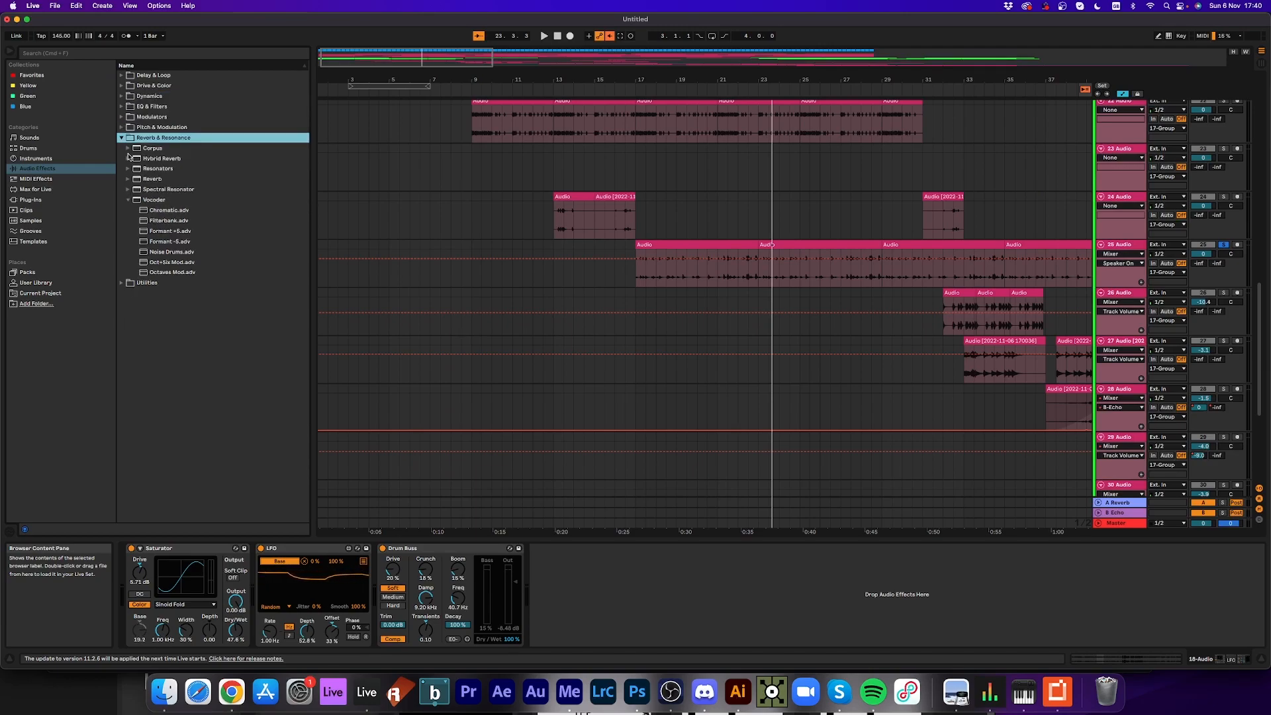
{"action": "left_click", "coordinate": [122, 128]}
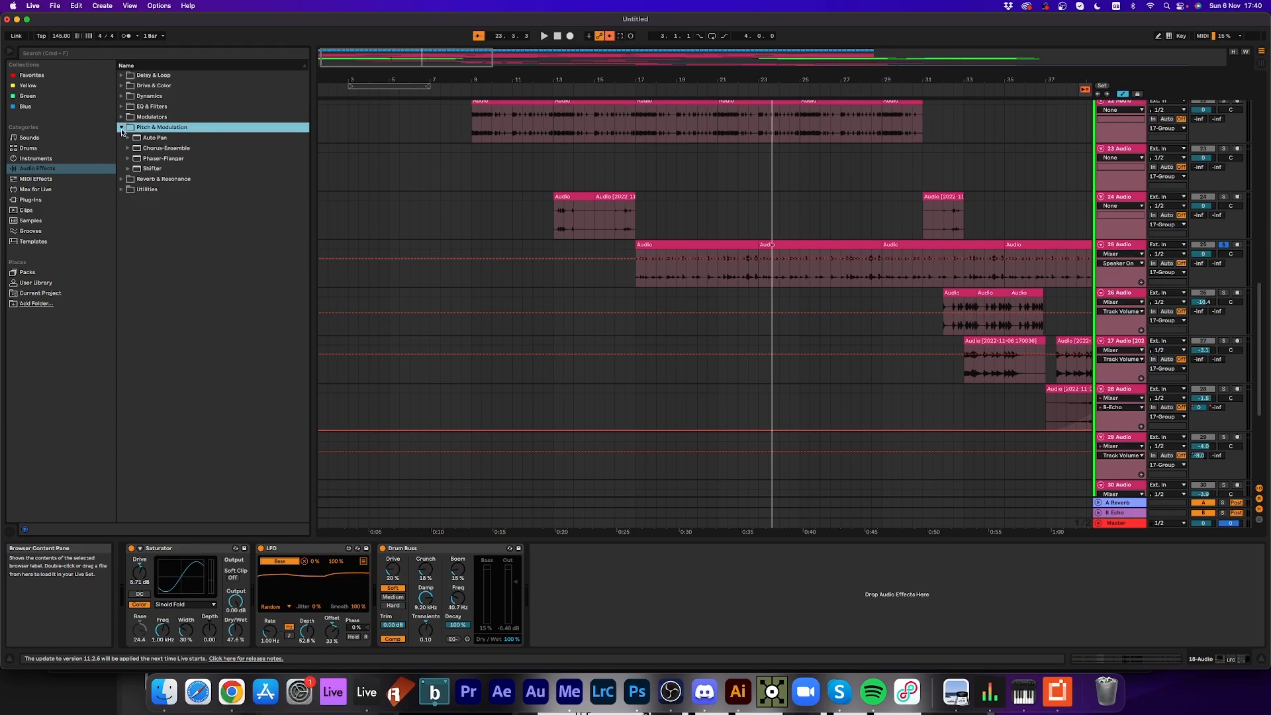
{"action": "double_click", "coordinate": [140, 170]}
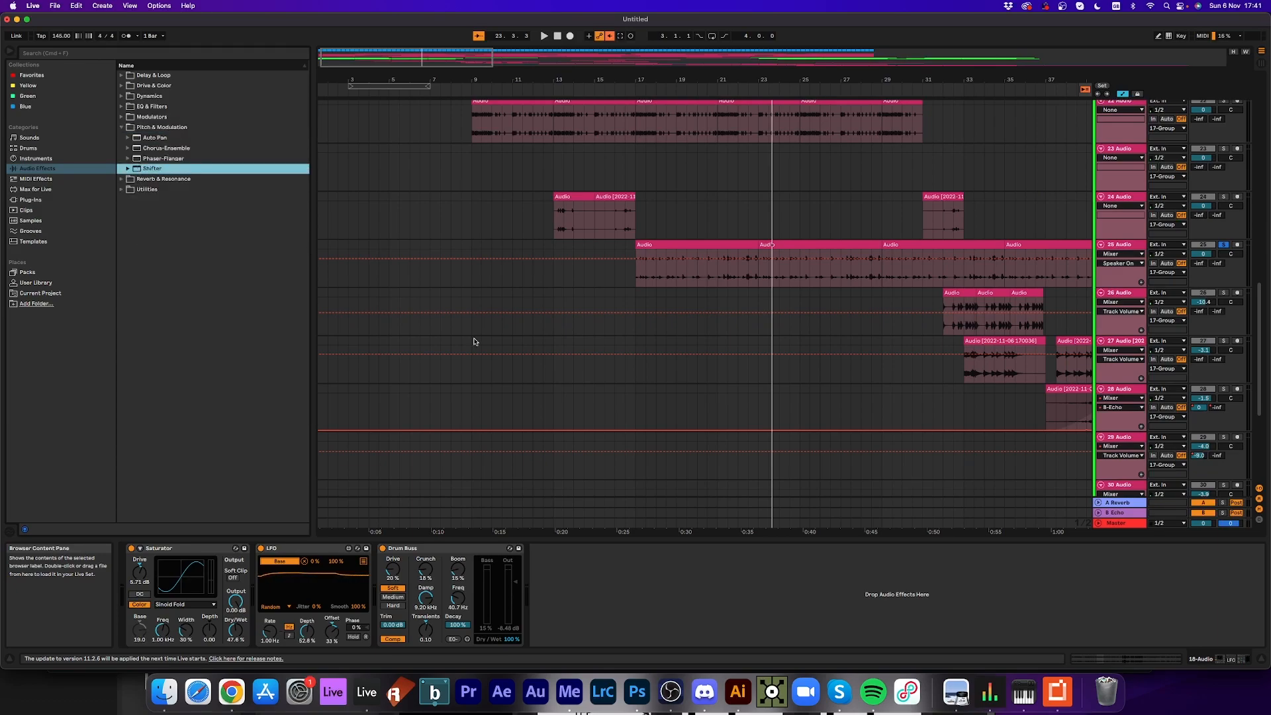
{"action": "key", "text": "space"}
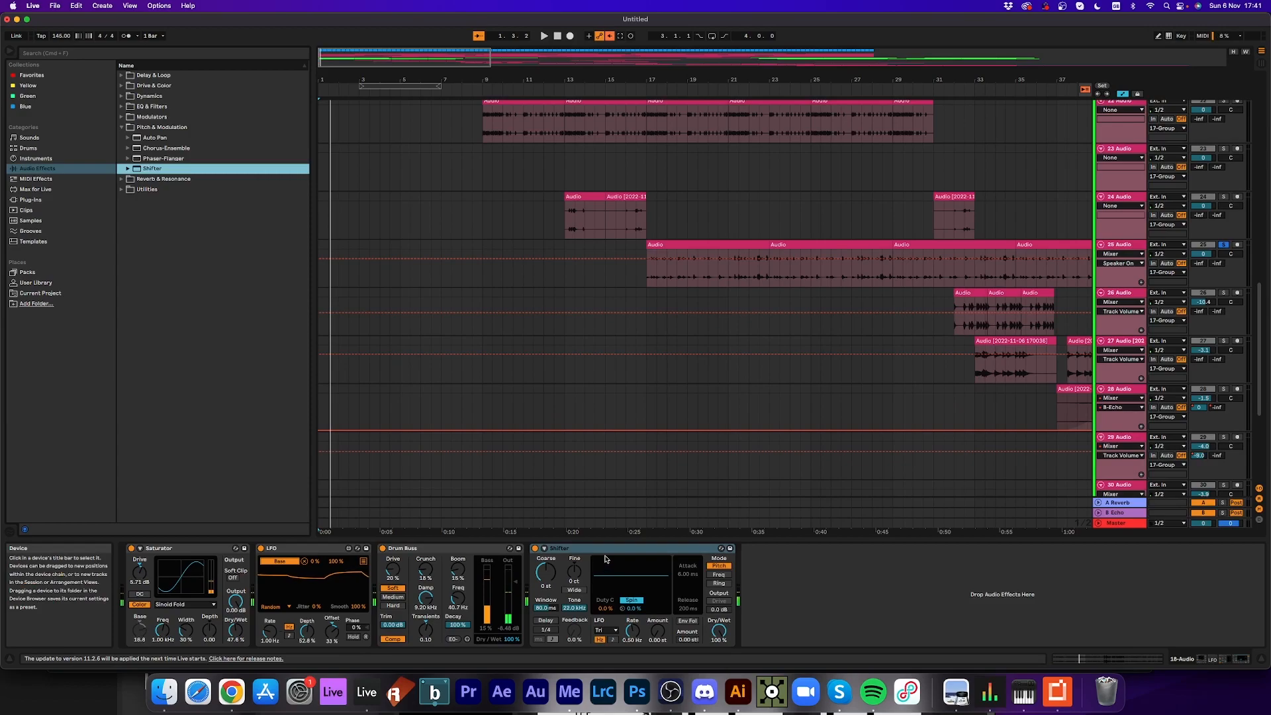
{"action": "left_click", "coordinate": [582, 548]}
{"action": "key", "text": "Delete"}
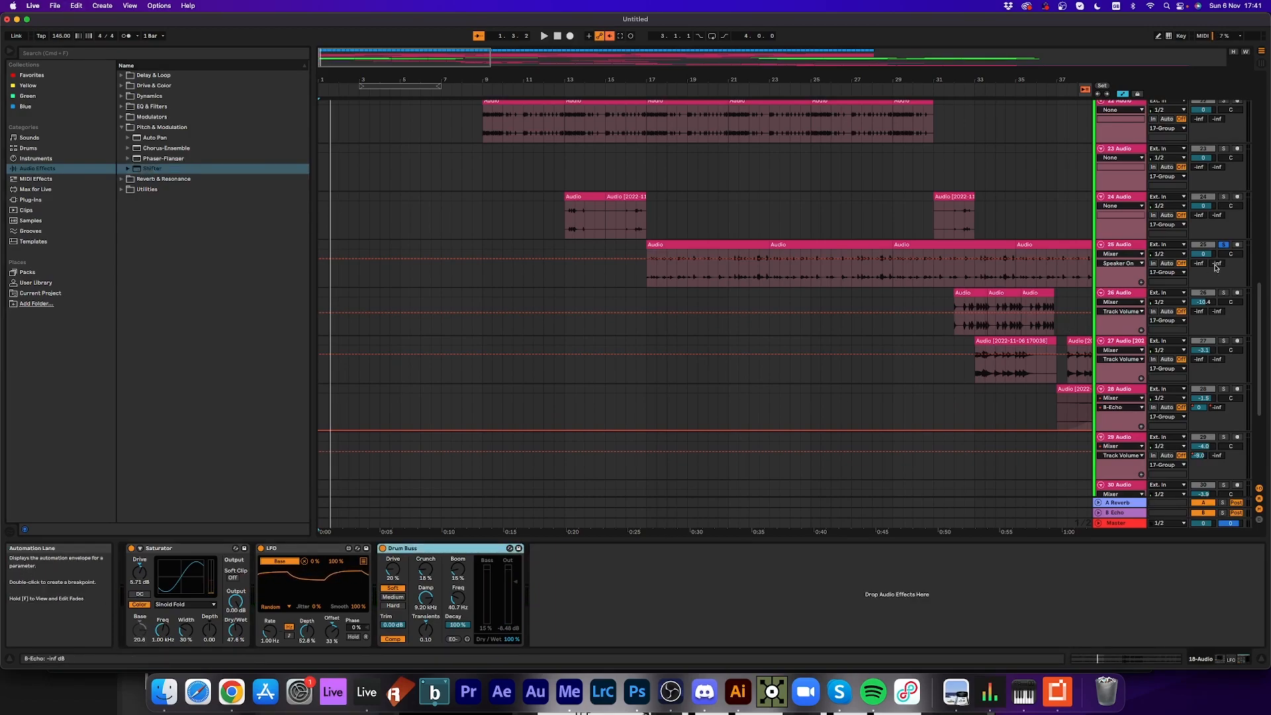
- Add a Shifter from Pitch & Modulation to 25 Audio and play the soloed track from around bar 17
{"action": "left_click", "coordinate": [1120, 245]}
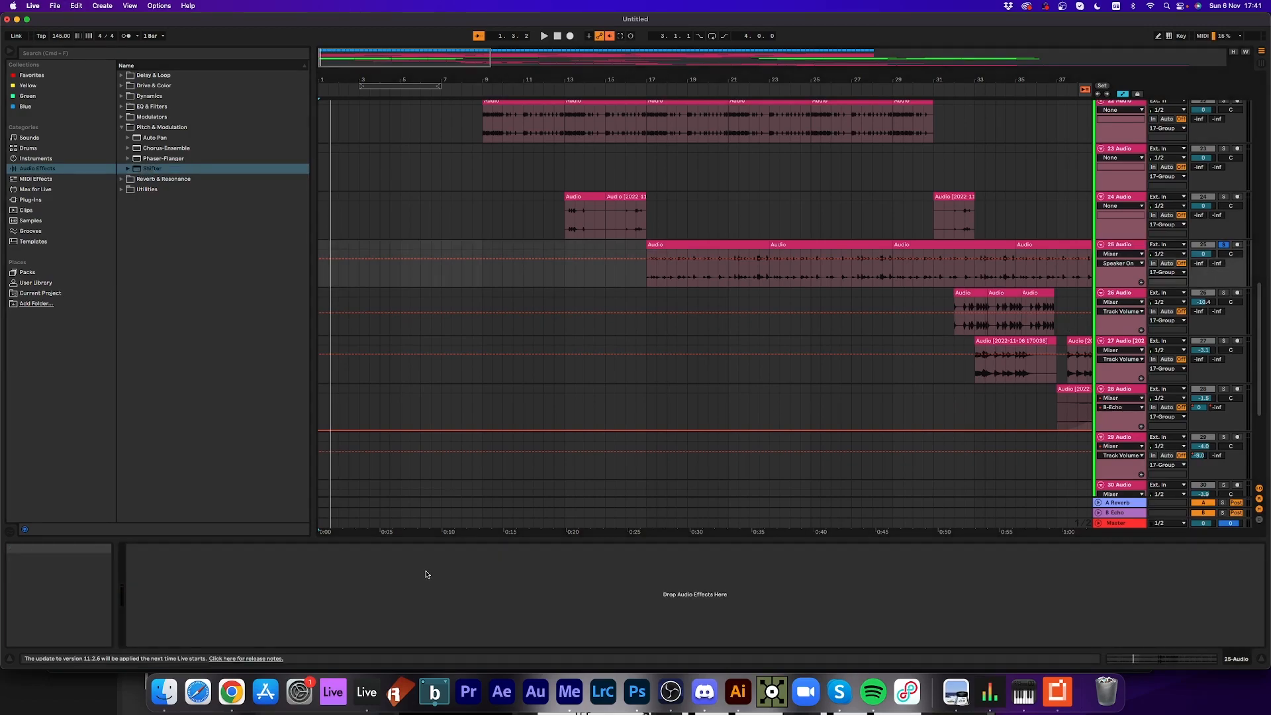
{"action": "key", "text": "Return"}
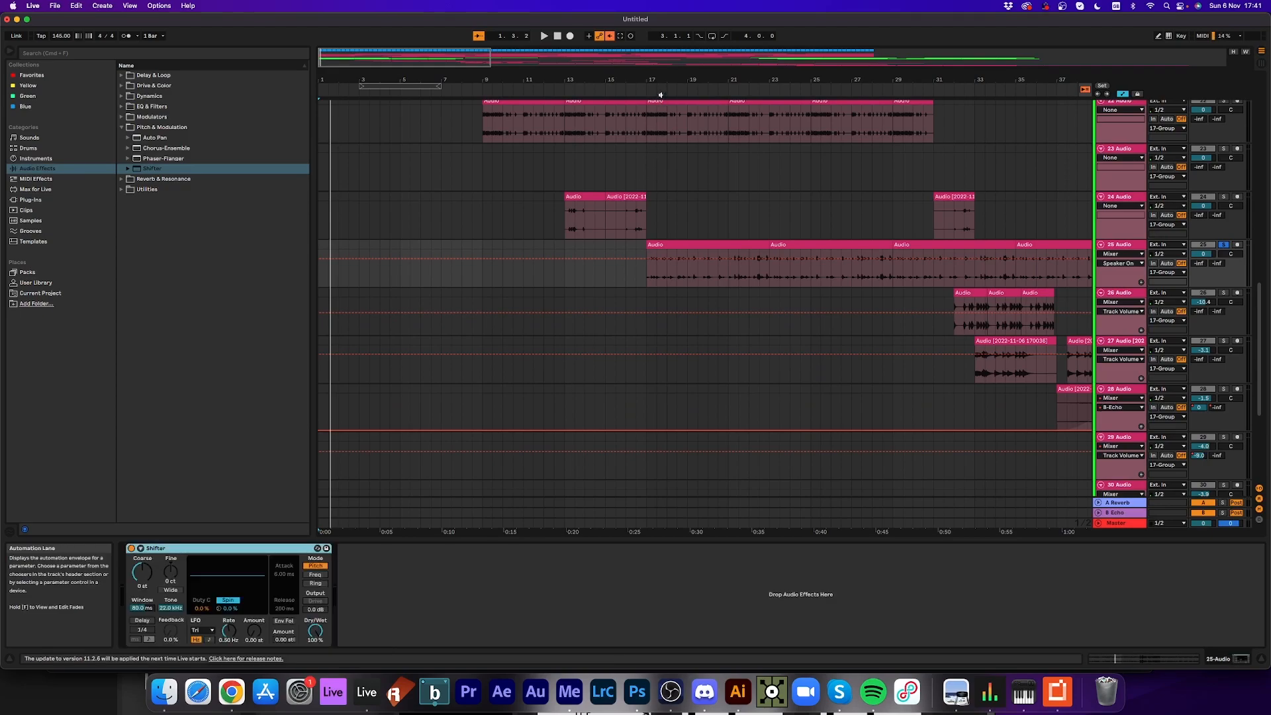
{"action": "key", "text": "space"}
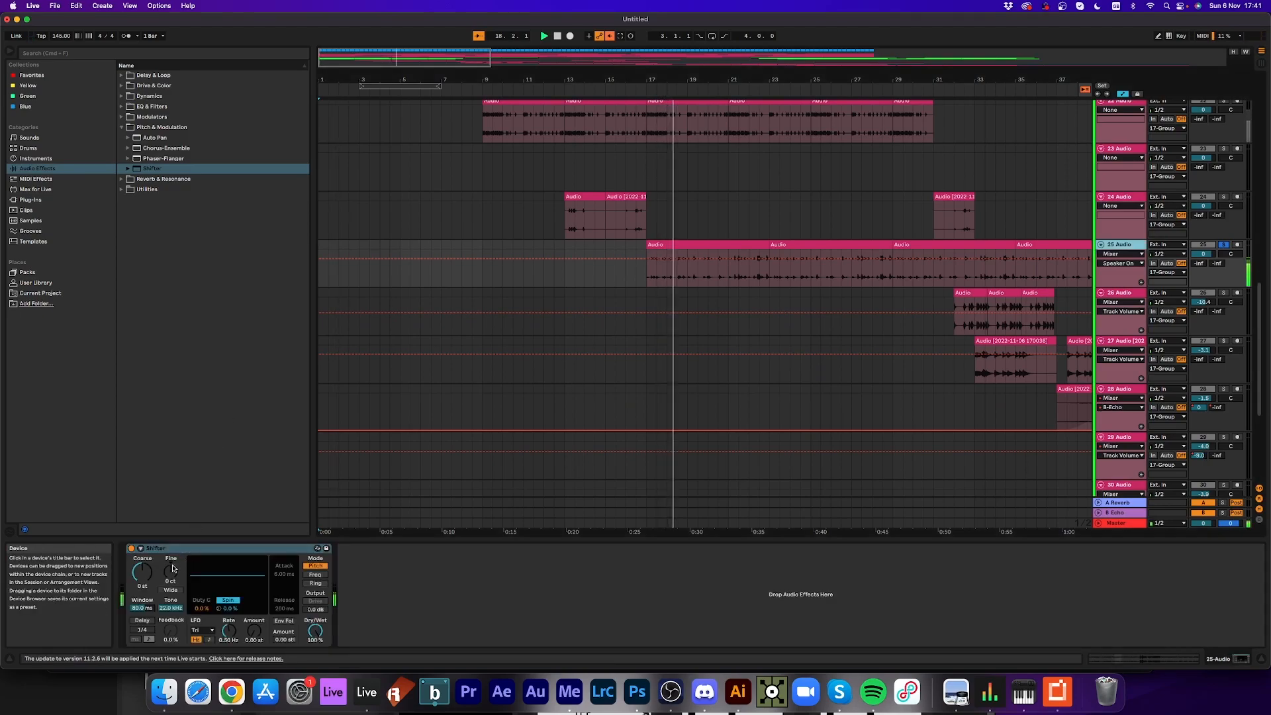
- Set 25 Audio's Shifter to -3 st with a 10 ms delay, about 85% feedback and about 6% dry/wet
{"action": "left_click", "coordinate": [148, 632]}
{"action": "left_click", "coordinate": [148, 639]}
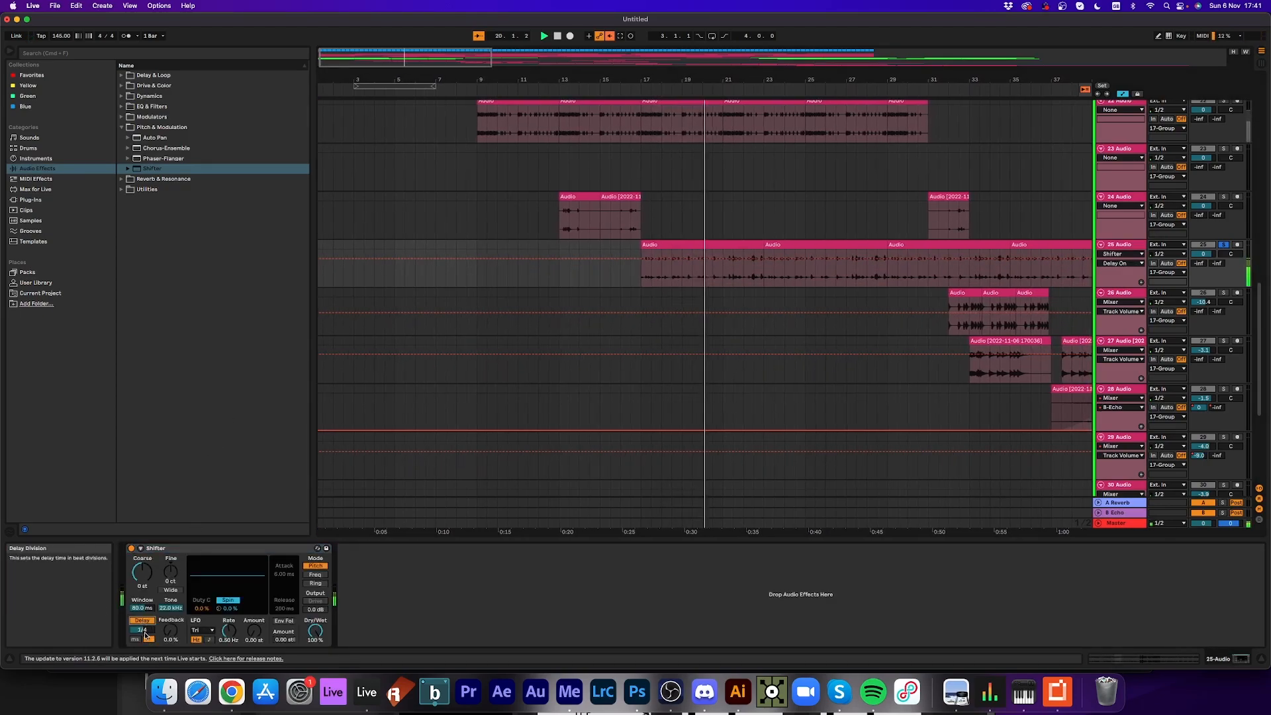
{"action": "left_click_drag", "start_coordinate": [170, 630], "coordinate": [170, 582]}
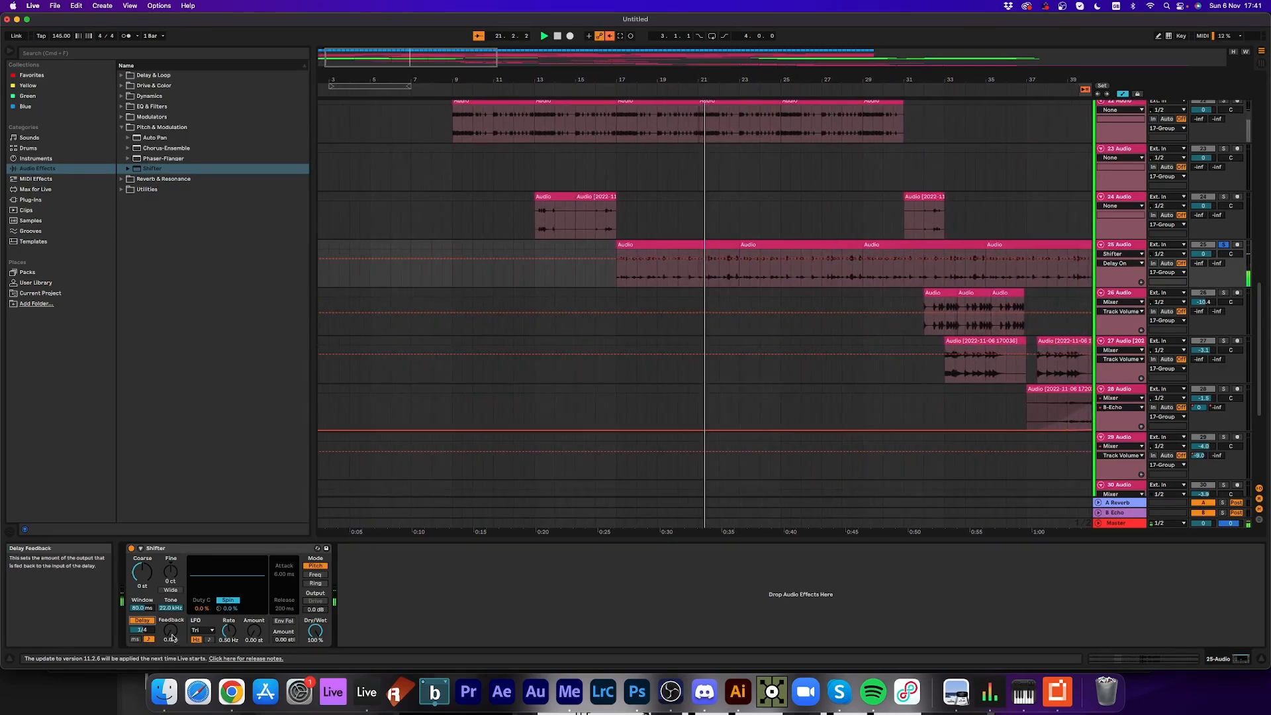
{"action": "left_click_drag", "start_coordinate": [170, 630], "coordinate": [170, 651]}
{"action": "left_click", "coordinate": [143, 623]}
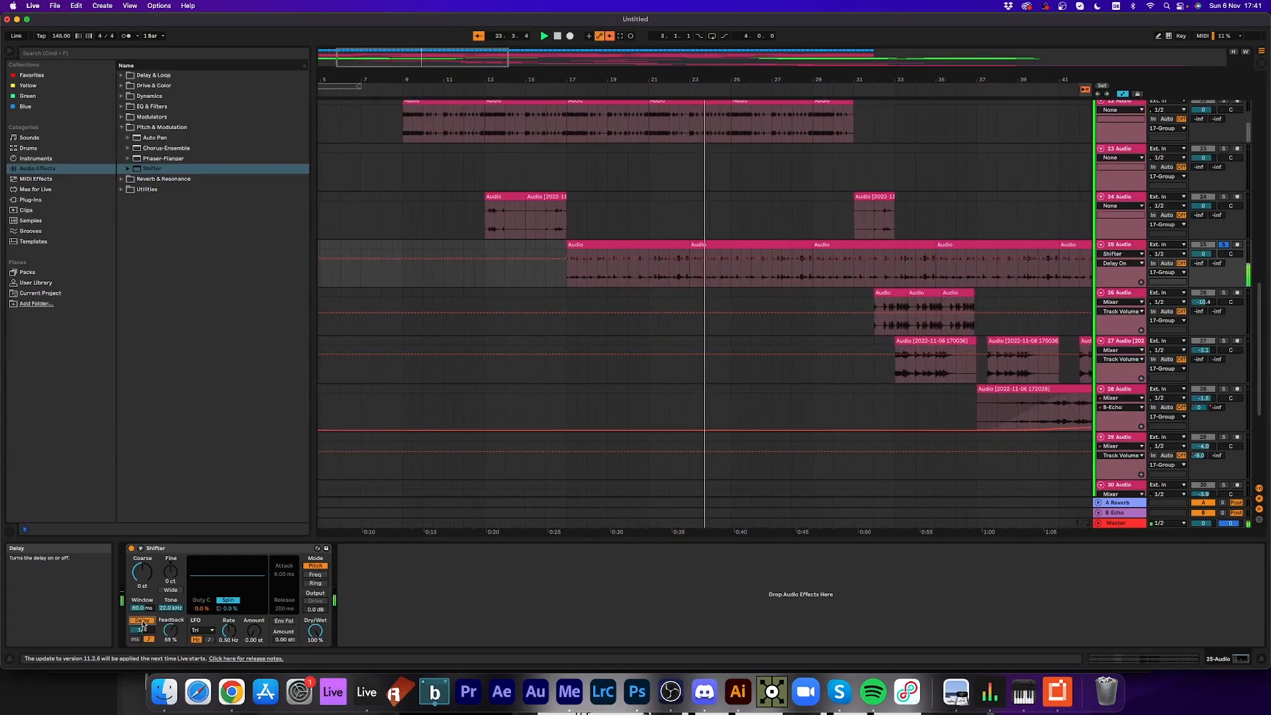
{"action": "left_click", "coordinate": [139, 639]}
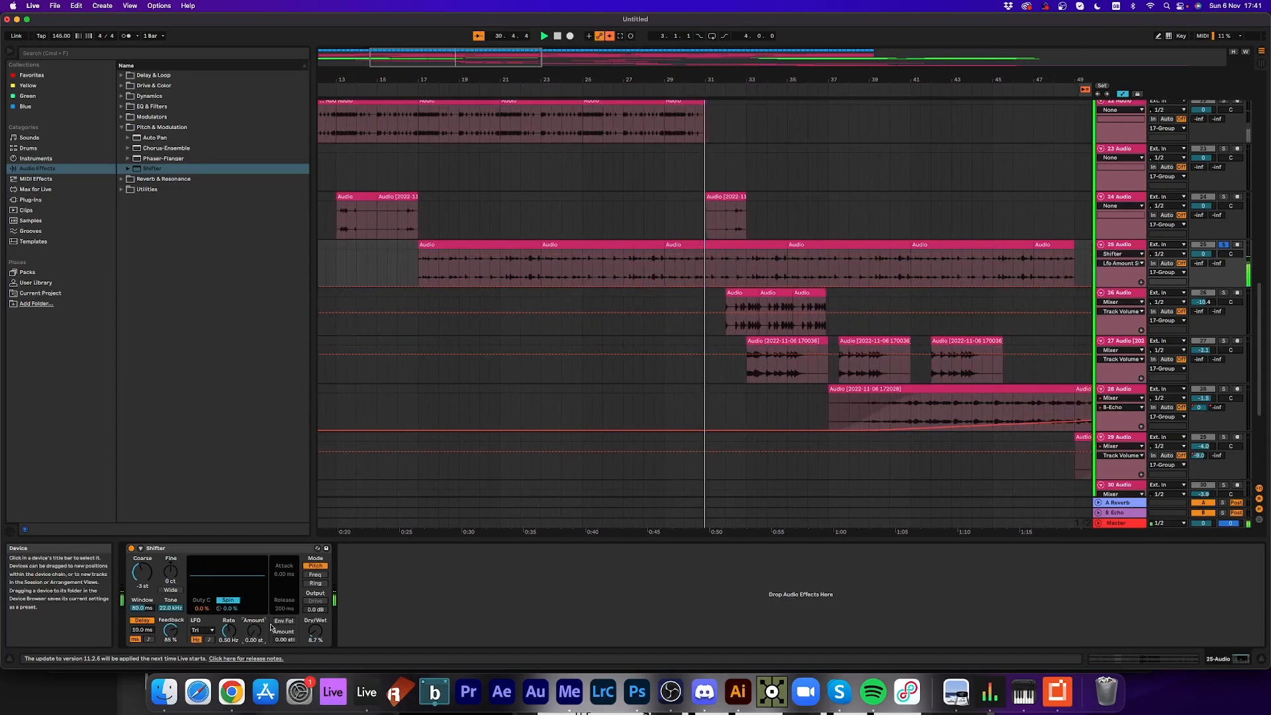
{"action": "mouse_move", "coordinate": [254, 631]}
{"action": "left_mouse_down"}
{"action": "mouse_move", "coordinate": [254, 540]}
{"action": "mouse_move", "coordinate": [254, 631]}
{"action": "mouse_move", "coordinate": [312, 639]}
{"action": "mouse_move", "coordinate": [255, 621]}
{"action": "mouse_move", "coordinate": [254, 634]}
{"action": "left_mouse_up"}
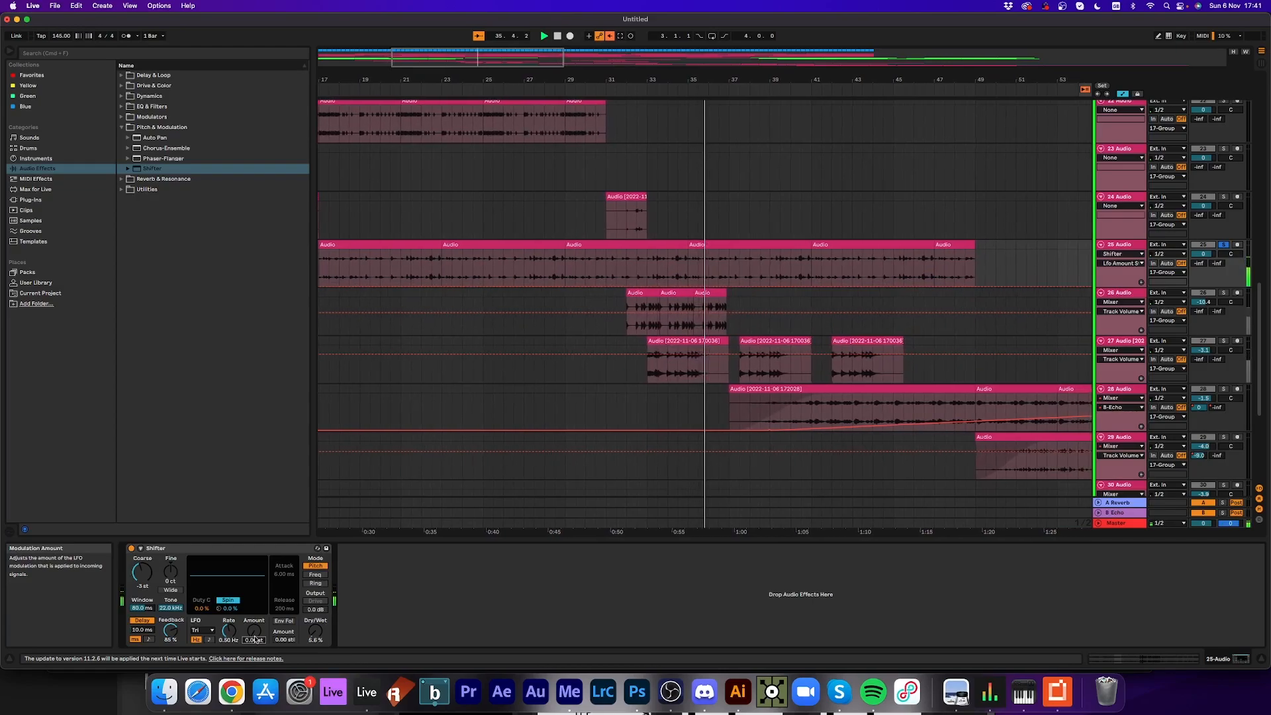
- Add an LFO modulator with a random waveform to 25 Audio, map it to the Shifter's LFO amount, and audition it
{"action": "left_click", "coordinate": [30, 179]}
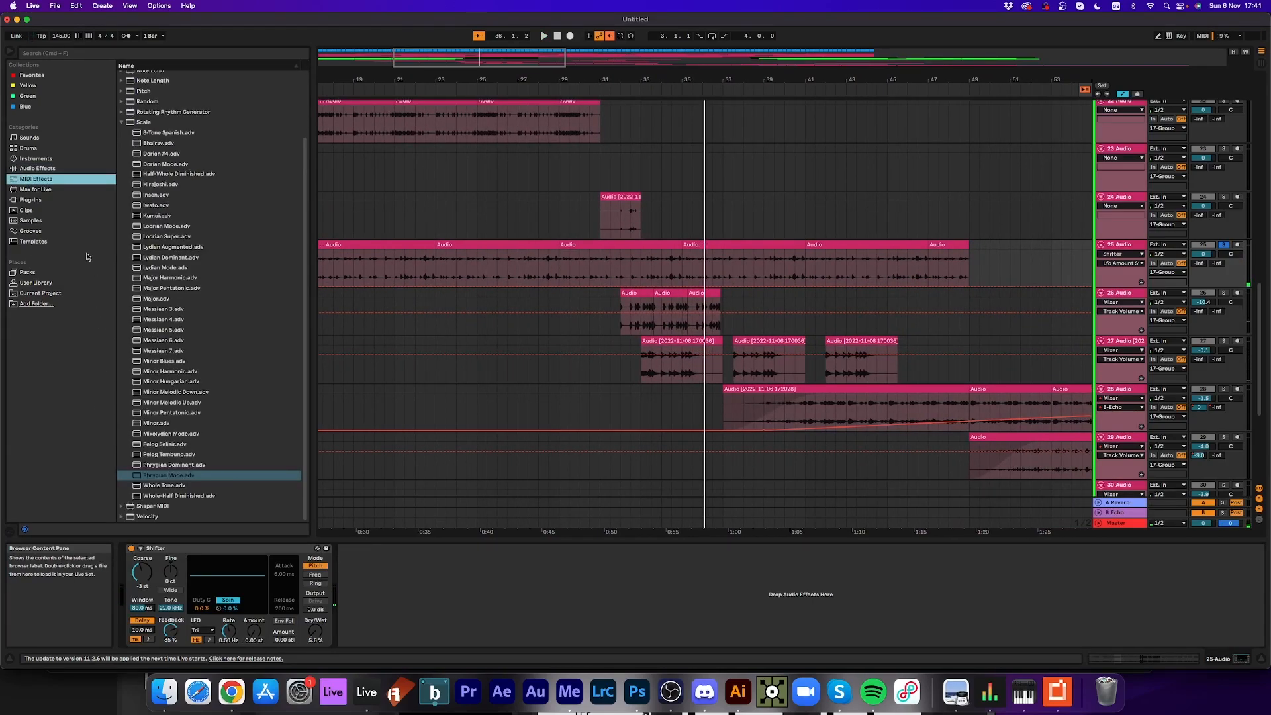
{"action": "left_click", "coordinate": [32, 169]}
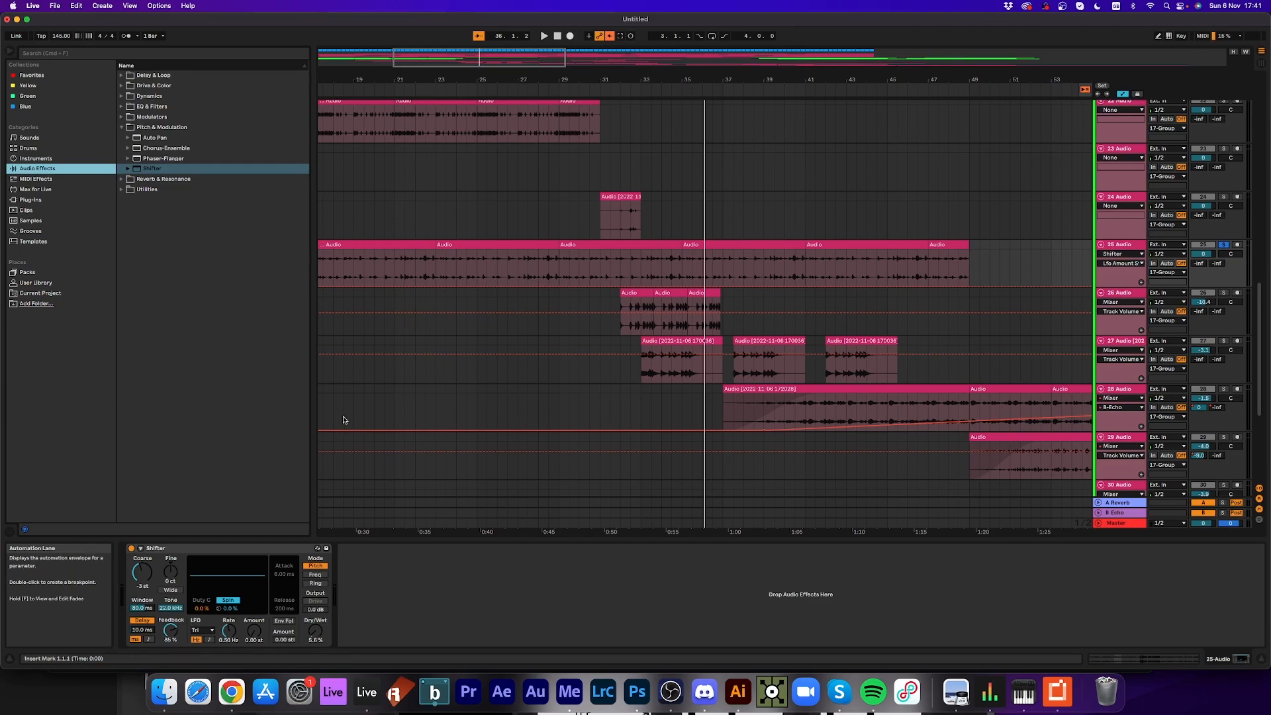
{"action": "left_click", "coordinate": [123, 118]}
{"action": "left_click_drag", "start_coordinate": [169, 184], "coordinate": [533, 597]}
{"action": "left_click", "coordinate": [359, 607]}
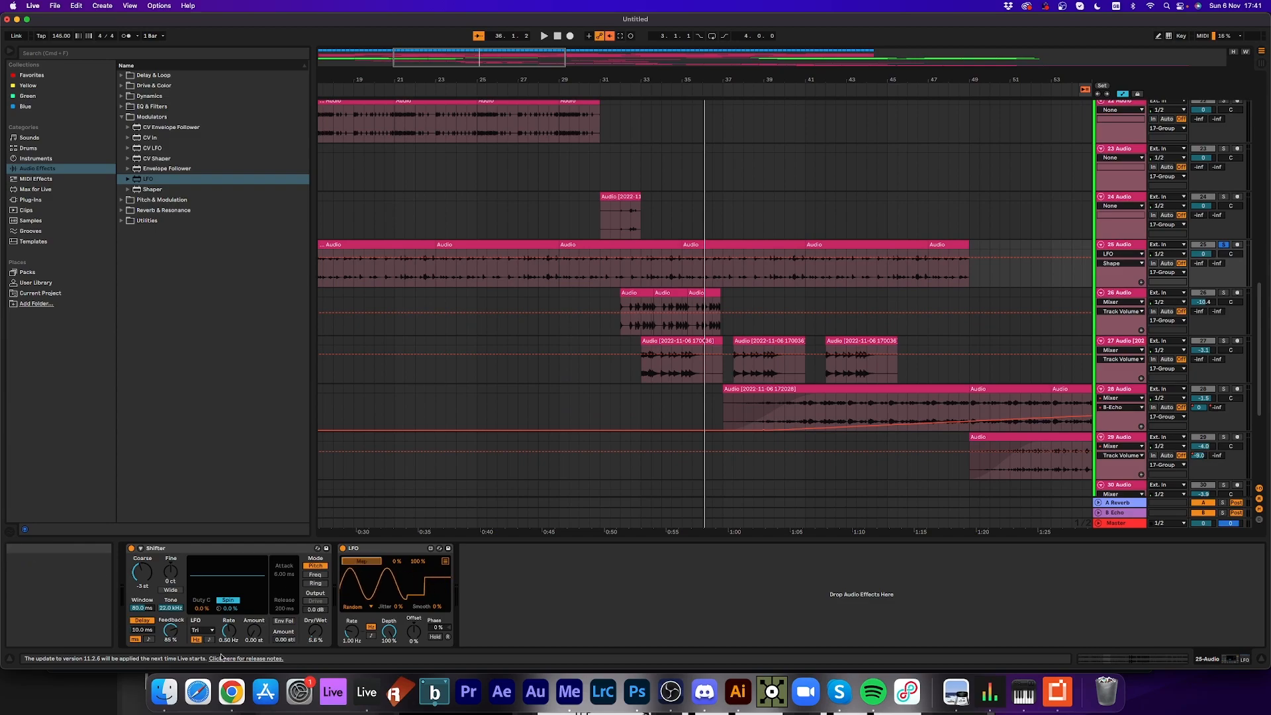
{"action": "left_click", "coordinate": [257, 638]}
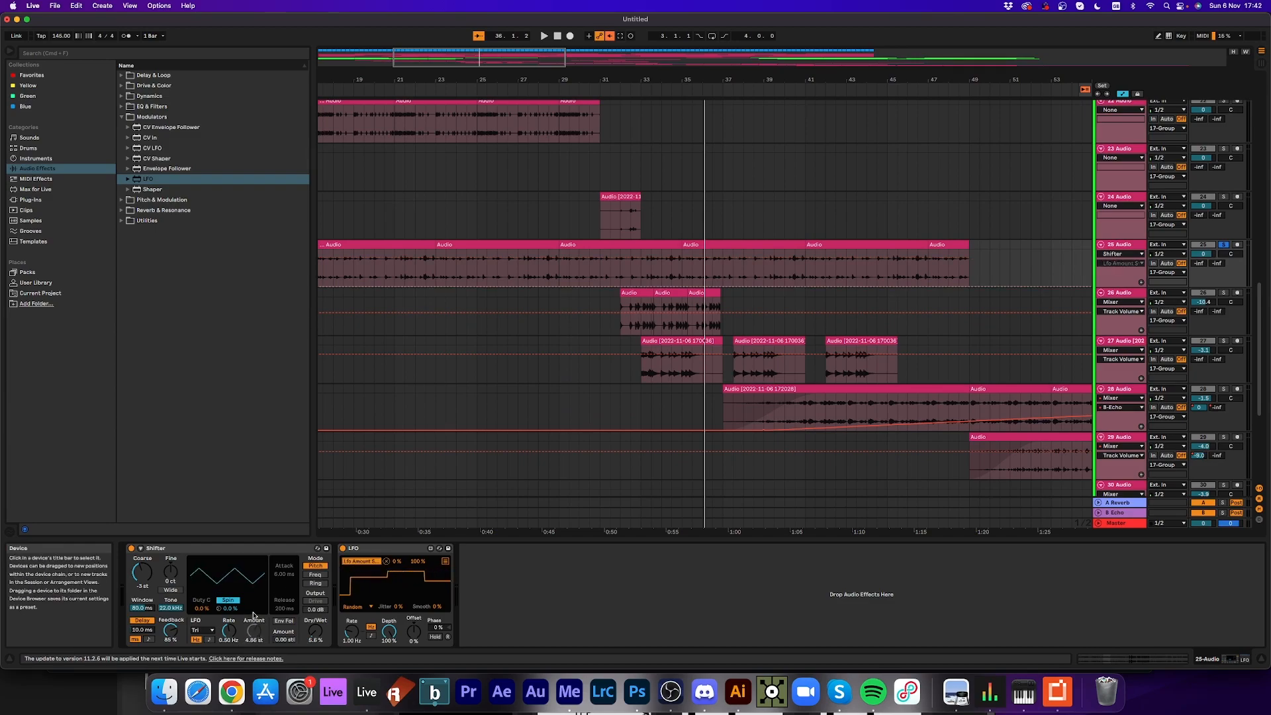
{"action": "key", "text": "space"}
{"action": "left_click", "coordinate": [672, 95]}
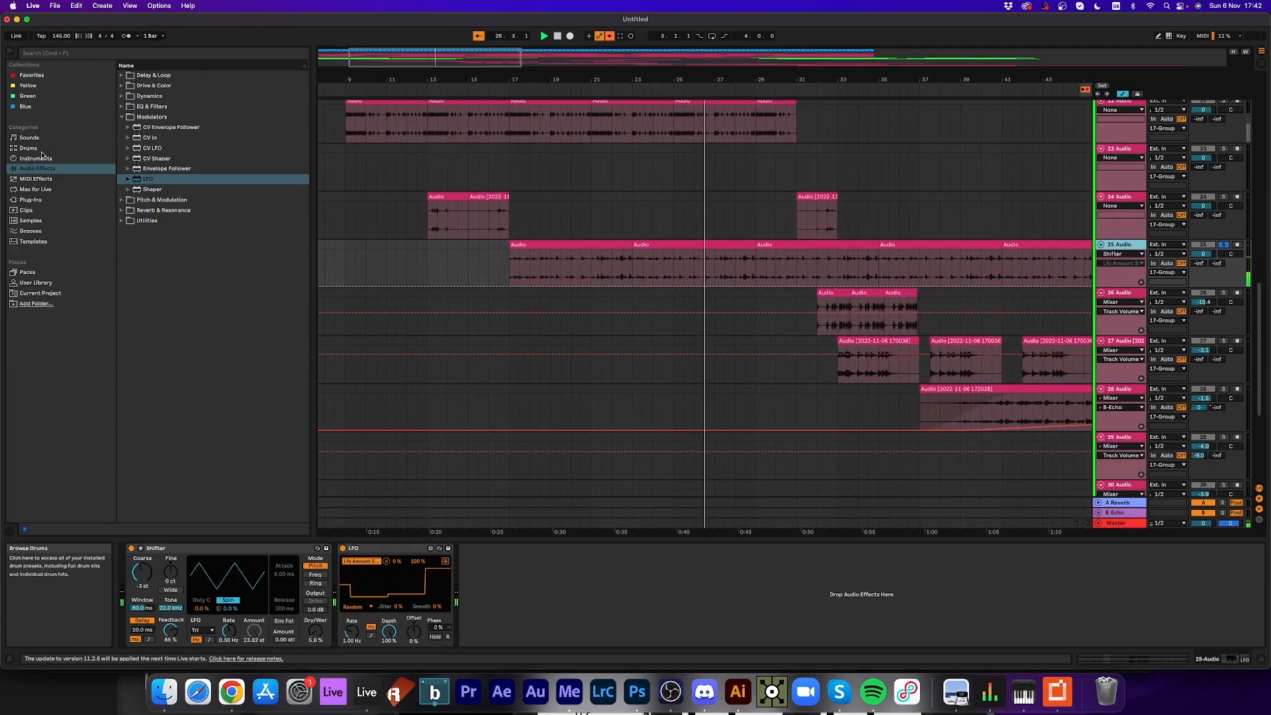
- Add the OTT multiband dynamics preset to 25 Audio, reduce its amount to 34%, and unsolo the track
{"action": "left_click", "coordinate": [121, 97]}
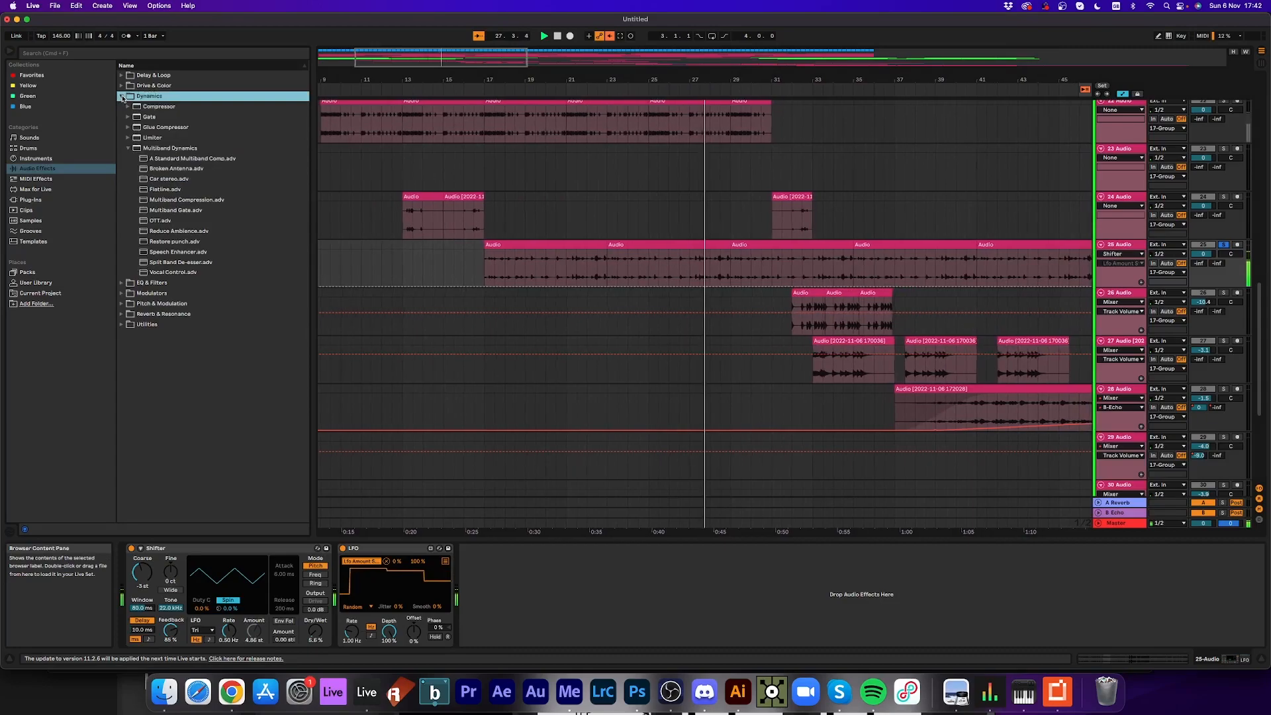
{"action": "double_click", "coordinate": [160, 220]}
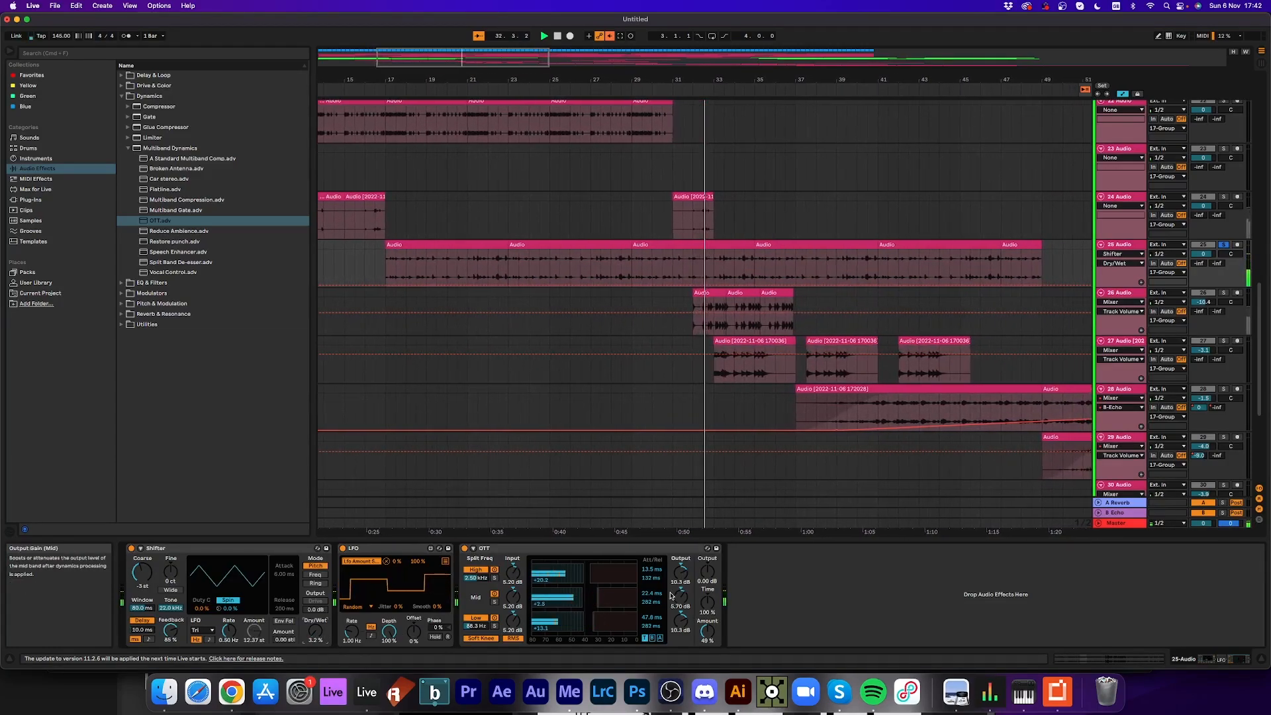
{"action": "left_click", "coordinate": [703, 624]}
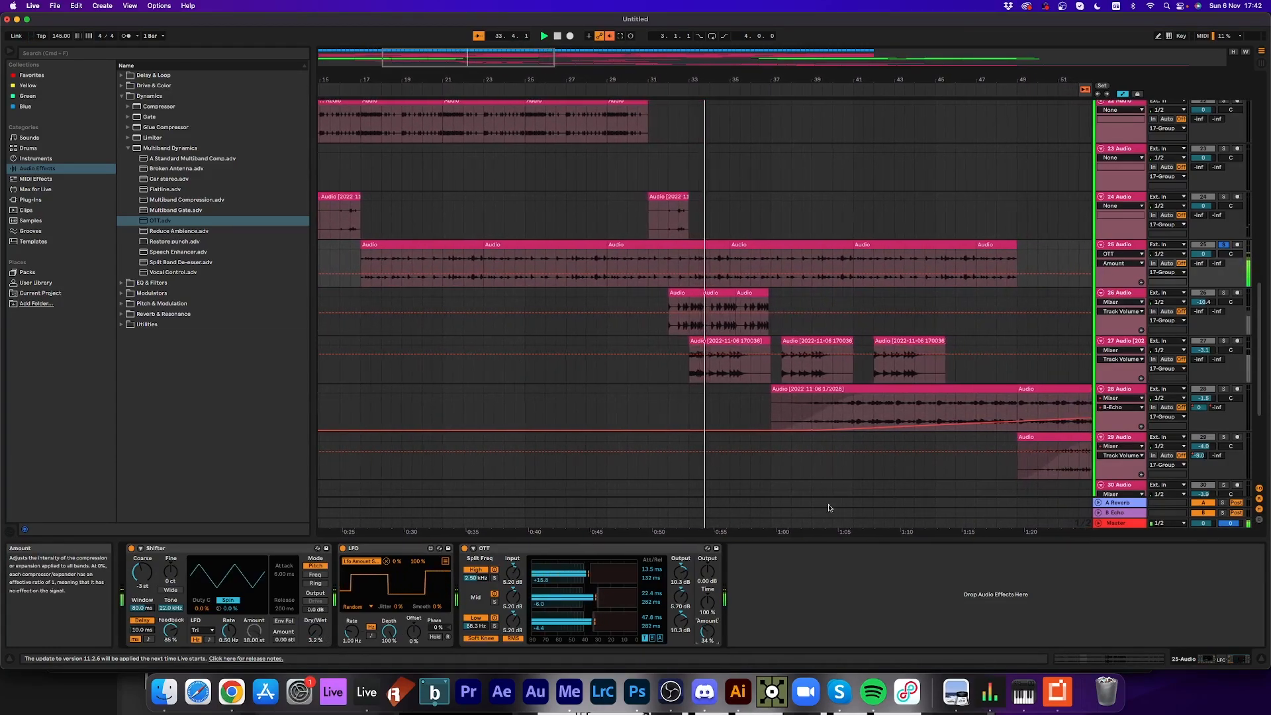
{"action": "scroll", "coordinate": [928, 313], "scroll_direction": "up", "scroll_amount": 3}
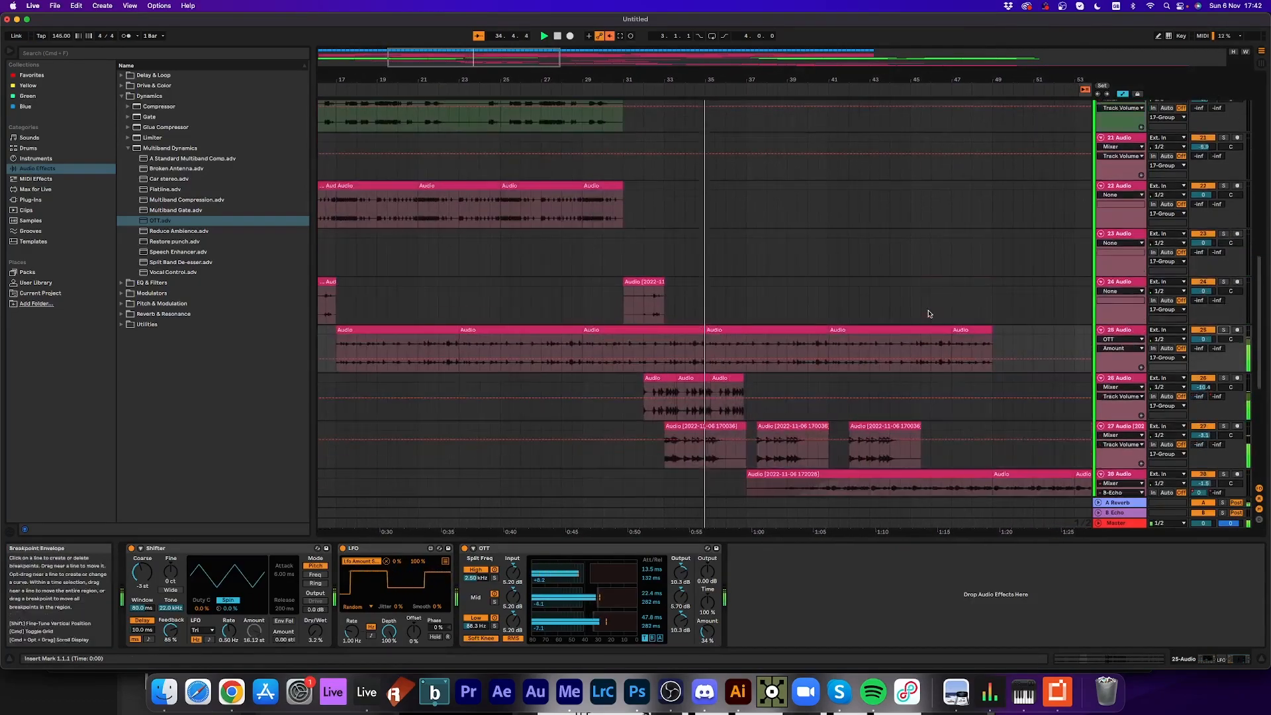
- Automate 18 Audio's A-Reverb send to drop to -inf dB at about bar 29, then show its B-Echo envelope
{"action": "scroll", "coordinate": [928, 314], "scroll_direction": "up", "scroll_amount": 15}
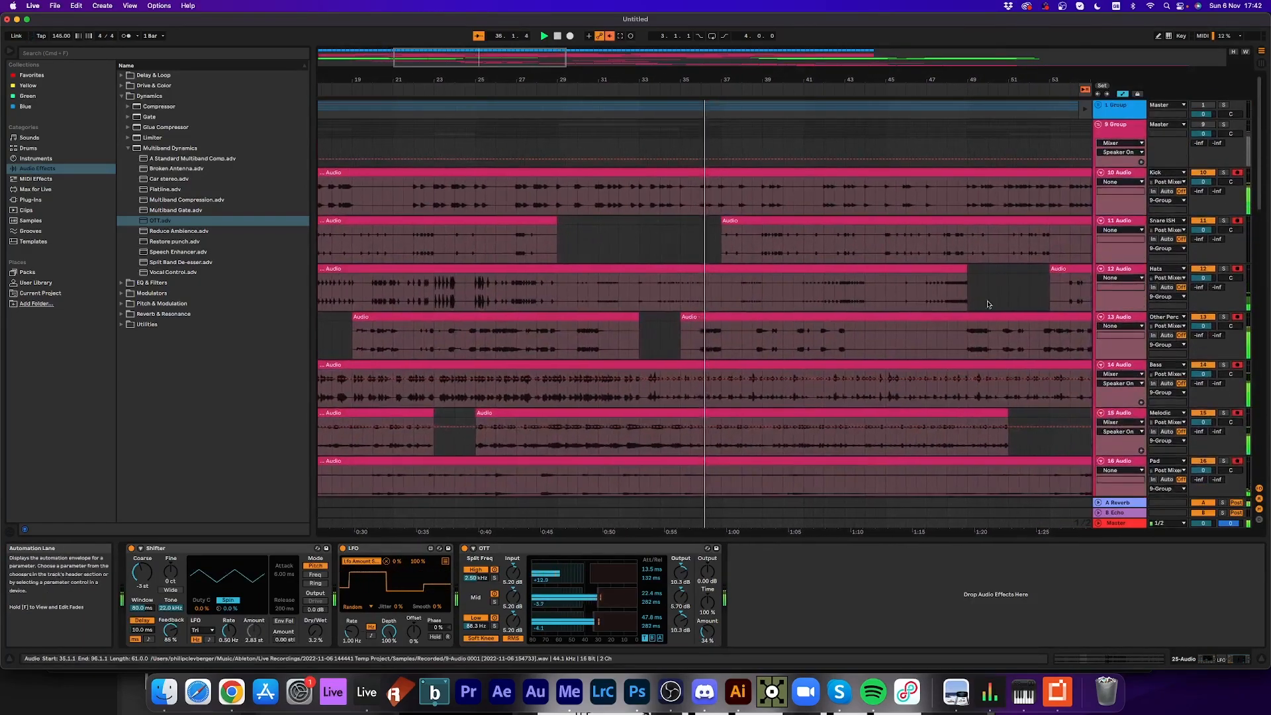
{"action": "scroll", "coordinate": [899, 254], "scroll_direction": "down", "scroll_amount": 10}
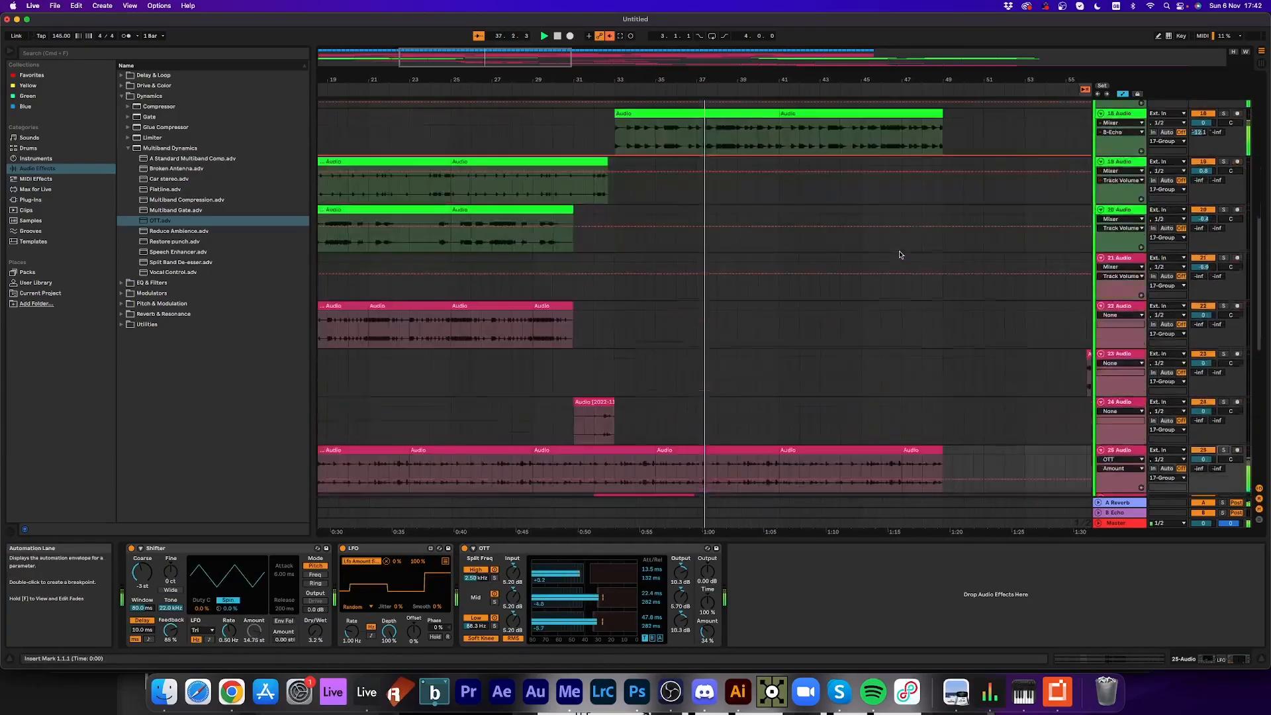
{"action": "scroll", "coordinate": [746, 239], "scroll_direction": "up", "scroll_amount": 7}
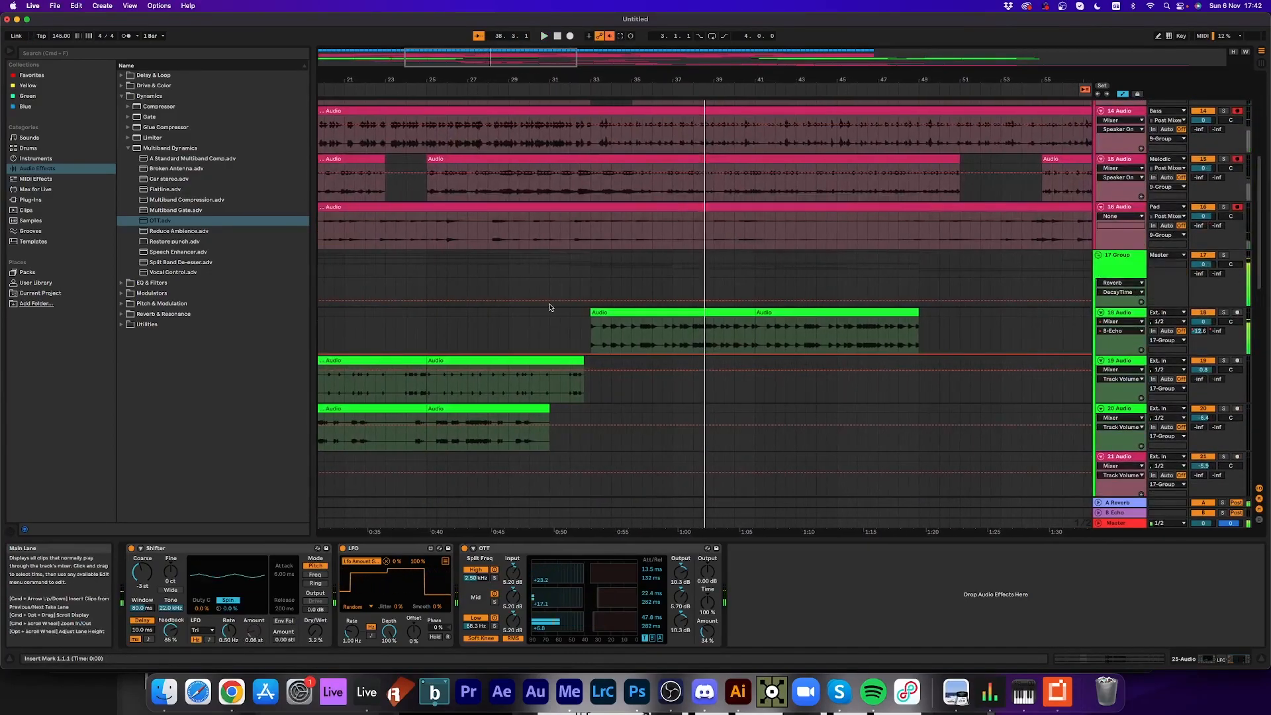
{"action": "left_click", "coordinate": [1199, 332]}
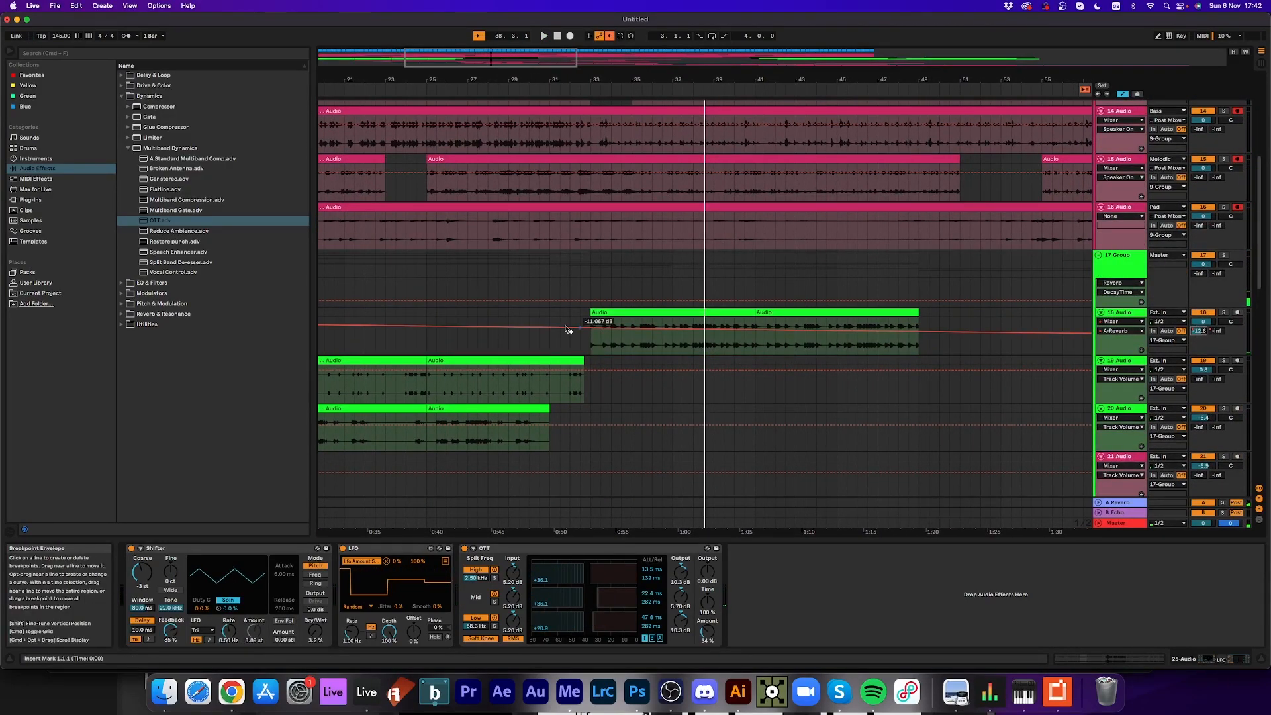
{"action": "left_click", "coordinate": [518, 331]}
{"action": "left_click_drag", "start_coordinate": [519, 327], "coordinate": [519, 352]}
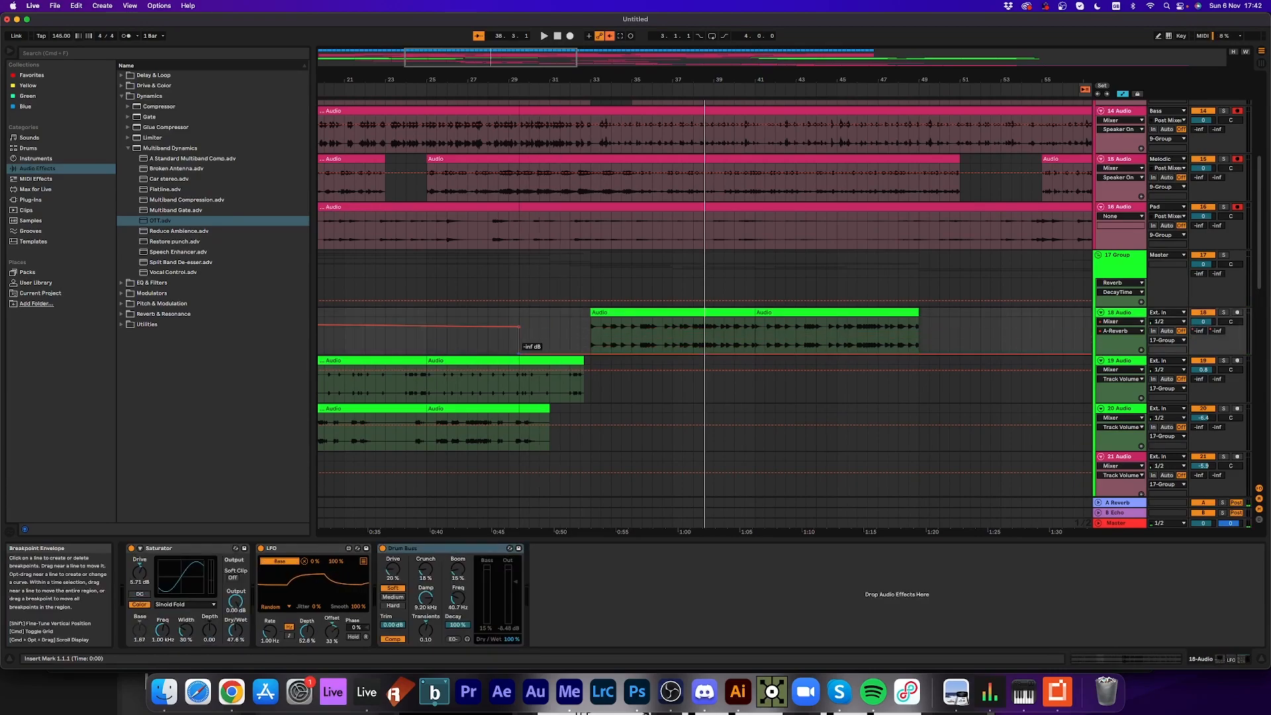
{"action": "left_click", "coordinate": [1217, 331]}
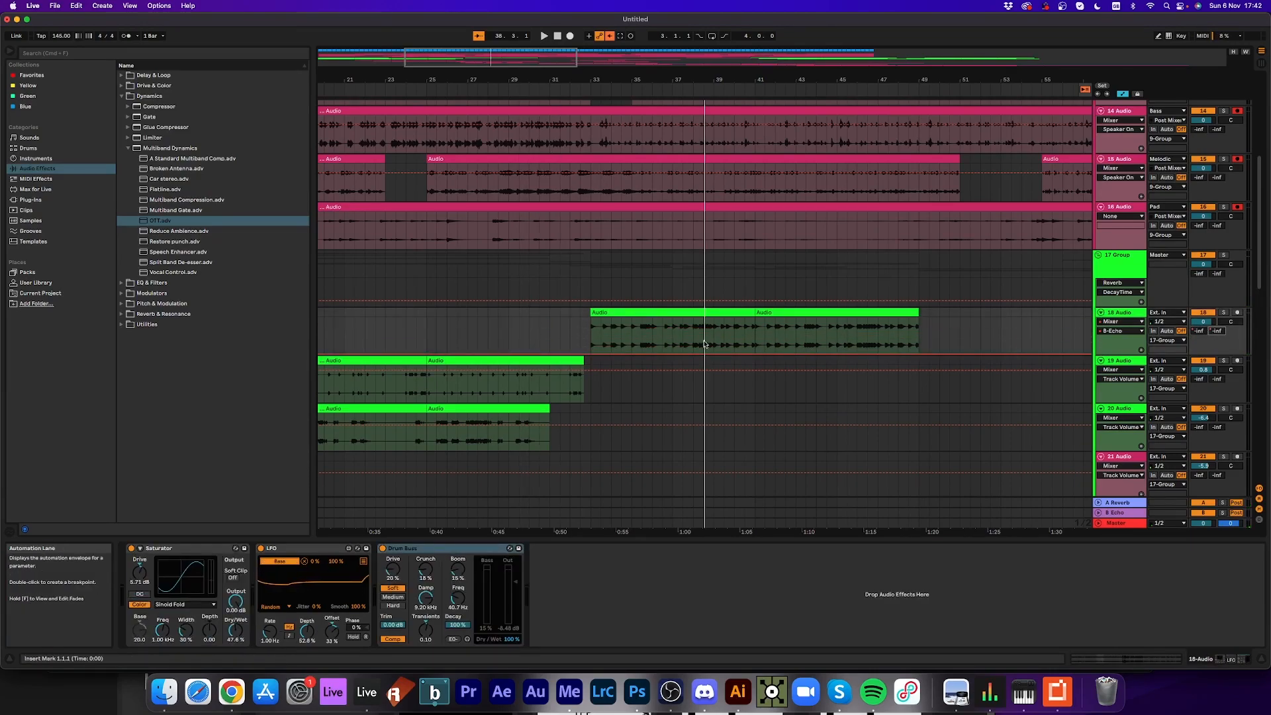
- Solo 26 Audio during playback, add the OTT preset to it, and lower the preset's amount below 100%
{"action": "key", "text": "space"}
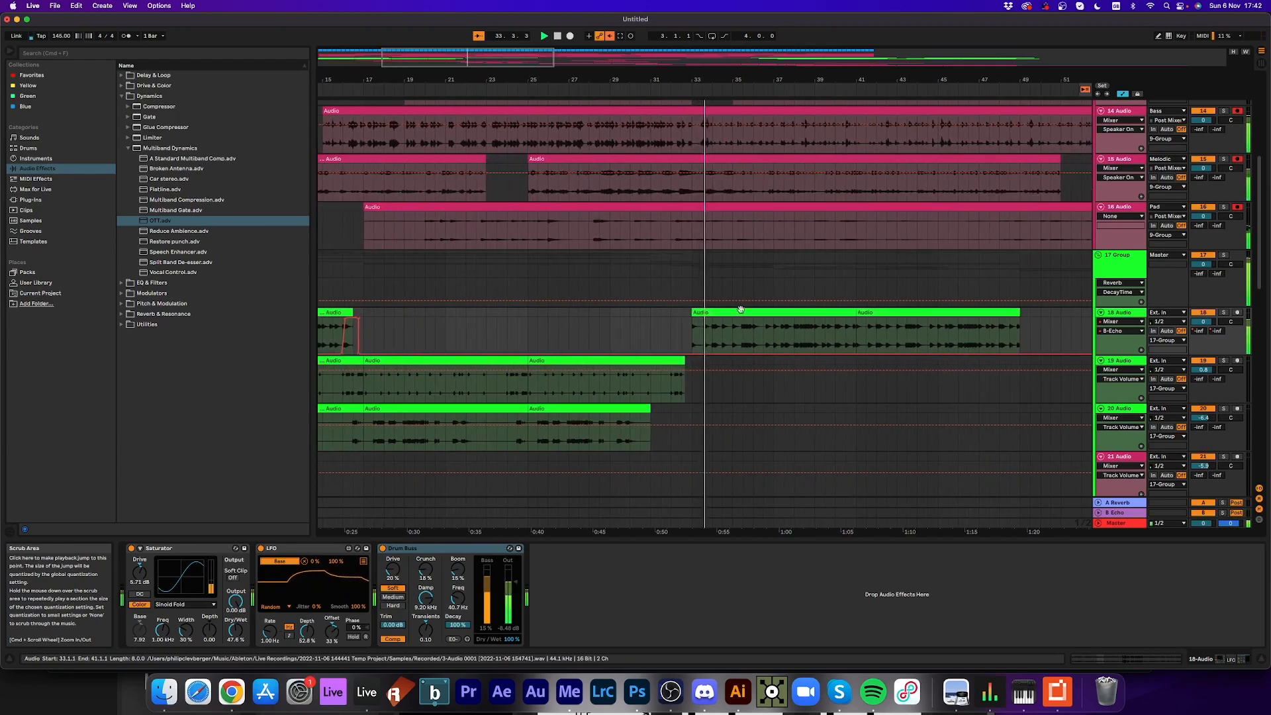
{"action": "scroll", "coordinate": [714, 368], "scroll_direction": "down", "scroll_amount": 5}
{"action": "scroll", "coordinate": [713, 368], "scroll_direction": "down", "scroll_amount": 4}
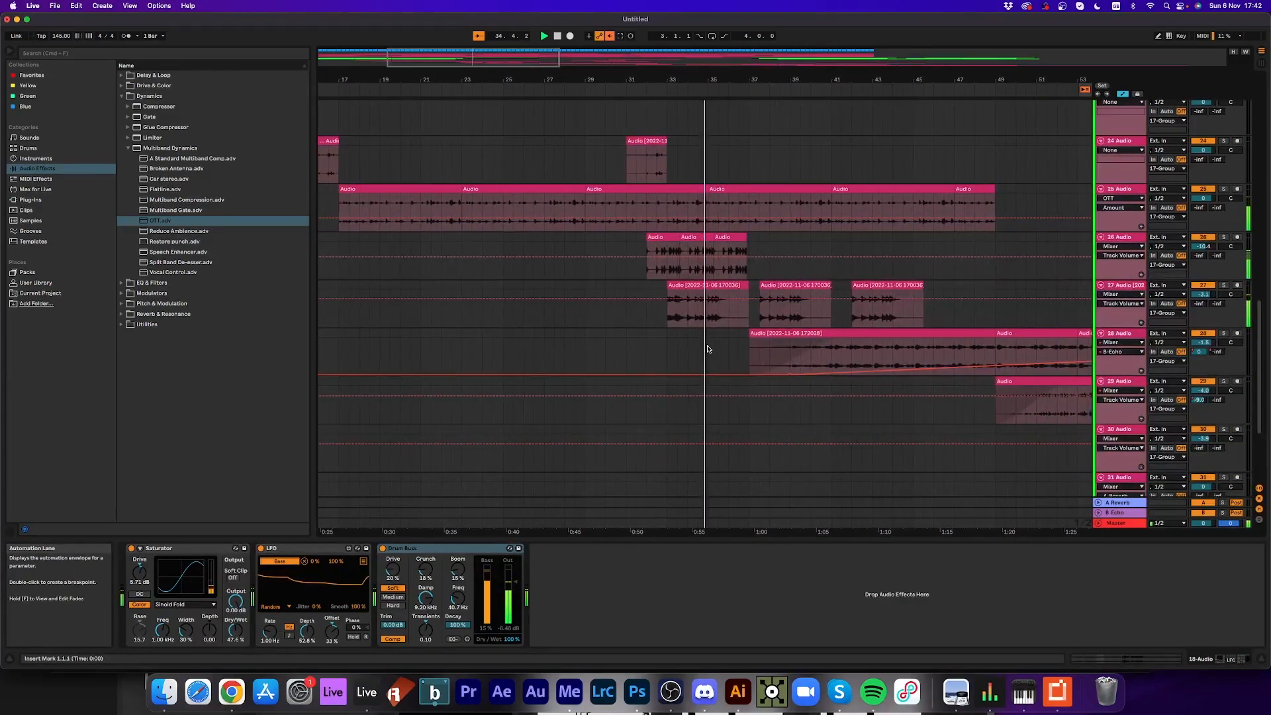
{"action": "left_click", "coordinate": [1223, 236]}
{"action": "left_click", "coordinate": [1119, 236]}
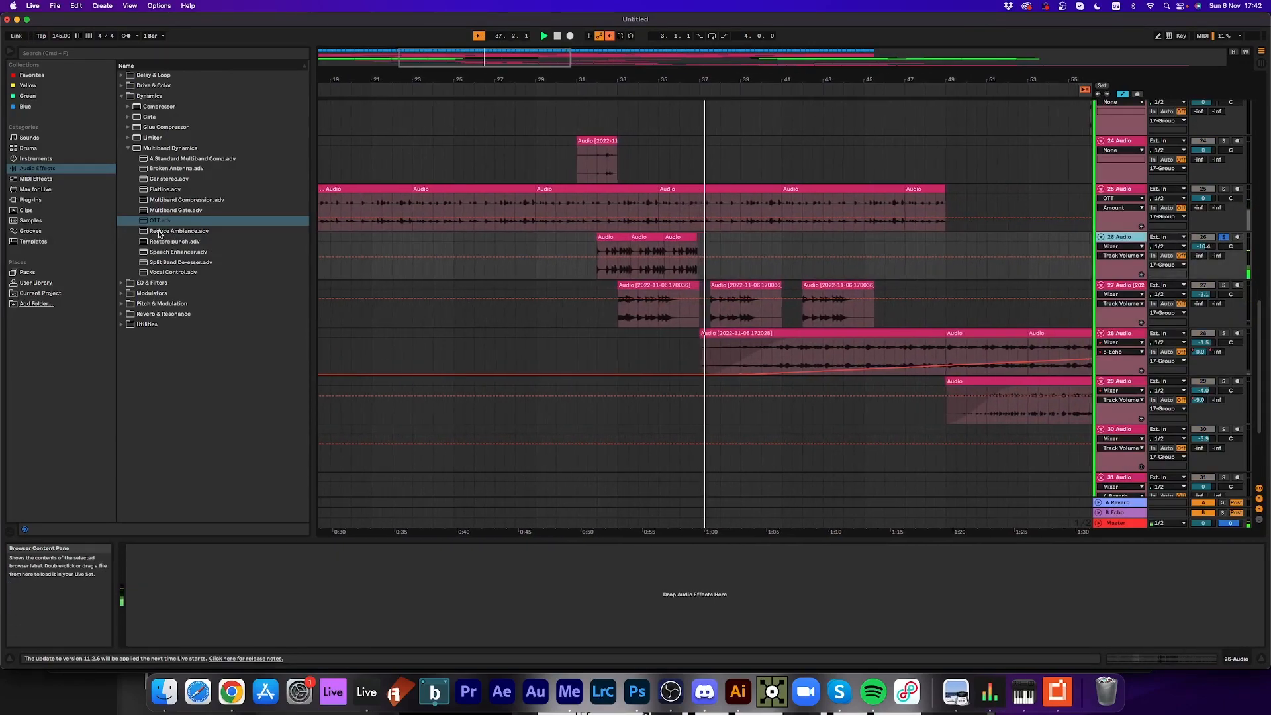
{"action": "left_click_drag", "start_coordinate": [172, 226], "coordinate": [675, 603]}
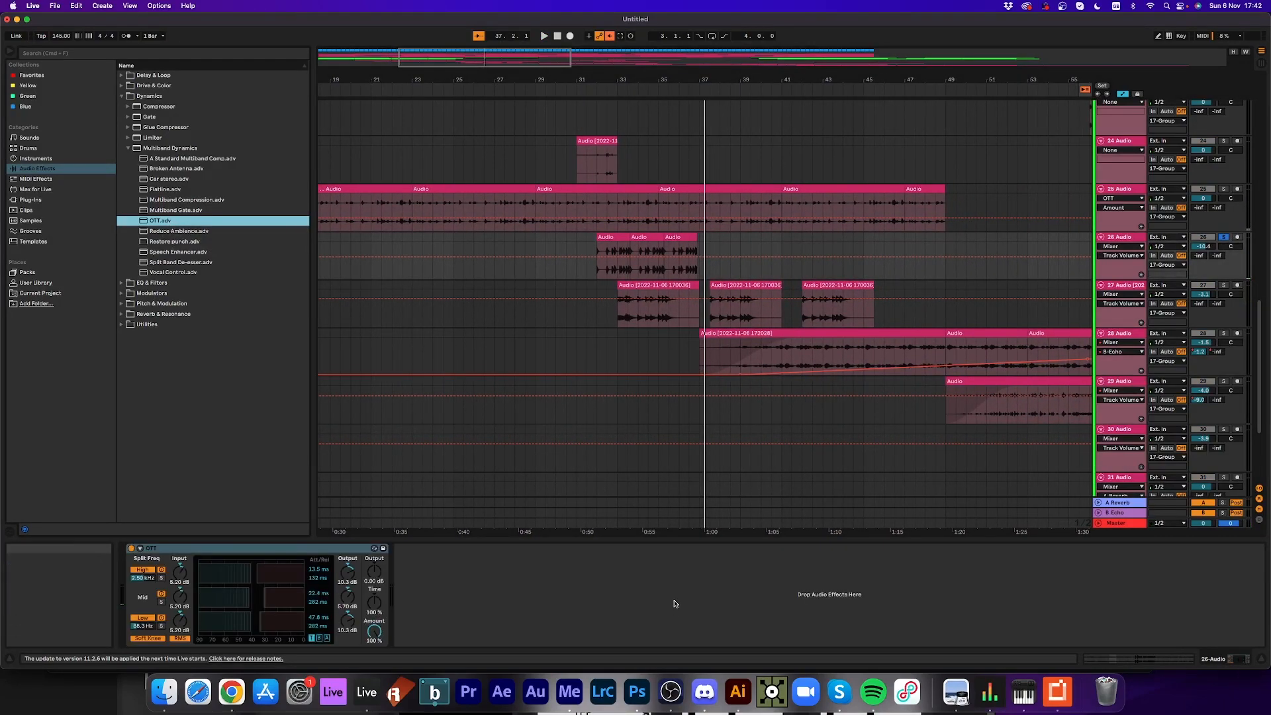
{"action": "key", "text": "space"}
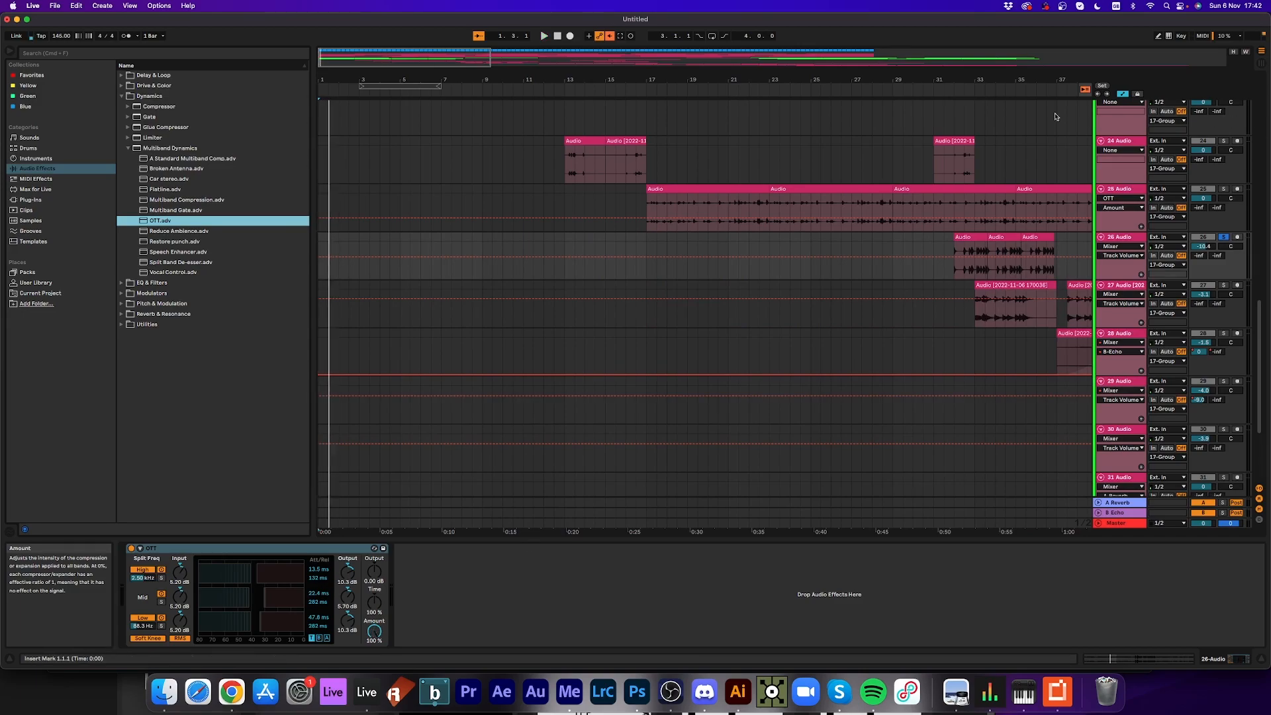
{"action": "left_click_drag", "start_coordinate": [377, 622], "coordinate": [380, 631]}
- Consolidate the three 26 Audio clips starting at bar 32 into one clip and transpose it down
{"action": "left_click", "coordinate": [737, 237]}
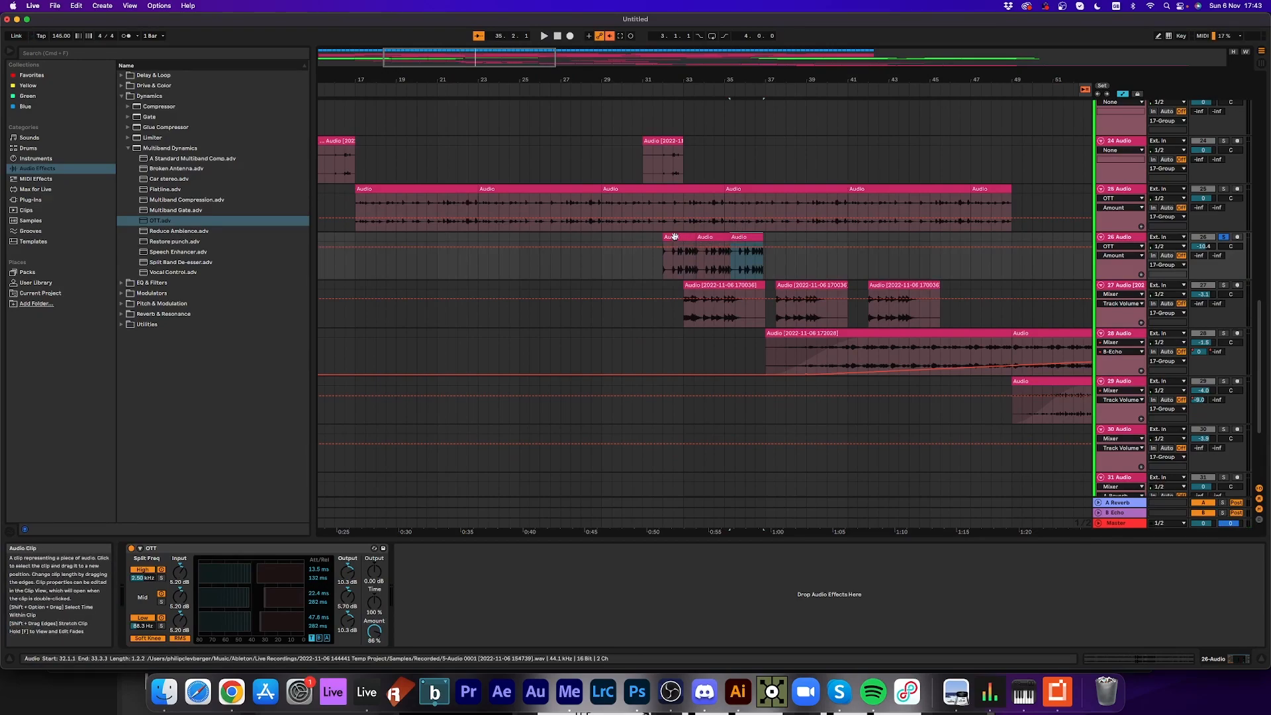
{"action": "key", "text": "super+j"}
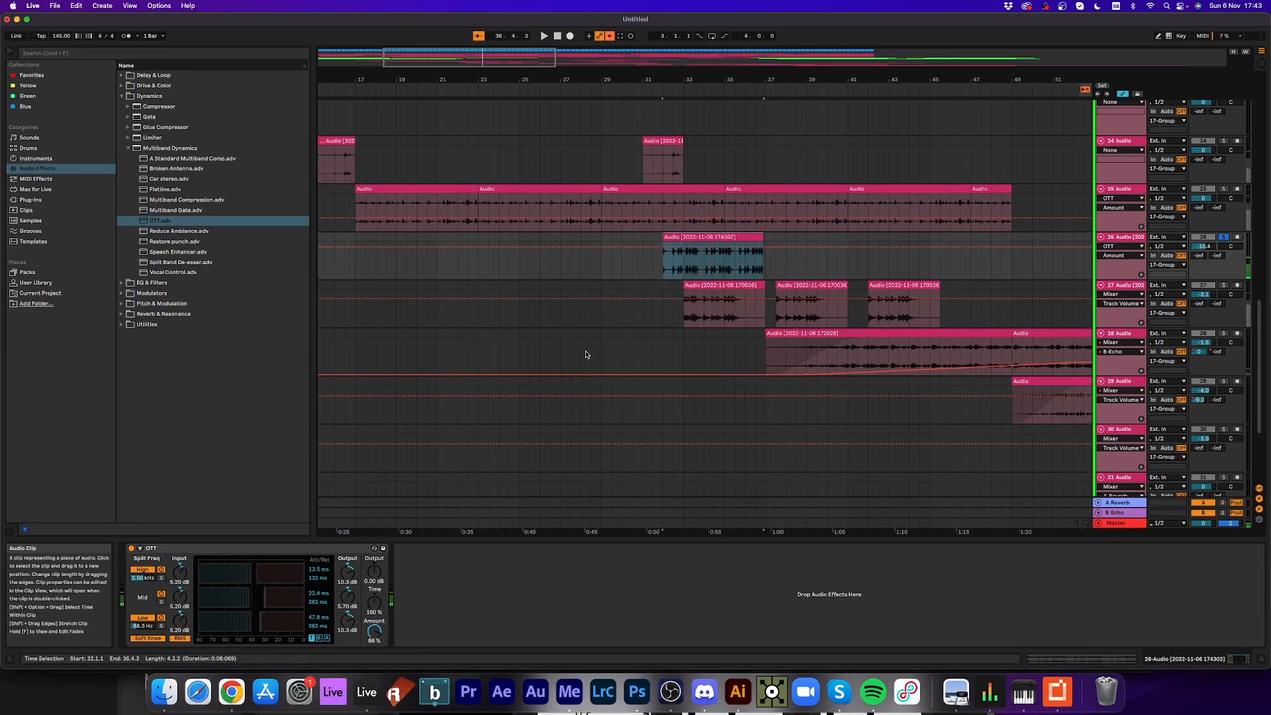
{"action": "double_click", "coordinate": [677, 237]}
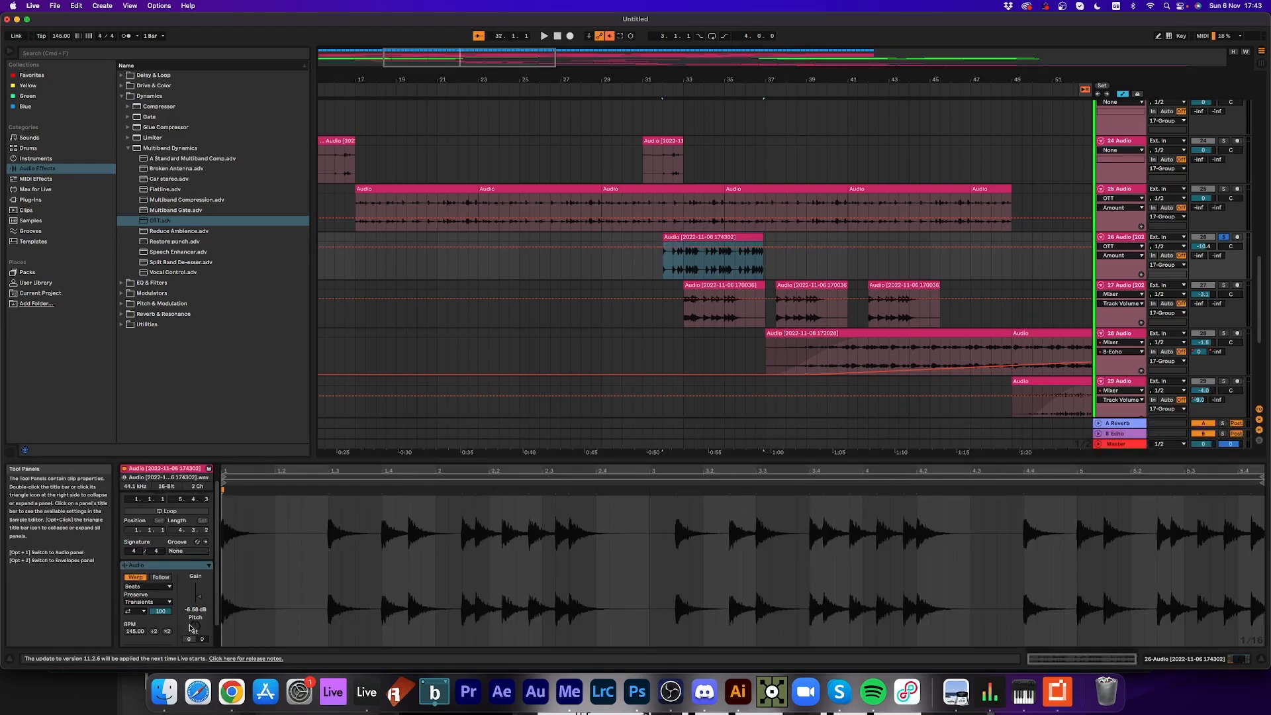
{"action": "left_click_drag", "start_coordinate": [191, 626], "coordinate": [190, 629]}
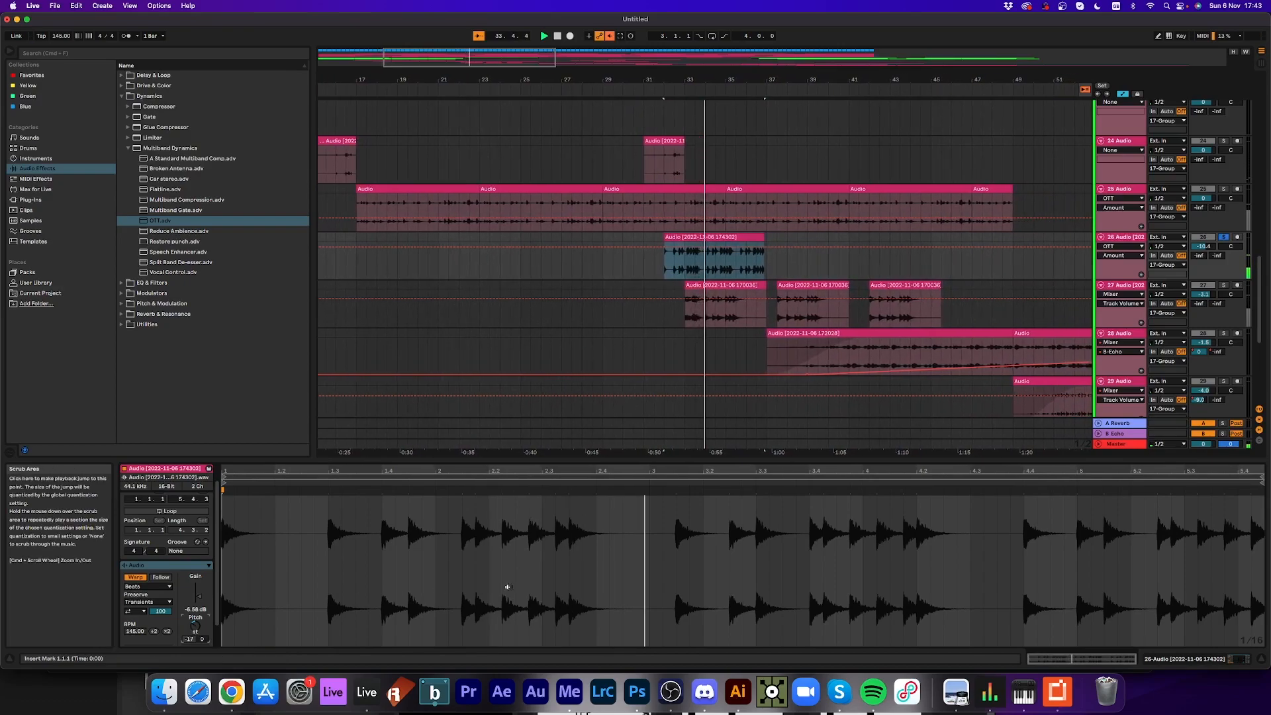
- Unsolo 26 Audio and lower its track volume to -20.0 dB
{"action": "left_click", "coordinate": [1223, 237]}
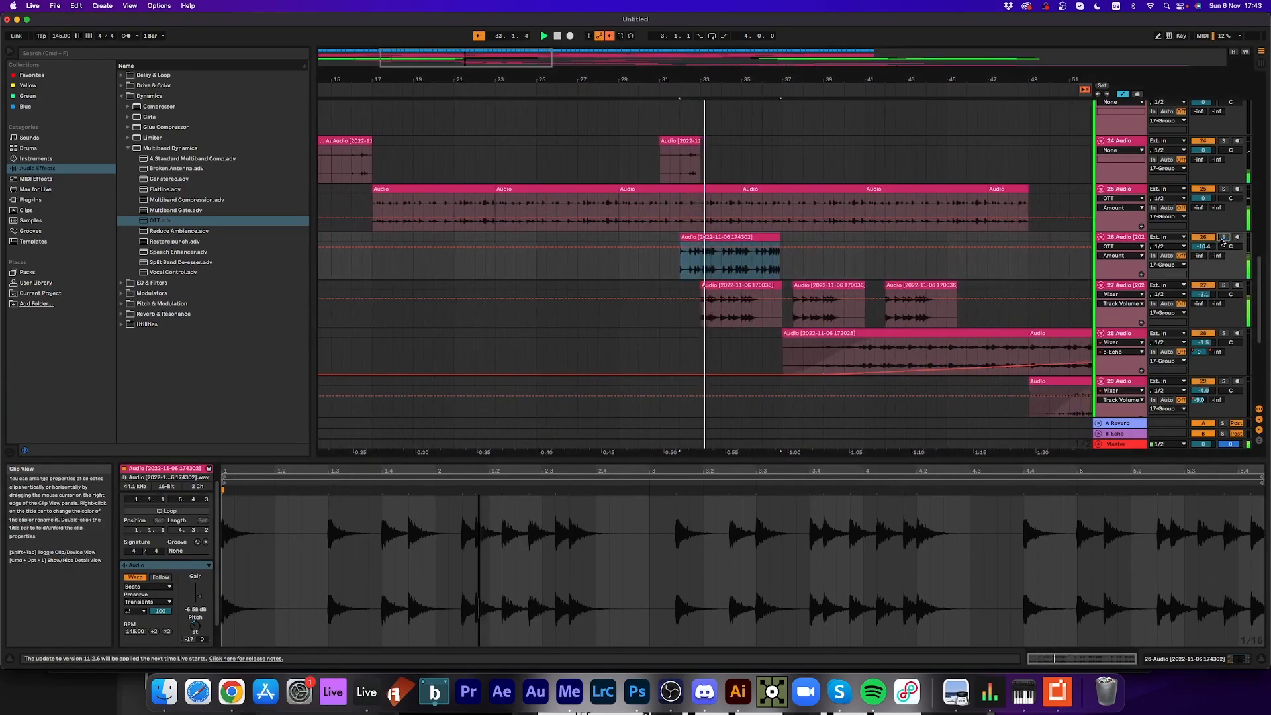
{"action": "left_click_drag", "start_coordinate": [1203, 246], "coordinate": [1203, 254]}
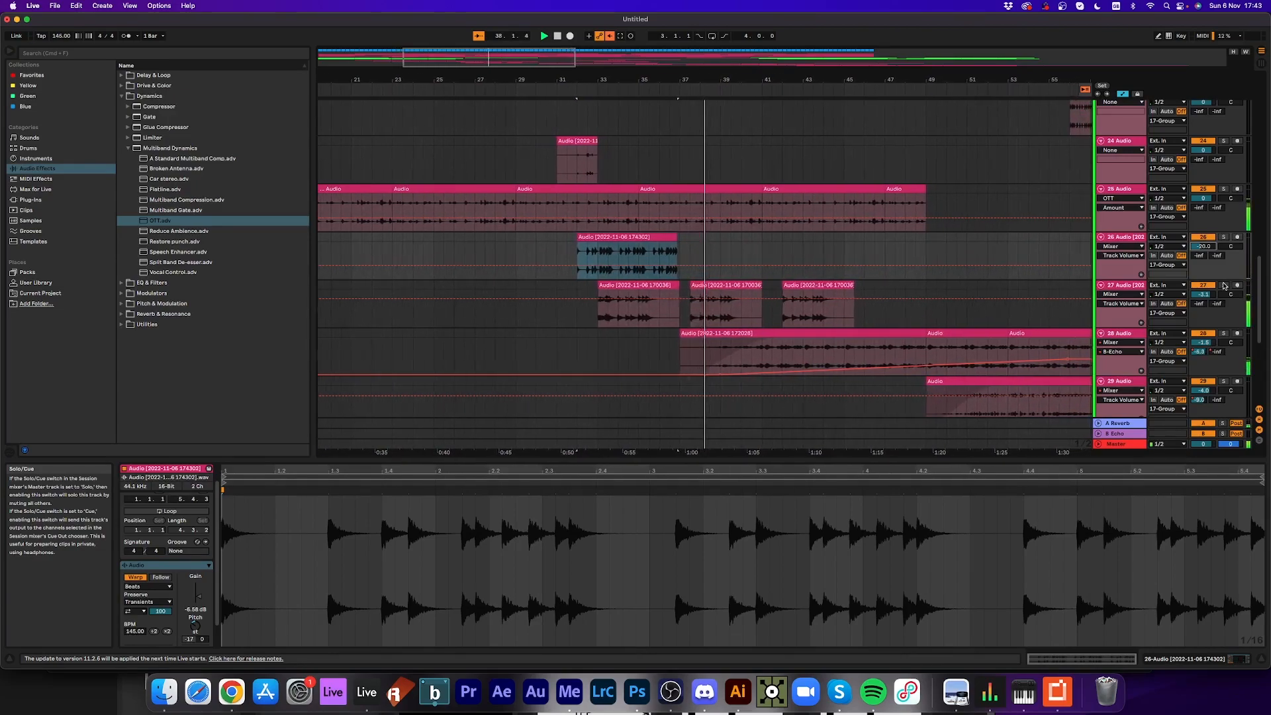
- Review the 17 Group's tracks across a wider stretch of the arrangement while it plays
{"action": "scroll", "coordinate": [562, 149], "scroll_direction": "up", "scroll_amount": 4}
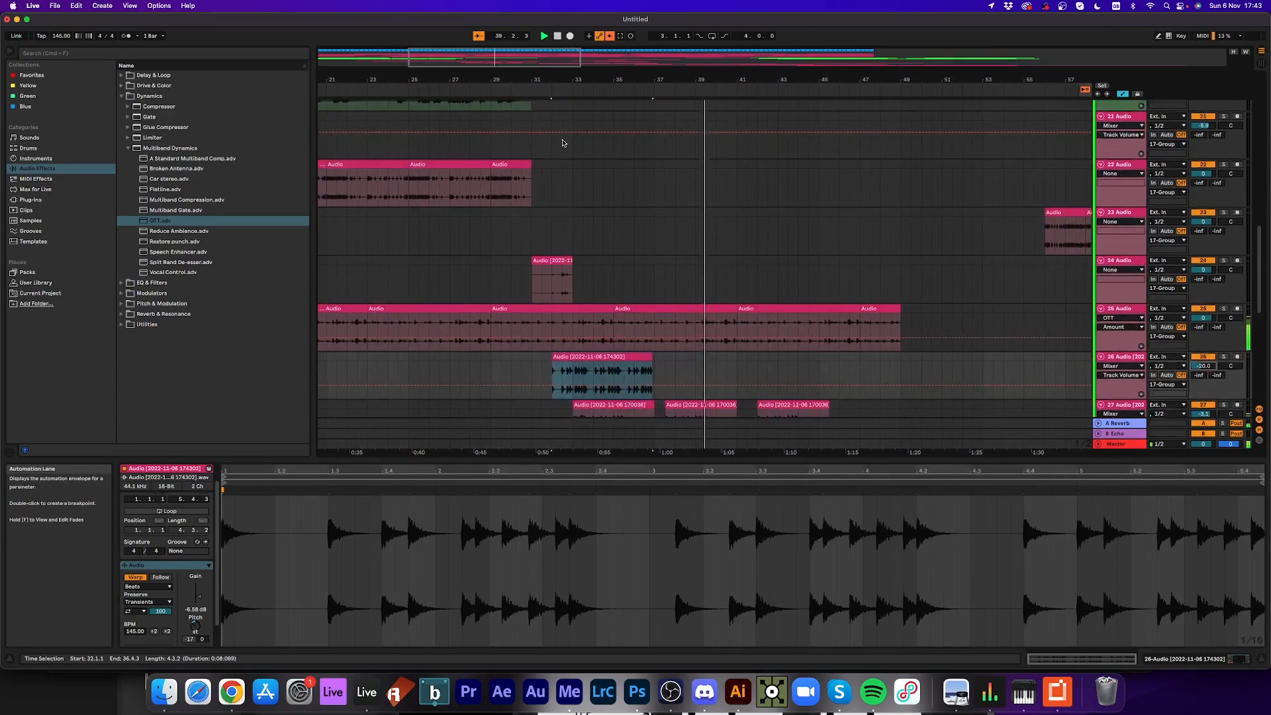
{"action": "left_click_drag", "start_coordinate": [542, 80], "coordinate": [536, 33]}
{"action": "scroll", "coordinate": [675, 271], "scroll_direction": "down", "scroll_amount": 4}
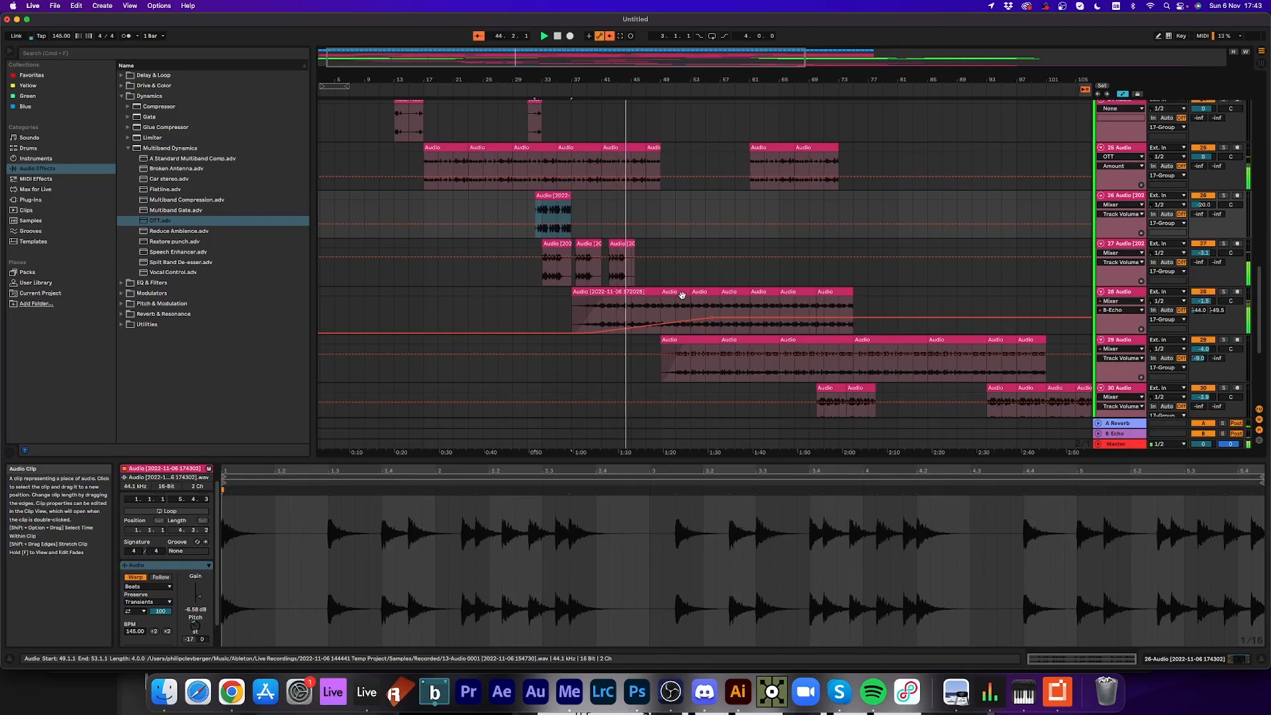
{"action": "scroll", "coordinate": [682, 295], "scroll_direction": "up", "scroll_amount": 6}
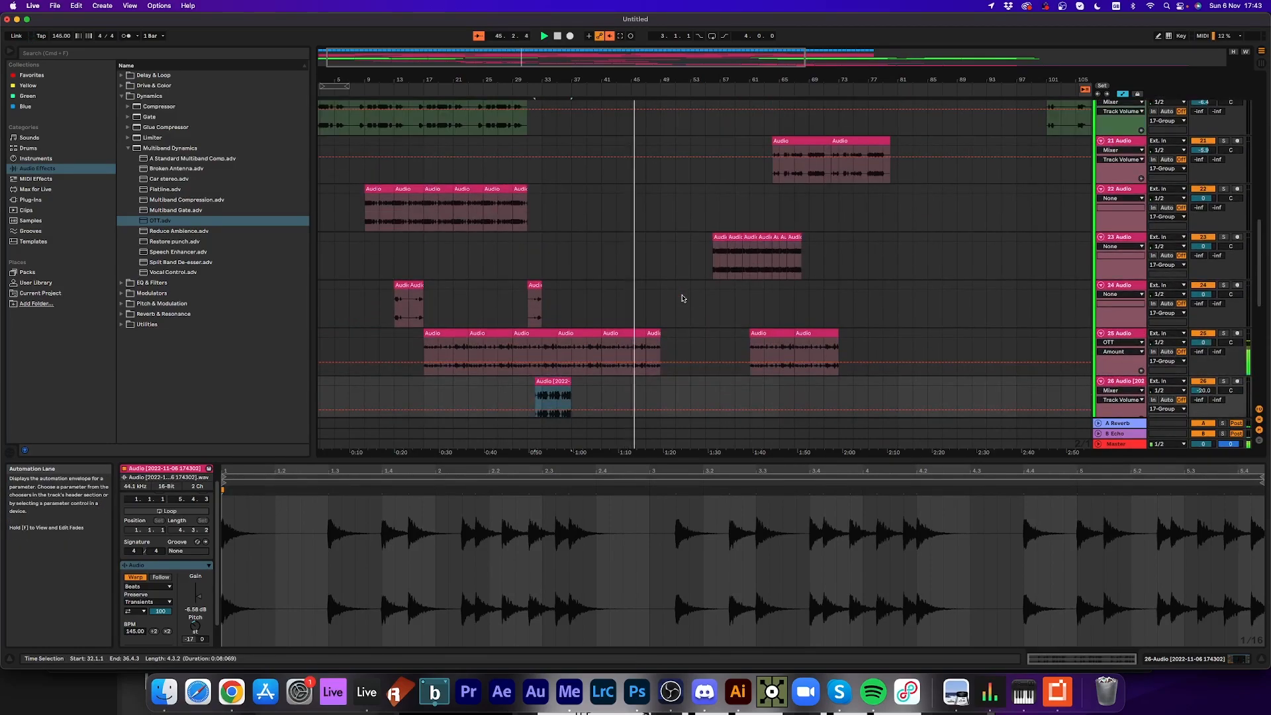
{"action": "scroll", "coordinate": [683, 299], "scroll_direction": "up", "scroll_amount": 4}
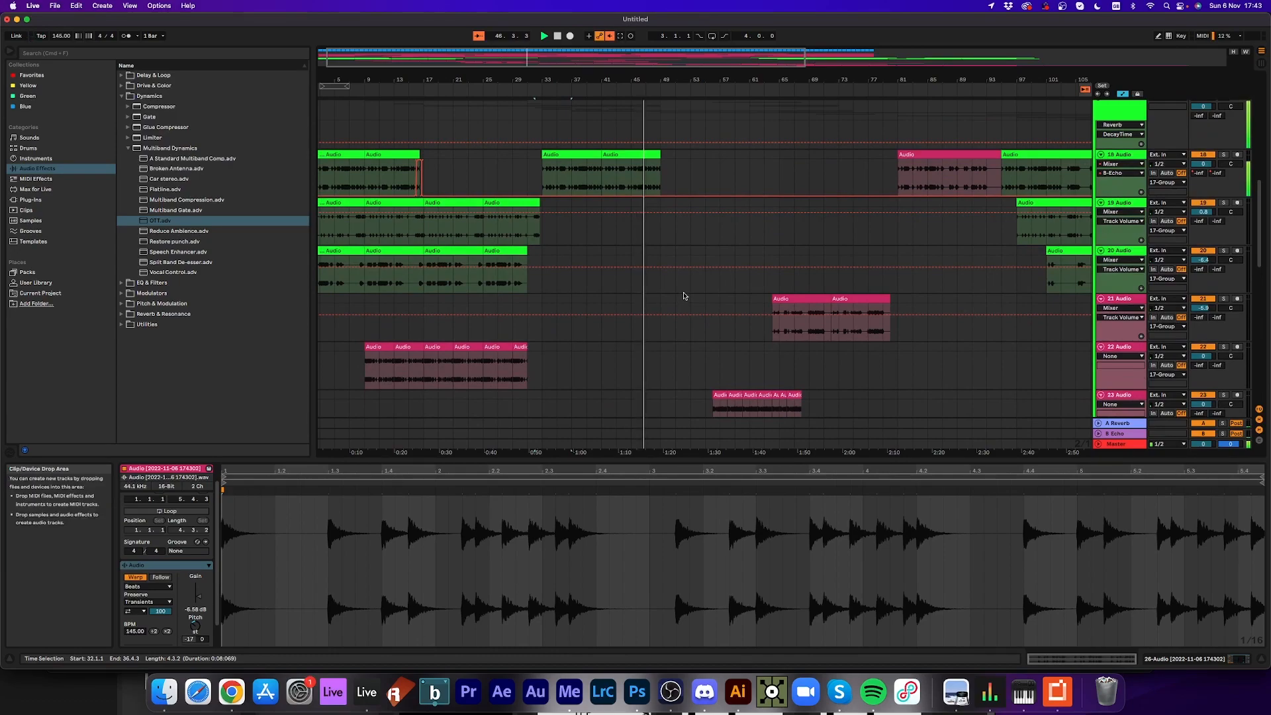
- Automate 18 Audio's A-Reverb send to peak at the end of its clip near bar 49 and fall back by about bar 51
{"action": "left_click", "coordinate": [1199, 173]}
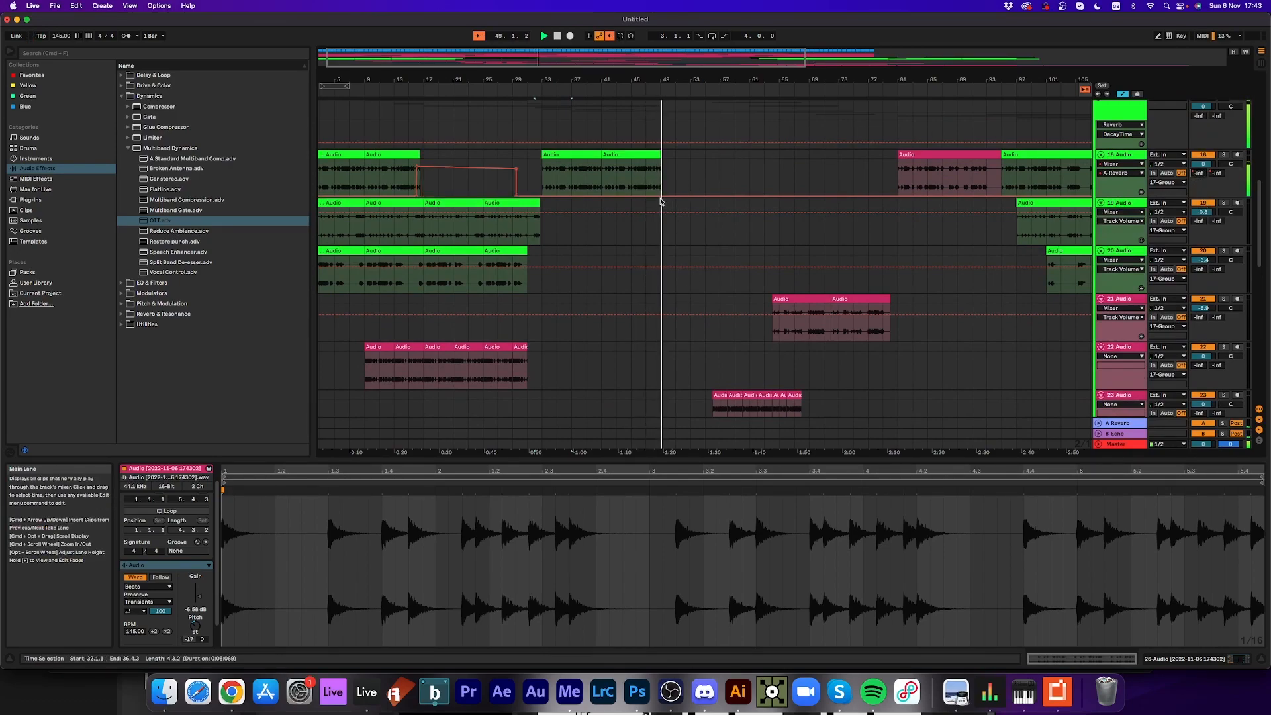
{"action": "left_click_drag", "start_coordinate": [656, 80], "coordinate": [664, 158]}
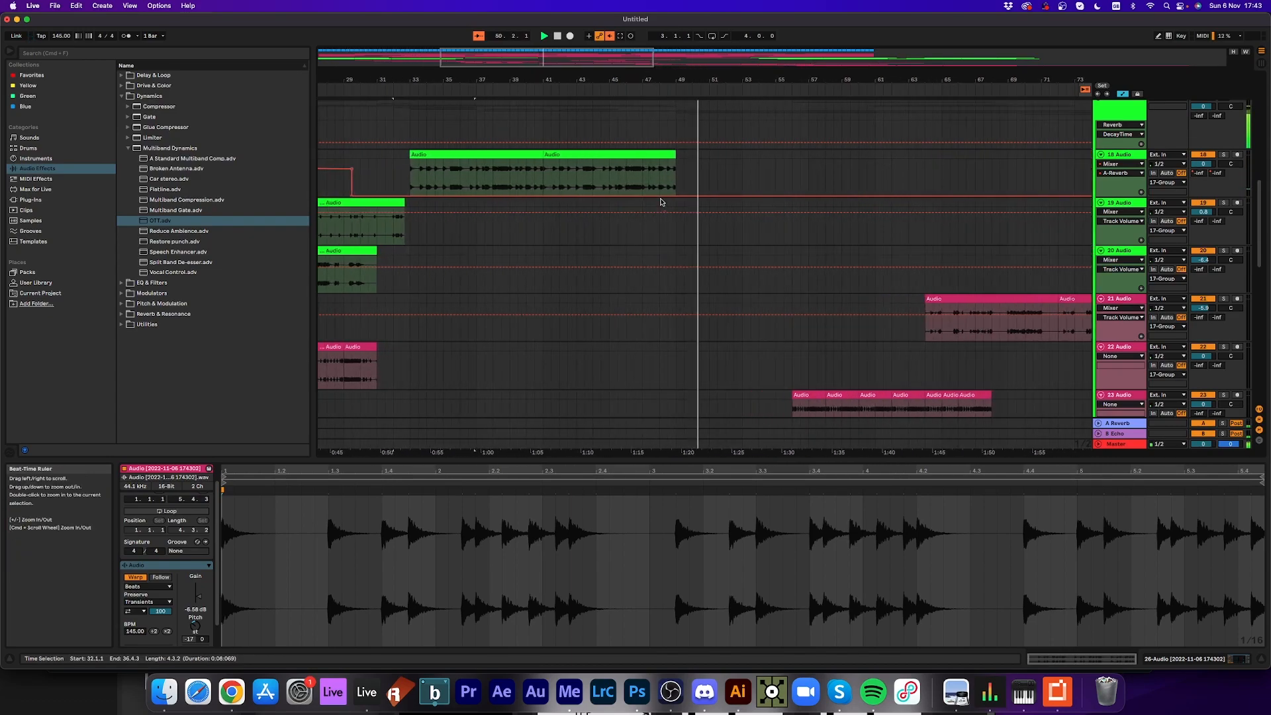
{"action": "left_click", "coordinate": [663, 196]}
{"action": "key", "text": "space"}
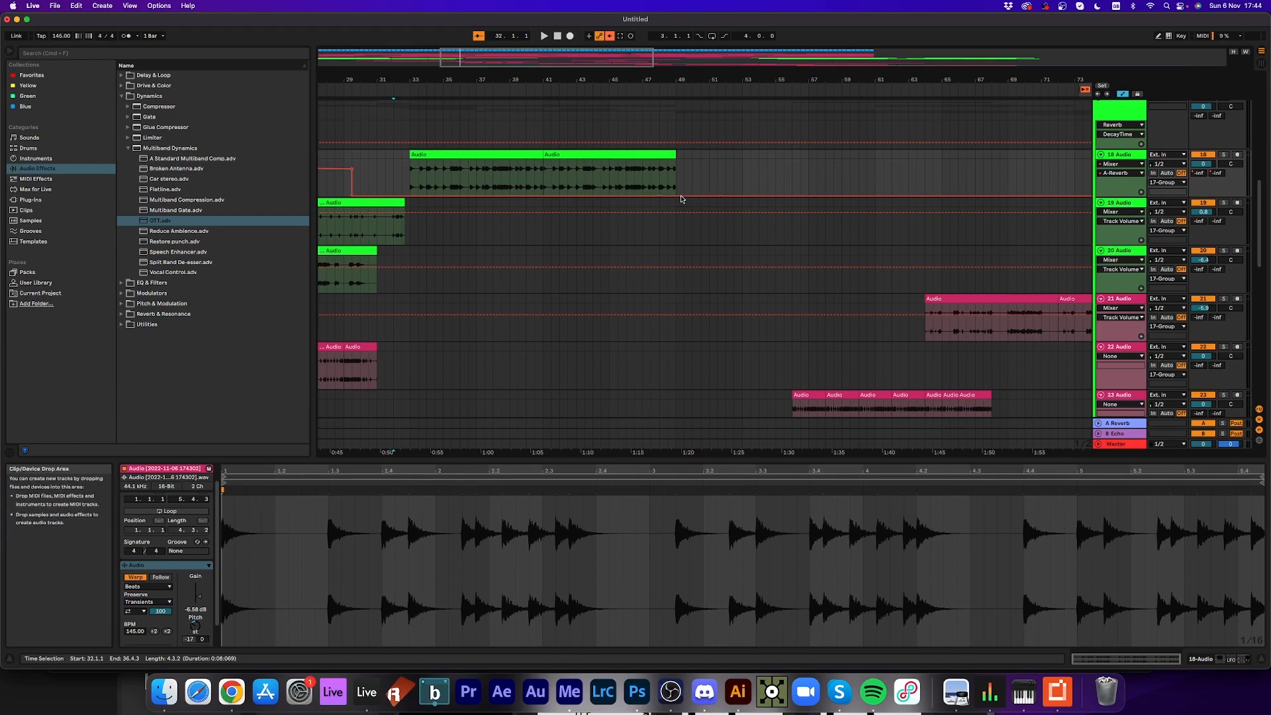
{"action": "left_click", "coordinate": [667, 93]}
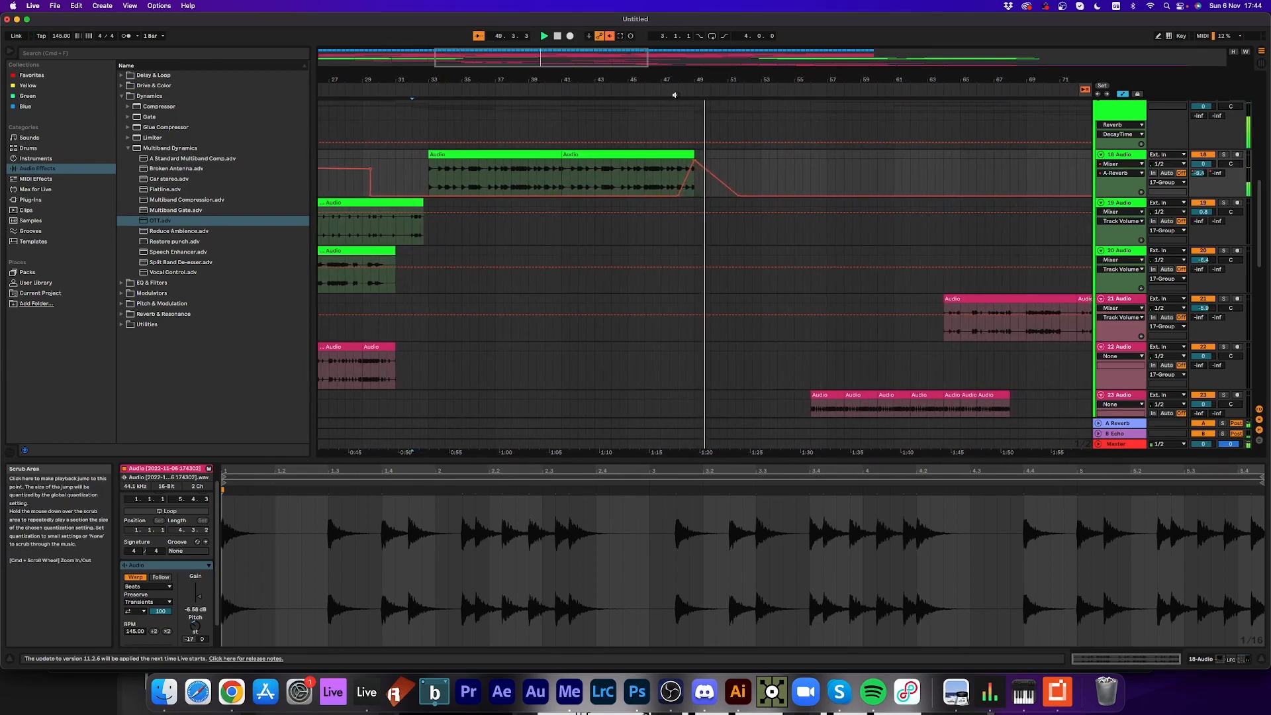
{"action": "left_click_drag", "start_coordinate": [667, 80], "coordinate": [667, 58]}
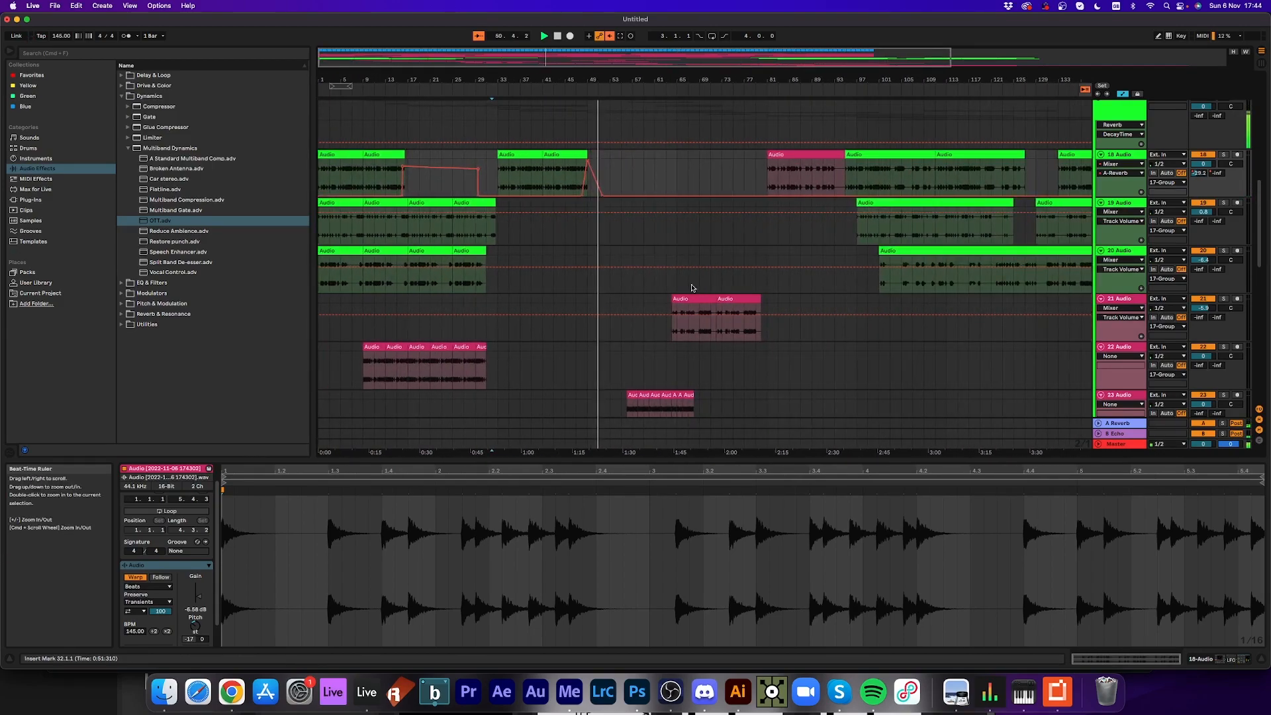
- Add the Audio Damage Automaton plug-in to 28 Audio
{"action": "scroll", "coordinate": [642, 317], "scroll_direction": "down", "scroll_amount": 5}
{"action": "scroll", "coordinate": [643, 316], "scroll_direction": "down", "scroll_amount": 6}
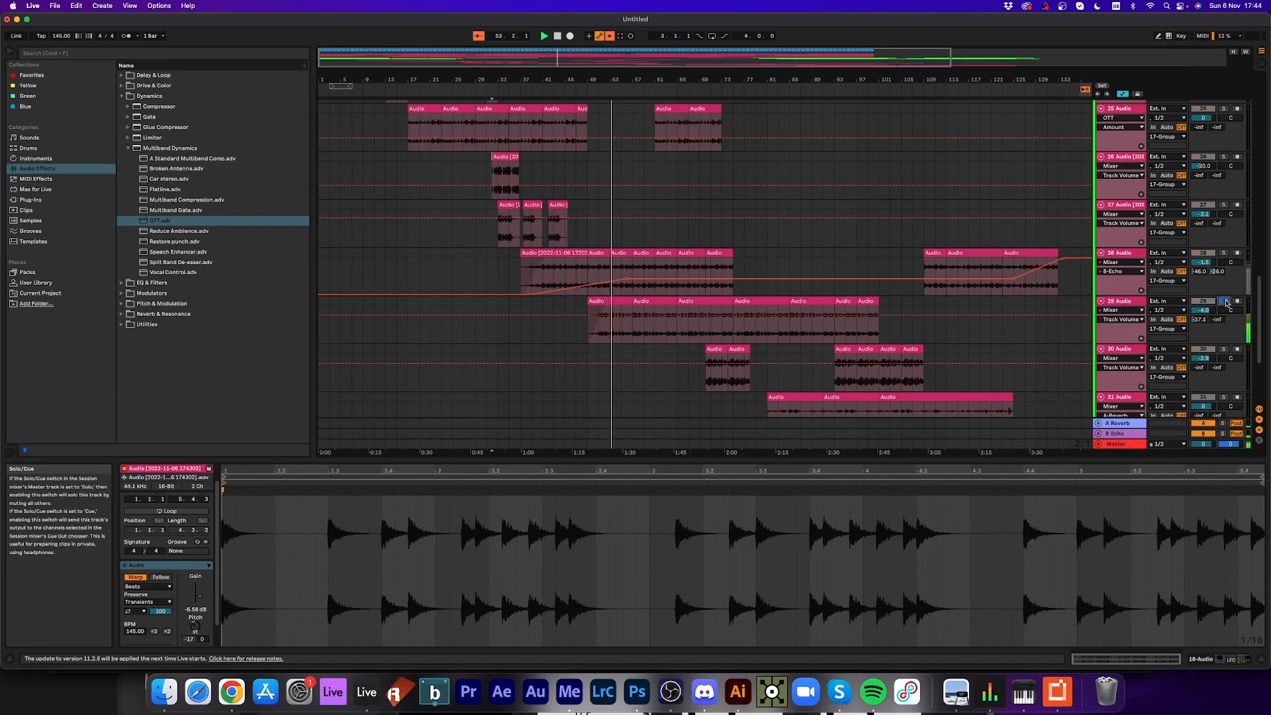
{"action": "left_click", "coordinate": [1126, 253]}
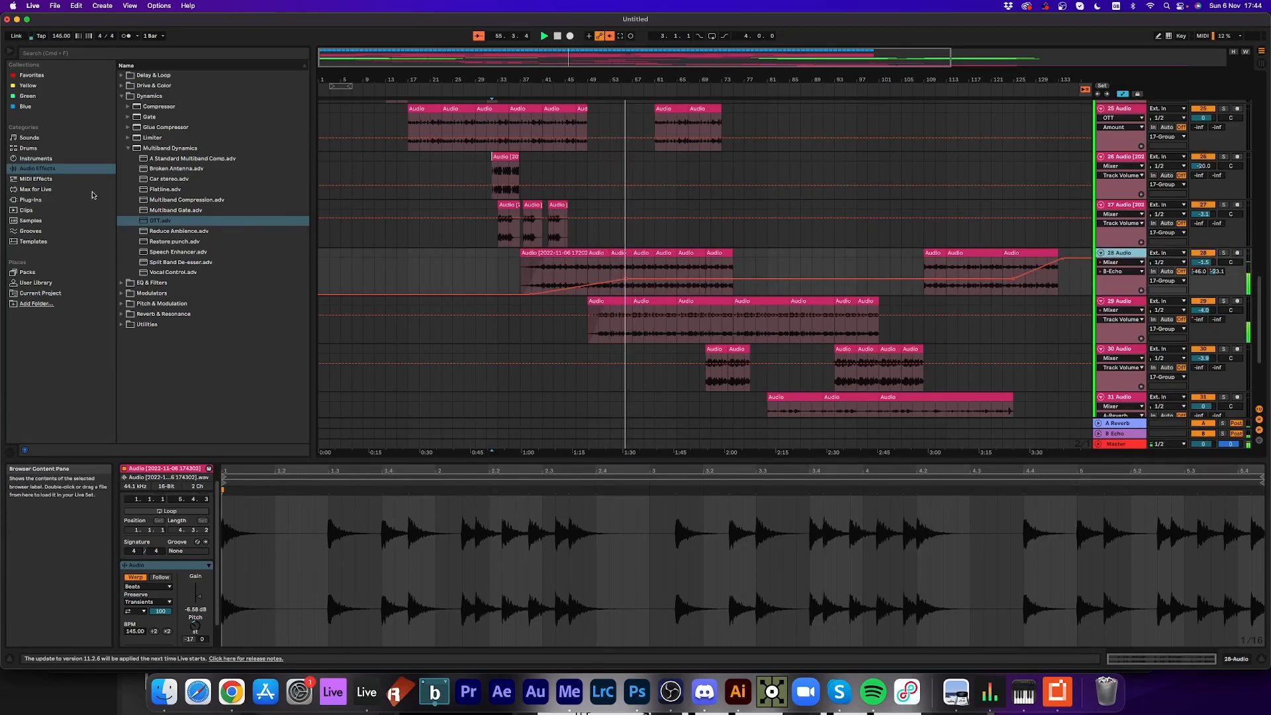
{"action": "left_click", "coordinate": [35, 190]}
{"action": "left_click", "coordinate": [31, 200]}
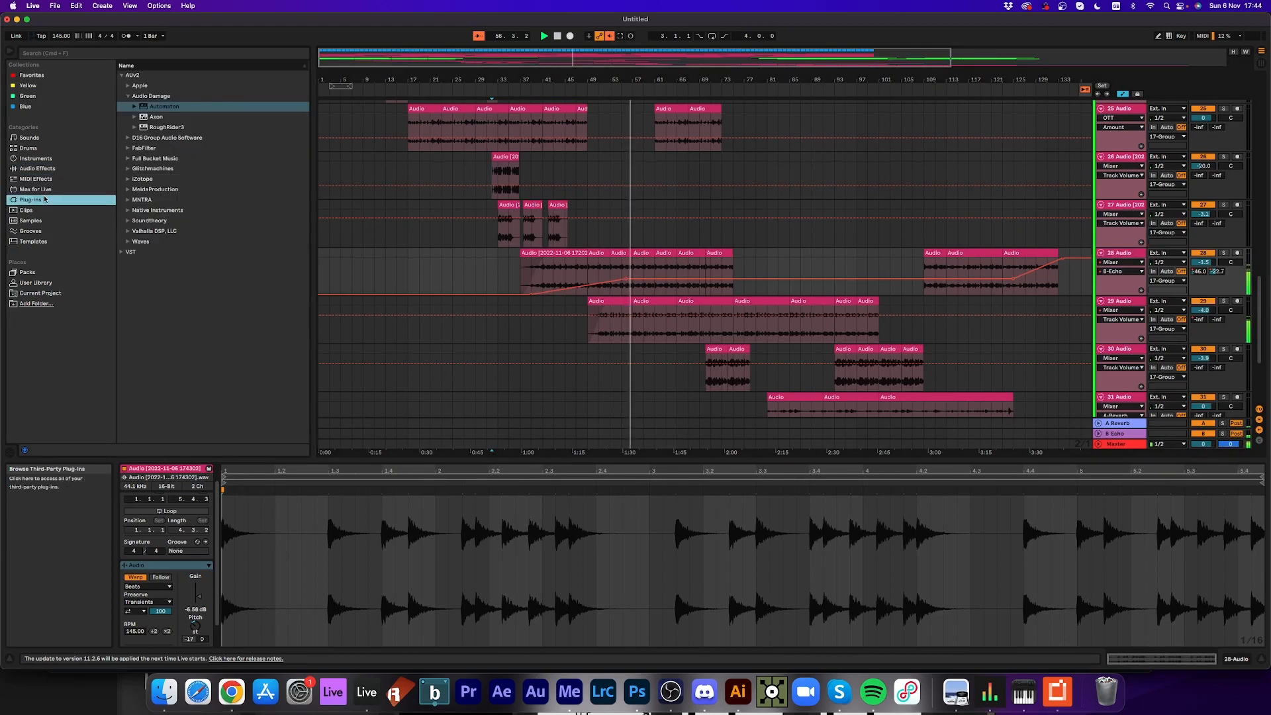
{"action": "double_click", "coordinate": [163, 106]}
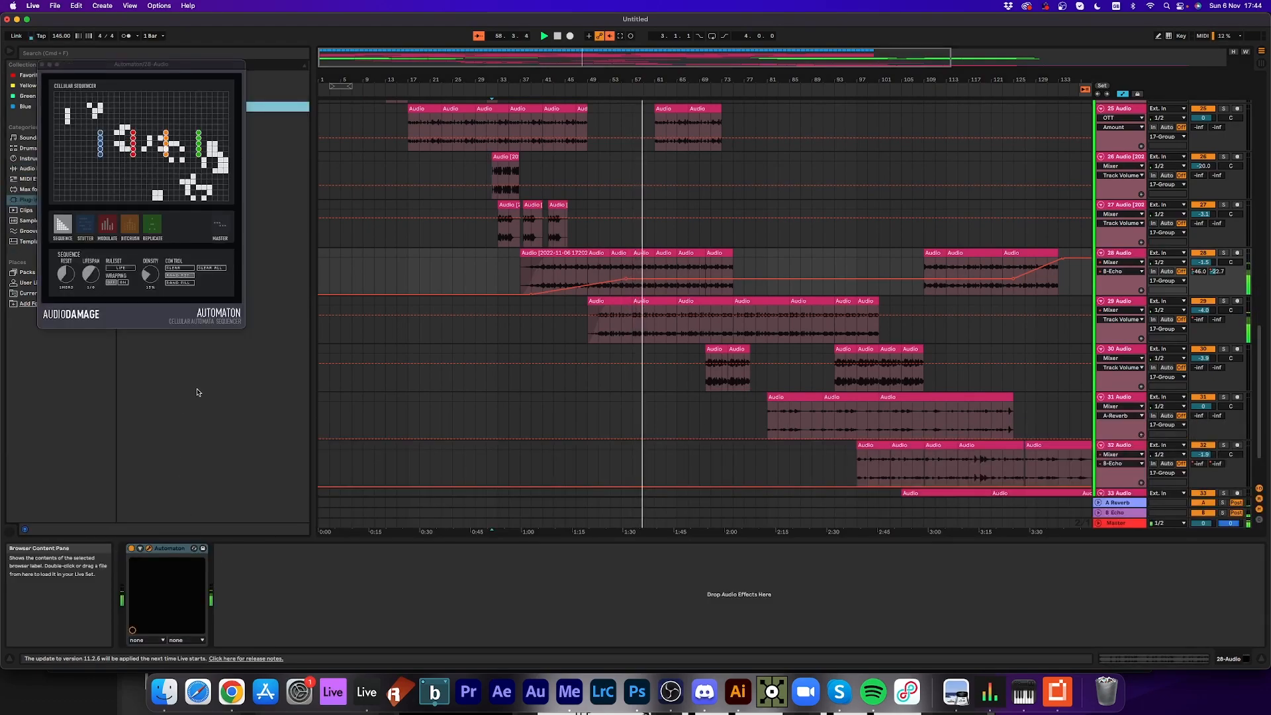
- Choose the FX mode and adjust the FX level in Automaton's master settings
{"action": "left_click", "coordinate": [220, 225]}
{"action": "left_click", "coordinate": [142, 268]}
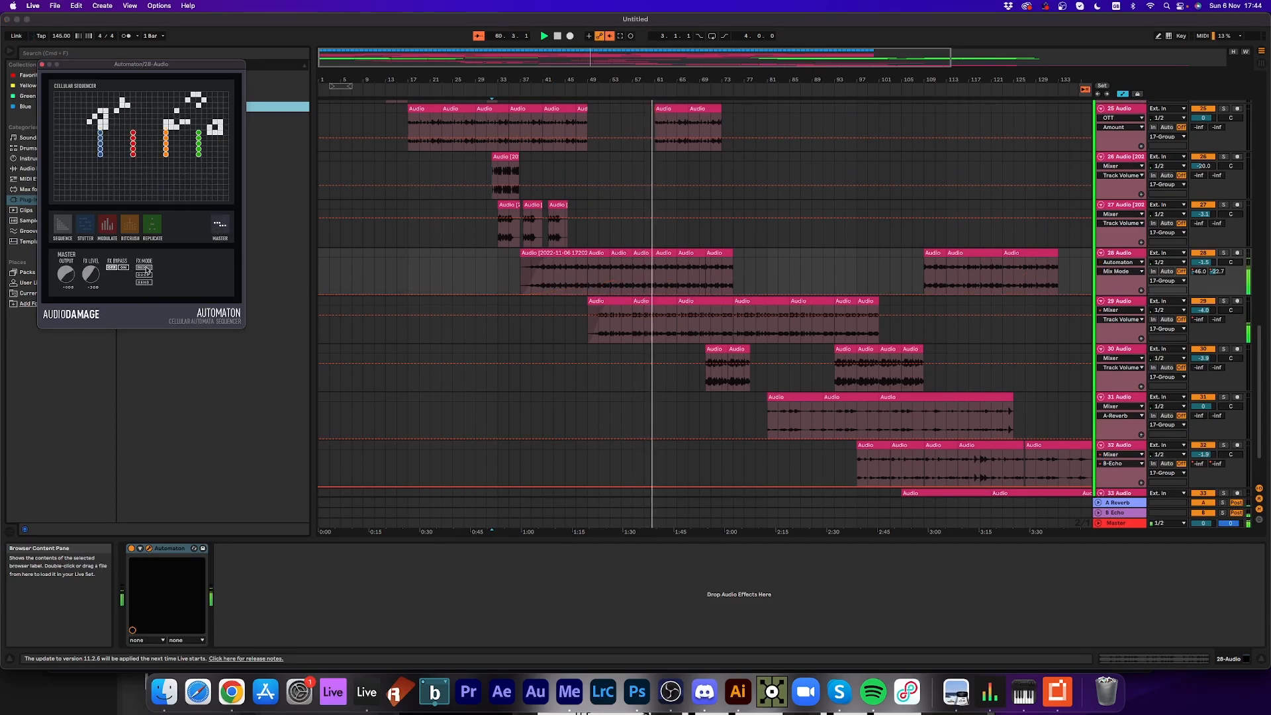
{"action": "mouse_move", "coordinate": [96, 281]}
{"action": "left_mouse_down"}
{"action": "mouse_move", "coordinate": [94, 302]}
{"action": "mouse_move", "coordinate": [128, 261]}
{"action": "mouse_move", "coordinate": [81, 265]}
{"action": "left_mouse_up"}
- Adjust Automaton's Modulate amount, Bitcrush settings, and Replicate filter and decay while the arrangement plays
{"action": "left_click", "coordinate": [108, 225]}
{"action": "left_click", "coordinate": [129, 225]}
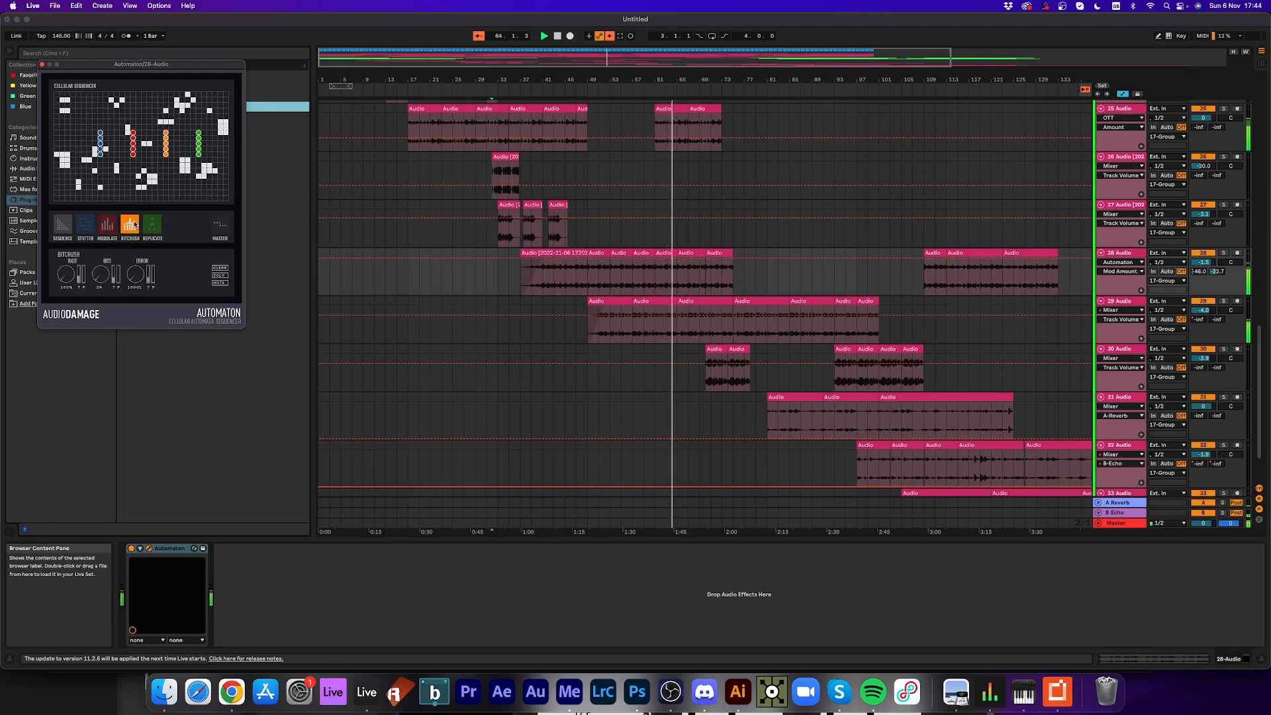
{"action": "left_click", "coordinate": [137, 268]}
{"action": "mouse_move", "coordinate": [137, 264]}
{"action": "left_mouse_down"}
{"action": "mouse_move", "coordinate": [153, 261]}
{"action": "mouse_move", "coordinate": [115, 264]}
{"action": "left_mouse_up"}
{"action": "left_click", "coordinate": [152, 225]}
{"action": "left_click", "coordinate": [136, 261]}
{"action": "left_click_drag", "start_coordinate": [135, 259], "coordinate": [157, 264]}
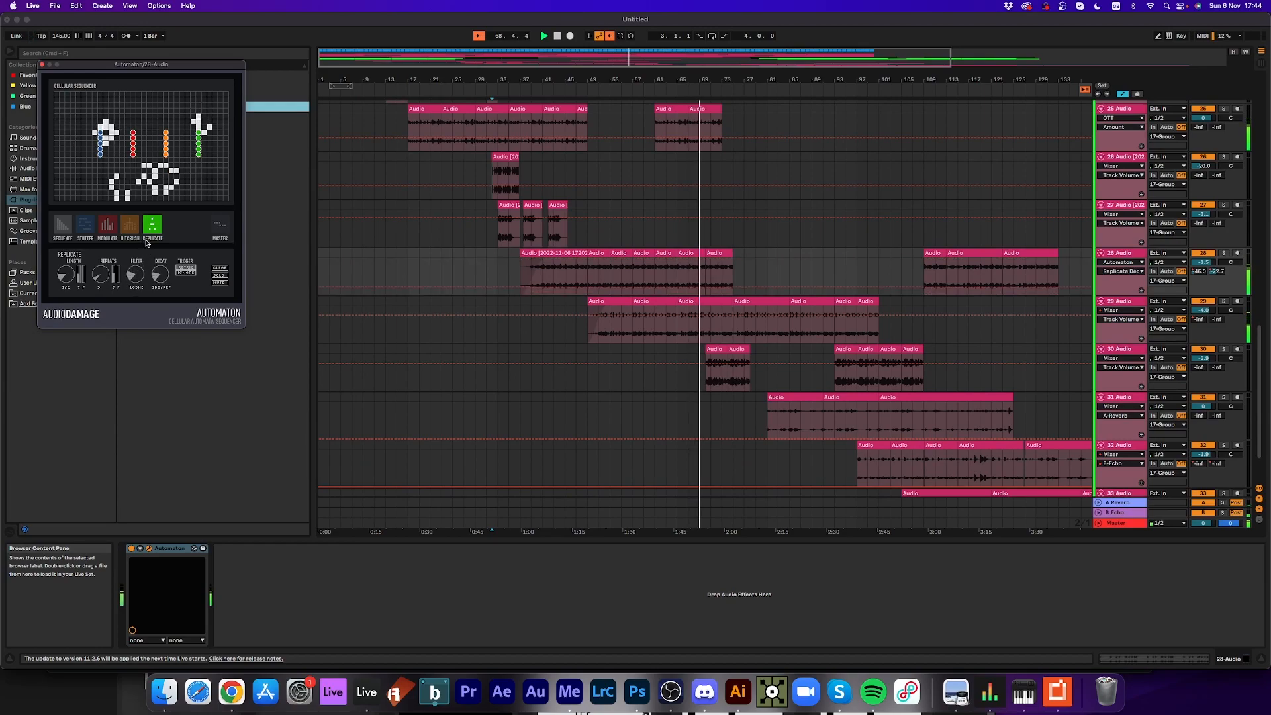
- Draw extra Modulate and Stutter cells in Automaton's grid and set the sequence ruleset to Replicator
{"action": "left_click", "coordinate": [106, 223]}
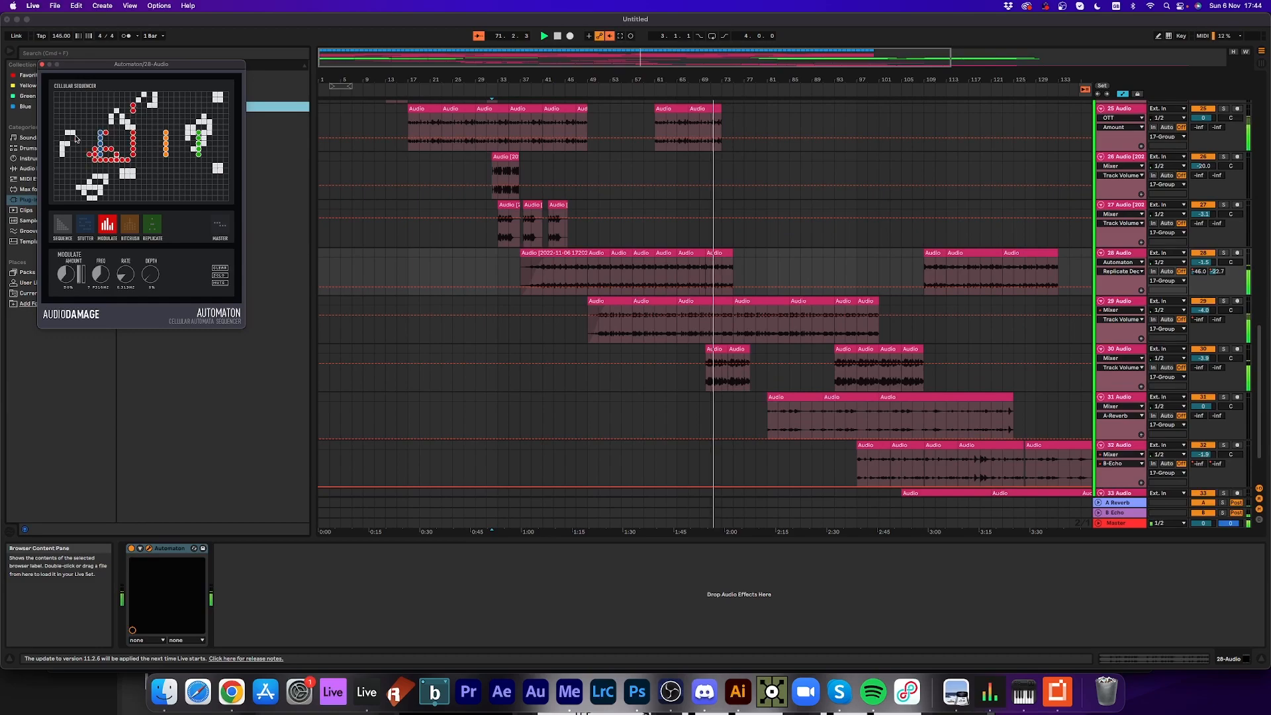
{"action": "left_click", "coordinate": [85, 226]}
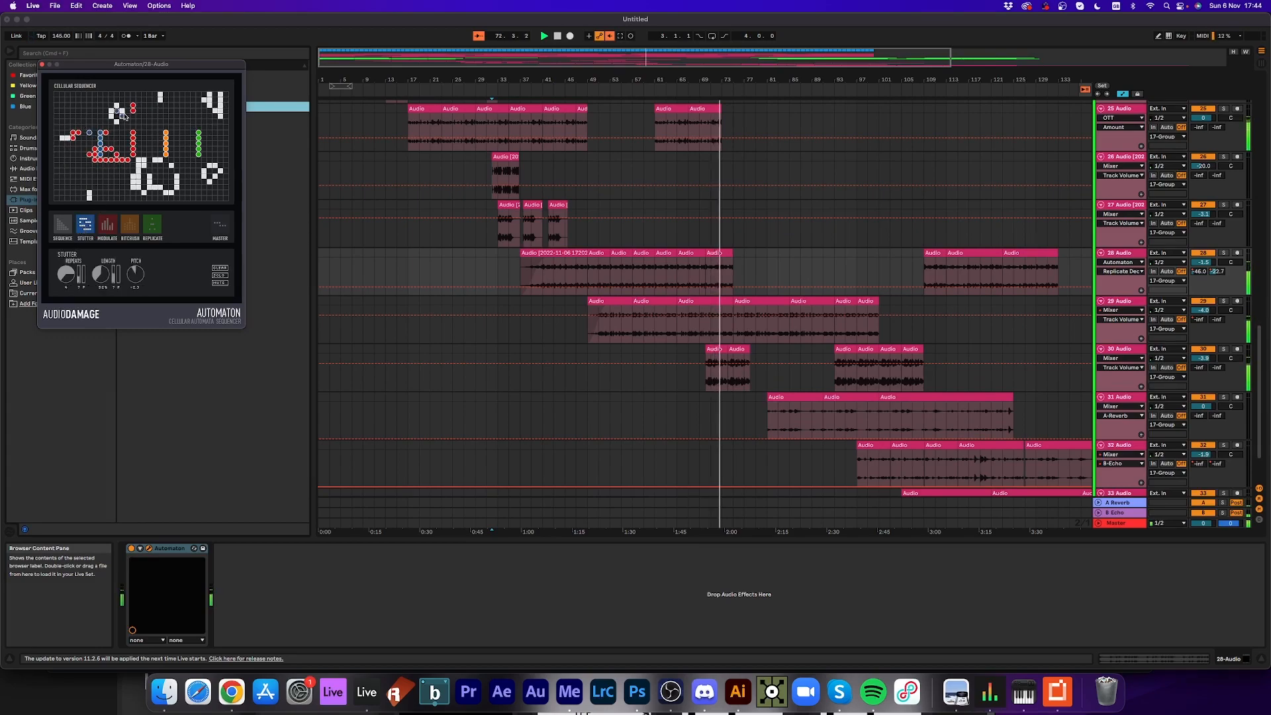
{"action": "left_click", "coordinate": [61, 226]}
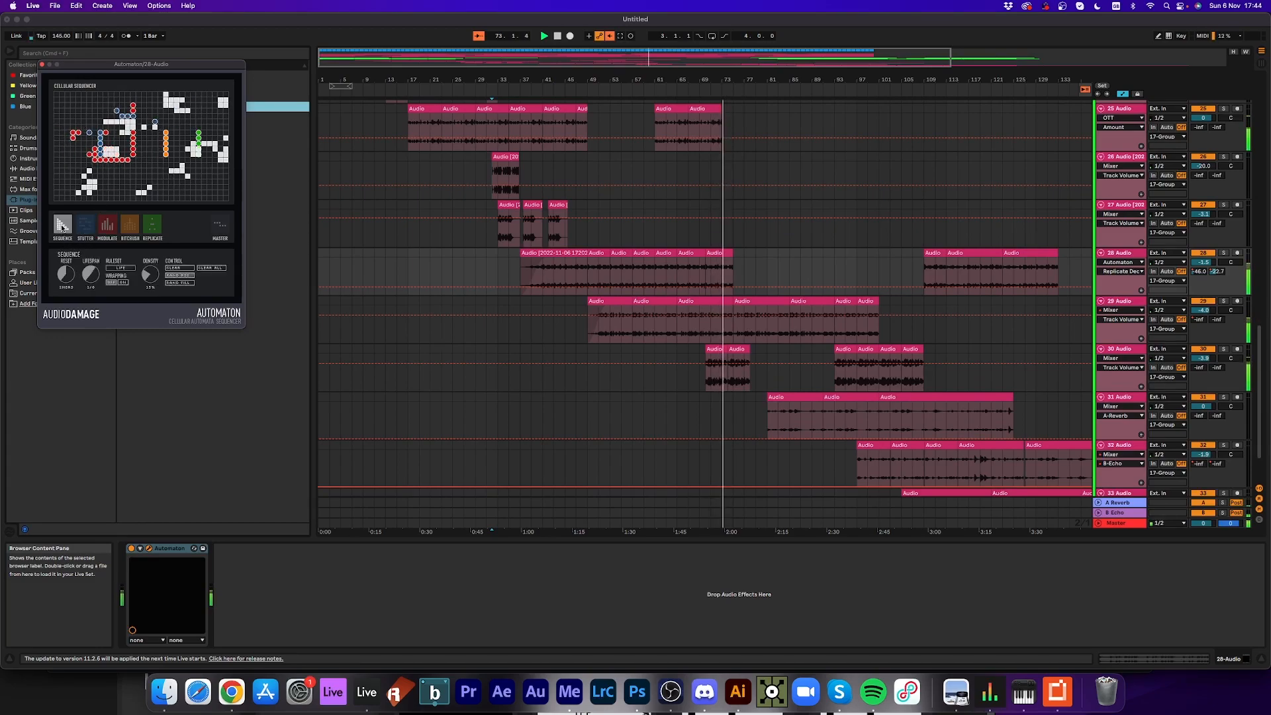
{"action": "left_click", "coordinate": [121, 268]}
{"action": "left_click", "coordinate": [121, 278]}
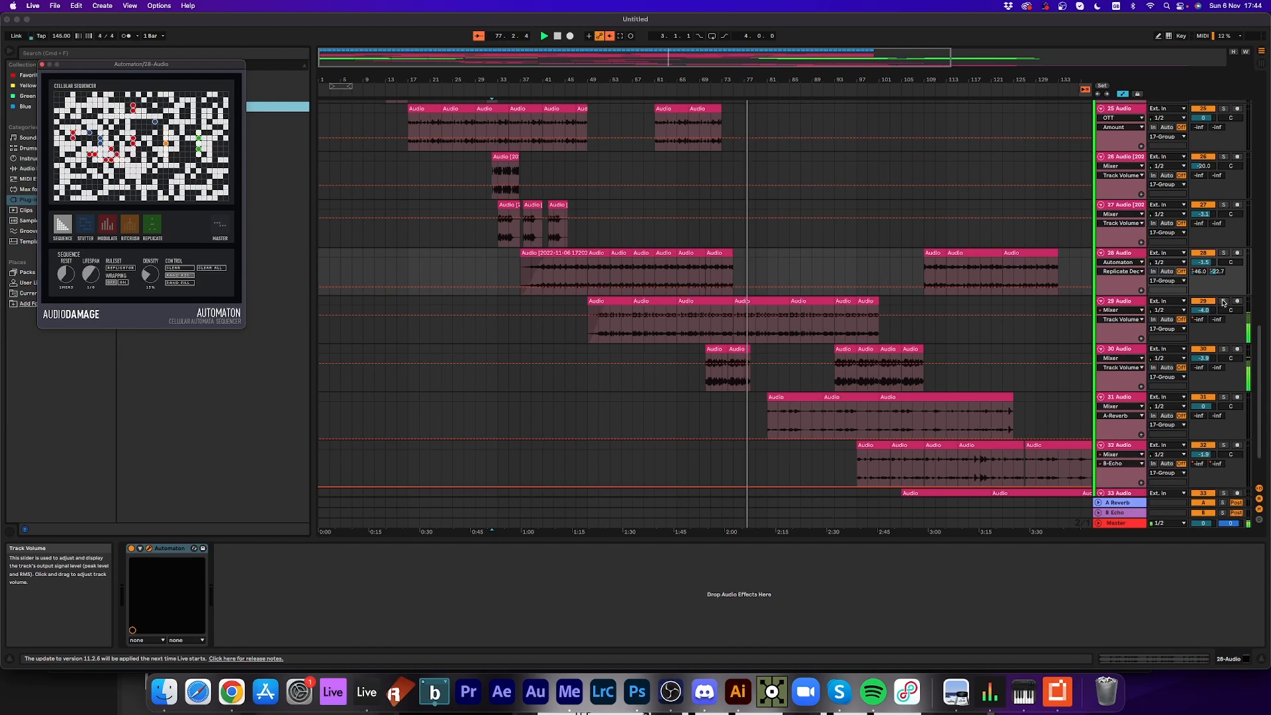
- Solo 28 Audio, replay it from around bar 69, and readjust Automaton's master FX level
{"action": "left_click", "coordinate": [1223, 301]}
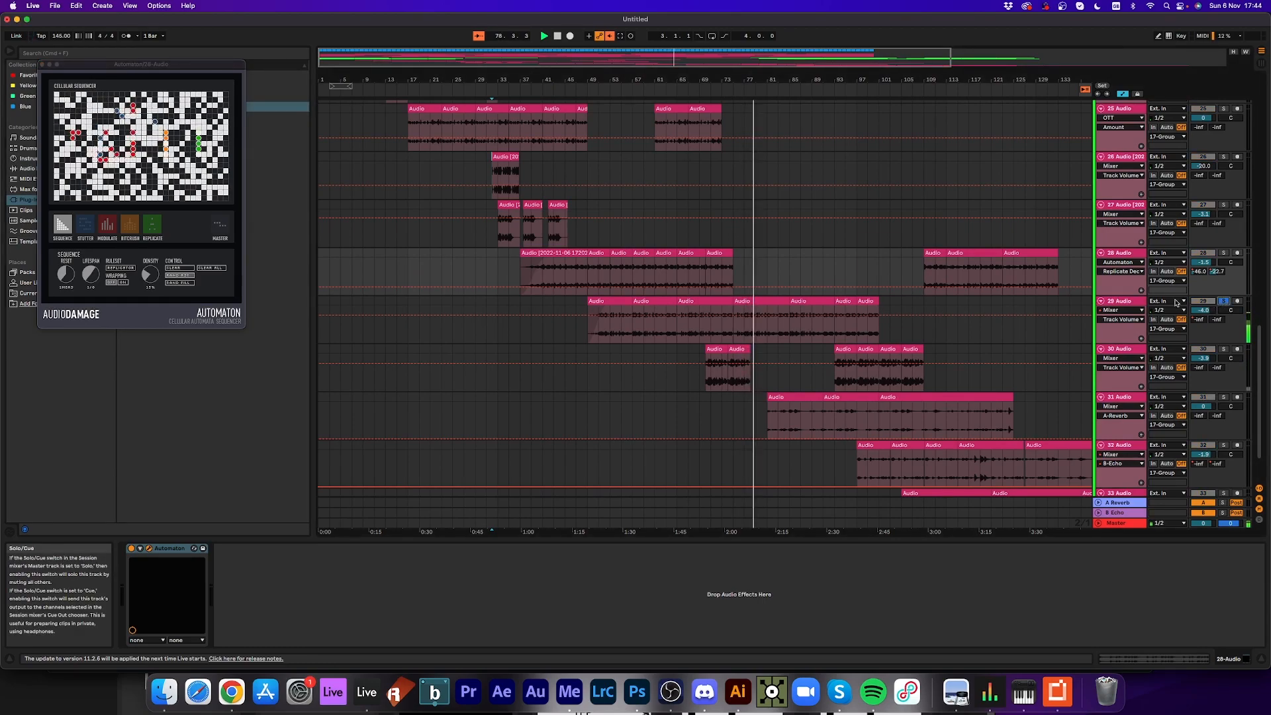
{"action": "left_click", "coordinate": [1223, 253]}
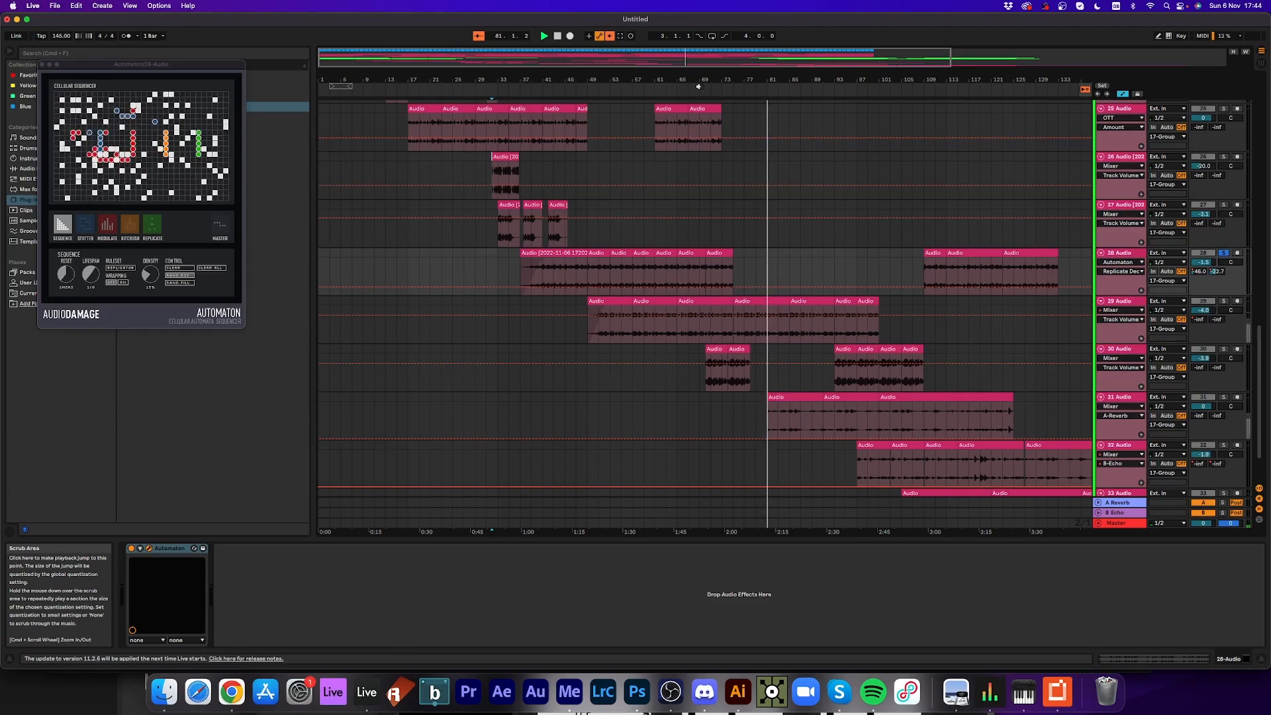
{"action": "left_click", "coordinate": [149, 287]}
{"action": "left_click", "coordinate": [220, 225]}
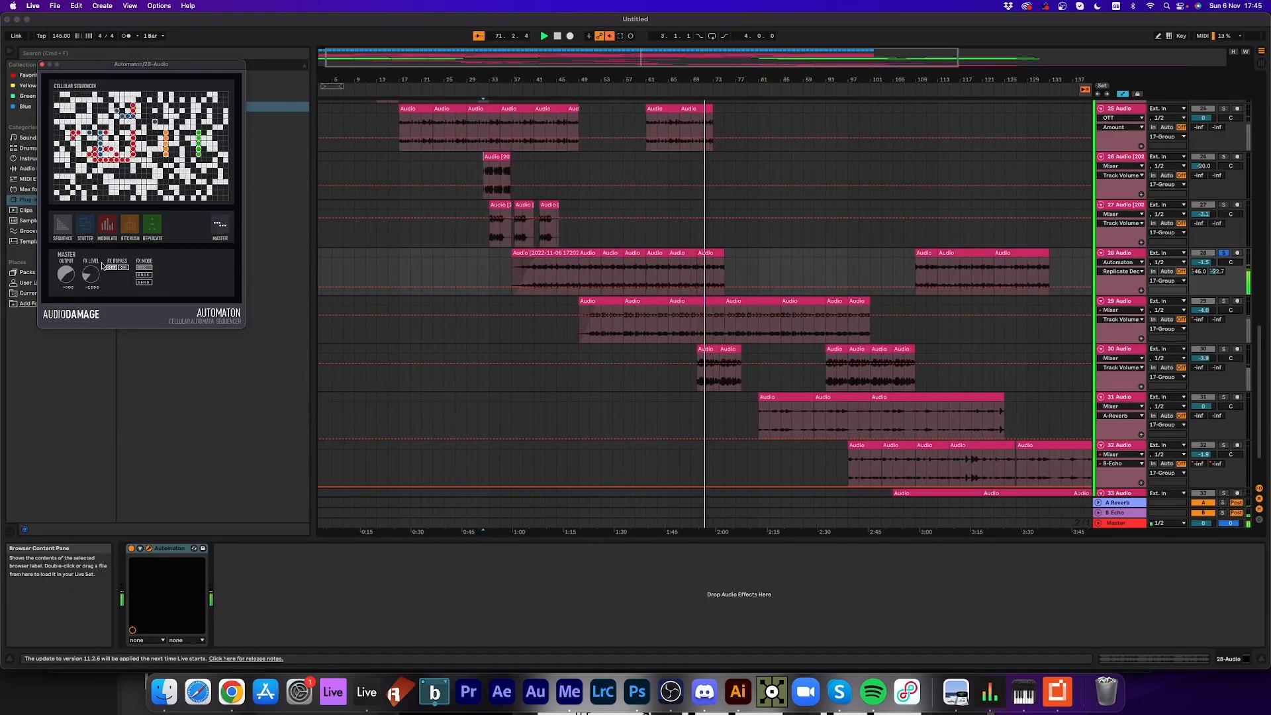
{"action": "left_click_drag", "start_coordinate": [90, 261], "coordinate": [103, 306]}
- Raise the depth of Automaton's Modulate effect on 28 Audio
{"action": "left_click", "coordinate": [63, 225]}
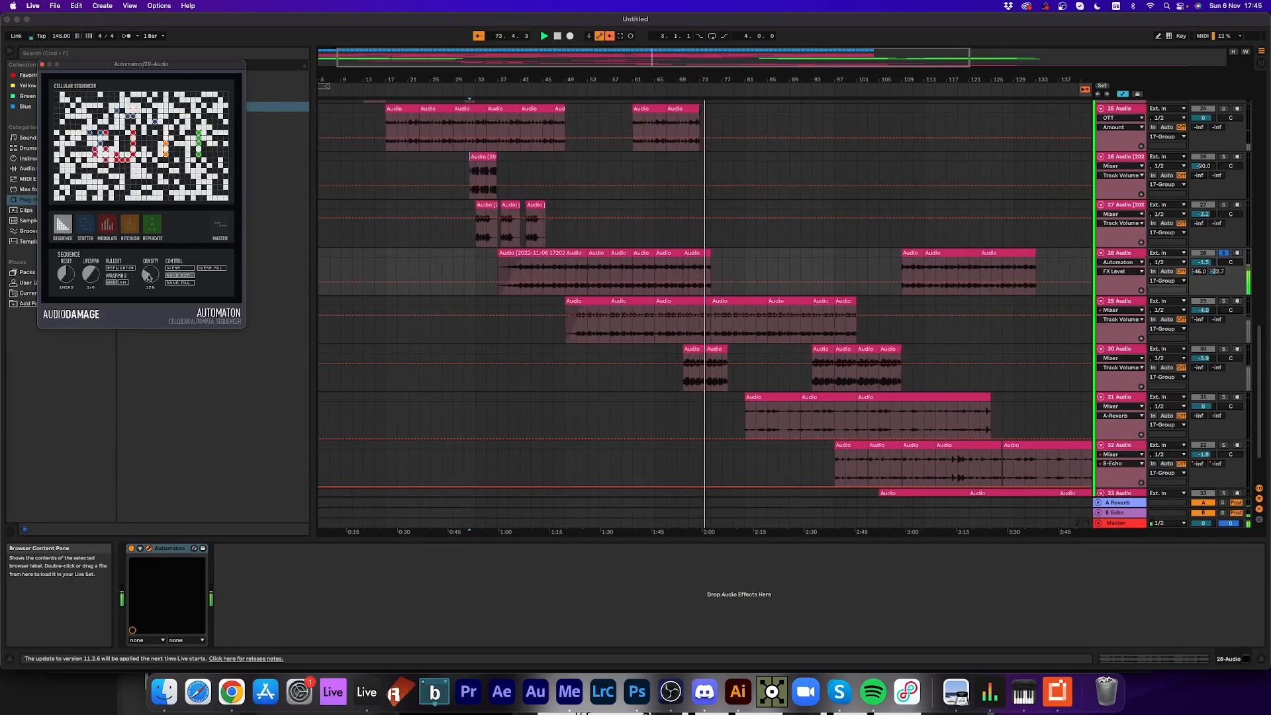
{"action": "left_click", "coordinate": [108, 225]}
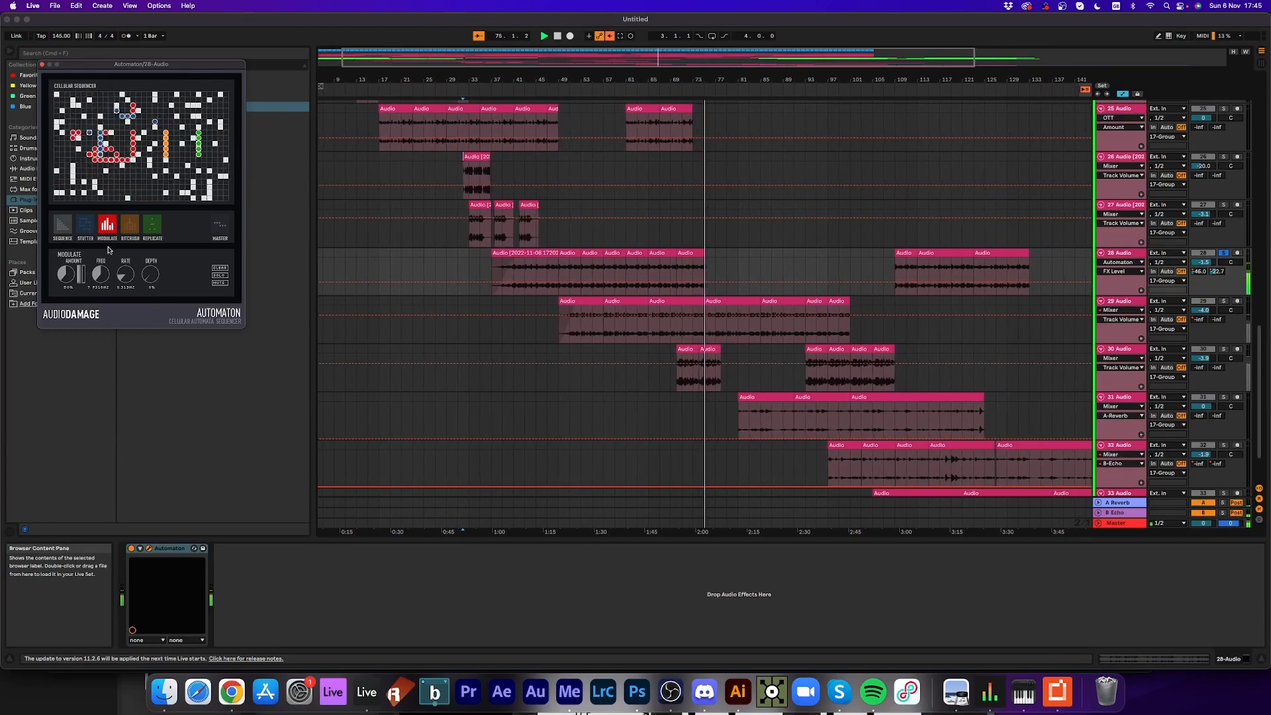
{"action": "left_click_drag", "start_coordinate": [151, 274], "coordinate": [153, 262]}
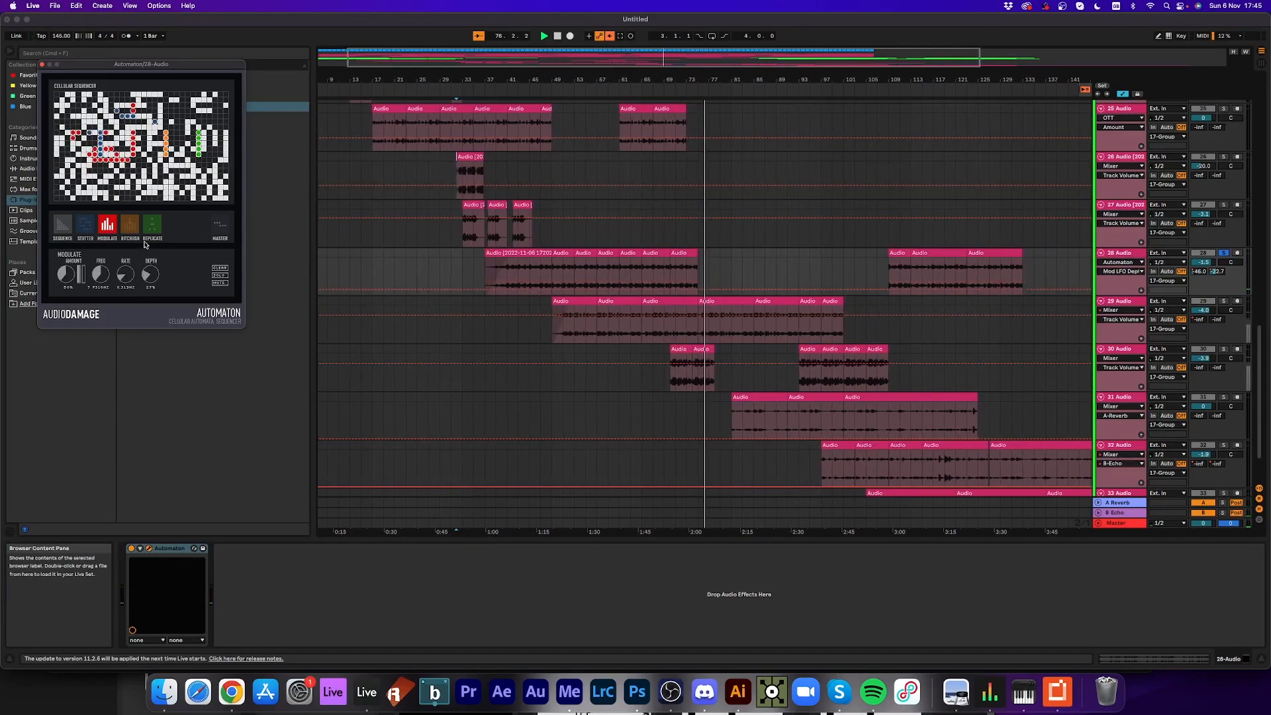
- Unsolo 28 Audio, replay the section in the full mix, and lower 30 Audio's track volume
{"action": "left_click", "coordinate": [631, 86]}
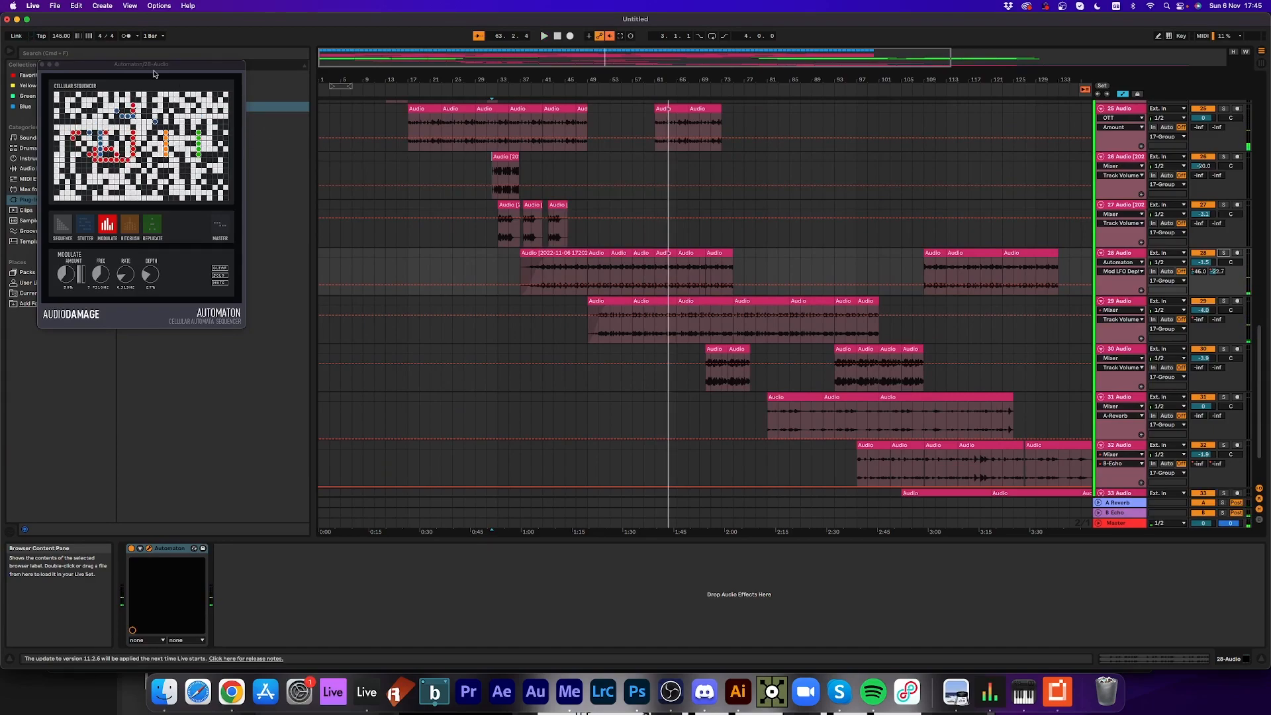
{"action": "left_click", "coordinate": [703, 89]}
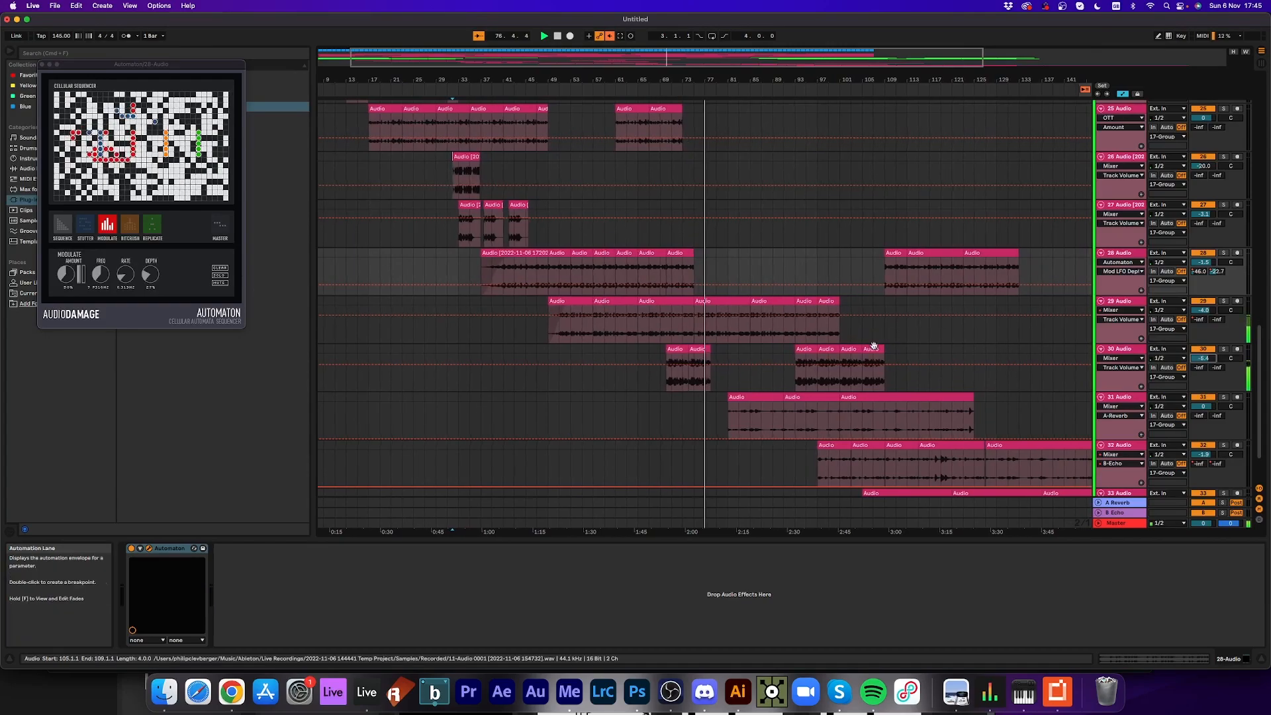
- Show 21 Audio's B-Echo send automation and raise it to about 0 dB near bar 77, just before its clips end
{"action": "scroll", "coordinate": [872, 349], "scroll_direction": "up", "scroll_amount": 3}
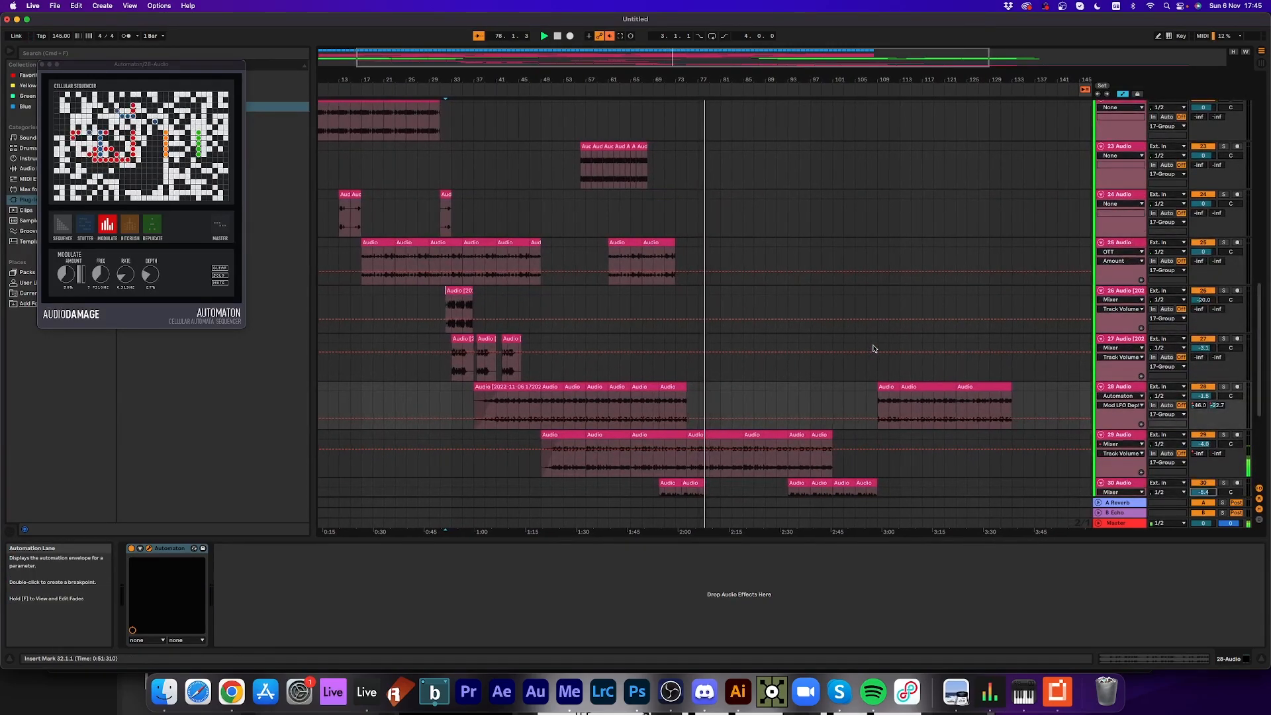
{"action": "scroll", "coordinate": [873, 348], "scroll_direction": "down", "scroll_amount": 4}
{"action": "scroll", "coordinate": [873, 348], "scroll_direction": "up", "scroll_amount": 10}
{"action": "scroll", "coordinate": [873, 348], "scroll_direction": "up", "scroll_amount": 2}
{"action": "scroll", "coordinate": [872, 348], "scroll_direction": "down", "scroll_amount": 3}
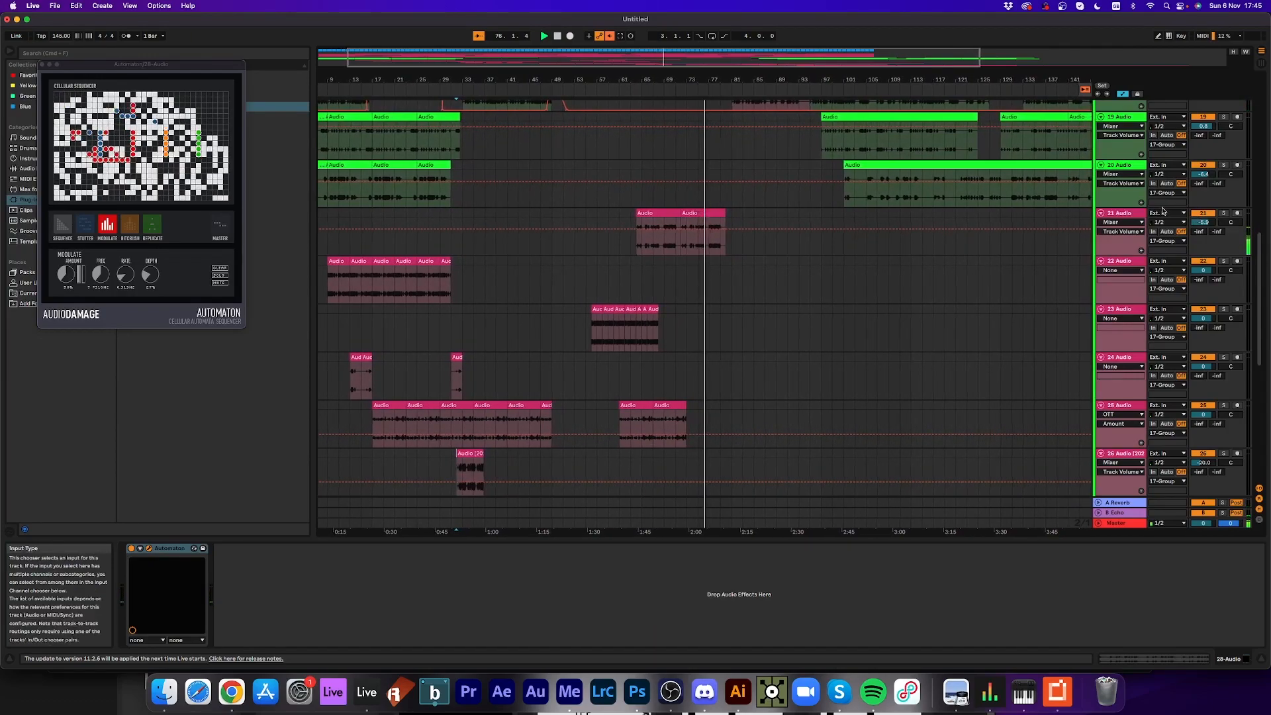
{"action": "right_click", "coordinate": [1215, 233]}
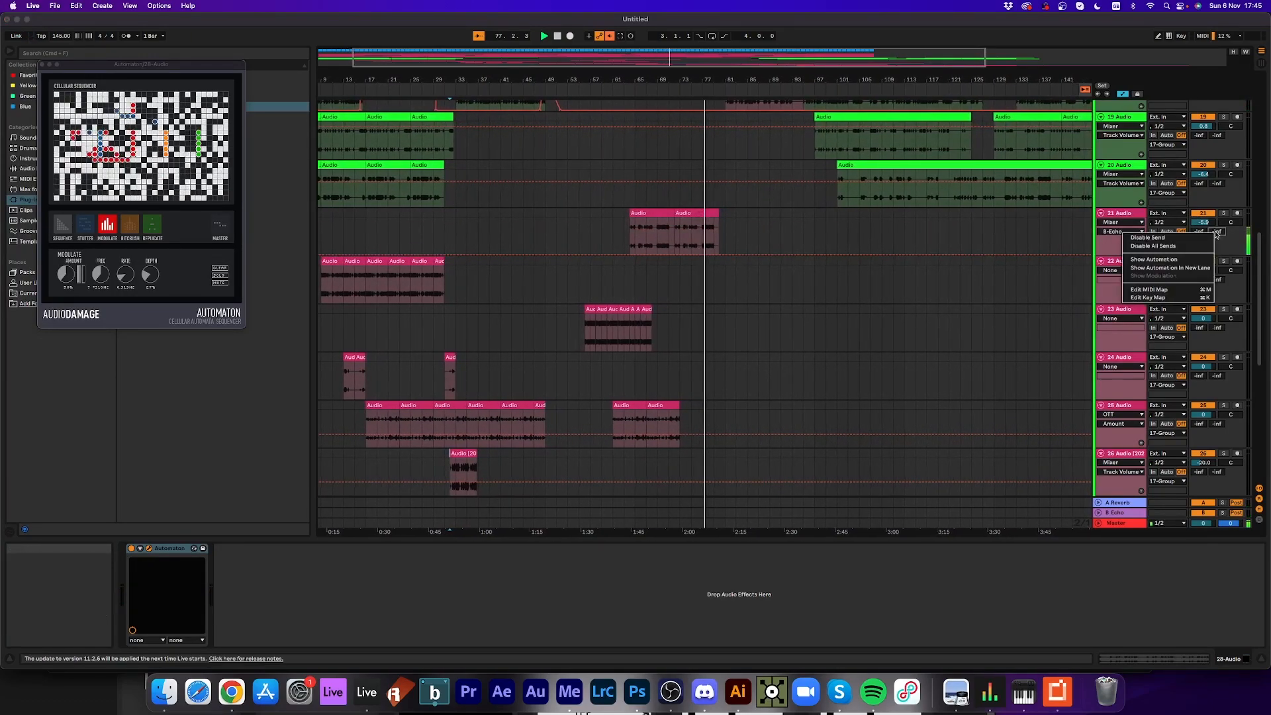
{"action": "left_click", "coordinate": [1191, 259]}
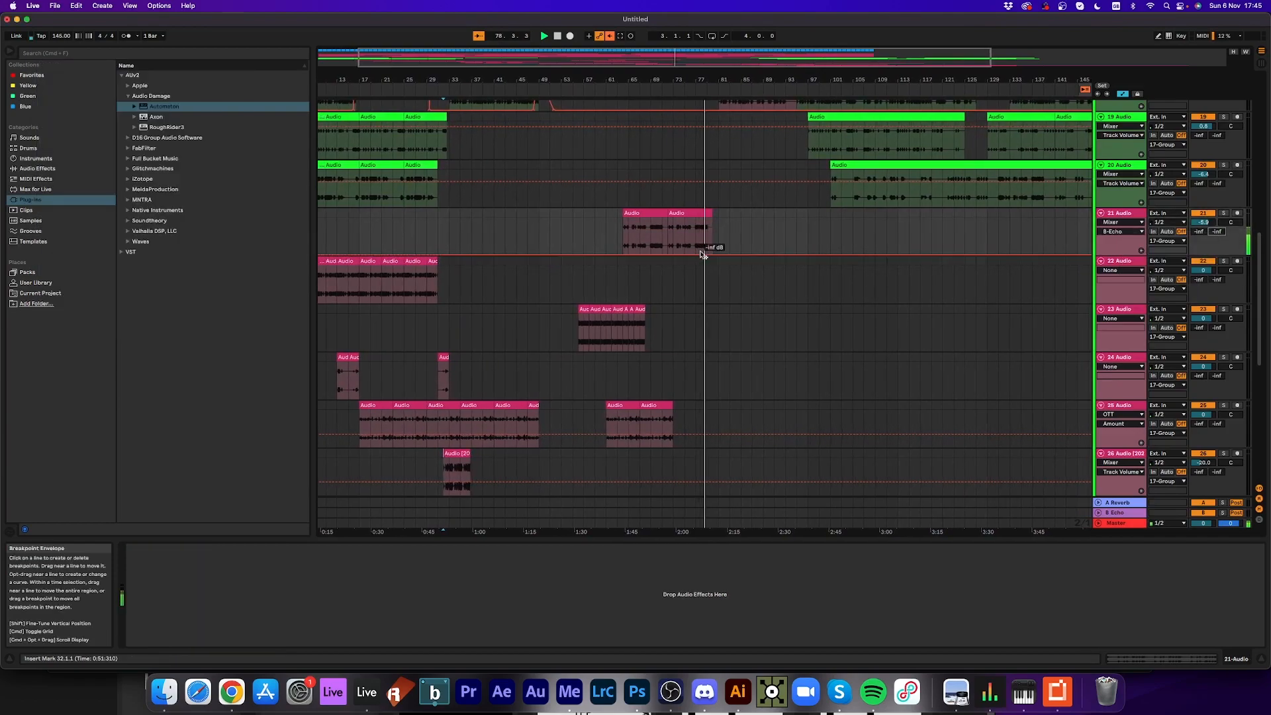
{"action": "left_click", "coordinate": [692, 81]}
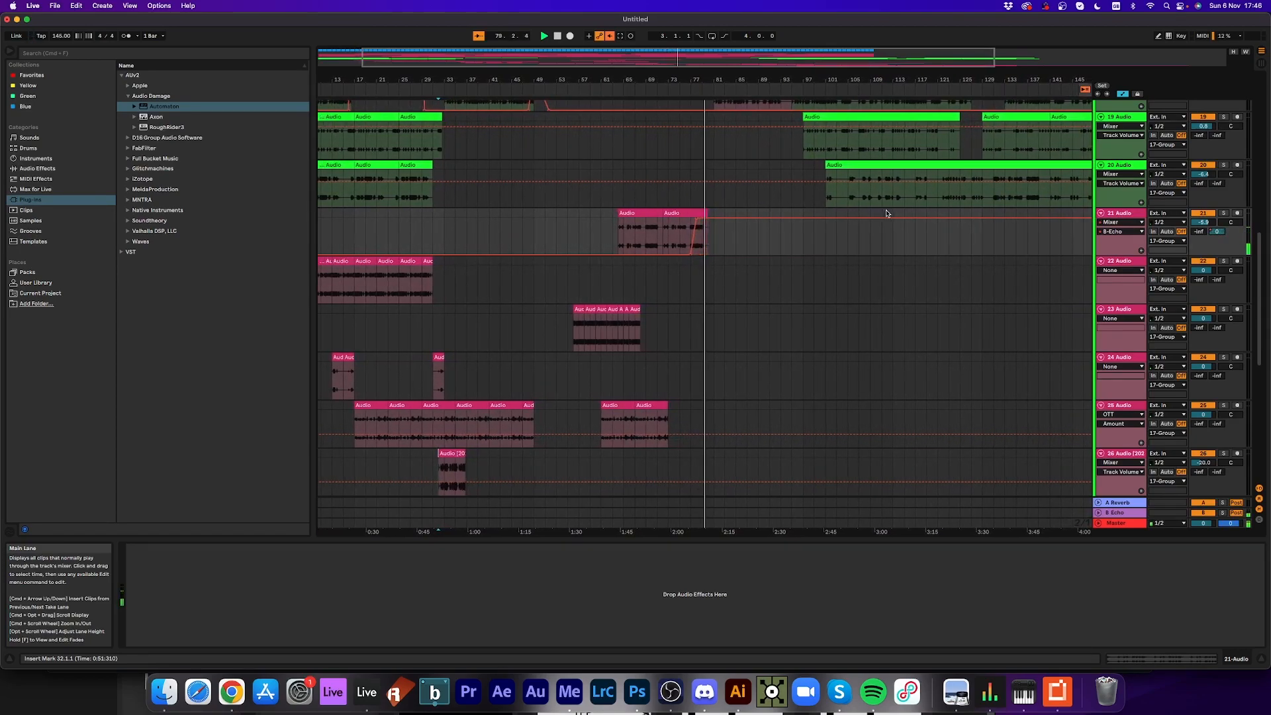
- Review the 17 Group's tracks from 18 Audio to 33 Audio as playback passes bar 80
{"action": "scroll", "coordinate": [846, 278], "scroll_direction": "down", "scroll_amount": 10}
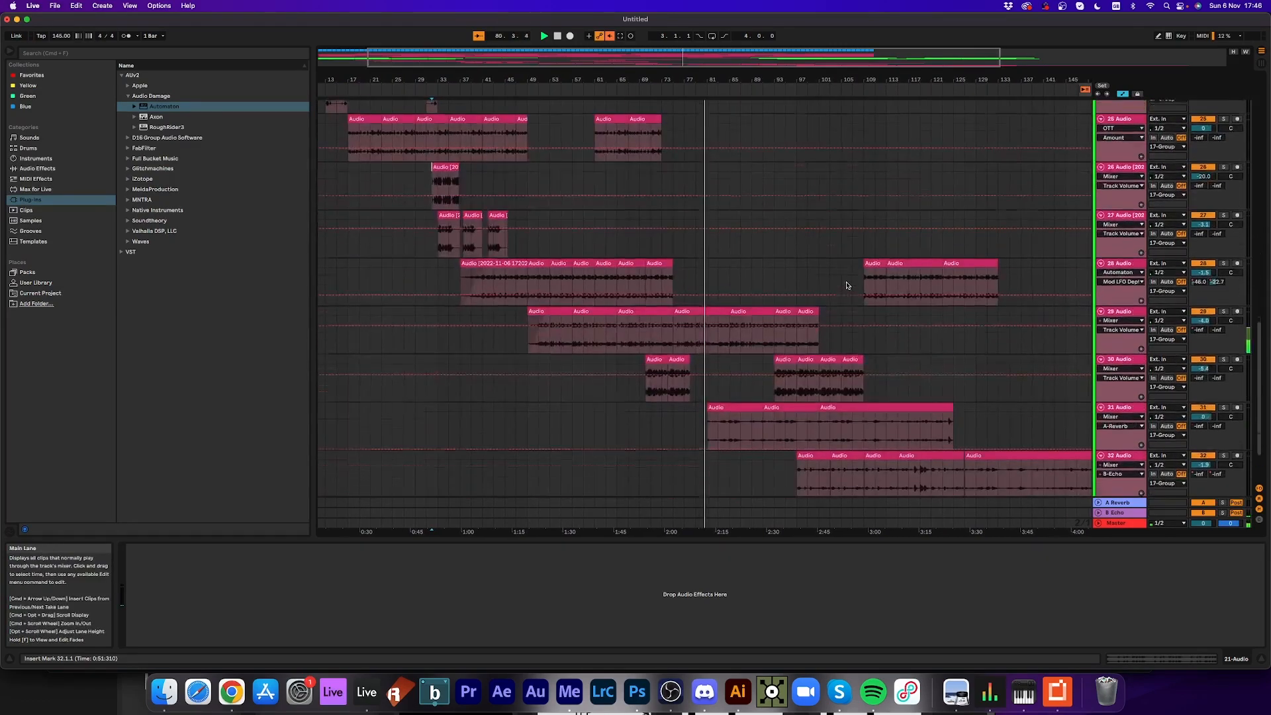
{"action": "scroll", "coordinate": [846, 282], "scroll_direction": "up", "scroll_amount": 12}
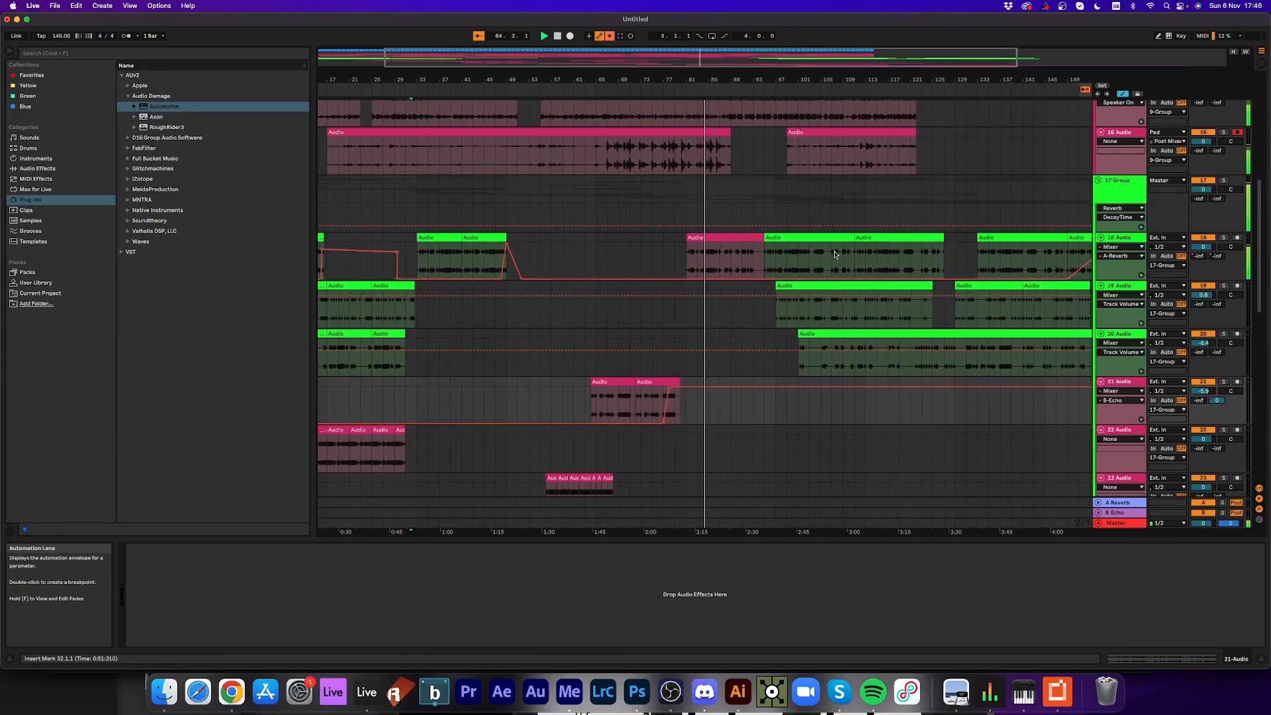
{"action": "scroll", "coordinate": [834, 265], "scroll_direction": "down", "scroll_amount": 10}
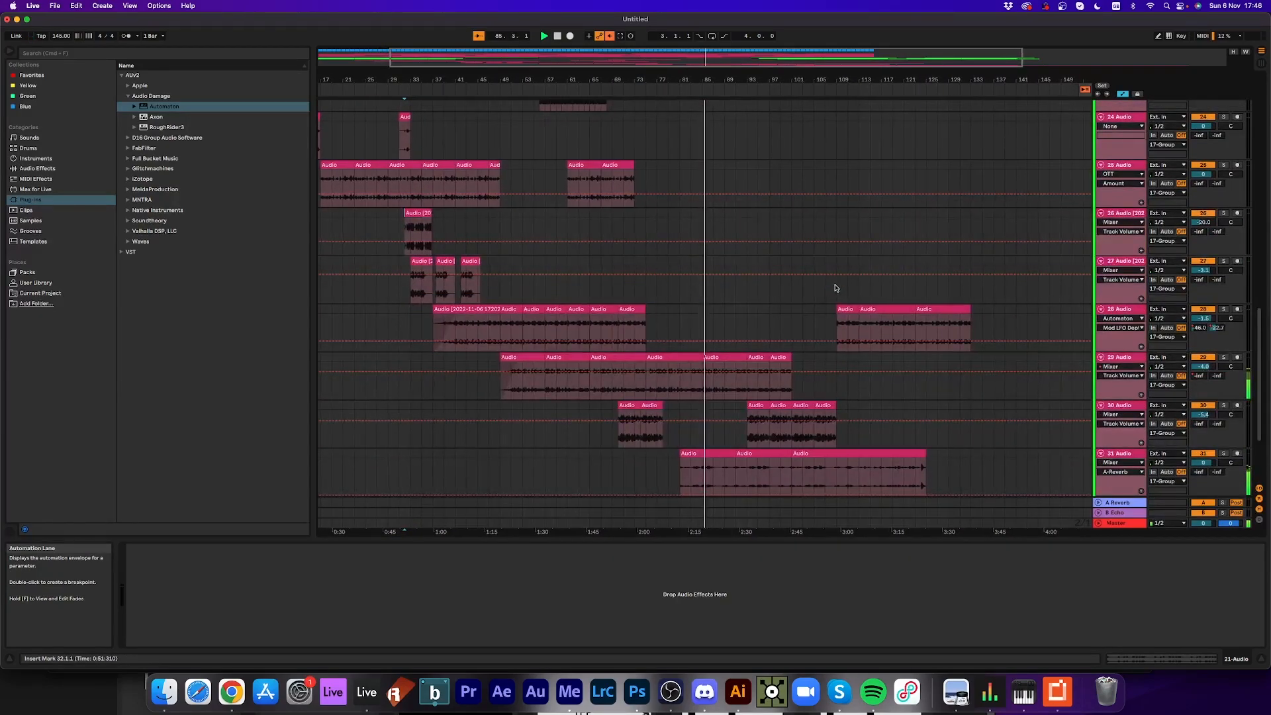
{"action": "scroll", "coordinate": [833, 271], "scroll_direction": "down", "scroll_amount": 3}
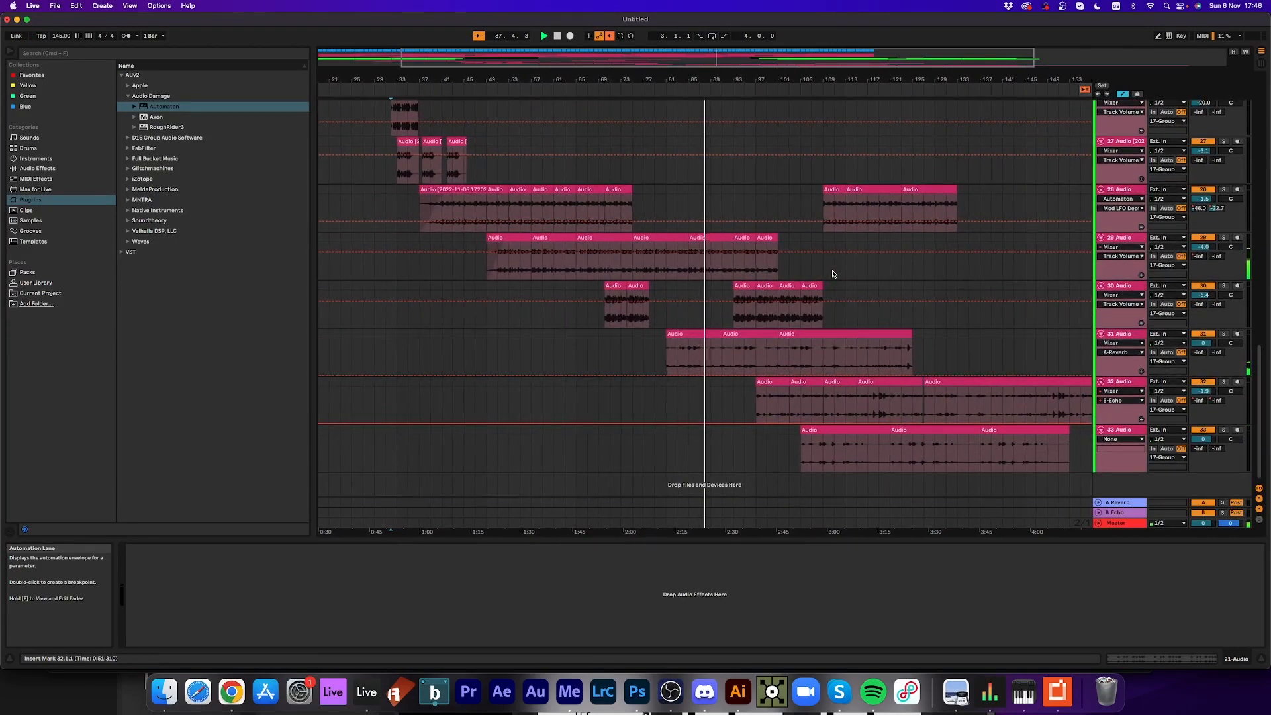
{"action": "scroll", "coordinate": [833, 273], "scroll_direction": "up", "scroll_amount": 10}
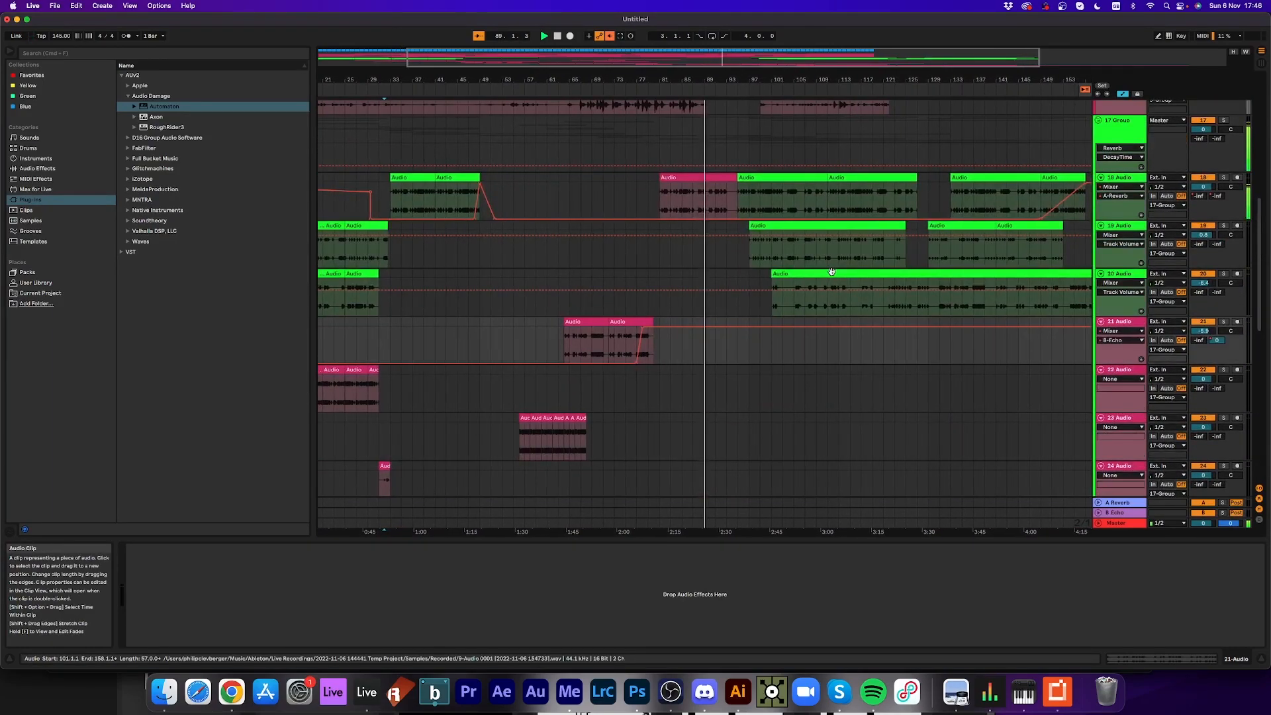
{"action": "scroll", "coordinate": [831, 272], "scroll_direction": "down", "scroll_amount": 10}
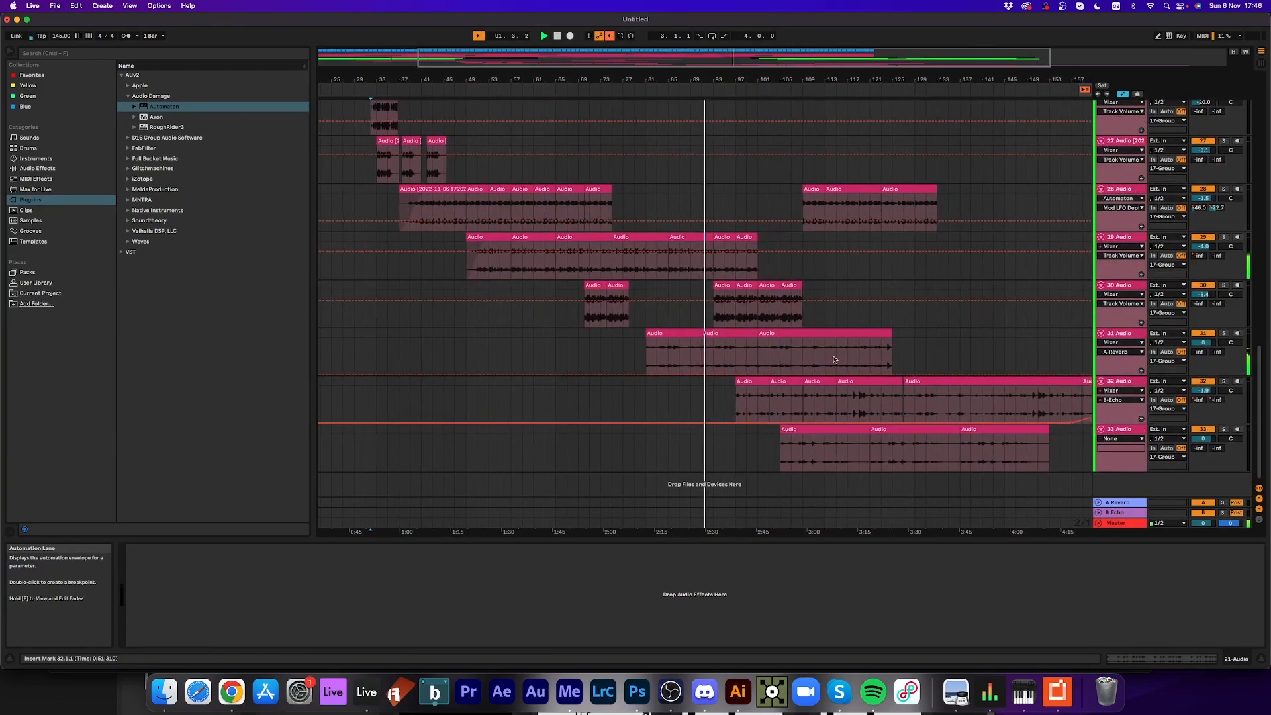
- Automate 32 Audio's A-Reverb send to start raised and ramp down to -inf dB from bar 97 to about bar 105
{"action": "left_click", "coordinate": [1199, 402]}
{"action": "left_click", "coordinate": [723, 423]}
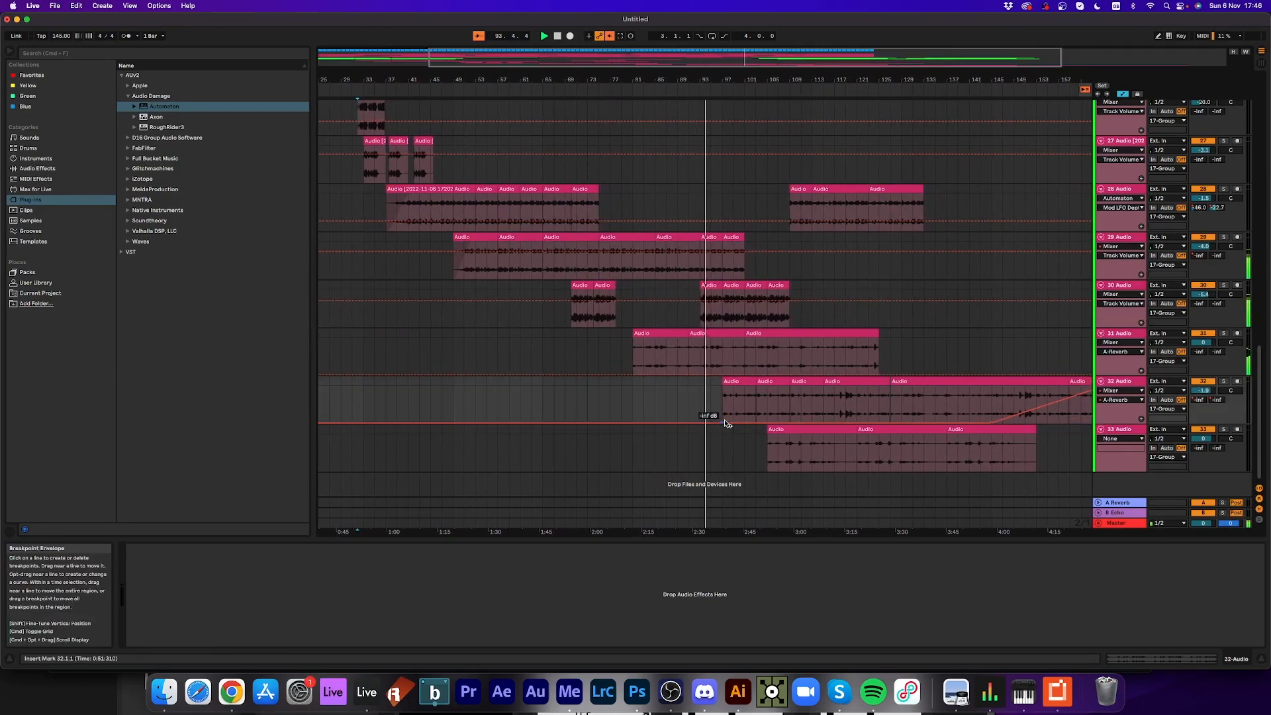
{"action": "left_click_drag", "start_coordinate": [722, 422], "coordinate": [767, 422]}
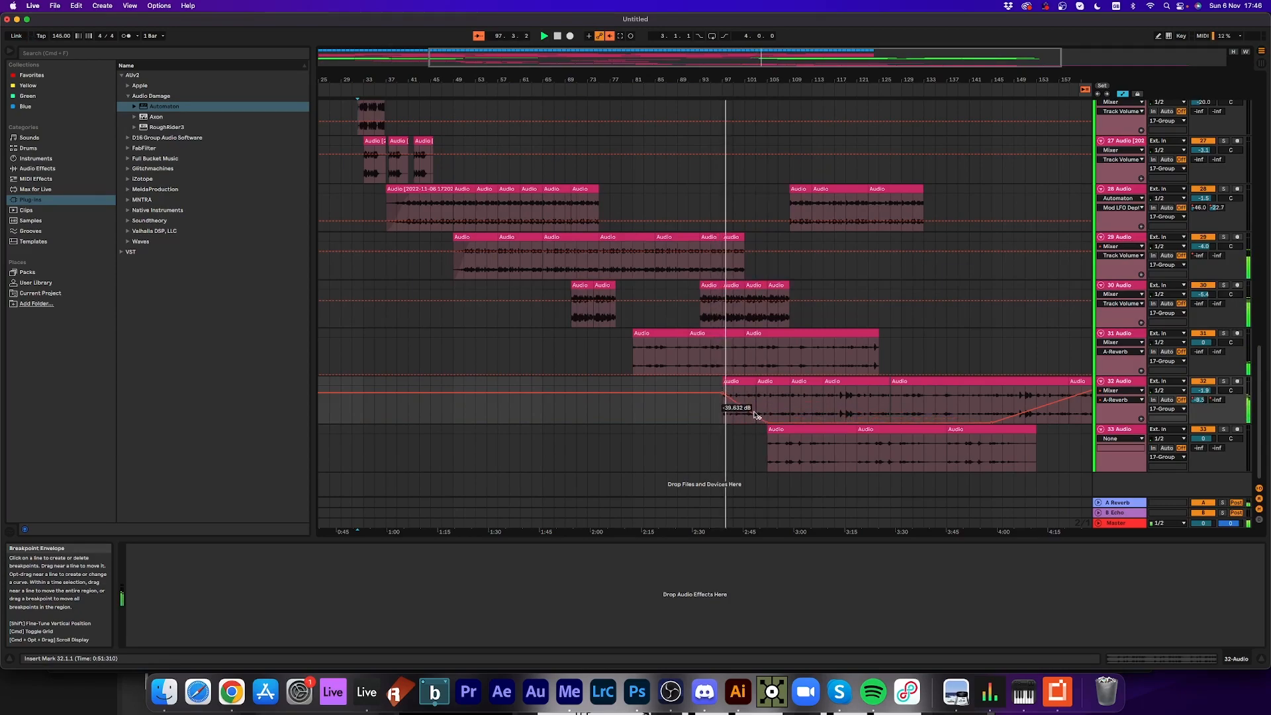
- Add a fade-in to 32 Audio's first clip with automation hidden, and lower the track volumes of 32 Audio and 30 Audio, the latter to -6.7 dB
{"action": "left_click", "coordinate": [1203, 390]}
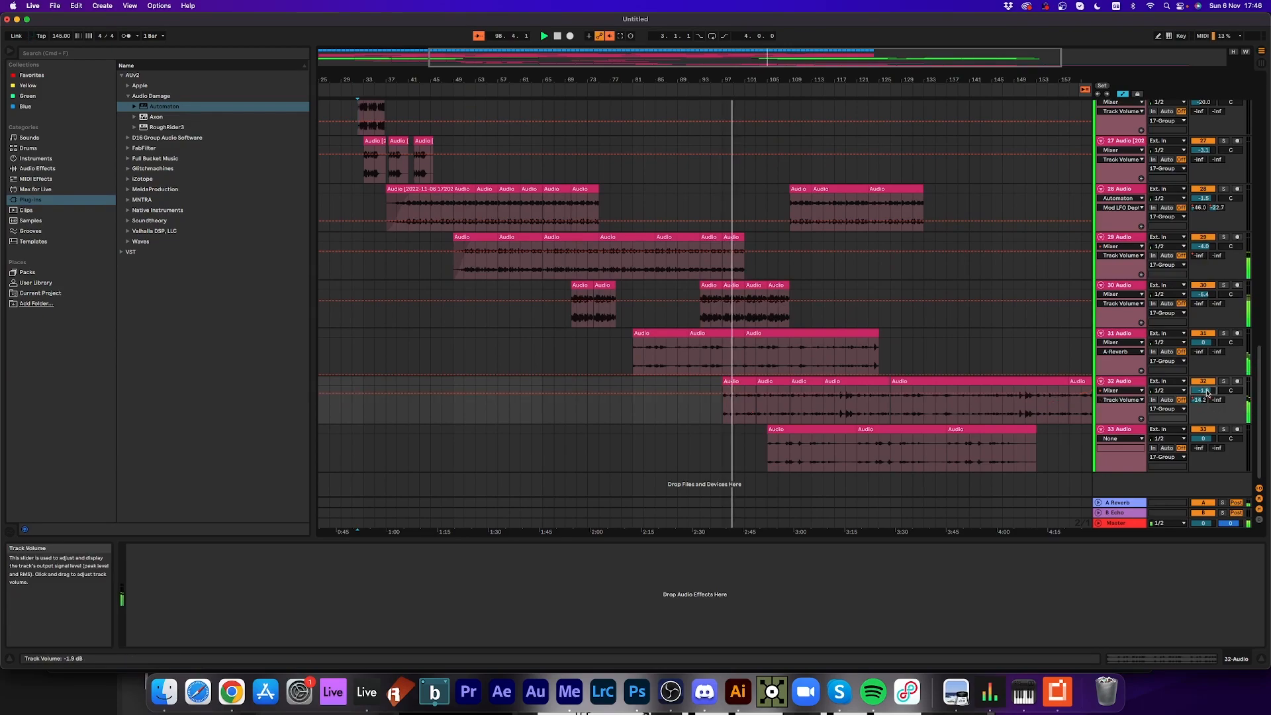
{"action": "left_click", "coordinate": [737, 380]}
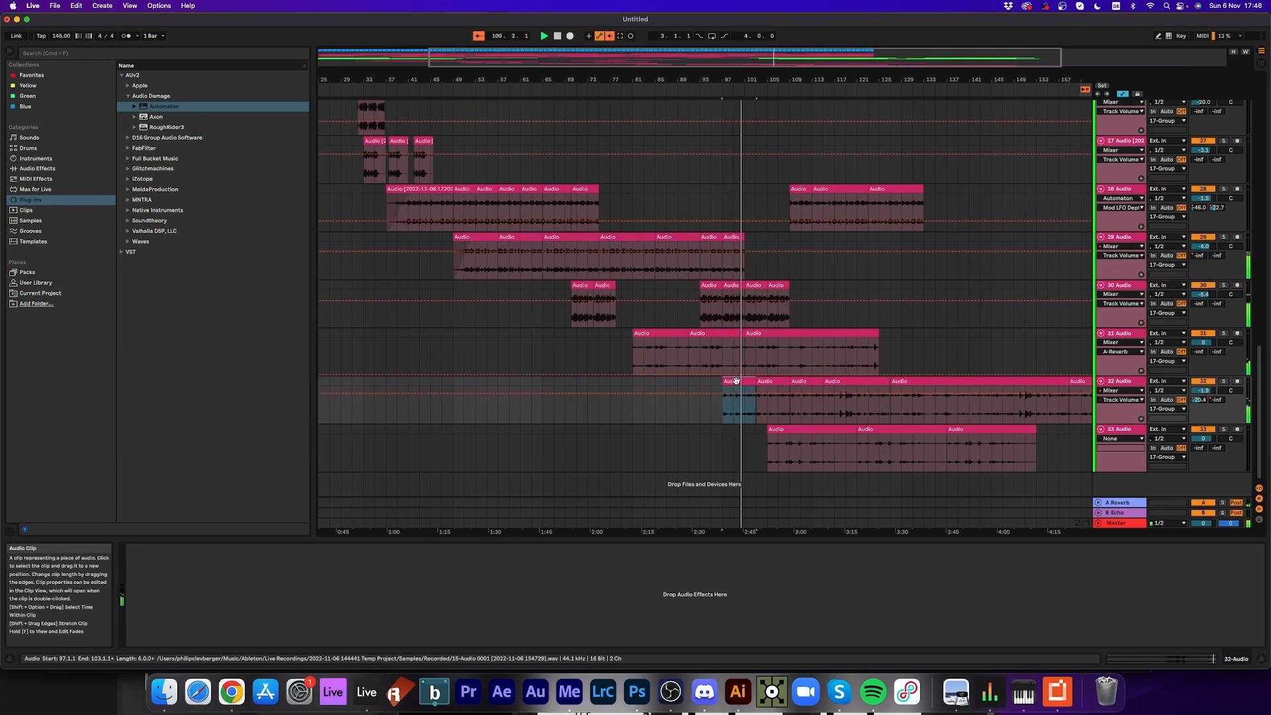
{"action": "left_click", "coordinate": [1122, 94]}
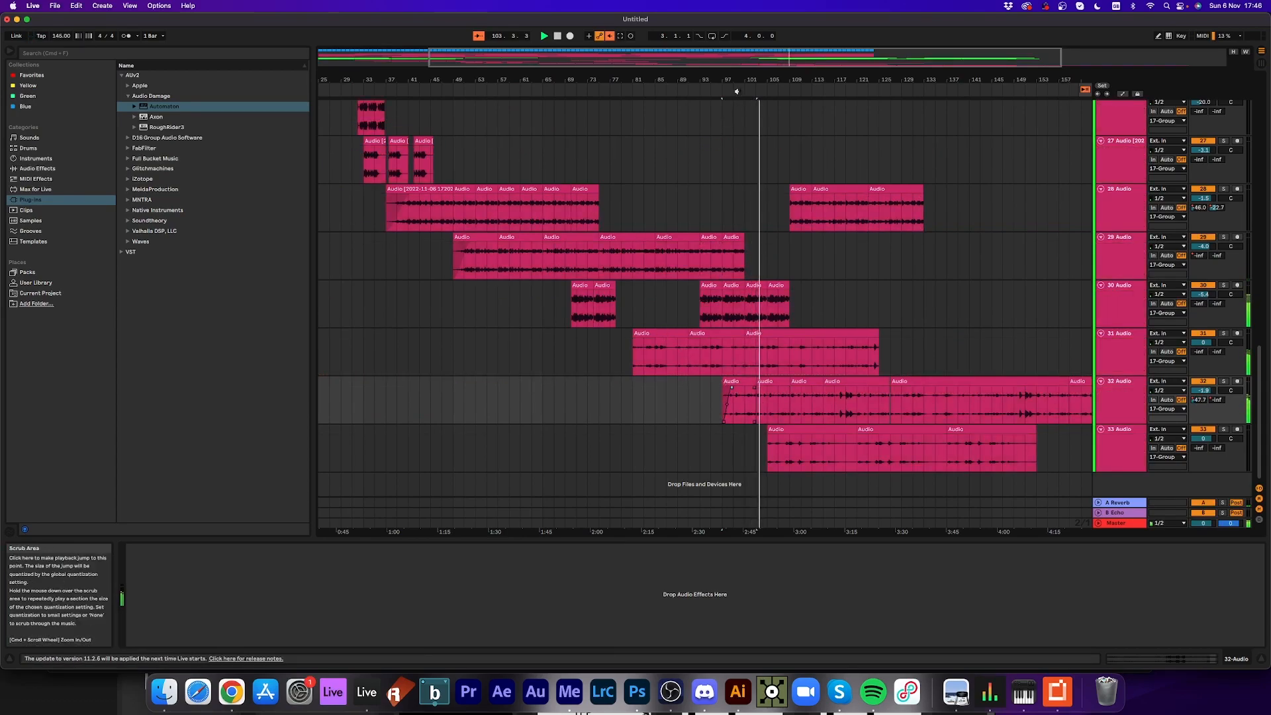
{"action": "left_click_drag", "start_coordinate": [1203, 390], "coordinate": [1203, 398]}
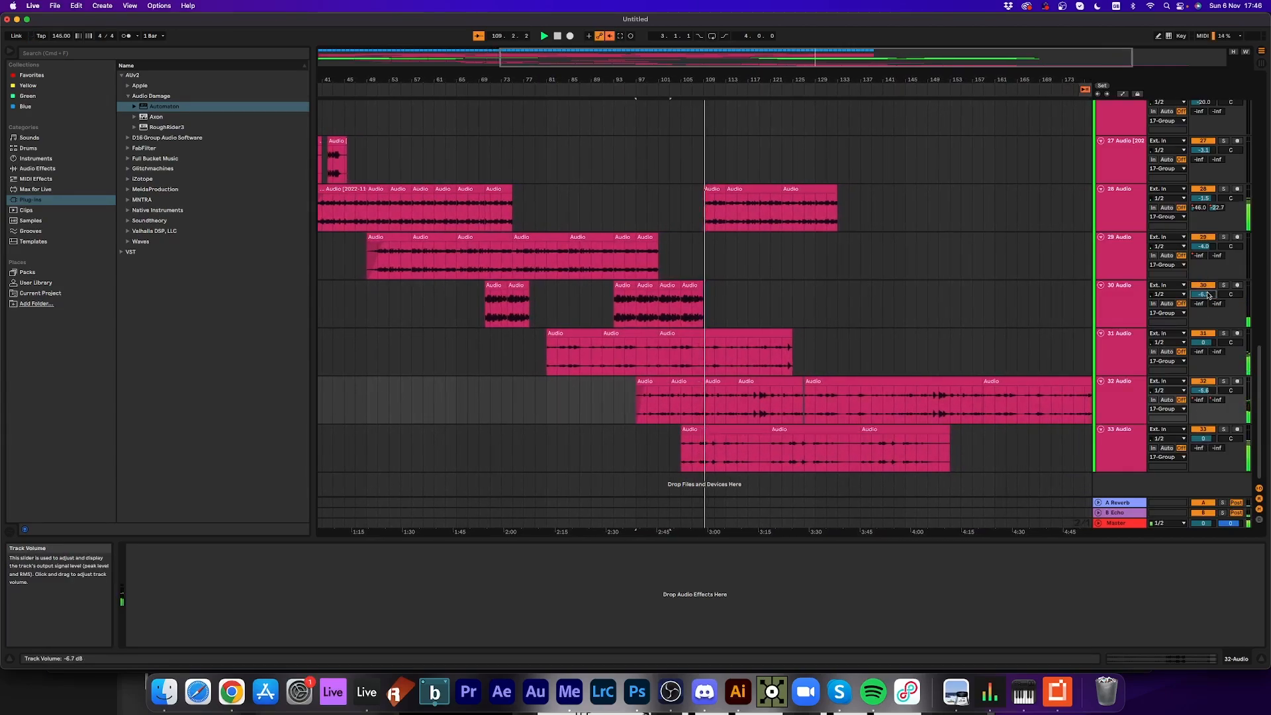
- Stop playback, colour the 17 Group light green, and assign that colour to all its grouped tracks and clips
{"action": "scroll", "coordinate": [917, 317], "scroll_direction": "up", "scroll_amount": 10}
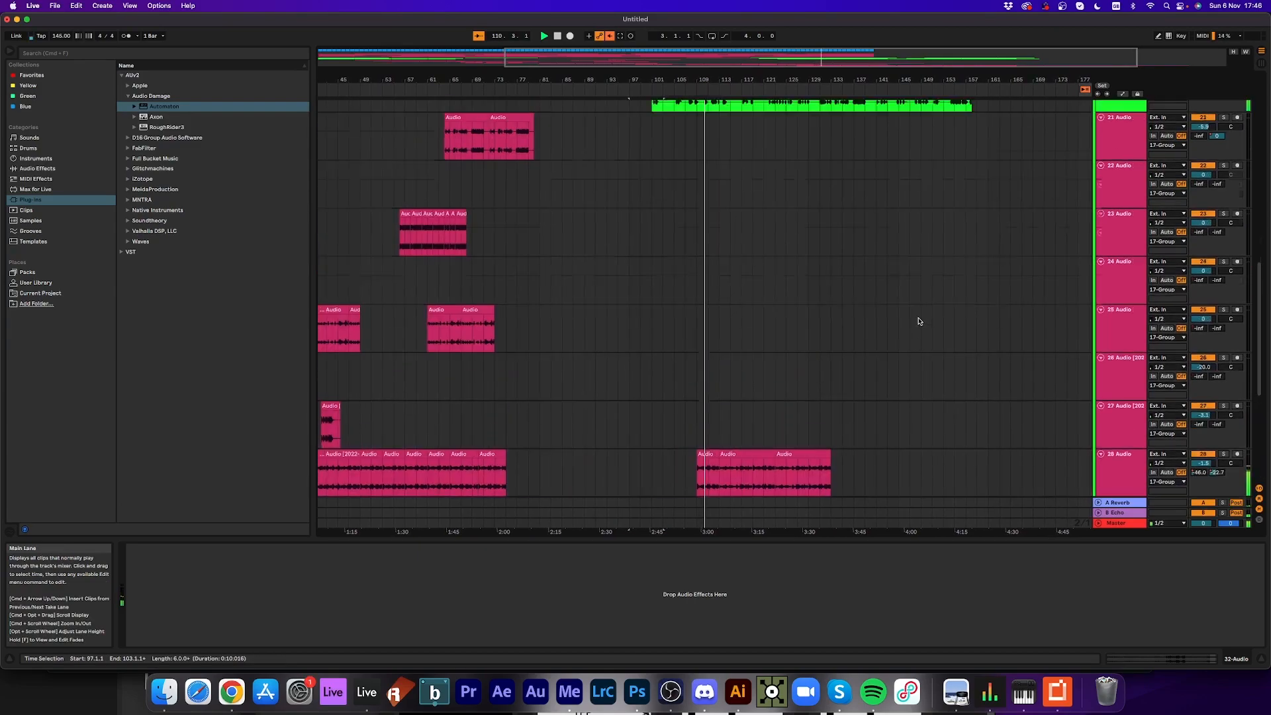
{"action": "scroll", "coordinate": [918, 321], "scroll_direction": "up", "scroll_amount": 2}
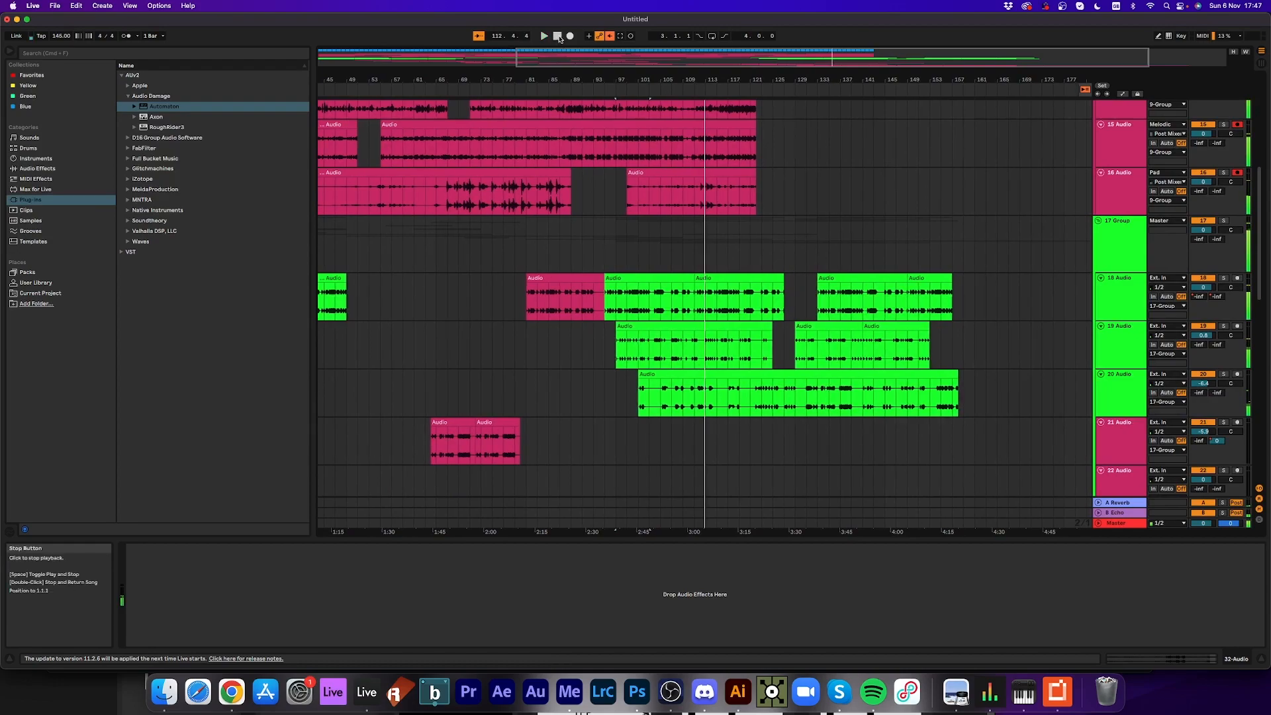
{"action": "left_click", "coordinate": [1109, 255]}
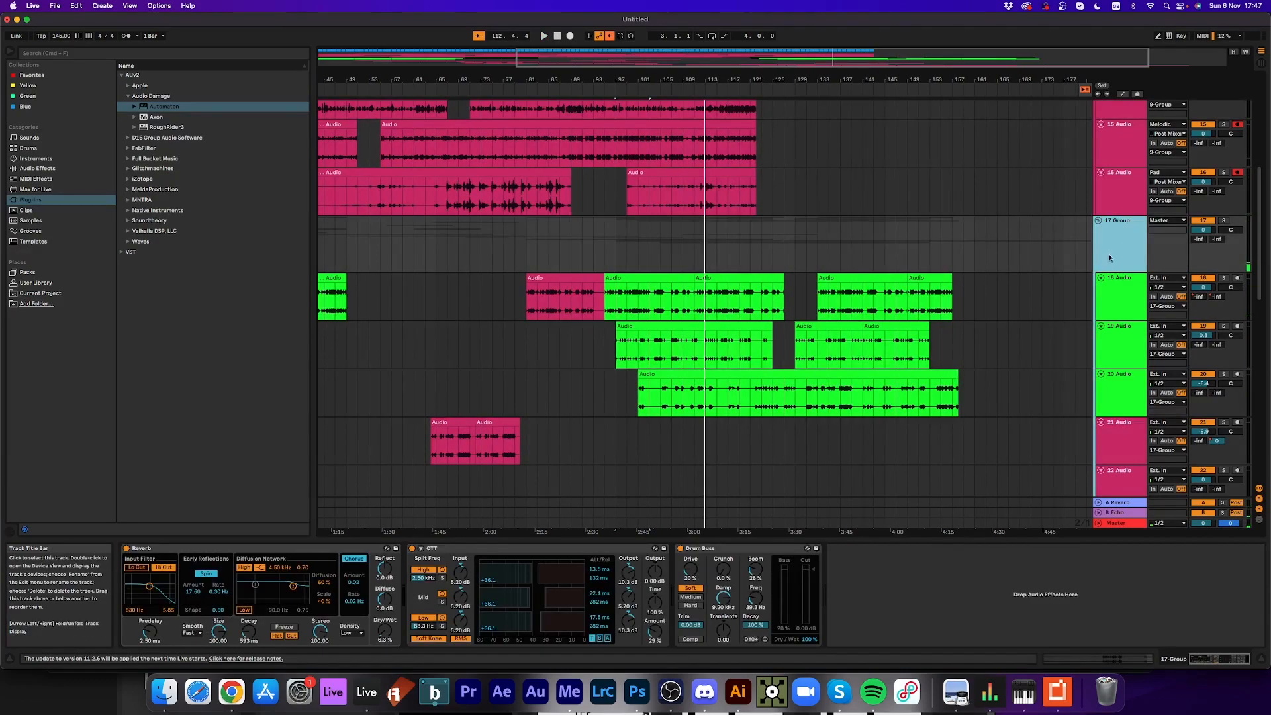
{"action": "right_click", "coordinate": [1112, 245]}
{"action": "left_click", "coordinate": [1157, 404]}
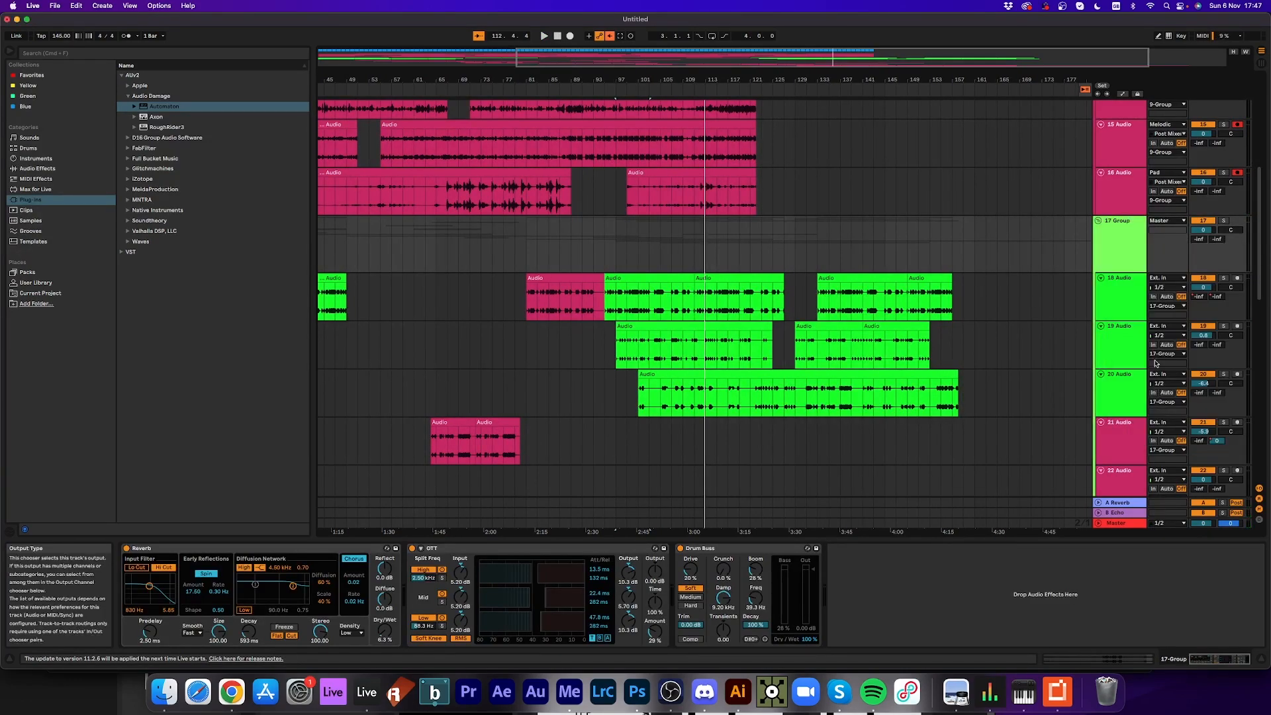
{"action": "right_click", "coordinate": [1127, 258]}
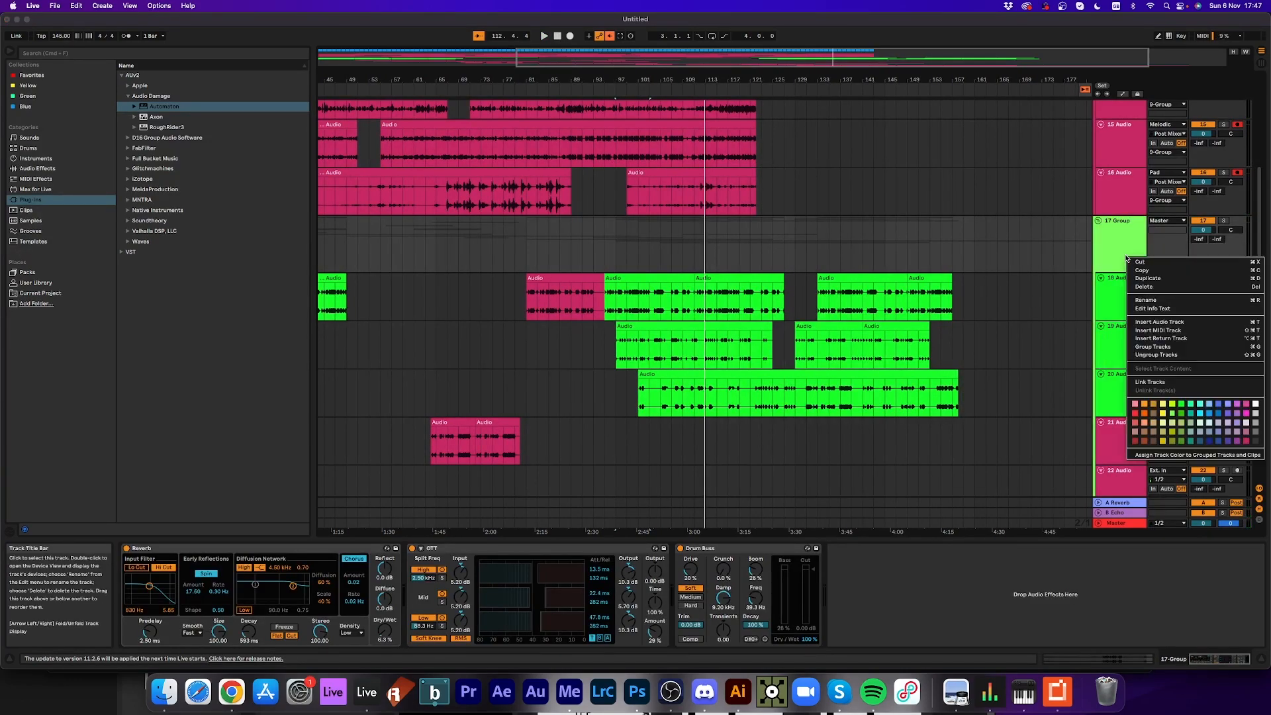
{"action": "left_click", "coordinate": [1208, 455]}
{"action": "scroll", "coordinate": [1053, 365], "scroll_direction": "down", "scroll_amount": 15}
{"action": "scroll", "coordinate": [1053, 365], "scroll_direction": "up", "scroll_amount": 20}
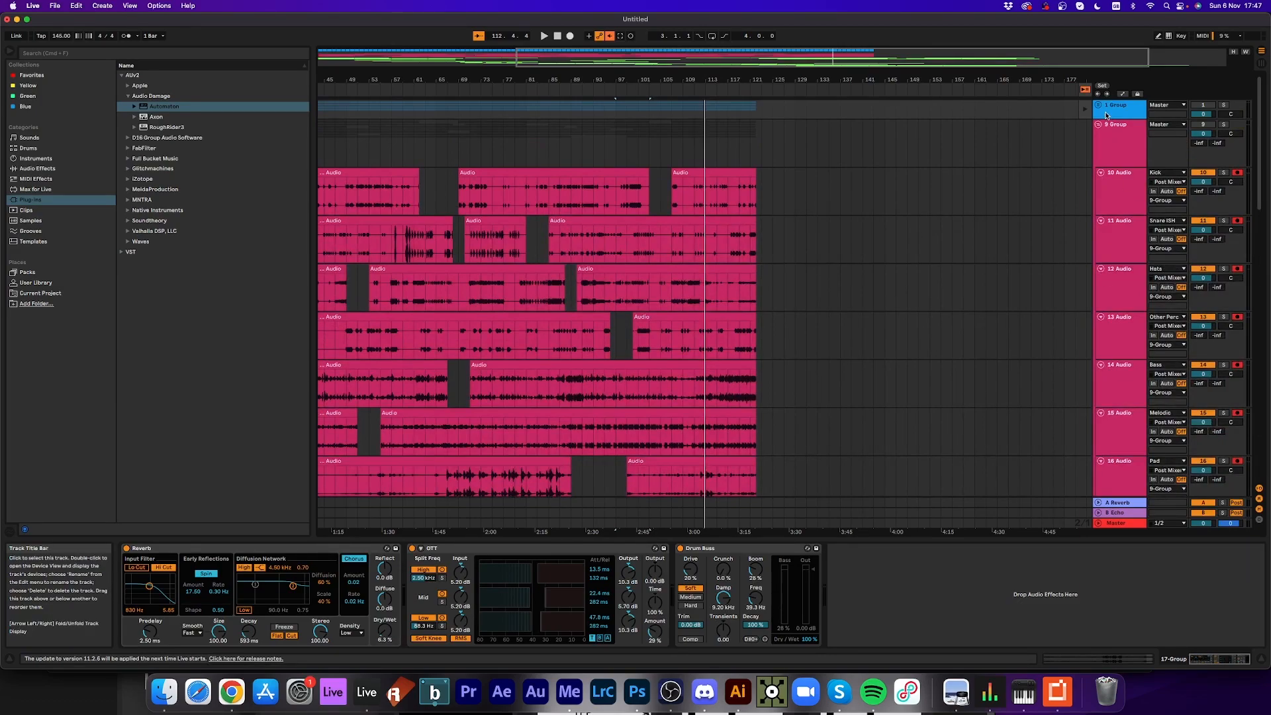
- Check the tracks inside the 1 Group, and leave both the 1 Group and the 9 Group folded
{"action": "left_click", "coordinate": [1114, 141]}
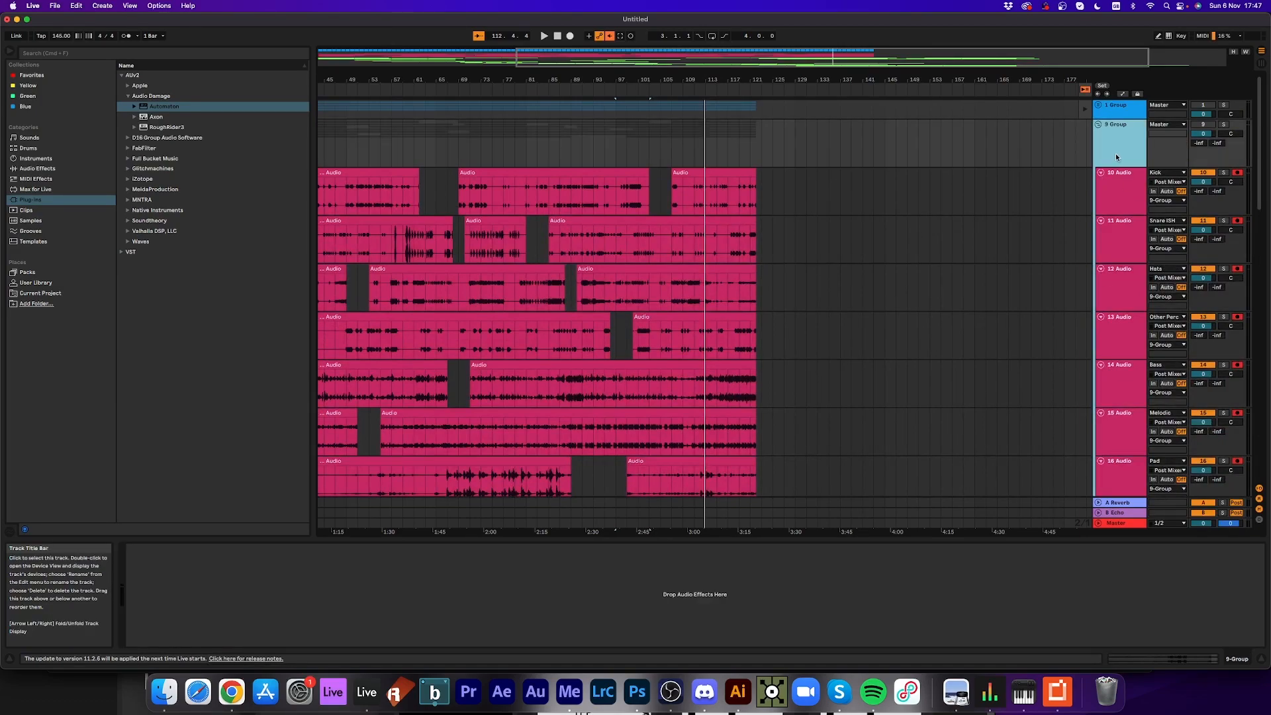
{"action": "scroll", "coordinate": [1118, 255], "scroll_direction": "down", "scroll_amount": 5}
{"action": "scroll", "coordinate": [1112, 260], "scroll_direction": "up", "scroll_amount": 3}
{"action": "scroll", "coordinate": [1111, 260], "scroll_direction": "up", "scroll_amount": 2}
{"action": "left_click", "coordinate": [1099, 106]}
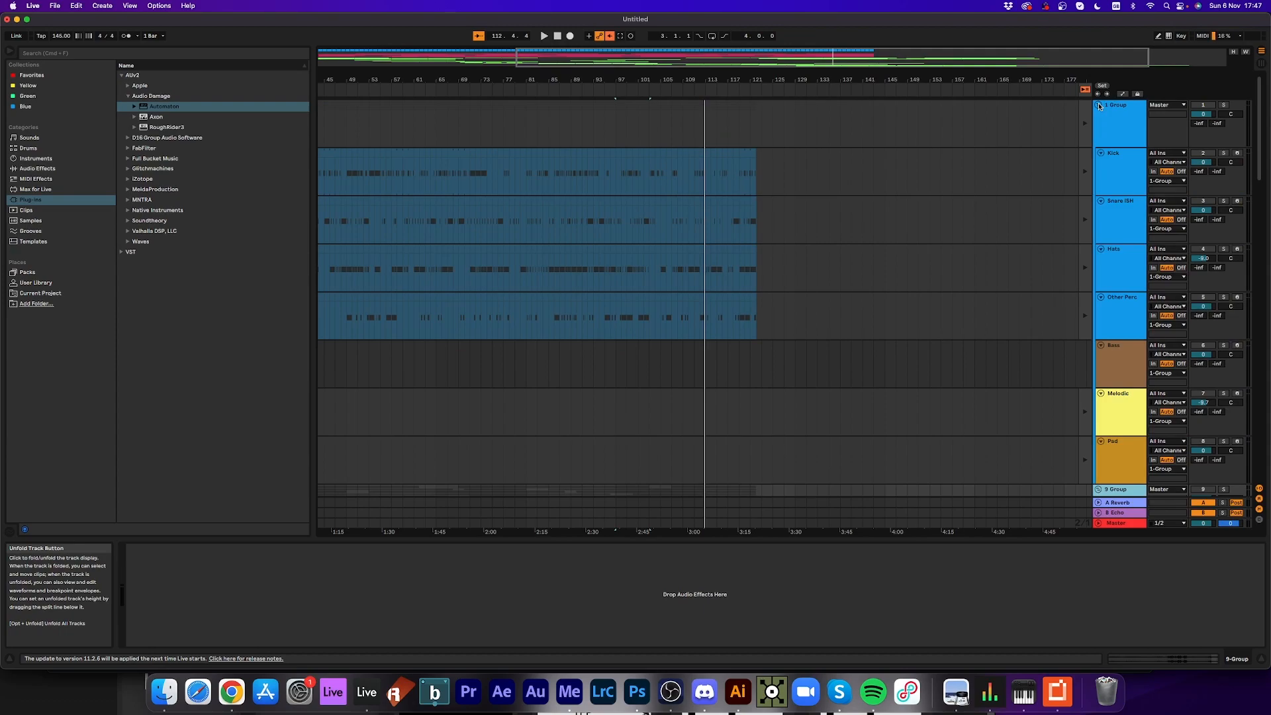
{"action": "left_click", "coordinate": [1099, 106]}
{"action": "left_click", "coordinate": [1099, 126]}
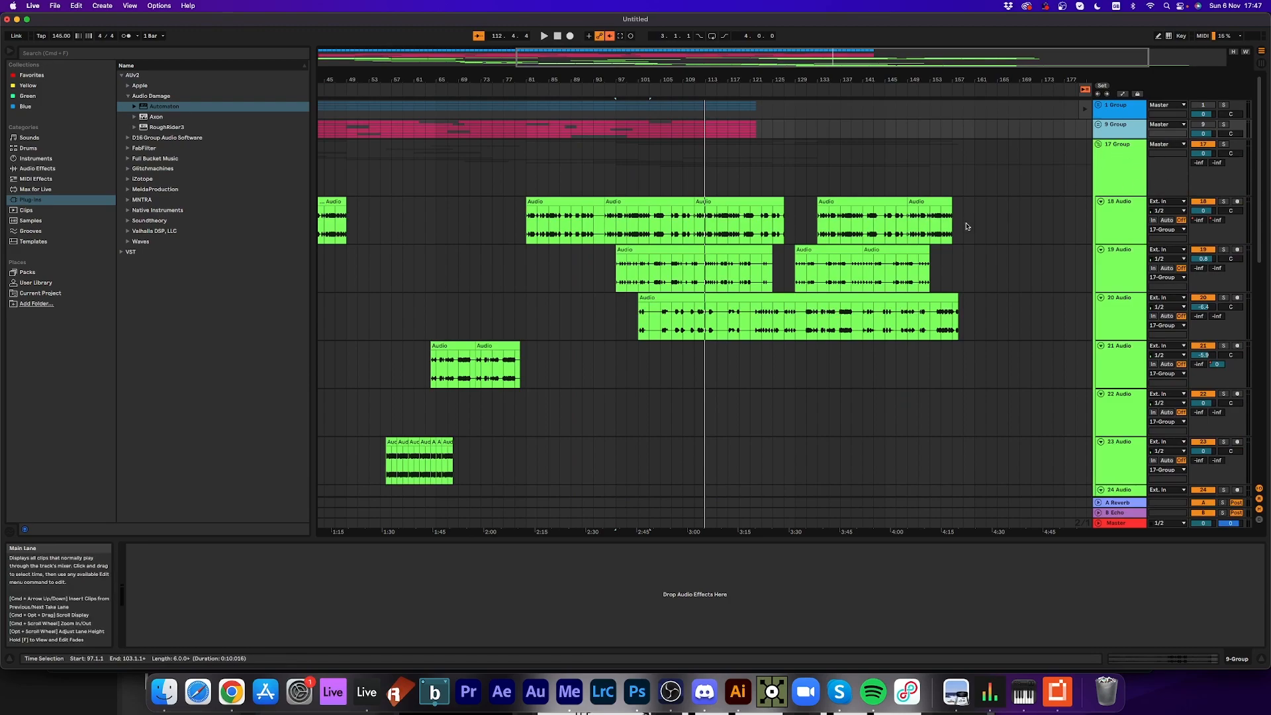
- Play the arrangement from bar 1 and review the 17 Group's tracks against the playback
{"action": "left_click", "coordinate": [557, 37]}
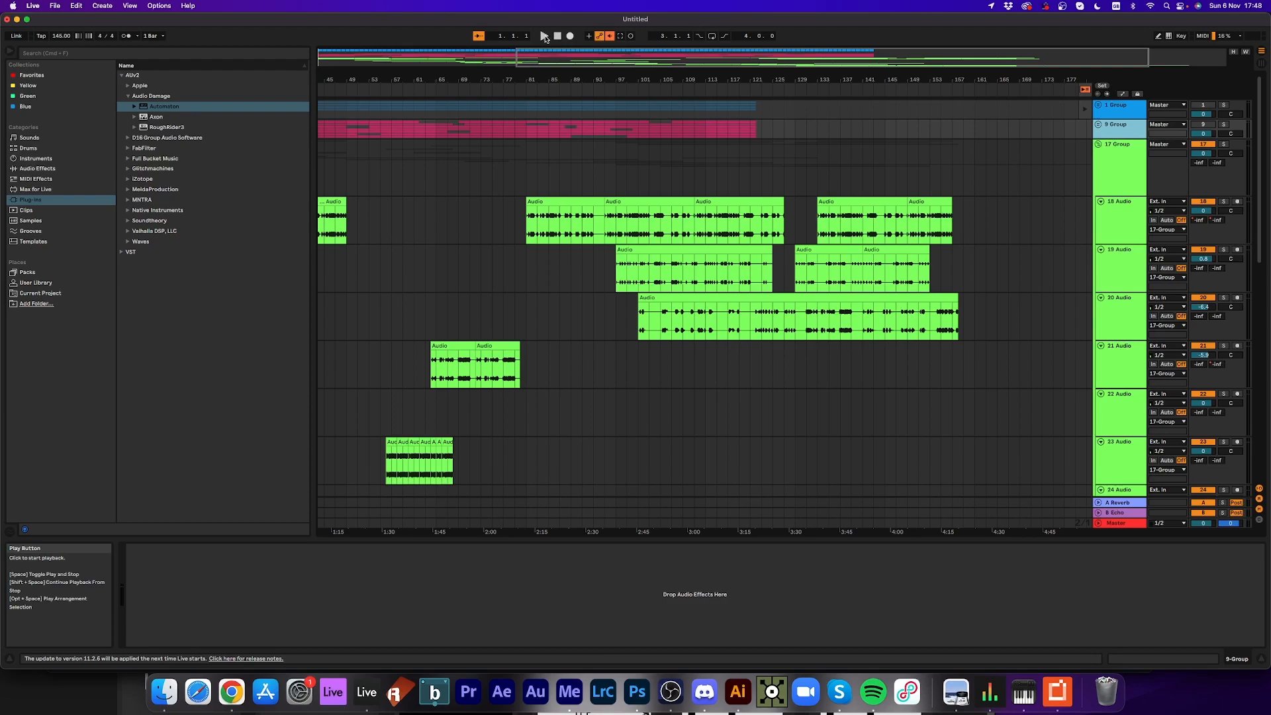
{"action": "left_click", "coordinate": [545, 38]}
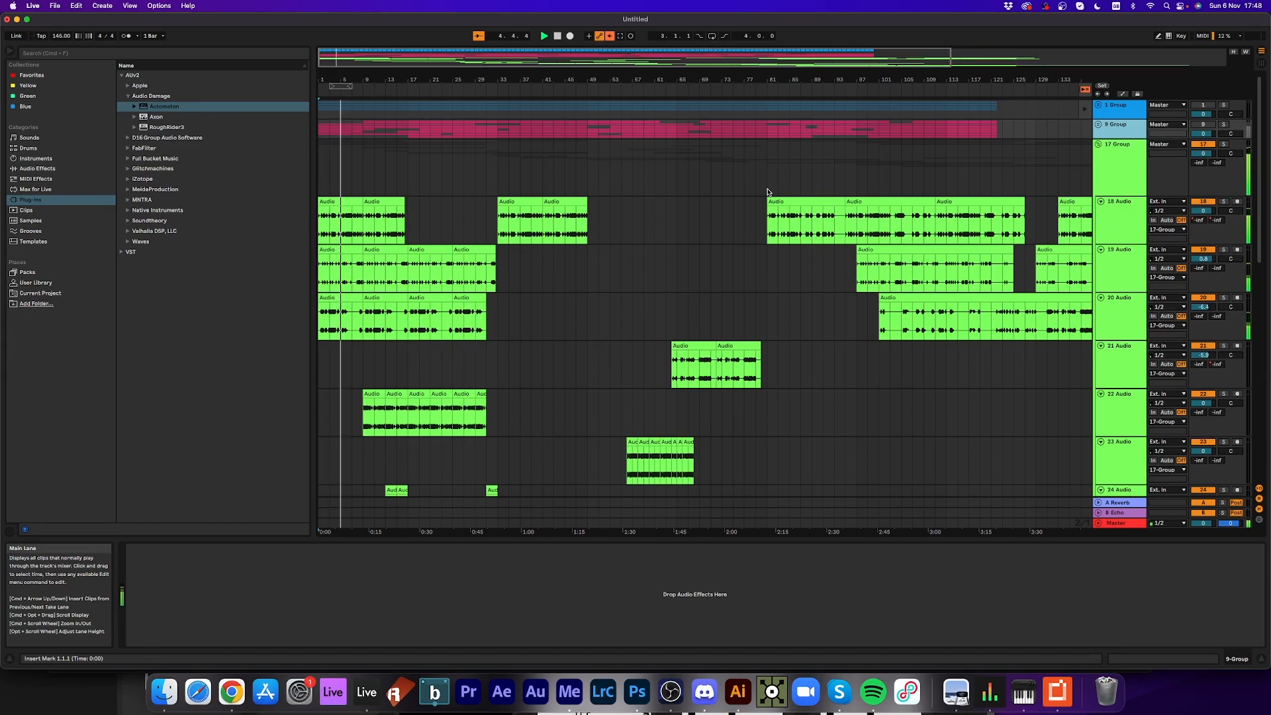
{"action": "scroll", "coordinate": [712, 207], "scroll_direction": "down", "scroll_amount": 5}
{"action": "scroll", "coordinate": [710, 214], "scroll_direction": "down", "scroll_amount": 7}
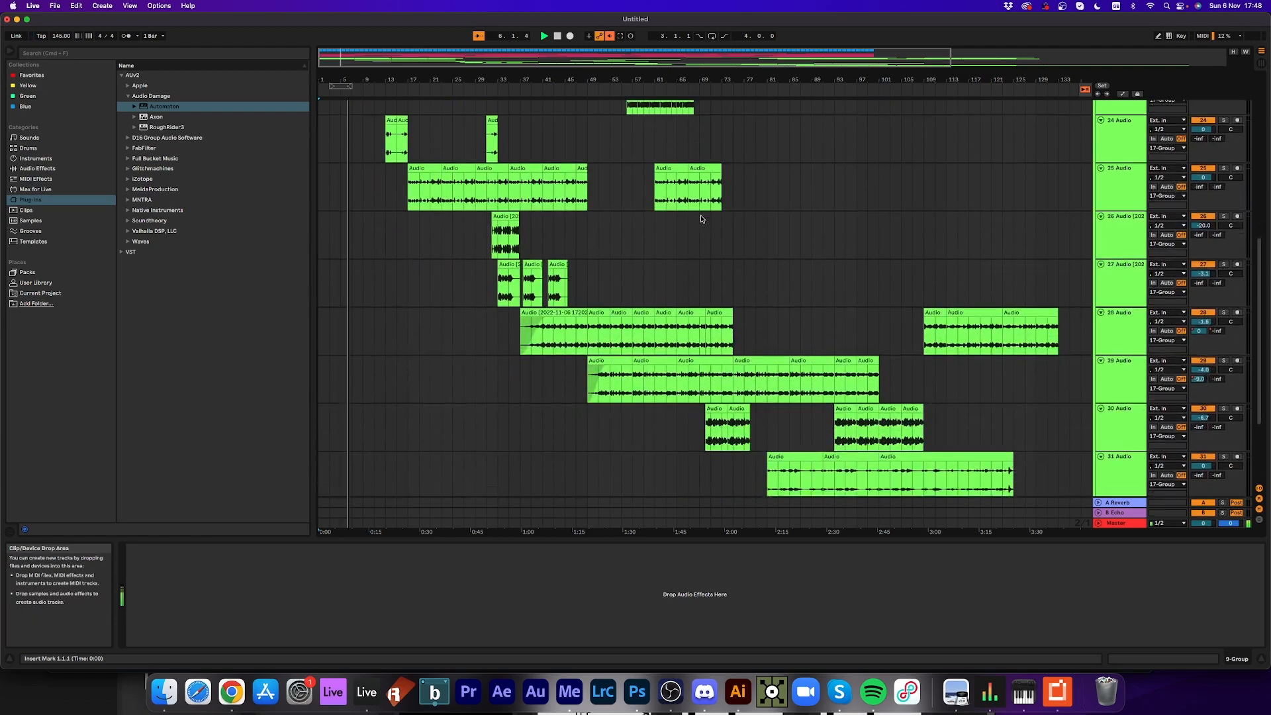
{"action": "scroll", "coordinate": [702, 220], "scroll_direction": "up", "scroll_amount": 7}
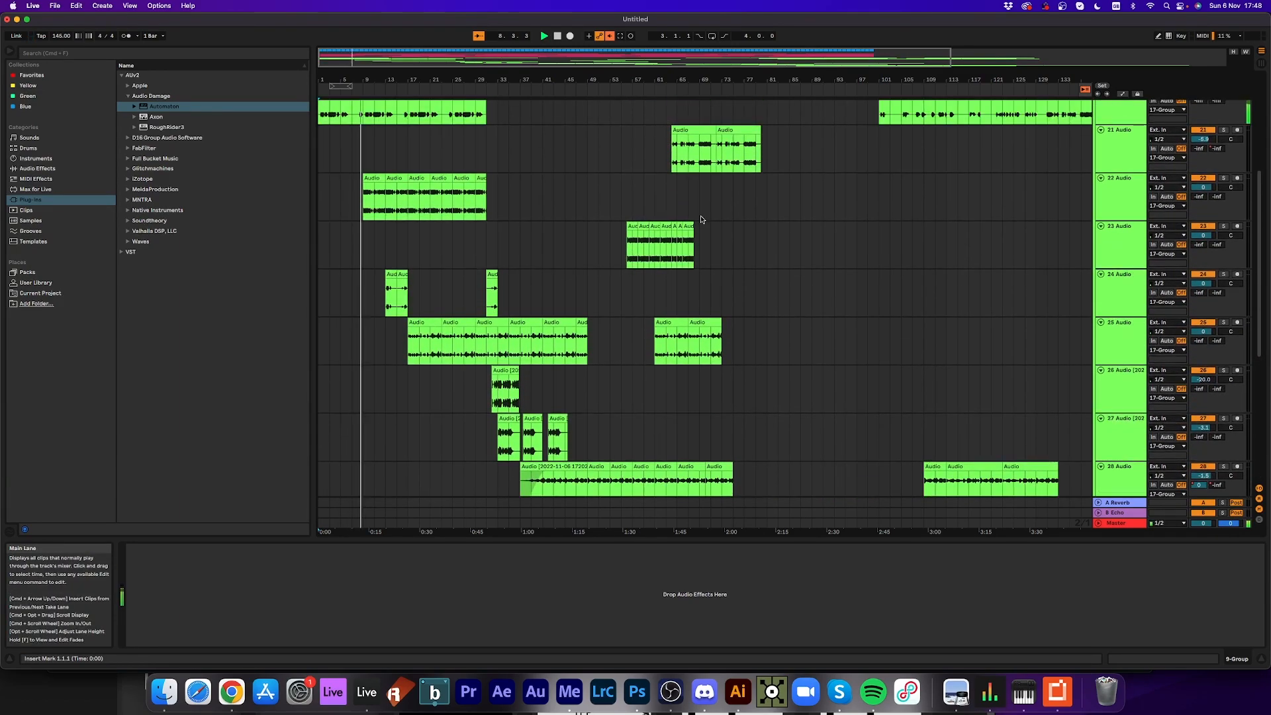
{"action": "scroll", "coordinate": [701, 219], "scroll_direction": "up", "scroll_amount": 2}
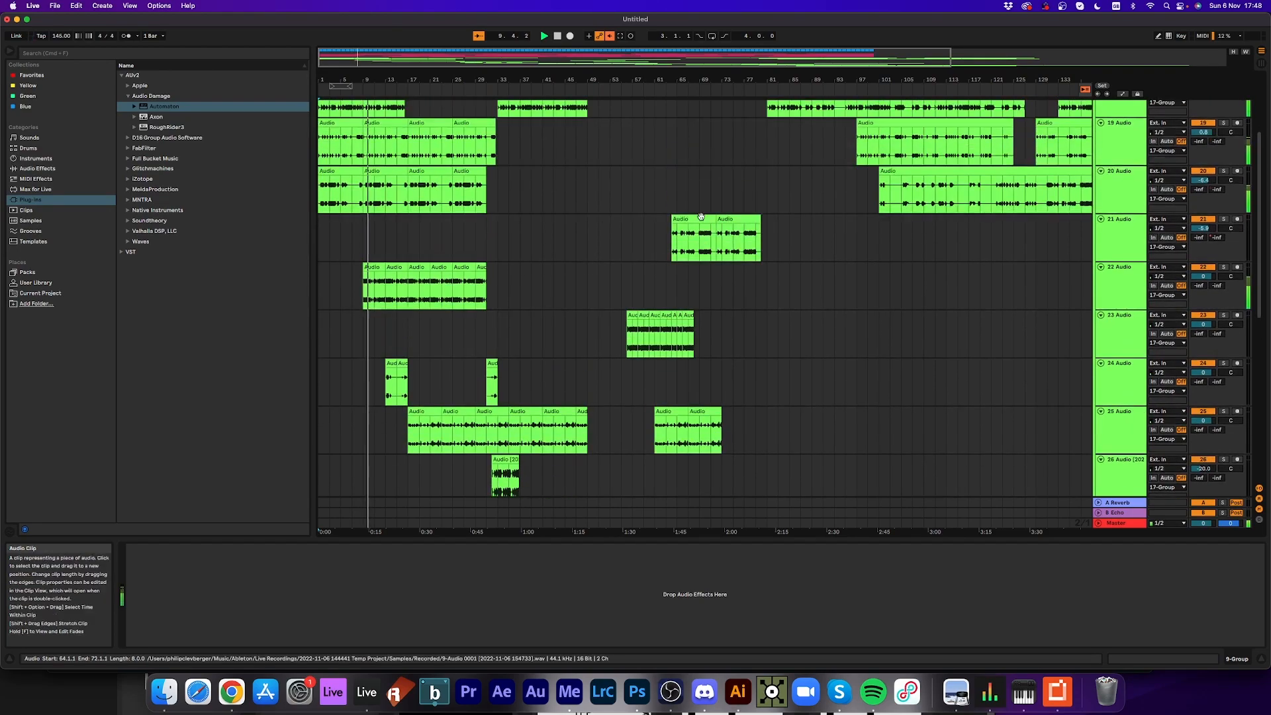
{"action": "scroll", "coordinate": [701, 219], "scroll_direction": "up", "scroll_amount": 2}
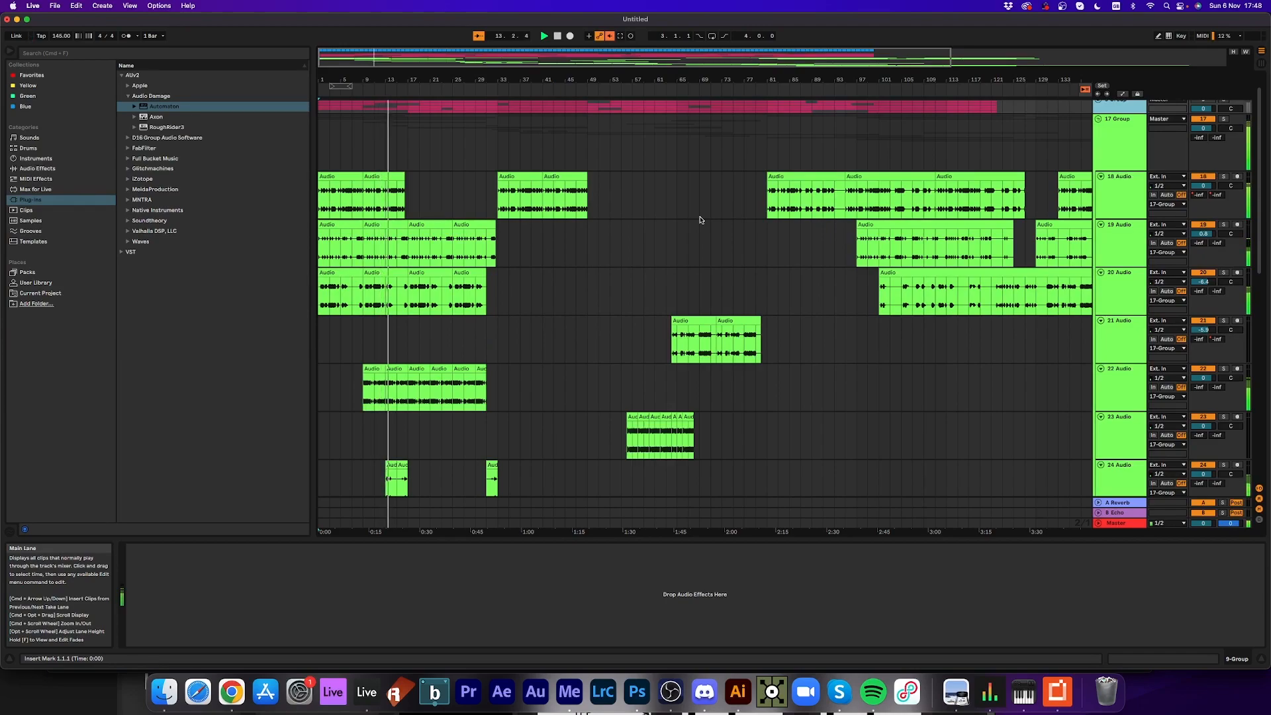
{"action": "scroll", "coordinate": [658, 190], "scroll_direction": "down", "scroll_amount": 5}
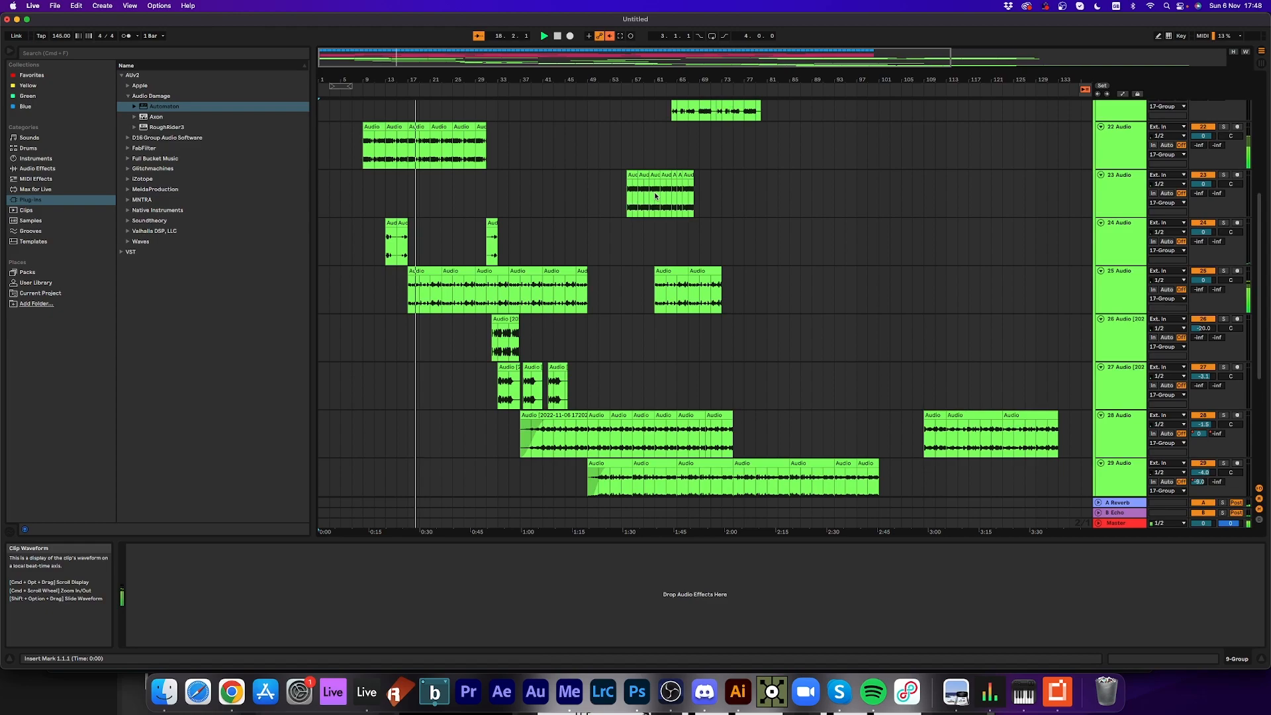
- Raise 25 Audio's track volume to 1.2 dB and its OTT output gain to about 7.6 dB
{"action": "left_click_drag", "start_coordinate": [1203, 280], "coordinate": [1202, 272]}
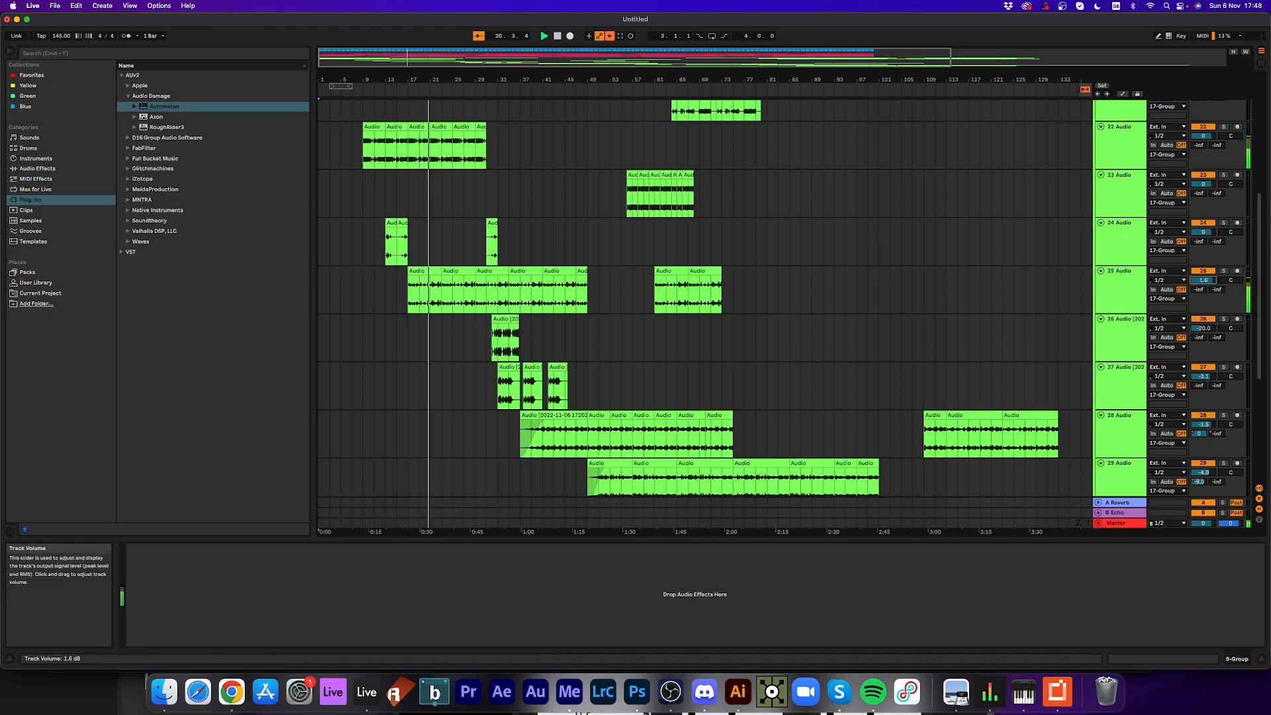
{"action": "left_click_drag", "start_coordinate": [1202, 280], "coordinate": [1203, 283]}
{"action": "left_click", "coordinate": [1129, 285]}
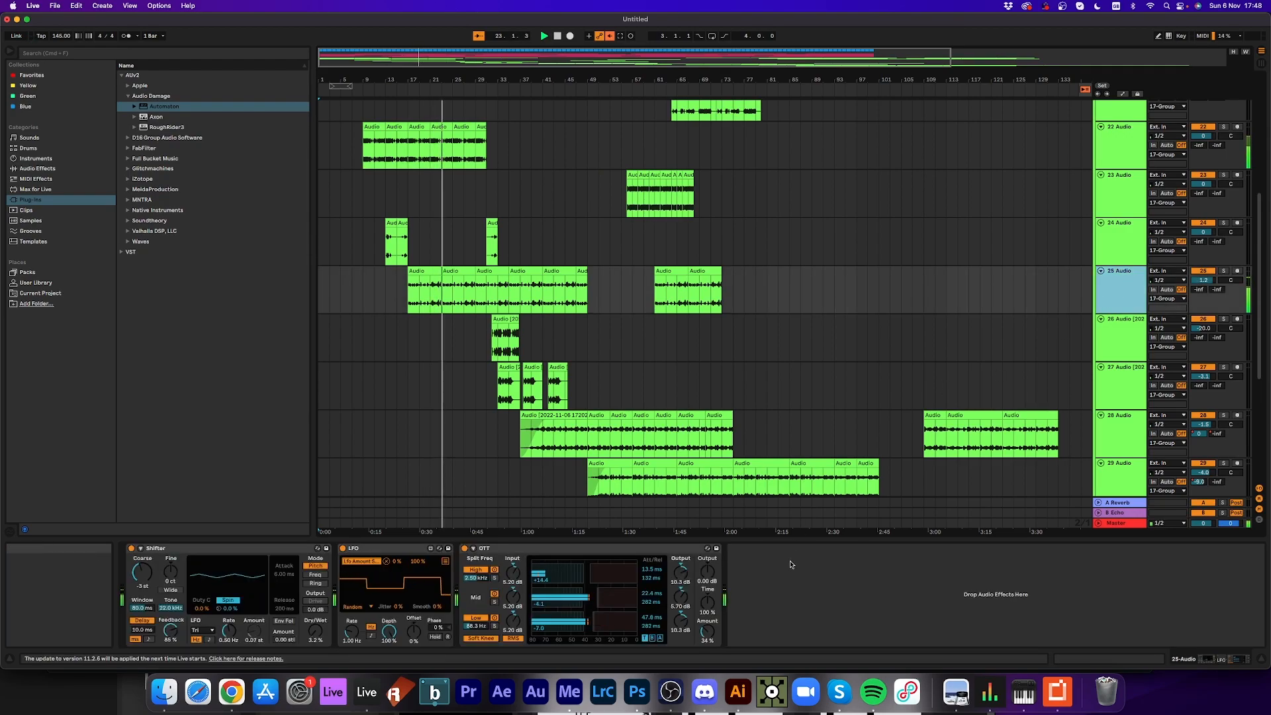
{"action": "left_click_drag", "start_coordinate": [707, 571], "coordinate": [707, 544]}
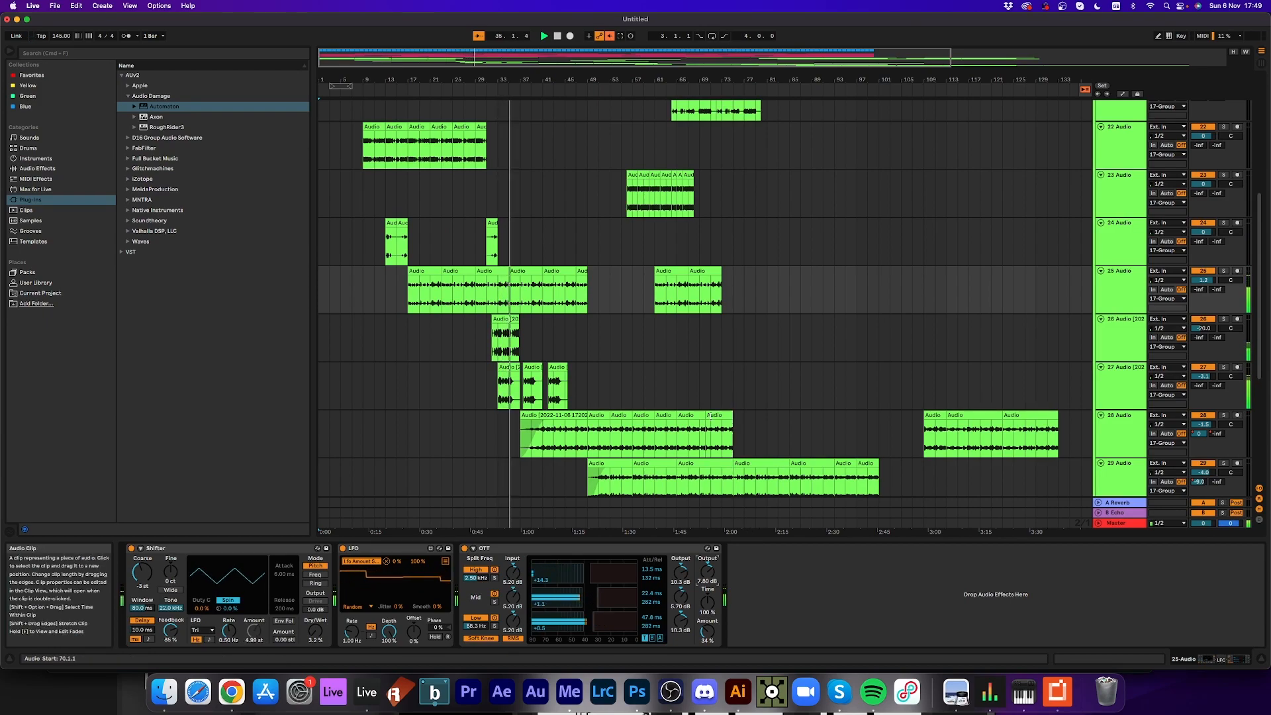
- Listen to the rest of the arrangement while reviewing the 17 Group's tracks down to 33 Audio
{"action": "scroll", "coordinate": [708, 421], "scroll_direction": "up", "scroll_amount": 5}
{"action": "scroll", "coordinate": [708, 422], "scroll_direction": "down", "scroll_amount": 3}
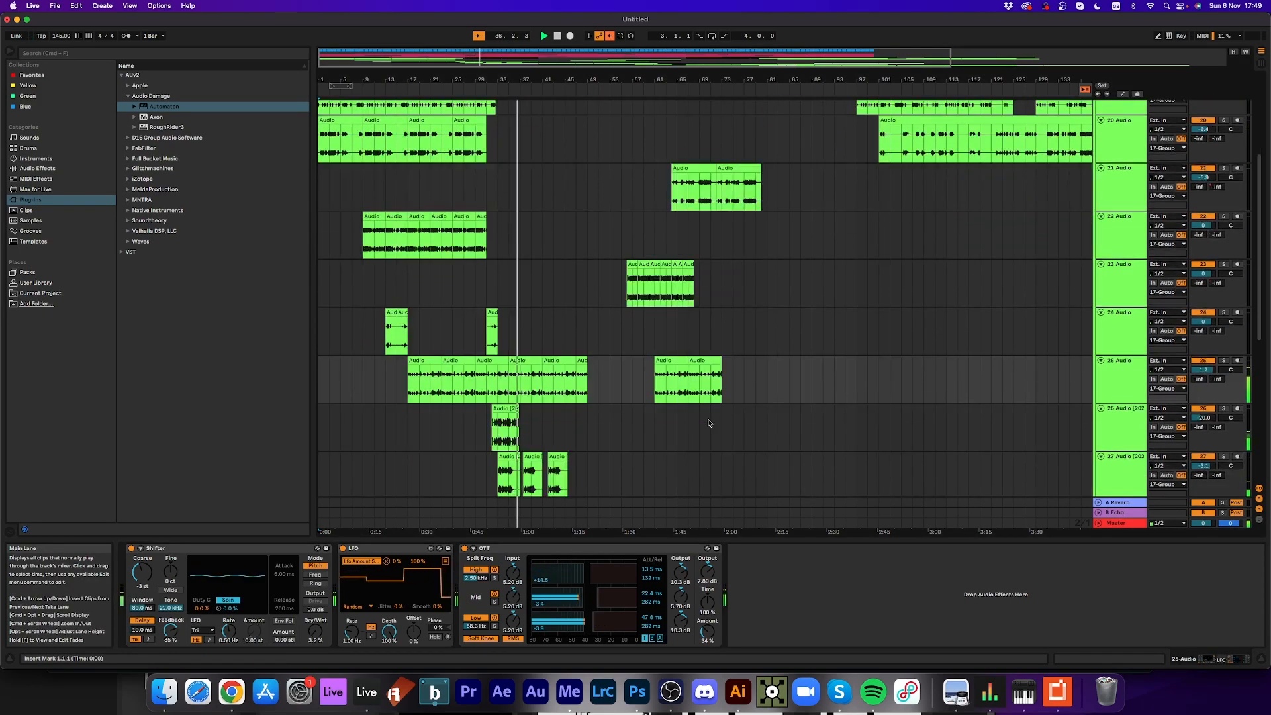
{"action": "scroll", "coordinate": [708, 422], "scroll_direction": "down", "scroll_amount": 2}
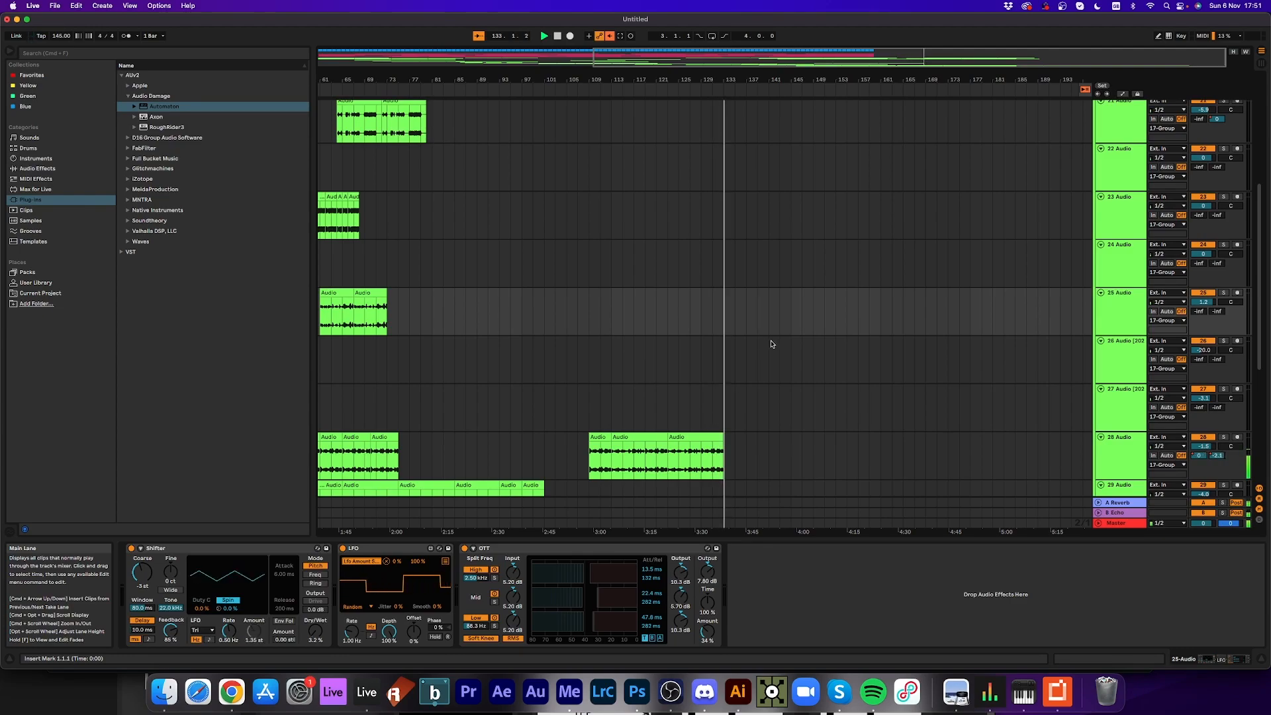
{"action": "scroll", "coordinate": [774, 349], "scroll_direction": "down", "scroll_amount": 5}
{"action": "scroll", "coordinate": [779, 353], "scroll_direction": "down", "scroll_amount": 1}
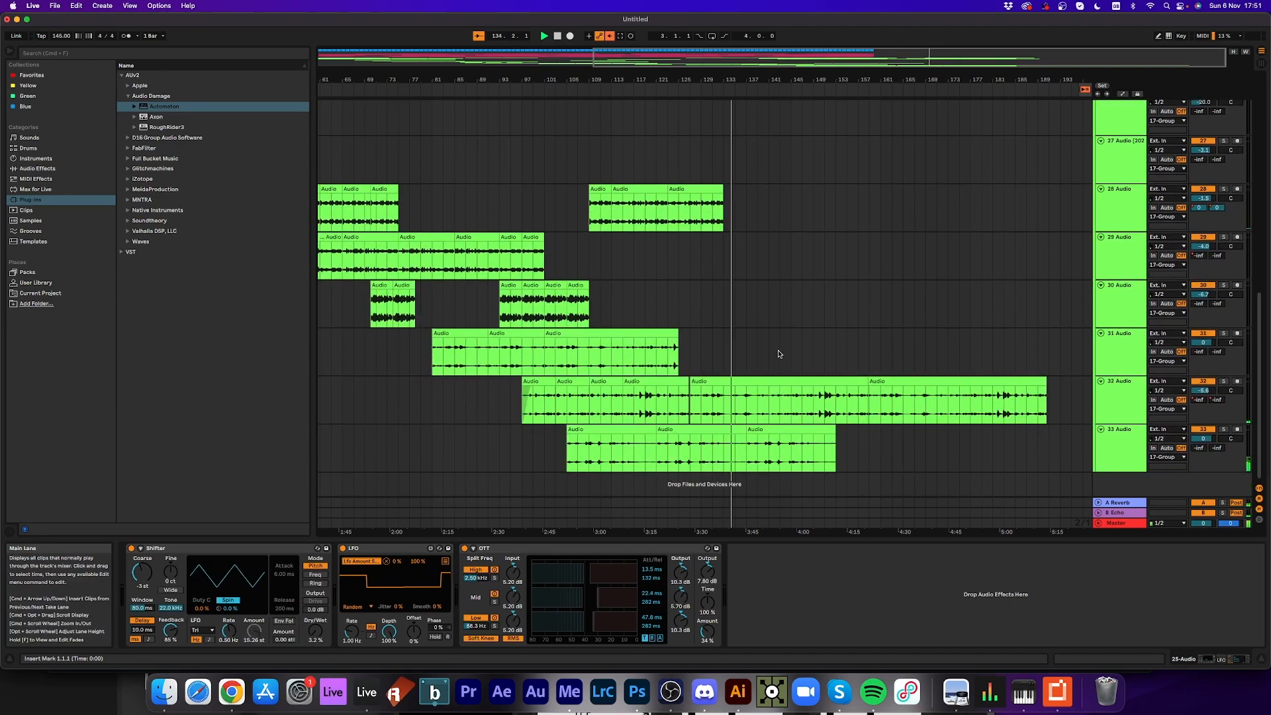